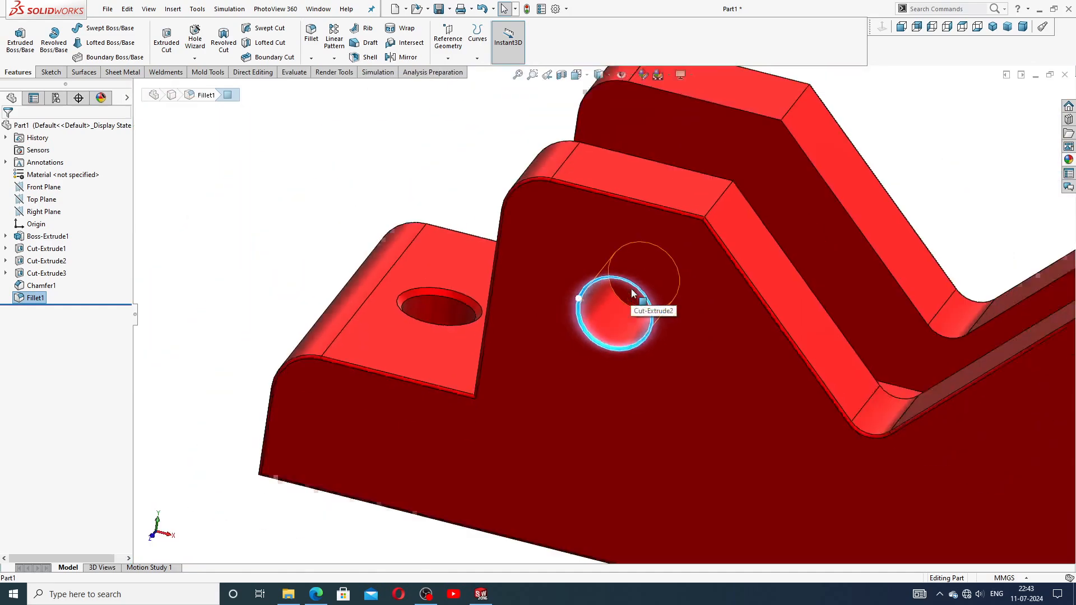
middle_drag(785, 291, 713, 490)
scroll(823, 337, up, 3)
scroll(823, 337, up, 2)
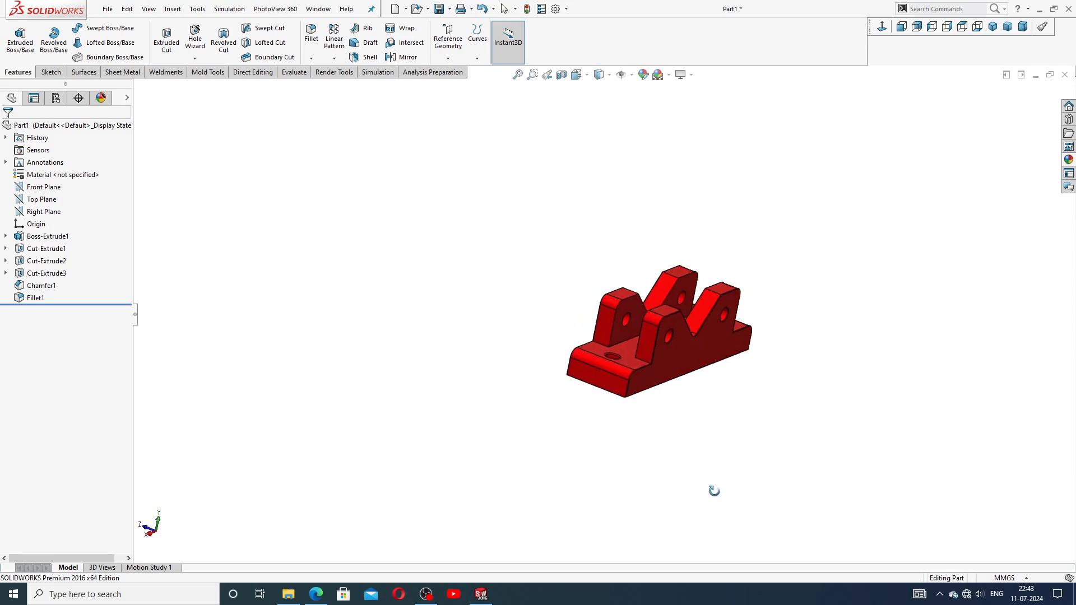
click(1007, 31)
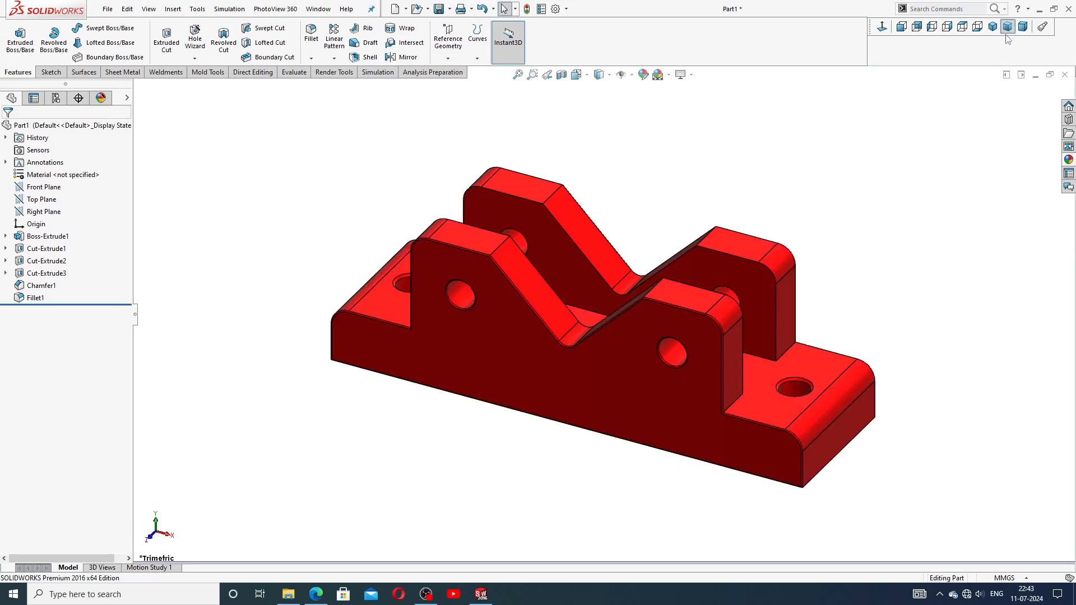
scroll(664, 298, down, 2)
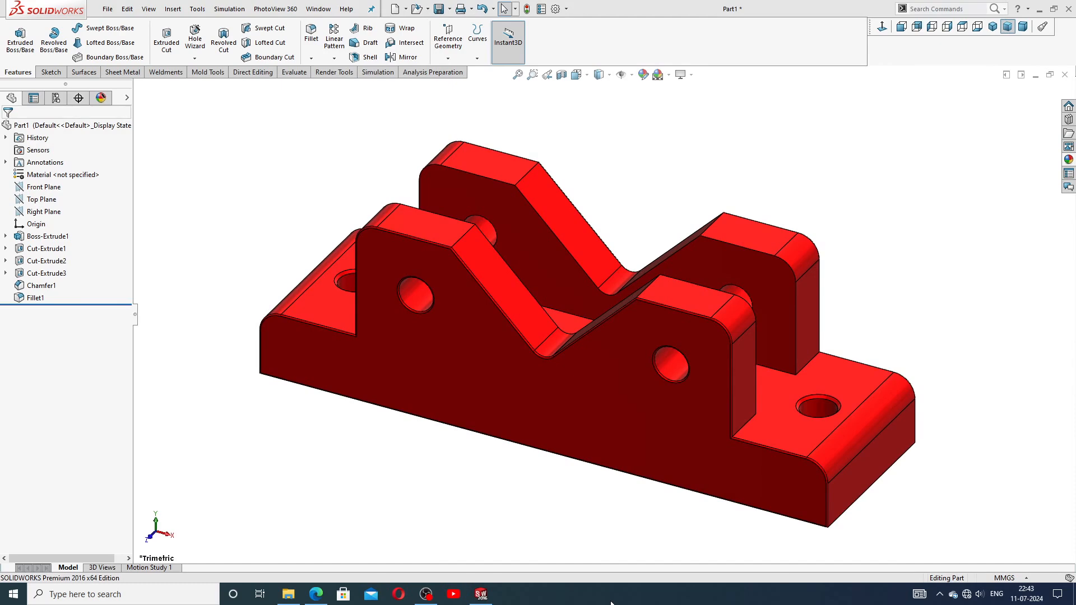
Close the finished jaw part without saving its changes and create a new part document
click(1065, 75)
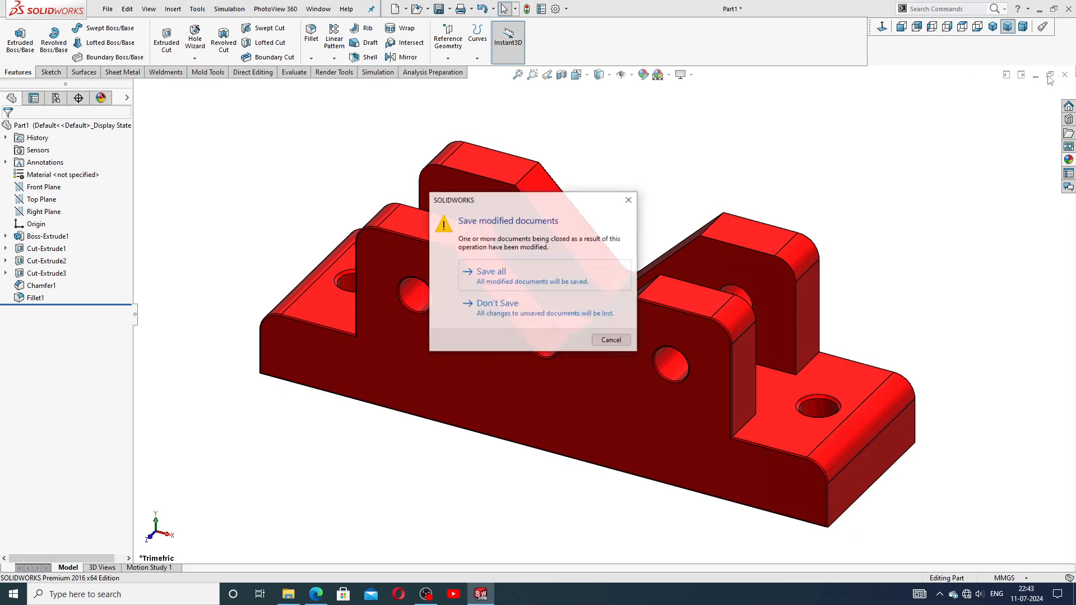
click(499, 305)
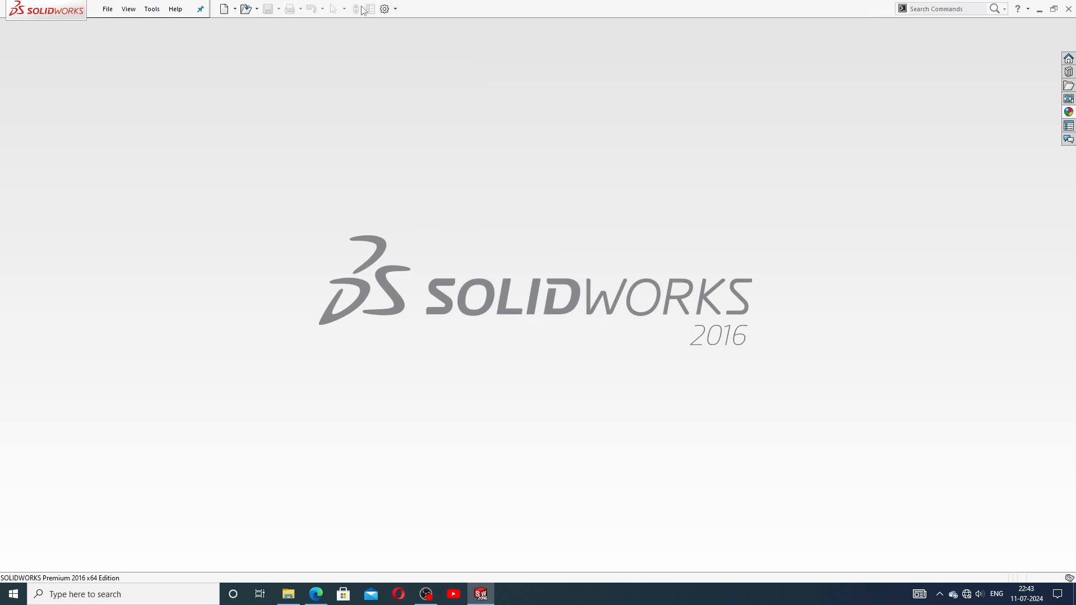
click(224, 9)
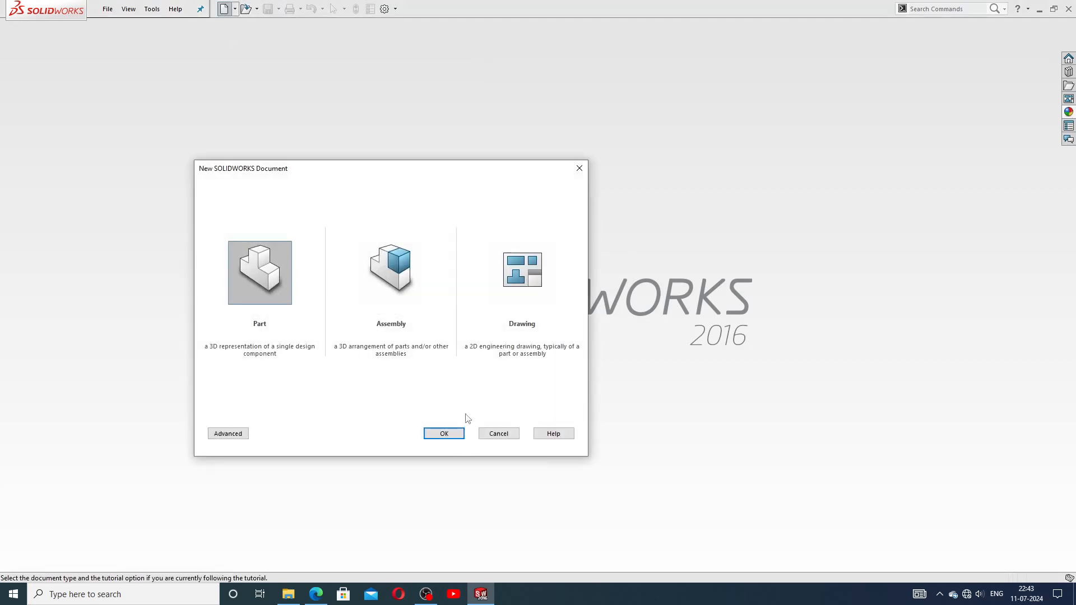
click(443, 433)
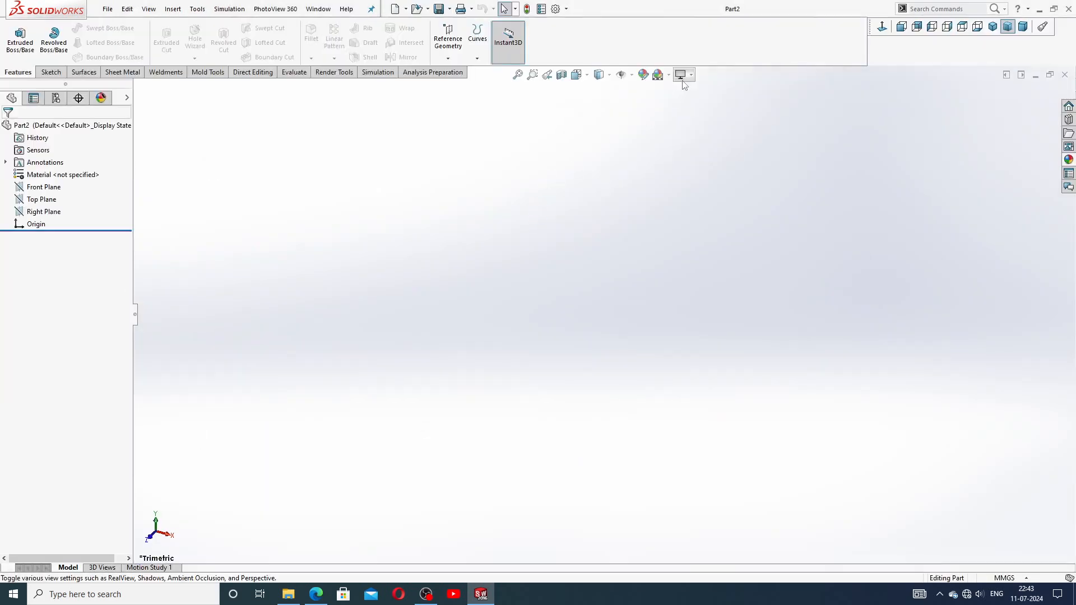
Give the new part a plain white background and raise both image quality resolutions, shaded and wireframe, to the highest setting
click(668, 75)
click(673, 32)
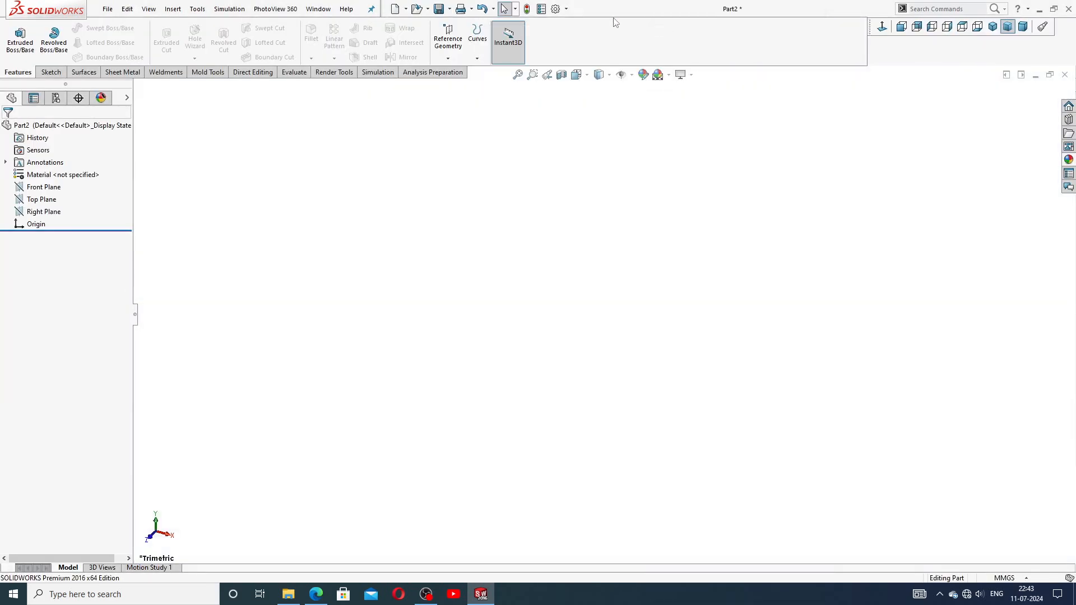
click(555, 9)
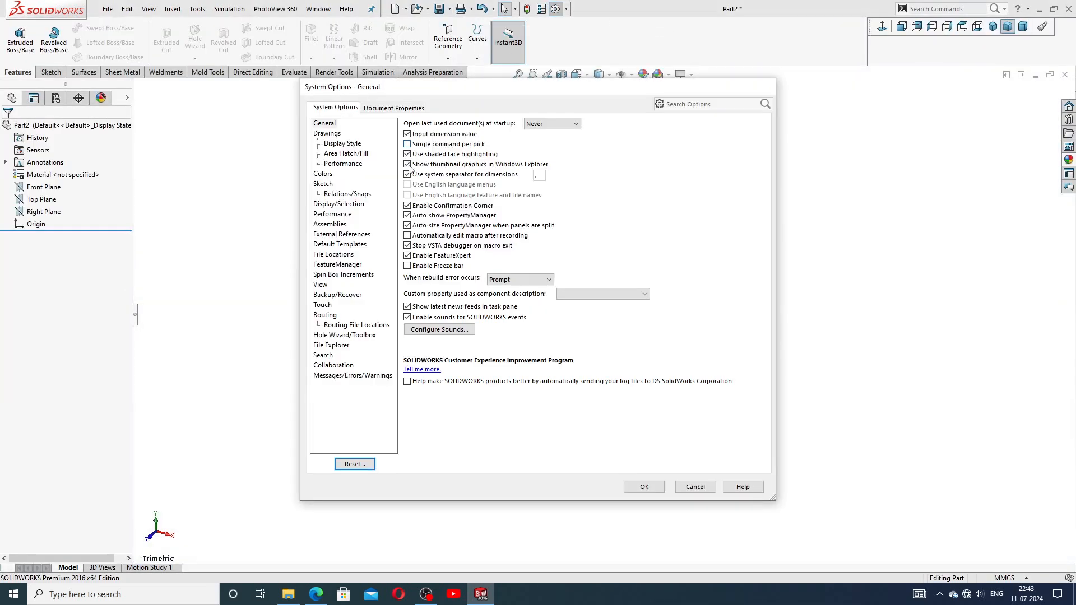
click(420, 112)
click(335, 236)
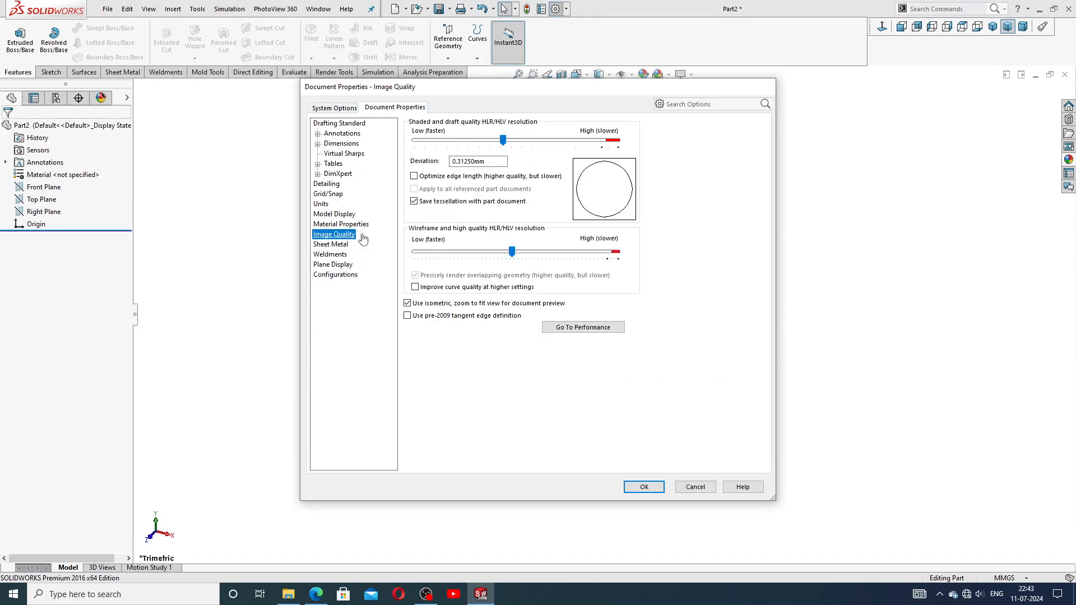
drag(503, 140, 617, 140)
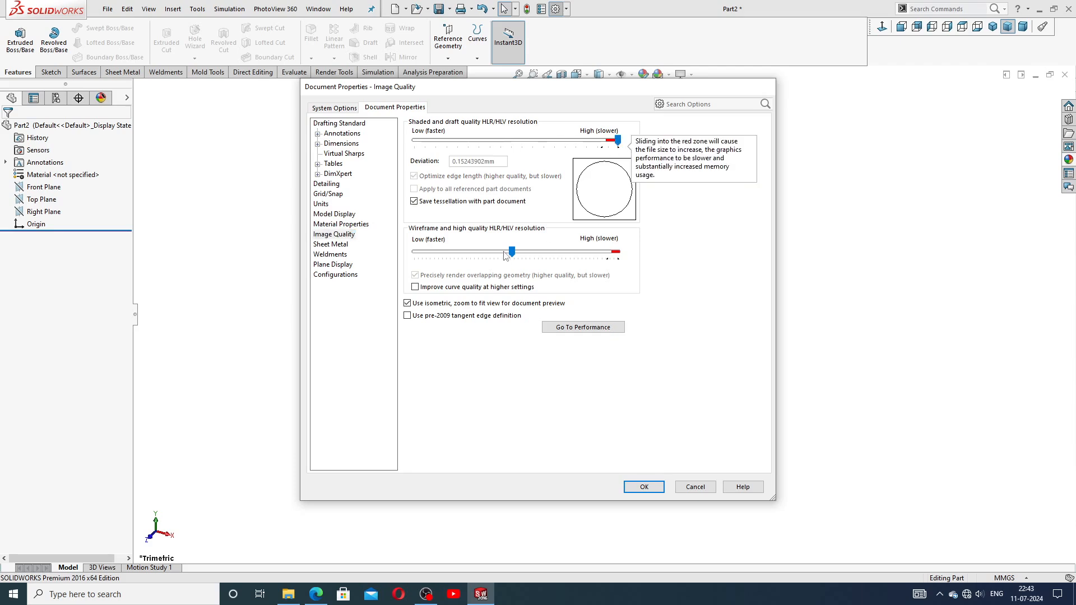
drag(512, 252, 618, 251)
click(644, 486)
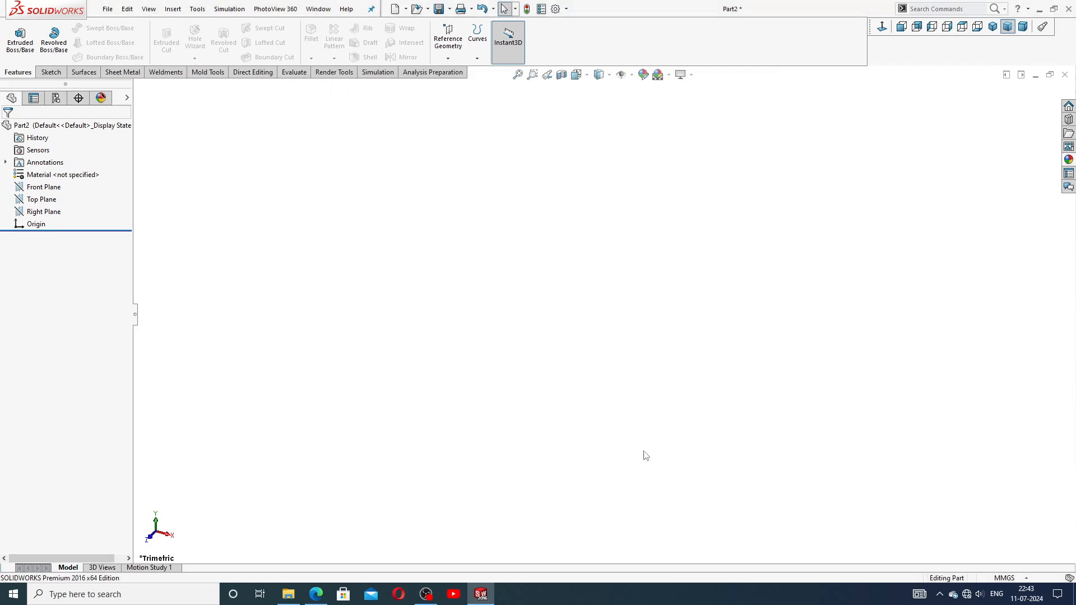
Switch to the browser to study the dimensions on the PART-10, FIXED JAW drawing, and return to SOLIDWORKS
click(316, 595)
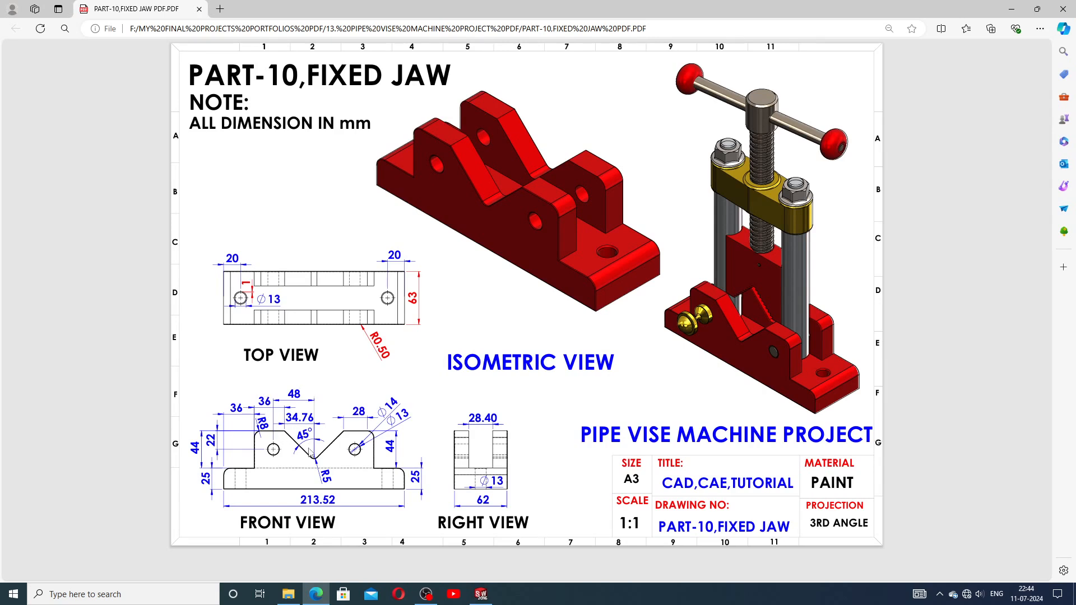
click(485, 592)
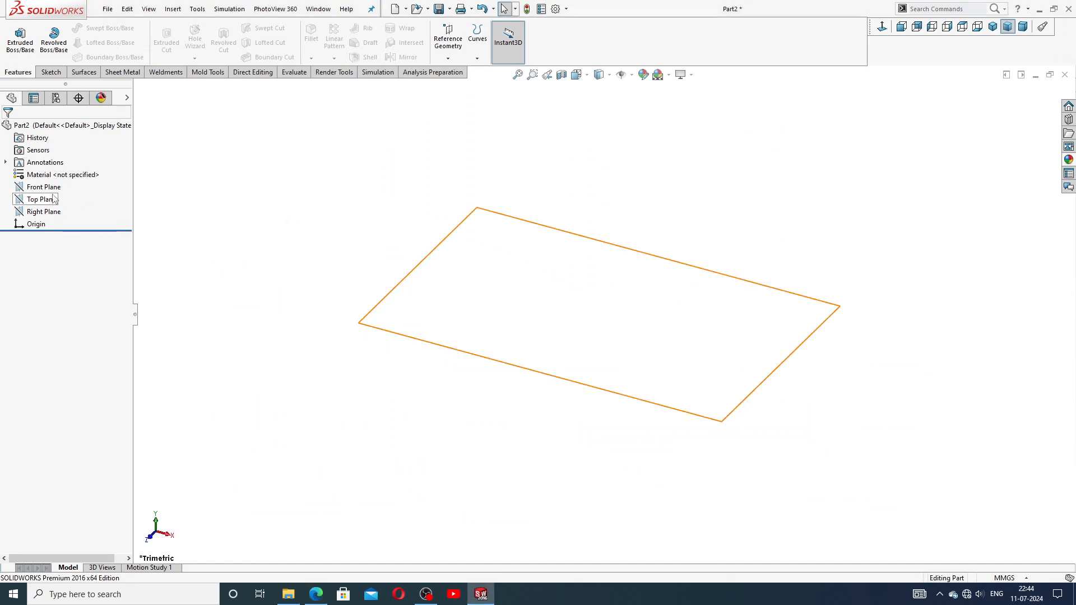
Start a sketch on the Front Plane and draw a vertical centerline down to the origin and a horizontal one about 135 mm long rightwards
click(50, 189)
click(73, 168)
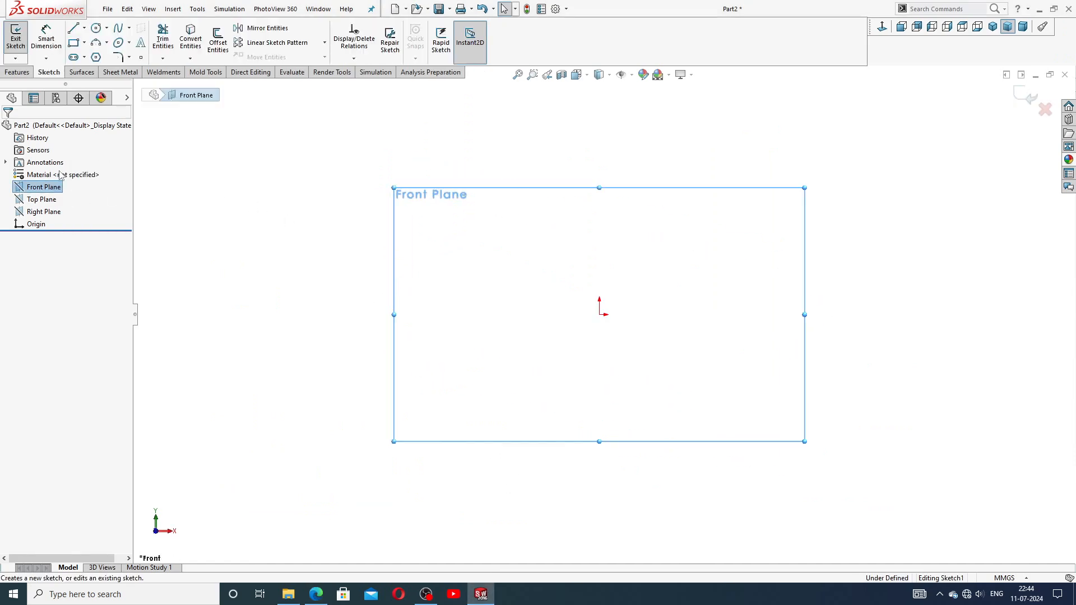
click(84, 27)
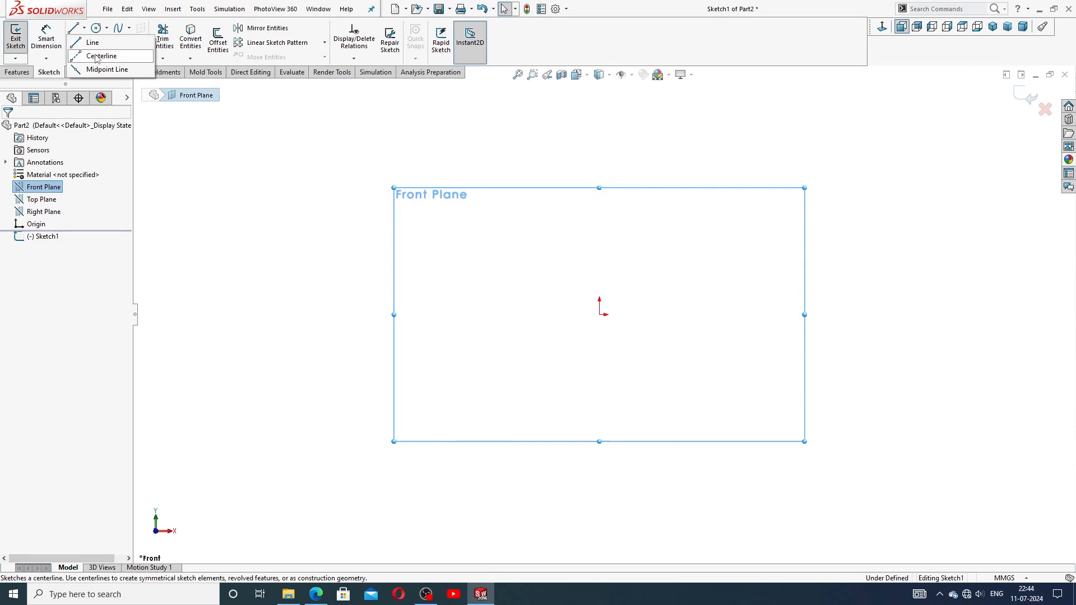
click(94, 53)
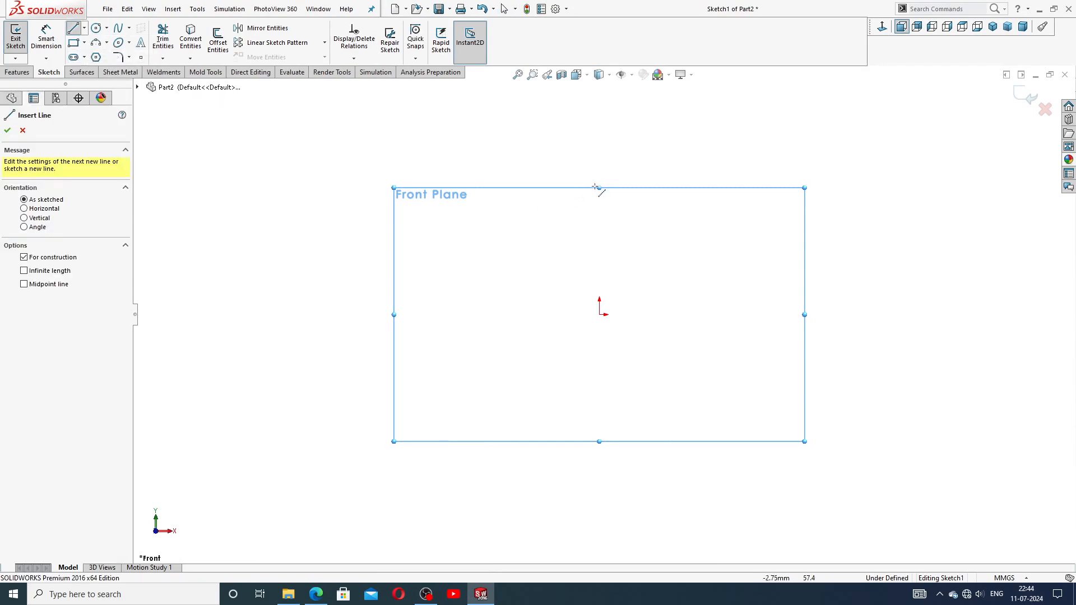
click(600, 163)
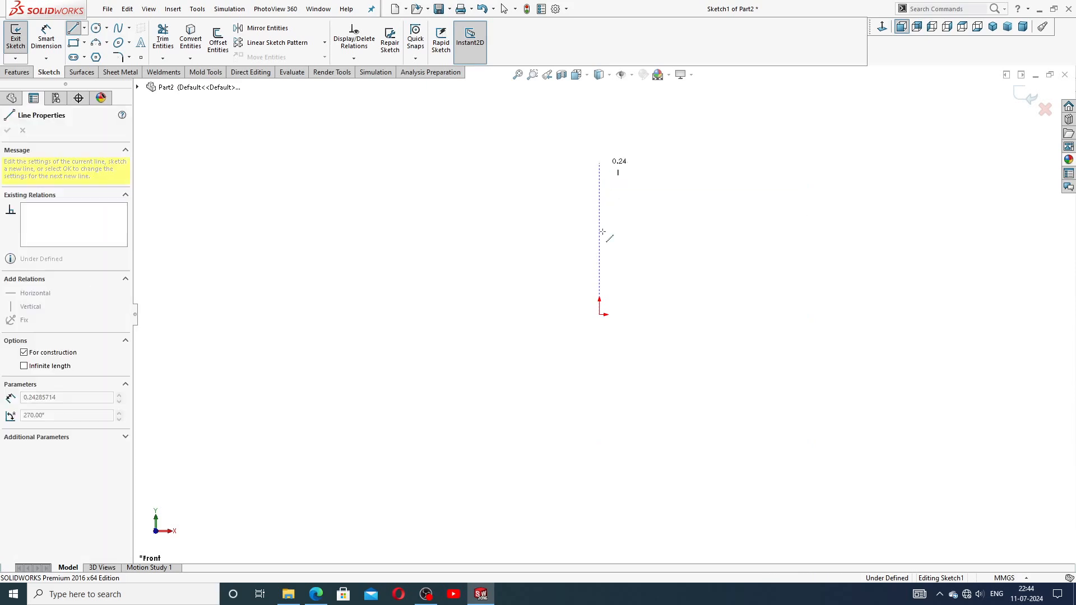
click(599, 314)
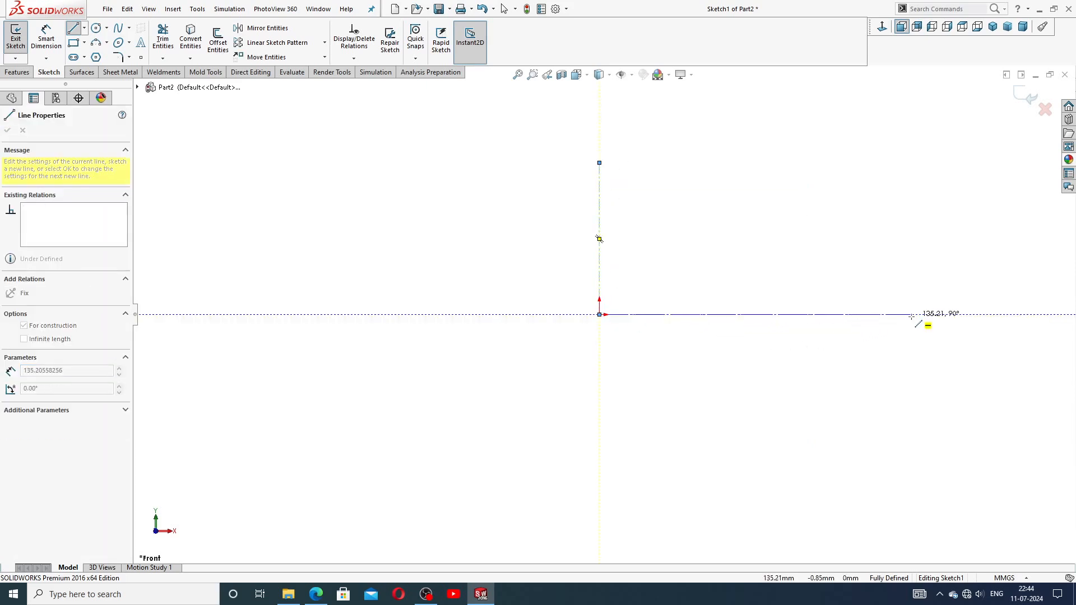
click(914, 314)
right_click(927, 252)
click(951, 261)
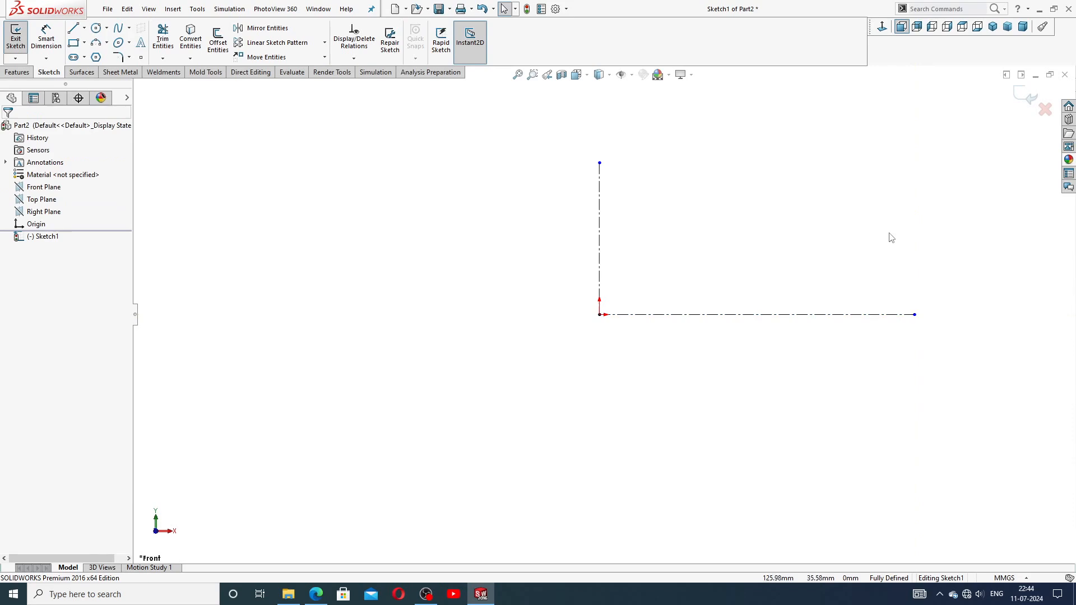
Shorten the horizontal centerline to about 119 mm by moving its free end toward the origin
key(f)
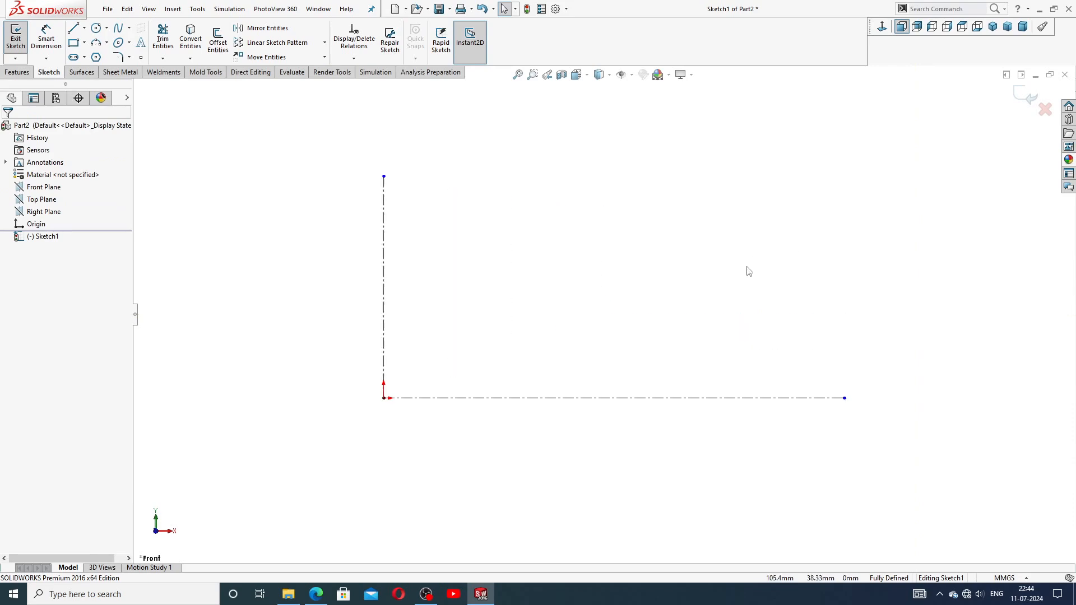
drag(806, 386, 757, 385)
click(570, 289)
scroll(519, 332, down, 2)
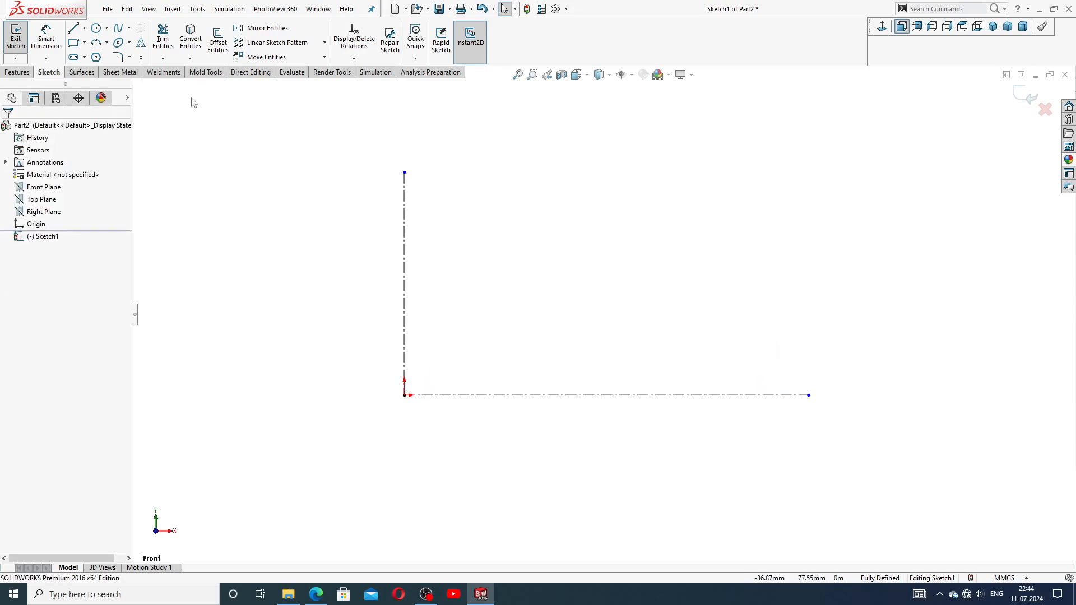
Sketch a connected line profile from the origin: about 43.5 mm up, about 28 mm right, up, right, and diagonally down to the right
click(73, 29)
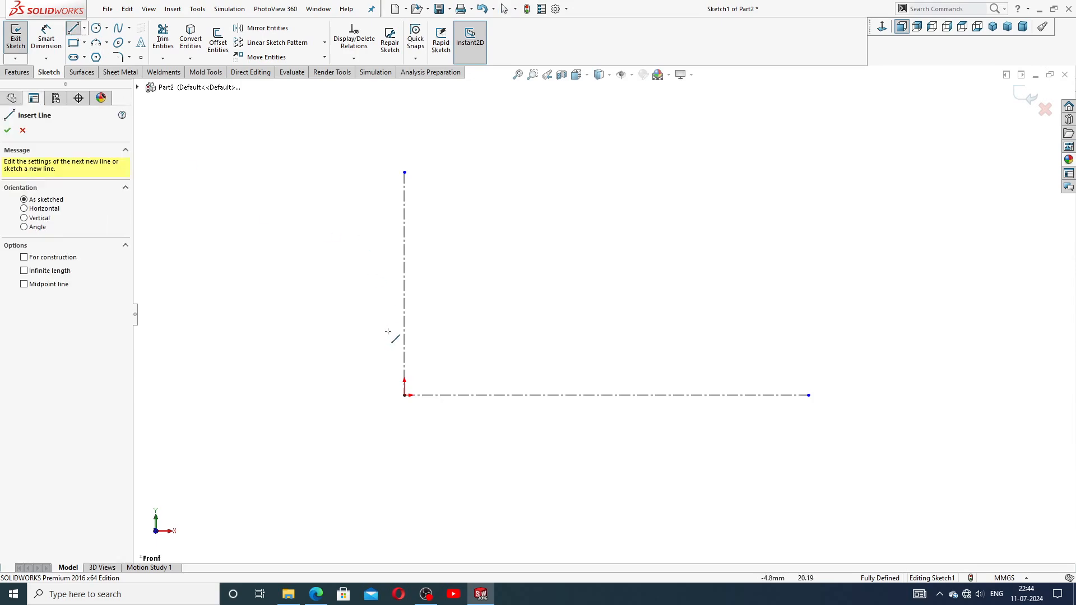
click(404, 396)
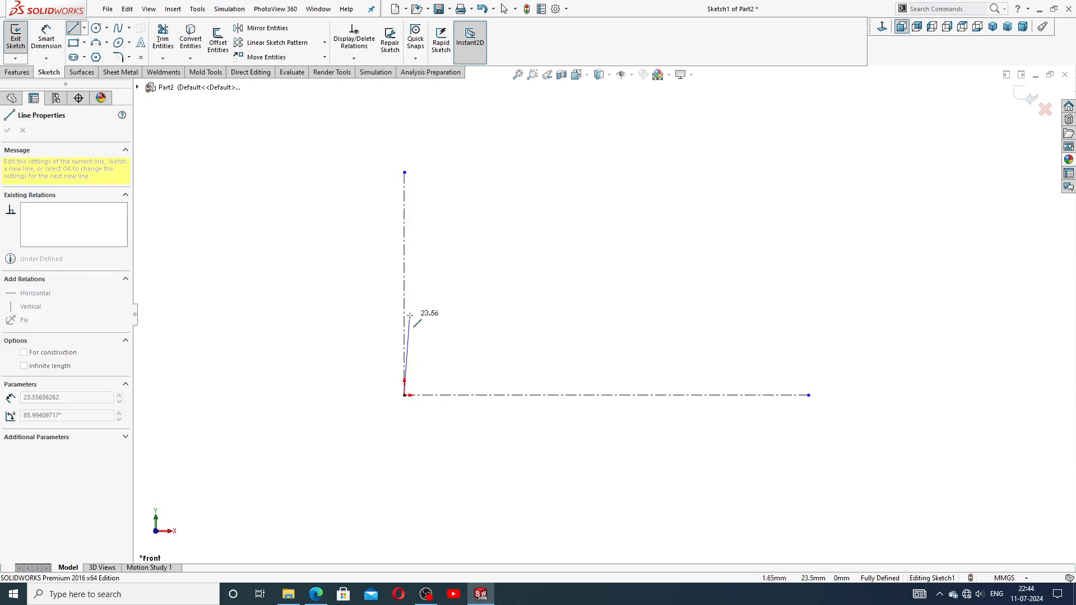
click(404, 248)
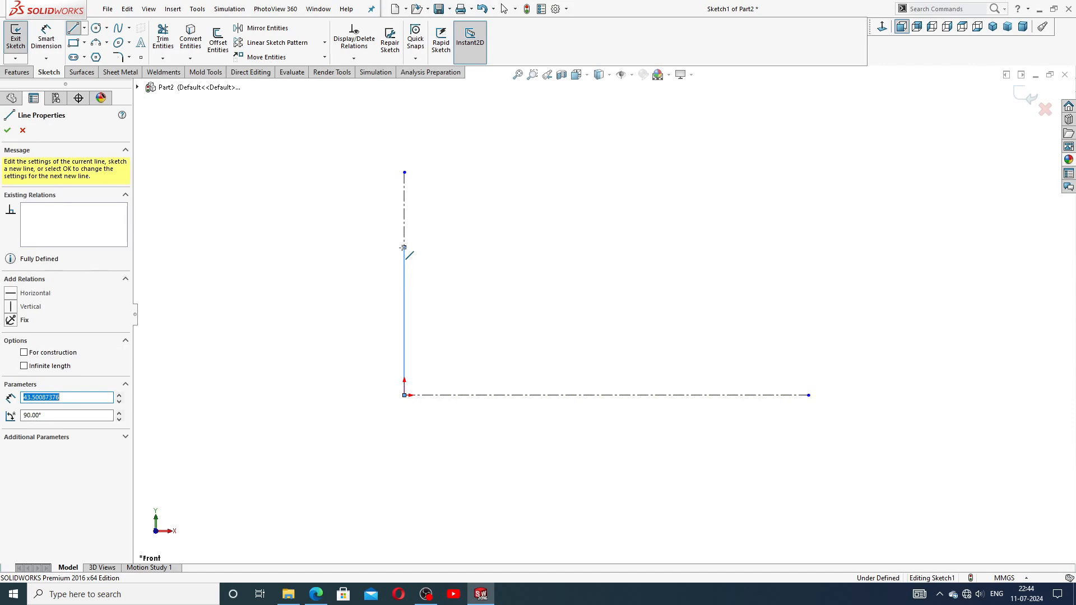
click(500, 248)
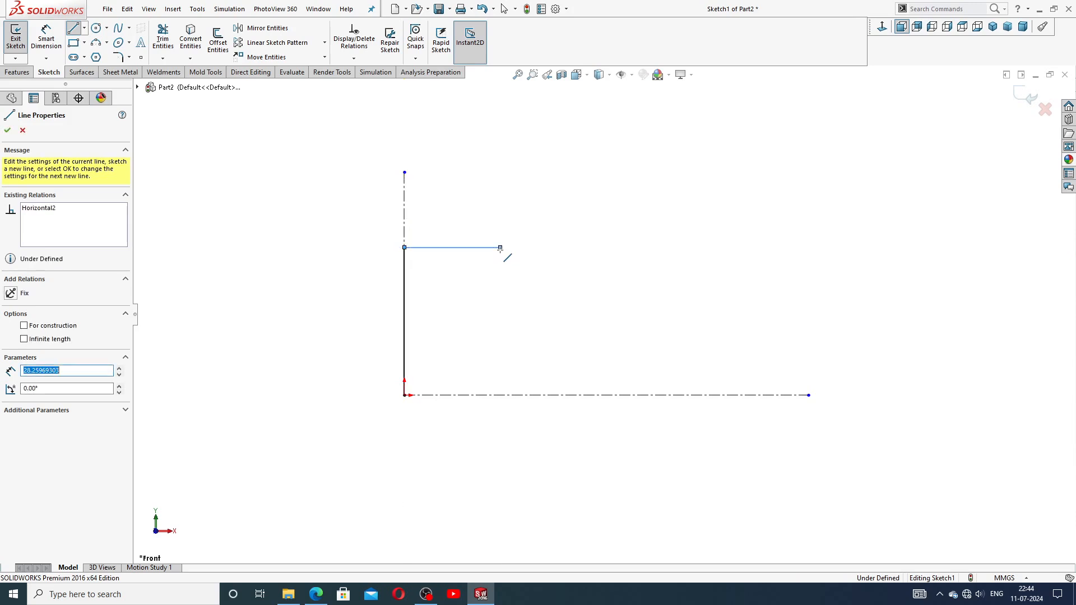
click(500, 160)
click(619, 161)
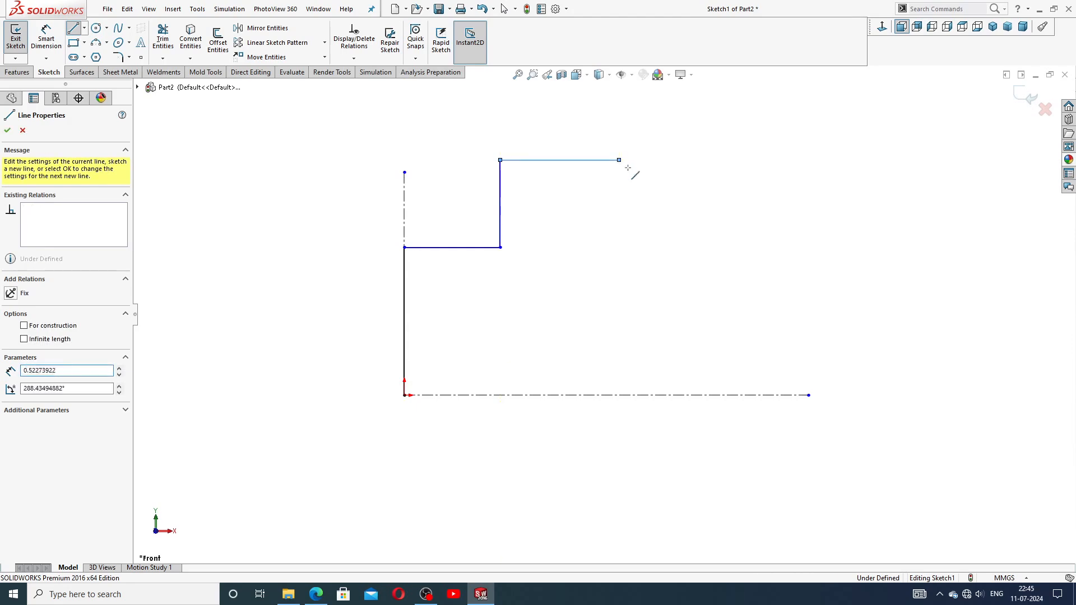
click(707, 264)
right_click(760, 242)
click(788, 254)
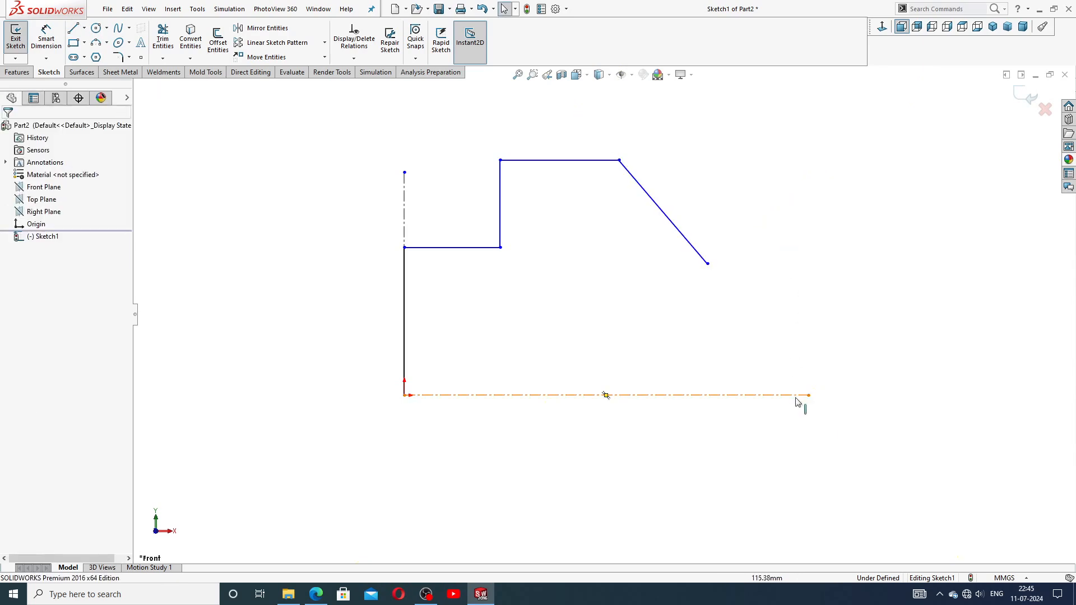
Shorten the horizontal centerline so its free end sits directly below the lower end of the diagonal line
drag(808, 395, 708, 395)
click(761, 258)
scroll(696, 245, down, 1)
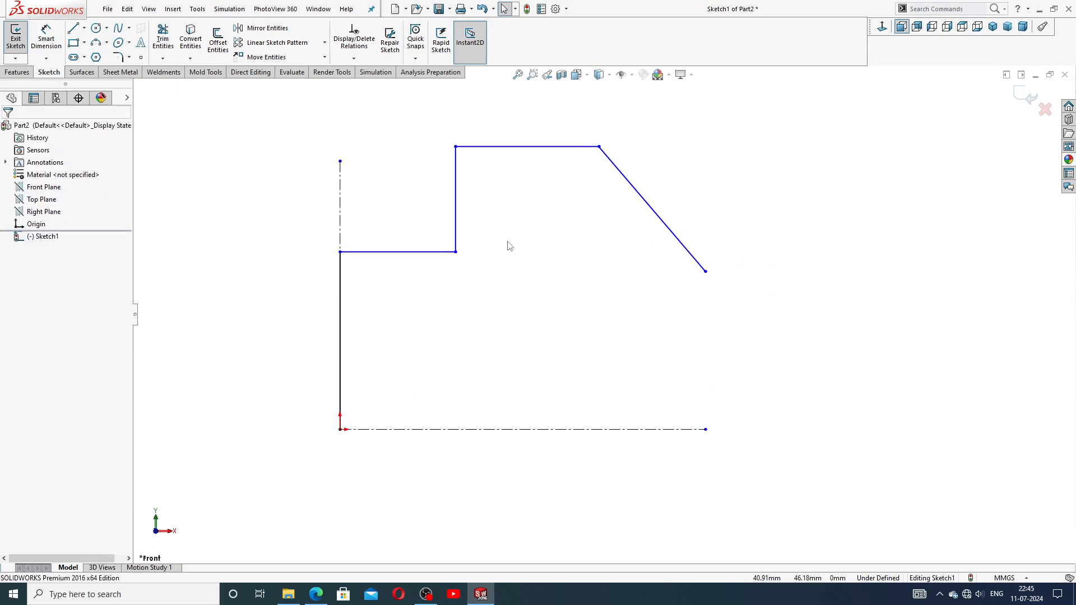
Draw a vertical centerline from the horizontal centerline's free end up through the diagonal's lower end to above the profile
scroll(509, 248, up, 1)
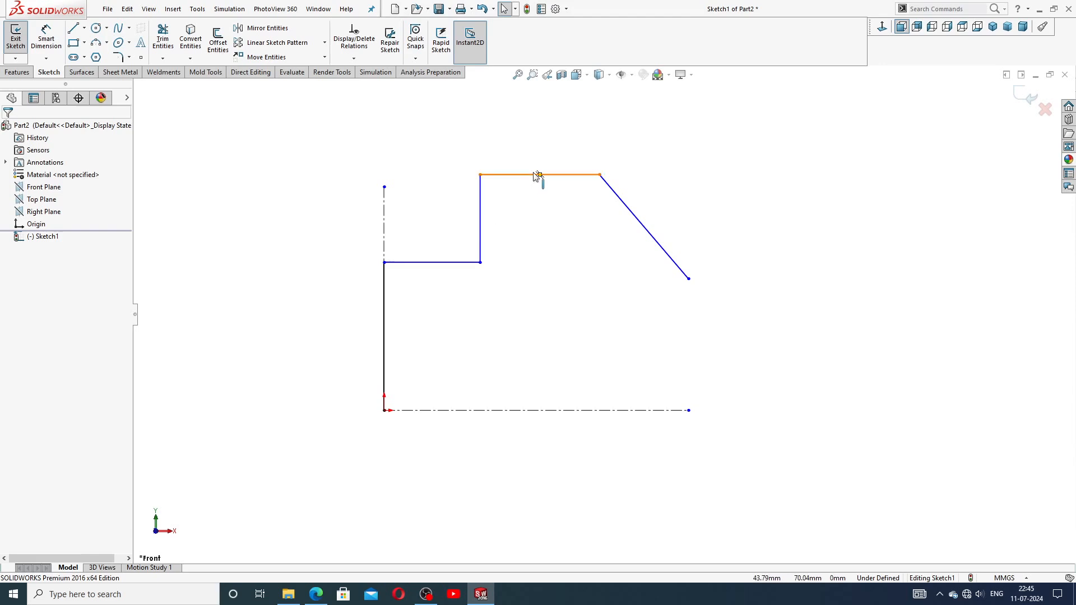
key(z)
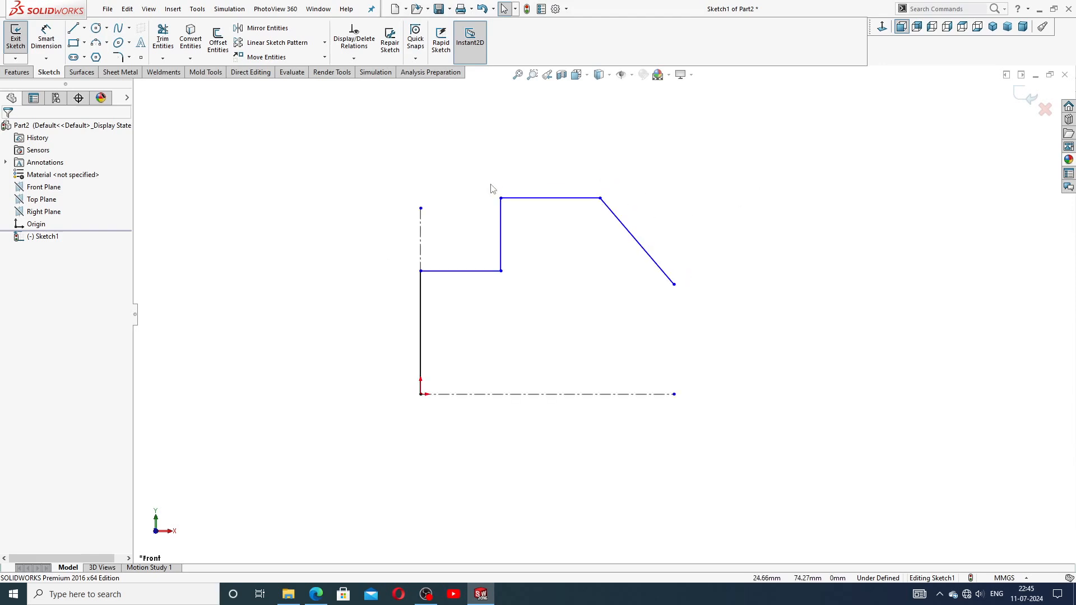
click(84, 27)
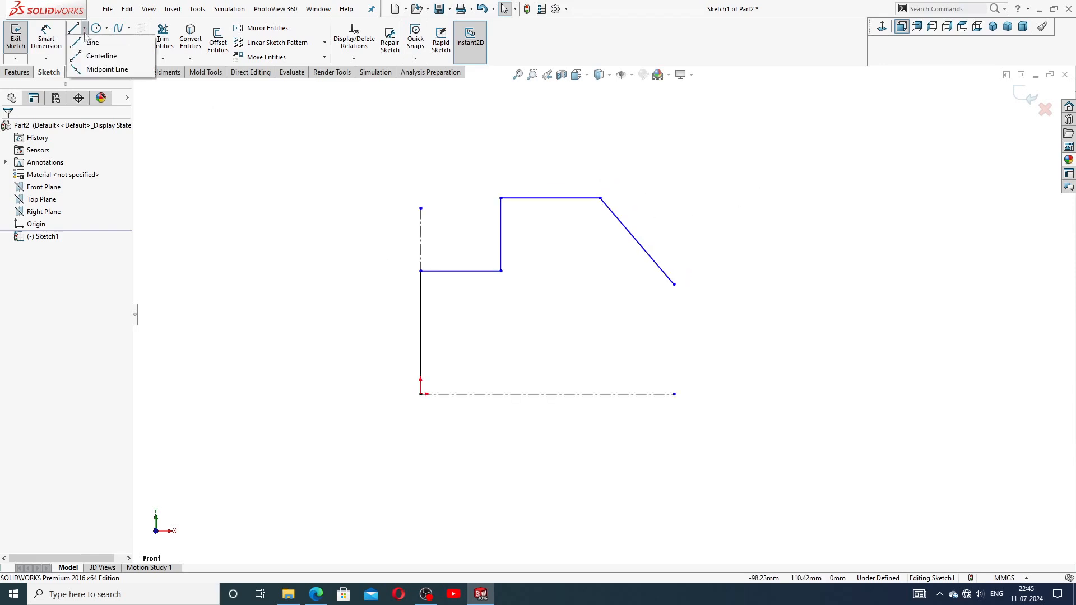
click(101, 56)
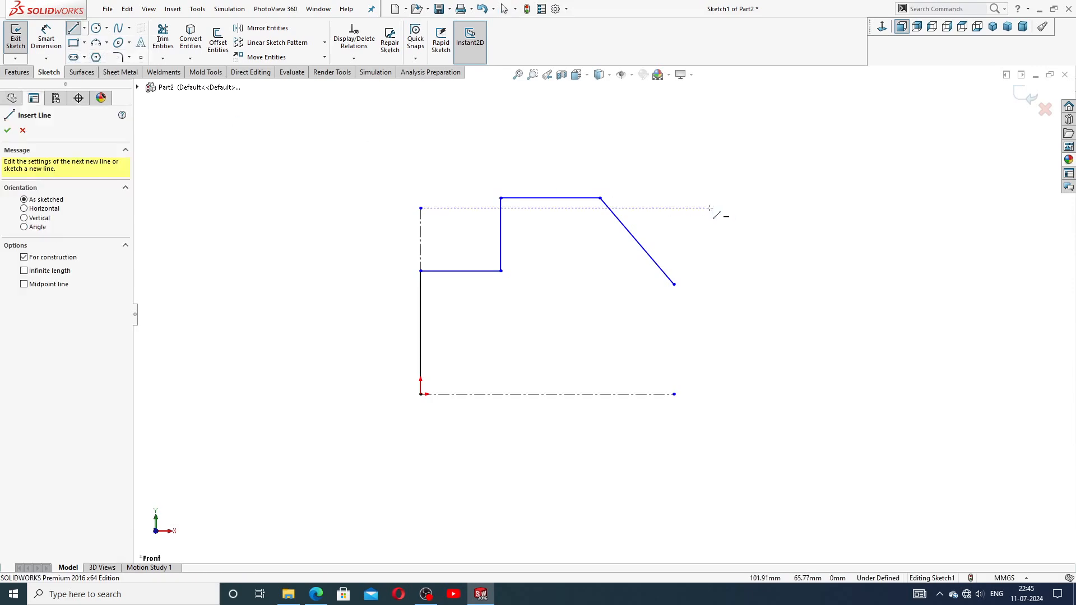
click(674, 395)
click(675, 148)
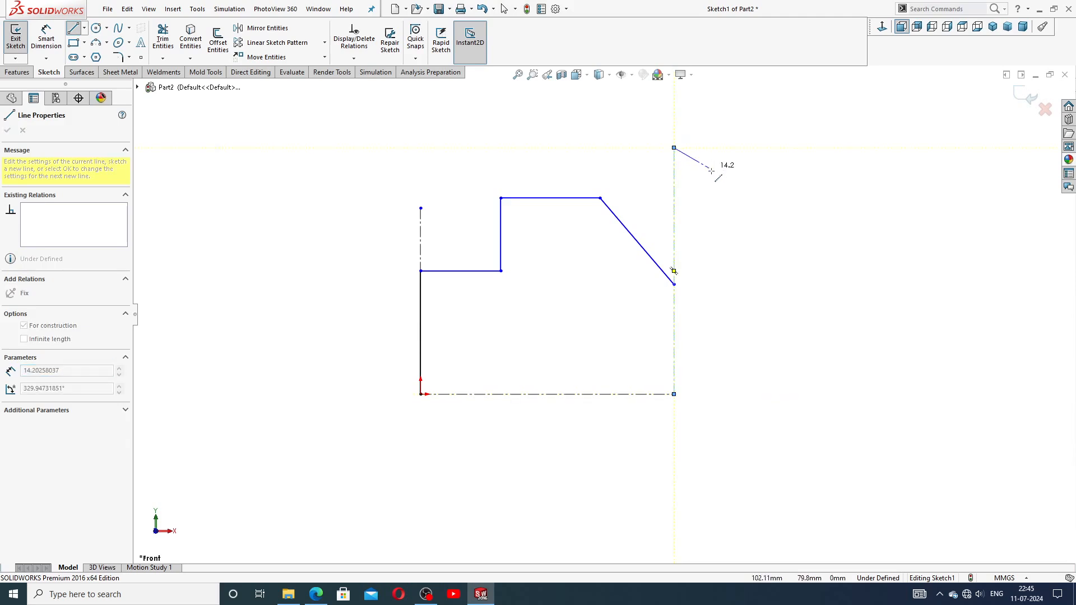
right_click(713, 135)
click(734, 180)
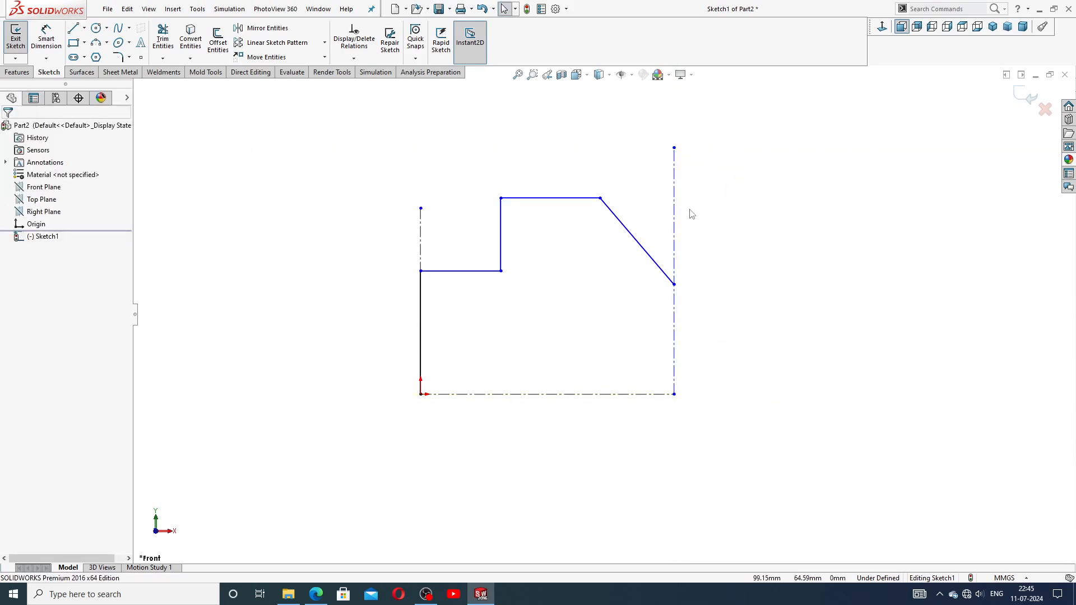
Dimension the vertical profile line rising from the origin to 25 mm, placing the value beside its outer side
ctrl+middle_drag(666, 187, 645, 209)
scroll(598, 253, down, 1)
click(46, 39)
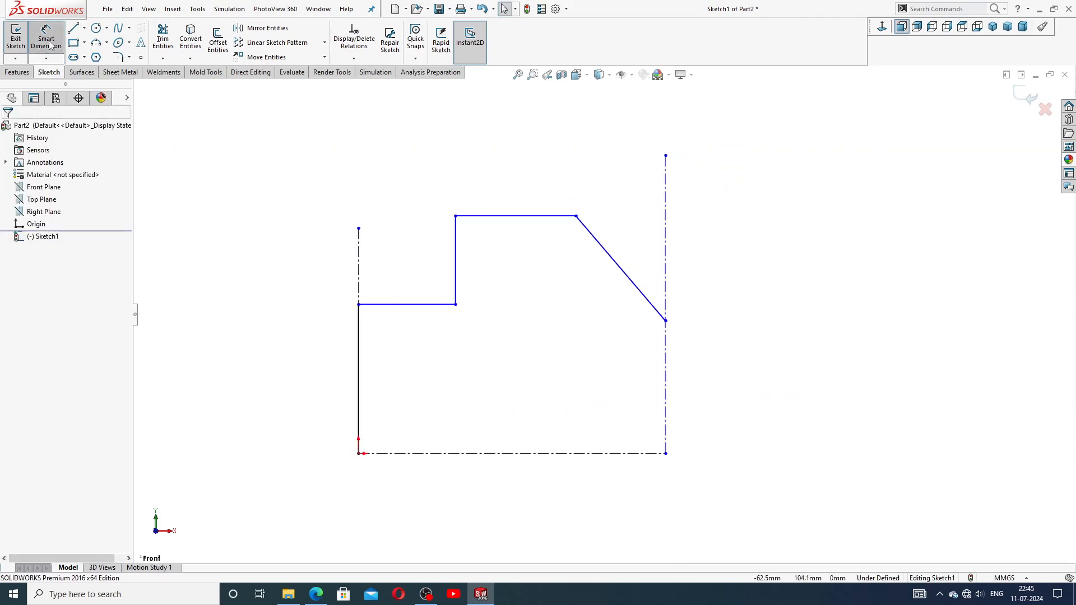
click(358, 344)
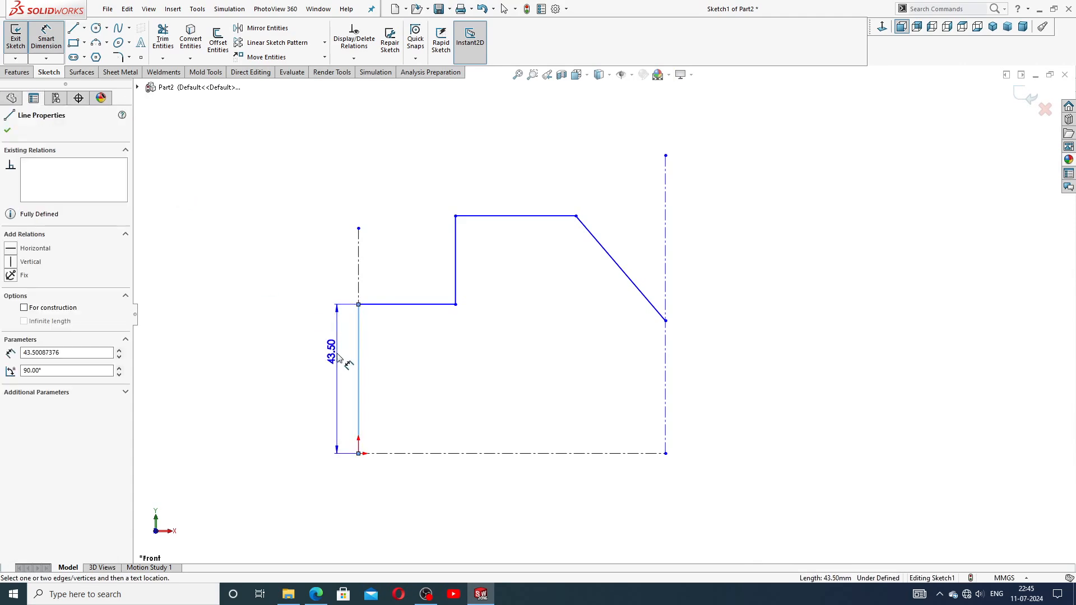
click(339, 362)
text(25)
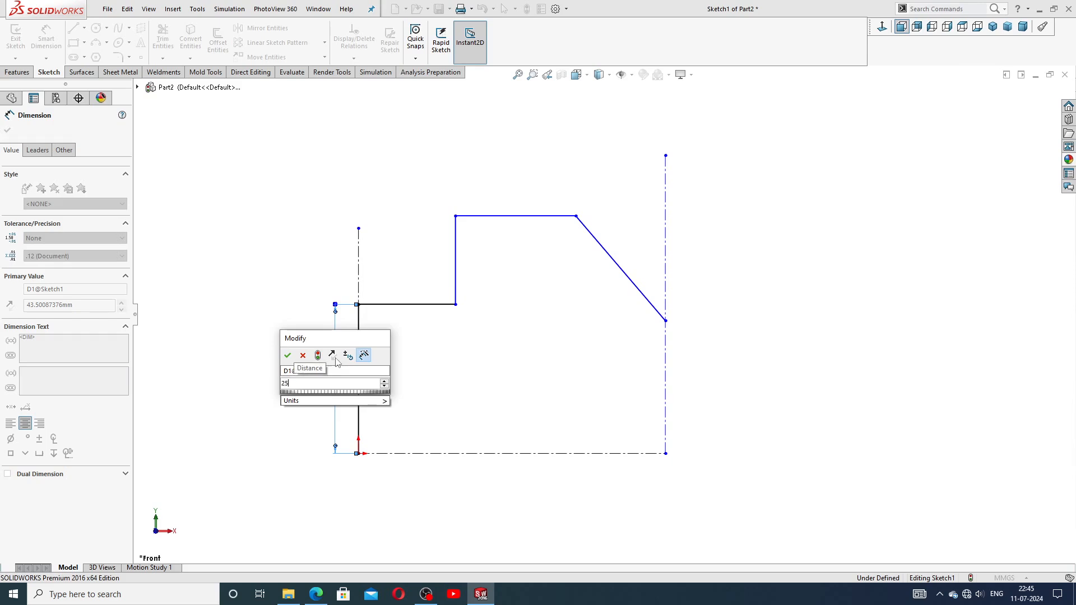
key(Return)
drag(330, 366, 331, 379)
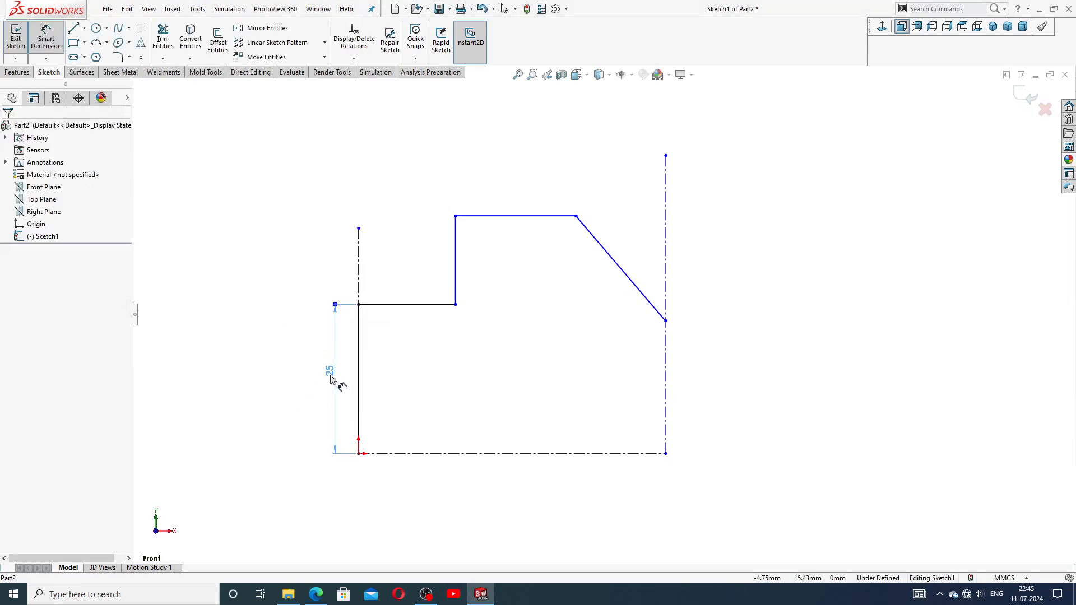
click(394, 367)
Dimension the lower horizontal step line to 36 mm and the vertical line rising from it to 44 mm
click(419, 306)
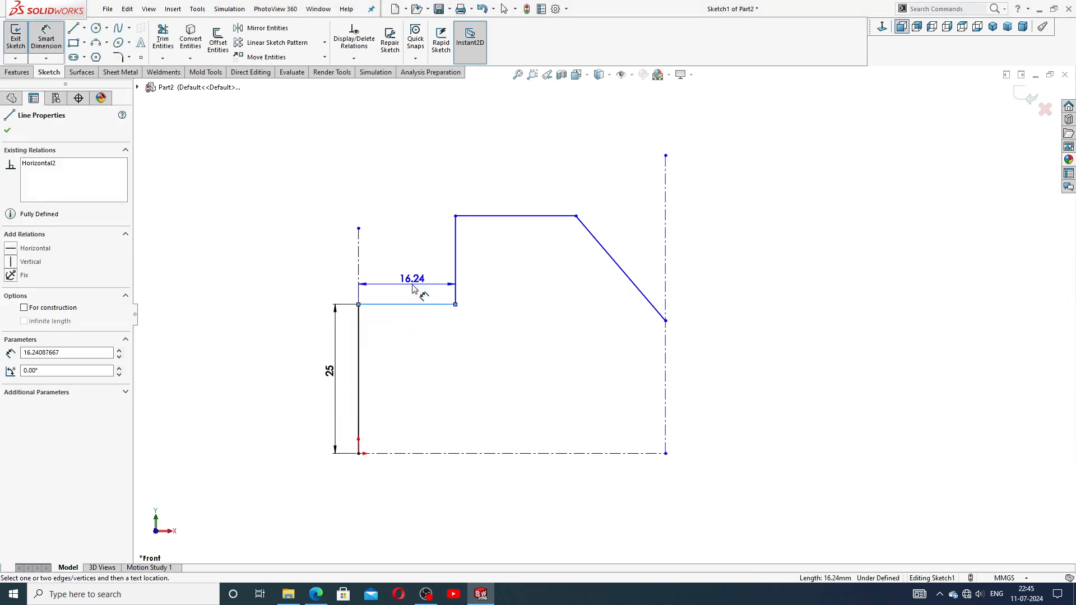
click(413, 288)
text(36)
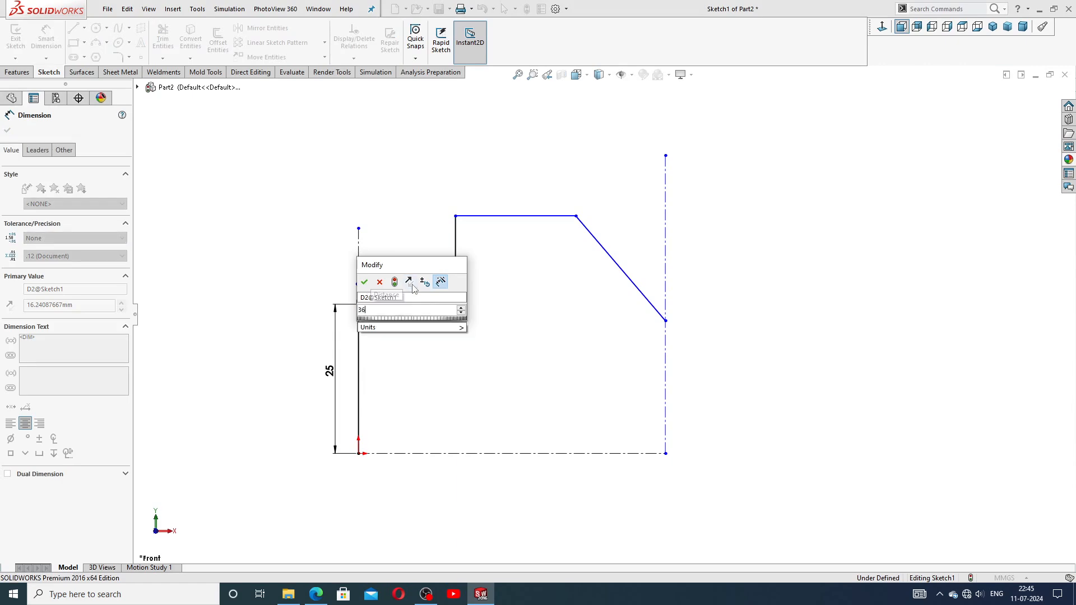
key(Return)
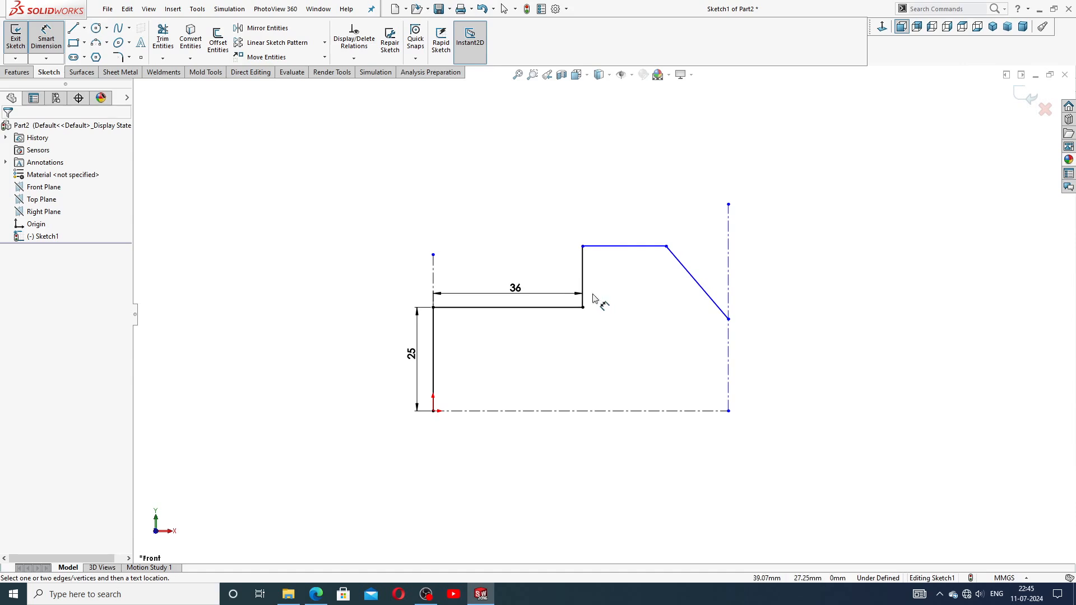
click(583, 267)
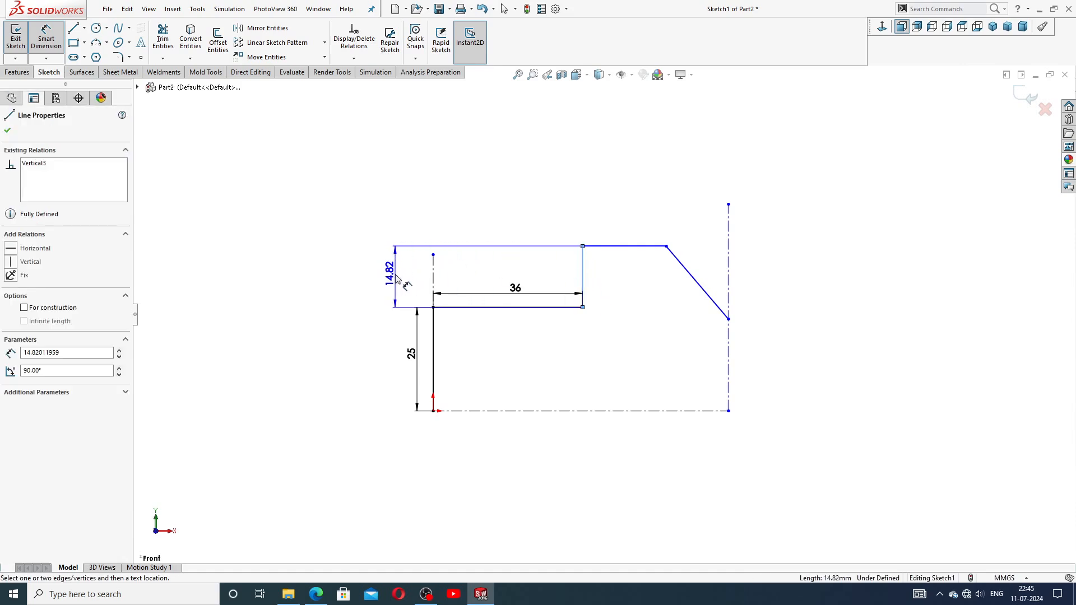
click(396, 279)
key(Return)
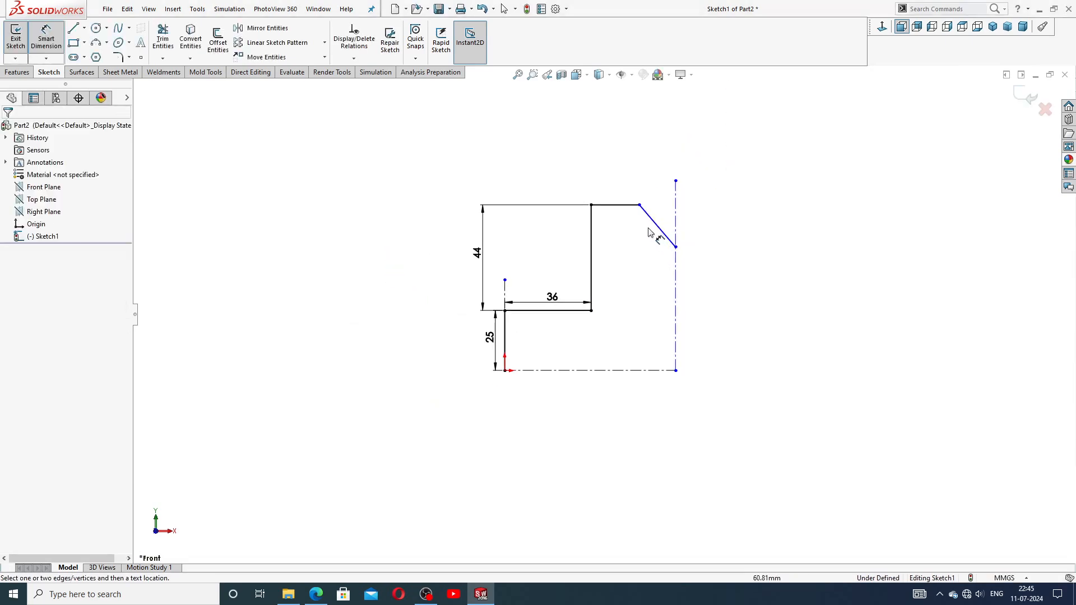
Dimension the upper horizontal line of the profile to 36 mm
click(635, 207)
click(618, 186)
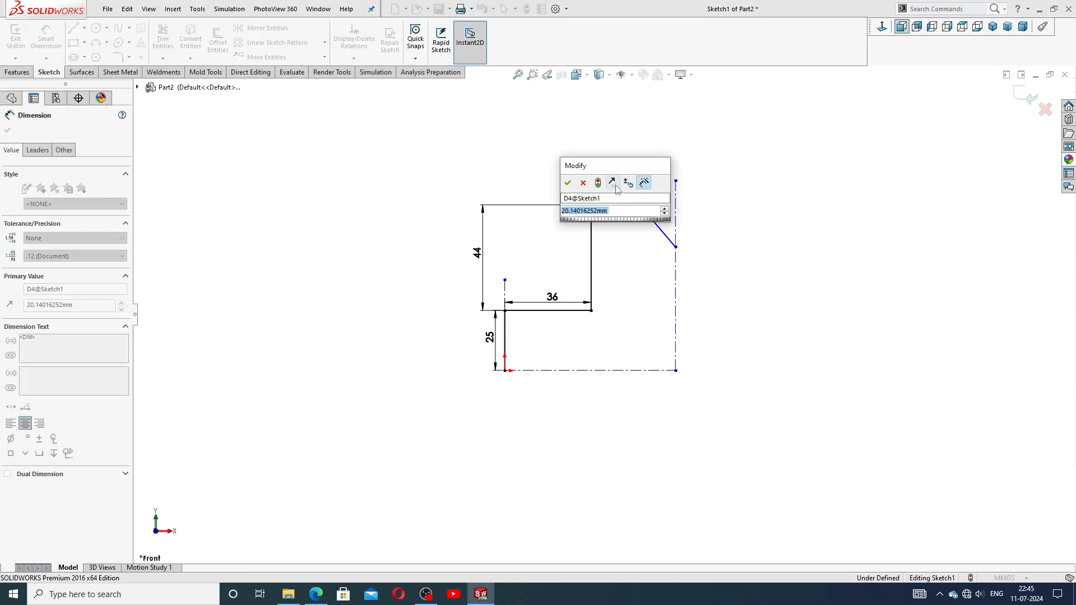
text(36)
key(Return)
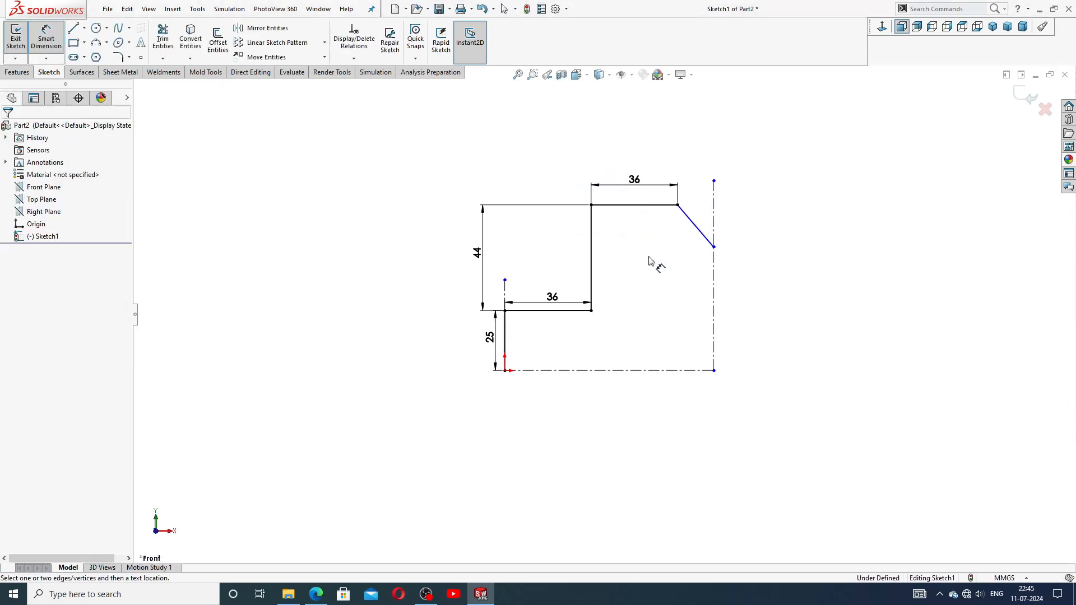
Set the angle between the diagonal line and the vertical centerline at its lower end to 45°
scroll(707, 252, down, 3)
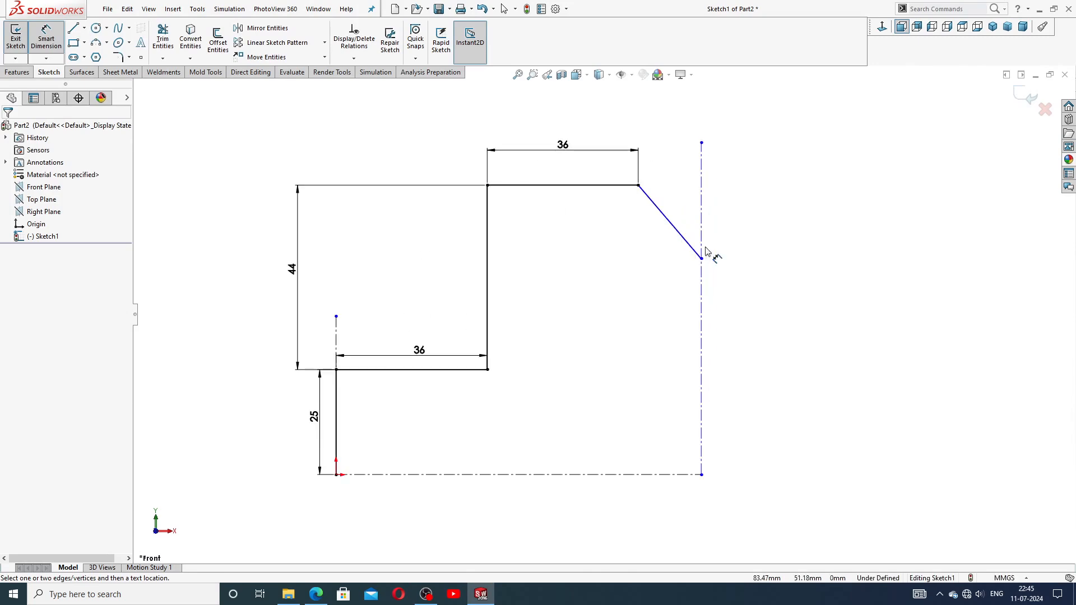
click(687, 242)
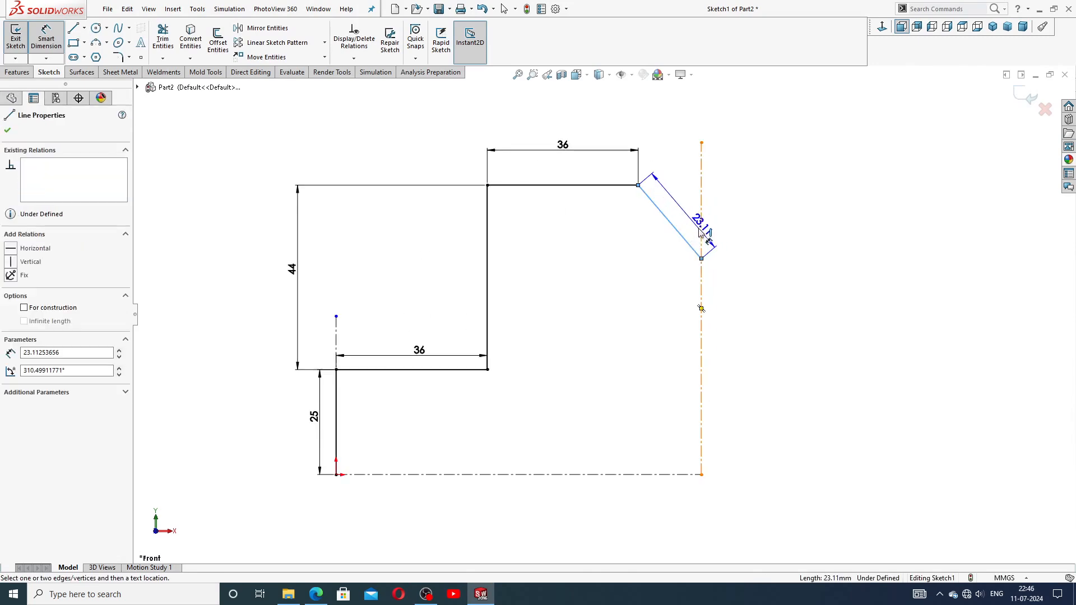
click(701, 234)
click(684, 211)
text(4)
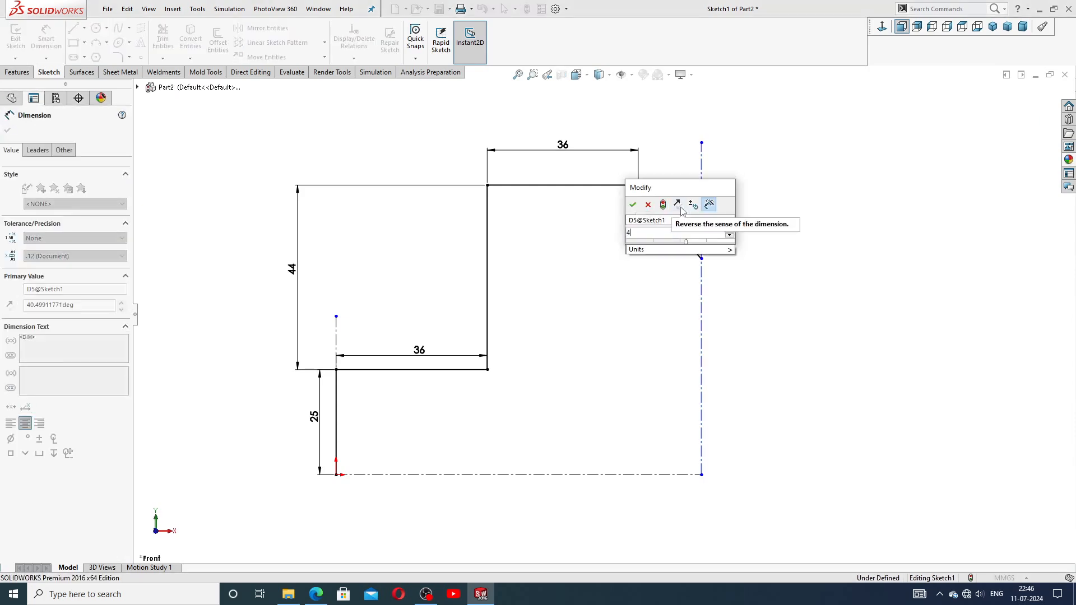
text(5)
key(Return)
Set the horizontal distance from the diagonal's upper end to the vertical centerline to 34.76 mm
scroll(673, 206, down, 3)
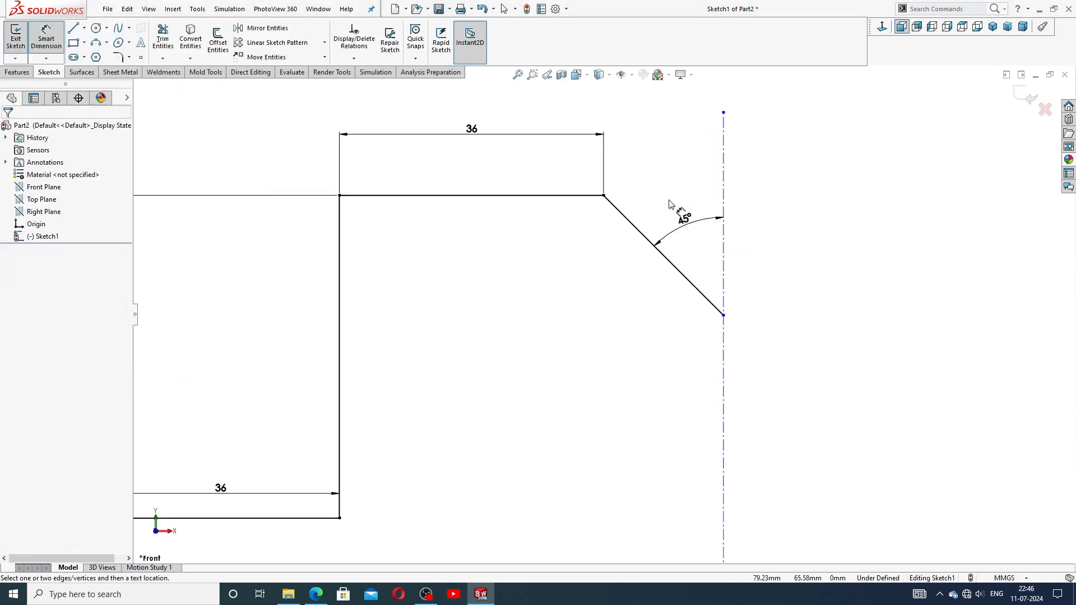
scroll(670, 204, down, 1)
click(587, 200)
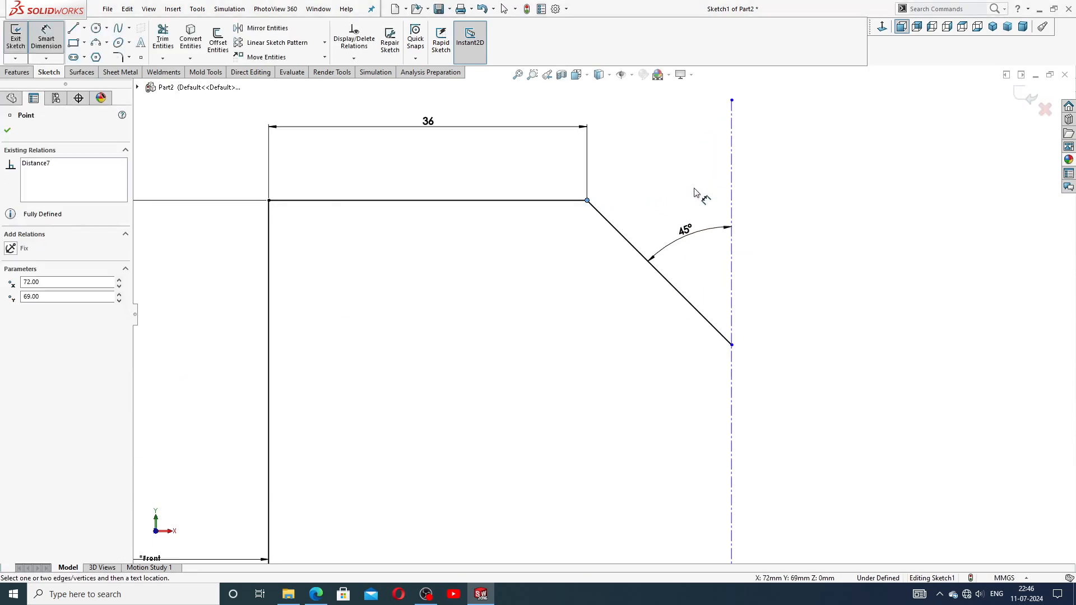
click(731, 202)
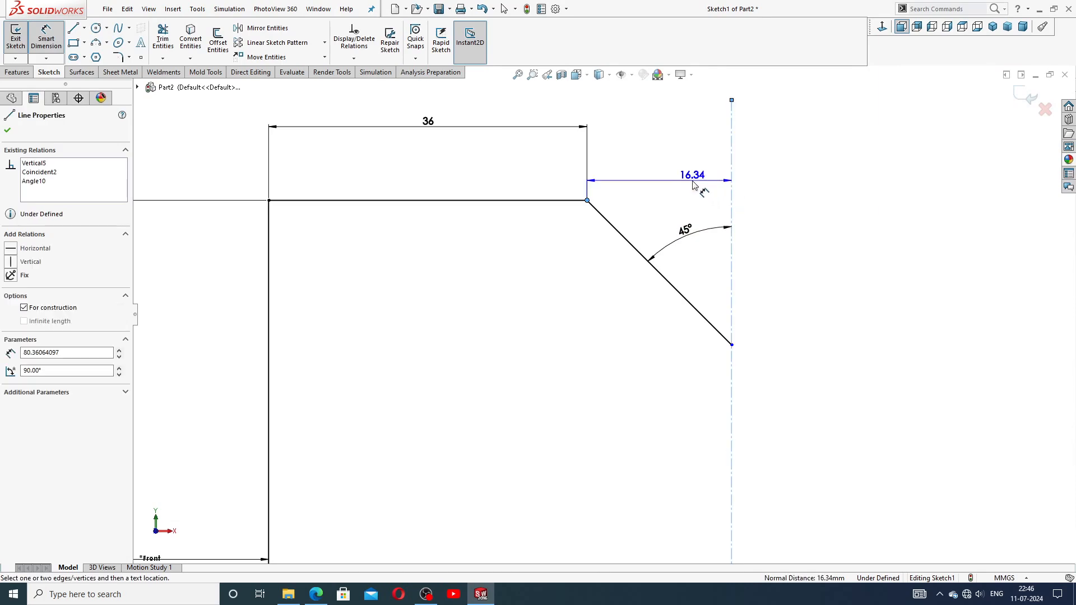
click(654, 183)
text(3)
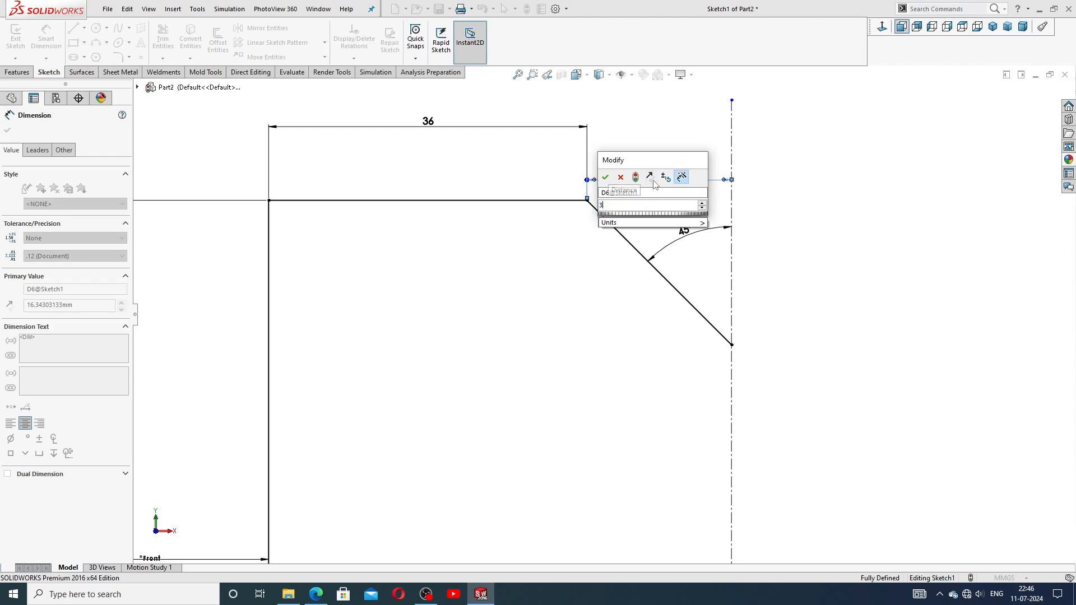
text(4.76)
key(Return)
click(817, 239)
Reposition the 34.76, lower 36 and 25 dimensions so they sit clear of the profile
scroll(788, 286, up, 3)
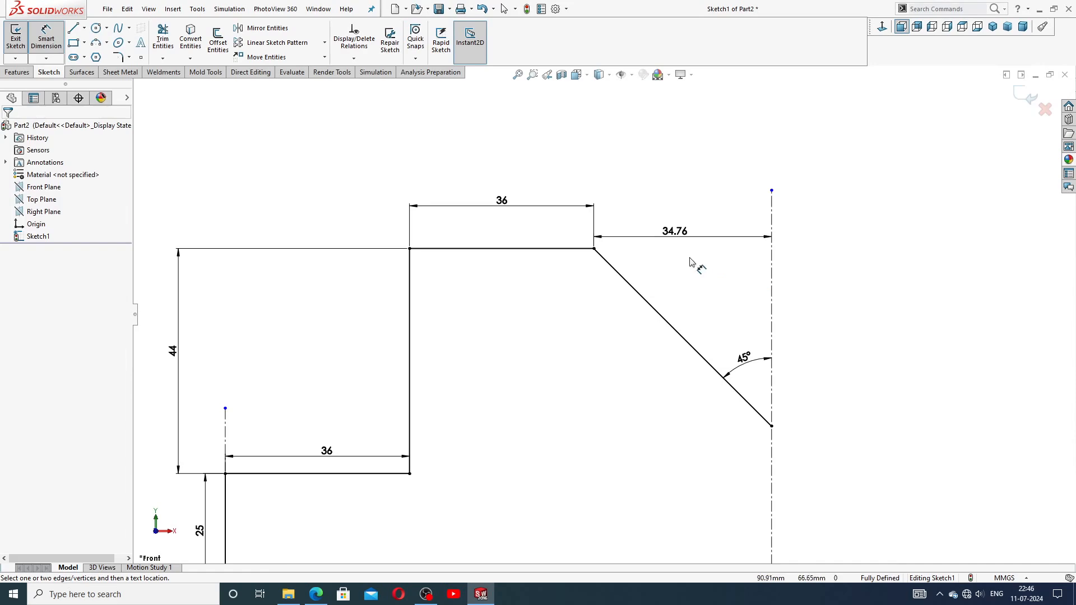
mouse_move(679, 232)
mouse_down()
mouse_move(683, 246)
mouse_move(680, 222)
mouse_up()
click(787, 292)
click(644, 365)
scroll(560, 435, up, 3)
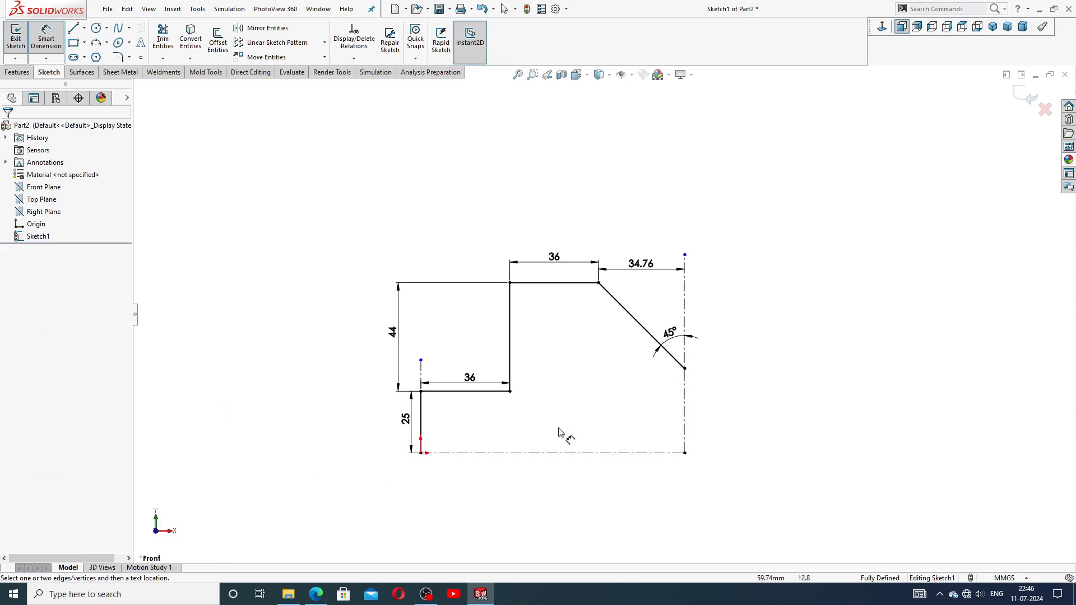
scroll(536, 416, down, 1)
drag(456, 361, 456, 224)
click(535, 295)
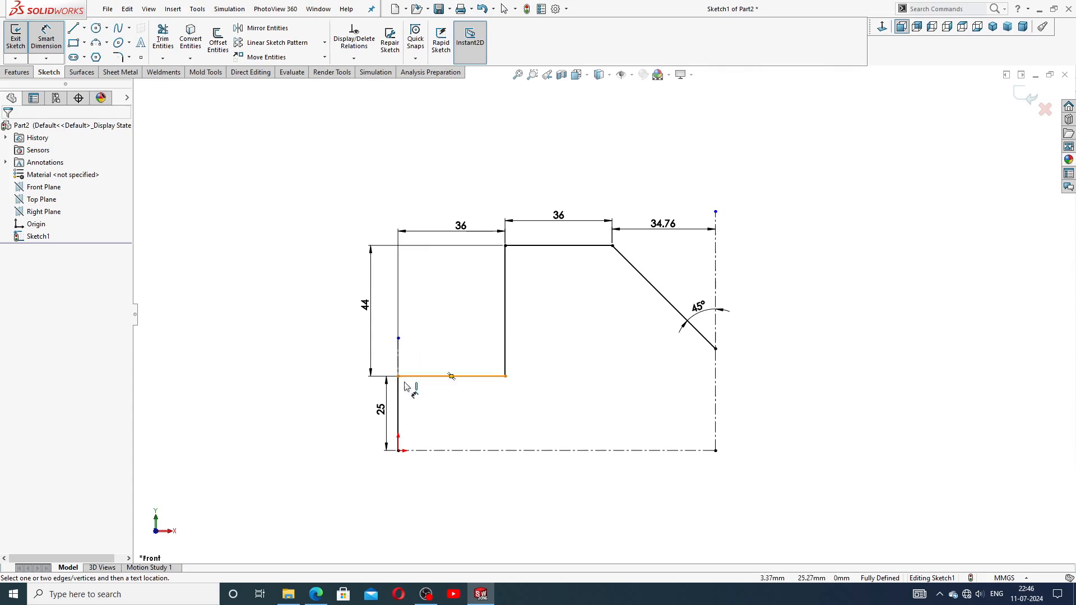
drag(385, 411, 381, 410)
click(512, 397)
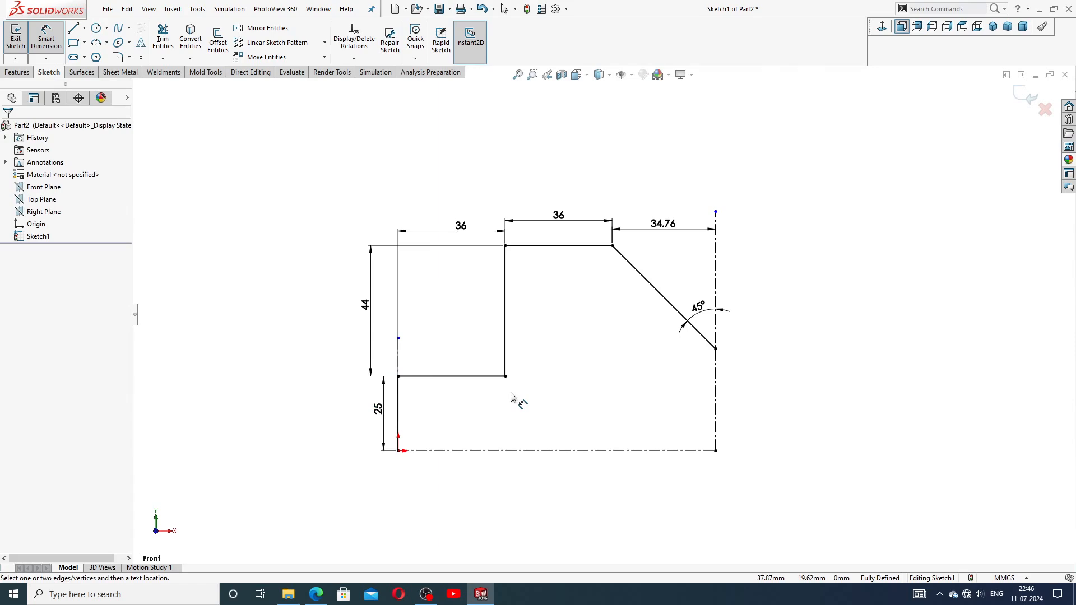
Leave Smart Dimension and move both 36 dimensions and the 34.76 dimension slightly higher above the profile
scroll(570, 387, down, 2)
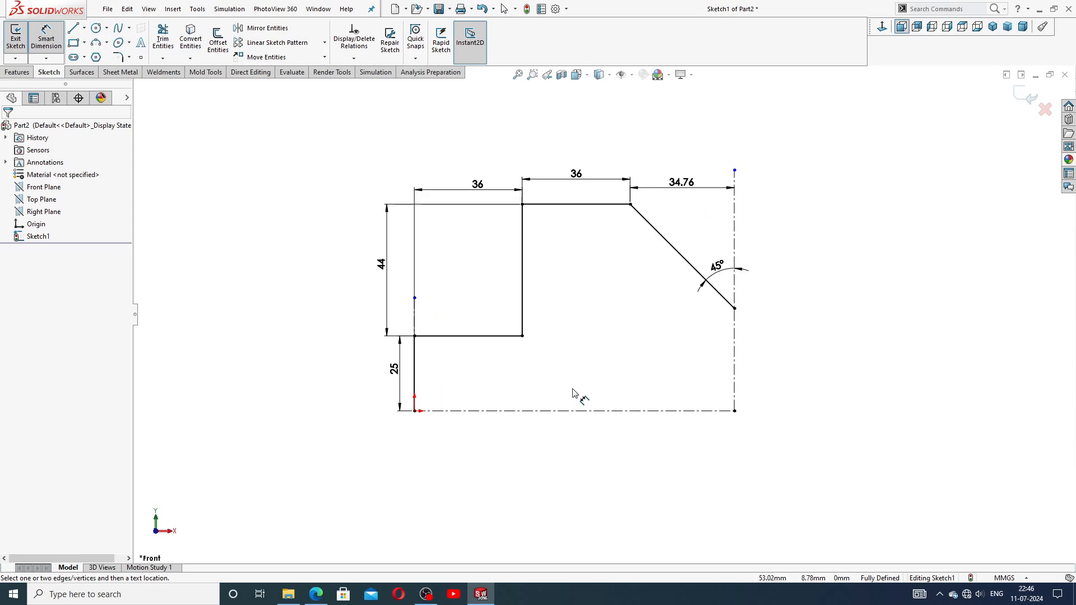
right_click(785, 221)
click(817, 167)
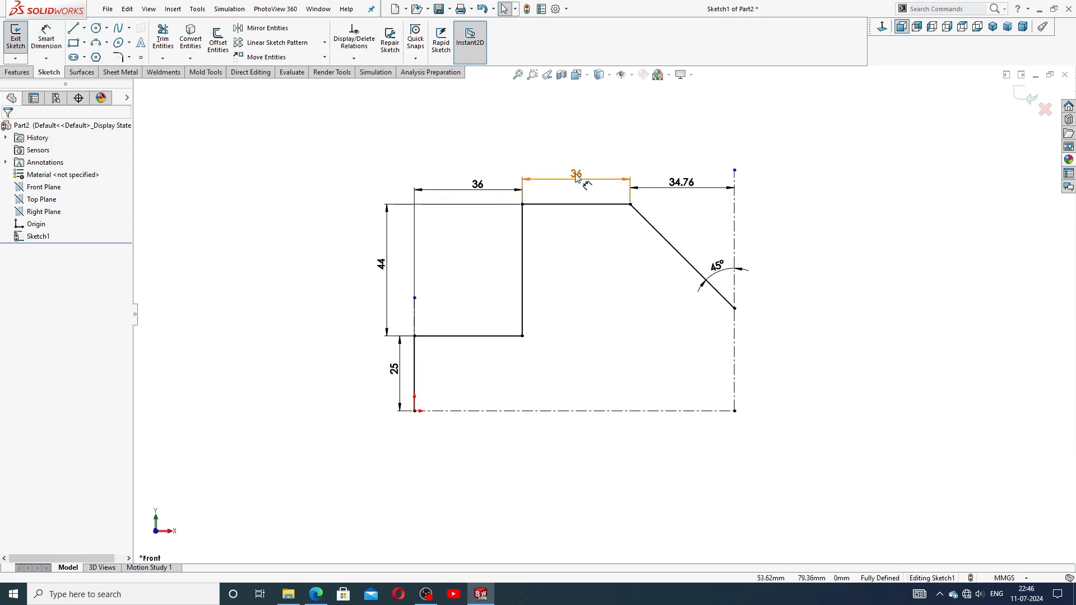
drag(581, 178, 575, 170)
drag(478, 188, 477, 180)
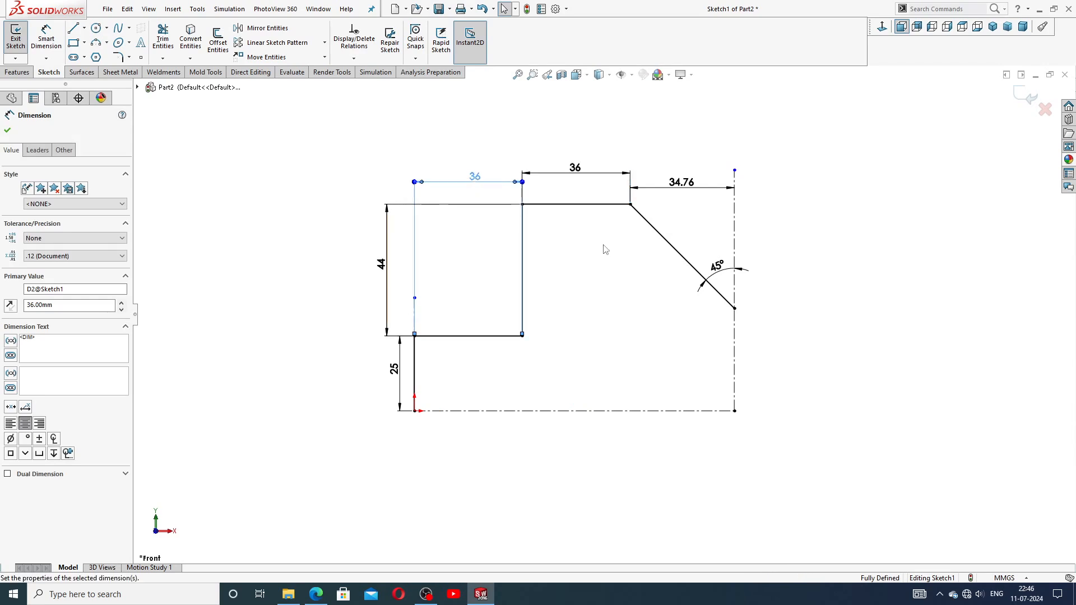
click(604, 249)
drag(693, 190, 688, 180)
click(770, 203)
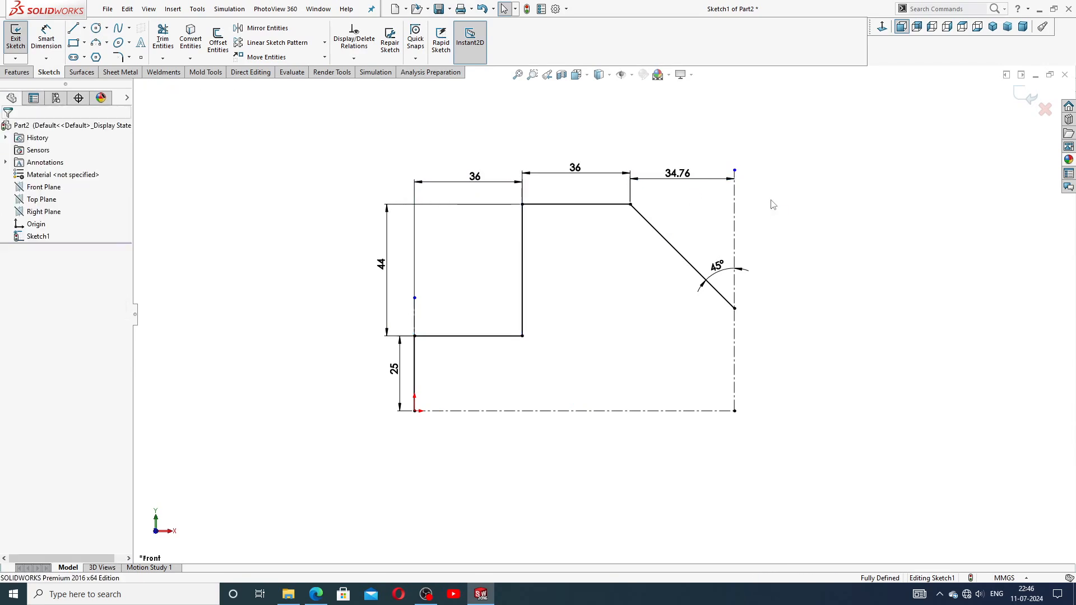
Switch to the fixed jaw PDF drawing in the browser, examine the front view dimensions, and return to SOLIDWORKS
scroll(661, 217, down, 1)
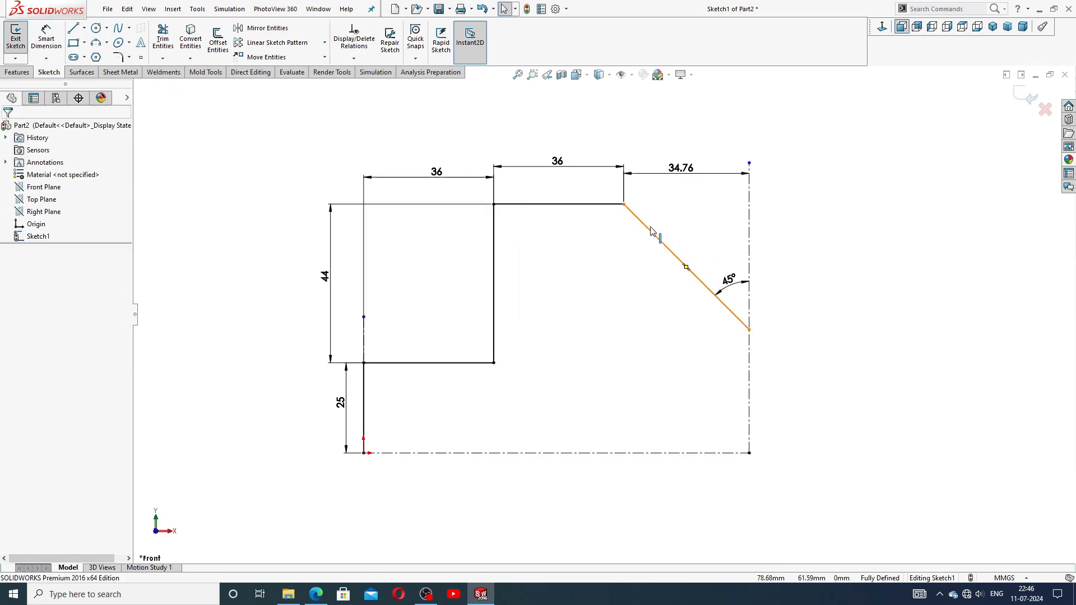
click(316, 594)
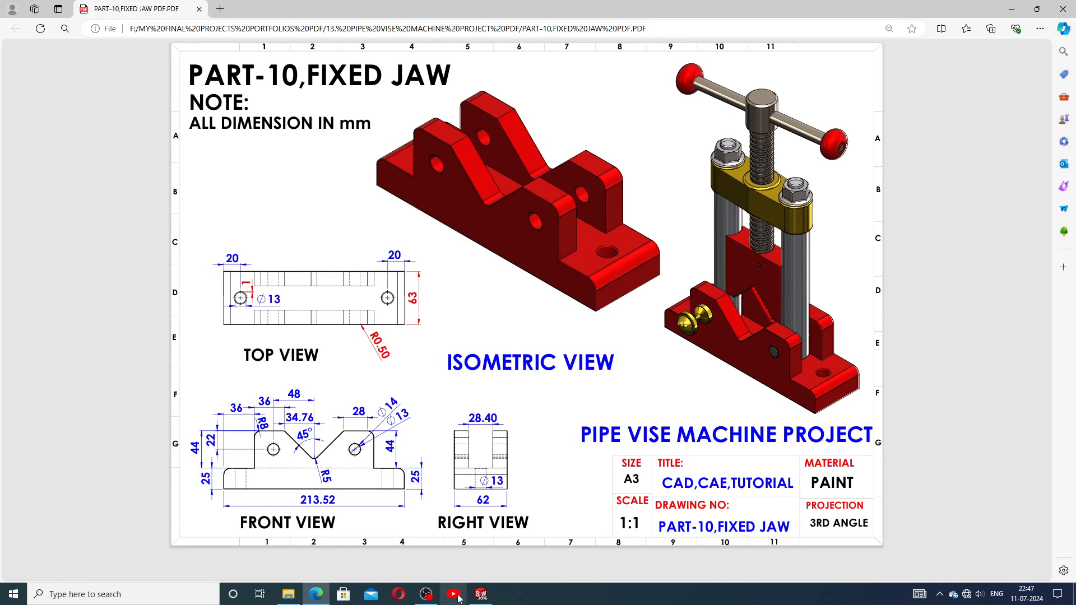
click(481, 594)
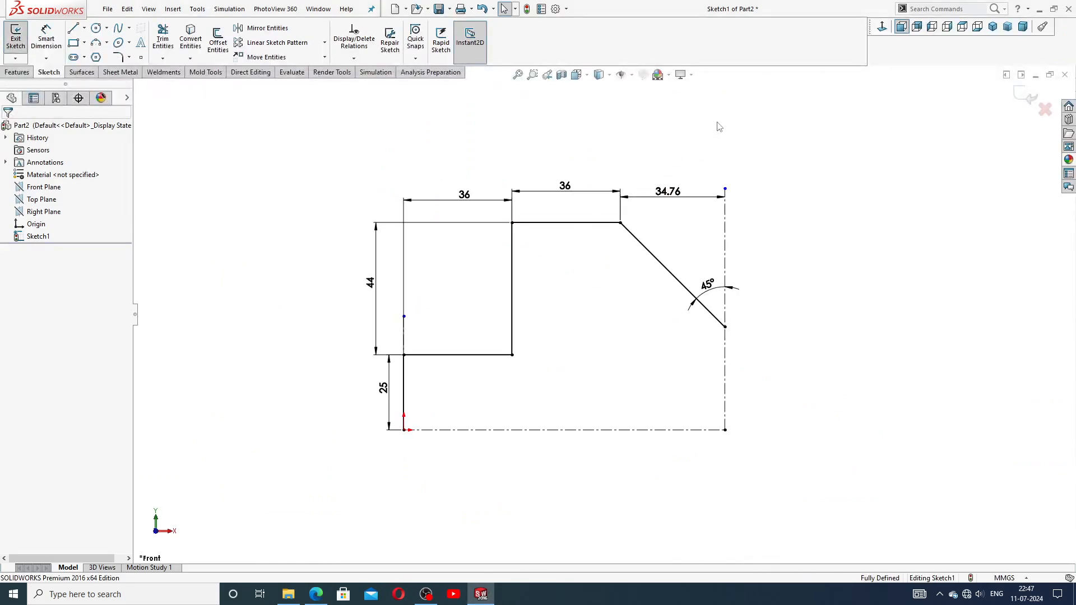
Try to mirror the profile lines about the vertical centerline above the origin and undo the mirror
mouse_move(721, 126)
mouse_down()
mouse_move(776, 298)
mouse_move(613, 457)
mouse_move(392, 445)
mouse_move(348, 269)
mouse_move(381, 135)
mouse_up()
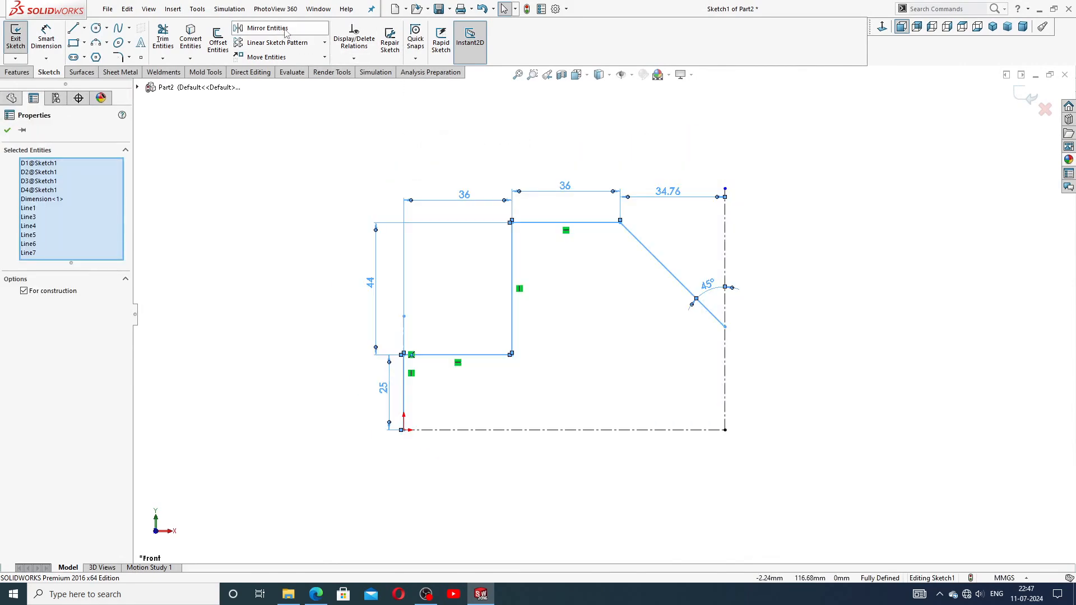
click(262, 28)
scroll(371, 225, up, 2)
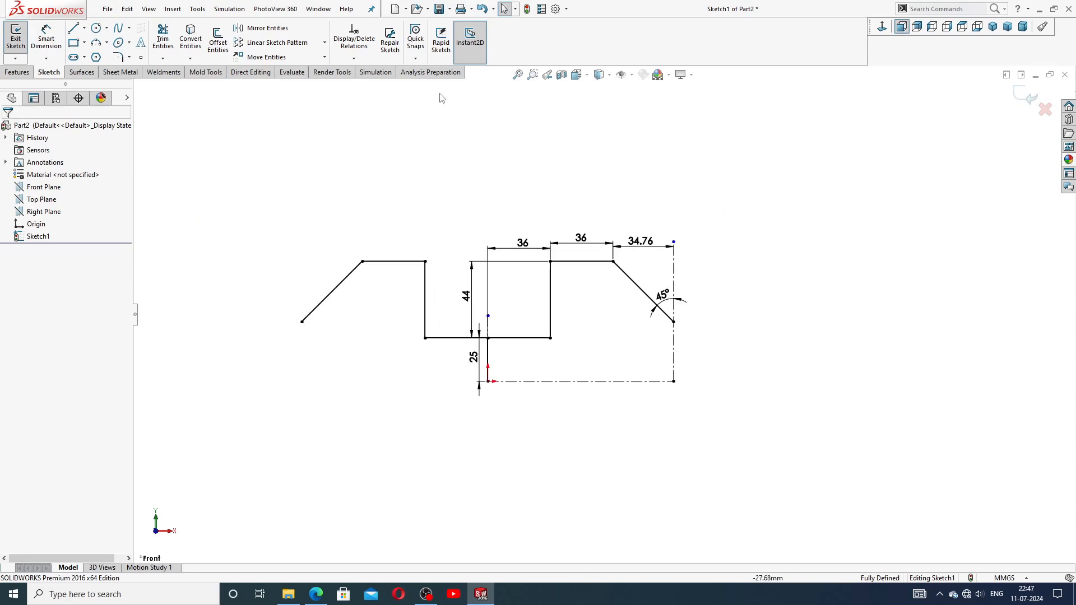
click(482, 9)
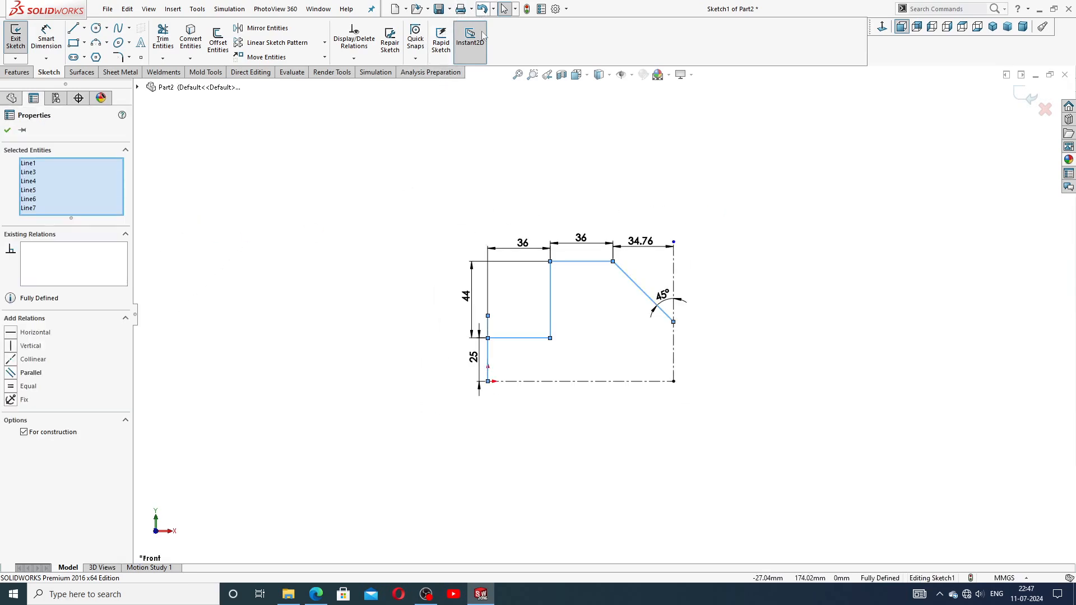
scroll(454, 314, down, 1)
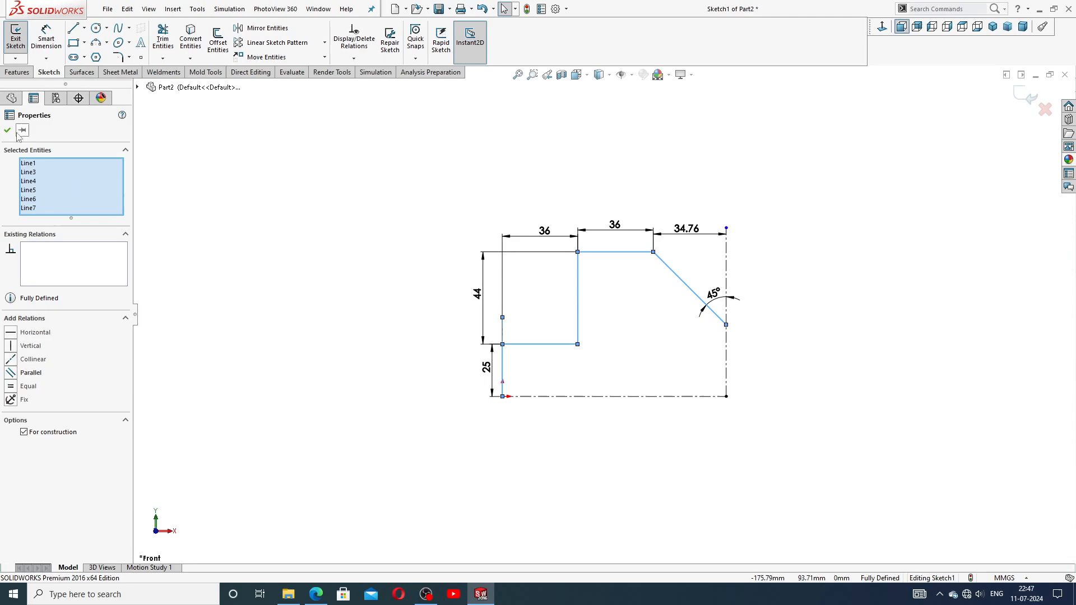
click(258, 159)
Try to mirror the whole half profile about the vertical centerline at the V notch, and undo the mirror
scroll(510, 335, down, 1)
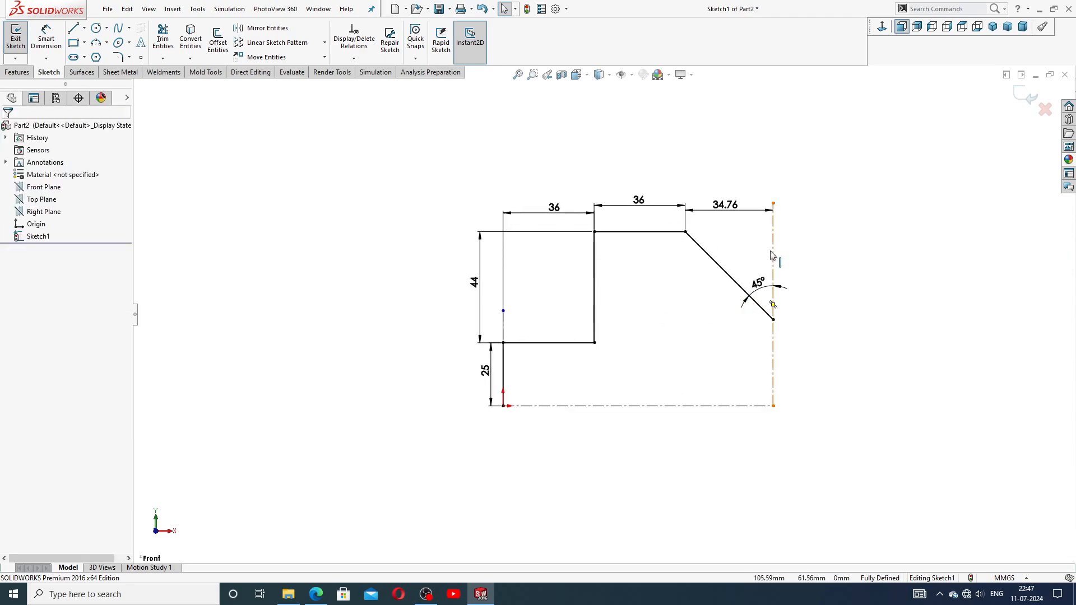
mouse_move(465, 190)
mouse_down()
mouse_move(454, 420)
mouse_move(708, 435)
mouse_move(800, 211)
mouse_move(753, 162)
mouse_up()
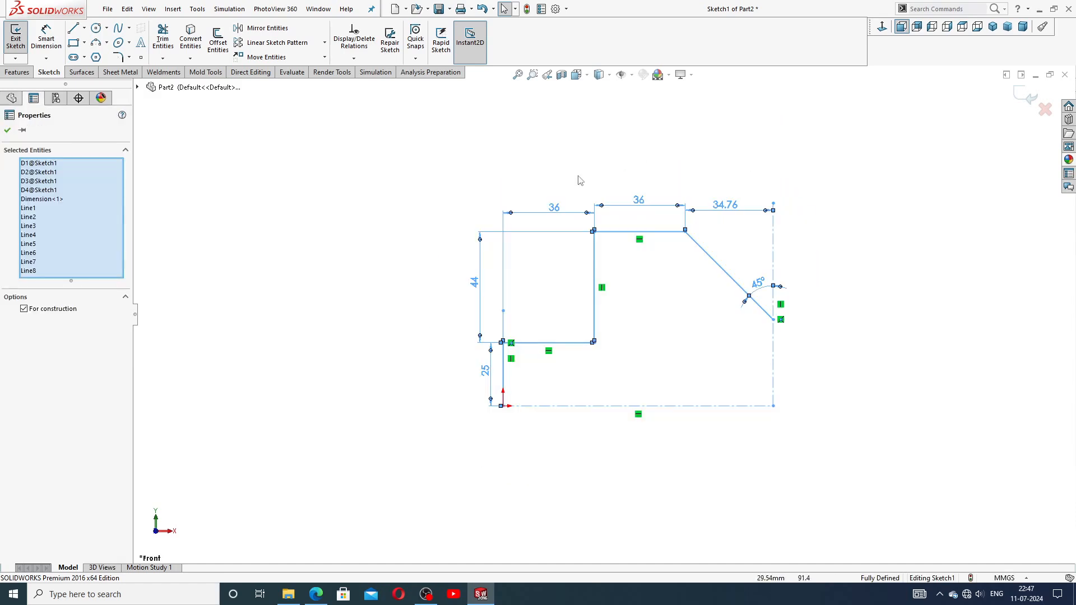
click(282, 31)
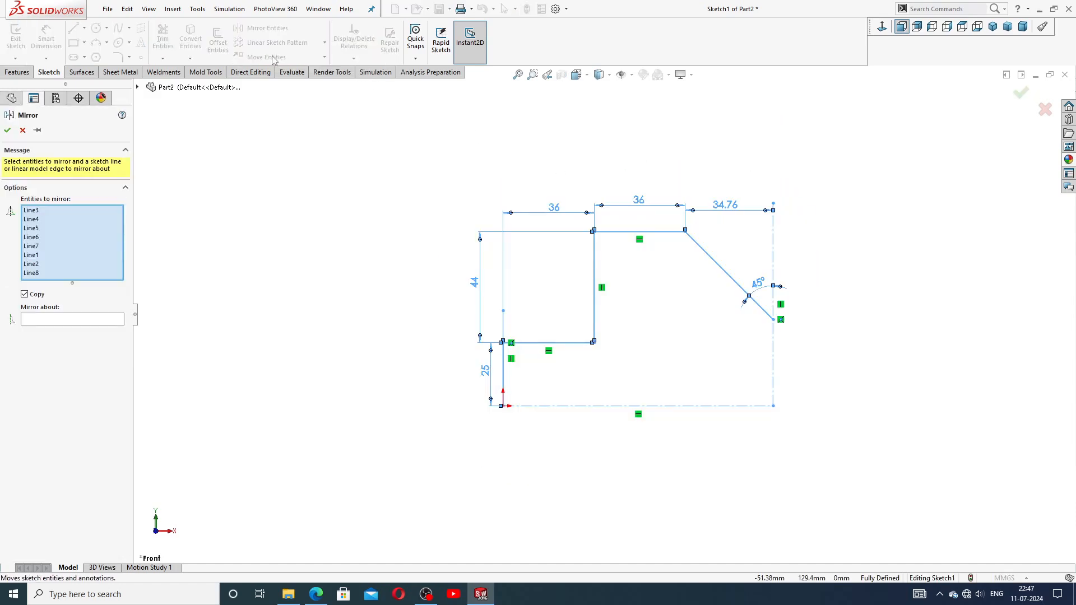
click(98, 321)
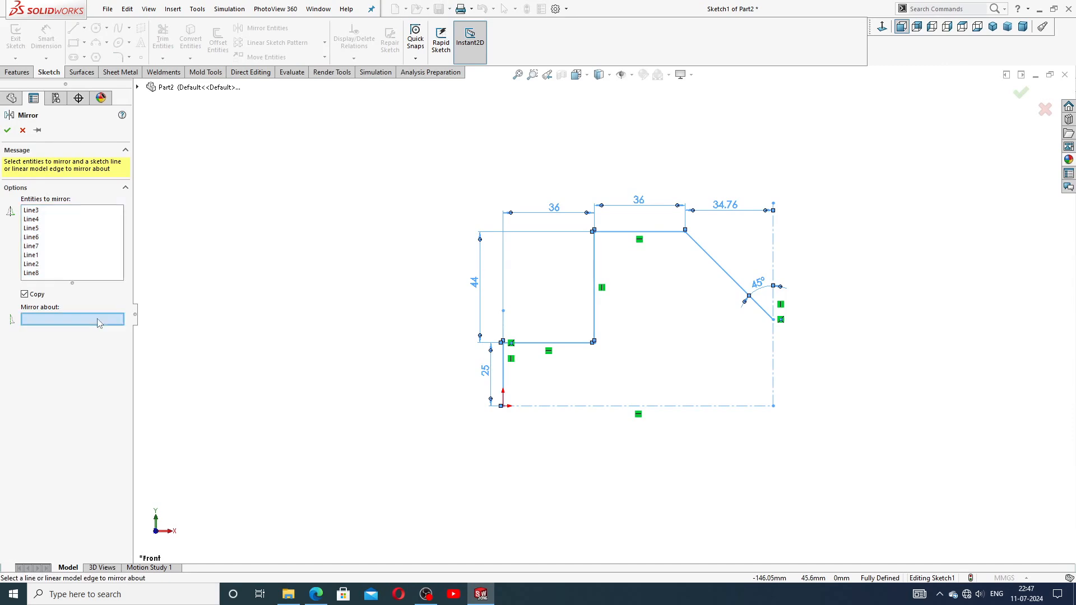
click(774, 339)
scroll(819, 339, down, 2)
scroll(817, 338, up, 2)
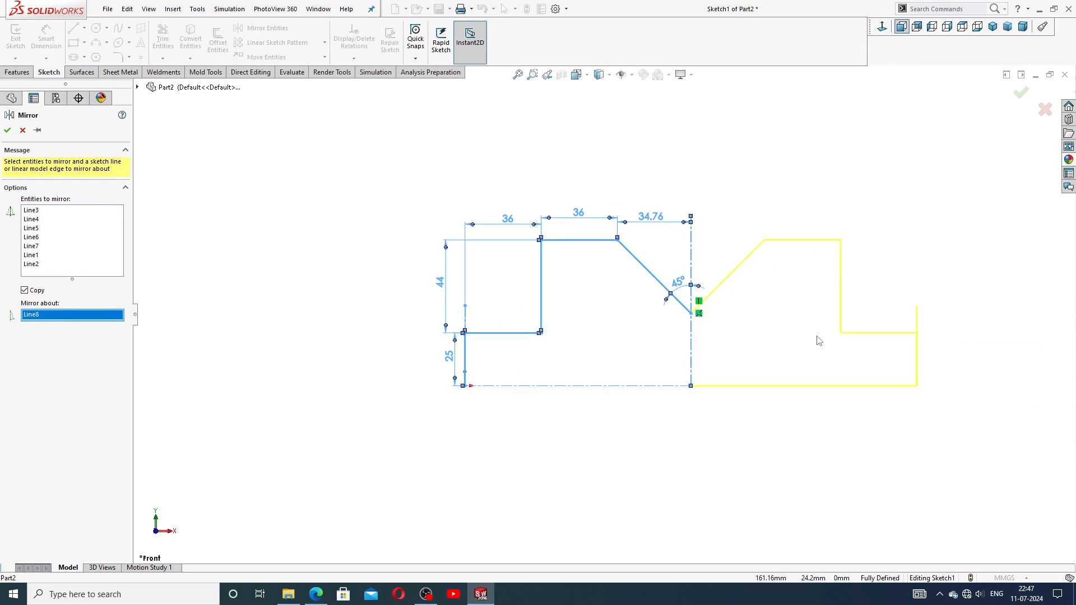
click(9, 131)
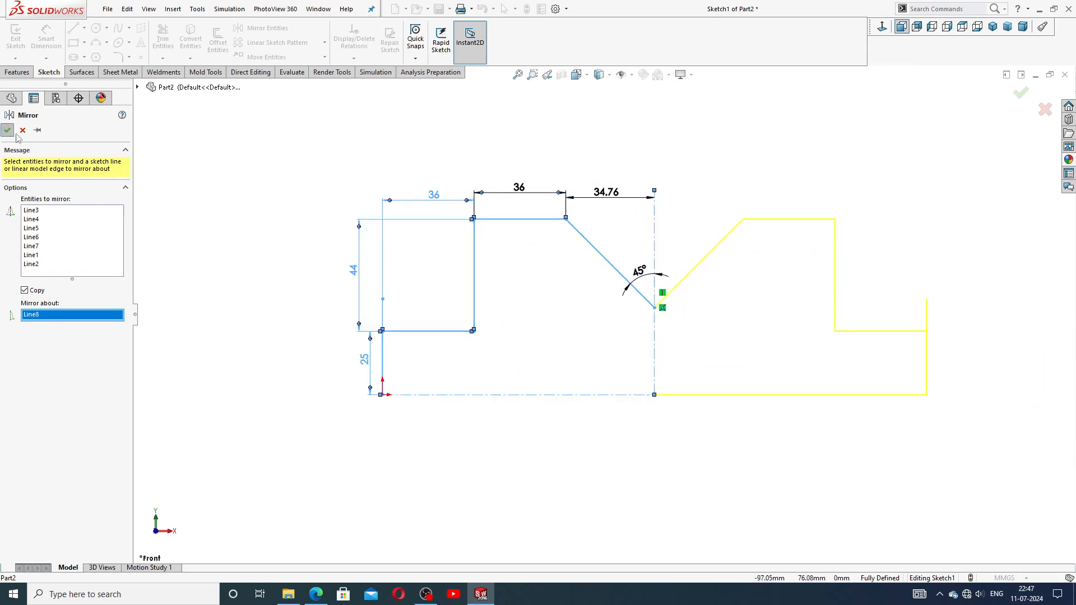
key(f)
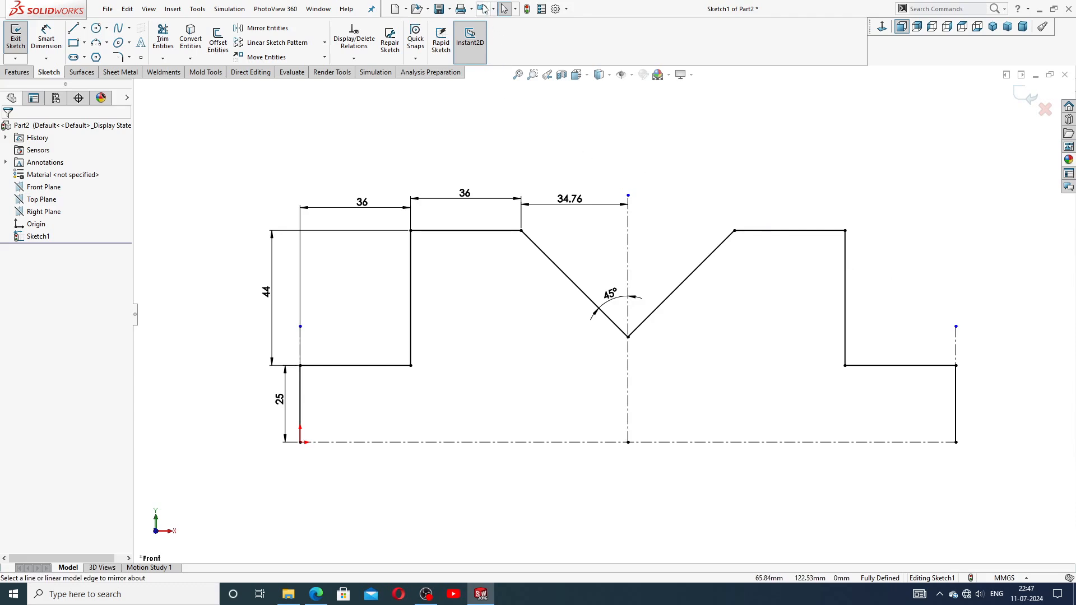
click(483, 9)
scroll(597, 314, up, 1)
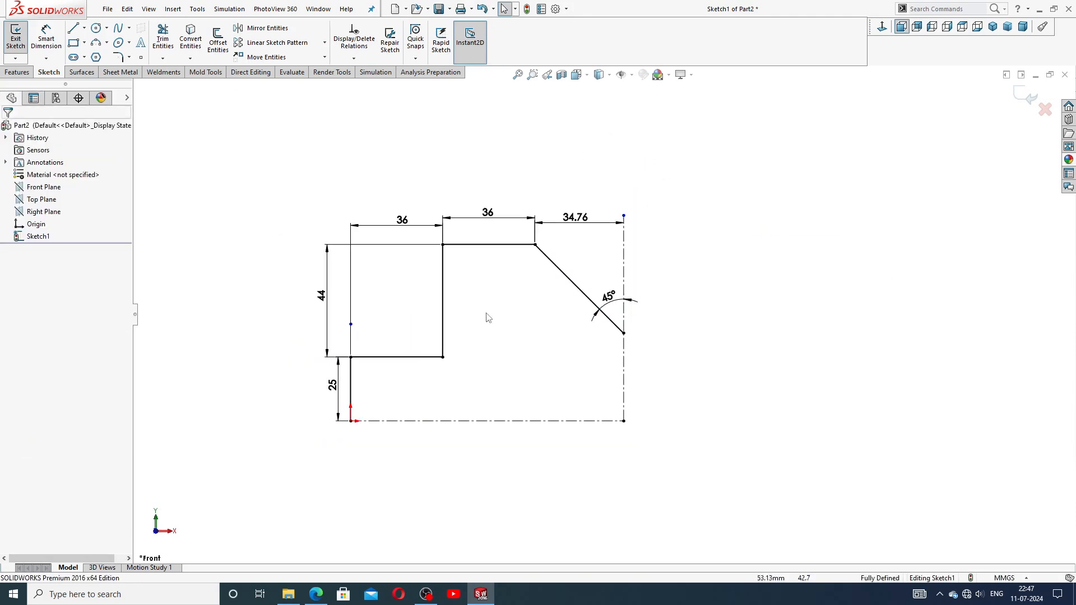
scroll(463, 336, down, 1)
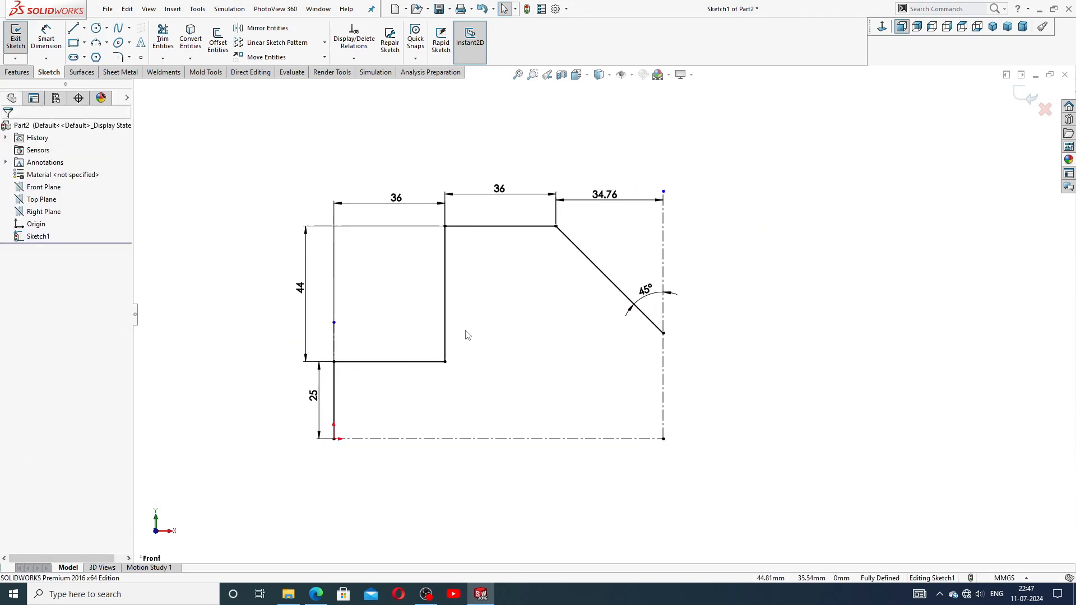
Fillet the outer corners of the base step and the raised block with an 8 mm radius and shift the R8 dimension outward
click(119, 57)
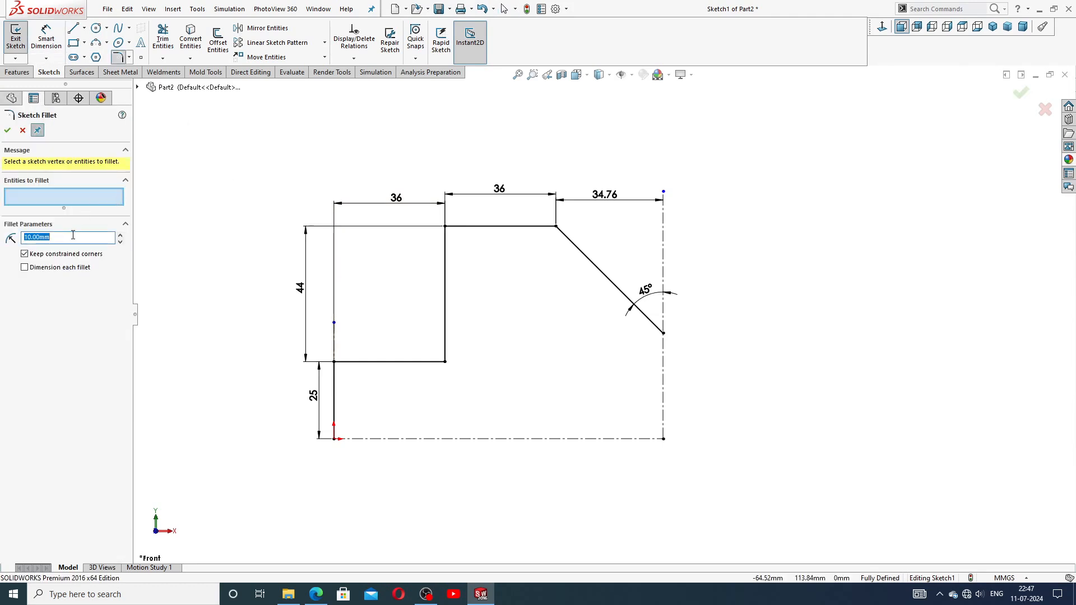
text(8)
click(315, 594)
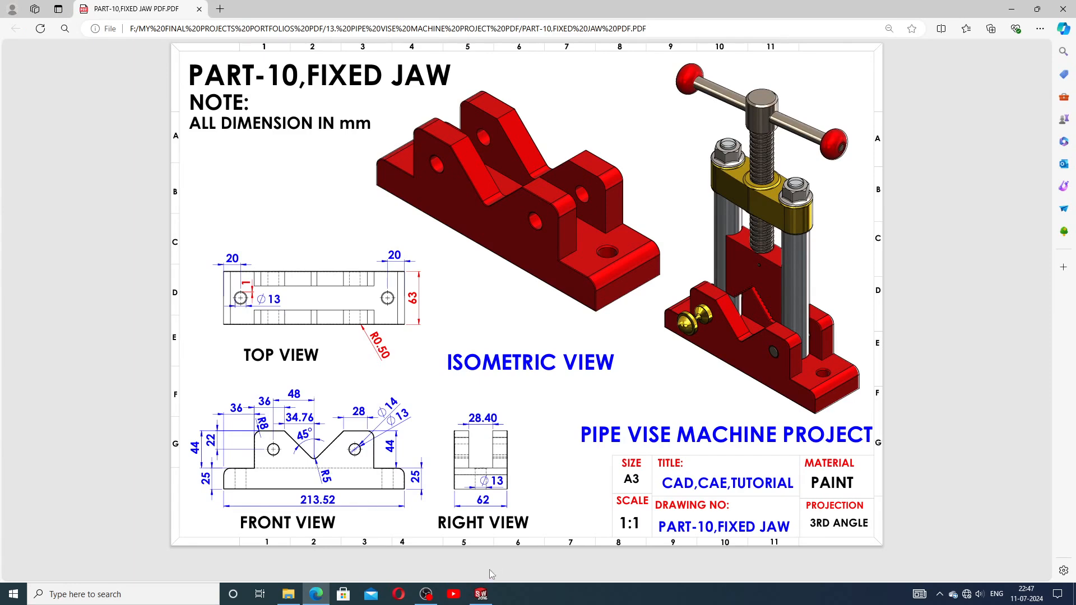
click(481, 594)
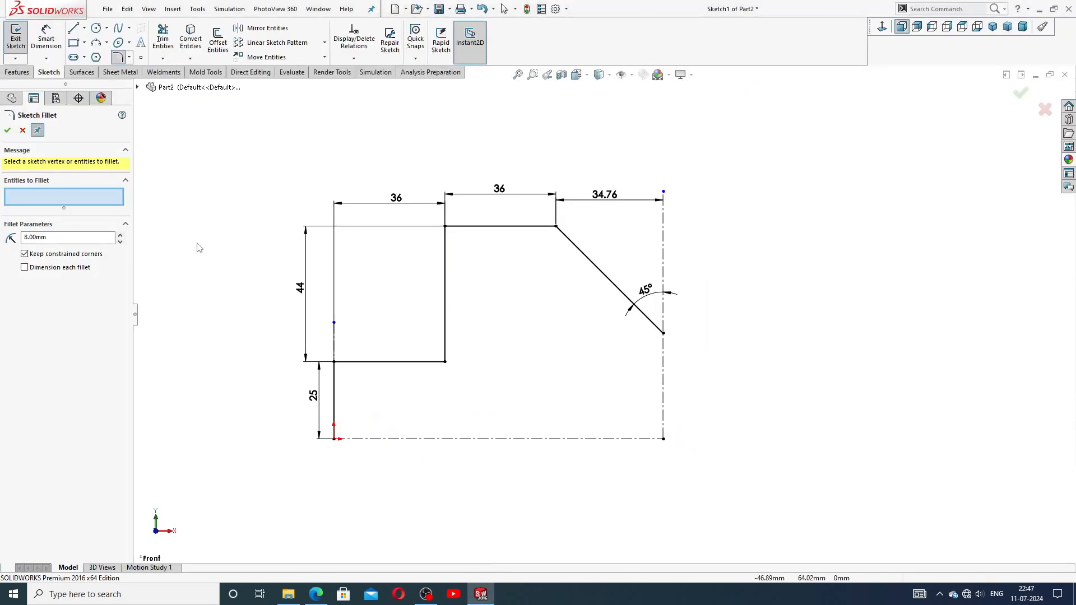
click(336, 364)
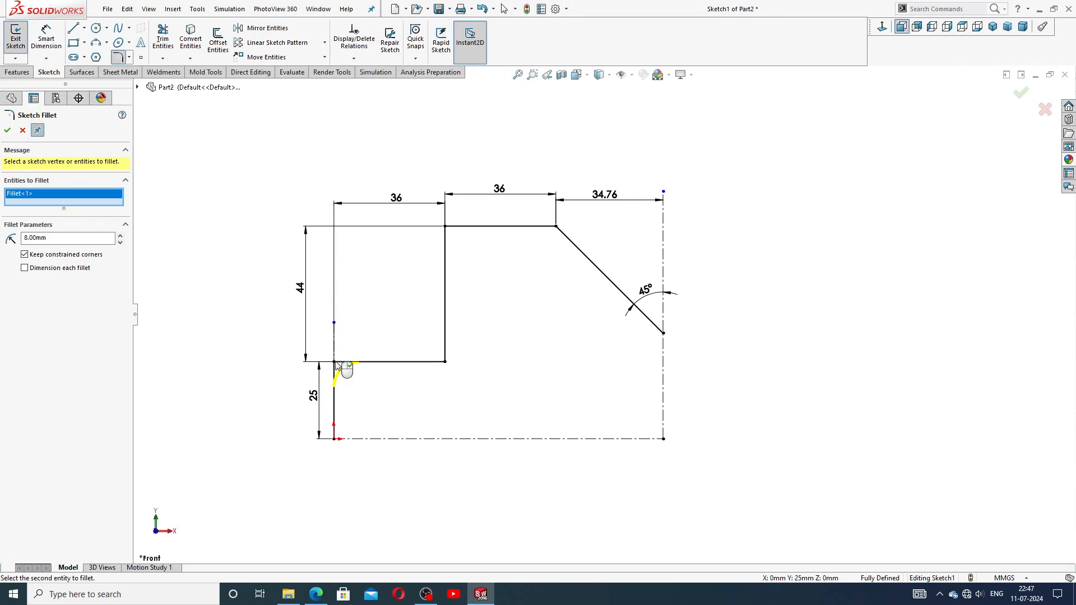
click(445, 227)
click(8, 131)
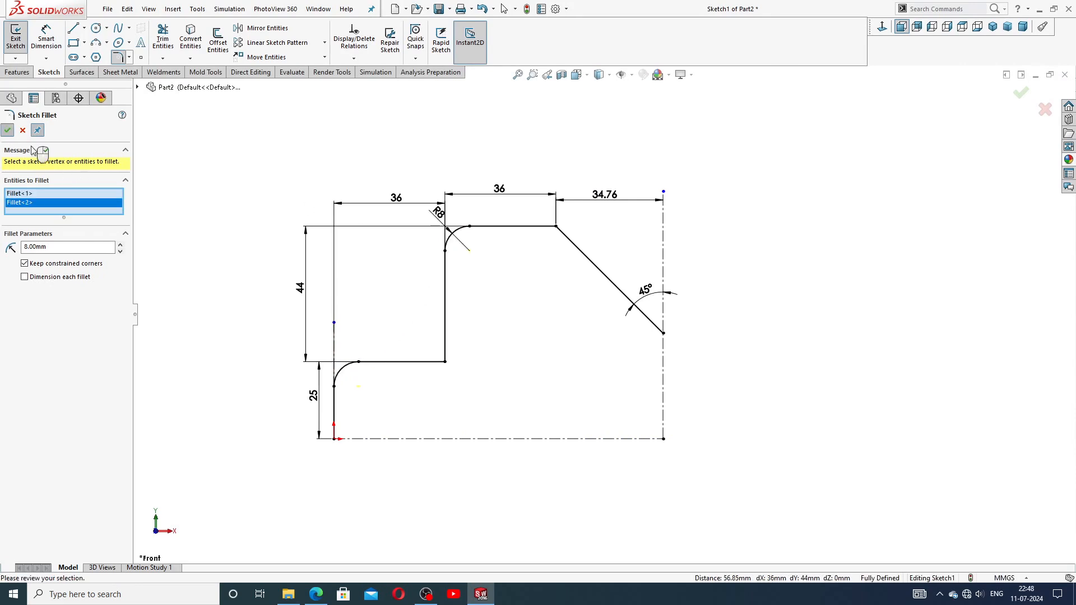
click(8, 131)
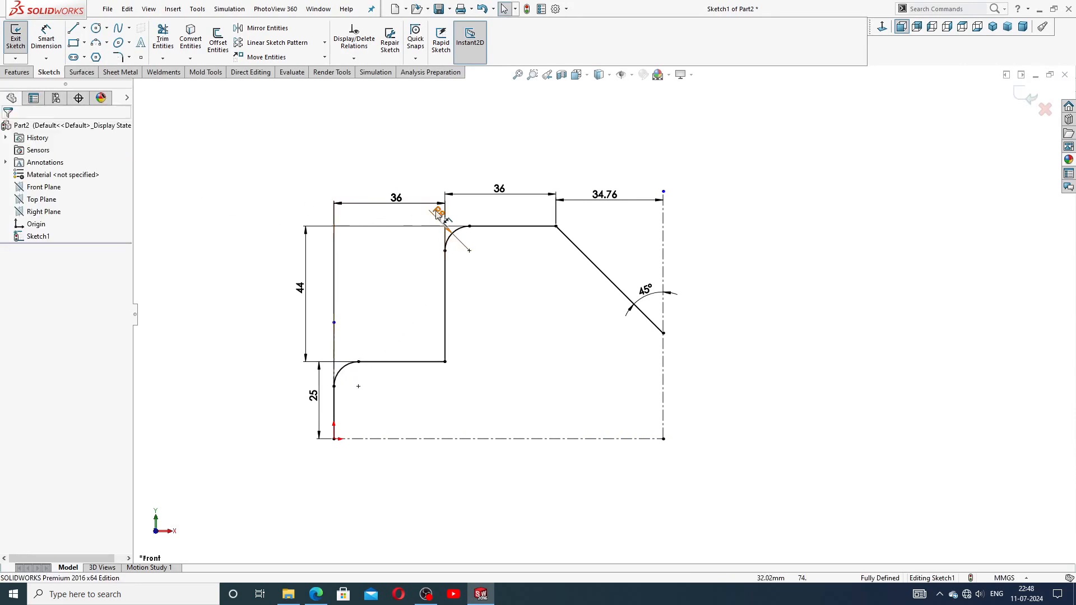
drag(439, 212, 427, 215)
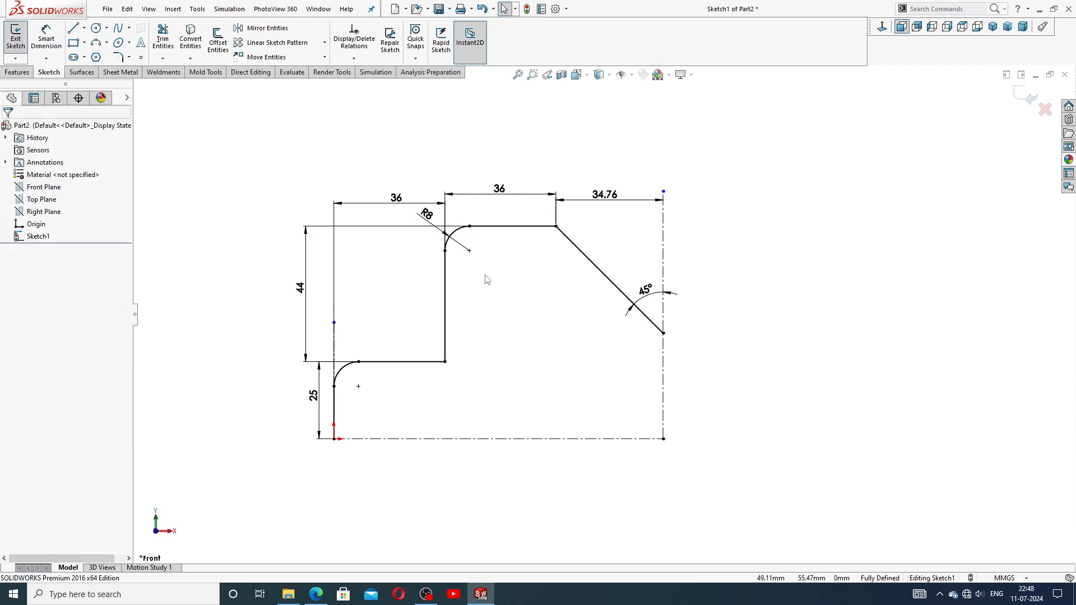
Mirror the filleted half profile about the vertical centerline at the V notch to complete the jaw outline
scroll(504, 318, down, 1)
scroll(603, 313, up, 1)
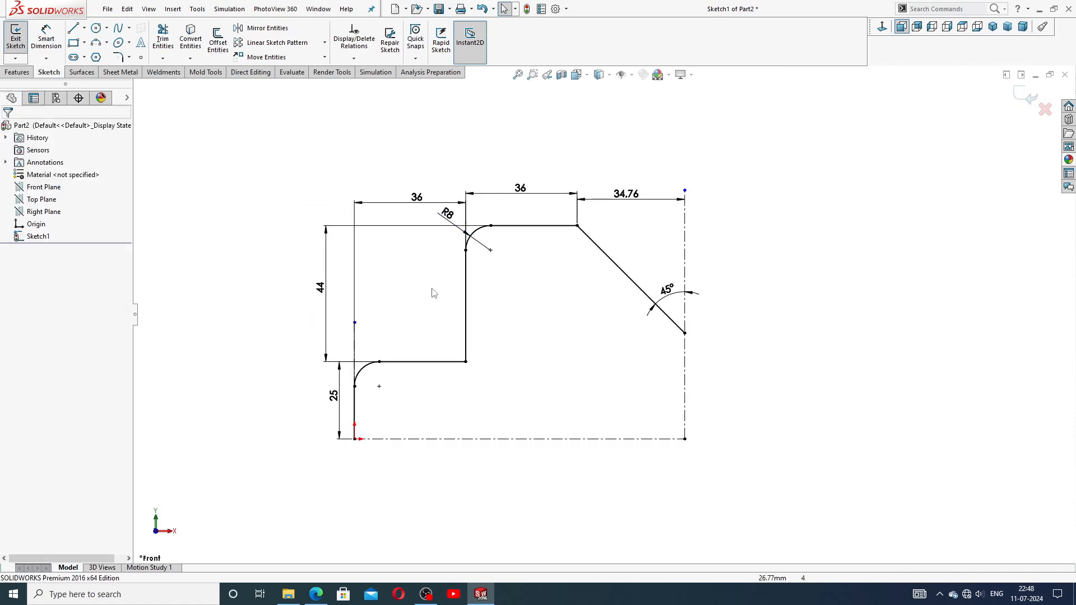
mouse_move(290, 218)
mouse_down()
mouse_move(283, 305)
mouse_move(336, 448)
mouse_move(654, 408)
mouse_move(696, 221)
mouse_move(566, 152)
mouse_up()
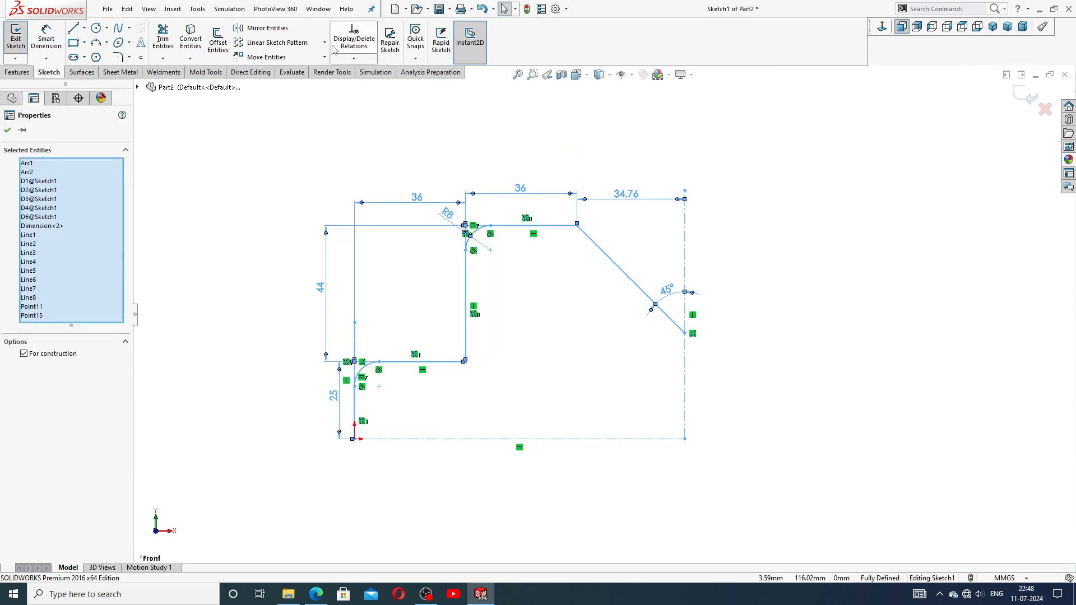
click(268, 28)
click(56, 356)
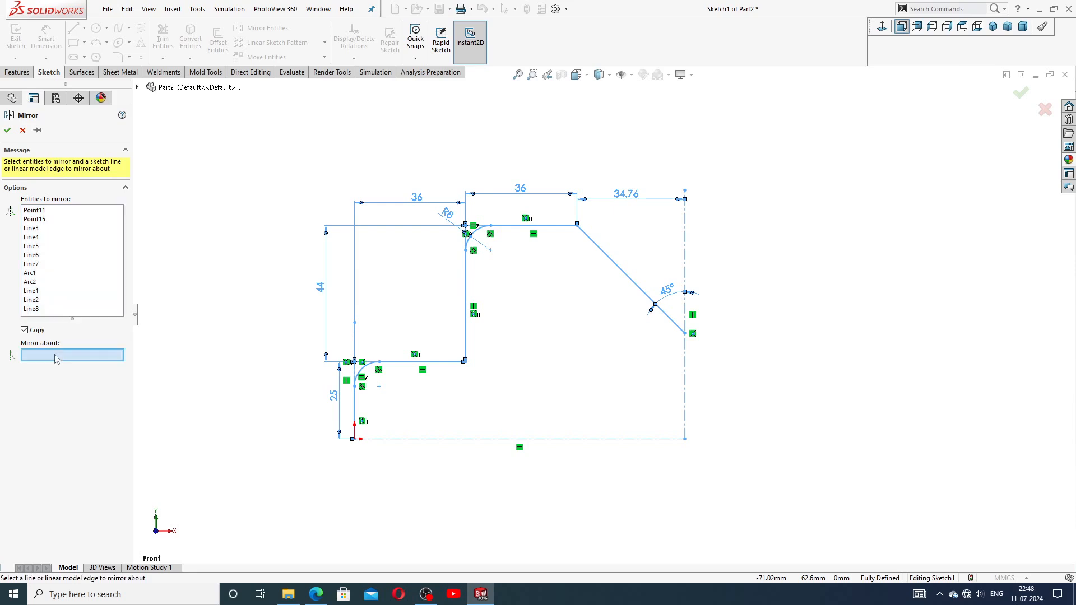
click(685, 360)
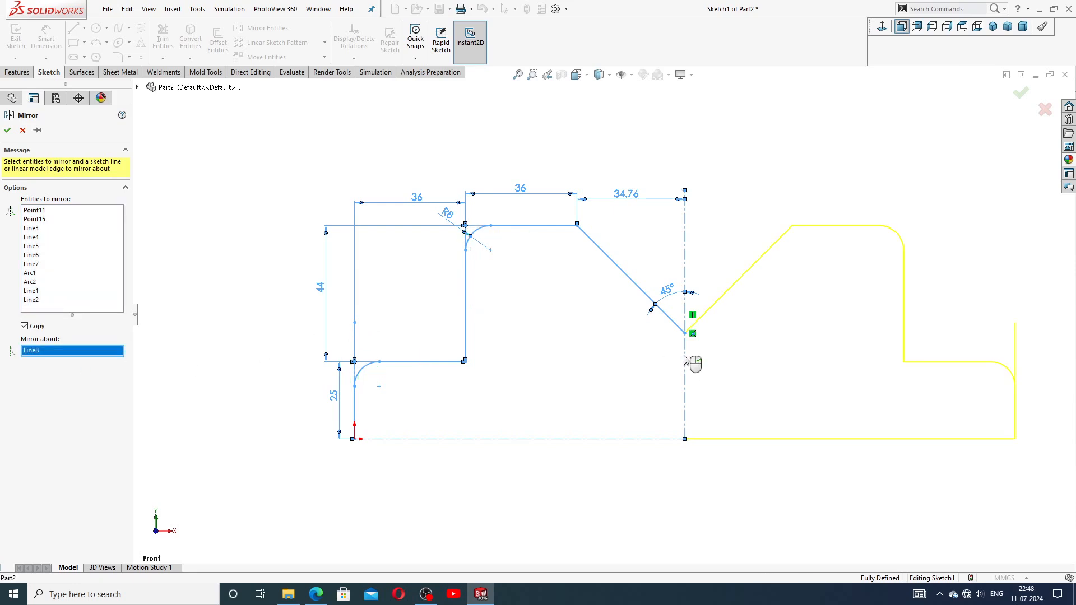
scroll(689, 360, up, 2)
click(7, 131)
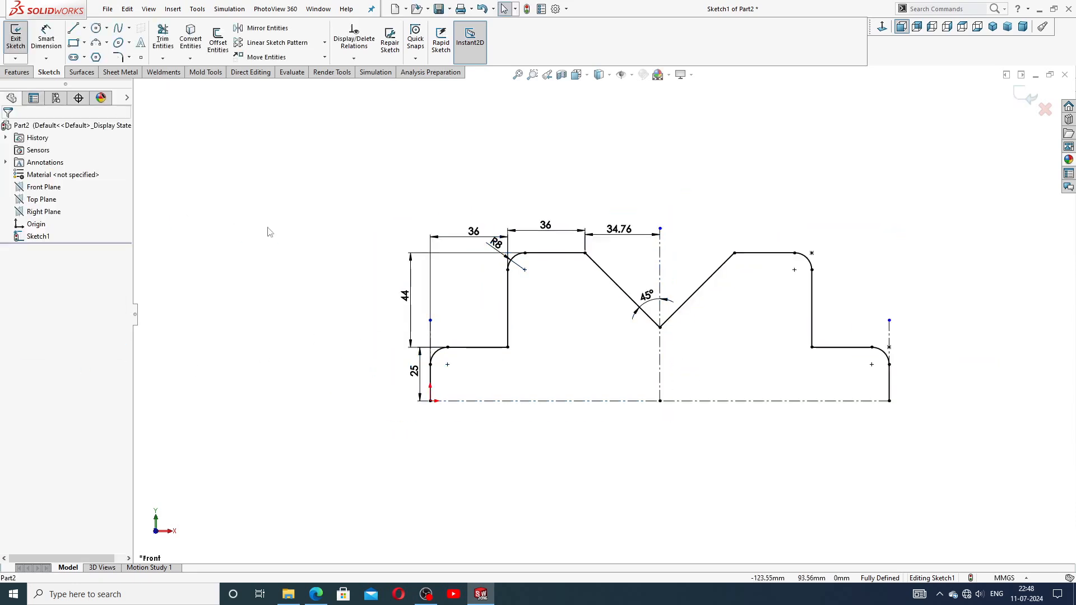
key(f)
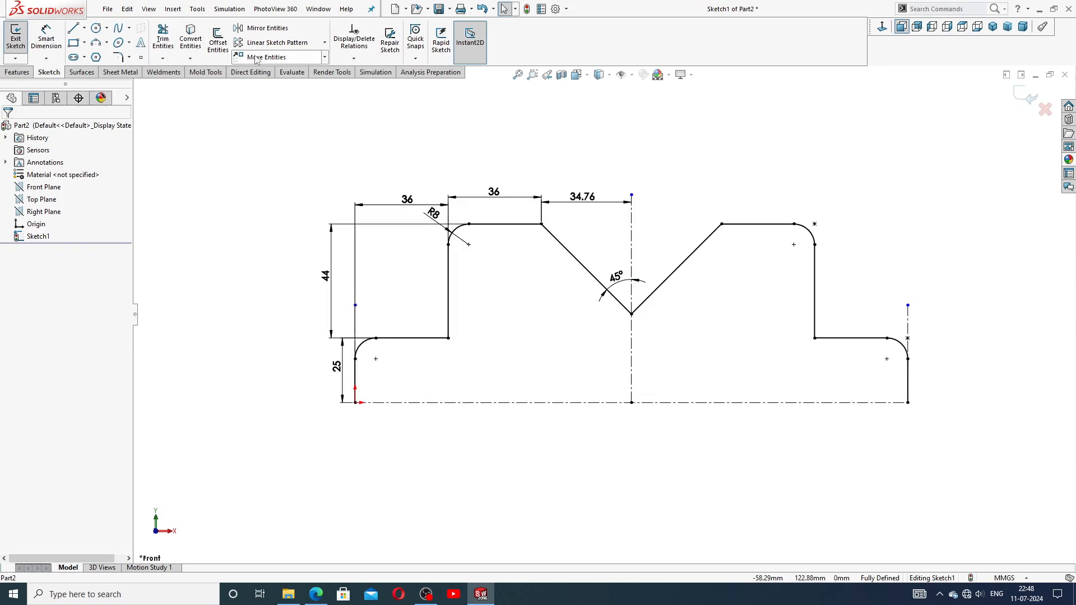
Fillet the bottom vertex of the V notch with a 5 mm radius and place its radius dimension at an angle beside the centerline
click(119, 57)
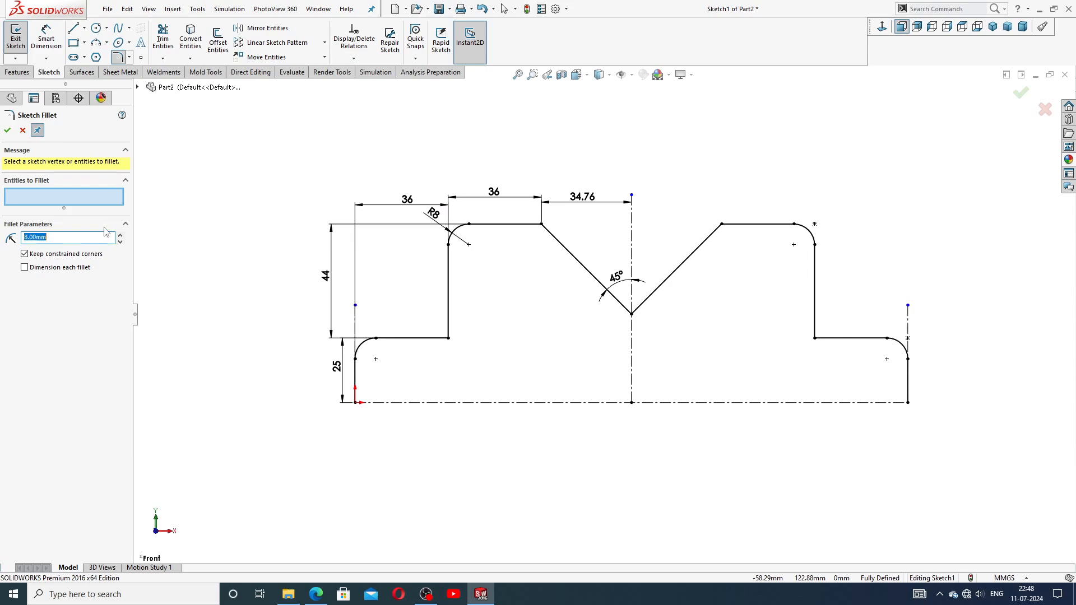
text(5)
click(631, 310)
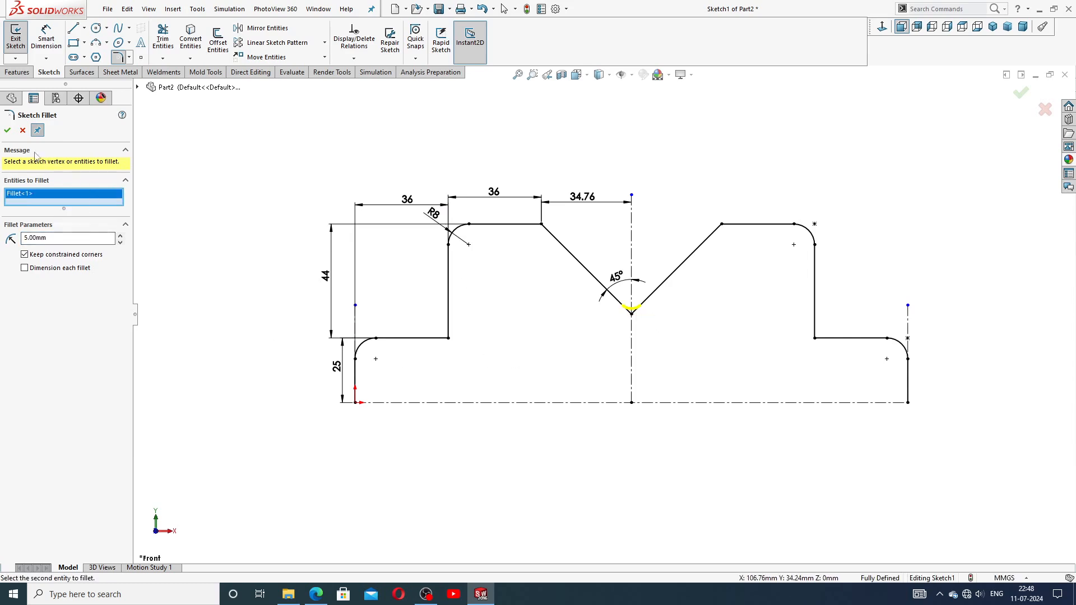
click(8, 131)
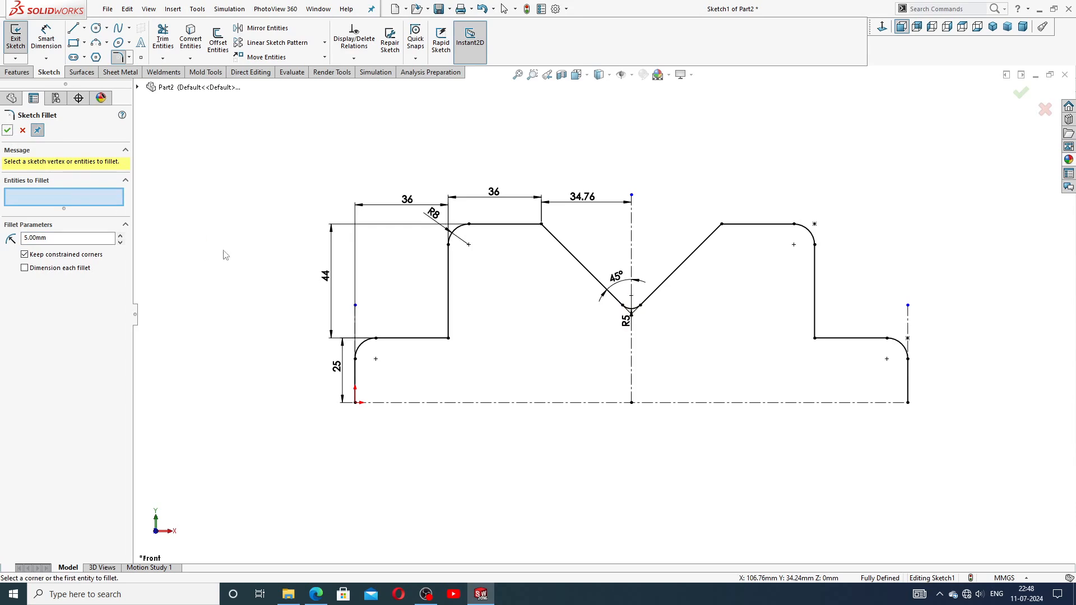
click(7, 131)
scroll(634, 362, down, 2)
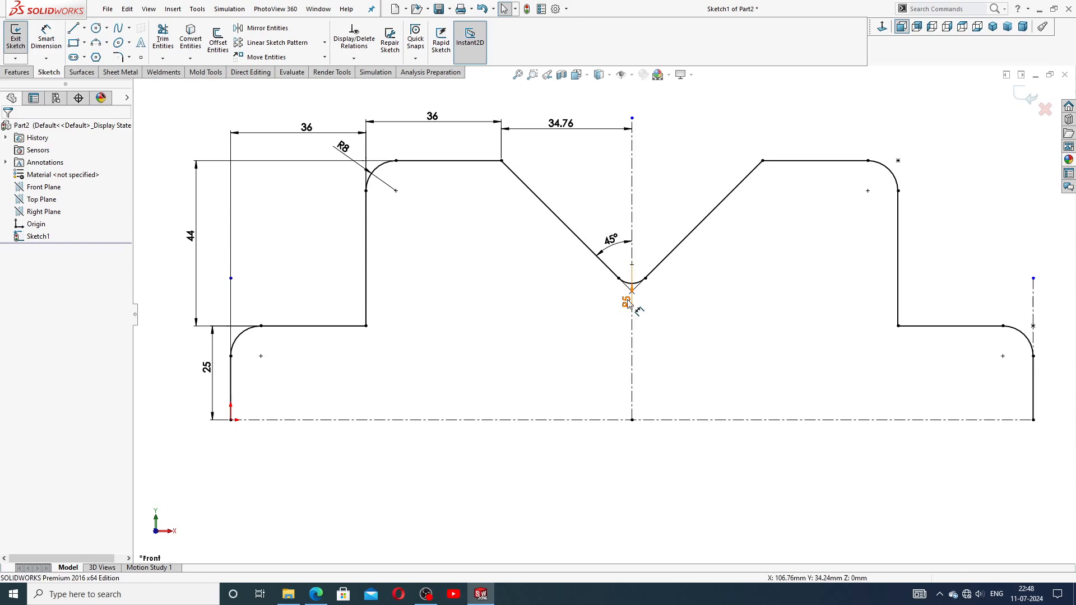
scroll(626, 302, up, 2)
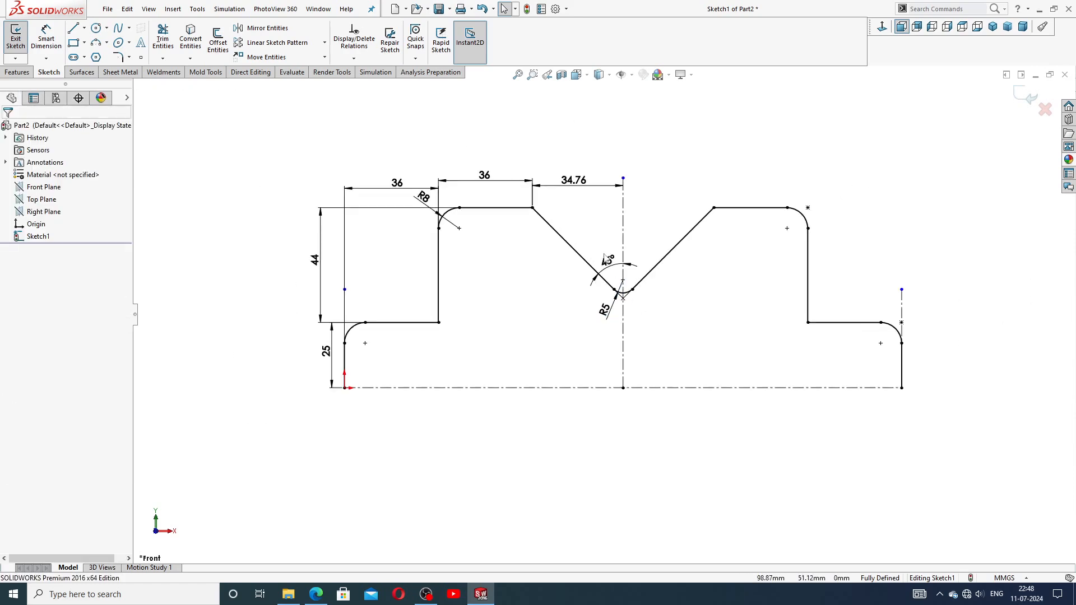
scroll(557, 312, down, 1)
scroll(597, 336, up, 1)
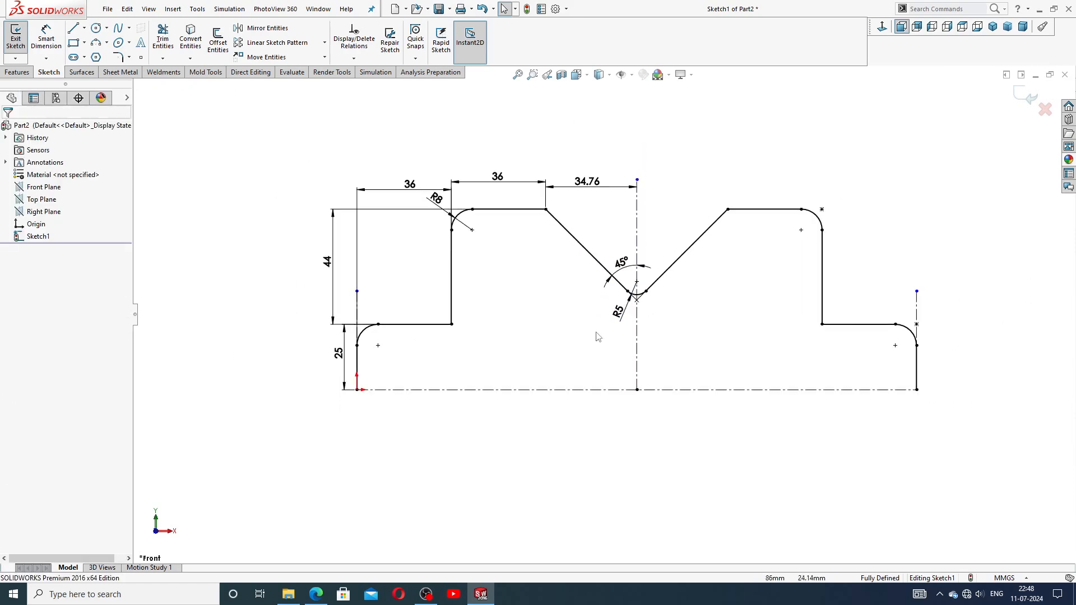
Close the profile with a solid horizontal base line from the origin to the lower corner of the mirrored half
click(75, 30)
click(357, 389)
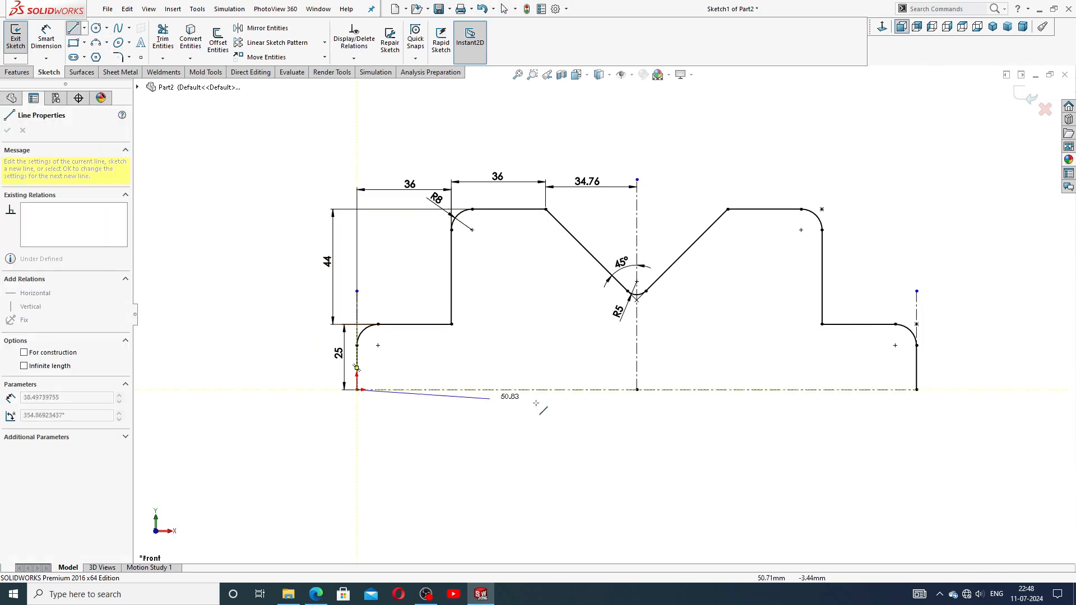
click(917, 390)
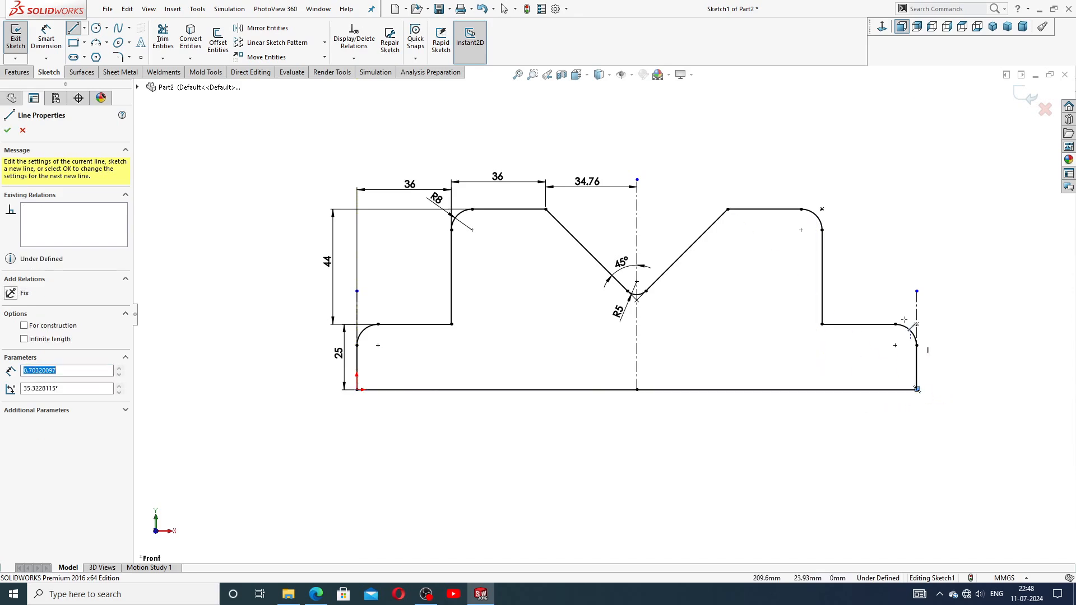
right_click(903, 262)
click(917, 270)
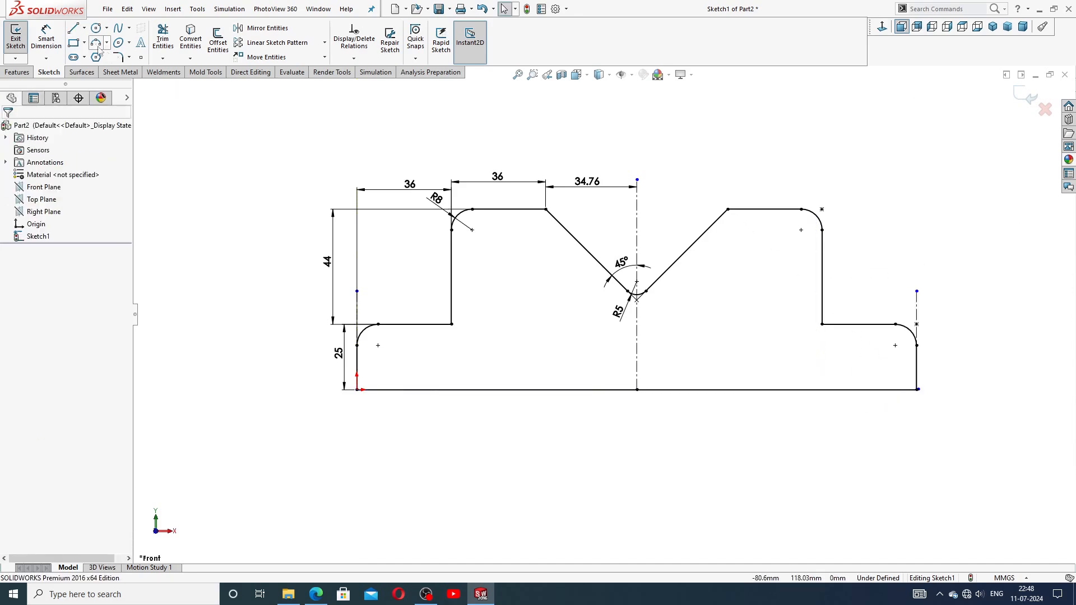
Add a driven dimension for the full length of the base line below the profile and leave Smart Dimension
click(46, 39)
click(679, 390)
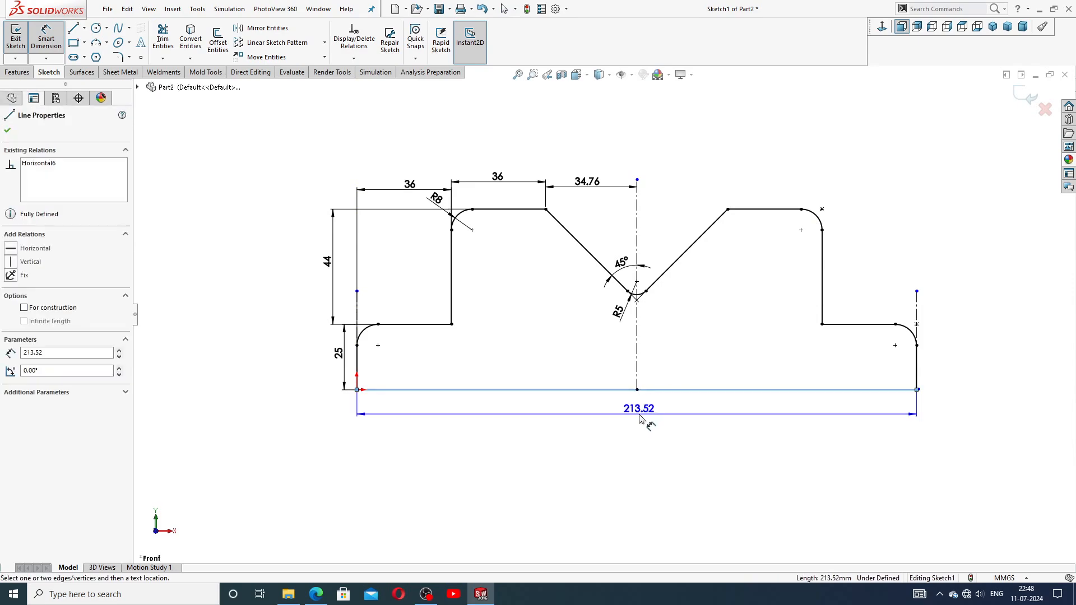
click(641, 419)
click(607, 297)
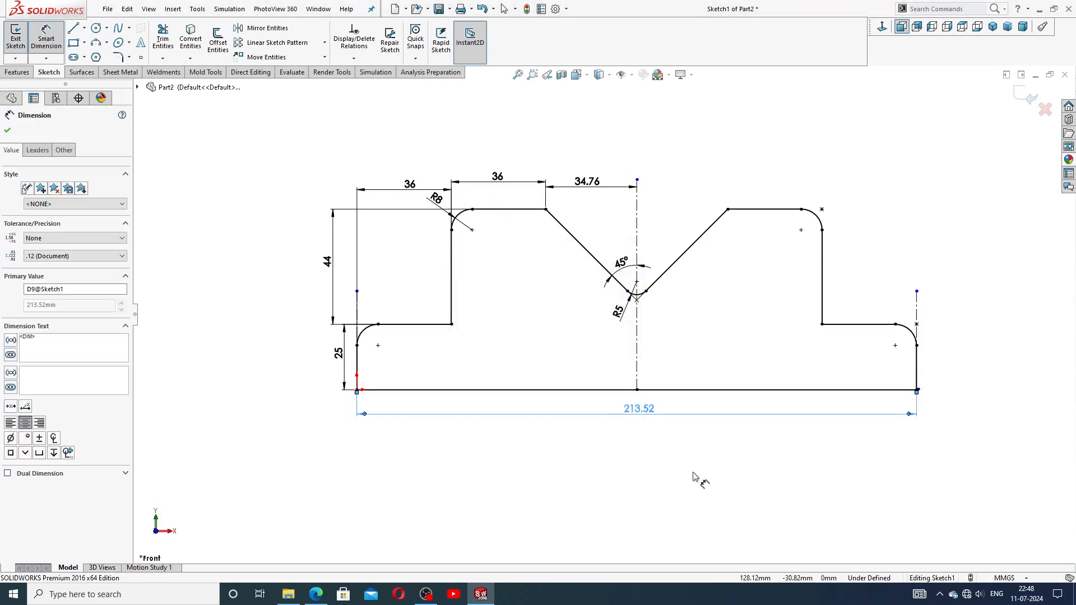
click(687, 427)
scroll(655, 293, up, 2)
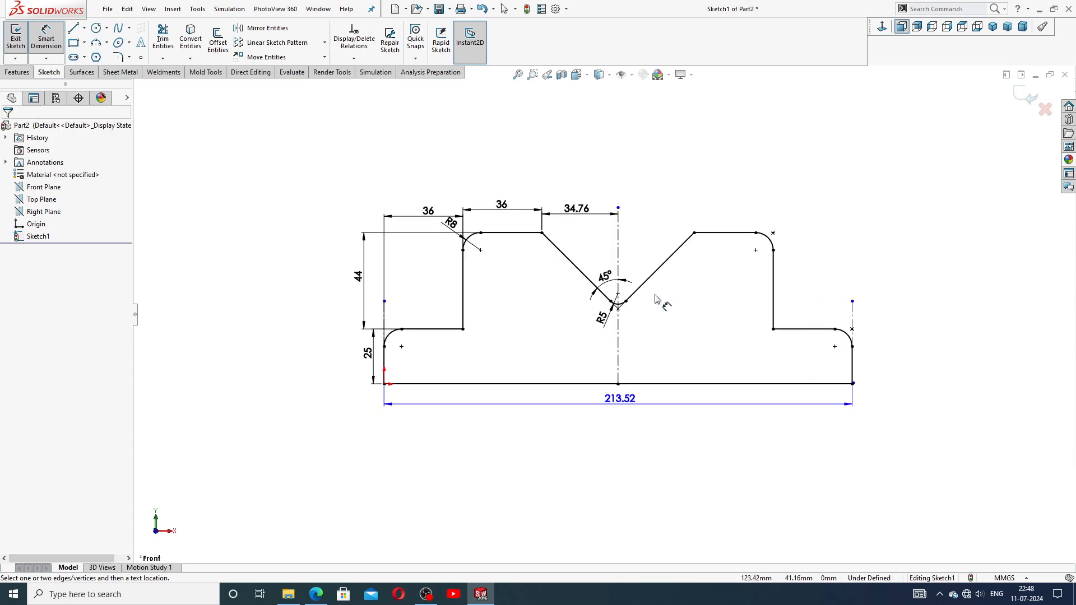
scroll(655, 297, down, 1)
right_click(775, 138)
click(809, 166)
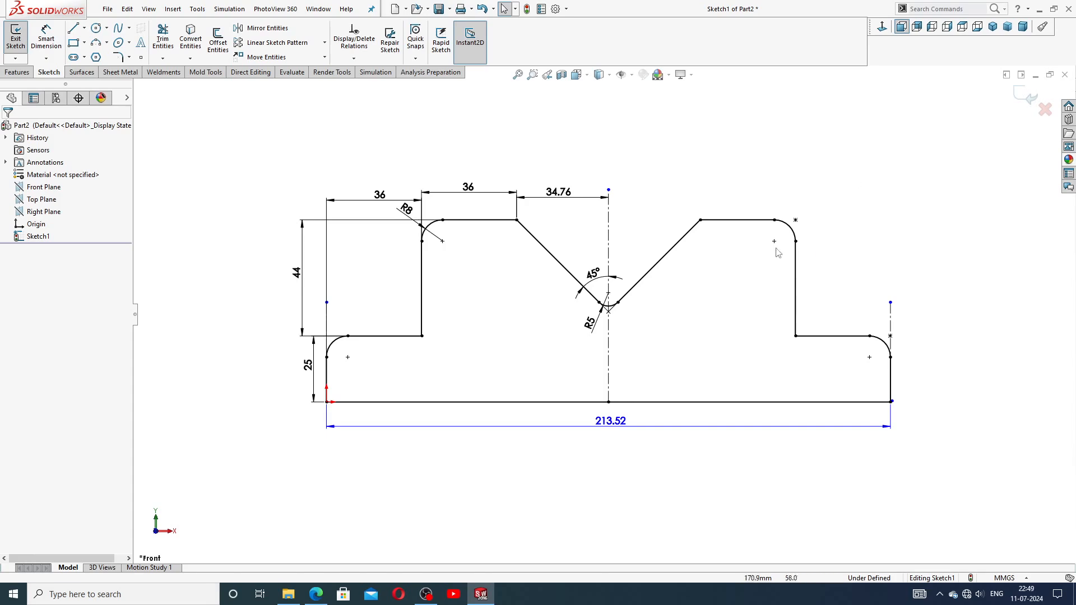
Start a Boss-Extrude of the closed fixed jaw profile region with a Mid Plane end condition
click(315, 594)
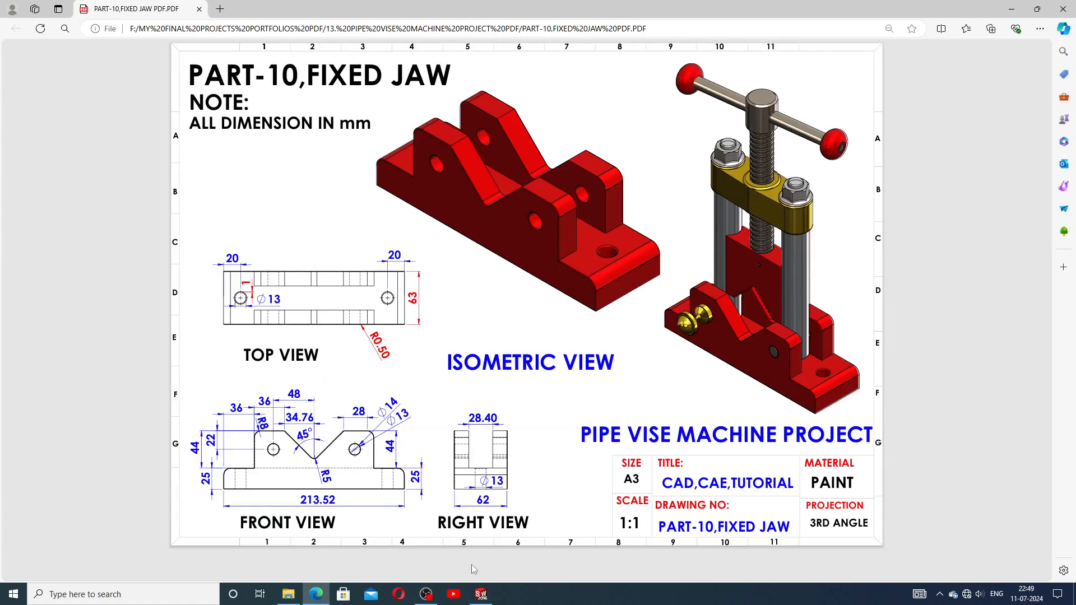
click(481, 594)
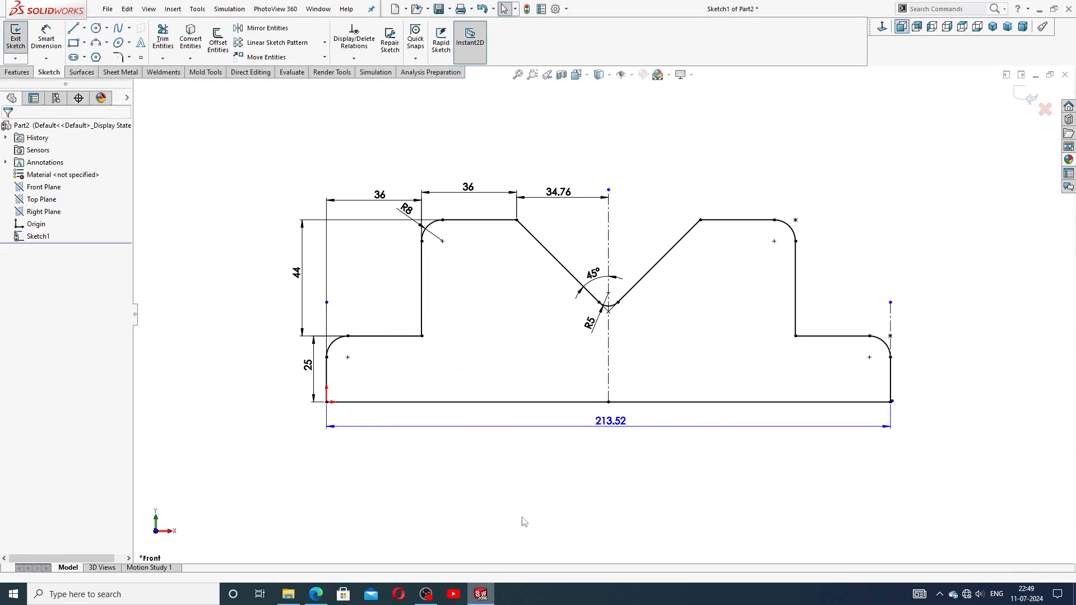
click(26, 73)
click(20, 39)
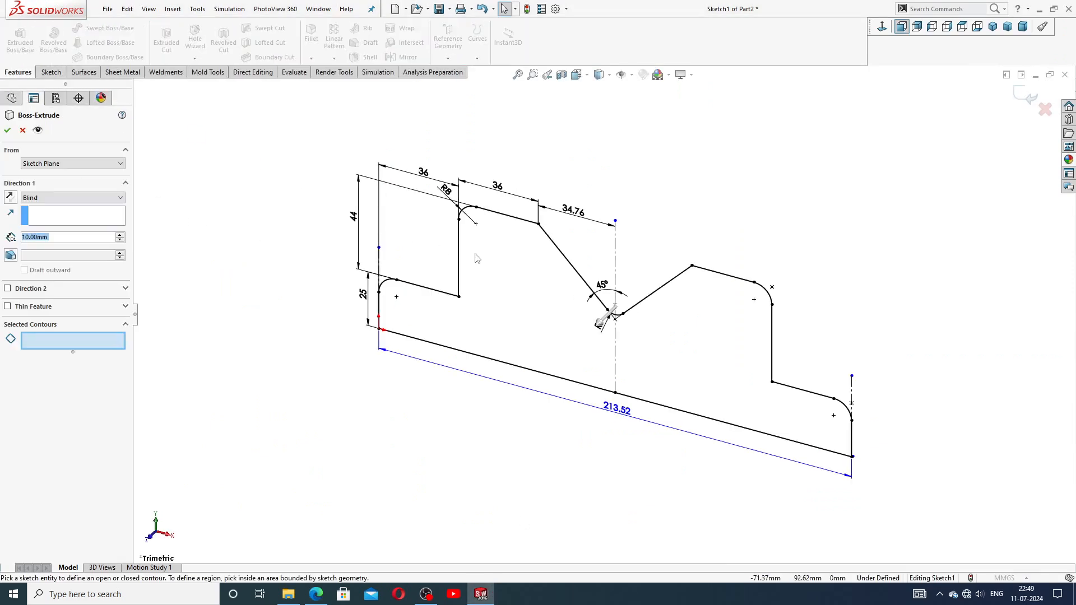
click(559, 312)
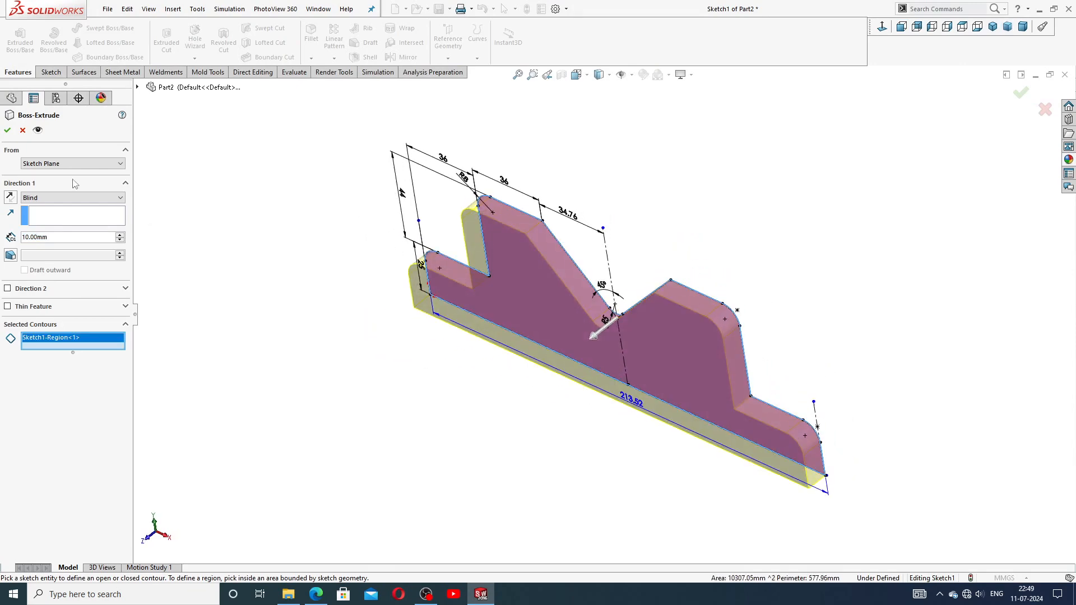
click(69, 196)
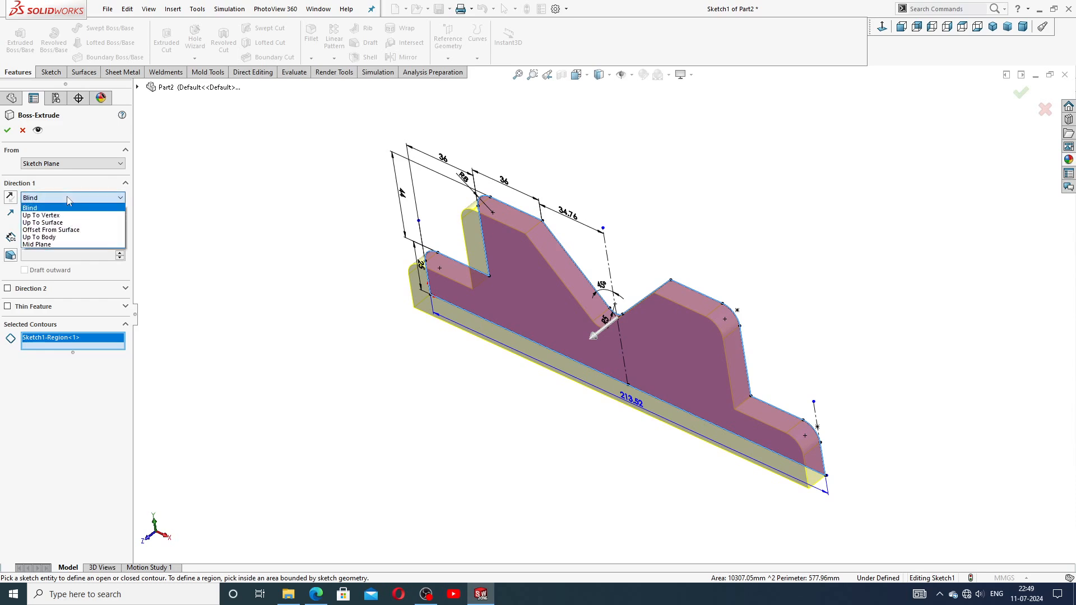
click(62, 246)
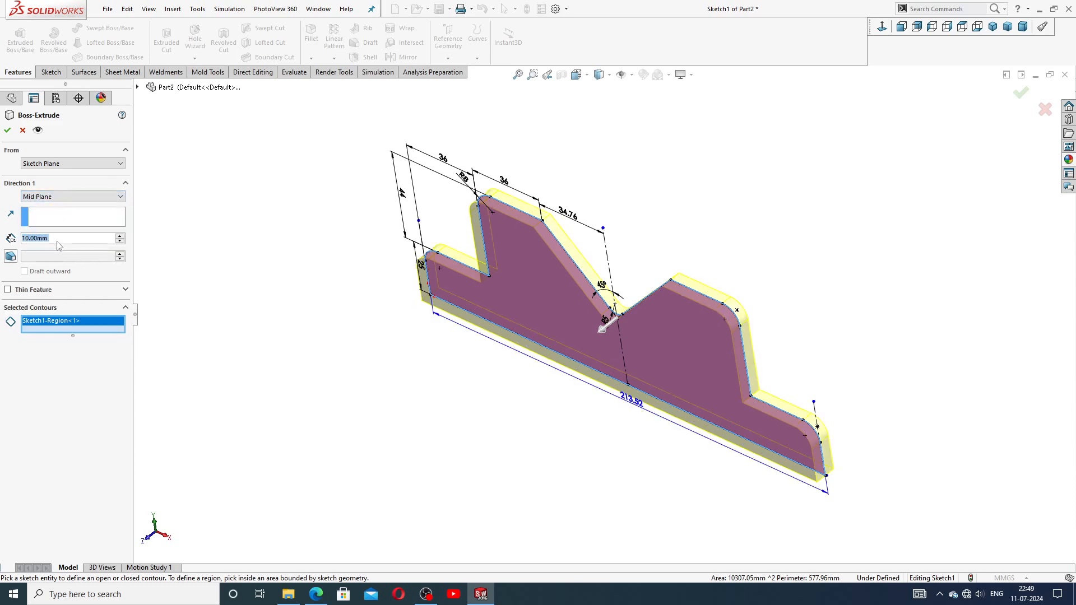
Check the jaw's width in the PDF drawing, set the mid-plane extrusion depth to 63 mm and finish the extrusion
click(315, 593)
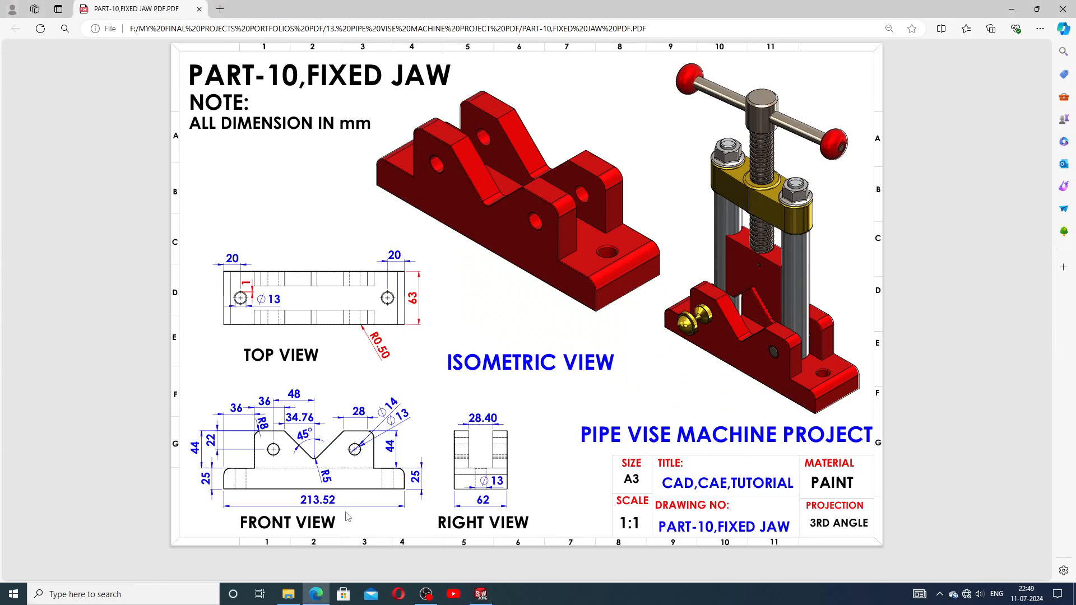
key(alt+Tab)
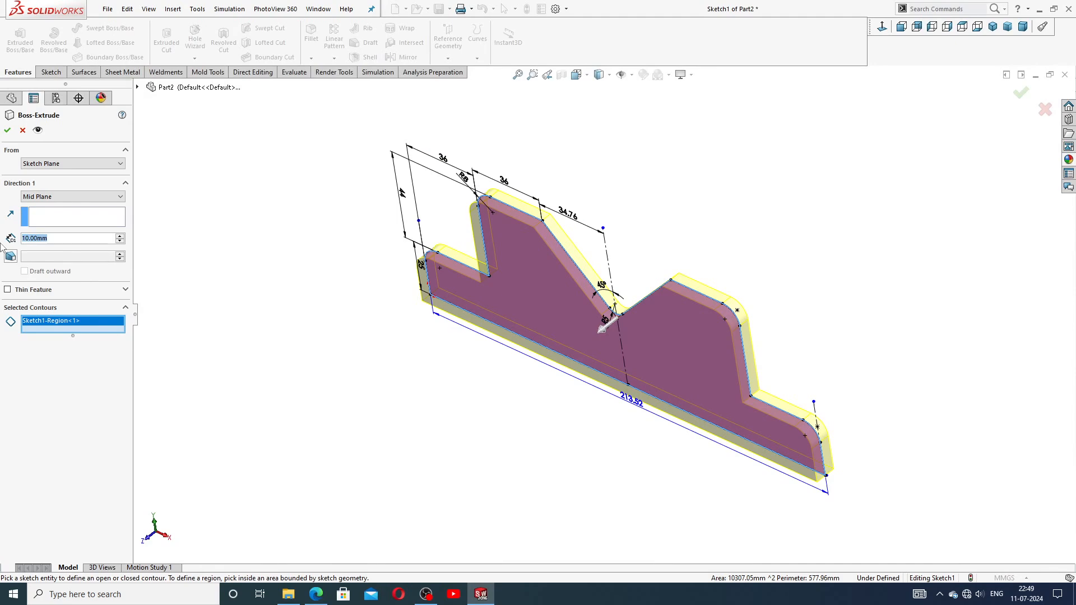
text(63)
key(Return)
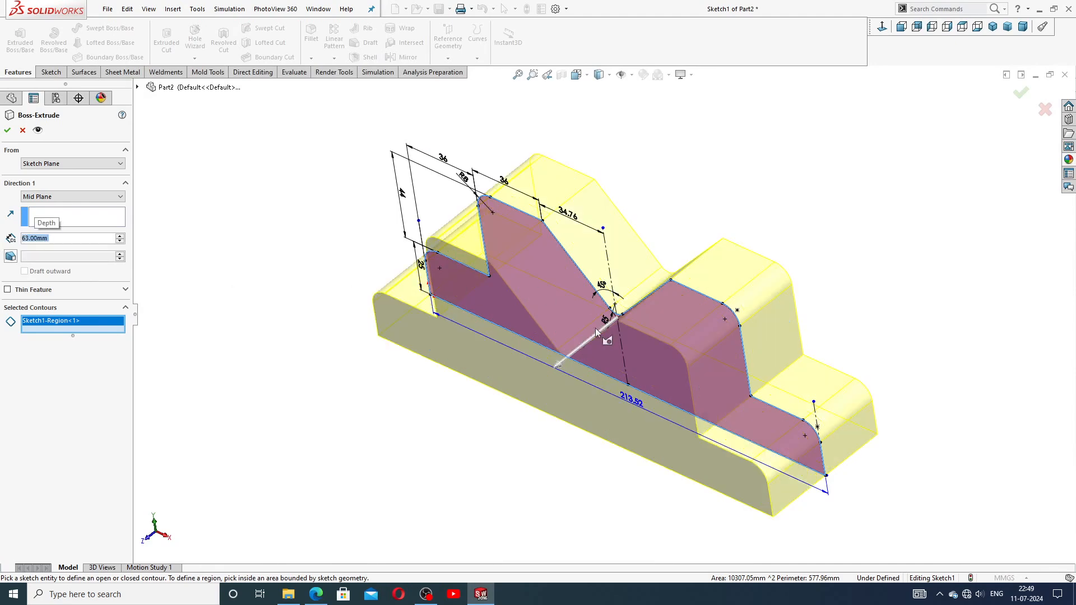
middle_drag(595, 328, 597, 300)
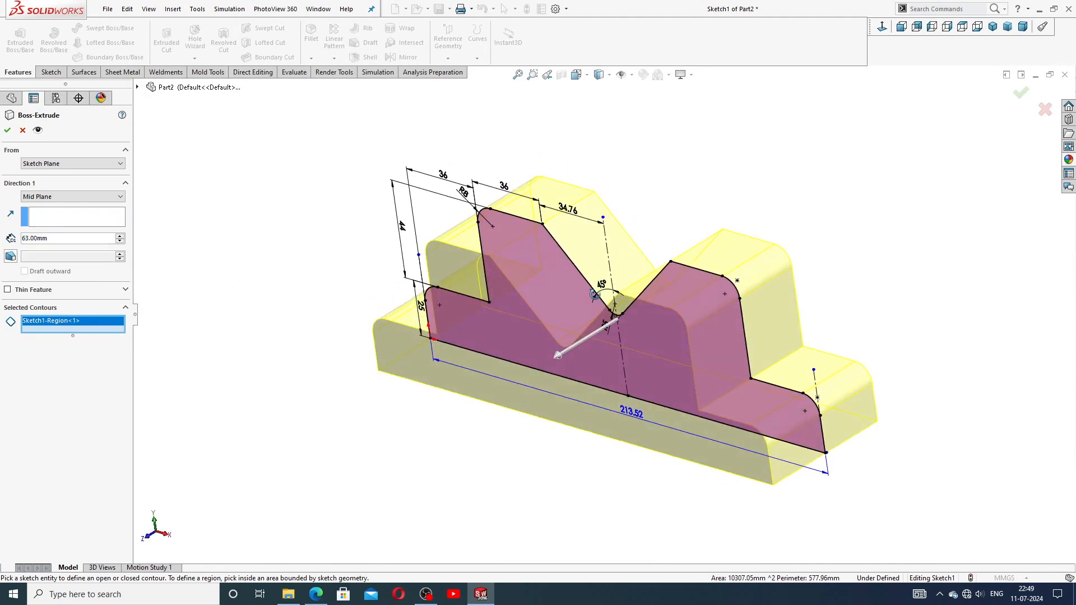
click(8, 130)
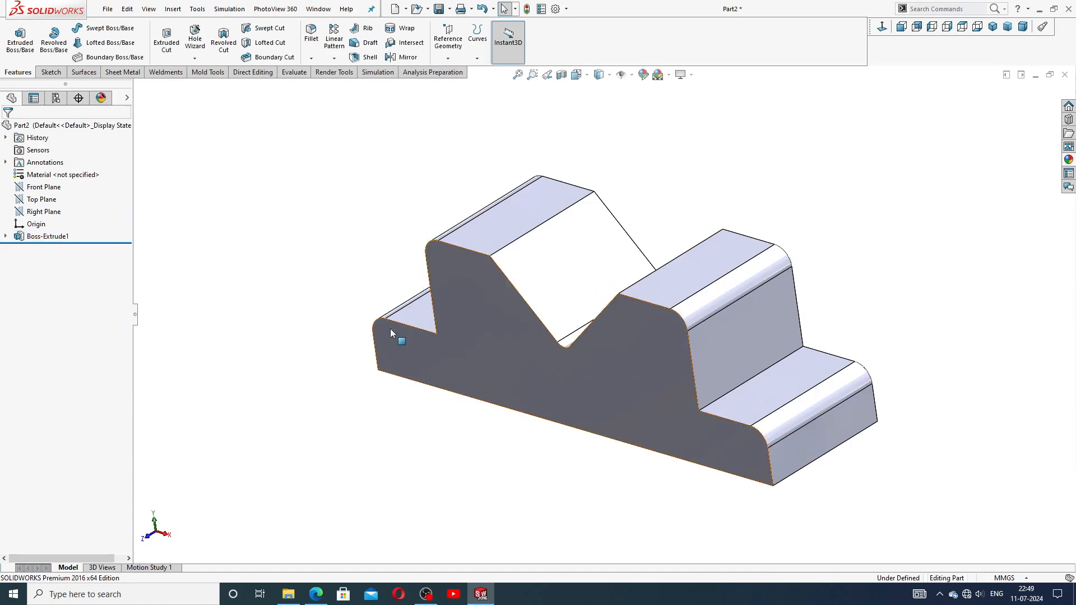
Apply the candy apple red appearance from the Painted category to the whole part
middle_drag(390, 328, 409, 313)
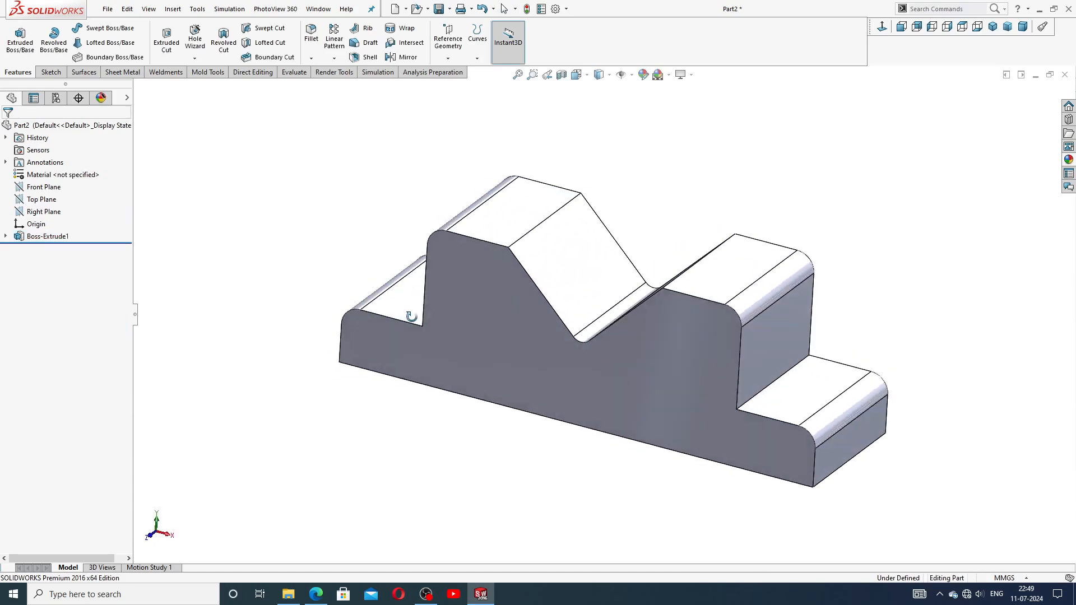
middle_drag(637, 240, 800, 279)
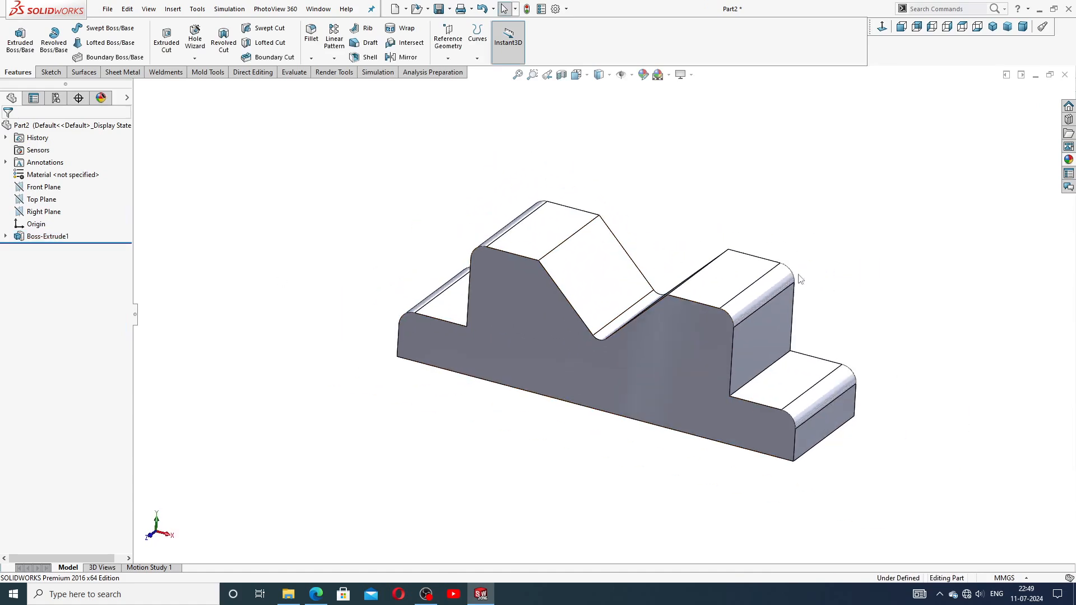
click(1069, 159)
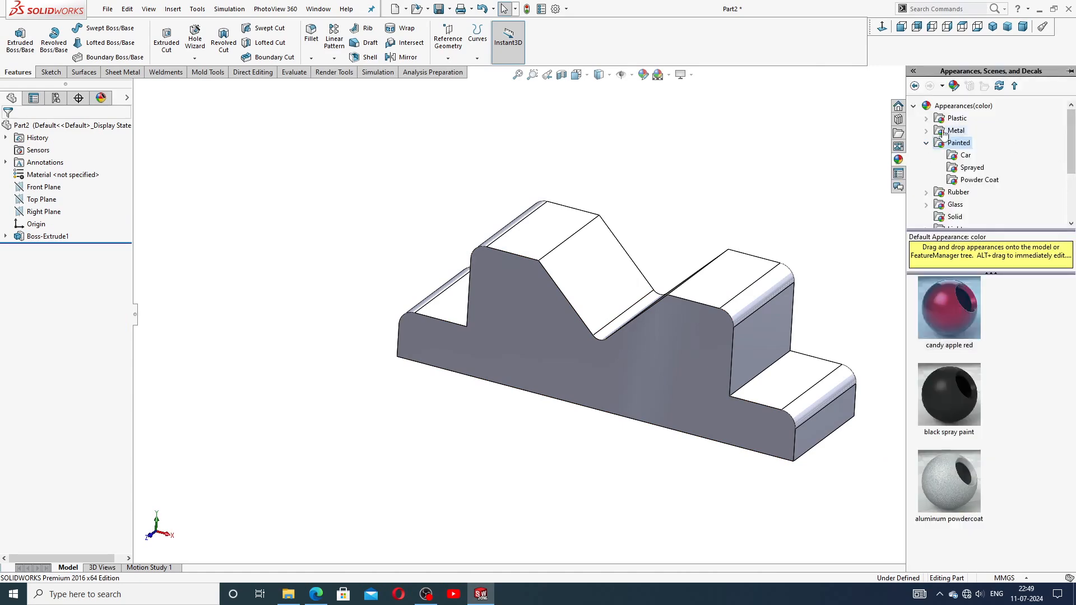
click(915, 107)
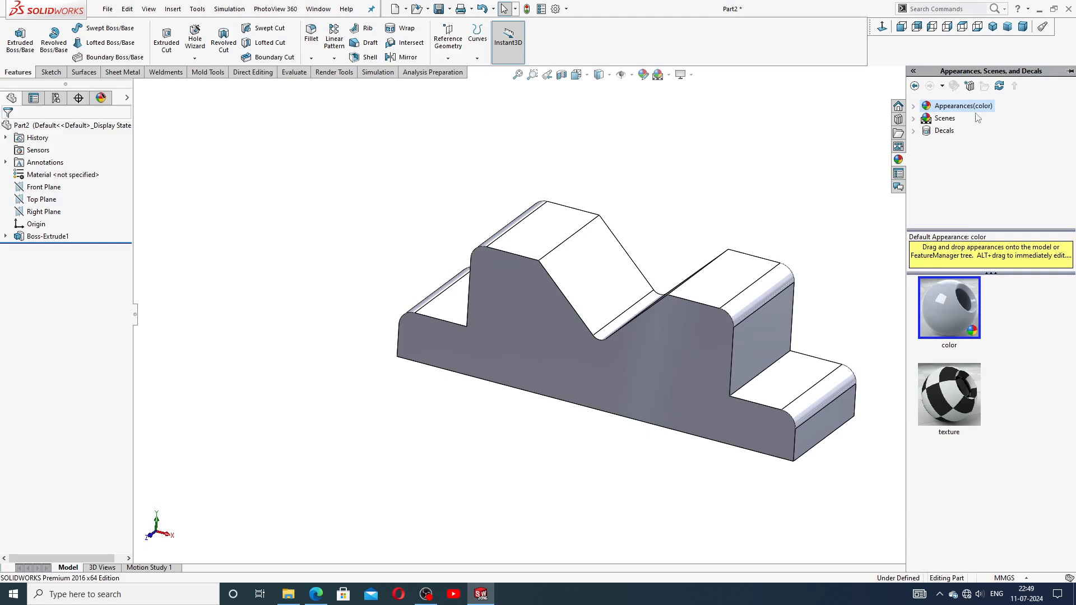
click(915, 107)
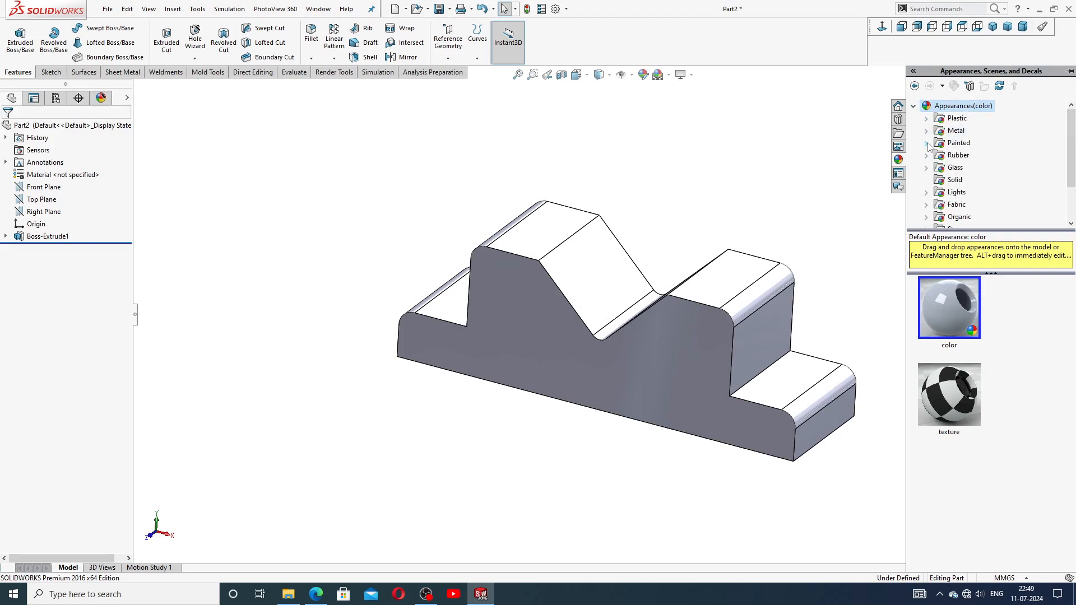
double_click(954, 146)
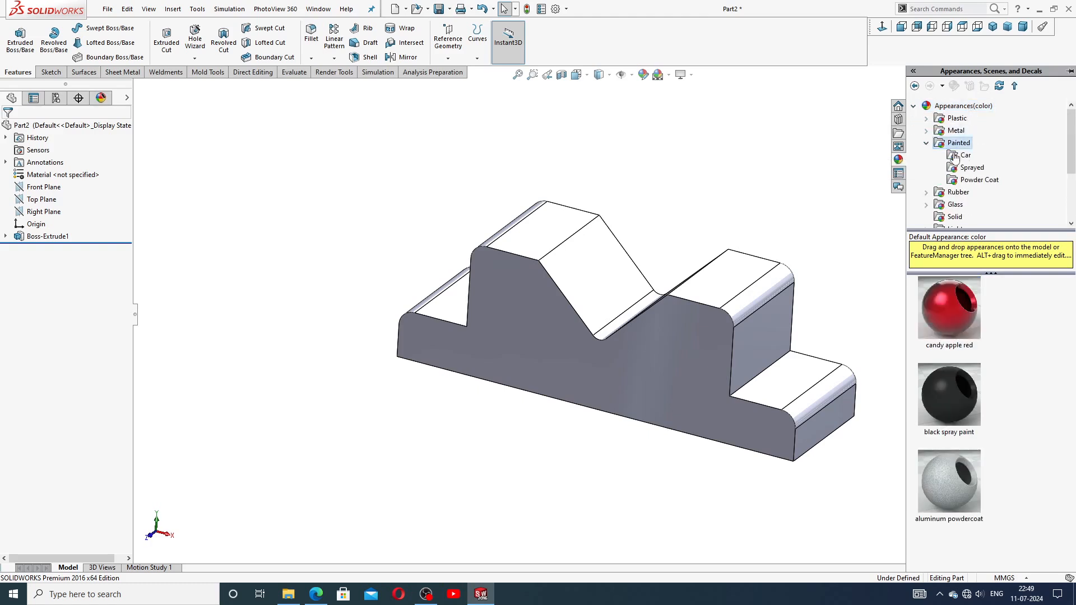
double_click(955, 310)
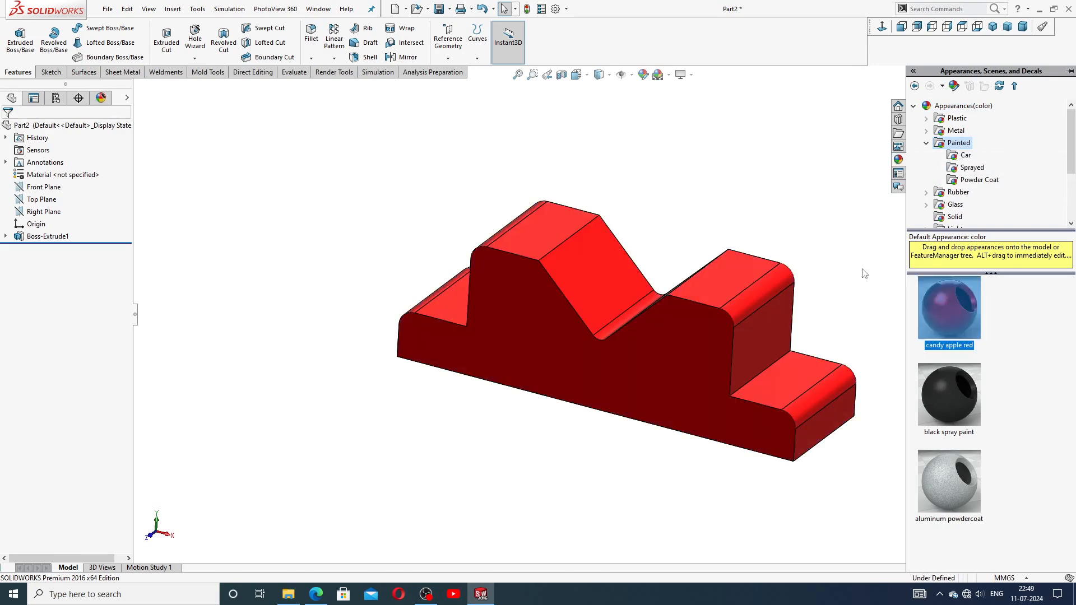
Consult the fixed jaw PDF drawing and open a new sketch on the vertical outer end face of the raised block
middle_drag(814, 250, 772, 242)
scroll(708, 297, down, 2)
scroll(814, 280, up, 2)
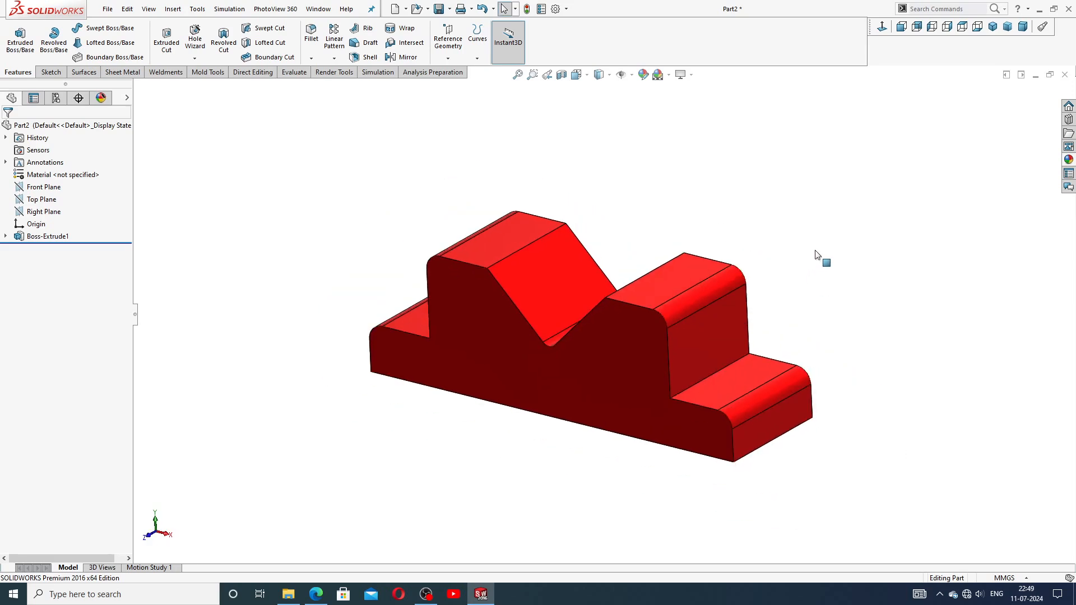
click(992, 26)
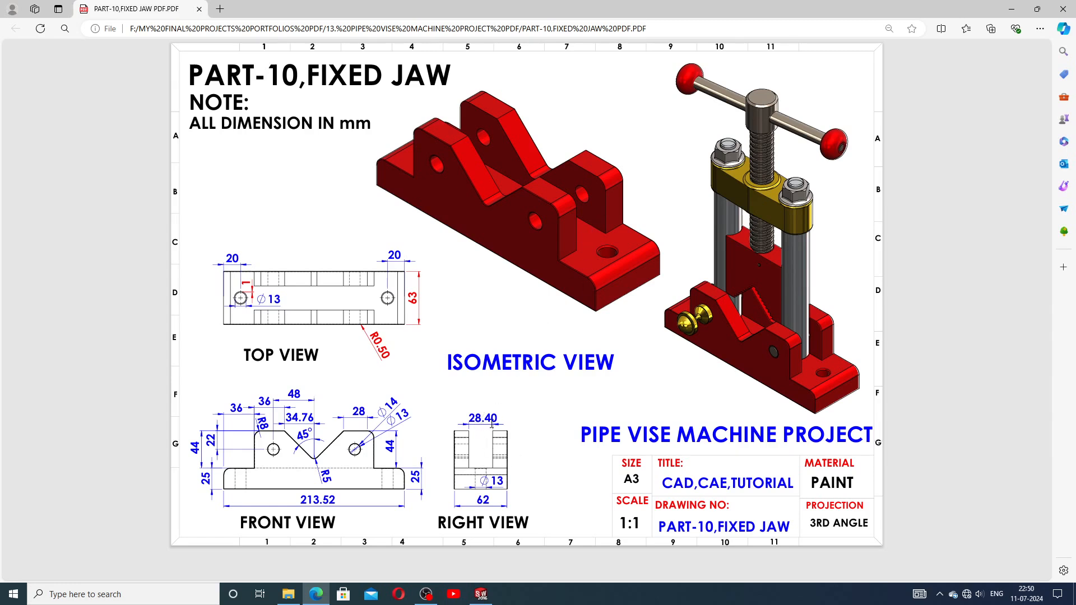
click(481, 594)
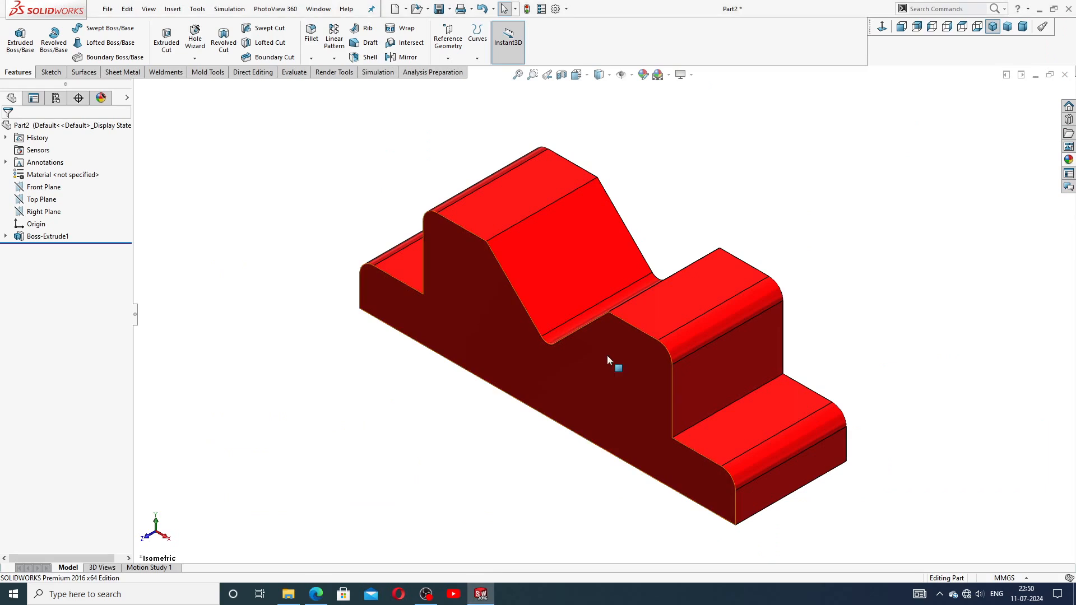
click(742, 366)
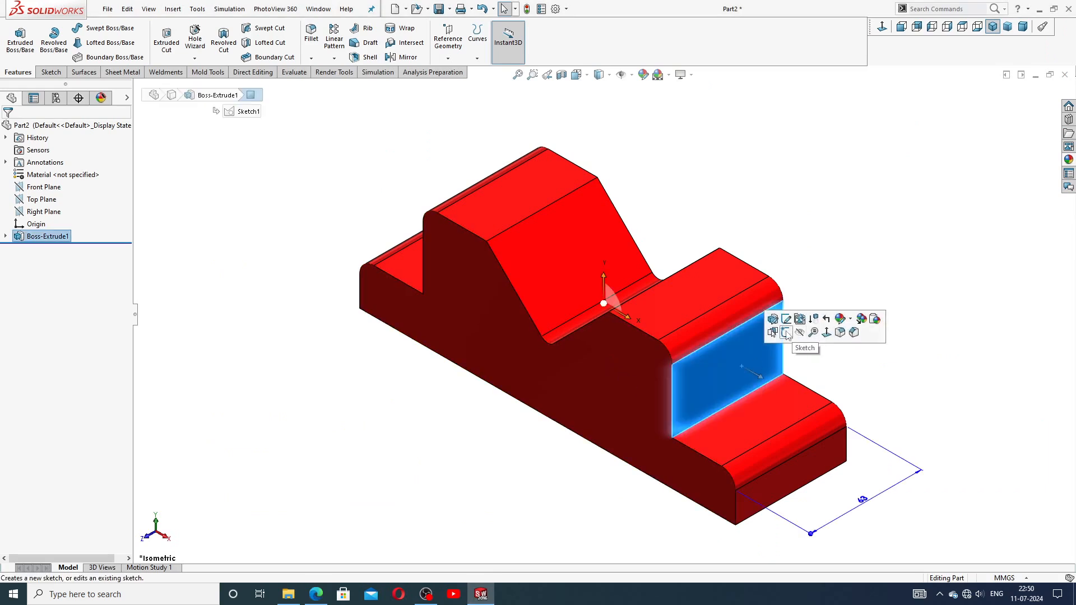
click(786, 334)
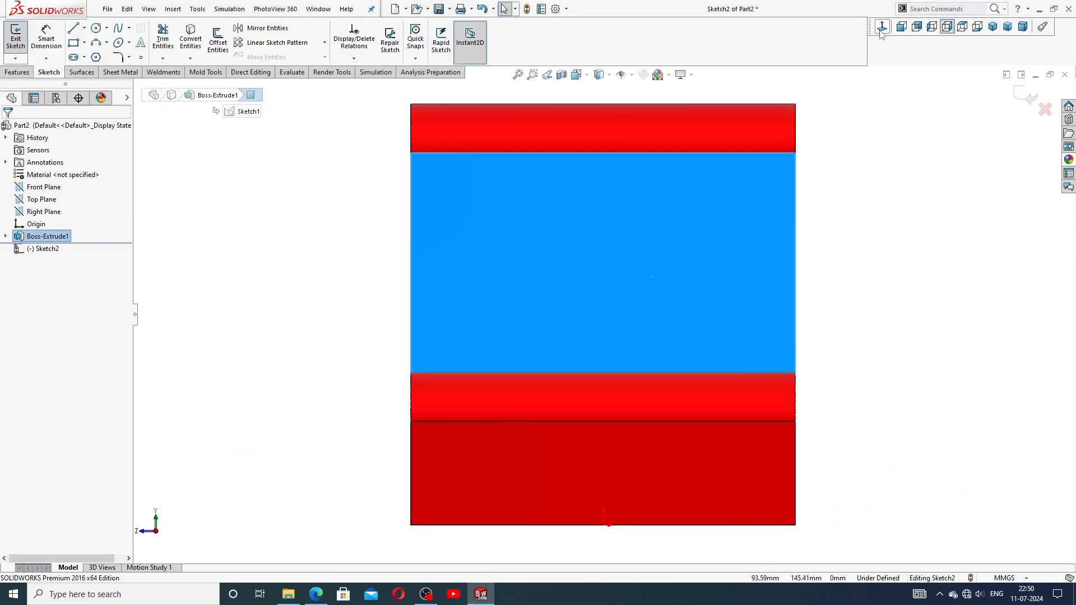
Sketch a corner rectangle about 39 mm wide and 44 mm high from the face's lower edge to the top of the block
click(85, 42)
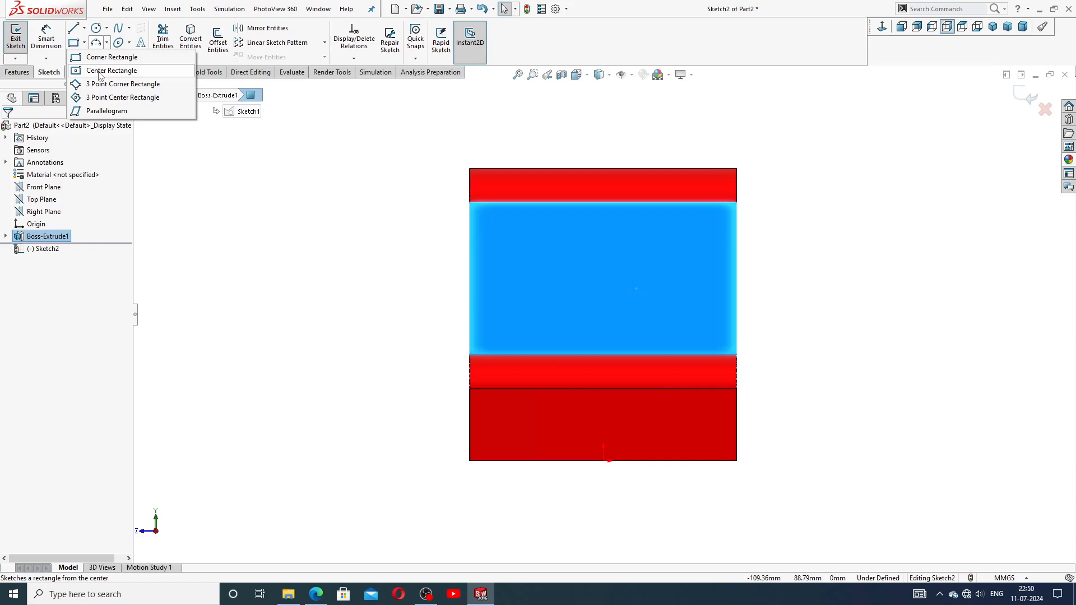
click(101, 57)
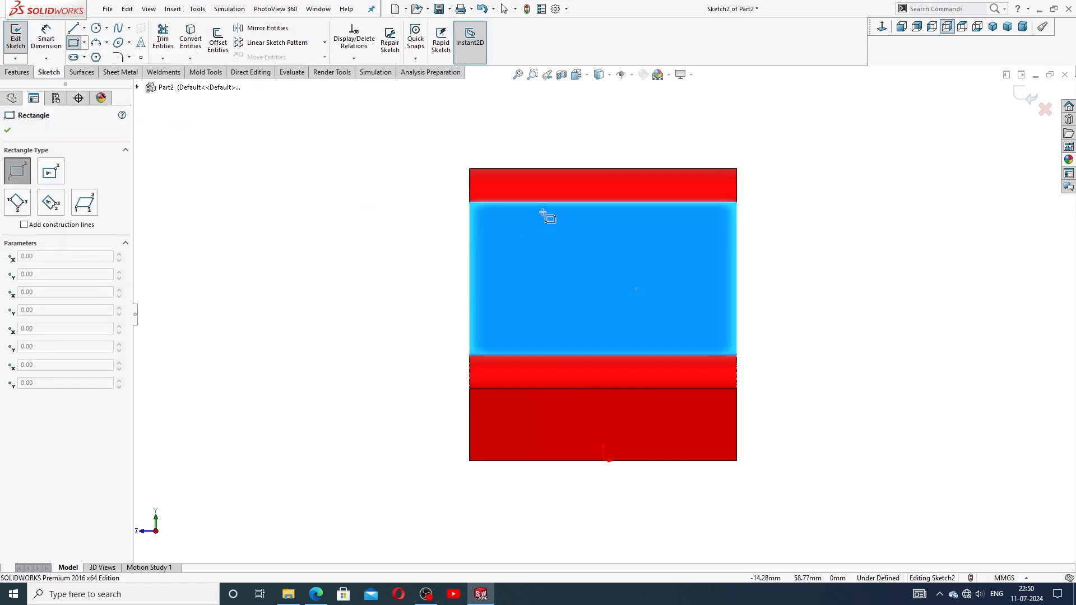
click(517, 355)
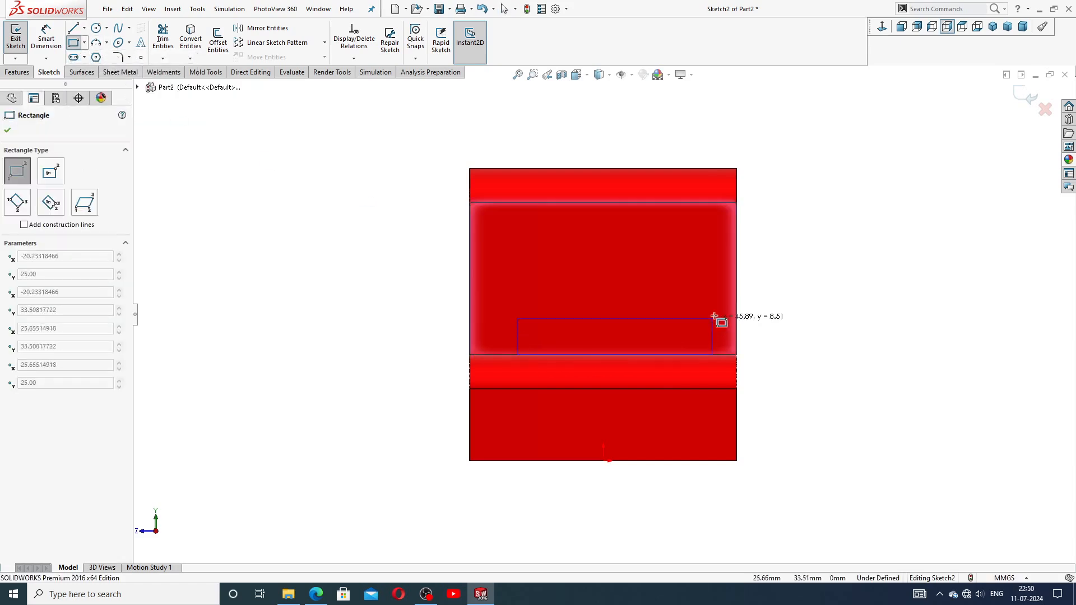
click(682, 168)
right_click(768, 130)
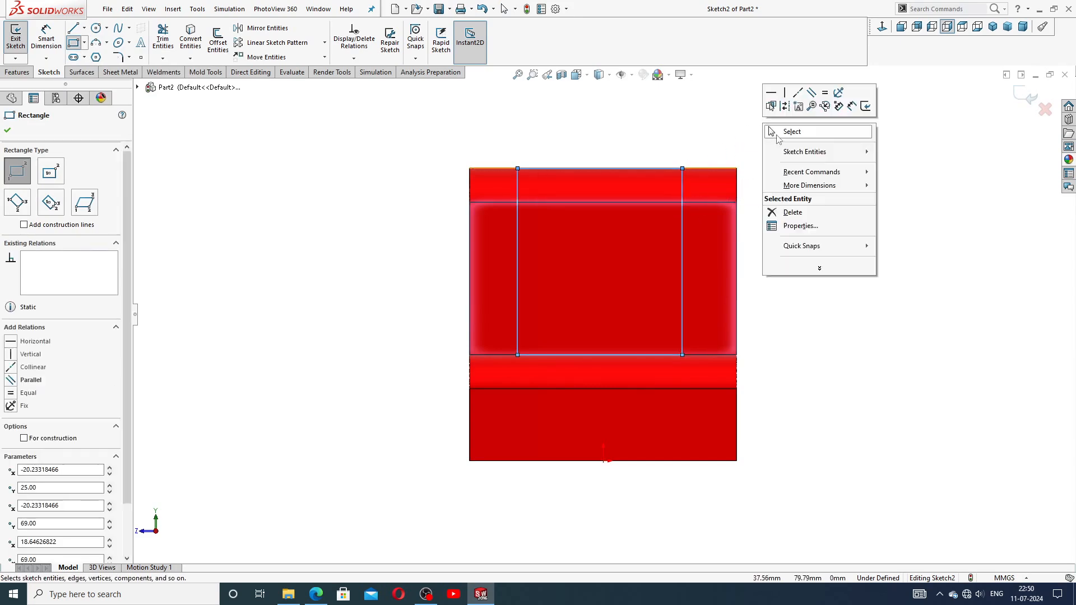
click(770, 130)
Draw two crossing construction centerlines between the opposite corners of the rectangle
scroll(667, 214, up, 1)
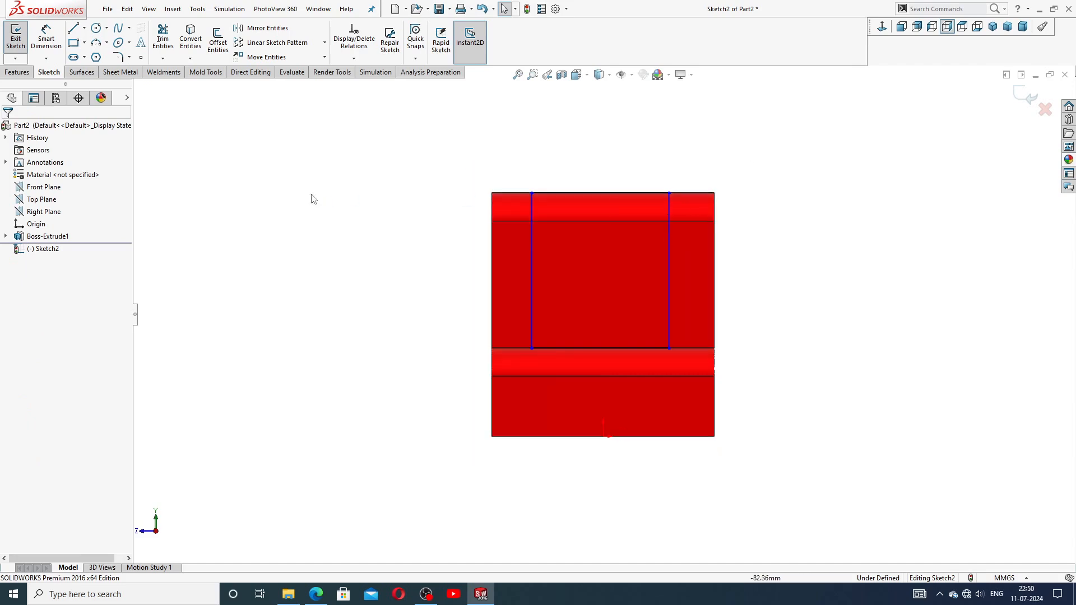
scroll(474, 230, down, 1)
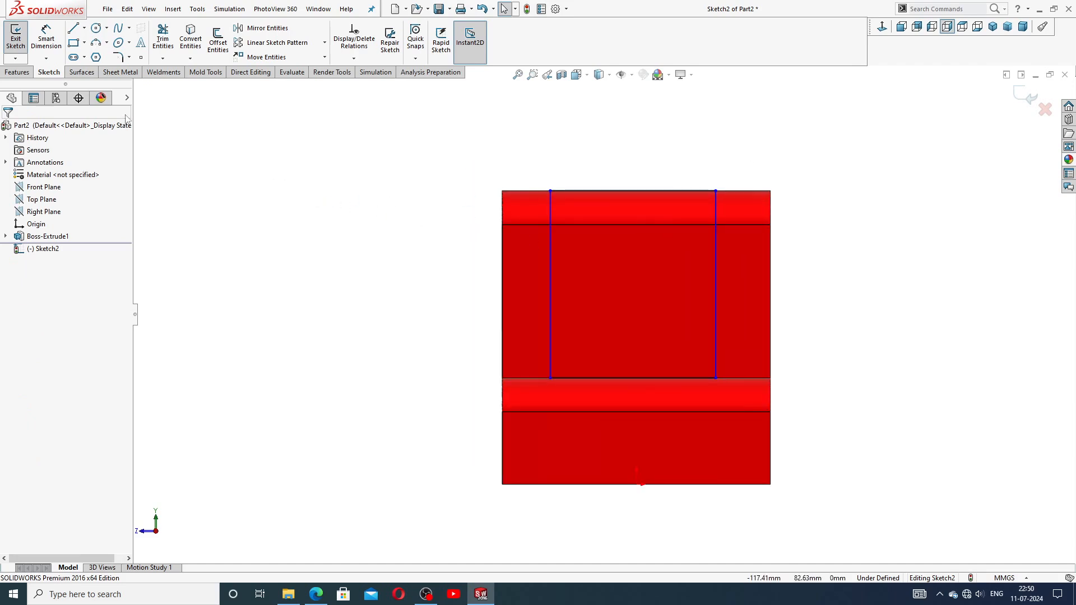
click(85, 28)
click(94, 52)
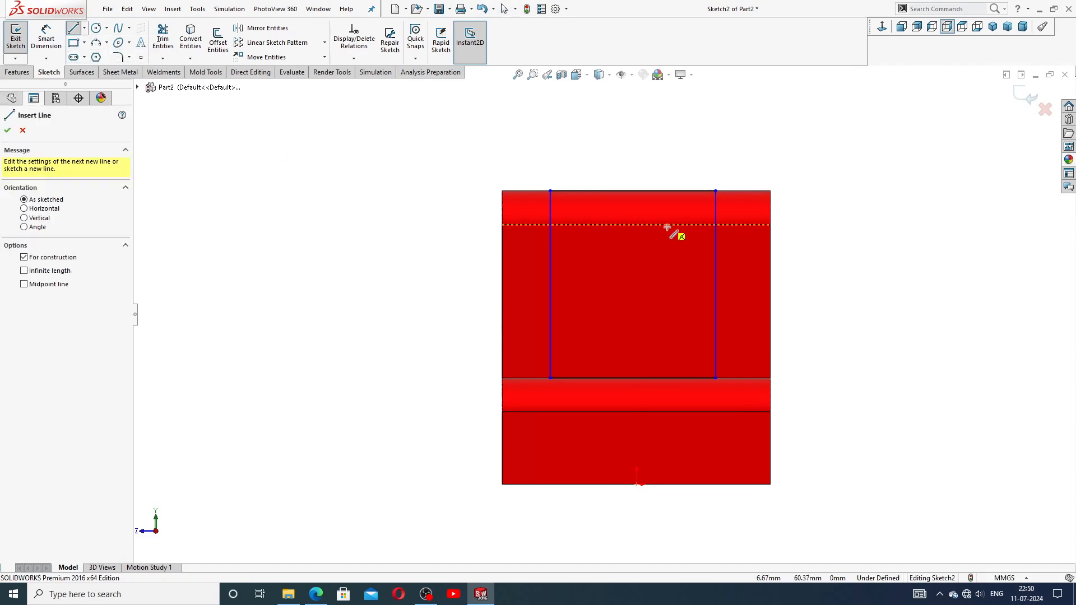
click(550, 192)
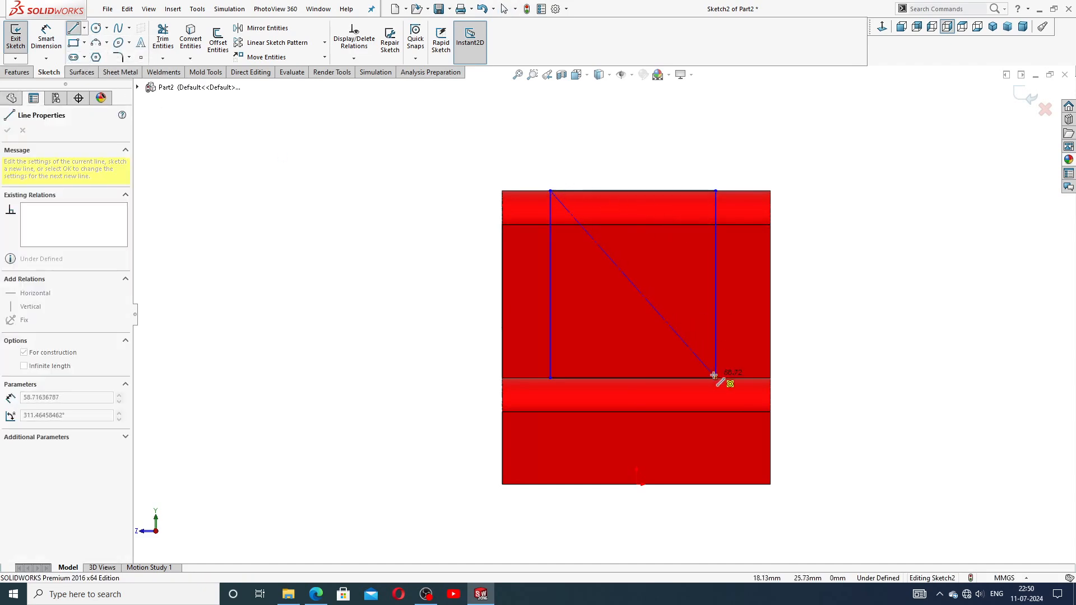
click(716, 378)
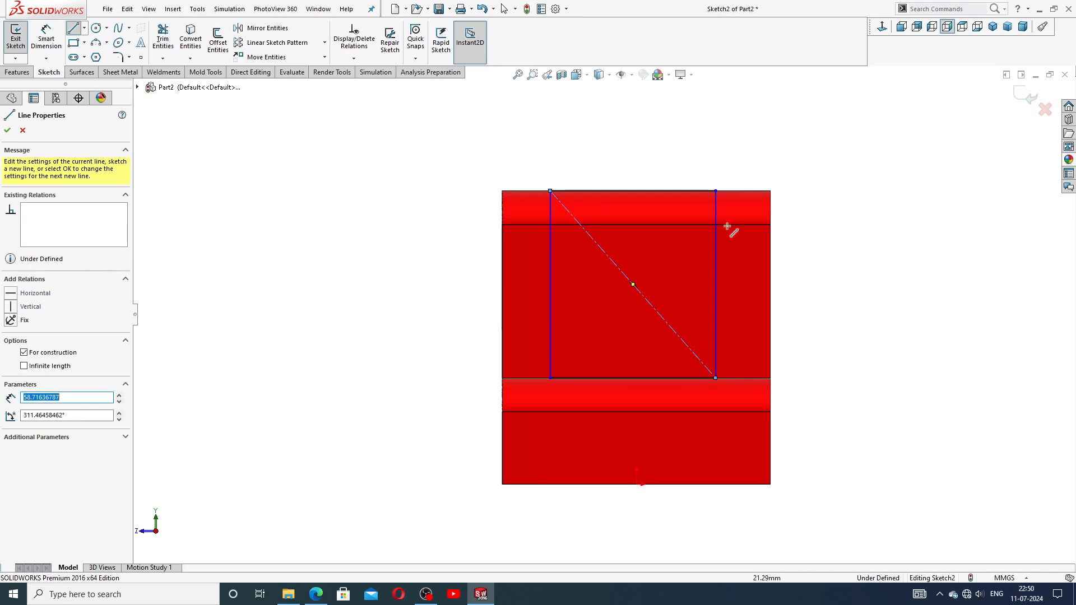
click(716, 191)
click(556, 379)
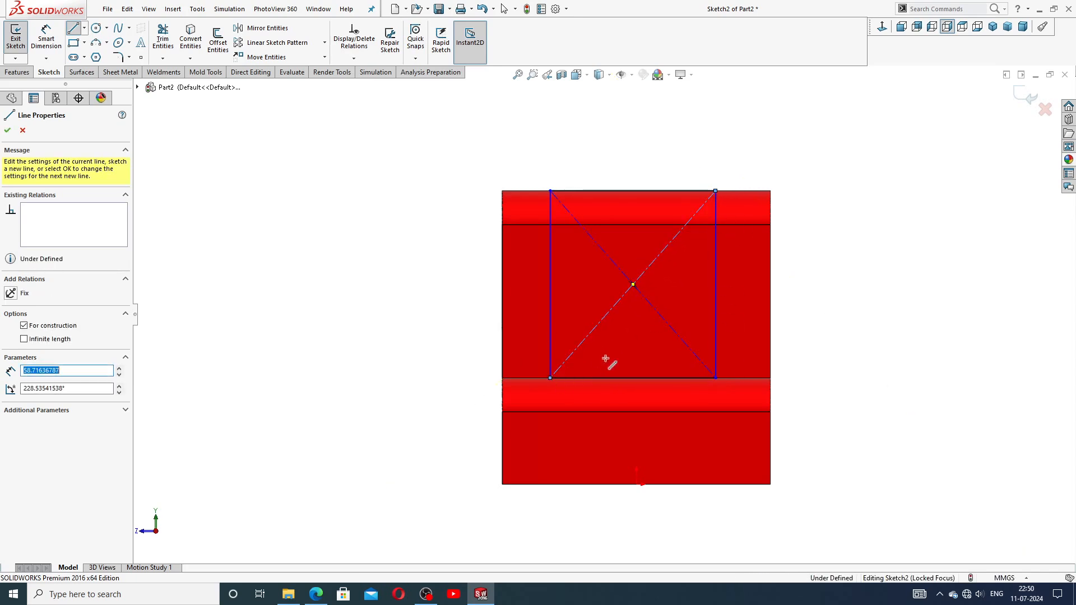
right_click(619, 355)
click(644, 358)
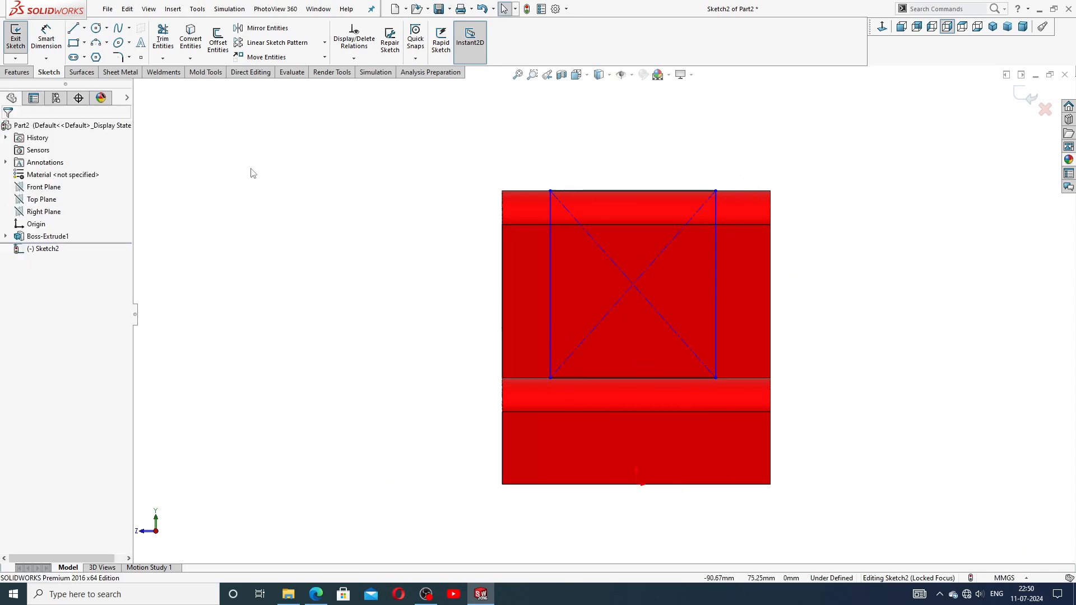
Draw a construction centerline from the midpoint of the base's lower edge to the crossing of the diagonals and make it vertical
click(84, 27)
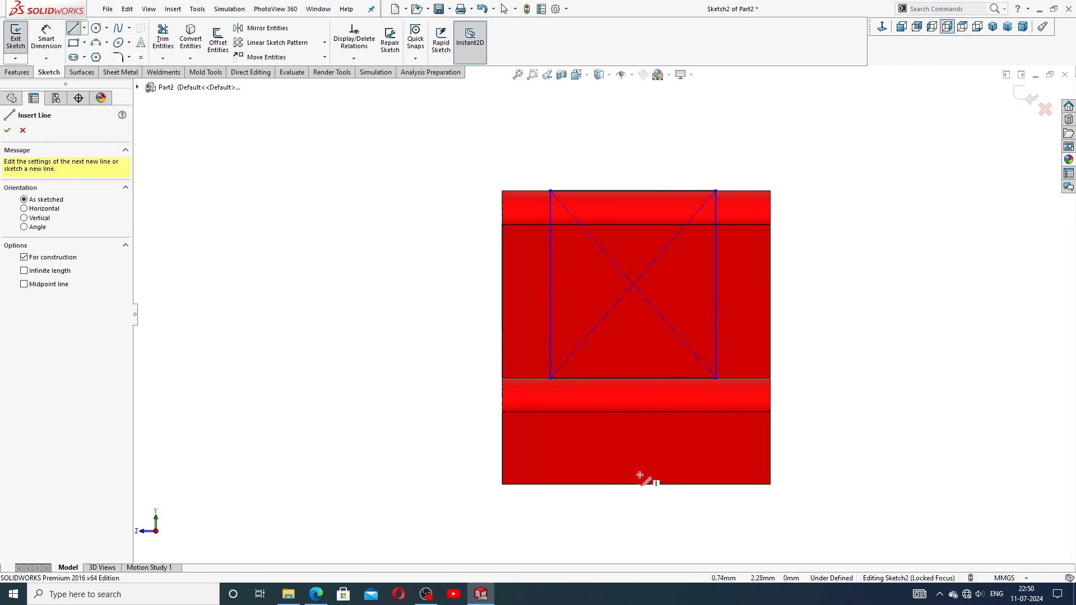
click(637, 485)
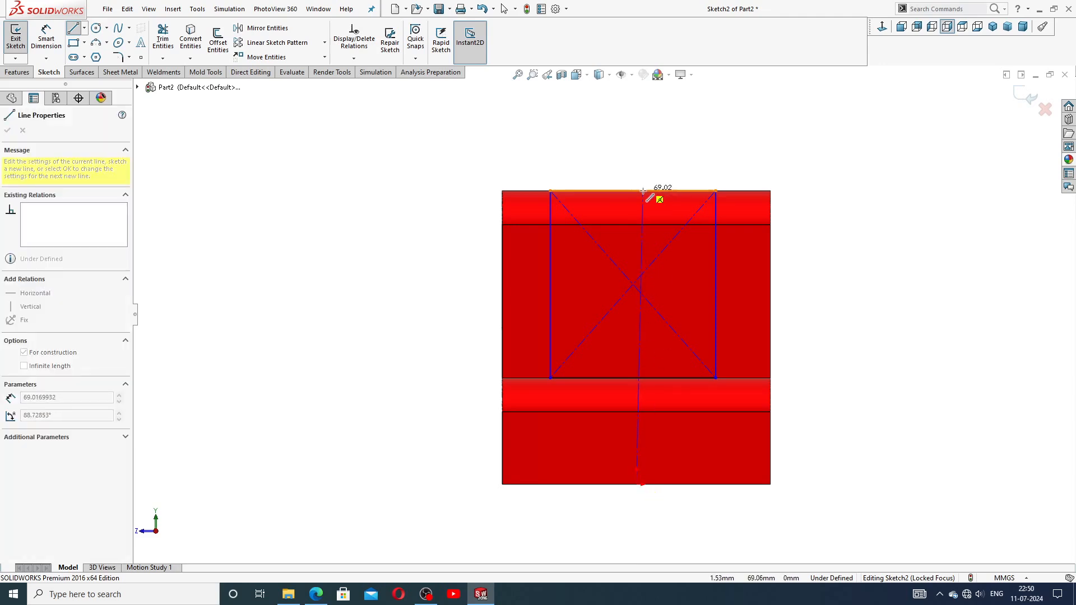
click(633, 285)
right_click(683, 292)
click(685, 294)
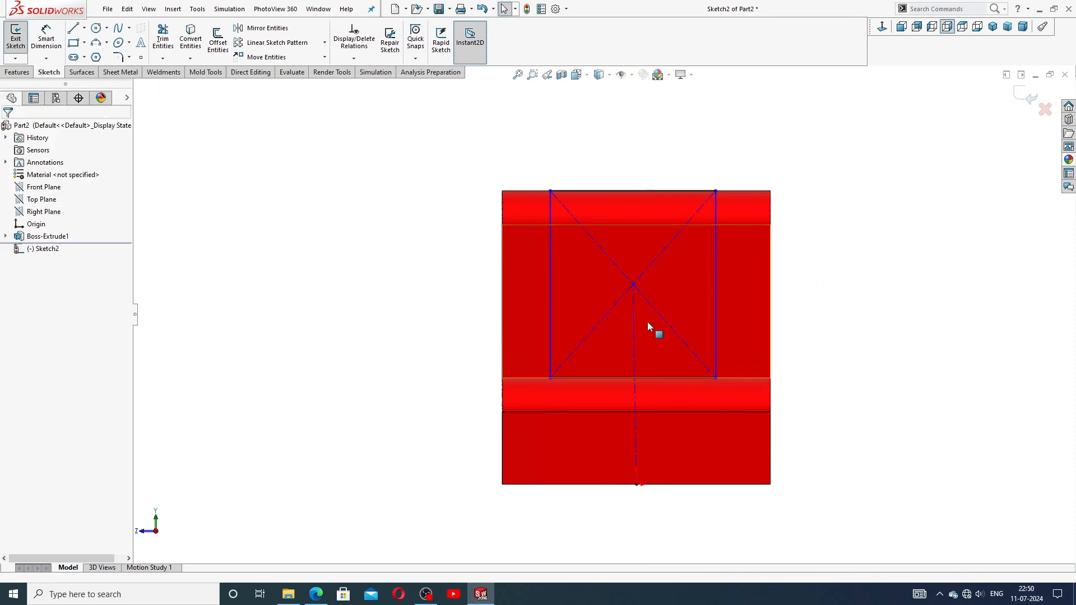
click(633, 325)
click(676, 279)
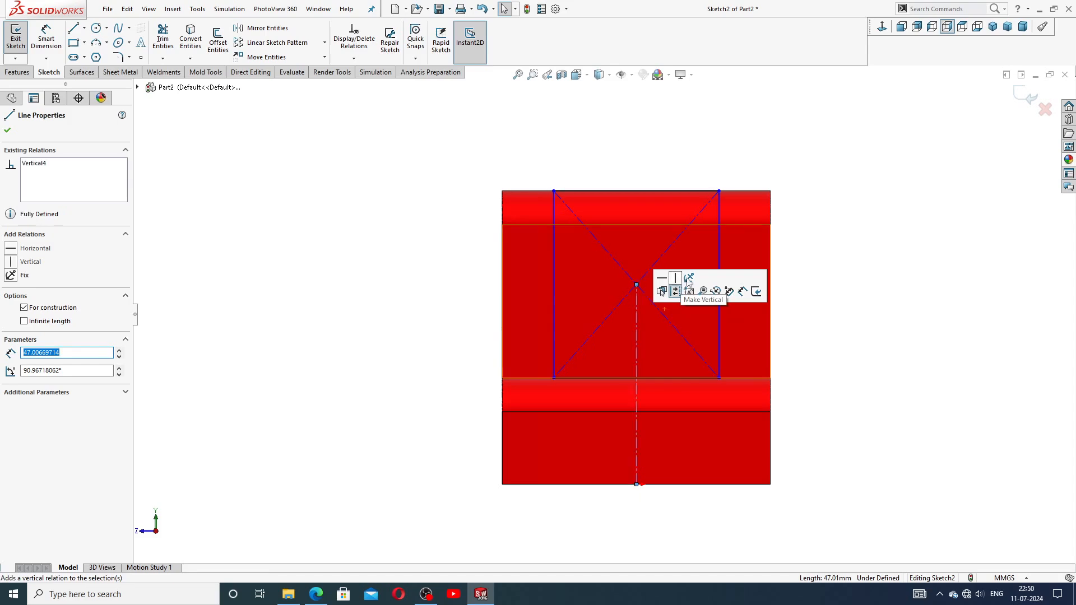
click(829, 268)
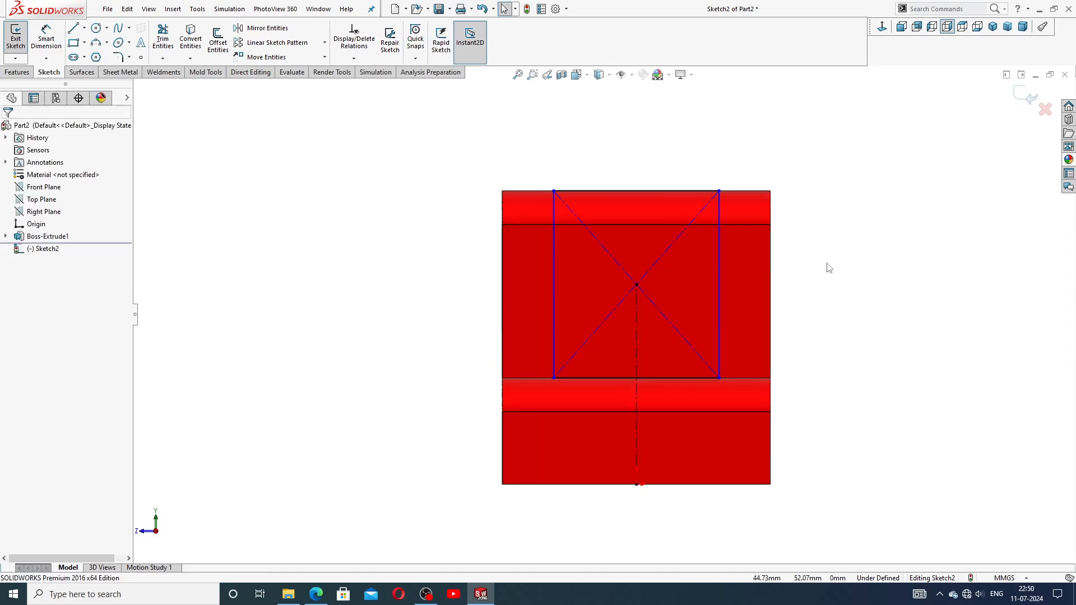
Consult the PDF drawing's right view and dimension the rectangle's width to 28.4 mm
click(46, 38)
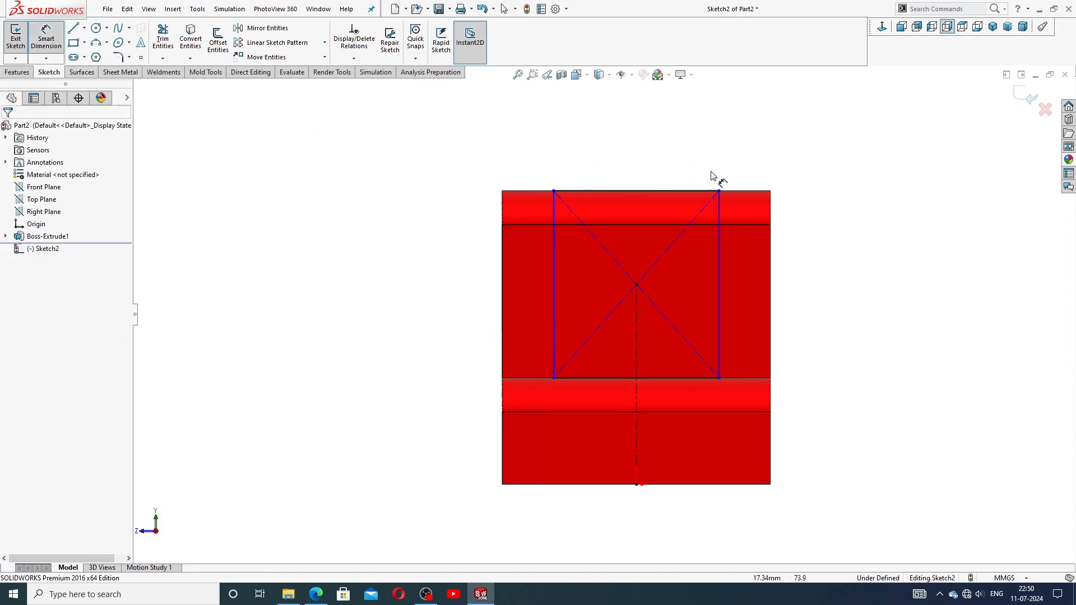
click(317, 596)
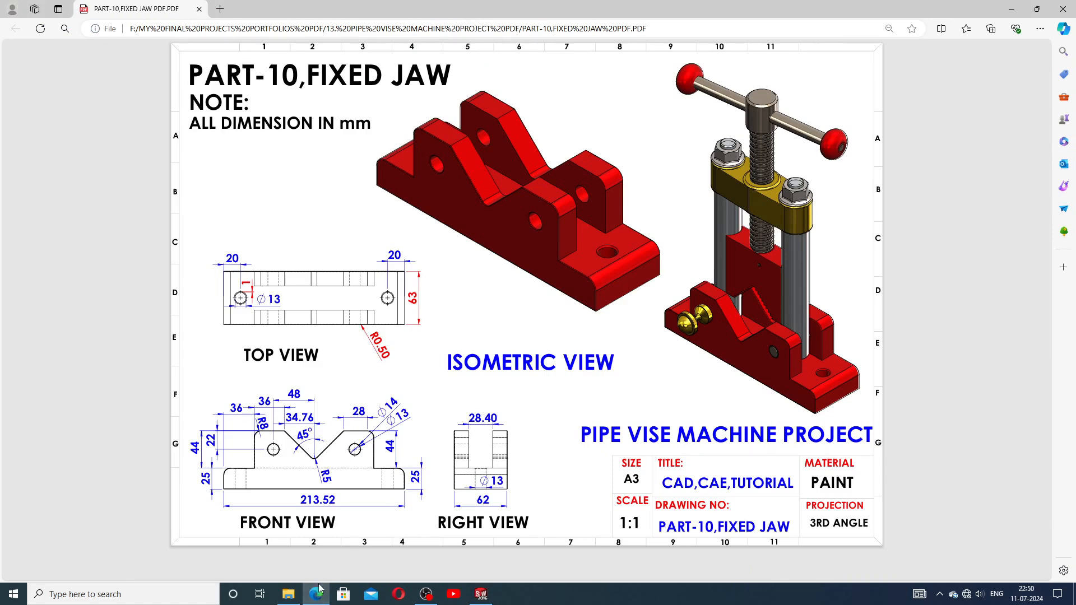
click(317, 595)
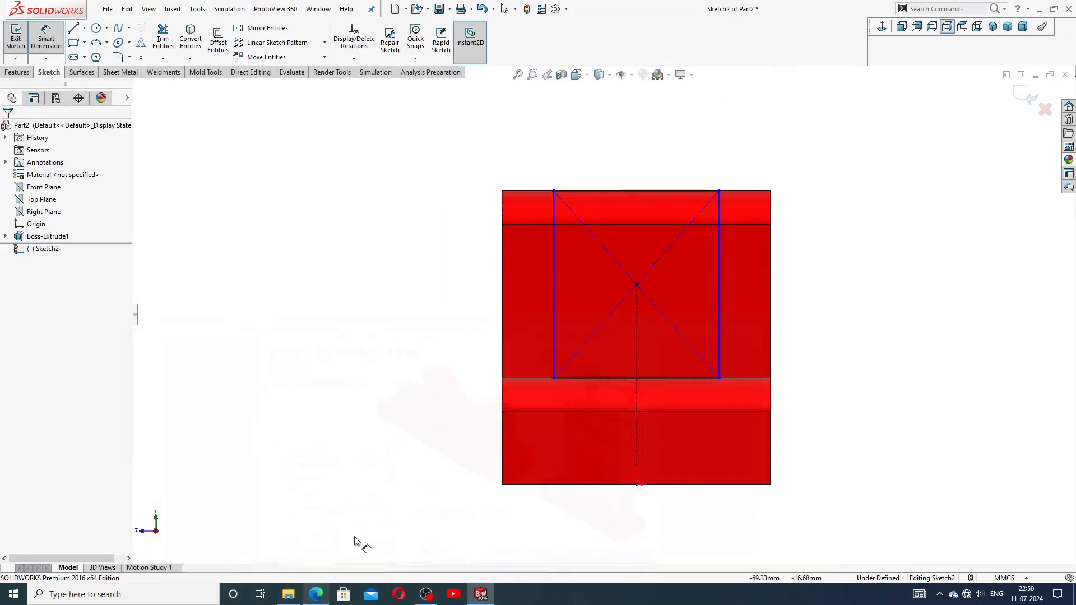
click(657, 191)
click(584, 171)
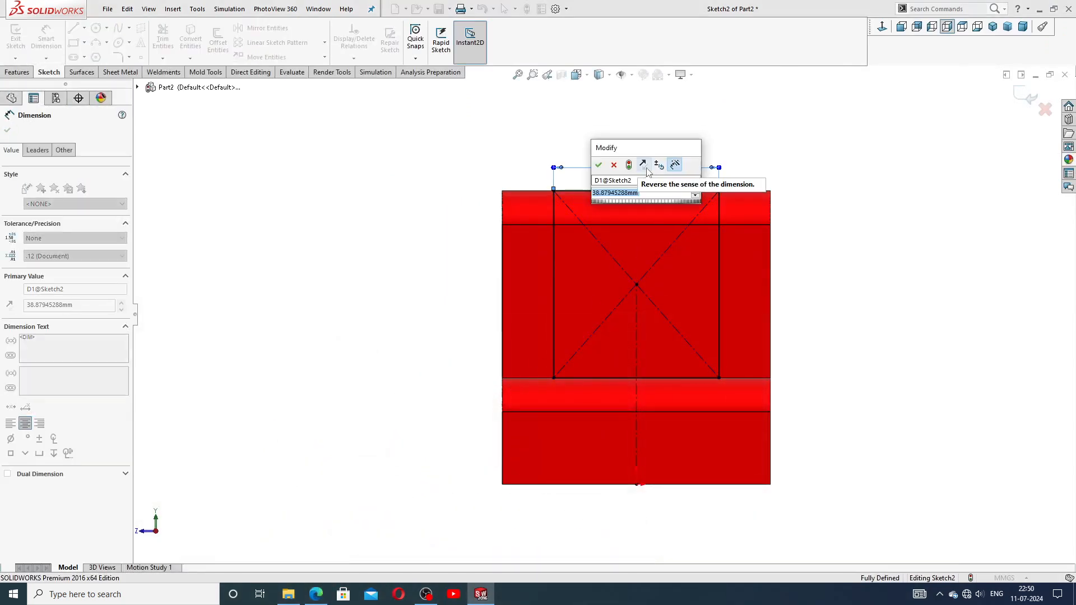
text(28.4)
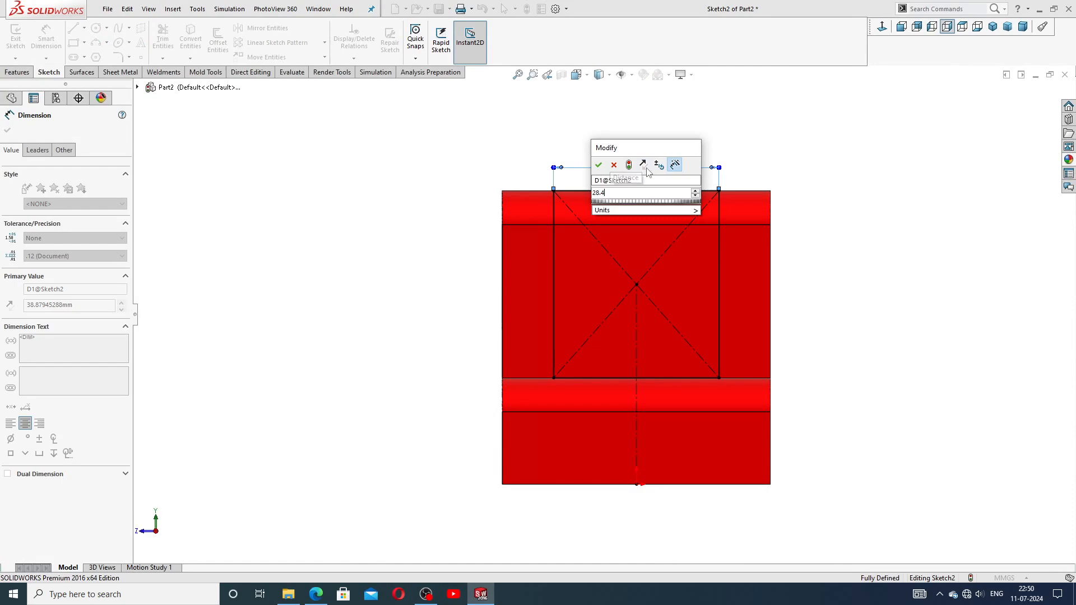
key(Return)
click(740, 154)
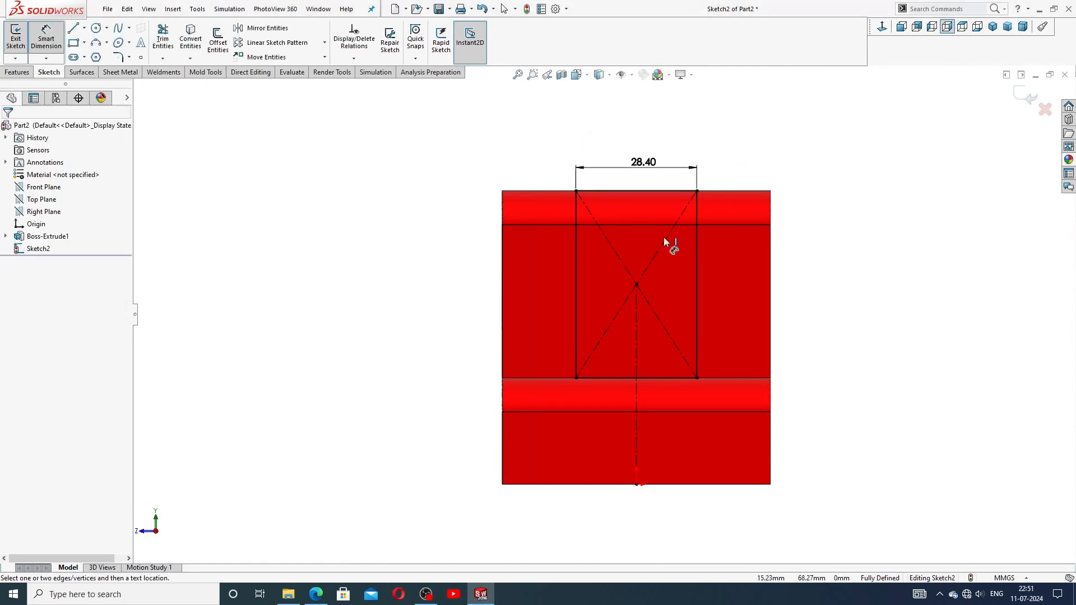
Recheck the slot width in the PDF drawing and move the width dimension slightly farther above the block
click(316, 593)
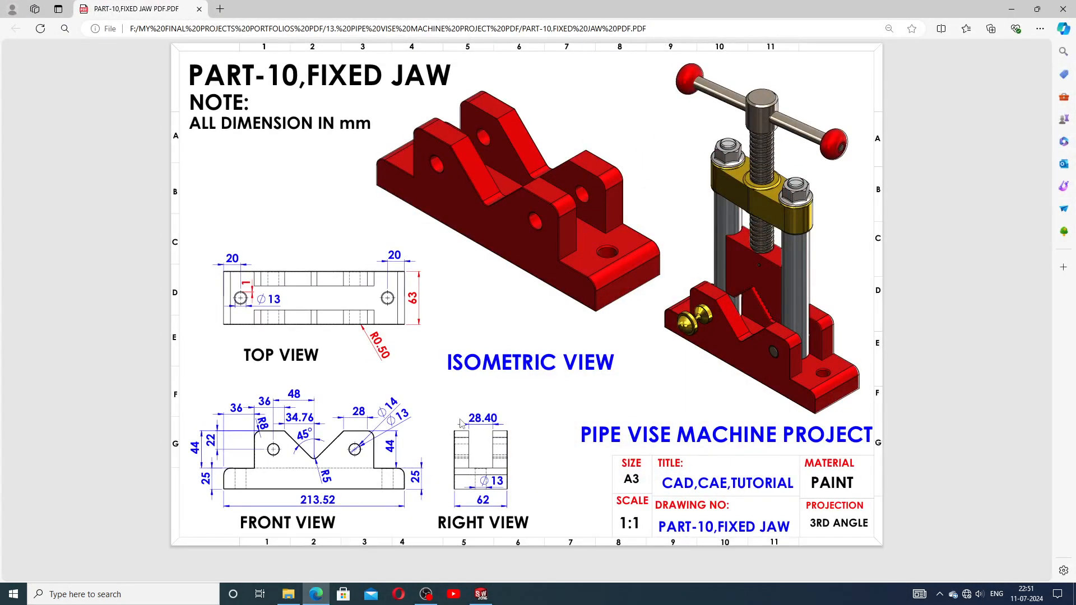
click(481, 594)
click(648, 171)
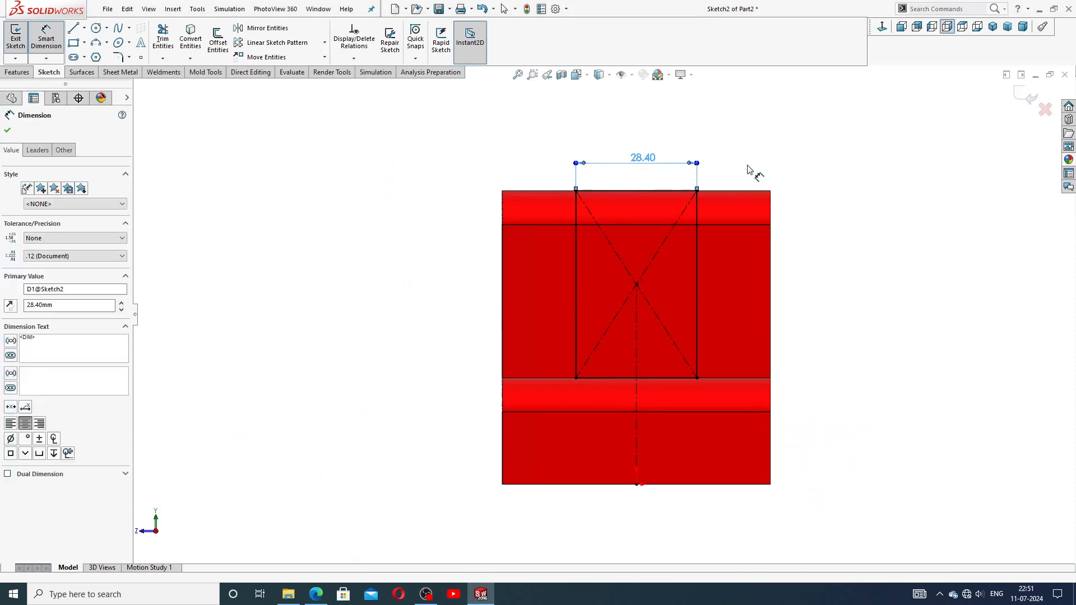
click(751, 172)
right_click(758, 136)
click(786, 165)
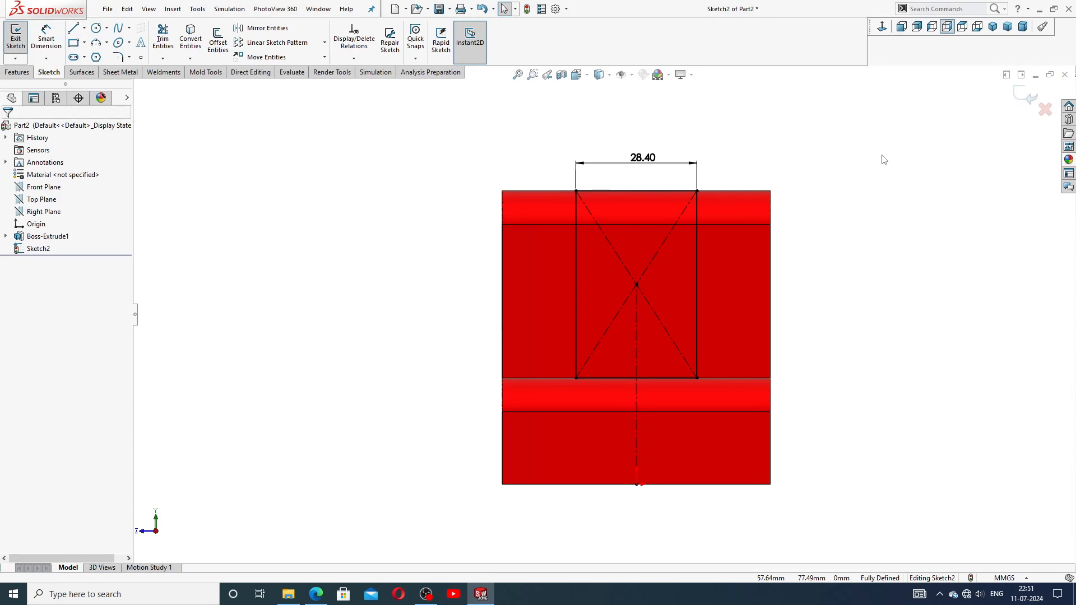
Cut-extrude the slot rectangle Through All along the length of the jaw
click(17, 72)
click(167, 39)
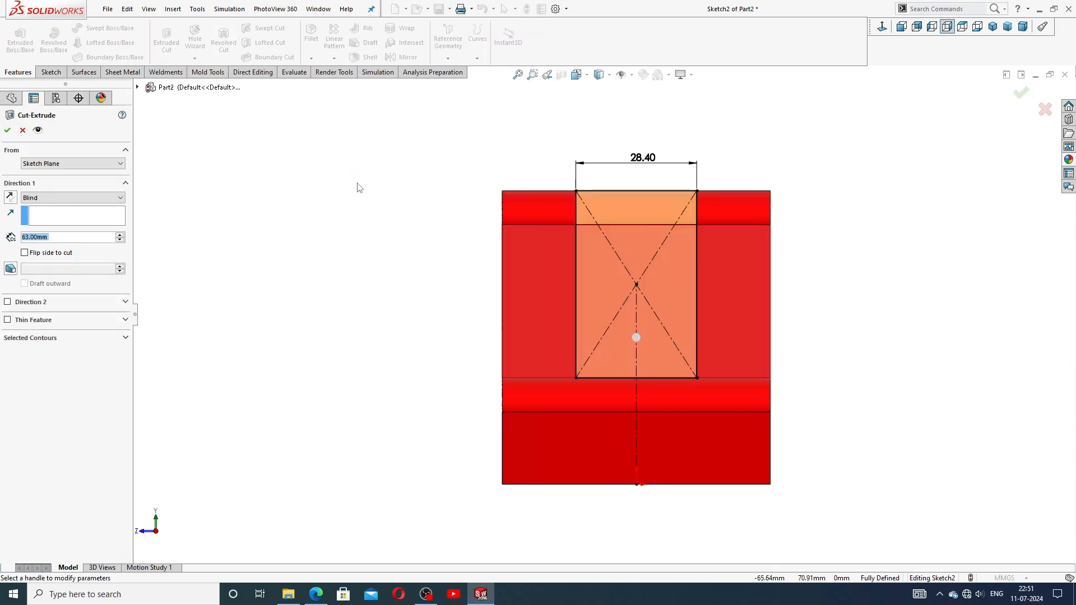
click(66, 201)
click(65, 217)
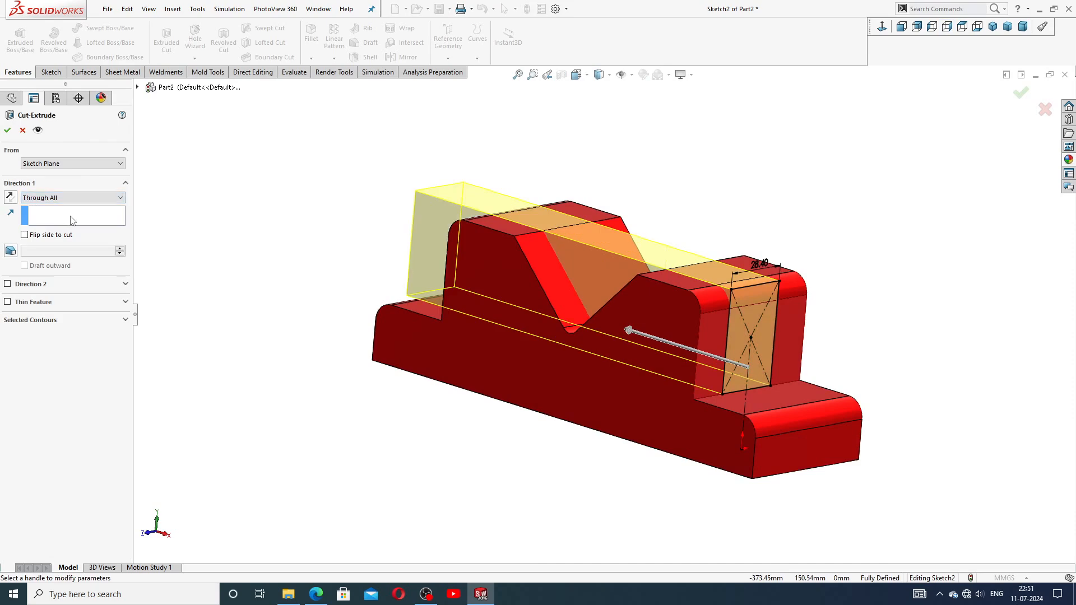
middle_drag(209, 216, 217, 269)
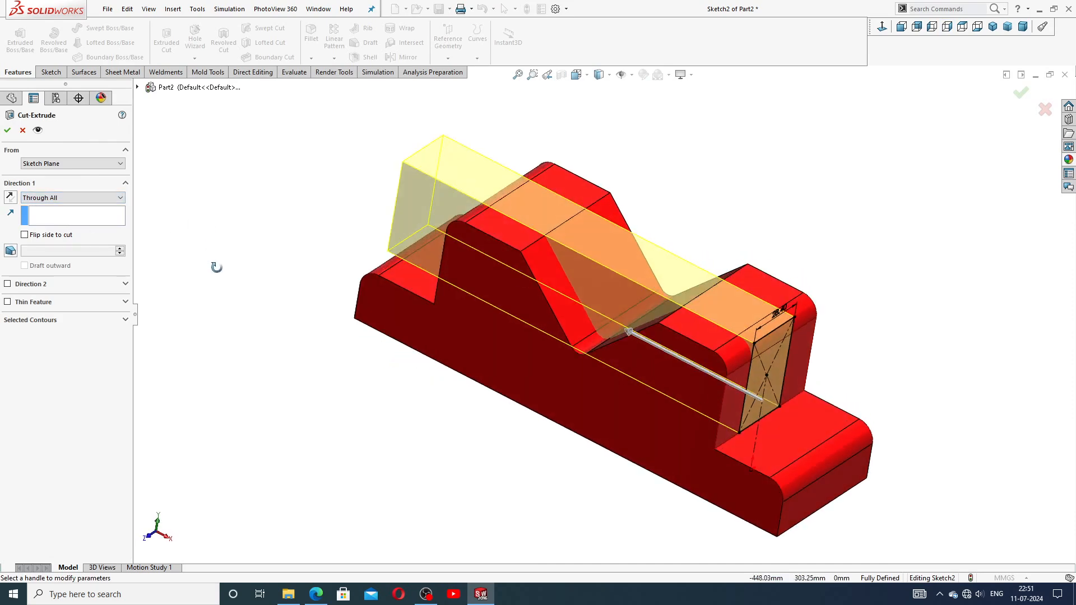
click(7, 131)
mouse_move(350, 231)
middle_down()
mouse_move(387, 310)
mouse_move(295, 182)
mouse_move(267, 232)
mouse_move(257, 201)
mouse_move(250, 224)
mouse_move(353, 193)
mouse_move(349, 209)
middle_up()
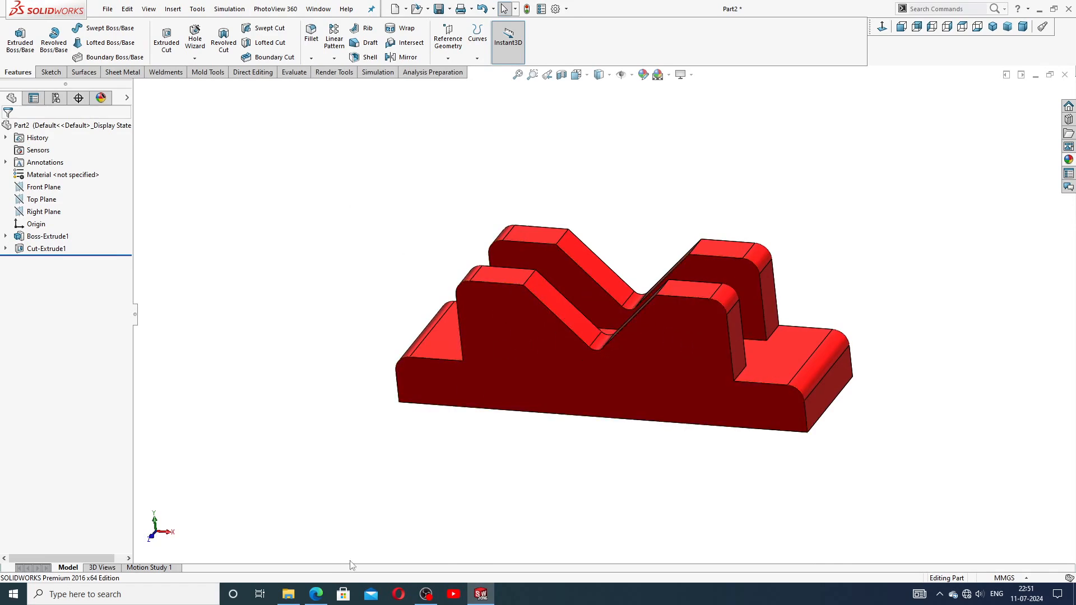
Consult the fixed jaw PDF drawing and open a new sketch on the large front face, viewed from the front
click(316, 594)
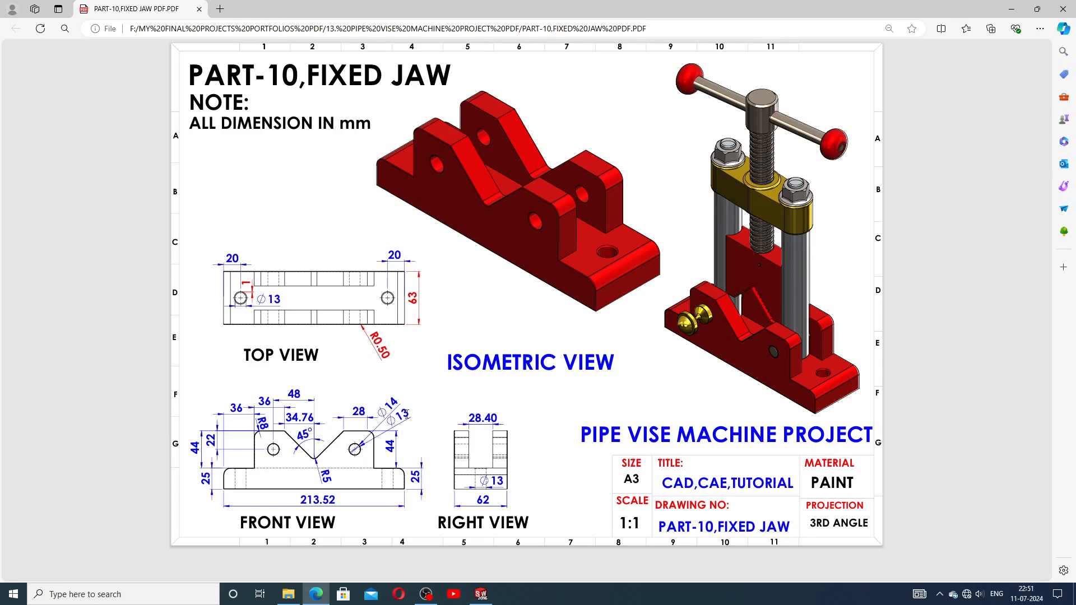
click(488, 596)
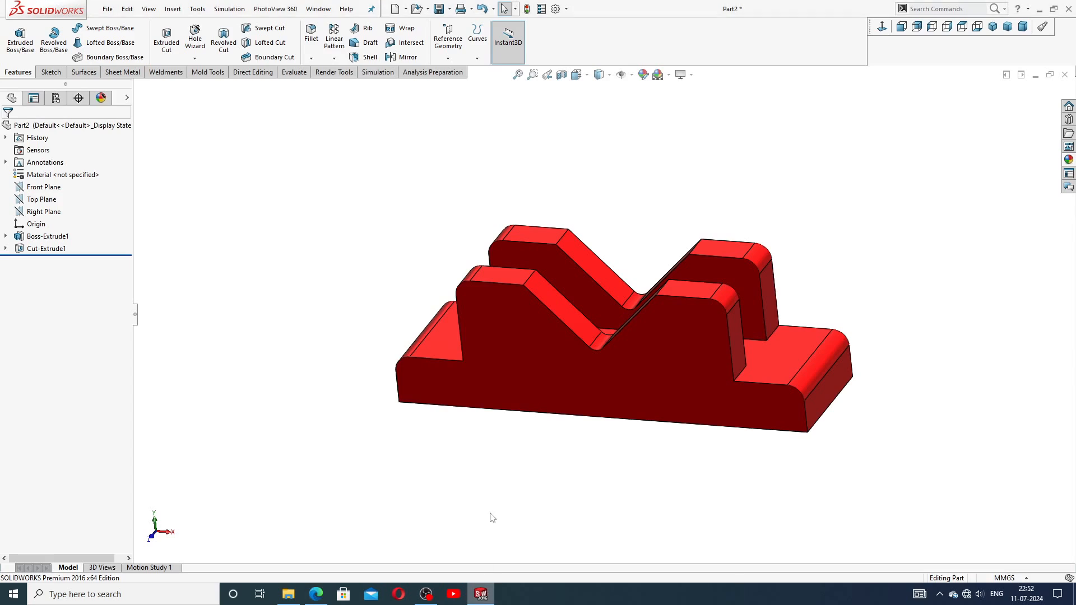
click(521, 320)
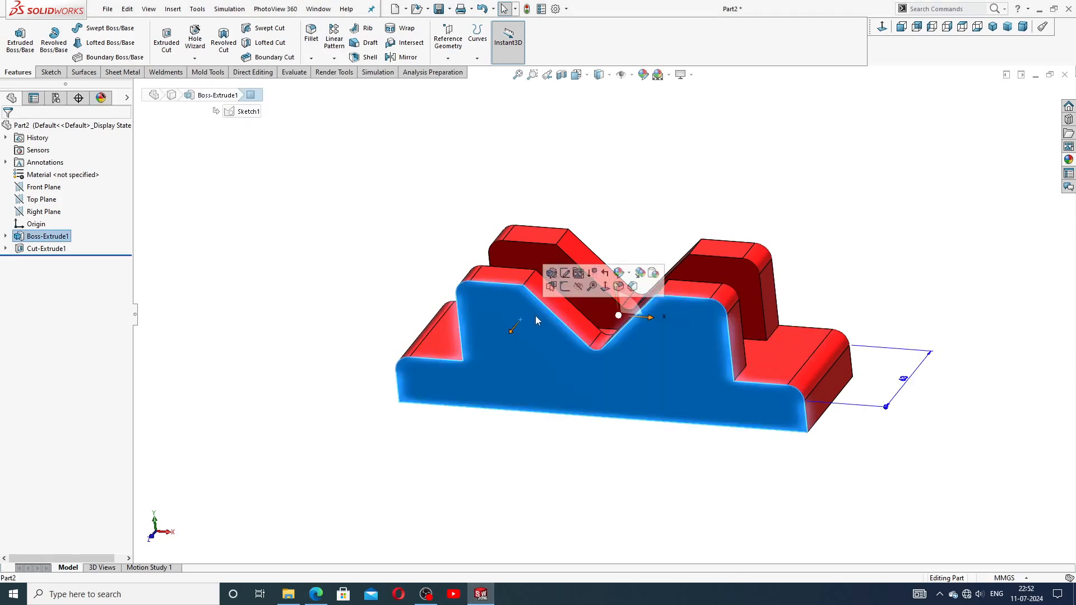
click(570, 308)
click(888, 31)
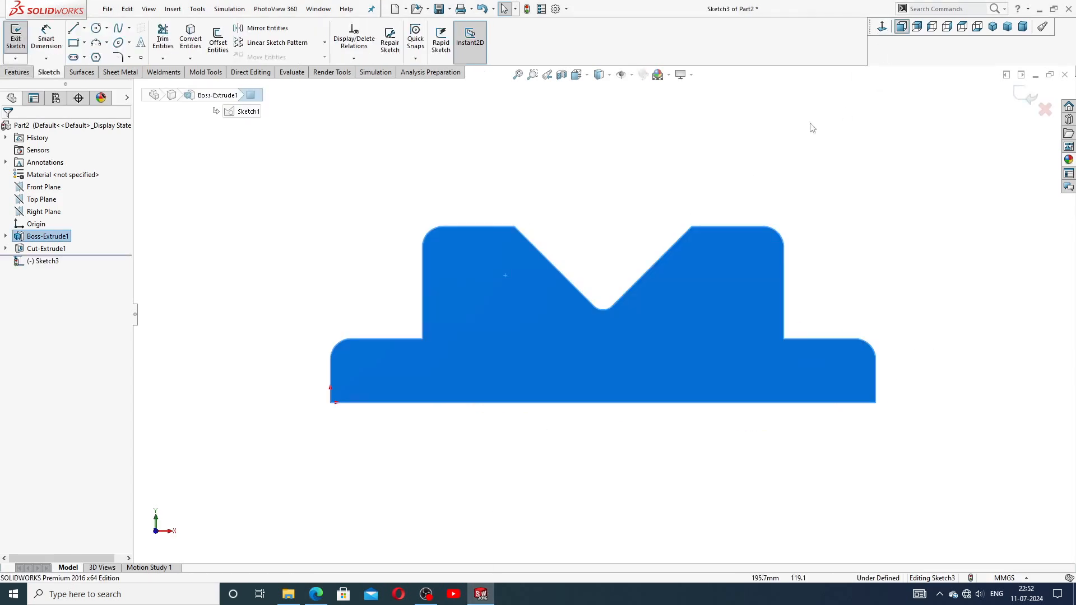
Sketch a circle about 16.7 mm in diameter on the left raised block of the front face
click(96, 28)
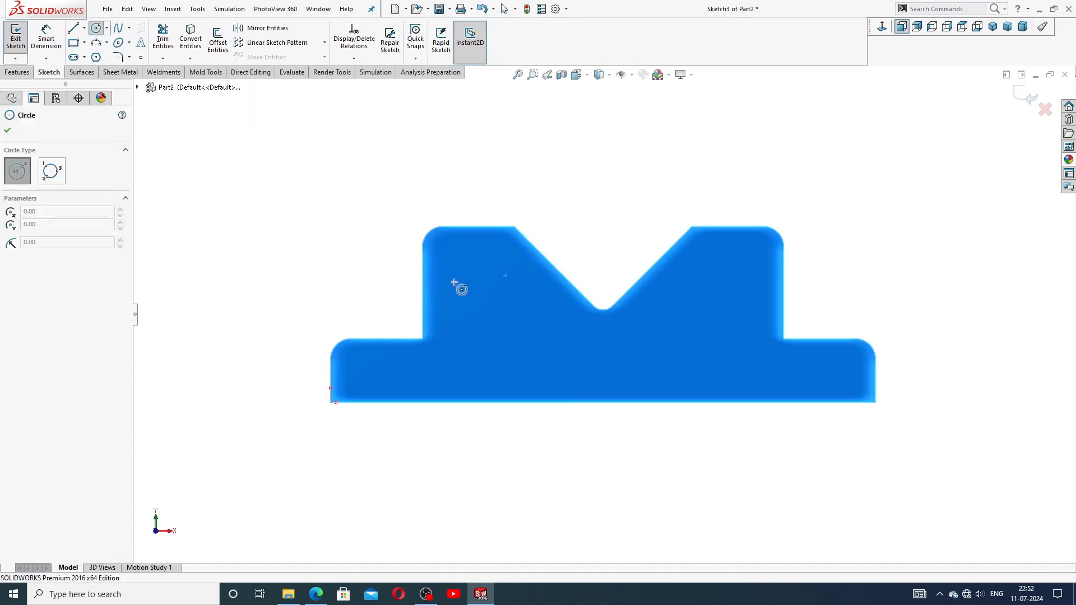
click(477, 278)
click(489, 264)
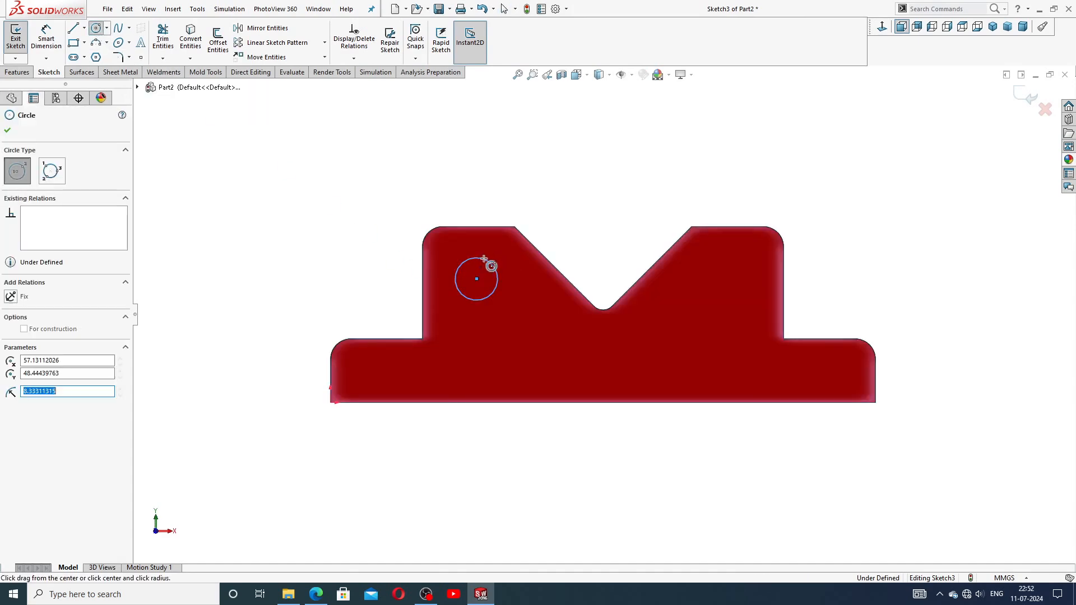
right_click(556, 209)
click(582, 213)
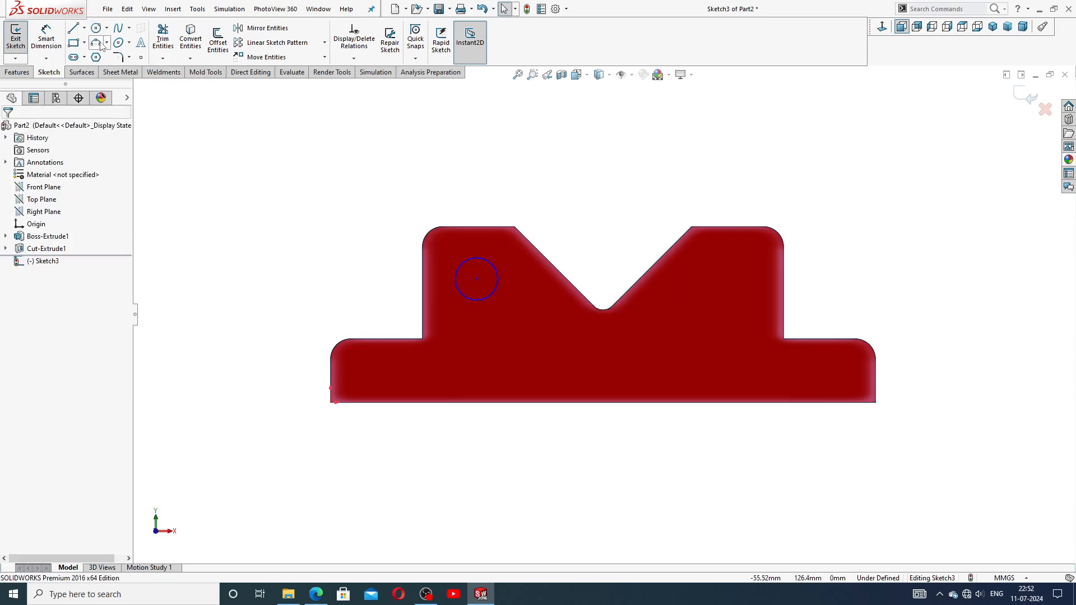
Draw a vertical construction centerline about 95 mm long from the lower edge's midpoint up through the V-notch
click(84, 28)
click(100, 56)
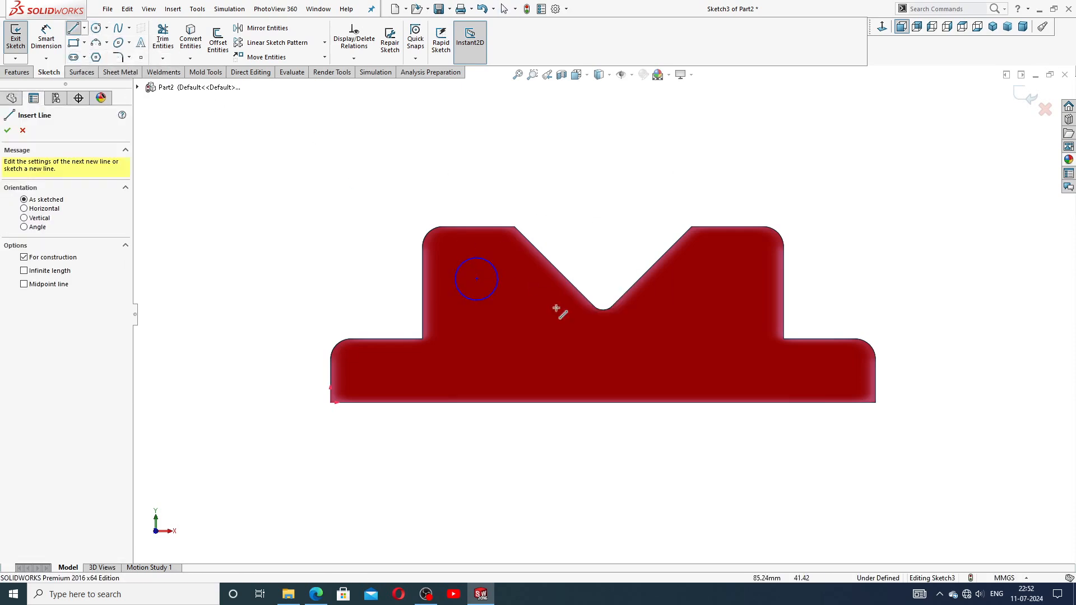
click(603, 402)
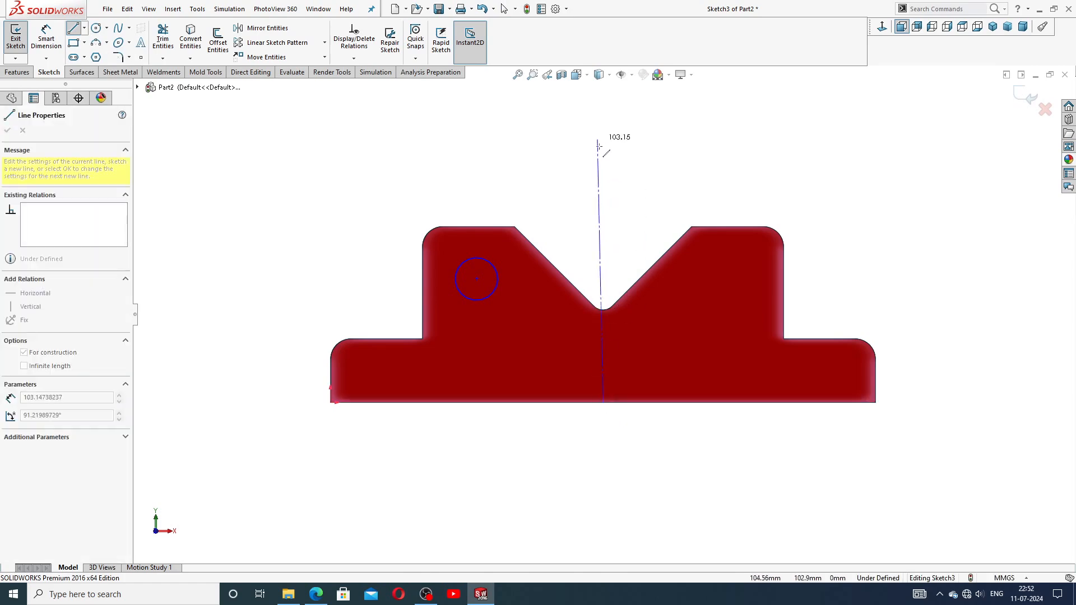
click(603, 160)
right_click(637, 145)
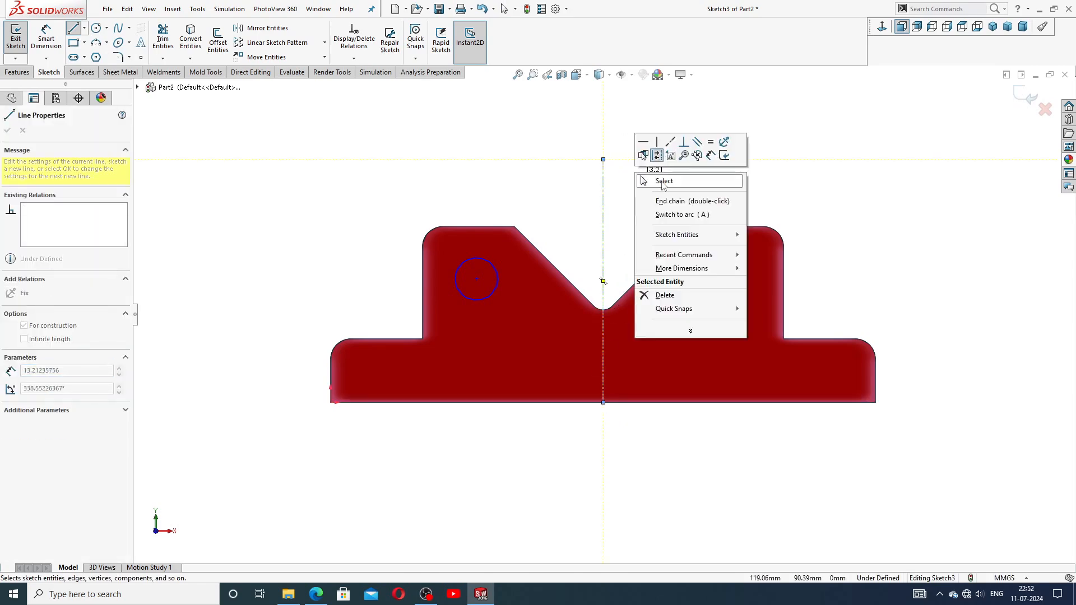
click(654, 183)
click(604, 191)
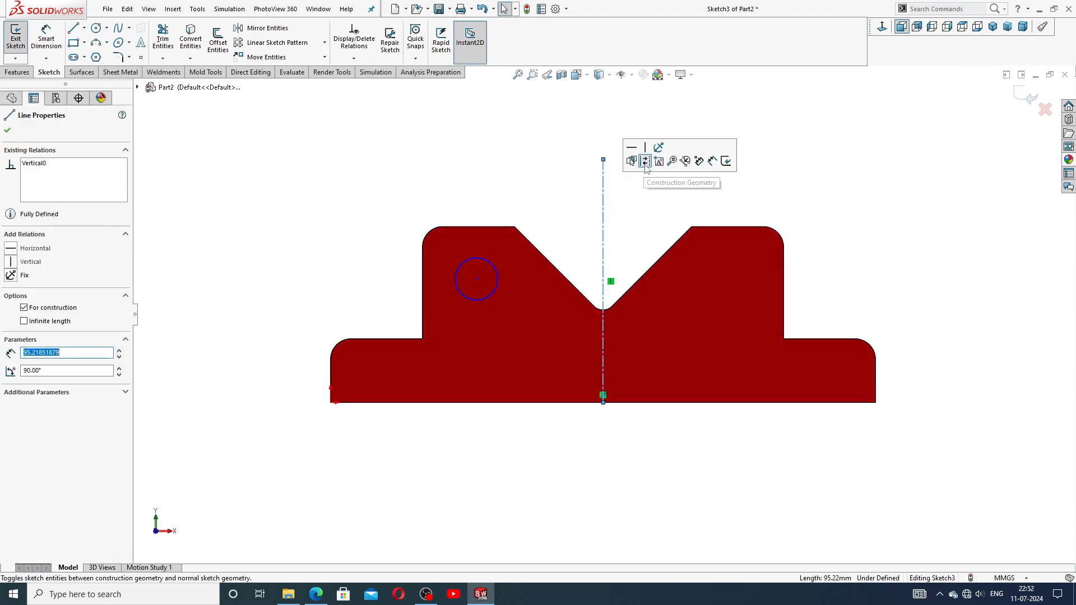
click(227, 195)
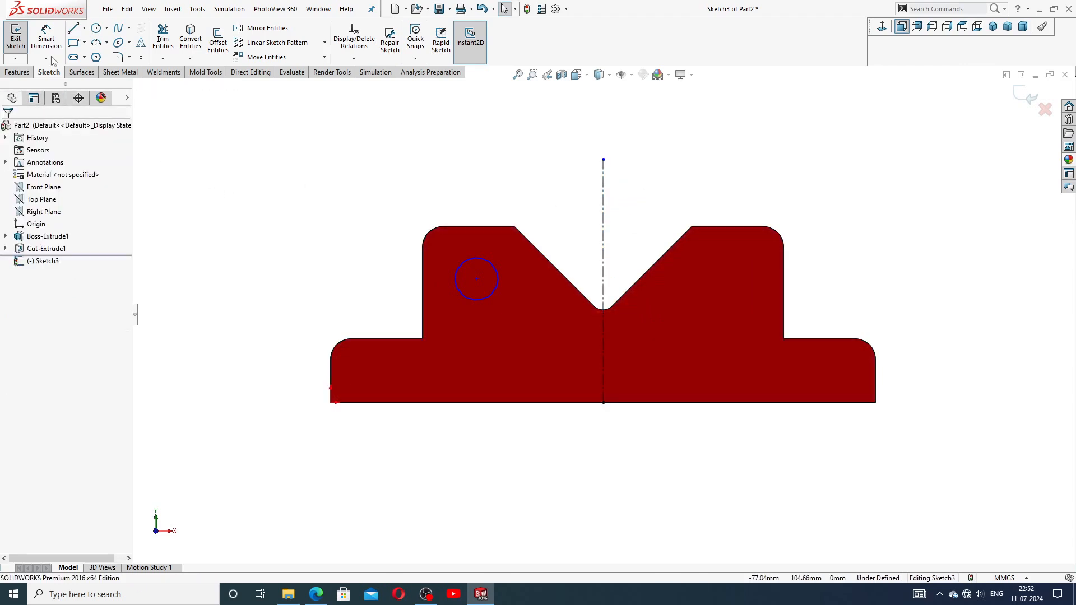
Dimension the horizontal distance from the circle's center to the vertical centerline to 48 mm
click(47, 39)
click(475, 278)
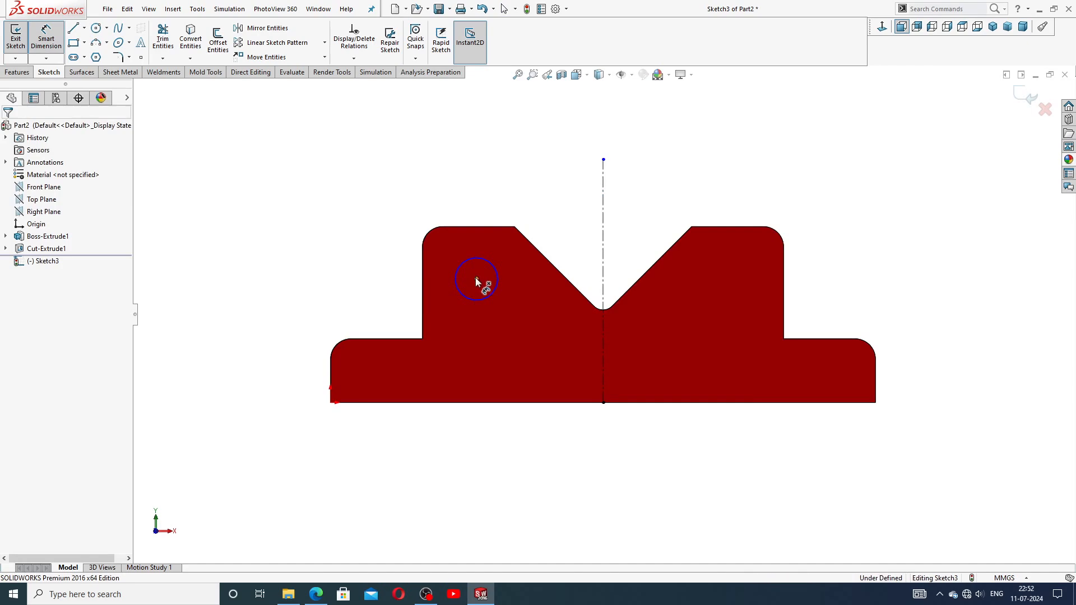
click(603, 273)
click(562, 207)
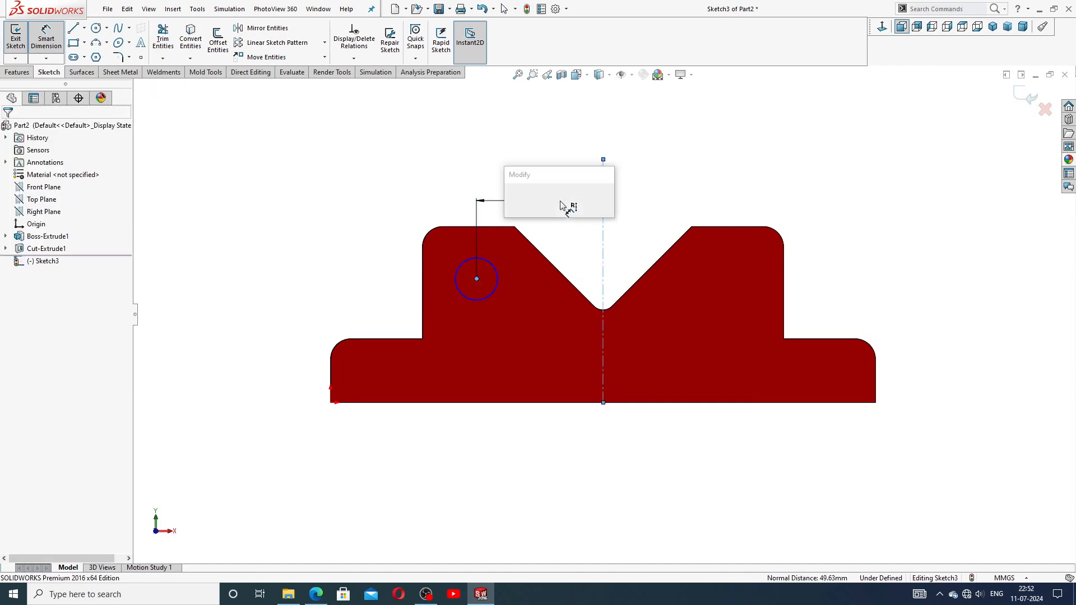
text(48)
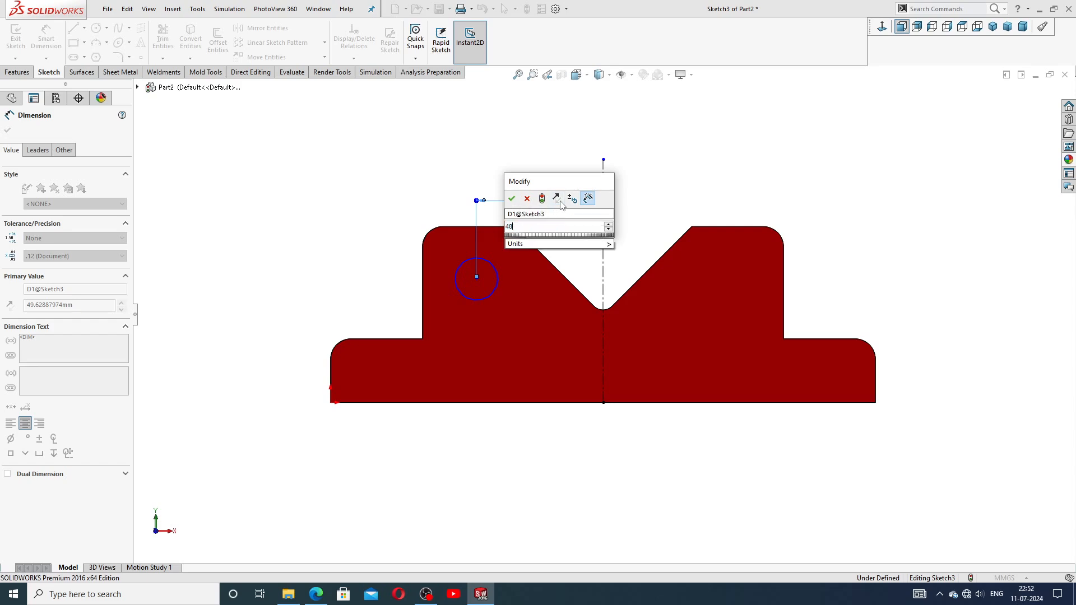
key(Return)
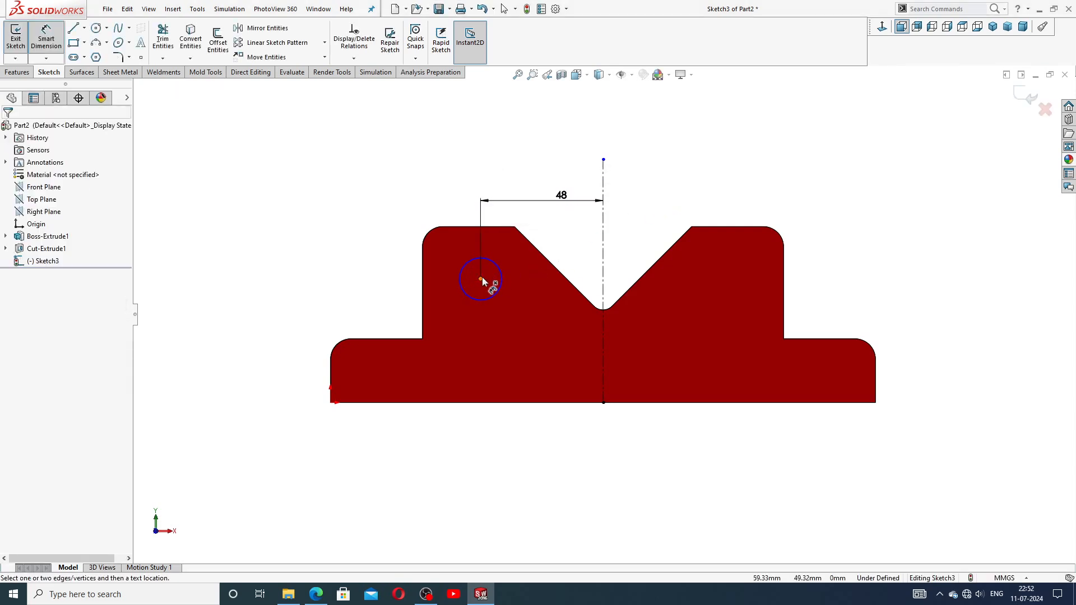
Dimension the circle's diameter to 13 mm and shift the dimension text slightly down beside the raised block
click(484, 259)
click(395, 276)
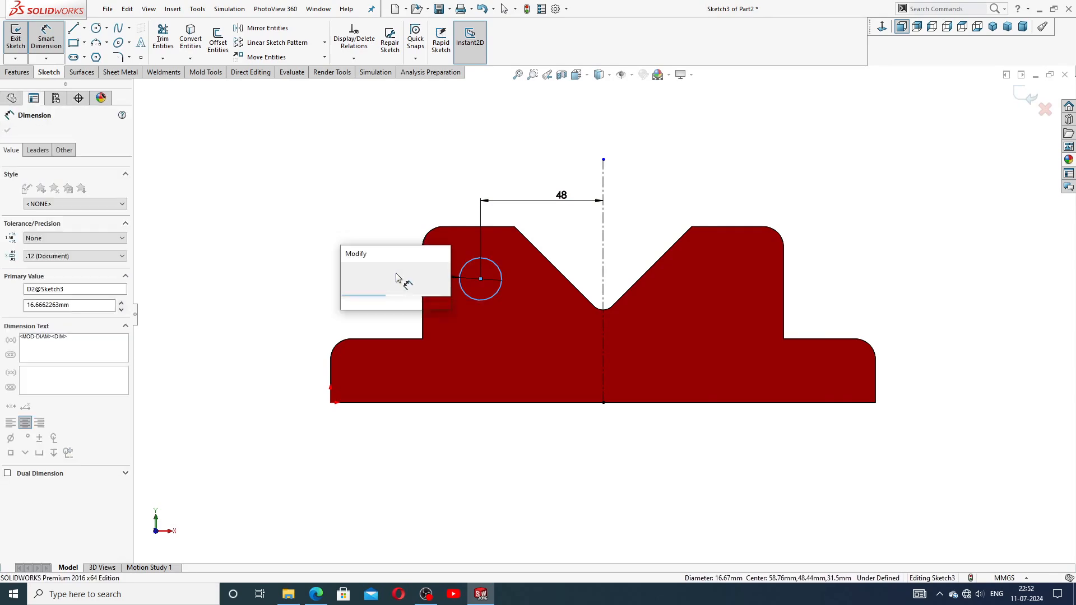
text(13)
key(Return)
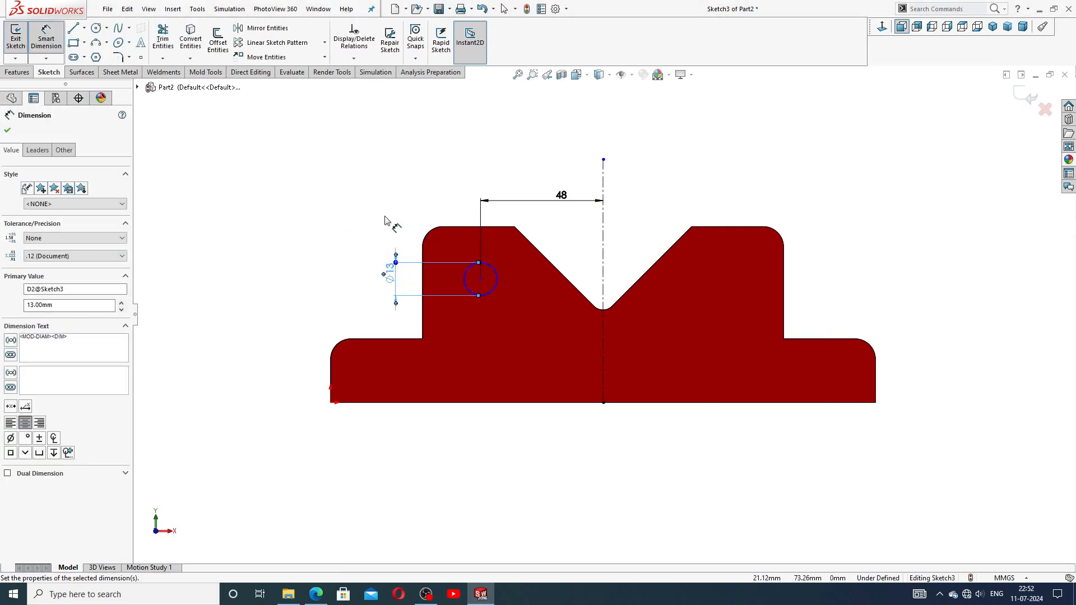
click(384, 220)
drag(393, 272, 394, 285)
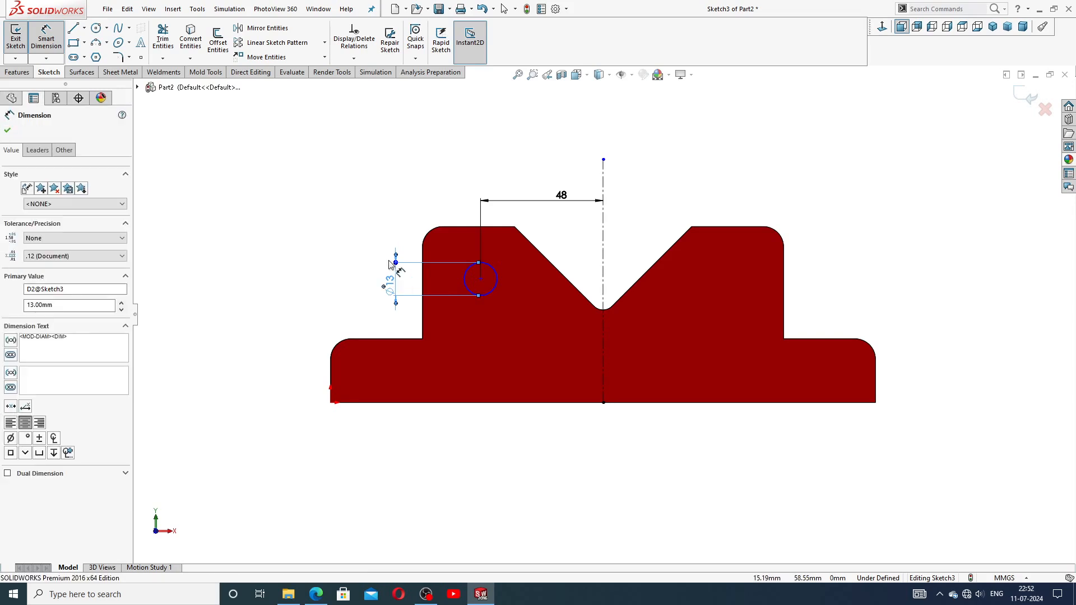
Dimension the vertical distance from the circle's center to the raised block's upper edge to 22 mm
click(481, 279)
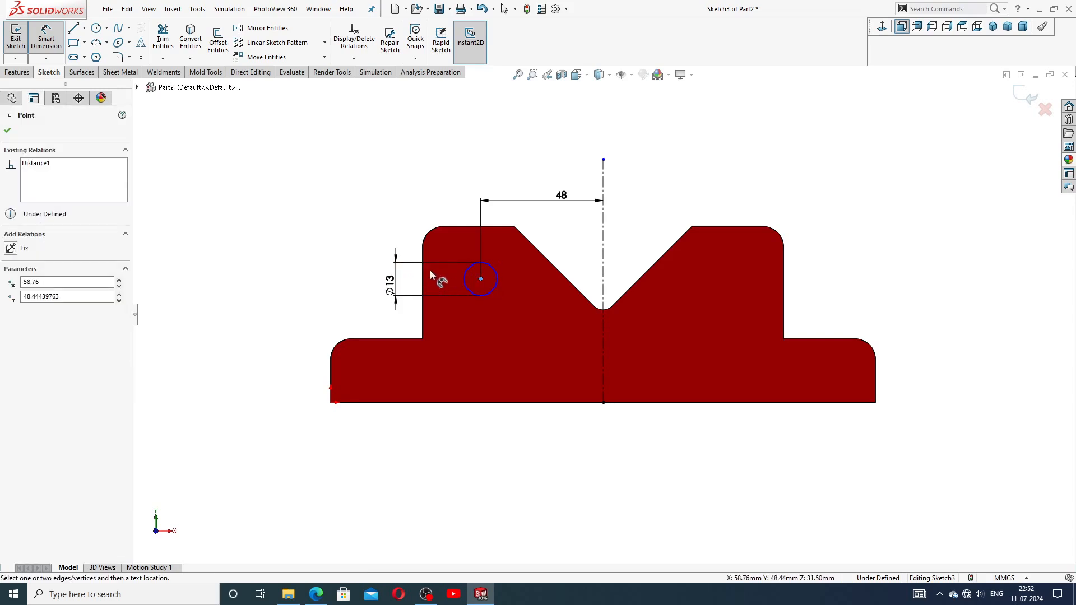
click(465, 227)
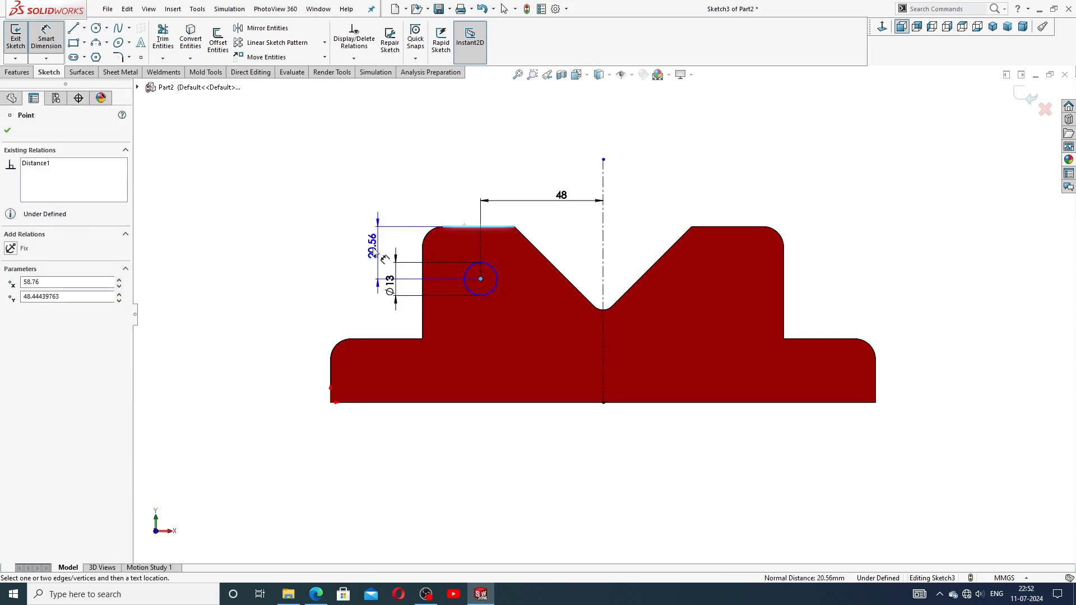
click(362, 253)
text(22)
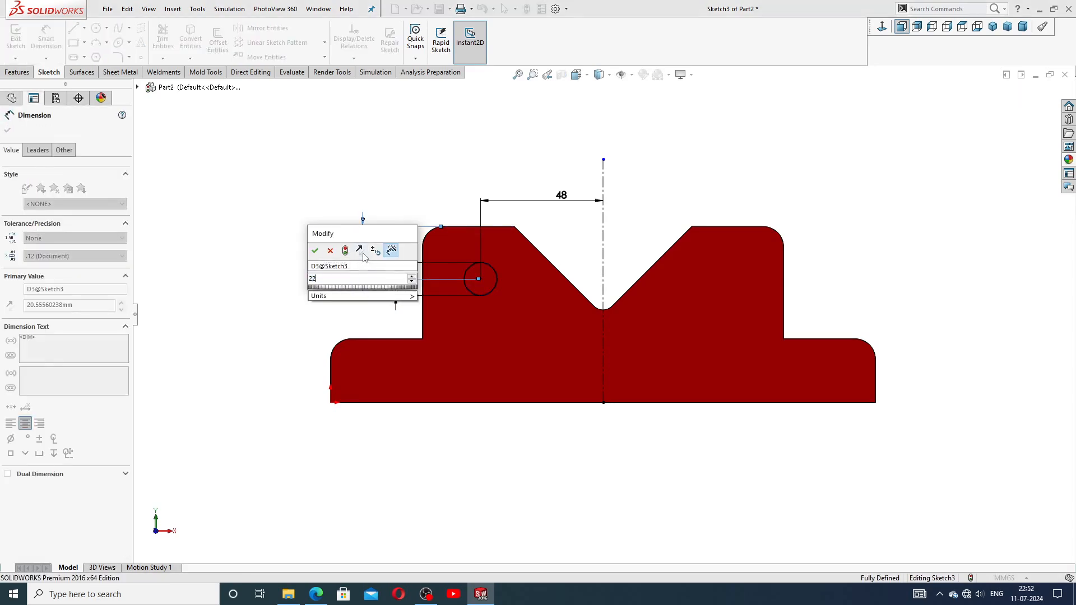
key(Return)
click(395, 202)
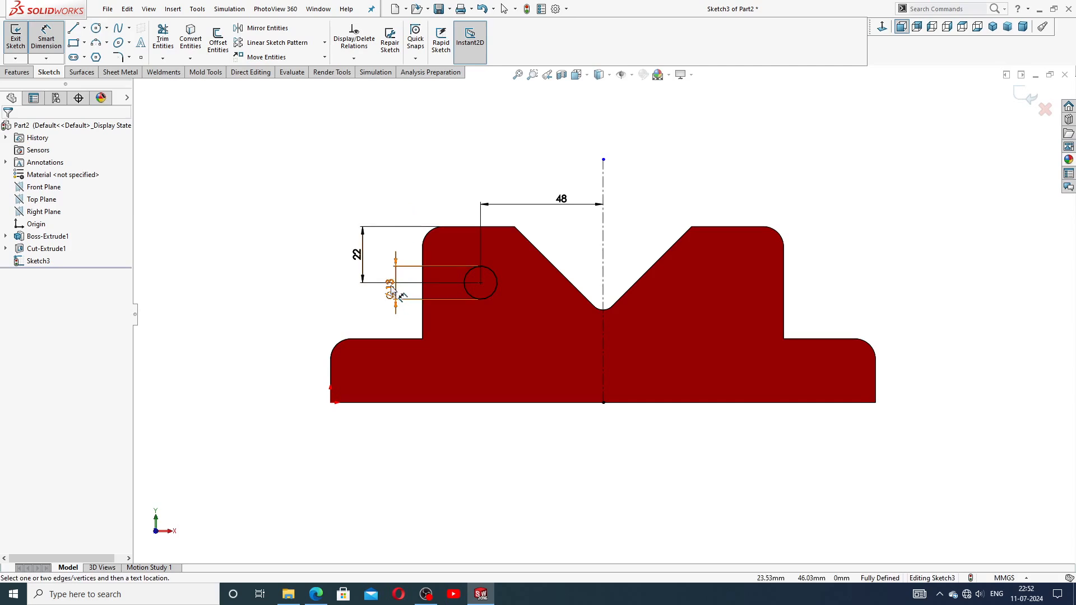
Move the circle's diameter dimension to its other side, beside the V-notch, and bring the 22 mm dimension closer to the block
drag(391, 289, 518, 280)
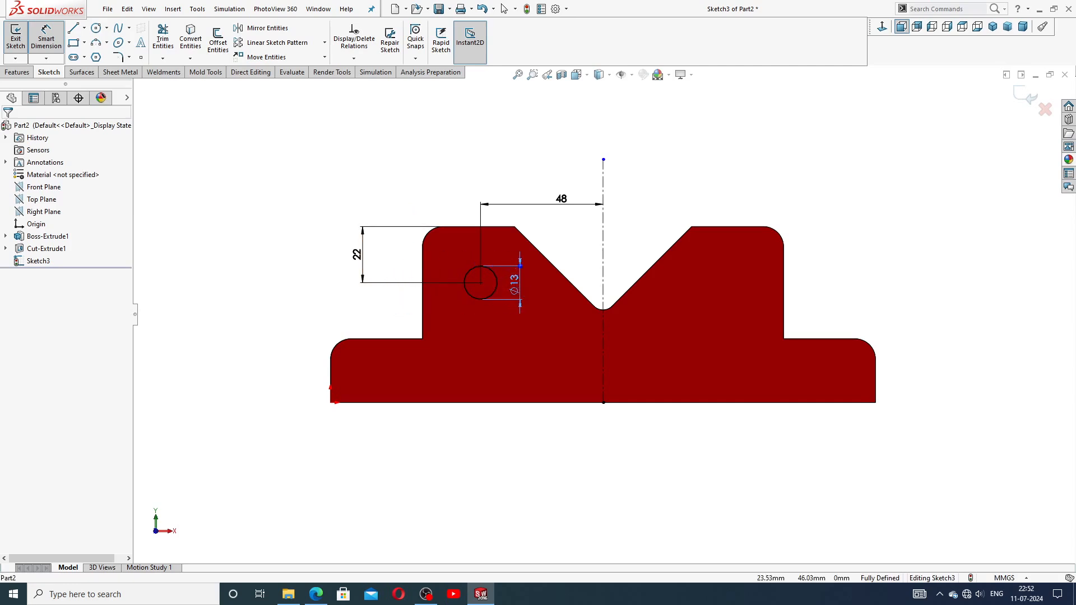
drag(356, 254, 396, 258)
click(574, 240)
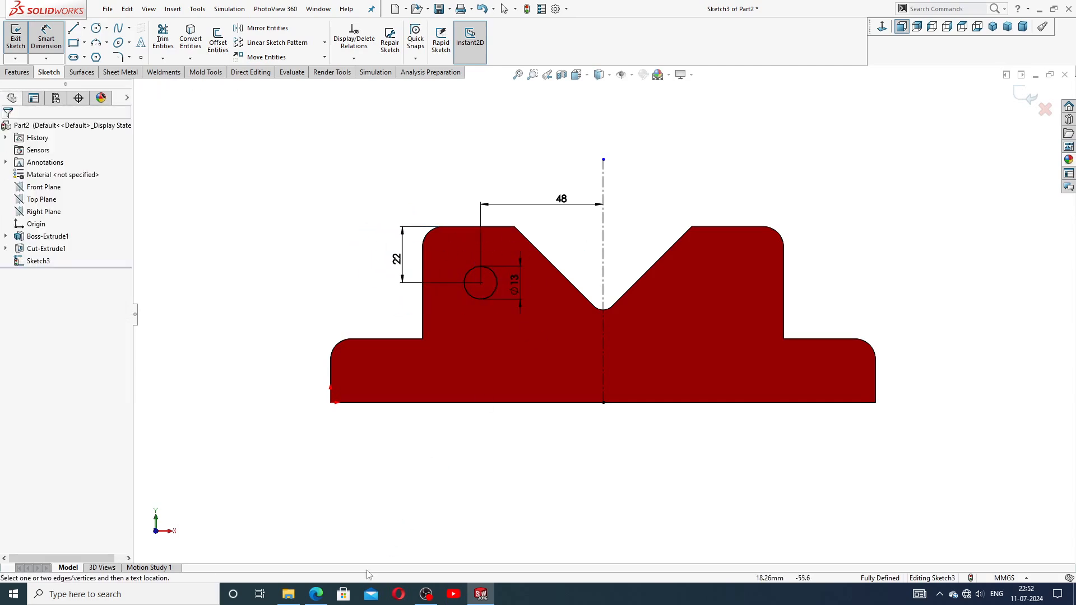
Check the fixed jaw PDF drawing and mirror the circle about the vertical centerline onto the other raised block
click(316, 594)
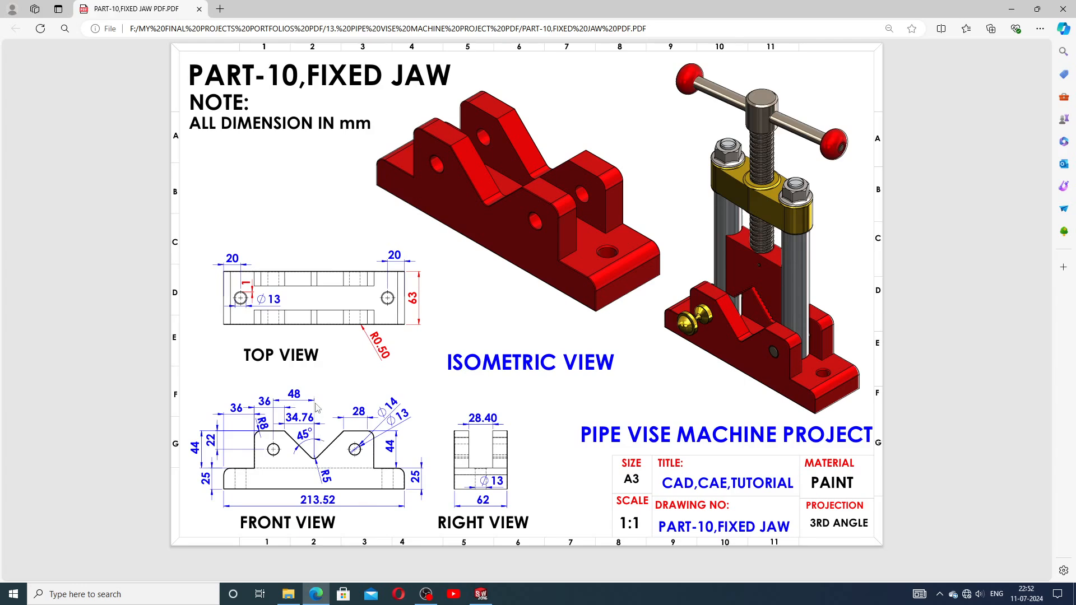
click(481, 594)
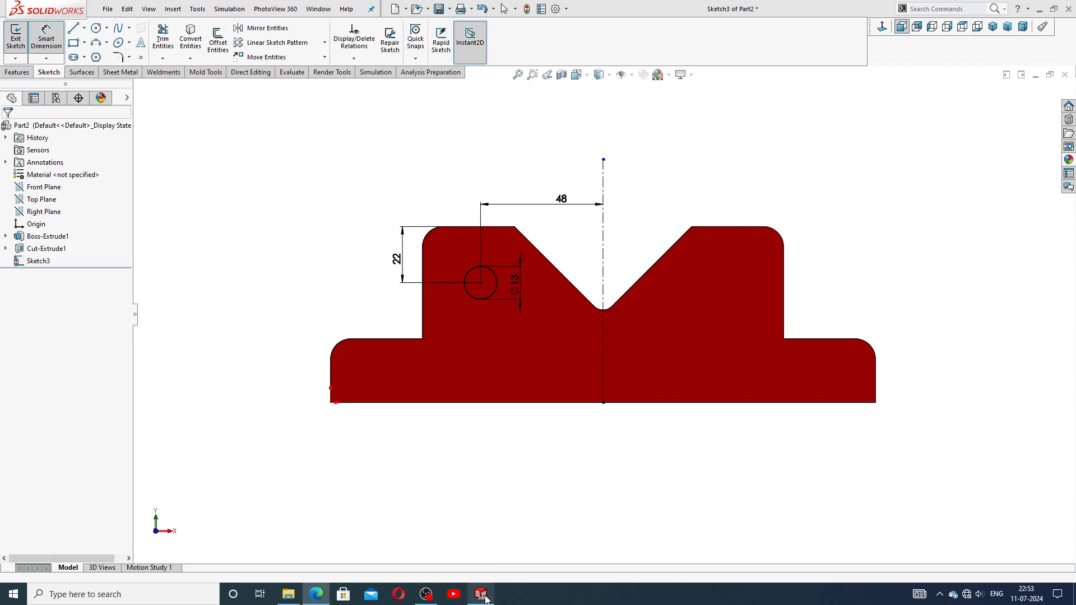
right_click(665, 173)
click(689, 167)
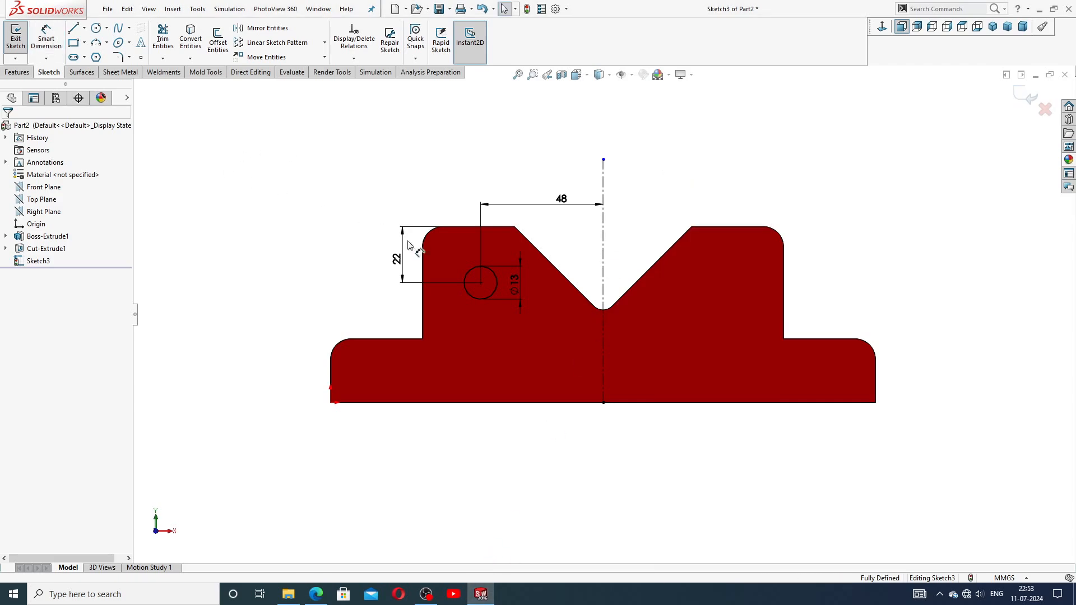
click(487, 268)
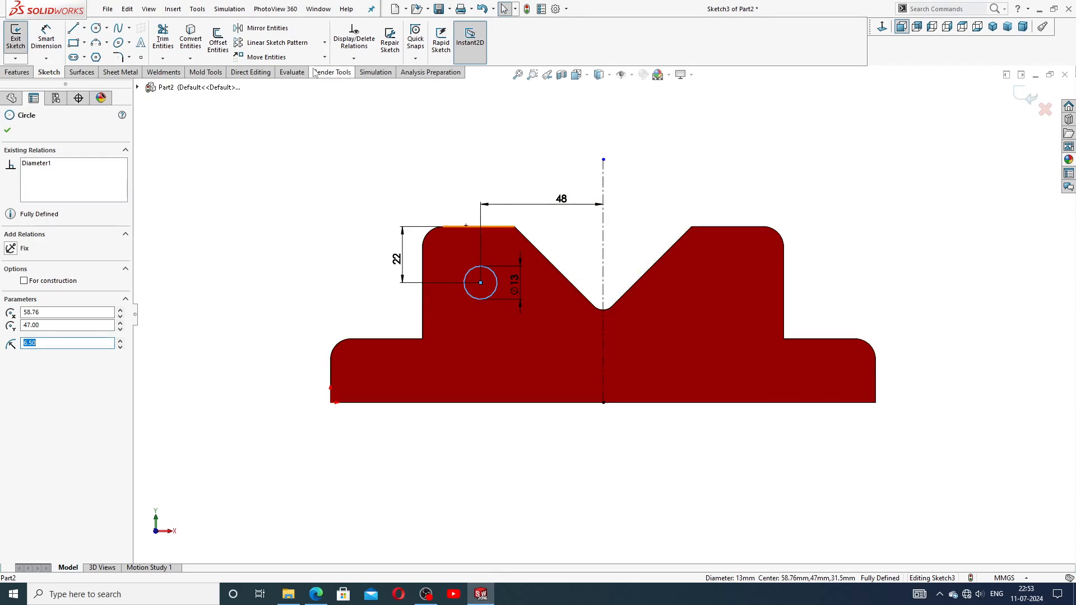
click(275, 29)
click(100, 262)
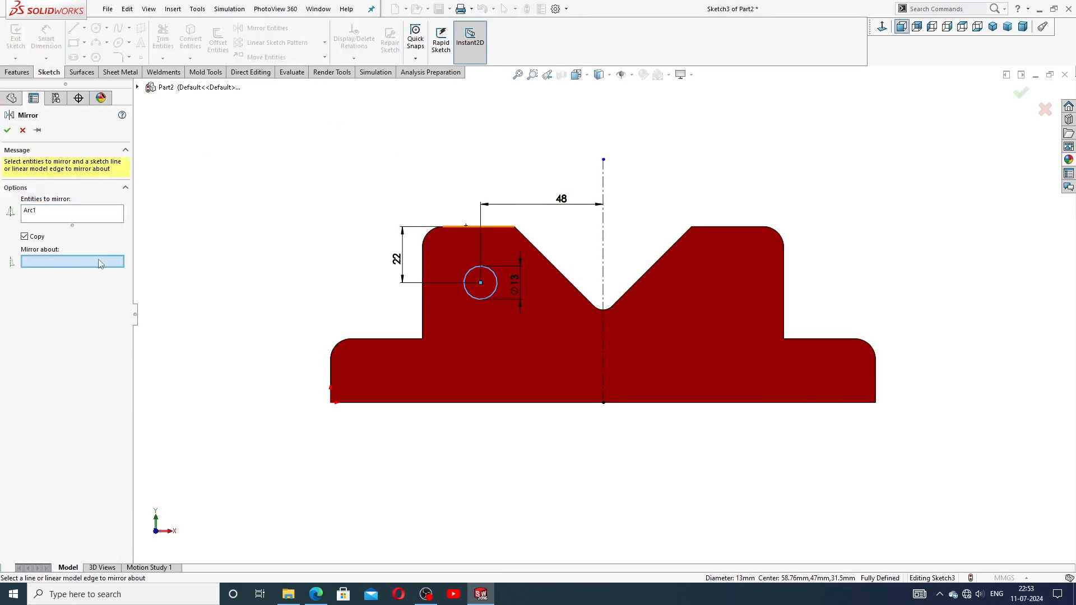
click(602, 238)
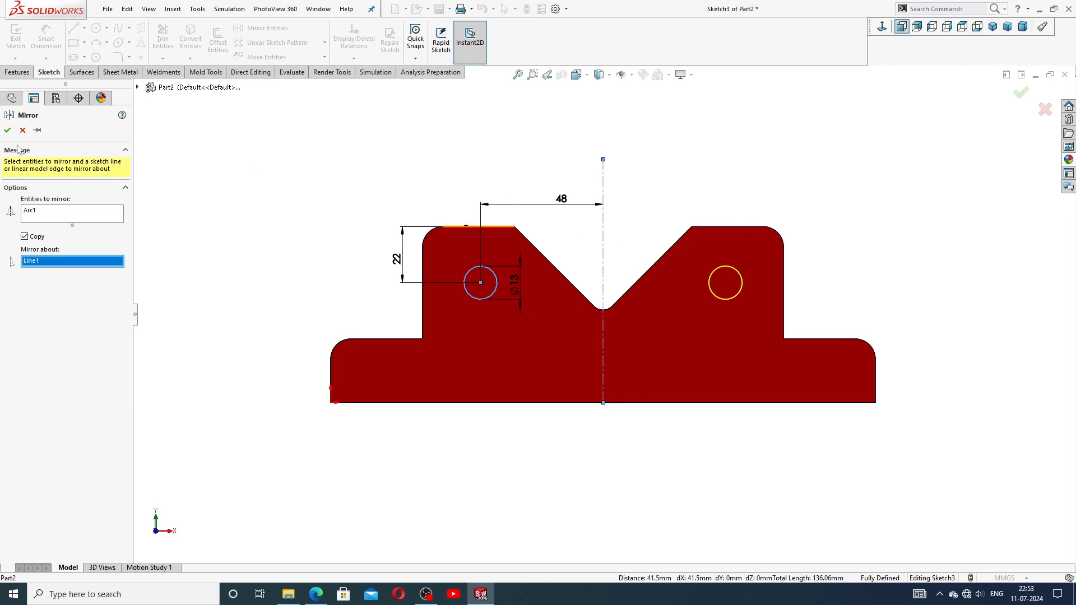
key(Return)
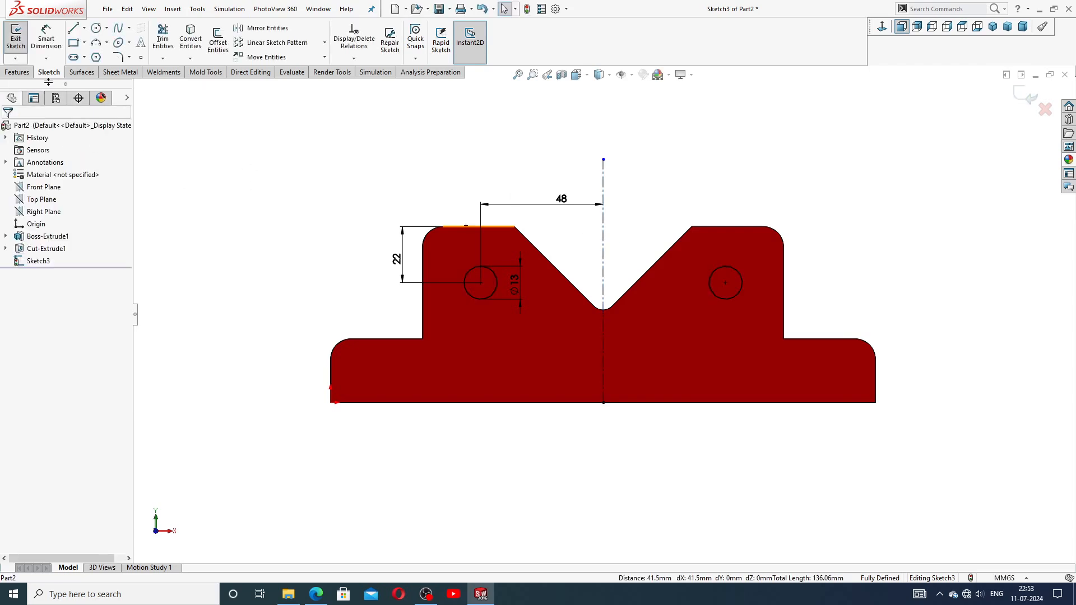
Cut-extrude the two circles Through All to make the pin holes in both jaw walls
click(17, 71)
click(166, 49)
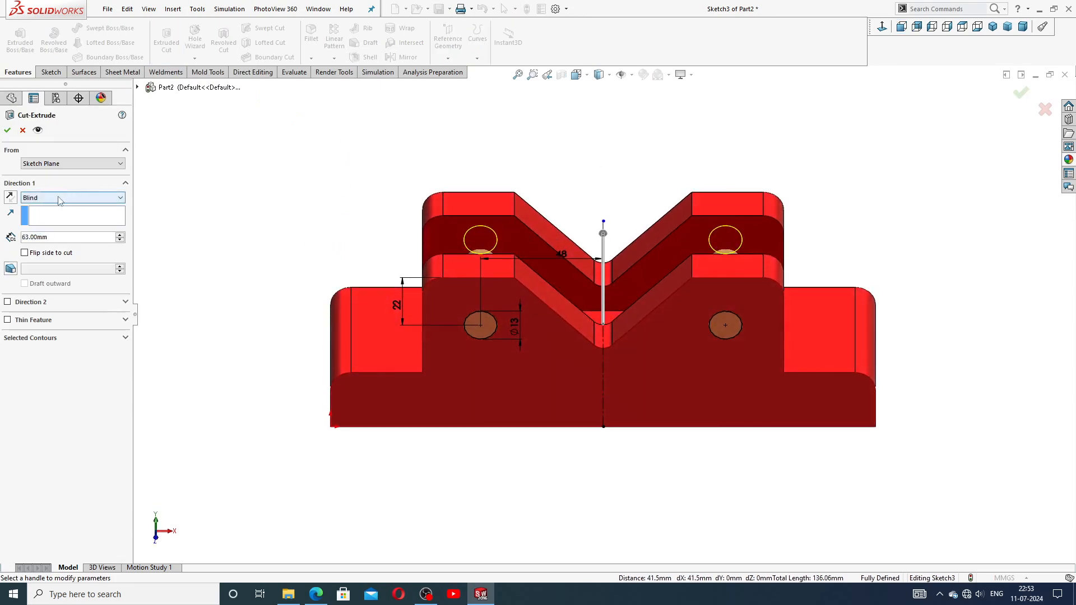
click(92, 199)
click(59, 218)
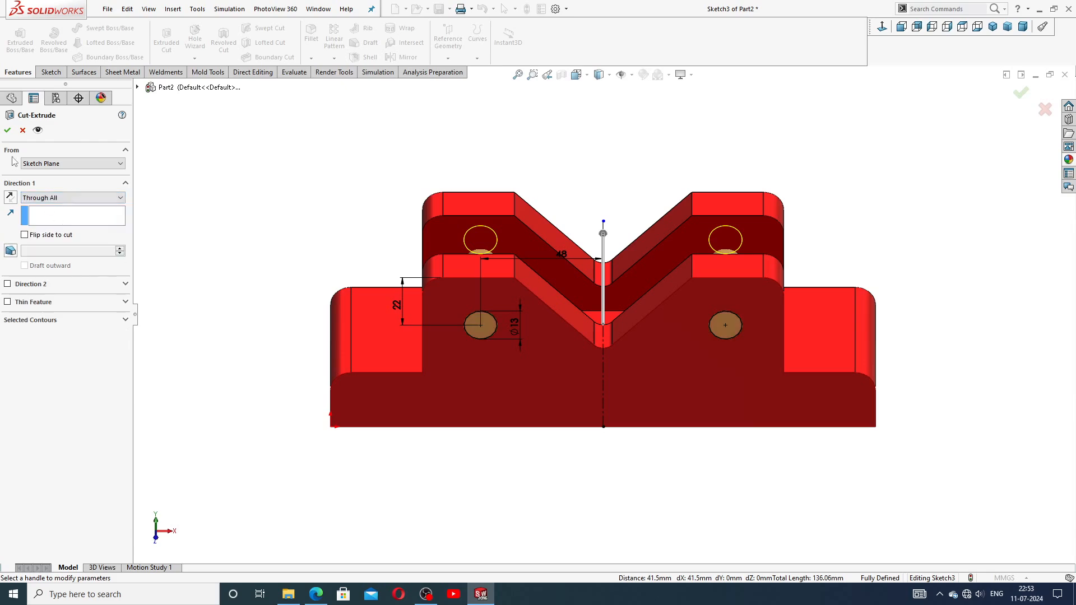
click(4, 132)
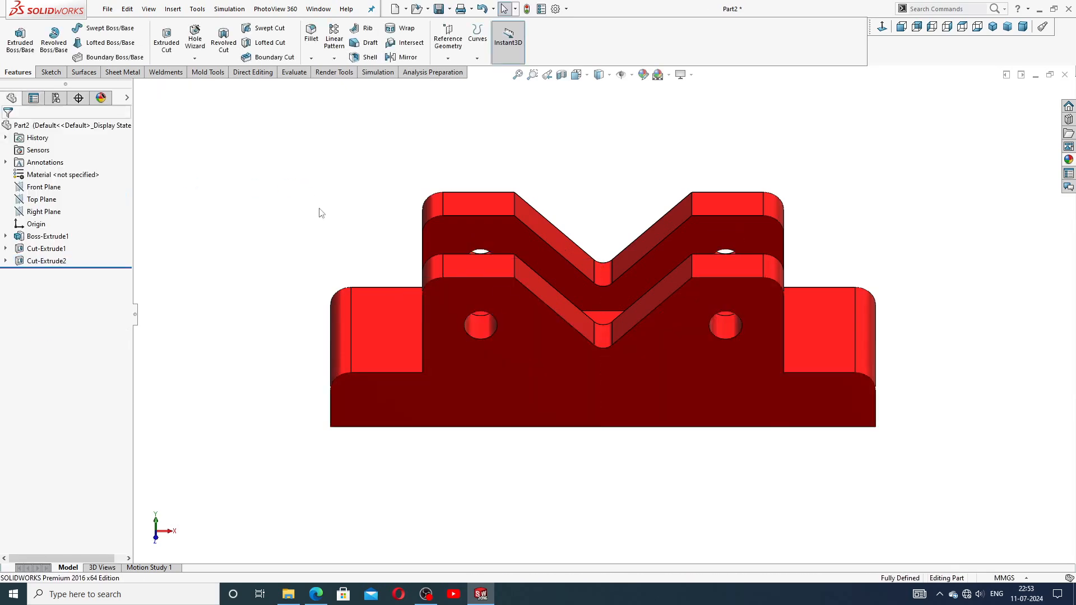
Consult the fixed jaw PDF drawing and open a new sketch on the base's upper face, viewed normal to it
middle_drag(641, 334, 598, 269)
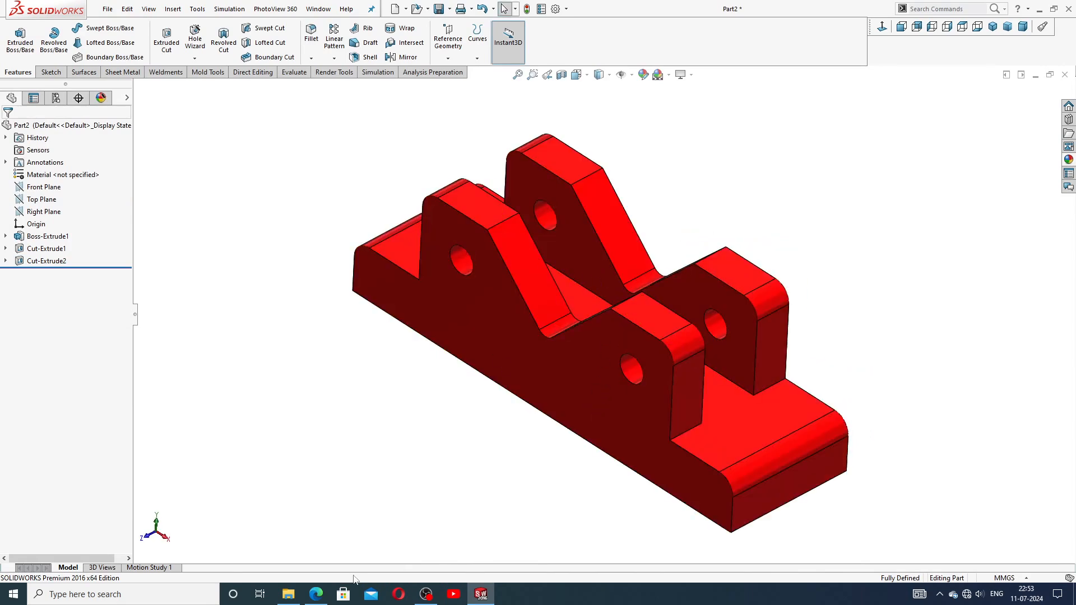
click(315, 595)
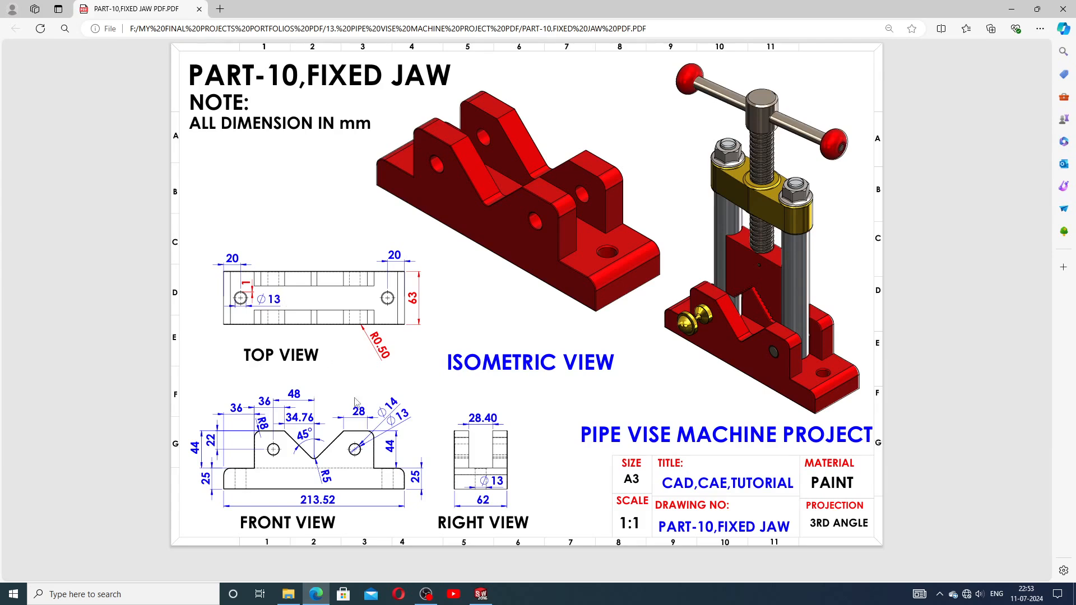
click(480, 594)
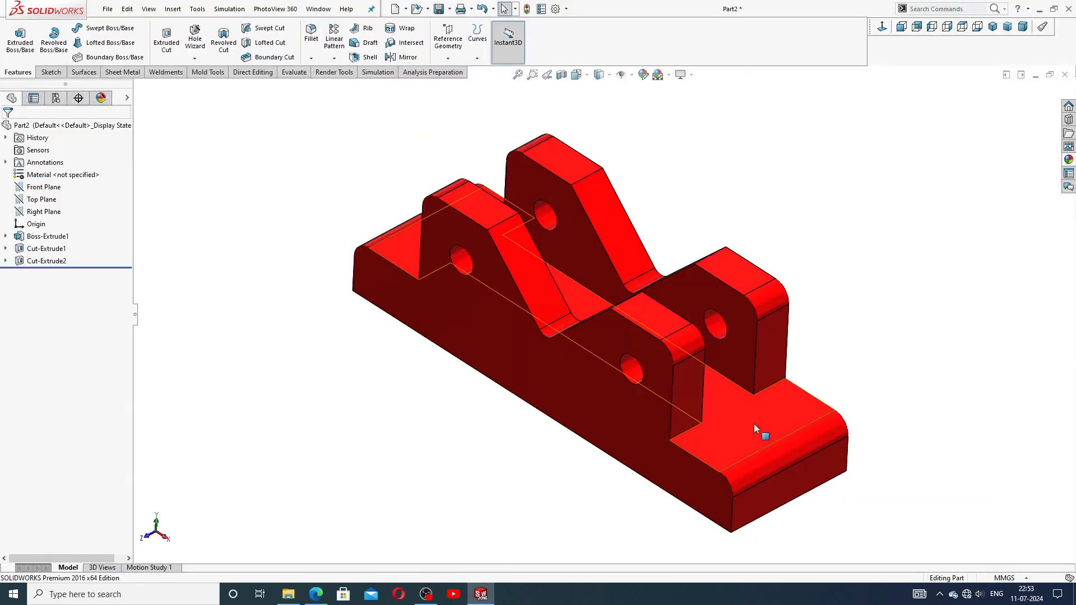
click(764, 422)
click(798, 390)
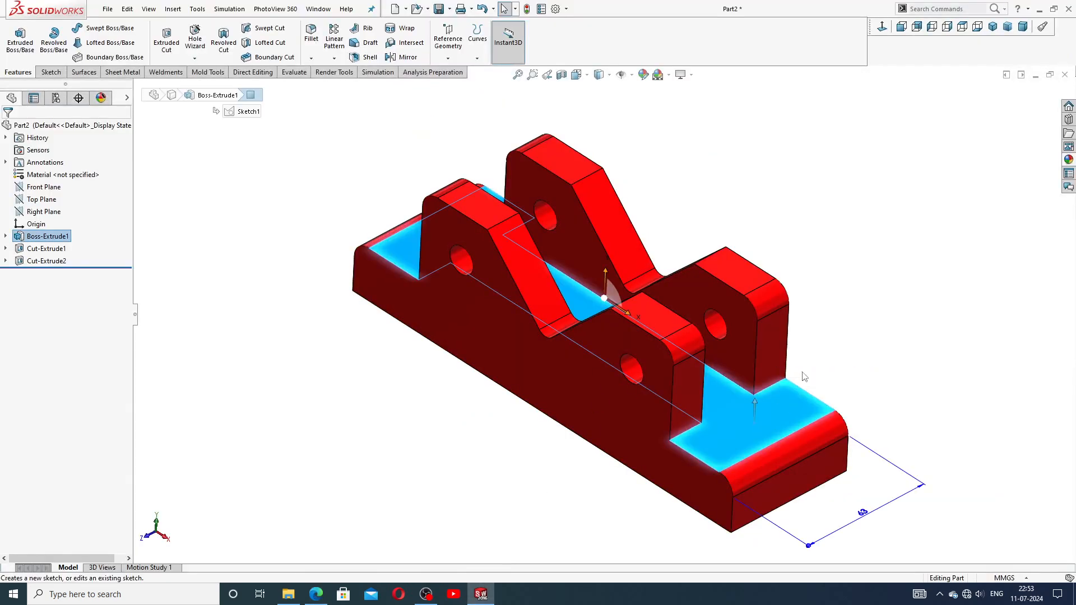
click(882, 26)
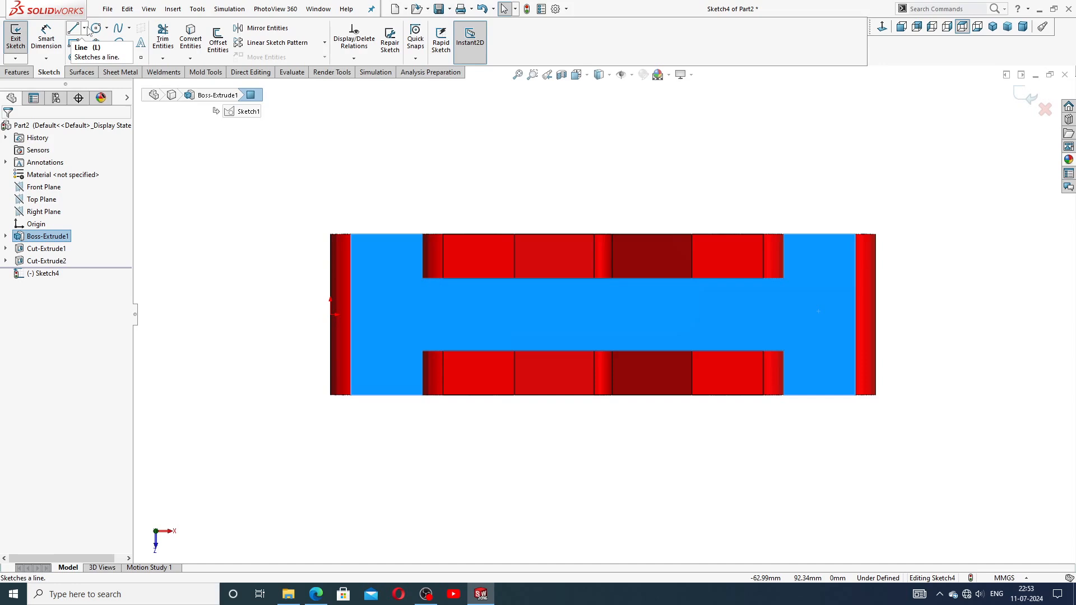
Sketch two circles on the base's horizontal midline, about 14.7 mm in diameter at the left end and about 17.2 mm at the right end
click(96, 28)
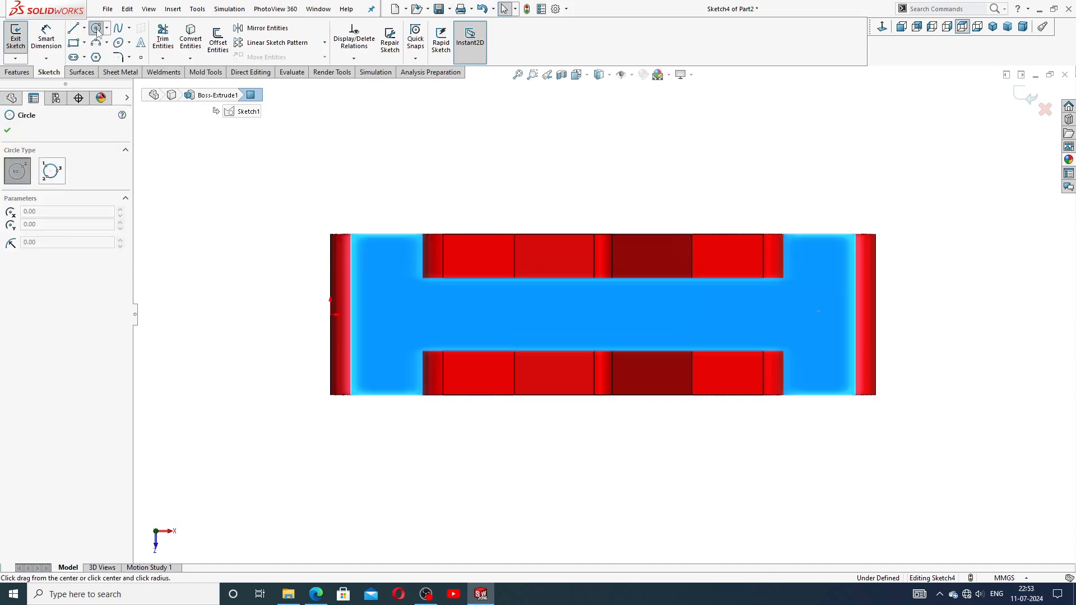
drag(391, 312, 395, 296)
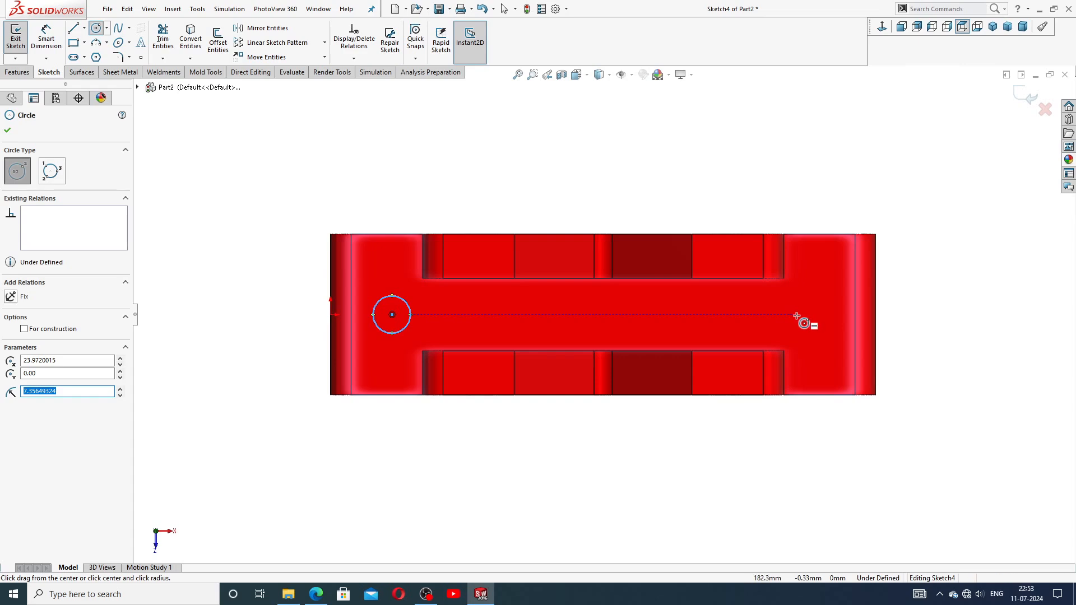
drag(801, 314, 808, 294)
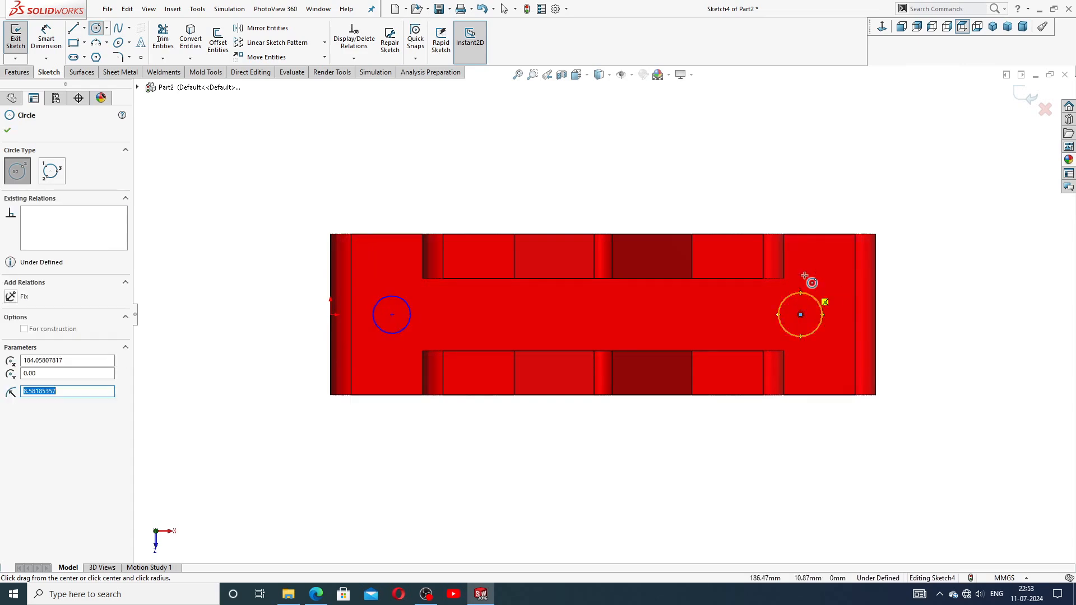
right_click(801, 209)
click(823, 220)
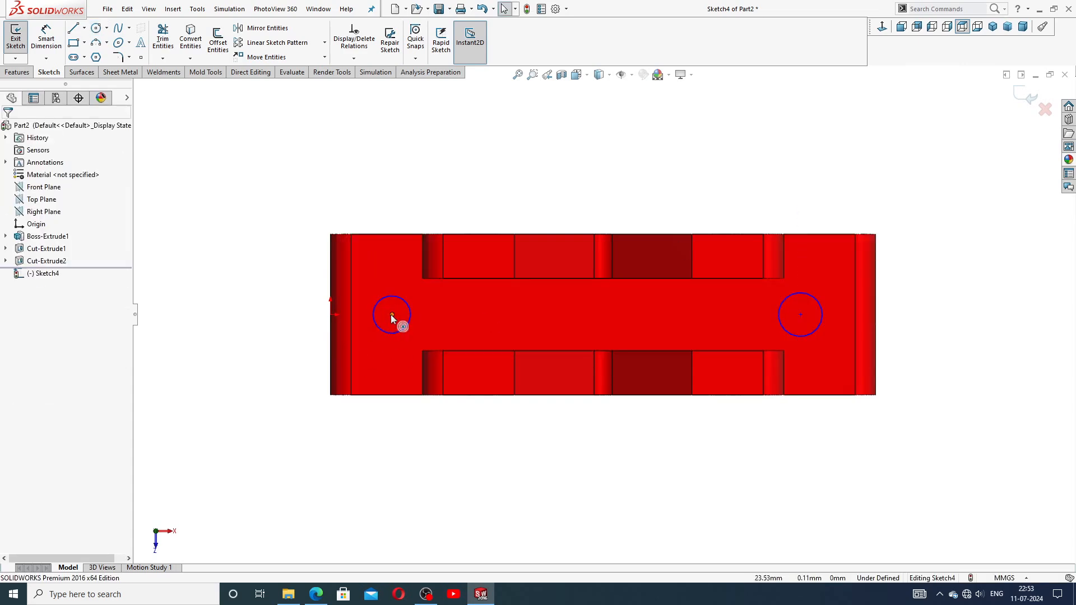
Add a Horizontal relation between the origin and the centers of both circles
click(330, 315)
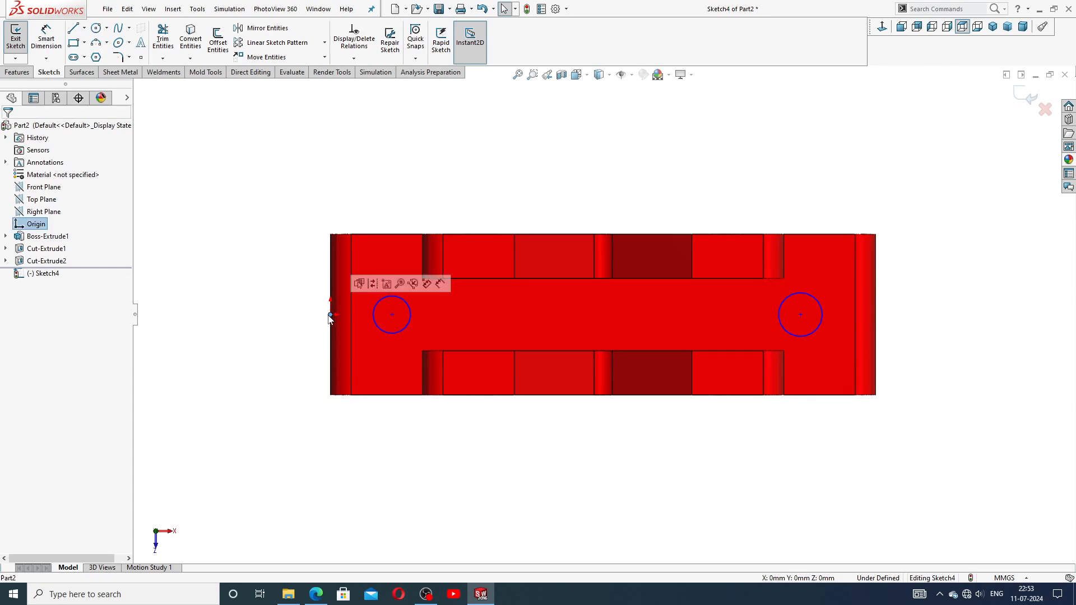
ctrl+click(392, 315)
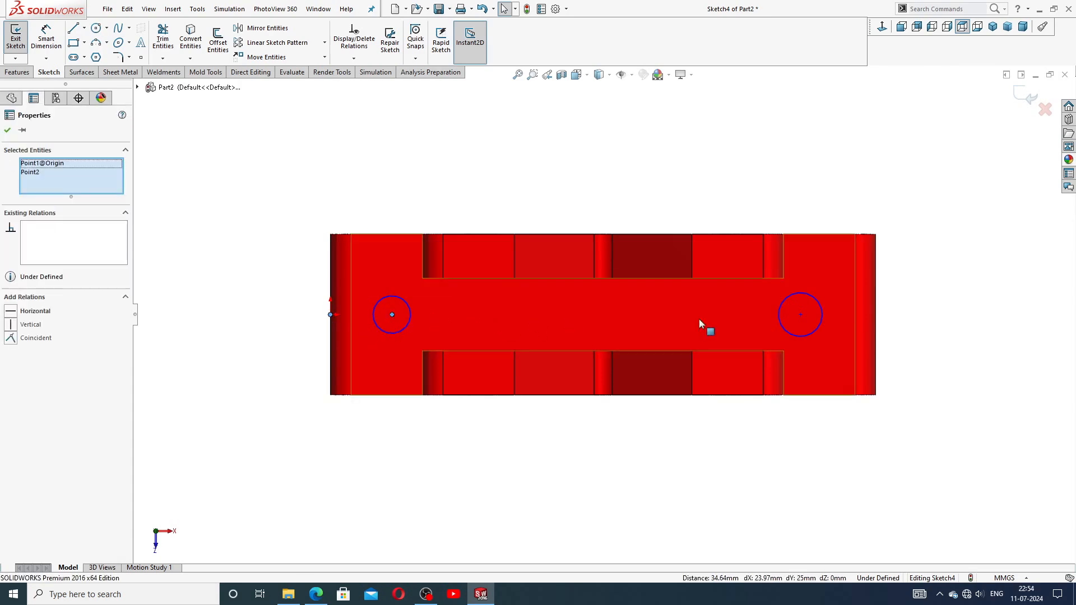
ctrl+click(801, 315)
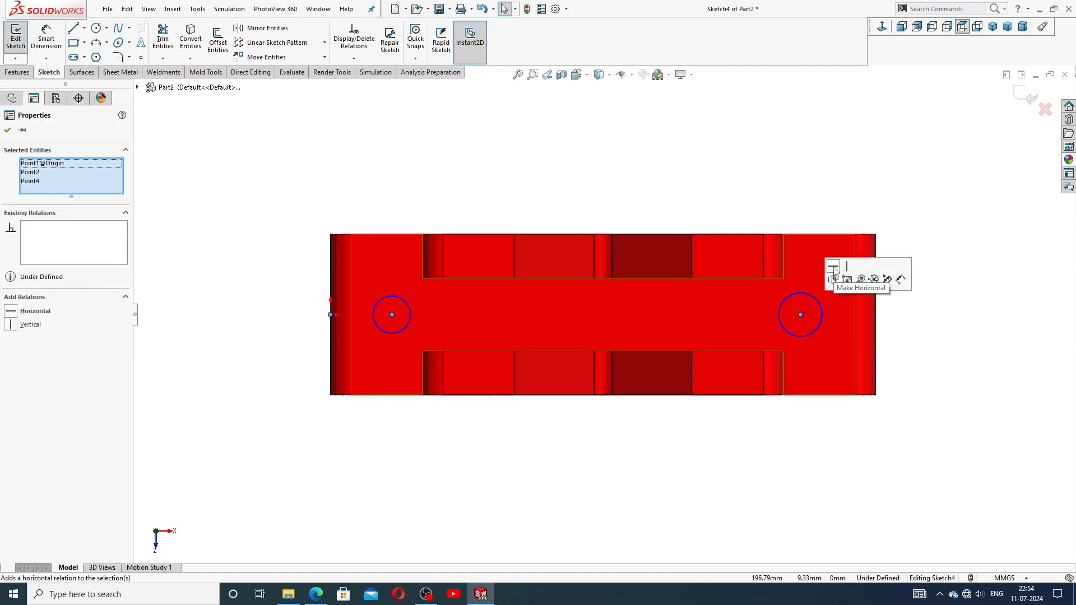
click(833, 267)
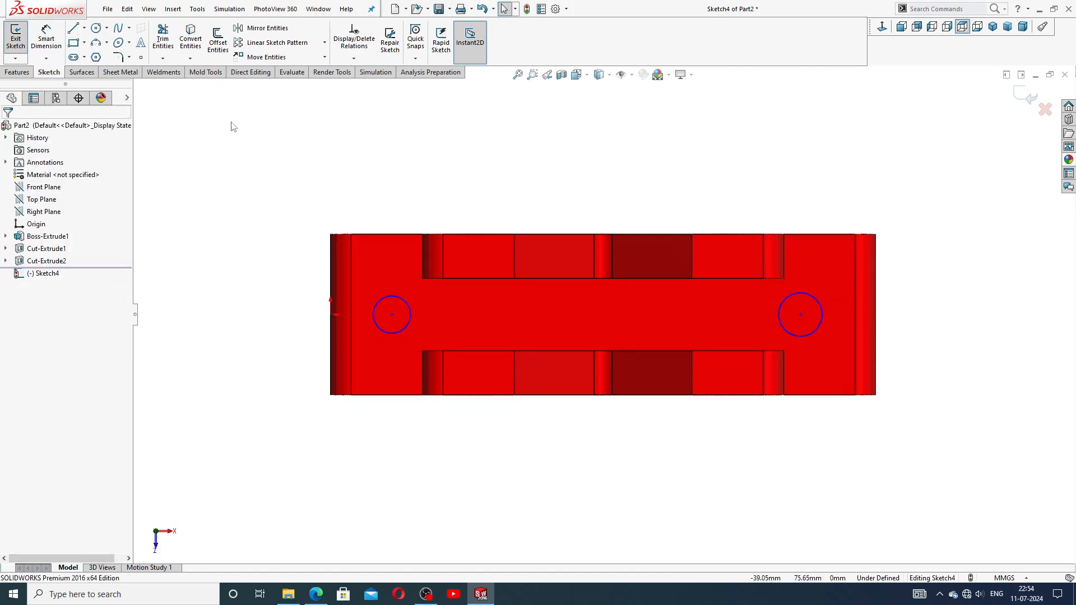
Dimension the horizontal distance from the origin to the left circle's center as 20 mm
click(46, 38)
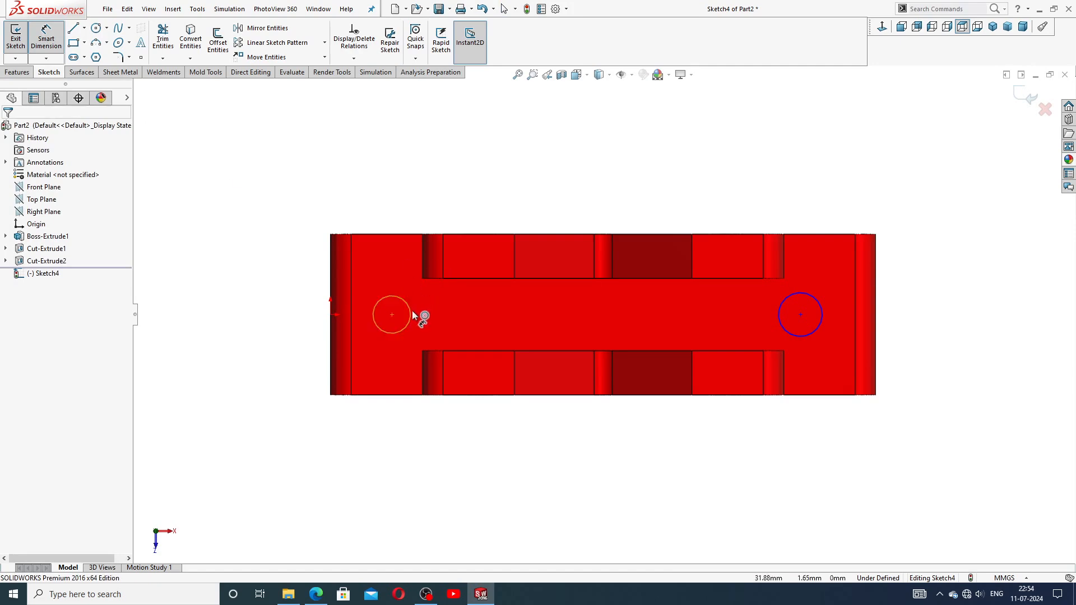
click(393, 315)
click(330, 315)
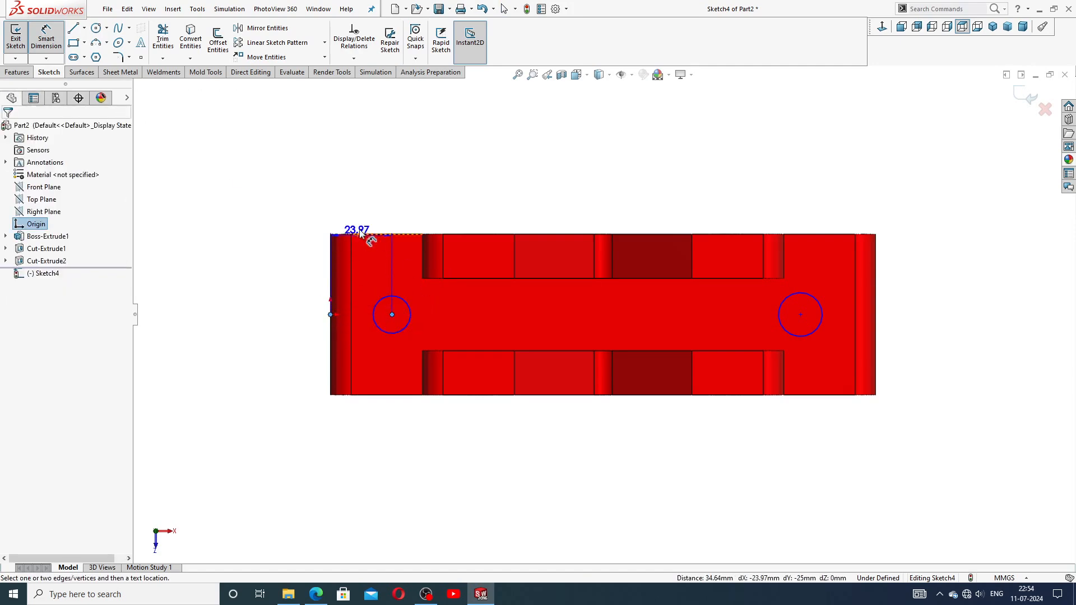
click(365, 223)
text(20)
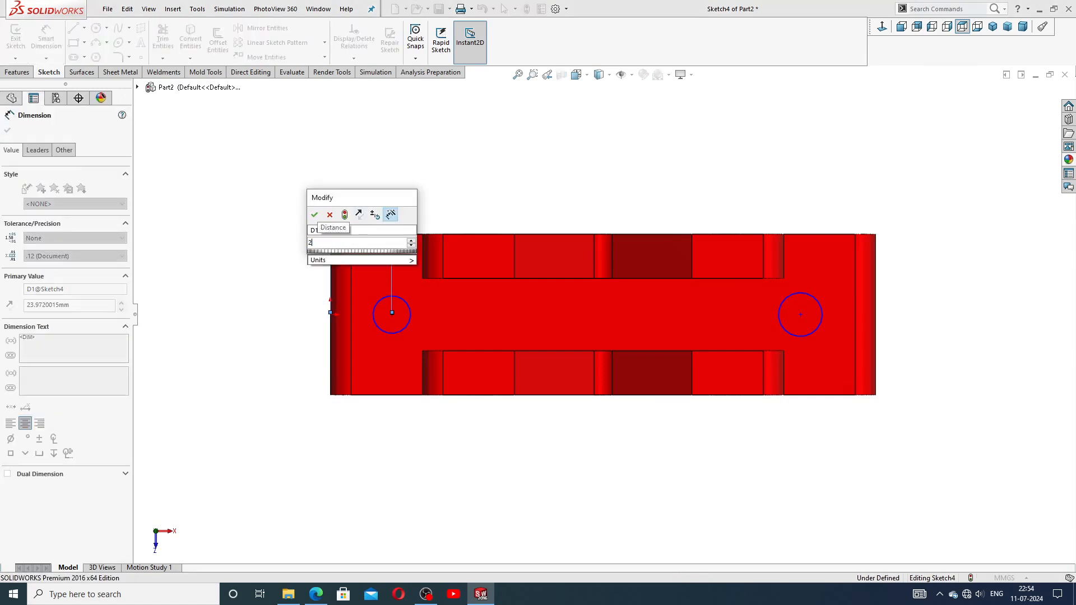
key(Return)
click(431, 214)
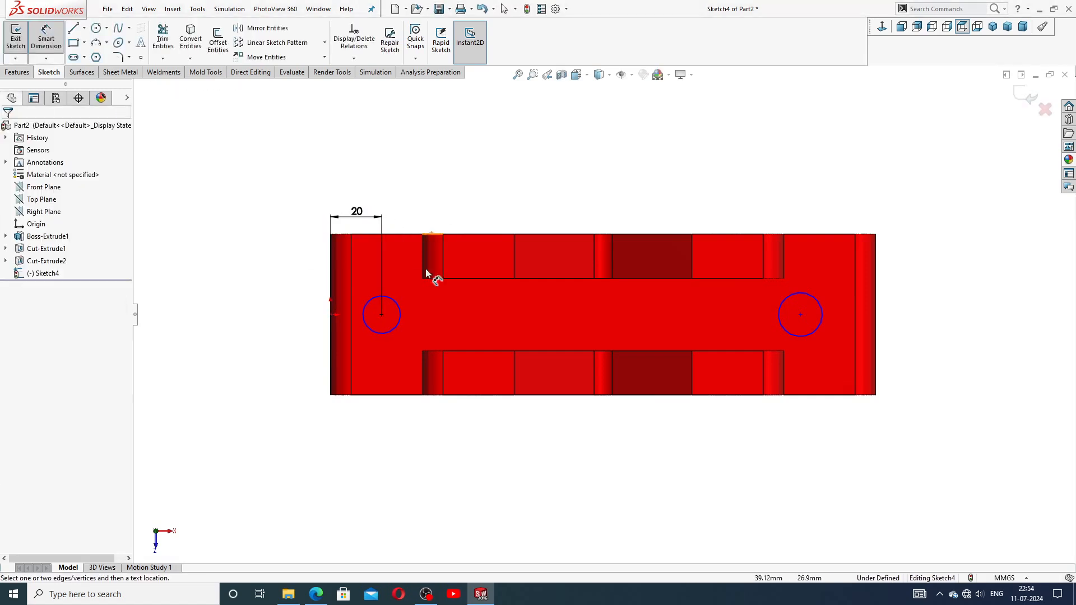
Dimension the left circle's diameter as 13 mm
click(393, 303)
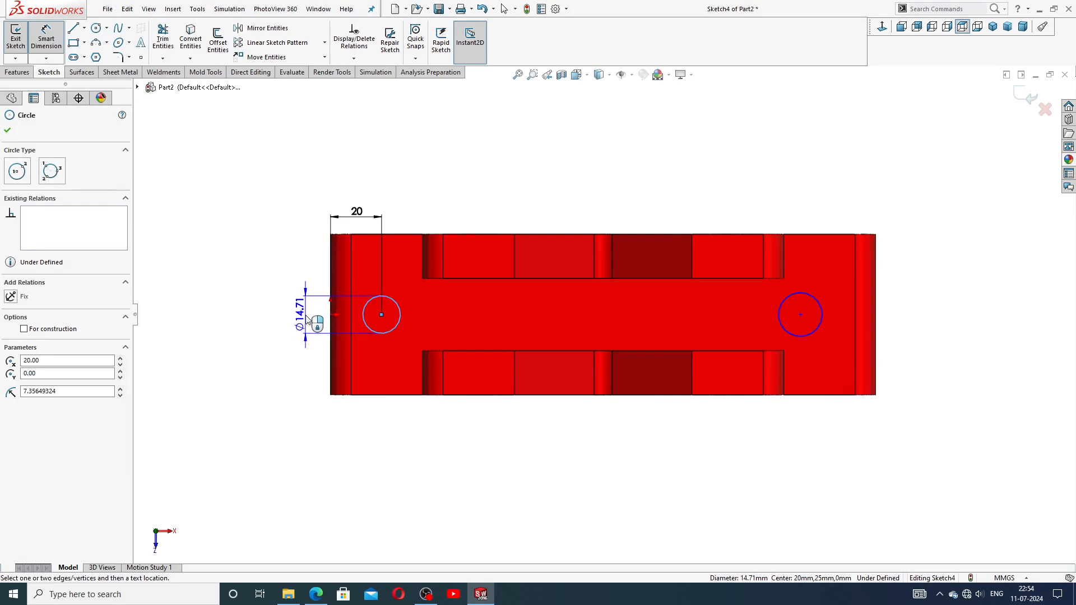
click(307, 319)
text(13)
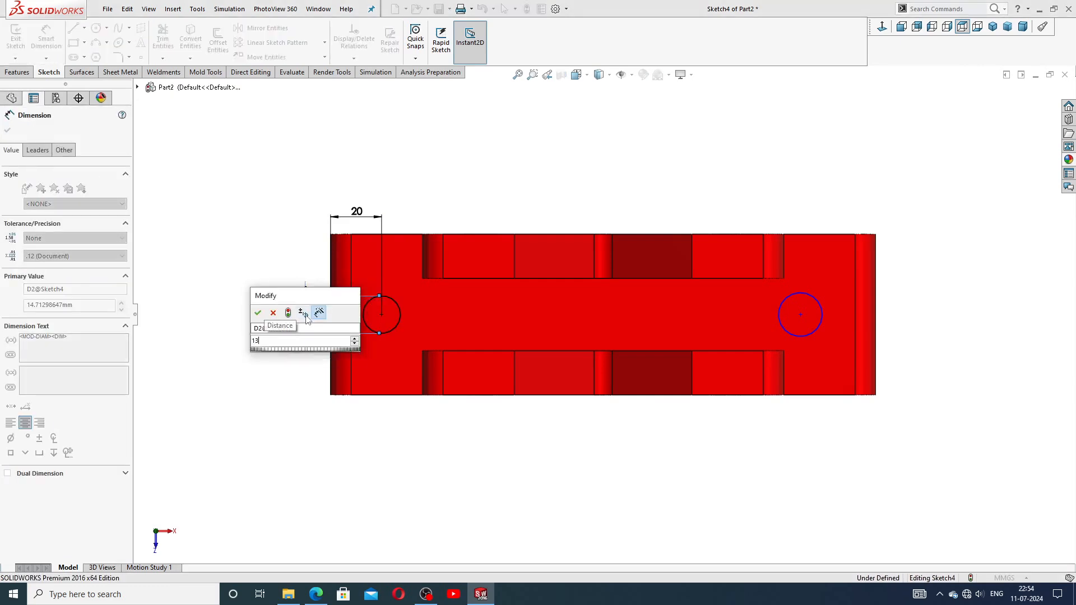
key(Return)
click(428, 210)
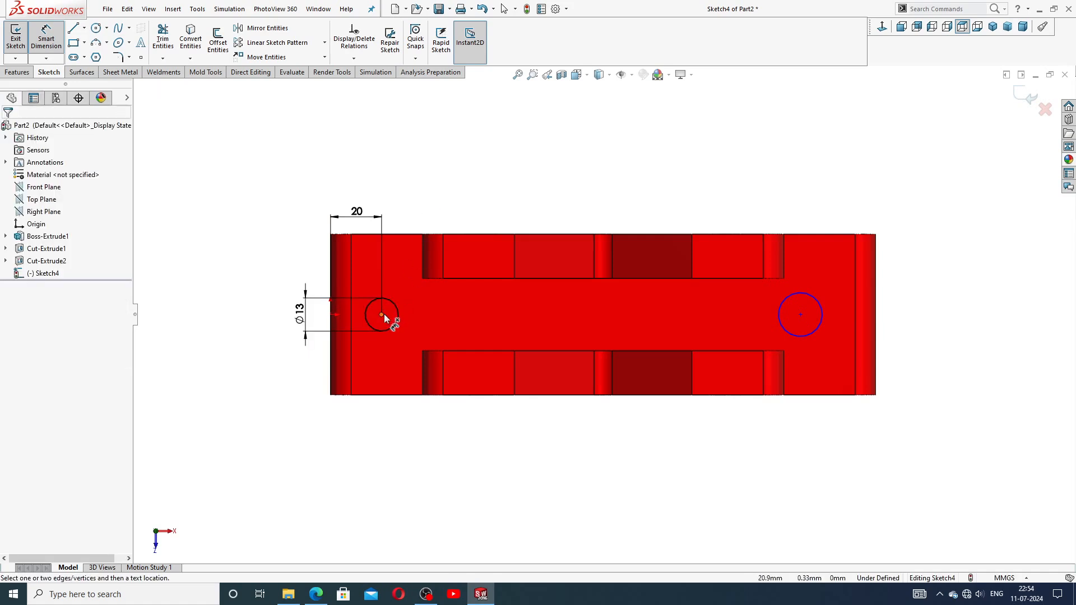
right_click(439, 196)
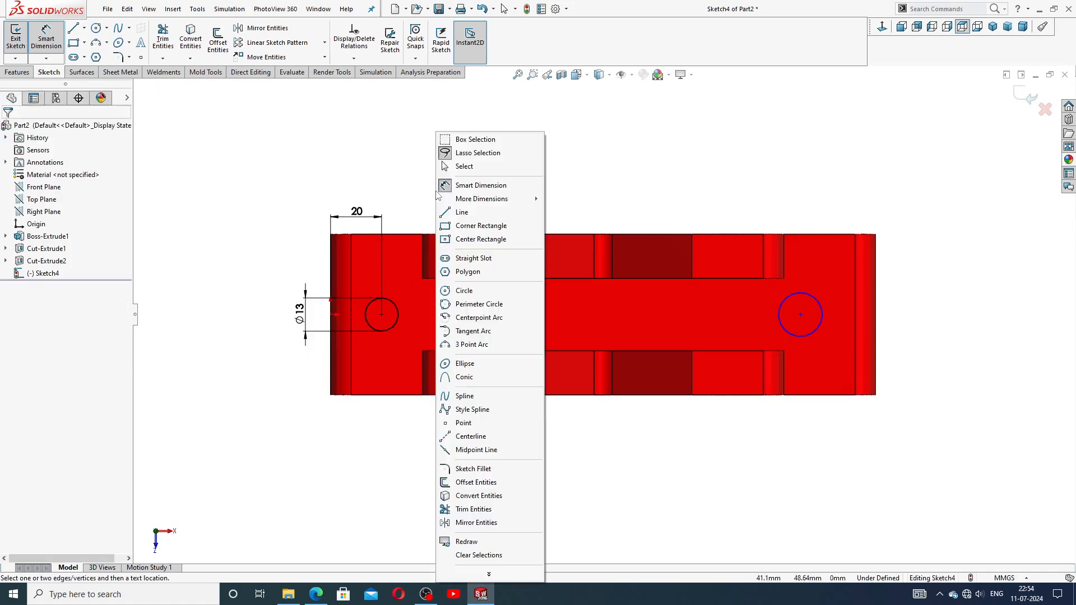
click(476, 169)
Add an Equal relation between the left and right circles
click(389, 304)
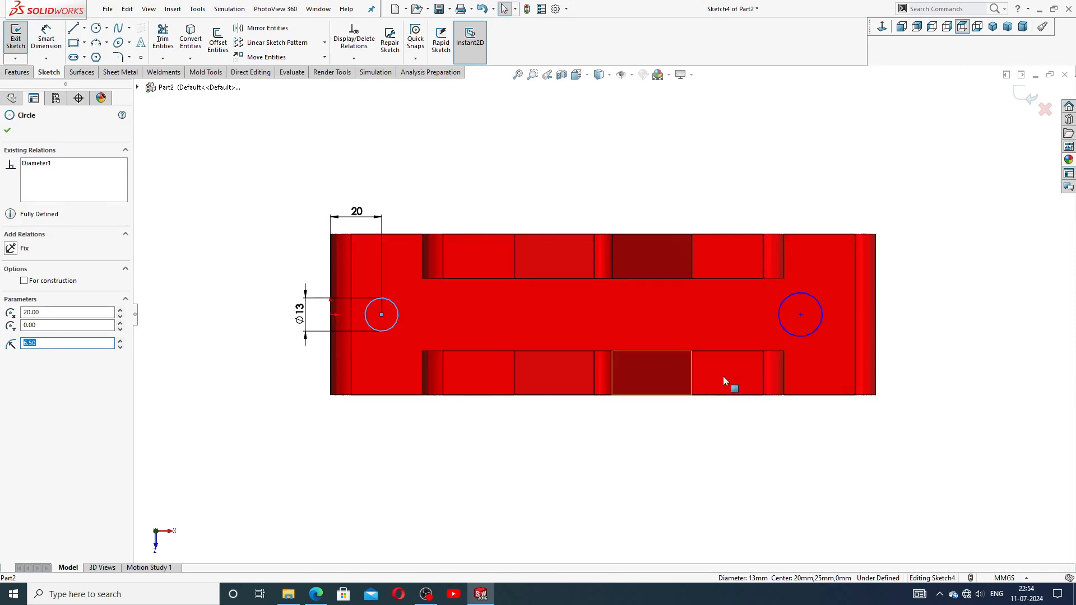
ctrl+click(815, 300)
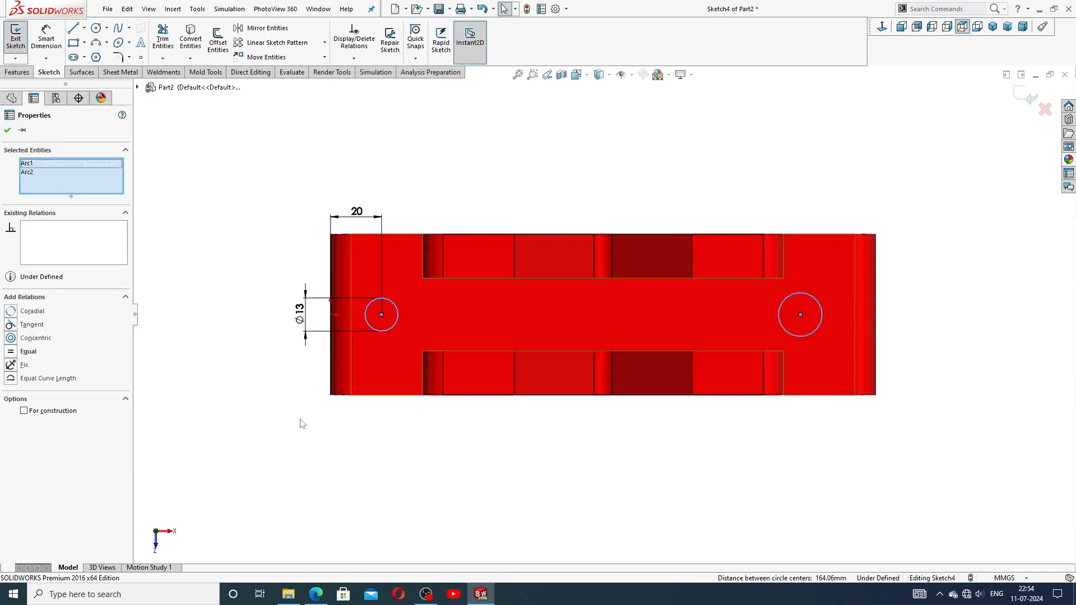
click(26, 353)
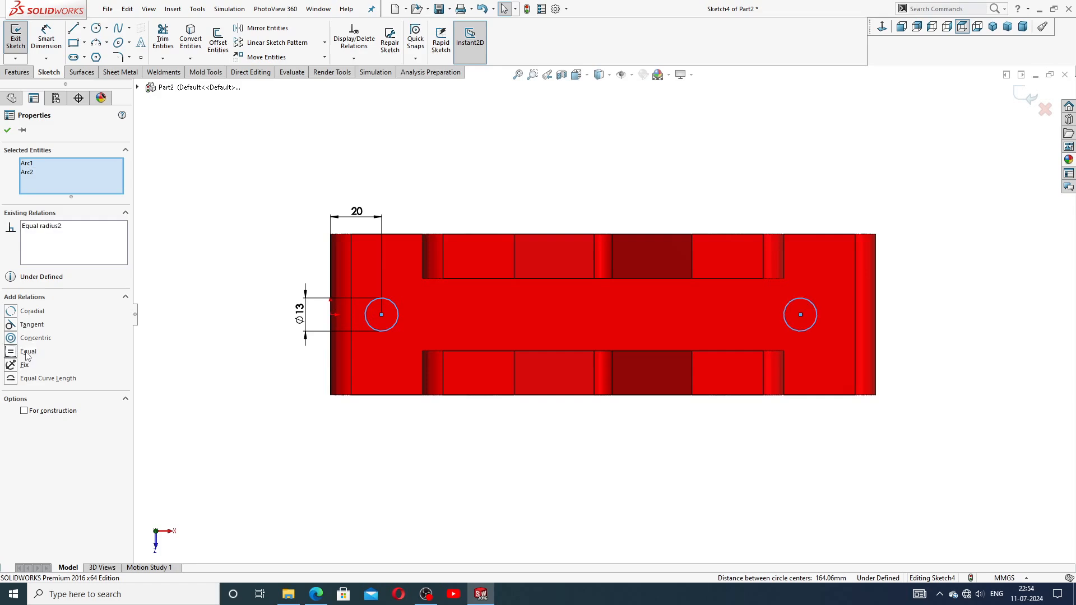
click(228, 382)
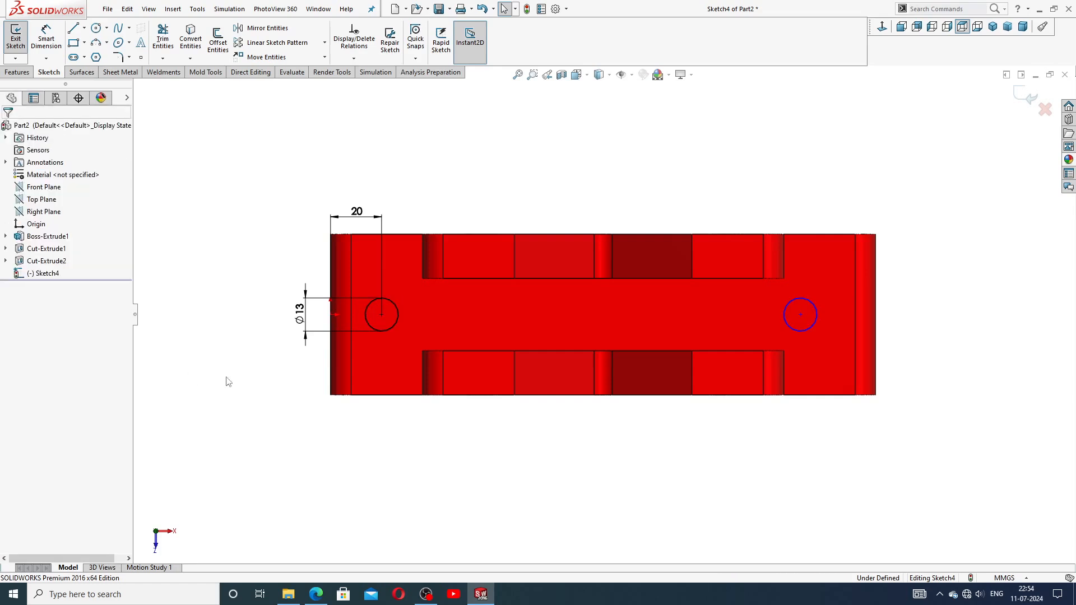
Dimension the right circle's center 20 mm from the right end edge of the base
click(46, 40)
click(801, 315)
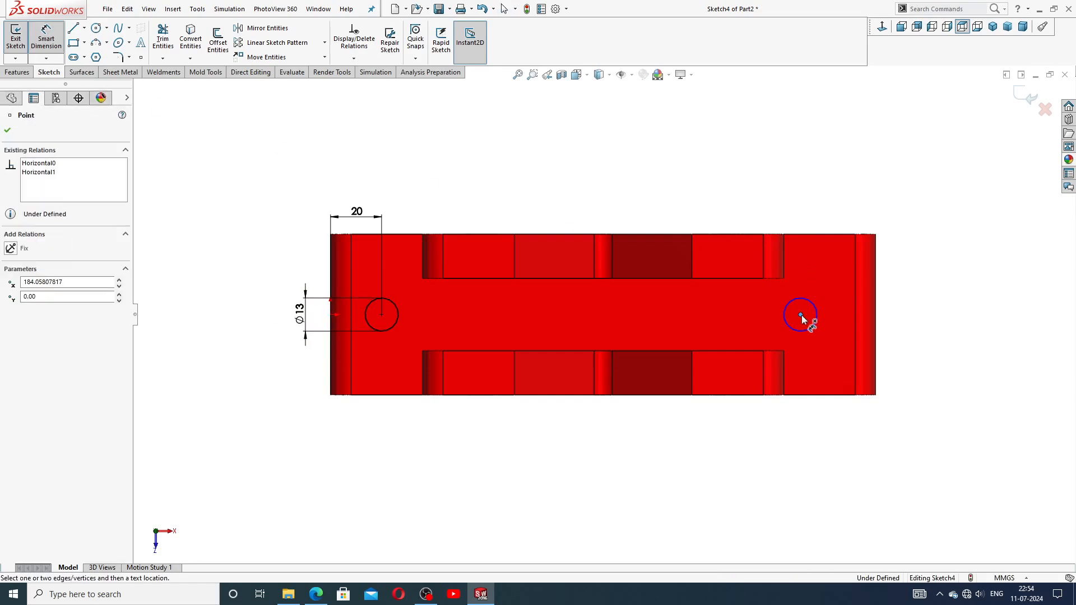
click(876, 316)
click(831, 214)
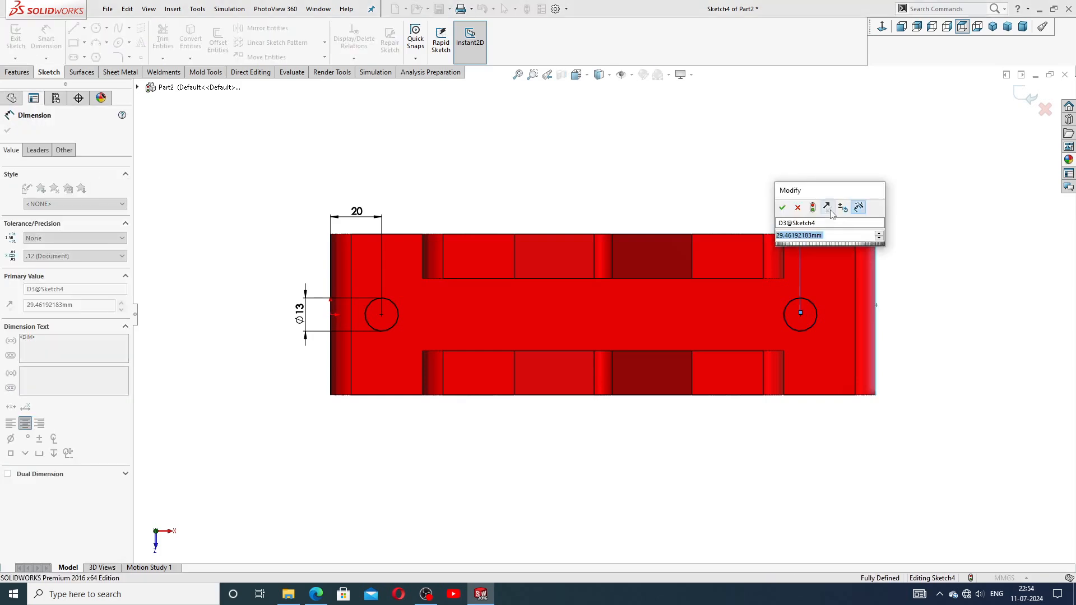
key(Return)
click(904, 173)
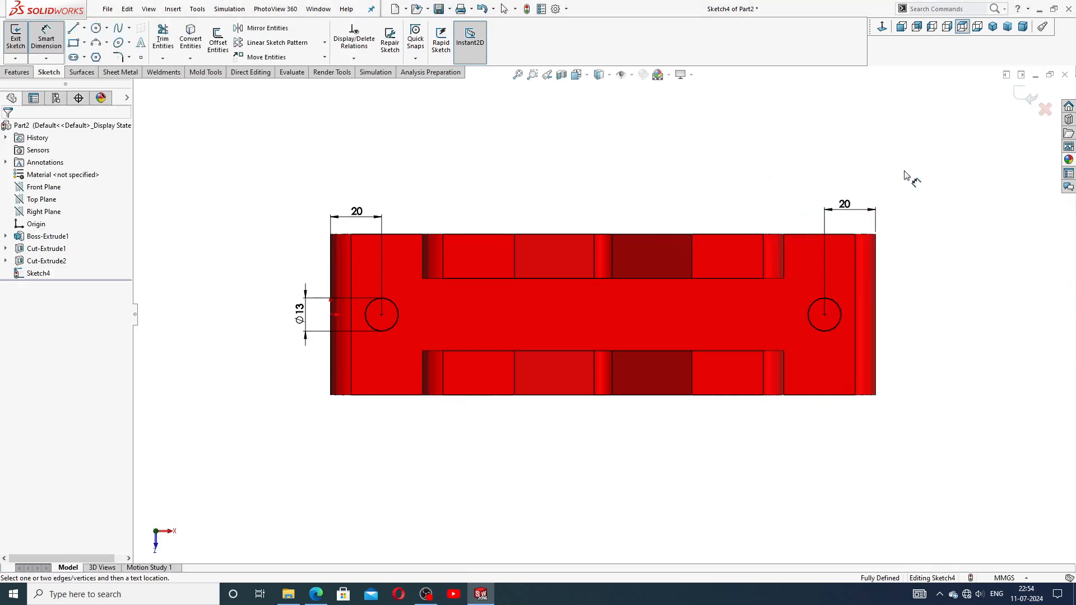
right_click(855, 154)
click(880, 167)
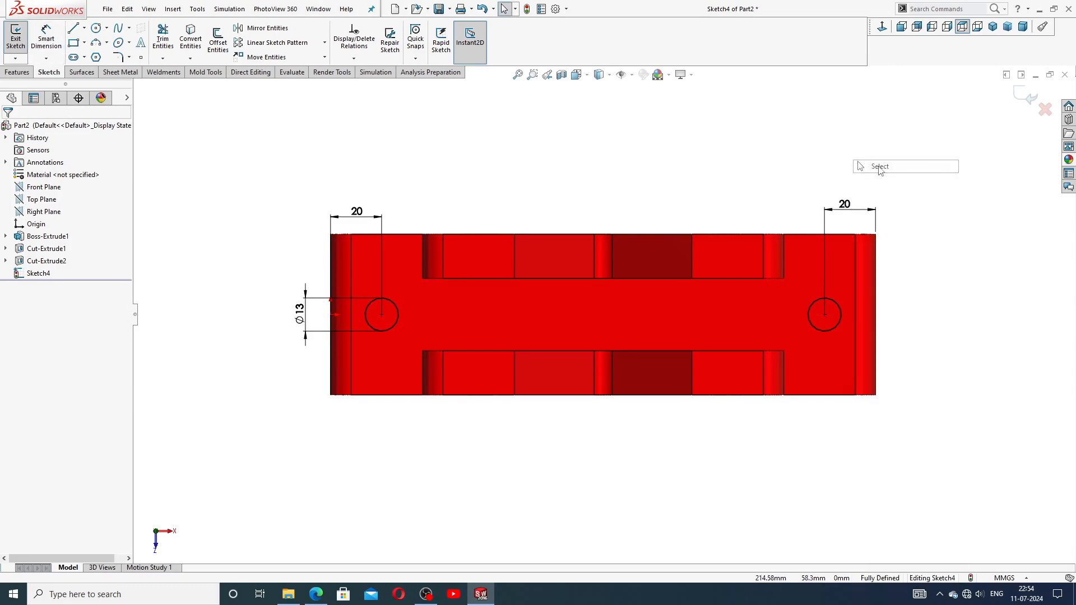
Tidy the sketch dimensions by shifting the right 20 mm one slightly and moving the 13 mm diameter to the right of its circle
drag(845, 205, 851, 208)
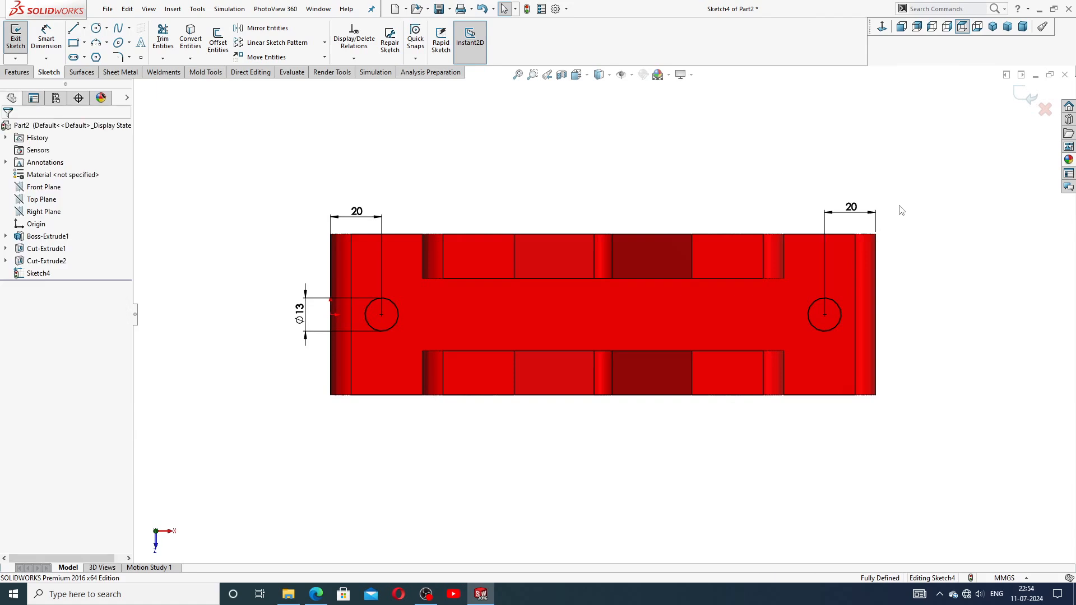
scroll(802, 300, down, 2)
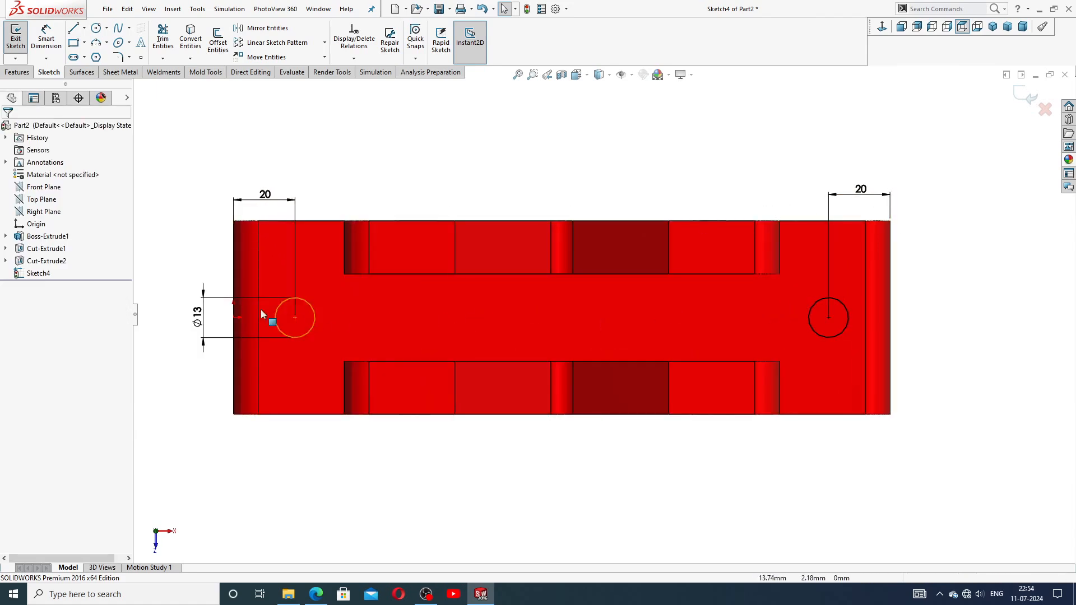
drag(199, 317, 330, 309)
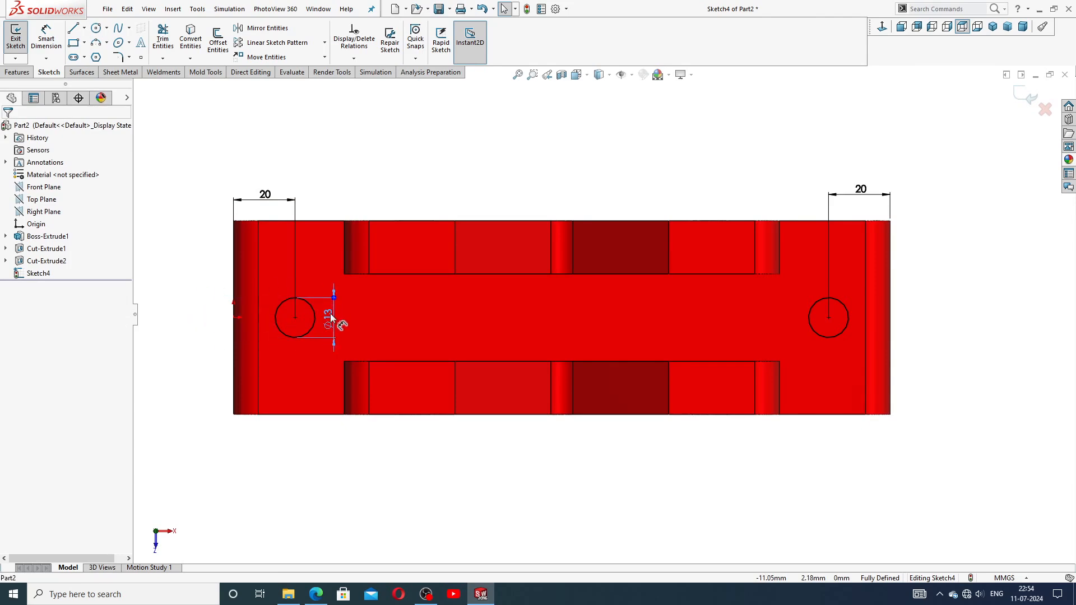
click(391, 198)
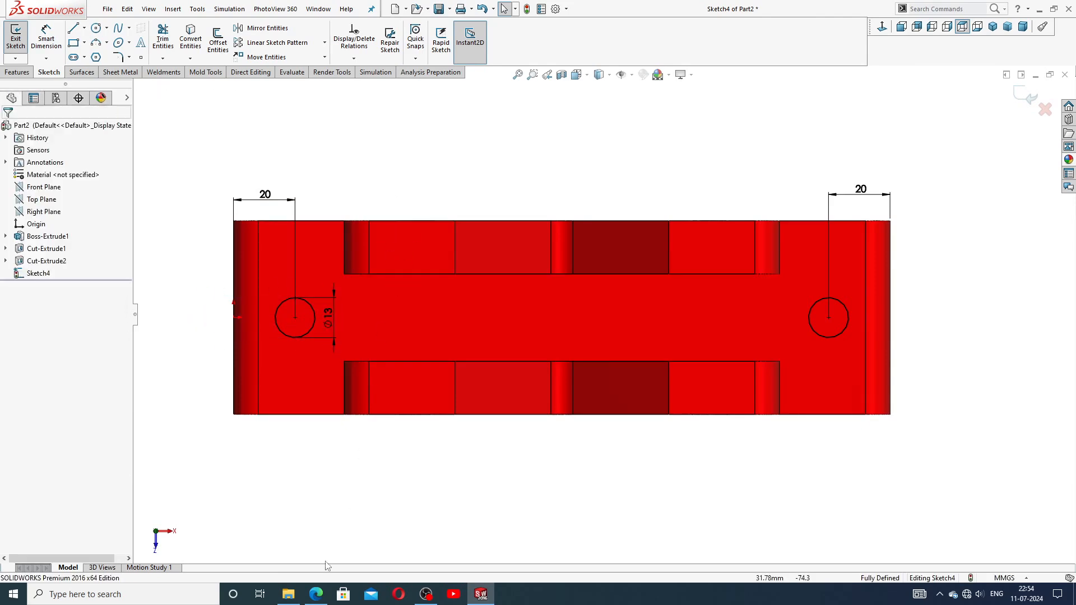
Check the fixed jaw PDF drawing and cut-extrude the two base circles Through All to make the mounting holes
click(316, 595)
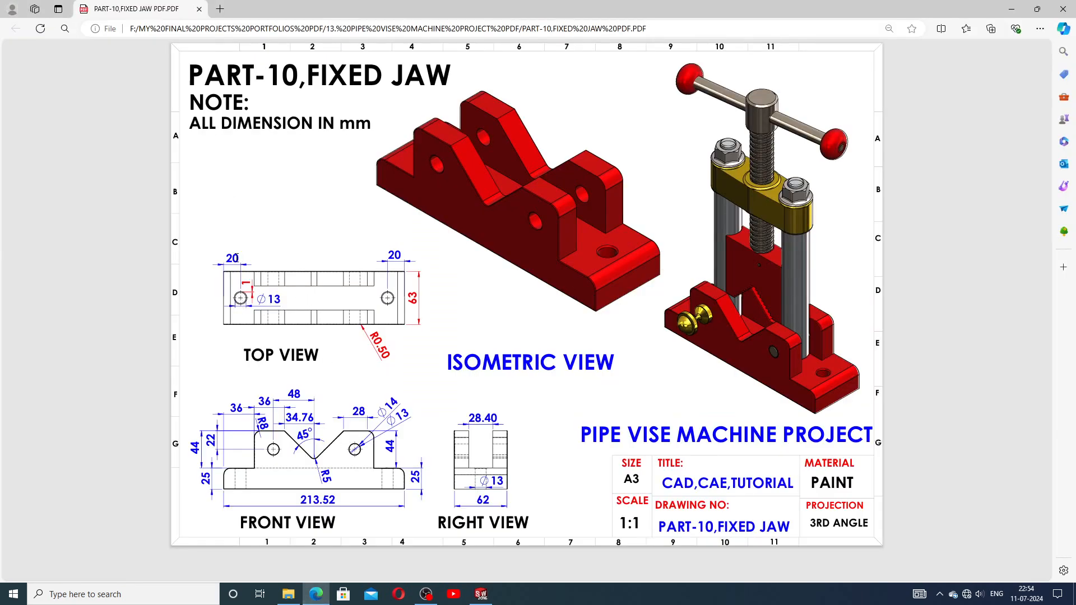
click(481, 594)
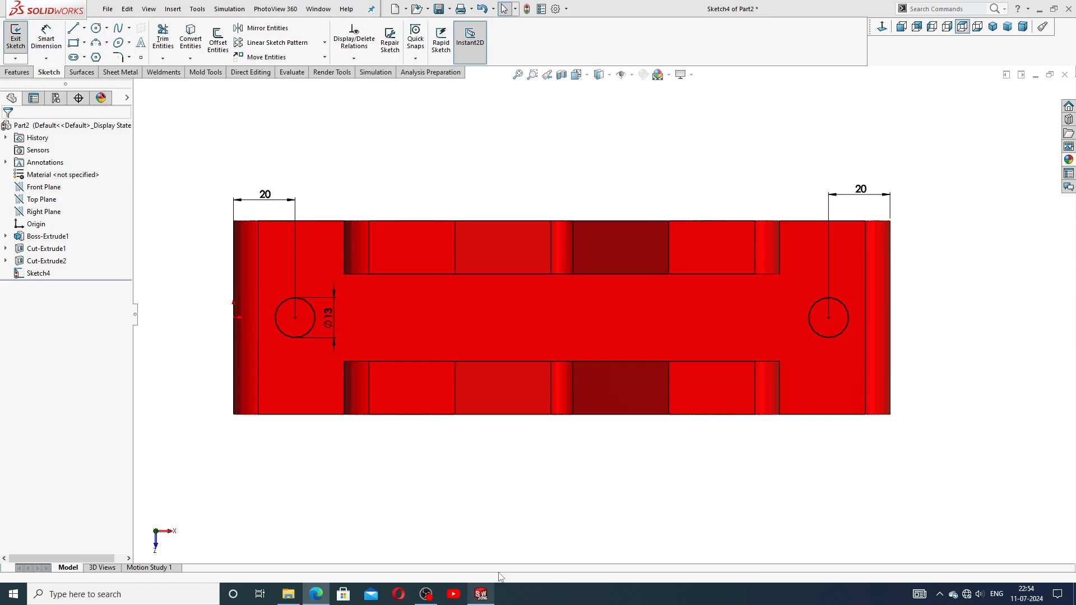
click(16, 72)
click(167, 42)
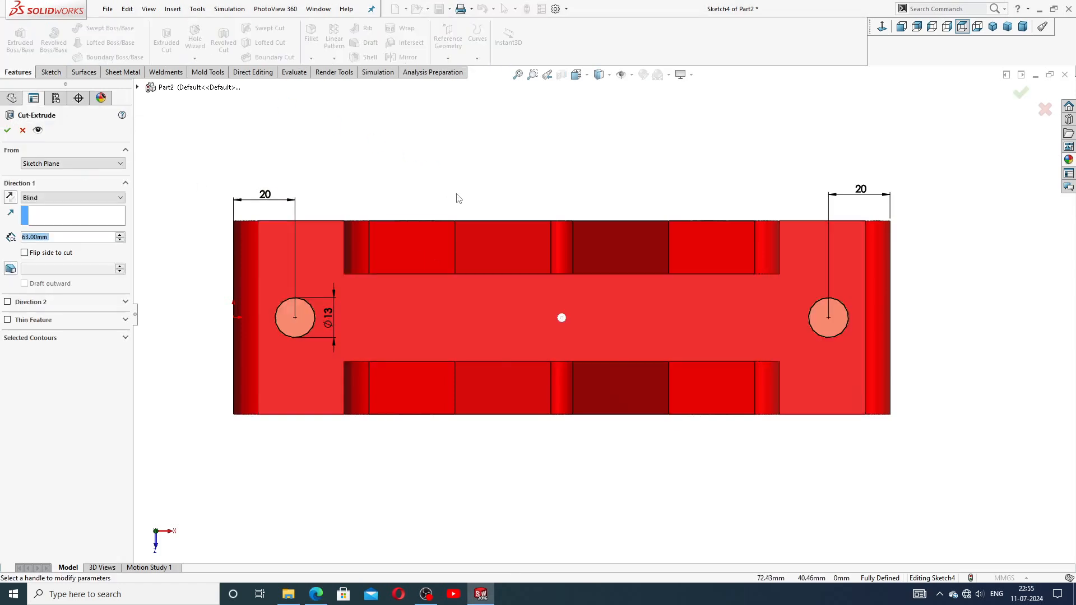
click(73, 198)
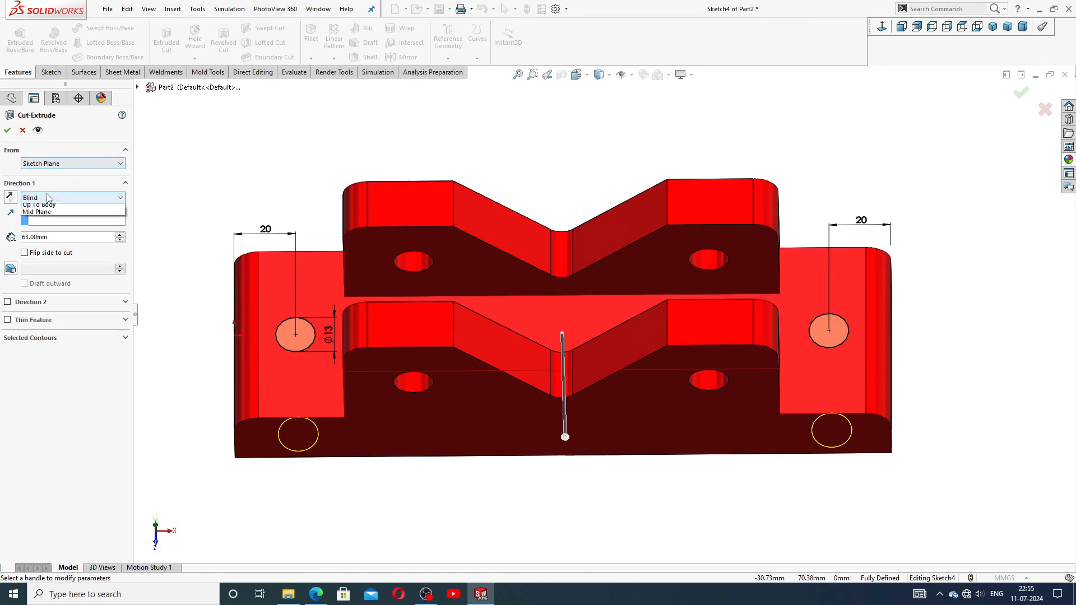
click(39, 213)
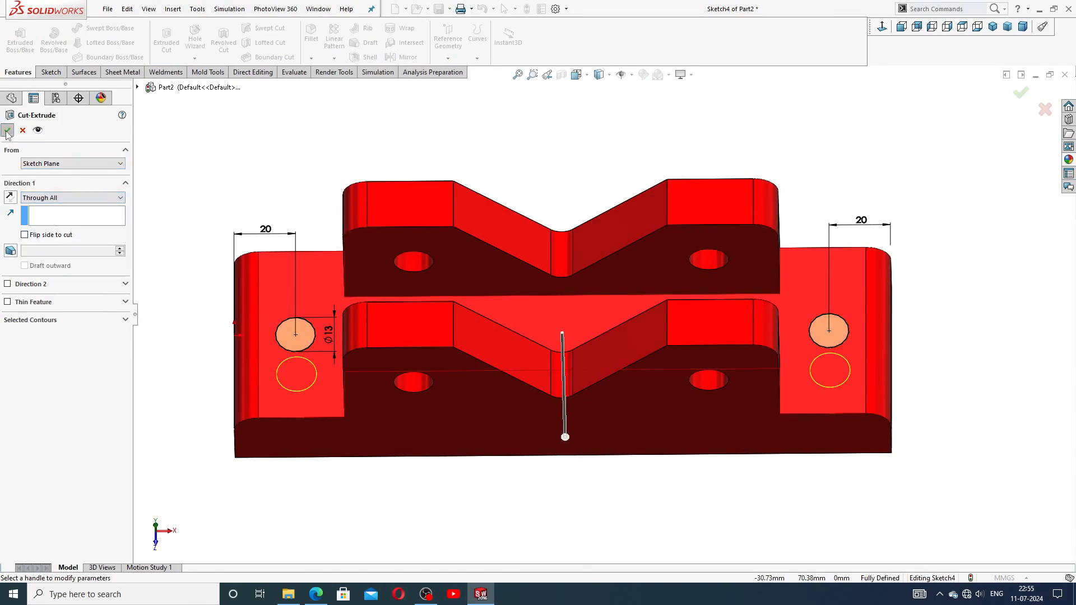
click(7, 132)
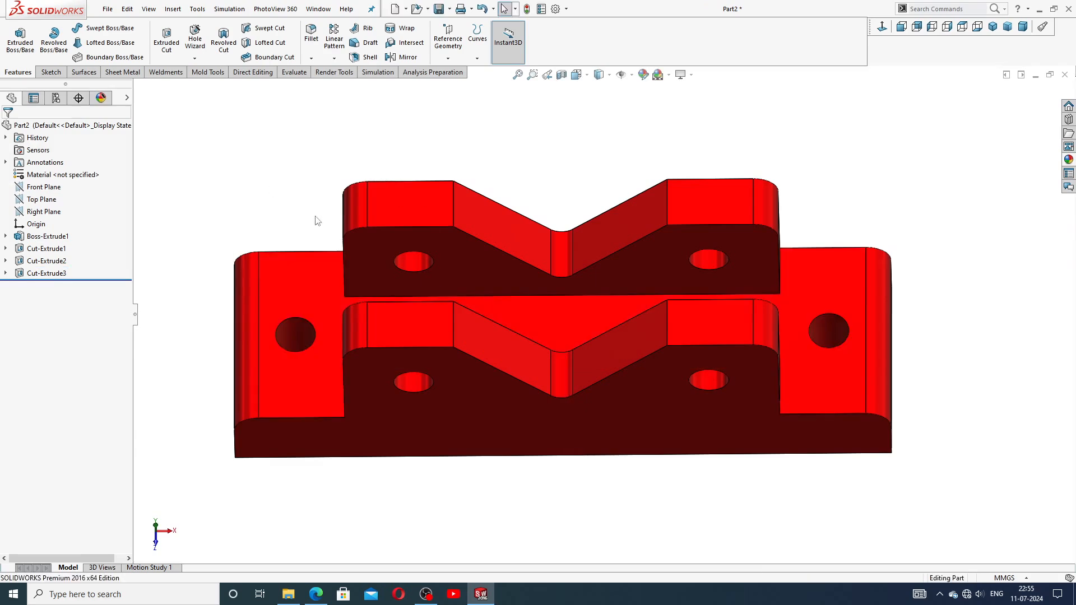
Fillet the edges of the front and back outer faces of the jaw with a 0.5 mm radius, checking the fixed jaw PDF drawing
middle_drag(471, 302, 447, 244)
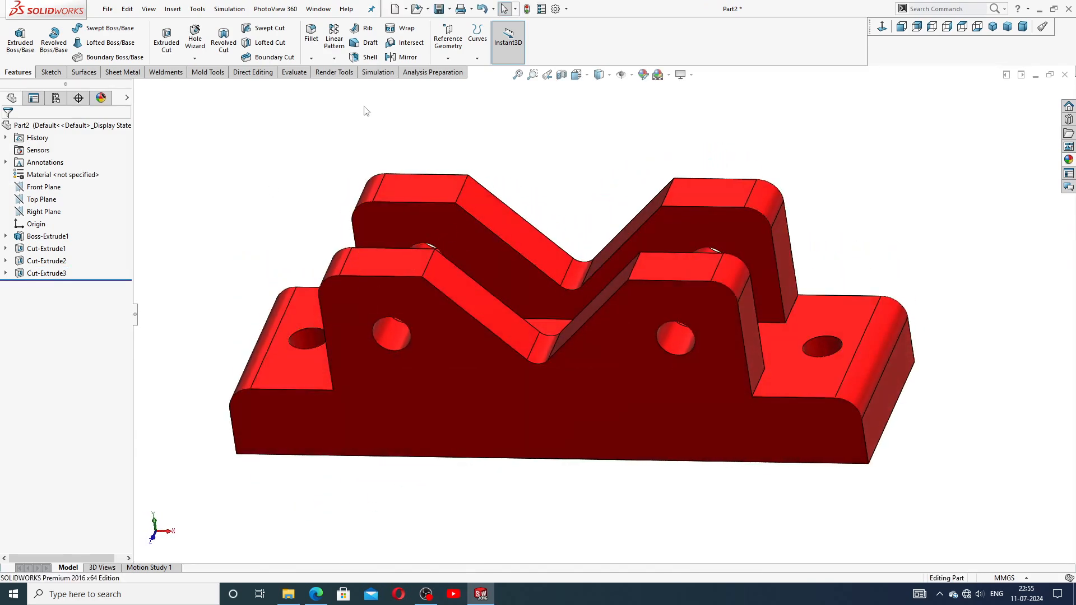
click(311, 34)
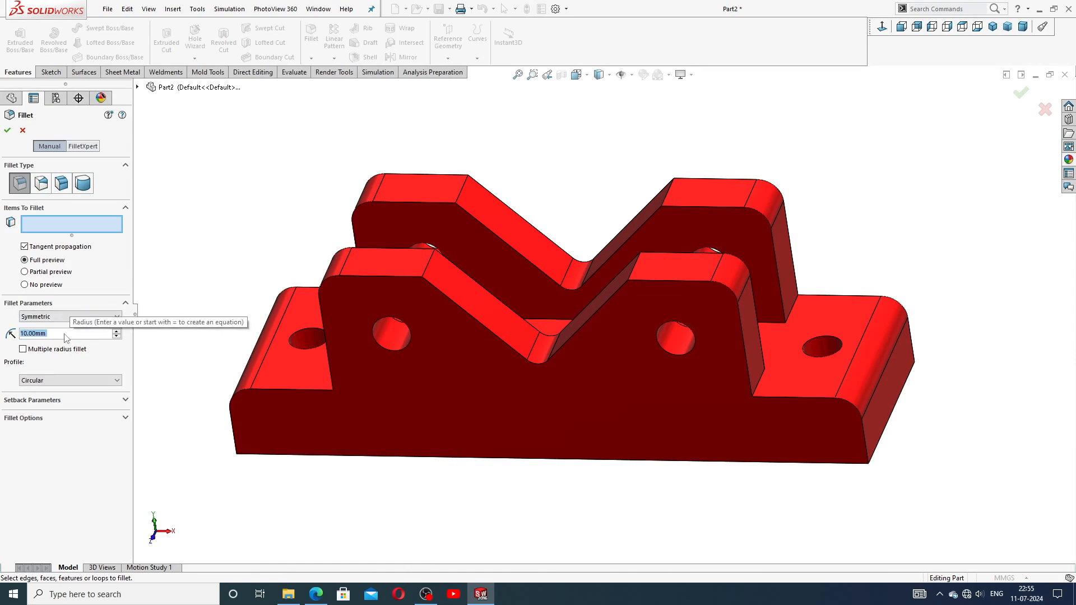
text(0.5)
key(Return)
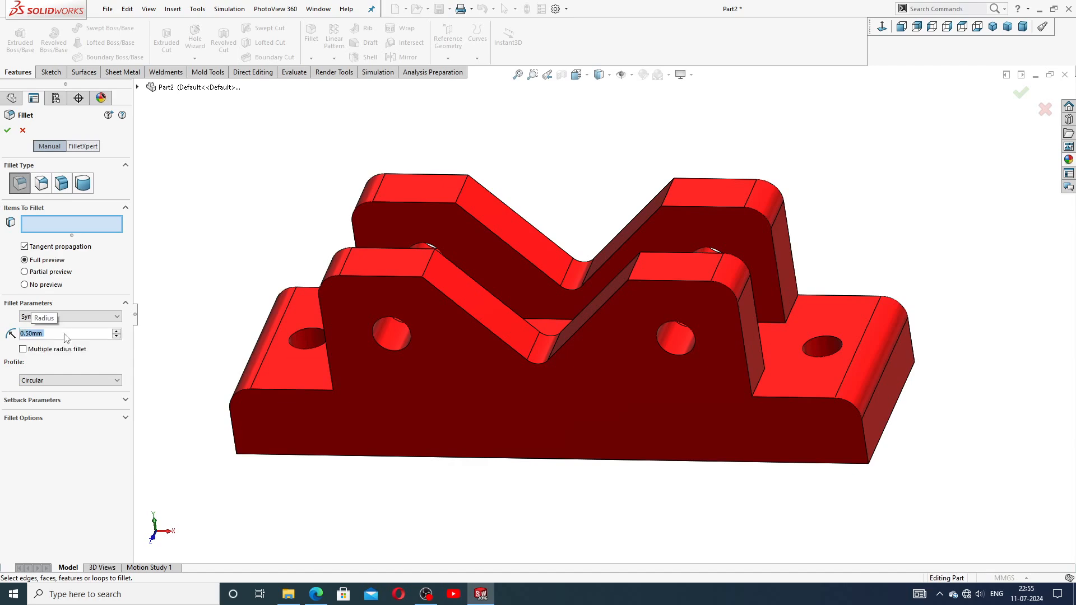
click(482, 376)
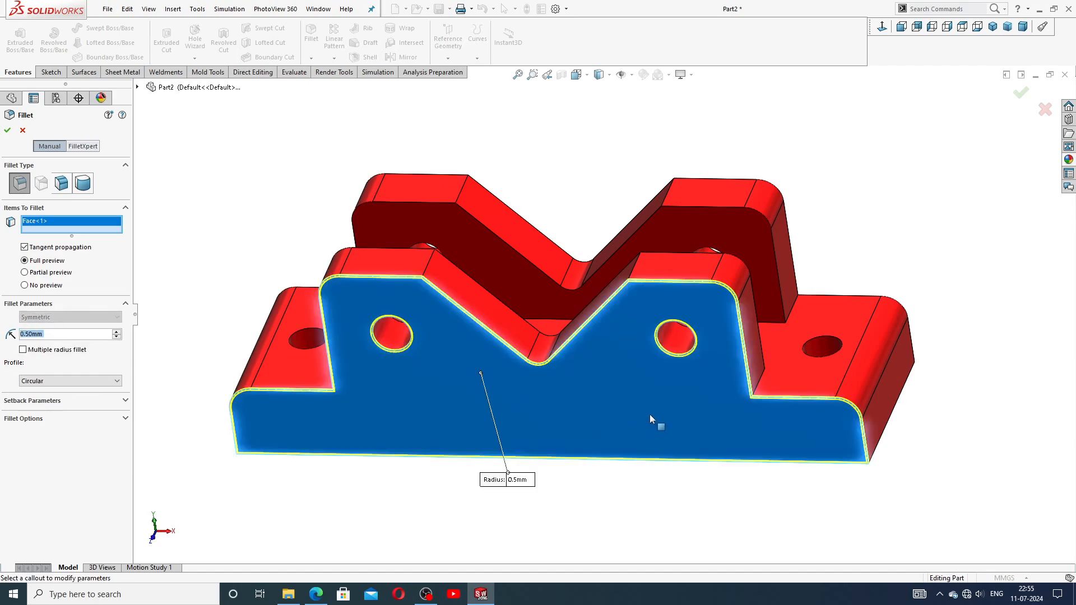
middle_drag(651, 423, 547, 464)
click(613, 335)
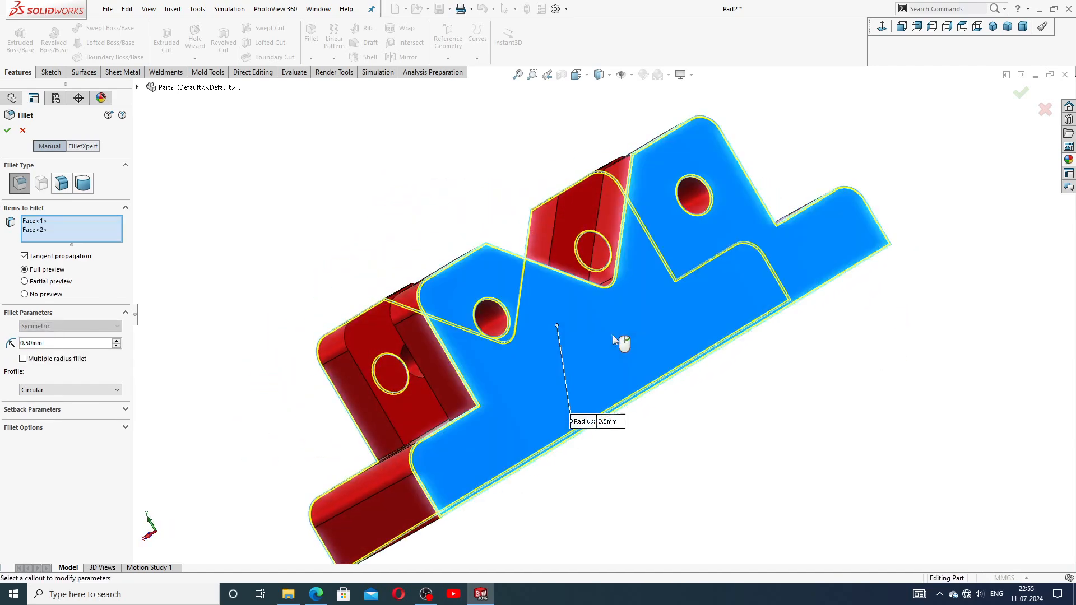
key(ctrl+7)
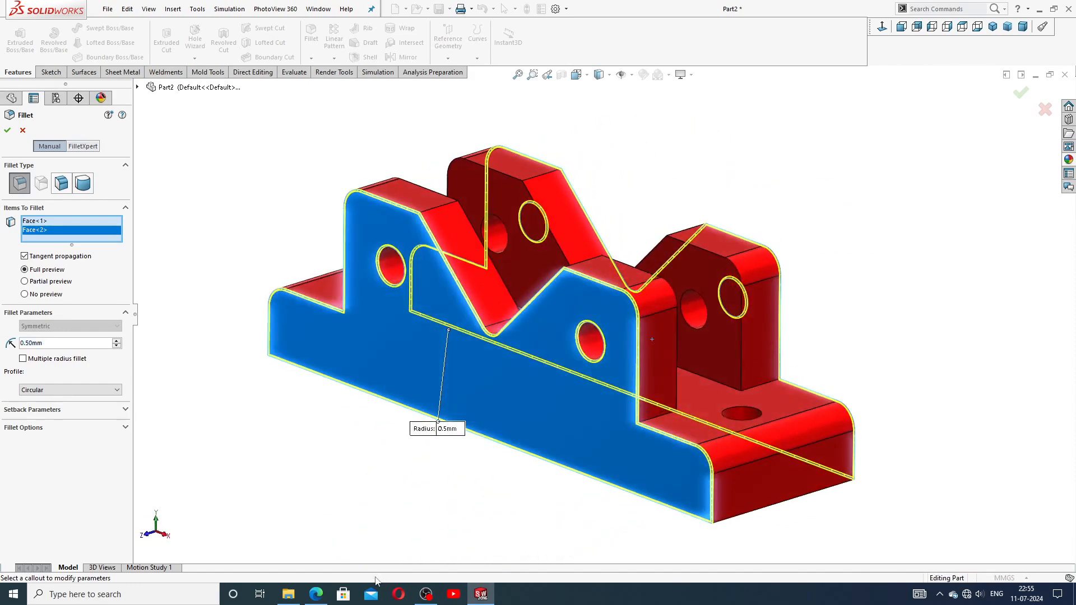
click(314, 597)
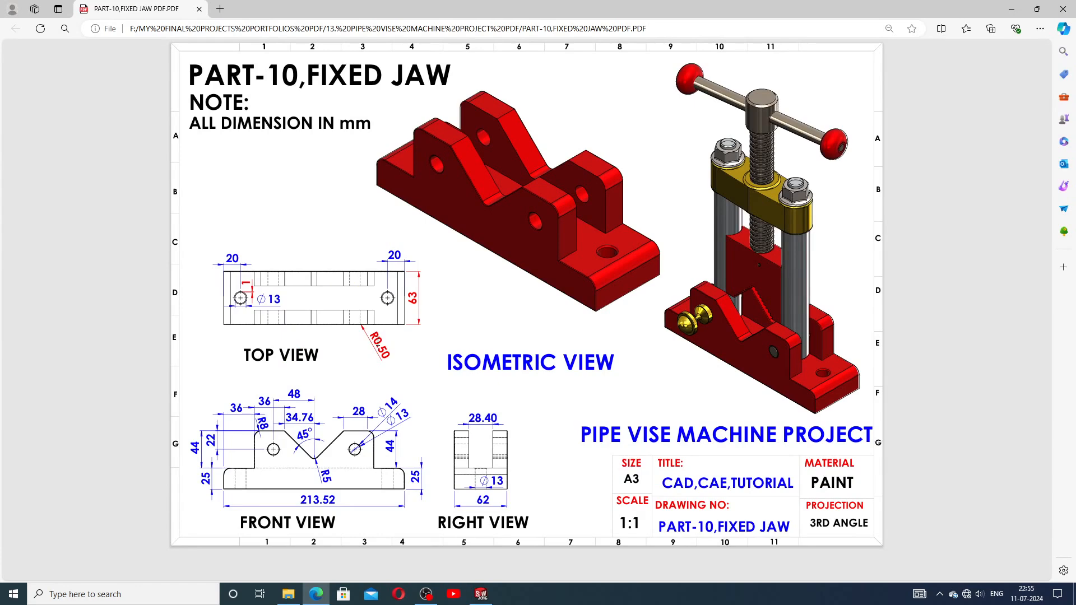
click(480, 594)
mouse_move(575, 449)
middle_down()
mouse_move(555, 422)
mouse_move(570, 436)
middle_up()
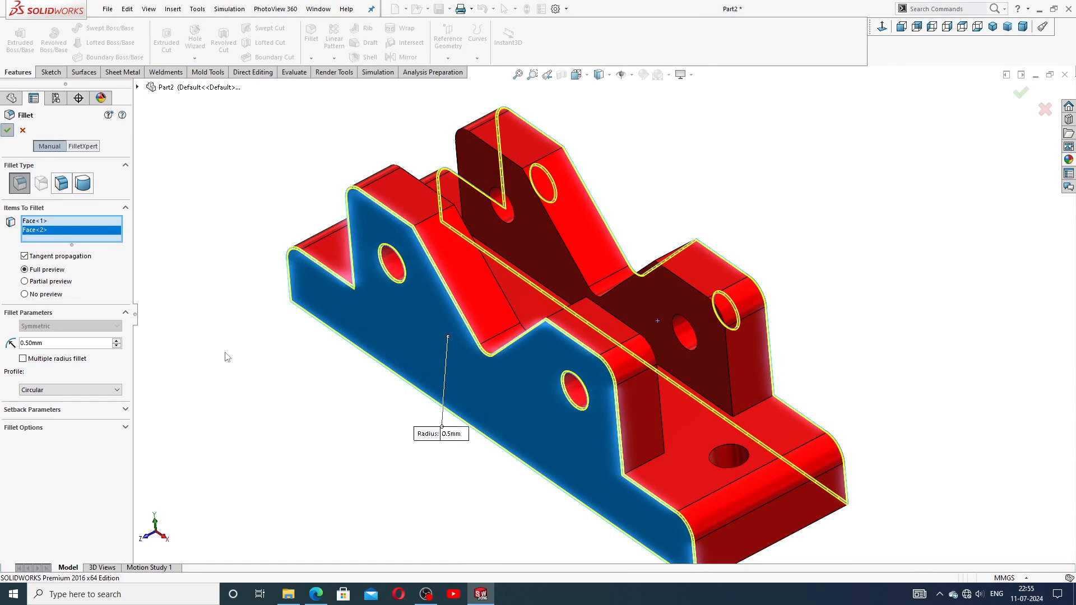
middle_drag(303, 429, 333, 381)
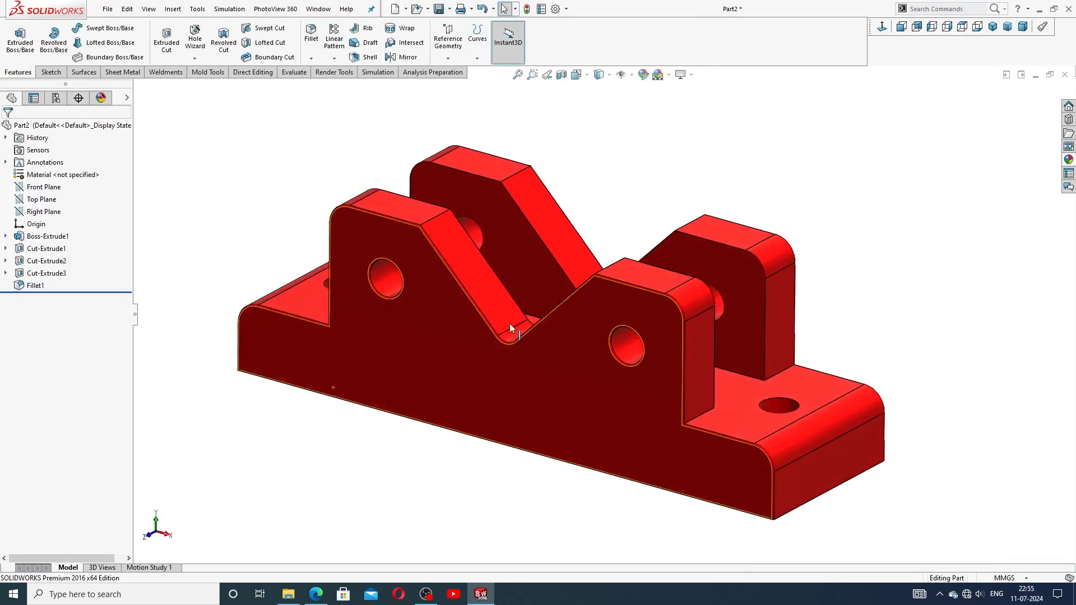
scroll(653, 281, down, 5)
click(682, 266)
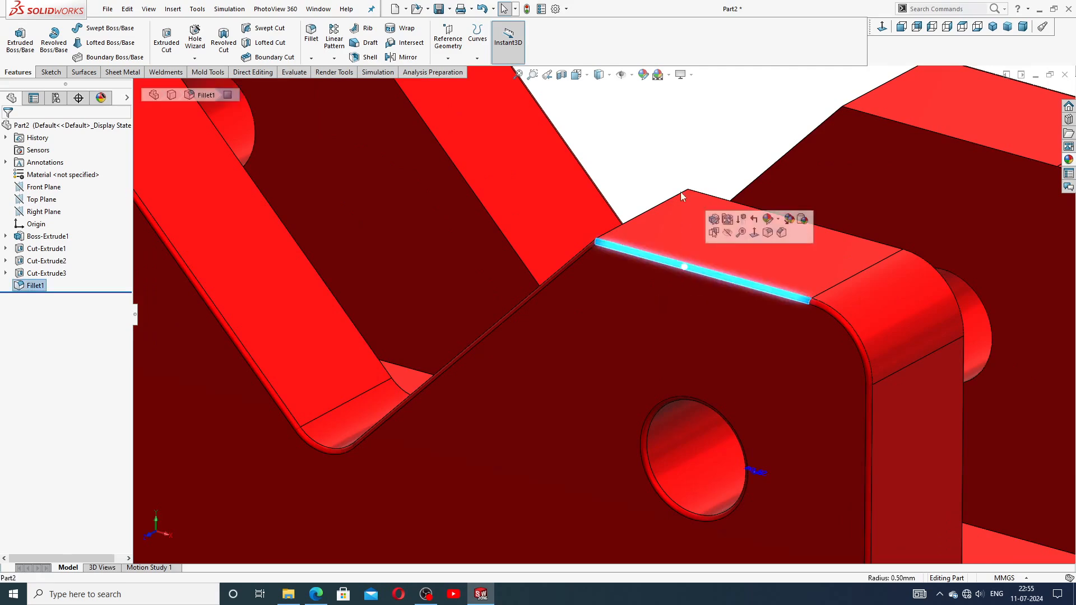
click(680, 191)
scroll(699, 277, up, 8)
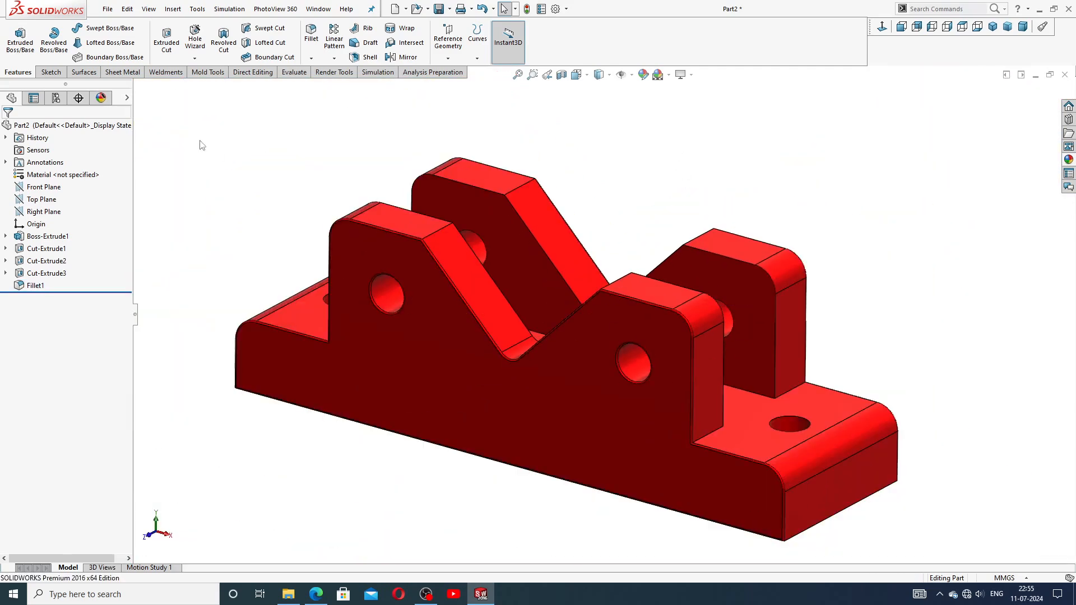
Chamfer the upper edges of both base mounting holes by 1 mm at 45 degrees
click(312, 59)
click(331, 92)
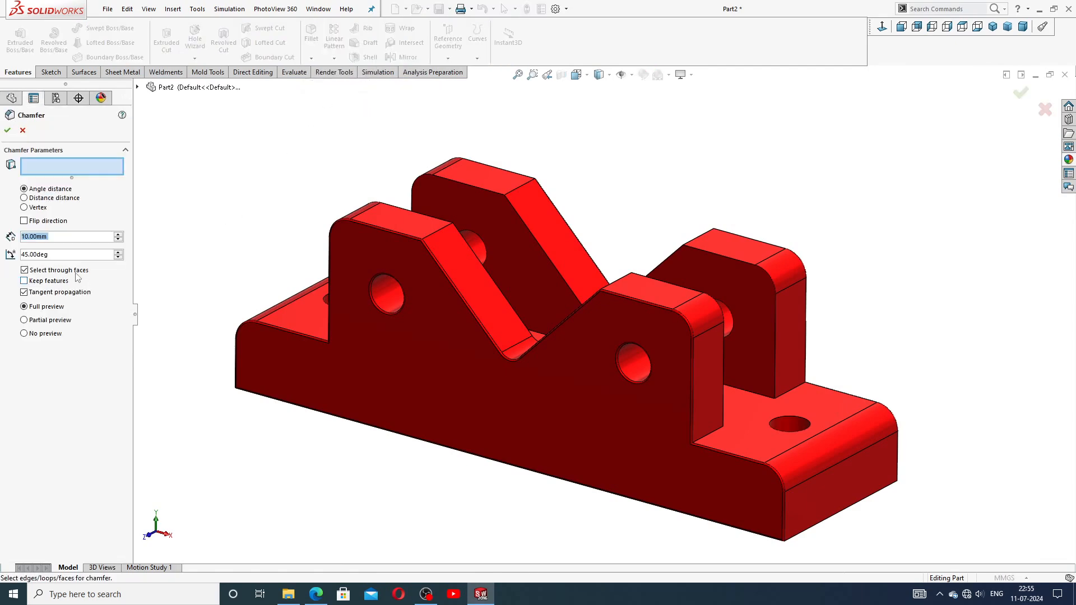
text(1)
key(Return)
click(788, 415)
middle_drag(678, 428, 335, 288)
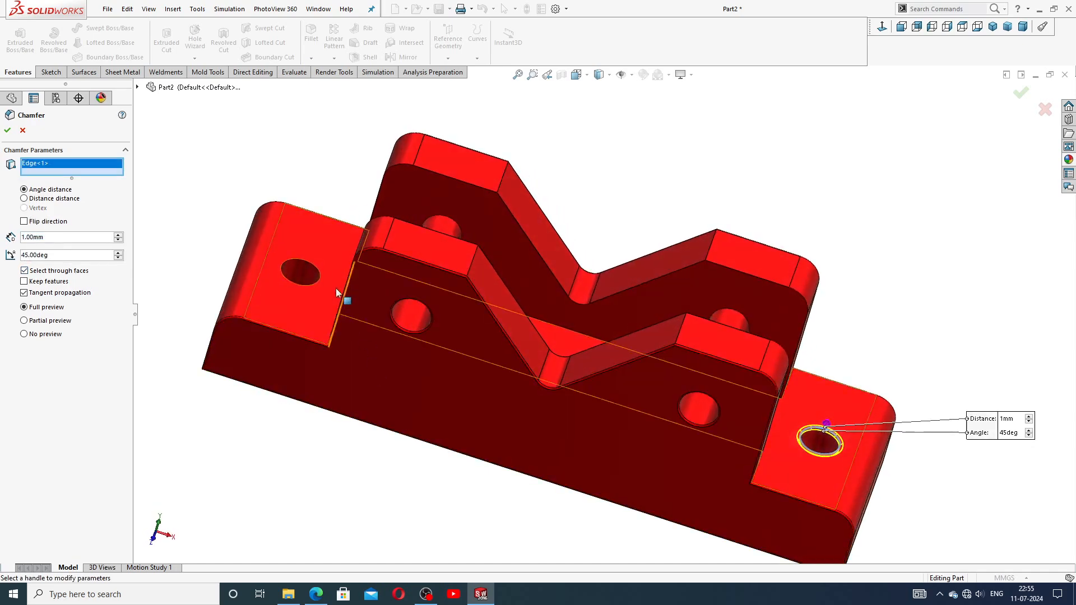
click(319, 280)
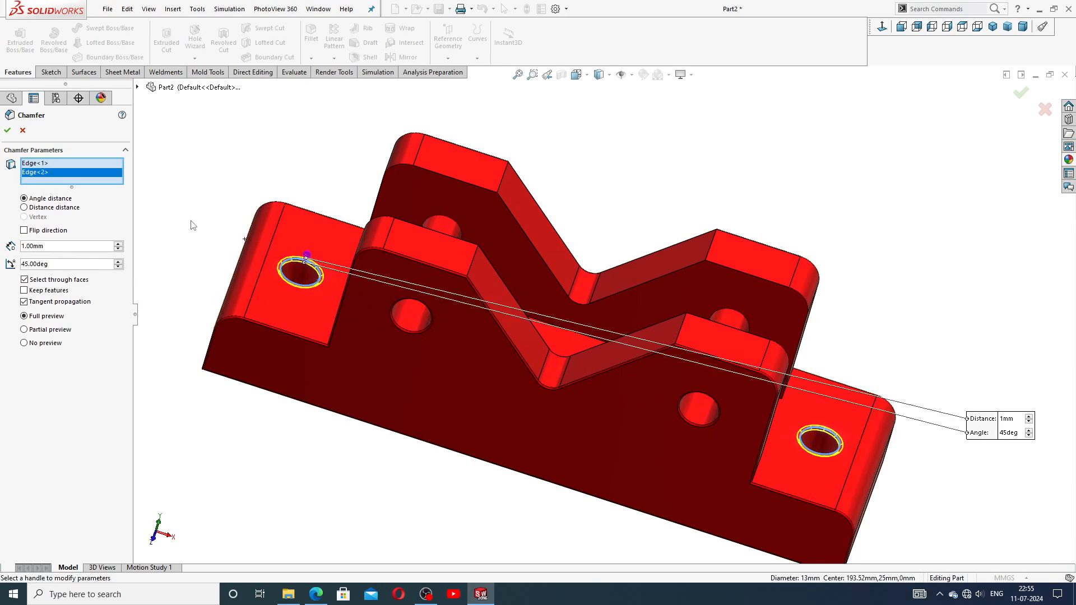
click(7, 132)
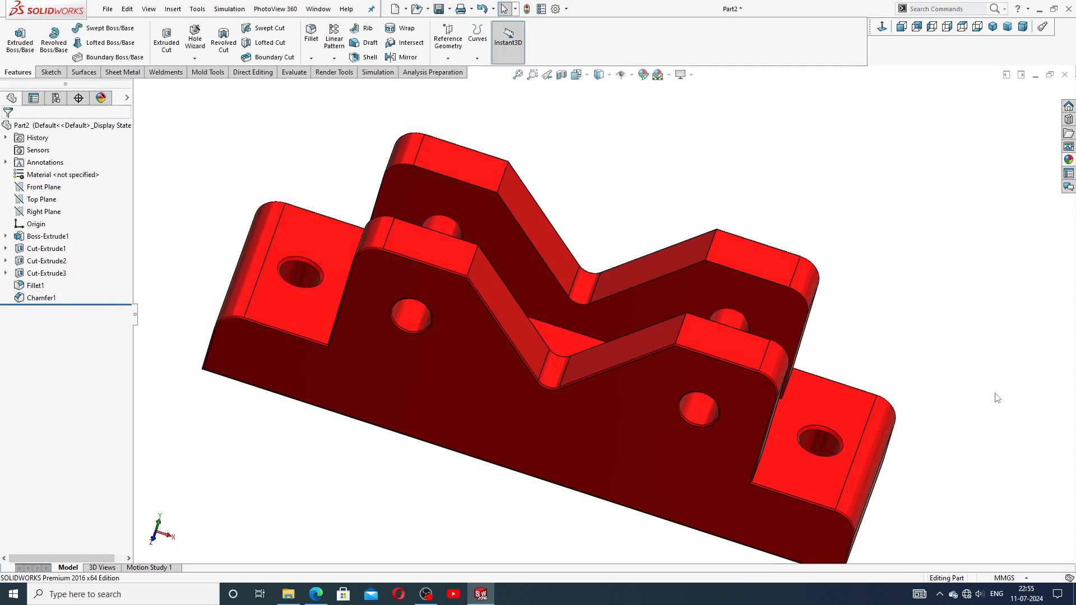
Inspect the chamfered base hole and compare the finished jaw, in isometric and trimetric views, with the fixed jaw PDF drawing
scroll(819, 437, down, 5)
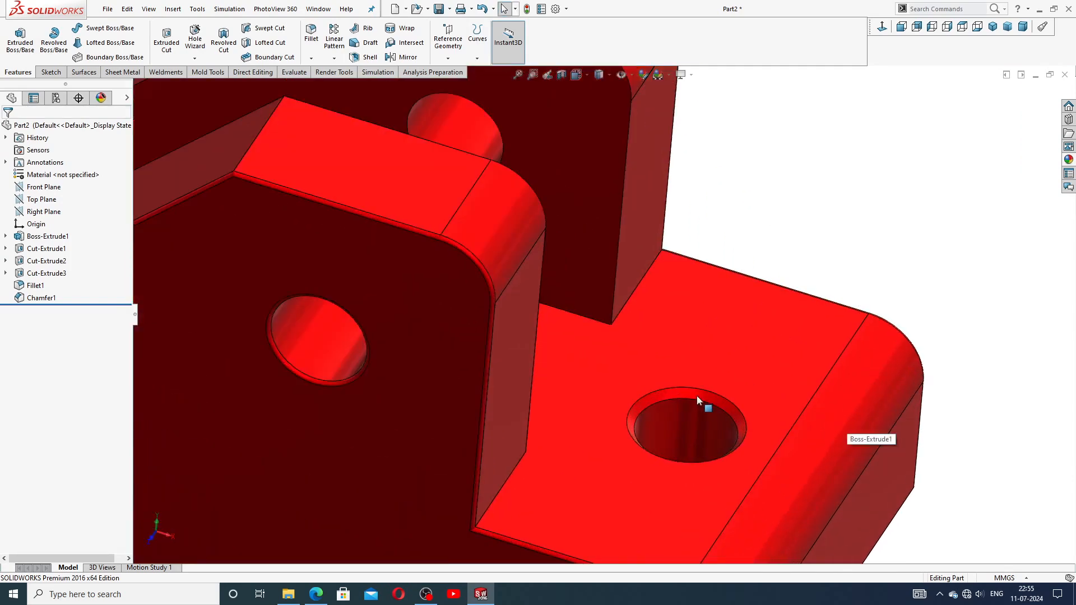
scroll(617, 340, up, 3)
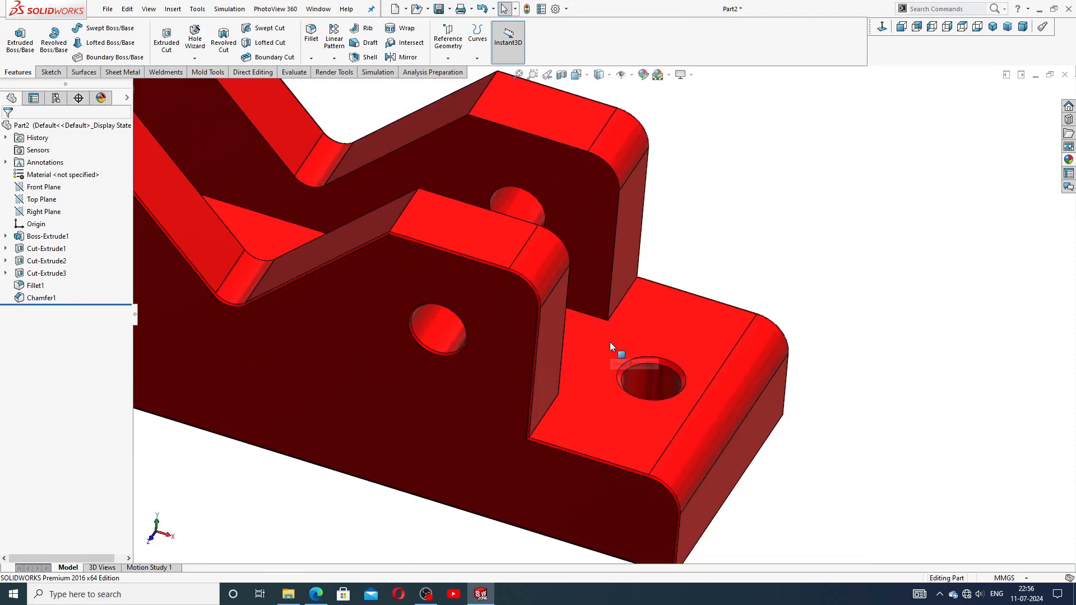
scroll(609, 342, up, 5)
scroll(408, 256, down, 1)
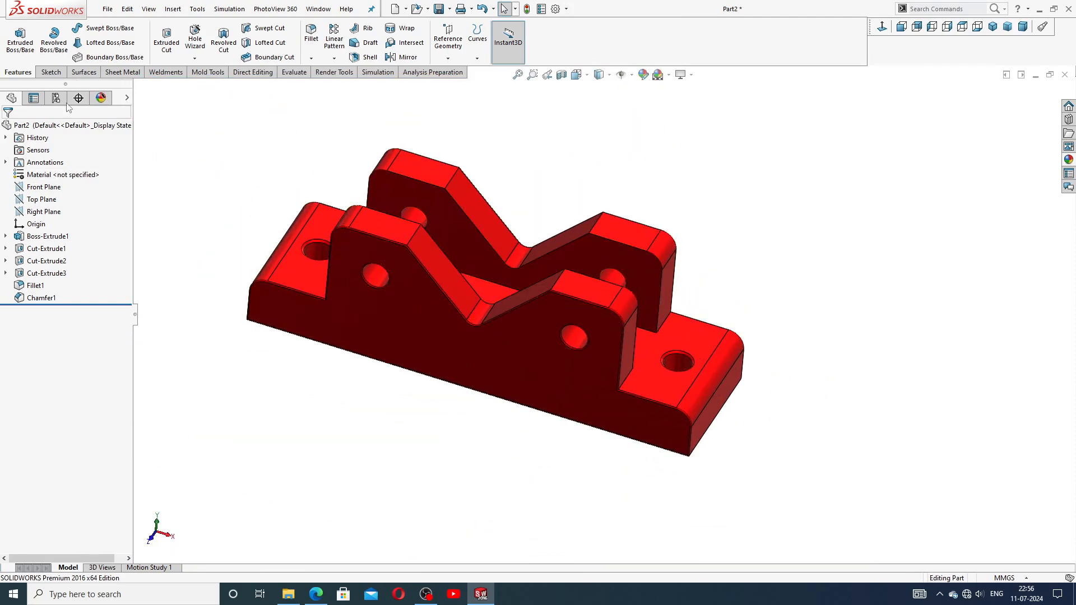
click(316, 594)
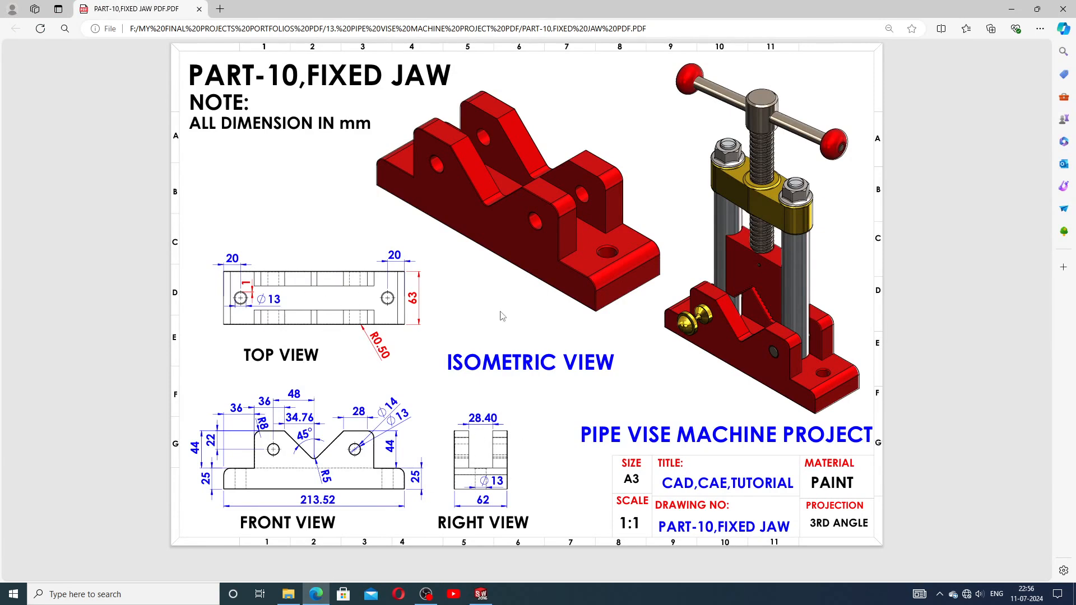
click(481, 593)
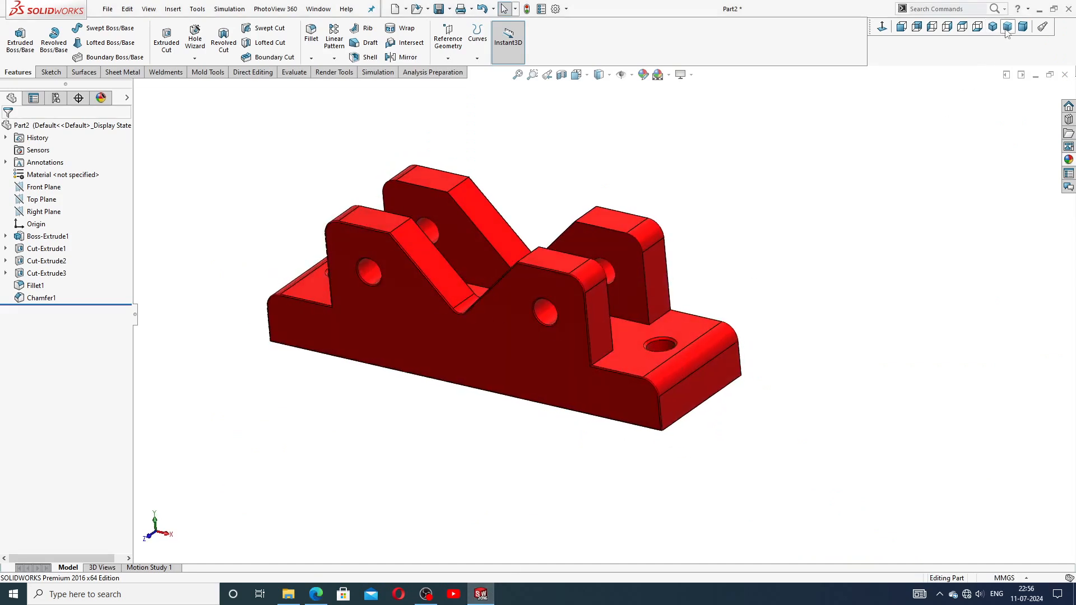
click(1007, 29)
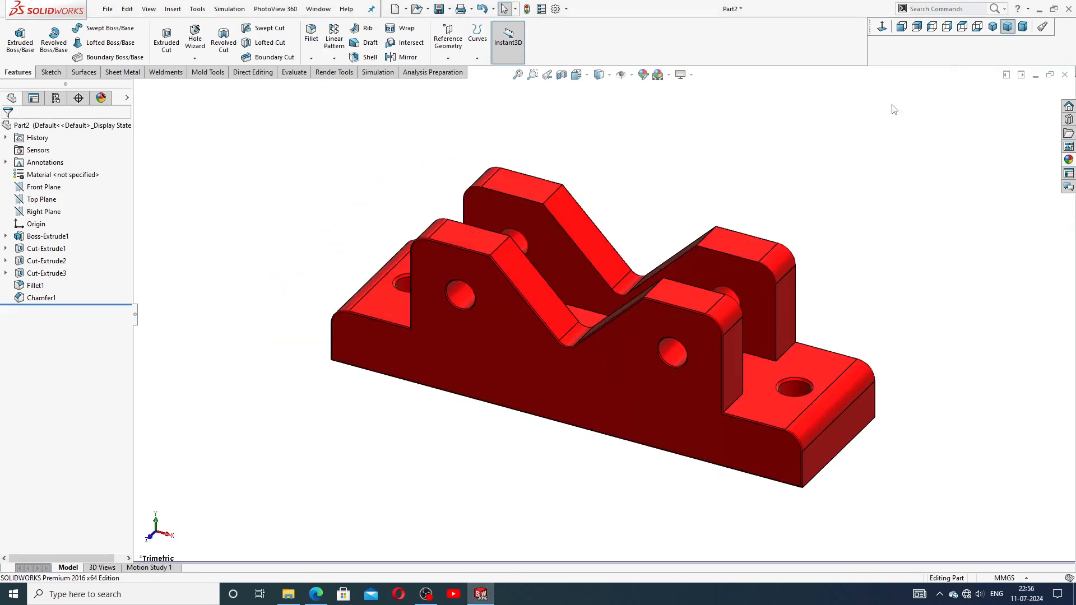
click(992, 28)
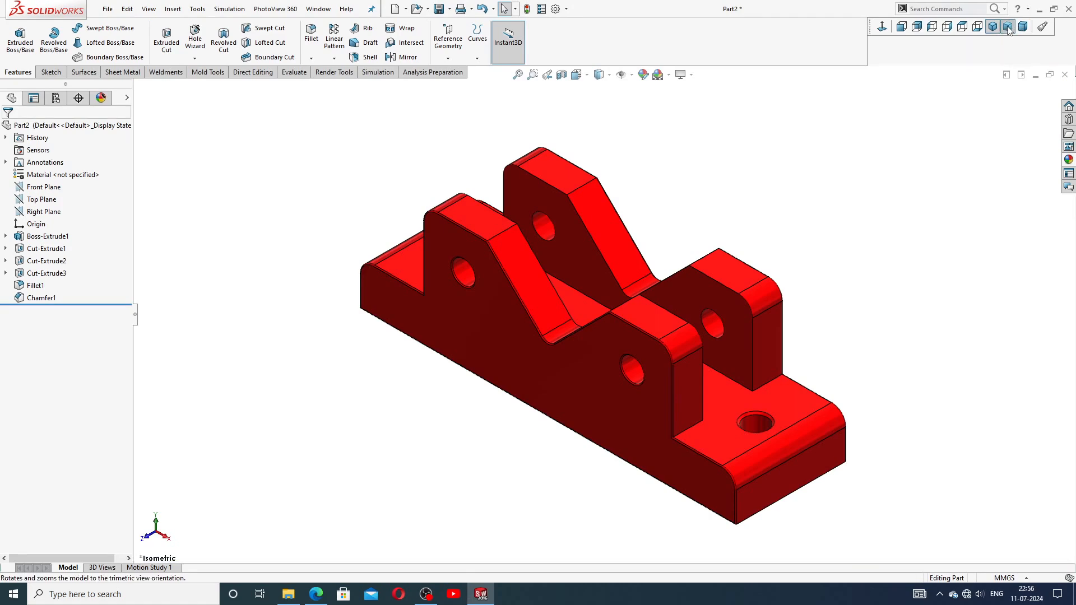
click(1007, 29)
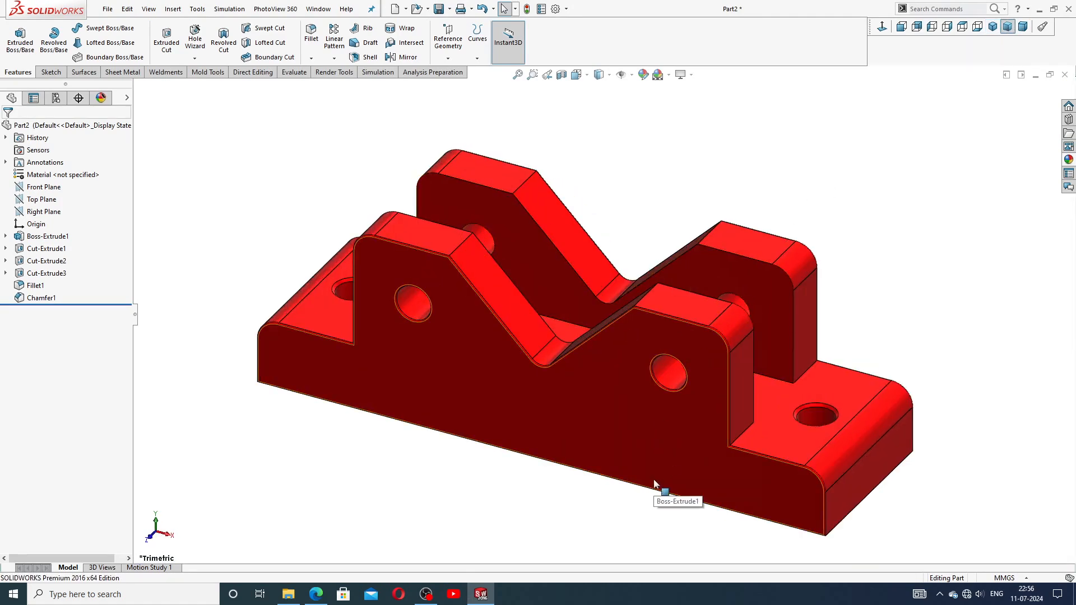
scroll(654, 484, down, 1)
scroll(657, 467, up, 1)
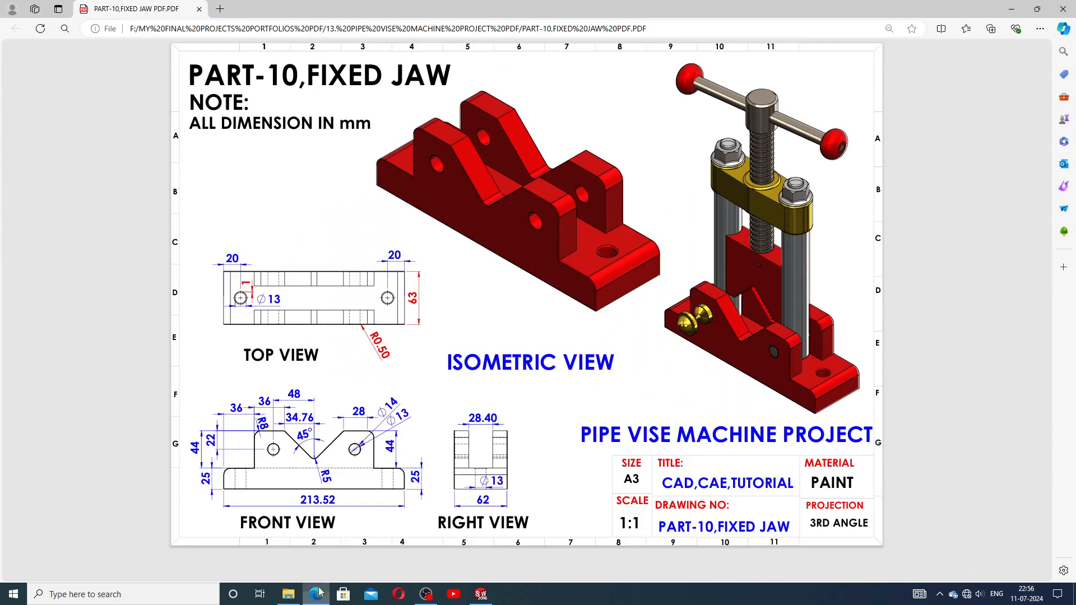
click(316, 594)
click(492, 596)
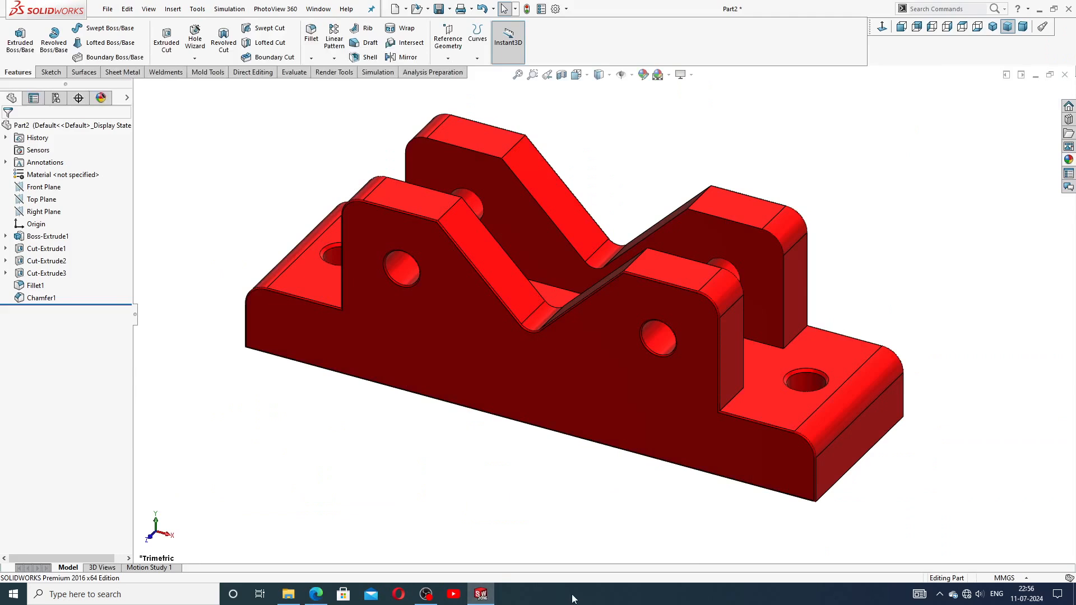
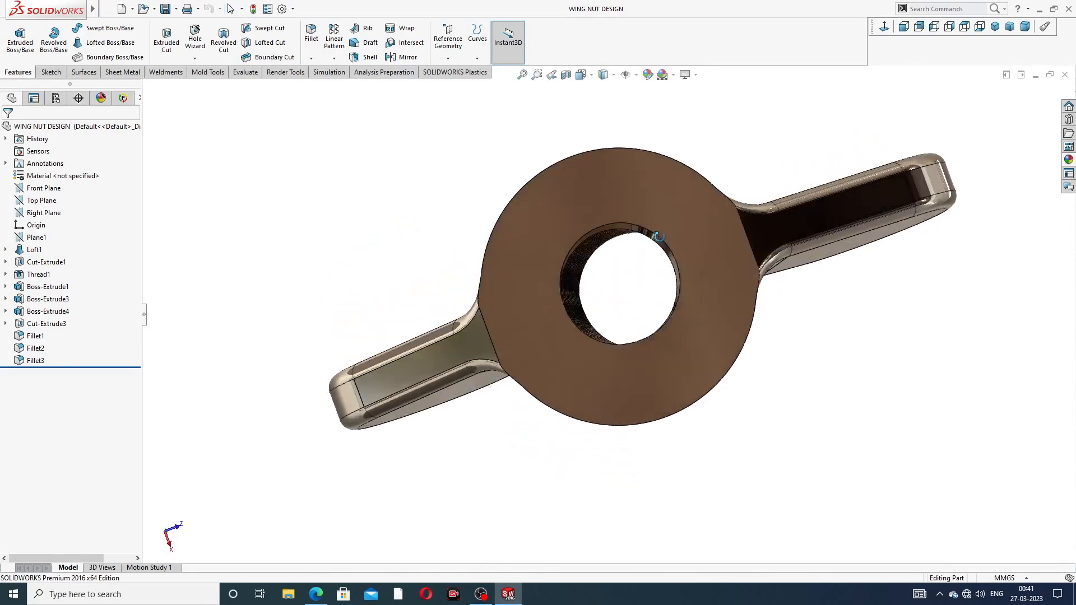
middle_drag(651, 209, 709, 309)
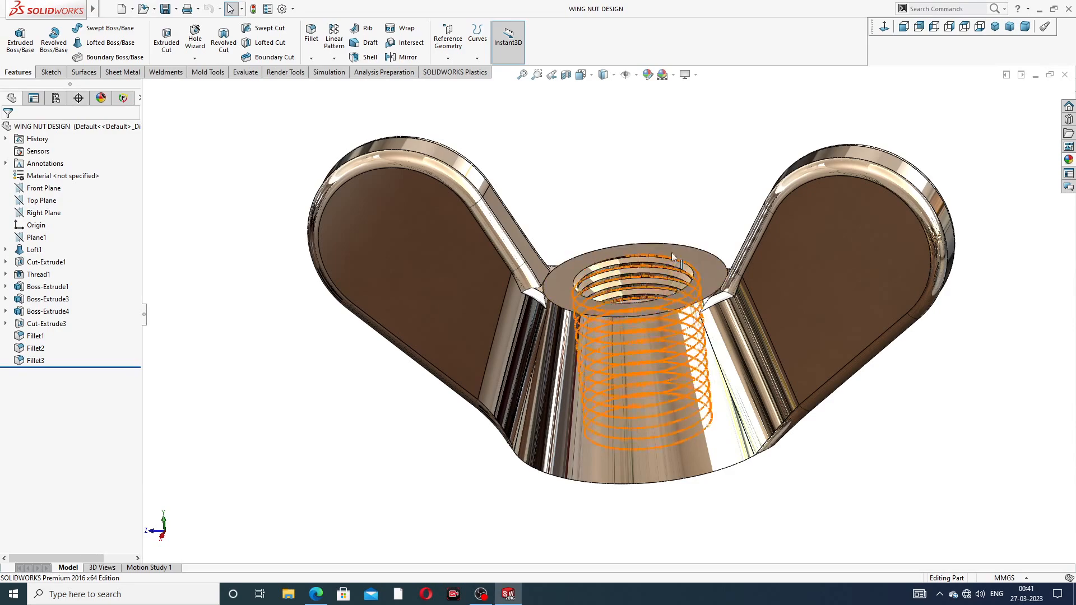
mouse_move(674, 301)
middle_down()
mouse_move(670, 322)
mouse_move(659, 282)
mouse_move(666, 294)
middle_up()
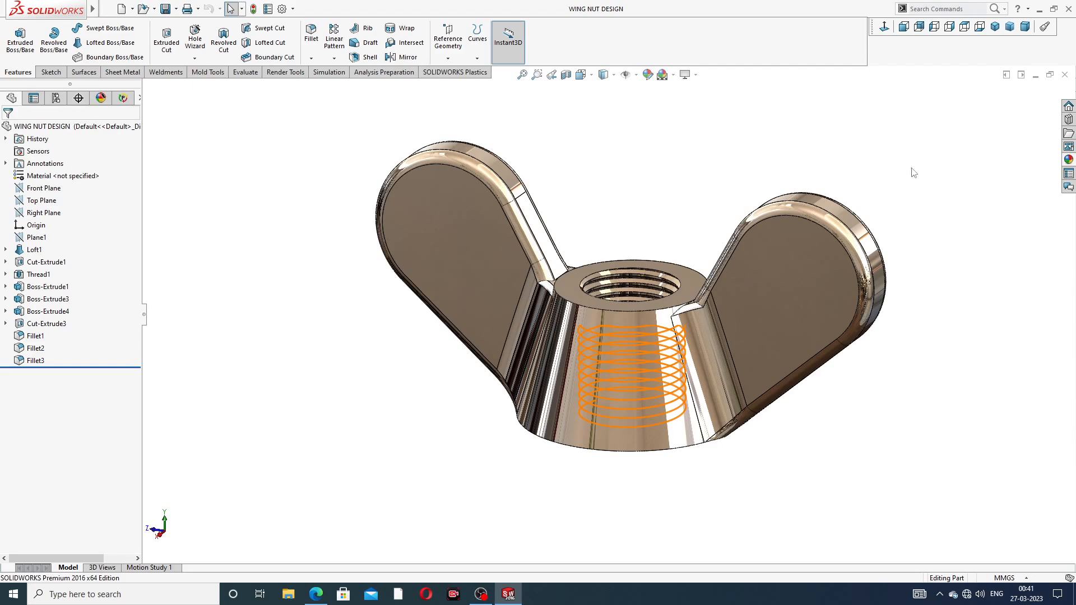
key(z)
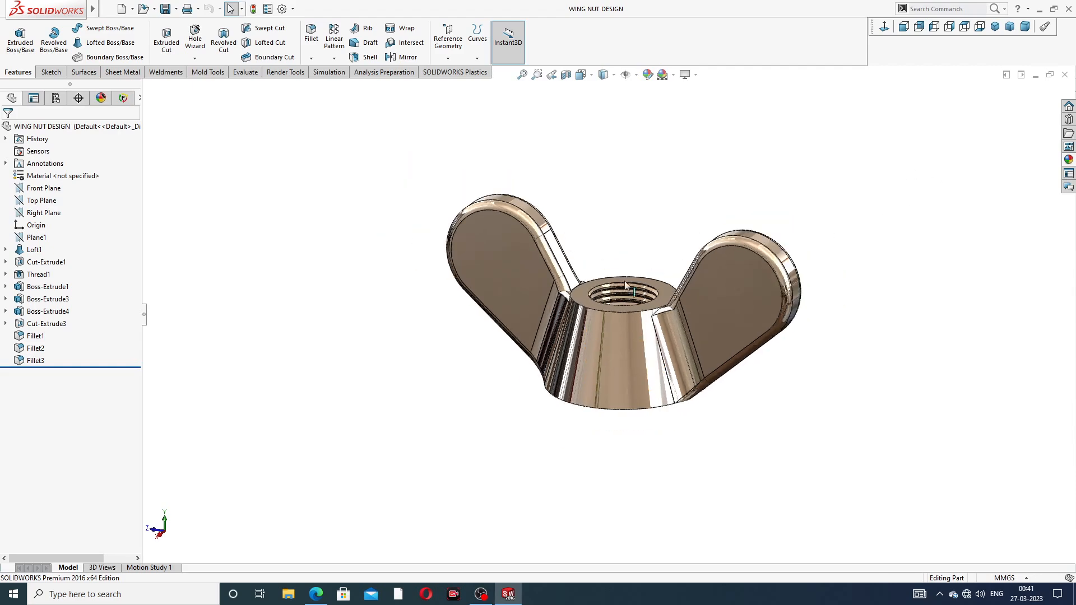
scroll(626, 286, down, 3)
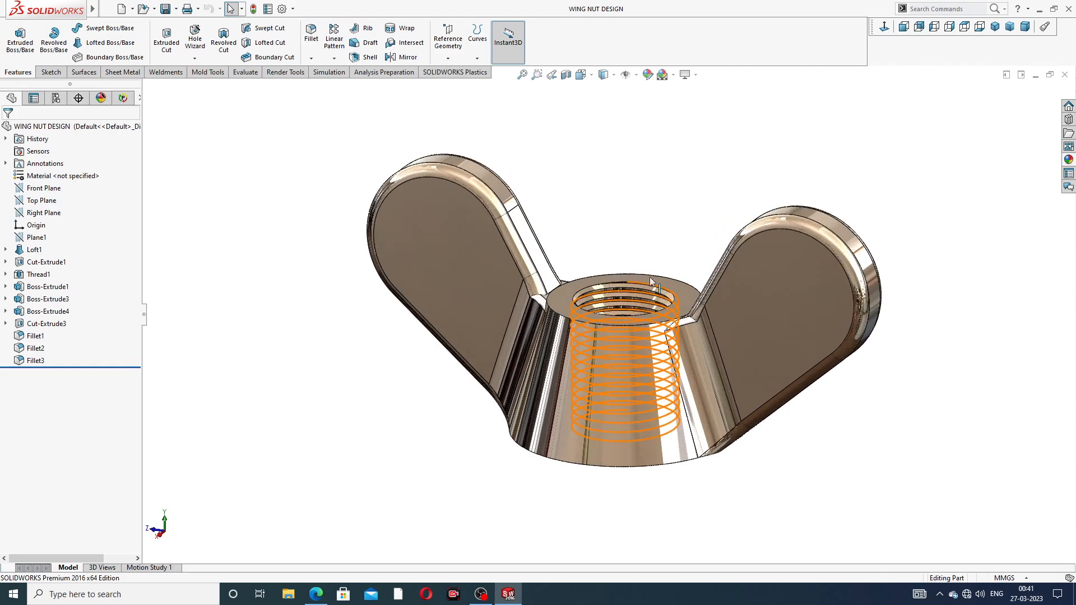
Close the wing nut design model and create a new part document
click(1065, 75)
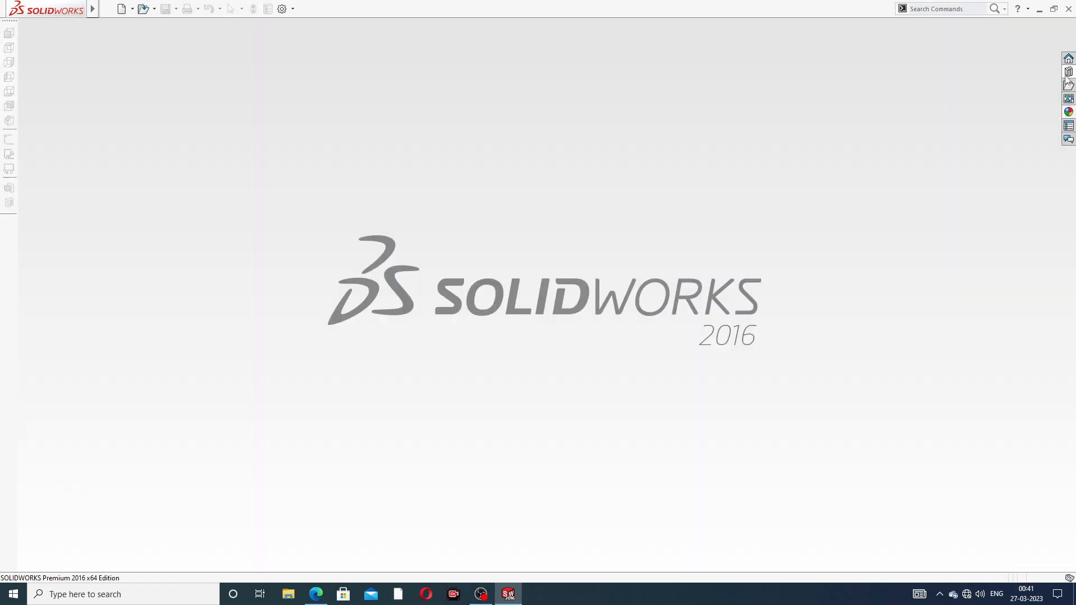
click(121, 9)
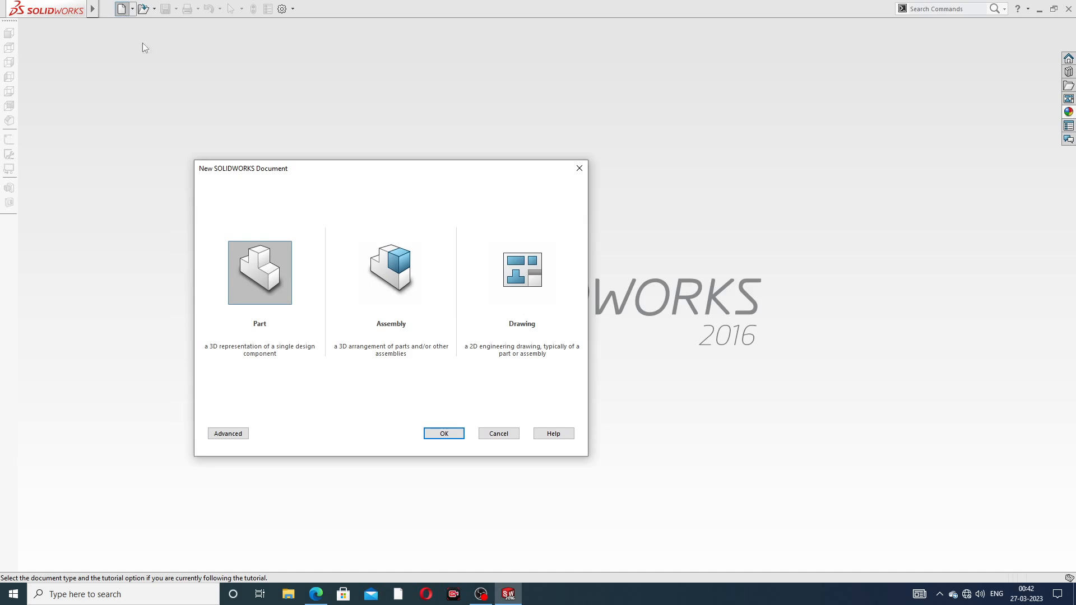
click(436, 433)
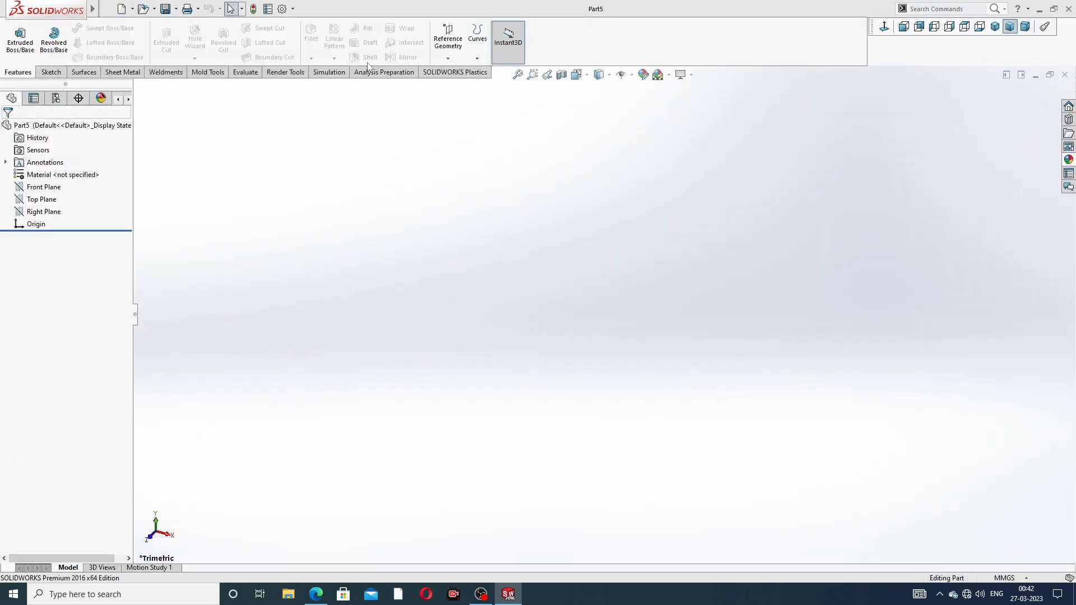
Raise the document's shaded and wireframe image quality resolutions to the maximum and apply the Plain White scene
click(282, 9)
click(406, 109)
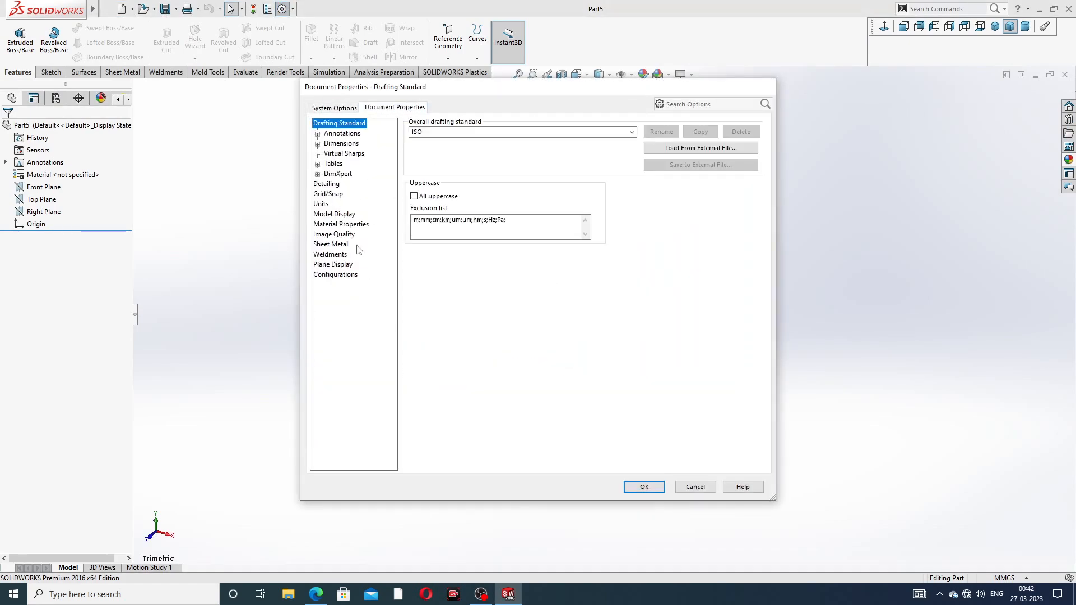
click(334, 235)
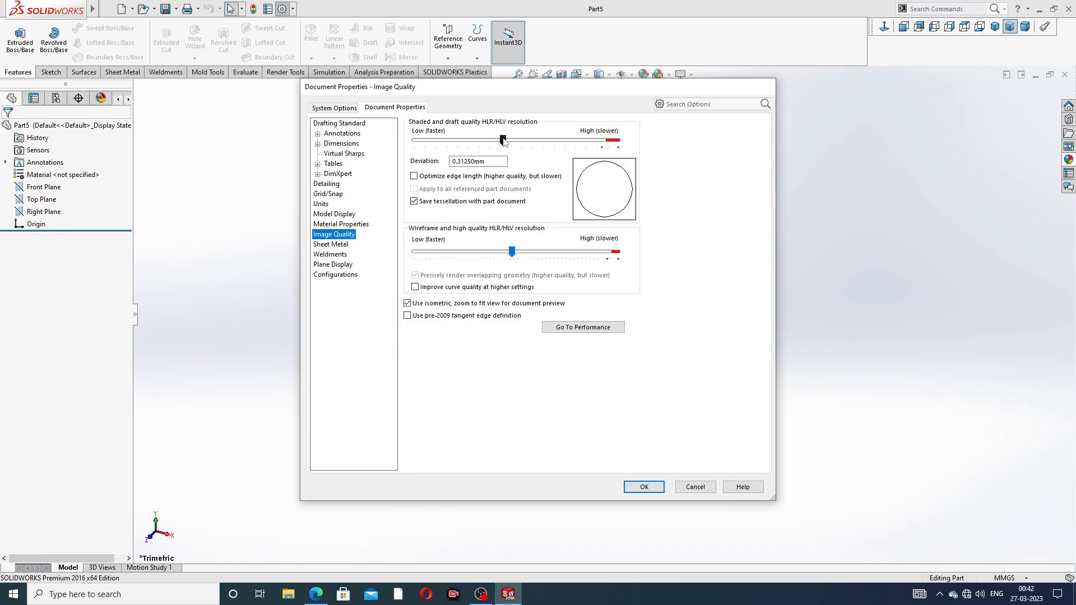
click(508, 252)
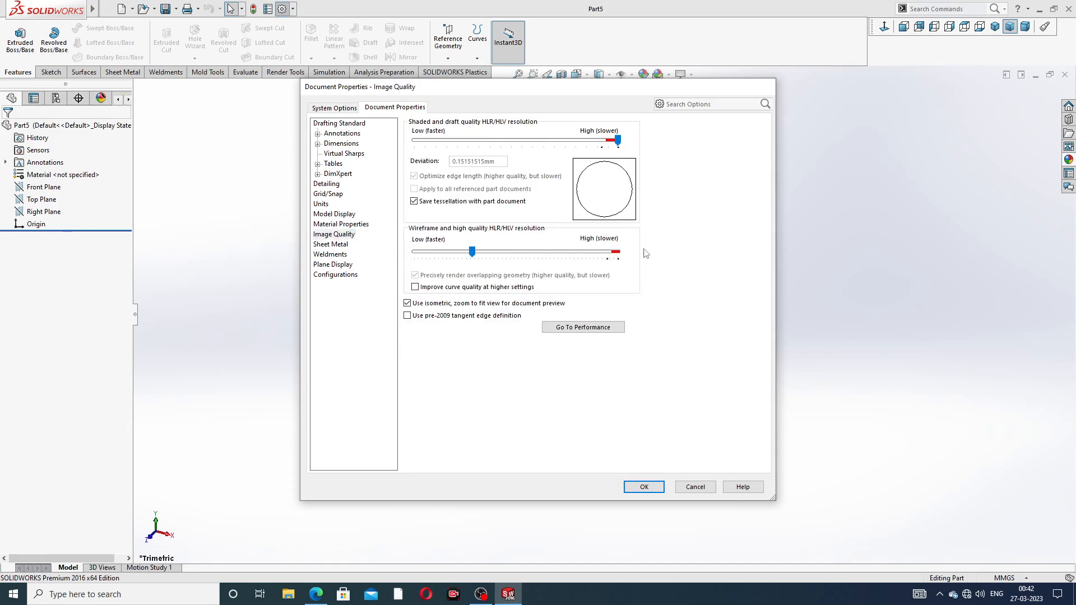
click(470, 251)
drag(433, 251, 649, 261)
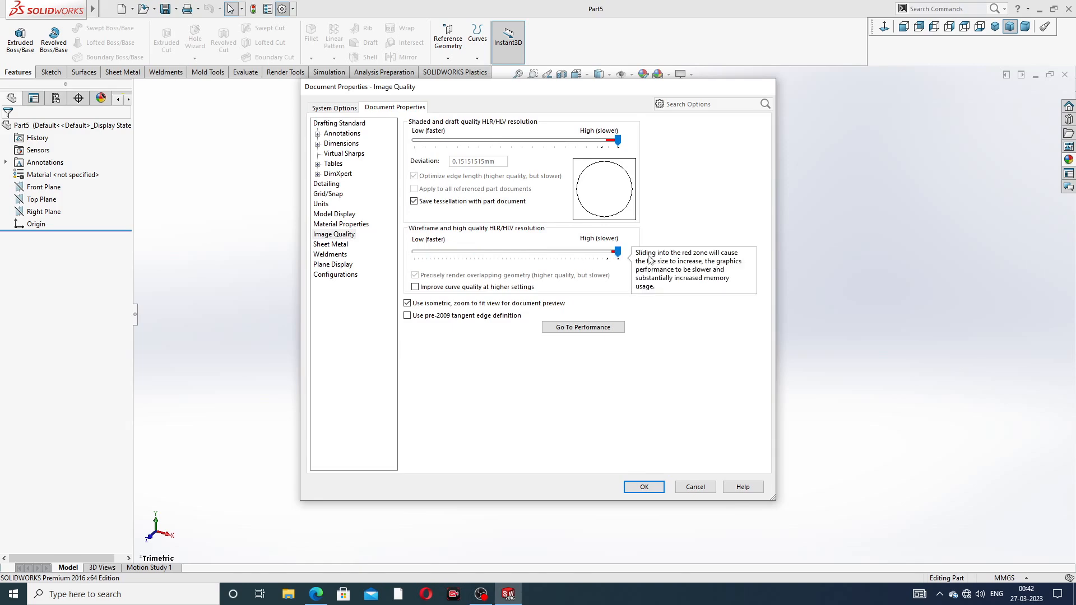
click(645, 486)
click(669, 75)
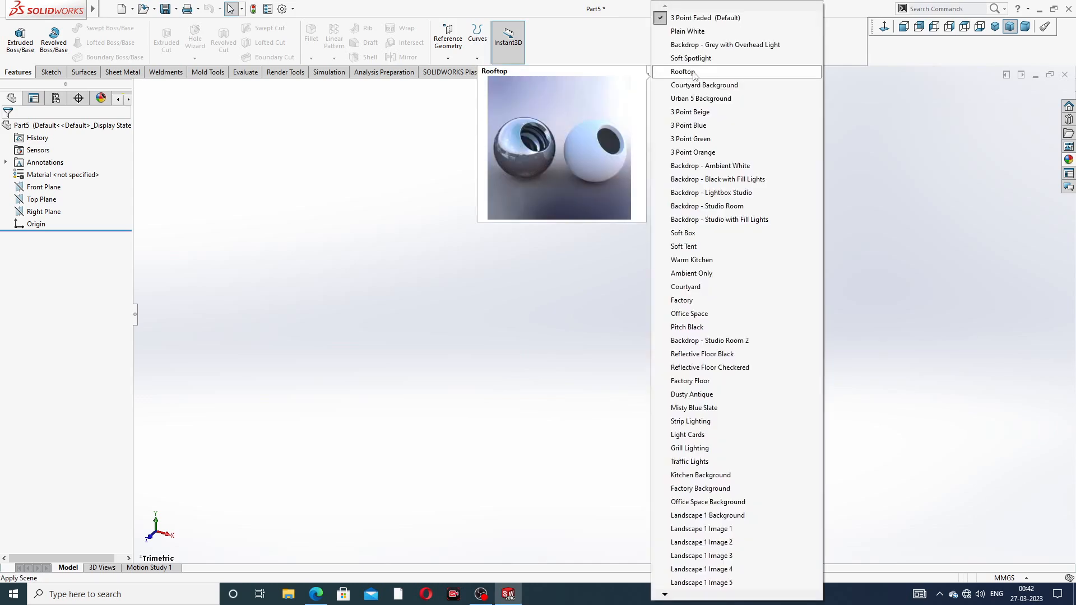
click(702, 31)
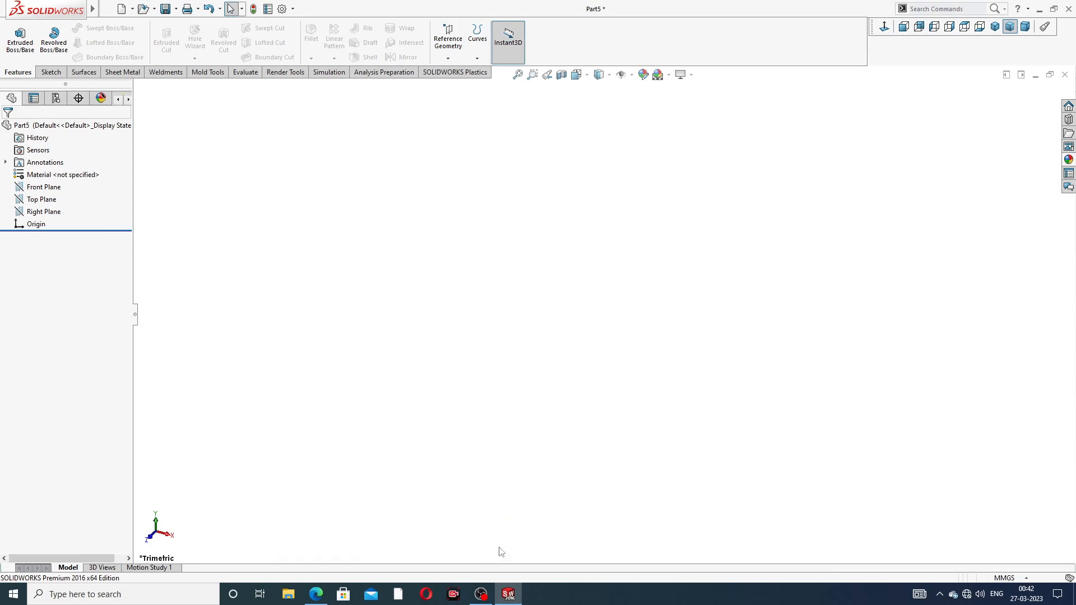
Check the wing nut drawing and create a reference plane offset 14 mm above the Top Plane
click(316, 594)
click(49, 201)
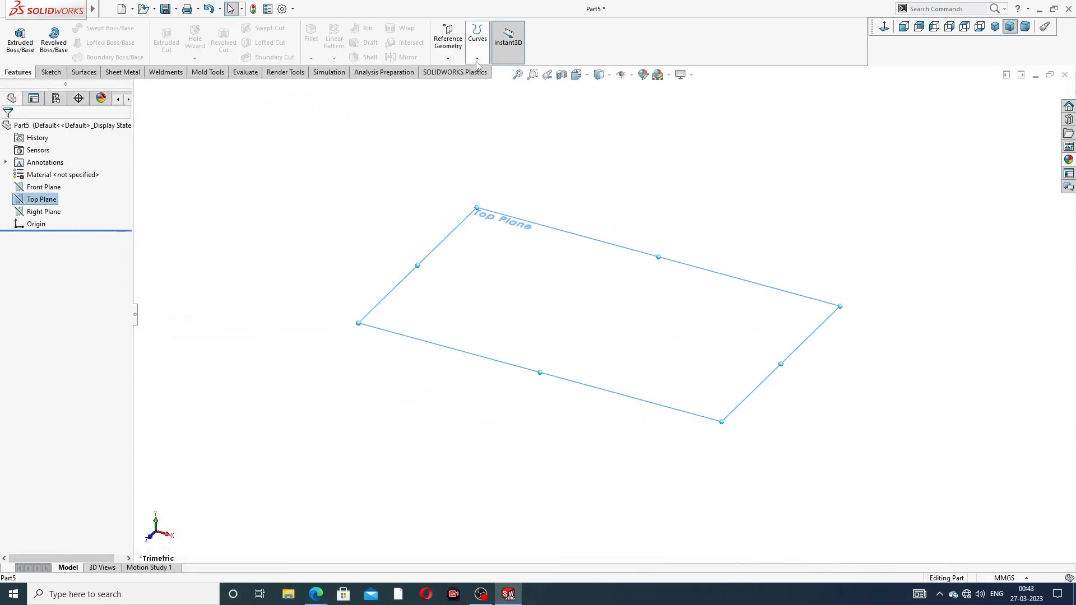
click(447, 60)
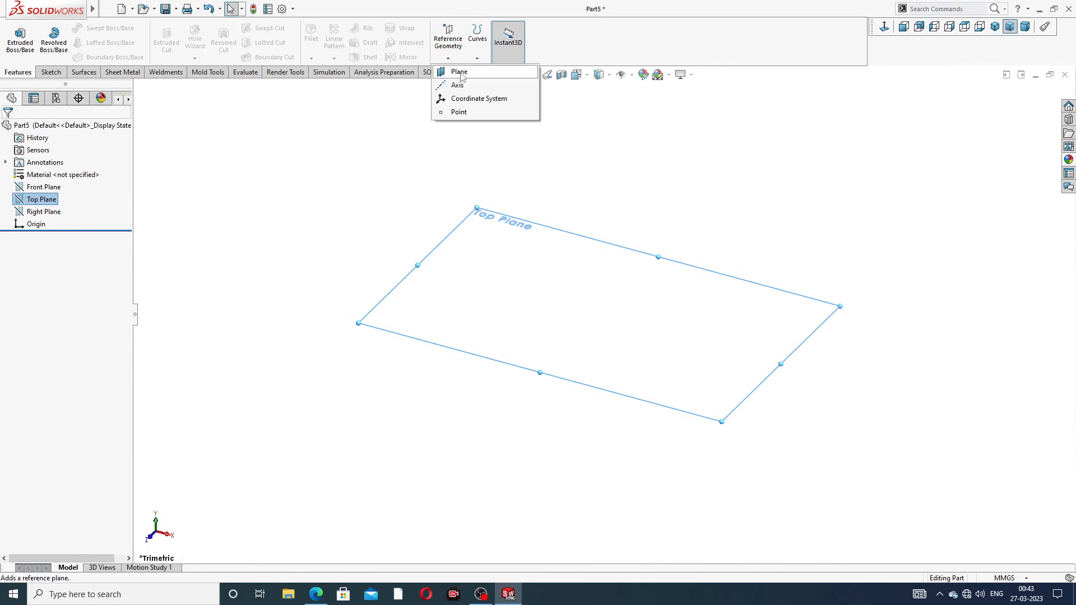
click(459, 73)
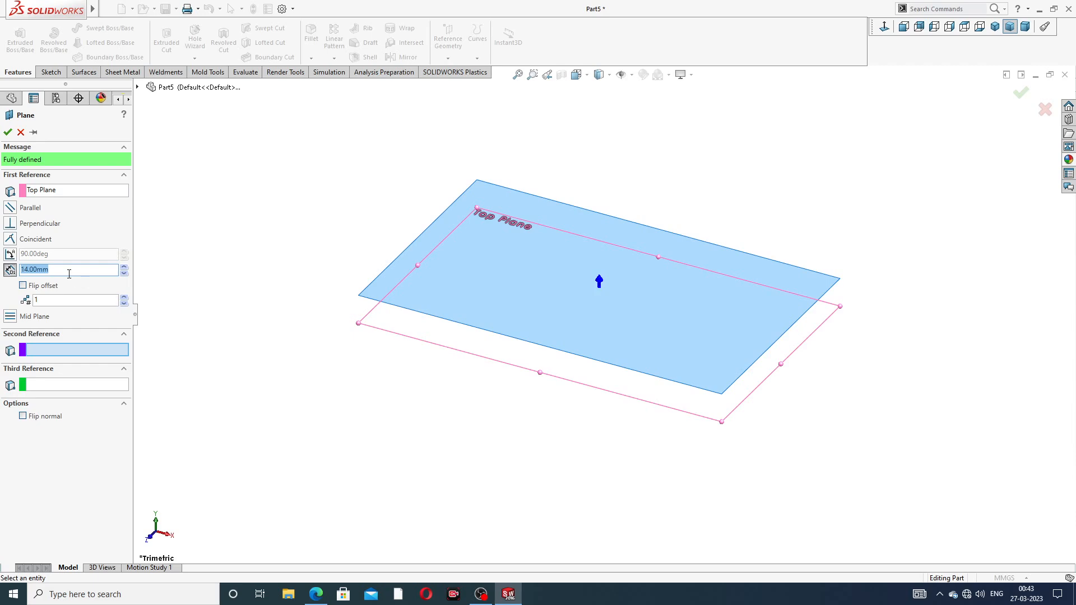
click(316, 592)
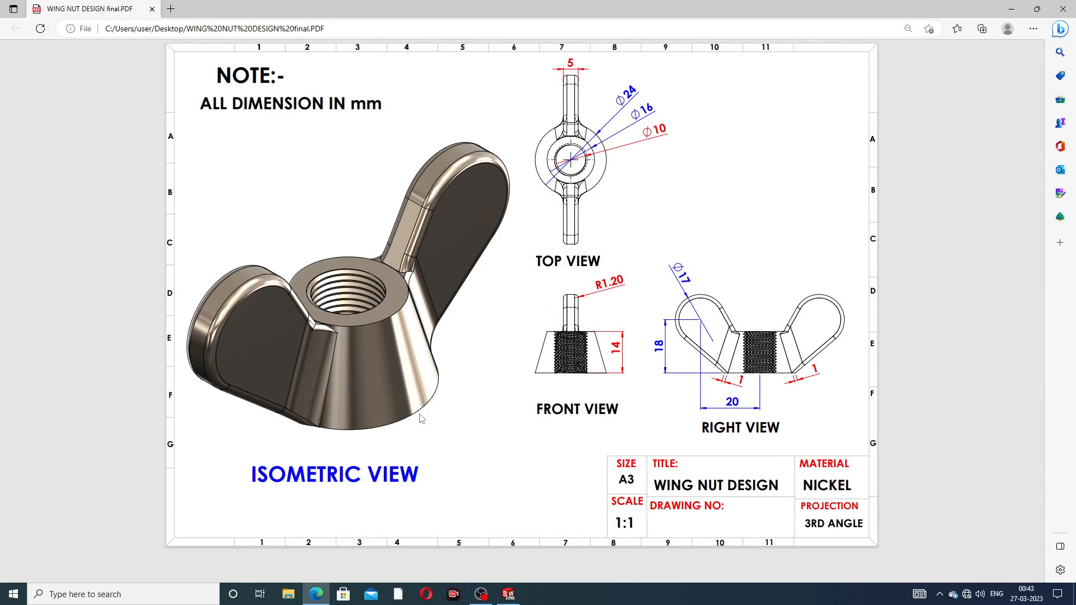
click(316, 593)
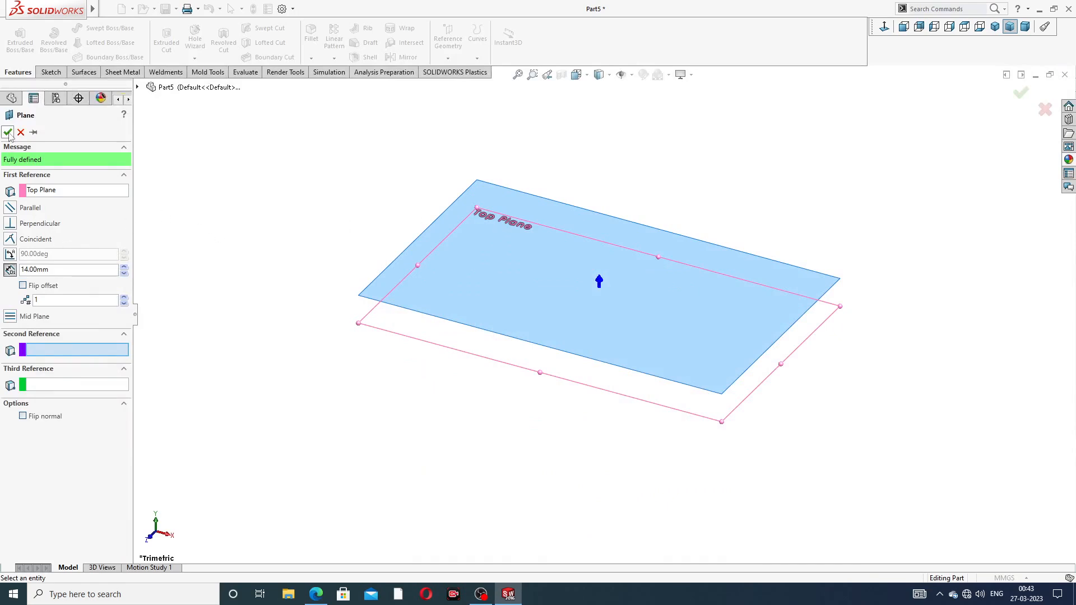
key(Return)
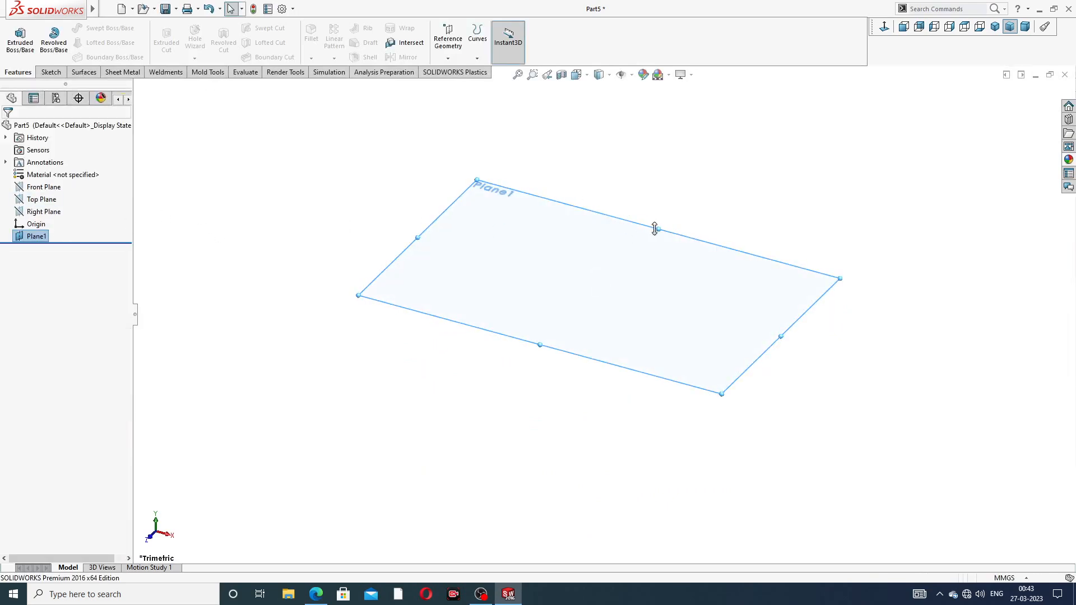
Start a sketch on the Top Plane and draw a circle of about 48 mm radius centred on the origin
click(52, 202)
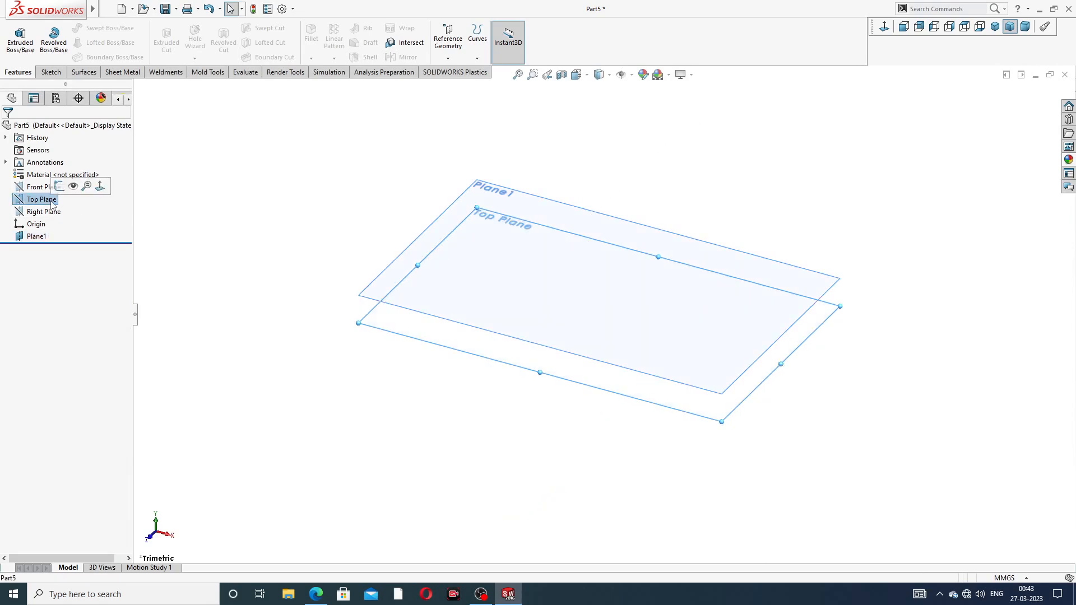
click(59, 186)
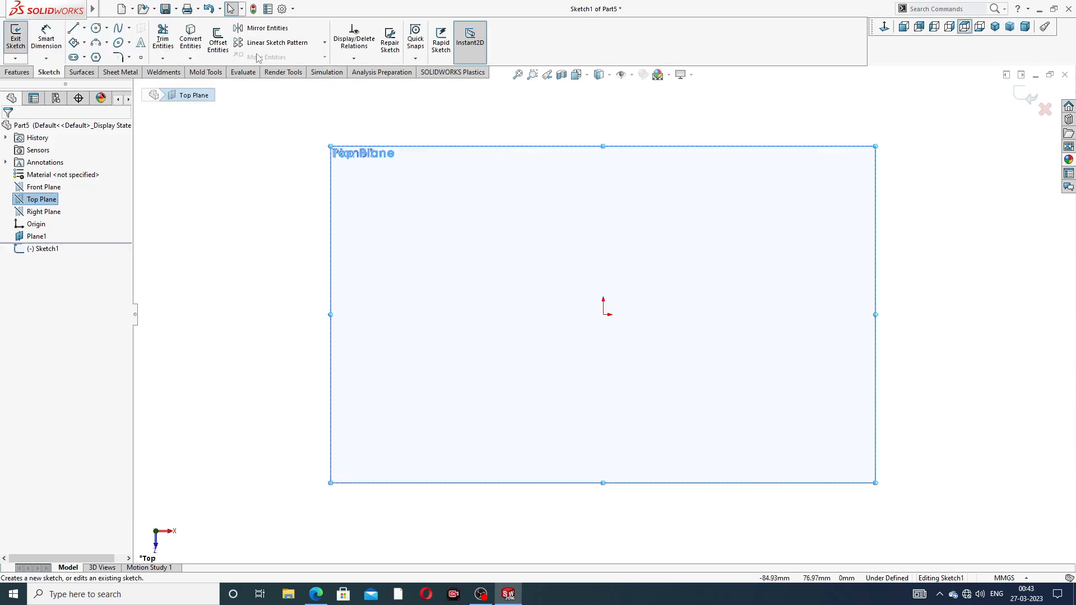
click(96, 28)
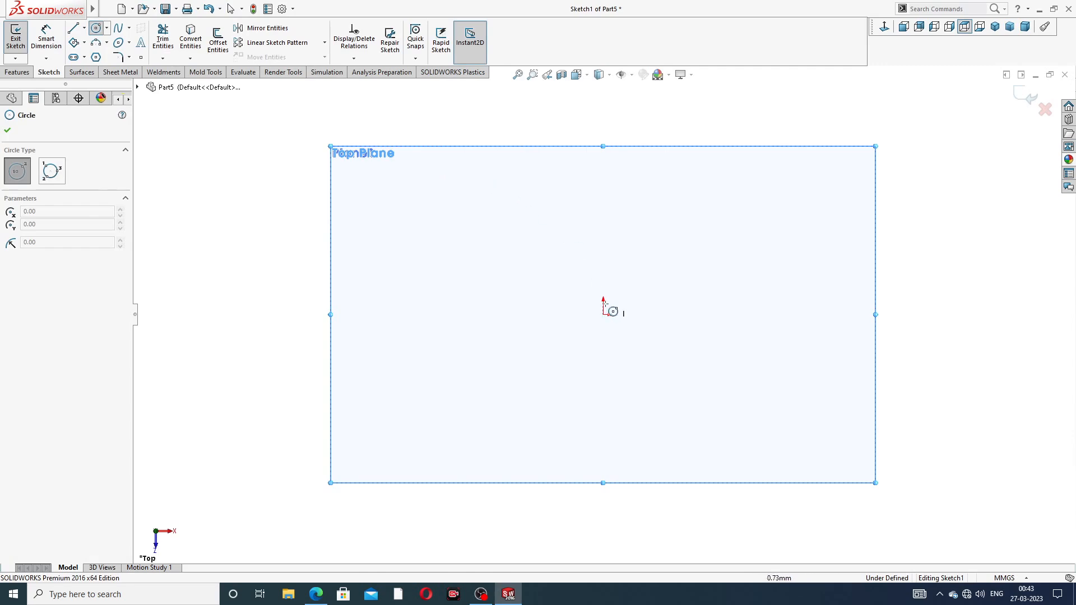
click(604, 315)
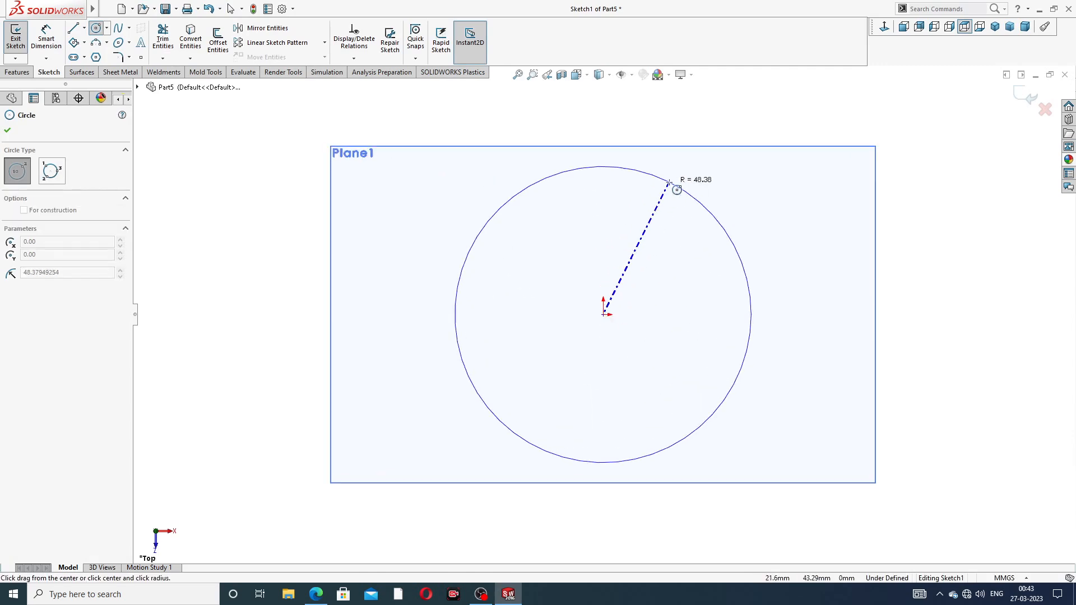
click(676, 183)
right_click(716, 183)
click(763, 190)
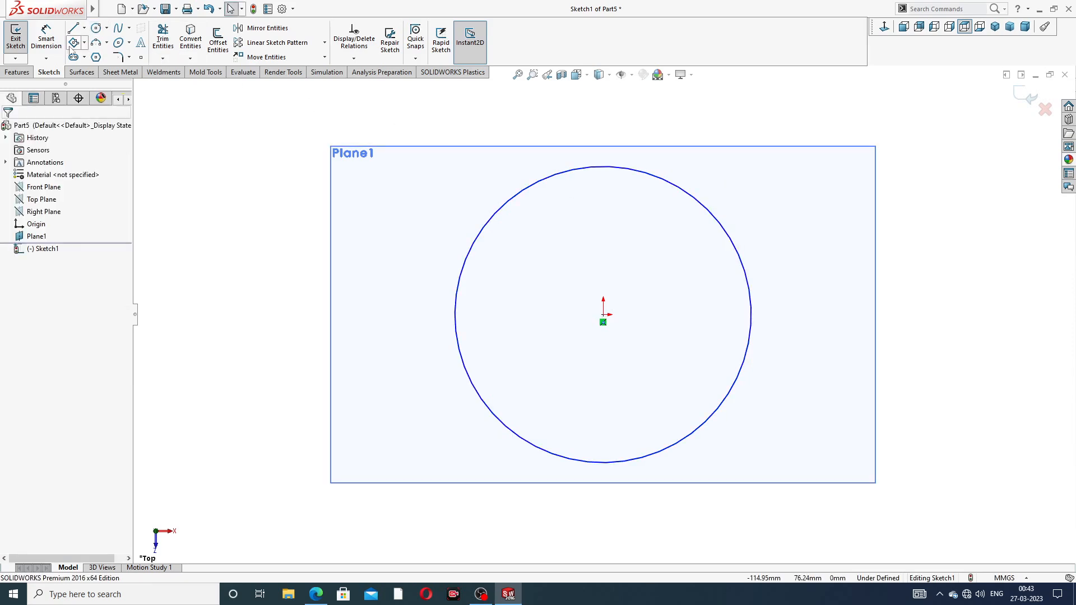
Dimension the base circle to a 24 mm diameter and close the sketch
click(46, 36)
click(676, 185)
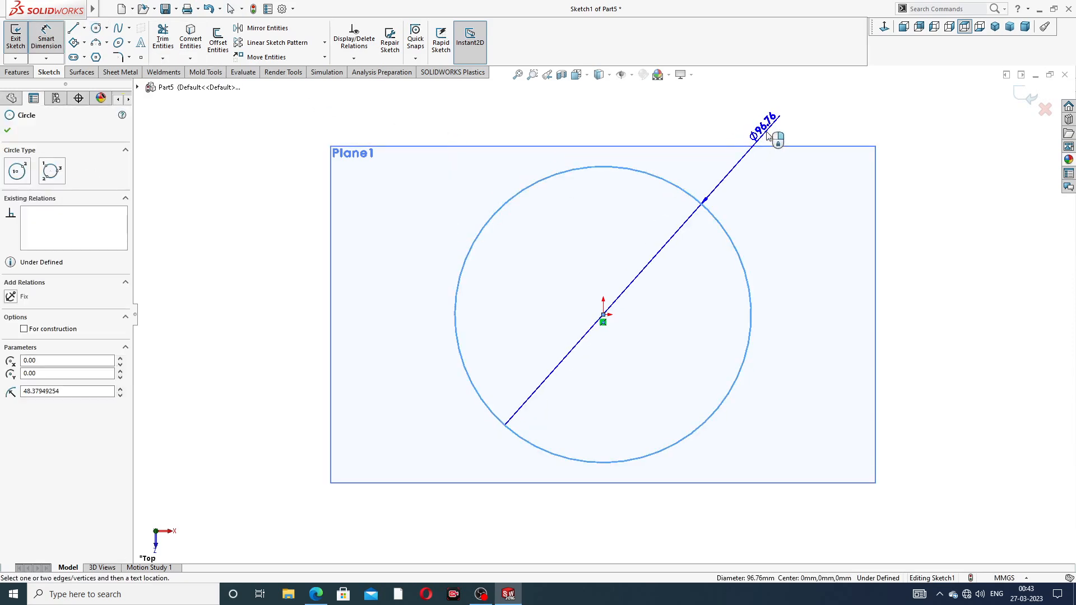
click(772, 137)
text(24)
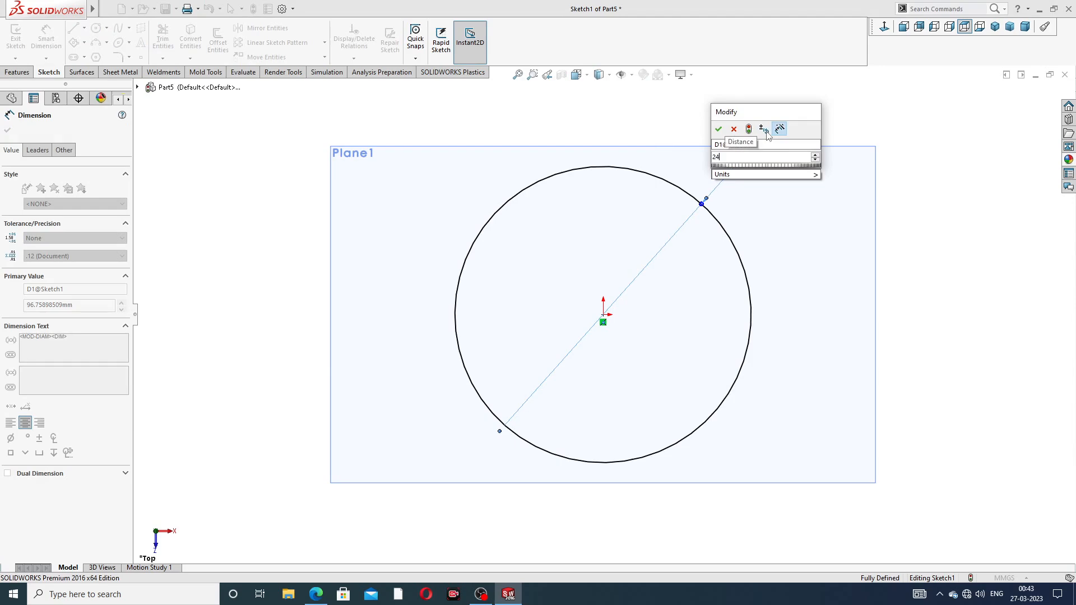
key(Return)
click(781, 183)
scroll(788, 206, up, 7)
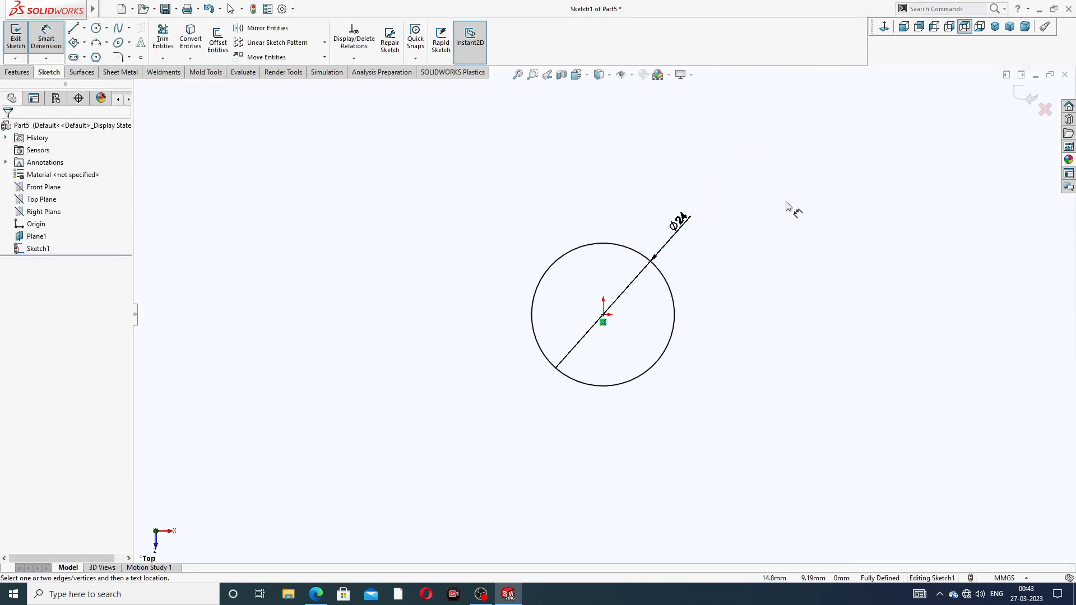
mouse_move(719, 314)
middle_down()
mouse_move(696, 114)
mouse_move(709, 185)
middle_up()
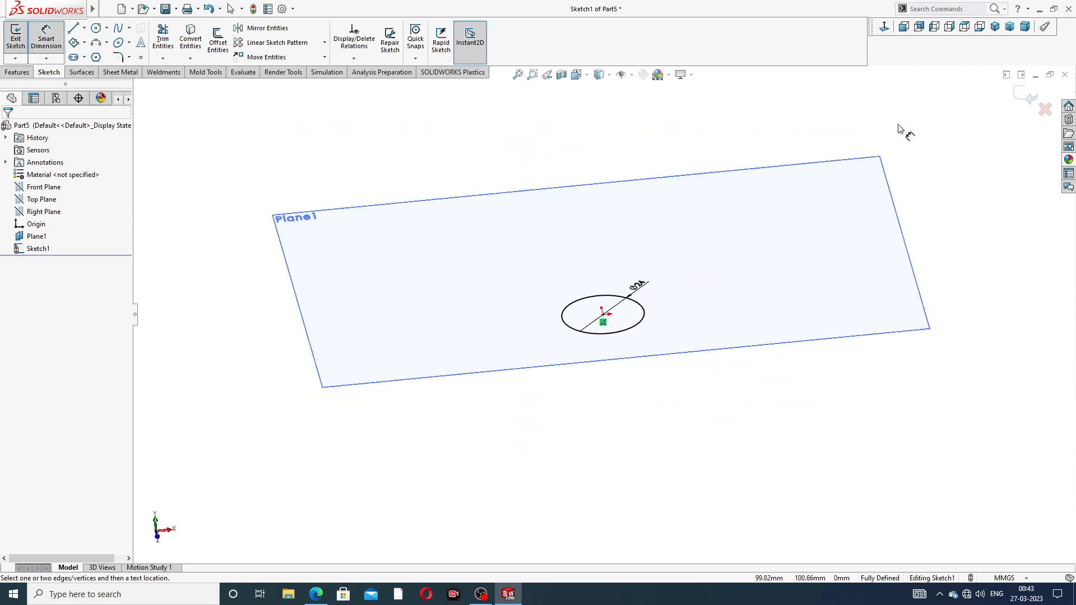
right_click(902, 126)
click(928, 160)
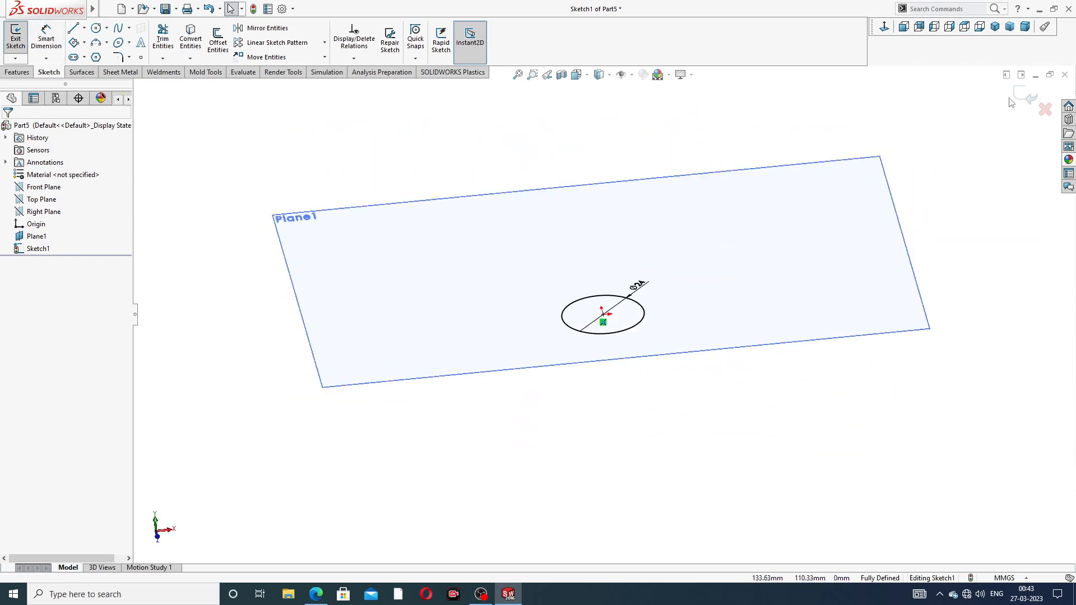
click(1029, 97)
Start a sketch on the offset plane and draw a circle of about 8 mm radius centred on the origin
mouse_move(639, 334)
middle_down()
mouse_move(600, 284)
mouse_move(577, 298)
middle_up()
scroll(597, 307, down, 3)
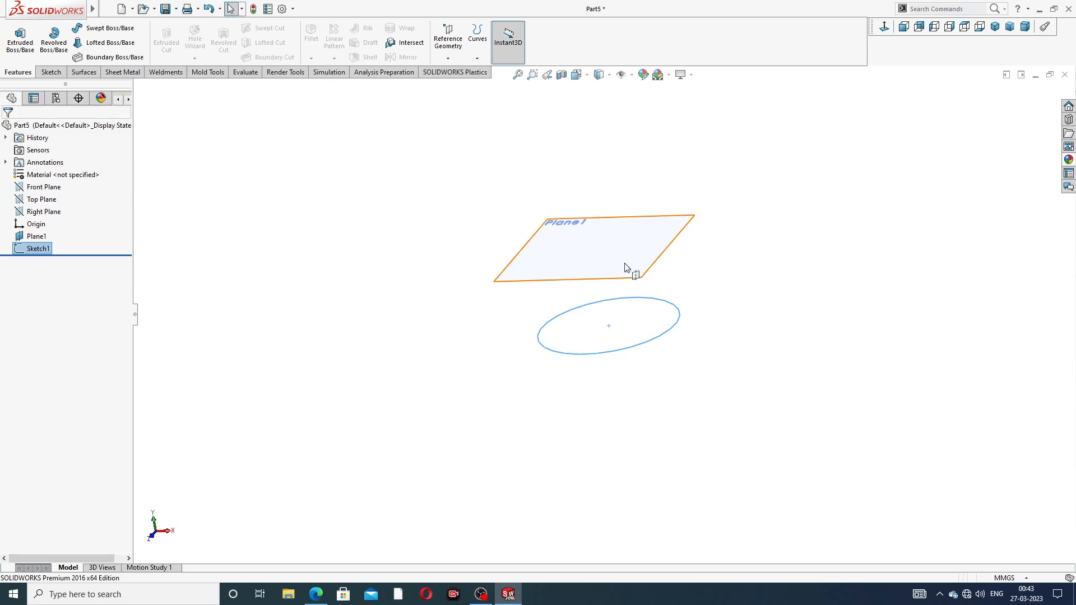
click(651, 268)
click(667, 246)
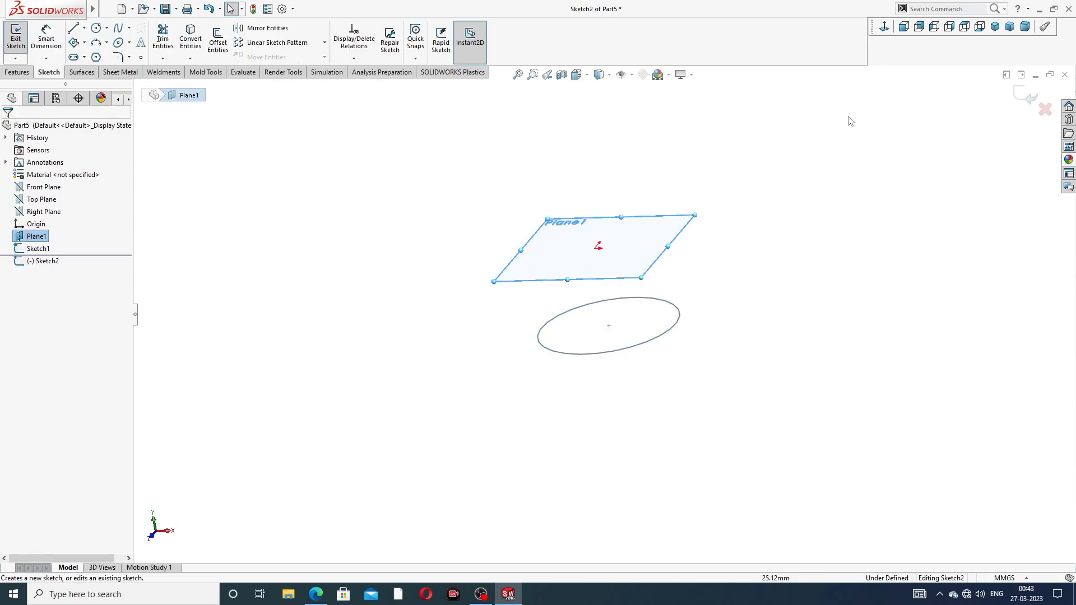
click(884, 27)
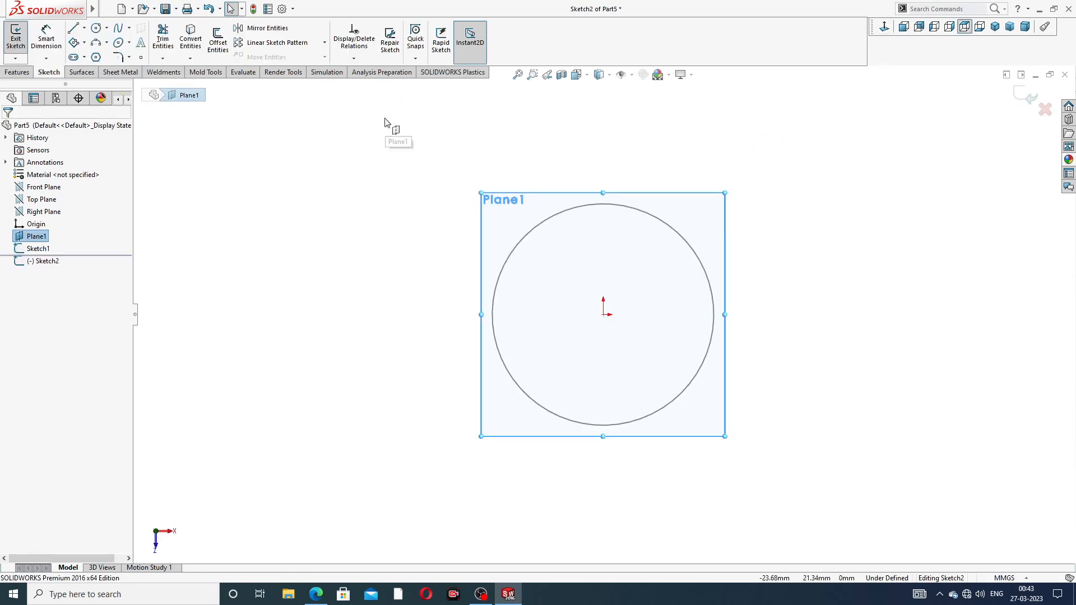
click(107, 28)
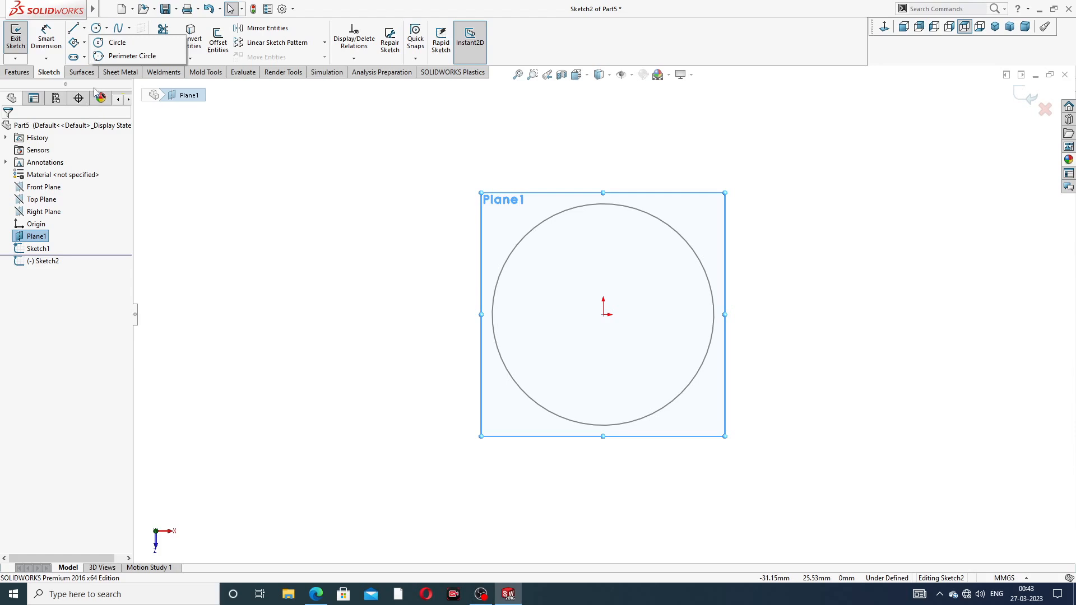
click(115, 43)
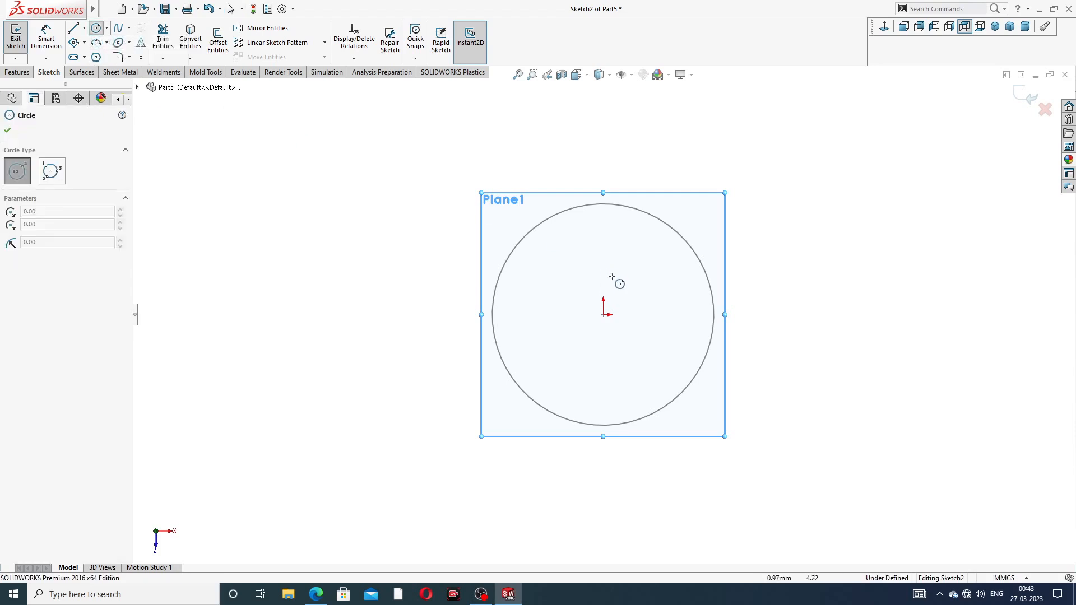
click(603, 315)
click(613, 243)
right_click(719, 161)
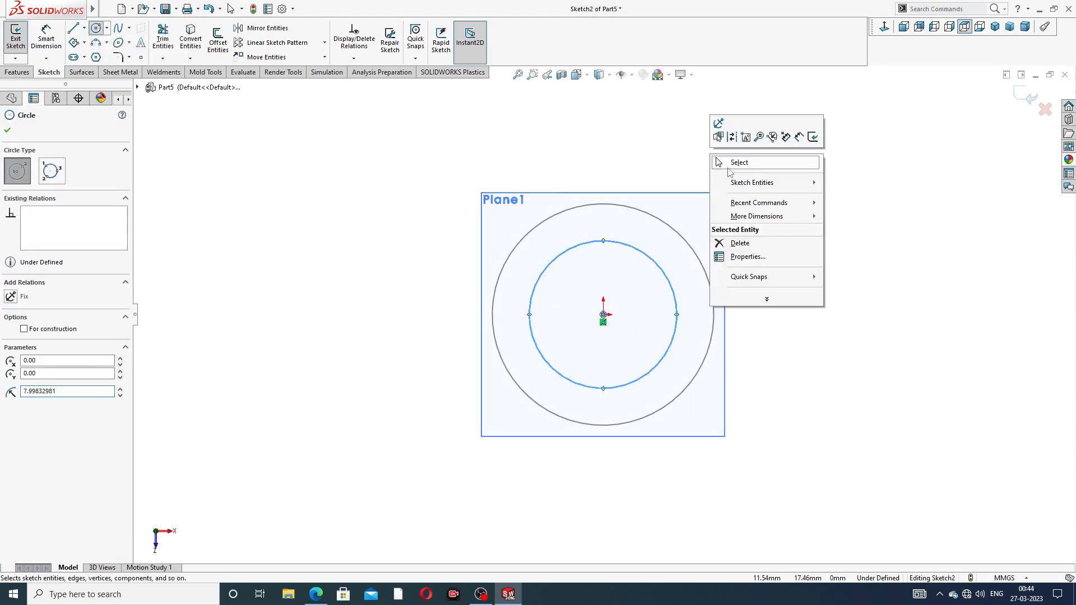
click(730, 164)
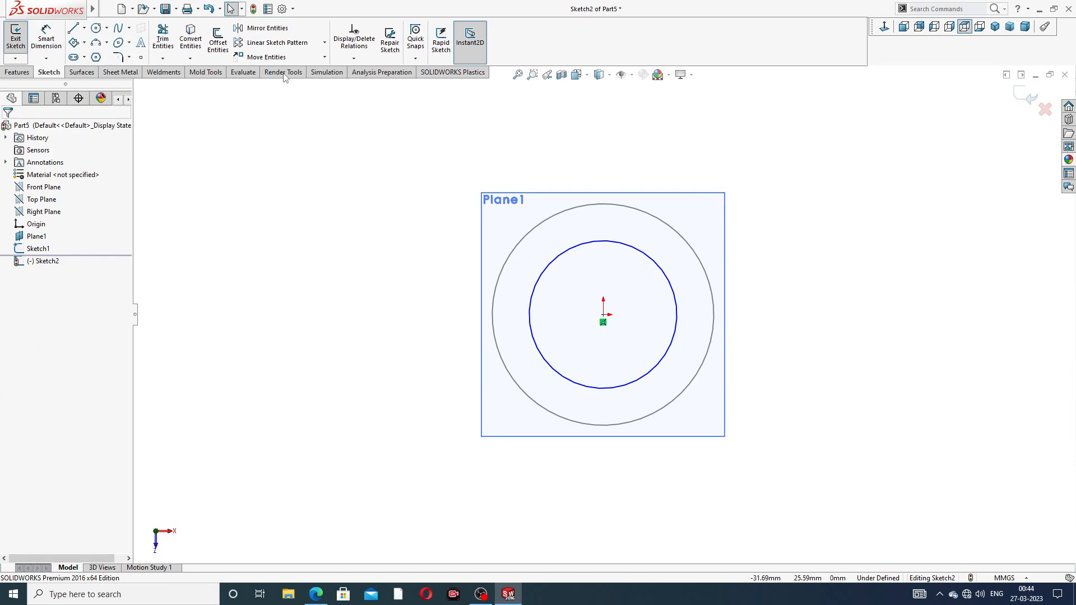
Dimension the circle on the offset plane to a 16 mm diameter and close the sketch
click(46, 40)
click(646, 253)
click(757, 187)
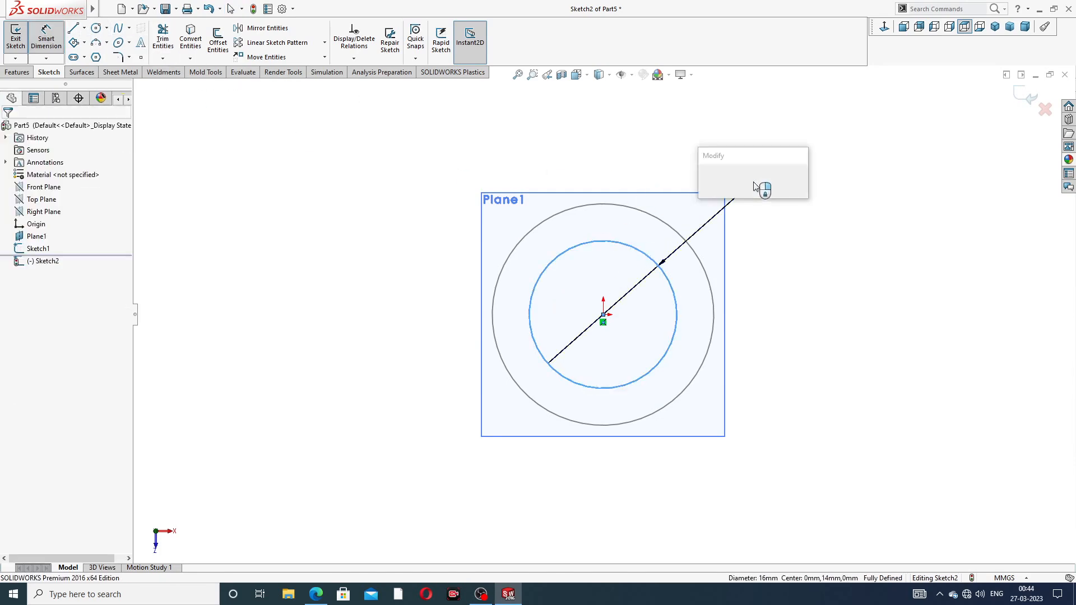
text(16)
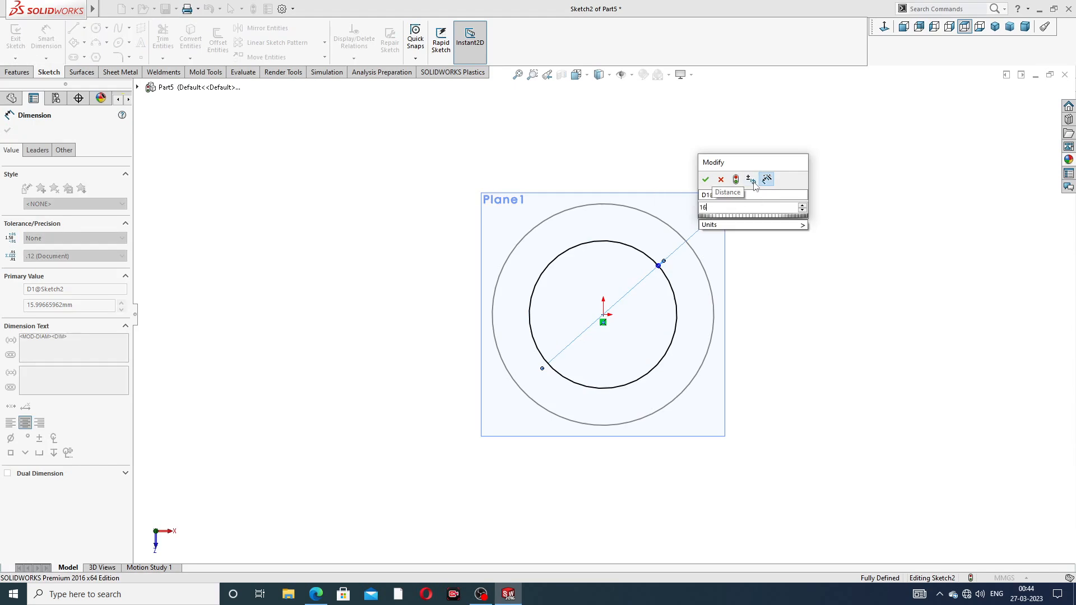
key(Return)
key(Escape)
right_click(827, 134)
click(887, 166)
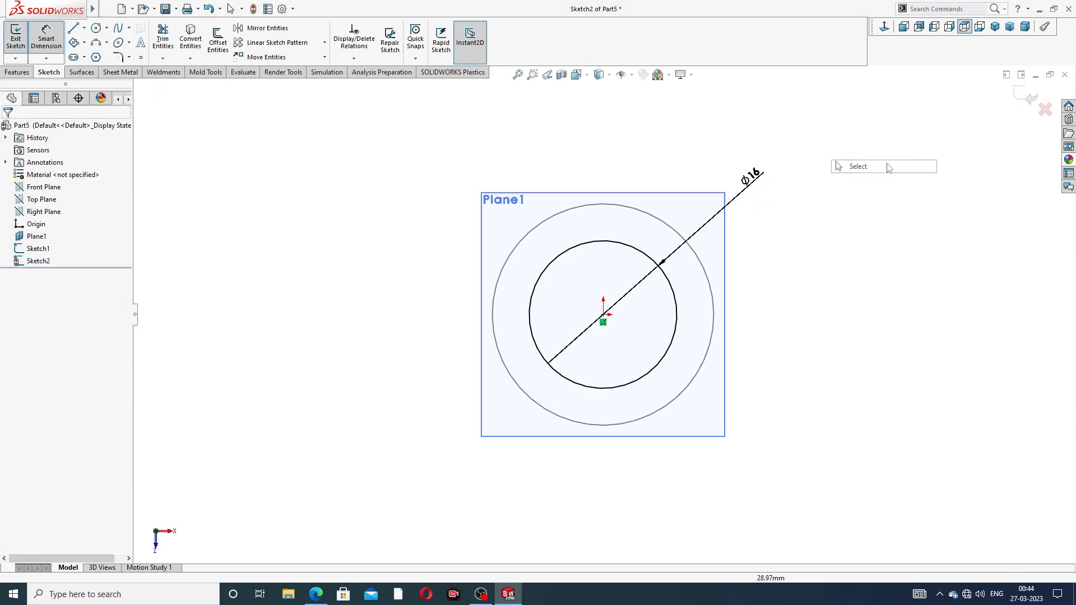
click(1029, 98)
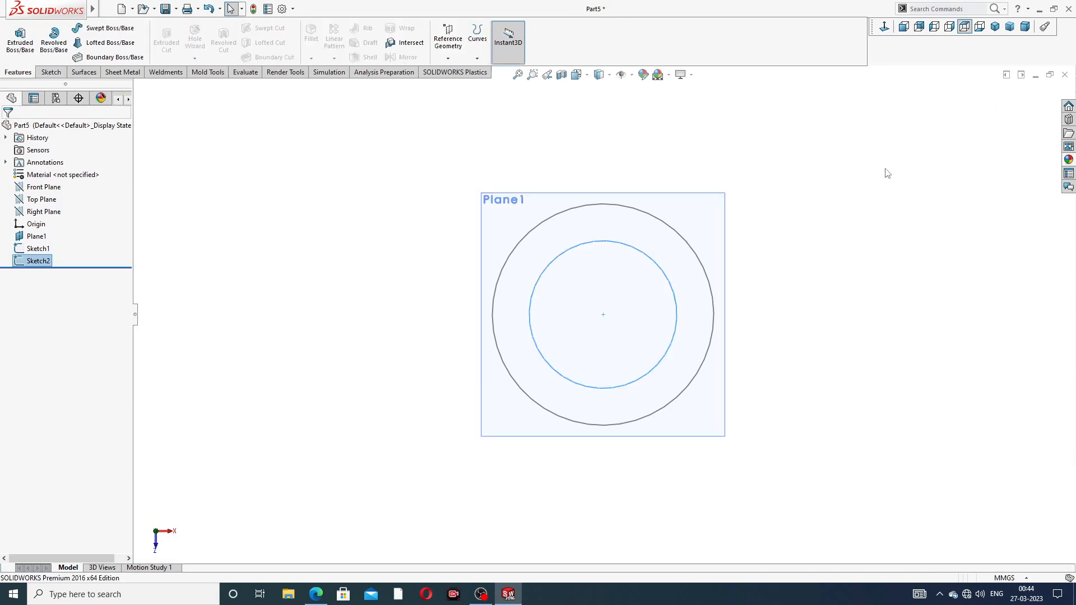
Start a Lofted Boss/Base using the 16 mm upper circle and the 24 mm base circle as profiles
mouse_move(692, 276)
middle_down()
mouse_move(704, 149)
mouse_move(674, 62)
middle_up()
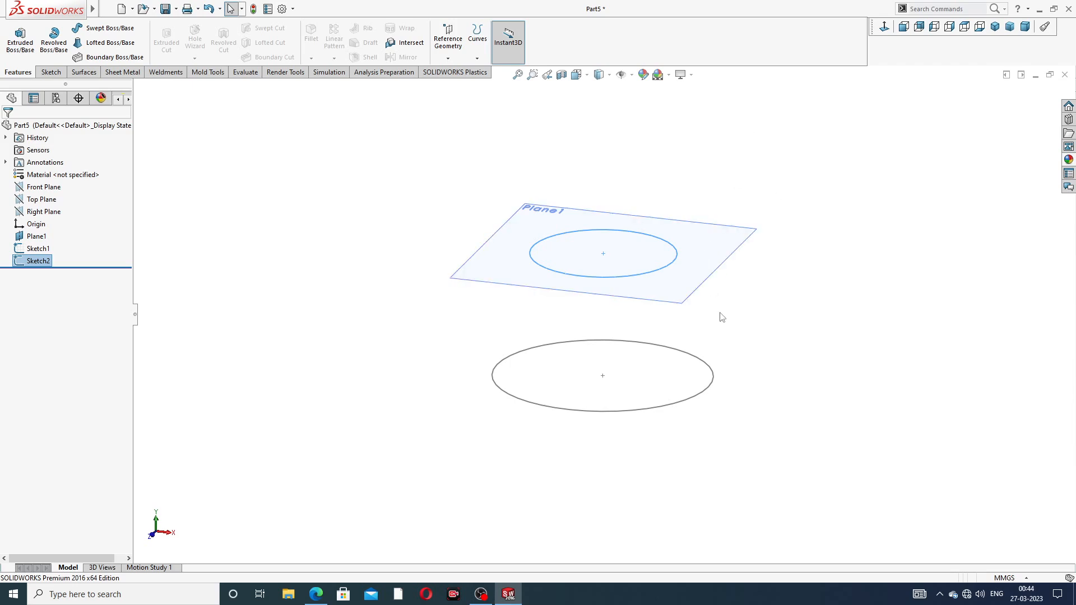
middle_drag(722, 318, 733, 284)
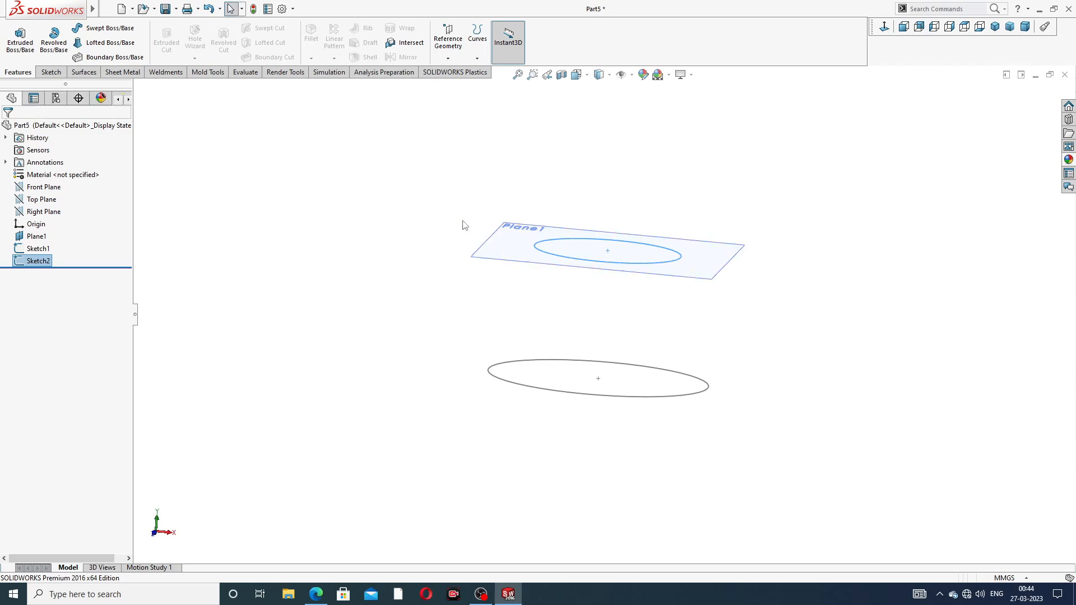
middle_drag(407, 210, 404, 235)
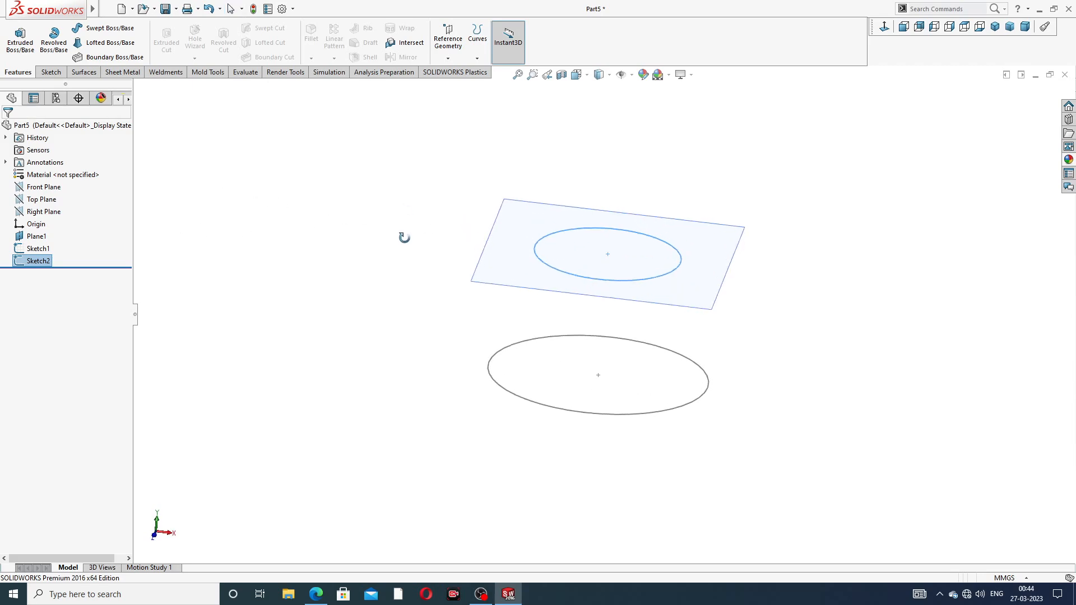
click(110, 42)
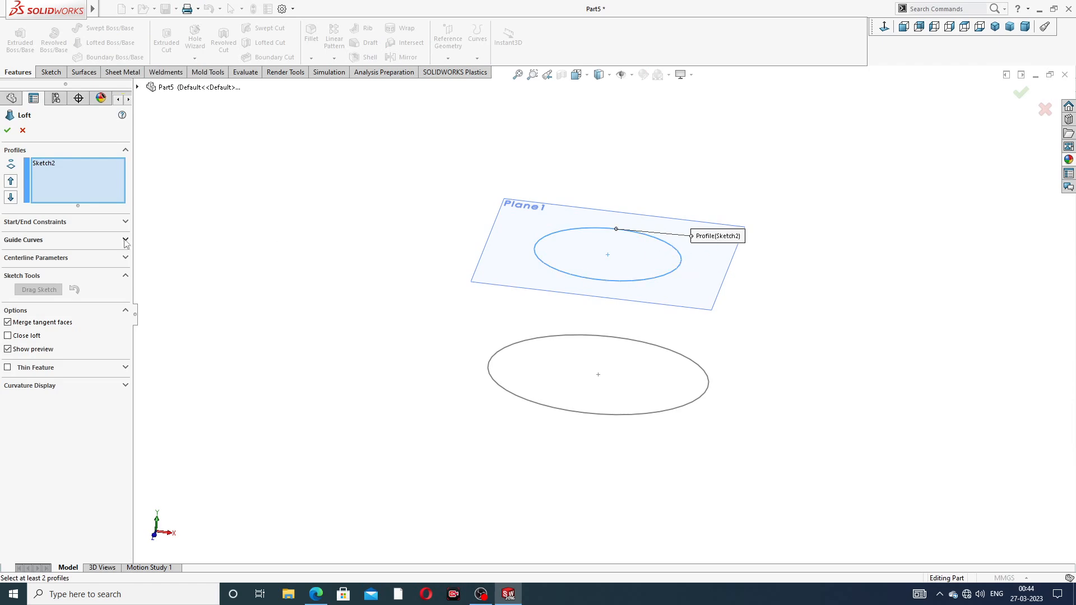
click(527, 405)
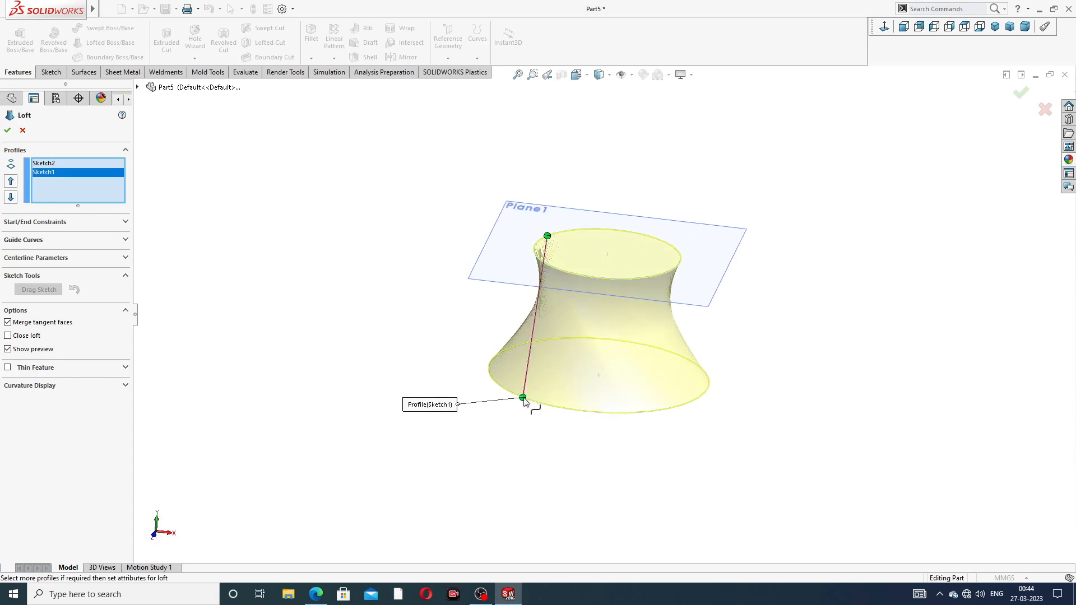
Align the loft connector points on the 16 mm and 24 mm circles to remove the twist, and complete the loft
drag(523, 399, 494, 372)
drag(493, 372, 489, 367)
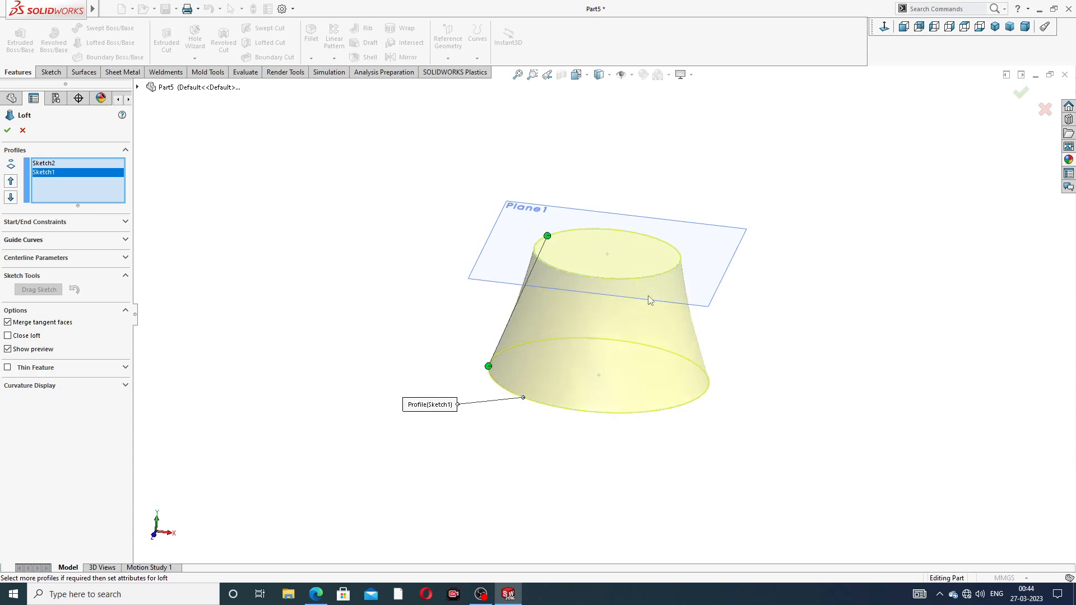
middle_drag(625, 267, 656, 243)
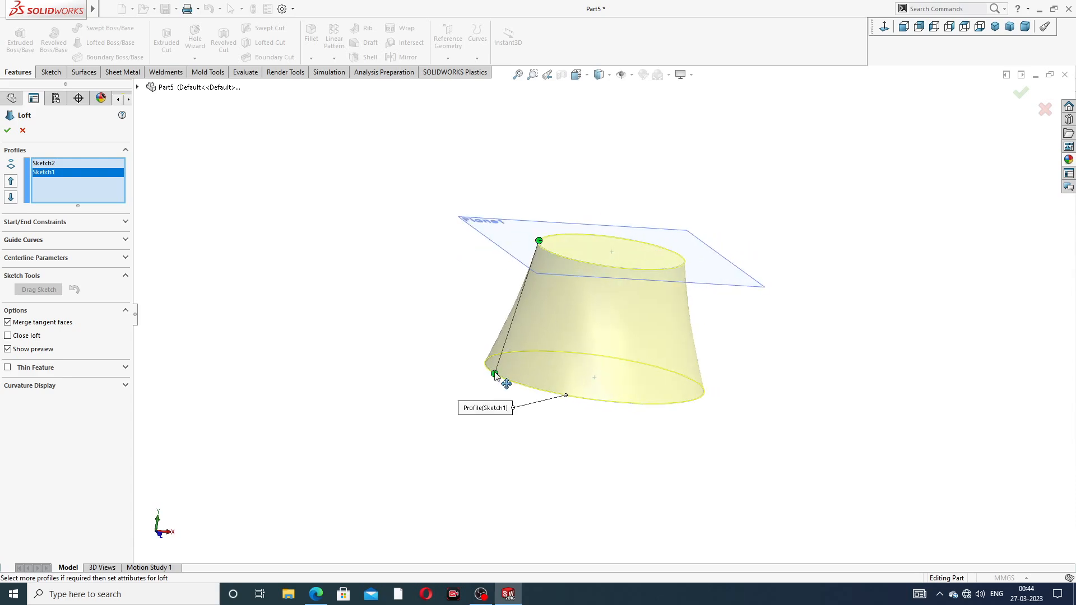
drag(495, 373, 475, 351)
drag(540, 242, 543, 247)
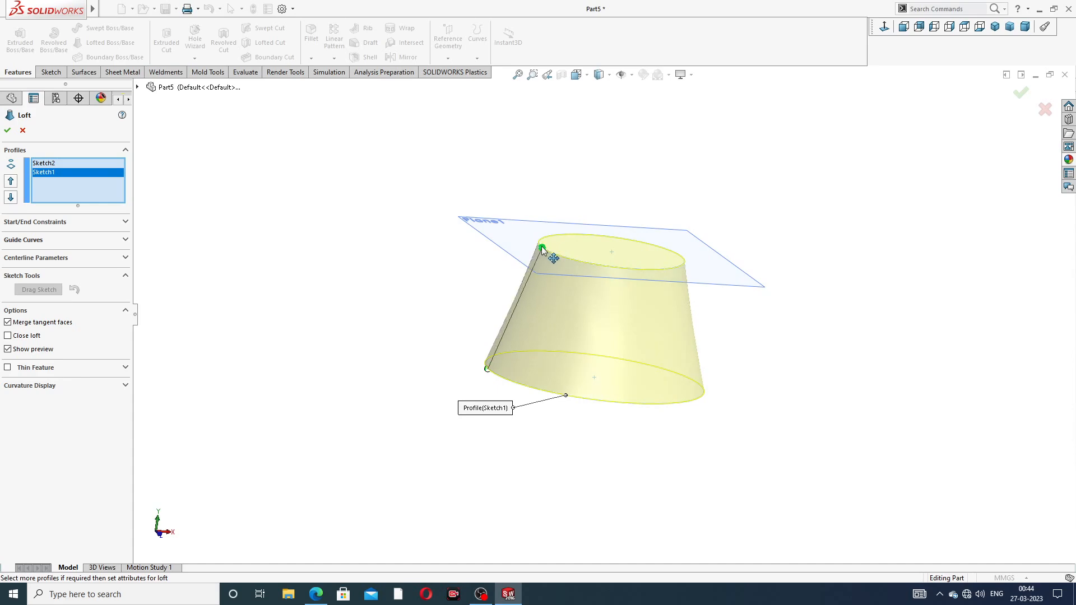
middle_drag(700, 318, 603, 303)
scroll(583, 315, down, 3)
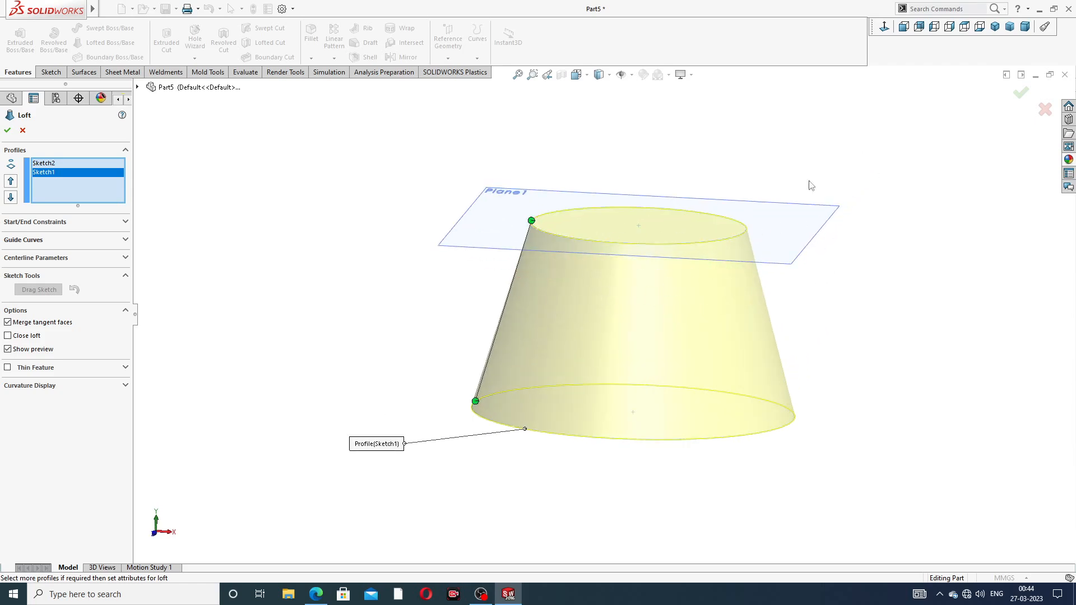
click(1020, 93)
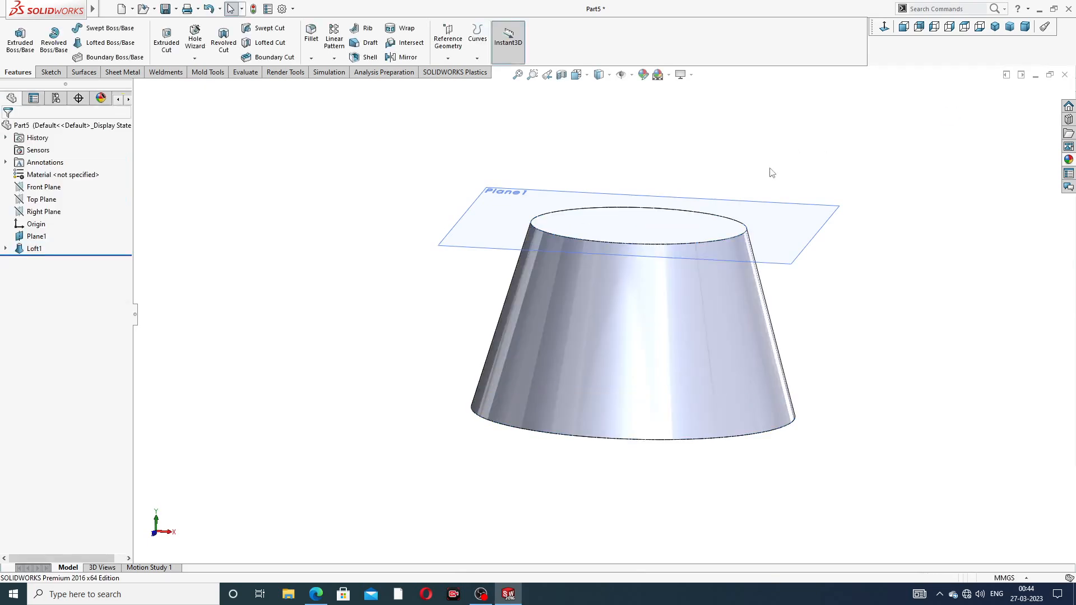
Hide the offset reference plane at the top of the lofted body
click(799, 264)
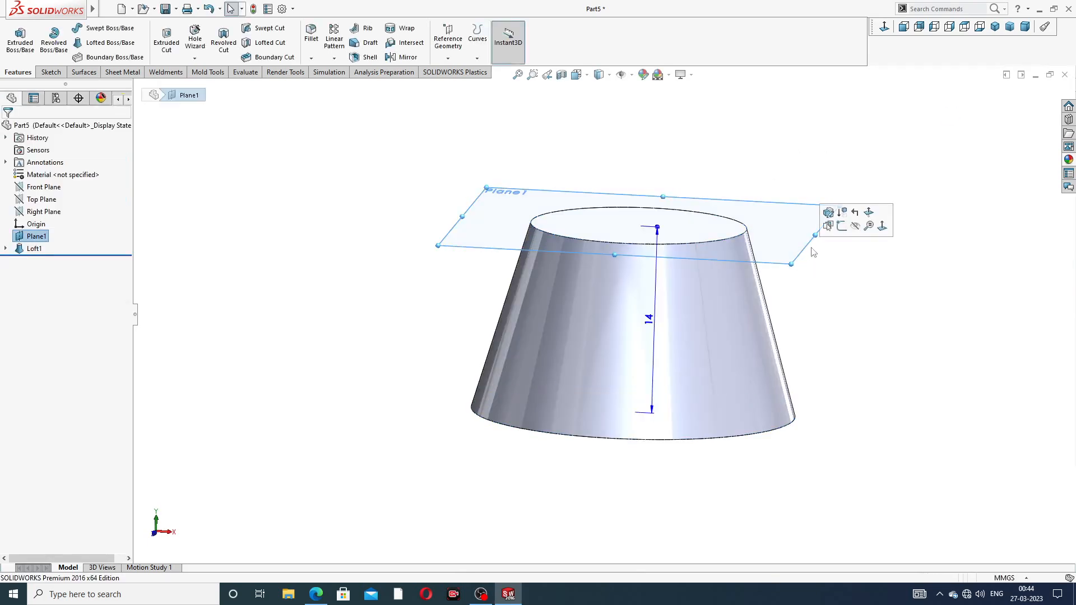
click(853, 224)
middle_drag(705, 280, 831, 285)
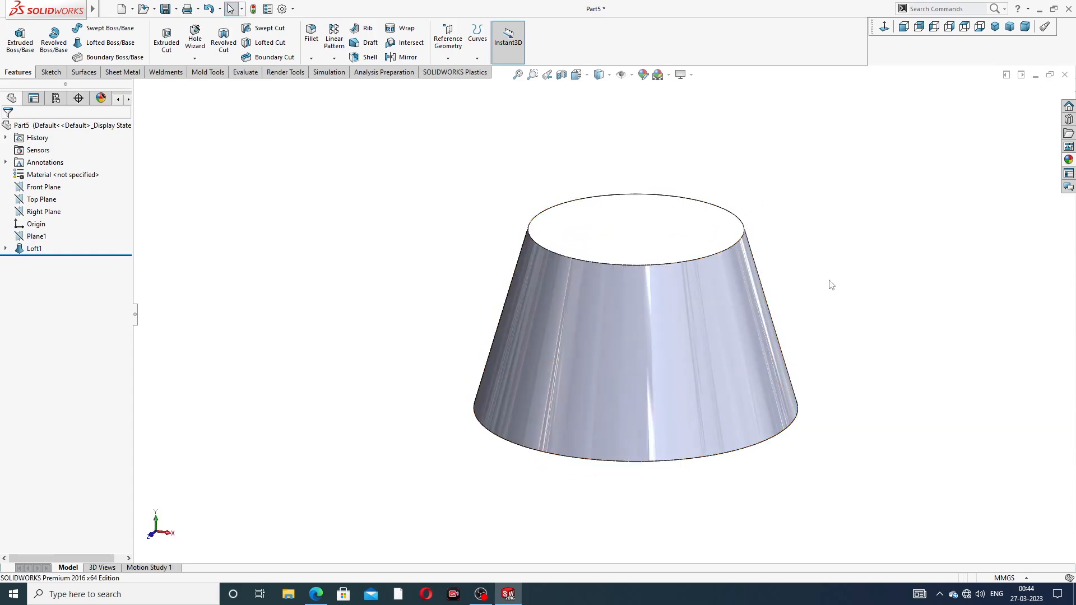
click(1069, 159)
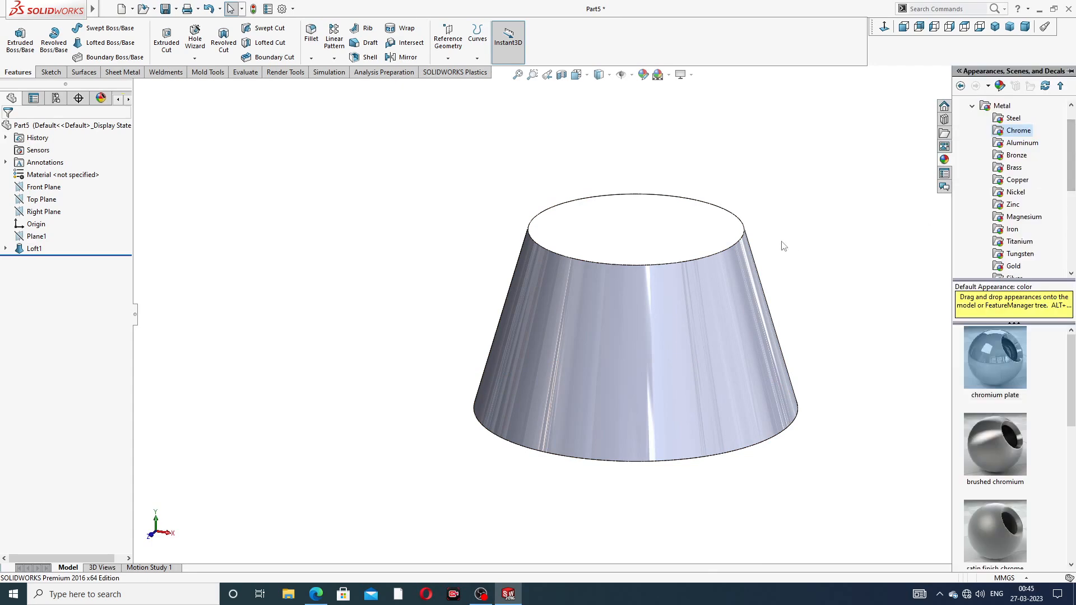
Start a sketch on the cone's large base face and draw a circle of about 5.2 mm radius centred on the origin
middle_drag(651, 381, 663, 227)
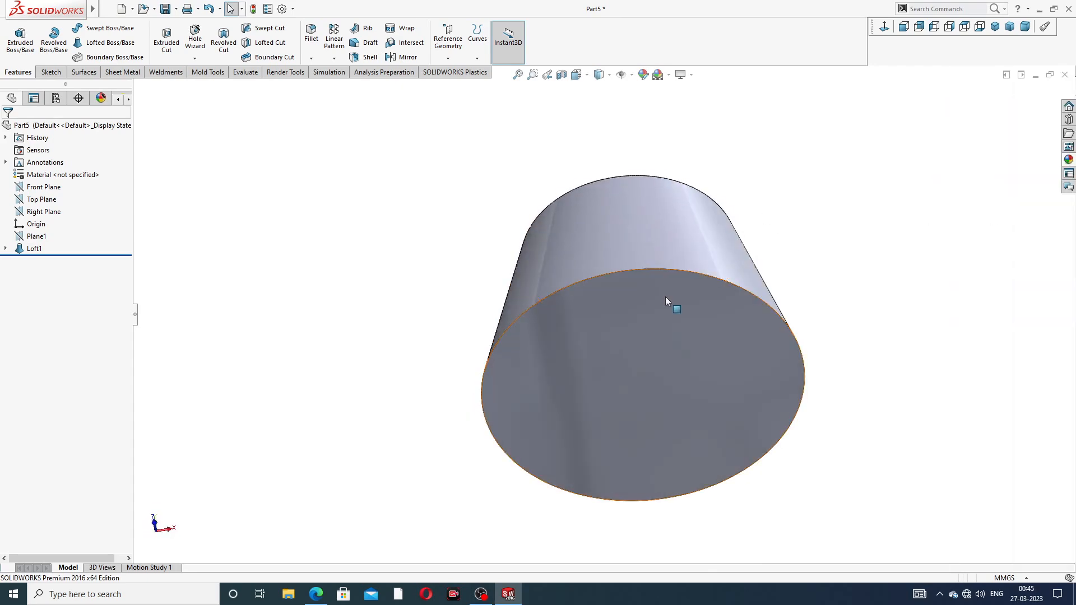
click(670, 299)
click(710, 263)
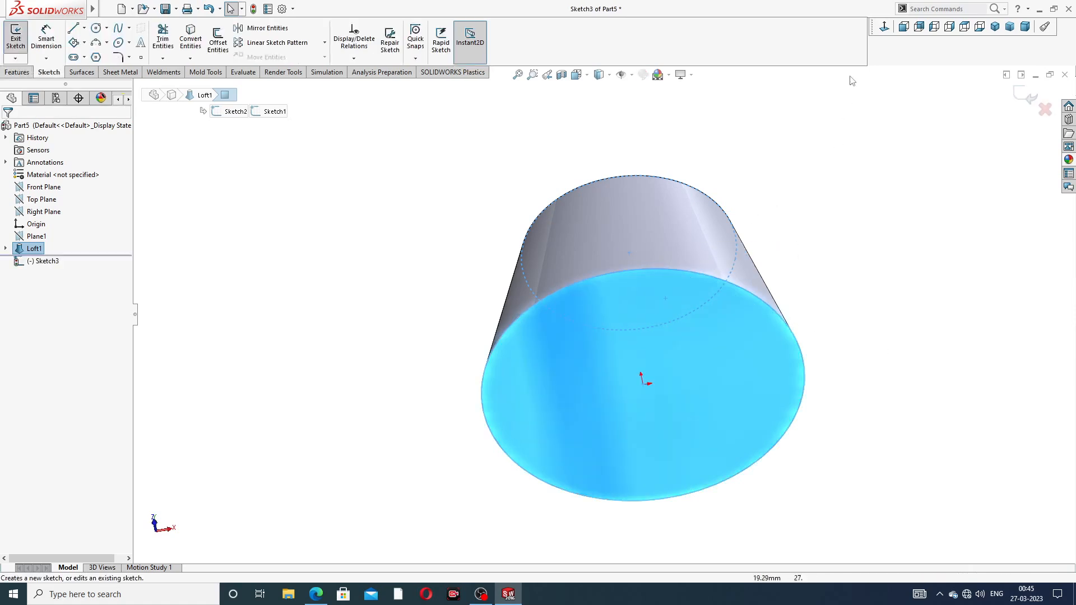
click(886, 27)
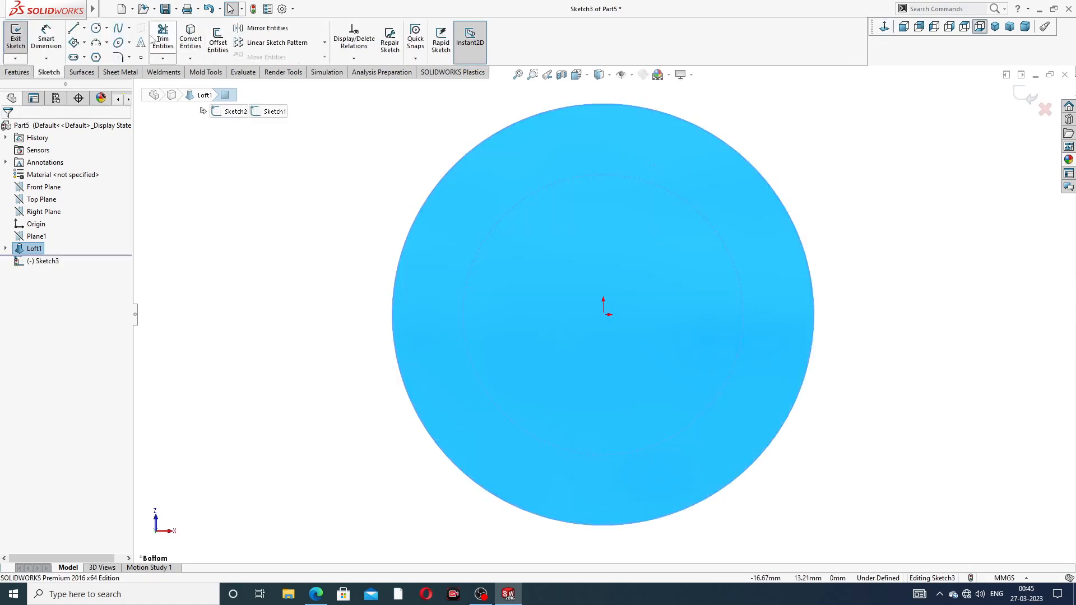
click(96, 29)
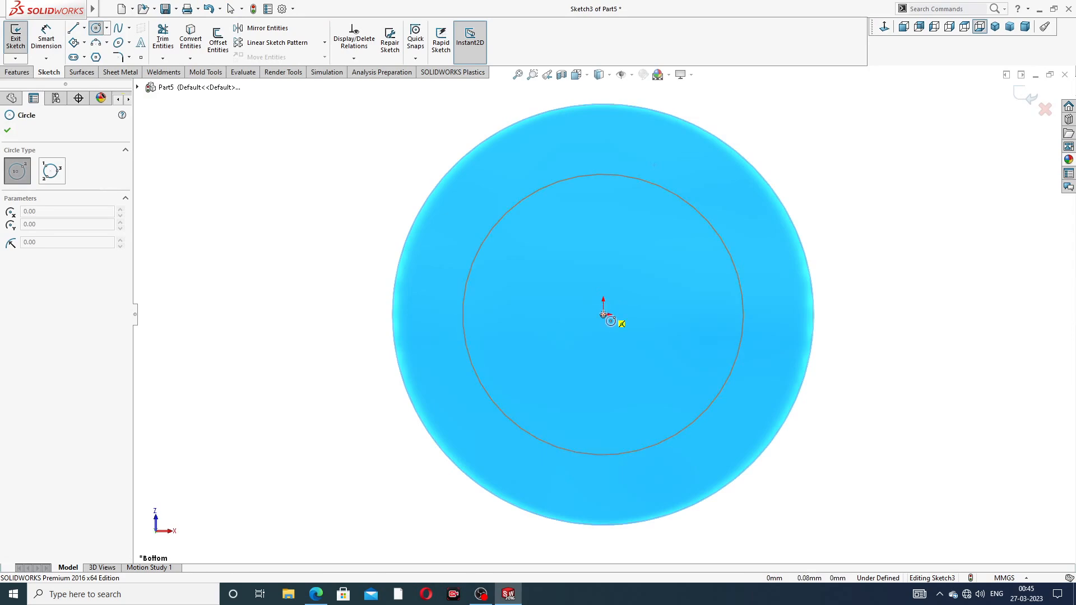
click(604, 314)
click(631, 227)
right_click(633, 217)
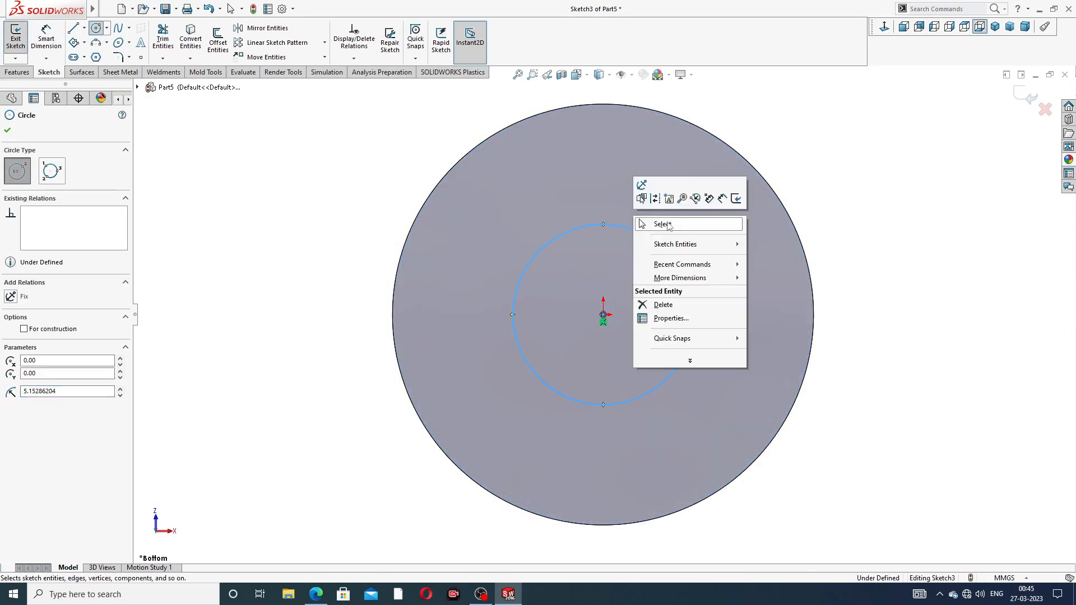
click(668, 224)
Dimension the circle on the base face to a 10 mm diameter
click(46, 38)
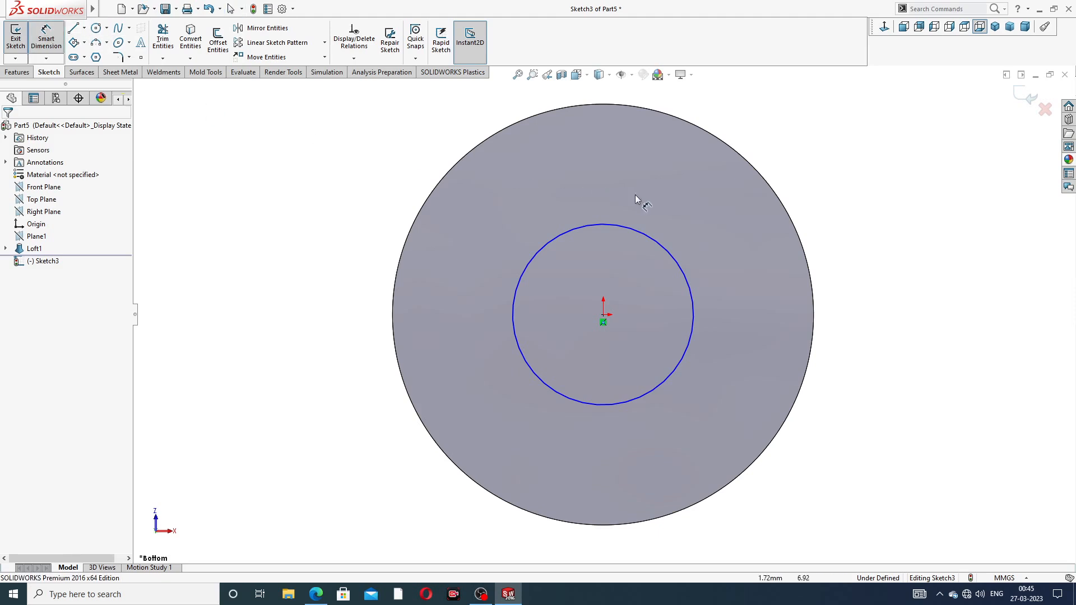
click(643, 237)
click(821, 186)
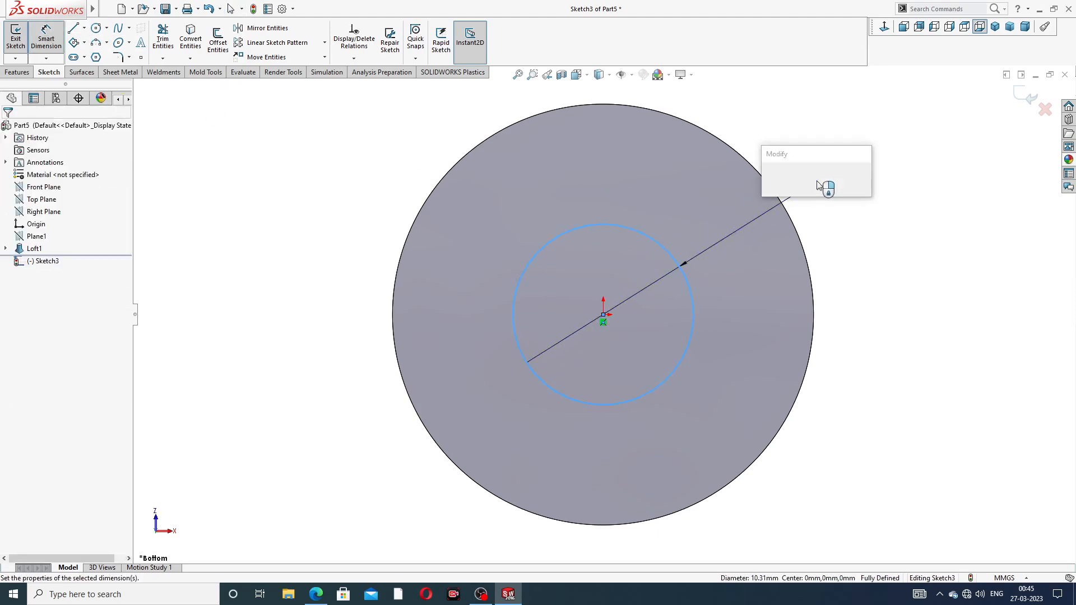
text(10)
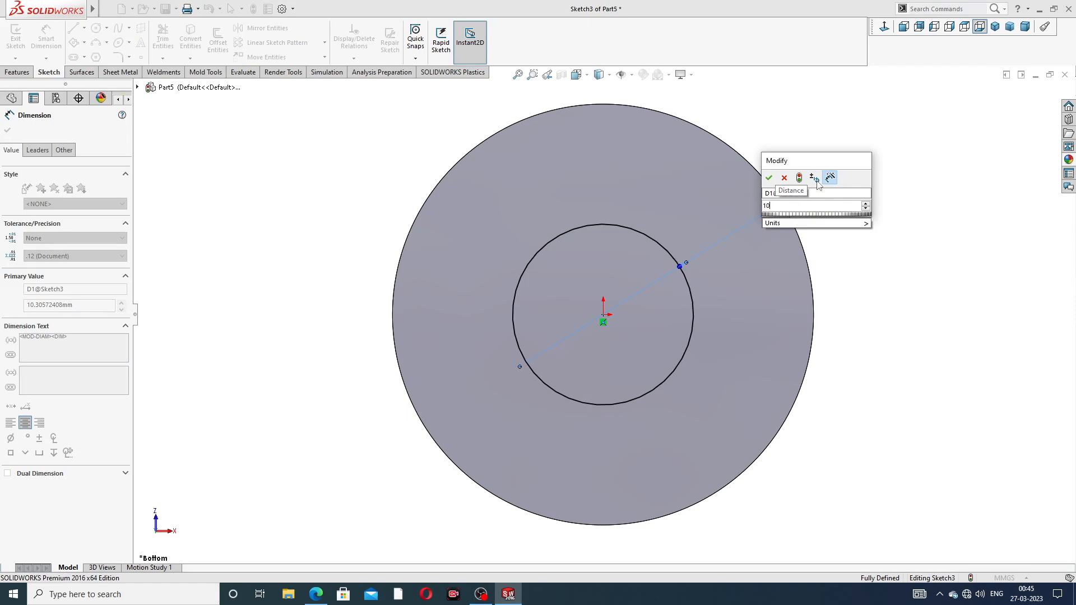
key(Return)
click(871, 174)
right_click(875, 93)
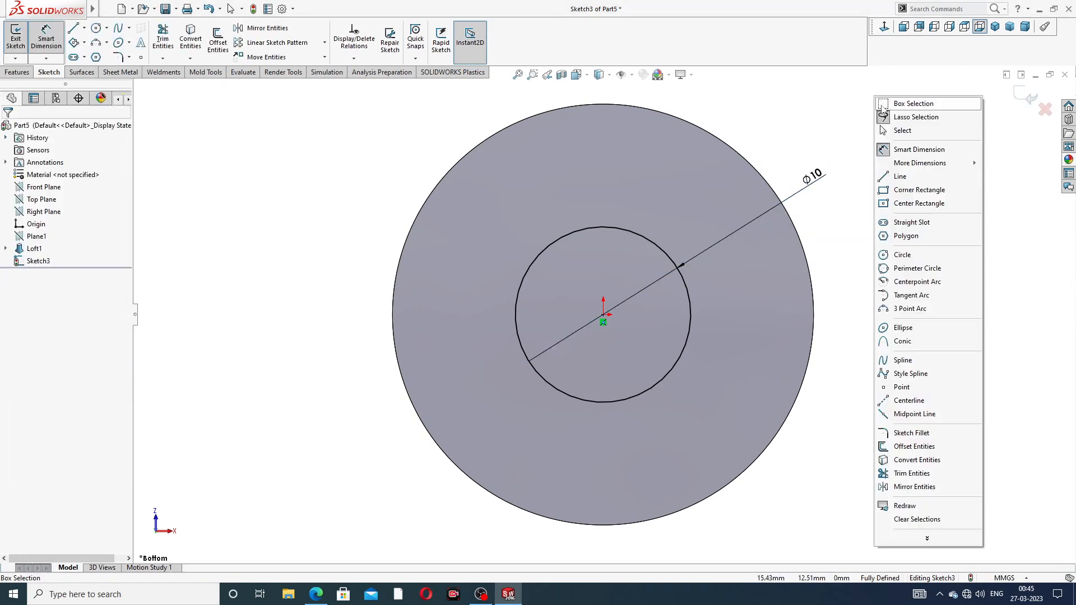
click(900, 131)
Cut-extrude the 10 mm circle using Through All in both directions to make the bore through the conical body
middle_drag(752, 129, 639, 181)
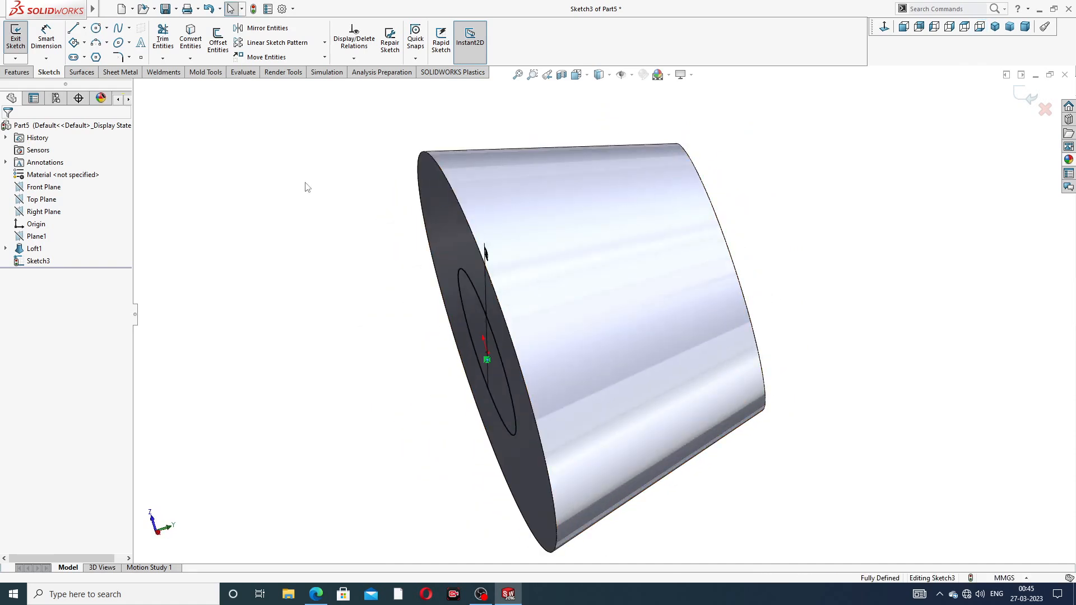
click(17, 71)
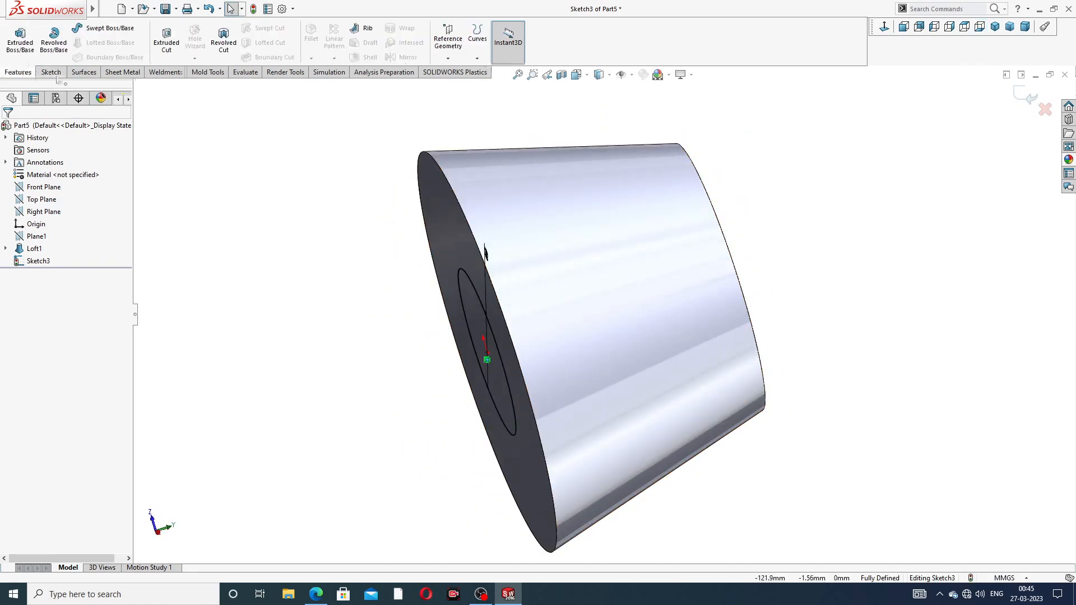
click(166, 39)
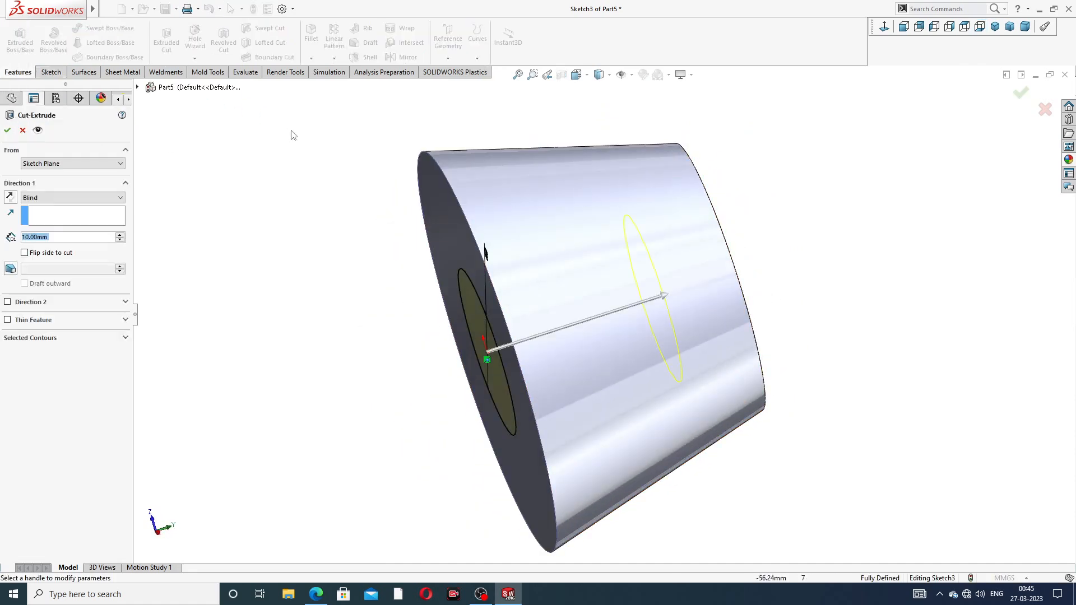
click(45, 199)
click(68, 223)
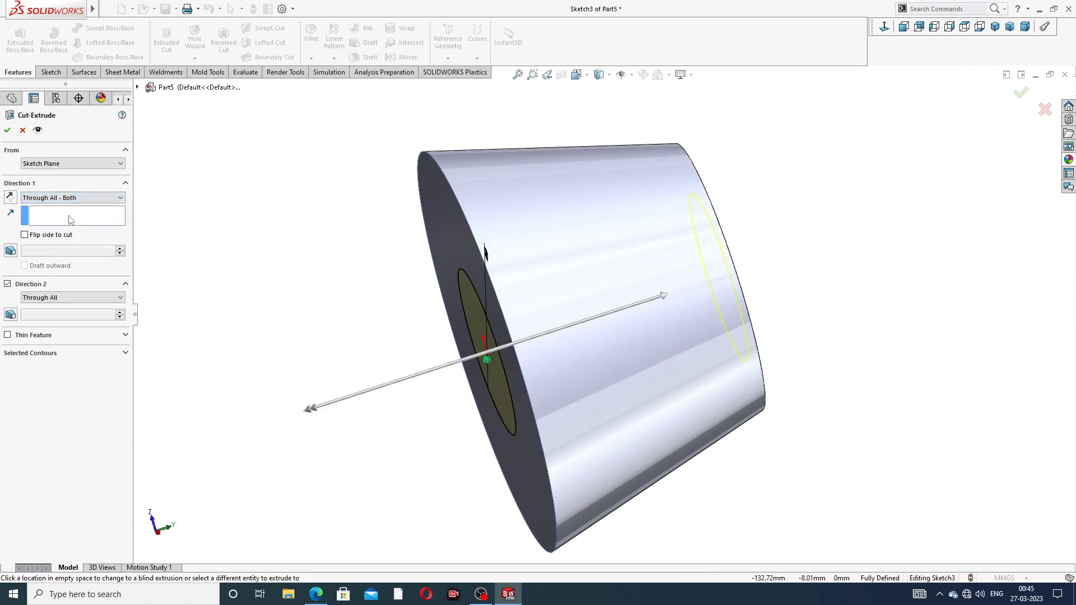
click(76, 200)
click(79, 217)
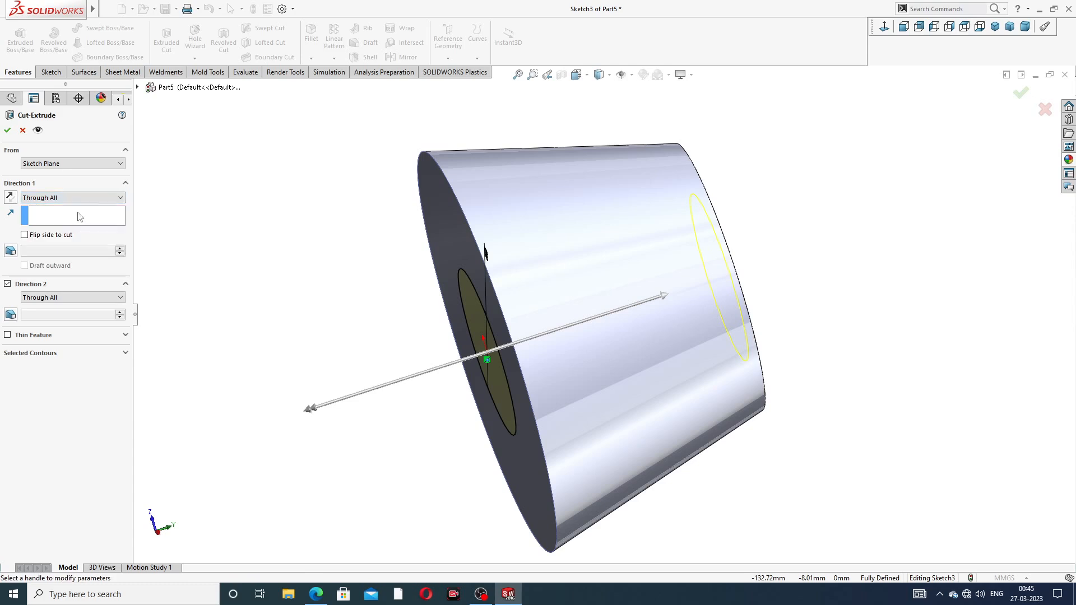
click(7, 131)
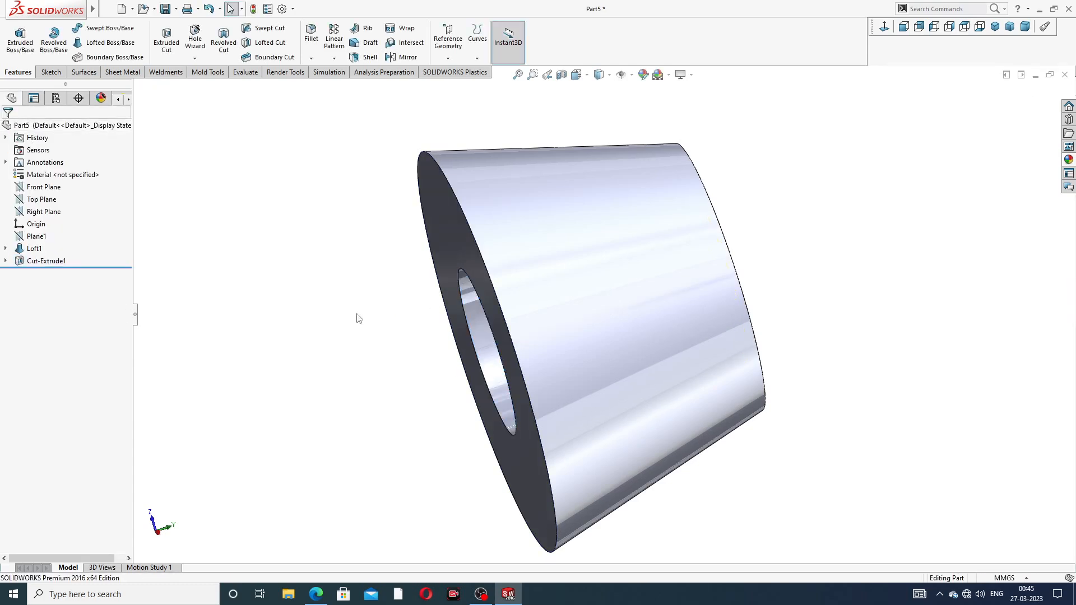
Start a Thread feature on the bore's circular edge at the large base face, with Metric Tap M7x1.0 and a 20 mm blind length
middle_drag(359, 318, 727, 267)
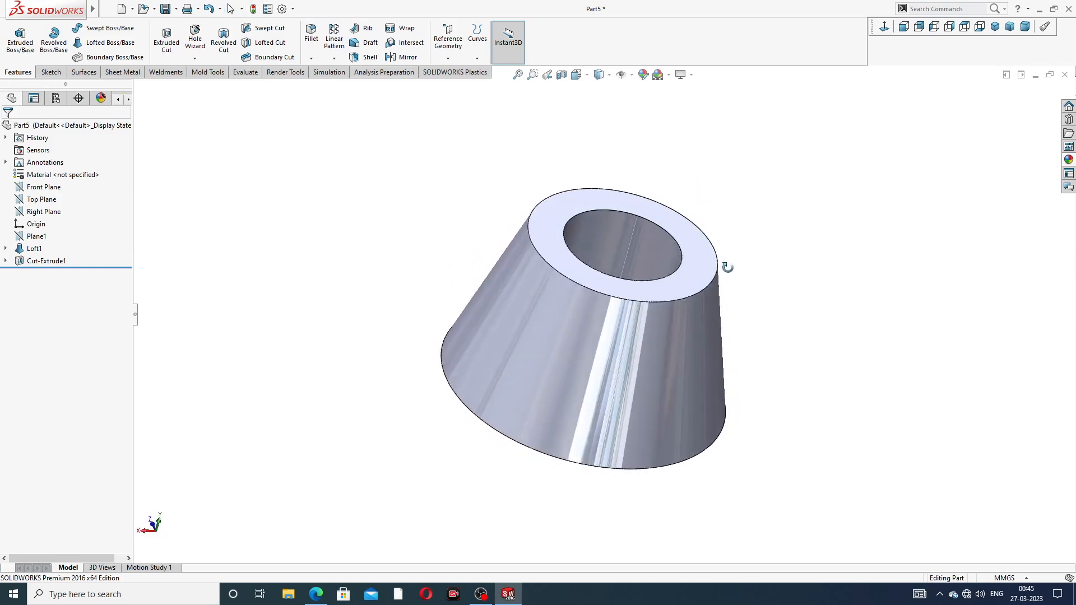
middle_drag(598, 271, 620, 298)
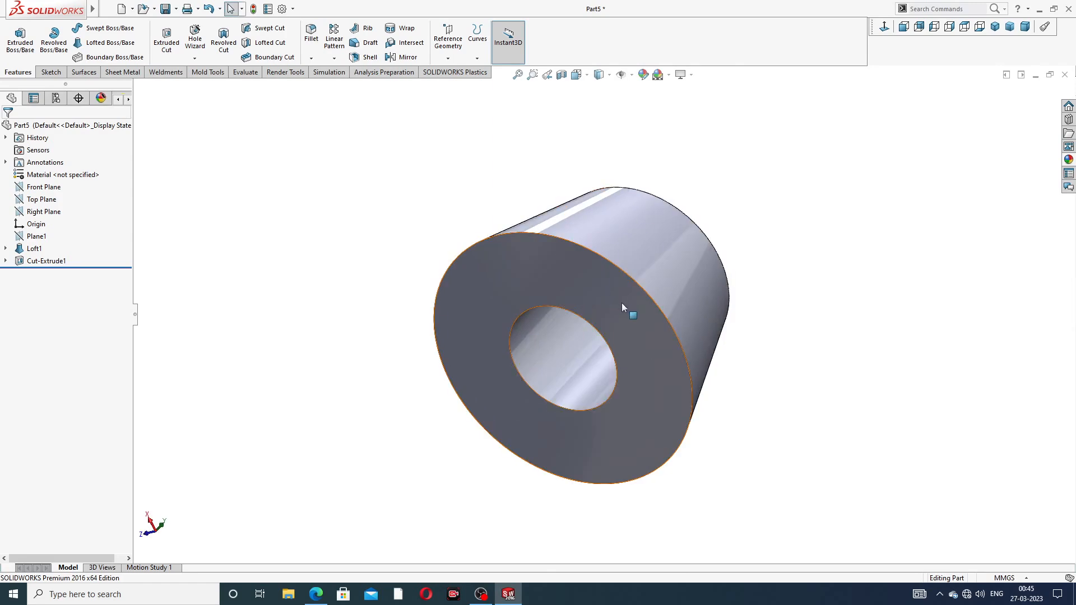
scroll(621, 303, down, 1)
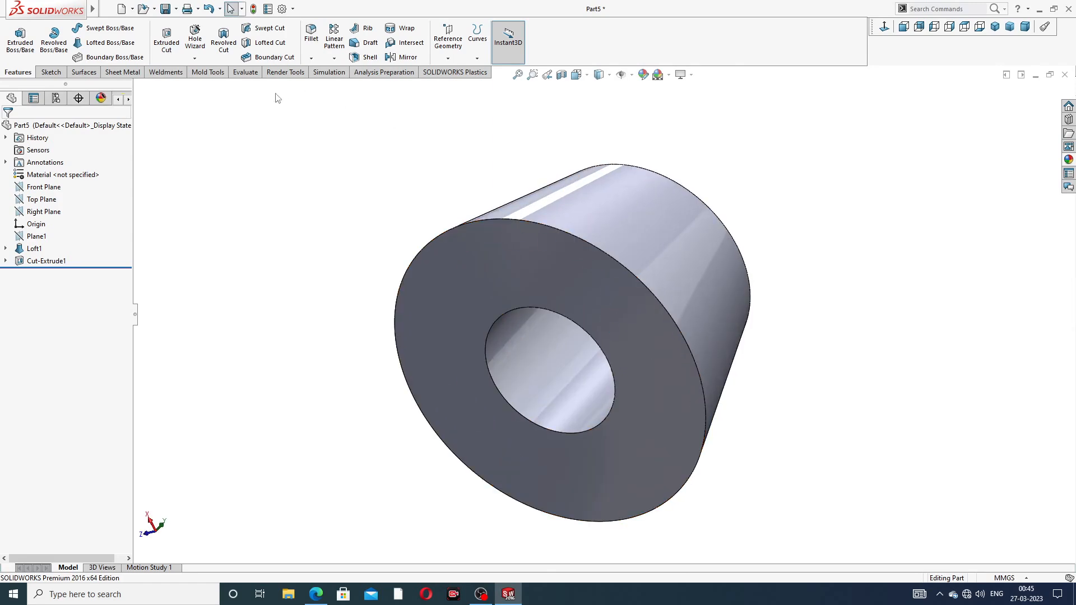
click(195, 58)
click(212, 87)
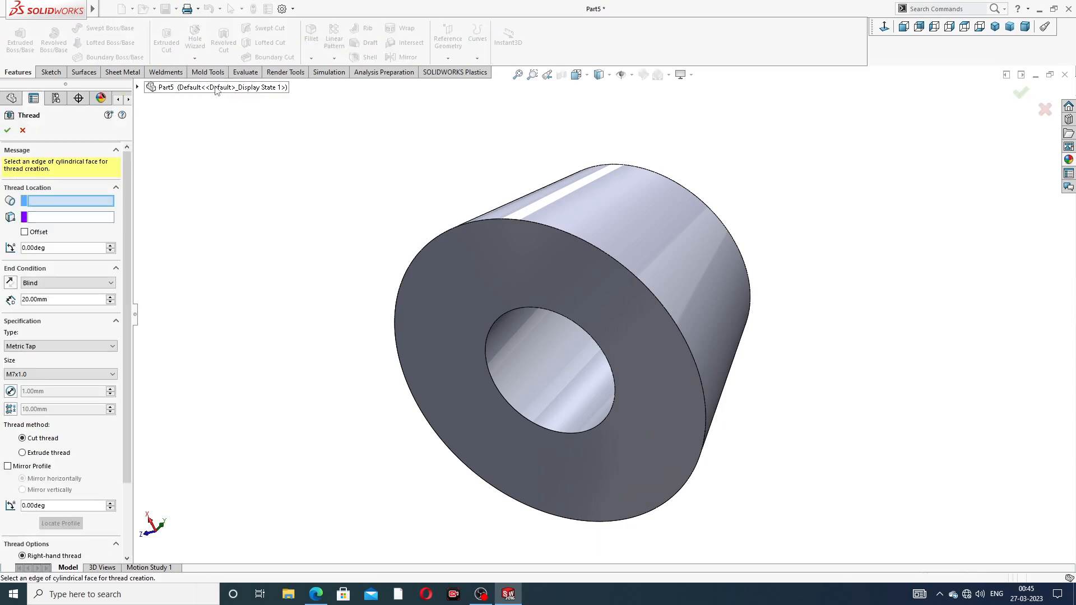
middle_drag(610, 371, 593, 334)
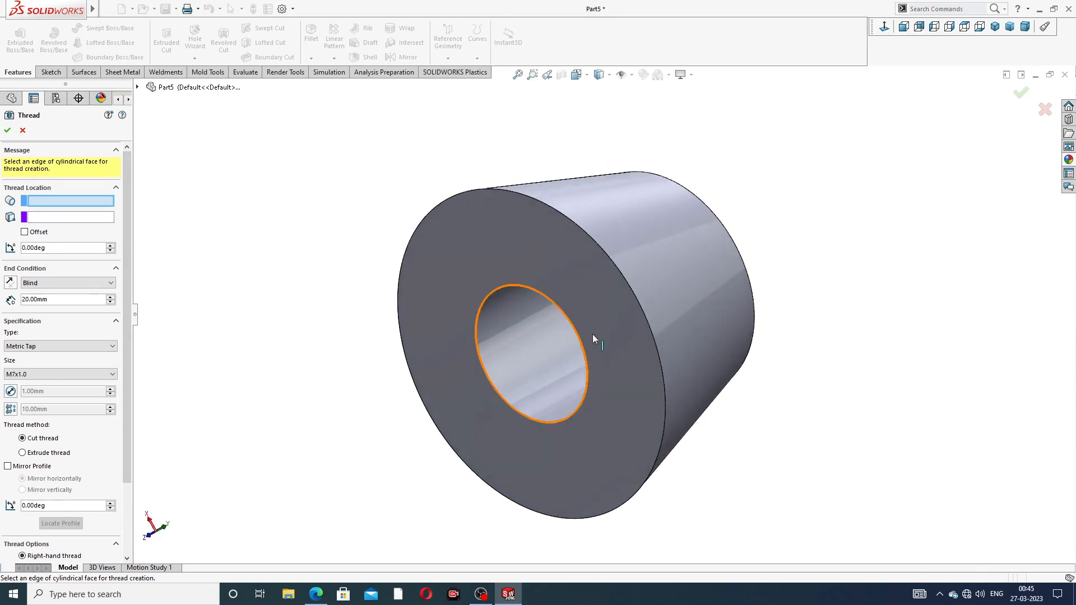
click(511, 289)
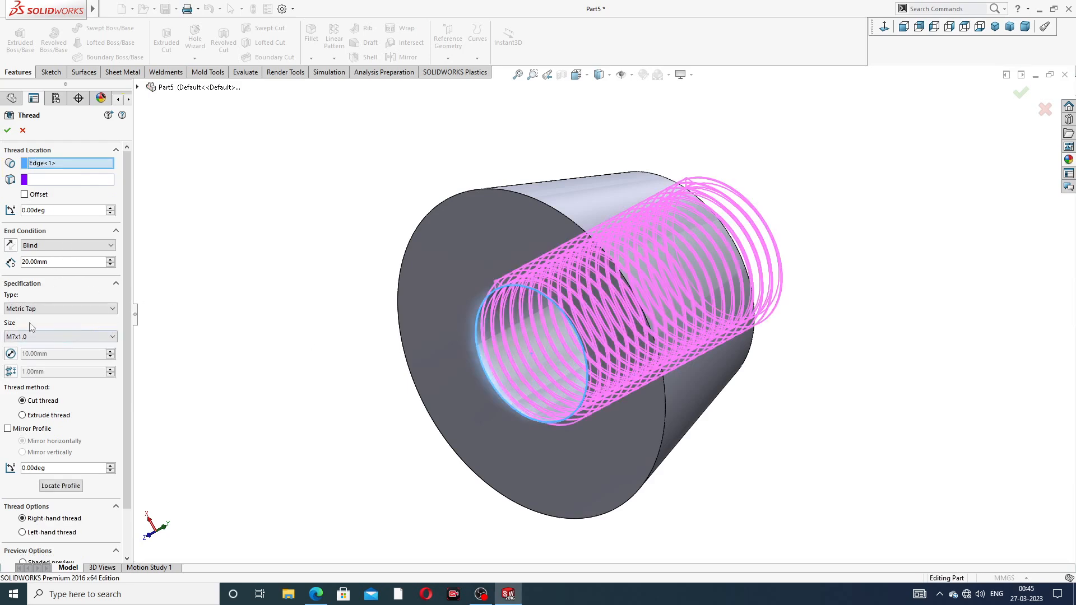
middle_drag(313, 273, 281, 267)
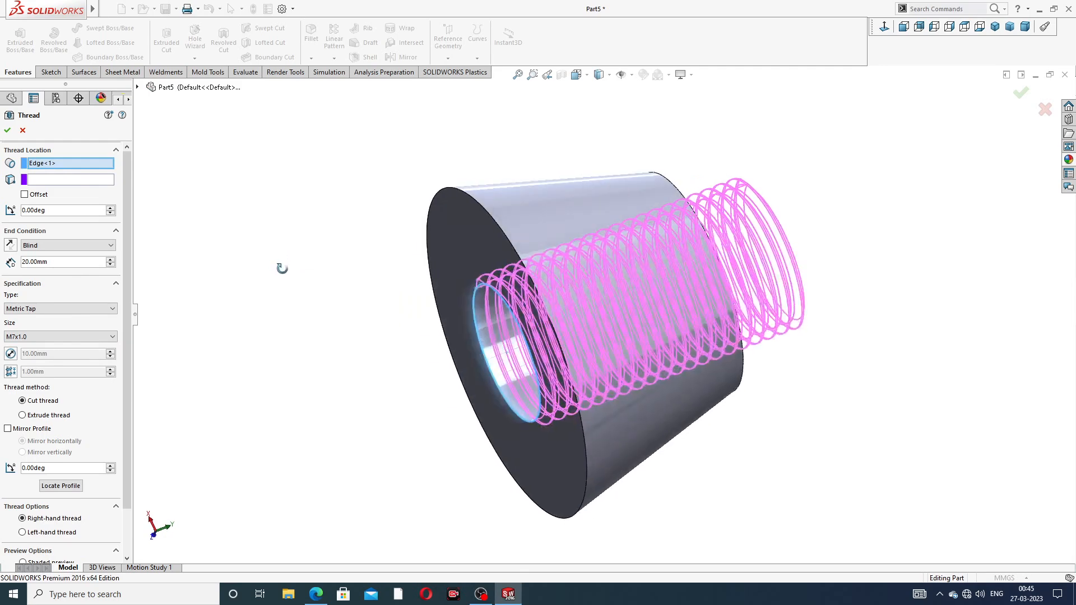
Offset the thread start by 3 mm outward beyond the base face and create it as a right-hand cut thread
click(24, 195)
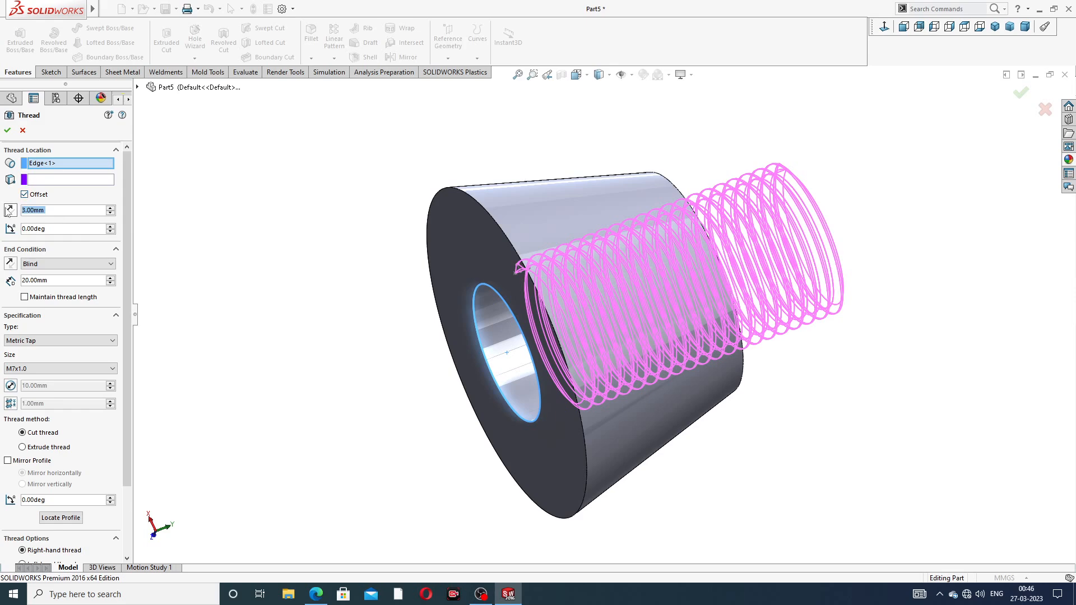
click(9, 211)
mouse_move(338, 250)
middle_down()
mouse_move(310, 245)
mouse_move(322, 246)
middle_up()
scroll(395, 301, down, 2)
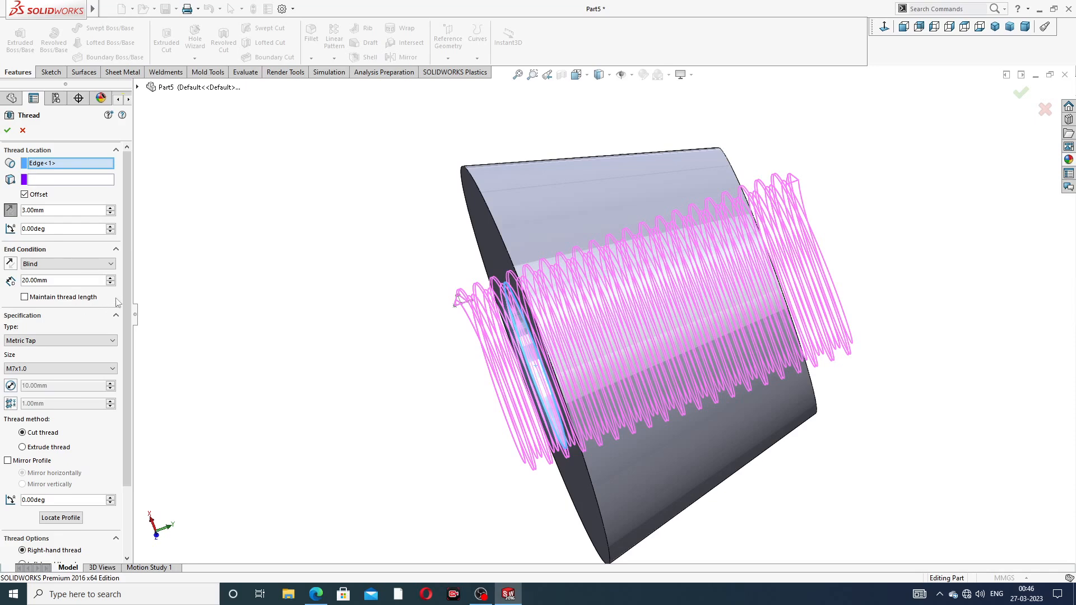
drag(128, 294, 130, 363)
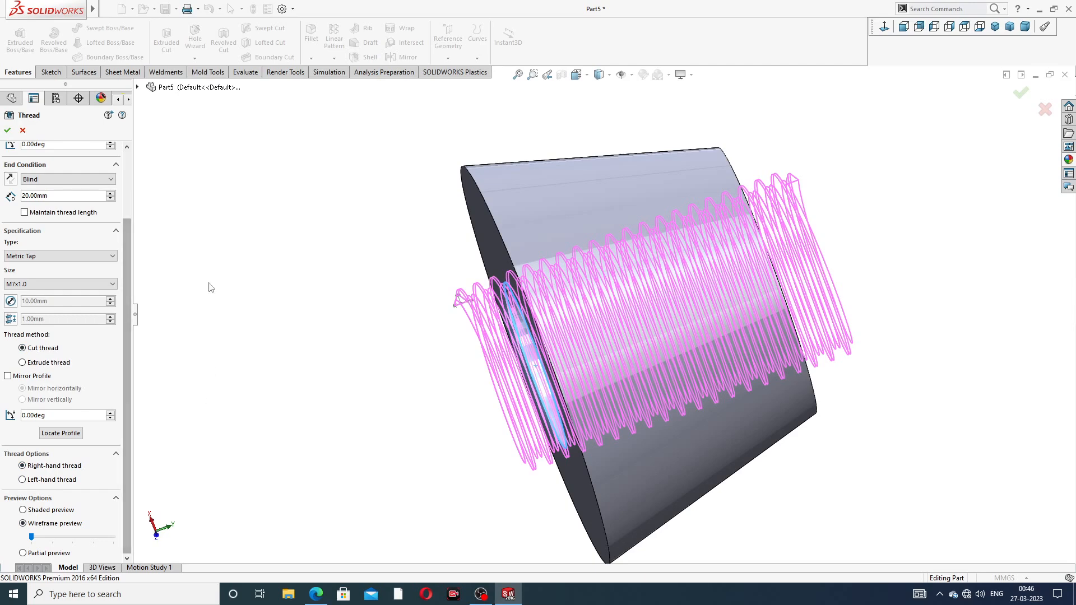
click(7, 131)
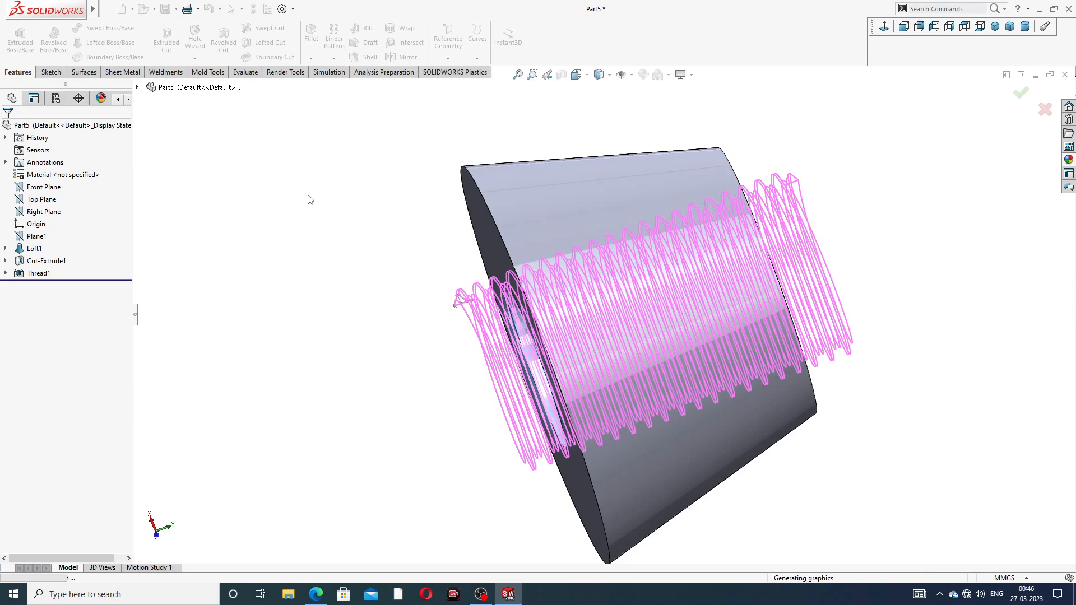
middle_drag(476, 309, 547, 244)
scroll(599, 286, up, 3)
scroll(564, 305, down, 2)
scroll(546, 245, down, 2)
scroll(566, 238, down, 1)
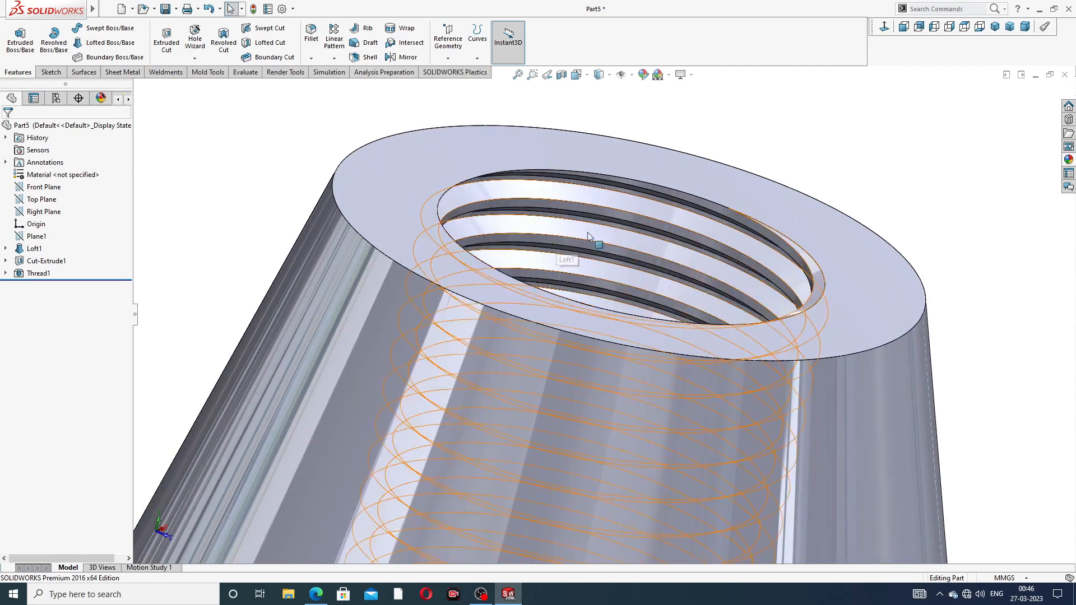
Apply the chromium plate appearance from the Chrome metals to the whole part and check the threaded cone from several angles
scroll(587, 233, up, 4)
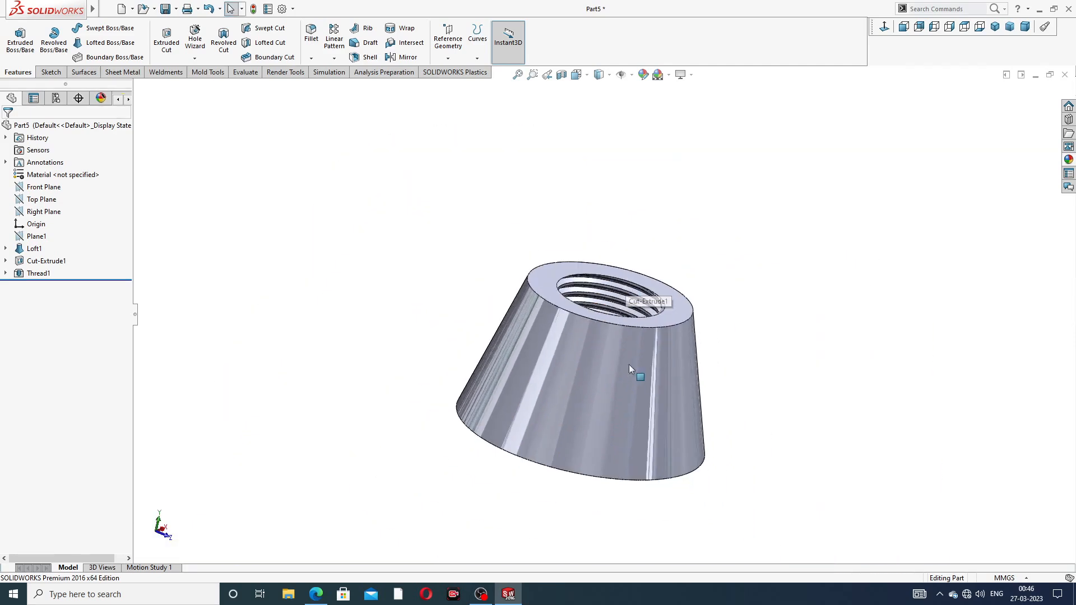
click(1069, 160)
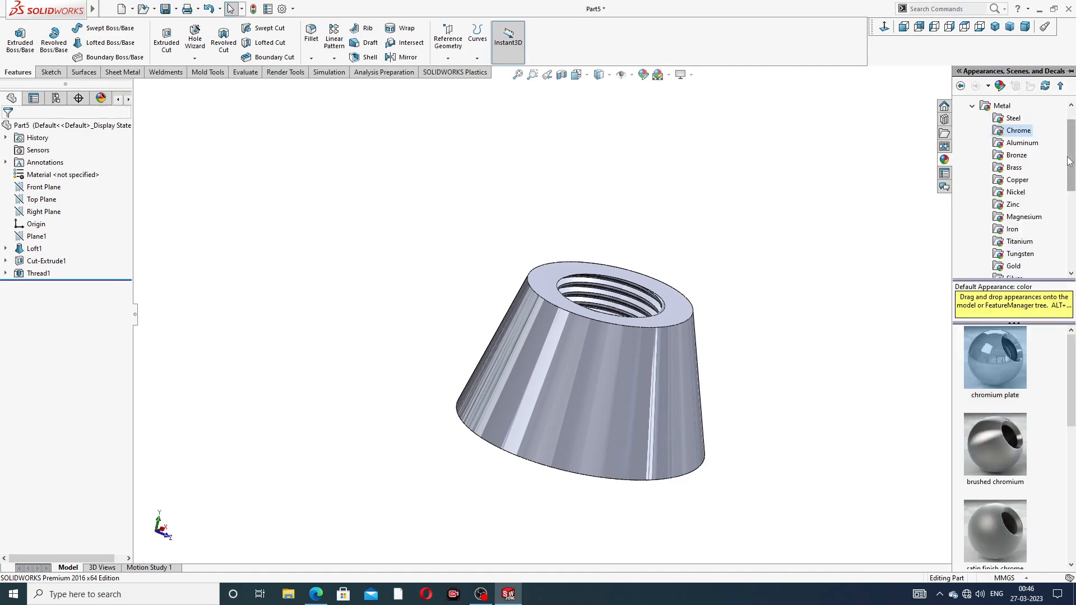
double_click(998, 340)
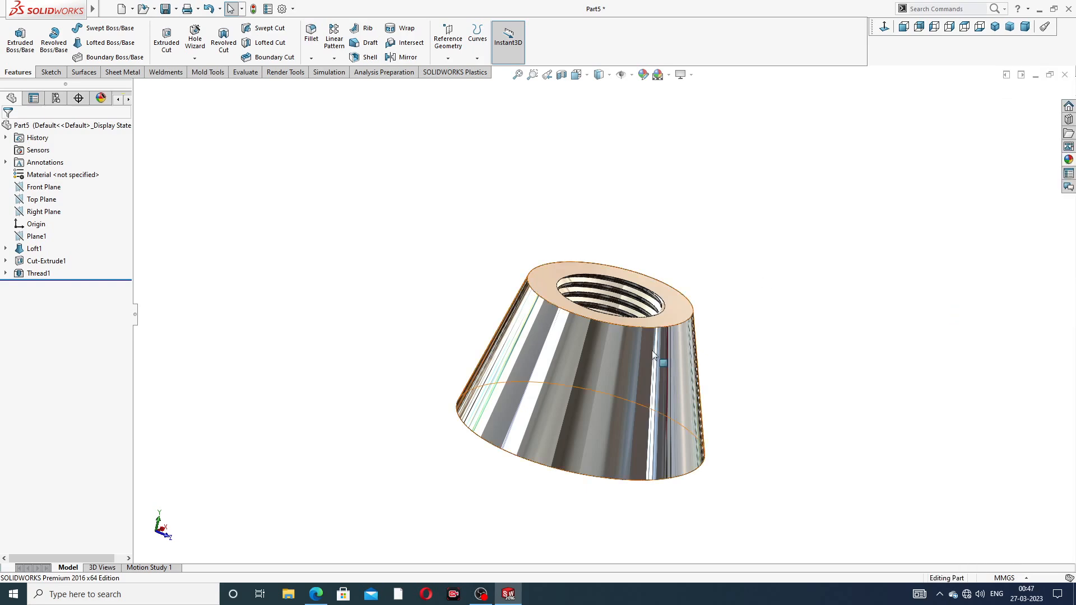
middle_drag(596, 371, 580, 419)
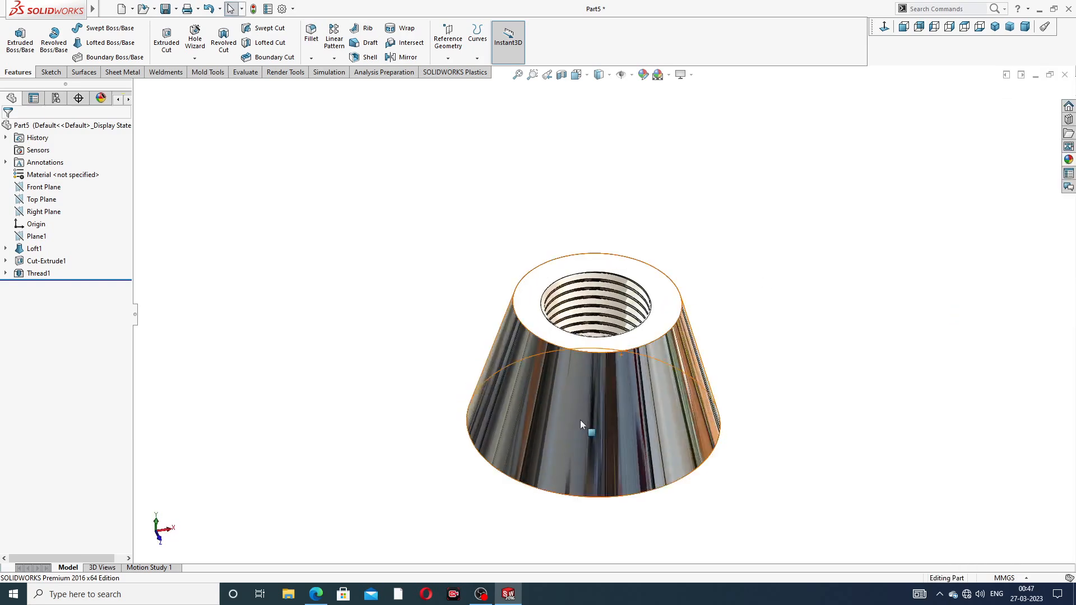
scroll(651, 372, down, 3)
middle_drag(743, 329, 728, 281)
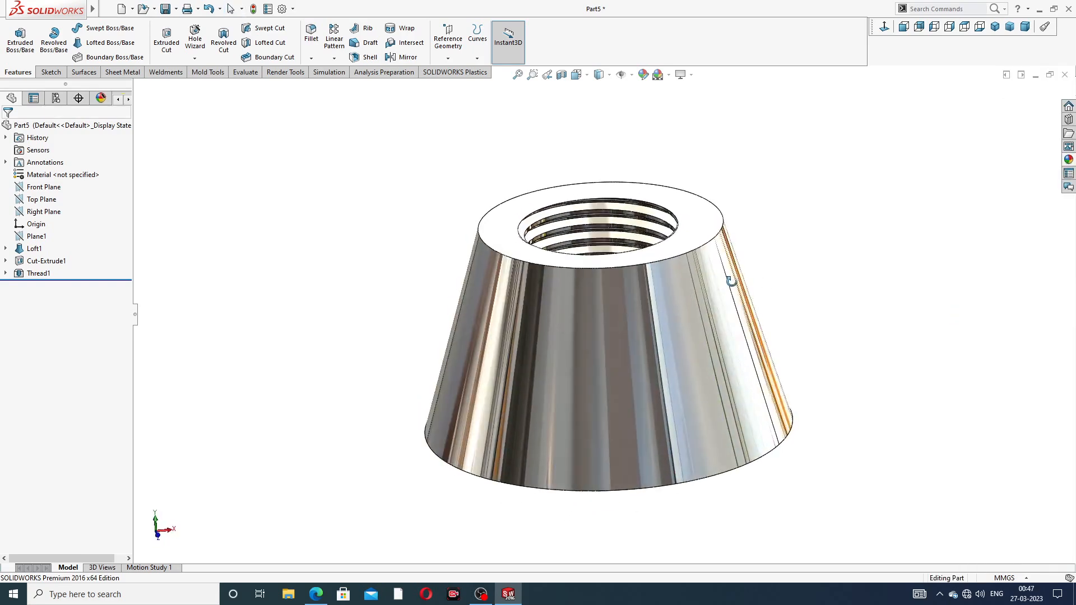
scroll(611, 308, down, 2)
middle_drag(626, 294, 729, 241)
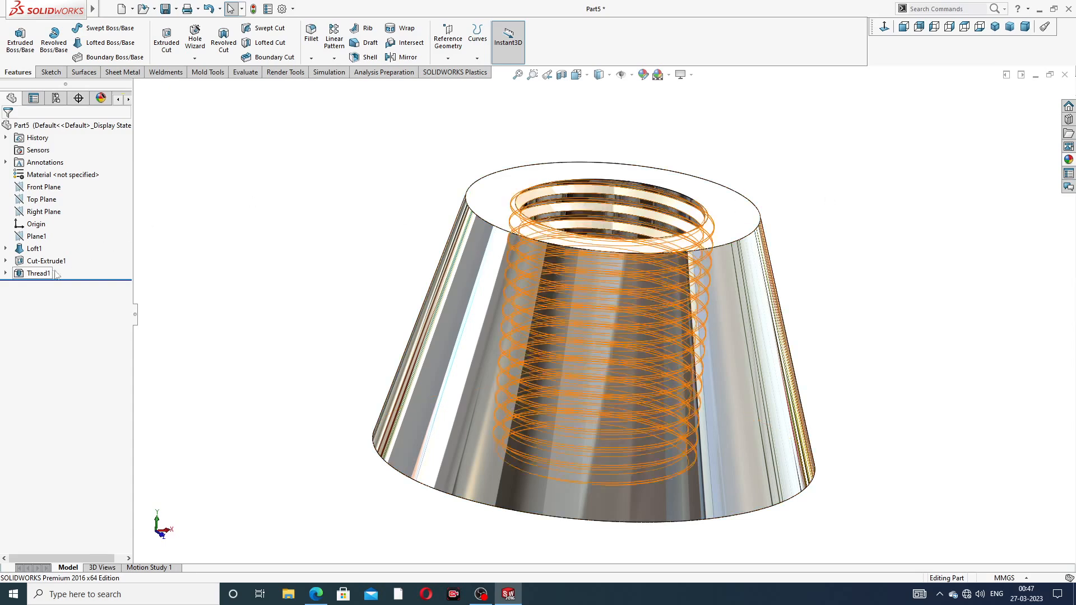
Check the wing nut drawing, then start a new sketch on the Right Plane, viewed normal to it
click(316, 594)
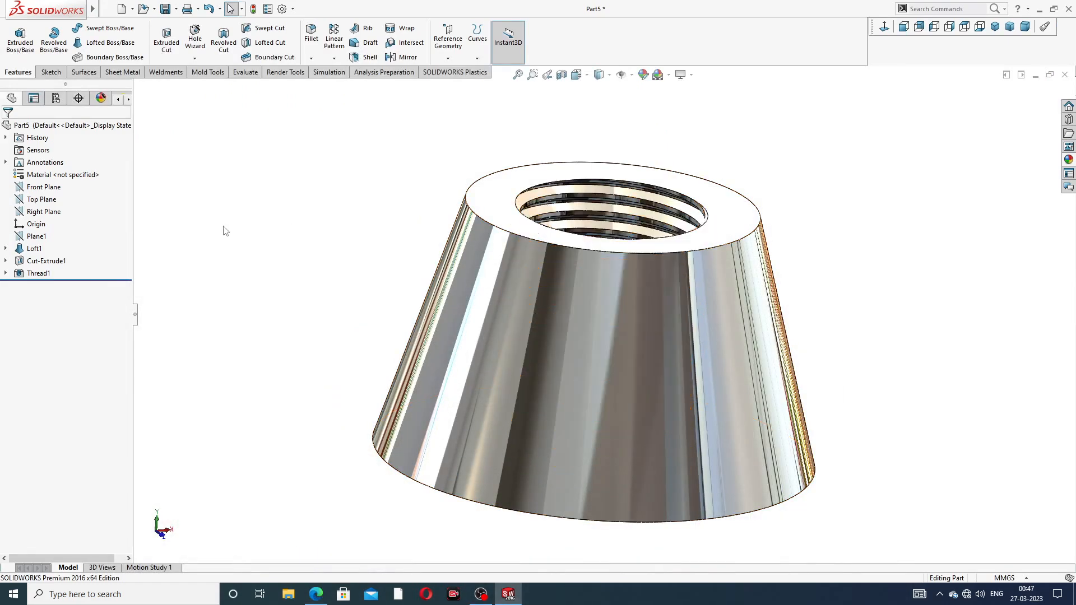
click(44, 212)
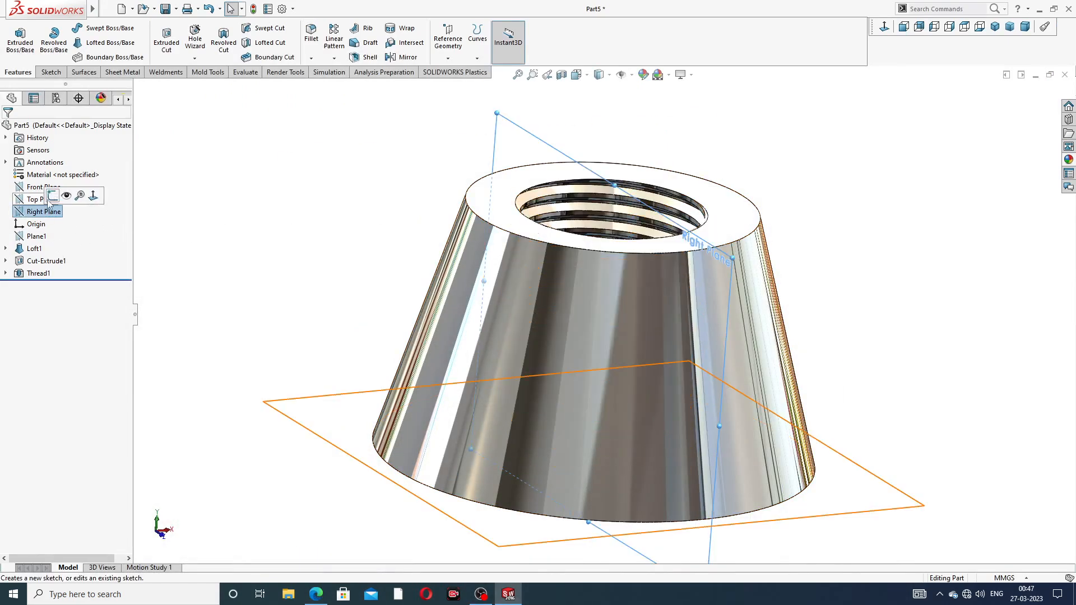
click(51, 196)
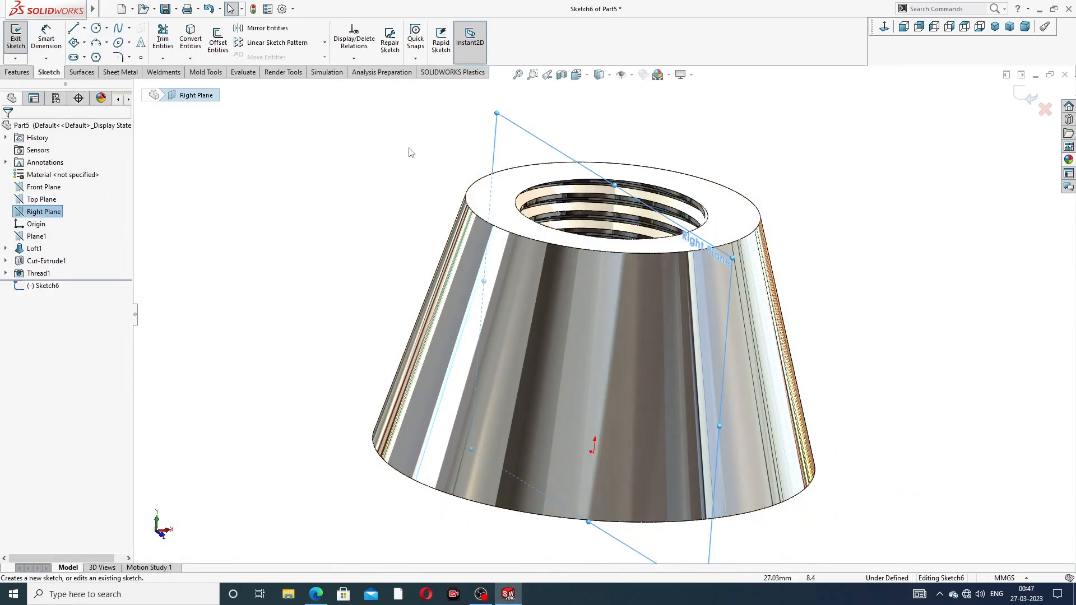
click(884, 27)
scroll(729, 194, up, 2)
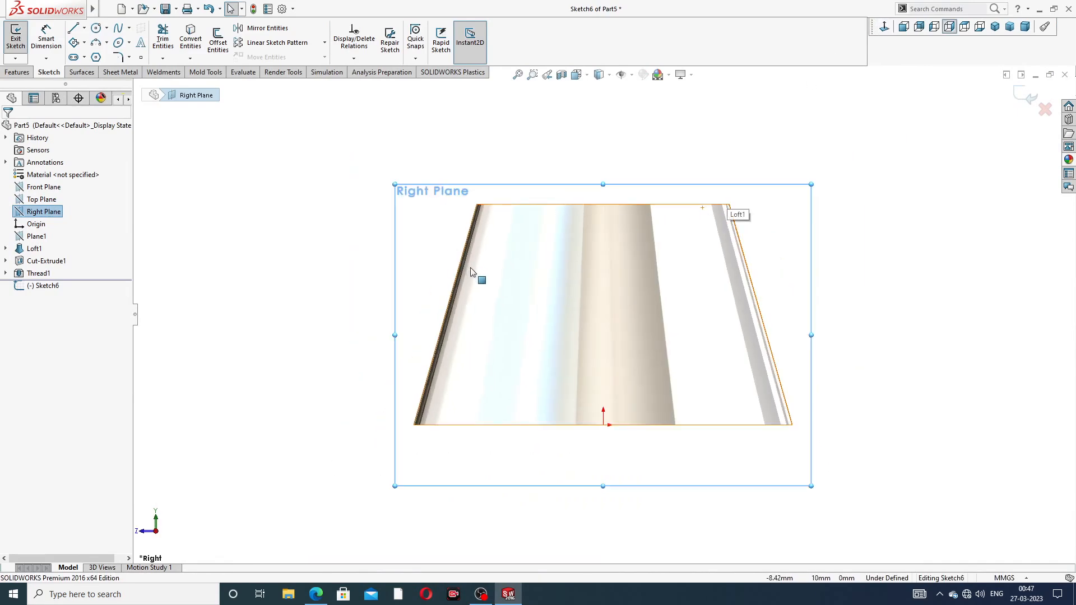
scroll(473, 265, down, 2)
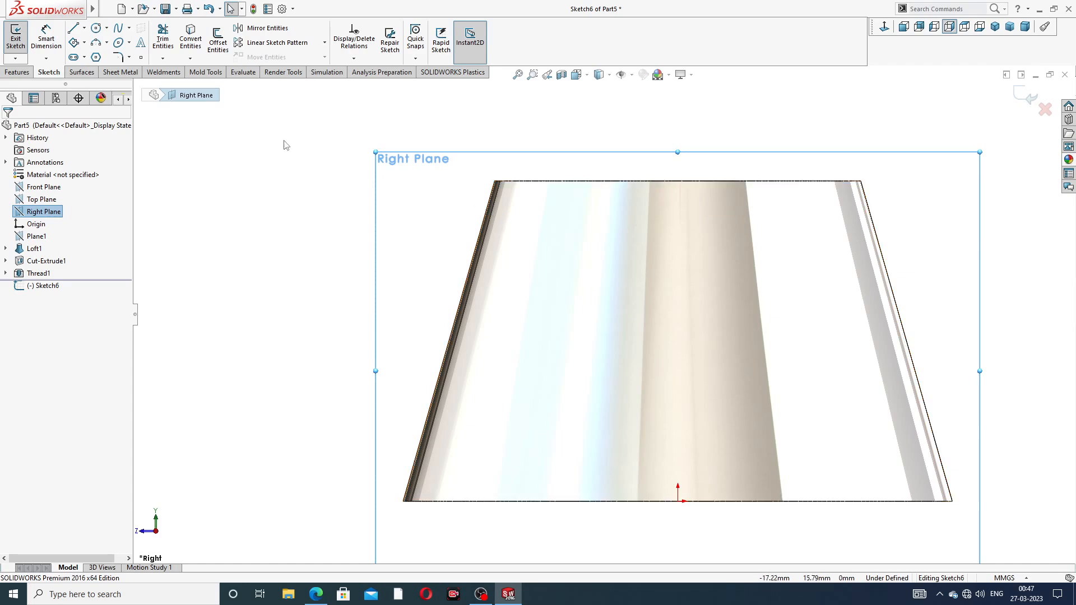
Sketch a vertical centerline from the midpoint of the cone's top edge down to the origin
click(84, 27)
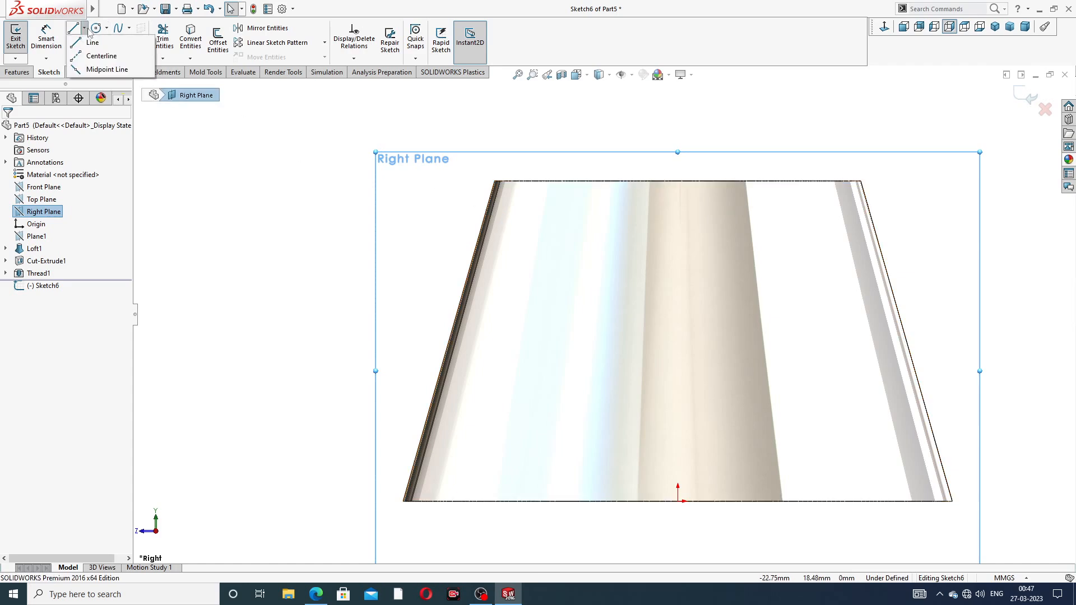
click(102, 56)
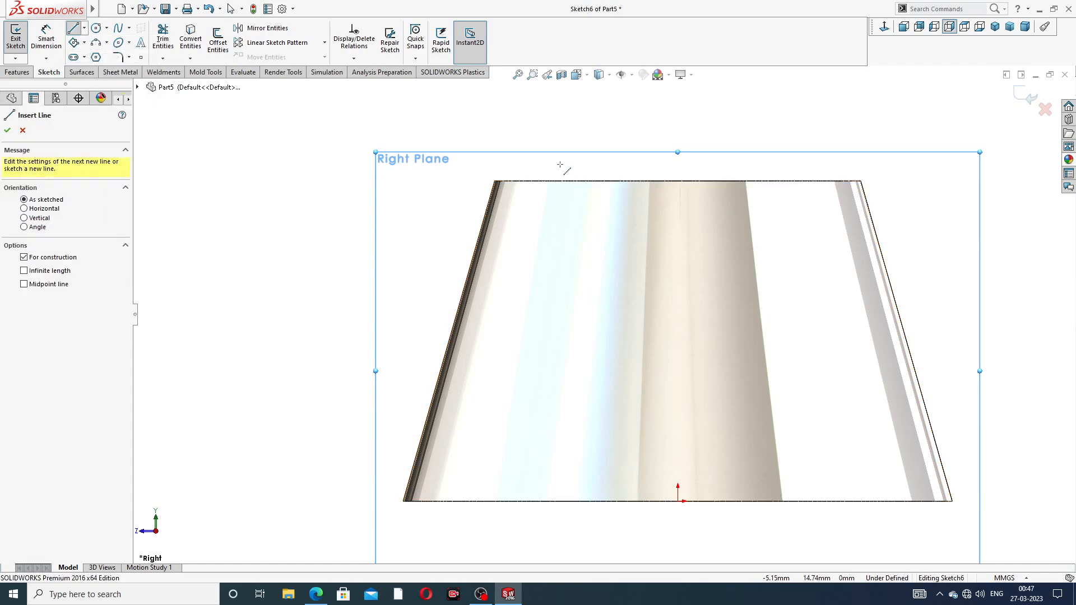
click(677, 182)
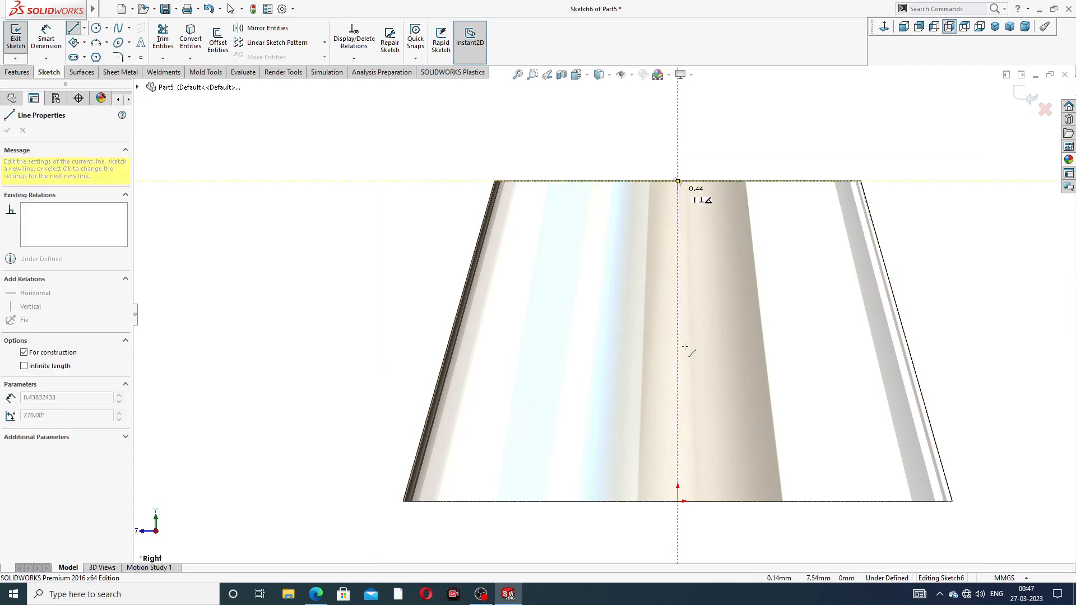
click(677, 502)
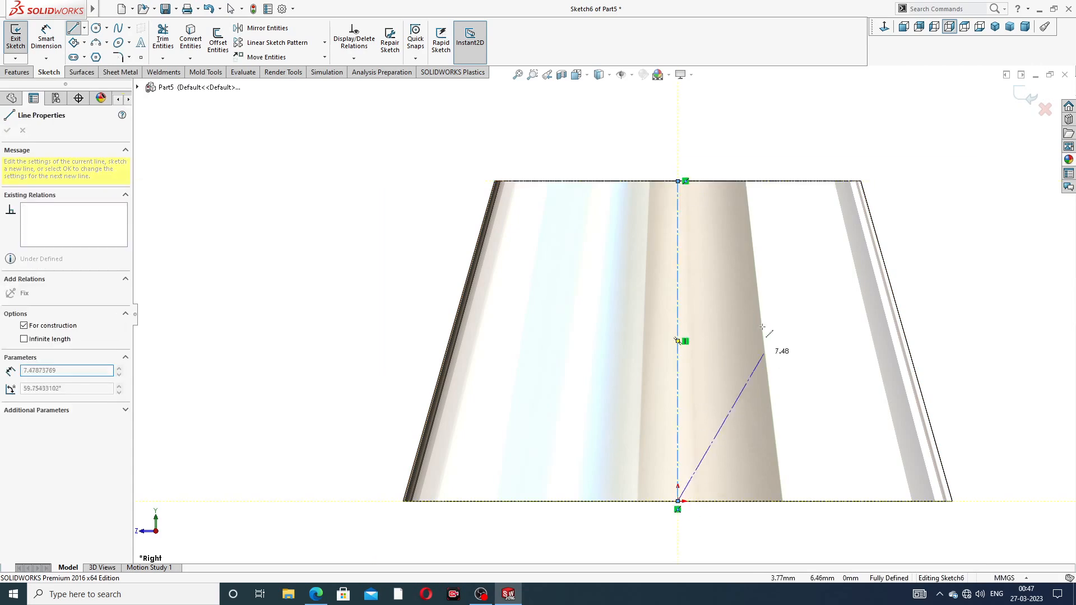
right_click(748, 264)
click(774, 275)
scroll(708, 324, up, 2)
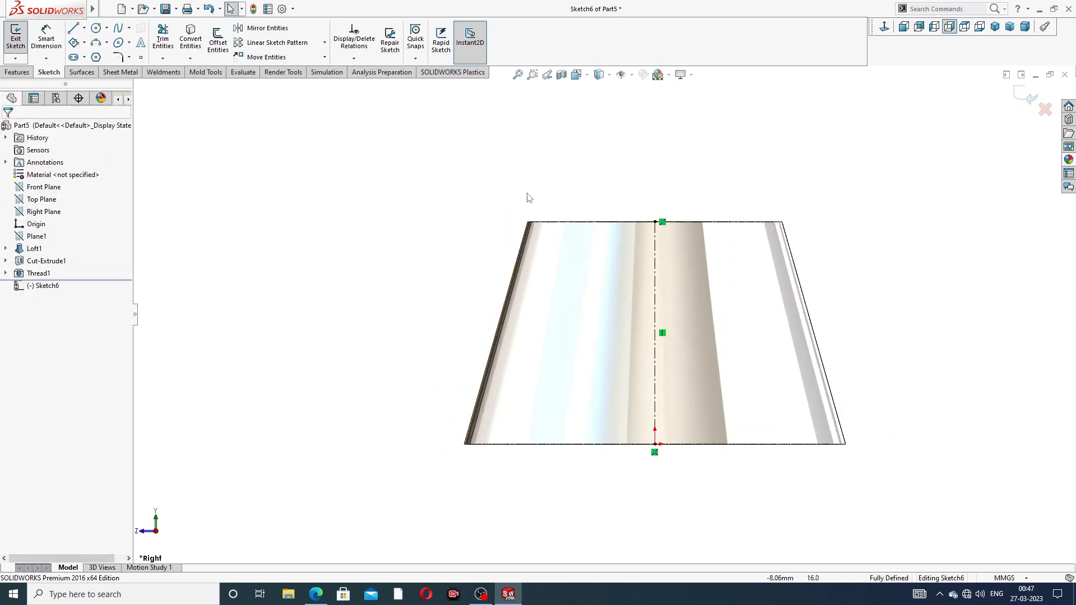
Convert the cone's left slanted silhouette edge into a line of the Right Plane sketch
click(518, 256)
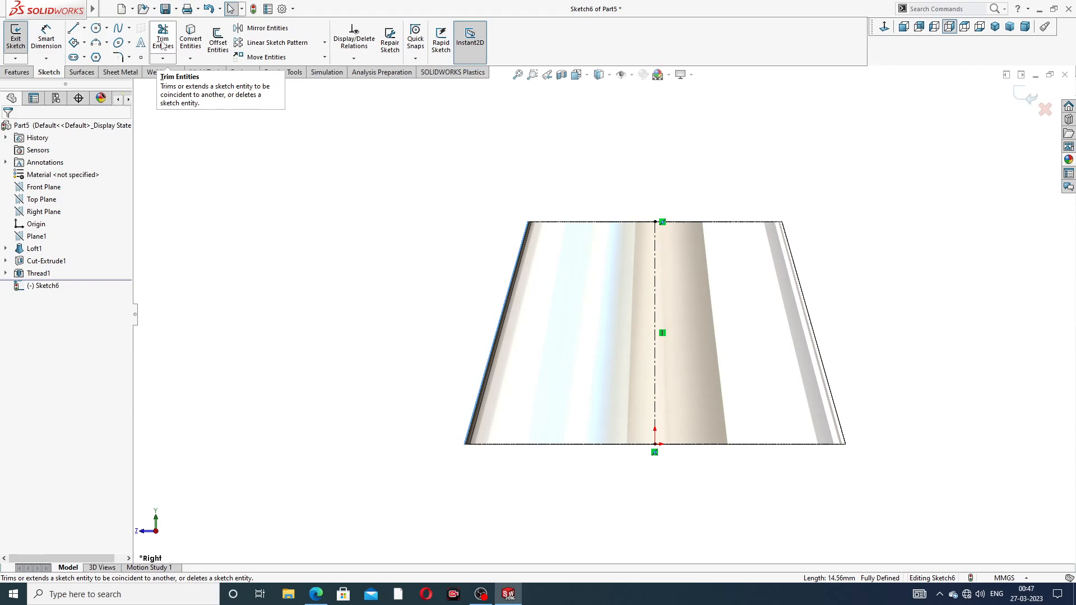
click(190, 40)
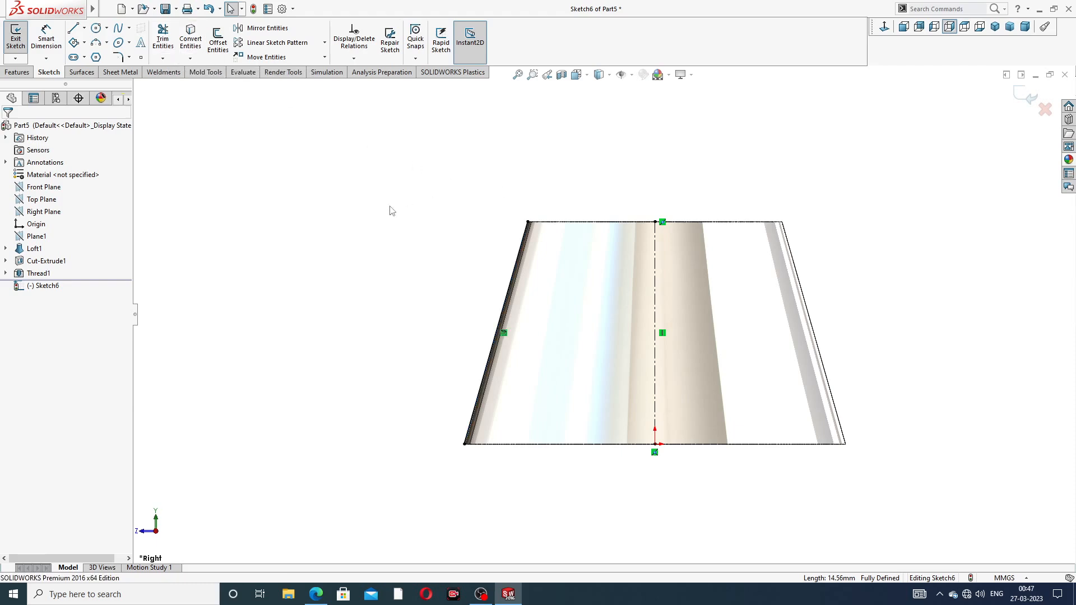
key(z)
key(z)
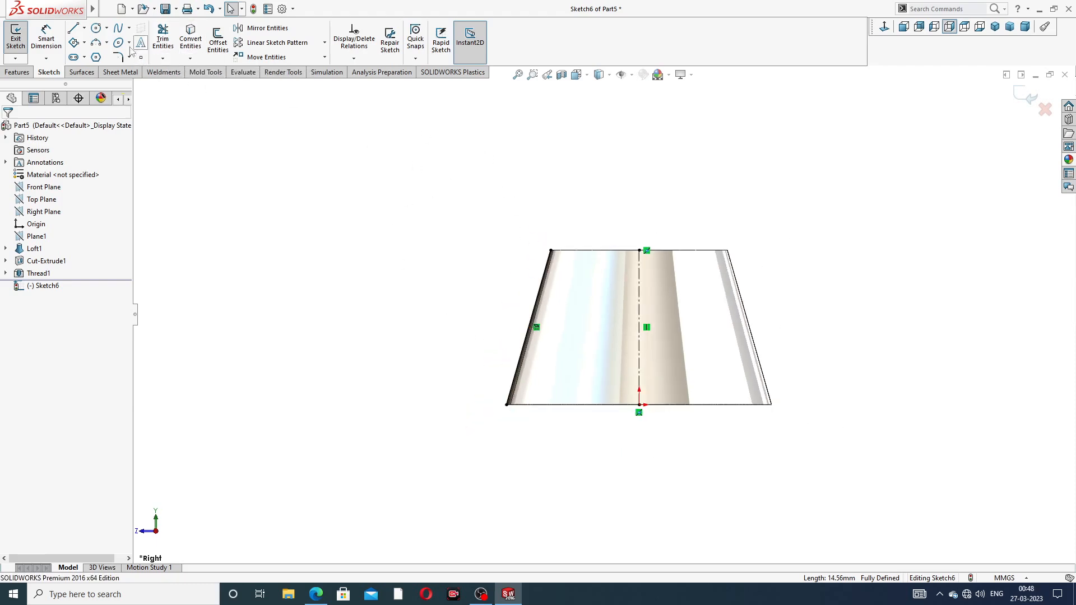
Sketch a circle of about 6.7 mm radius outside the cone, above and to the left of its slanted edge
click(96, 29)
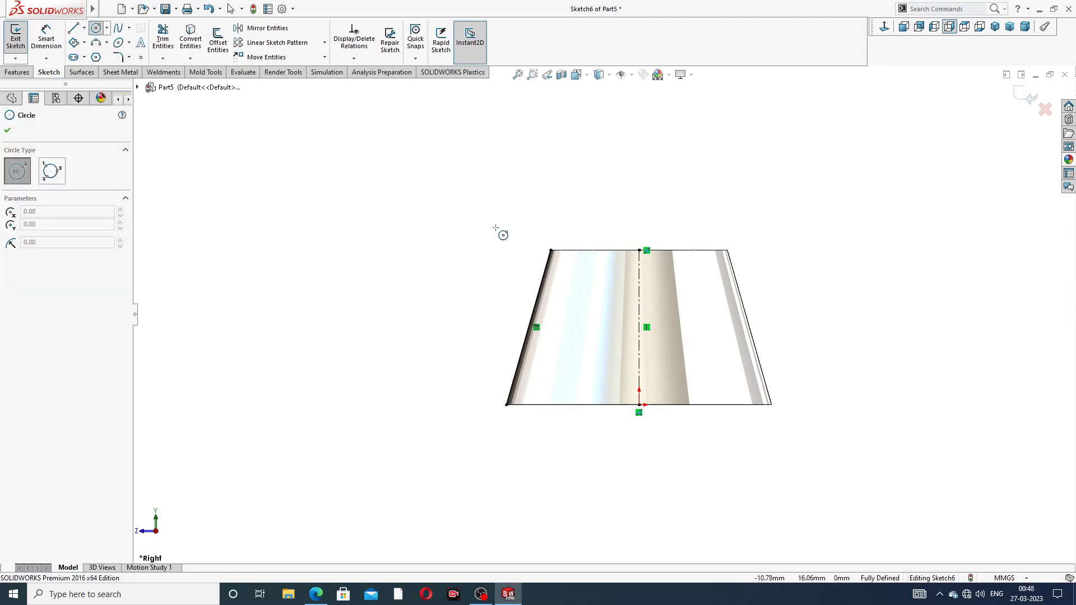
click(400, 199)
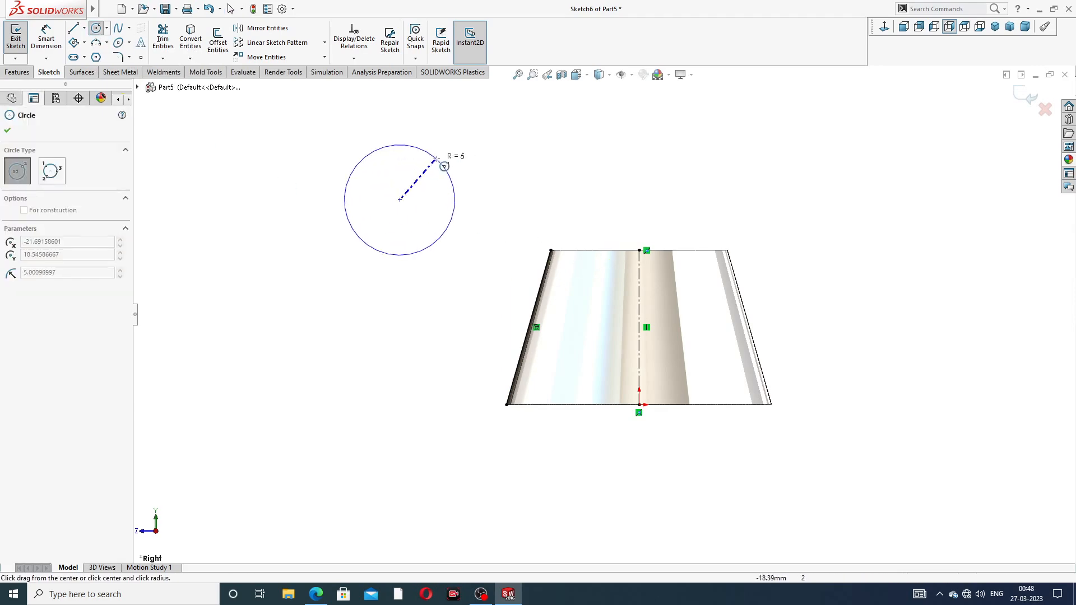
click(455, 144)
right_click(507, 153)
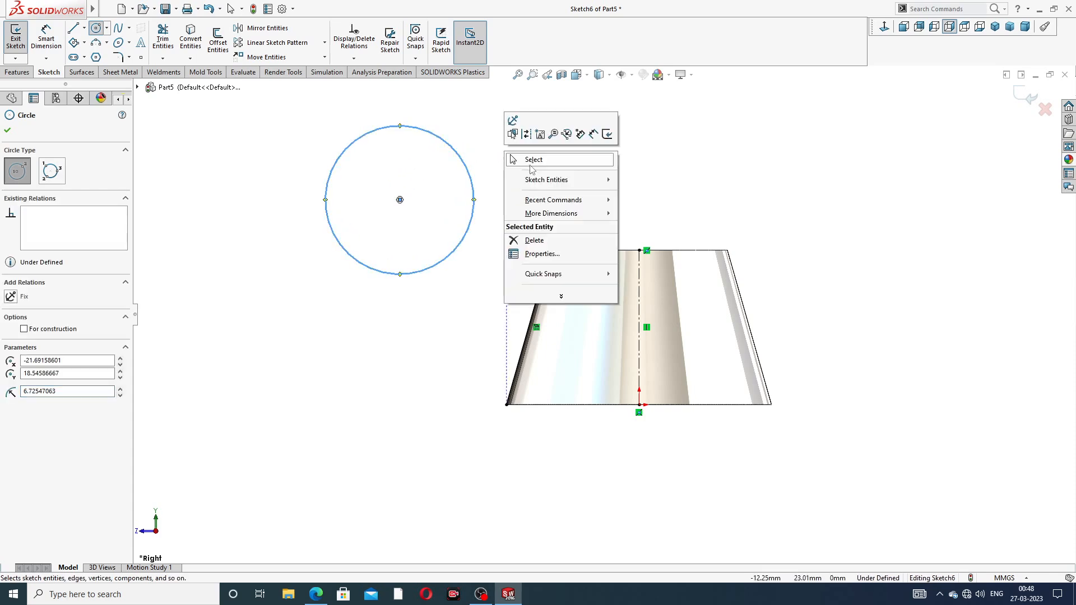
click(531, 161)
click(463, 159)
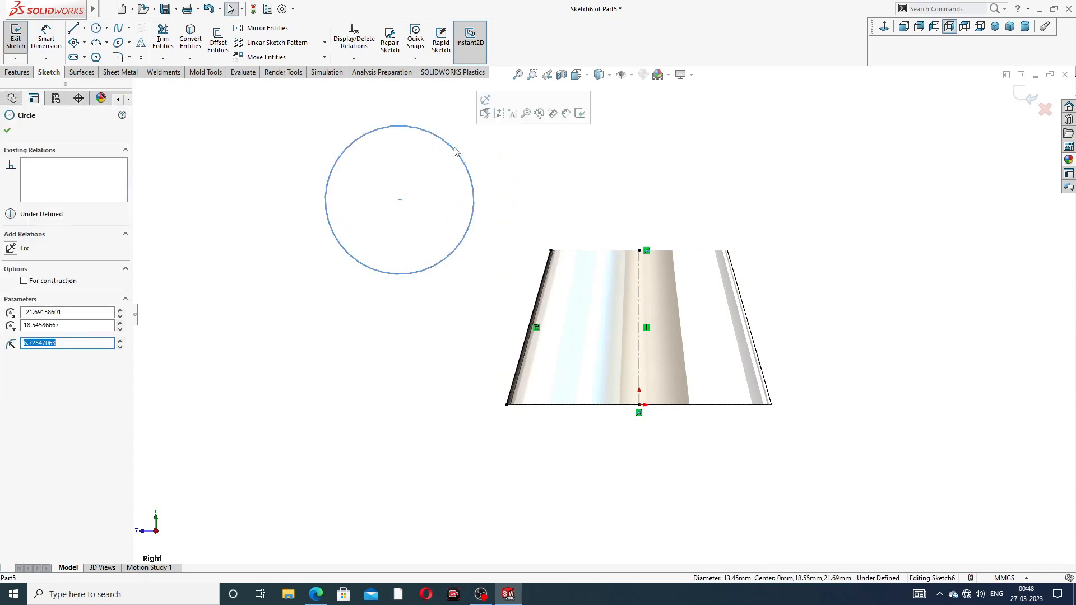
click(500, 162)
Dimension the circle beside the cone to a 17 mm diameter
click(46, 38)
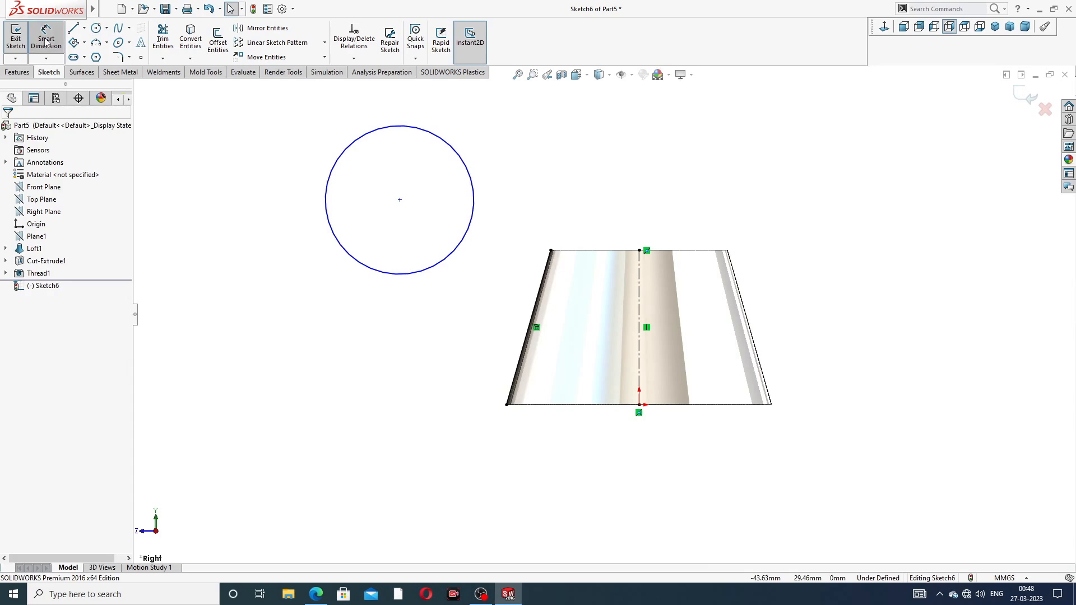
click(468, 163)
click(492, 118)
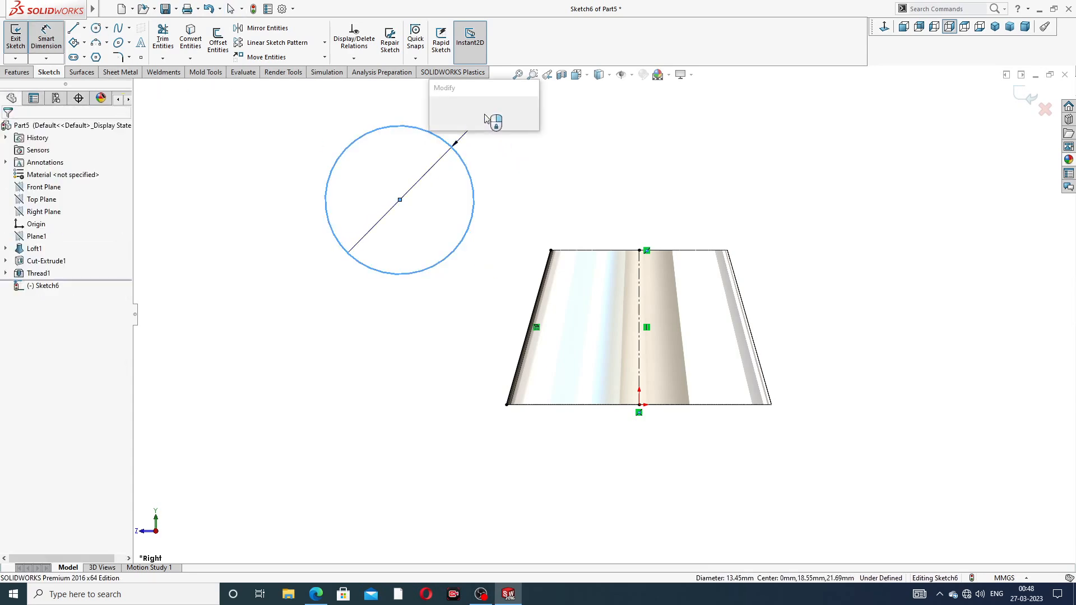
text(17)
key(Return)
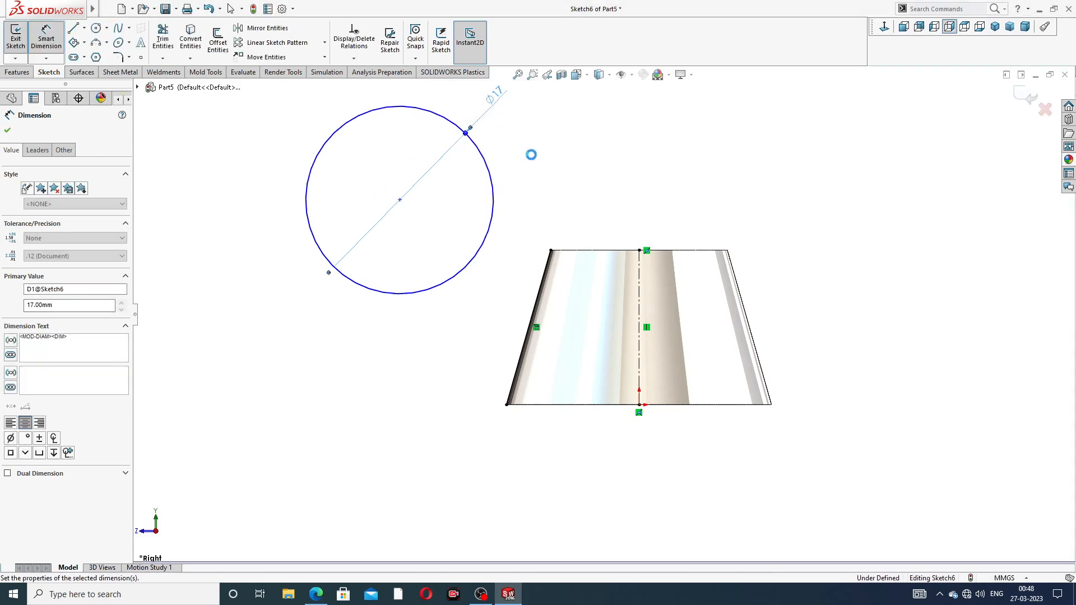
right_click(594, 183)
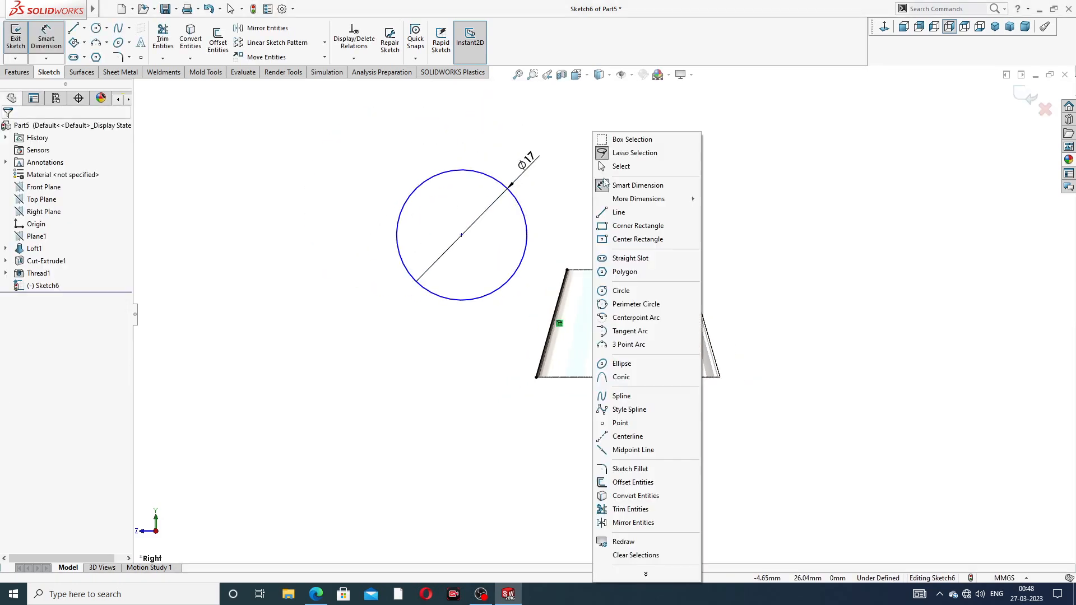
click(551, 189)
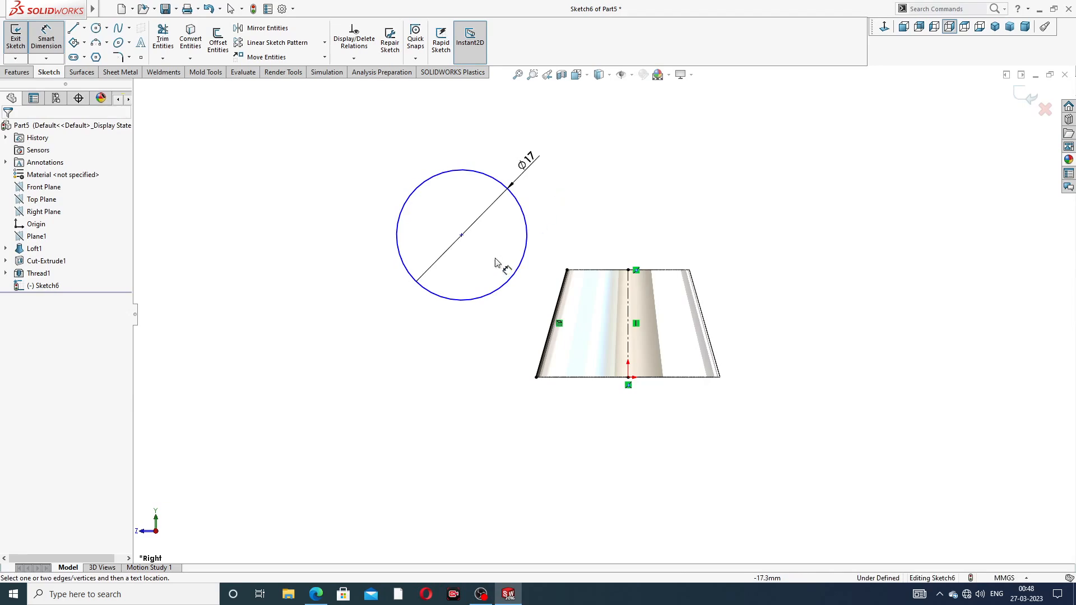
click(461, 236)
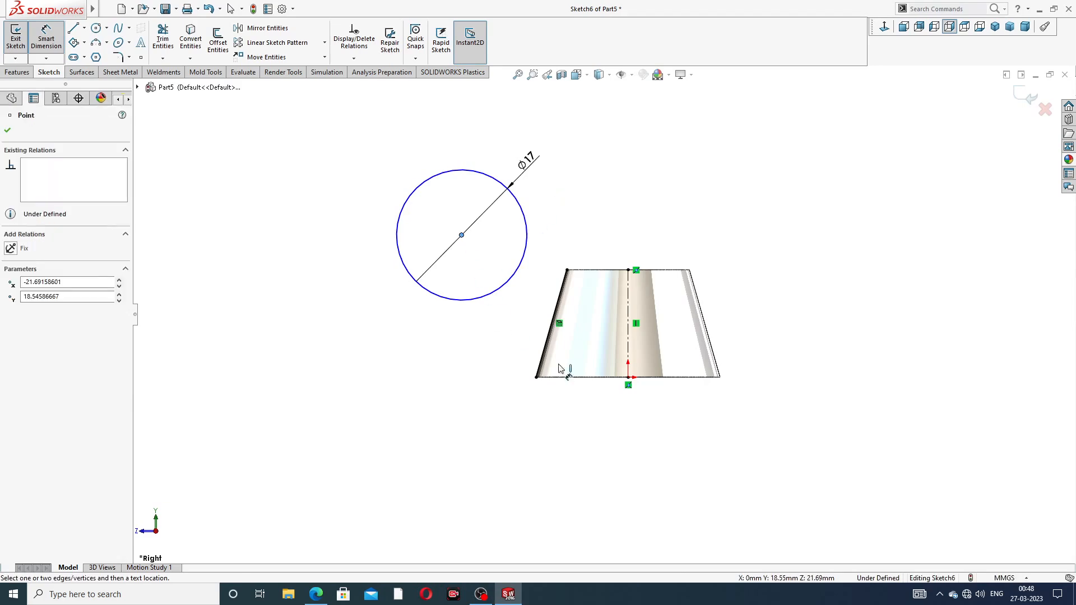
click(611, 379)
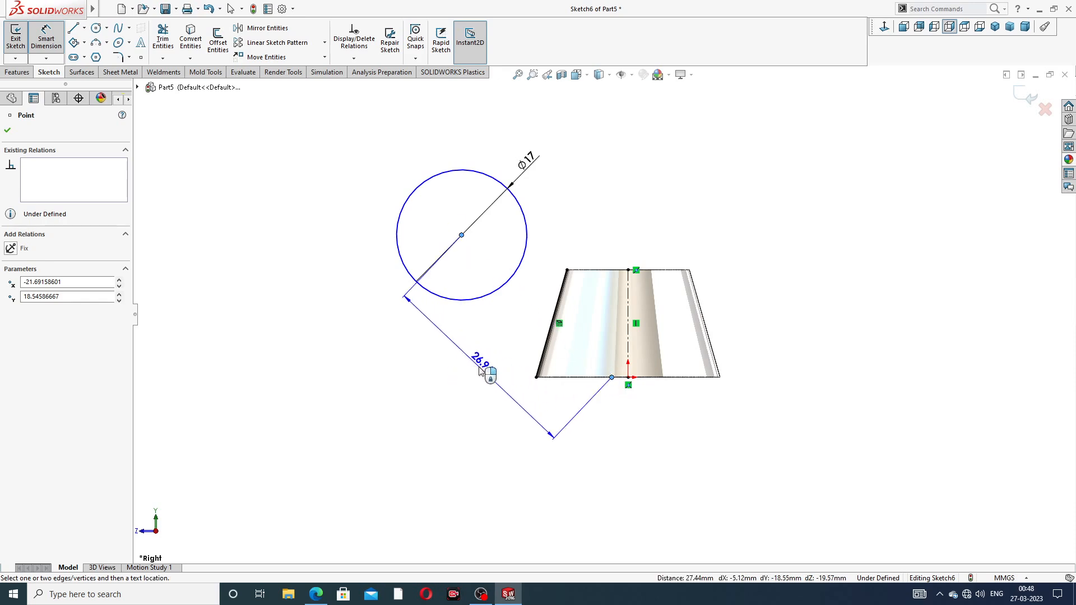
key(Escape)
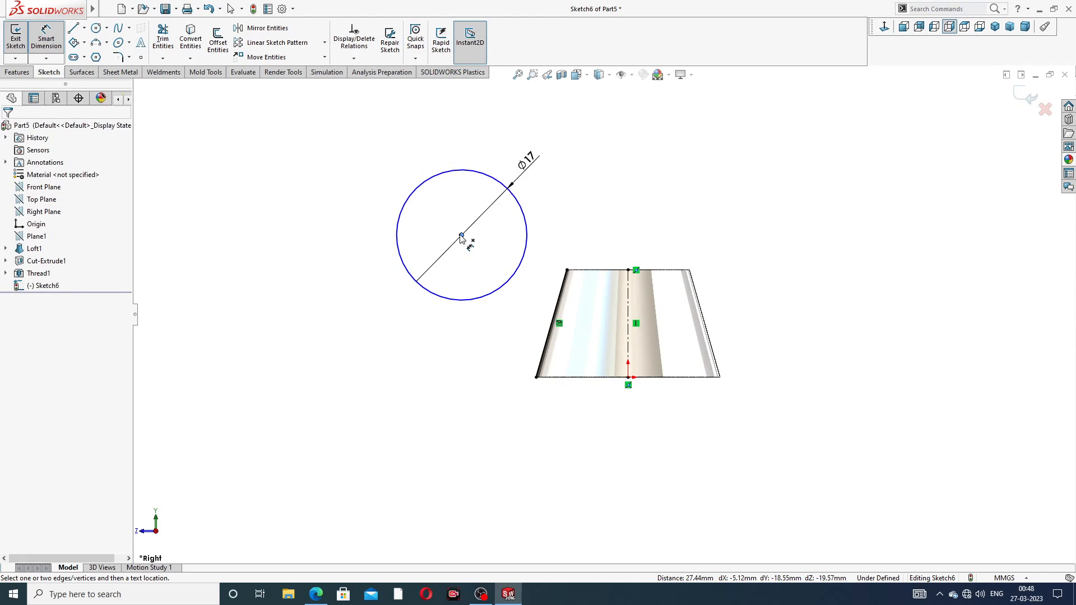
Dimension the height of the circle's centre above the cone's base edge at 18 mm
click(461, 236)
click(556, 377)
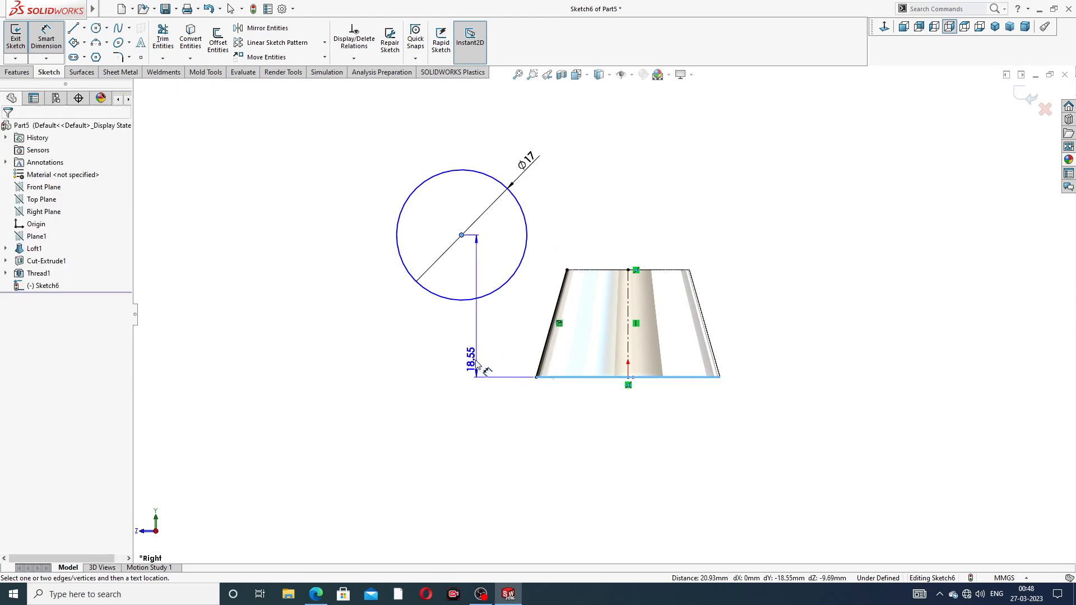
click(387, 332)
text(1)
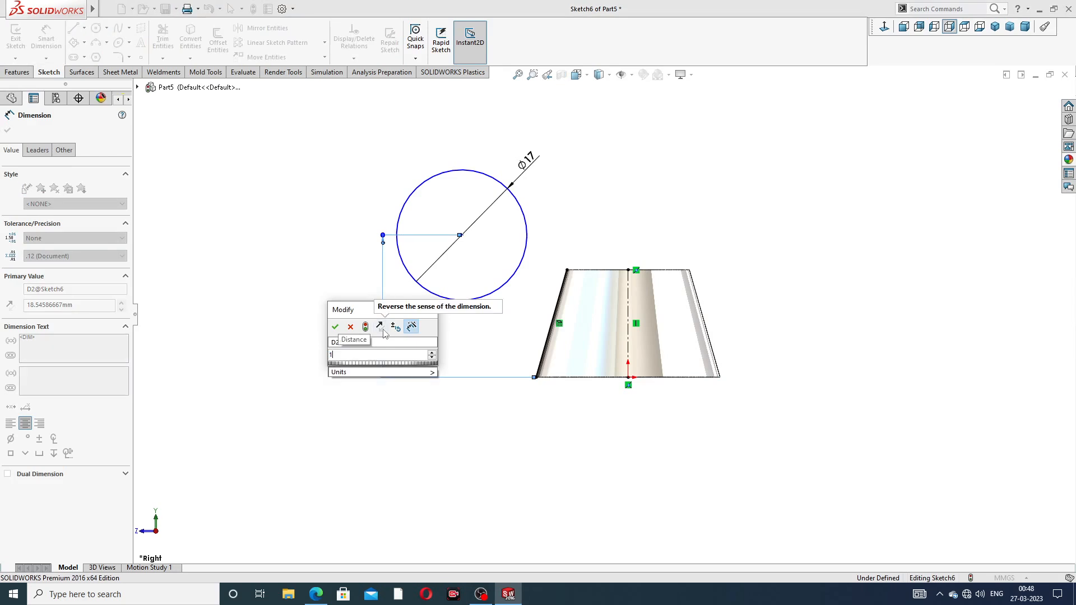
text(8)
key(Return)
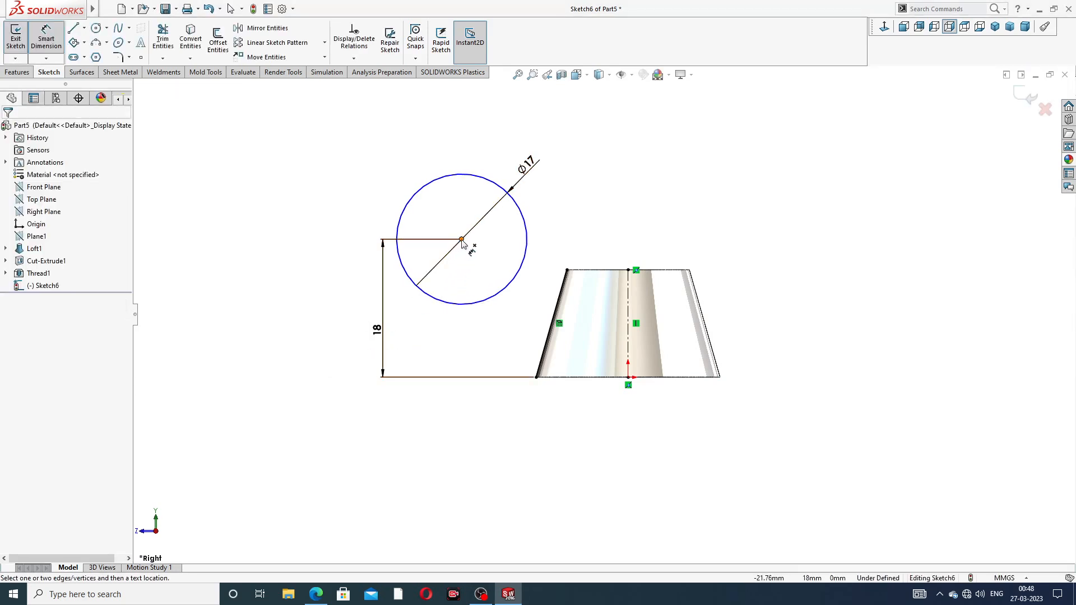
Dimension the horizontal distance from the circle's centre to the cone's vertical centreline at 20 mm
click(462, 240)
click(628, 293)
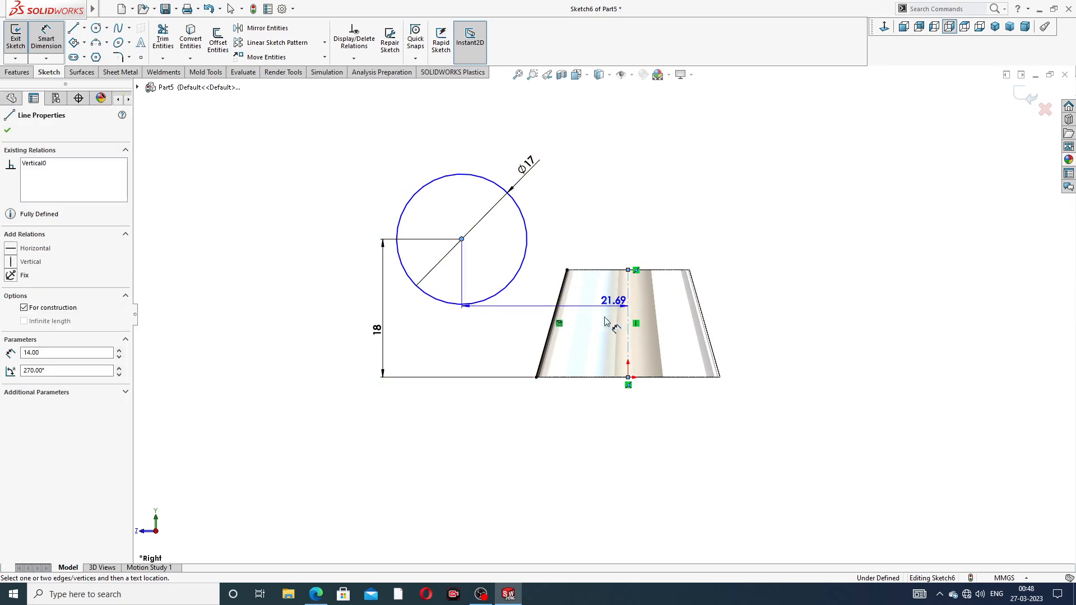
click(521, 411)
text(20)
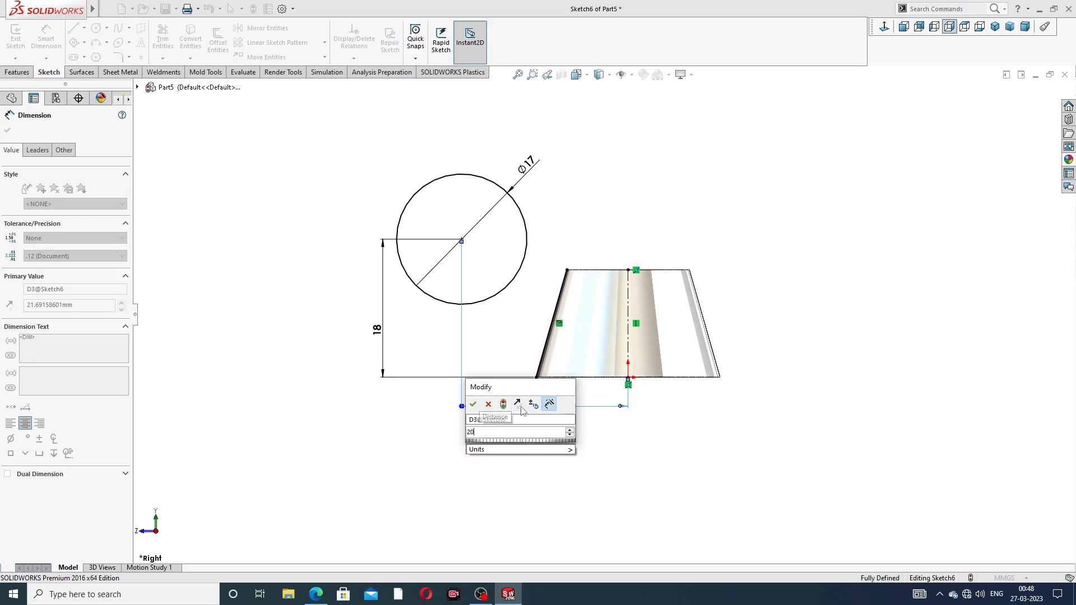
key(Return)
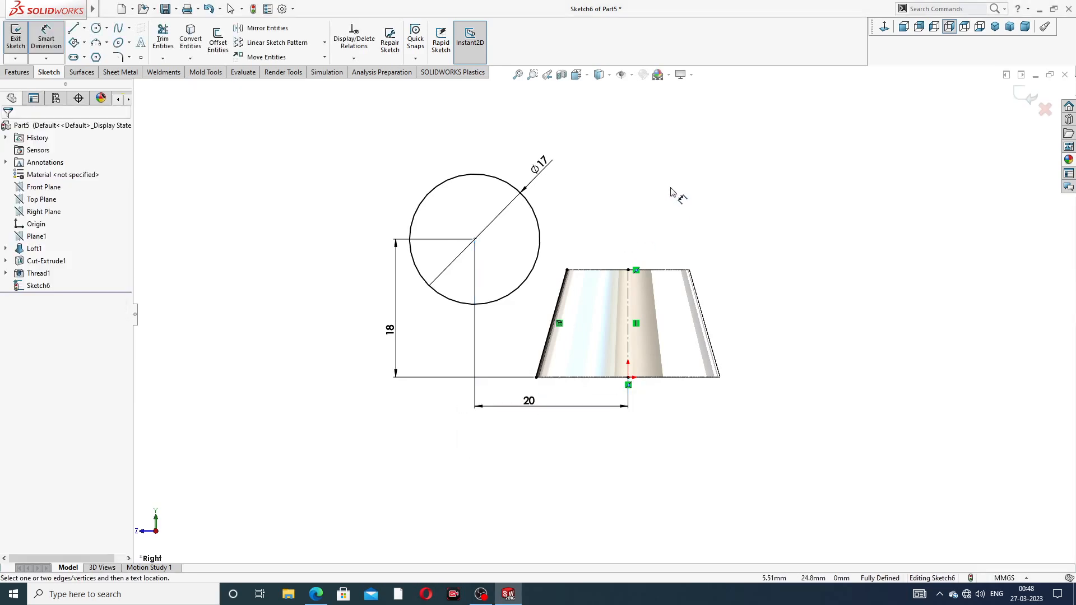
right_click(674, 193)
click(700, 166)
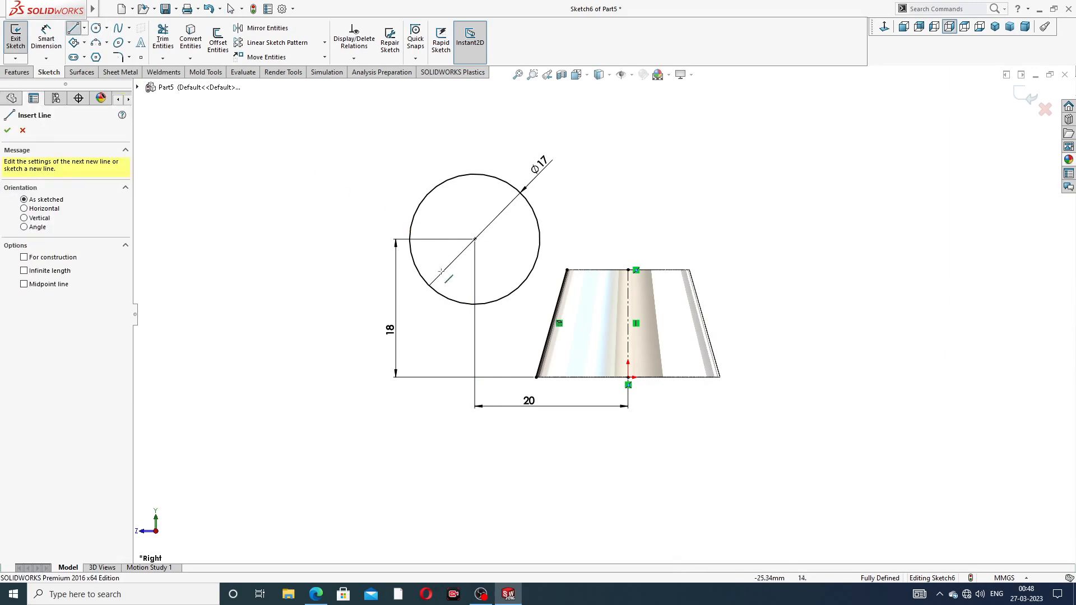
Draw a line tangent to the circle's lower left side, connecting it to the cone's bottom-left corner
click(488, 304)
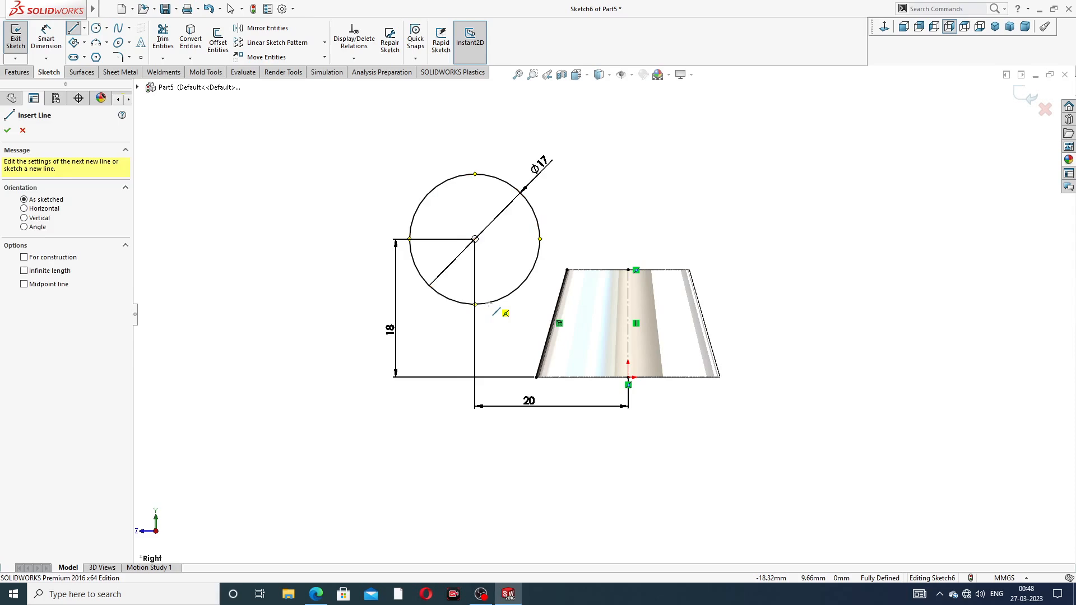
double_click(536, 377)
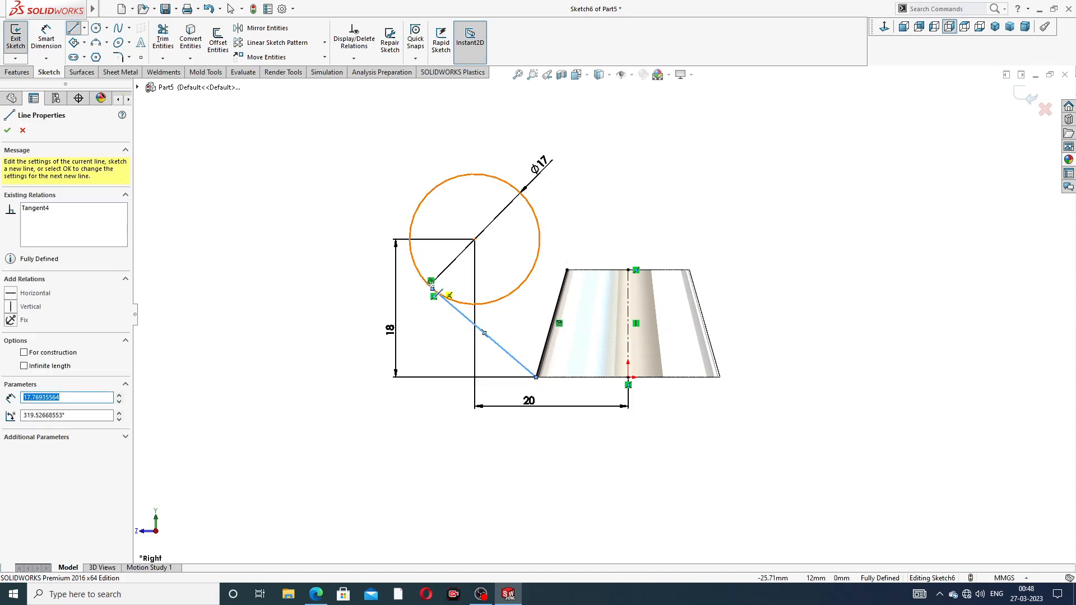
click(569, 209)
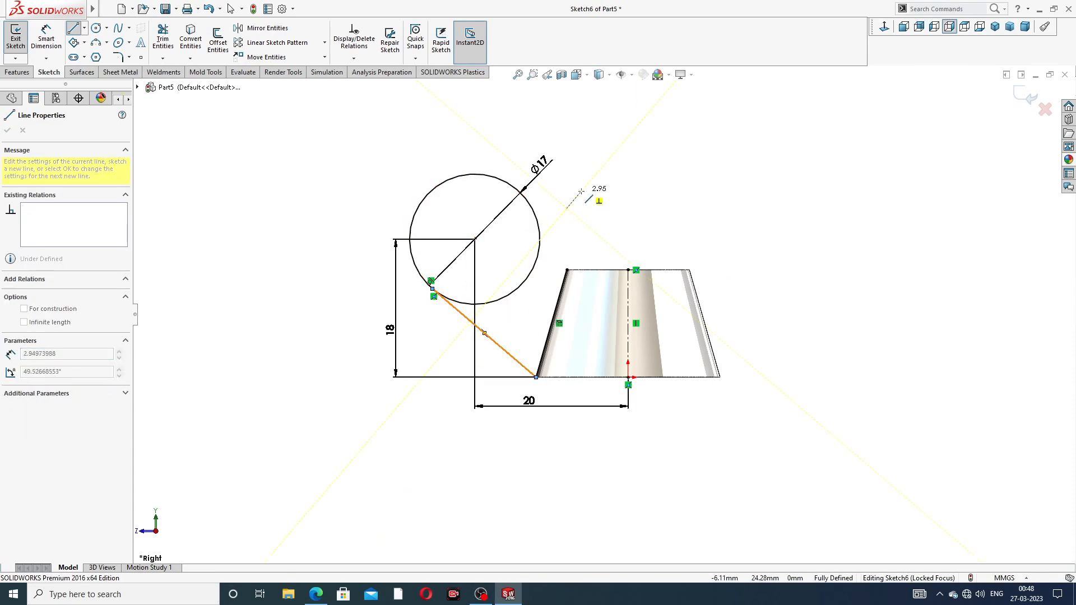
key(Escape)
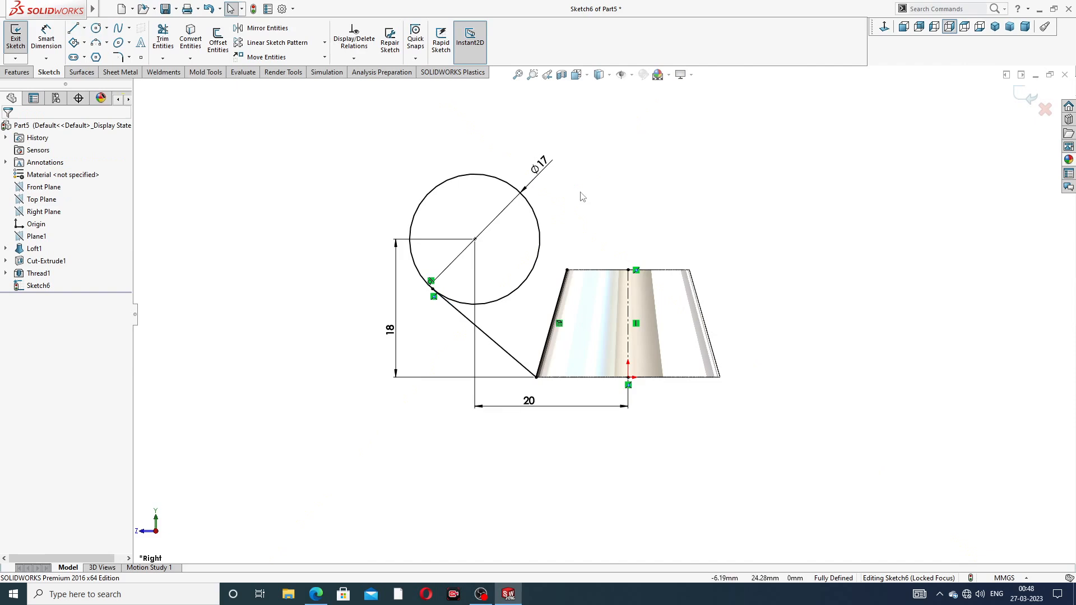
Draw a line from the right side of the circle to the cone's top-left corner
click(72, 28)
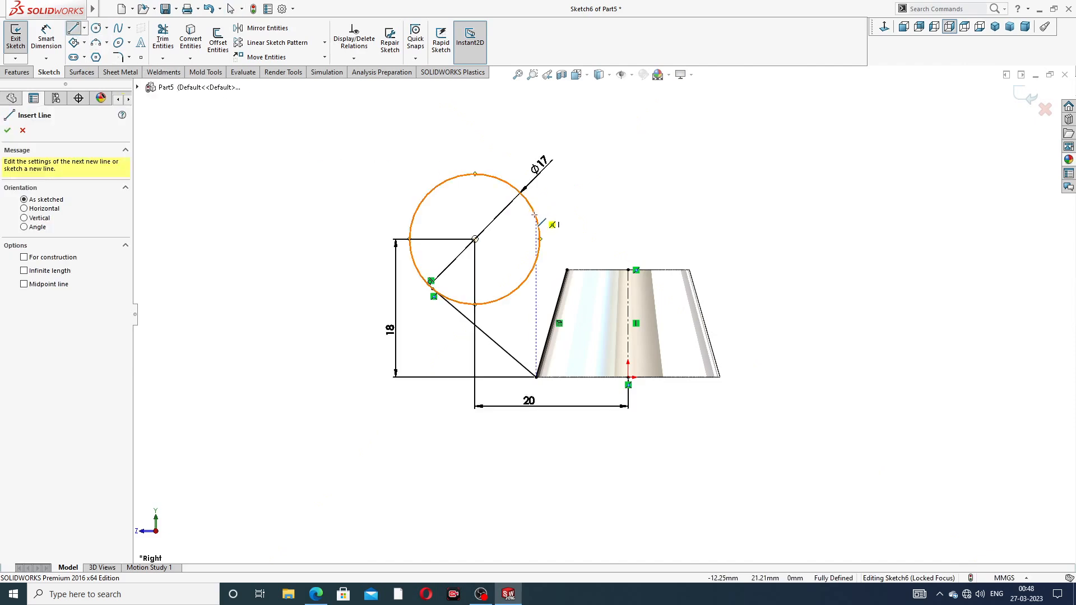
click(536, 218)
click(566, 270)
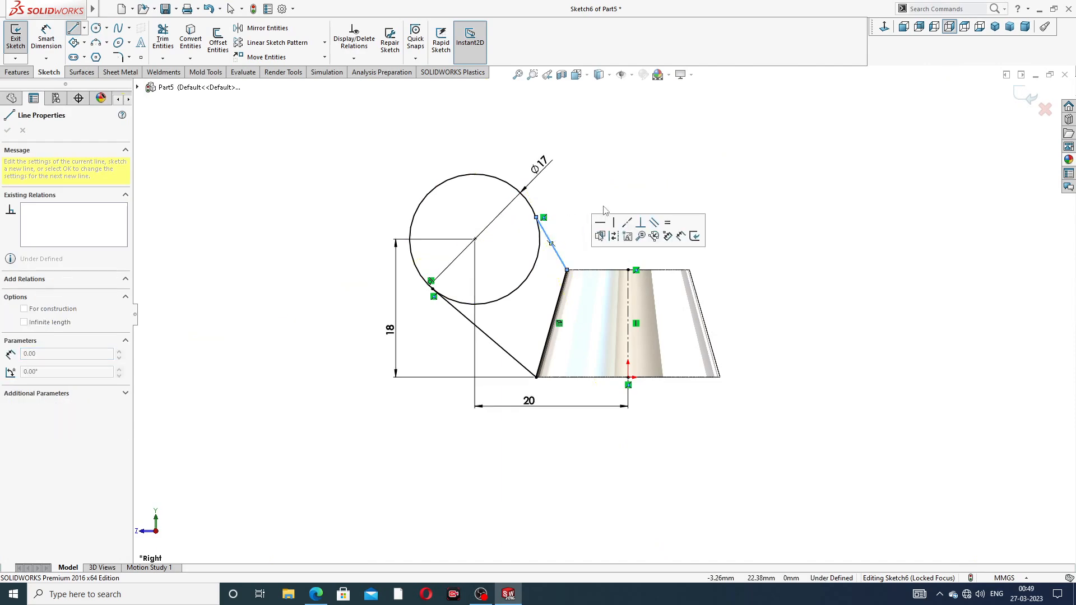
right_click(603, 205)
click(613, 213)
Add a tangent relation between the circle and the line running to the cone's top-left corner
scroll(547, 247, down, 5)
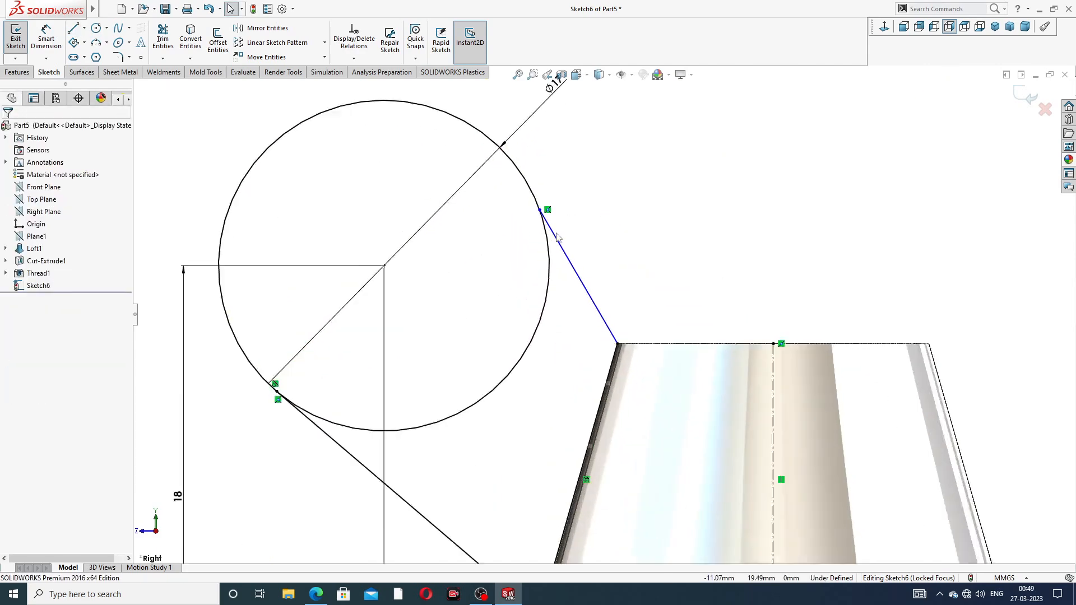
click(548, 245)
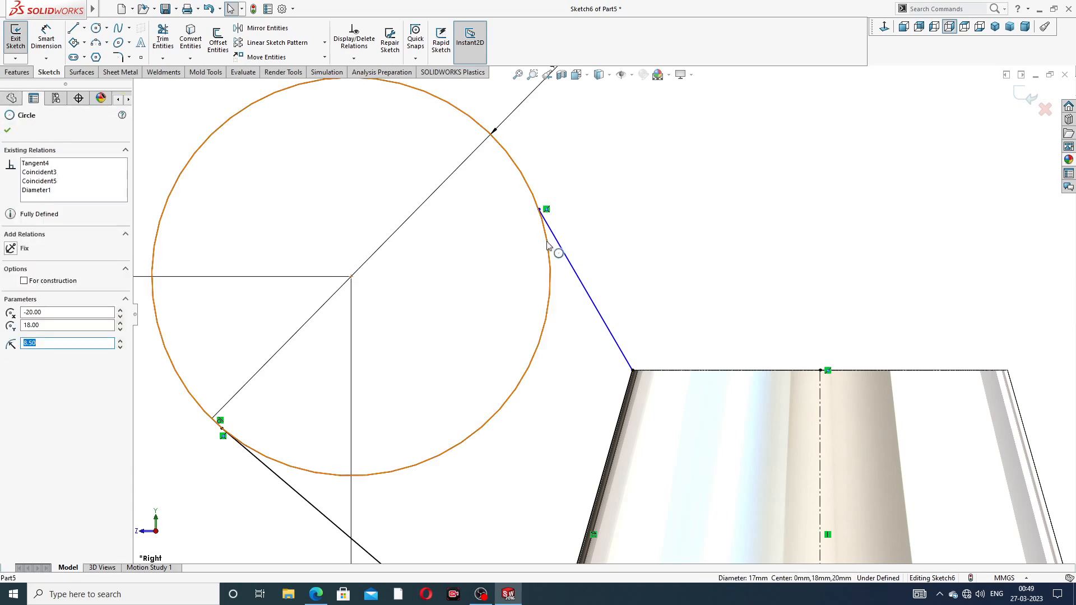
ctrl+click(558, 241)
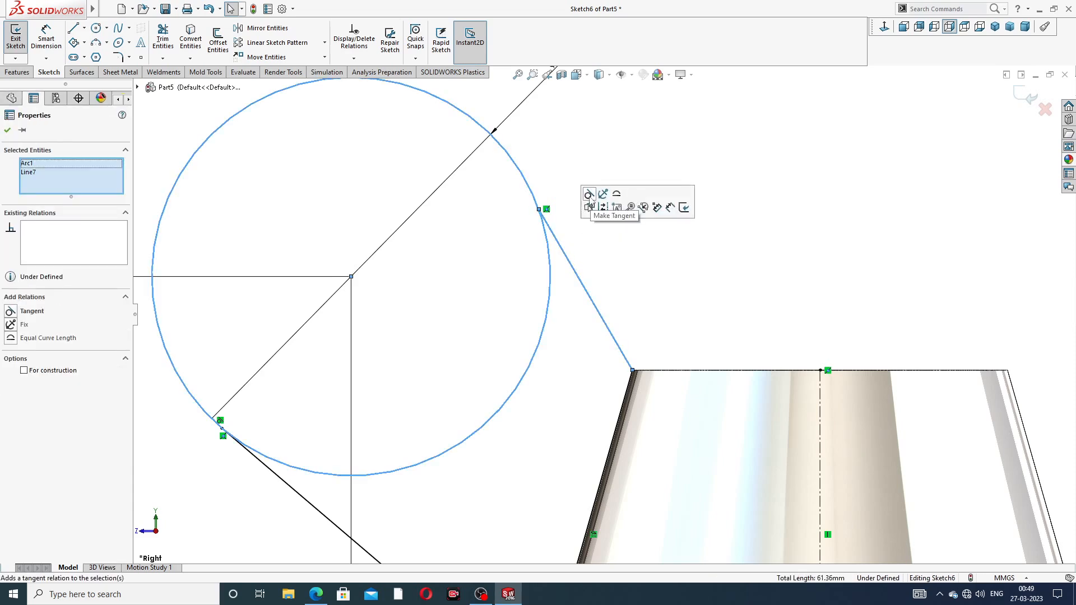
click(590, 194)
click(600, 217)
key(f)
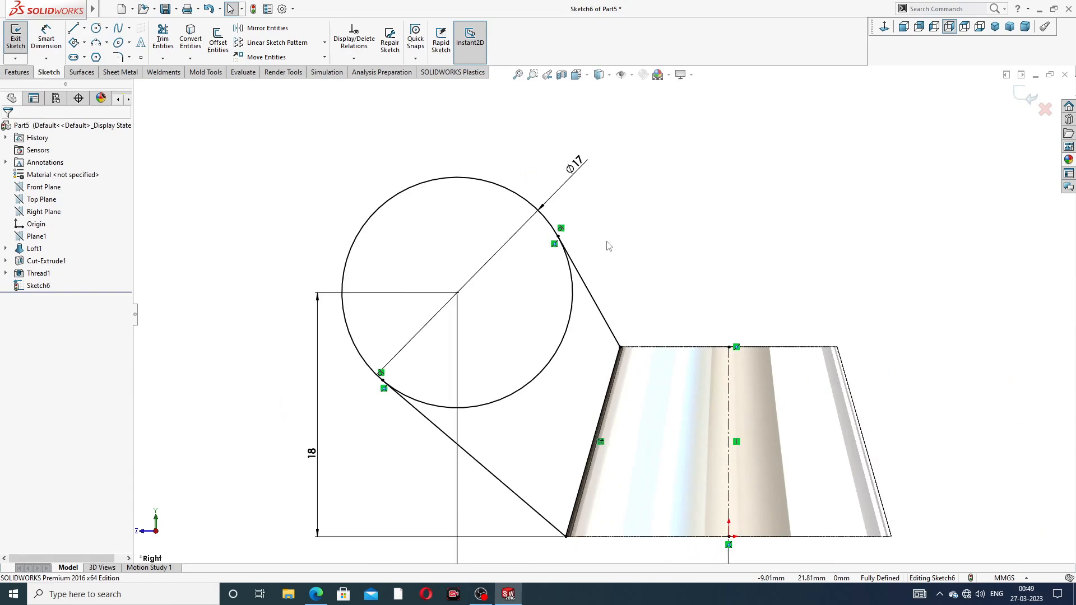
Trim away the circle's inner arc facing the cone, between the two tangent lines
click(162, 39)
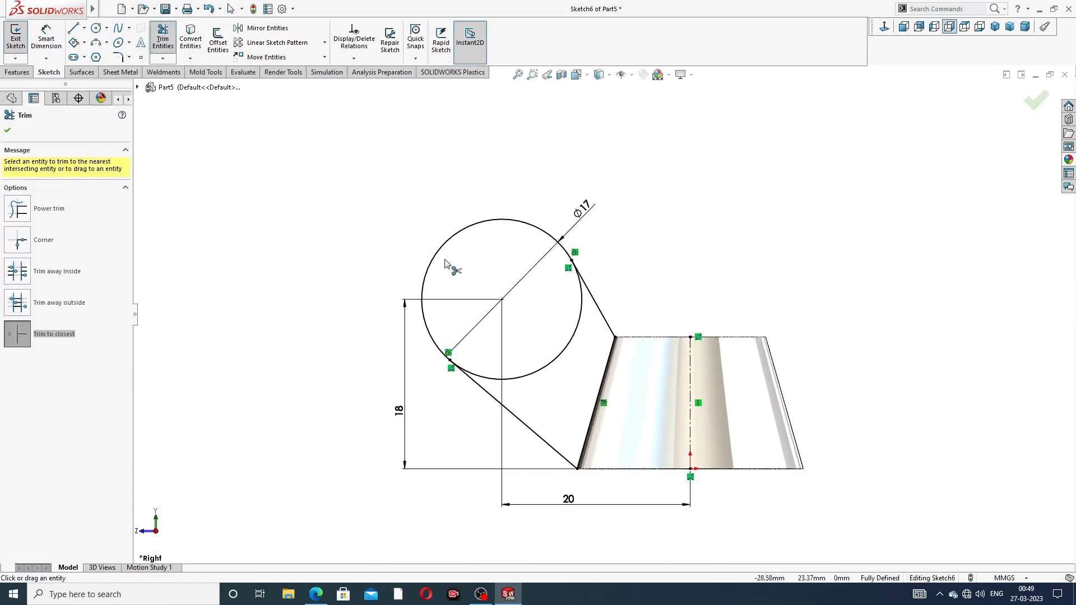
click(574, 343)
scroll(627, 350, up, 3)
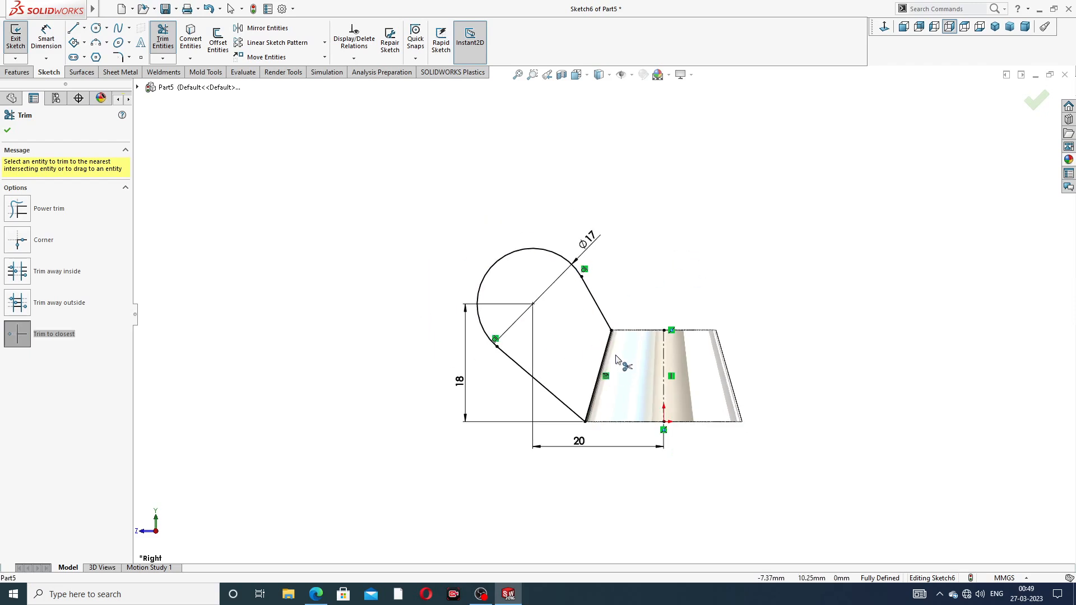
scroll(586, 339, down, 3)
right_click(720, 203)
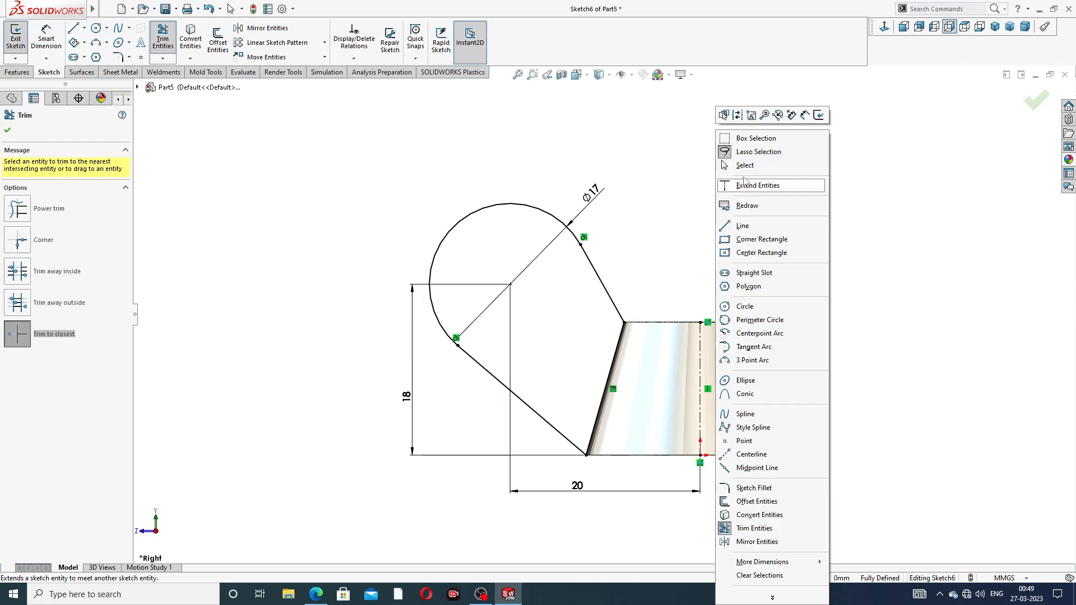
click(749, 172)
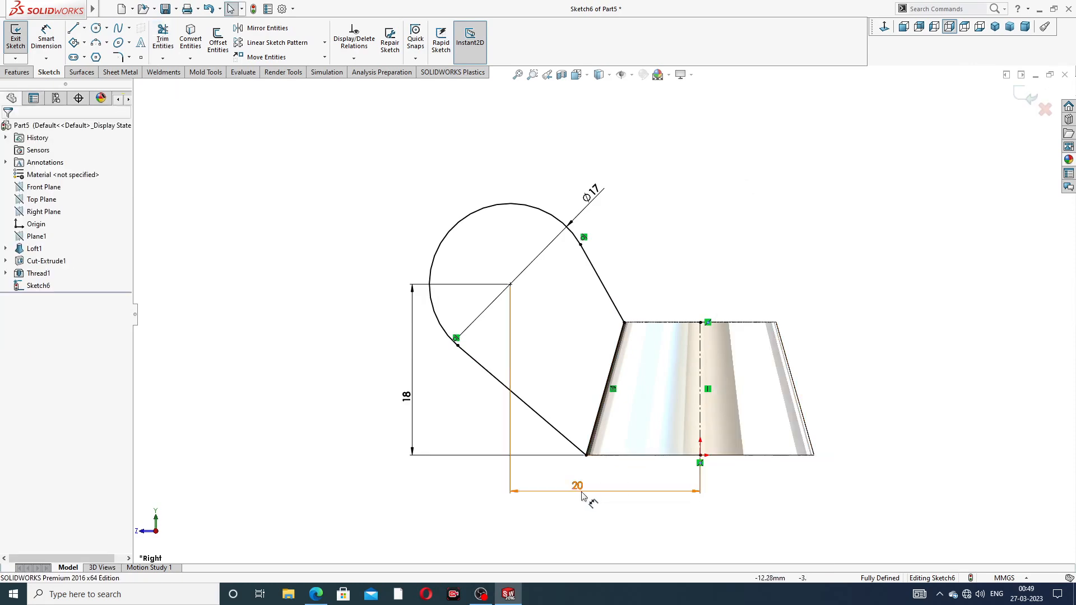
Reposition the 20 mm, 18 mm and Ø17 dimension labels, placing the diameter label above the arc's upper left
drag(586, 496, 607, 499)
drag(406, 396, 403, 397)
drag(595, 194, 455, 168)
click(720, 313)
Mirror the closed wing profile, its arc and three lines, about the cone's vertical centreline with Copy enabled
scroll(714, 306, up, 2)
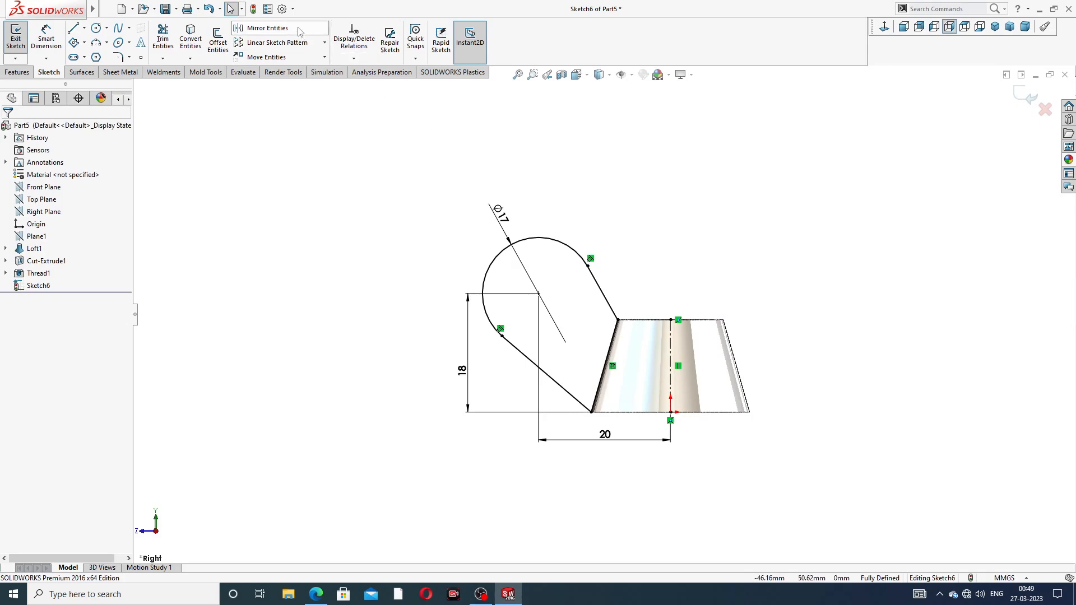
click(264, 28)
mouse_move(458, 201)
mouse_down()
mouse_move(587, 194)
mouse_move(664, 337)
mouse_move(563, 443)
mouse_move(488, 393)
mouse_move(499, 377)
mouse_up()
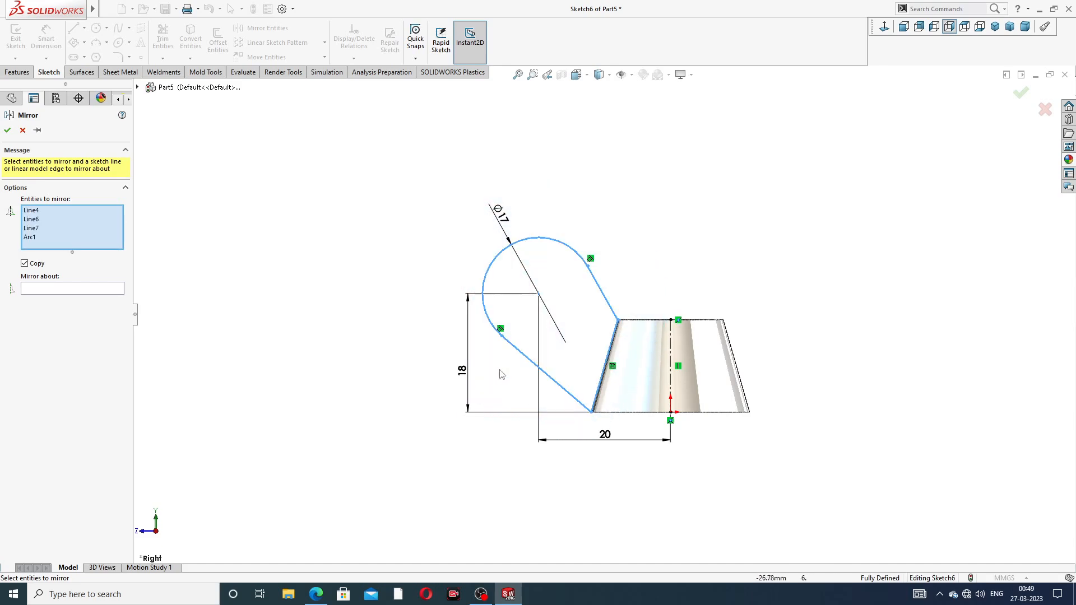
click(87, 290)
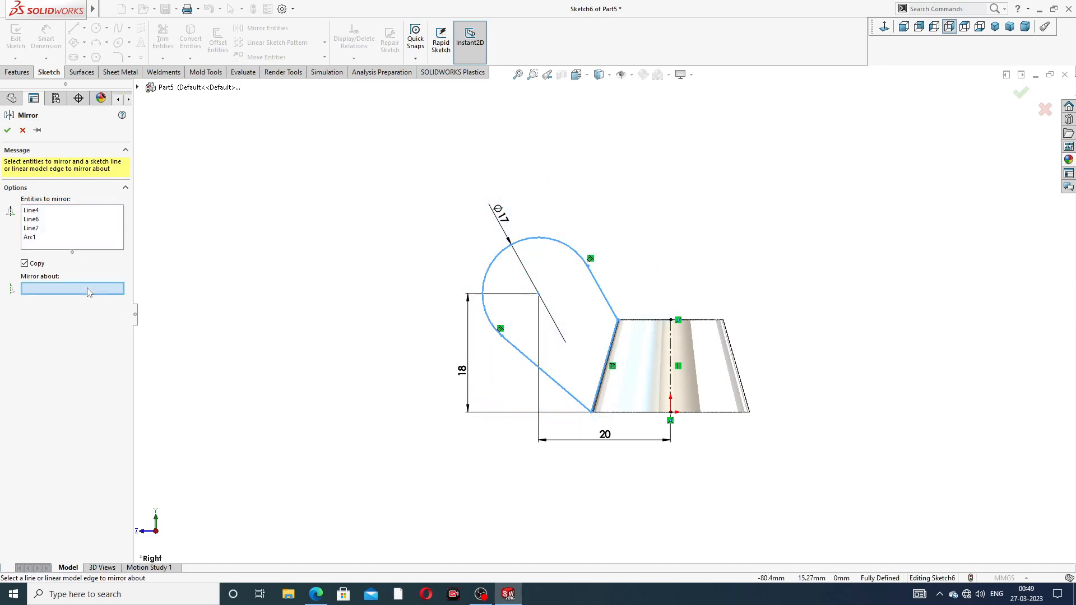
click(673, 341)
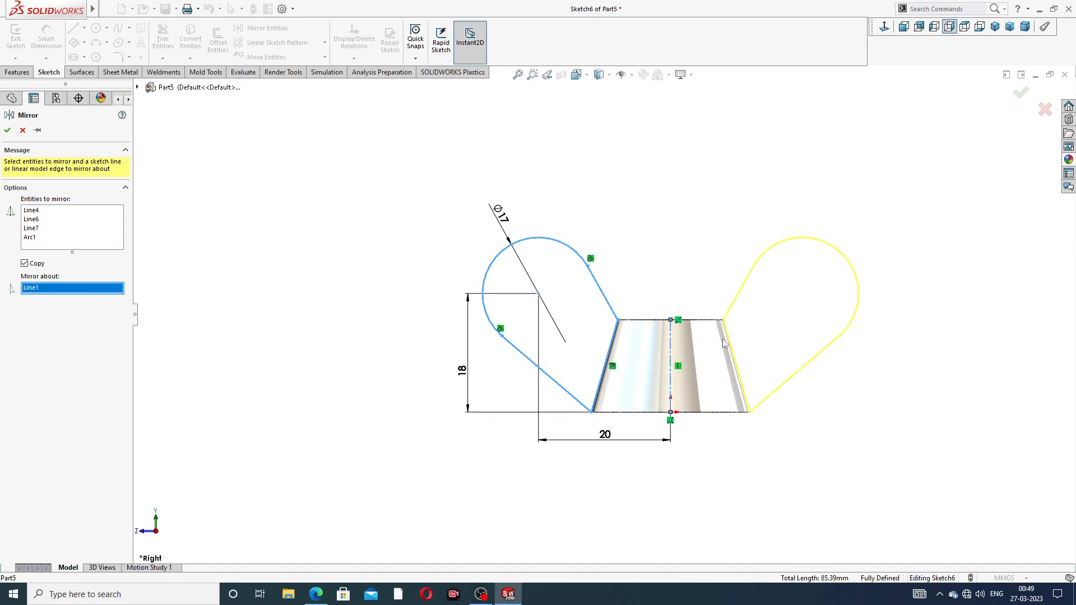
click(1021, 94)
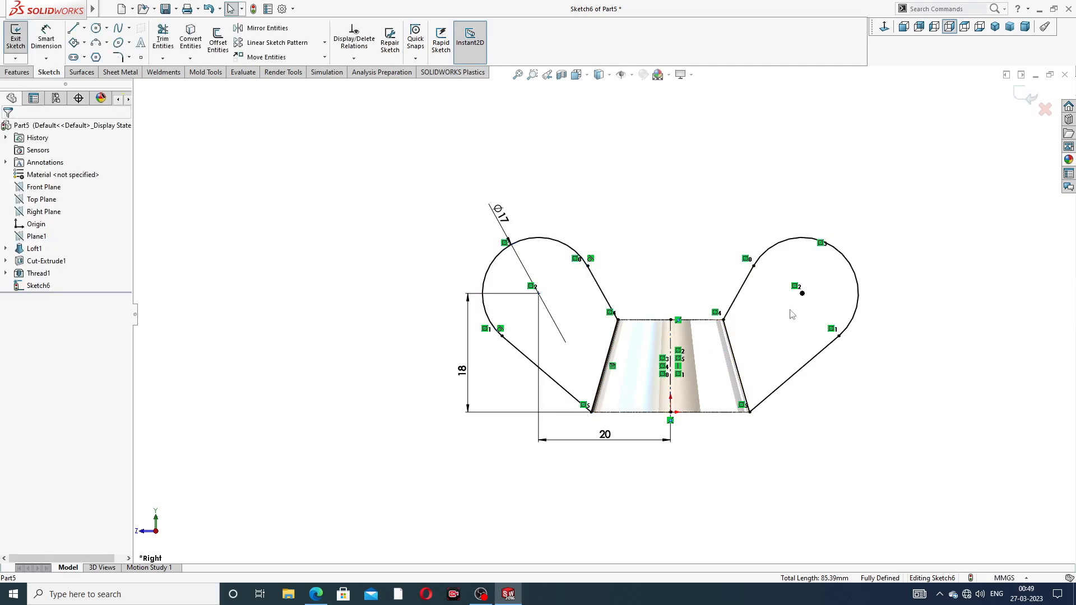
Examine the two wing profiles in 3D, especially where the wing line meets the cone's top edge
scroll(791, 315, up, 2)
scroll(648, 385, down, 2)
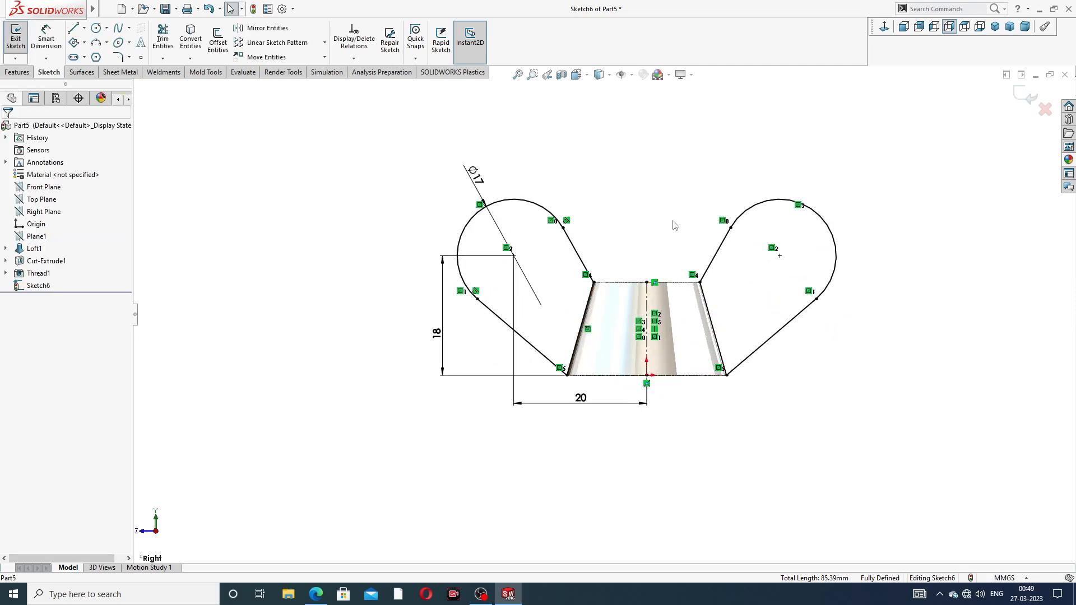
middle_drag(675, 225, 595, 269)
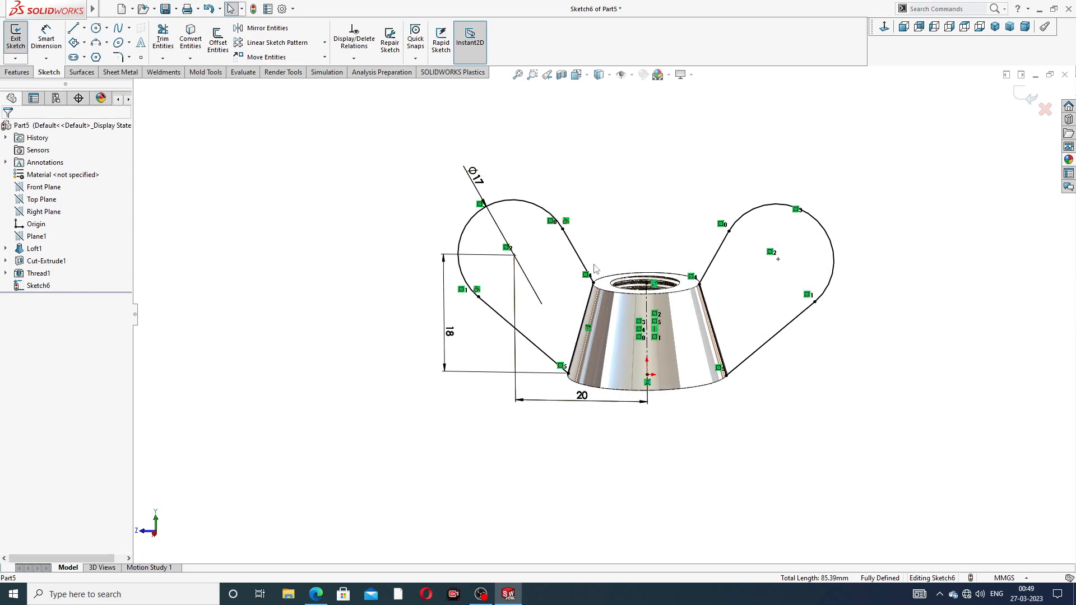
scroll(720, 308, down, 2)
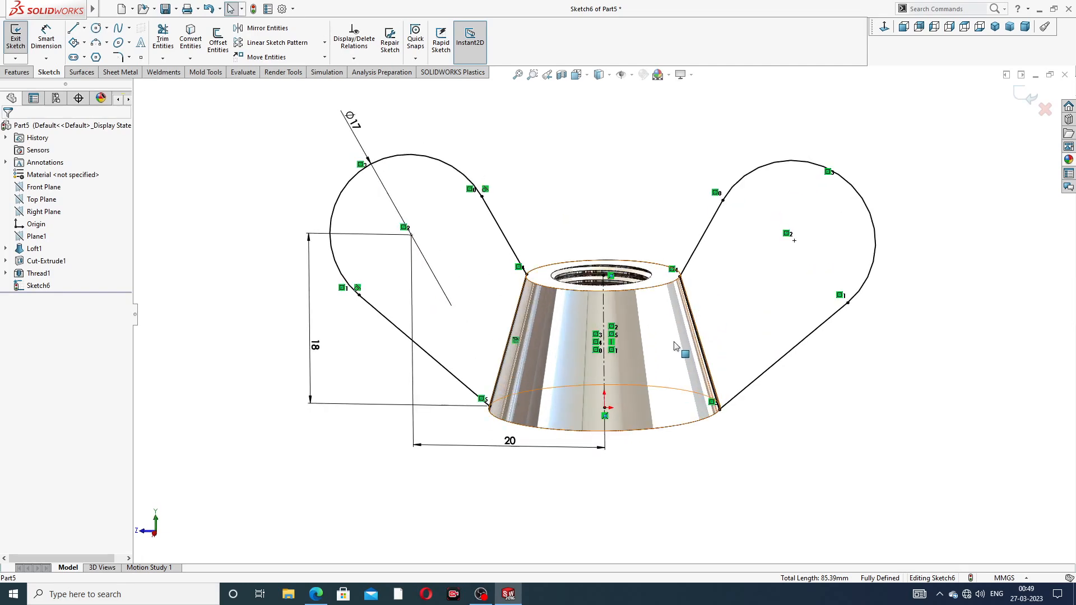
scroll(538, 269, down, 5)
scroll(547, 268, down, 1)
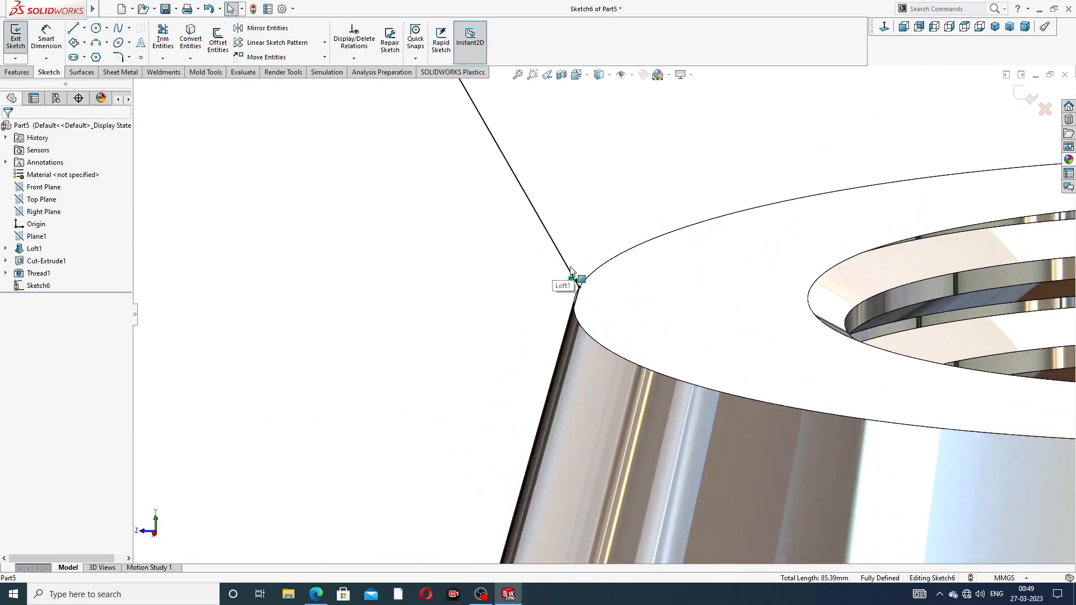
scroll(572, 280, up, 5)
scroll(647, 295, up, 3)
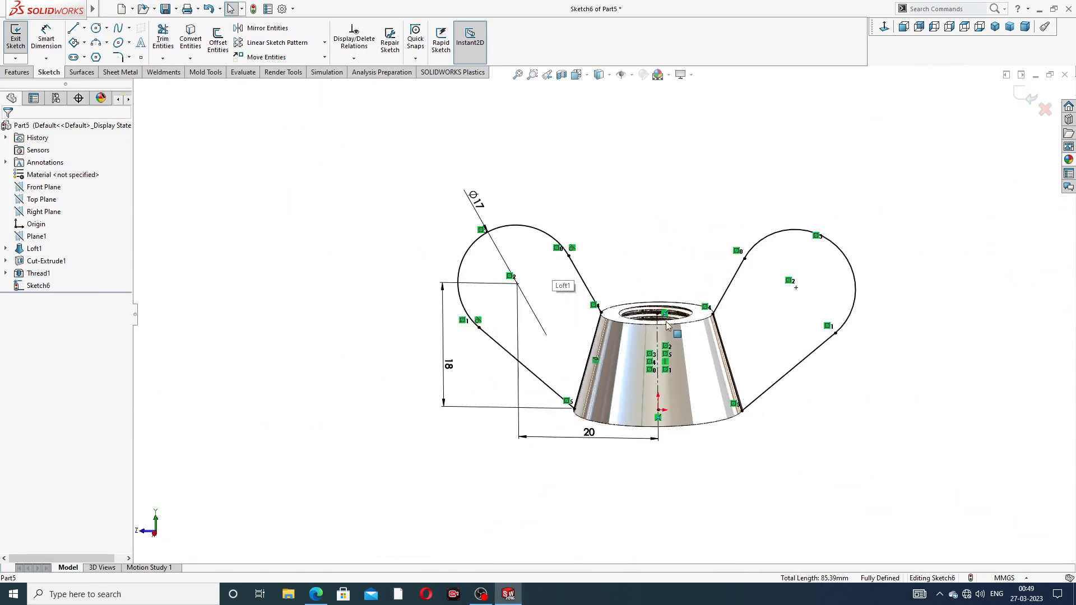
Extrude both wing profiles 5 mm with the Mid Plane end condition and Merge result, checking the thickness against the reference drawing
click(17, 71)
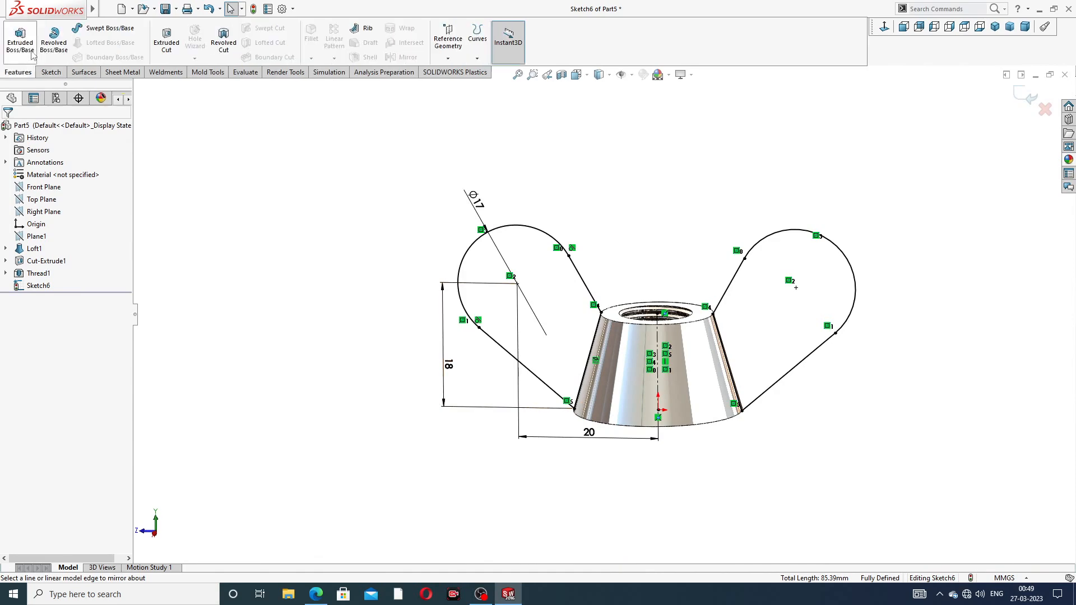
click(20, 39)
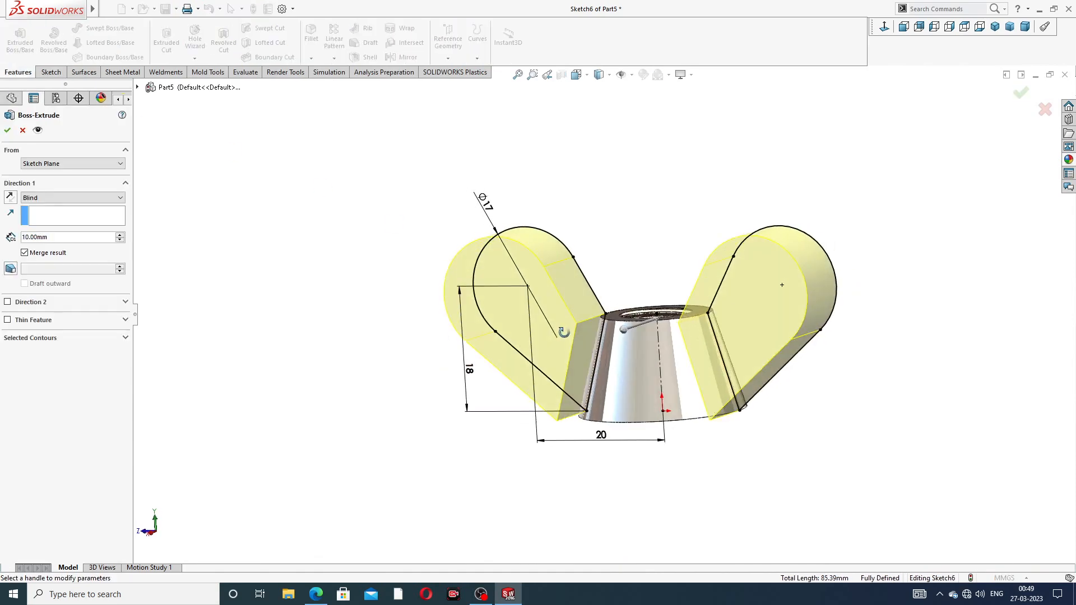
click(89, 198)
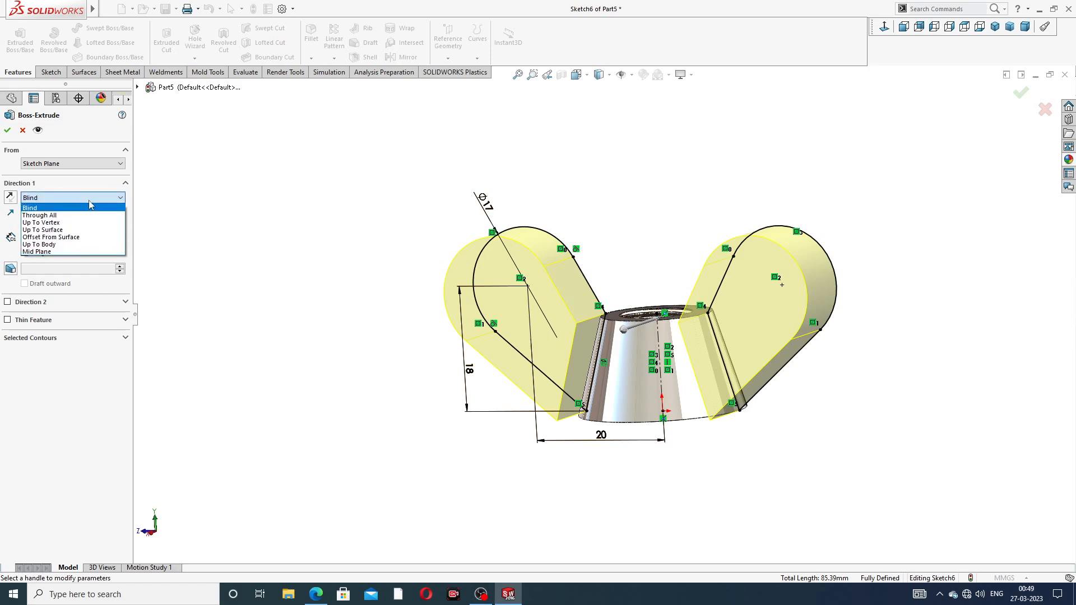
click(87, 255)
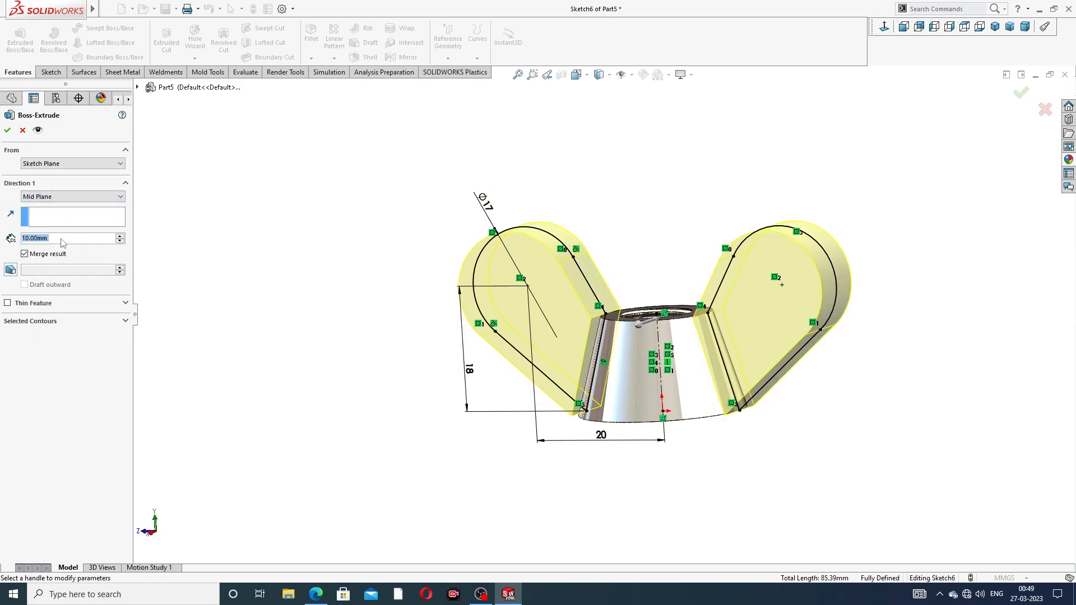
text(5)
key(Return)
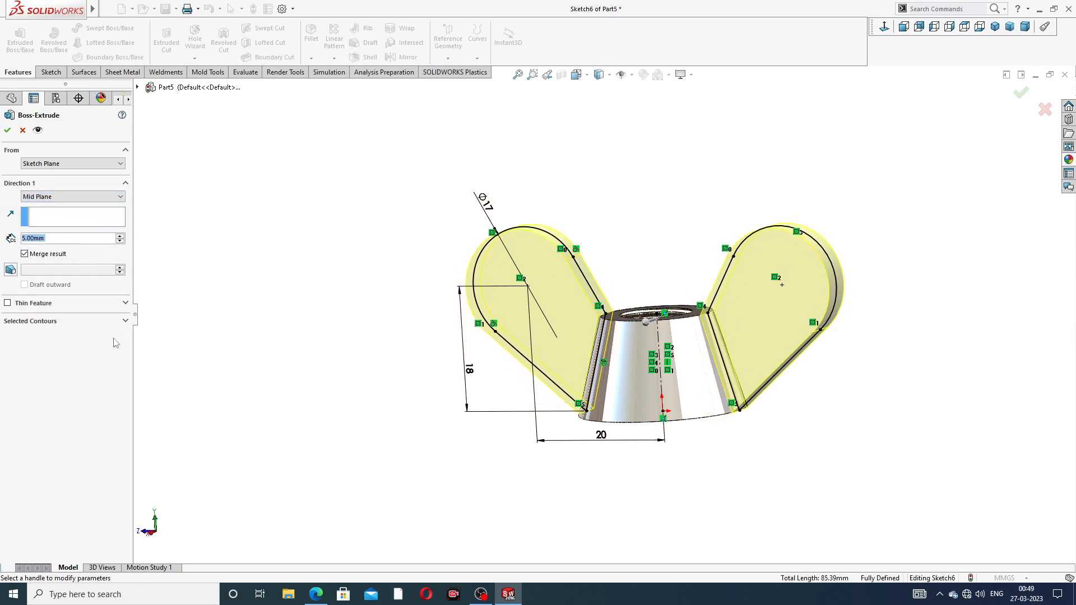
click(316, 594)
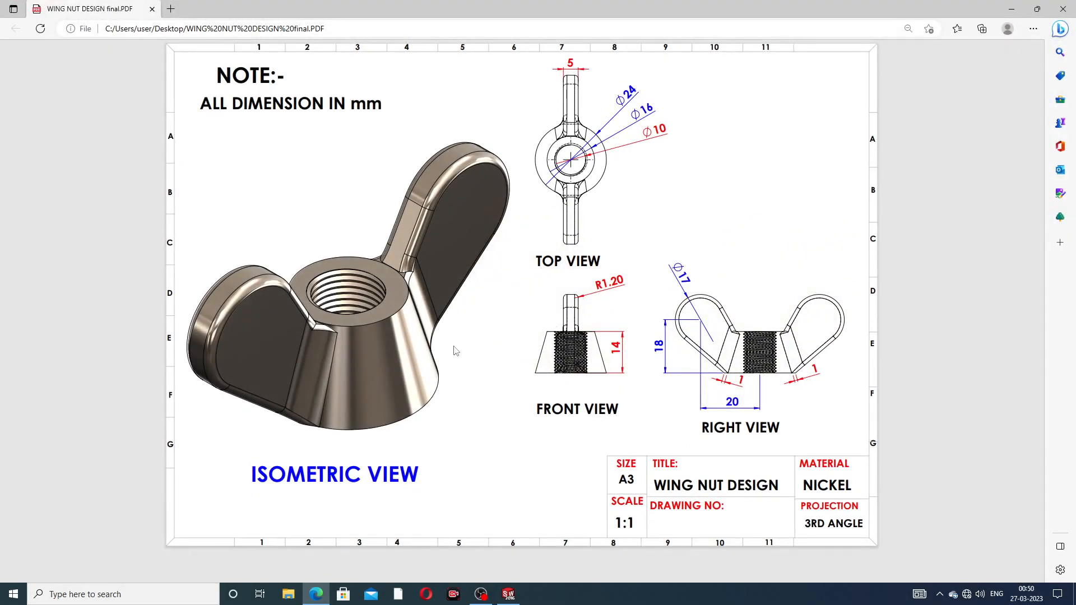
click(317, 595)
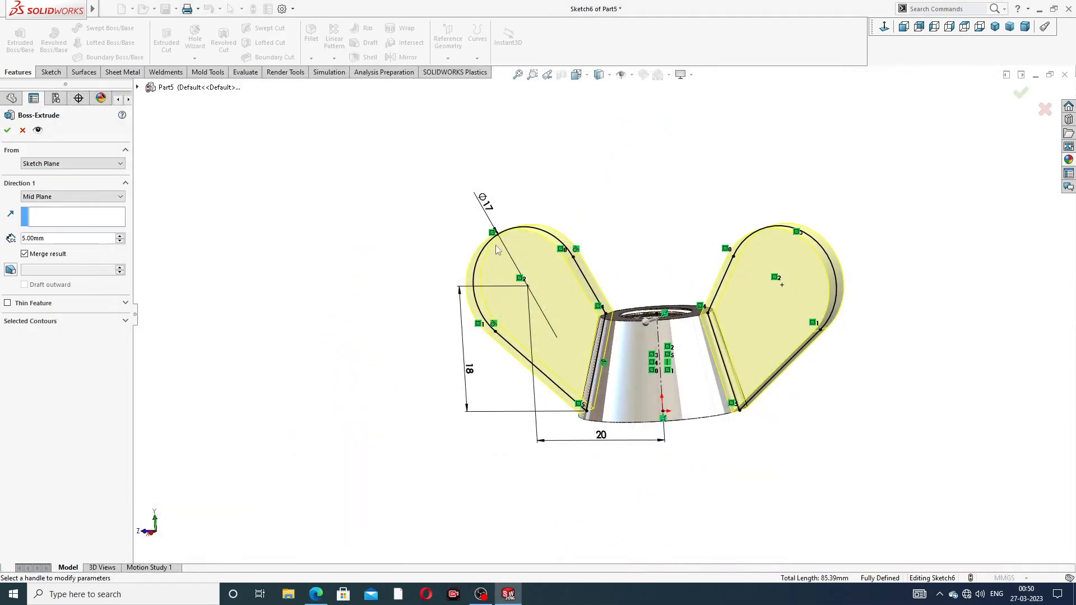
click(8, 131)
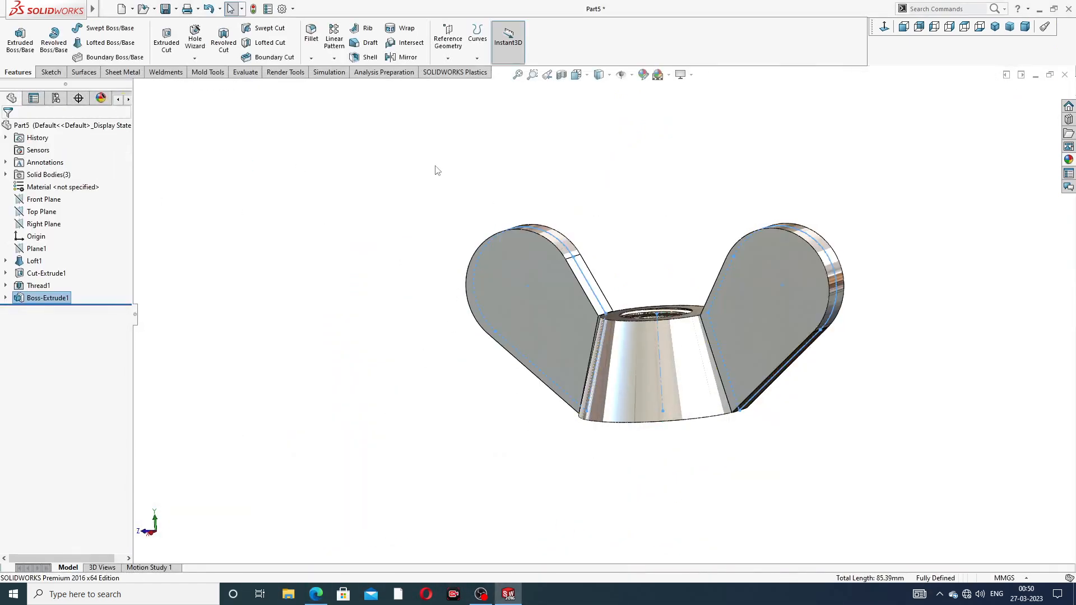
Start a sketch on the first wing's narrow inner end face beside the cone and convert the face's edges into sketch lines
mouse_move(677, 285)
middle_down()
mouse_move(728, 288)
mouse_move(642, 290)
mouse_move(695, 283)
middle_up()
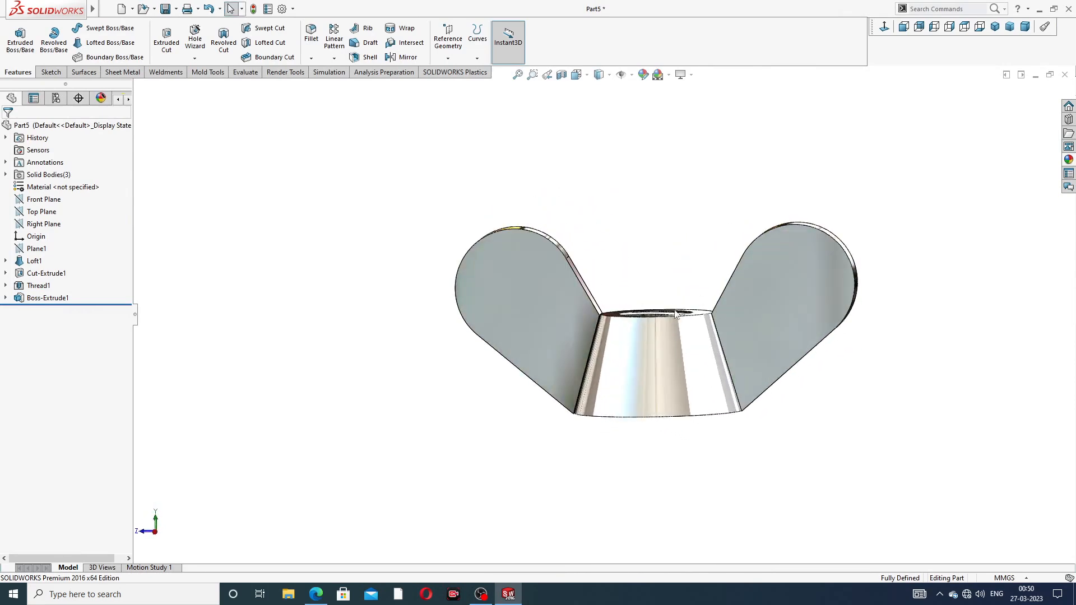
scroll(673, 307, down, 4)
scroll(620, 299, down, 5)
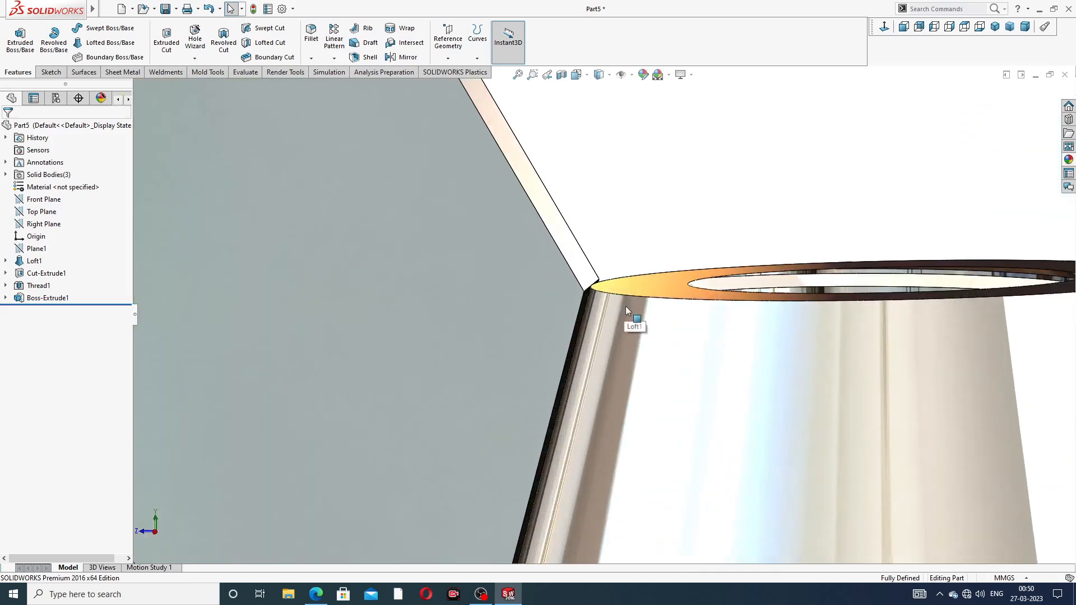
scroll(608, 320, down, 2)
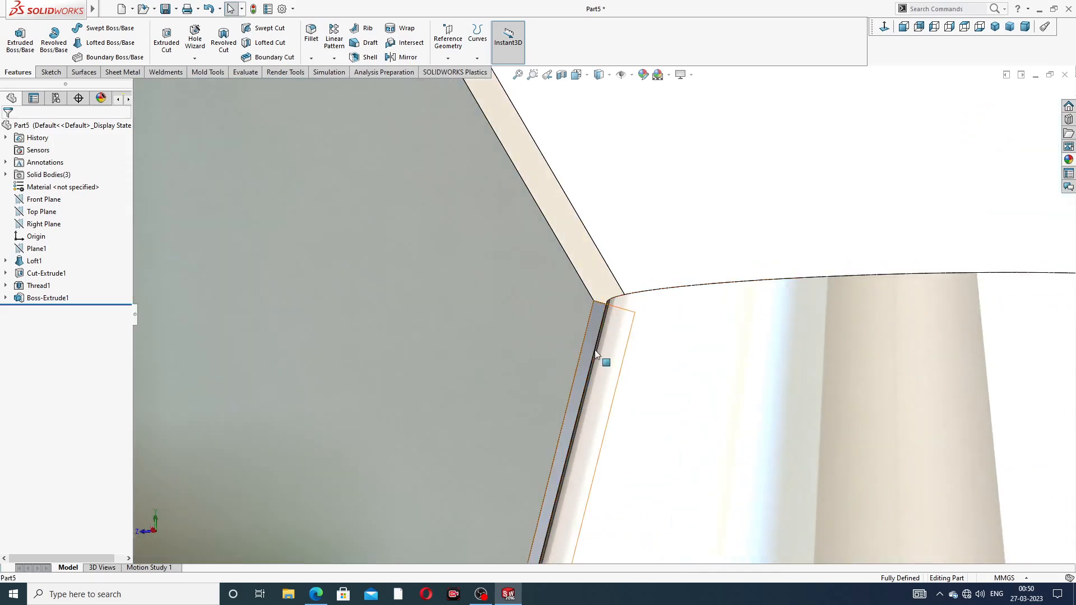
scroll(634, 357, up, 2)
scroll(633, 357, up, 5)
middle_drag(620, 365, 619, 340)
scroll(615, 342, down, 5)
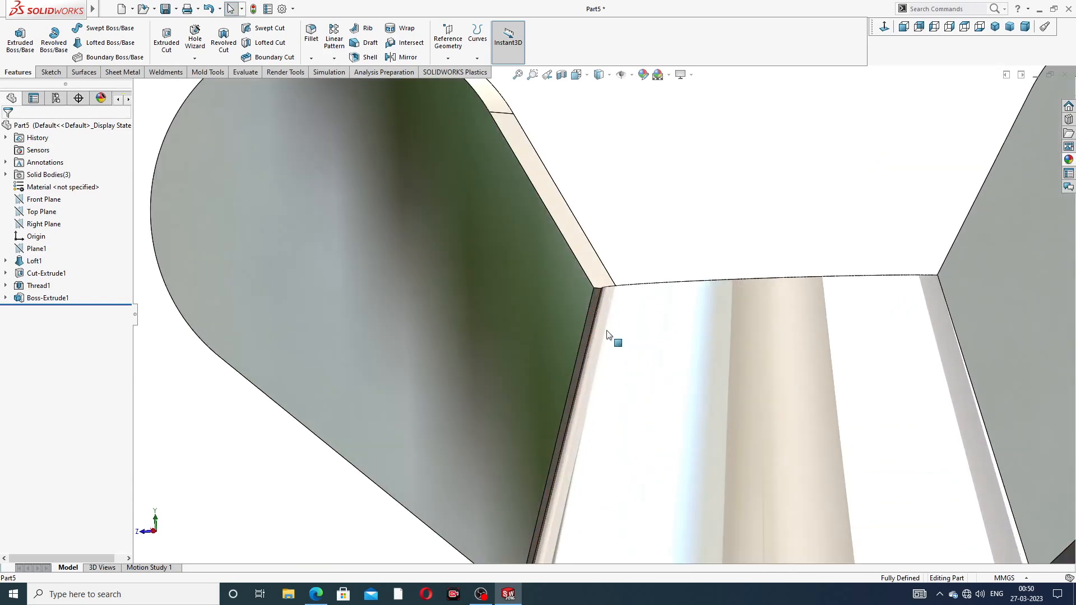
click(596, 310)
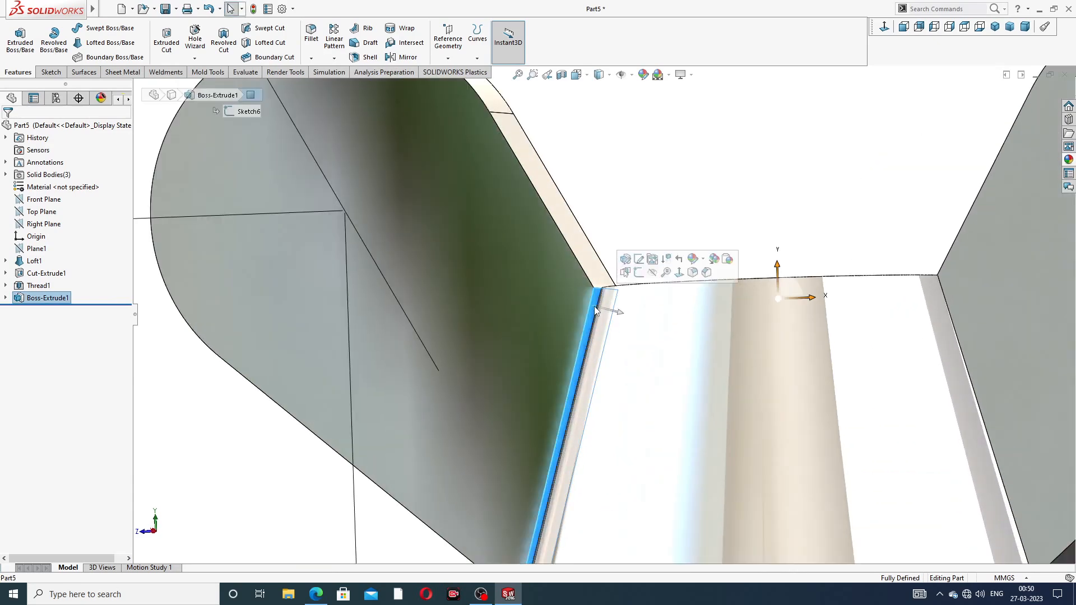
click(638, 274)
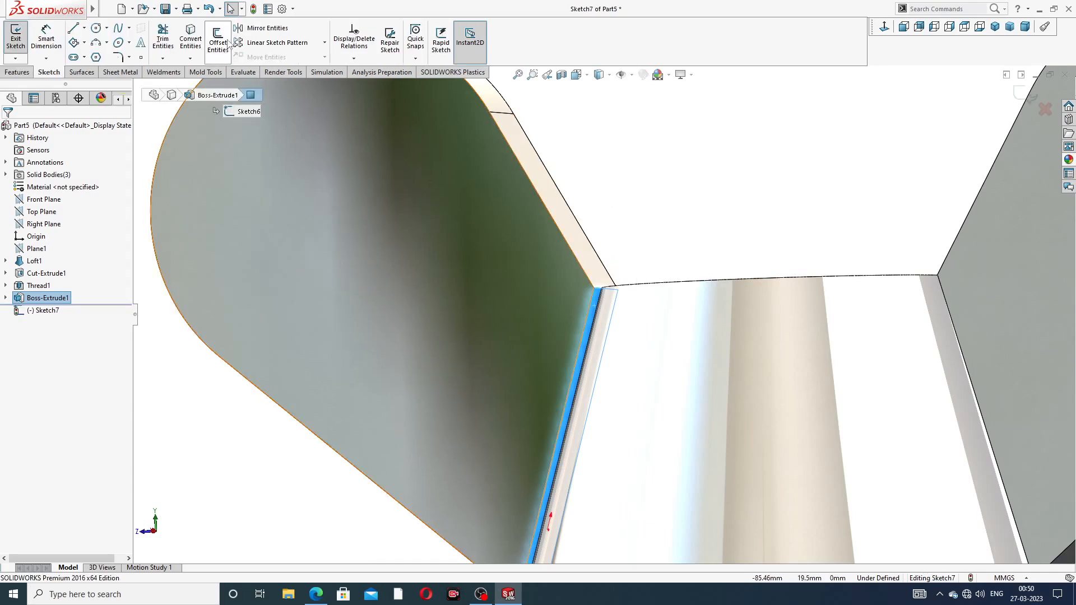
click(193, 42)
scroll(658, 234, up, 2)
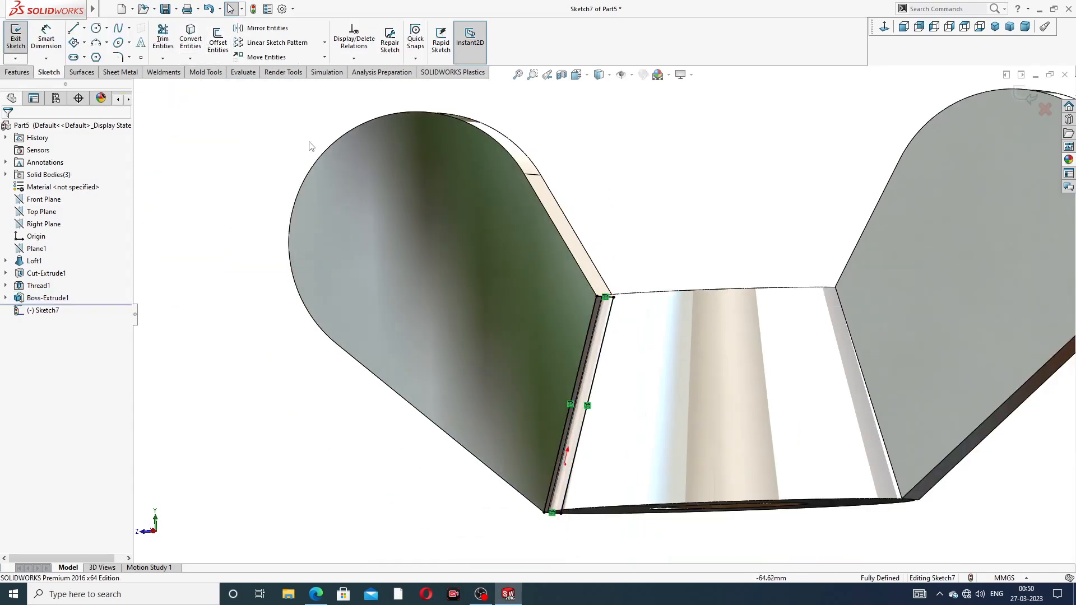
Extrude the converted end-face outline 1 mm blind into the cone with Merge result to join the first wing to the body
click(17, 72)
click(20, 39)
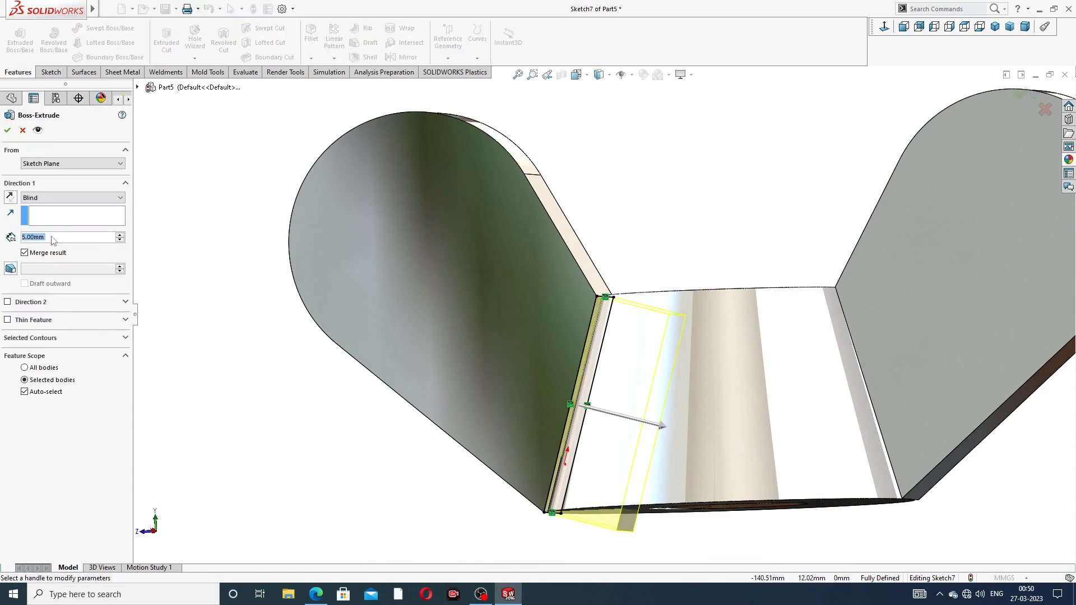
text(1)
key(Return)
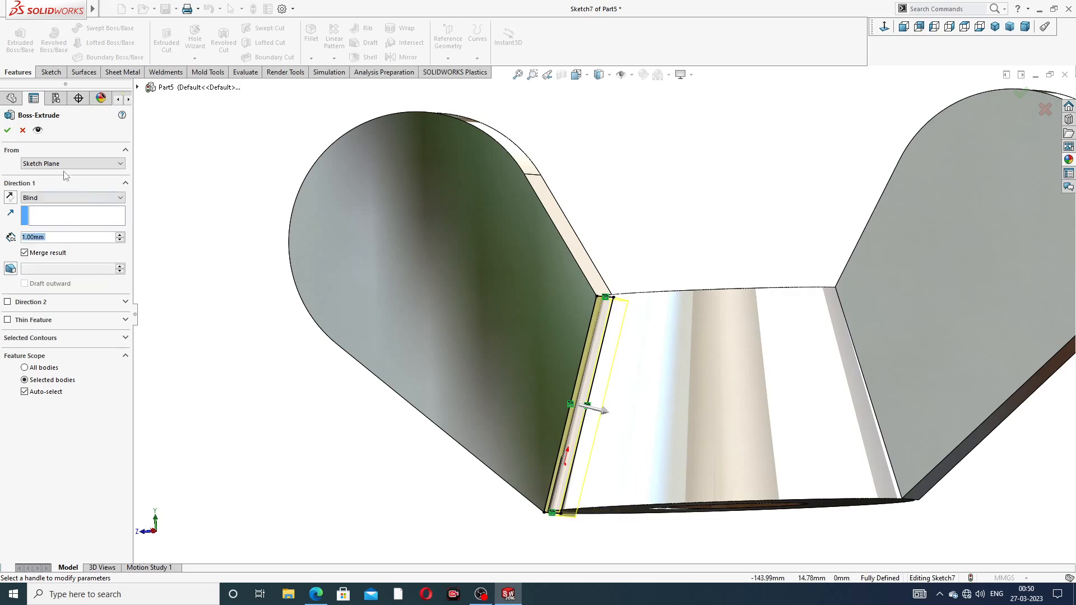
click(8, 131)
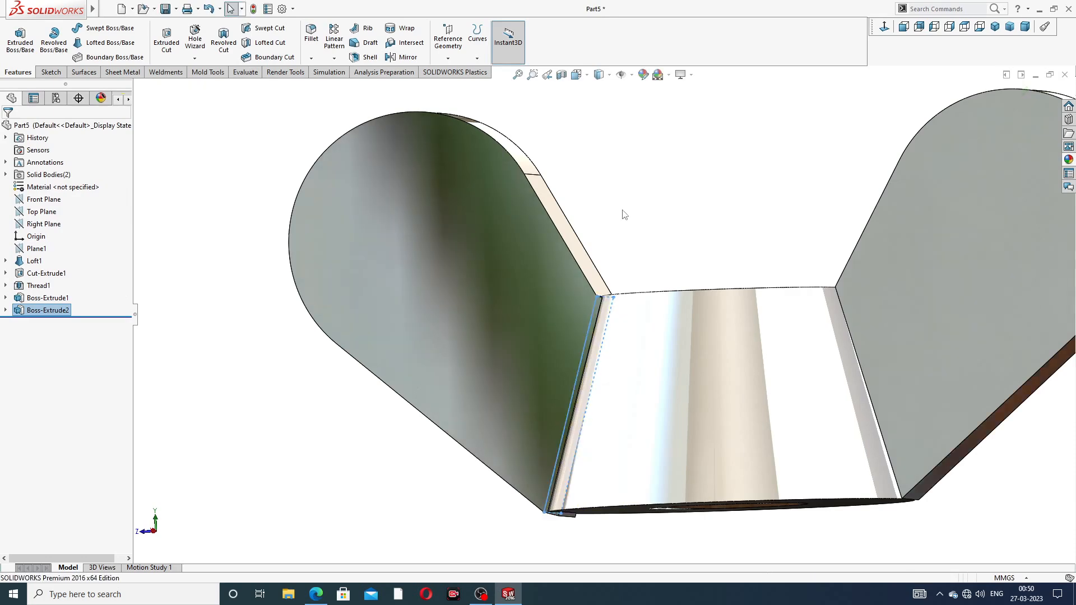
Start a sketch on the opposite wing's inner end face and convert that face's edges into sketch lines
middle_drag(623, 312, 774, 354)
scroll(860, 336, down, 5)
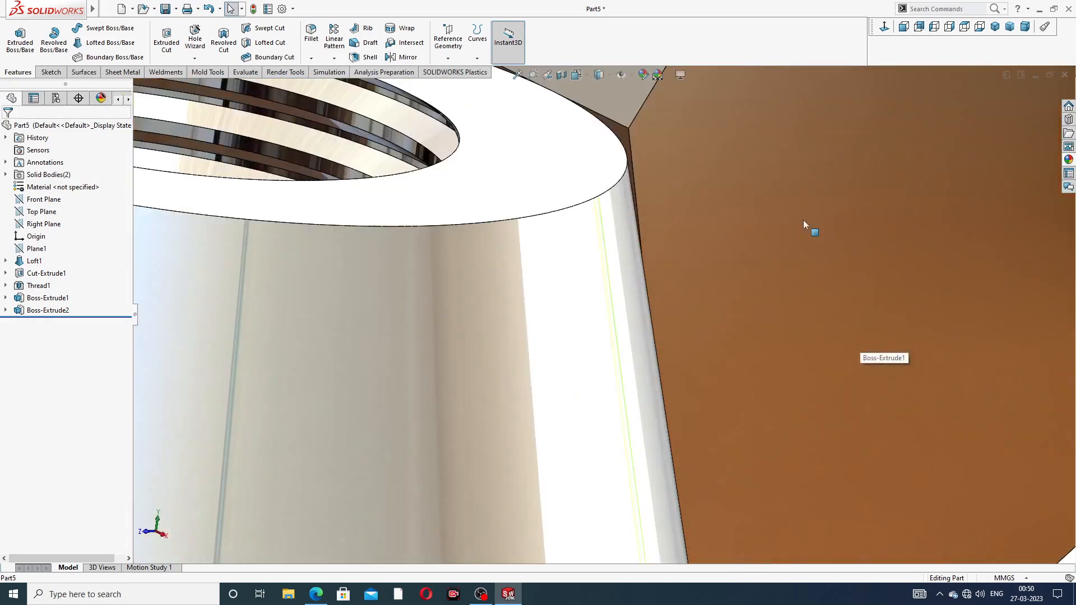
click(631, 144)
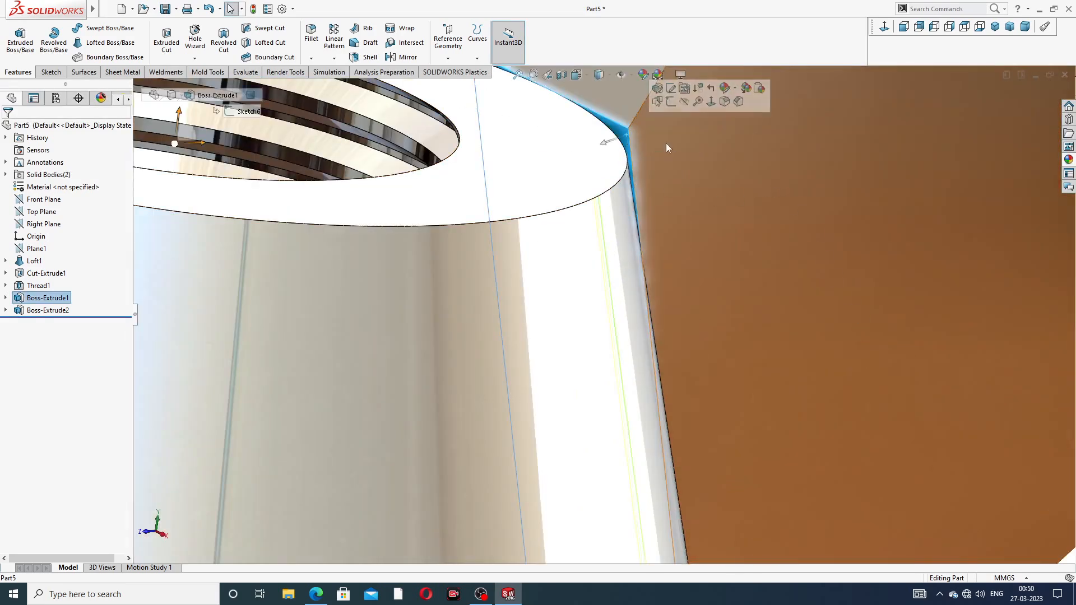
click(663, 108)
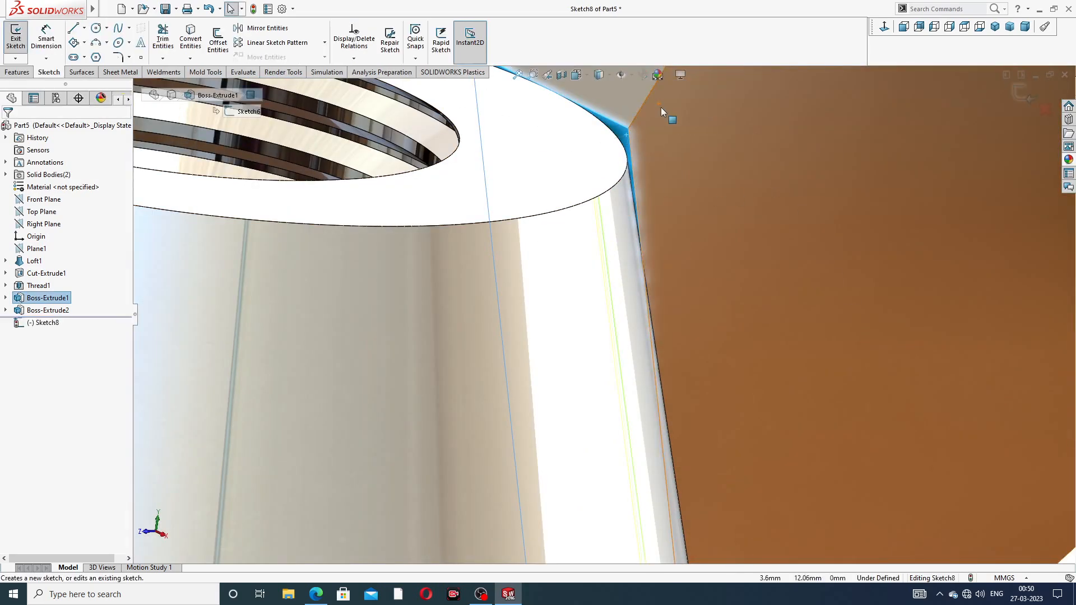
click(189, 41)
scroll(182, 104, up, 5)
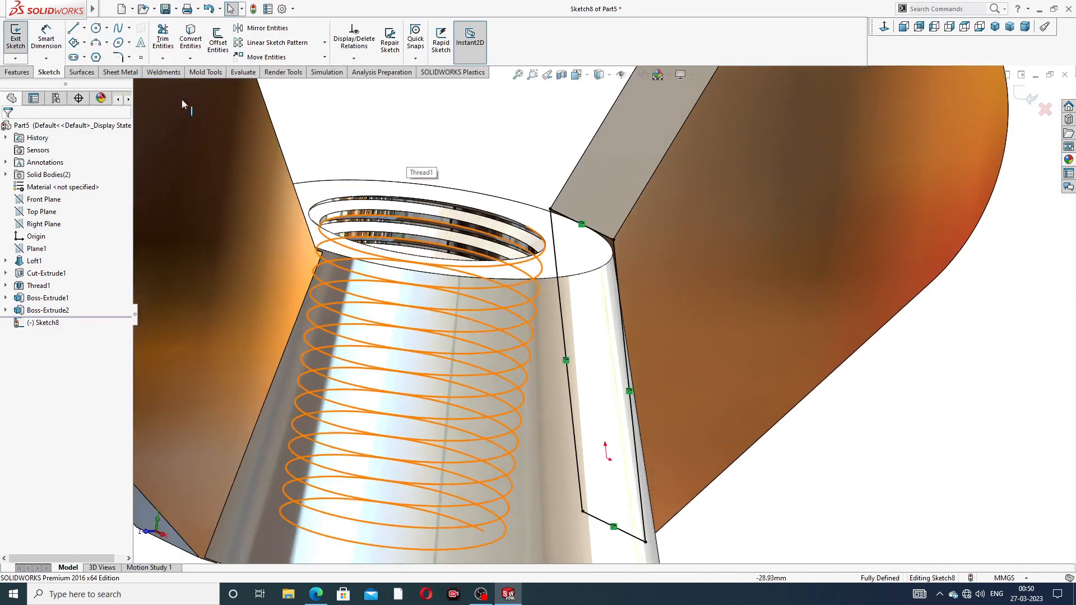
Extrude the opposite wing's end-face outline 1 mm blind into the cone with Merge result
click(28, 73)
click(20, 38)
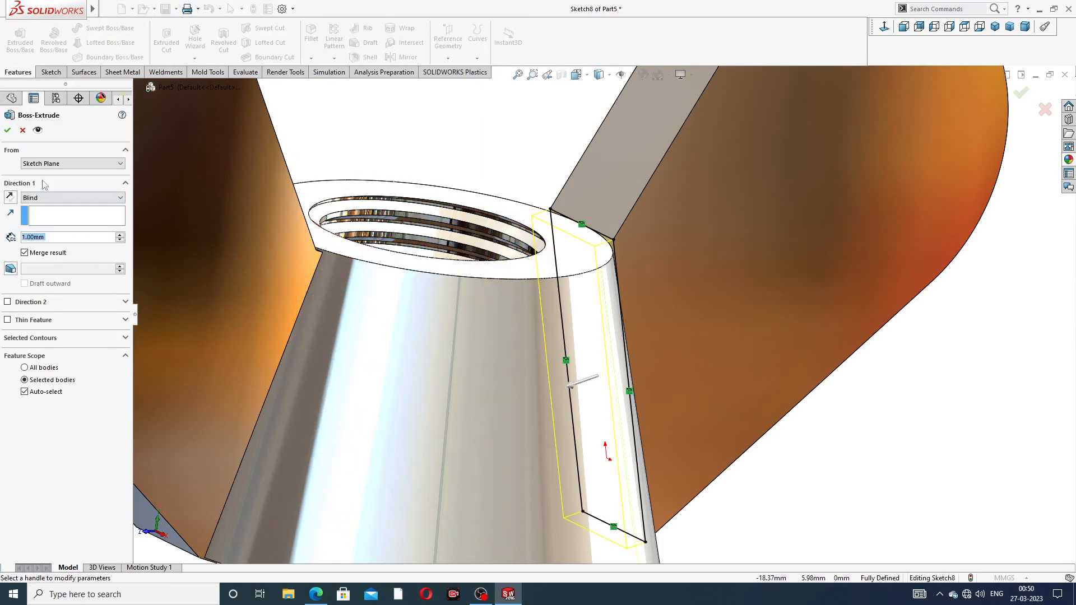
click(7, 131)
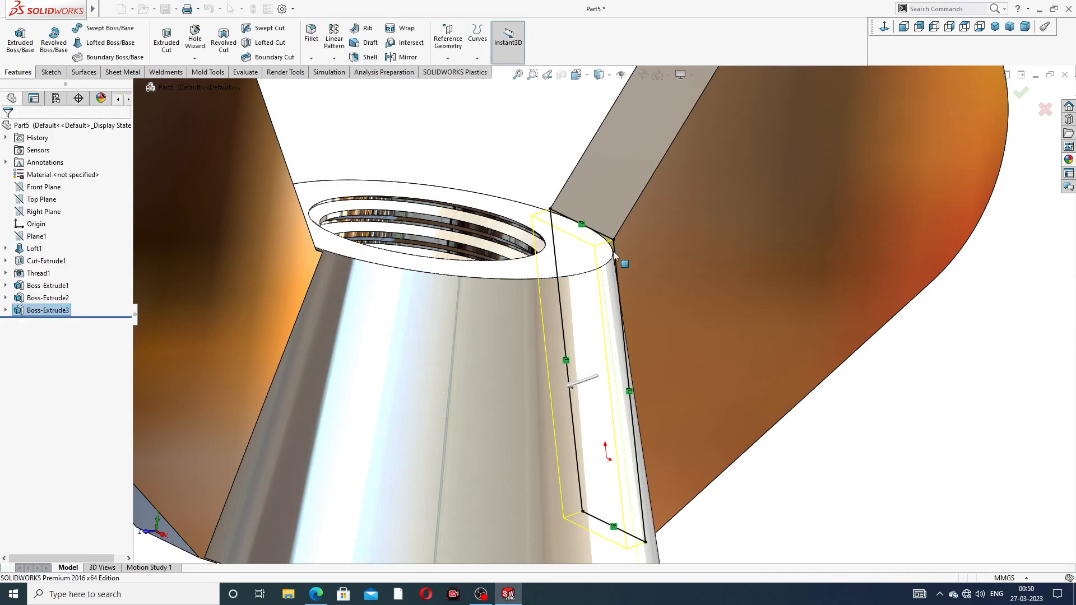
Start a sketch on the cone's bottom face, where the wing joints protrude, and convert the face's outer outline into sketch entities
scroll(600, 295, up, 4)
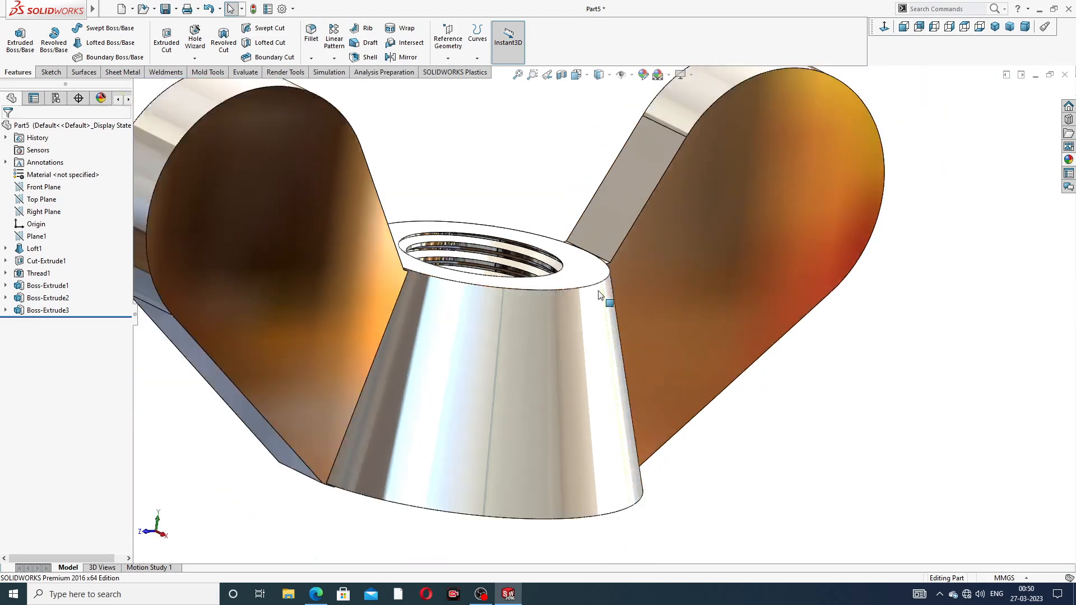
middle_drag(594, 325, 538, 203)
middle_drag(517, 370, 533, 287)
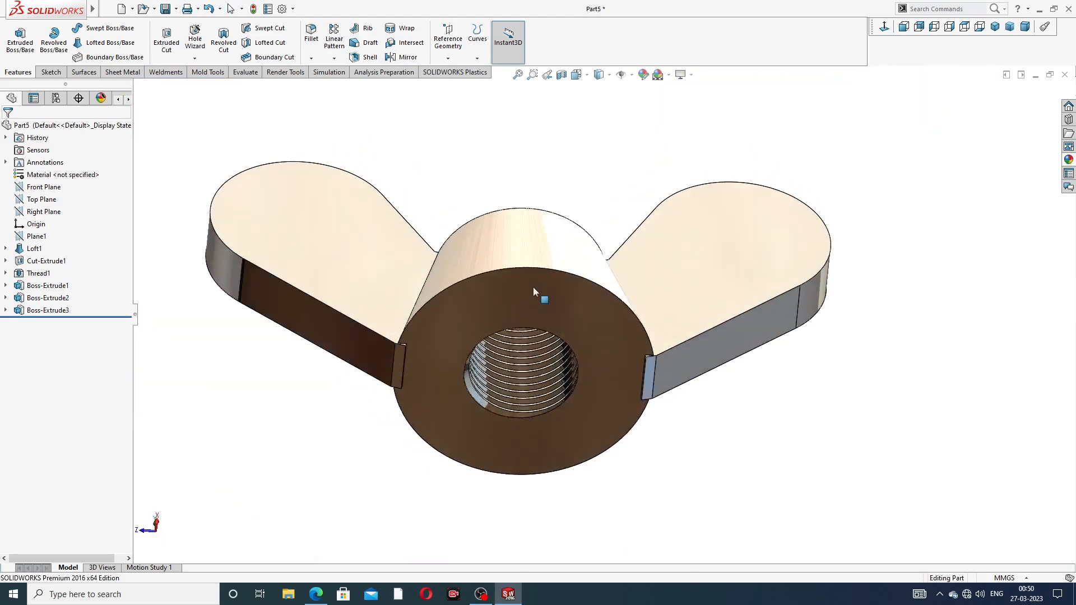
scroll(413, 373, down, 3)
middle_drag(488, 316, 431, 321)
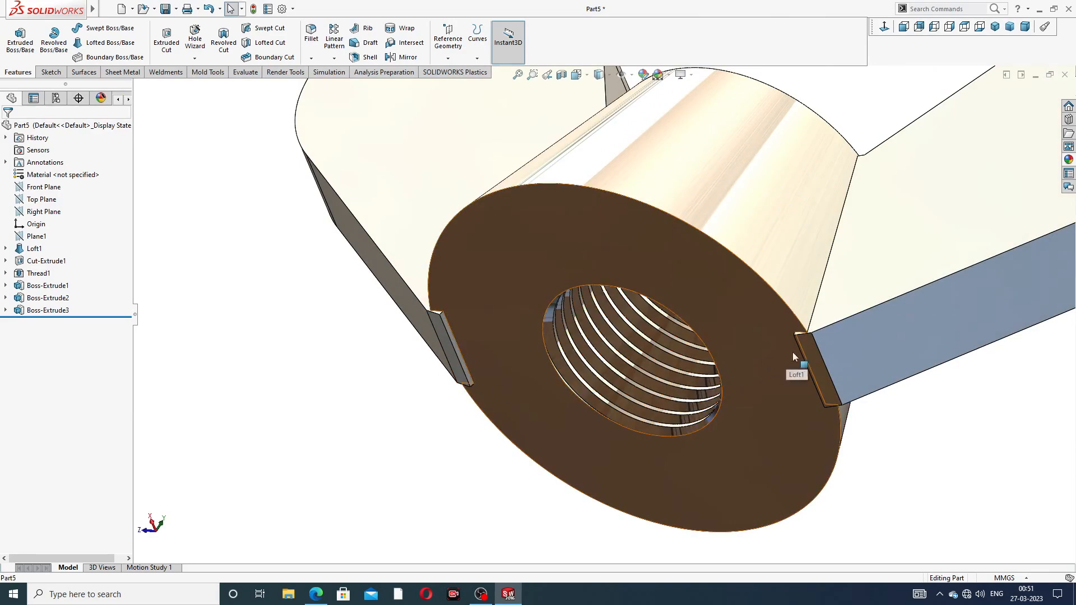
scroll(446, 328, down, 3)
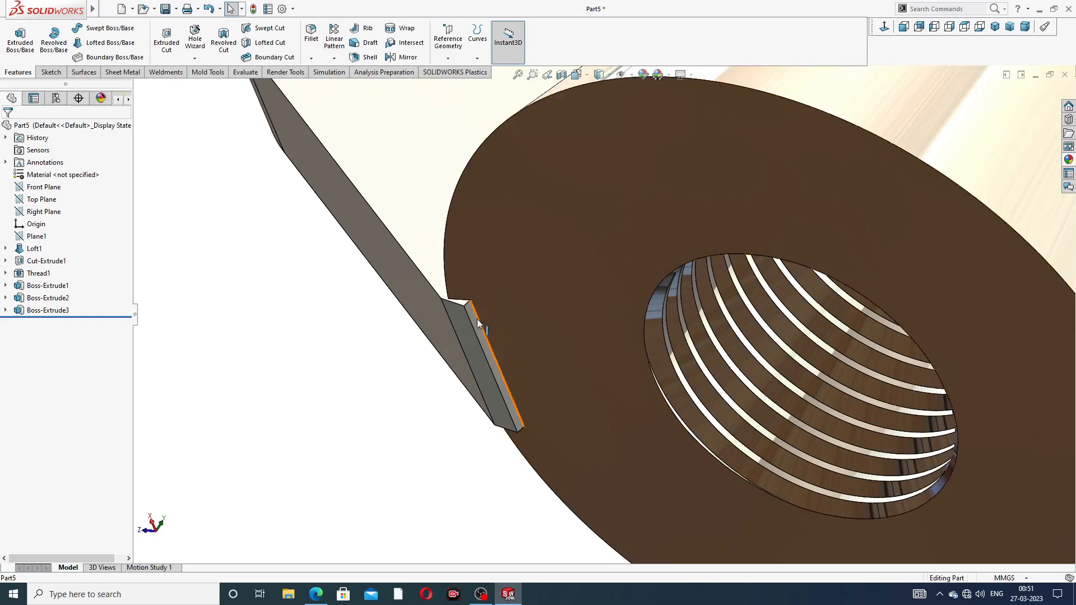
click(595, 208)
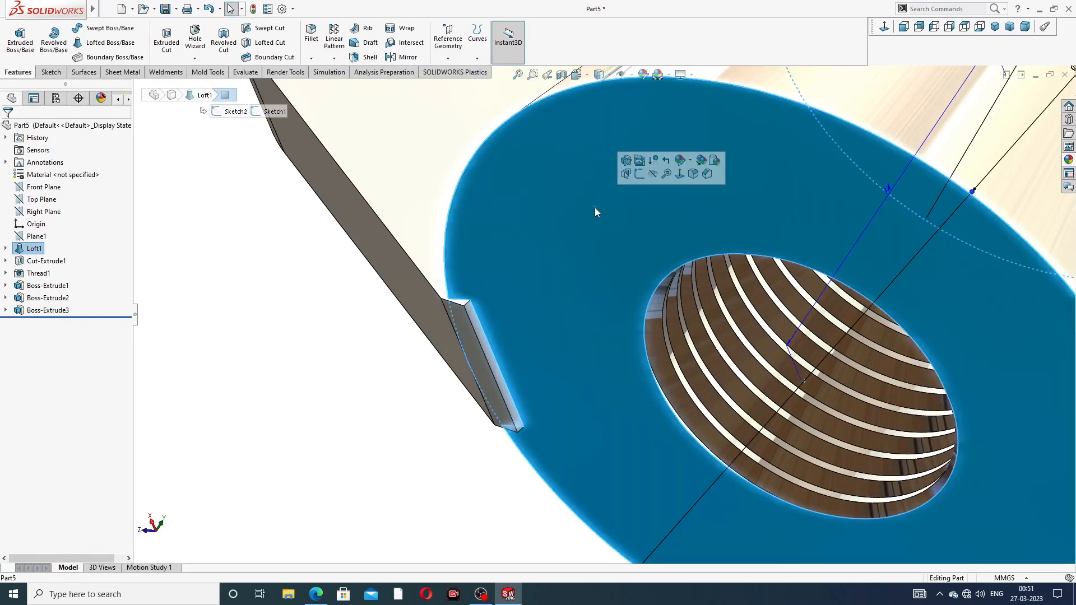
click(639, 174)
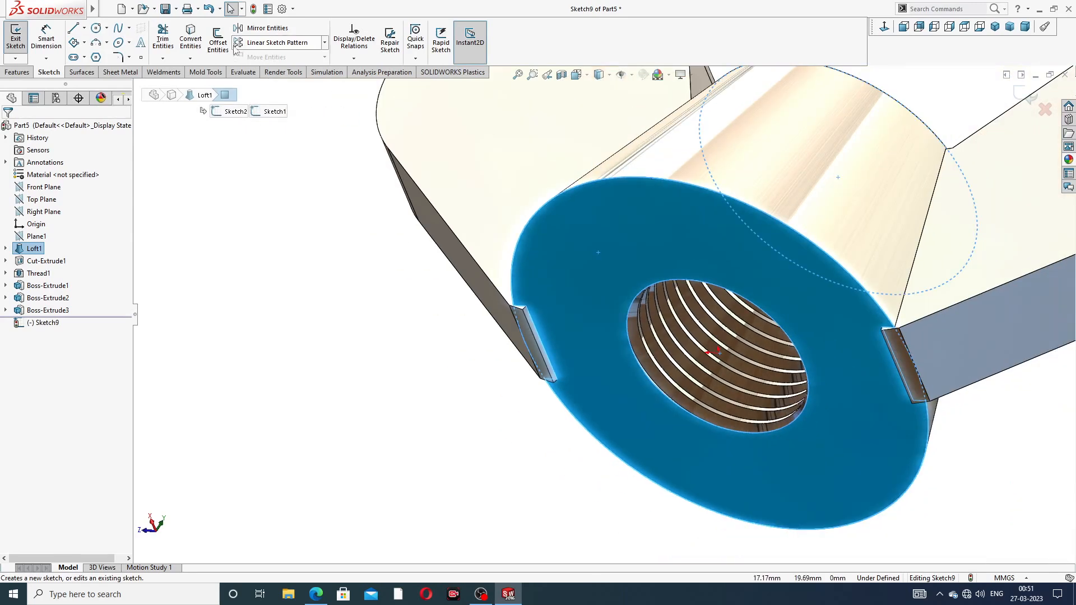
click(191, 39)
scroll(401, 171, up, 2)
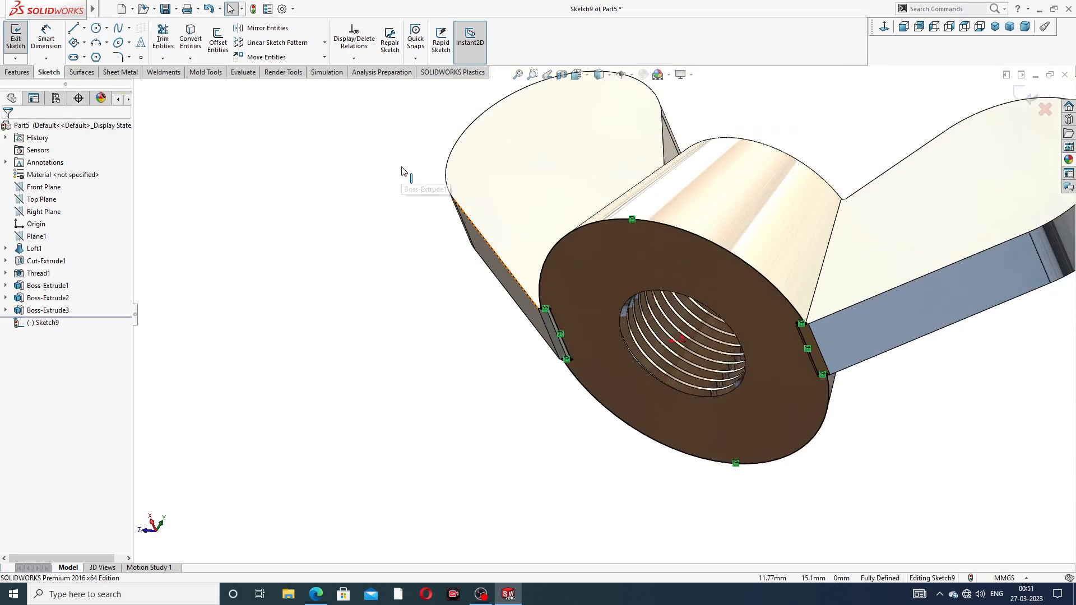
Trim the wing protrusions with a 5 mm blind extruded cut from the base outline, using reversed direction and Flip side to cut
click(17, 72)
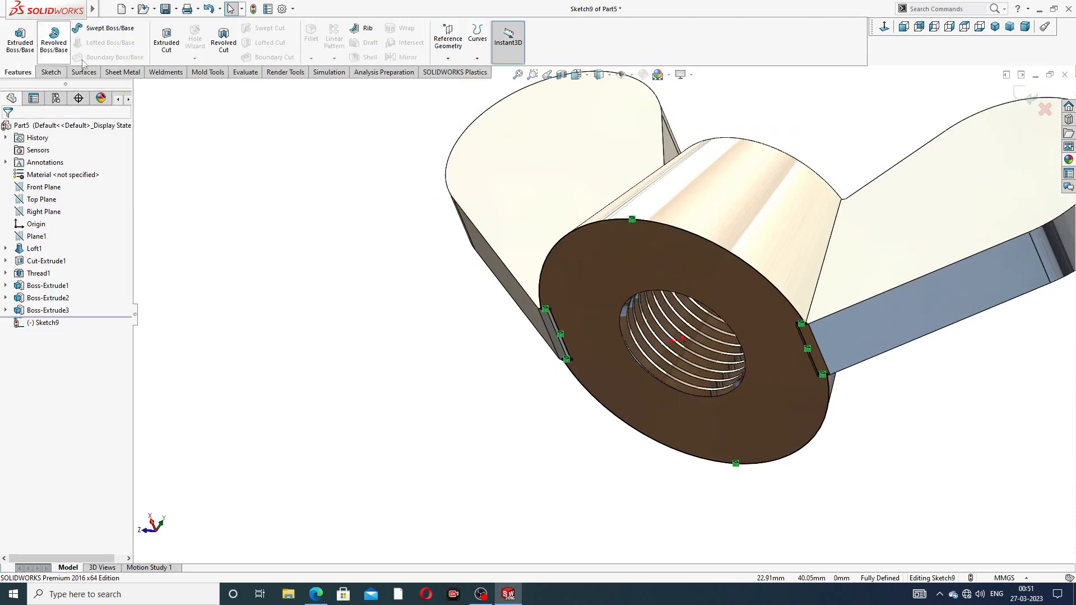
click(166, 42)
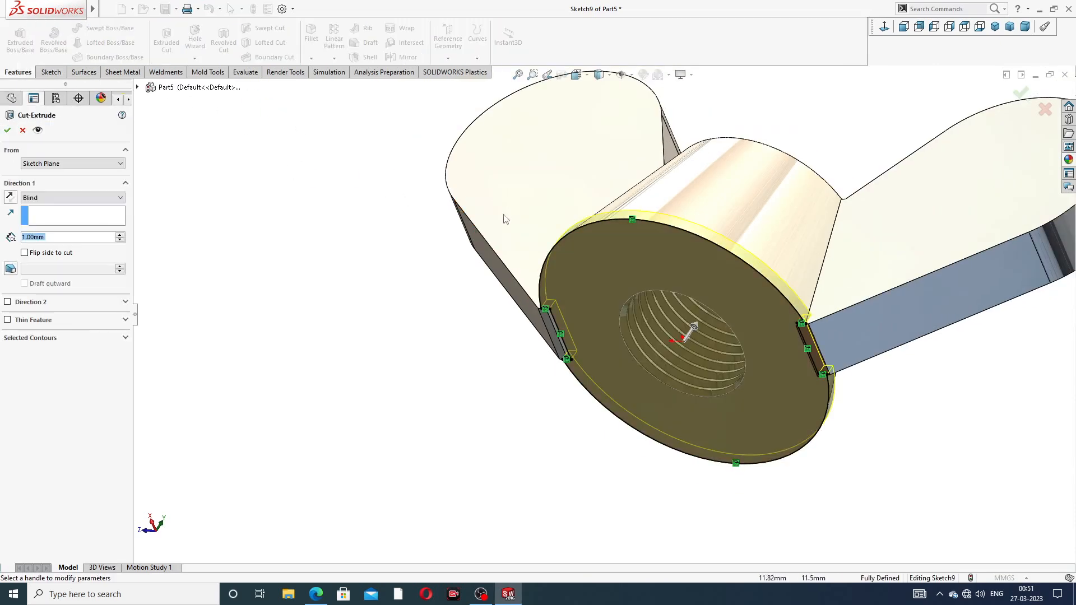
middle_drag(505, 219, 482, 228)
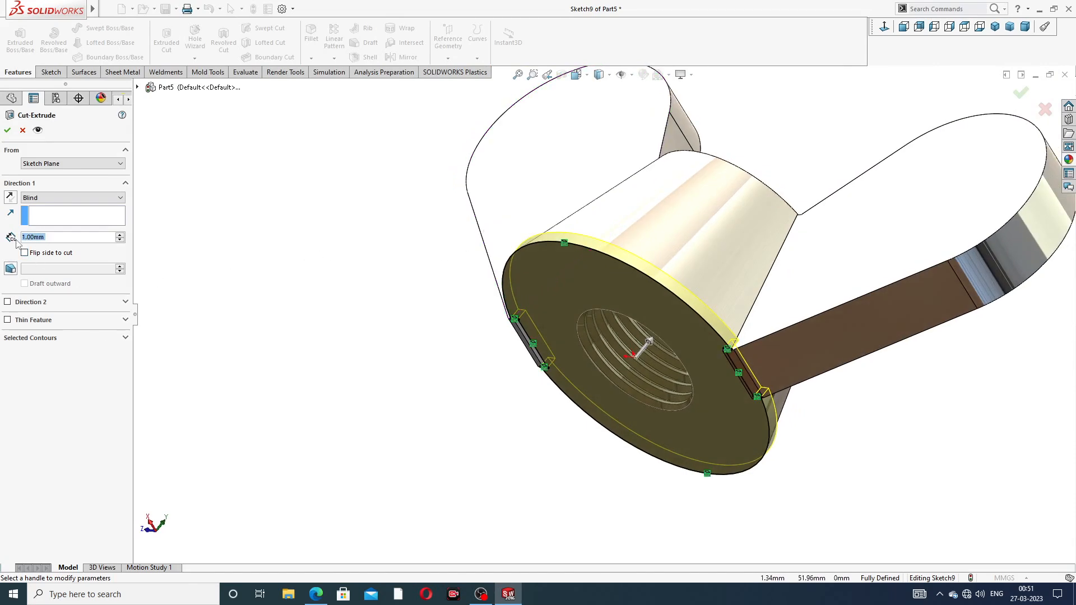
text(5)
key(Return)
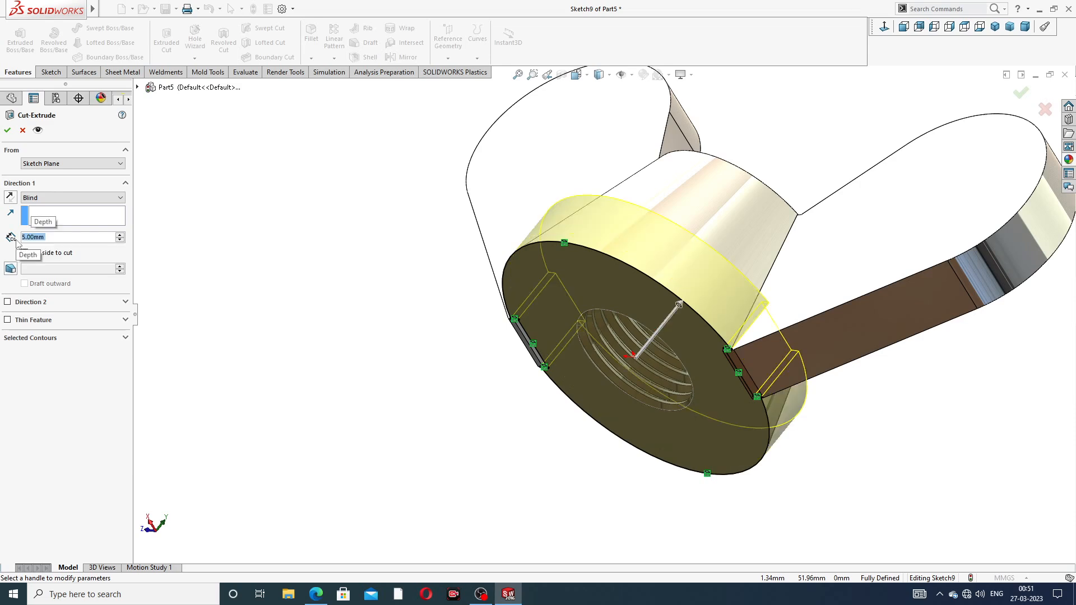
click(10, 197)
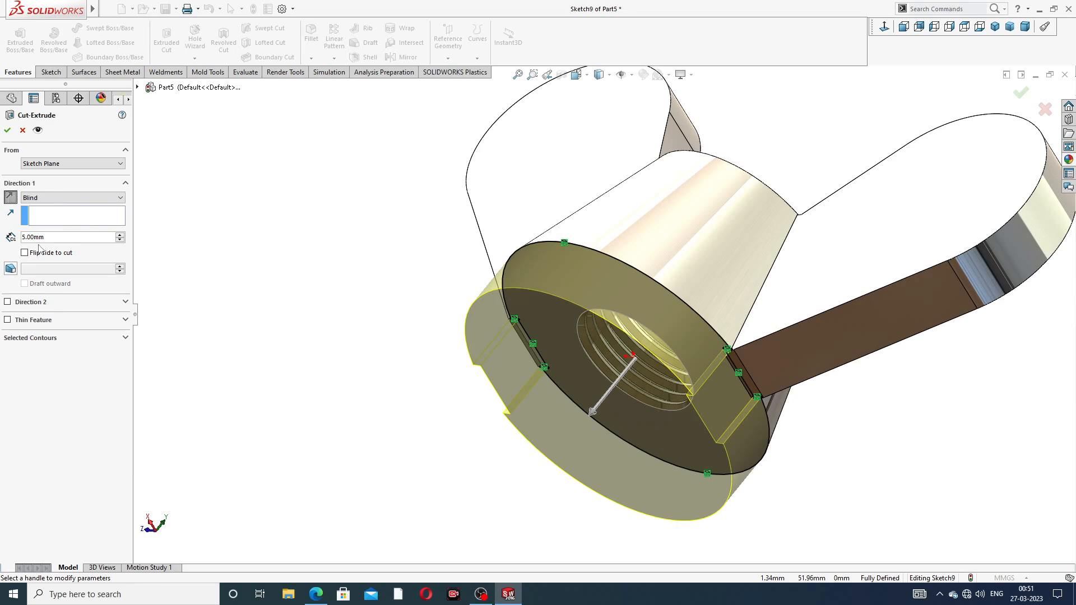
click(8, 131)
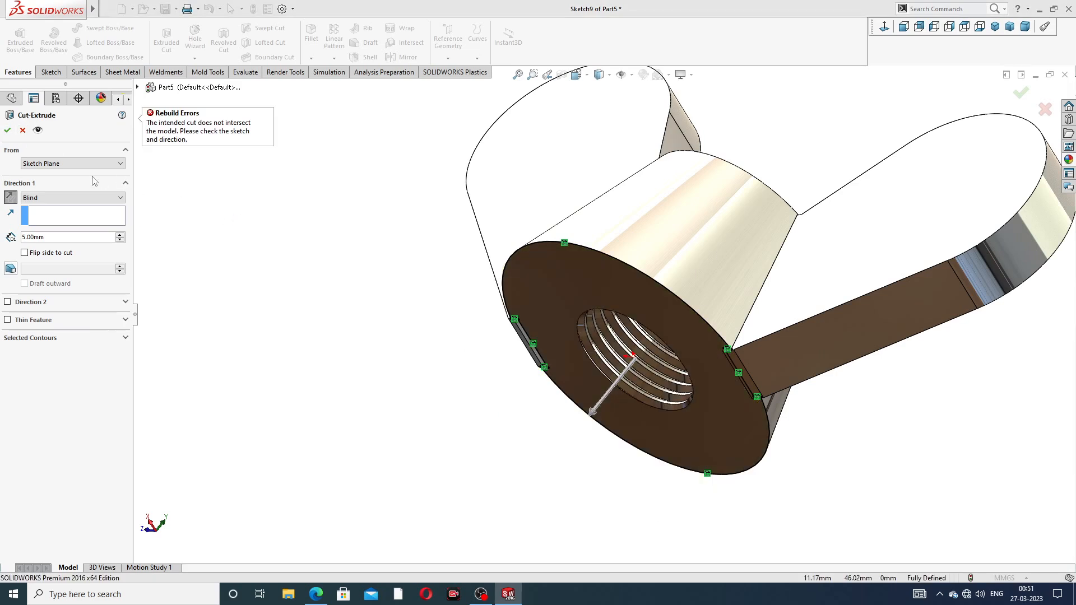
click(25, 253)
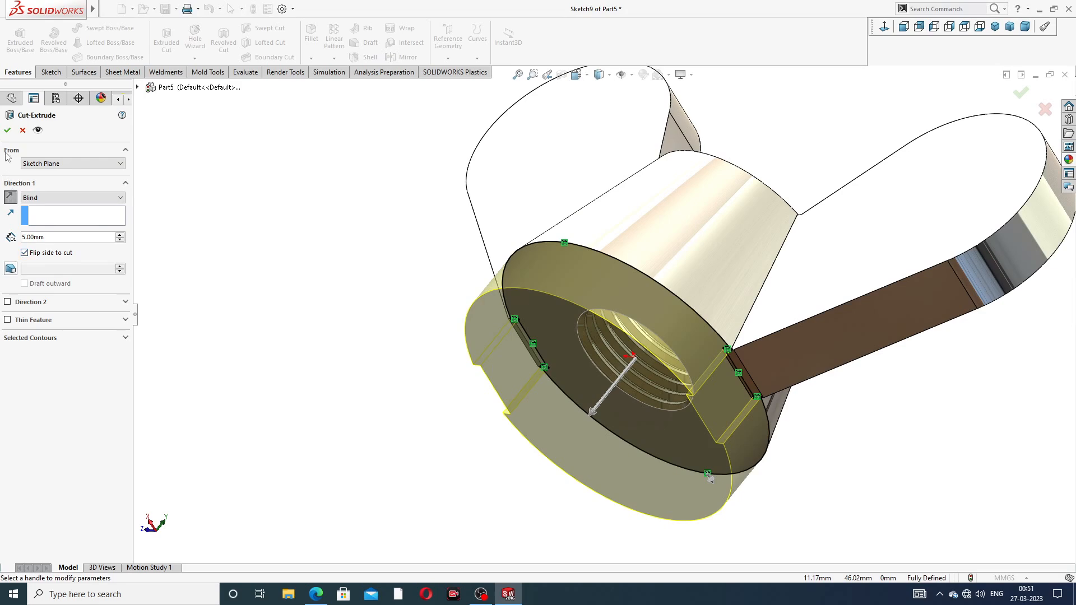
click(7, 132)
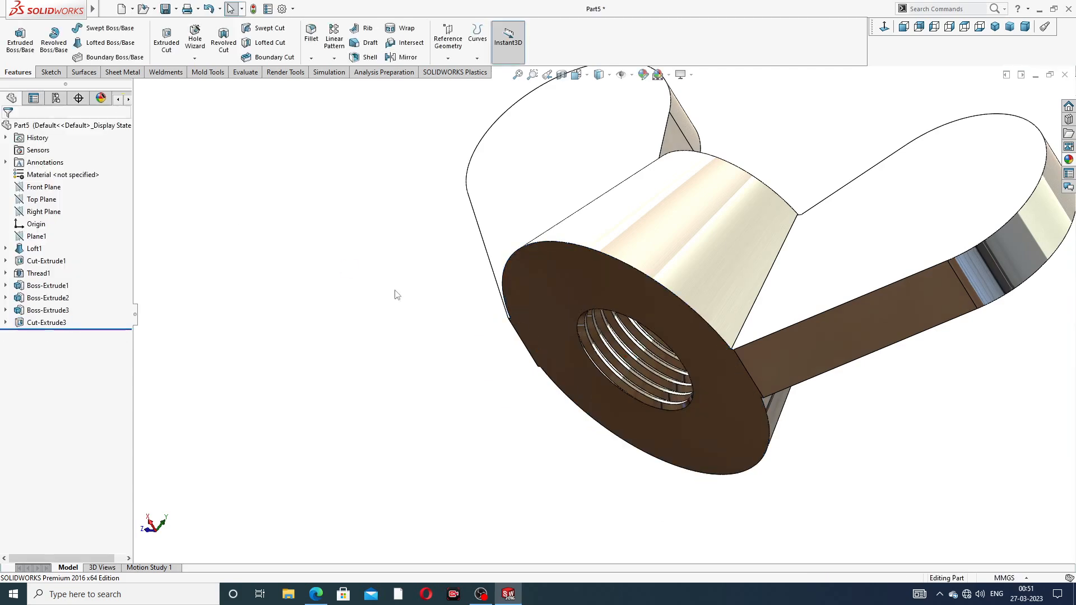
Examine the trimmed wing joints at the cone's base and the overall shape, and consult the wing nut reference drawing
scroll(556, 309, down, 6)
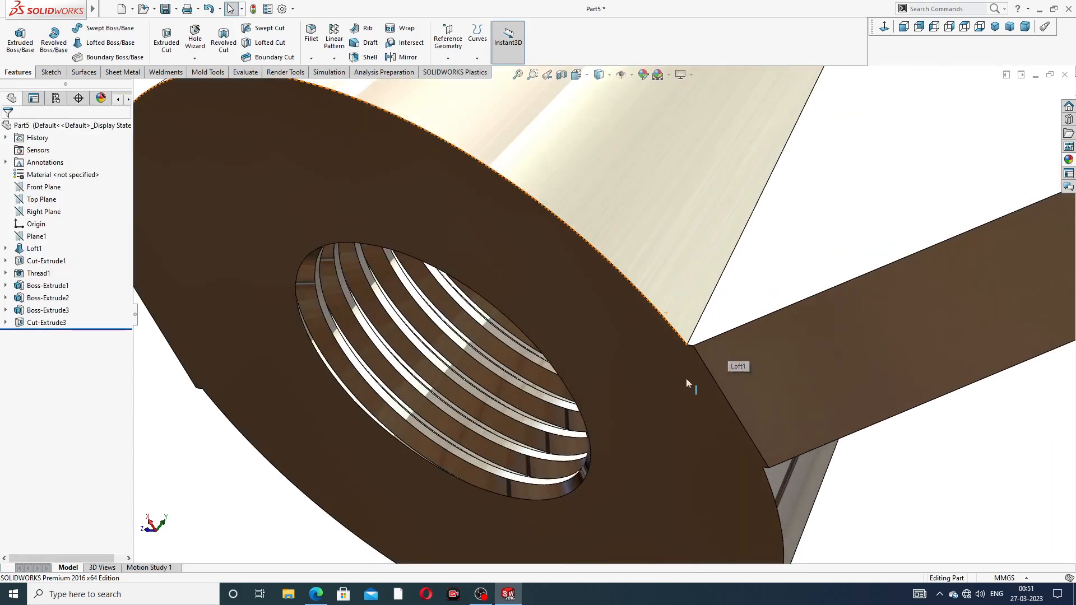
middle_drag(676, 362, 616, 315)
scroll(702, 362, up, 3)
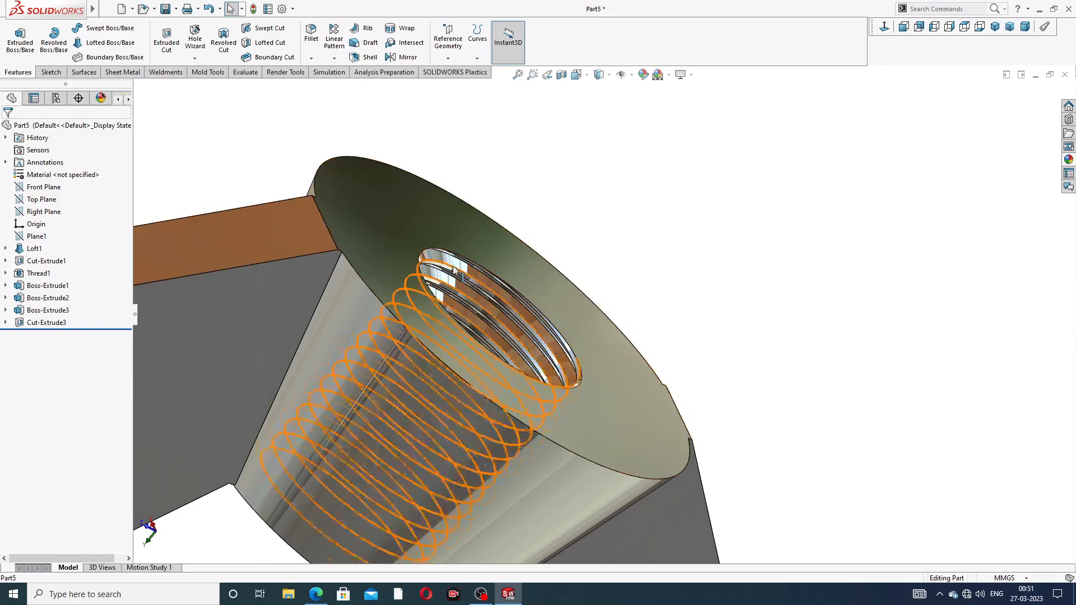
scroll(469, 266, up, 3)
middle_drag(468, 266, 583, 377)
scroll(611, 402, down, 2)
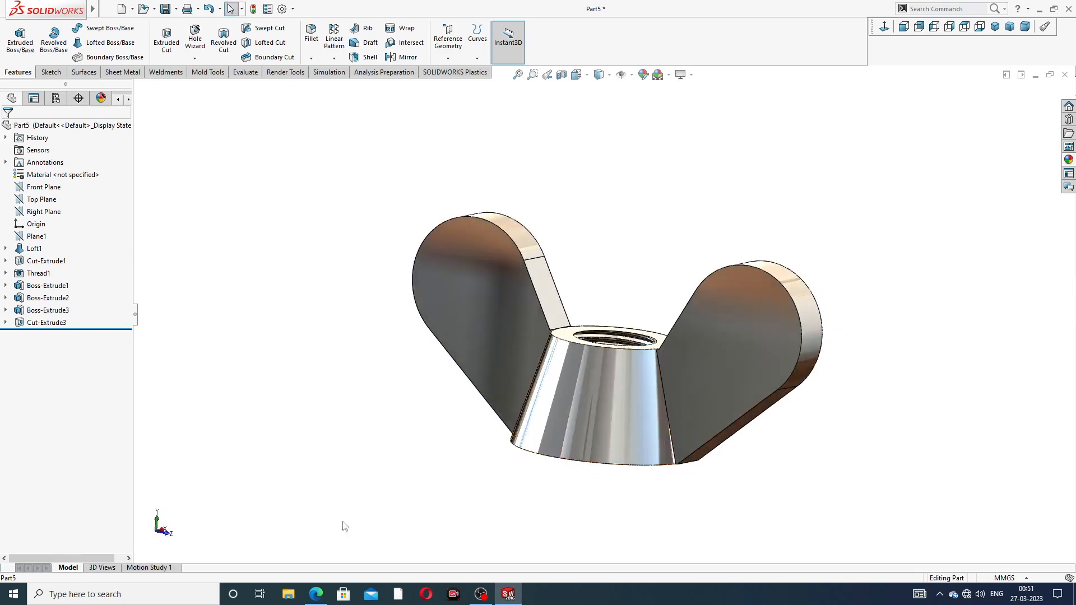
click(316, 594)
Start a symmetric fillet with a 1.2 mm radius and select both rounded outer edges of the first wing
scroll(529, 267, down, 1)
middle_drag(541, 271, 581, 319)
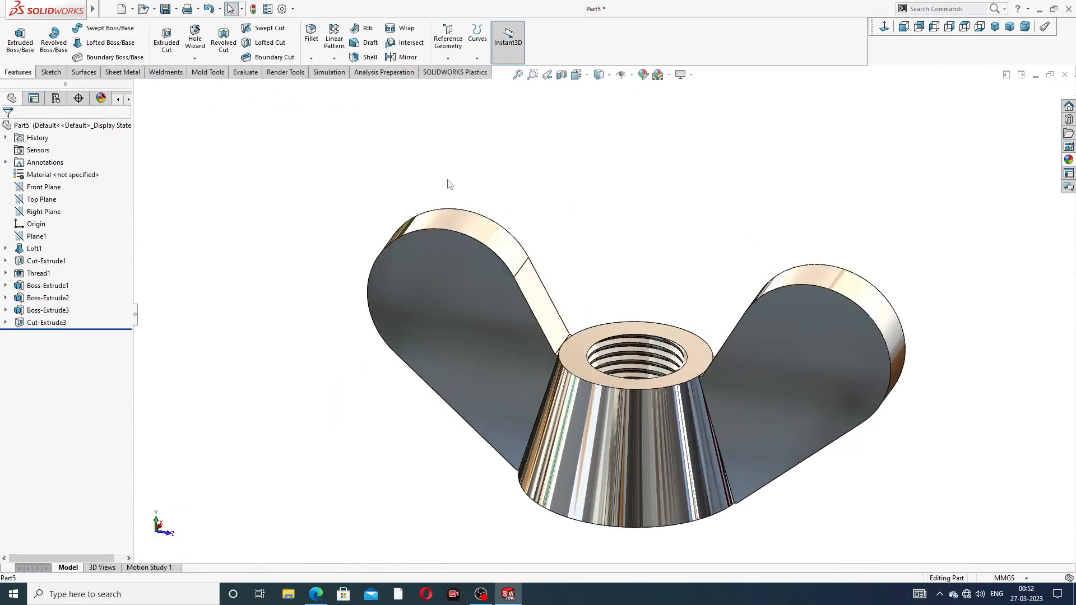
click(311, 33)
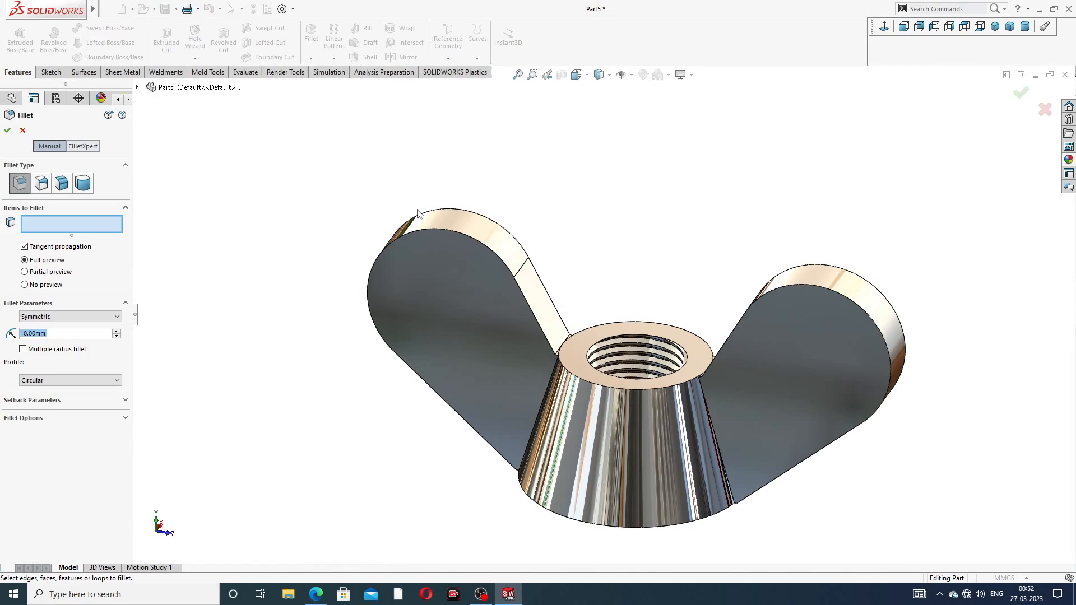
text(1.2)
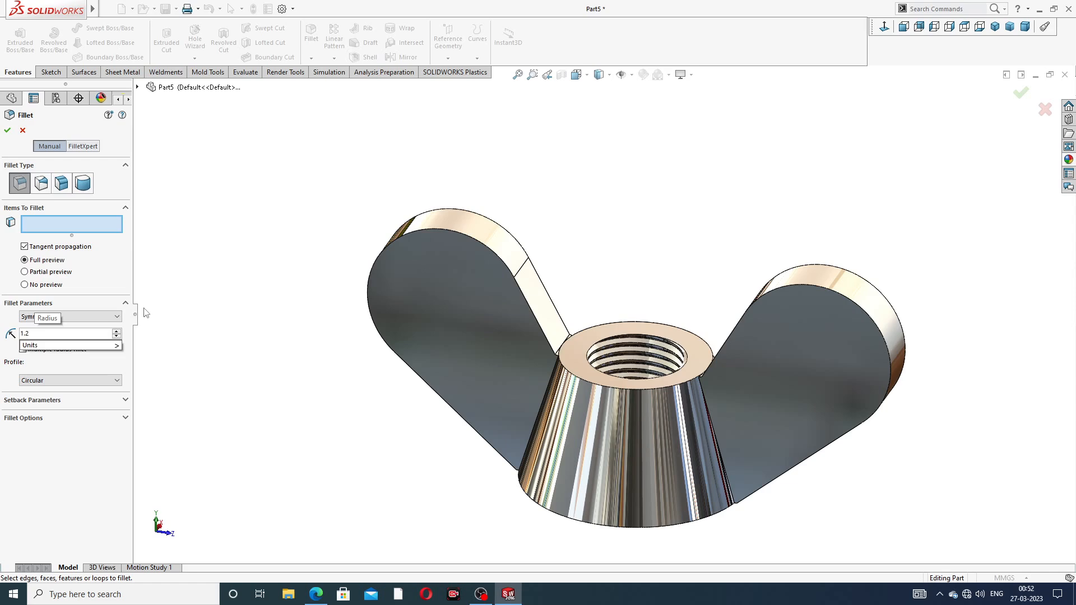
key(Return)
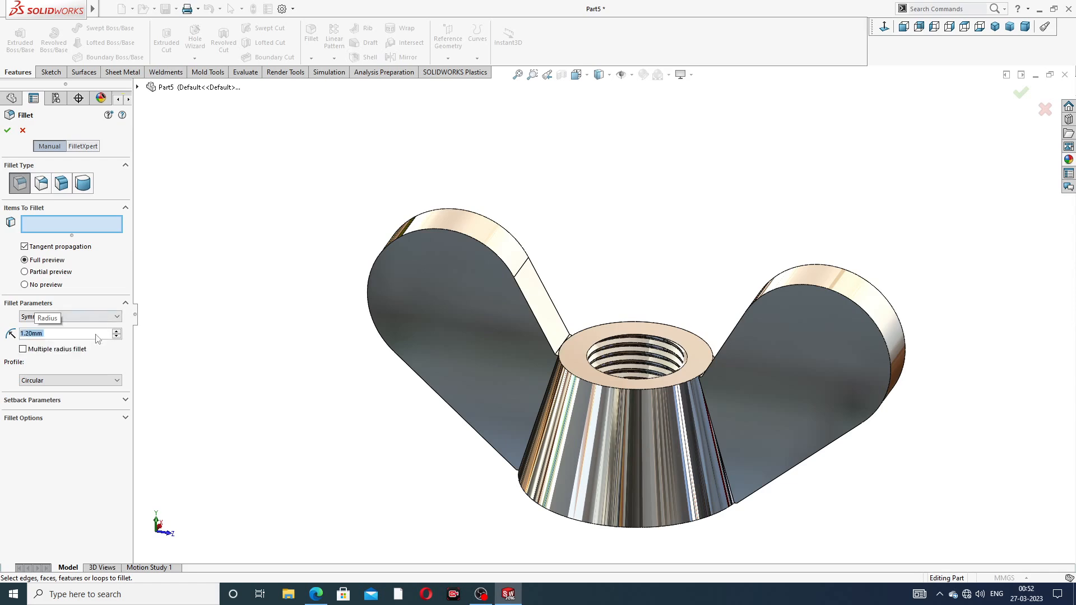
scroll(469, 298, down, 2)
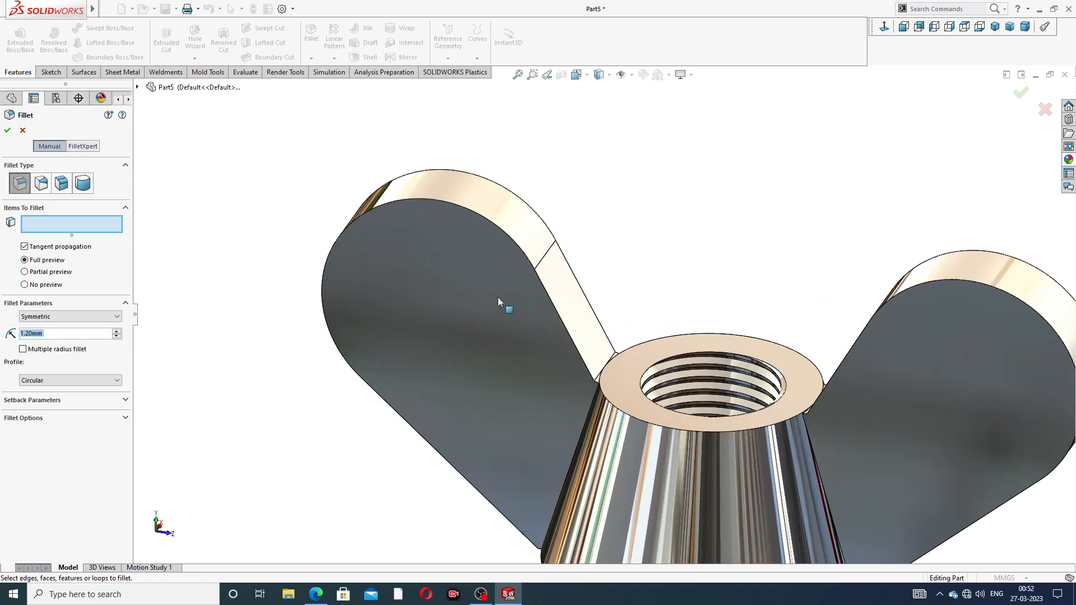
click(503, 231)
click(515, 199)
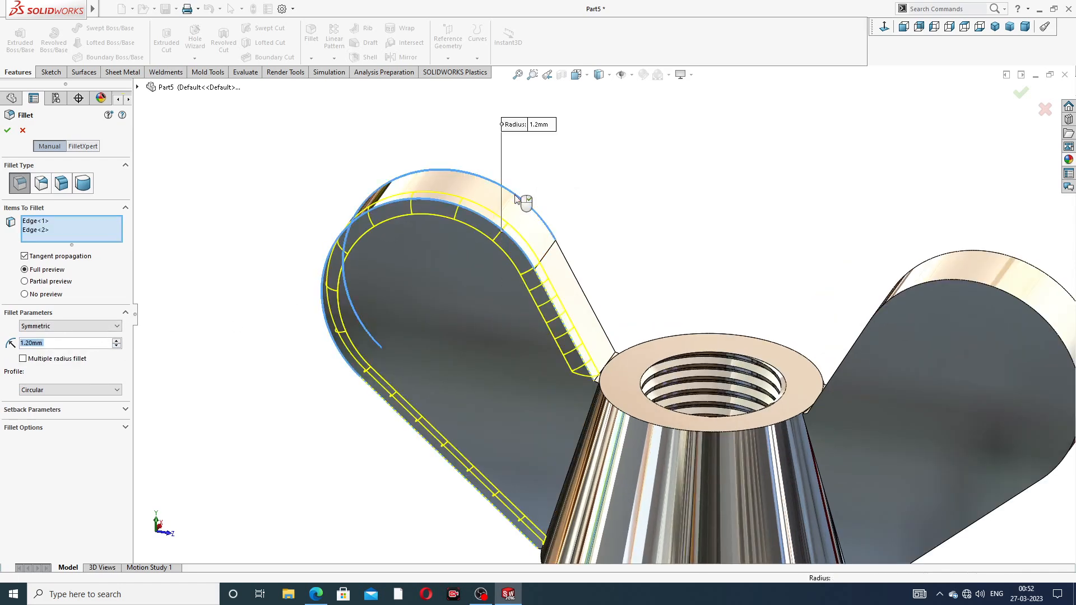
Add both rounded outer edges of the opposite wing to the fillet and apply it
scroll(934, 298, up, 2)
mouse_move(931, 294)
middle_down()
mouse_move(968, 301)
mouse_move(940, 300)
middle_up()
click(912, 289)
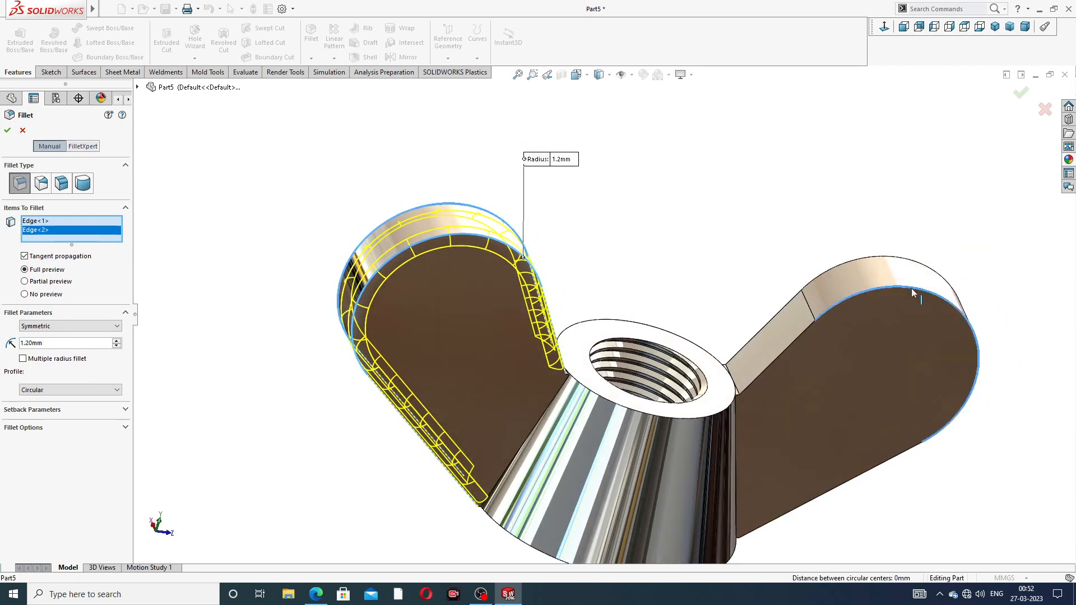
click(894, 257)
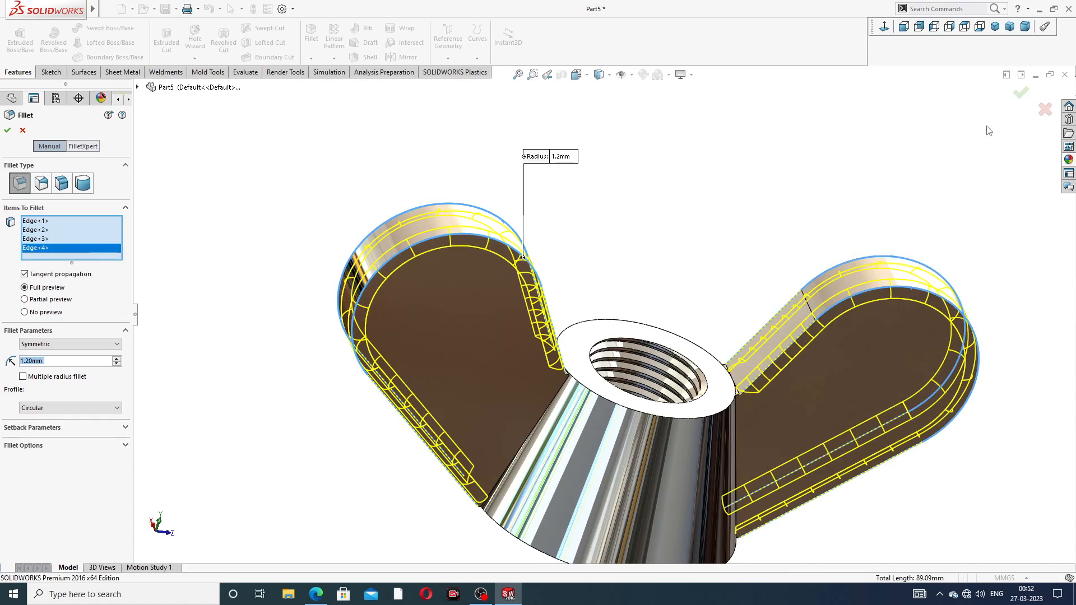
click(1018, 95)
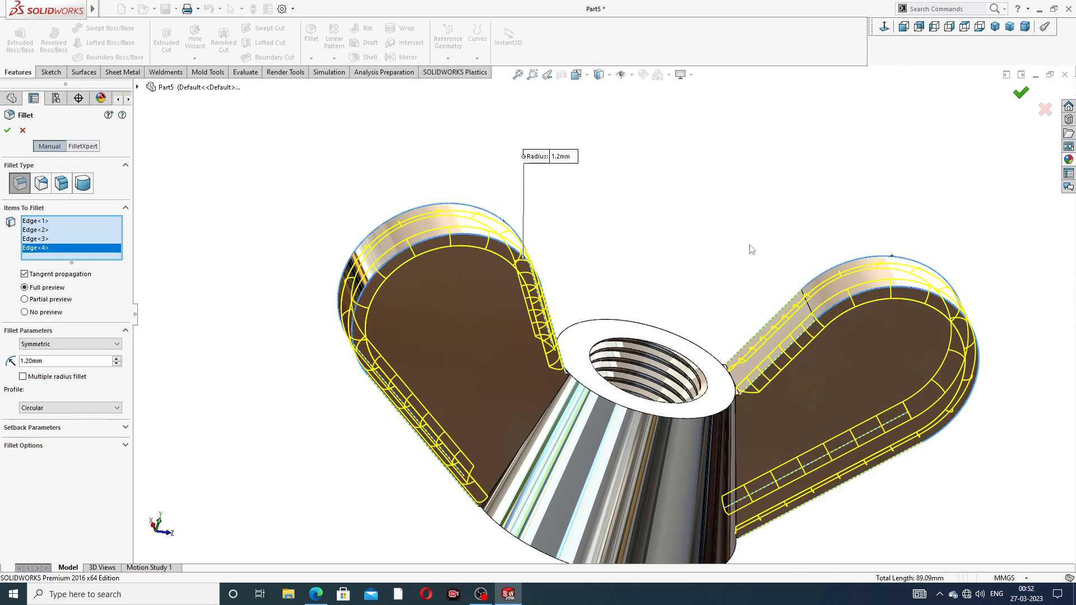
Start another fillet on the two short side edges where the first wing's joint meets the cone's top
scroll(694, 270, up, 3)
middle_drag(694, 283, 579, 365)
scroll(578, 364, down, 5)
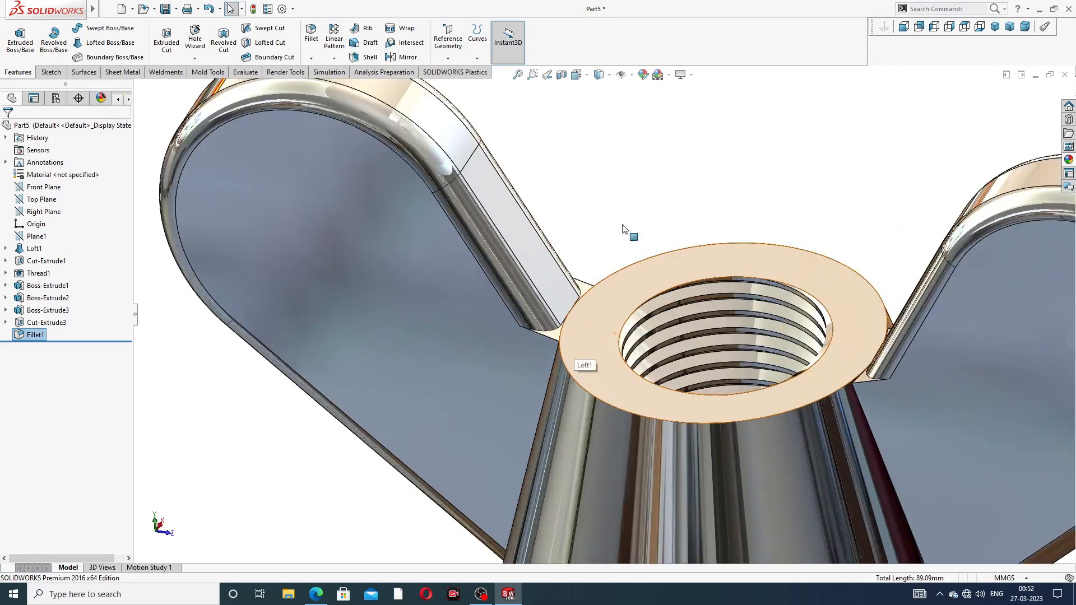
click(312, 35)
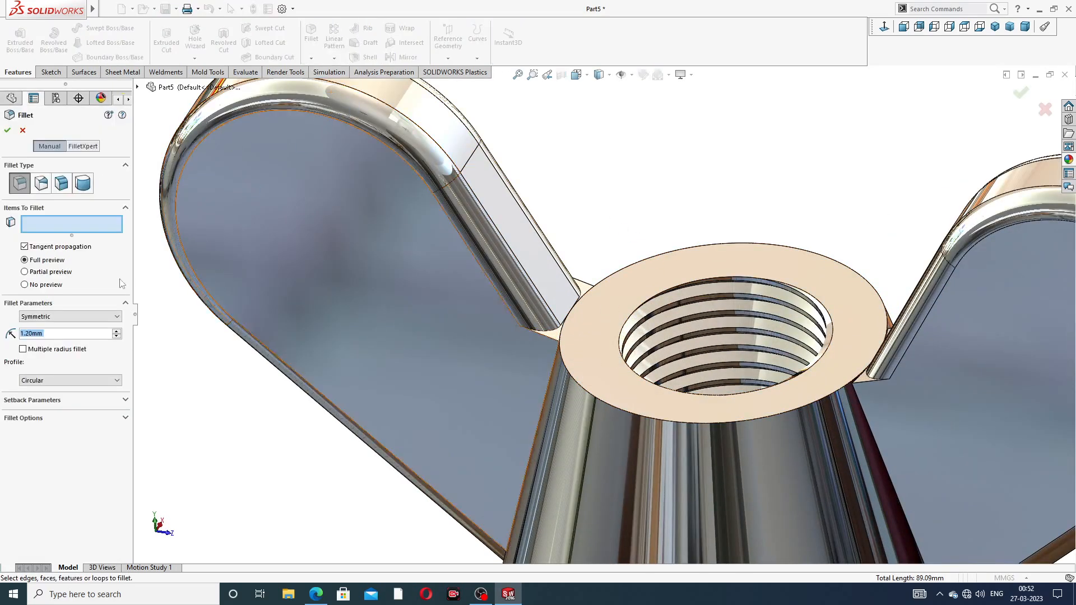
scroll(552, 370, down, 3)
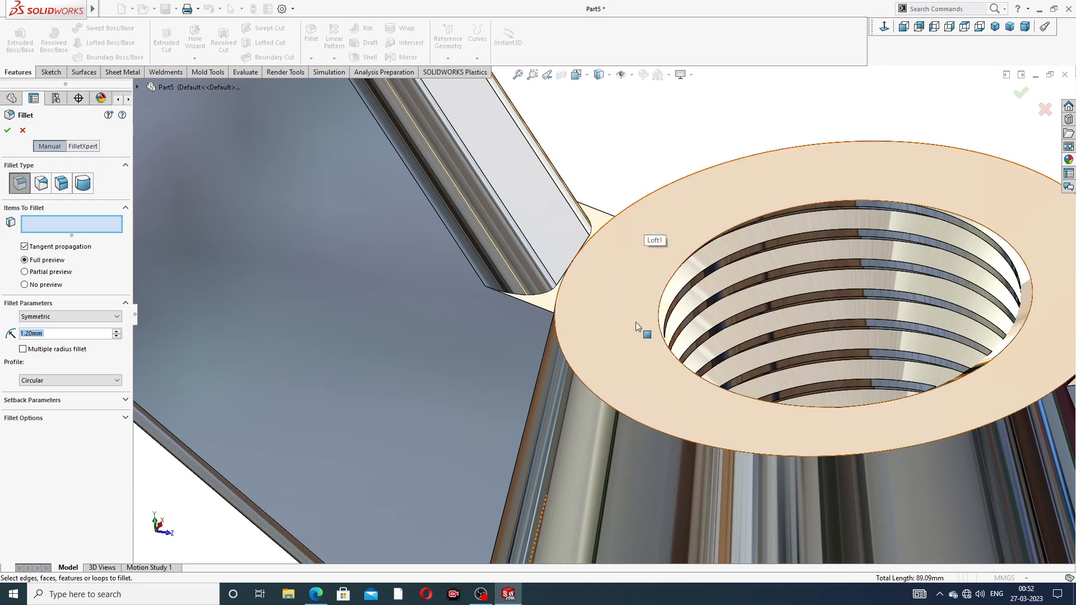
click(605, 216)
click(534, 307)
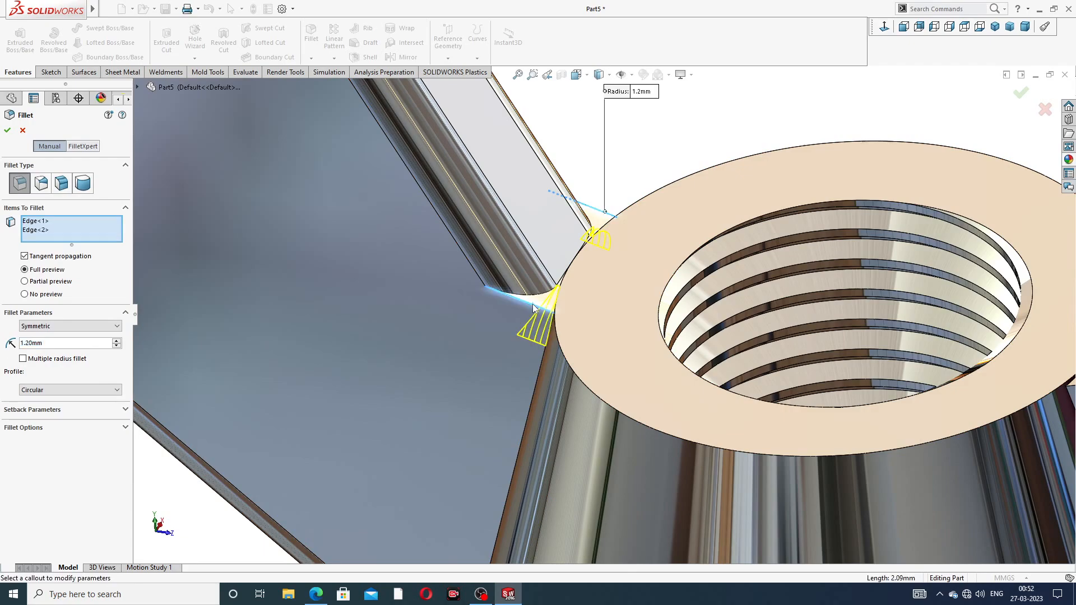
Set the joint fillet's radius to 1 mm
middle_drag(579, 331, 614, 343)
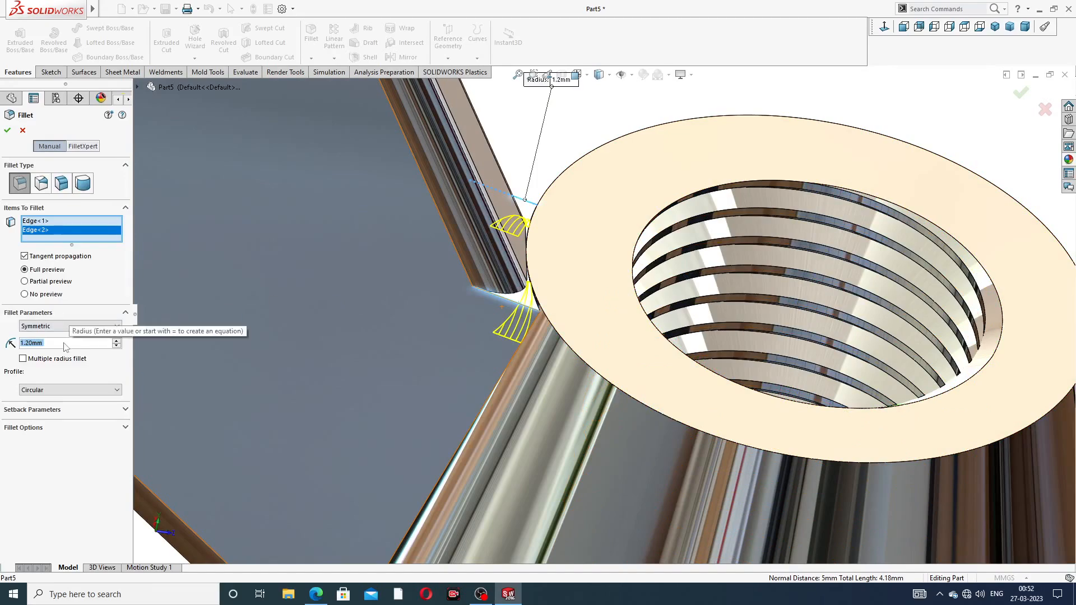
text(1)
key(Return)
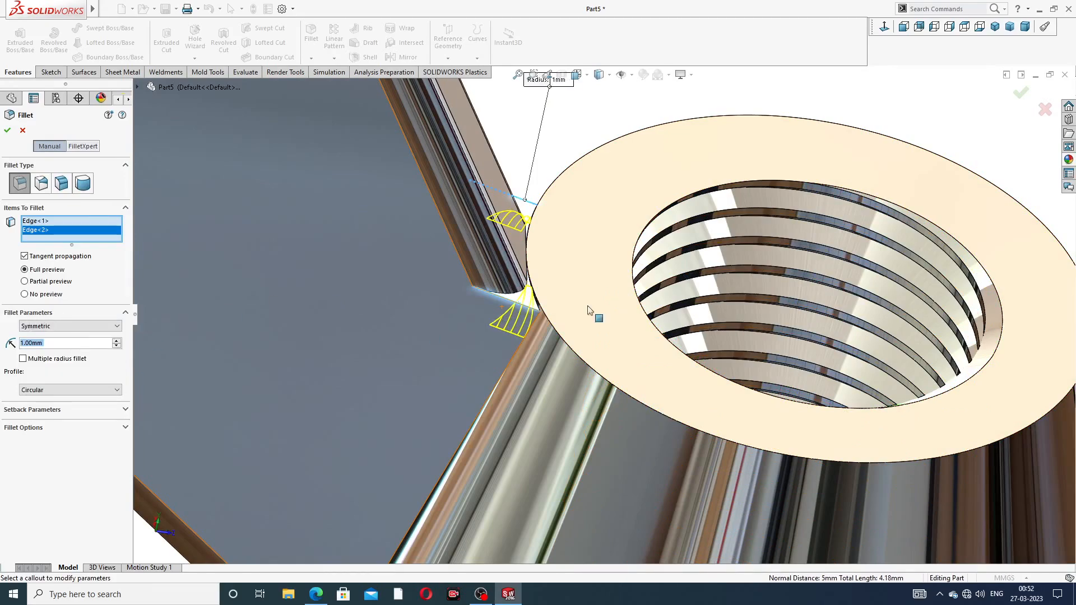
Add the opposite wing joint's two short side edges to the fillet and apply it with a 0.5 mm radius
middle_drag(593, 312, 882, 368)
scroll(934, 372, down, 3)
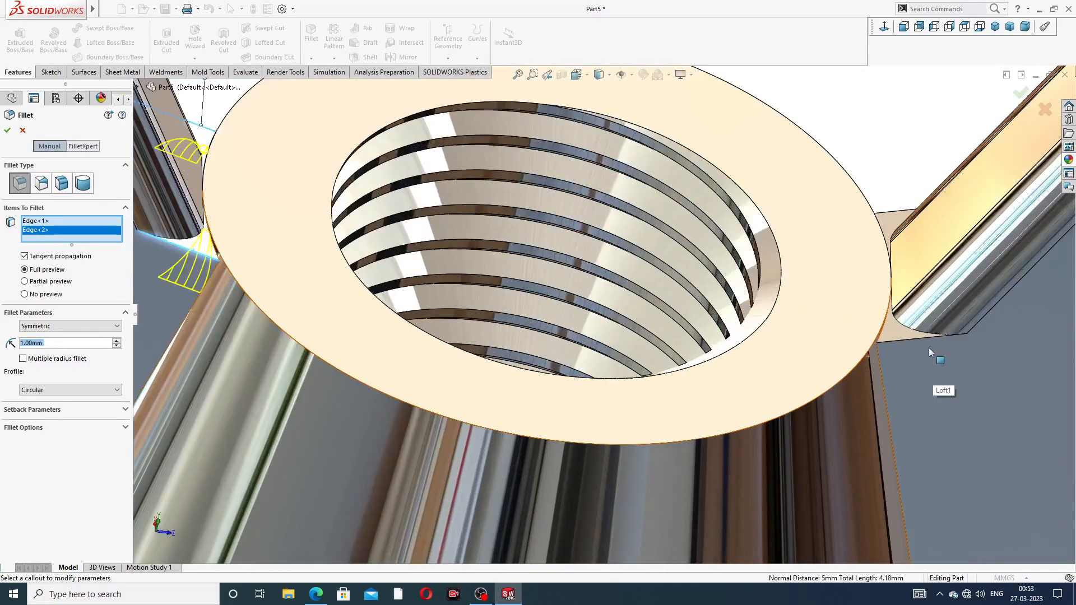
click(930, 336)
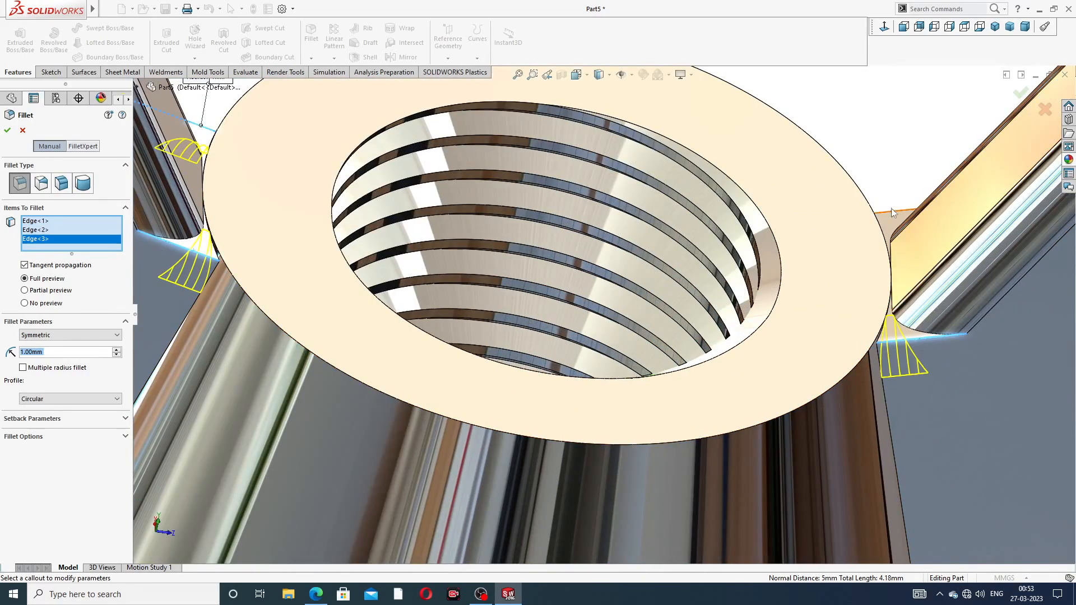
click(896, 253)
scroll(897, 259, up, 4)
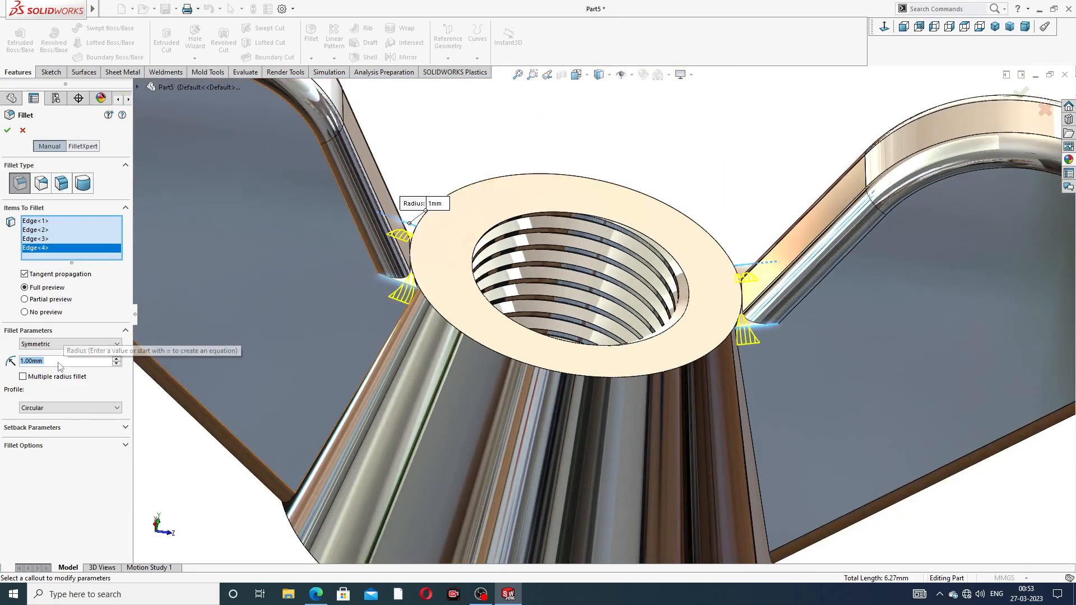
text(.5)
key(Return)
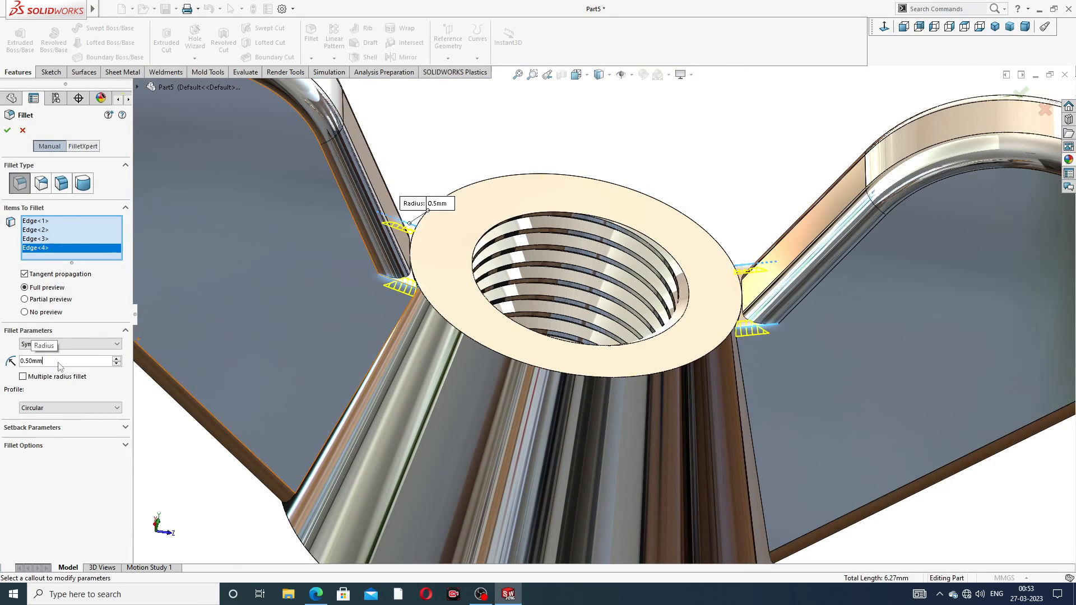
click(8, 132)
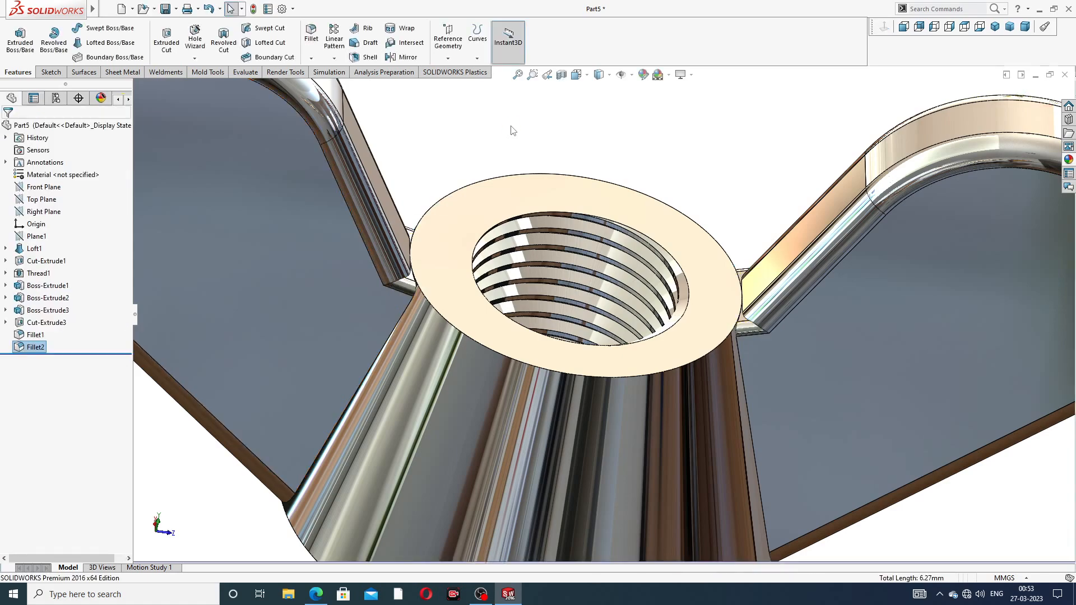
Inspect the filleted wing nut from above and below, and switch to Edge to compare it with the wing nut drawing PDF
scroll(509, 290, up, 6)
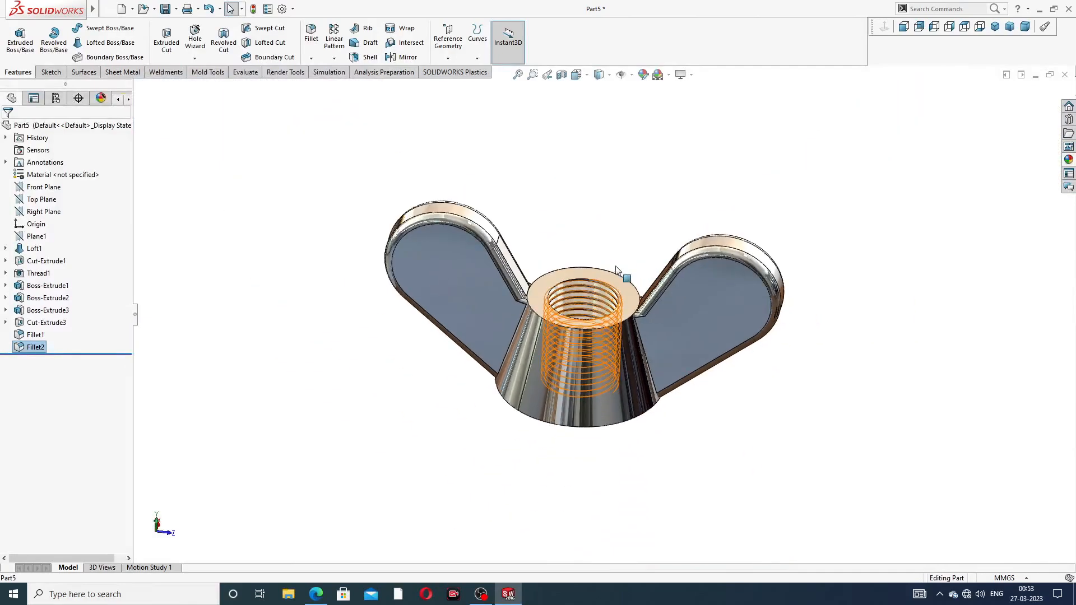
middle_drag(577, 302, 560, 197)
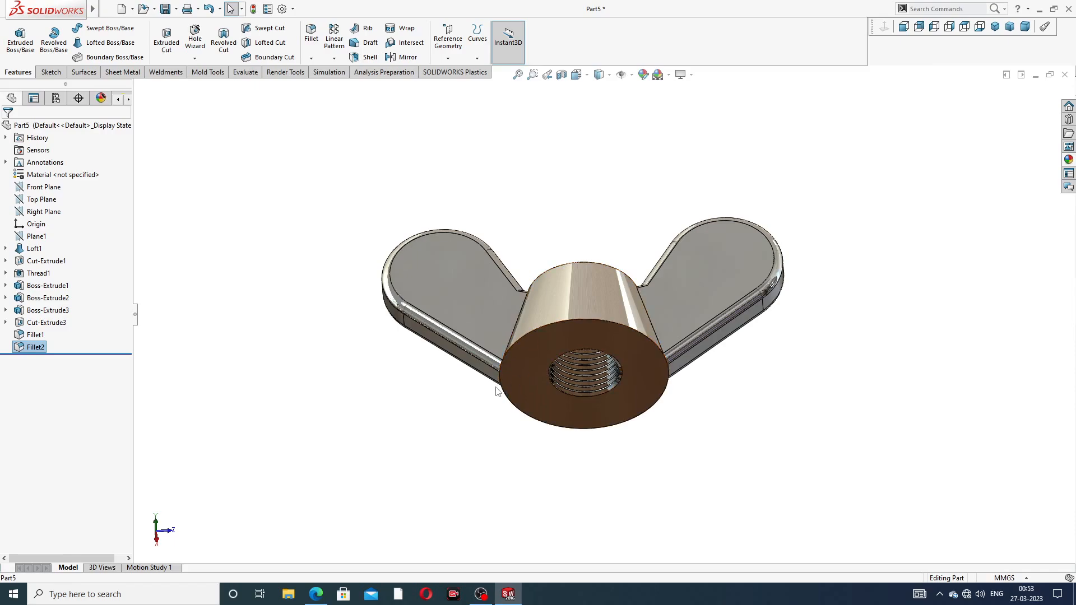
scroll(543, 329, down, 5)
middle_drag(559, 361, 590, 310)
scroll(589, 310, up, 6)
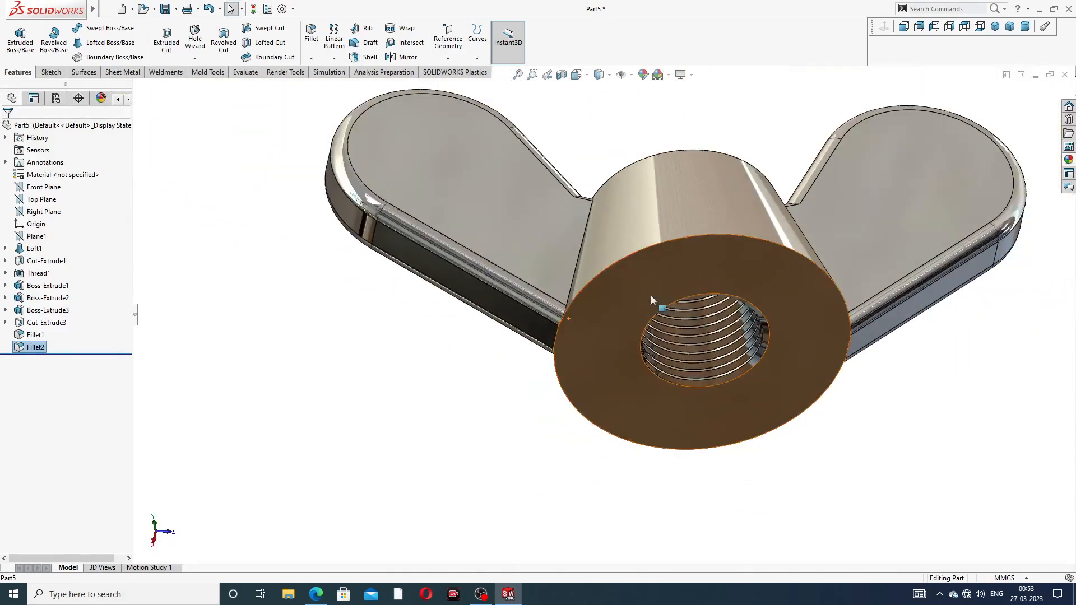
click(316, 593)
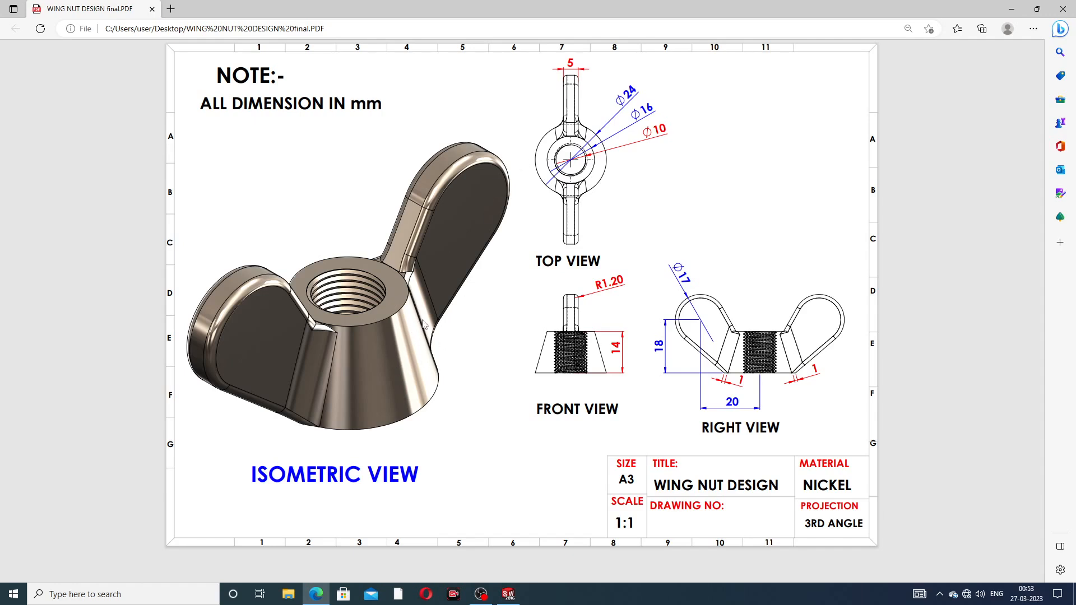
Switch back to SOLIDWORKS and try a 2 mm fillet on the long edge where the wing's face meets the cone's side
click(315, 593)
mouse_move(601, 250)
middle_down()
mouse_move(632, 309)
mouse_move(617, 271)
middle_up()
scroll(617, 272, down, 4)
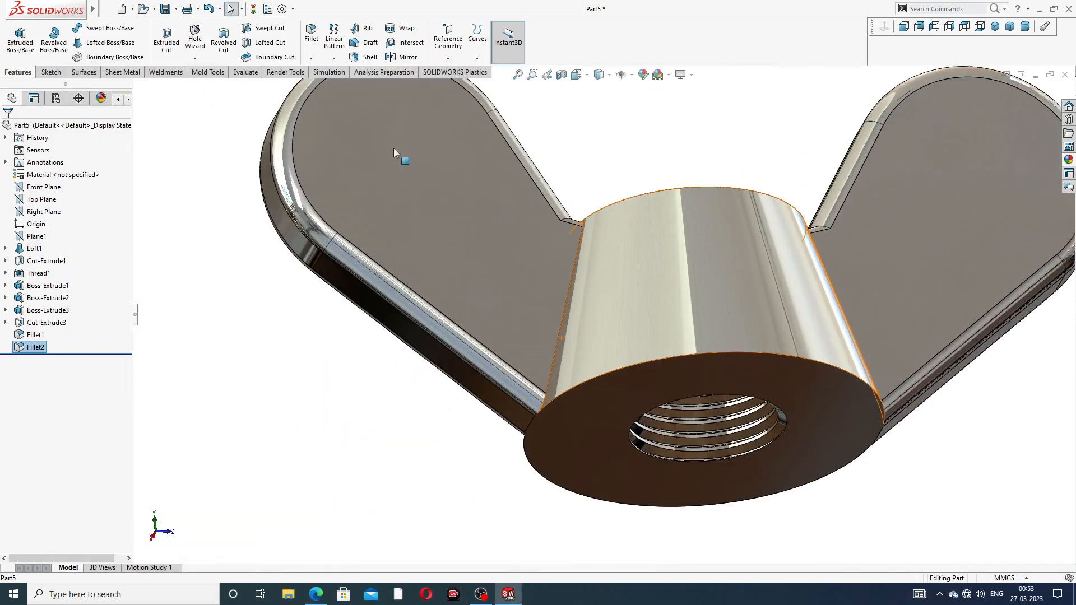
click(311, 33)
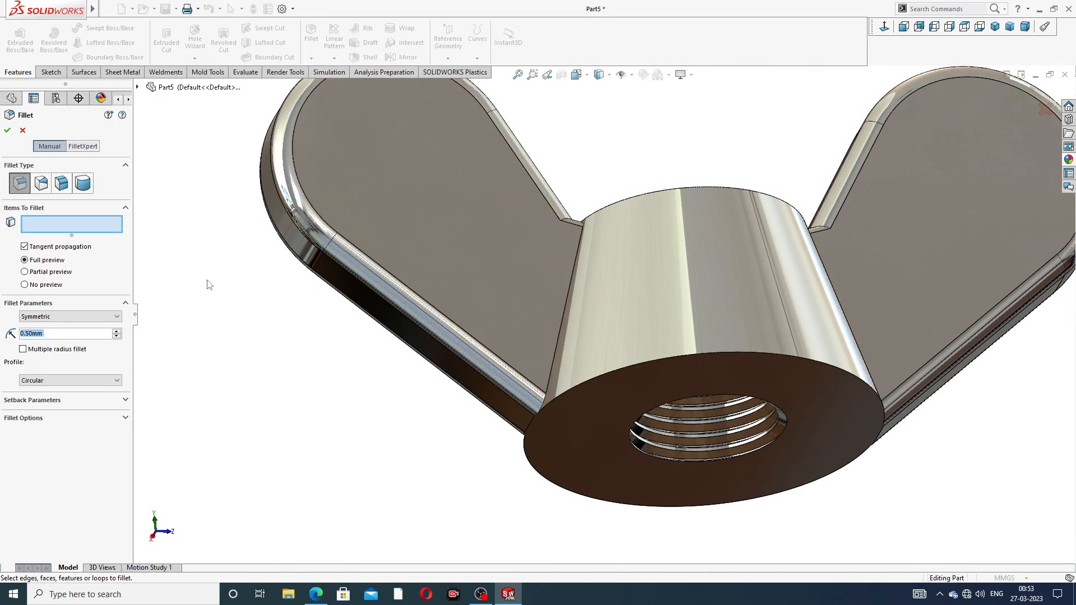
text(2)
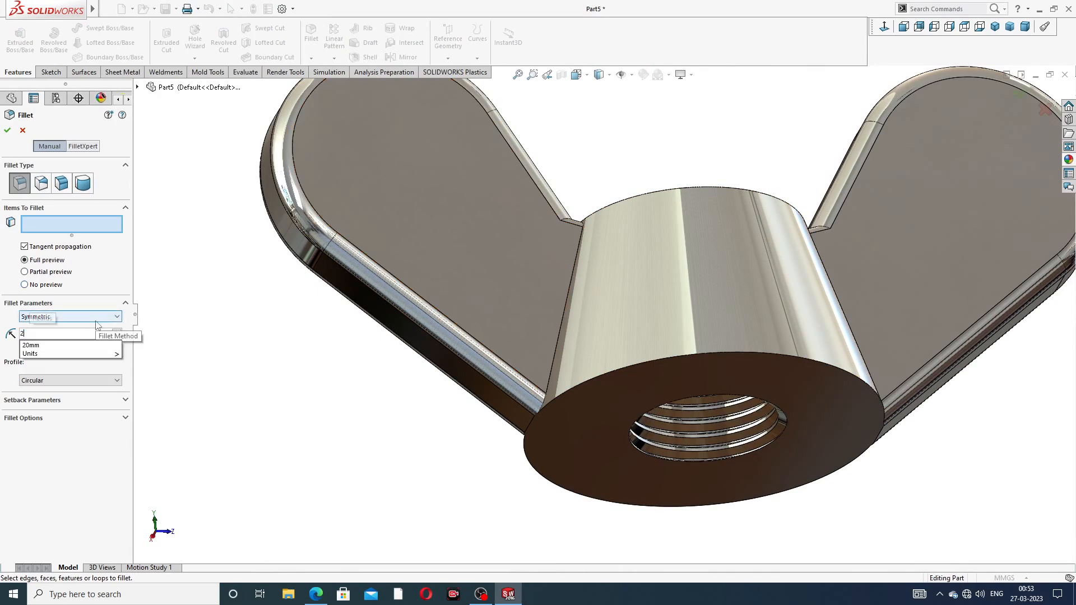
key(Return)
scroll(589, 258, down, 1)
scroll(591, 268, down, 1)
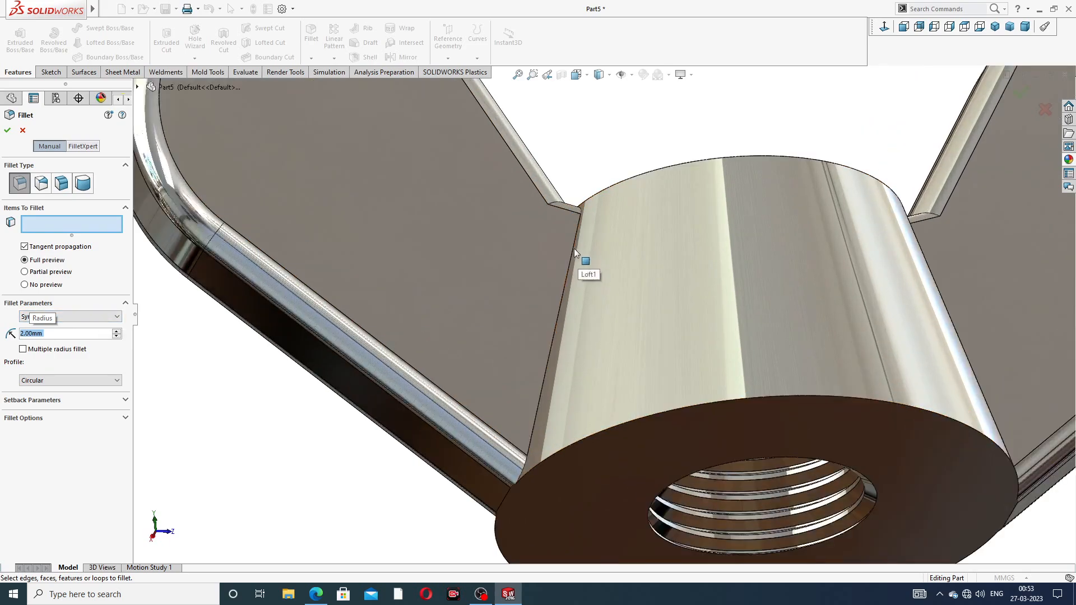
click(574, 247)
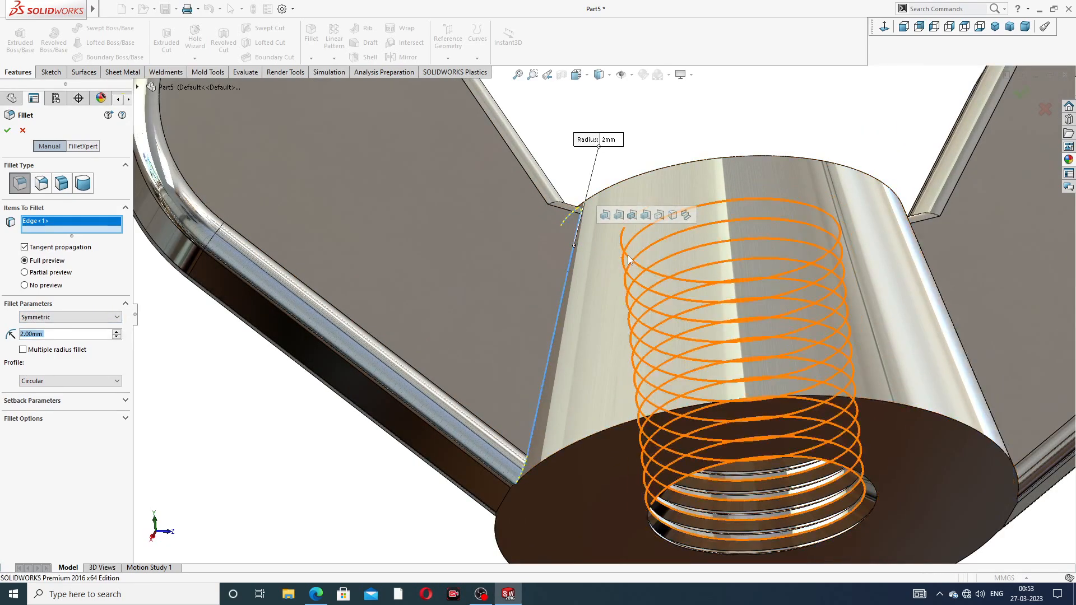
middle_drag(630, 261, 607, 324)
scroll(607, 323, up, 3)
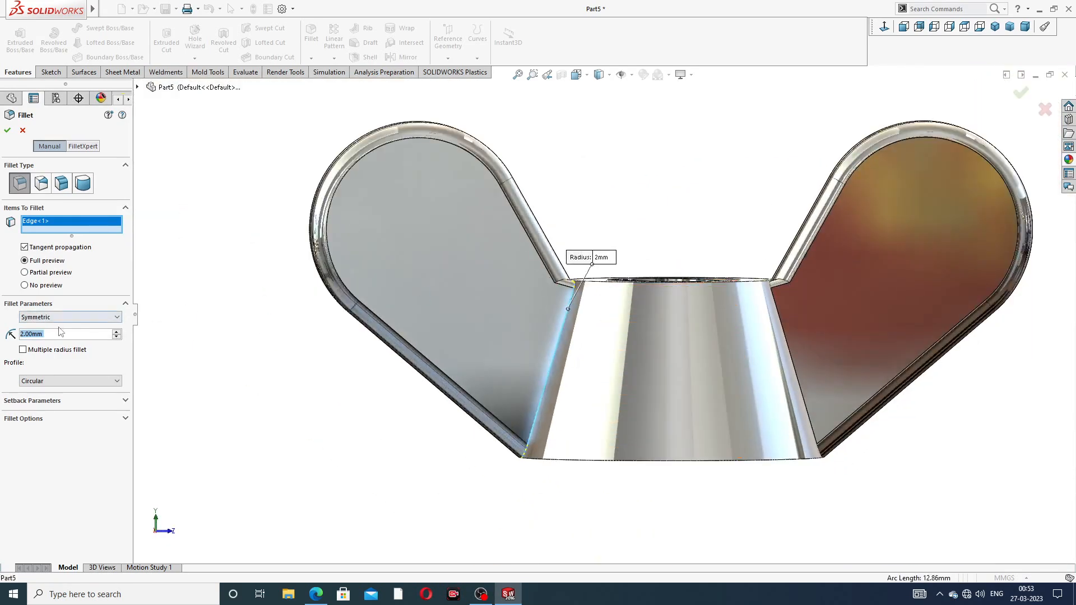
Try radii of 1 mm and 0.5 mm for the fillet on the wing-to-cone edge, and cancel the fillet
text(1)
key(Return)
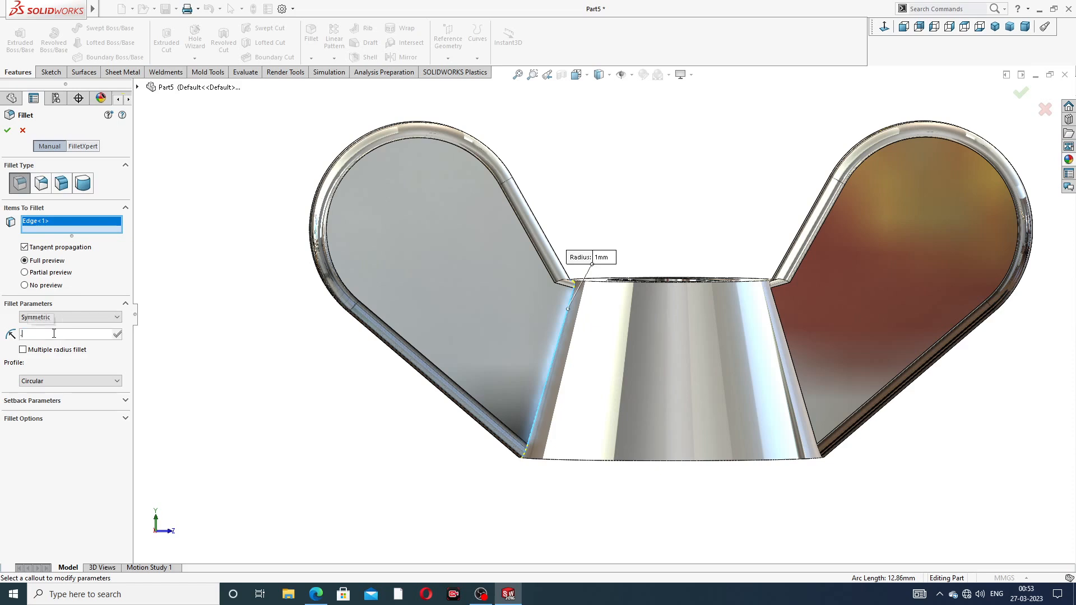
text(0.5)
key(Return)
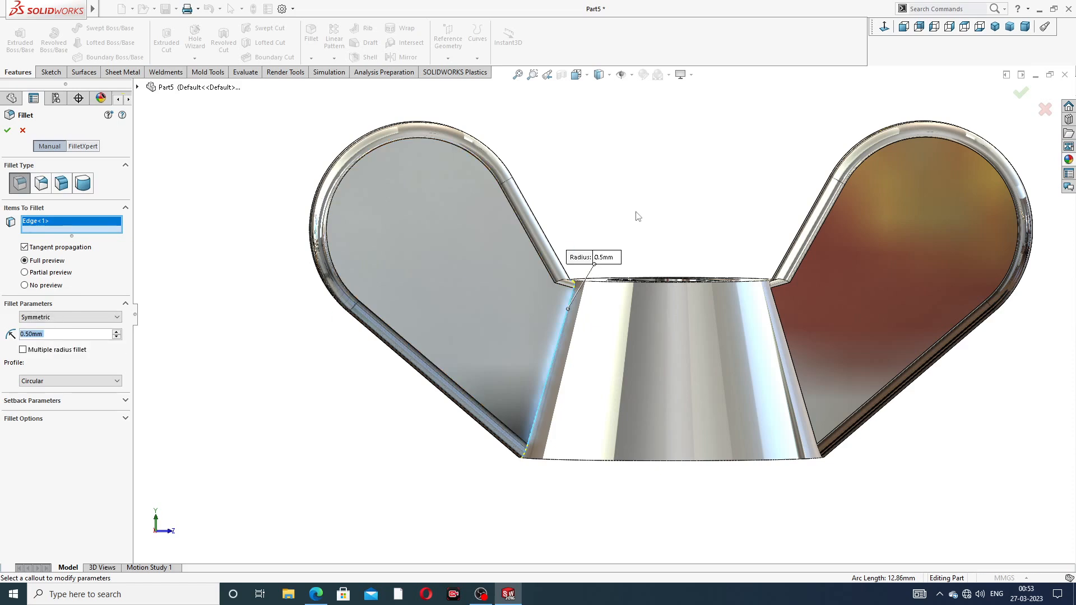
middle_drag(639, 215, 617, 332)
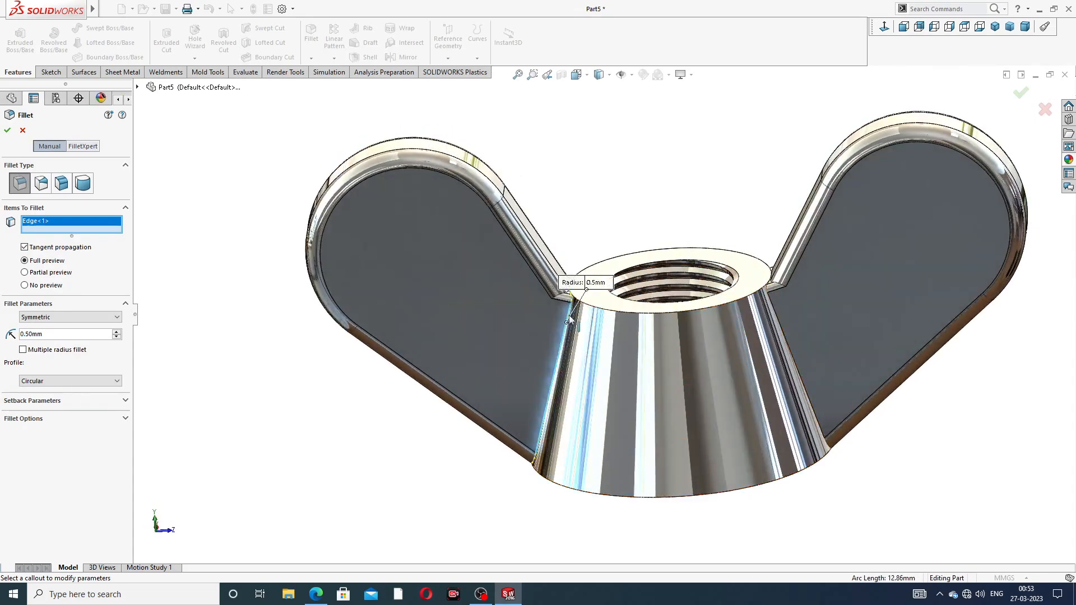
scroll(585, 318, down, 4)
scroll(584, 318, up, 2)
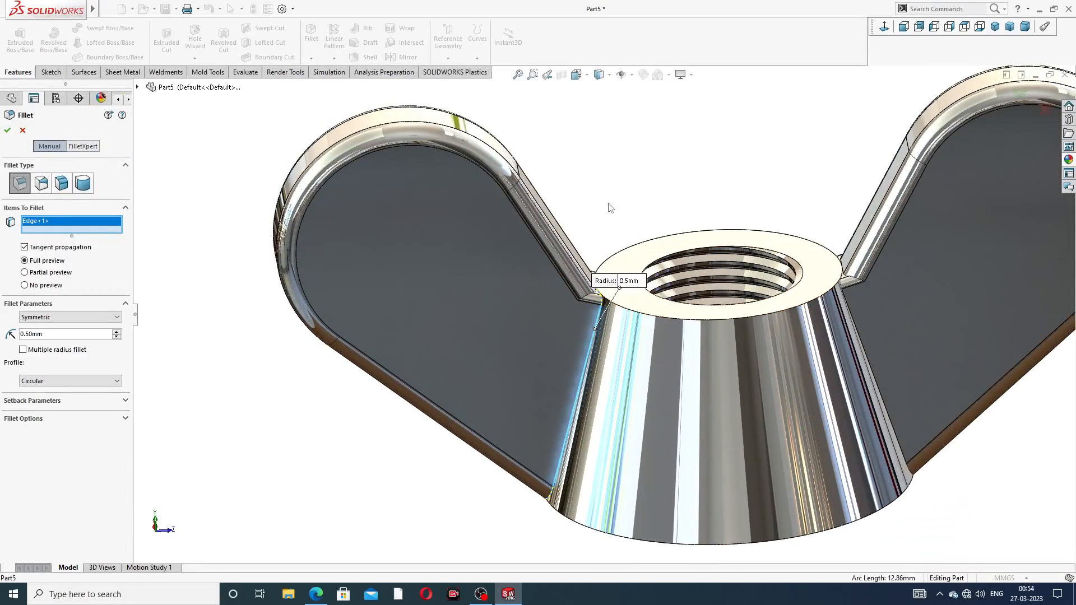
scroll(610, 208, up, 3)
click(22, 131)
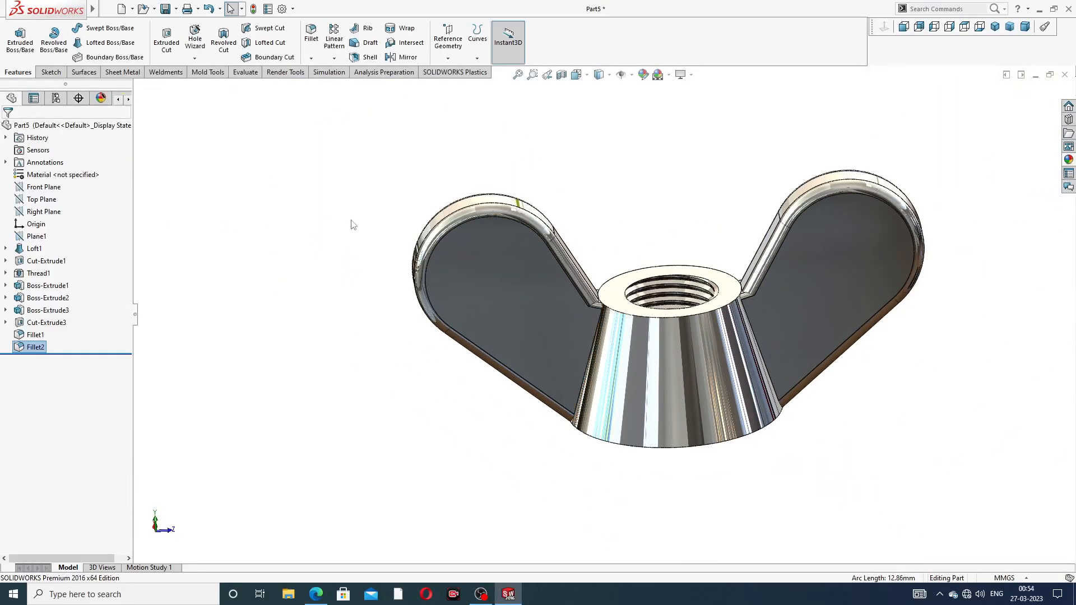
Start another fillet with a 0.2 mm radius on the wing-to-cone edge and extend the selection to its related edges
scroll(635, 362, down, 4)
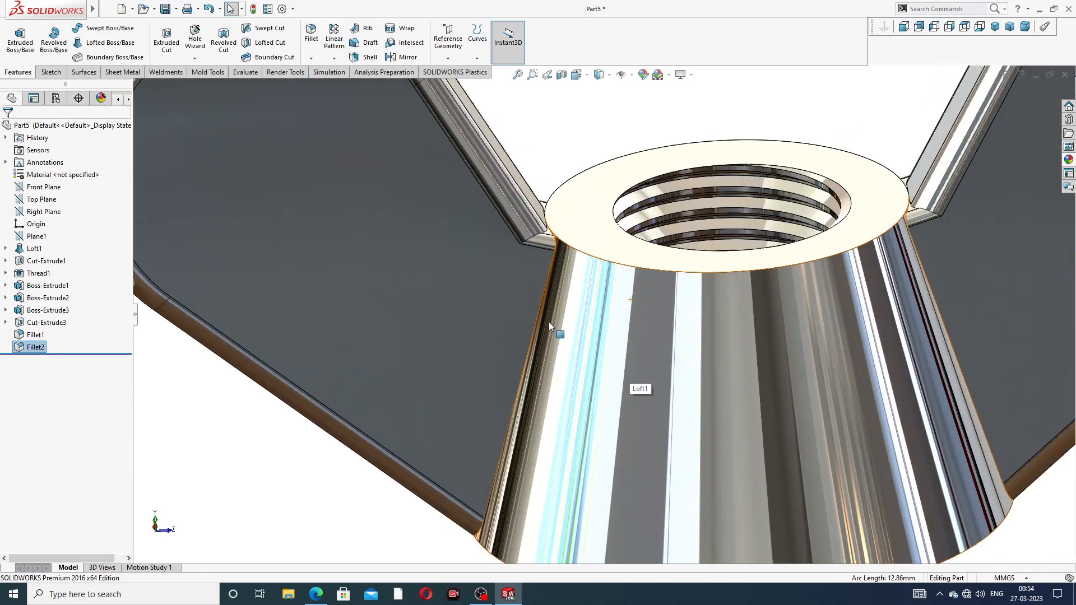
scroll(549, 322, up, 3)
mouse_move(549, 322)
middle_down()
mouse_move(587, 314)
mouse_move(577, 312)
middle_up()
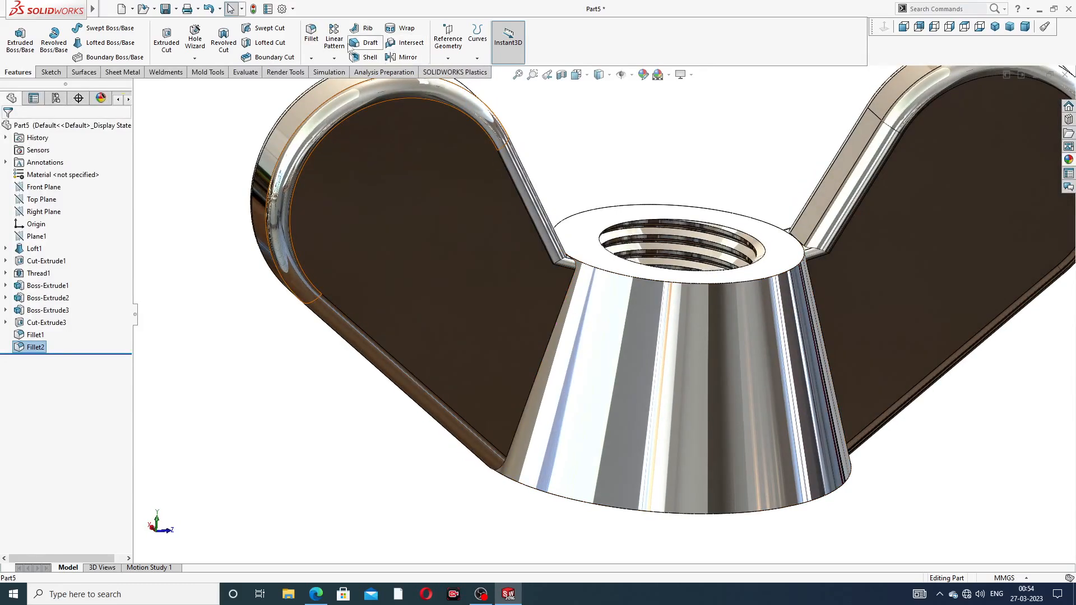
click(311, 33)
scroll(595, 303, down, 3)
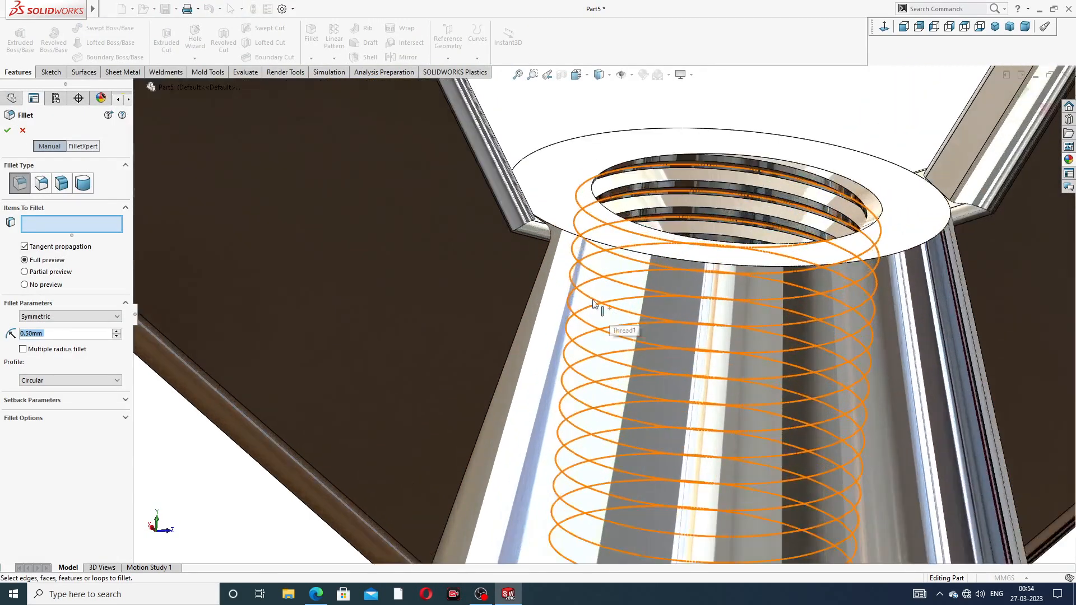
key(BackSpace)
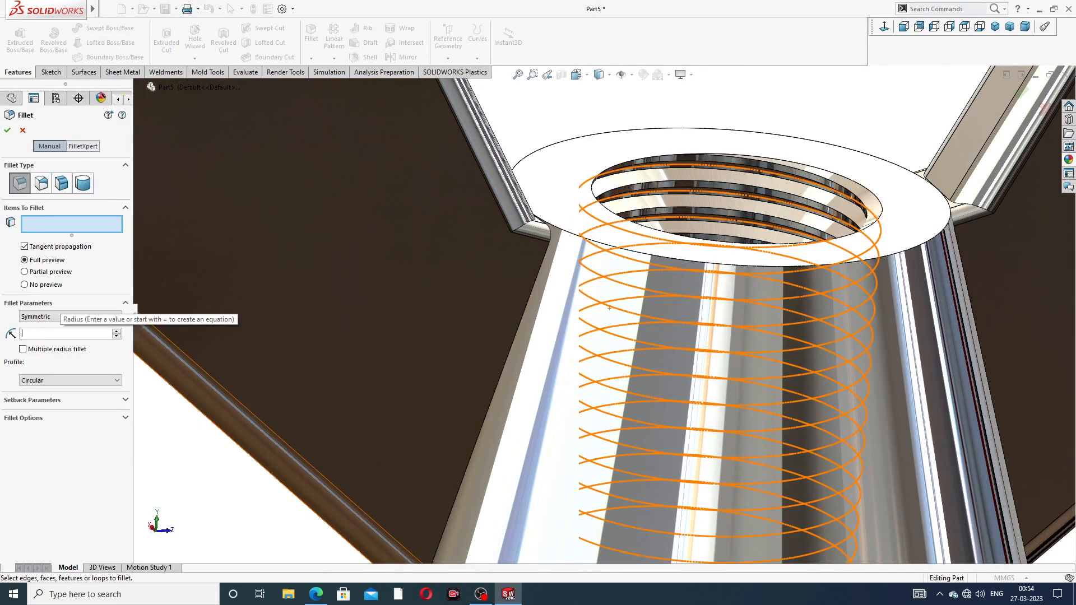
text(.2)
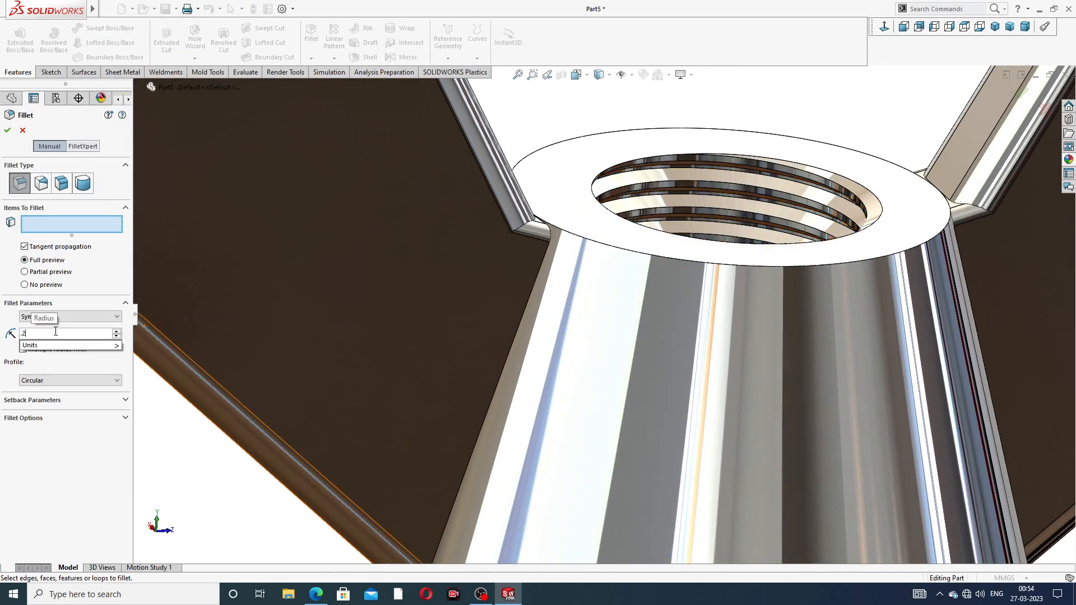
key(Return)
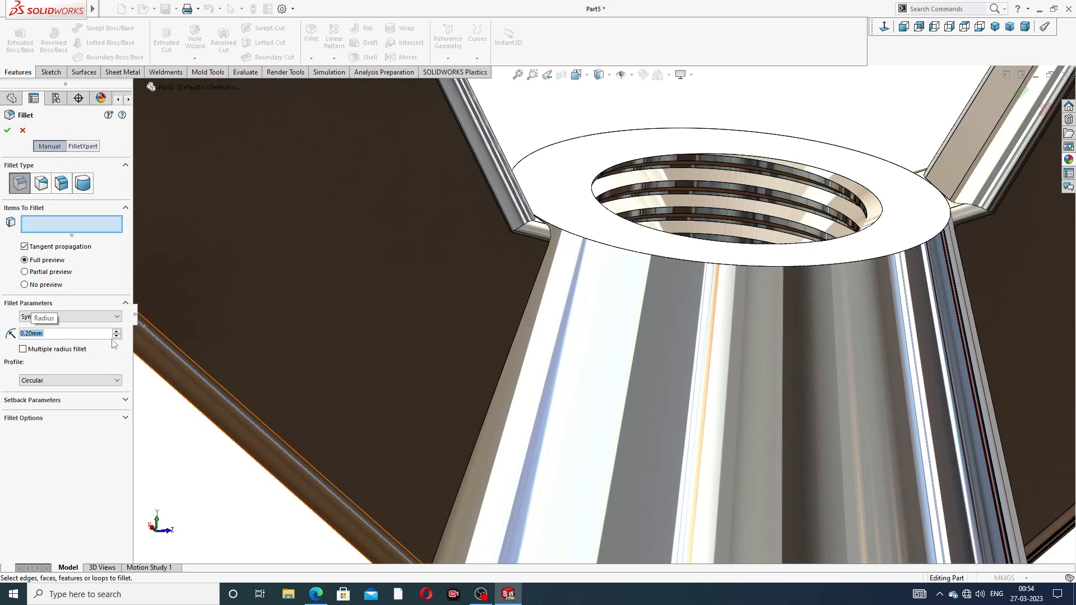
click(537, 278)
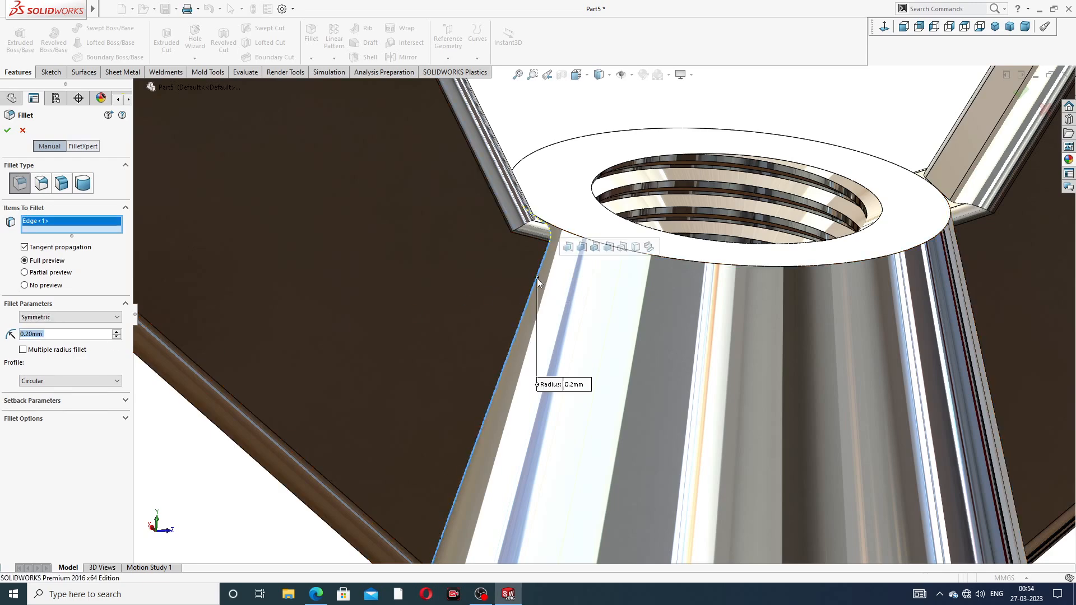
click(568, 247)
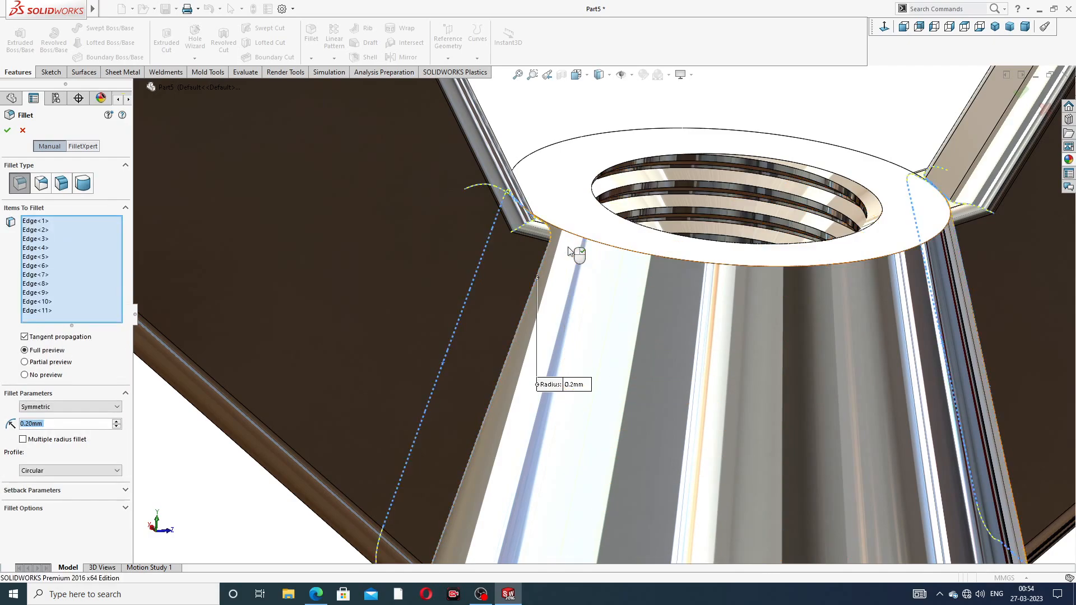
Examine the 0.2 mm fillet's selected edges around the wing joint and discard the fillet
scroll(529, 252, down, 3)
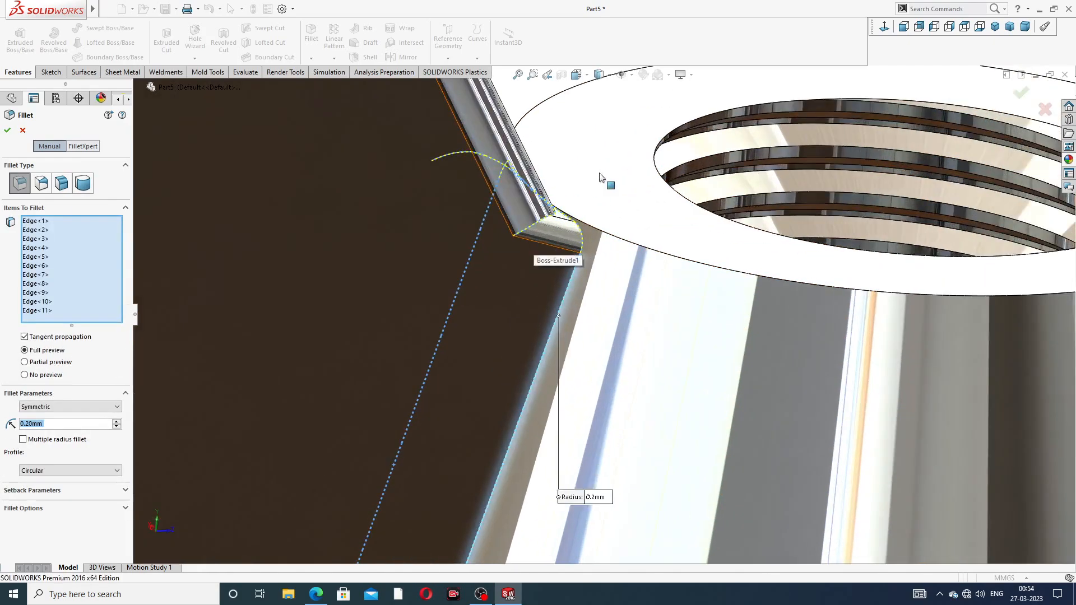
mouse_move(559, 267)
middle_down()
mouse_move(536, 277)
mouse_move(555, 267)
middle_up()
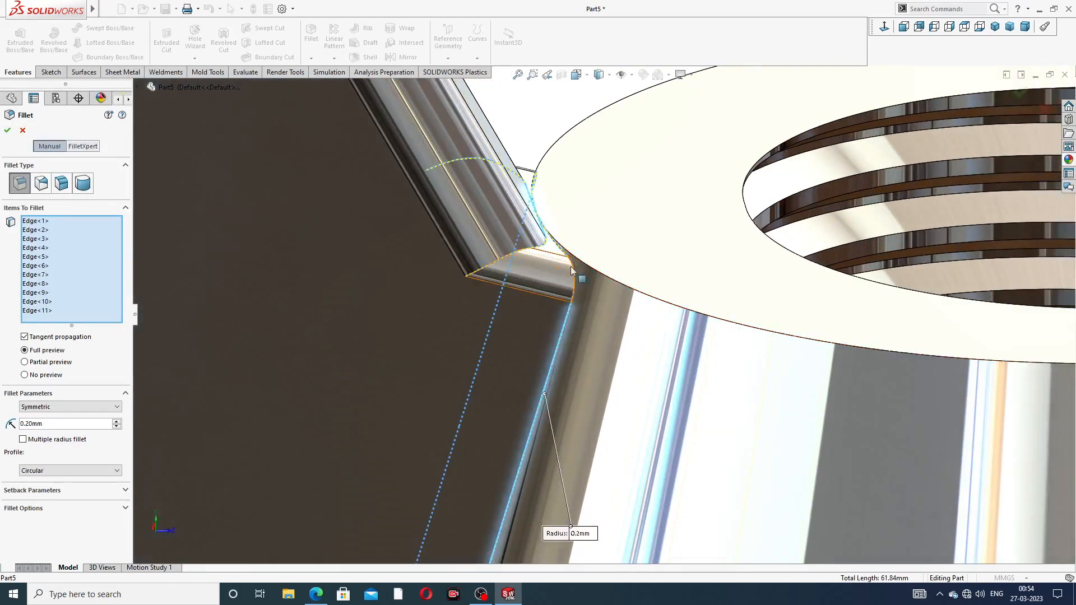
scroll(569, 314, up, 5)
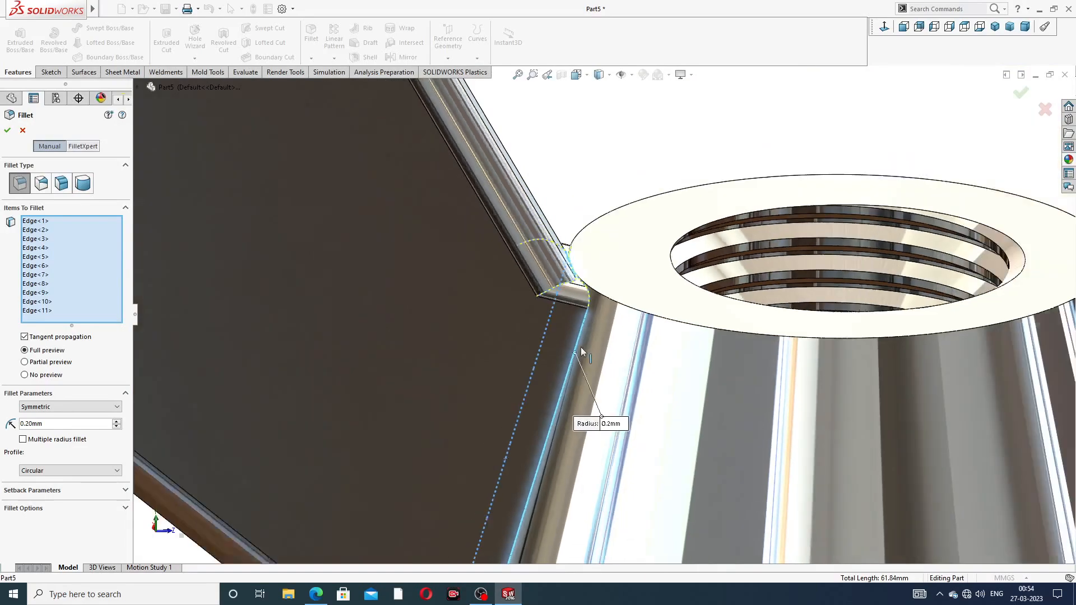
scroll(591, 352, up, 3)
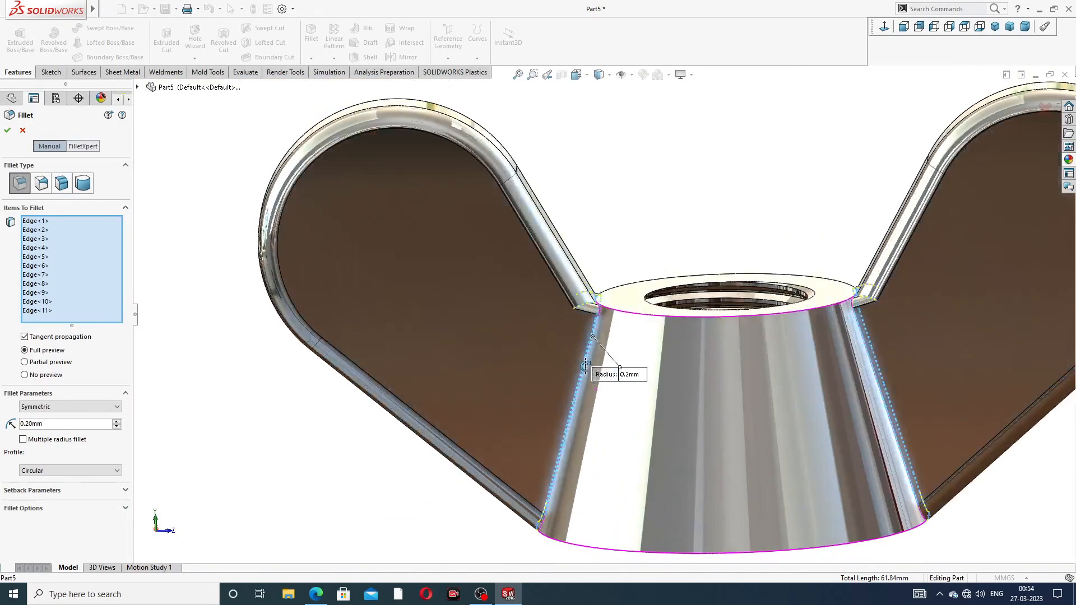
click(22, 131)
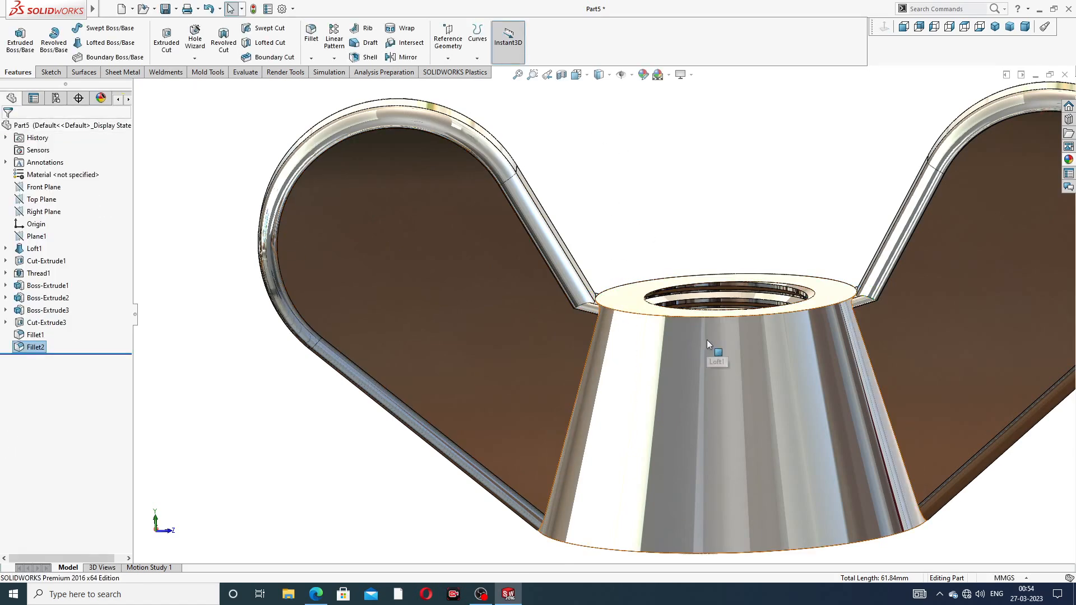
Try a fillet on the wing-to-cone edge near the cone's base with its radius raised from 1 mm to 4 mm, and cancel it
scroll(708, 340, up, 5)
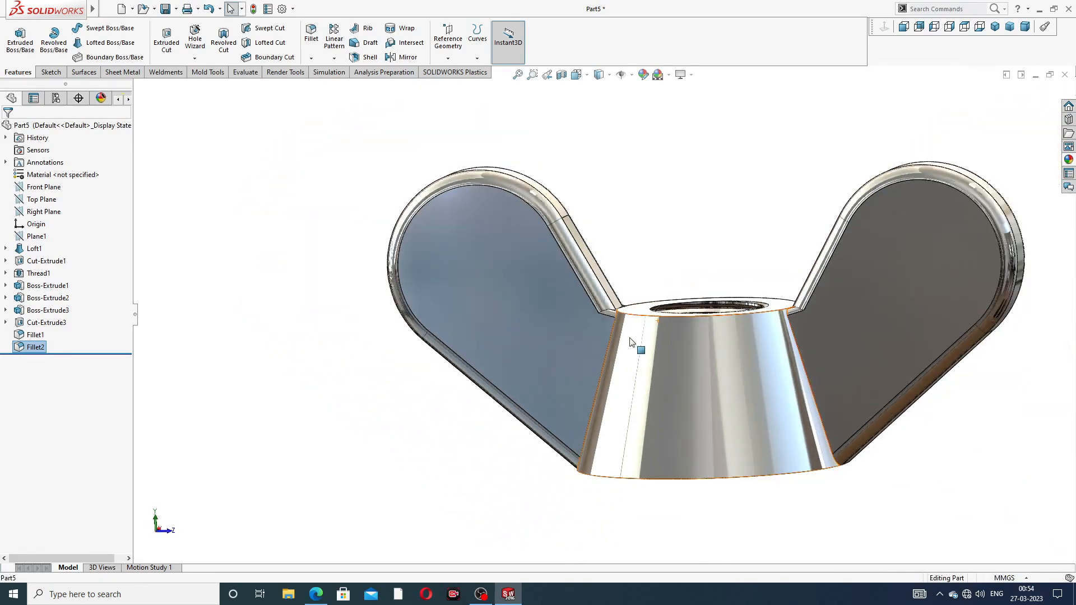
middle_drag(630, 339, 704, 278)
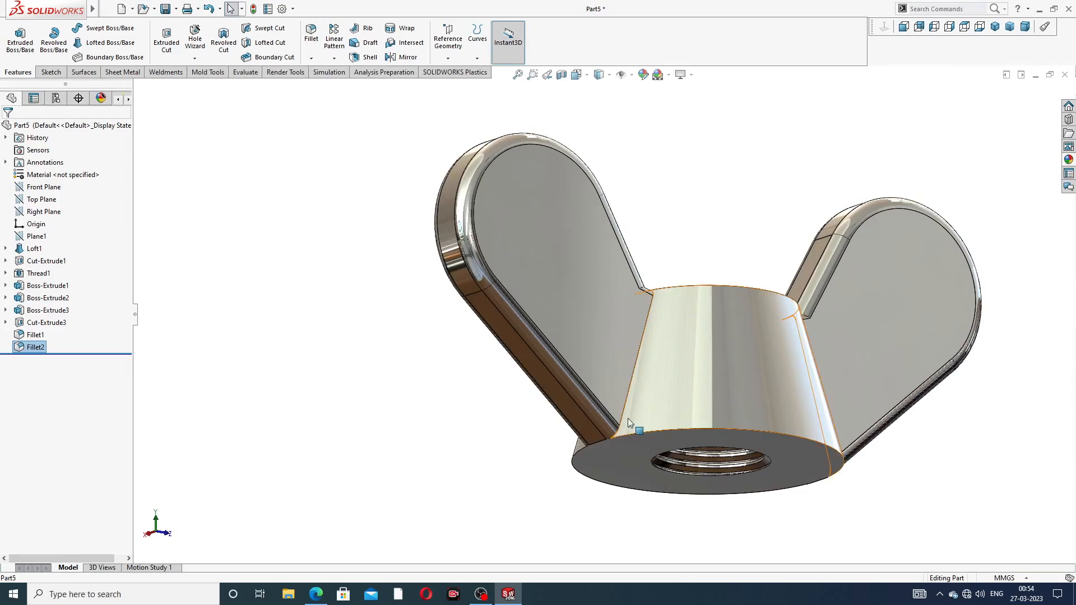
scroll(628, 419, down, 4)
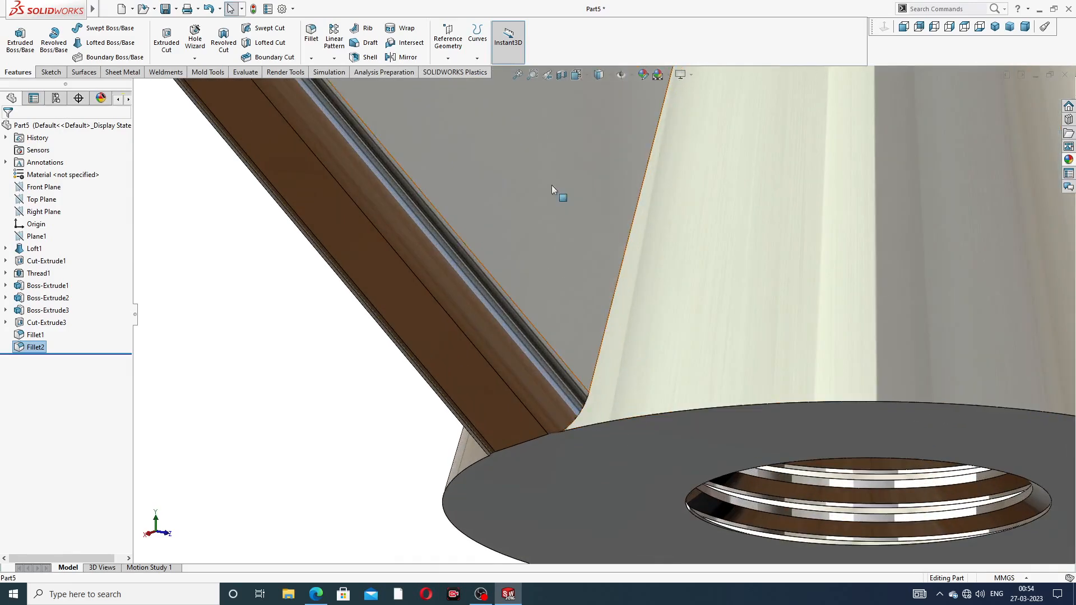
click(313, 39)
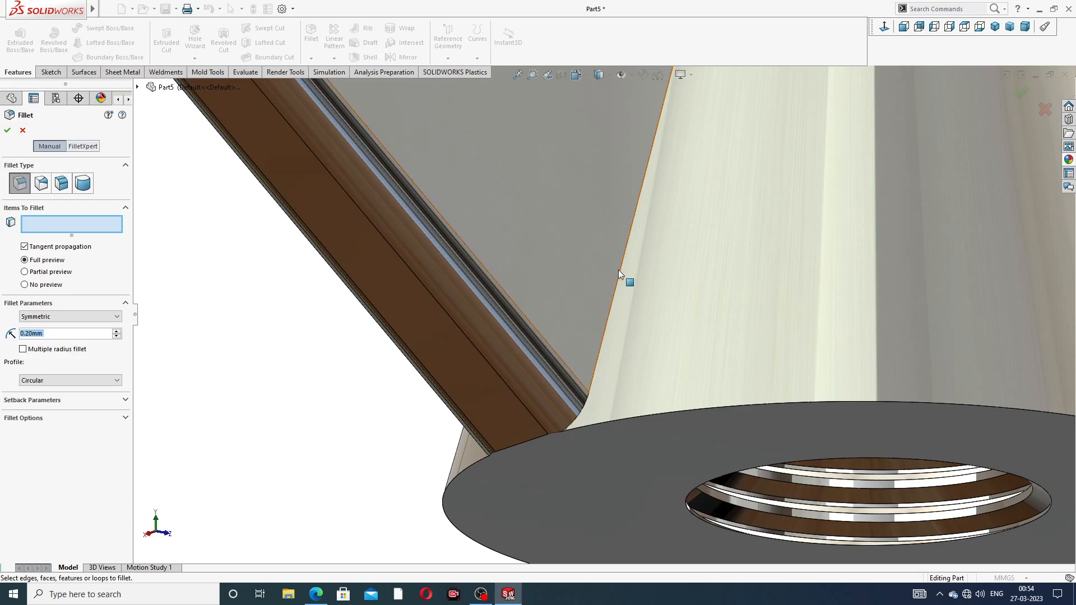
text(1)
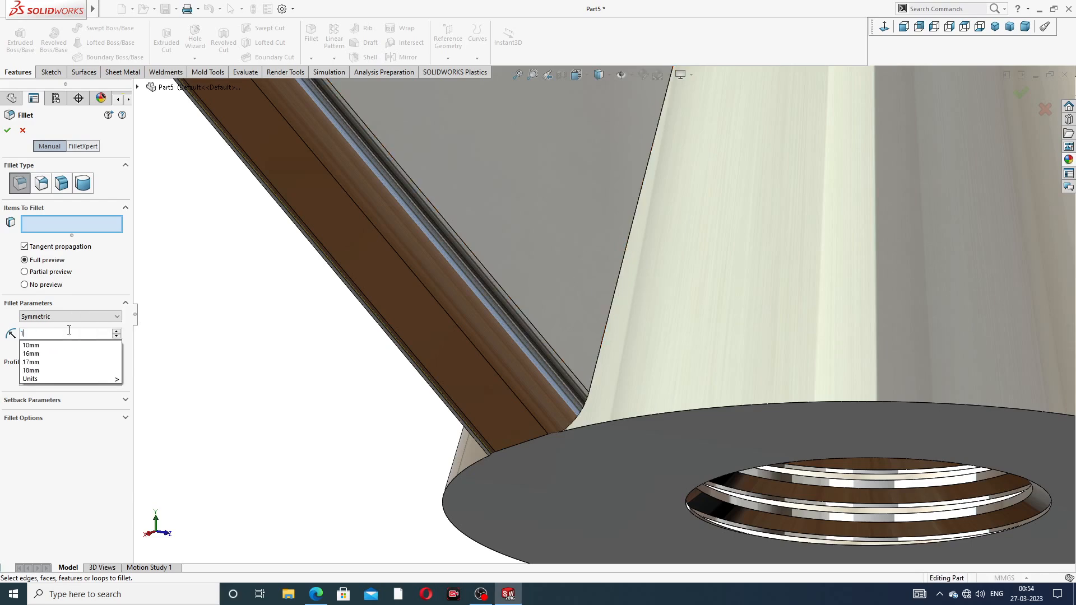
key(Return)
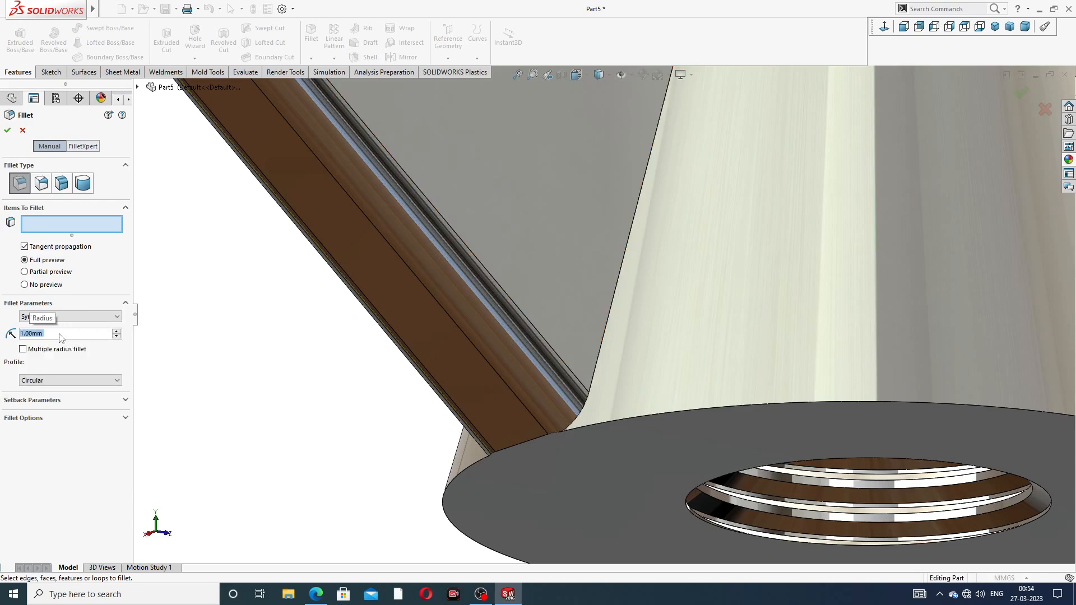
text(4)
key(Return)
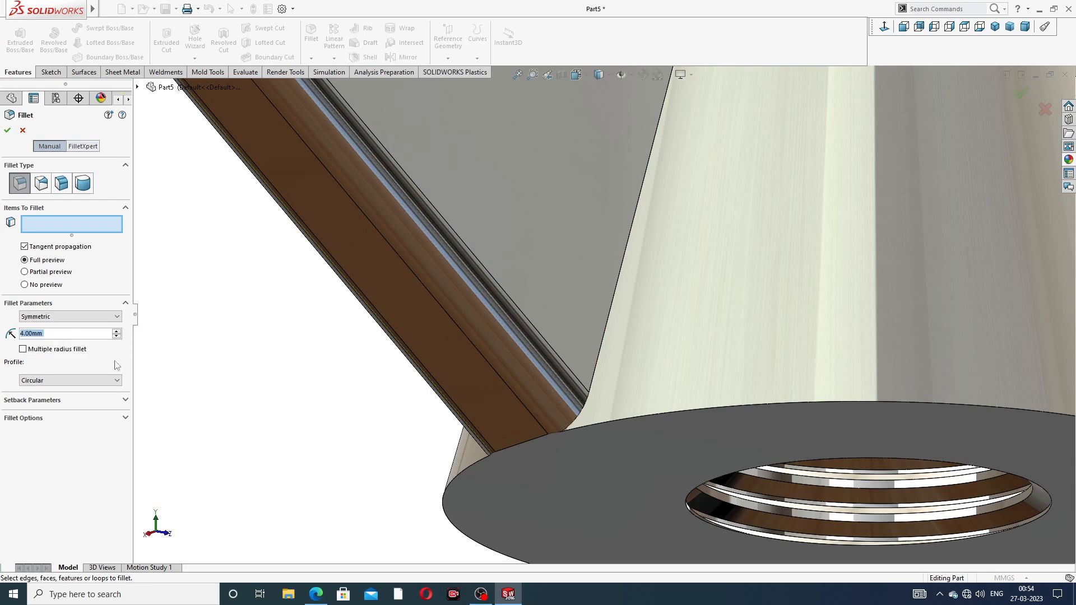
click(625, 261)
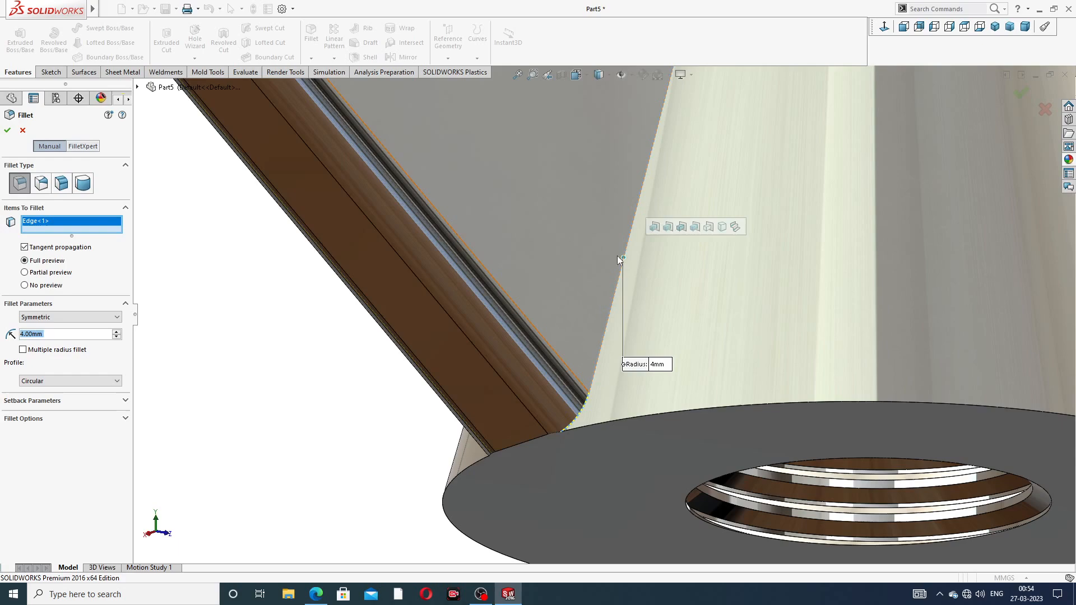
click(22, 130)
Return to editing the sketch on the cone's base and inspect the wings' lower ends from below
scroll(521, 174, up, 8)
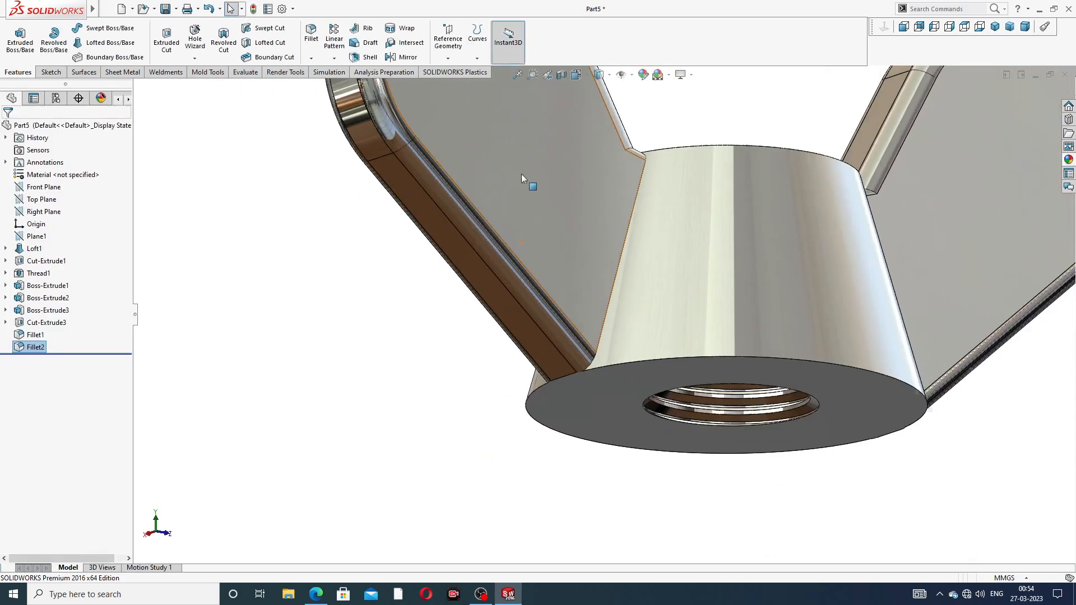
middle_drag(575, 180, 514, 230)
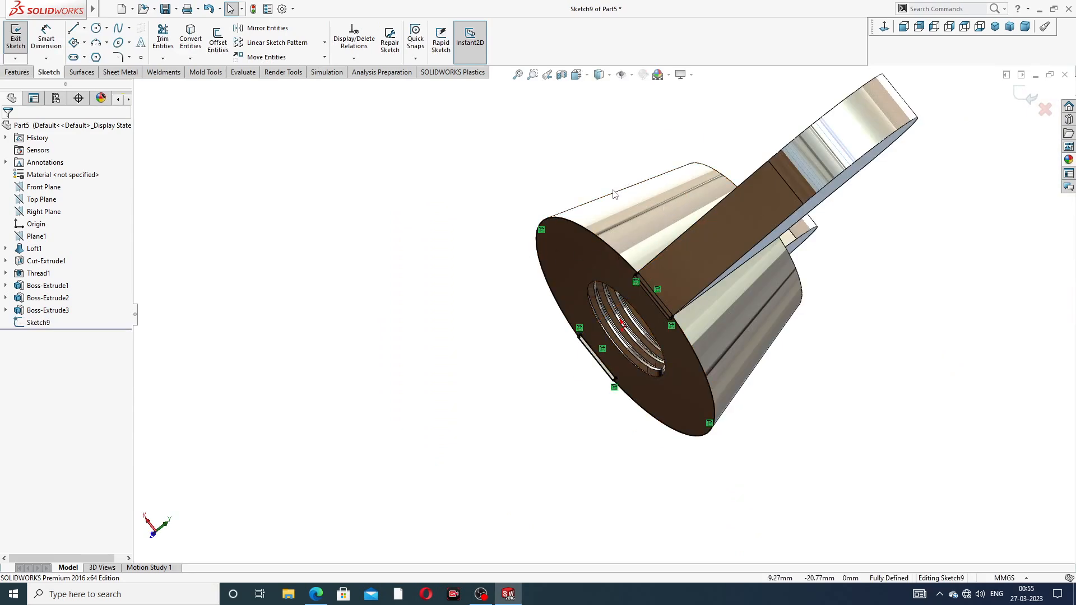
middle_drag(615, 195, 571, 275)
scroll(581, 259, down, 2)
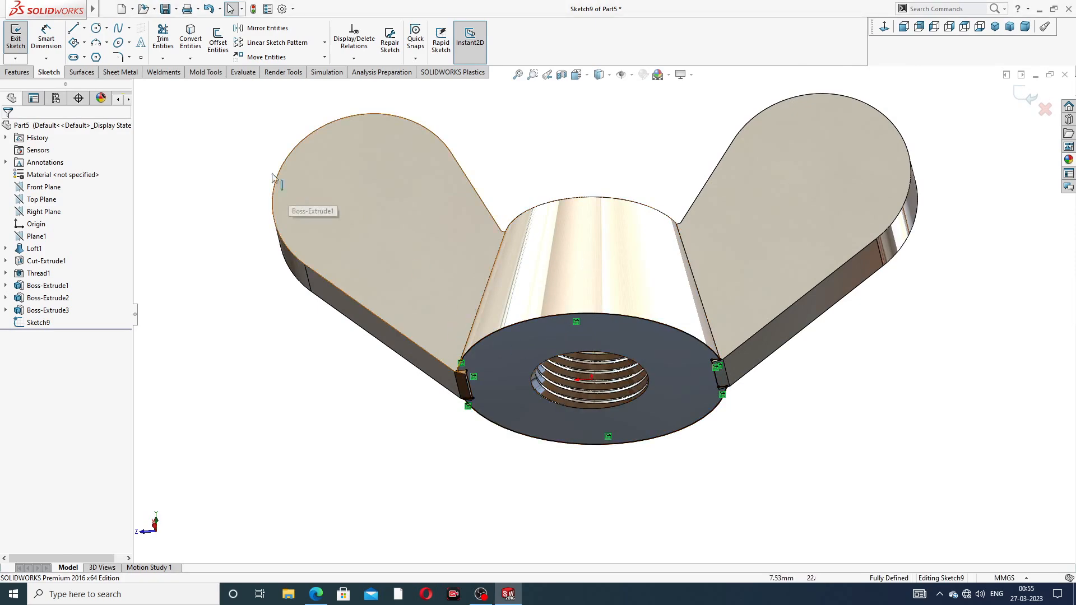
Cut-extrude the base sketch 5 mm blind, reversed to point away from the cone, with the side to cut flipped
click(17, 71)
click(168, 42)
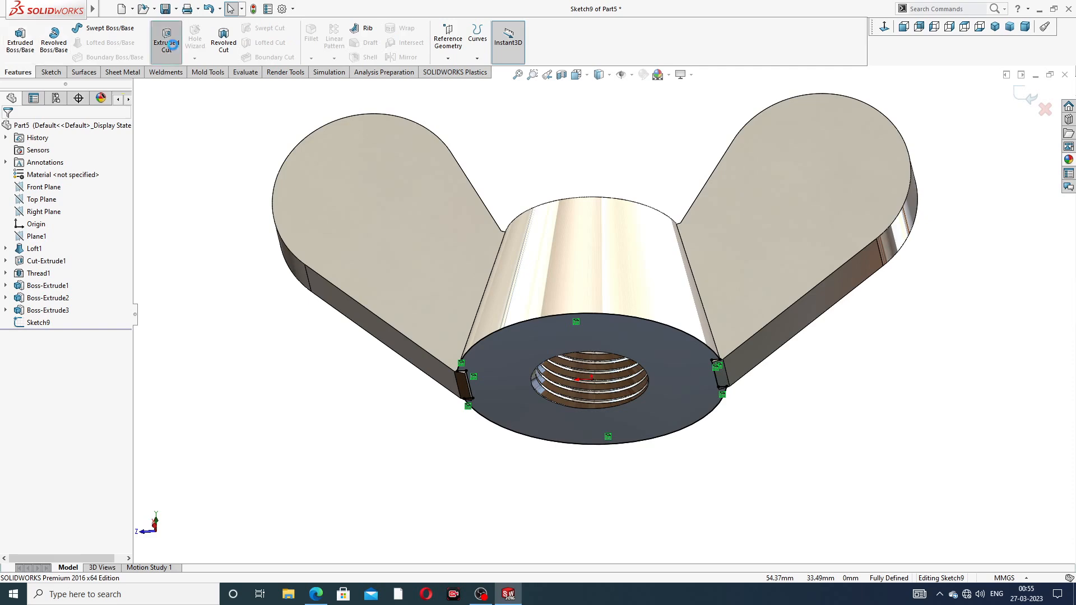
middle_drag(386, 169, 392, 298)
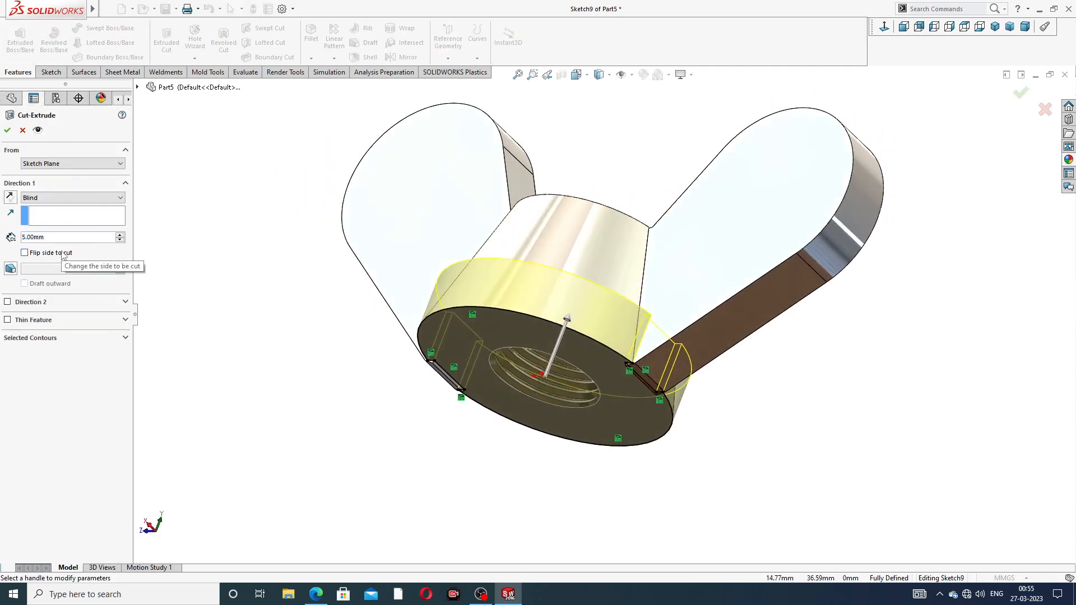
click(10, 198)
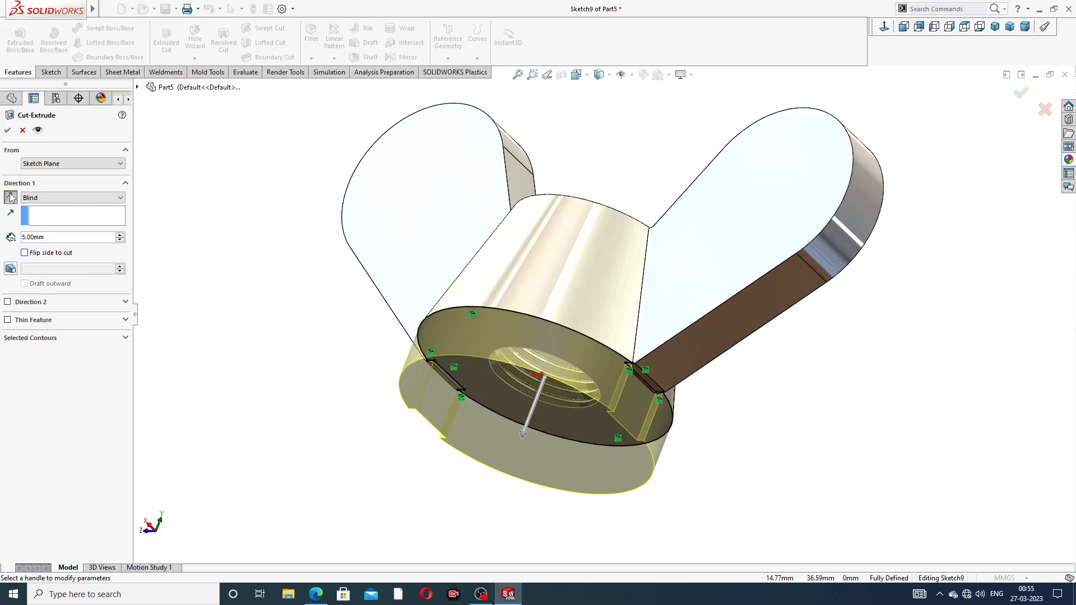
click(43, 254)
click(7, 131)
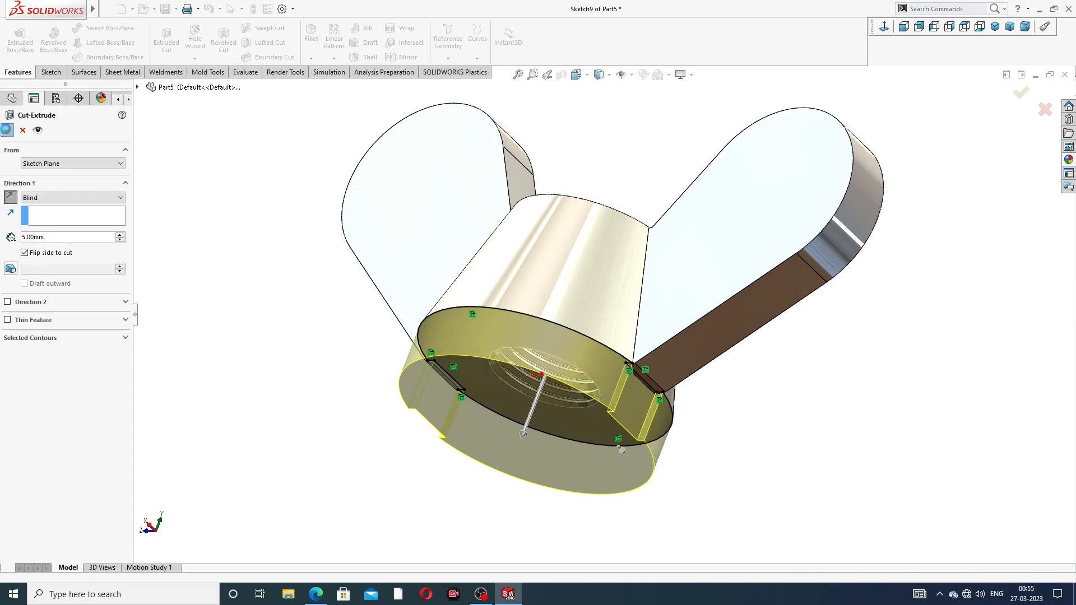
click(278, 253)
scroll(422, 311, up, 2)
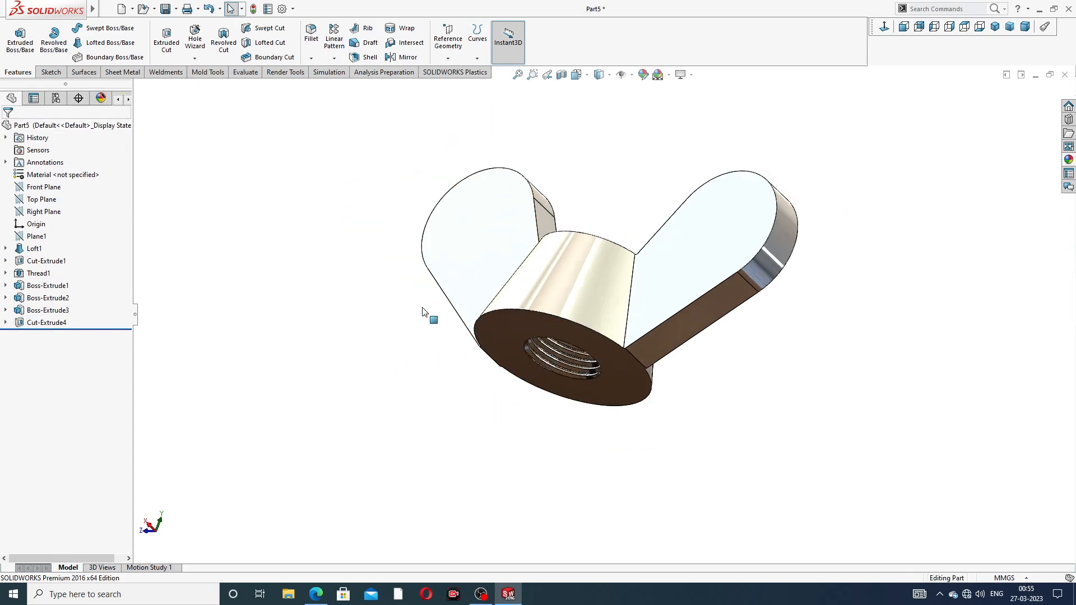
Start a fillet with a 1 mm radius and select the wing-to-cone edges of both wings on one side
middle_drag(473, 223, 528, 353)
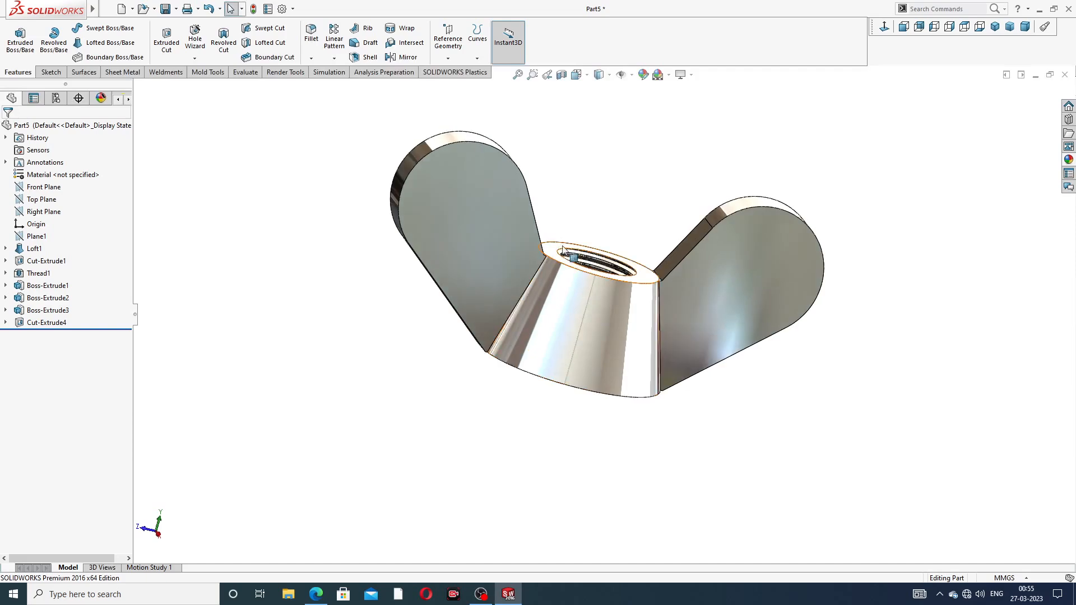
middle_drag(563, 250, 499, 237)
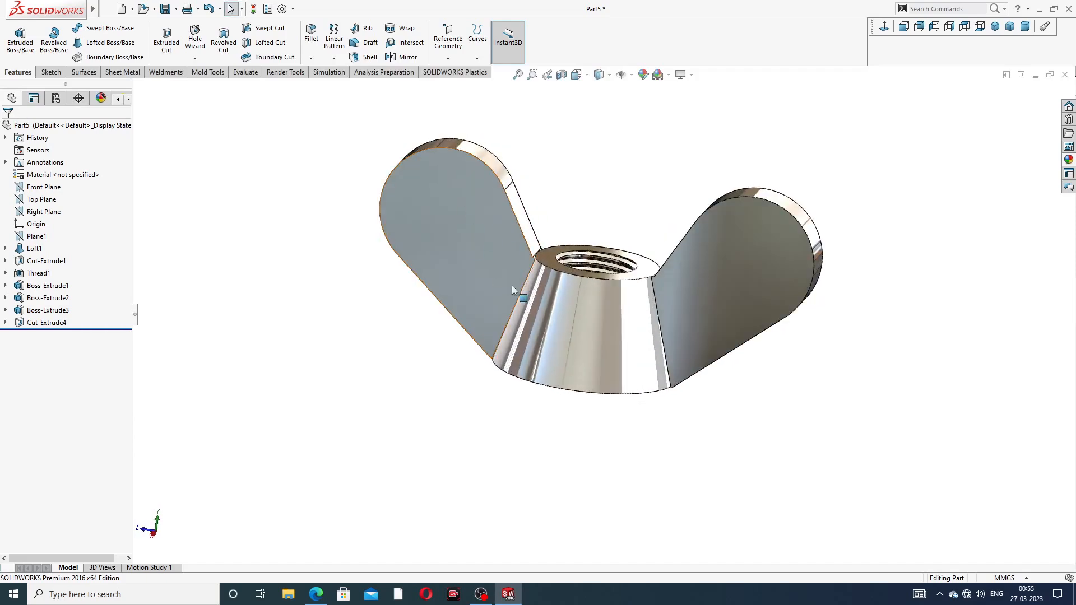
scroll(512, 285, up, 5)
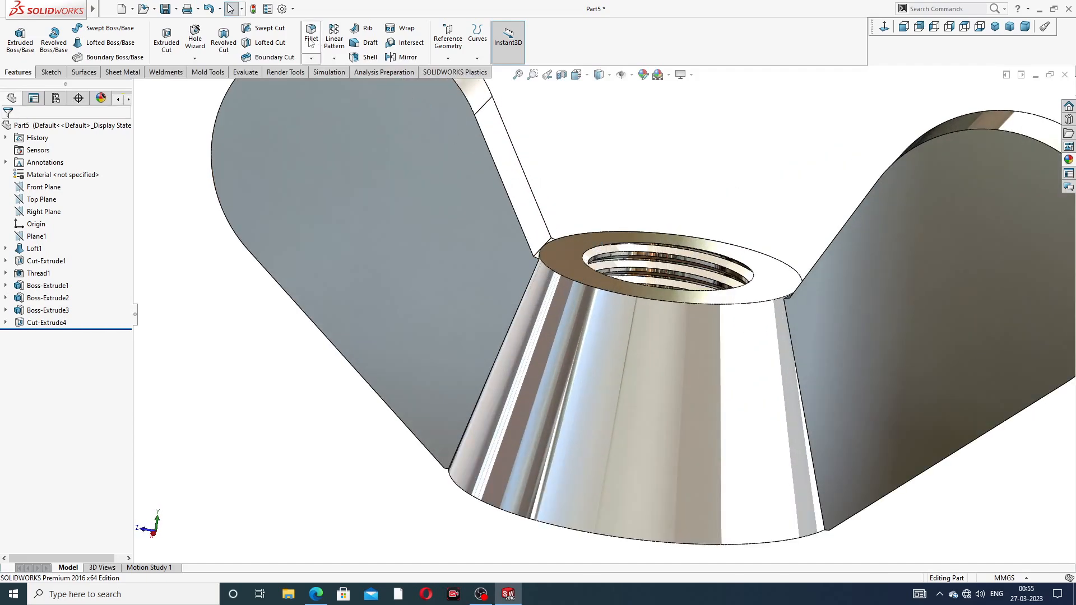
click(311, 44)
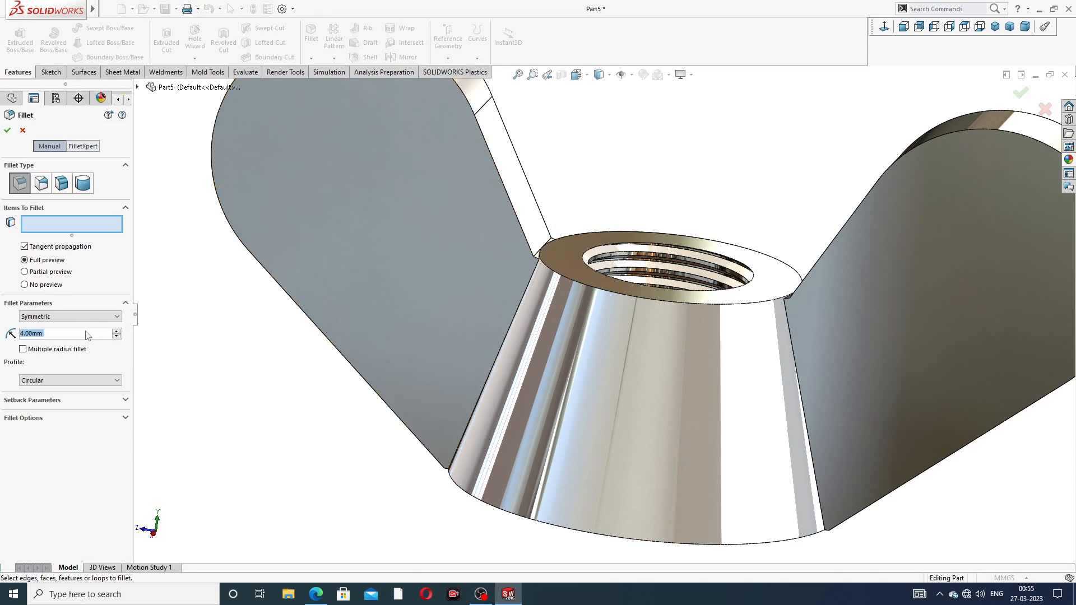
text(1)
key(Return)
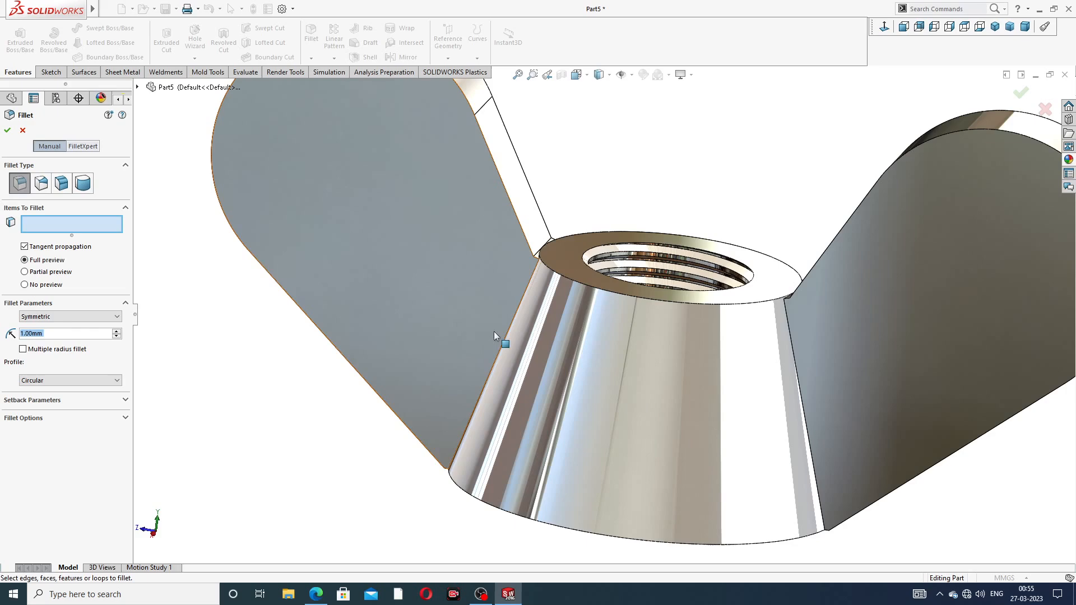
middle_drag(519, 331, 530, 308)
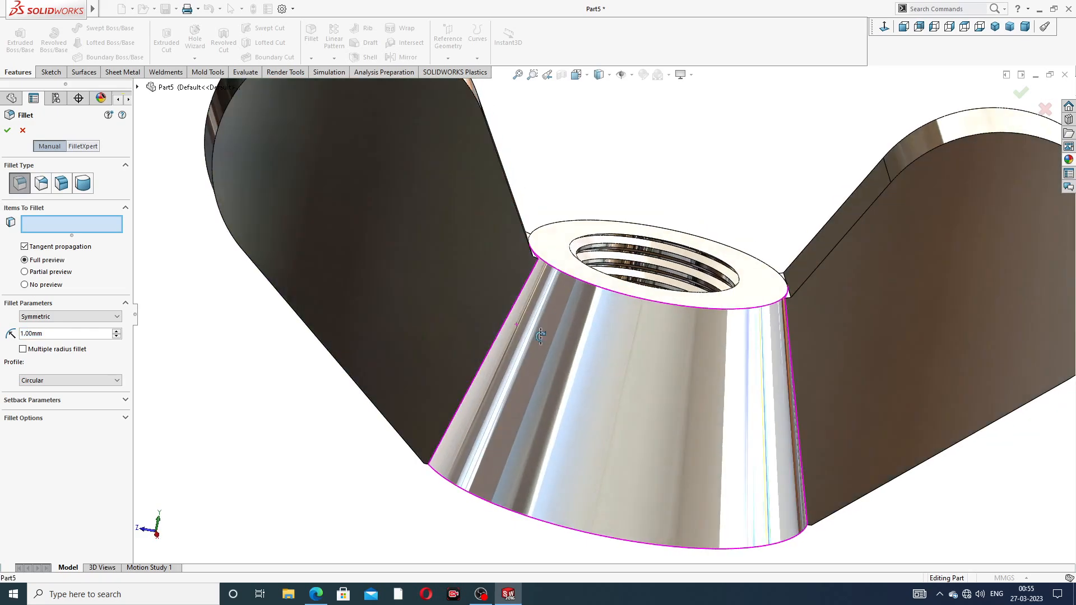
click(524, 292)
middle_drag(534, 193, 551, 215)
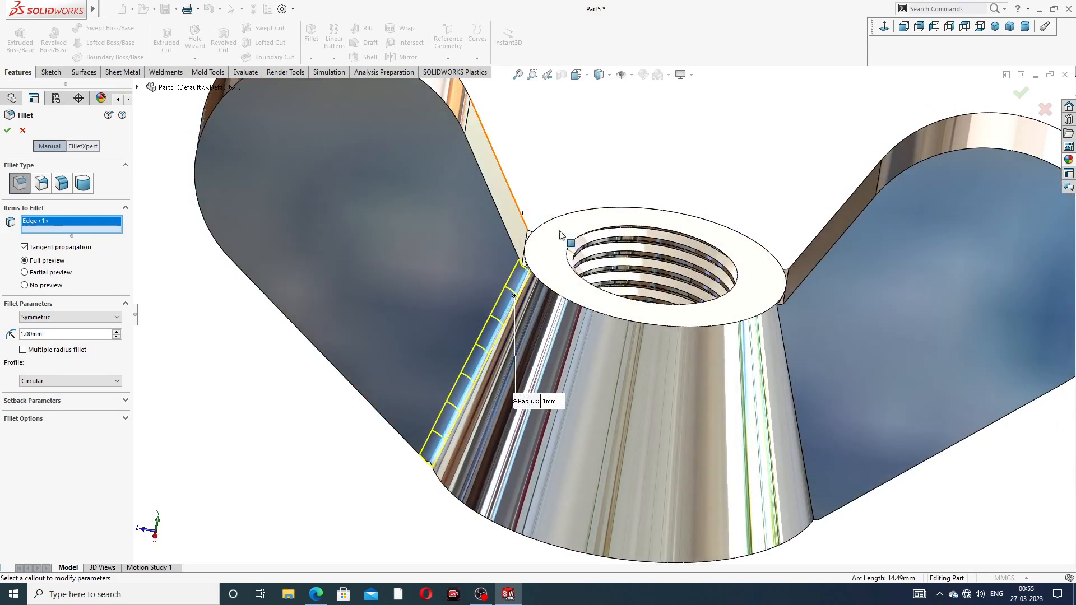
click(782, 323)
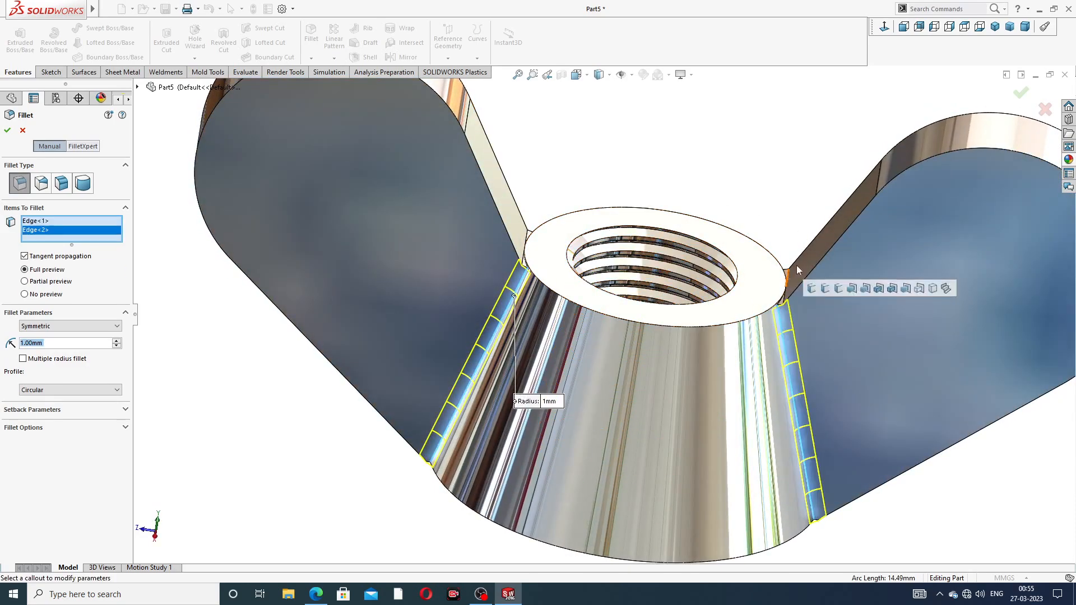
Add the two wing-to-cone edges on the opposite side of the nut to the fillet selection
middle_drag(526, 171, 490, 359)
click(560, 140)
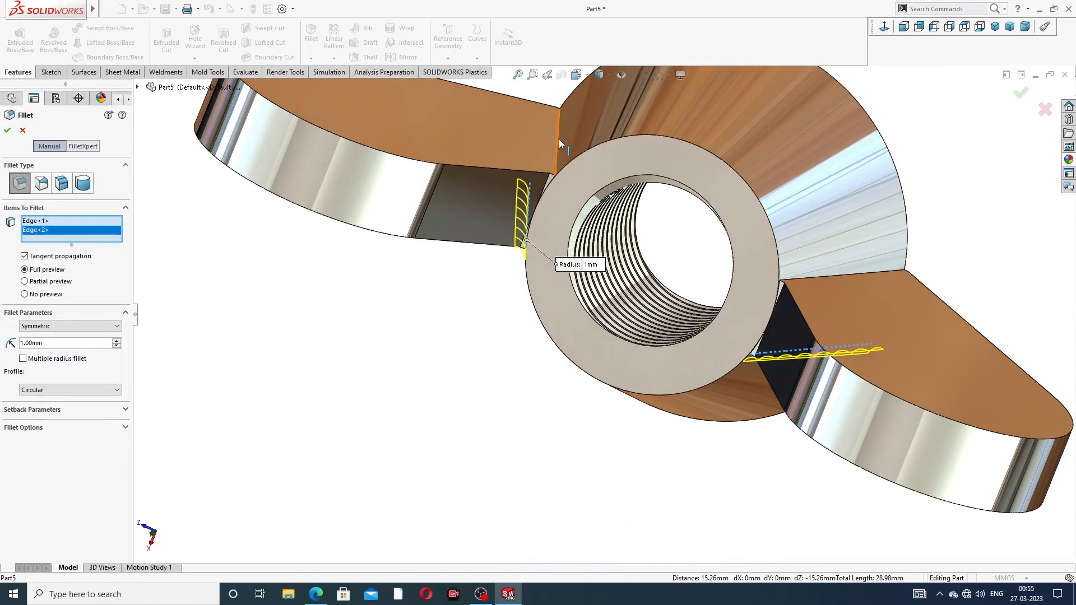
middle_drag(822, 334, 824, 332)
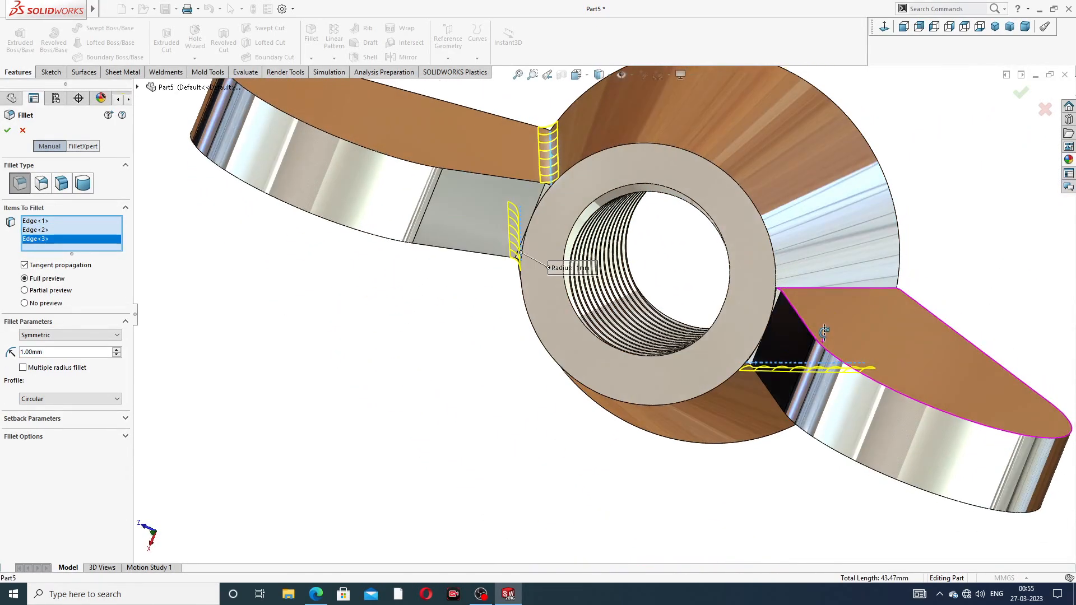
click(820, 288)
middle_drag(562, 225, 601, 164)
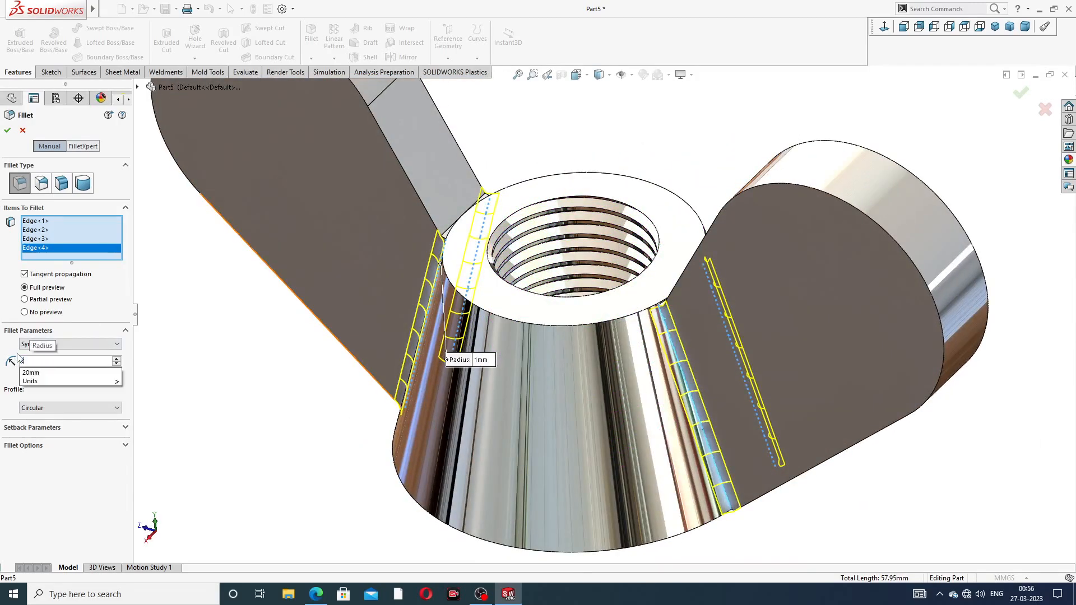
Try a 2 mm radius on the four wing-to-cone edges, reduce it to 1.2 mm and apply the fillet
text(2)
key(Return)
middle_drag(463, 308, 496, 264)
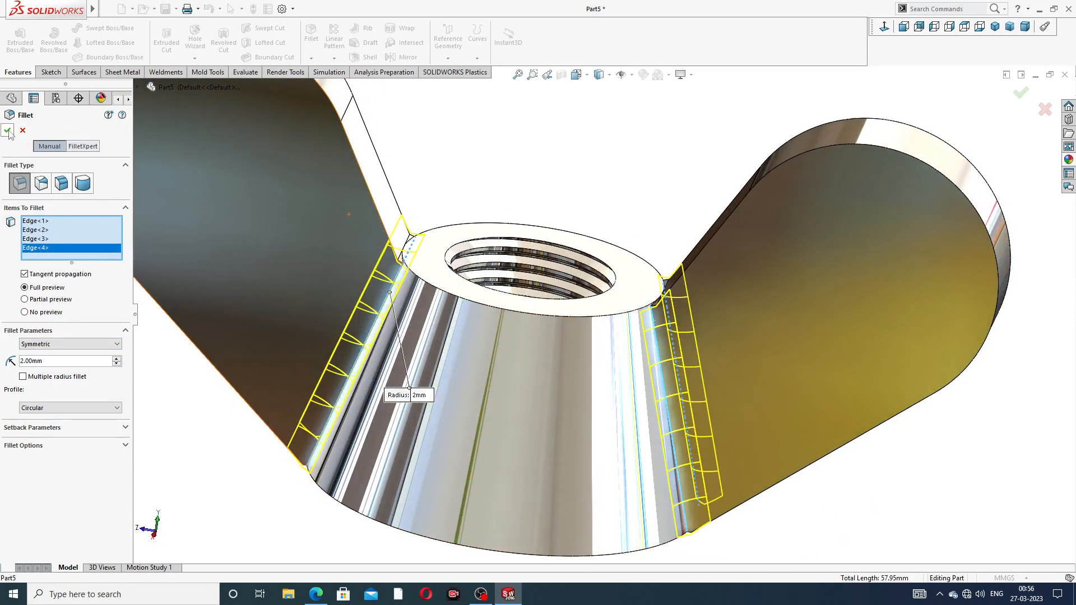
click(14, 362)
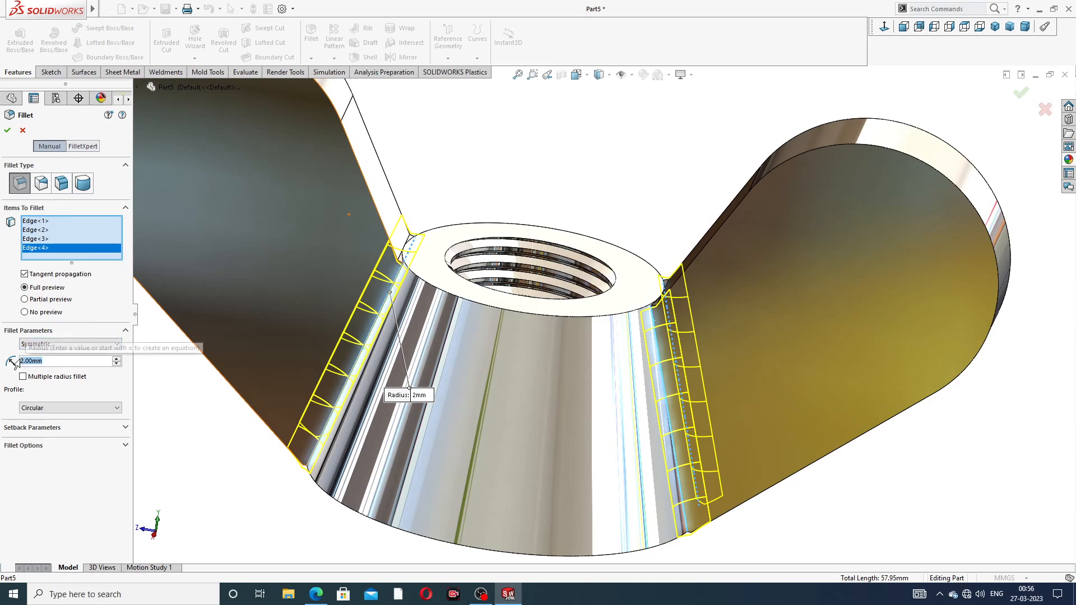
text(1.2)
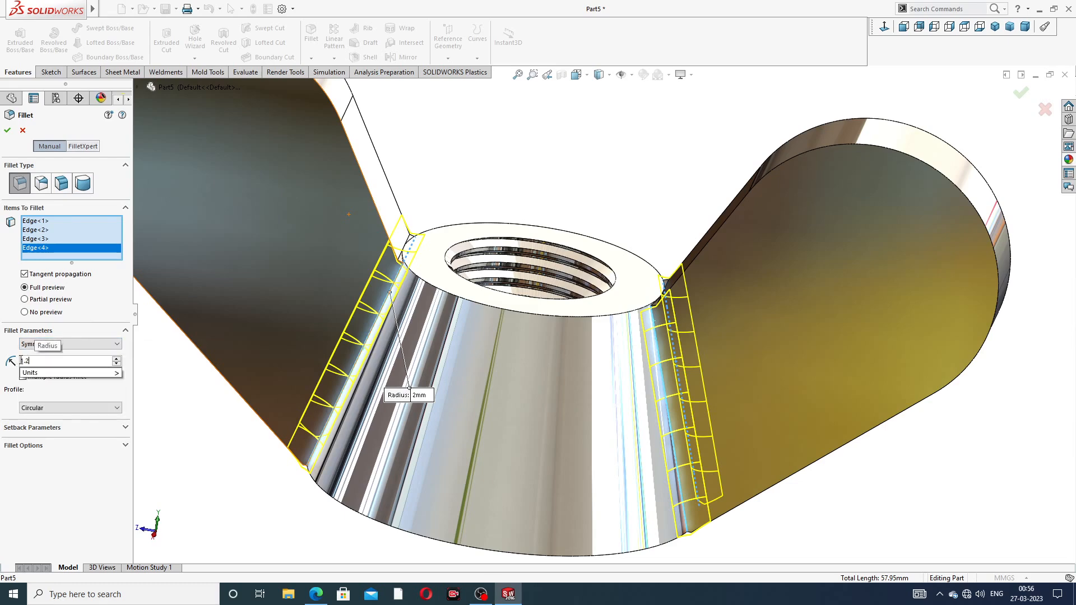
key(Return)
click(12, 134)
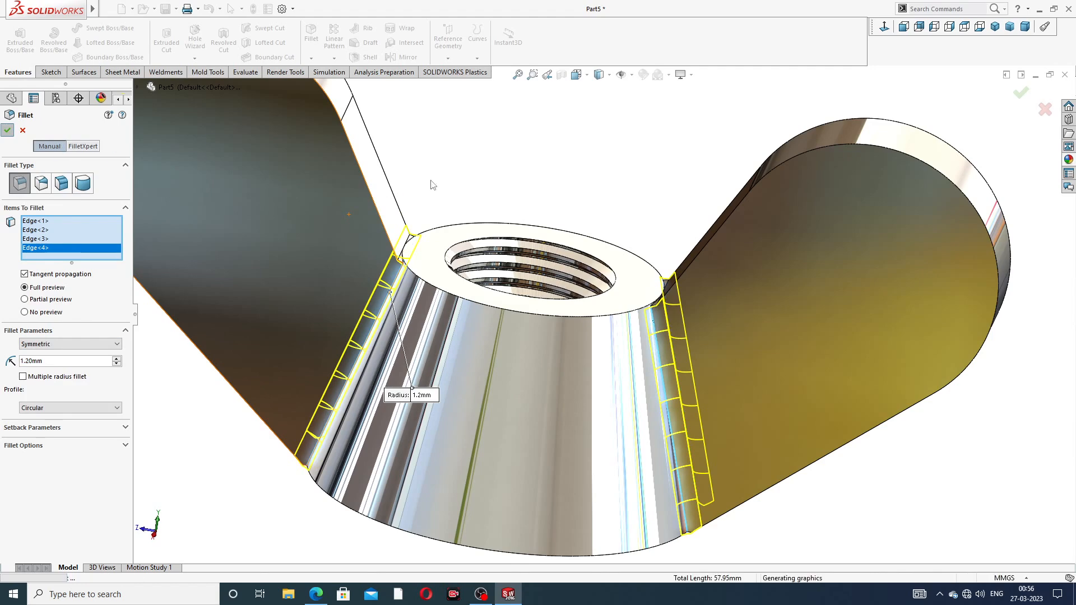
Fillet the outer outline edges on both faces of each wing with a 1.2 mm radius
scroll(529, 259, up, 3)
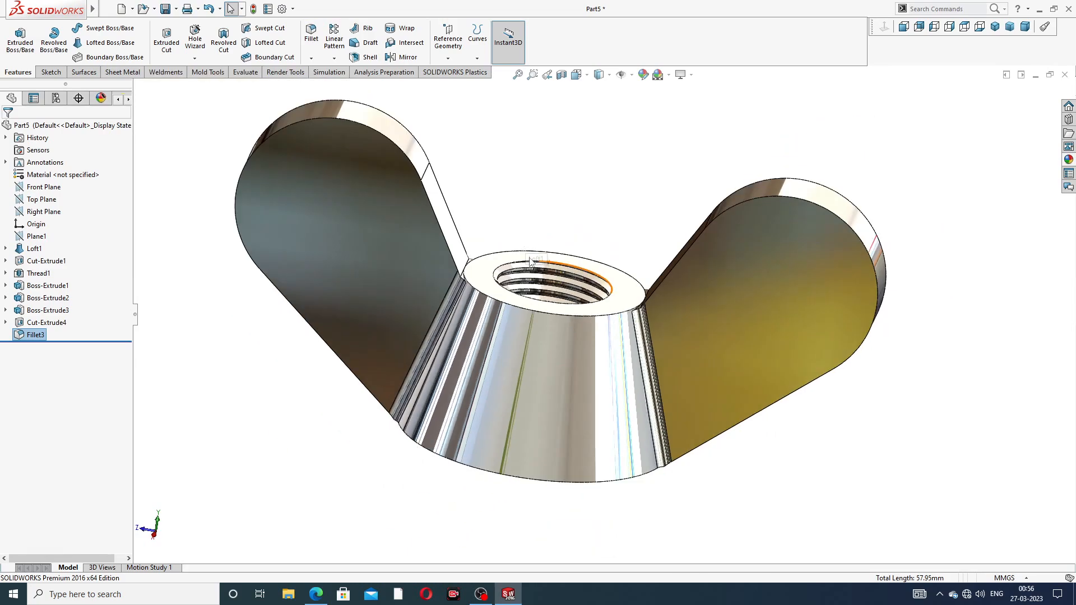
middle_drag(529, 259, 648, 247)
scroll(579, 224, down, 4)
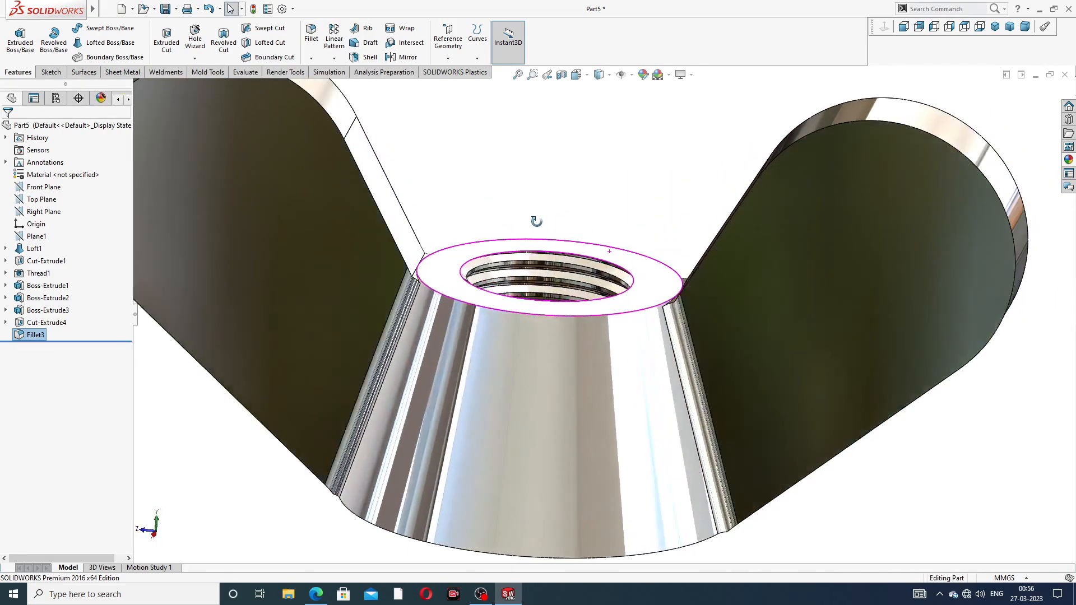
scroll(537, 226, up, 4)
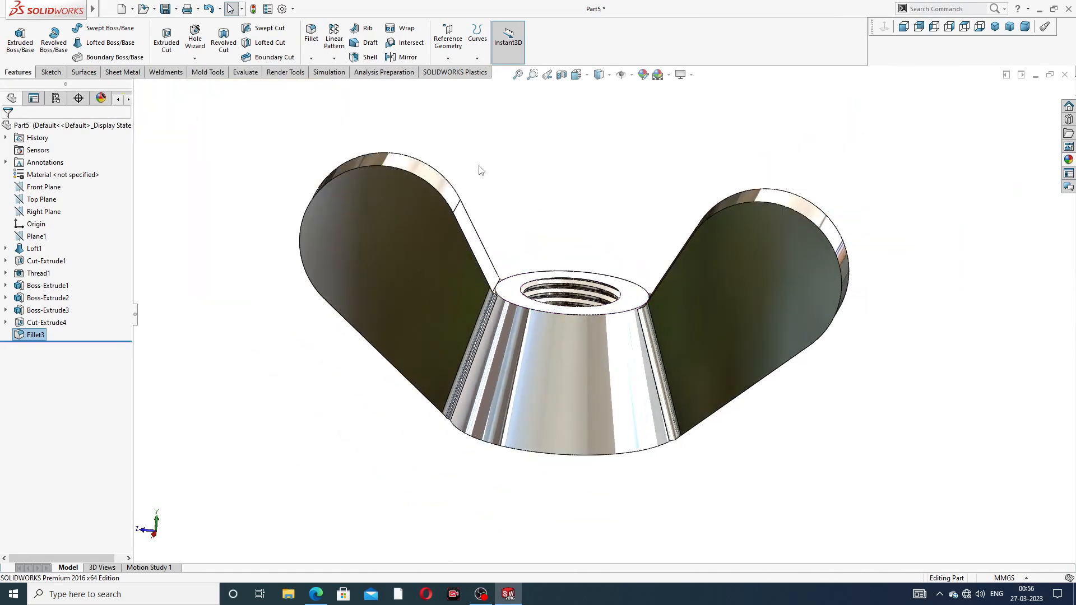
click(311, 34)
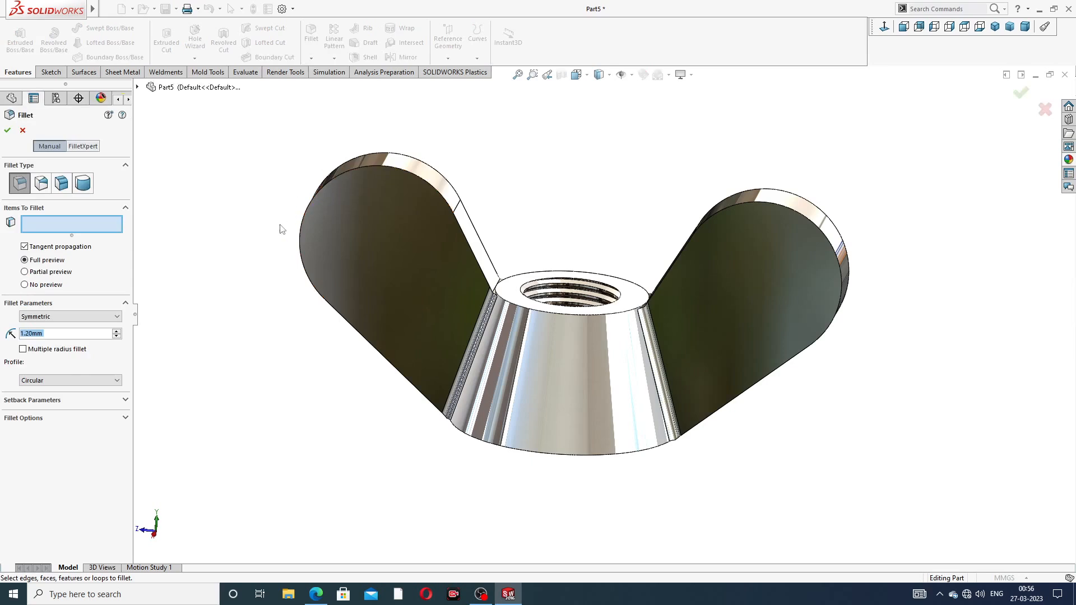
click(420, 183)
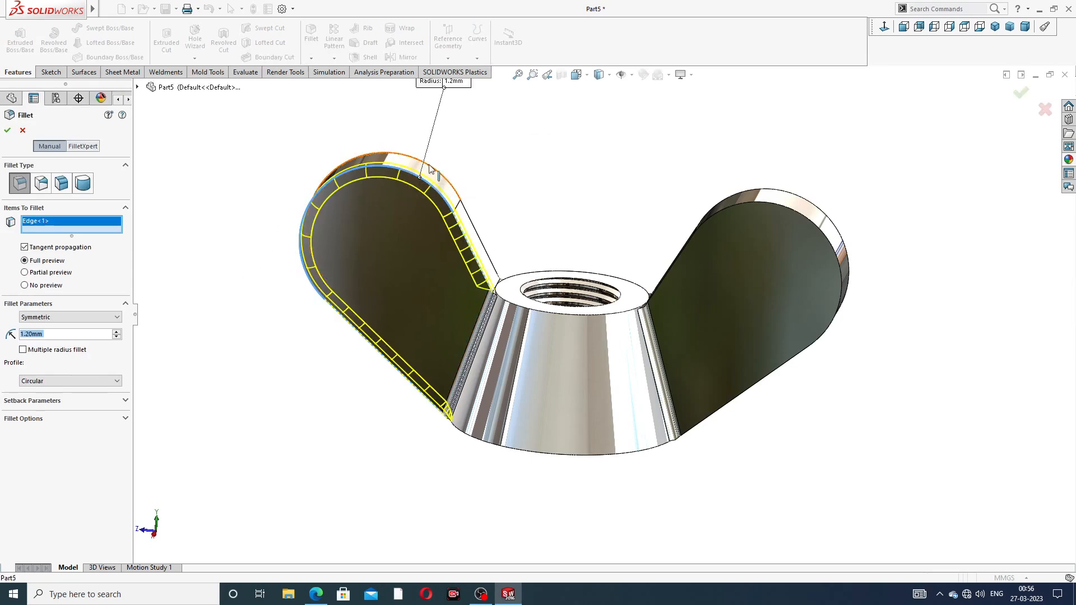
click(418, 164)
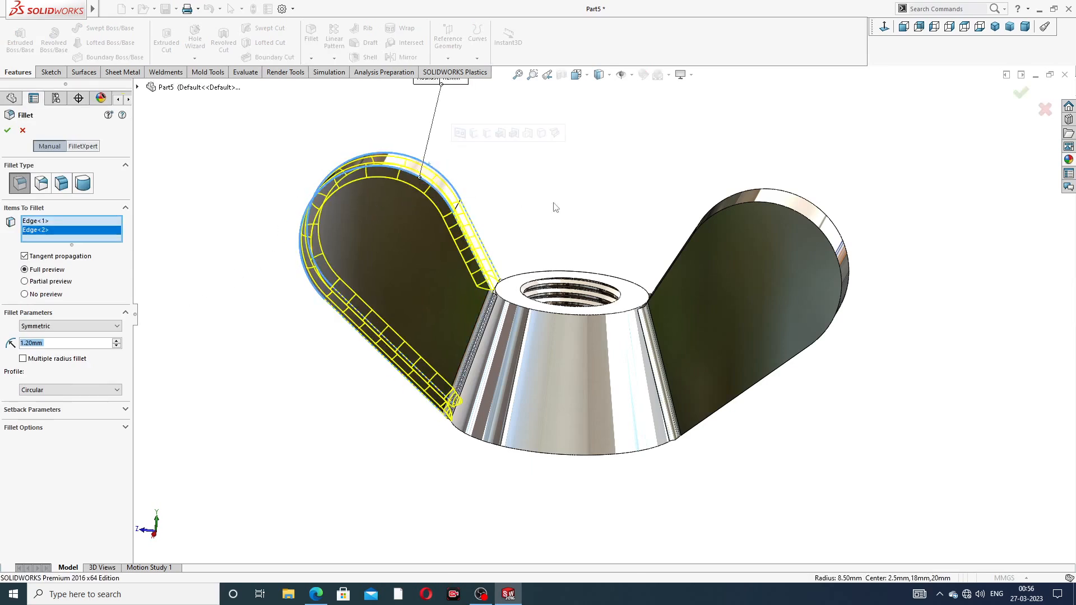
click(772, 207)
click(766, 194)
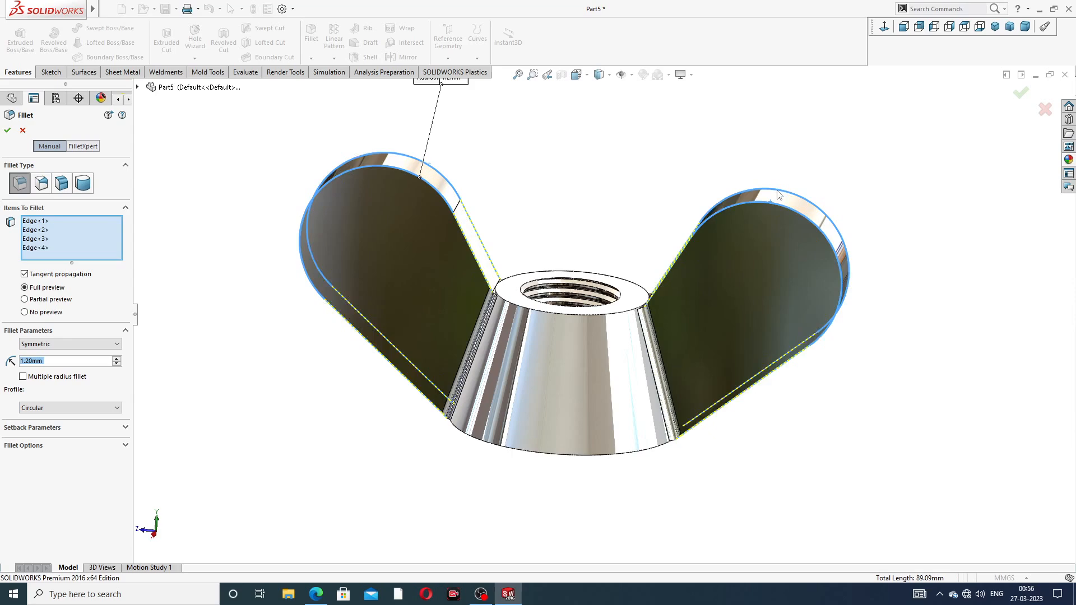
middle_drag(604, 261, 583, 275)
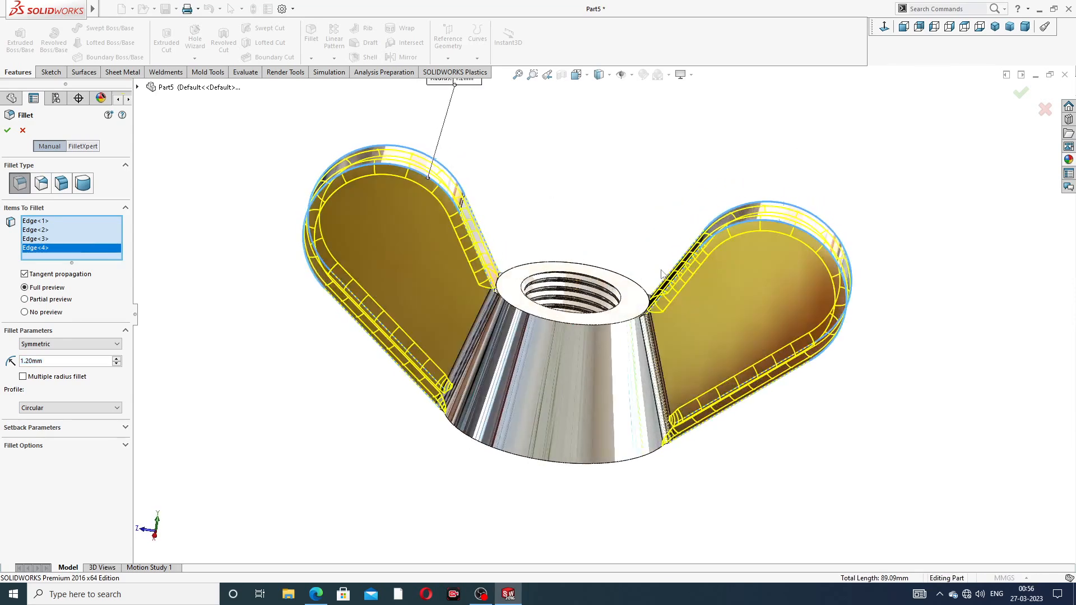
click(1020, 95)
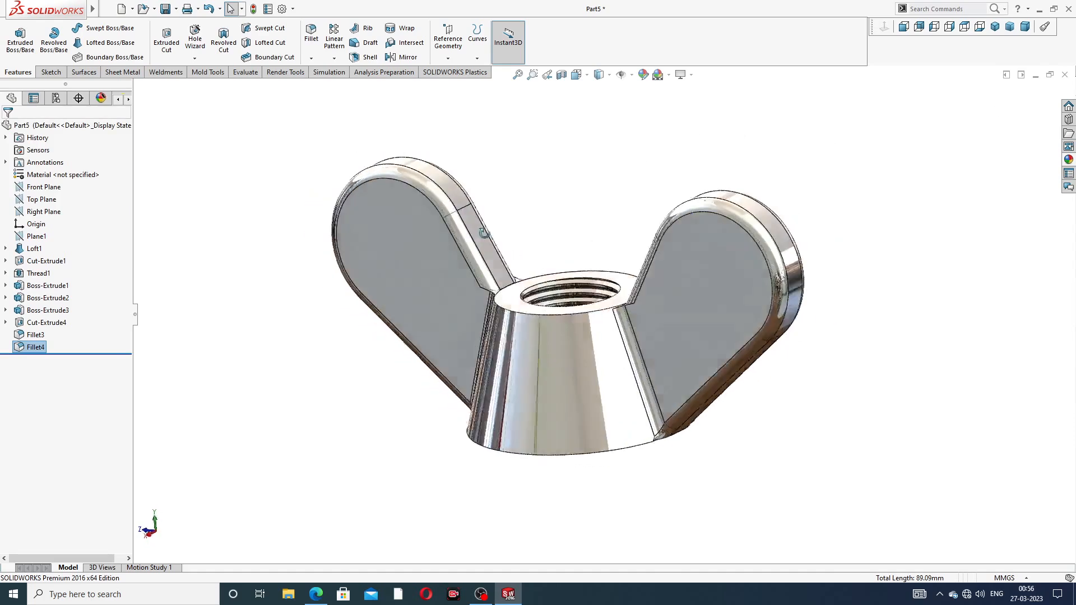
Start a fillet with a 0.5 mm radius and select the two short top edges where one wing's joints meet the cone
scroll(548, 217, down, 3)
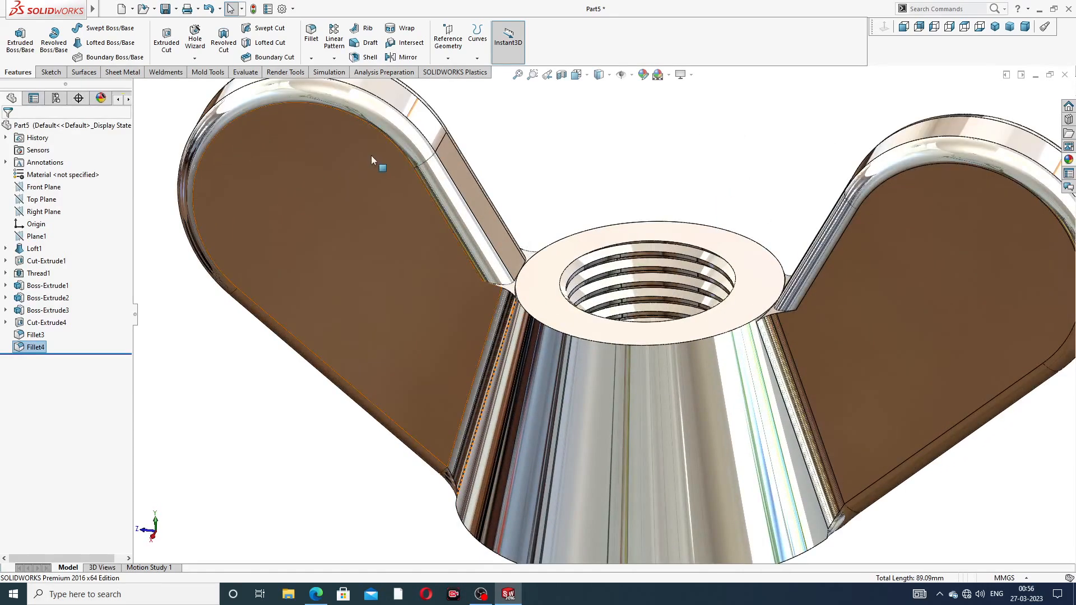
click(311, 35)
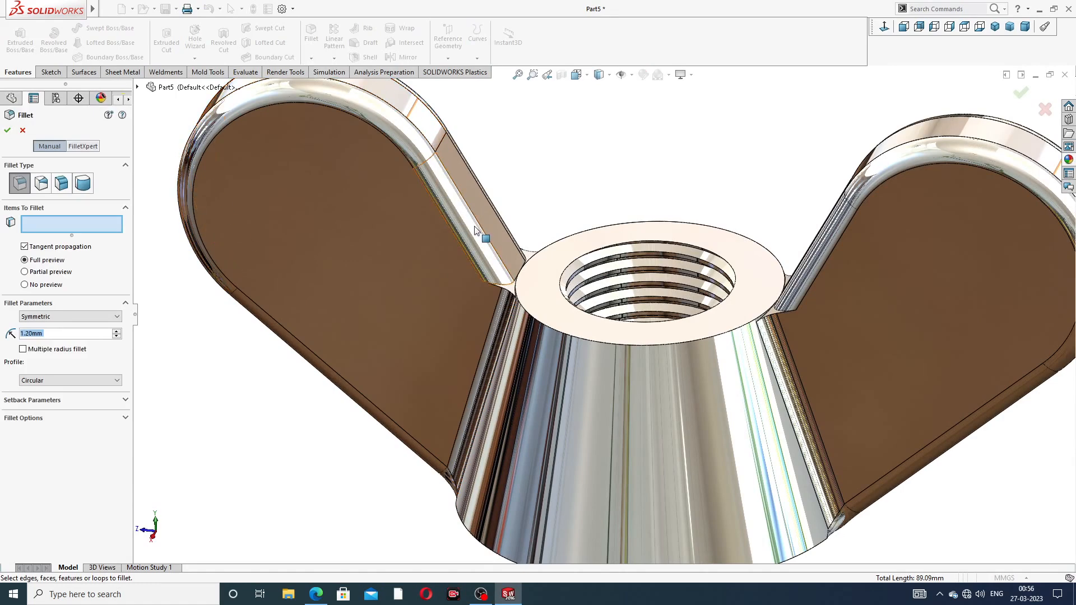
text(0.5)
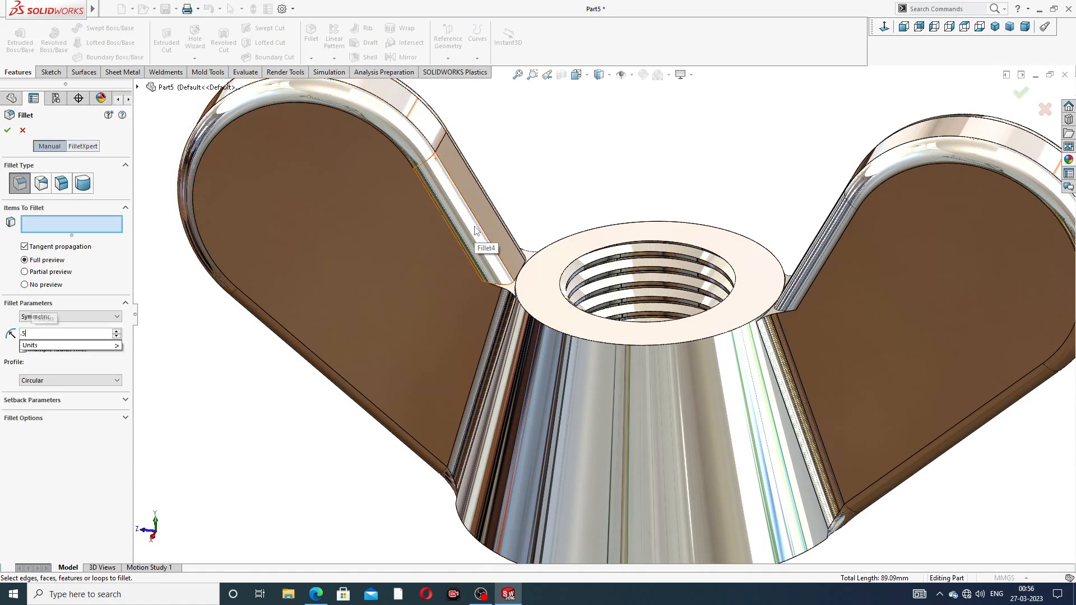
key(Return)
scroll(496, 303, down, 4)
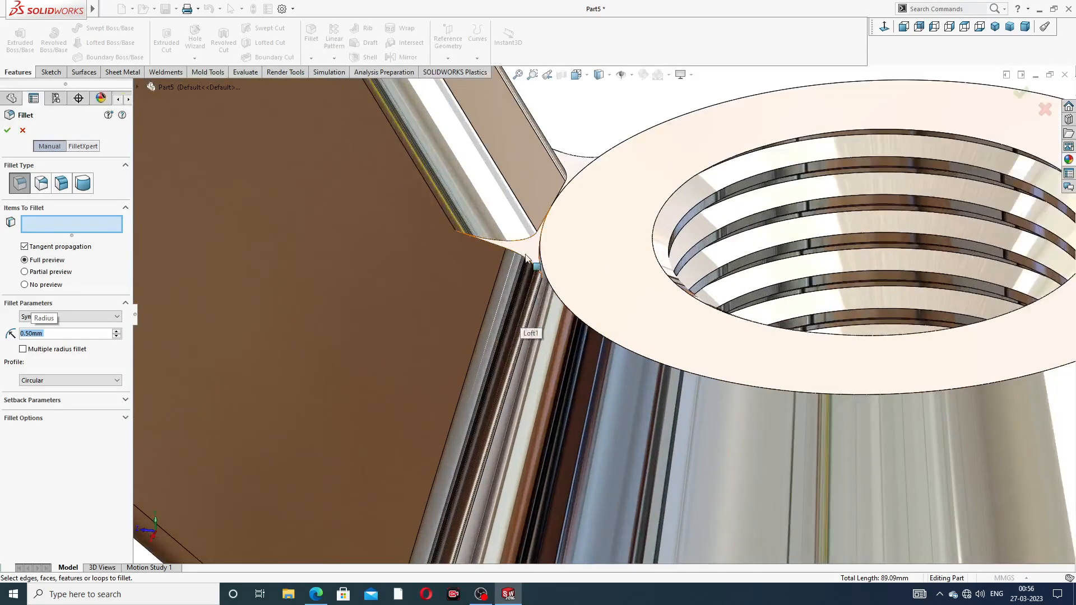
click(524, 259)
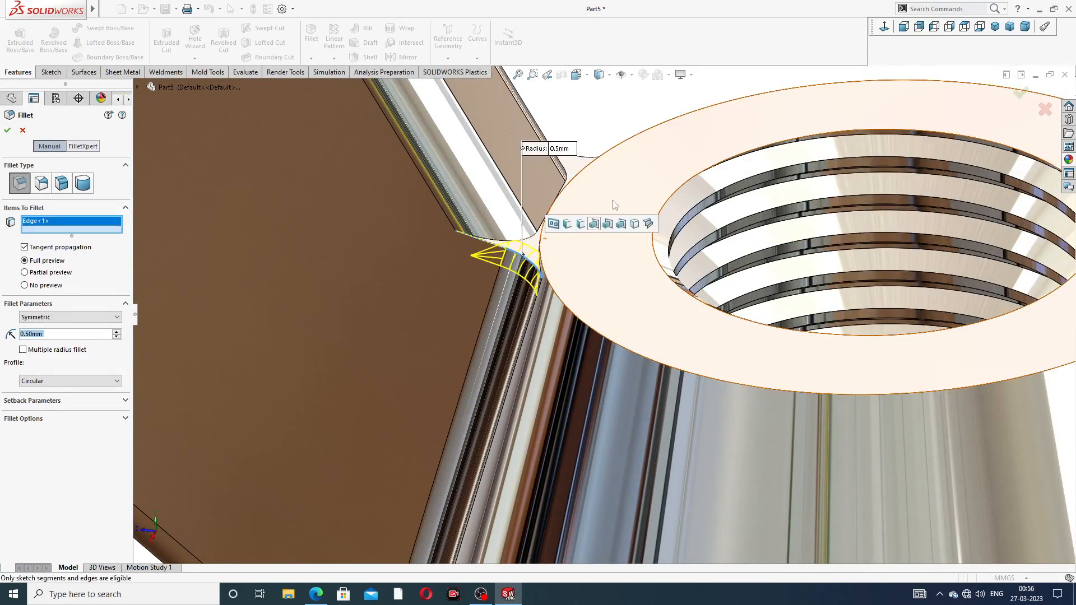
click(587, 159)
Add the two matching top edges beside the opposite wing and apply the 0.5 mm fillet
scroll(824, 224, up, 5)
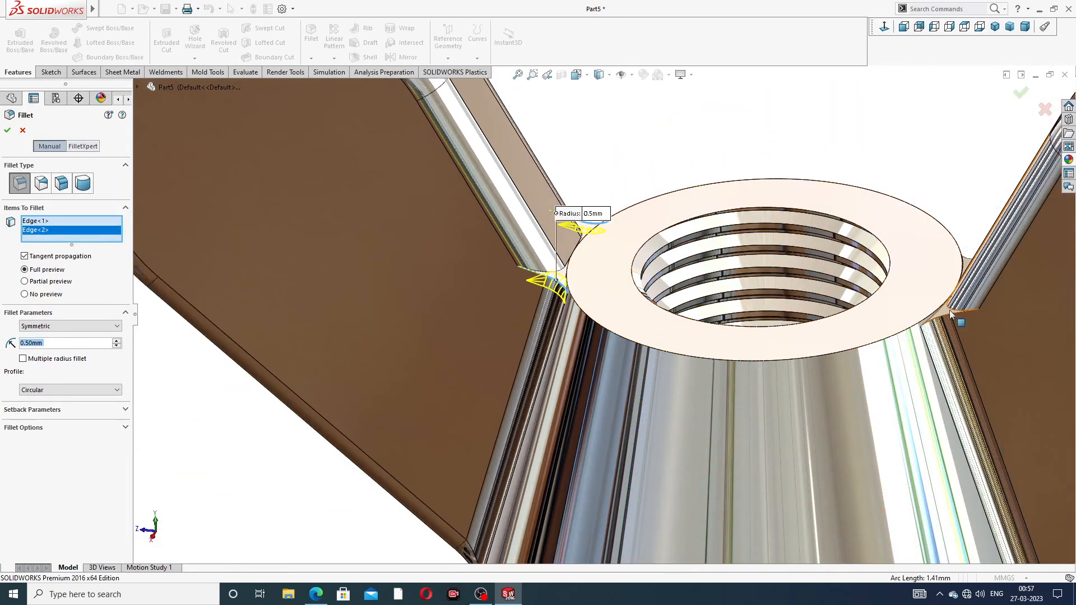
click(951, 317)
scroll(971, 246, down, 4)
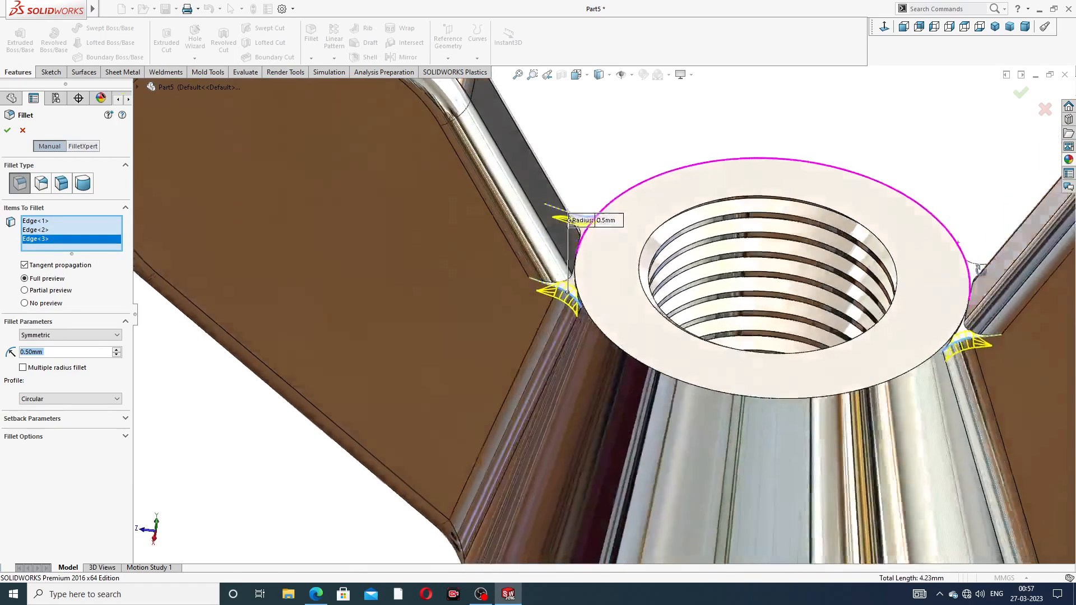
click(896, 271)
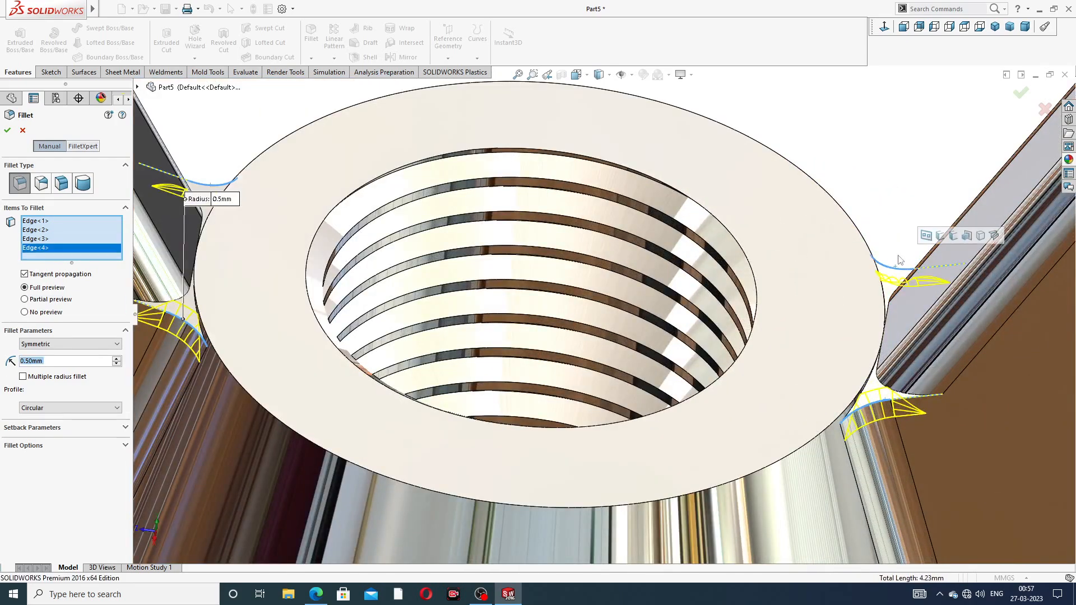
scroll(904, 254, up, 3)
click(1021, 93)
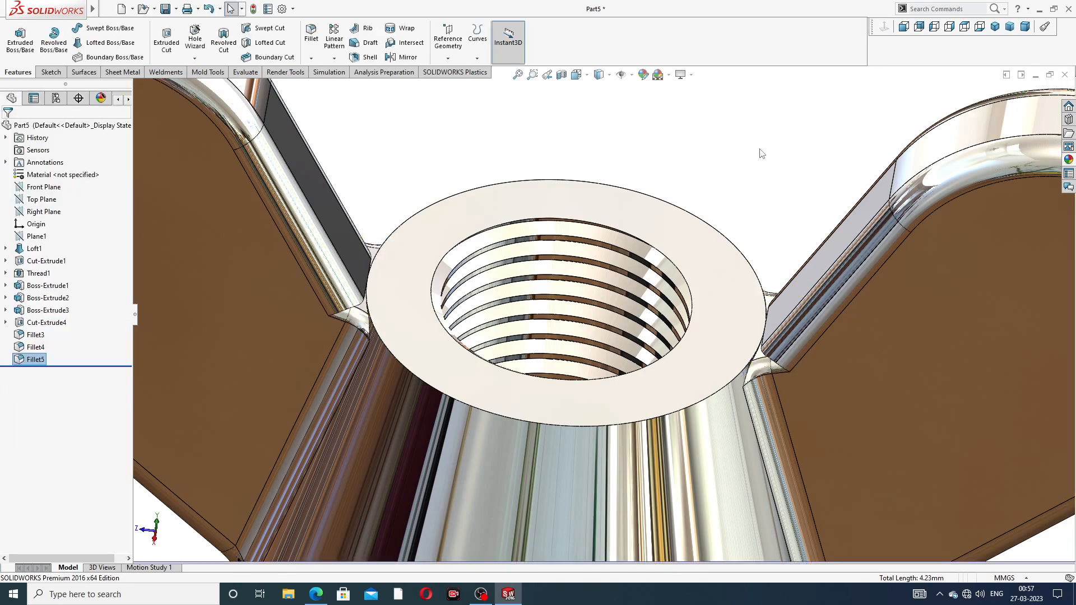
Examine the filleted wing nut from above, below and in isometric view, and compare it with the wing nut reference drawing
scroll(768, 247, up, 3)
scroll(766, 252, up, 3)
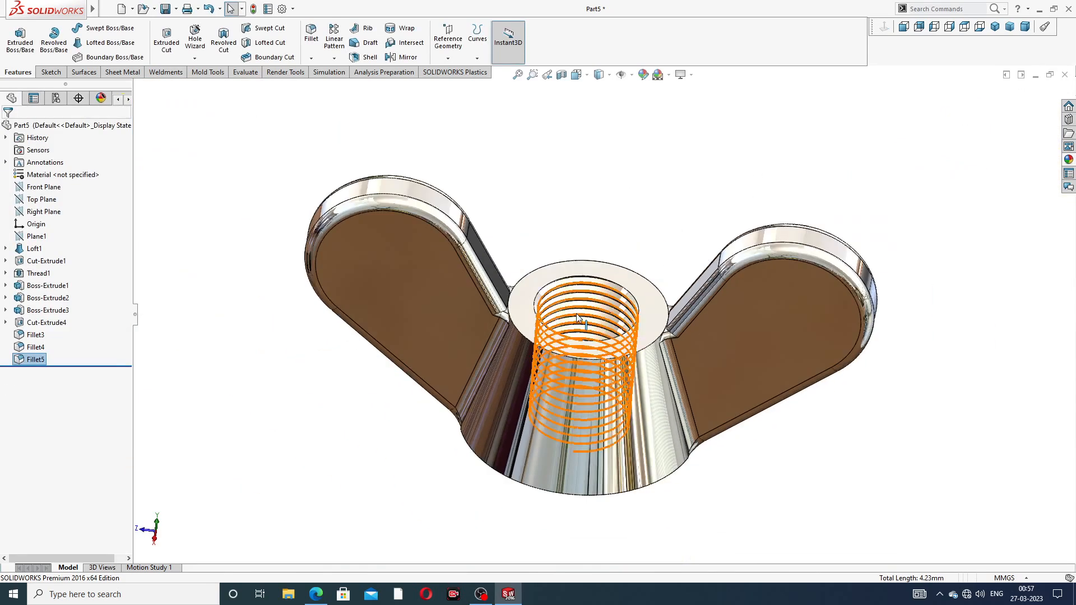
middle_drag(602, 274, 569, 321)
scroll(559, 329, down, 3)
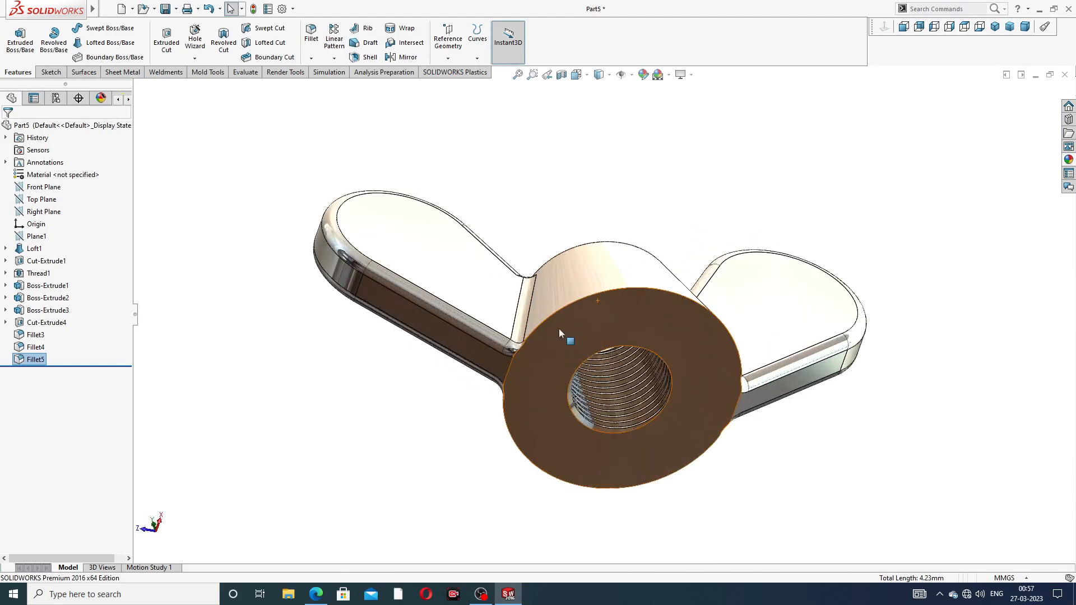
middle_drag(566, 196, 576, 352)
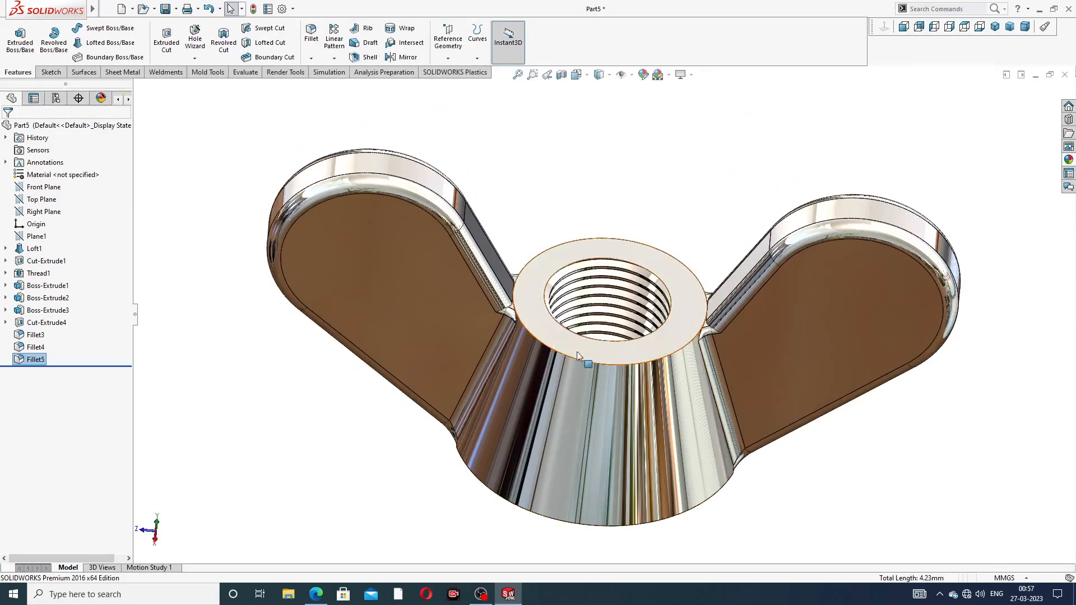
click(316, 593)
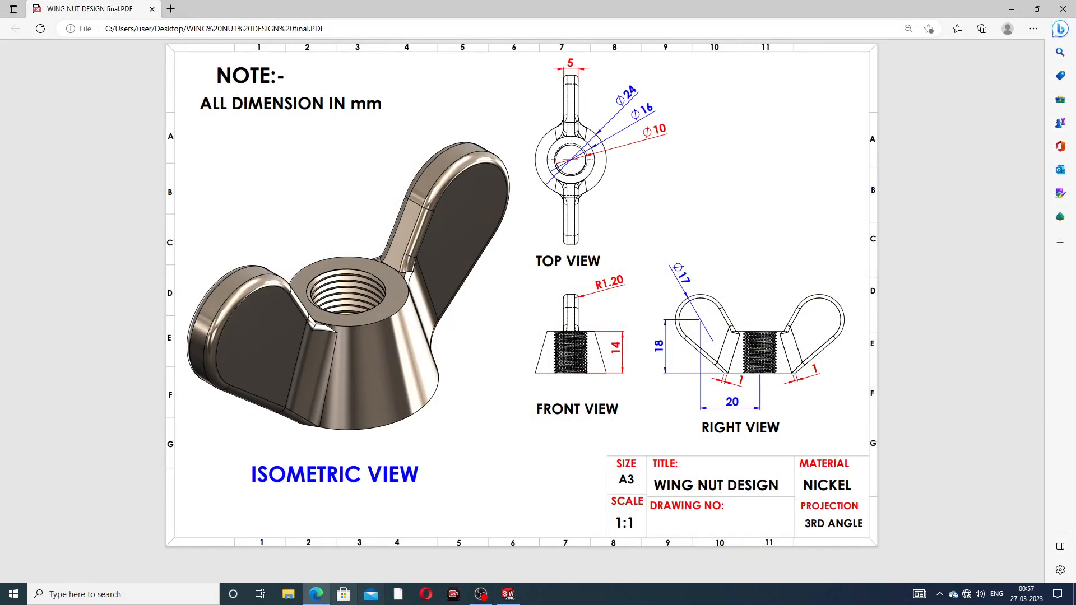
click(316, 594)
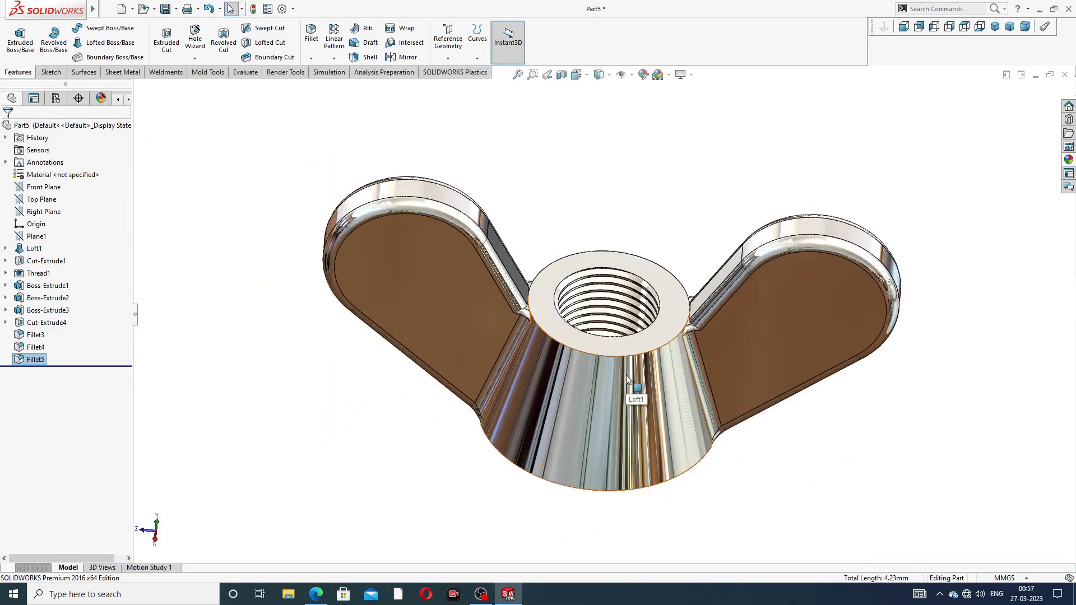
middle_drag(626, 375, 634, 331)
scroll(656, 331, down, 1)
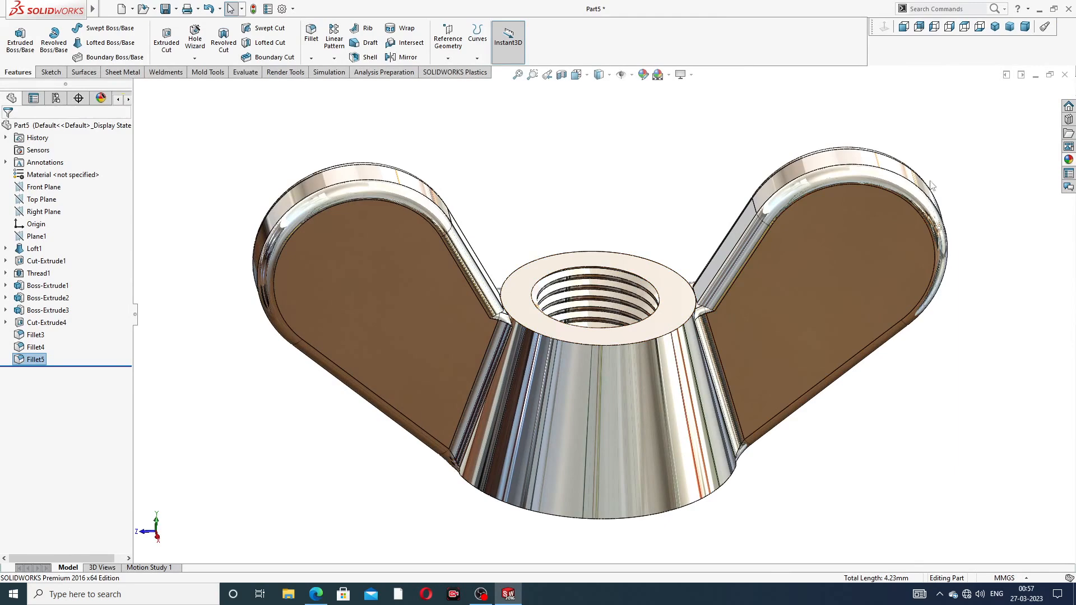
click(995, 26)
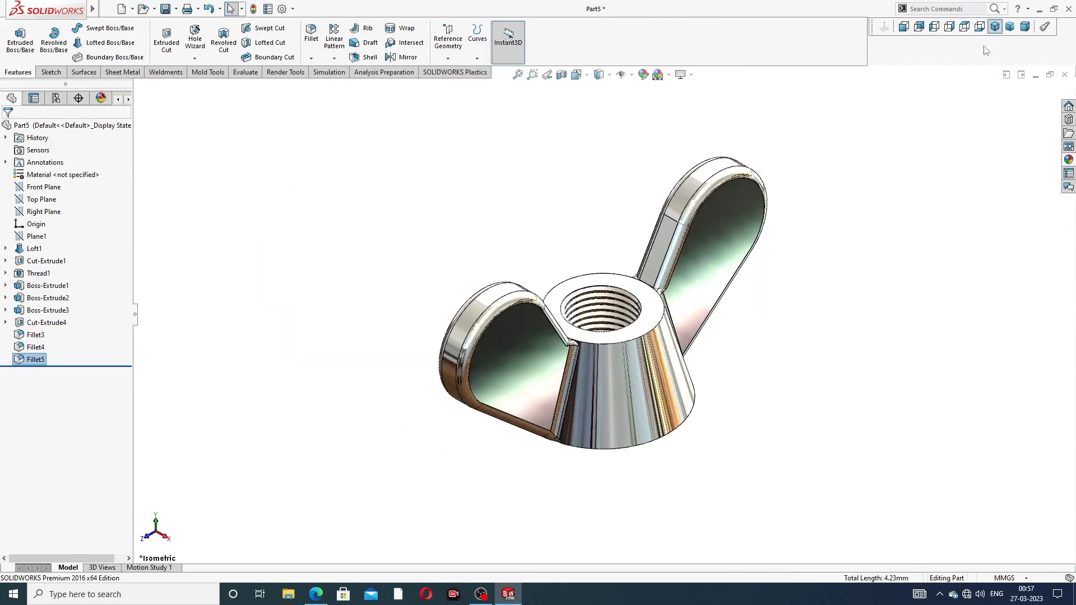
middle_drag(611, 325, 607, 364)
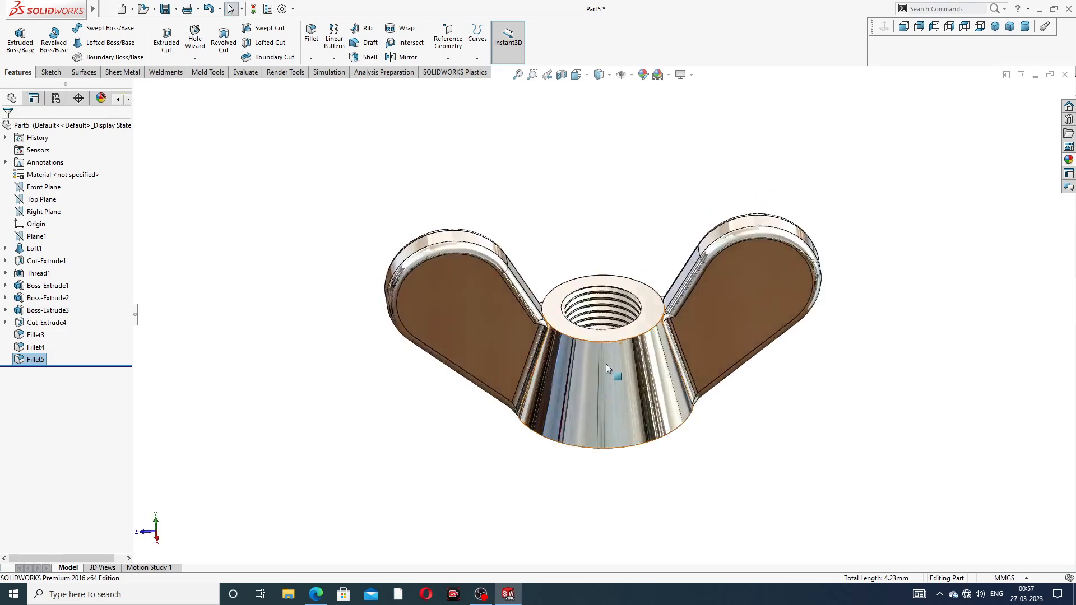
scroll(607, 364, down, 2)
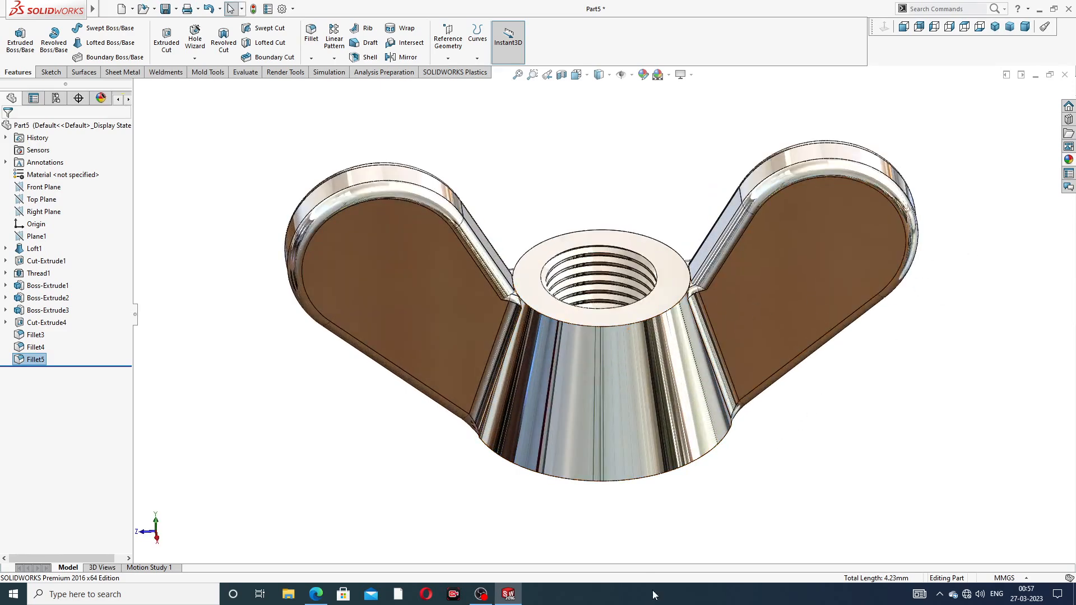
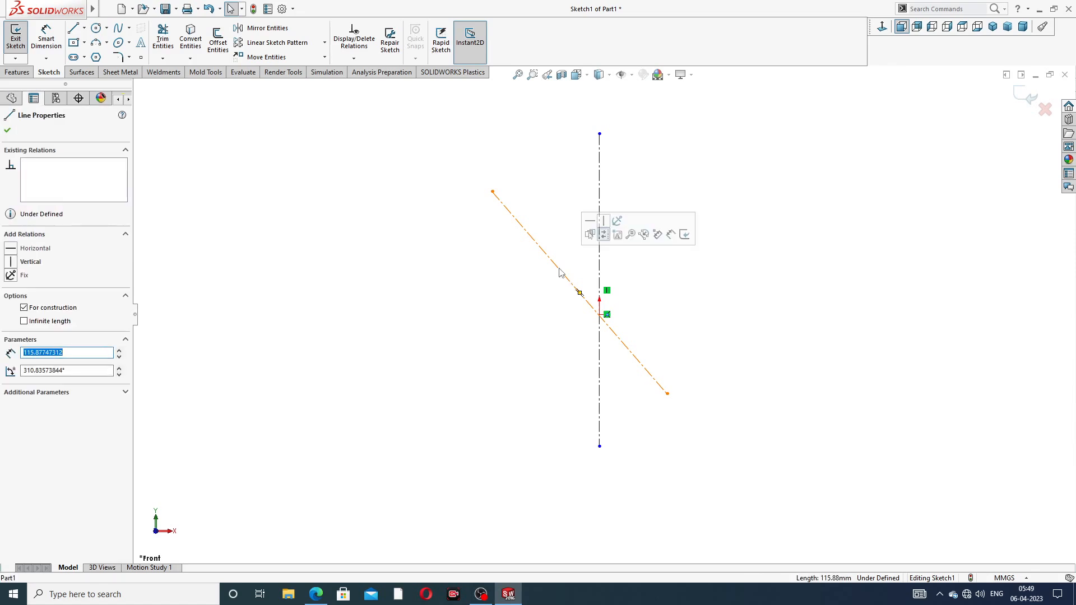
Make the slanted centerline coincident with the origin and set the origin as its midpoint
ctrl+click(600, 316)
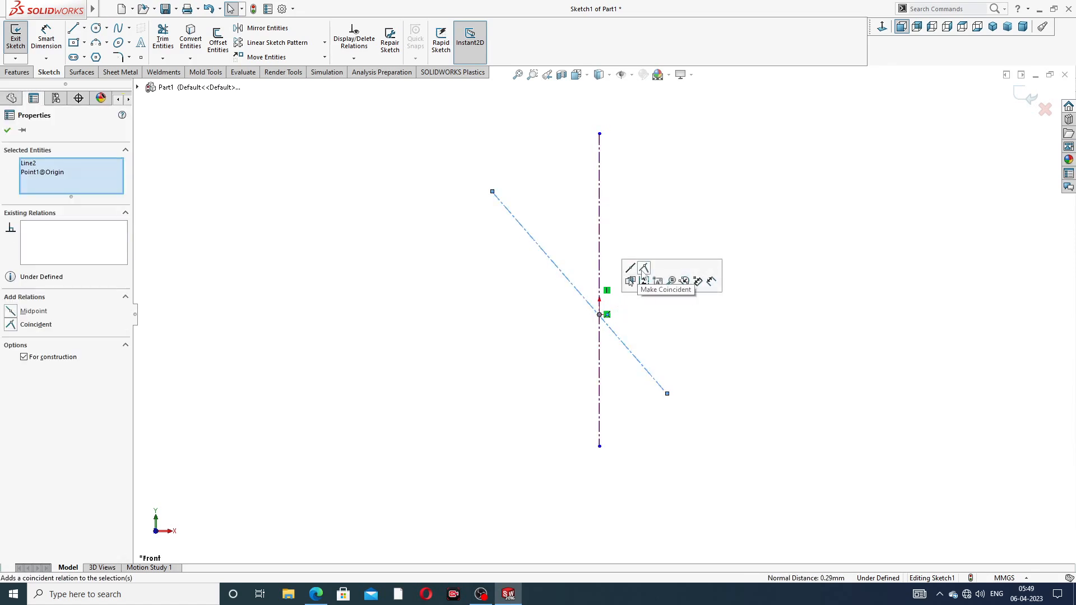
click(644, 268)
click(714, 236)
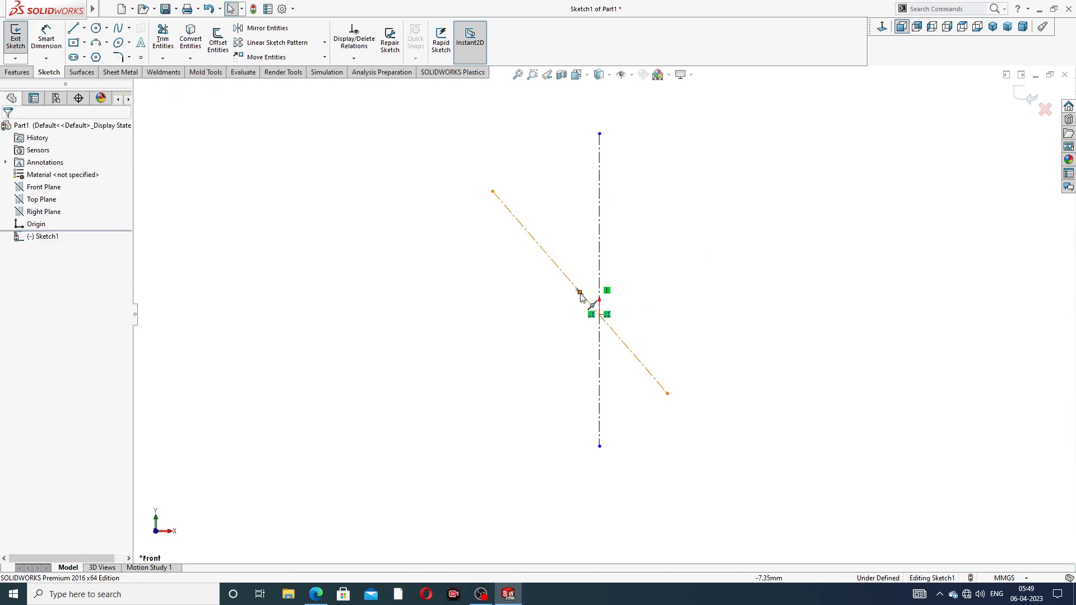
click(567, 279)
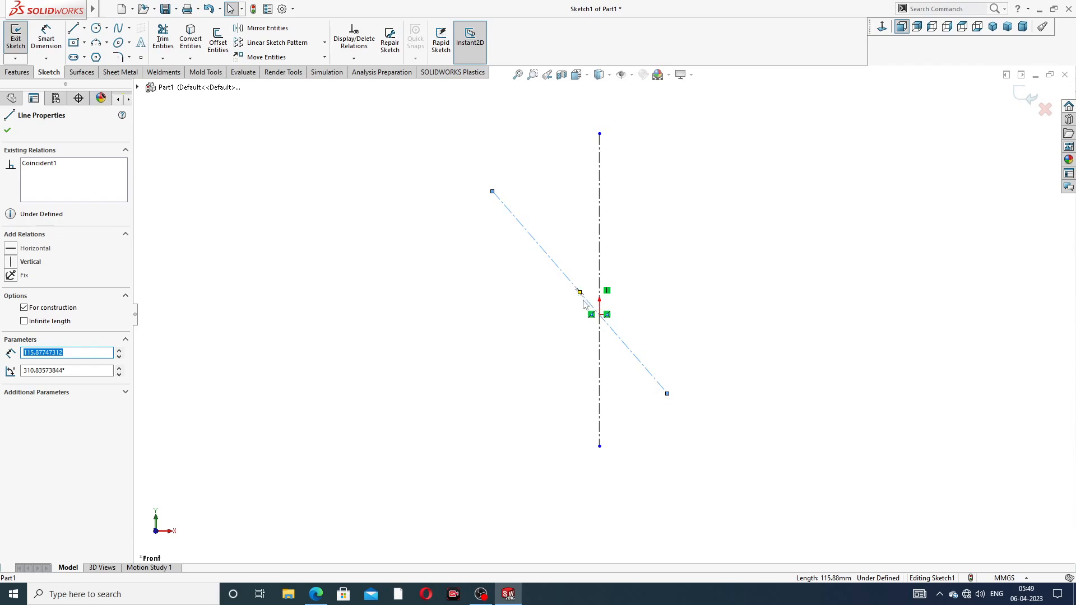
ctrl+click(601, 315)
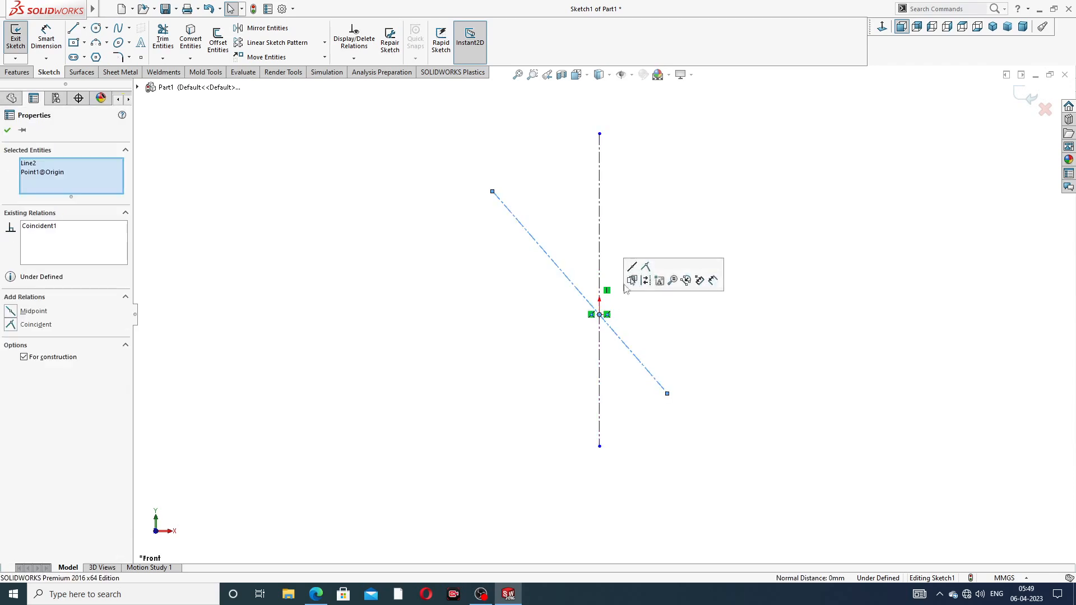
click(631, 267)
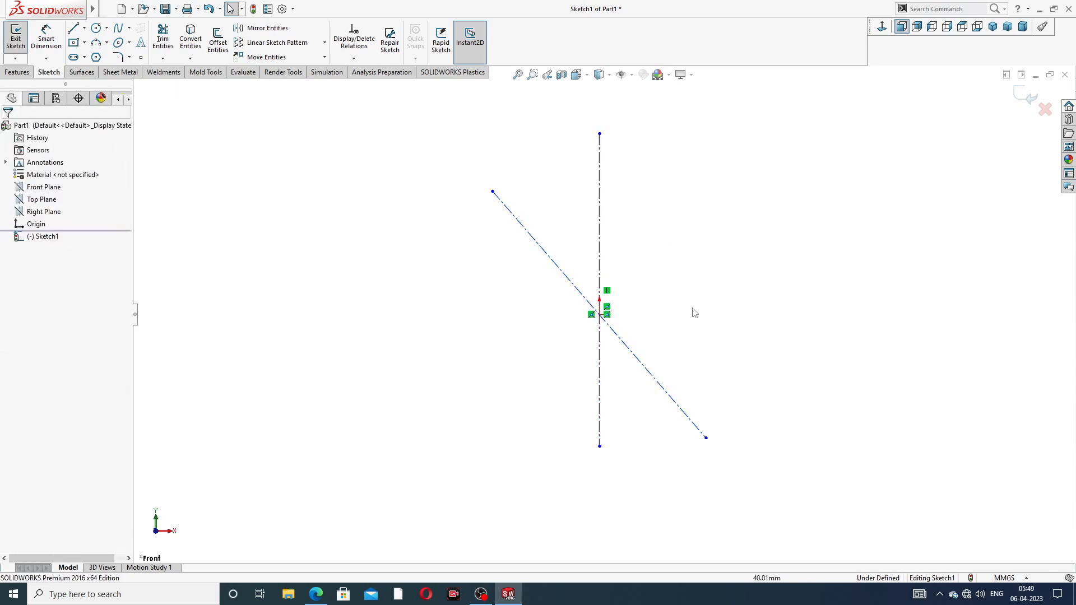
Shorten the slanted centerline from its lower end and dimension its angle to the vertical centerline as 38°
drag(706, 438, 693, 425)
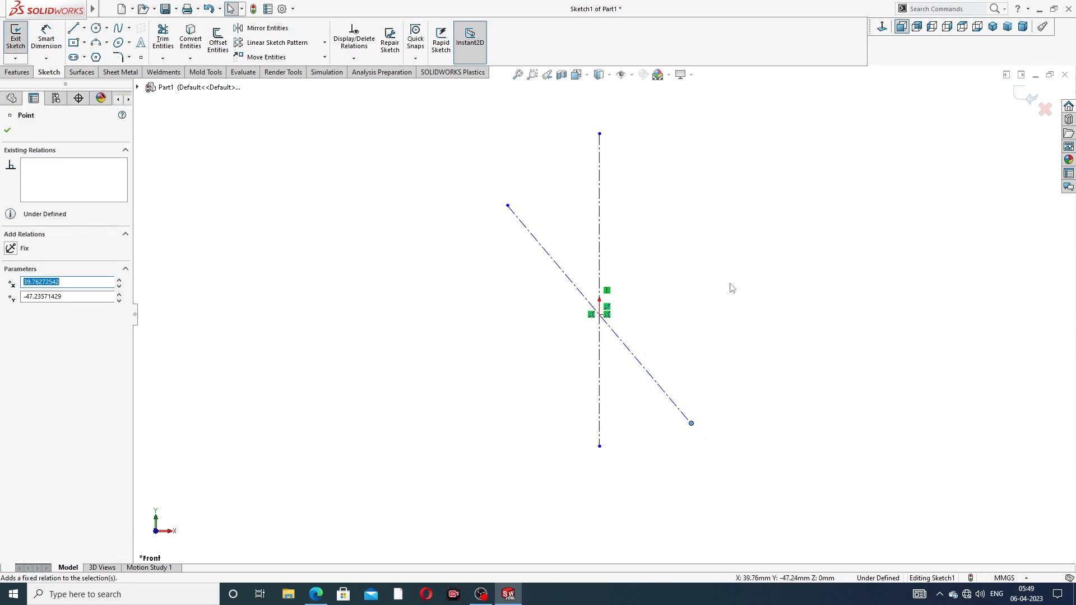
click(755, 233)
click(52, 34)
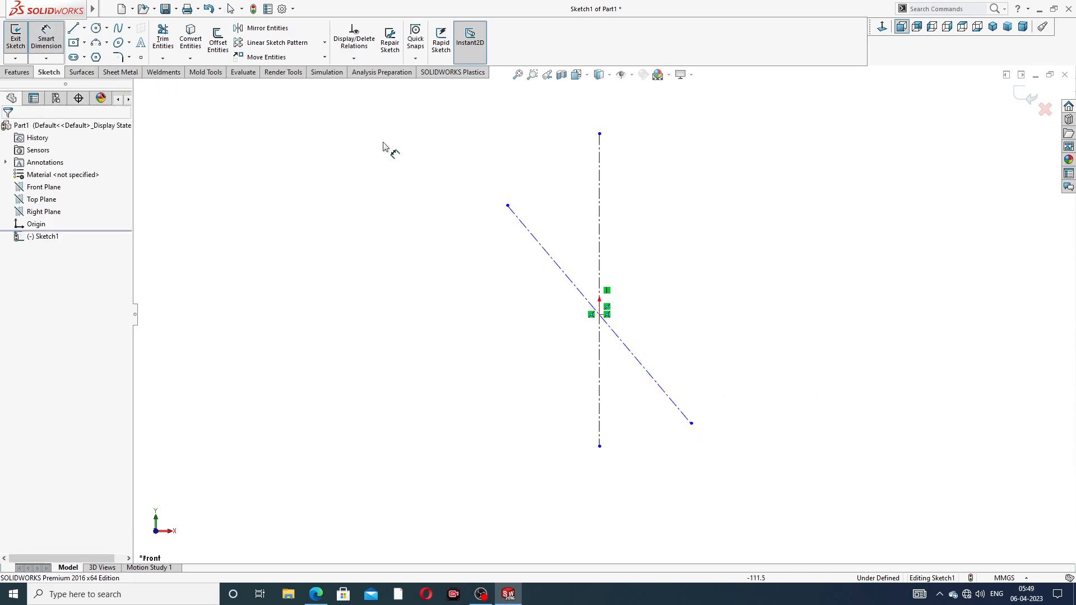
click(547, 251)
click(599, 242)
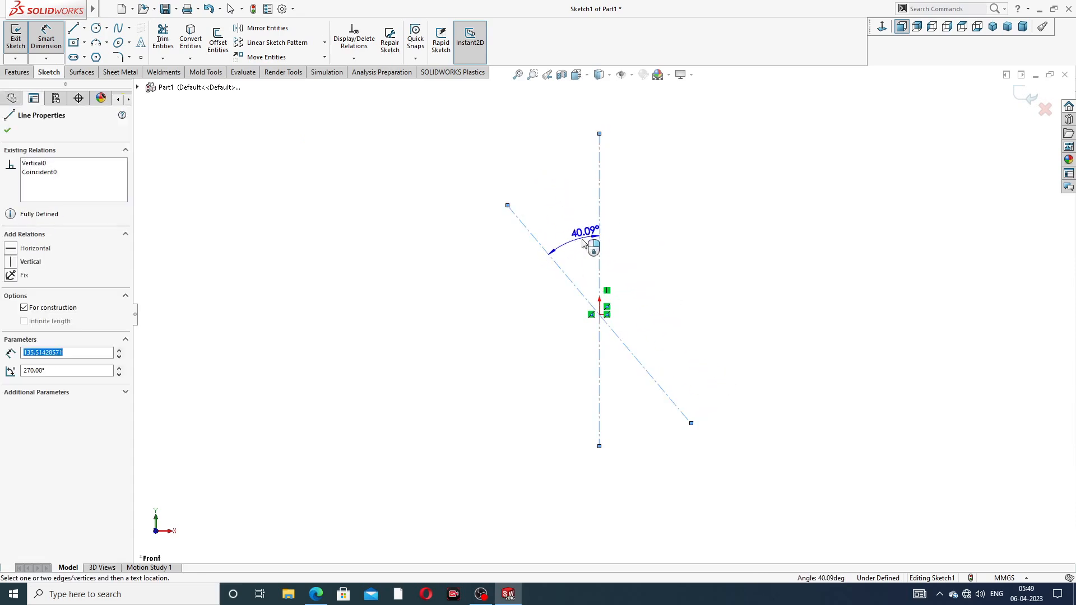
click(578, 238)
text(38)
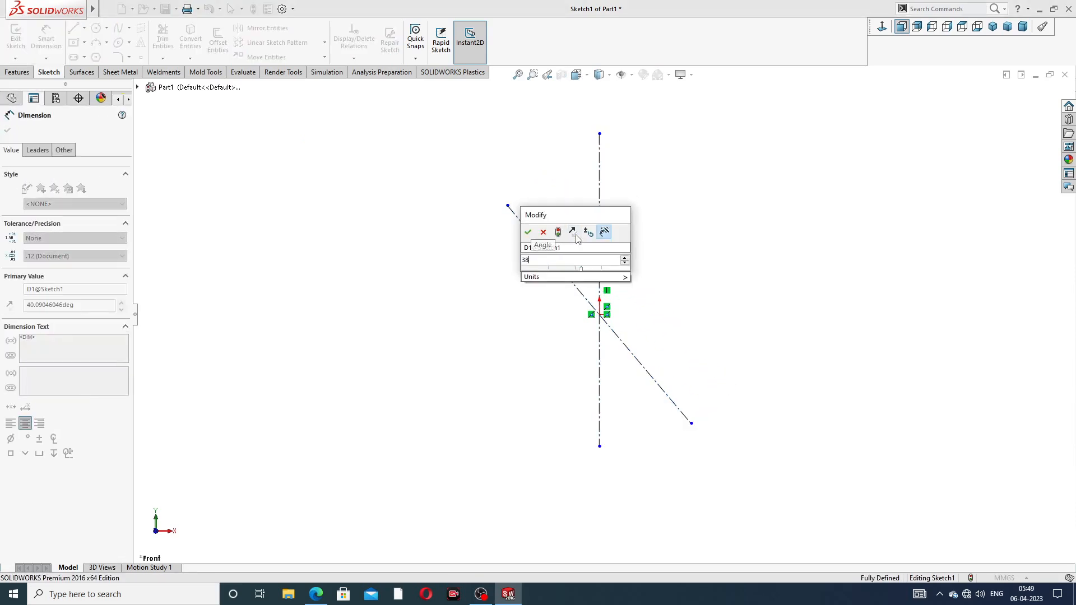
key(Return)
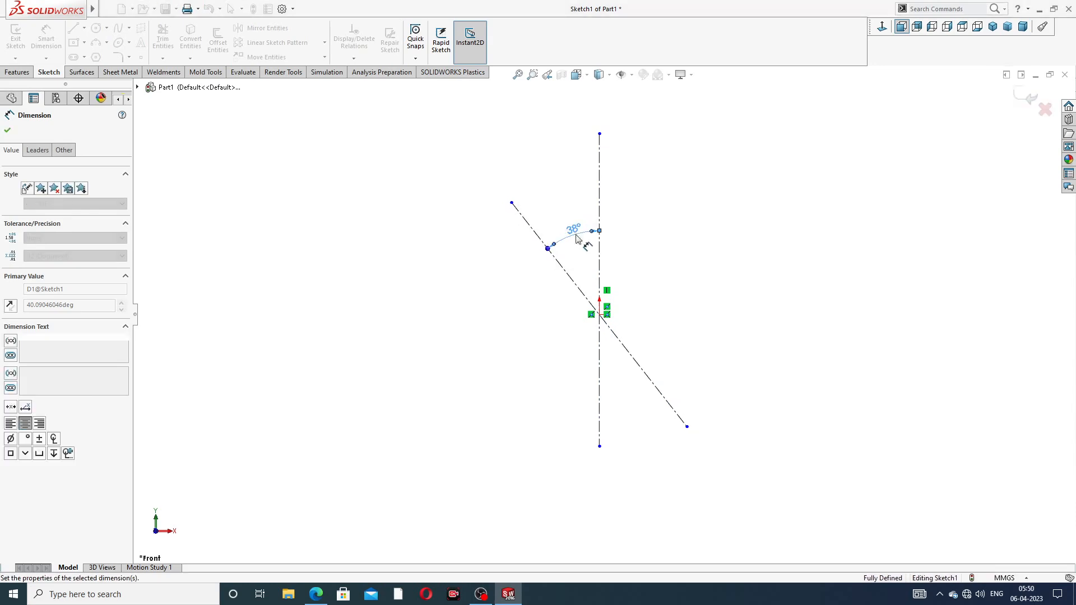
right_click(730, 175)
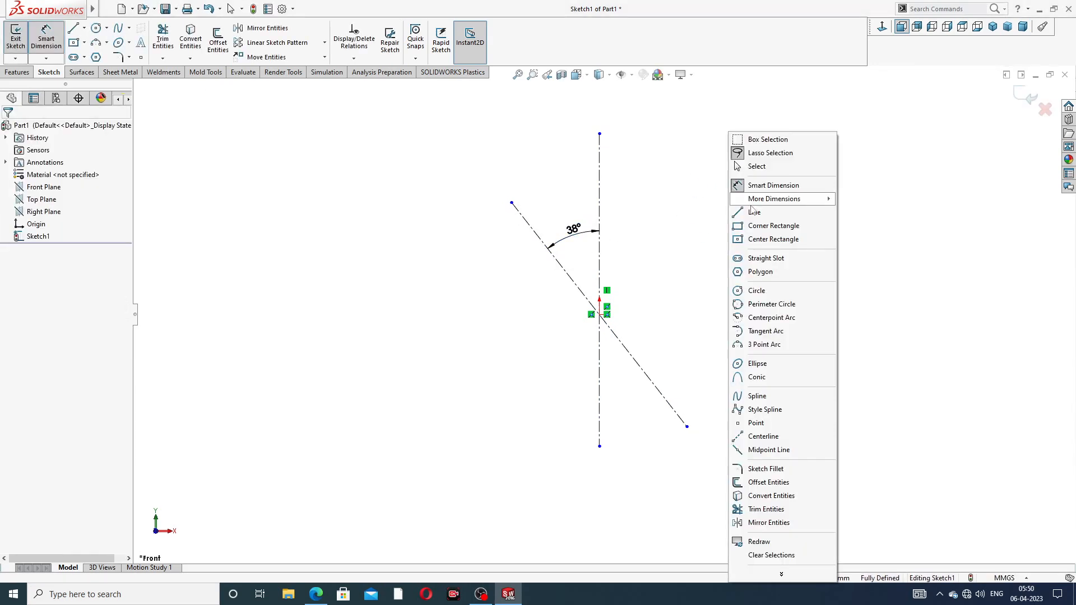
click(752, 165)
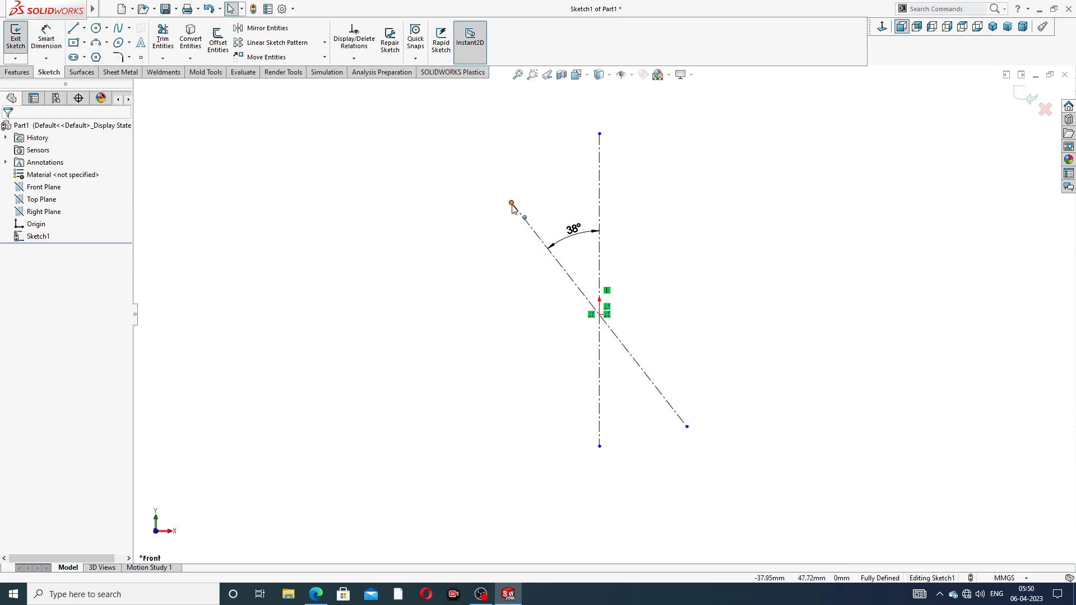
Adjust the slanted centerline's length so its lower endpoint lies at about X 39 mm, Y -50 mm
drag(511, 203, 495, 182)
click(659, 202)
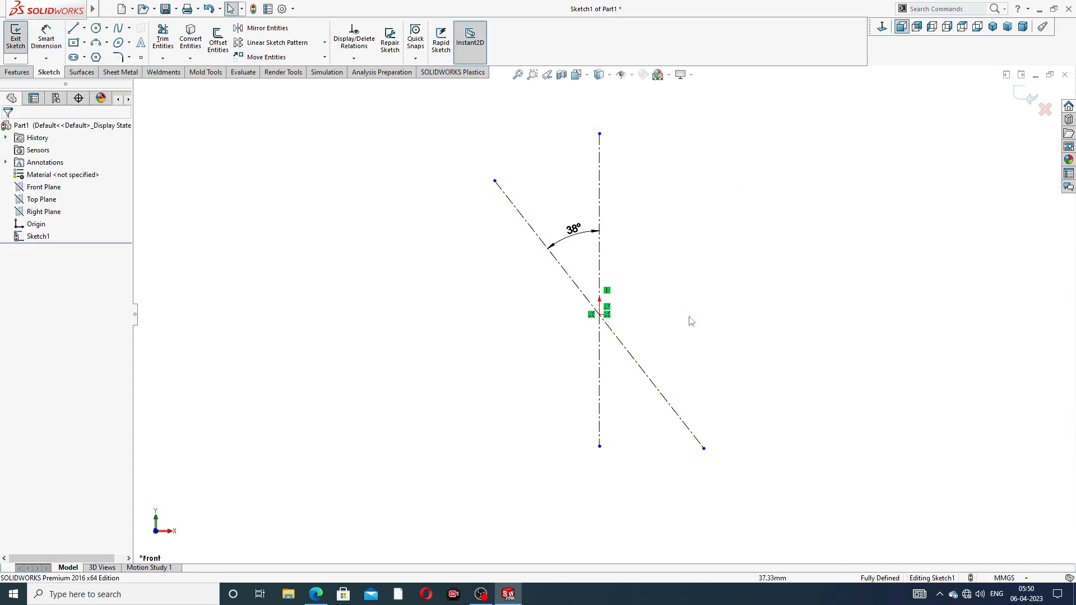
drag(703, 448, 690, 430)
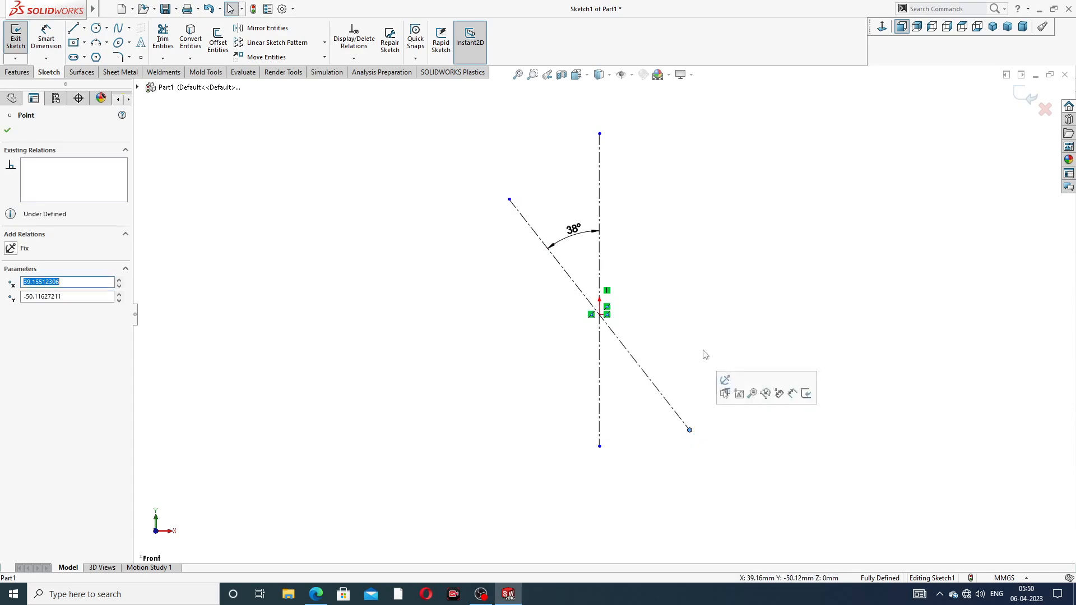
click(699, 144)
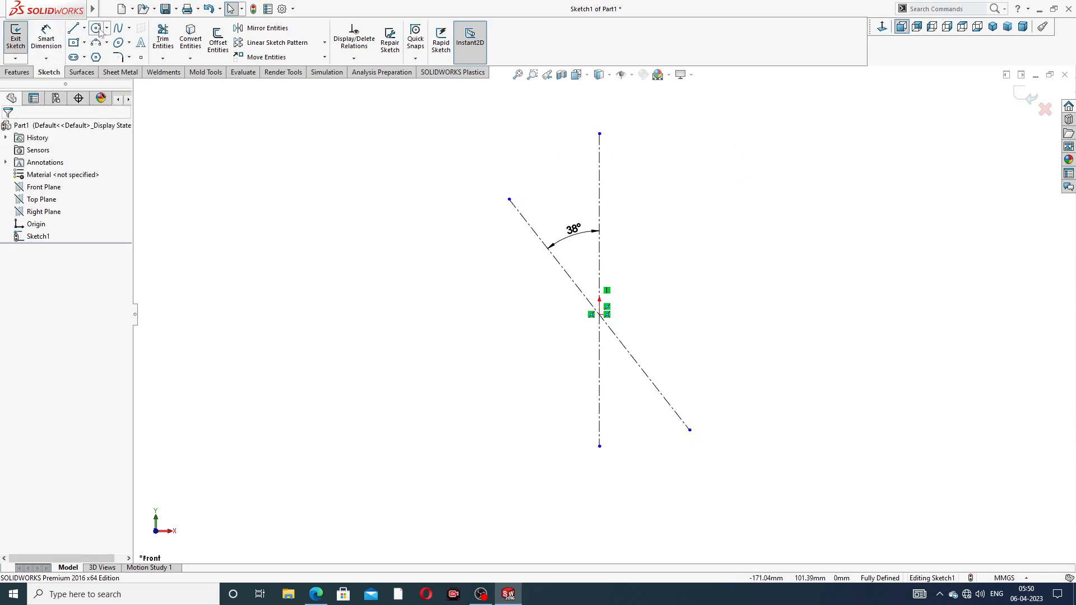
Sketch a large circle centered on the origin, where the vertical and slanted centerlines cross
click(96, 28)
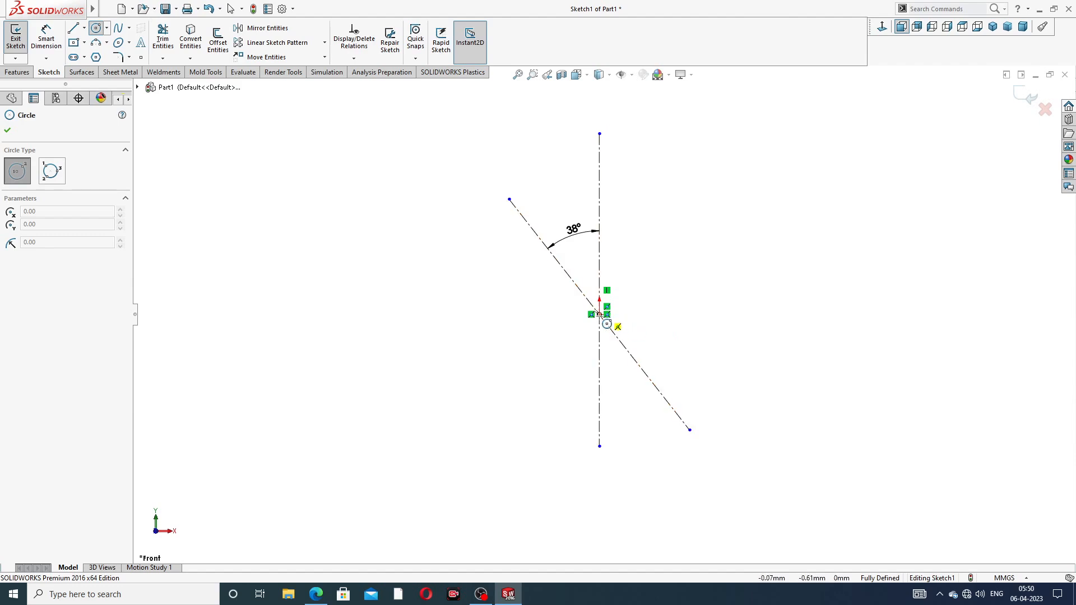
click(599, 314)
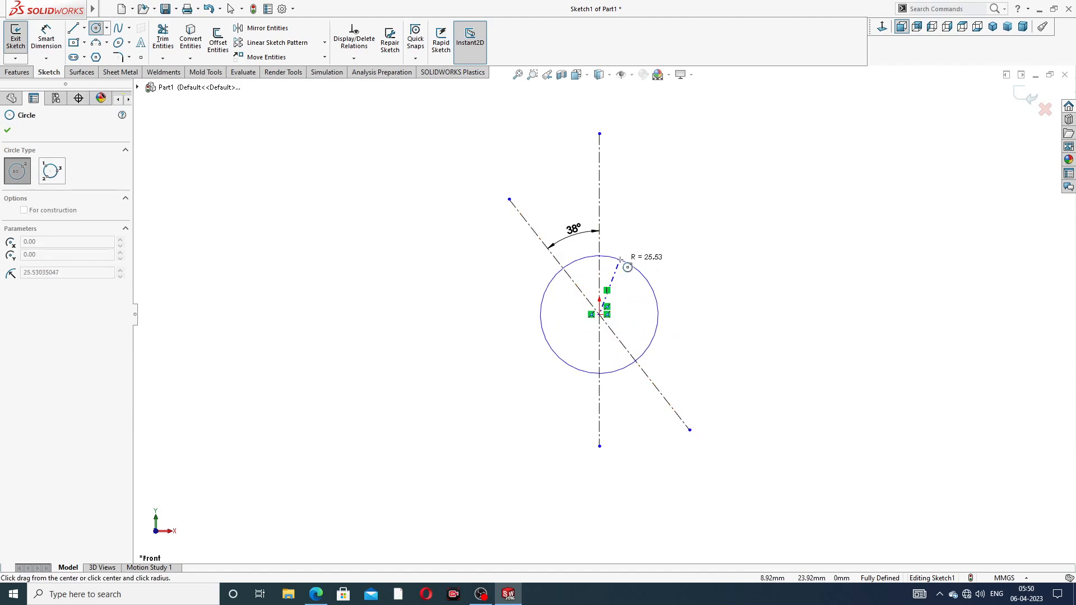
click(634, 244)
right_click(683, 209)
click(711, 215)
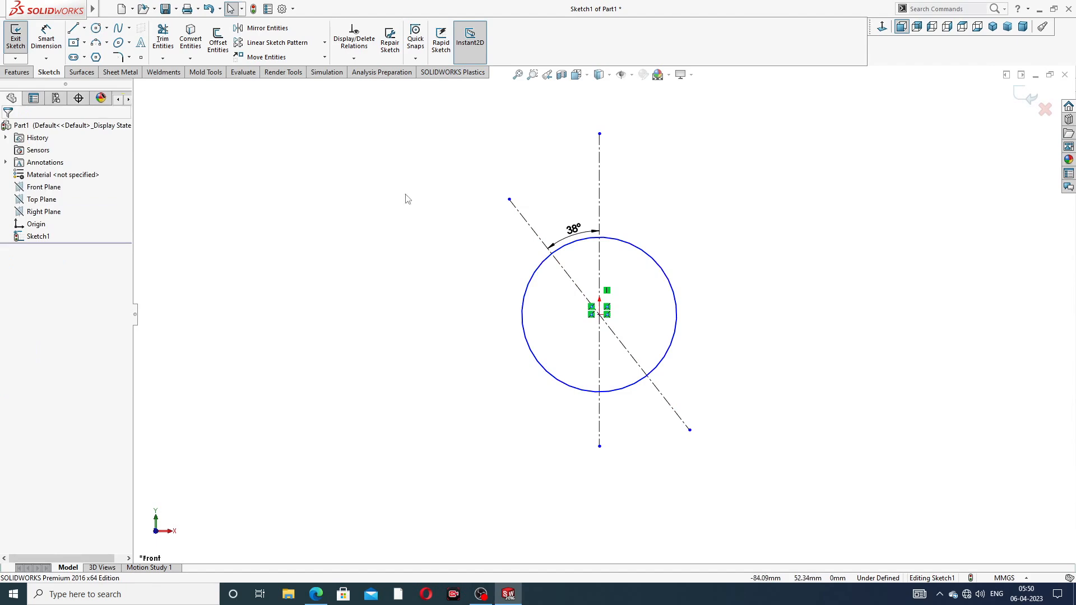
Sketch two small circles of about 12.4 mm radius, one centered on each endpoint of the slanted centerline
click(96, 29)
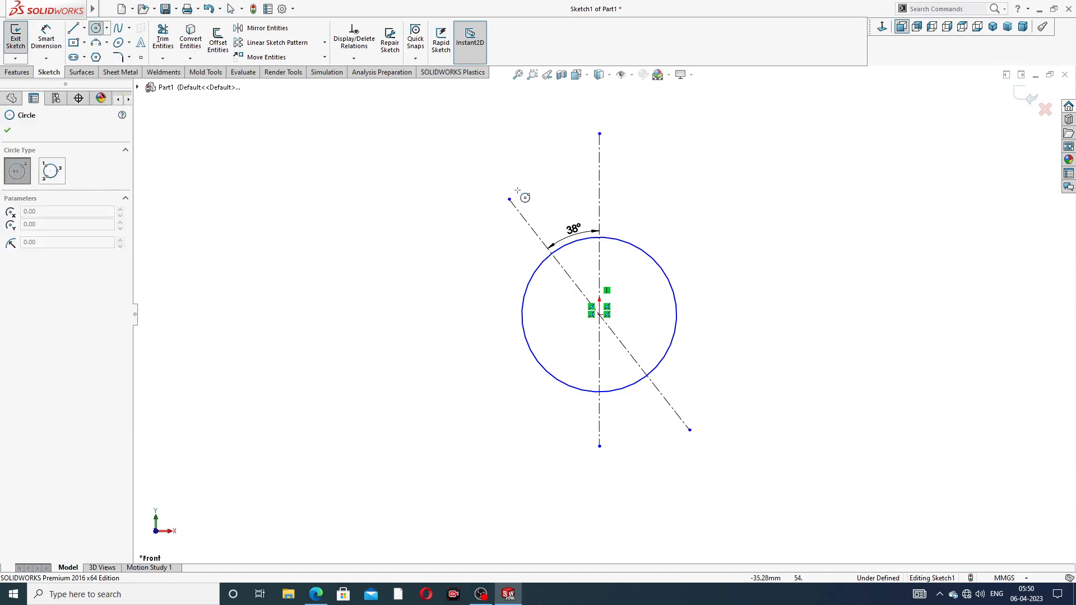
click(509, 200)
click(520, 173)
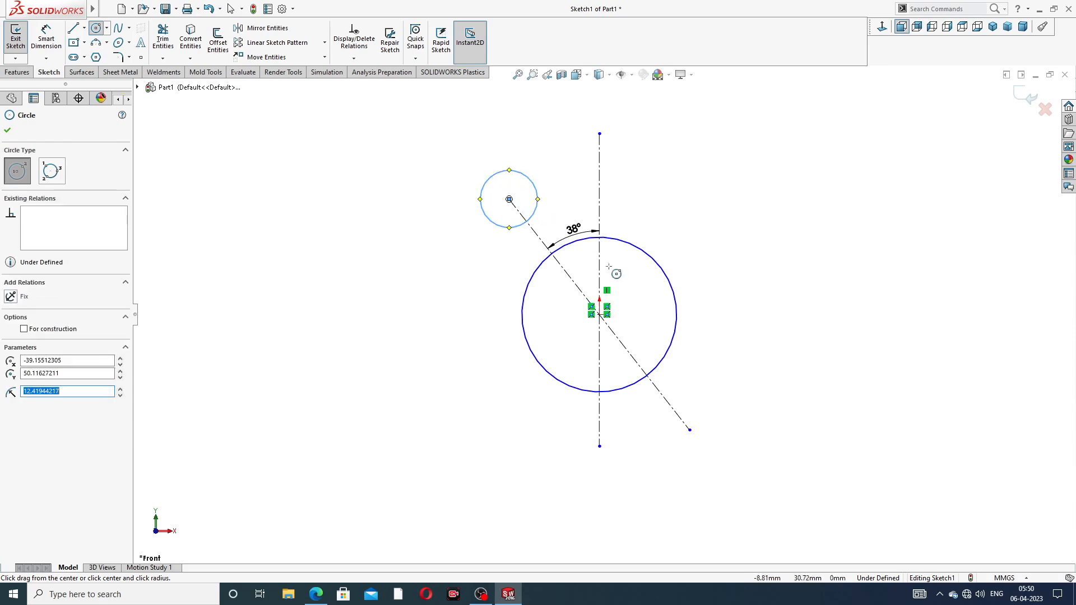
click(690, 430)
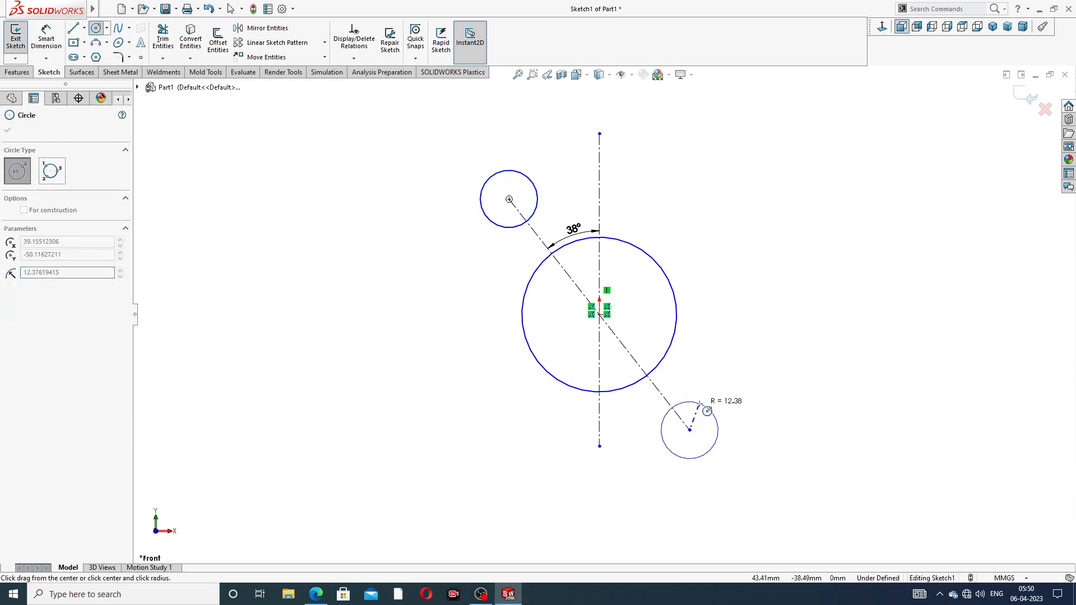
click(710, 410)
right_click(764, 286)
click(775, 292)
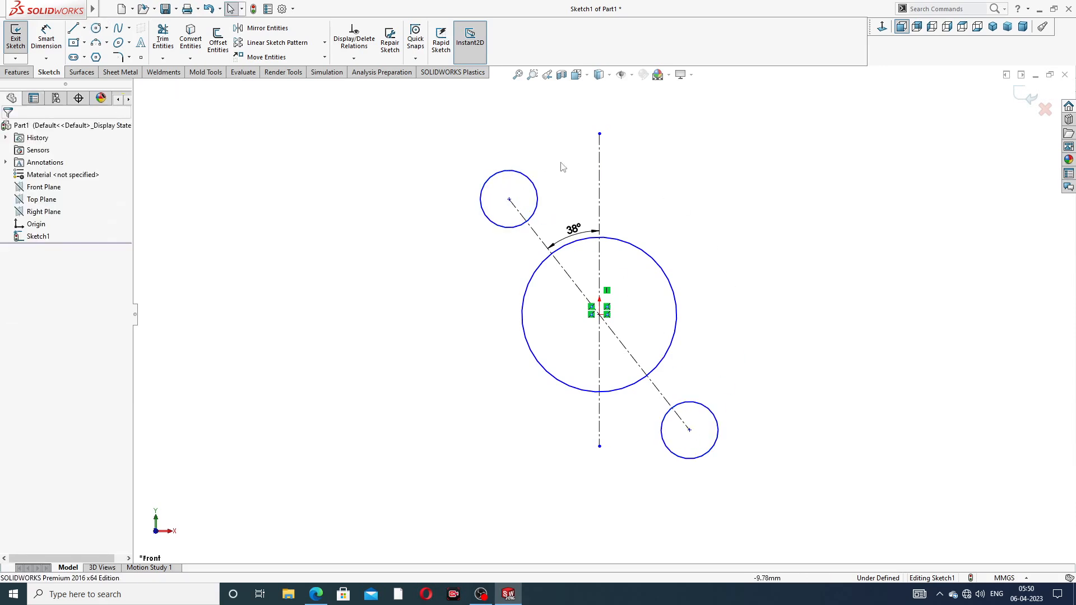
Add an equal relation between the two small circles at the ends of the slanted centerline
click(533, 182)
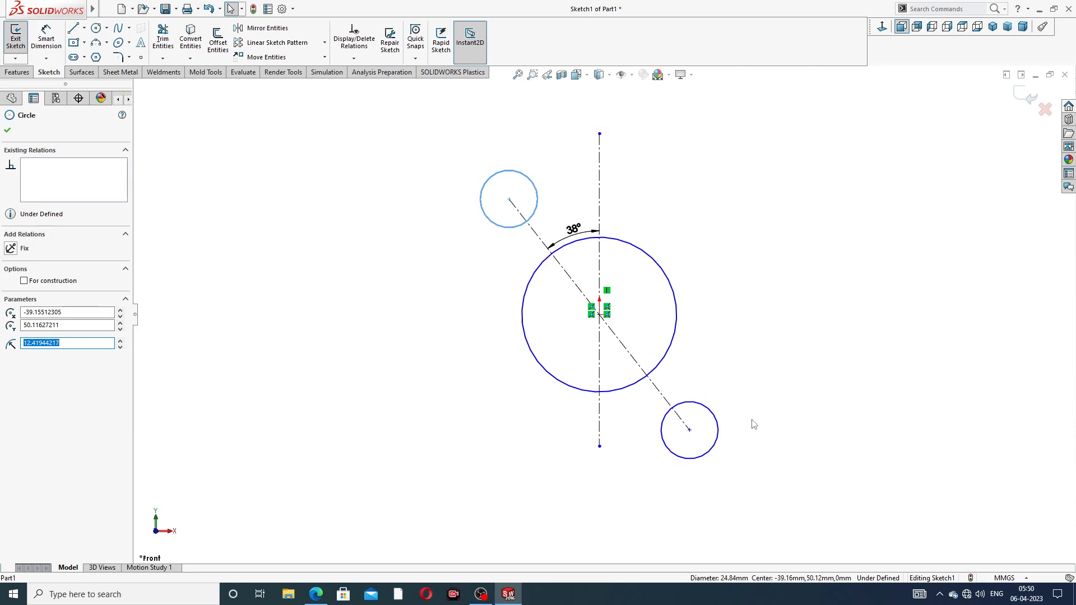
key(ctrl)
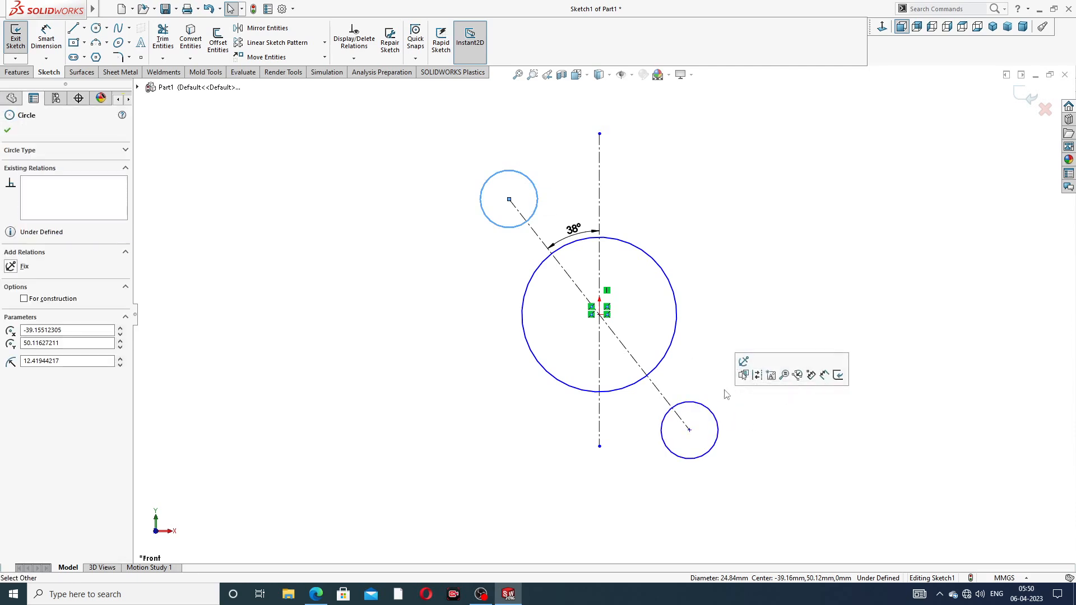
ctrl+click(708, 407)
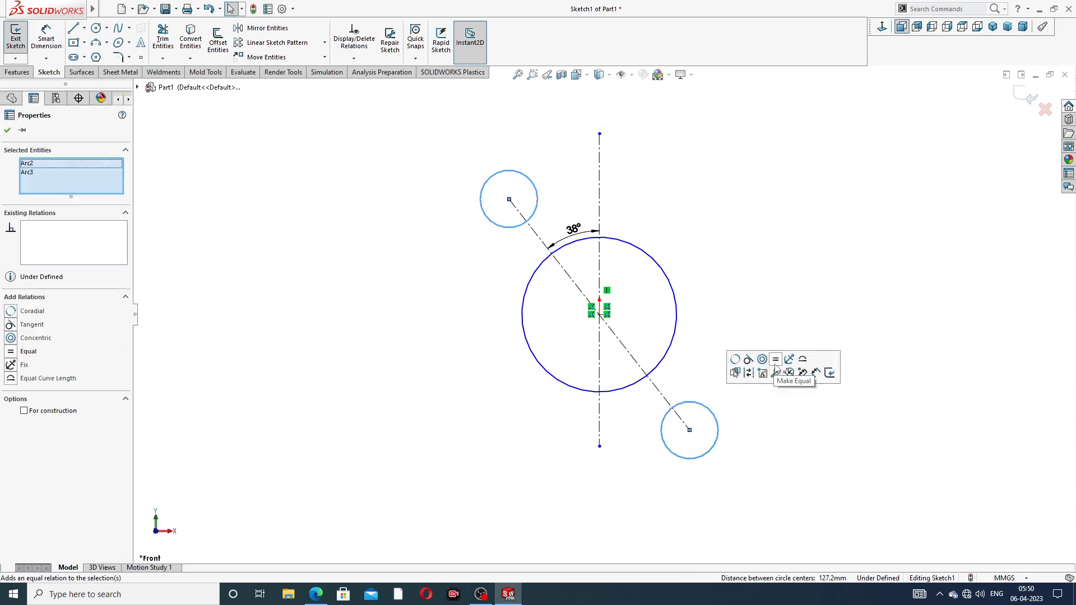
click(776, 360)
click(725, 163)
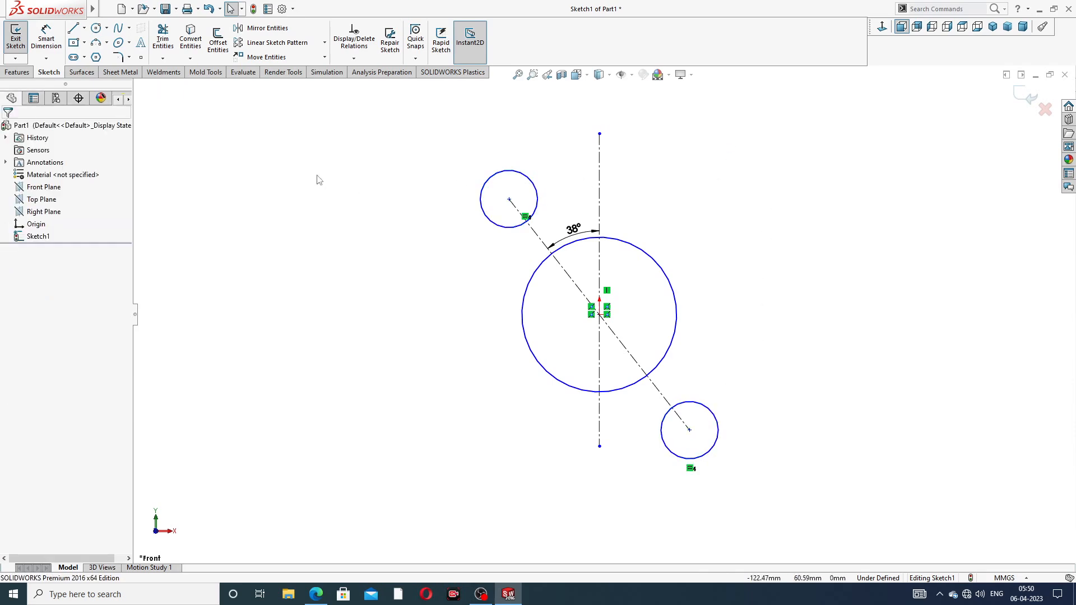
Draw a line tangent to the upper small circle and the large circle, along their upper-right side
click(73, 28)
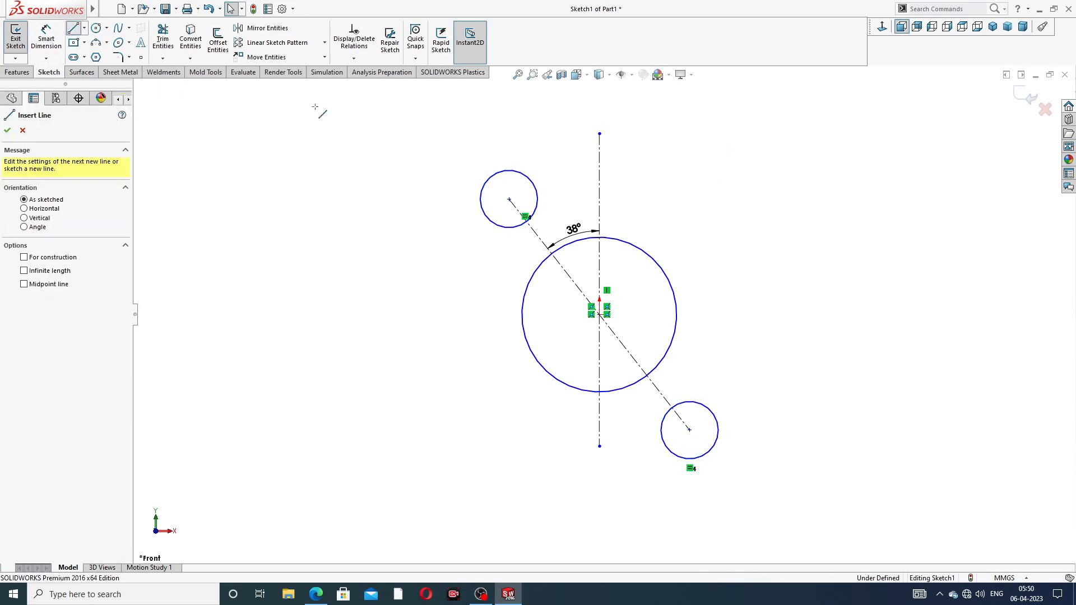
click(527, 176)
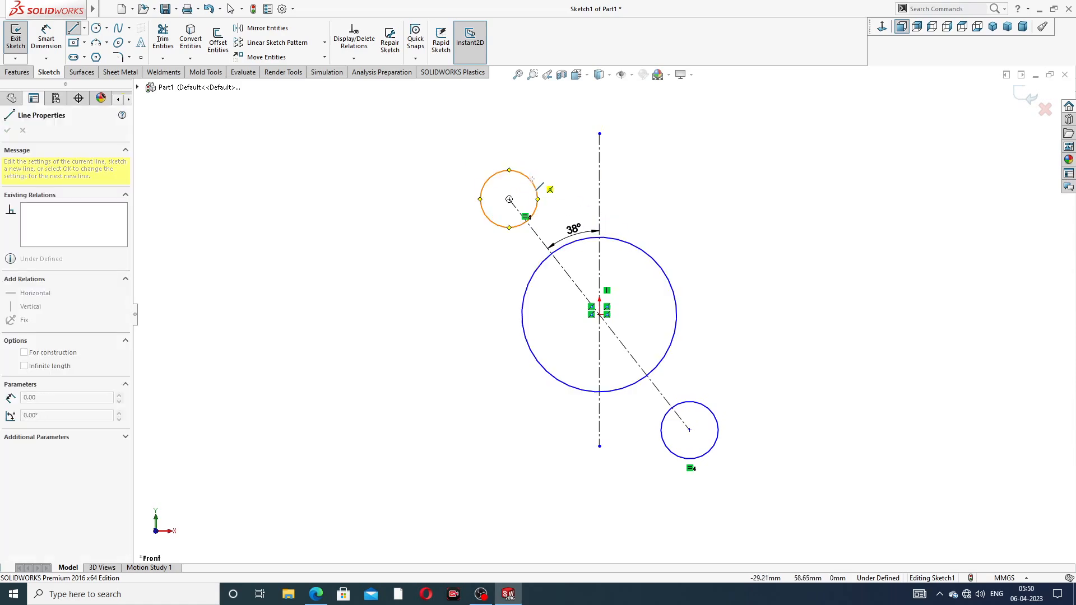
click(640, 249)
right_click(695, 220)
click(707, 227)
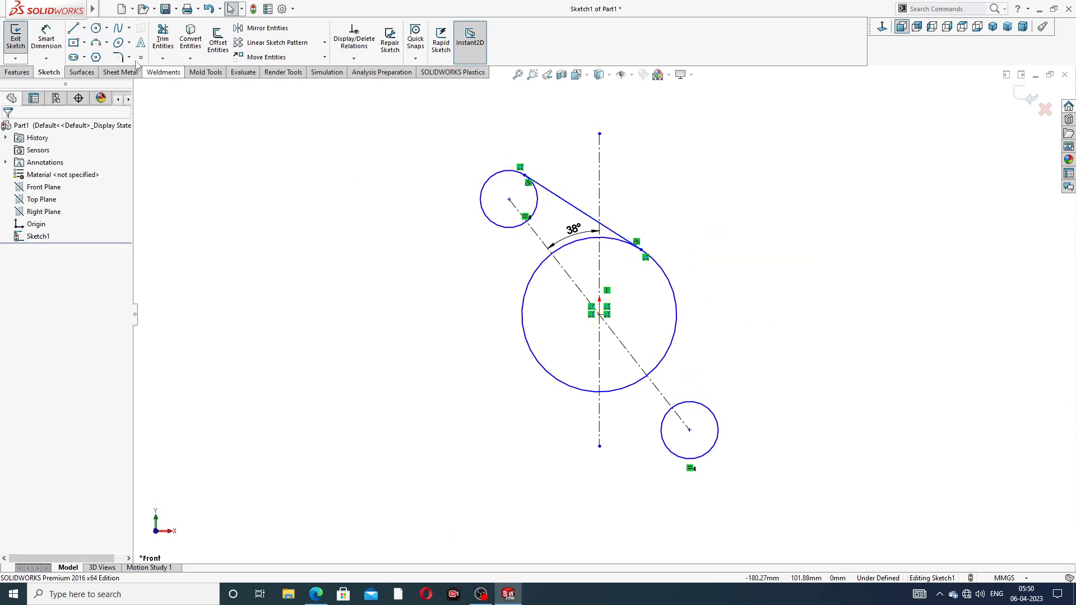
Draw a line about 60 mm long tangent to the upper small circle and the large circle, along their lower-left side
click(77, 29)
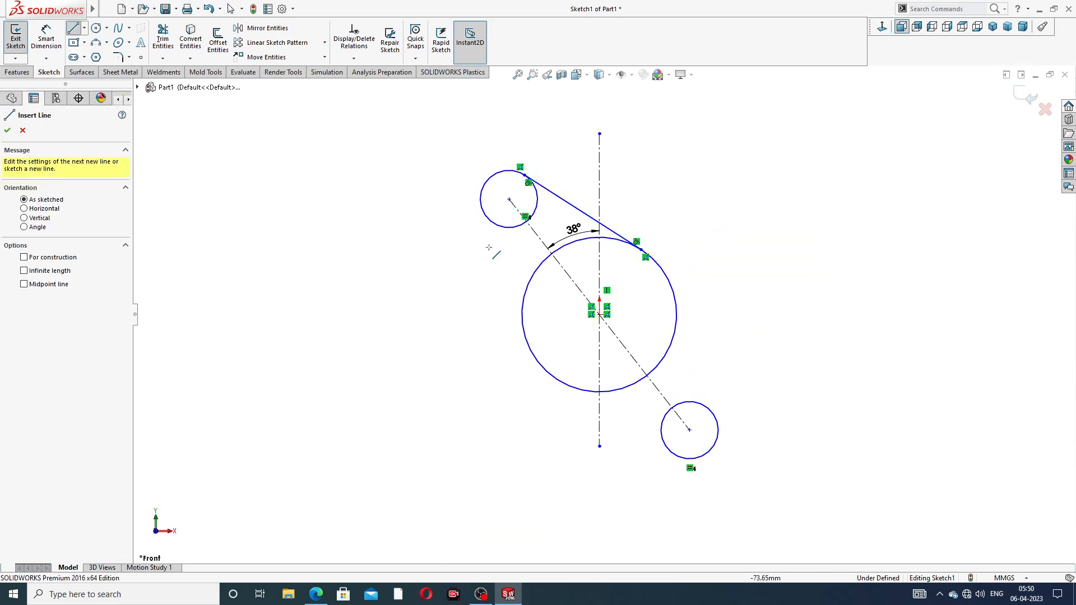
click(482, 208)
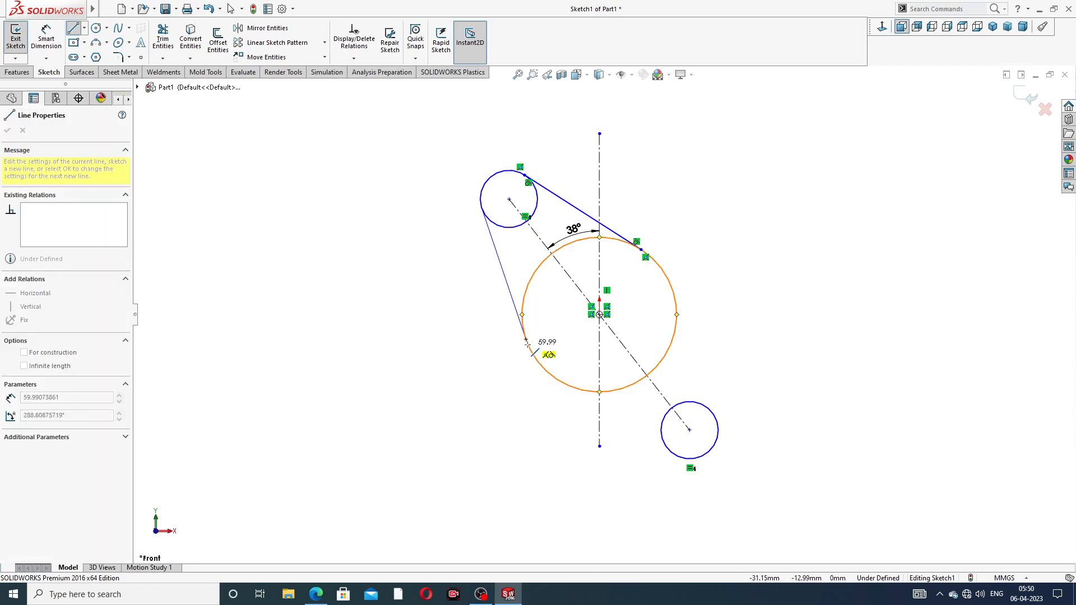
click(526, 339)
right_click(431, 297)
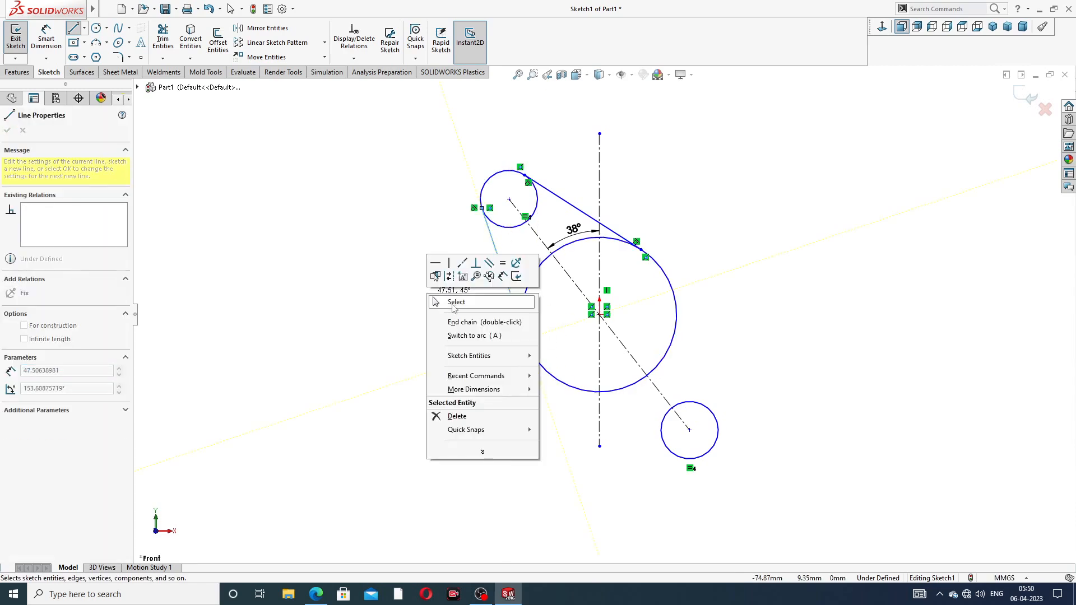
click(448, 303)
Draw a line about 60 mm long tangent to the large circle and the lower small circle, along their right side
click(73, 28)
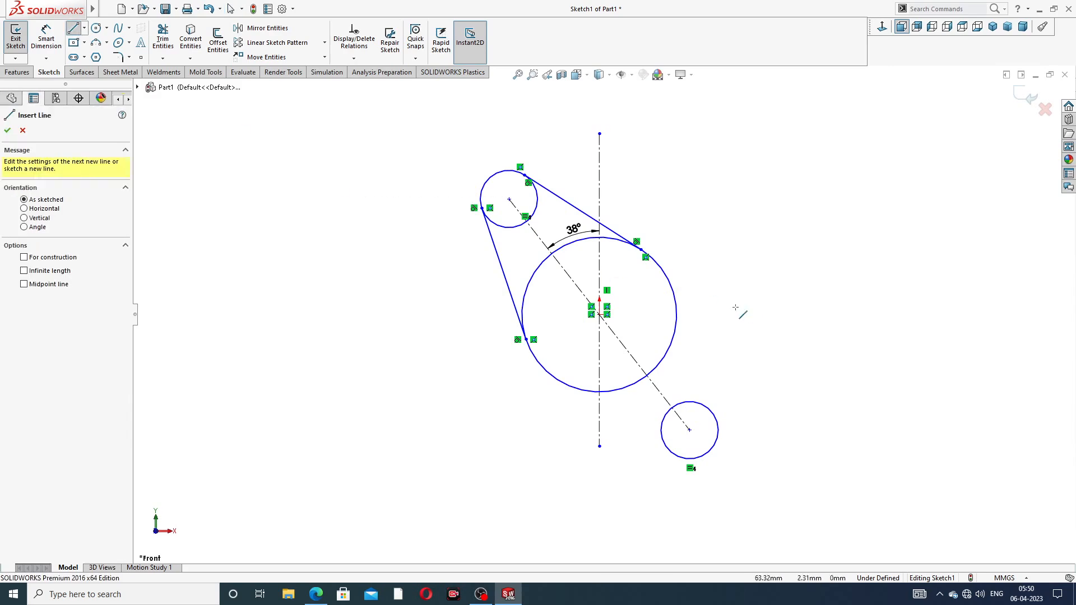
click(692, 302)
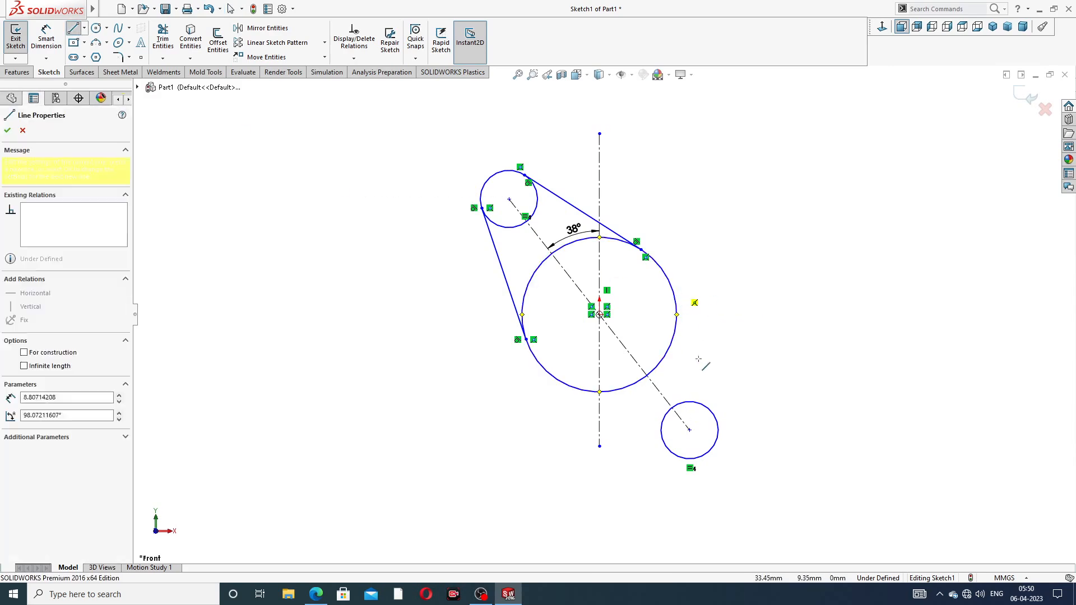
click(675, 300)
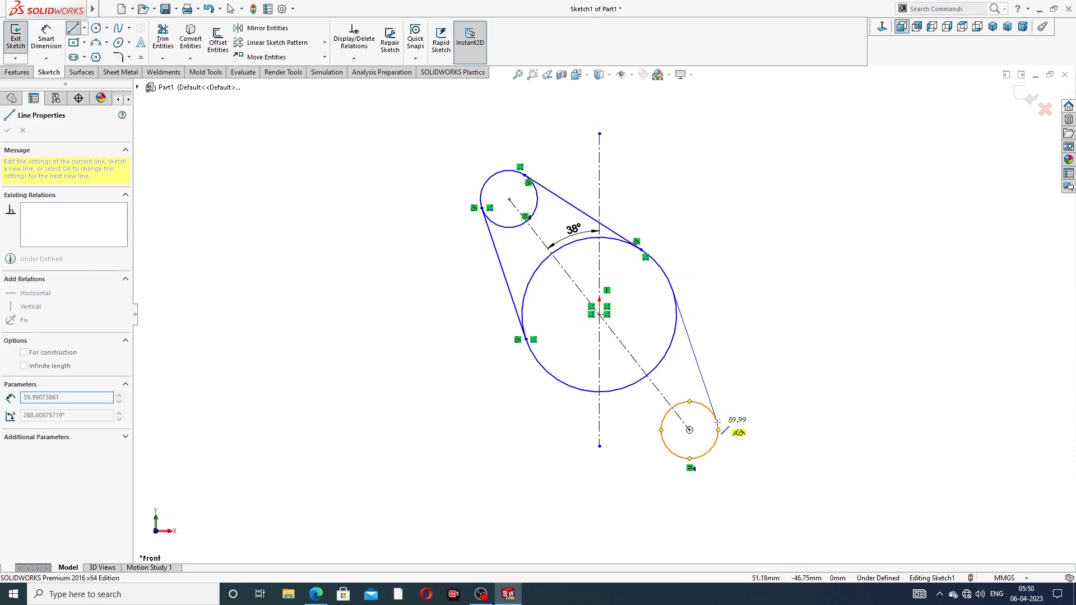
click(718, 421)
right_click(809, 352)
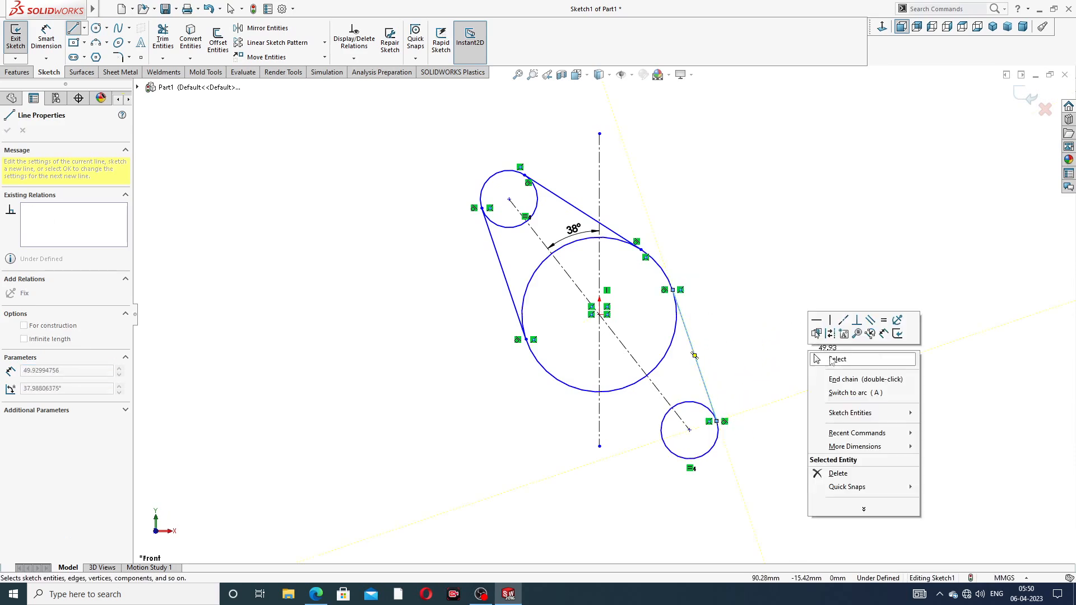
click(837, 359)
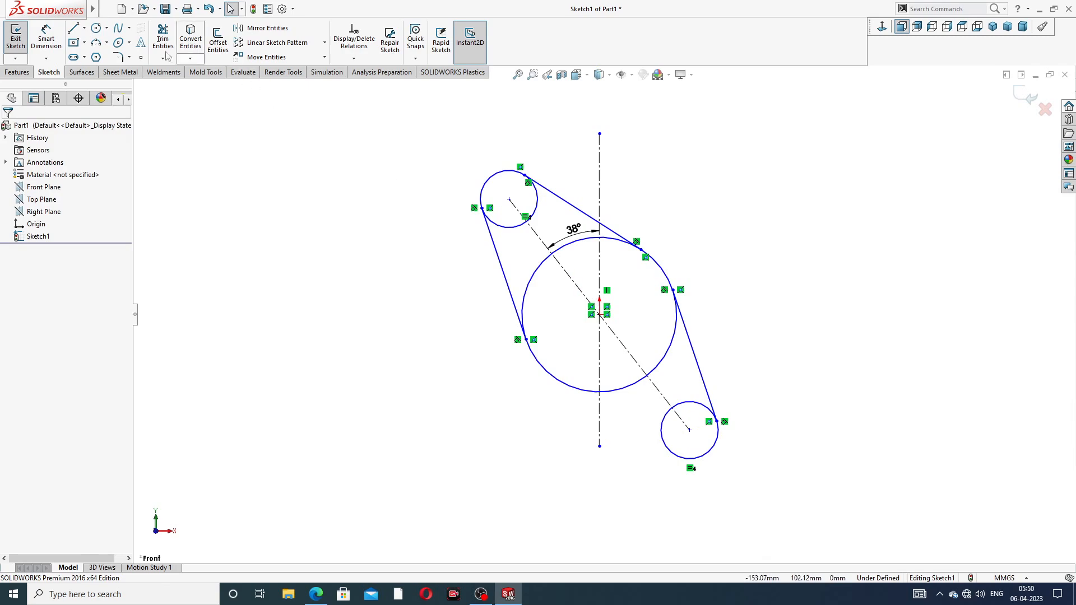
Draw a line about 61 mm long from the large circle's lower-left side and attach its free end to the lower small circle
key(l)
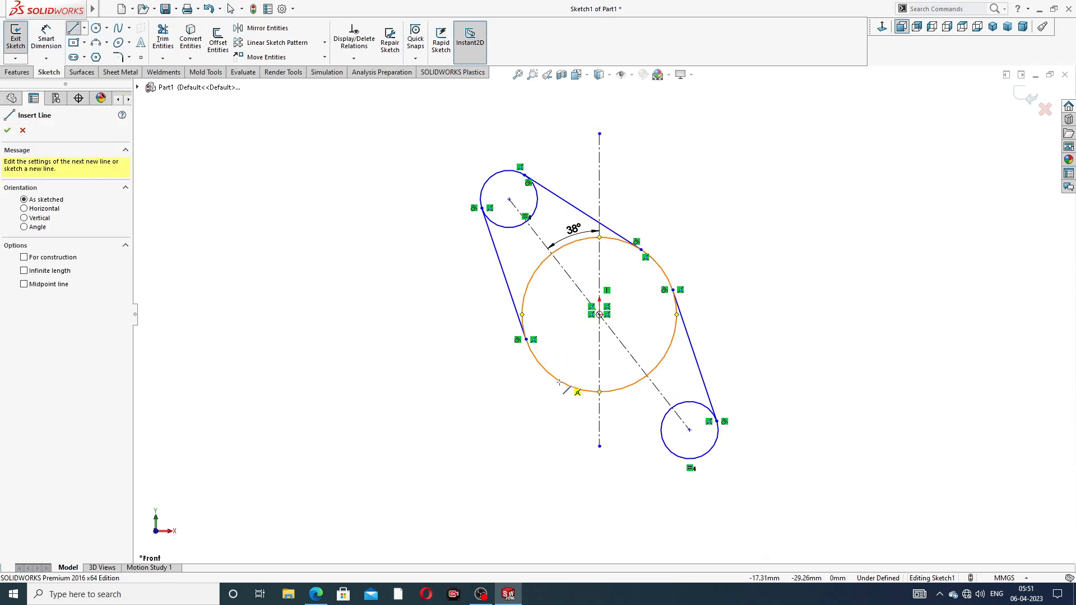
click(564, 385)
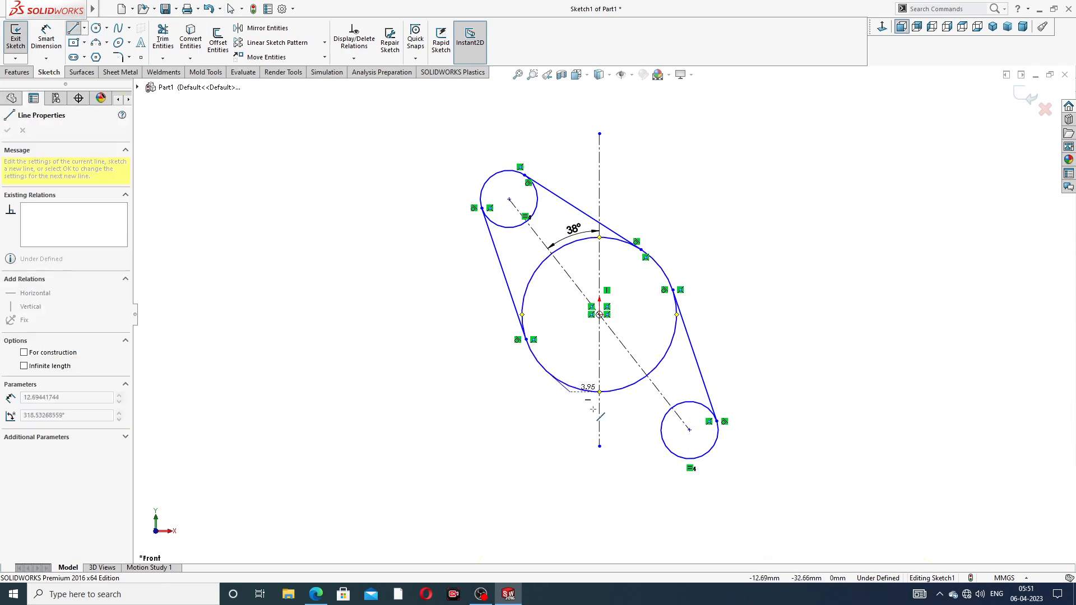
click(673, 458)
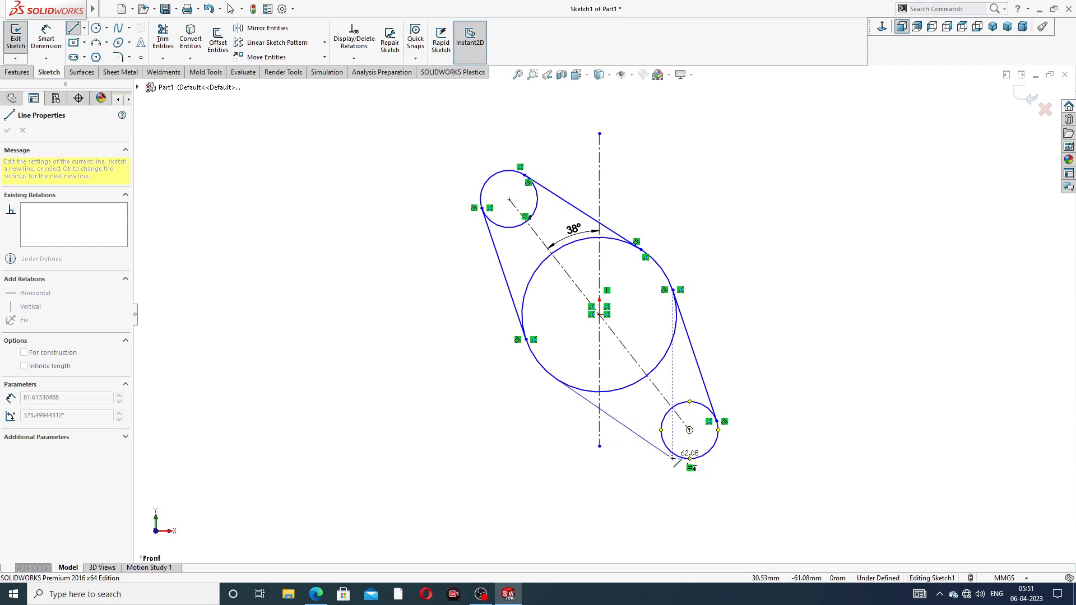
right_click(730, 350)
click(745, 360)
scroll(685, 465, down, 4)
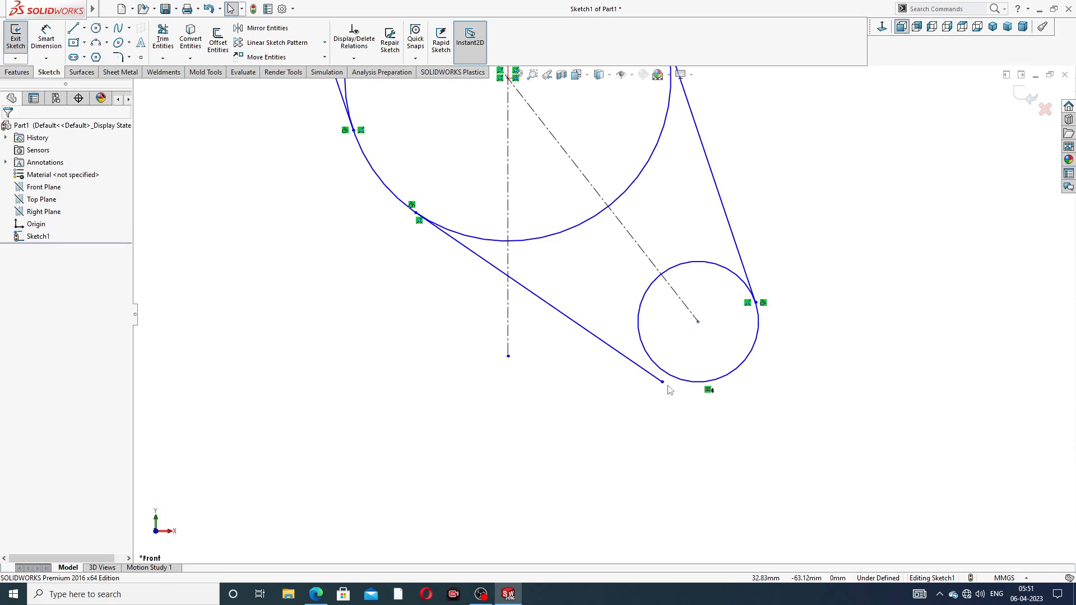
drag(663, 382, 669, 375)
click(777, 218)
key(f)
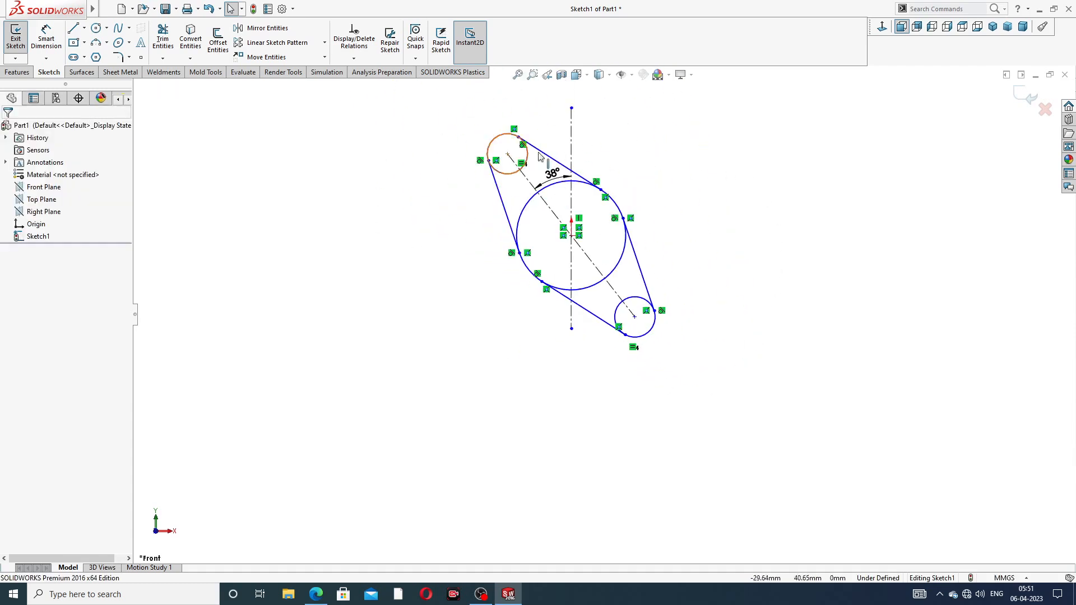
Make the lower-left line tangent to the lower small circle
scroll(533, 166, down, 3)
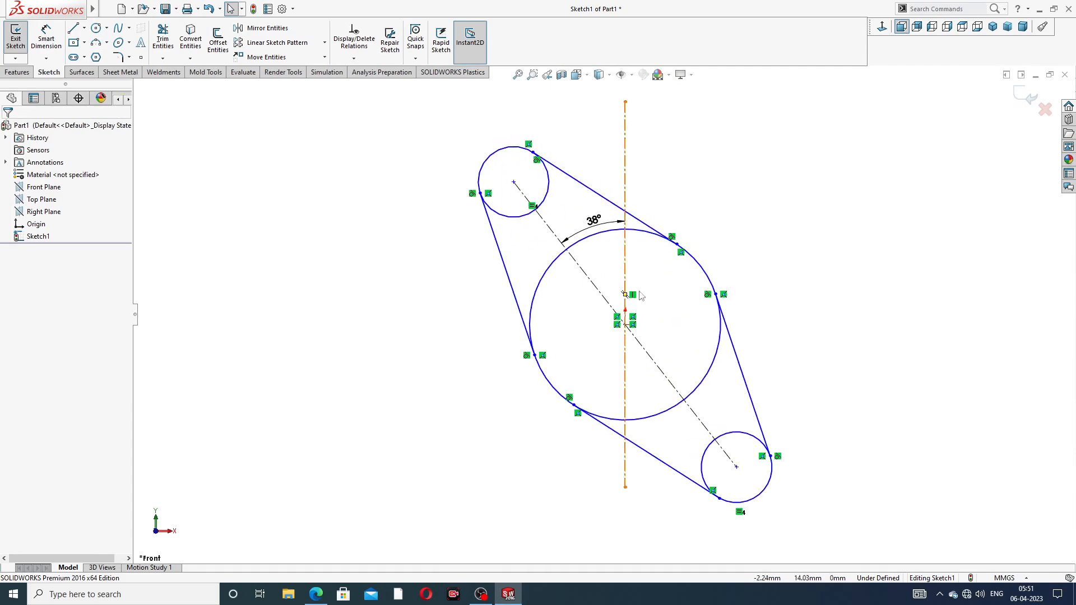
click(695, 486)
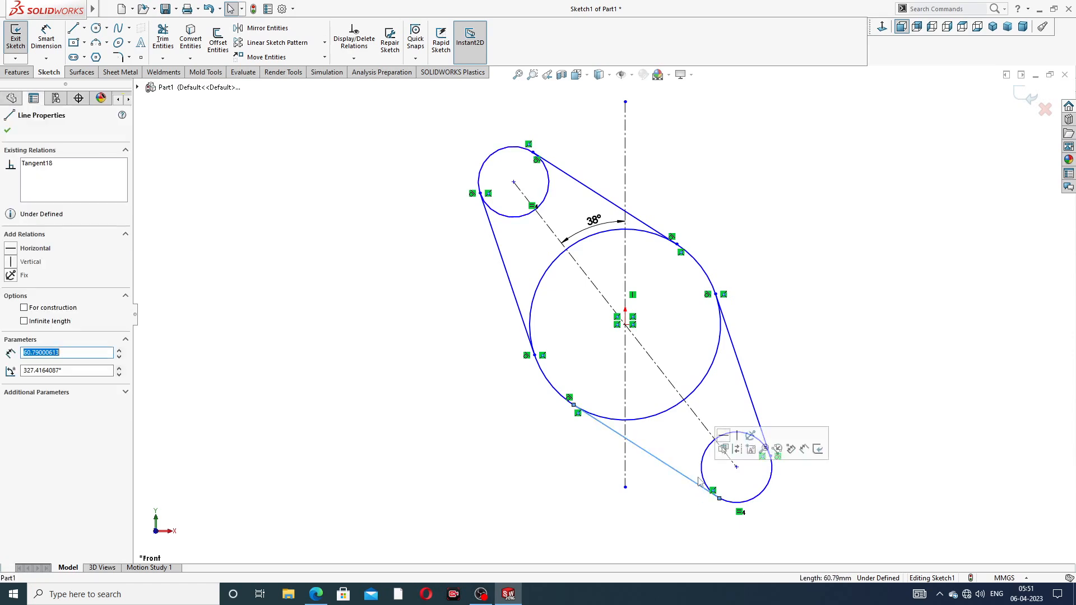
ctrl+click(738, 503)
click(762, 456)
click(812, 361)
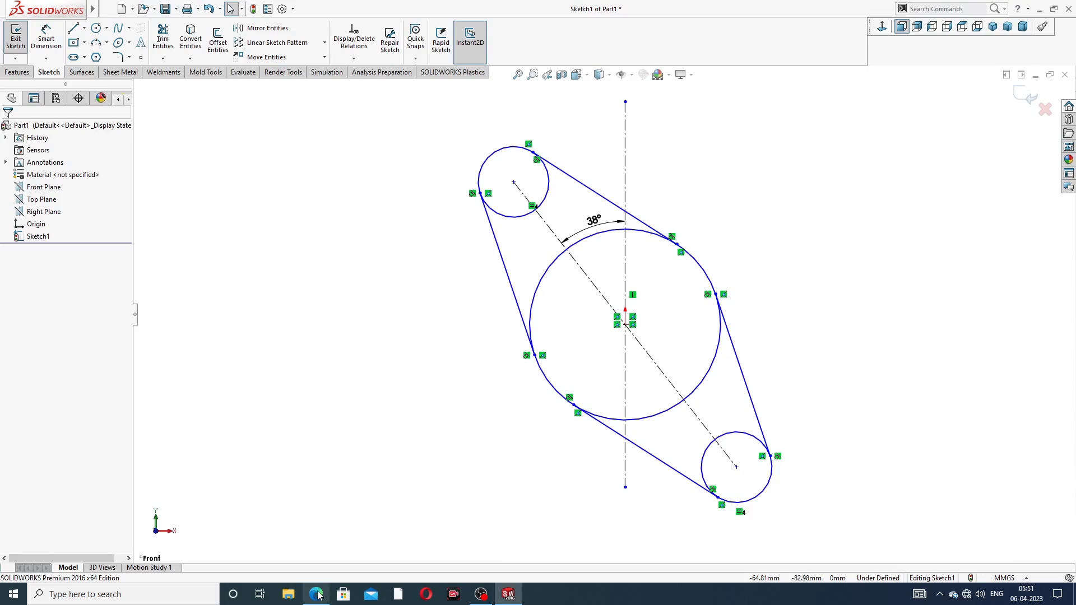
Check the flange dimensions in the exhaust manifold PDF drawing, and in SOLIDWORKS dimension the upper small circle's diameter as 34 mm
key(alt+Tab)
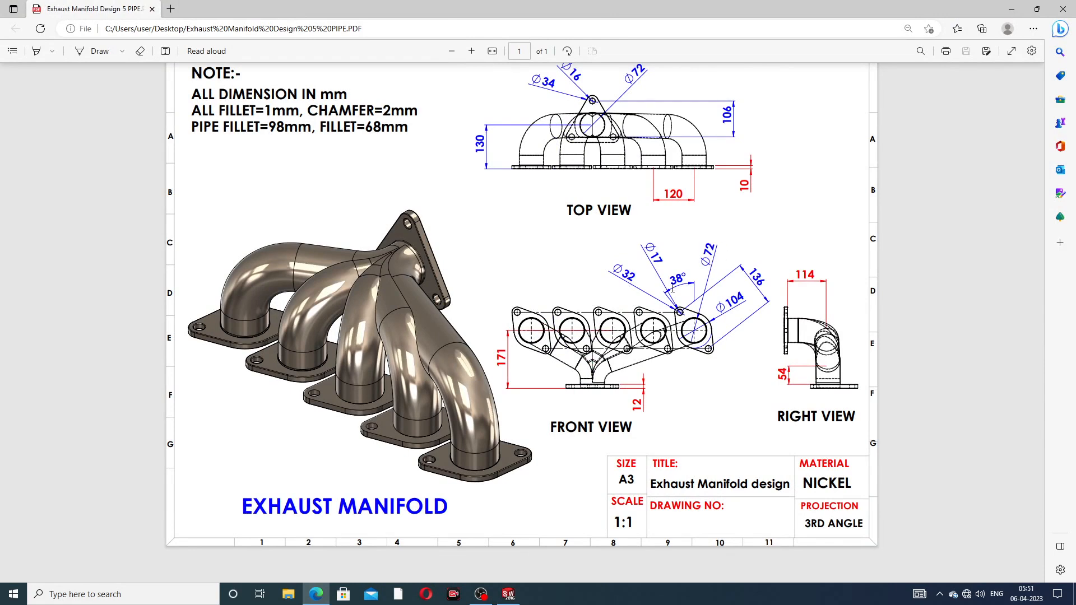
click(316, 595)
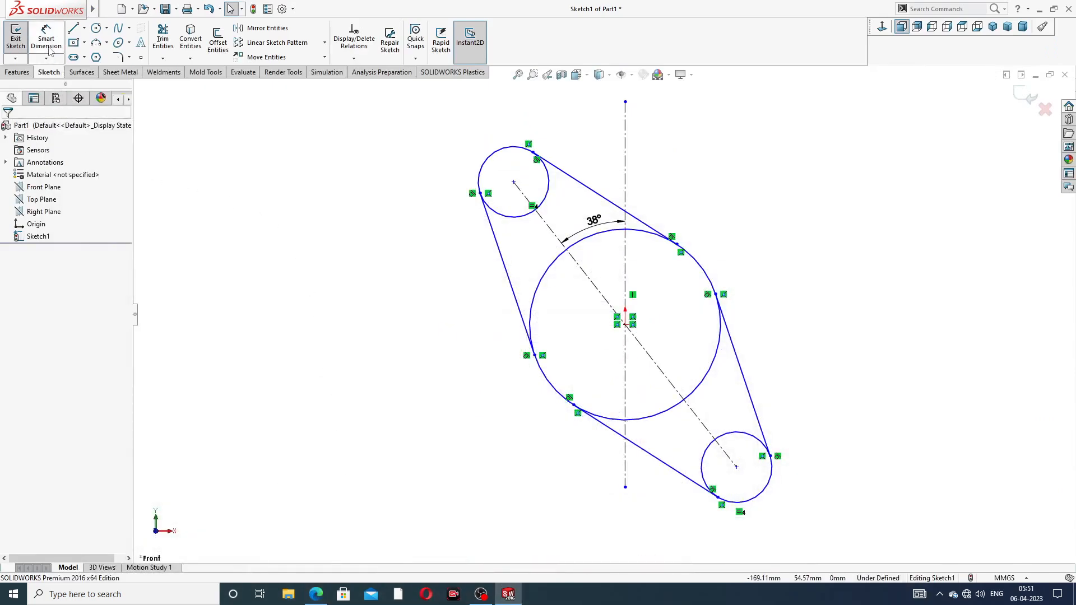
click(47, 42)
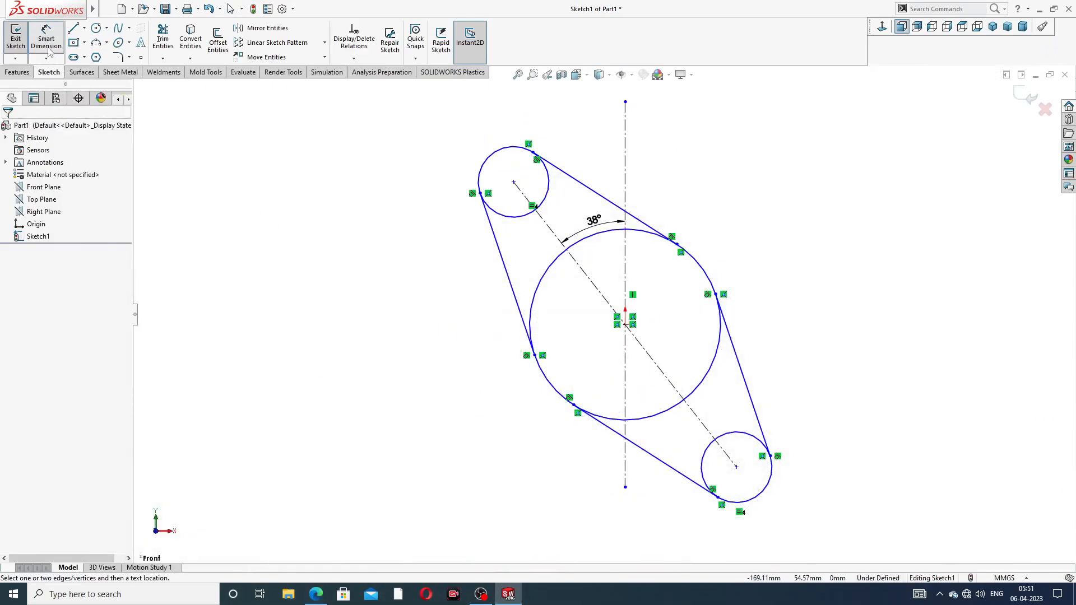
click(496, 146)
click(438, 144)
text(34)
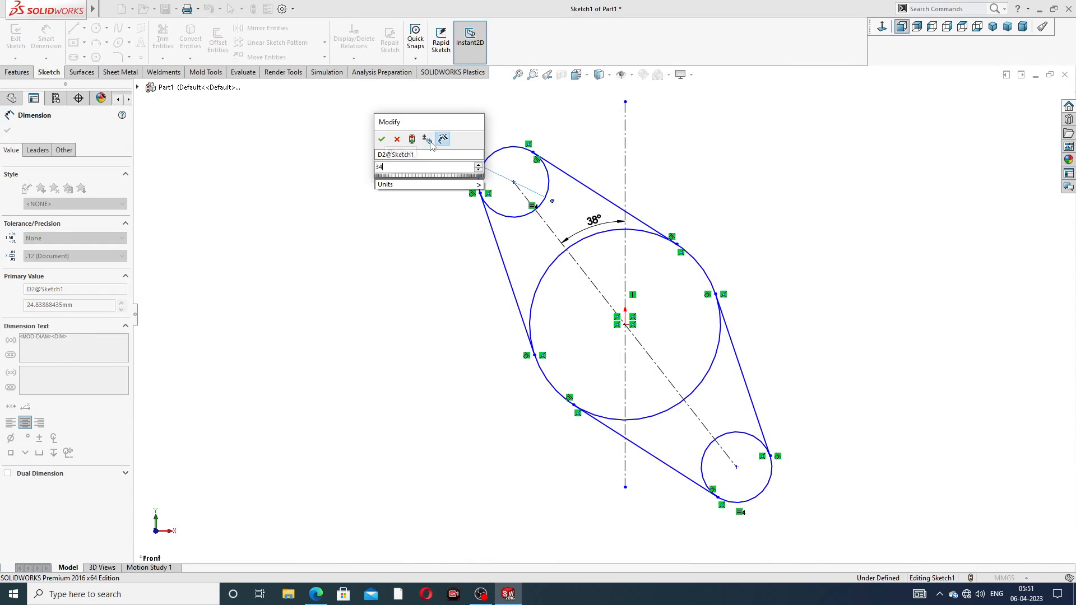
key(Return)
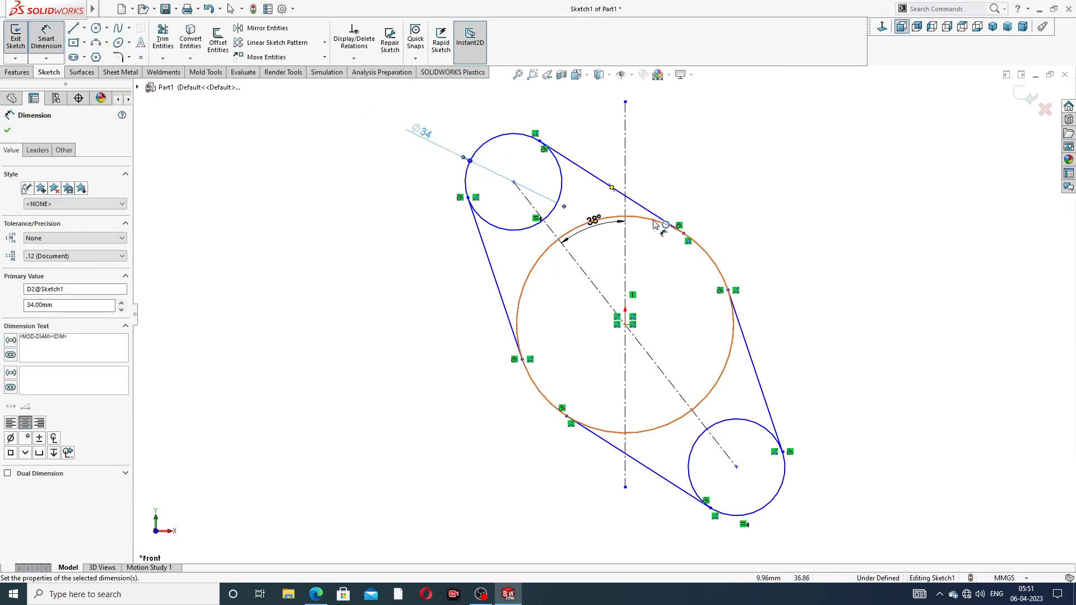
Dimension the large circle's diameter as 104 mm
click(588, 220)
click(748, 186)
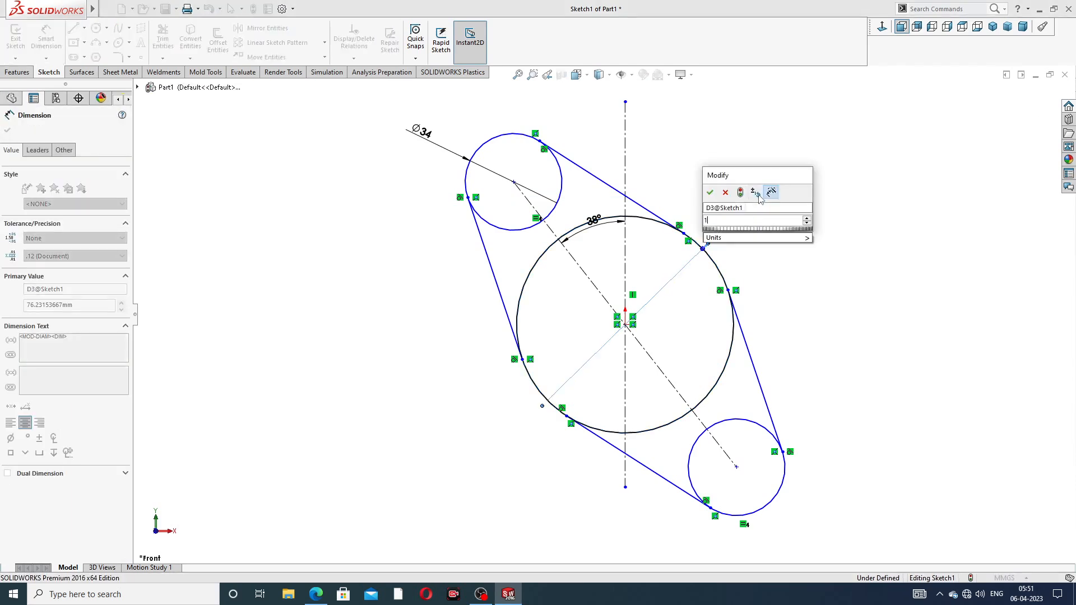
text(104)
key(Return)
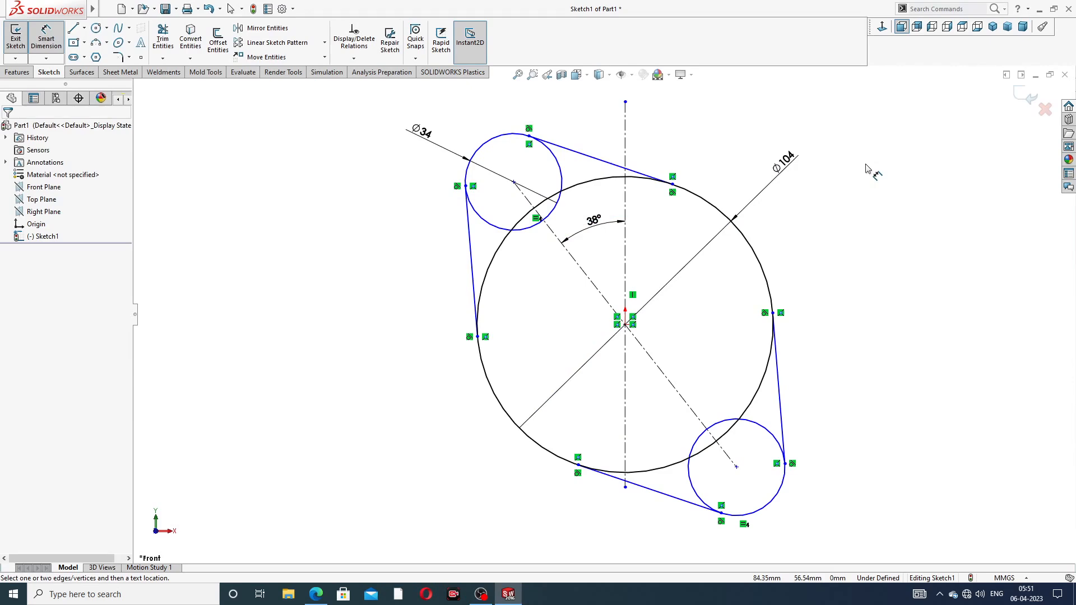
right_click(866, 171)
click(894, 167)
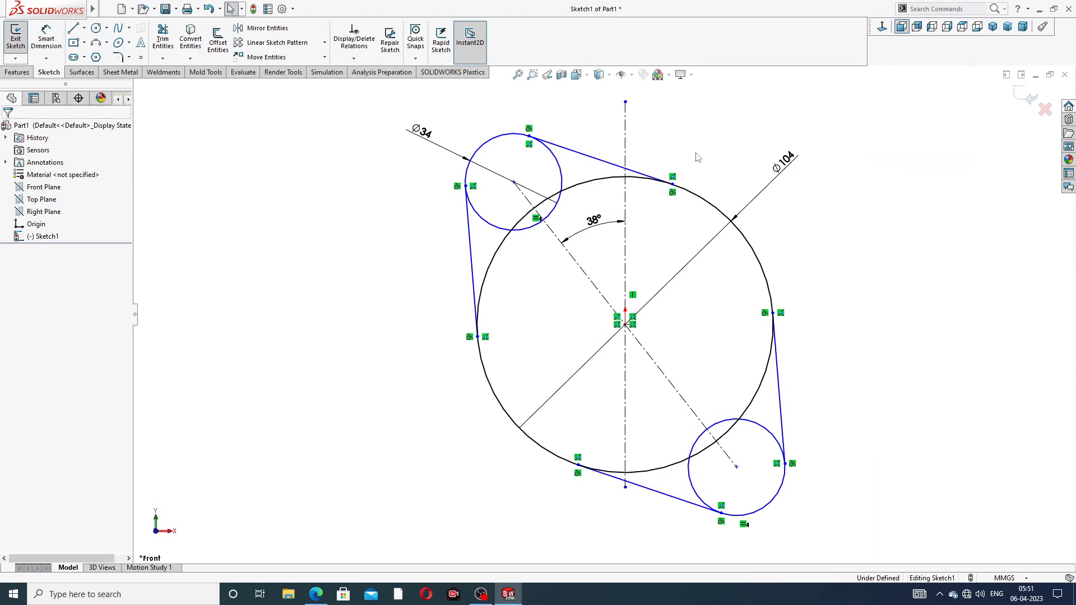
Dimension the distance between the two small circles' centres as 136 mm, and reposition the 136 and 104 mm dimension labels clear of each other
click(46, 39)
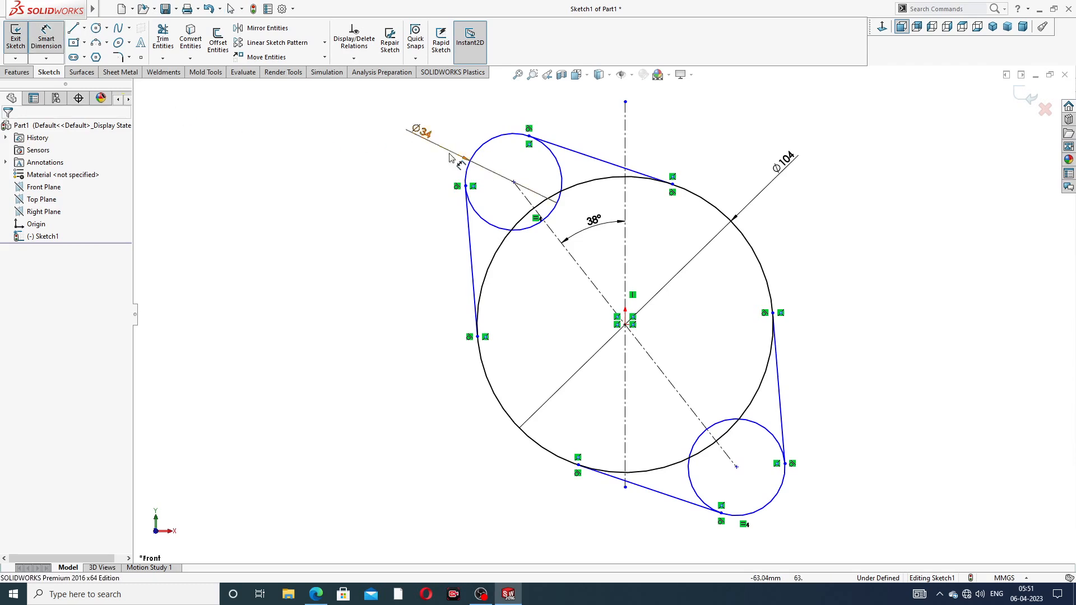
click(514, 182)
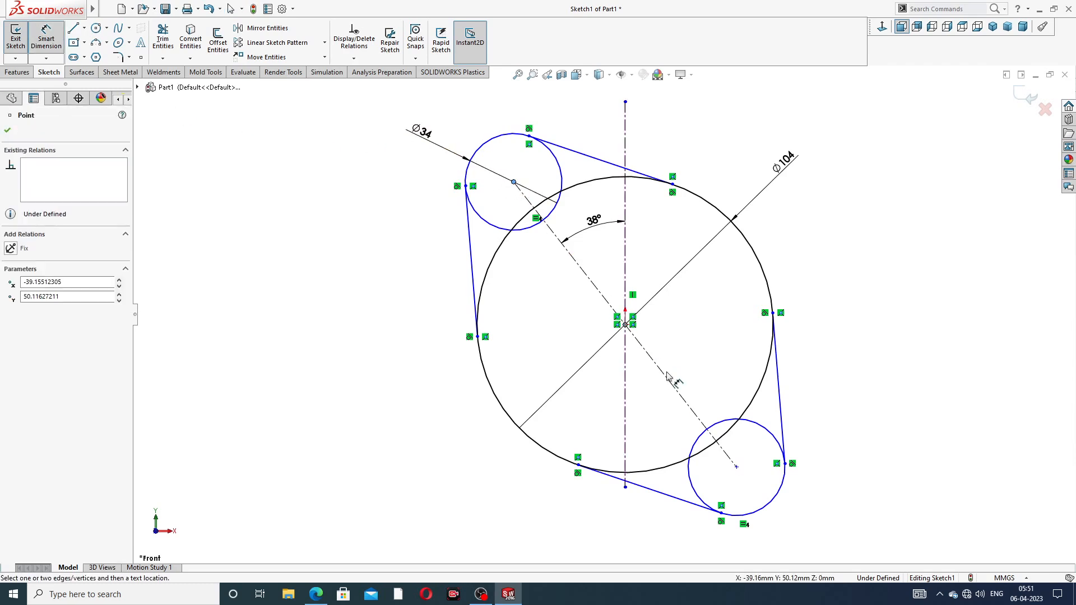
click(738, 468)
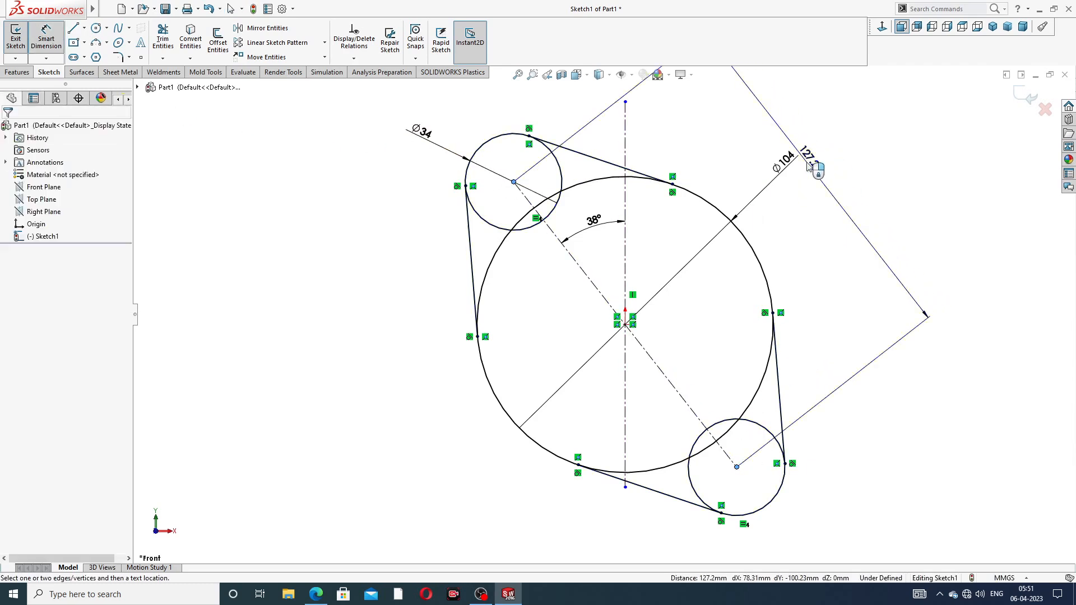
click(808, 166)
text(136)
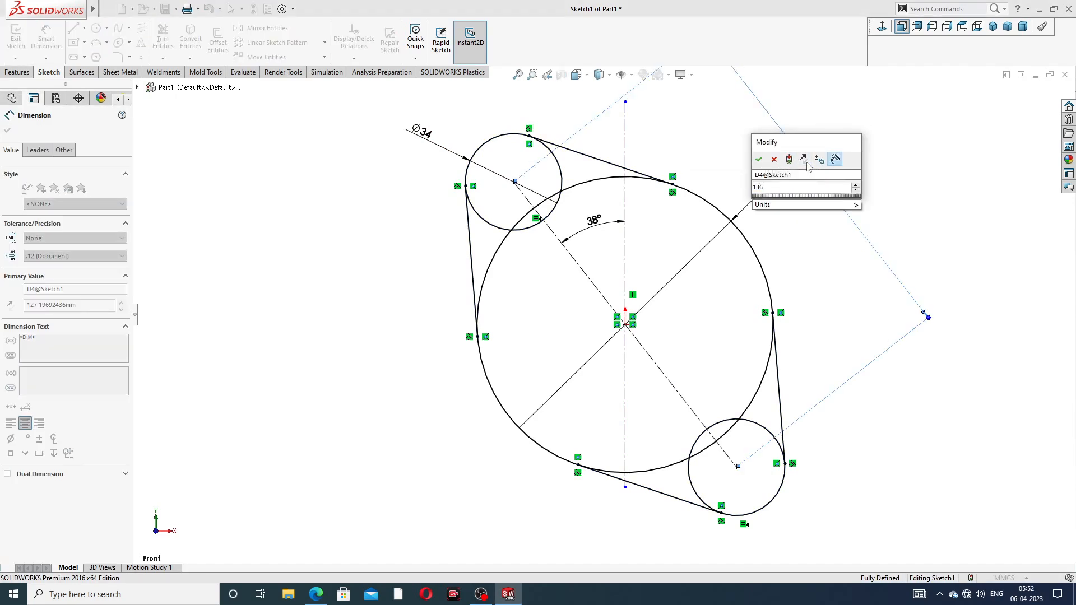
key(Return)
right_click(846, 134)
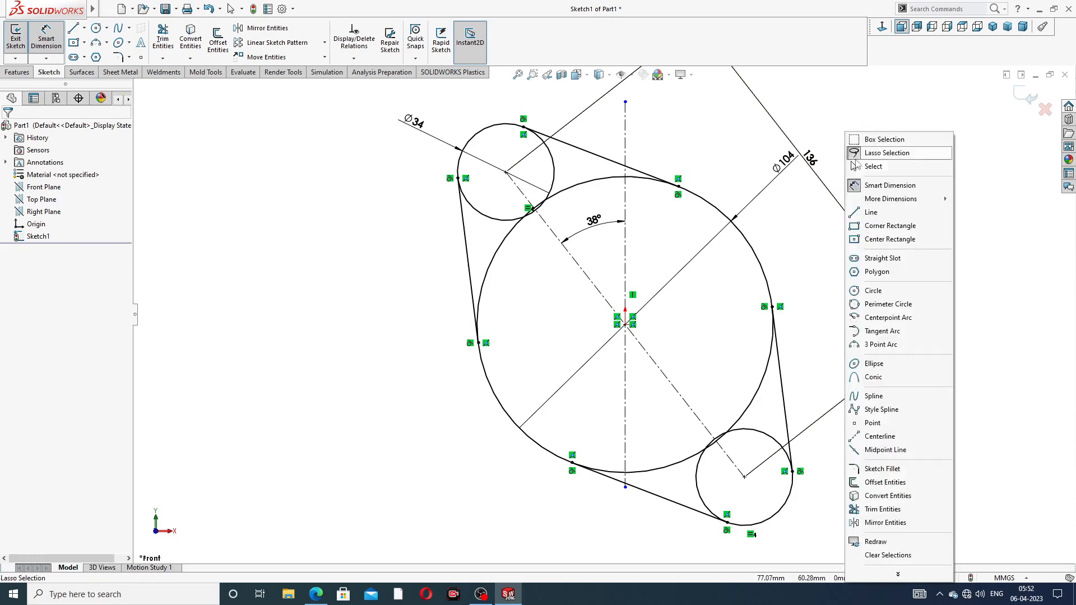
click(855, 166)
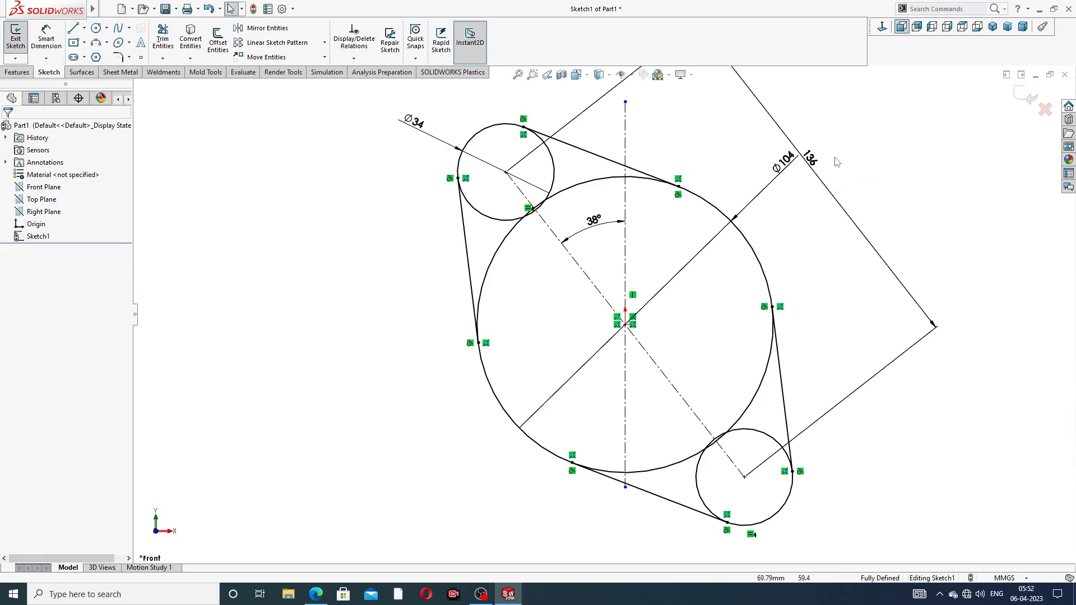
drag(810, 160, 823, 147)
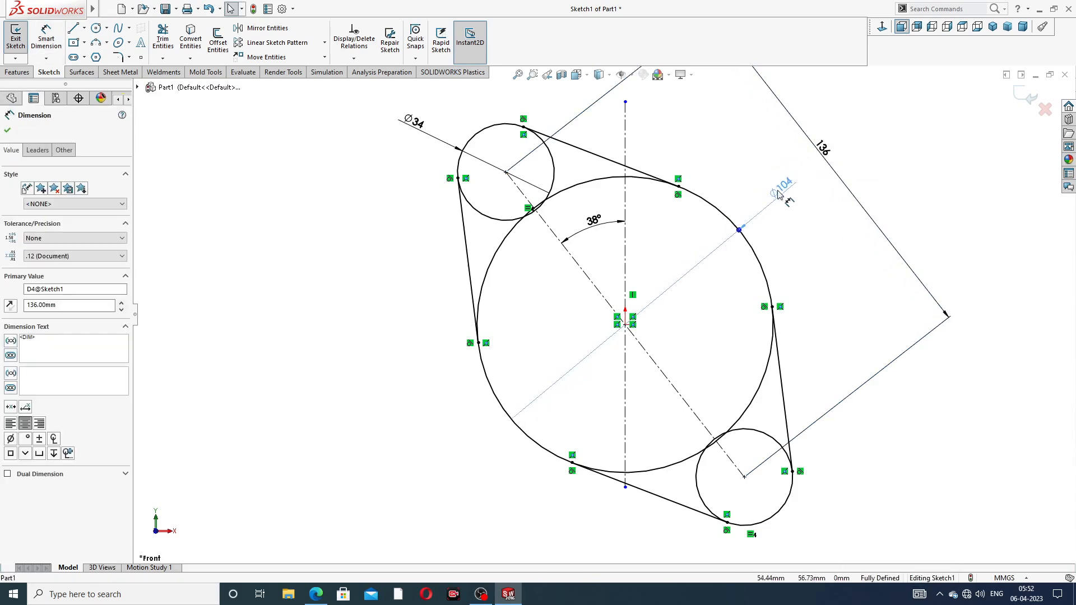
click(778, 195)
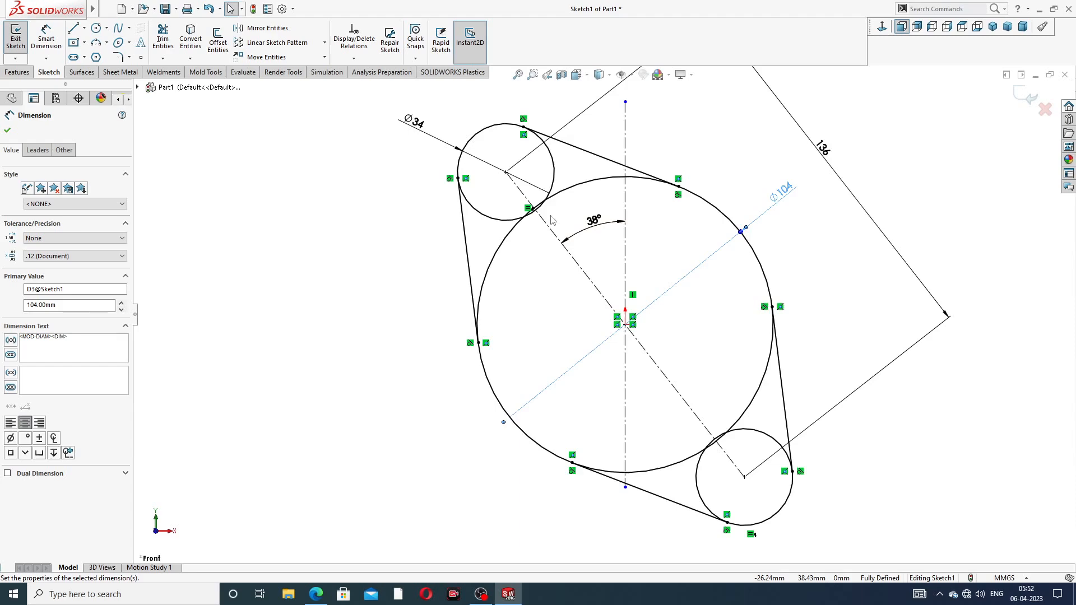
Check the small circle's diameter in the exhaust manifold PDF drawing, and in SOLIDWORKS set the upper small circle's diameter to 32 mm
scroll(552, 220, down, 4)
scroll(576, 219, up, 3)
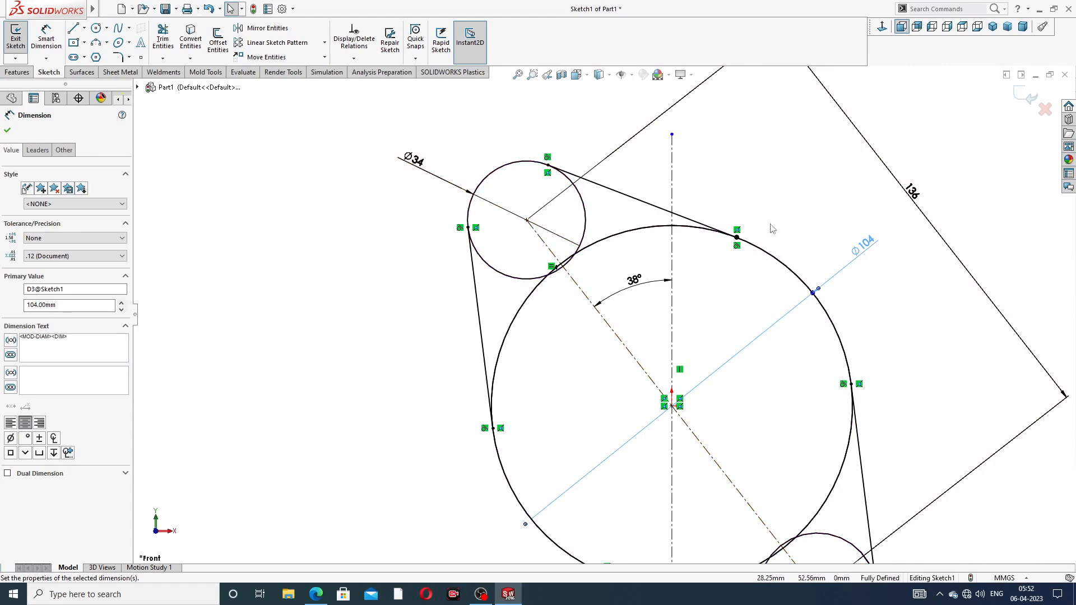
scroll(606, 317, up, 2)
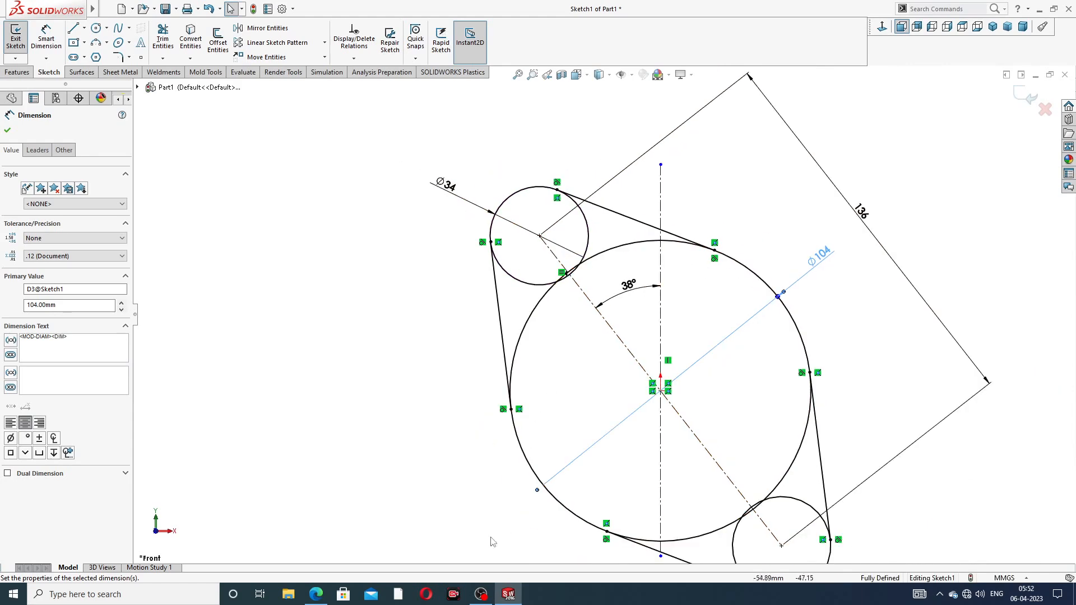
click(316, 594)
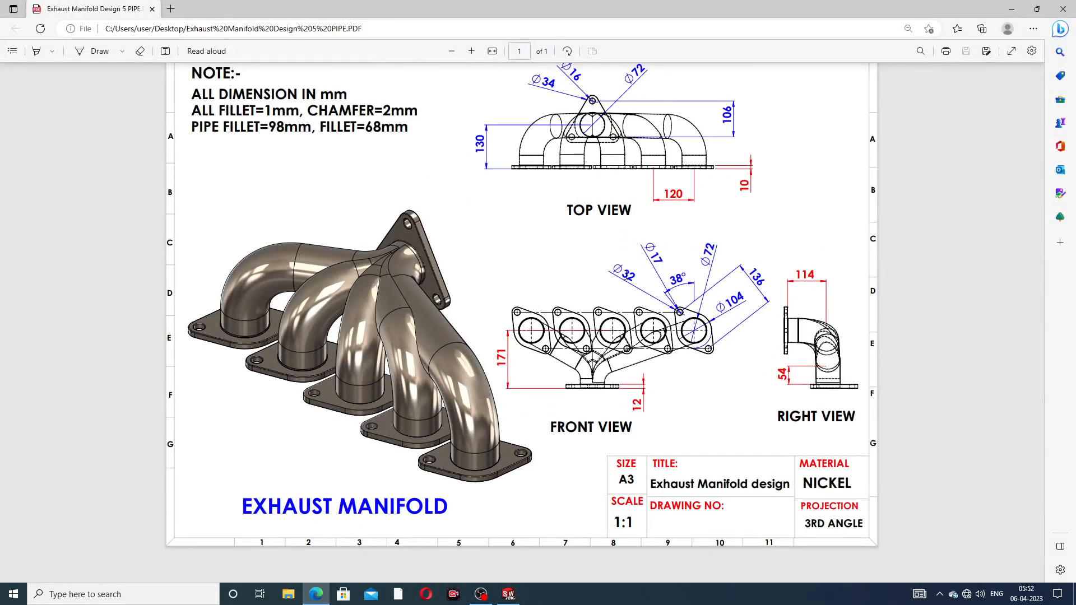
click(317, 594)
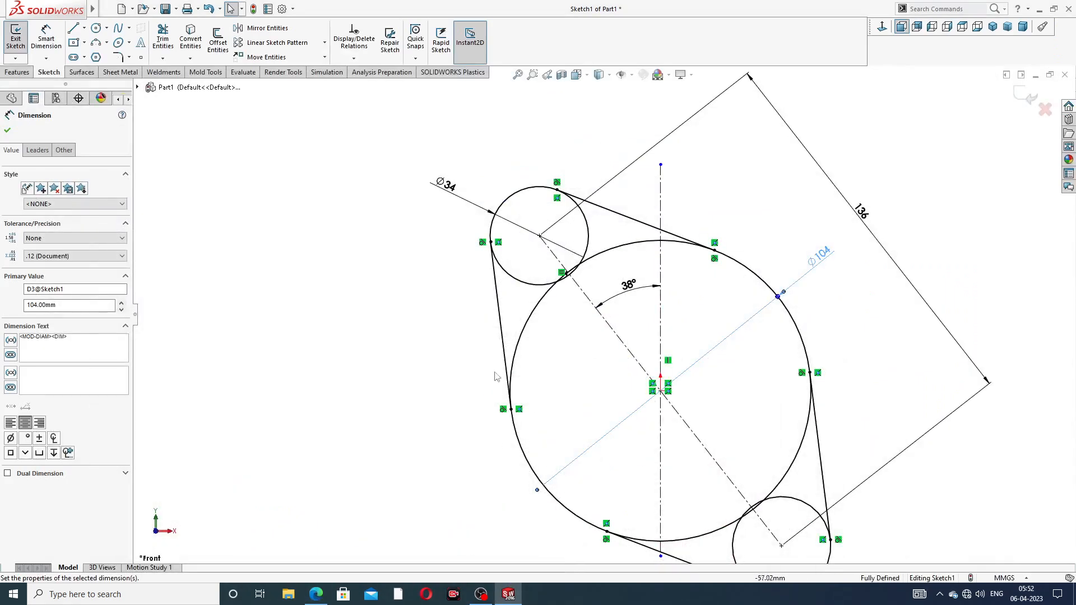
double_click(446, 188)
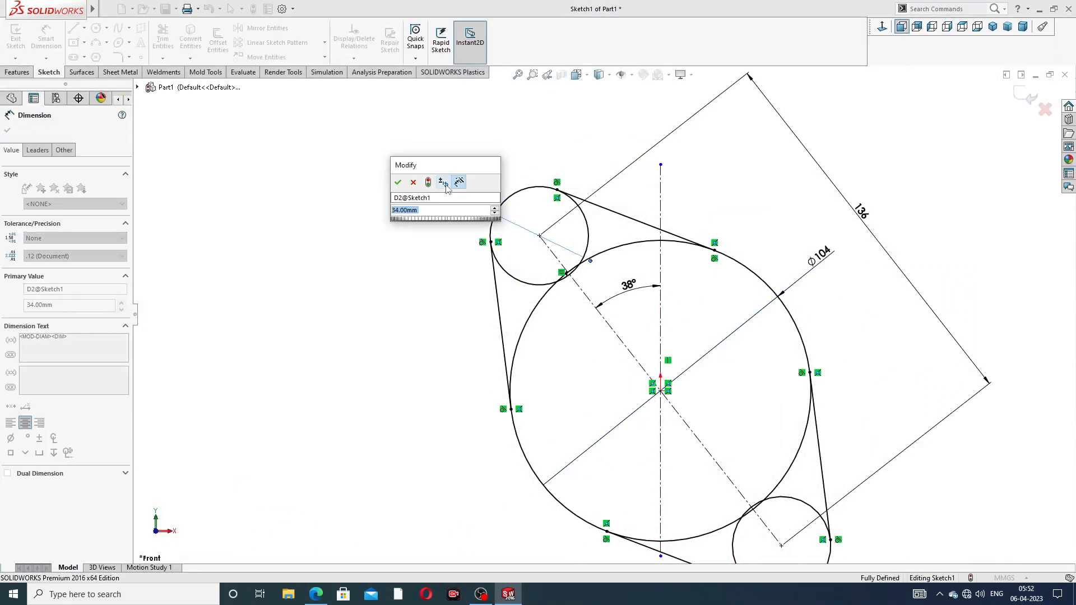
text(32)
key(Return)
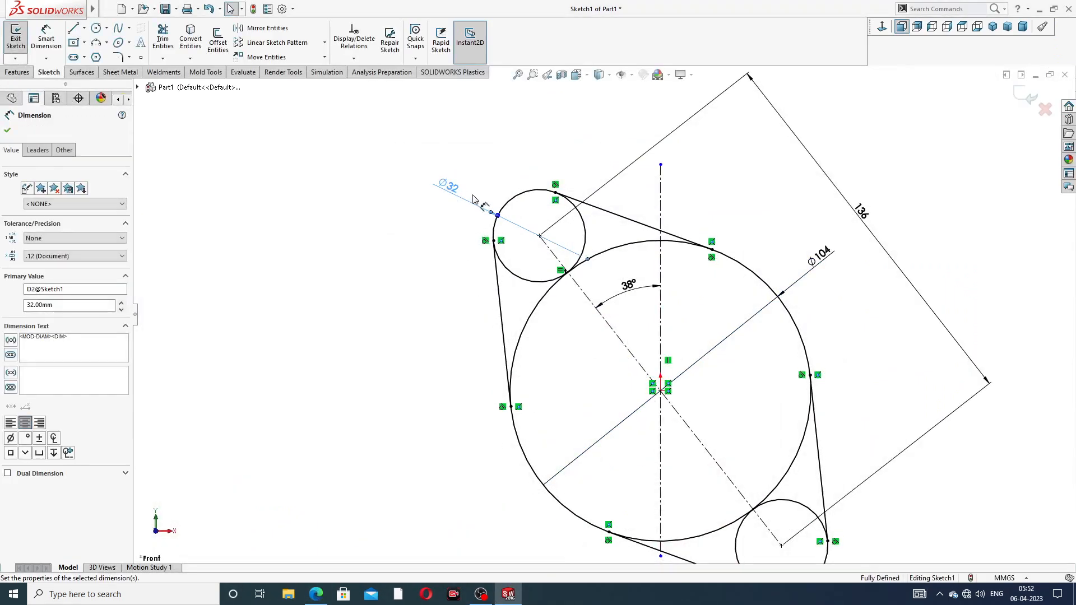
click(851, 306)
Move the 38° angle dimension slightly farther from the large circle's centre
scroll(861, 310, up, 3)
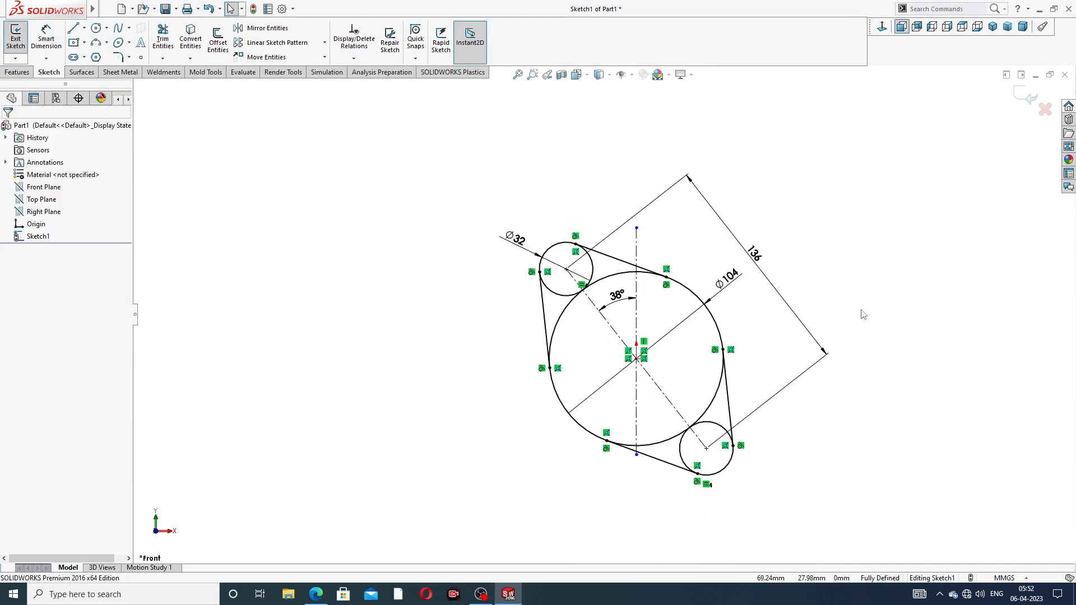
scroll(710, 449, down, 5)
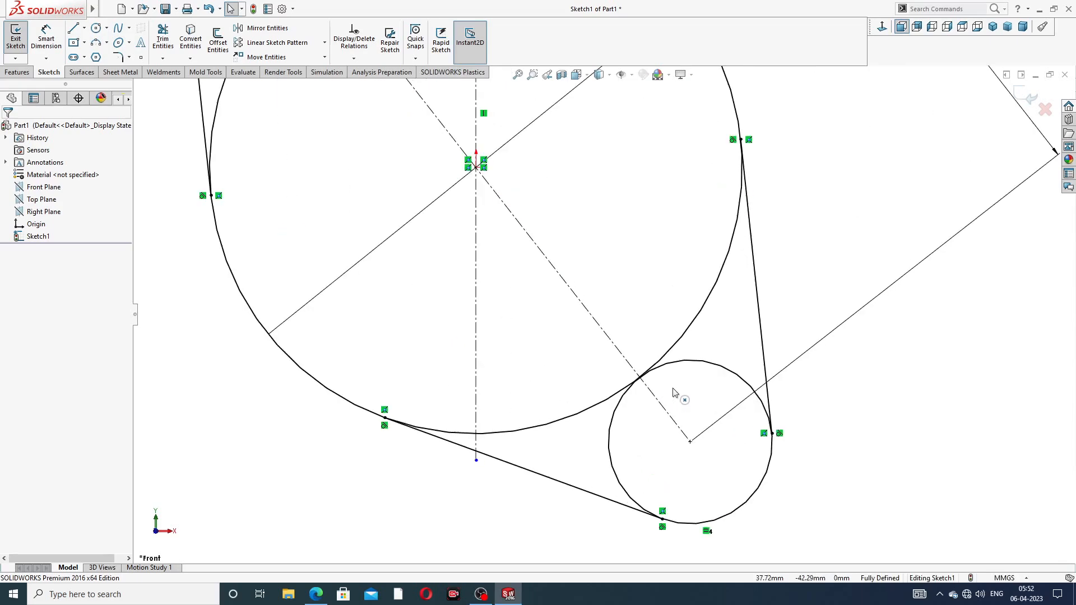
scroll(665, 365, up, 5)
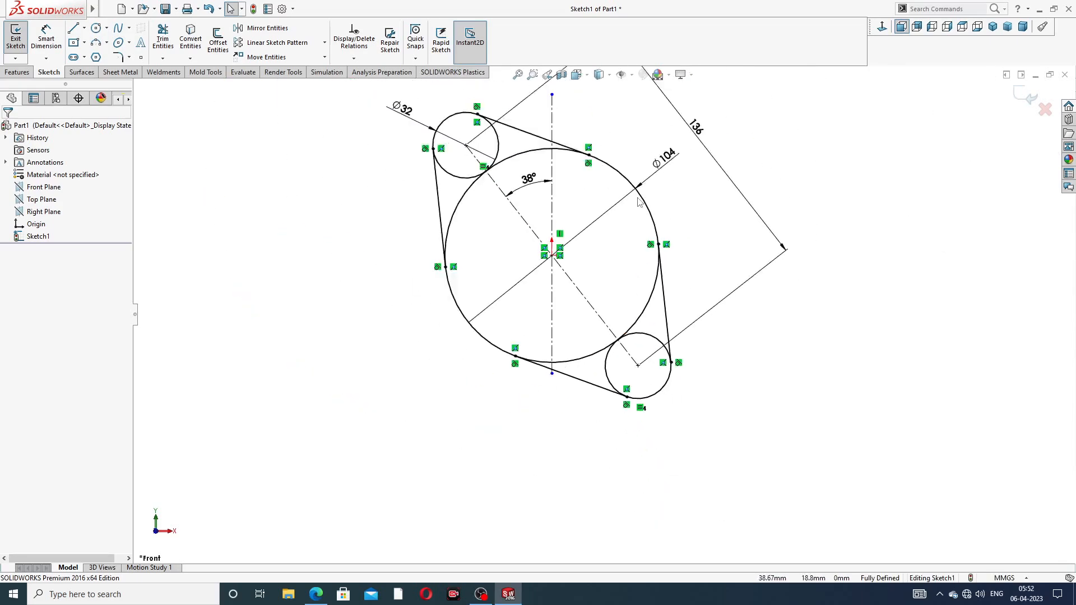
scroll(585, 237, up, 2)
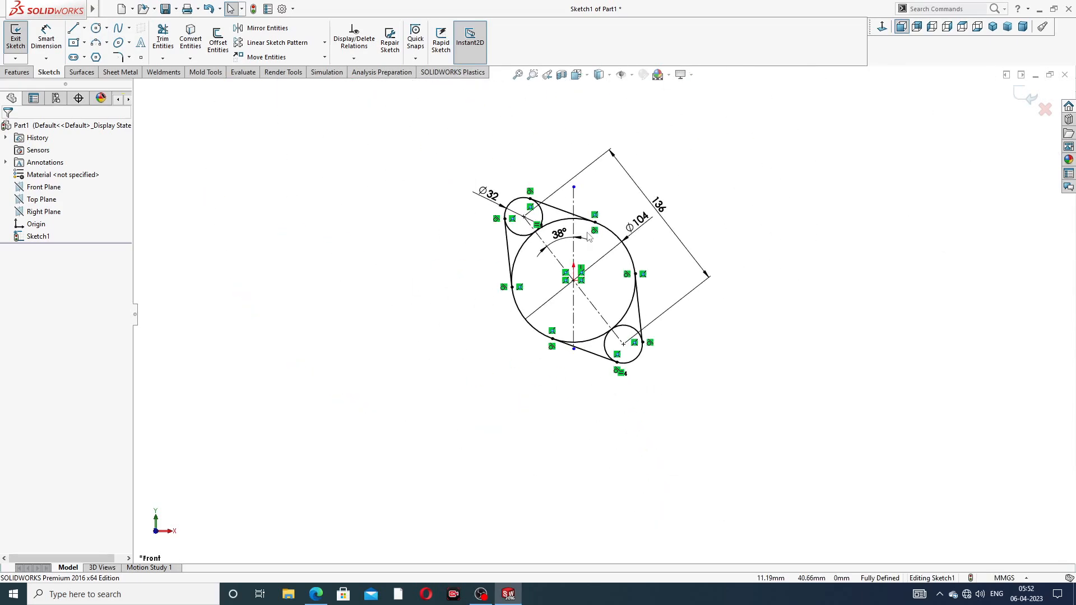
scroll(588, 237, down, 2)
scroll(588, 237, down, 1)
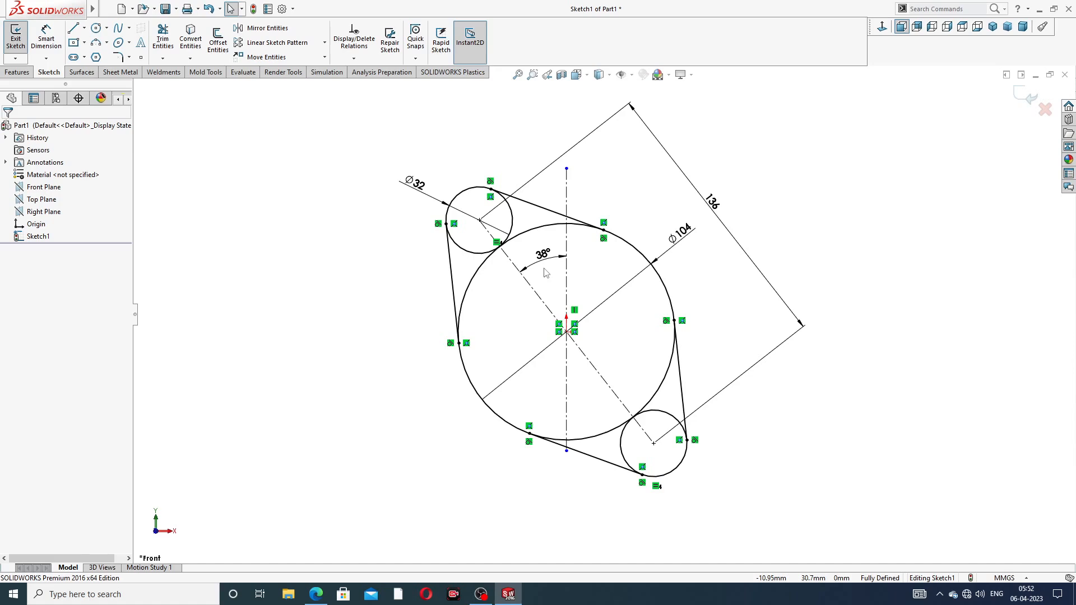
drag(542, 263, 541, 256)
click(377, 253)
Power-trim the inner arcs of the small circles and the large circle's arcs between the tangent lines, leaving a closed flange outline
click(163, 38)
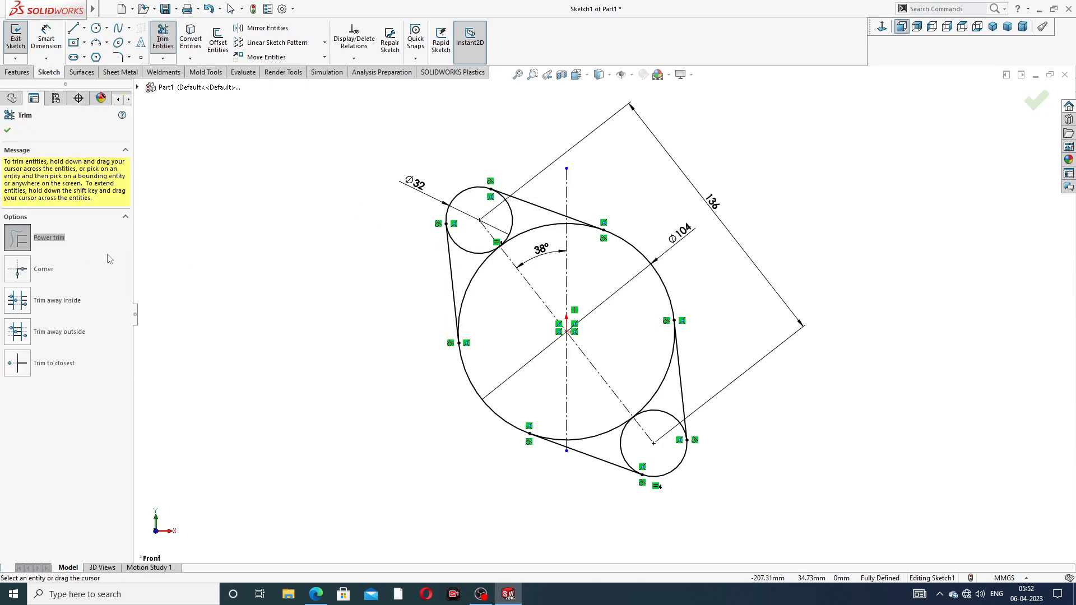
mouse_move(493, 279)
mouse_down()
mouse_move(485, 247)
mouse_move(540, 227)
mouse_up()
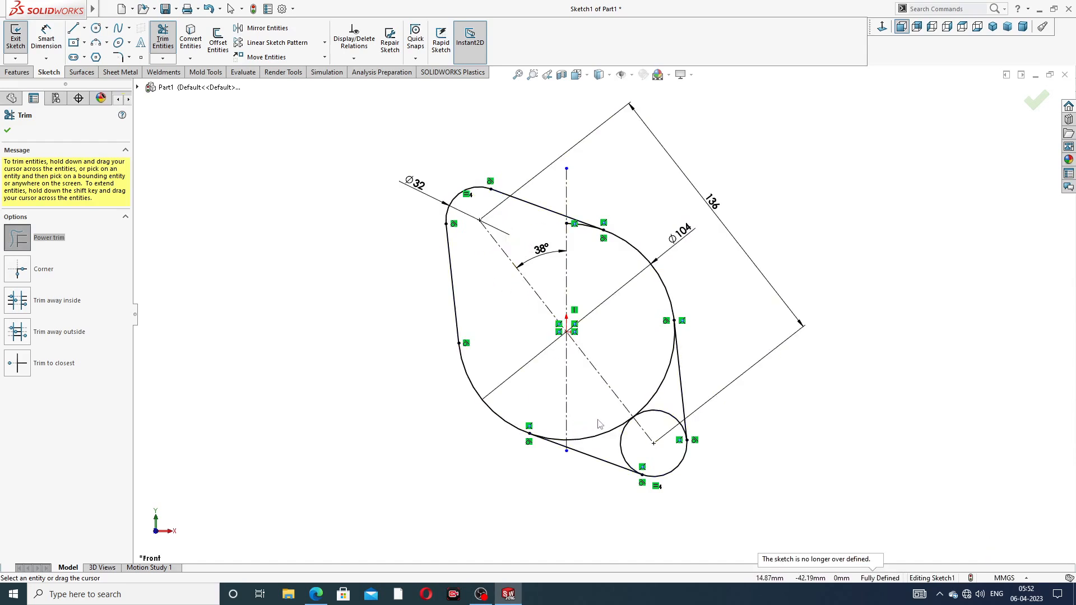
mouse_move(598, 424)
mouse_down()
mouse_move(634, 429)
mouse_move(654, 354)
mouse_up()
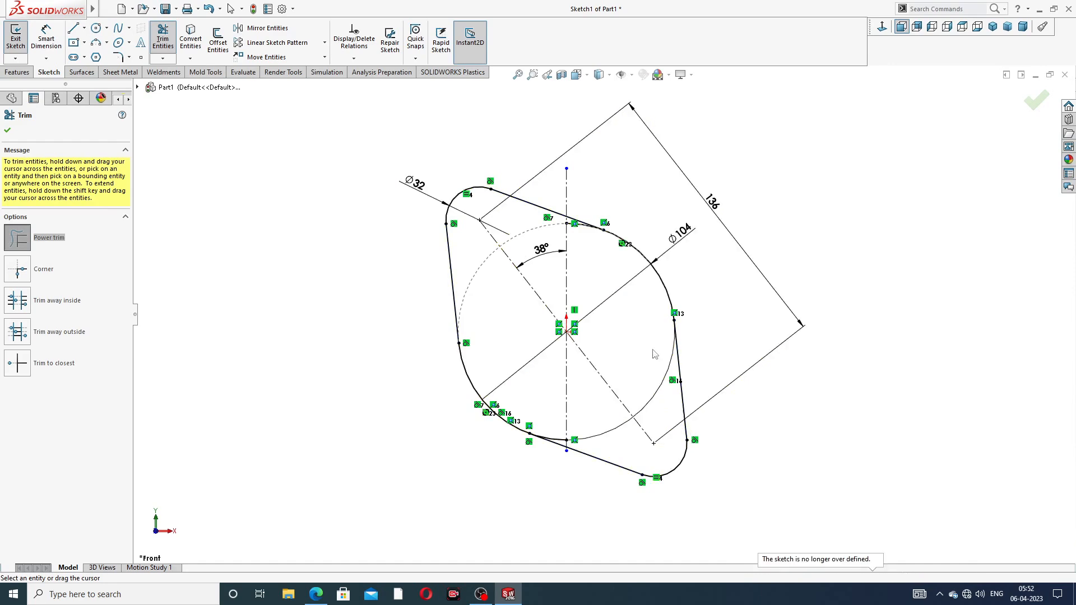
scroll(584, 251, down, 5)
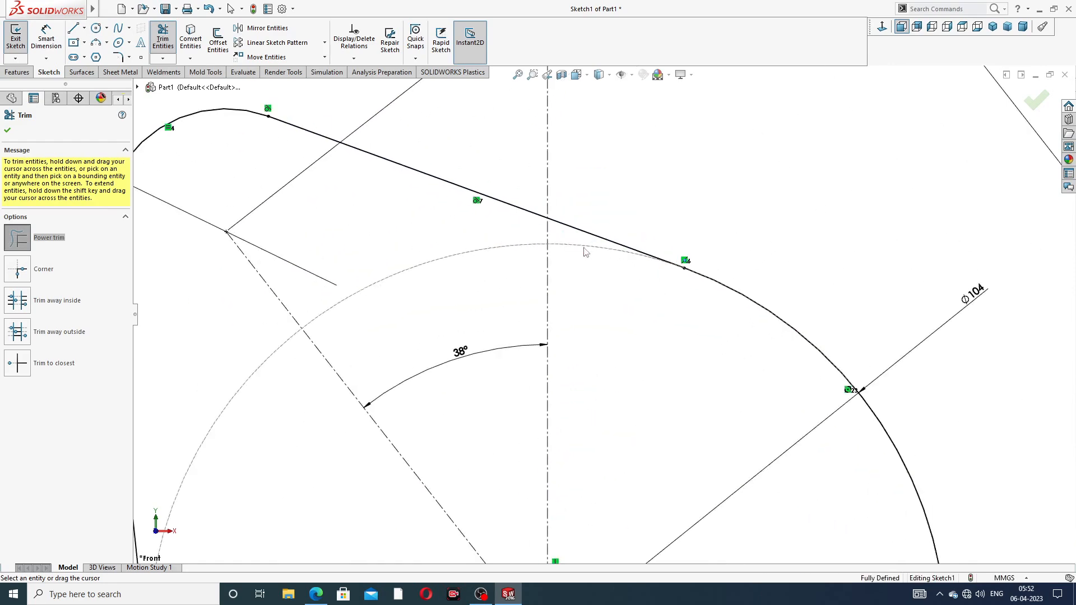
scroll(584, 250, up, 5)
scroll(573, 437, down, 3)
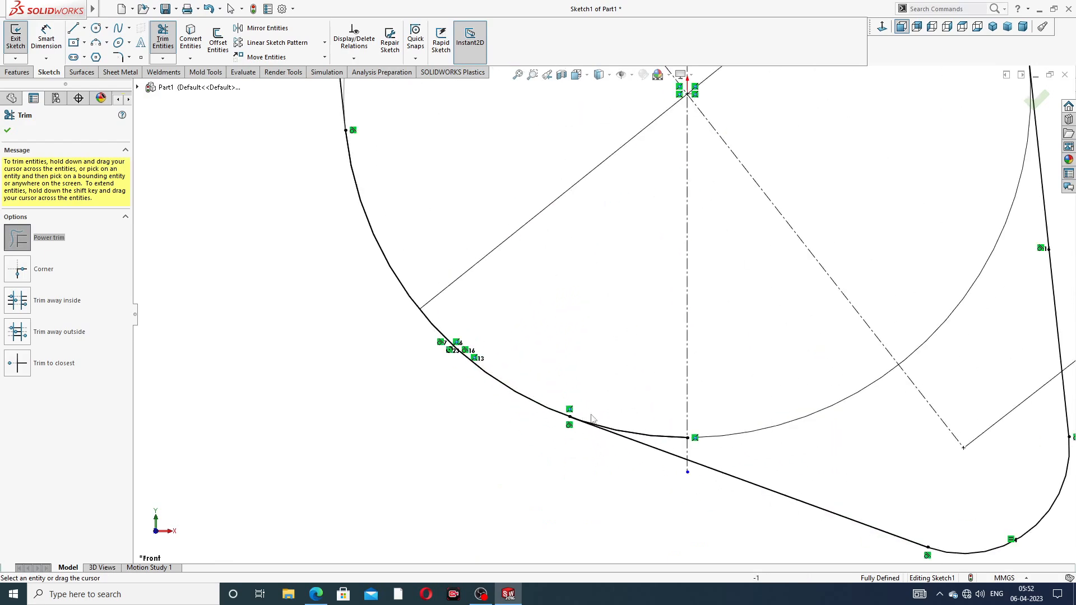
drag(646, 442, 636, 416)
scroll(682, 420, up, 5)
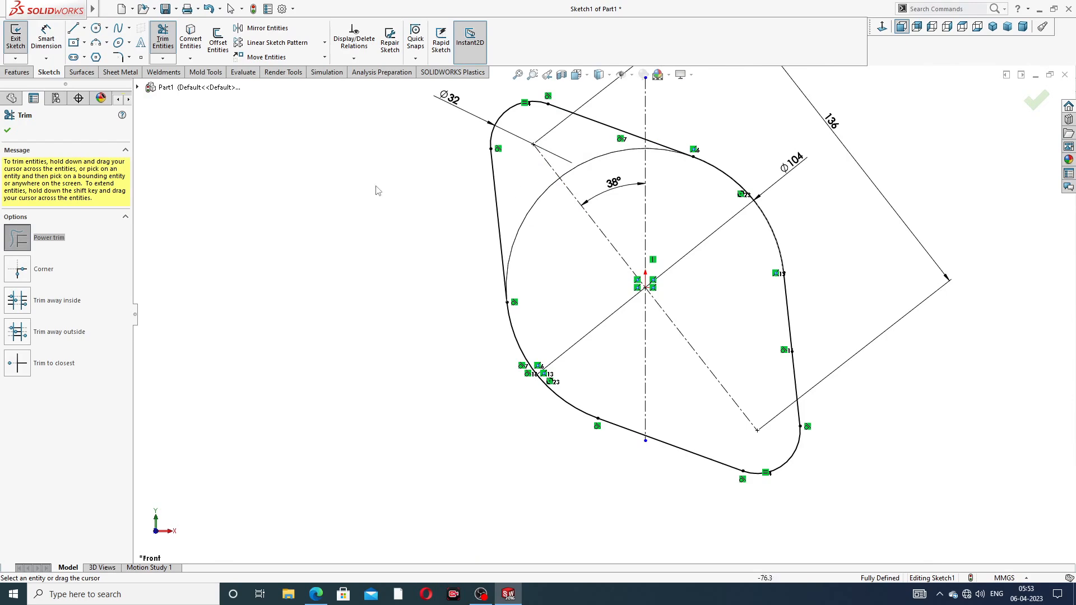
click(8, 131)
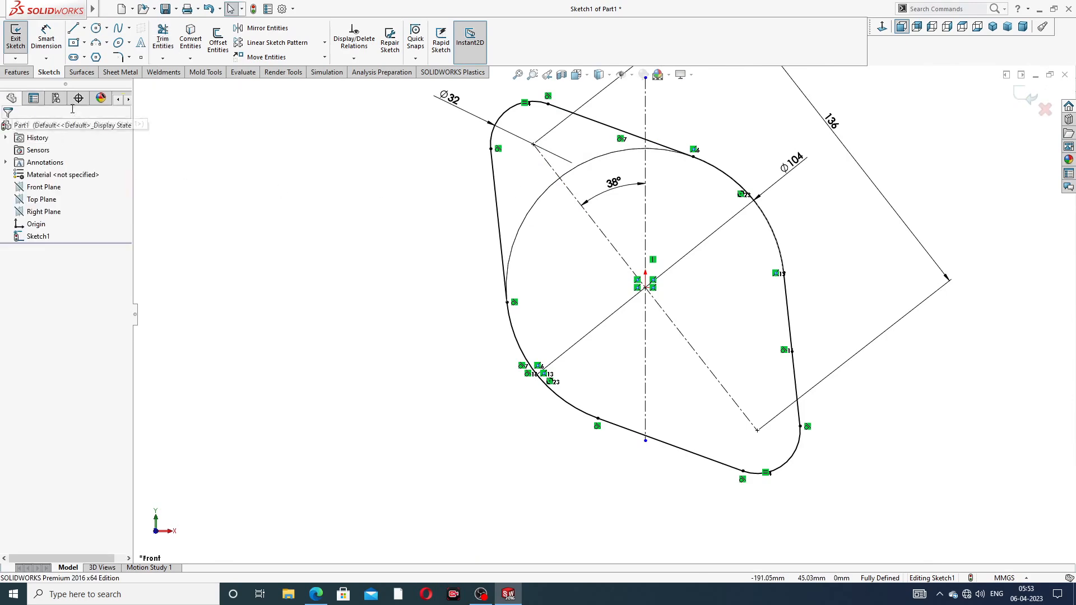
Check the flange thickness in the PDF drawing, and in SOLIDWORKS extrude the flange outline 10 mm with a Blind end condition
click(17, 71)
click(21, 40)
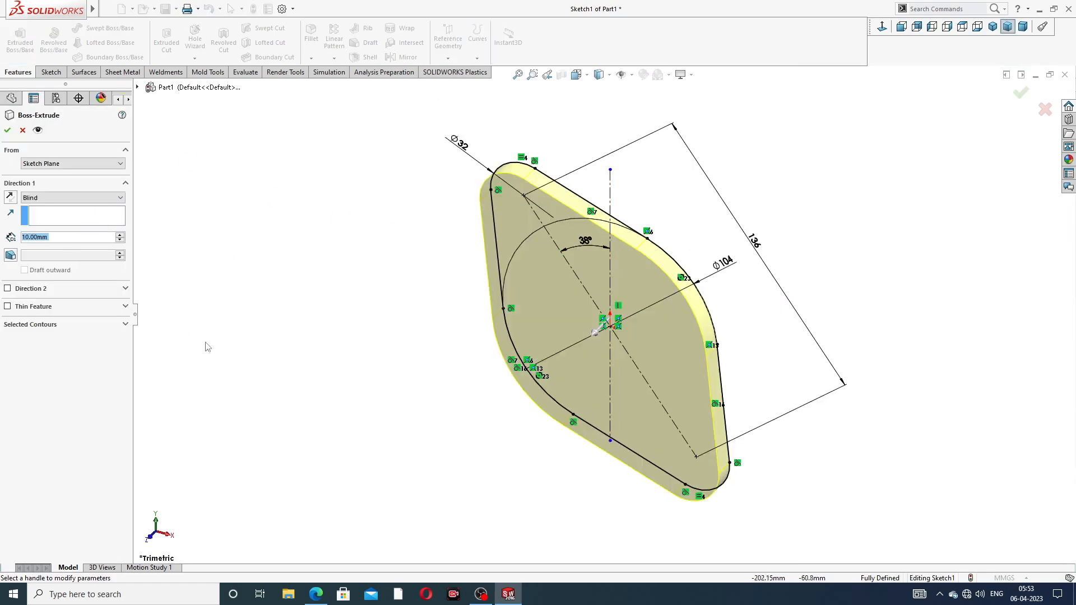
click(316, 594)
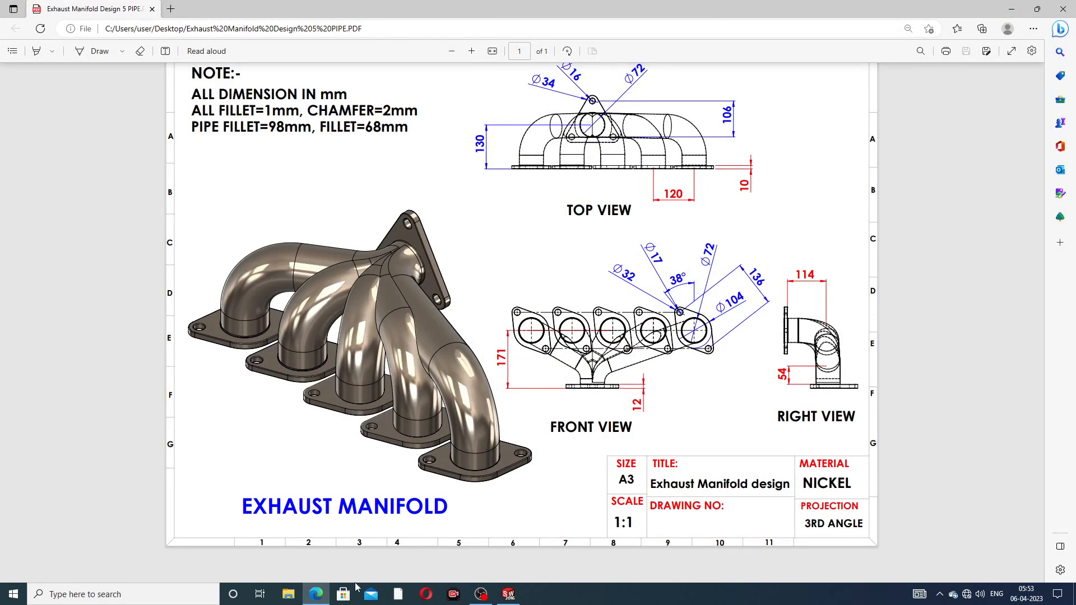
click(316, 594)
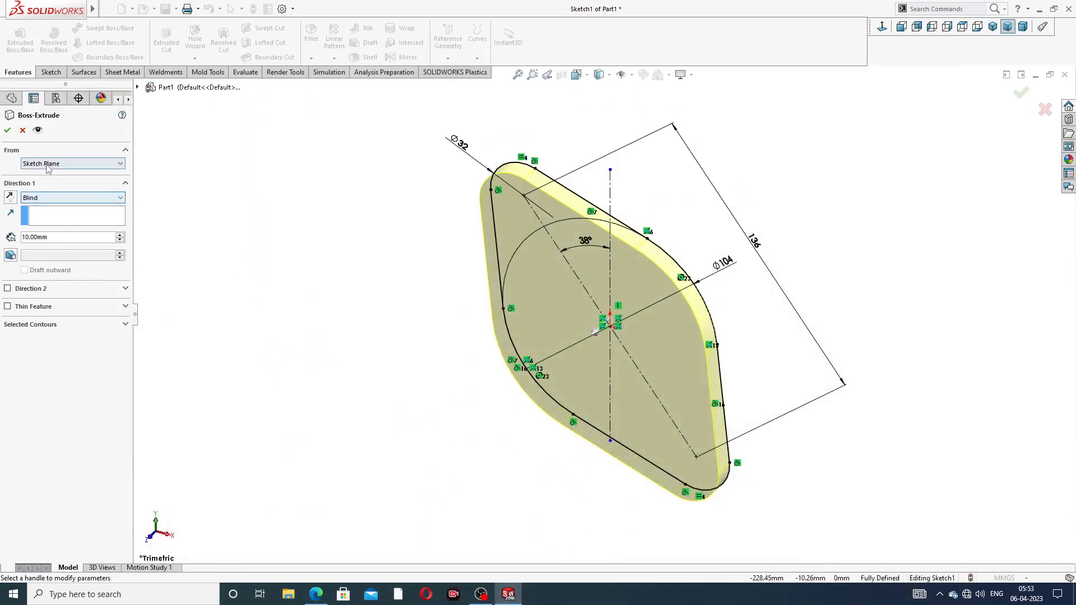
click(8, 132)
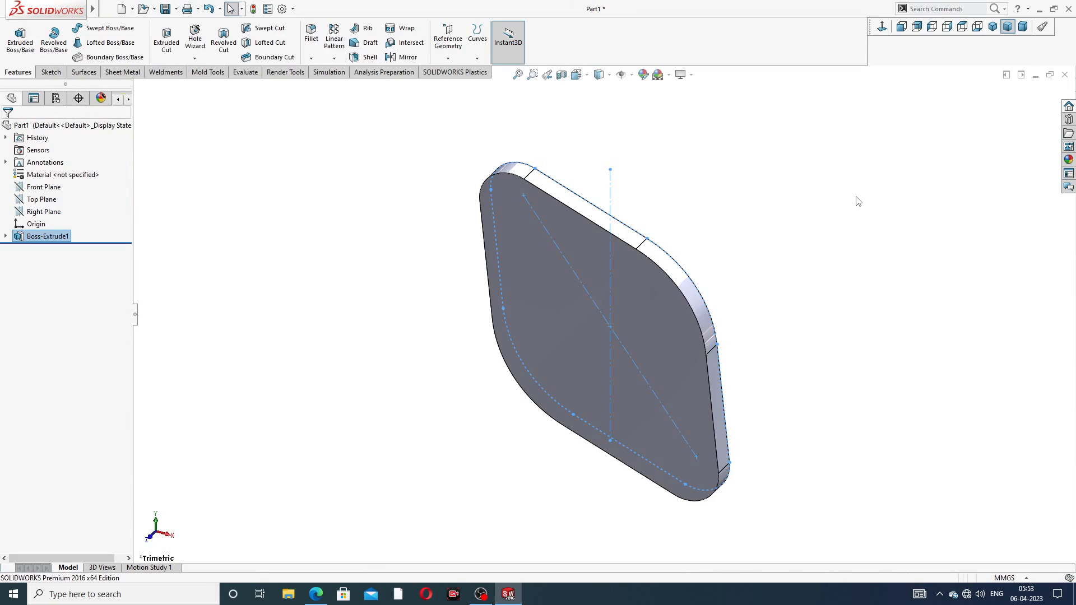
Start a sketch on the flange's front face and draw a circle about 23 mm in radius centred on the origin
mouse_move(783, 269)
middle_down()
mouse_move(671, 230)
mouse_move(751, 213)
middle_up()
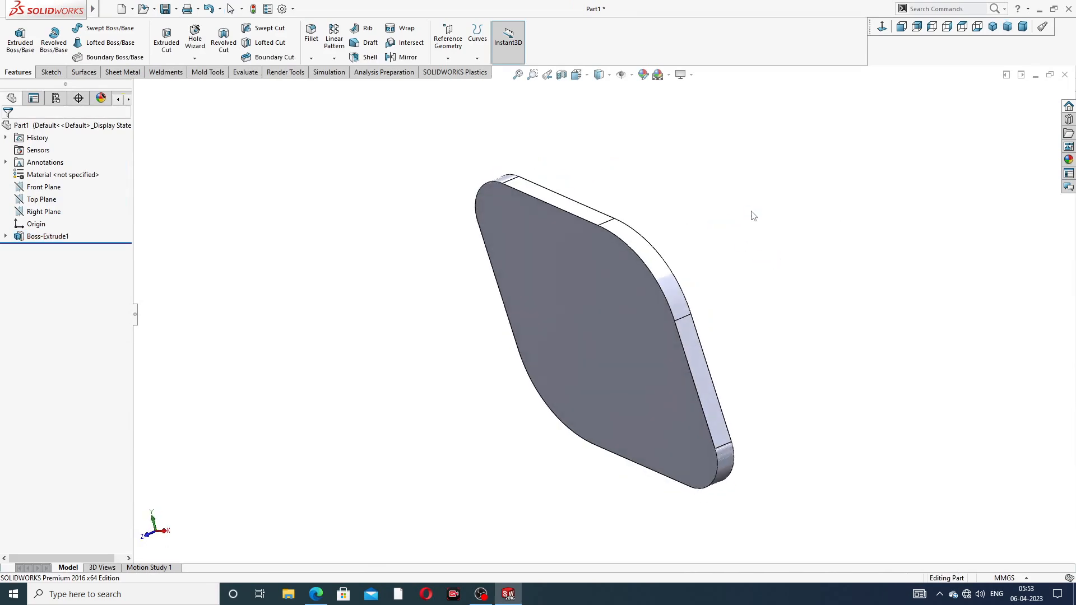
click(618, 280)
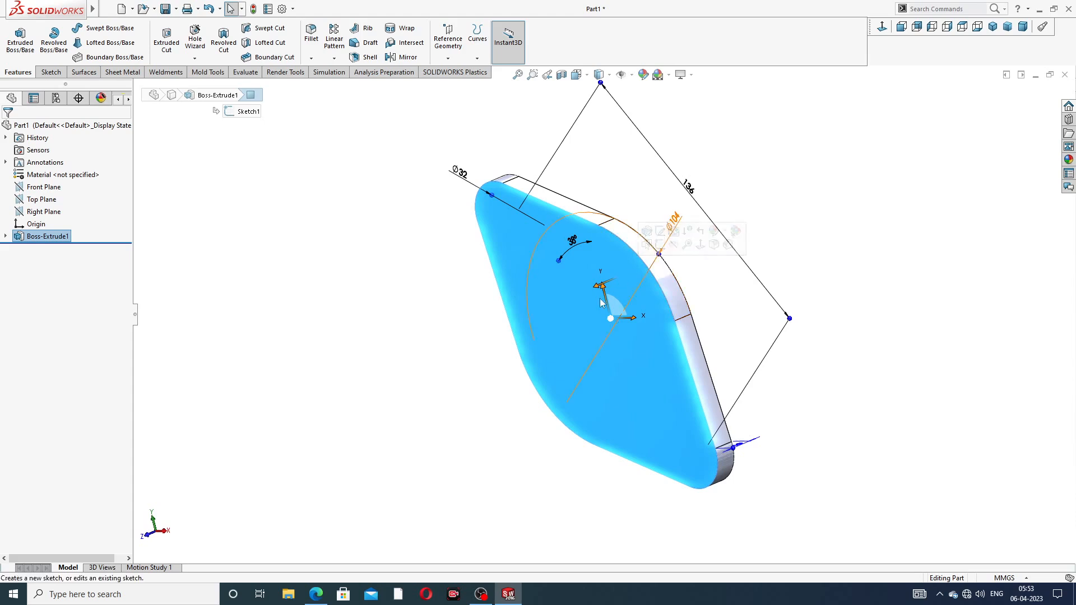
click(659, 245)
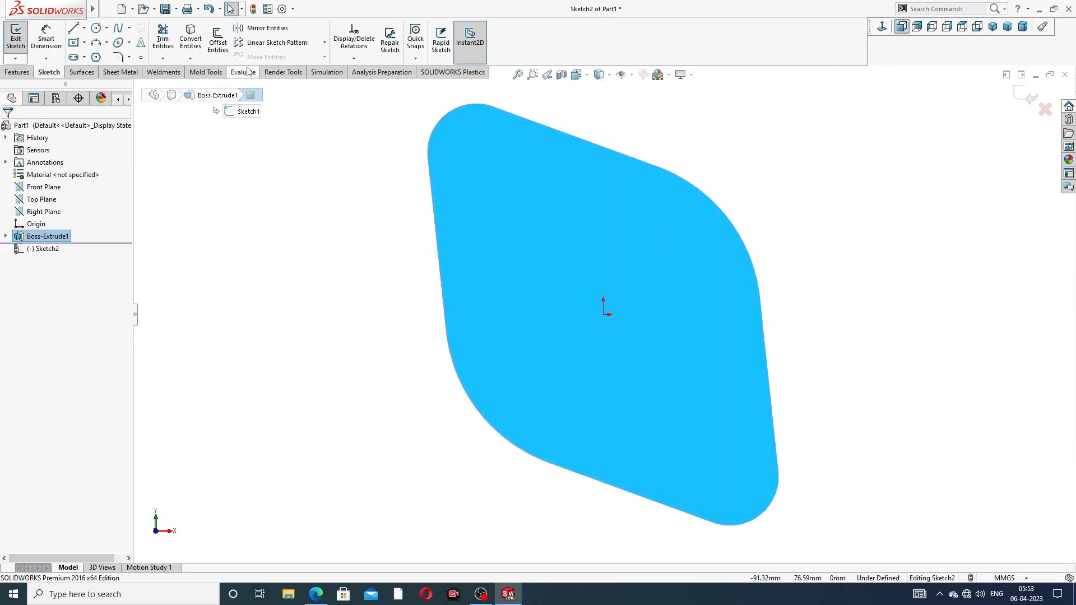
click(96, 27)
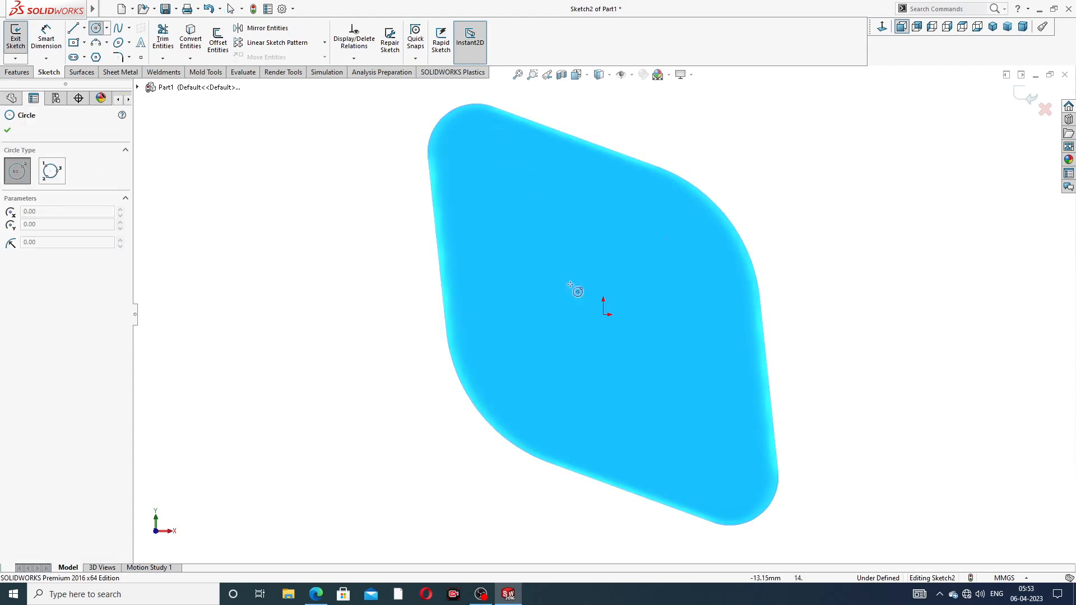
click(603, 314)
click(616, 243)
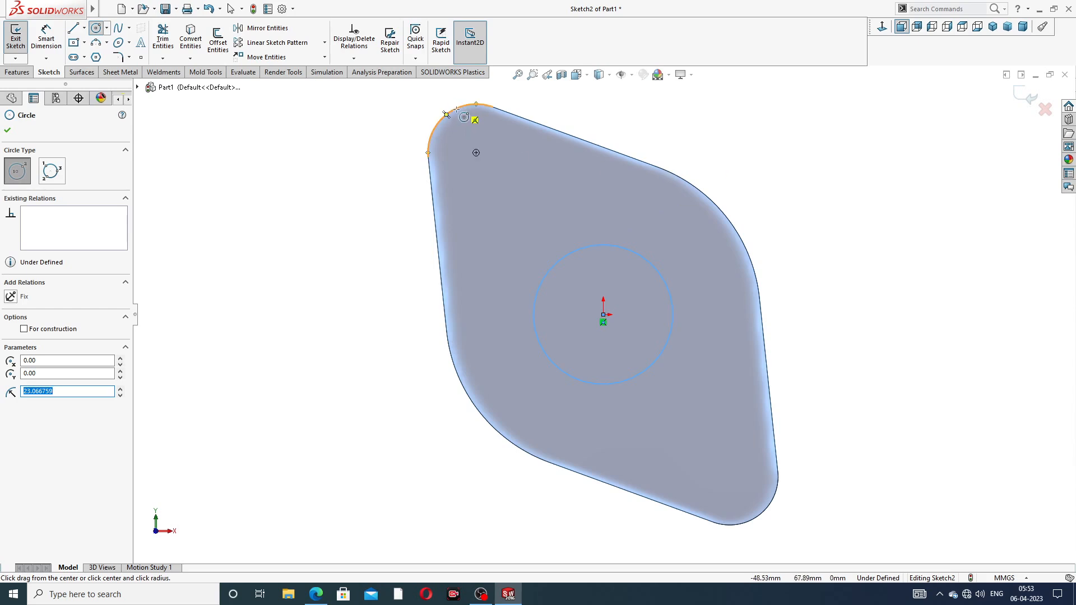
Draw two small circles concentric with the flange's corner arcs, the upper one about 6.6 mm in radius and the lower one slightly larger
click(476, 152)
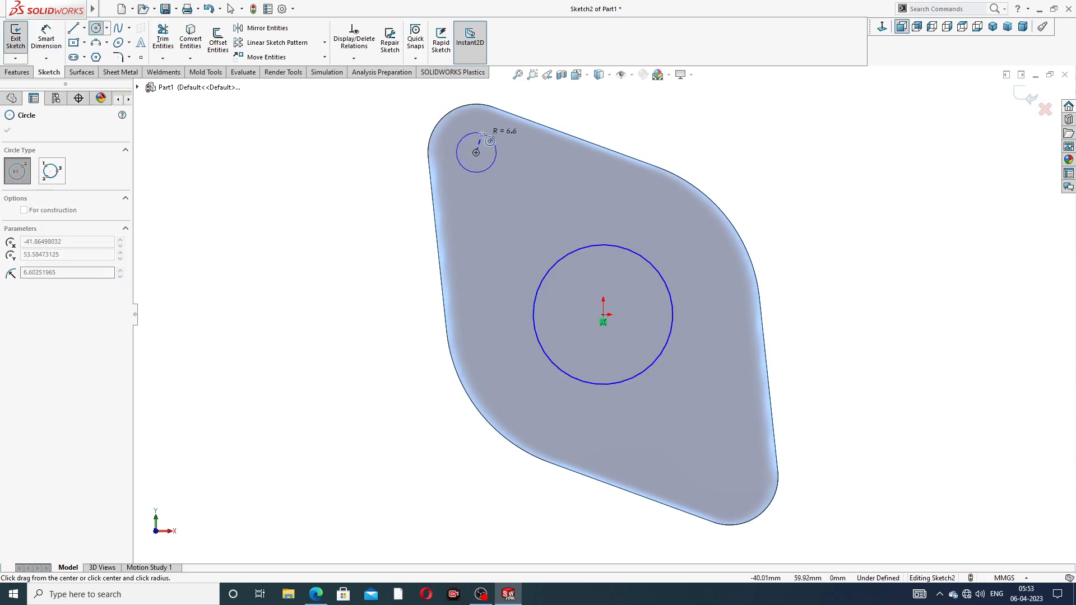
click(490, 138)
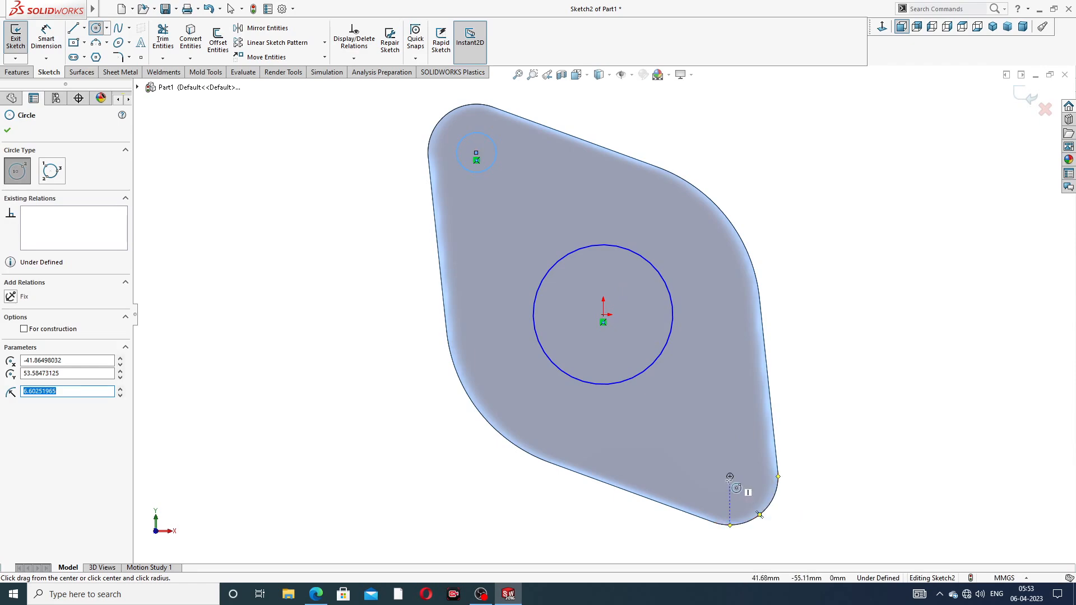
click(730, 477)
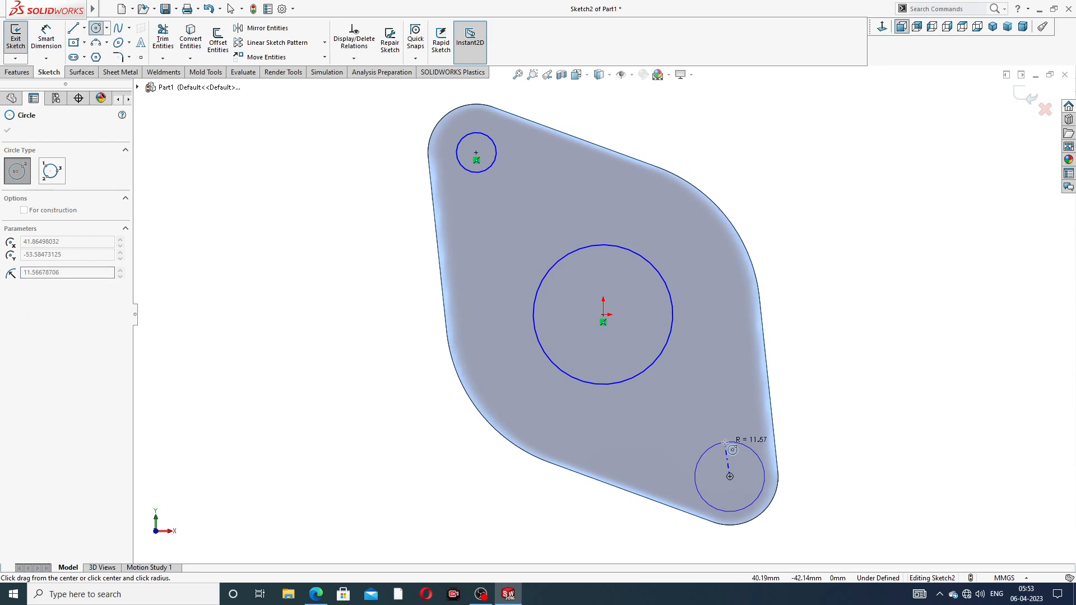
click(743, 455)
right_click(824, 151)
click(849, 164)
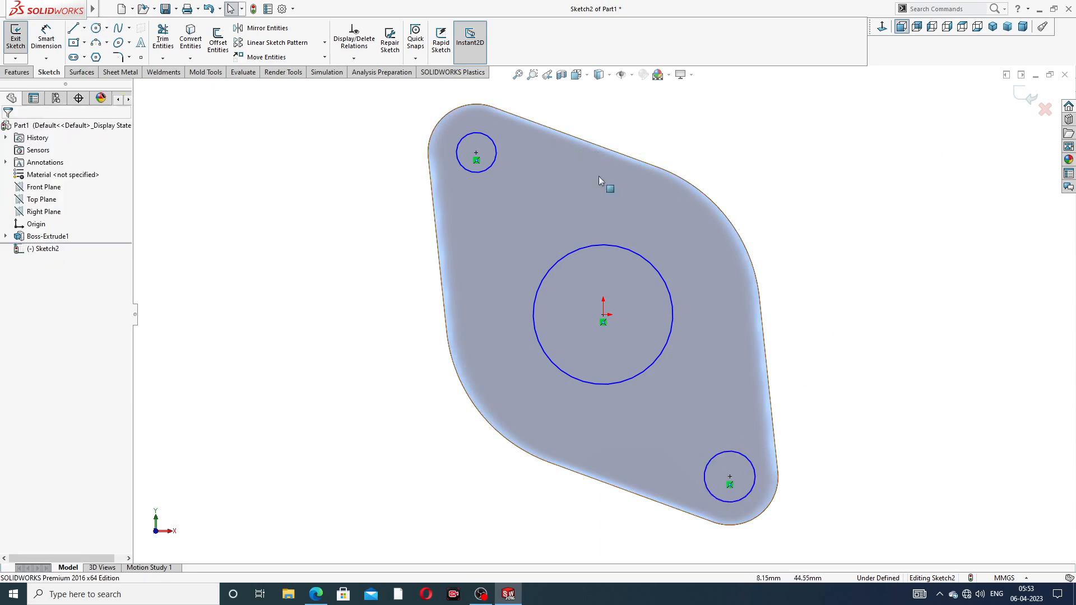
Add an Equal relation between the two small corner circles
click(496, 149)
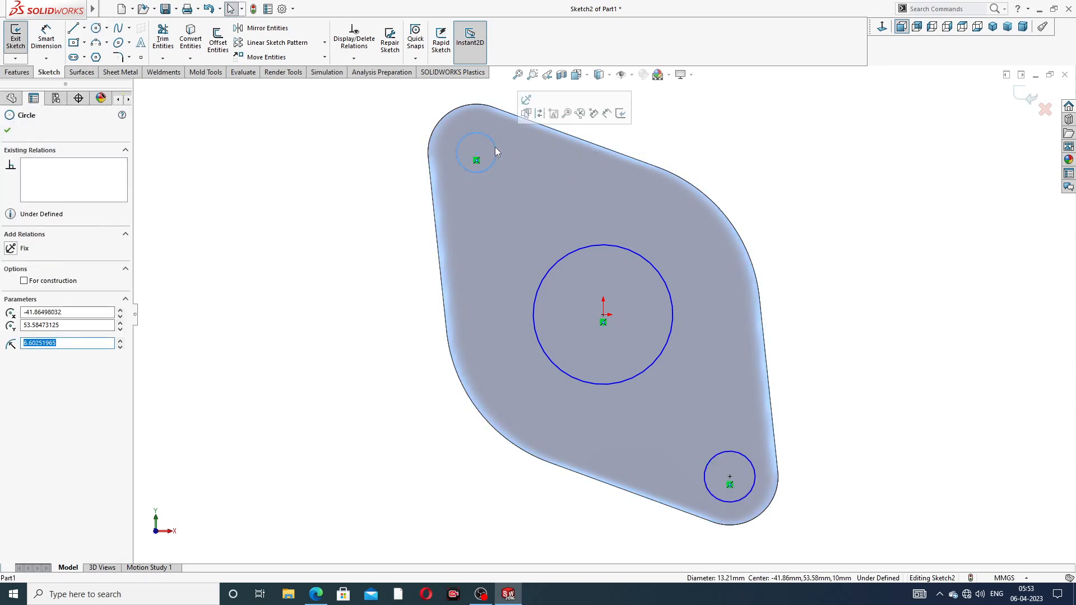
ctrl+click(720, 451)
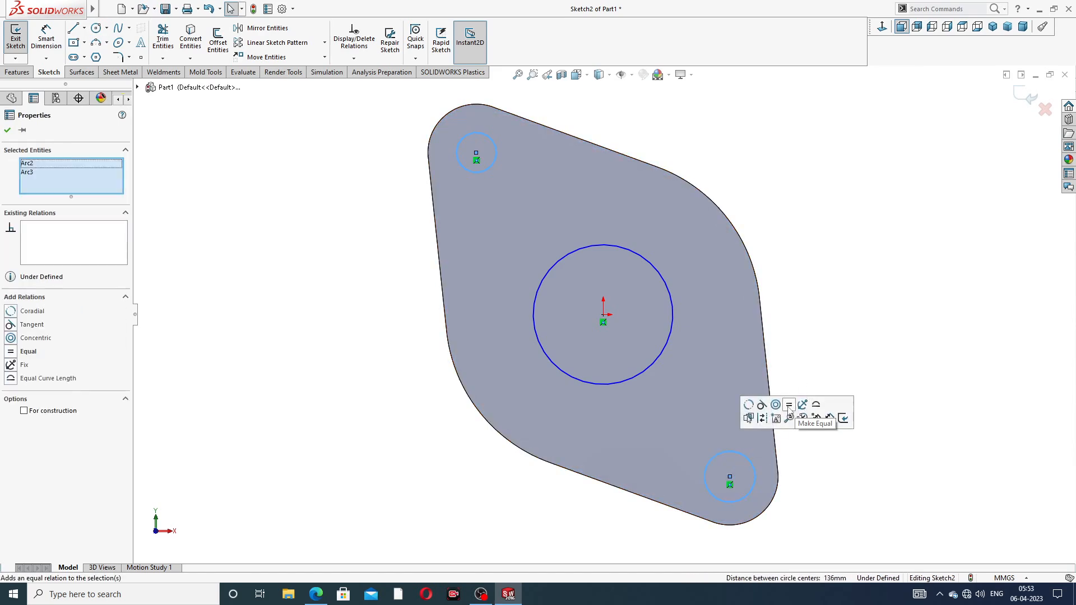
click(789, 406)
click(824, 194)
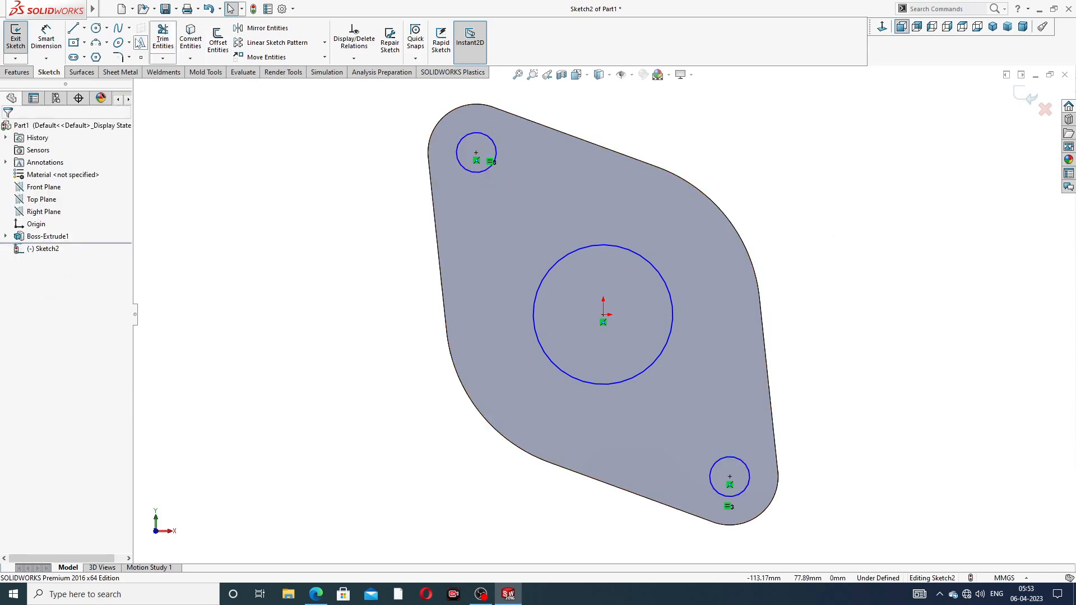
Dimension the upper small circle's diameter and set it to 17 mm
click(46, 39)
click(465, 135)
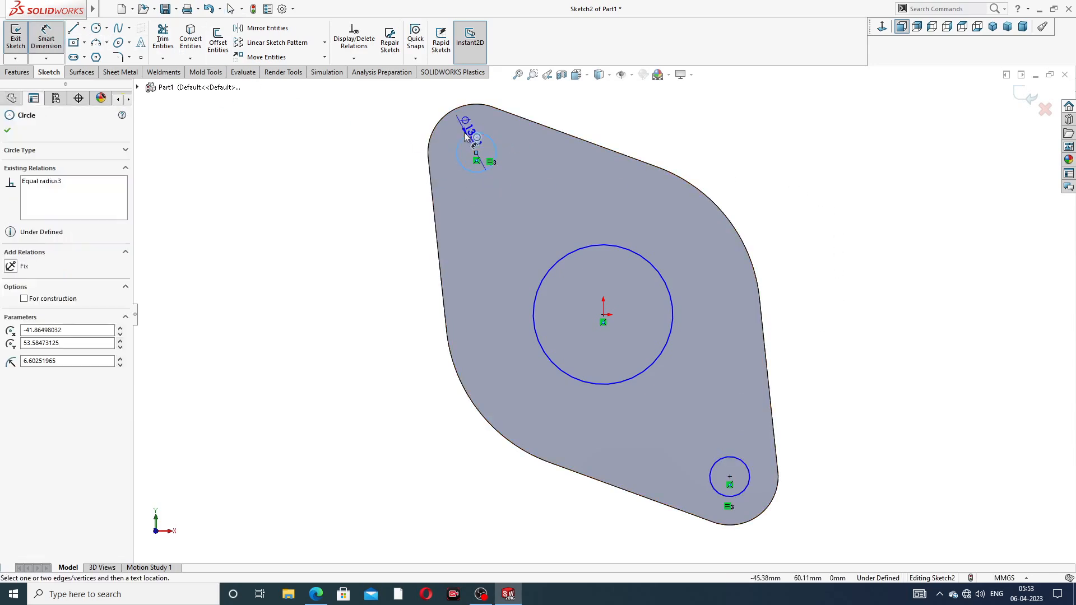
click(382, 110)
text(1)
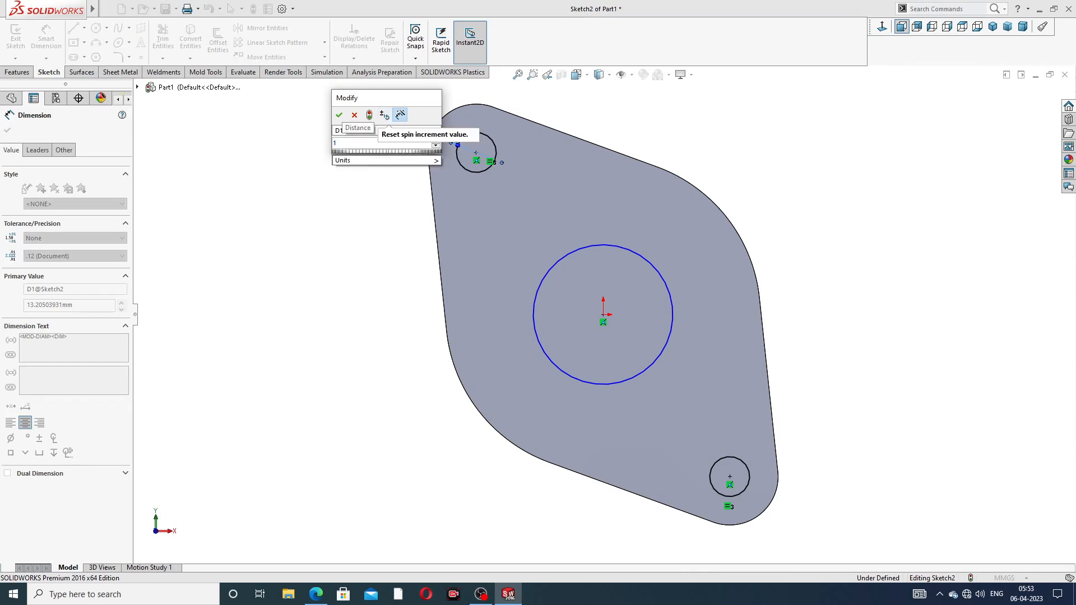
text(7)
key(Return)
Dimension the central circle's diameter, set it to 72 mm, and leave the dimension tool
click(650, 262)
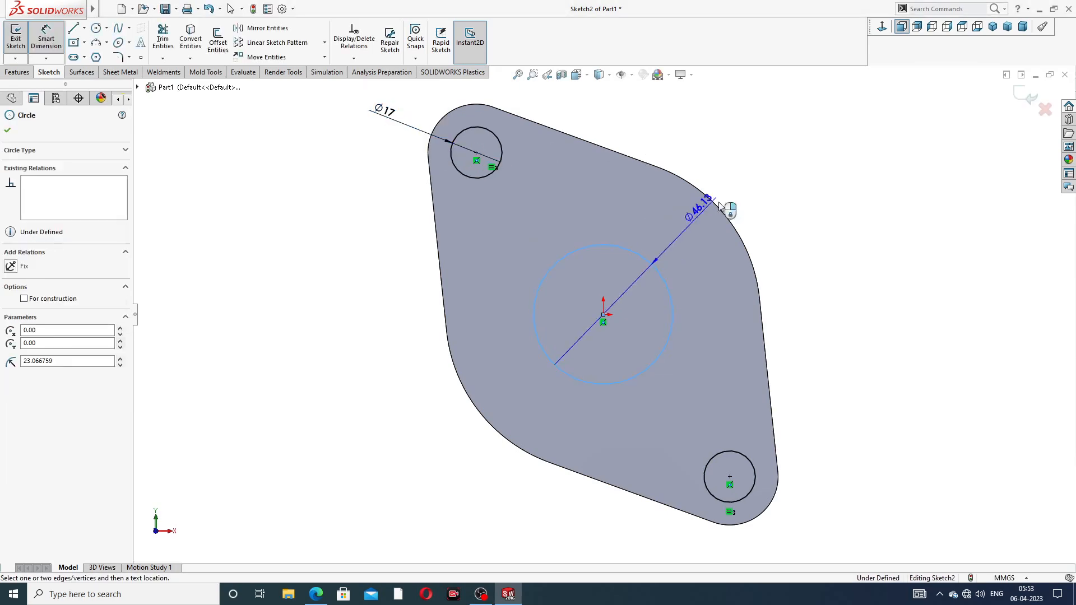
click(722, 204)
text(72)
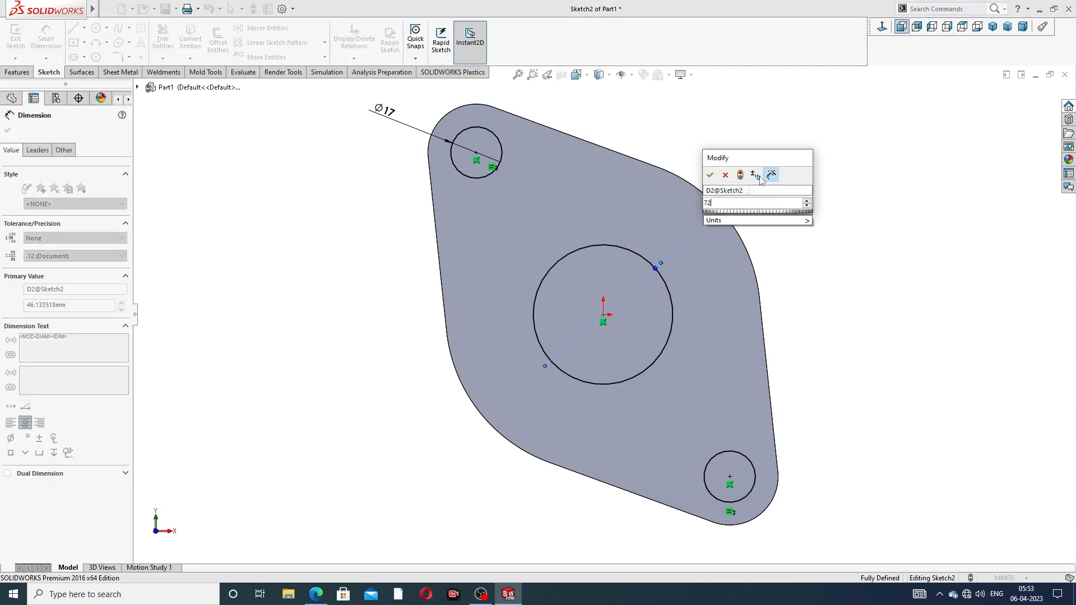
key(Return)
key(Escape)
right_click(836, 164)
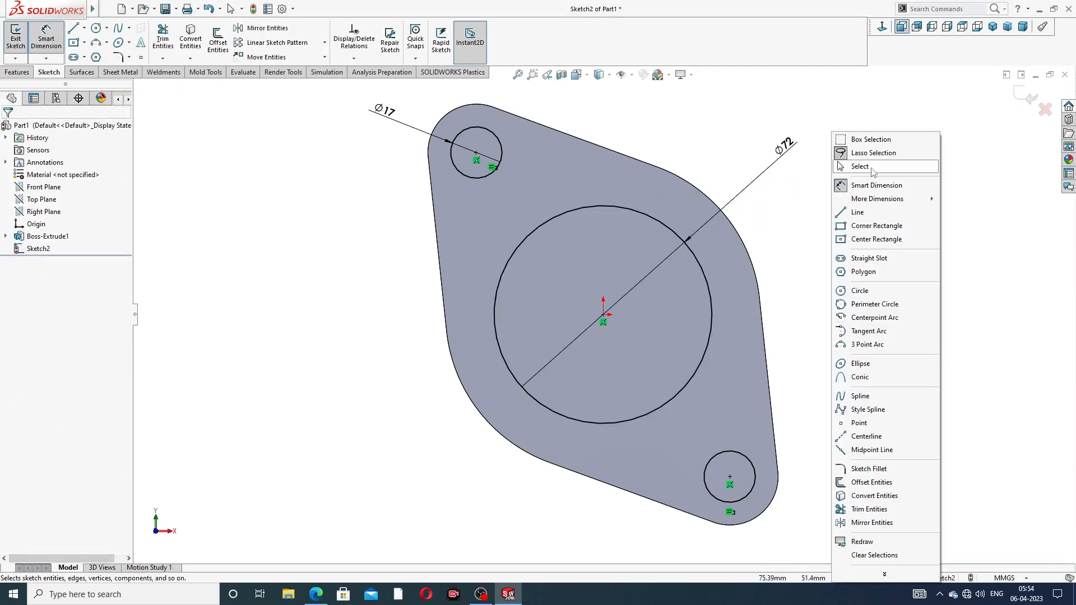
click(871, 167)
Cut the central circle and both corner circles through the flange with an Extruded Cut set to Through All
click(17, 73)
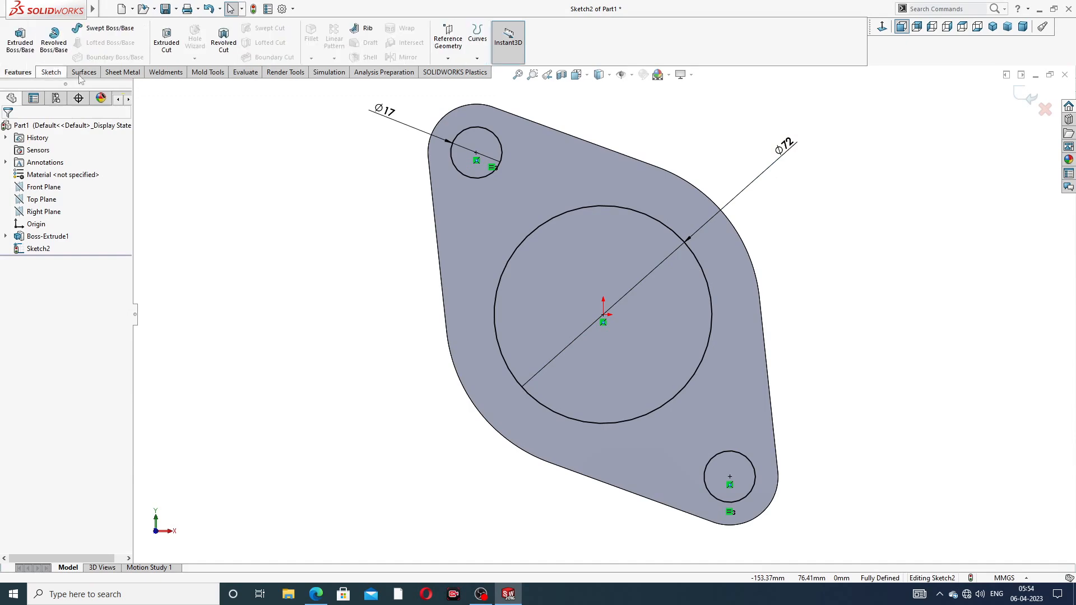
click(167, 41)
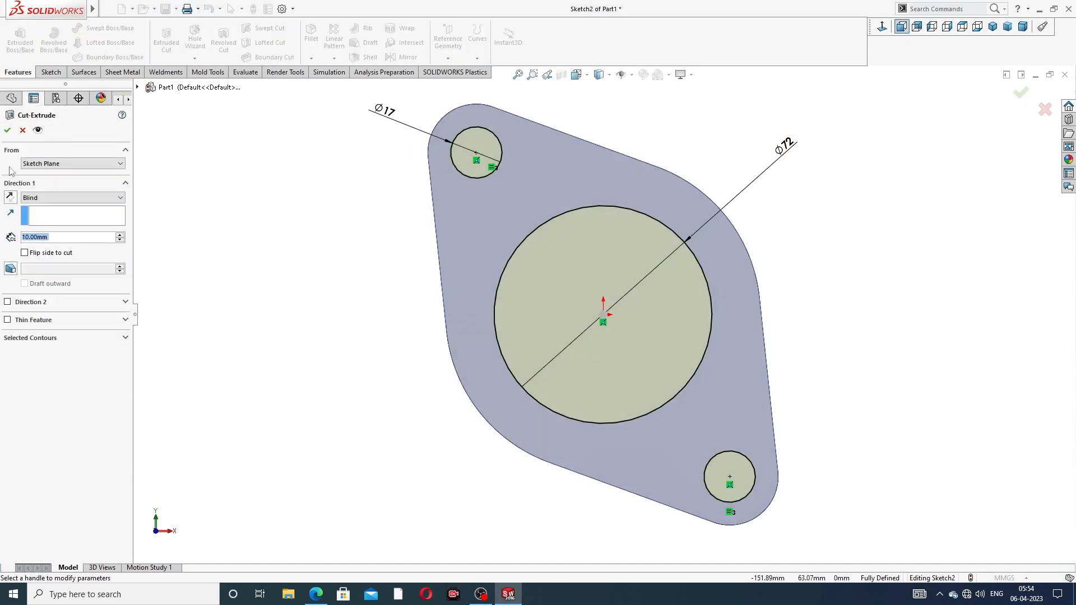
click(51, 199)
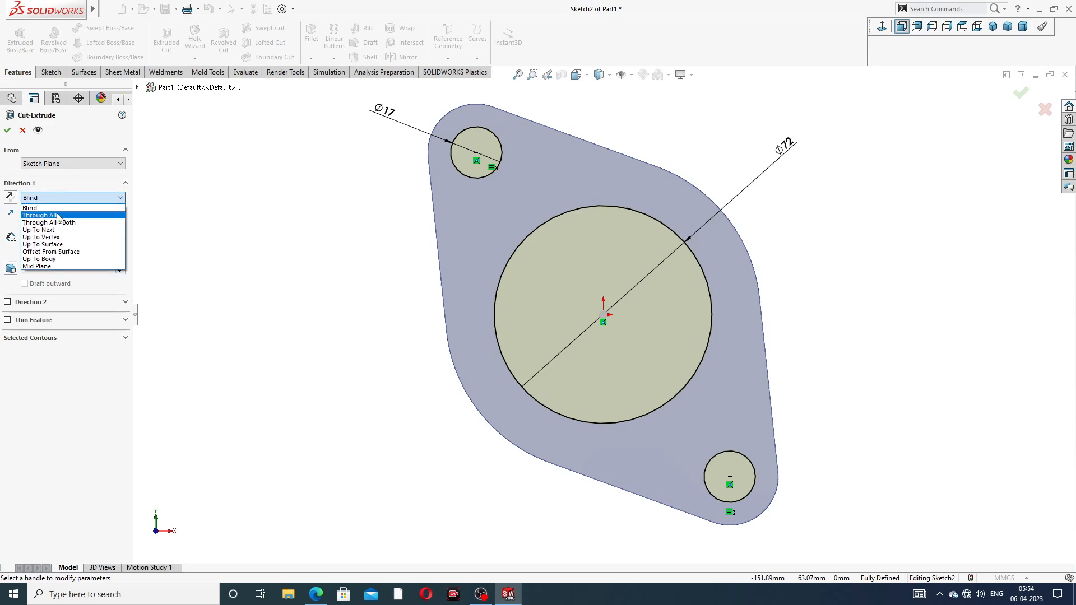
click(59, 216)
click(8, 130)
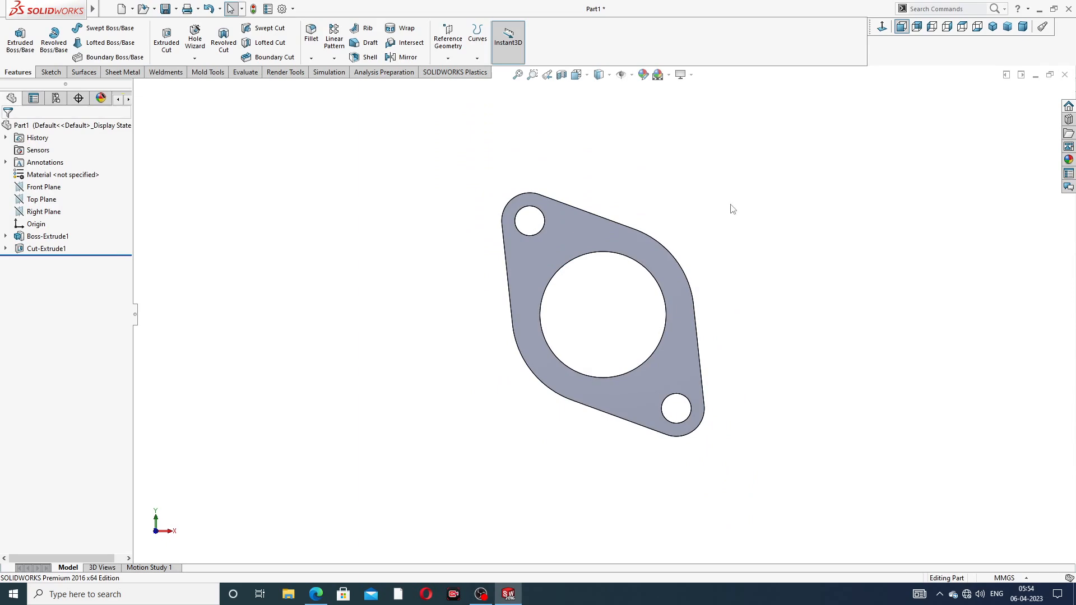
Check the exhaust manifold PDF drawing, and in SOLIDWORKS start a new sketch on the flange's front face, viewed normal to it
mouse_move(732, 209)
middle_down()
mouse_move(639, 213)
mouse_move(697, 192)
mouse_move(599, 253)
mouse_move(655, 228)
mouse_move(653, 240)
middle_up()
scroll(605, 298, down, 2)
scroll(756, 187, up, 2)
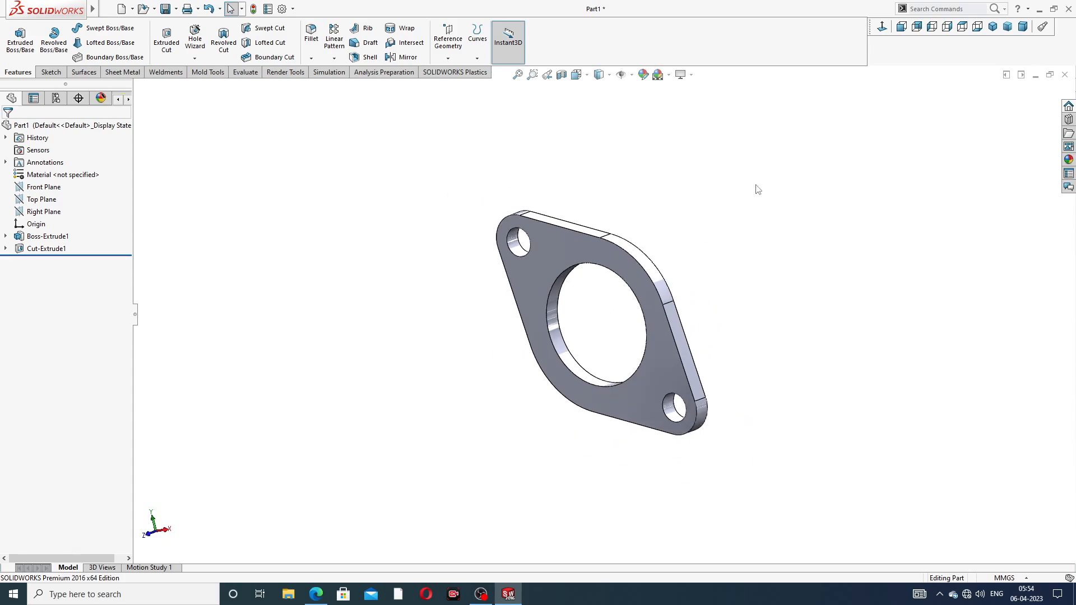
mouse_move(756, 187)
middle_down()
mouse_move(720, 221)
mouse_move(725, 182)
mouse_move(756, 204)
middle_up()
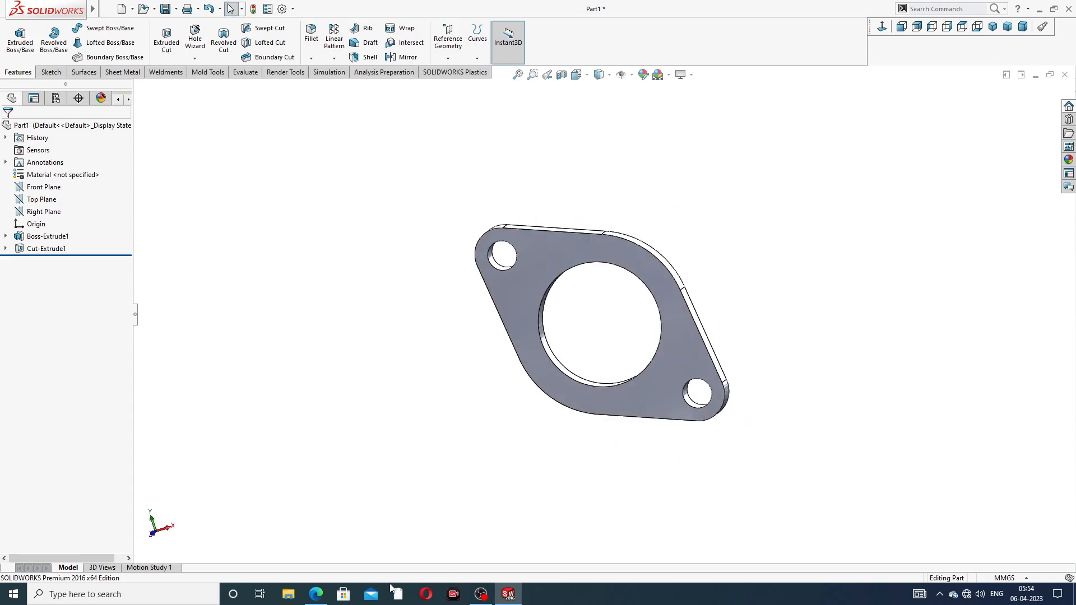
click(316, 594)
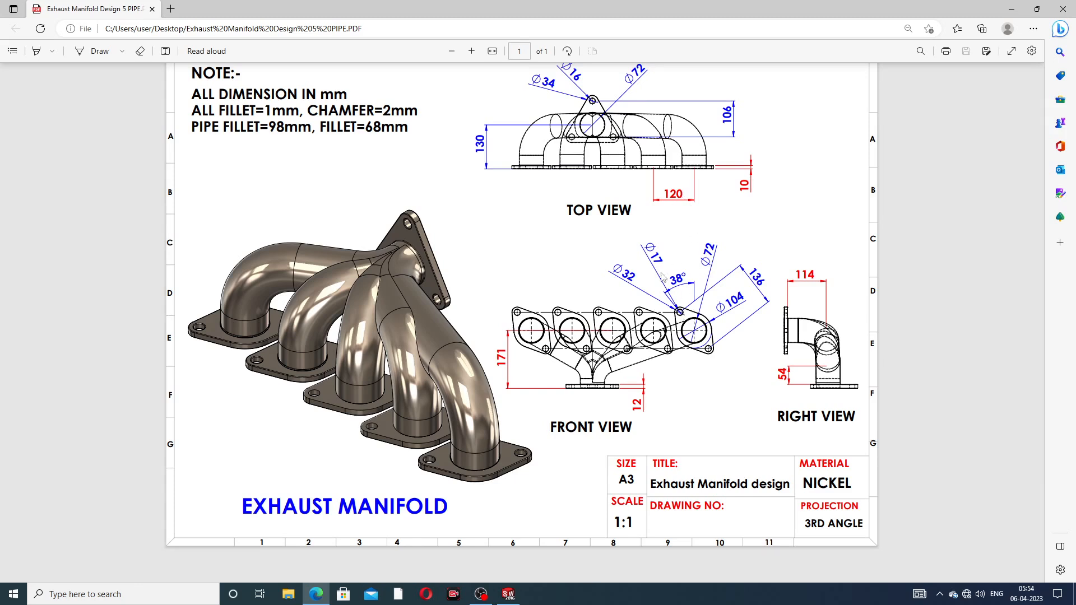
click(314, 594)
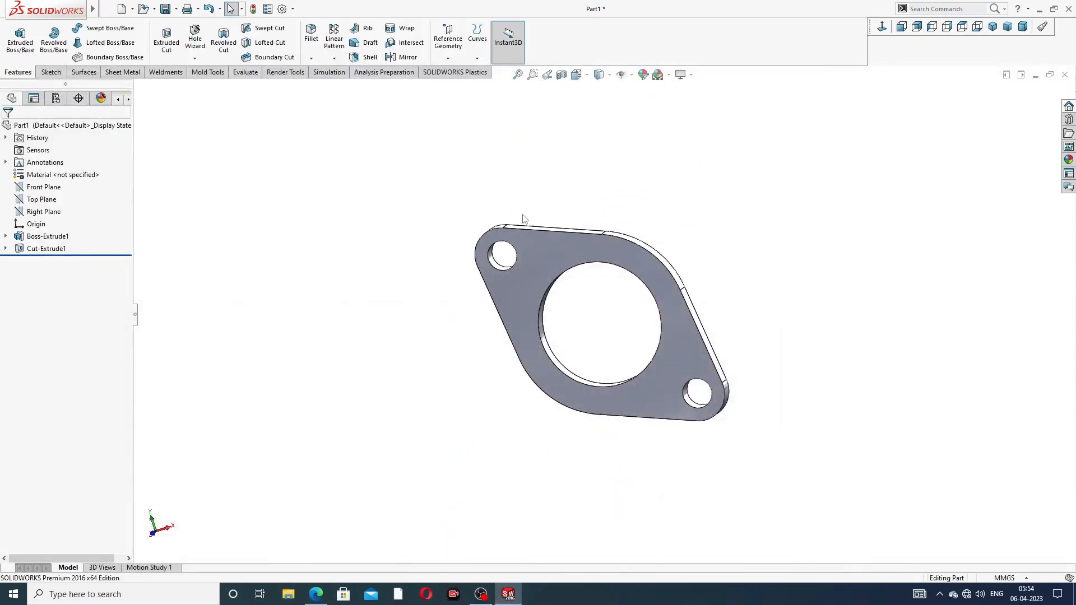
click(539, 247)
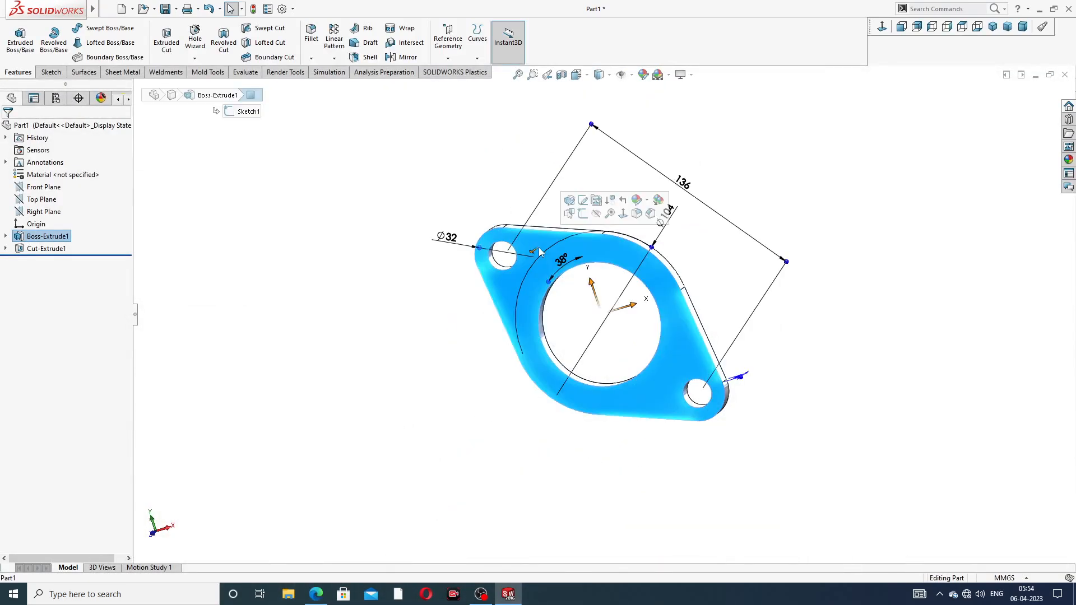
click(583, 214)
click(884, 28)
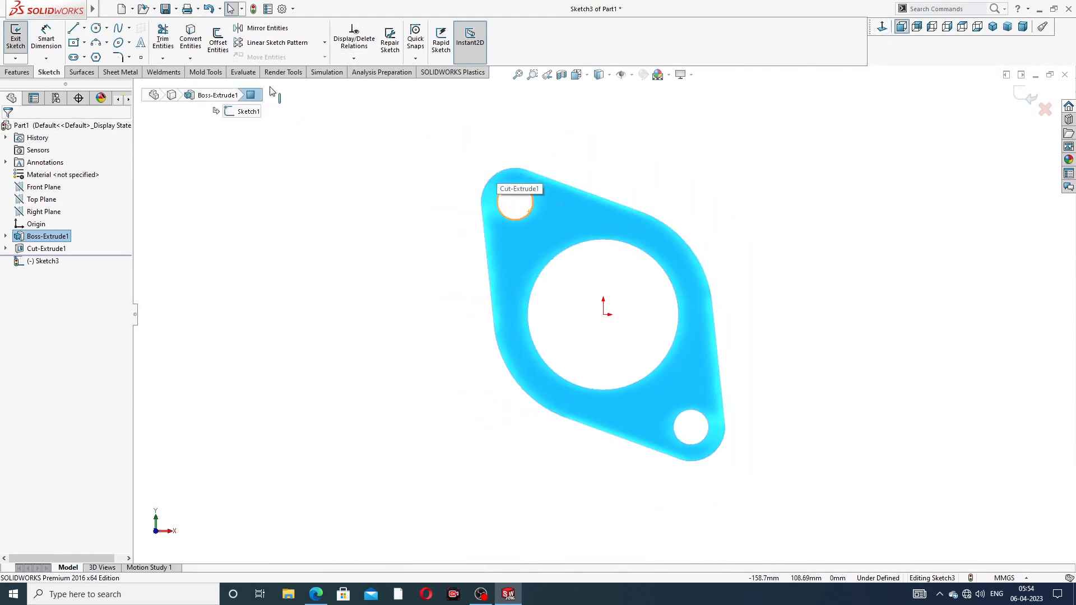
Draw a horizontal centerline about 134 mm long from the origin out past the flange's left edge, and exit the sketch
click(84, 28)
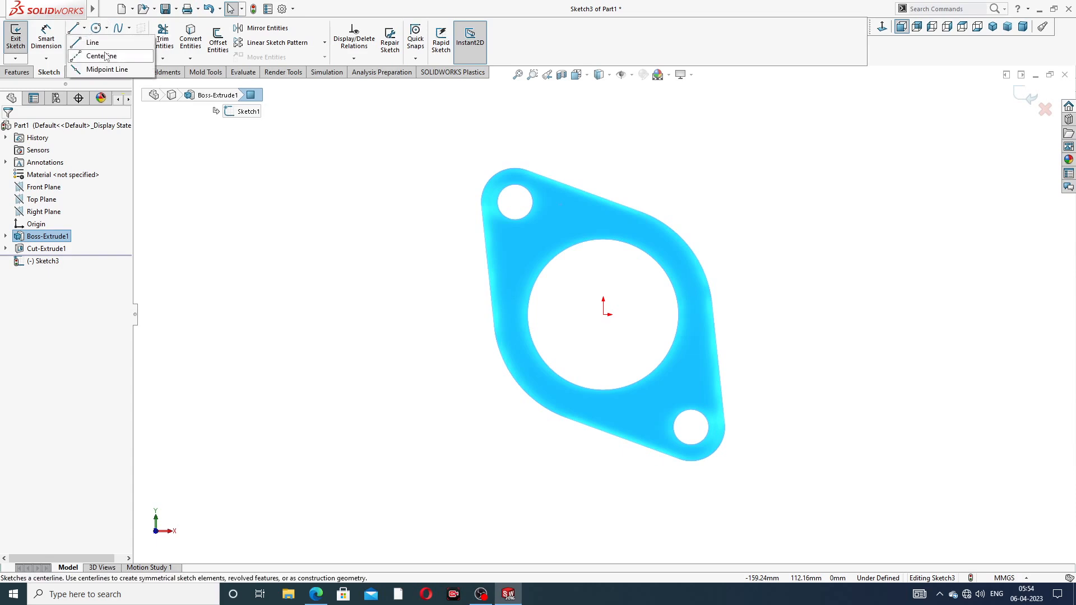
click(101, 56)
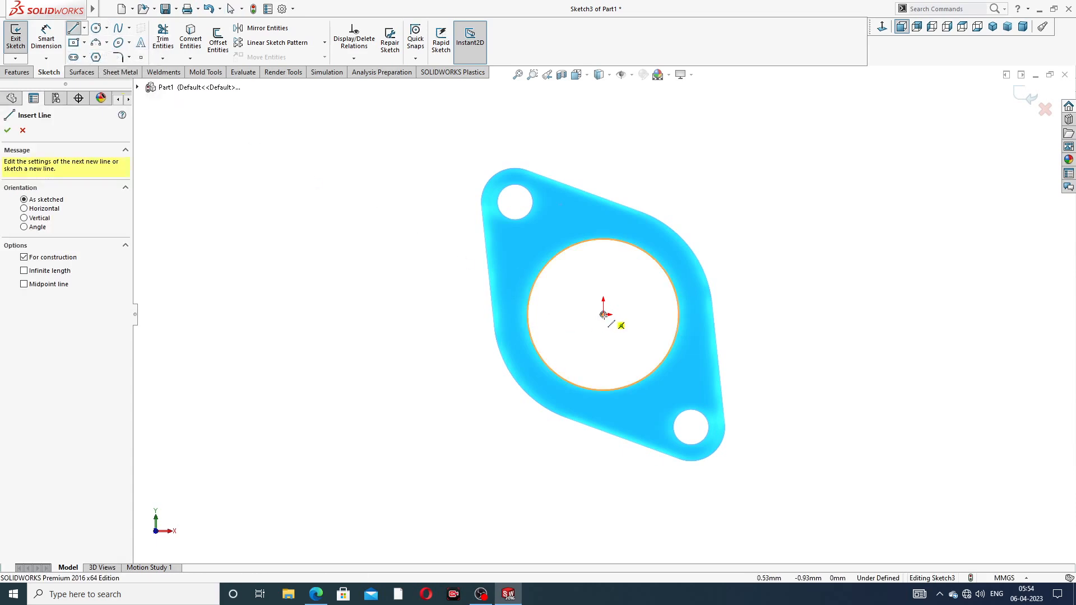
click(603, 315)
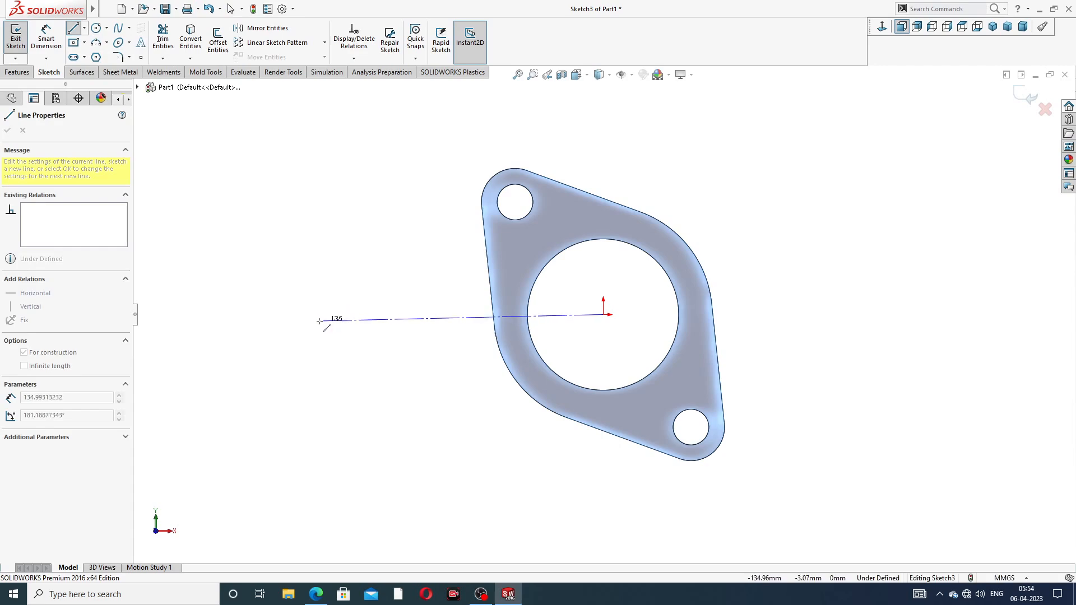
click(321, 315)
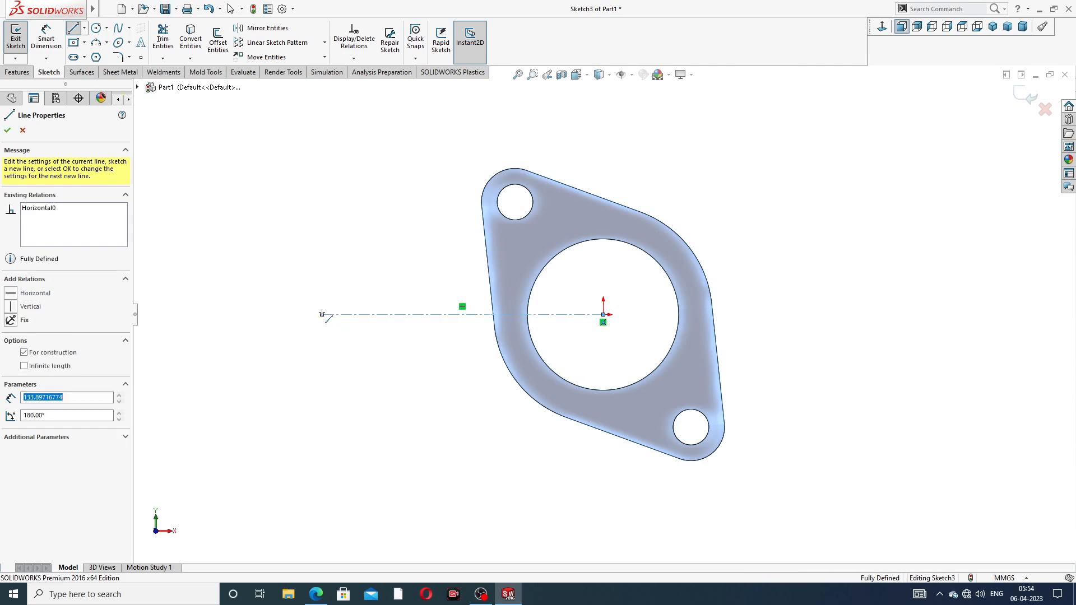
right_click(342, 267)
click(371, 277)
click(386, 315)
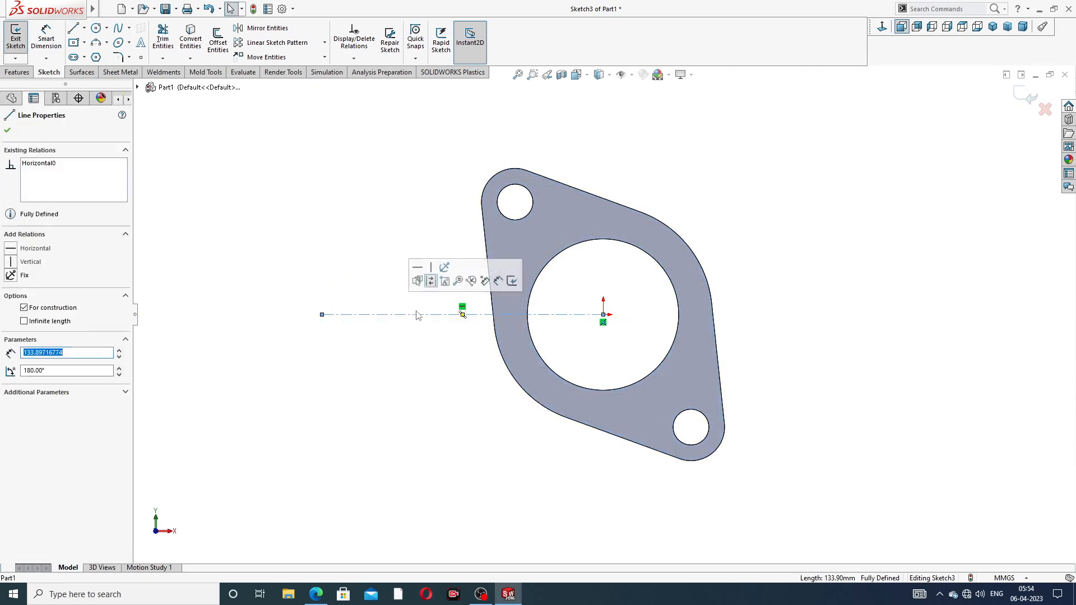
click(391, 193)
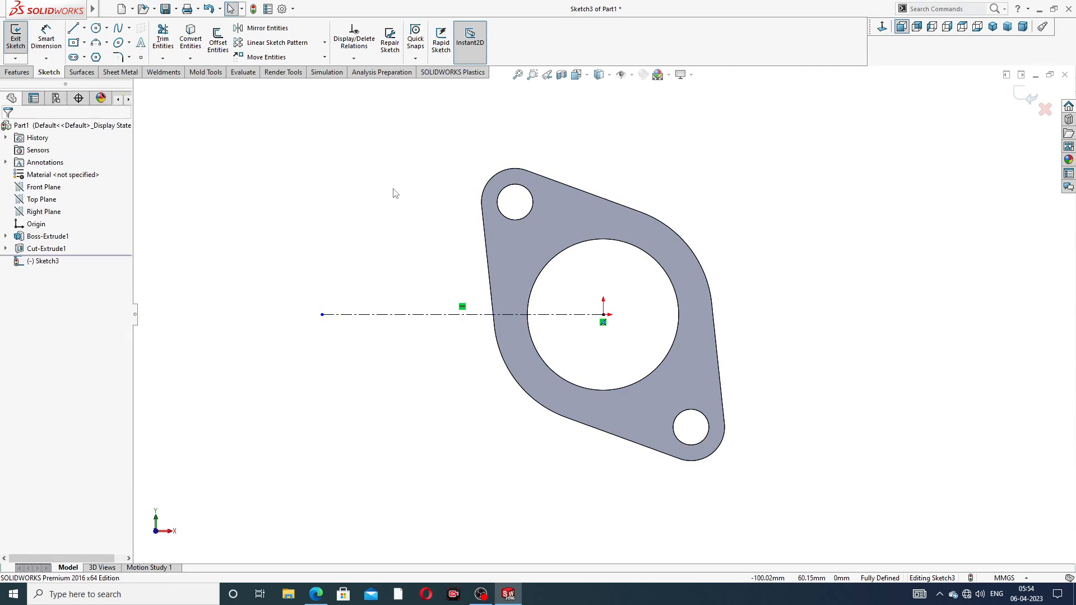
click(1031, 96)
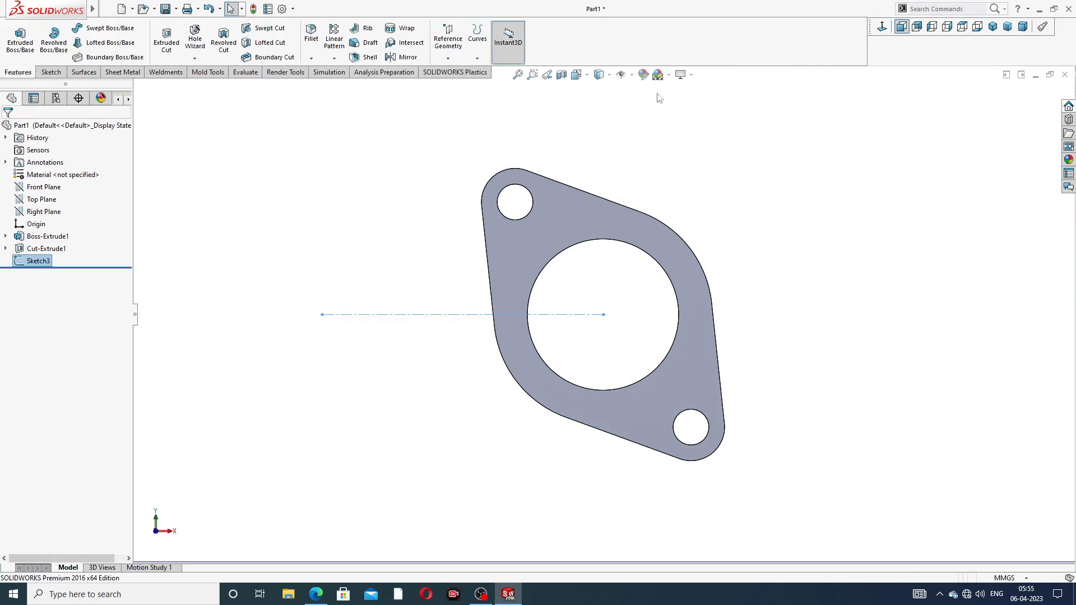
Start a linear pattern along the horizontal centerline with 120 mm spacing and 5 instances
click(334, 58)
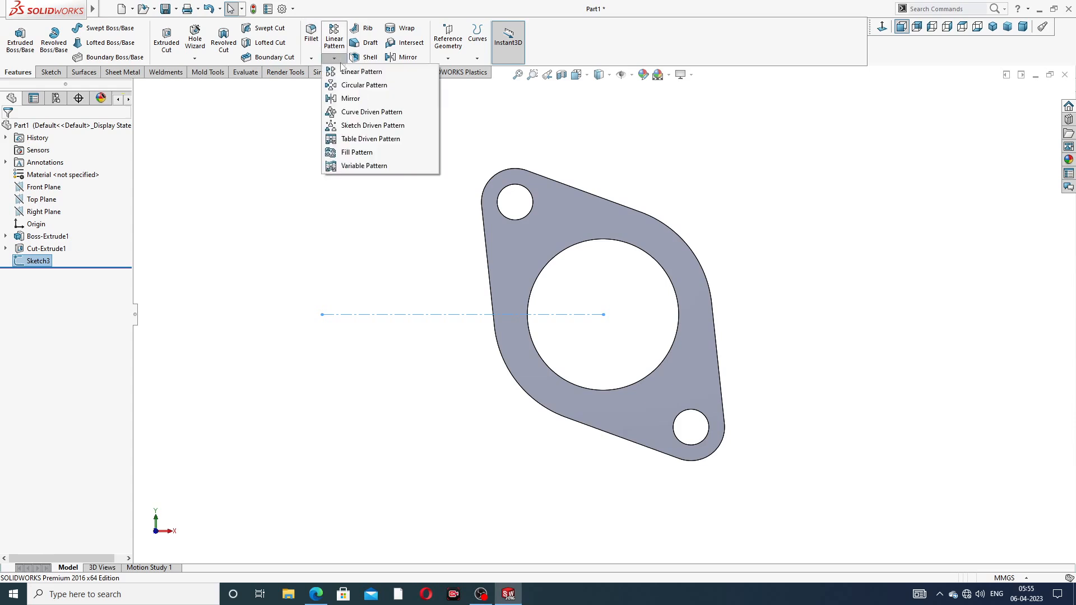
click(372, 76)
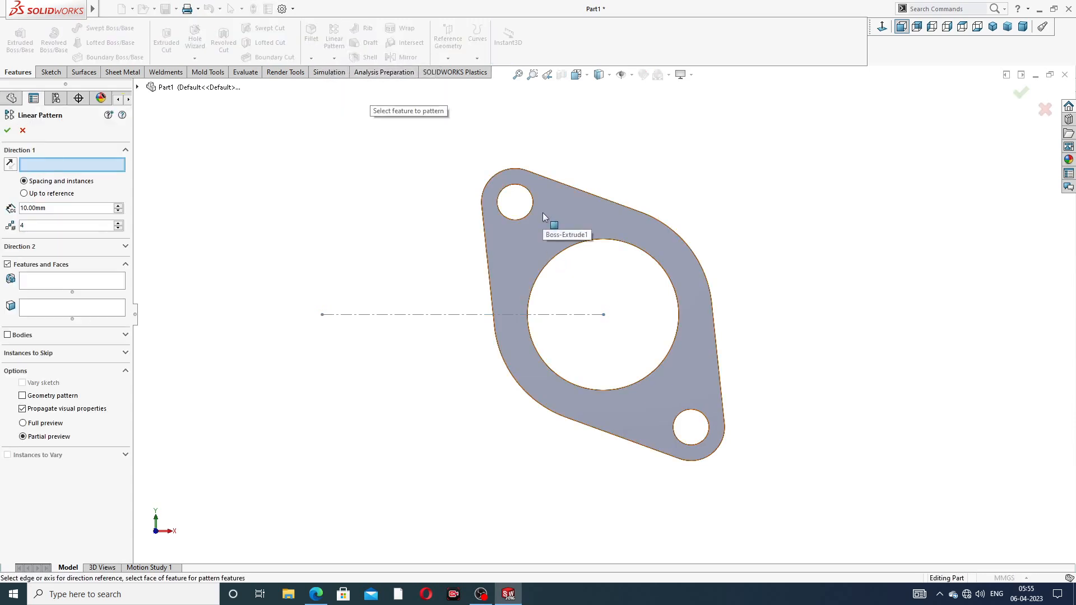
click(428, 315)
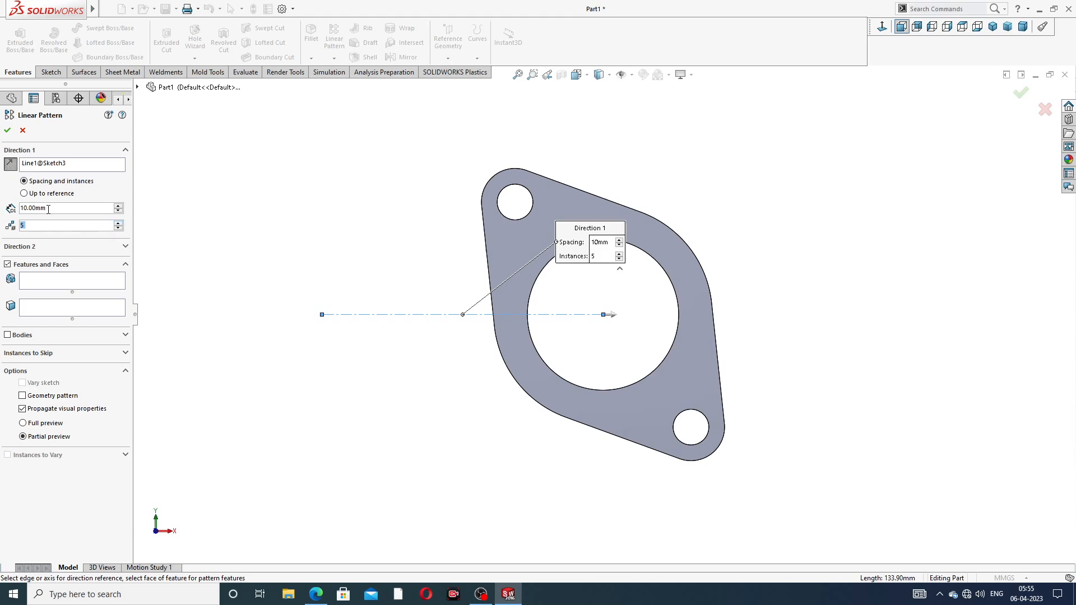
double_click(49, 209)
text(12)
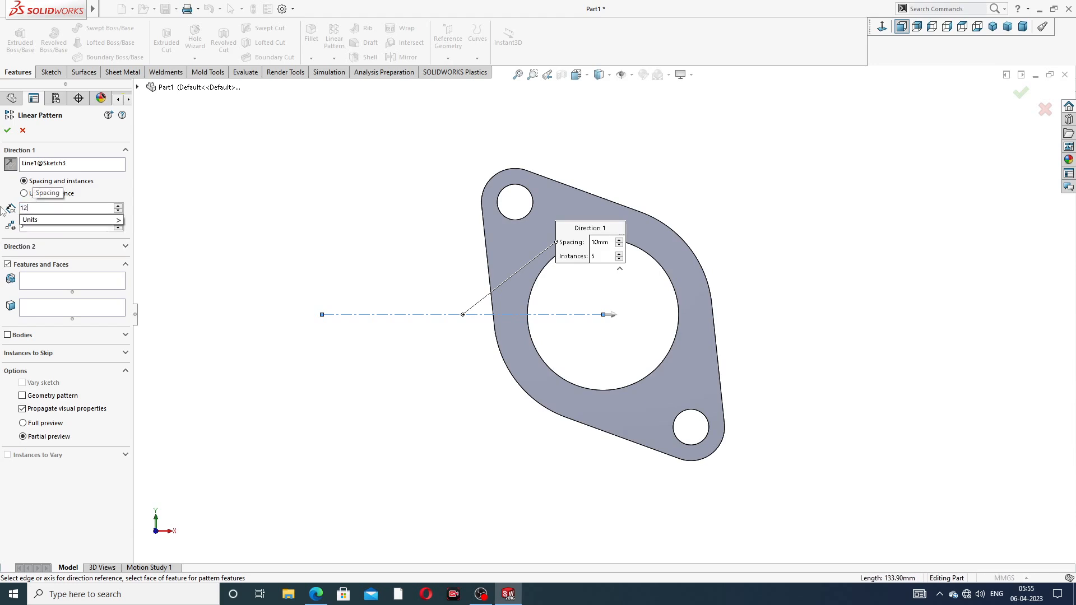
text(0)
key(Return)
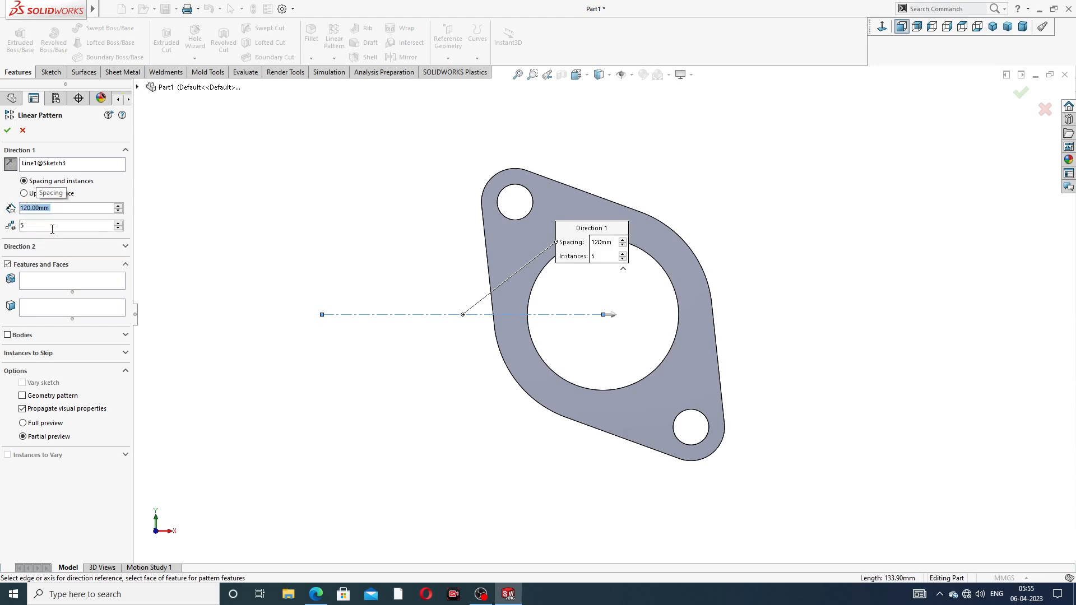
Choose the flange body to pattern, reverse the direction toward the centerline's free end, and accept the pattern
click(8, 335)
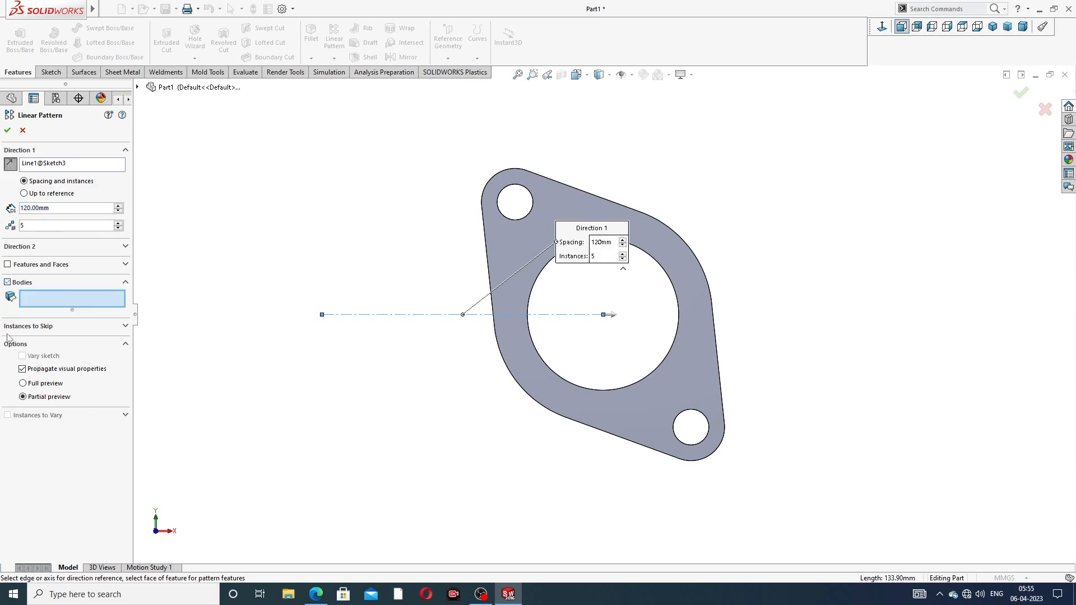
click(510, 241)
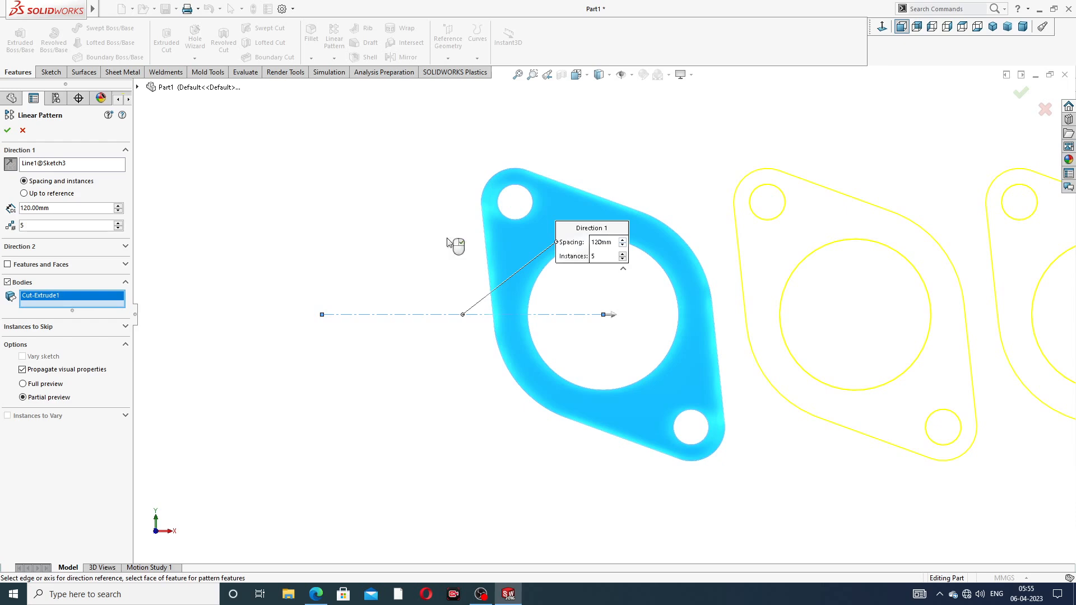
click(10, 164)
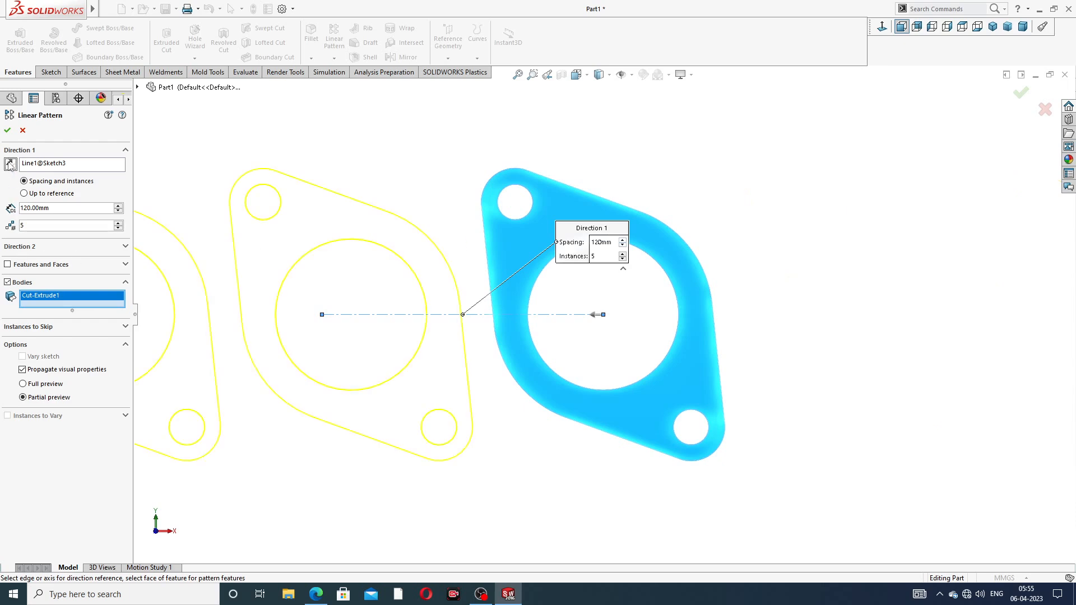
key(z)
key(z)
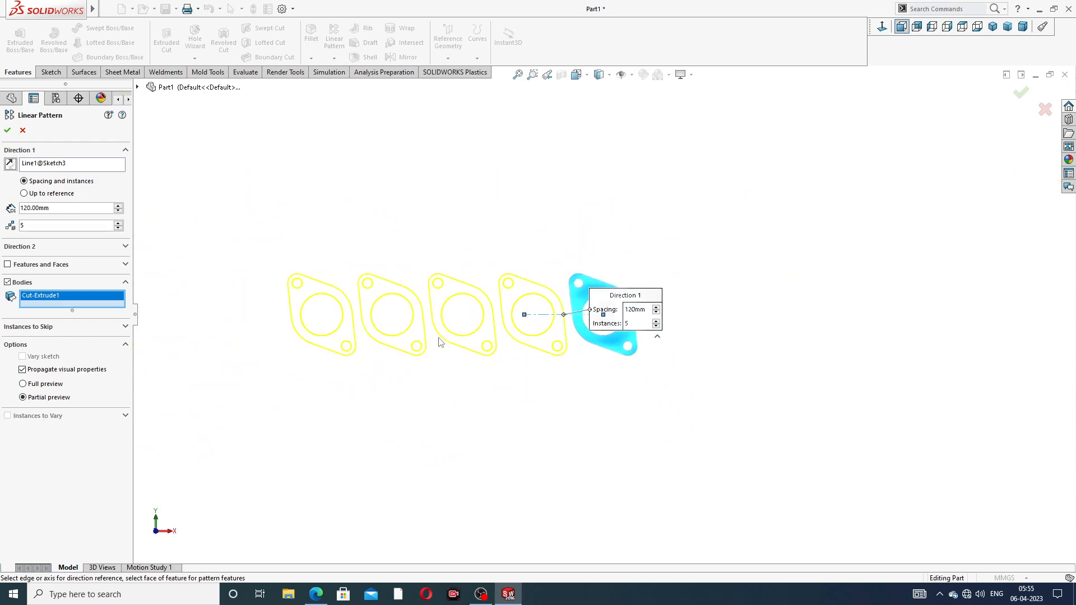
scroll(441, 343, down, 3)
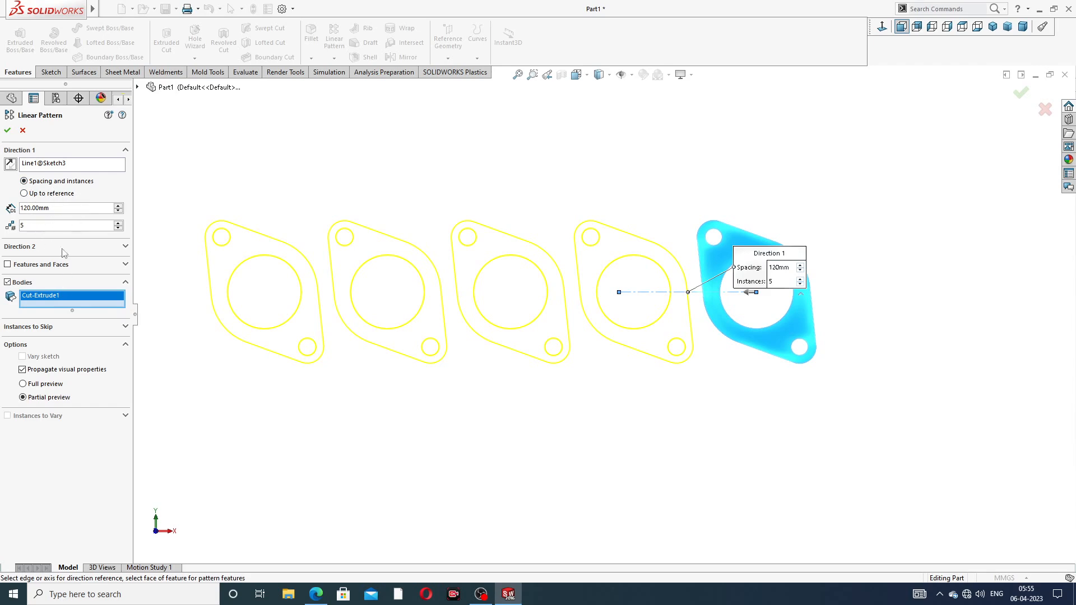
click(8, 130)
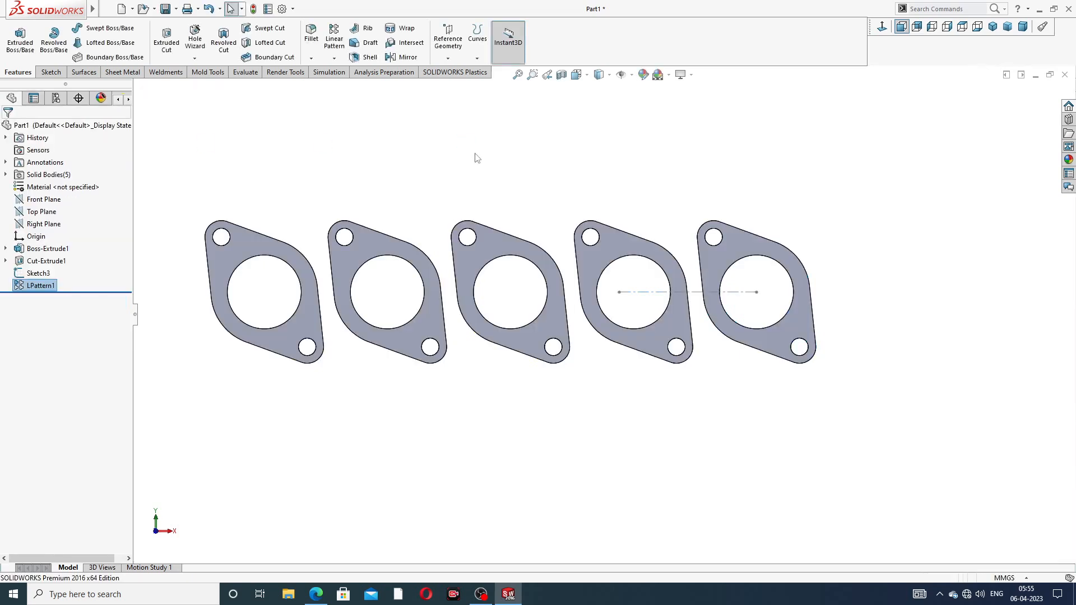
Hide the sketch containing the horizontal centerline used as the pattern direction
scroll(697, 336, up, 1)
scroll(659, 293, down, 3)
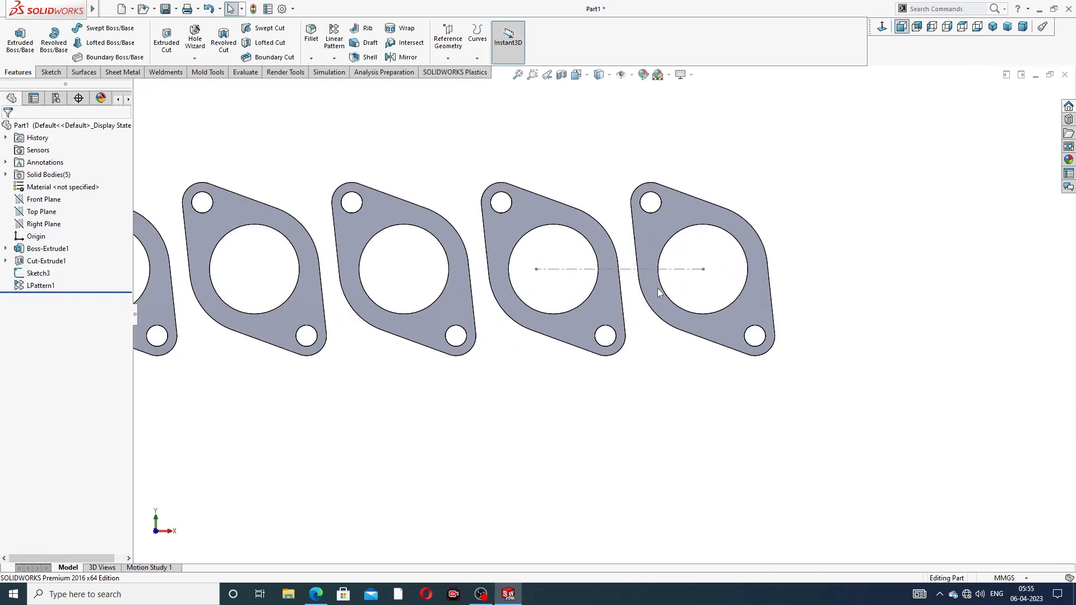
click(631, 269)
click(676, 234)
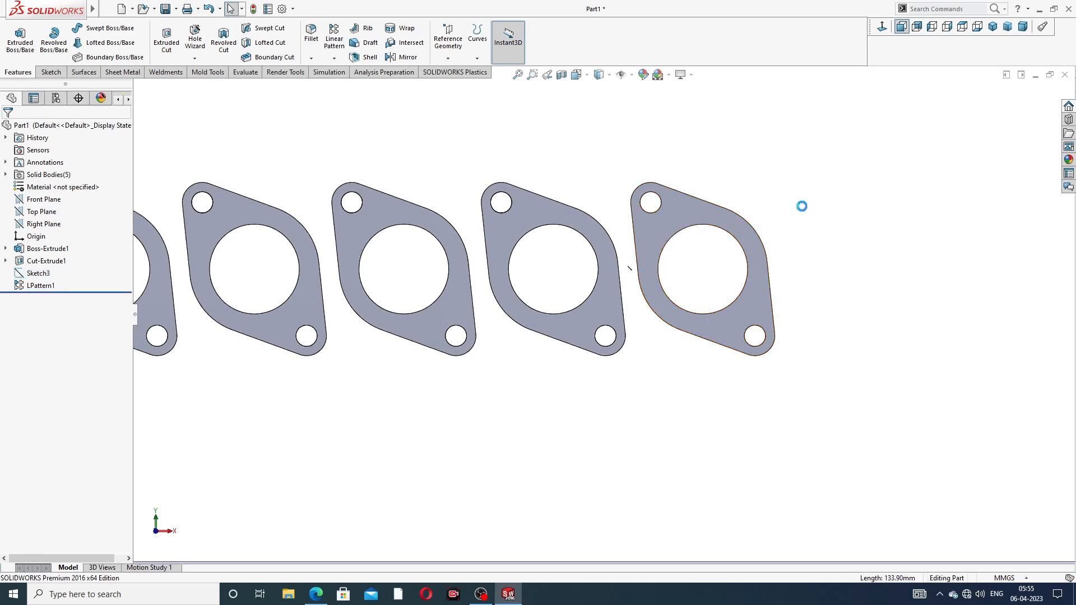
Inspect the flange row in isometric view, check the exhaust manifold PDF drawing, and return to SOLIDWORKS
scroll(524, 232, up, 4)
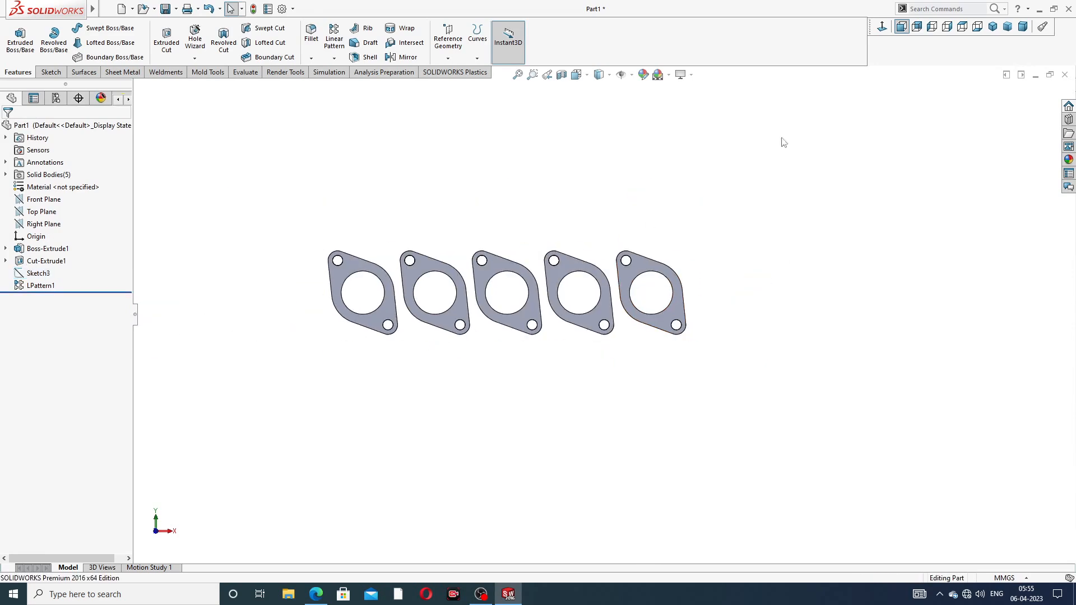
click(992, 27)
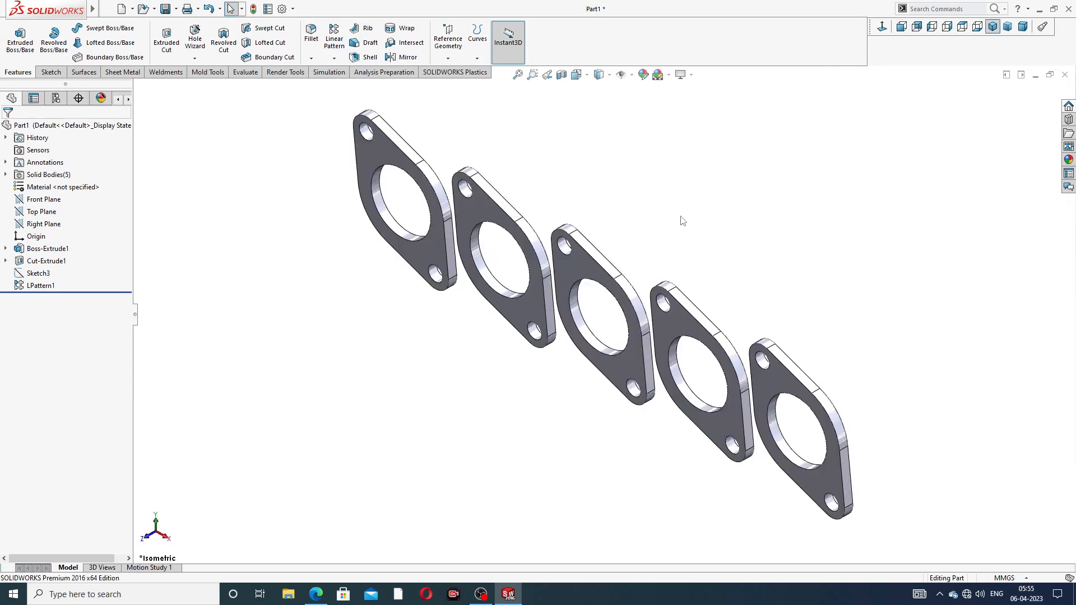
scroll(683, 220, up, 2)
middle_drag(663, 255, 694, 223)
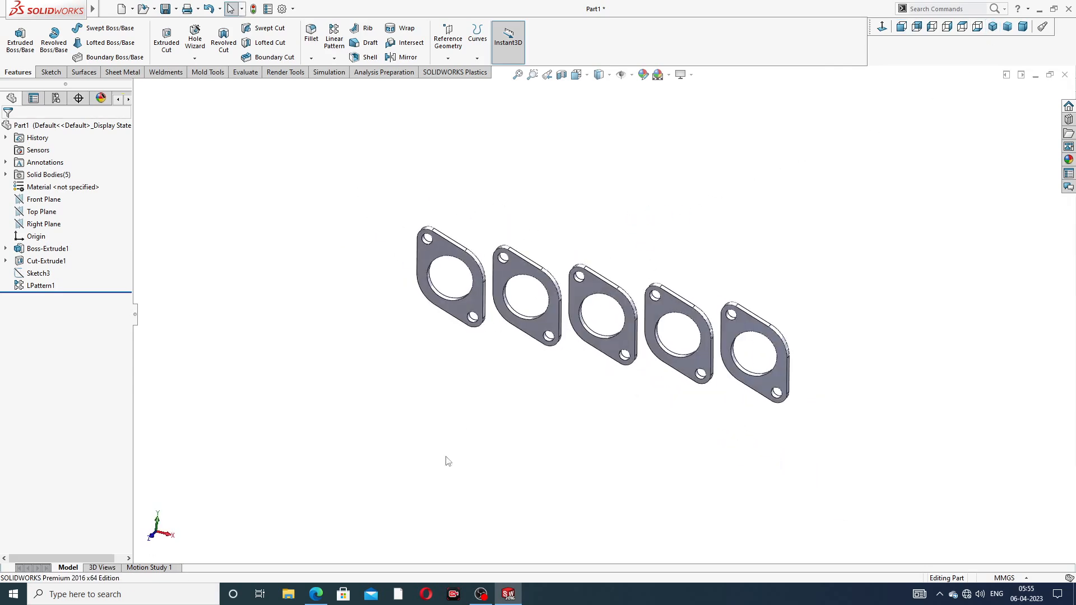
click(315, 593)
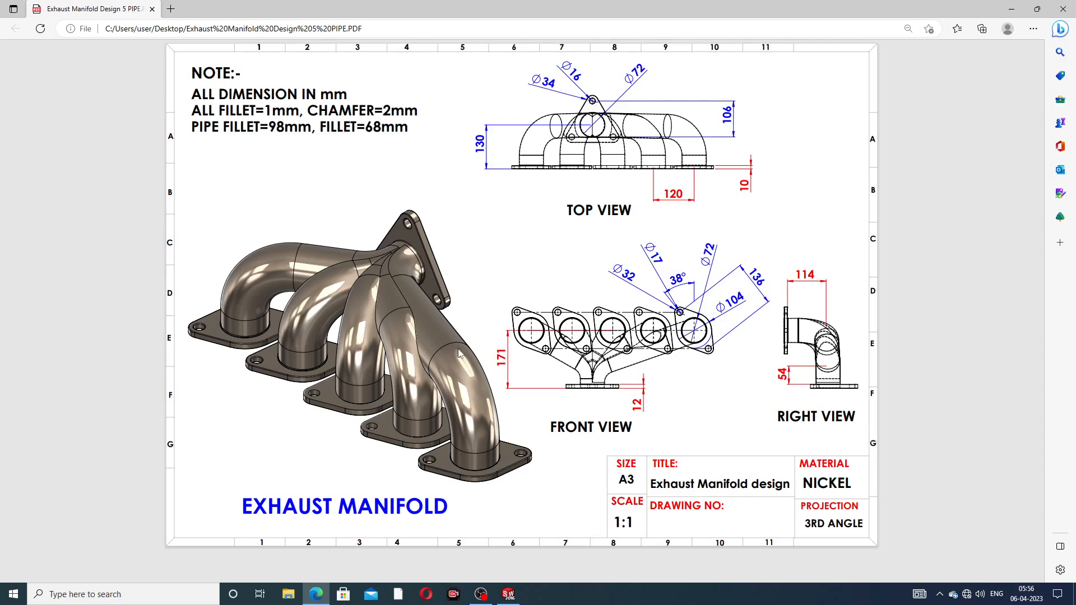
click(318, 596)
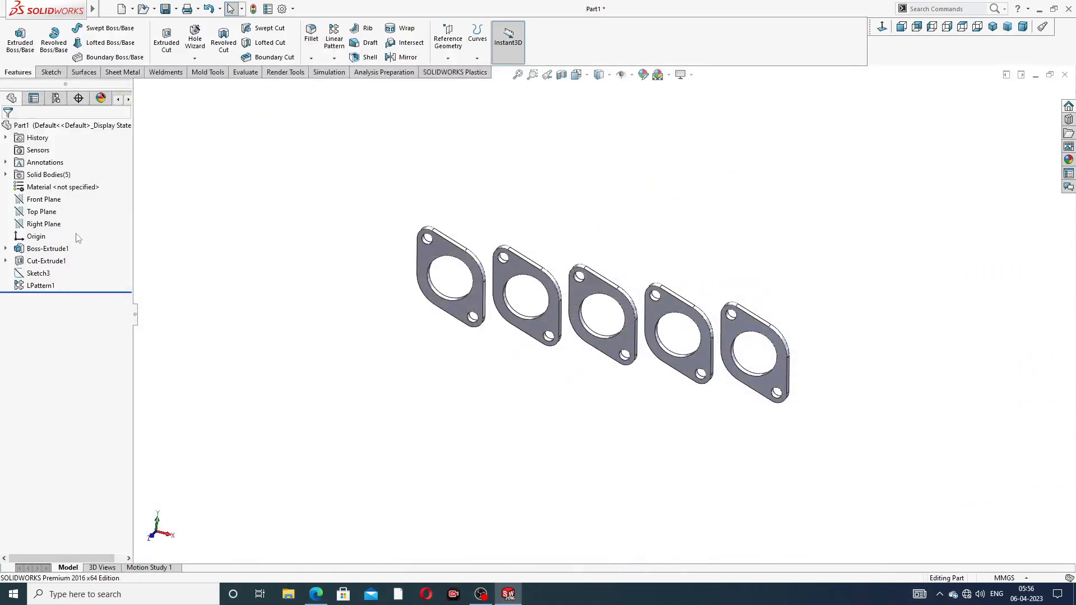
Create a reference plane offset 171 mm from the Top Plane, flipped to lie below the flanges
click(53, 214)
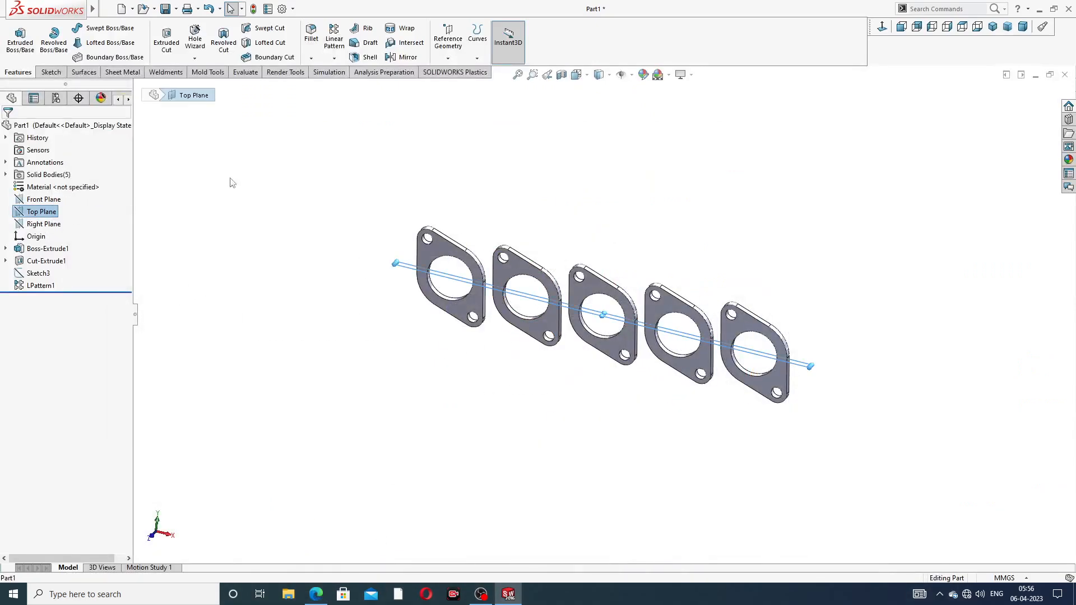
click(448, 58)
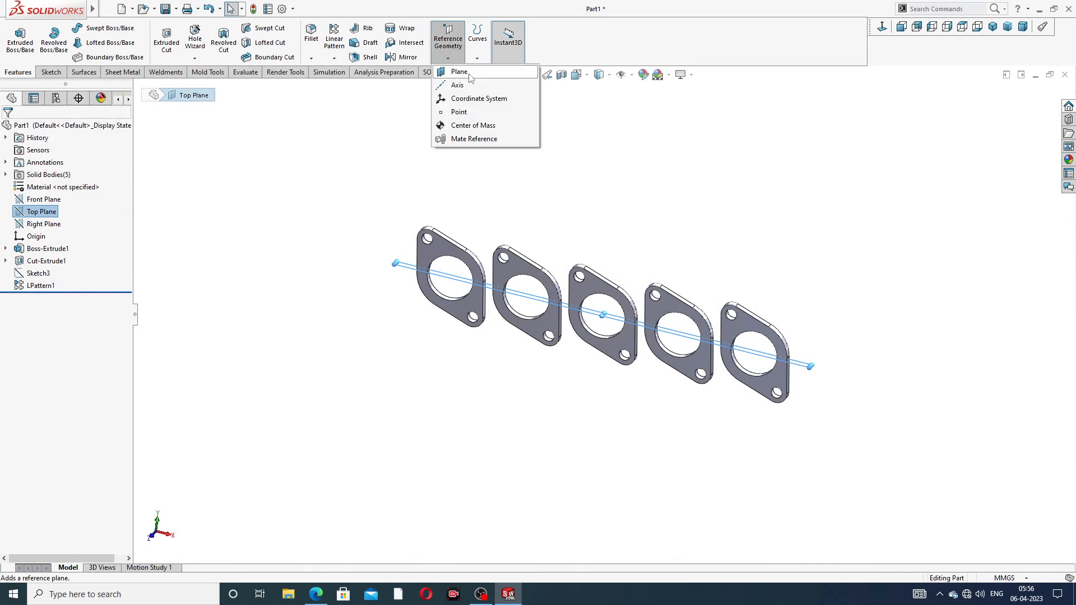
click(459, 70)
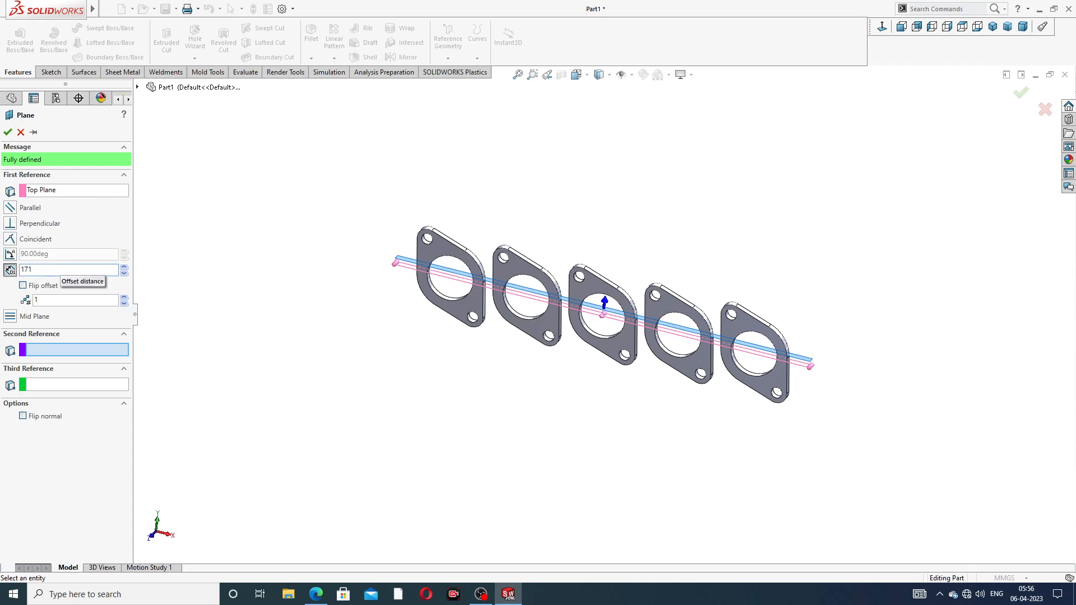
key(Return)
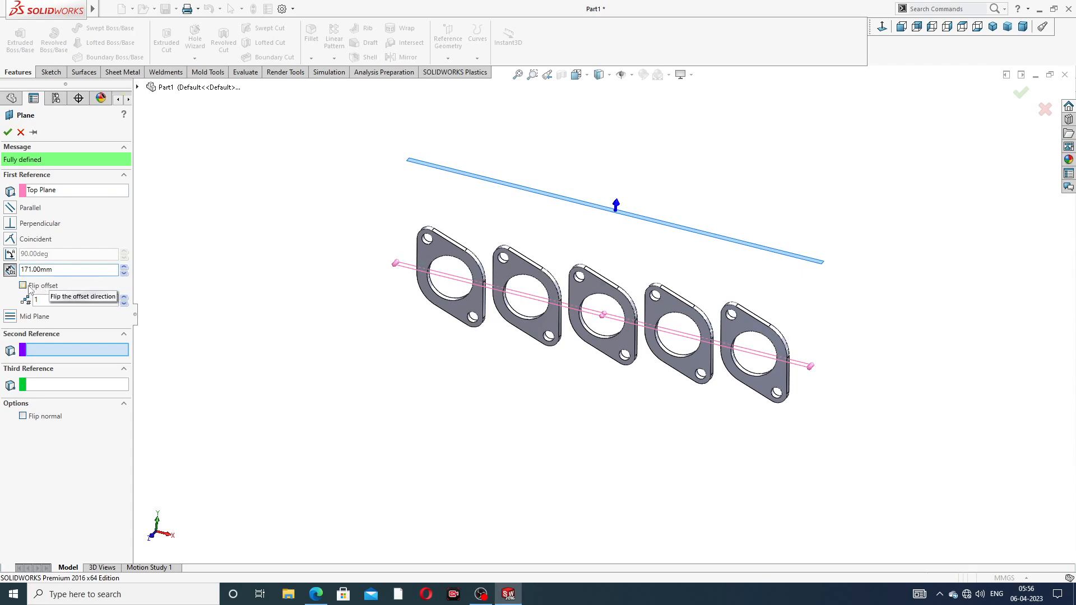
click(28, 288)
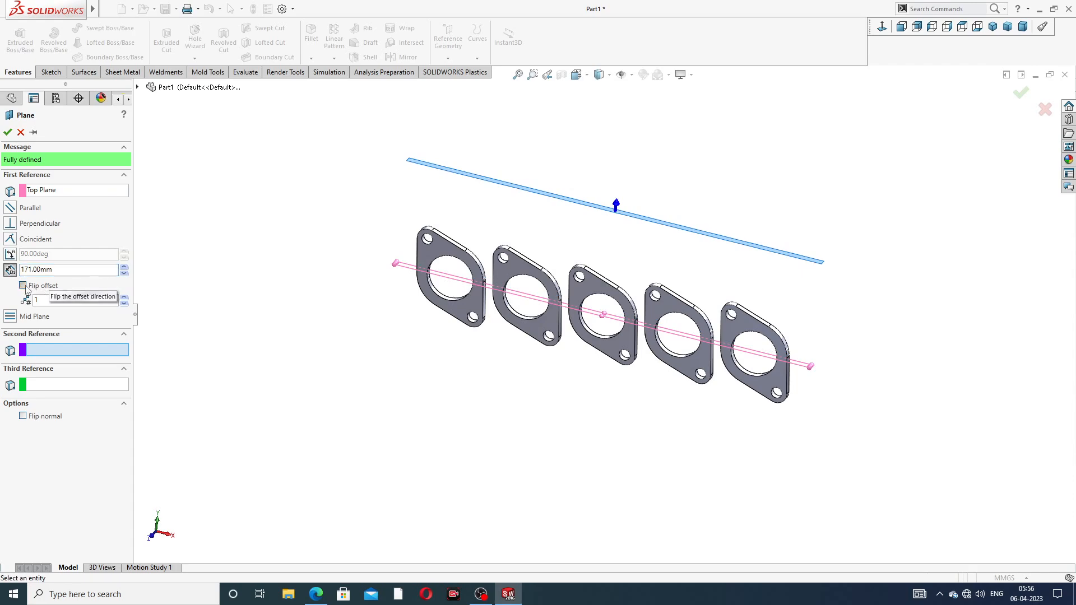
click(8, 131)
Start a new sketch on the offset plane below the flanges, viewed normal to it
middle_drag(586, 427, 543, 438)
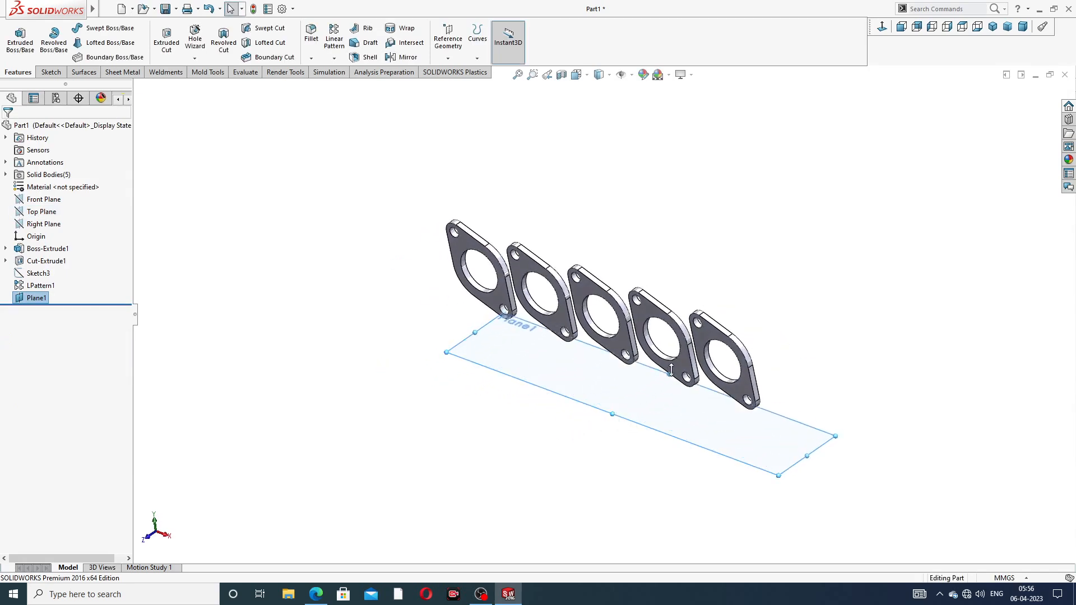
click(671, 370)
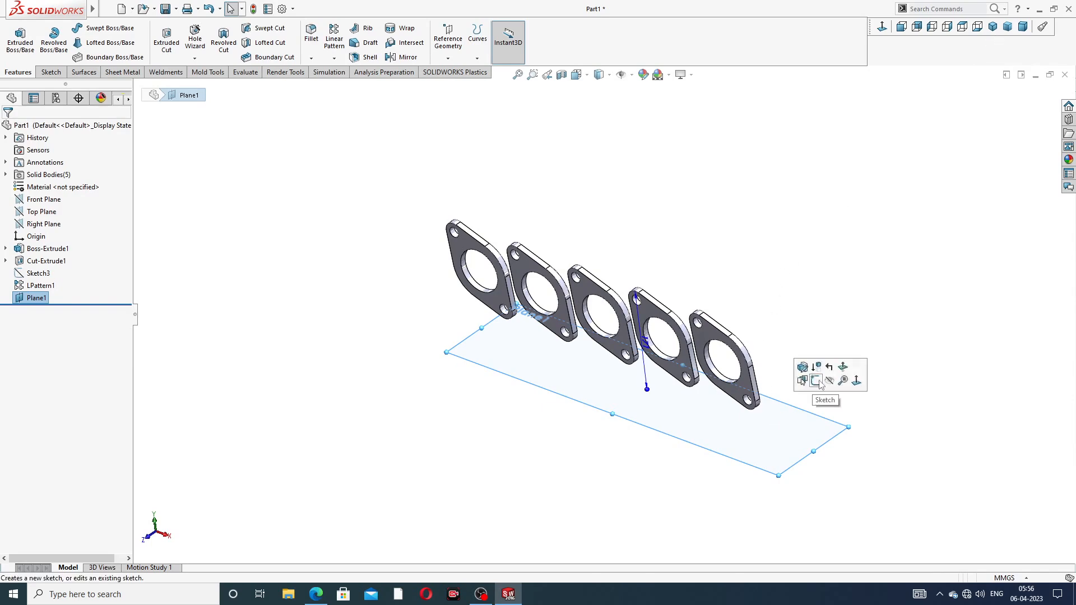
click(824, 376)
click(881, 27)
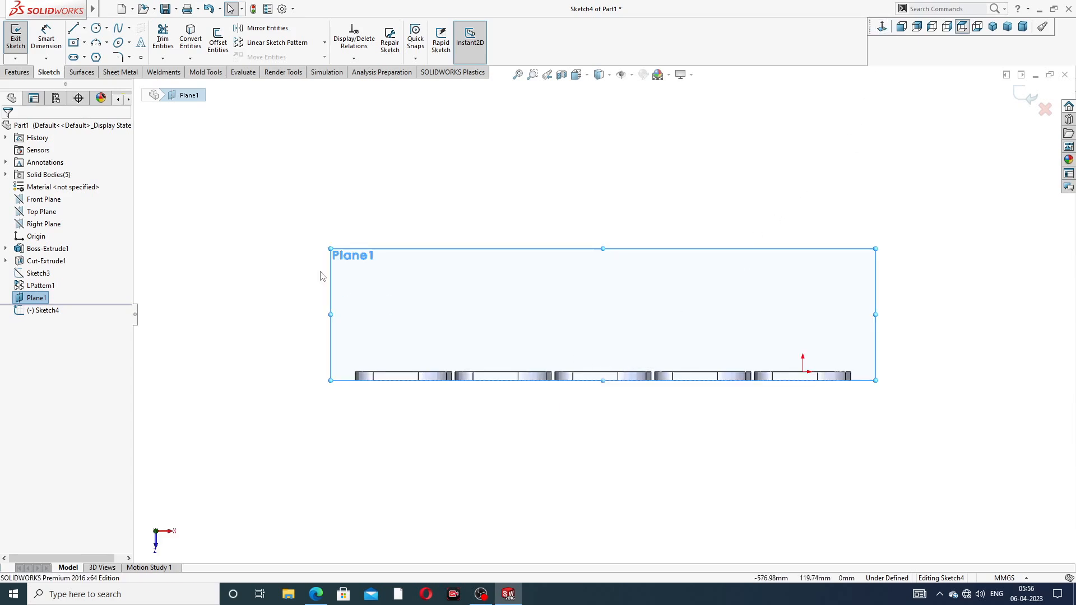
Draw a horizontal centerline about 4.4 mm long across the gap between the middle flange and its neighbor on the origin side
scroll(658, 382, down, 3)
scroll(646, 396, down, 4)
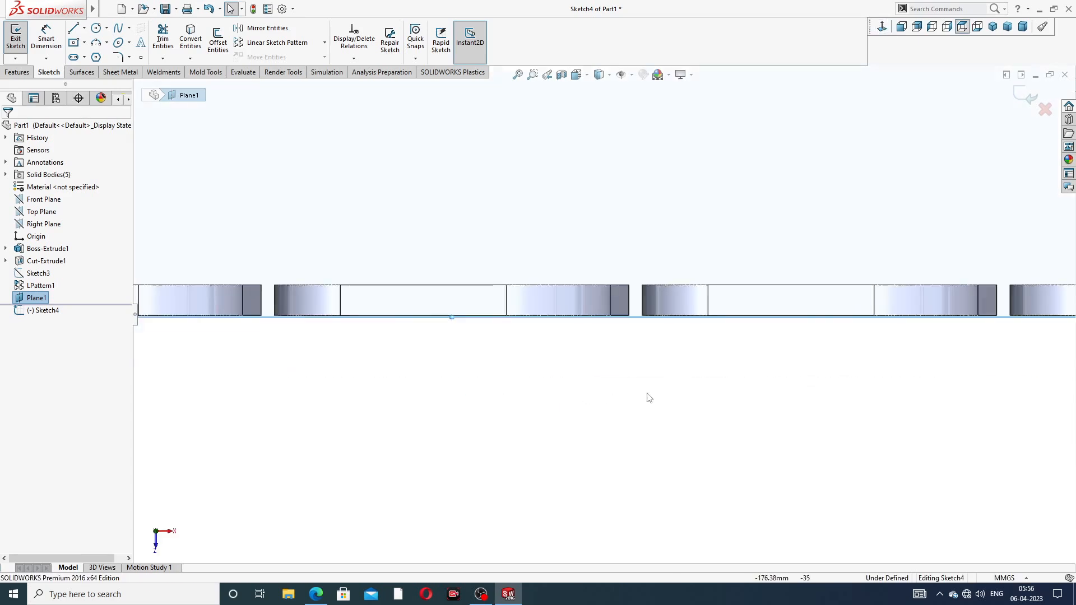
click(84, 28)
click(101, 56)
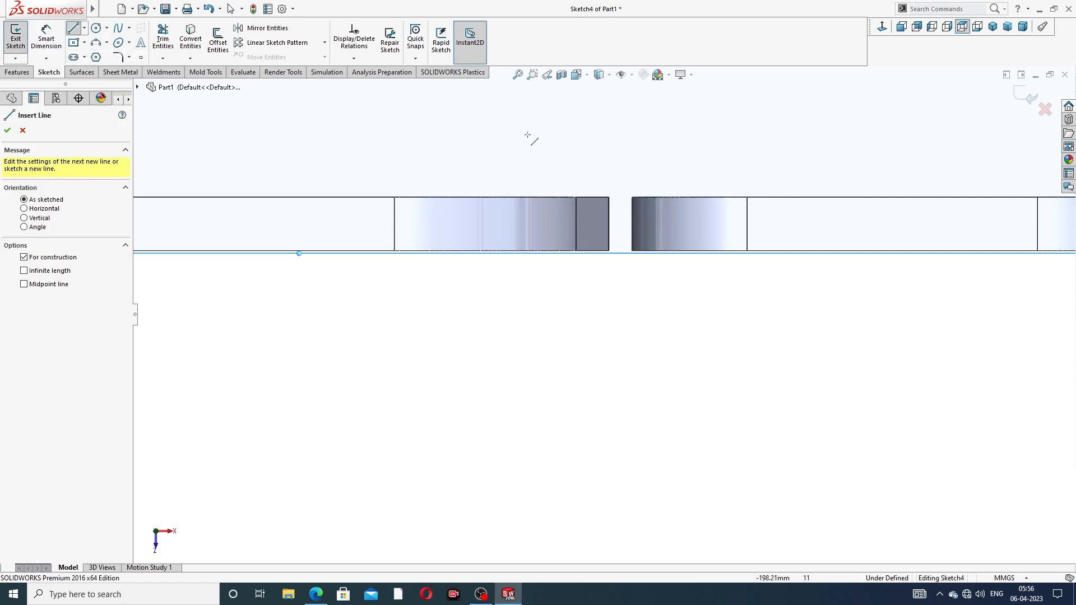
scroll(615, 234, down, 3)
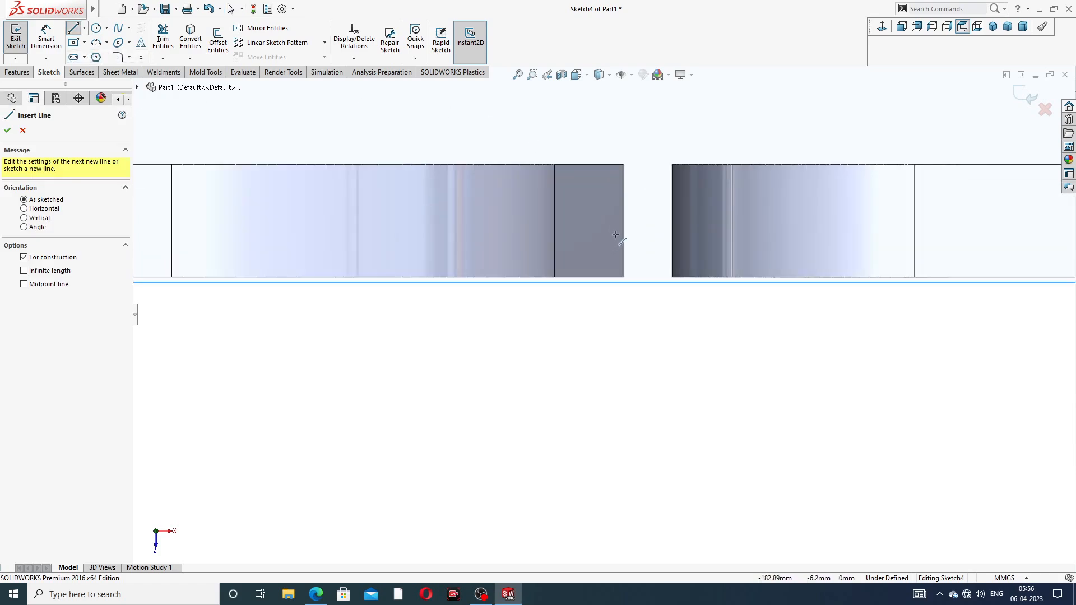
click(623, 277)
scroll(691, 273, down, 3)
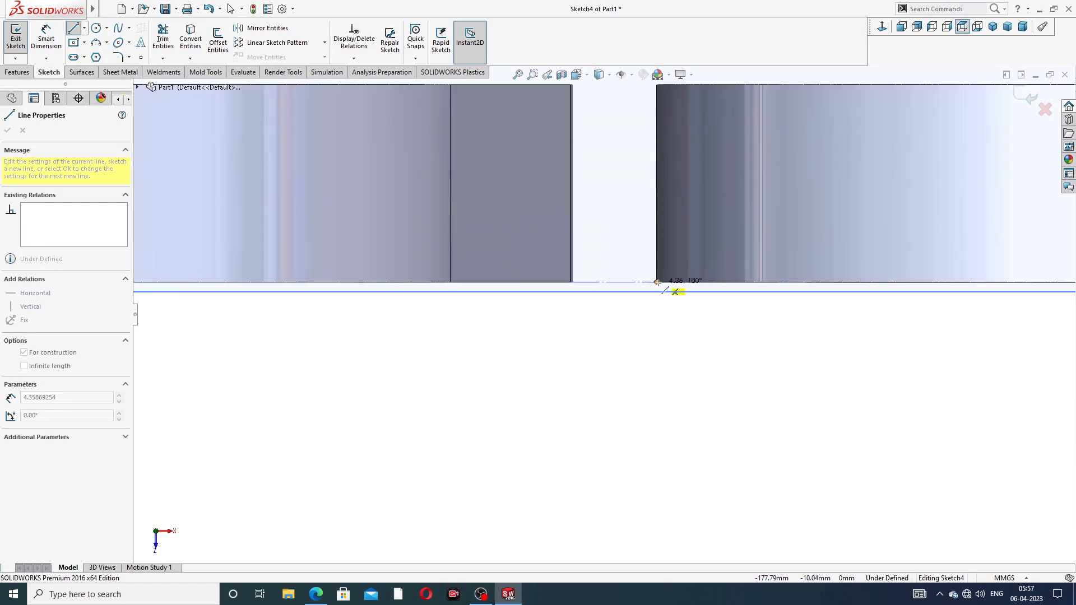
click(656, 282)
right_click(626, 150)
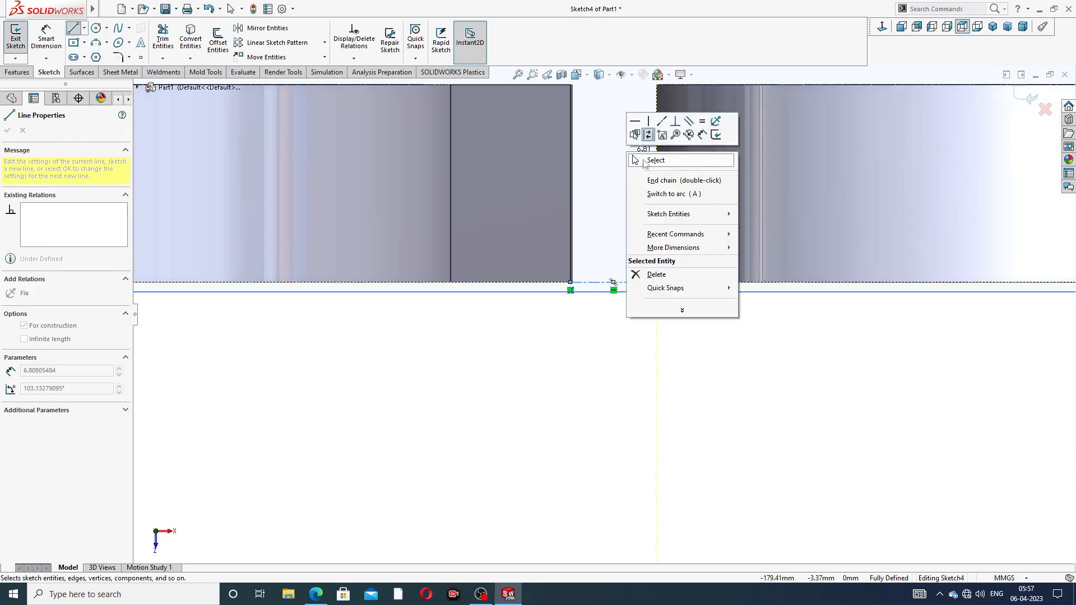
click(639, 160)
Draw a vertical centerline about 109 mm long upward from the midpoint of the short horizontal centerline
click(84, 28)
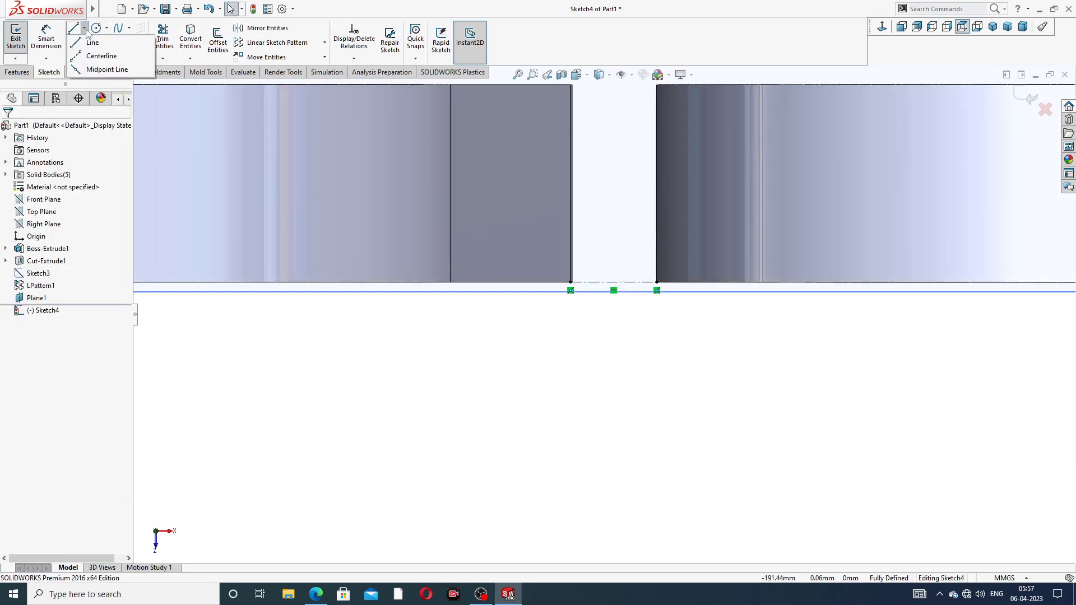
click(101, 56)
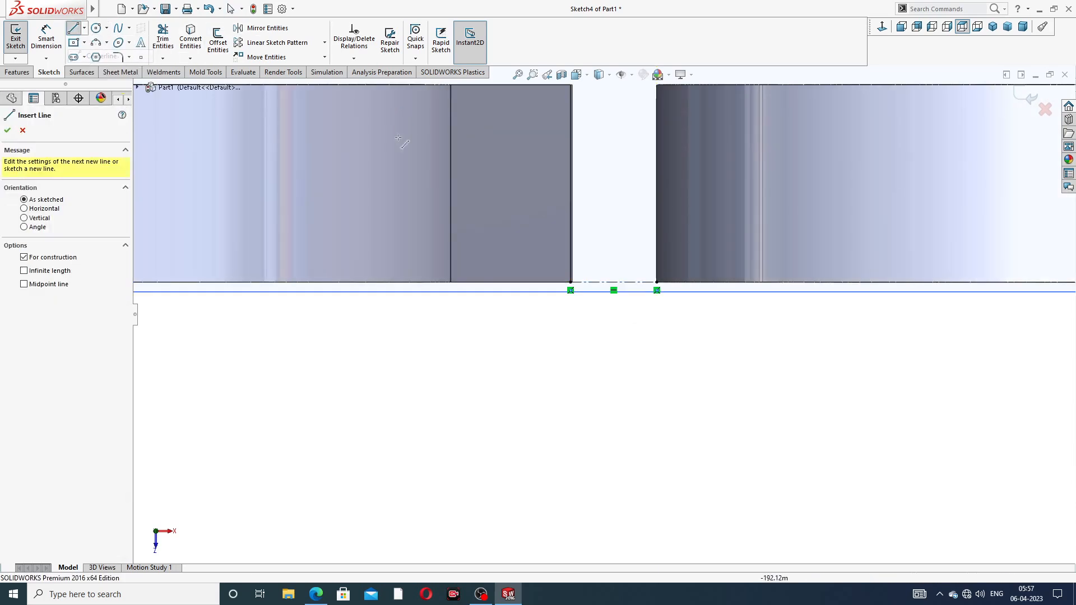
click(613, 282)
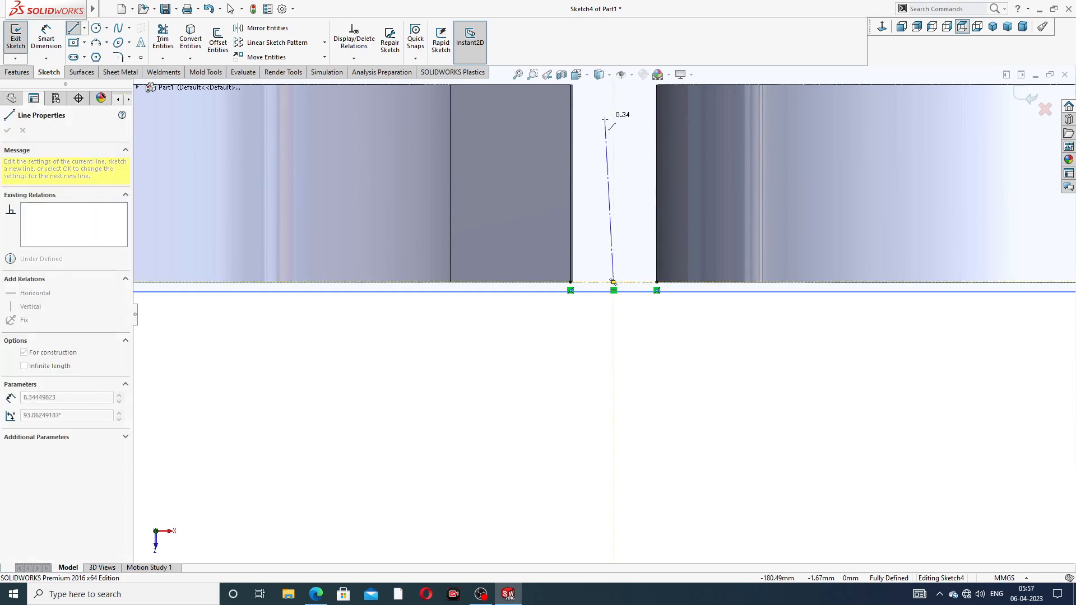
scroll(619, 120, up, 5)
scroll(616, 133, up, 3)
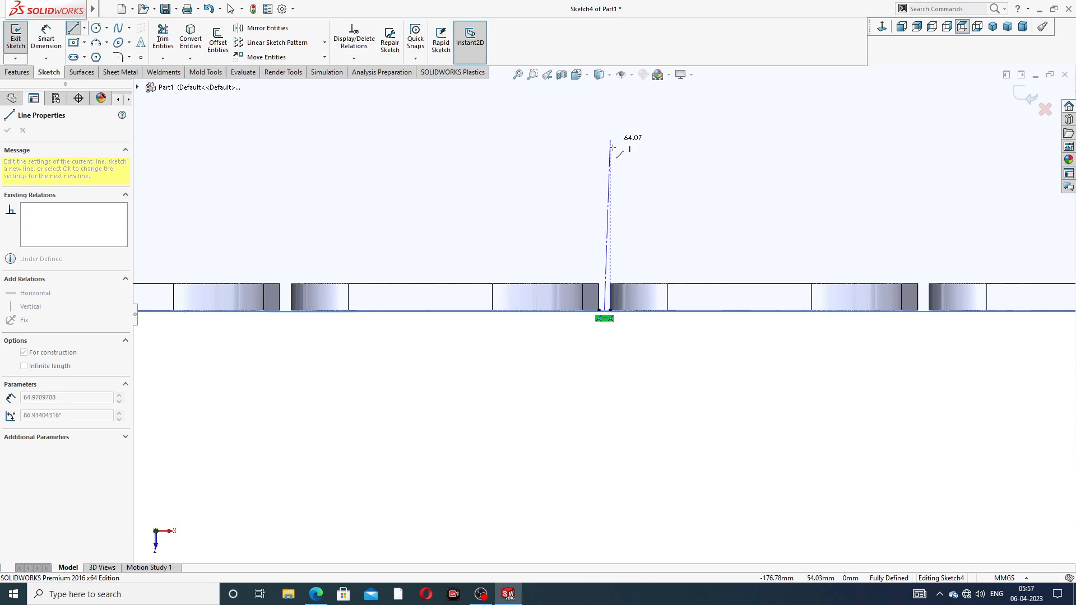
scroll(607, 142, up, 2)
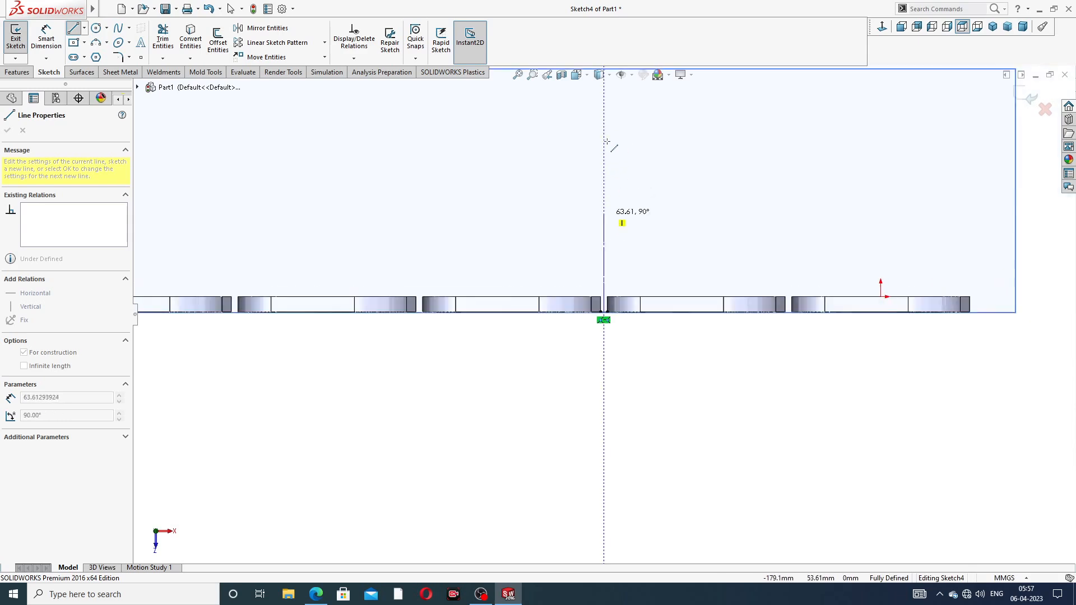
click(606, 144)
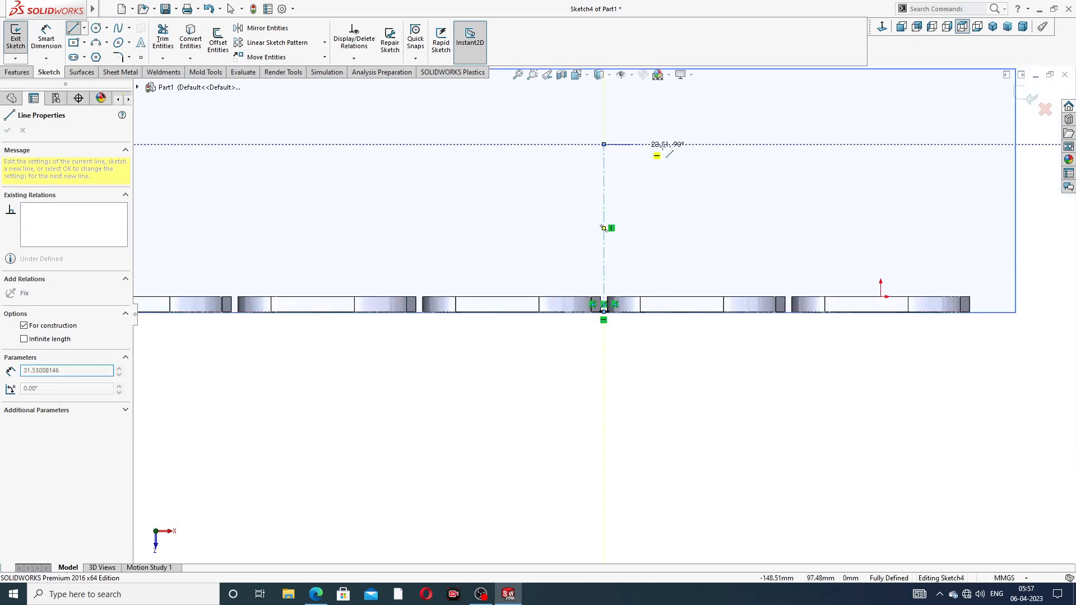
right_click(680, 146)
click(695, 154)
scroll(640, 198, down, 1)
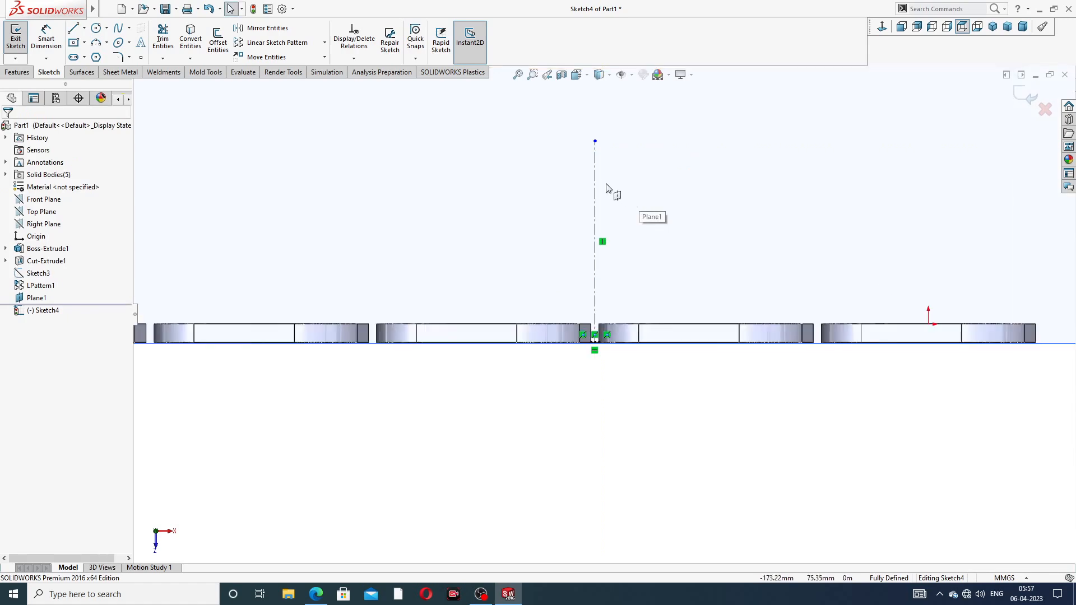
click(596, 180)
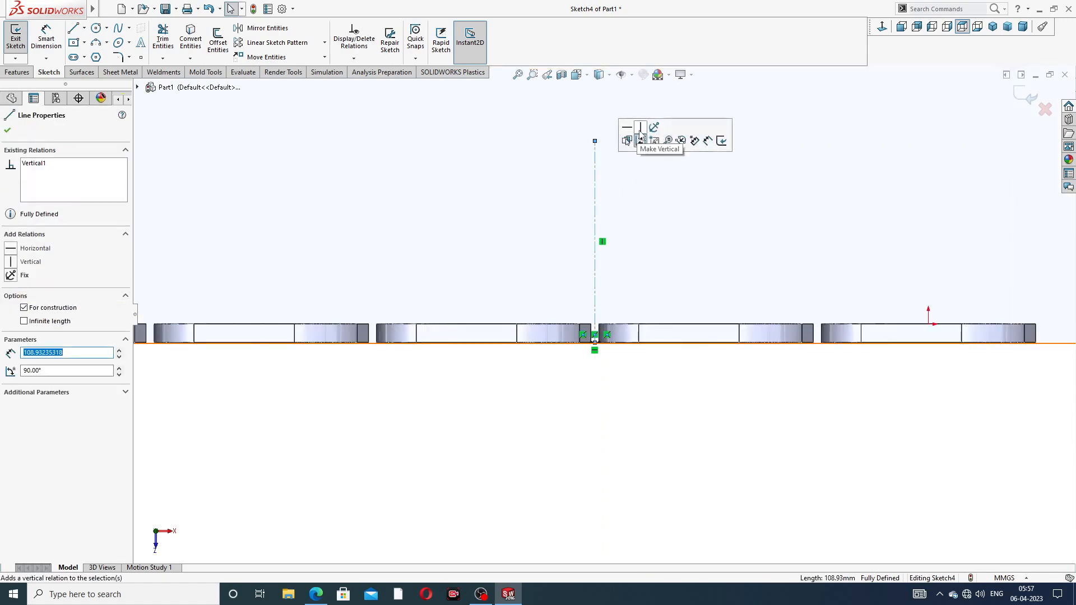
click(659, 225)
Hide the offset reference plane that carries the current sketch
scroll(701, 191, up, 3)
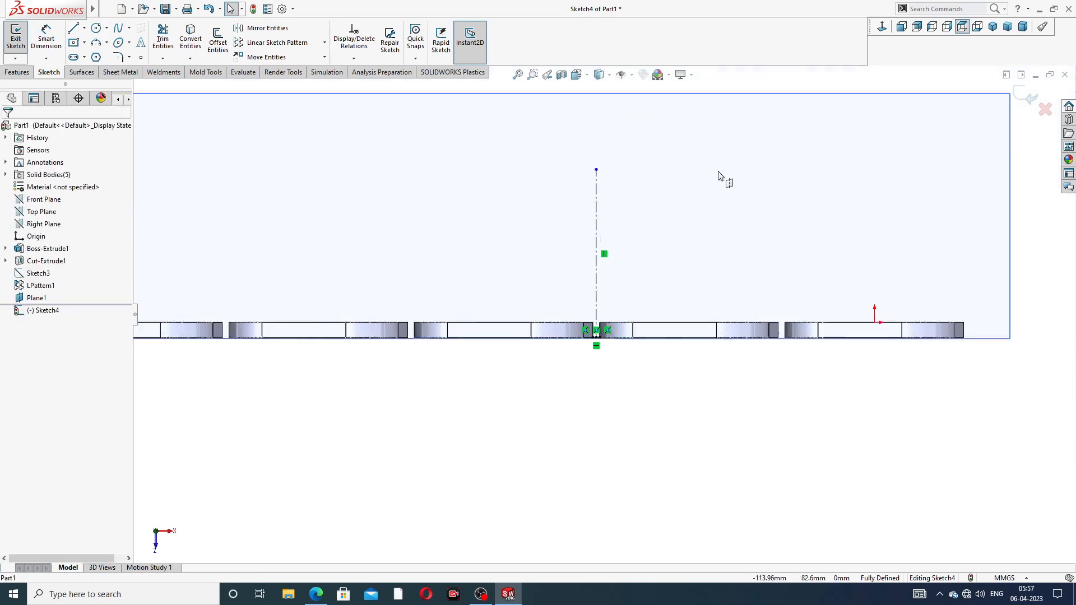
click(698, 195)
drag(272, 295, 58, 302)
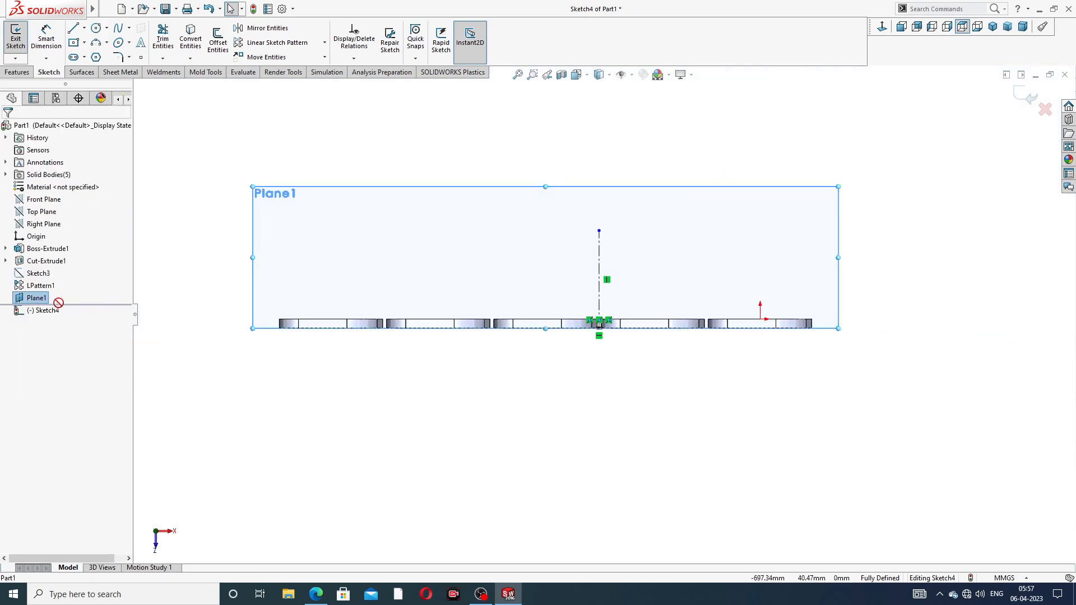
click(378, 283)
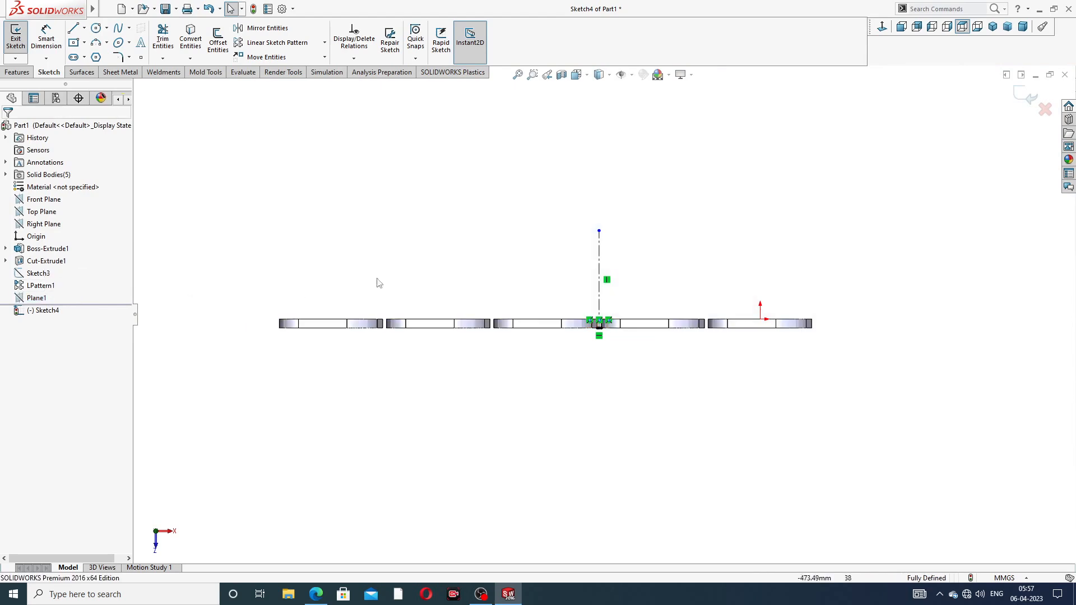
Return to a view normal to the sketch and extend the vertical centerline, moving its upper endpoint to about Y 123.7 mm
scroll(710, 334, down, 5)
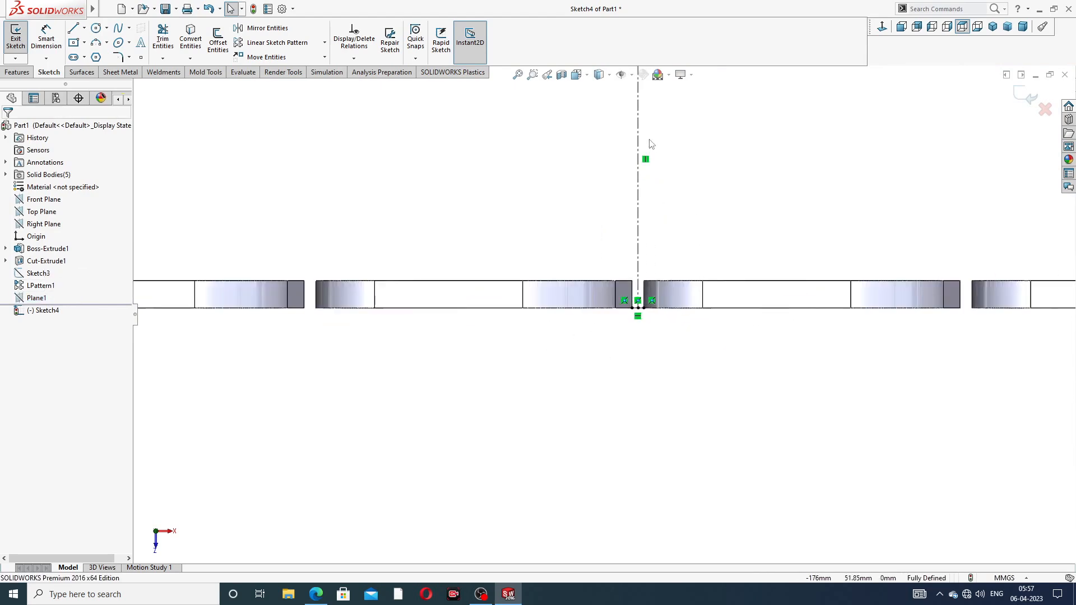
scroll(646, 194, up, 2)
scroll(541, 224, up, 1)
middle_drag(541, 223, 538, 236)
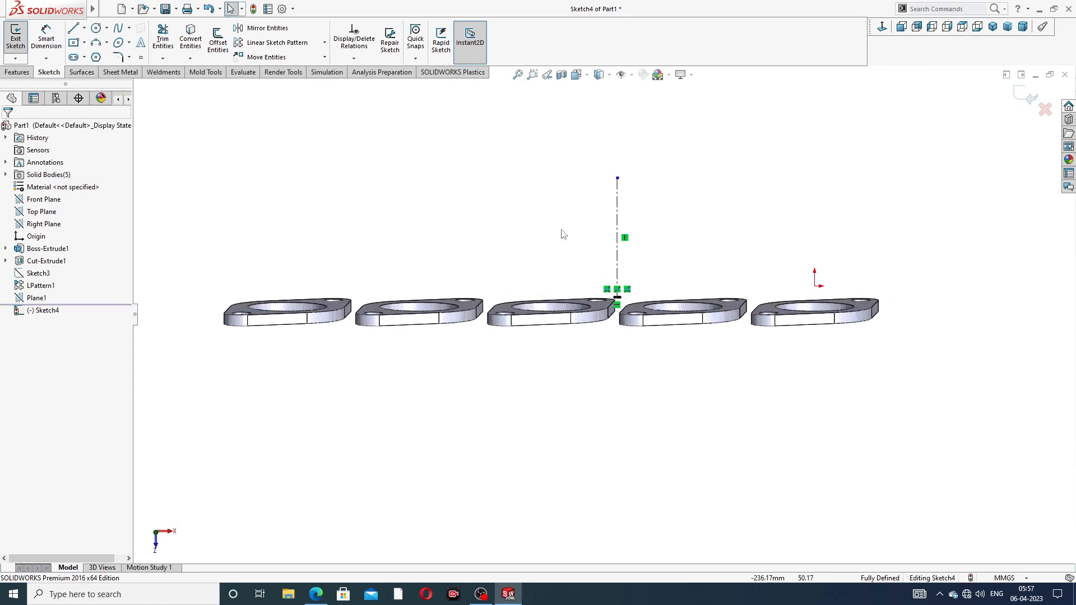
click(882, 26)
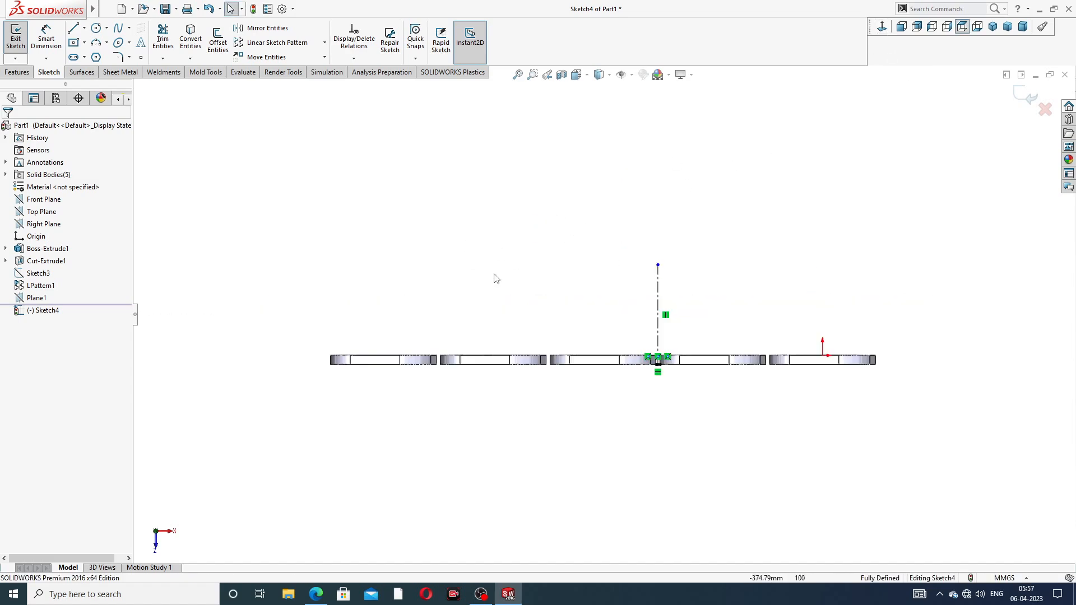
scroll(626, 341, down, 1)
scroll(627, 342, down, 1)
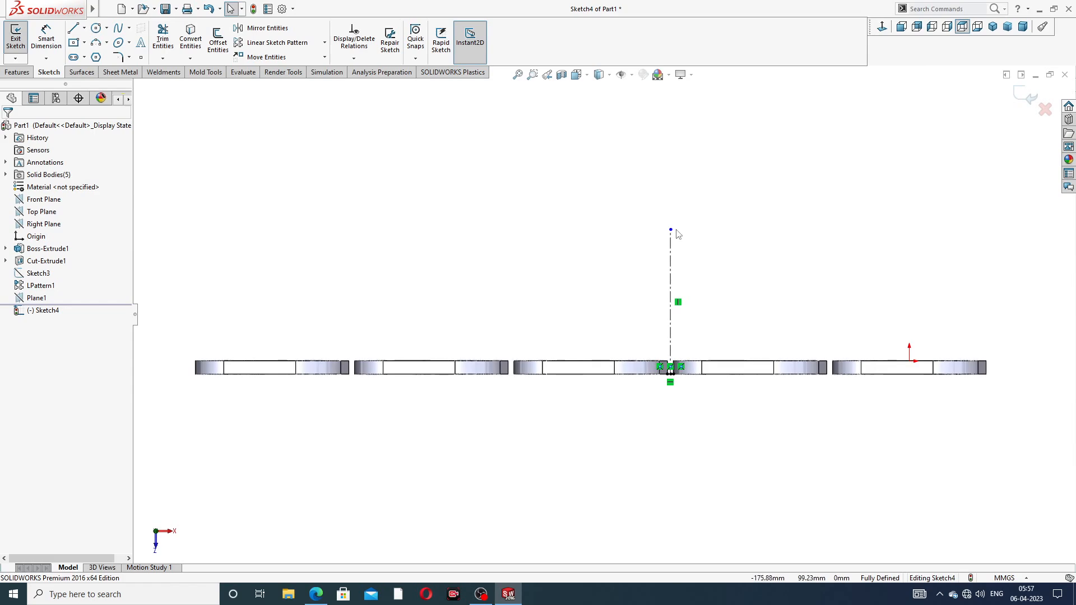
drag(671, 230, 671, 196)
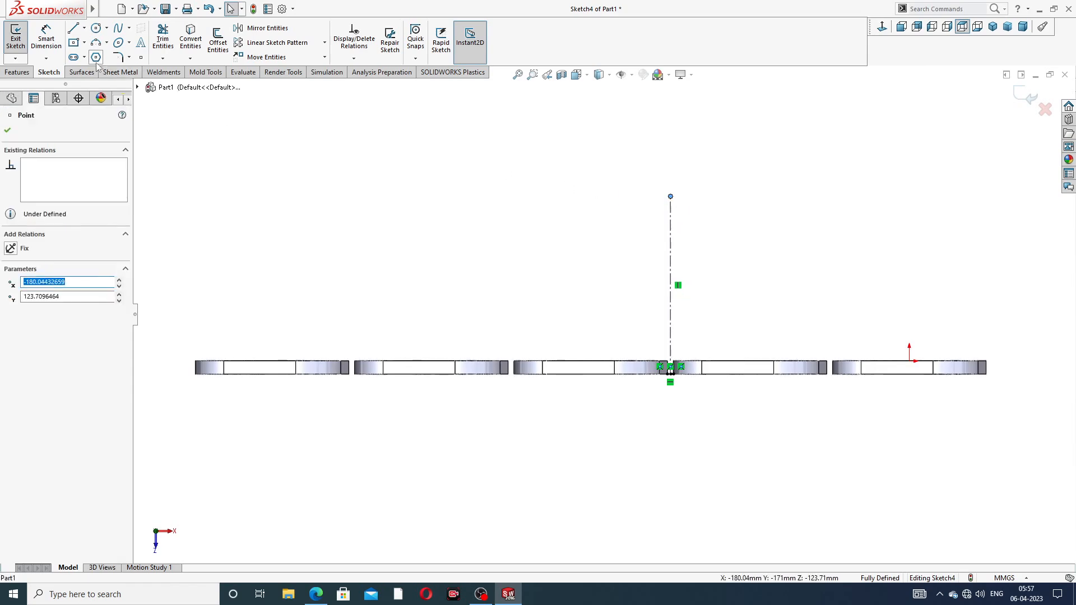
key(Escape)
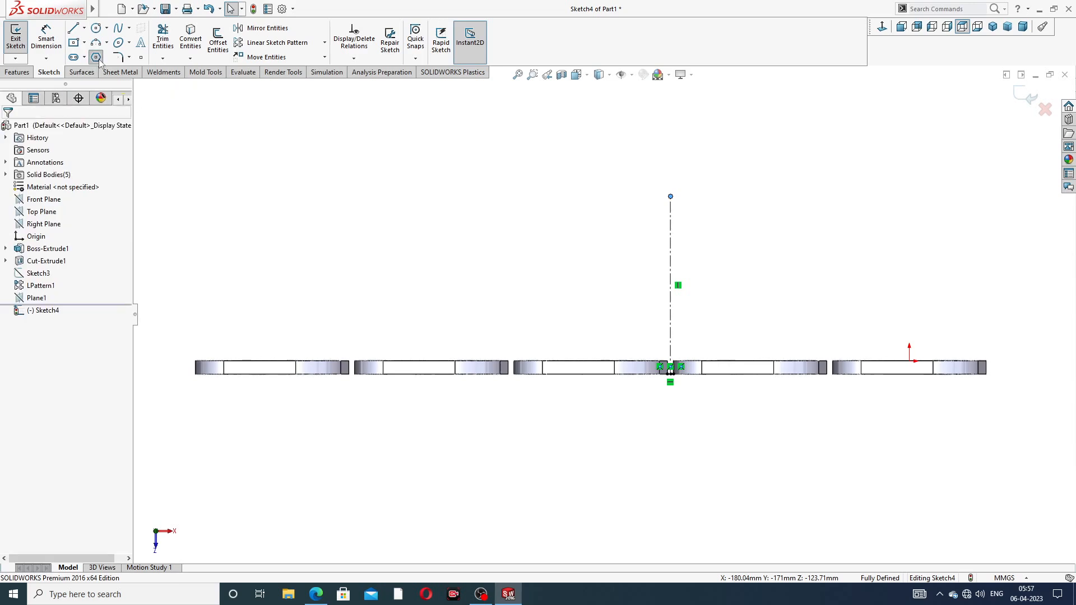
Draw a three-sided inscribed-circle polygon centered on the vertical centerline's upper endpoint, with one vertex straight up about 55 mm from the center
click(96, 57)
click(121, 191)
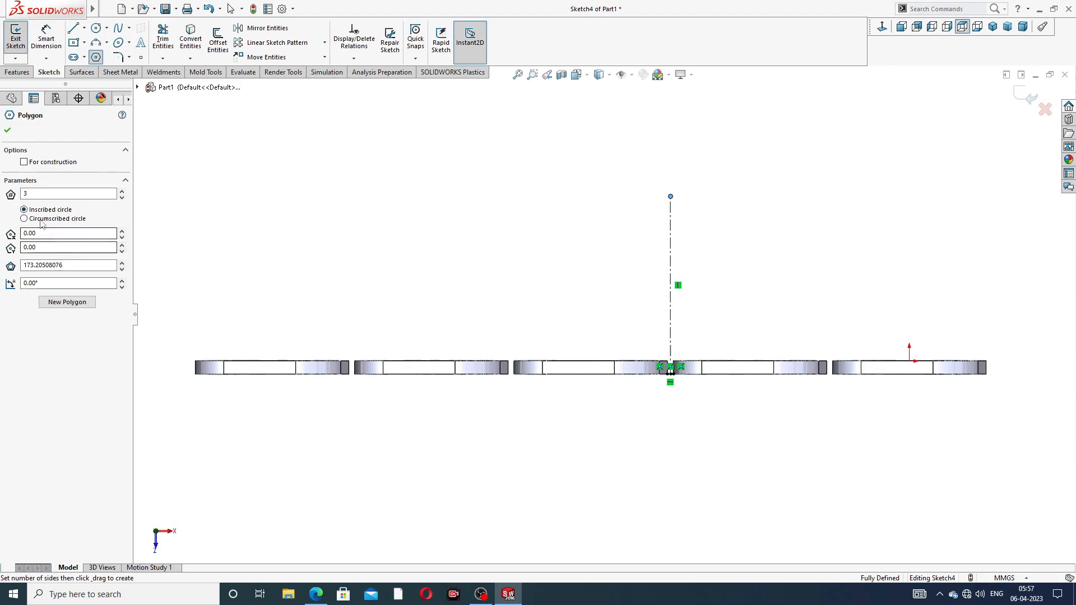
click(670, 196)
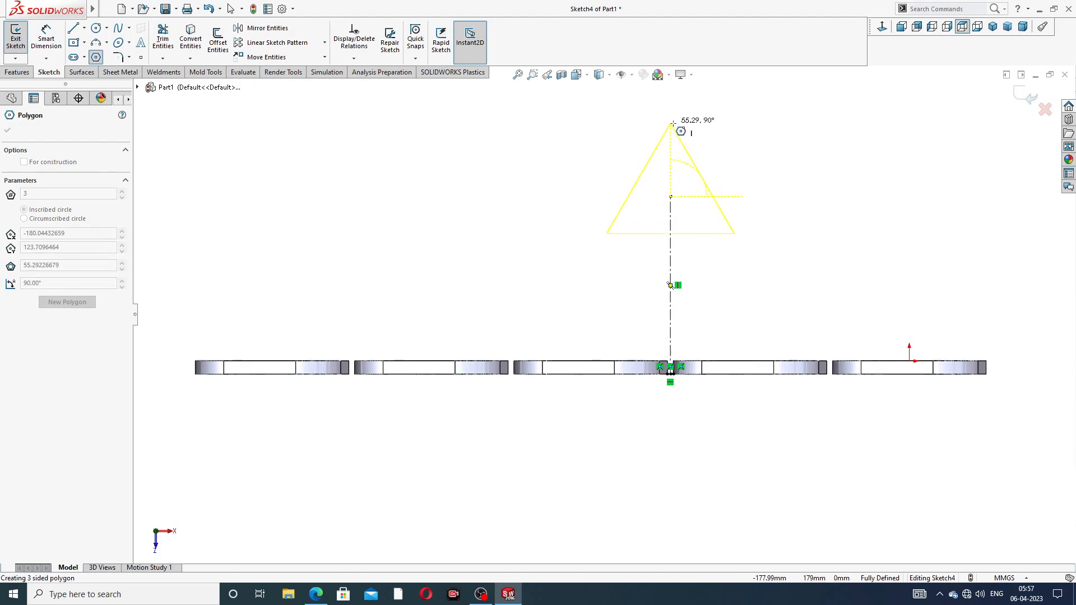
click(670, 123)
right_click(740, 128)
click(769, 142)
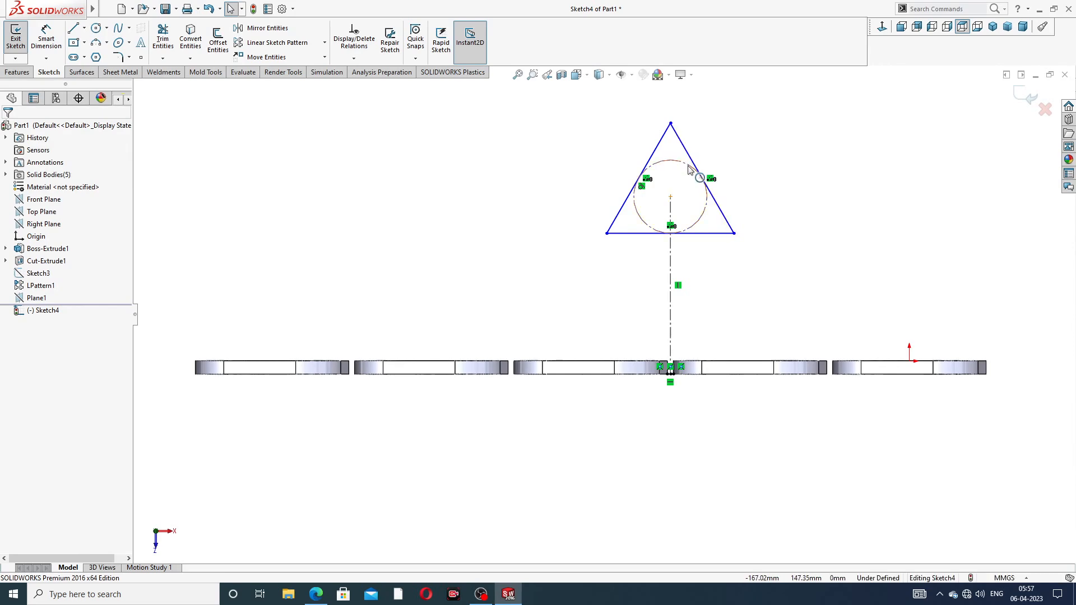
Convert all three sides of the triangle to construction geometry
scroll(690, 169, down, 2)
scroll(688, 169, up, 3)
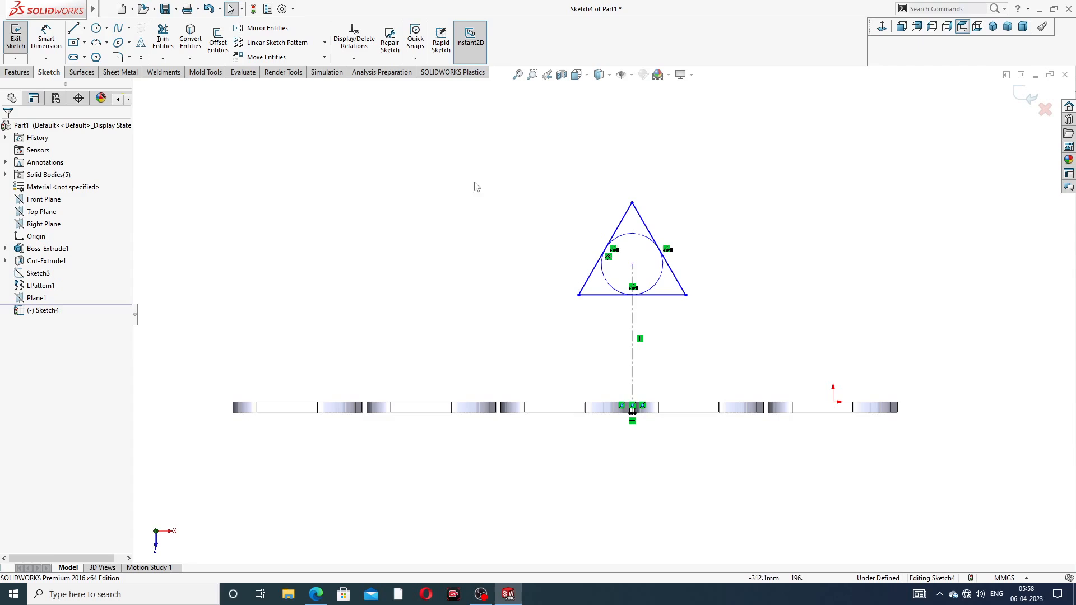
click(630, 220)
ctrl+click(663, 295)
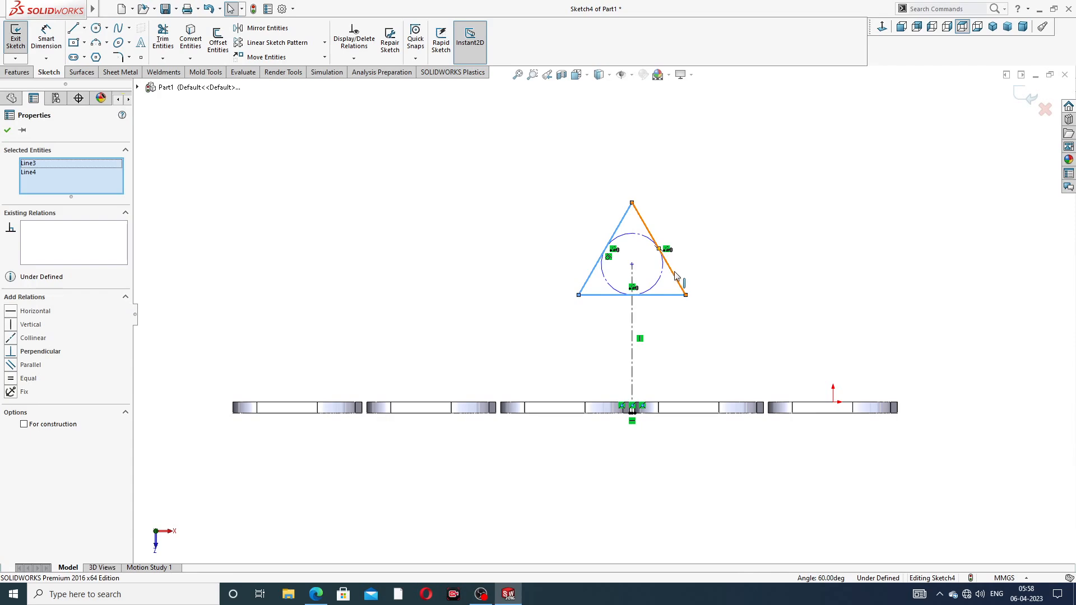
ctrl+click(675, 275)
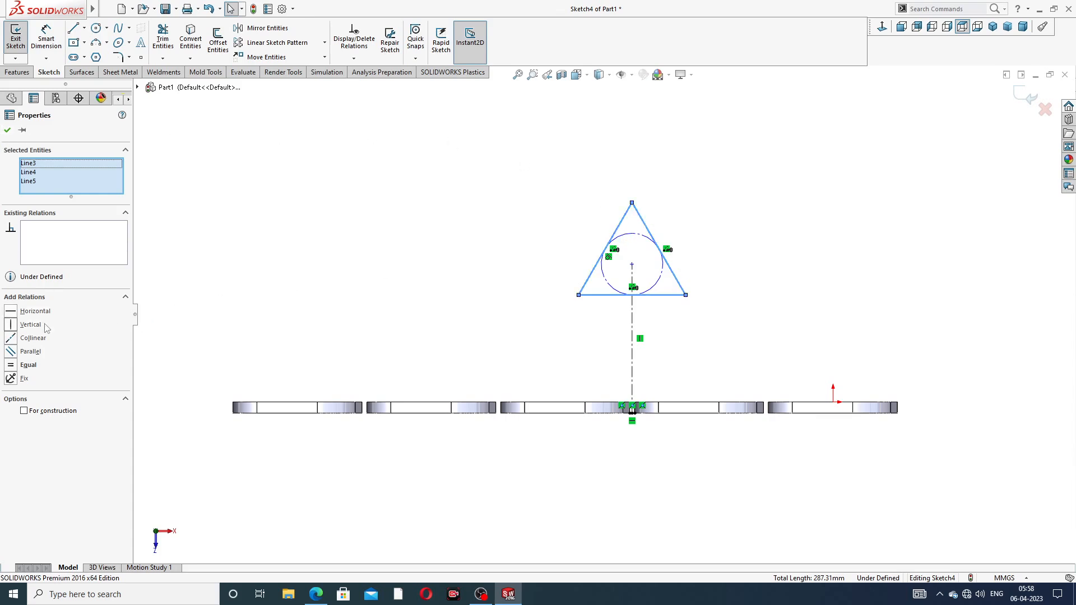
click(49, 415)
click(556, 318)
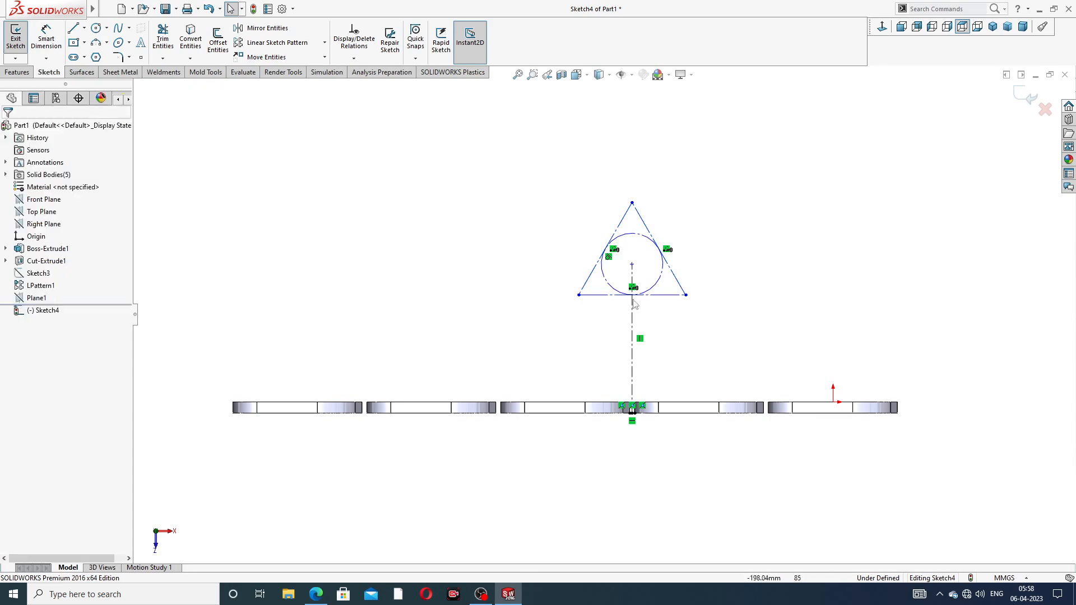
Add a horizontal relation to the base side of the triangle
scroll(670, 302, down, 2)
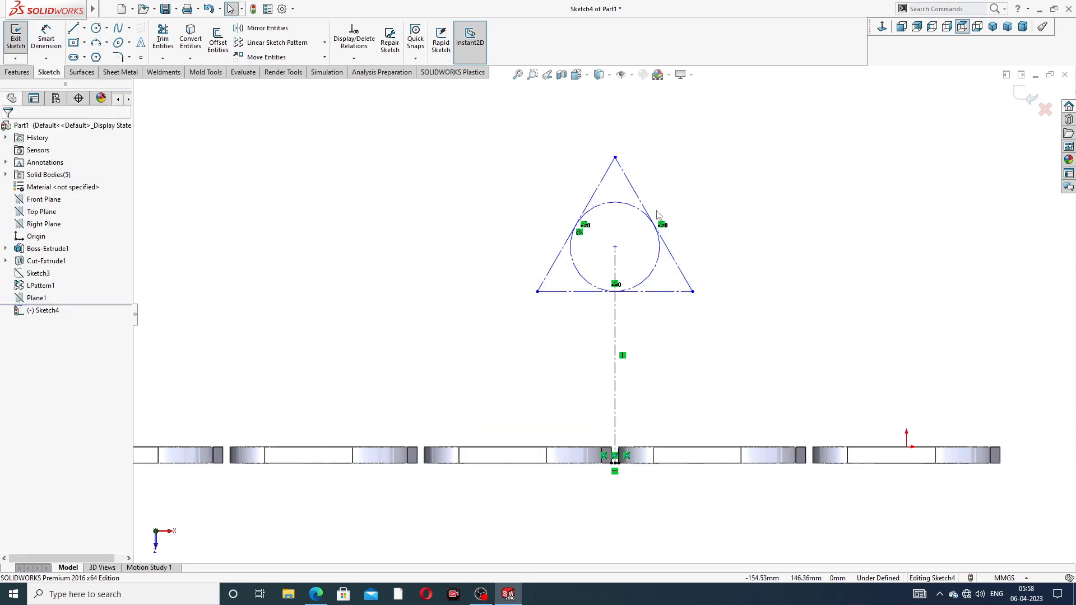
click(660, 291)
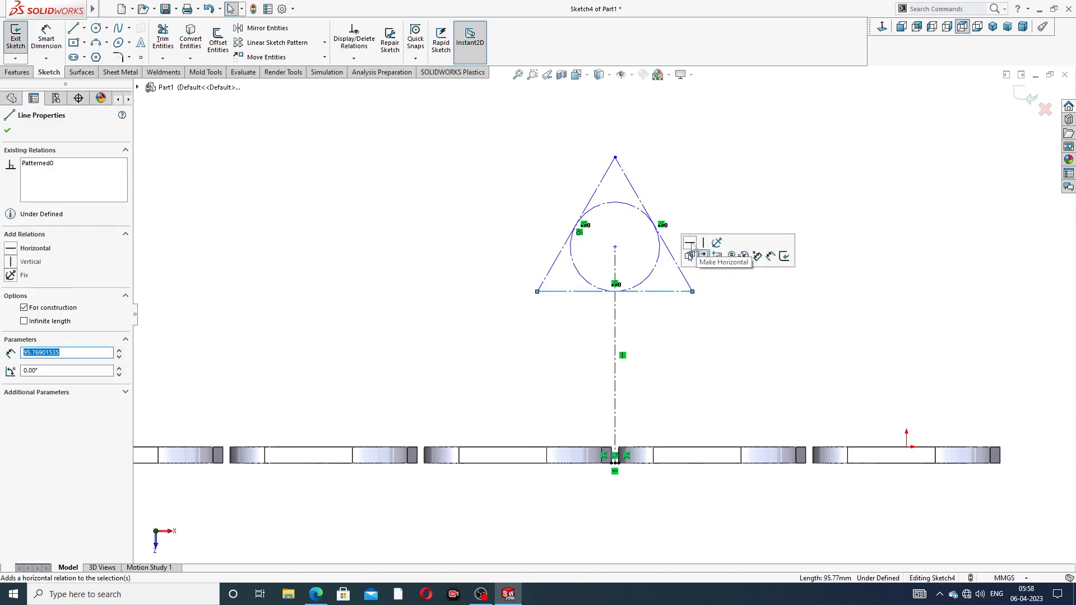
click(692, 244)
click(722, 178)
scroll(603, 317, up, 2)
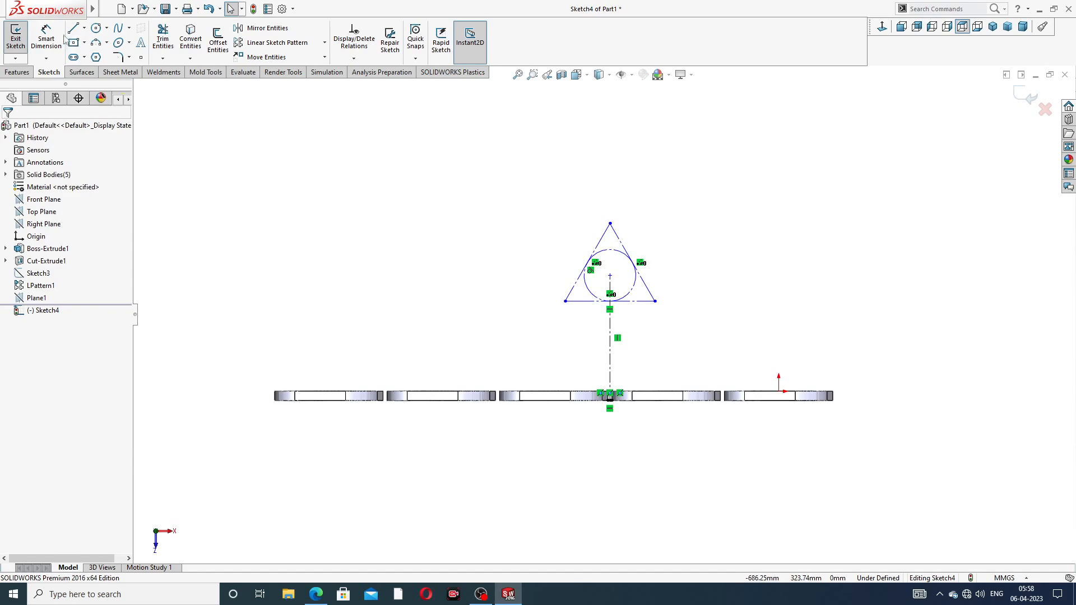
Check the top view in the exhaust manifold PDF drawing, return to SOLIDWORKS, and start dimensioning from the triangle's center toward the flange row
click(46, 38)
click(316, 591)
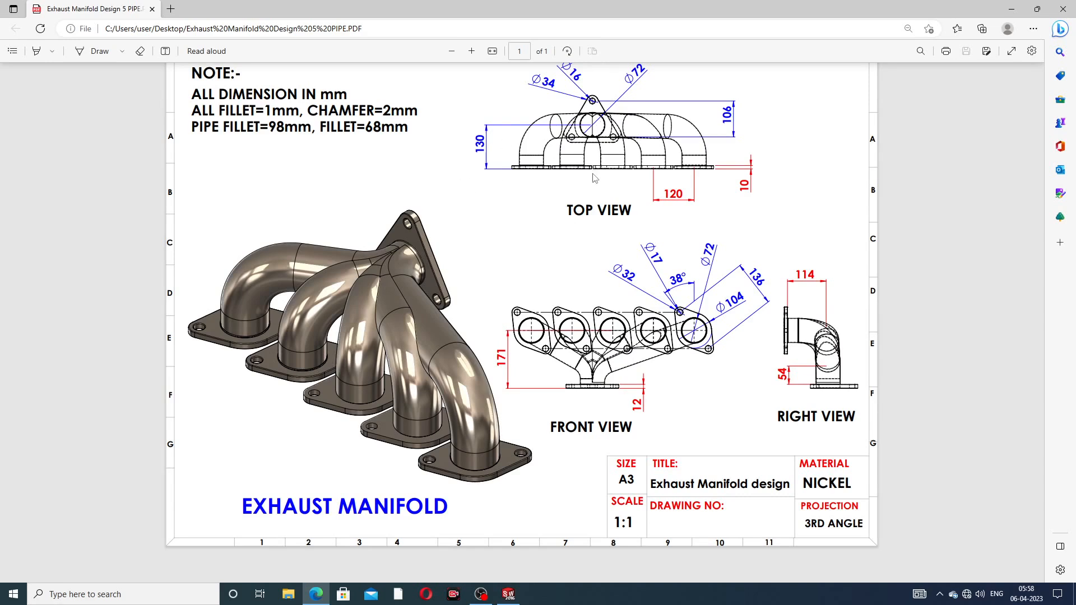
click(317, 593)
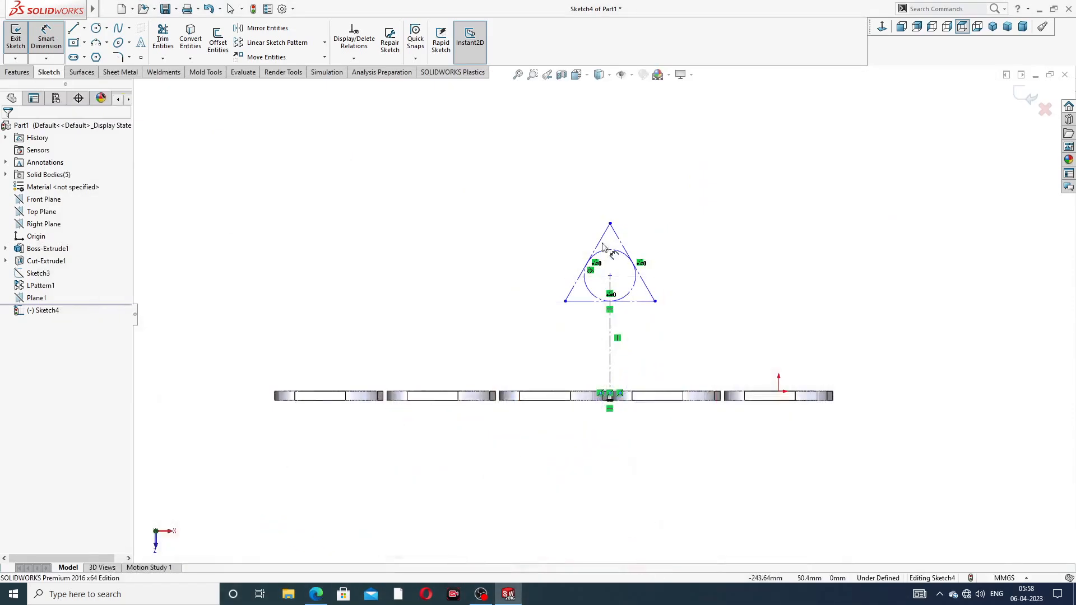
click(610, 279)
scroll(613, 409, down, 5)
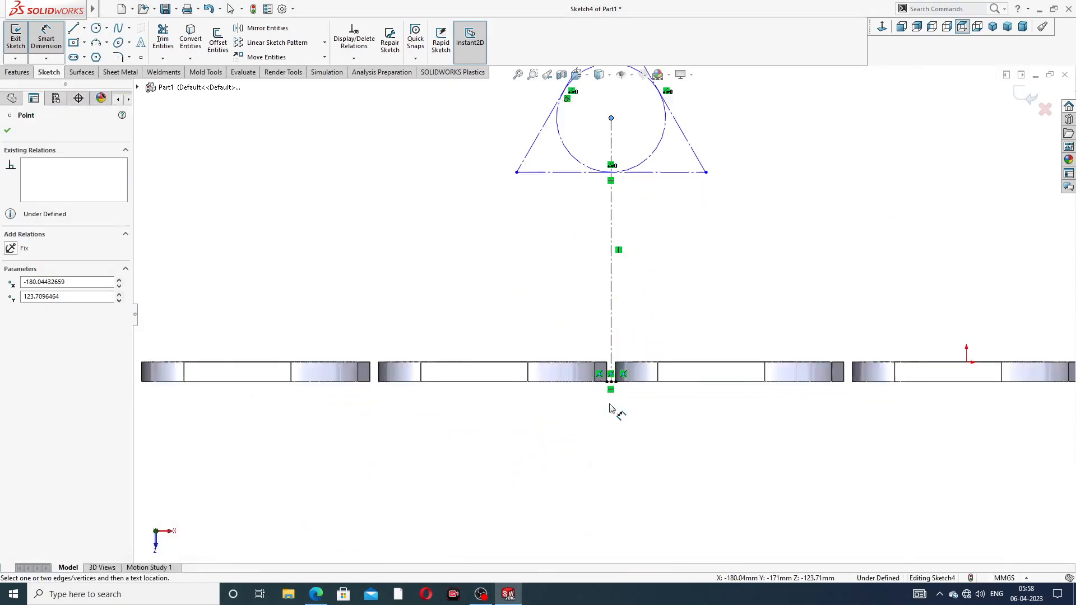
Dimension the triangle's centre 130 mm vertically from the centerline's lower endpoint at the underside of the links
click(609, 334)
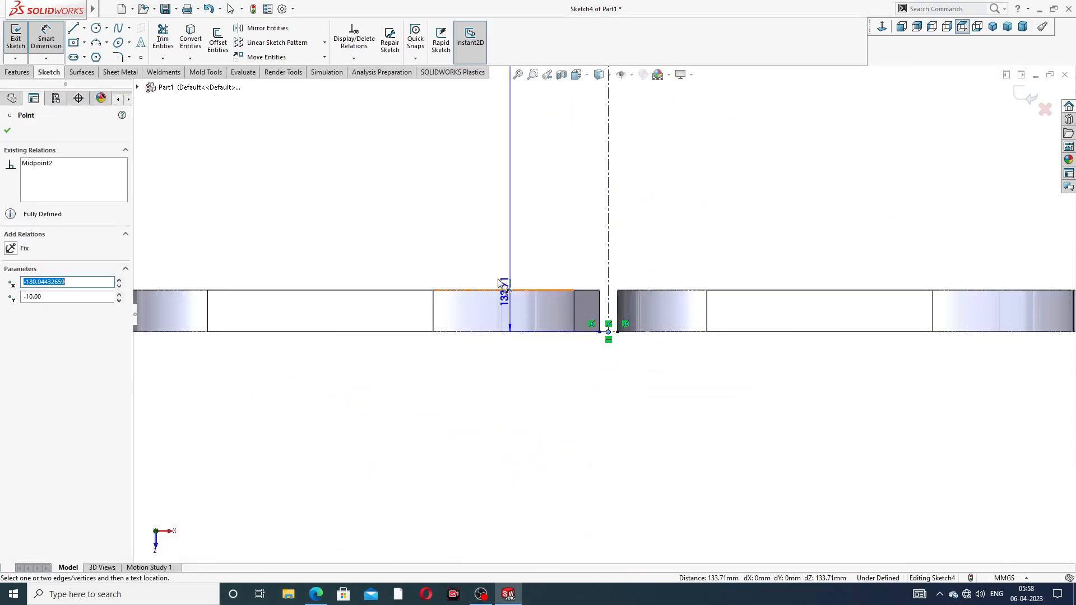
scroll(438, 218, up, 4)
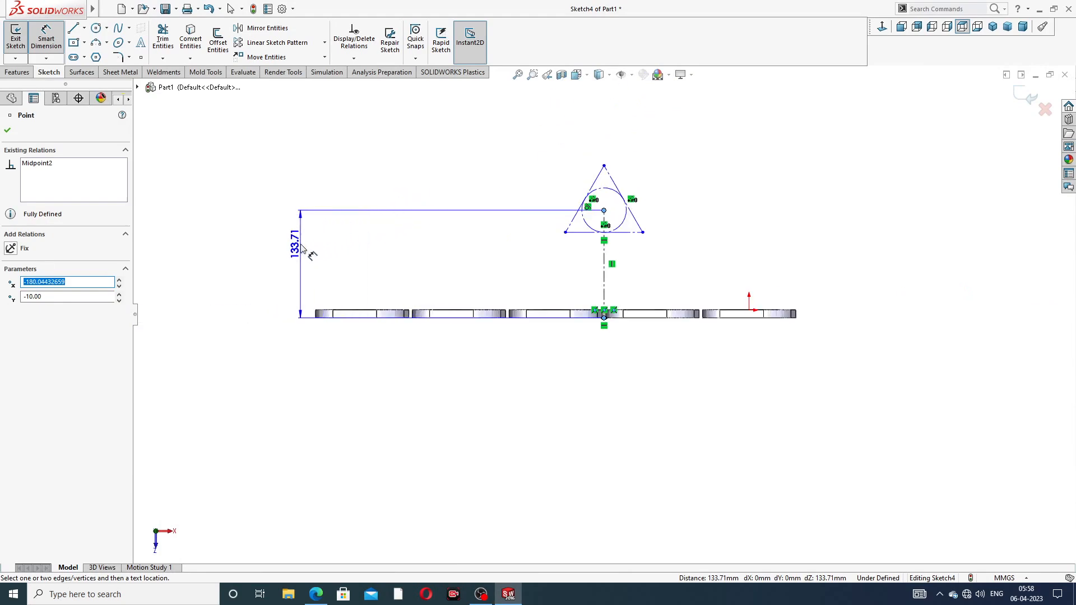
click(305, 236)
text(130)
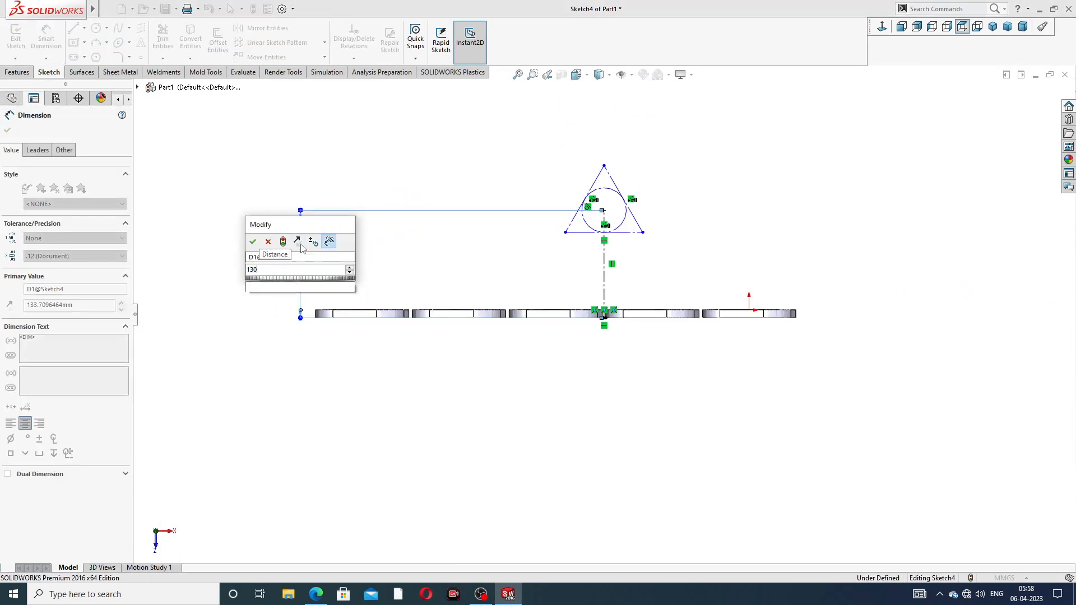
key(Return)
click(765, 199)
scroll(589, 252, down, 6)
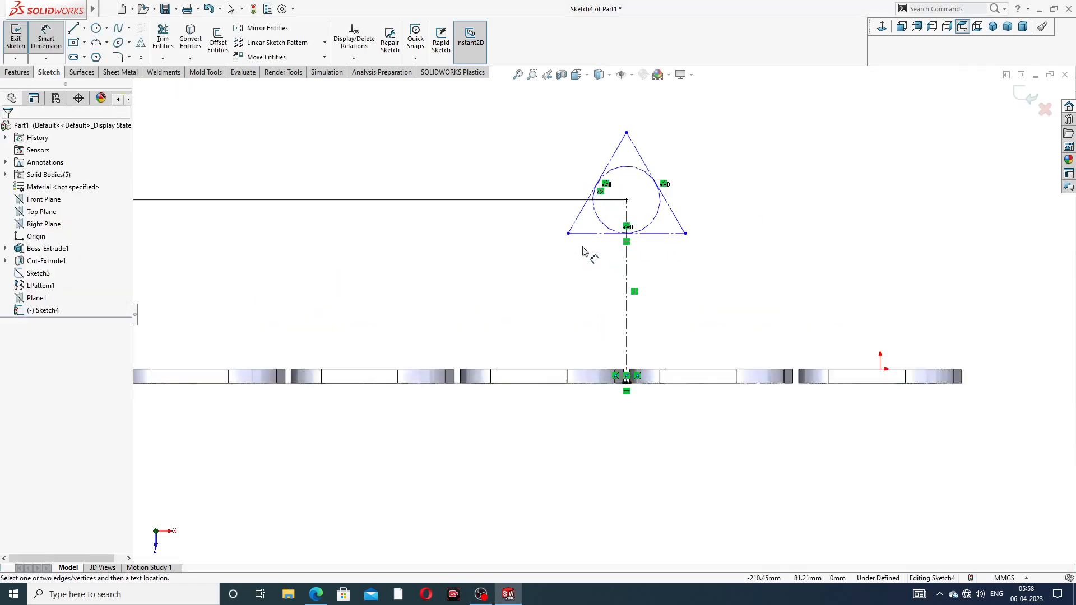
scroll(723, 194, up, 3)
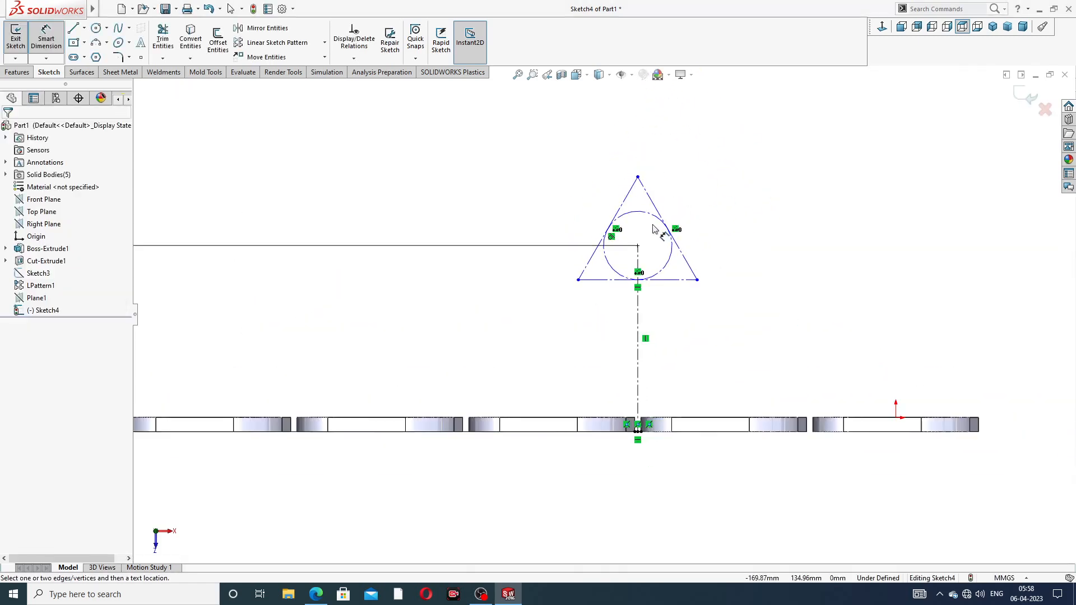
right_click(276, 129)
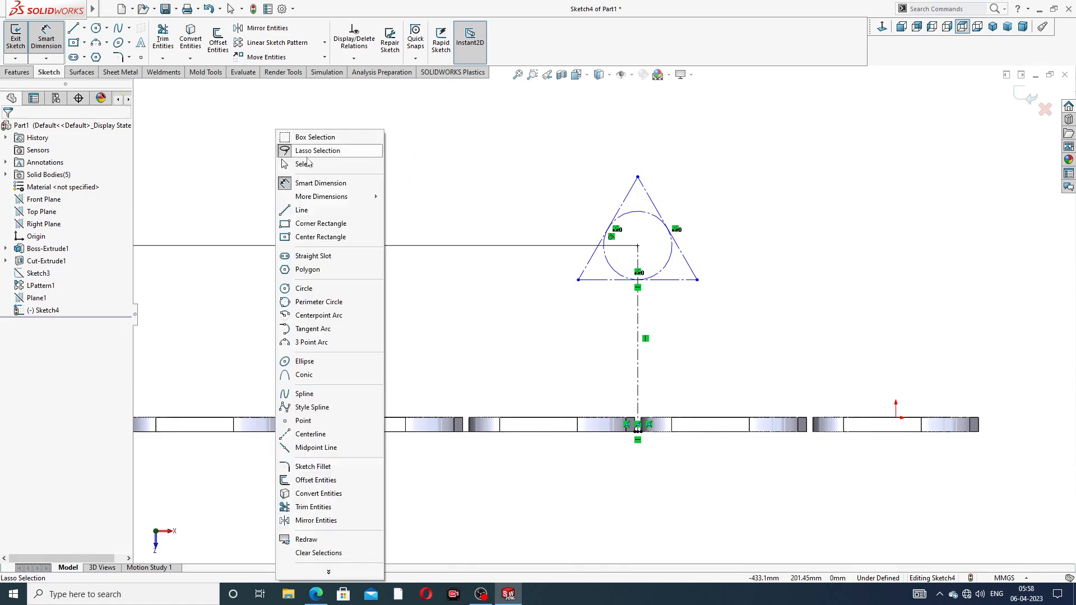
click(285, 163)
Sketch a circle of about 20.8 mm radius at the triangle's centre, inside the construction circle
click(95, 28)
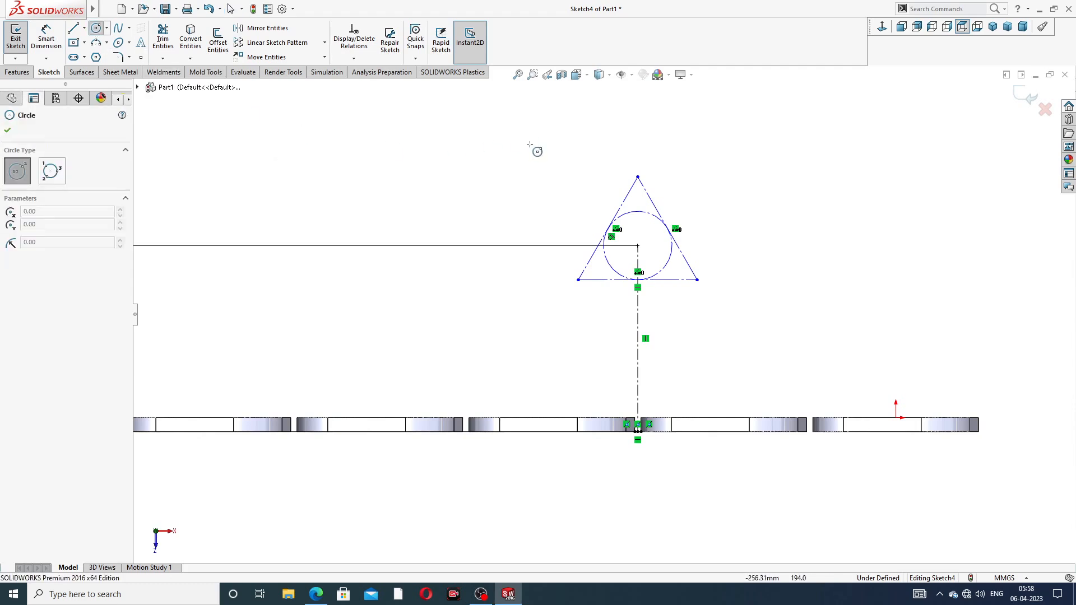
scroll(681, 238, down, 4)
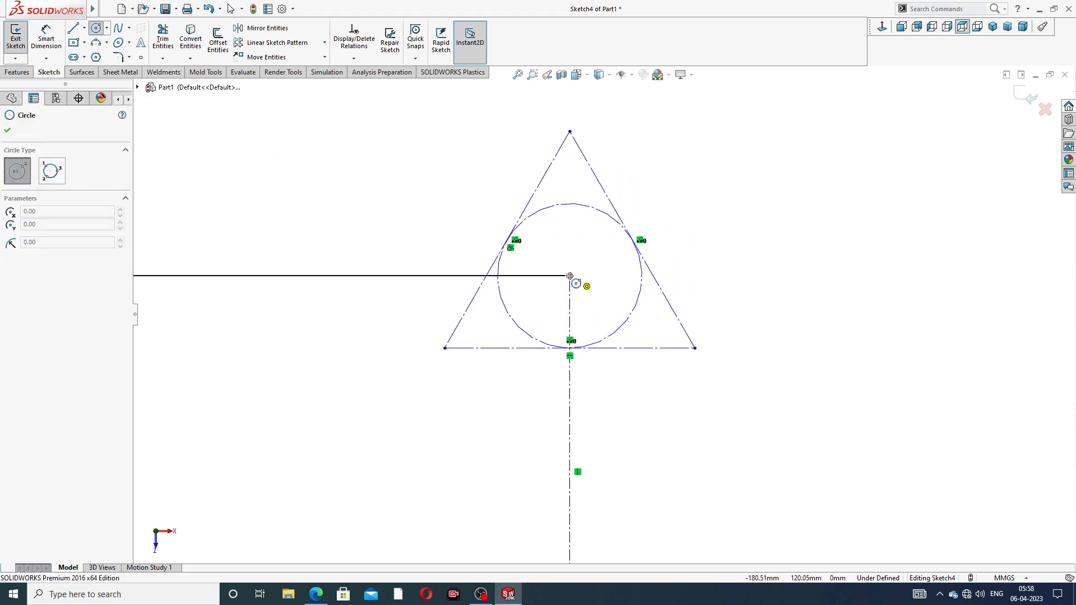
click(569, 276)
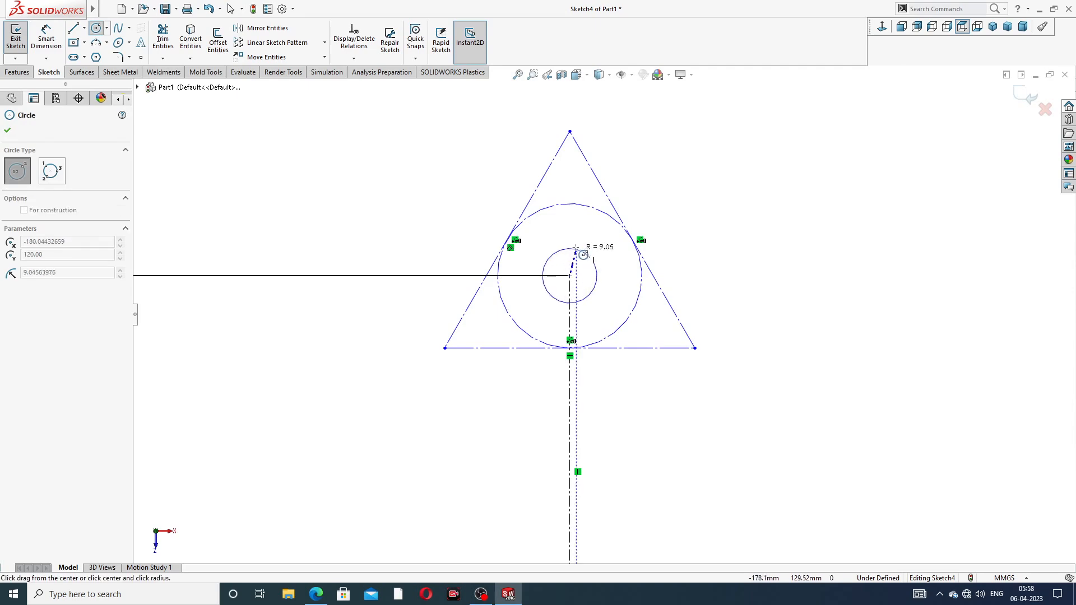
click(584, 216)
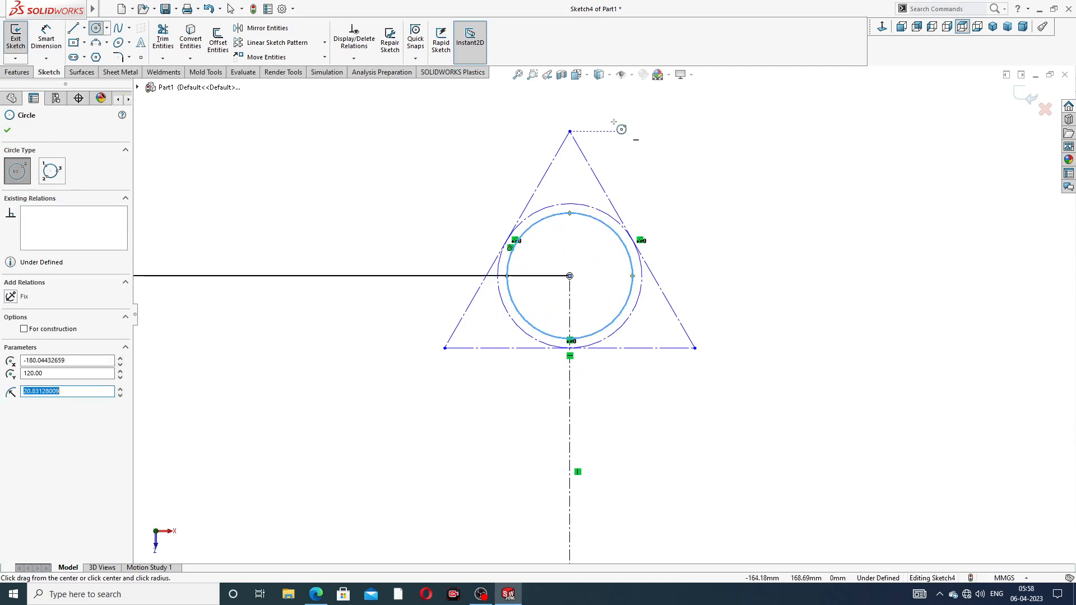
Sketch two concentric circles at the triangle's apex with radii of about 10.6 mm and 6 mm
click(570, 132)
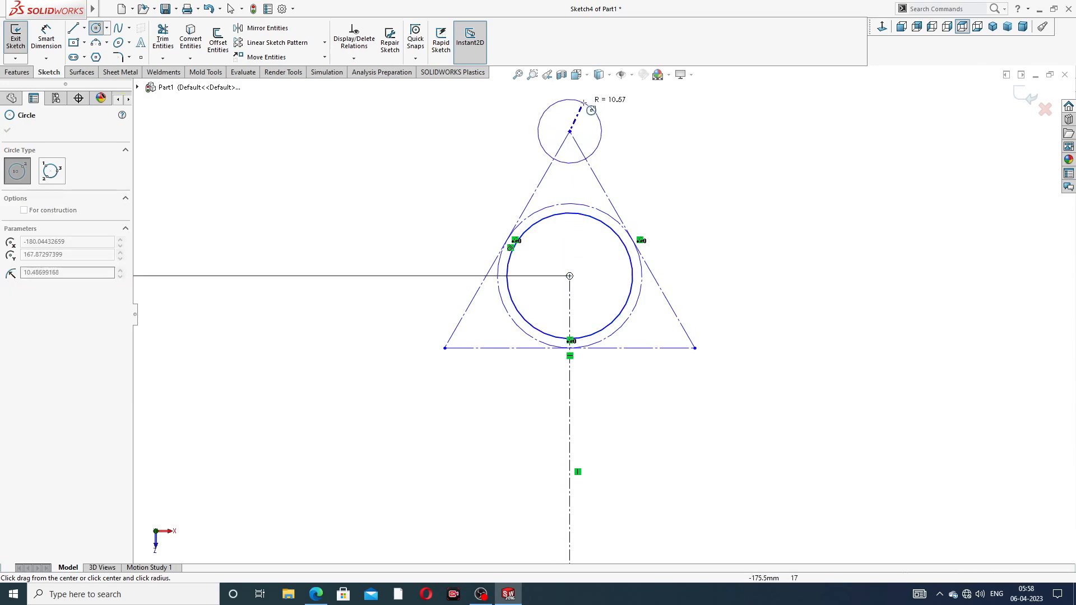
click(589, 107)
click(569, 131)
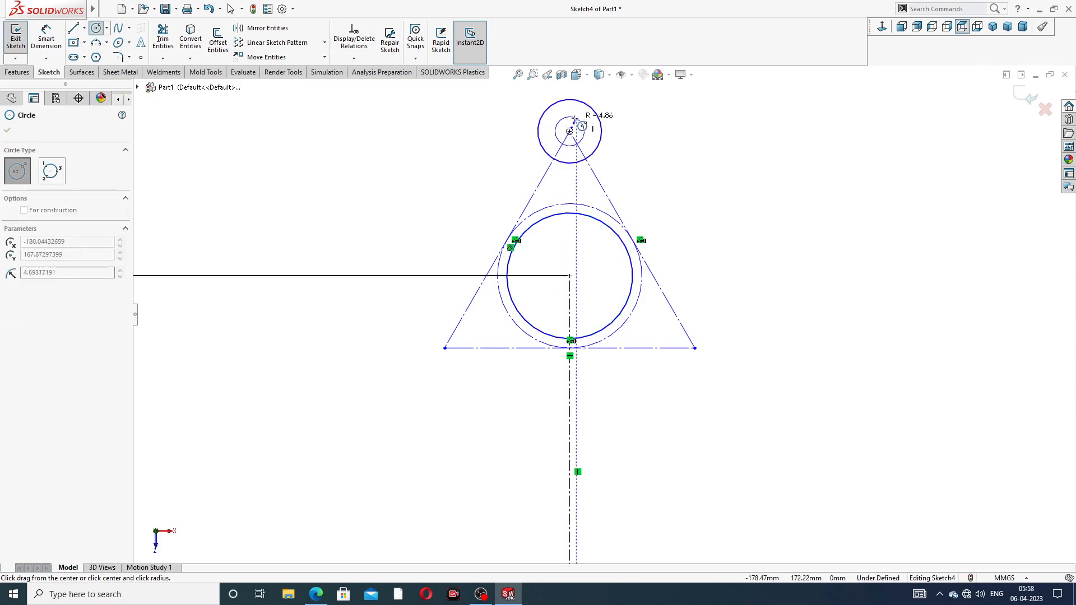
click(582, 119)
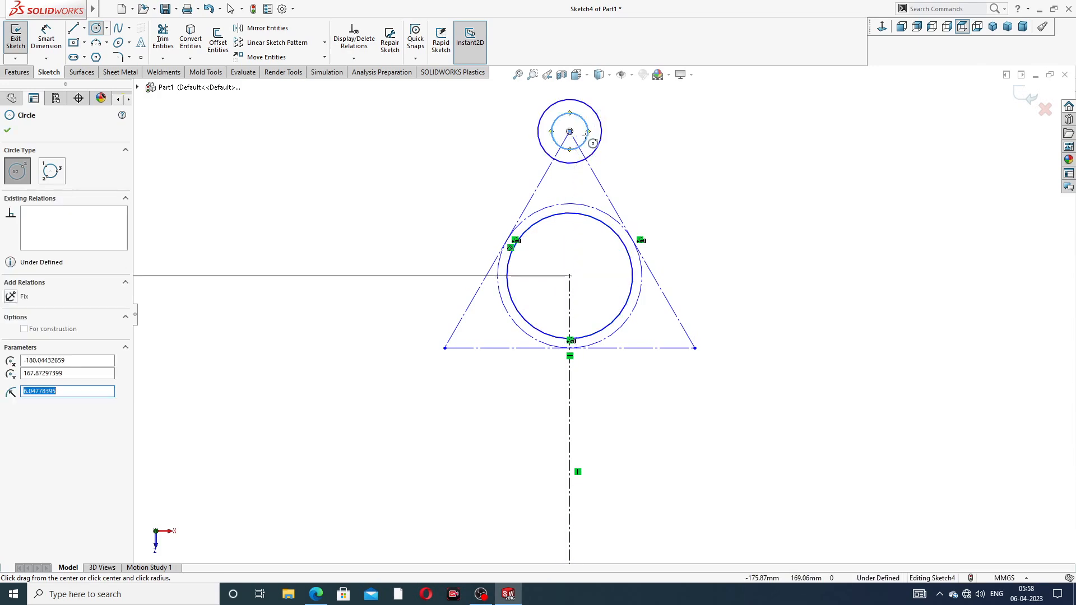
Sketch two concentric circles at the triangle's lower-right vertex with radii of about 14.6 mm and 7.1 mm
click(695, 348)
click(727, 316)
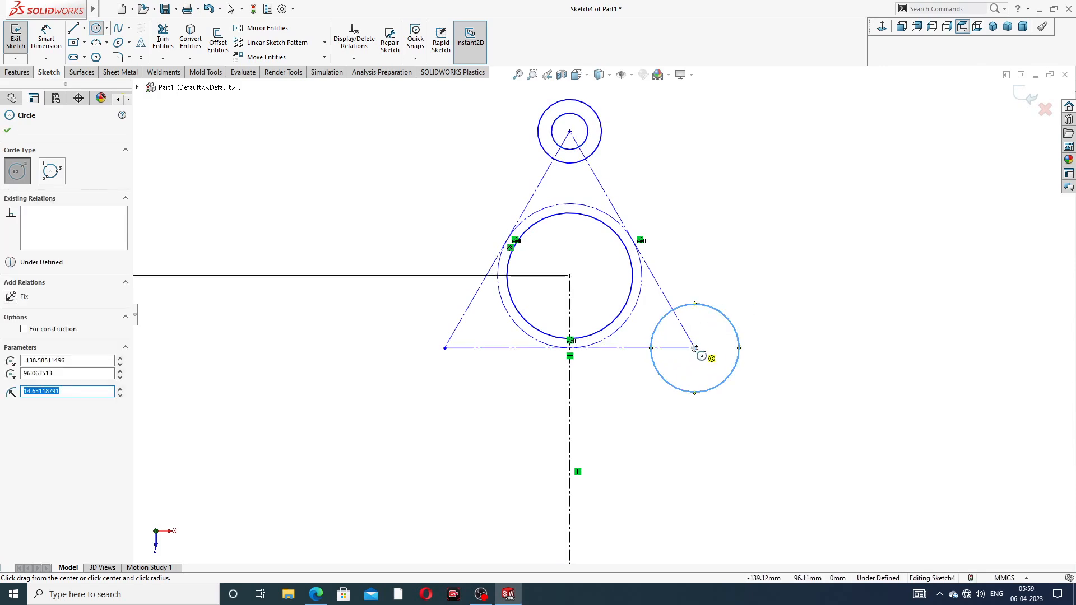
click(695, 348)
click(709, 332)
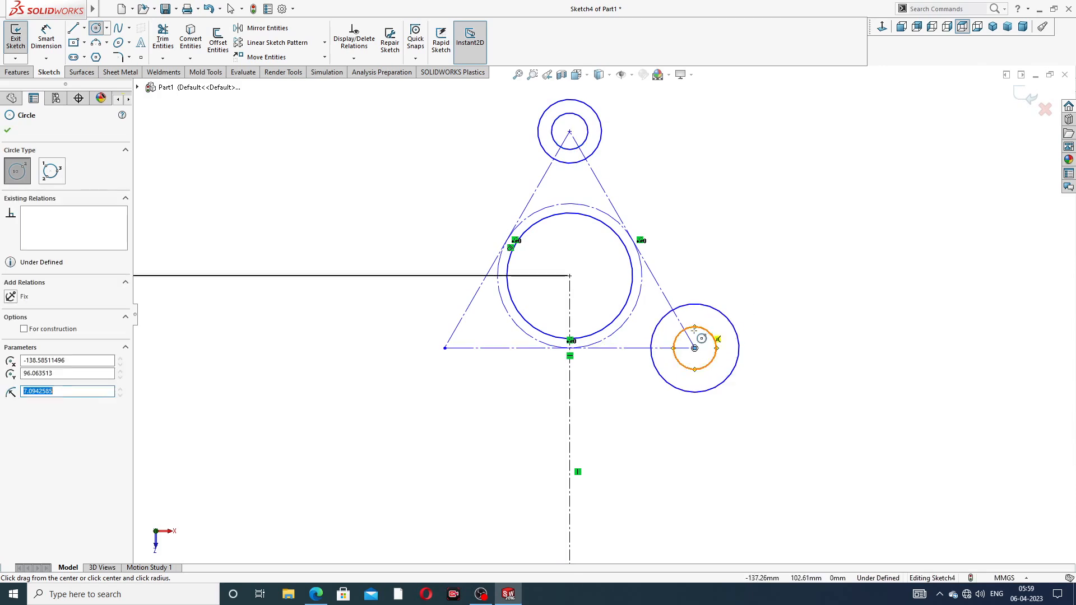
Sketch two concentric circles at the triangle's lower-left vertex with radii of about 13.3 mm and 8 mm
click(444, 348)
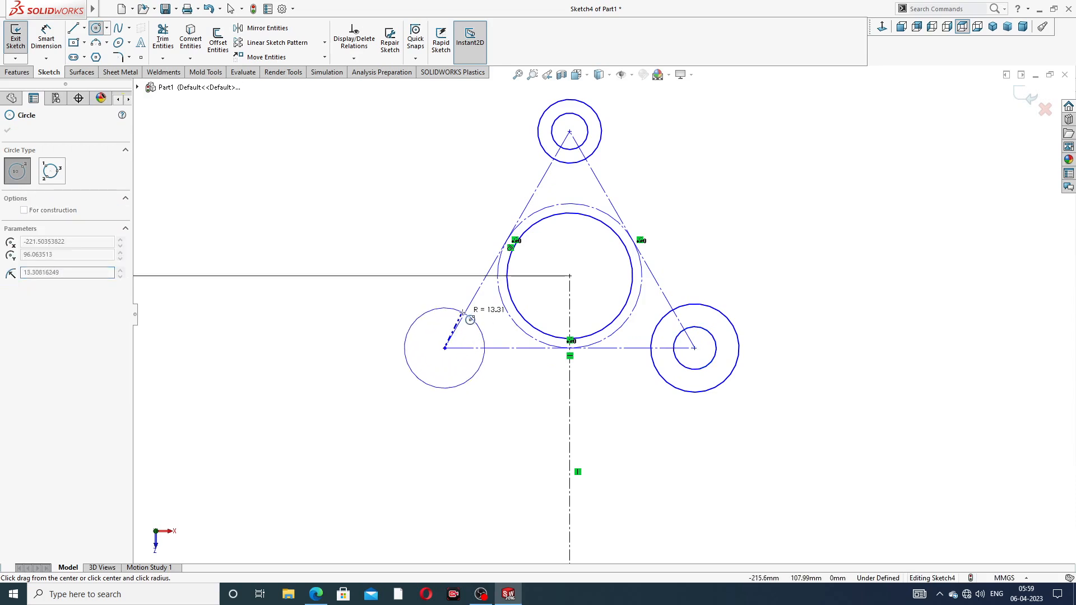
click(473, 320)
click(445, 348)
click(462, 331)
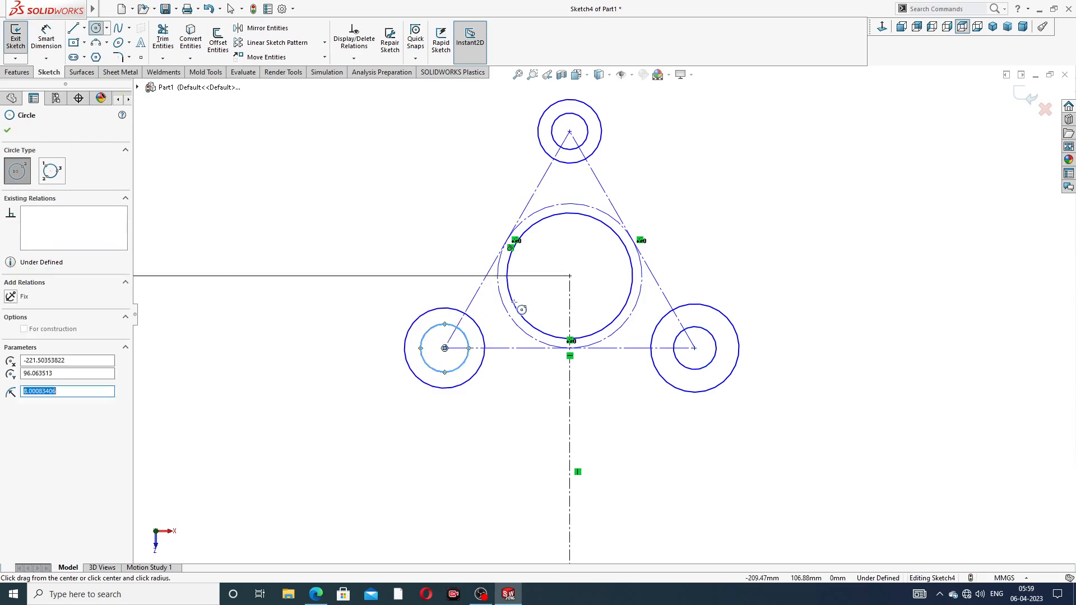
right_click(754, 195)
click(766, 195)
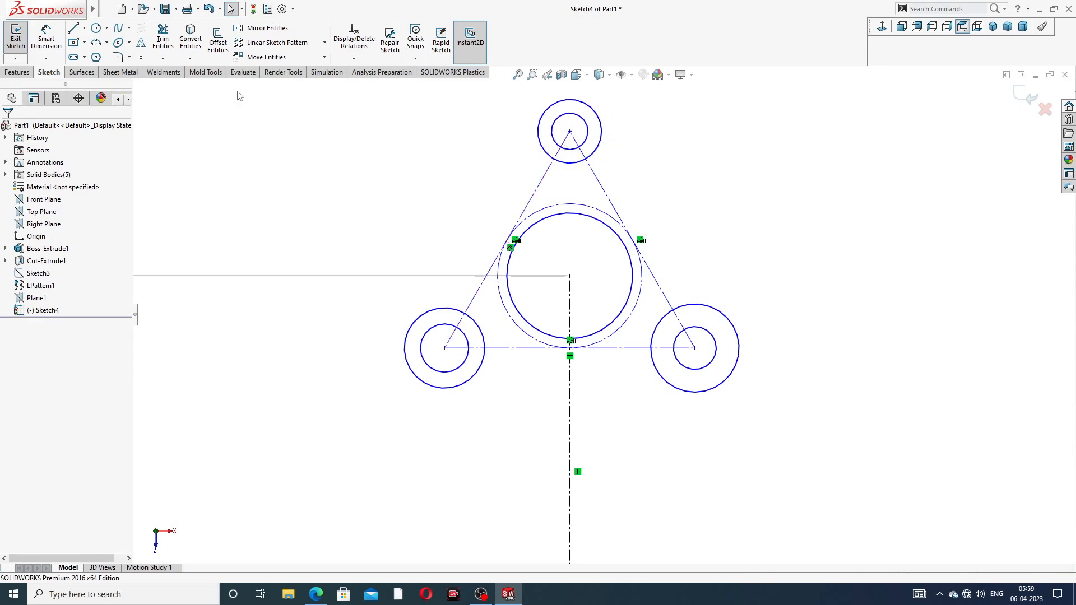
Draw a line about 83 mm long joining the outer sides of the apex and lower-right outer circles
click(73, 29)
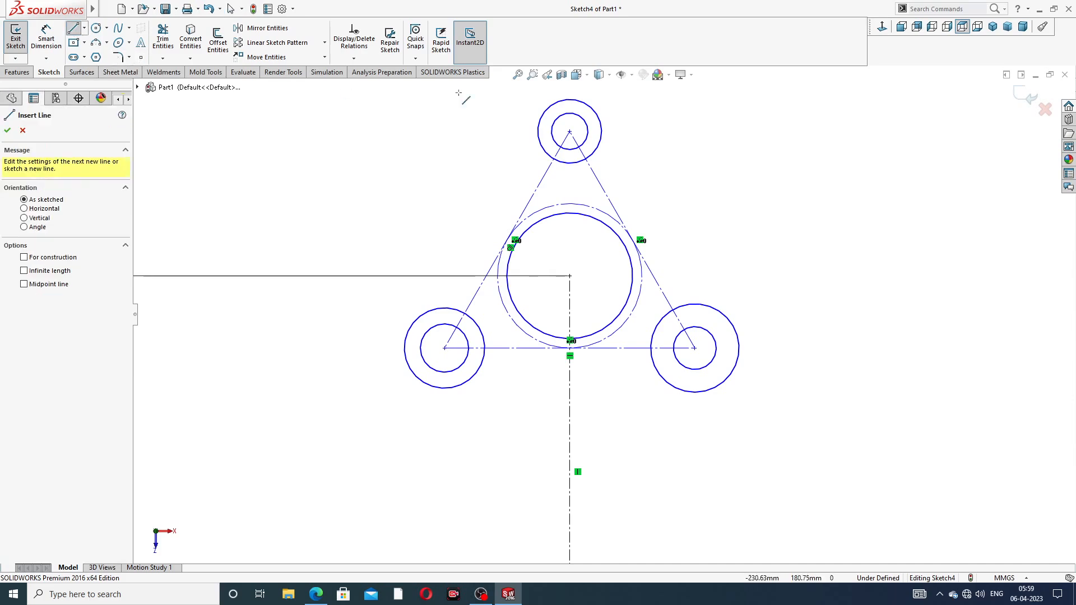
click(599, 116)
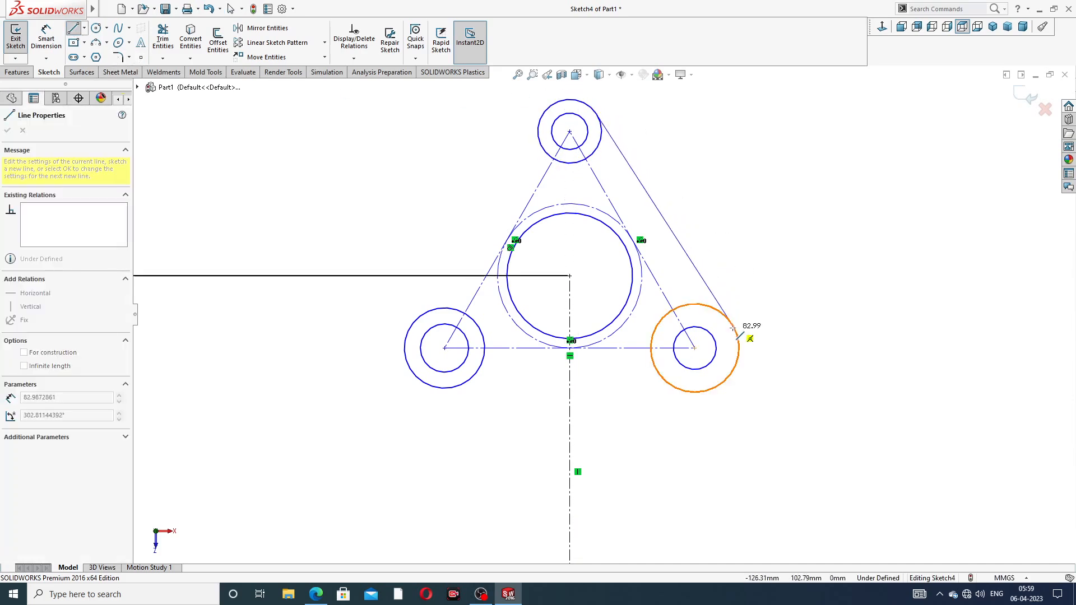
click(735, 325)
right_click(787, 255)
click(818, 268)
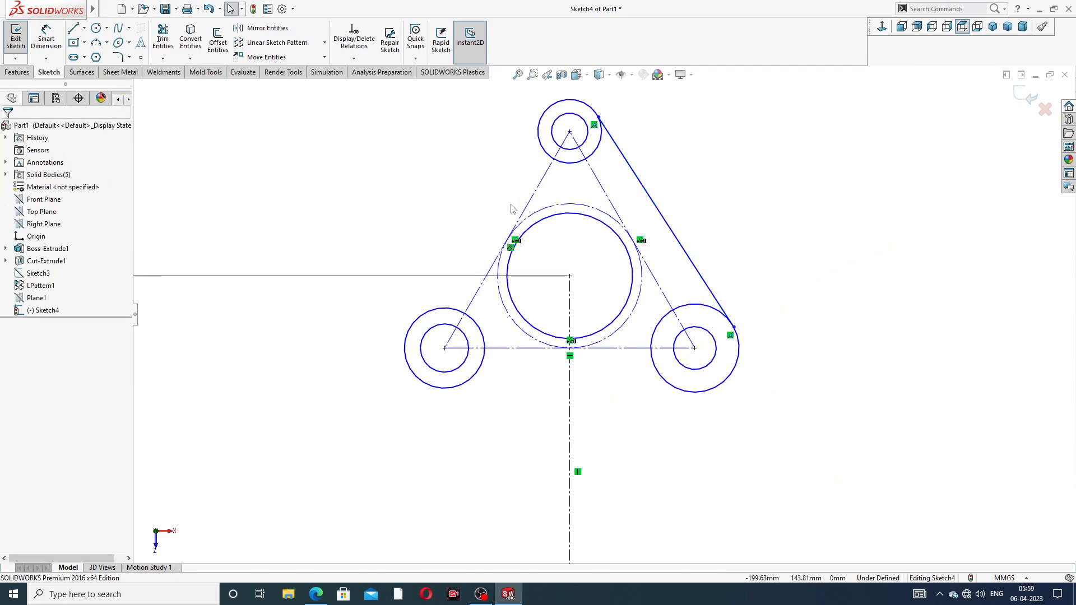
Draw a line joining the outer sides of the apex and lower-left outer circles
click(73, 30)
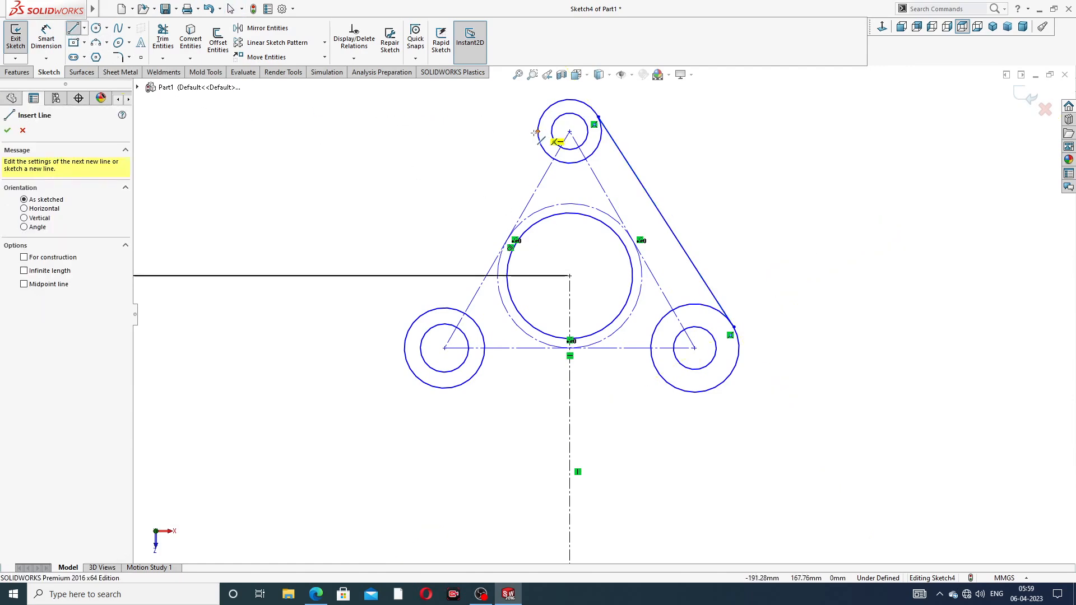
click(537, 133)
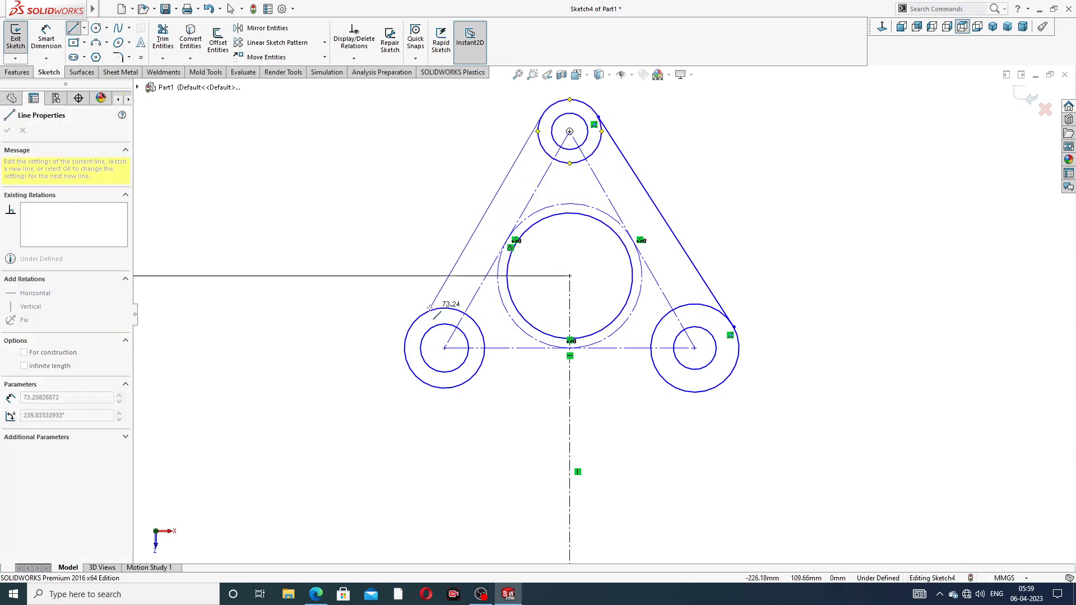
click(411, 327)
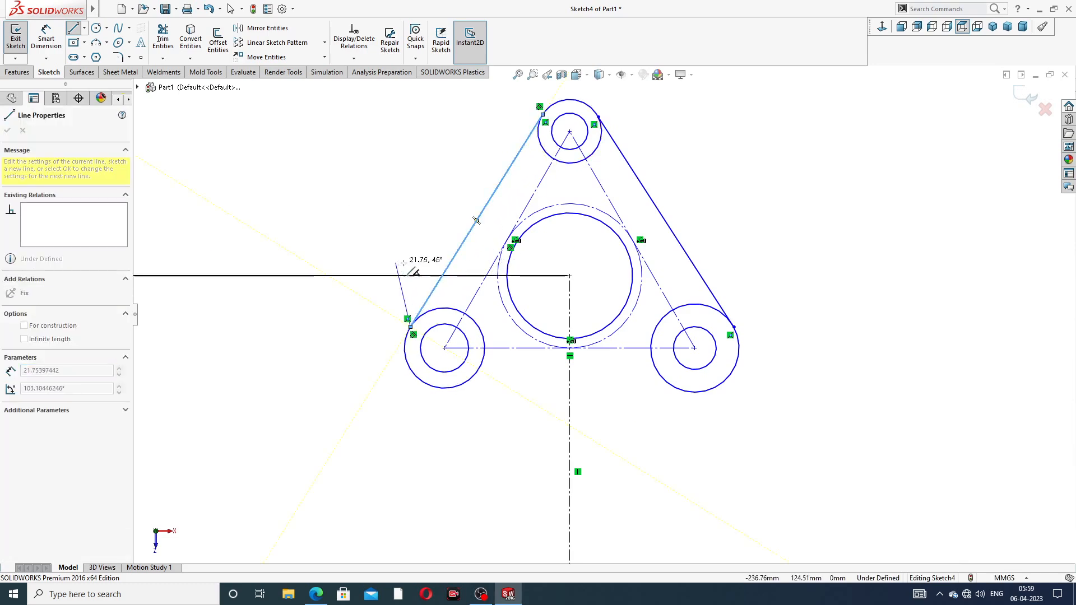
right_click(400, 224)
click(428, 269)
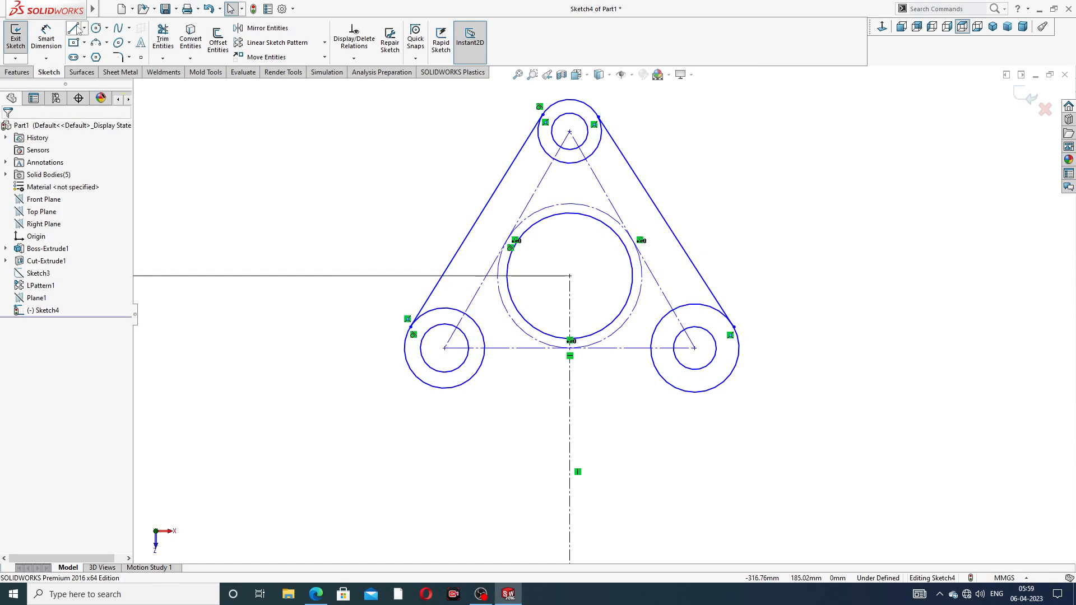
Draw a line about 83 mm long along the underside of the lower-left and lower-right outer circles
click(77, 26)
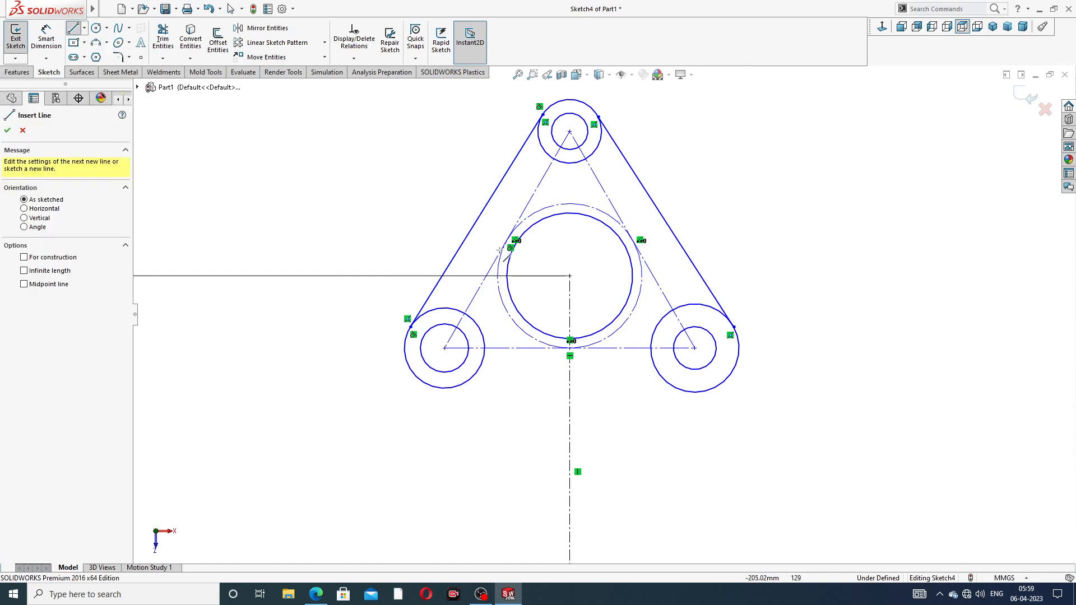
click(457, 388)
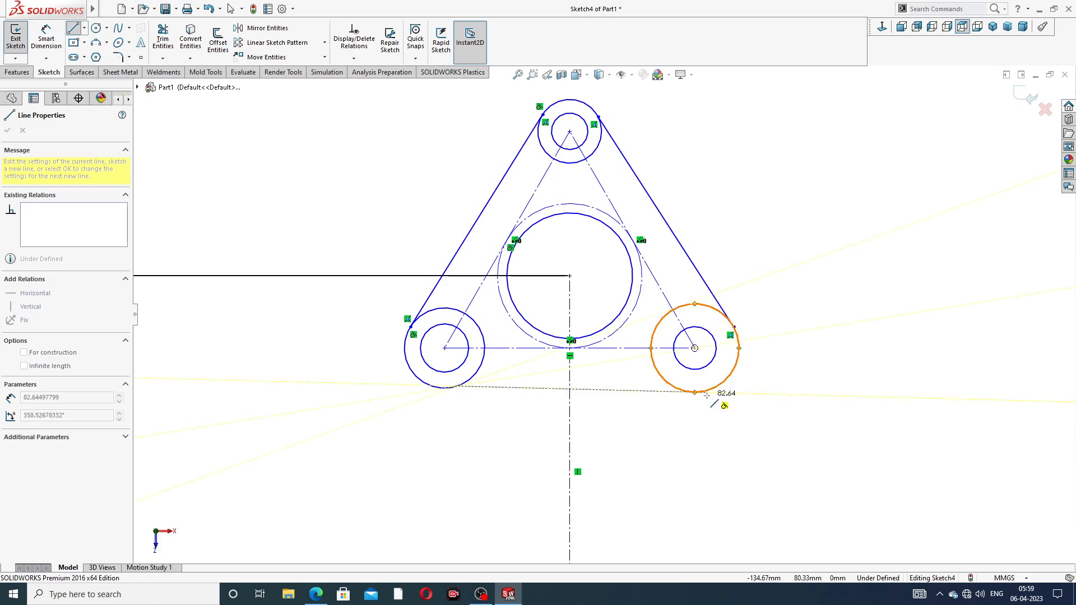
click(707, 394)
right_click(804, 242)
click(819, 288)
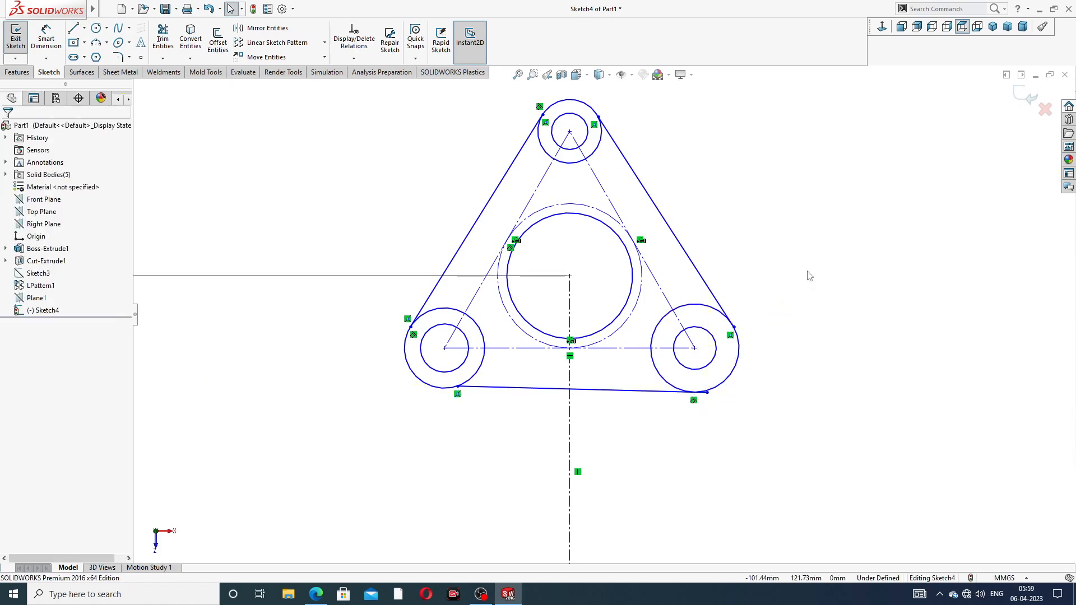
Make the right side line tangent to the outer circle at the apex
click(599, 148)
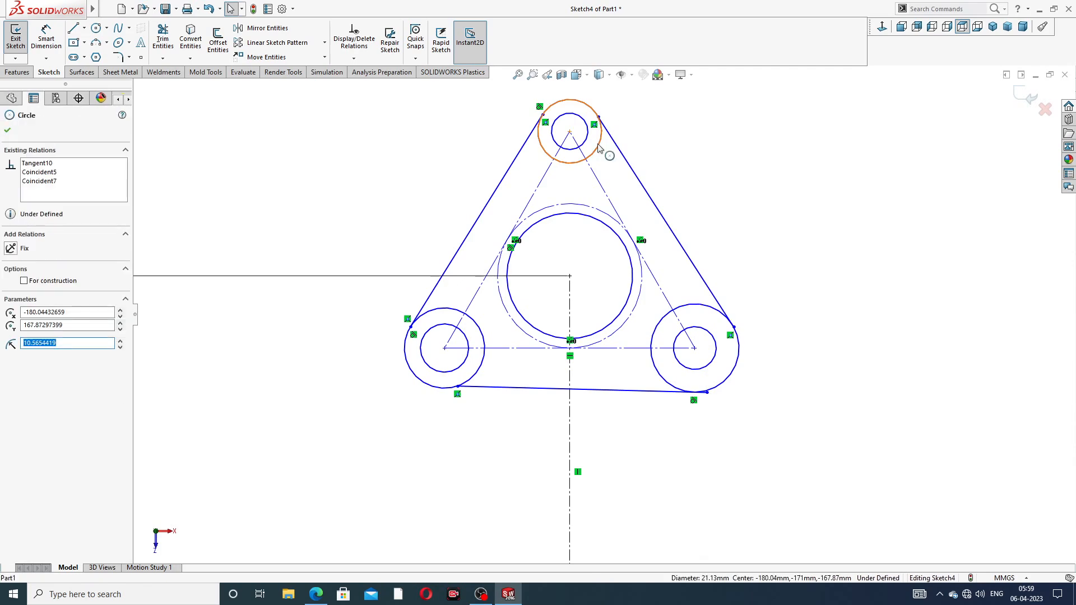
ctrl+click(614, 146)
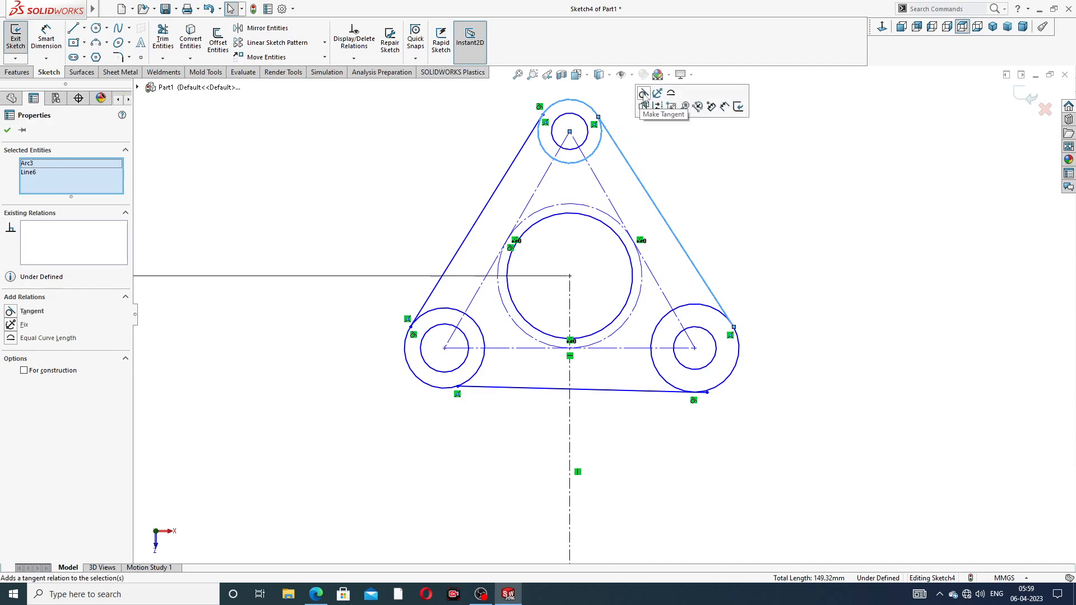
click(644, 94)
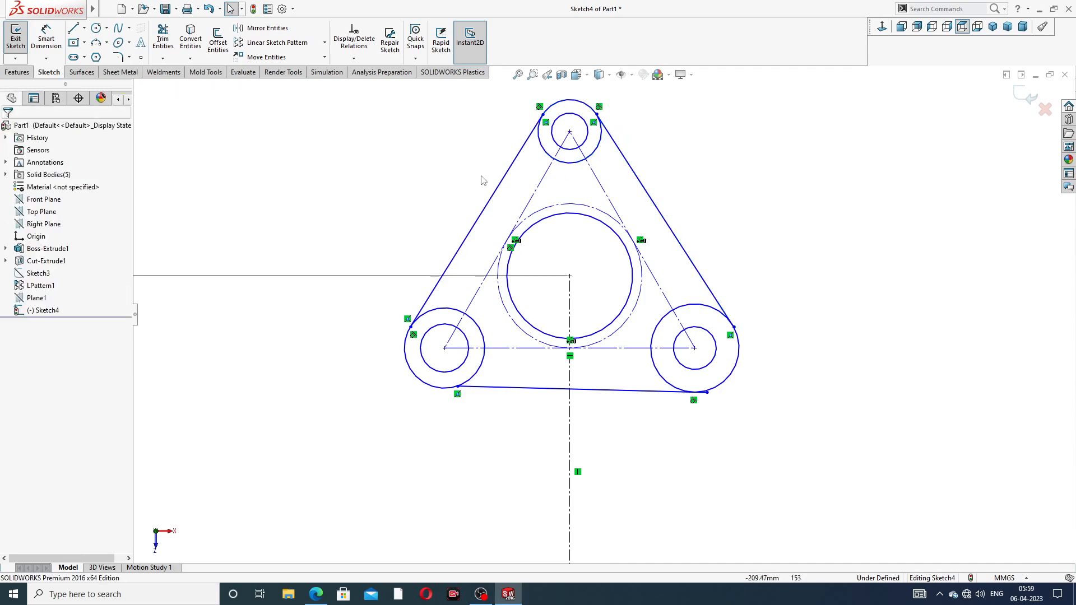
Make the bottom line tangent to the outer circle at the lower-left vertex
click(475, 376)
ctrl+click(492, 387)
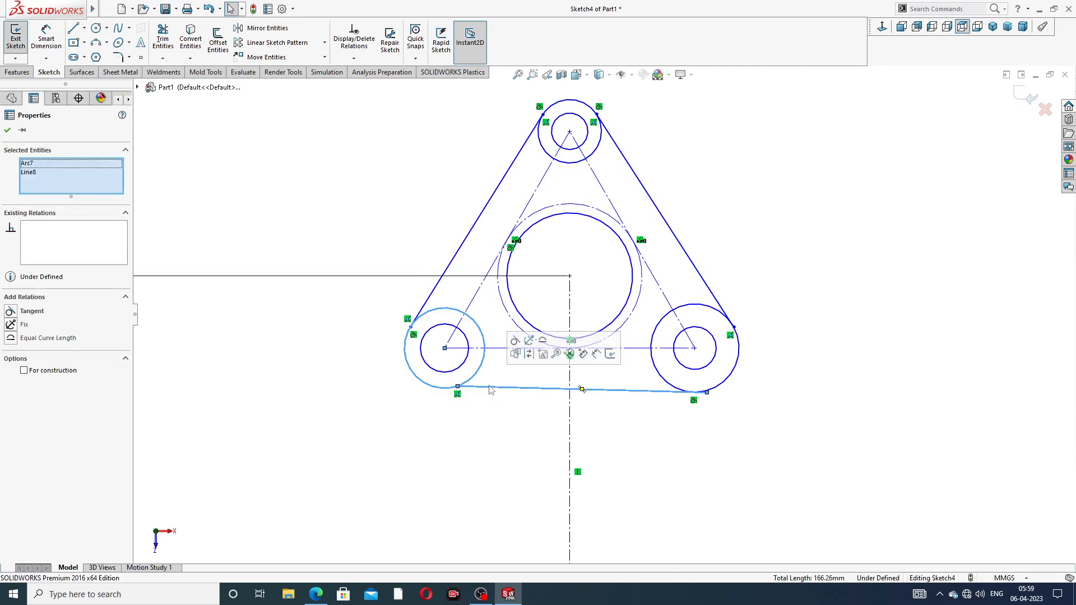
click(515, 349)
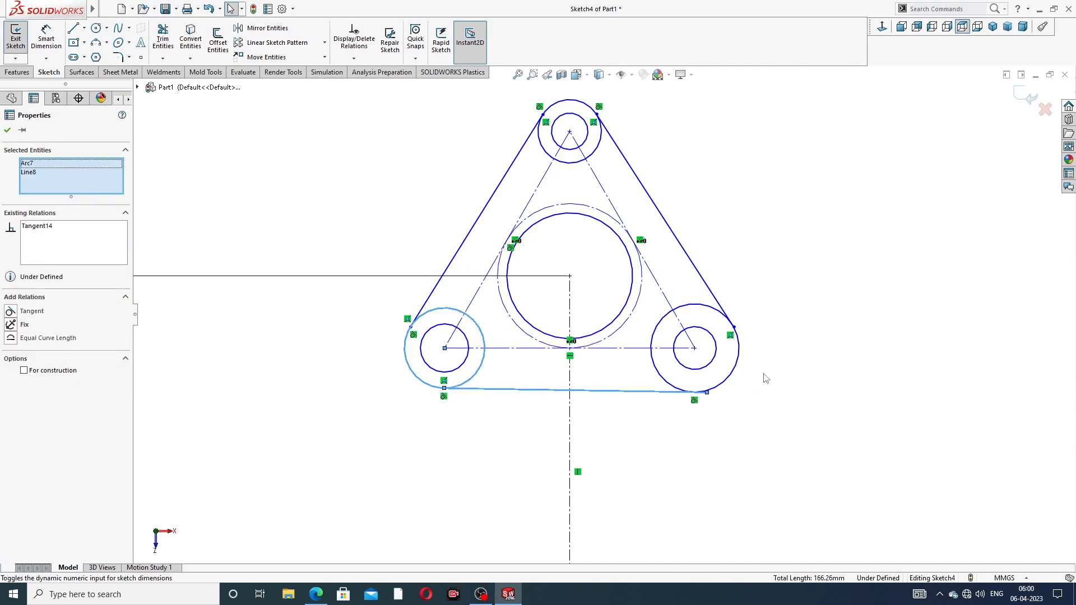
Make the right side line tangent to the outer circle at the lower-right vertex
click(719, 303)
ctrl+click(731, 327)
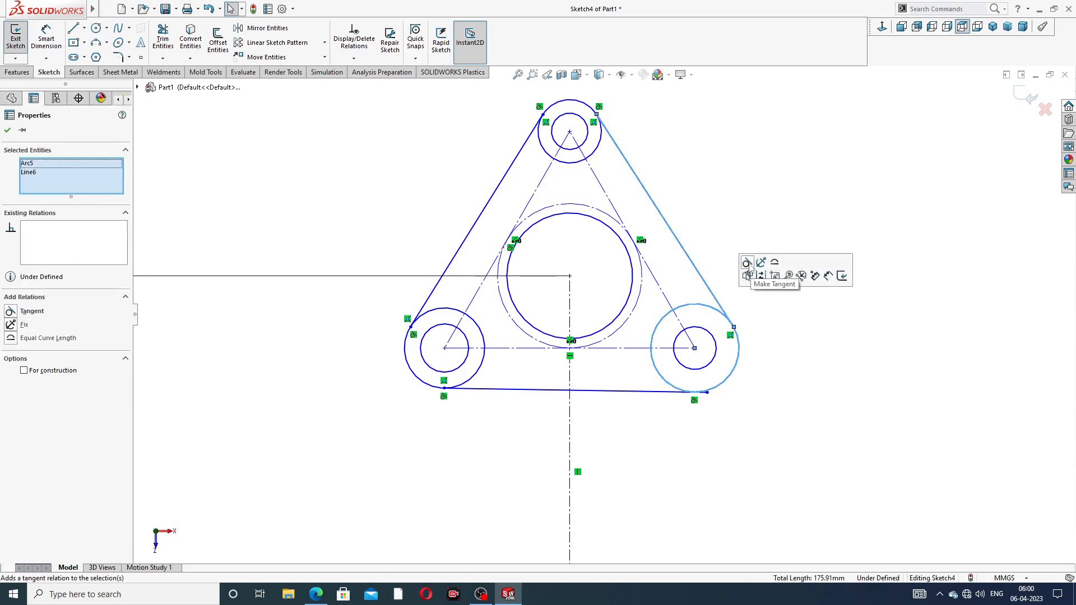
click(747, 263)
click(709, 170)
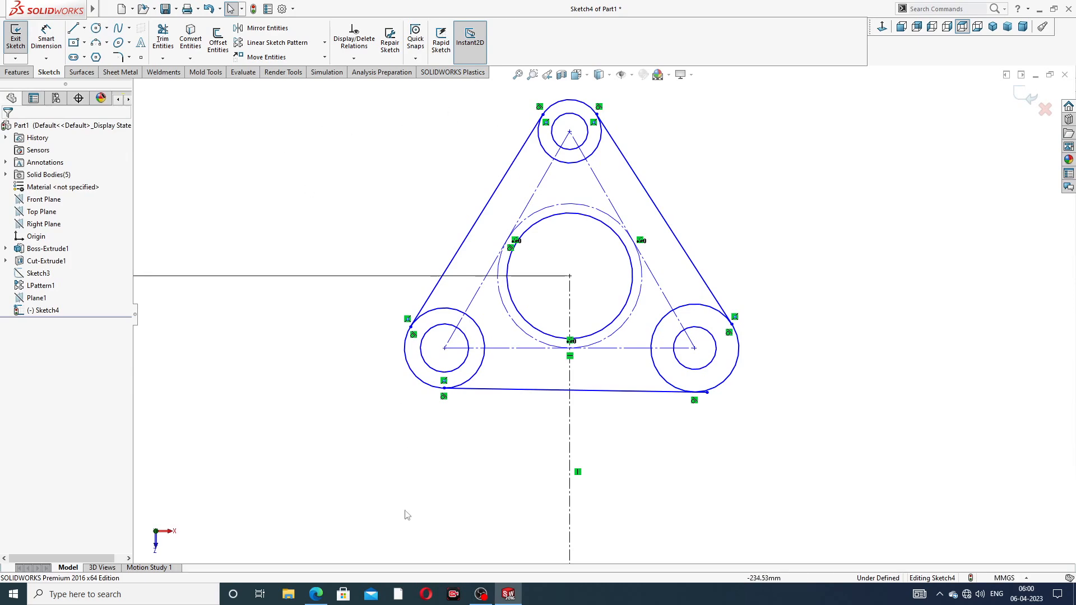
Check the exhaust manifold PDF drawing and set the triangle's height from apex centre to base line at 106 mm
click(317, 594)
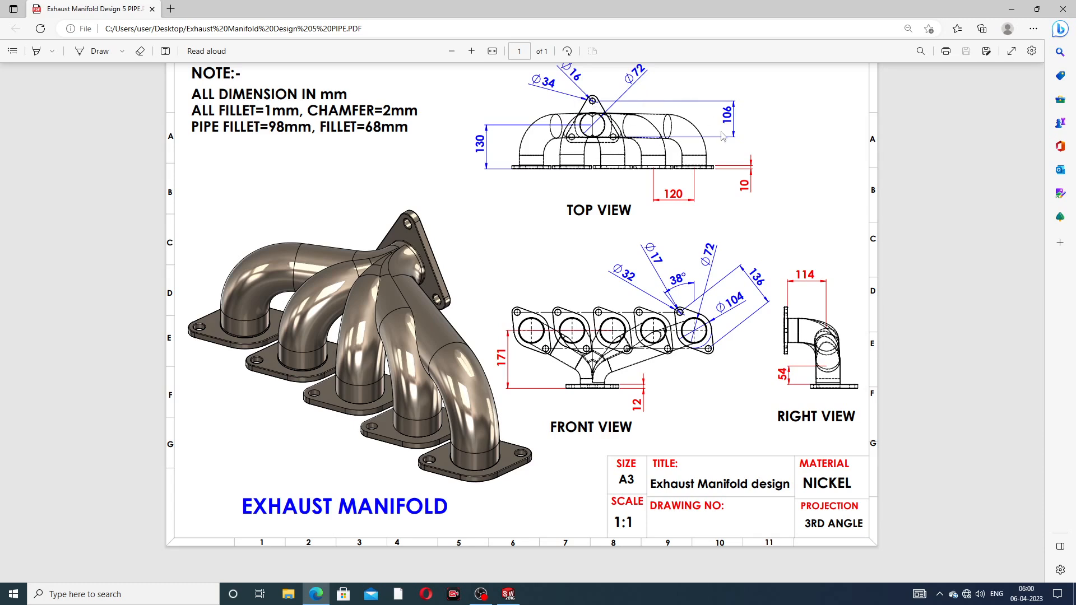
click(316, 594)
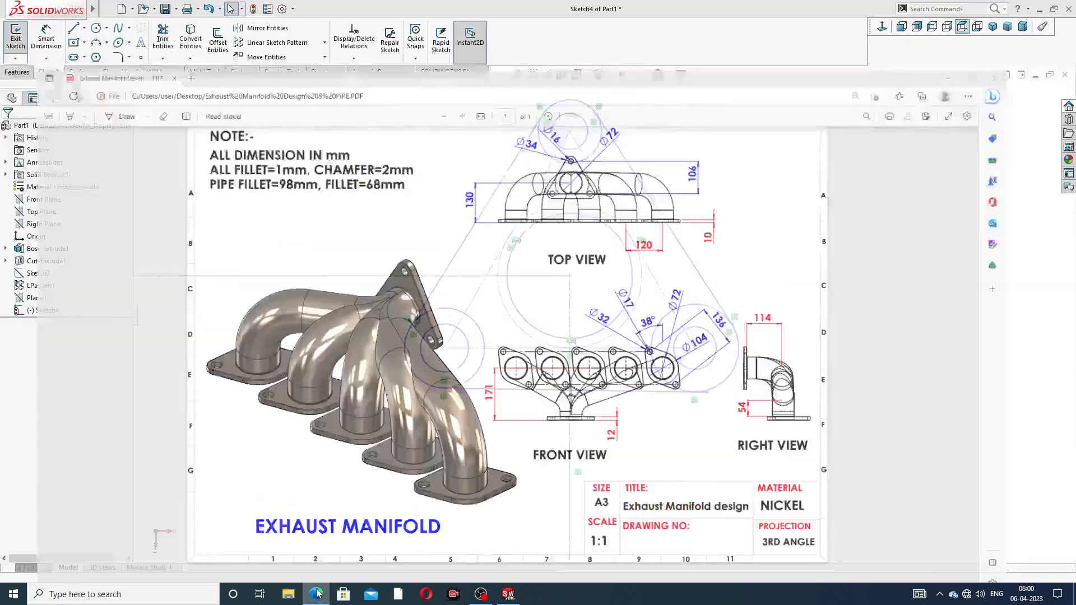
click(46, 38)
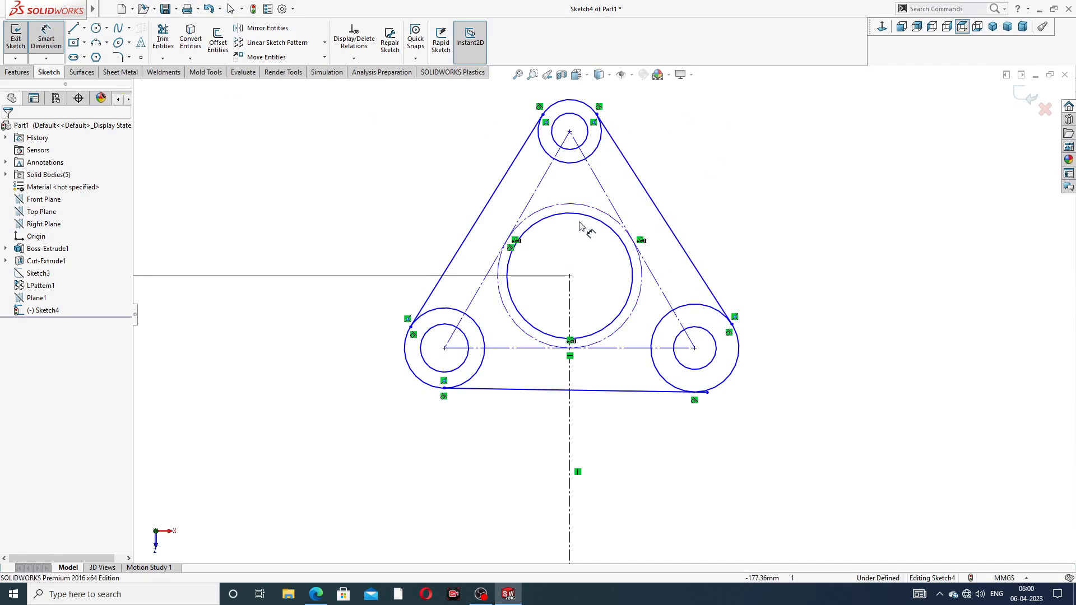
click(569, 132)
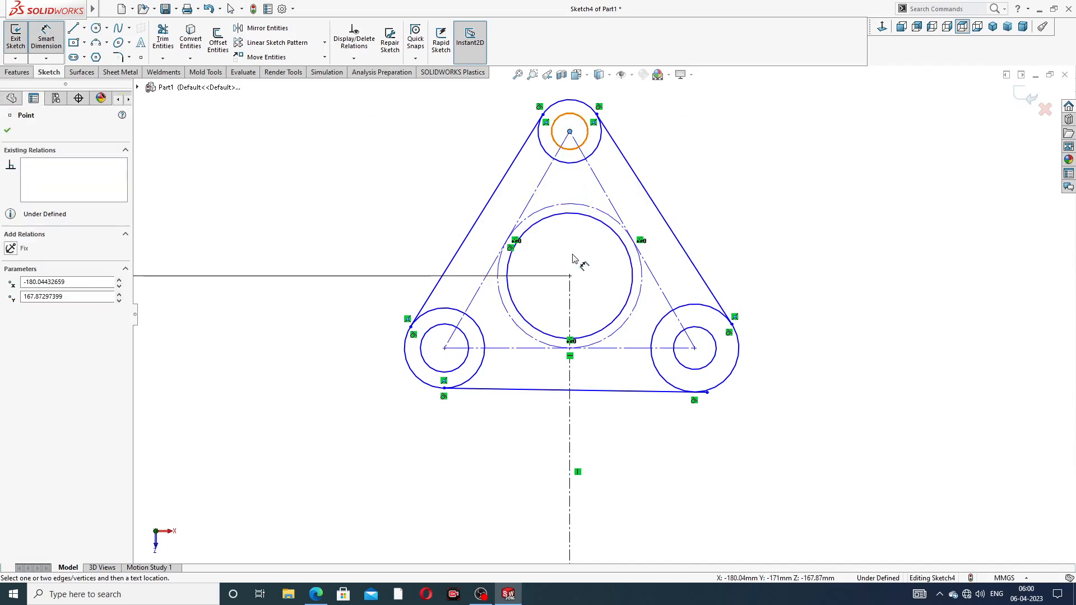
click(611, 348)
click(767, 226)
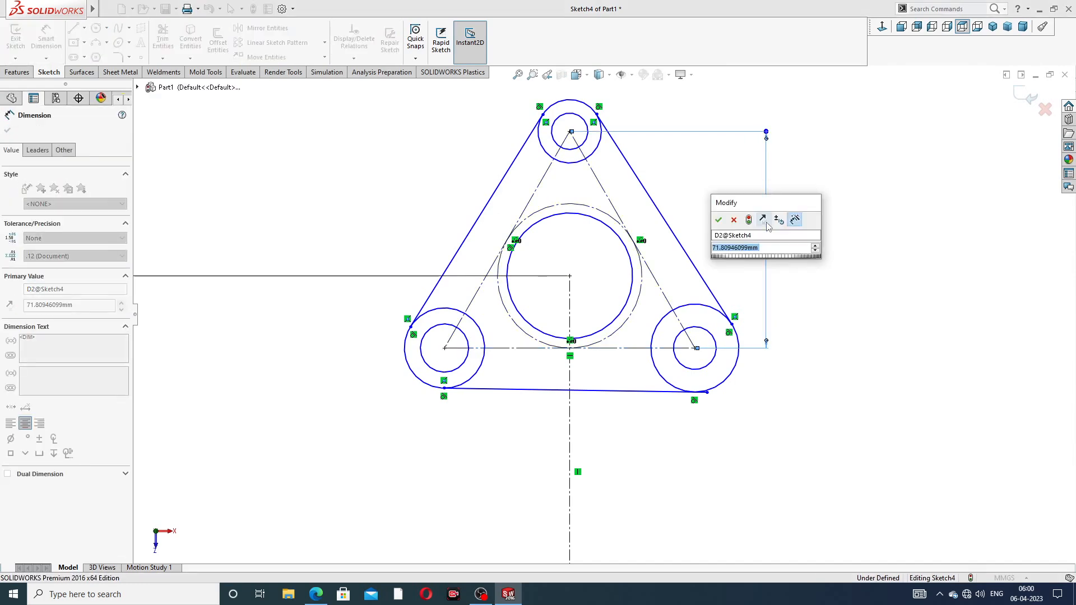
text(106)
key(Return)
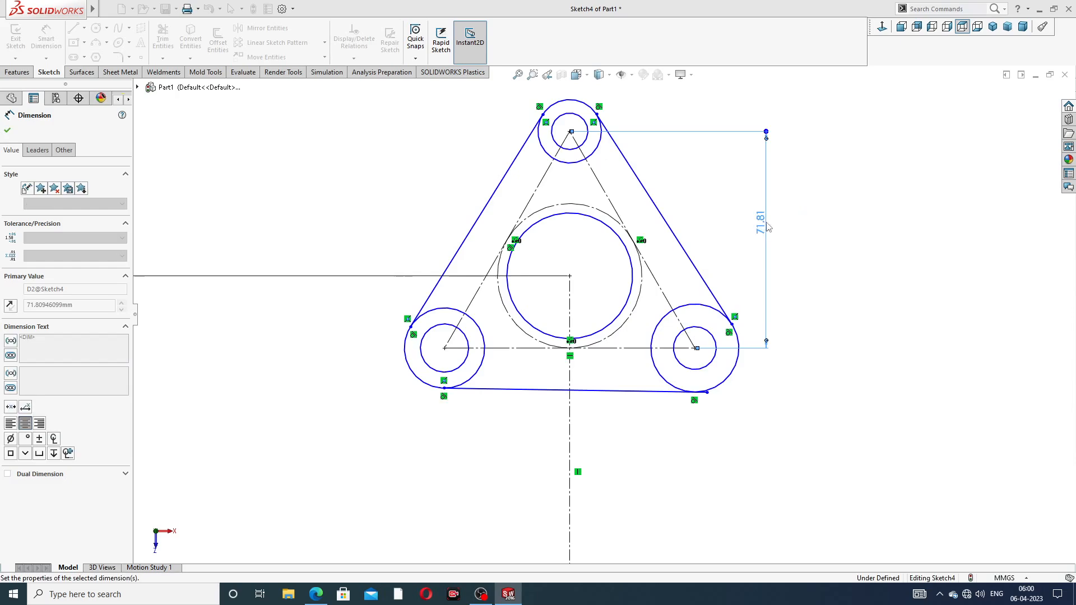
click(839, 213)
scroll(803, 171, up, 3)
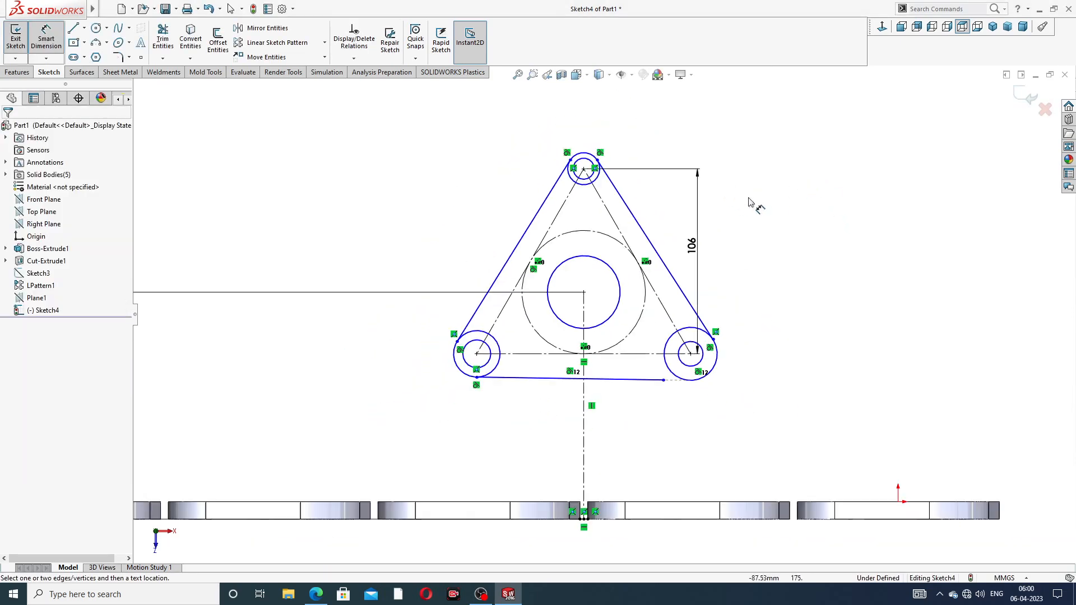
scroll(639, 173, down, 2)
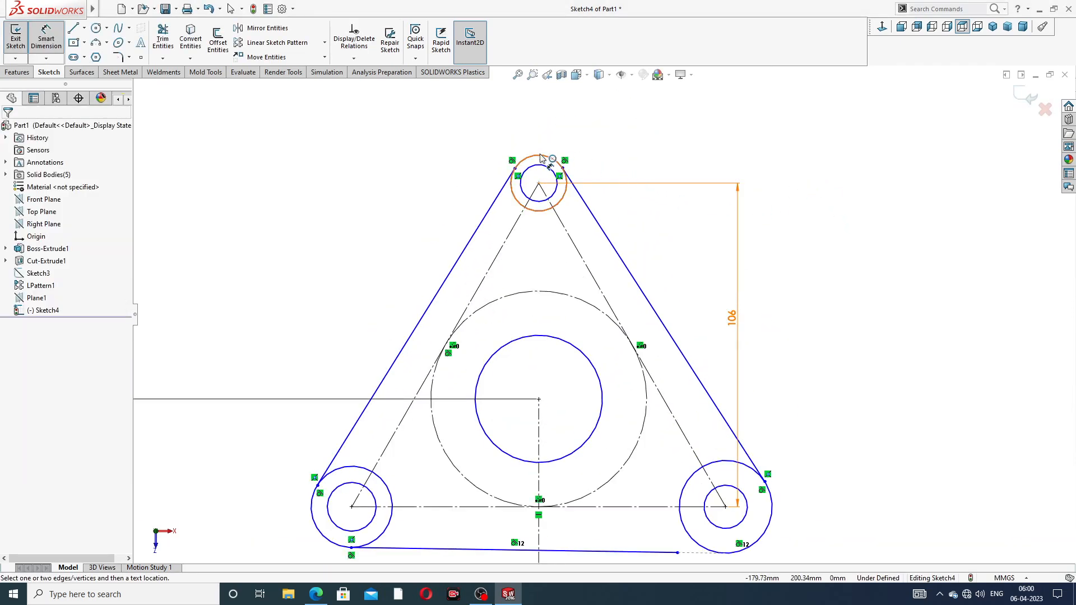
right_click(761, 148)
click(785, 167)
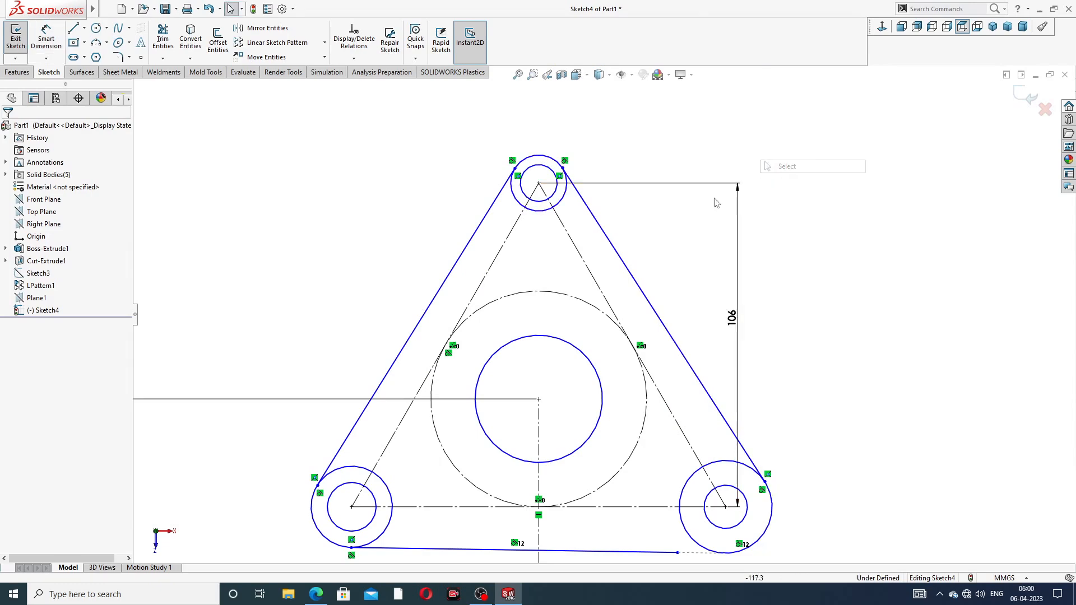
Make the outer circles at the triangle's three corners equal in size
click(359, 469)
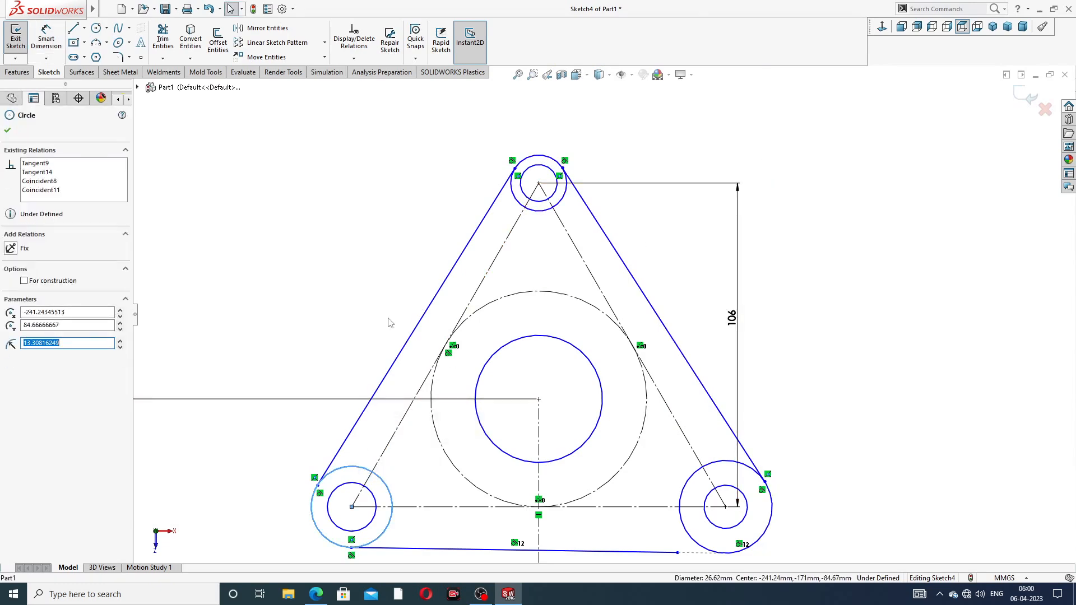
ctrl+click(538, 159)
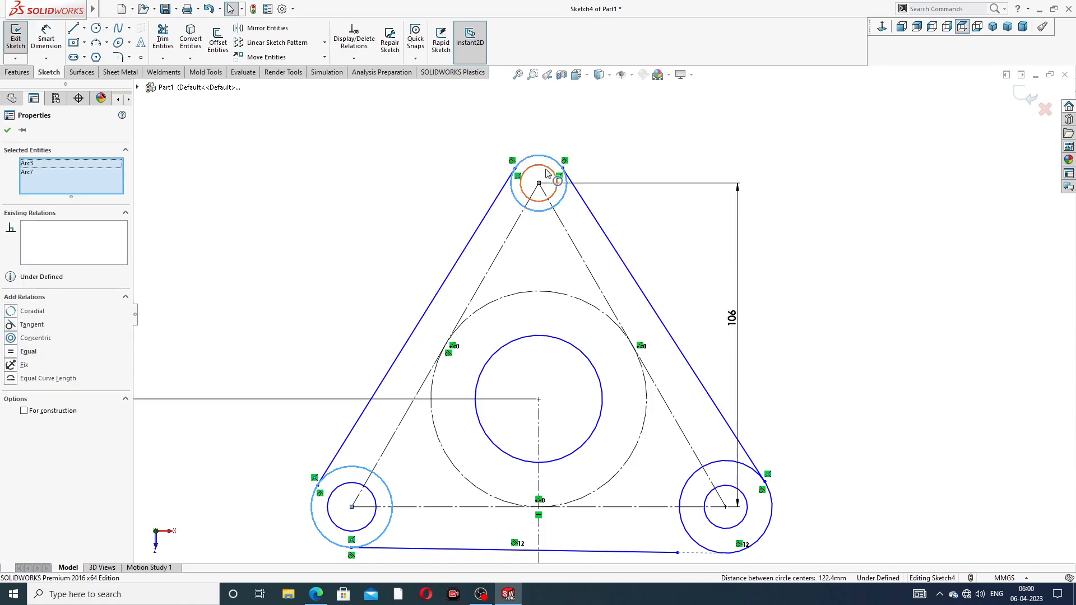
ctrl+click(724, 463)
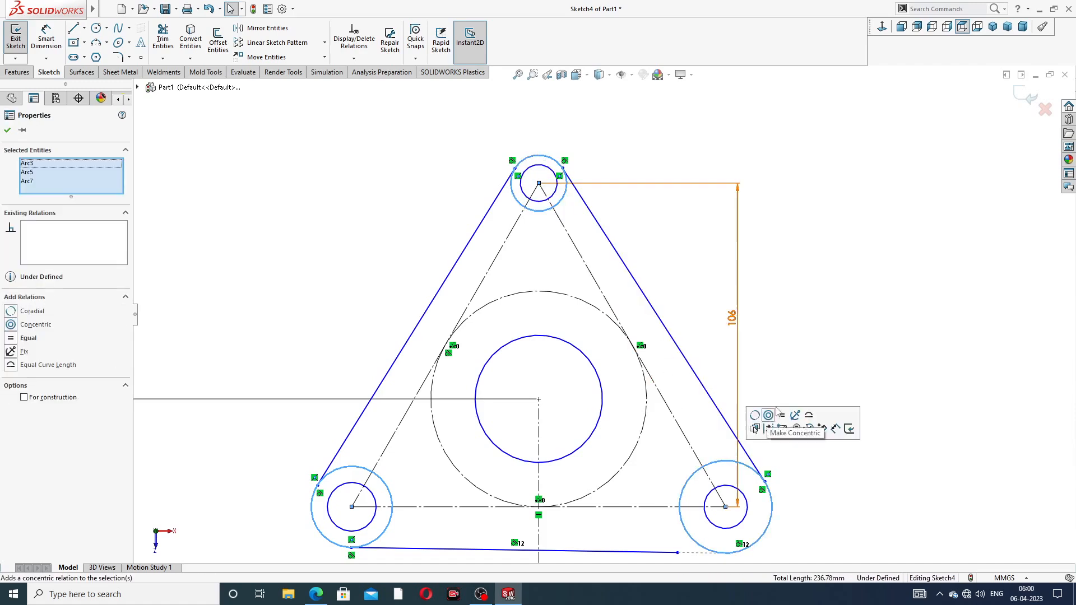
click(782, 416)
click(812, 300)
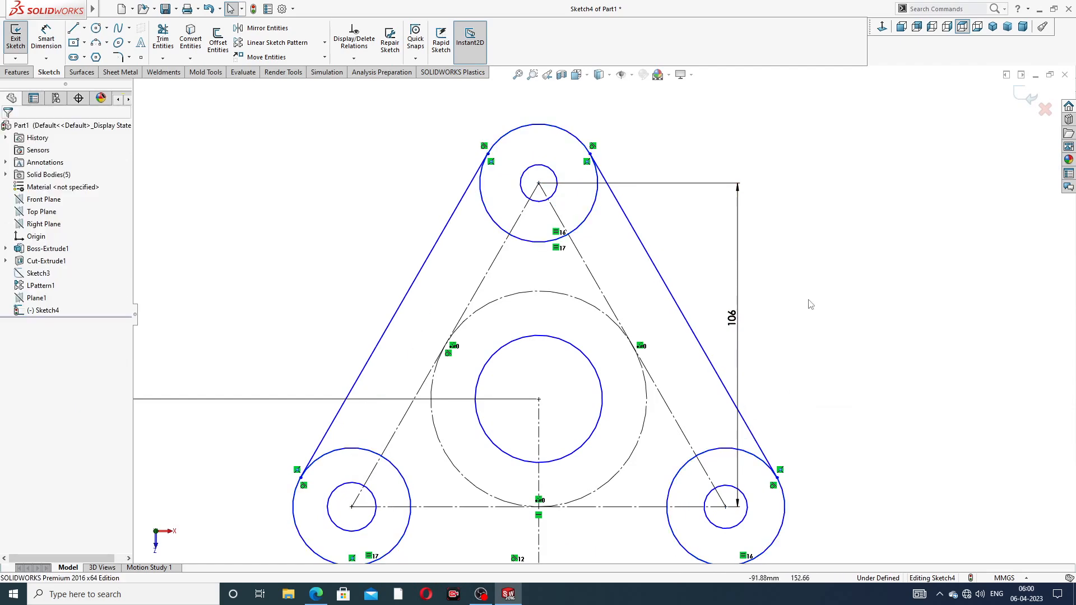
Make the small inner circles at the triangle's three corners equal in size
scroll(606, 314, up, 3)
click(469, 421)
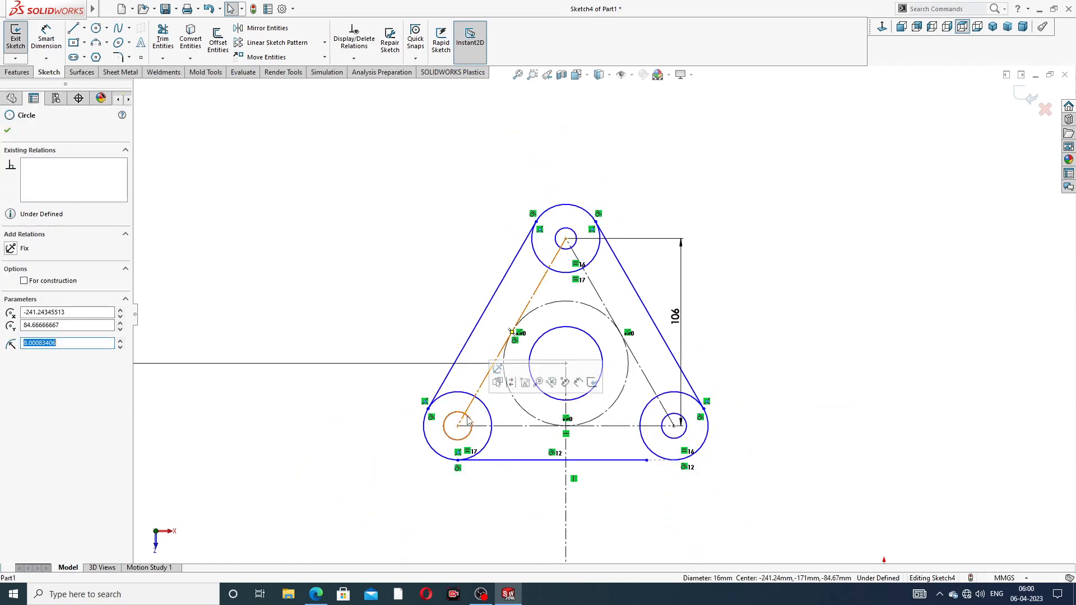
ctrl+click(558, 235)
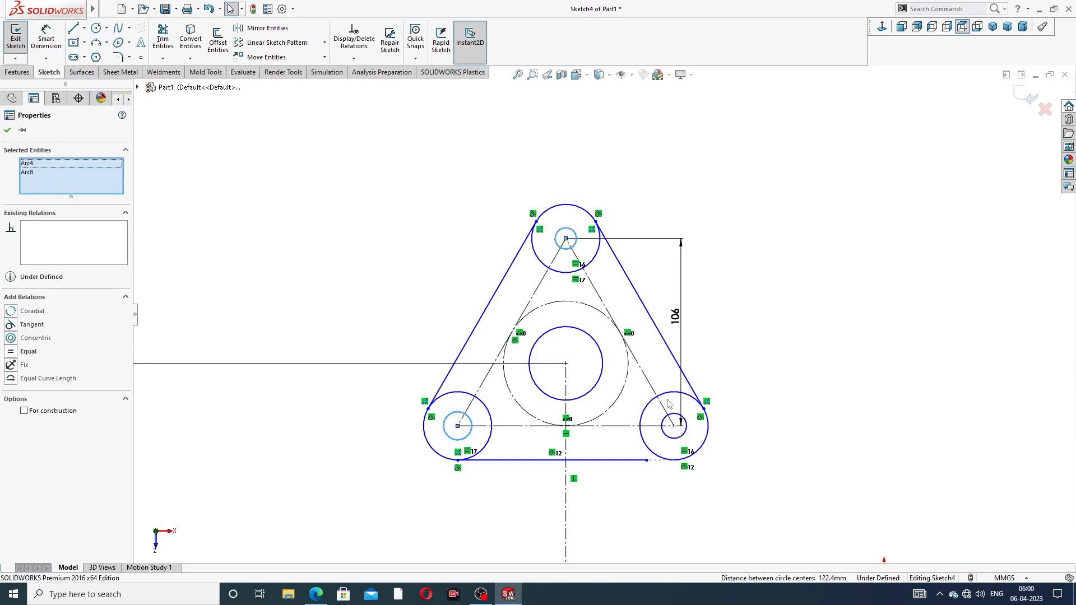
ctrl+click(674, 420)
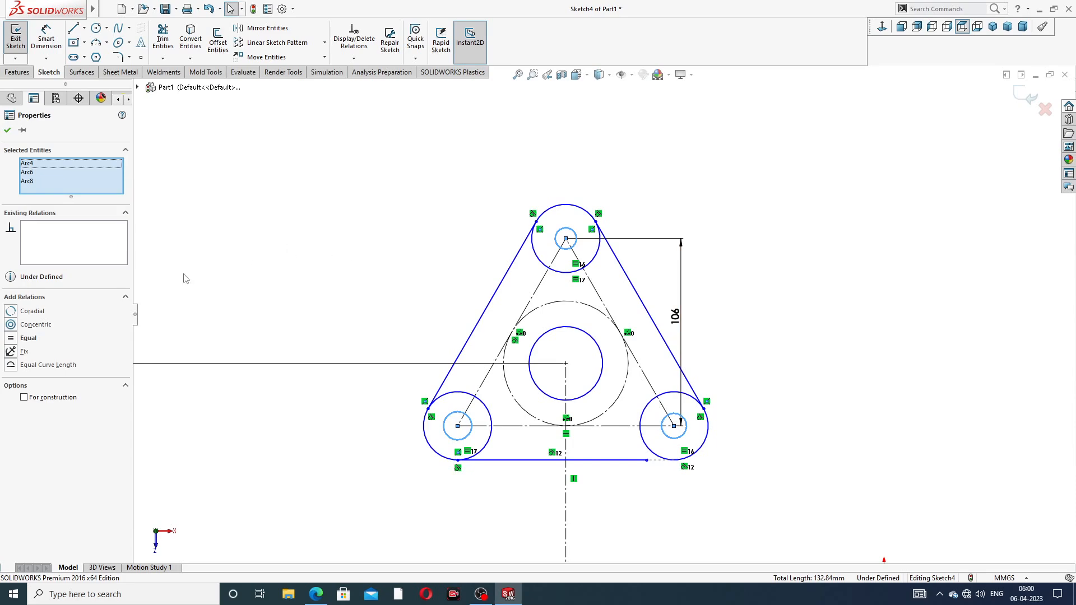
click(37, 340)
click(684, 190)
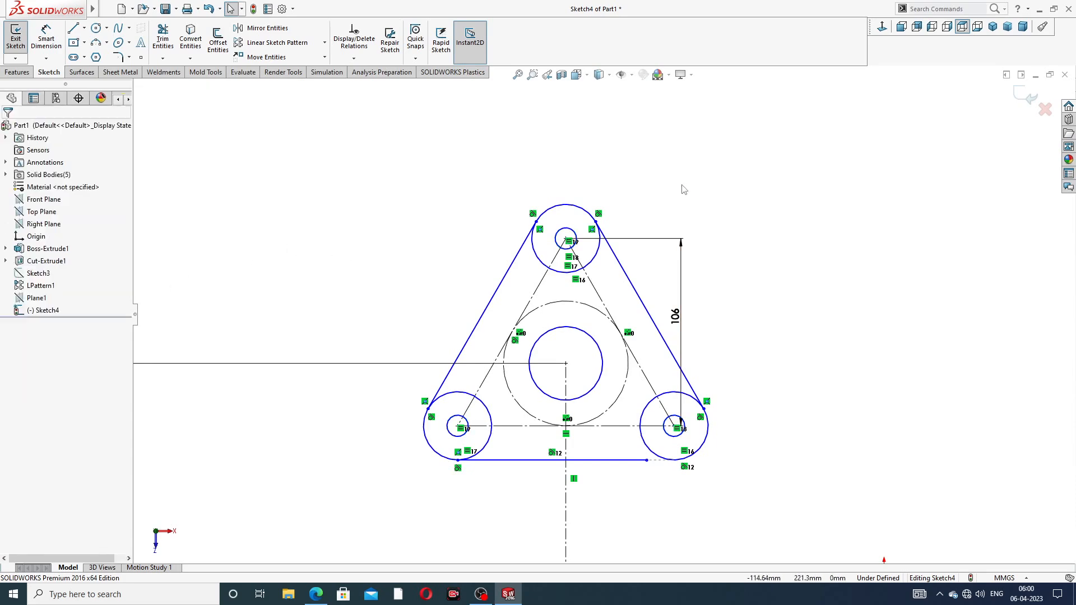
Dimension the apex's outer circle to 34 mm diameter and its inner hole circle to 16 mm diameter
click(46, 38)
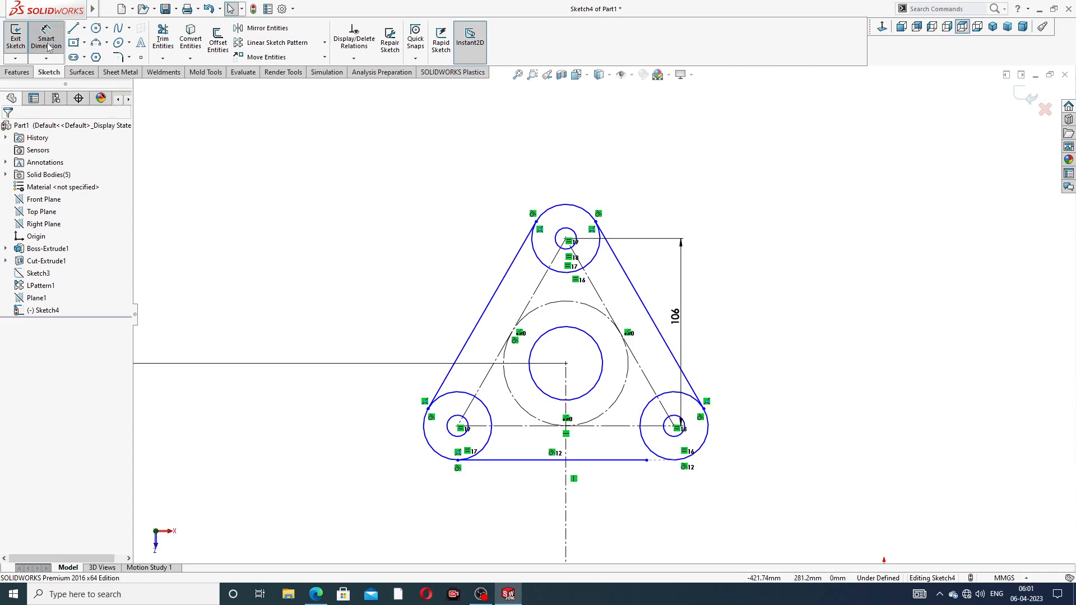
click(566, 206)
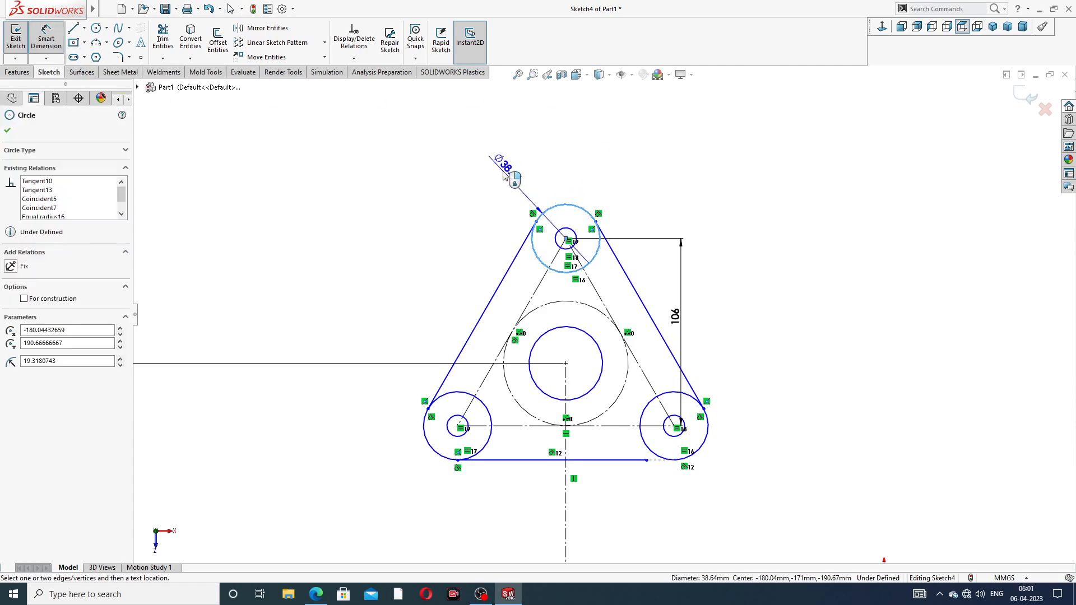
click(504, 171)
text(34)
key(Return)
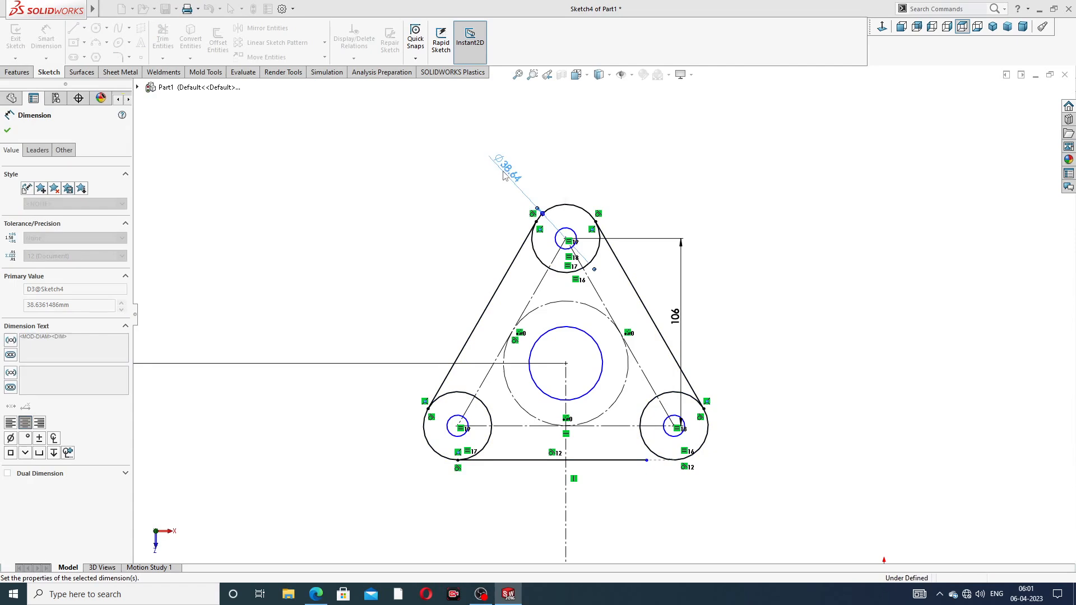
click(563, 228)
click(551, 164)
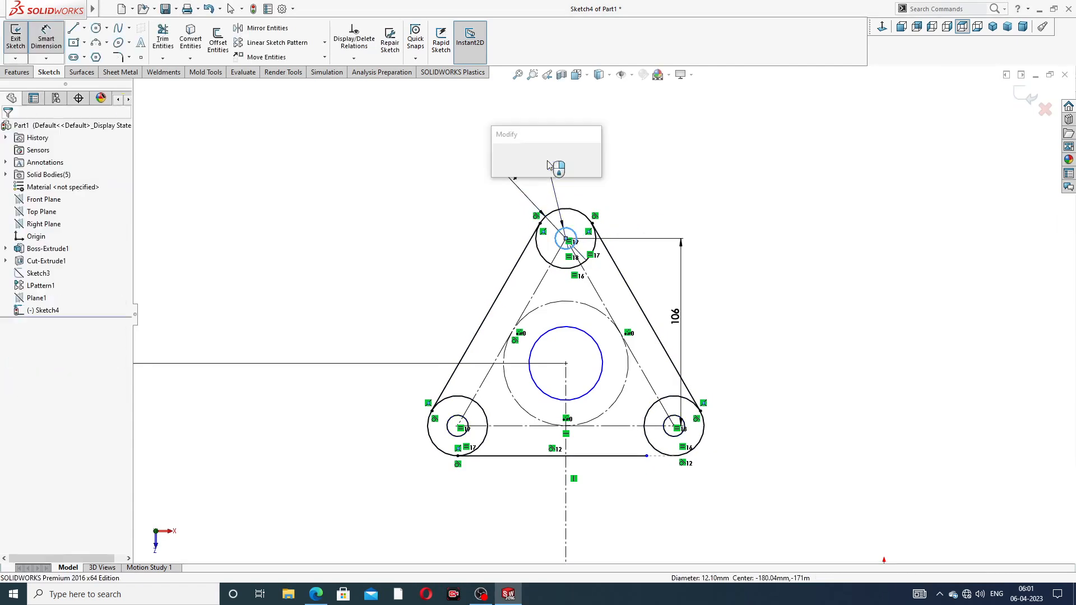
text(16)
key(Return)
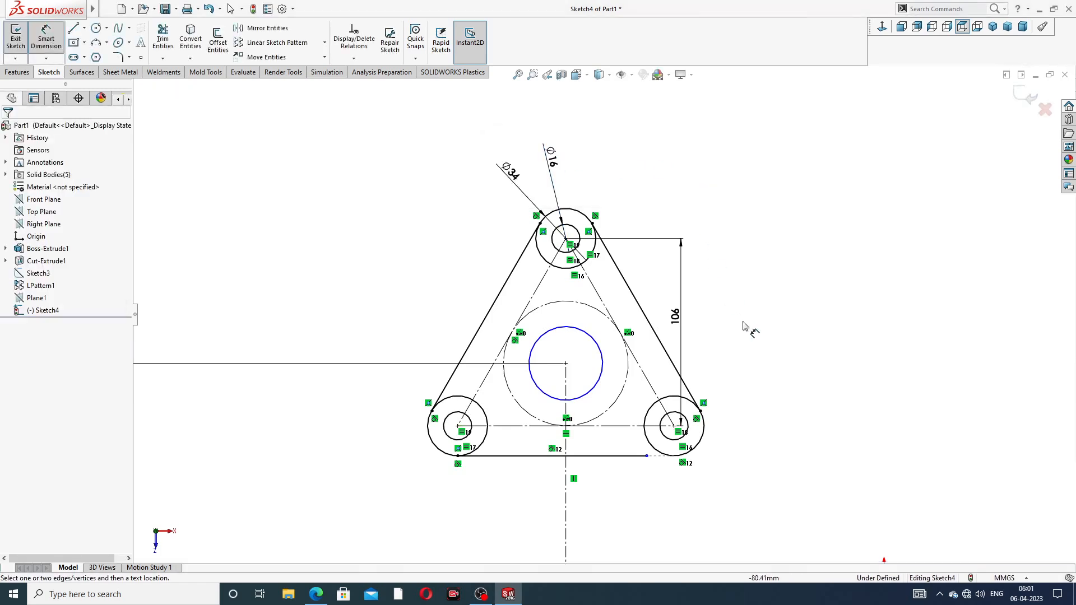
scroll(740, 347, down, 1)
right_click(769, 342)
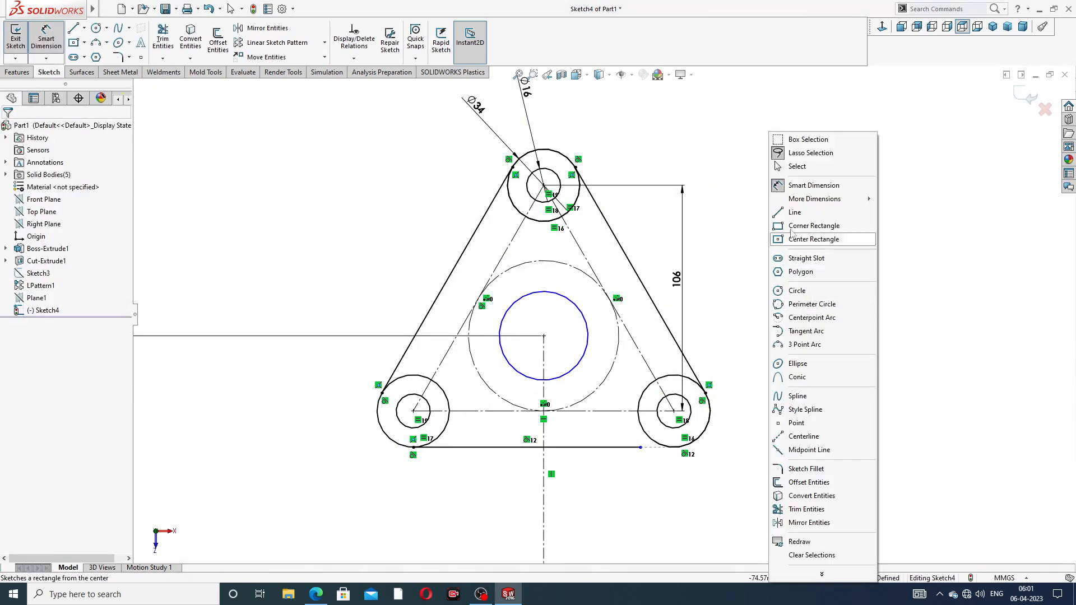
click(796, 166)
Extend the bottom line's free end to its tangent point on the lower-right outer circle
scroll(653, 468, down, 3)
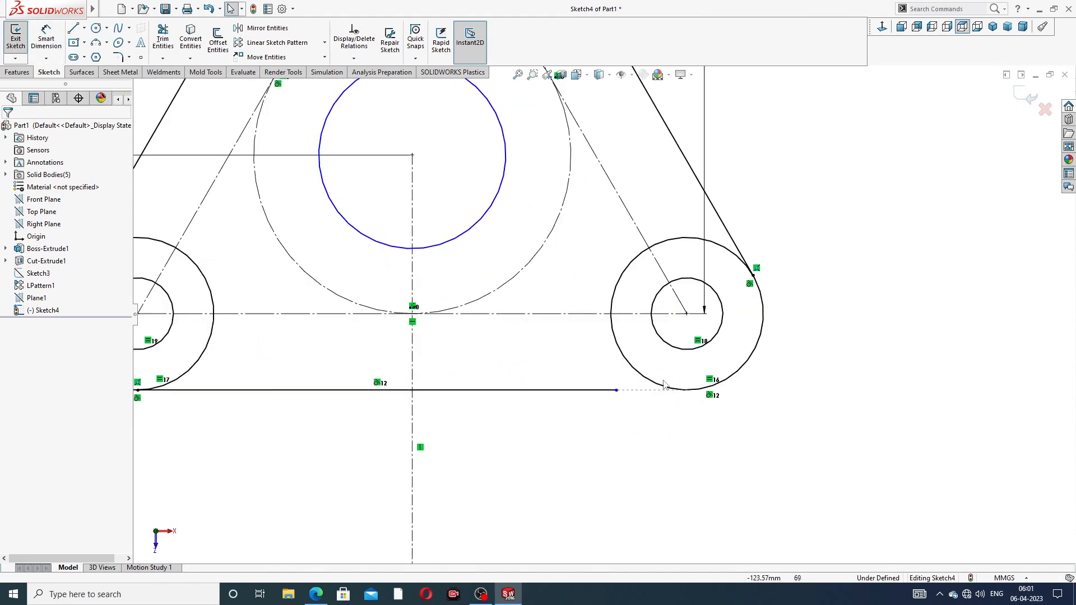
drag(616, 391, 695, 423)
click(694, 429)
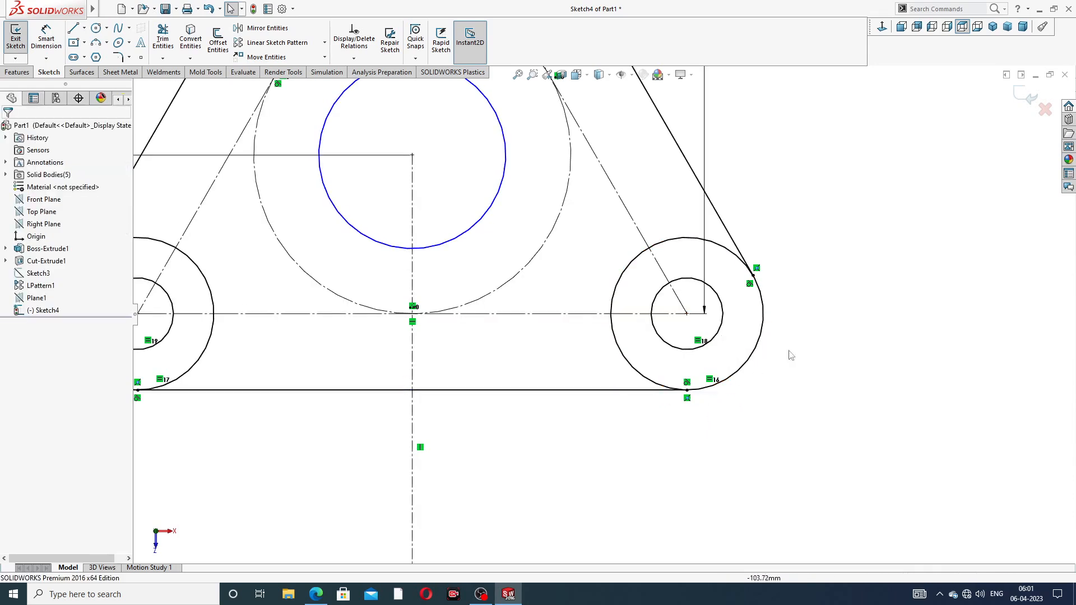
Dimension the central circle to 72 mm diameter
key(z)
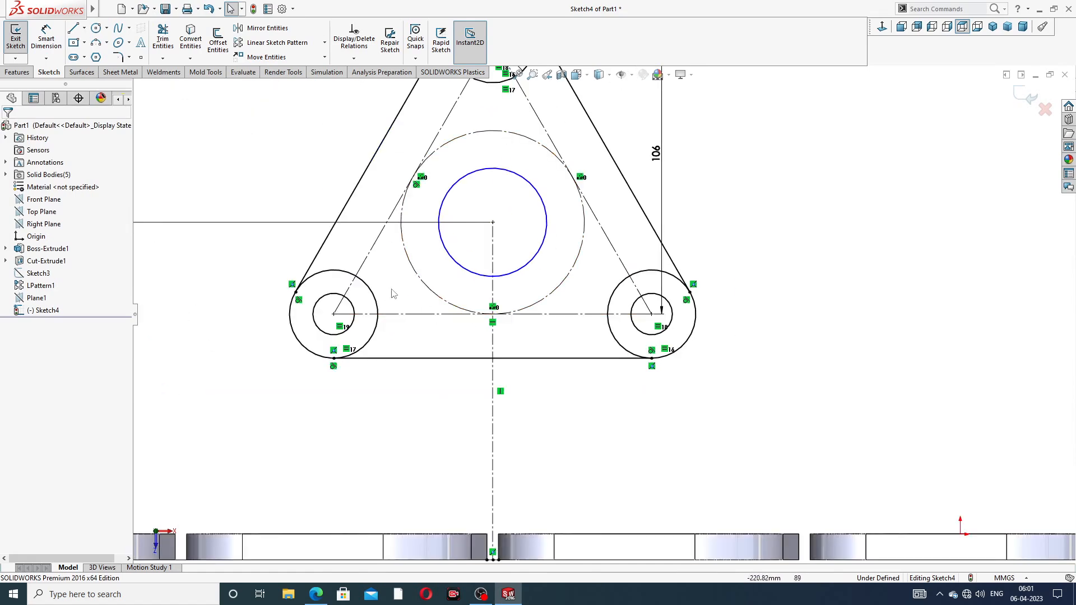
click(46, 37)
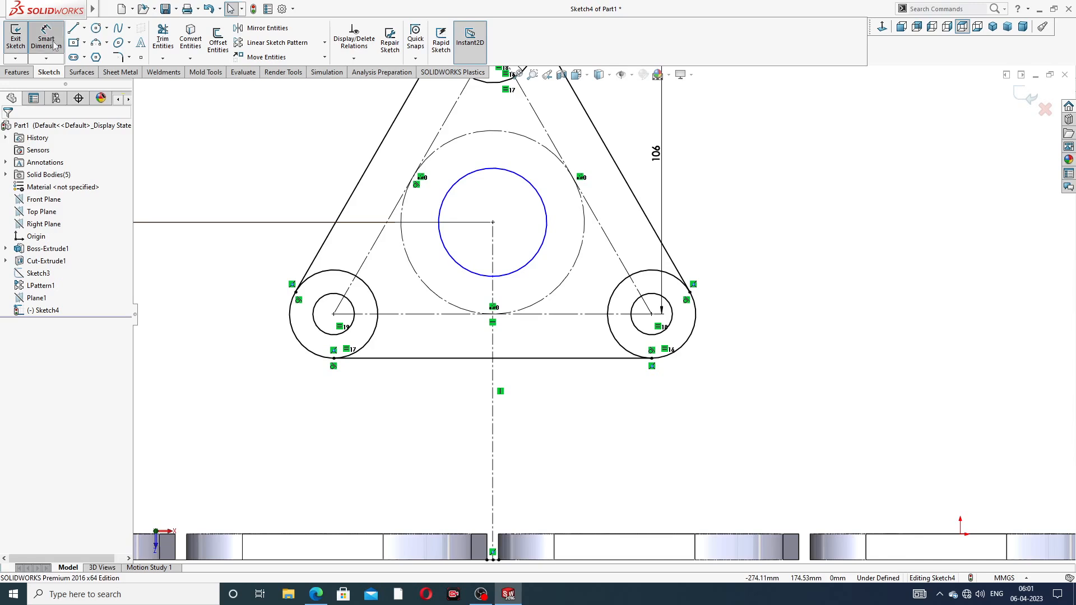
click(531, 180)
click(732, 147)
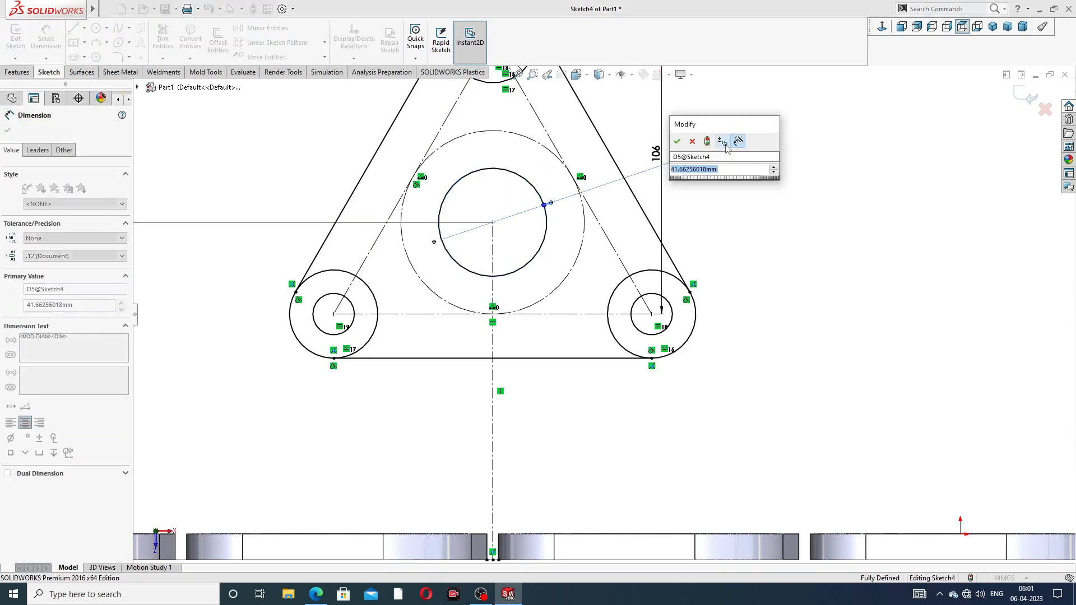
text(7)
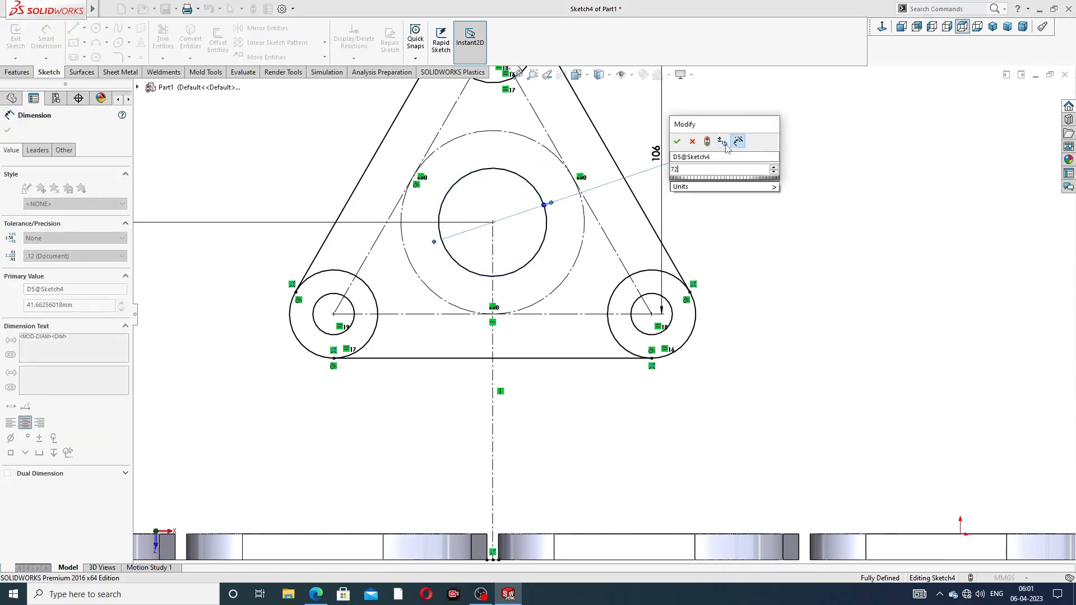
text(2)
key(Return)
scroll(766, 186, up, 5)
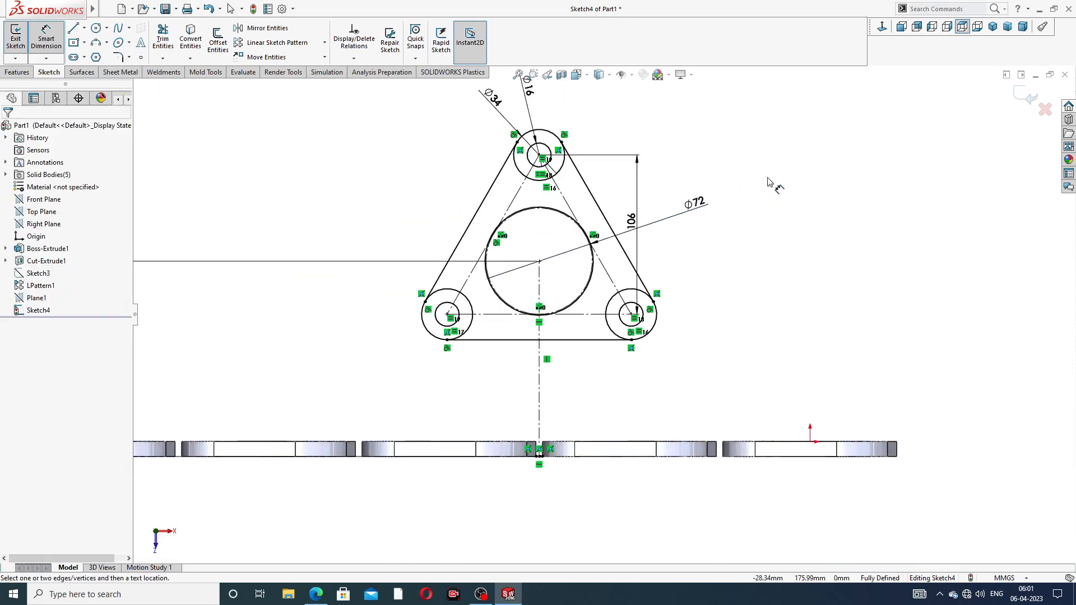
right_click(750, 166)
click(764, 167)
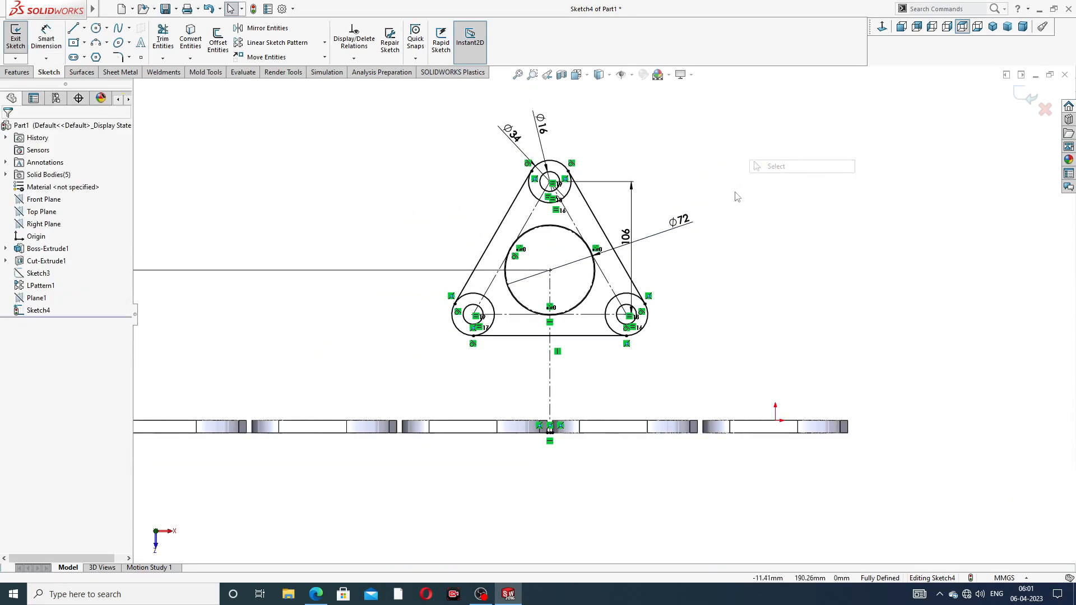
Trim away the inner arcs of the three outer corner circles, leaving a continuous rounded triangular outline
scroll(578, 269, up, 3)
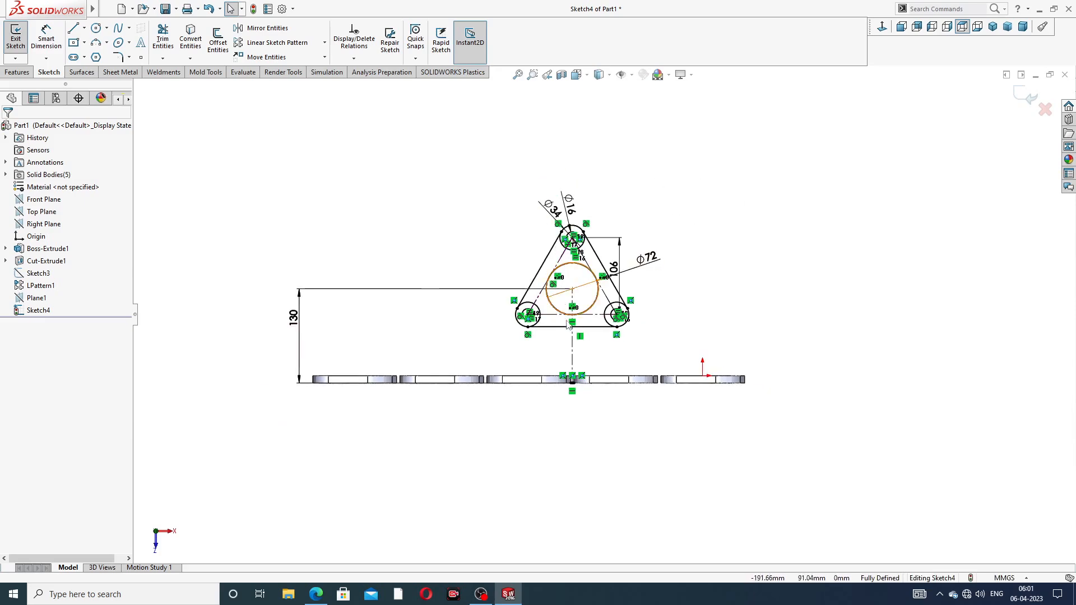
scroll(569, 333, down, 2)
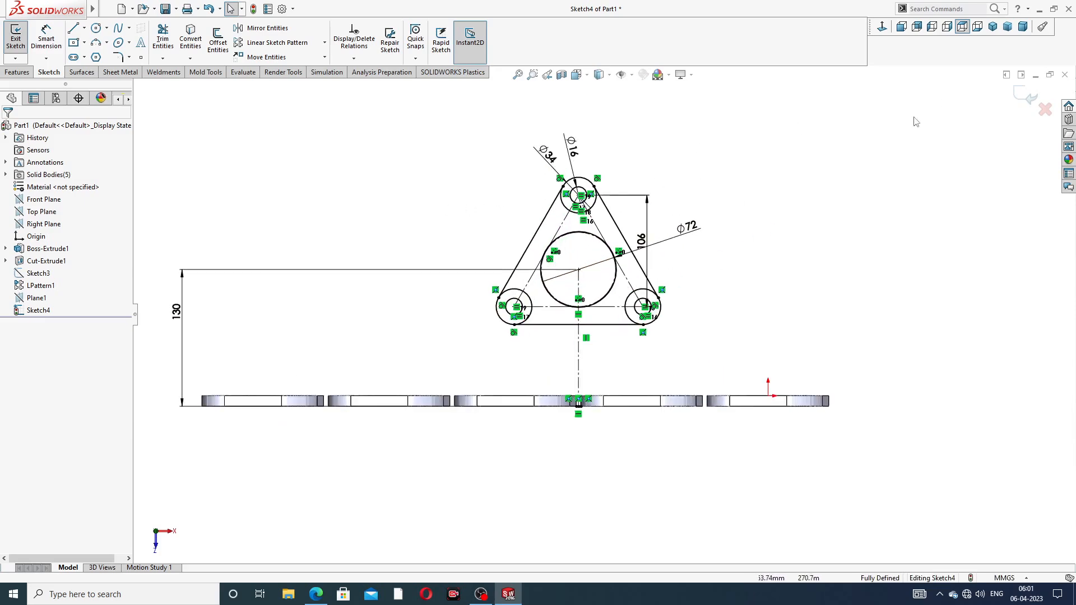
scroll(517, 311, down, 3)
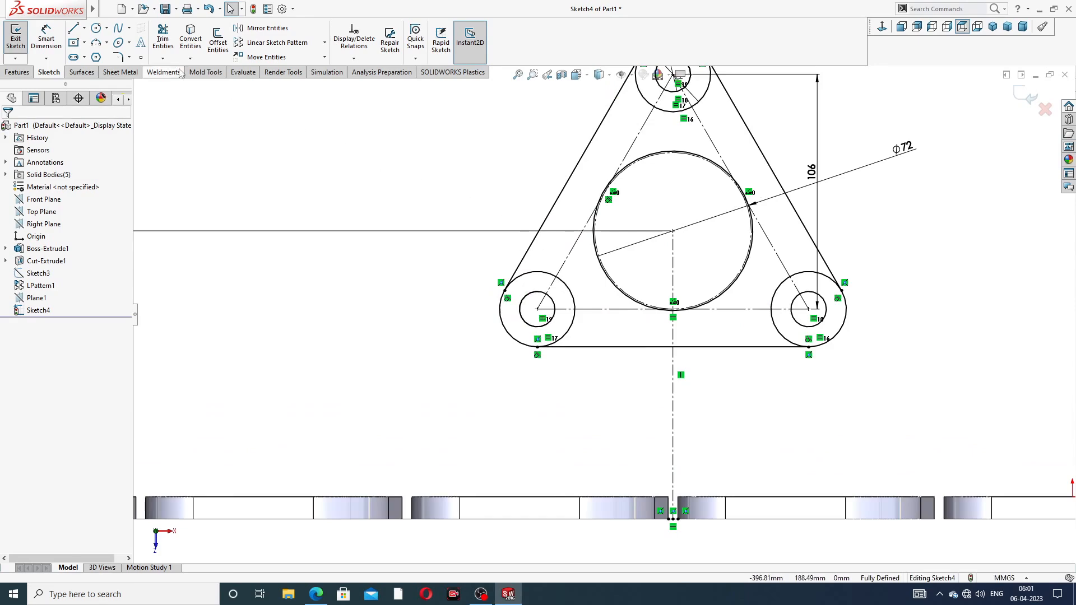
click(163, 38)
scroll(604, 245, down, 2)
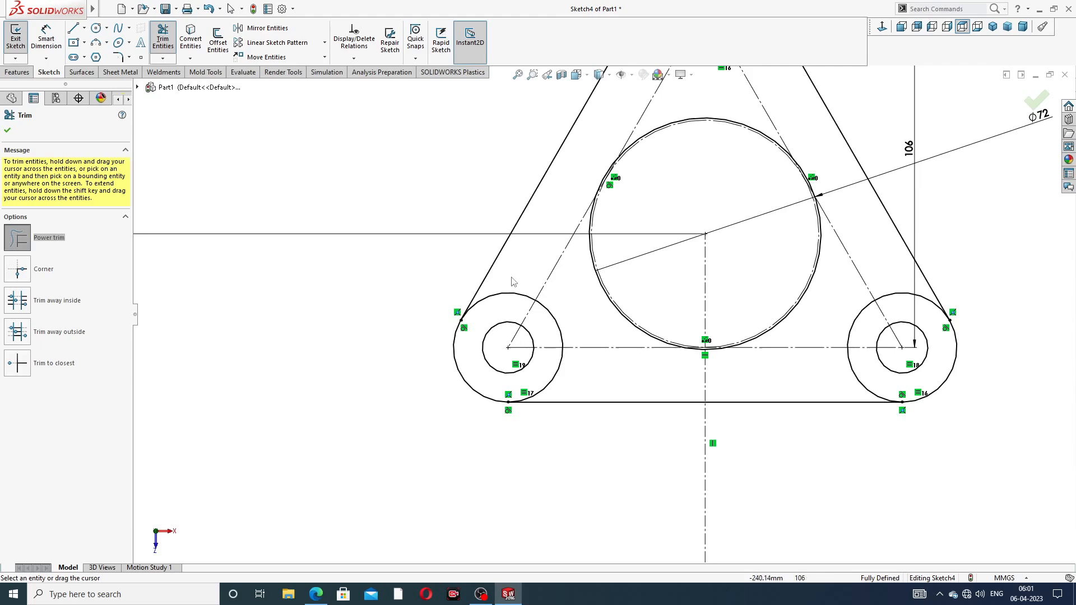
mouse_move(572, 312)
mouse_down()
mouse_move(564, 377)
mouse_move(546, 377)
mouse_up()
mouse_move(841, 297)
mouse_down()
mouse_move(881, 322)
mouse_move(830, 387)
mouse_up()
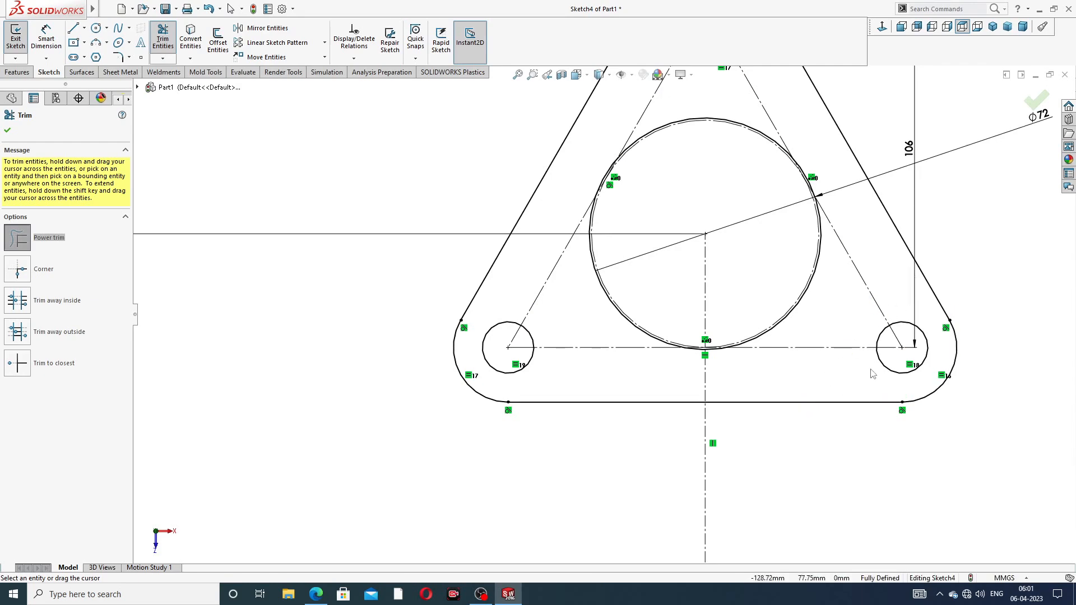
scroll(713, 133, up, 4)
scroll(668, 194, down, 5)
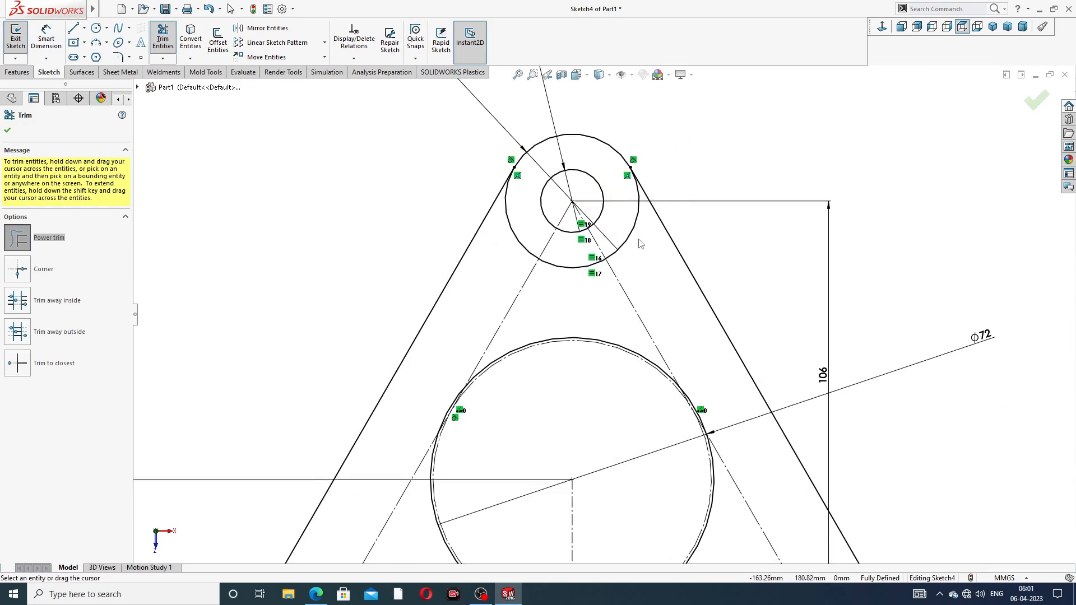
drag(641, 243, 561, 269)
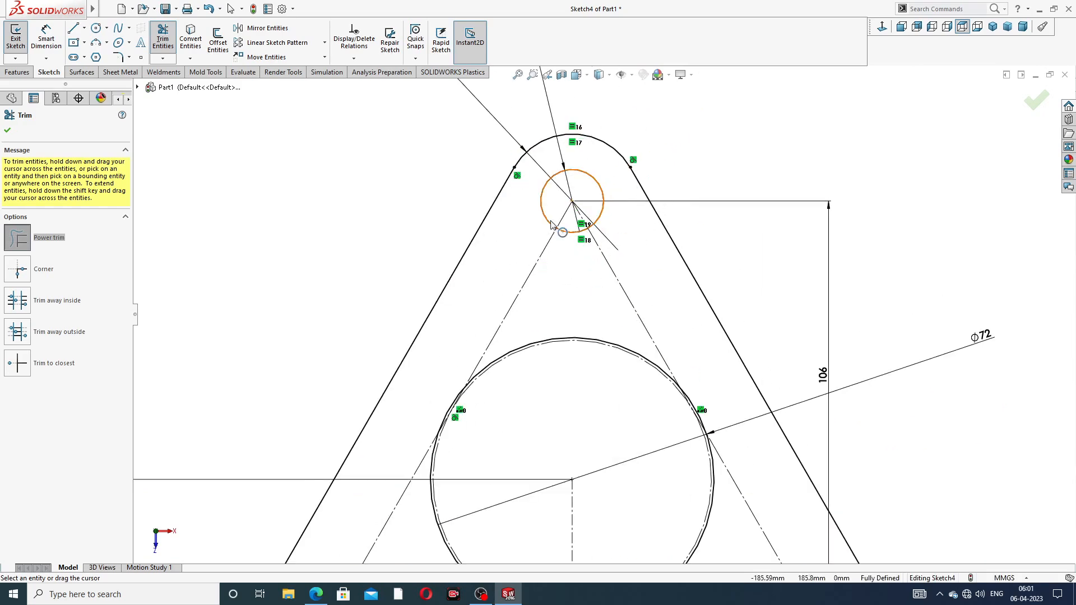
scroll(603, 314, up, 3)
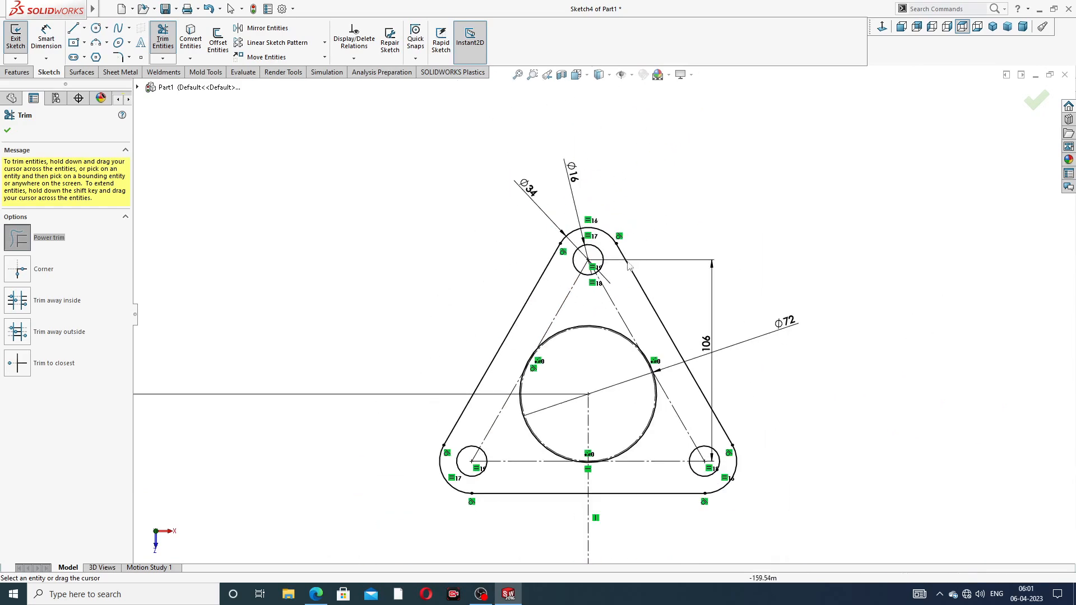
click(1033, 99)
Extrude the triangular flange sketch 12 mm, checking the thickness in the exhaust manifold PDF drawing
scroll(631, 443, down, 2)
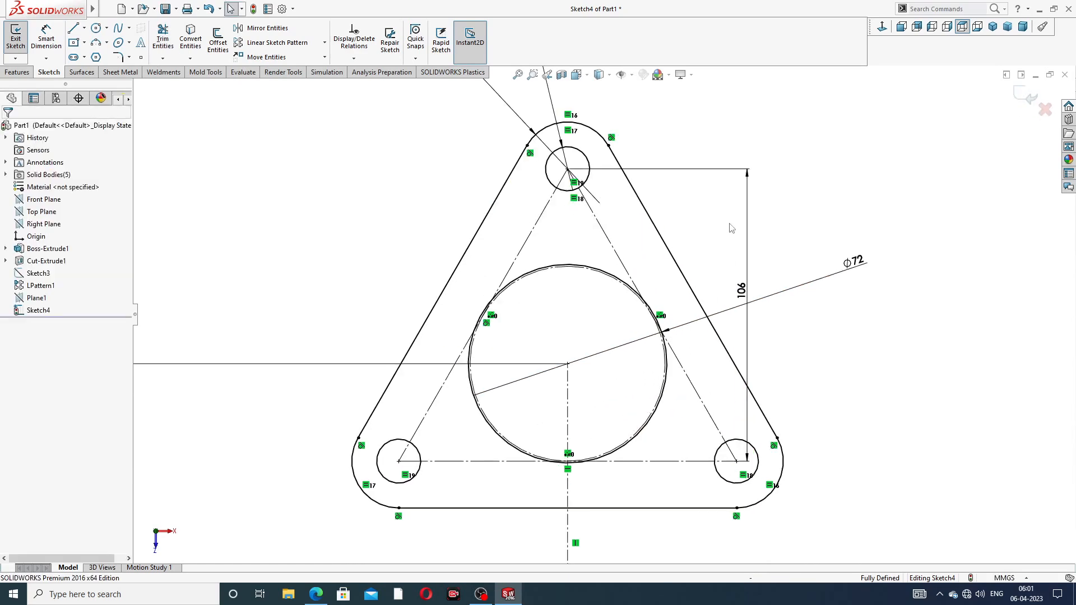
scroll(604, 314, up, 3)
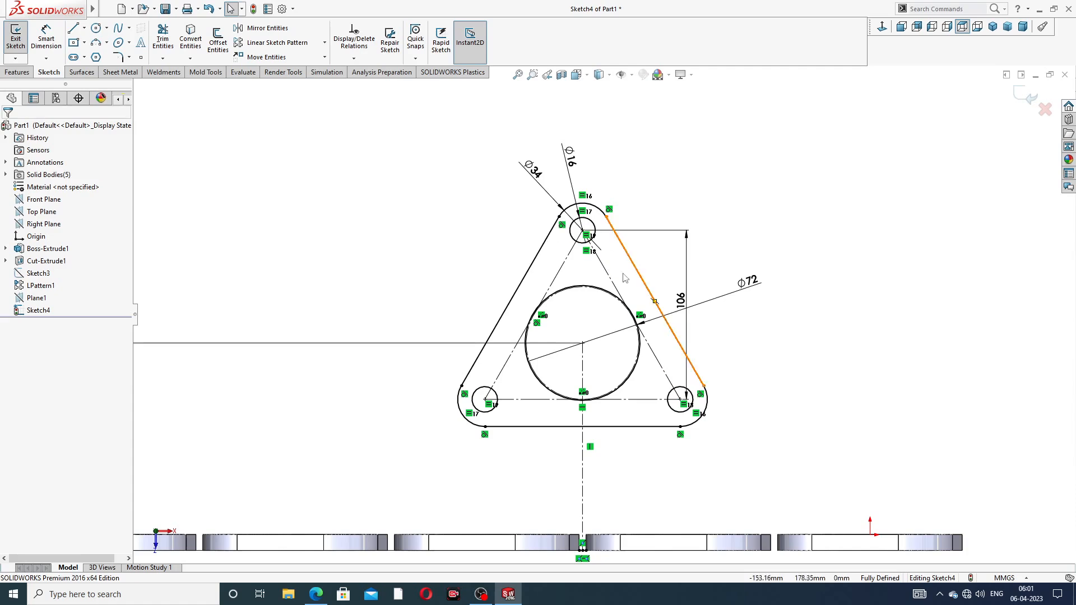
scroll(607, 418, down, 2)
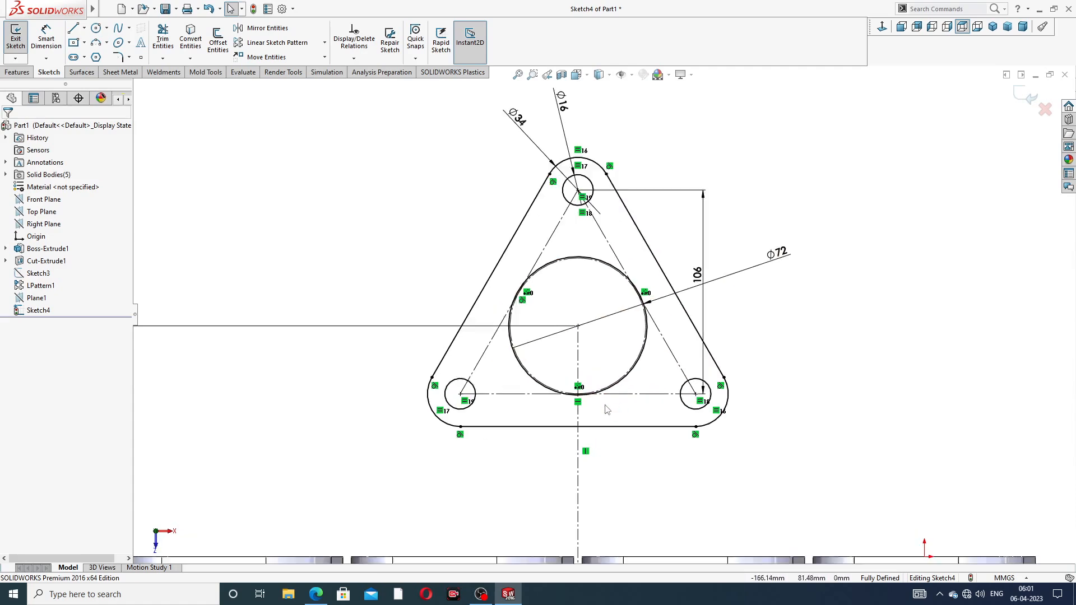
click(13, 74)
click(32, 53)
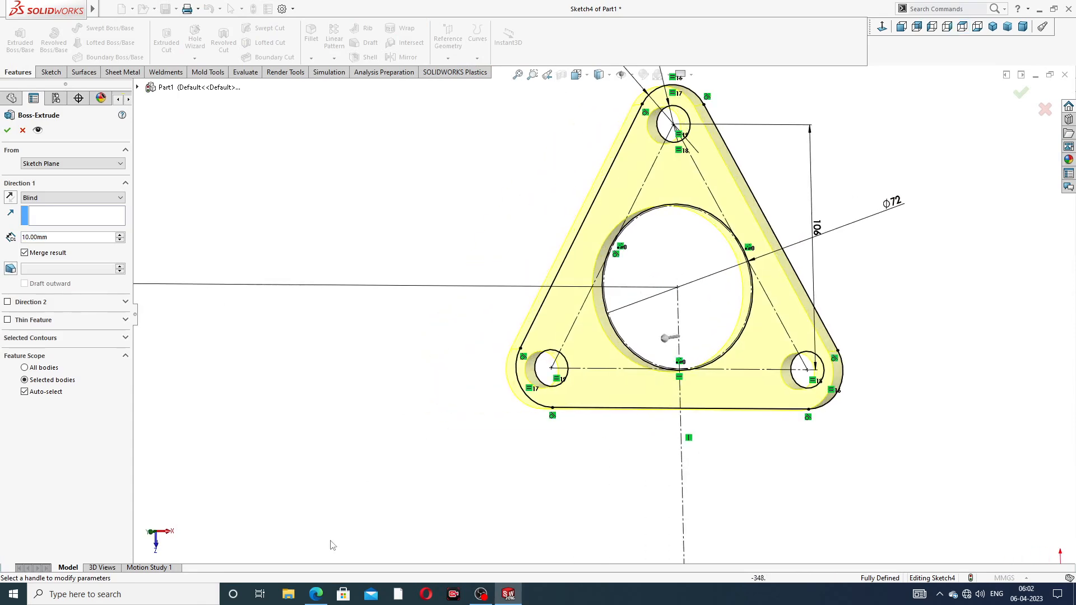
click(317, 594)
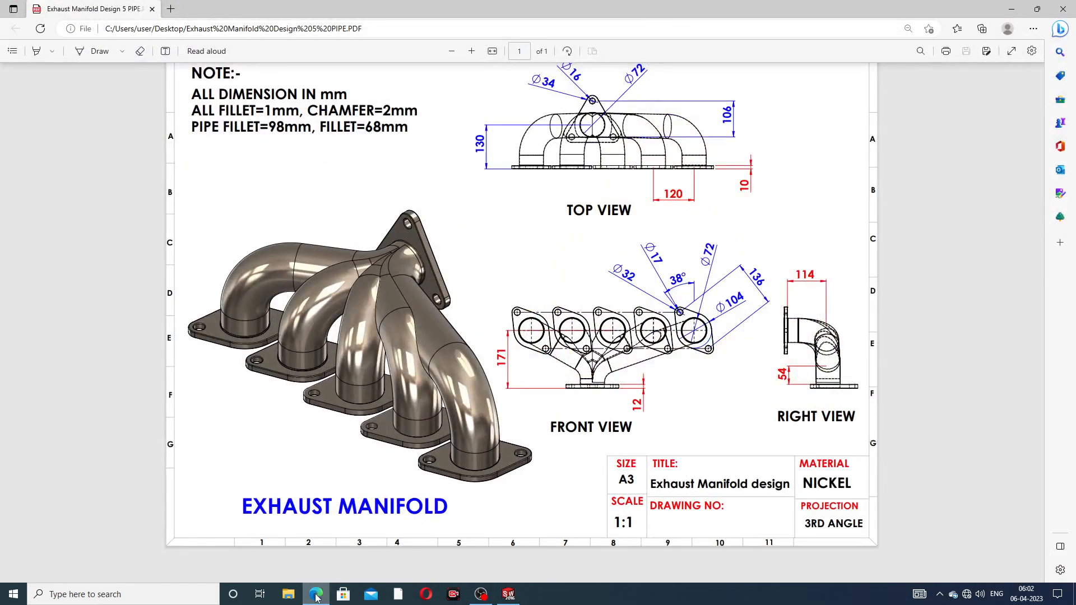
key(alt+Tab)
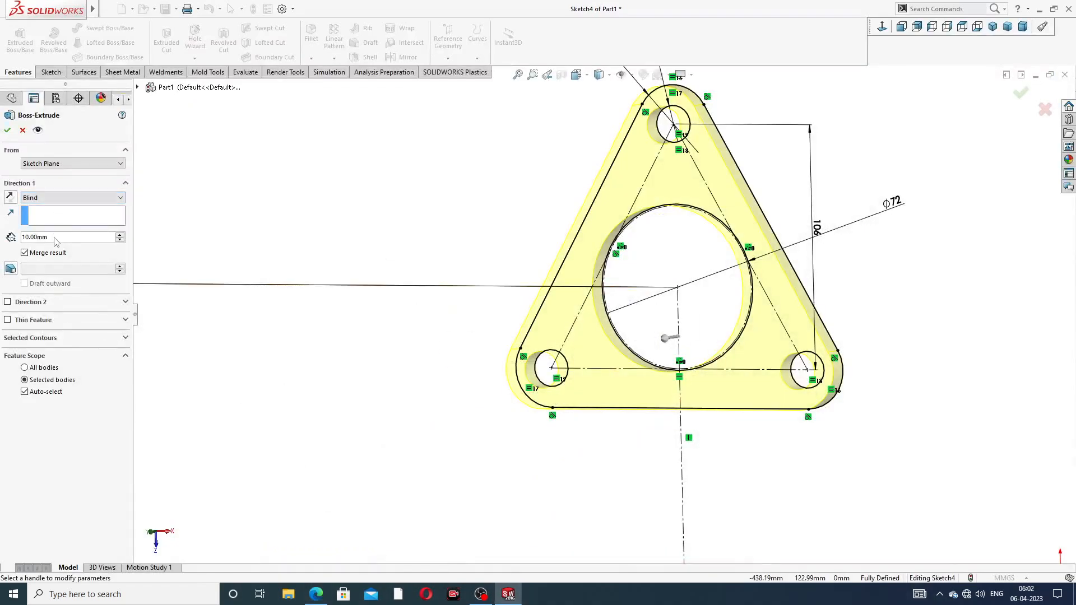
text(12)
key(Return)
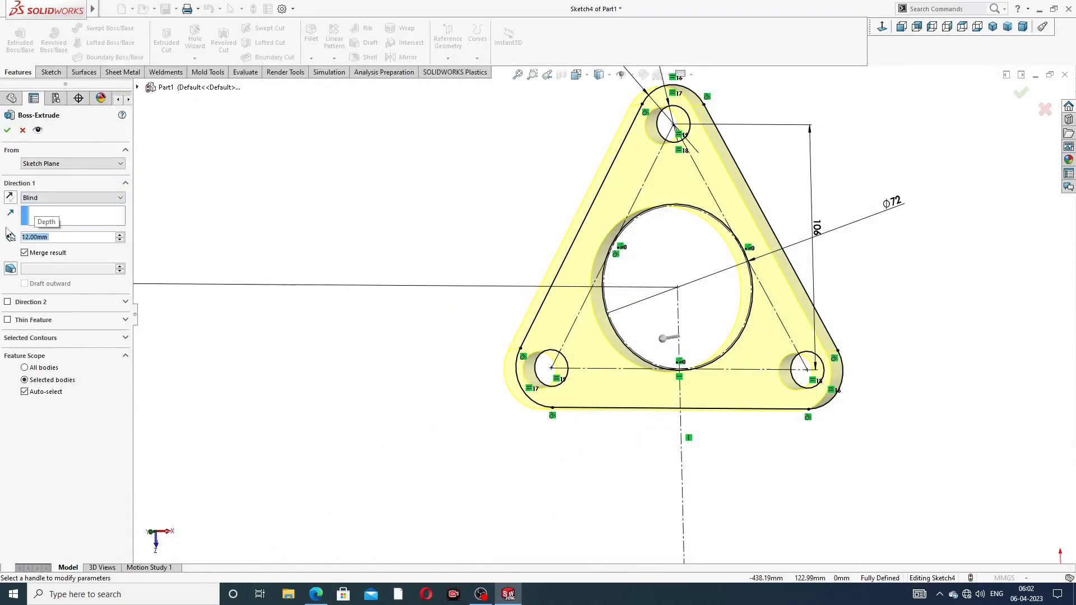
click(7, 131)
click(819, 171)
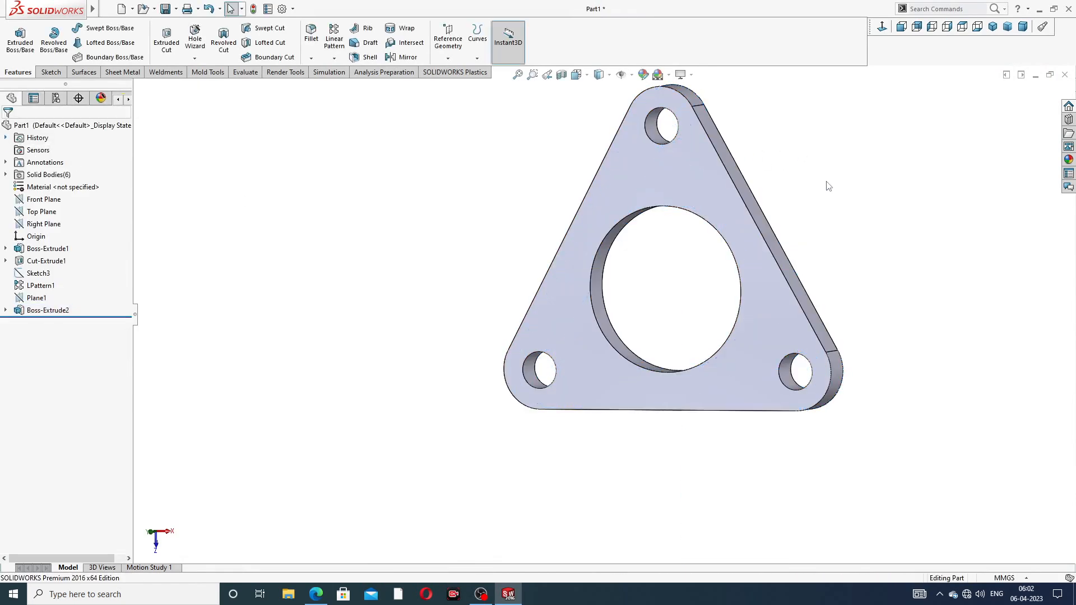
Inspect the triangular flange against the row of link flanges, and examine the pipe path dimensions in the exhaust manifold PDF drawing
middle_drag(826, 185, 813, 267)
scroll(667, 292, up, 3)
middle_drag(666, 292, 586, 381)
scroll(587, 382, down, 2)
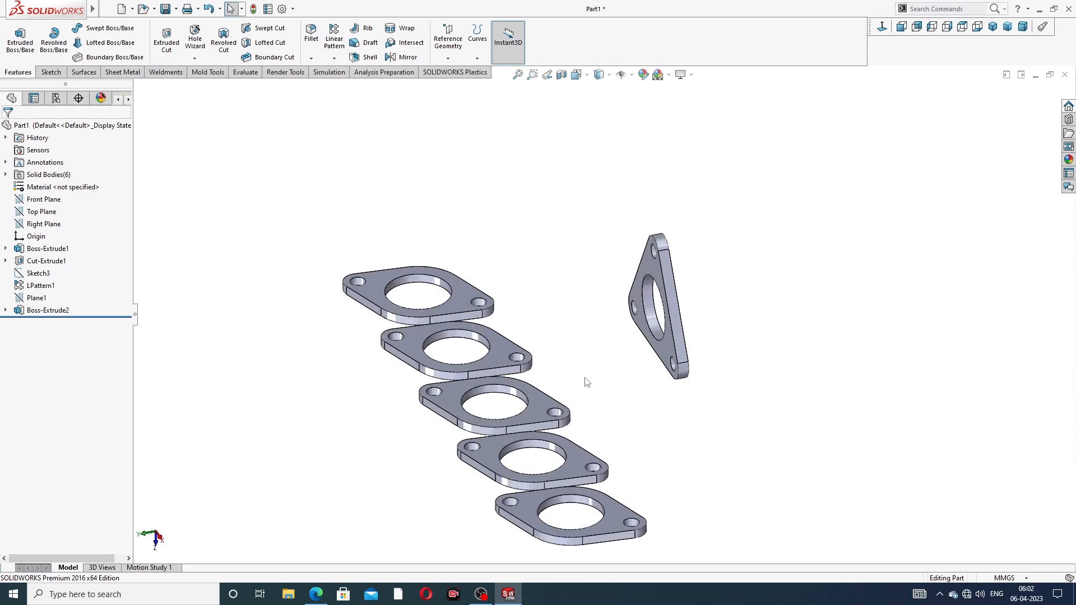
scroll(598, 306, up, 2)
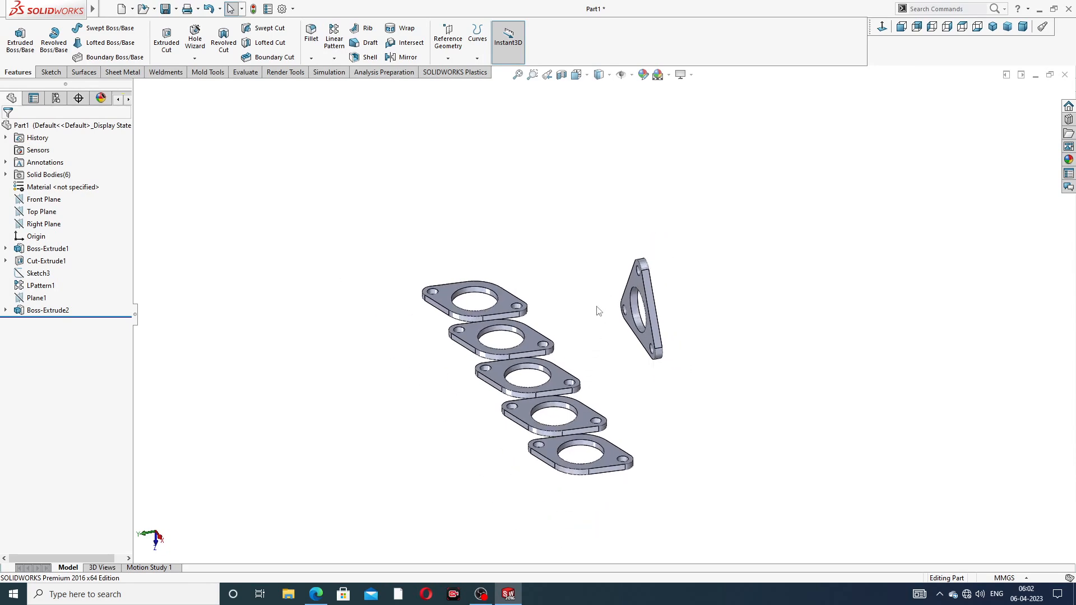
click(317, 594)
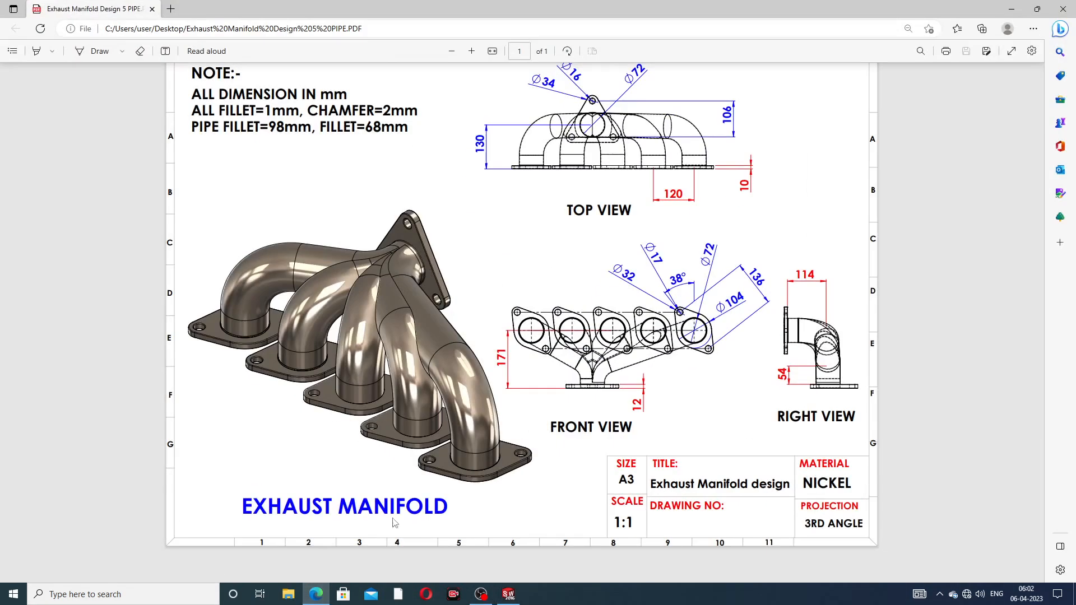
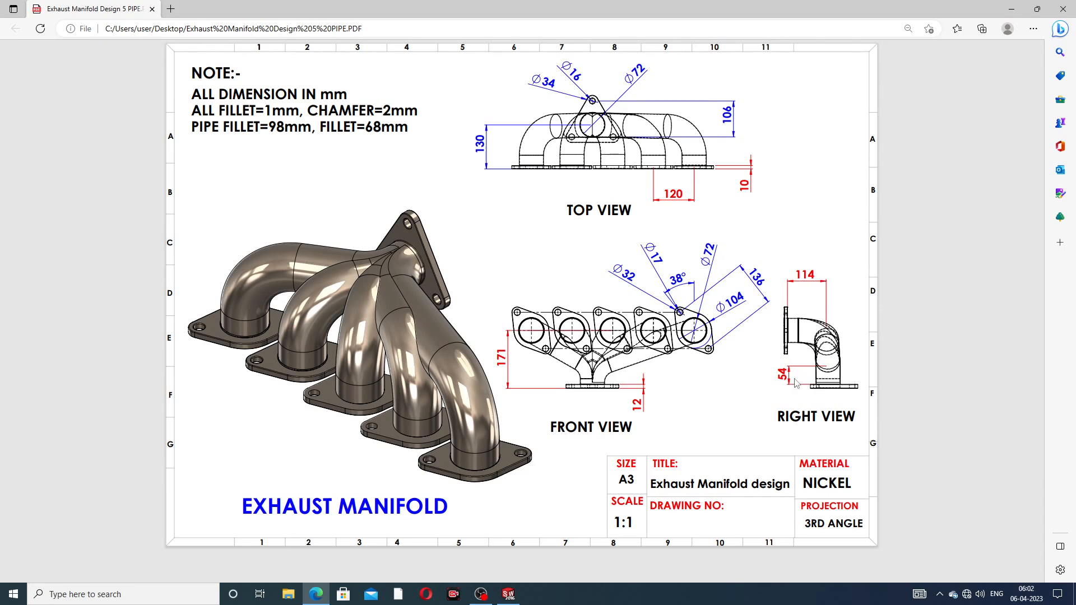
click(316, 595)
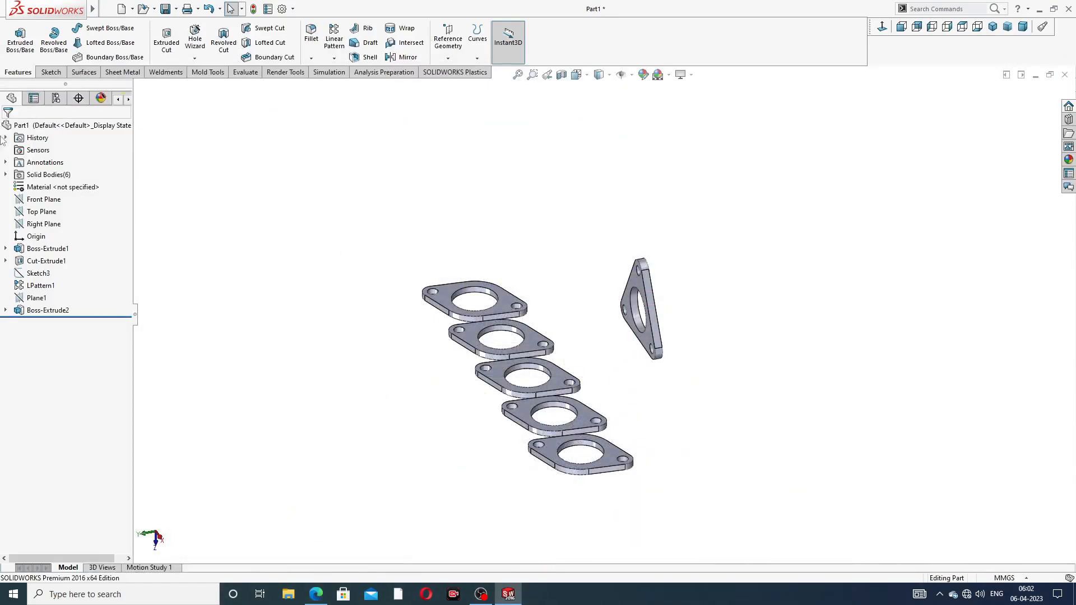
Start a 3D sketch and draw a line about 43 mm long from the triangular flange's central hole centre, perpendicular to its face
click(50, 71)
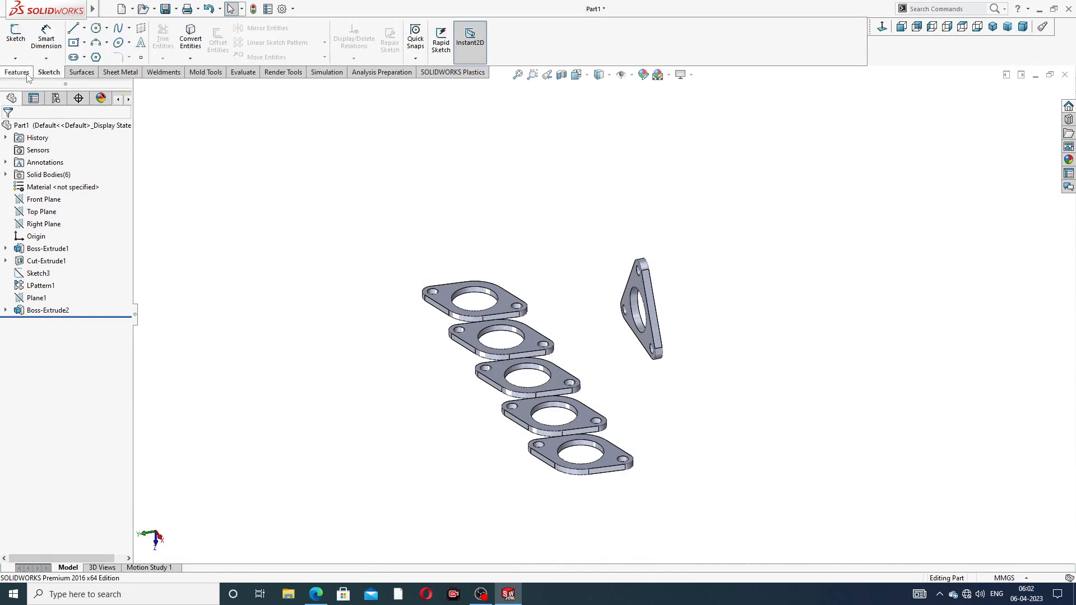
click(17, 59)
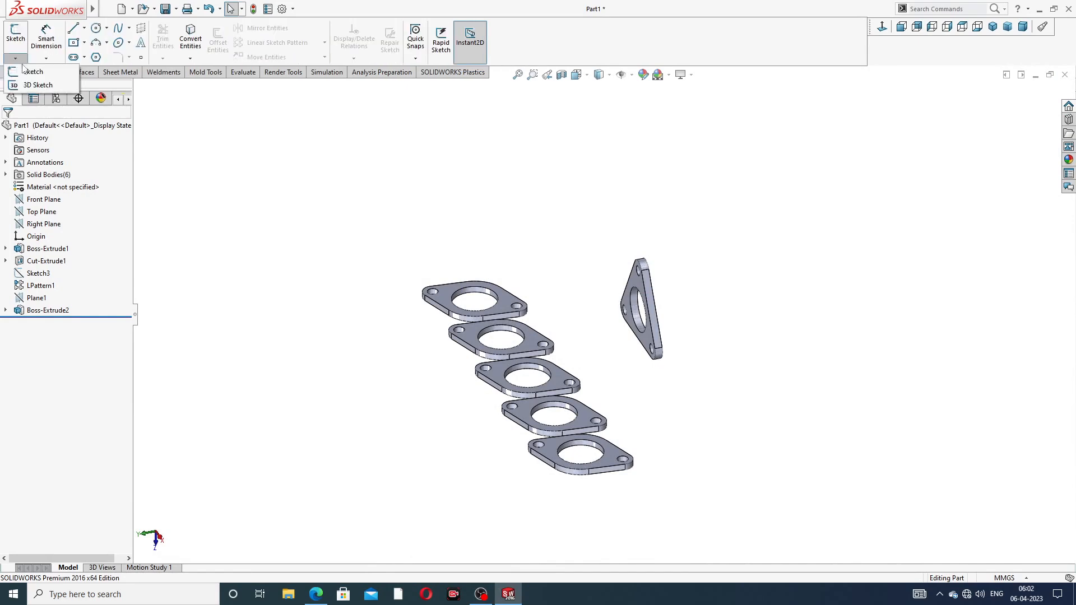
click(43, 86)
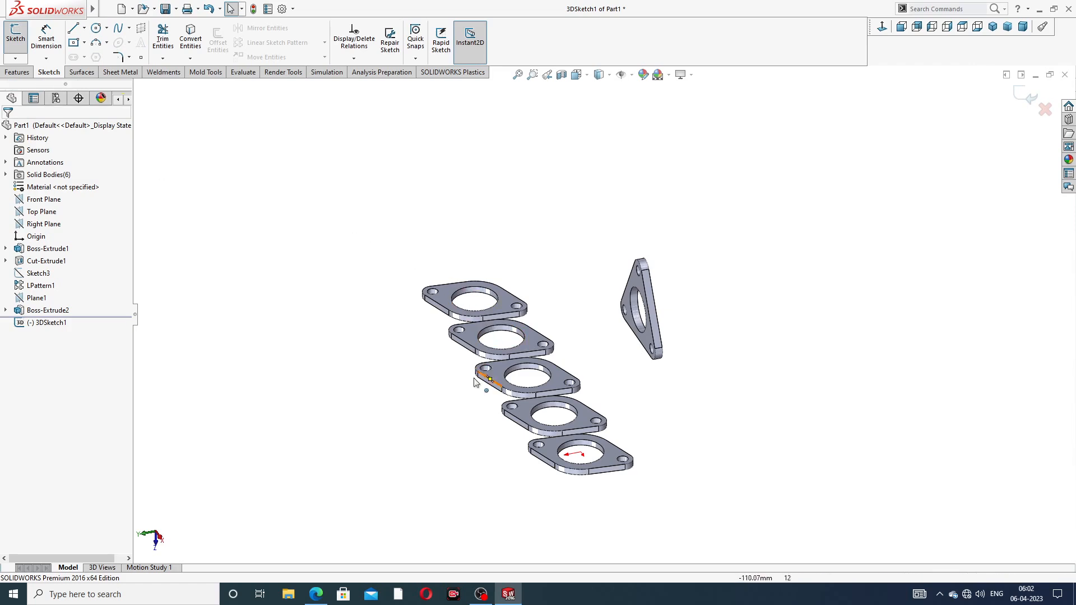
click(72, 30)
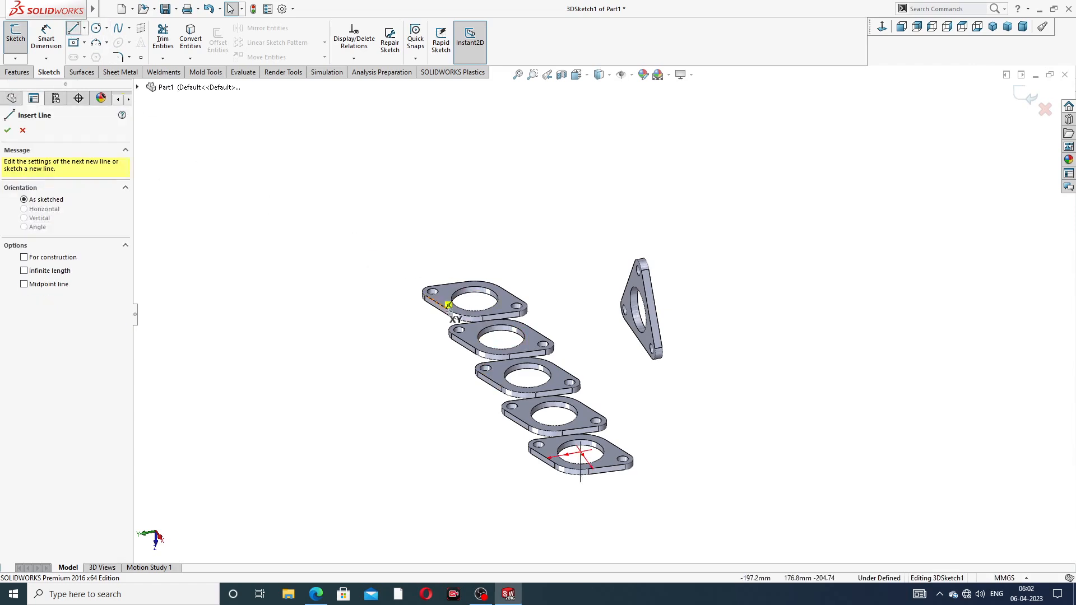
middle_drag(493, 355, 545, 334)
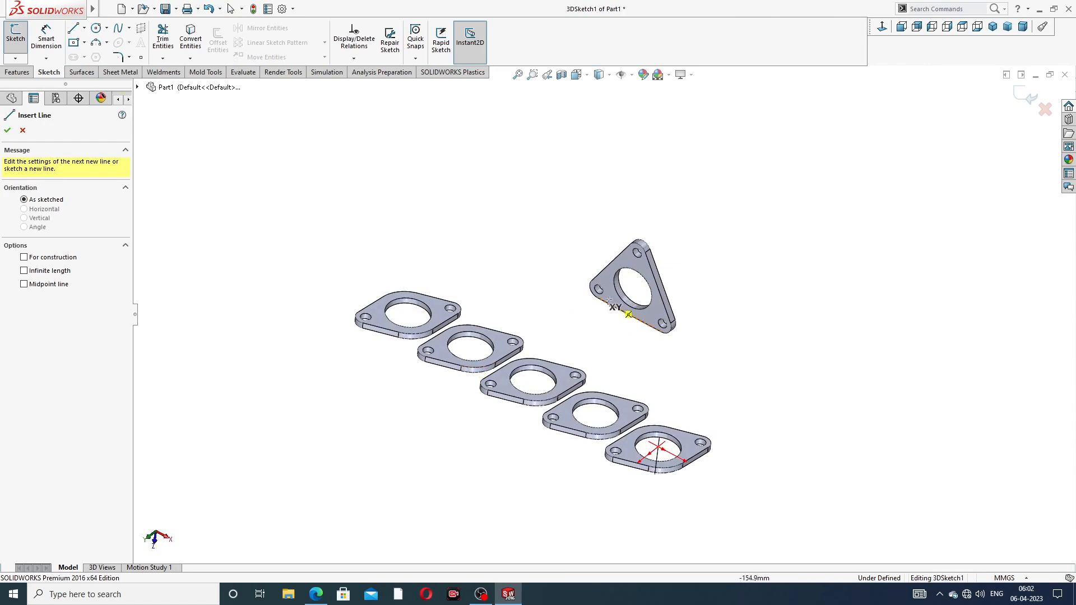
scroll(620, 318, down, 3)
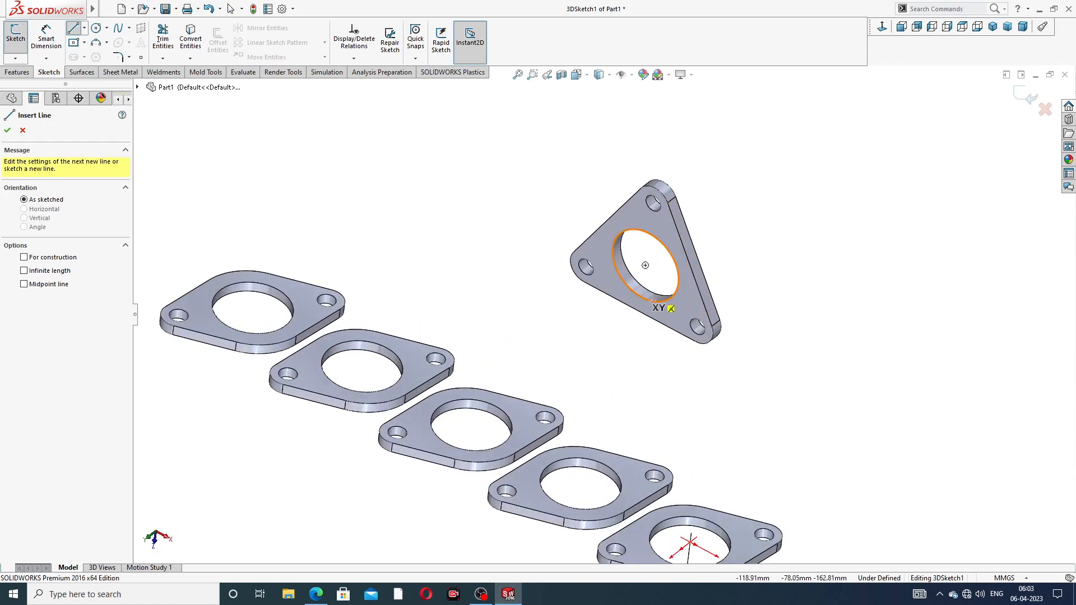
click(645, 266)
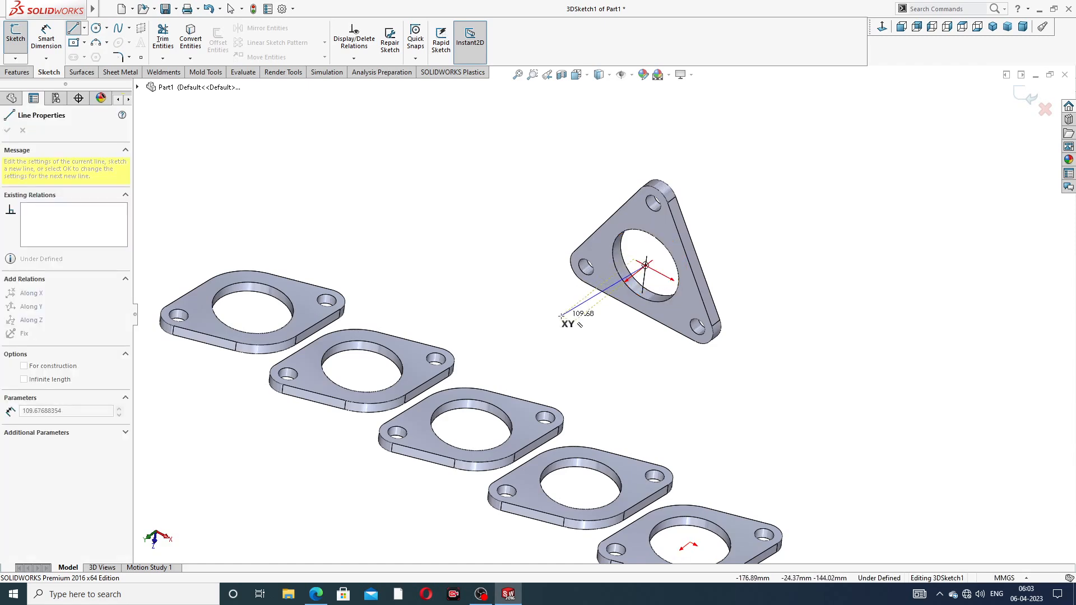
mouse_move(559, 312)
middle_down()
mouse_move(518, 306)
mouse_move(561, 302)
middle_up()
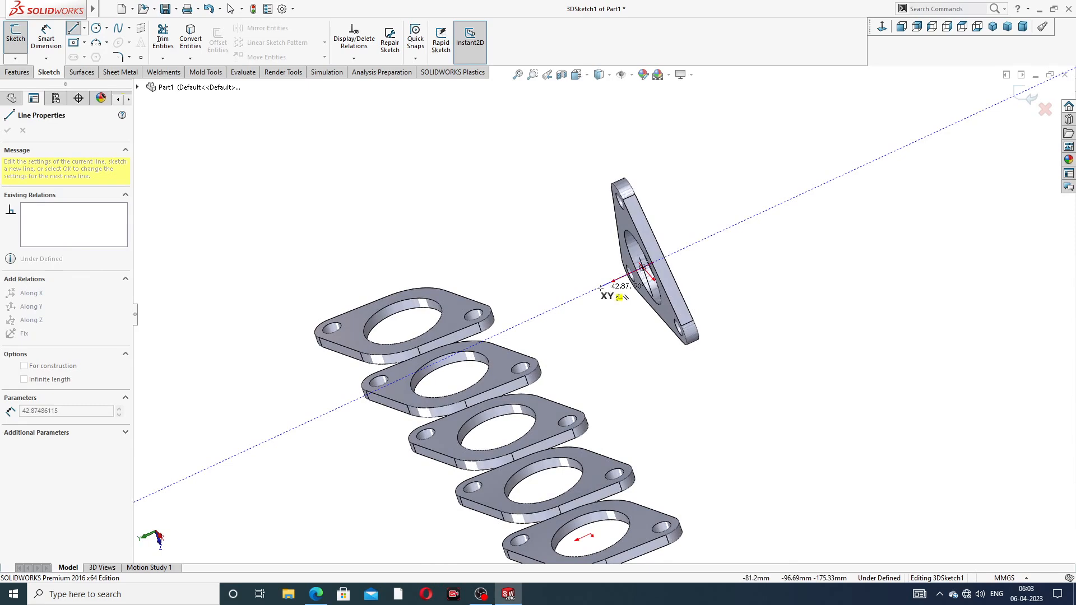
click(599, 288)
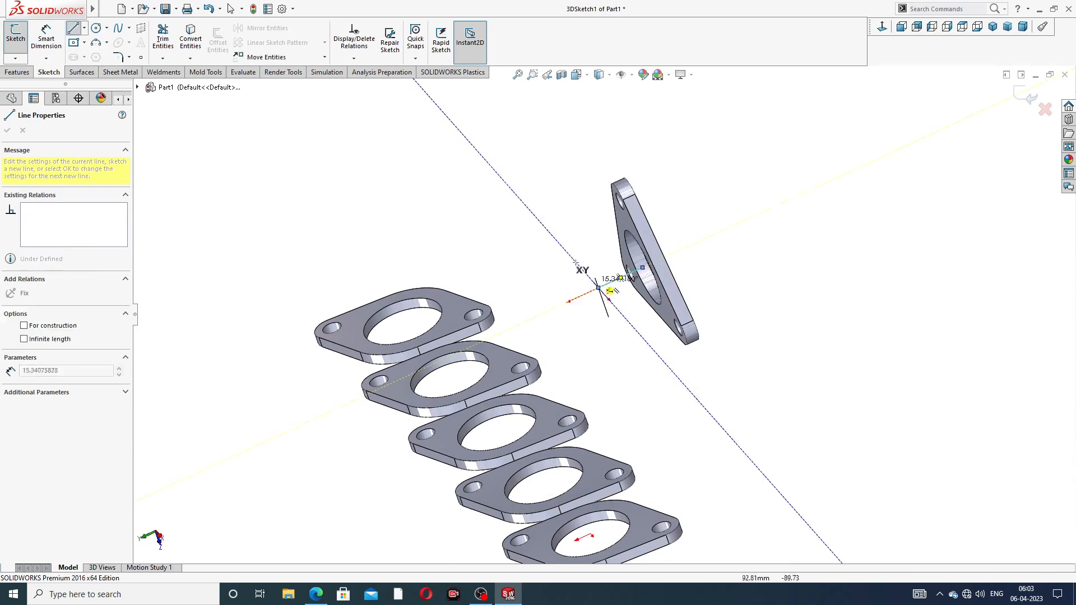
click(591, 254)
middle_drag(611, 326, 631, 264)
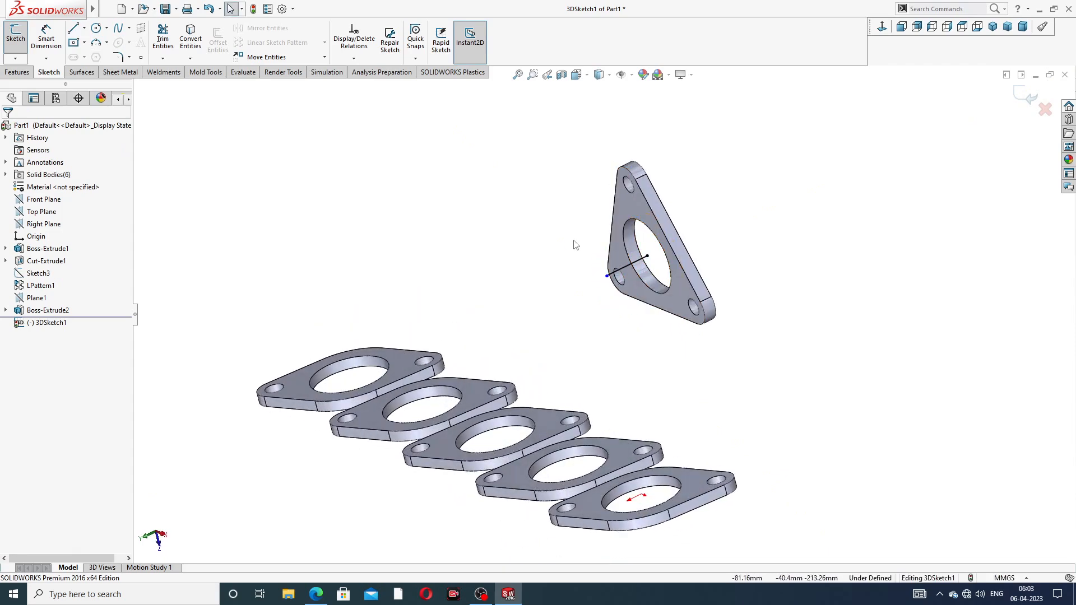
Draw a line about 89 mm long from the hole centre of the link flange farthest from the origin, perpendicular to its face
click(75, 29)
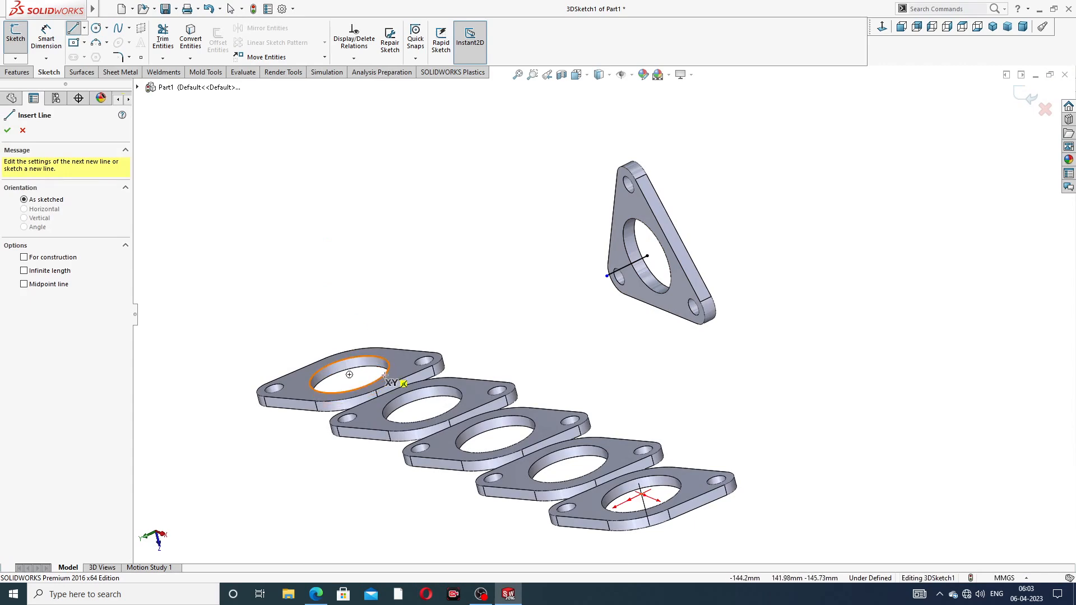
click(349, 374)
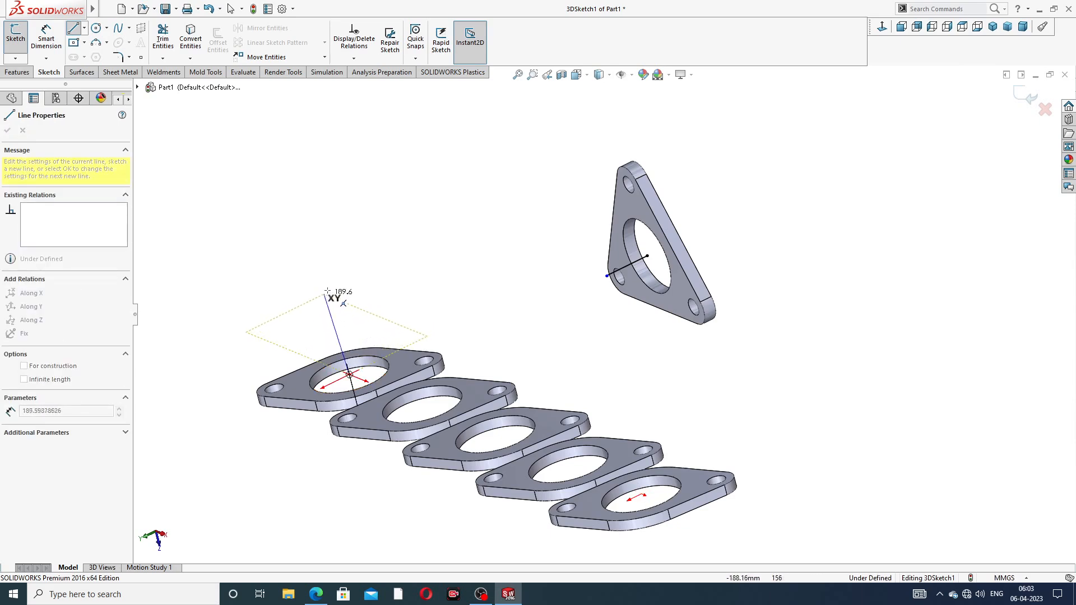
middle_drag(337, 307, 345, 253)
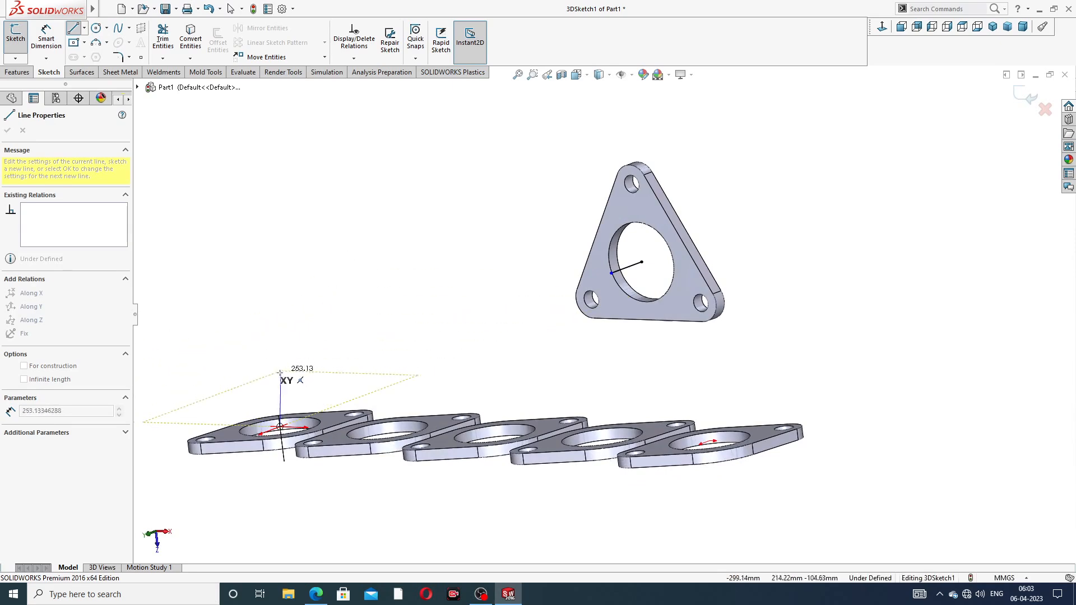
middle_drag(288, 380, 297, 349)
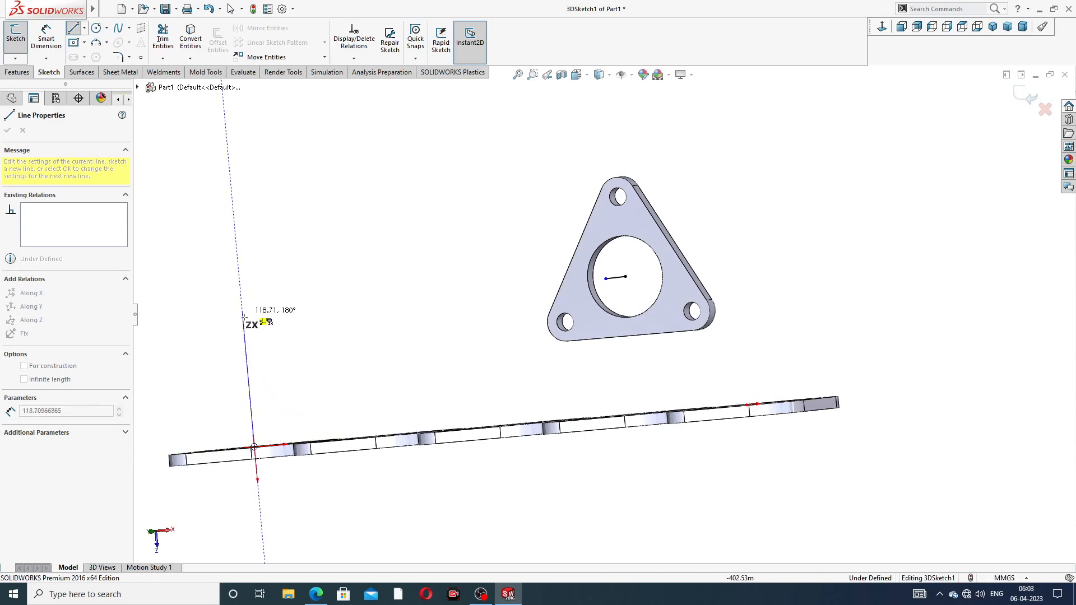
click(245, 347)
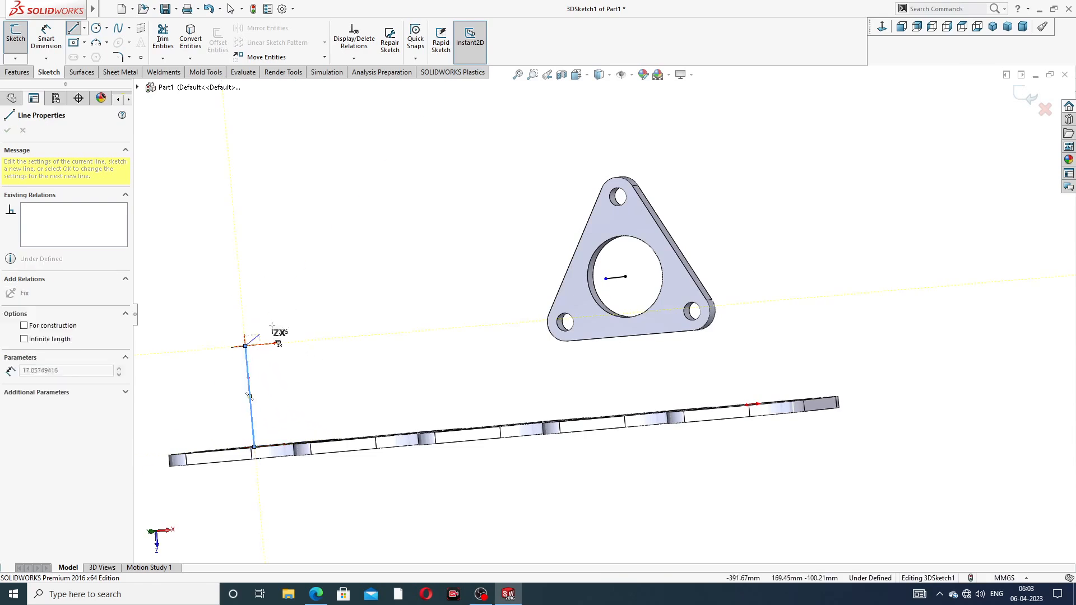
right_click(249, 396)
click(323, 323)
Connect the free ends of the link flange line and the triangular flange line with a line about 323 mm long
middle_drag(370, 334, 425, 384)
scroll(425, 385, up, 3)
middle_drag(480, 336, 486, 384)
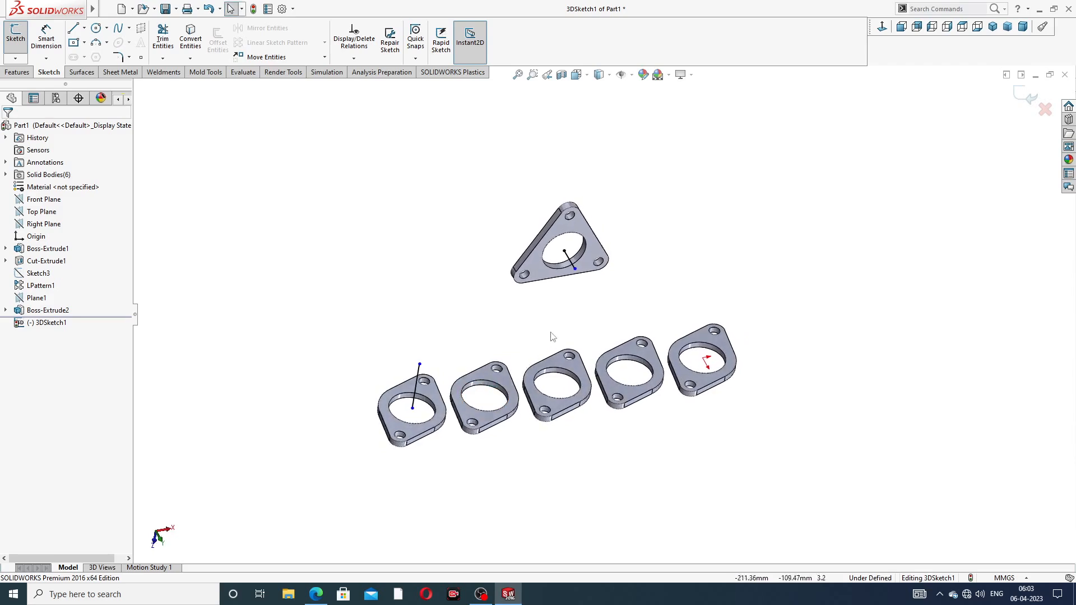
mouse_move(574, 286)
middle_down()
mouse_move(573, 311)
mouse_move(546, 293)
mouse_move(583, 282)
middle_up()
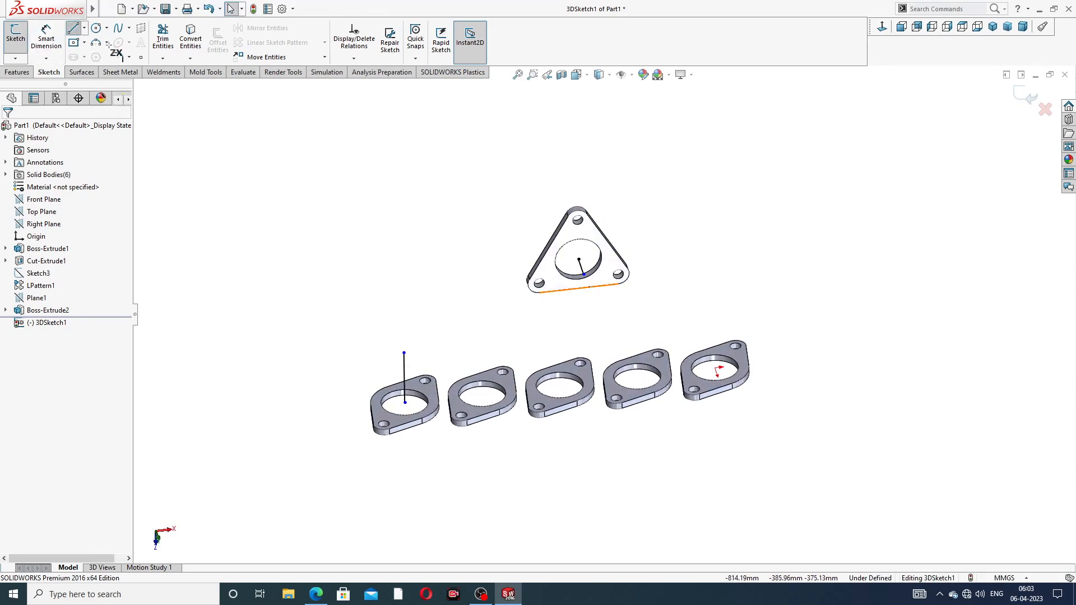
click(404, 353)
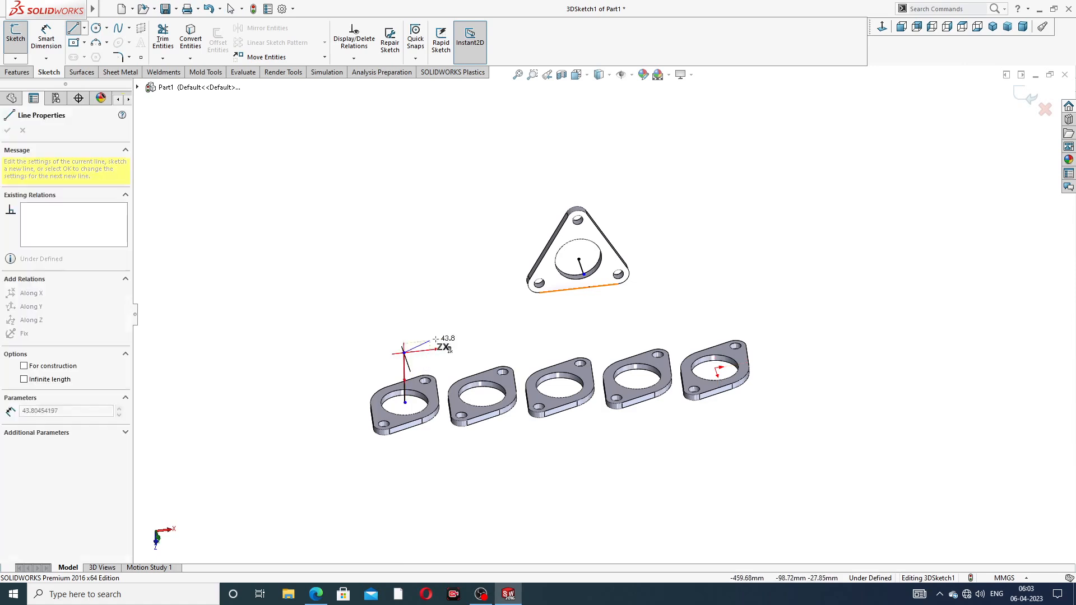
click(584, 275)
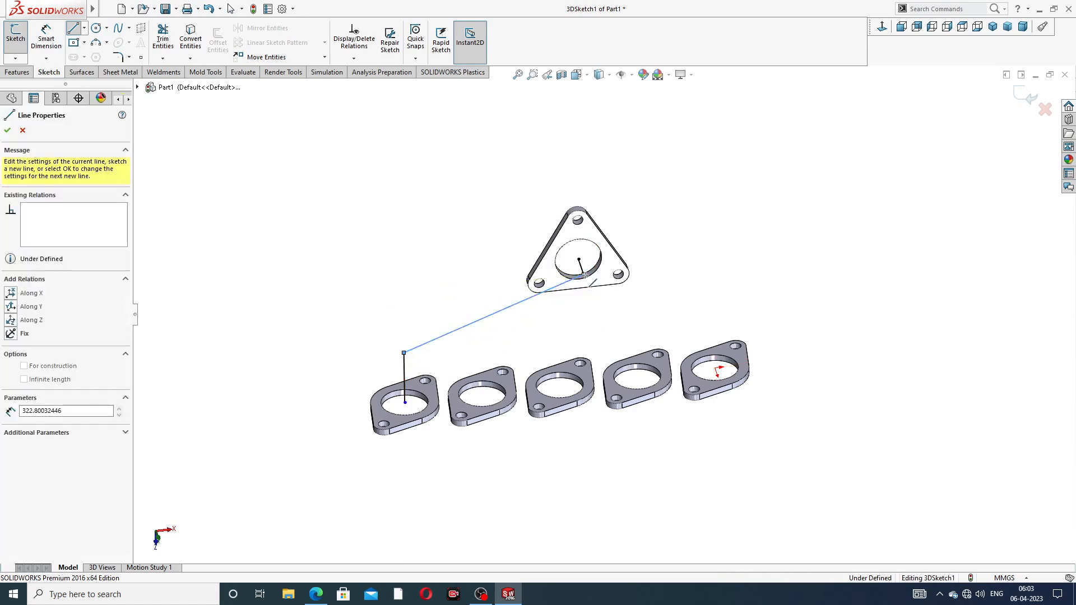
right_click(672, 209)
click(692, 214)
Dimension the line rising from the link flange to 114 mm
middle_drag(616, 264, 562, 243)
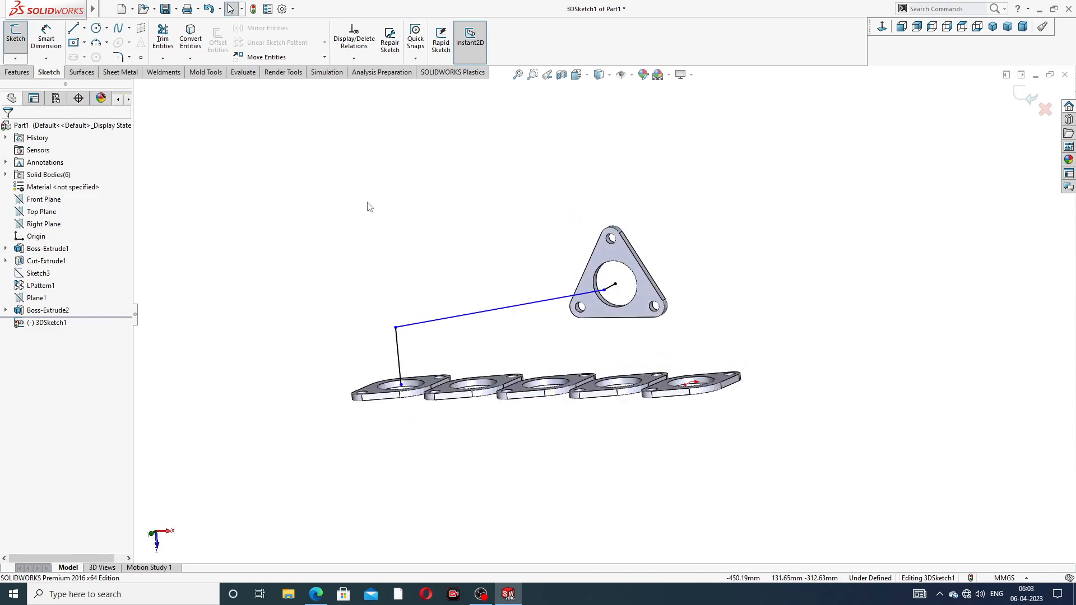
click(44, 38)
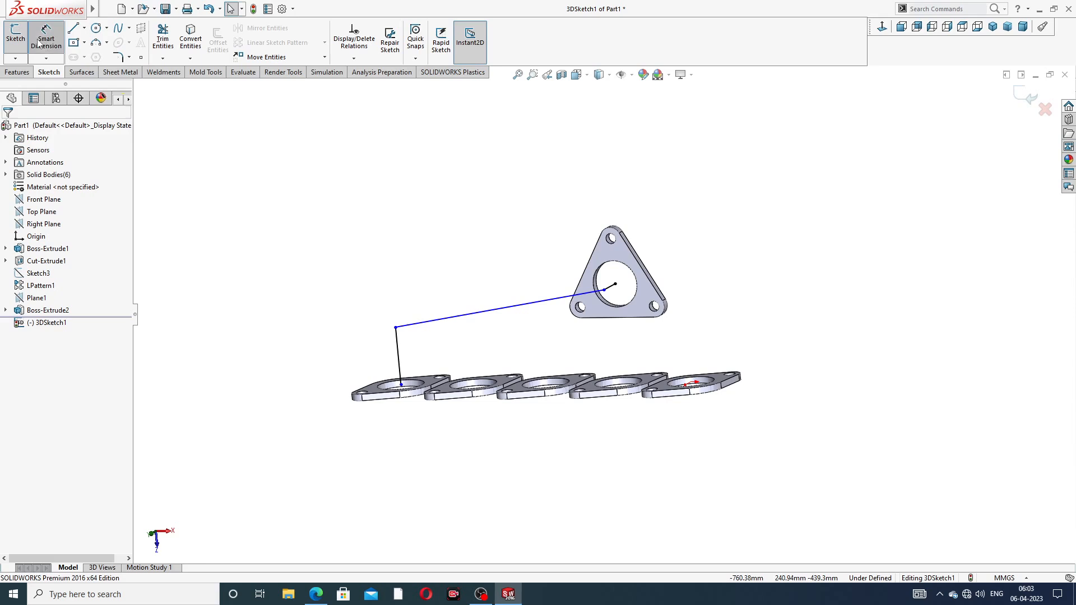
click(397, 350)
click(354, 342)
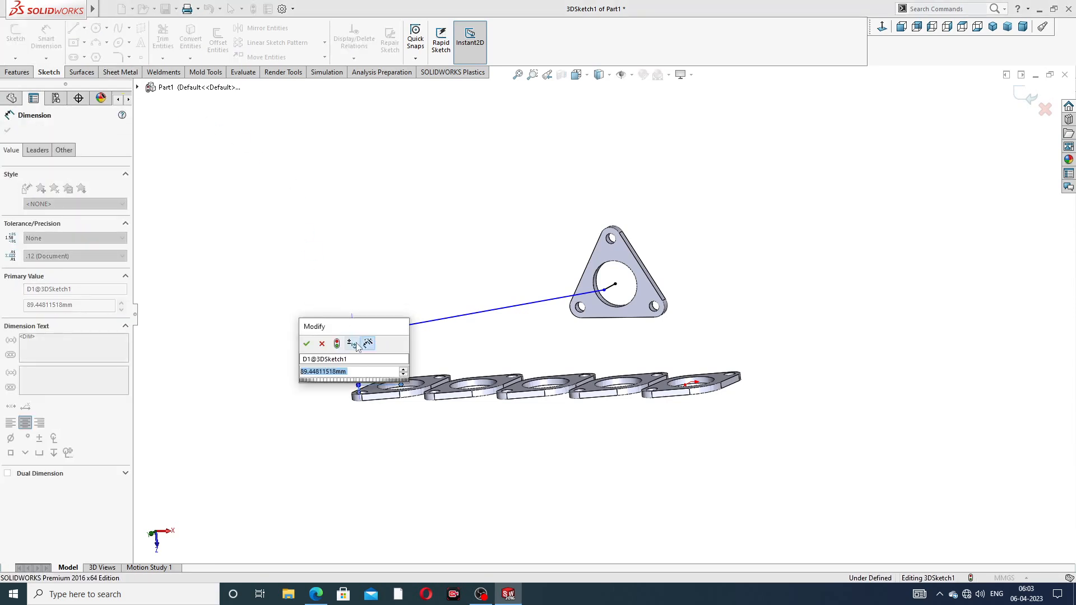
text(114)
key(Return)
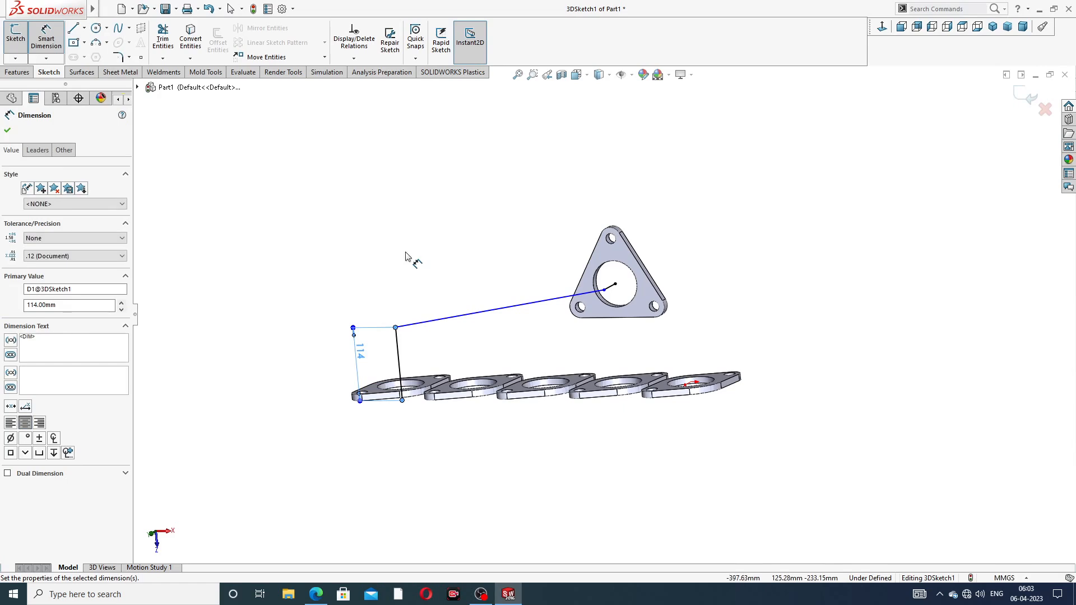
Dimension the short line projecting from the triangular flange's central hole to 54 mm
scroll(606, 301, down, 4)
mouse_move(620, 297)
middle_down()
mouse_move(569, 310)
mouse_move(634, 287)
middle_up()
click(636, 283)
click(601, 231)
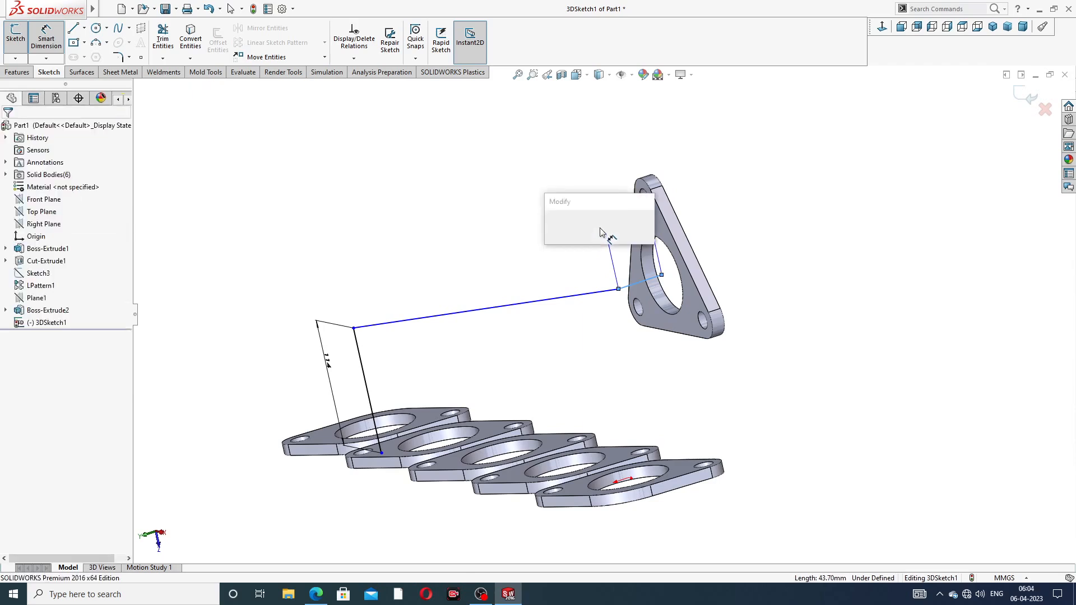
text(54)
key(Return)
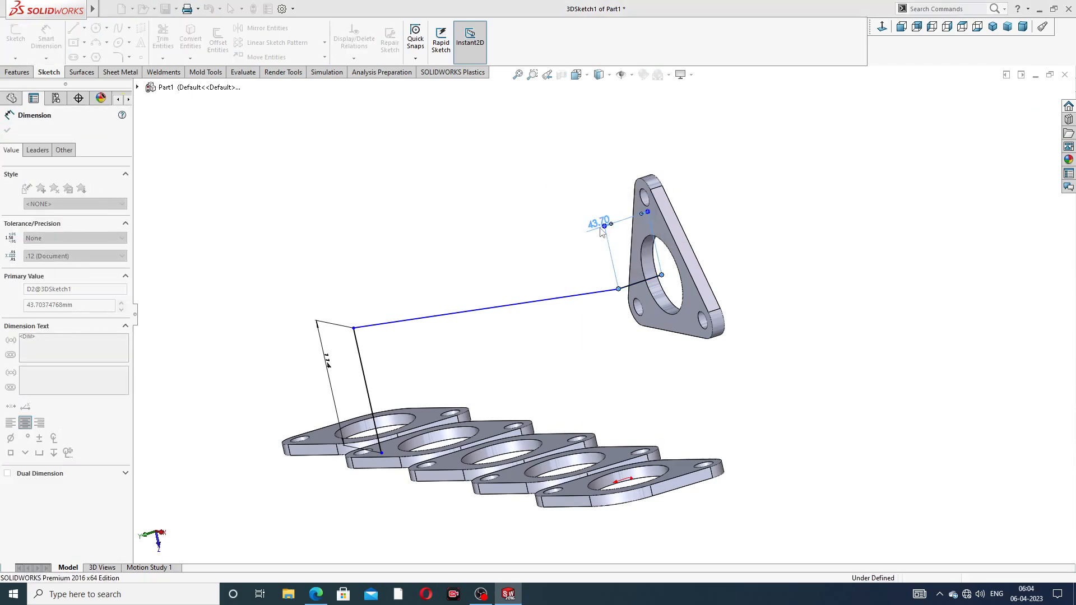
right_click(751, 121)
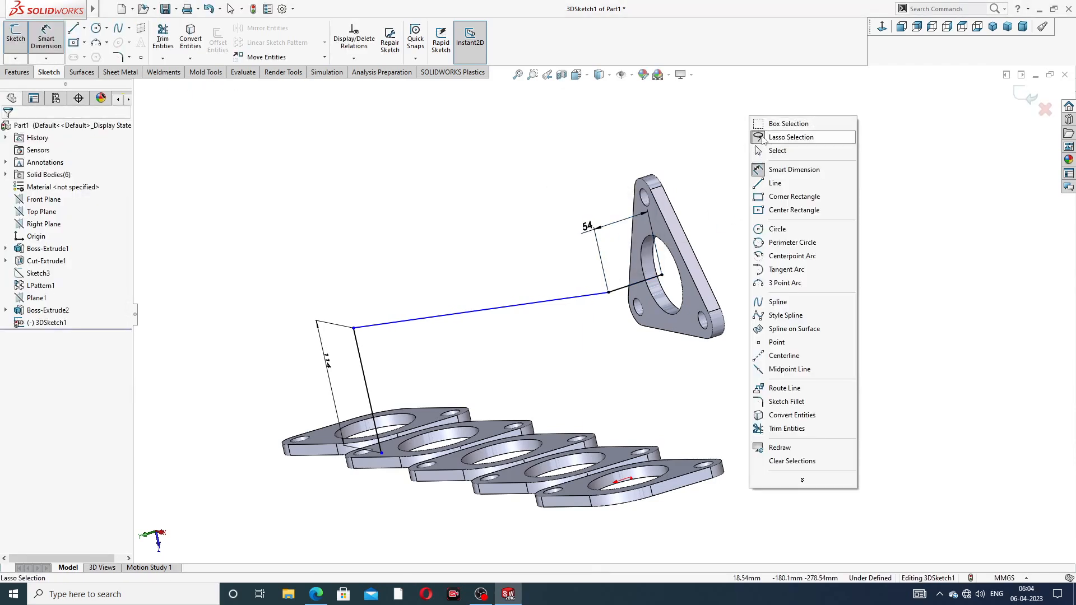
click(777, 148)
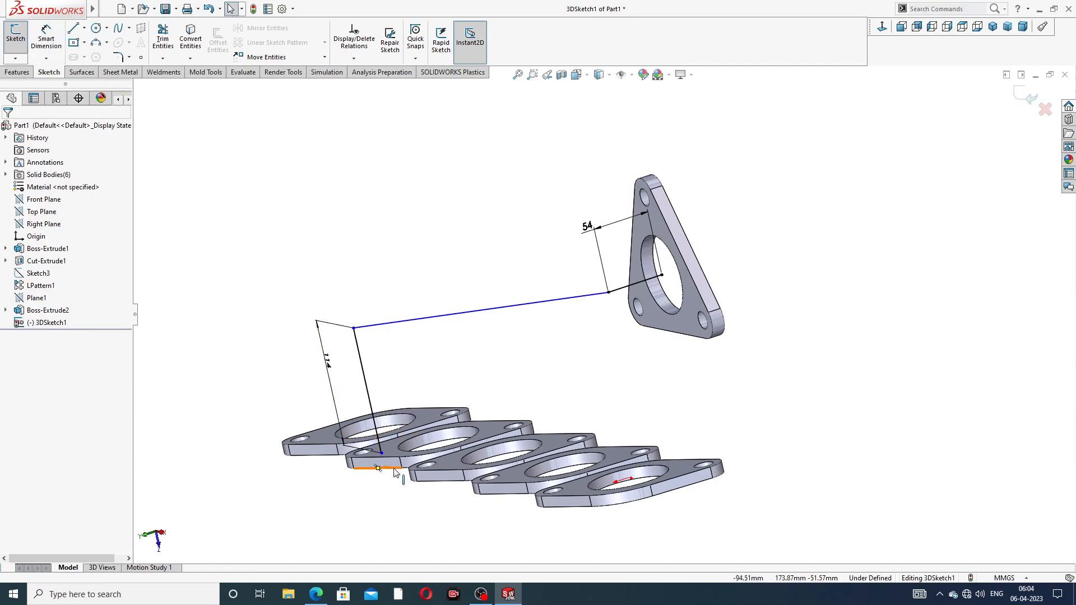
Attach the lower endpoint of the 114 mm line to the centre of the link flange's large hole
mouse_move(395, 473)
middle_down()
mouse_move(392, 547)
mouse_move(401, 502)
mouse_move(365, 373)
middle_up()
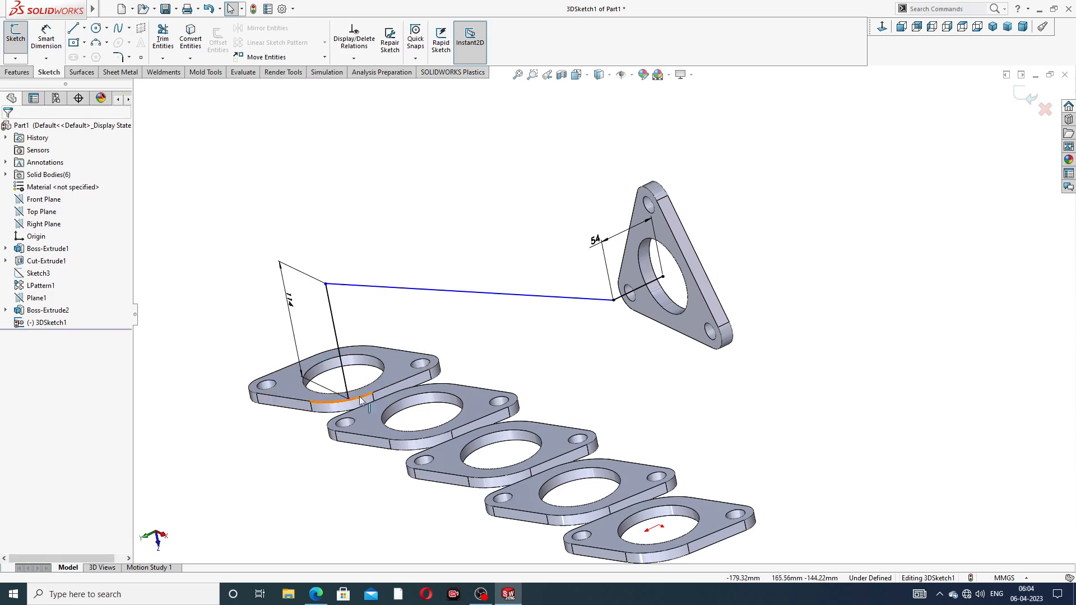
click(348, 400)
drag(348, 392, 345, 375)
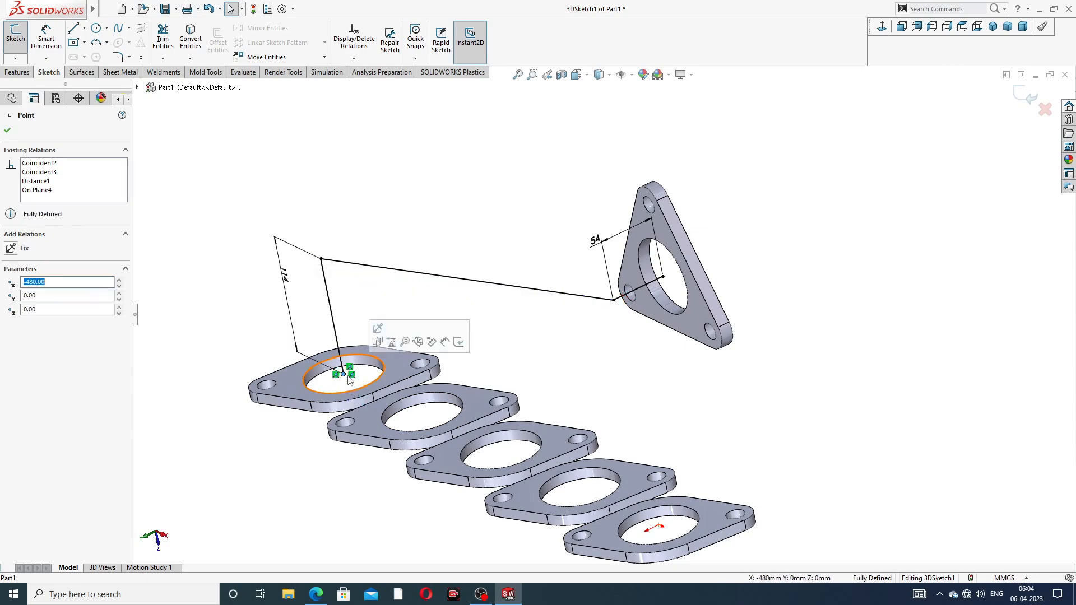
click(513, 305)
middle_drag(513, 306, 526, 308)
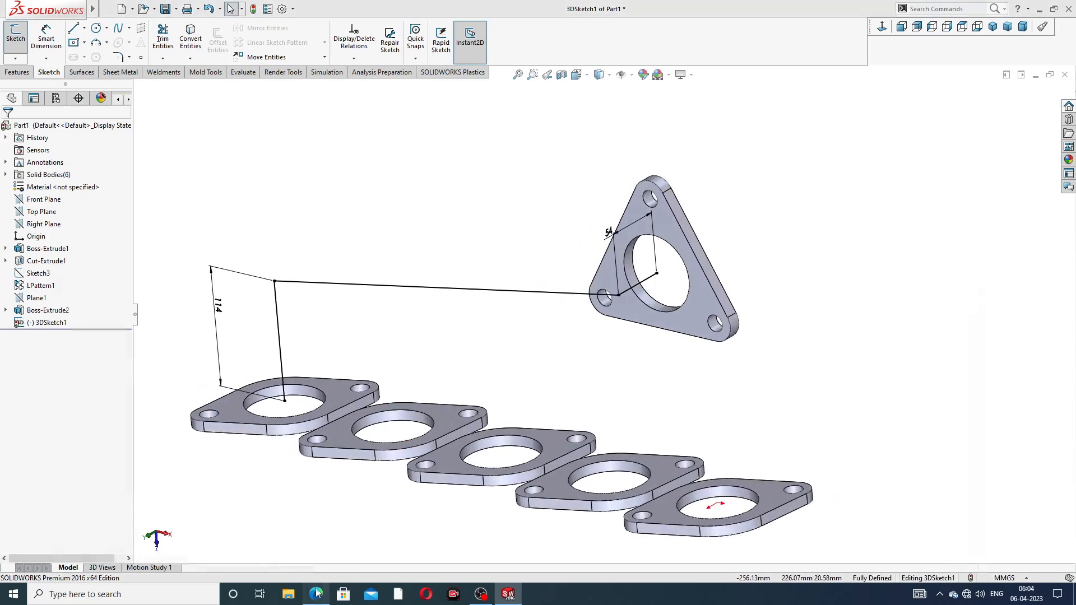
Check the pipe fillet radii in the exhaust manifold PDF drawing and round the corner above the link flange with a 98 mm sketch fillet
click(317, 593)
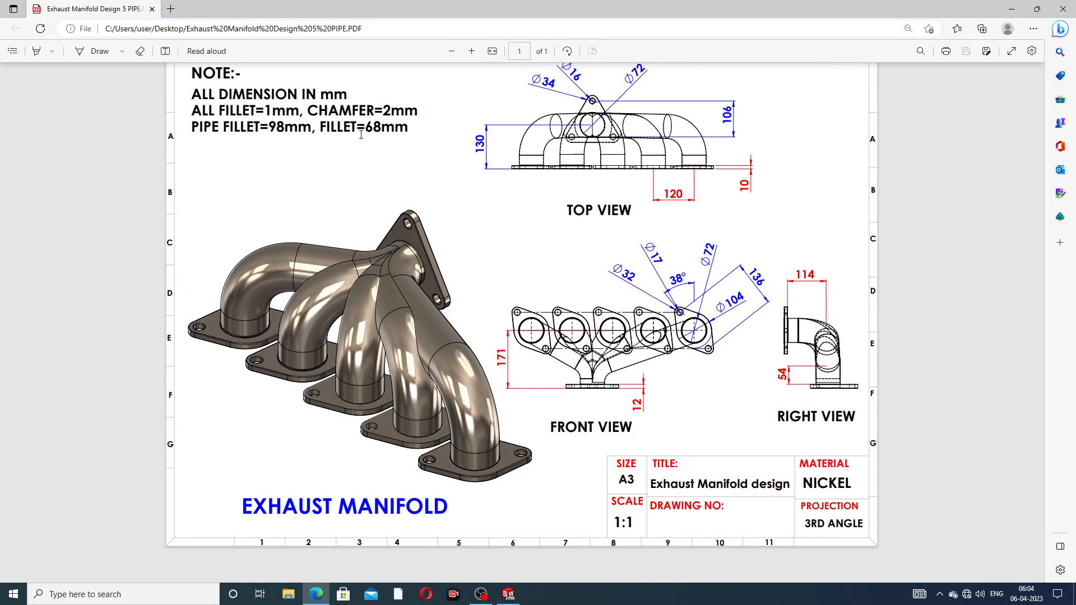
click(317, 594)
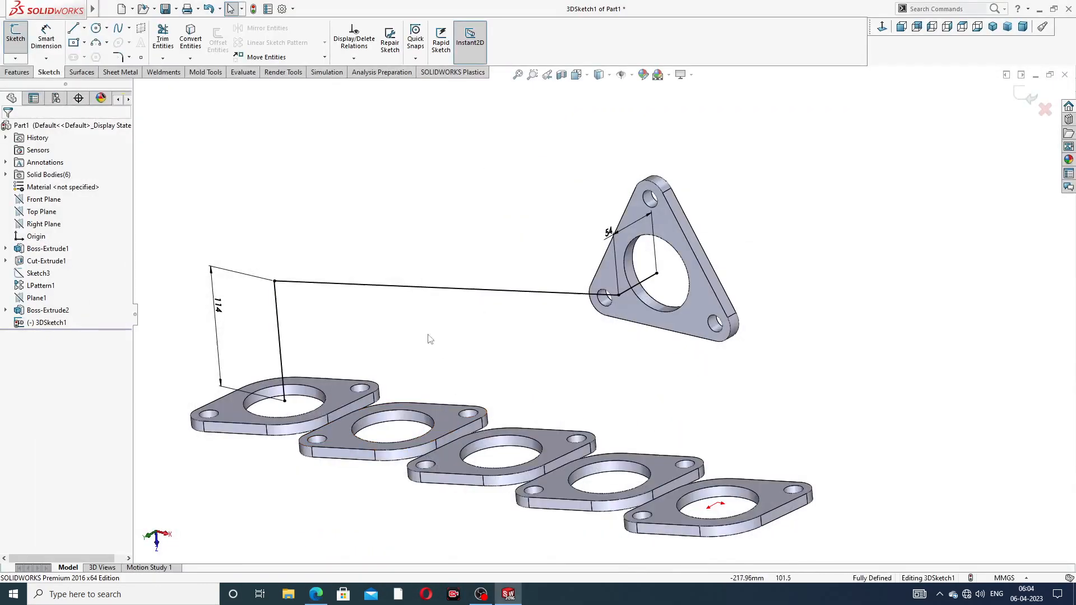
click(117, 57)
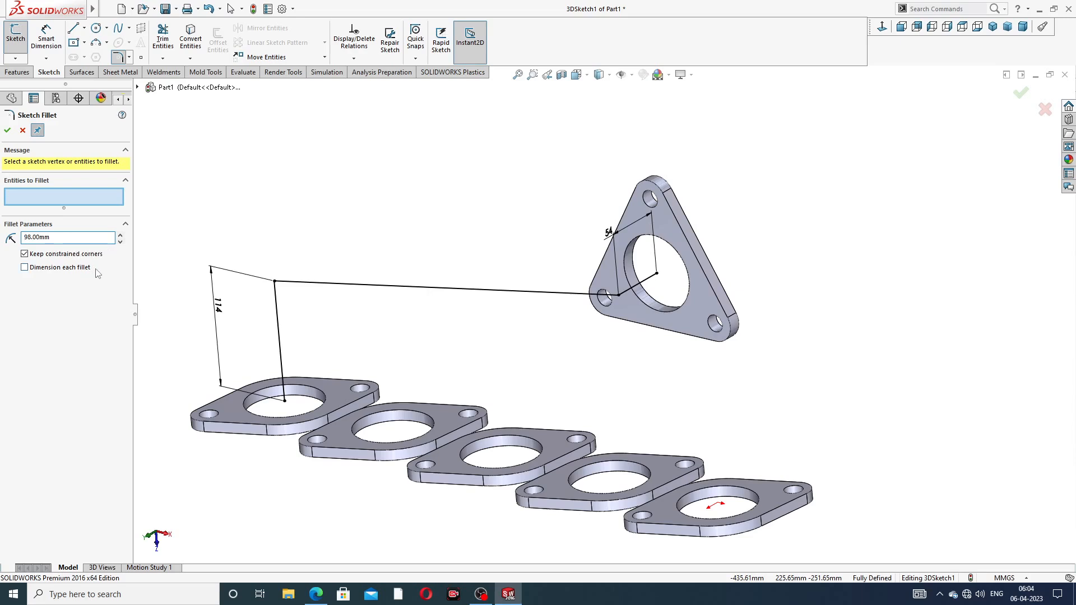
key(Escape)
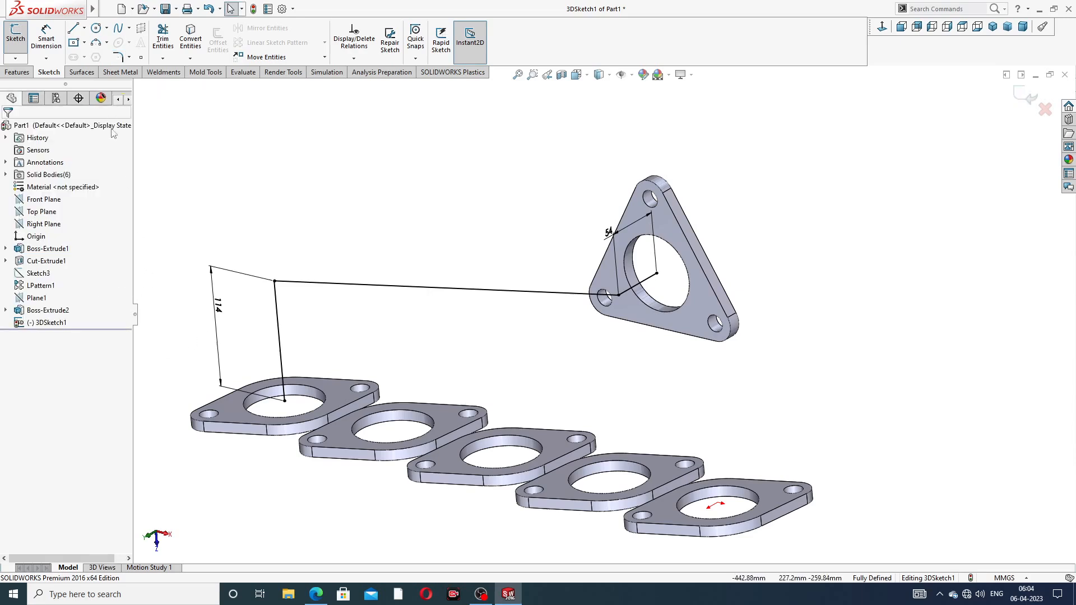
click(118, 57)
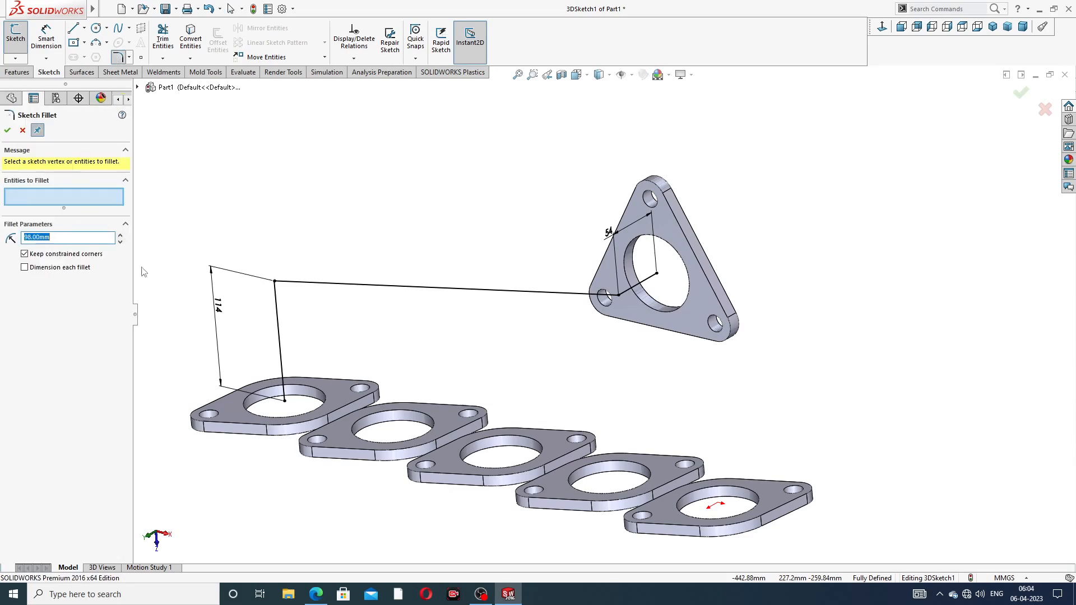
click(268, 282)
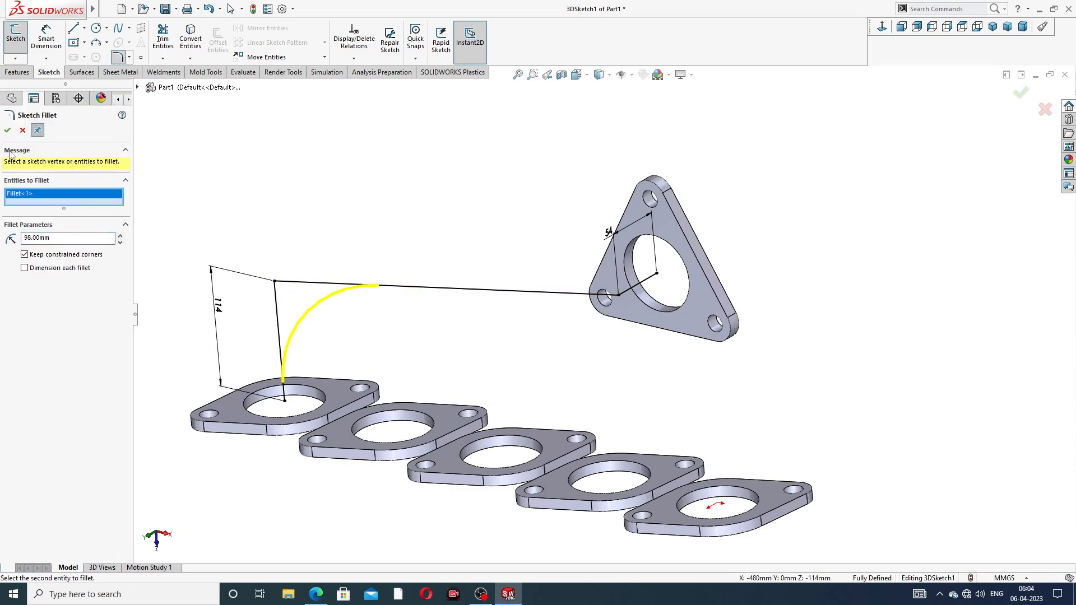
click(7, 131)
Round the path corner near the triangular flange with a 68 mm sketch fillet and exit the 3D sketch
drag(61, 238, 2, 238)
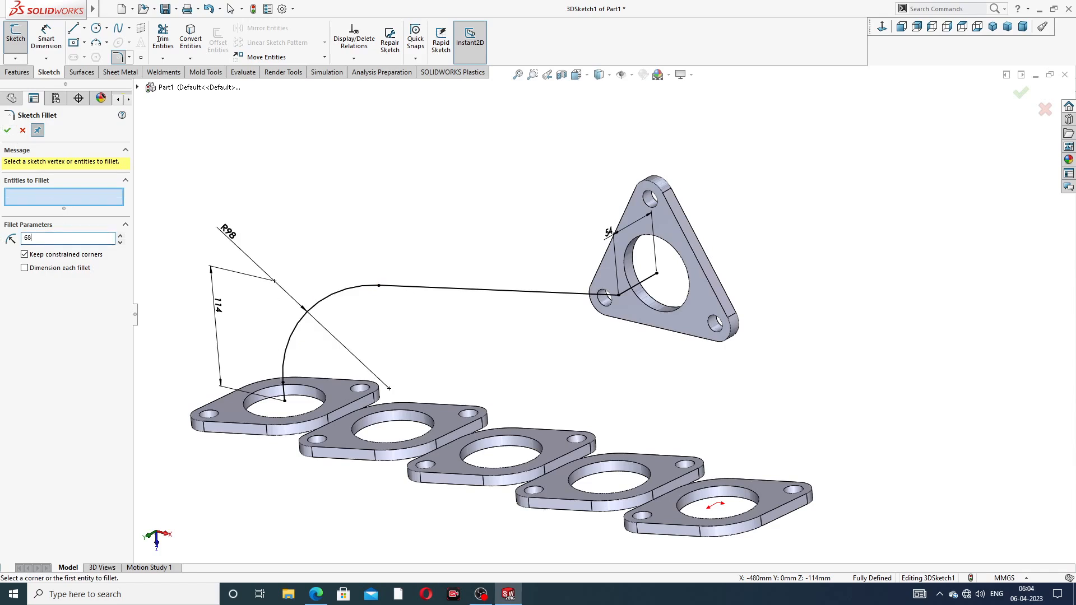
middle_drag(571, 324, 587, 318)
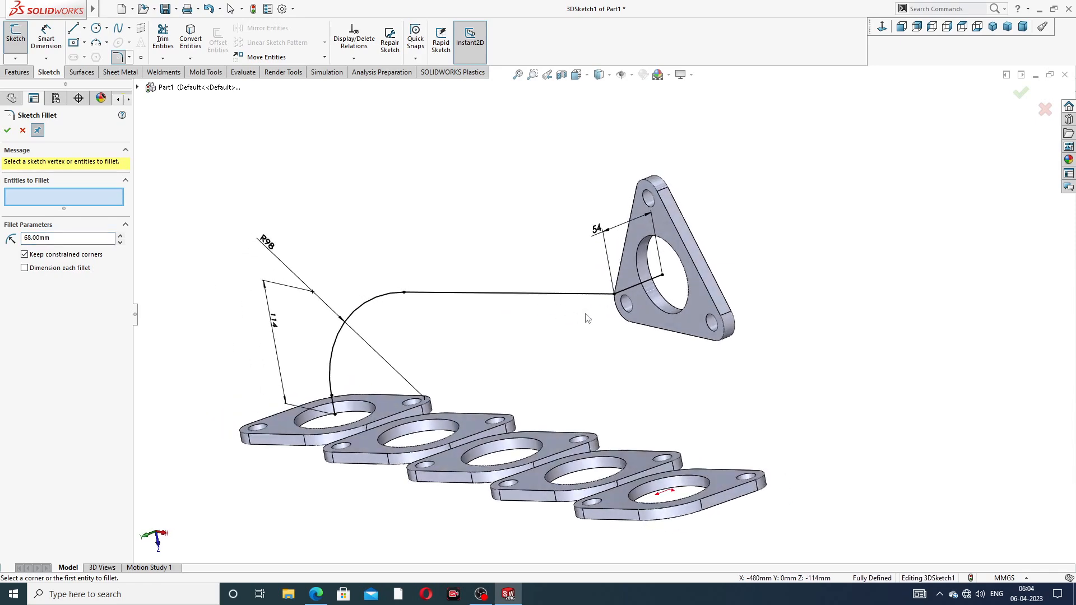
click(616, 295)
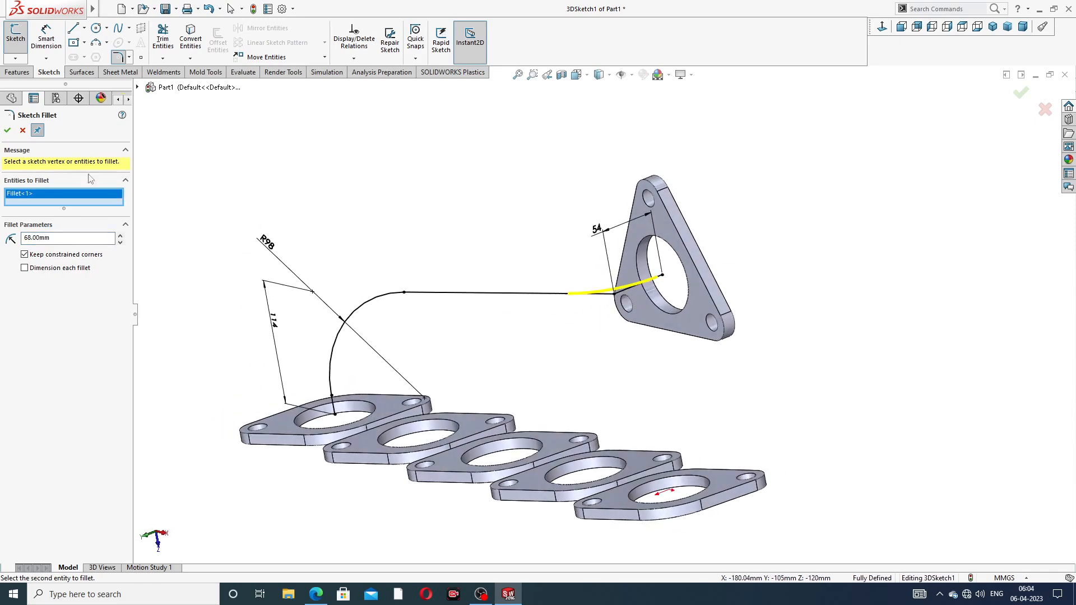
click(8, 131)
click(7, 132)
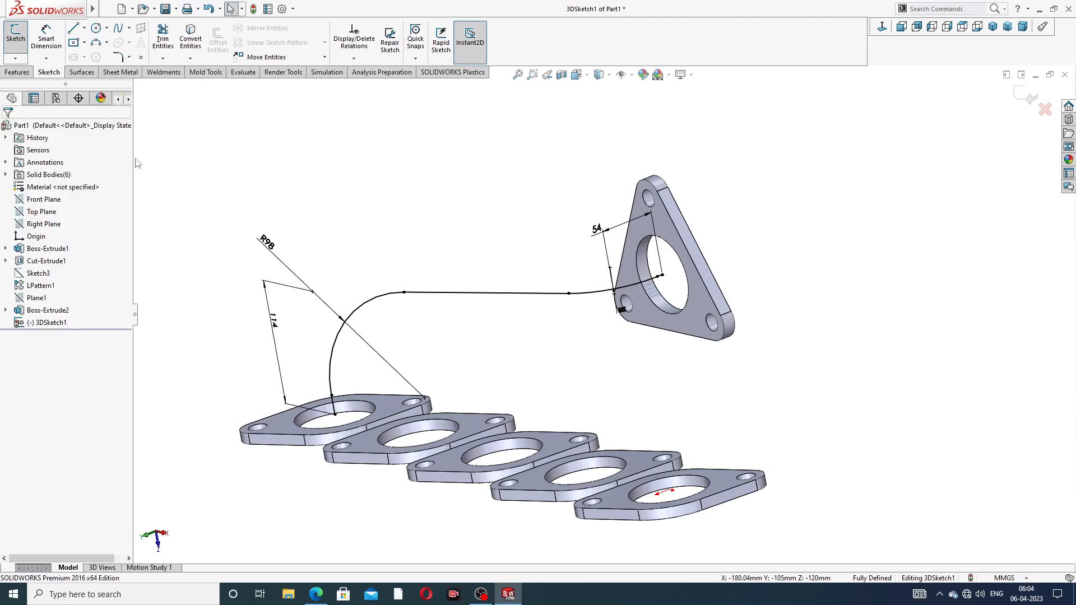
scroll(697, 278, up, 2)
mouse_move(571, 289)
middle_down()
mouse_move(570, 280)
mouse_move(608, 300)
mouse_move(583, 277)
middle_up()
scroll(614, 288, down, 3)
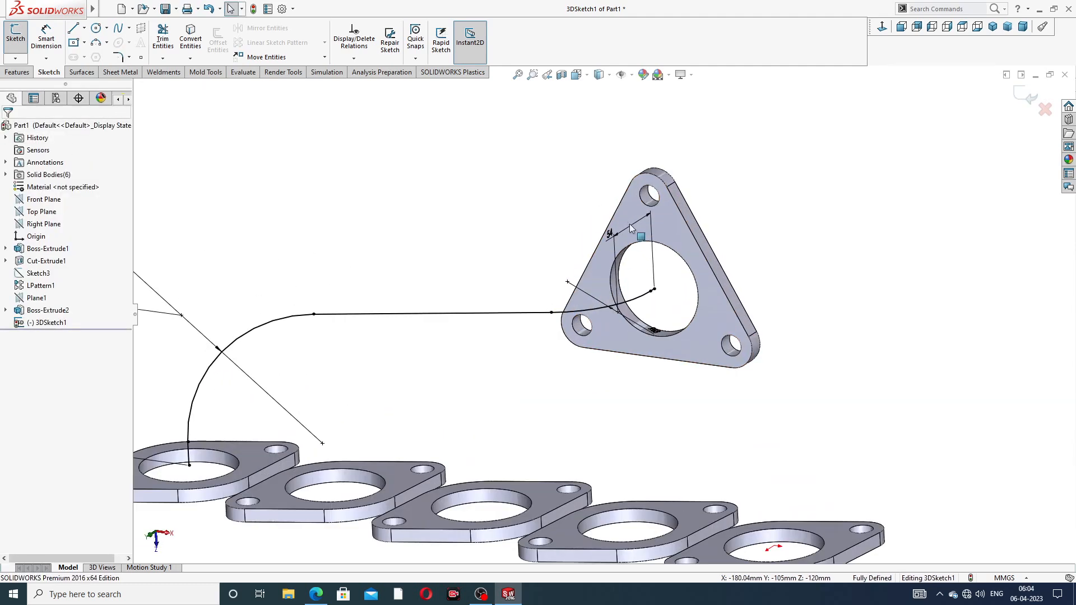
click(1025, 99)
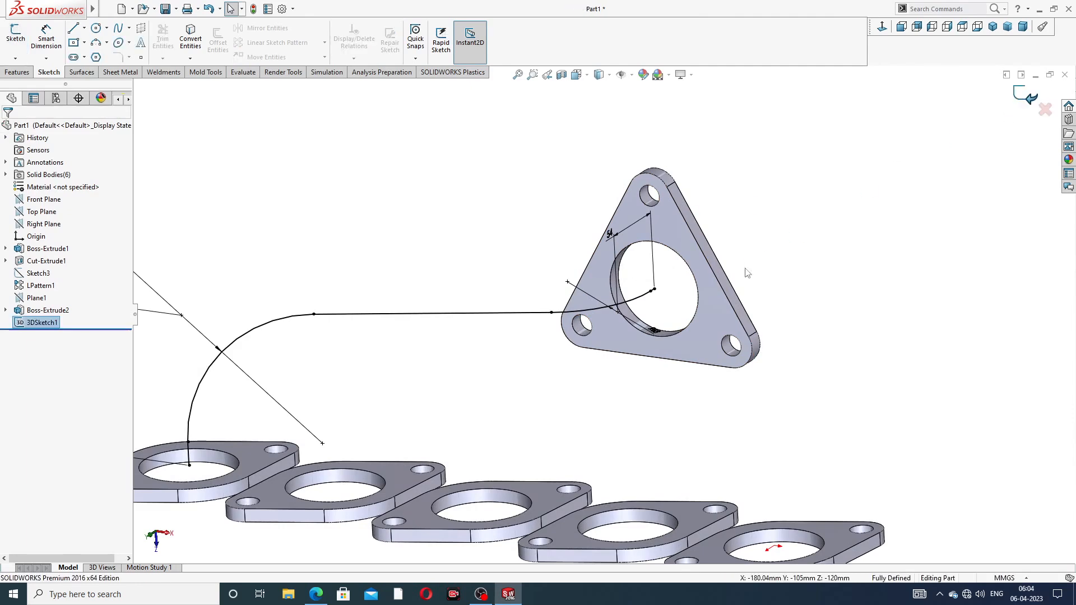
Sketch on the triangular flange's front face, convert the edge of its large central hole into the pipe profile, and exit the sketch
click(672, 233)
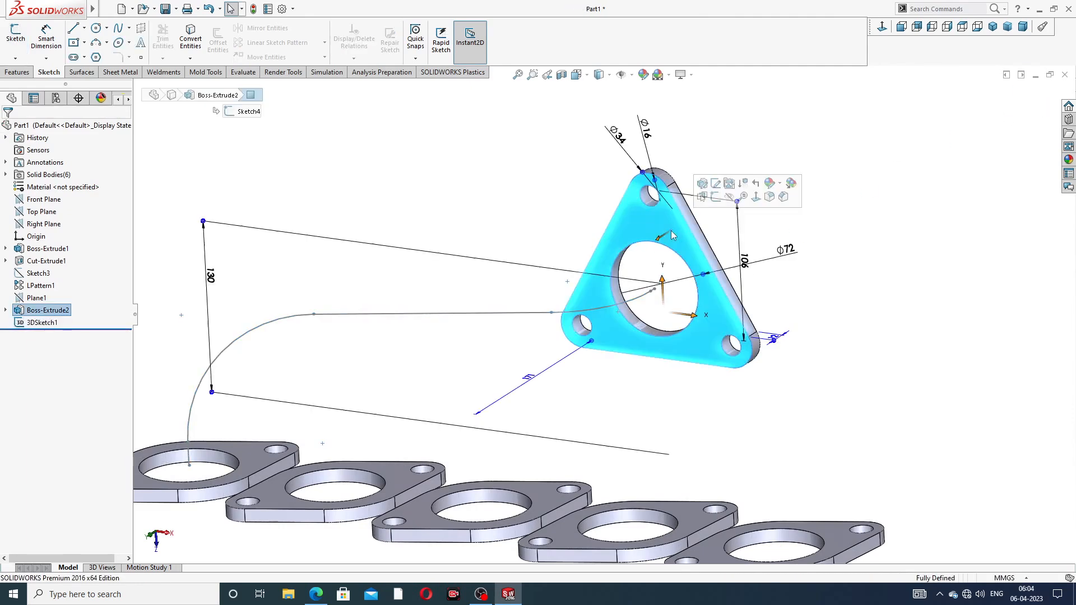
click(716, 197)
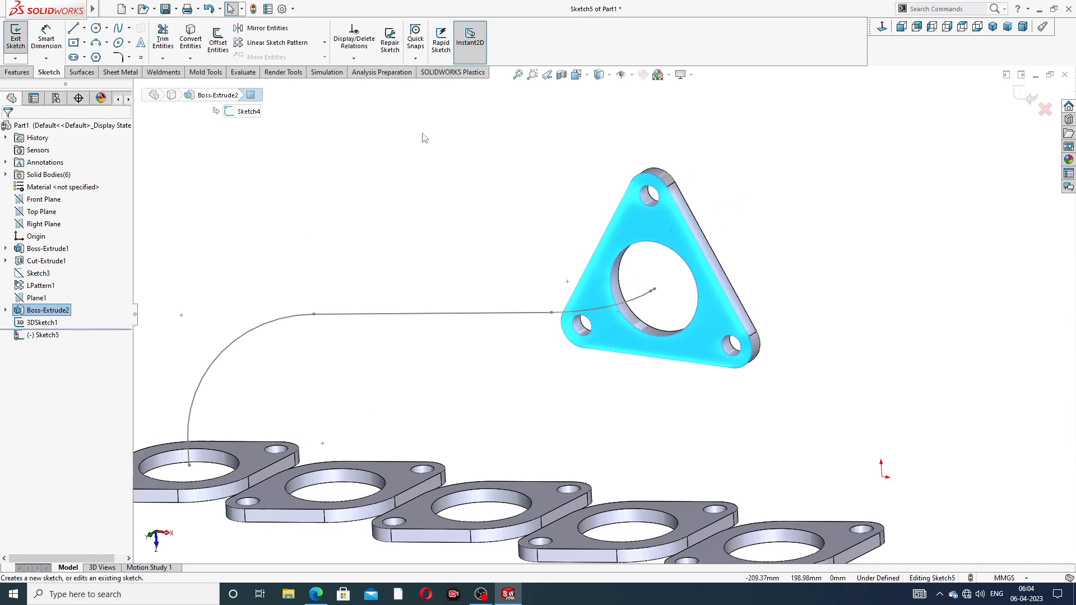
click(644, 244)
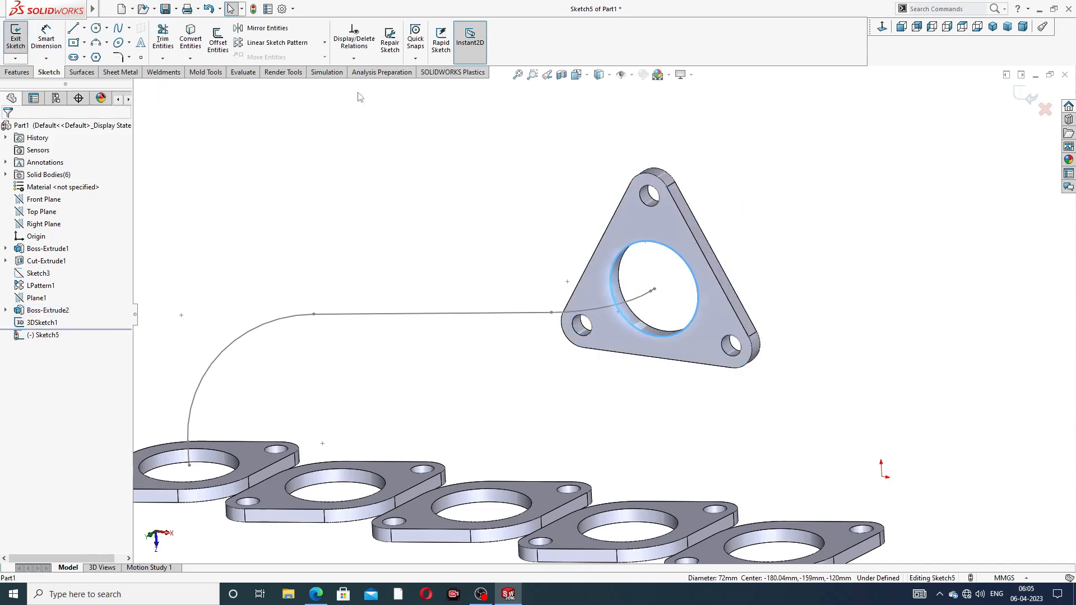
click(193, 41)
click(1019, 97)
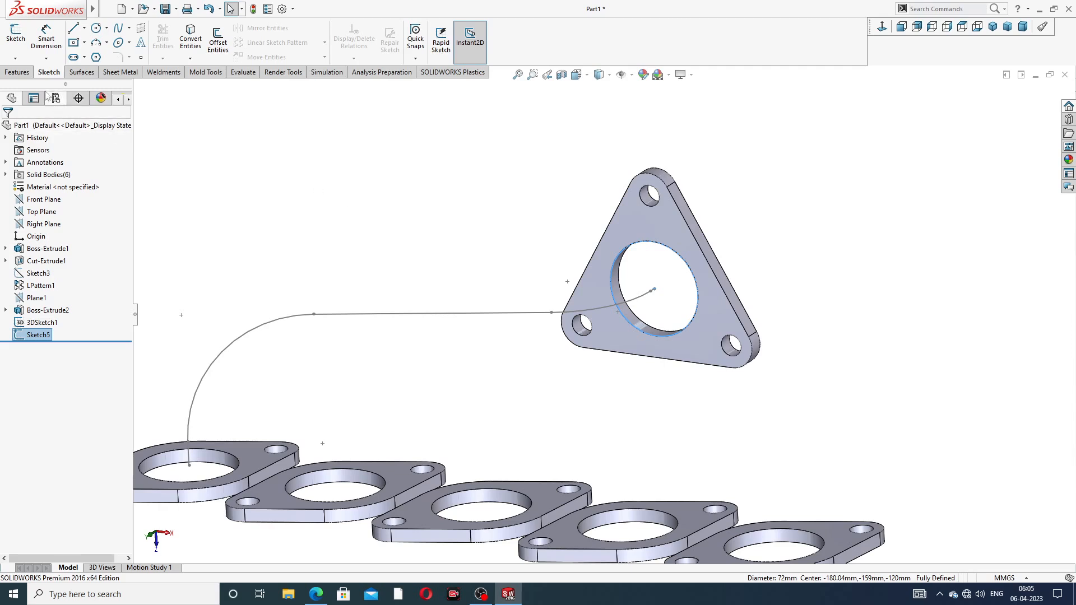
Create a swept boss using the converted circle as profile and the filleted 3D sketch as path
click(23, 74)
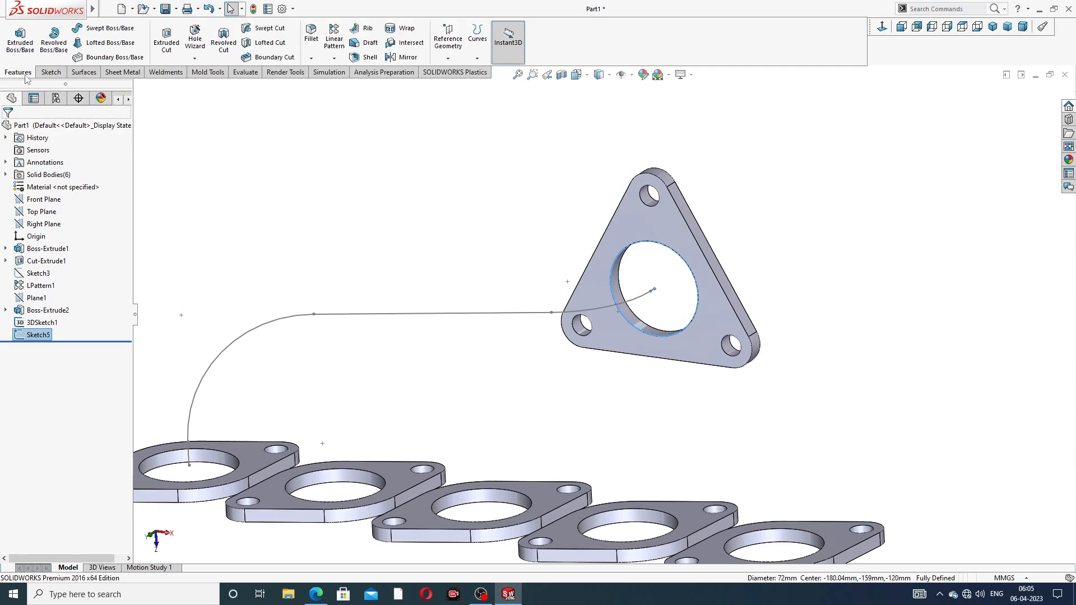
click(110, 28)
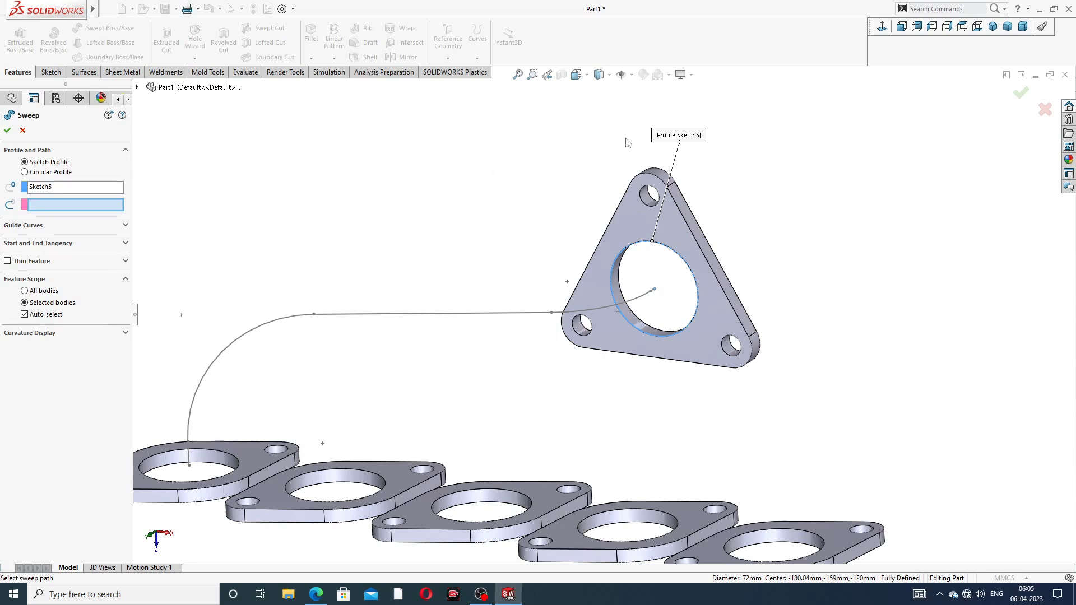
click(384, 318)
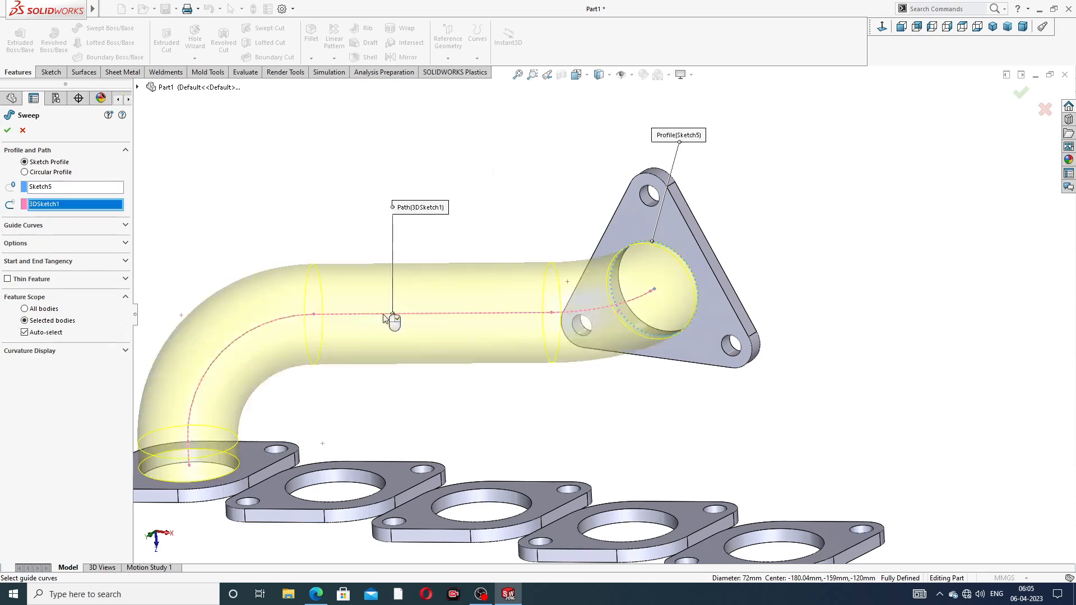
scroll(429, 333, up, 3)
middle_drag(429, 331, 444, 360)
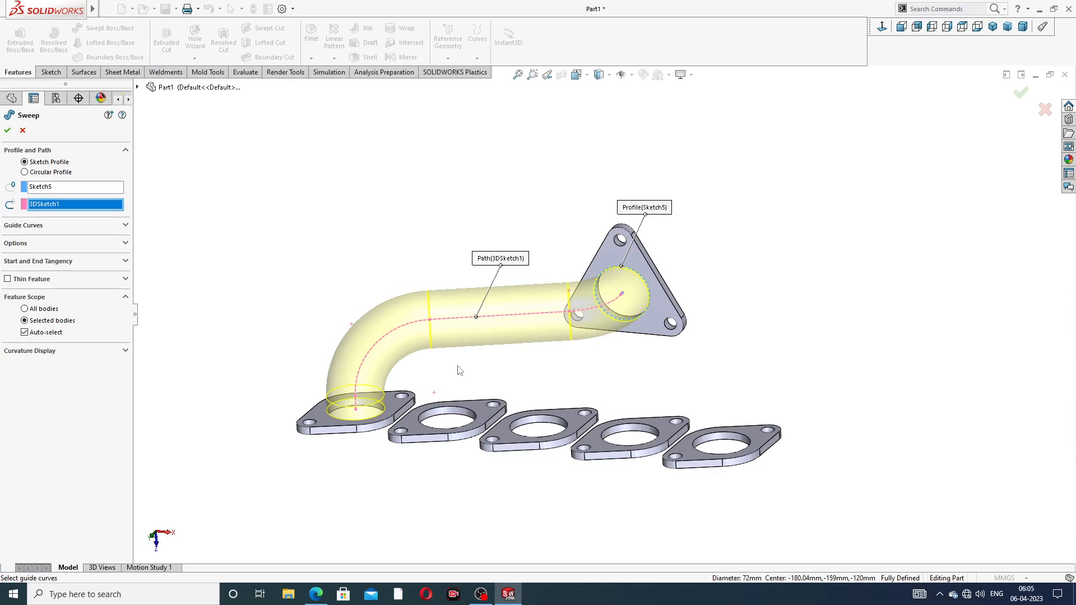
click(7, 131)
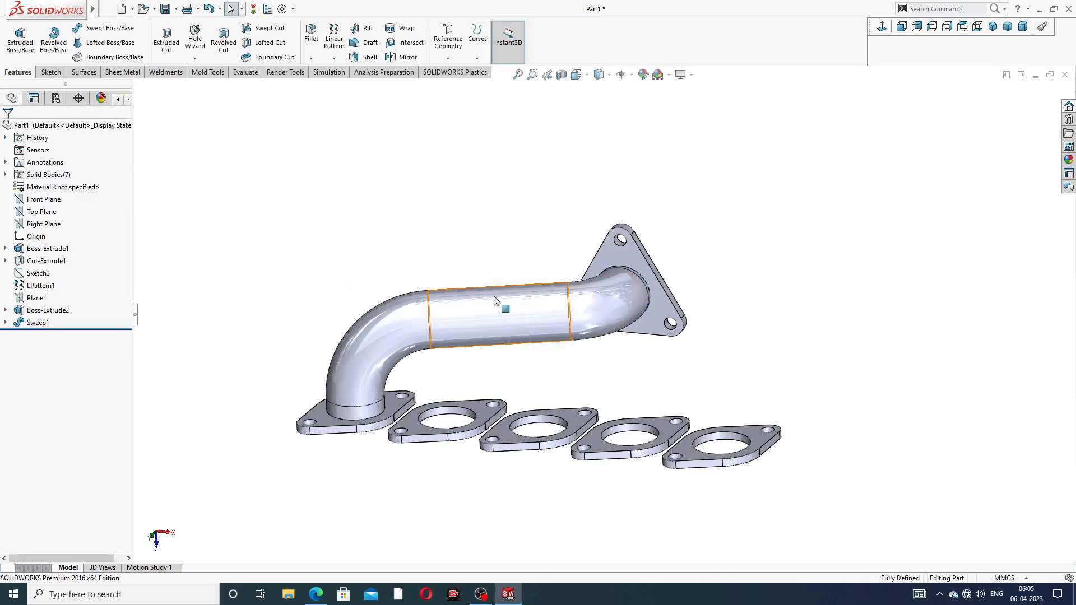
mouse_move(611, 325)
middle_down()
mouse_move(480, 322)
mouse_move(468, 349)
mouse_move(602, 342)
middle_up()
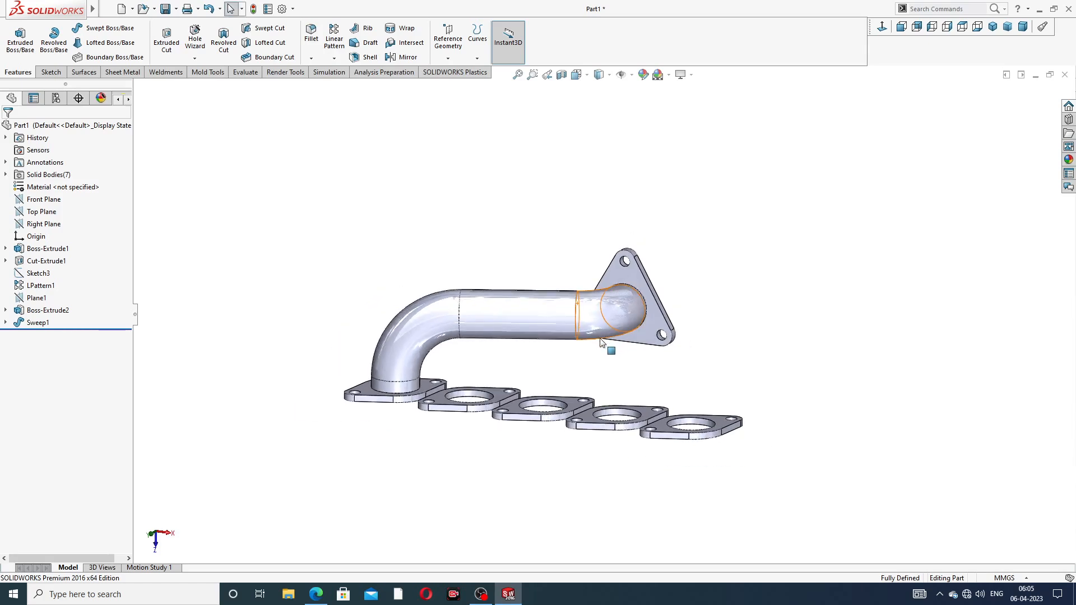
middle_drag(637, 305, 611, 326)
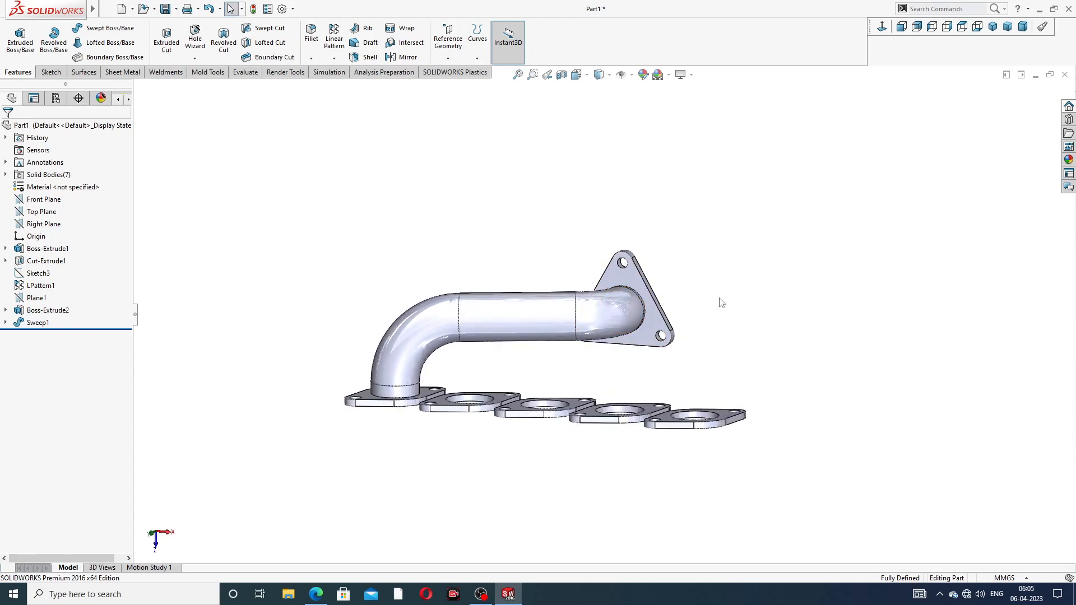
middle_drag(722, 302, 742, 342)
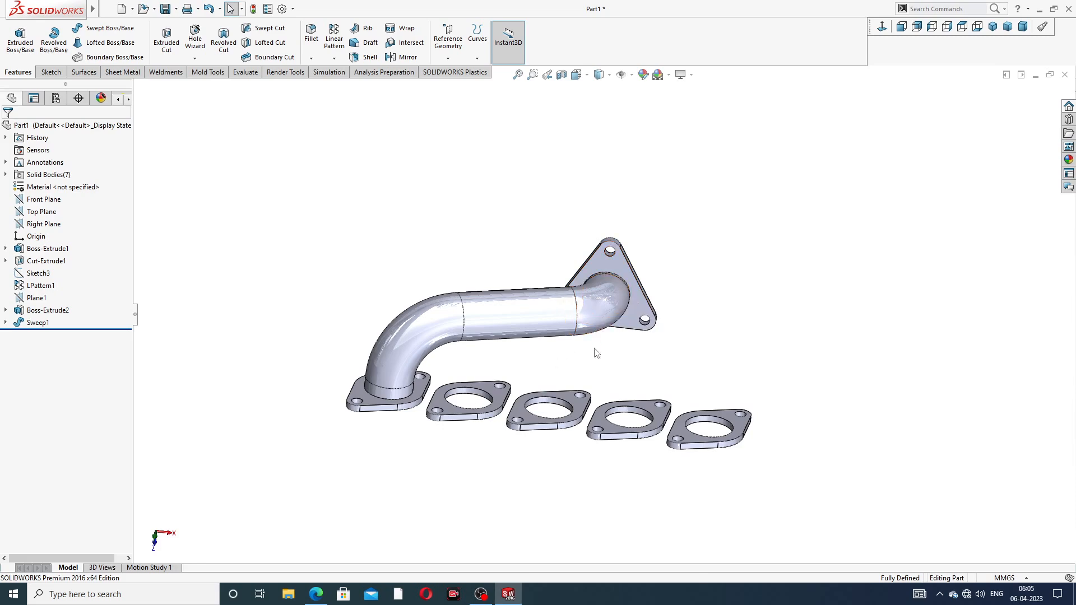
mouse_move(596, 353)
middle_down()
mouse_move(584, 363)
mouse_move(577, 343)
mouse_move(580, 353)
middle_up()
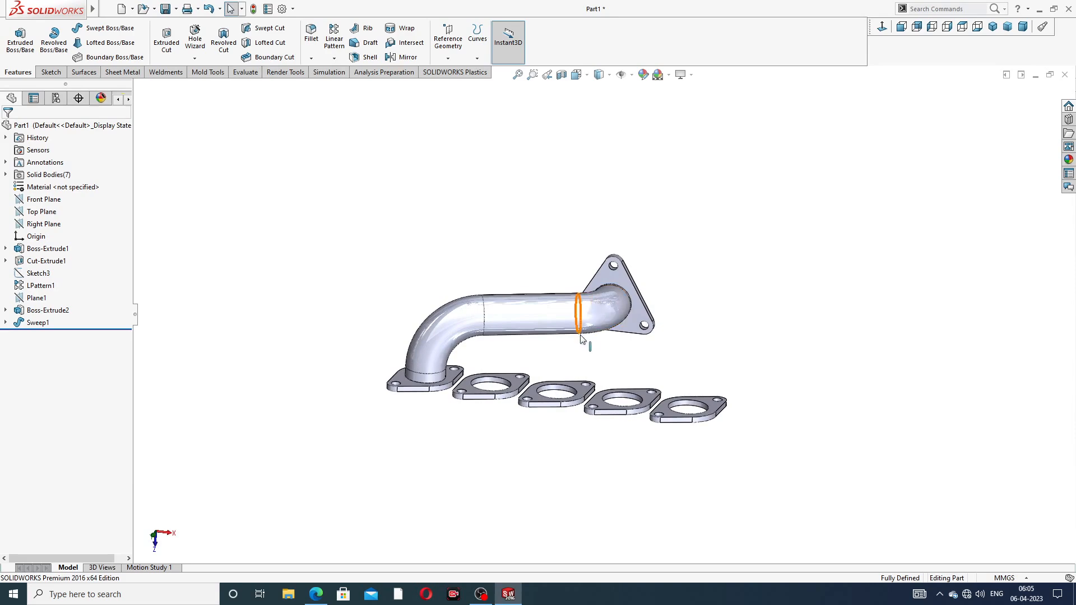
scroll(581, 345, down, 2)
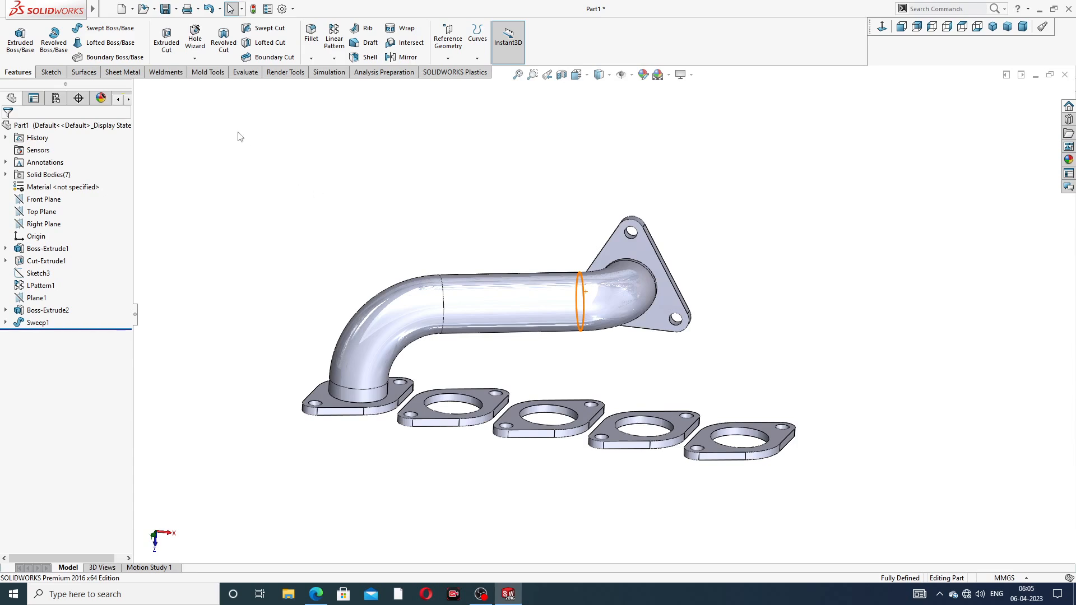
Start a new 3D sketch and draw a short line along Y outward from the centre of the triangular flange's central hole
click(51, 72)
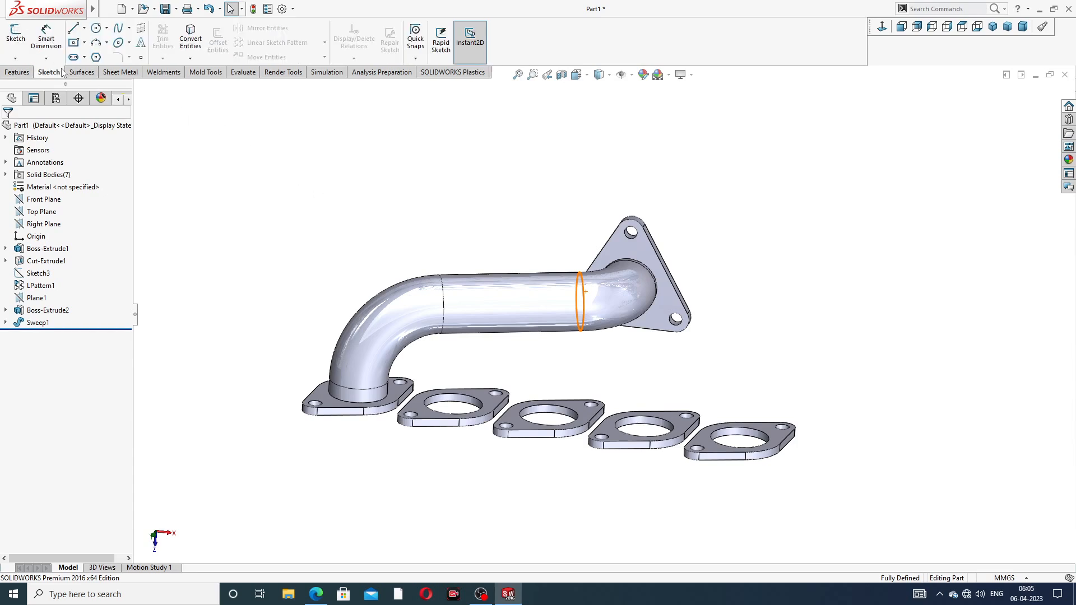
click(16, 59)
click(25, 88)
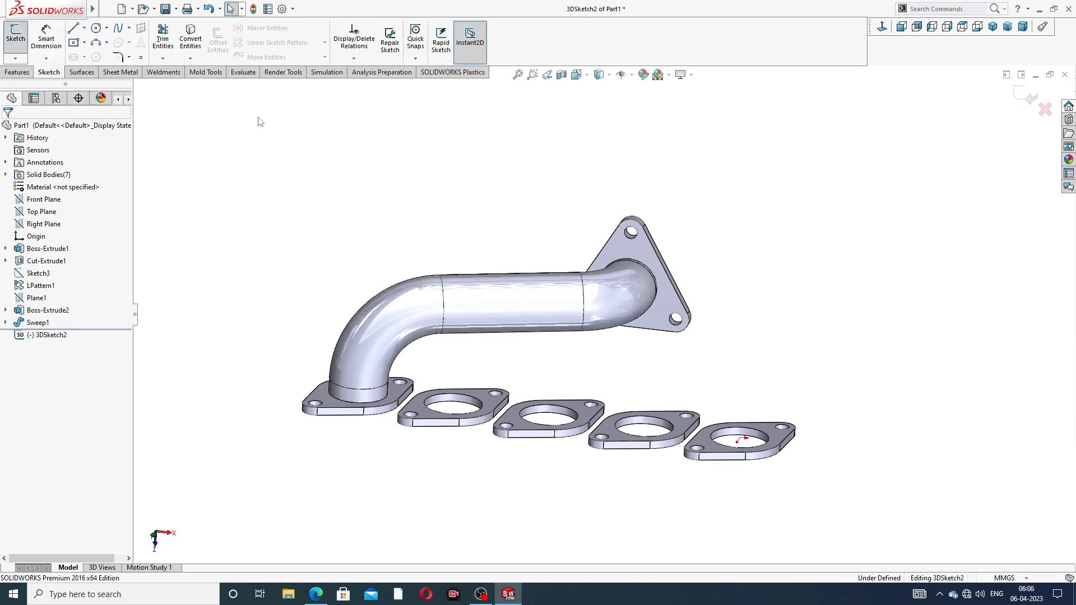
mouse_move(644, 337)
middle_down()
mouse_move(650, 265)
mouse_move(650, 283)
middle_up()
click(74, 30)
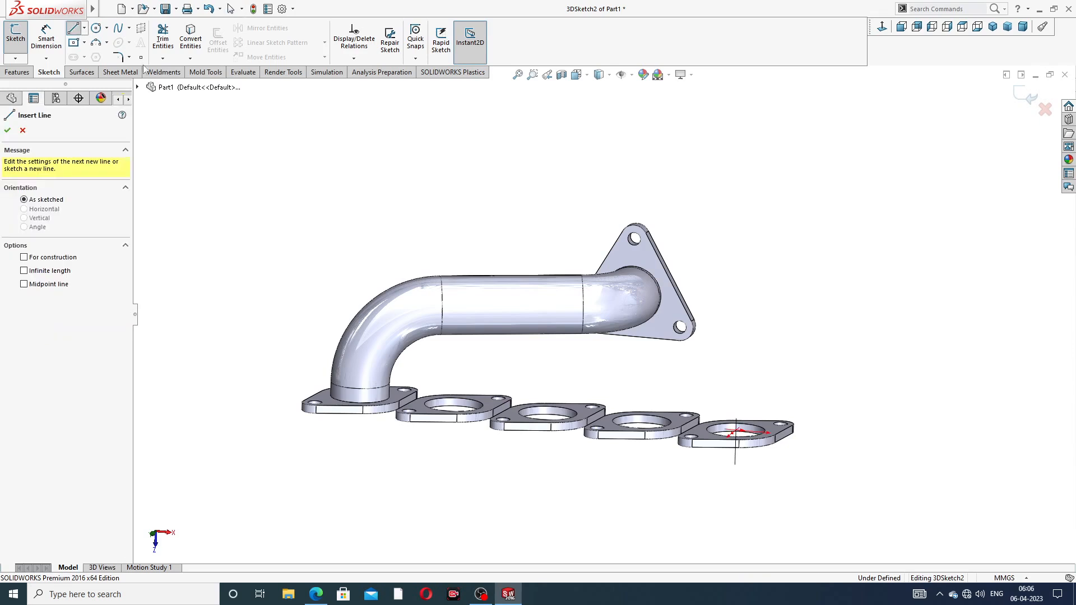
scroll(673, 303, down, 3)
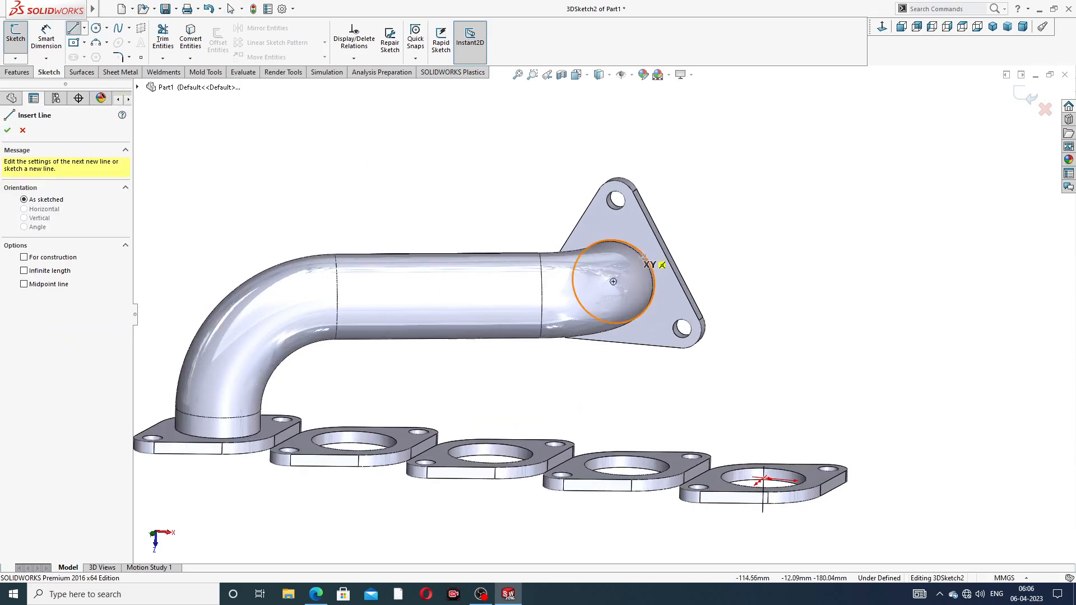
middle_drag(671, 284, 731, 306)
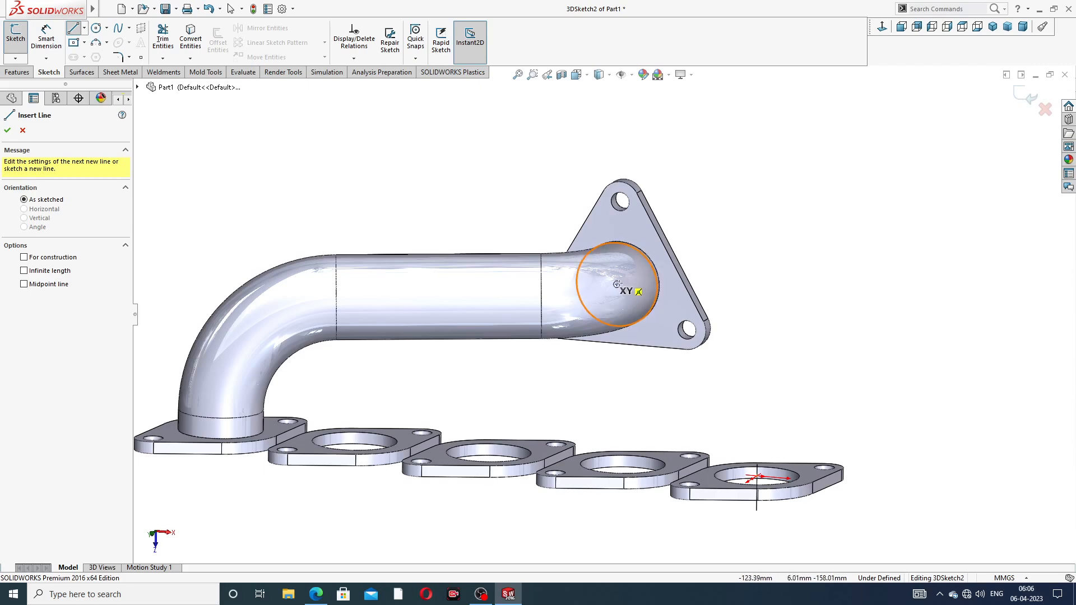
scroll(658, 277, down, 5)
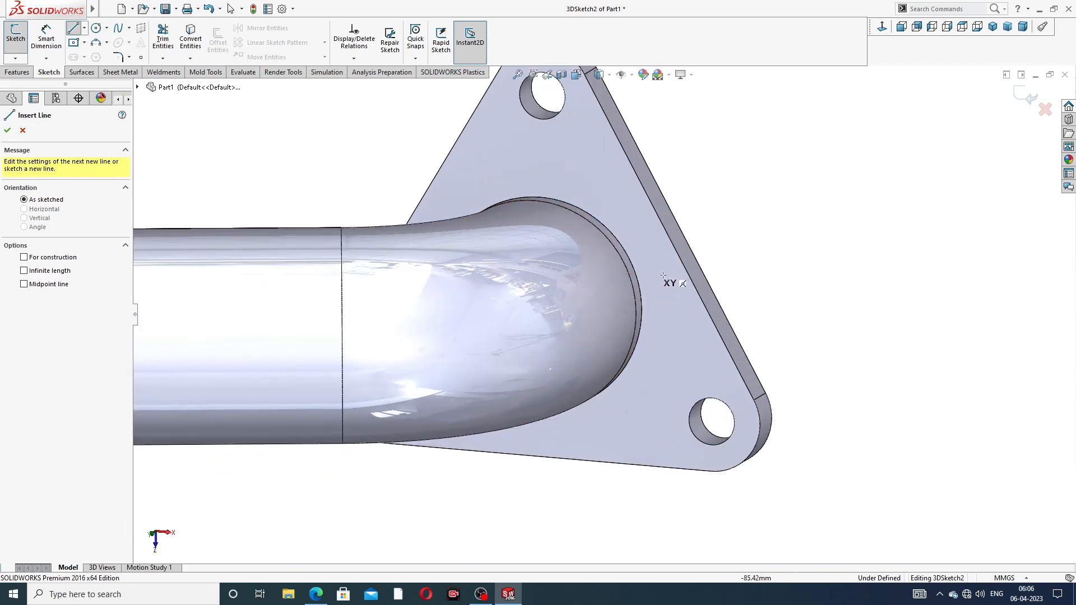
click(537, 304)
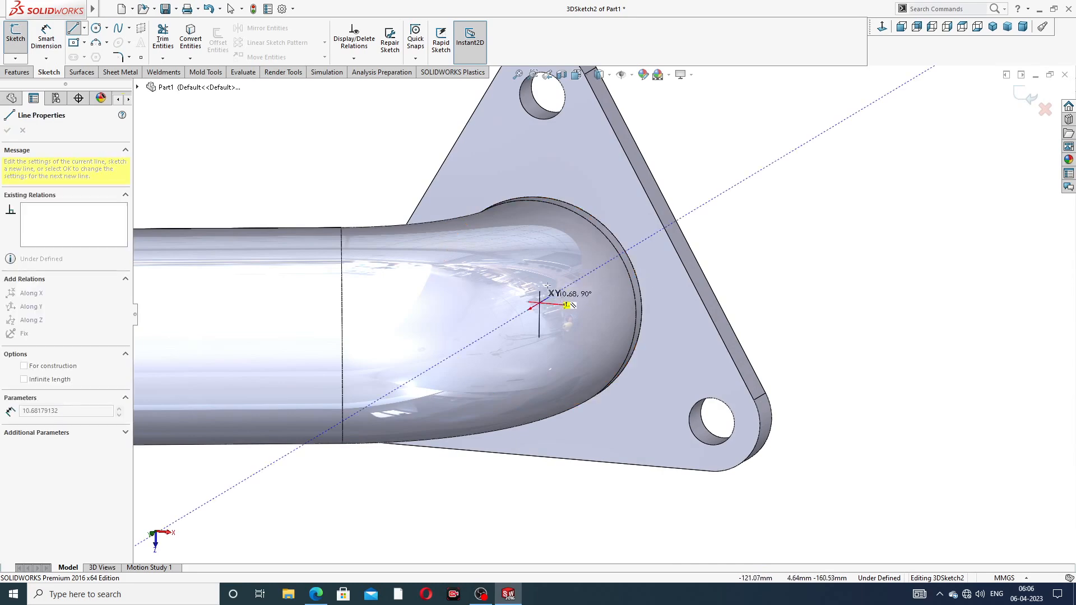
middle_drag(412, 379, 344, 372)
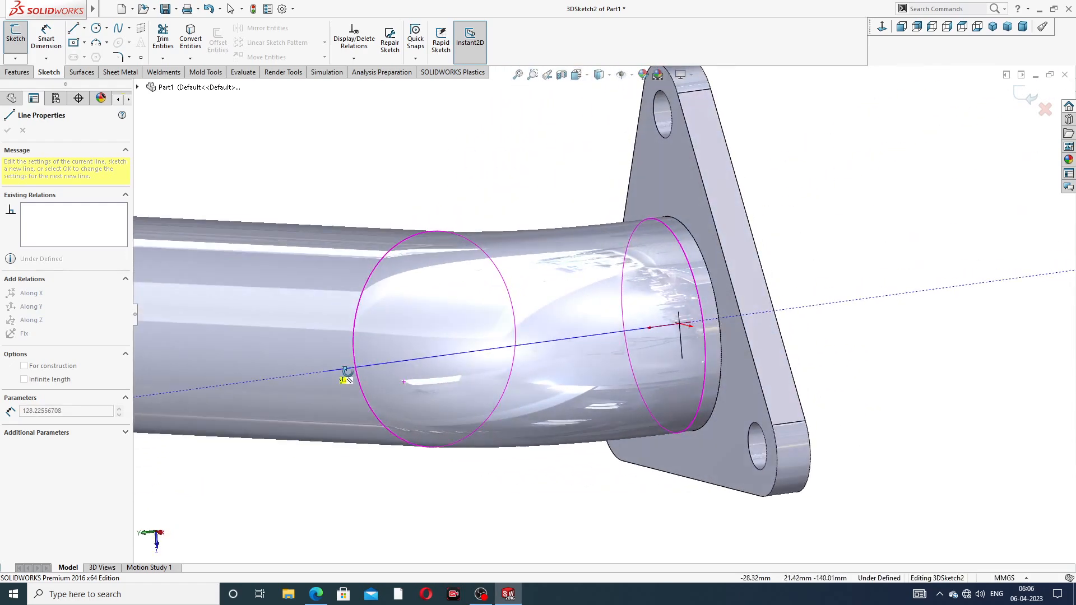
click(566, 339)
mouse_move(623, 331)
middle_down()
mouse_move(600, 307)
mouse_move(614, 320)
mouse_move(624, 313)
mouse_move(630, 336)
middle_up()
right_click(819, 231)
click(849, 236)
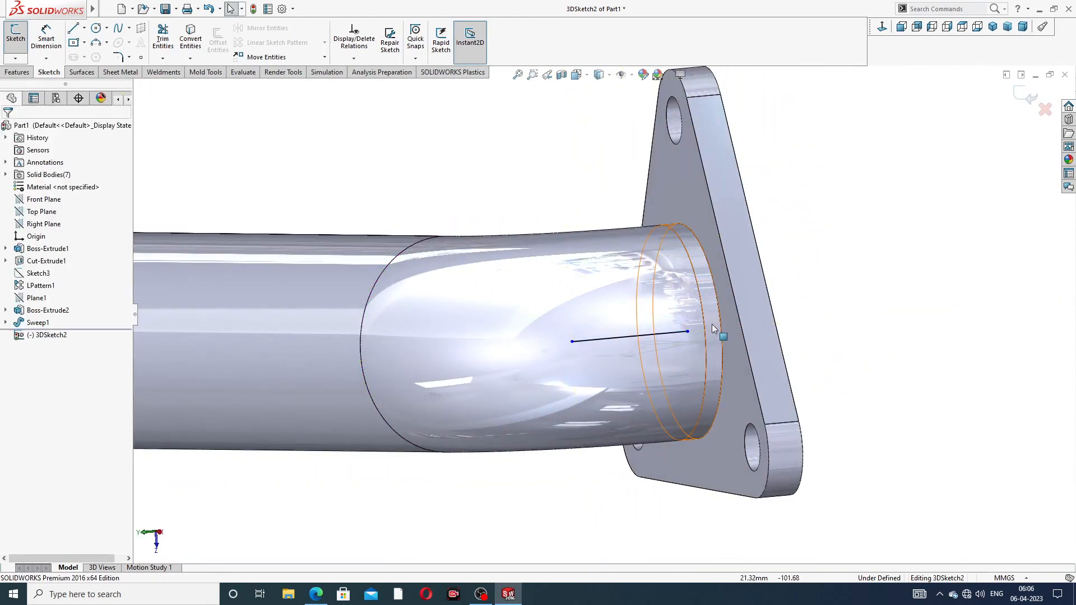
Draw a line about 52 mm long along Z, upward from the centre of the second link flange's large hole
middle_drag(717, 329, 685, 318)
scroll(603, 314, up, 4)
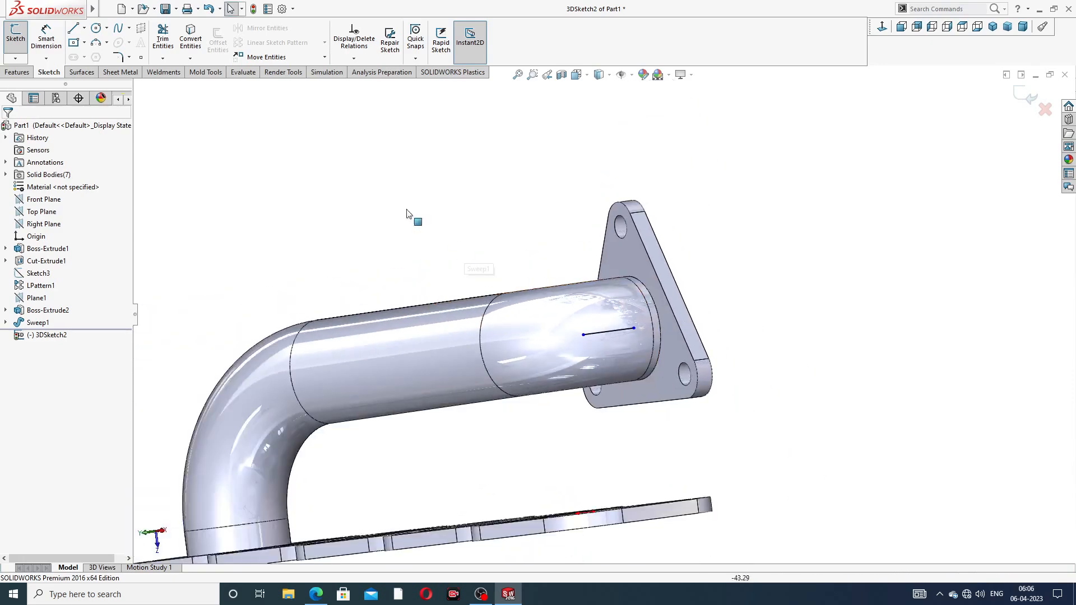
click(72, 31)
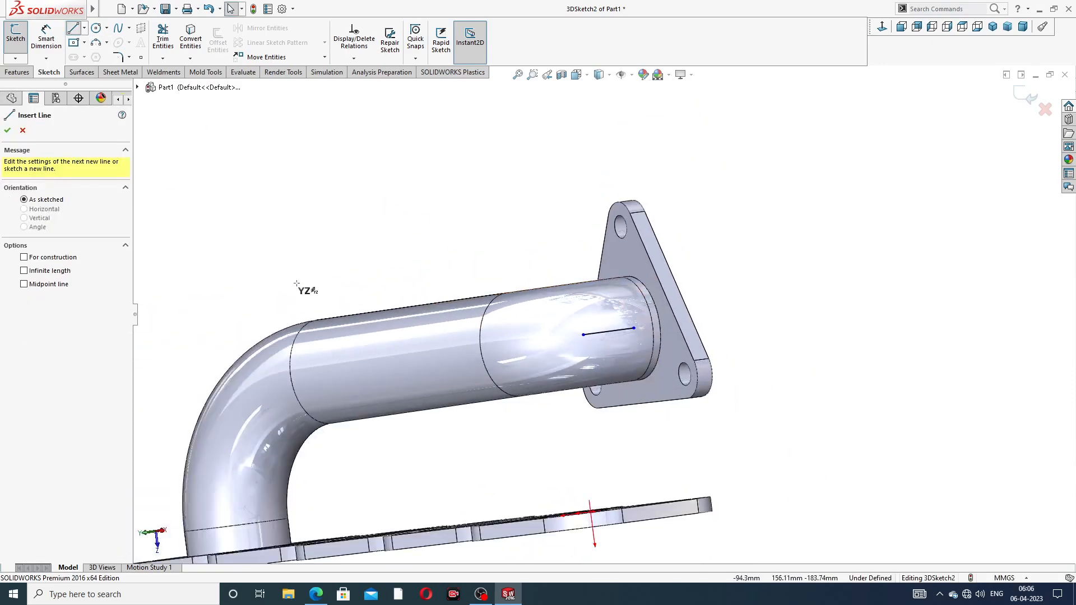
scroll(378, 327, up, 3)
middle_drag(378, 327, 404, 391)
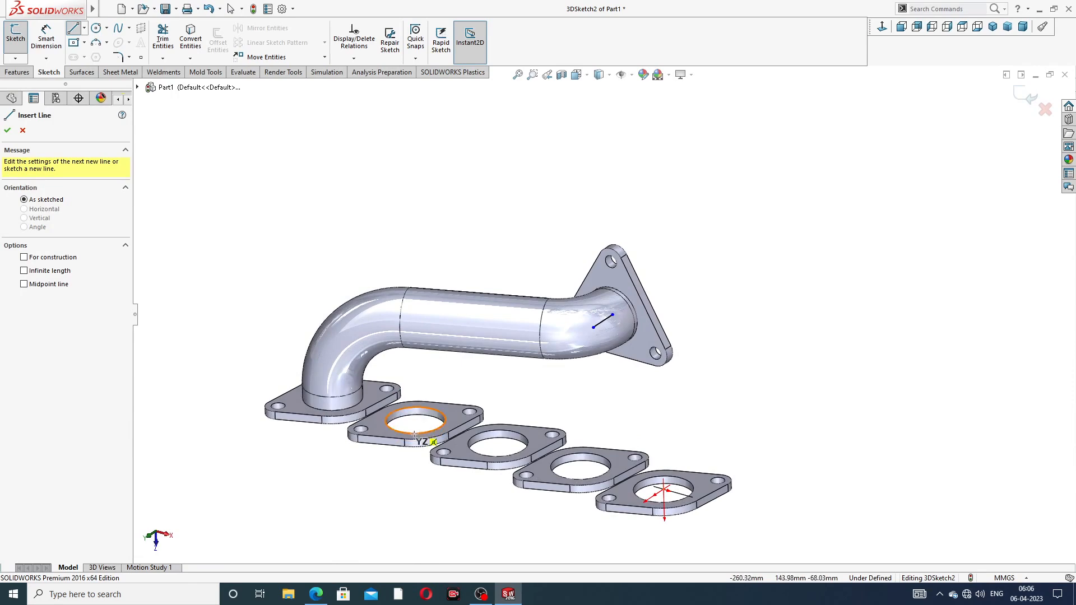
scroll(443, 412, down, 3)
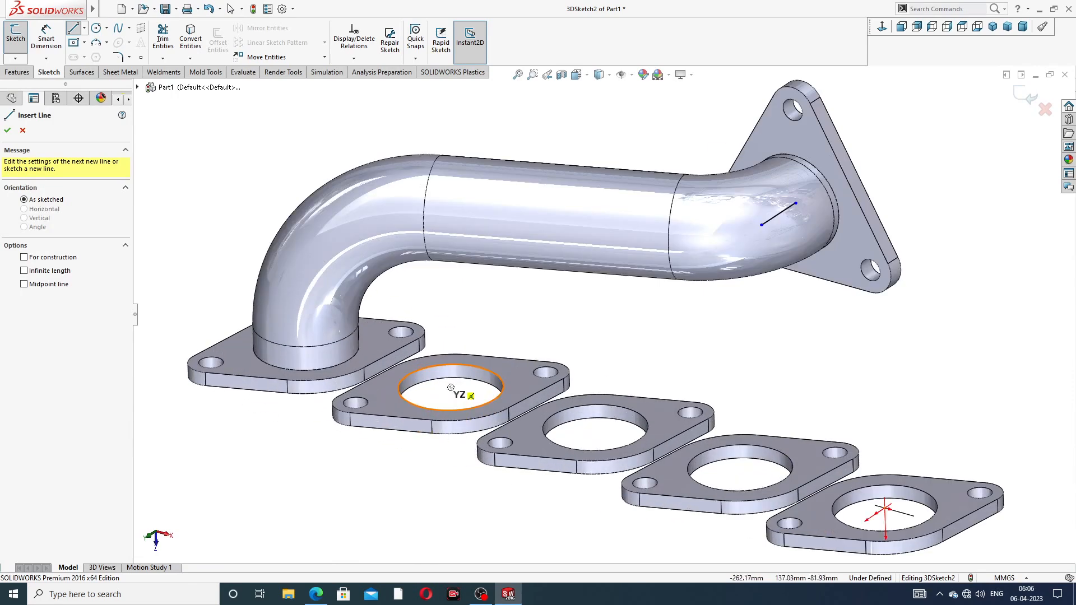
click(451, 388)
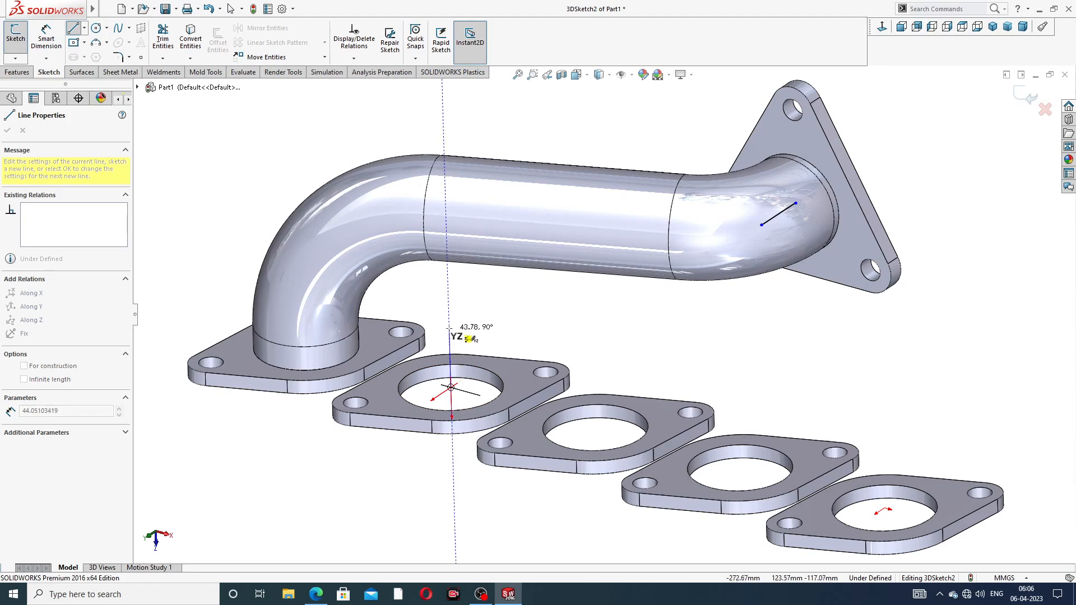
click(450, 318)
right_click(451, 315)
click(511, 323)
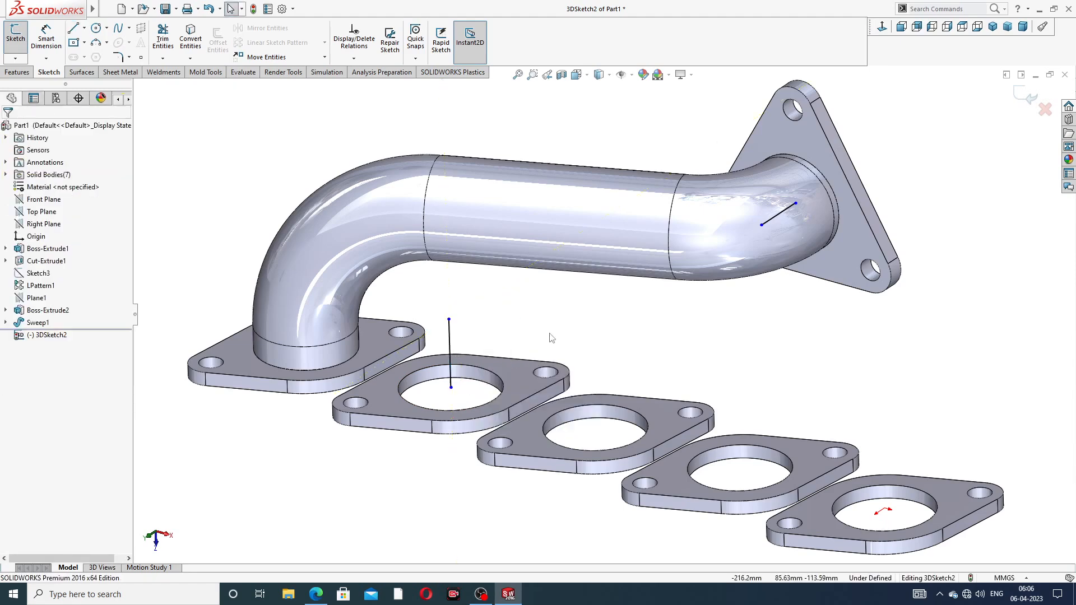
Connect the upper end of the vertical line to the free end of the triangular flange's short line with a straight line
mouse_move(552, 336)
middle_down()
mouse_move(577, 272)
mouse_move(568, 305)
middle_up()
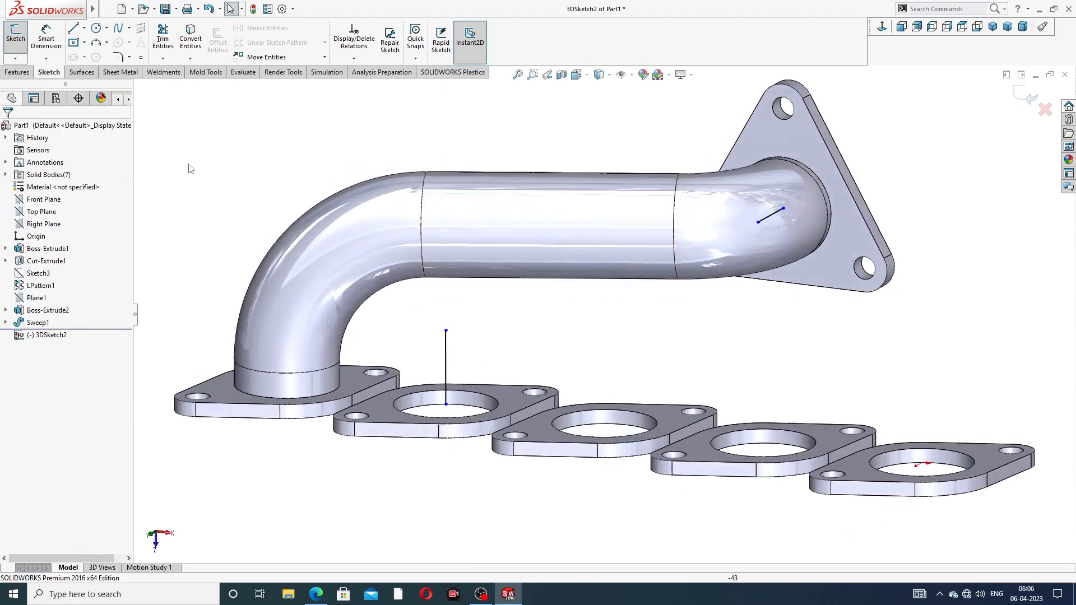
click(73, 29)
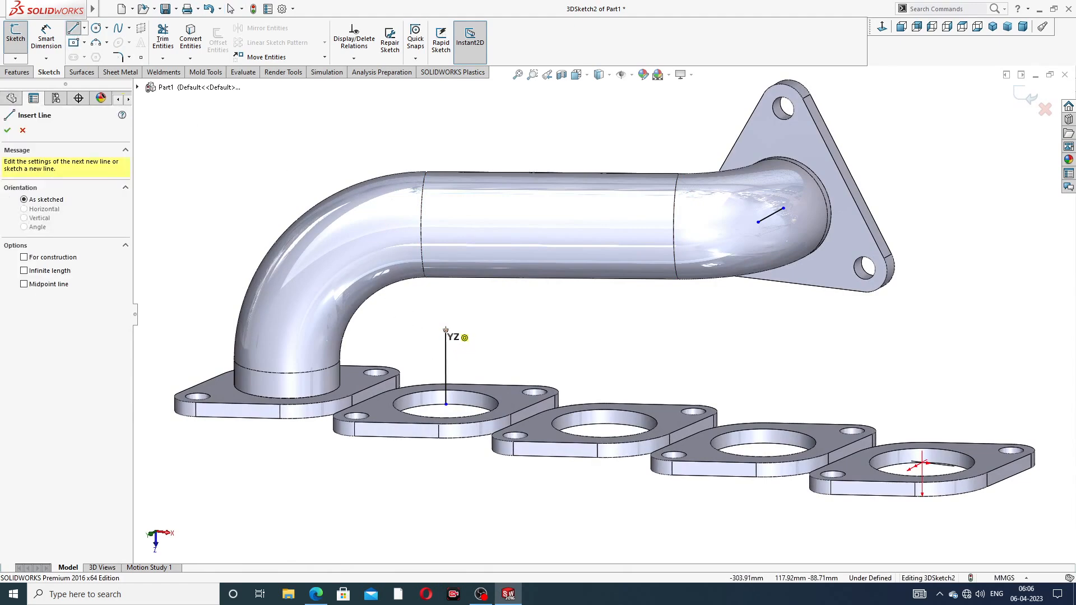
mouse_move(445, 331)
mouse_down()
mouse_move(745, 246)
mouse_move(768, 227)
mouse_move(758, 223)
mouse_up()
right_click(913, 147)
click(941, 154)
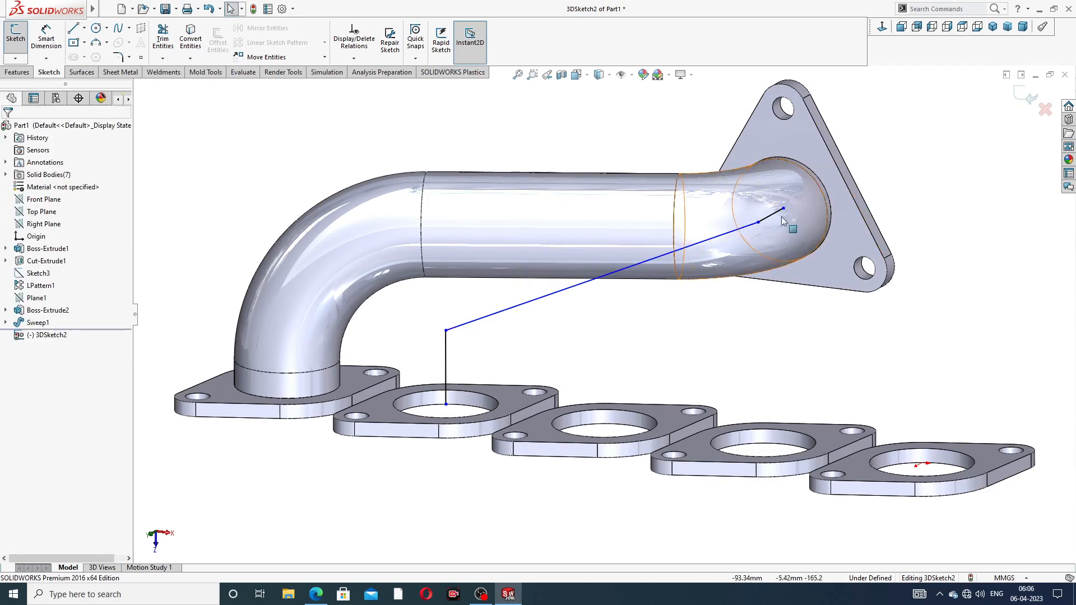
Dimension the vertical line above the second link flange and set its length to 114 mm
scroll(556, 230, up, 2)
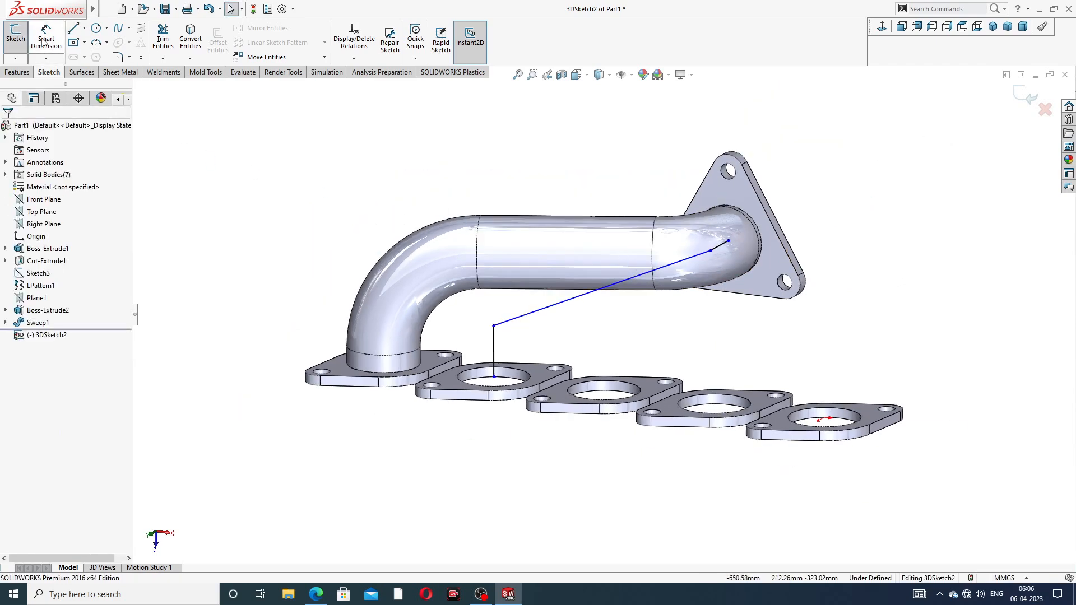
click(46, 39)
click(495, 345)
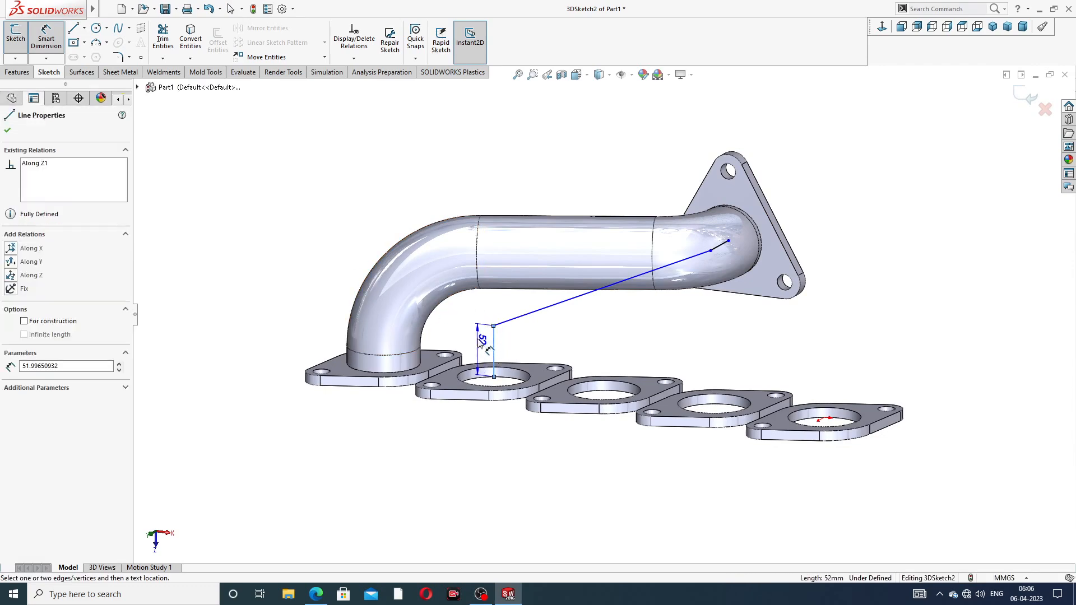
click(477, 342)
text(114)
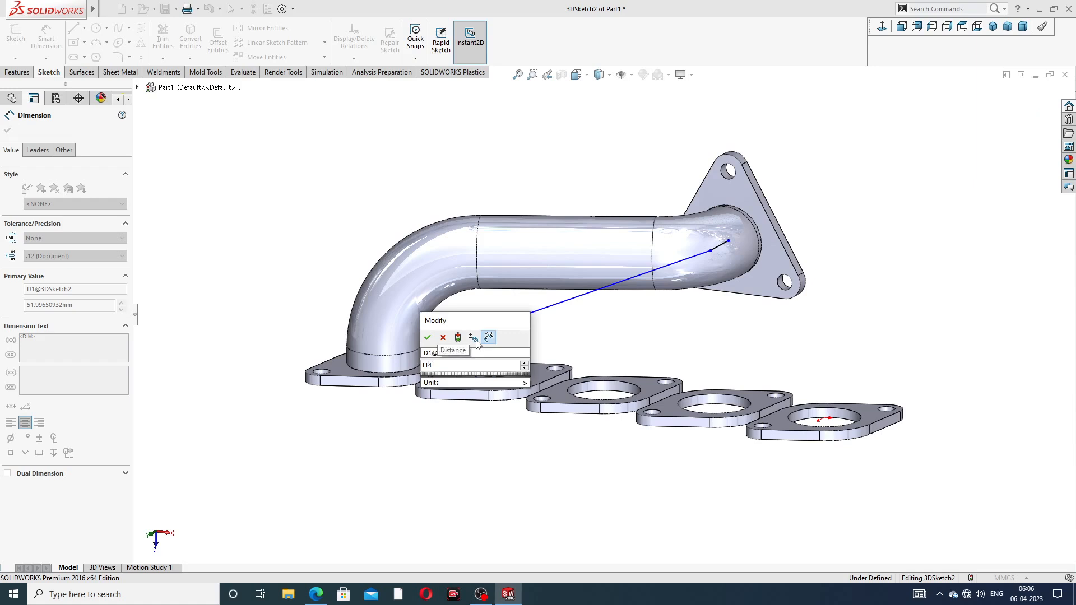
key(Return)
click(581, 351)
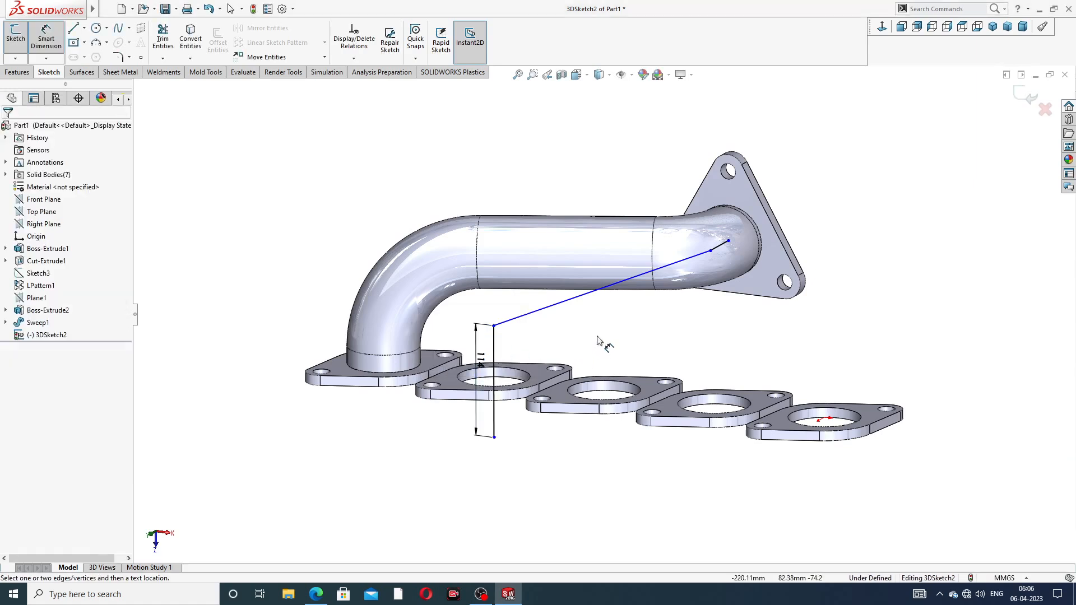
Dimension the short line at the triangular flange and set its length to 54 mm
click(718, 251)
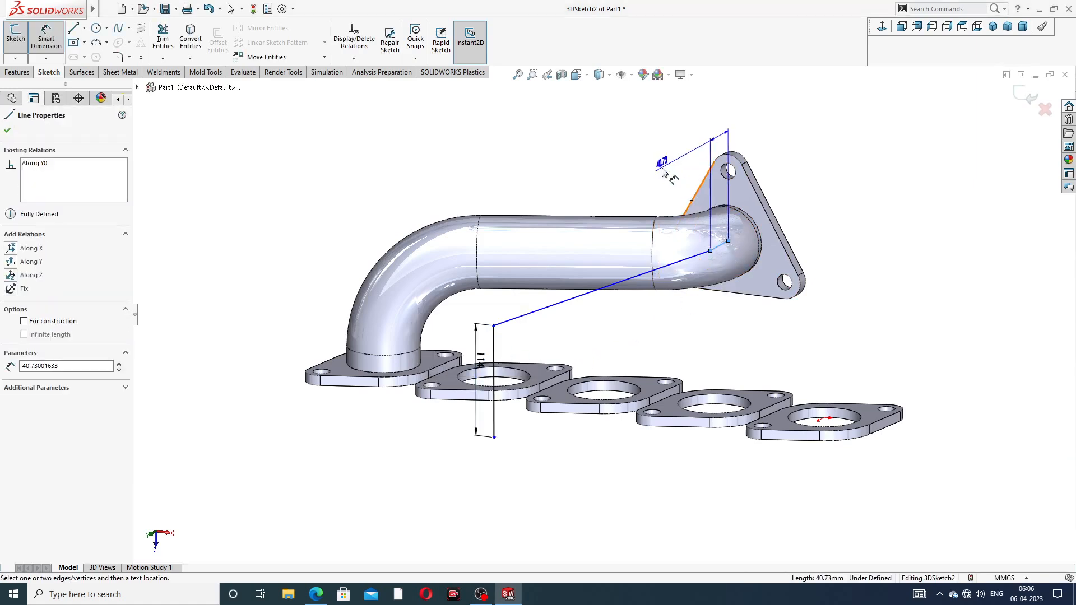
click(671, 174)
text(54)
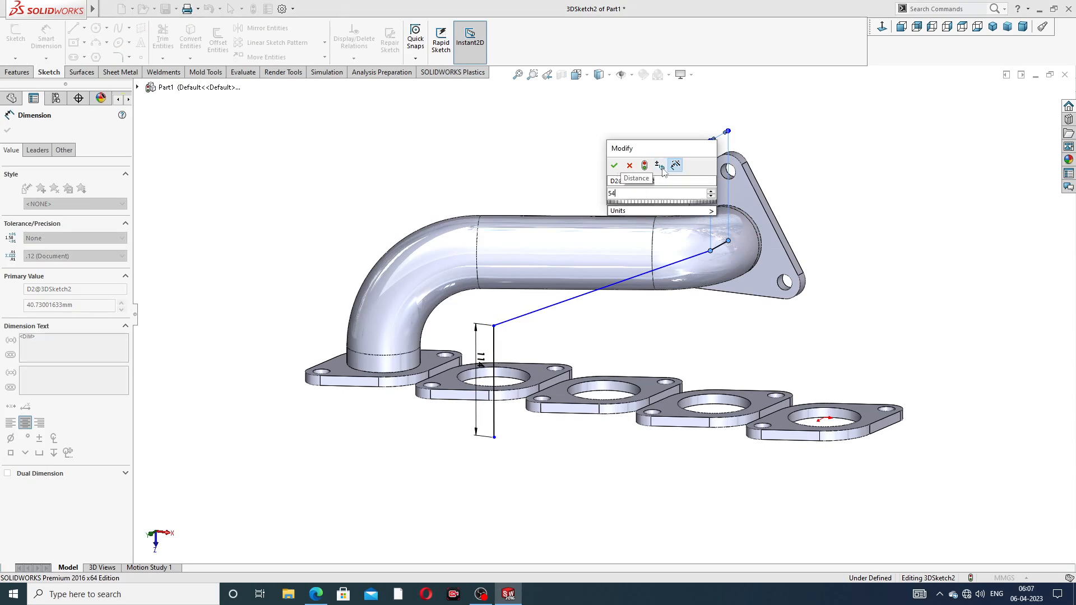
key(Return)
mouse_move(799, 242)
middle_down()
mouse_move(775, 211)
mouse_move(797, 235)
middle_up()
right_click(846, 181)
click(876, 216)
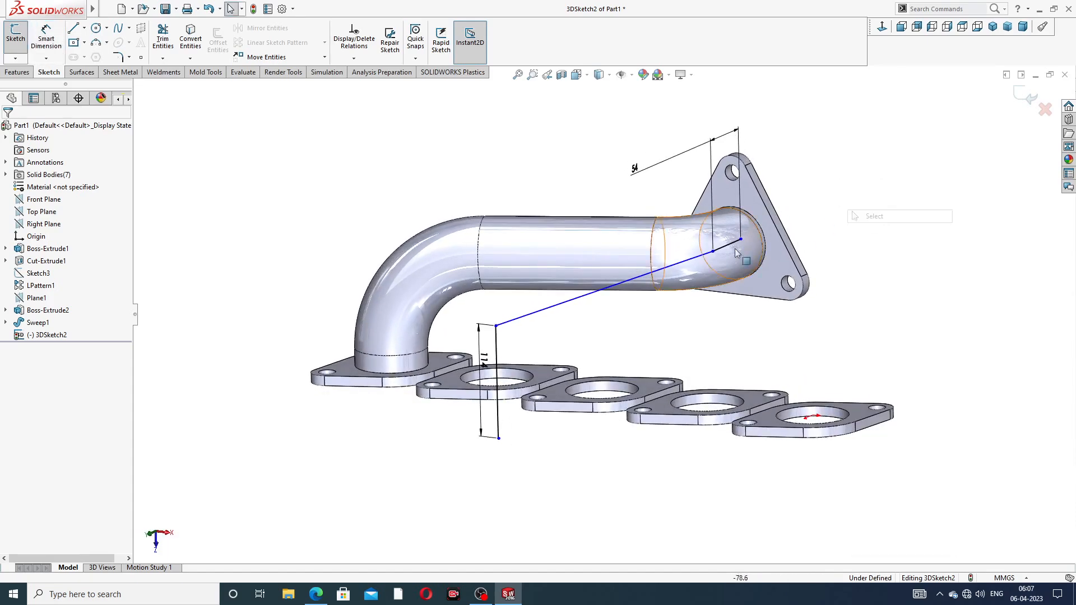
Move the lower endpoint of the 114 mm line up to the centre of the second link flange's large hole
scroll(501, 444, down, 2)
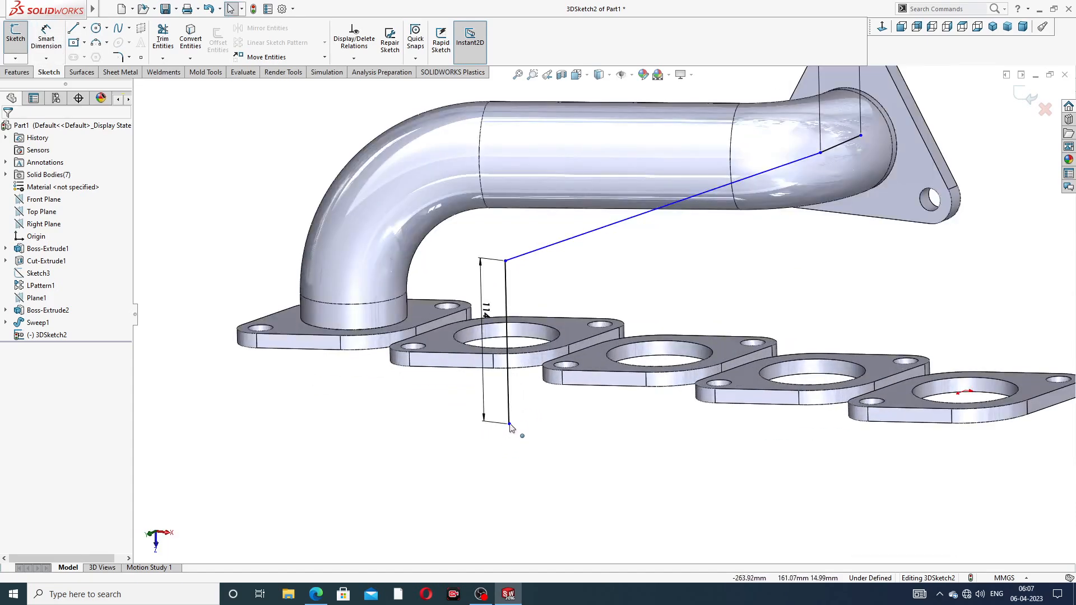
drag(510, 429, 508, 335)
click(712, 287)
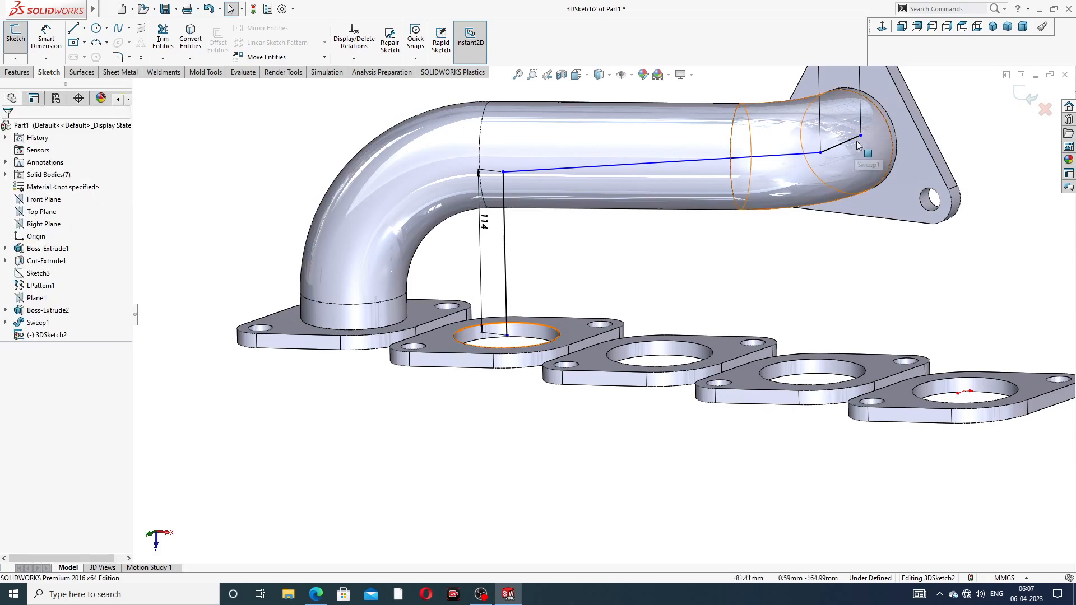
Move the outer endpoint of the 54 mm line onto the centre of the circular pipe edge at the triangular flange
mouse_move(860, 133)
mouse_down()
mouse_move(884, 126)
mouse_move(847, 141)
mouse_up()
click(984, 152)
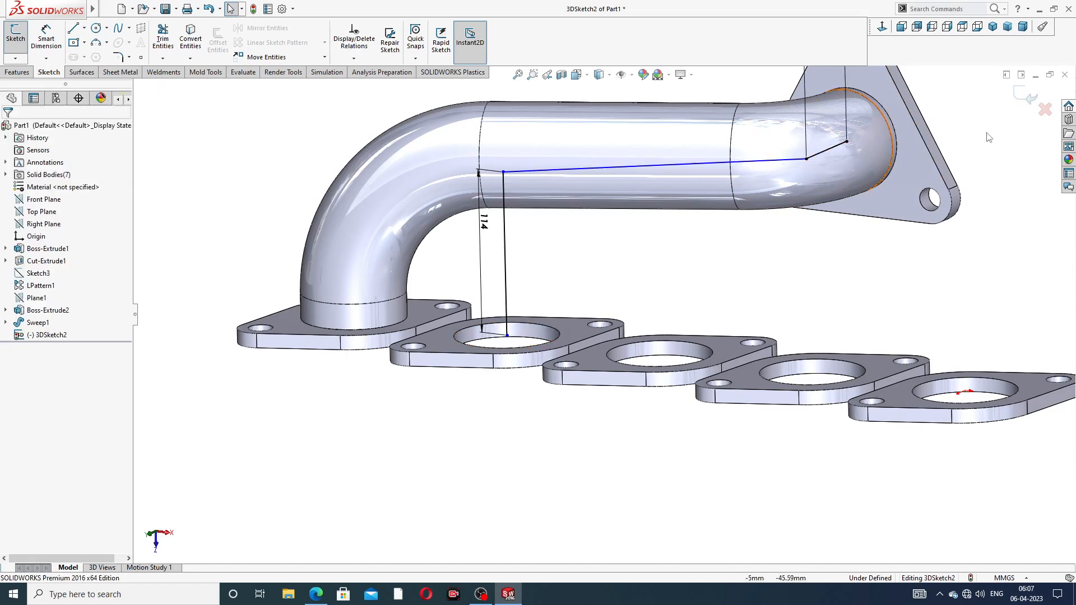
middle_drag(955, 130, 891, 139)
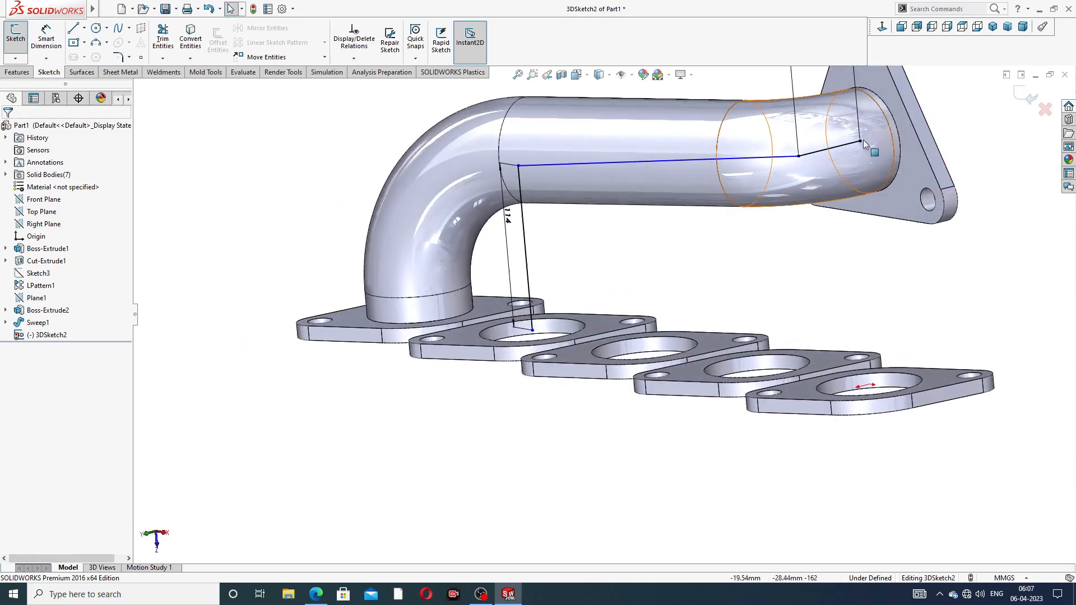
click(864, 141)
mouse_move(866, 138)
mouse_down()
mouse_move(889, 128)
mouse_move(849, 147)
mouse_move(871, 141)
mouse_up()
click(972, 148)
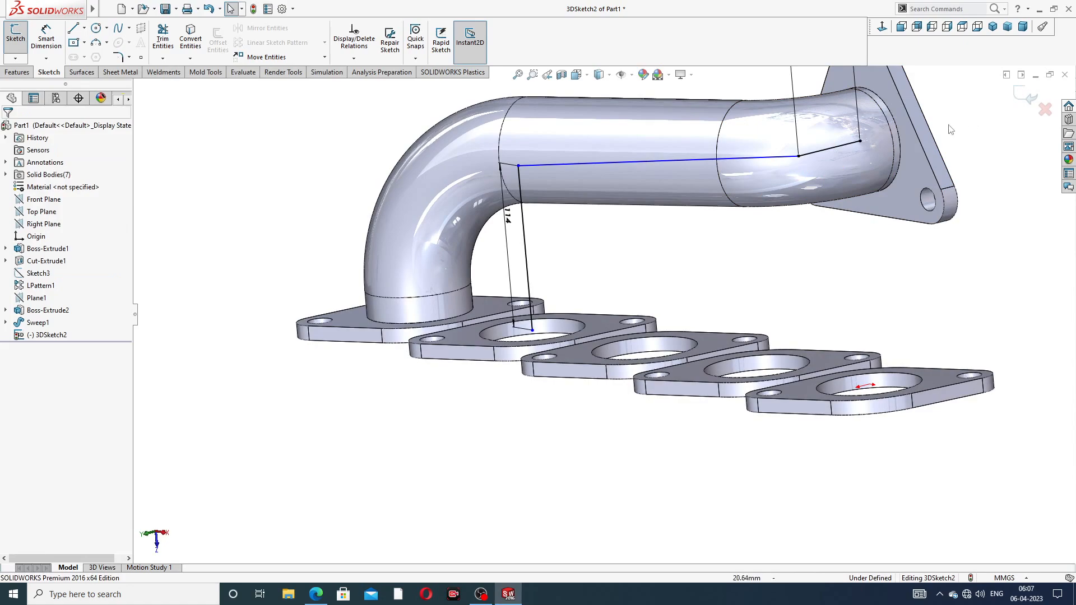
Fillet the path corner near the triangular flange at 68 mm and the corner above the second link flange at 98 mm
mouse_move(651, 202)
middle_down()
mouse_move(695, 197)
mouse_move(653, 188)
mouse_move(648, 208)
middle_up()
scroll(690, 189, up, 3)
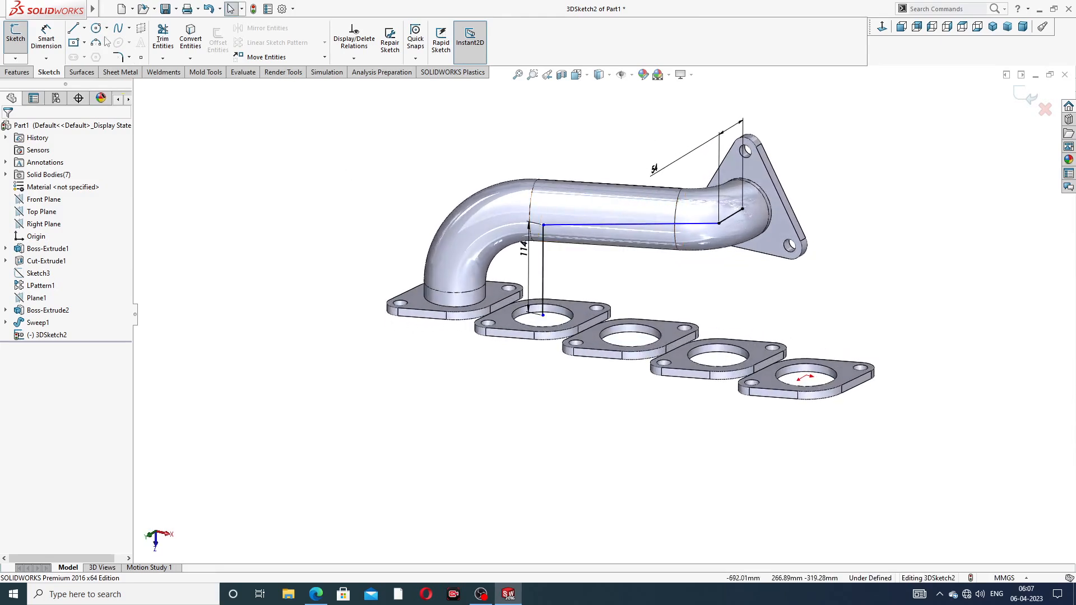
click(116, 58)
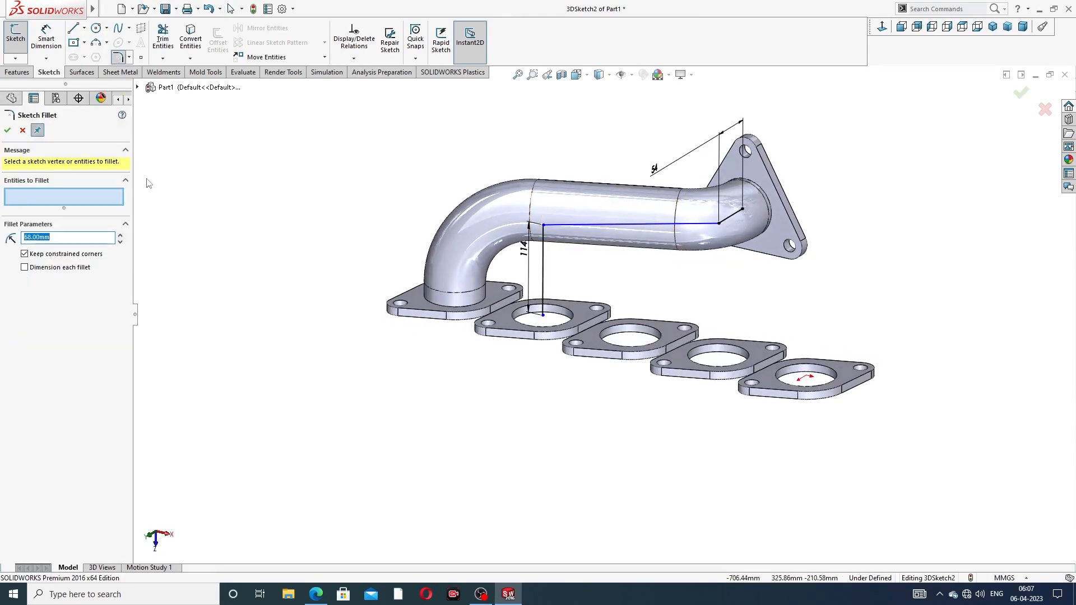
click(719, 224)
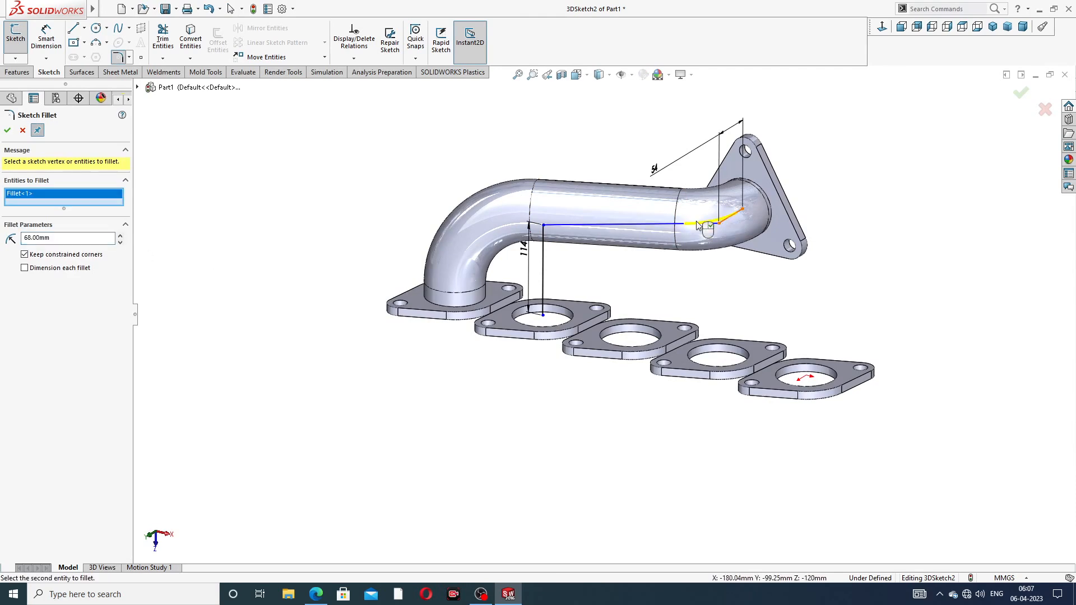
click(7, 131)
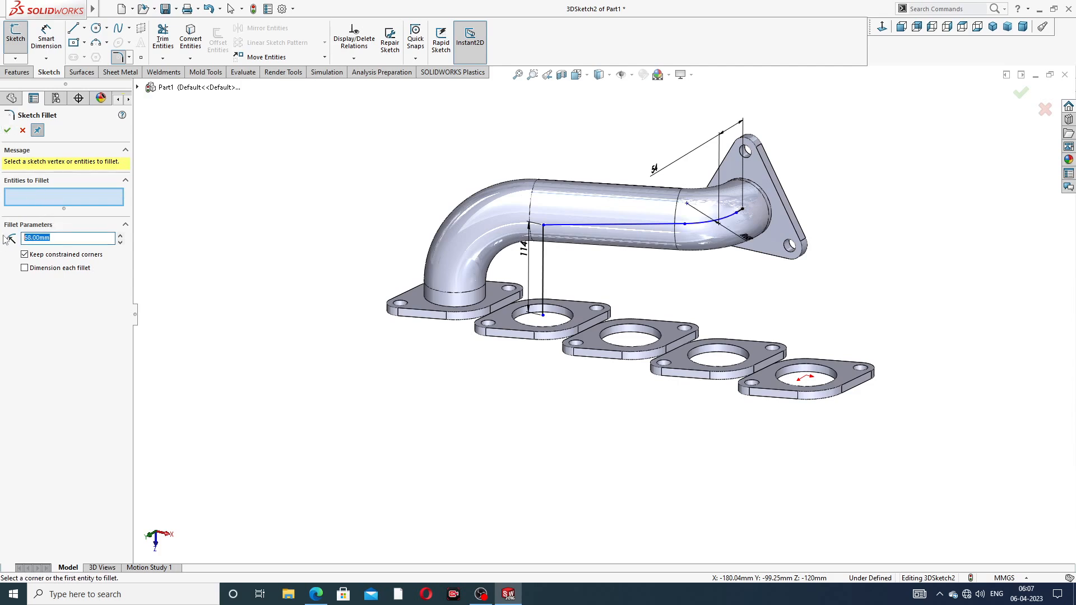
click(544, 226)
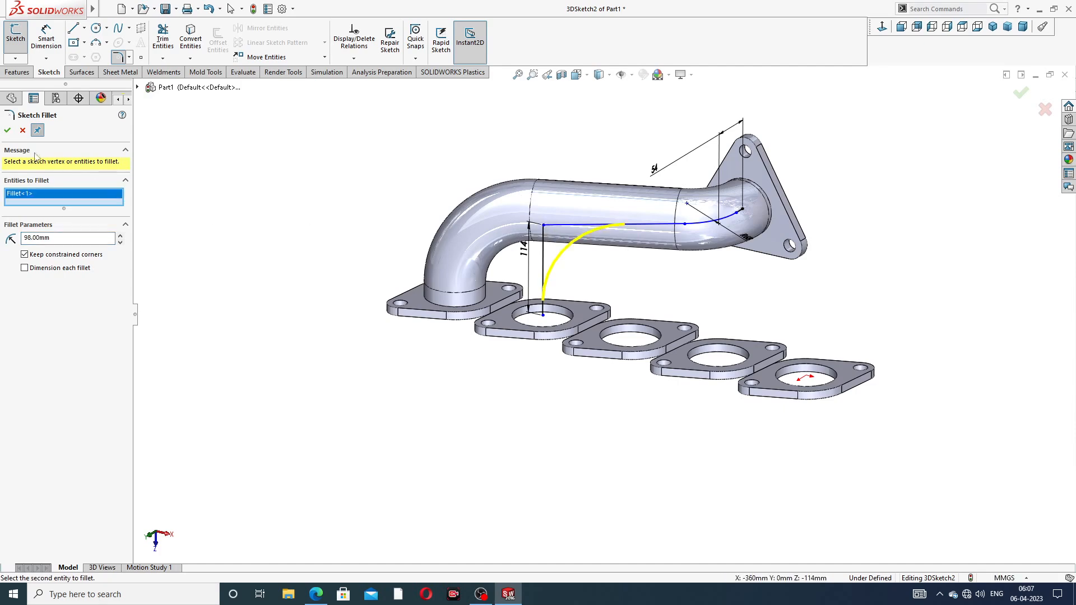
click(7, 131)
click(7, 132)
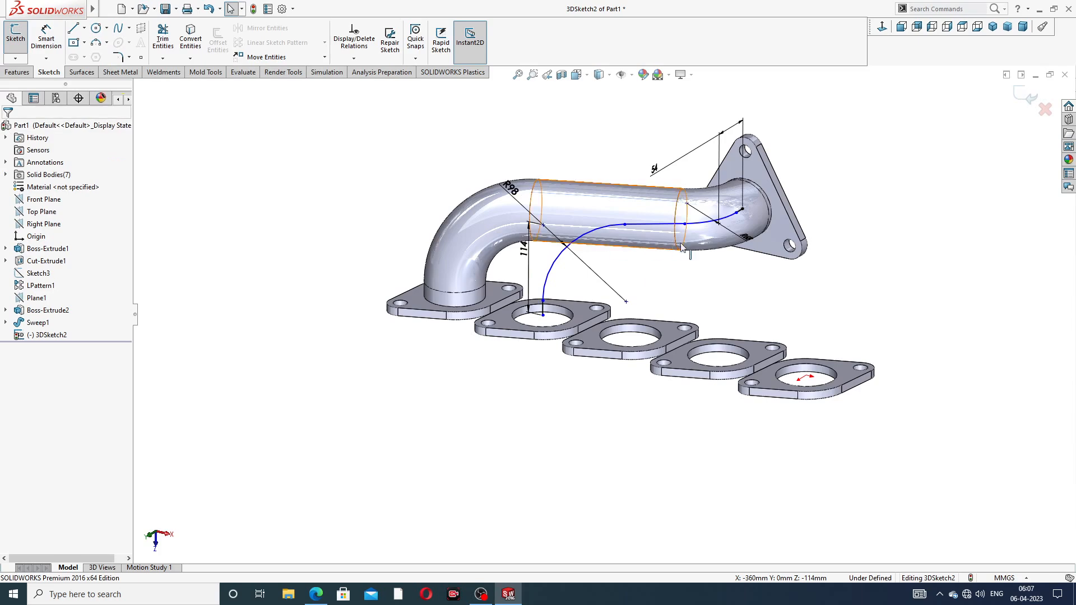
Snap the path's lower endpoint to the centre of the second link flange's hole and finish the 3D sketch
scroll(643, 265, down, 2)
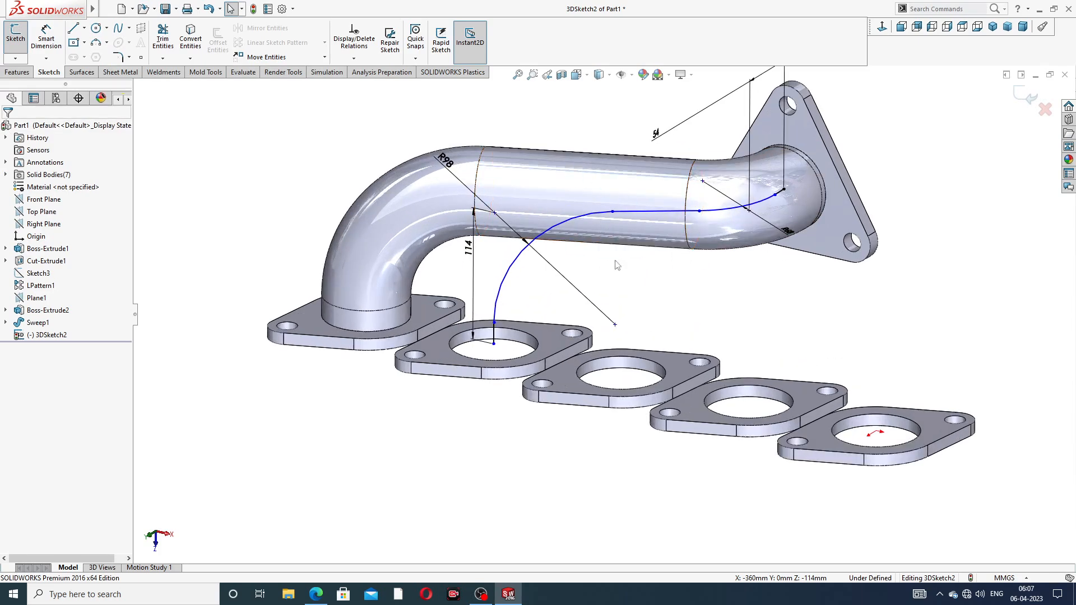
mouse_move(617, 262)
middle_down()
mouse_move(604, 250)
mouse_move(616, 262)
middle_up()
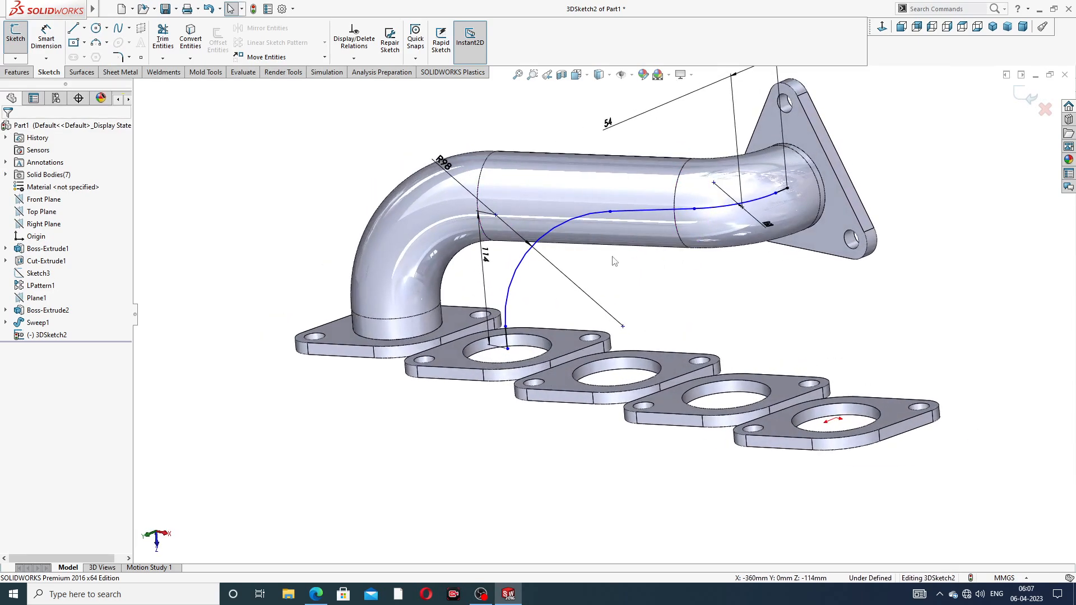
click(506, 350)
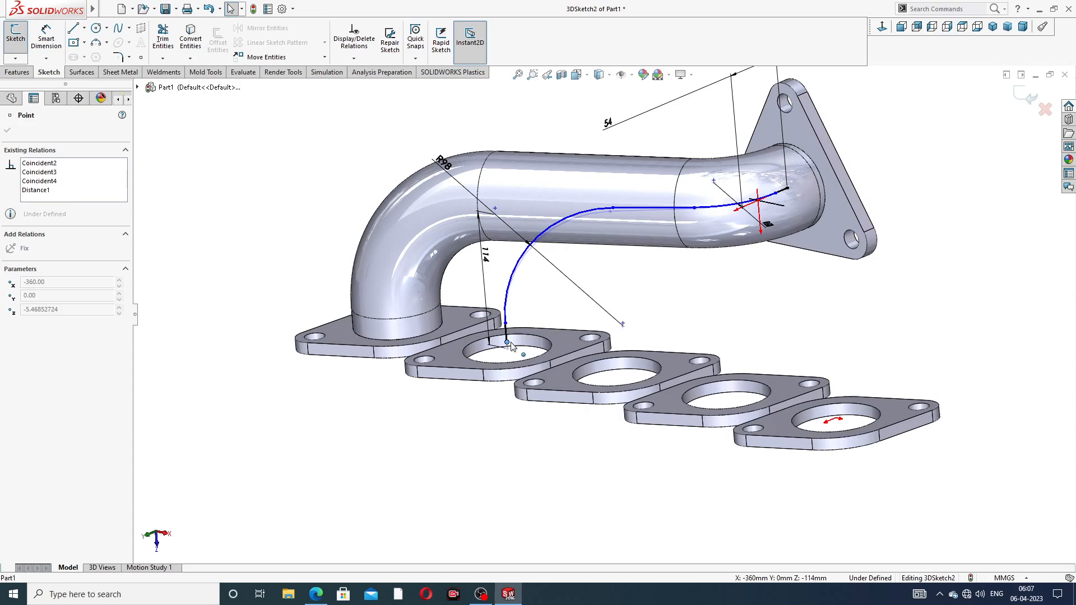
drag(508, 348, 508, 348)
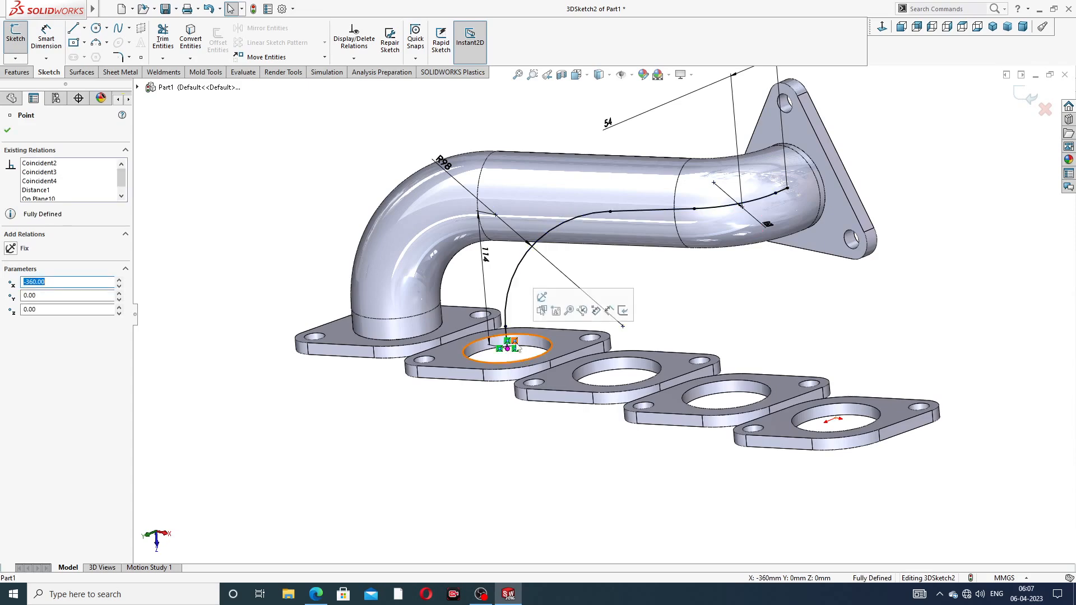
click(708, 307)
mouse_move(732, 269)
middle_down()
mouse_move(745, 230)
mouse_move(753, 274)
middle_up()
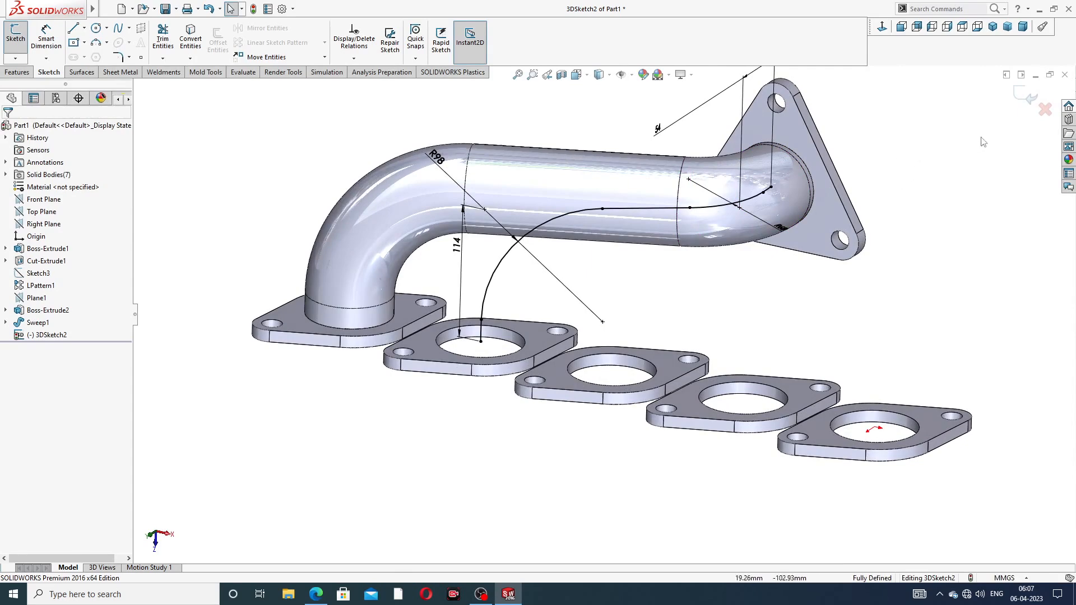
click(1025, 103)
Sketch on the triangular flange's face, convert the 72 mm circular pipe edge into a sketch circle, and finish the sketch
middle_drag(847, 182, 814, 154)
click(814, 158)
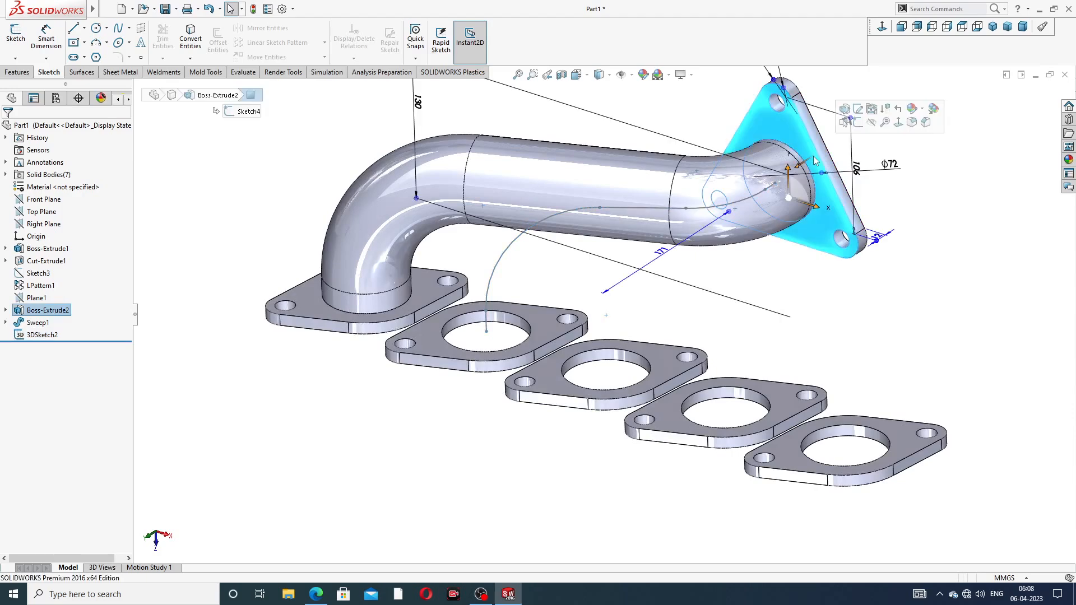
click(858, 122)
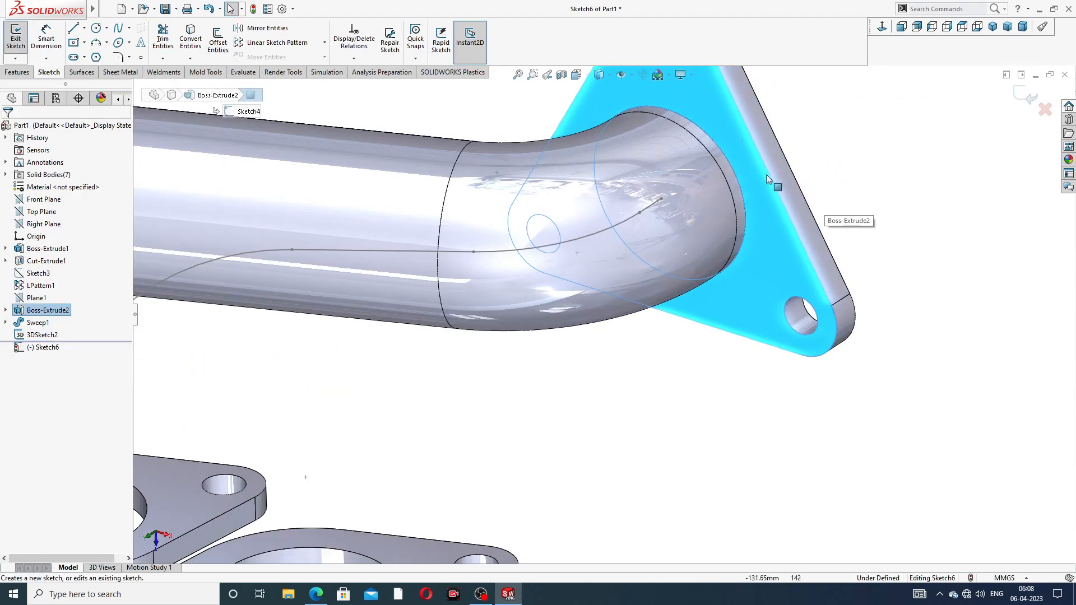
click(736, 178)
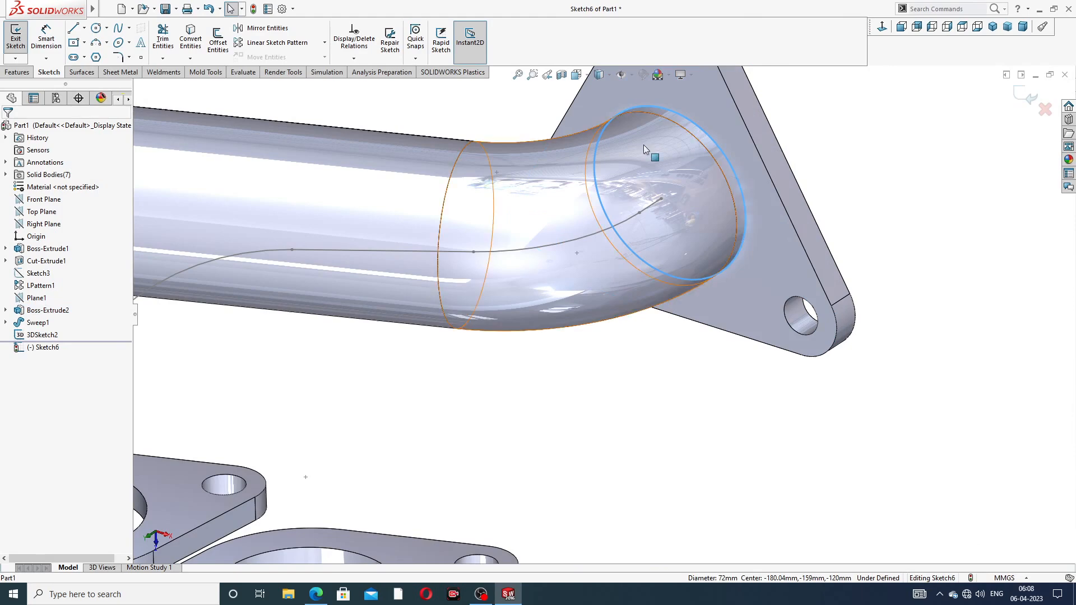
click(193, 46)
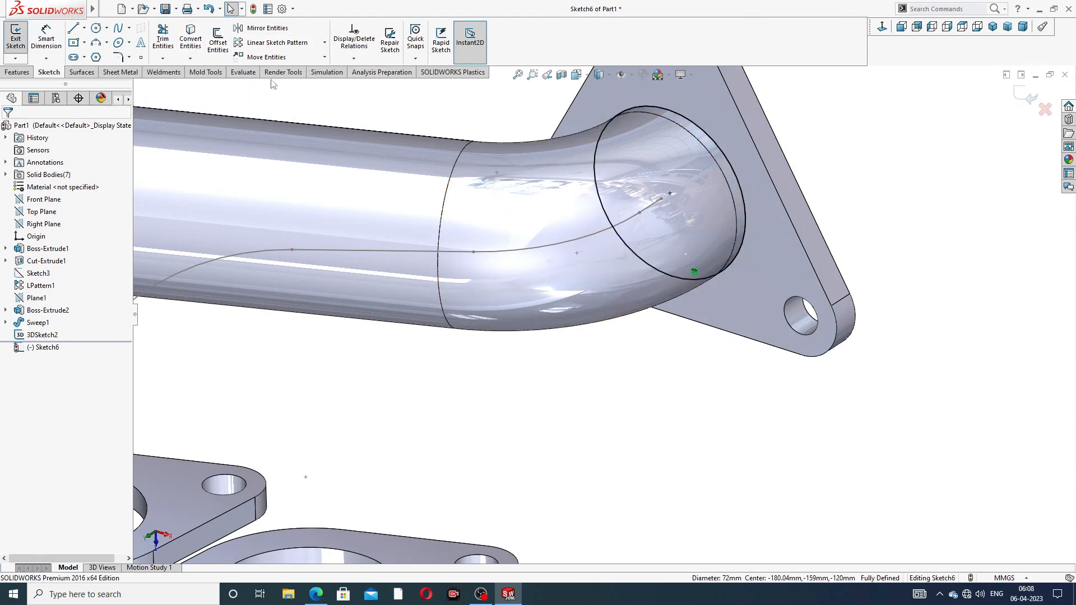
click(1015, 98)
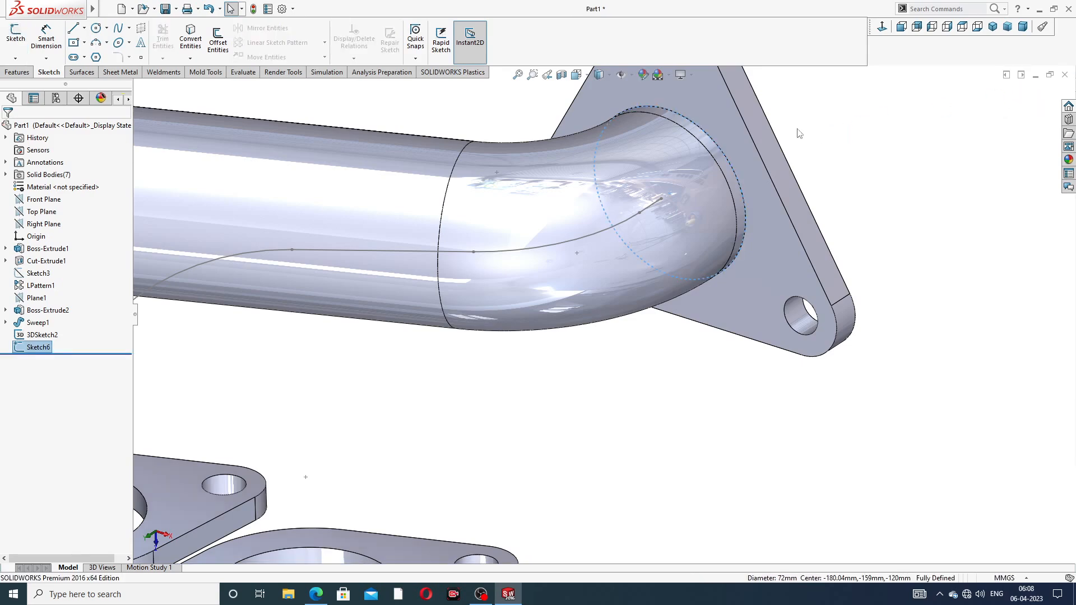
click(17, 72)
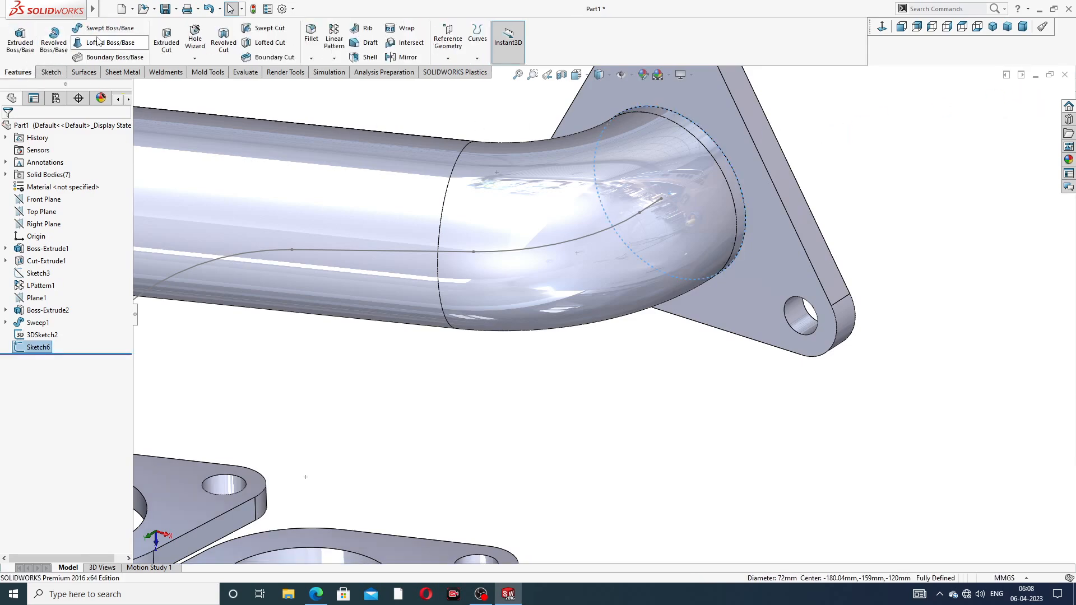
click(102, 29)
scroll(661, 168, up, 3)
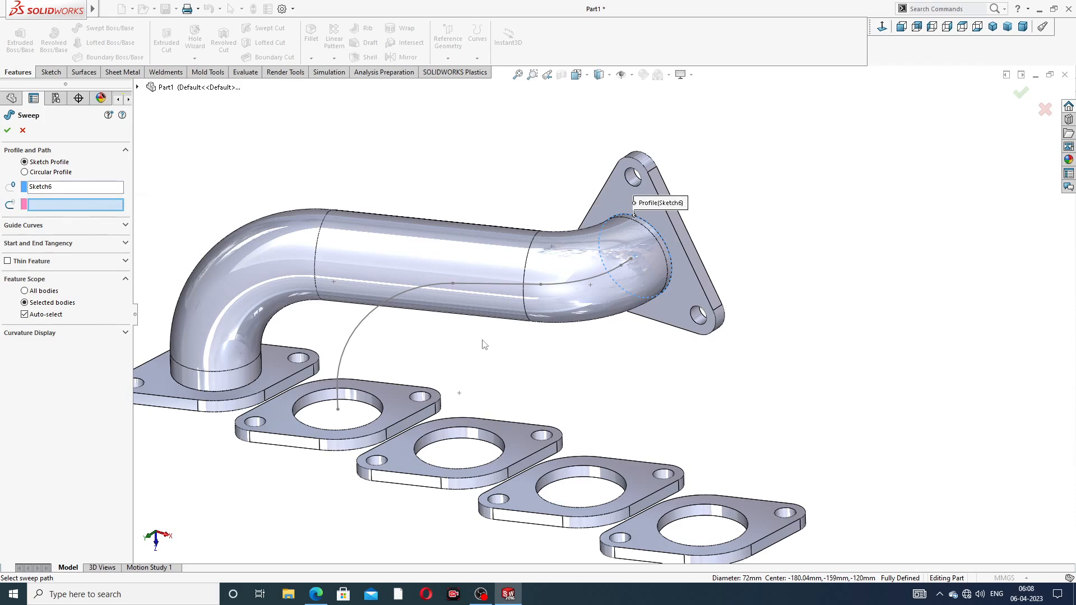
click(442, 284)
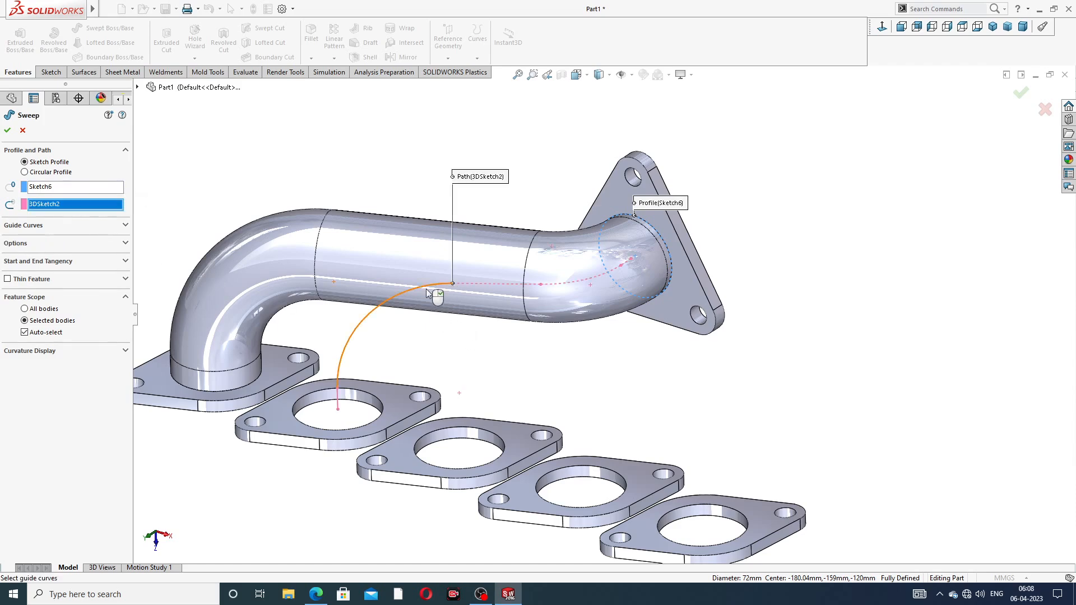
middle_drag(437, 307, 428, 297)
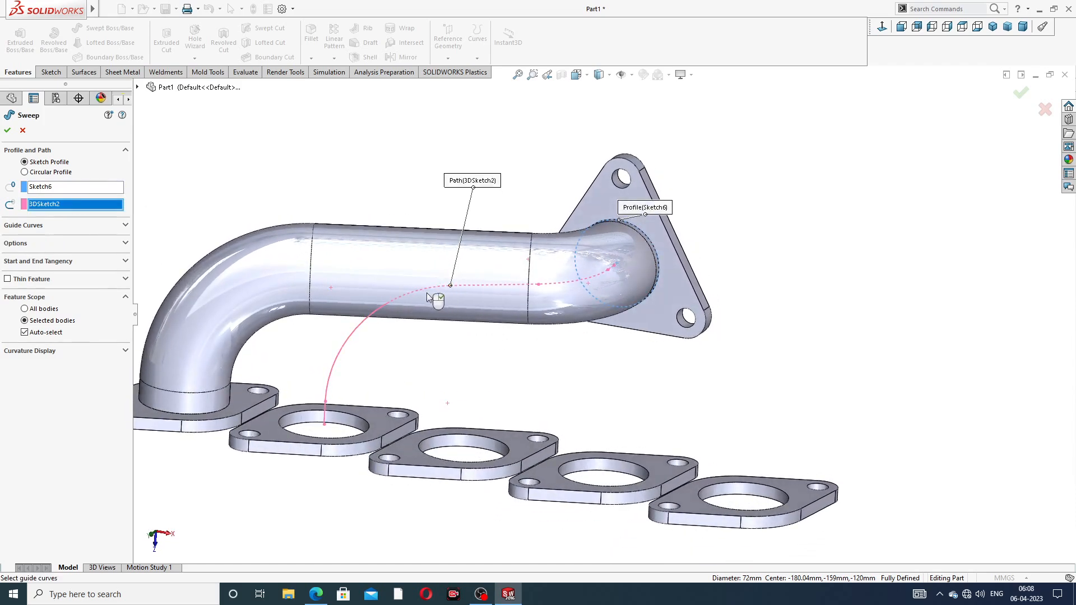
click(415, 296)
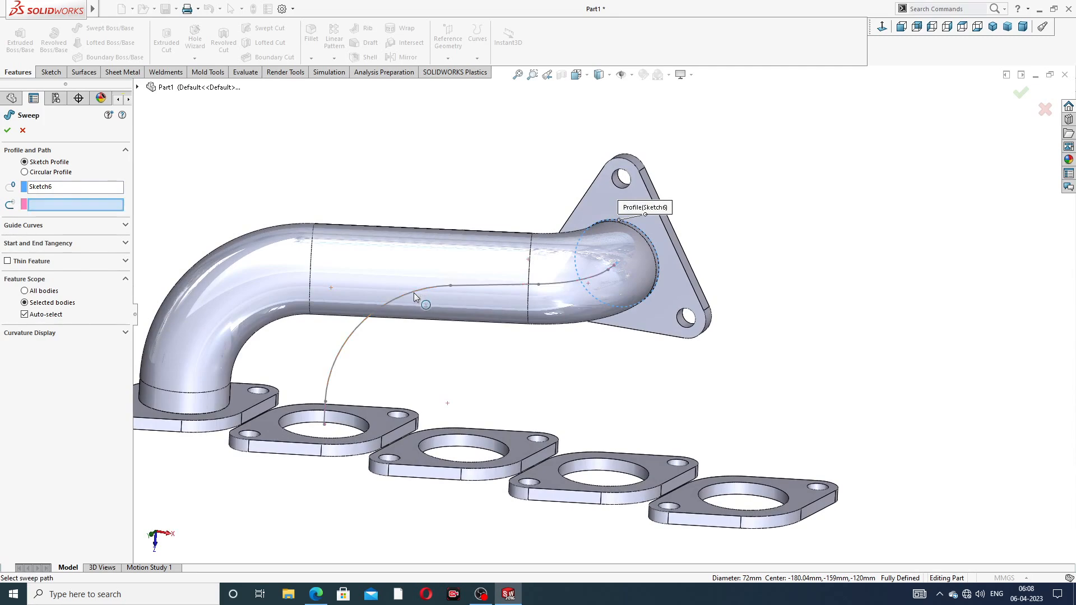
click(480, 286)
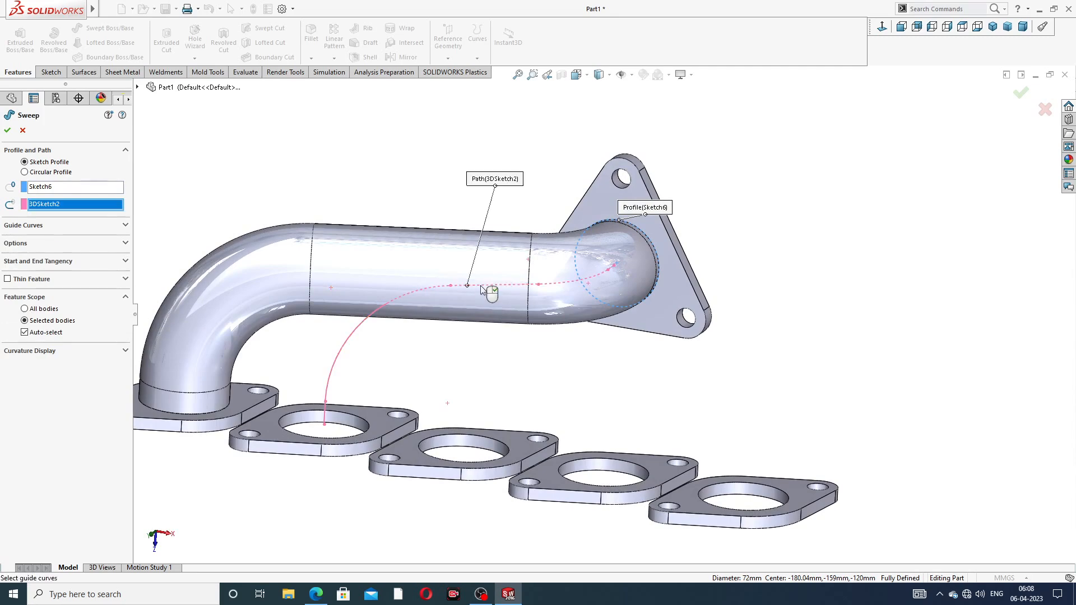
click(22, 131)
middle_drag(593, 241, 594, 269)
scroll(667, 275, down, 3)
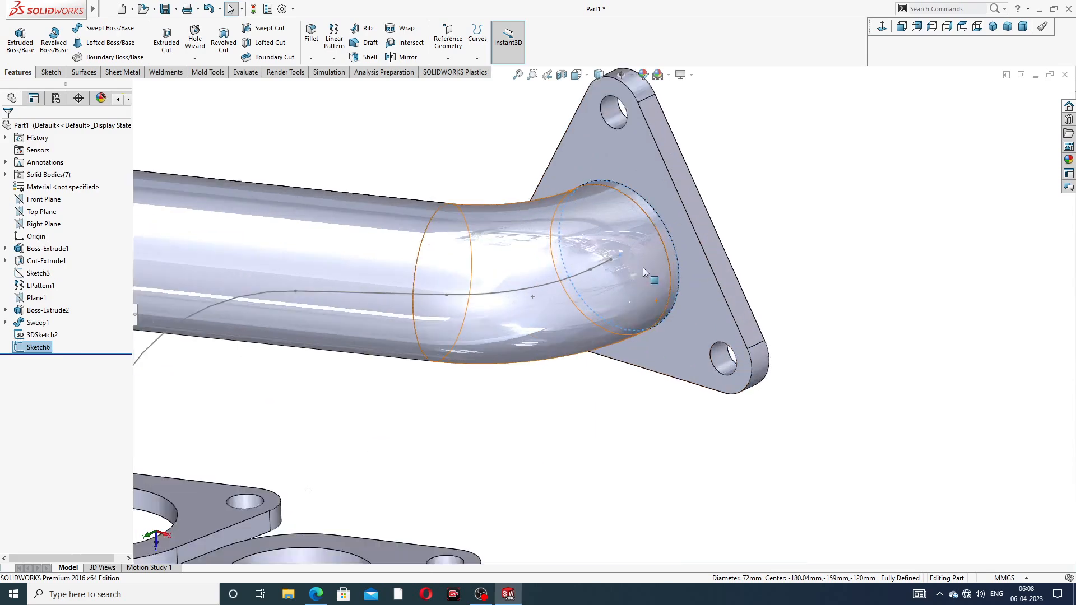
Open the circular profile sketch on the triangular flange, compare its centre with the path's end, and exit the sketch
scroll(639, 265, down, 5)
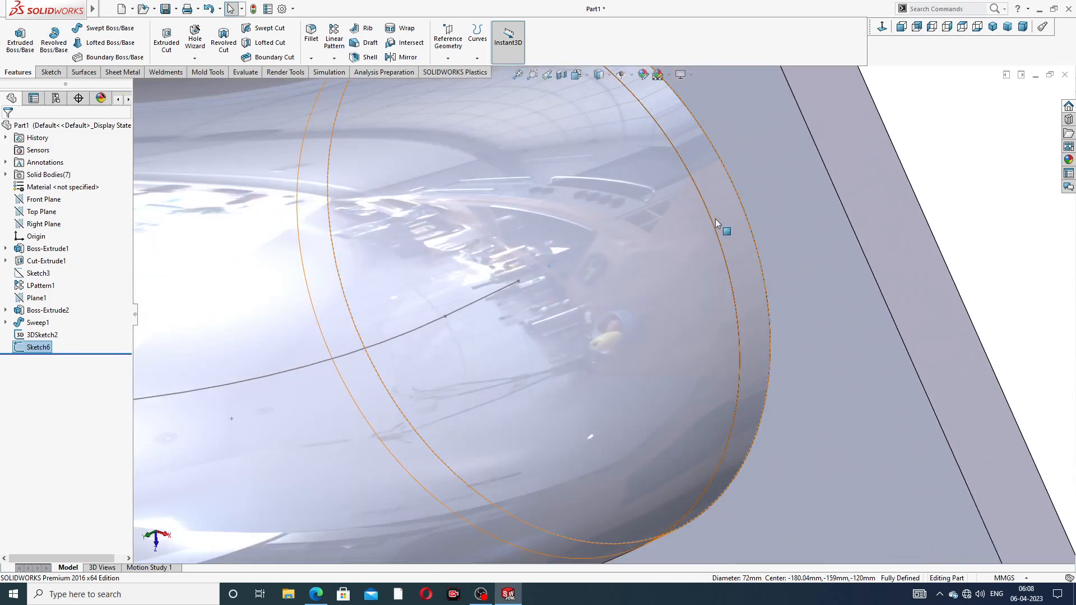
scroll(546, 266, up, 5)
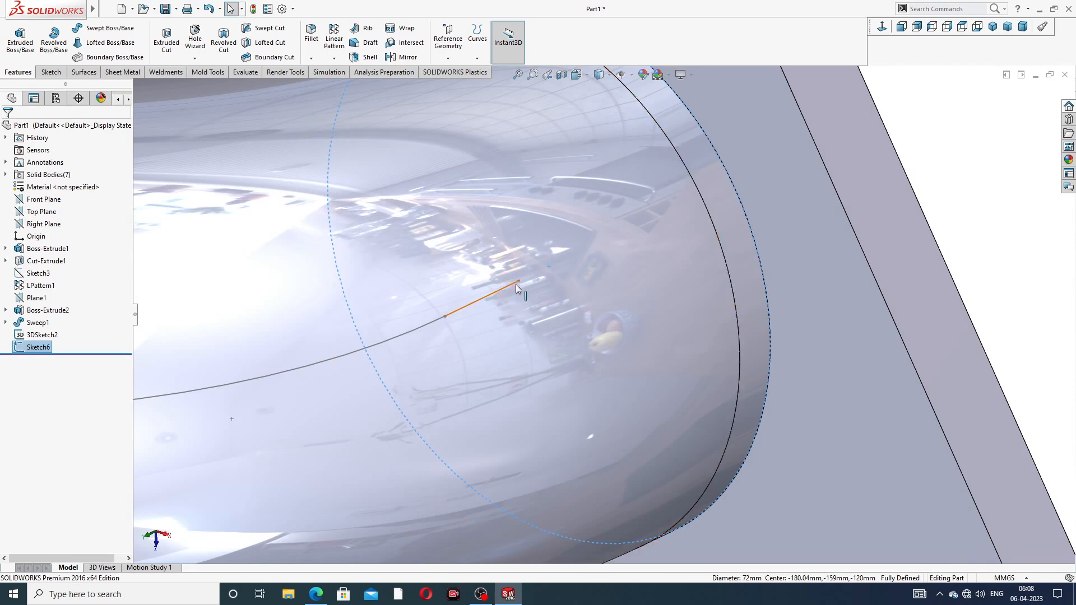
scroll(572, 292, up, 3)
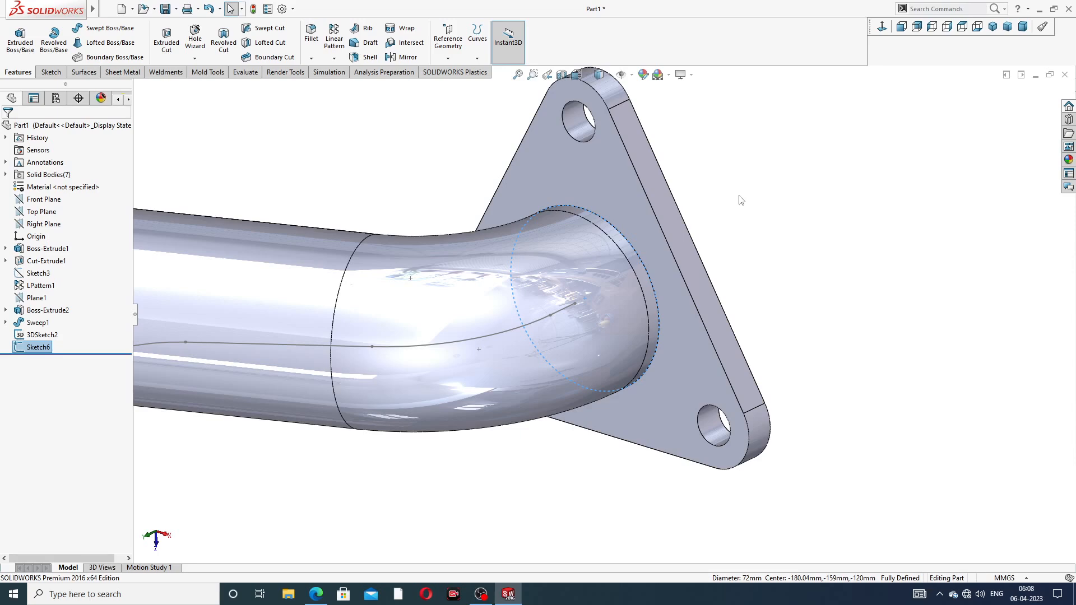
scroll(406, 254, up, 4)
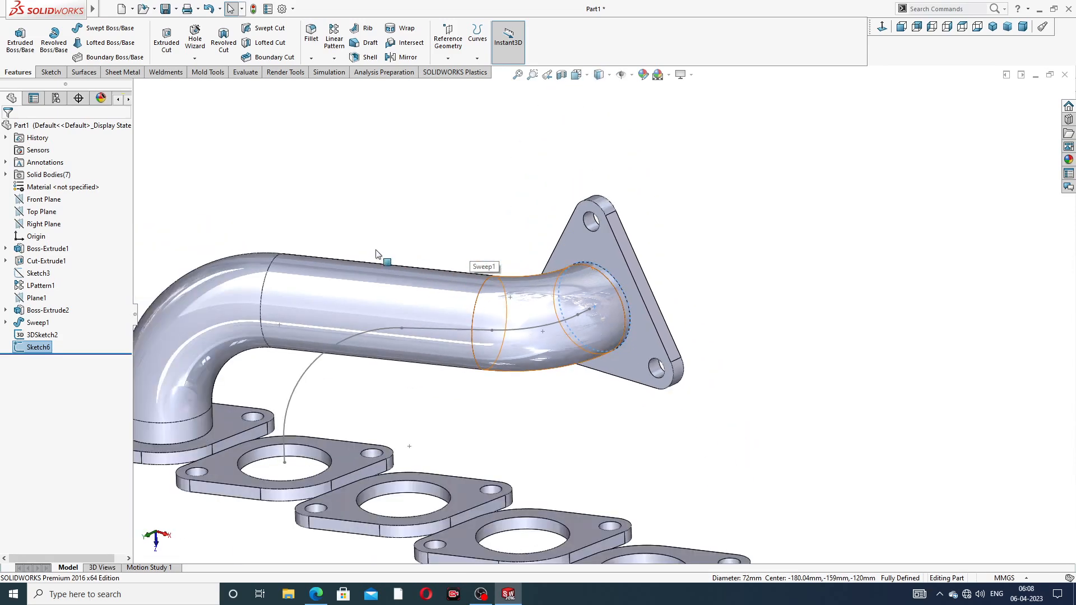
click(33, 350)
click(157, 268)
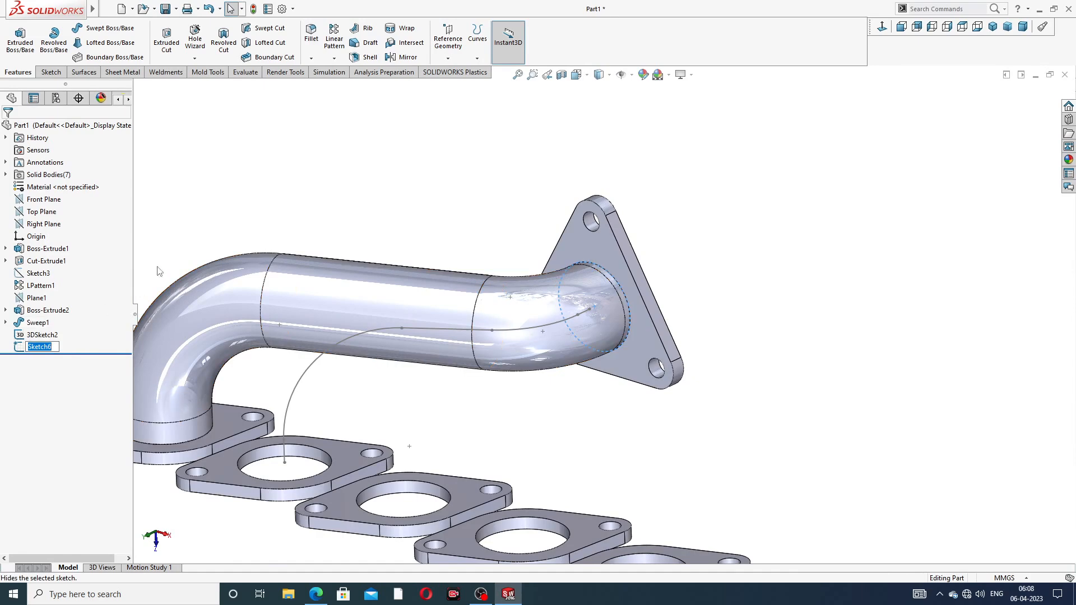
click(39, 348)
click(58, 327)
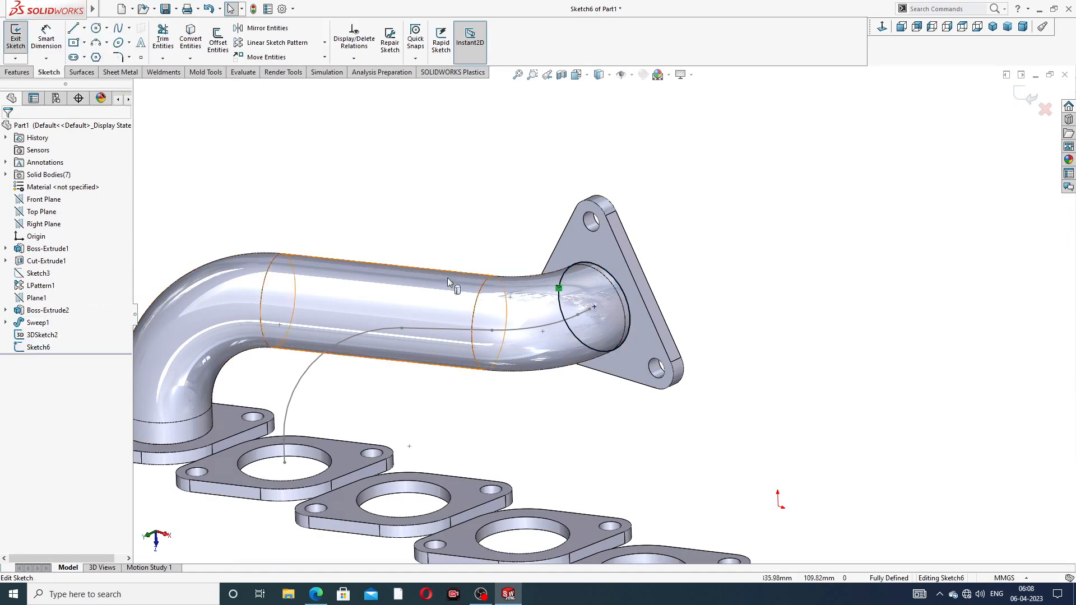
scroll(591, 317, down, 3)
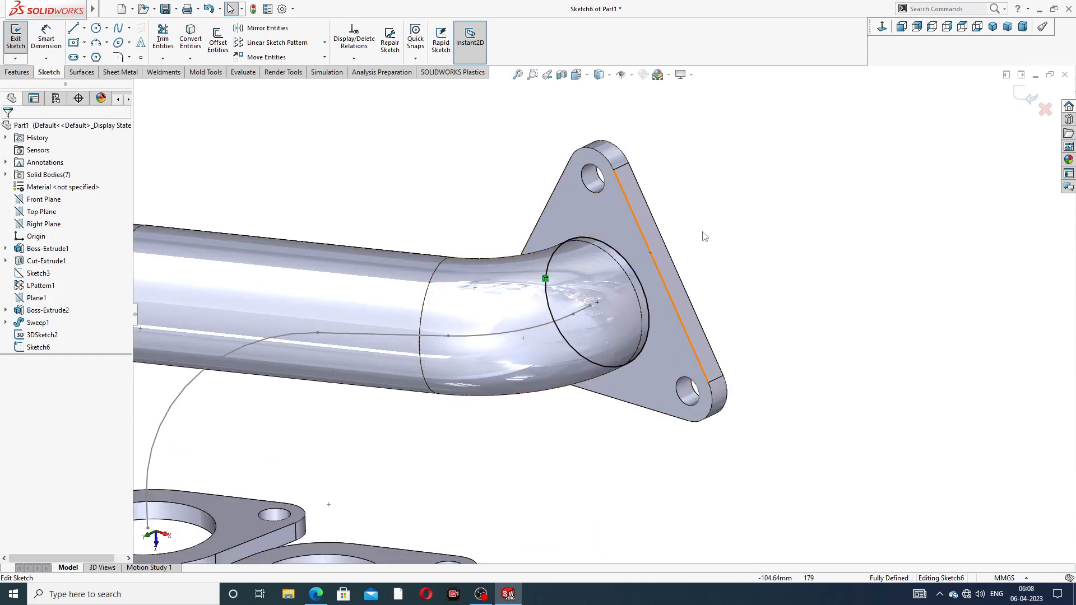
click(55, 337)
click(221, 196)
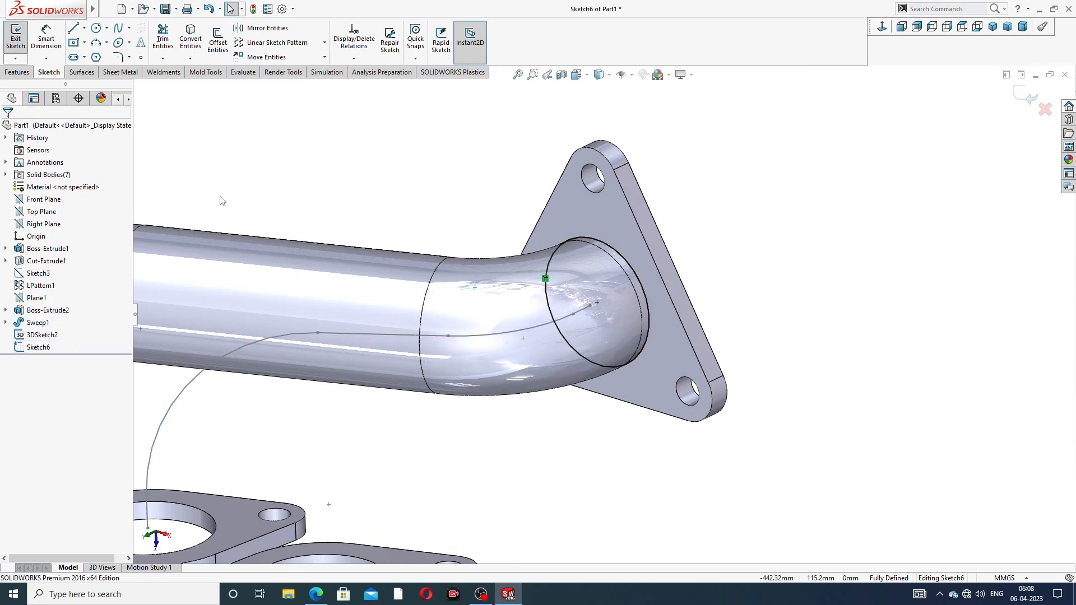
click(1019, 96)
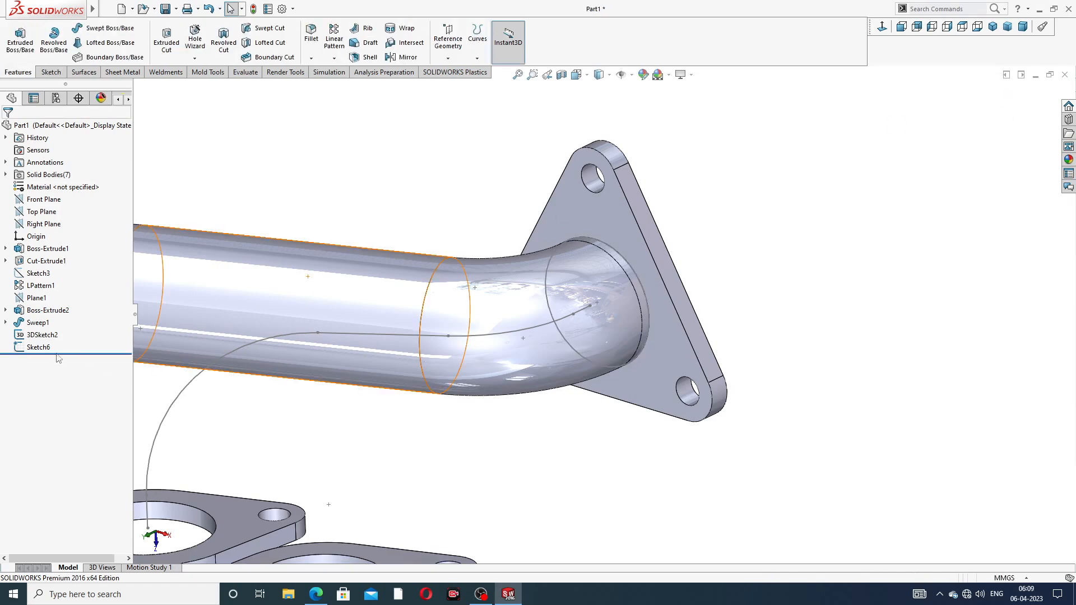
Reopen the second pipe's 3D path sketch and delete the short straight segment ending at the triangular flange
click(42, 335)
click(56, 308)
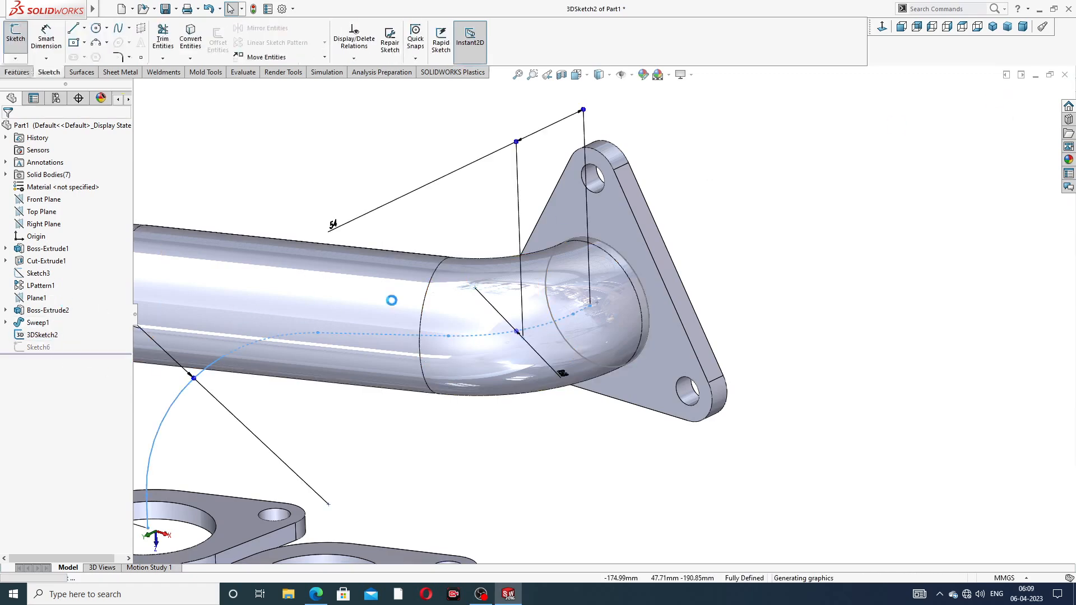
scroll(612, 309, down, 5)
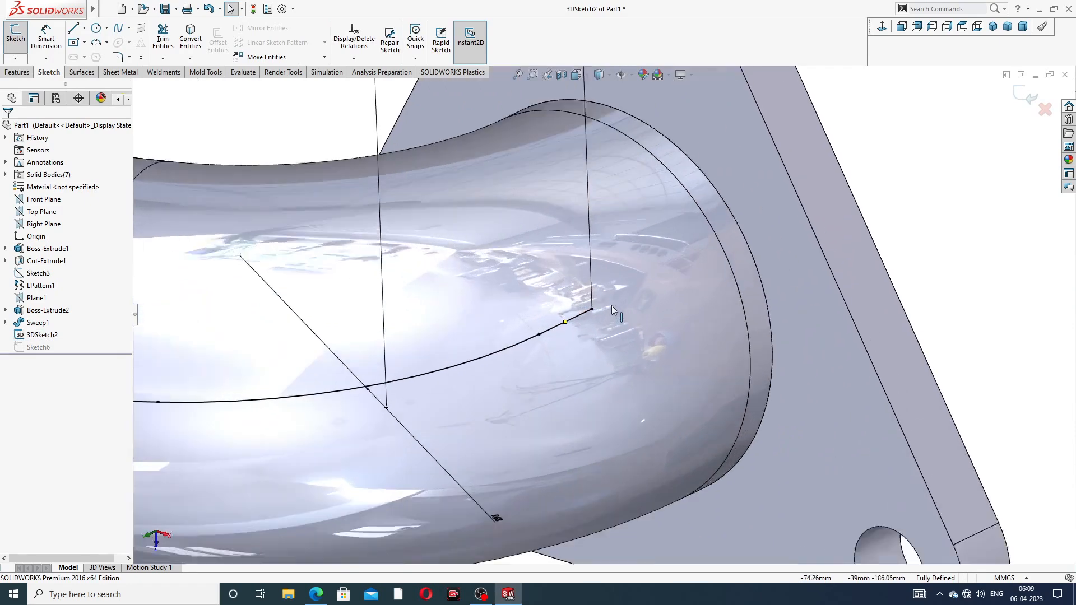
scroll(613, 310, down, 2)
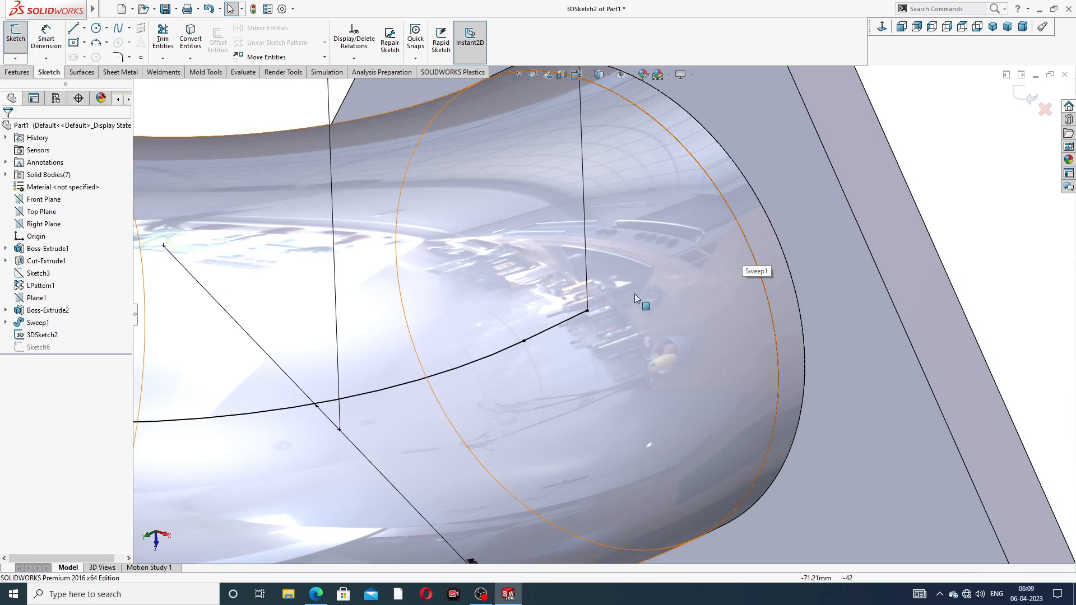
click(586, 311)
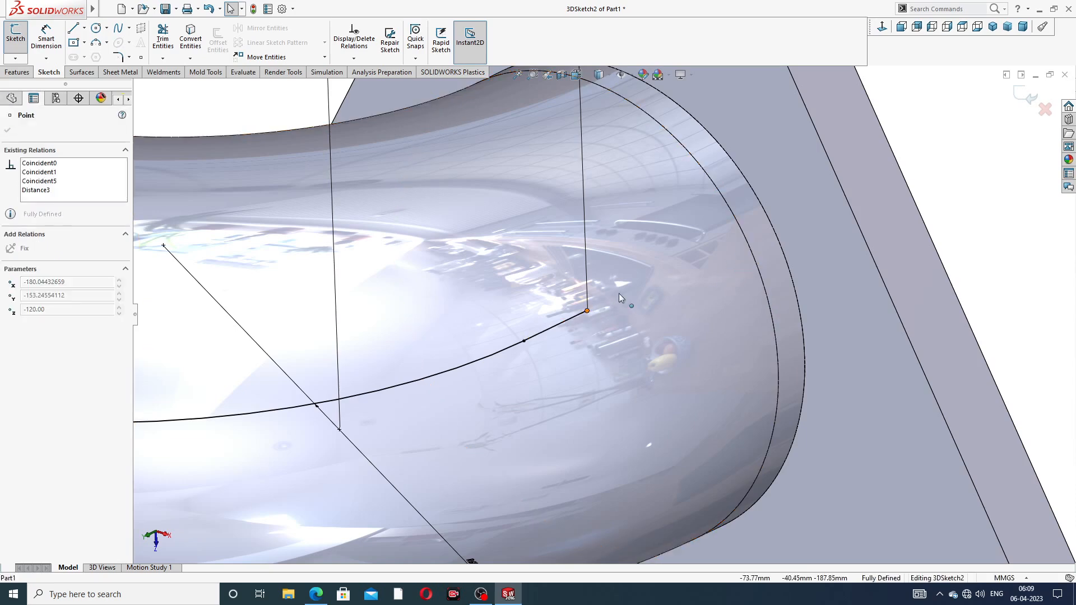
scroll(605, 314, up, 3)
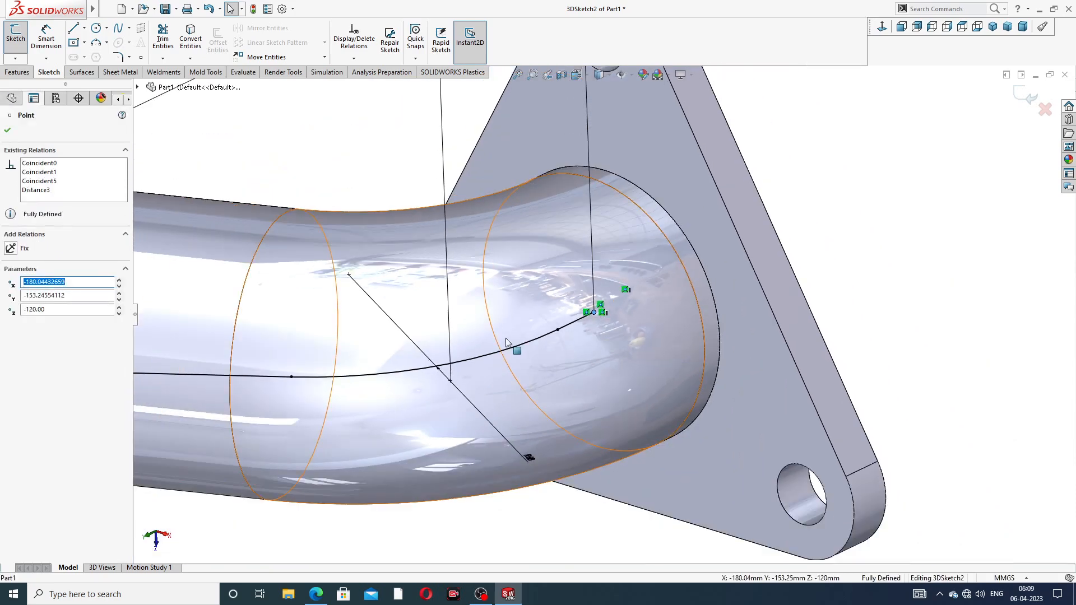
scroll(521, 338, up, 2)
scroll(595, 330, down, 2)
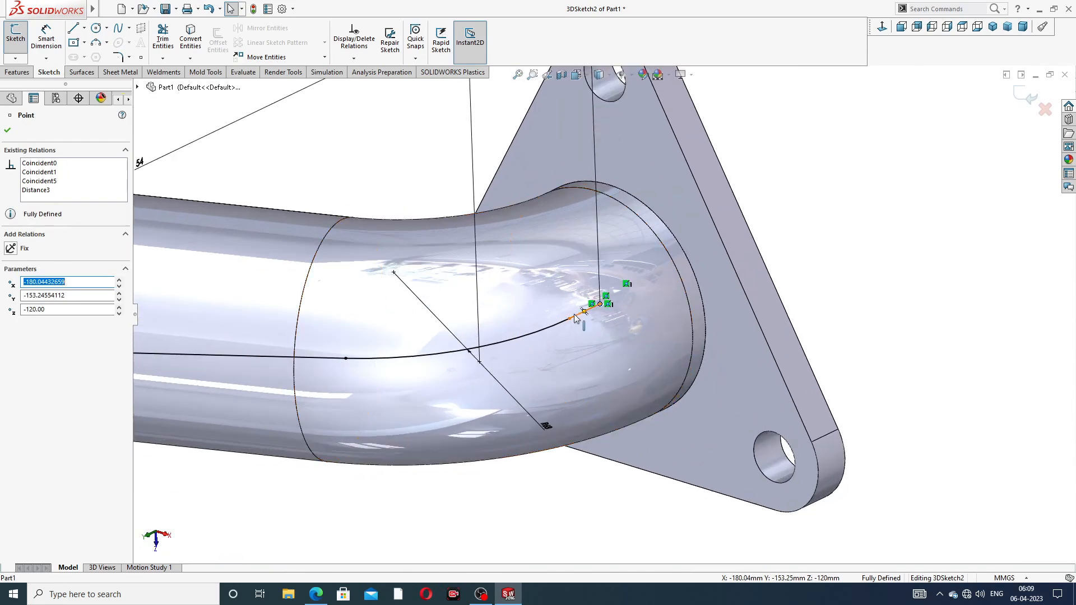
click(581, 318)
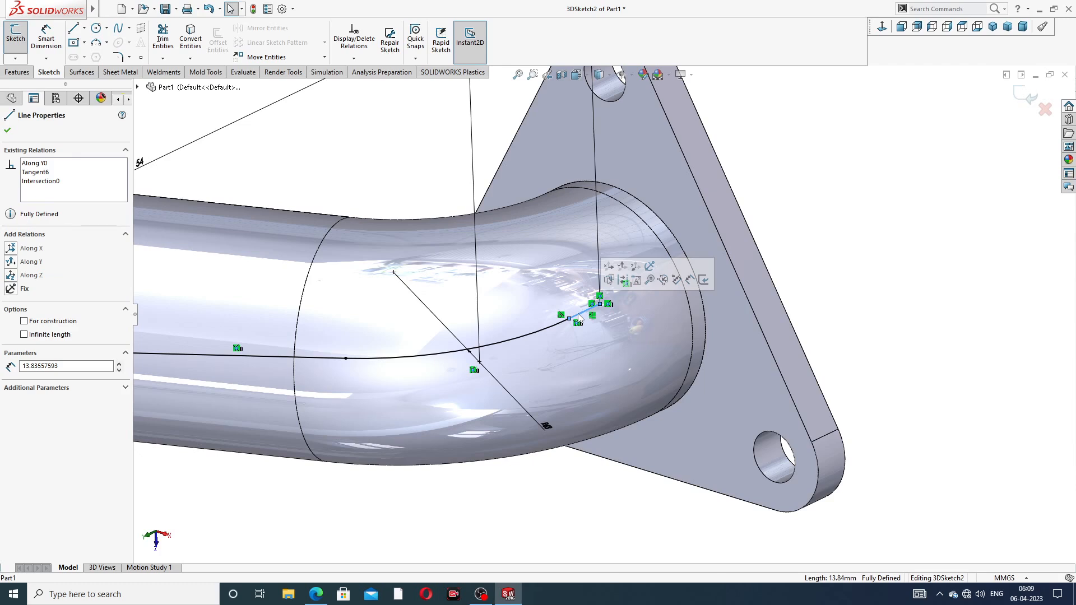
key(Delete)
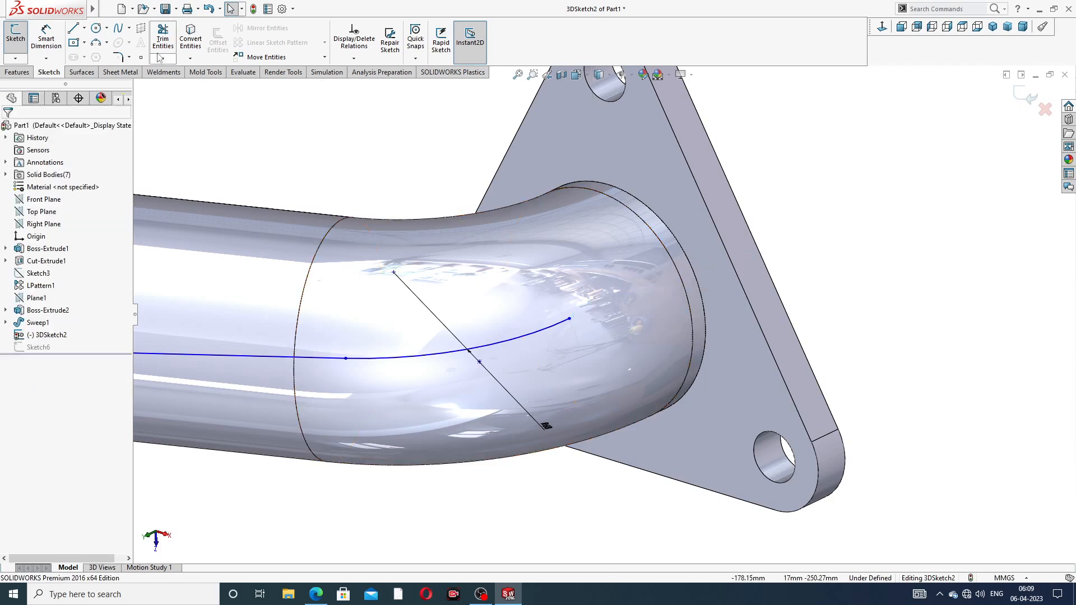
Draw a line about 20 mm long along Y from the circular pipe edge's centre to the path arc's free end
click(74, 29)
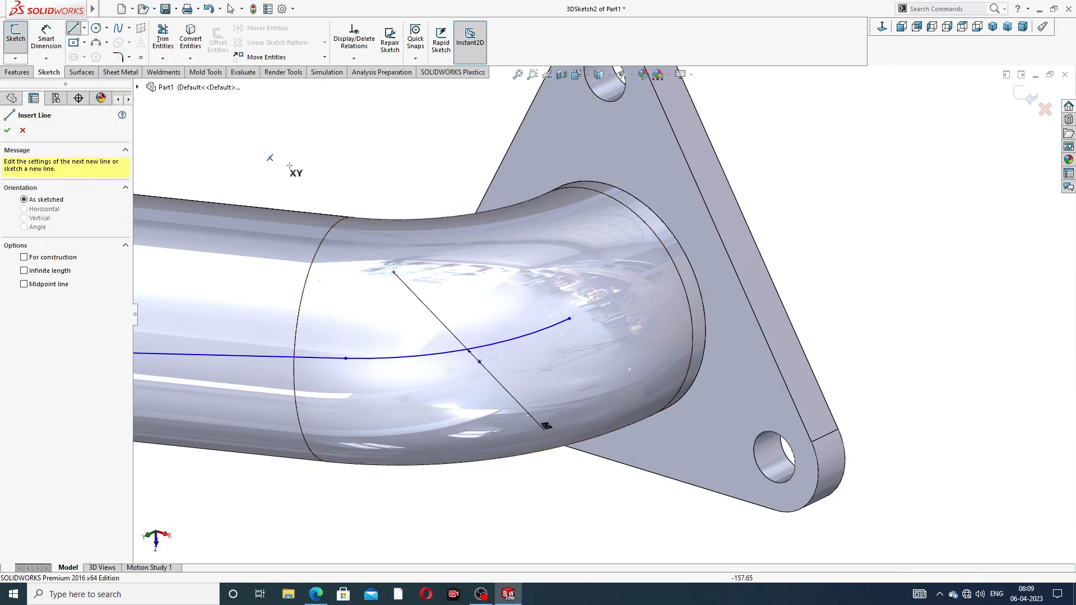
click(613, 298)
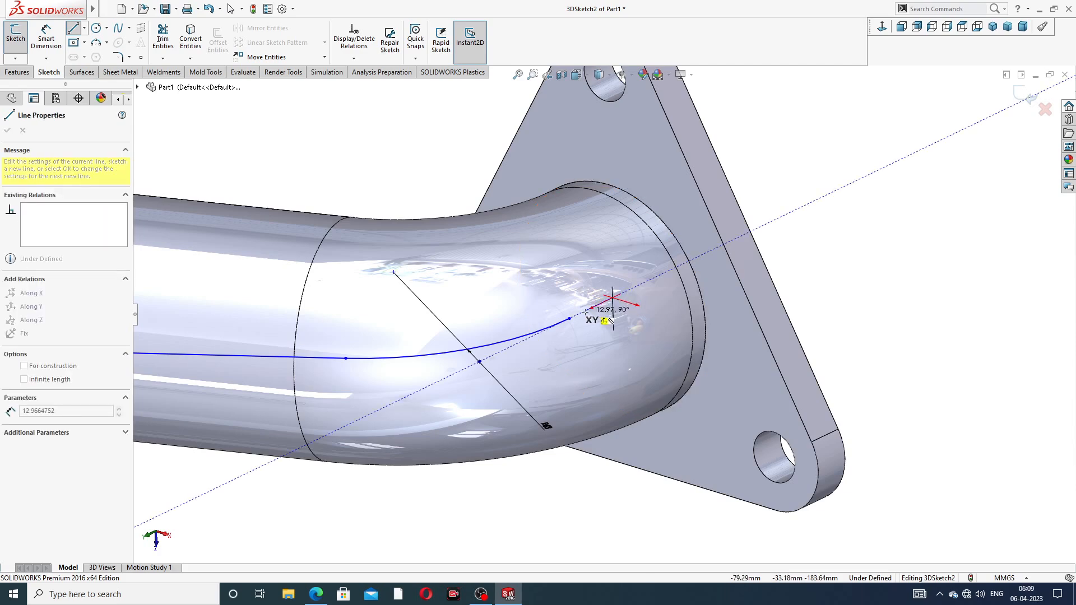
middle_drag(587, 311, 701, 312)
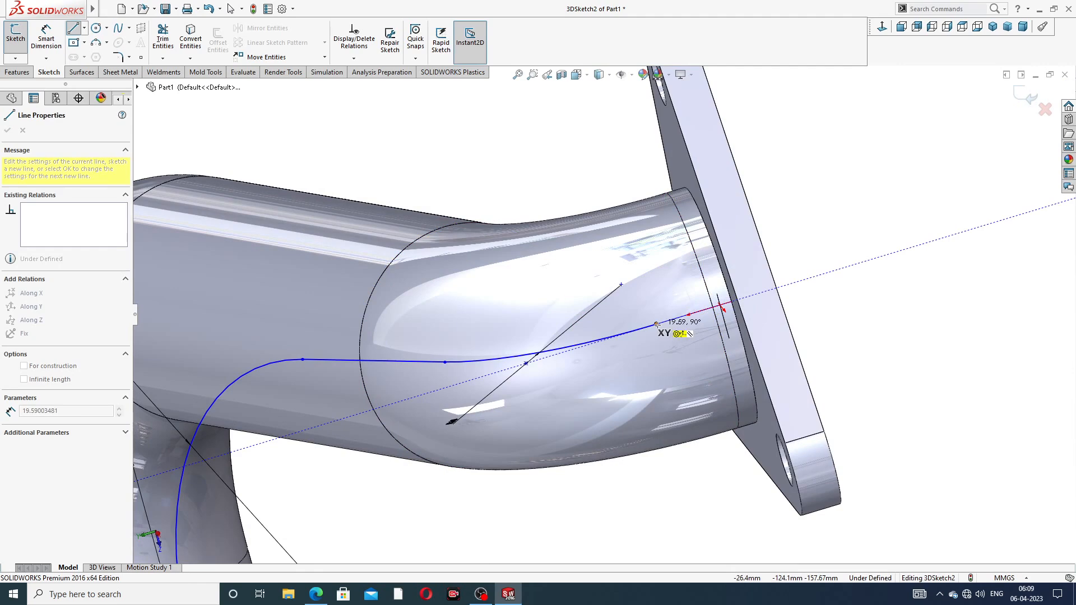
click(657, 324)
right_click(786, 239)
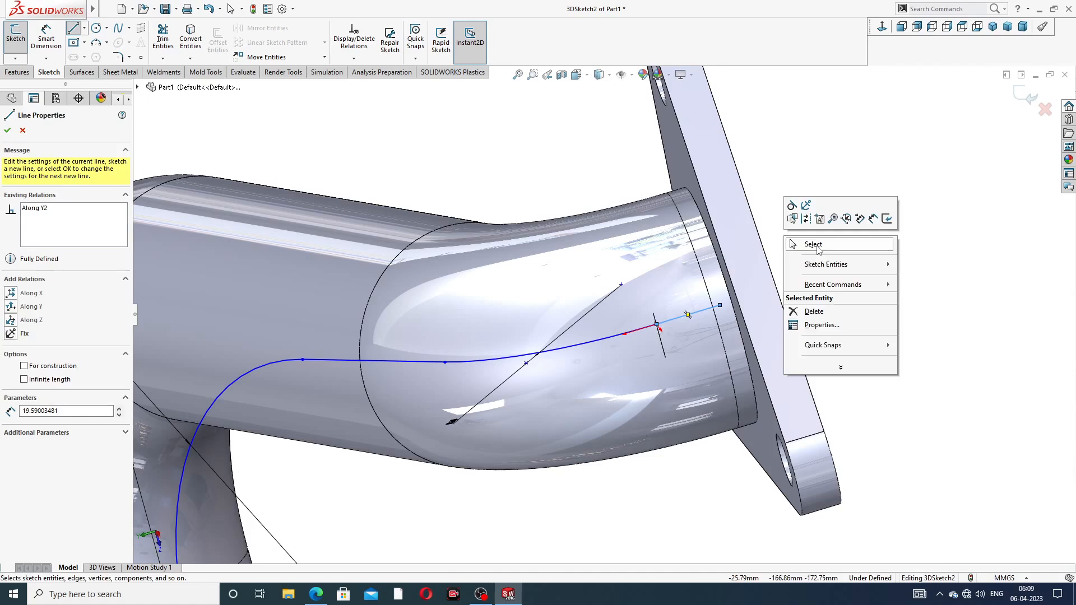
click(818, 246)
scroll(675, 328, down, 10)
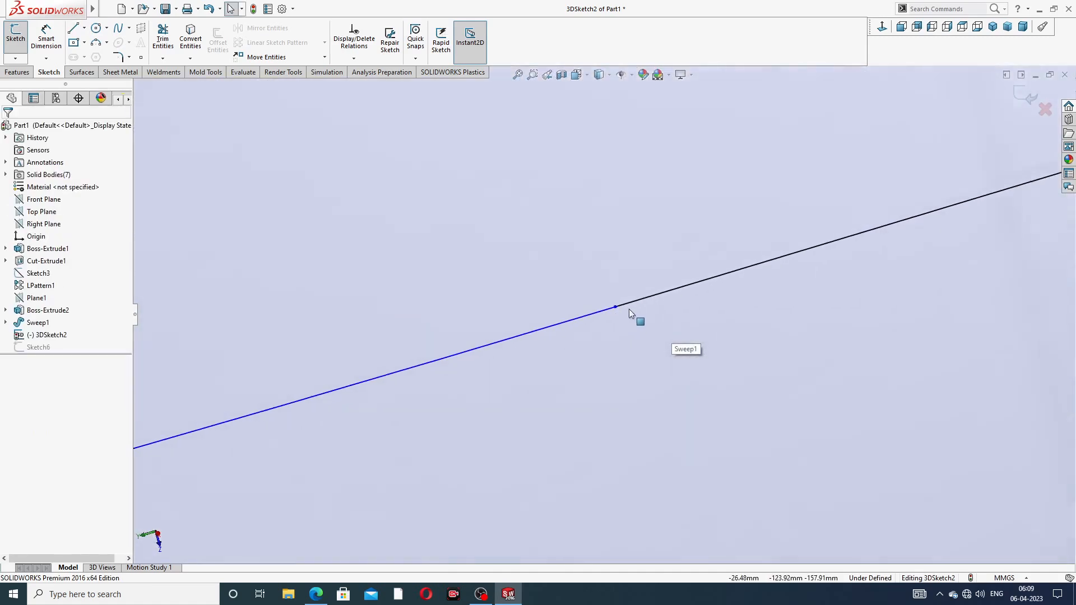
scroll(629, 308, down, 8)
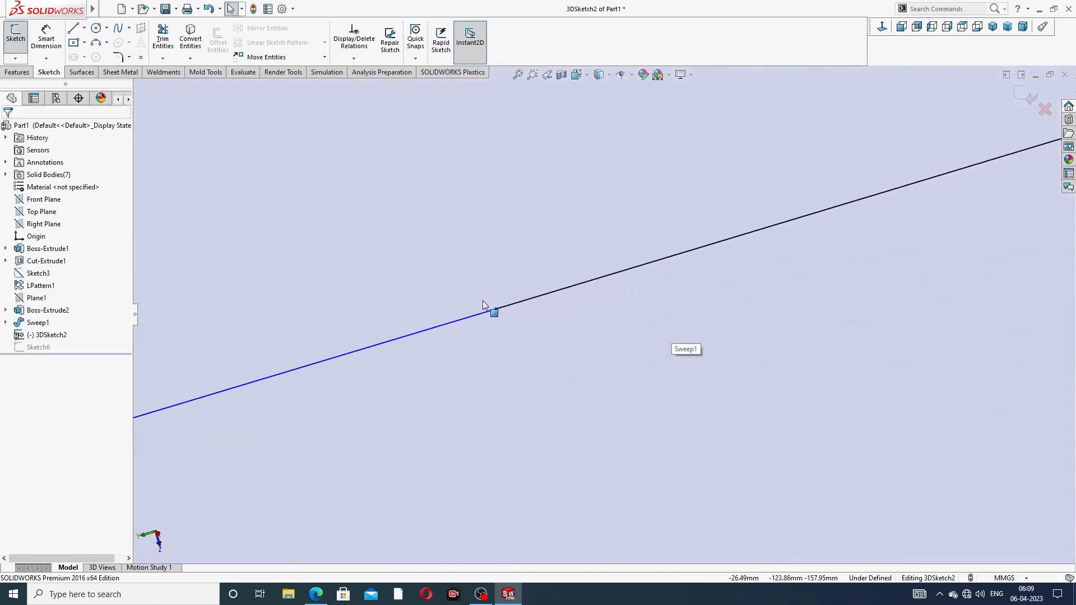
scroll(483, 301, down, 4)
drag(577, 304, 597, 300)
scroll(605, 310, up, 10)
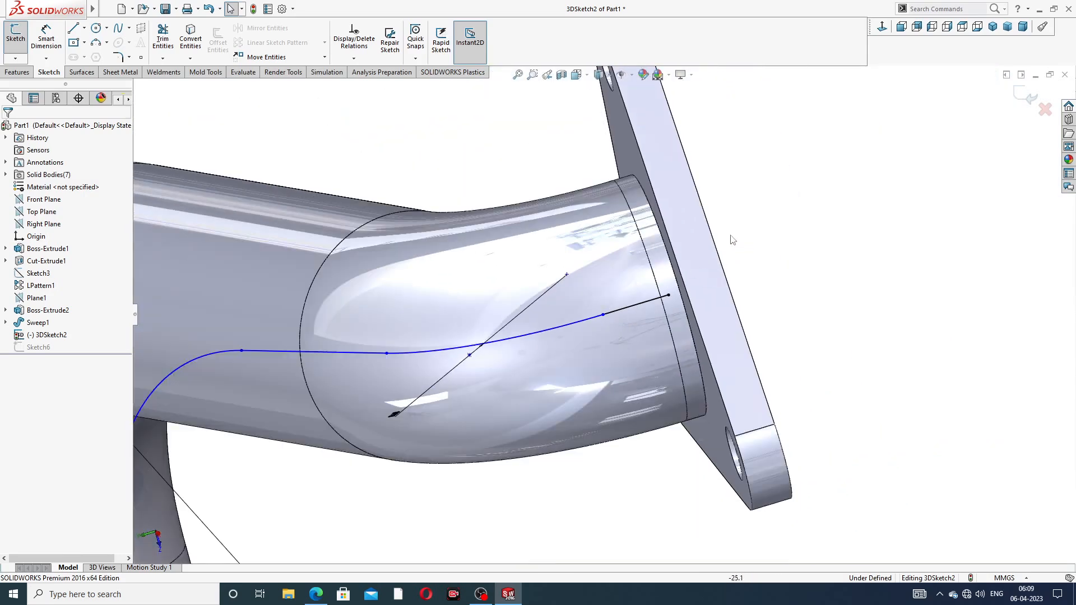
Dimension the new line at the triangular flange to 54 mm in length
mouse_move(733, 240)
middle_down()
mouse_move(750, 216)
mouse_move(701, 284)
mouse_move(601, 271)
mouse_move(636, 337)
middle_up()
scroll(636, 332, down, 1)
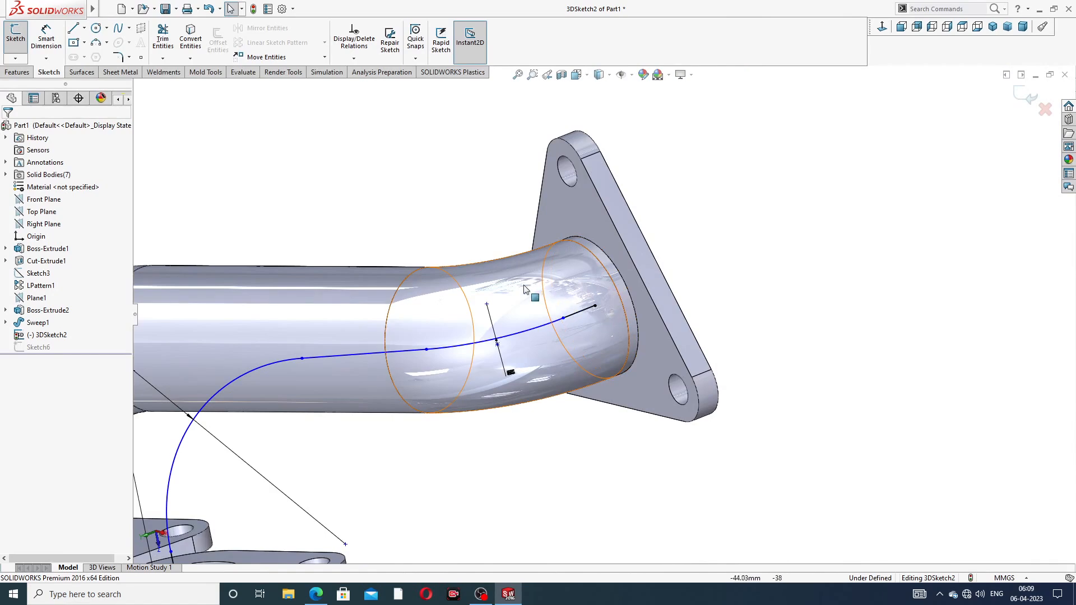
click(46, 37)
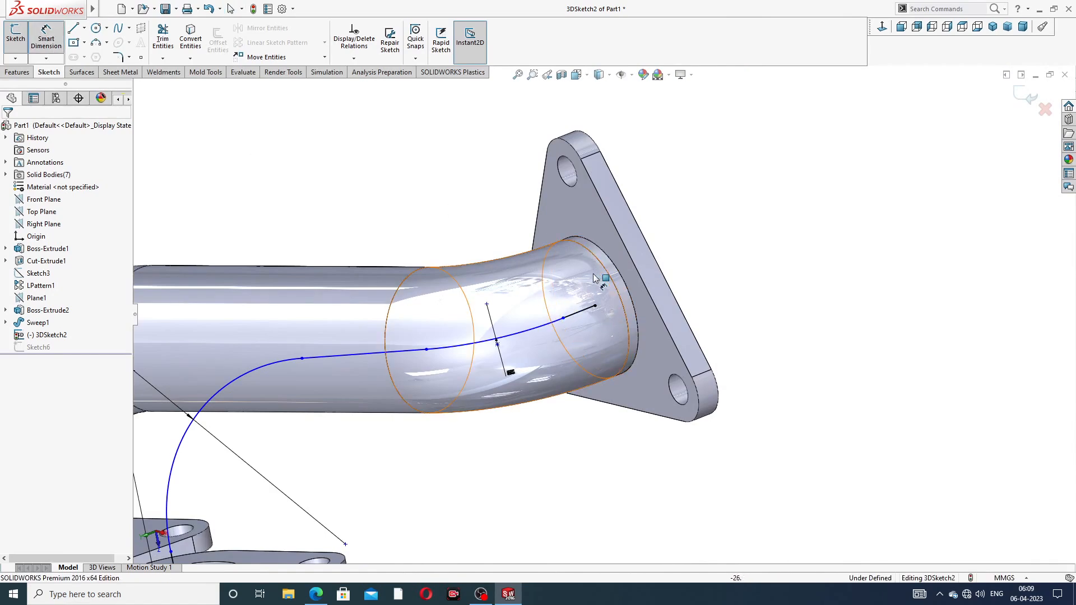
click(582, 310)
click(521, 233)
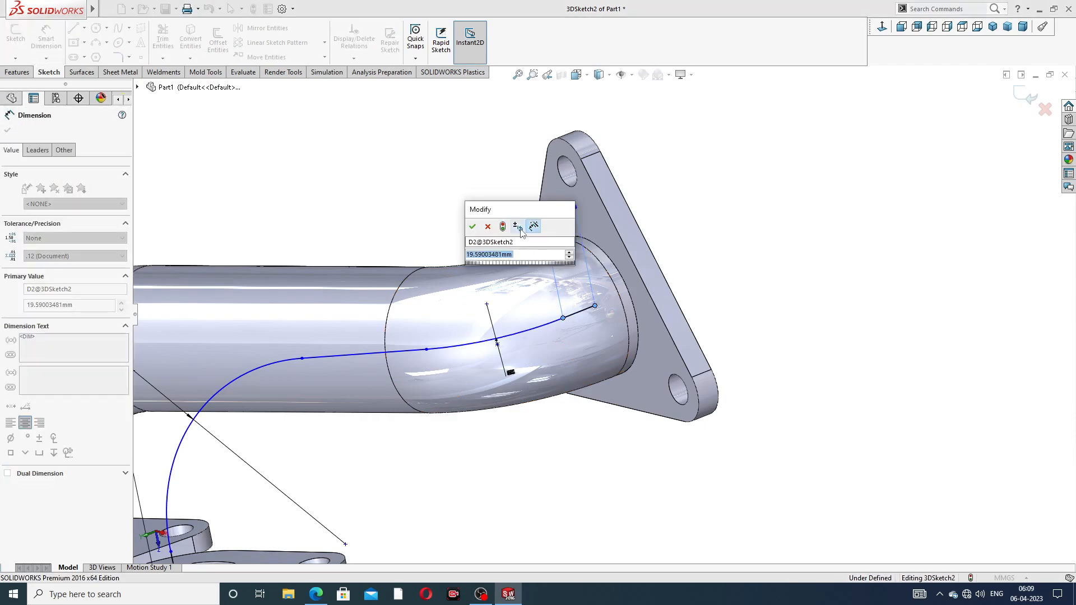
text(54)
key(Return)
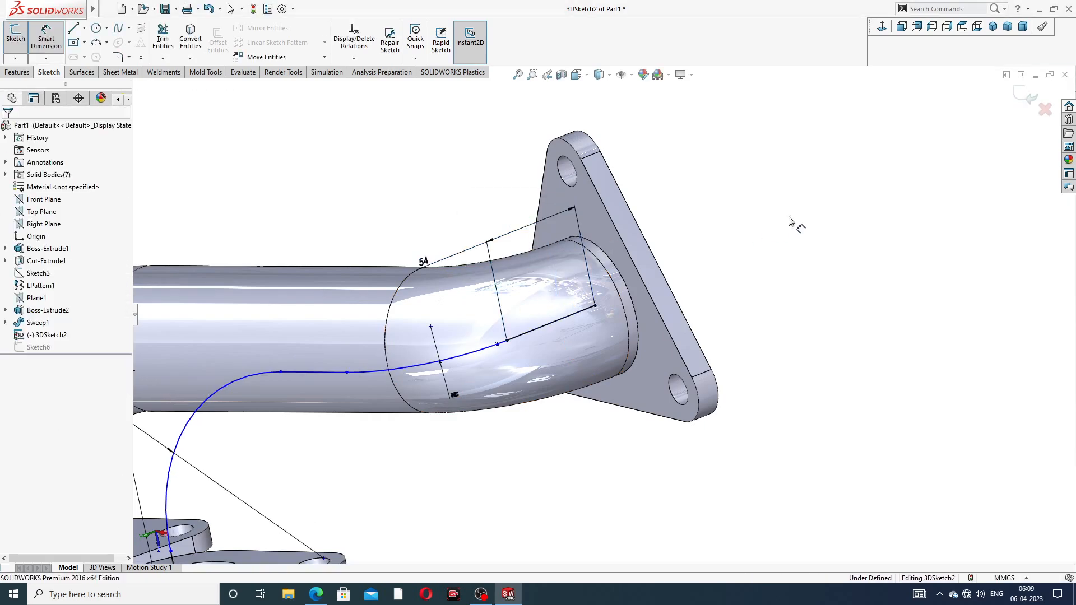
scroll(729, 230, up, 3)
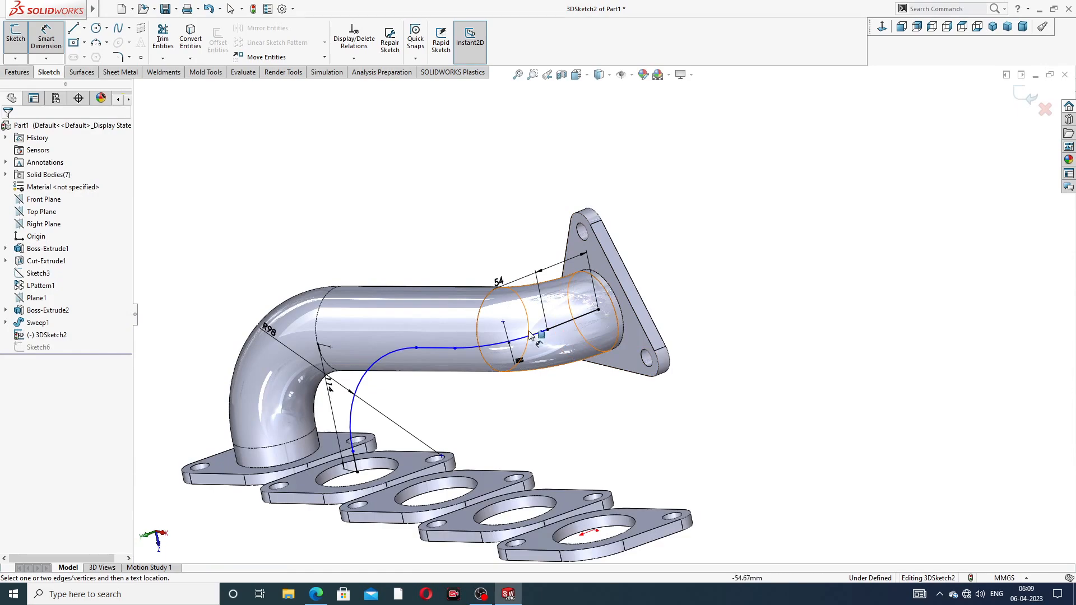
mouse_move(684, 318)
middle_down()
mouse_move(715, 305)
mouse_move(716, 284)
mouse_move(716, 303)
middle_up()
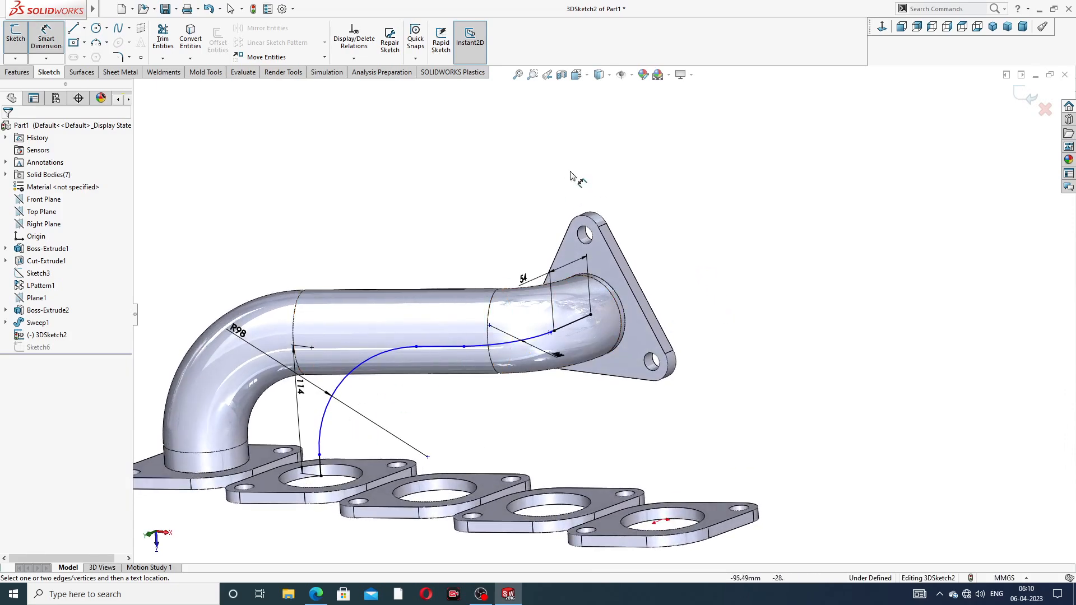
right_click(681, 179)
click(708, 209)
Move the 114 mm height dimension farther away from the path's R98 bend
scroll(526, 370, down, 8)
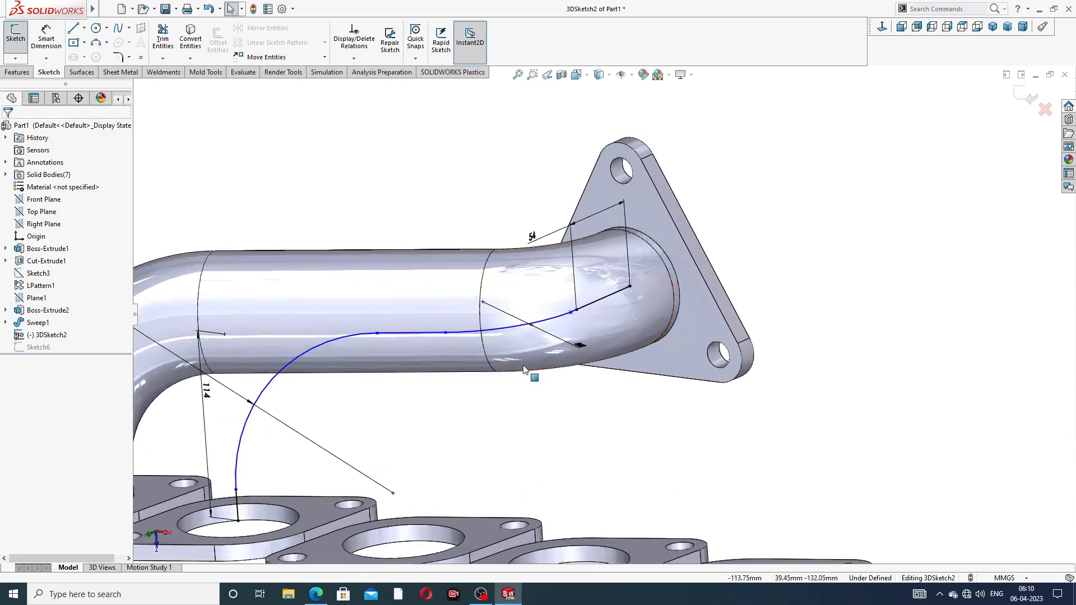
scroll(404, 329, up, 10)
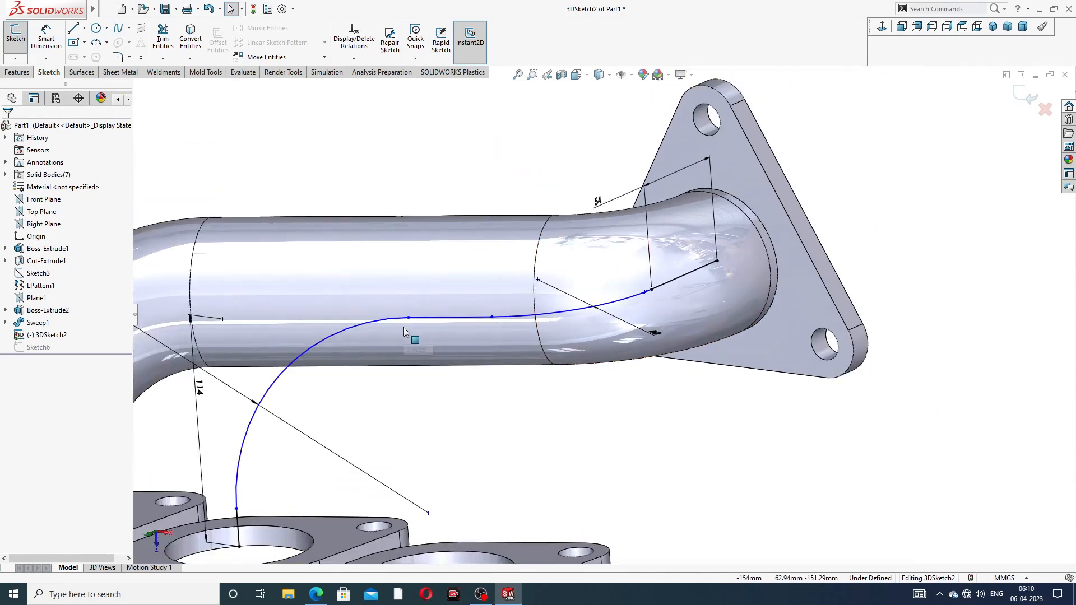
middle_drag(468, 392, 493, 372)
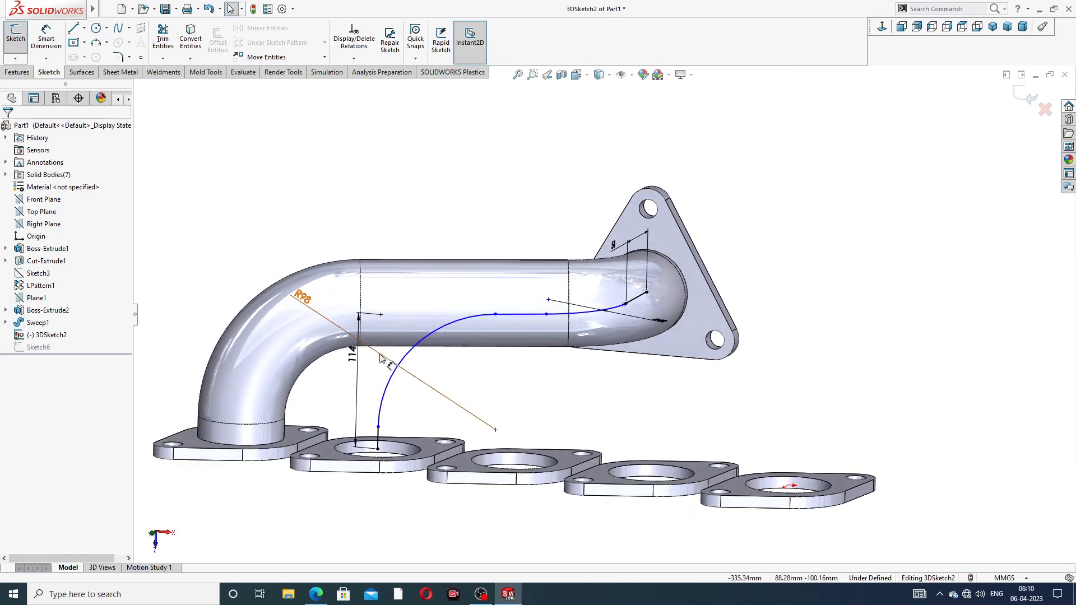
middle_drag(379, 377, 381, 392)
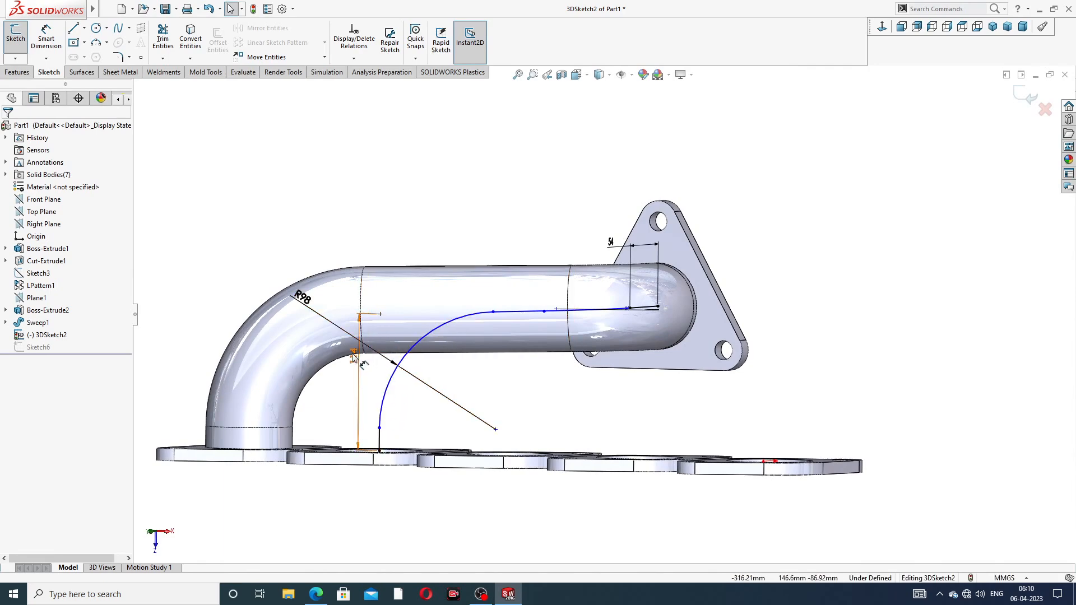
drag(352, 359, 331, 359)
click(472, 378)
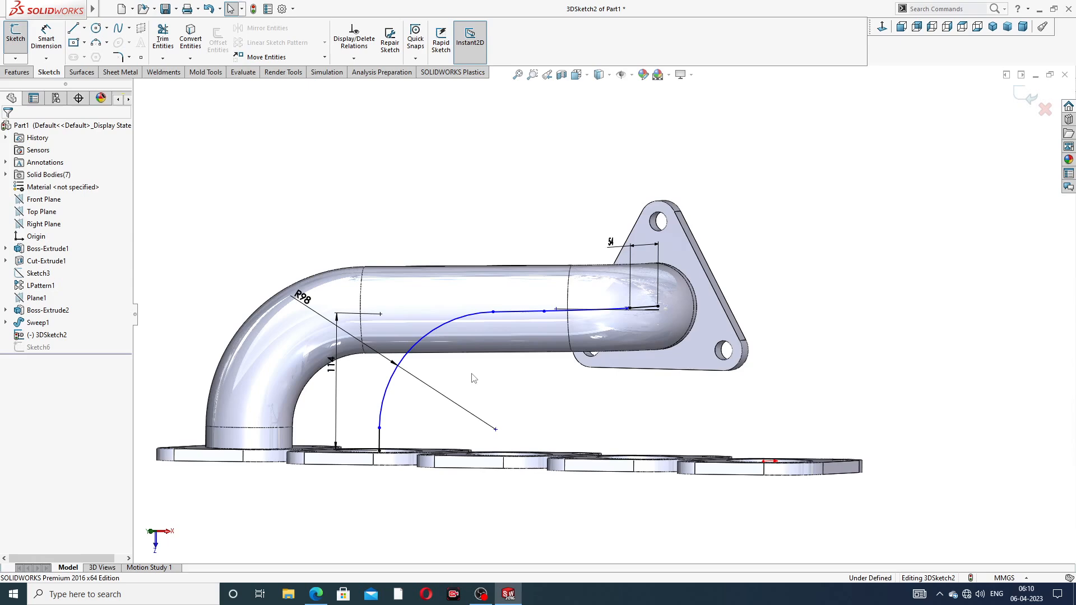
Close the path sketch and sweep the circular profile Sketch6 along the second pipe's path 3DSketch2
middle_drag(473, 379, 533, 397)
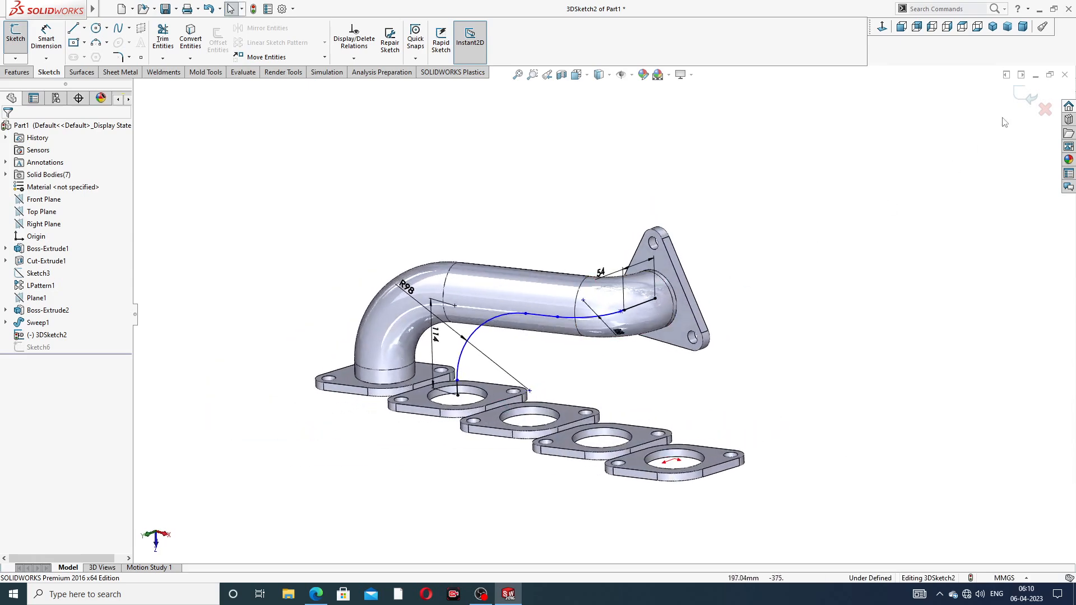
click(1019, 99)
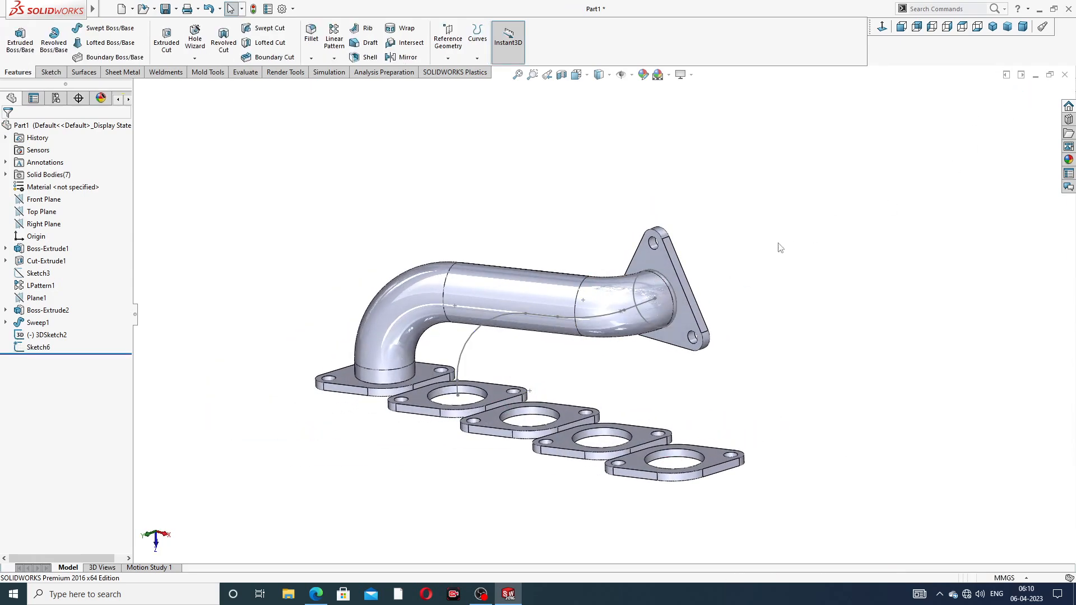
click(108, 29)
scroll(650, 291, down, 2)
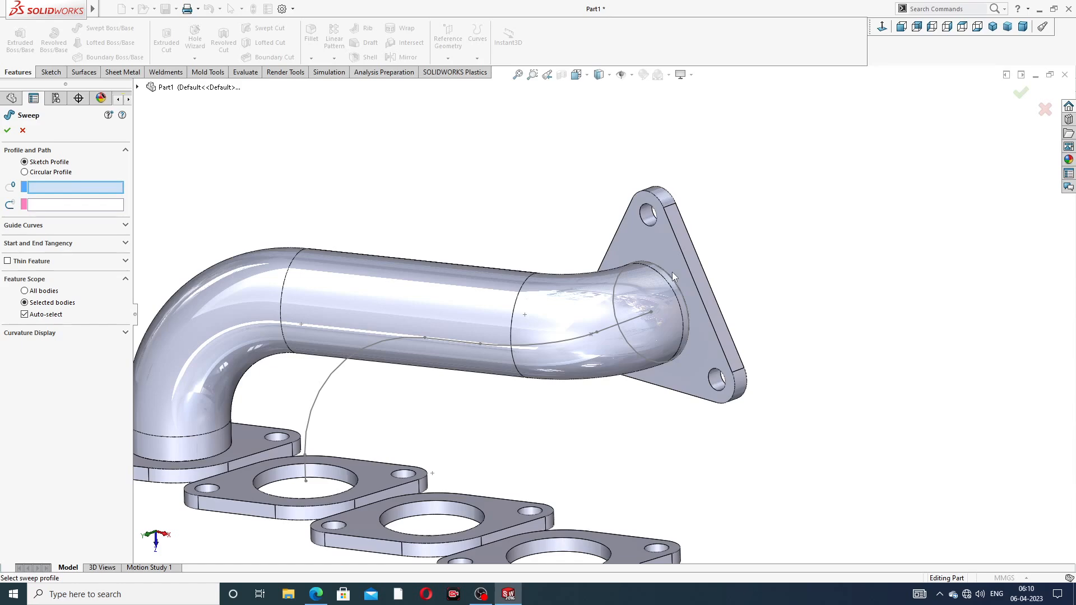
click(671, 276)
click(582, 341)
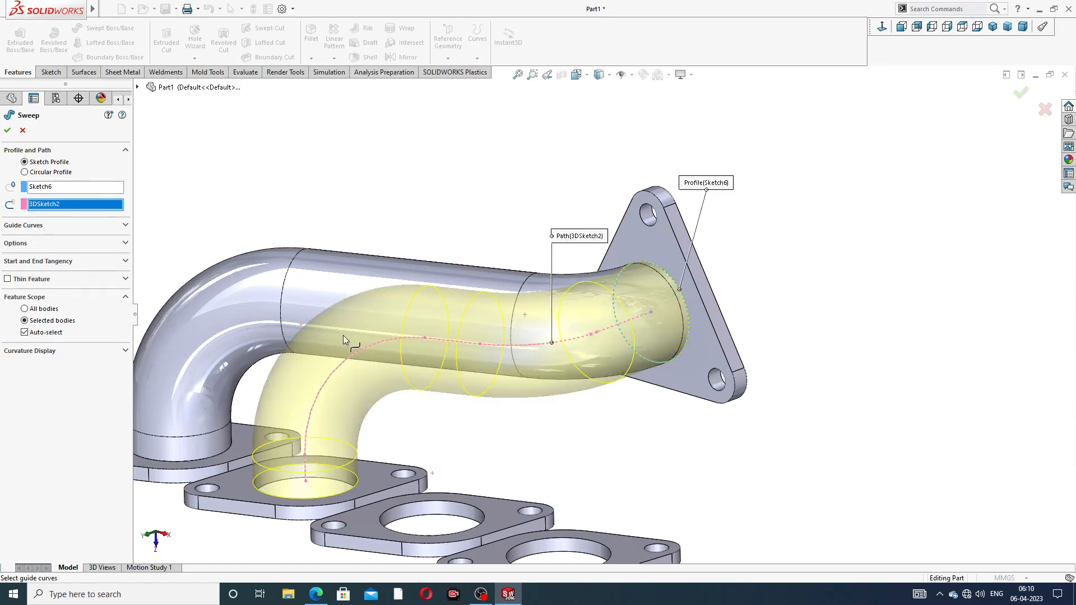
scroll(343, 335, up, 5)
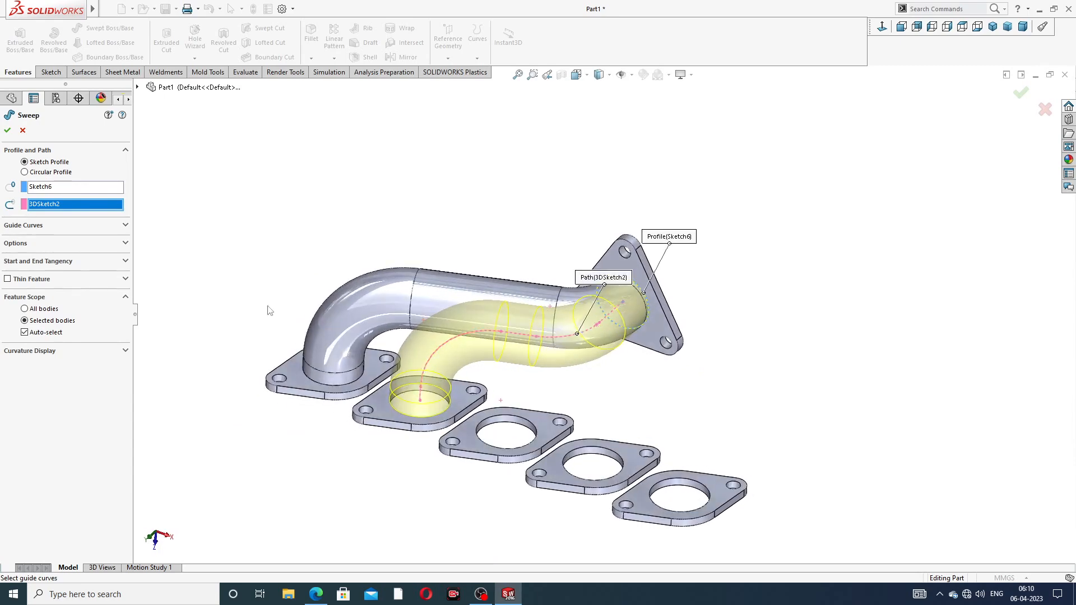
click(7, 131)
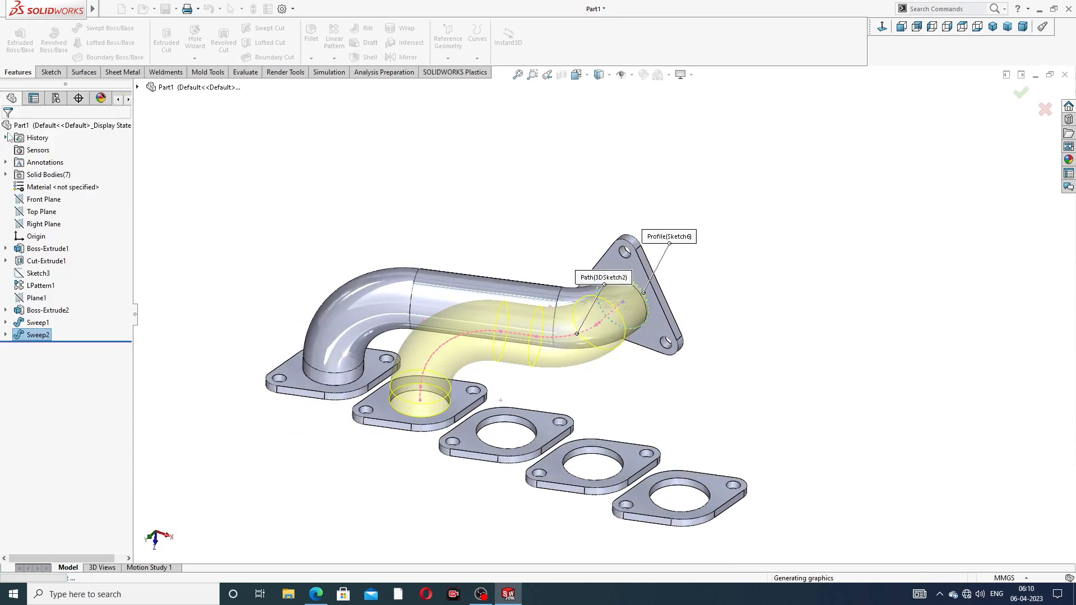
click(479, 190)
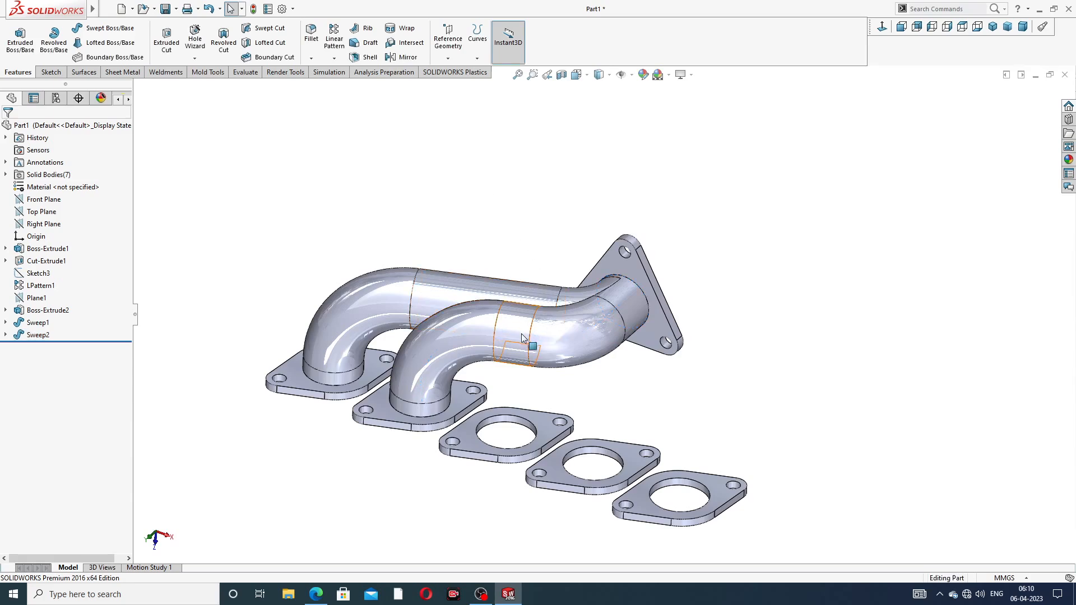
In a new 3D sketch, draw a construction line about 112 mm long on the YZ plane, downward from the triangular flange's central circle centre
middle_drag(529, 342, 510, 351)
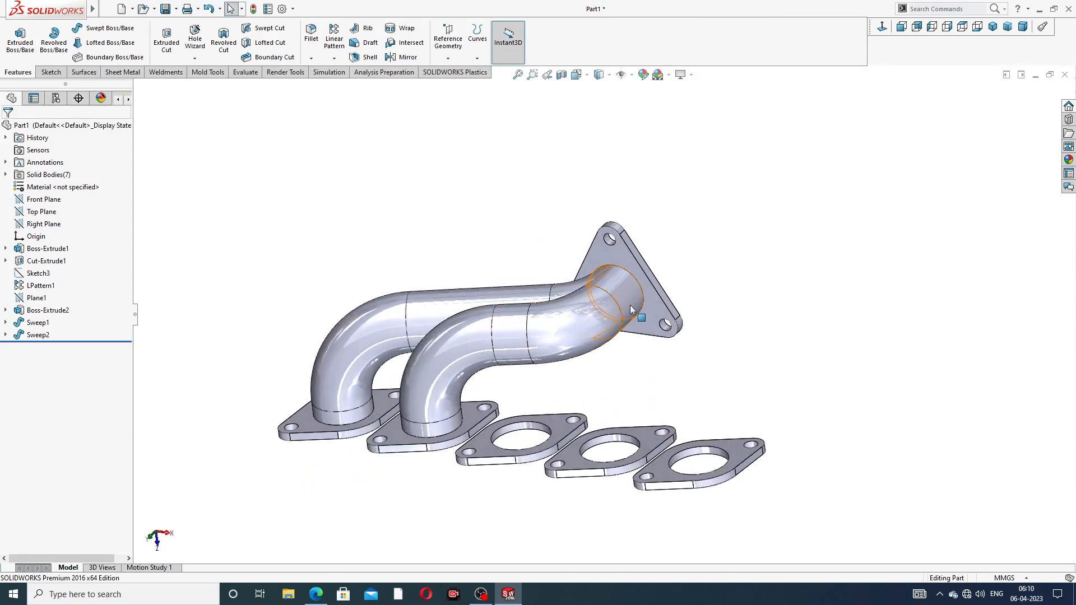
mouse_move(633, 297)
middle_down()
mouse_move(685, 260)
mouse_move(621, 274)
mouse_move(646, 300)
middle_up()
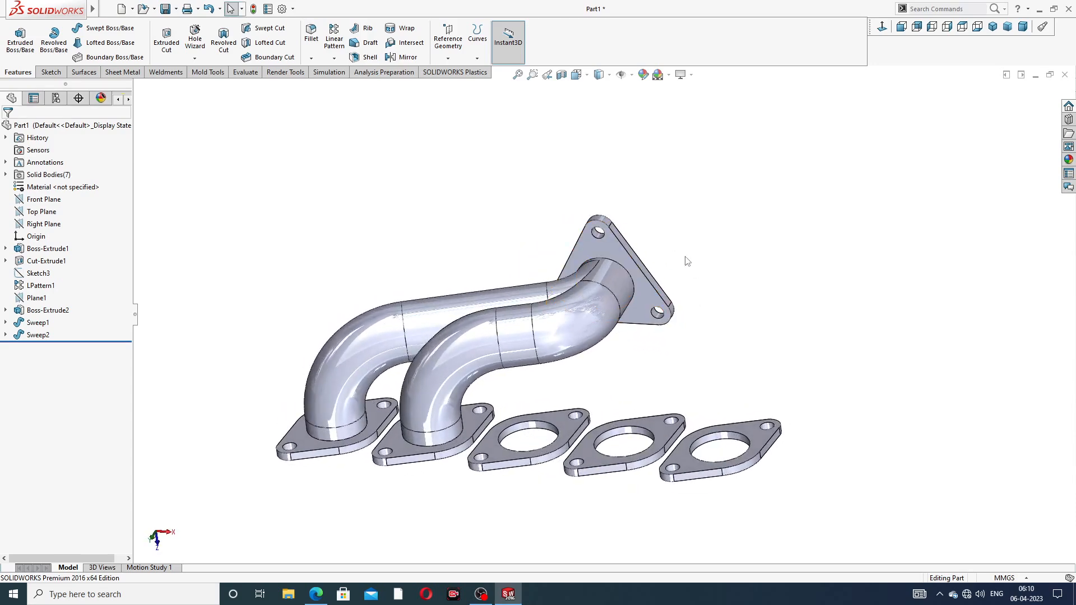
middle_drag(687, 262, 589, 279)
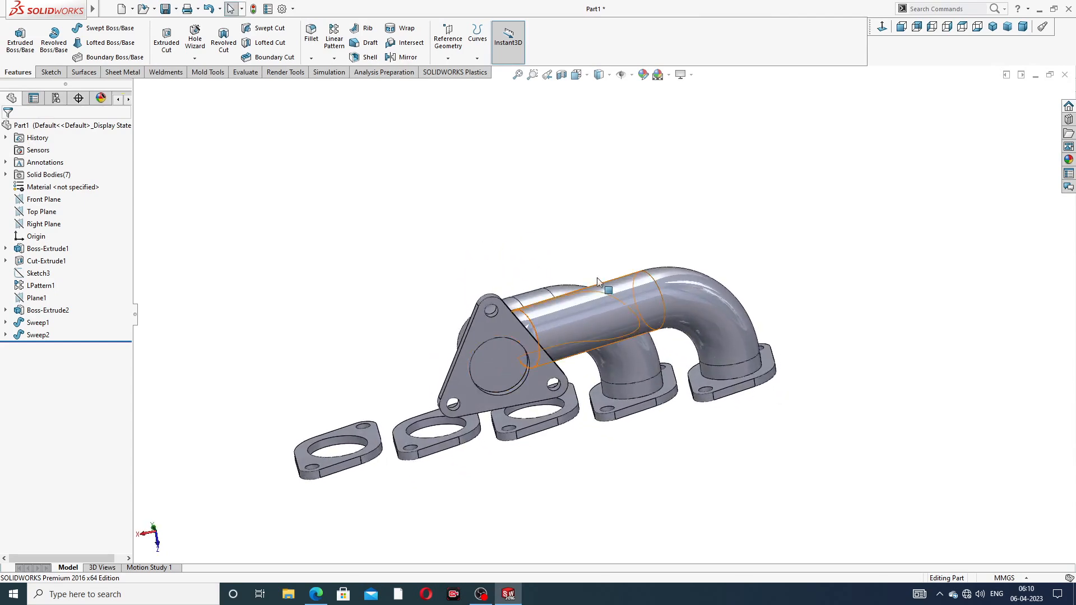
click(50, 73)
click(15, 58)
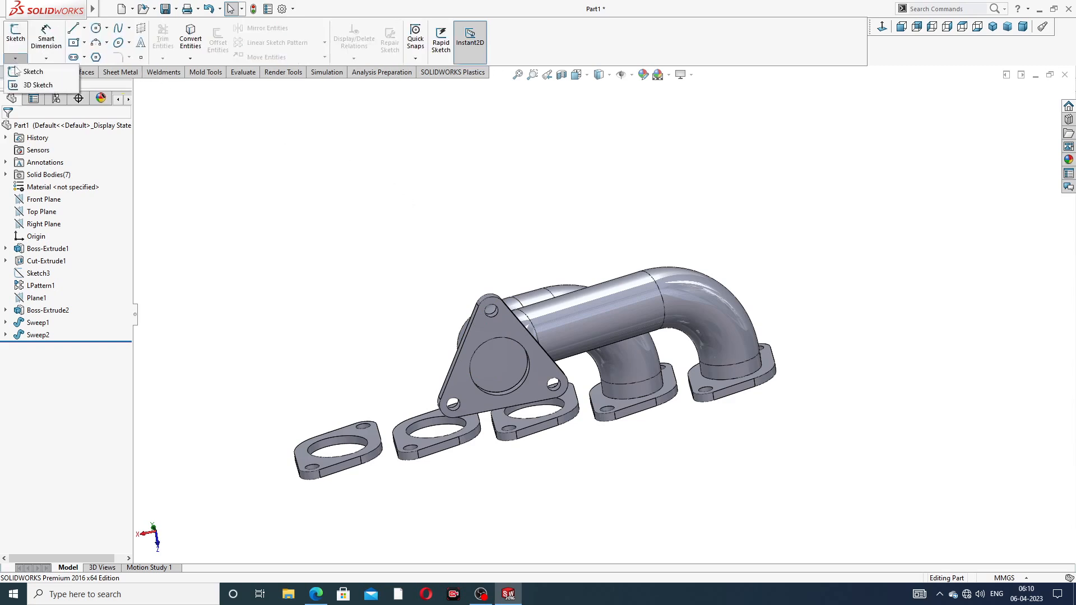
click(33, 88)
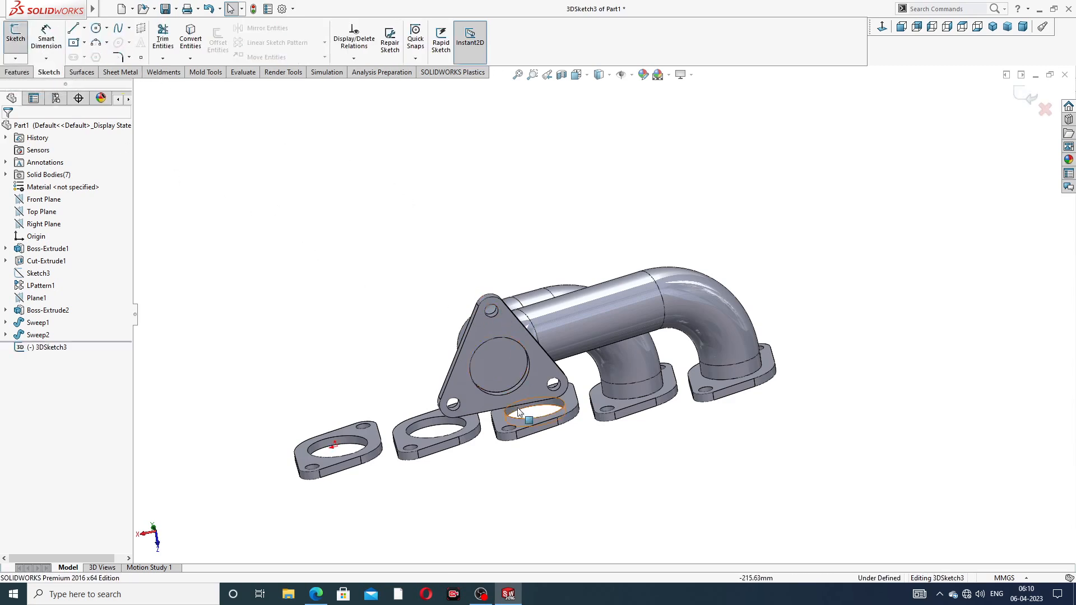
scroll(518, 413, down, 4)
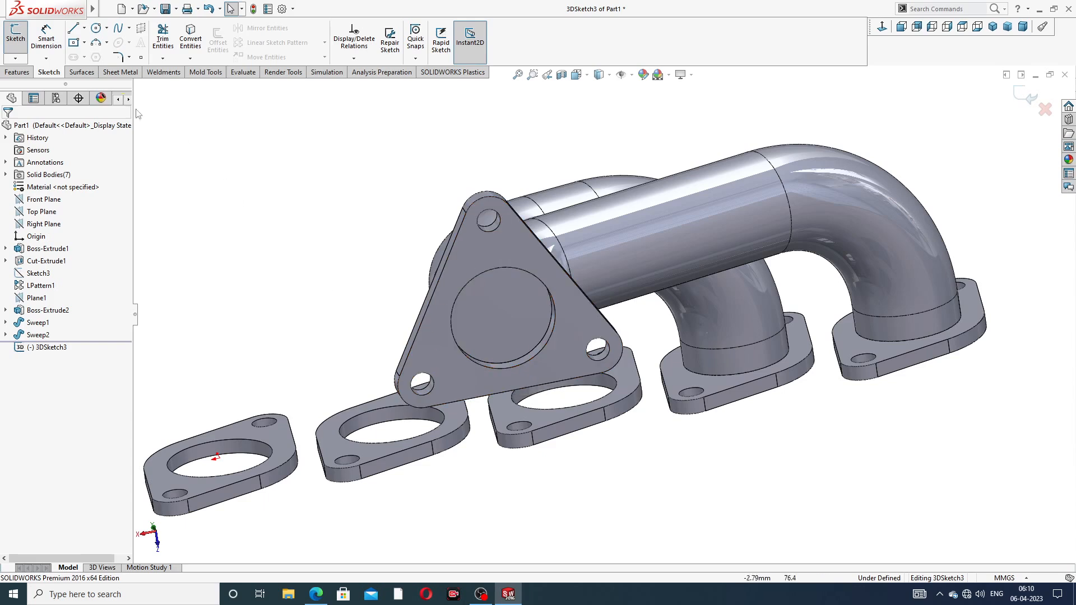
click(84, 27)
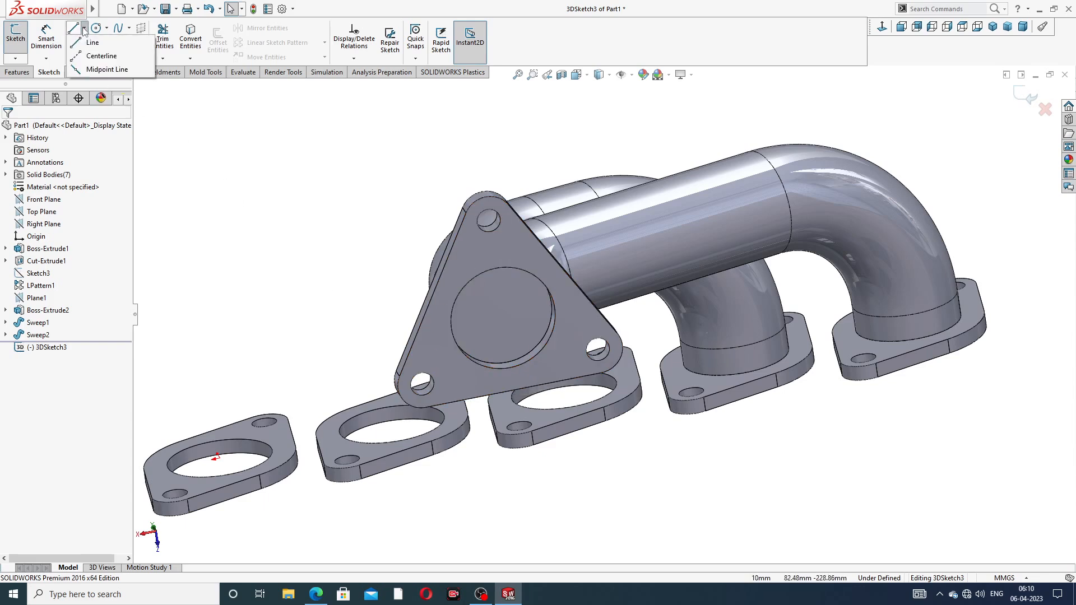
click(99, 56)
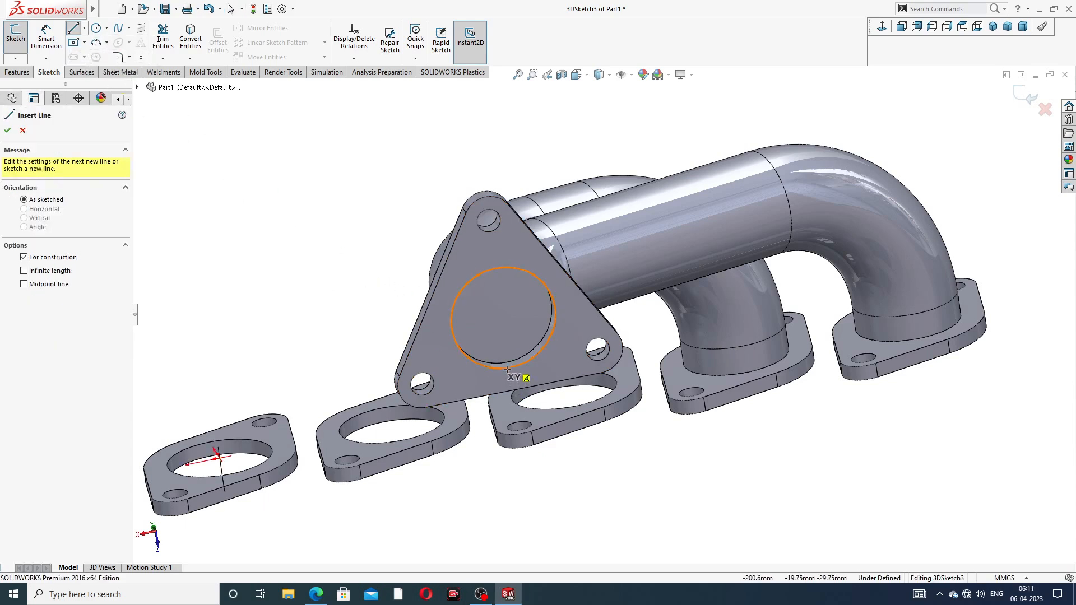
click(503, 318)
middle_drag(533, 492, 615, 436)
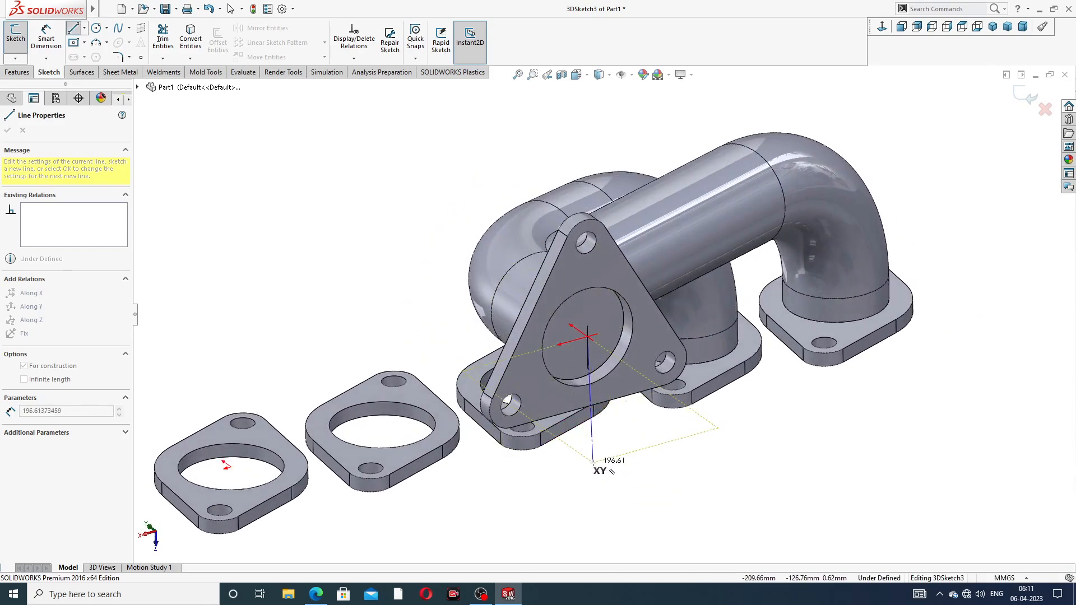
middle_drag(612, 462, 691, 404)
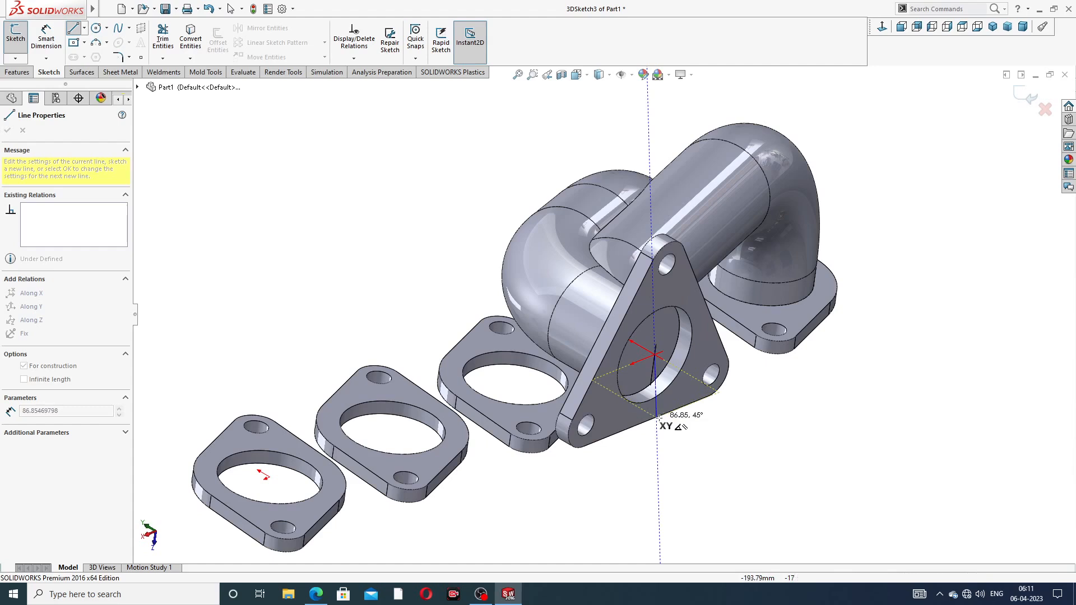
key(Tab)
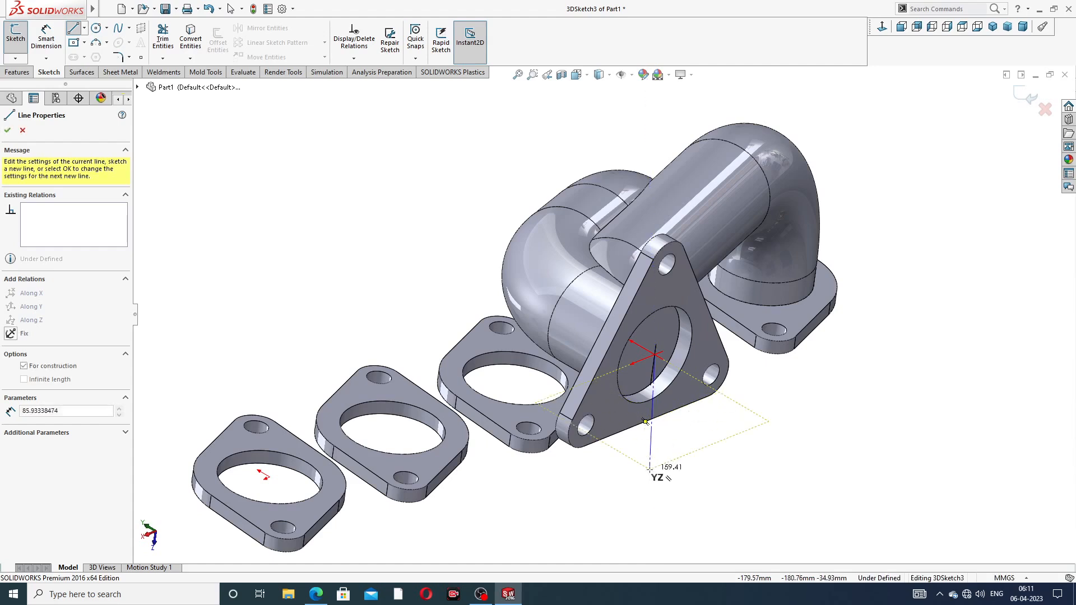
click(635, 497)
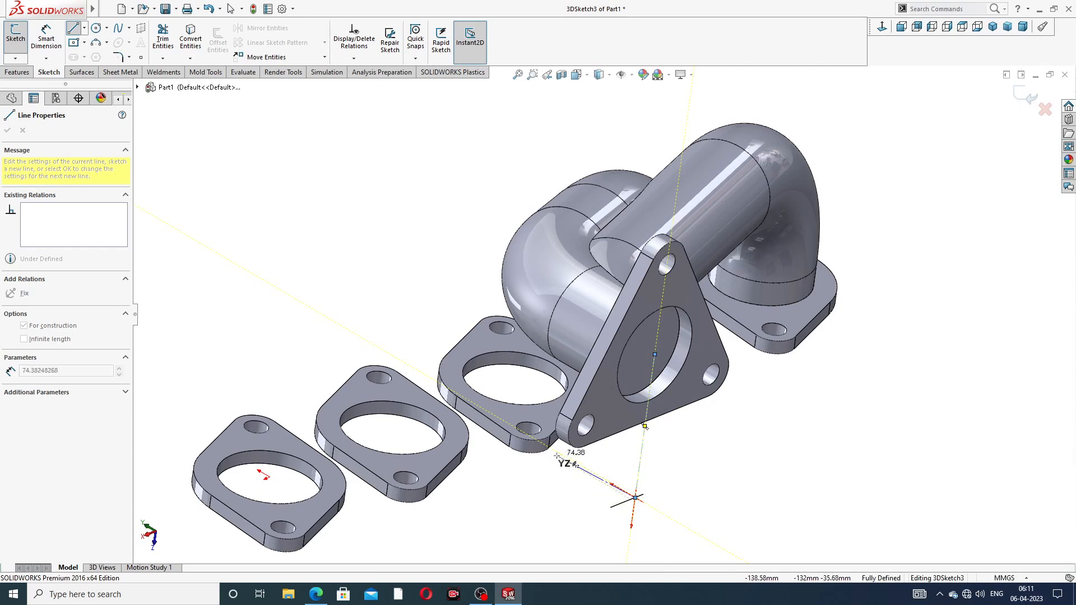
Draw a second construction line about 98 mm long along Y from the first line's lower end, and close the 3D sketch
click(560, 453)
right_click(664, 456)
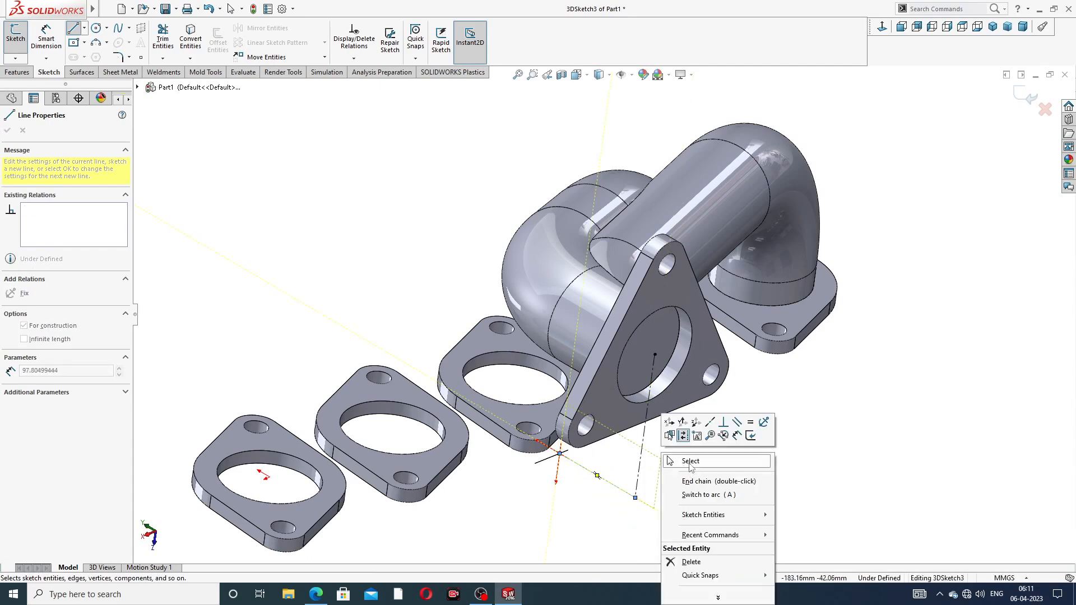
click(690, 463)
scroll(663, 451, up, 3)
middle_drag(680, 451, 659, 398)
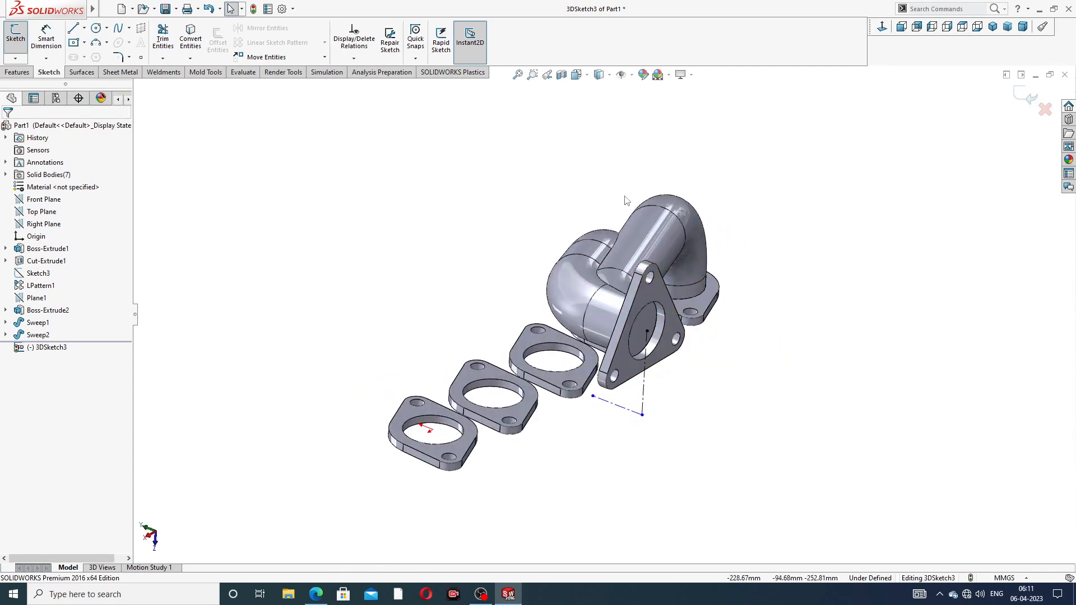
click(1015, 100)
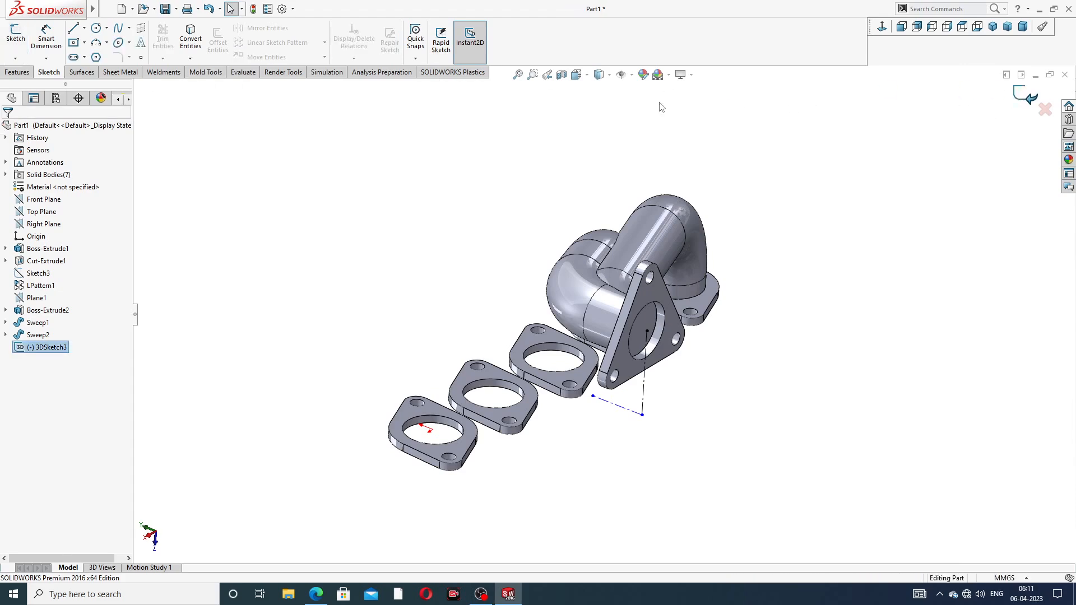
Create a reference plane coincident with both construction lines below the triangular flange
click(16, 72)
click(448, 42)
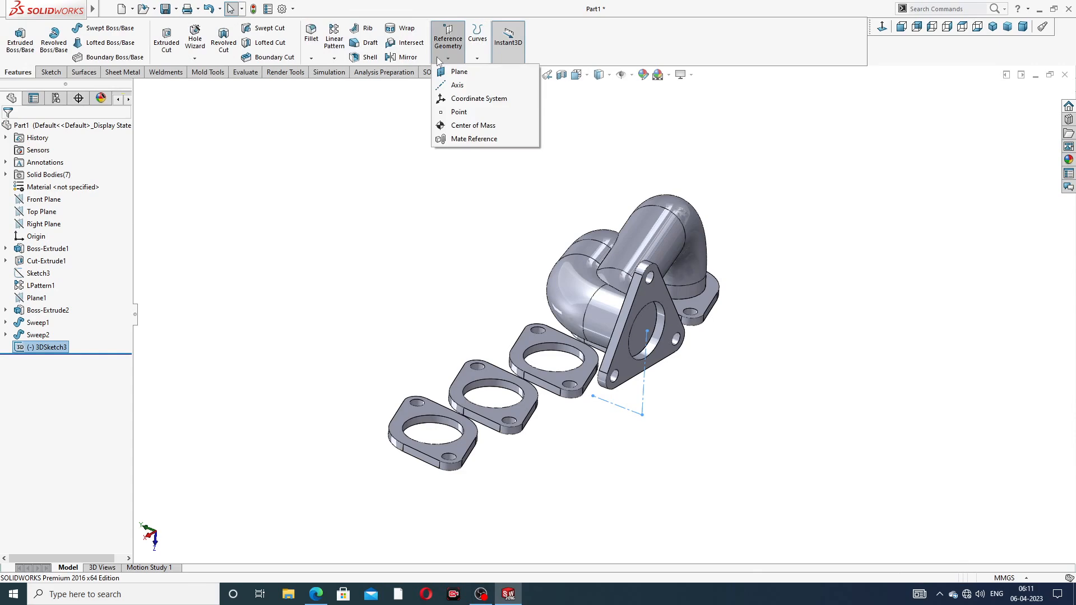
click(460, 71)
scroll(627, 361, down, 3)
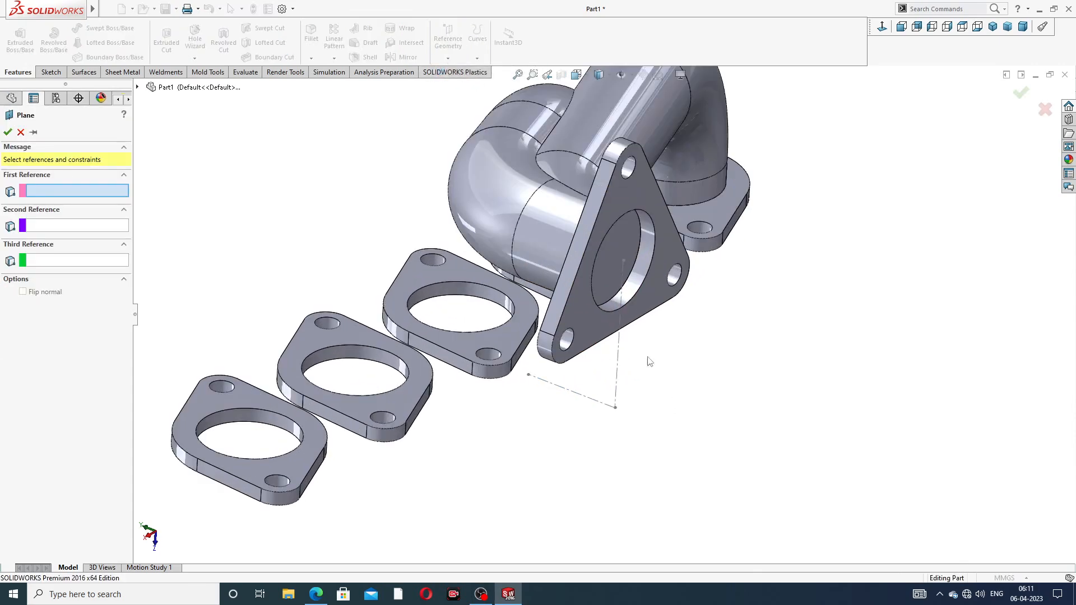
click(620, 353)
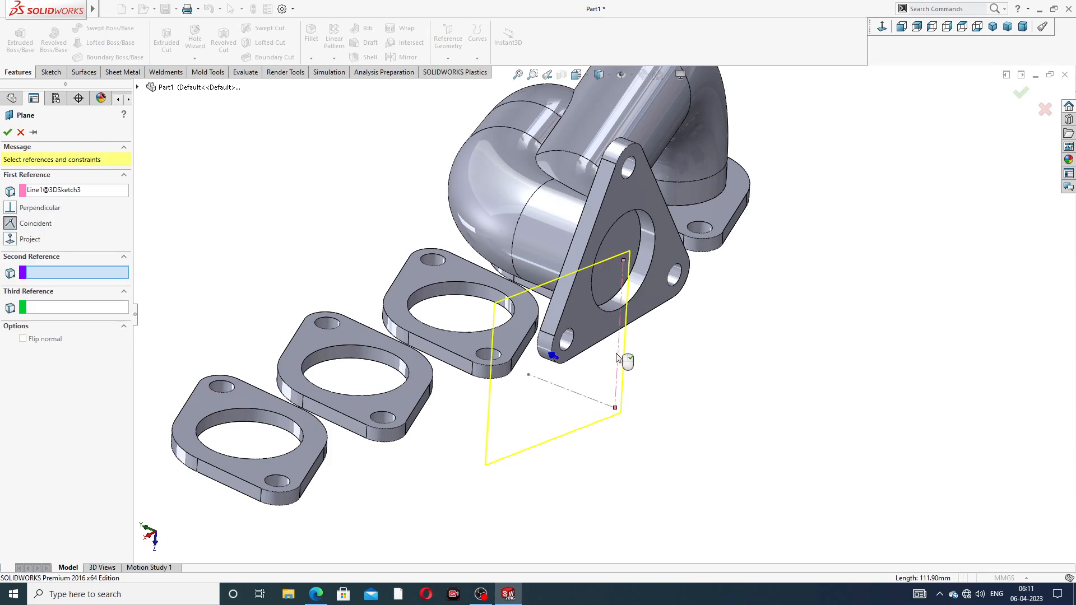
click(583, 396)
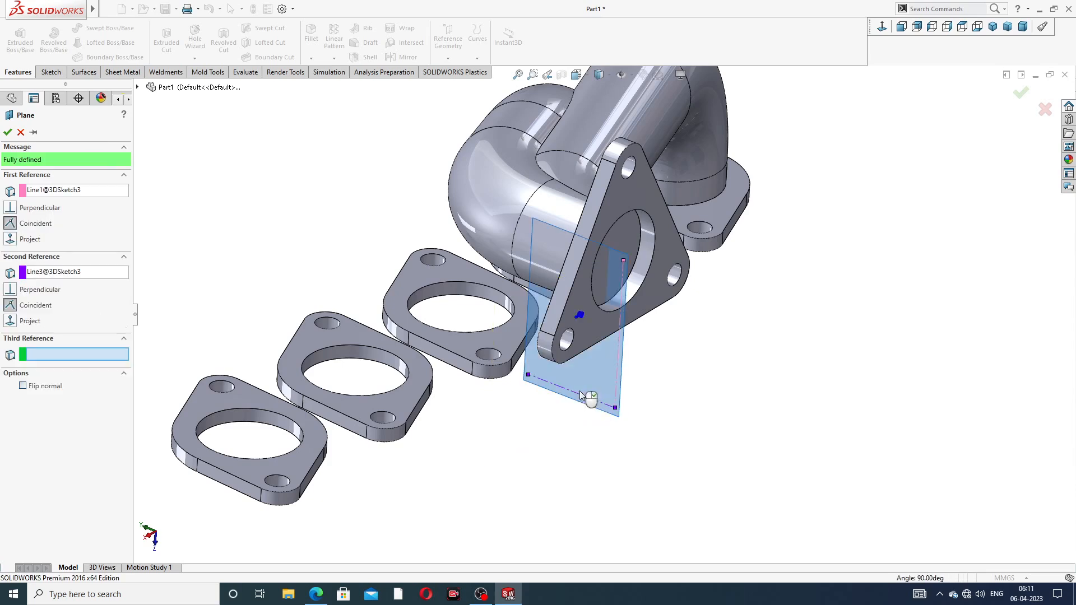
click(1016, 94)
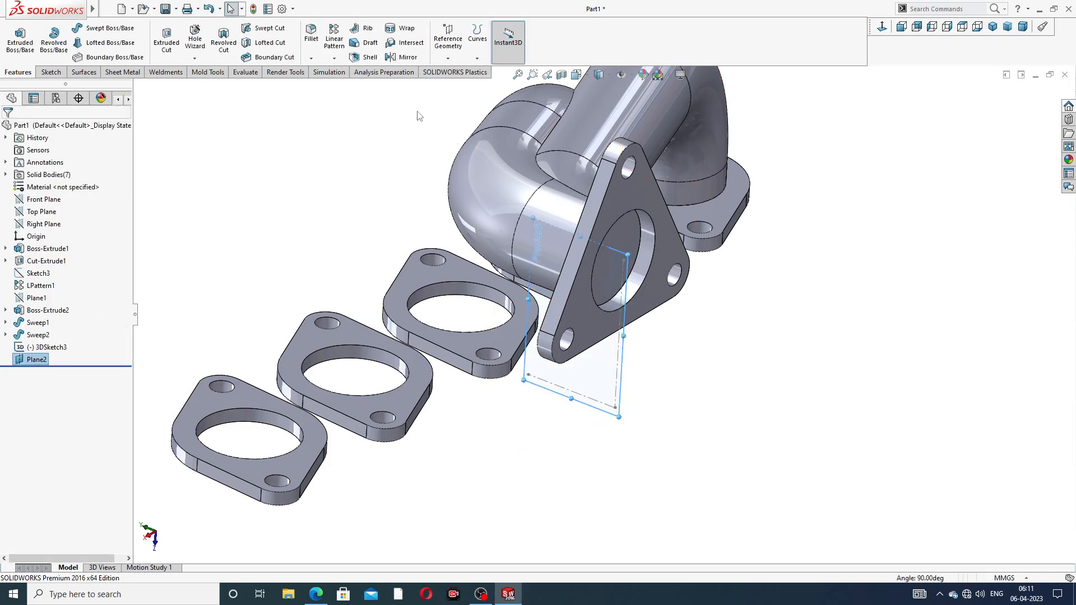
Mirror both pipe features, Sweep1 and Sweep2, about Plane2
click(406, 58)
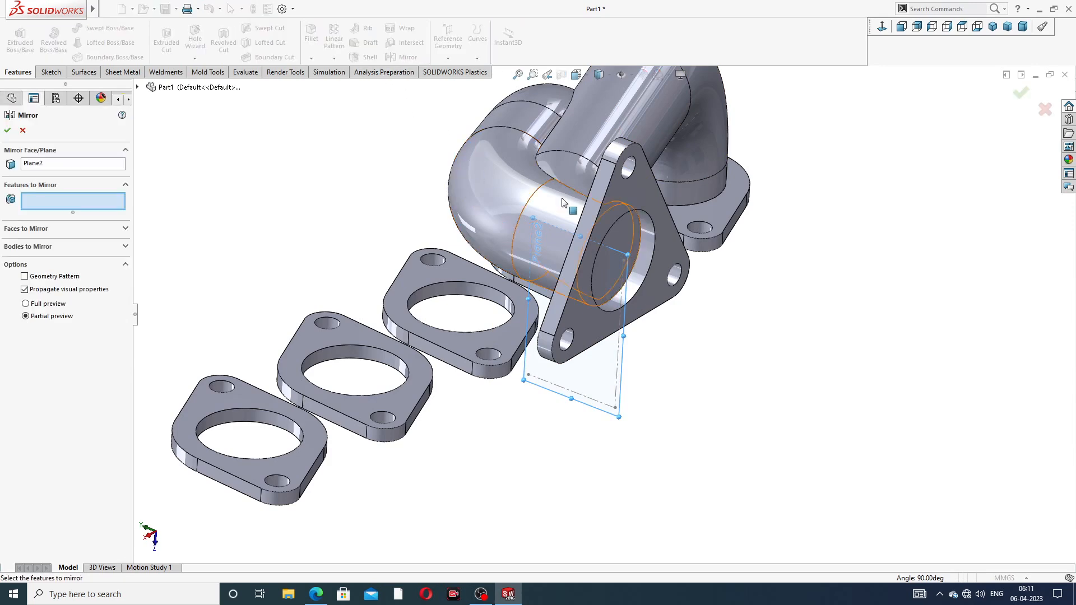
mouse_move(622, 224)
middle_down()
mouse_move(649, 194)
mouse_move(636, 211)
middle_up()
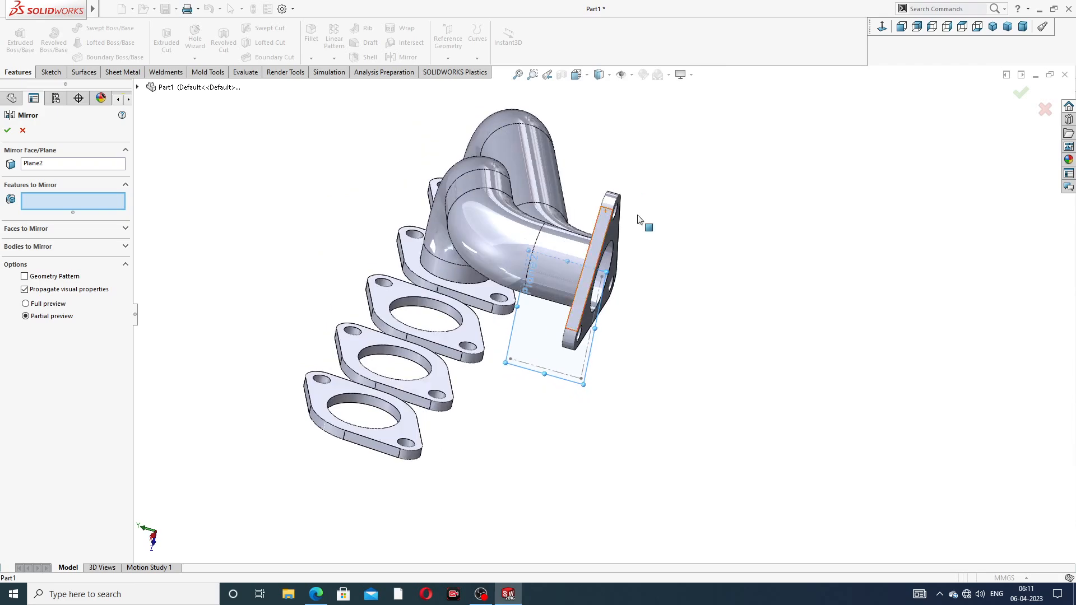
middle_drag(532, 174, 567, 240)
click(138, 87)
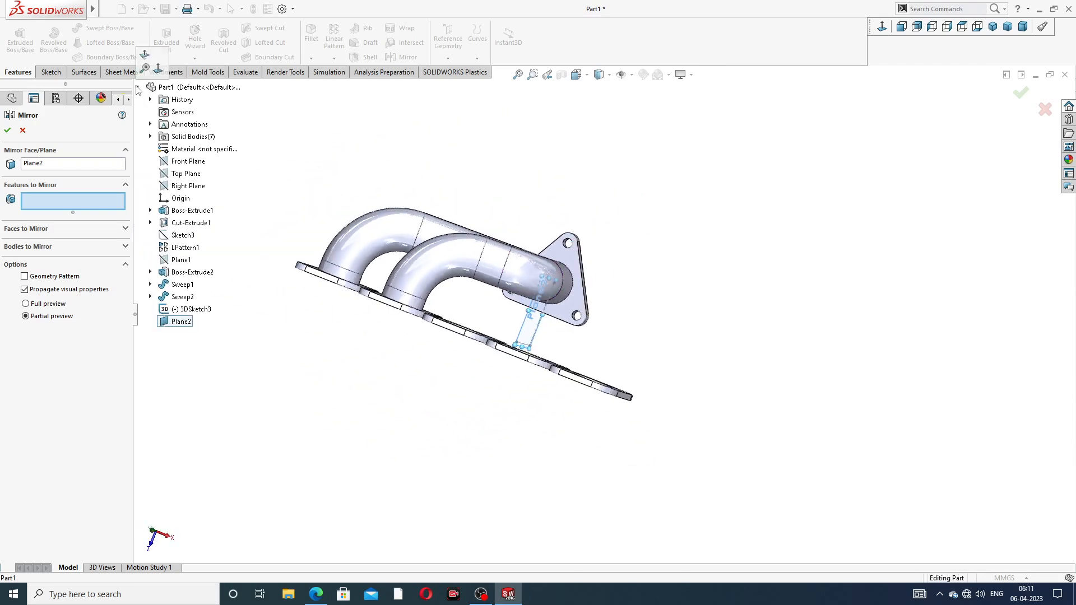
click(182, 285)
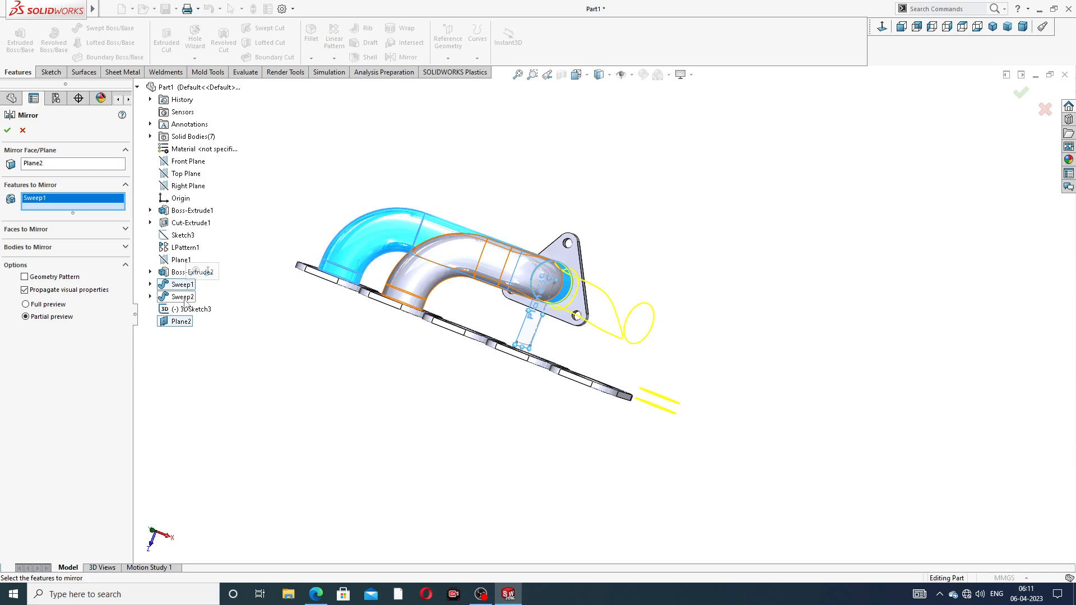
click(186, 302)
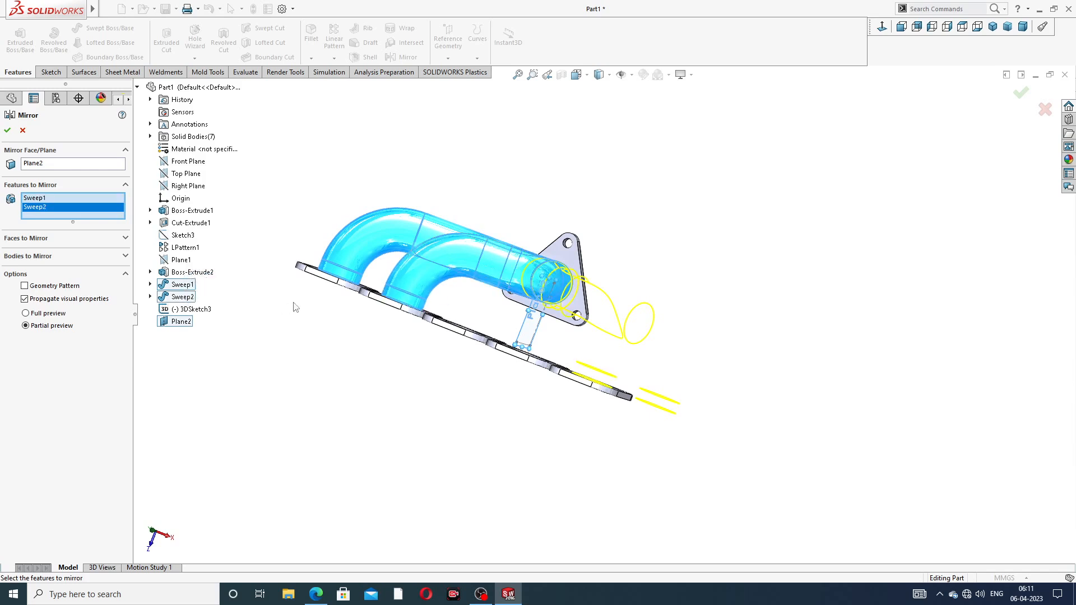
middle_drag(295, 307, 248, 342)
middle_drag(484, 235, 466, 302)
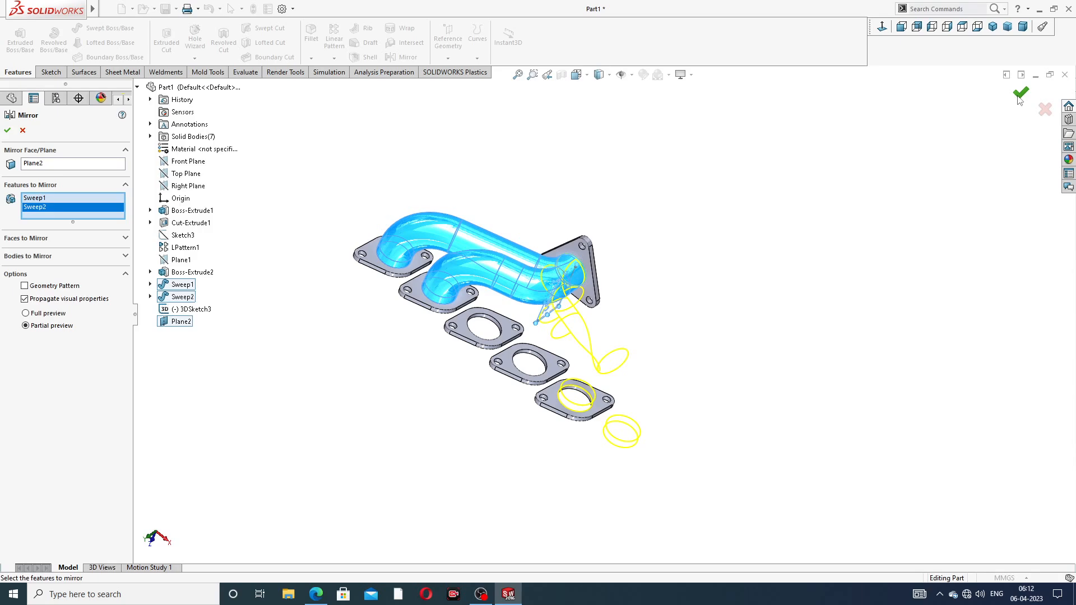
click(1020, 94)
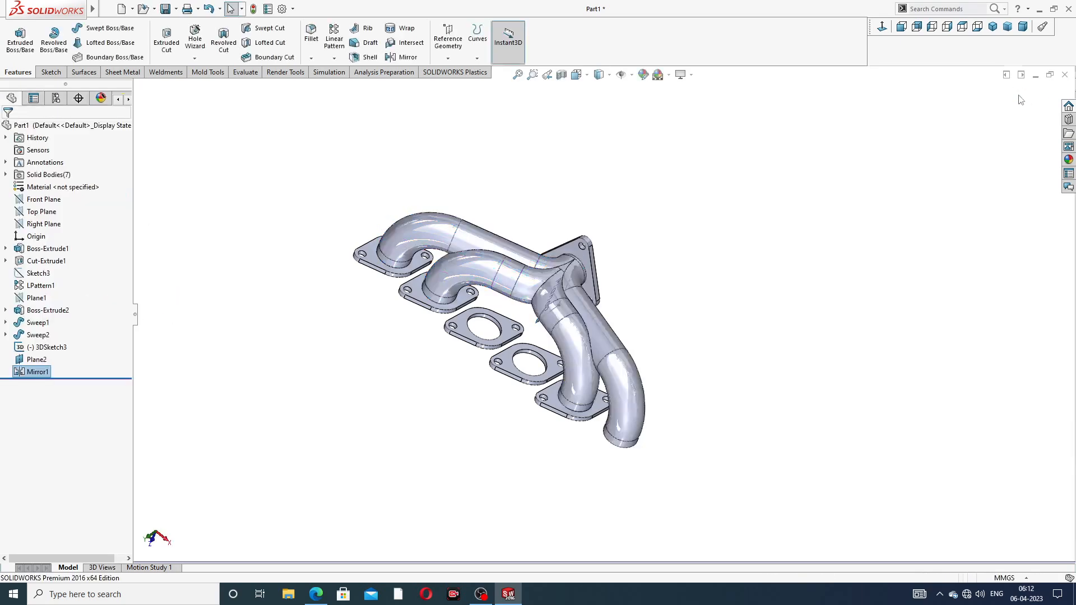
middle_drag(736, 198, 738, 163)
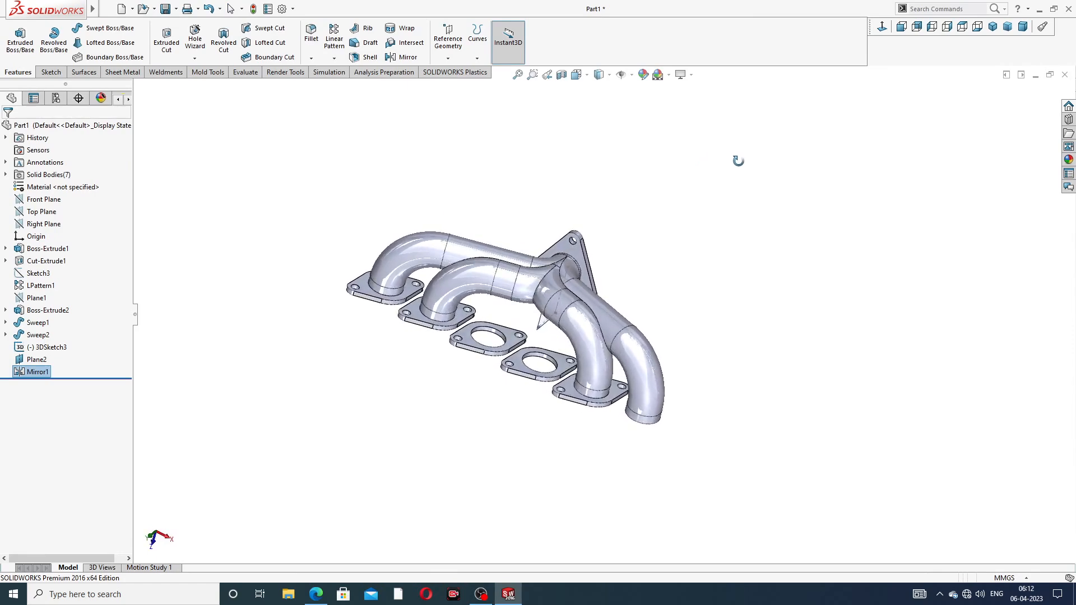
Edit the mirror feature Mirror1 by removing Sweep1 from its features to mirror, leaving only Sweep2 mirrored about Plane2
middle_drag(645, 285, 627, 305)
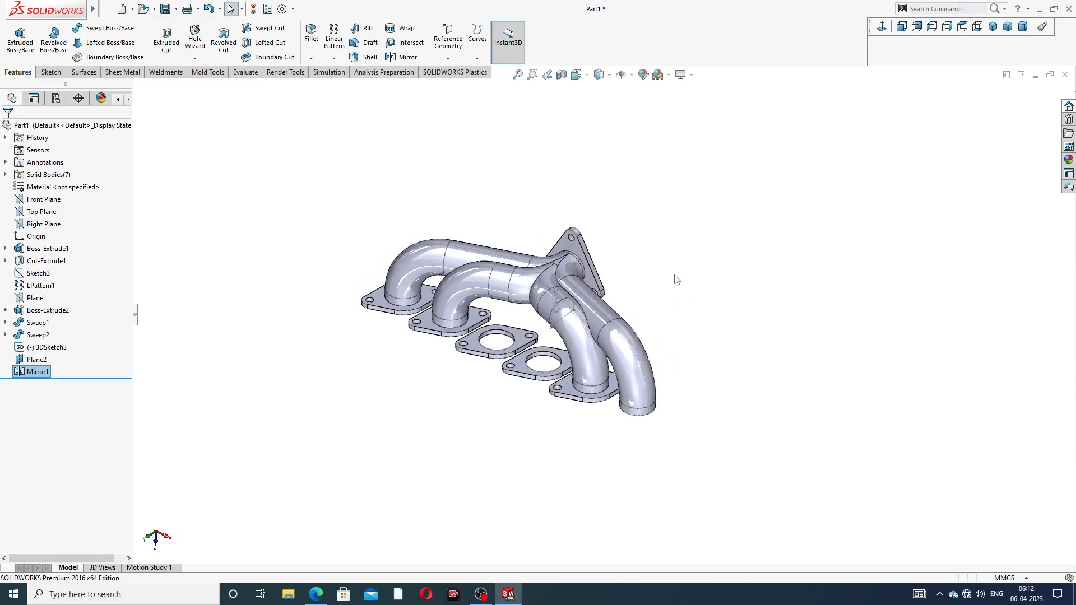
middle_drag(628, 308, 636, 277)
click(37, 372)
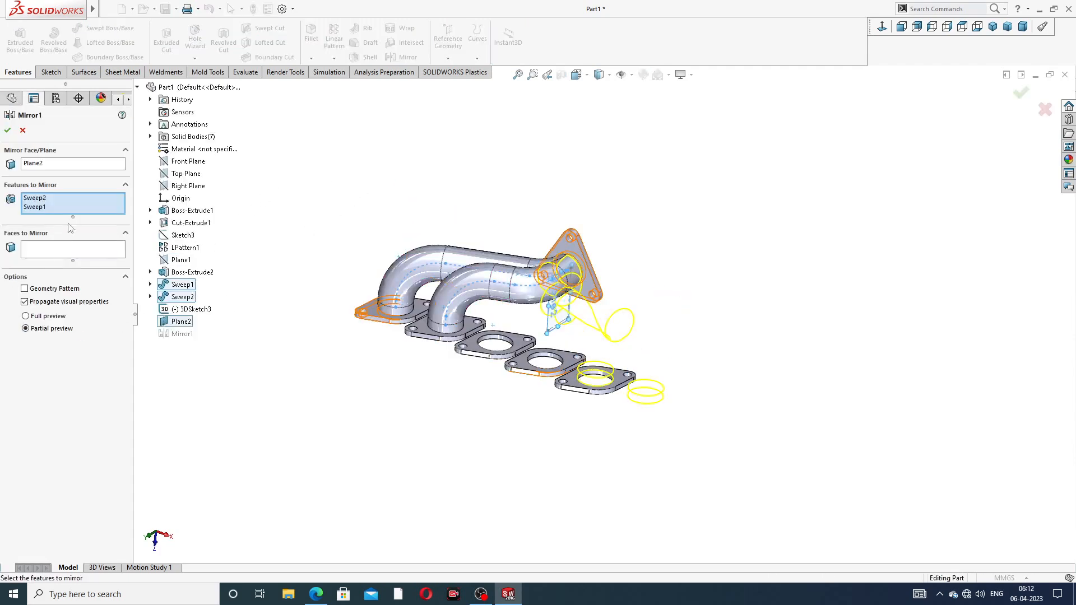
right_click(59, 207)
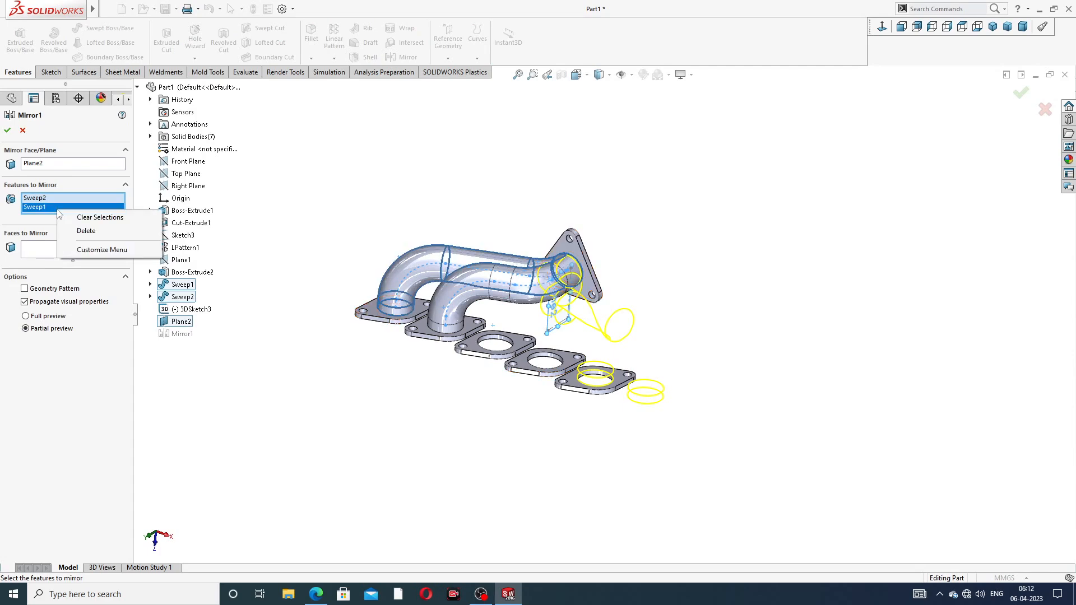
click(82, 230)
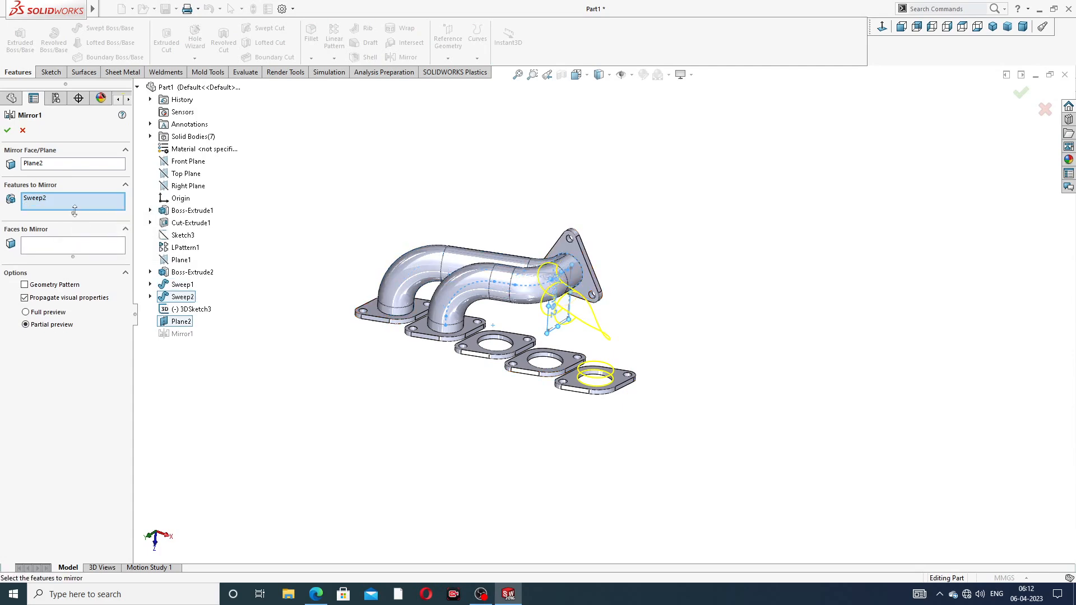
middle_drag(396, 232, 419, 253)
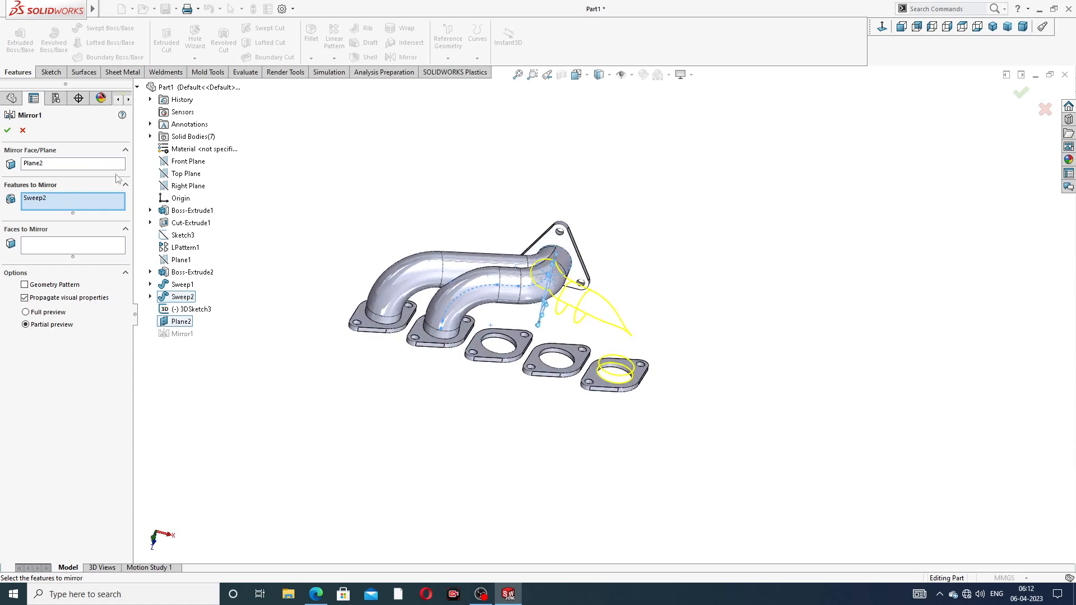
click(7, 131)
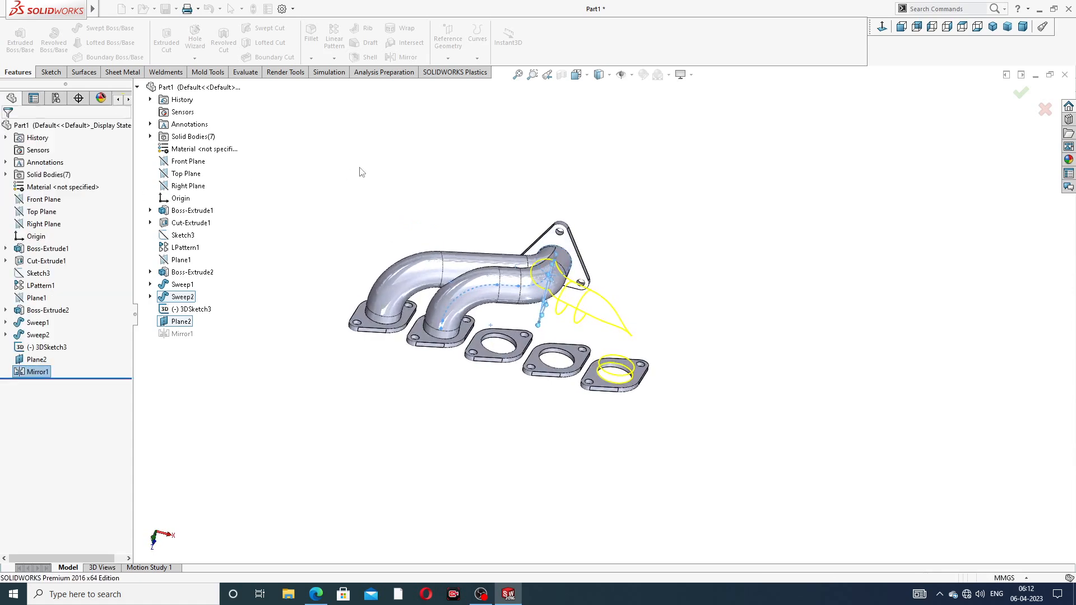
Inspect the mirrored pipe and the two open flanges from several angles
middle_drag(524, 233, 418, 252)
scroll(565, 360, down, 2)
middle_drag(534, 328, 701, 336)
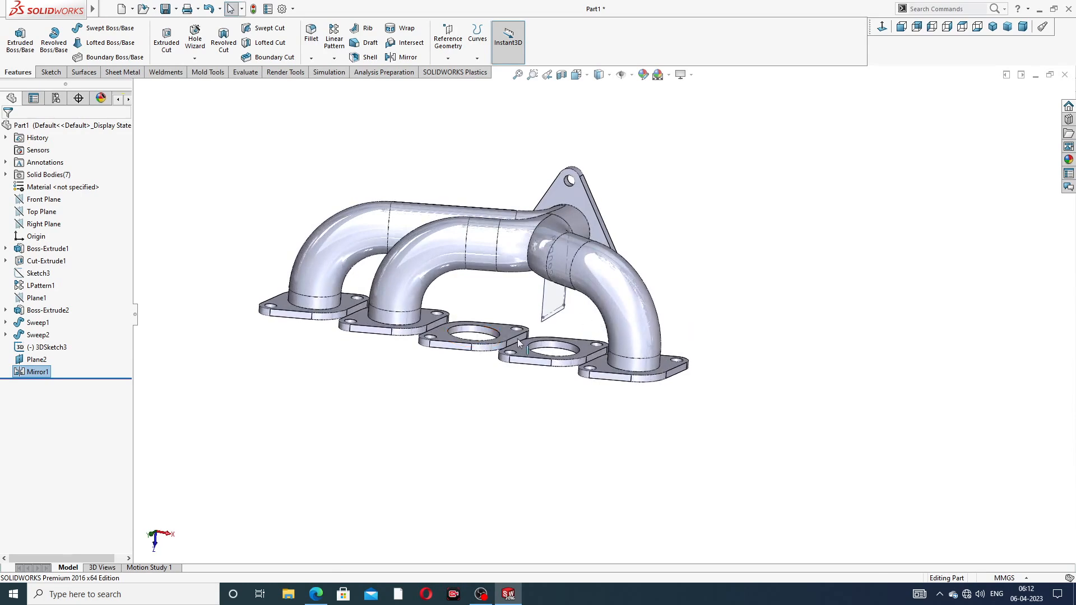
middle_drag(562, 340, 572, 371)
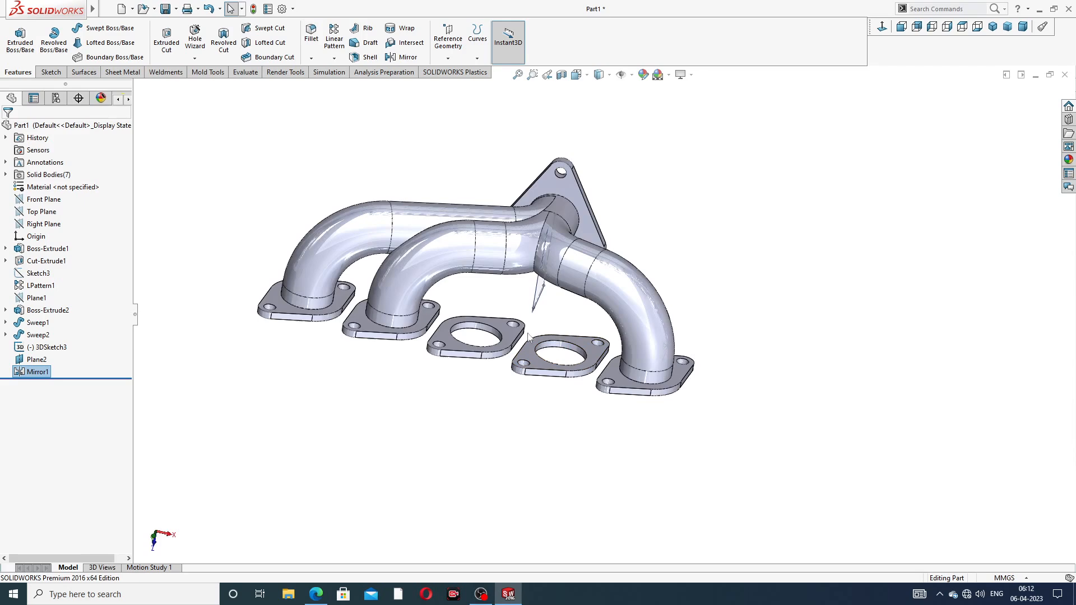
scroll(529, 336, down, 2)
scroll(543, 294, up, 3)
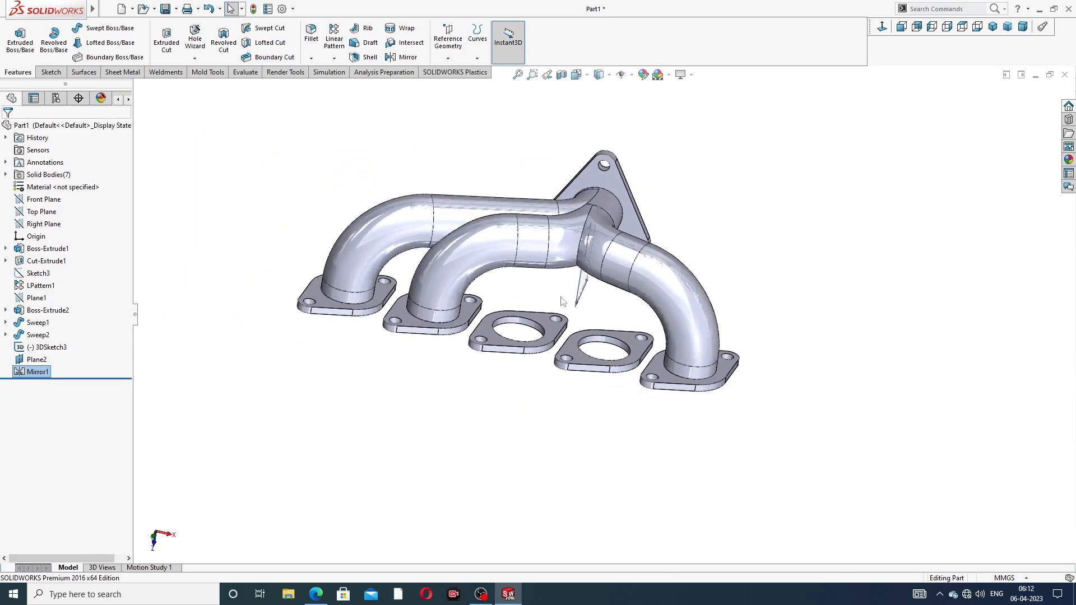
middle_drag(588, 306, 541, 308)
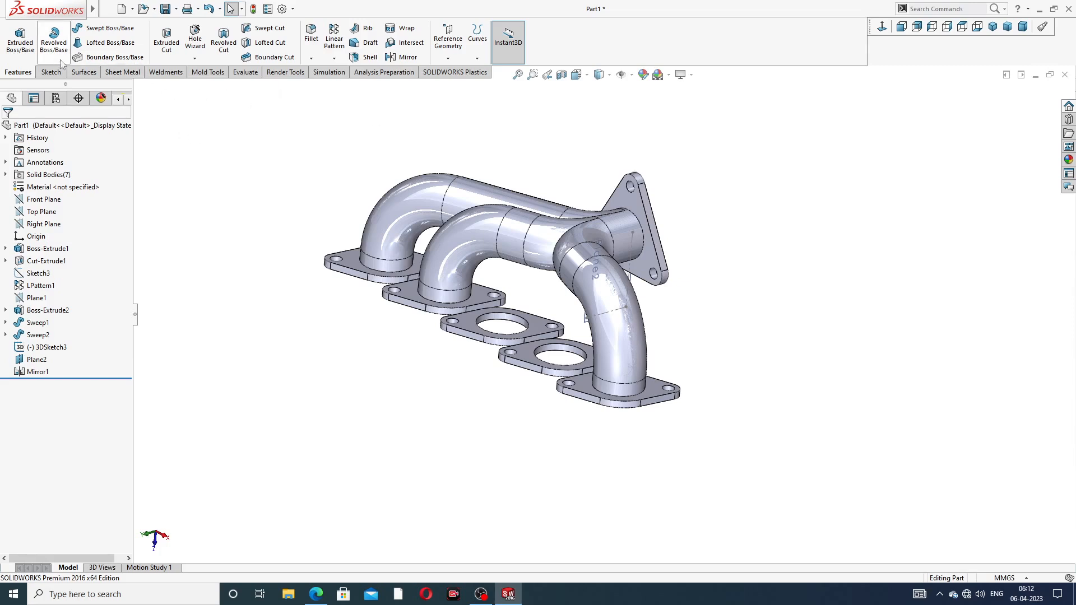
In a new 3D sketch, draw a line about 113 mm long on the XY plane along Y from the triangular flange pipe's circle centre
click(52, 73)
click(16, 58)
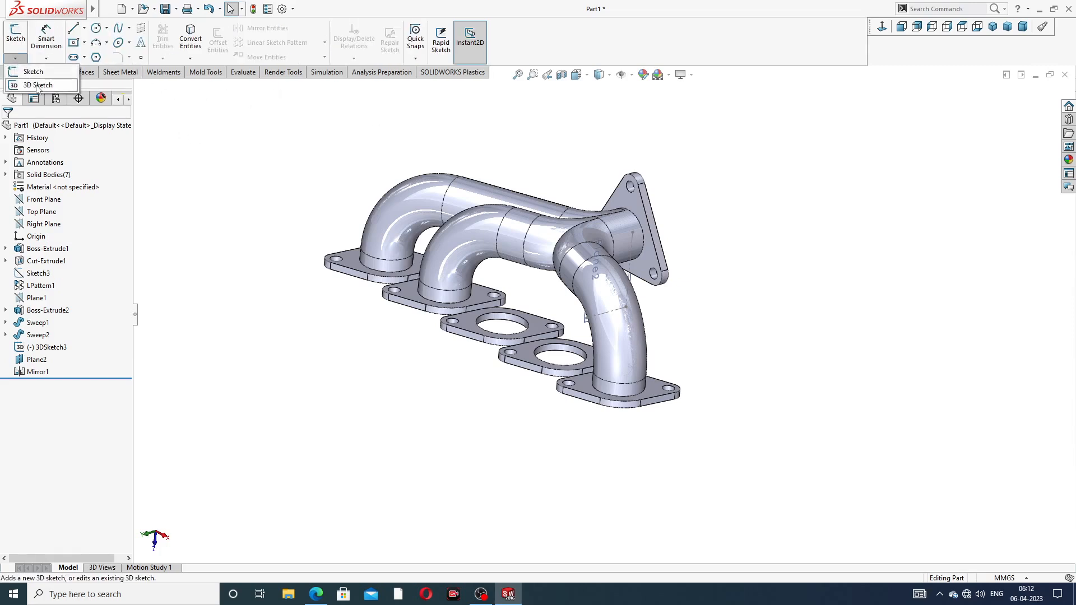
click(28, 86)
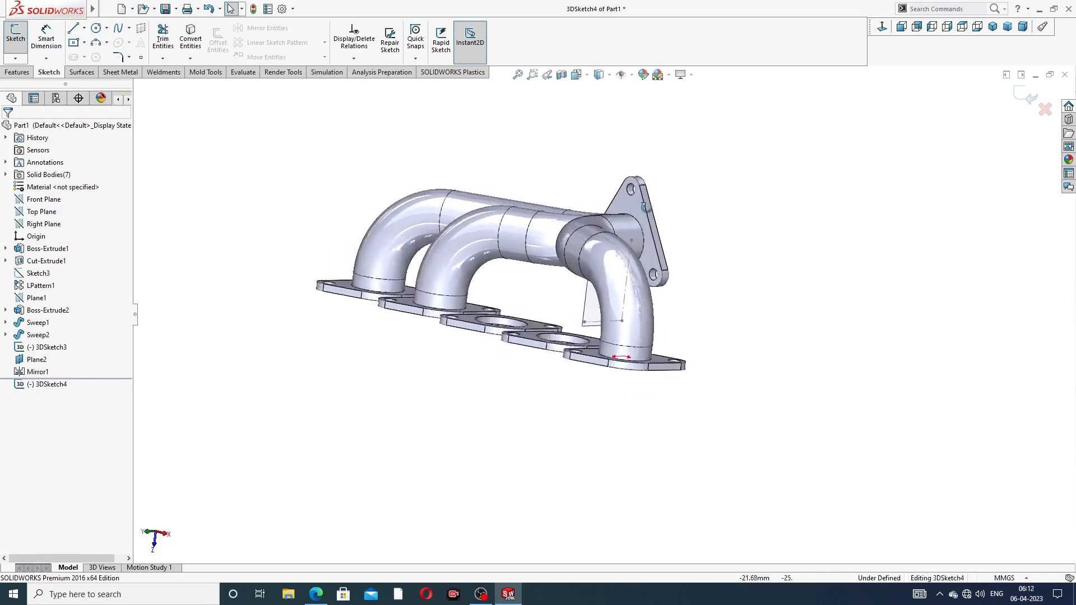
scroll(633, 252, down, 3)
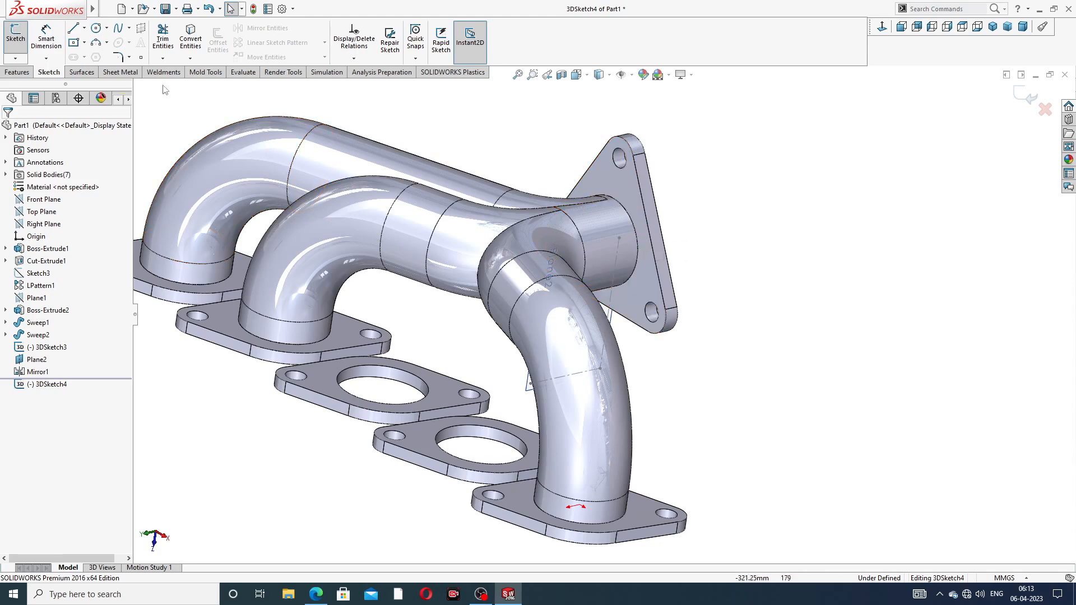
click(73, 29)
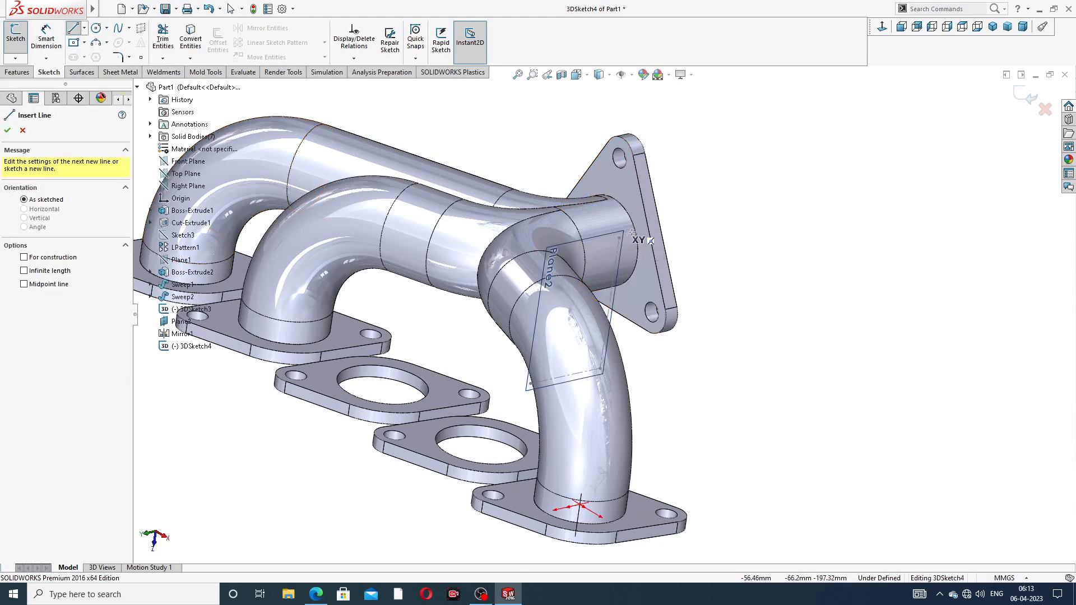
middle_drag(569, 283, 590, 268)
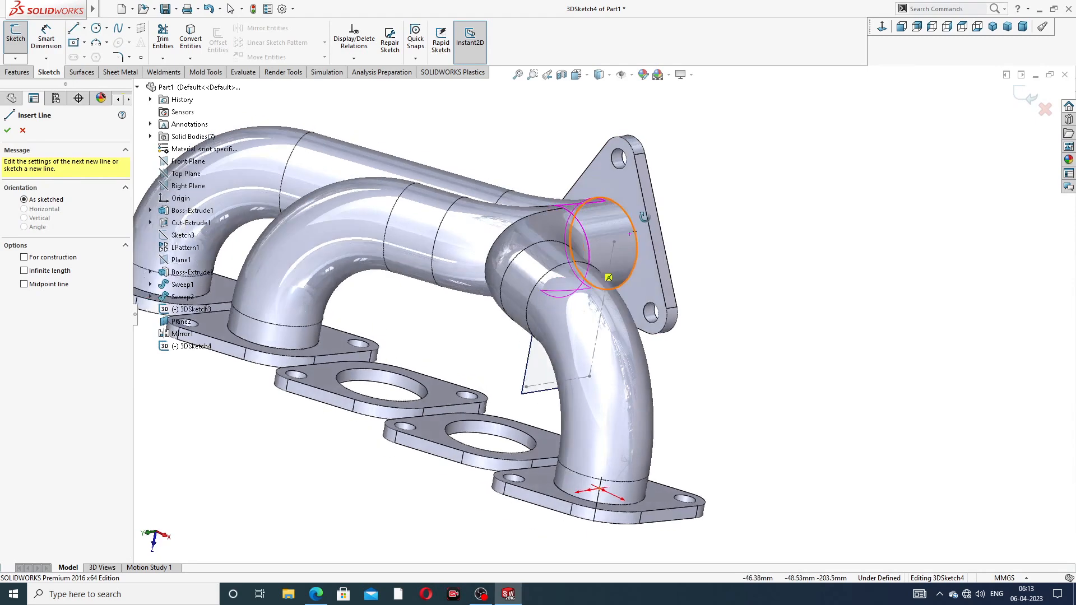
click(604, 244)
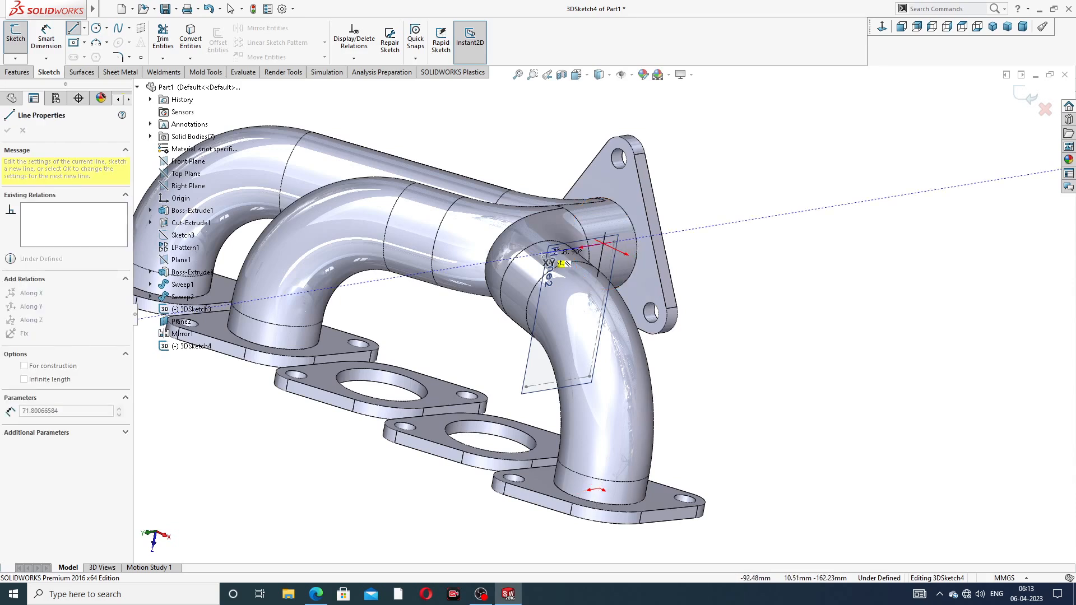
right_click(590, 222)
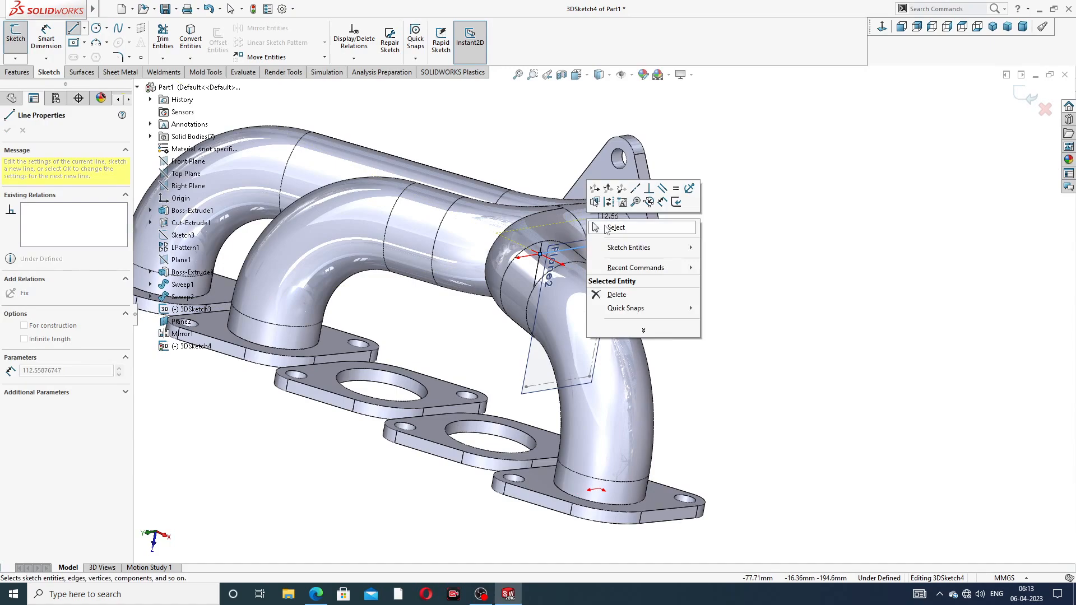
click(616, 228)
Shorten the new line by moving its free end closer to the triangular flange
middle_drag(605, 230, 594, 259)
click(538, 261)
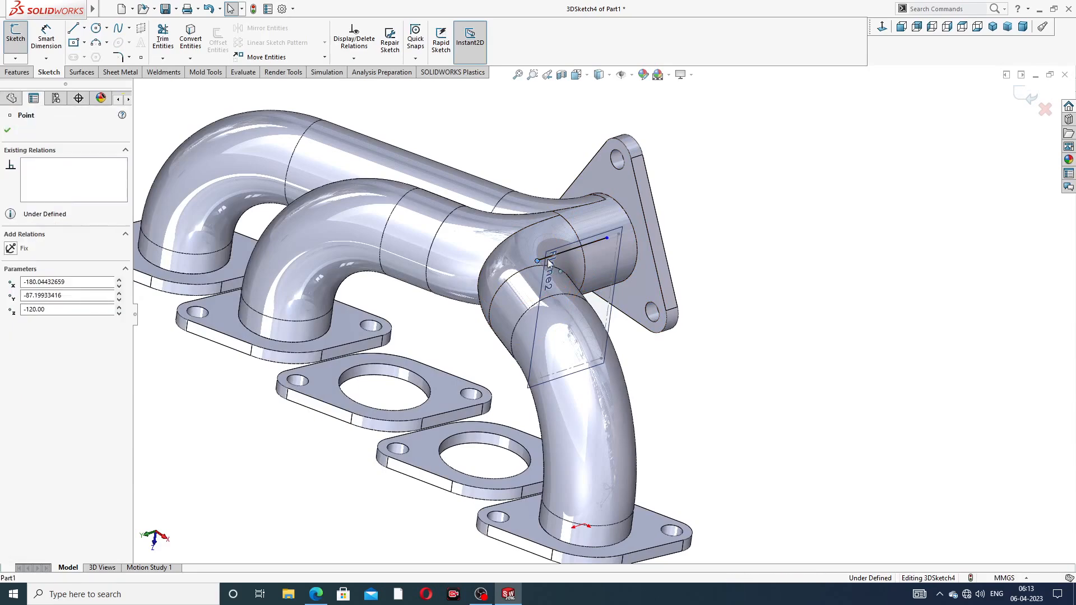
drag(548, 259, 559, 255)
click(734, 219)
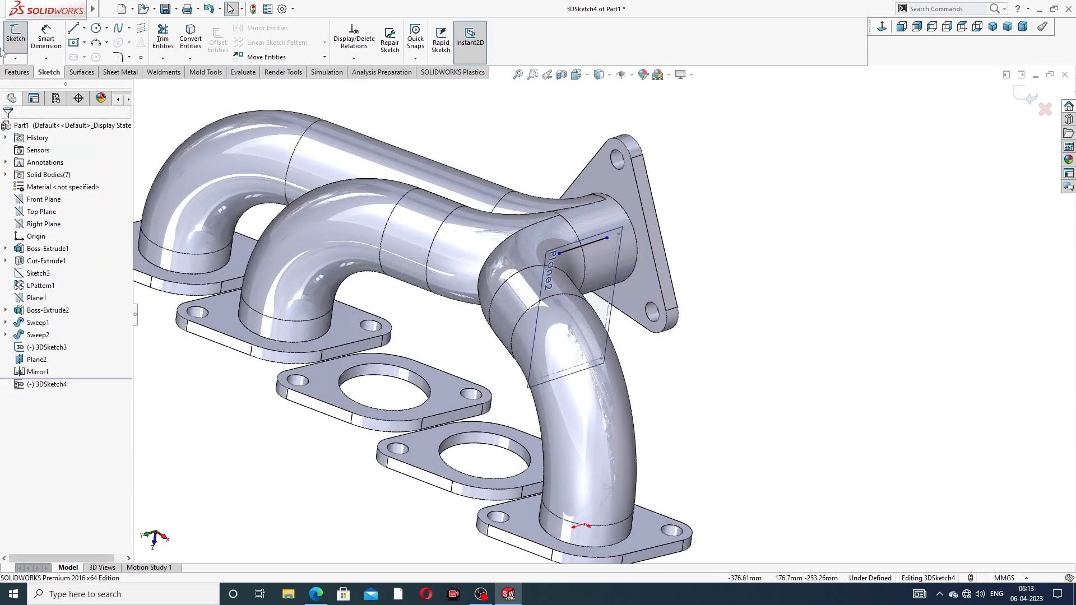
Draw a trial line about 125 mm long on the XY plane from the middle flange's hole centre, and delete it
click(73, 28)
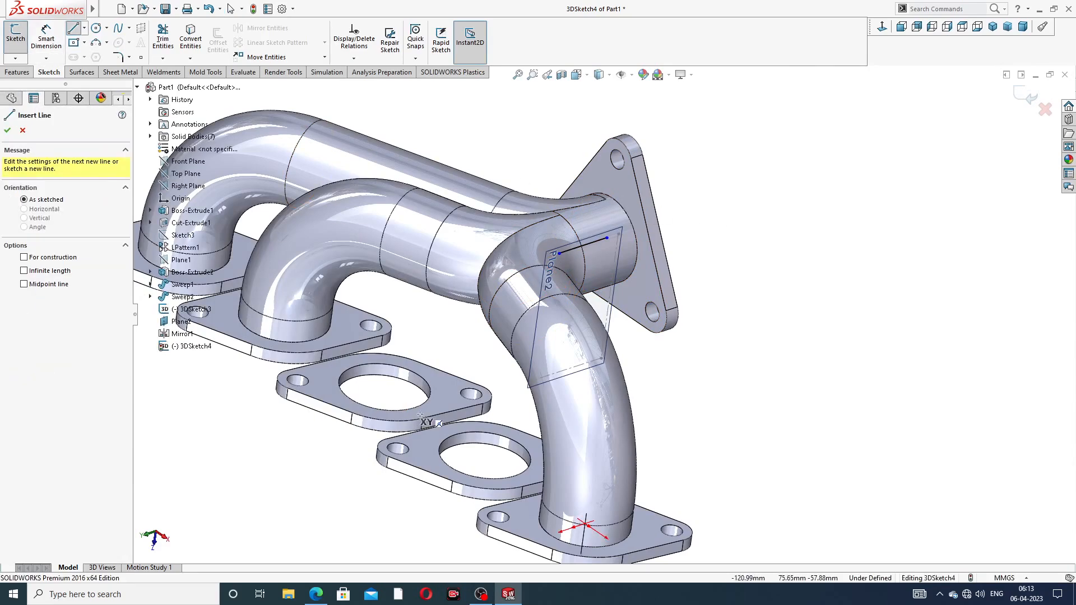
click(385, 387)
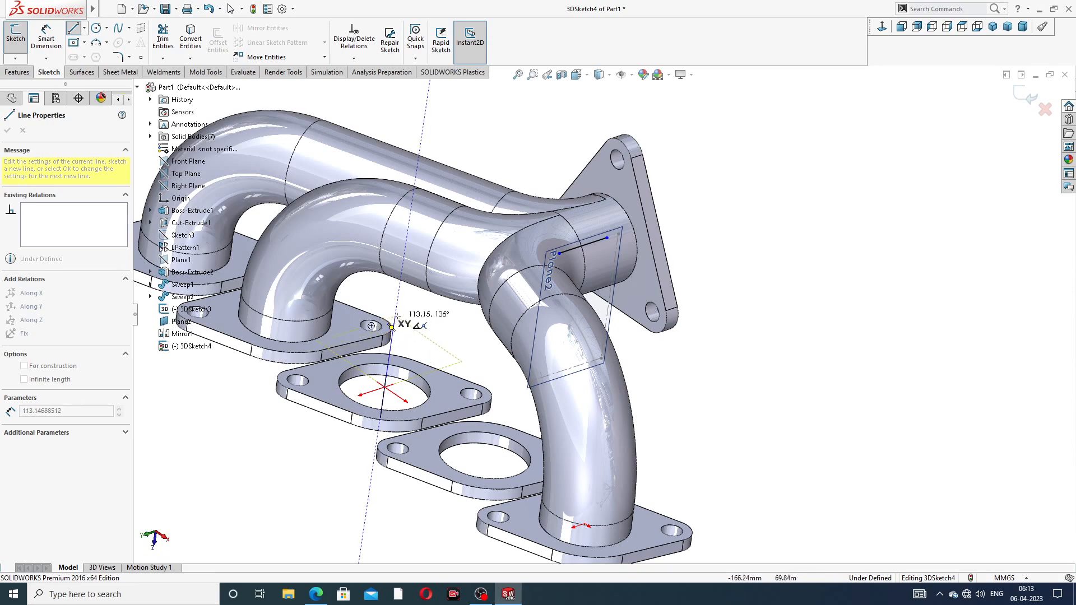
click(396, 309)
right_click(427, 318)
click(449, 326)
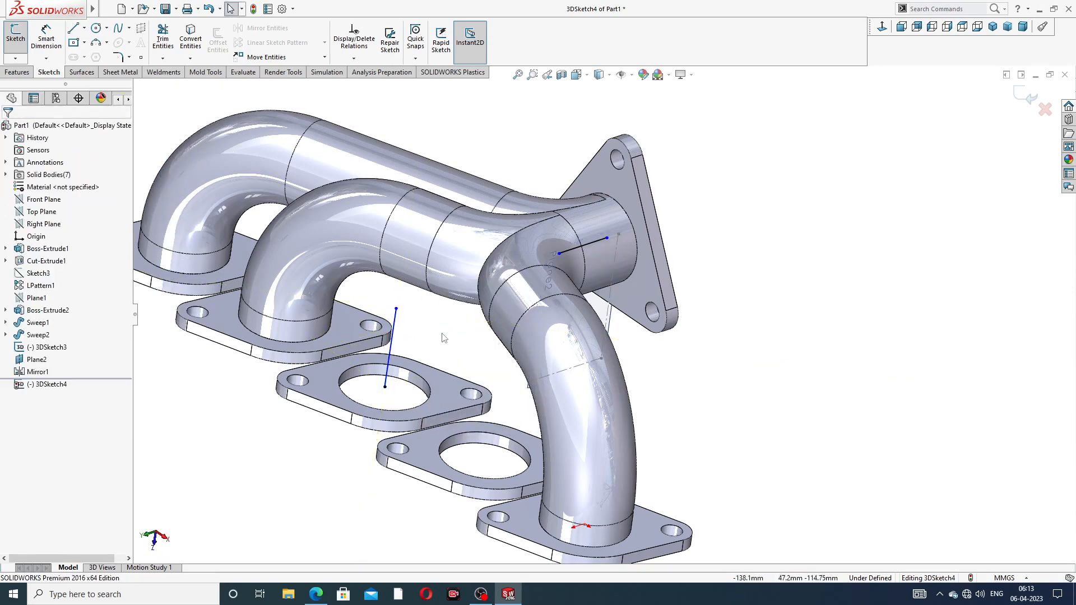
middle_drag(442, 334, 473, 331)
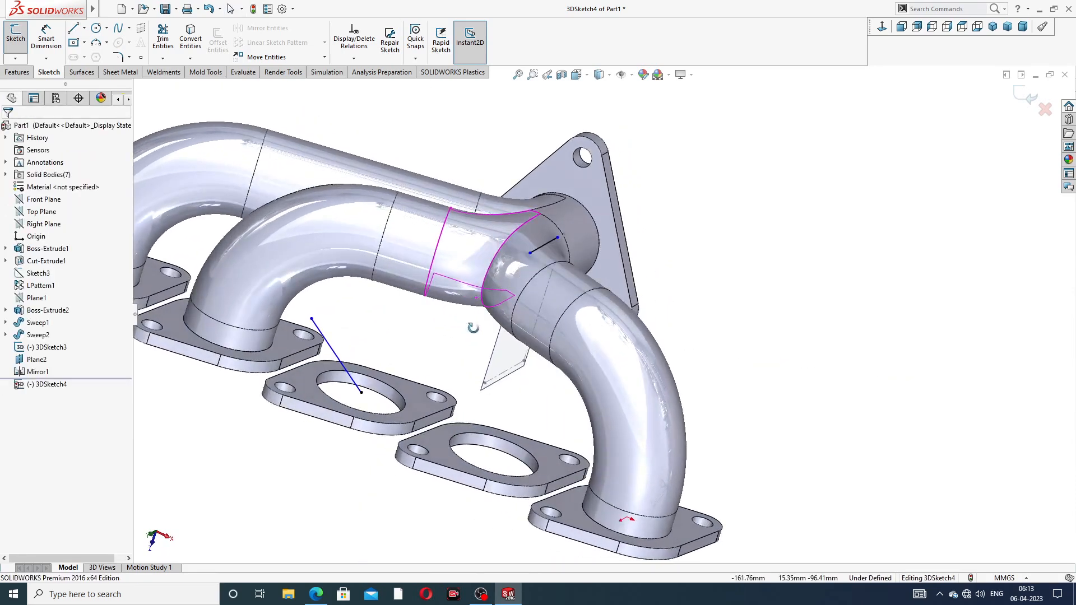
click(335, 354)
key(Delete)
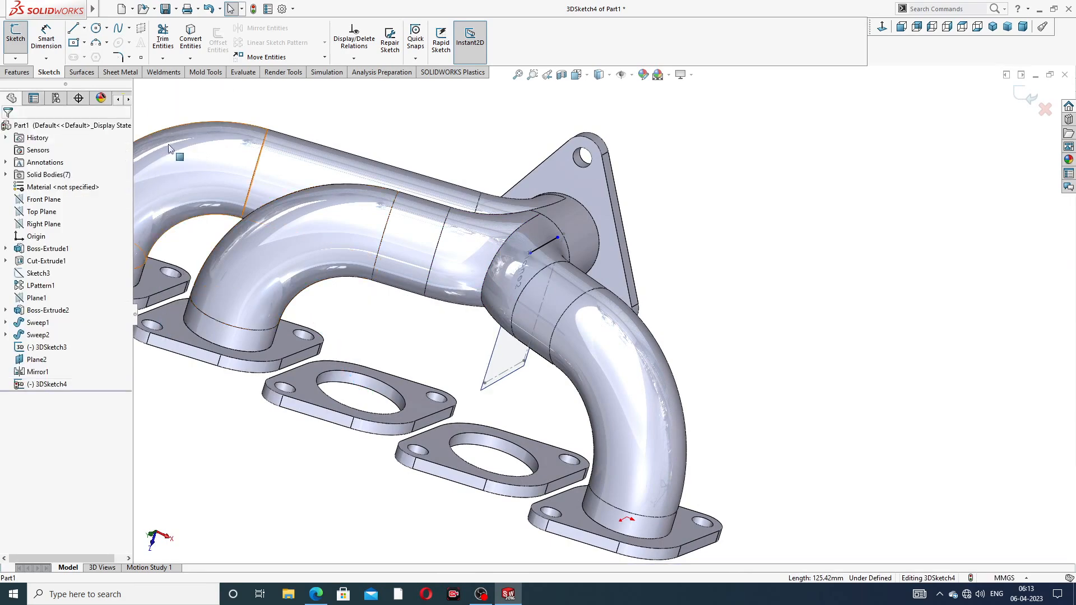
Draw a line about 46 mm long along Z on the ZX plane, upward from the middle flange's hole centre
click(73, 29)
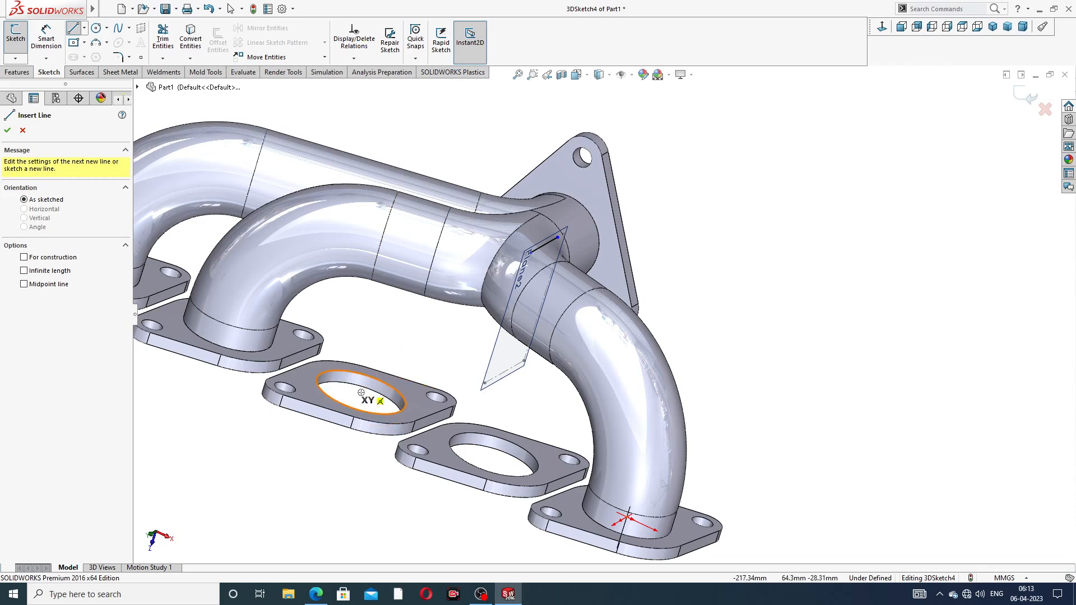
click(362, 392)
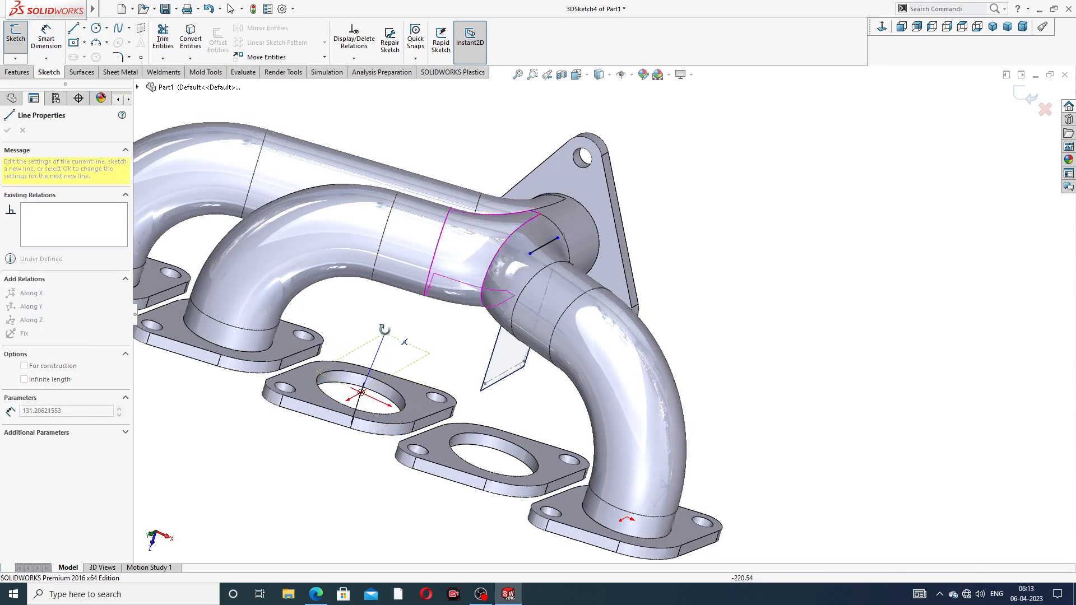
middle_drag(385, 329, 375, 356)
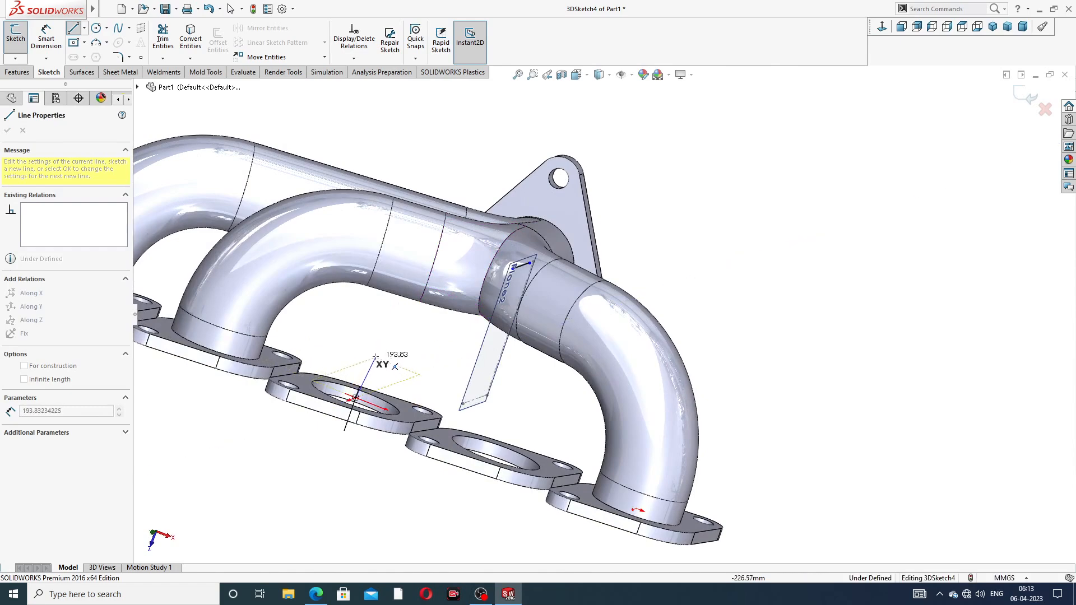
key(Tab)
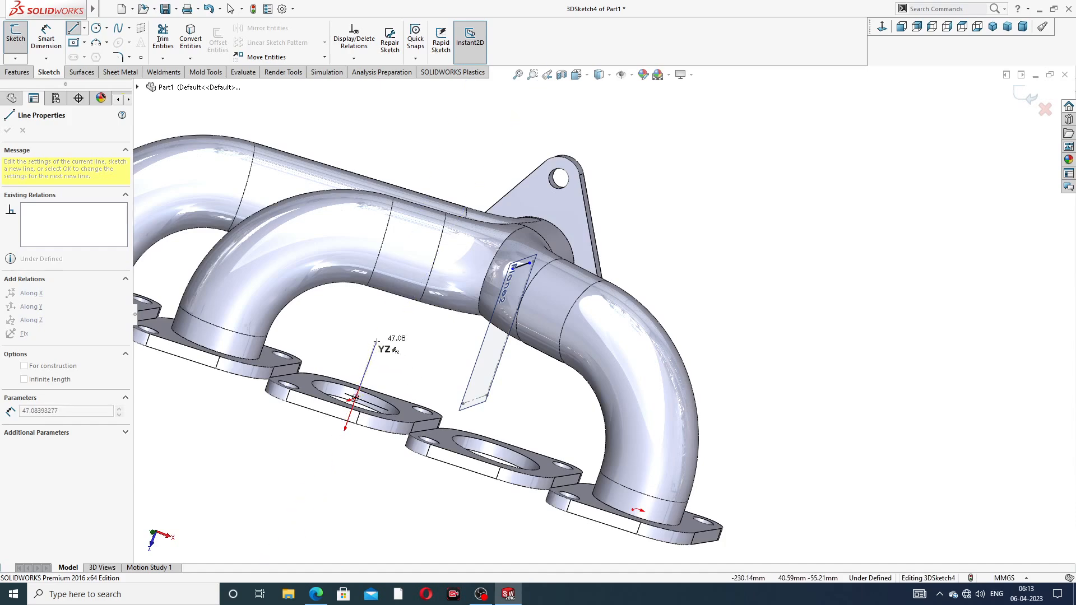
middle_drag(369, 351, 380, 351)
key(Tab)
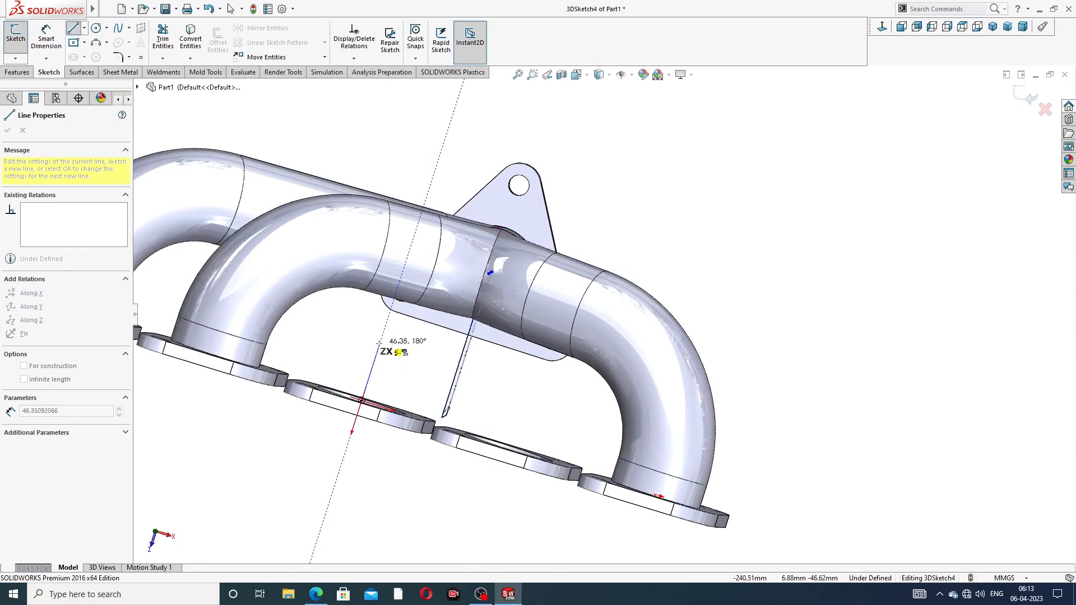
click(380, 344)
right_click(409, 343)
click(434, 352)
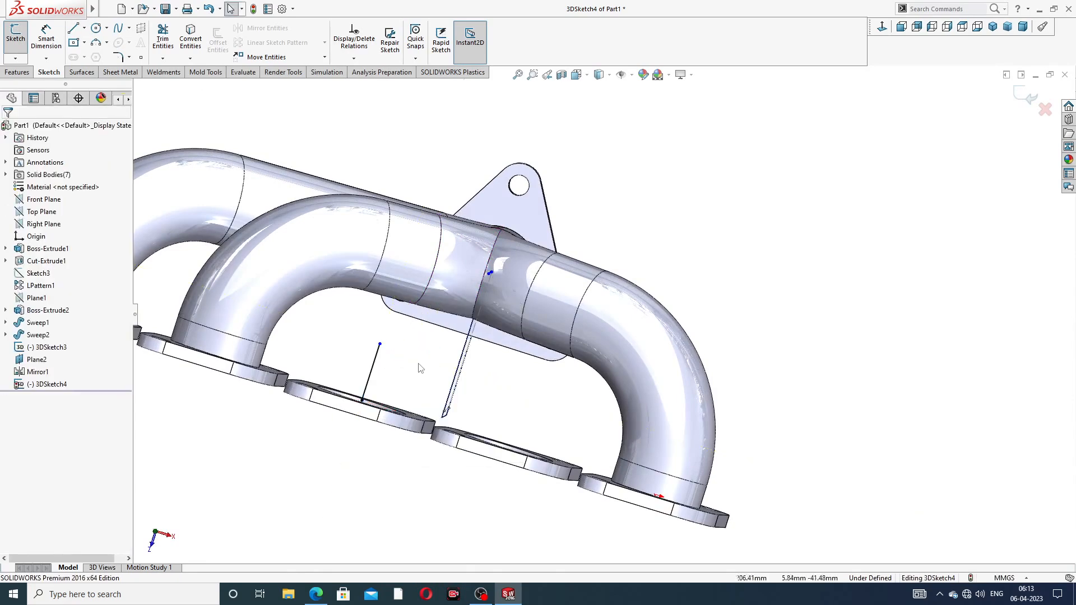
Connect the vertical line's upper end to the free end of the triangular flange's line with a line about 145 mm long
middle_drag(420, 365, 470, 321)
click(73, 29)
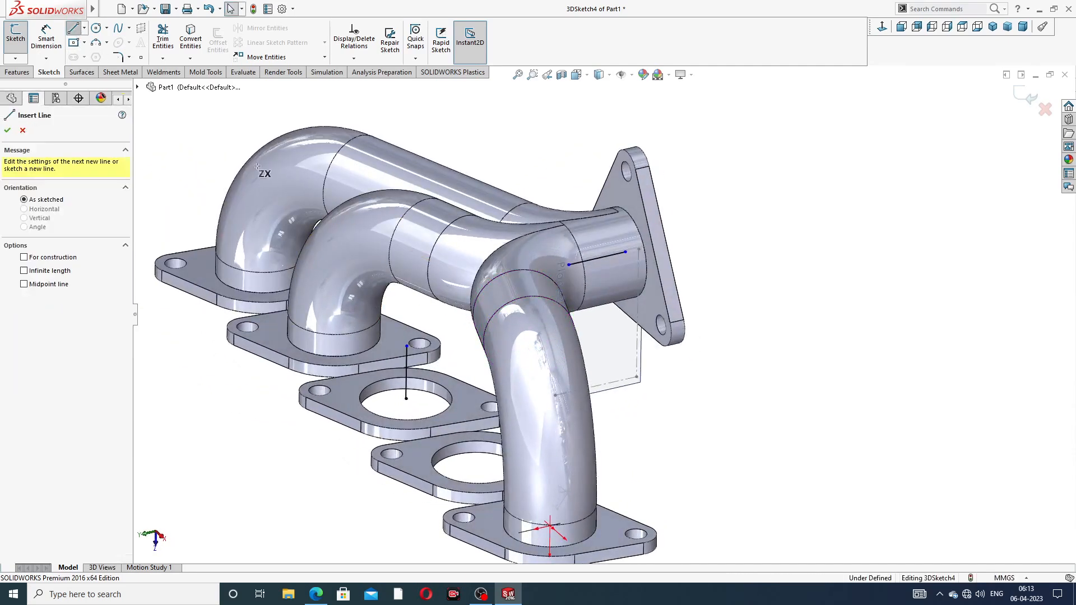
middle_drag(458, 343, 436, 349)
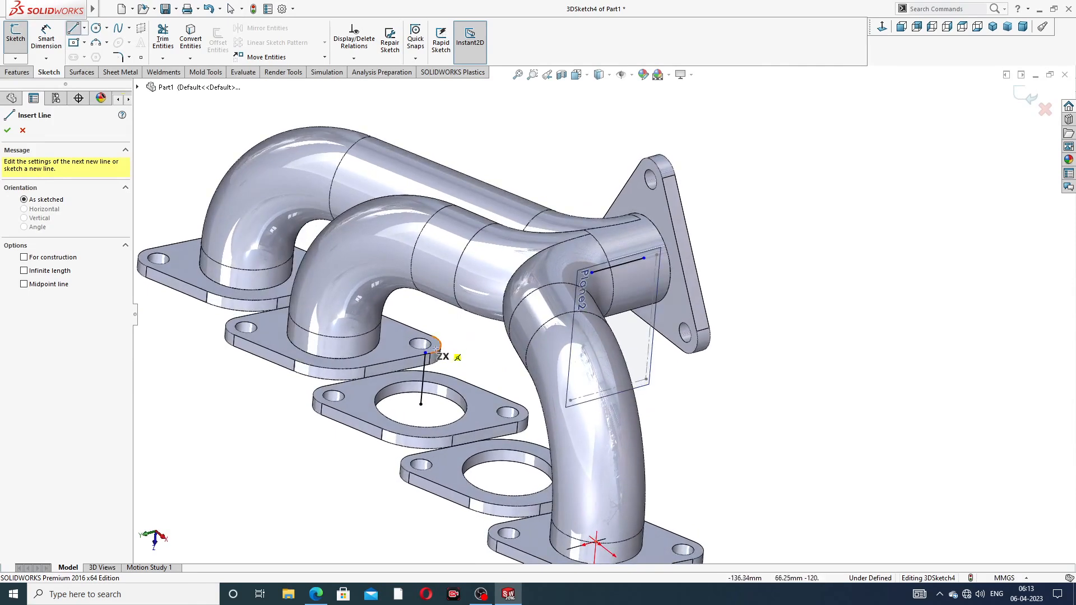
click(426, 353)
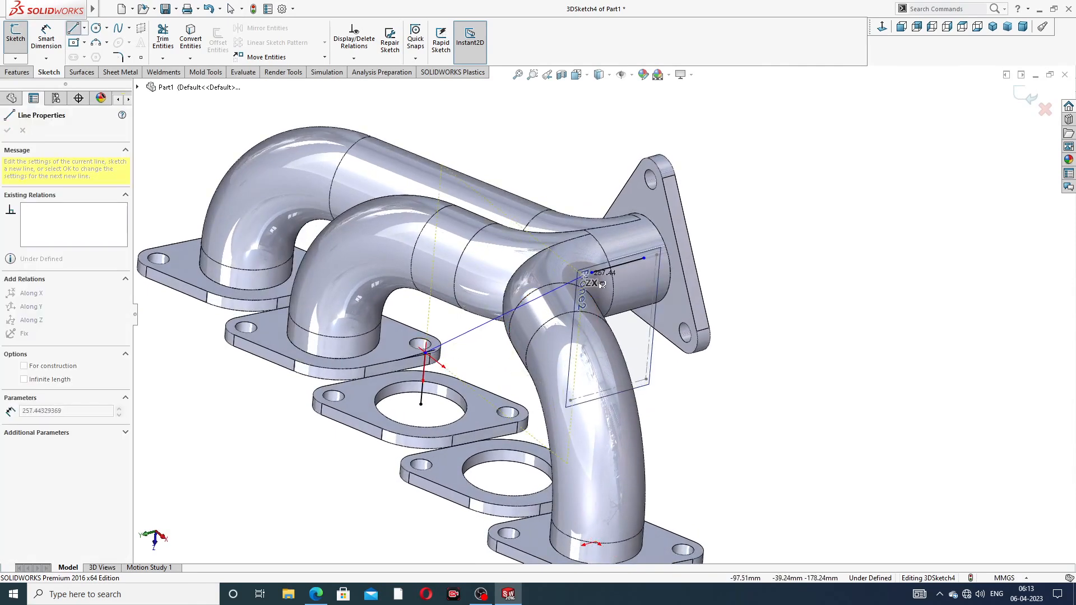
click(591, 273)
right_click(726, 211)
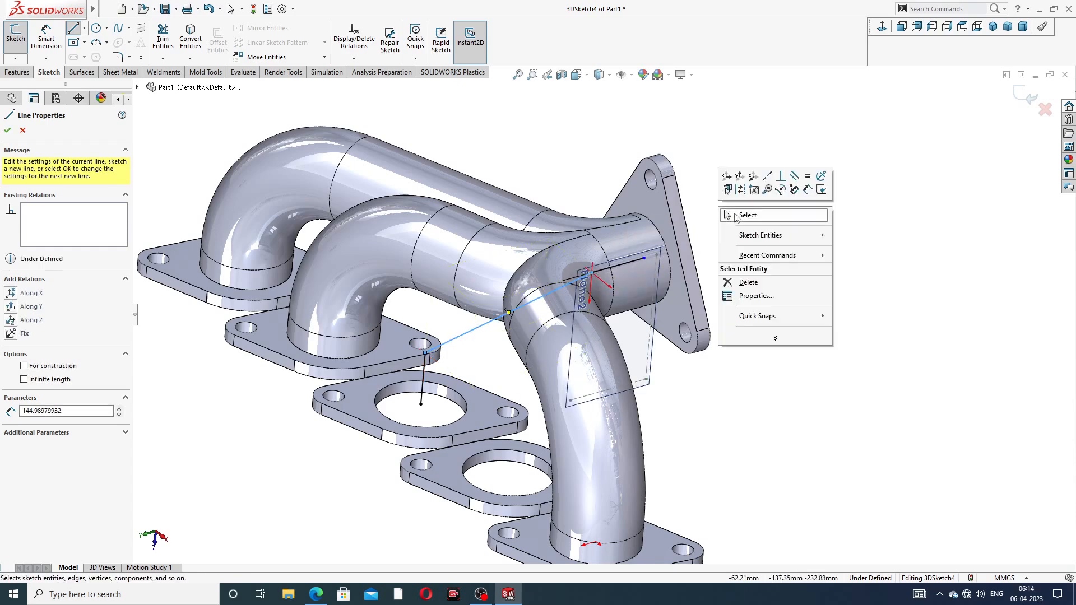
click(748, 178)
mouse_move(641, 280)
middle_down()
mouse_move(611, 283)
mouse_move(648, 278)
middle_up()
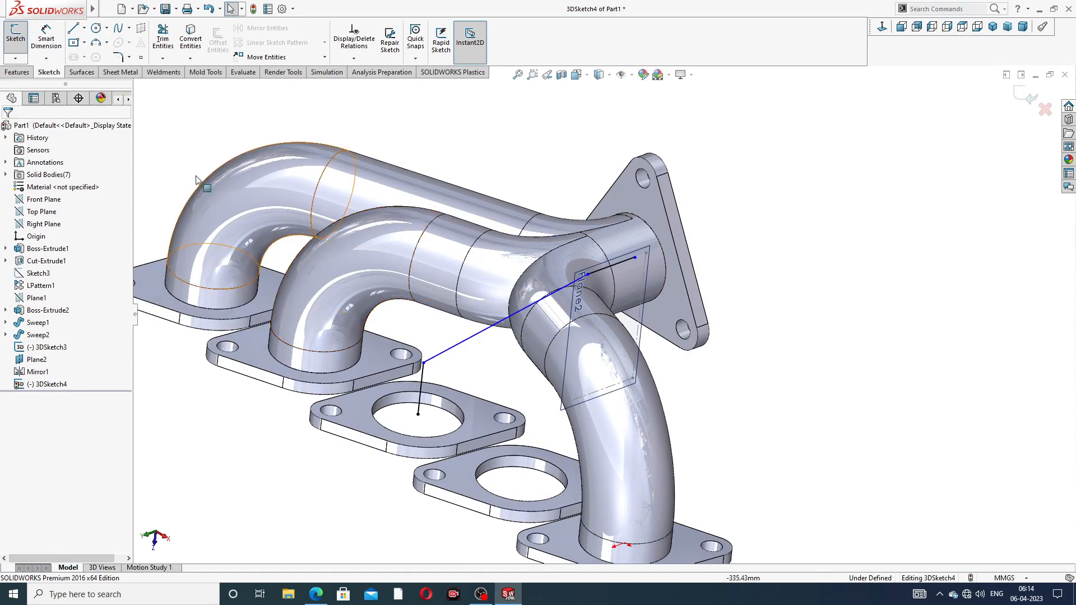
Dimension the vertical line above the middle flange's hole centre to 114 mm
click(46, 37)
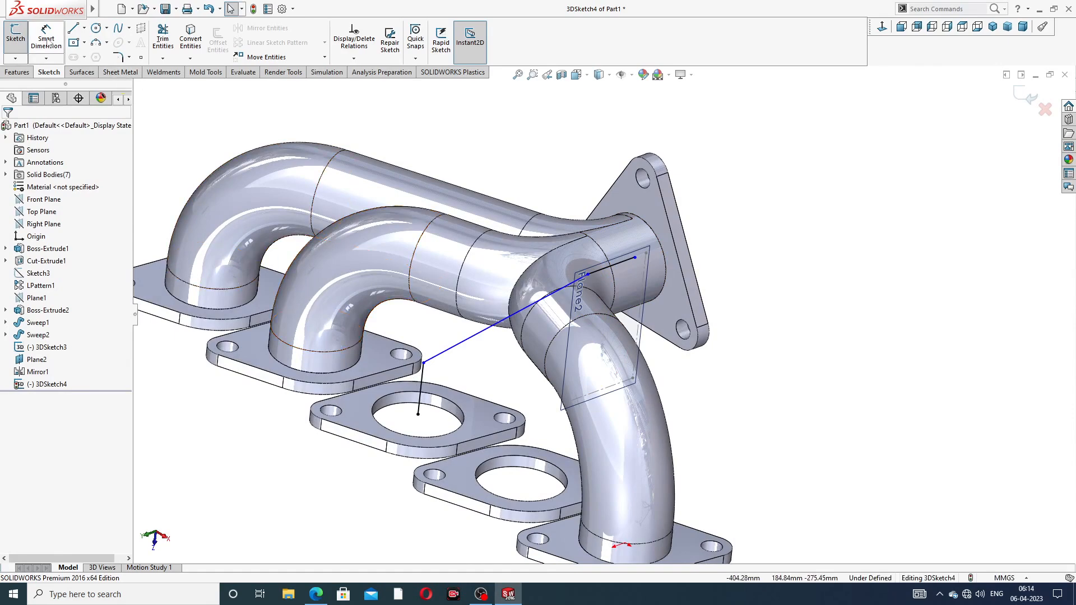
click(420, 387)
click(269, 420)
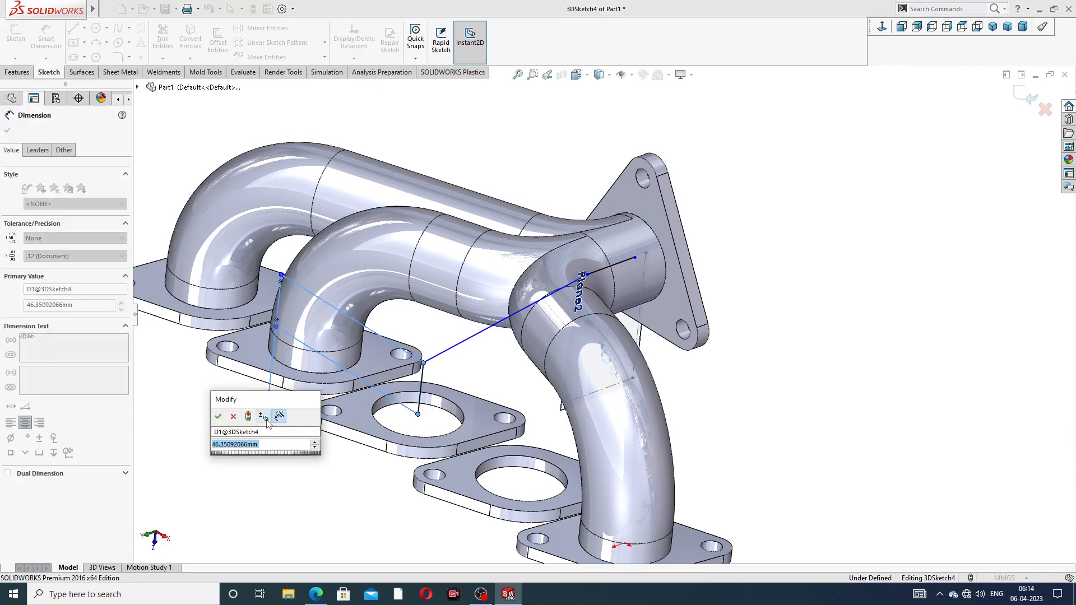
text(114)
key(Return)
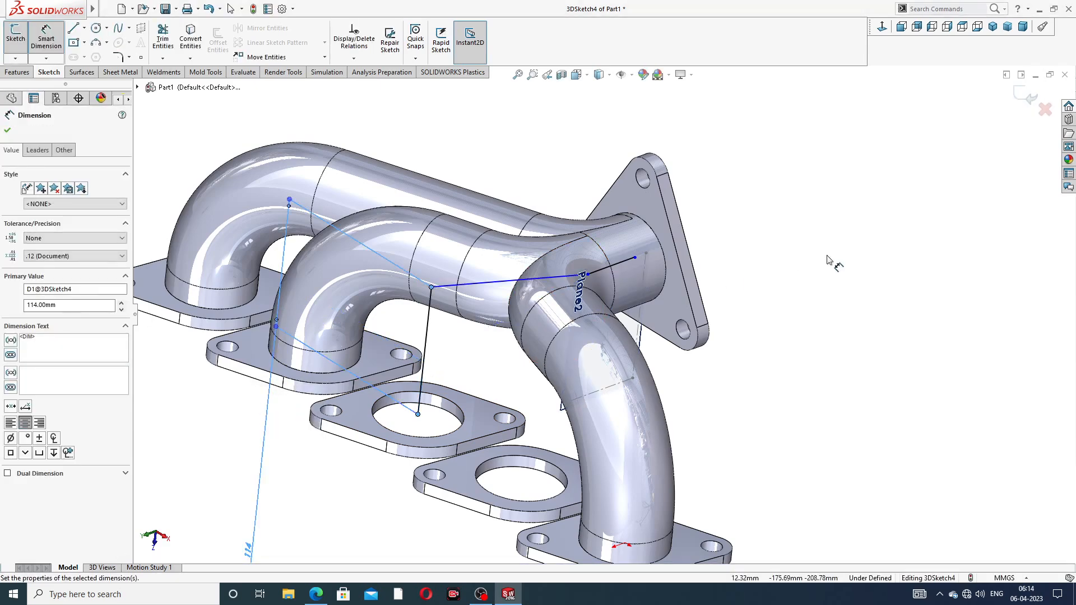
click(827, 257)
Dimension the line running out from the triangular flange to 54 mm
click(628, 259)
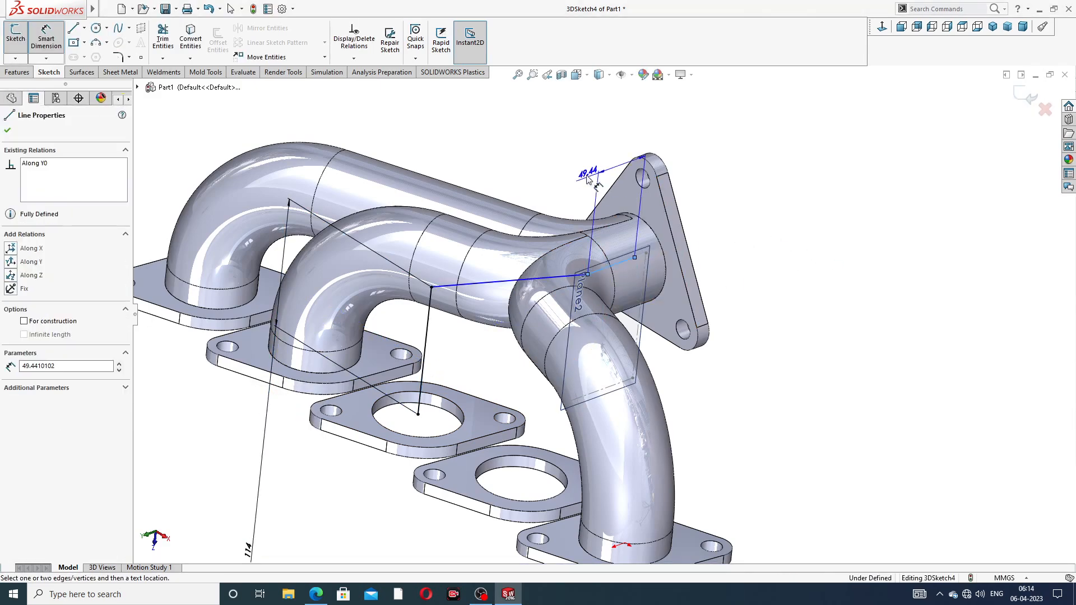
click(585, 174)
text(54)
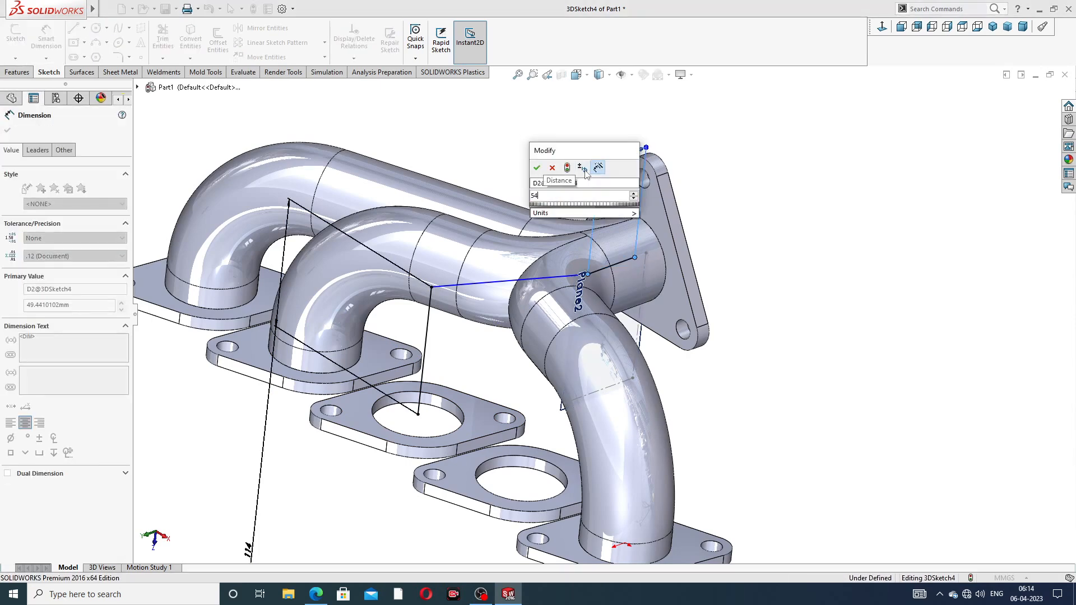
key(Return)
key(Escape)
right_click(735, 161)
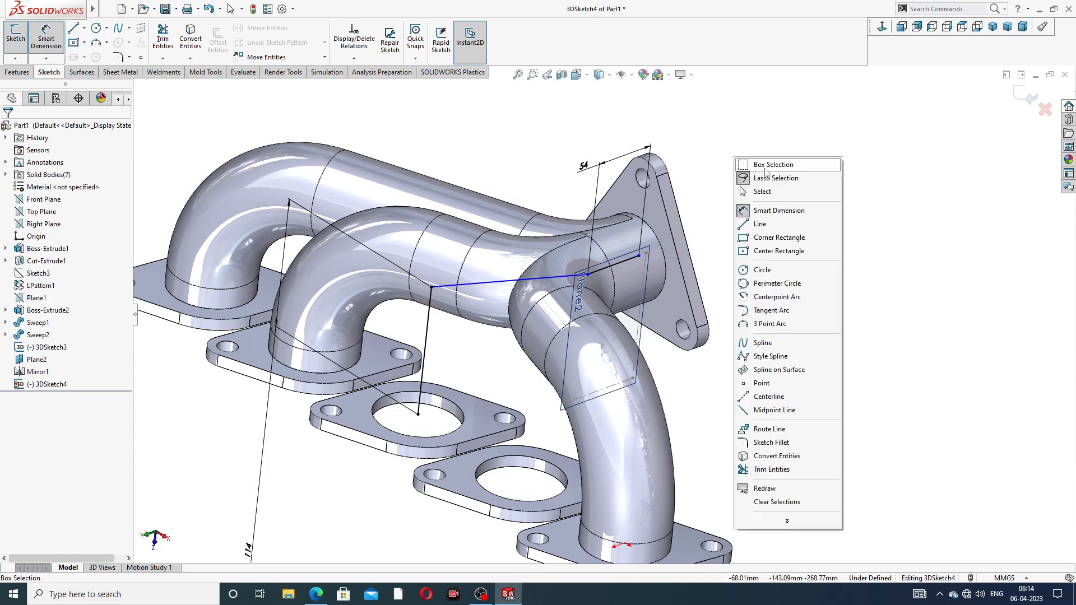
click(762, 192)
Add a 98 mm sketch fillet at the corner between the vertical line and the connecting line
scroll(482, 303, up, 2)
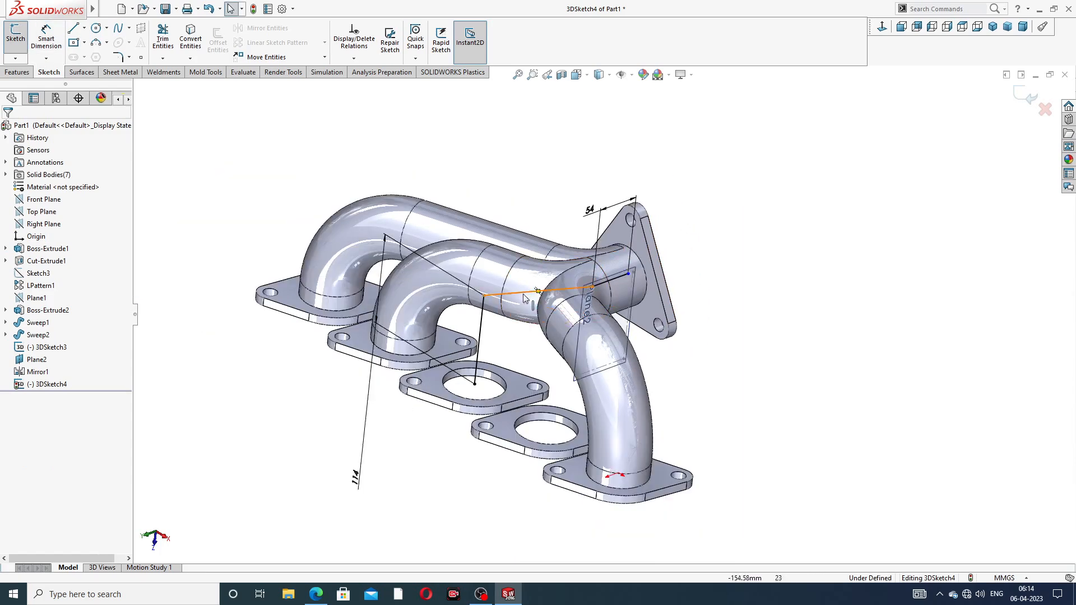
scroll(477, 306, down, 3)
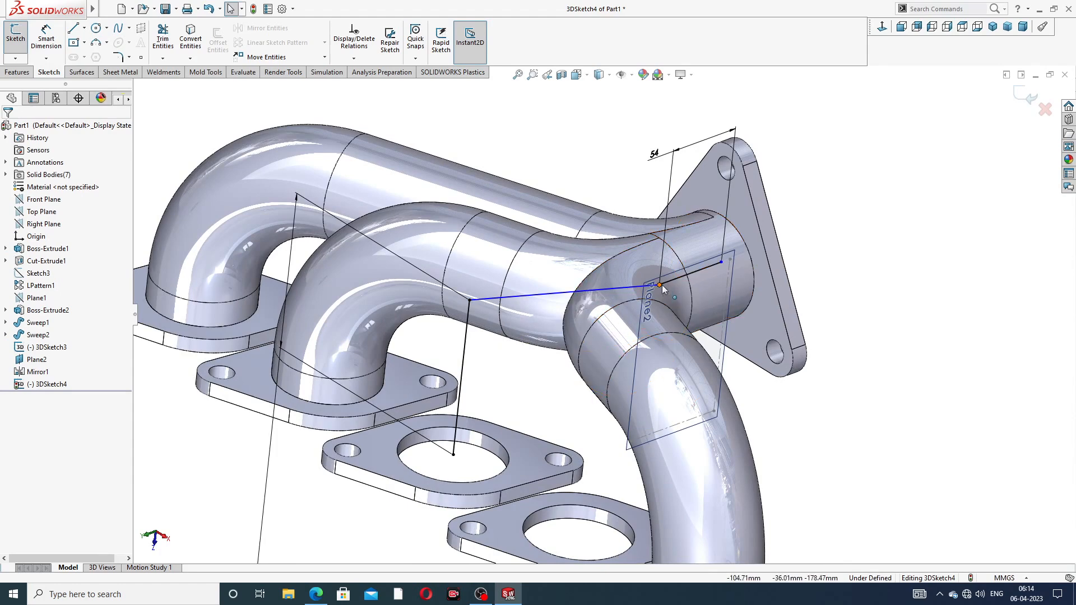
click(119, 57)
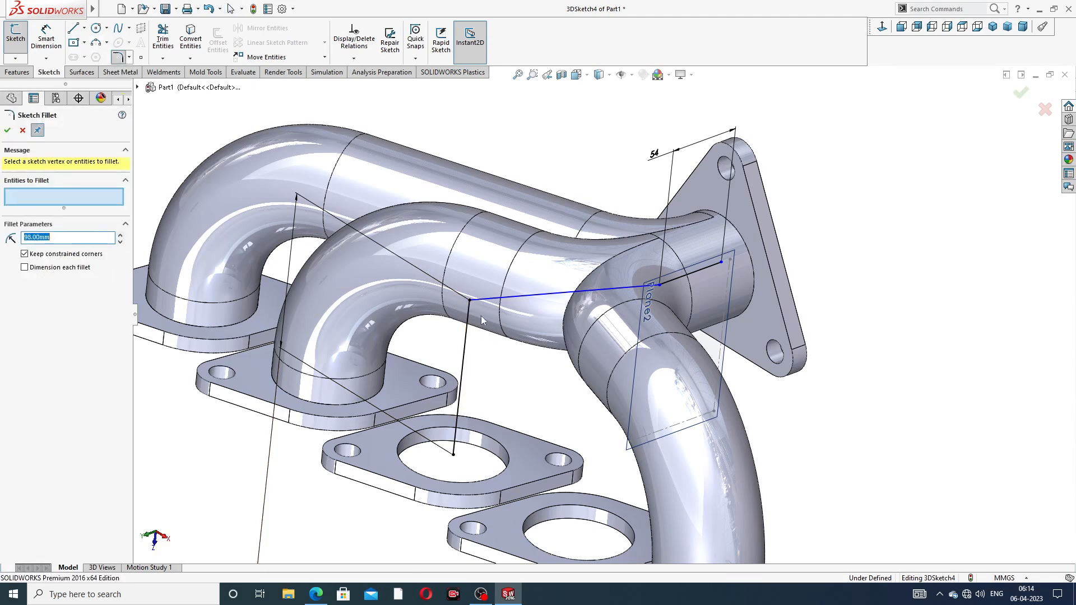
click(469, 300)
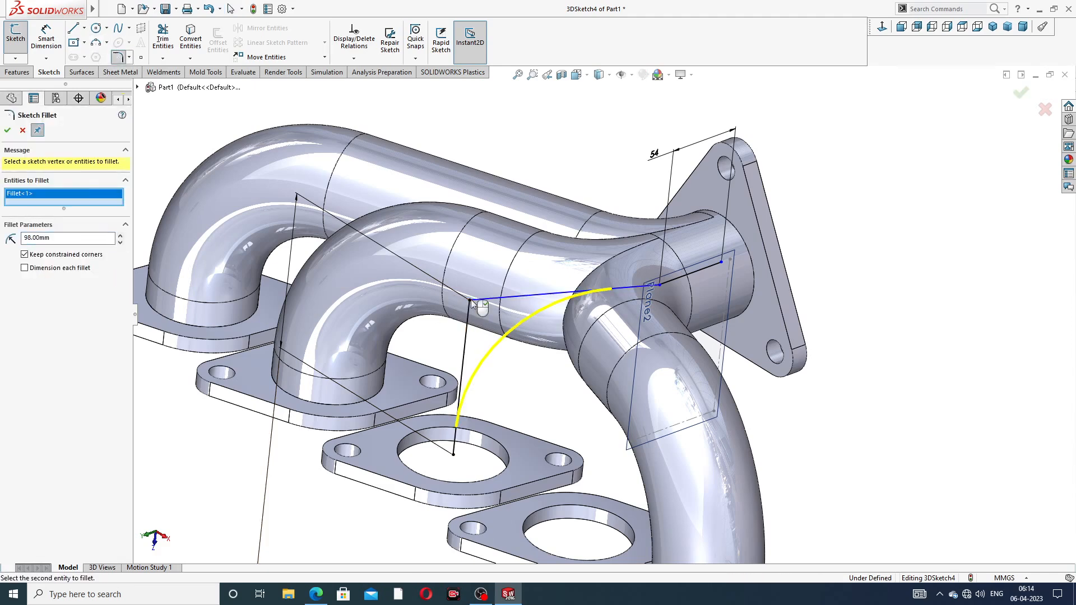
click(8, 131)
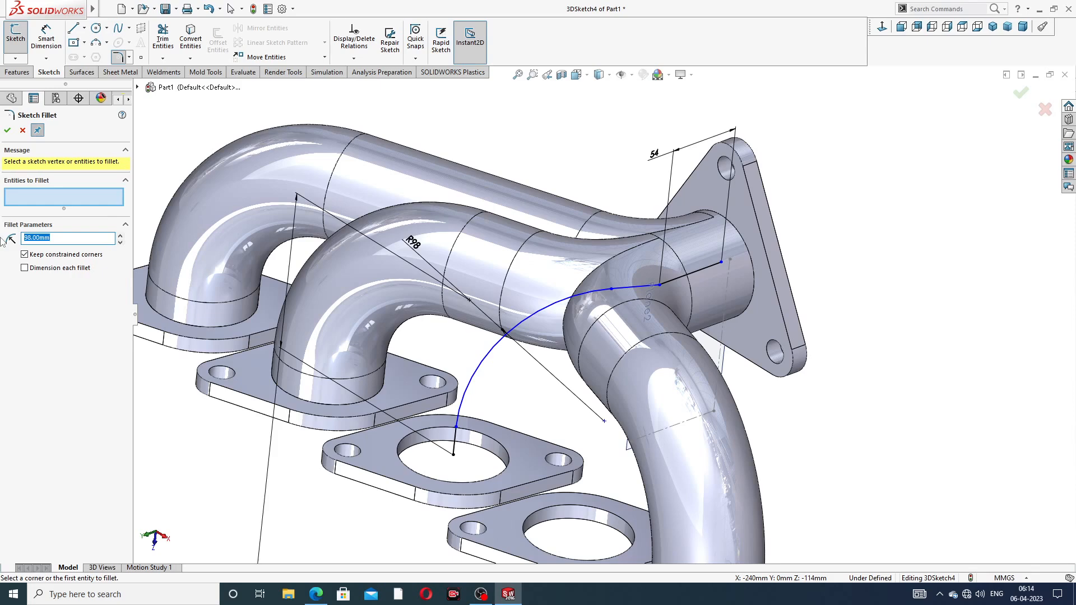
Add a 68 mm sketch fillet where the connecting line meets the triangular flange's line, and finish the Sketch Fillet command
key(Return)
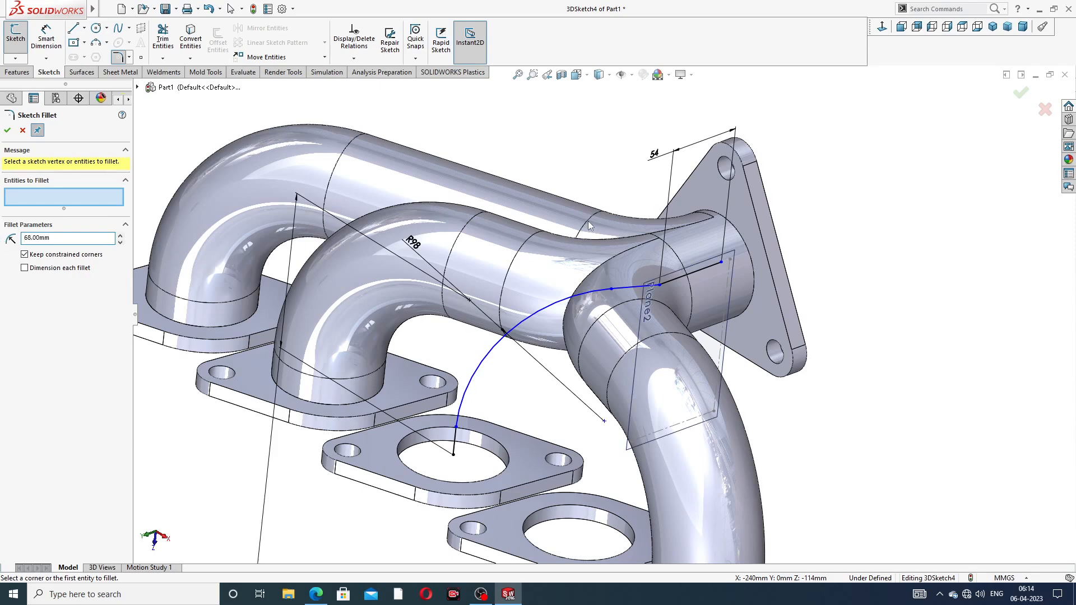
click(659, 287)
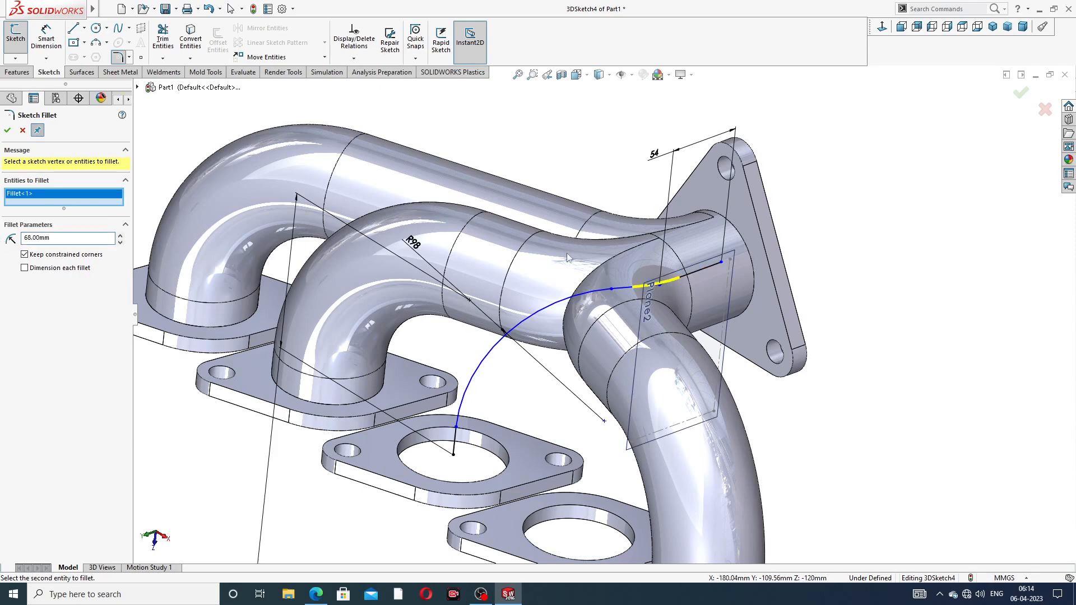
click(7, 131)
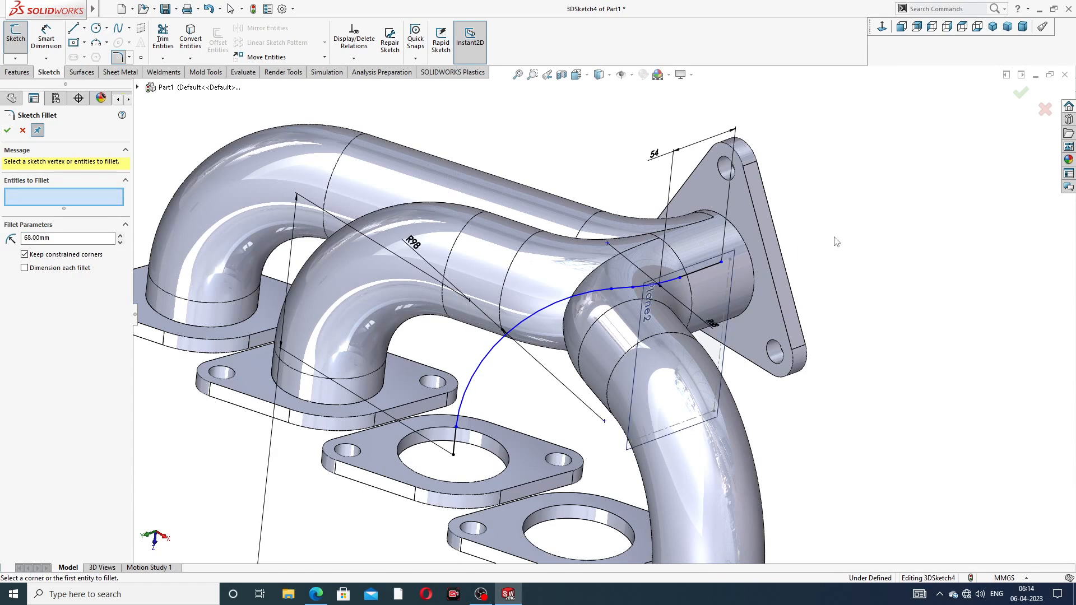
click(10, 131)
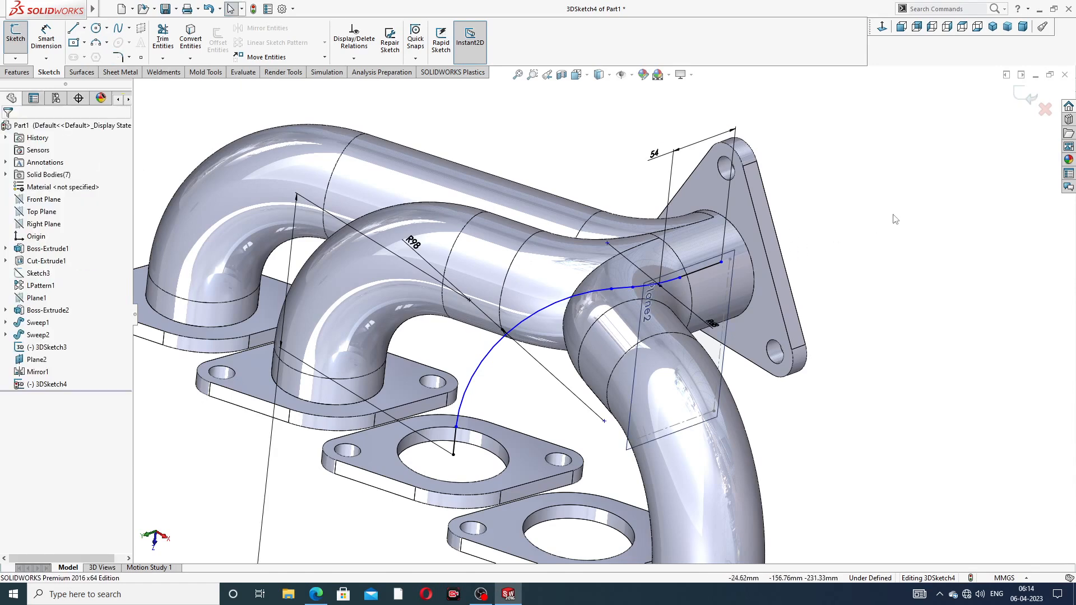
Move the path's end point at the triangular flange onto the centre of the pipe's circular edge
scroll(787, 252, down, 2)
middle_drag(741, 255, 734, 221)
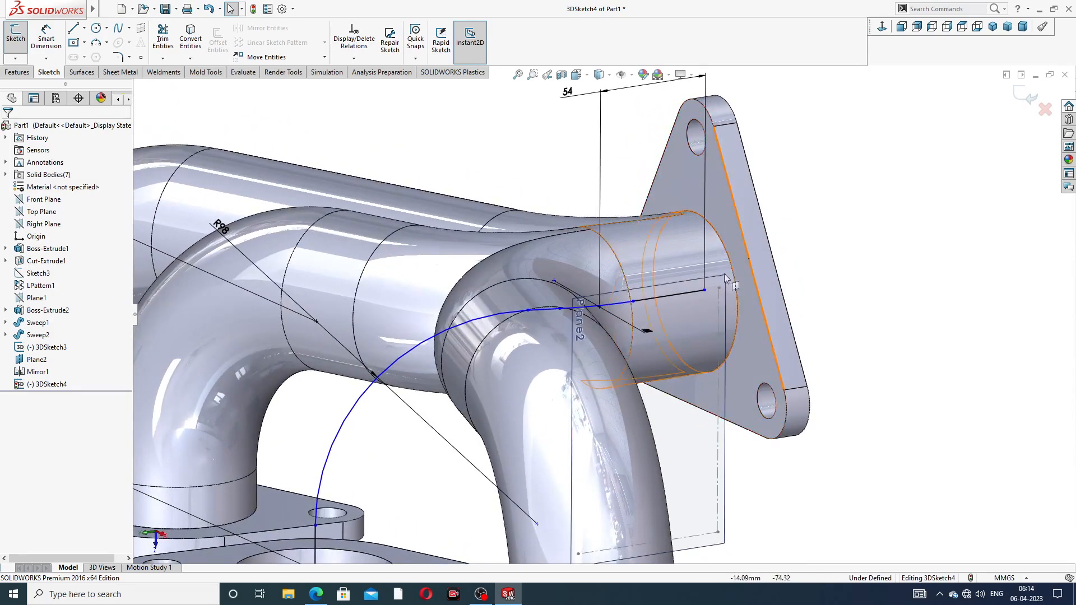
click(722, 288)
mouse_move(724, 289)
mouse_down()
mouse_move(738, 287)
mouse_move(696, 292)
mouse_up()
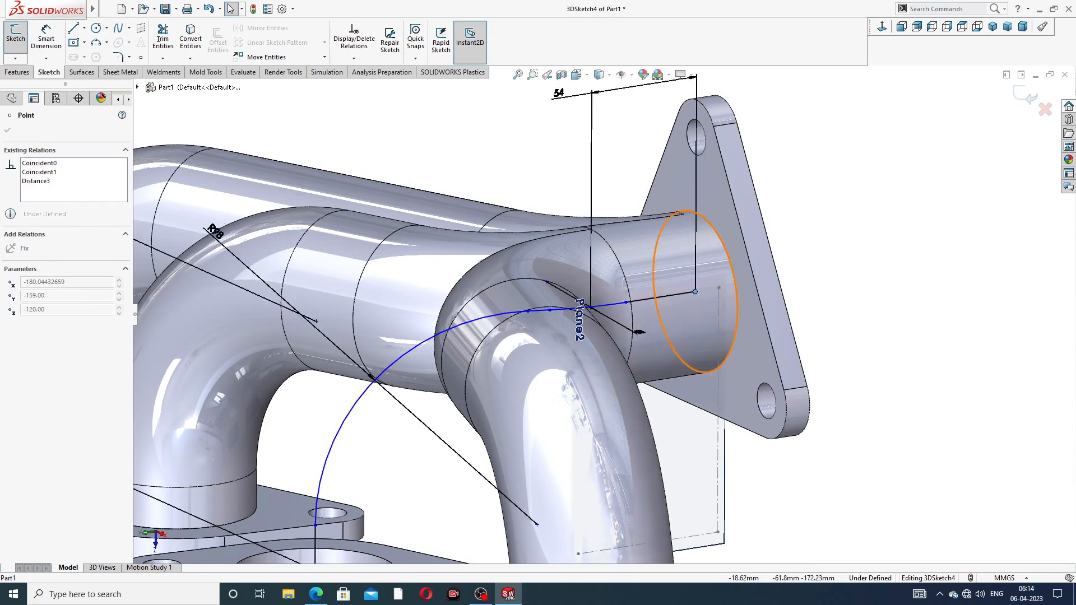
key(Escape)
Place the path's lower end point on the centre of the middle flange's hole
scroll(627, 339, up, 5)
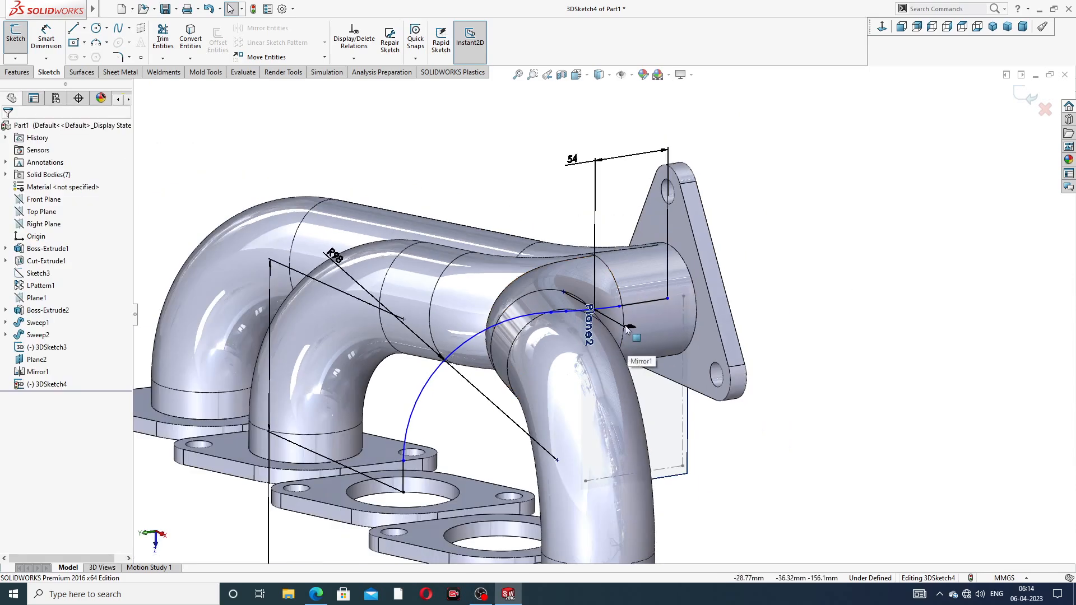
scroll(436, 455, down, 5)
click(415, 475)
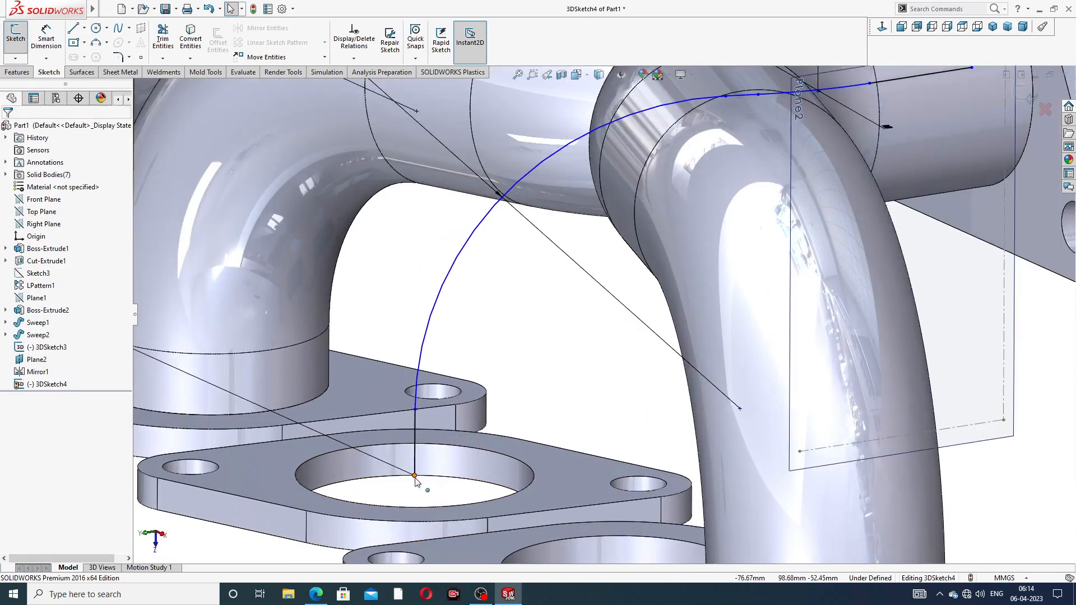
drag(415, 503, 415, 478)
key(Escape)
click(415, 476)
key(Escape)
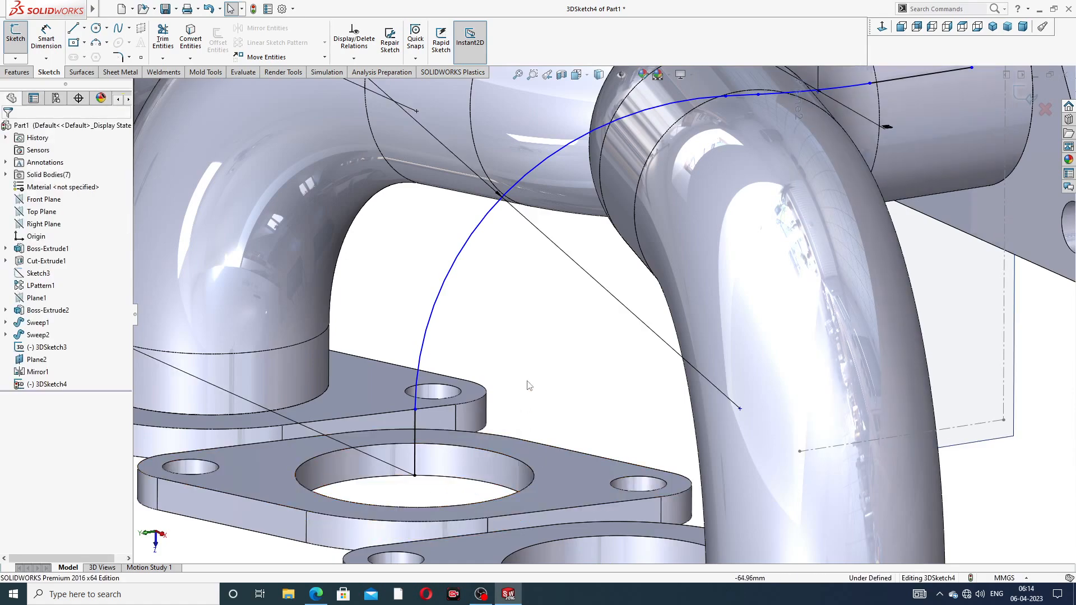
Recheck the path's end point against the circular edge's centre at the triangular flange, and exit the 3D sketch
scroll(553, 348, up, 3)
scroll(749, 219, down, 2)
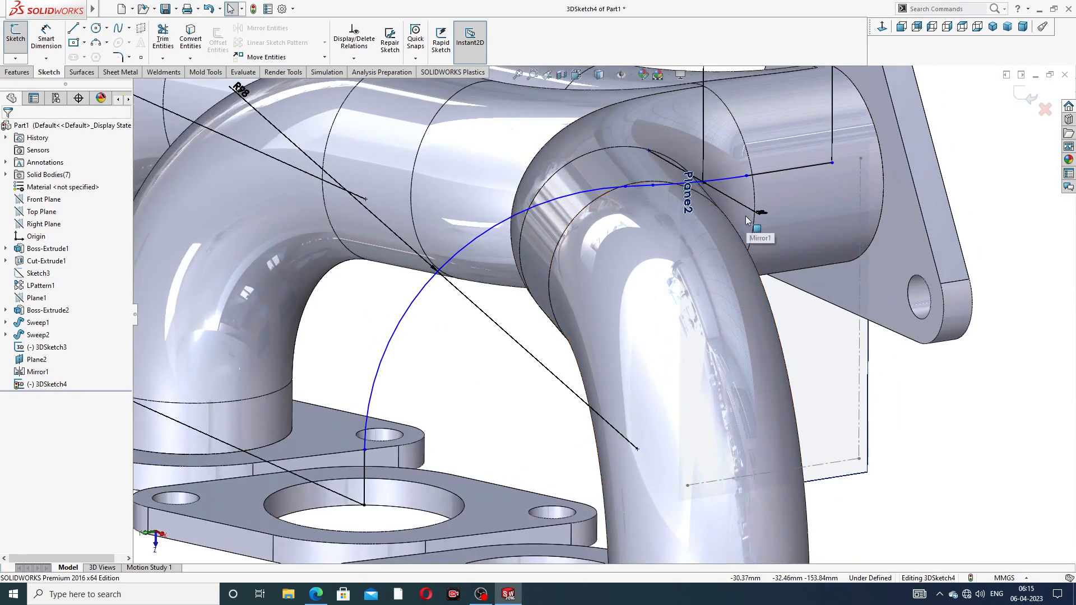
middle_drag(748, 224, 800, 162)
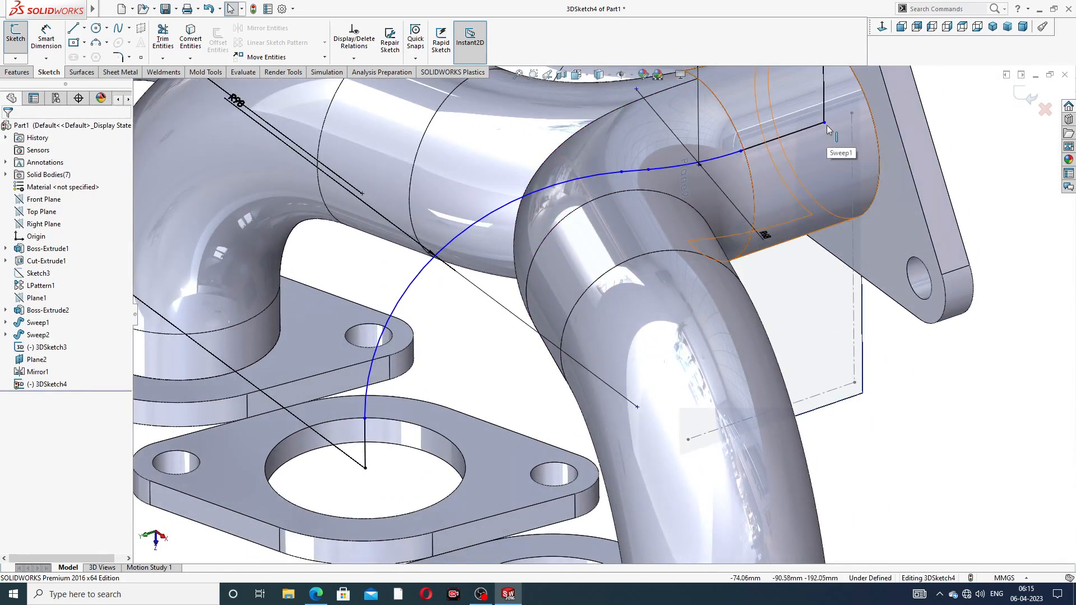
scroll(831, 126, up, 2)
scroll(743, 211, down, 2)
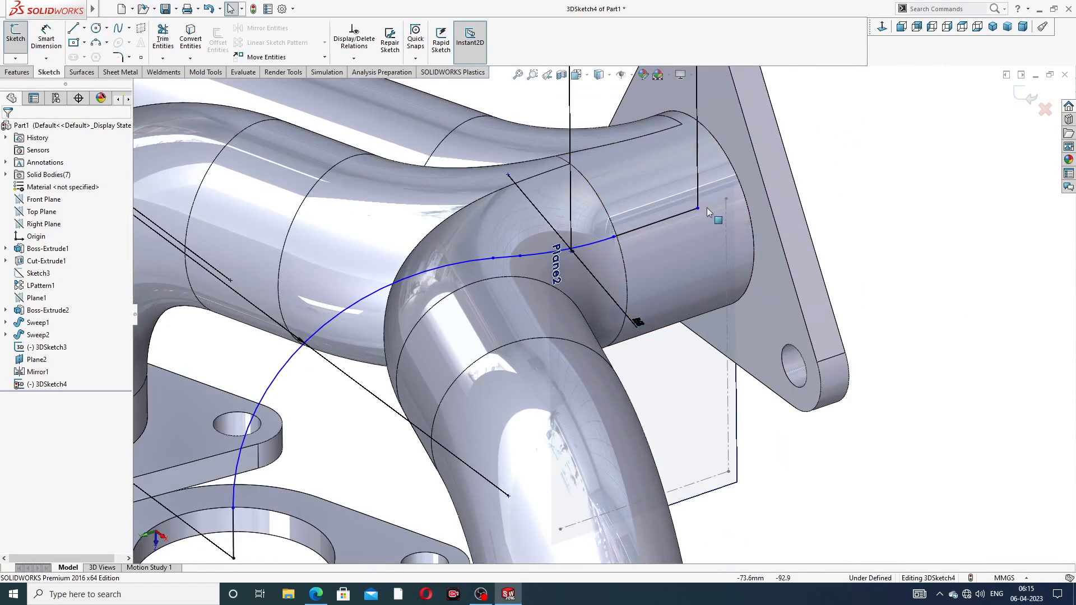
mouse_move(698, 209)
mouse_down()
mouse_move(748, 192)
mouse_move(707, 208)
mouse_move(690, 201)
mouse_up()
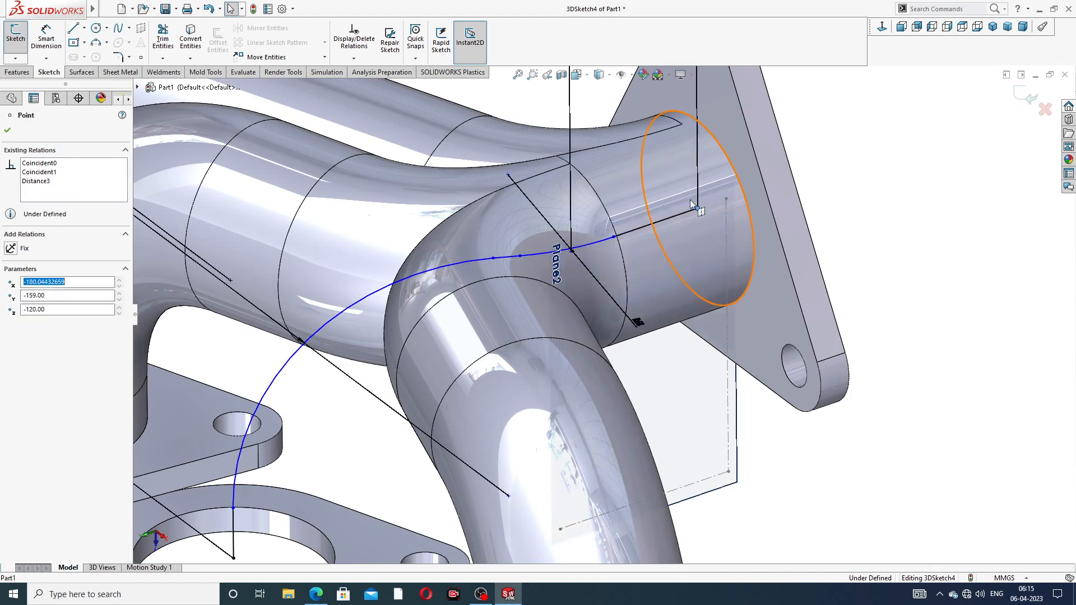
click(861, 206)
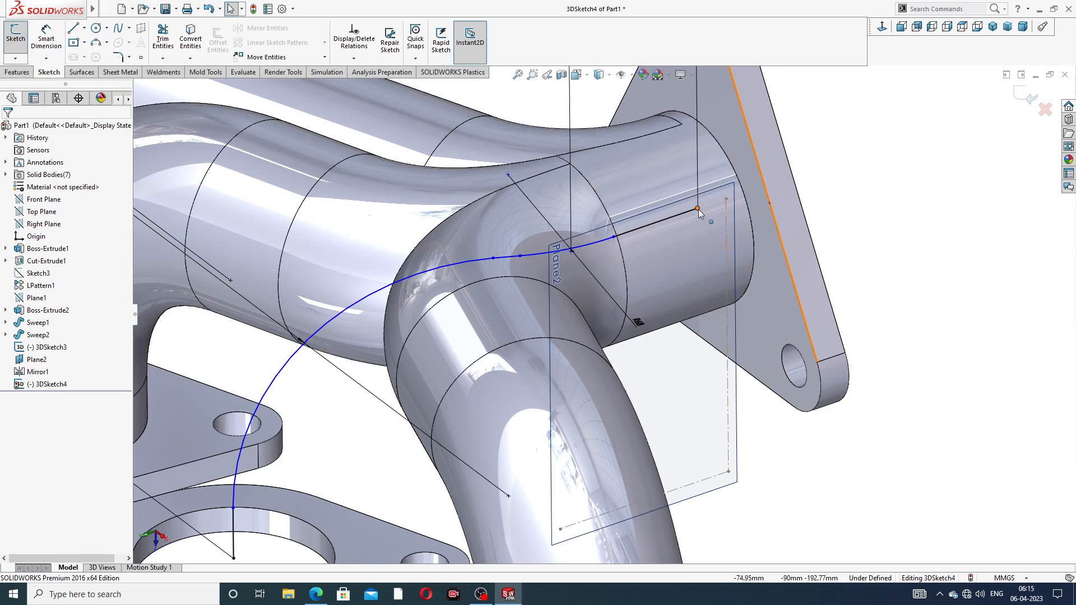
scroll(698, 209, down, 4)
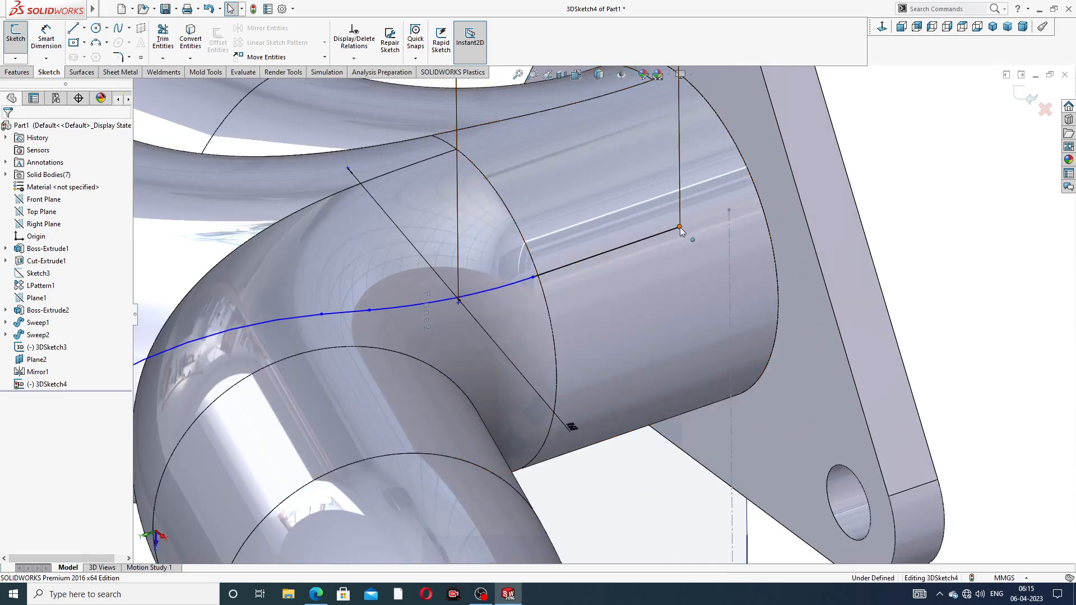
click(679, 227)
click(891, 206)
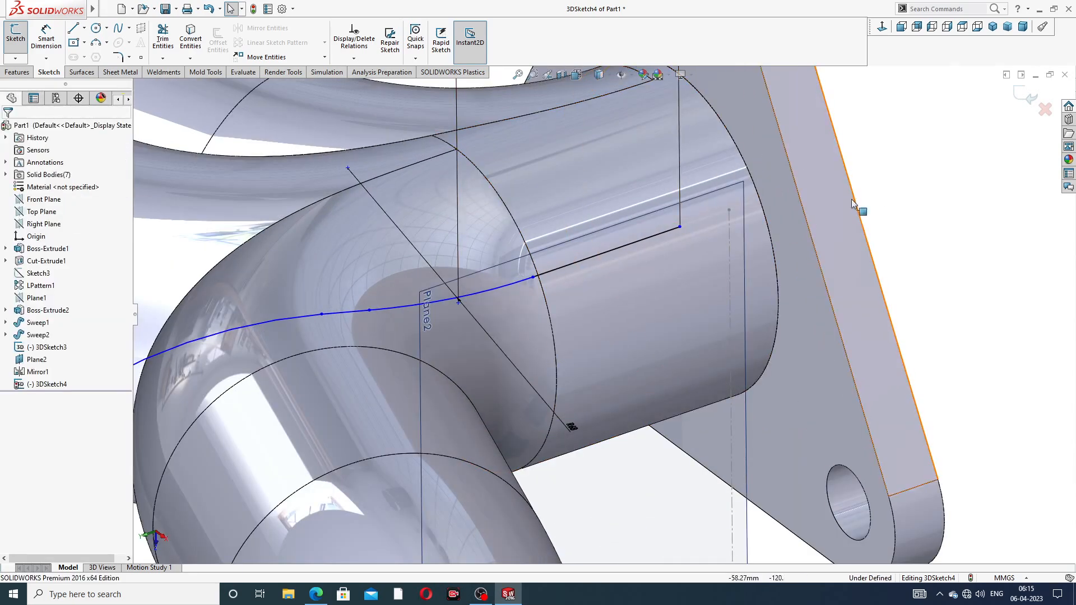
scroll(852, 200, up, 5)
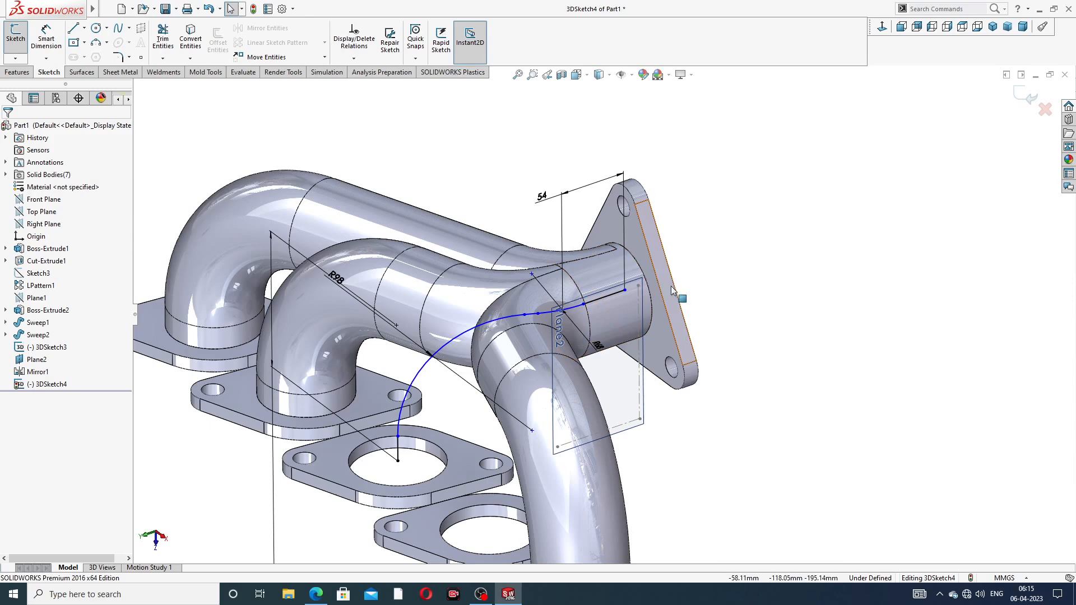
click(1030, 101)
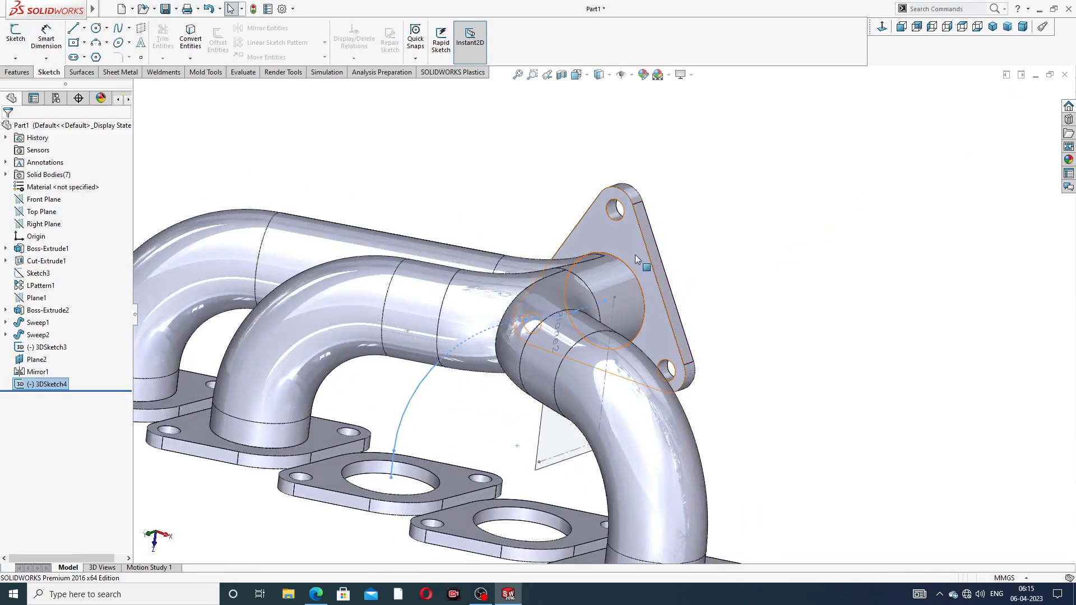
Sketch on the triangular flange's inner face, convert the pipe's circular edge into a profile circle, and exit the sketch
click(636, 259)
click(681, 225)
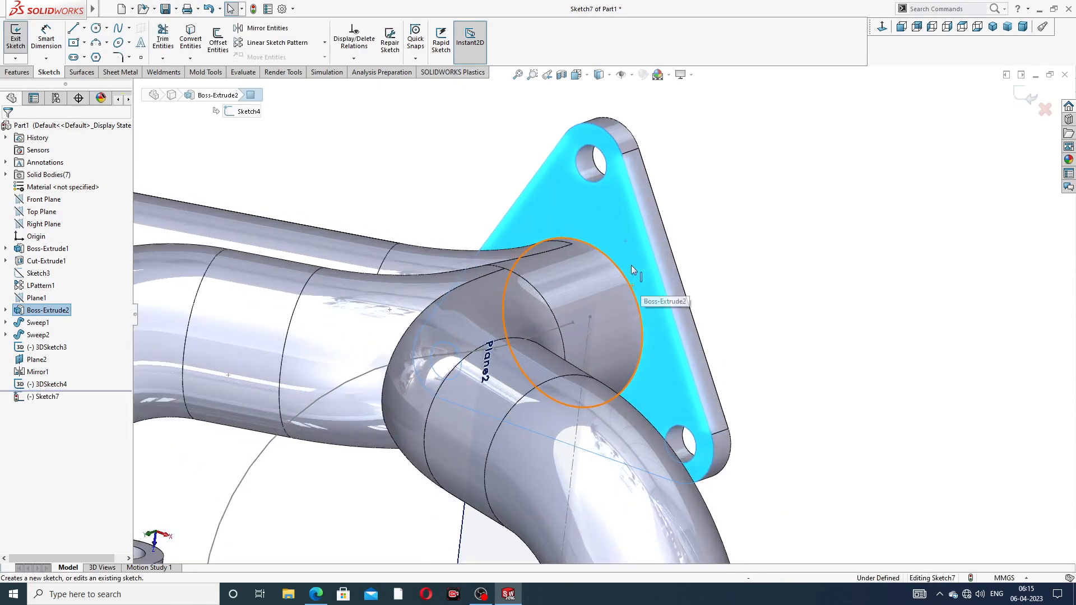
click(619, 273)
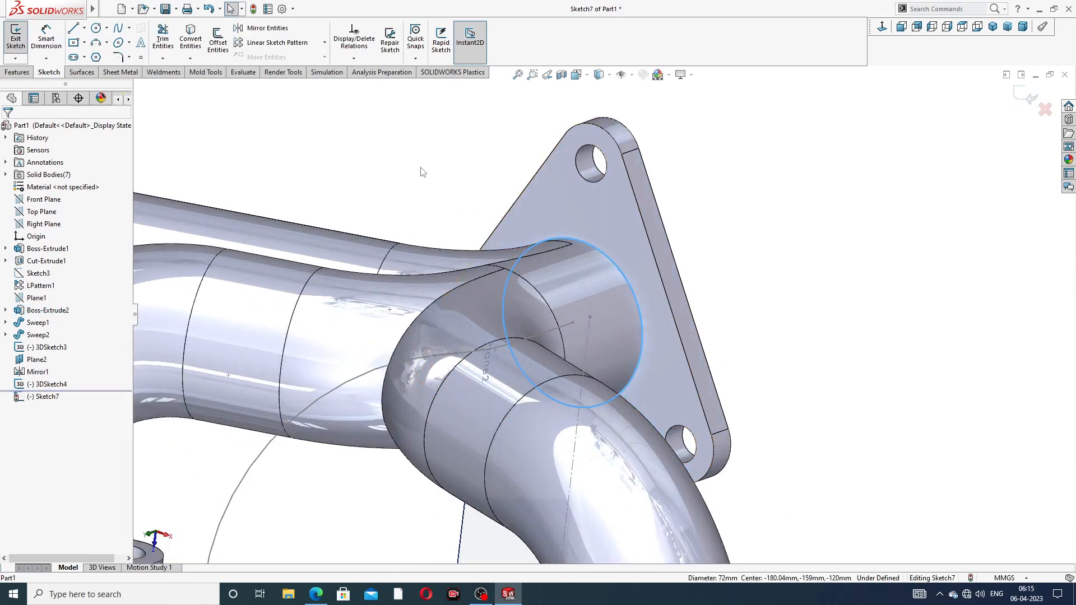
click(190, 38)
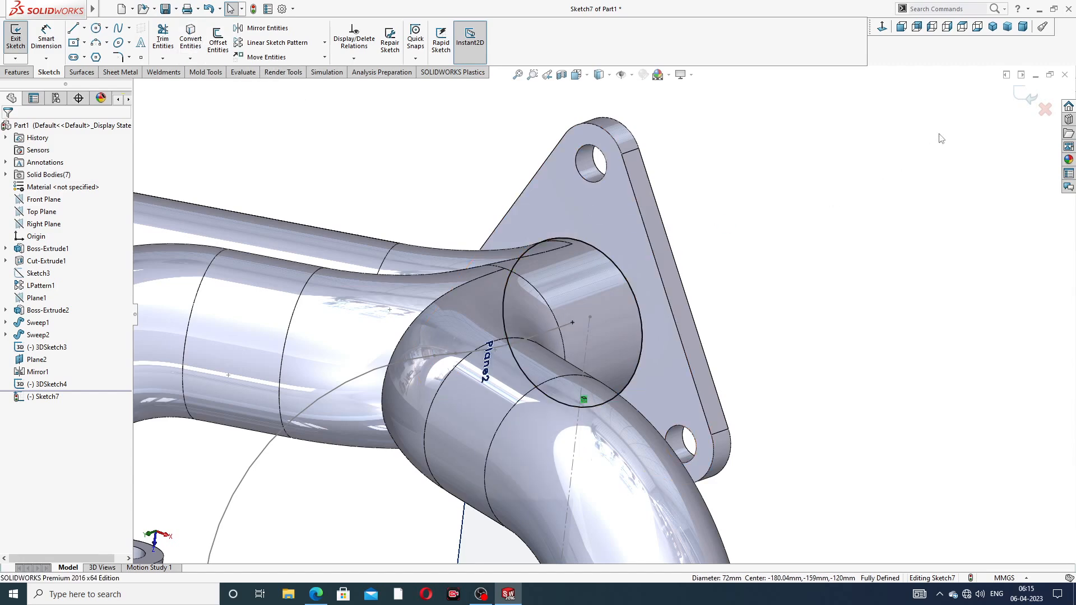
scroll(628, 268, down, 5)
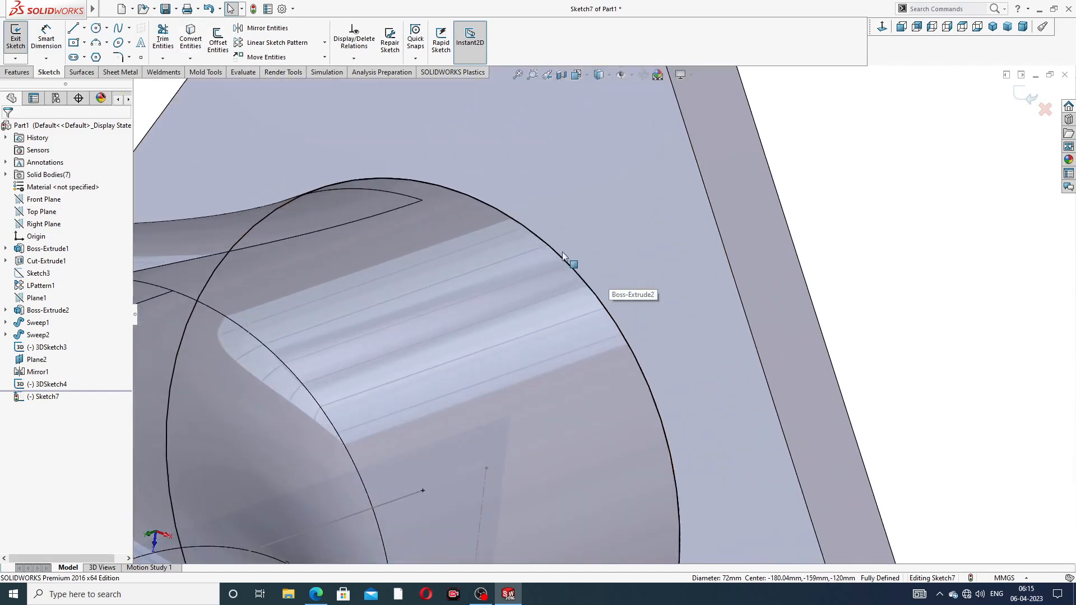
click(1030, 96)
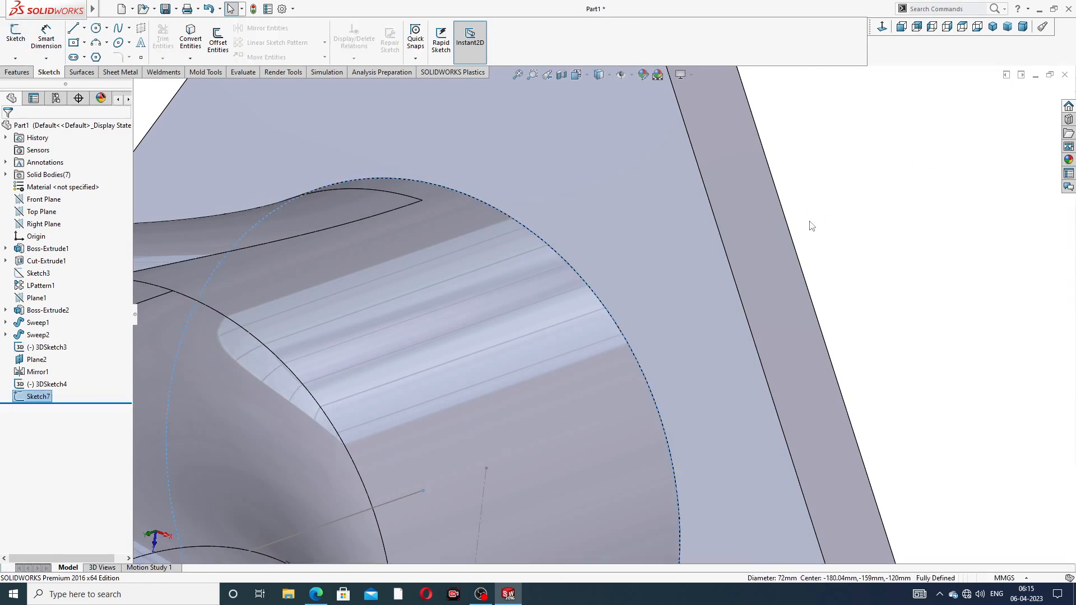
scroll(812, 241, up, 4)
scroll(757, 300, up, 4)
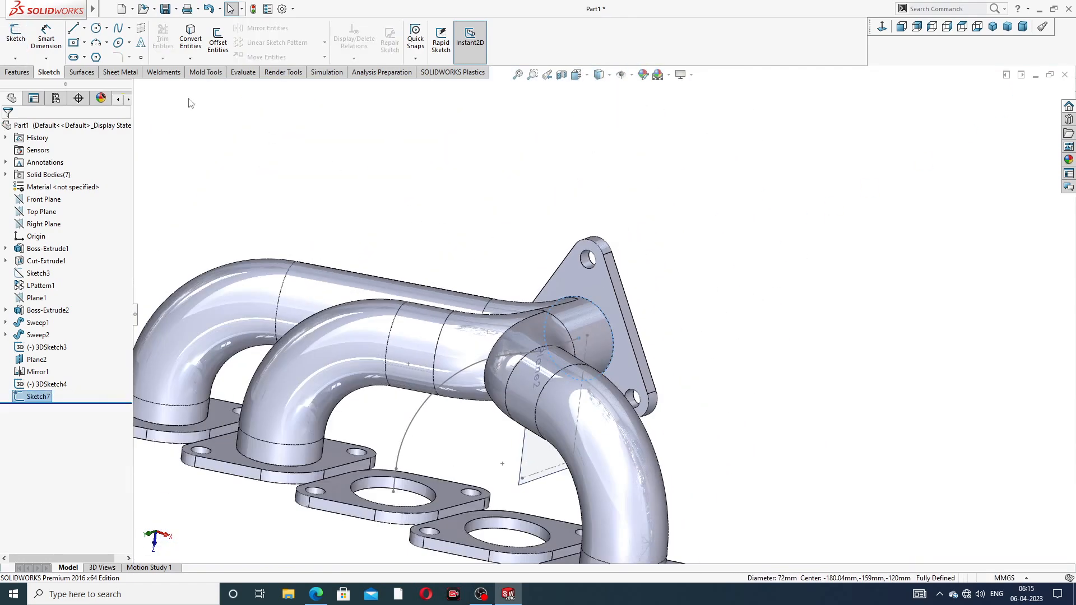
Sweep the circular profile at the triangular flange along the 3D sketch path to form the middle flange's pipe
click(26, 73)
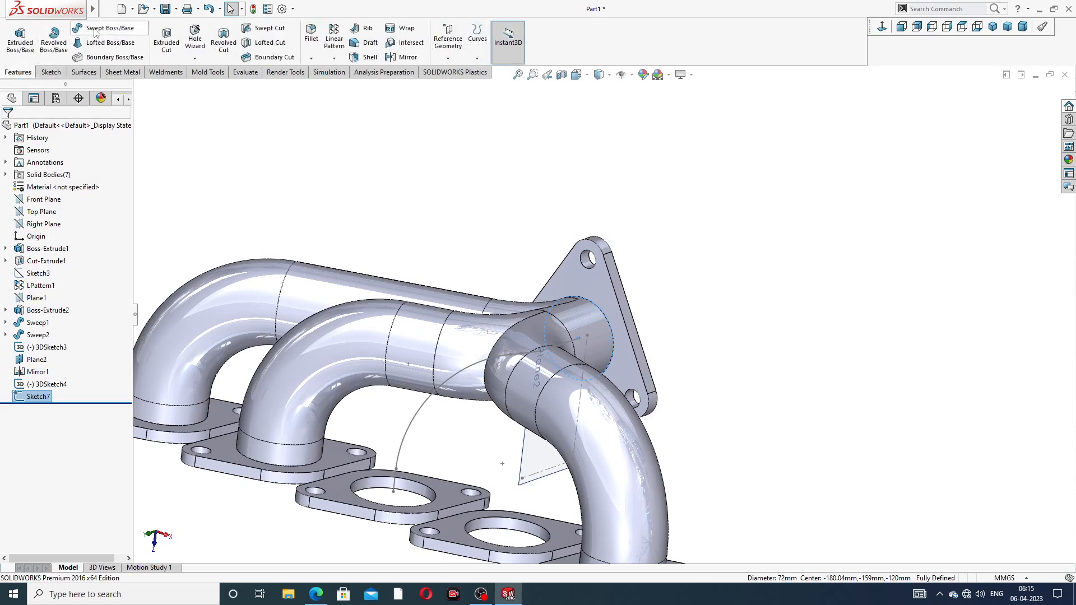
click(95, 29)
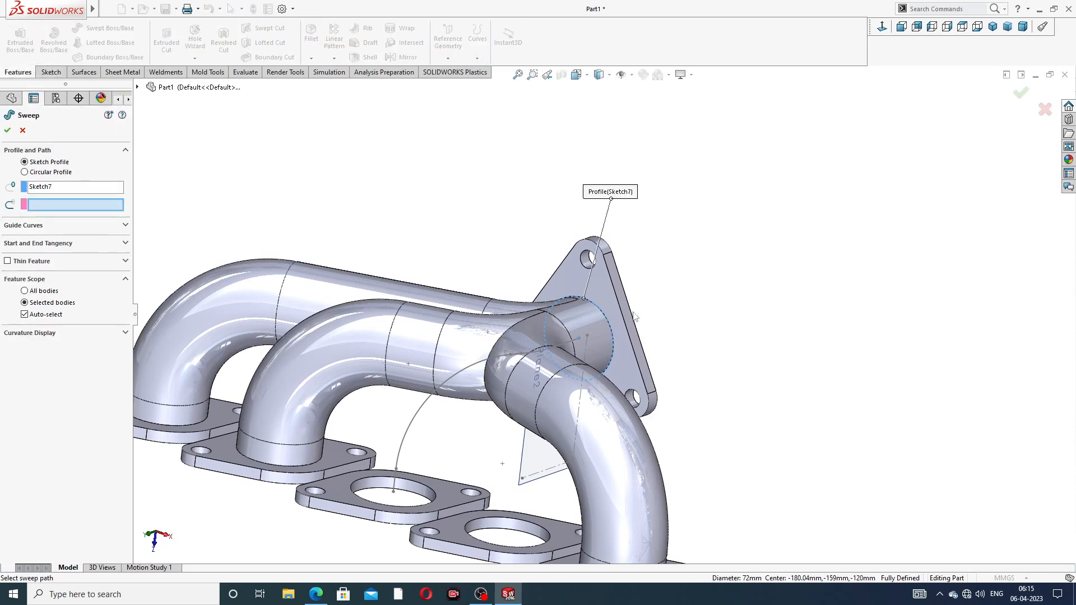
click(463, 372)
middle_drag(492, 400, 494, 429)
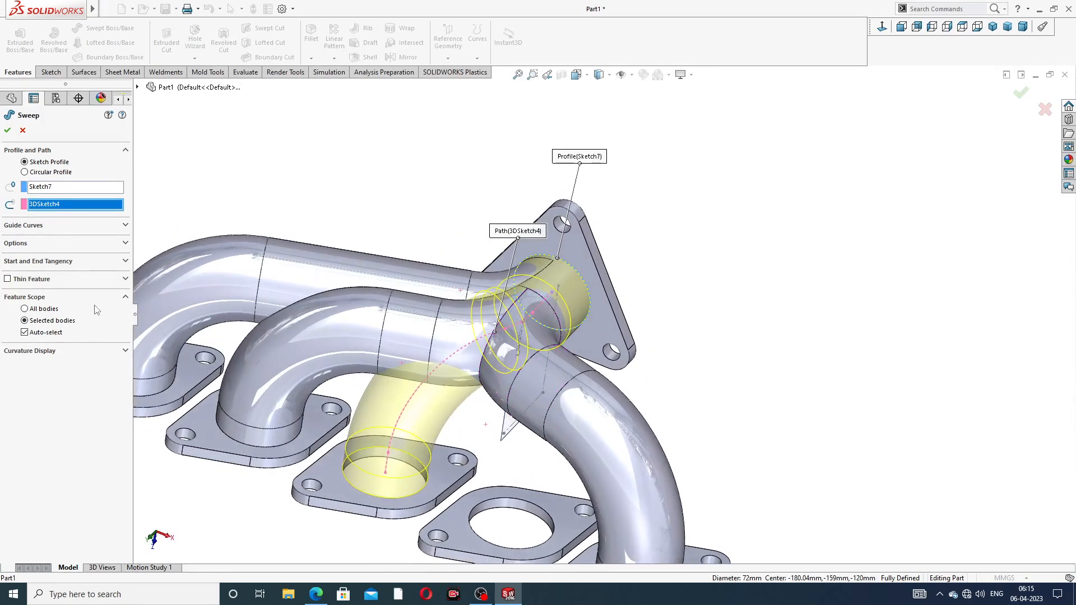
click(8, 131)
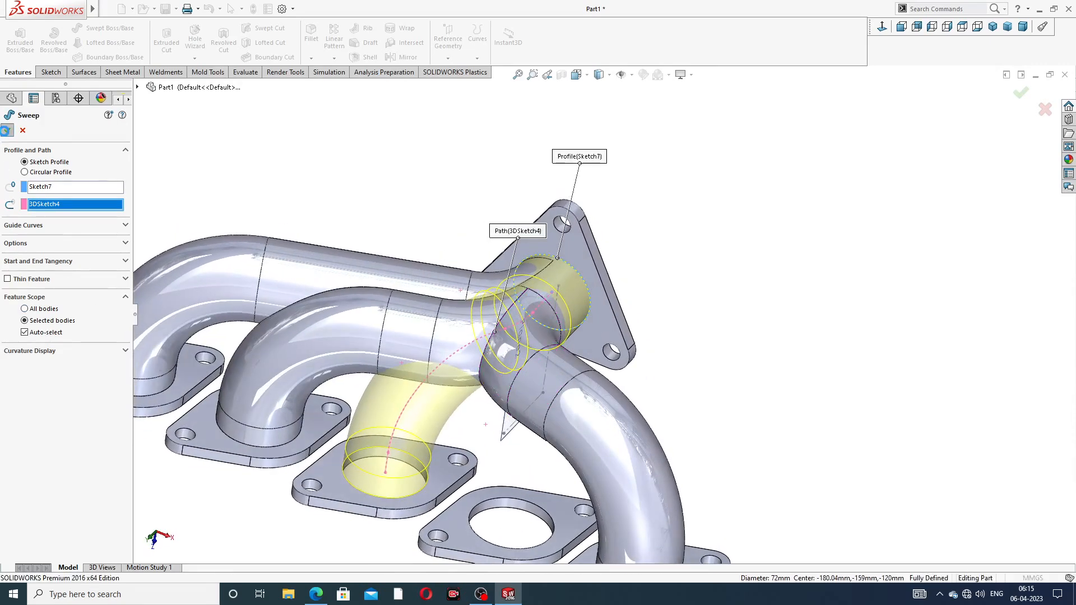
click(424, 171)
Mirror the middle flange's swept pipe about Plane2 onto the neighbouring flange that has no pipe
middle_drag(501, 333, 452, 266)
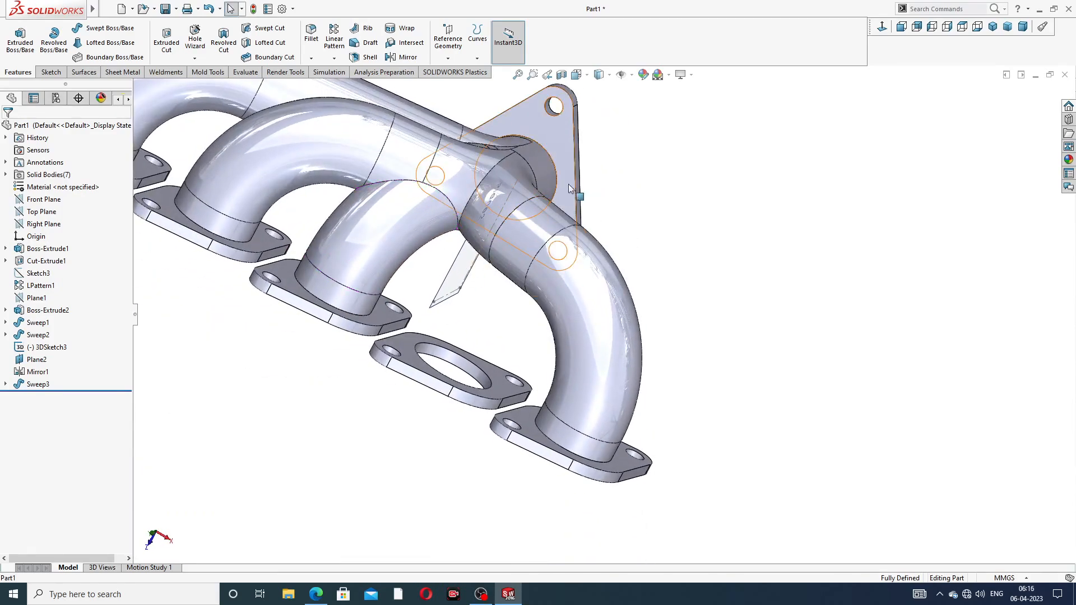
scroll(569, 188, up, 2)
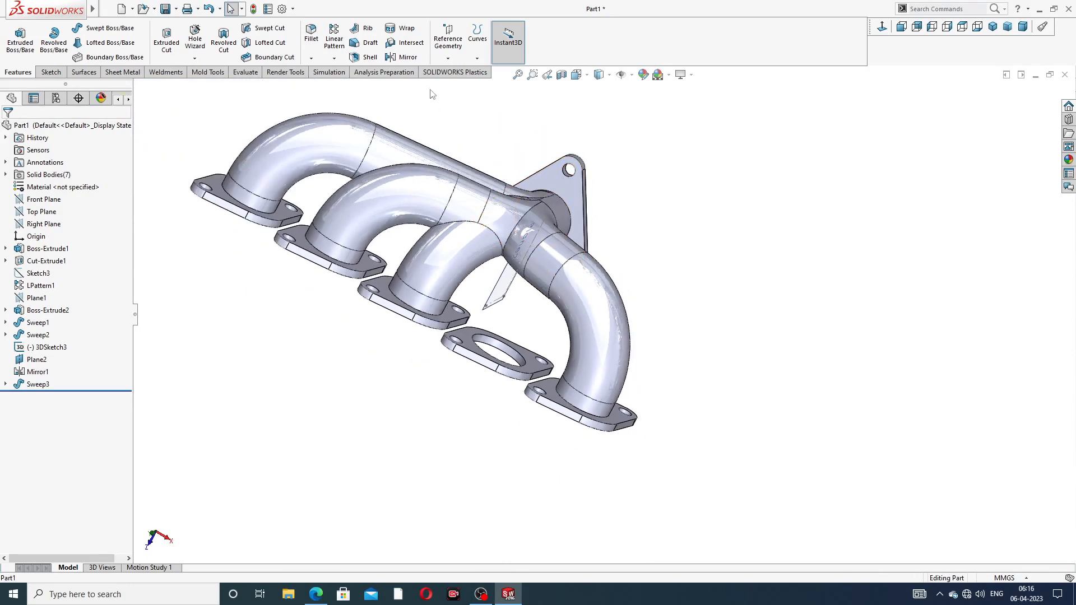
click(408, 58)
middle_drag(606, 193, 442, 152)
mouse_move(633, 227)
middle_down()
mouse_move(622, 213)
mouse_move(648, 238)
middle_up()
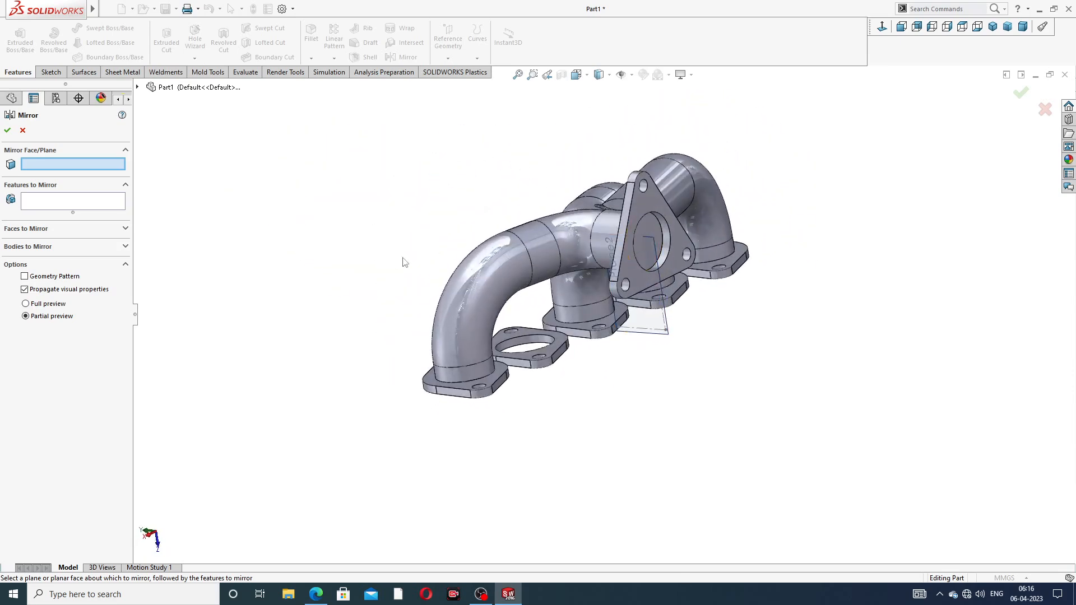
click(667, 312)
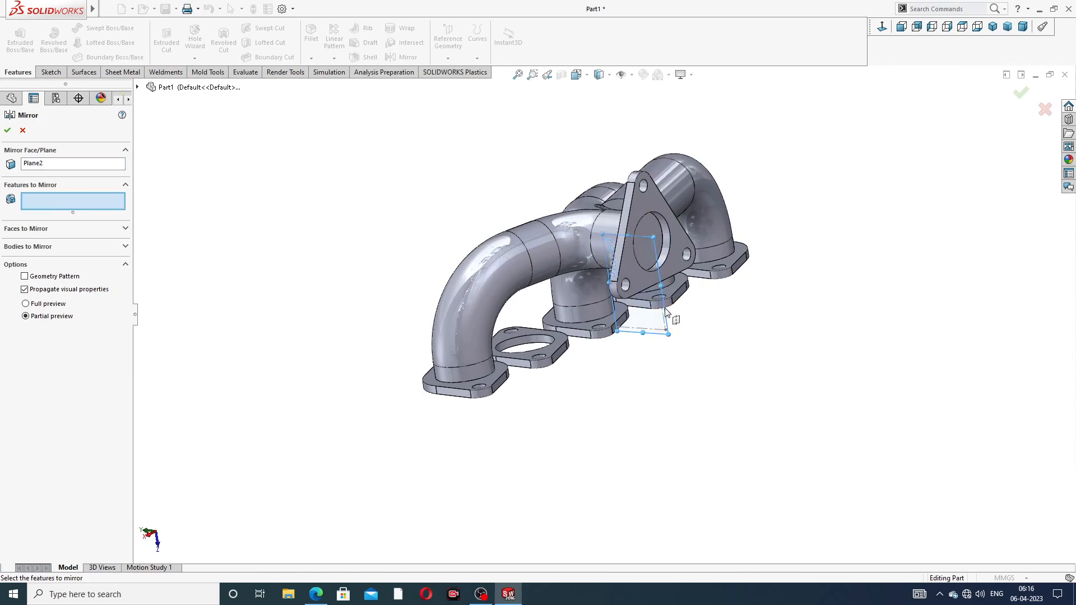
middle_drag(677, 324, 774, 302)
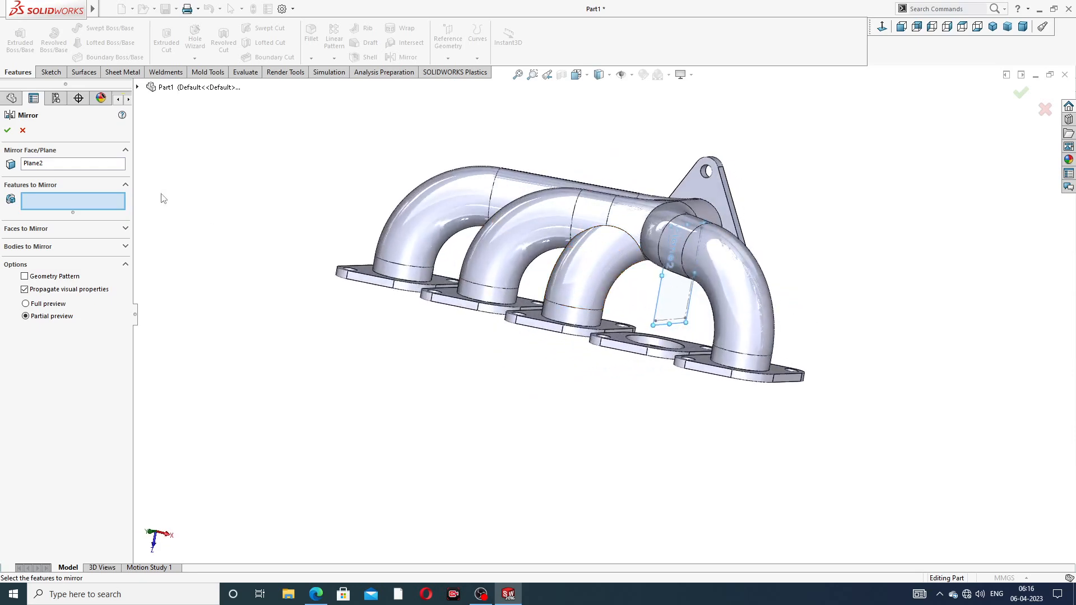
click(138, 88)
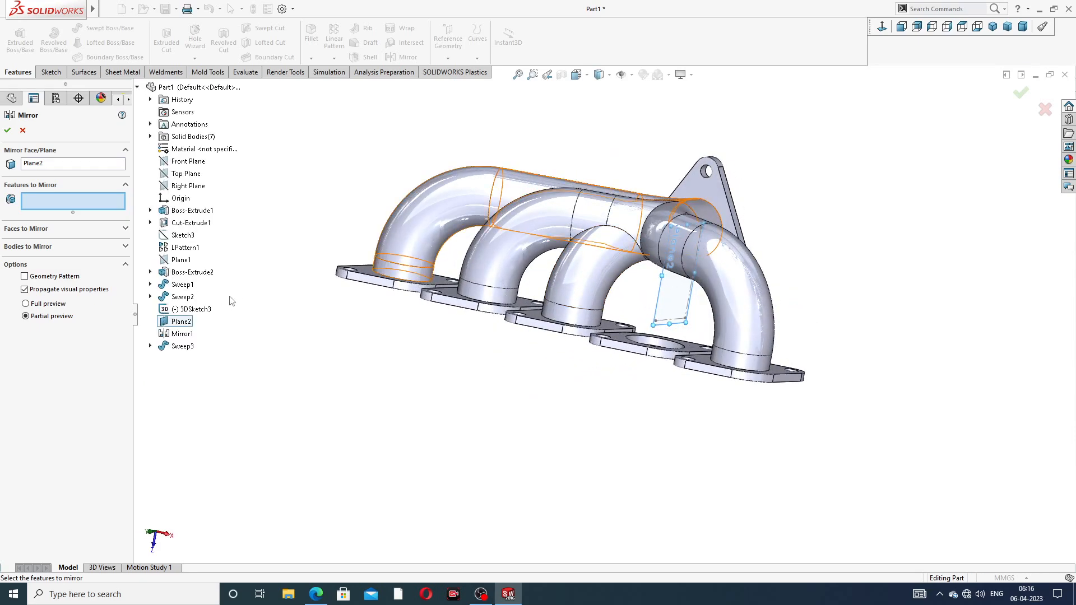
click(184, 346)
middle_drag(407, 323, 470, 373)
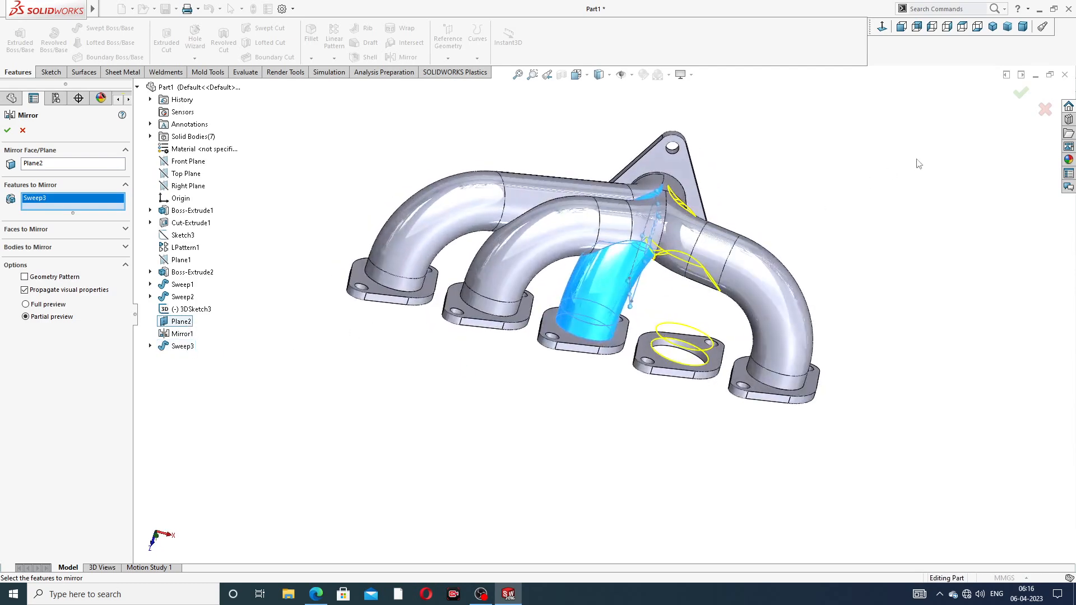
click(1028, 96)
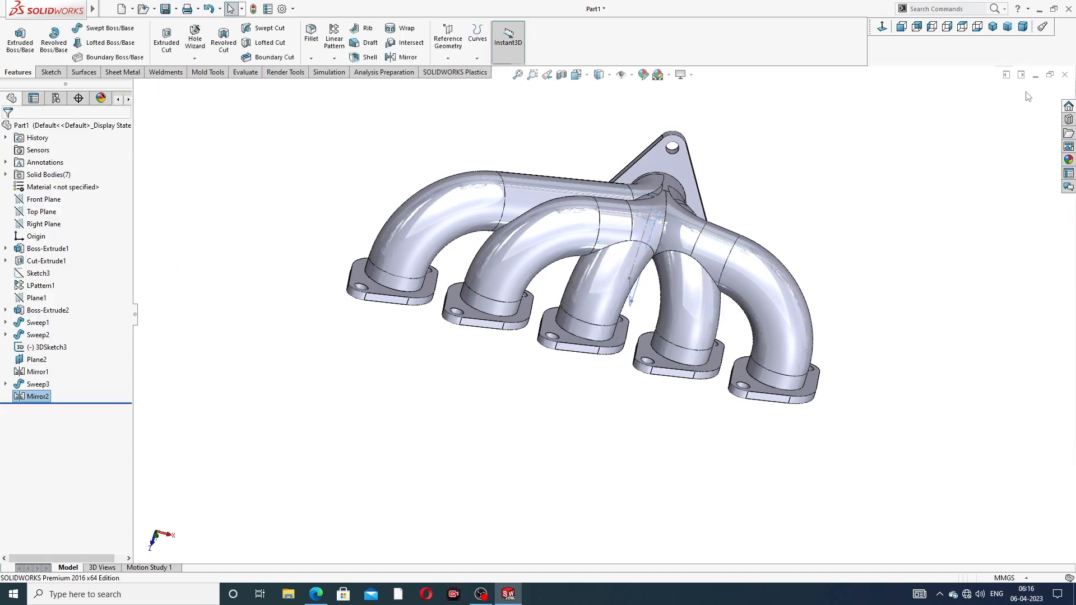
Hide Plane2 and the leftover 3D sketch line near the triangular flange
middle_drag(819, 178, 701, 95)
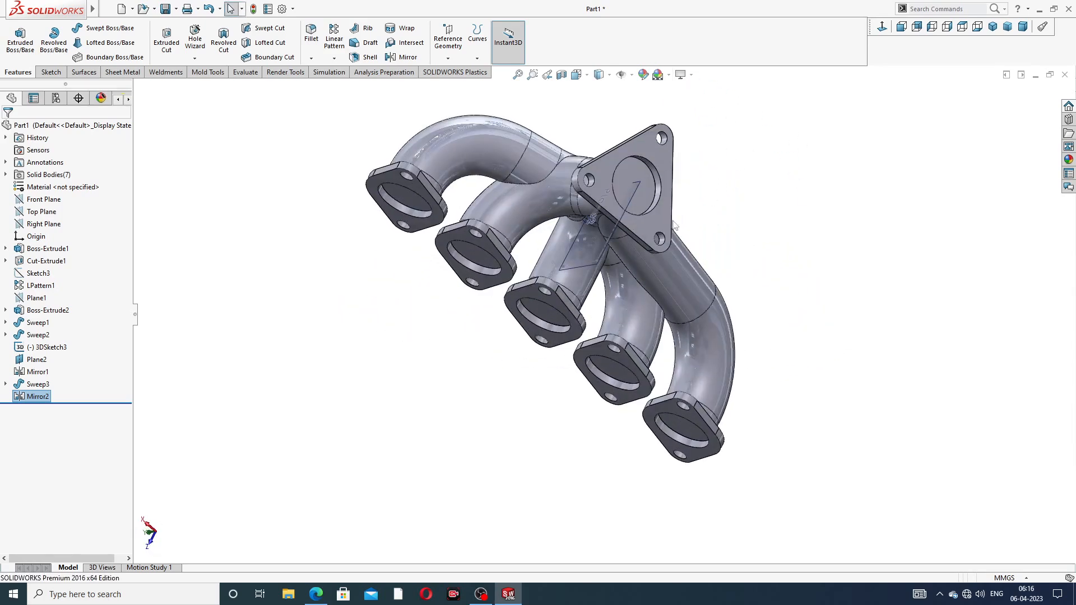
middle_drag(629, 223, 656, 305)
scroll(611, 279, down, 3)
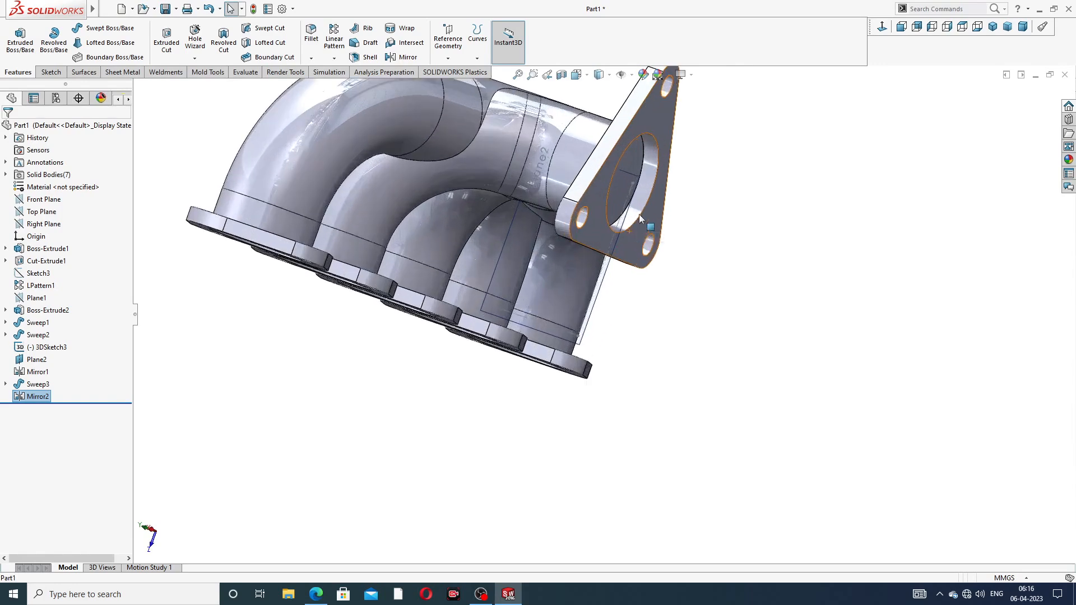
click(611, 279)
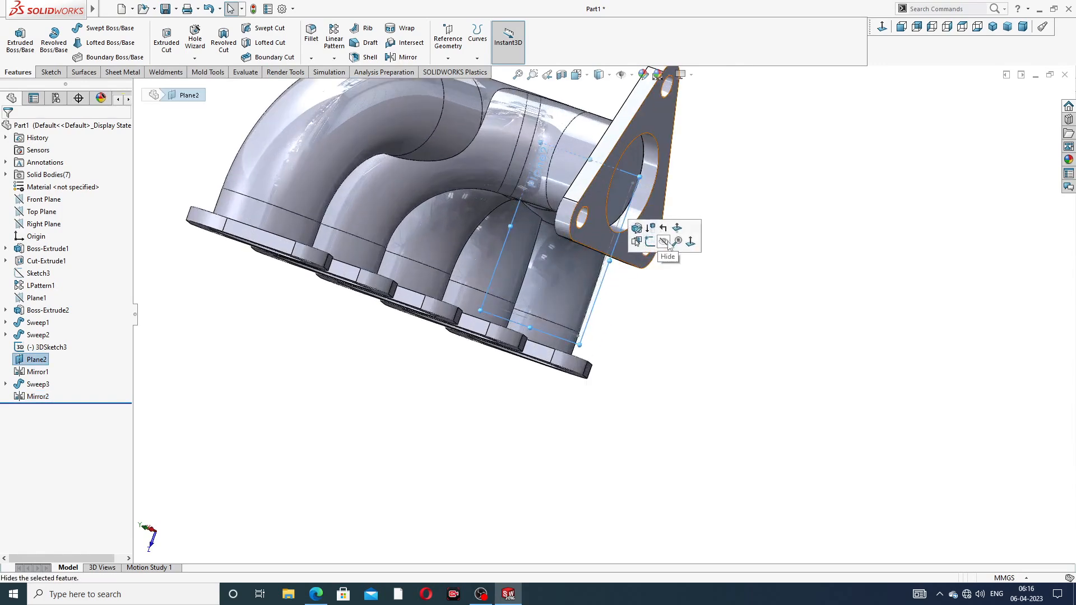
click(664, 242)
scroll(611, 266, down, 3)
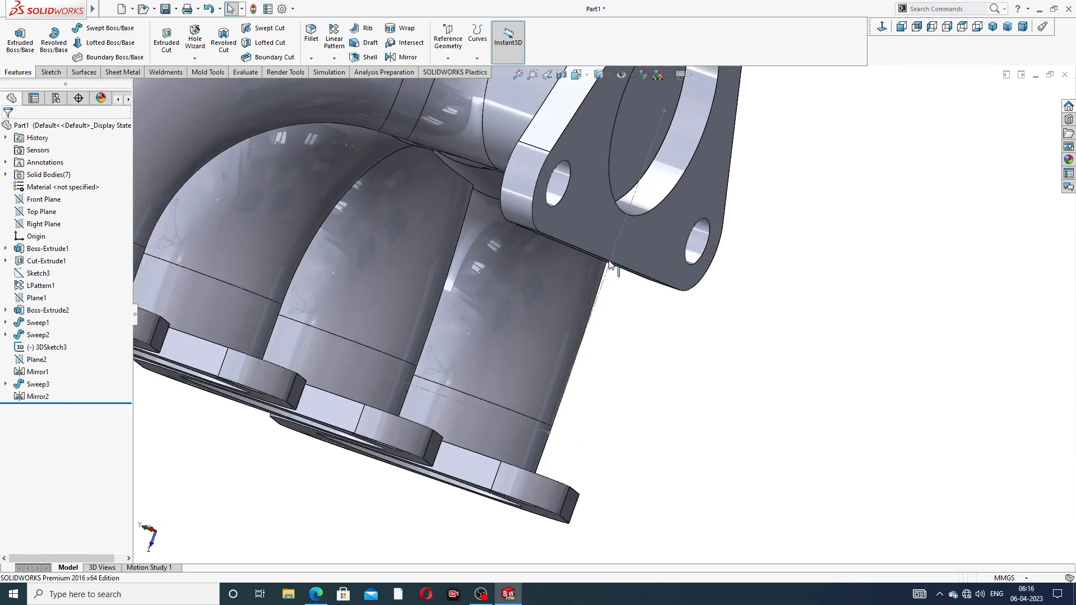
click(610, 273)
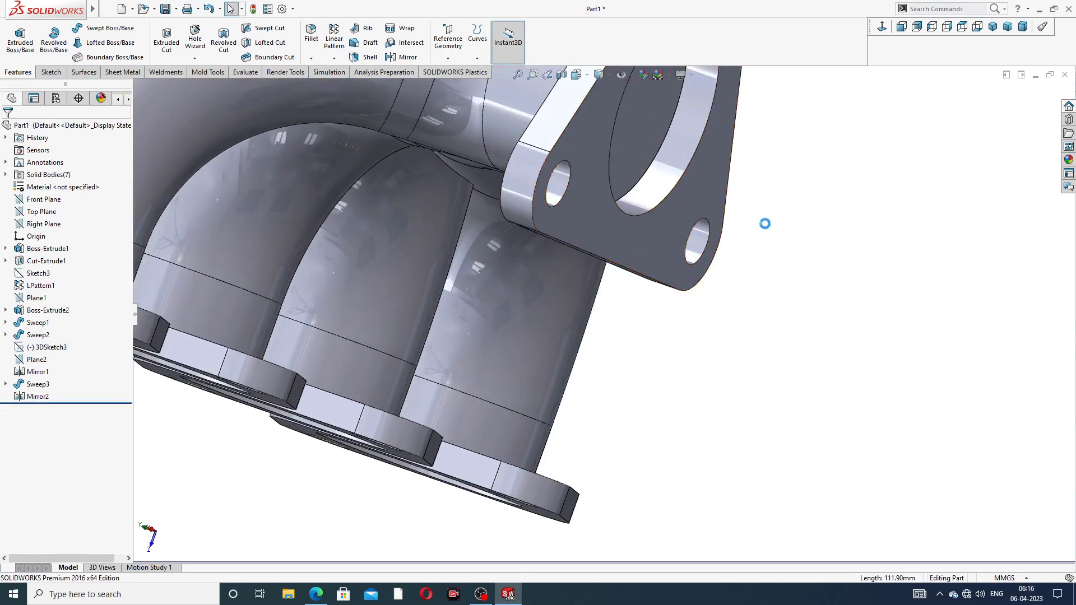
Shell the manifold pipes to 1 mm thickness, removing the five pipe end faces at the patterned flanges and the one at the triangular flange
scroll(751, 213, up, 5)
middle_drag(742, 203, 719, 158)
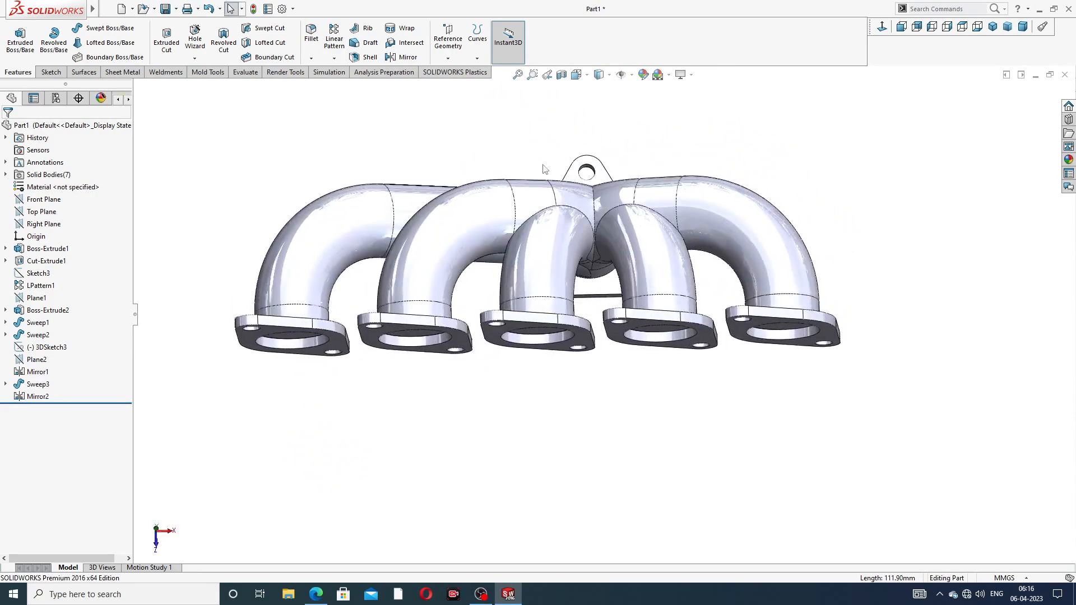
click(364, 57)
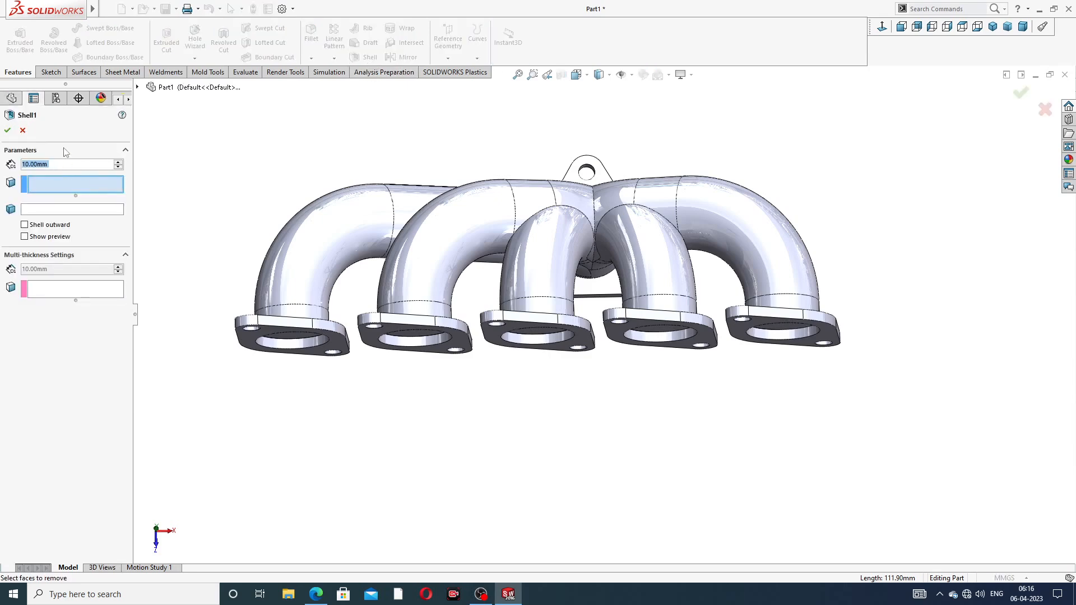
text(1)
key(Return)
middle_drag(460, 305, 415, 263)
click(327, 258)
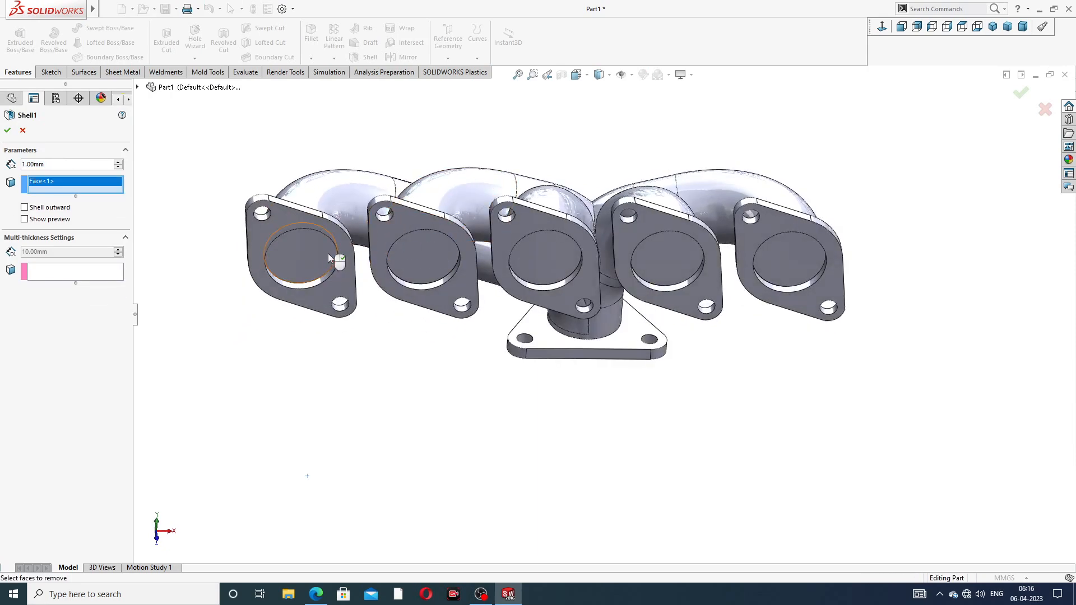
click(428, 253)
click(543, 253)
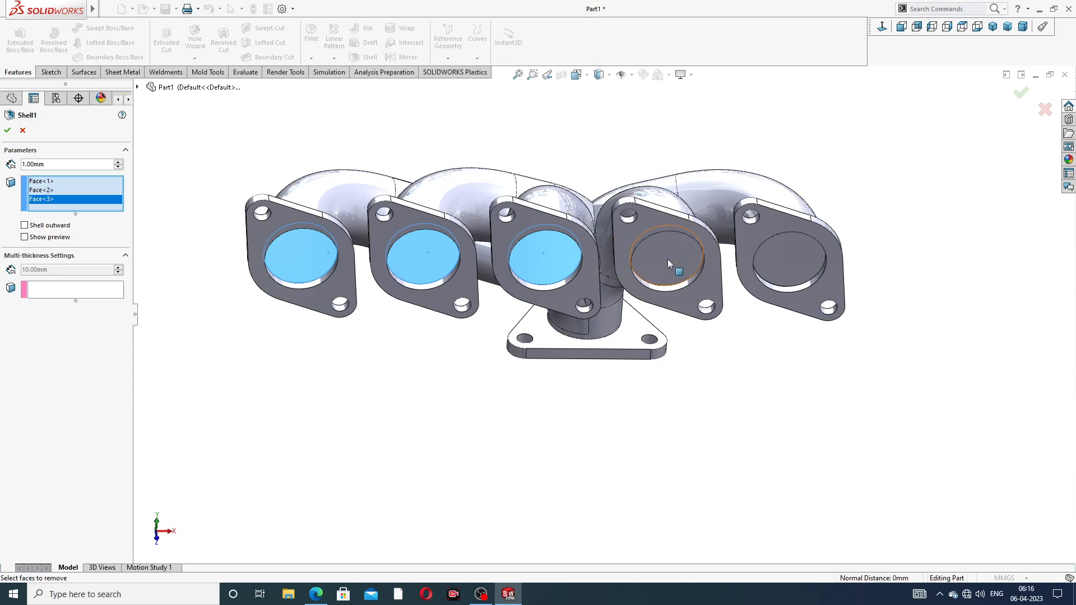
click(668, 264)
click(785, 257)
middle_drag(670, 298, 613, 323)
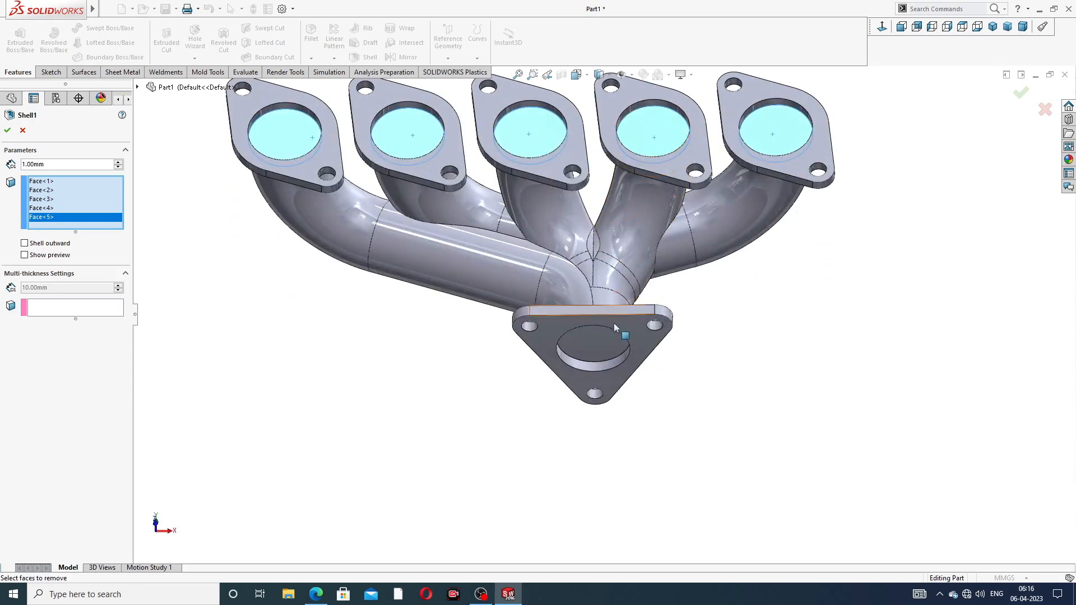
click(604, 341)
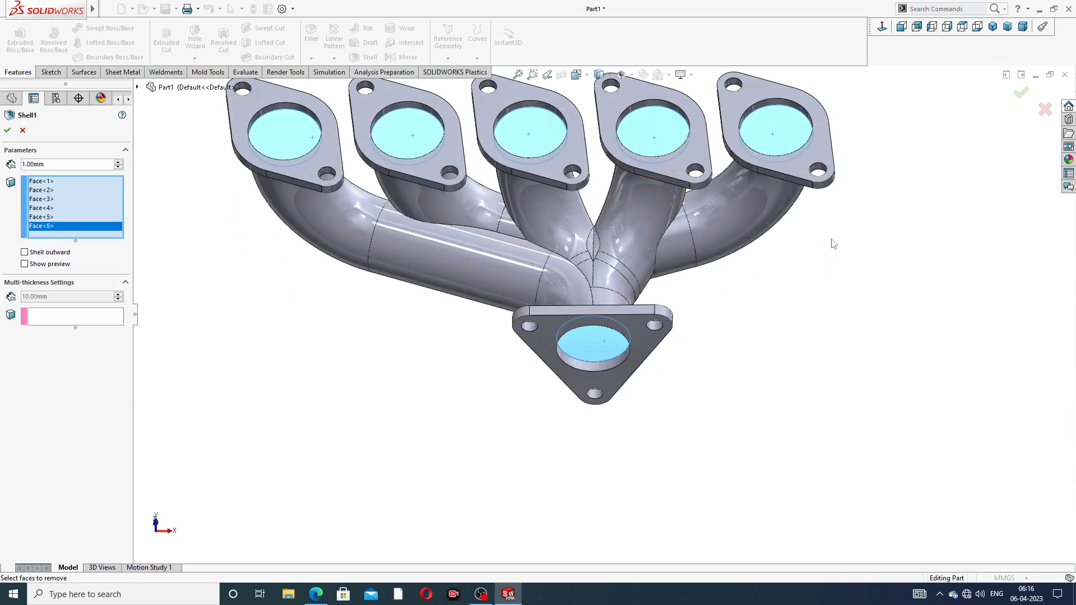
click(1023, 97)
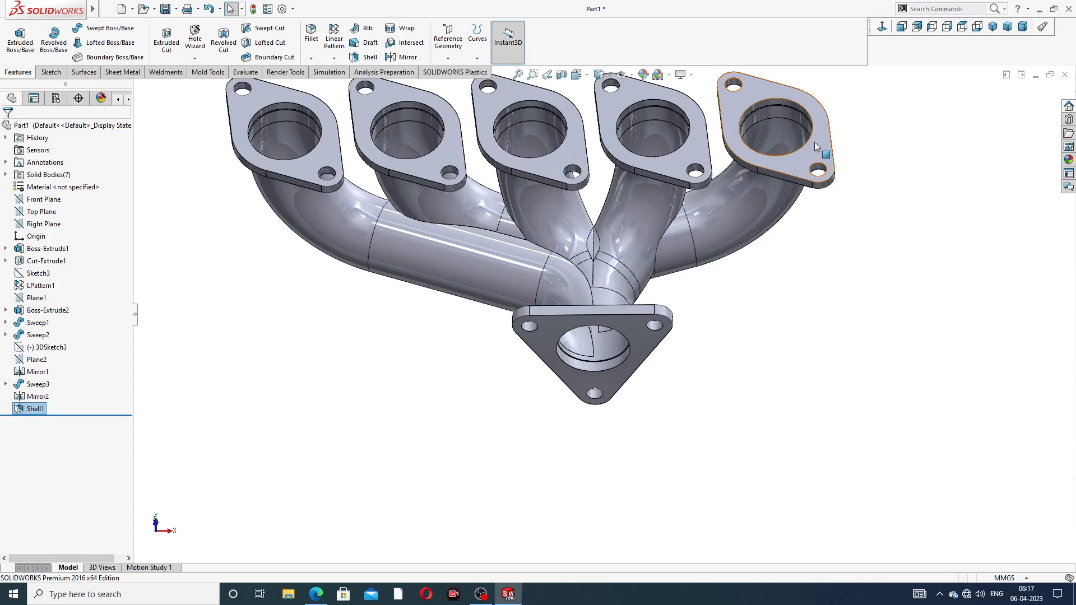
key(f)
middle_drag(609, 181, 558, 161)
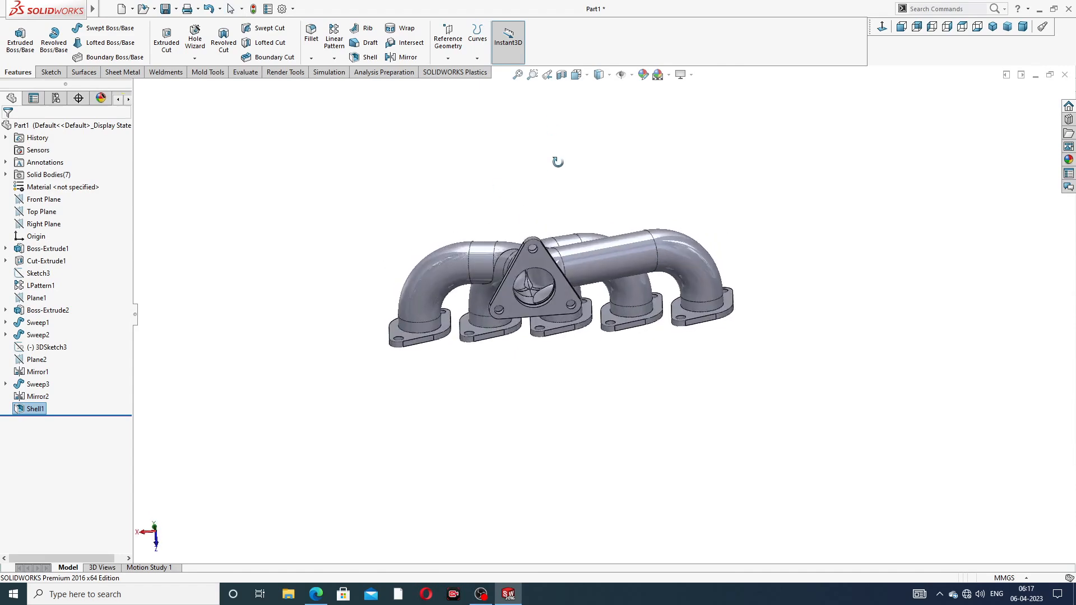
scroll(566, 274, down, 3)
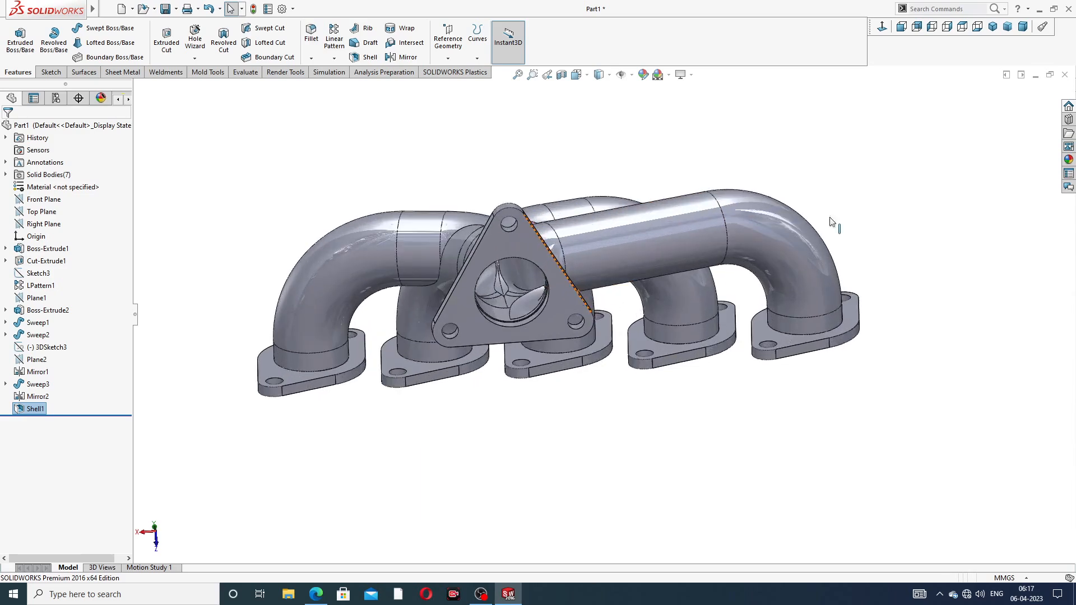
Apply the polished nickel metal appearance to the whole exhaust manifold part
click(1068, 160)
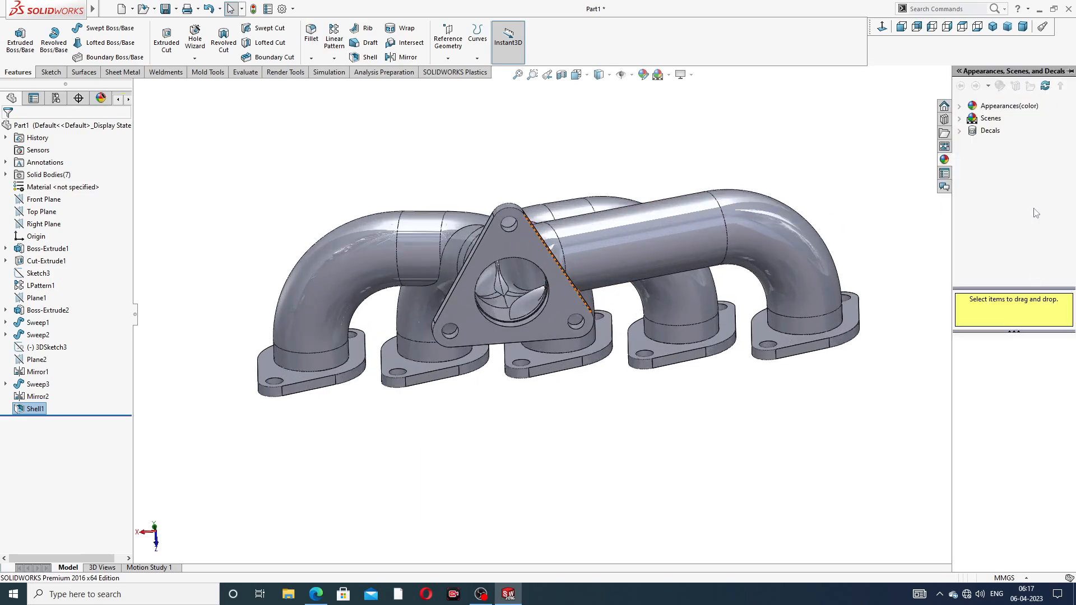
click(1007, 106)
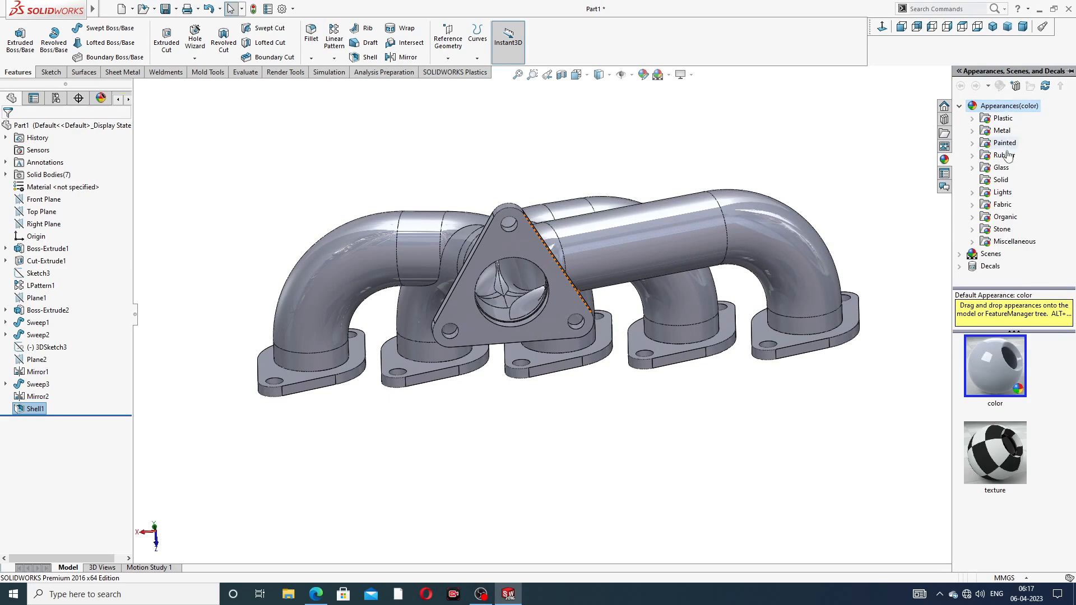
click(1003, 131)
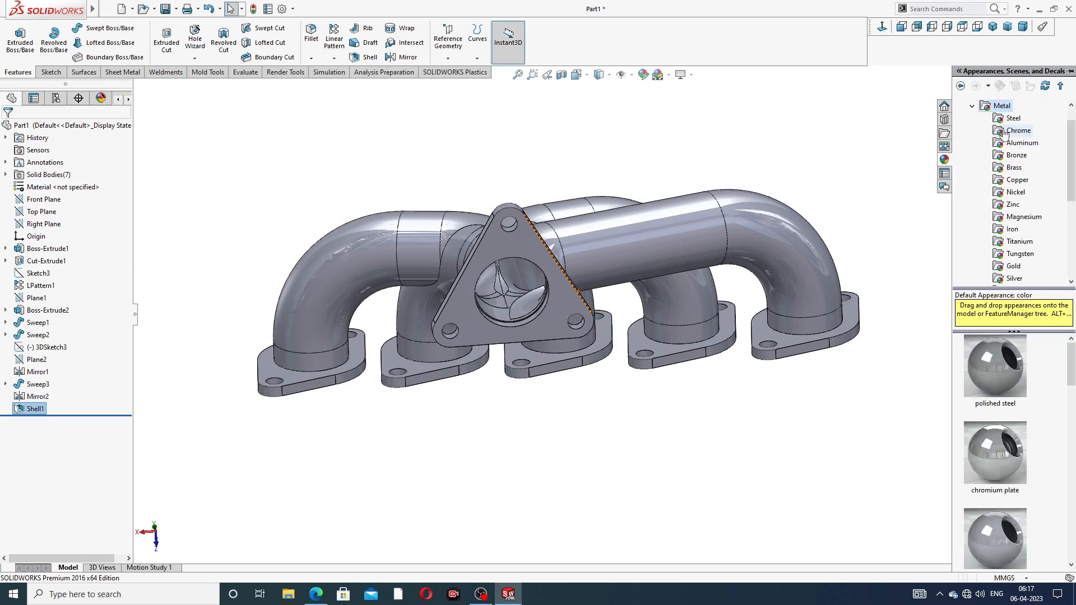
click(1014, 192)
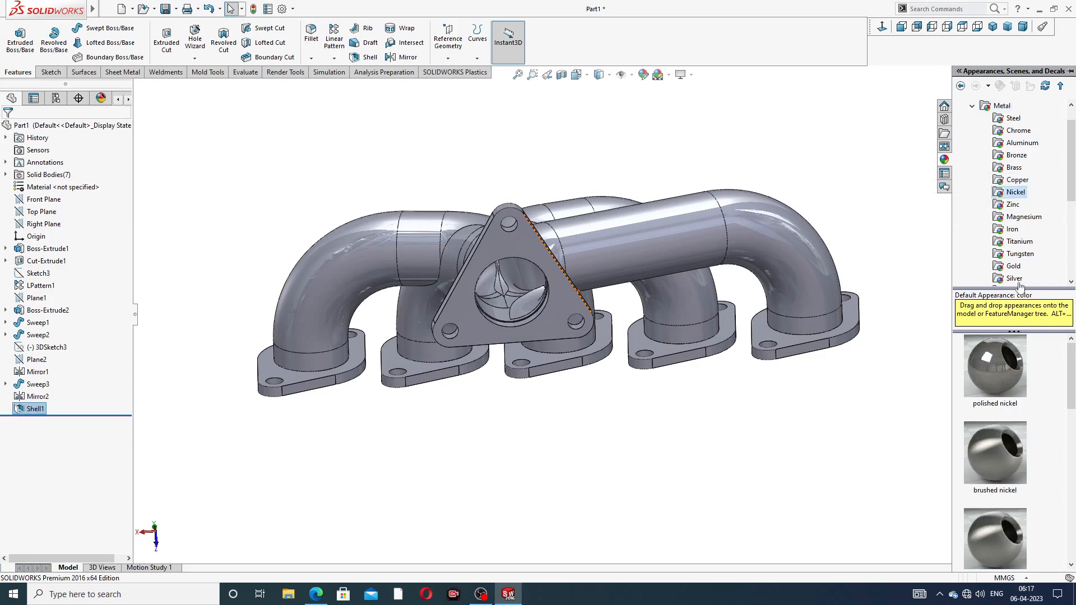
double_click(1001, 354)
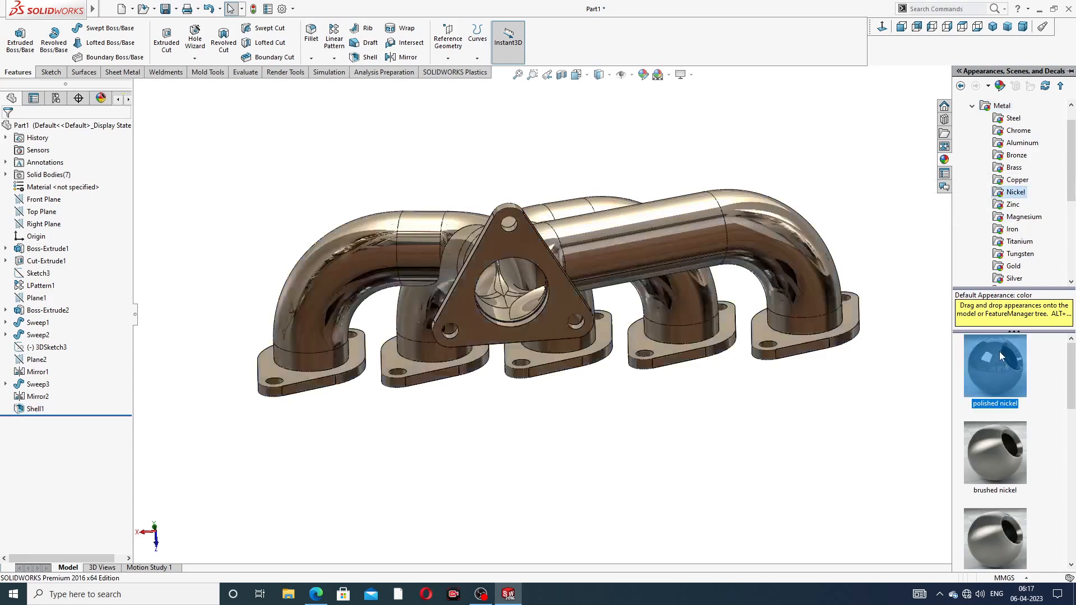
middle_drag(669, 332, 707, 266)
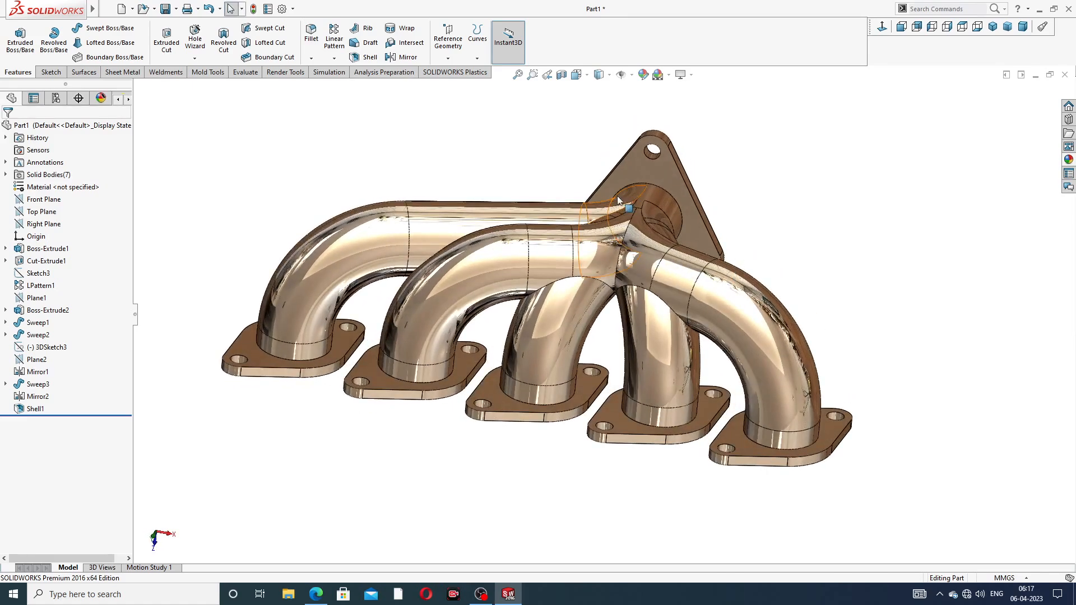
Check the exhaust manifold drawing PDF and chamfer the triangular flange's central bore edge on its outer face by 2 mm at 45 degrees
click(315, 599)
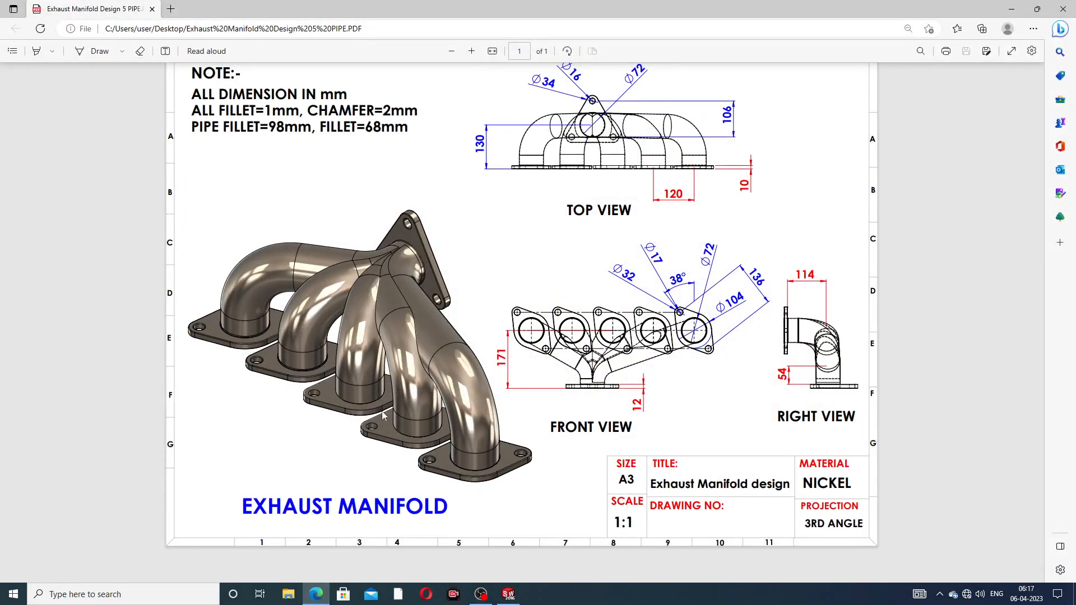
click(322, 599)
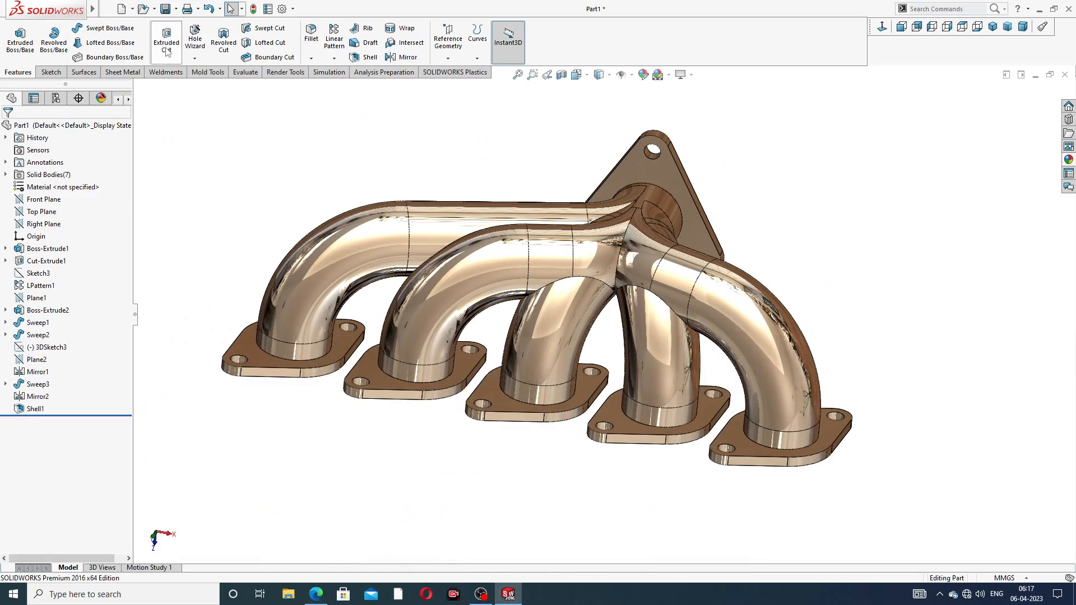
click(311, 58)
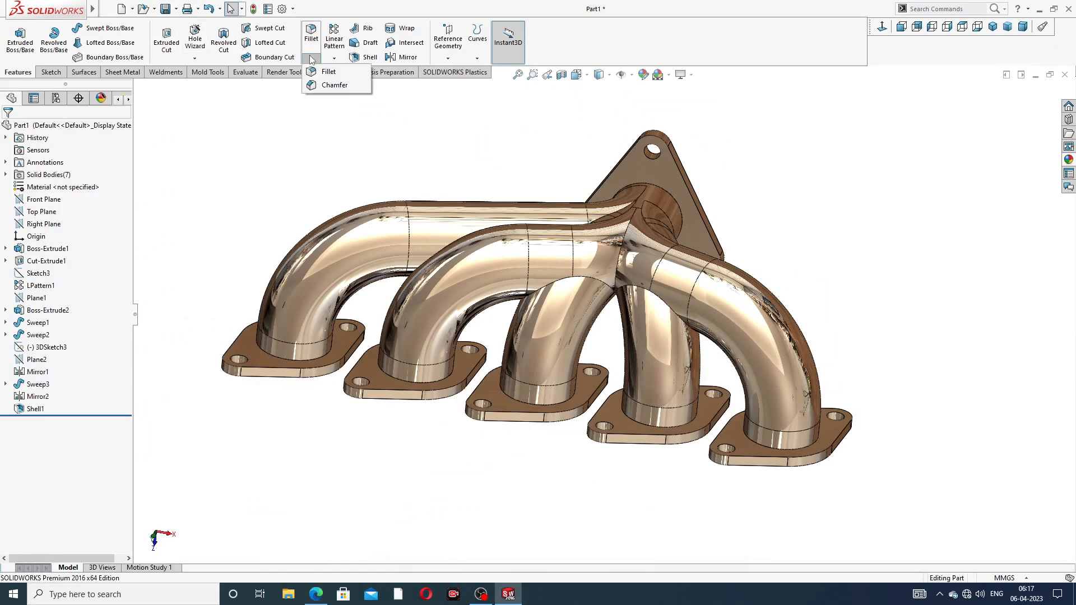
click(338, 87)
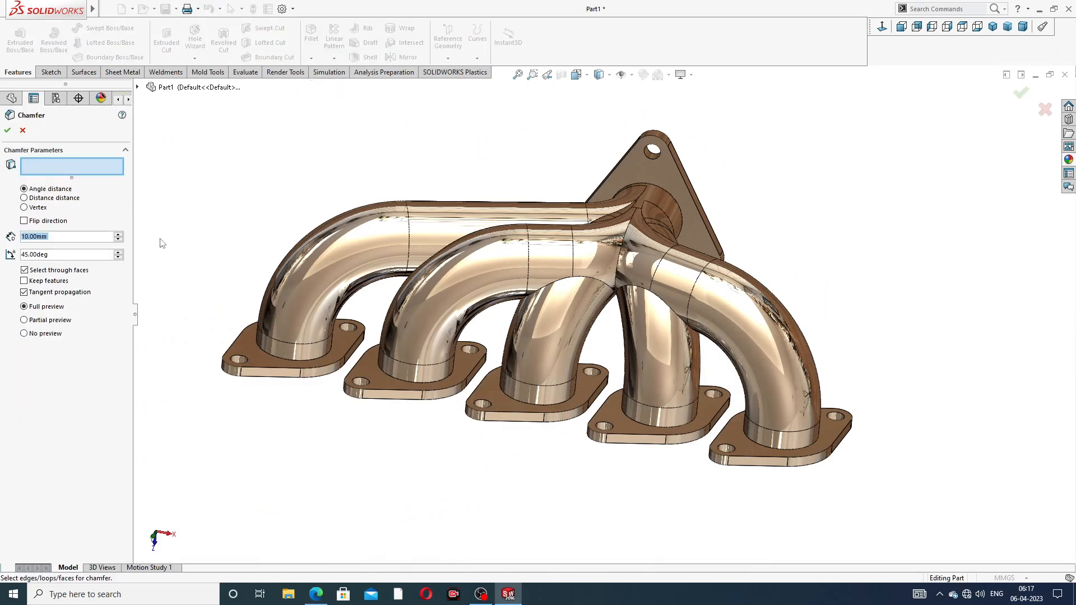
text(2)
middle_drag(748, 158, 586, 196)
scroll(586, 196, down, 3)
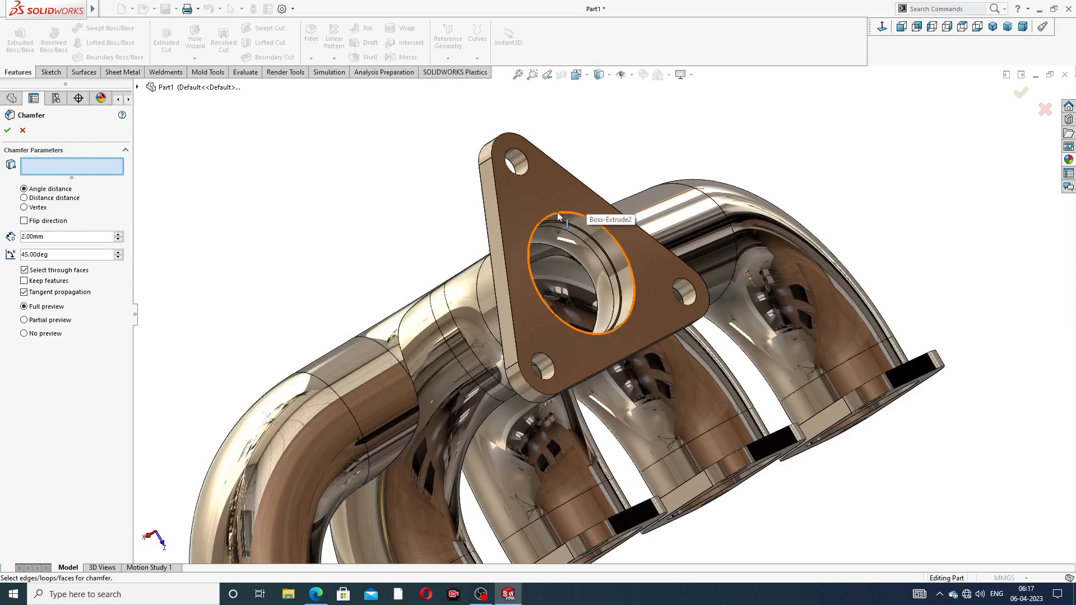
click(557, 211)
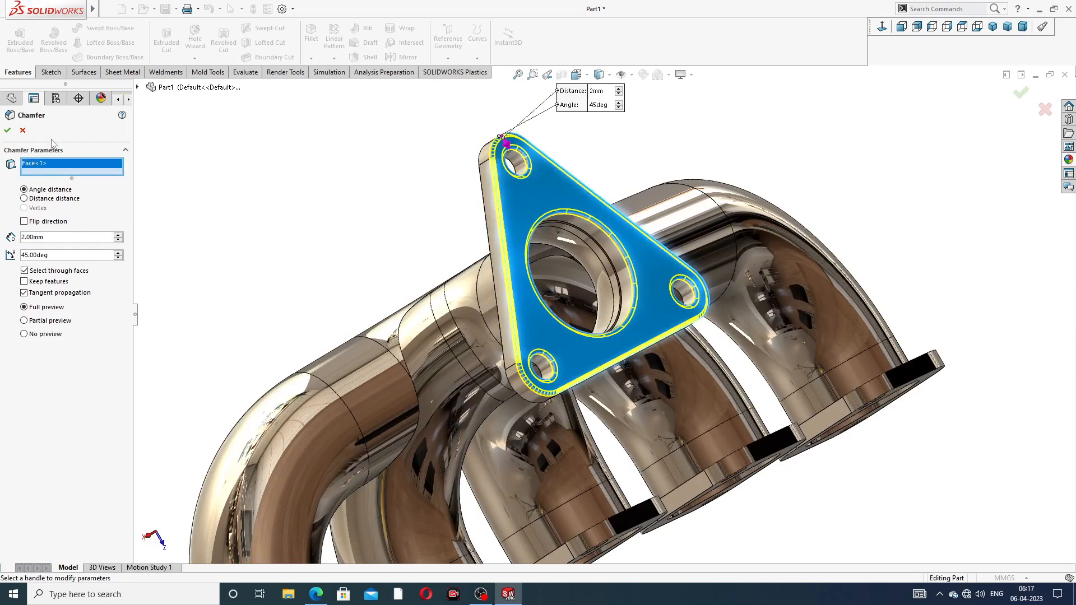
click(23, 132)
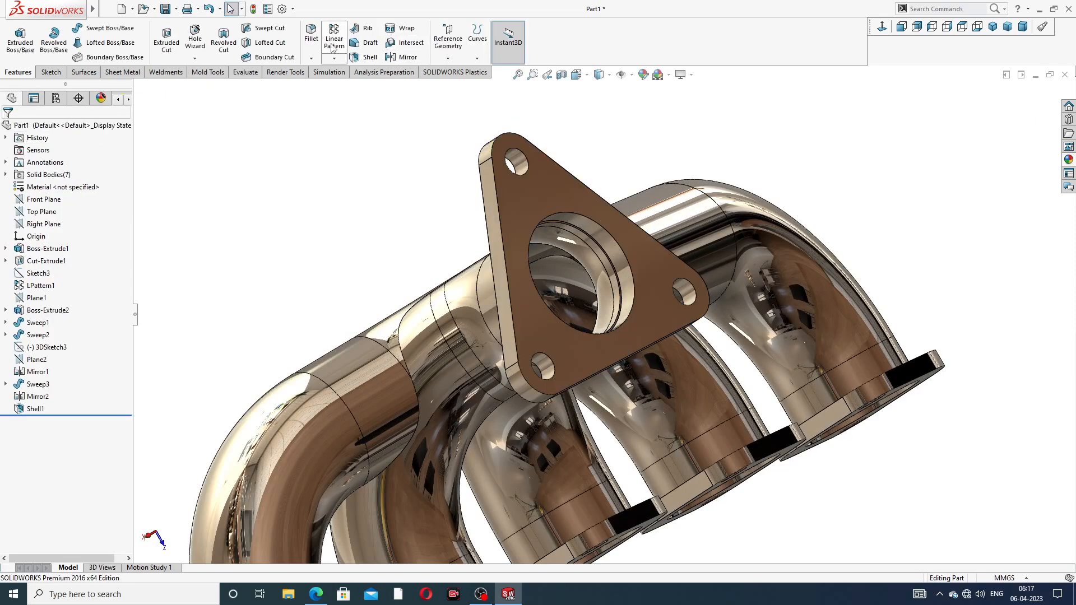
click(312, 58)
click(334, 82)
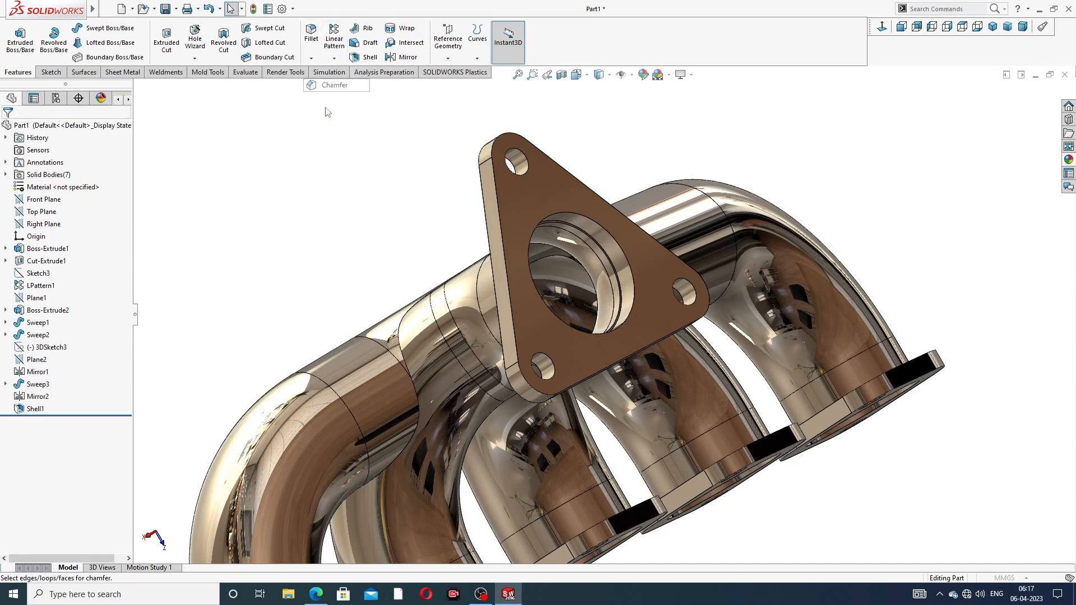
click(570, 219)
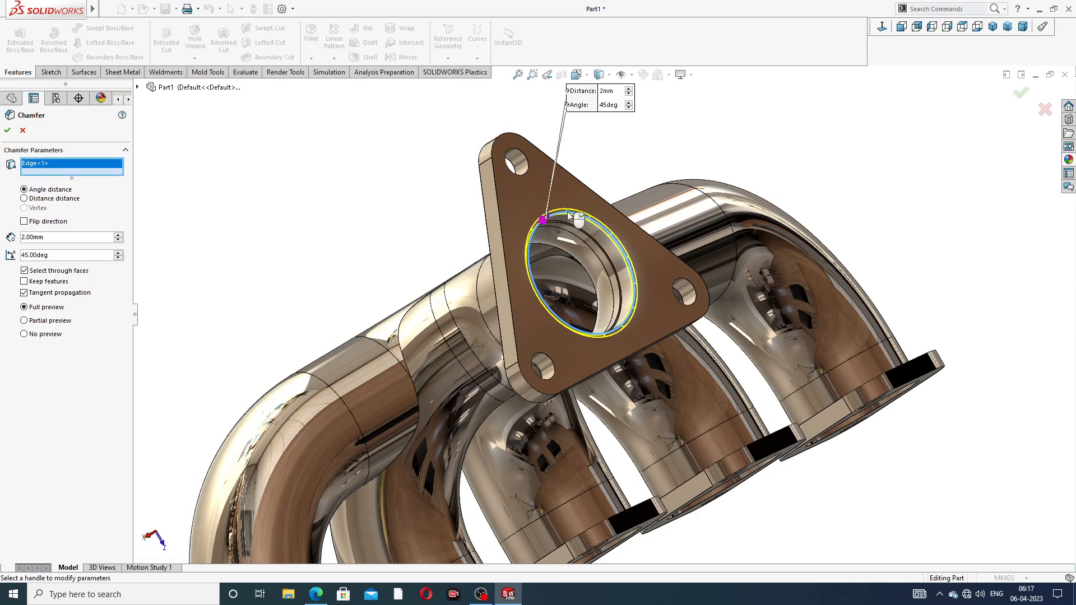
click(8, 130)
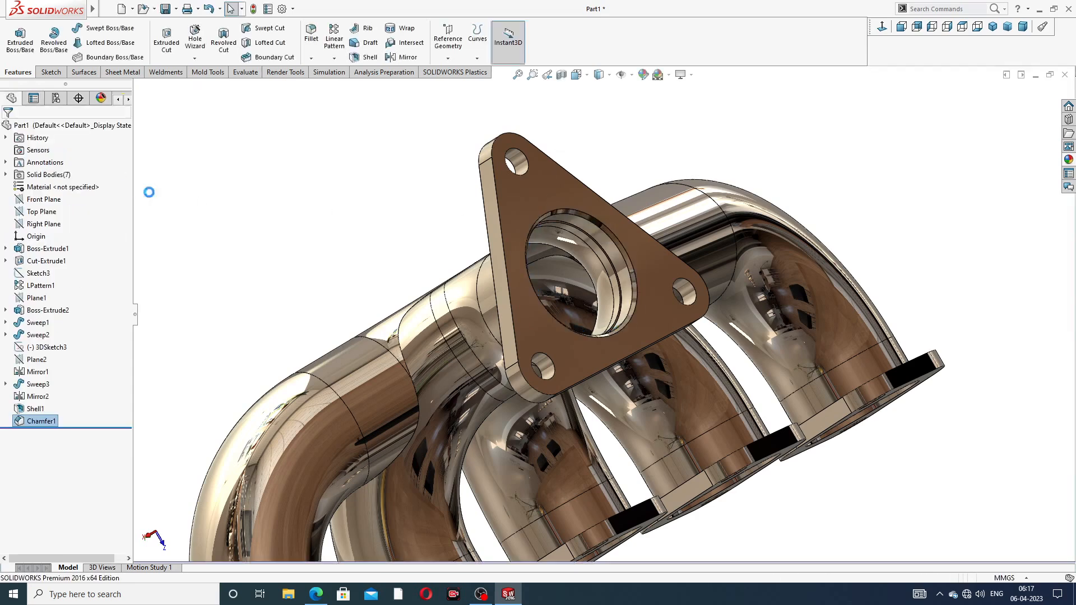
Chamfer the outer bore edge of the first pipe flange, at the +X end of the row, by 2 mm at 45 degrees
click(311, 59)
click(334, 85)
scroll(603, 314, up, 4)
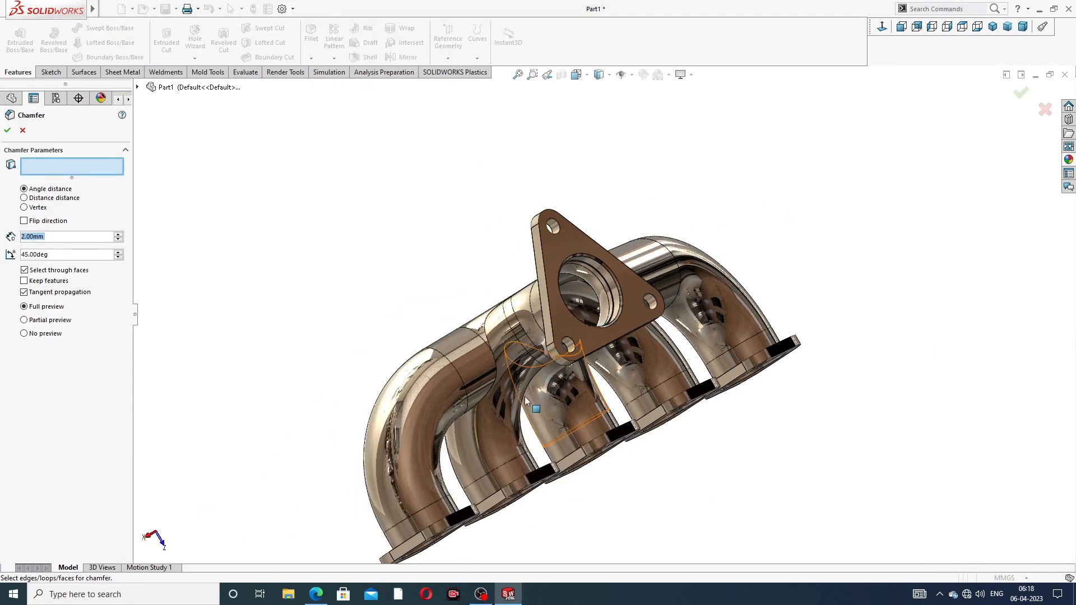
middle_drag(527, 400, 403, 375)
scroll(398, 374, down, 5)
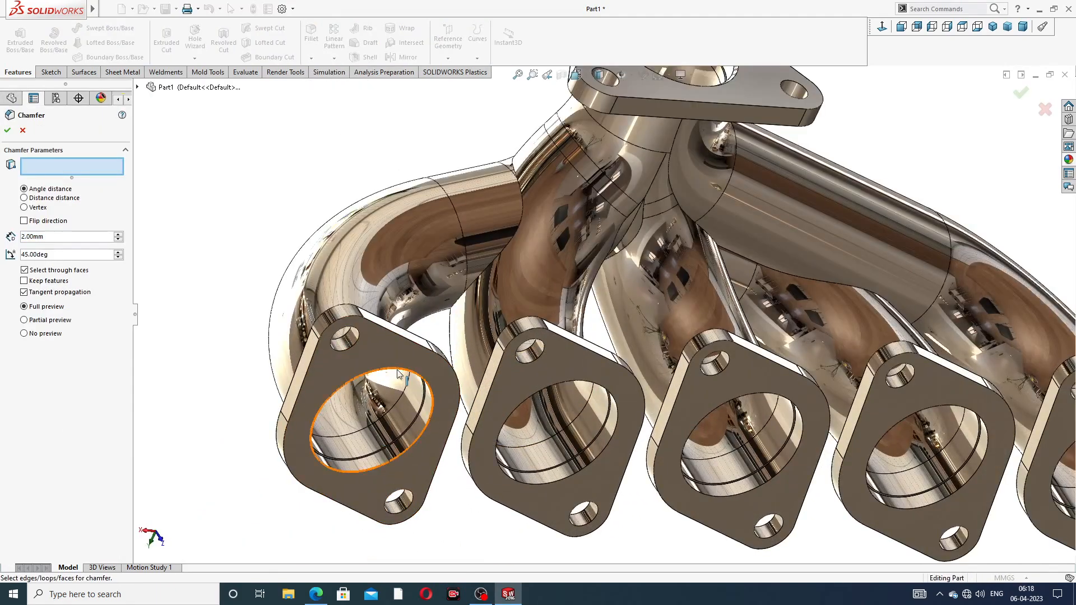
click(398, 374)
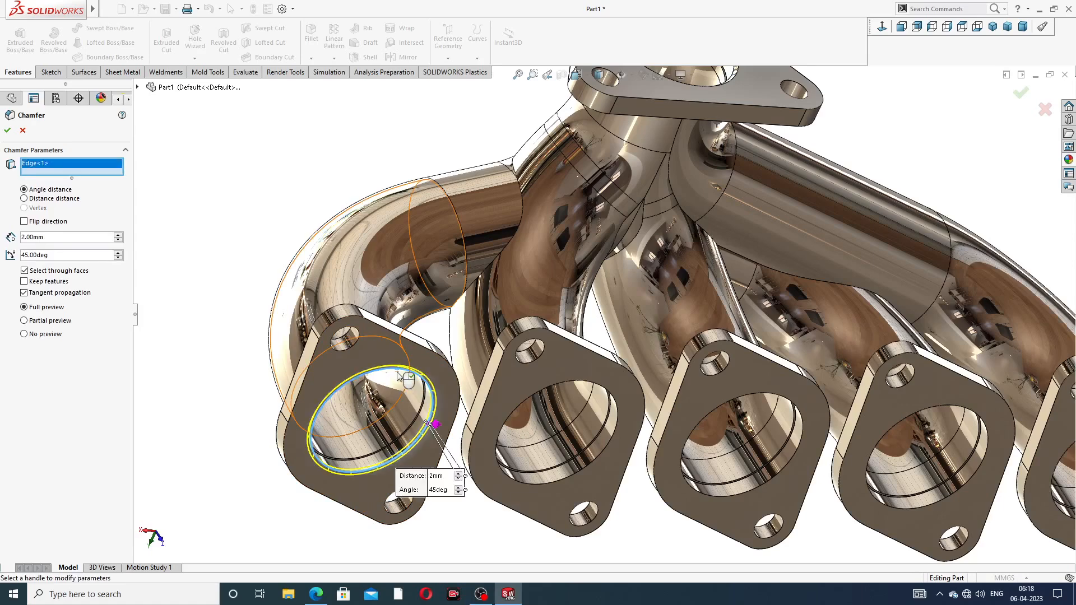
click(7, 131)
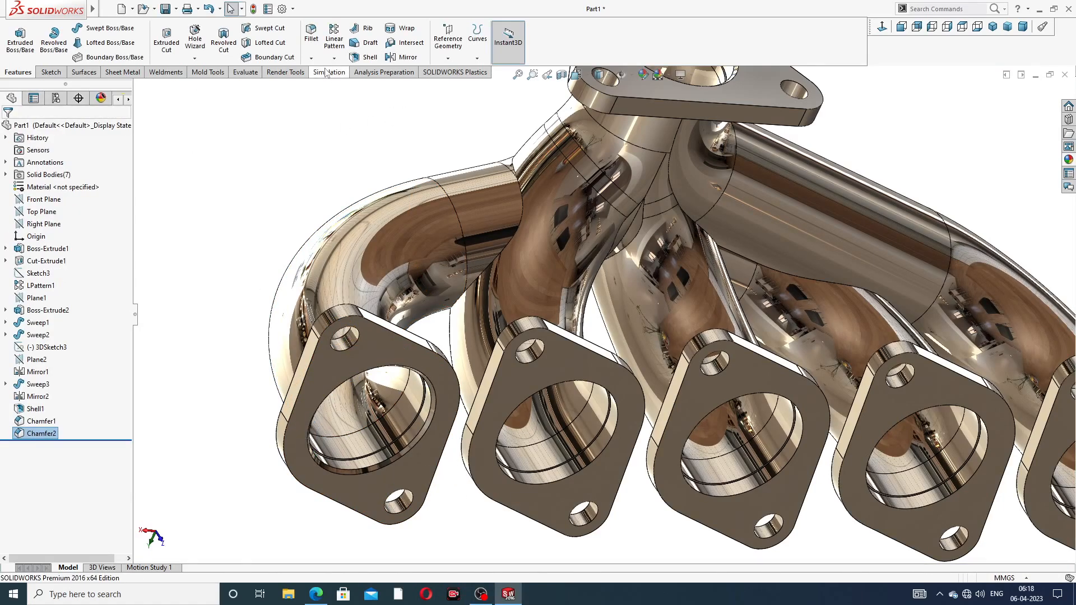
Chamfer the large bore edge of the second pipe flange in the row by 2 mm at 45 degrees
click(311, 58)
click(332, 90)
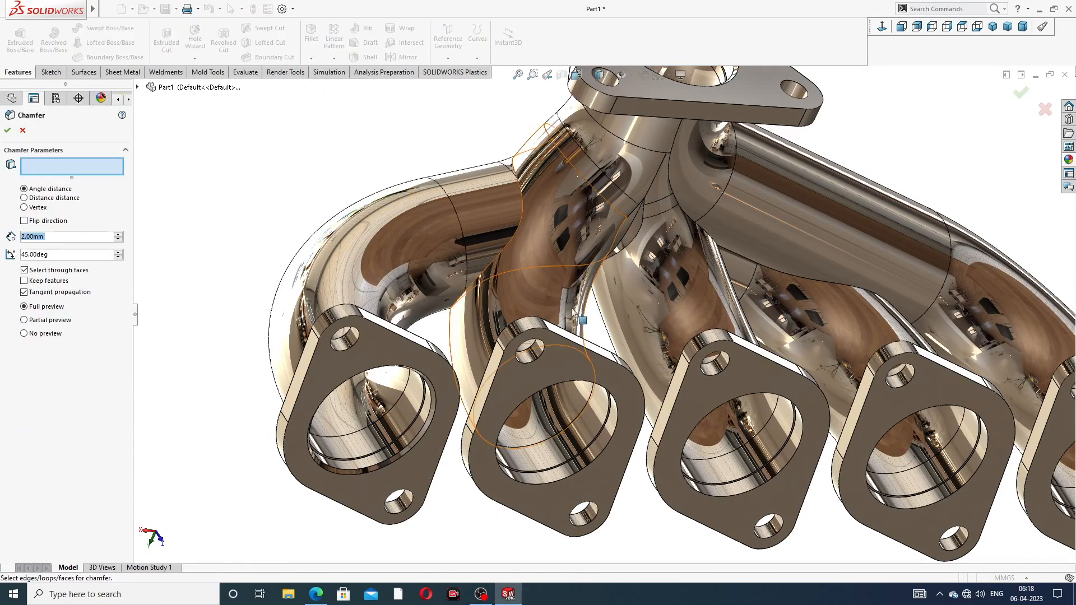
scroll(577, 314, down, 5)
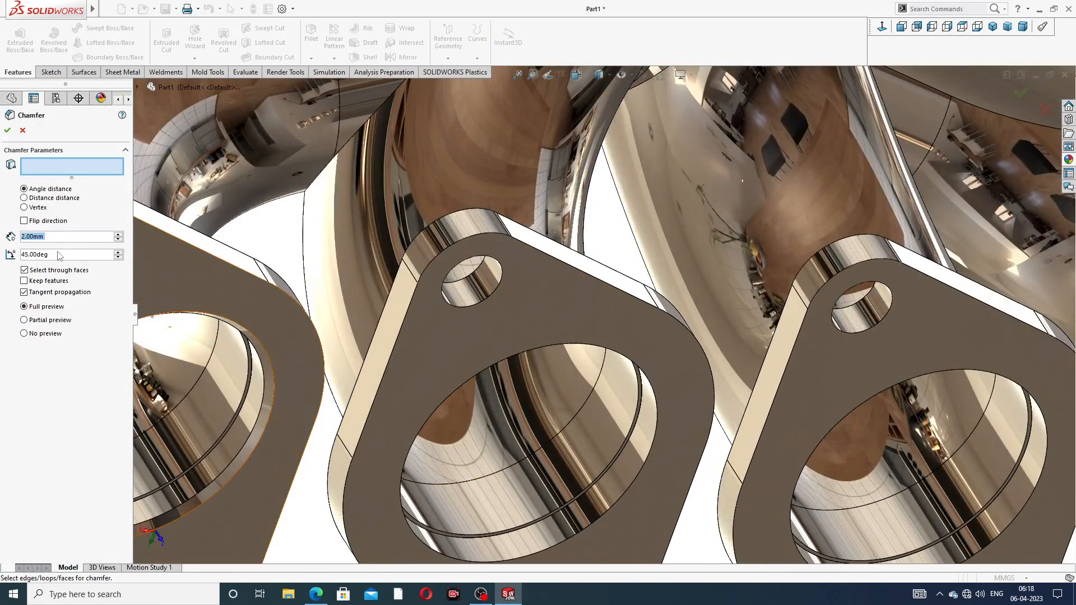
click(538, 348)
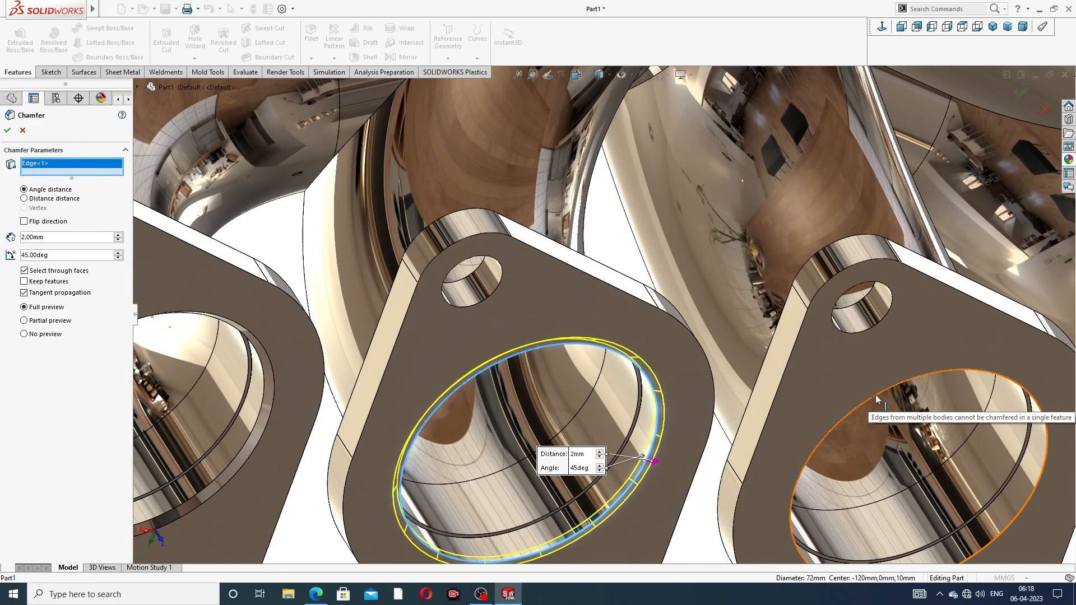
click(7, 131)
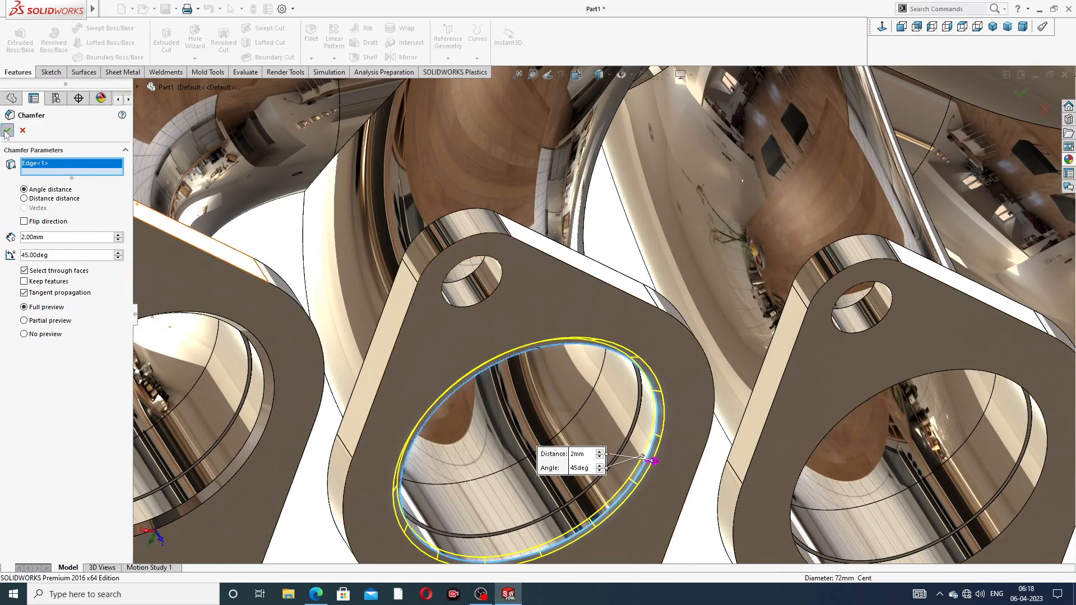
Add a 2 mm, 45-degree chamfer to the large bore edge of the middle pipe flange
click(311, 59)
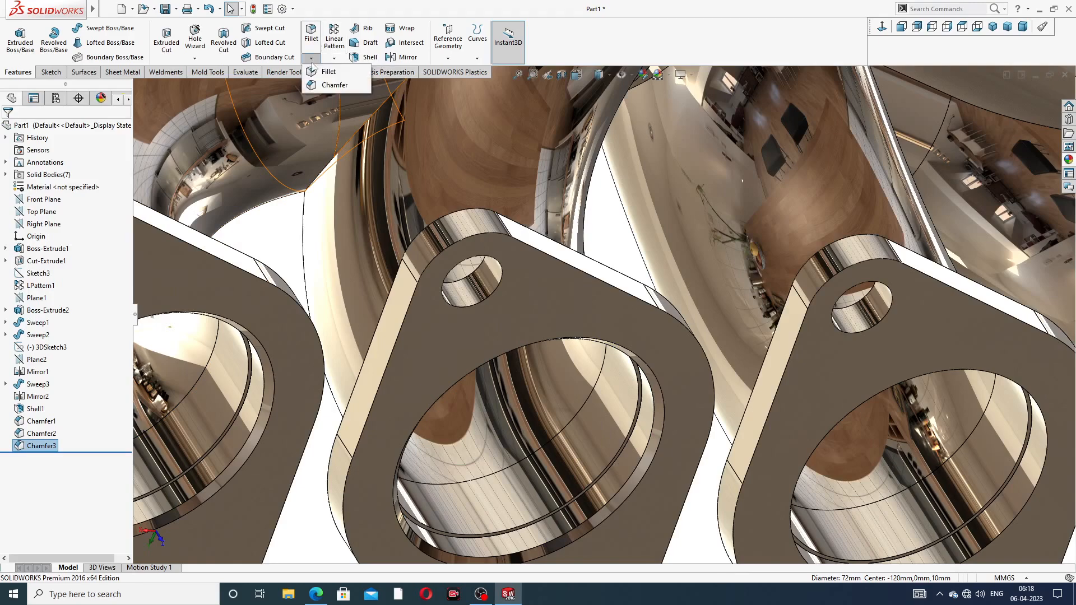
click(331, 85)
scroll(845, 331, up, 3)
scroll(830, 357, down, 3)
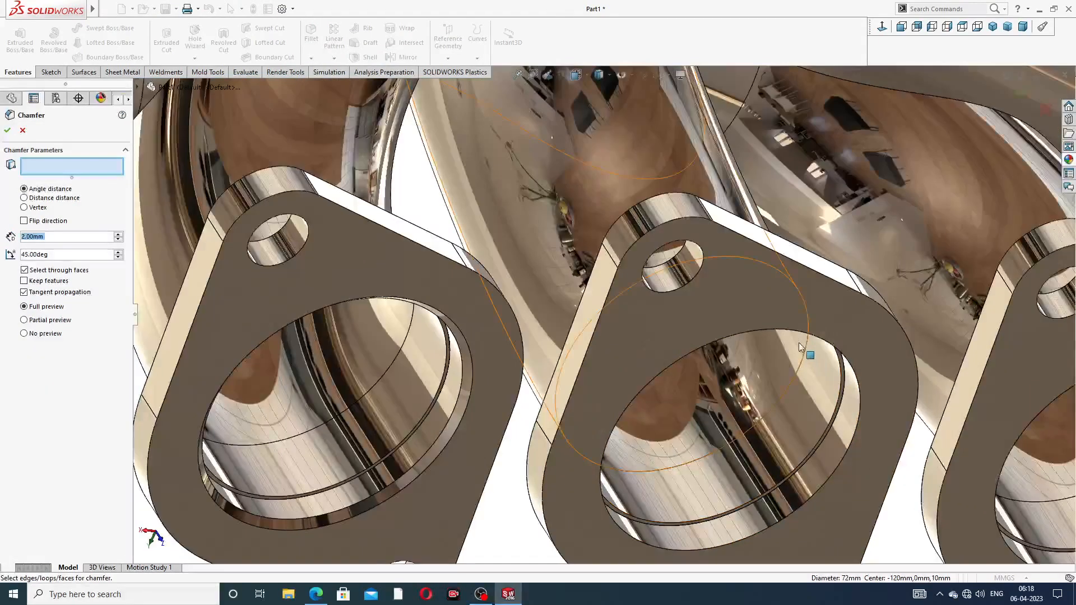
click(795, 333)
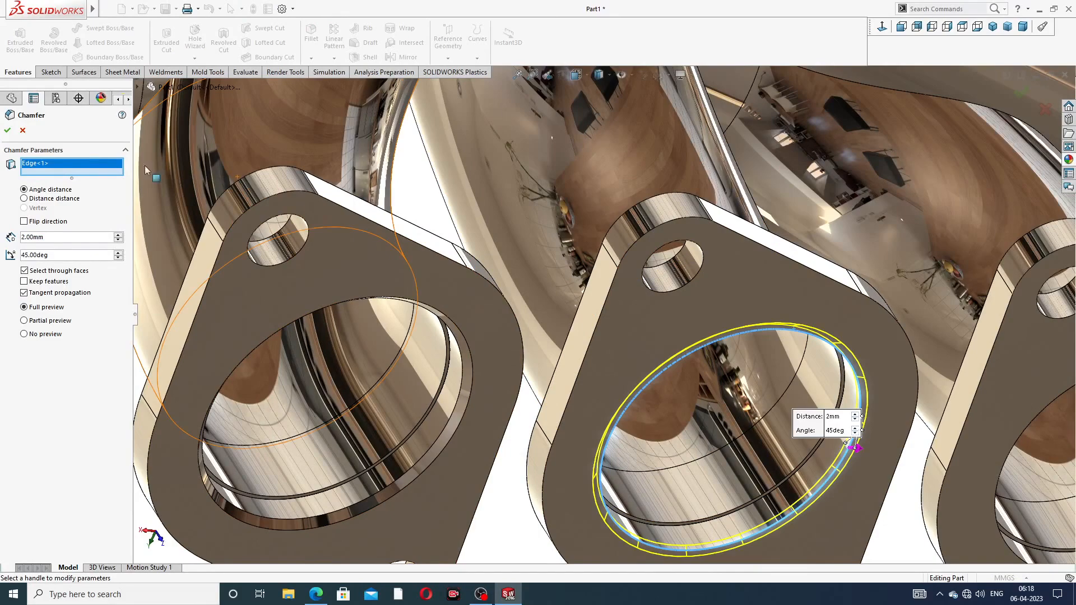
click(7, 131)
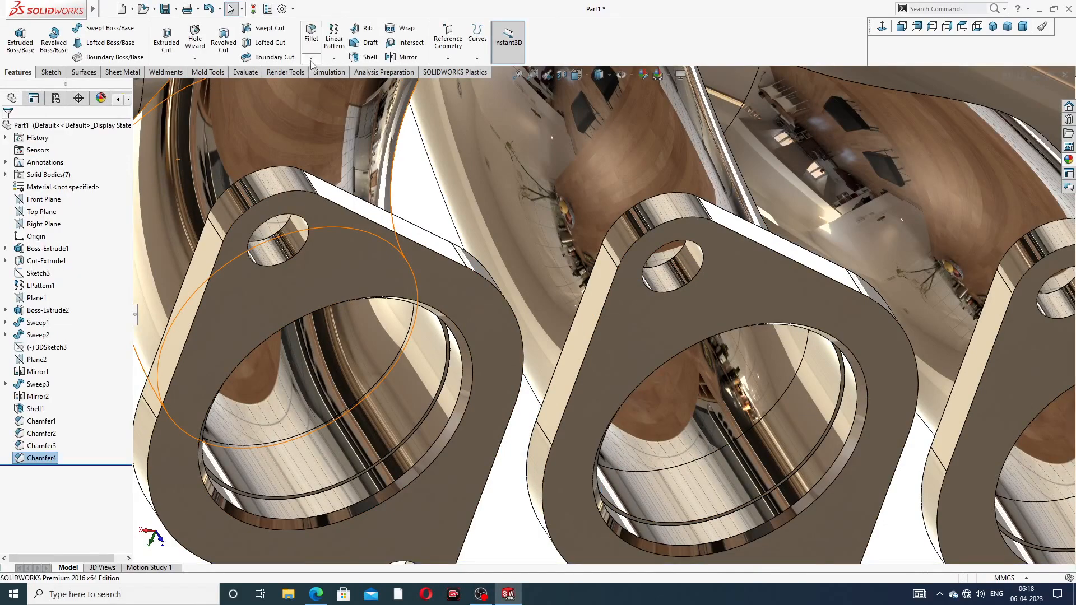
Add a 2 mm, 45-degree chamfer to the large bore edge of the fourth pipe flange in the row
click(311, 60)
click(335, 85)
scroll(824, 289, up, 3)
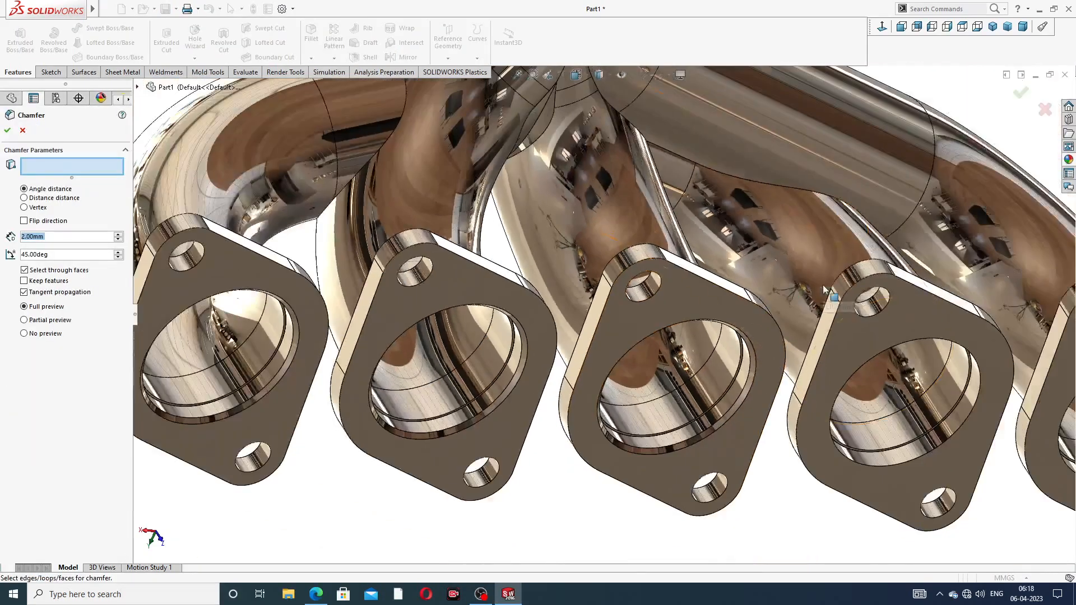
scroll(897, 340, down, 3)
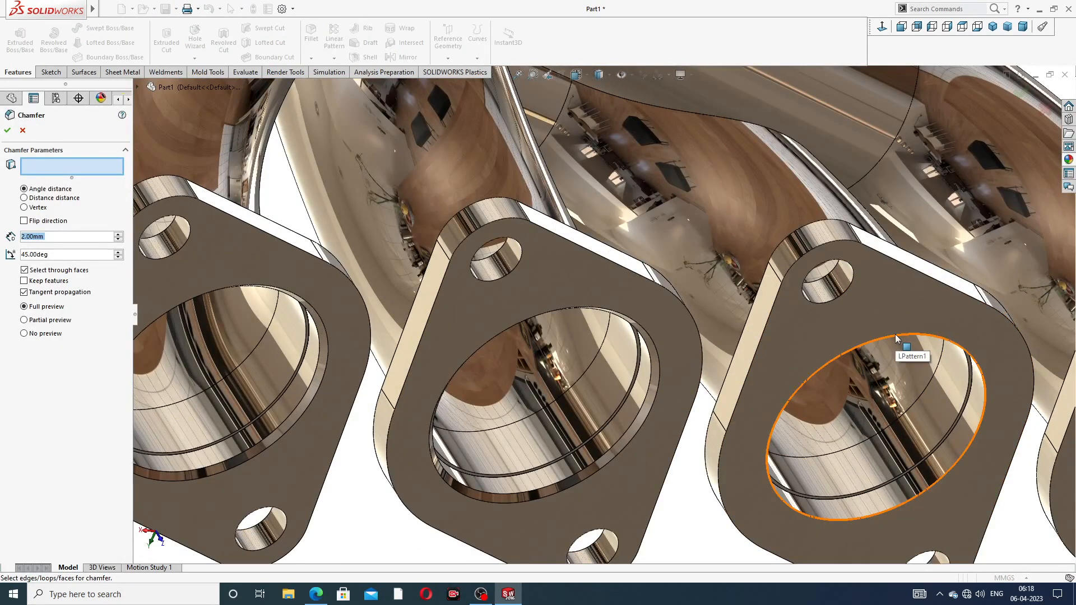
click(896, 338)
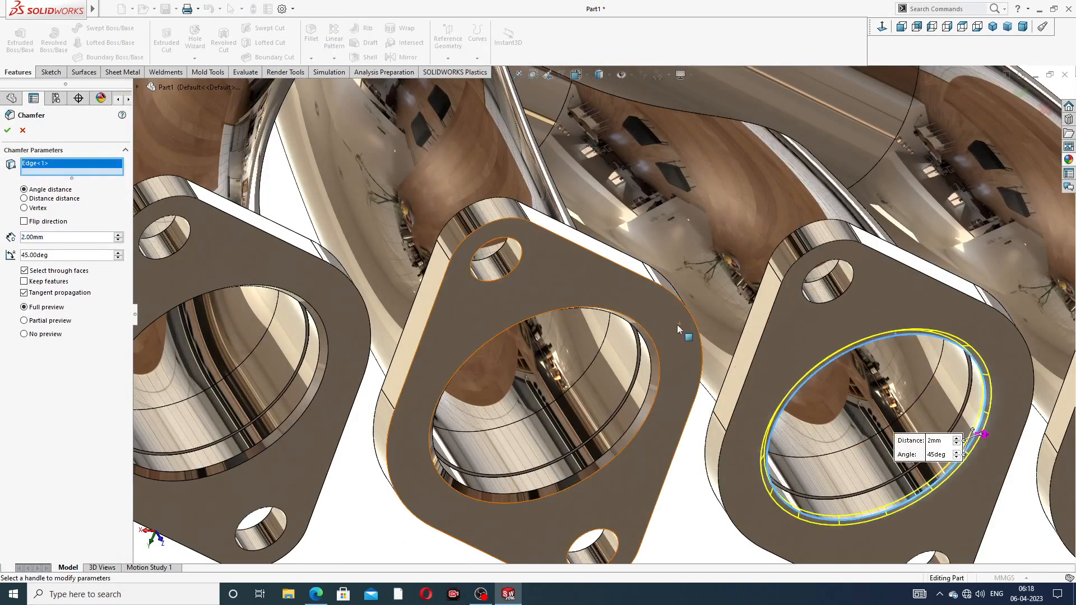
click(8, 130)
Chamfer the large bore edge of the fifth pipe flange, at the -X end of the row, by 2 mm at 45 degrees
click(311, 58)
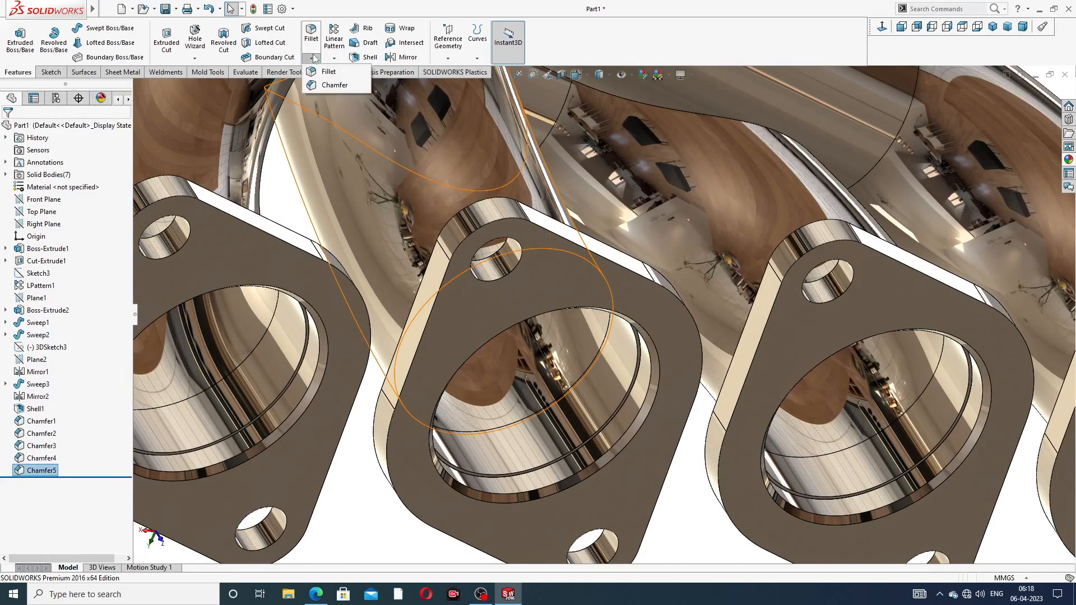
click(334, 85)
scroll(882, 228, up, 5)
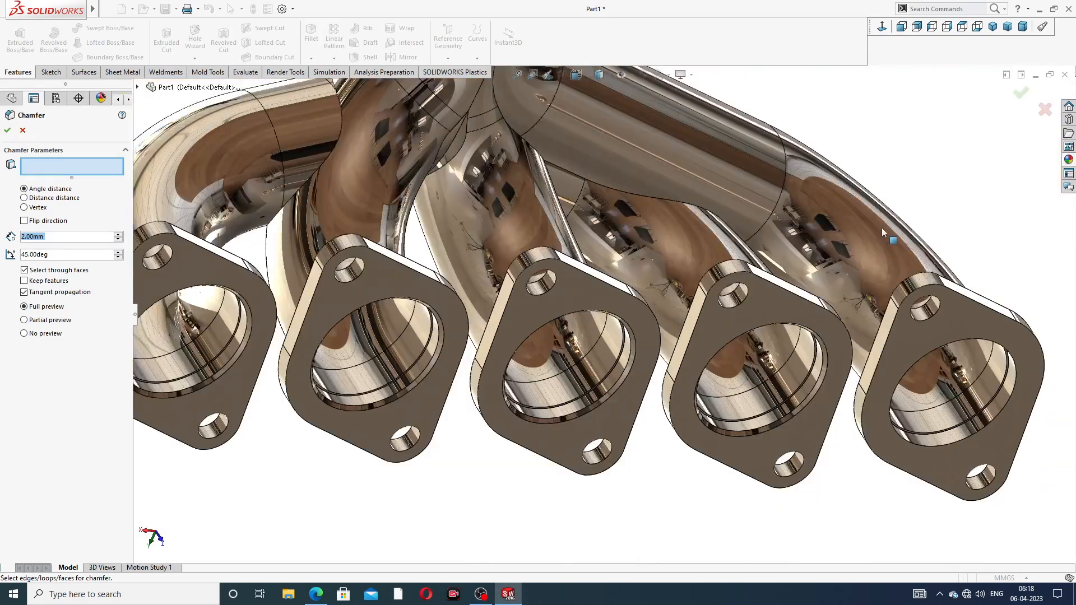
scroll(909, 341, down, 5)
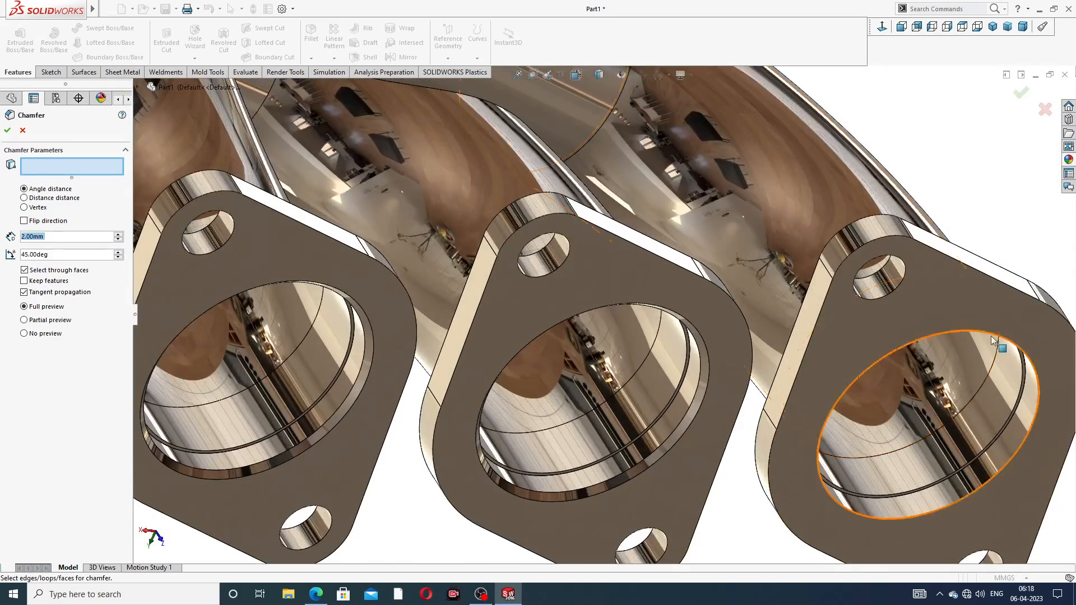
click(978, 331)
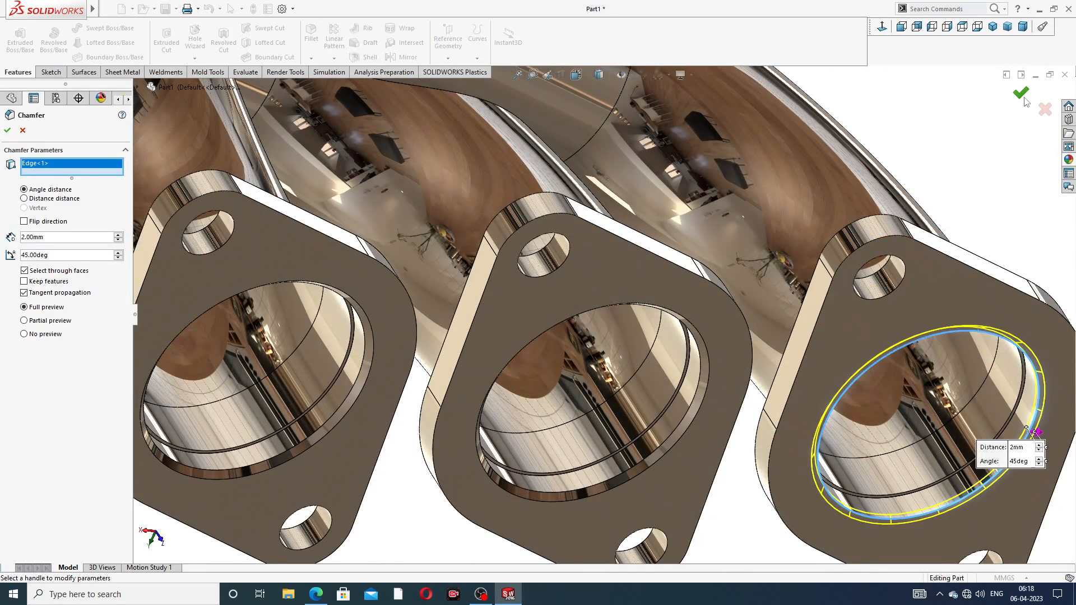
key(Return)
Fillet the edges of both the front and back faces of the triangular collector flange with a 1 mm radius
scroll(751, 196, up, 5)
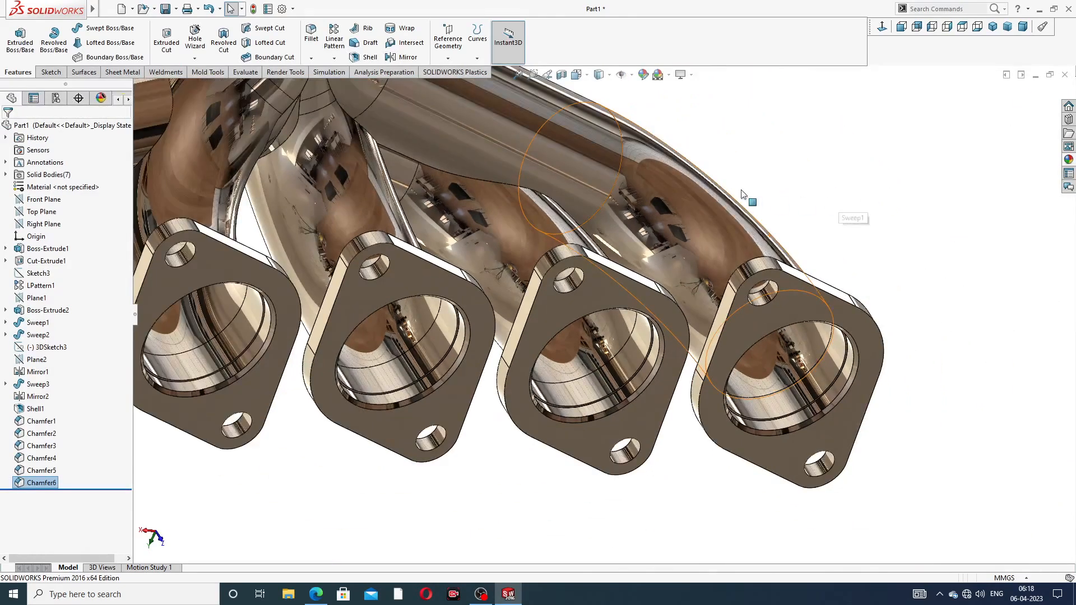
middle_drag(409, 165, 492, 186)
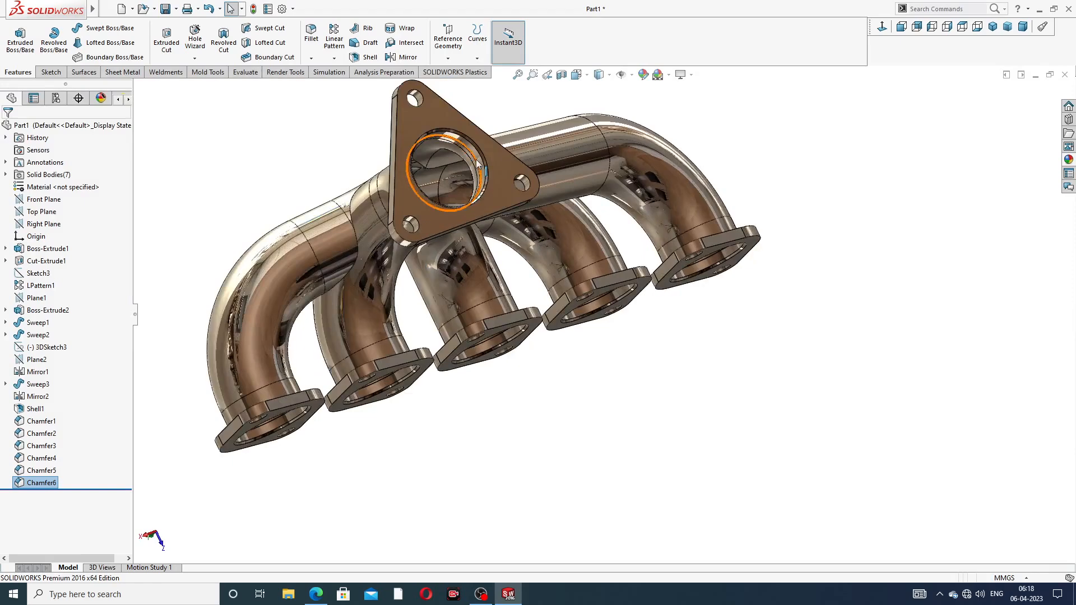
scroll(491, 186, up, 2)
scroll(487, 179, down, 3)
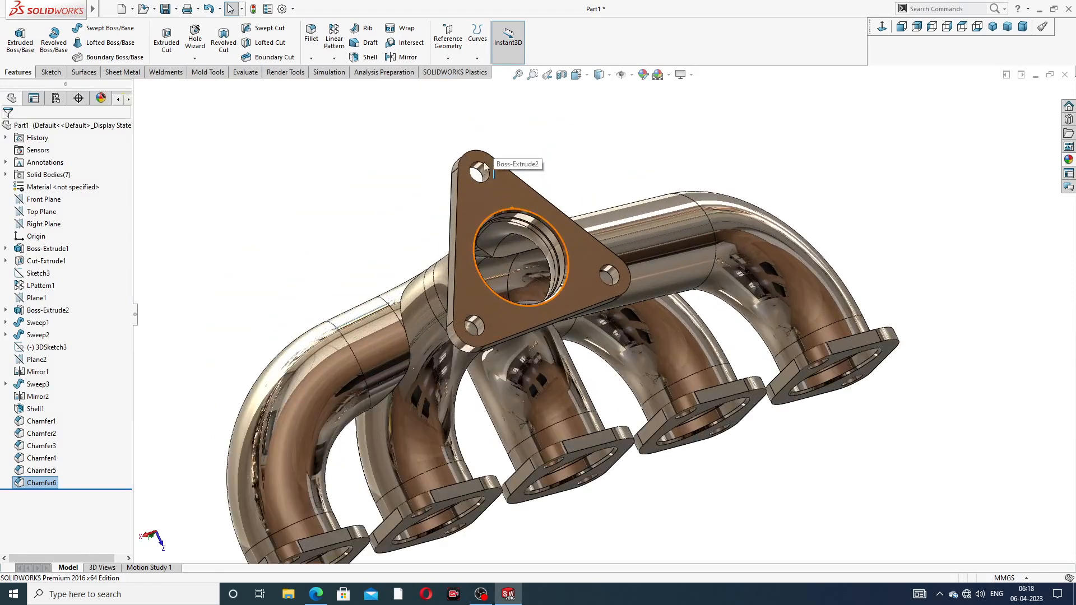
click(312, 59)
click(331, 72)
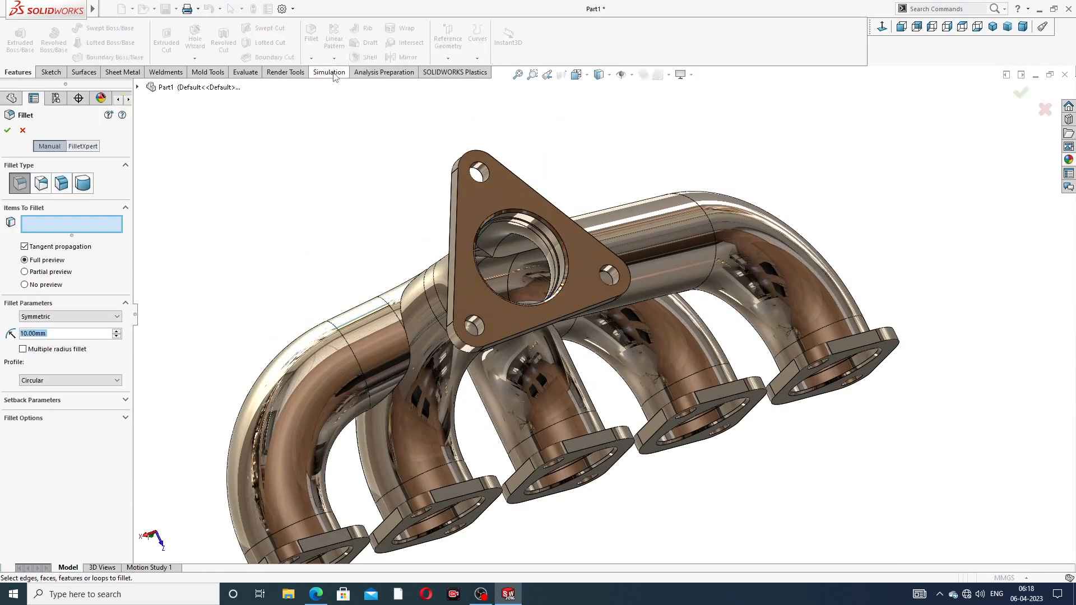
click(510, 187)
middle_drag(625, 176, 785, 208)
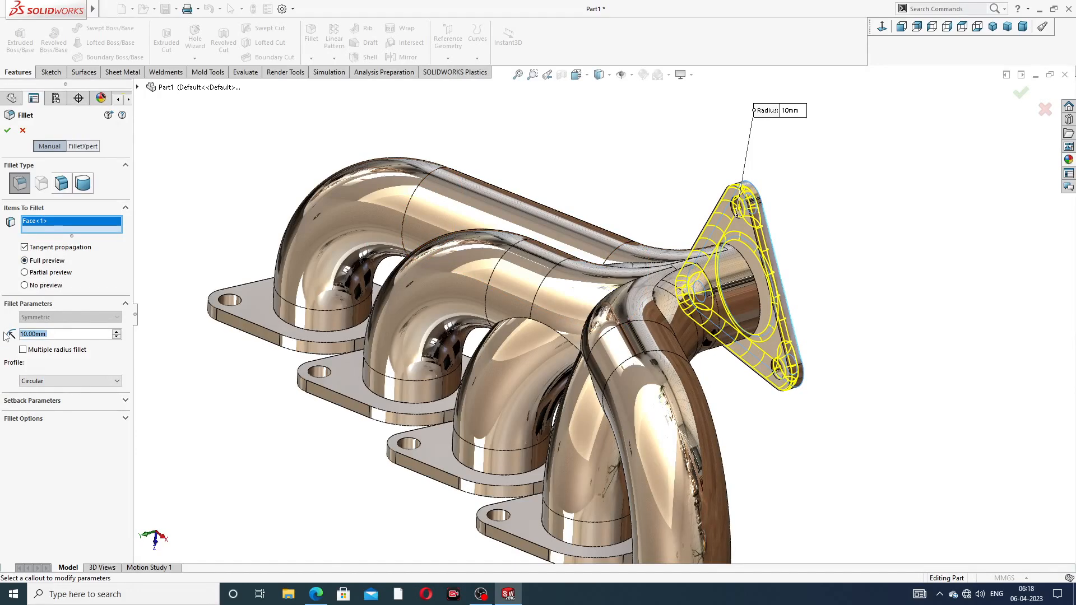
text(1)
key(Return)
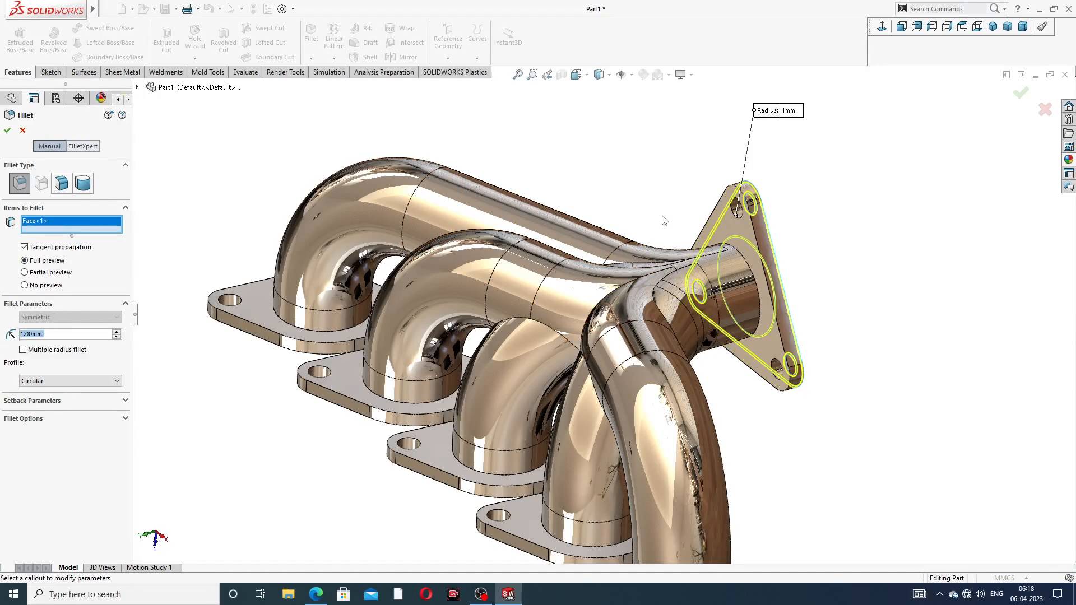
middle_drag(662, 220, 693, 224)
click(693, 224)
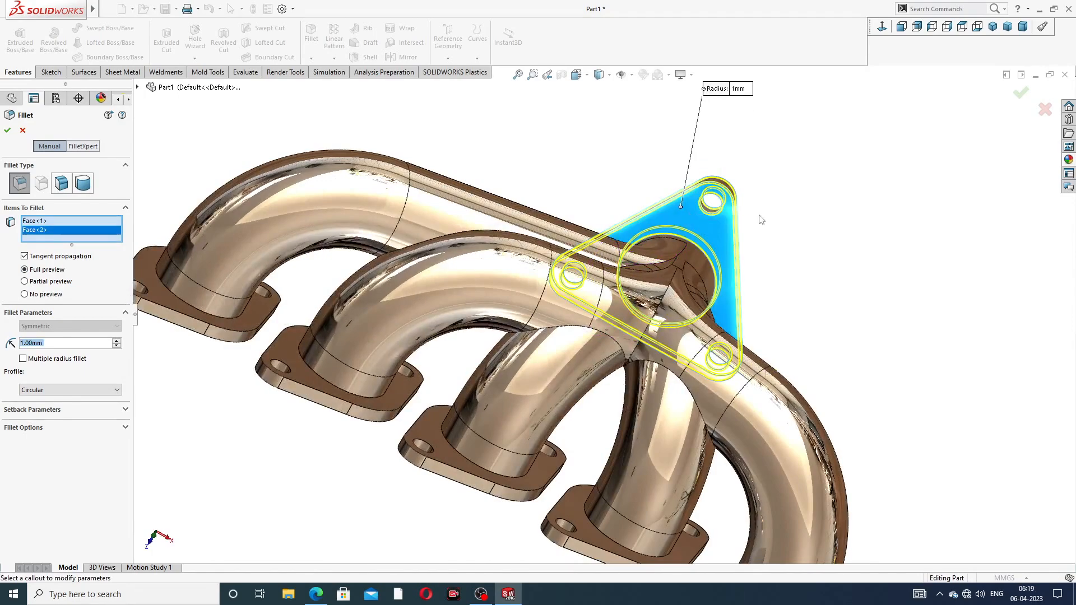
middle_drag(761, 219, 631, 206)
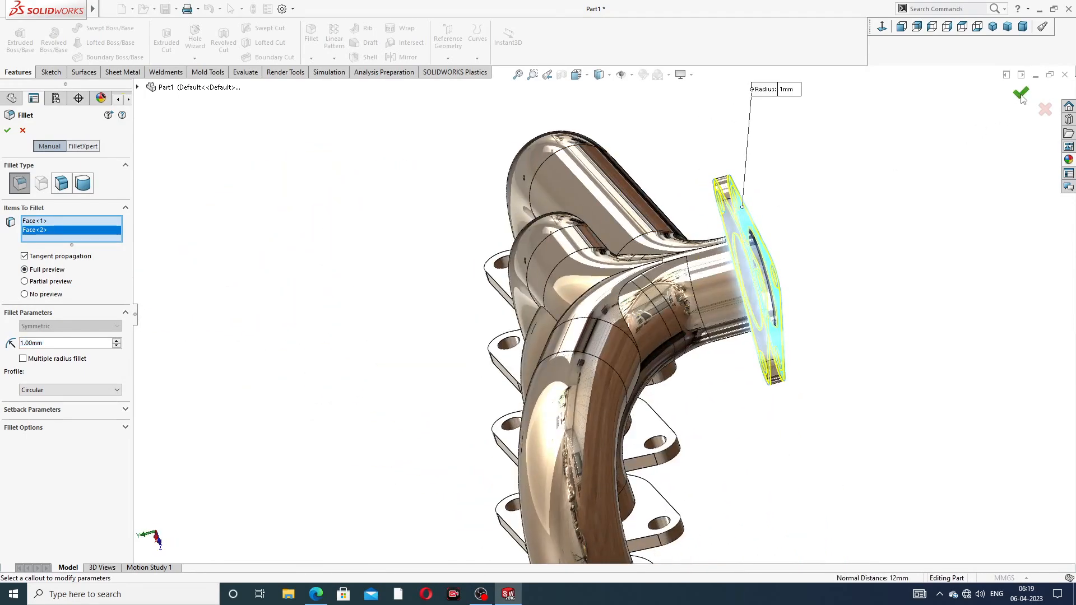
click(1021, 96)
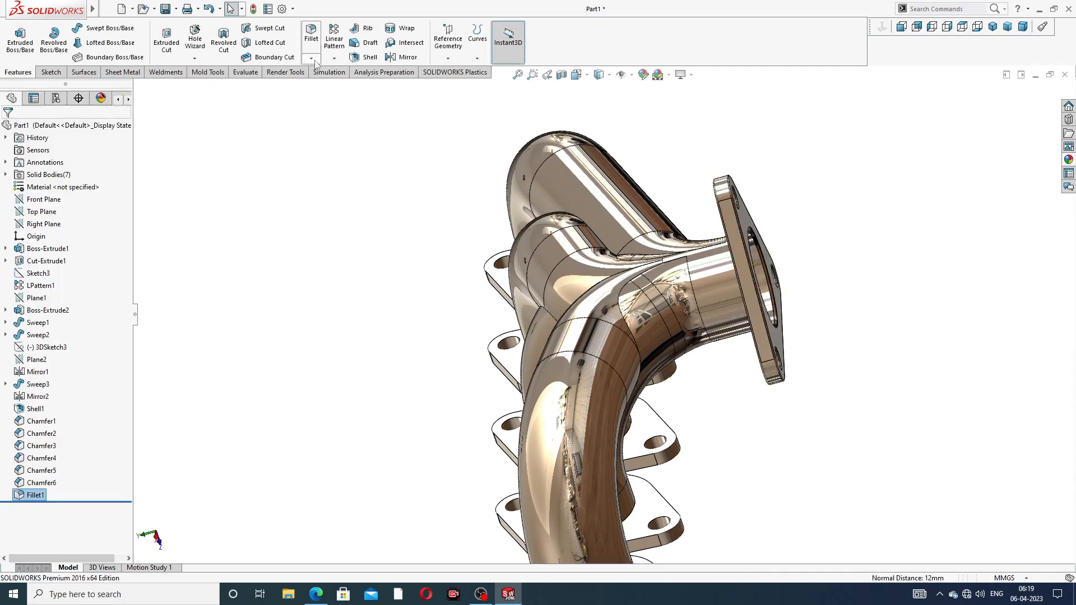
Apply a 1 mm fillet to the bottom and top faces of the first pipe flange, at the +X end of the row
click(312, 43)
middle_drag(671, 398, 548, 353)
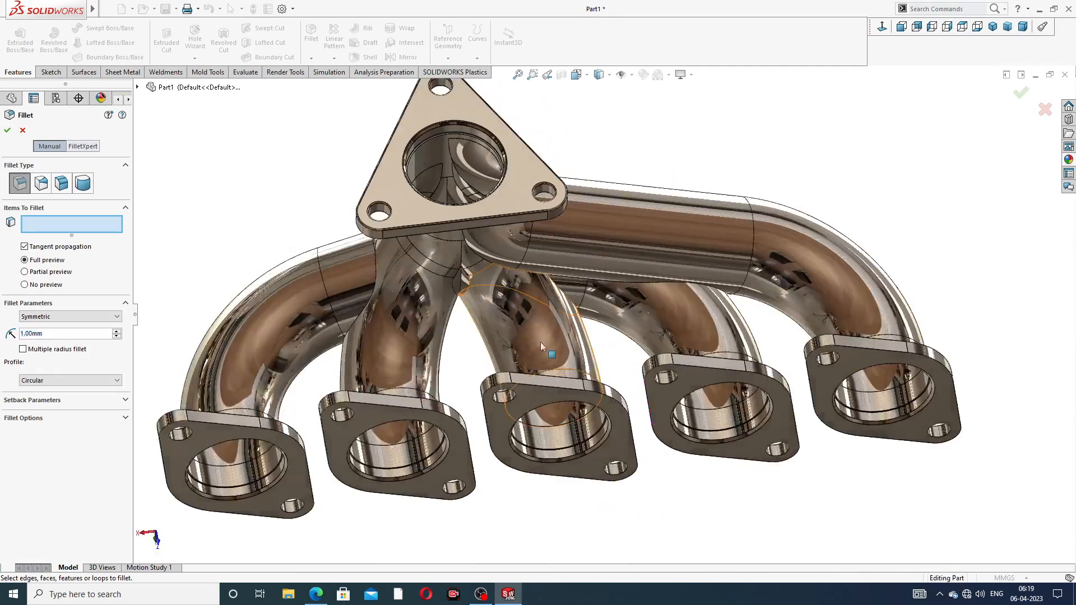
click(210, 432)
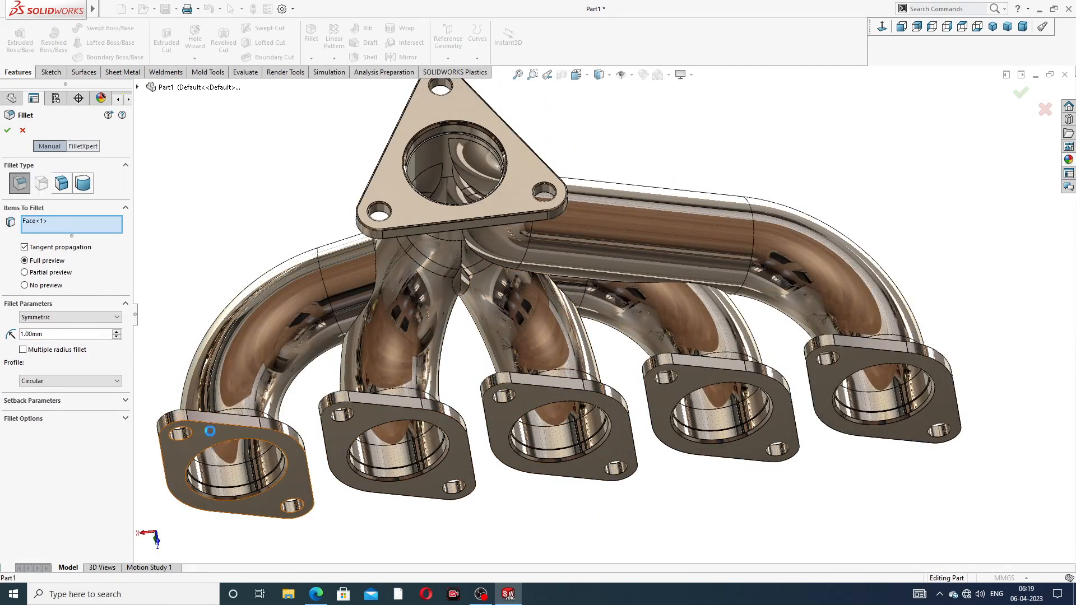
middle_drag(199, 319, 244, 472)
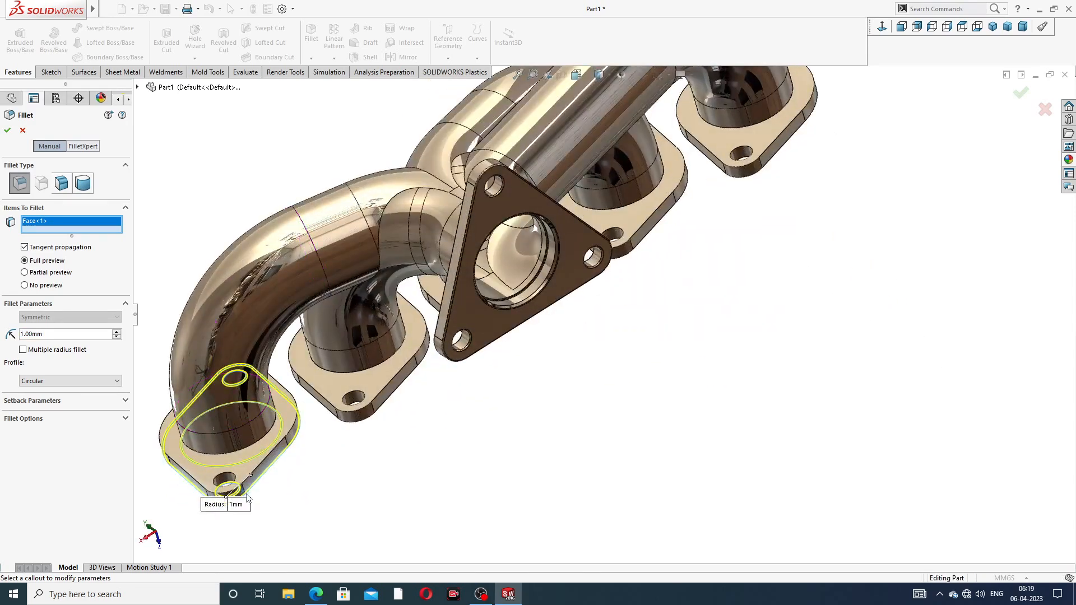
click(242, 467)
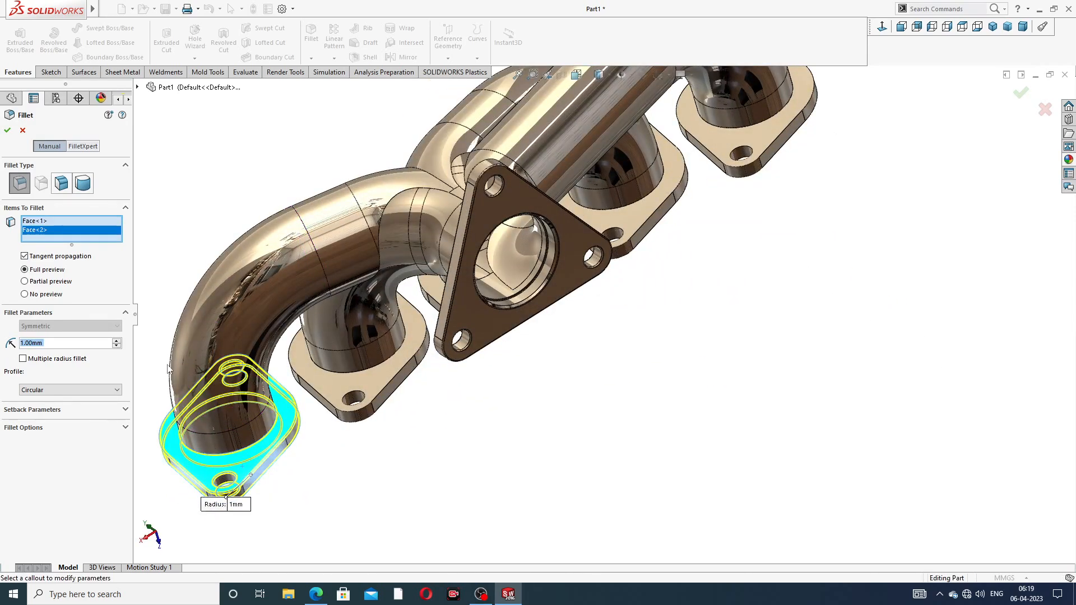
click(8, 130)
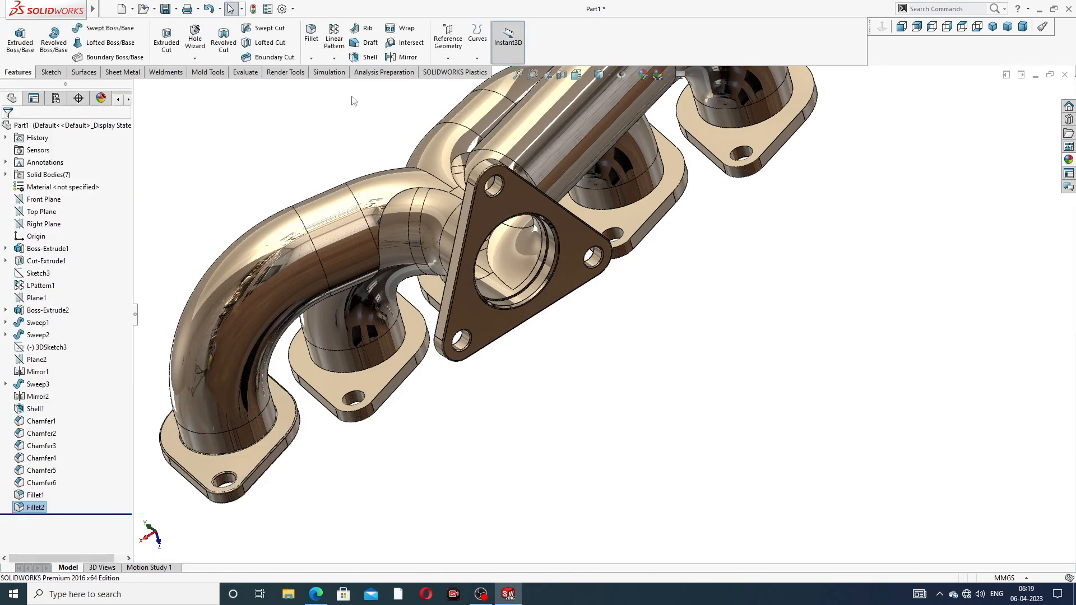
Round the edges of the top and bottom faces of the second pipe flange in the row with a 1 mm fillet
click(314, 60)
click(327, 70)
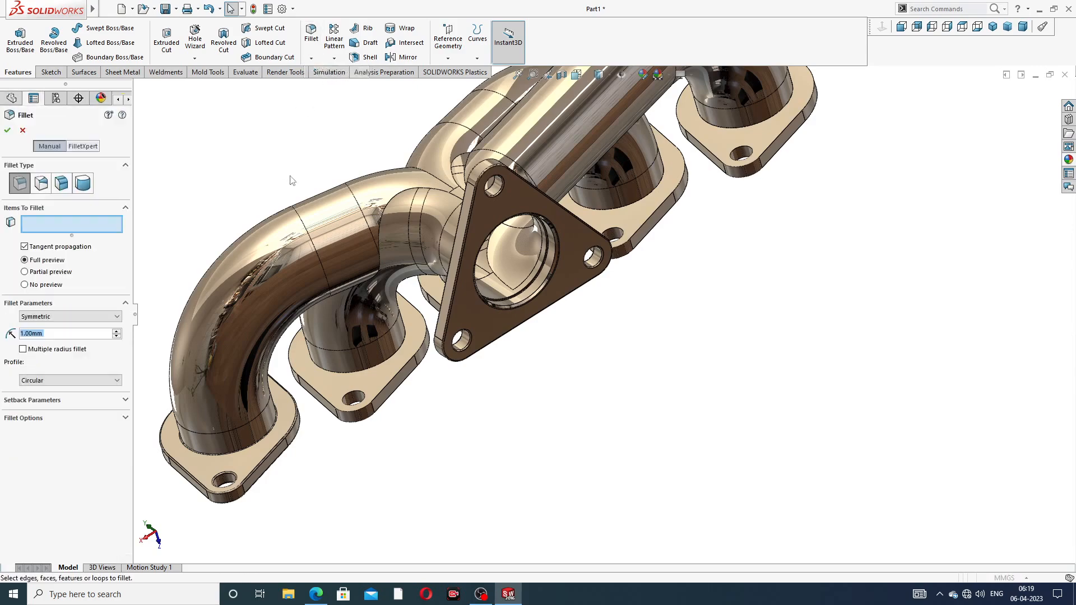
click(374, 388)
middle_drag(418, 390, 364, 275)
scroll(392, 404, down, 4)
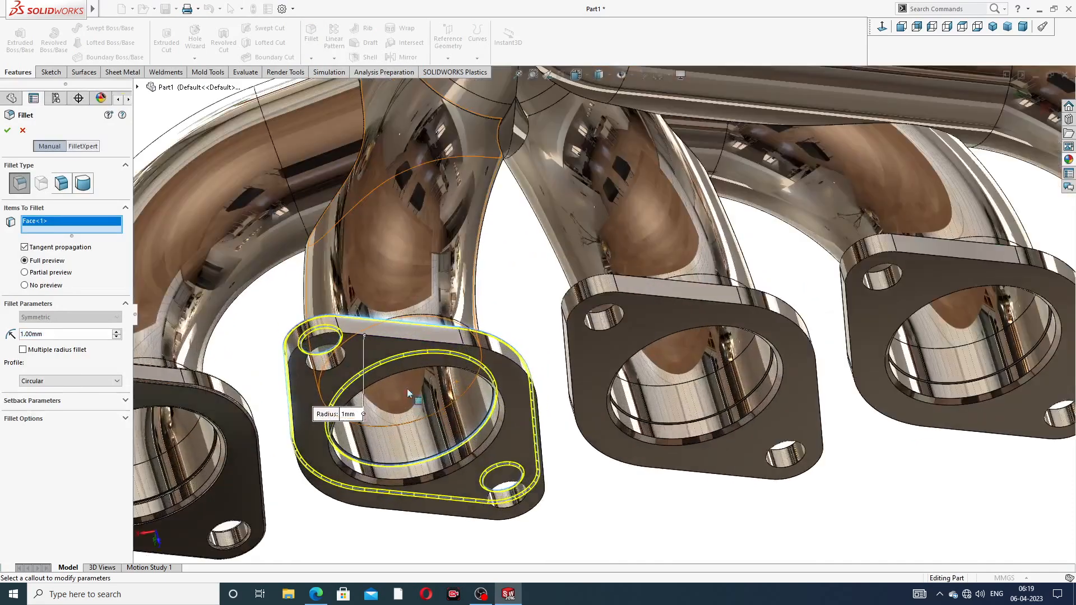
click(375, 346)
click(7, 131)
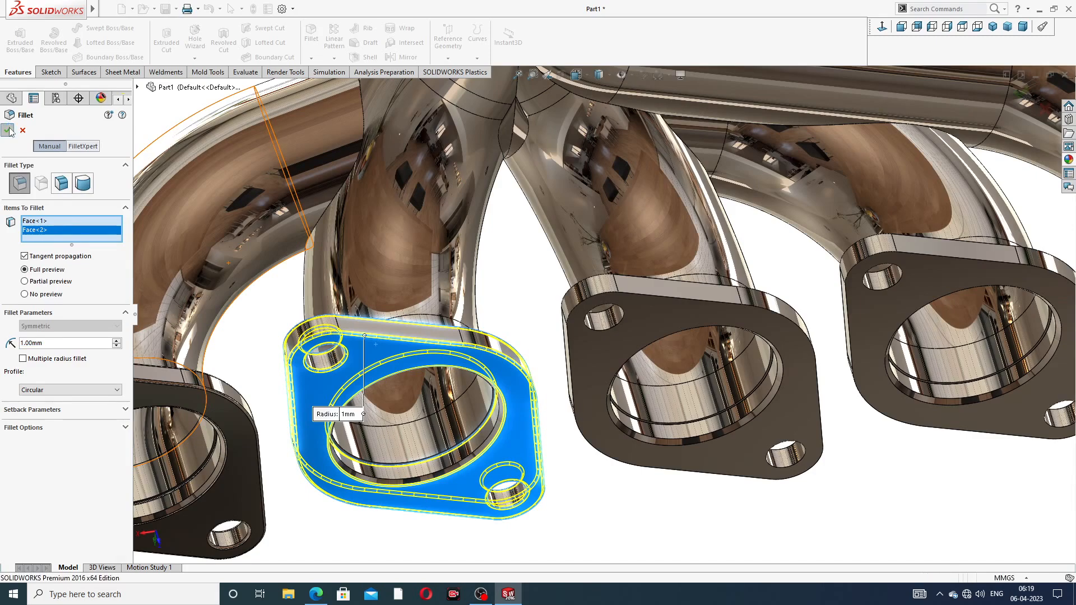
Add a 1 mm fillet around both flat faces of the middle pipe flange
click(317, 39)
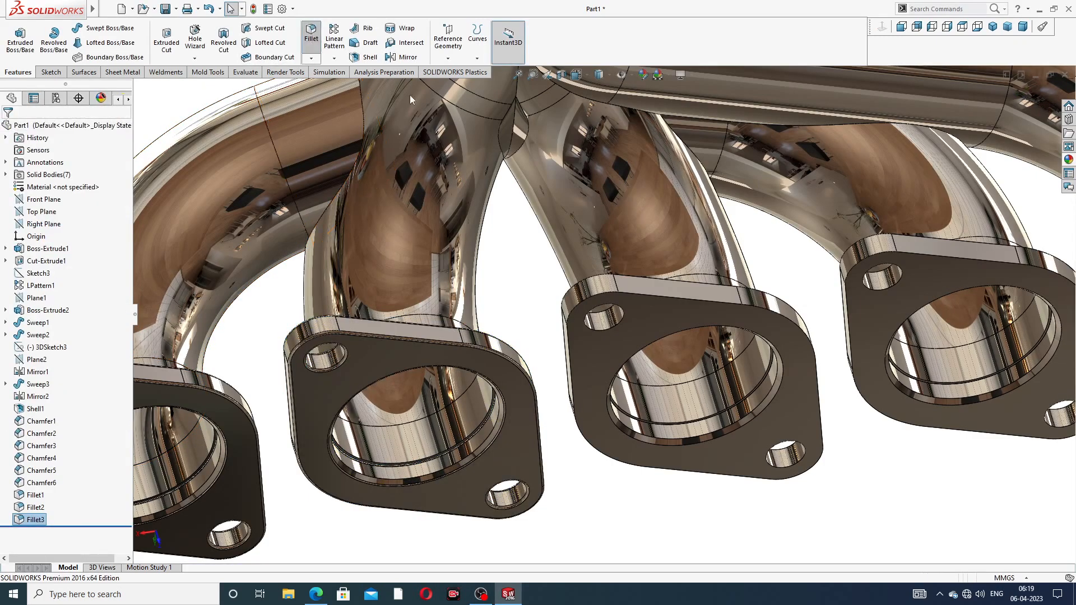
click(657, 317)
middle_drag(662, 393, 682, 477)
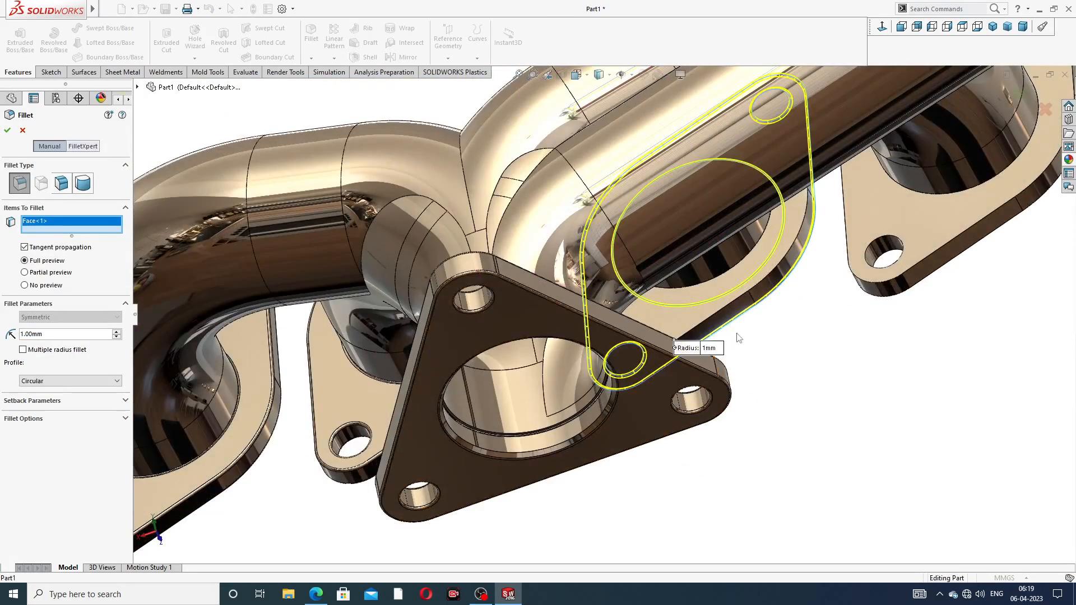
scroll(675, 316, down, 5)
click(677, 304)
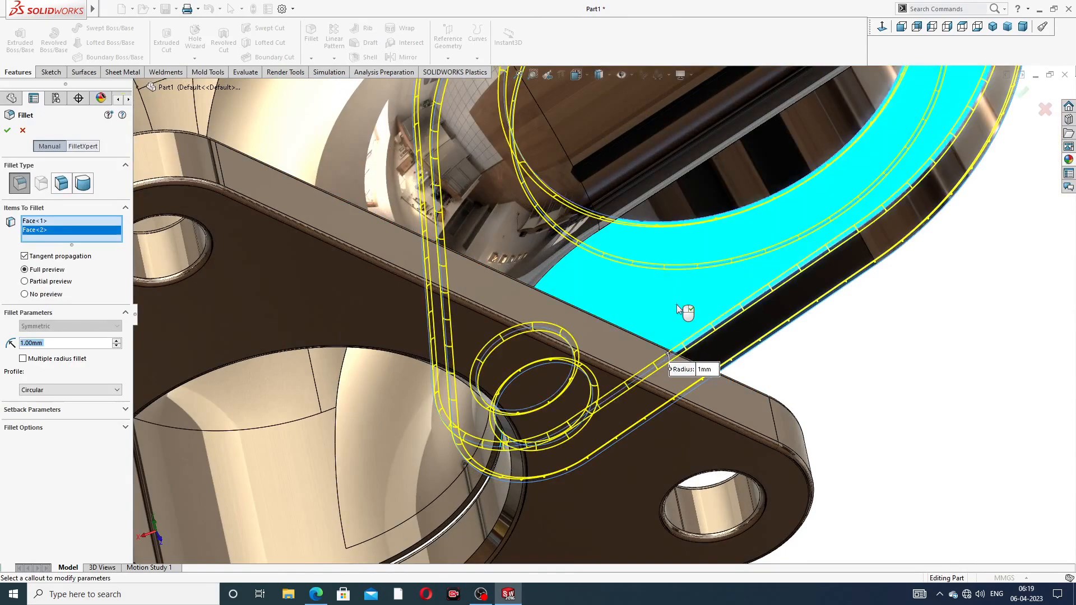
scroll(677, 304, up, 5)
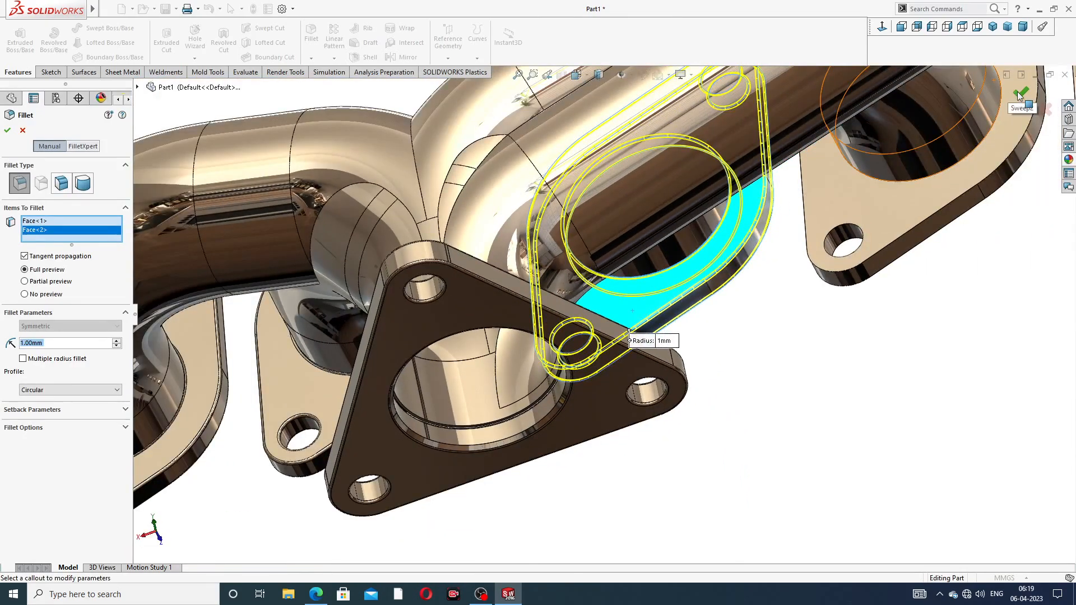
click(1020, 92)
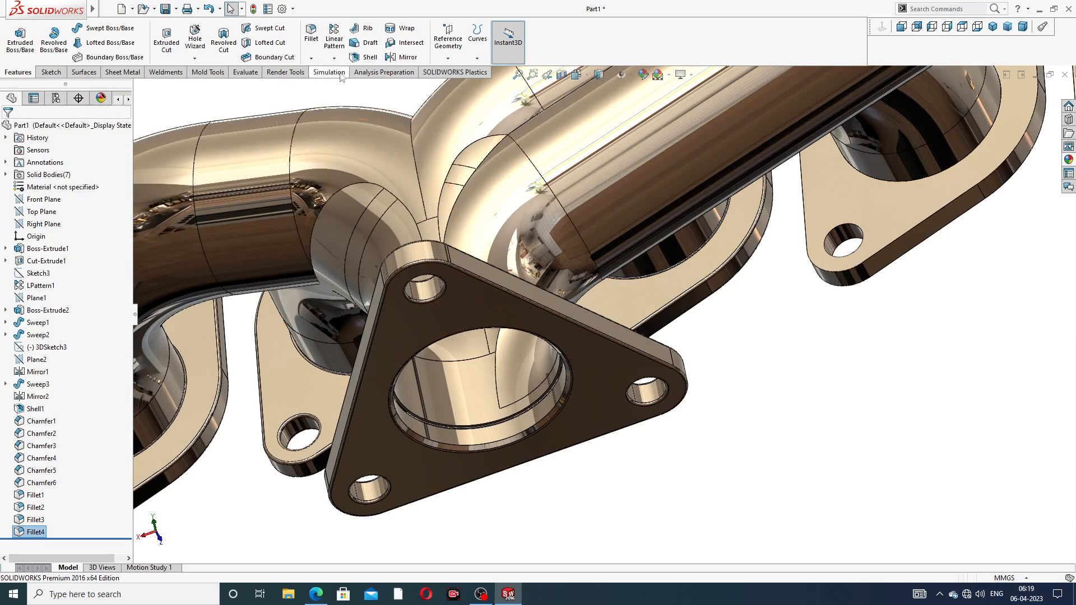
Fillet both flat faces of the fourth pipe flange in the row with a 1 mm radius
click(312, 33)
scroll(662, 215, up, 3)
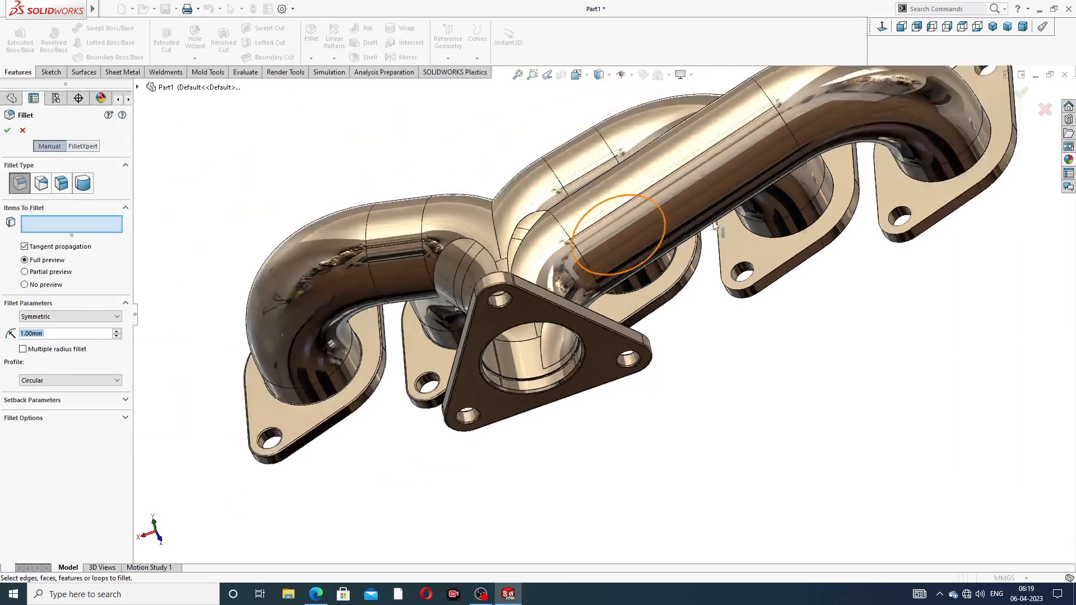
middle_drag(742, 239, 780, 288)
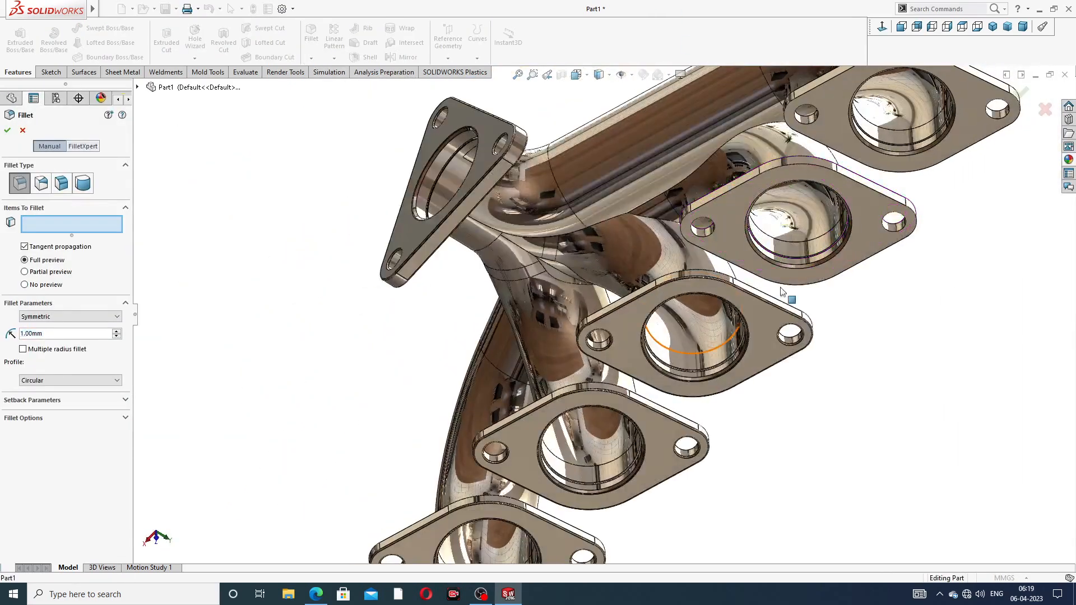
click(742, 227)
middle_drag(759, 157, 795, 408)
click(739, 196)
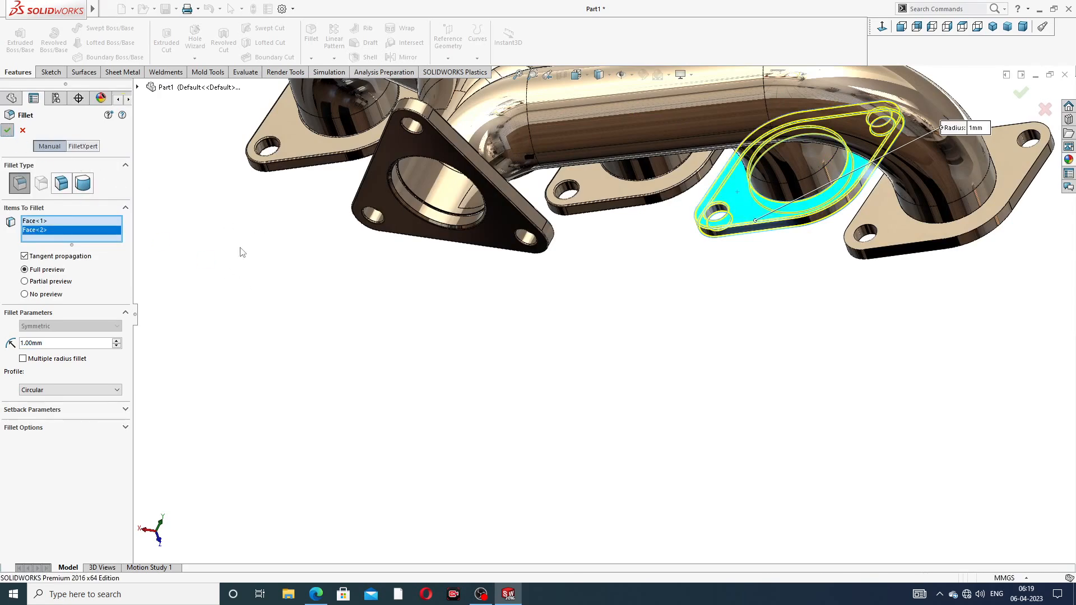
key(Return)
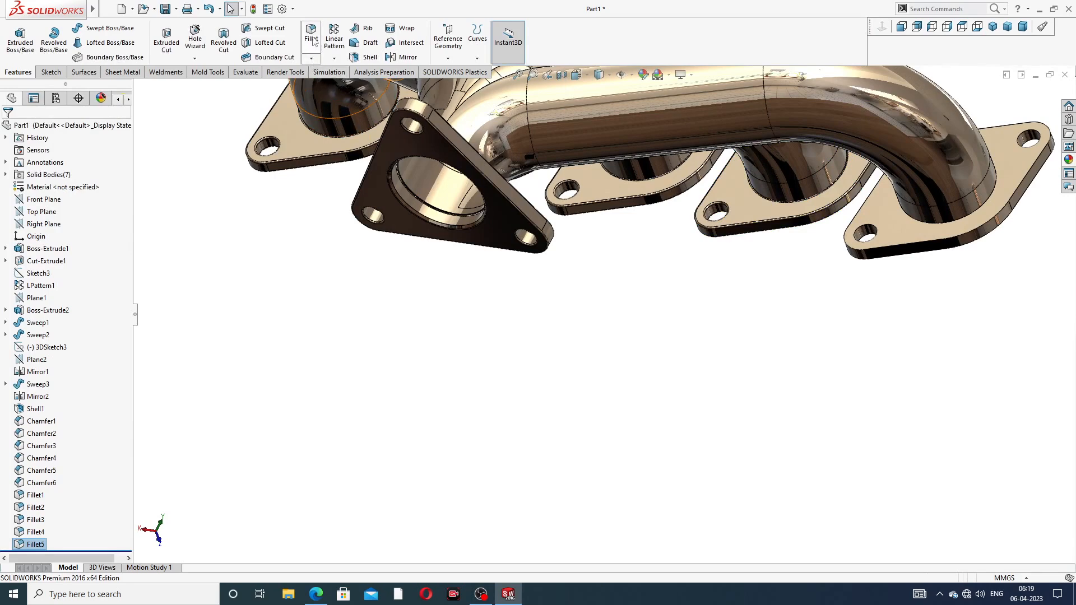
Fillet the top and bottom faces of the fifth pipe flange, at the -X end of the row, with a 1 mm radius
click(311, 34)
middle_drag(836, 264, 904, 241)
click(903, 246)
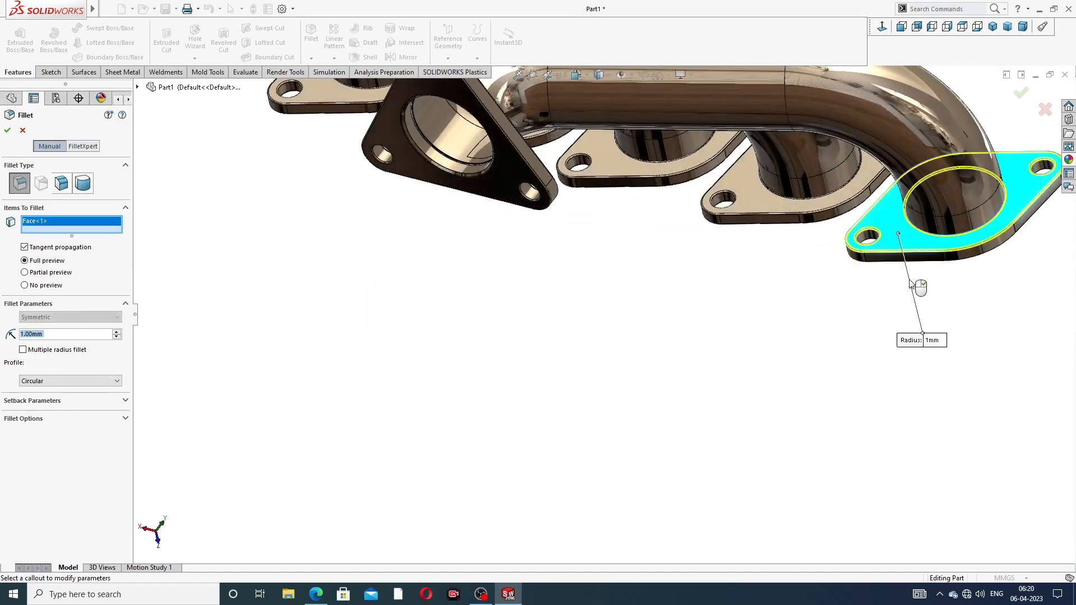
middle_drag(913, 282, 917, 177)
middle_drag(947, 247, 974, 214)
scroll(975, 212, down, 3)
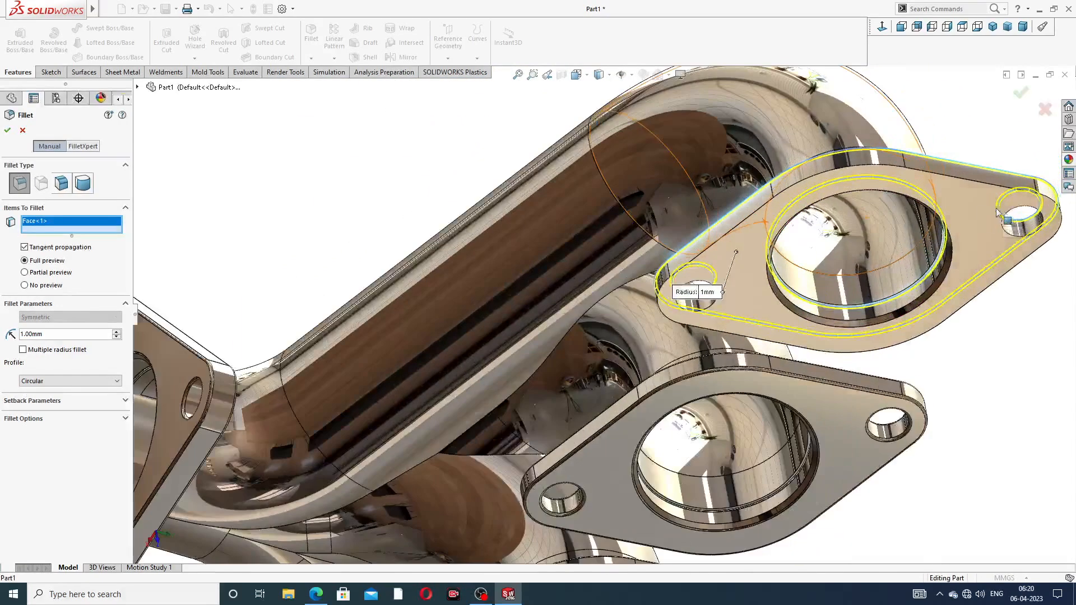
click(974, 206)
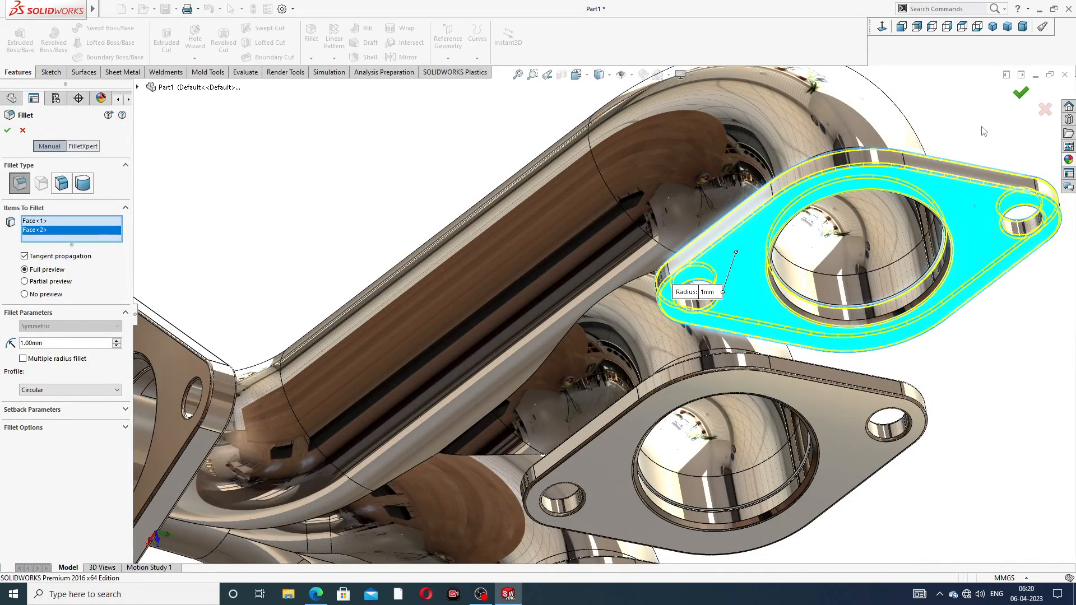
key(Return)
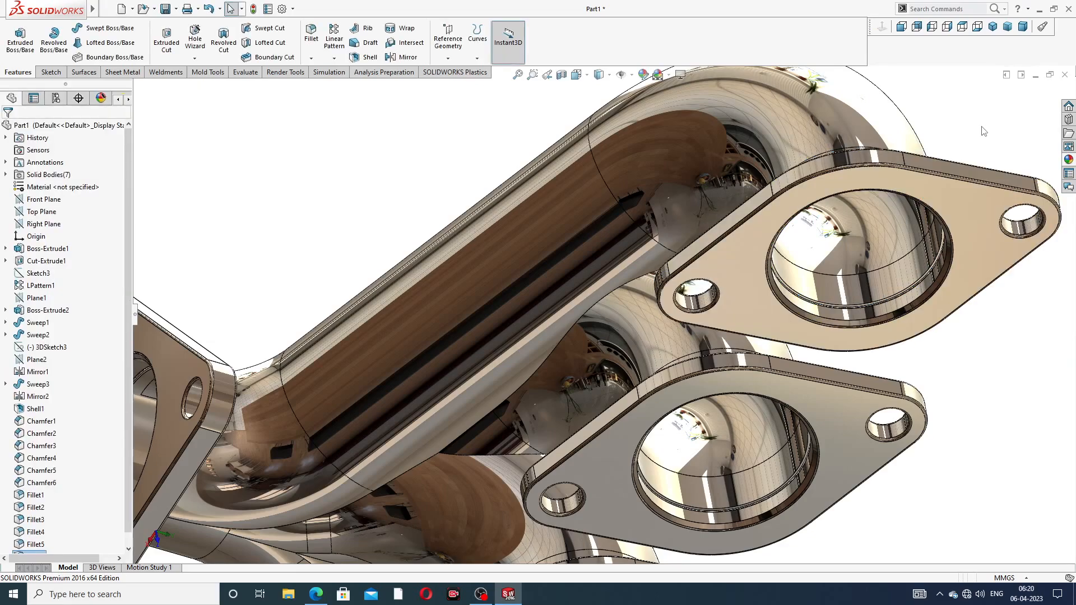
scroll(735, 182, up, 8)
middle_drag(756, 204, 899, 219)
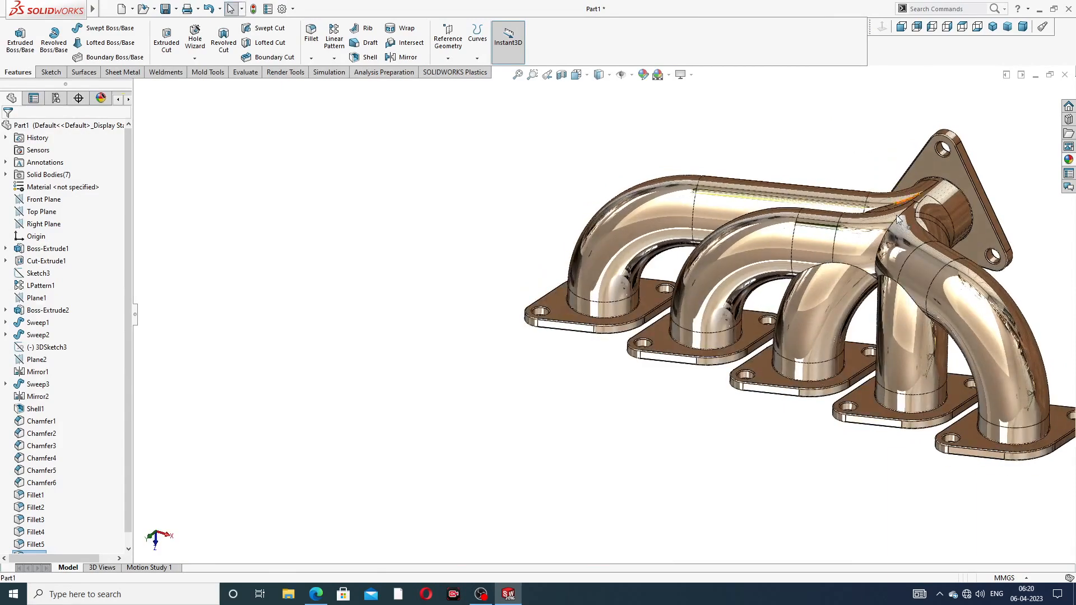
Set up a 2 mm fillet on the seam where the middle pipe meets the adjacent pipe on its -X side
scroll(891, 246, down, 8)
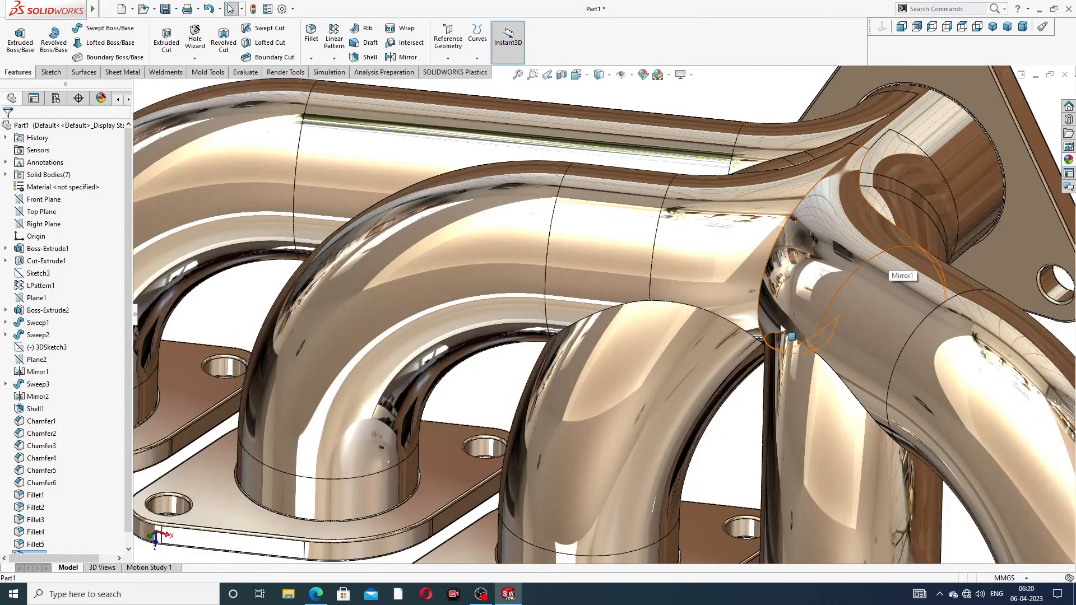
scroll(752, 298, up, 5)
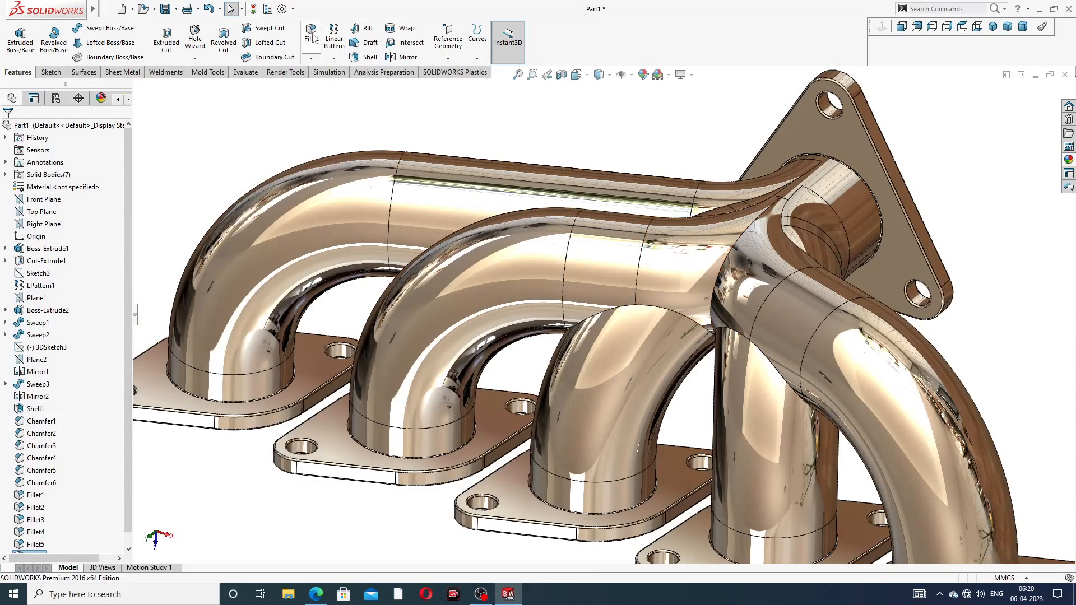
click(311, 34)
scroll(691, 304, down, 5)
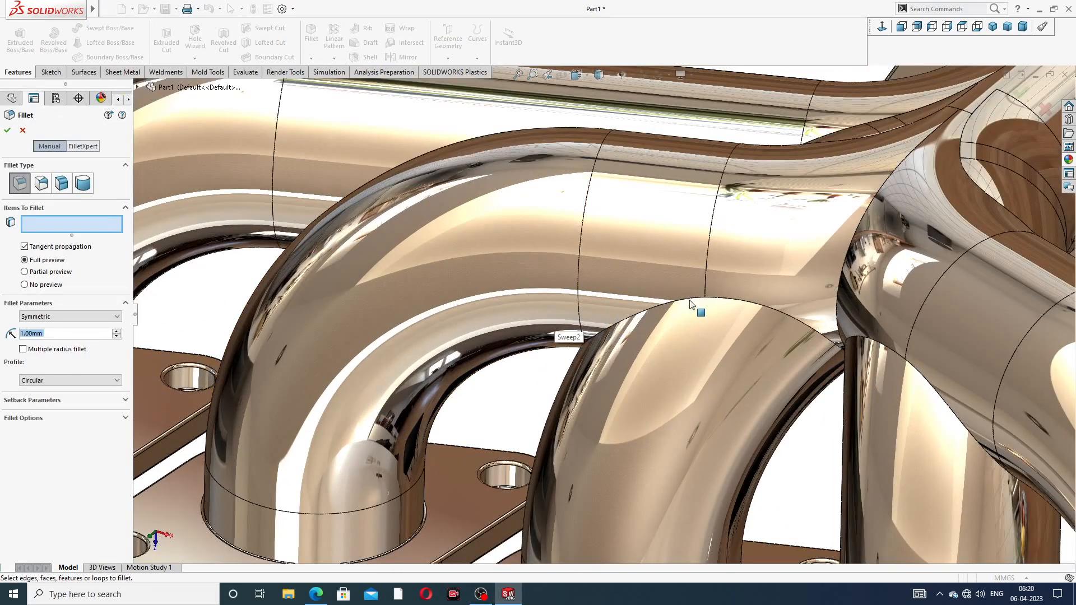
click(720, 301)
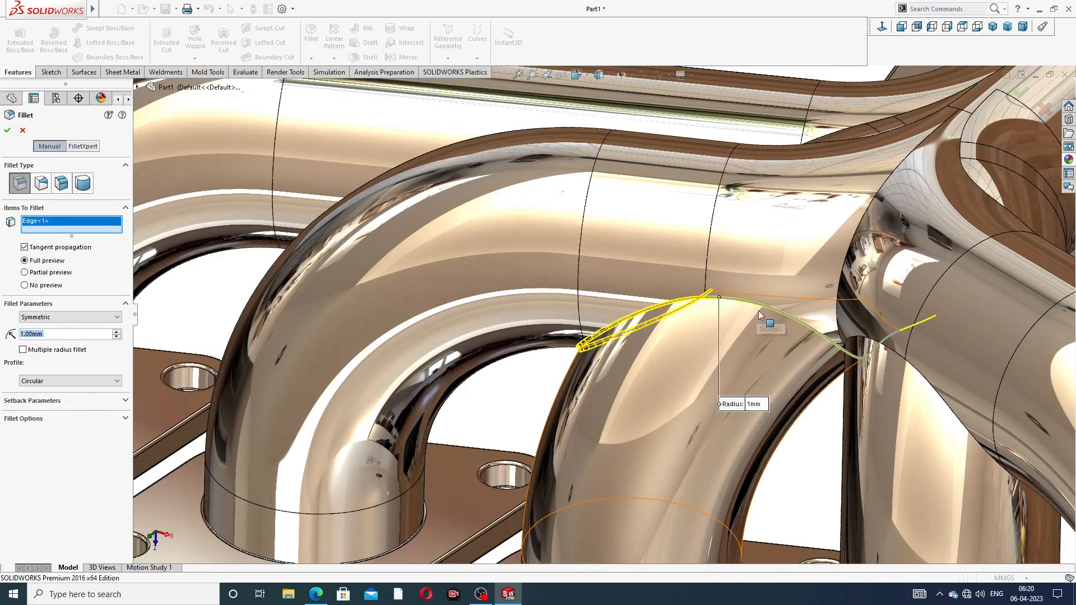
middle_drag(765, 325, 755, 280)
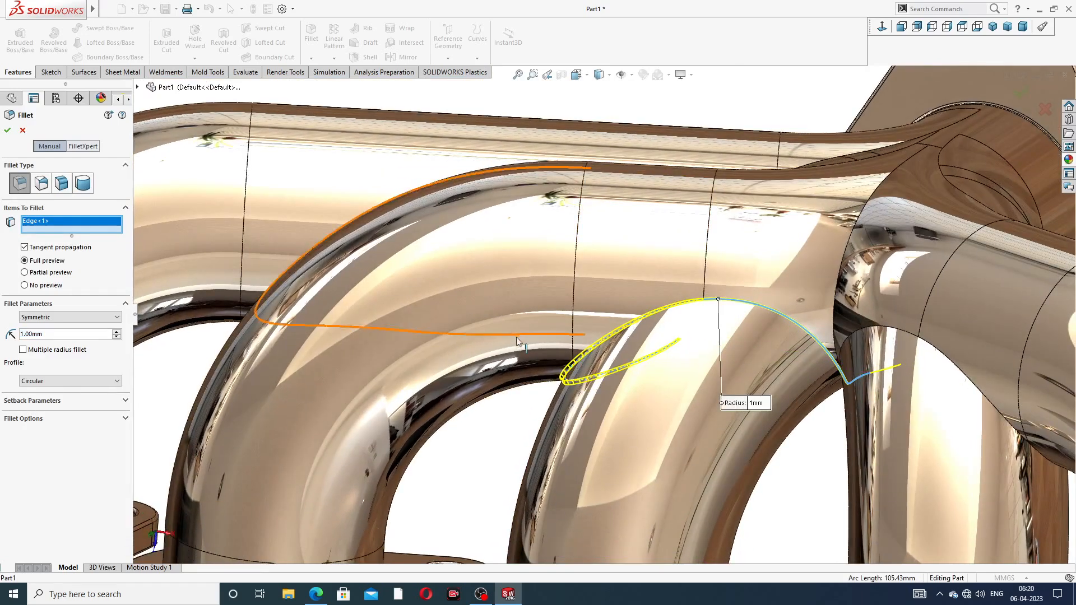
click(50, 335)
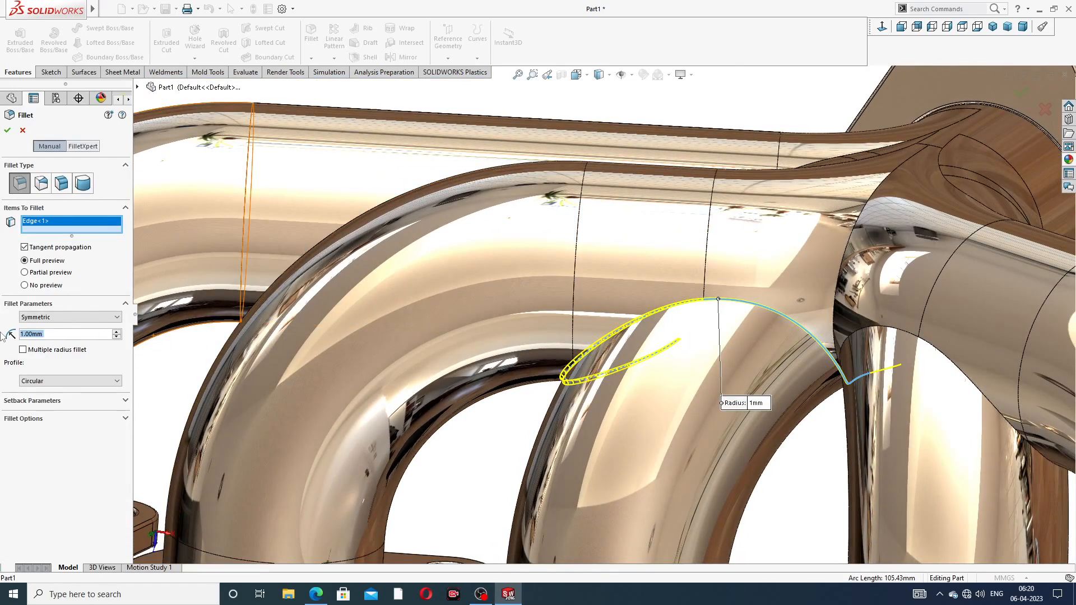
text(2)
key(Return)
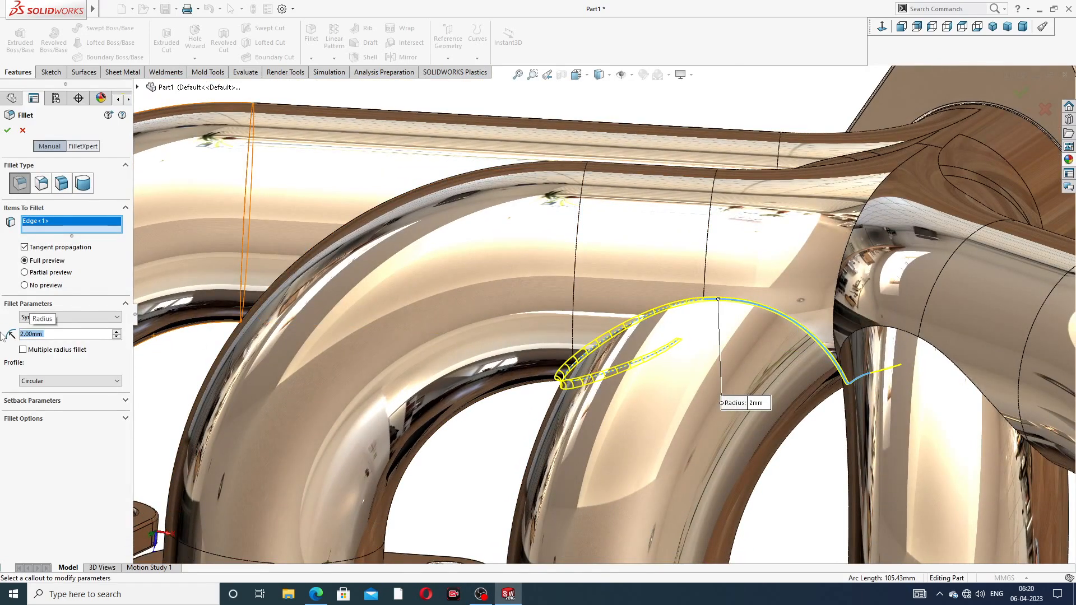
Increase the seam fillet's radius to 3 mm and finally to 4 mm, and apply the fillet
middle_drag(393, 415, 412, 376)
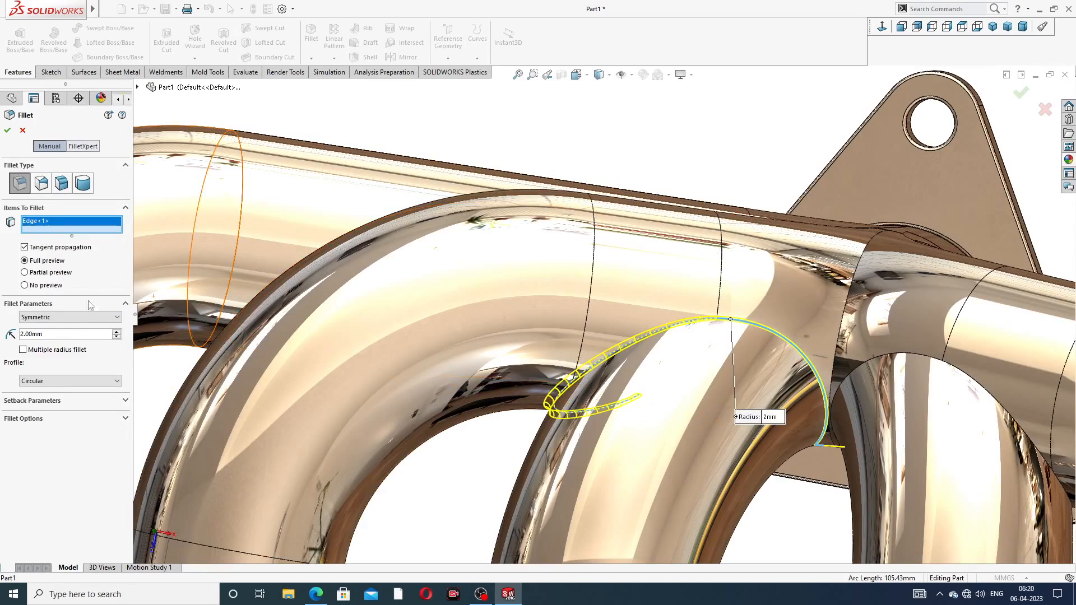
drag(55, 334, 2, 331)
text(3)
key(Return)
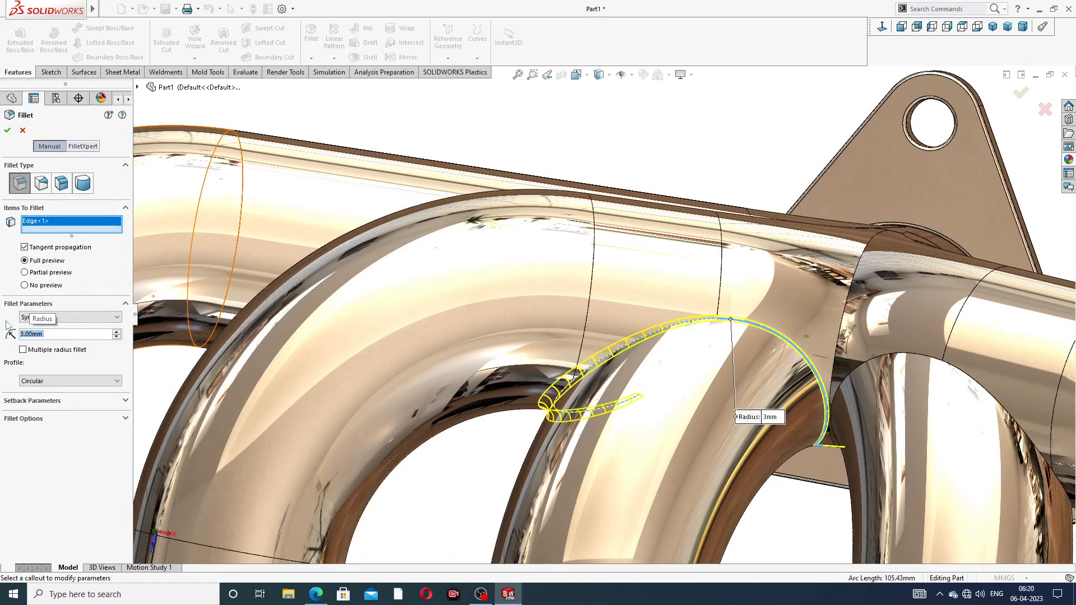
text(4)
key(Return)
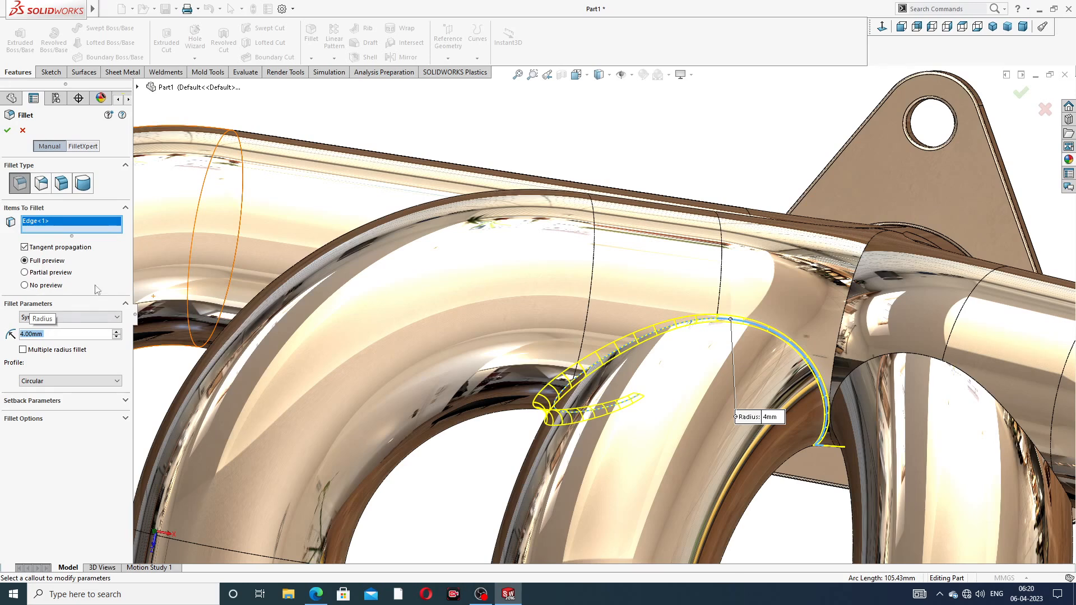
click(7, 131)
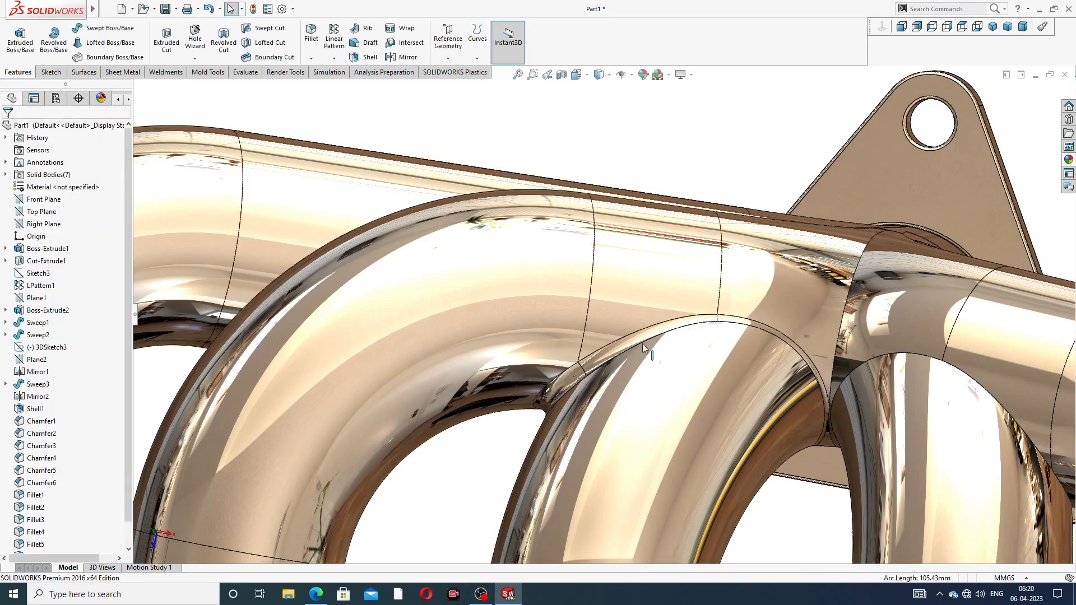
scroll(645, 350, up, 2)
middle_drag(628, 349, 644, 365)
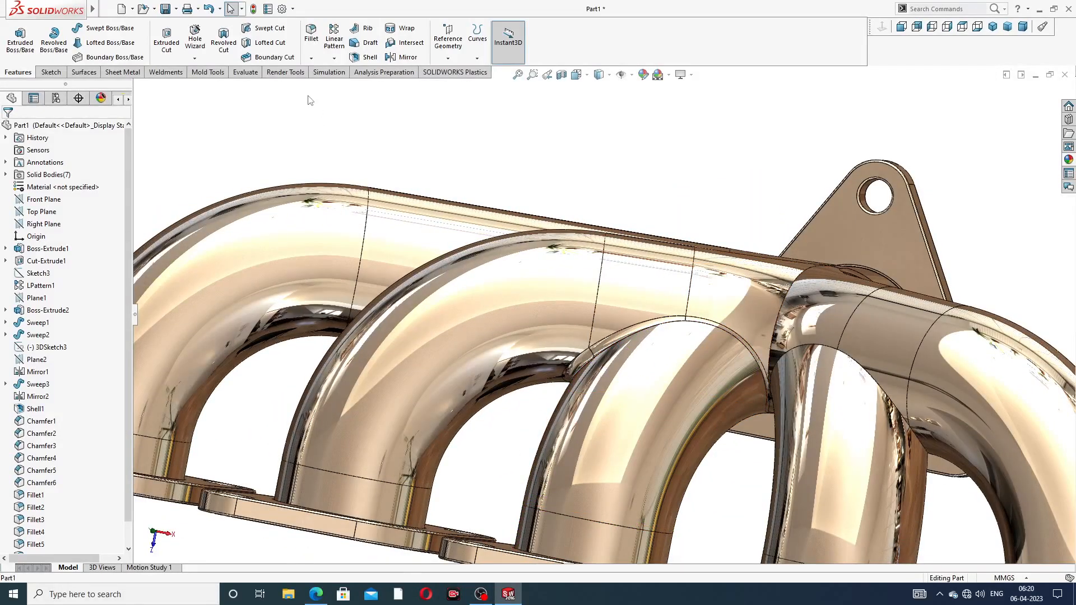
click(311, 34)
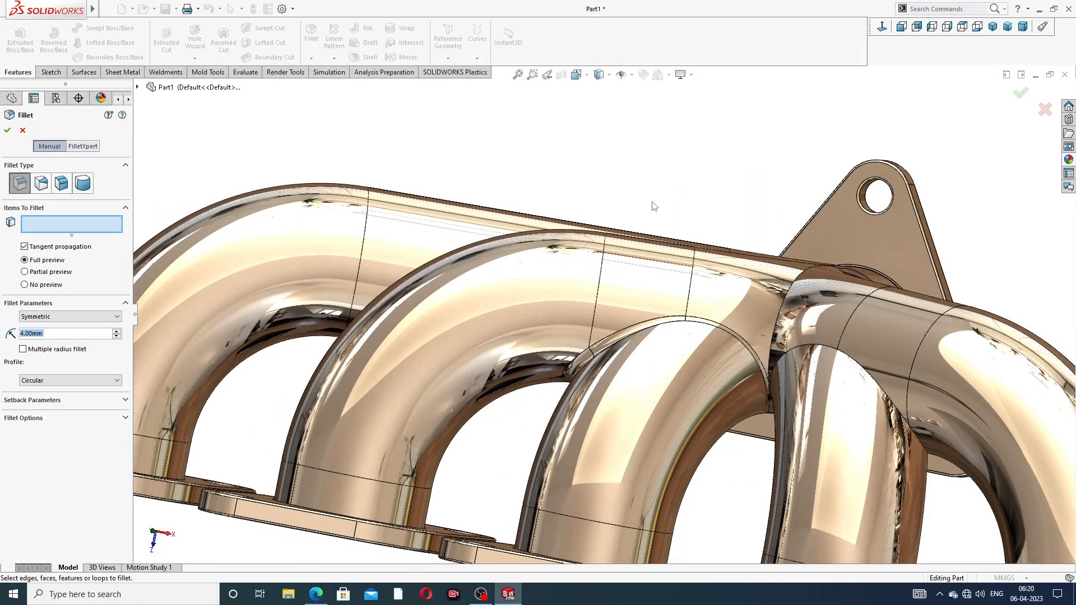
middle_drag(476, 321, 639, 340)
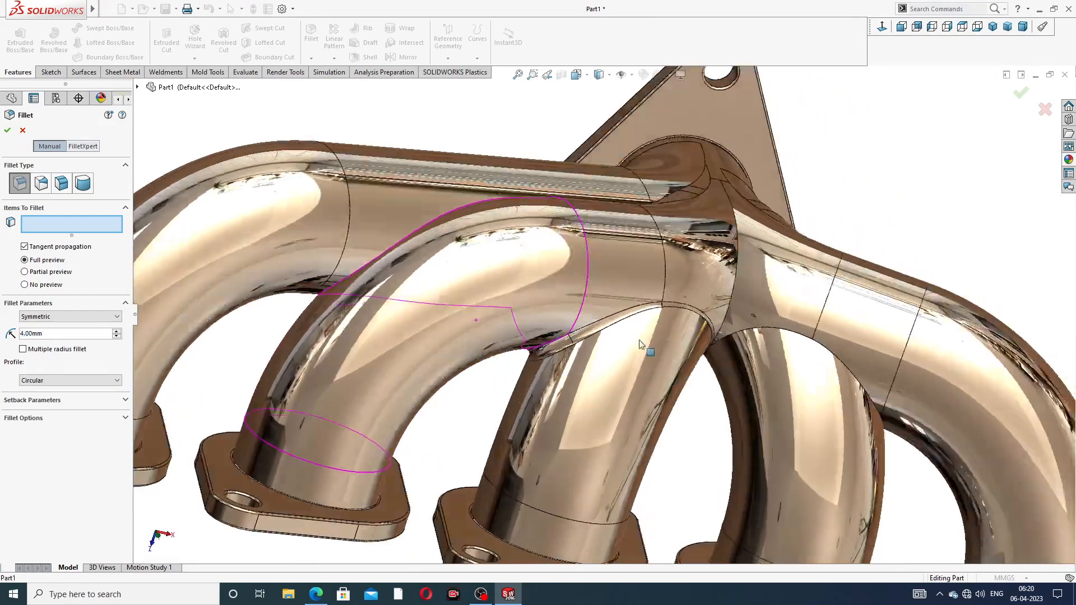
click(728, 317)
middle_drag(735, 343, 721, 313)
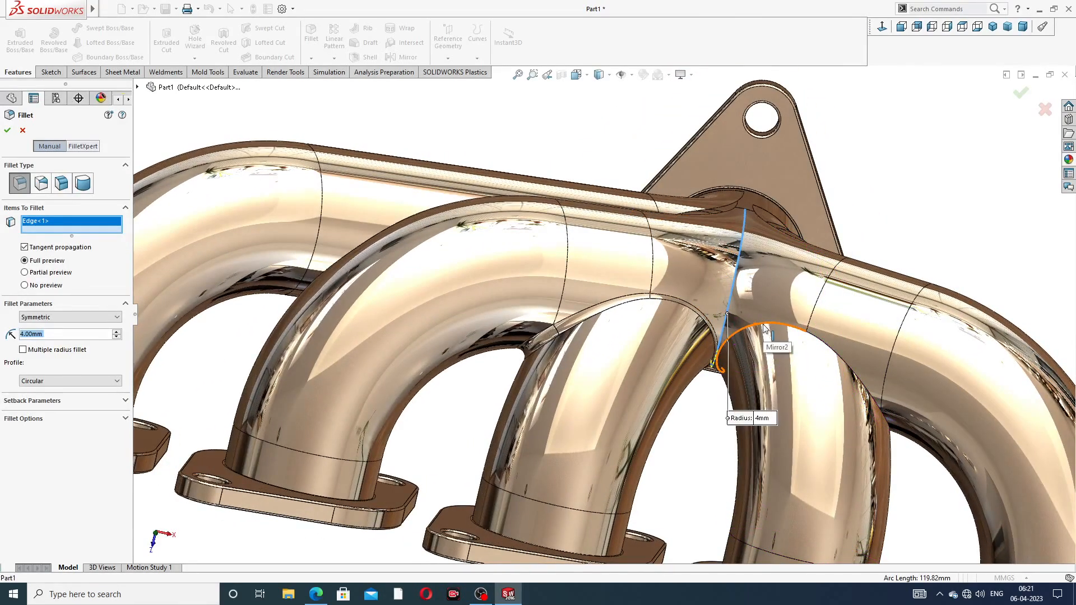
click(766, 328)
middle_drag(765, 328, 767, 347)
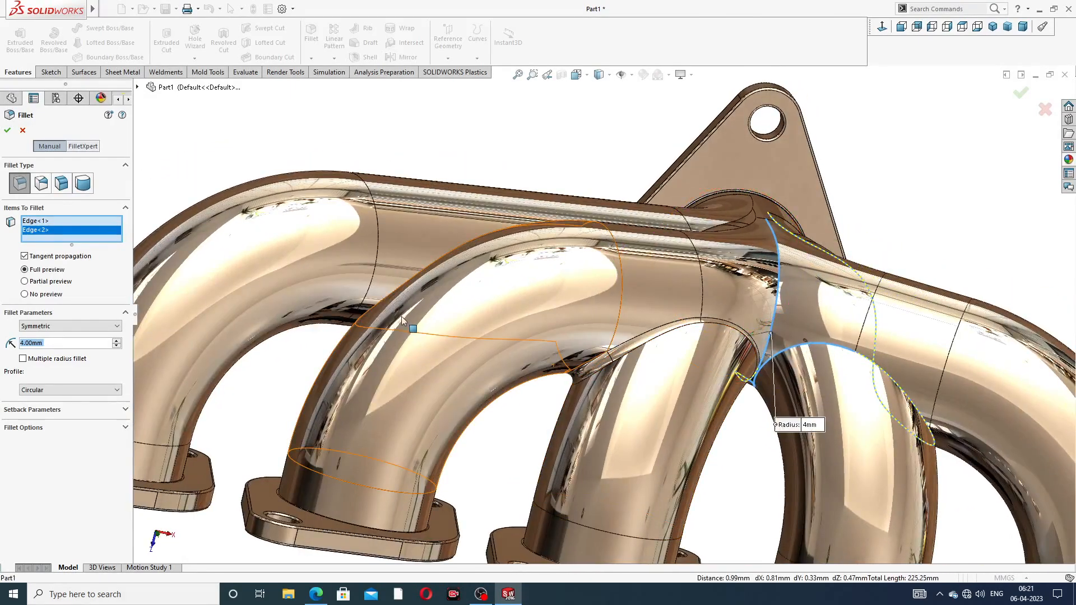
click(359, 321)
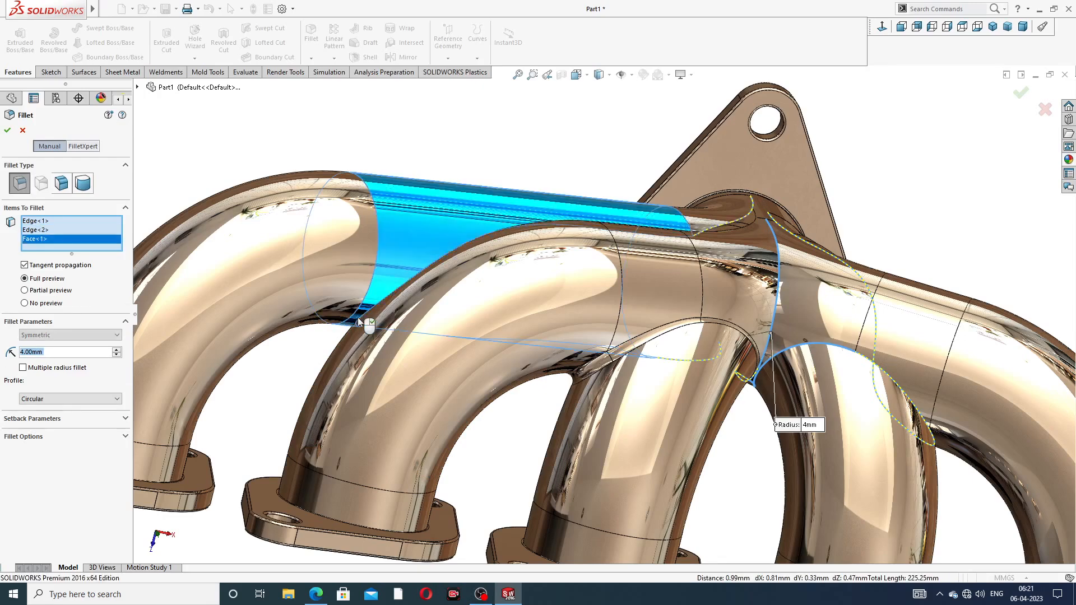
click(1045, 110)
Examine the unfilleted seam edges at the pipe junction and the whole manifold from several angles
key(f)
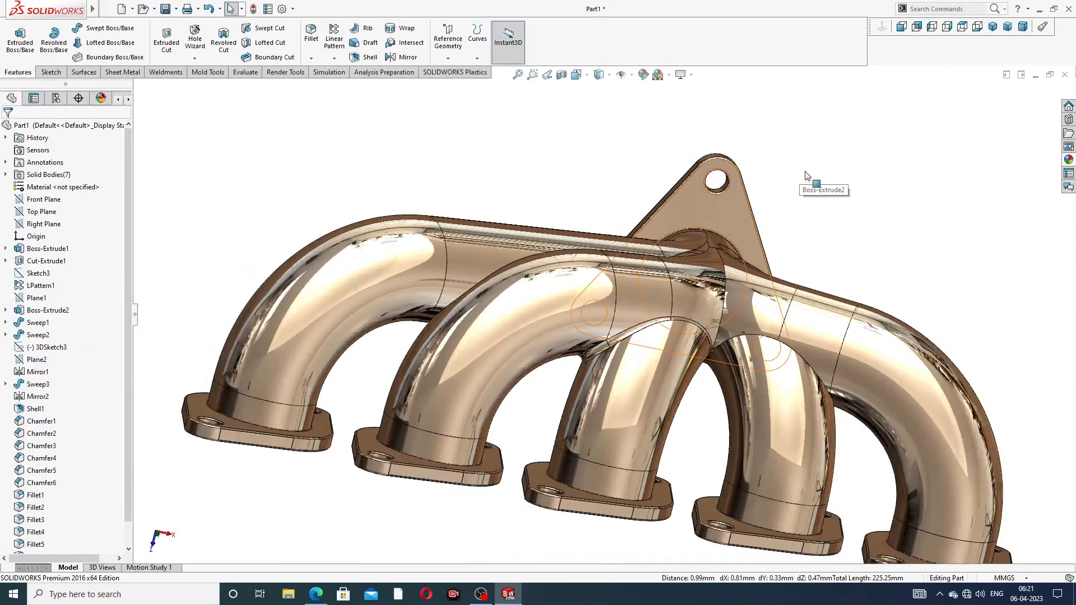
scroll(578, 297, up, 3)
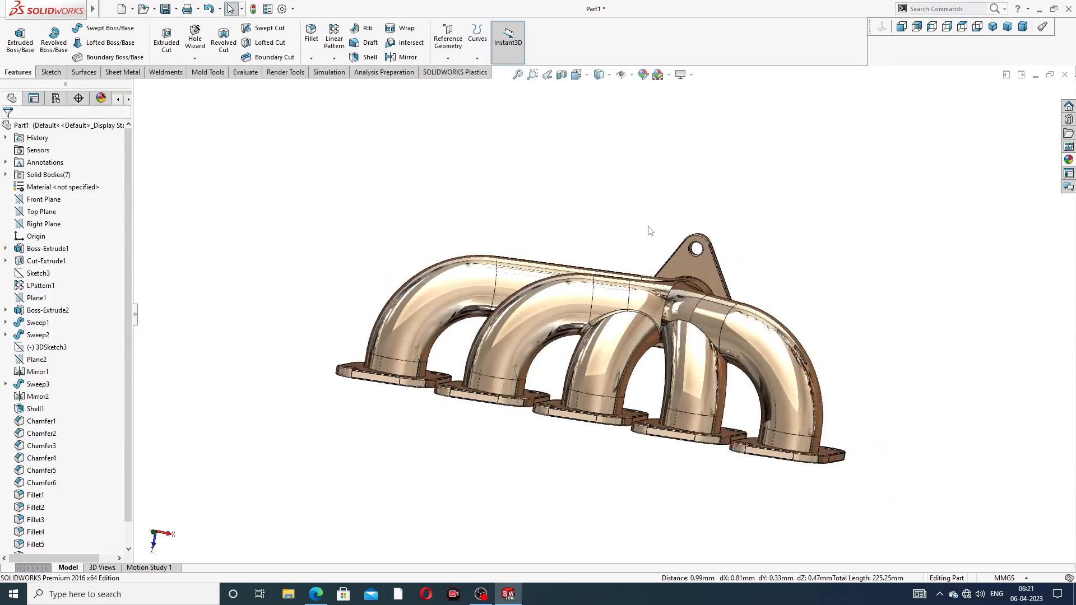
scroll(696, 348, down, 6)
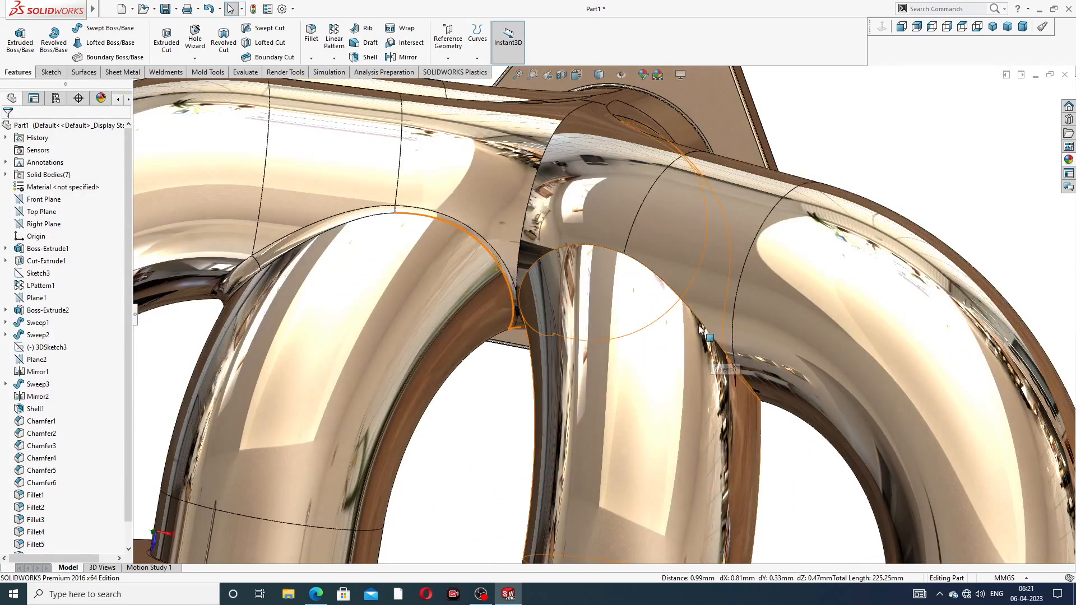
click(698, 327)
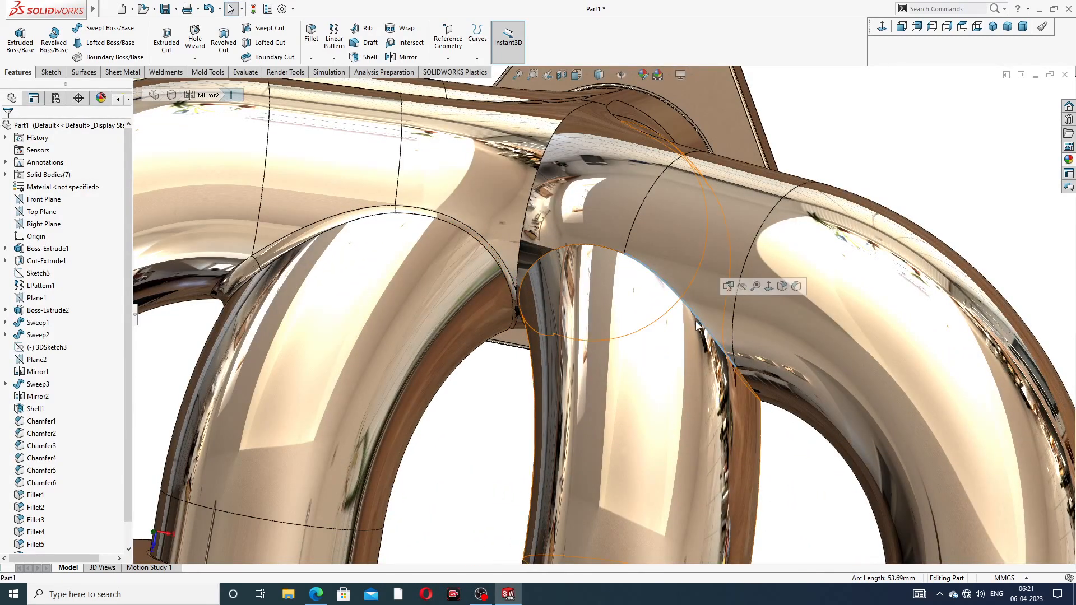
click(743, 379)
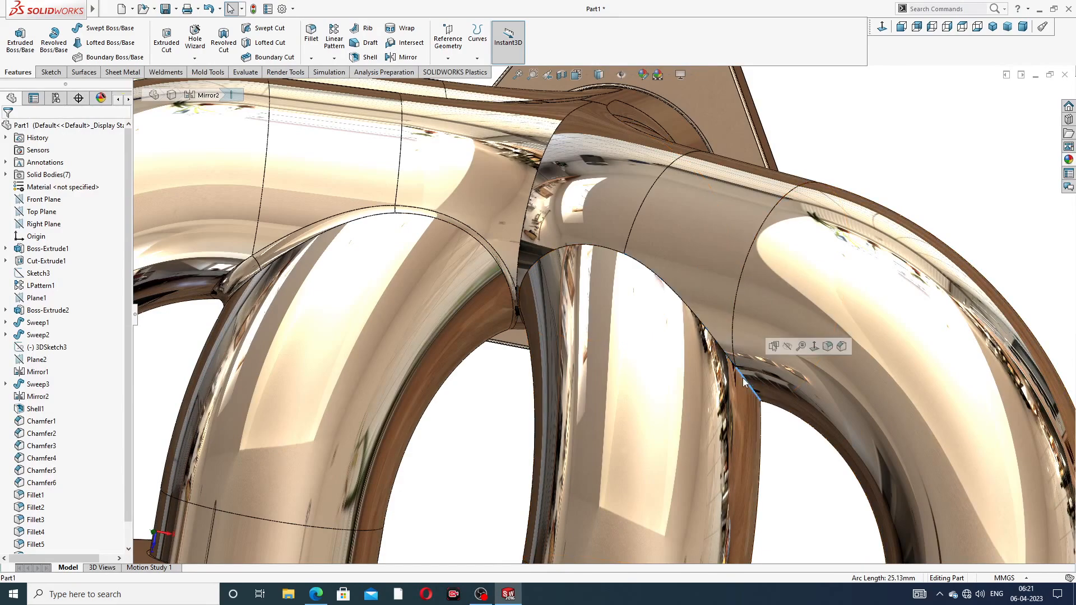
click(811, 128)
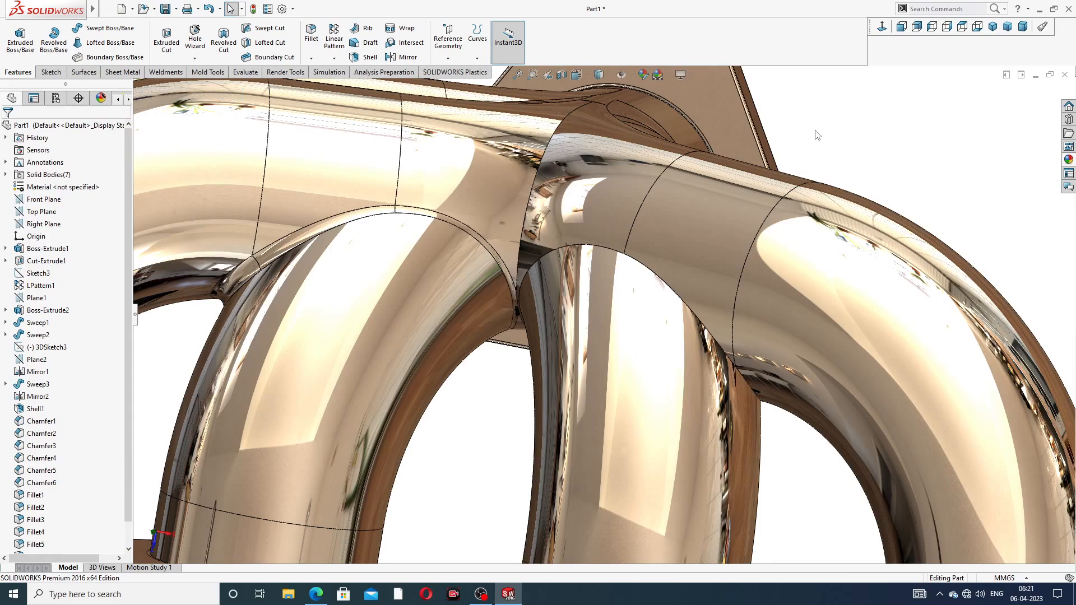
scroll(817, 135, up, 6)
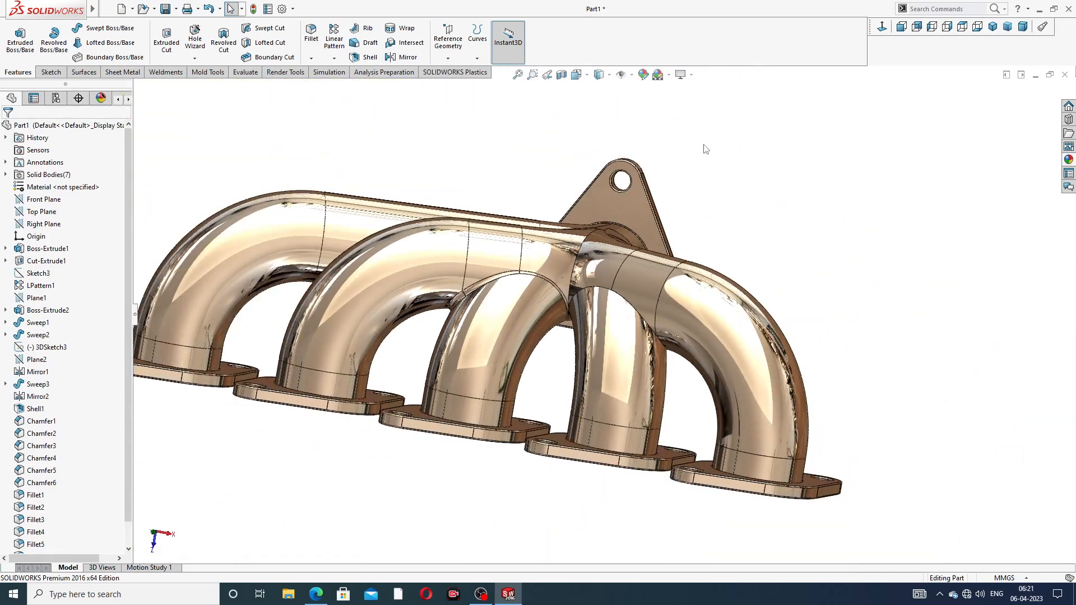
mouse_move(713, 153)
middle_down()
mouse_move(701, 125)
mouse_move(712, 150)
middle_up()
scroll(716, 154, up, 3)
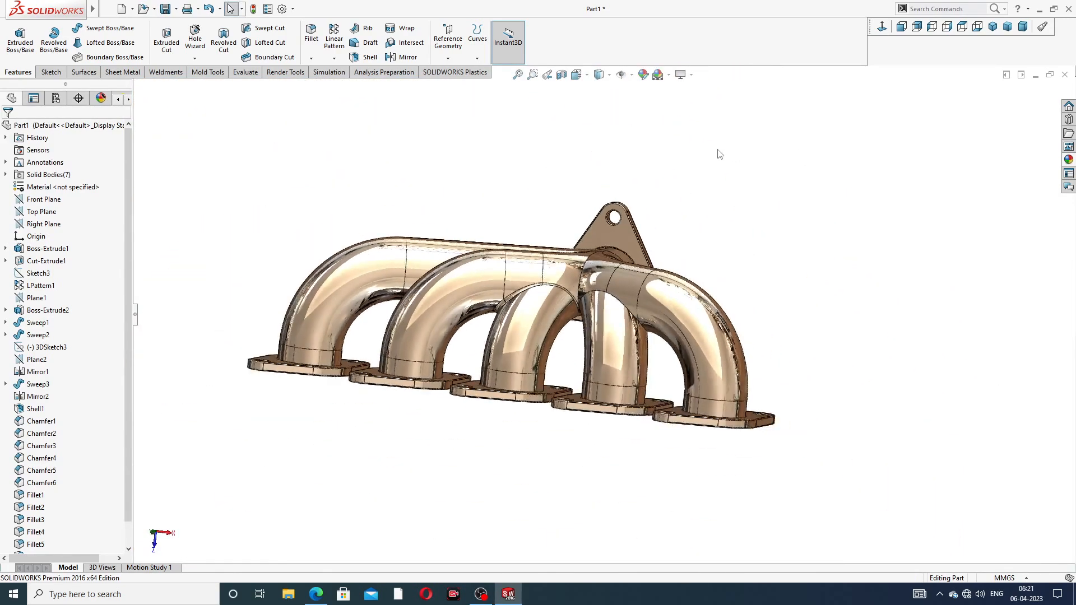
middle_drag(491, 350, 496, 432)
scroll(571, 286, down, 3)
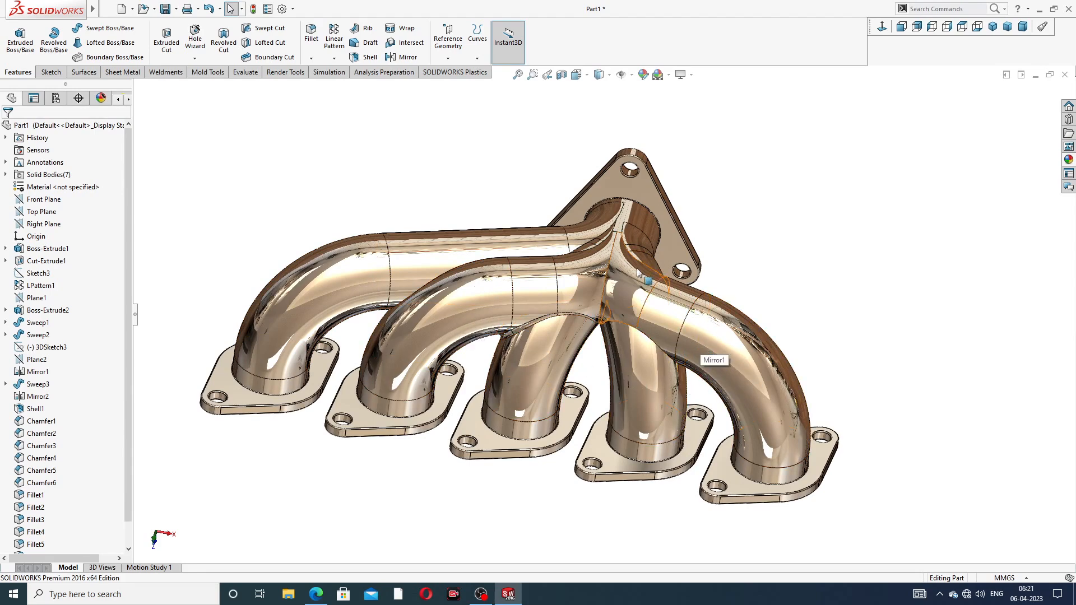
mouse_move(778, 287)
middle_down()
mouse_move(616, 269)
mouse_move(752, 259)
mouse_move(765, 269)
middle_up()
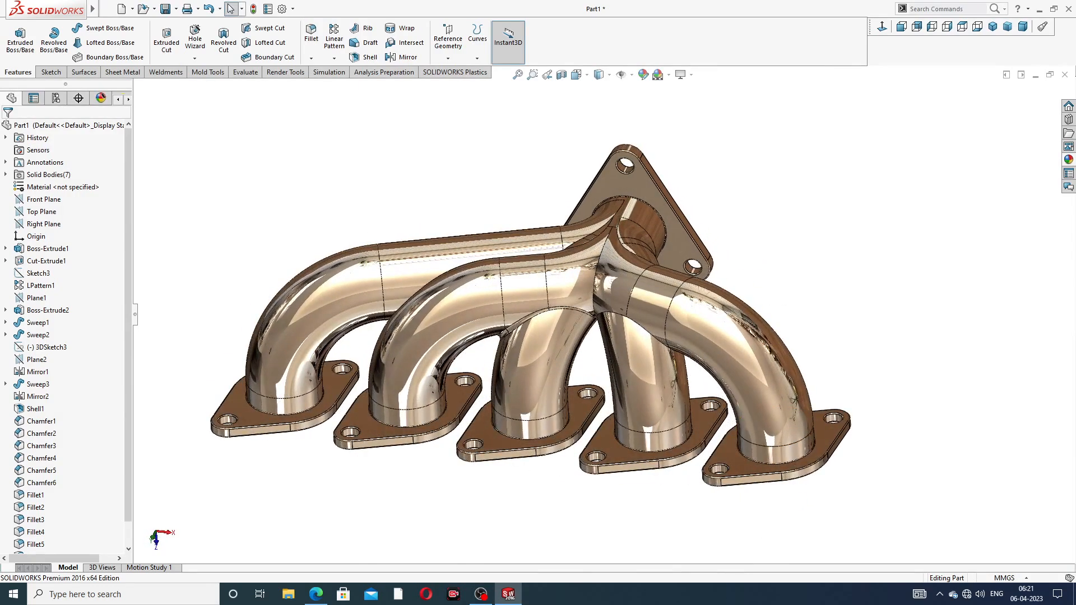
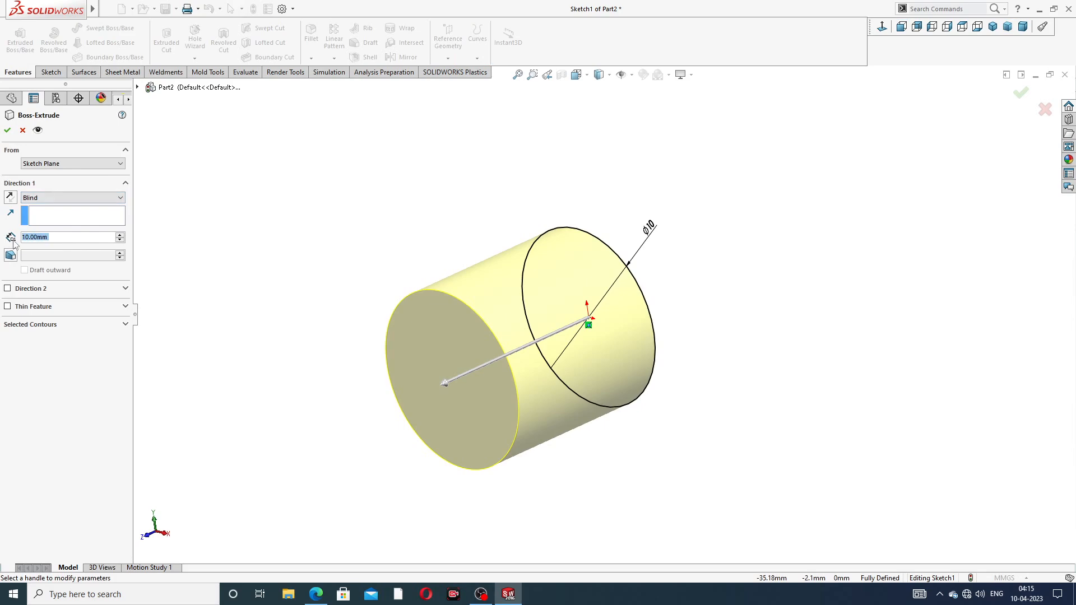
Extrude the 10 mm circle 3 mm blind with a 22° inward draft
text(3)
key(Return)
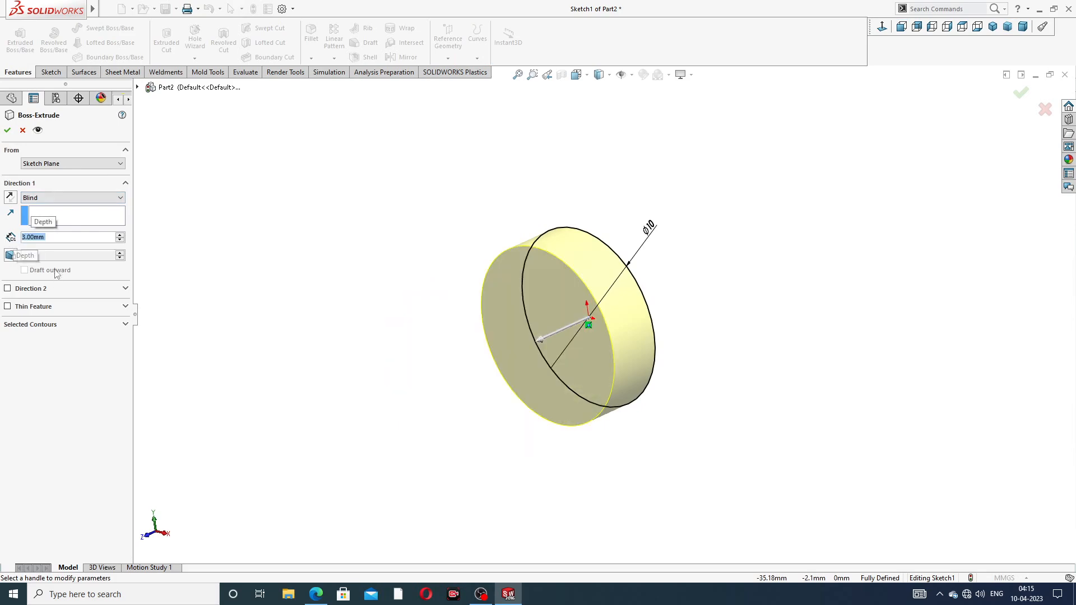
click(10, 255)
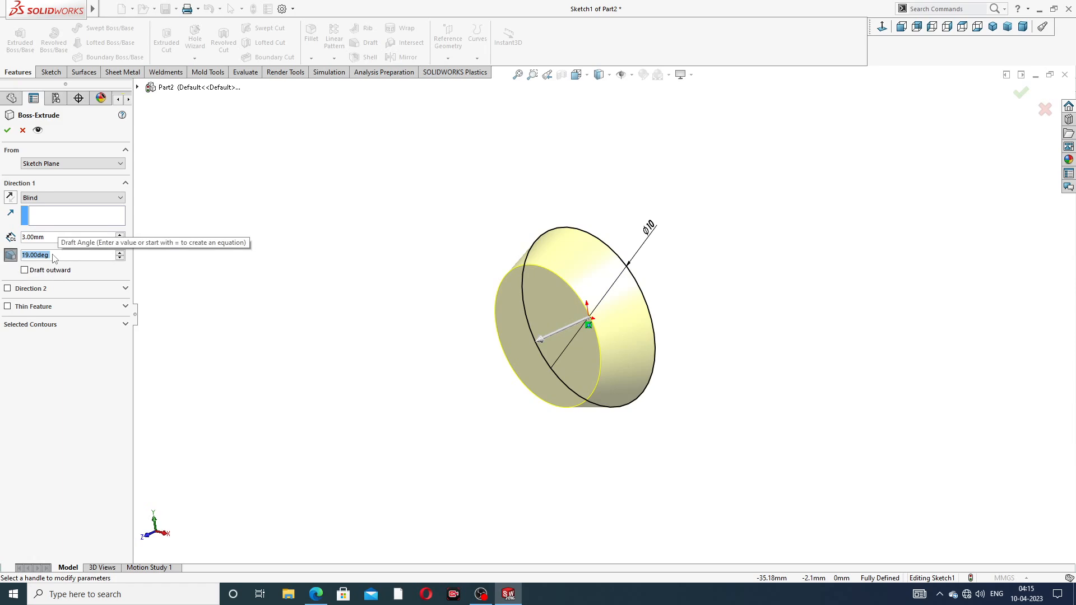
text(22)
key(Return)
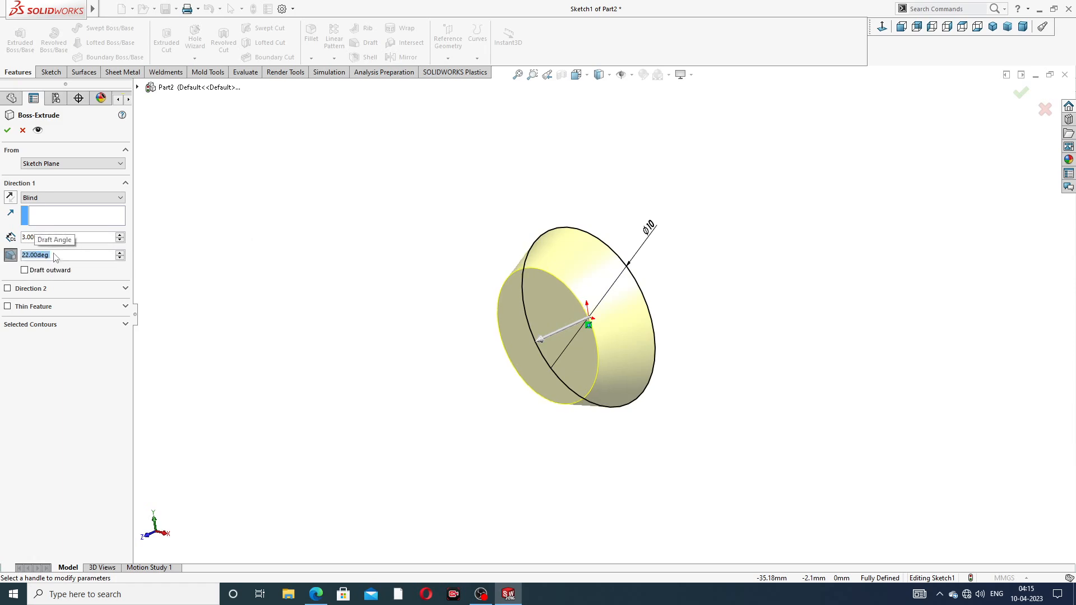
click(6, 130)
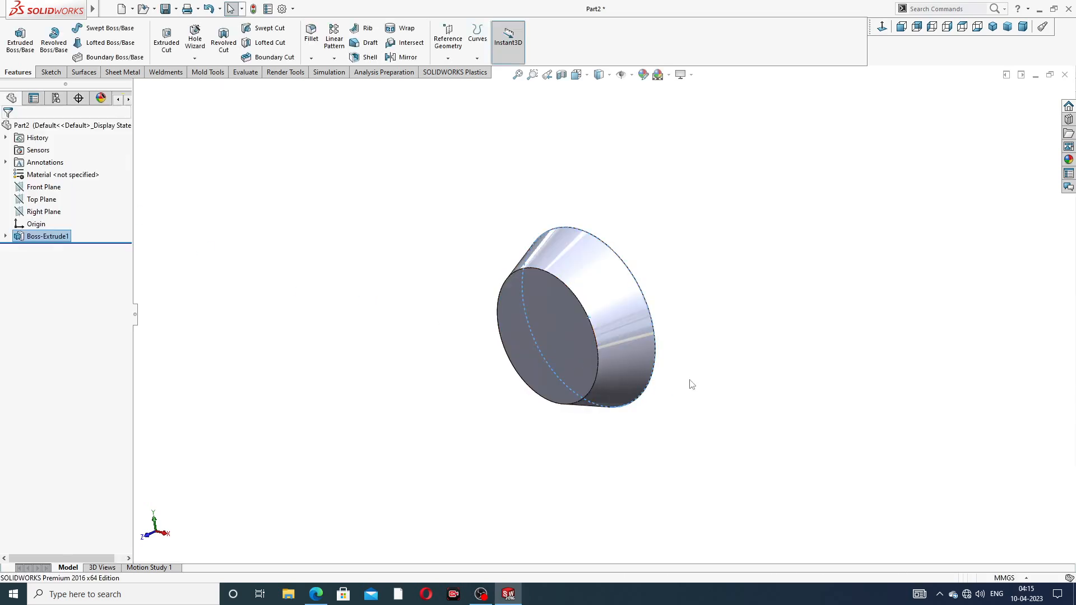
Check the fillet radius in the PIN DESIGN drawing and round the edge of the boss's smaller end face with a 2 mm fillet
click(316, 594)
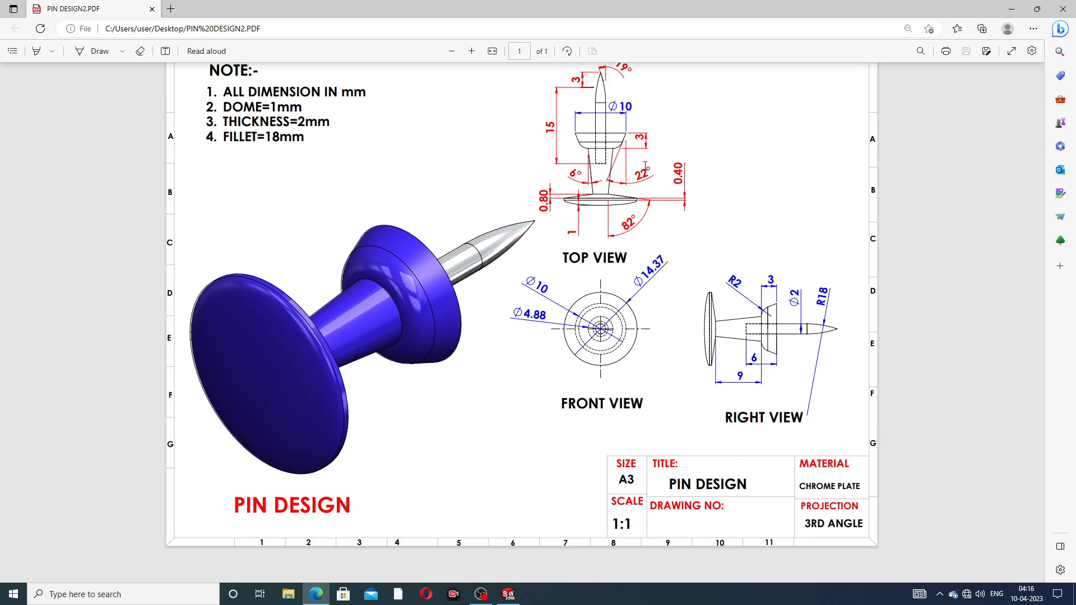
click(316, 593)
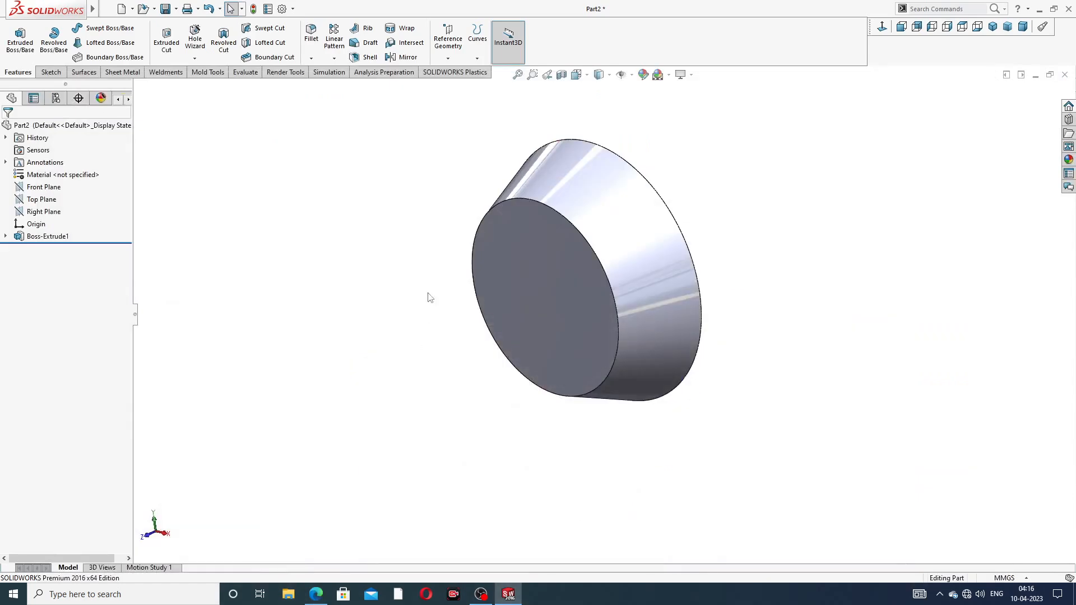
click(312, 34)
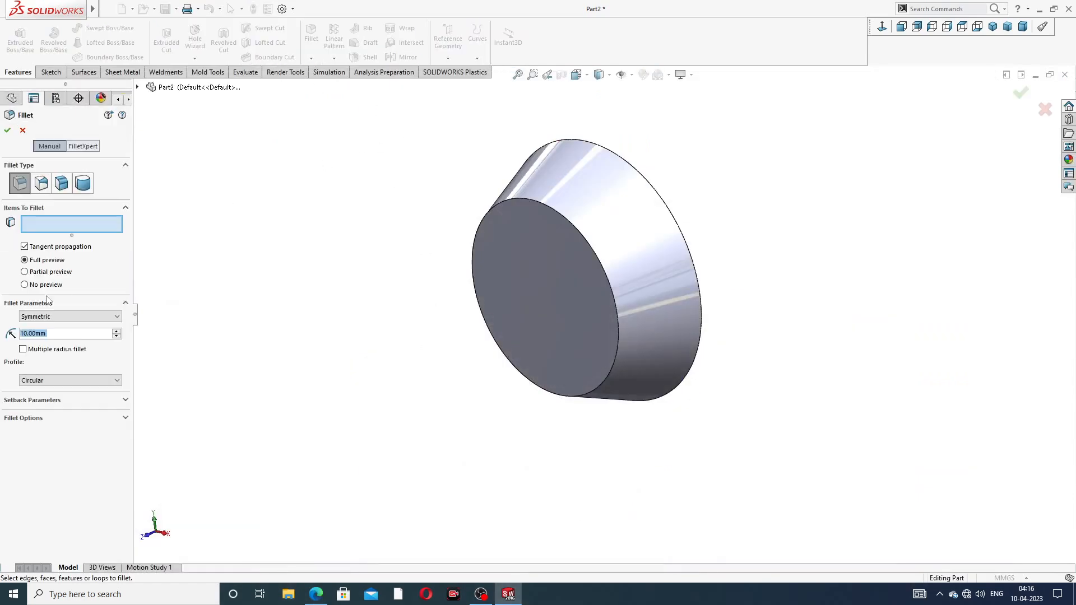
text(2)
key(Return)
click(579, 233)
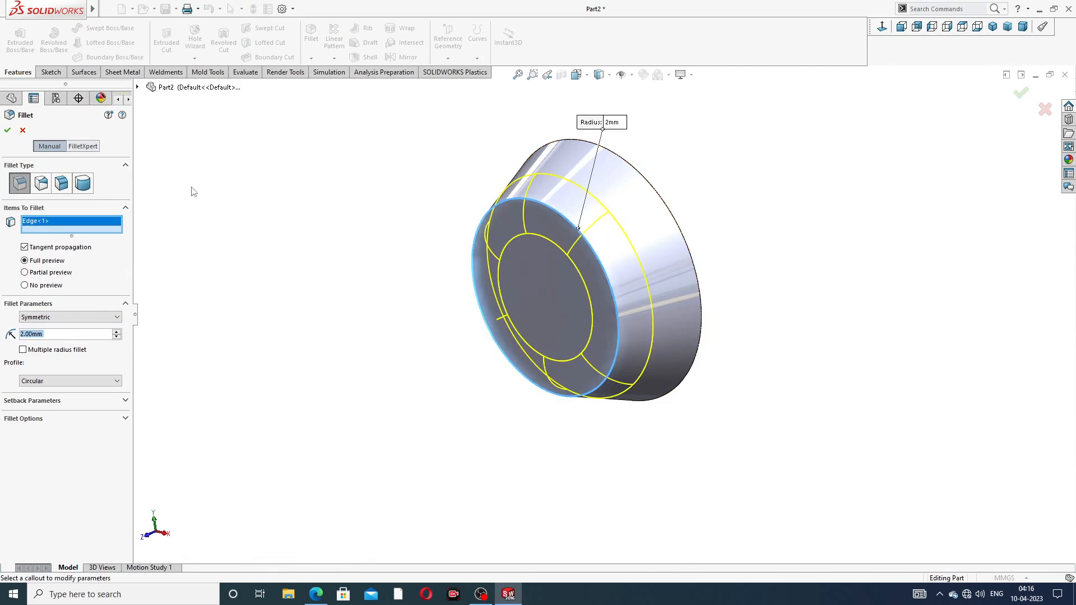
click(7, 131)
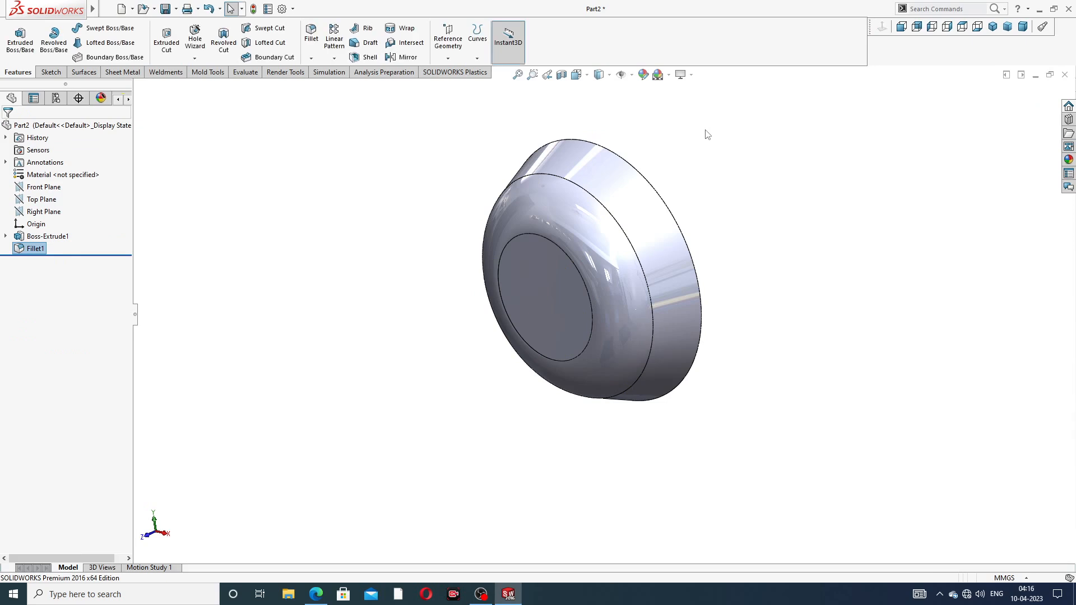
Start a sketch on the filleted boss's small flat end face and convert the face's circular edge into a sketch circle
middle_drag(688, 223, 644, 176)
middle_drag(591, 264, 601, 285)
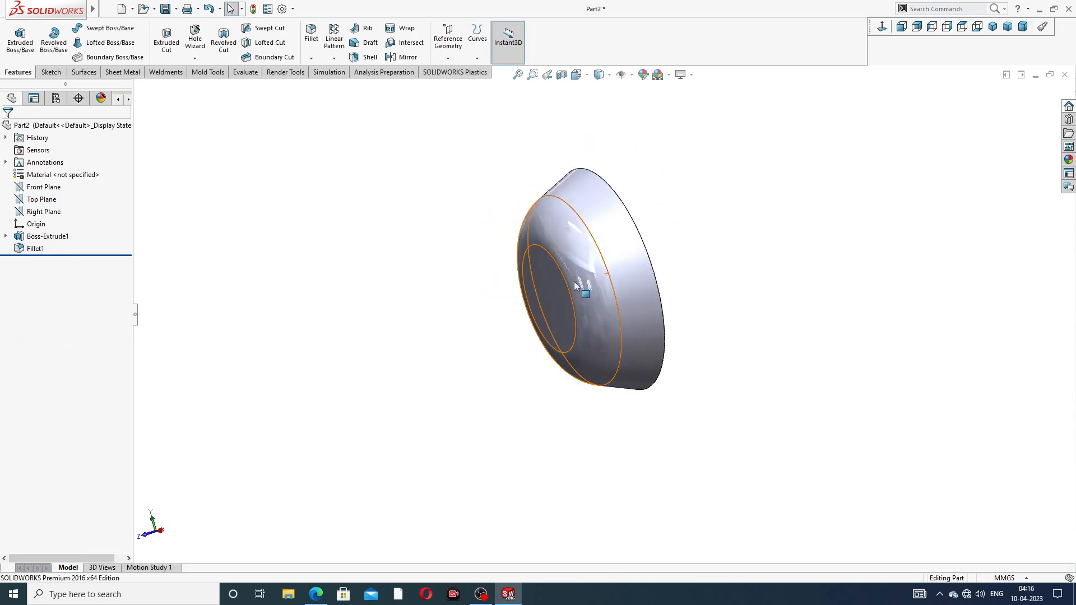
scroll(576, 275, down, 2)
click(317, 594)
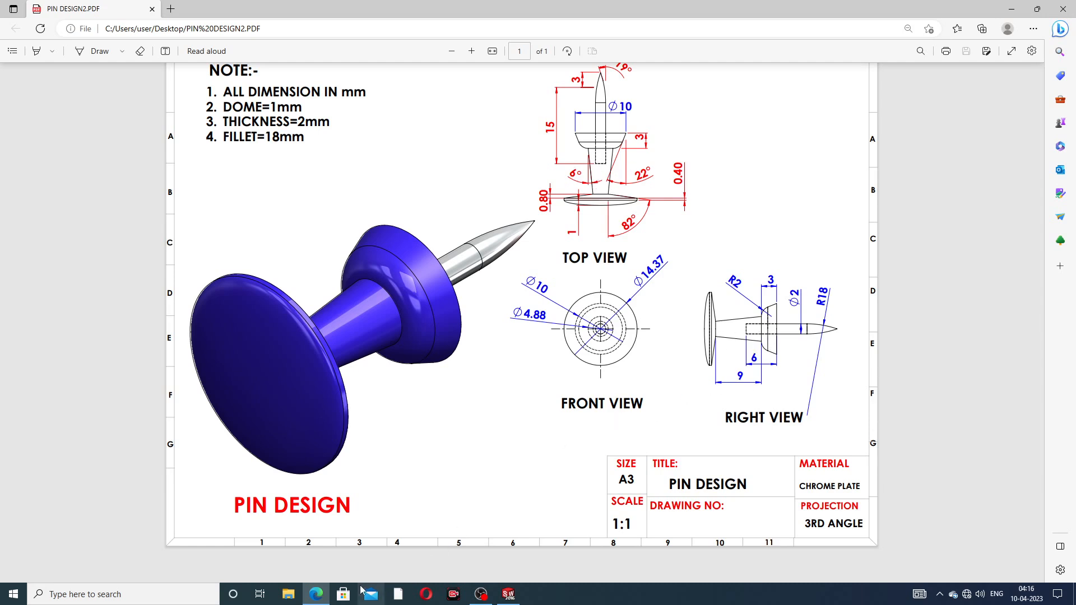
click(316, 594)
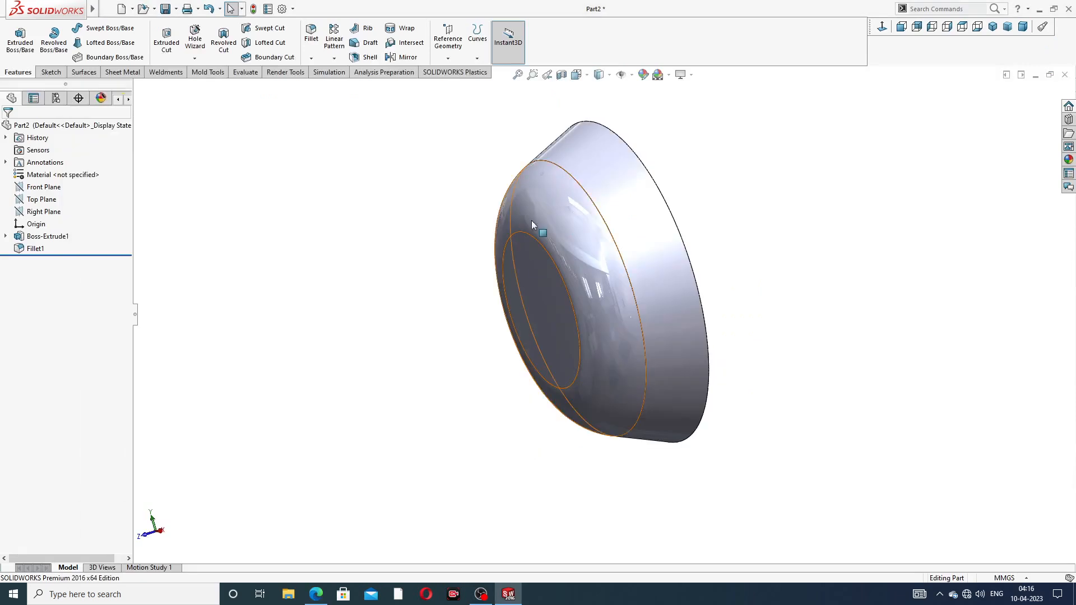
click(537, 264)
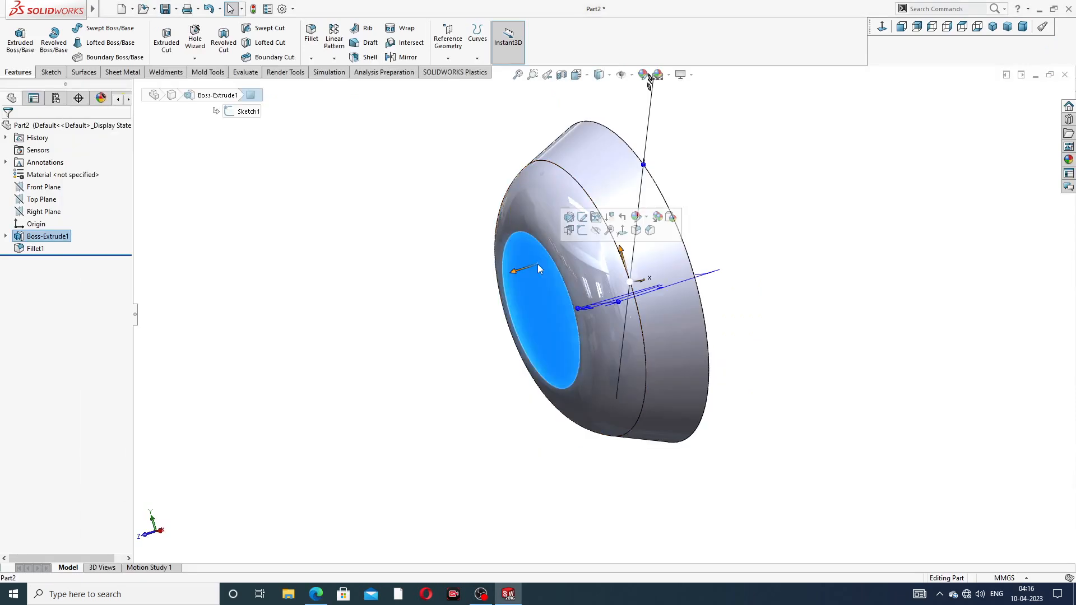
click(582, 230)
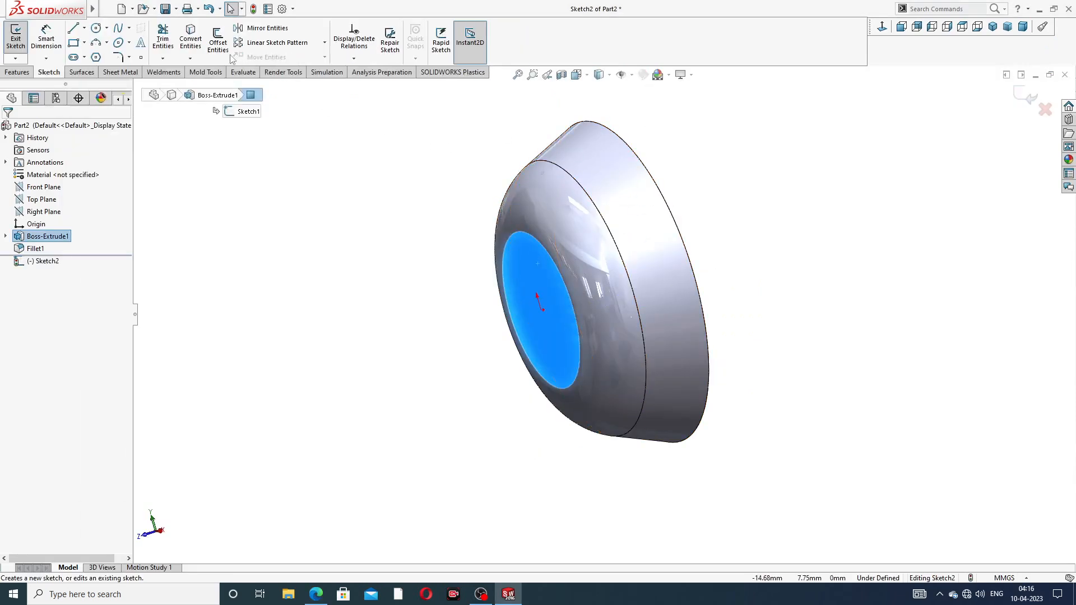
click(190, 39)
Set up a blind boss extrusion of the converted circle with a depth of 9 mm away from the boss
scroll(315, 222, up, 3)
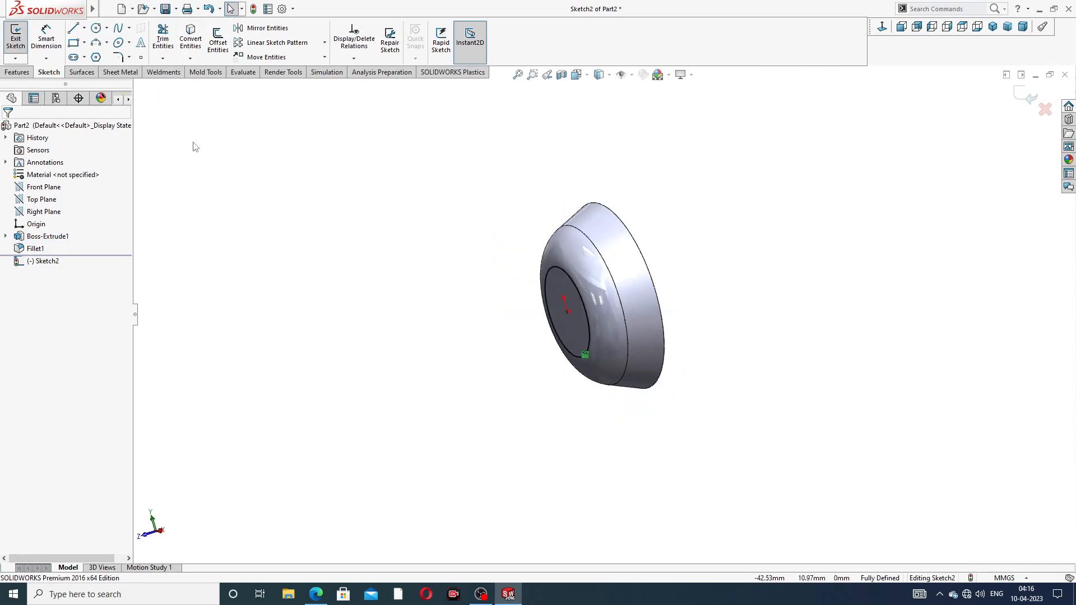
click(23, 72)
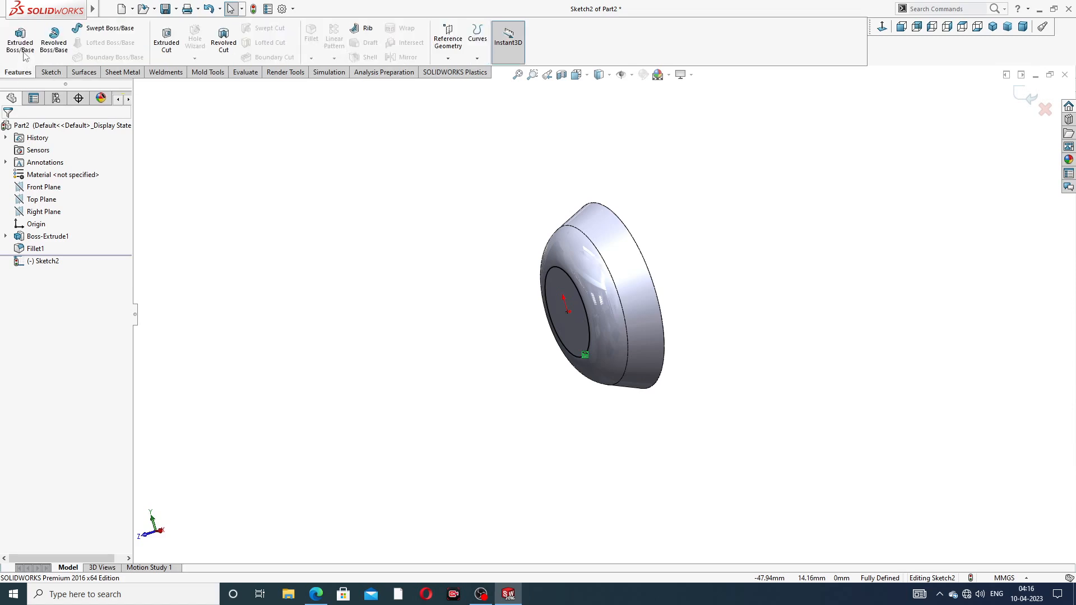
click(20, 39)
middle_drag(551, 318, 511, 324)
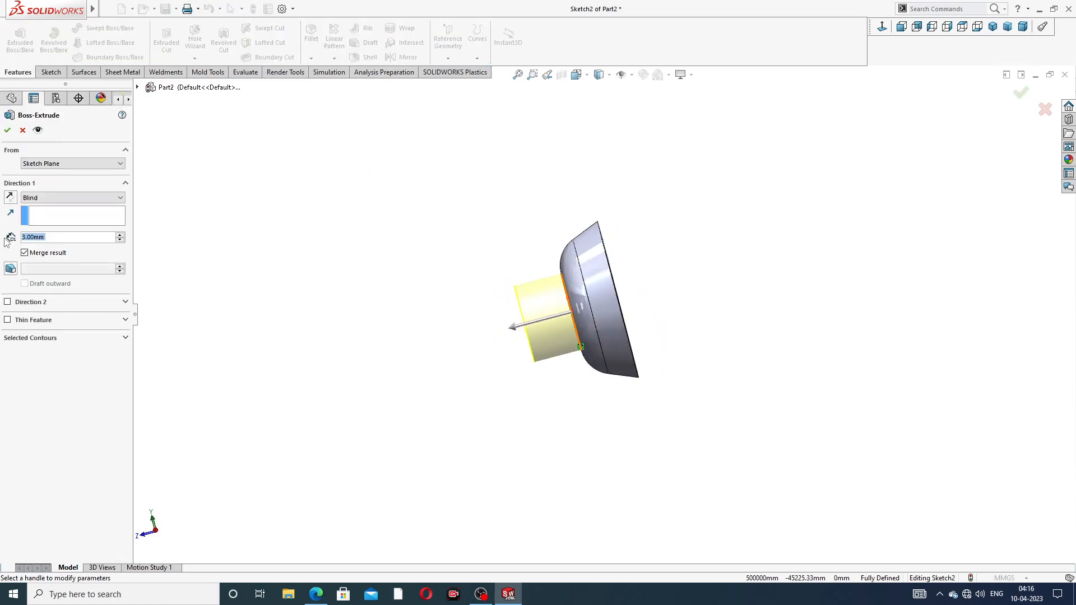
text(9)
key(Return)
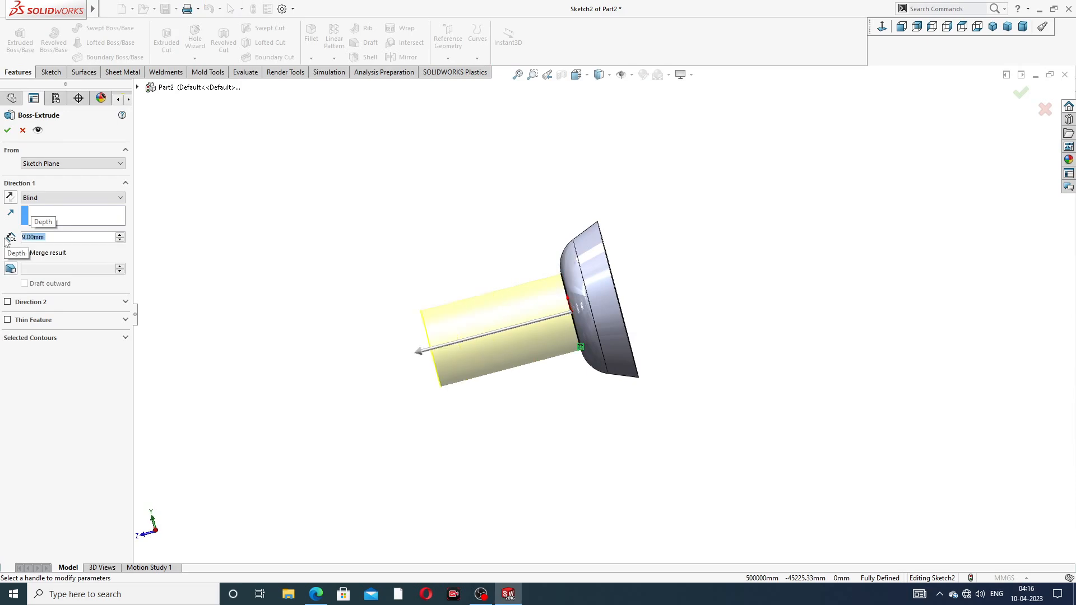
Give the 9 mm extrusion a 6° inward draft, check it against the drawing, and apply it
click(12, 270)
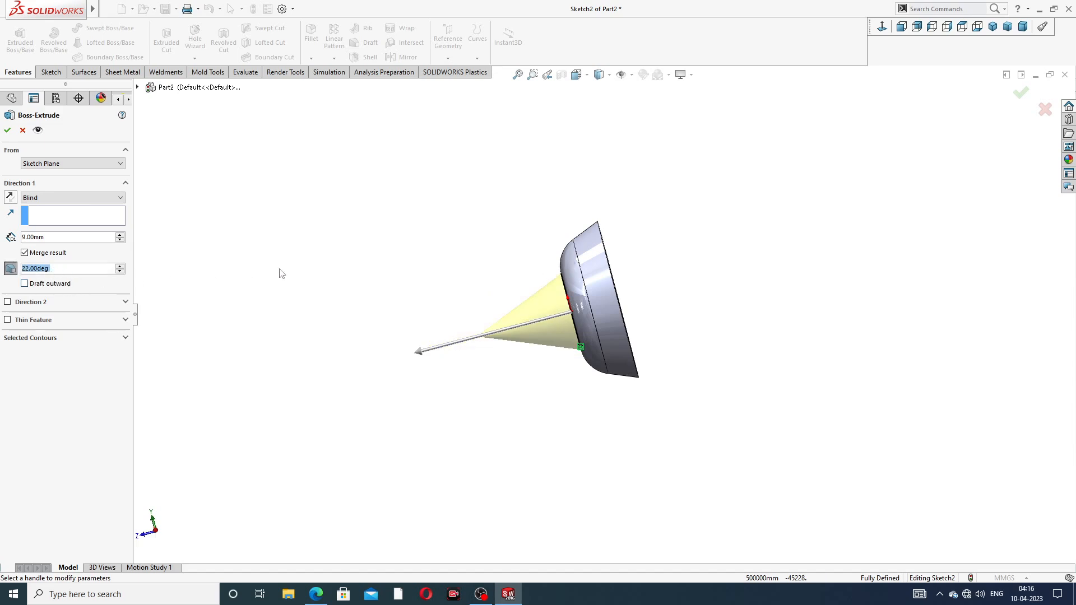
middle_drag(279, 272, 339, 219)
double_click(58, 269)
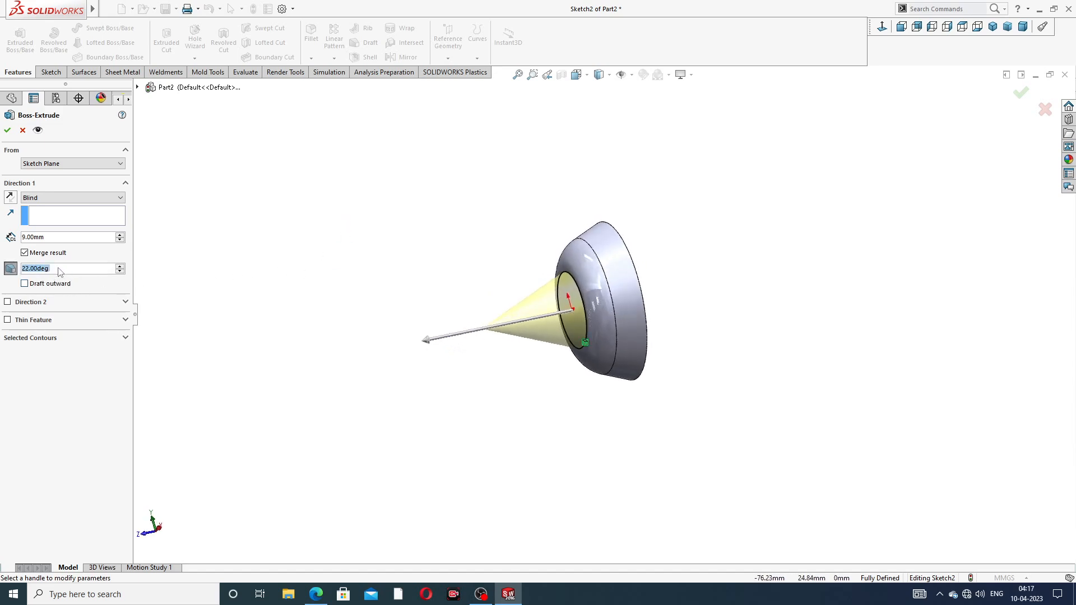
text(6)
key(Return)
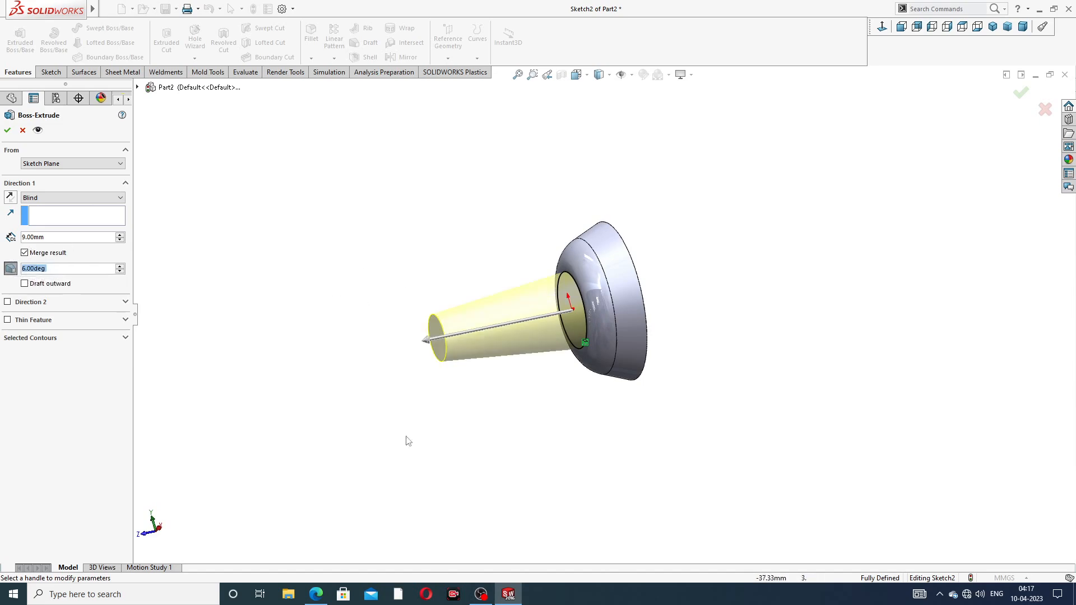
click(316, 598)
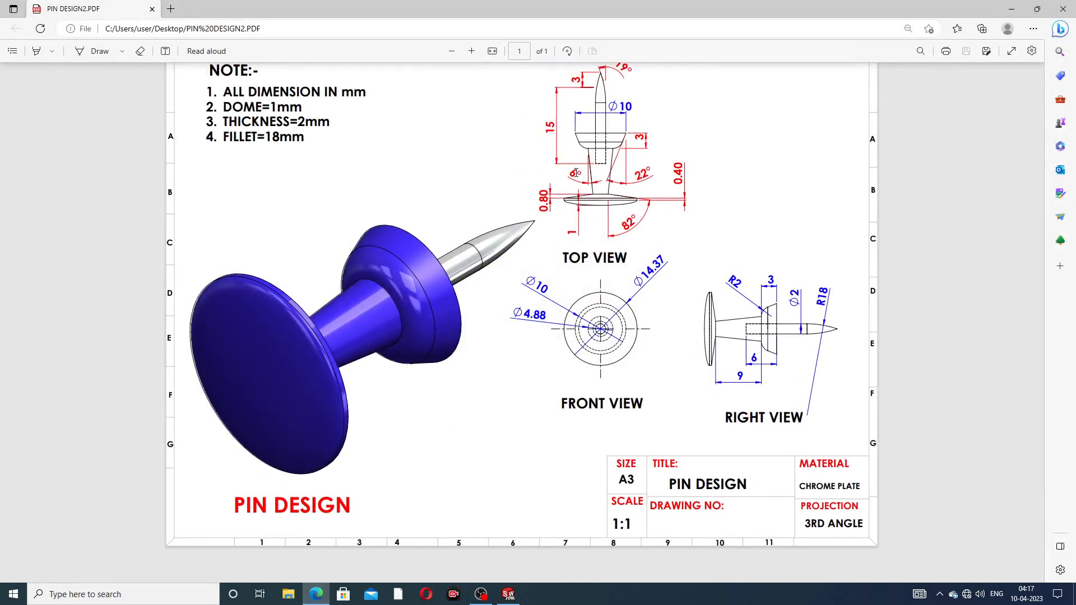
click(317, 595)
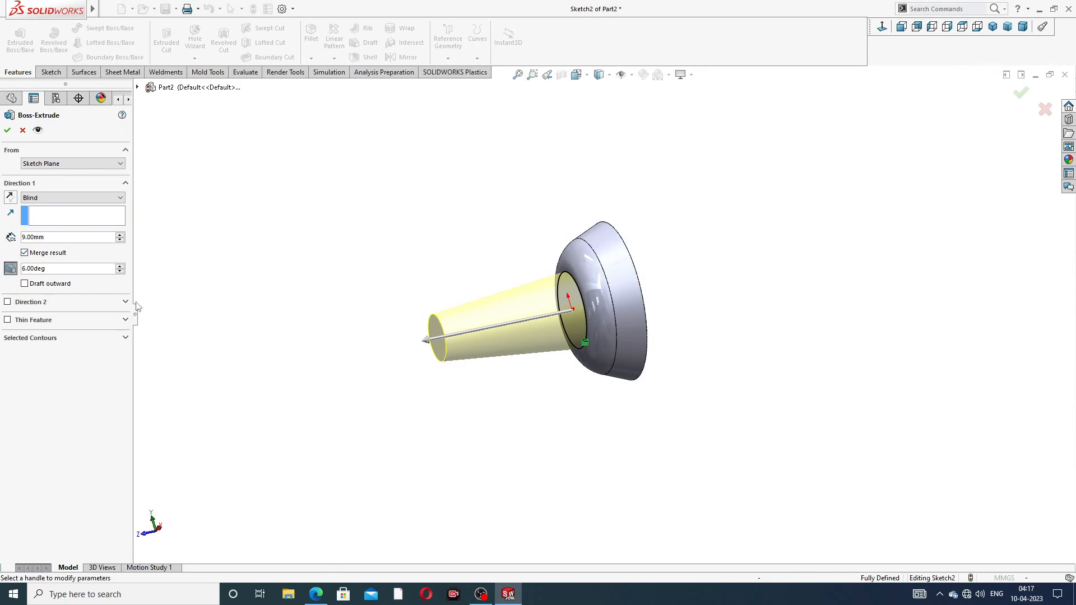
middle_drag(346, 319, 350, 255)
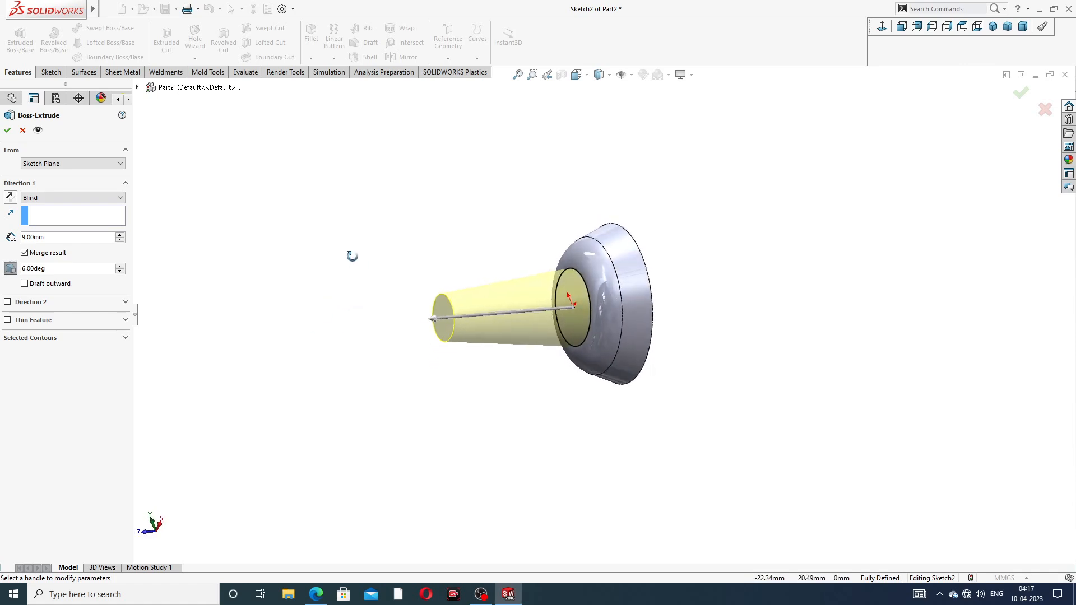
click(8, 130)
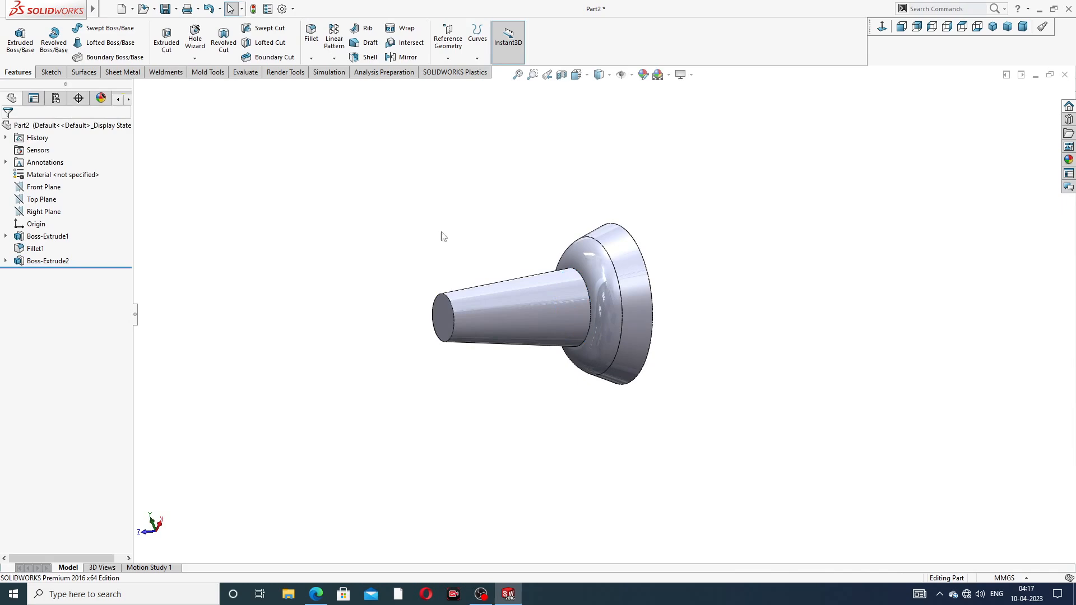
Start a sketch on the tapered stem's free end face and convert its circular edge into a sketch circle
scroll(482, 283, down, 3)
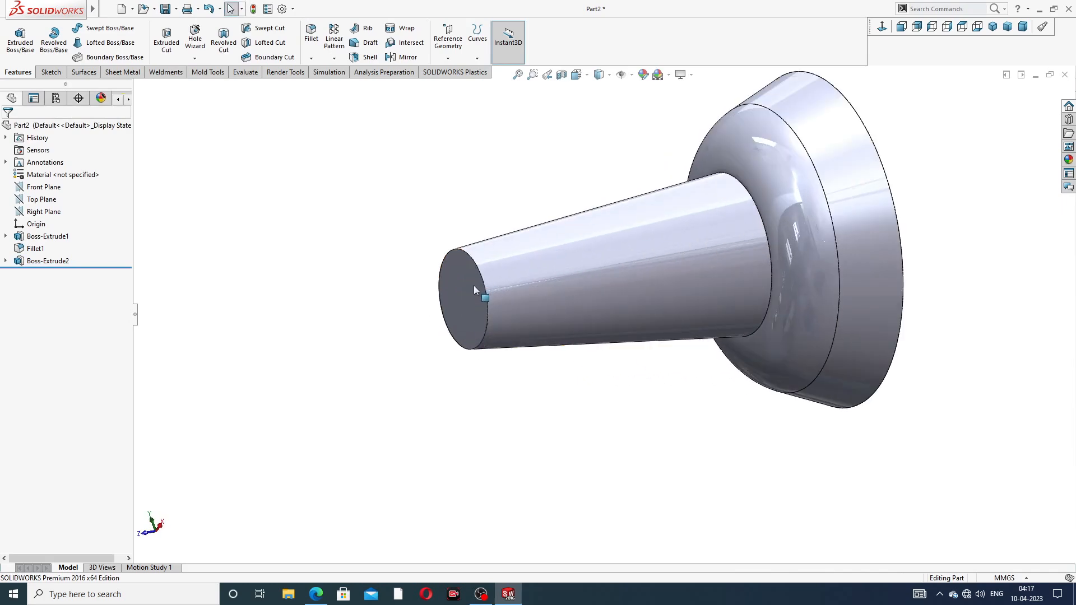
click(473, 288)
click(525, 248)
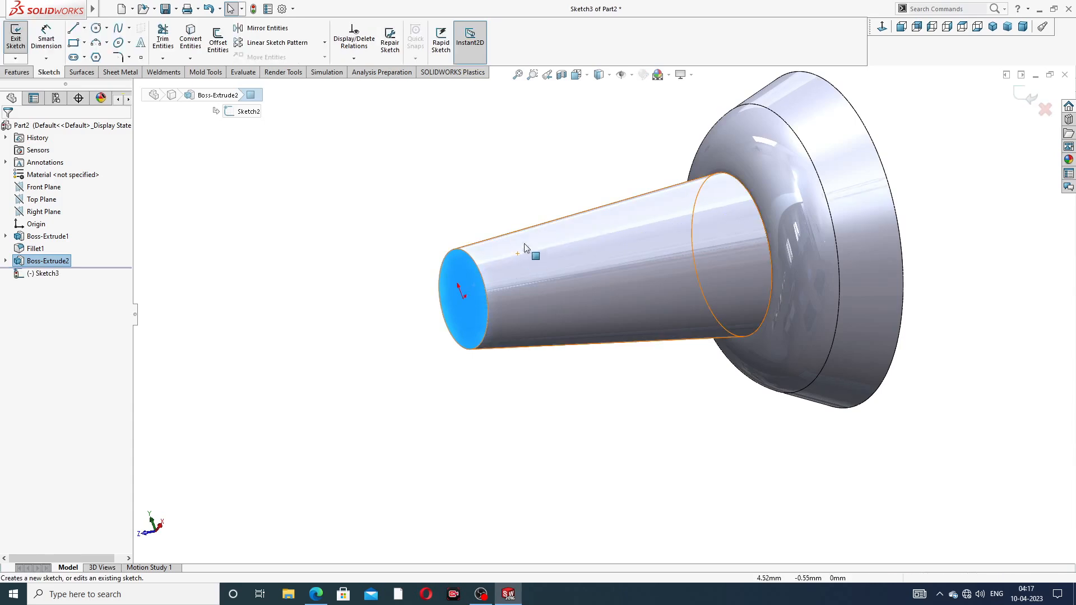
click(188, 46)
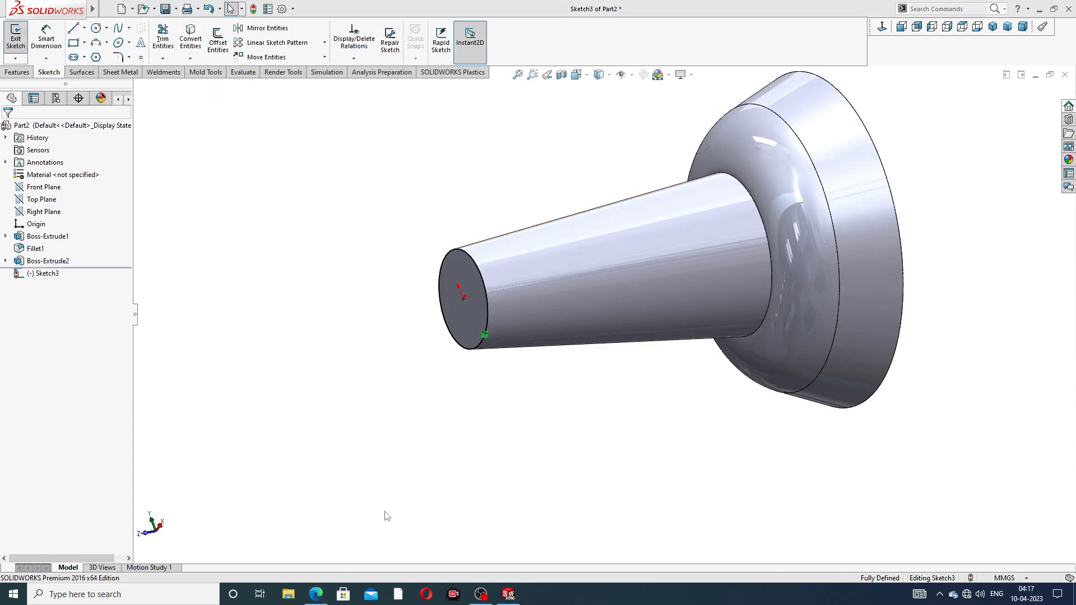
Consult the pin drawing and set up a blind boss extrusion of the stem-end circle with a depth of 0.88 mm
click(317, 593)
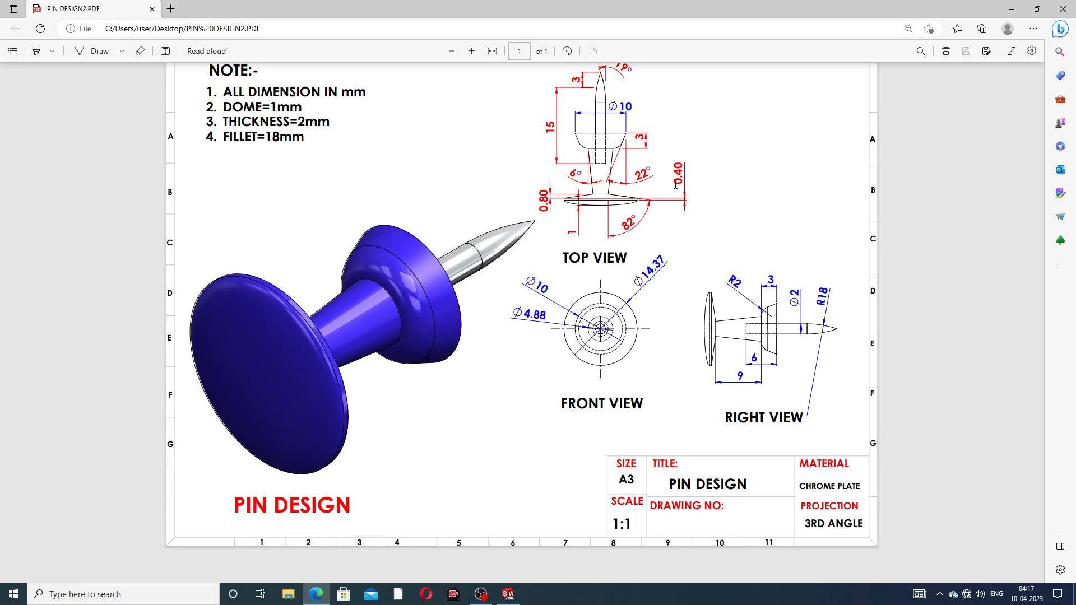
click(316, 594)
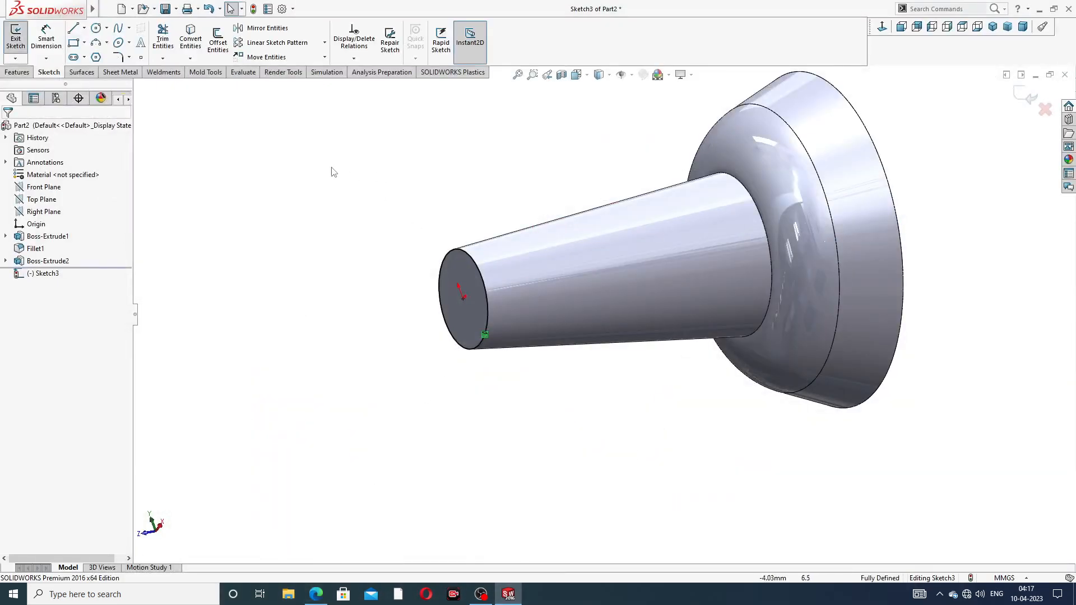
click(16, 72)
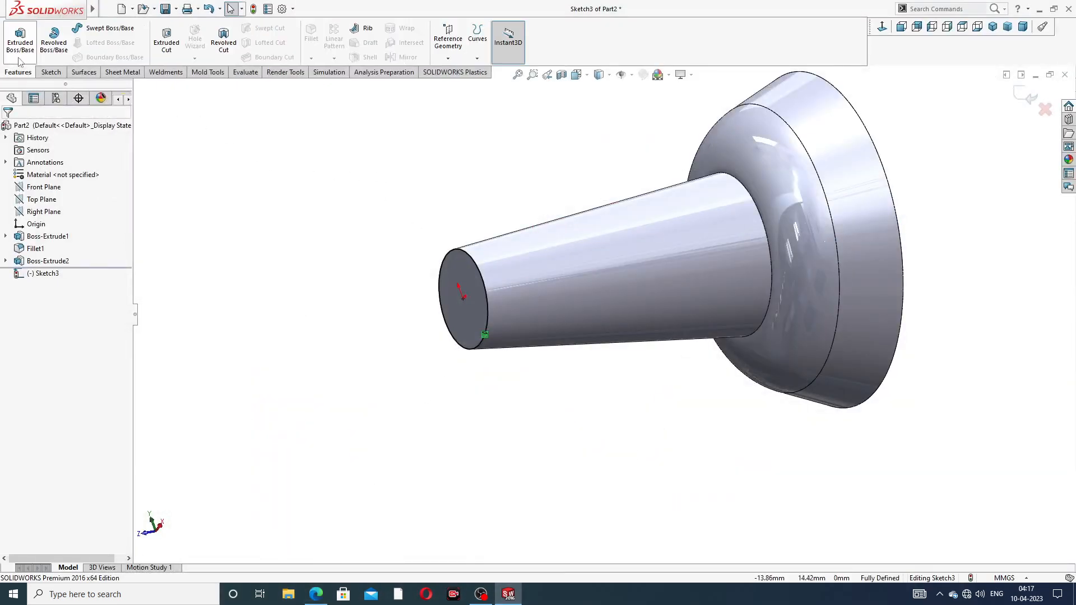
click(21, 40)
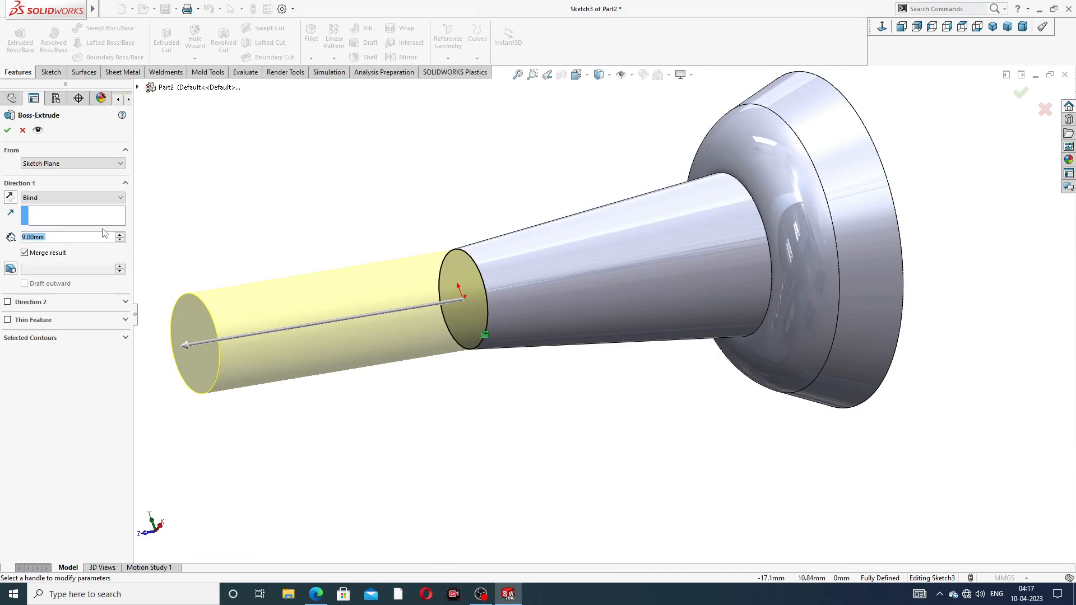
text(0.88)
key(Return)
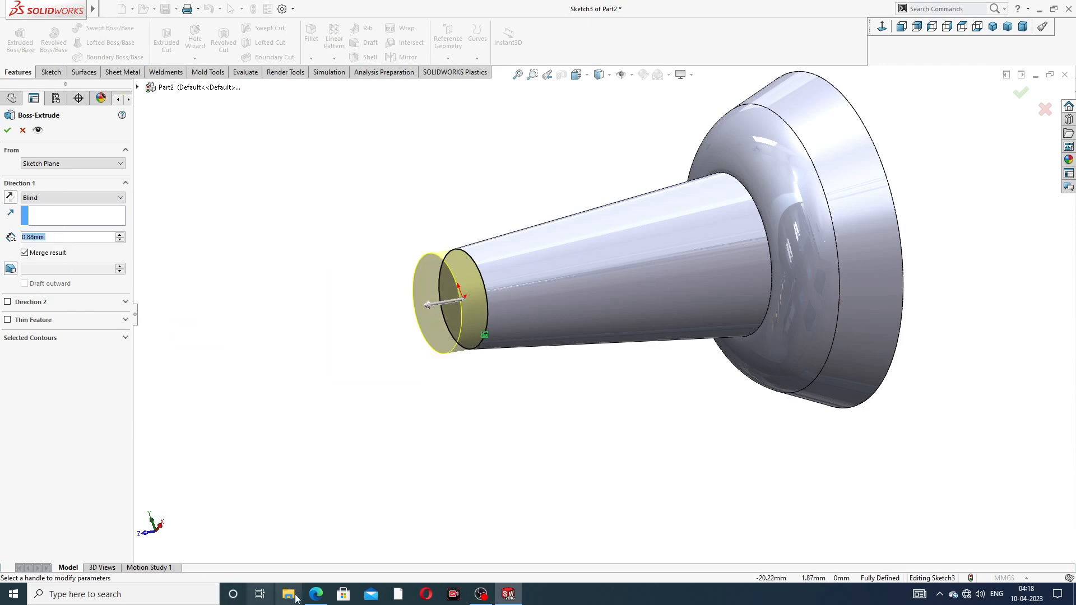
Recheck the pin drawing and set the stem-end extrusion depth to 0.8 mm
click(316, 594)
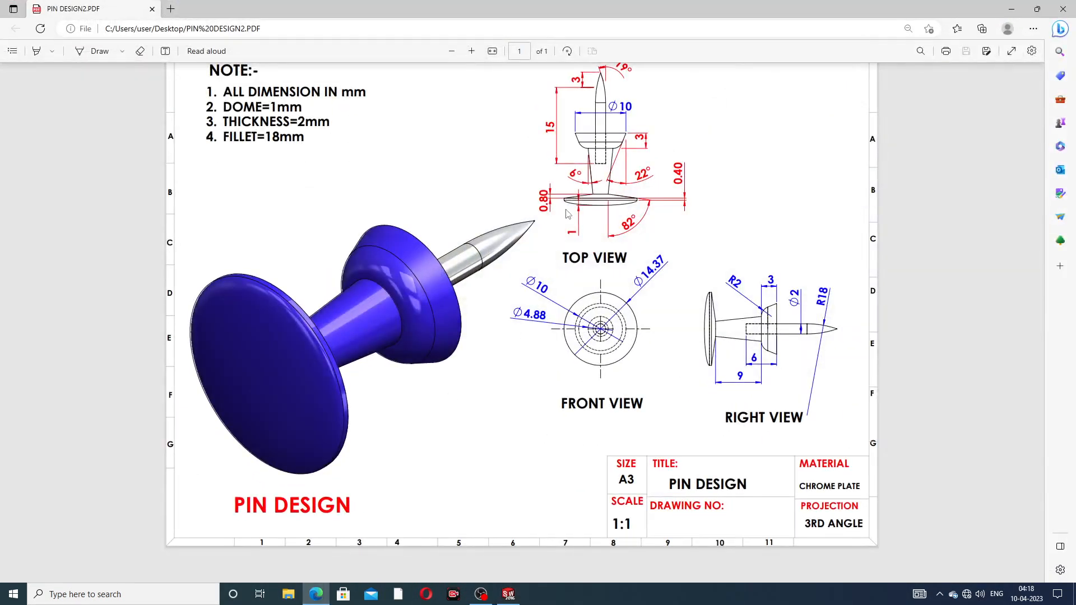
click(316, 594)
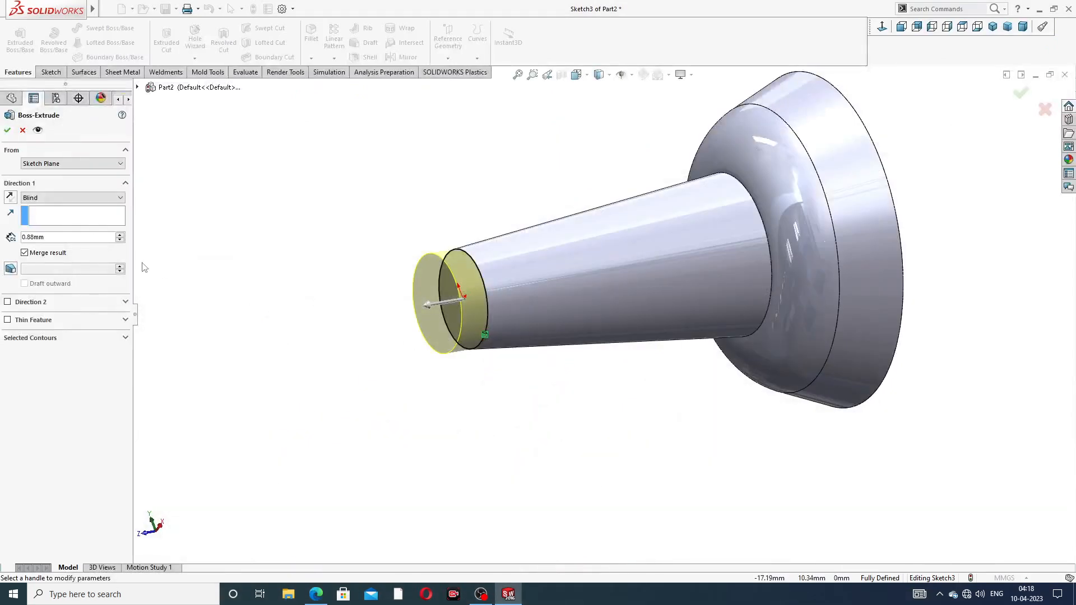
drag(51, 240, 23, 238)
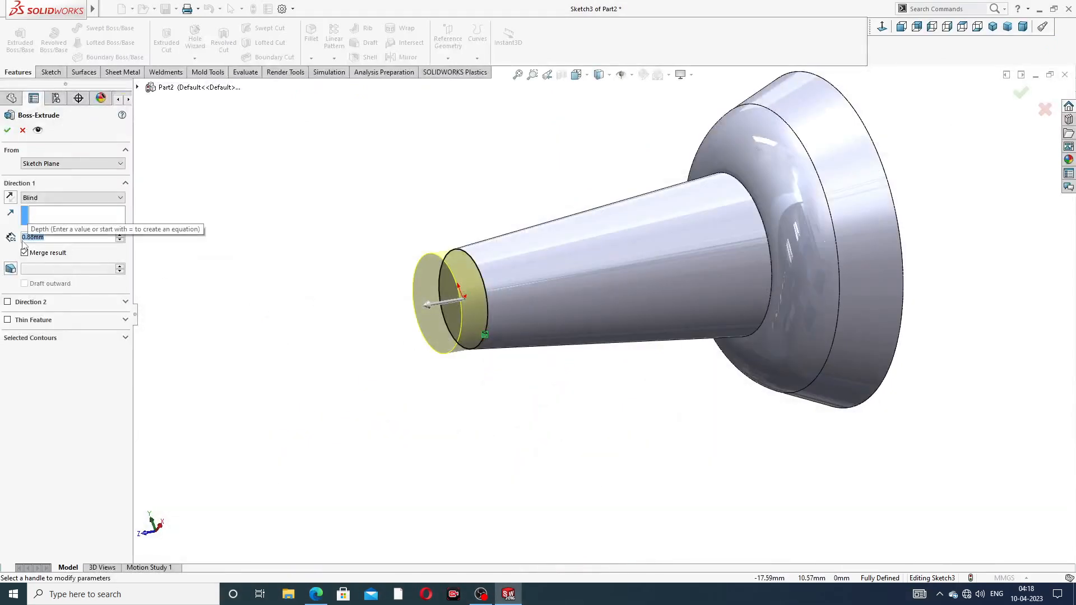
key(BackSpace)
text(0.8)
key(Return)
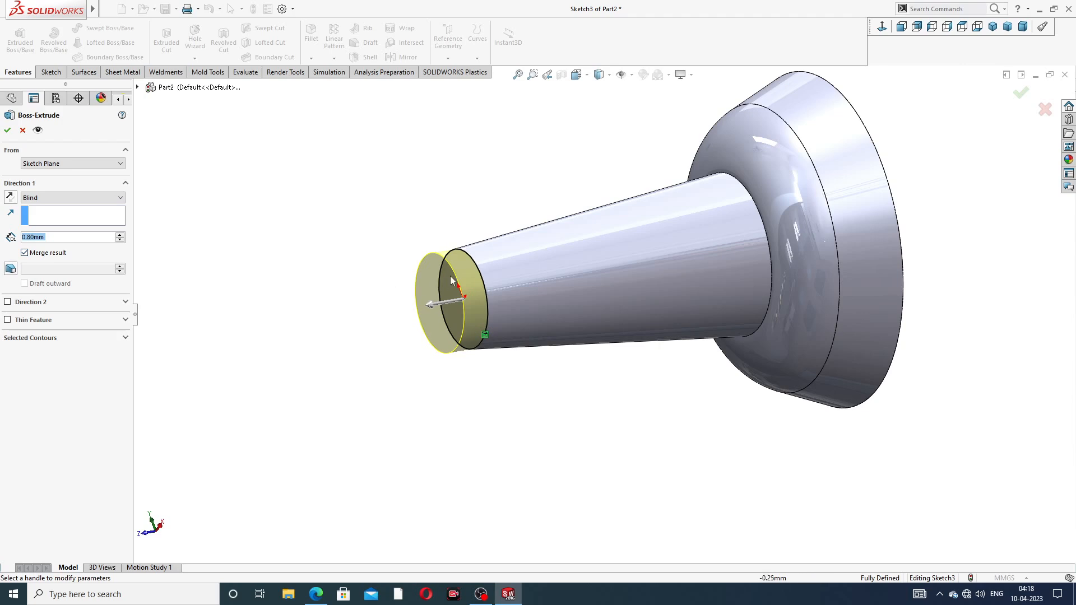
middle_drag(400, 285, 368, 283)
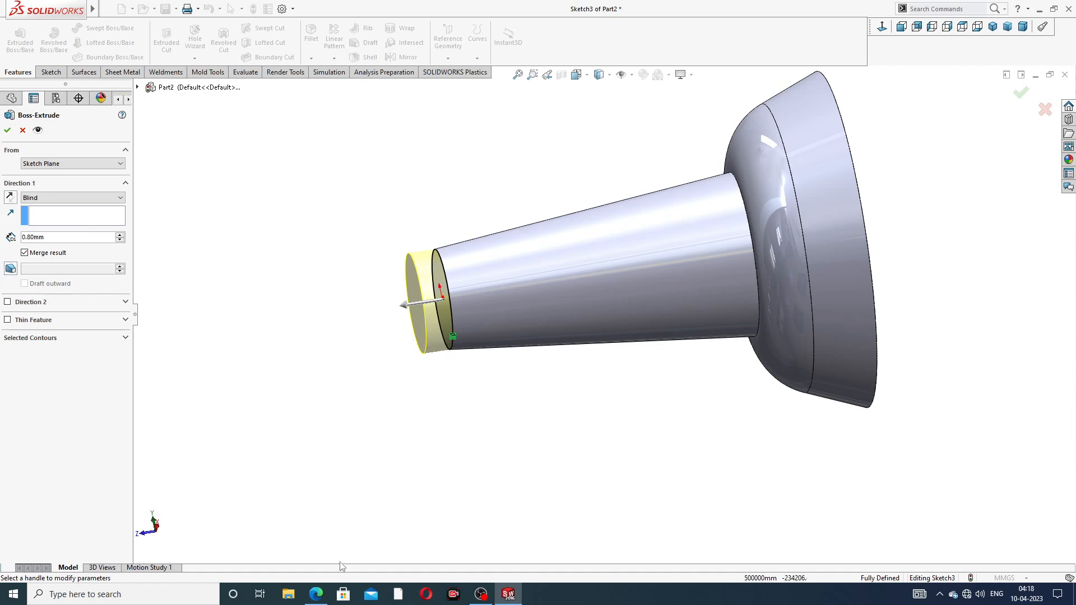
Check the drawing's head angle, give the 0.8 mm extrusion an 82° outward draft, and apply it
click(316, 594)
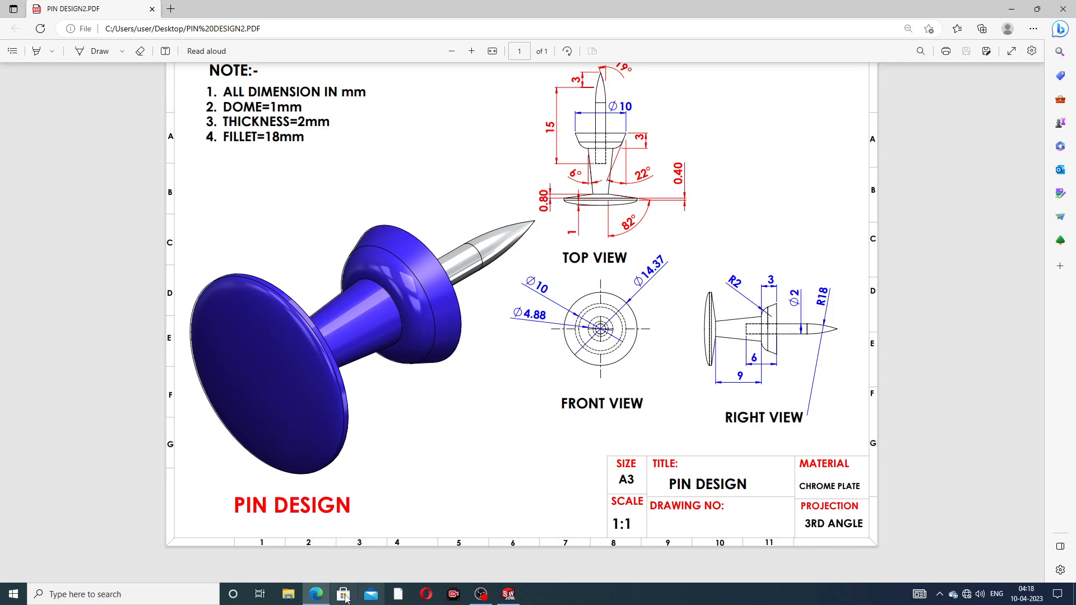
click(316, 595)
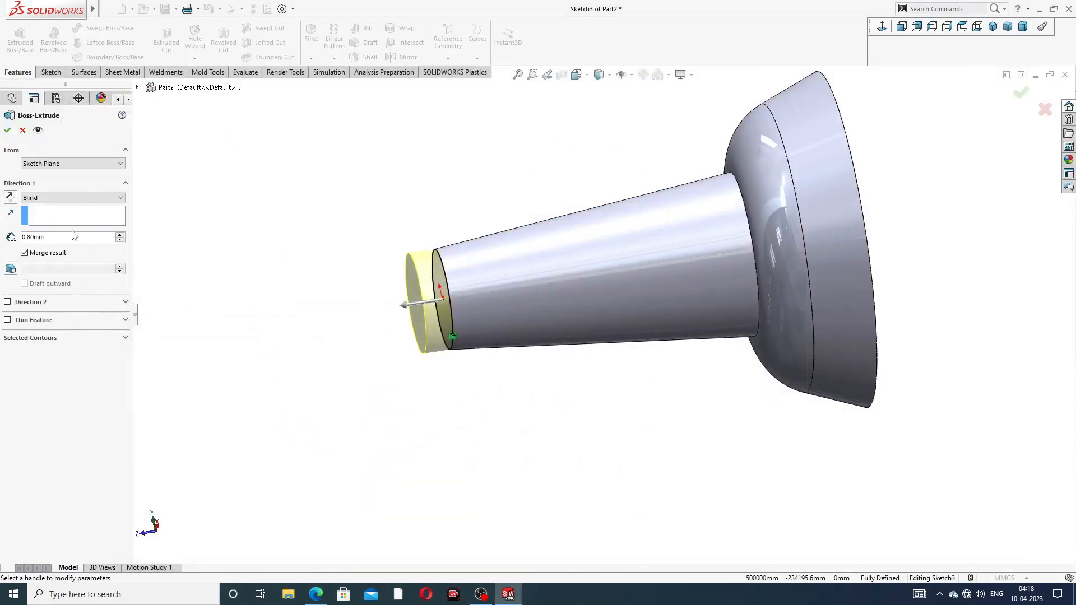
click(11, 269)
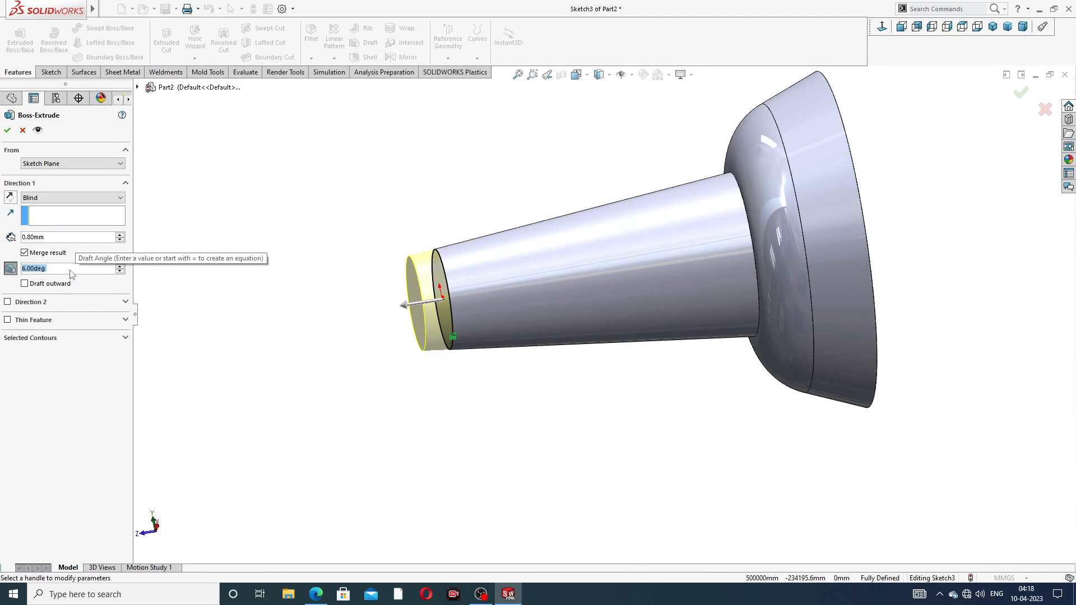
text(82)
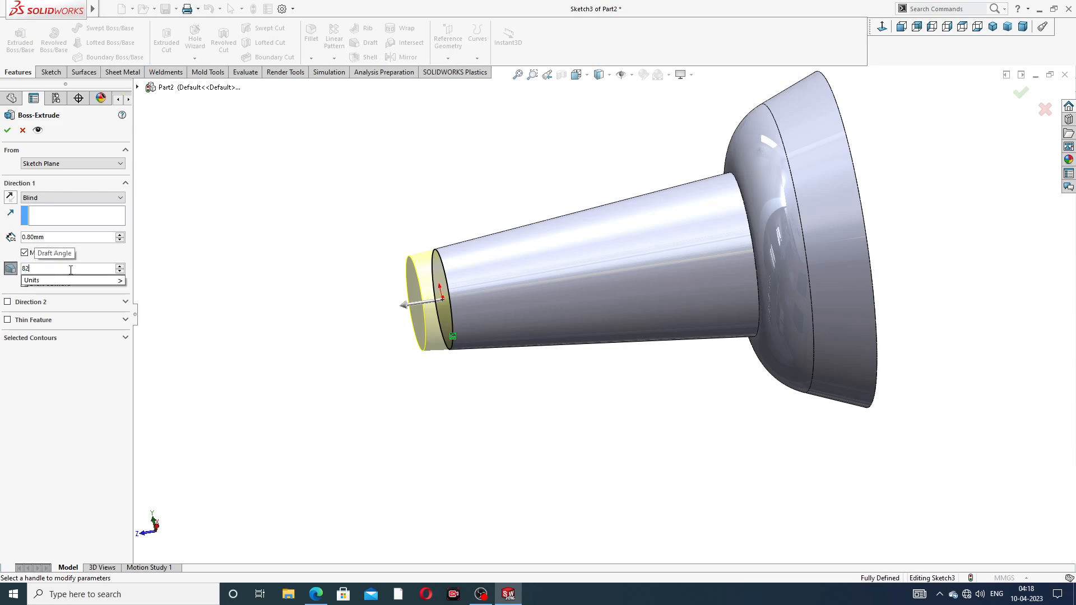
key(Return)
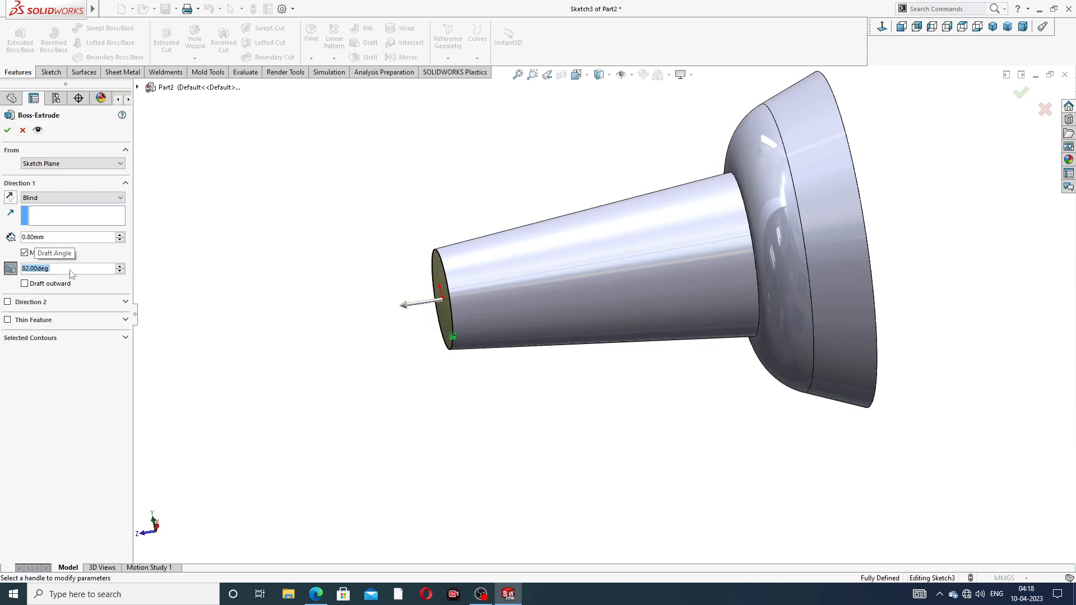
click(24, 284)
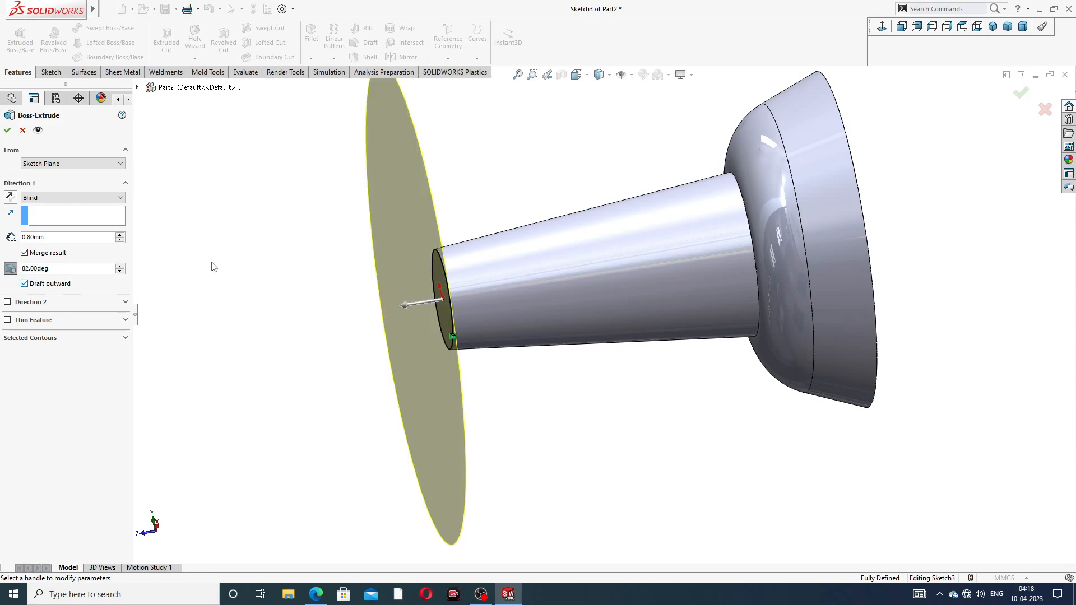
scroll(525, 235, up, 5)
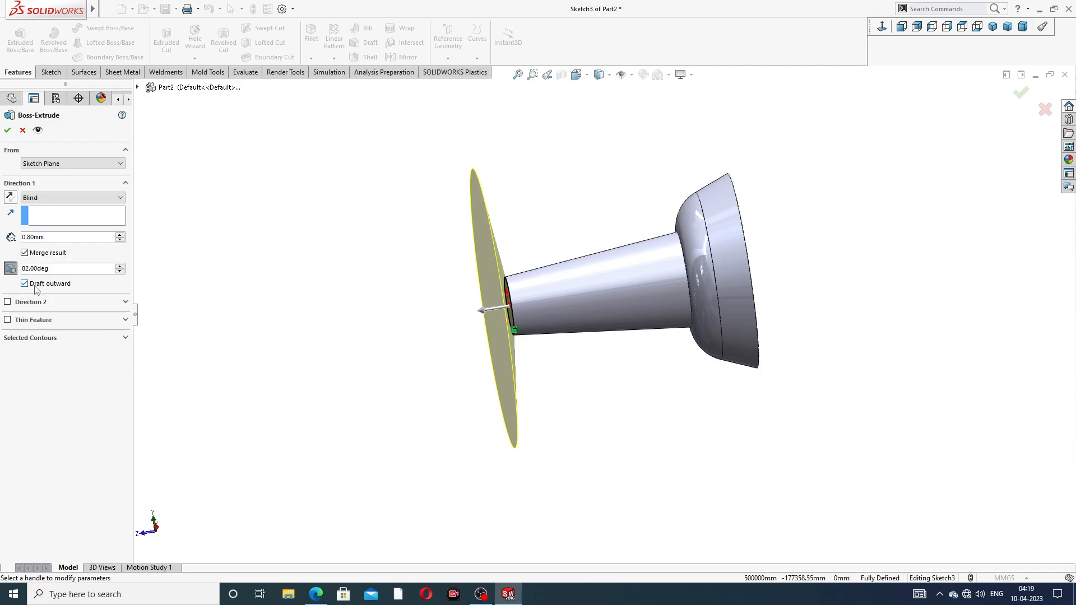
click(8, 130)
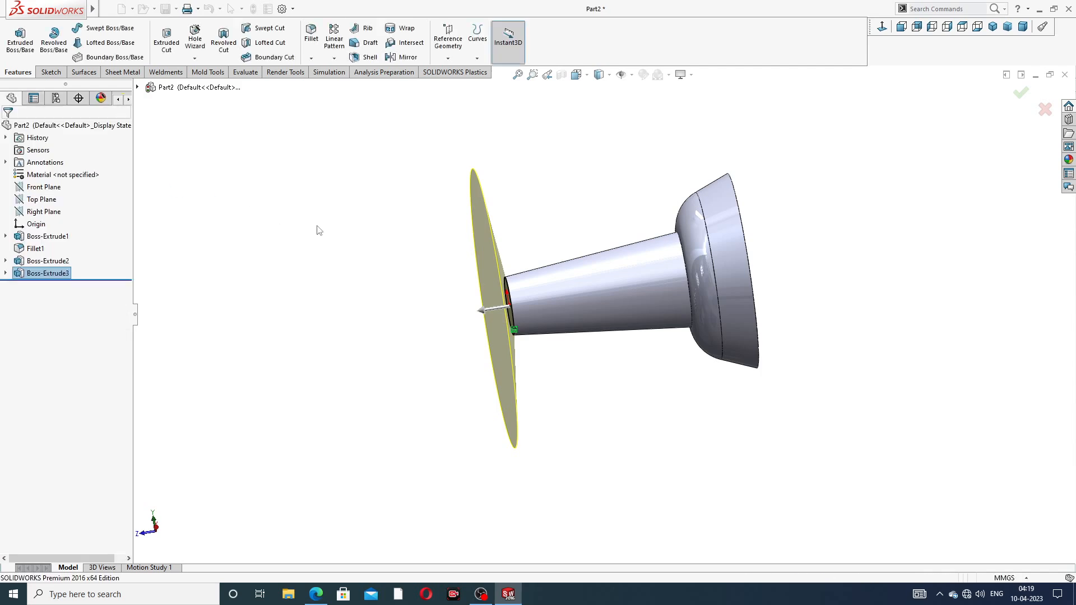
Start a sketch on the flared head's flat outer face and convert its circular edge into a sketch circle
middle_drag(409, 263, 408, 284)
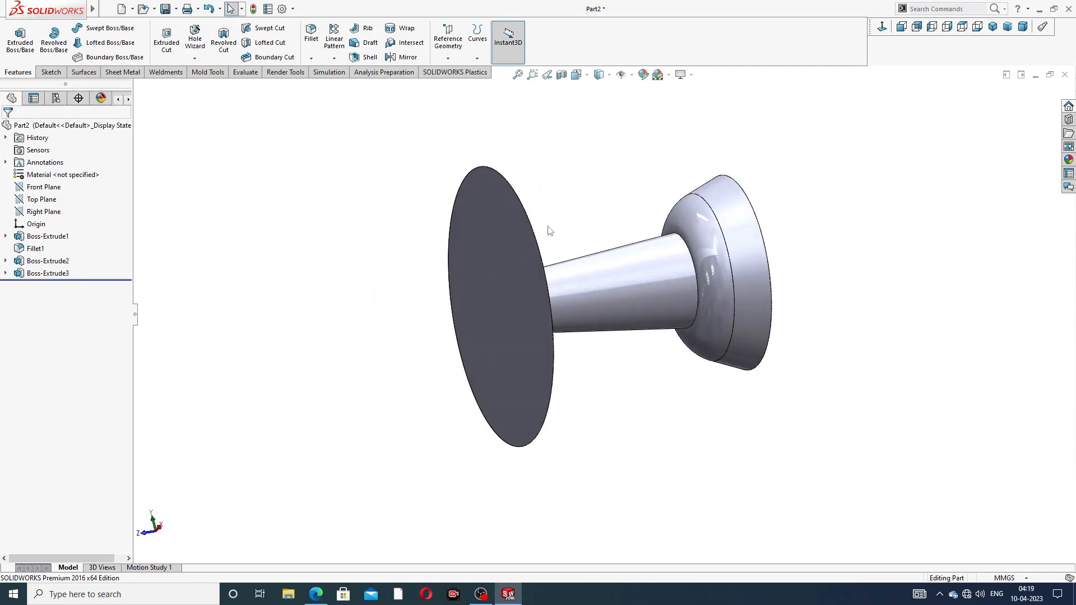
click(508, 241)
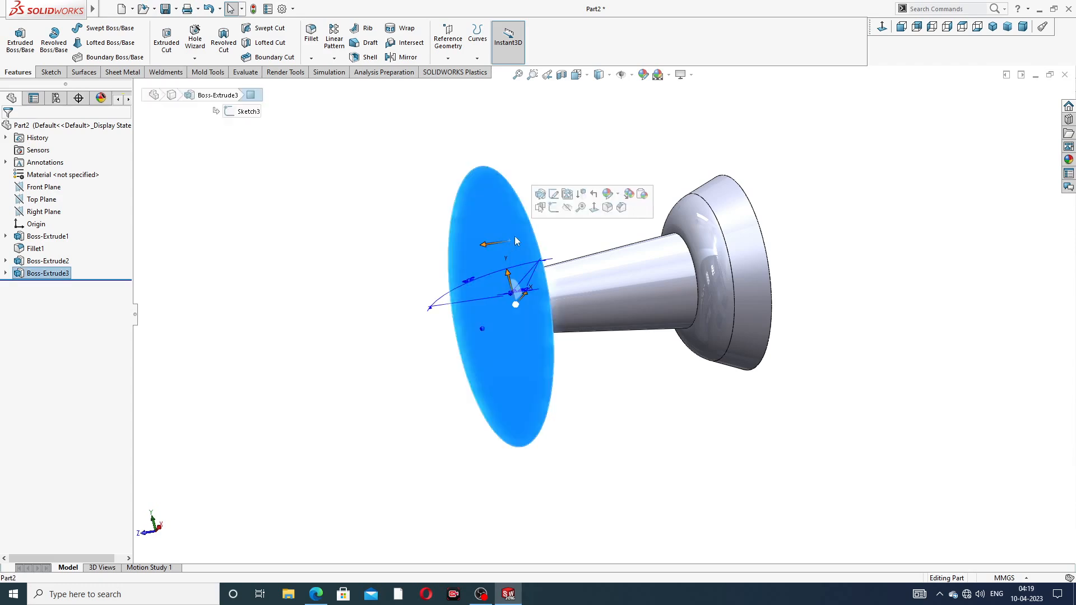
click(554, 208)
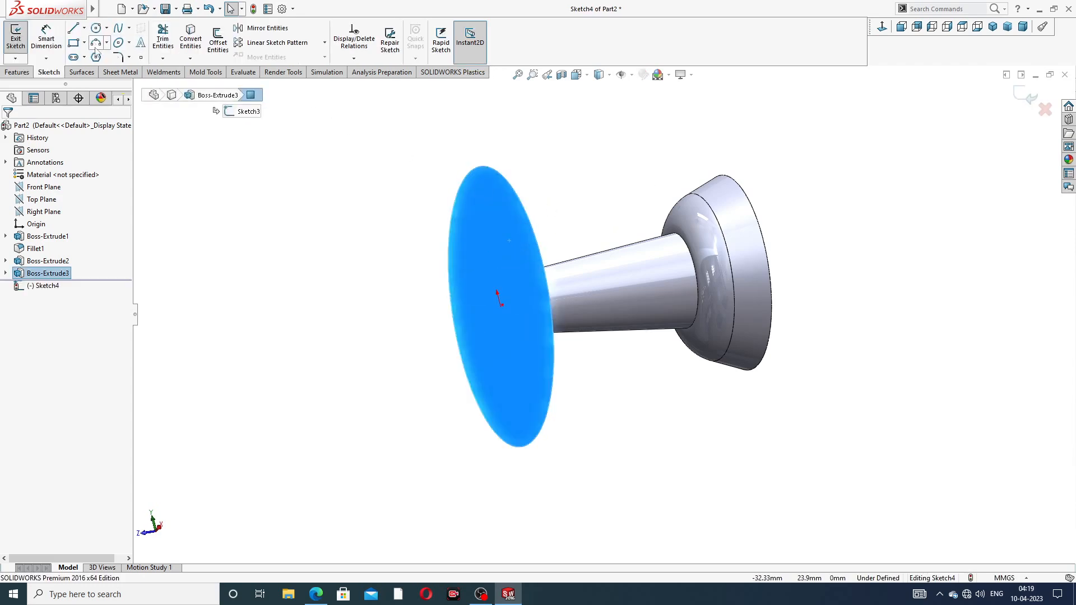
click(24, 74)
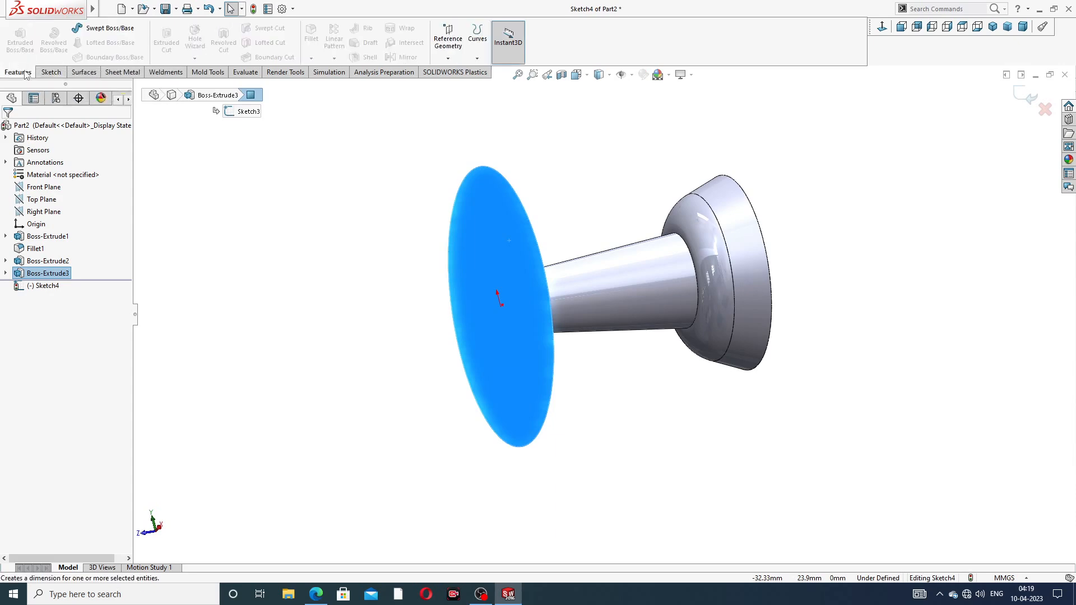
click(53, 73)
click(192, 45)
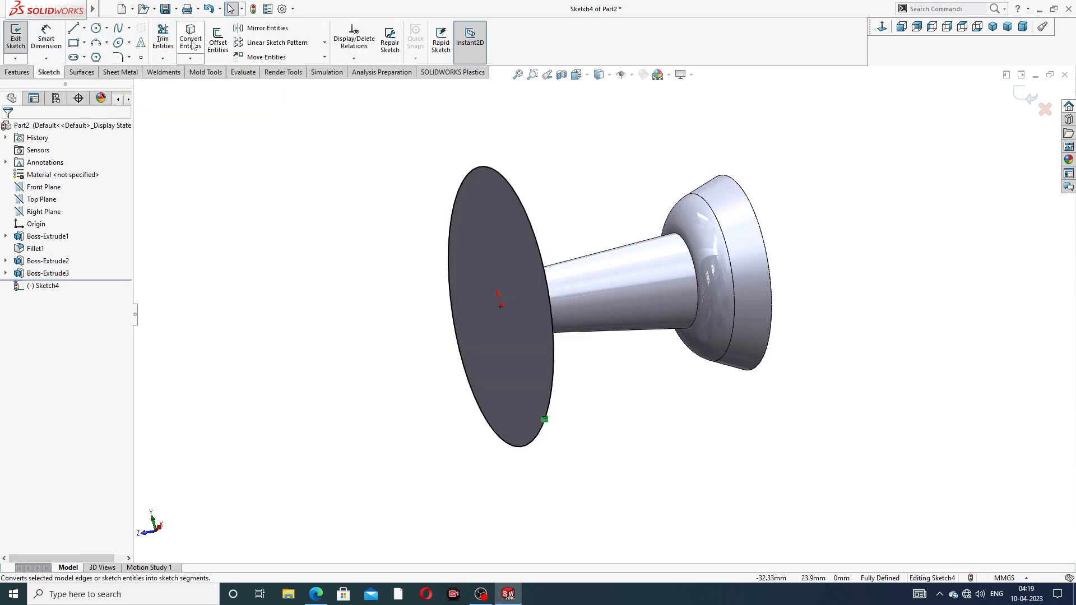
Extrude the converted head circle as a blind boss 0.4 mm outward, away from the stem
click(17, 72)
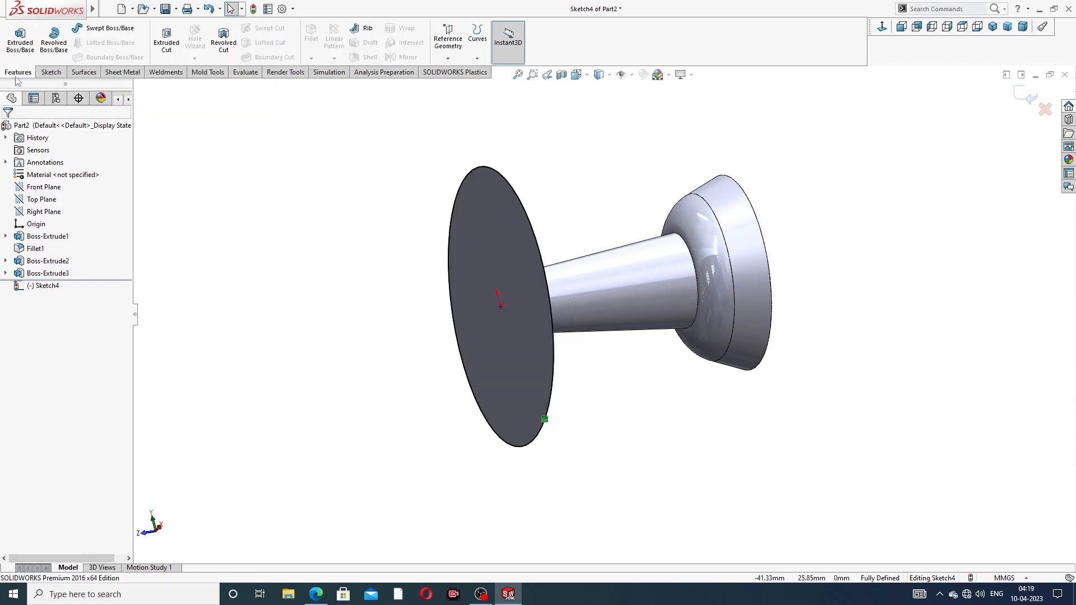
click(21, 39)
middle_drag(465, 200, 440, 209)
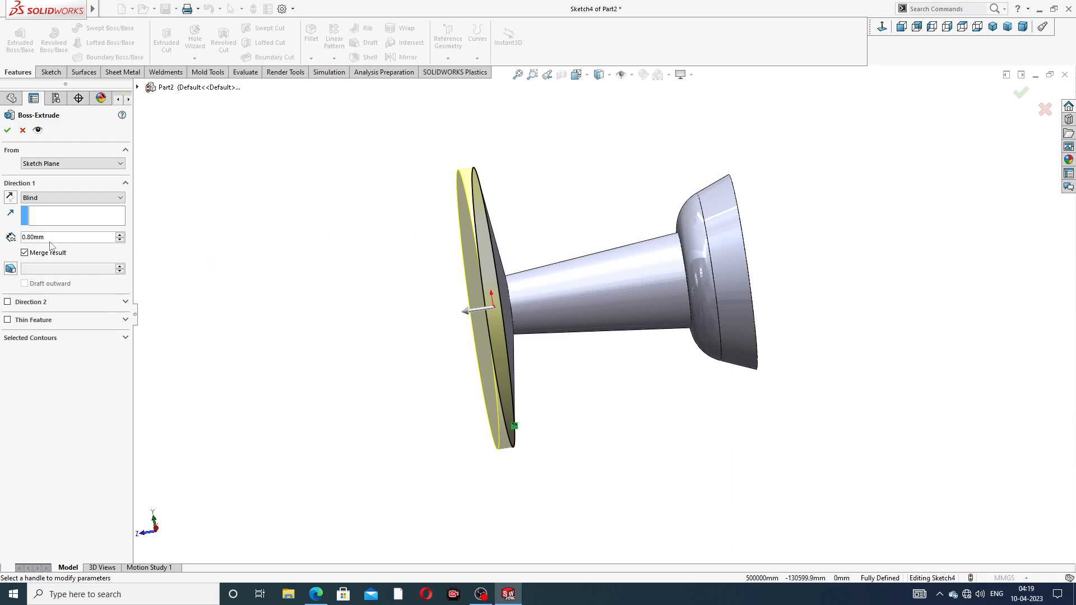
double_click(27, 238)
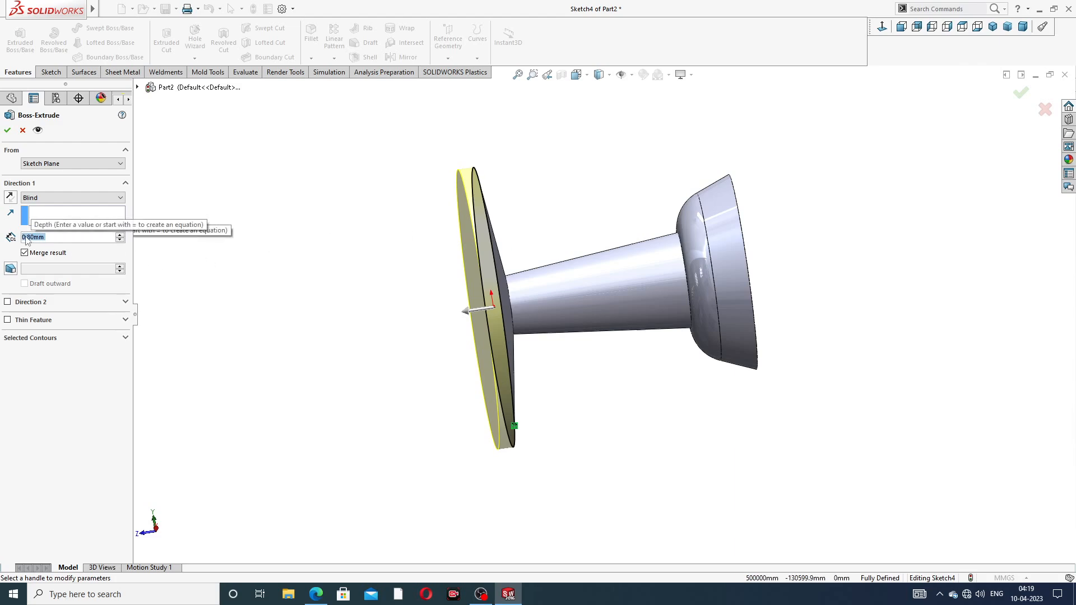
text(0.4)
key(Return)
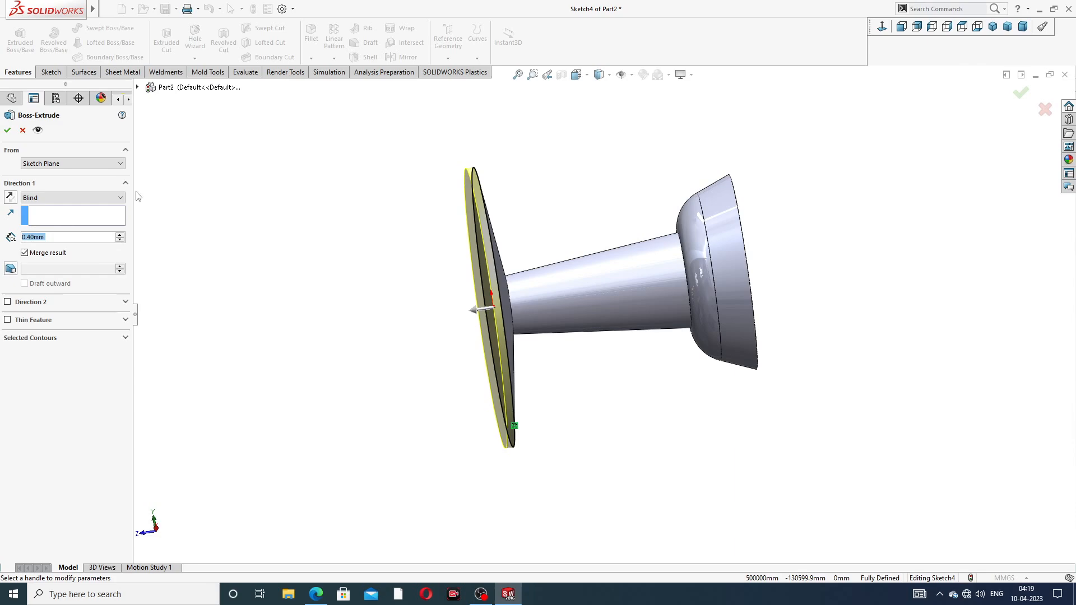
click(7, 130)
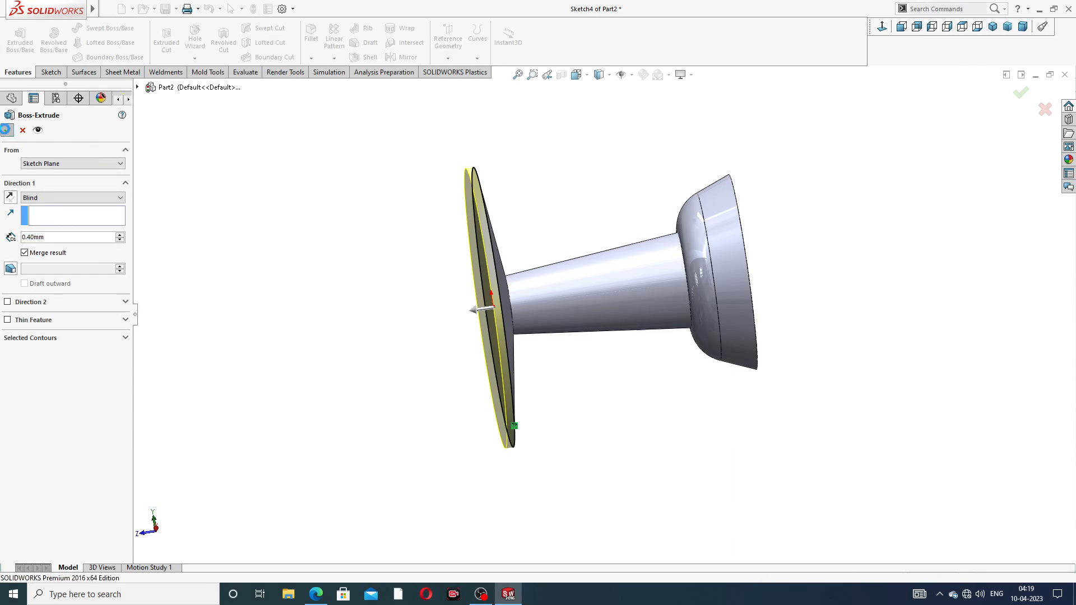
middle_drag(550, 219, 507, 274)
scroll(506, 274, down, 3)
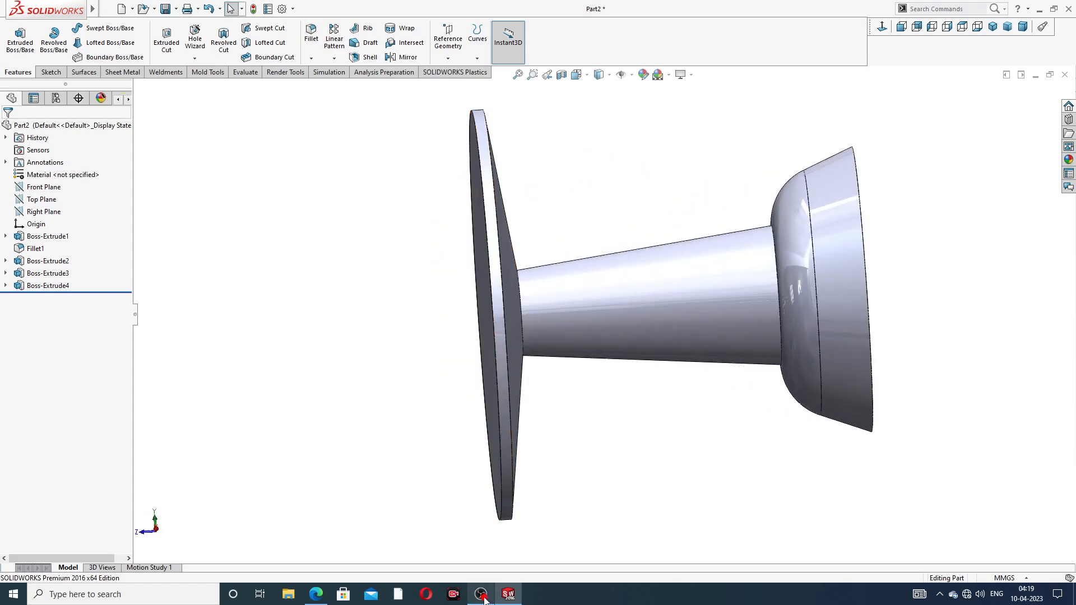
Check the head dimensions in the pin drawing and start a Dome feature with a distance of 1 mm
mouse_move(510, 597)
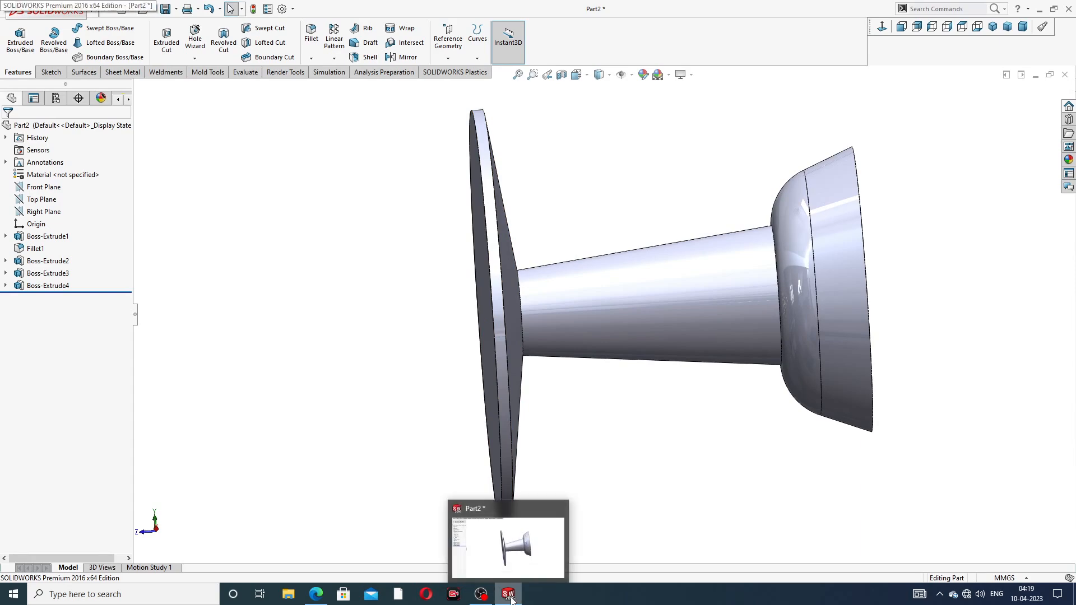
click(316, 594)
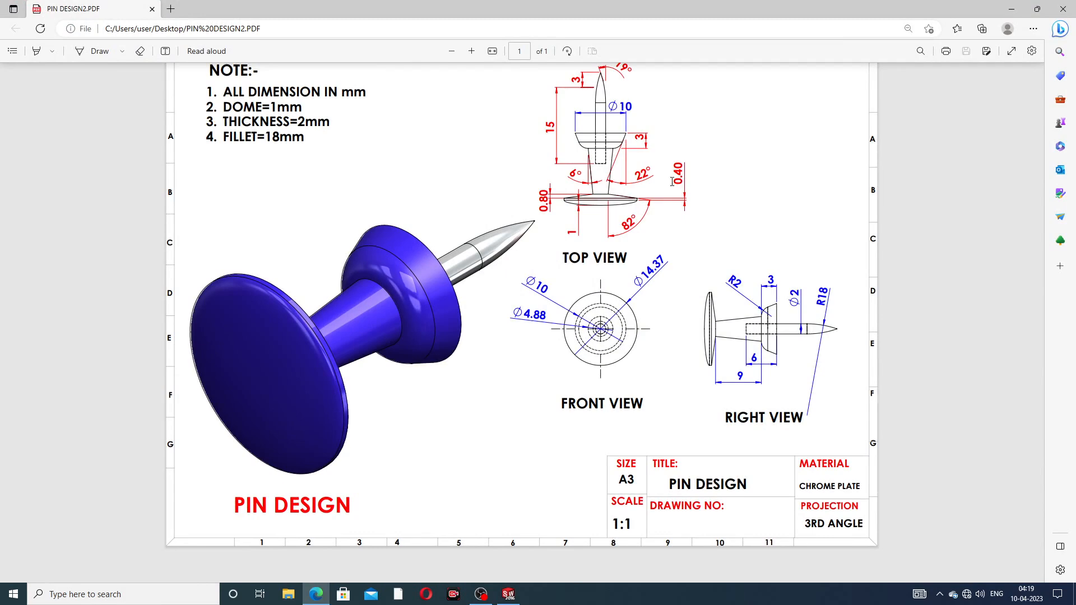
click(317, 596)
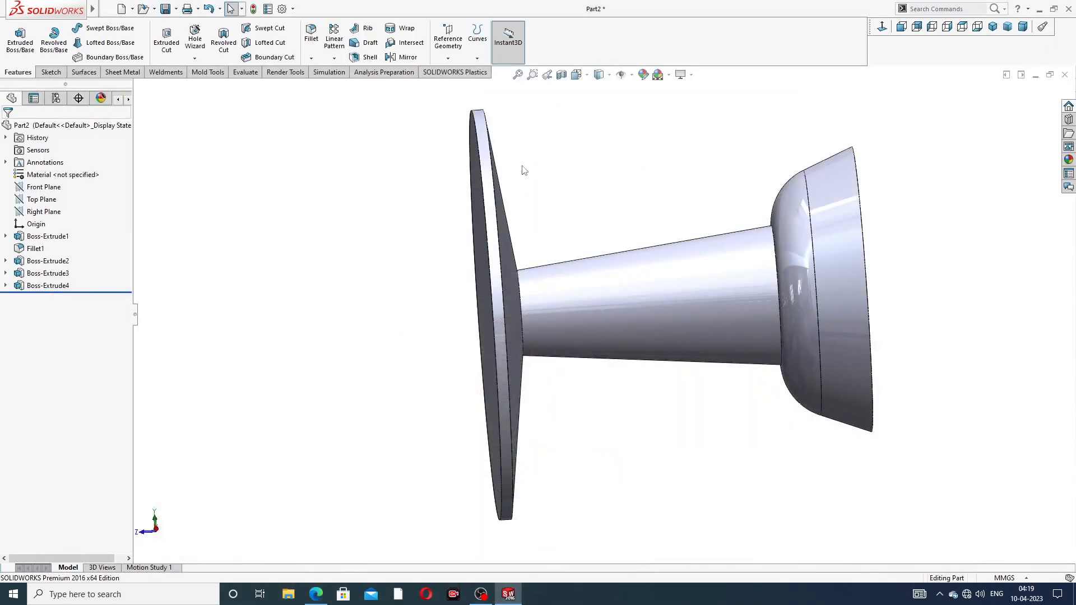
middle_drag(525, 184, 560, 218)
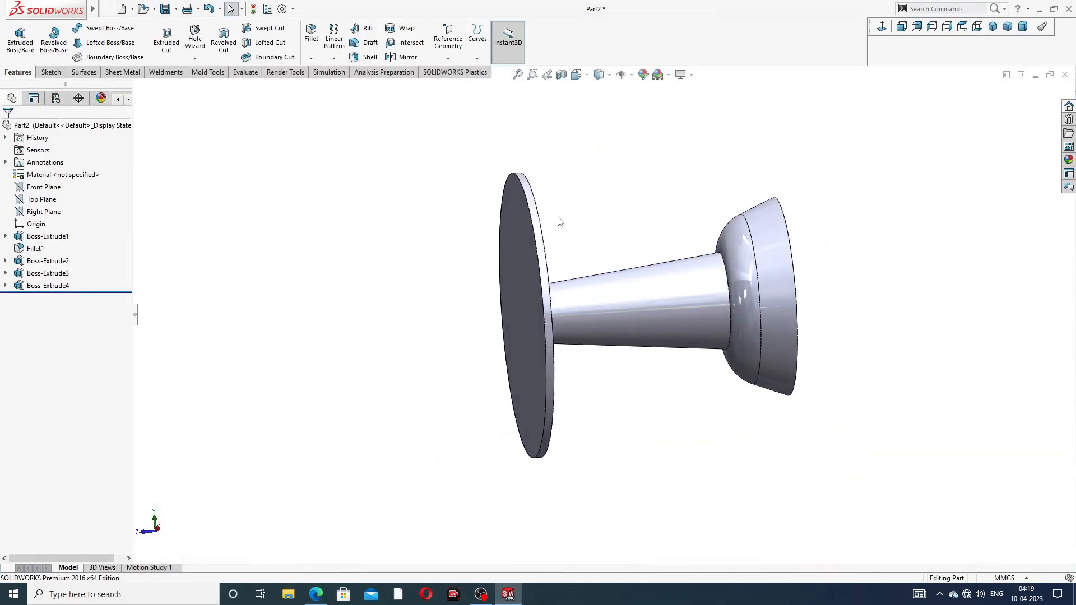
click(127, 9)
mouse_move(166, 11)
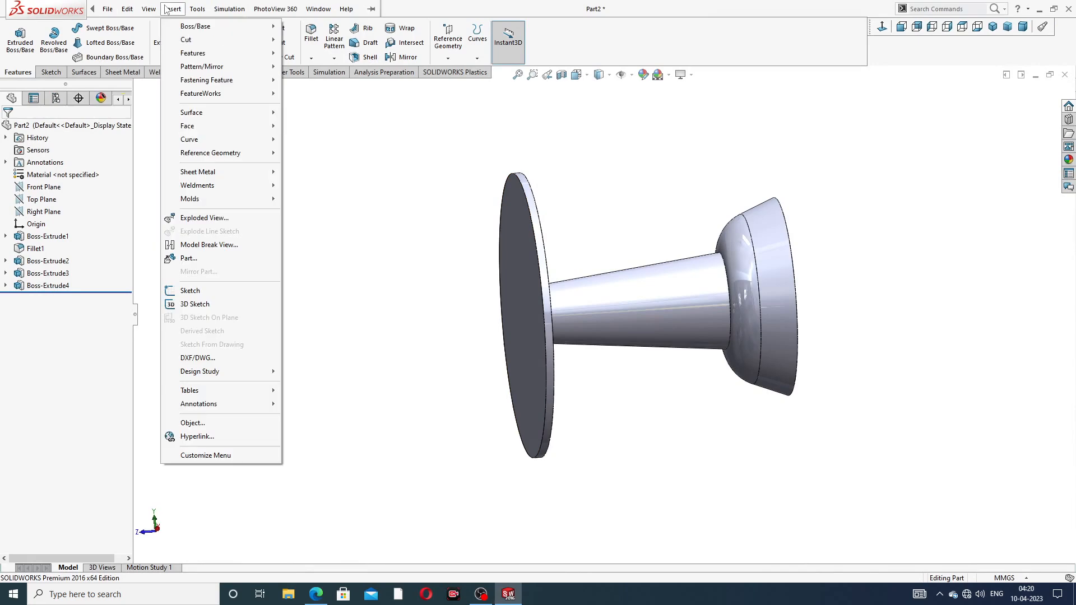
mouse_move(224, 53)
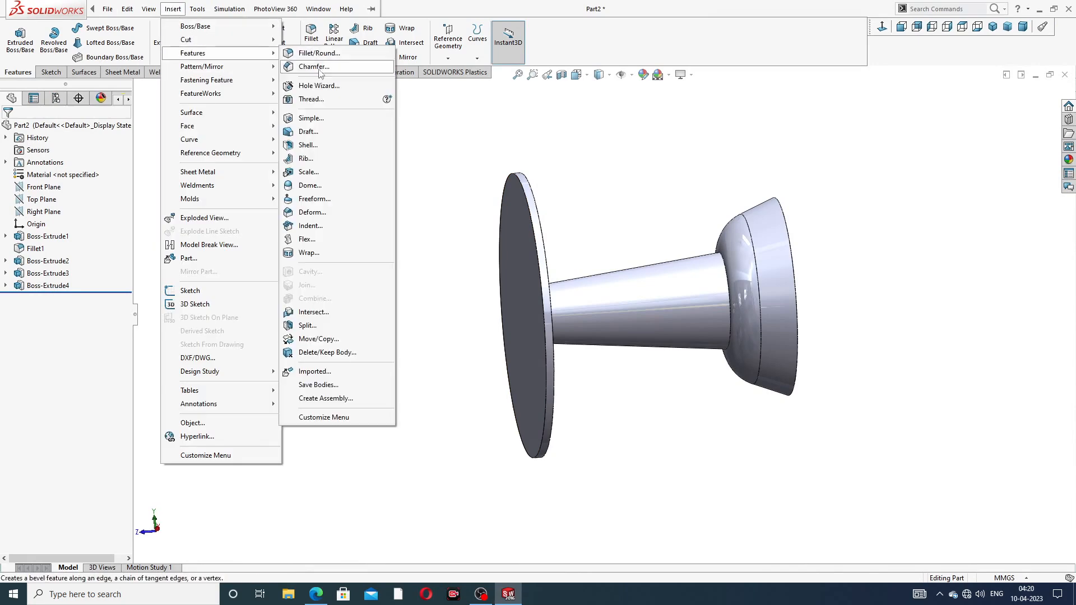
click(321, 187)
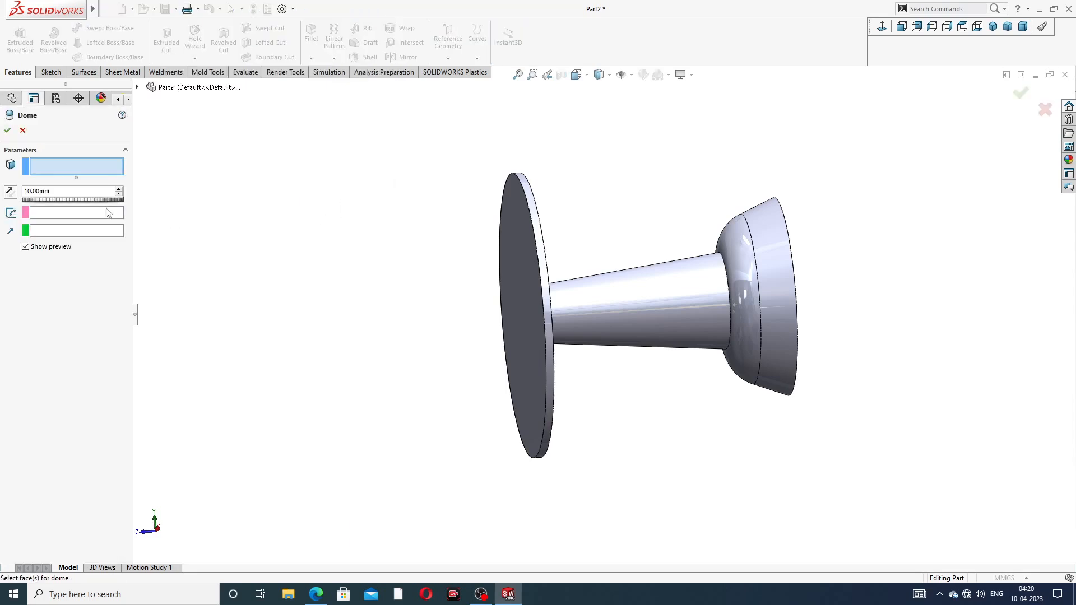
drag(52, 192, 10, 192)
text(1)
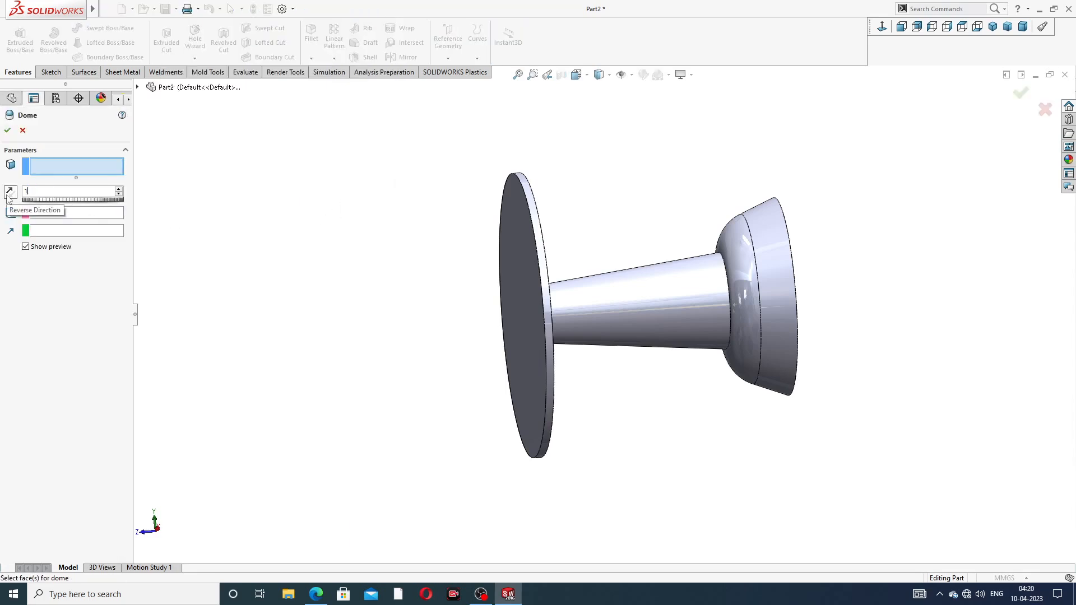
key(Return)
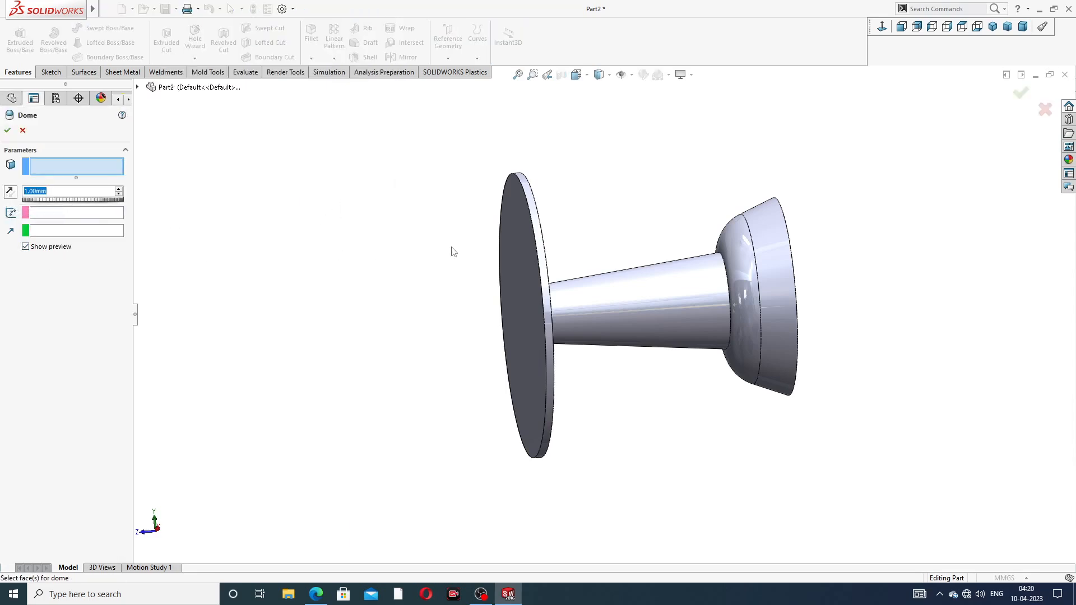
Apply a 1 mm elliptical dome to the flat outer face of the push pin's head
middle_drag(449, 247, 485, 243)
click(486, 243)
middle_drag(597, 253, 572, 252)
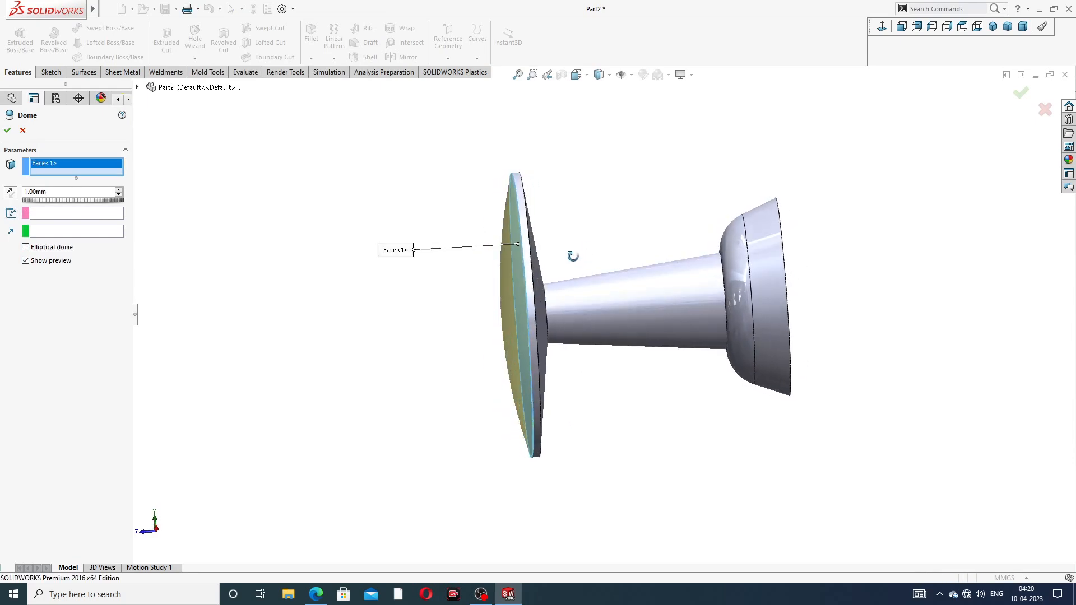
click(53, 251)
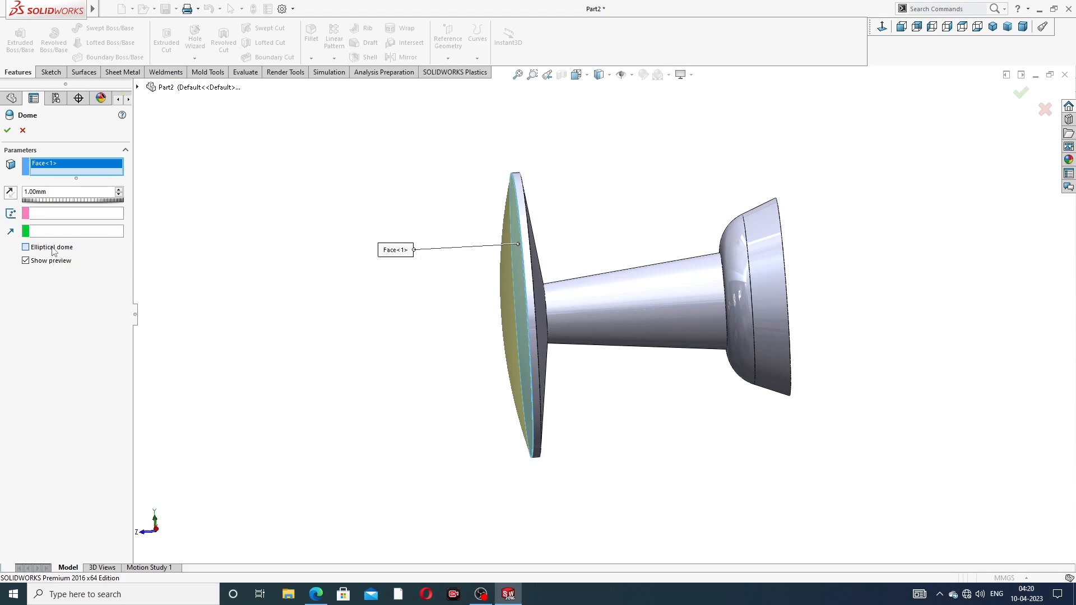
scroll(517, 261, down, 3)
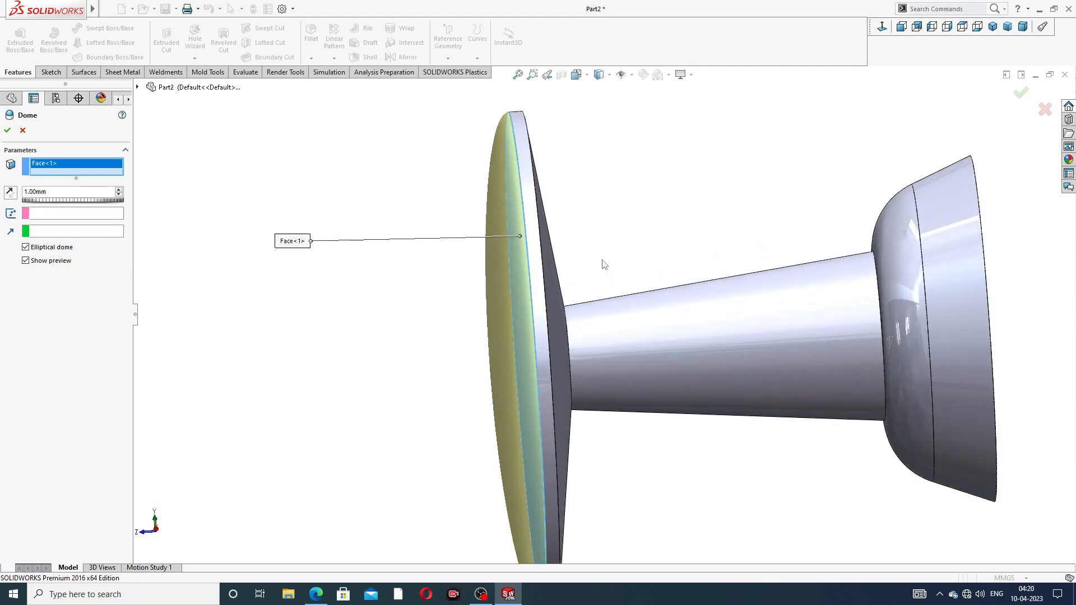
scroll(601, 262, up, 2)
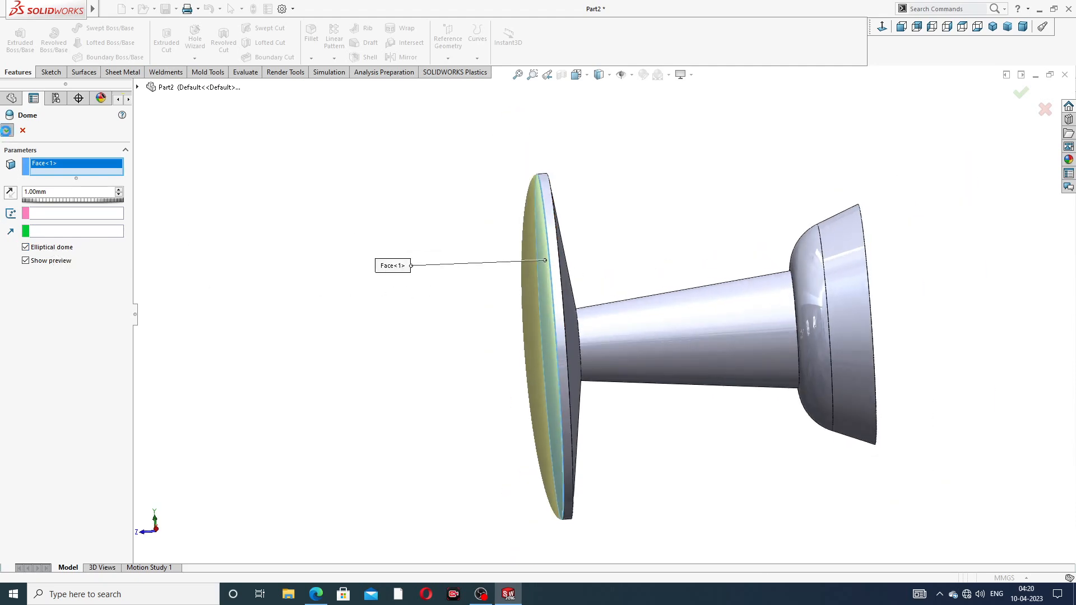
click(7, 130)
scroll(682, 227, up, 3)
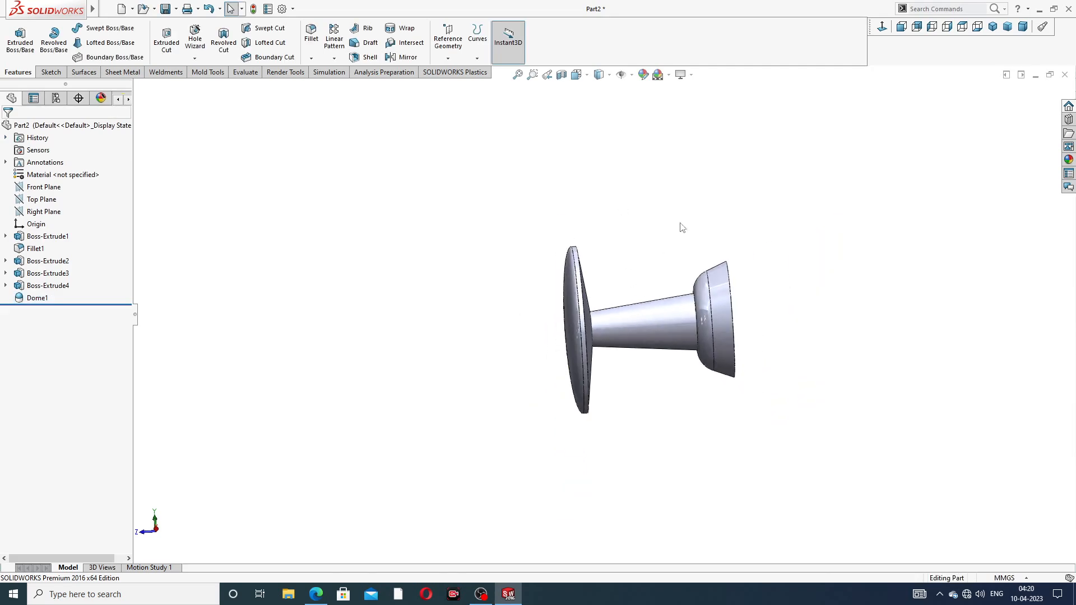
Colour the whole part blue with RGB values 0, 32, 255 and apply the appearance
mouse_move(658, 327)
middle_down()
mouse_move(589, 305)
mouse_move(680, 270)
mouse_move(667, 244)
mouse_move(643, 324)
middle_up()
scroll(644, 324, down, 3)
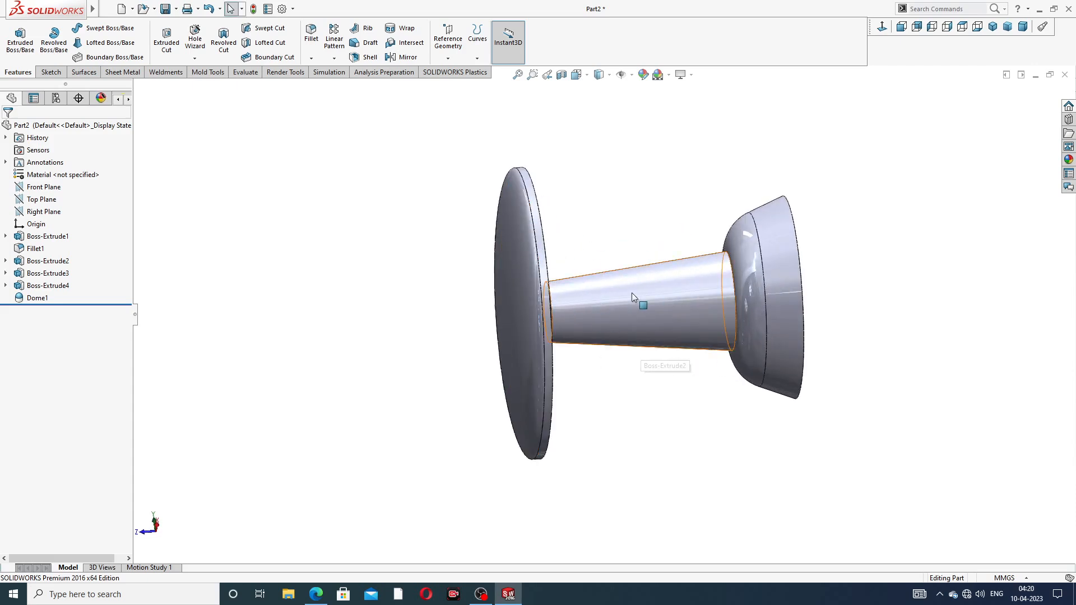
middle_drag(690, 285, 701, 241)
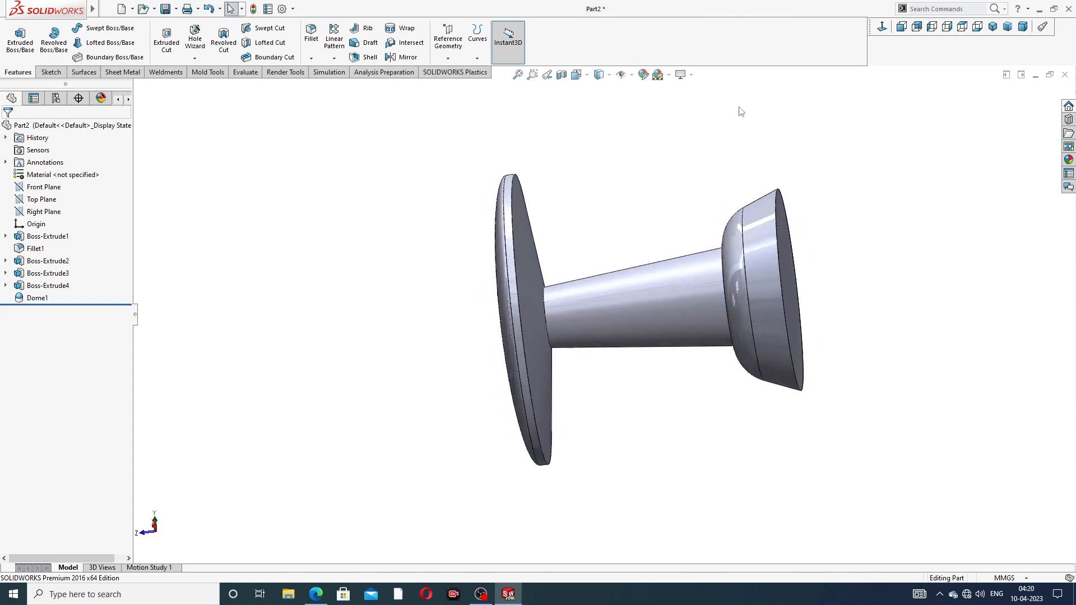
click(643, 75)
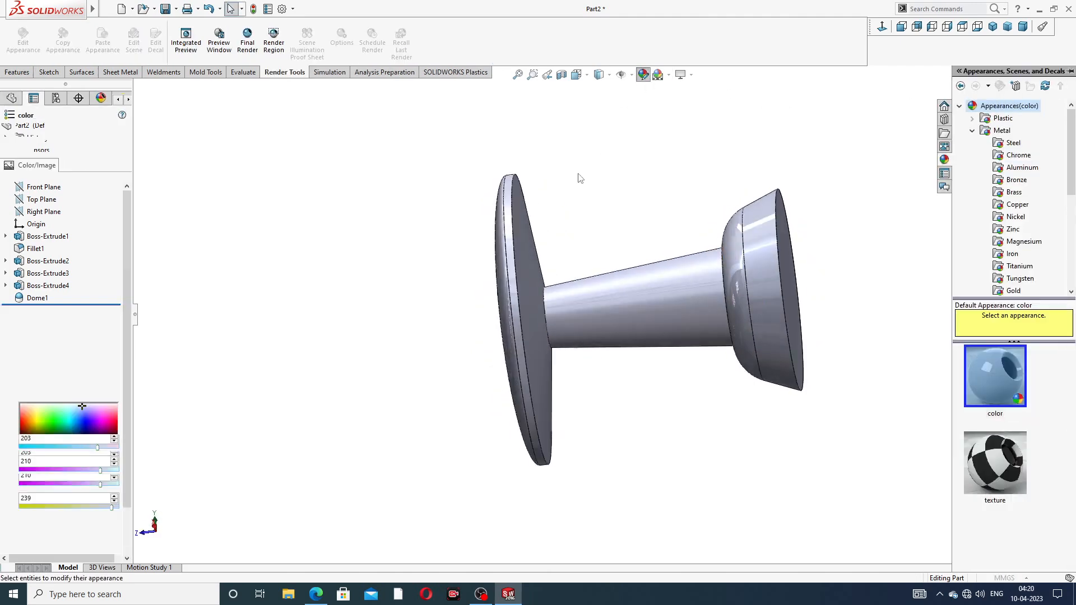
click(76, 365)
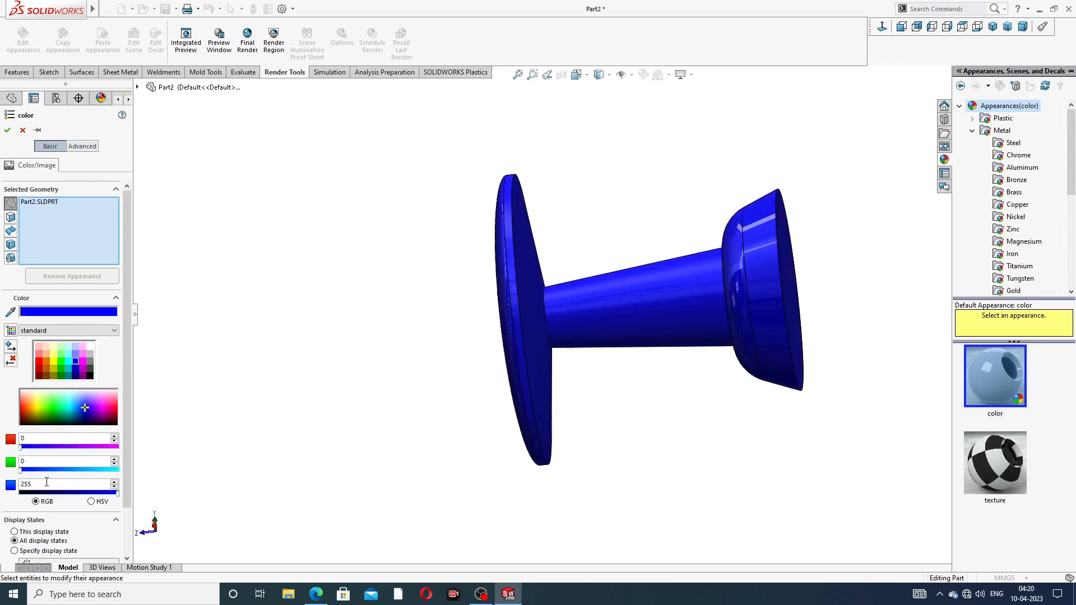
click(33, 470)
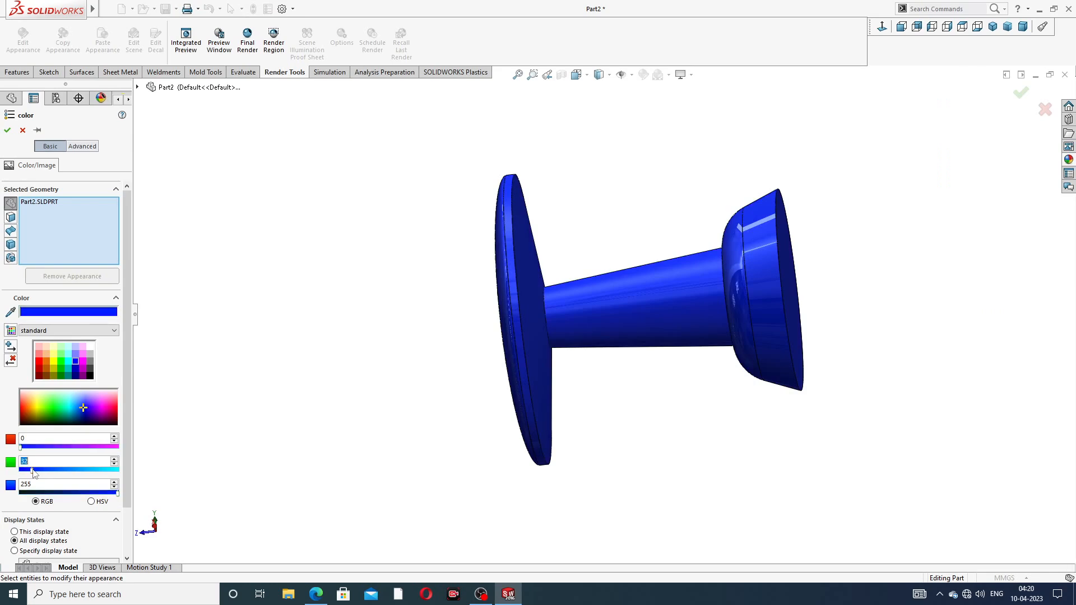
click(8, 130)
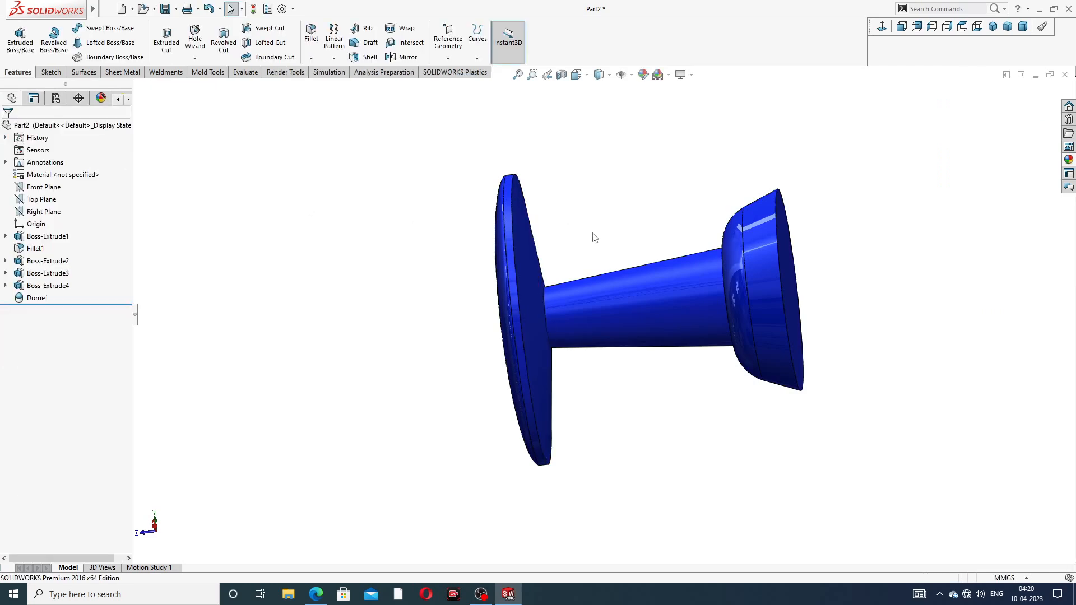
middle_drag(617, 233, 630, 266)
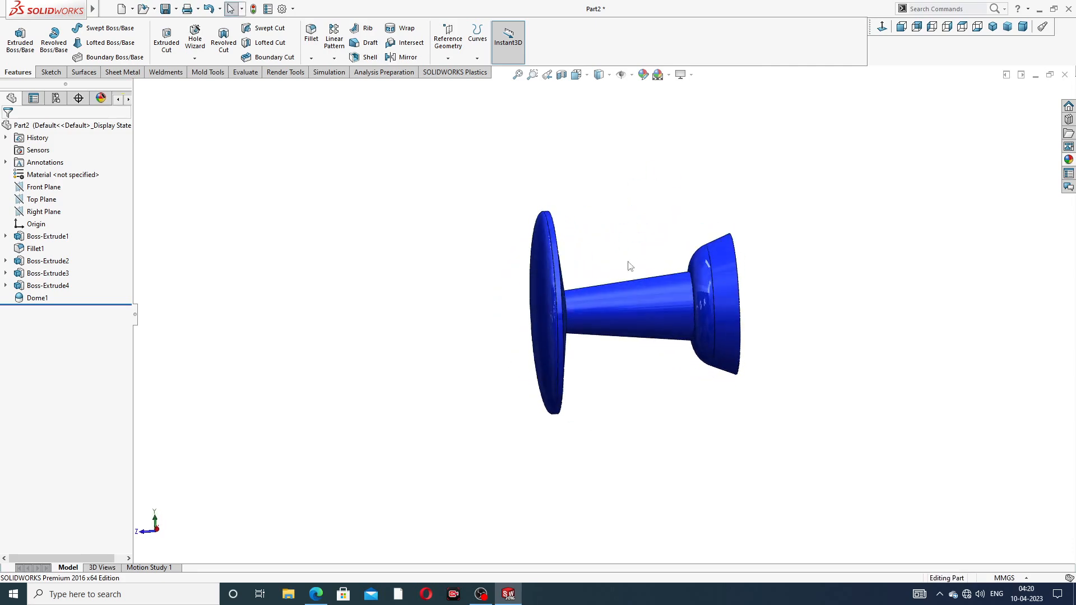
Check the pin dimensions in the drawing and start a sketch on the filleted boss's flat end face, viewed straight on
click(317, 595)
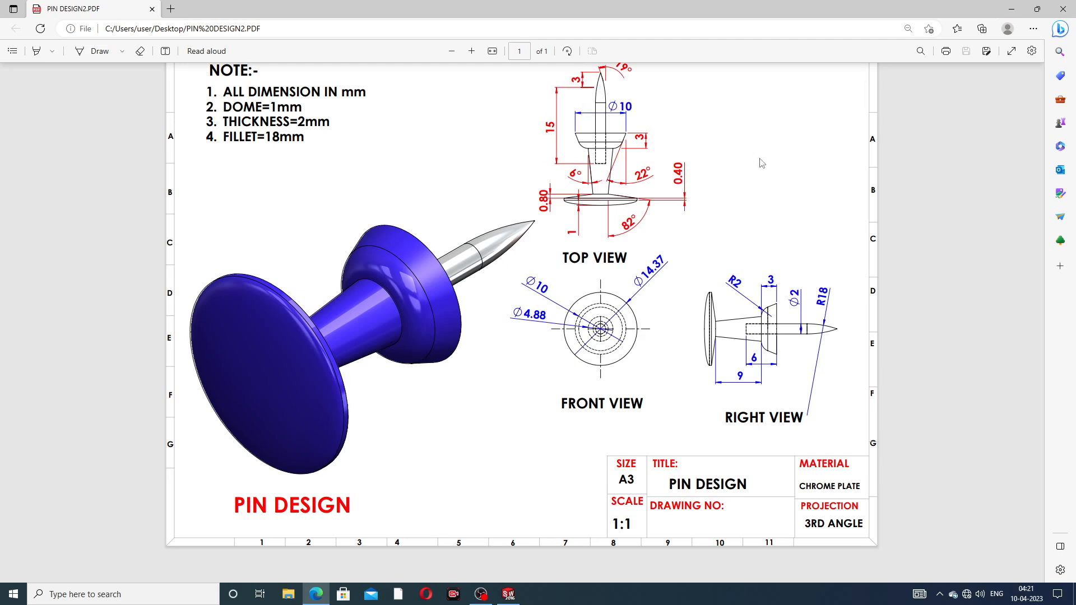
click(316, 594)
middle_drag(785, 332, 728, 317)
click(727, 291)
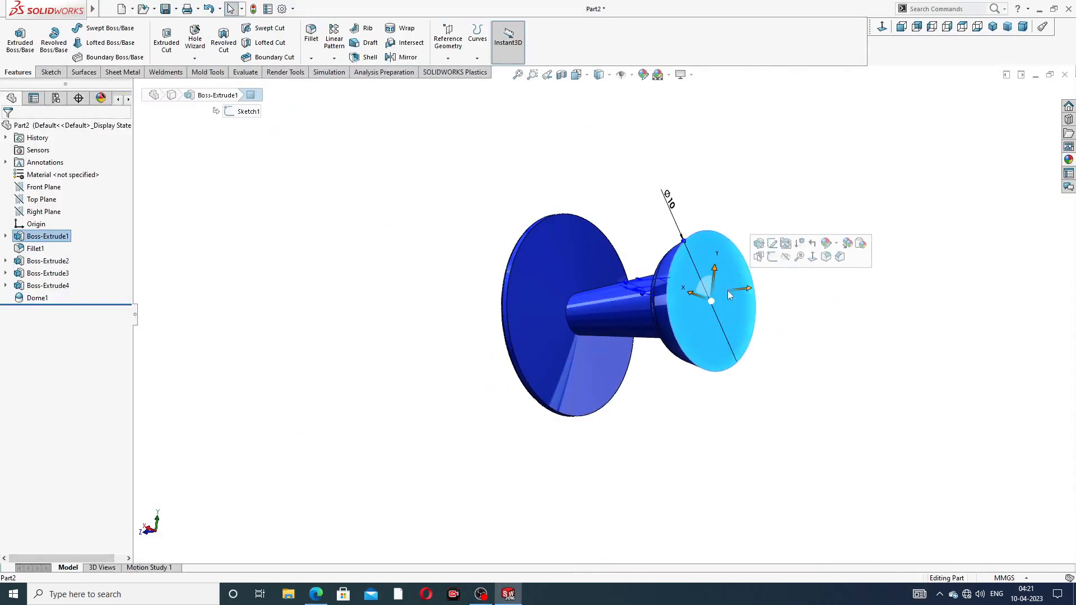
click(772, 256)
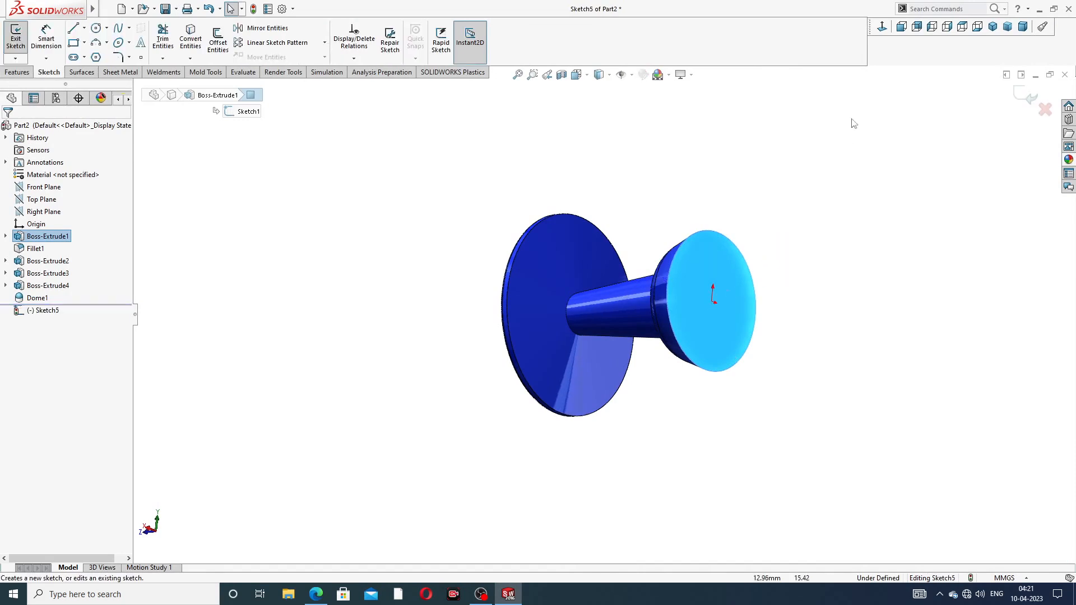
click(887, 30)
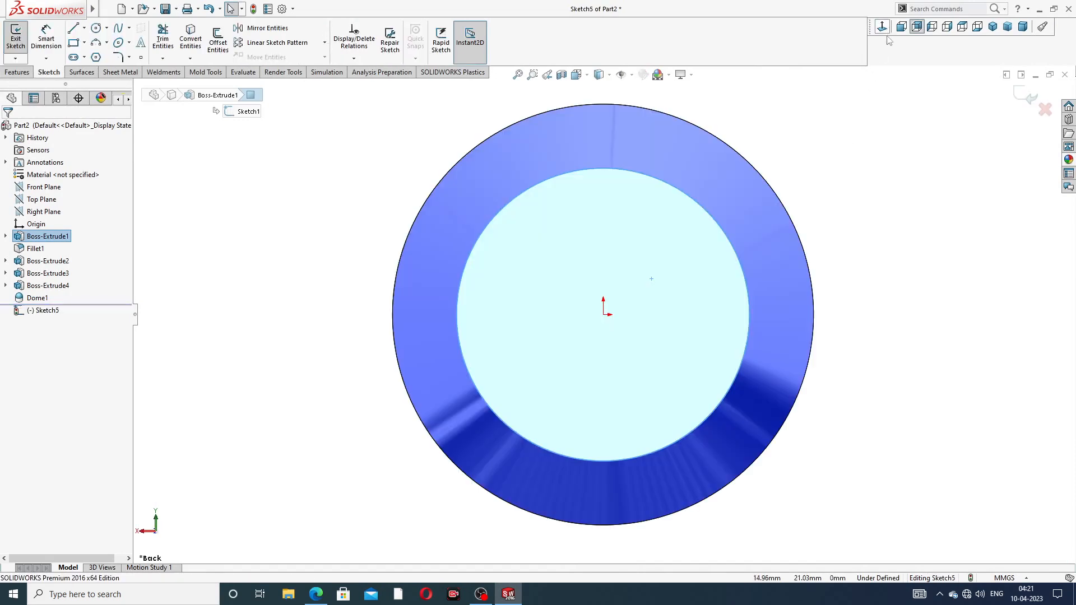
Draw a circle about 4.18 mm in diameter centred on the origin of the boss's end face
click(95, 28)
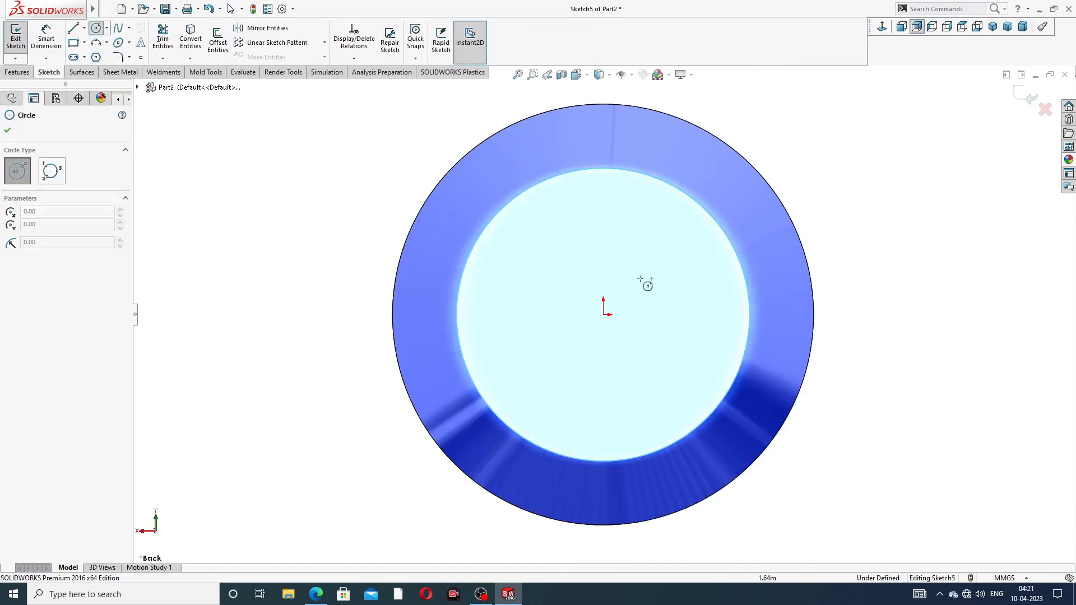
click(604, 315)
click(630, 259)
right_click(805, 180)
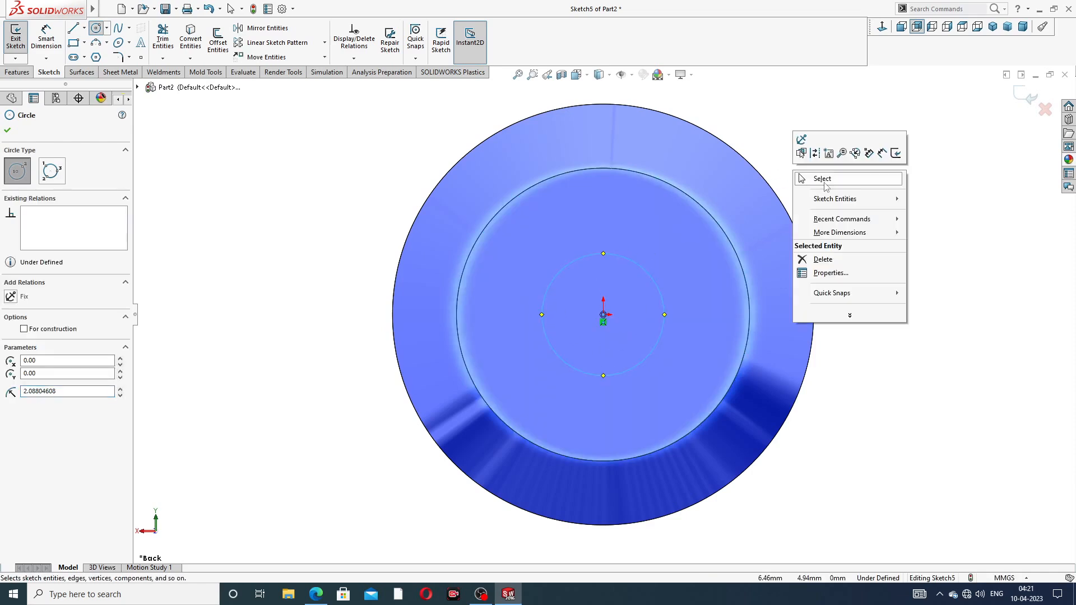
click(824, 179)
Dimension the circle on the boss's end face with a diameter of 2 mm
click(46, 37)
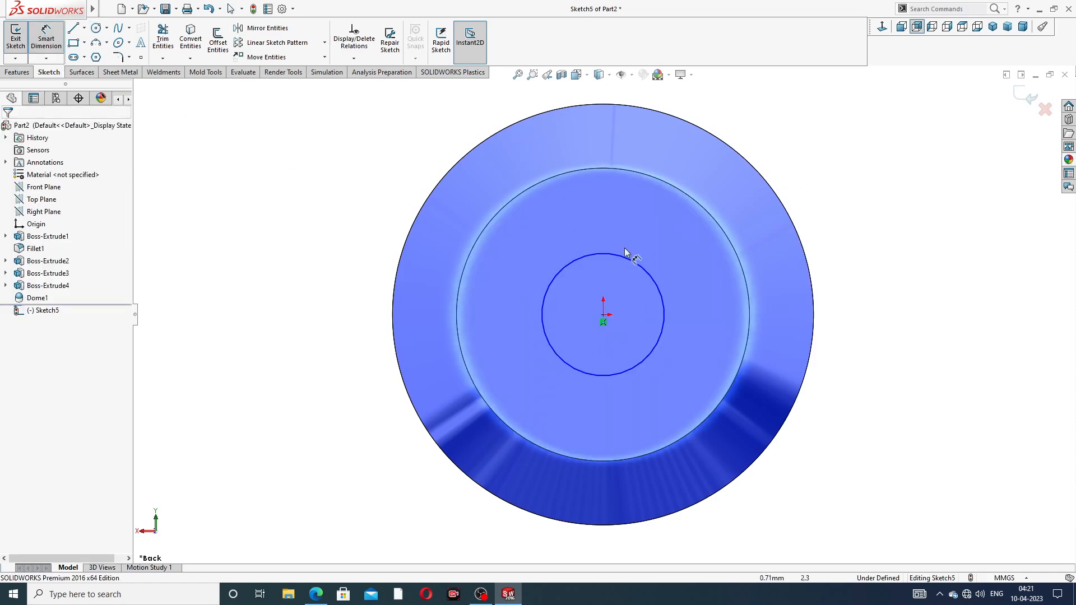
click(631, 260)
click(807, 189)
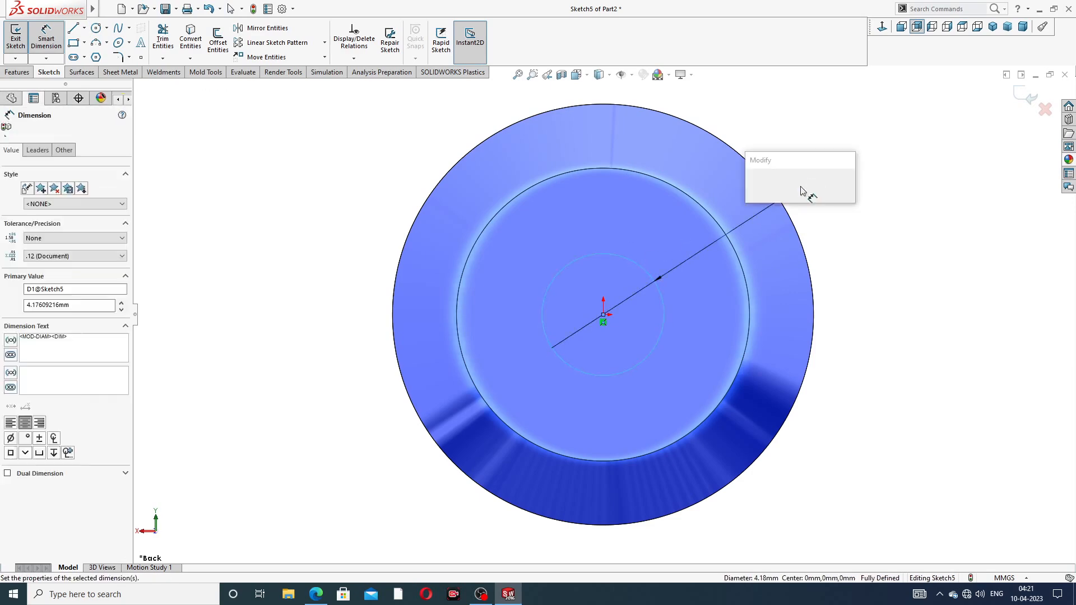
text(2)
key(Return)
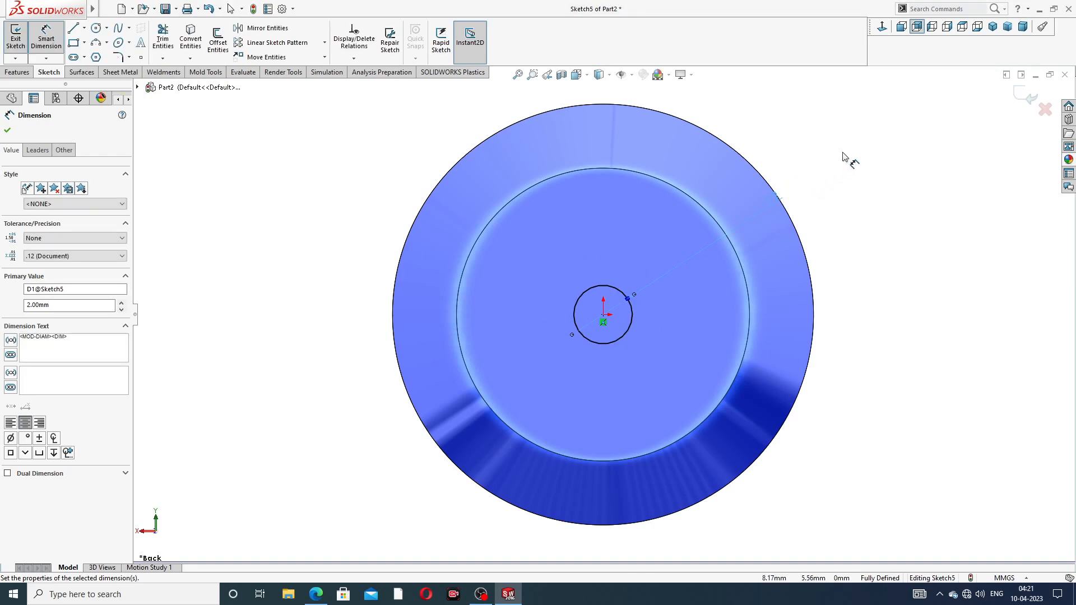
right_click(844, 133)
click(866, 138)
Cut the 2 mm circle 6 mm deep into the boss as a blind extruded cut
click(17, 72)
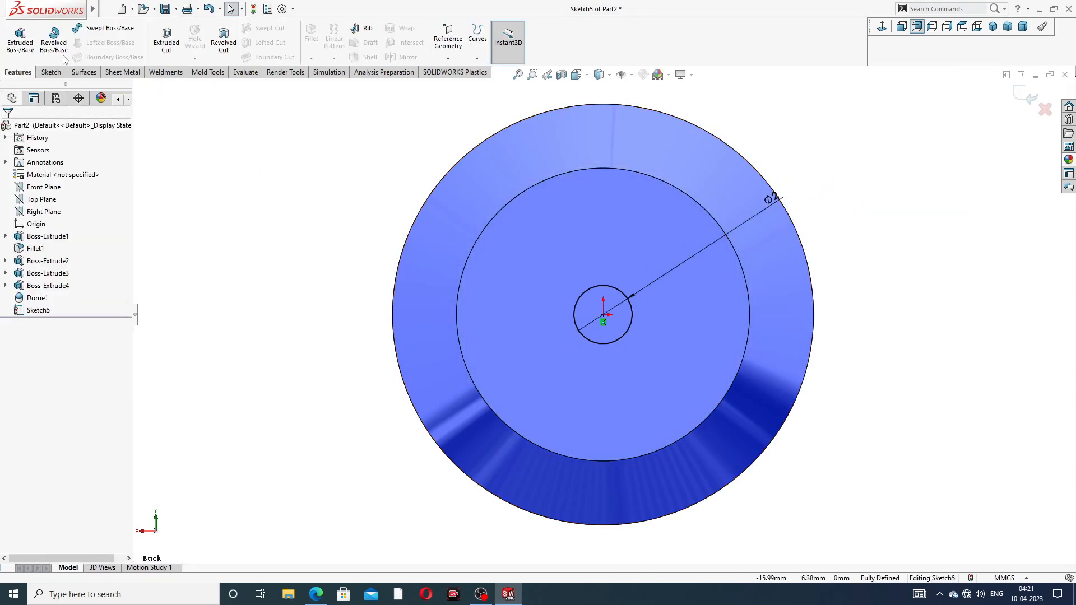
click(165, 42)
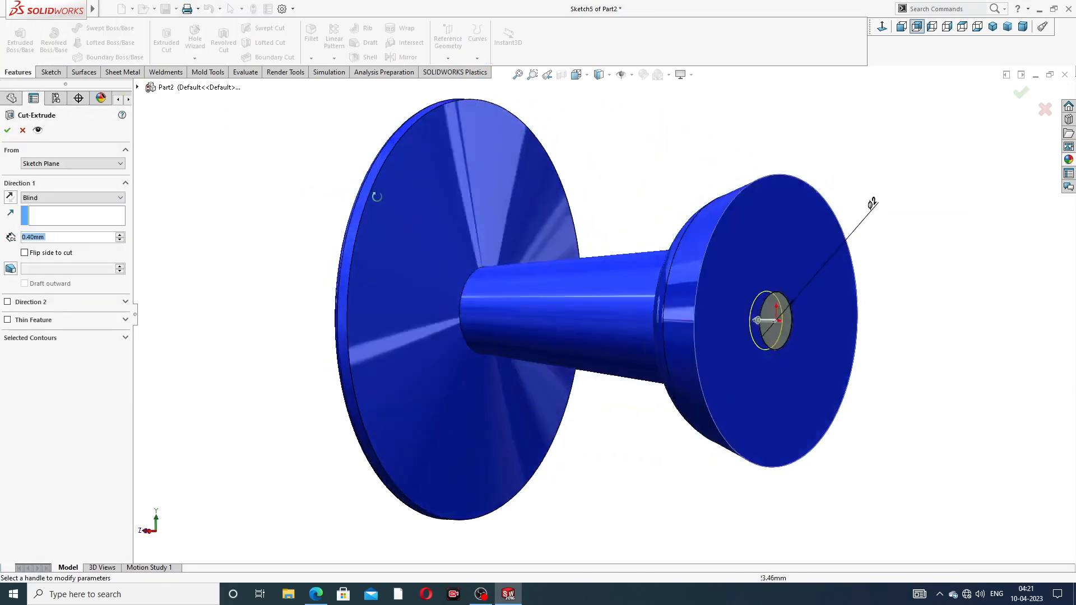
drag(59, 240, 25, 241)
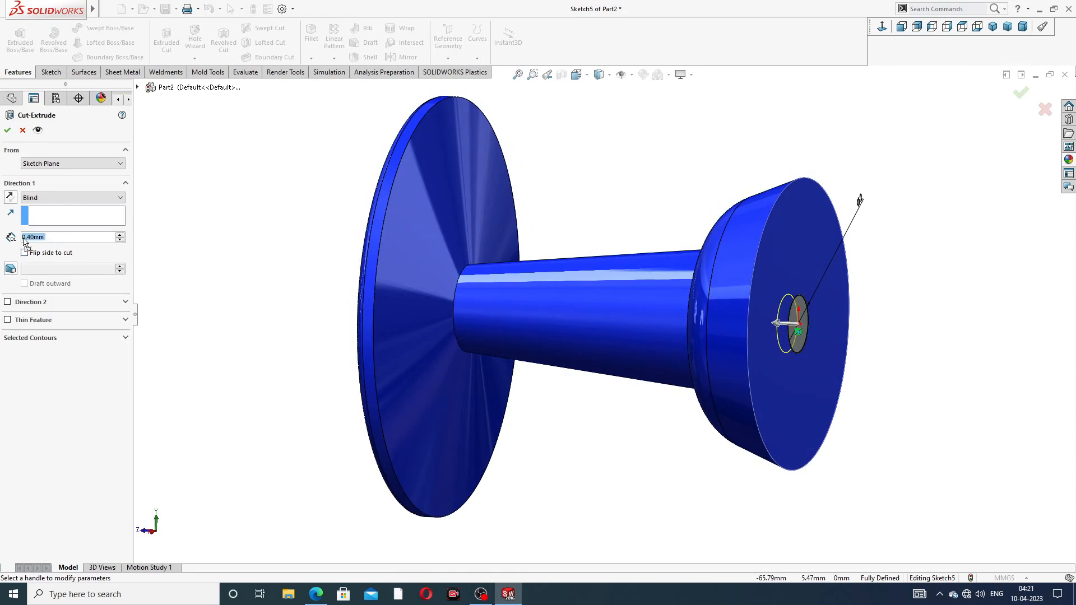
text(6)
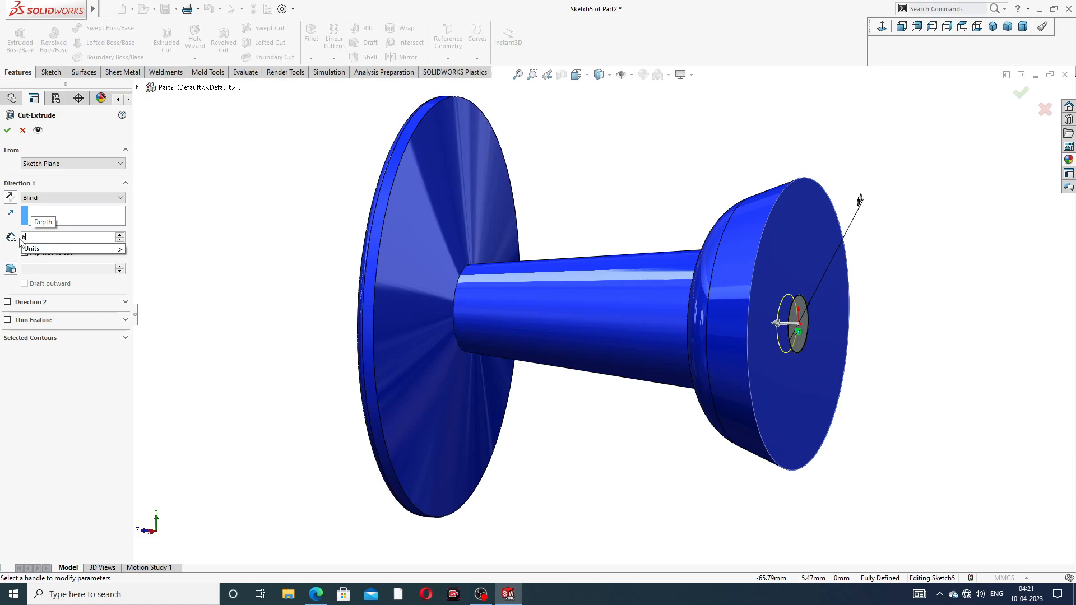
key(Return)
click(7, 130)
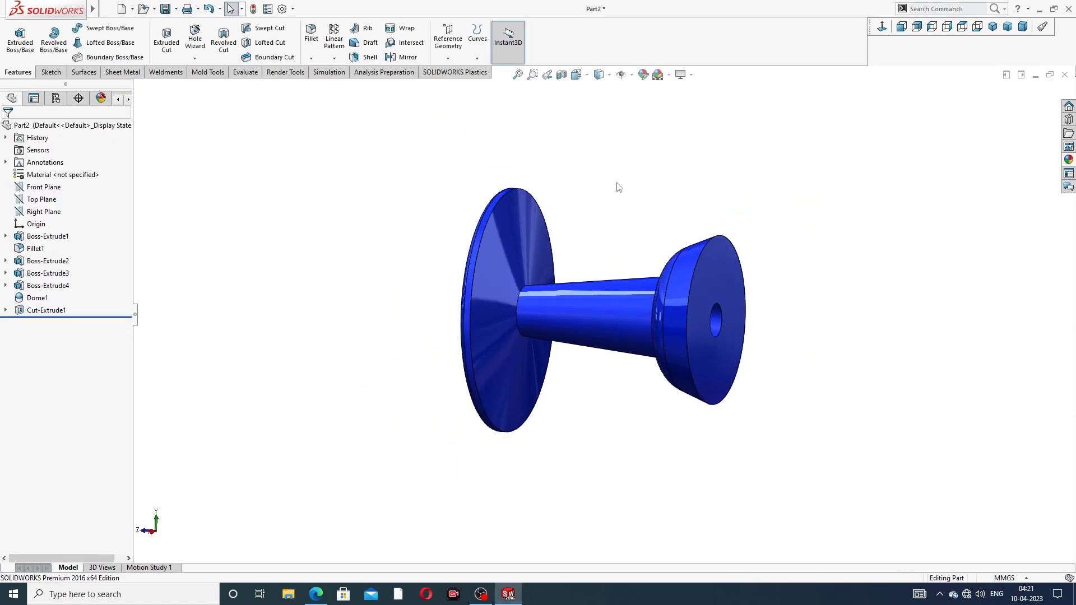
Start a sketch on the hole's bottom face and convert that face's circular edge into a sketch circle
middle_drag(615, 184, 591, 277)
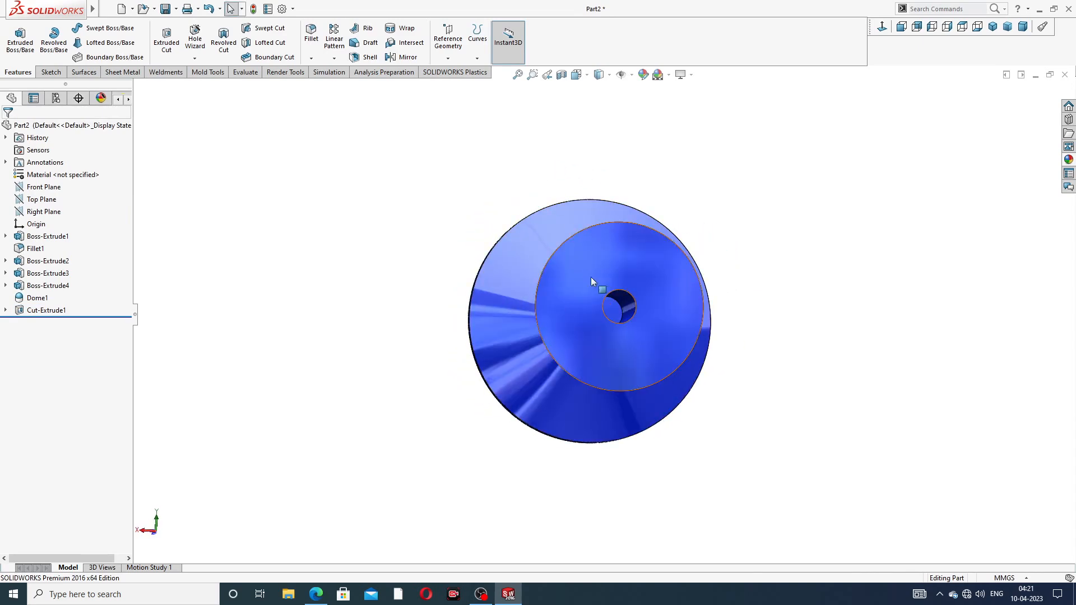
scroll(606, 291, down, 4)
click(630, 287)
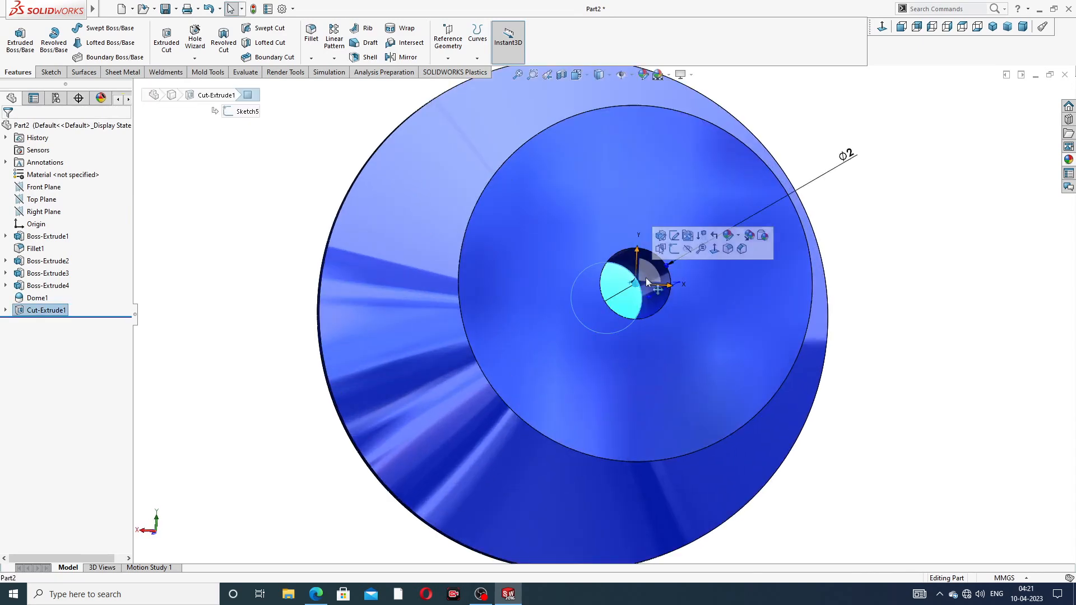
click(672, 238)
click(881, 27)
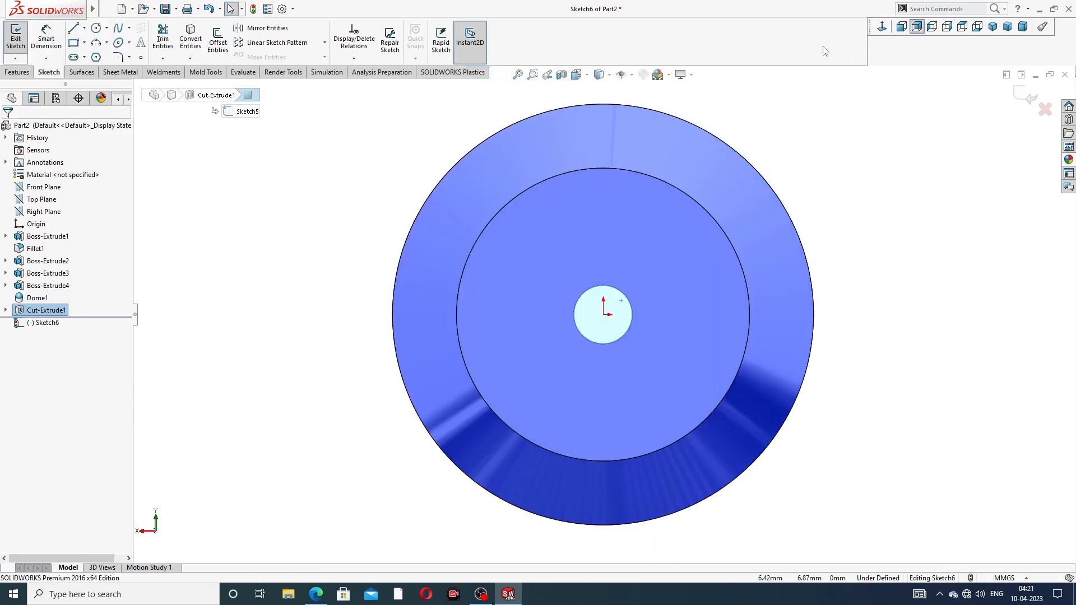
click(198, 50)
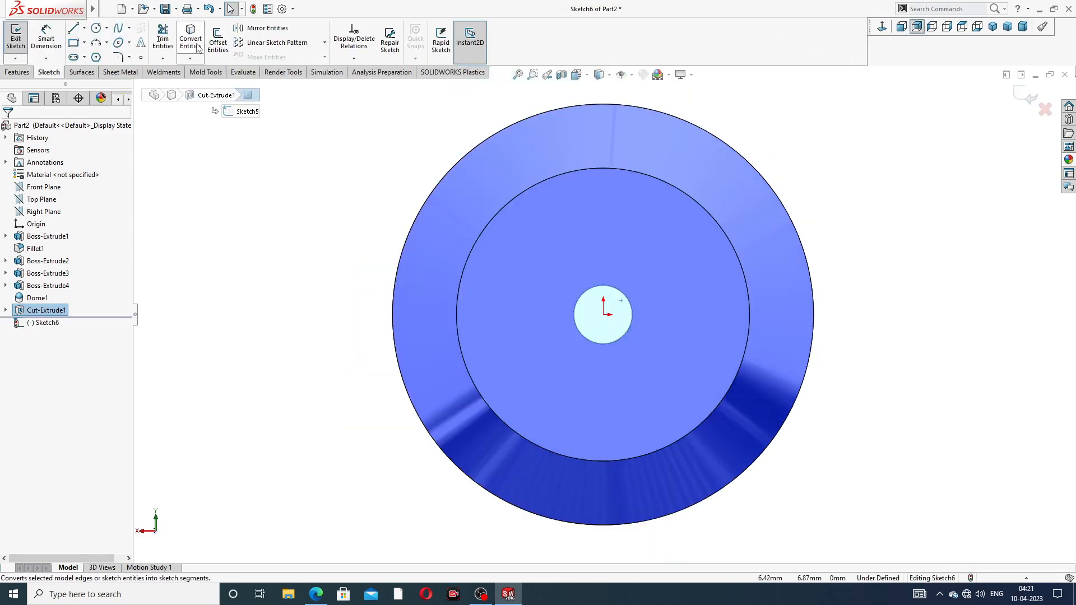
Extrude the converted circle from the hole's bottom face 15 mm as a blind boss, kept as a separate body
mouse_move(359, 199)
middle_down()
mouse_move(420, 183)
mouse_move(424, 193)
middle_up()
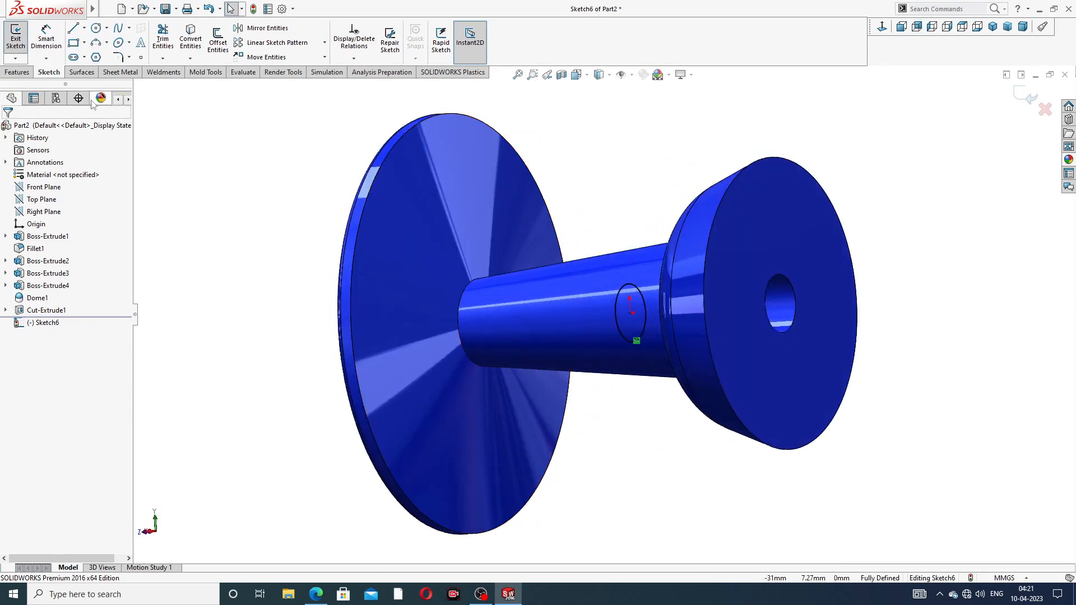
click(17, 72)
click(21, 44)
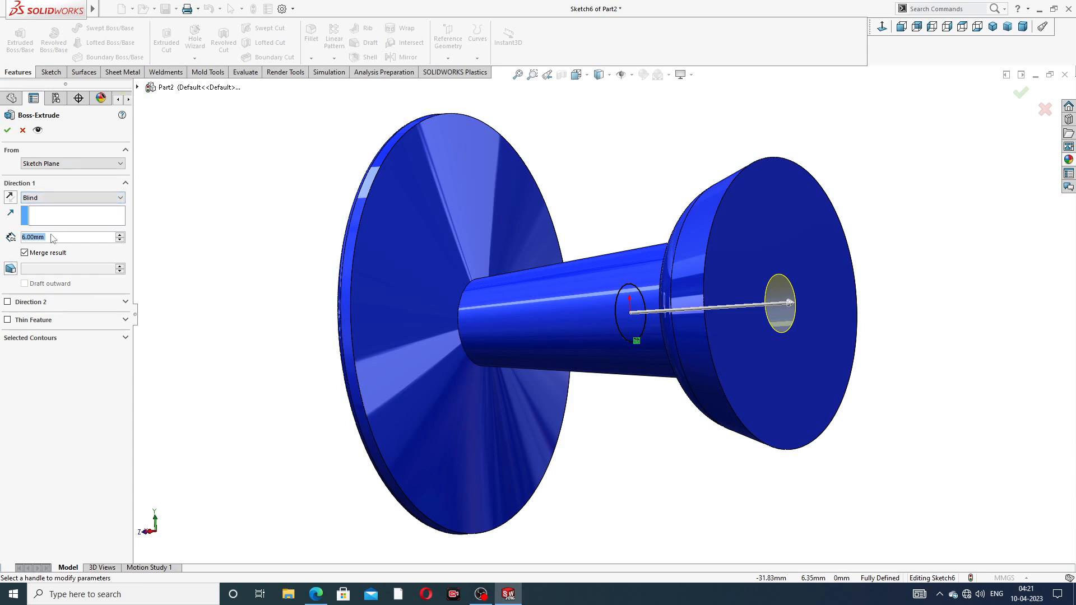
text(1)
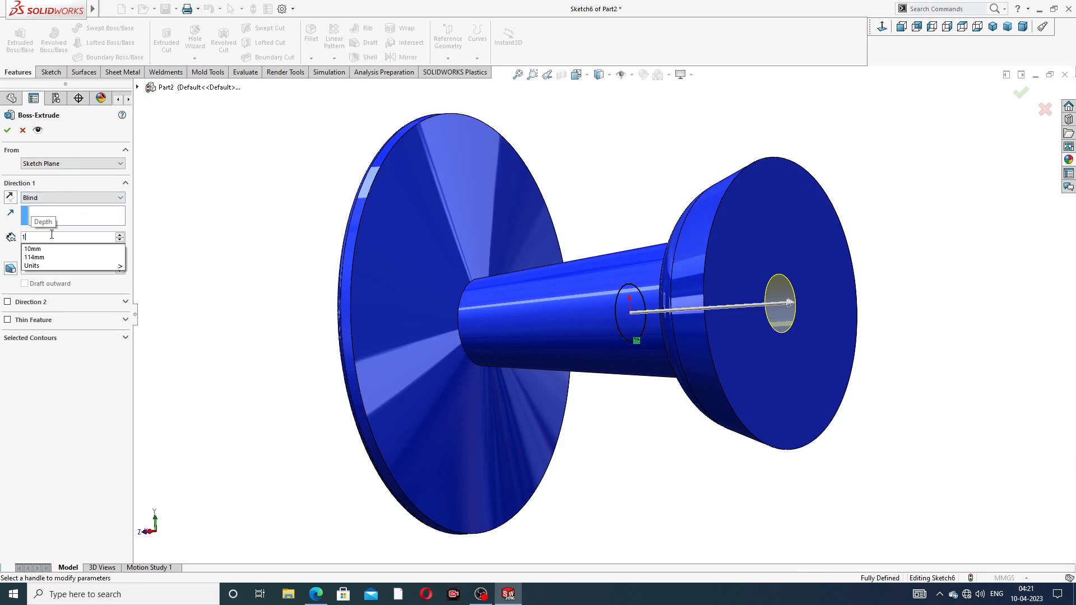
text(5.00mm)
key(Return)
scroll(697, 270, up, 3)
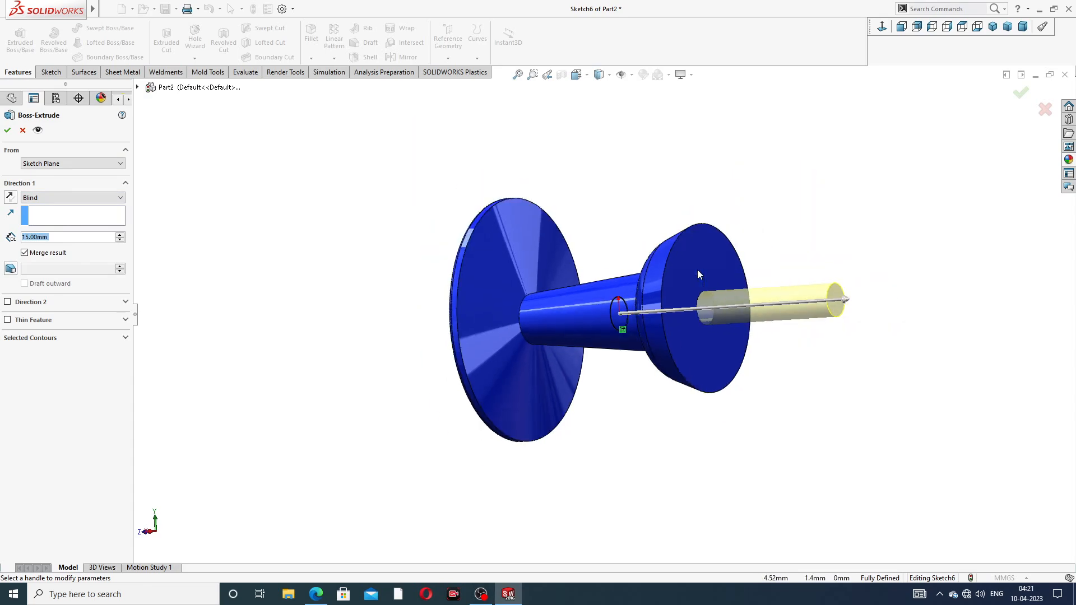
middle_drag(698, 270, 736, 277)
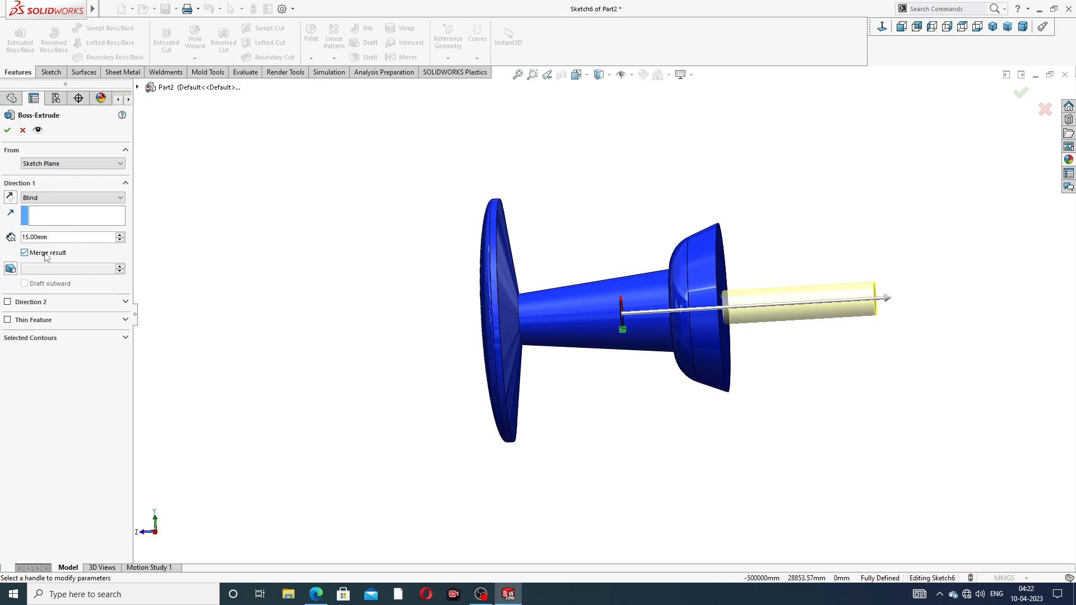
click(7, 129)
Apply the chromium plate appearance from the Chrome metals to the extruded pin
middle_drag(722, 187, 759, 235)
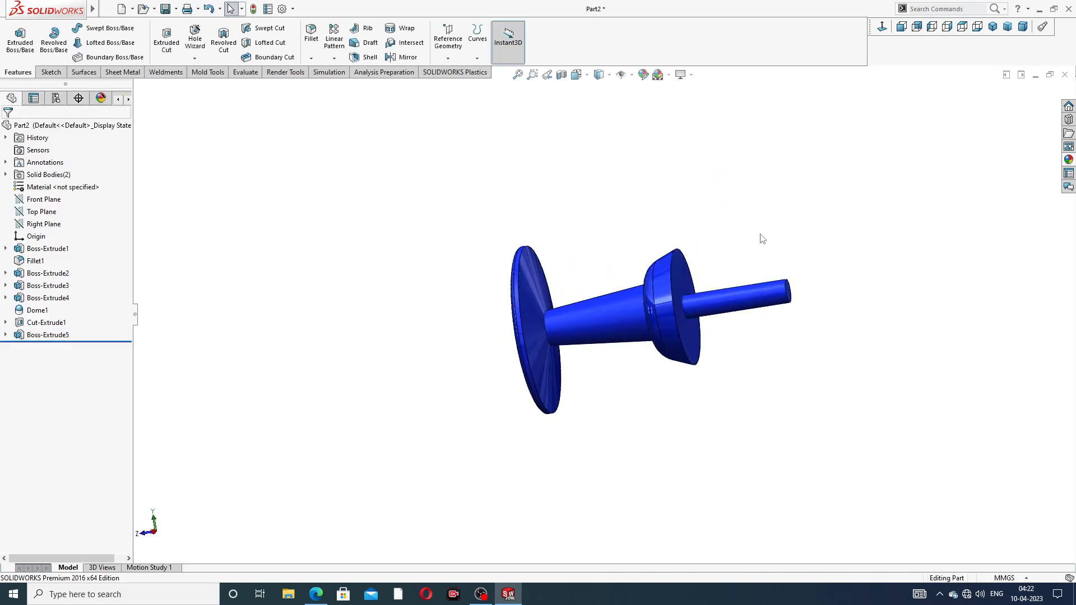
scroll(755, 315, down, 2)
scroll(752, 320, down, 2)
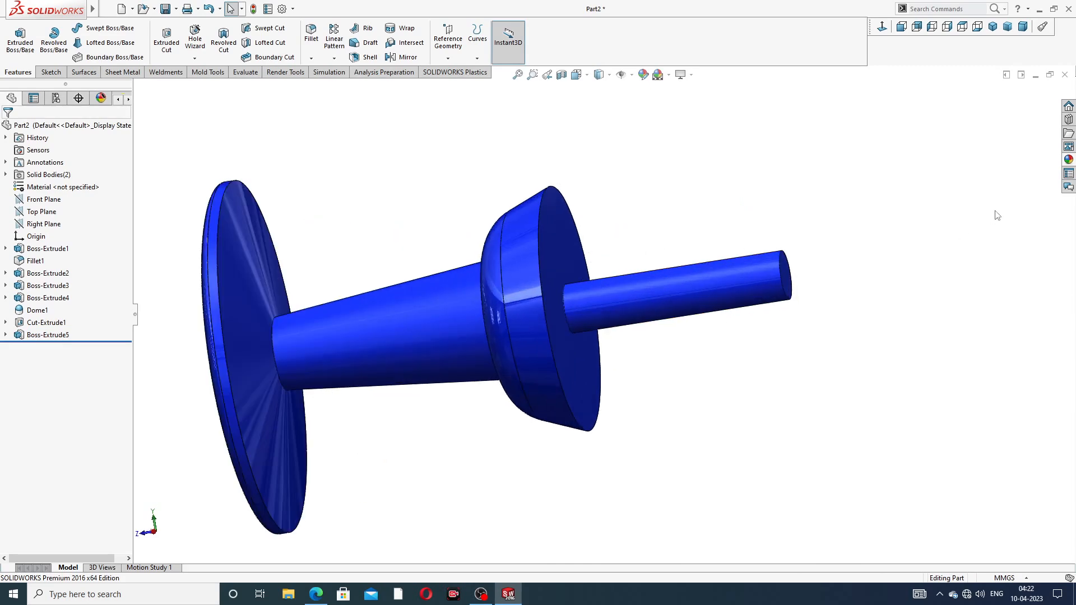
click(50, 337)
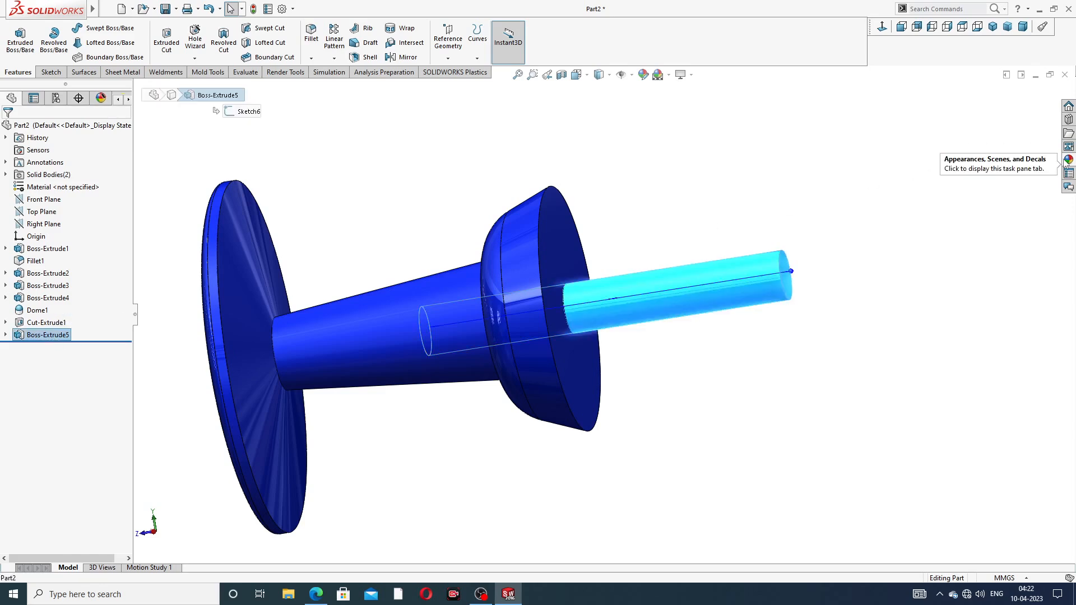
click(1068, 160)
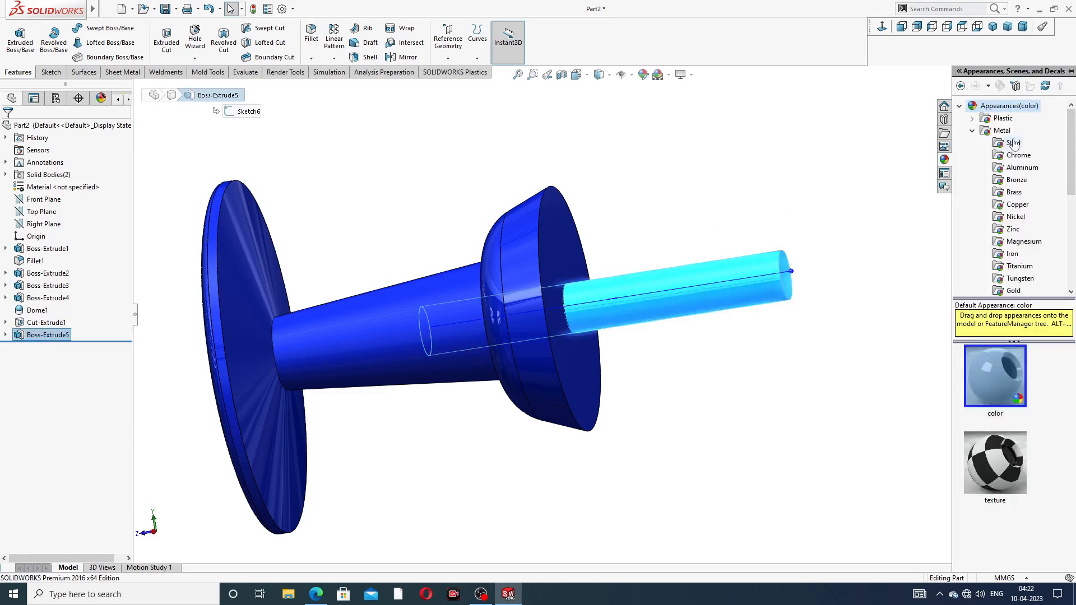
click(1018, 157)
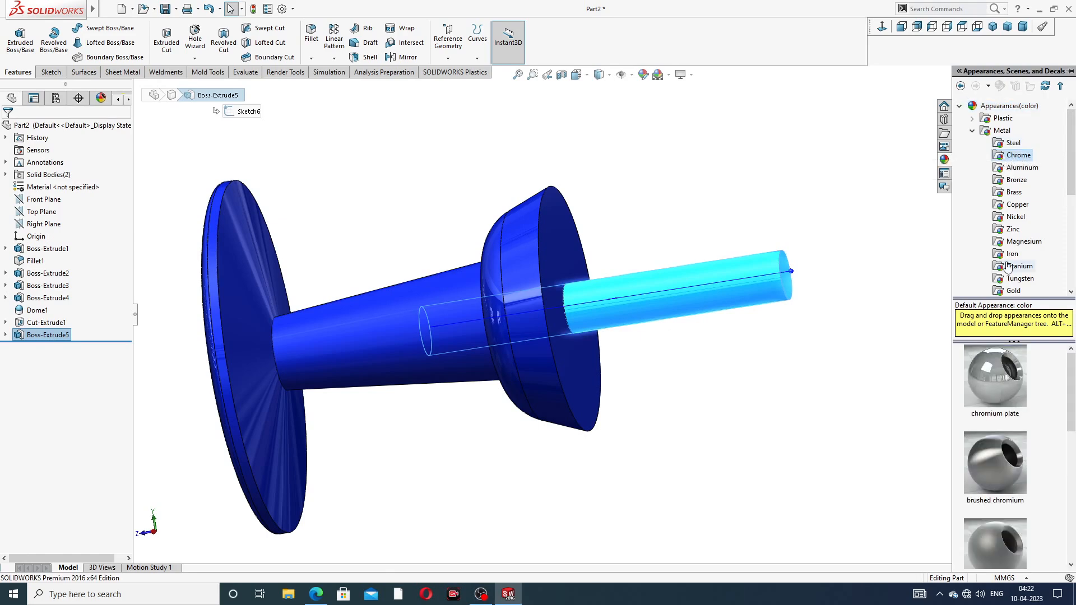
click(1010, 376)
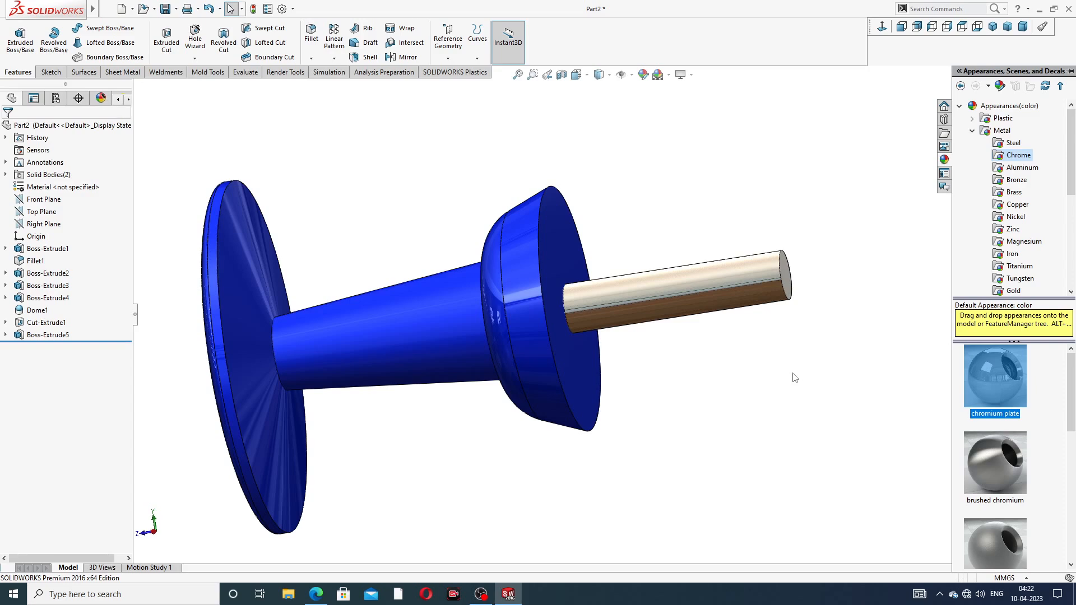
Try the polished nickel appearance on the whole part and undo it
click(1017, 217)
double_click(997, 363)
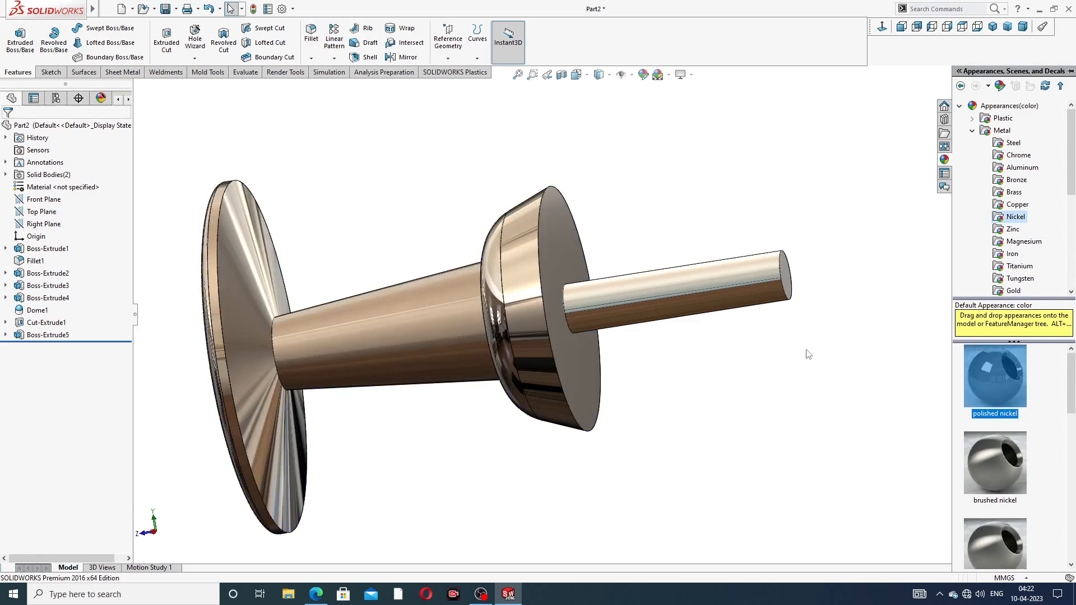
click(774, 374)
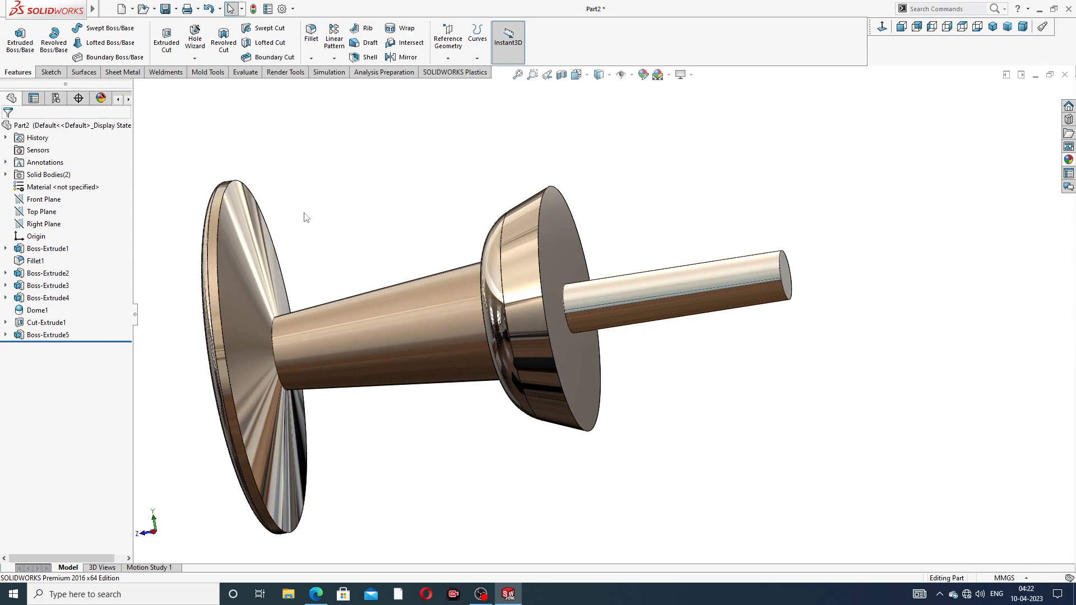
key(ctrl+z)
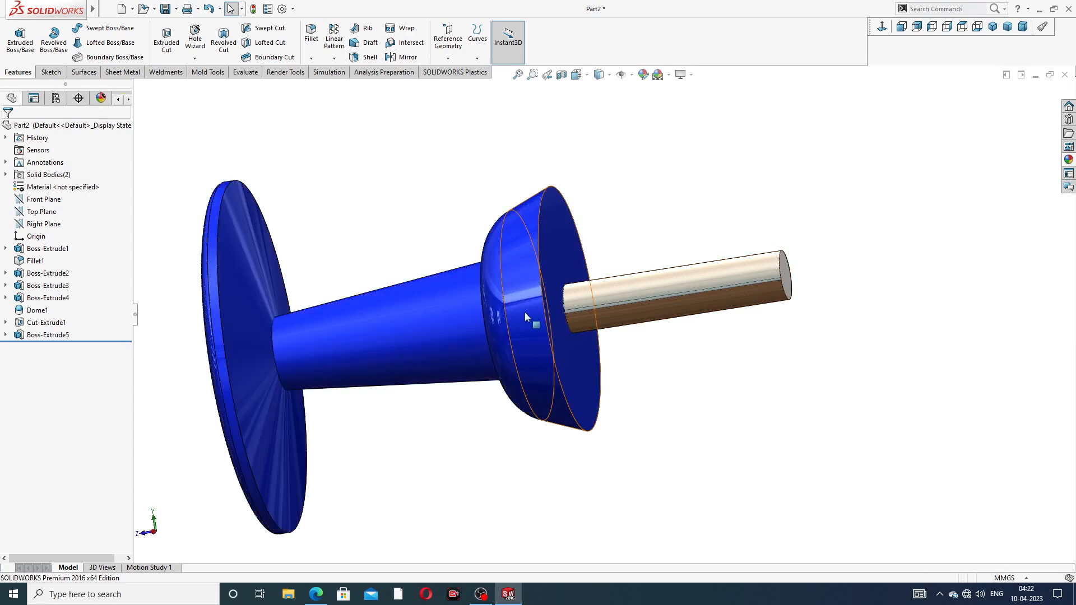
Apply the polished nickel appearance to the 15 mm pin extrusion only
scroll(525, 314, up, 3)
mouse_move(524, 314)
middle_down()
mouse_move(498, 323)
mouse_move(513, 325)
middle_up()
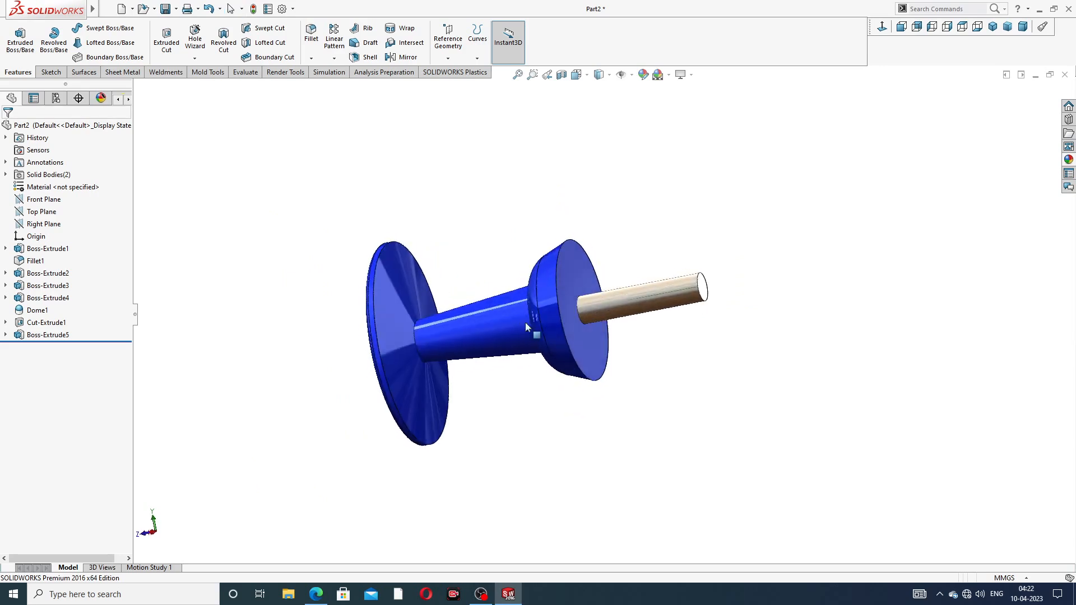
click(67, 335)
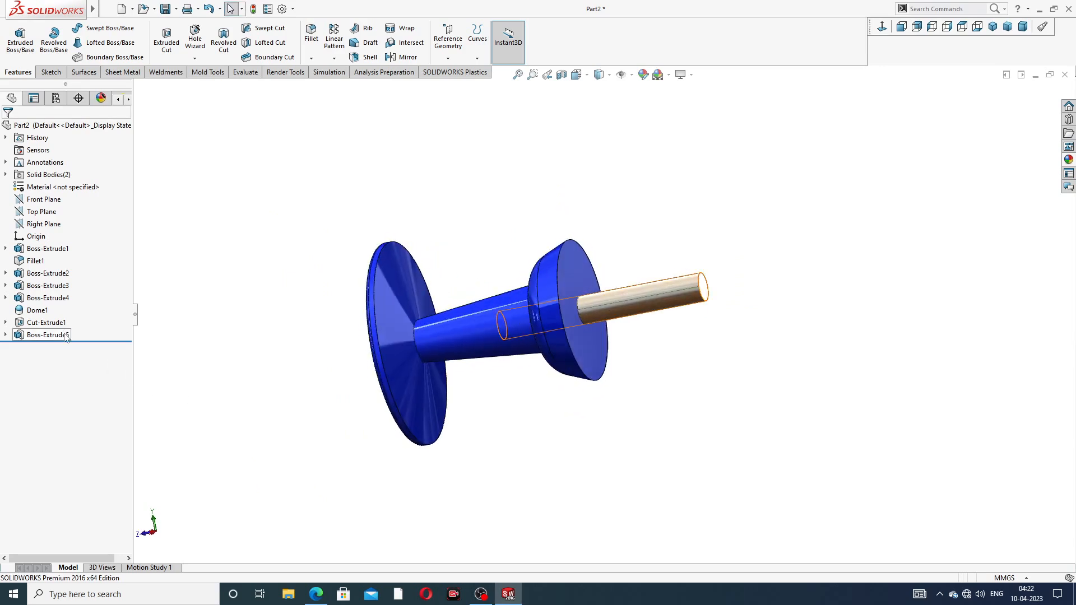
click(1070, 161)
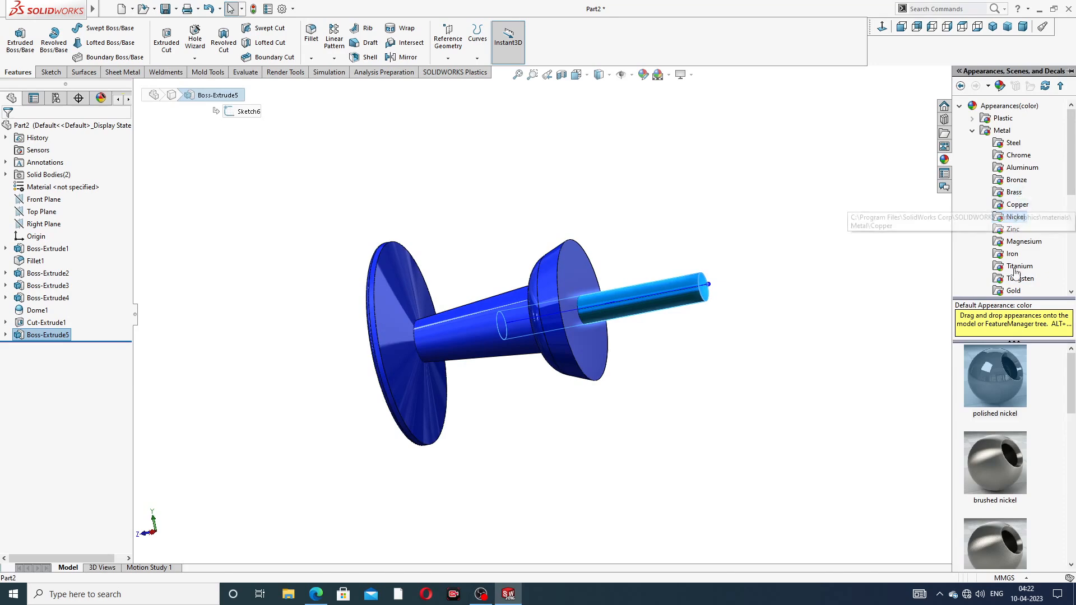
click(994, 369)
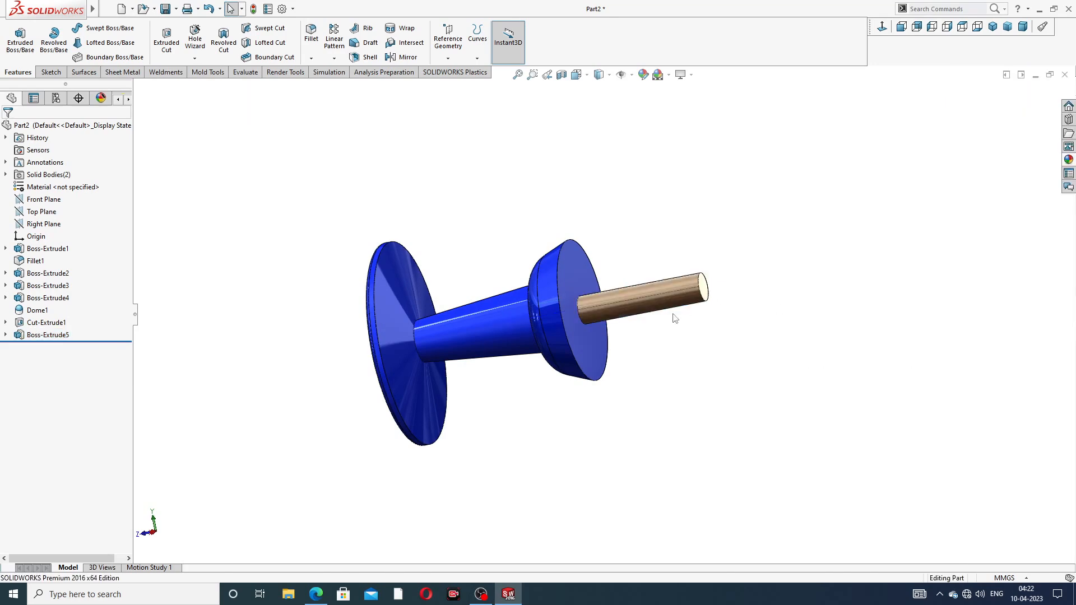
Replace the pin extrusion's appearance with chromium plate from the Chrome metals
scroll(672, 320, down, 5)
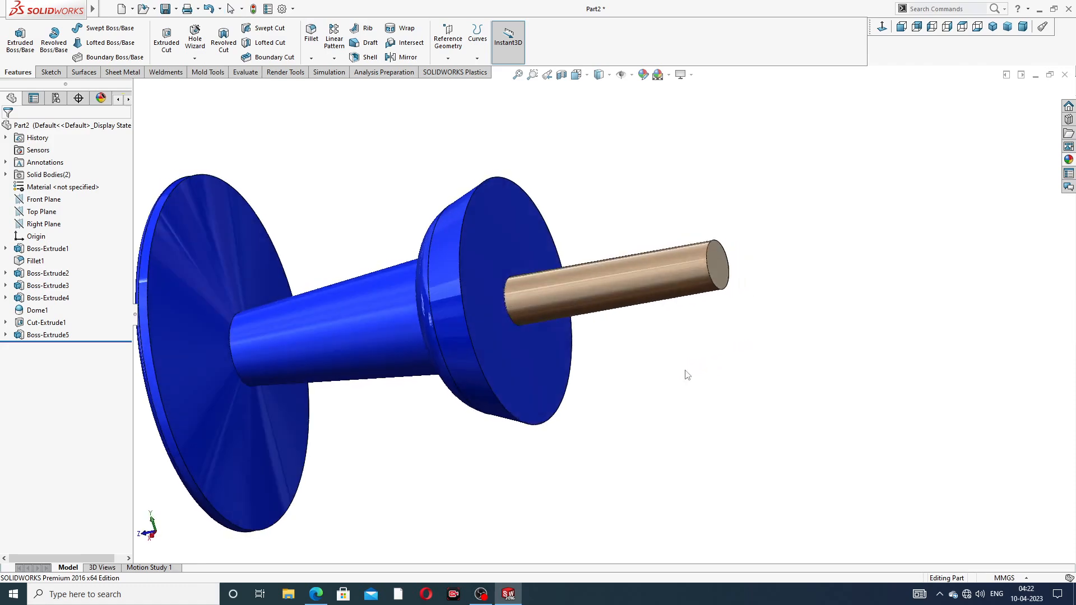
click(1069, 160)
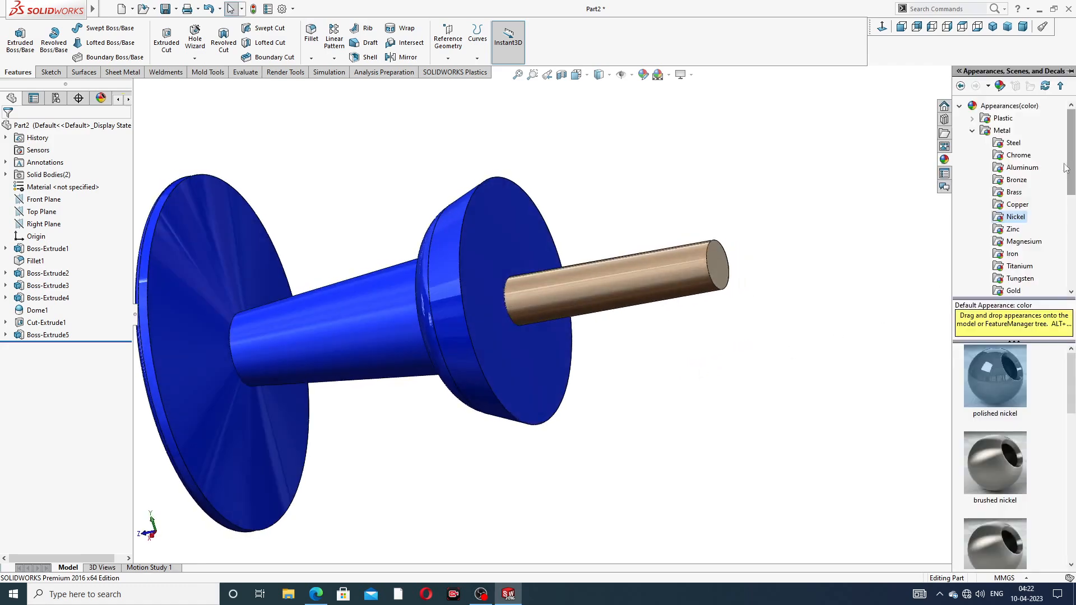
click(1019, 155)
drag(998, 377, 474, 335)
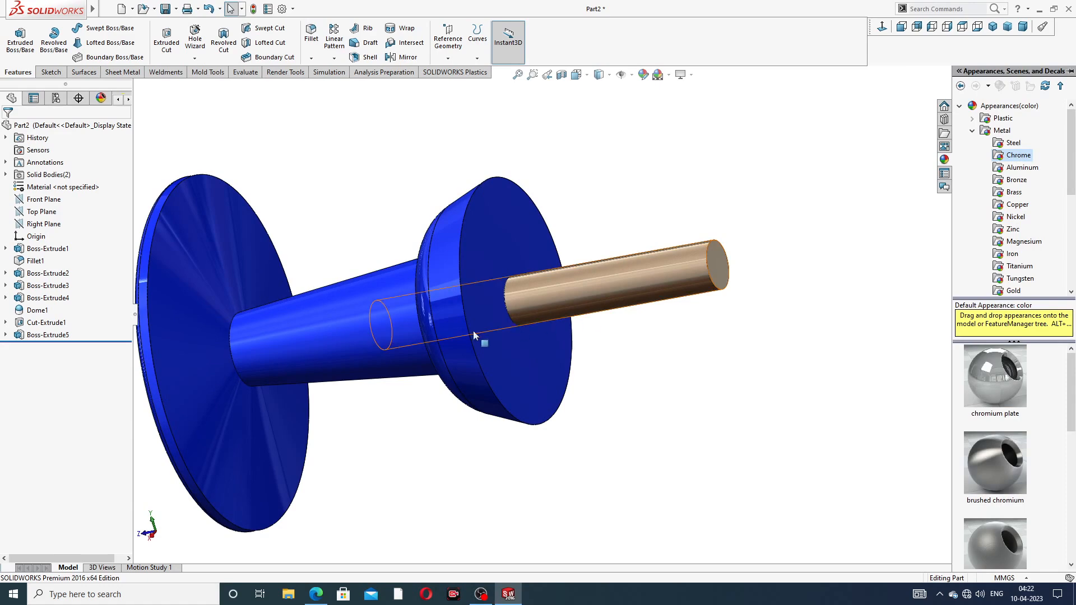
click(60, 337)
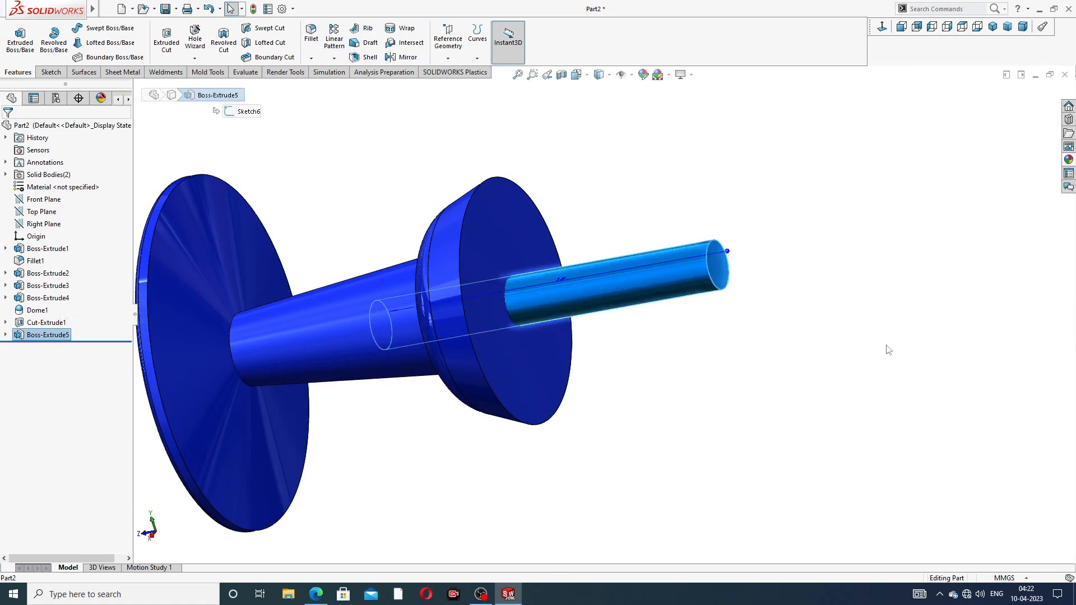
click(1069, 160)
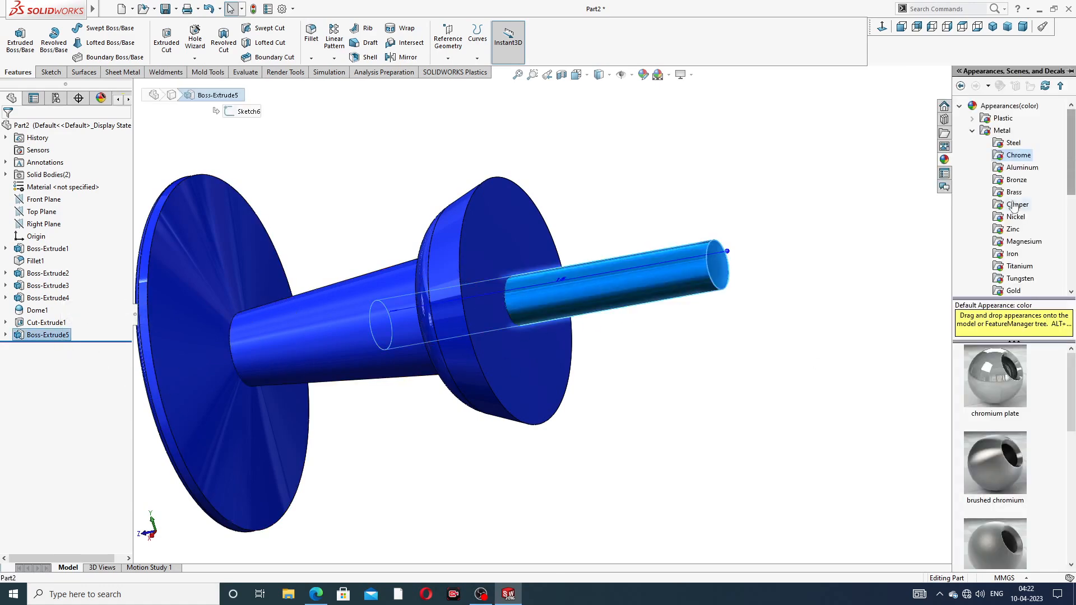
double_click(1002, 362)
click(803, 367)
Start a sketch on the pin's free end face and convert that face's circular edge into a sketch circle
scroll(835, 354, up, 3)
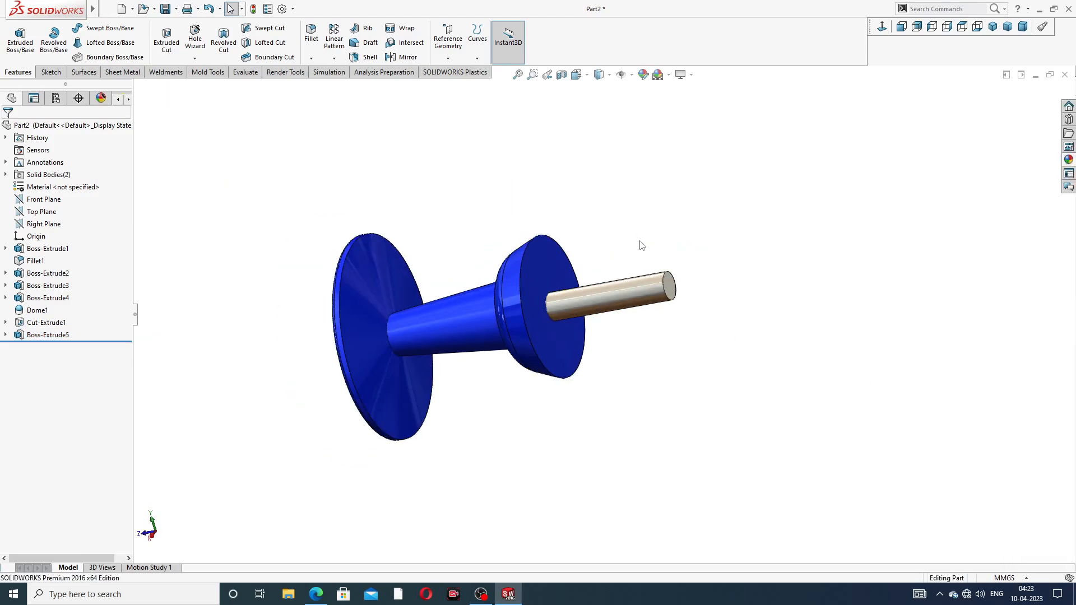
middle_drag(641, 245, 586, 315)
scroll(583, 313, down, 2)
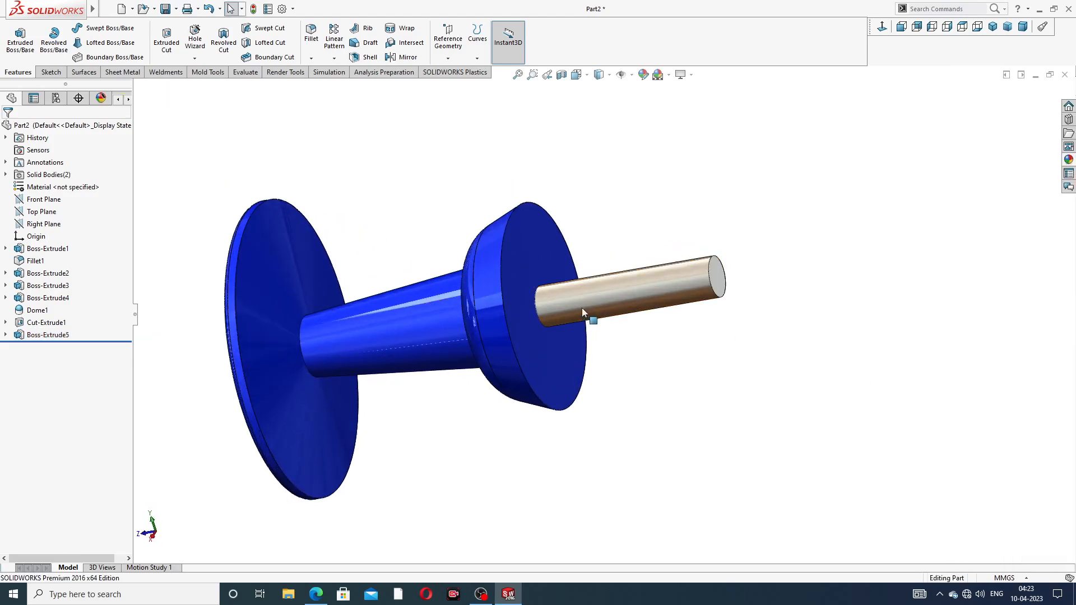
mouse_move(739, 264)
middle_down()
mouse_move(726, 255)
mouse_move(756, 270)
mouse_move(703, 277)
middle_up()
scroll(740, 279, down, 3)
click(698, 280)
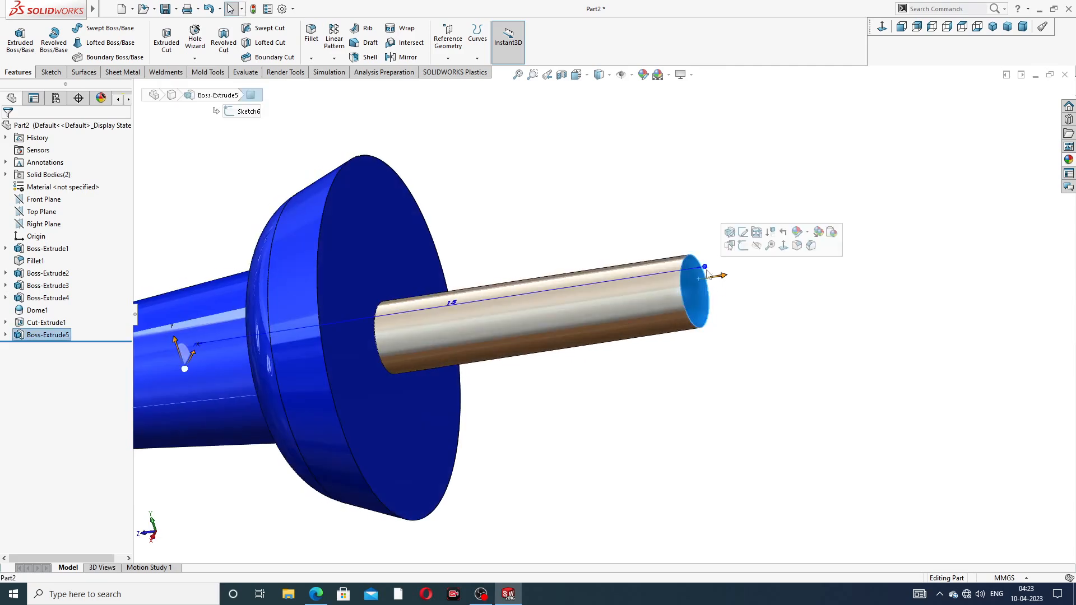
click(744, 245)
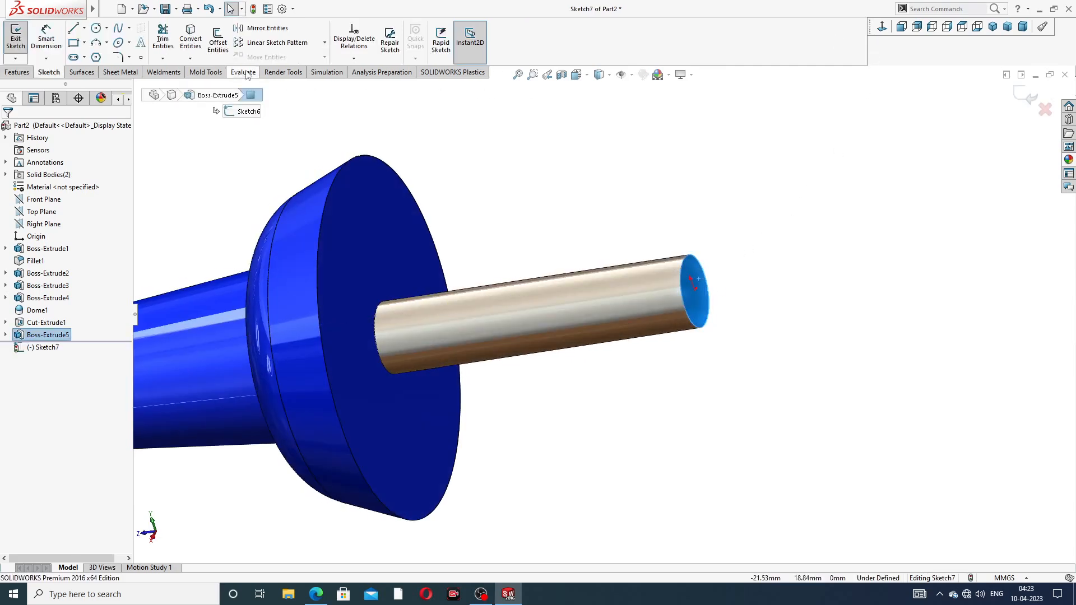
click(190, 39)
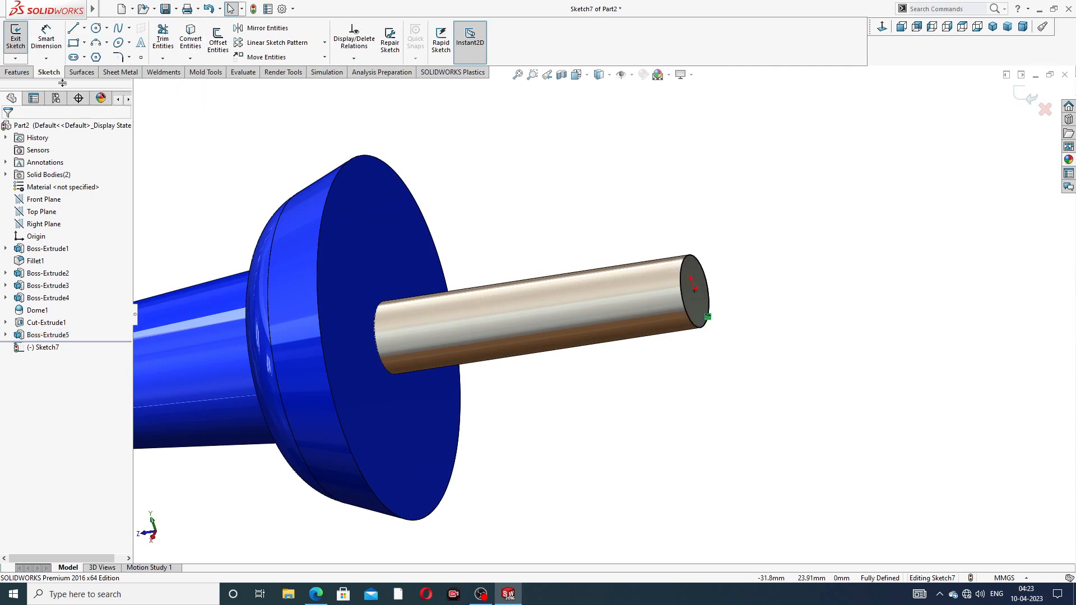
Extrude the circle on the pin's free end face as a boss with a blind depth of 3 mm
click(17, 72)
click(20, 39)
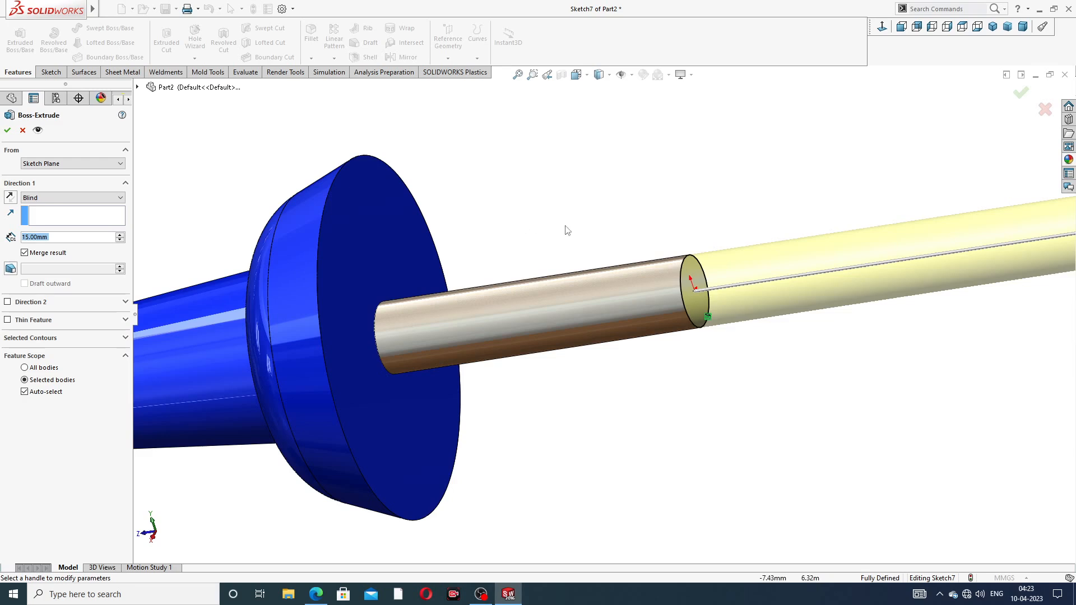
key(f)
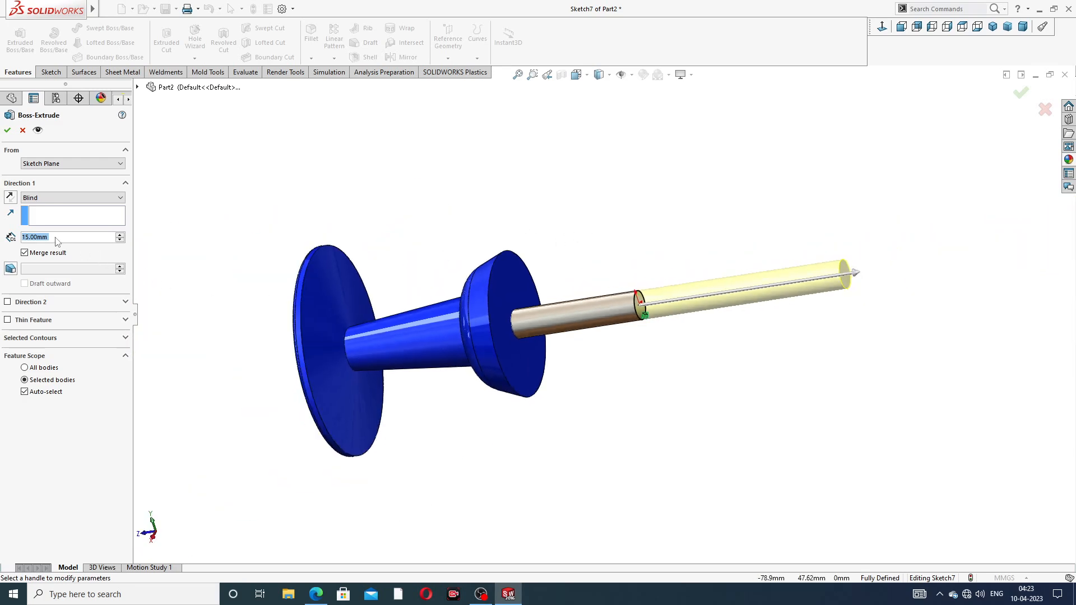
text(3)
key(Return)
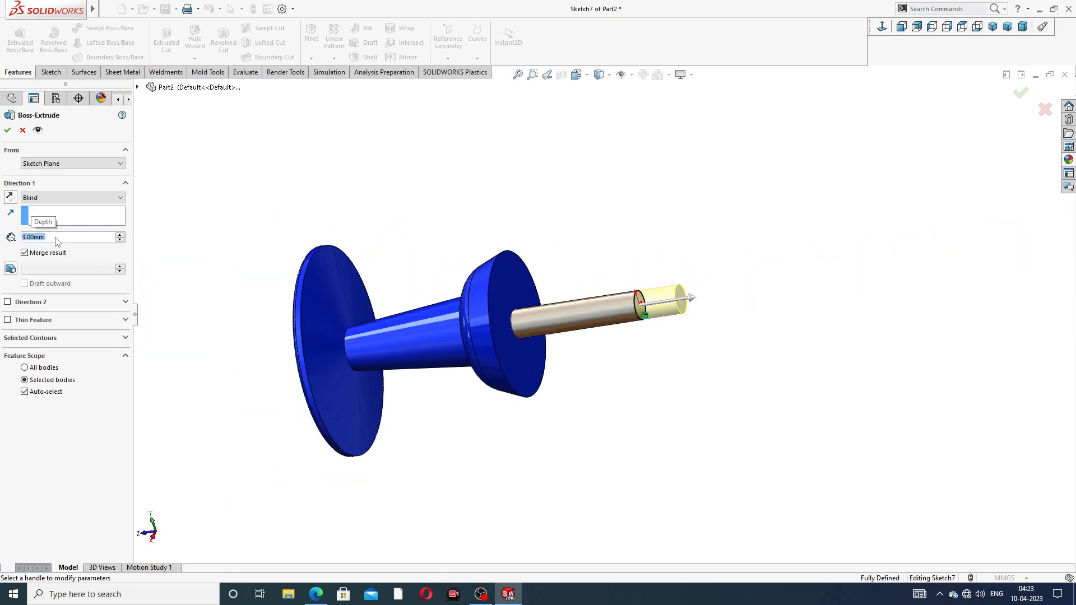
Add a 19° inward draft to the tip extrusion according to the PIN DESIGN drawing and finish the feature
click(11, 270)
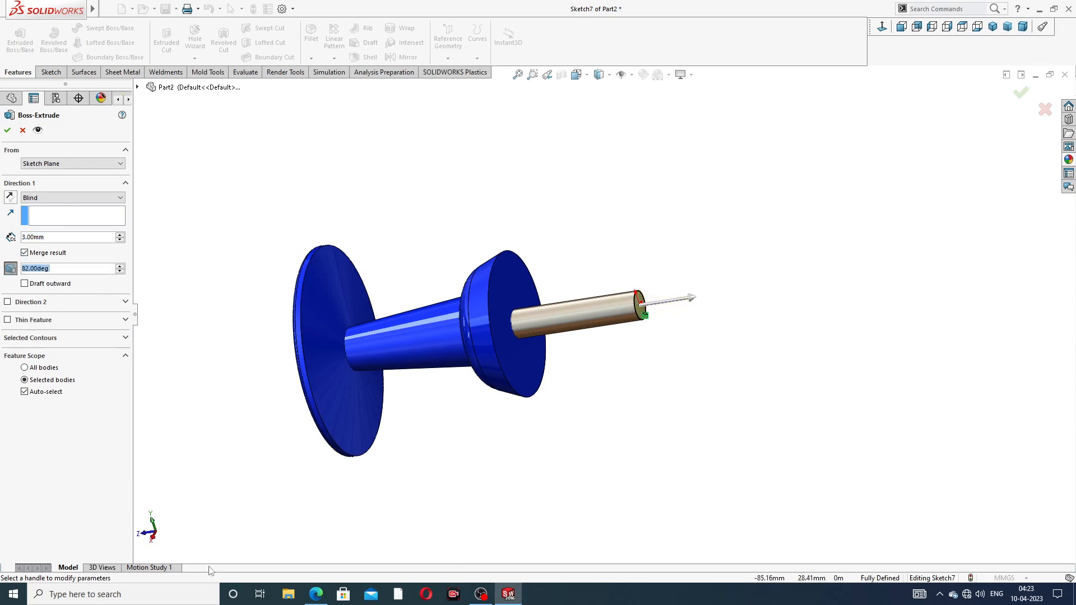
click(316, 594)
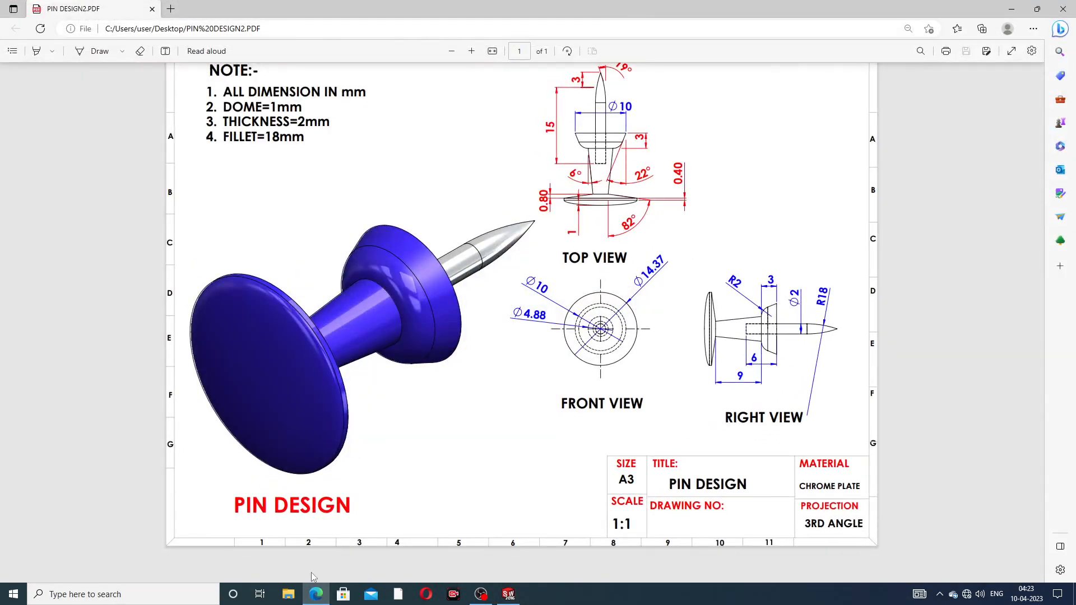
click(315, 589)
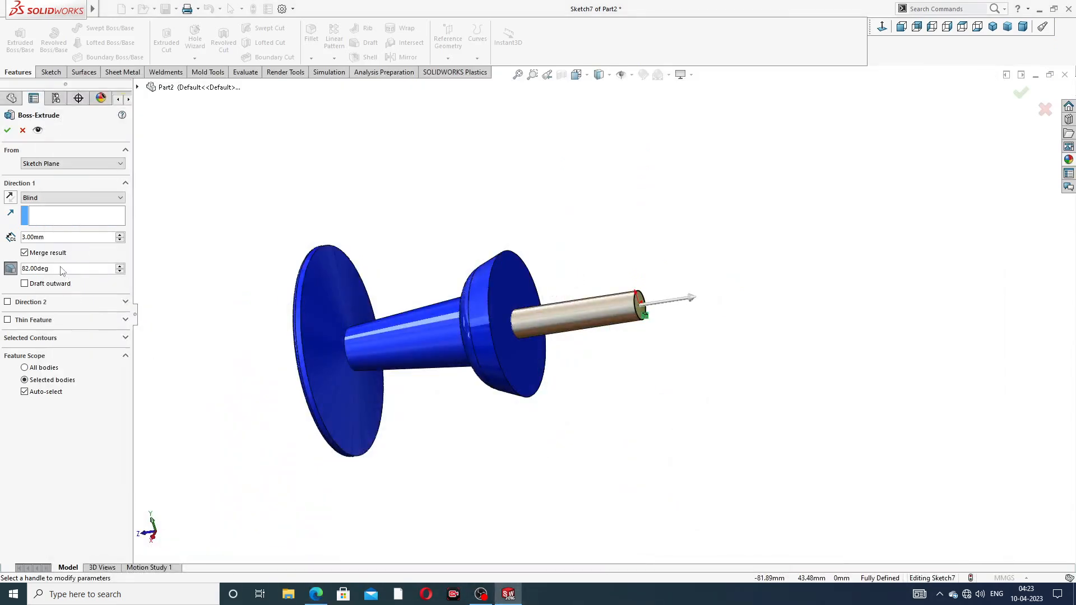
double_click(62, 269)
text(19)
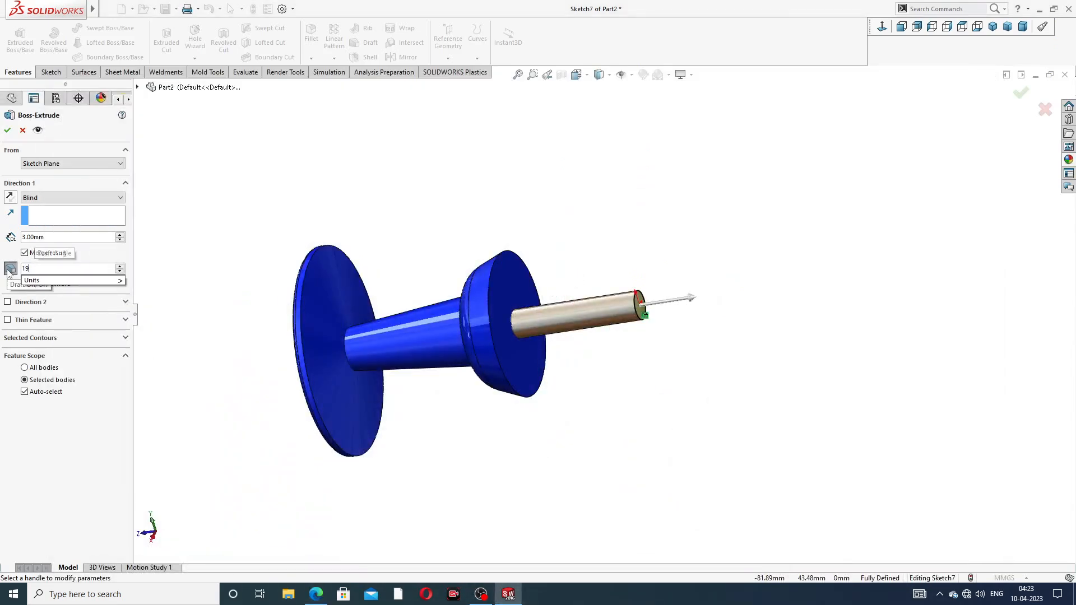
key(Return)
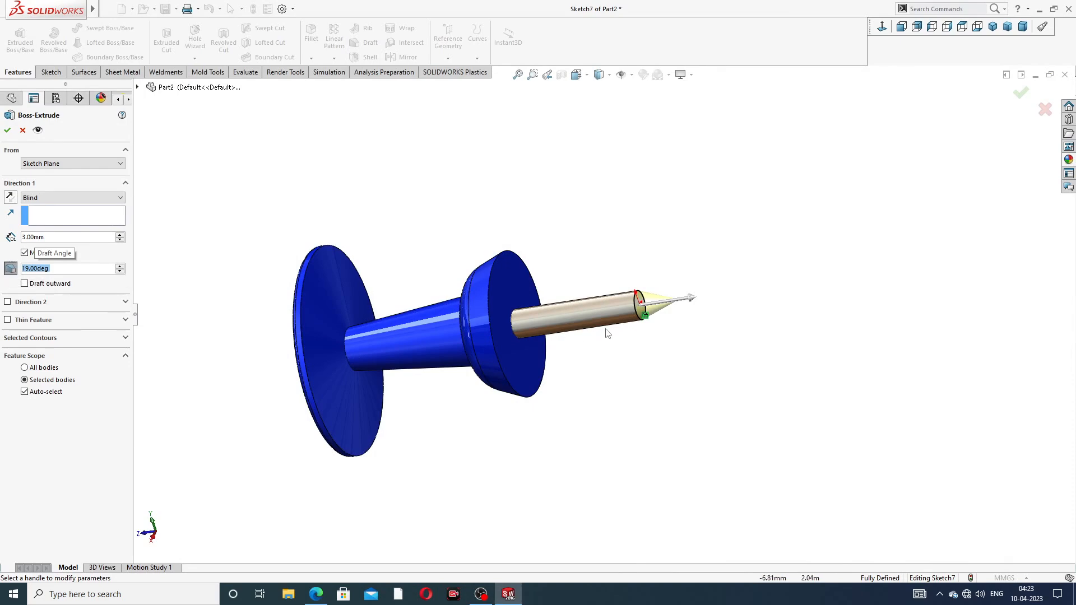
scroll(639, 306, down, 4)
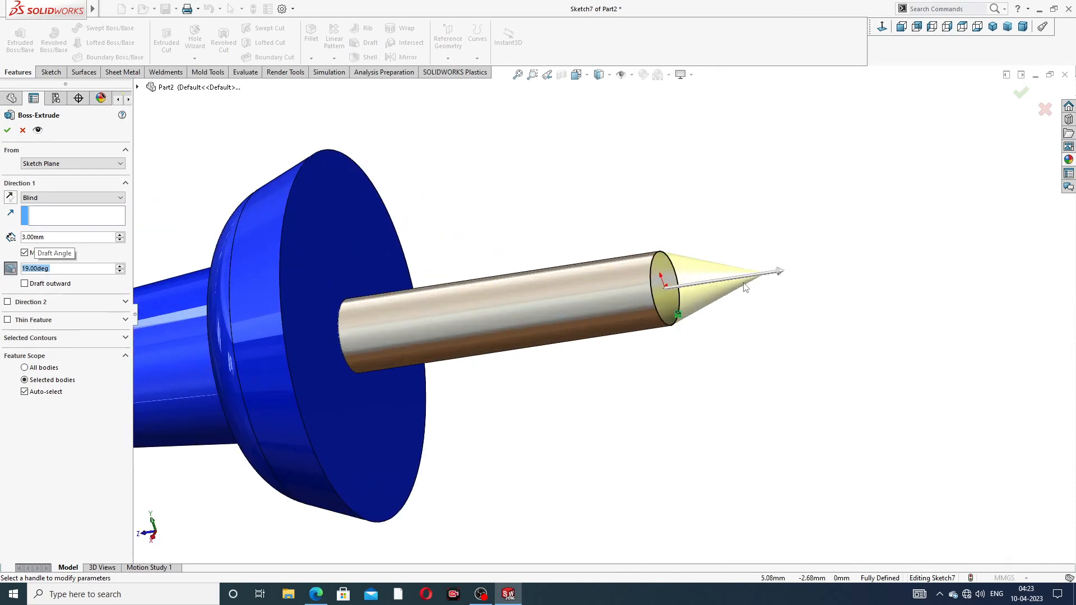
middle_drag(697, 278, 760, 303)
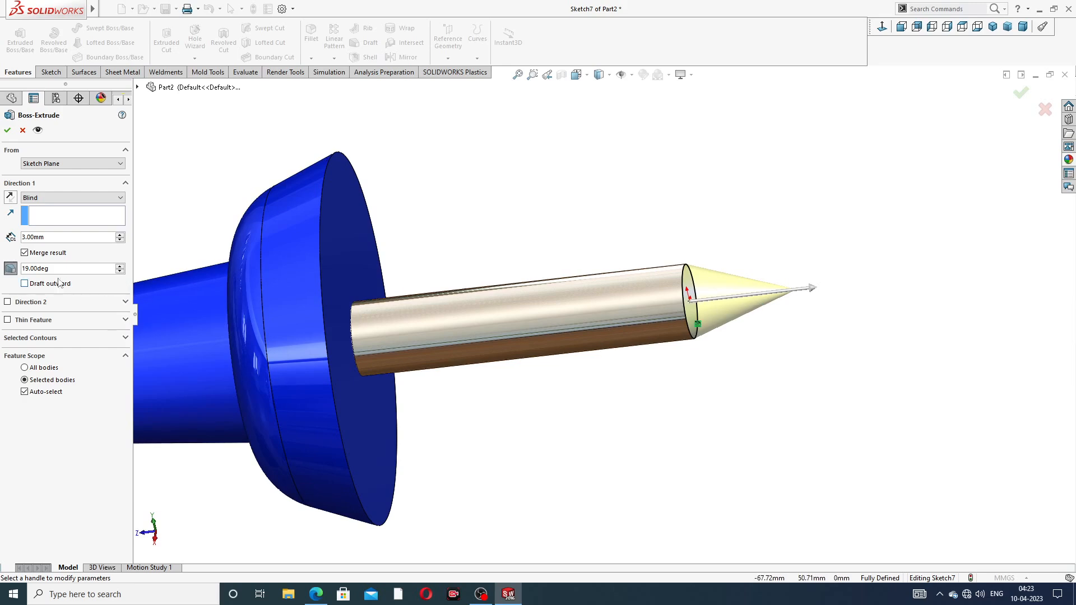
click(7, 130)
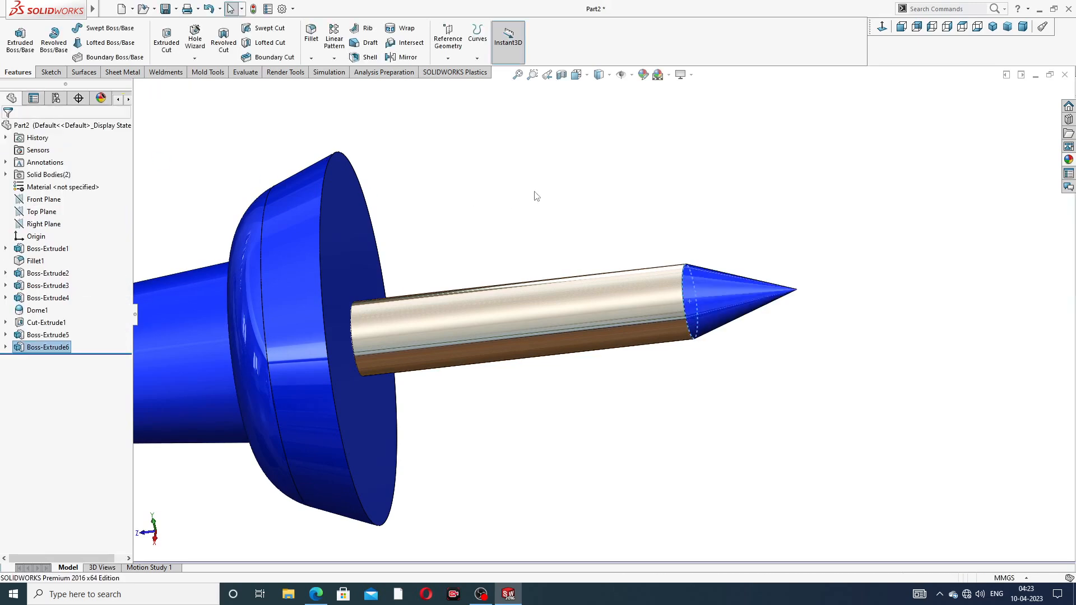
Apply the chromium plate appearance to the conical tip extrusion
click(42, 347)
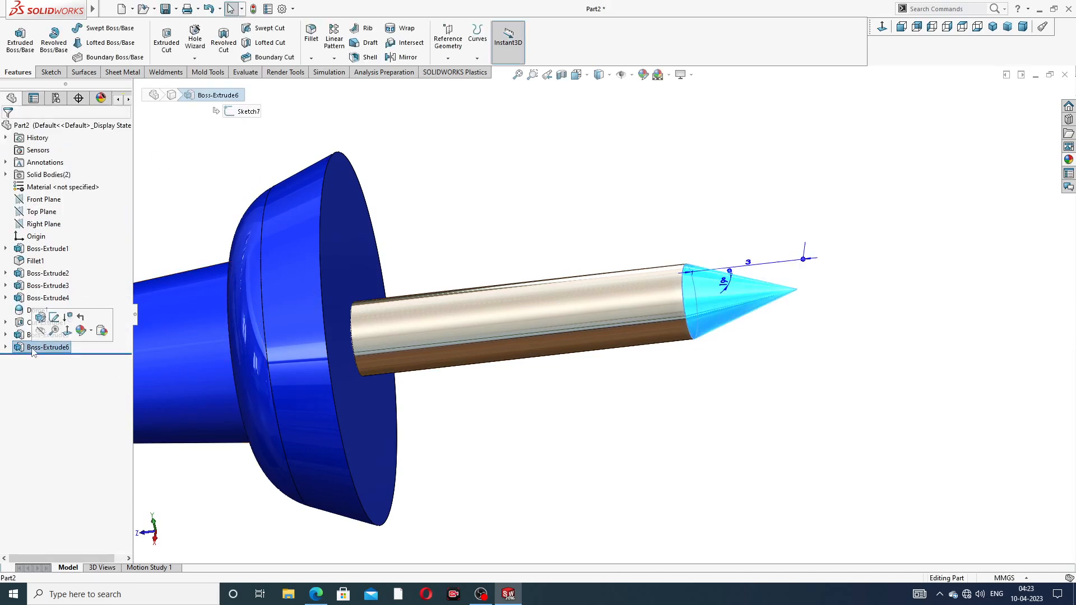
click(1068, 161)
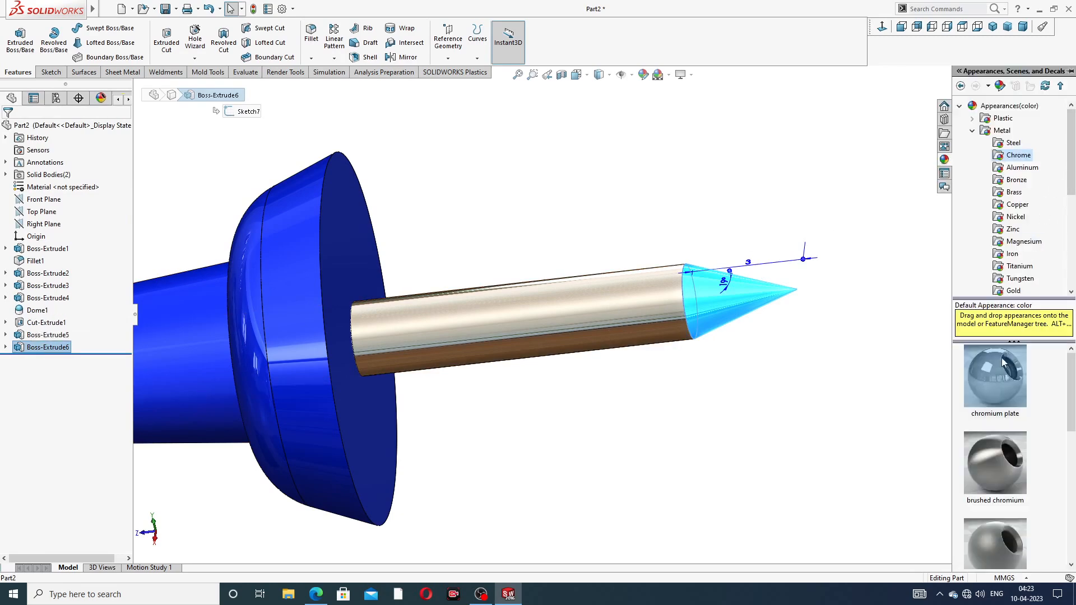
double_click(999, 363)
click(861, 346)
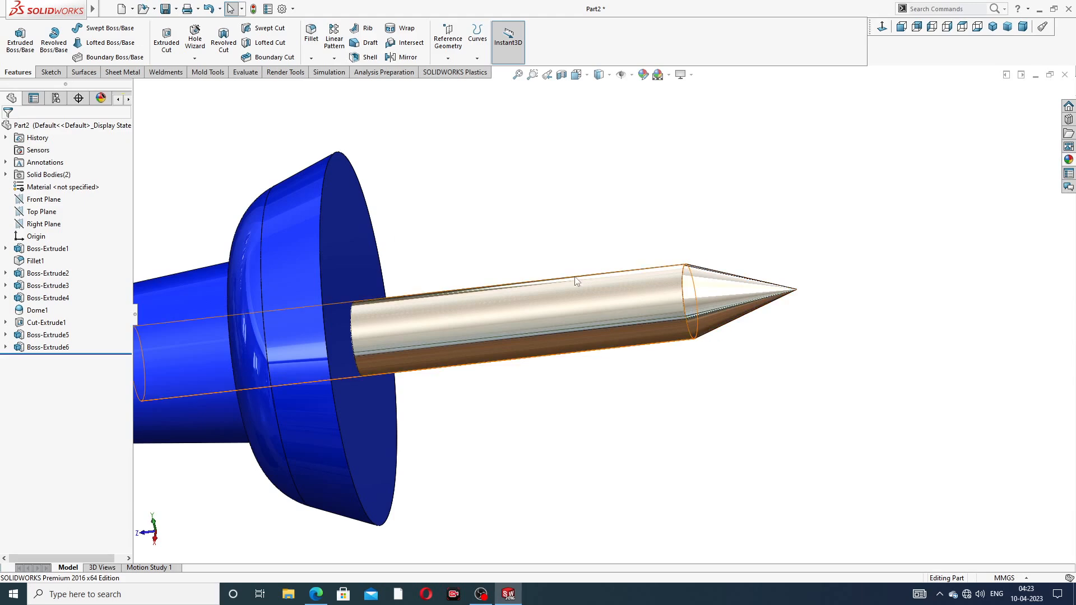
scroll(428, 216, up, 2)
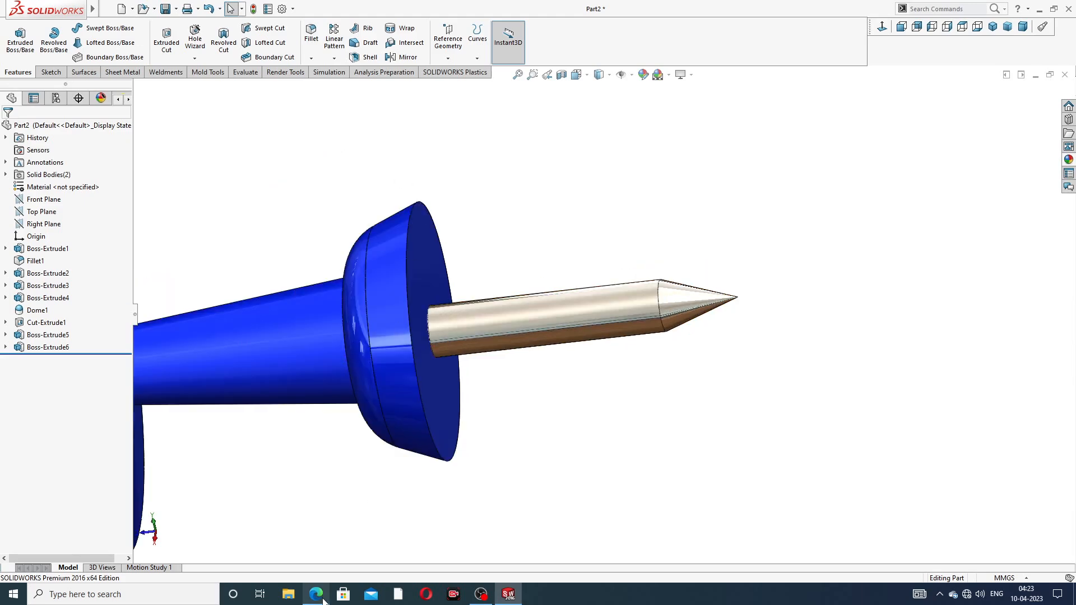
Check the tip radius in the PIN DESIGN drawing and fillet the circular edge between shaft and conical tip with an 18 mm radius
click(317, 594)
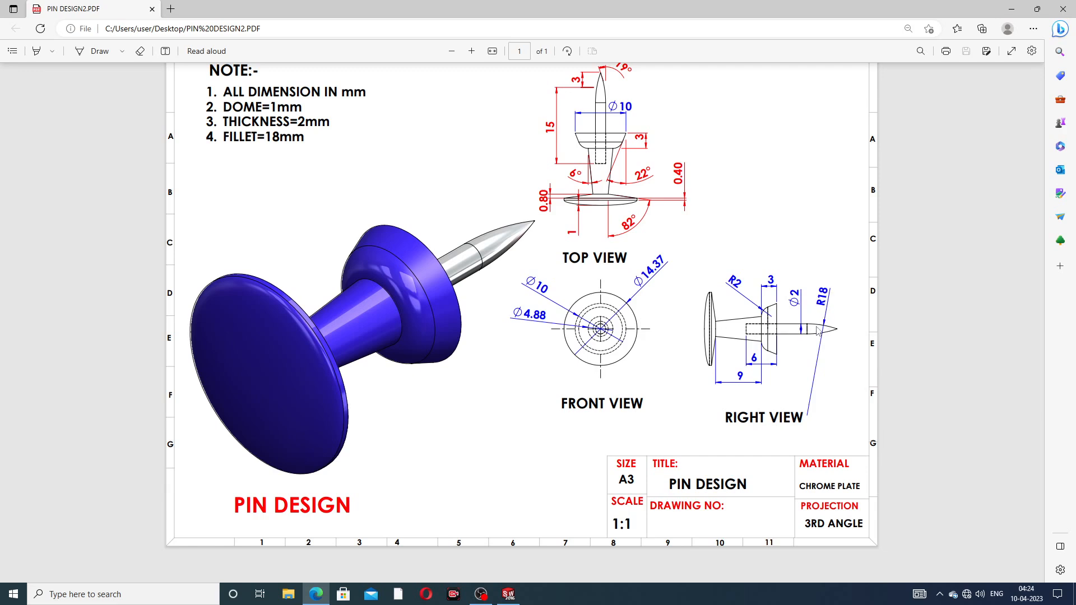
click(317, 594)
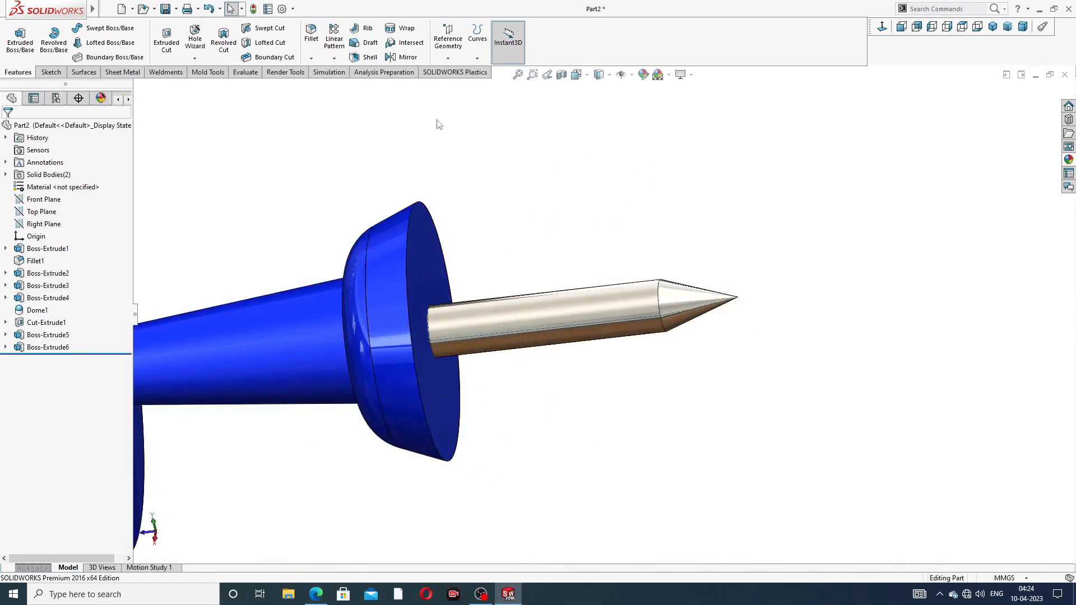
click(311, 33)
scroll(587, 311, down, 3)
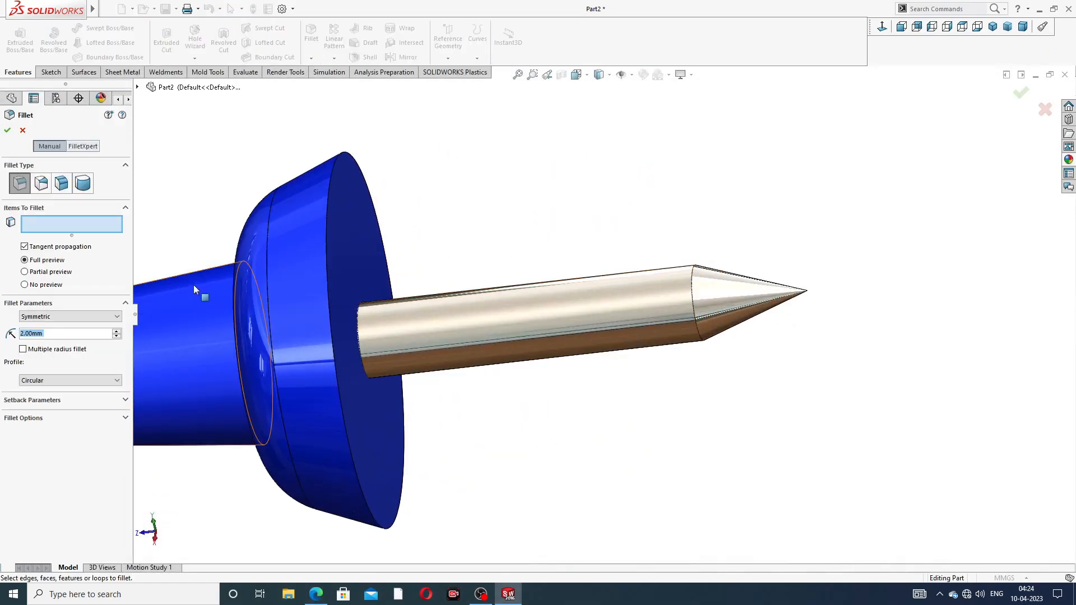
text(18)
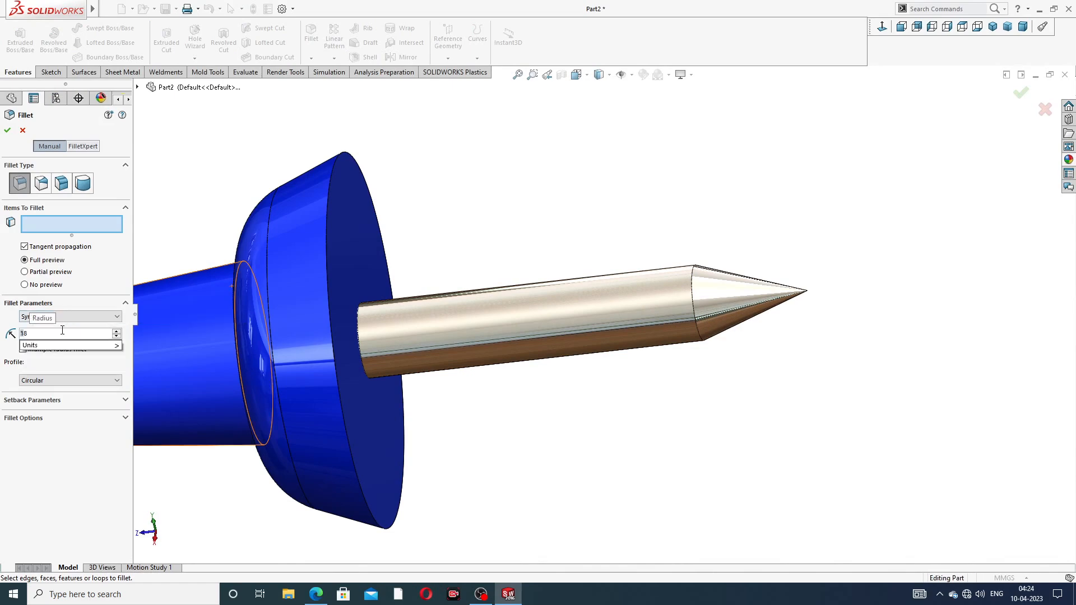
key(Return)
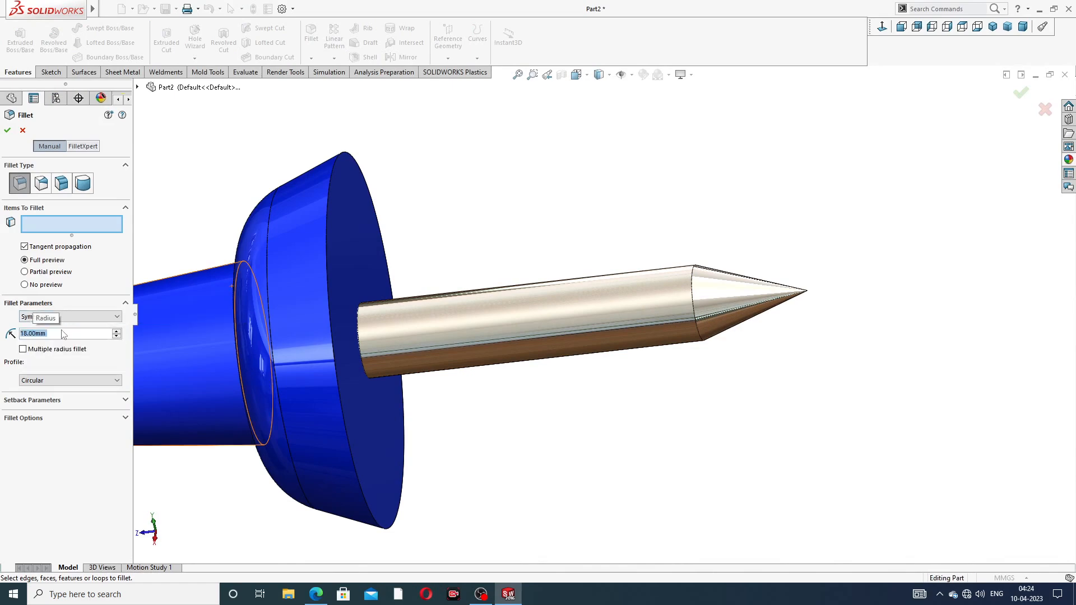
click(695, 282)
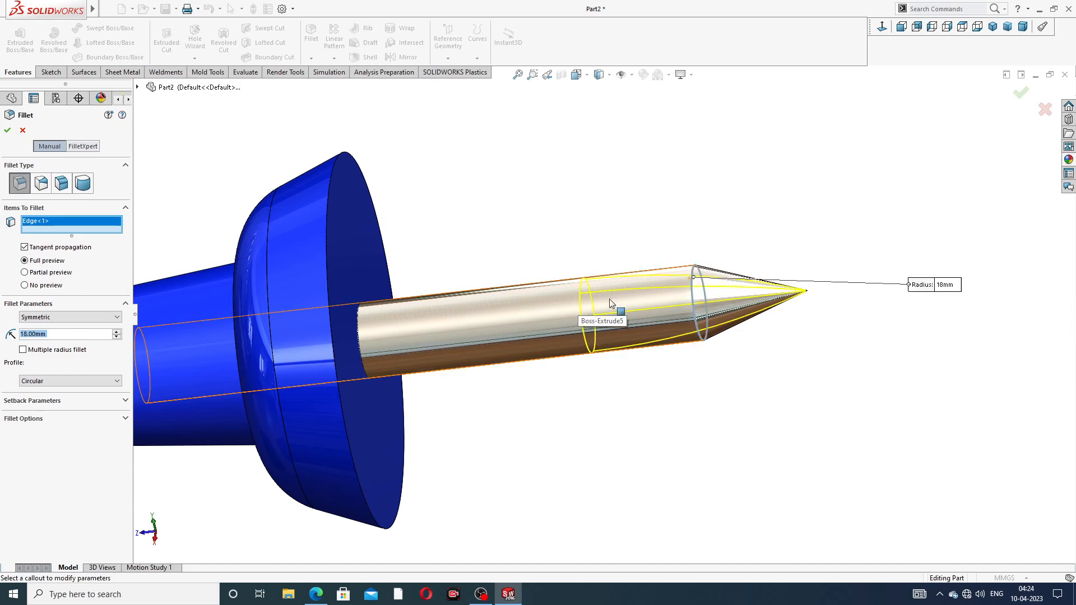
click(7, 130)
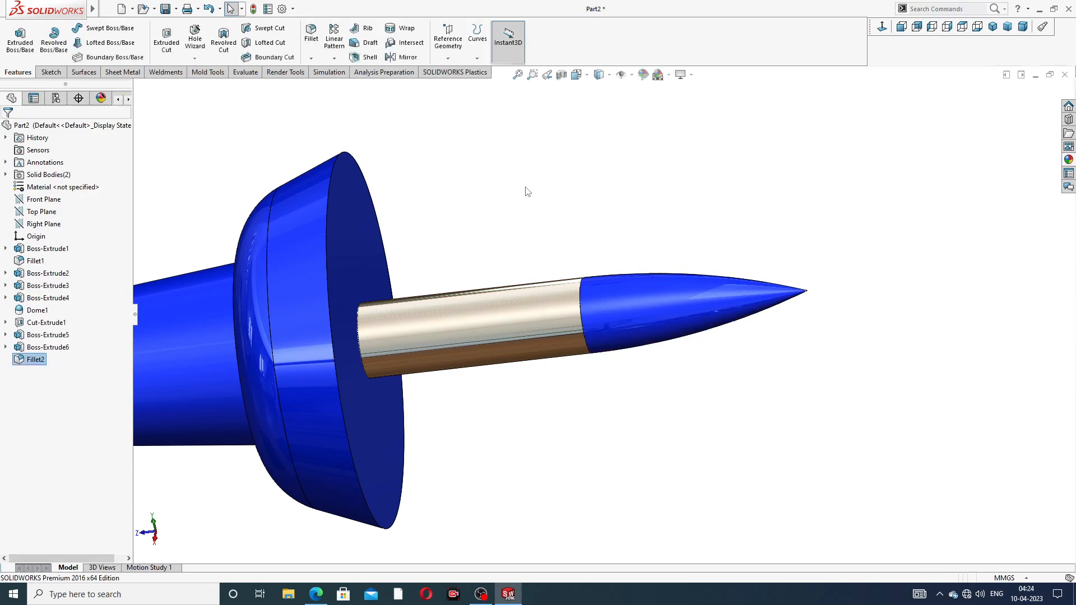
Apply the chromium plate appearance to the fillet on the pin's tip
click(40, 359)
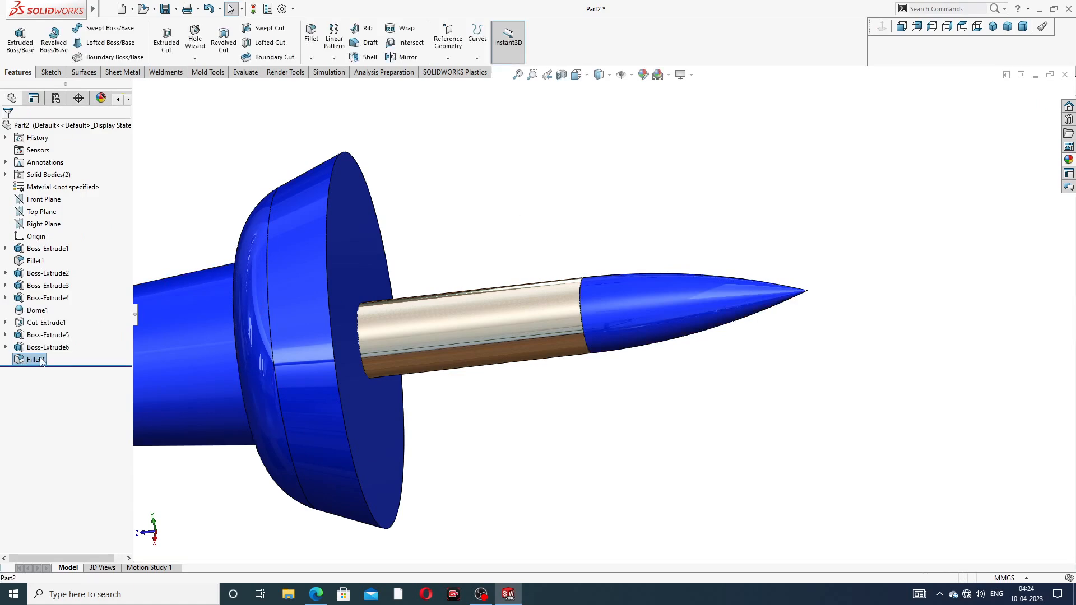
click(1069, 159)
click(1004, 368)
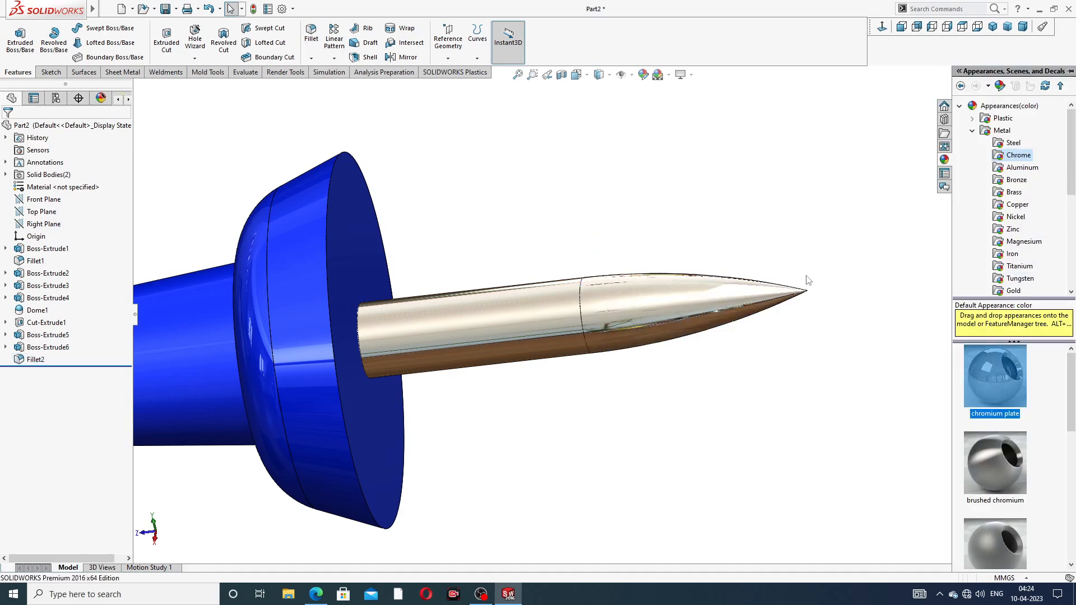
Examine the whole push pin, including the head, collar and metal pin, from different angles
scroll(617, 247, up, 5)
scroll(545, 362, down, 3)
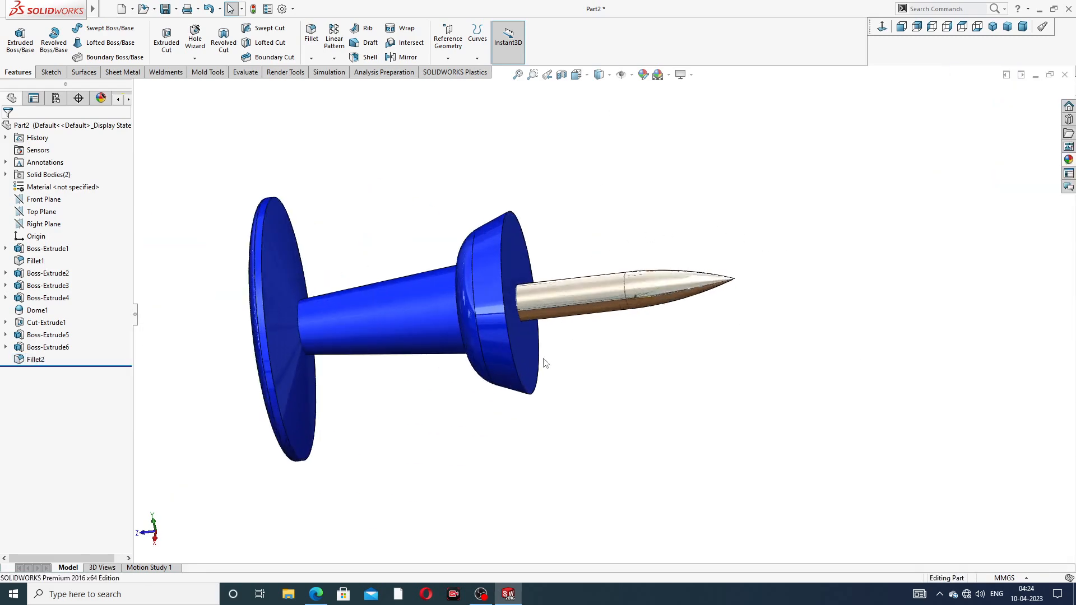
middle_drag(512, 235, 431, 284)
scroll(422, 254, up, 2)
scroll(431, 284, down, 2)
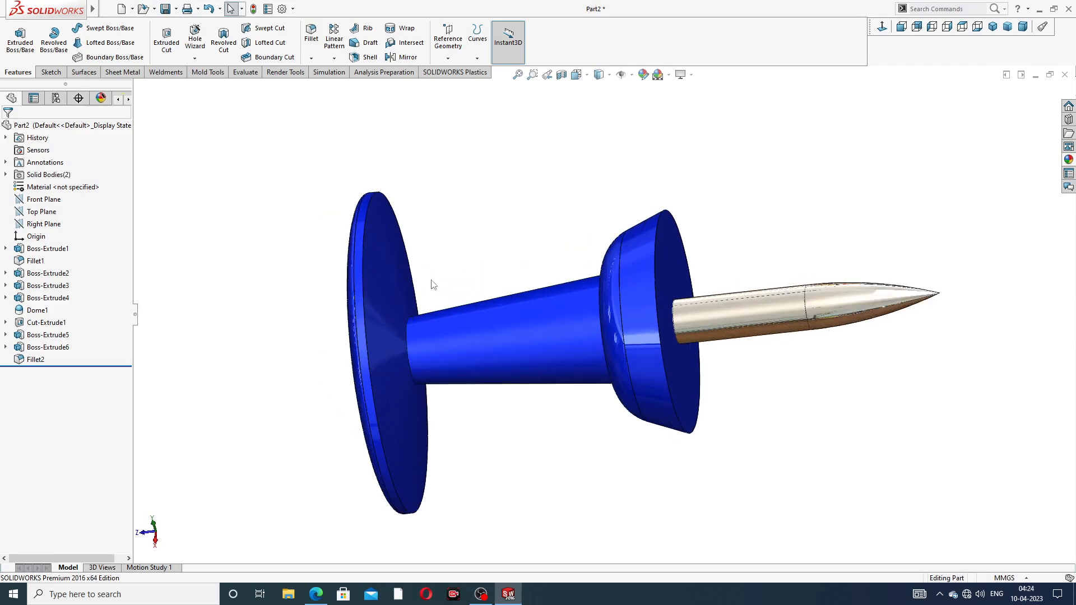
middle_drag(781, 355, 683, 398)
scroll(684, 396, up, 1)
scroll(685, 408, down, 1)
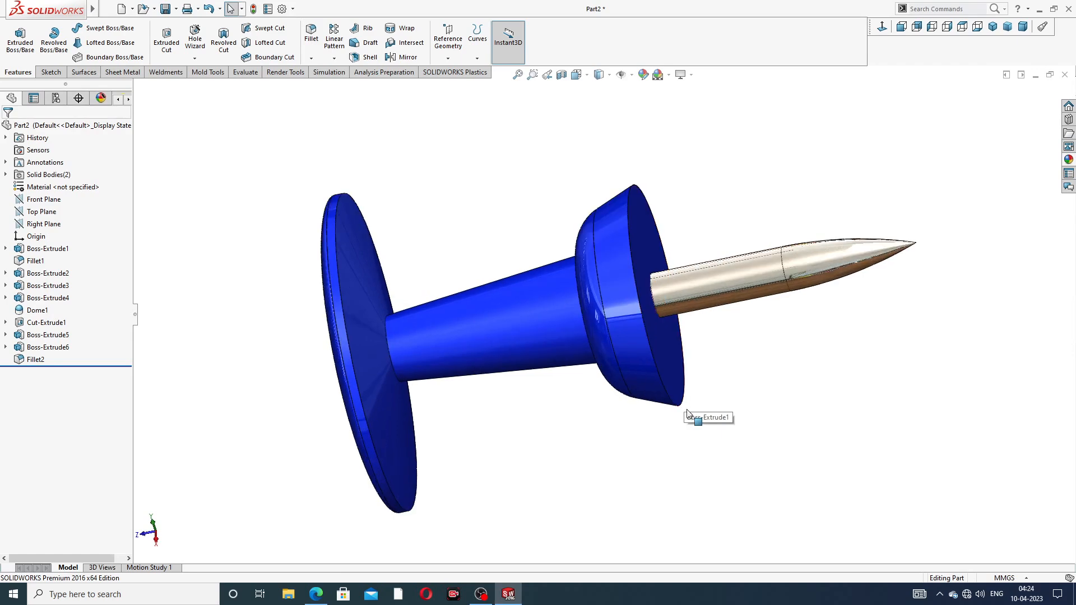
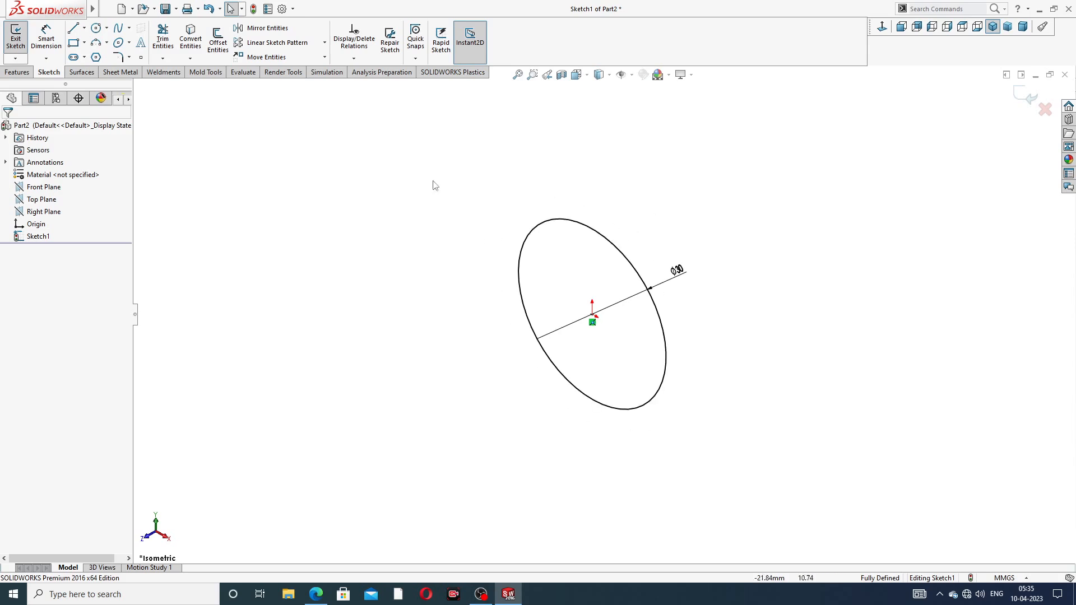
Extrude the 30 mm diameter circle of the new part into a solid cylinder with a blind depth of 120 mm
click(17, 73)
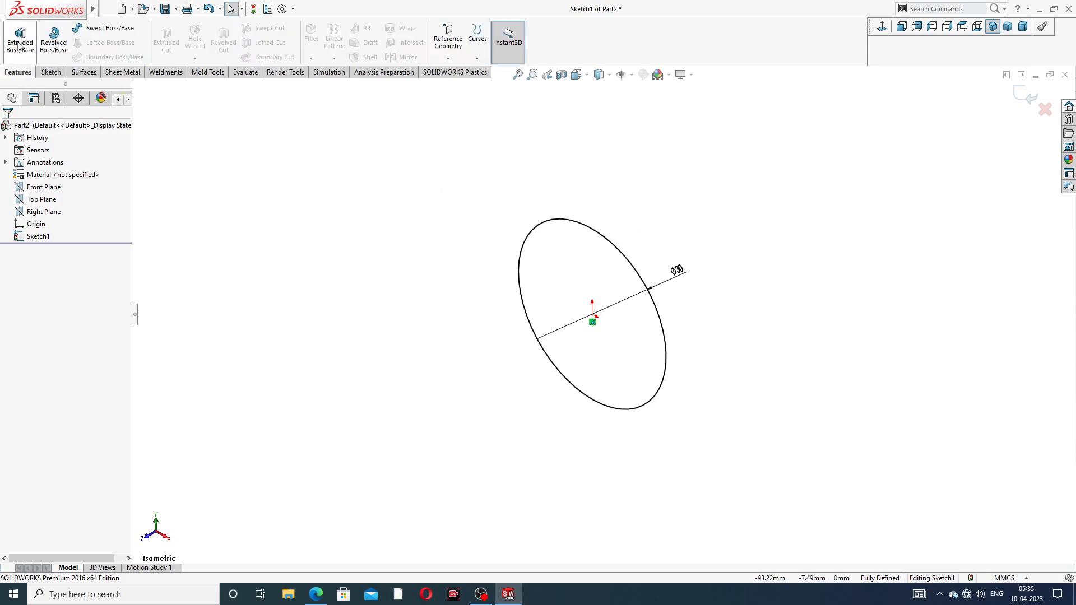
click(20, 39)
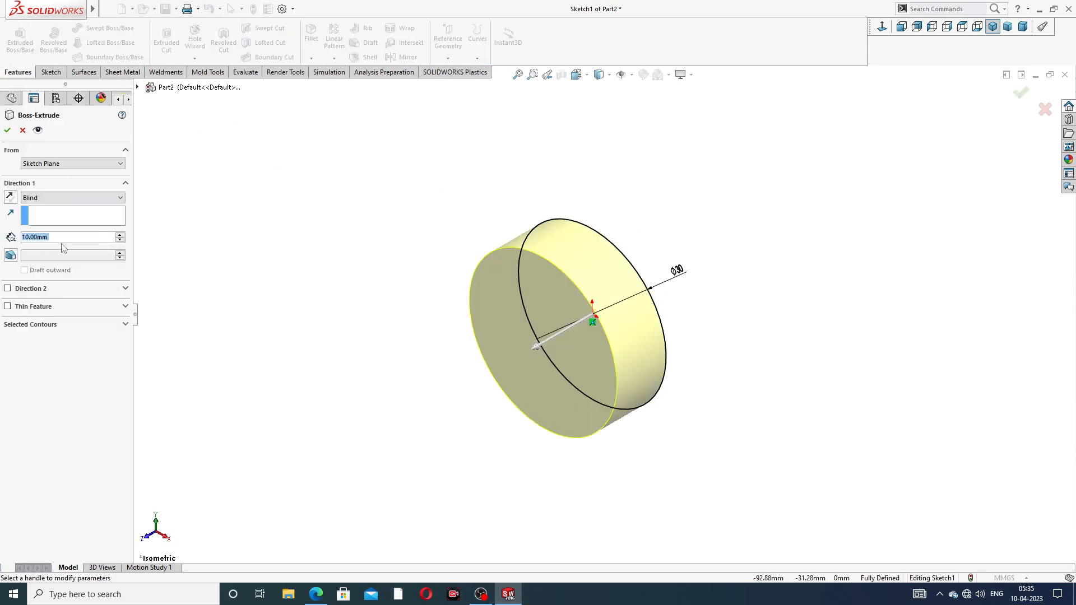
text(120)
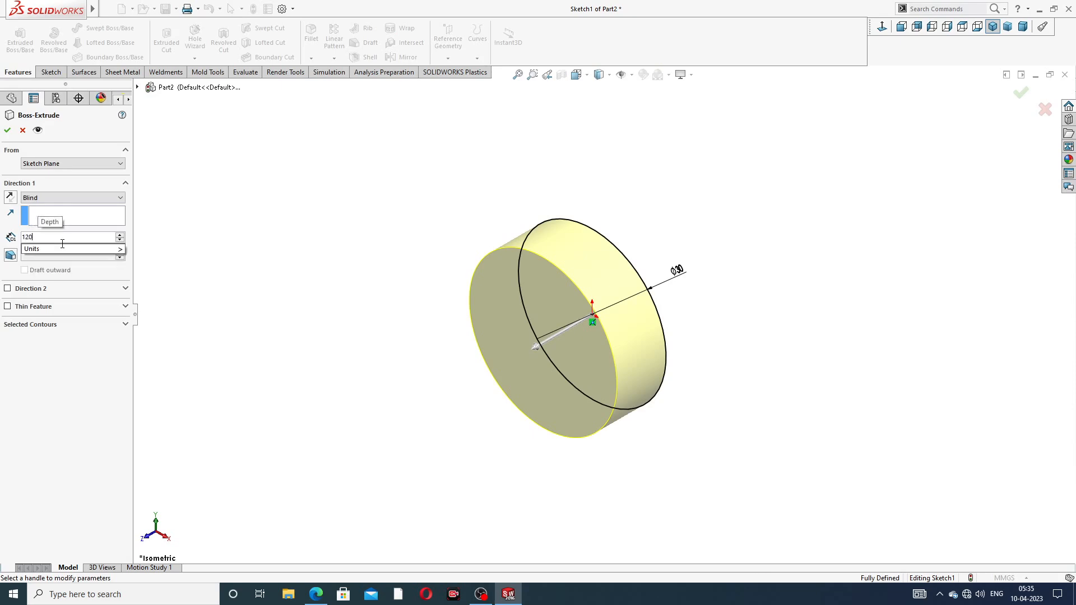
key(Return)
scroll(336, 296, up, 5)
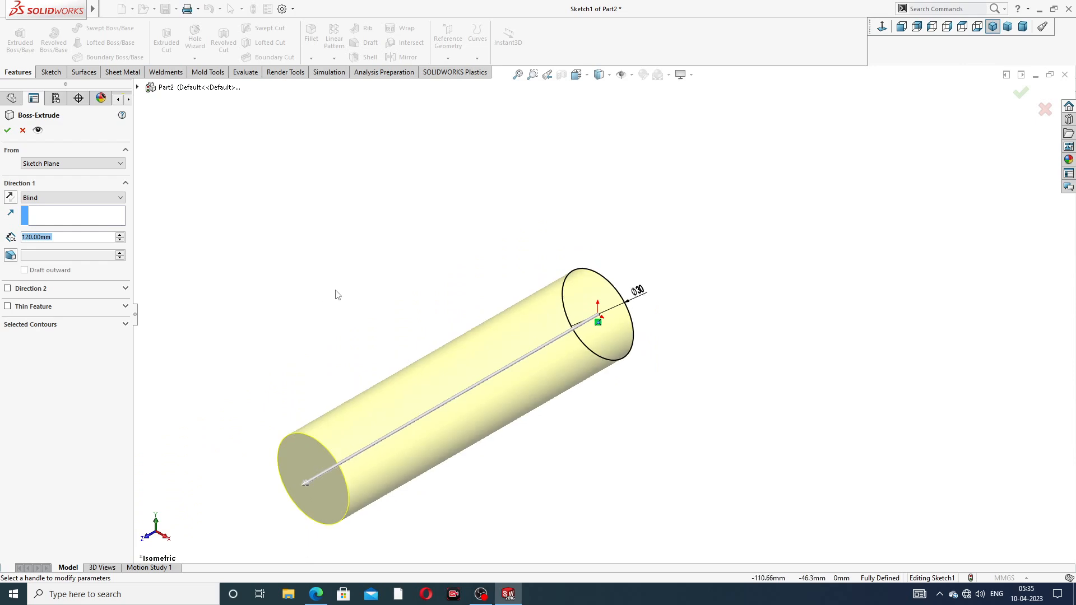
middle_drag(398, 348, 380, 292)
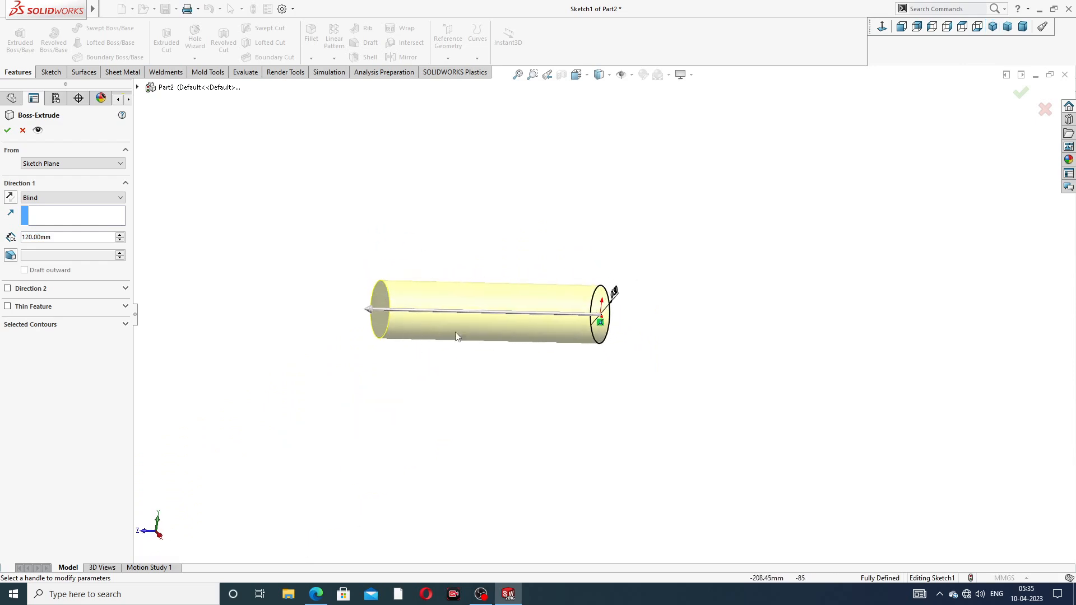
scroll(431, 338, down, 2)
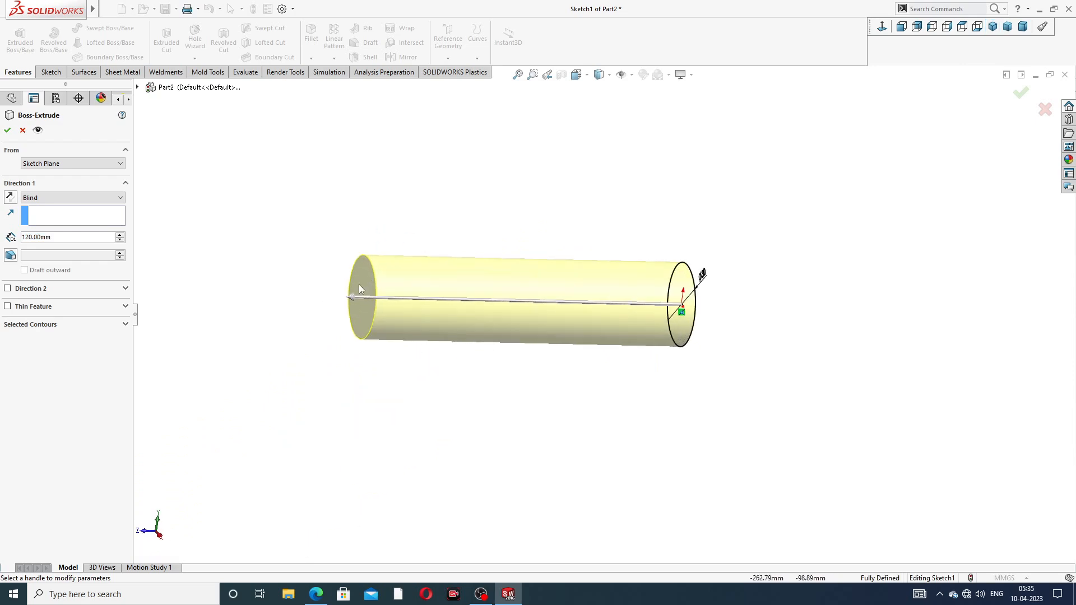
click(7, 130)
middle_drag(566, 251, 530, 193)
click(316, 594)
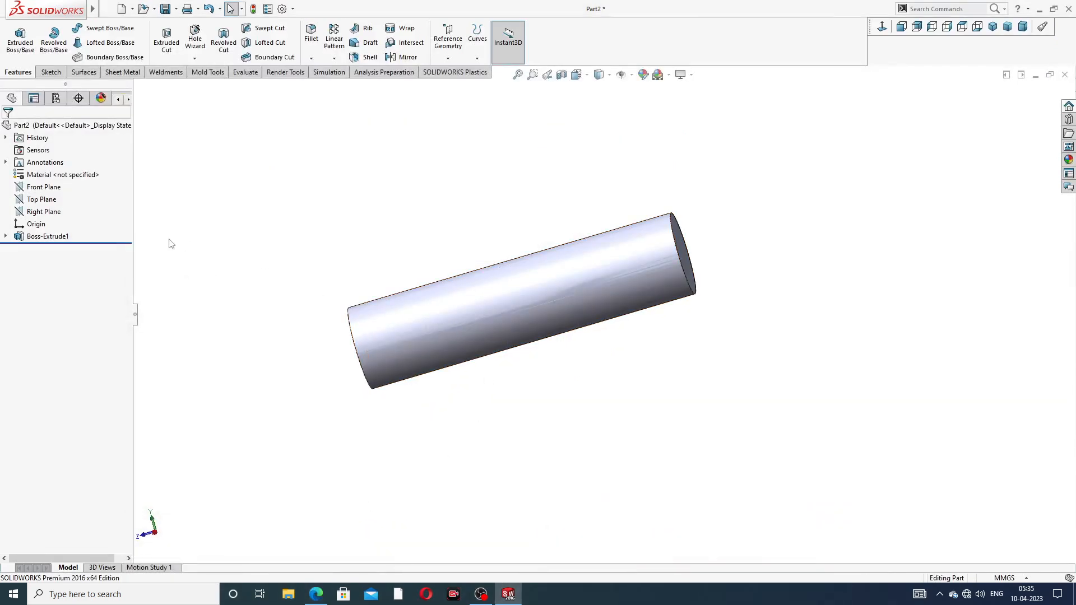
middle_drag(307, 240, 353, 190)
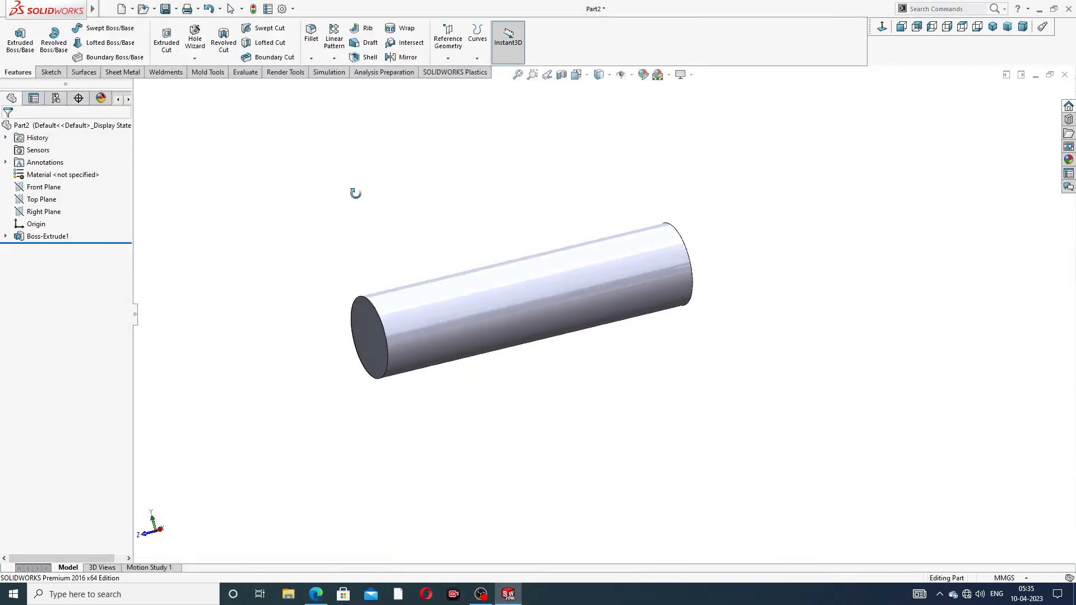
click(54, 216)
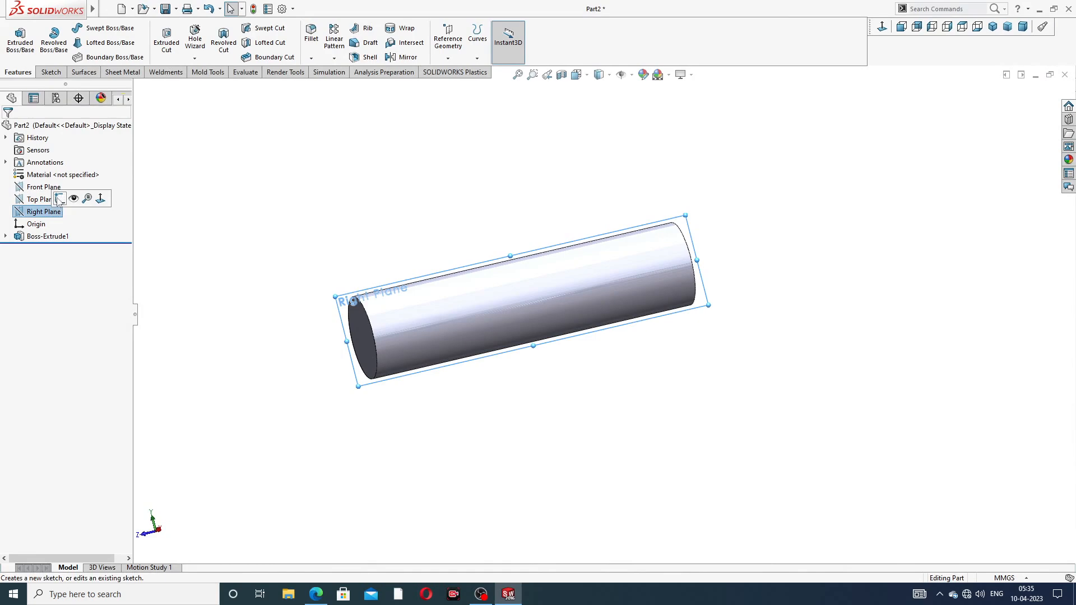
click(73, 203)
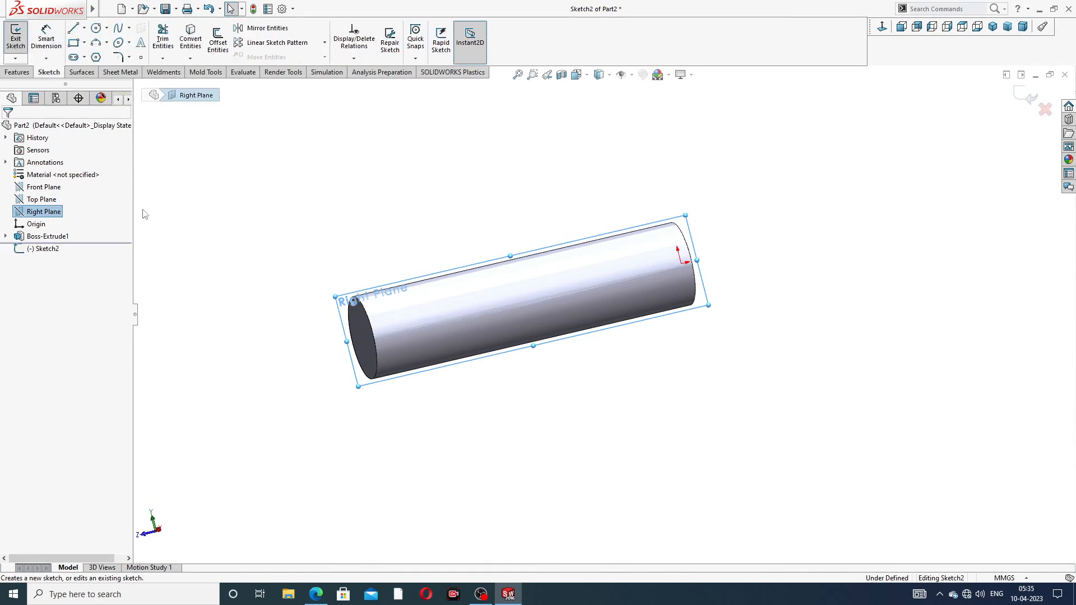
click(880, 29)
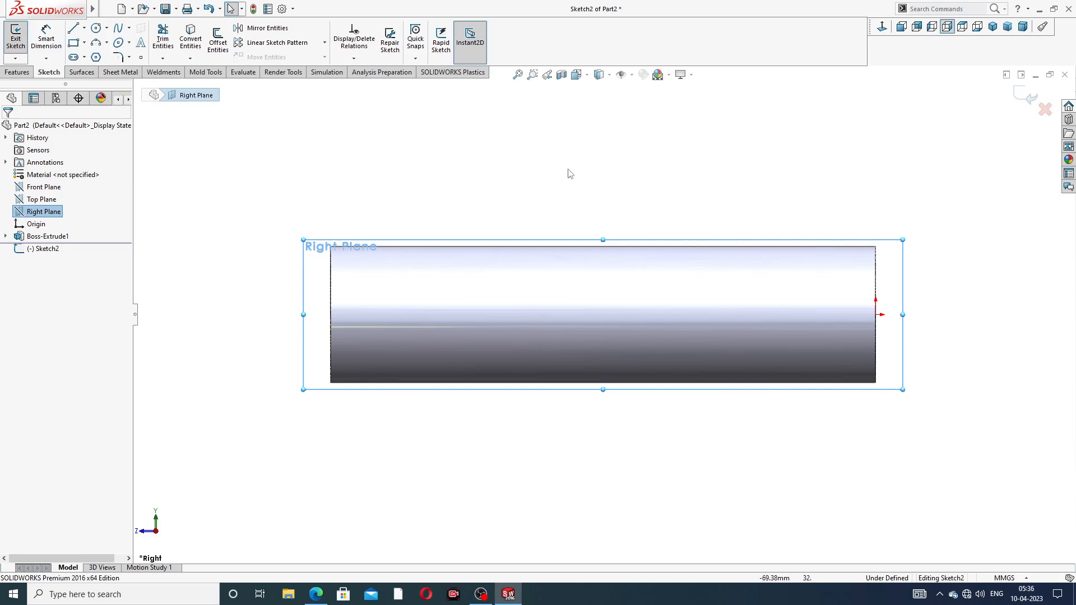
mouse_move(676, 224)
middle_down()
mouse_move(636, 202)
mouse_move(673, 202)
mouse_move(672, 211)
middle_up()
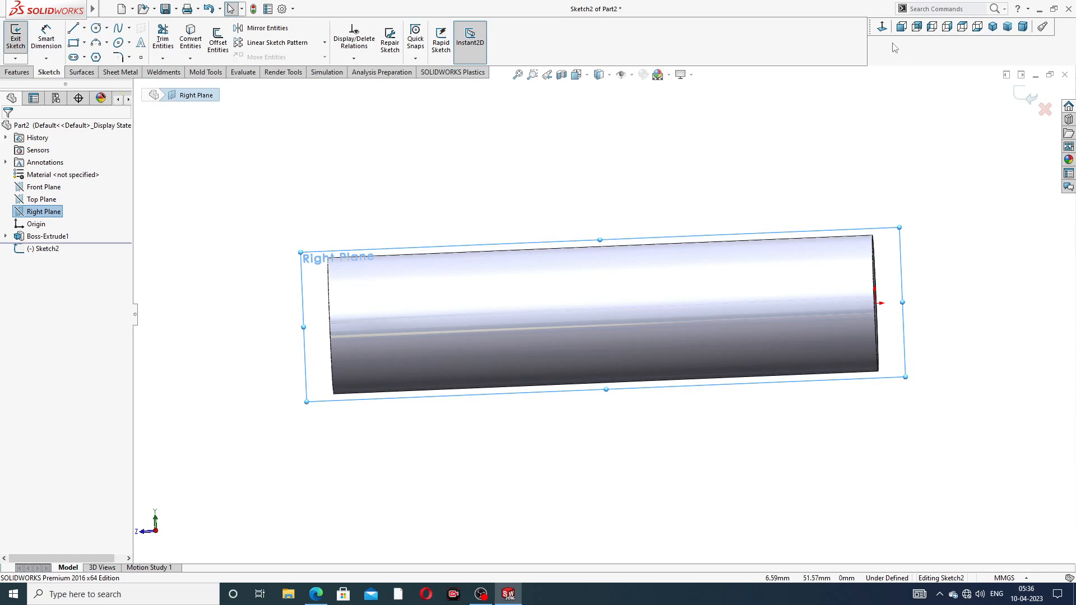
click(883, 27)
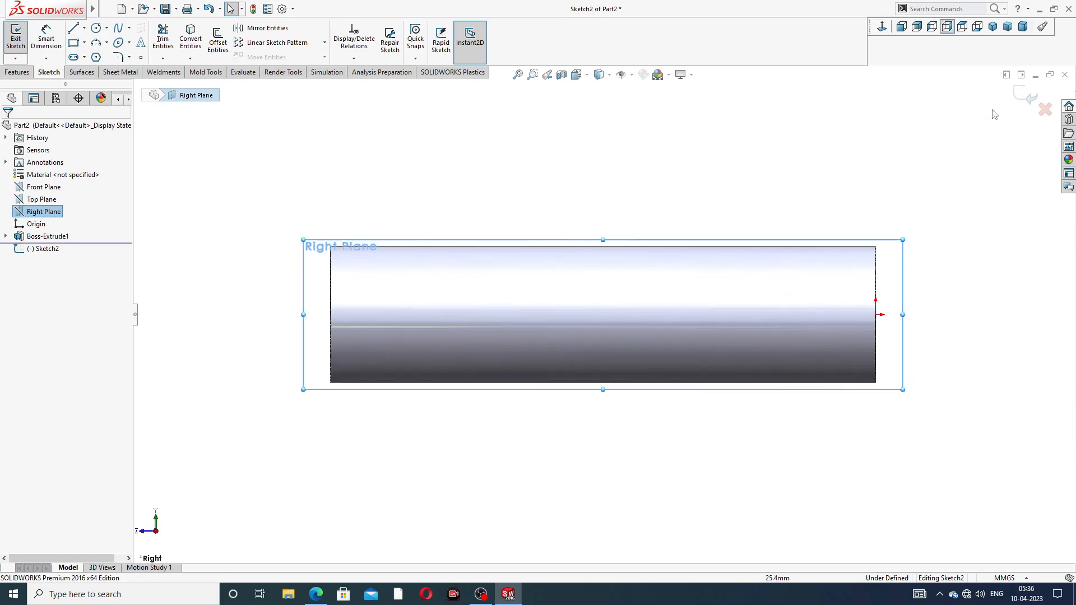
click(1028, 94)
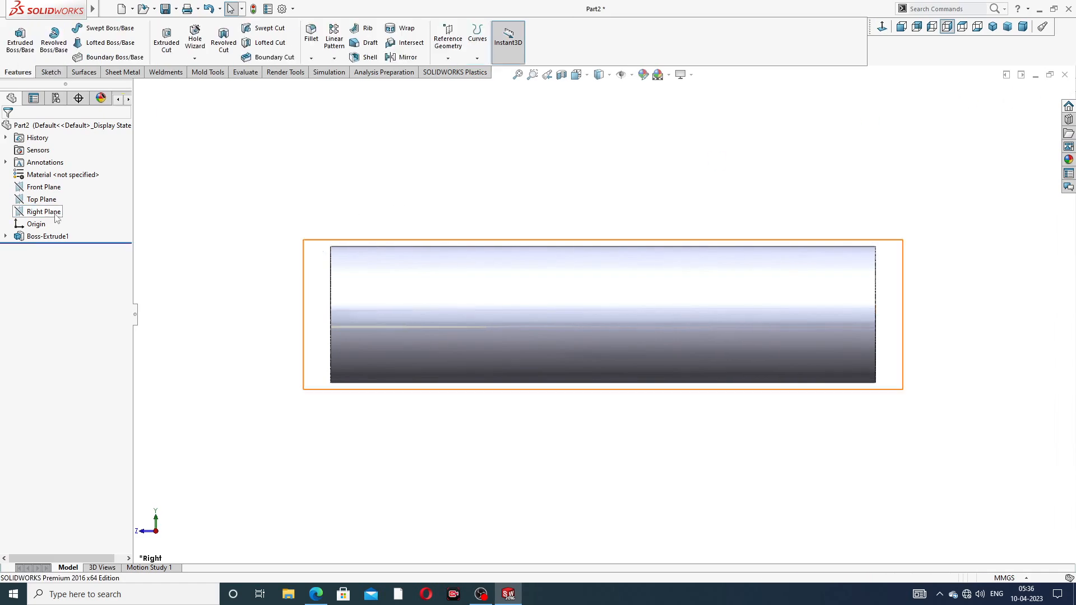
click(47, 188)
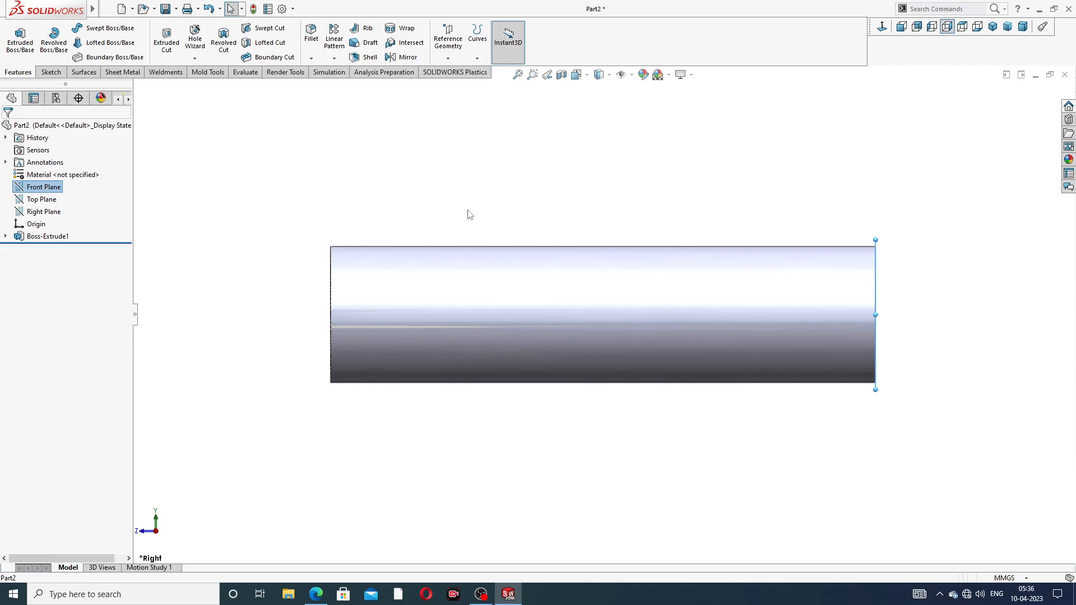
middle_drag(506, 207, 480, 211)
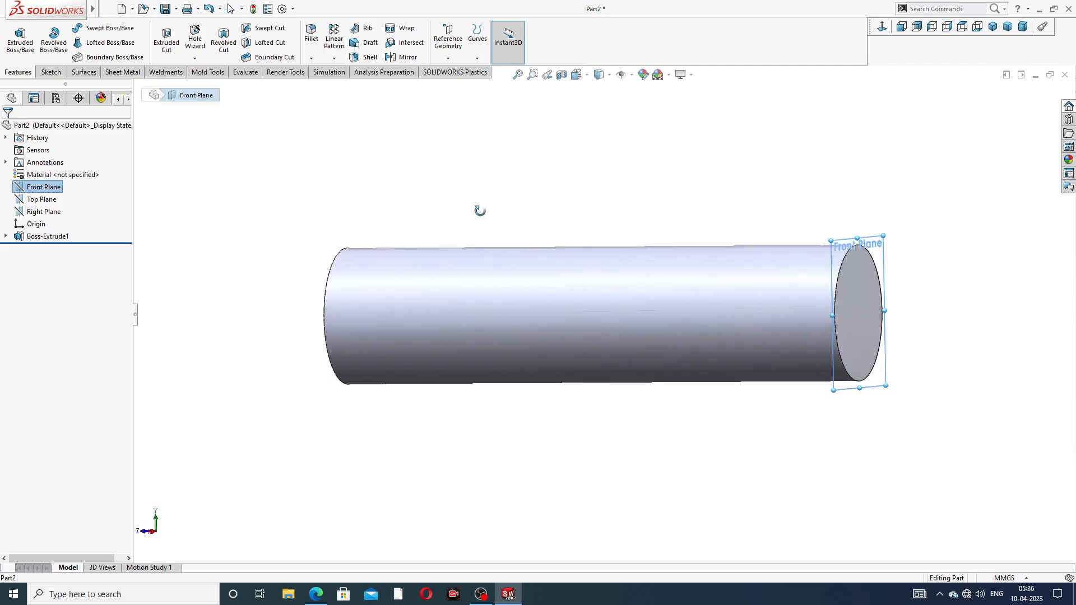
click(558, 176)
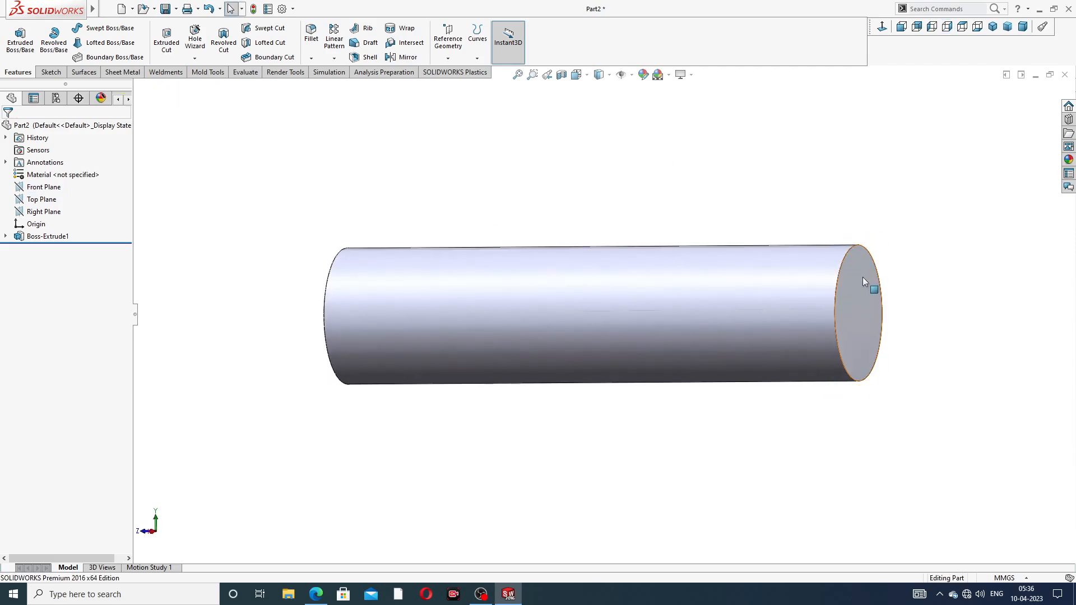
Sketch a circle about 5.7 mm in diameter on the cylinder's end face at the origin, centred on the edge of the face
mouse_move(861, 280)
middle_down()
mouse_move(936, 271)
mouse_move(908, 281)
mouse_move(860, 261)
mouse_move(842, 277)
middle_up()
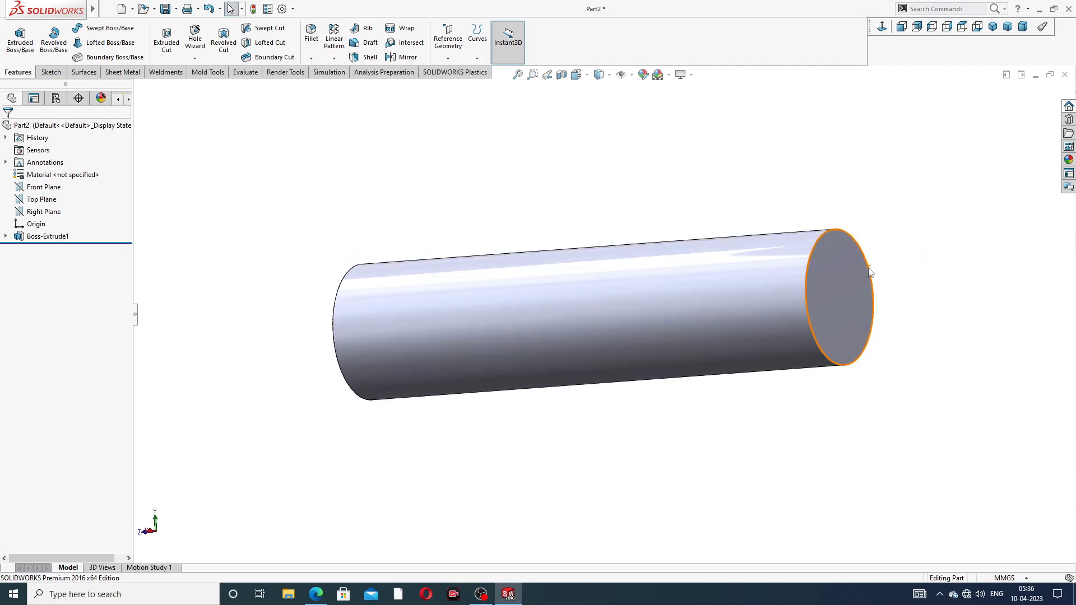
click(842, 278)
click(886, 245)
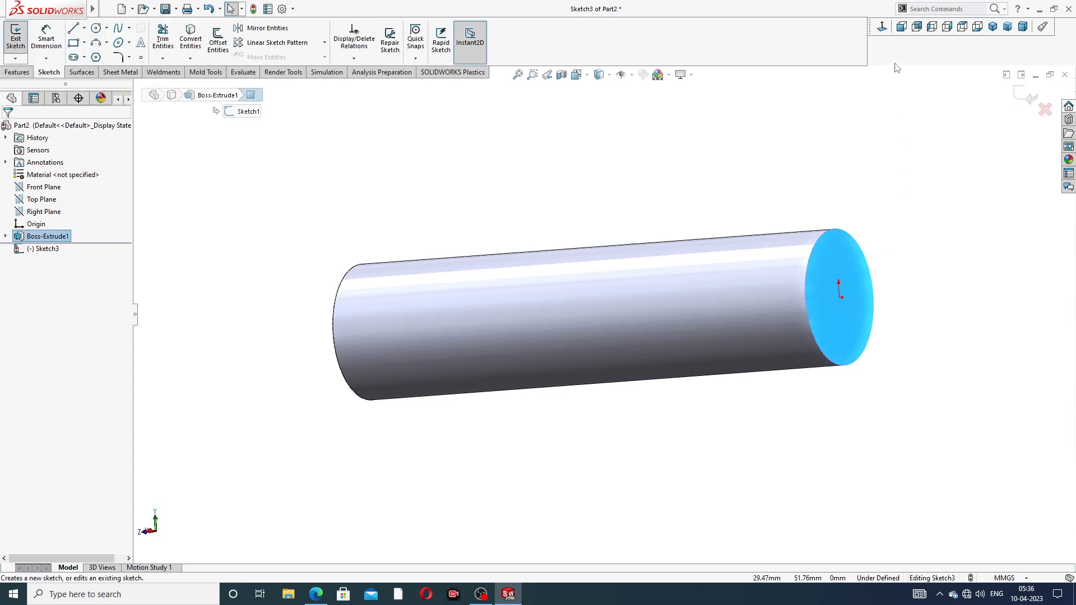
click(883, 26)
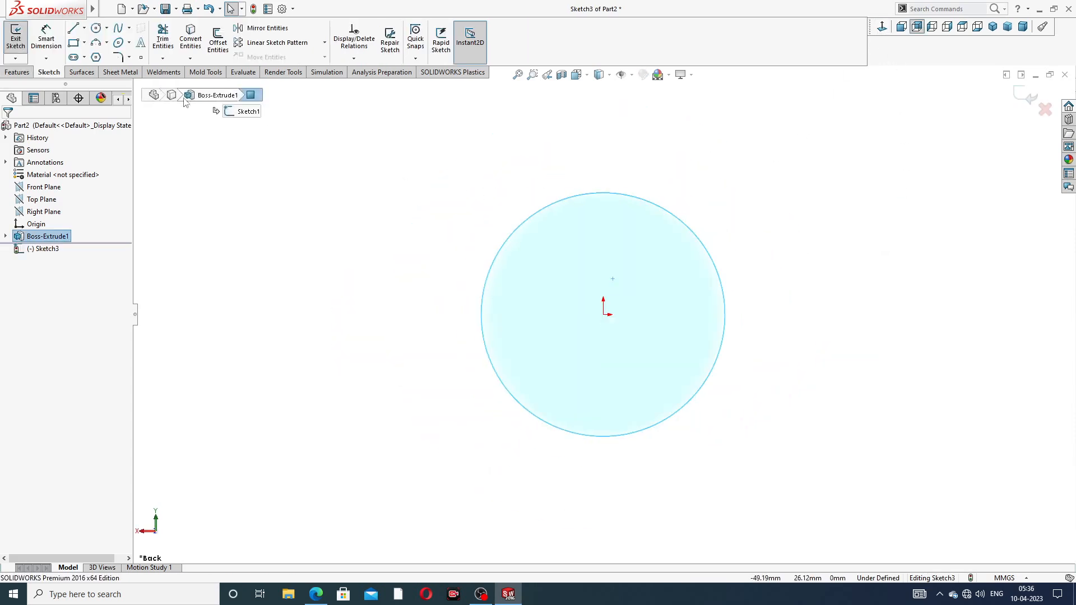
click(96, 28)
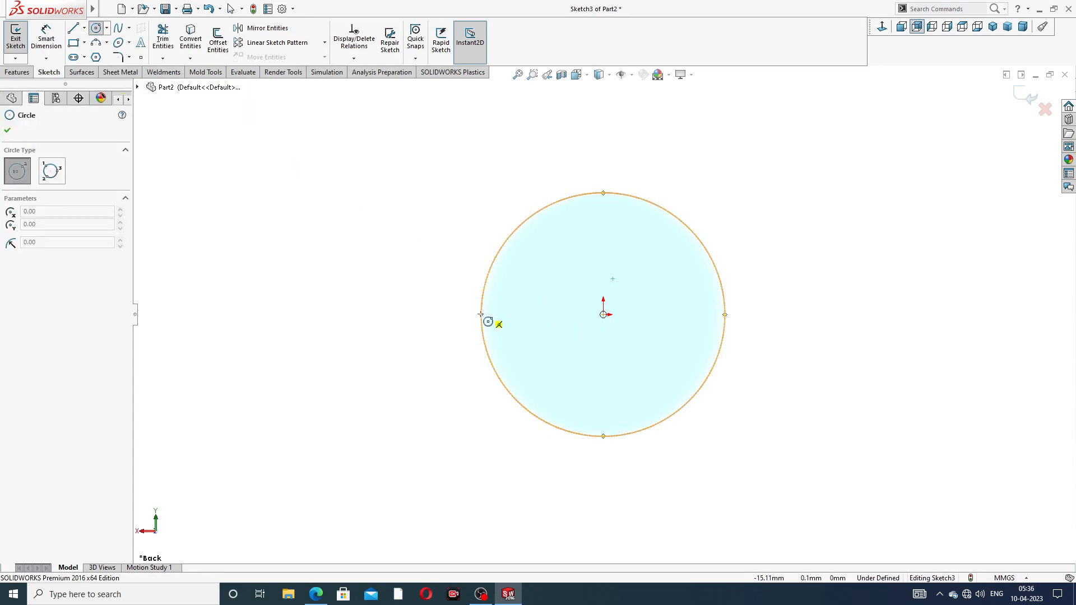
drag(481, 315, 493, 294)
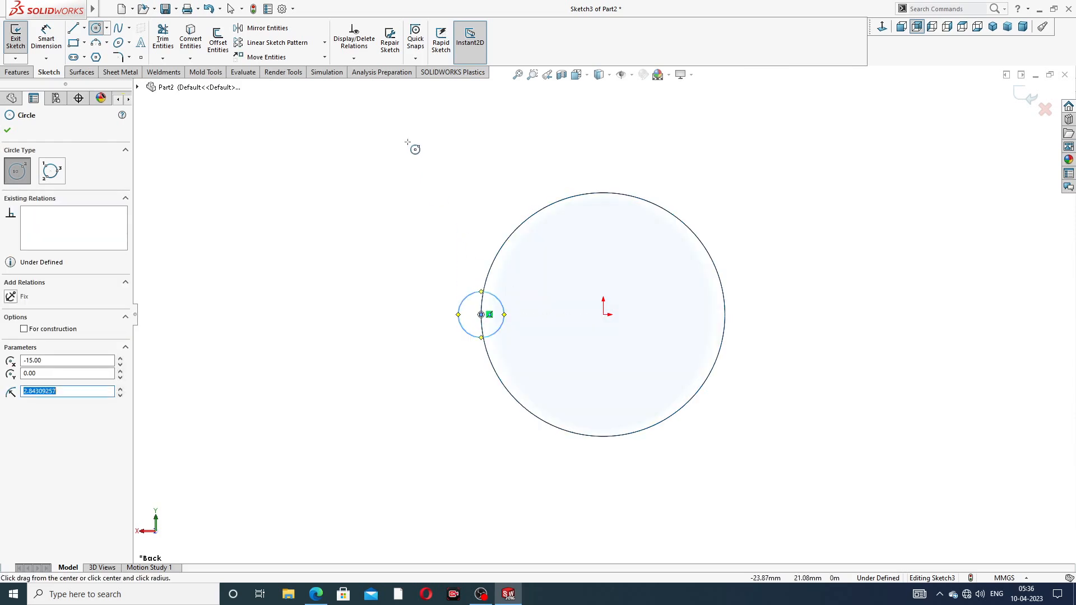
right_click(418, 176)
click(462, 185)
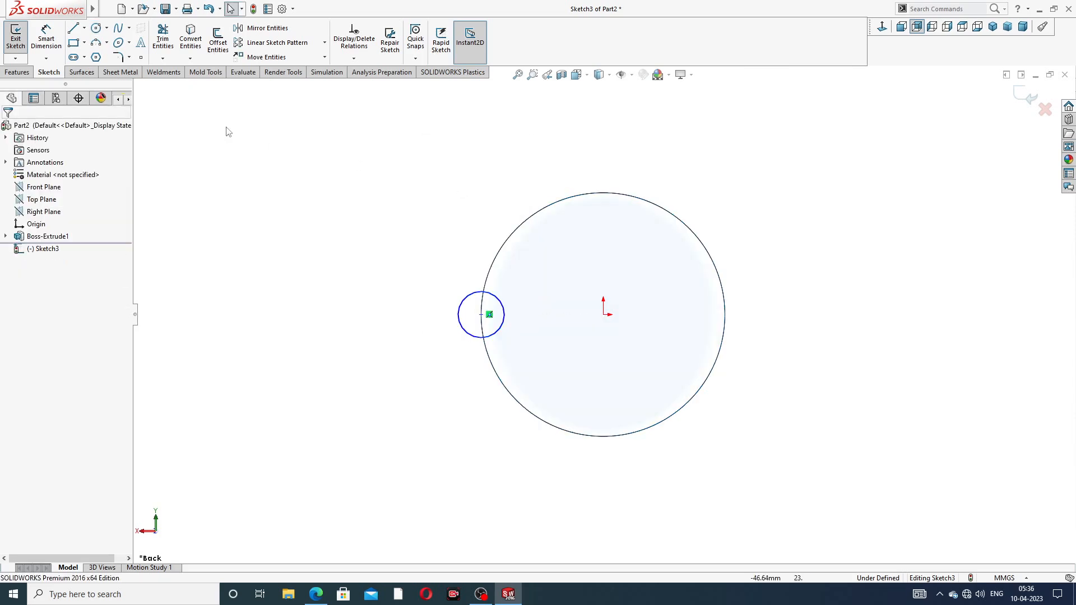
Dimension the small circle on the end face's edge to a diameter of 7 mm
click(48, 42)
click(467, 297)
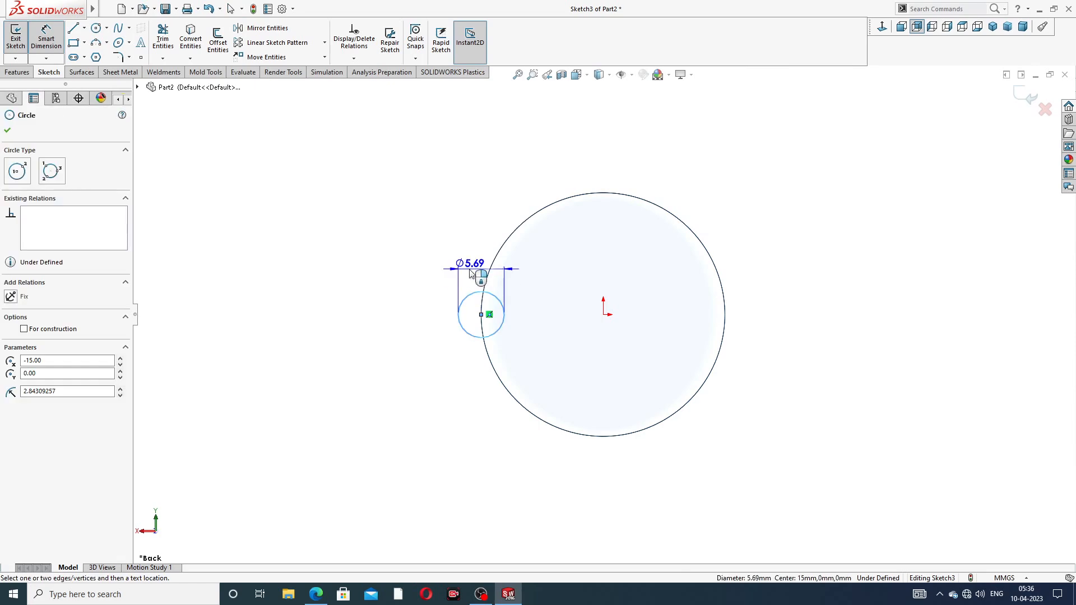
click(441, 258)
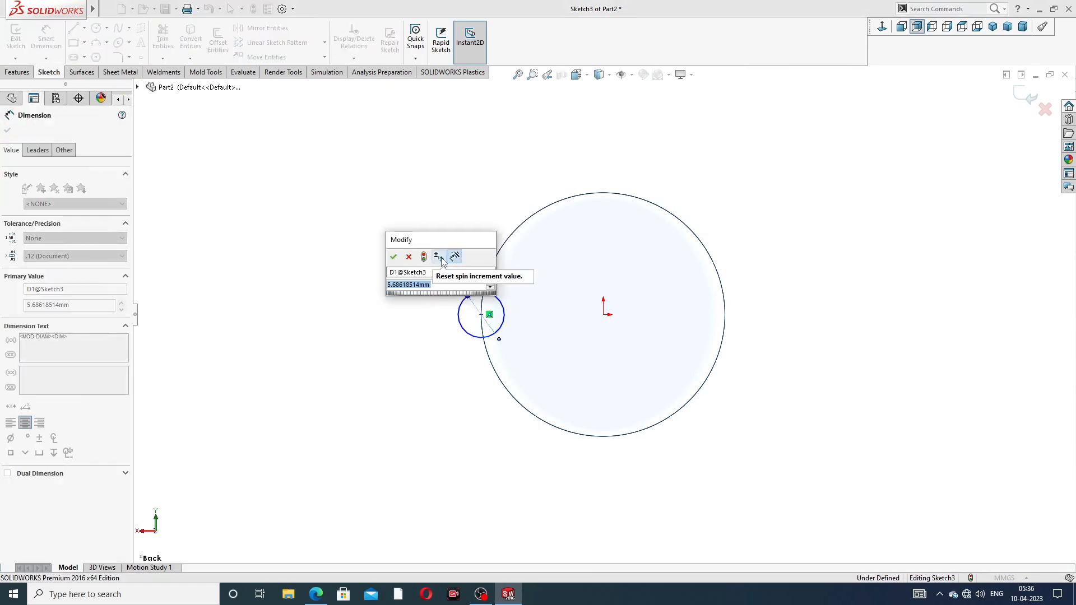
text(7)
key(Return)
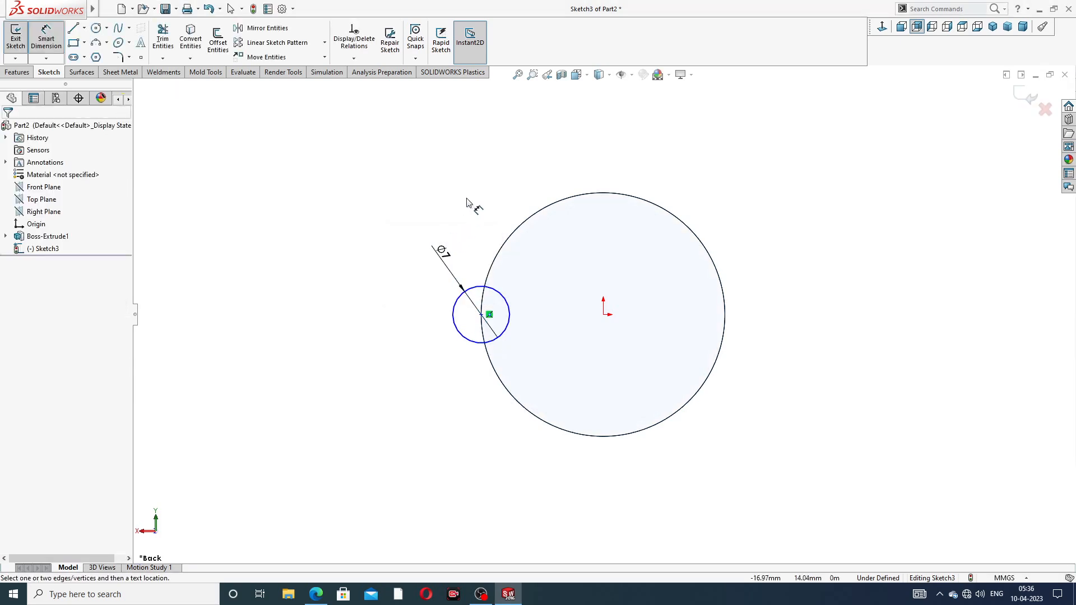
right_click(467, 196)
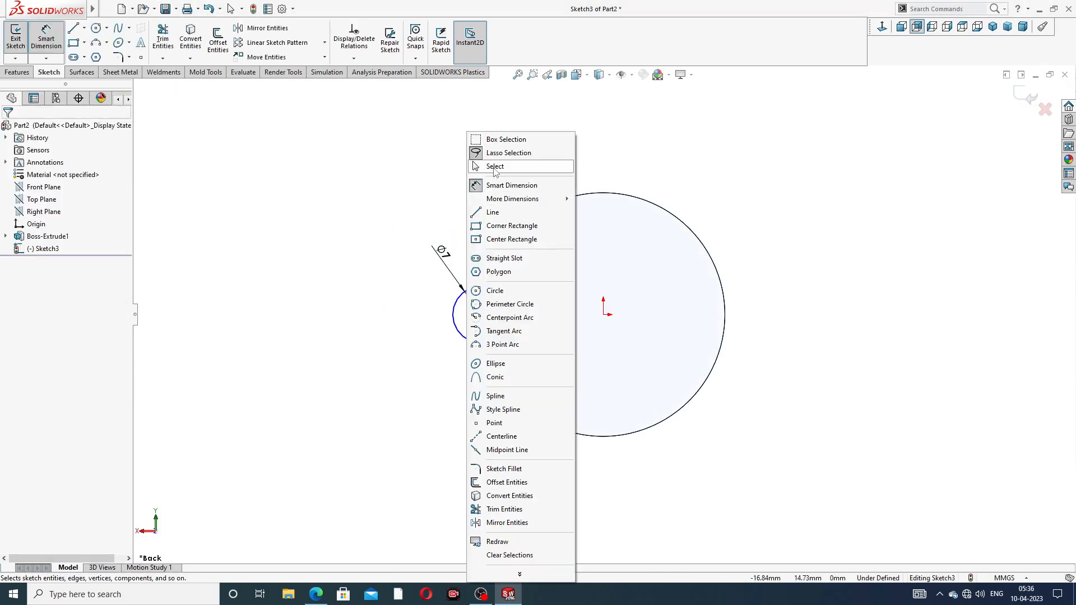
click(494, 167)
Add a horizontal relation between the small circle's centre and the origin
click(482, 315)
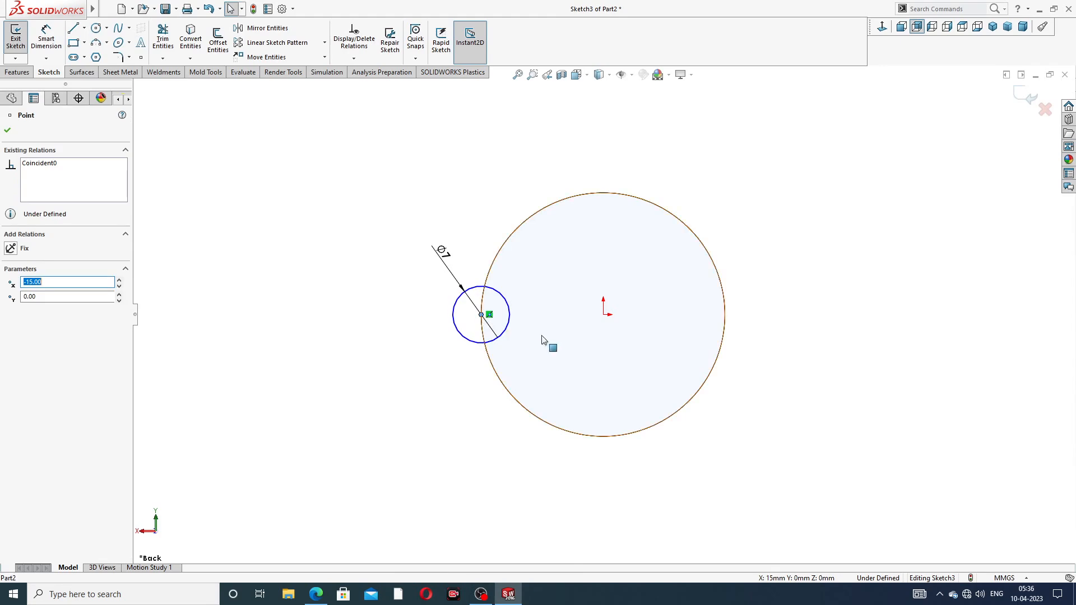
ctrl+click(603, 315)
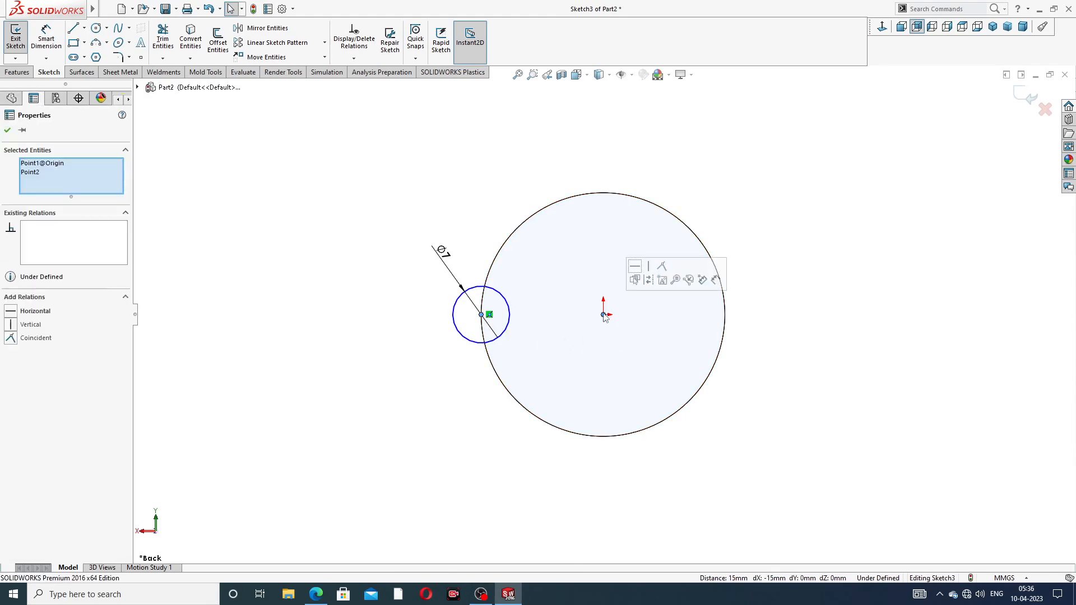
click(637, 268)
click(766, 190)
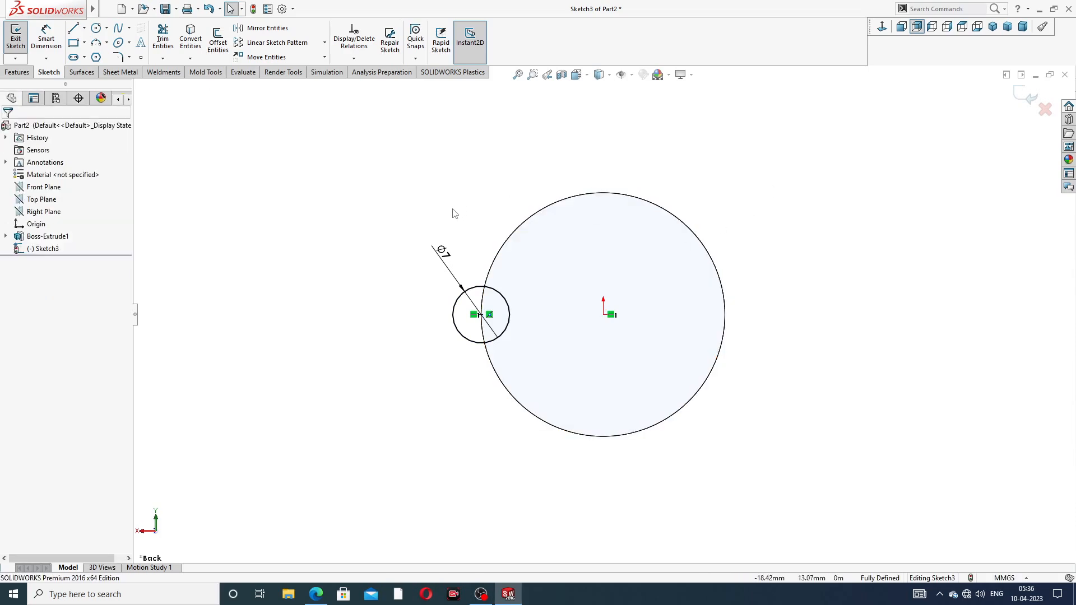
Check the groove length in the screwdriver design drawing and cut-extrude the 7 mm circle along the cylinder to a blind depth of 80 mm
mouse_move(778, 166)
middle_down()
mouse_move(877, 126)
mouse_move(774, 179)
mouse_move(752, 116)
mouse_move(767, 112)
middle_up()
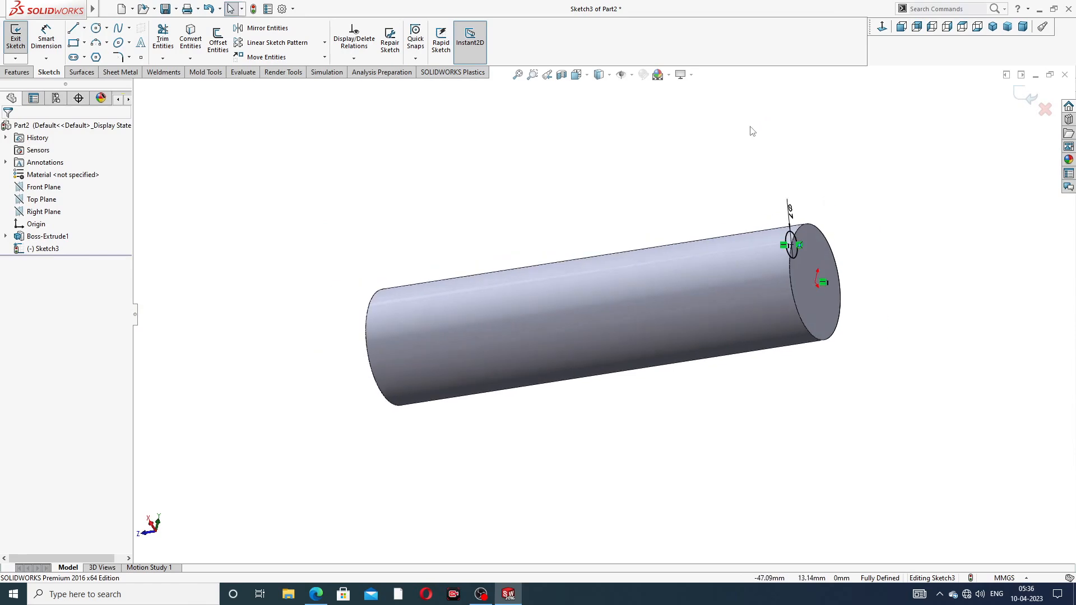
click(16, 72)
click(167, 39)
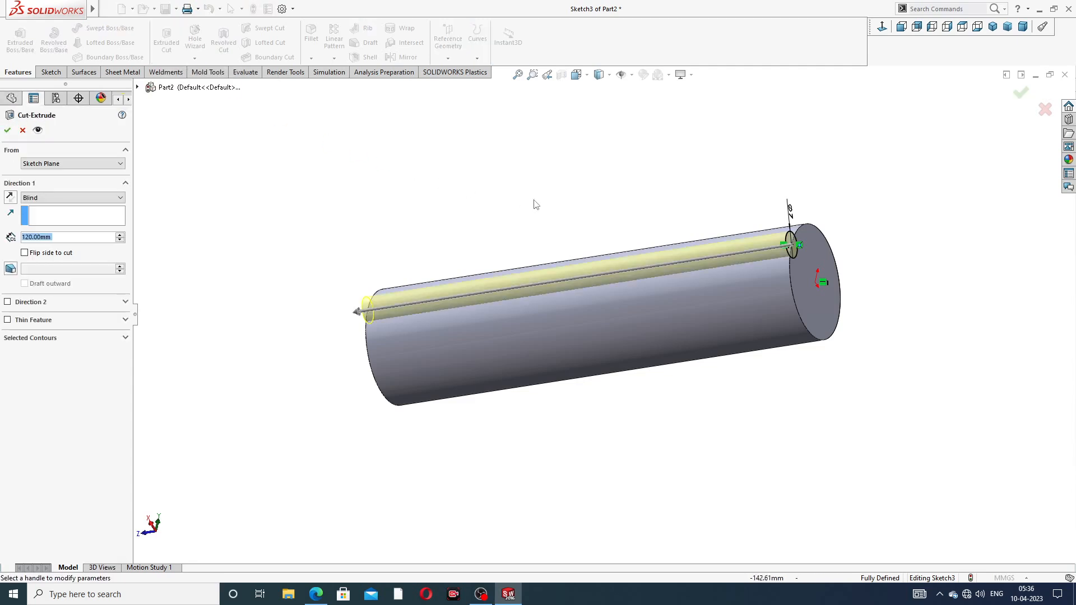
middle_drag(533, 204, 596, 163)
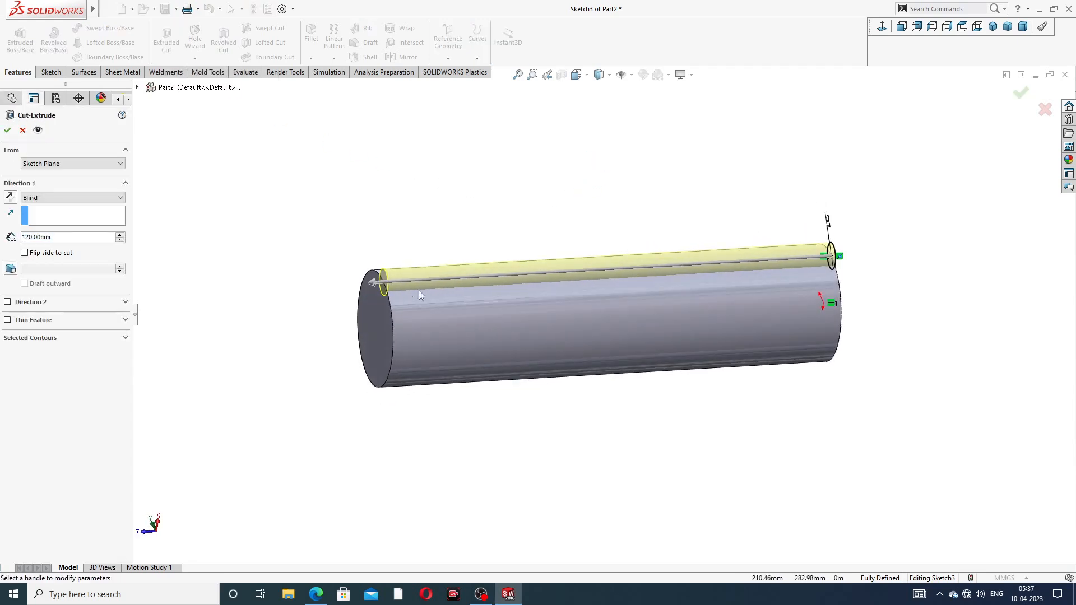
click(60, 240)
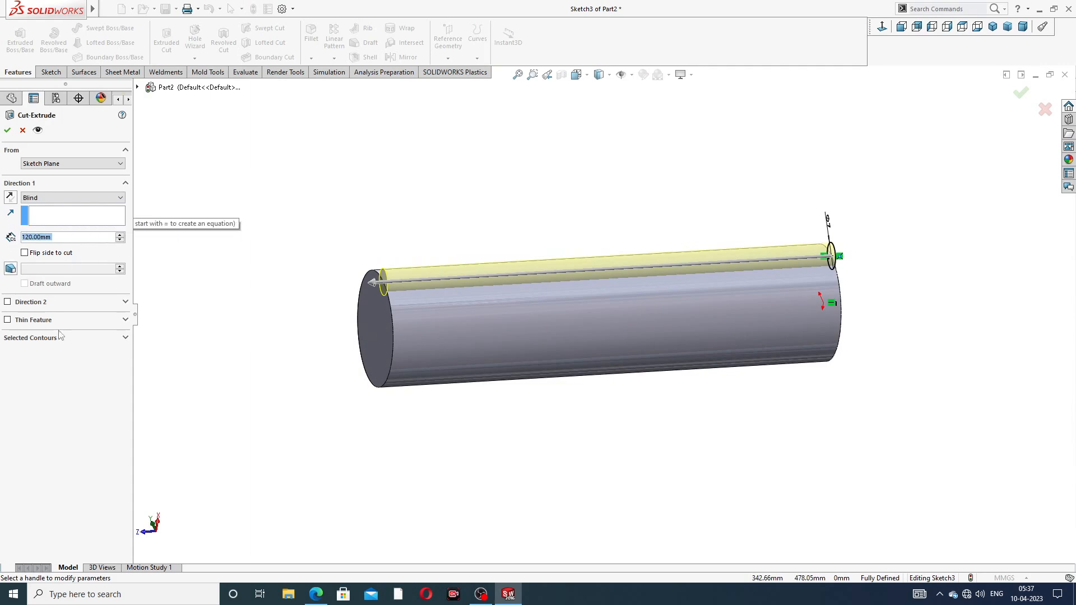
click(324, 588)
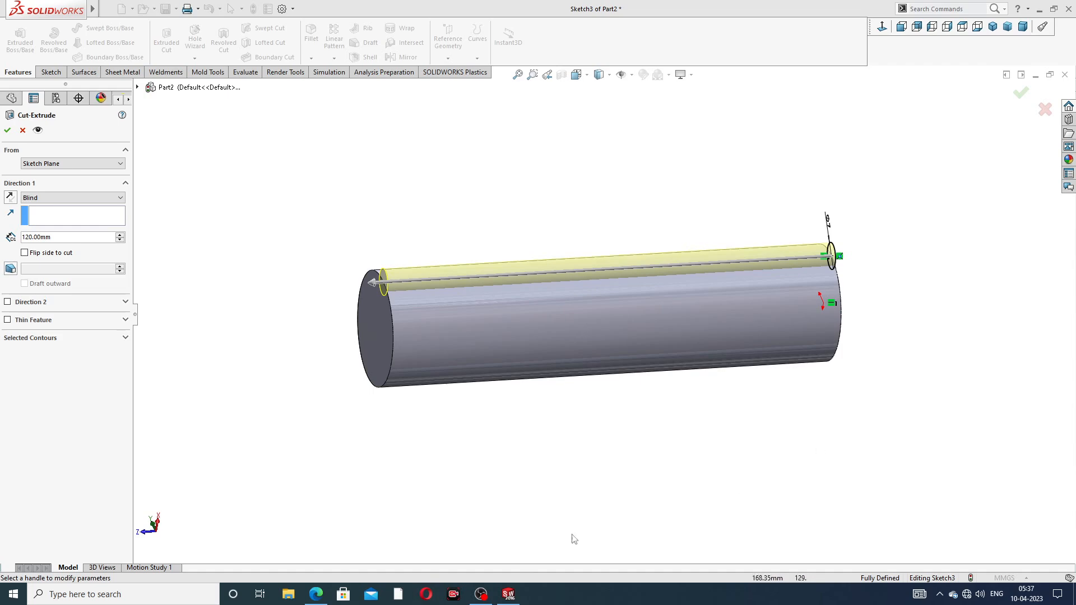
click(318, 591)
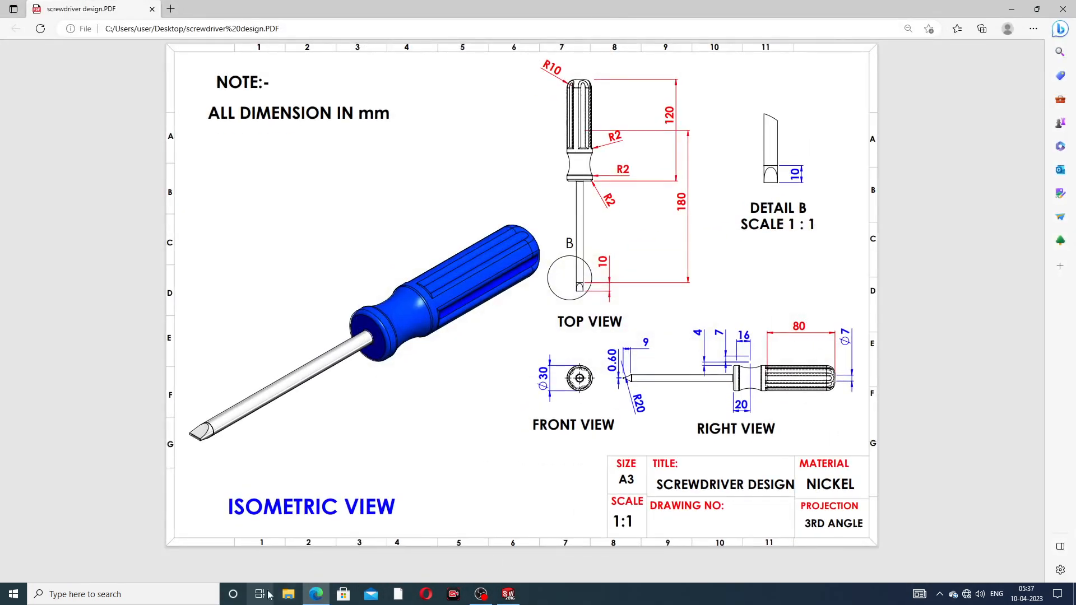
click(318, 593)
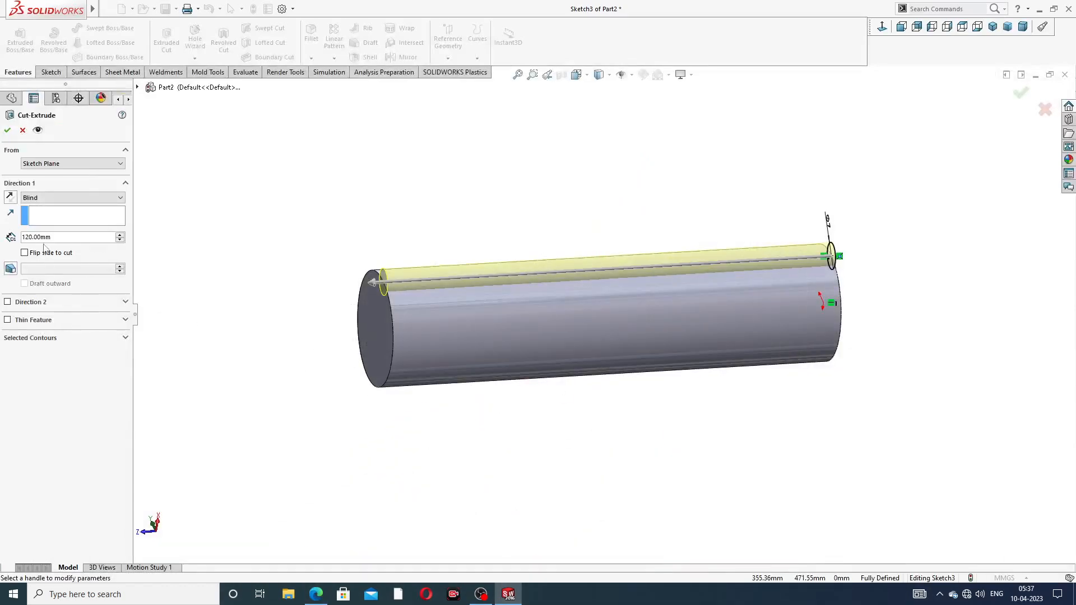
click(58, 240)
text(80)
key(Return)
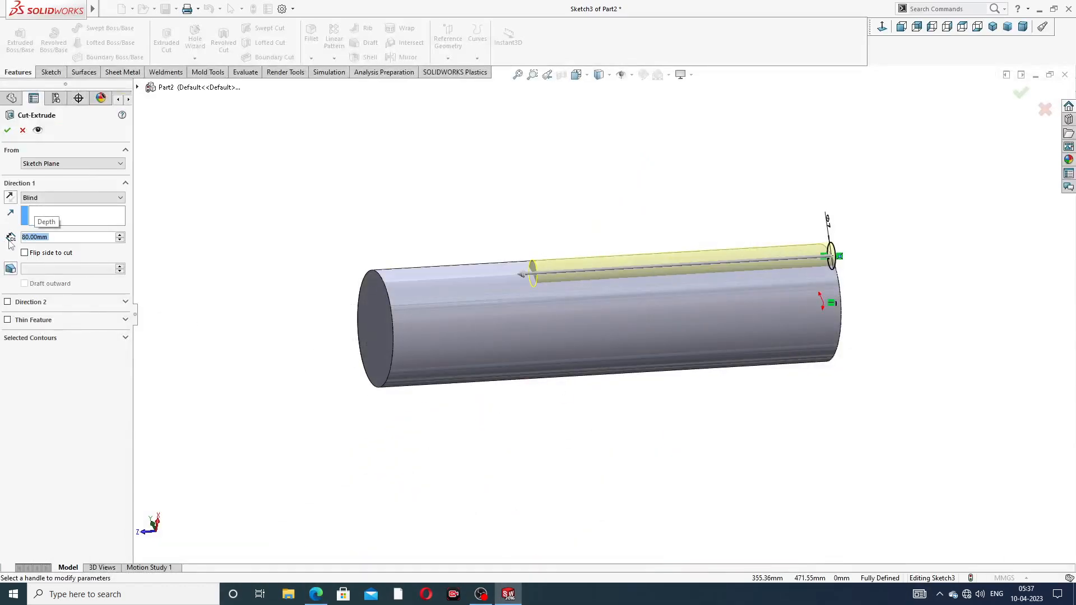
click(7, 131)
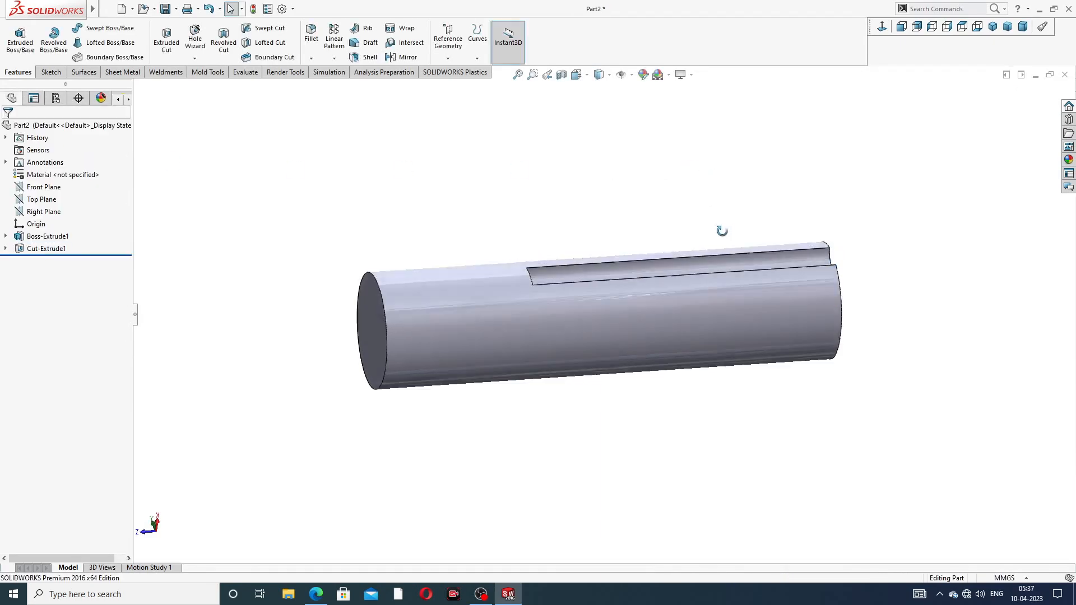
Circular-pattern the groove cut around the cylinder's curved face with 6 equally spaced instances over 360 degrees
middle_drag(722, 231, 608, 303)
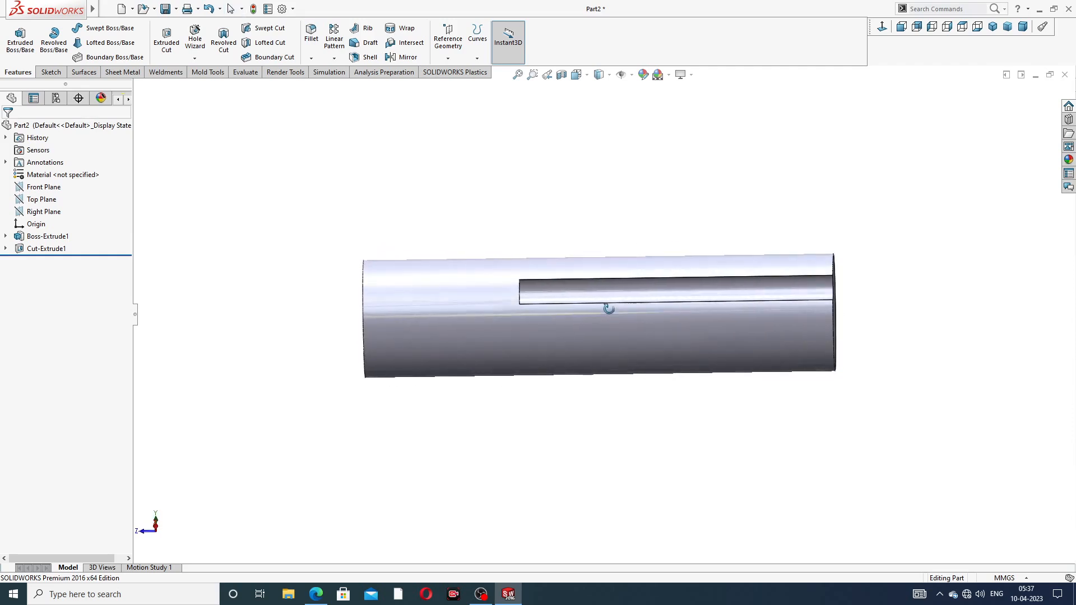
click(335, 58)
click(362, 85)
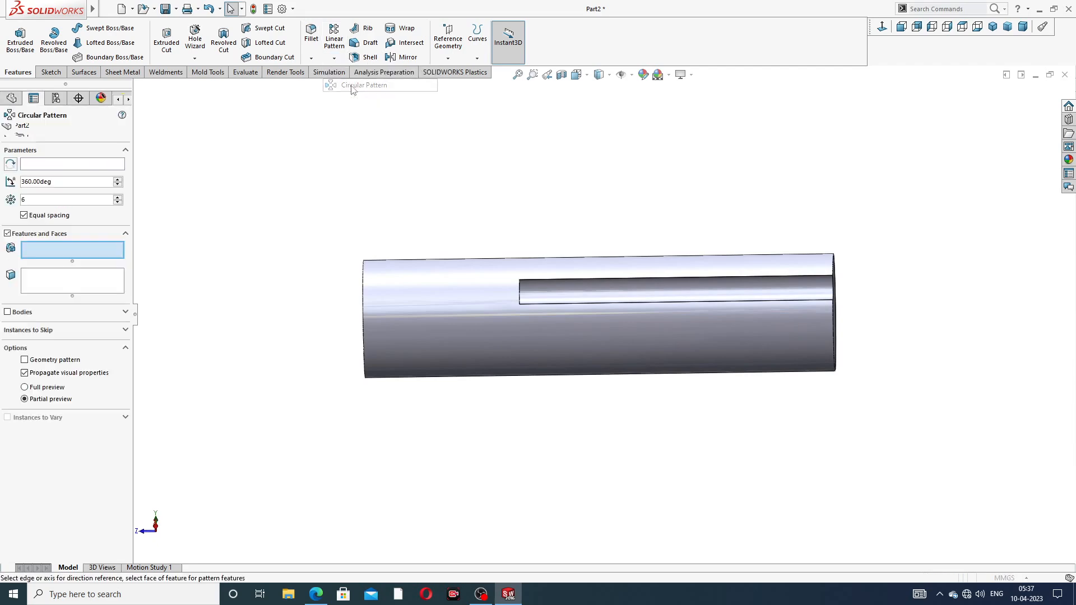
middle_drag(548, 242, 517, 207)
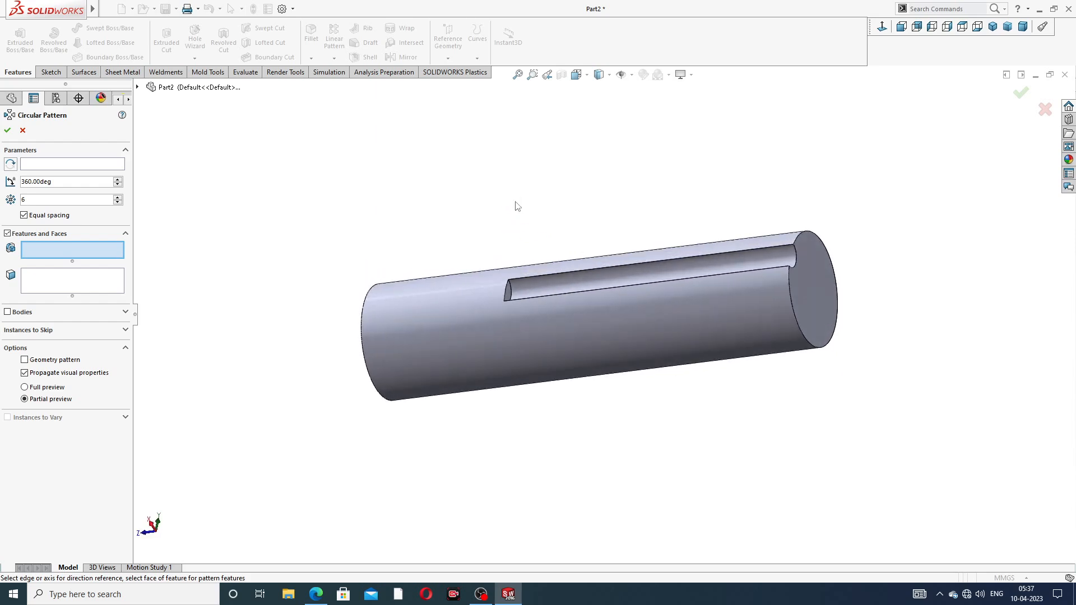
click(52, 166)
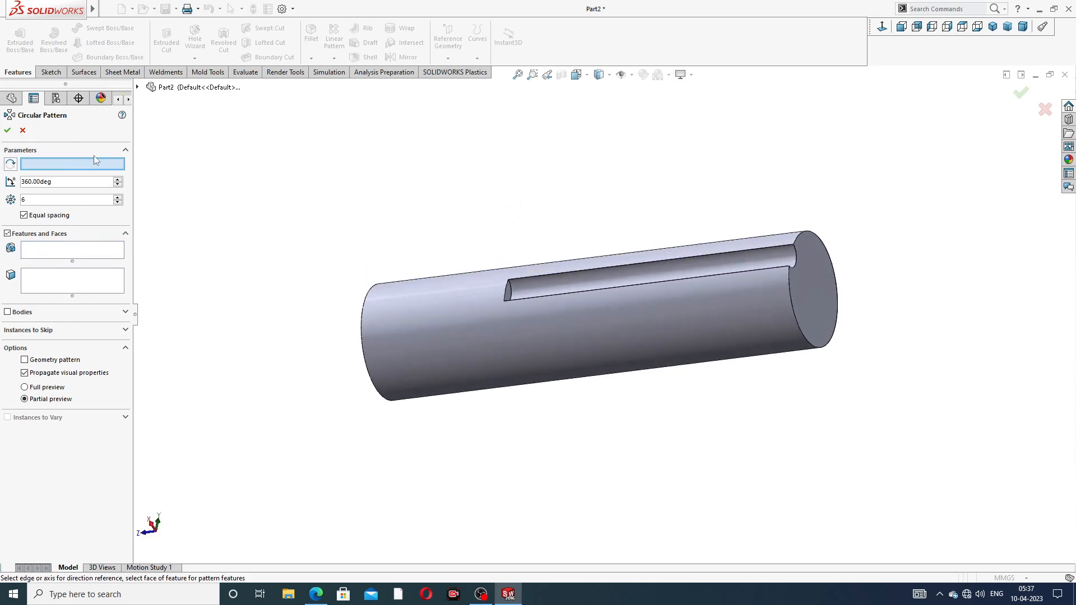
click(448, 310)
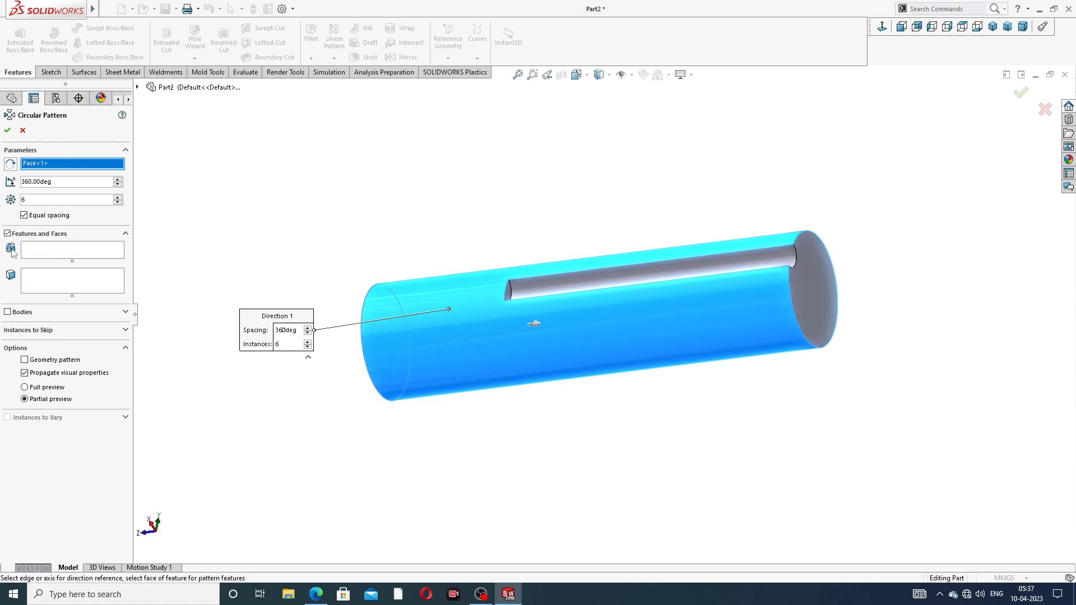
click(49, 252)
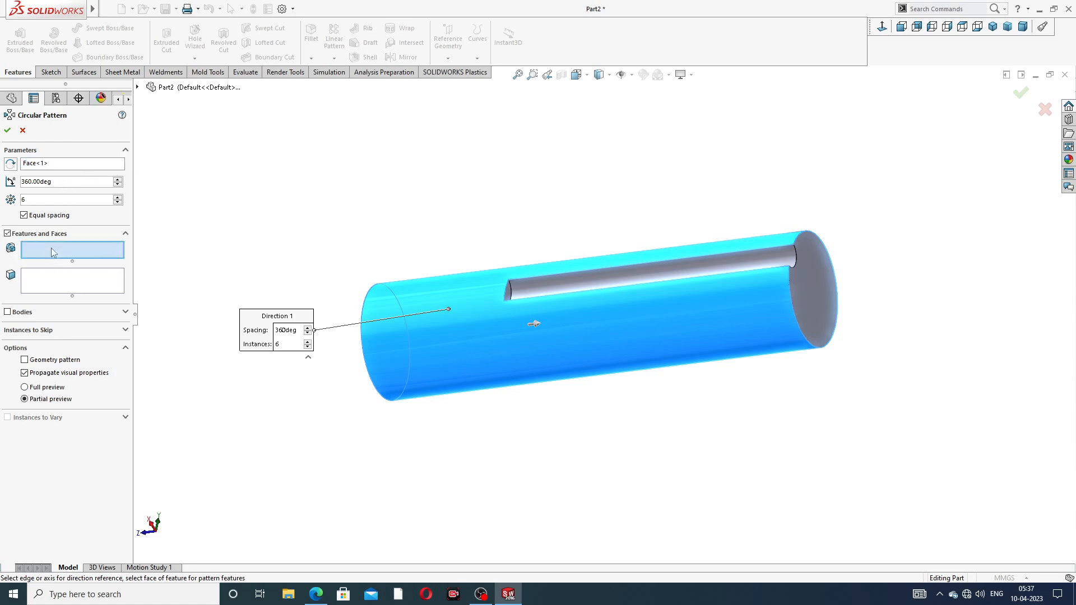
click(543, 287)
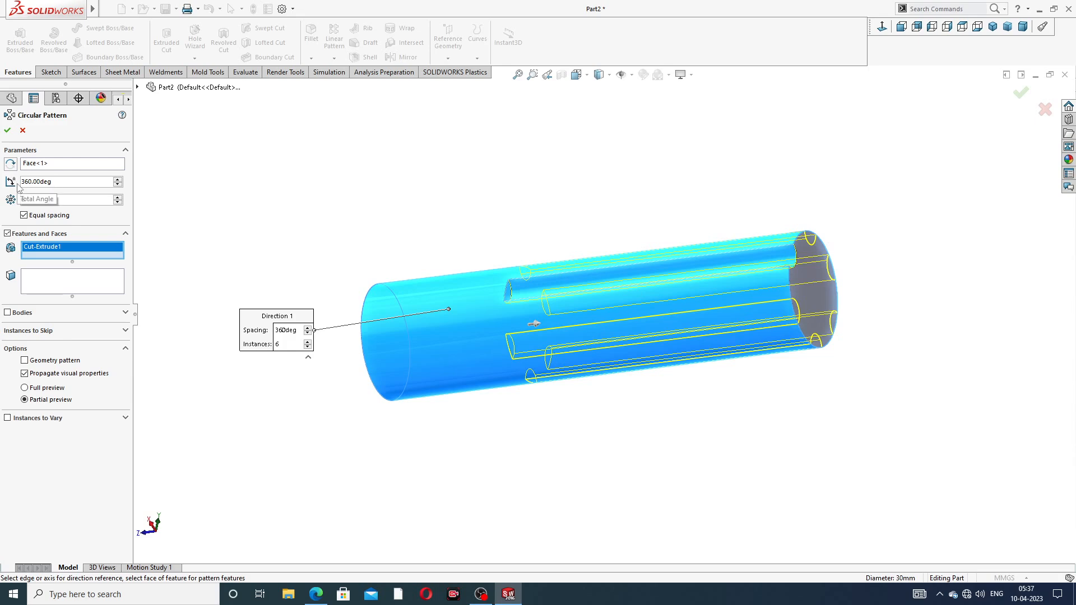
click(8, 130)
key(f)
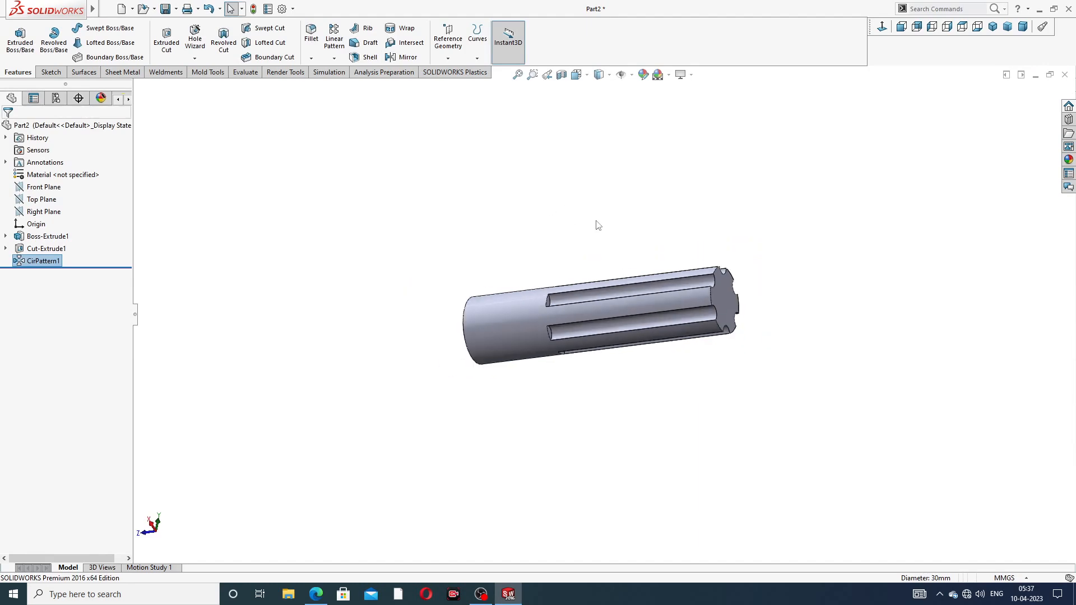
mouse_move(598, 224)
middle_down()
mouse_move(708, 228)
mouse_move(605, 204)
middle_up()
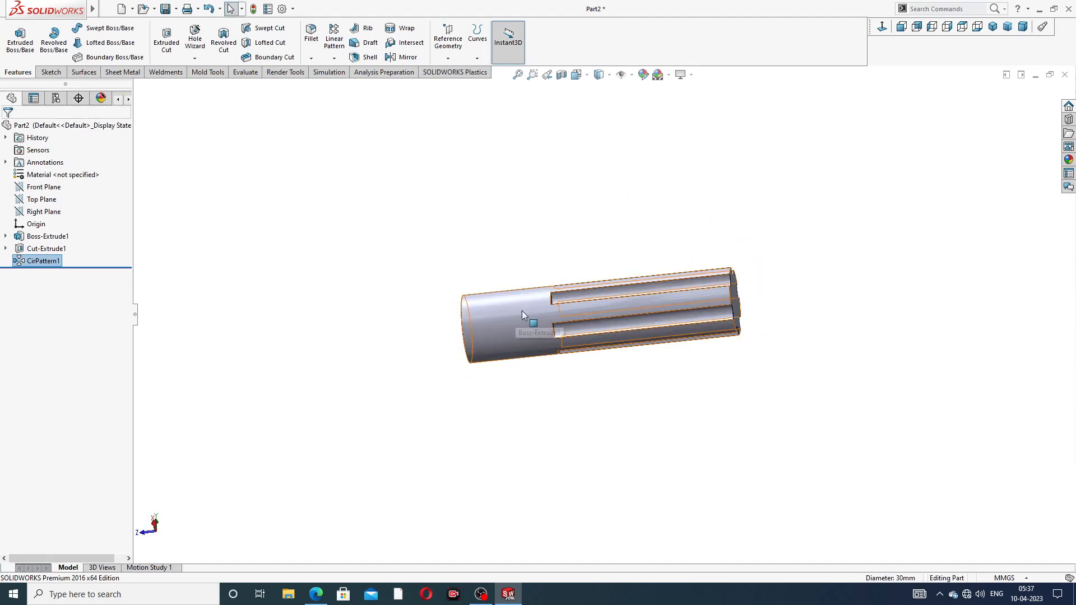
middle_drag(522, 312, 695, 222)
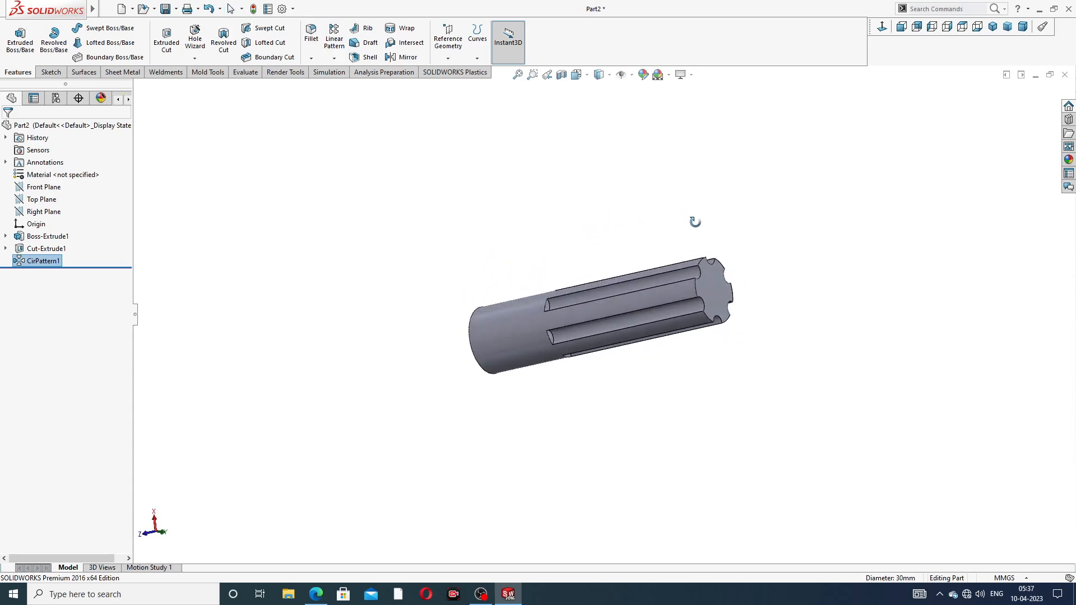
Check the neck dimensions in the screwdriver design drawing and start a sketch on the Right Plane, viewed face-on
click(316, 595)
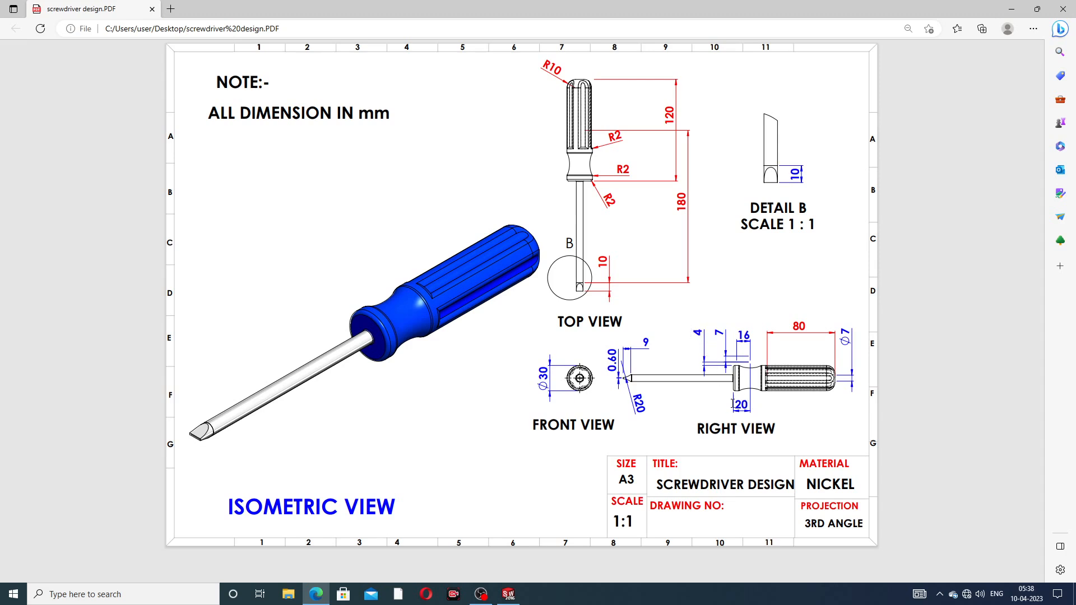
click(509, 594)
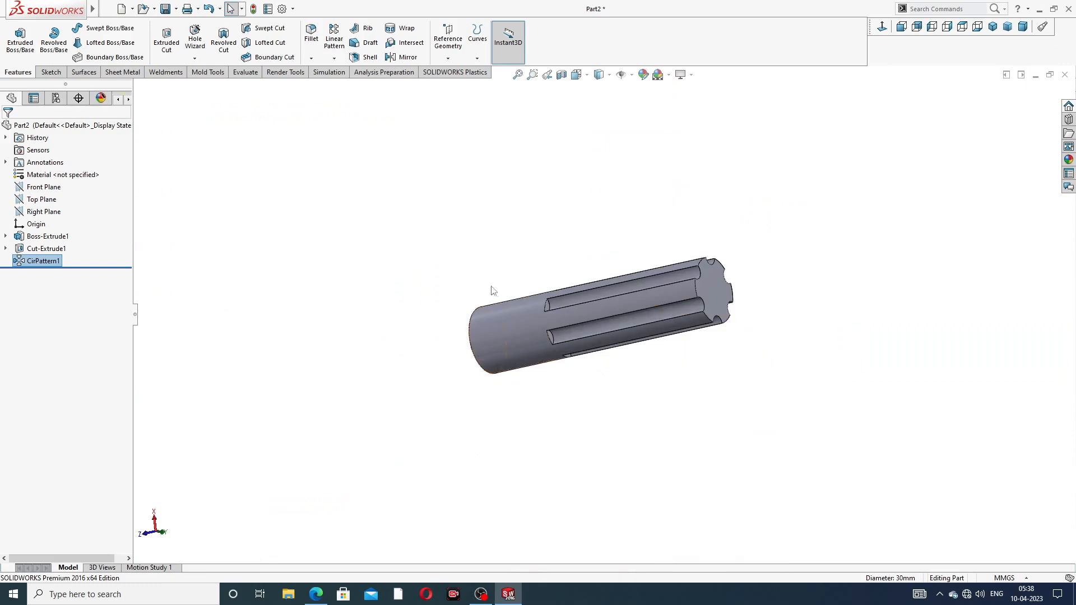
middle_drag(562, 316, 626, 270)
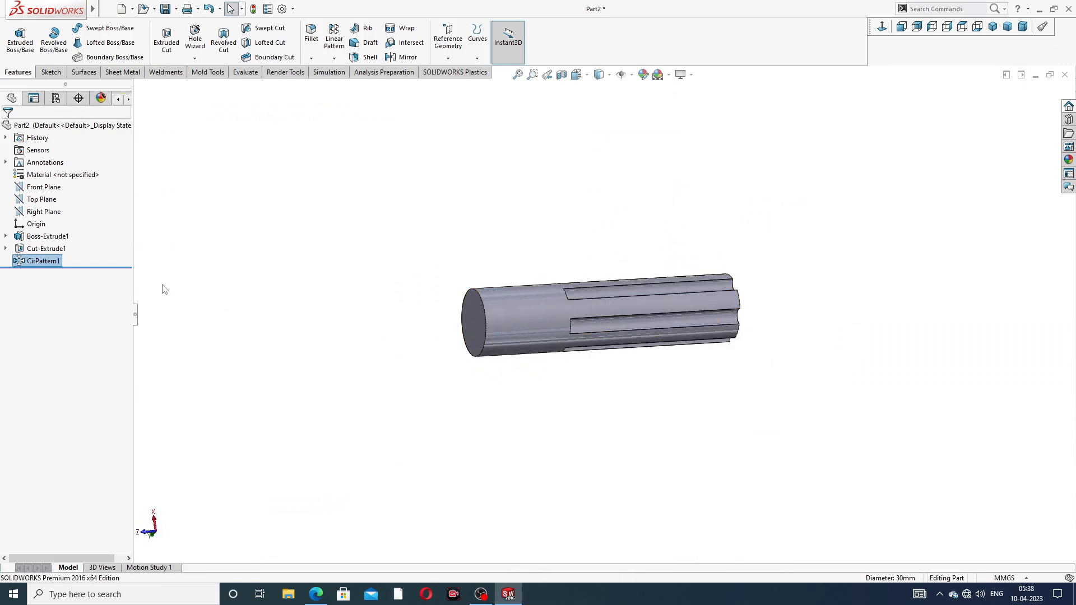
click(992, 27)
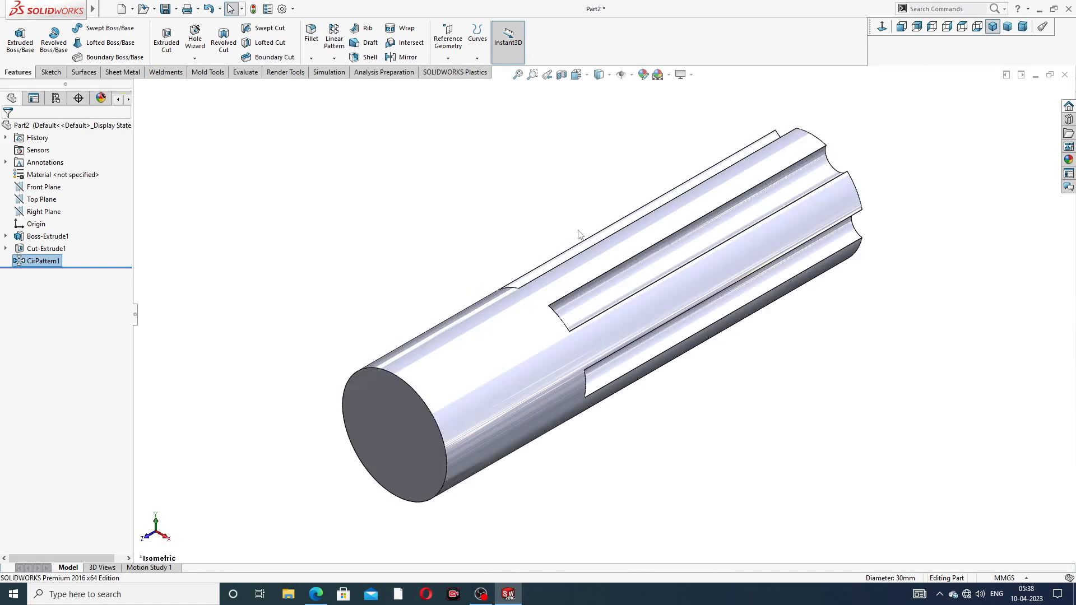
click(43, 213)
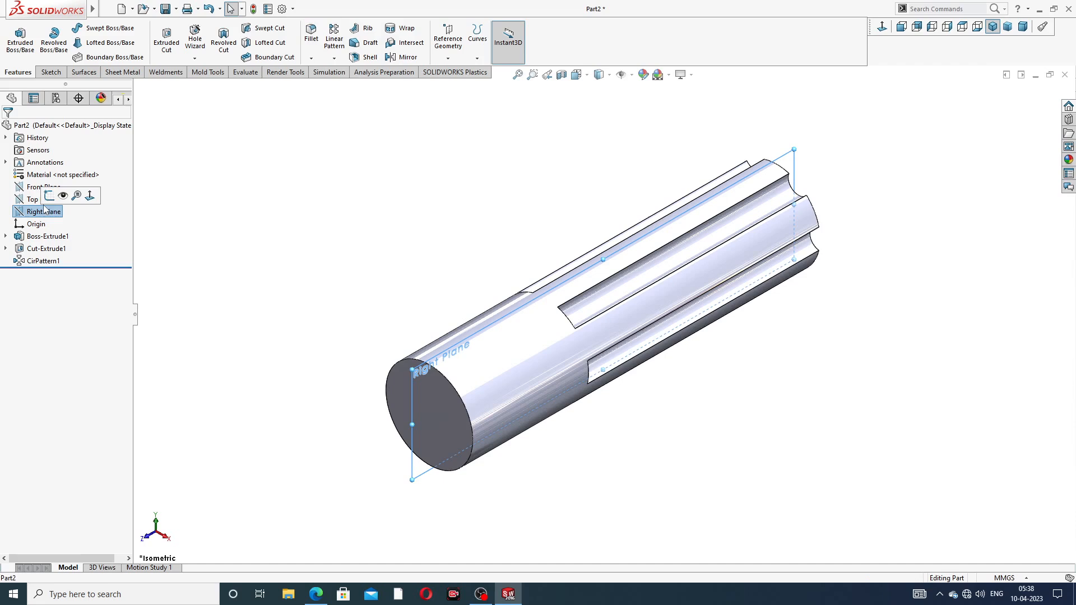
click(61, 198)
click(882, 26)
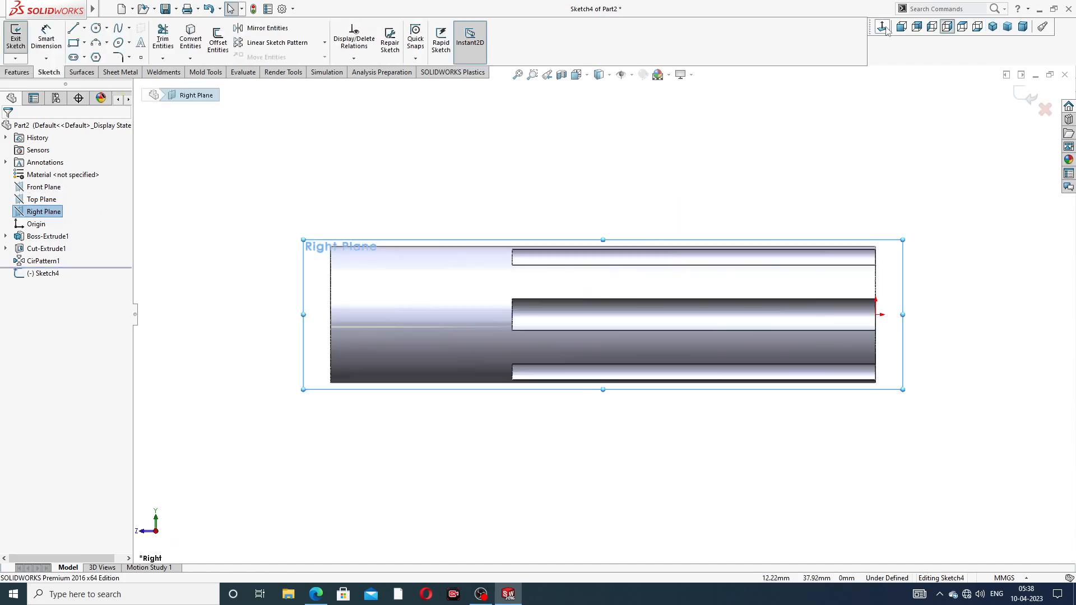
Sketch an ellipse overlapping the cylinder's upper edge ahead of the grooves, with semi-axes about 12.9 mm horizontally and 4.8 mm vertically
scroll(418, 291, down, 2)
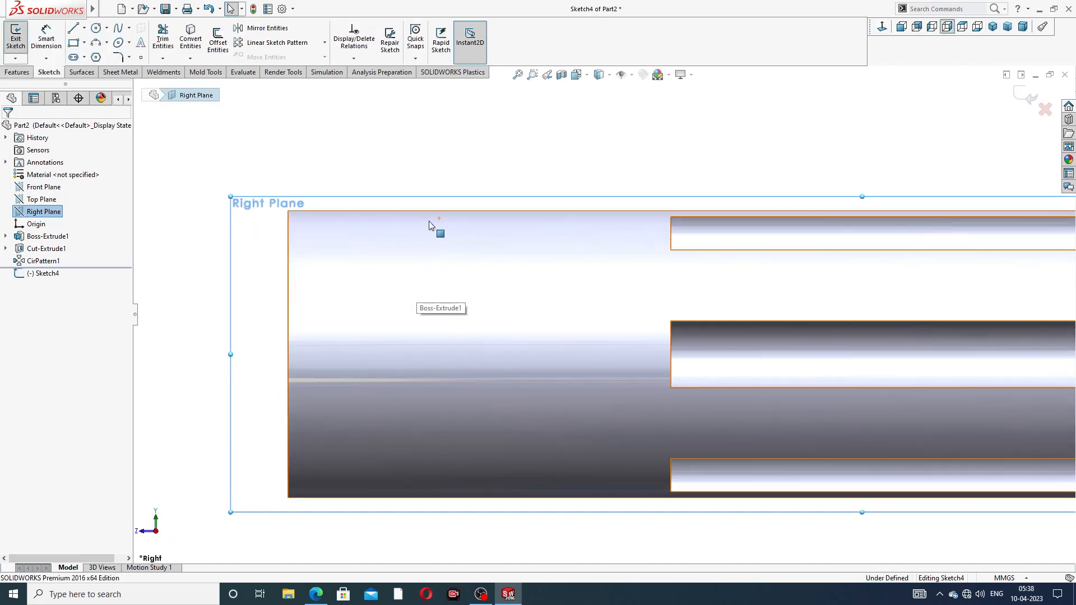
click(118, 43)
scroll(463, 227, down, 1)
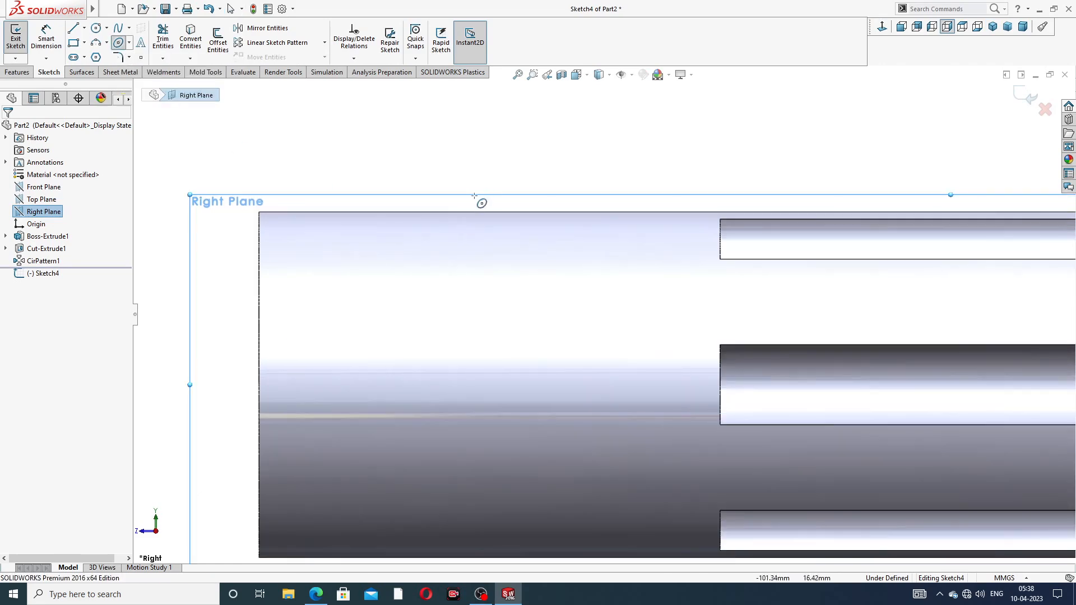
click(508, 175)
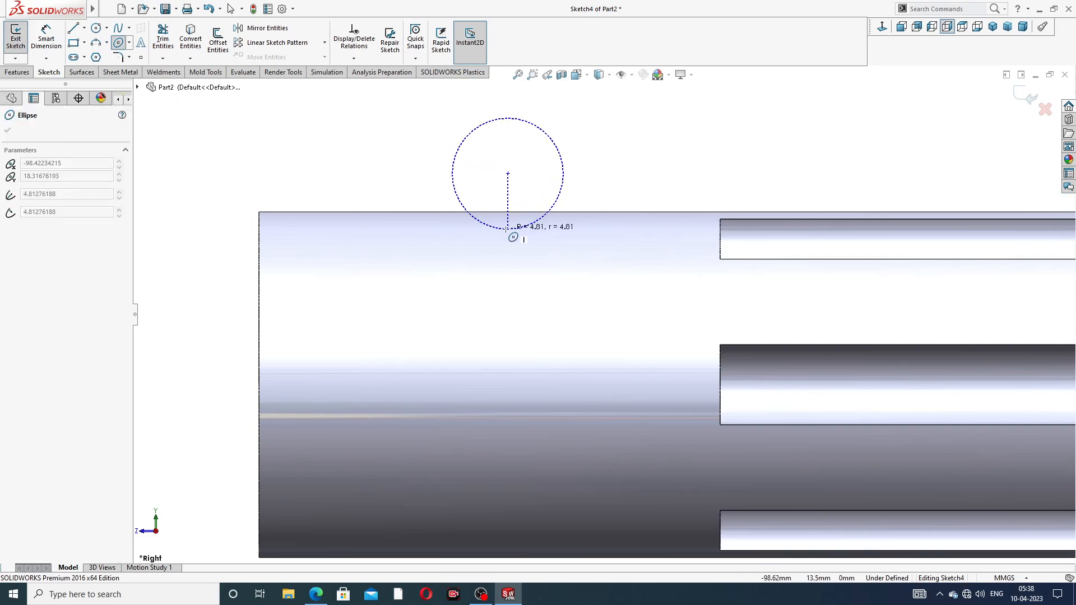
click(509, 229)
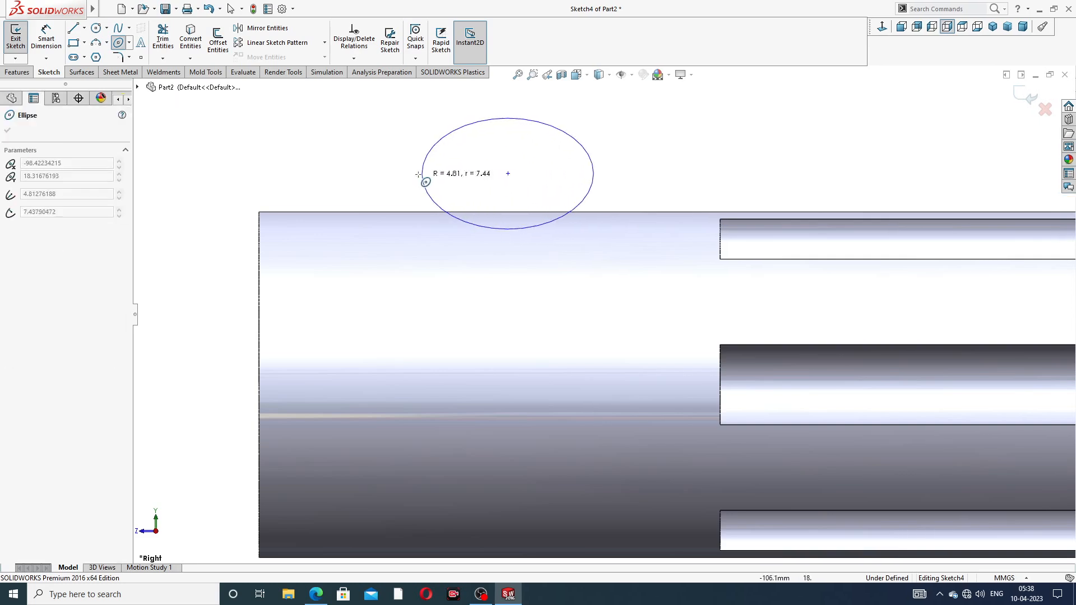
click(360, 167)
right_click(653, 134)
click(680, 140)
scroll(599, 182, up, 2)
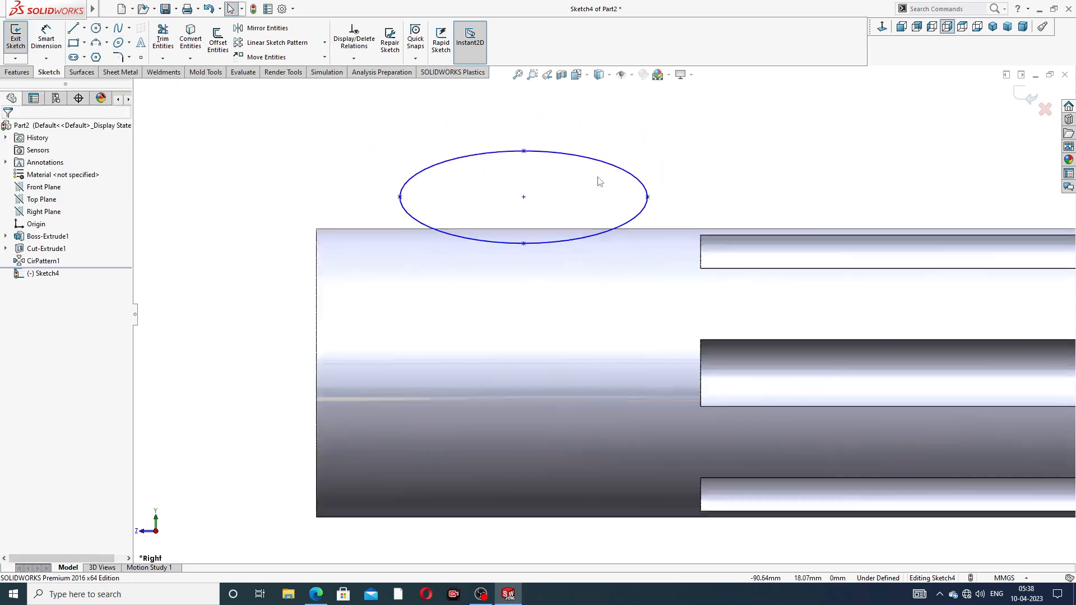
Dimension the ellipse's horizontal semi-axis, from its centre to its outer end point, to 16 mm
scroll(590, 231, down, 3)
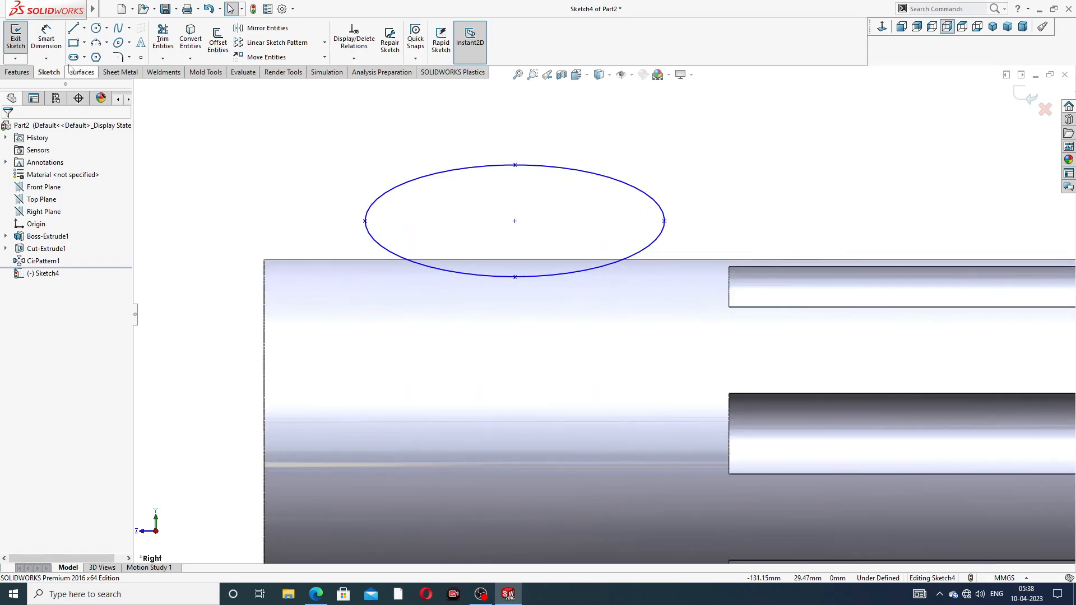
click(46, 38)
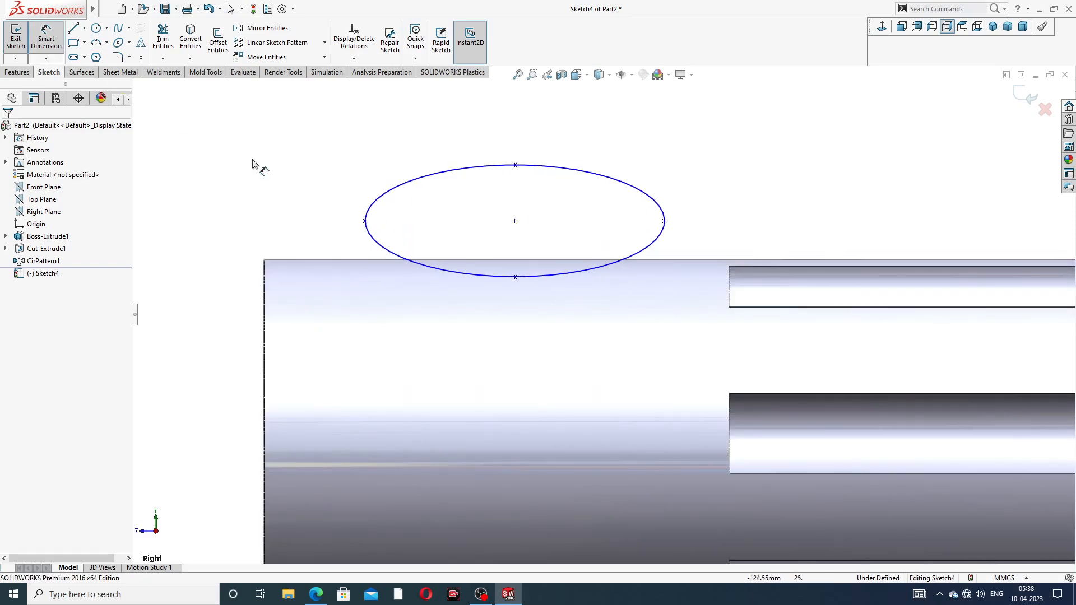
click(515, 222)
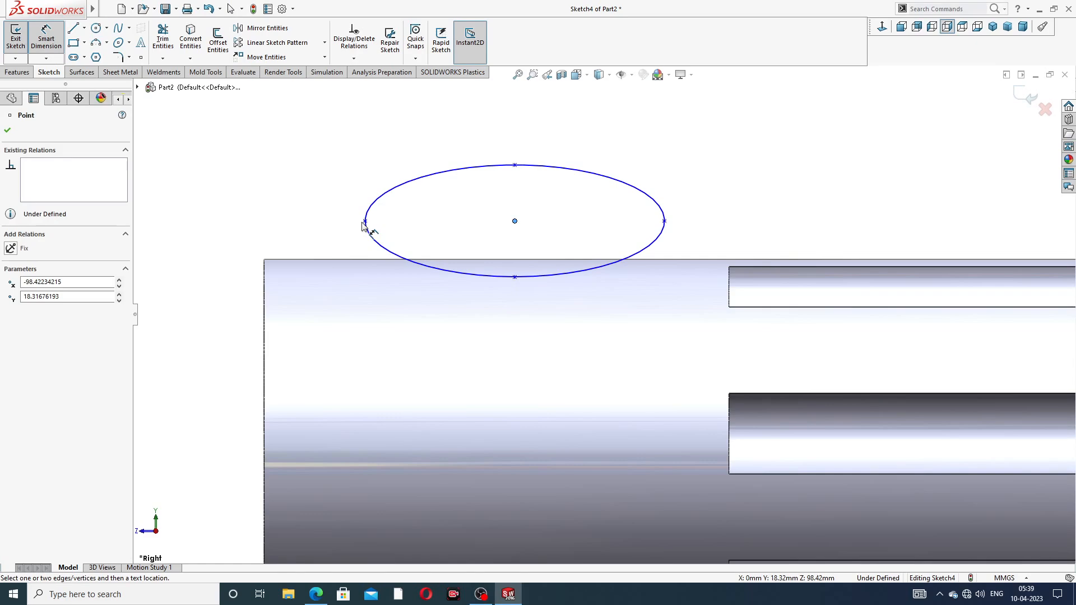
click(365, 221)
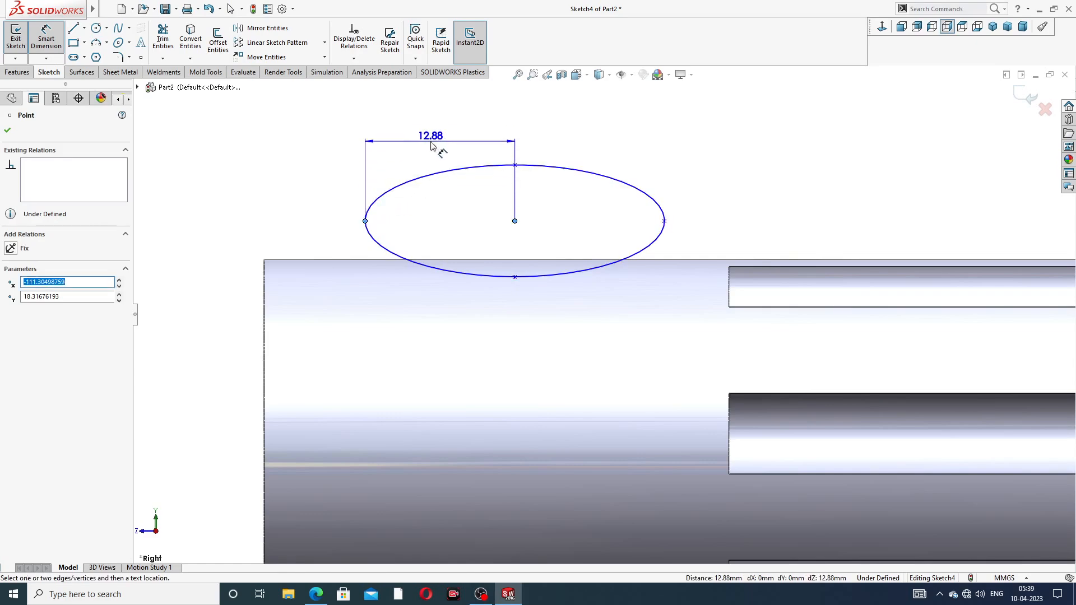
click(432, 146)
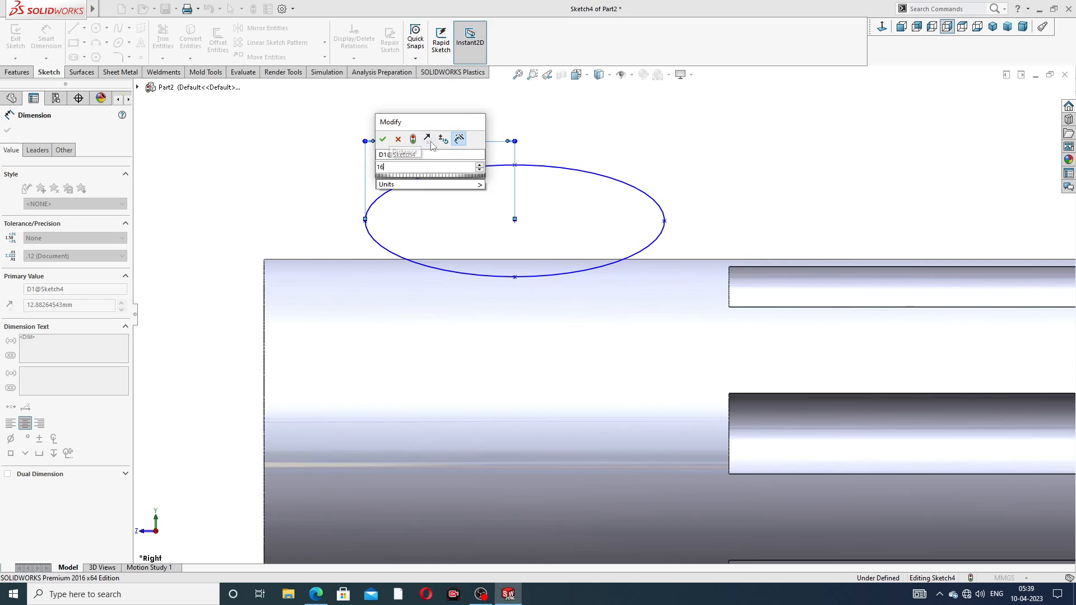
key(Return)
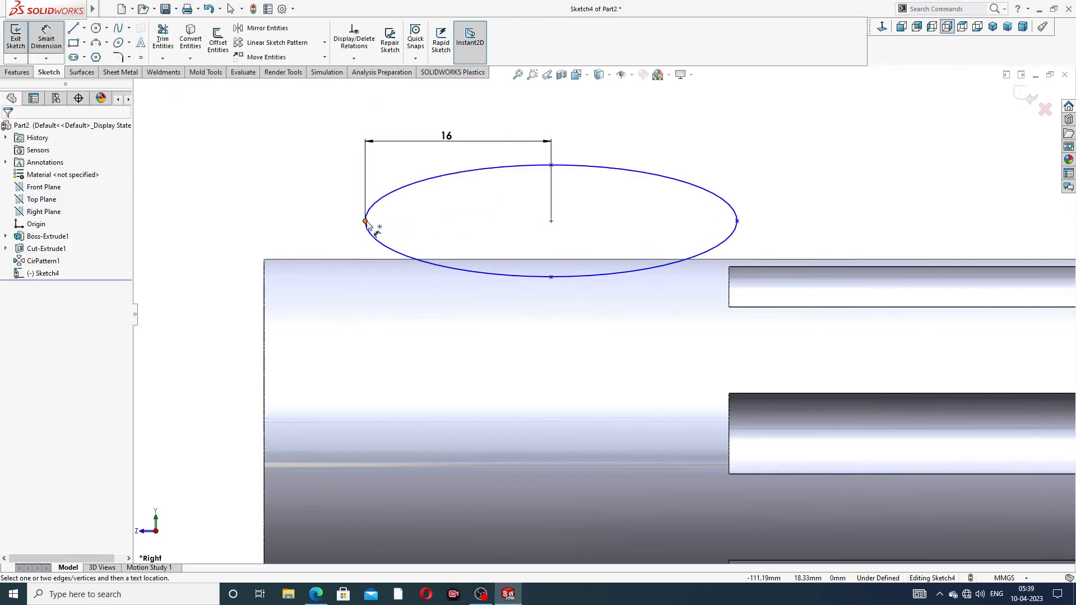
click(366, 222)
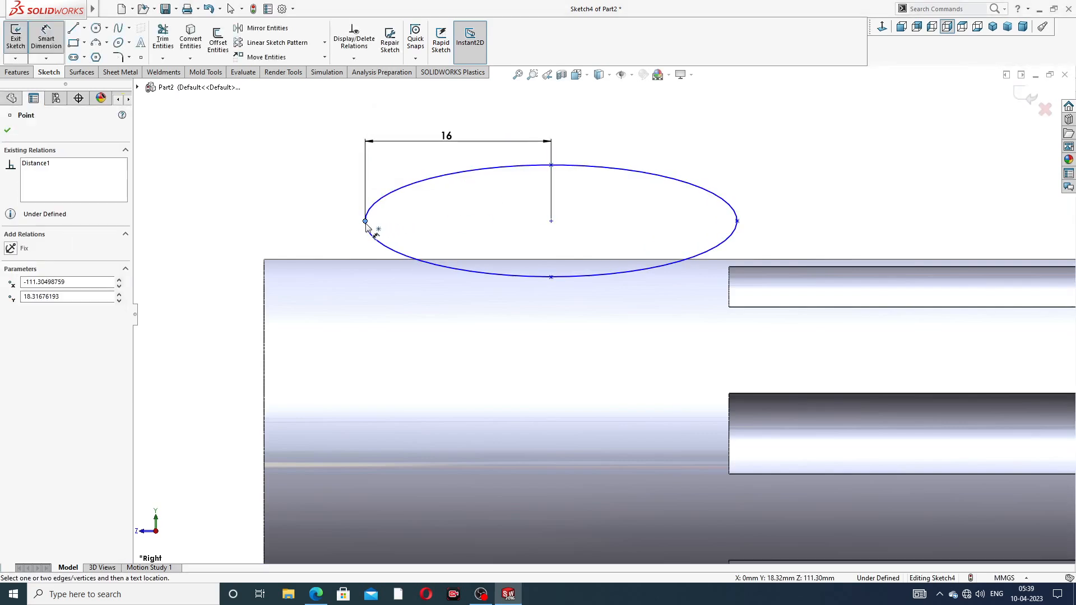
click(465, 241)
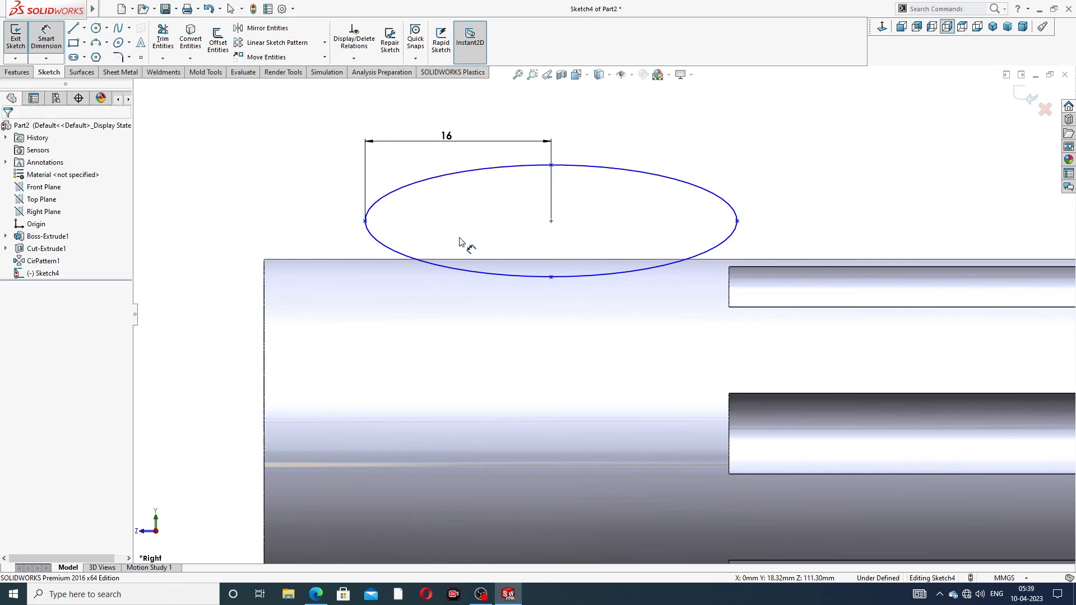
Dimension the ellipse's vertical semi-axis to 7 mm and move the 16 mm dimension clear above the ellipse
click(551, 166)
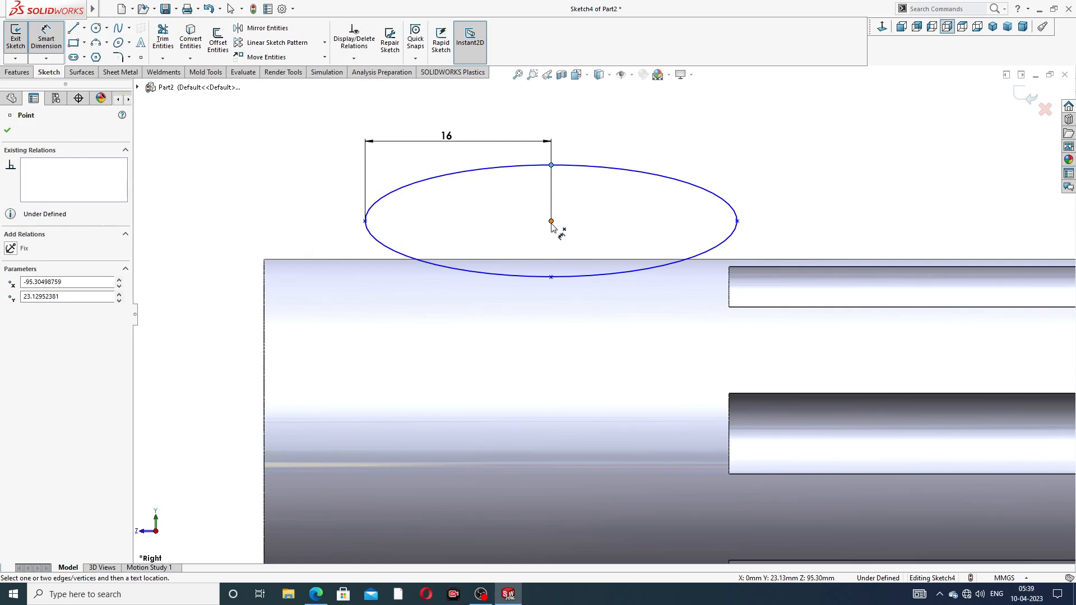
click(552, 221)
click(323, 195)
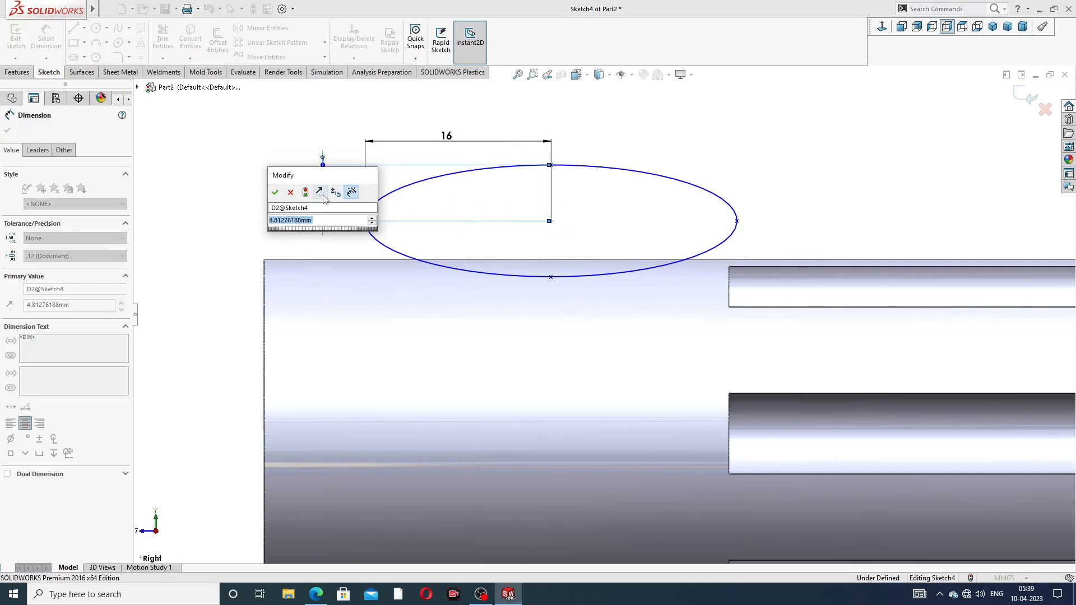
text(7)
key(Return)
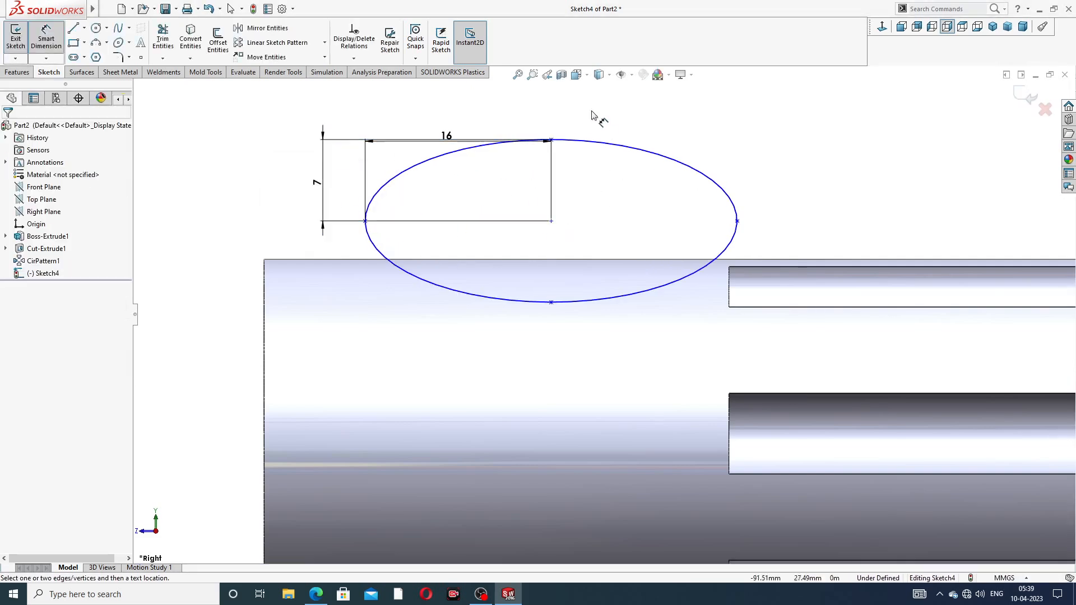
drag(451, 137, 450, 120)
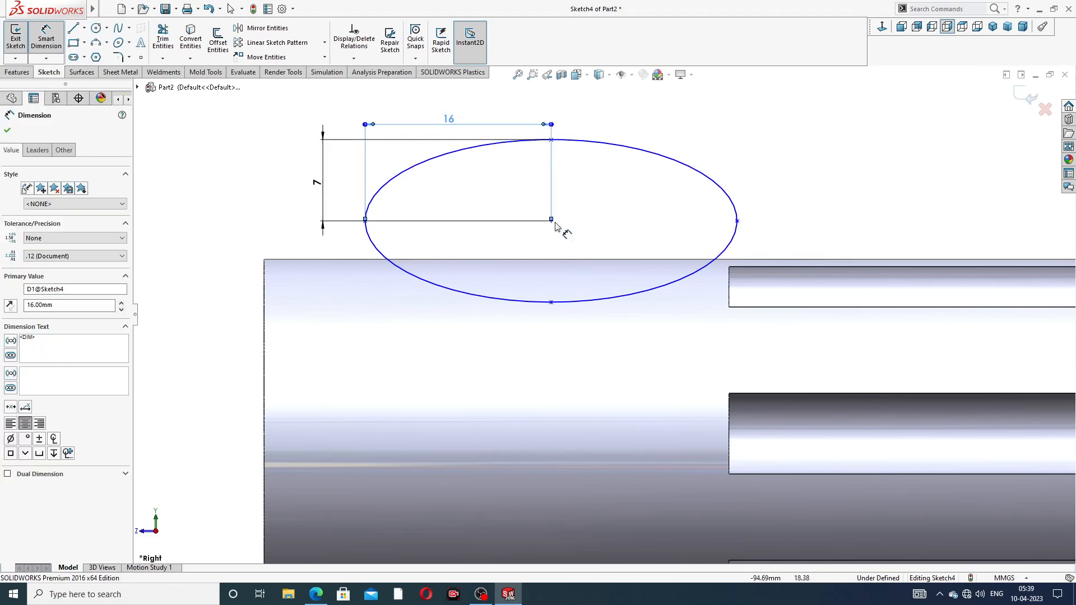
click(457, 247)
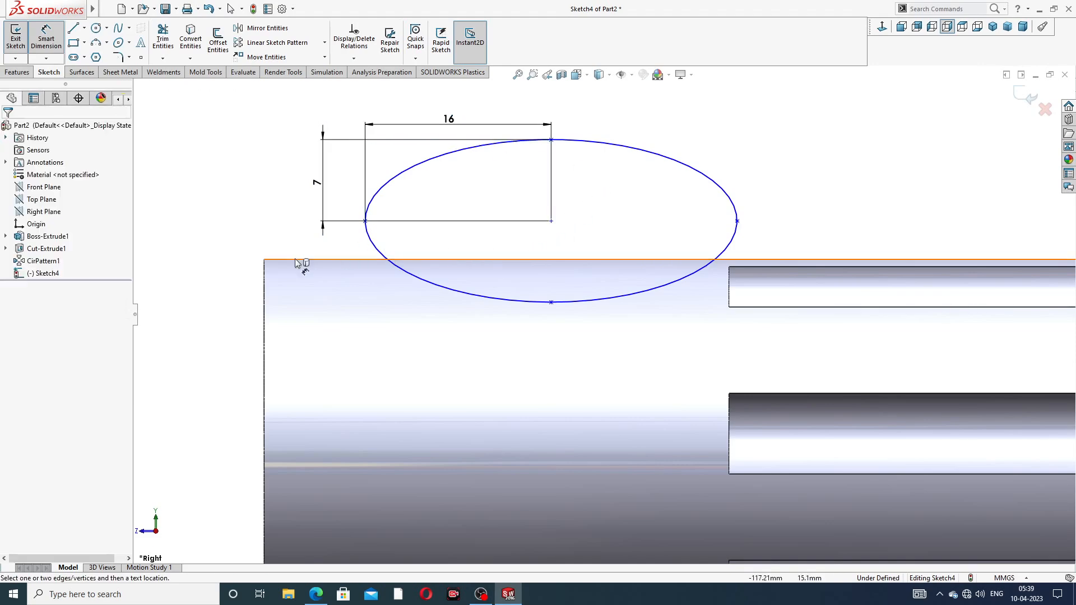
Dimension the vertical distance from the ellipse's centre to the cylinder's upper edge as 4 mm
click(552, 222)
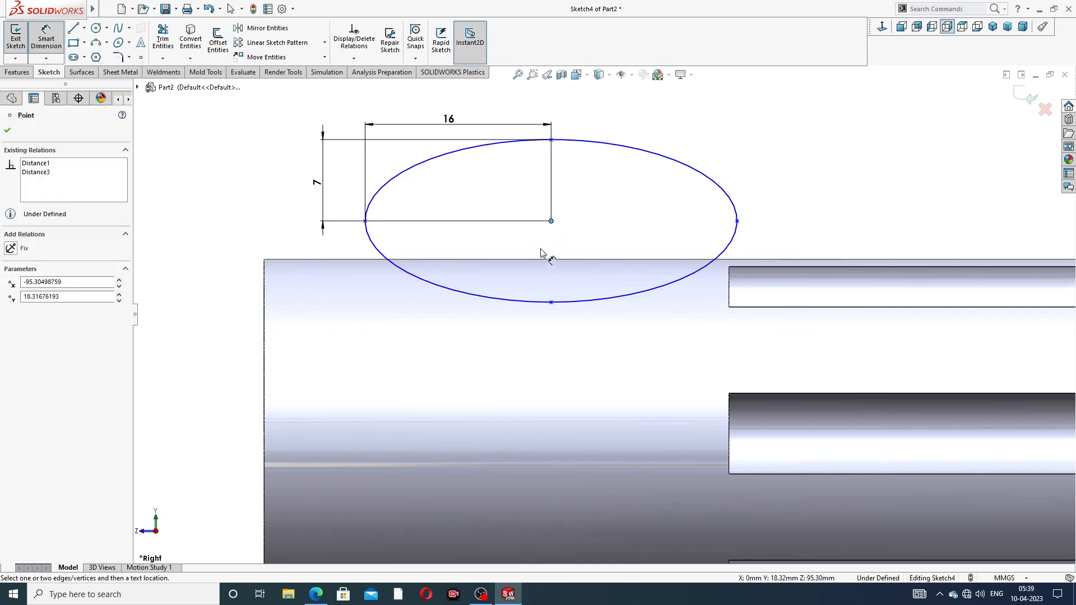
click(547, 260)
click(234, 235)
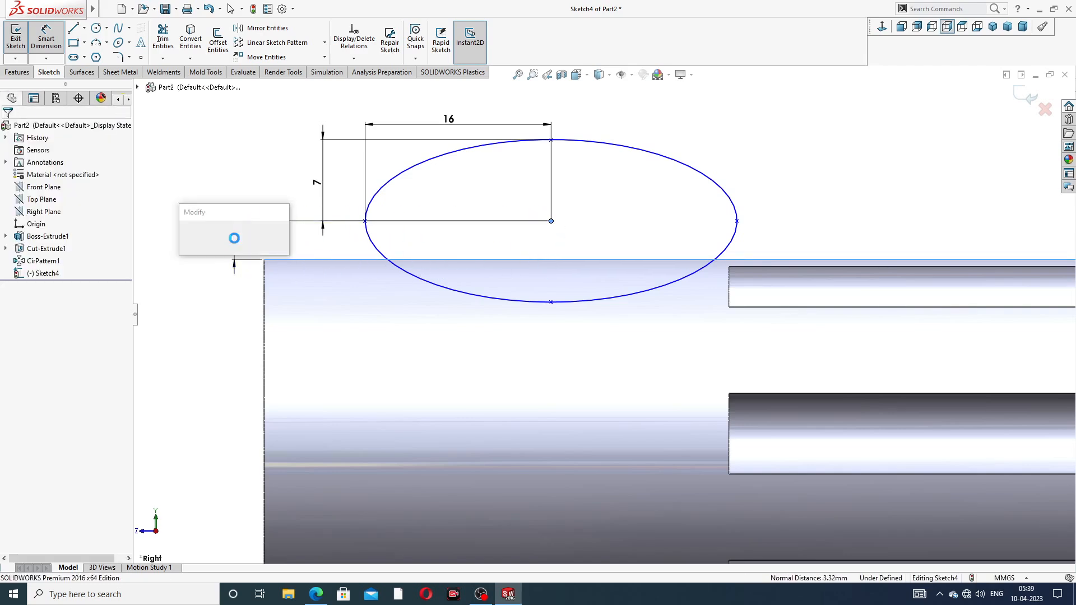
text(4)
key(Return)
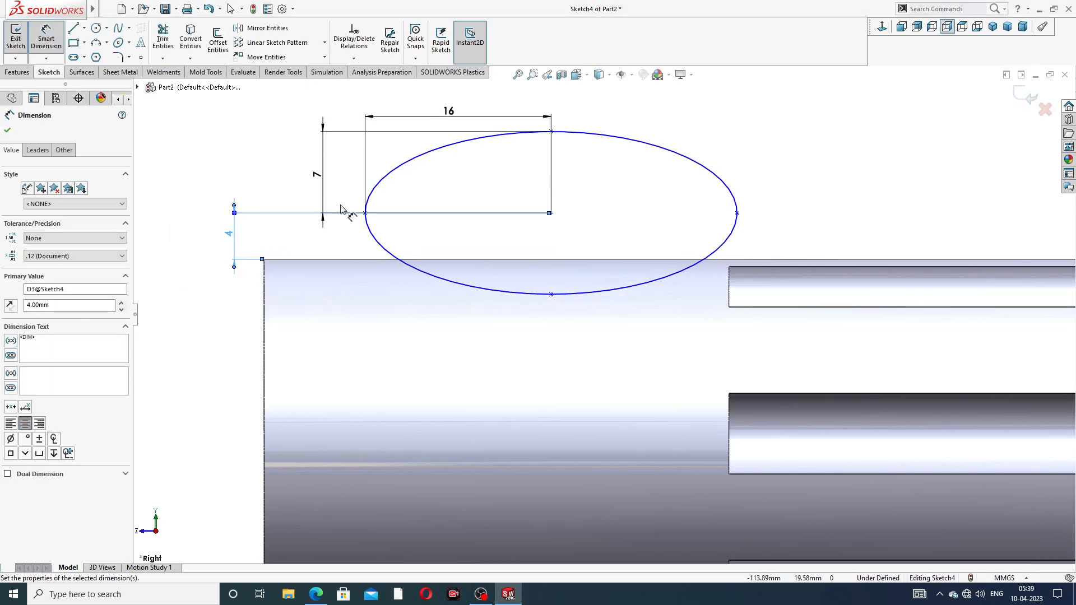
key(Escape)
Dimension the horizontal distance from the ellipse's centre to the cylinder's neck-side end edge as 20 mm
click(551, 214)
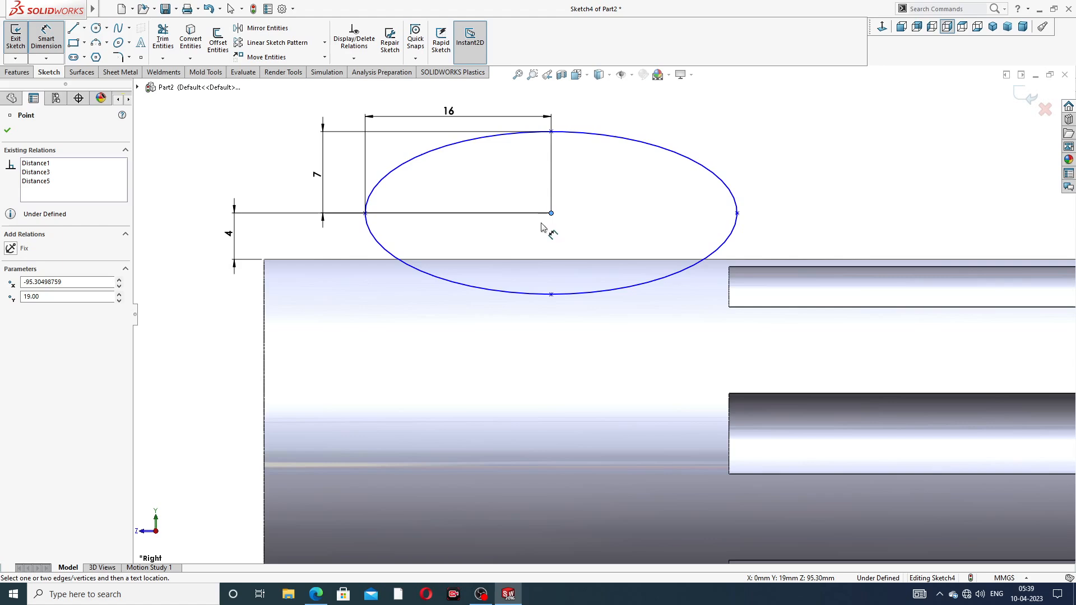
click(265, 302)
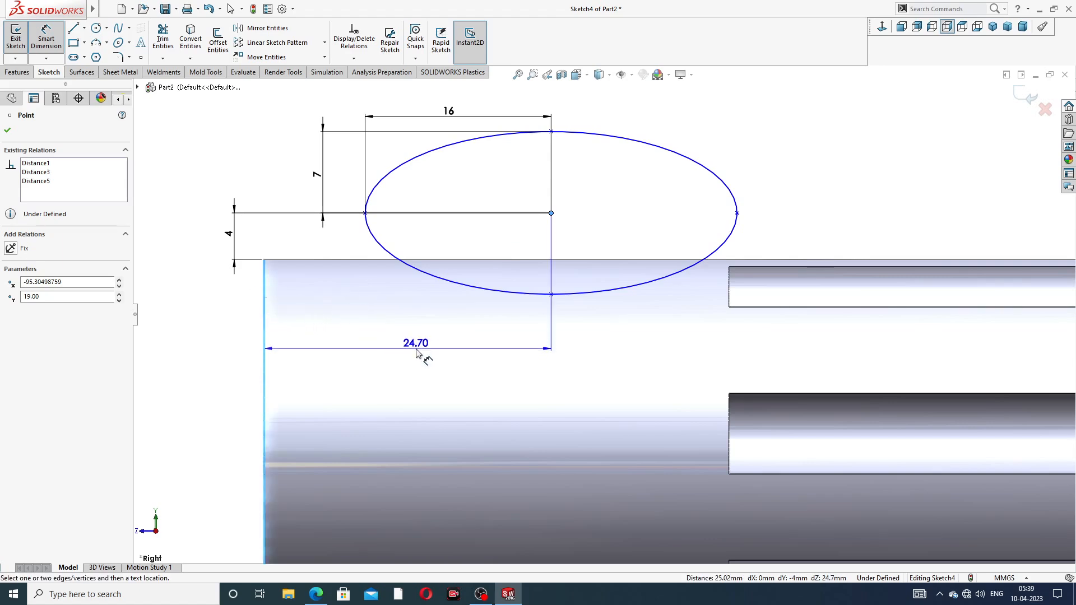
click(417, 352)
text(20)
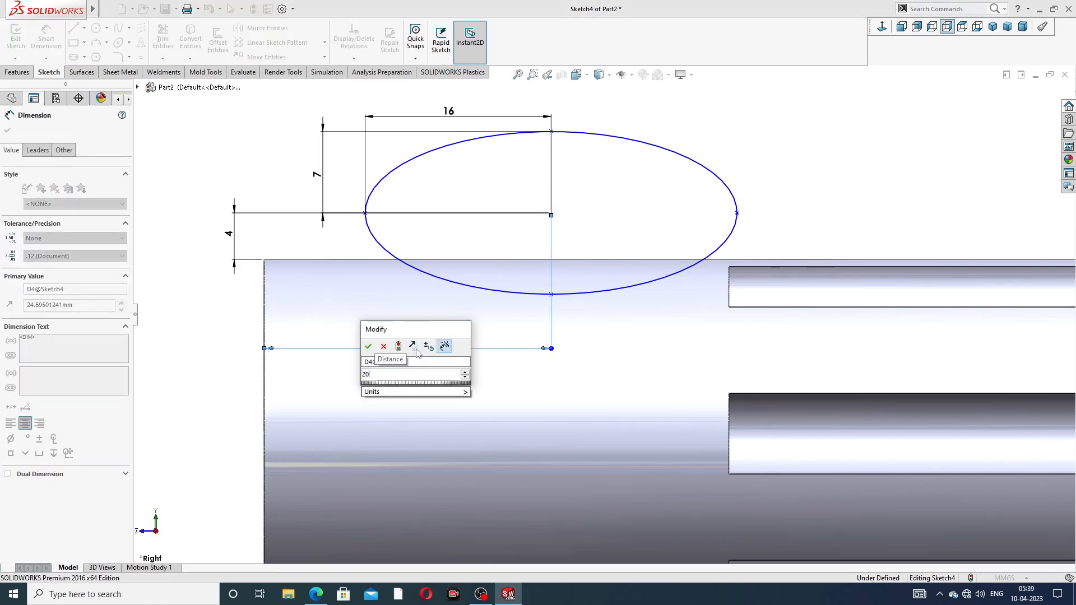
key(Return)
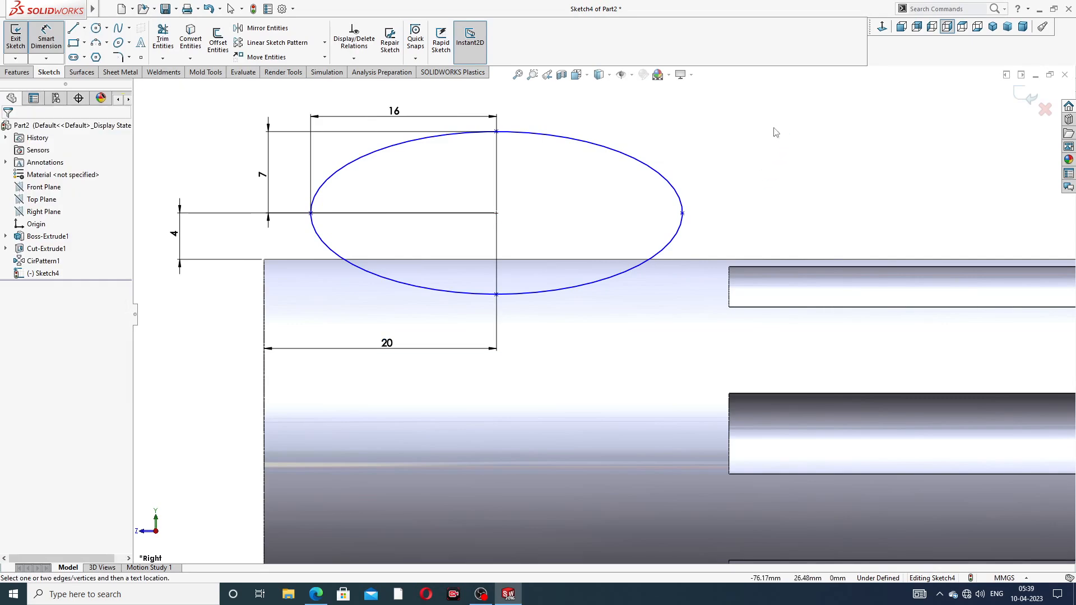
right_click(776, 132)
click(796, 162)
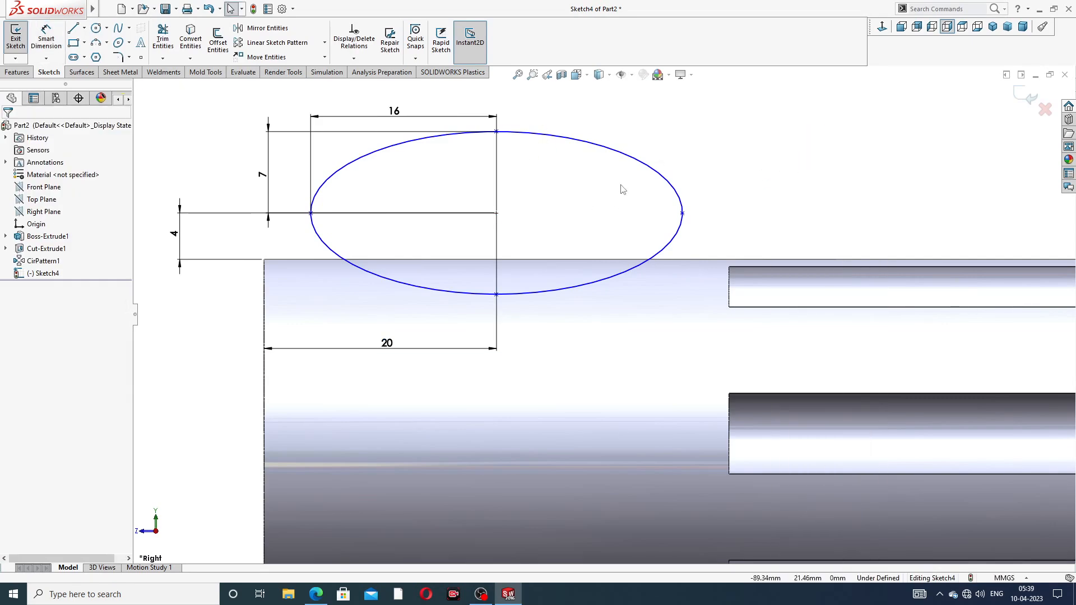
Add a Horizontal relation between the ellipse's centre and its outer end point, and move the 16 mm dimension higher above the ellipse
click(497, 213)
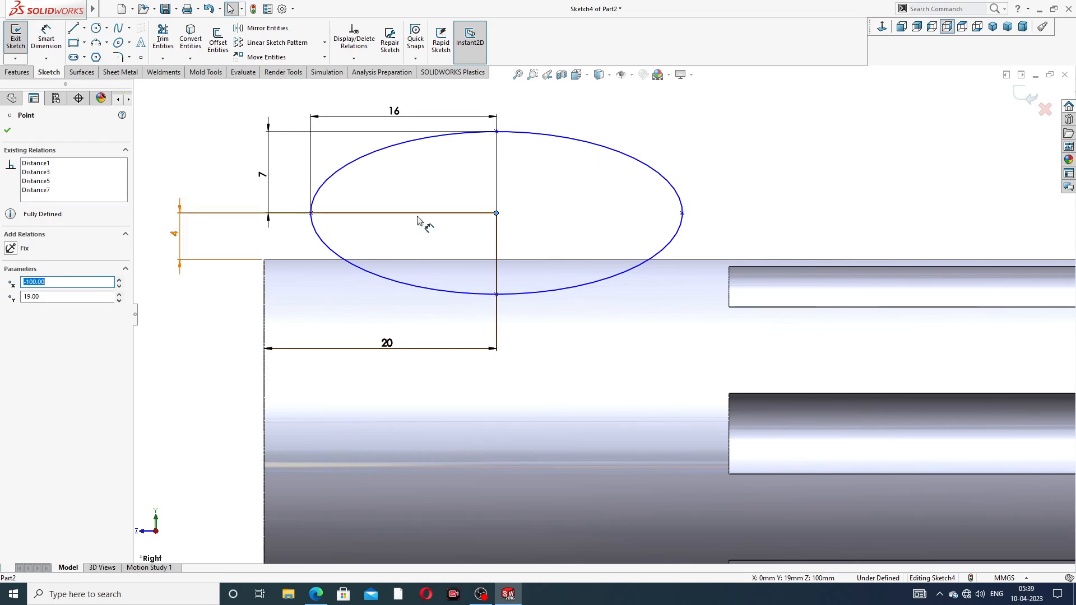
ctrl+click(311, 213)
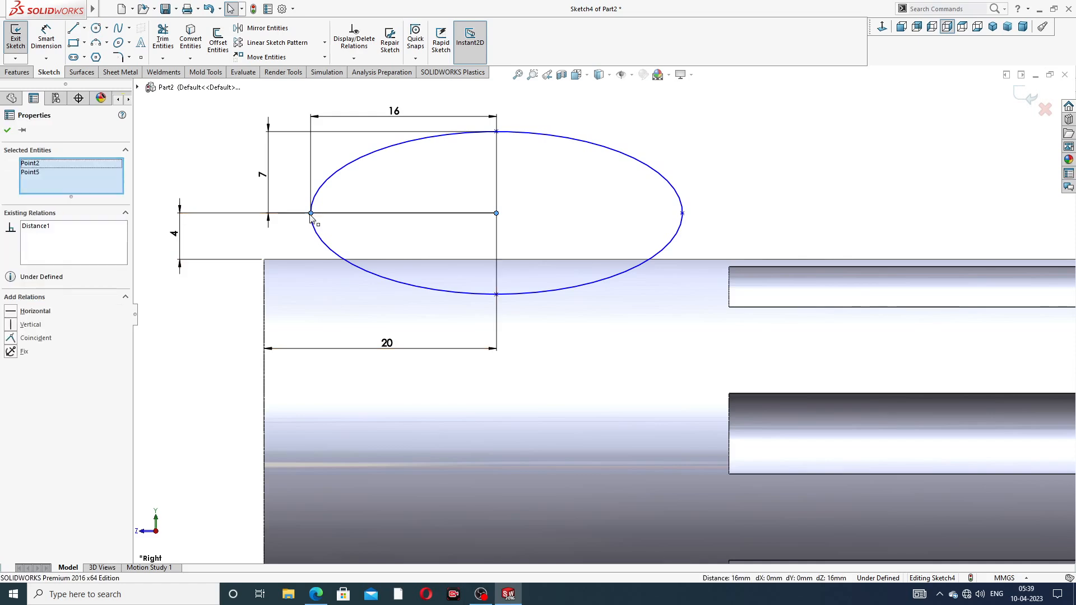
click(35, 311)
click(823, 161)
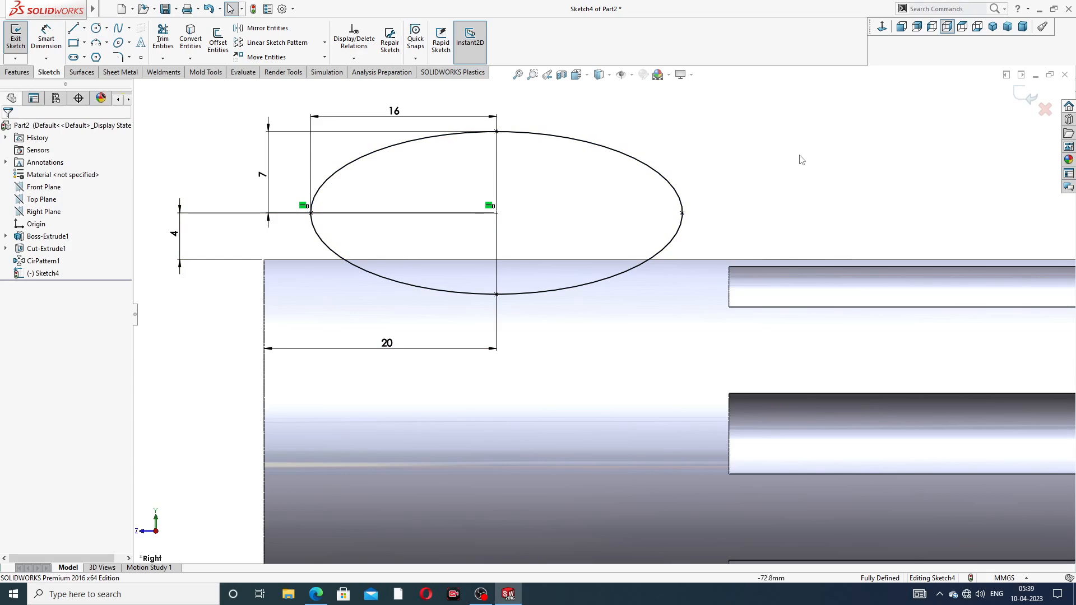
scroll(630, 188, up, 2)
drag(451, 179, 455, 163)
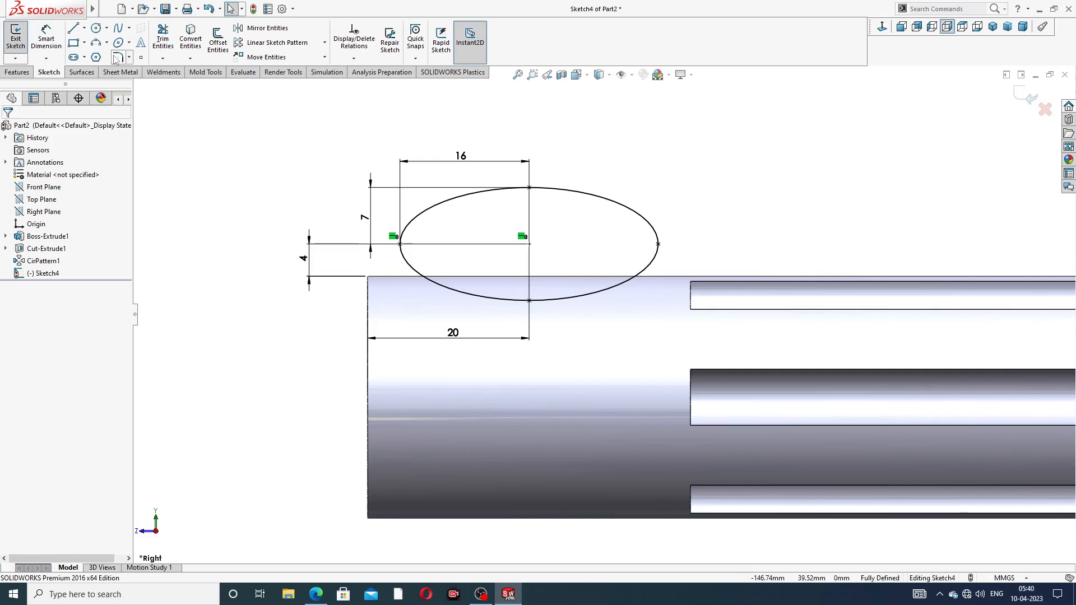
Sketch a horizontal centerline along the cylinder's axis, from the midpoint of its end edge to below the ellipse's far end
click(84, 28)
click(99, 56)
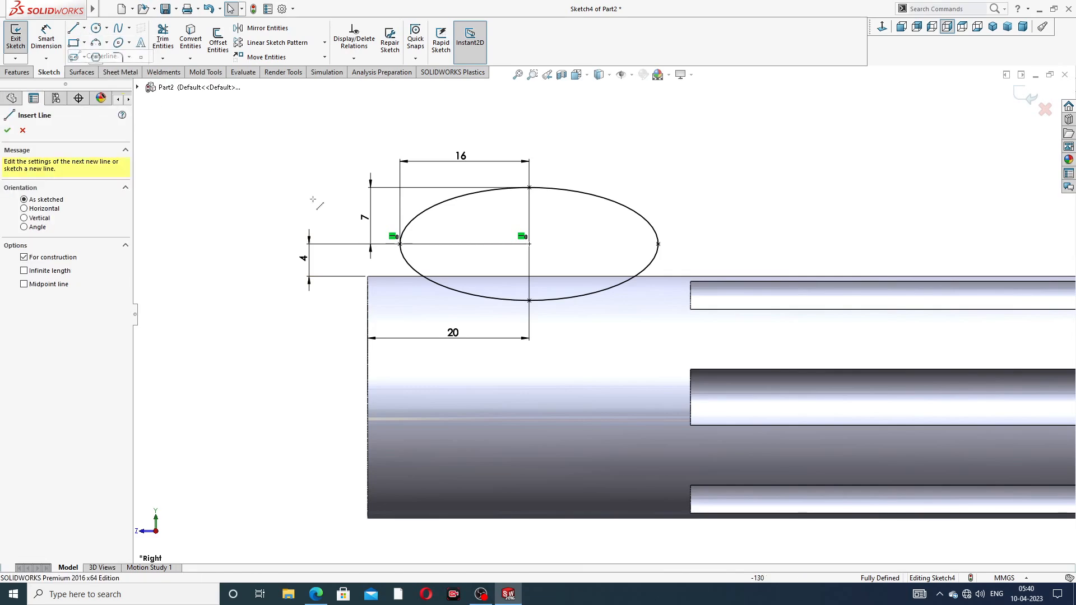
scroll(603, 315, up, 2)
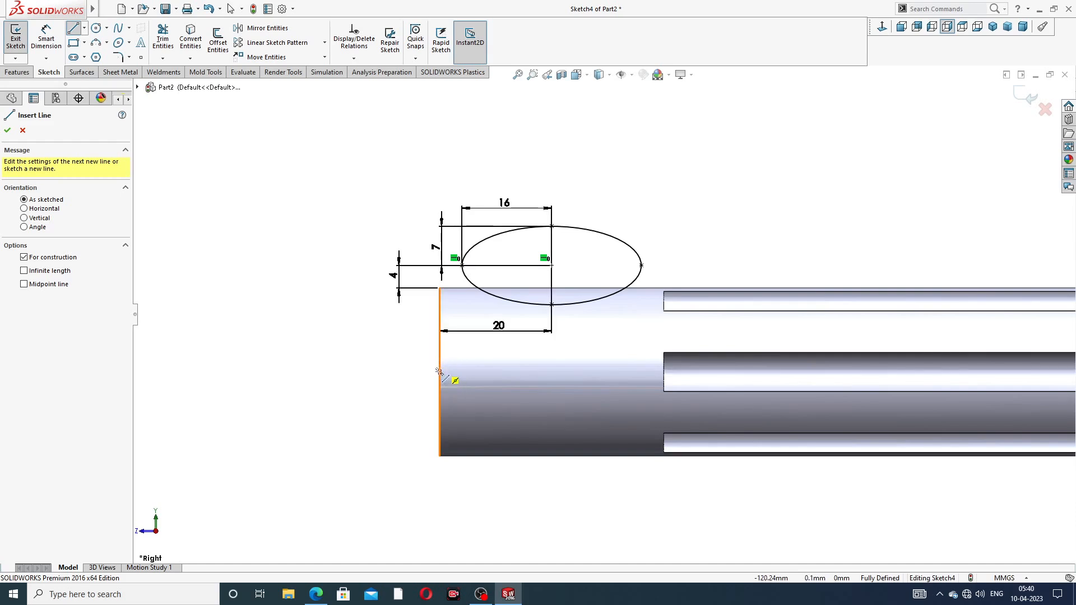
click(439, 371)
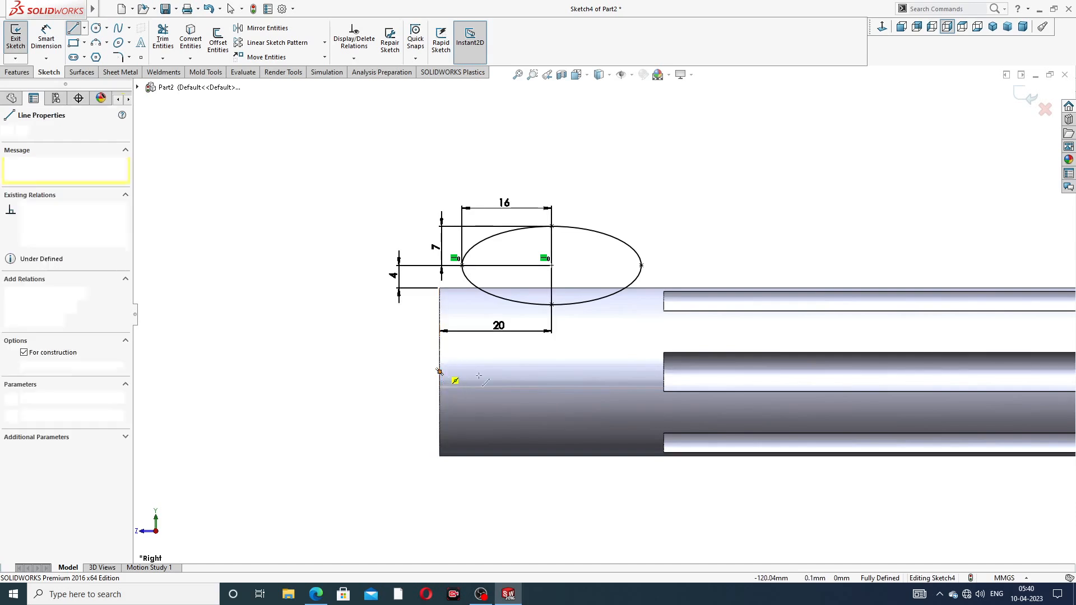
click(644, 373)
right_click(644, 359)
click(687, 360)
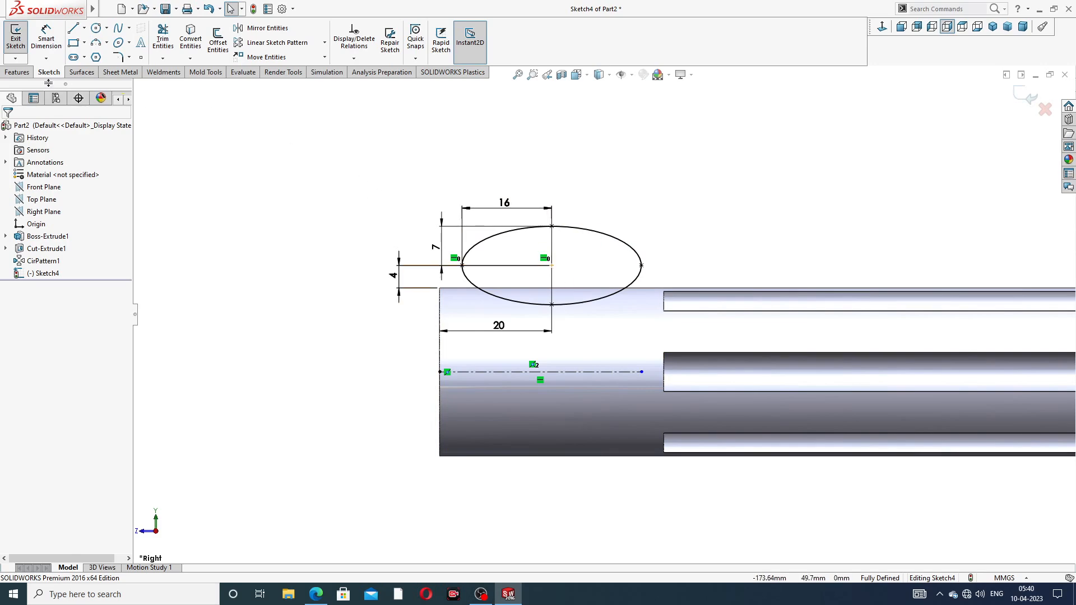
Cut the curved neck with a Revolved Cut of the ellipse through 360 degrees about the centerline, and inspect the result
click(17, 73)
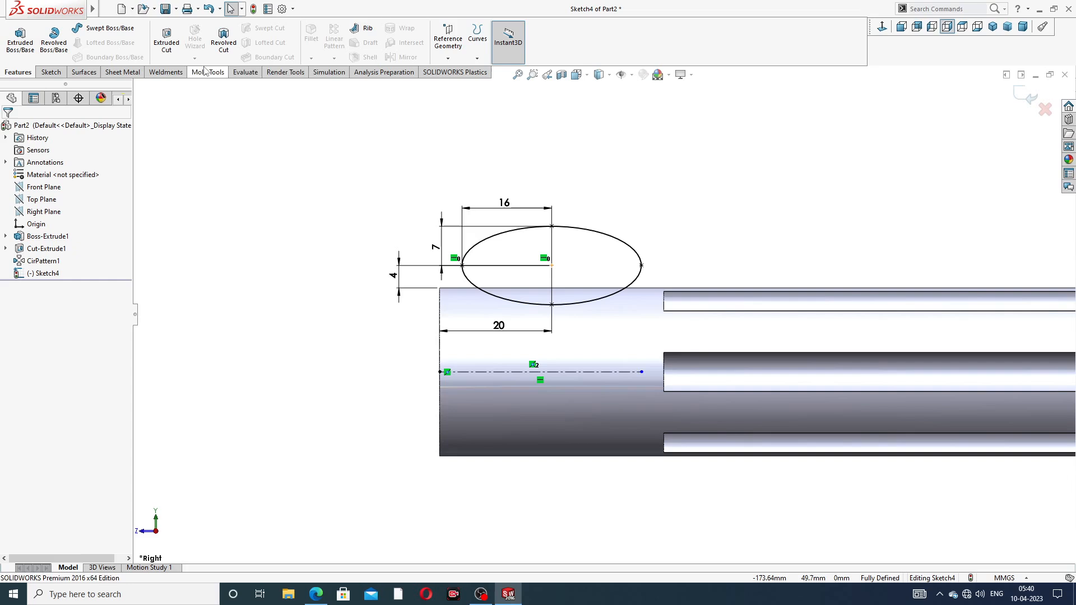
click(224, 40)
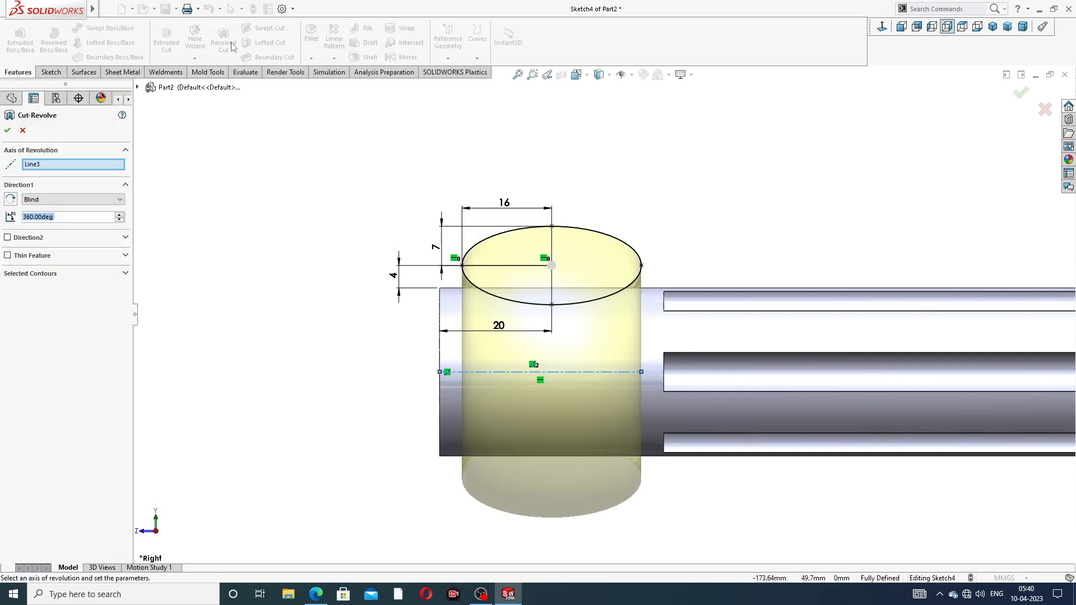
scroll(718, 214, up, 3)
middle_drag(695, 226, 741, 197)
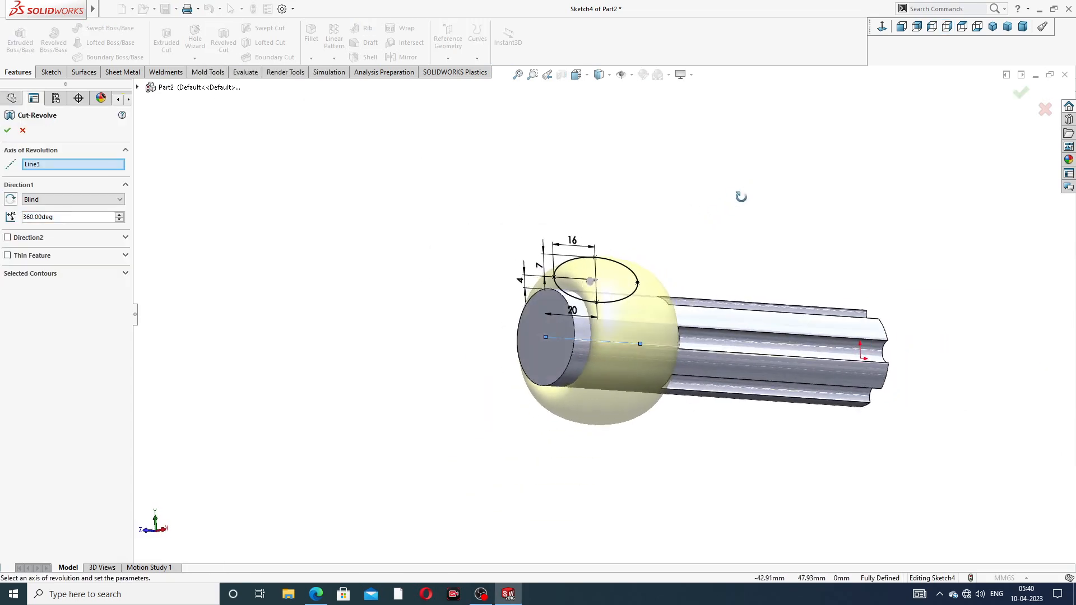
click(7, 132)
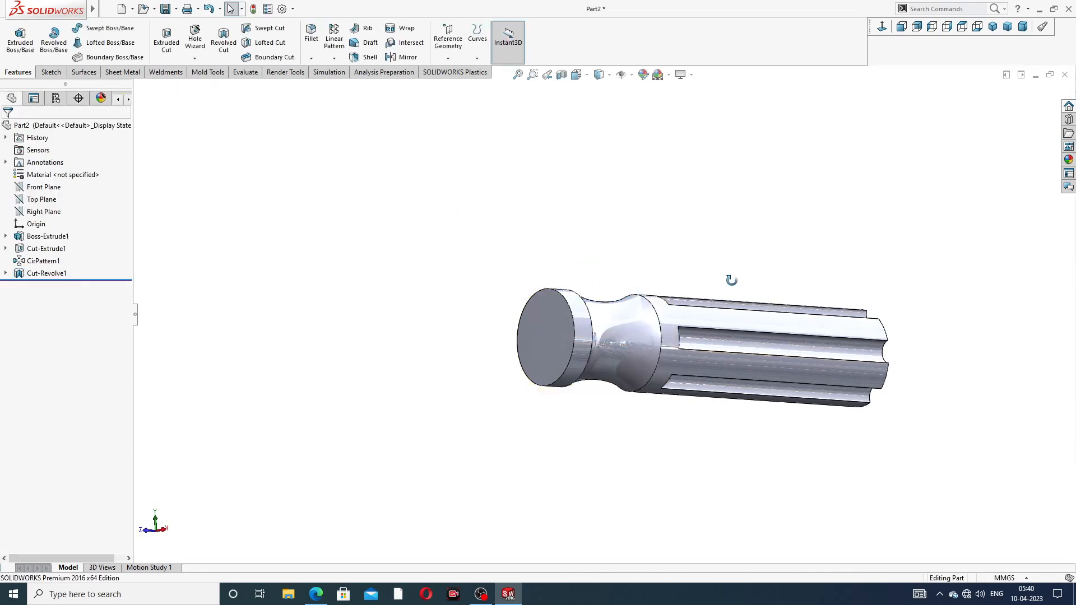
middle_drag(732, 280, 729, 230)
scroll(622, 348, down, 2)
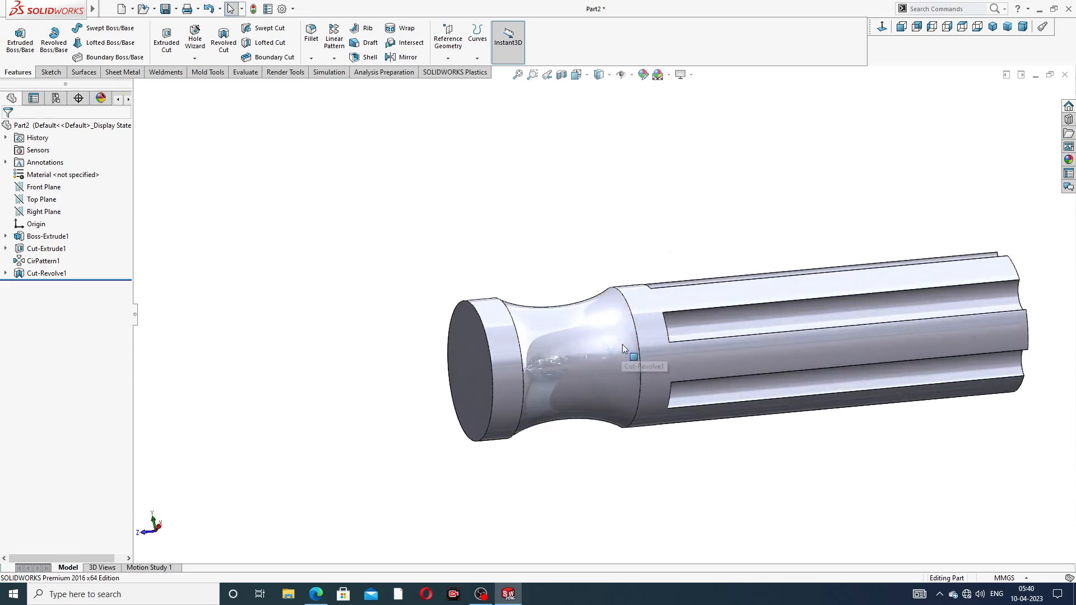
middle_drag(627, 370, 596, 307)
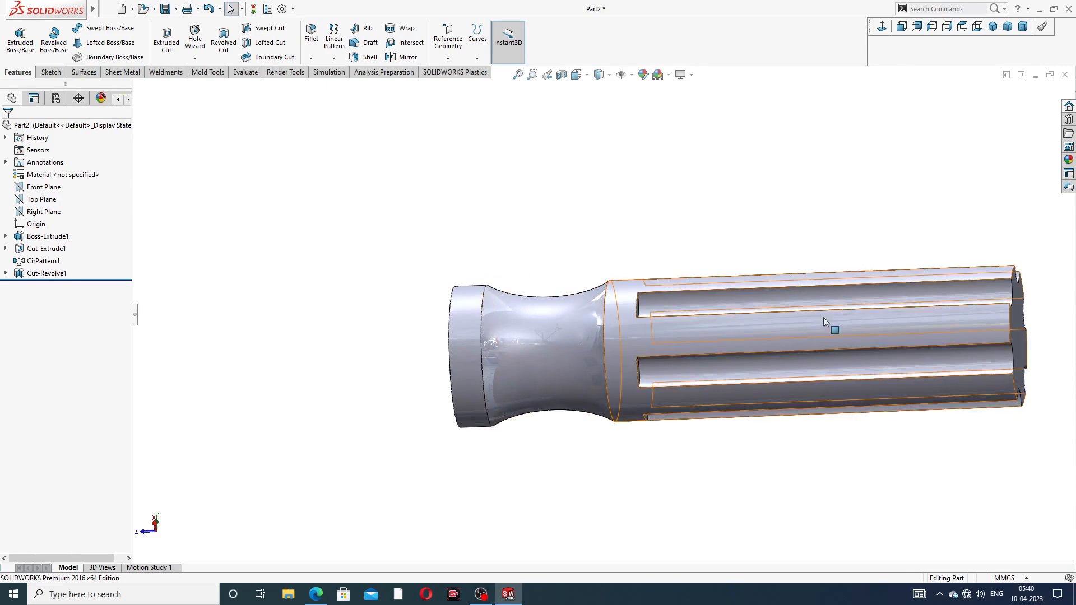
scroll(644, 260, up, 2)
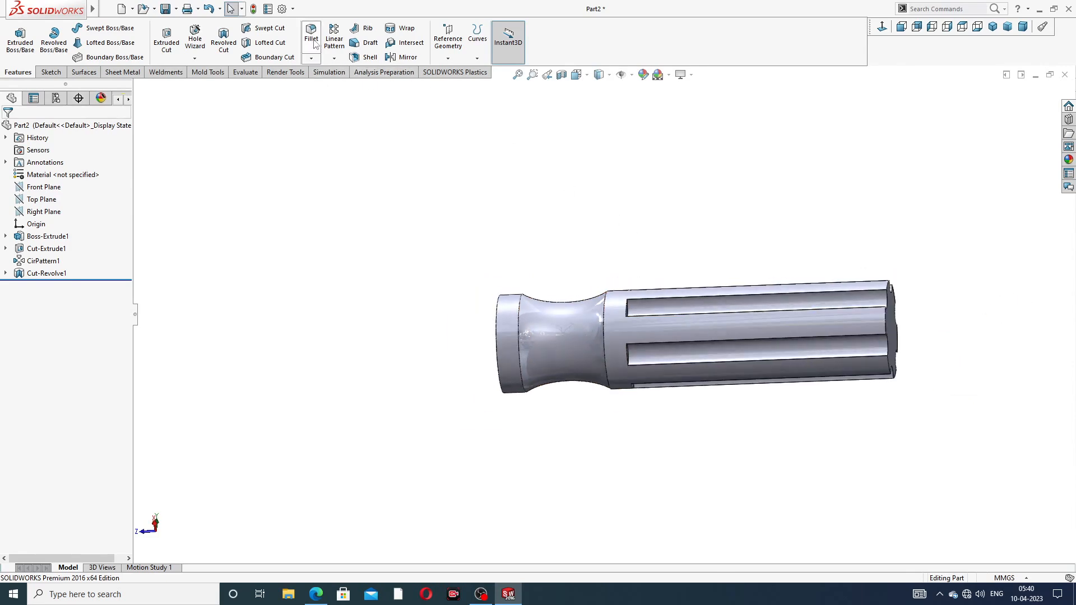
Check the design drawing and round the outer edge of the handle's grooved end with a 10 mm fillet
click(316, 594)
click(311, 34)
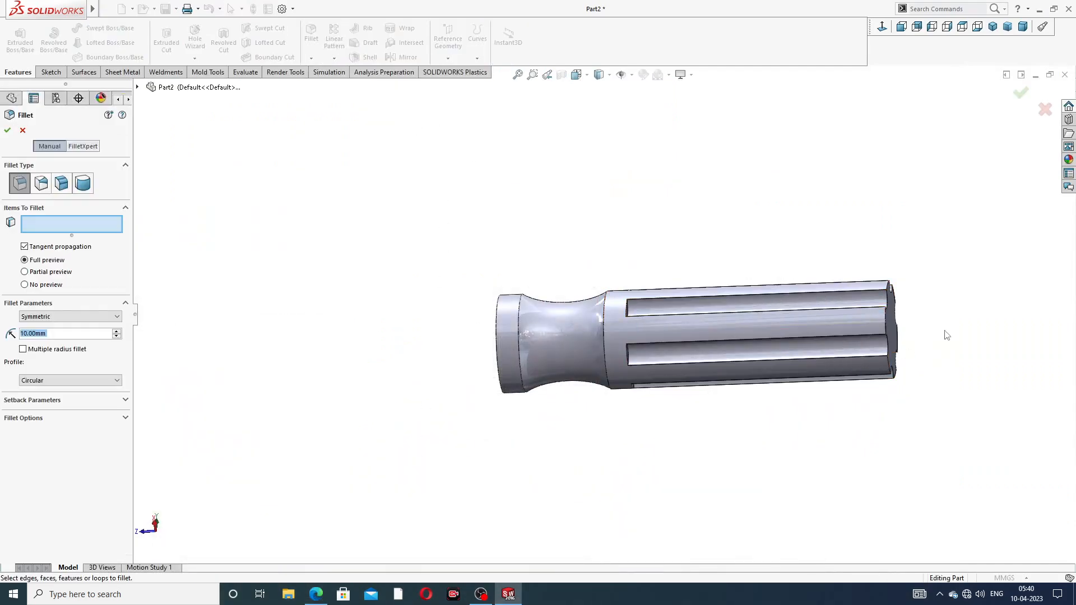
middle_drag(946, 335, 852, 321)
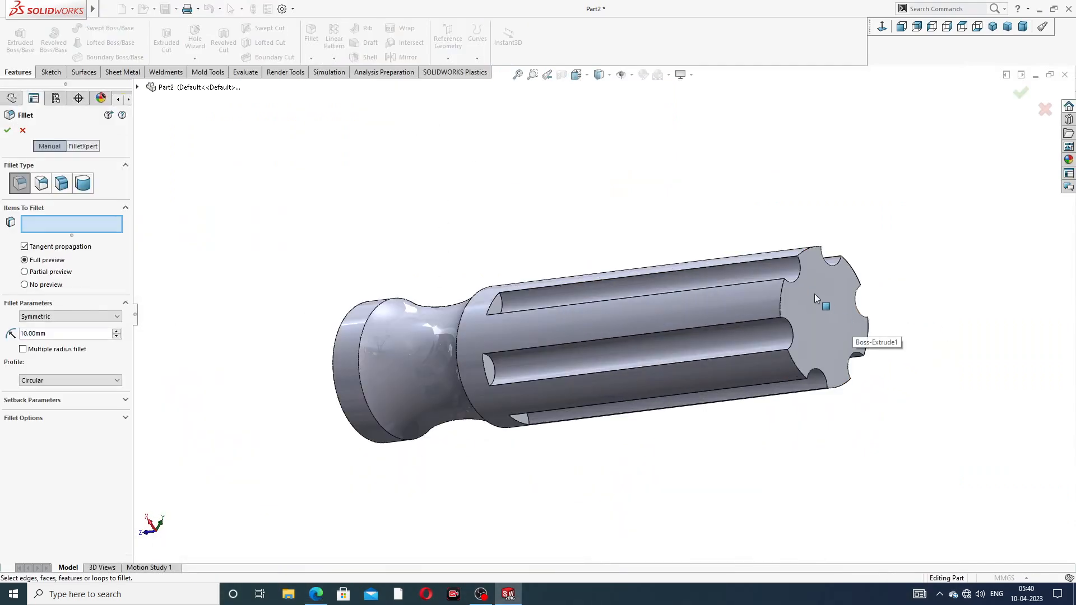
click(782, 287)
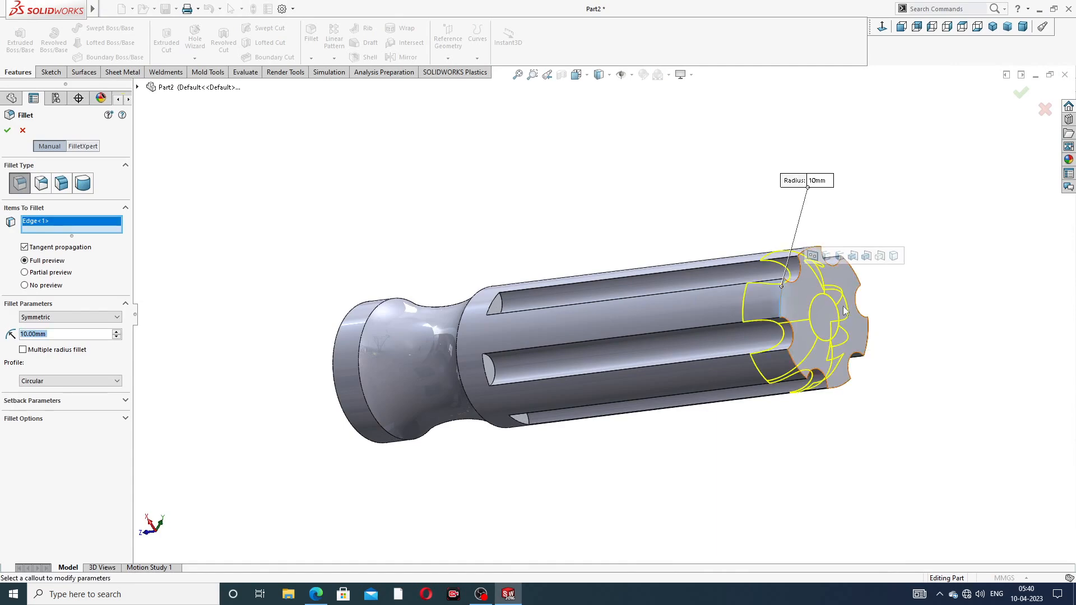
middle_drag(845, 311, 964, 194)
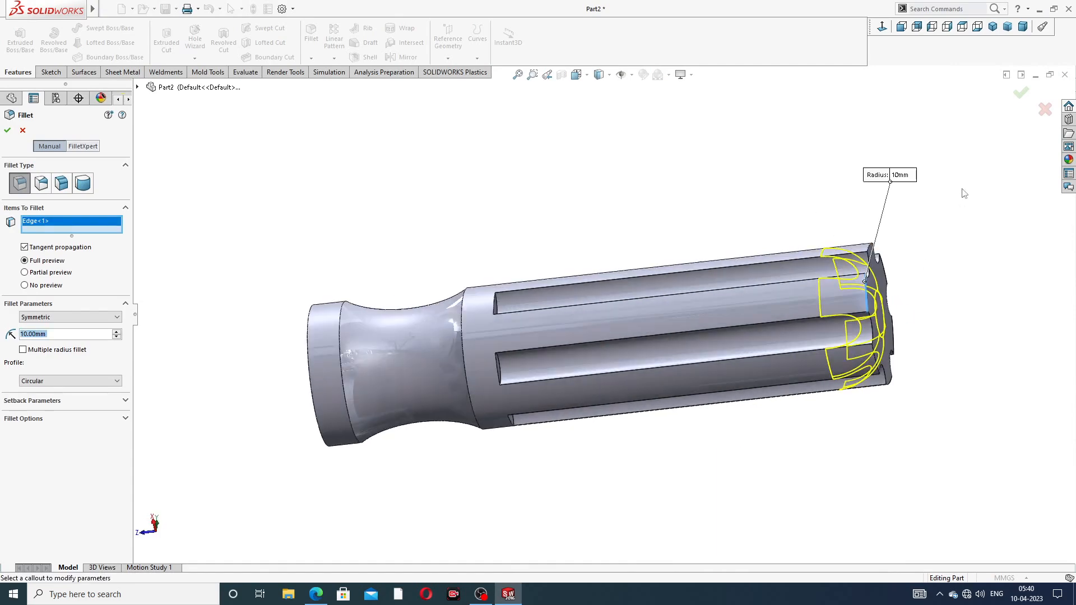
click(1018, 97)
scroll(948, 230, up, 2)
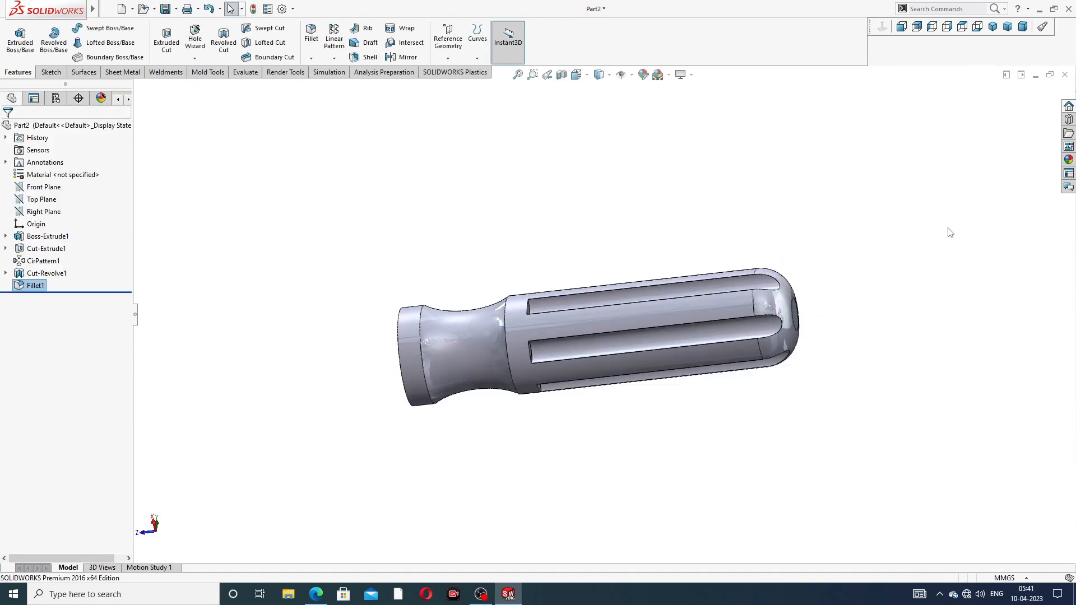
scroll(708, 314, down, 2)
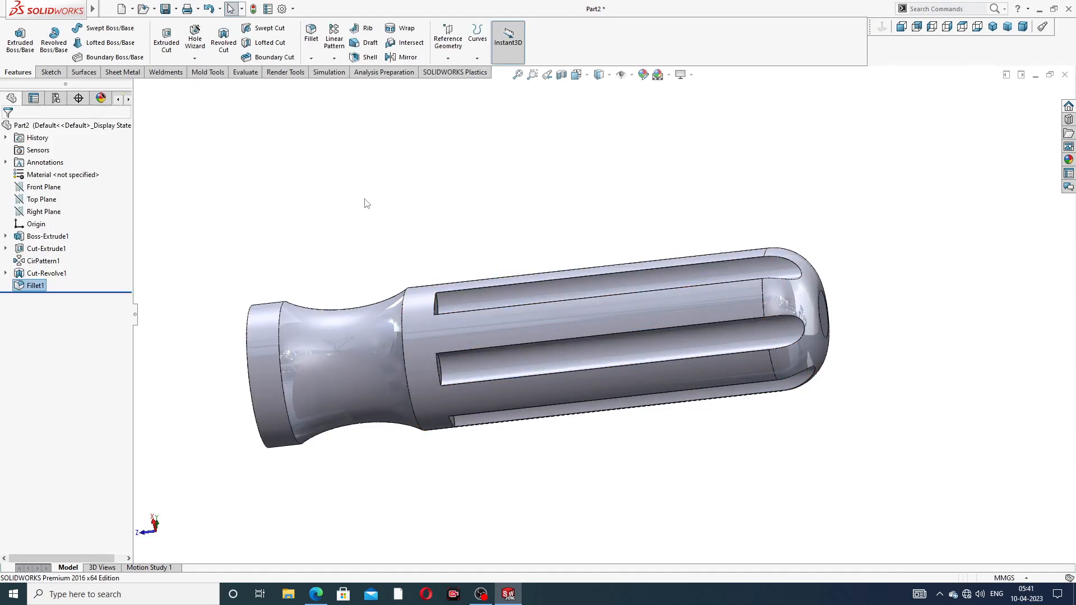
Round three circular edges with a 2 mm fillet: the plain end's outer edge and both edges of the curved neck
click(311, 35)
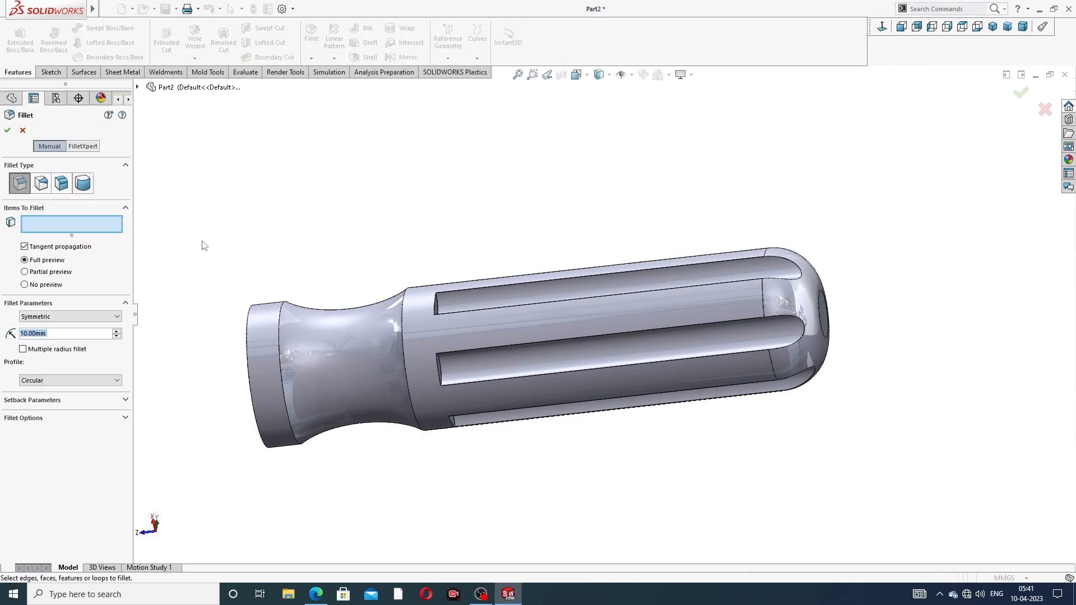
text(2)
key(Return)
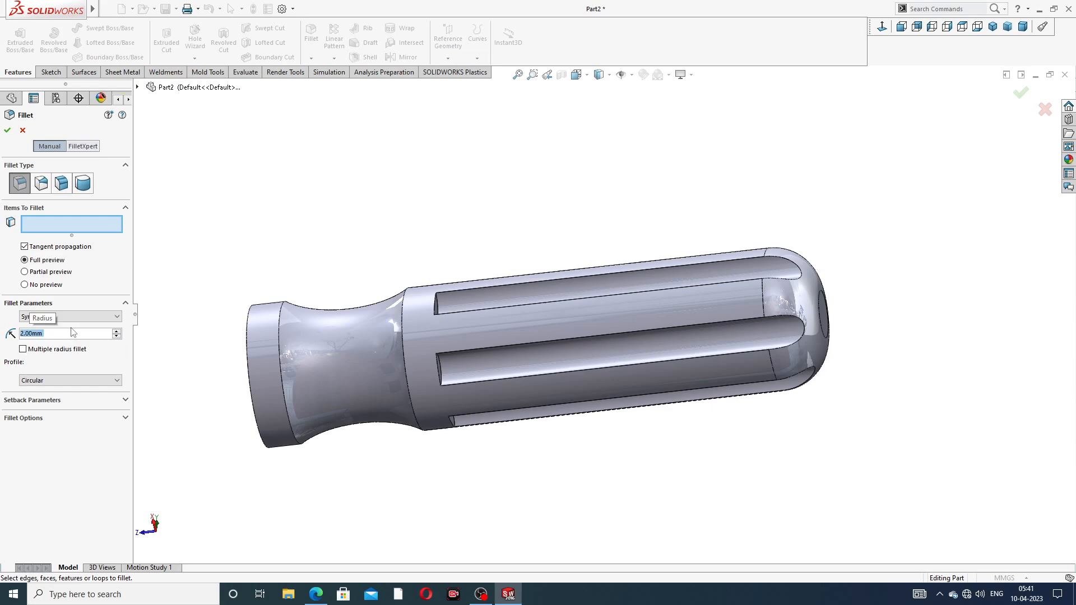
scroll(472, 348, down, 2)
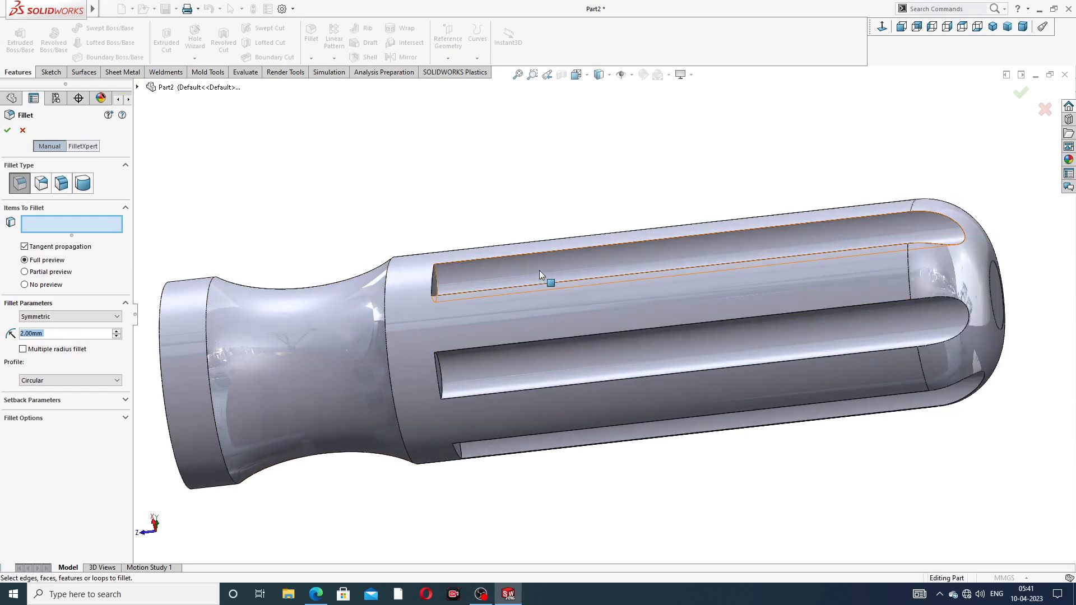
middle_drag(539, 263, 541, 315)
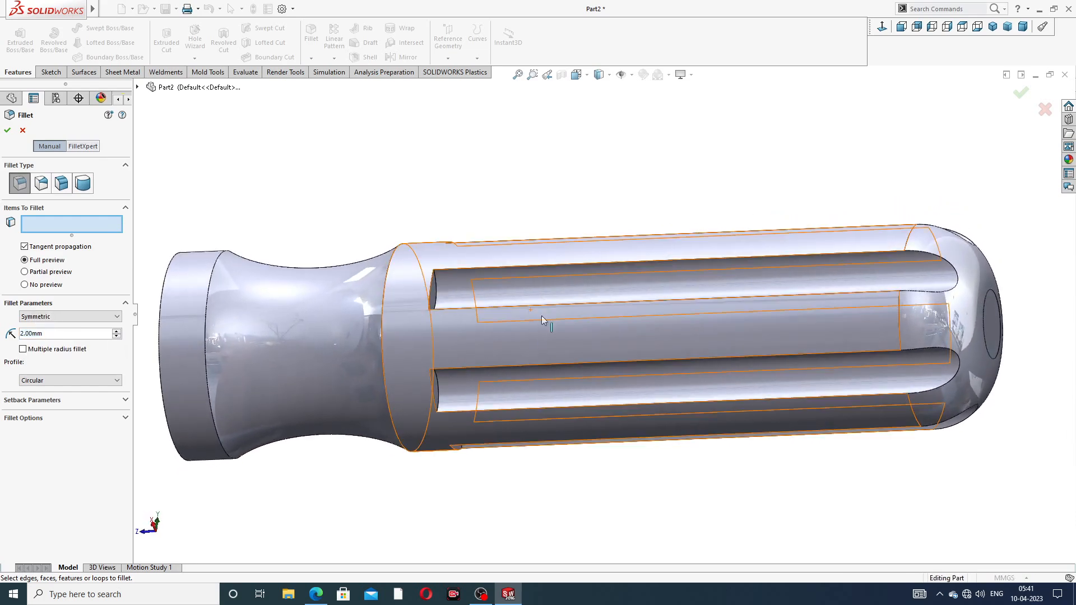
scroll(287, 309, up, 3)
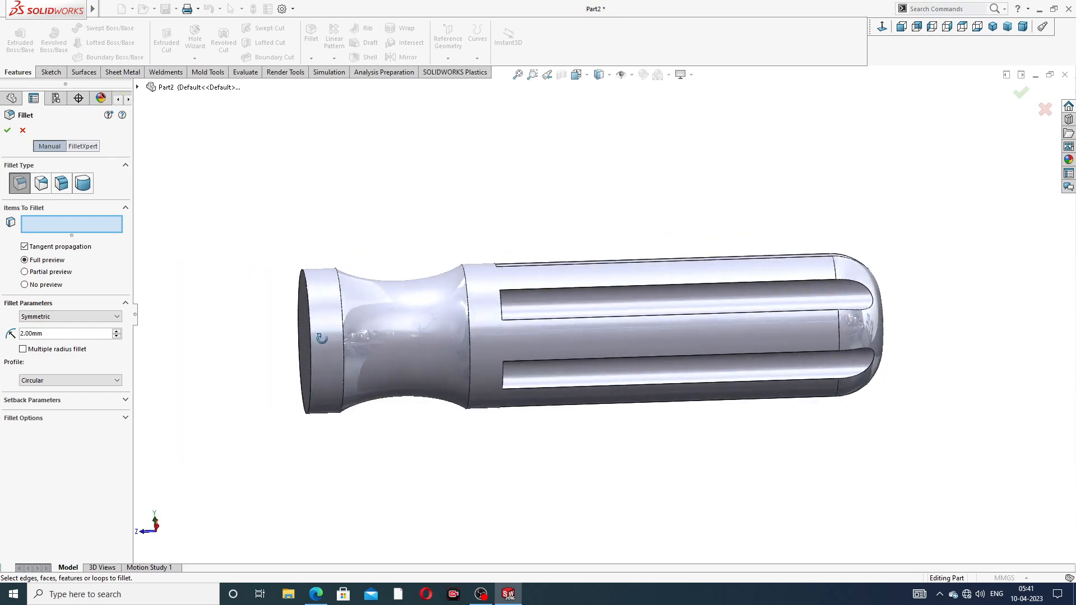
click(309, 311)
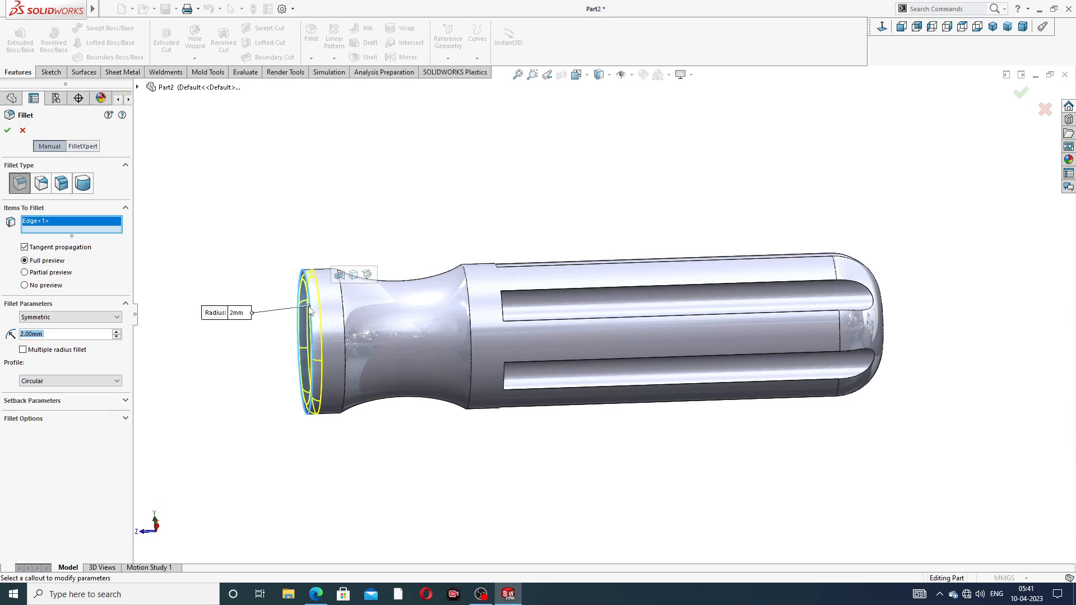
click(341, 309)
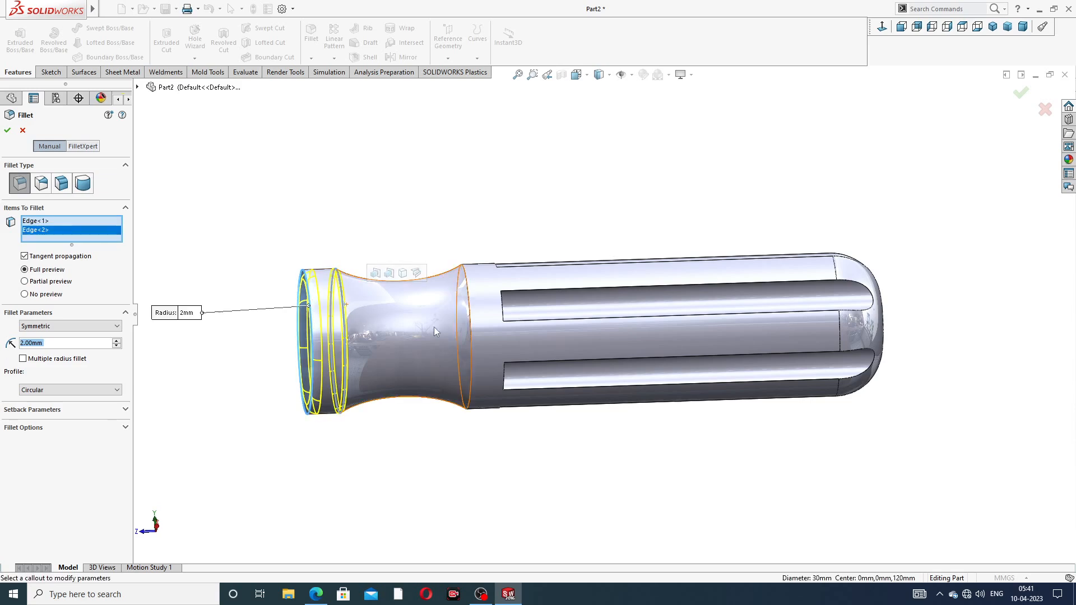
click(477, 317)
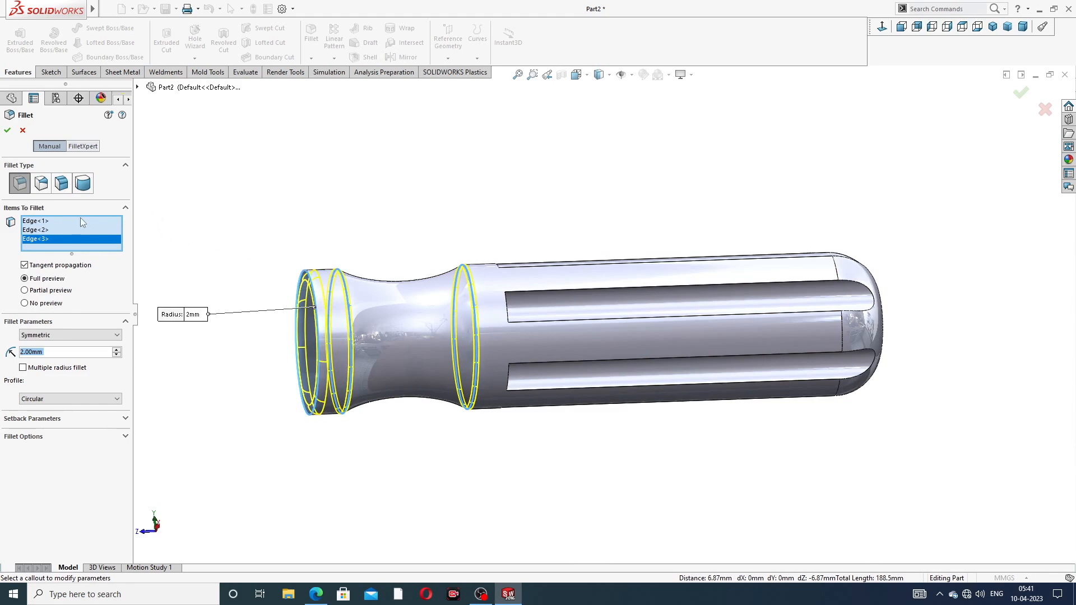
click(8, 131)
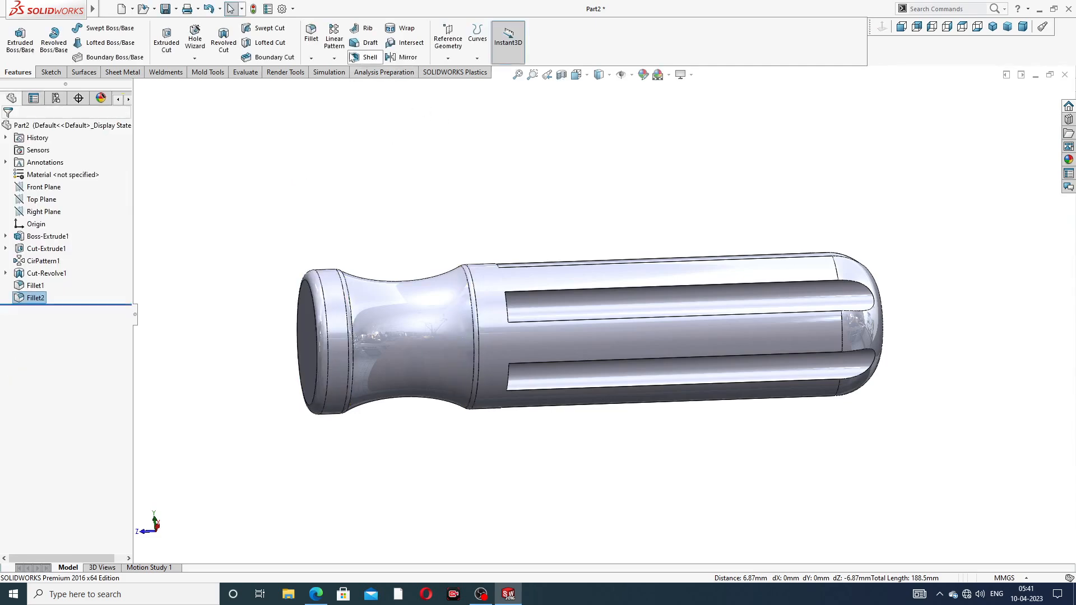
Set up a 2 mm fillet with tangent propagation along the long edge of one handle groove and check its preview
click(311, 35)
middle_drag(676, 276, 649, 236)
scroll(668, 279, down, 3)
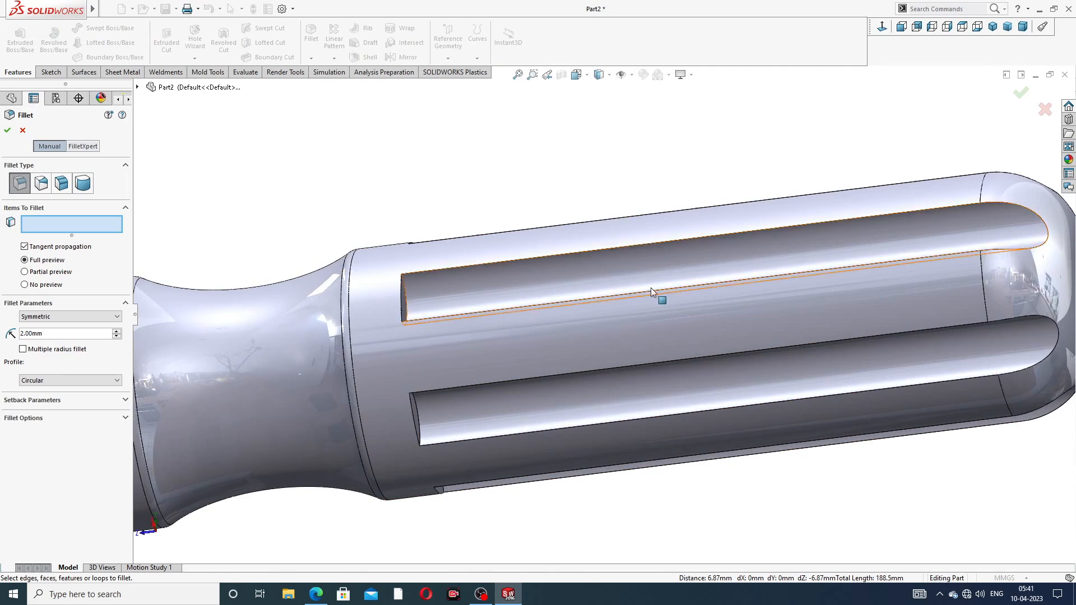
click(652, 248)
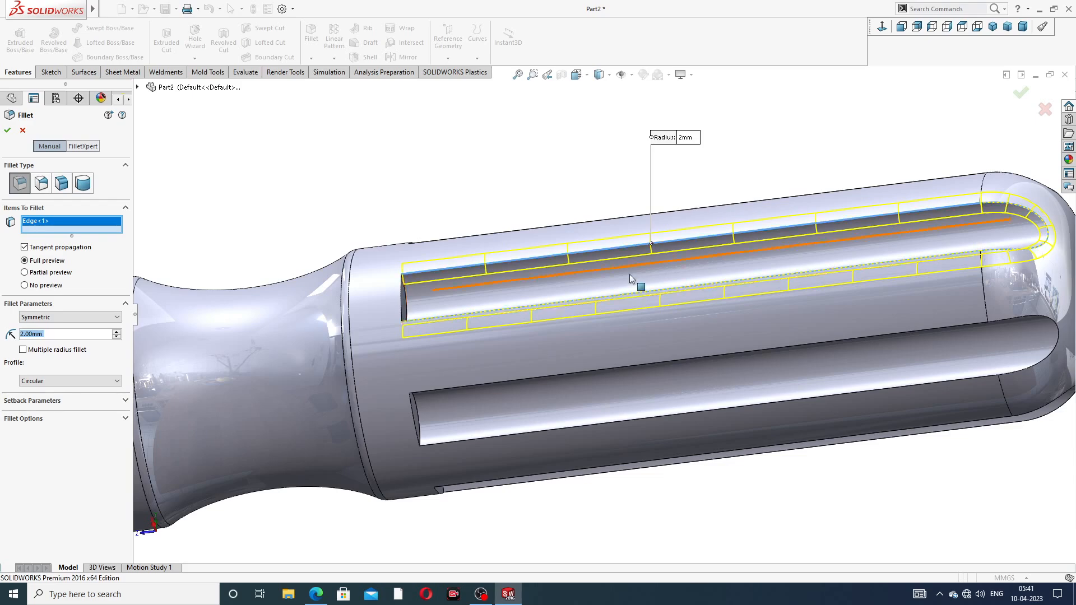
scroll(647, 247, up, 3)
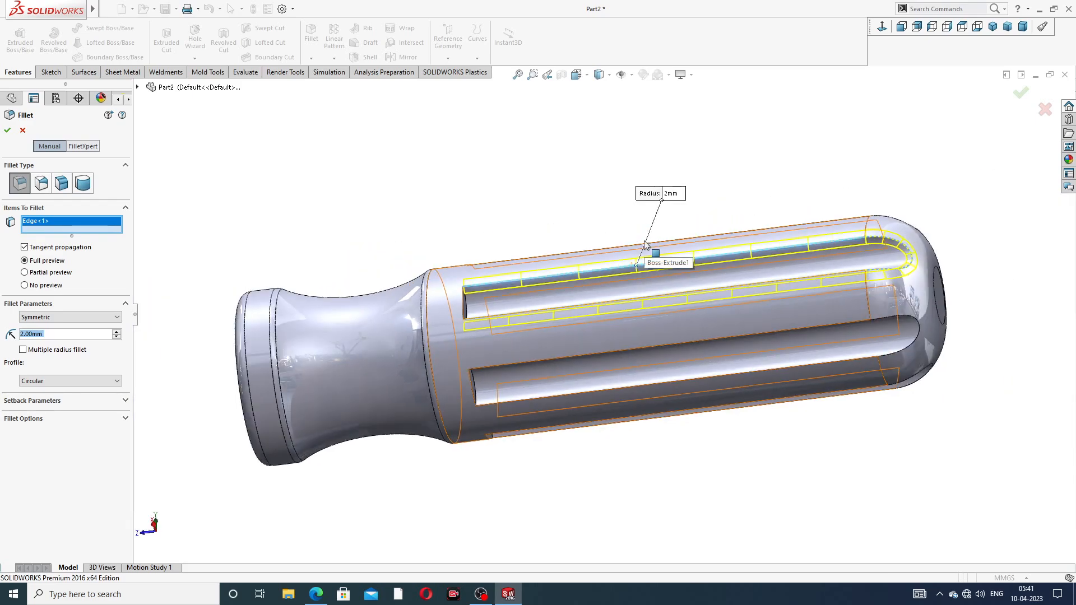
scroll(500, 301, down, 5)
scroll(500, 301, up, 2)
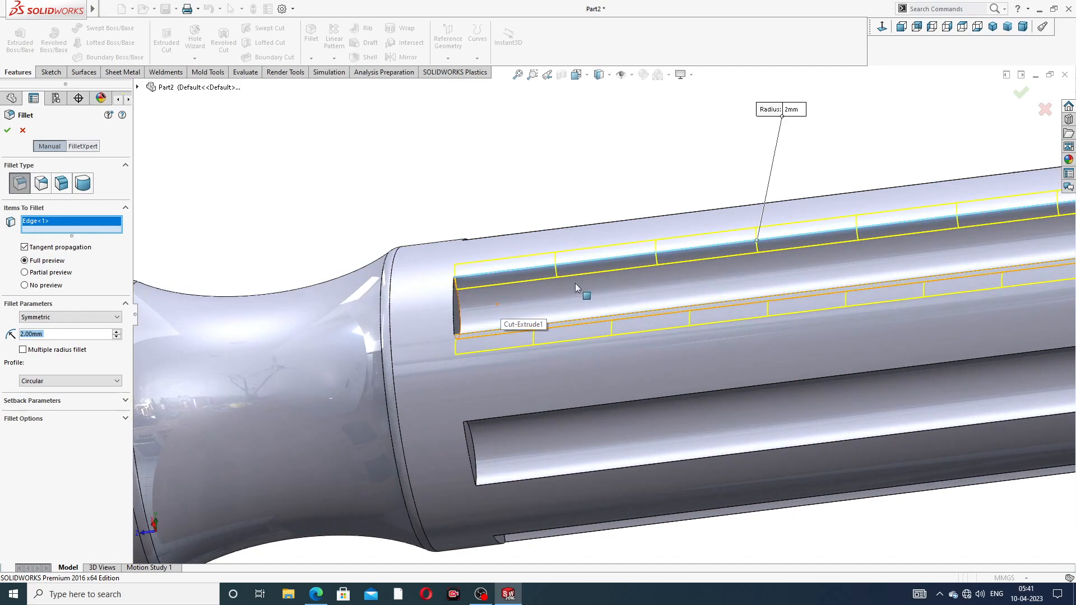
scroll(590, 298, up, 3)
middle_drag(590, 297, 662, 336)
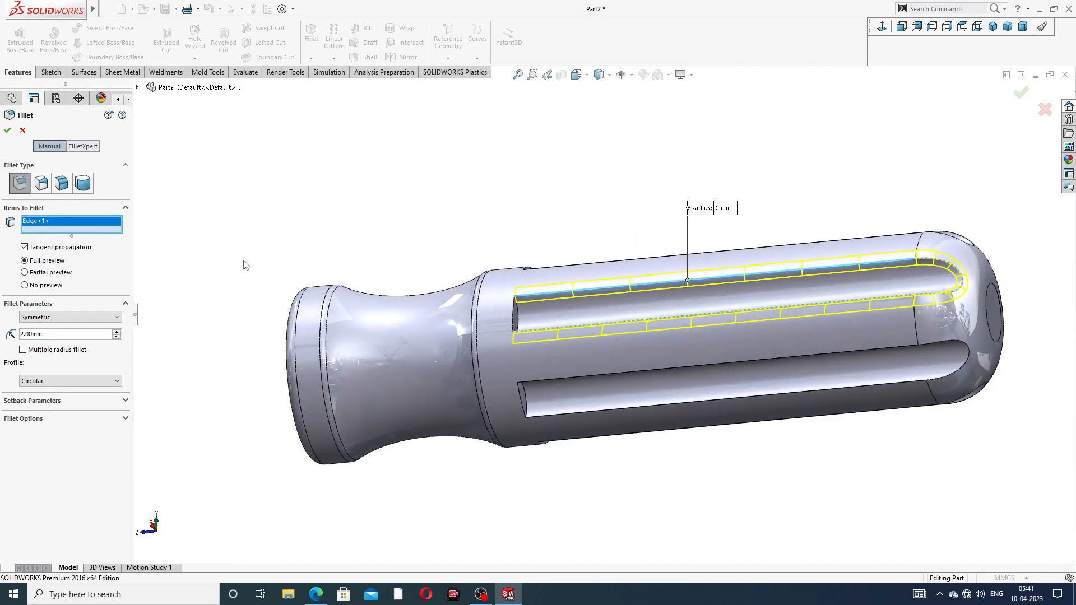
Fillet the edges of all the lengthwise grooves on the handle with a 2 mm radius
click(22, 131)
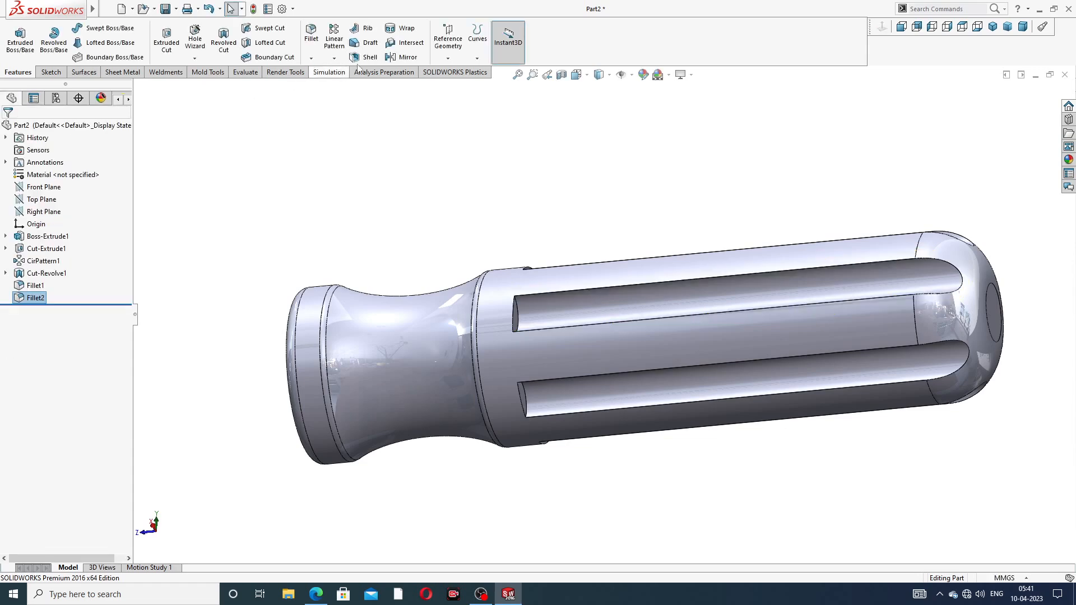
click(313, 50)
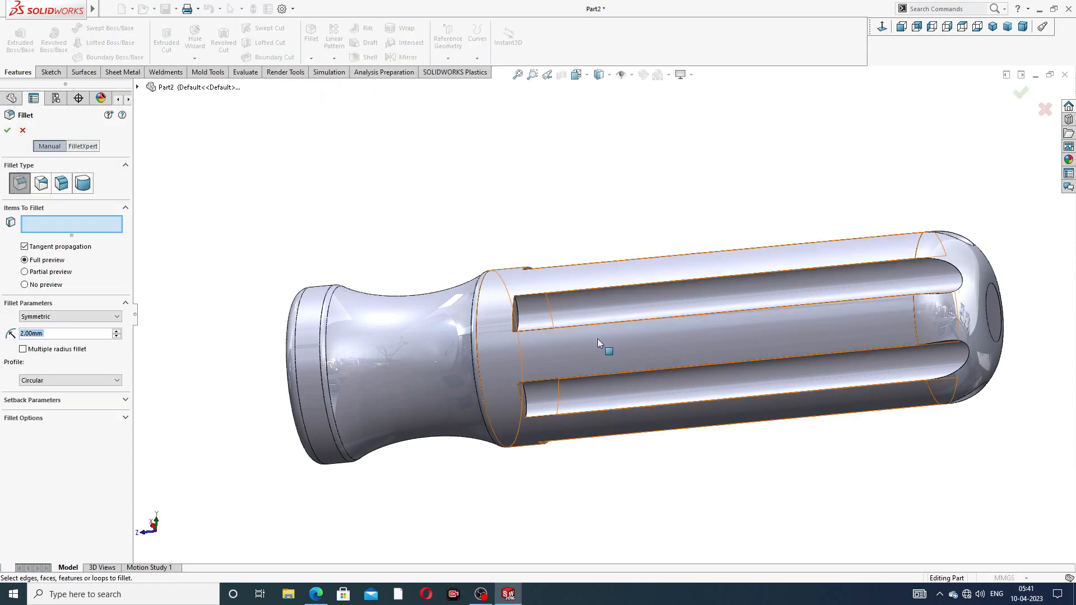
scroll(597, 336, down, 2)
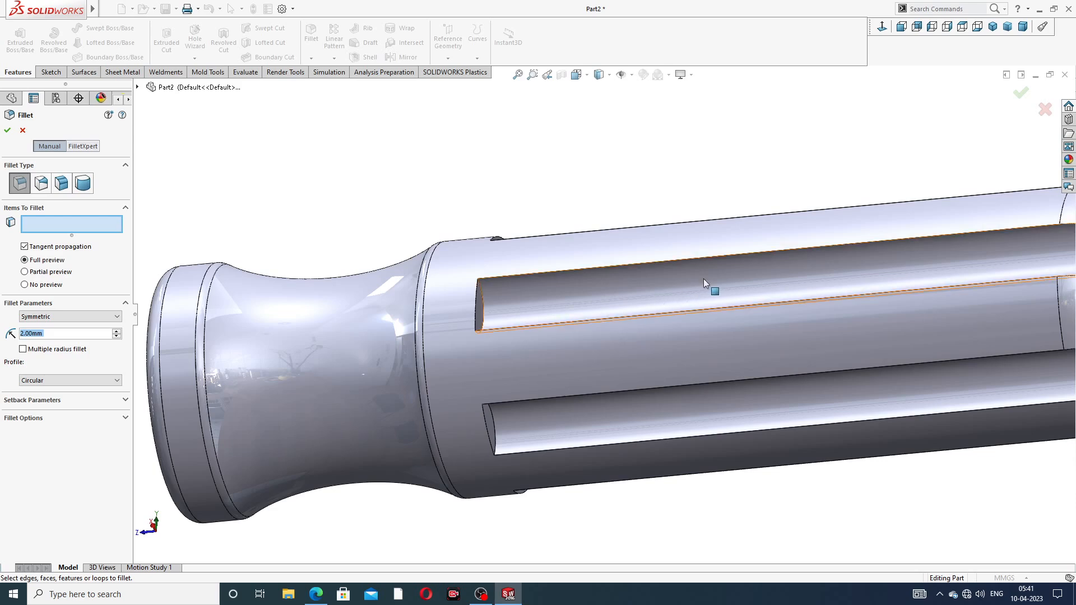
scroll(711, 281, up, 2)
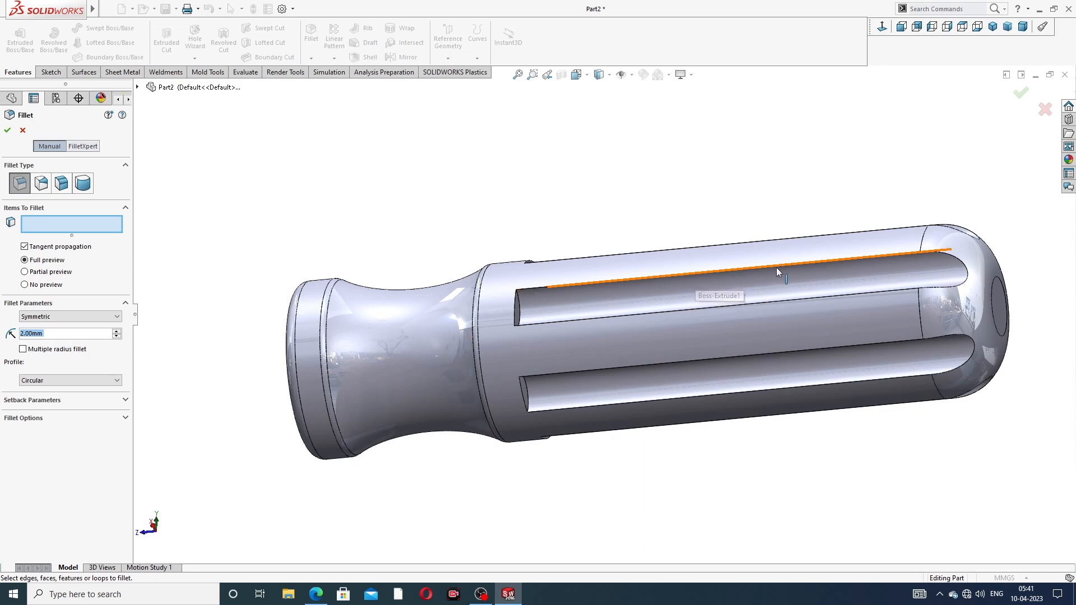
click(701, 274)
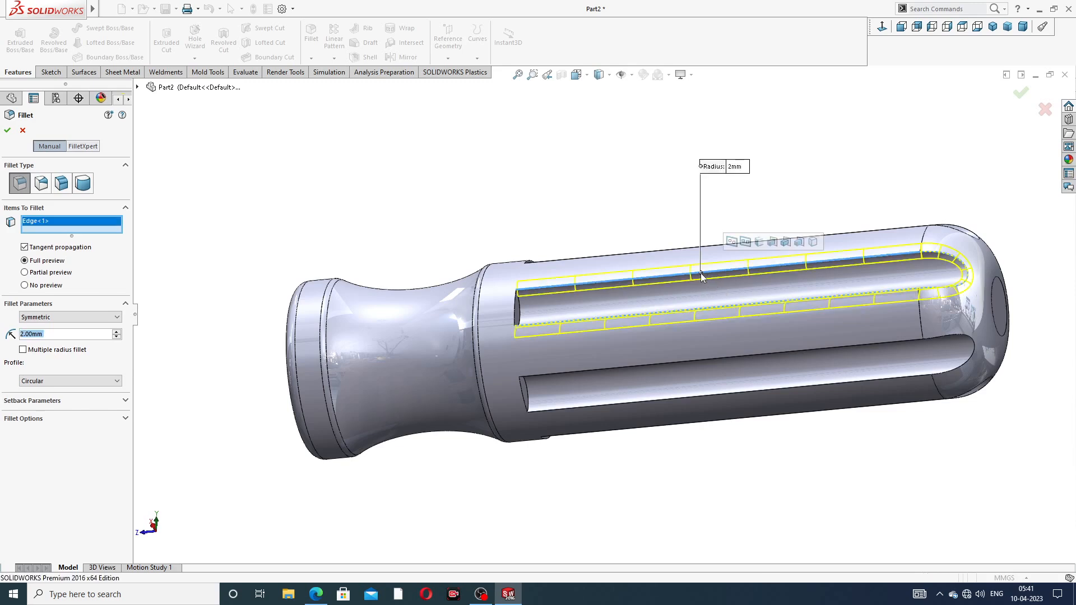
click(746, 242)
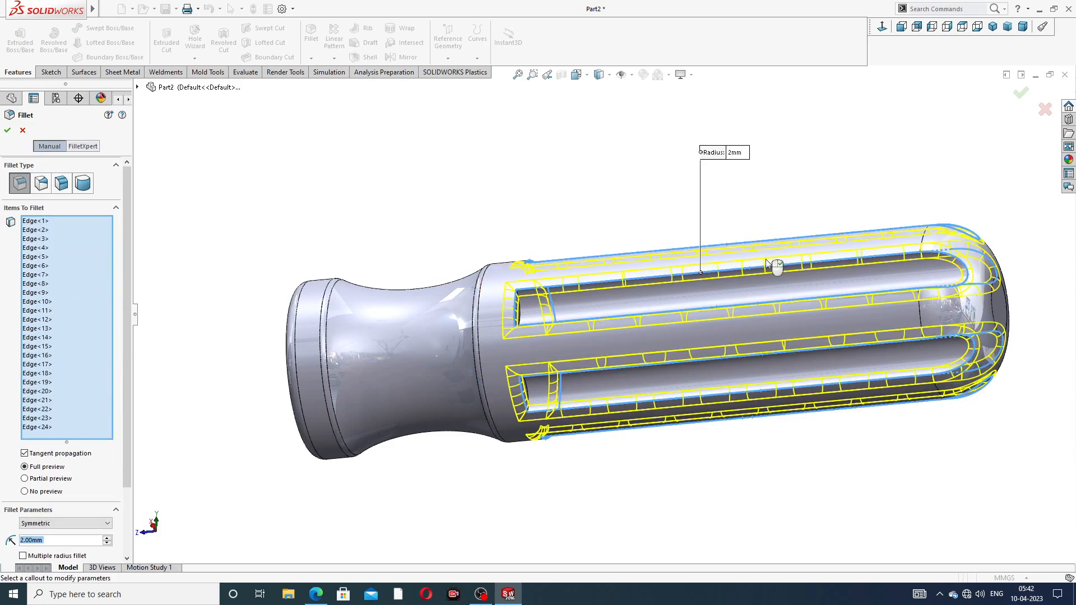
middle_drag(777, 274, 810, 247)
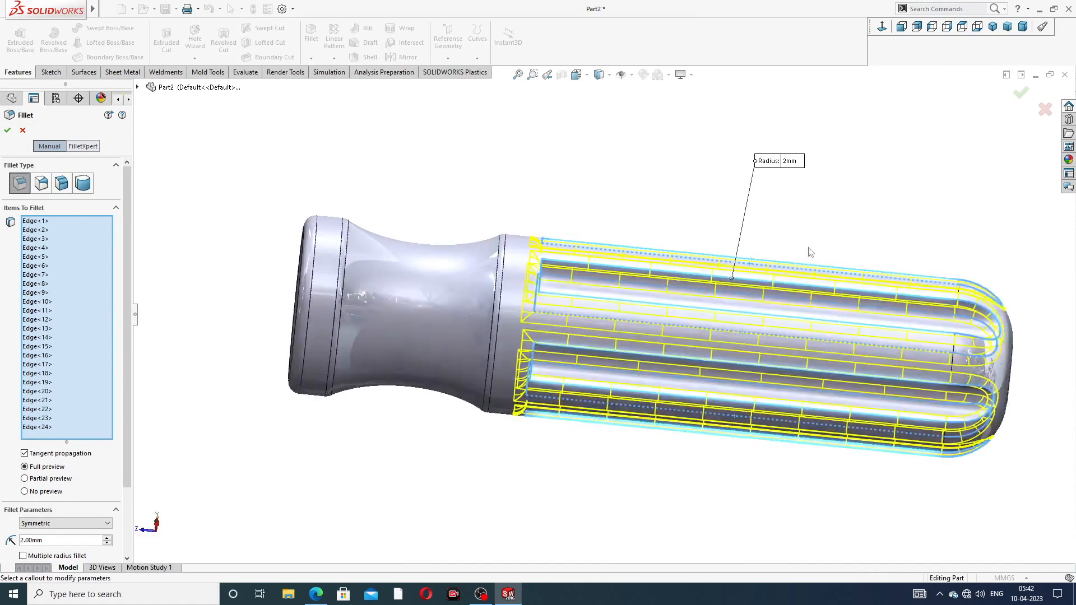
click(1019, 94)
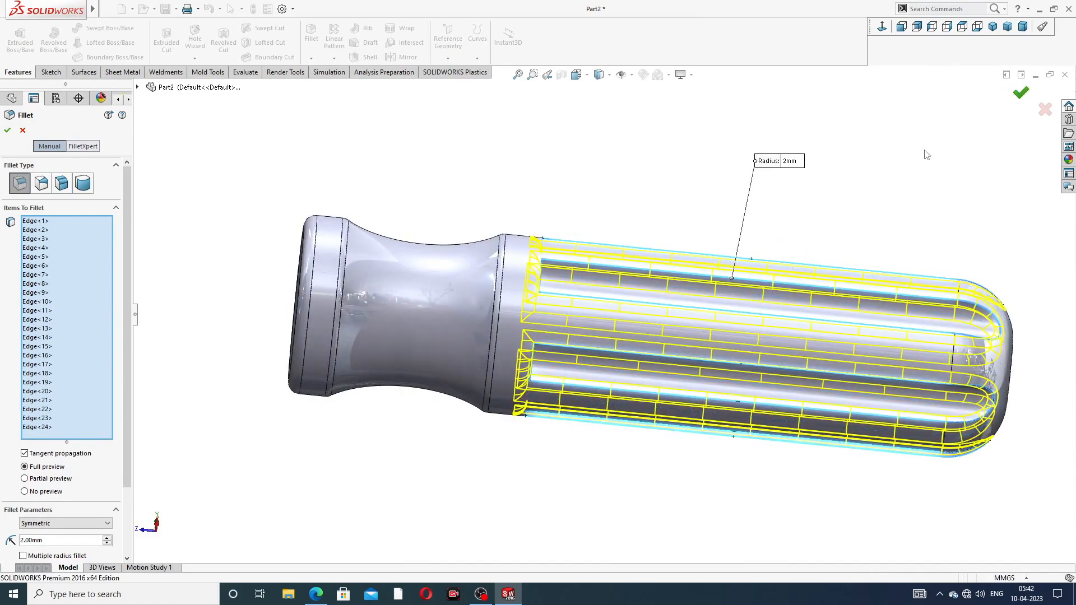
middle_drag(867, 218, 705, 195)
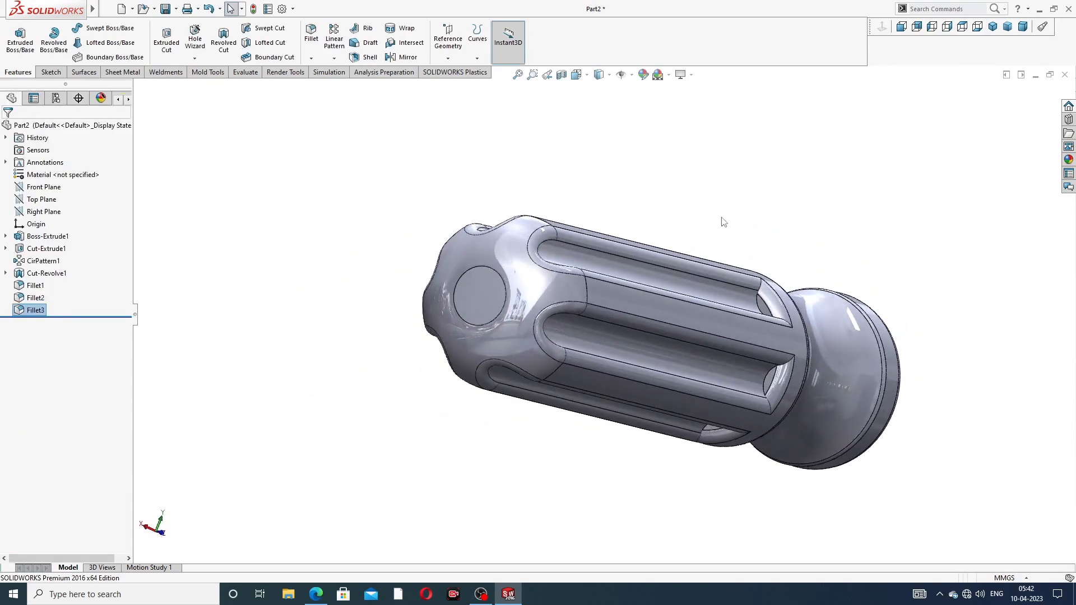
middle_drag(759, 344, 831, 238)
scroll(894, 238, up, 3)
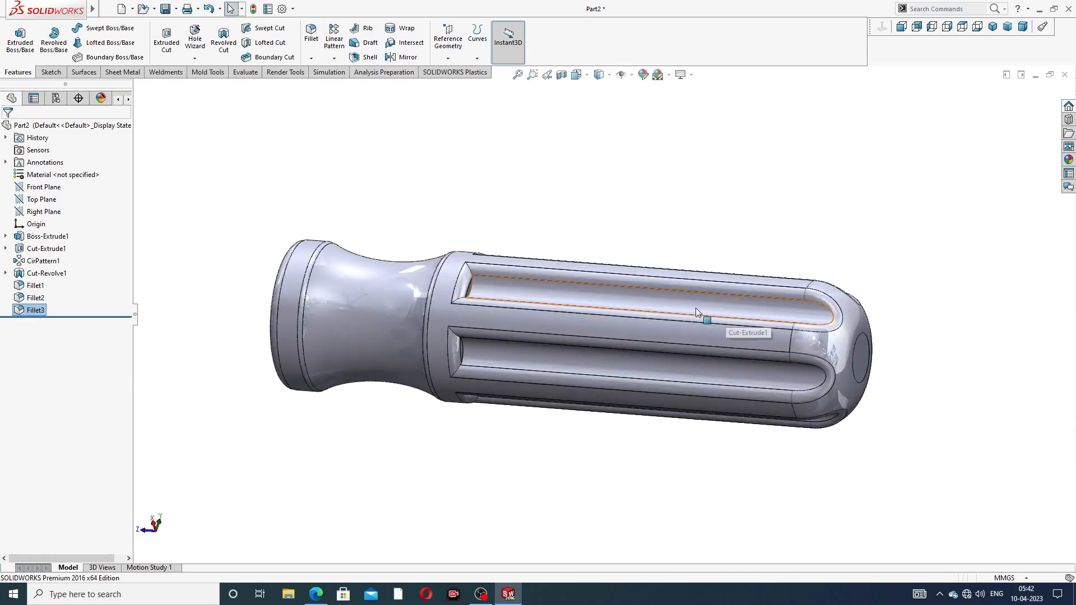
middle_drag(701, 312, 755, 367)
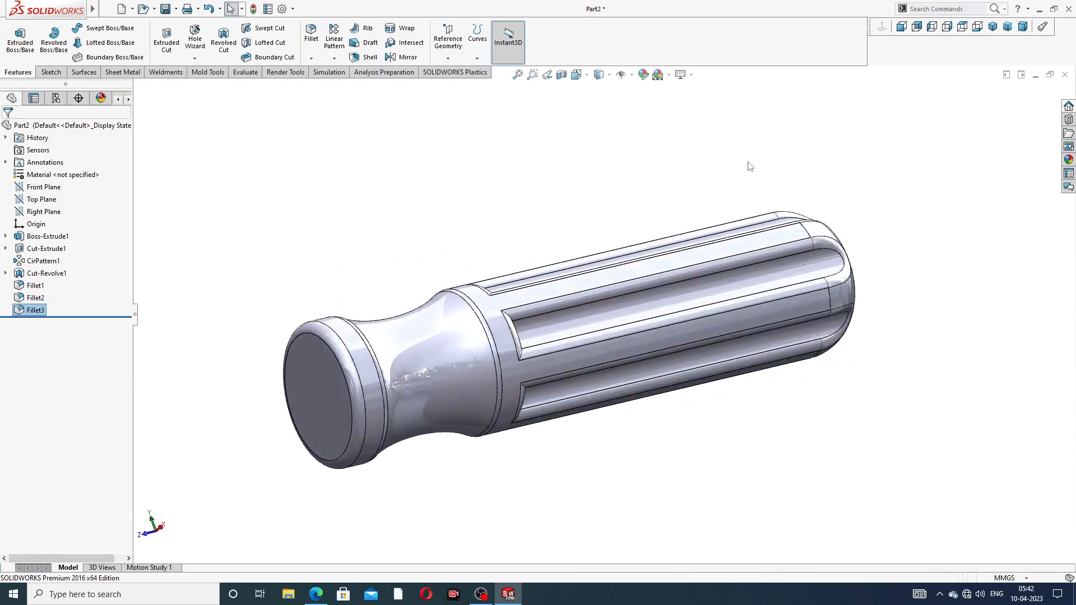
click(643, 75)
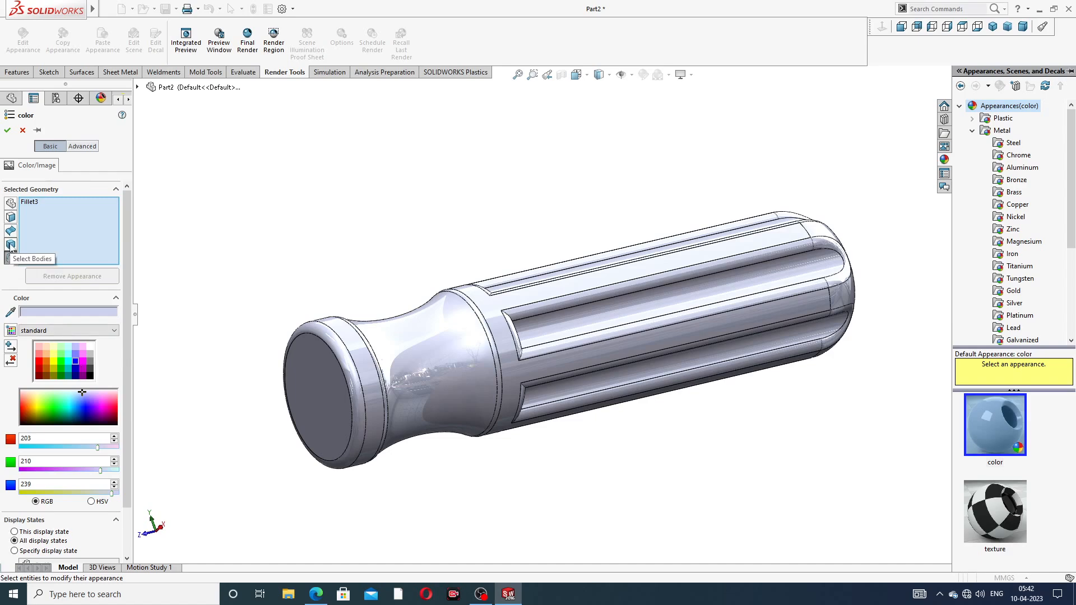
click(11, 245)
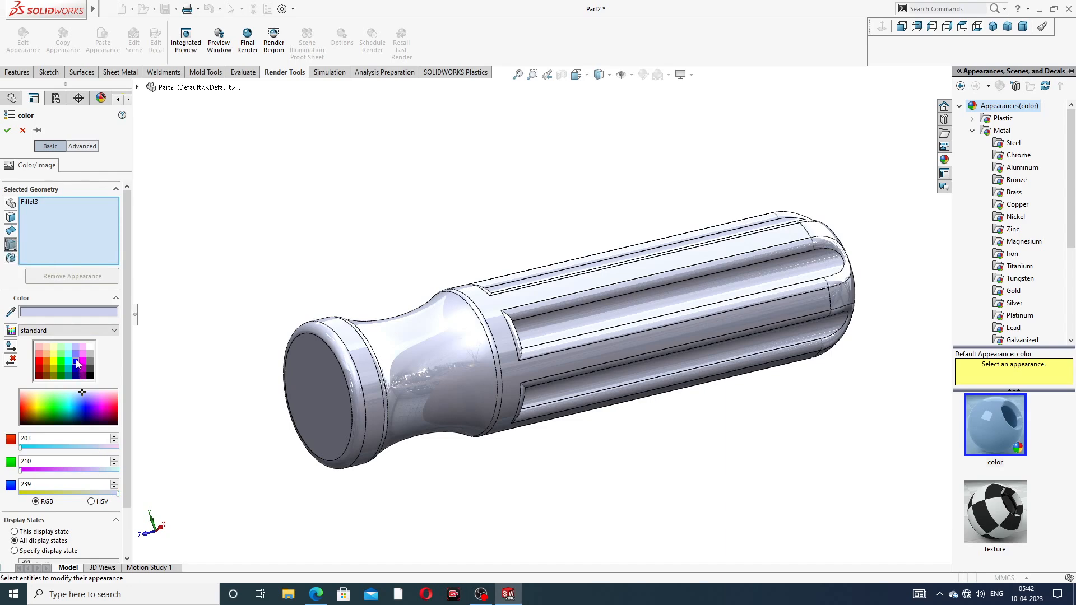
click(77, 365)
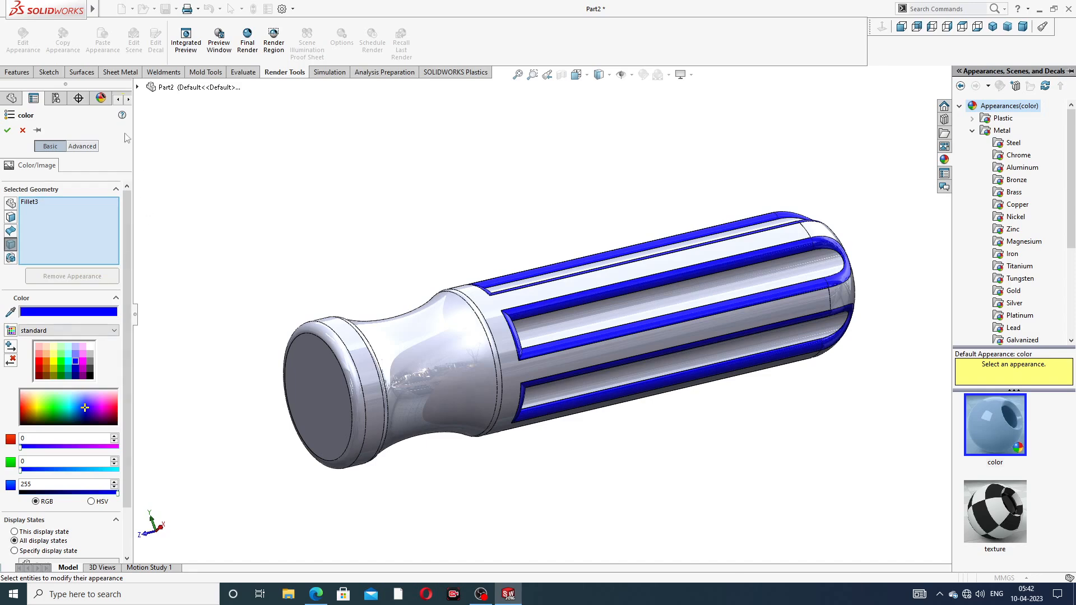
click(138, 87)
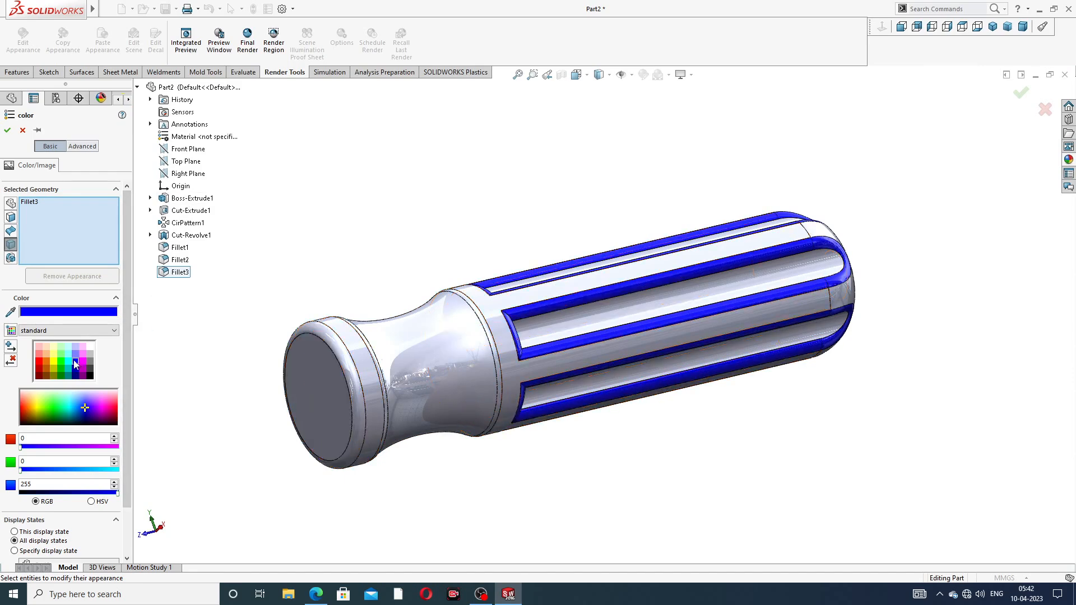
click(22, 130)
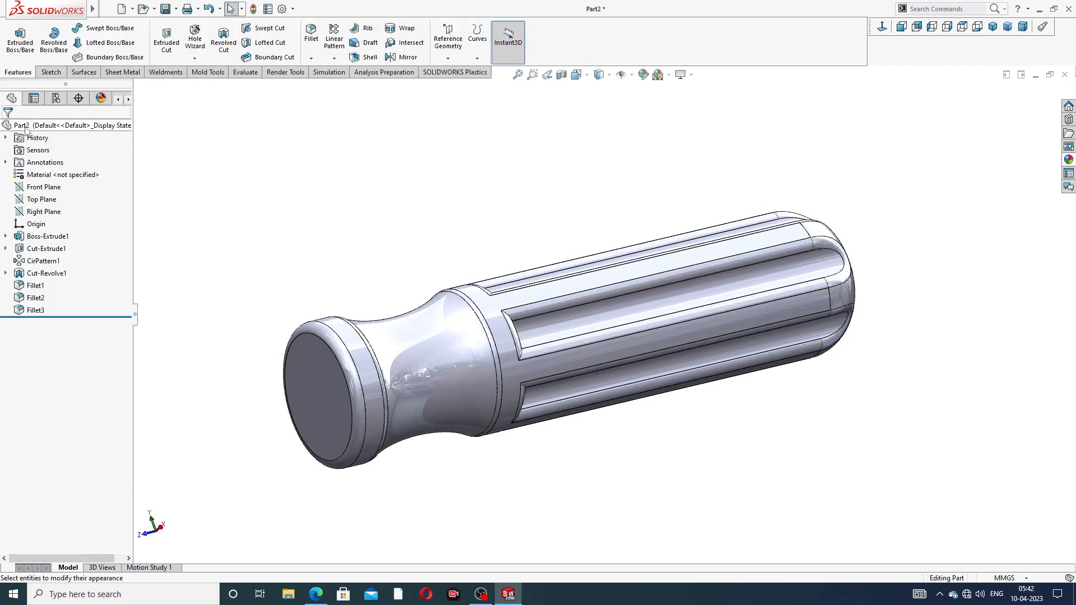
Apply a blue colour (RGB 0, 0, 255) to the whole handle part
click(139, 87)
click(139, 88)
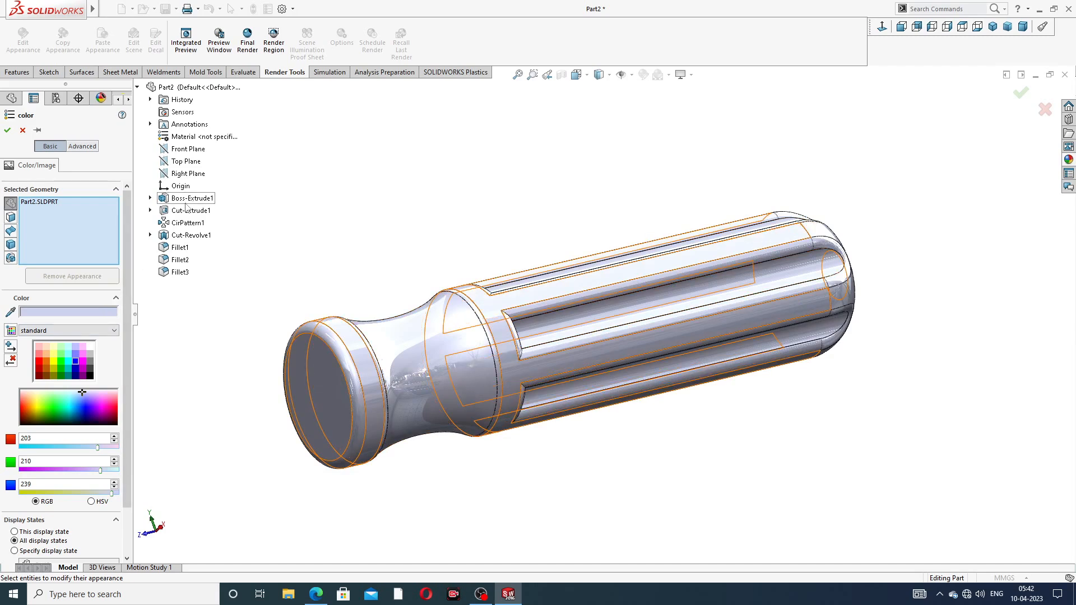
click(77, 362)
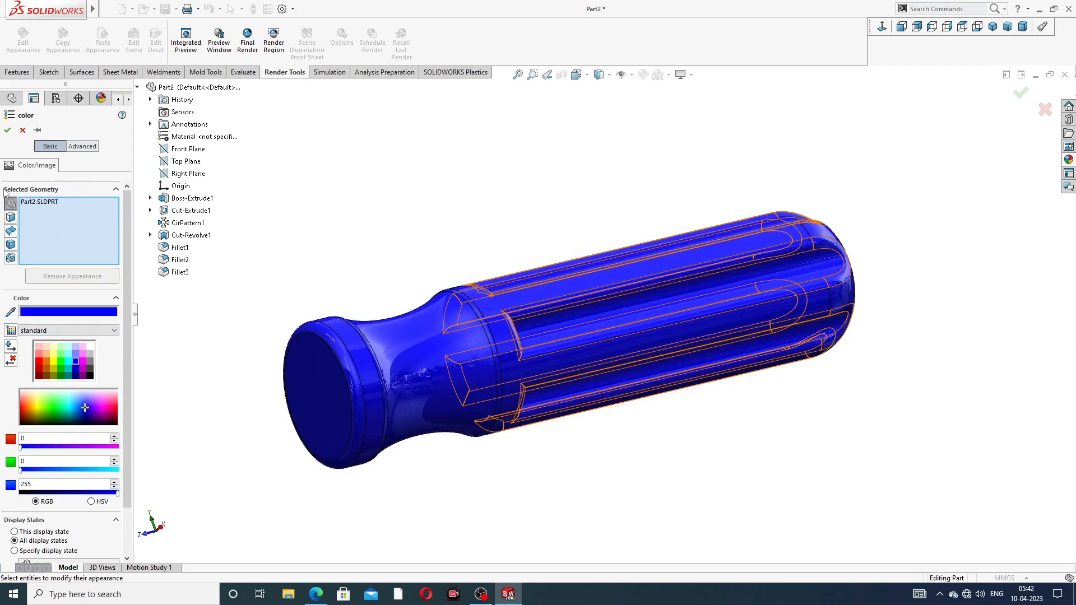
click(8, 131)
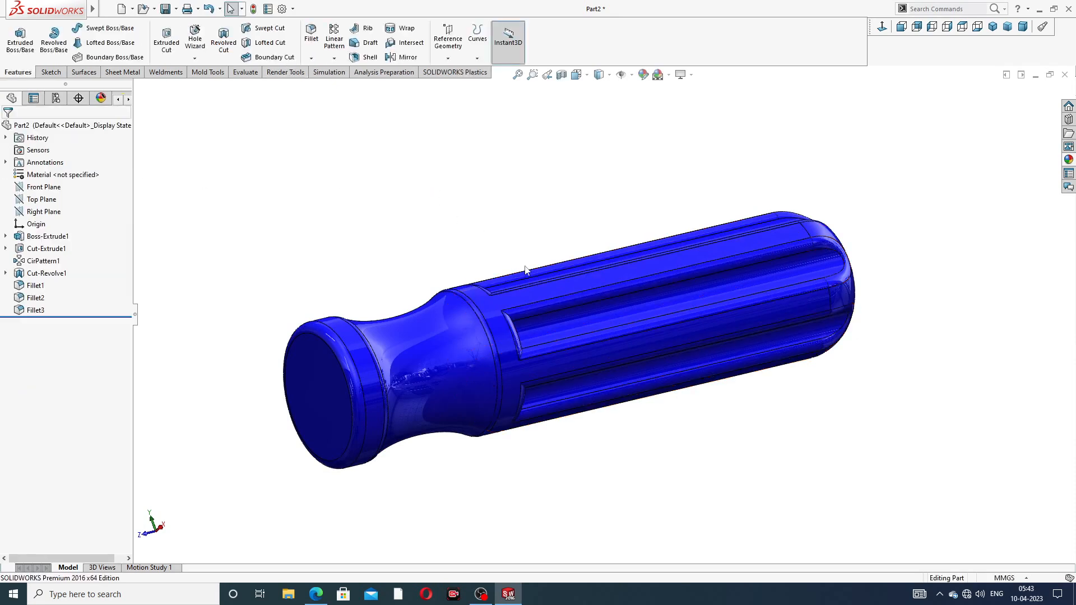
Sketch a circle about 13.9 mm in diameter, centred on the origin, on the flat end face beside the handle's neck
middle_drag(426, 196, 458, 376)
scroll(458, 376, down, 3)
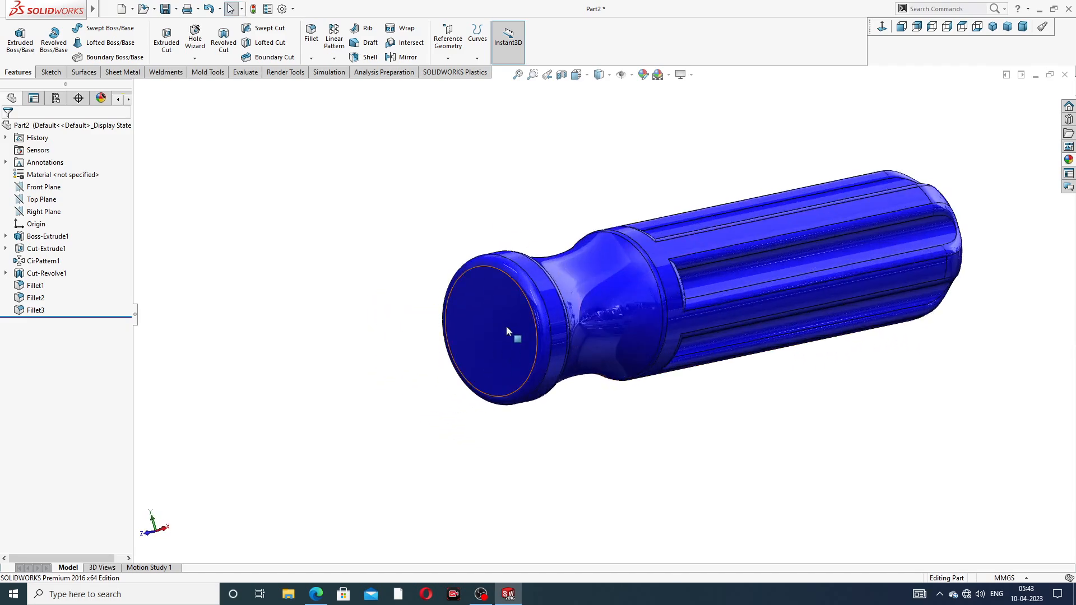
click(508, 314)
click(556, 282)
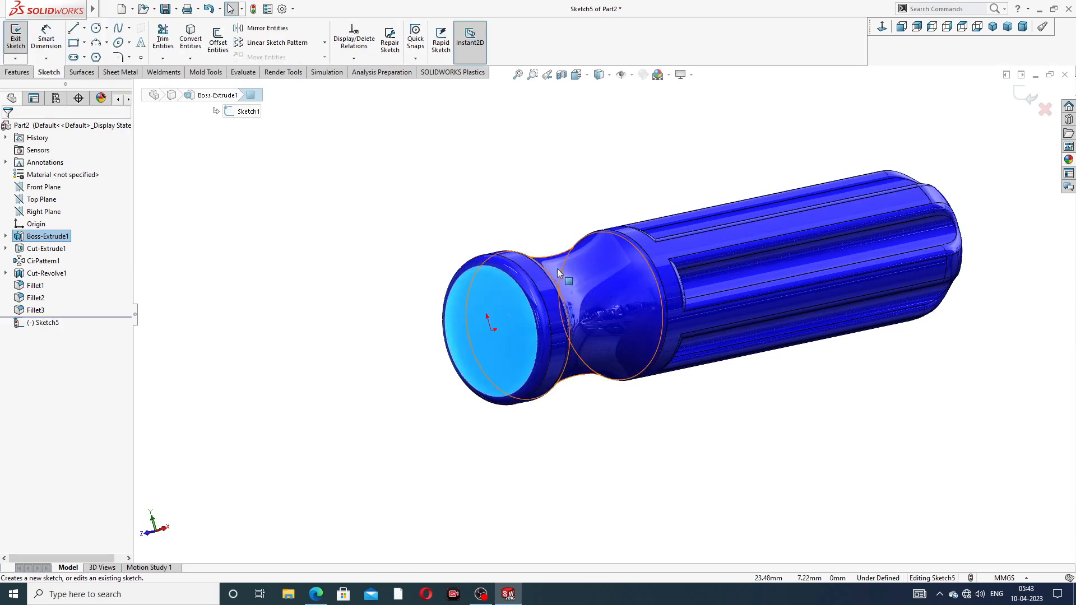
click(881, 26)
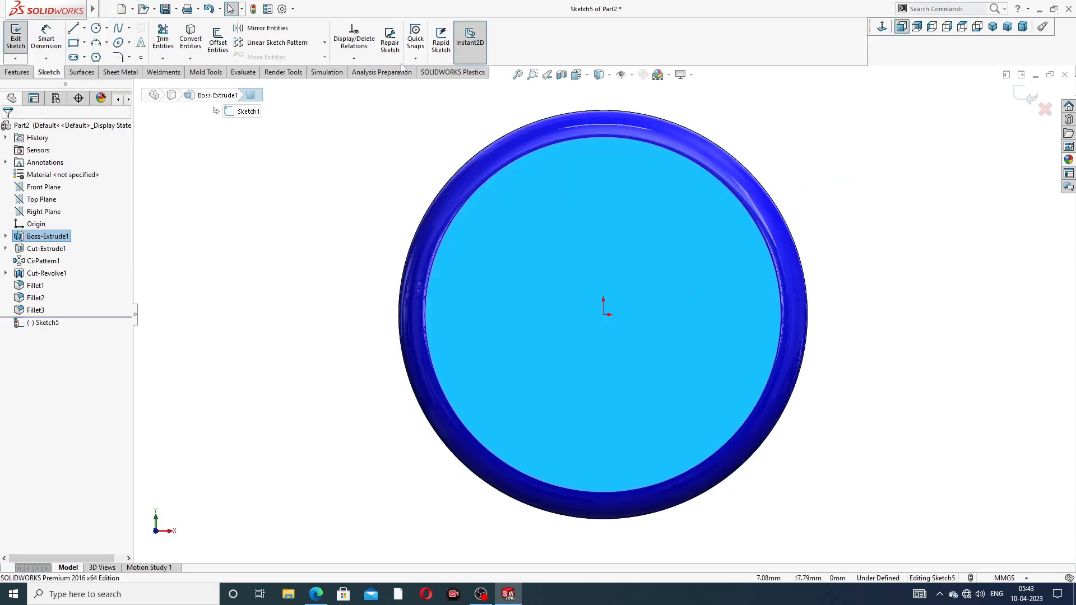
click(96, 29)
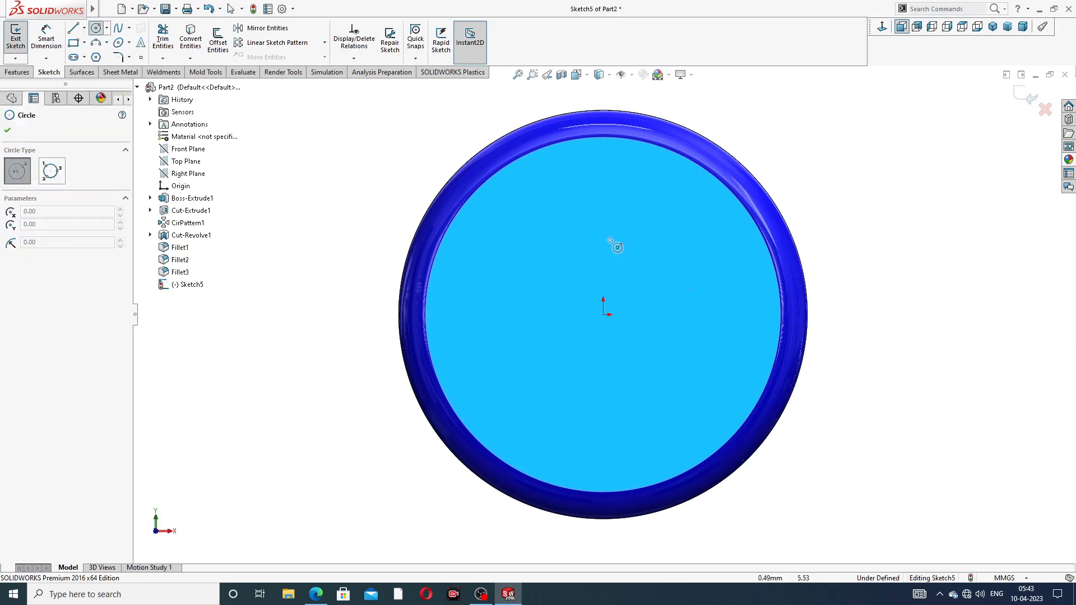
scroll(612, 242, up, 3)
click(603, 314)
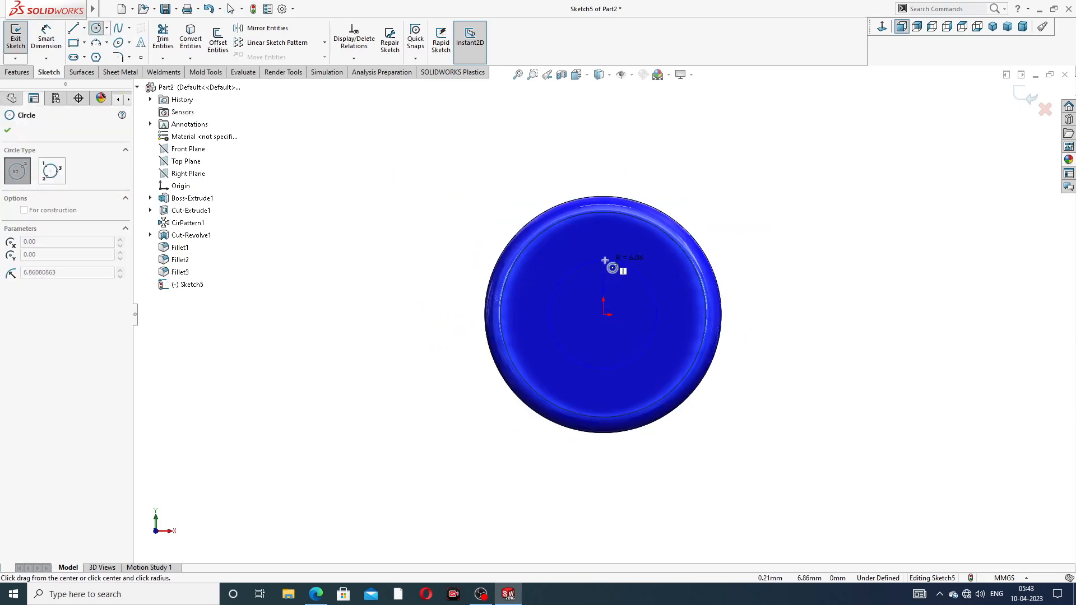
click(614, 260)
right_click(708, 197)
click(739, 207)
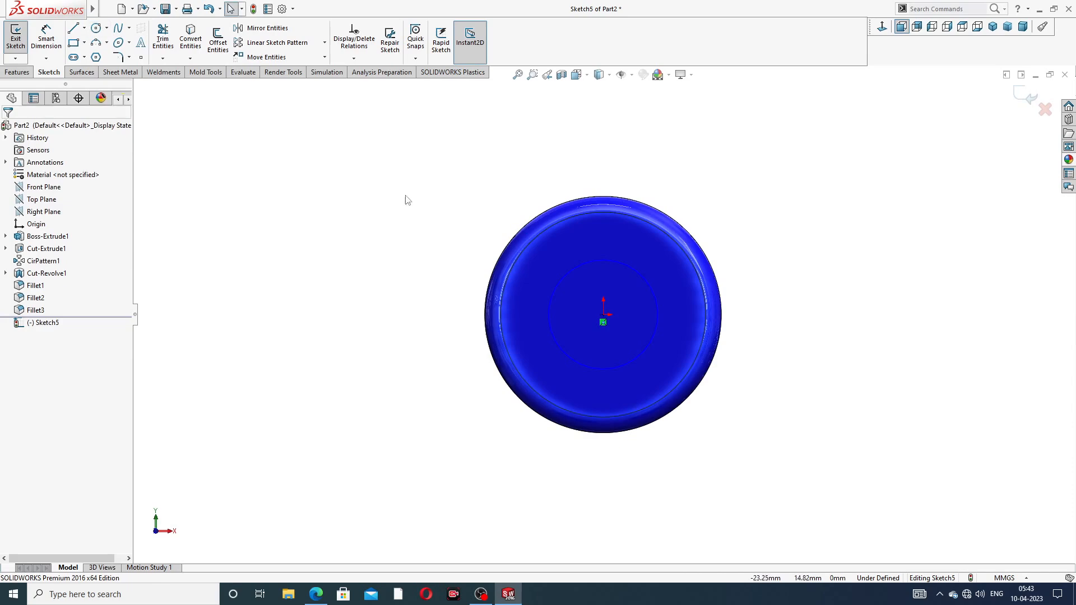
Dimension the circle's diameter and set it to 8 mm
click(50, 41)
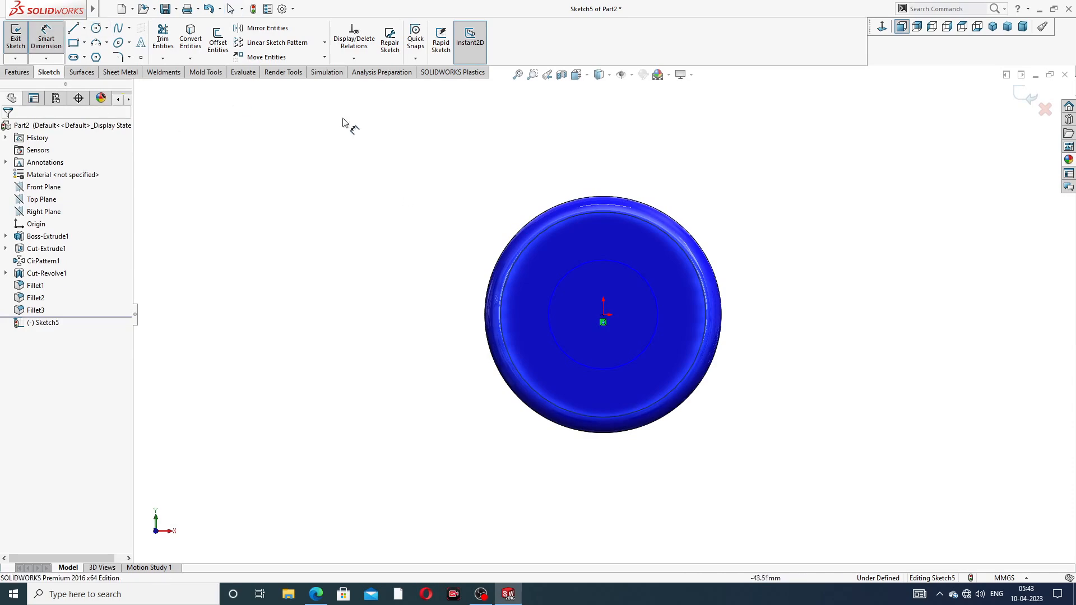
click(624, 267)
click(711, 207)
text(86381018mm)
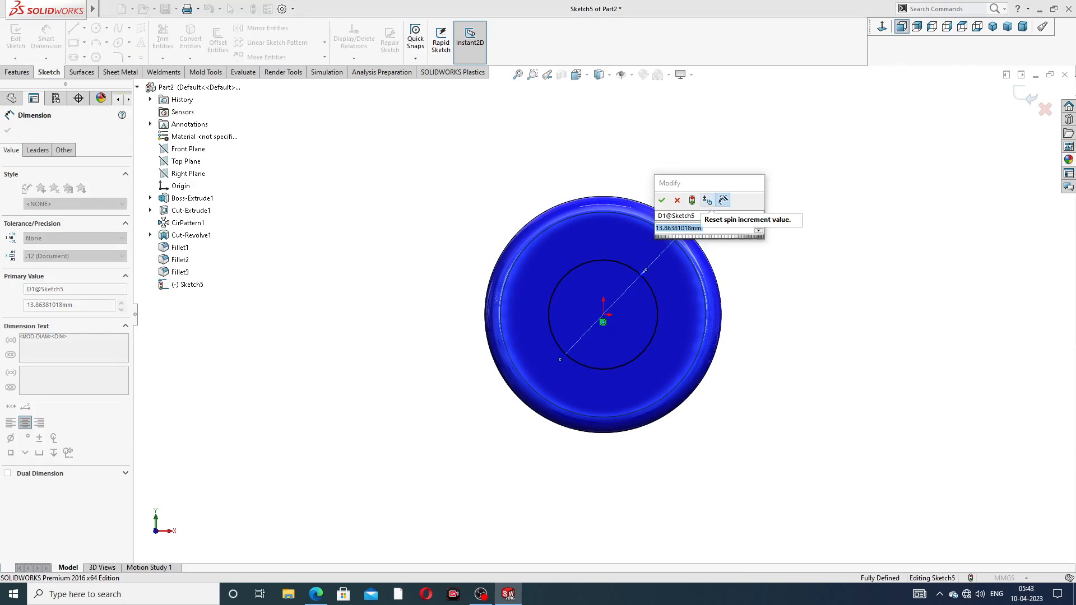
key(Return)
key(Escape)
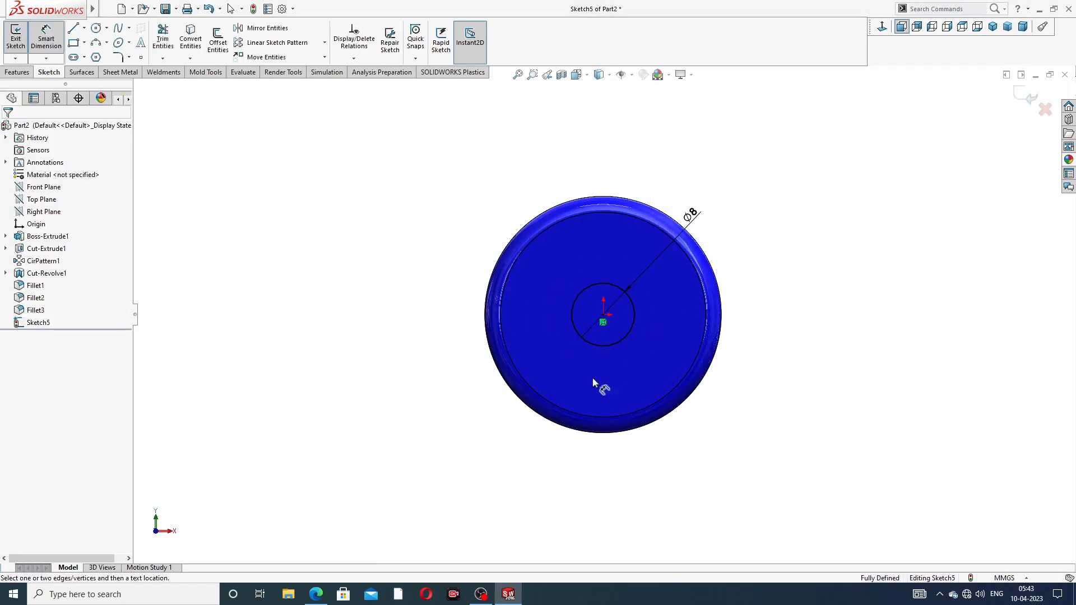
Check the screwdriver design drawing, and move the circle's diameter dimension farther out, clear of the end face outline
click(316, 594)
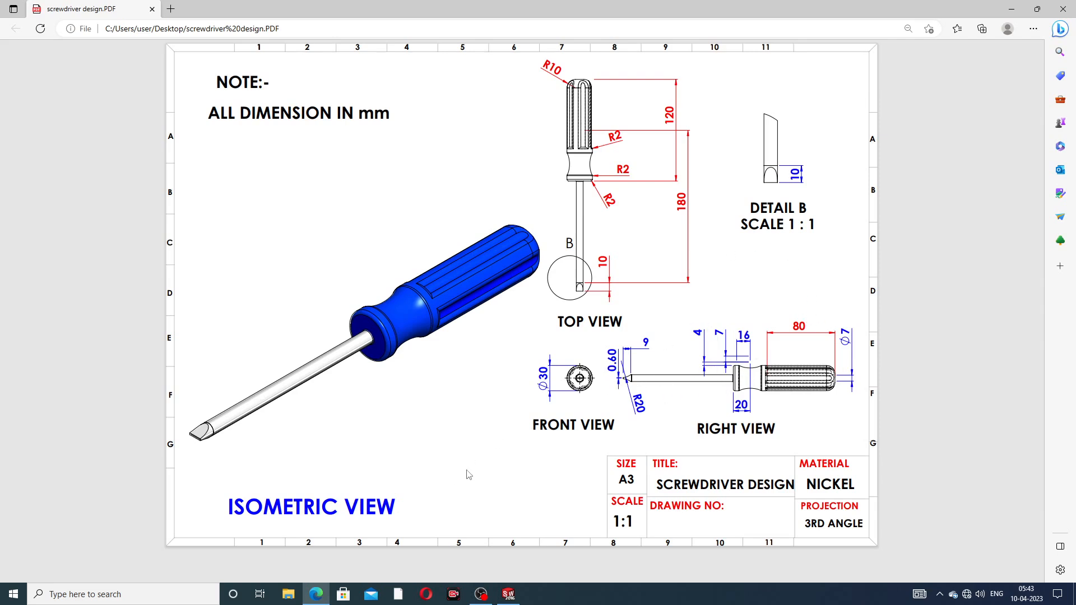
click(317, 595)
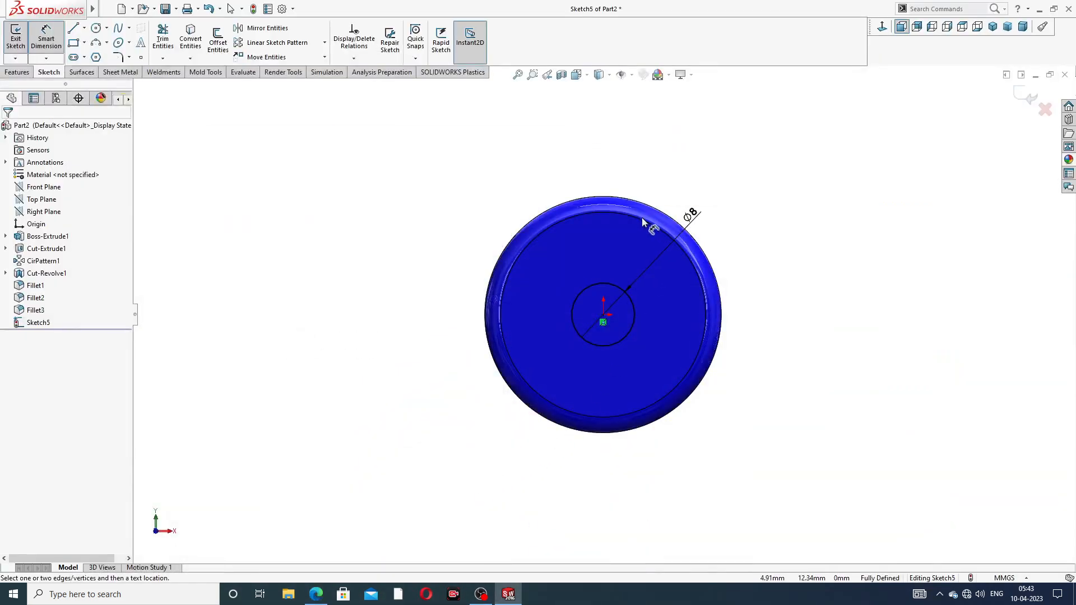
drag(696, 217, 708, 199)
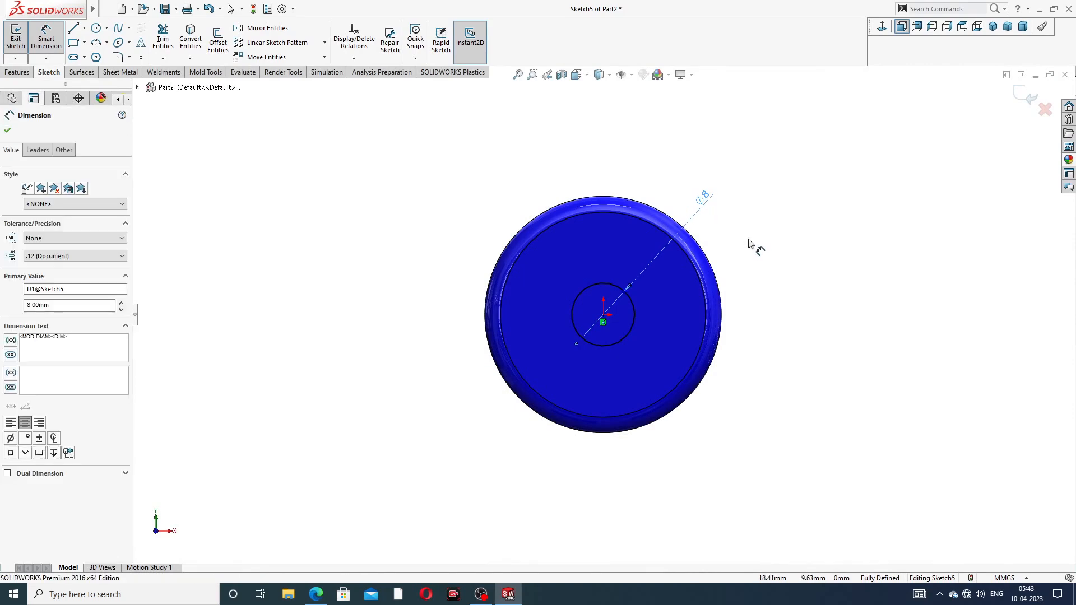
middle_drag(751, 247, 591, 243)
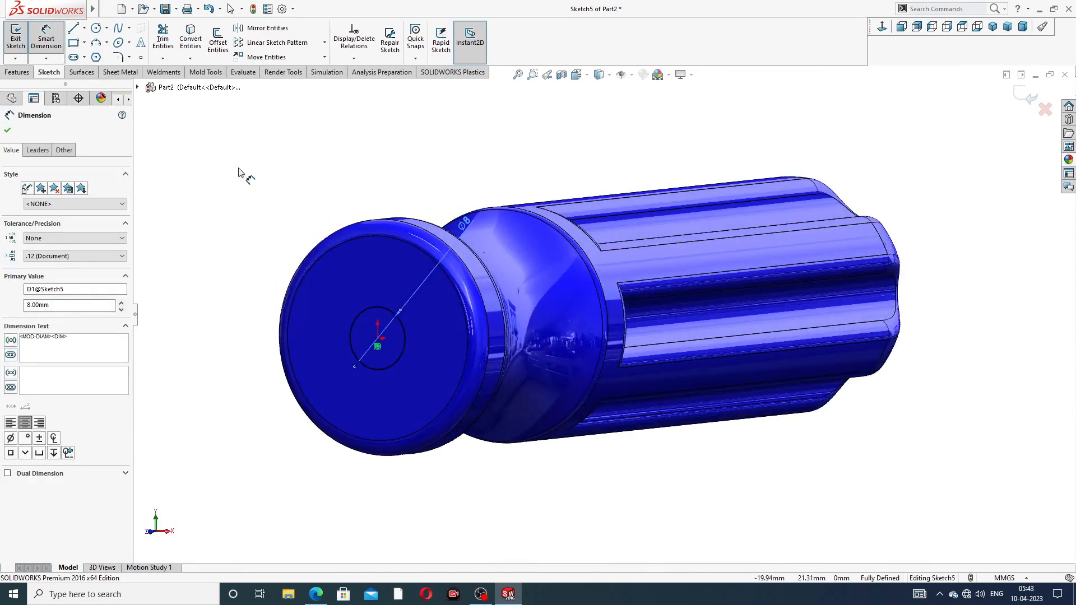
click(7, 132)
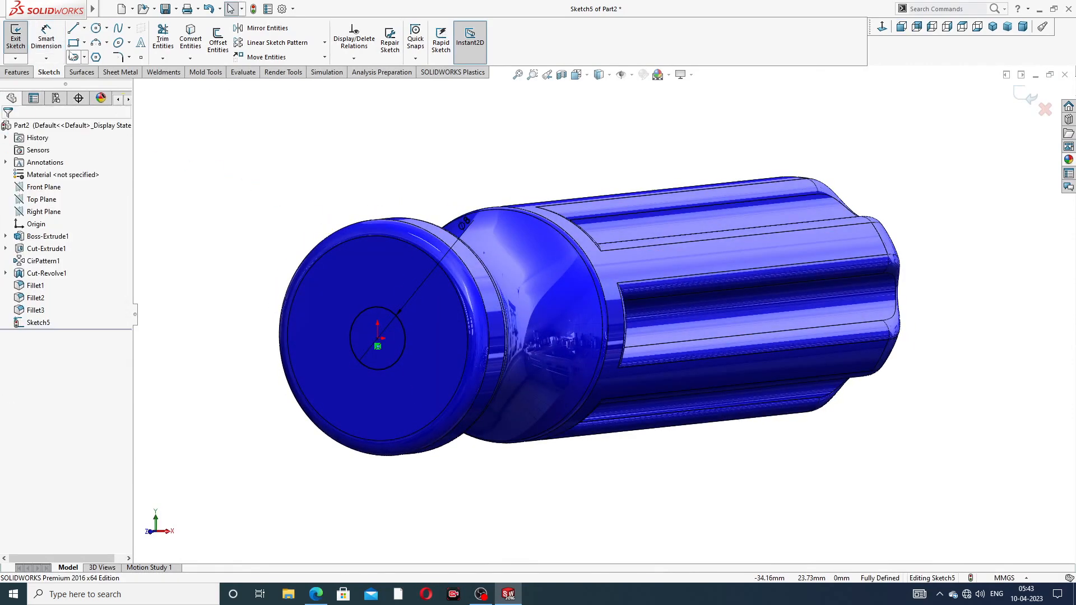
Cut the 8 mm circle 60 mm deep into the handle's end face with a blind Extruded Cut
click(17, 72)
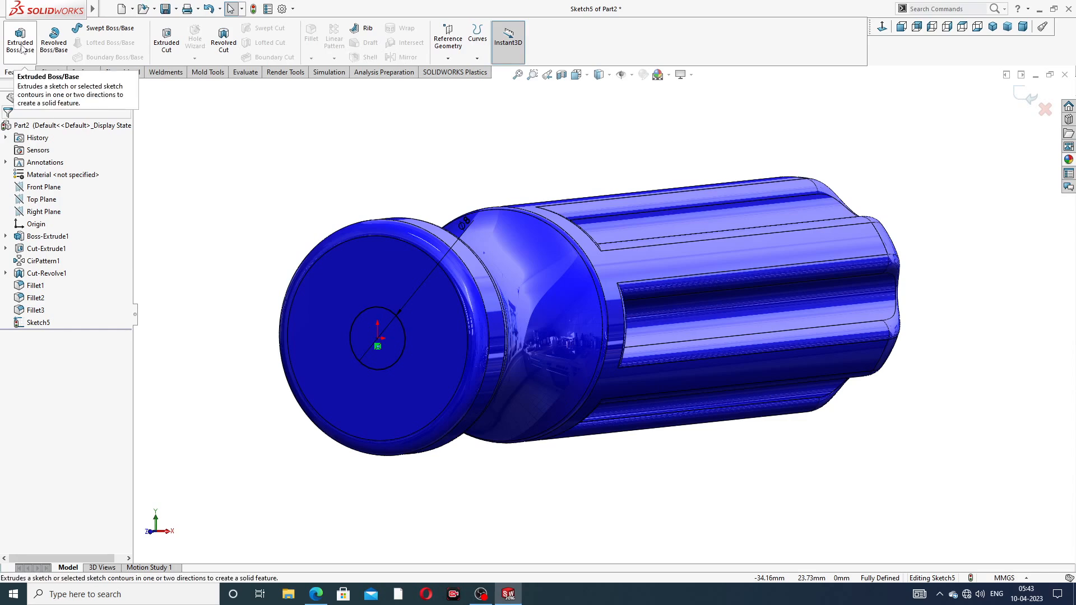
click(166, 40)
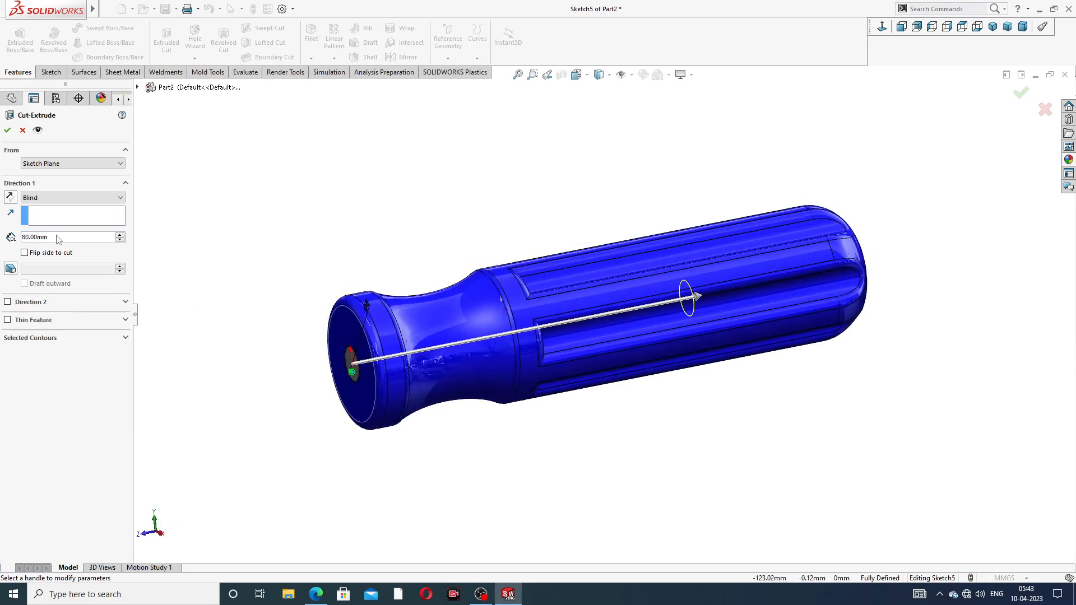
drag(58, 239, 20, 240)
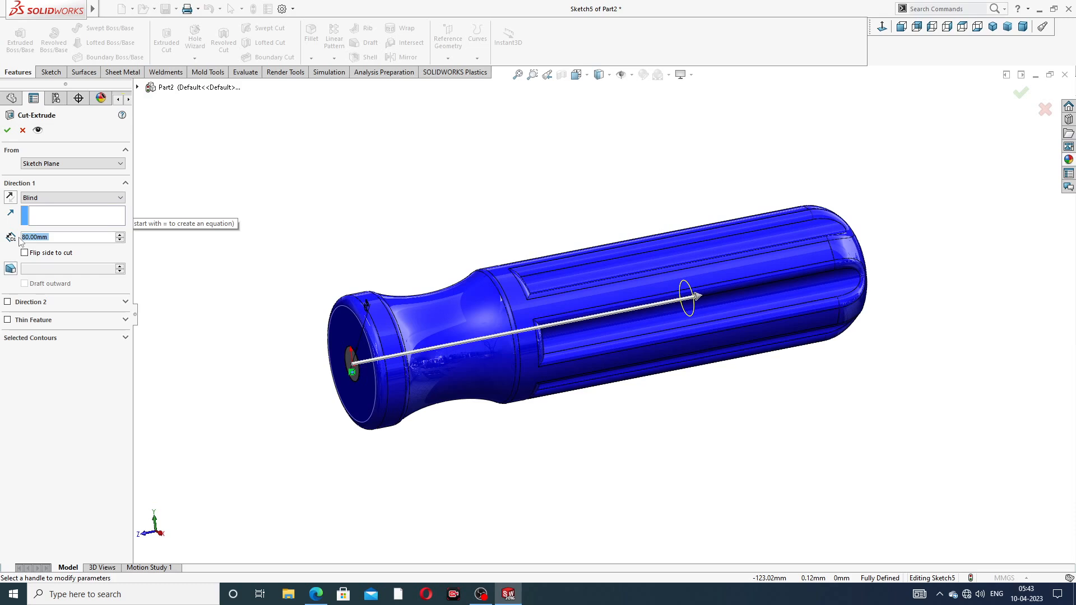
text(60)
key(Return)
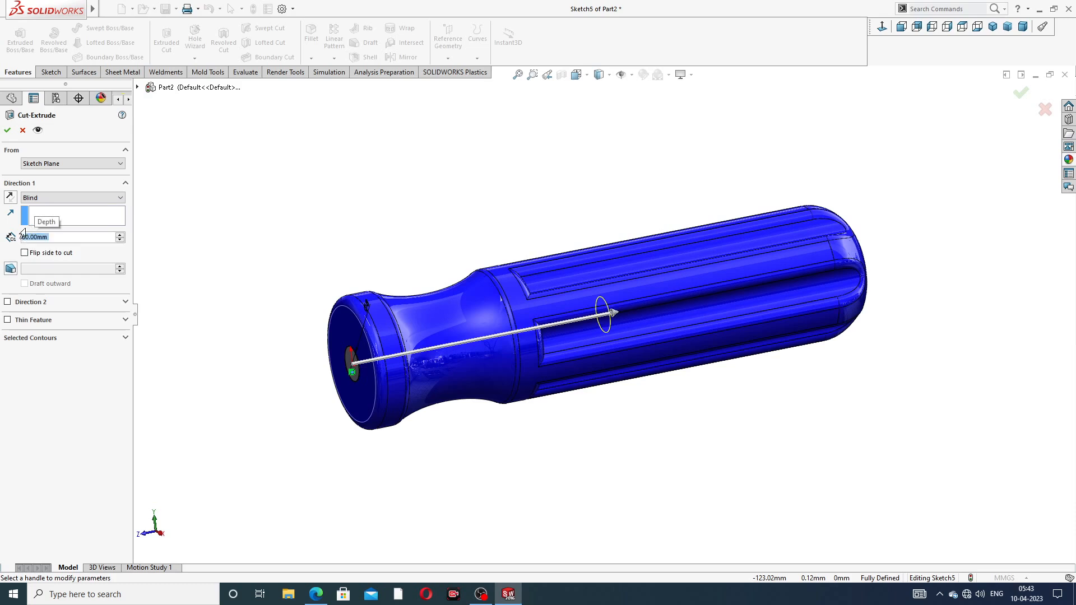
click(7, 130)
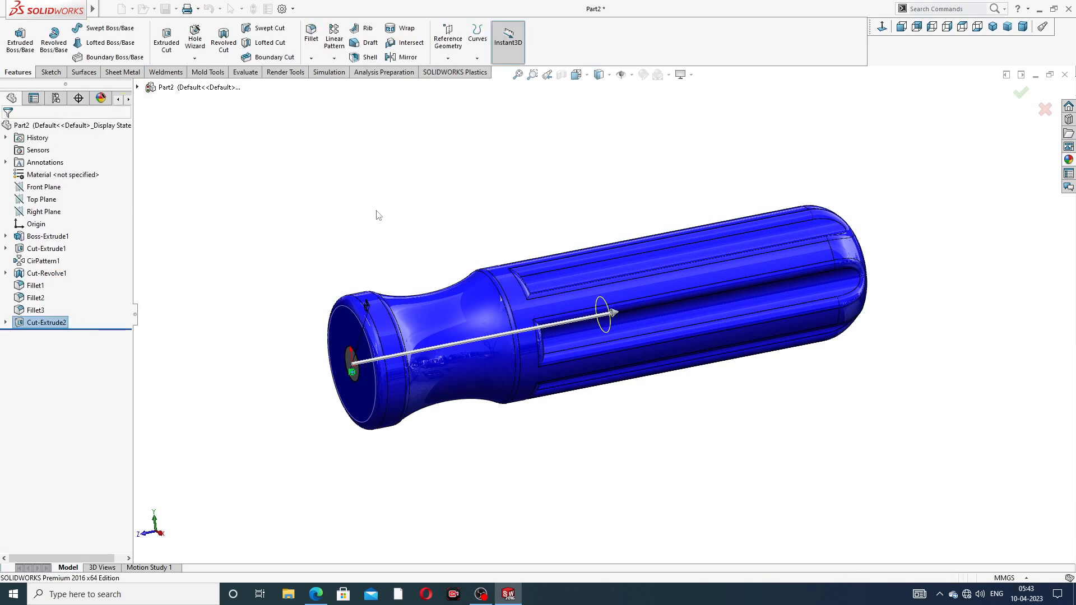
click(457, 233)
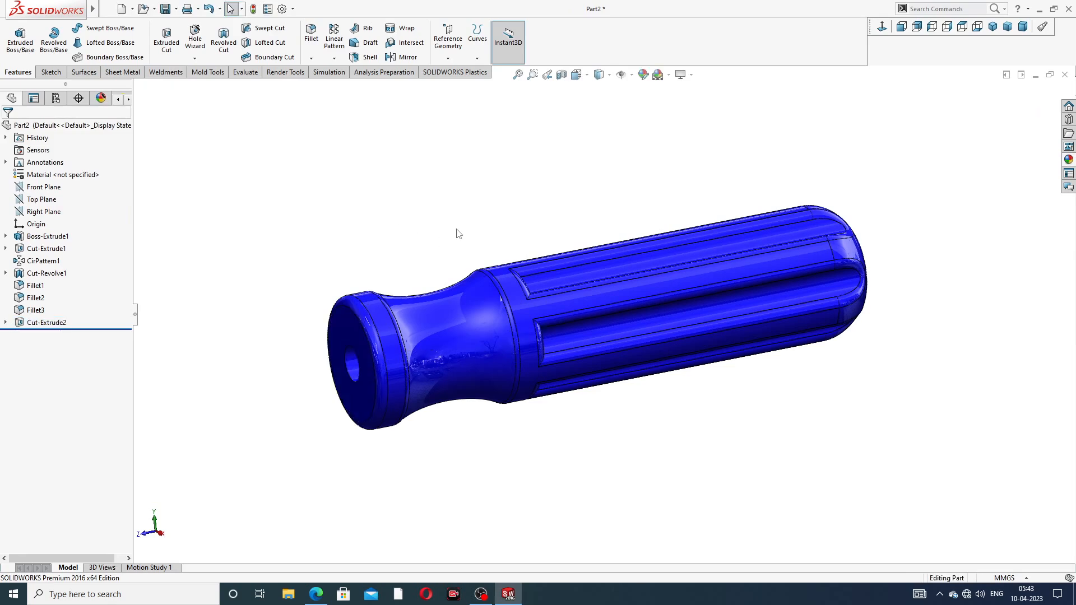
Start a sketch on the flat bottom face of the new hole and convert its circular edge into the sketch
middle_drag(456, 233, 533, 185)
middle_drag(563, 284, 695, 321)
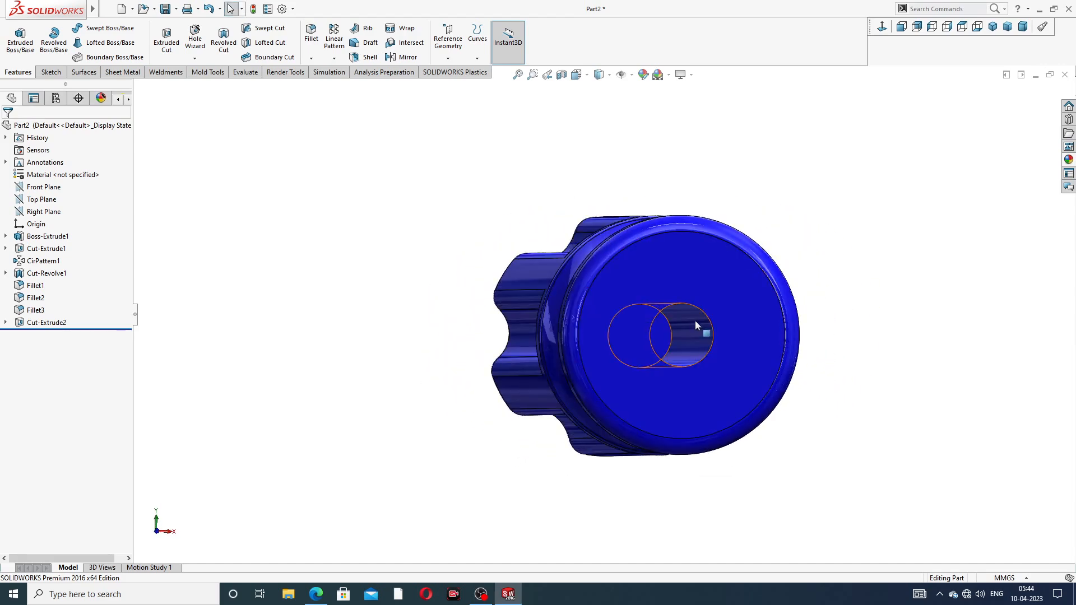
click(702, 309)
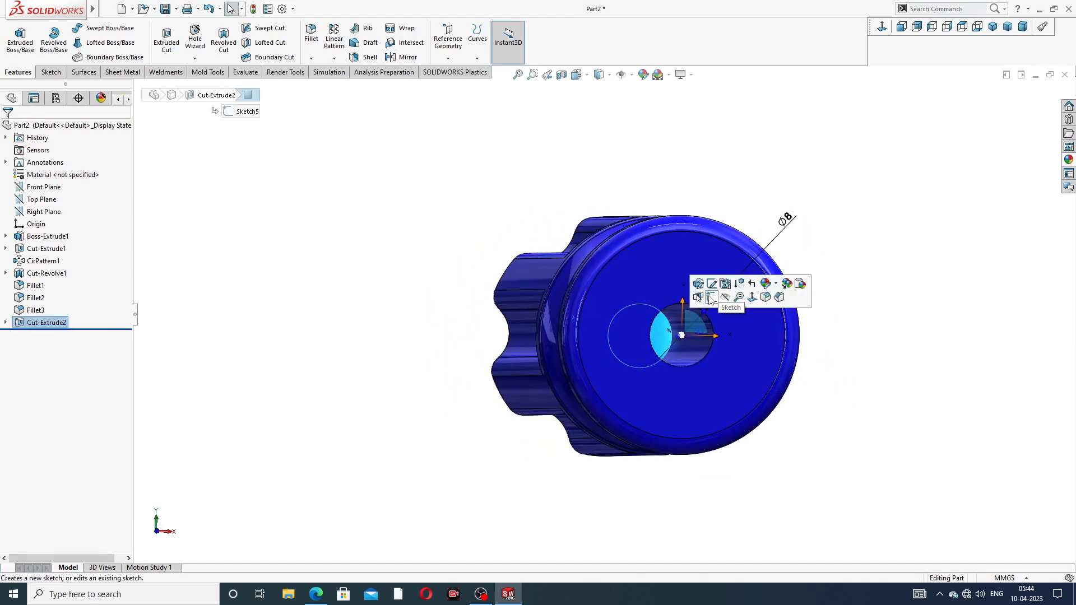
click(710, 299)
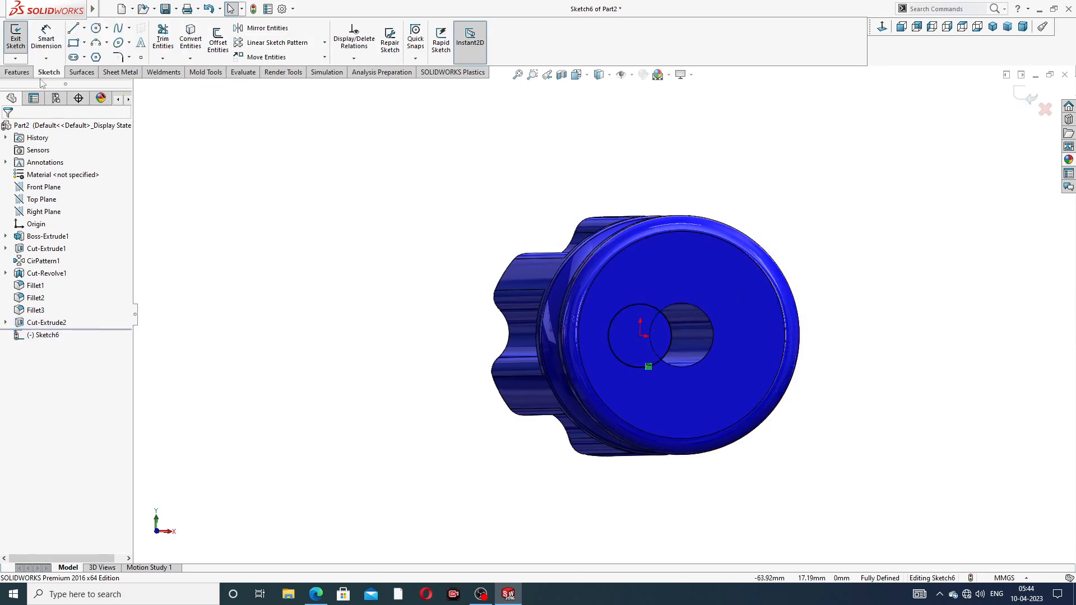
Start a blind Extruded Boss of the converted circle out of the hole and set its depth to 180 mm
click(19, 73)
click(22, 45)
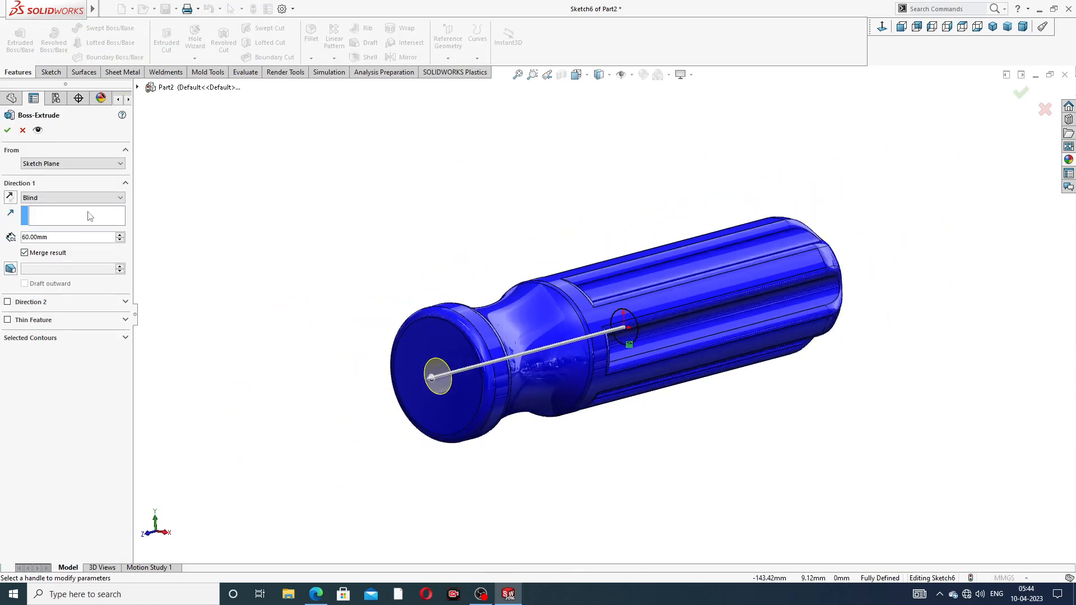
double_click(48, 237)
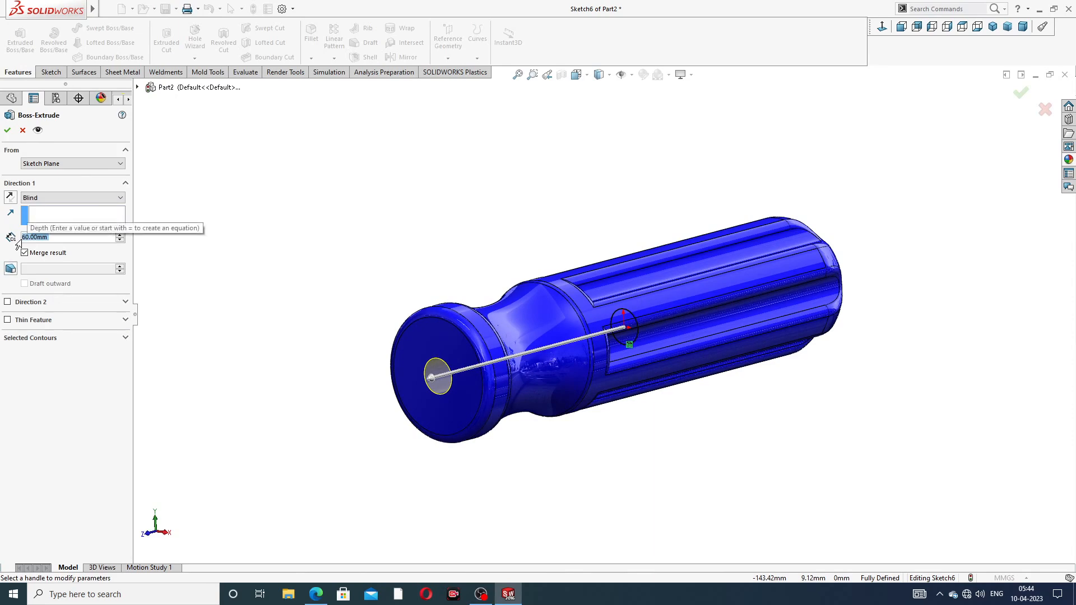
text(5)
key(BackSpace)
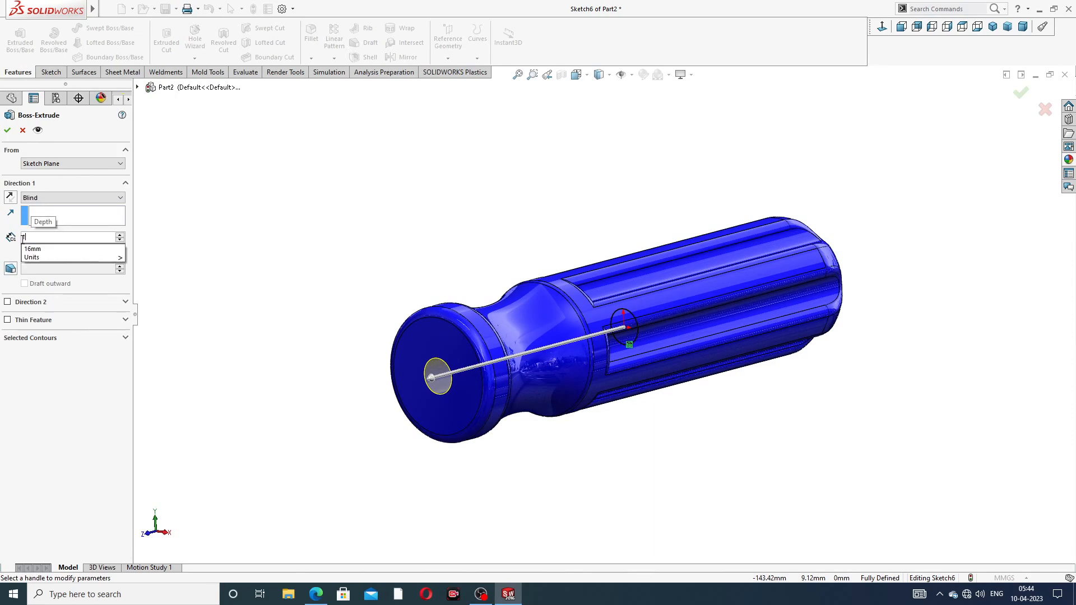
text(80)
key(Return)
scroll(397, 324, up, 3)
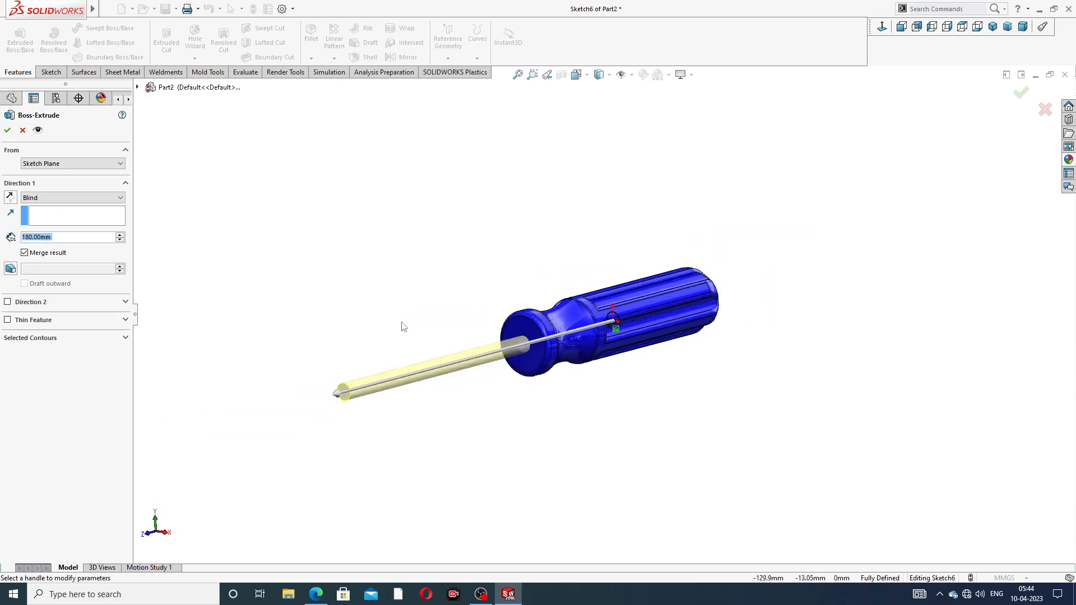
middle_drag(402, 324, 365, 332)
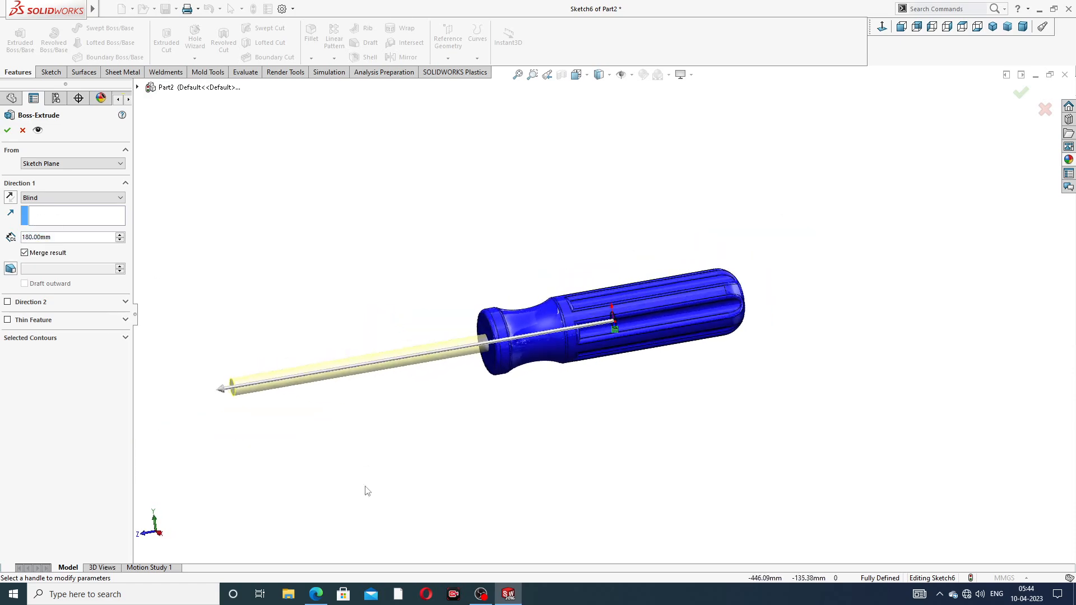
Check the shaft length in the screwdriver design drawing, and finish the shaft extrusion as a separate body with Merge result off
click(316, 594)
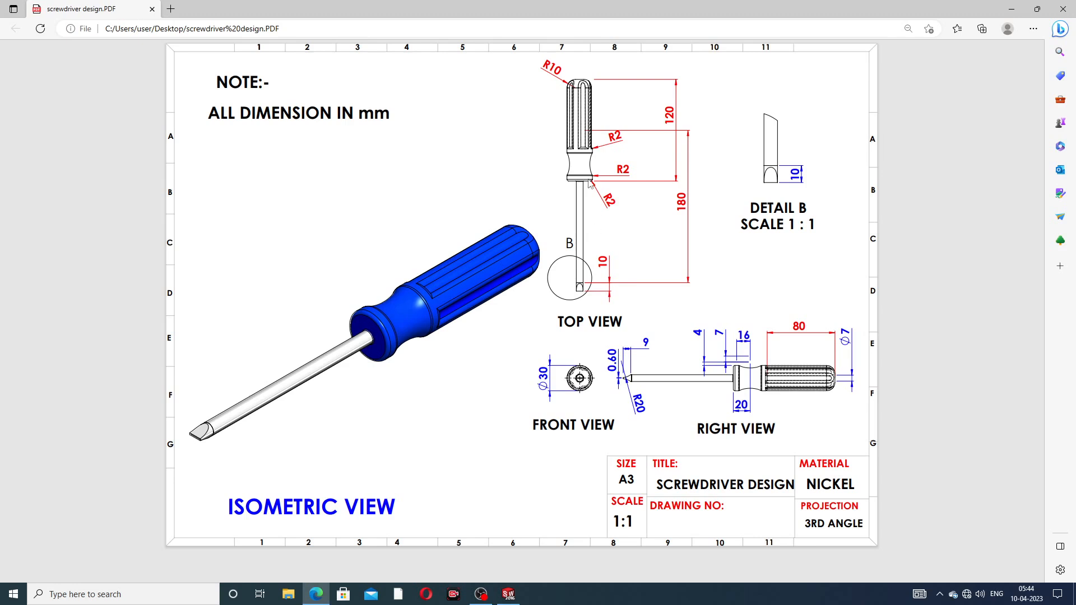
click(508, 596)
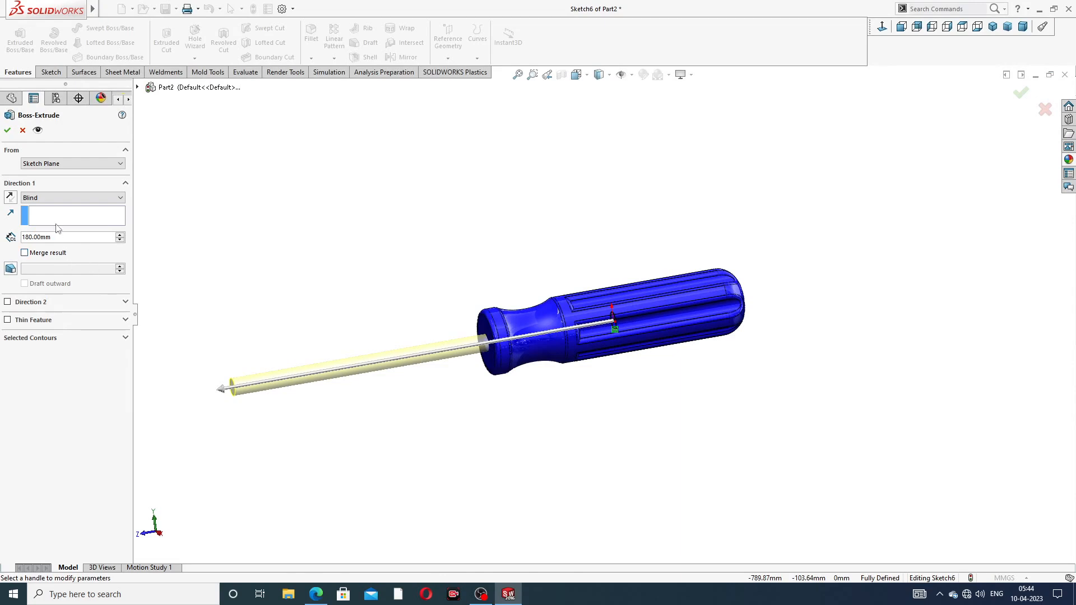
click(8, 132)
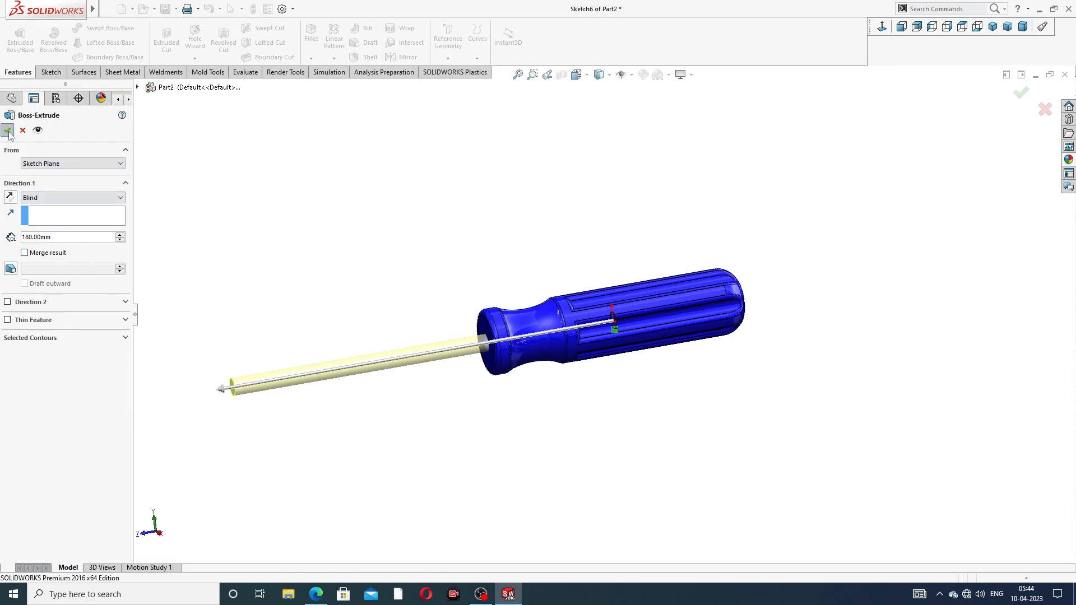
click(299, 233)
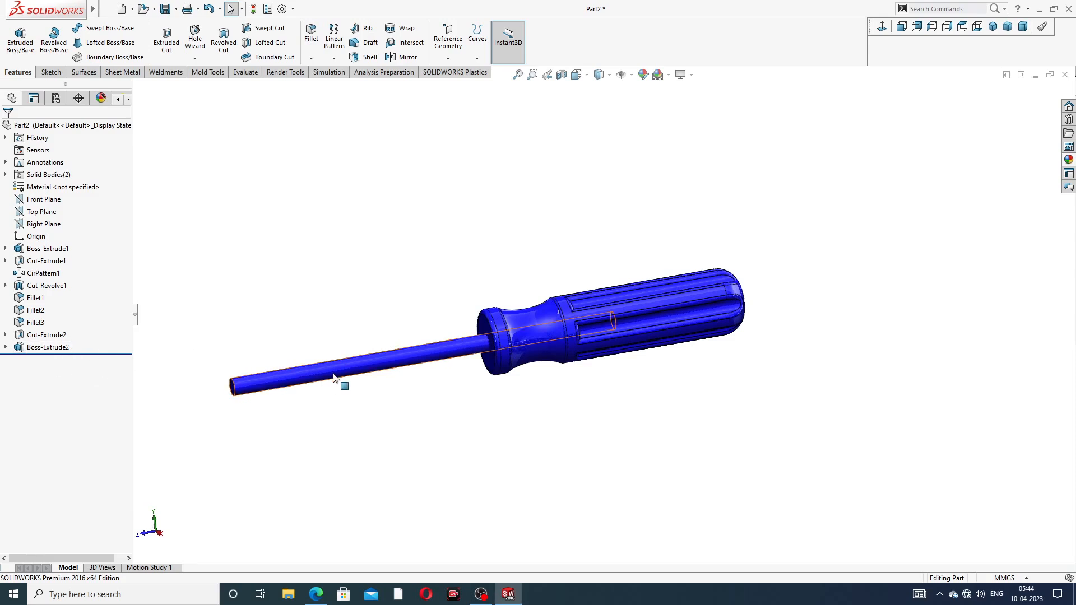
Review the Merge result setting in the shaft extrusion's definition and close it with the option off
click(56, 347)
click(69, 317)
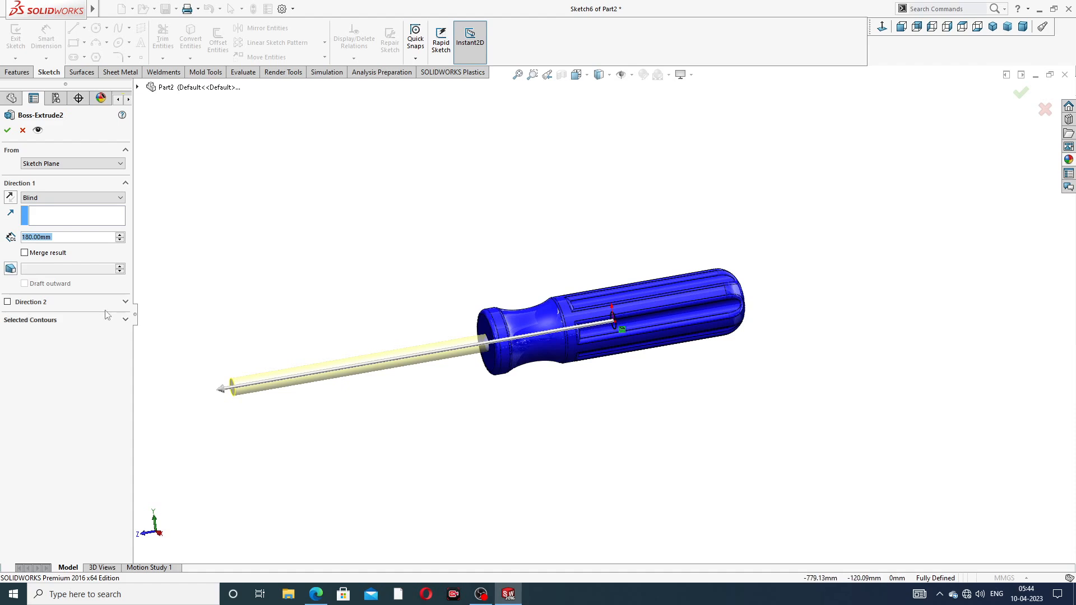
click(32, 255)
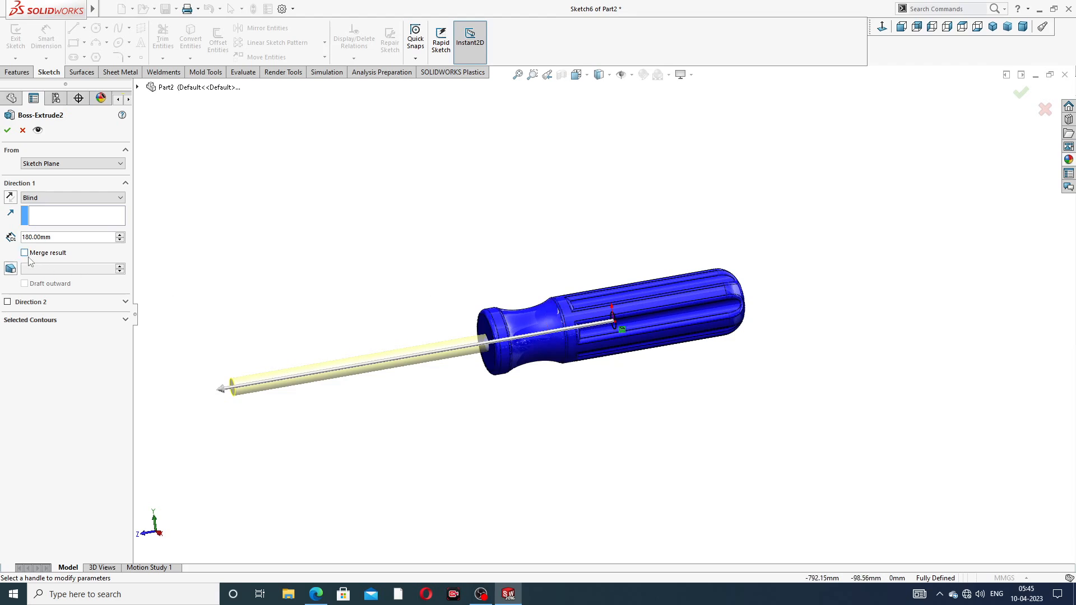
click(7, 132)
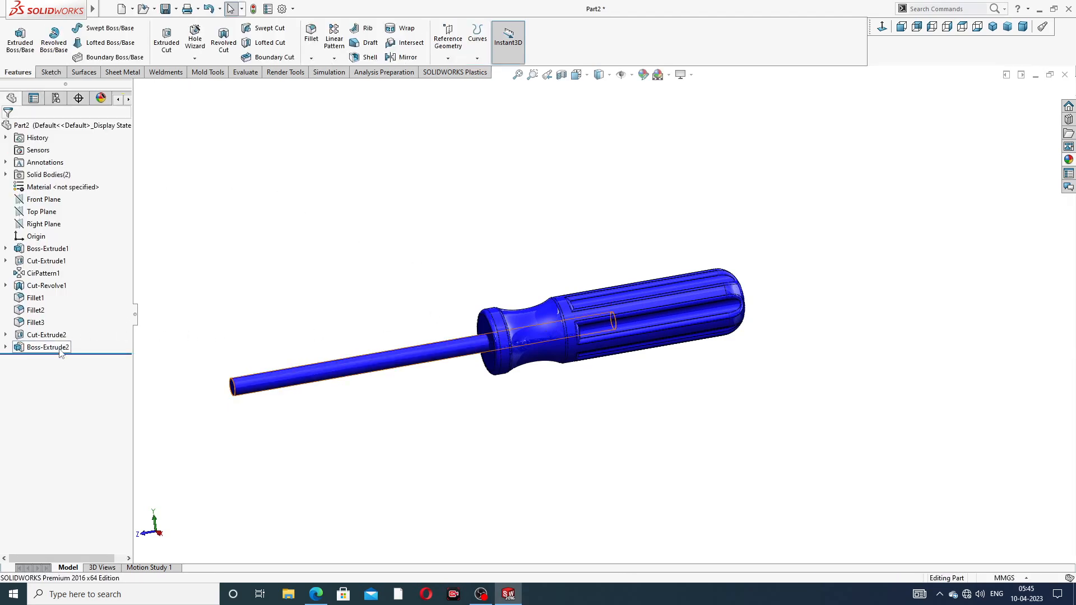
Apply the first Chrome metal appearance to the shaft extrusion
click(48, 348)
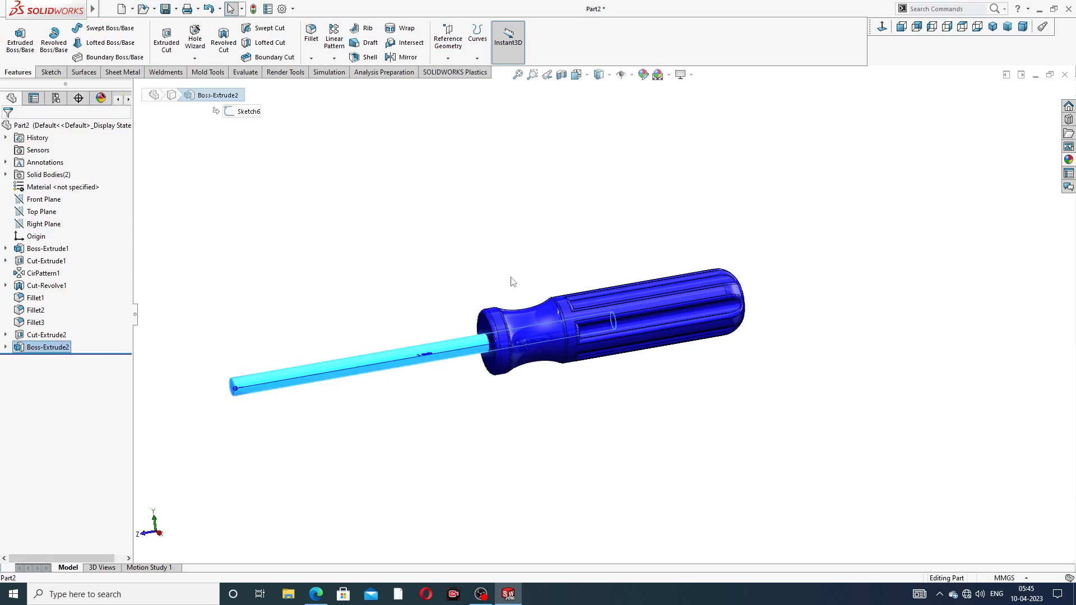
click(1069, 160)
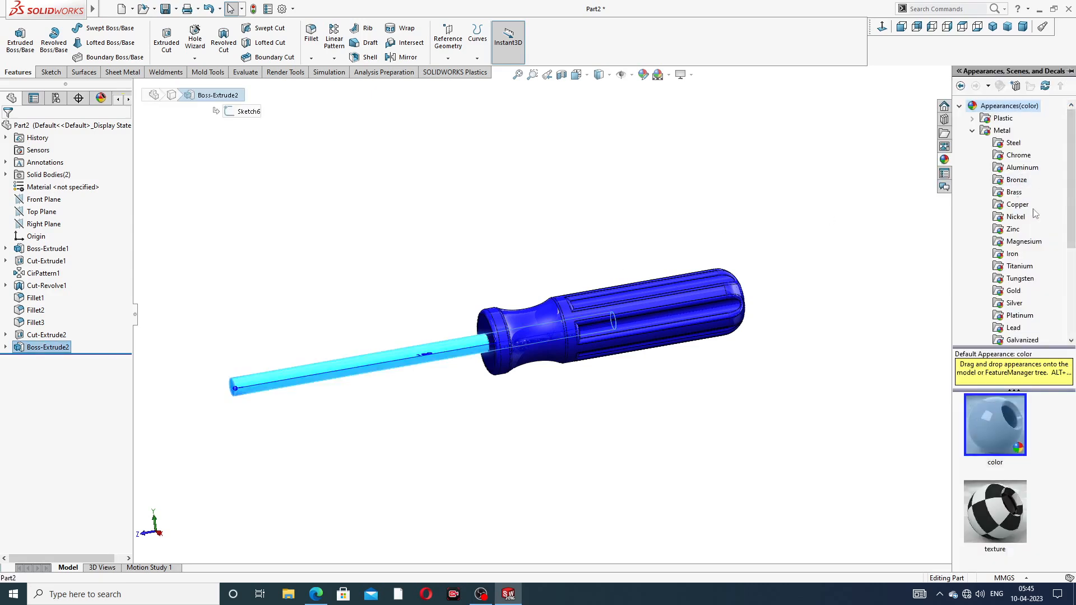
click(1024, 156)
double_click(993, 432)
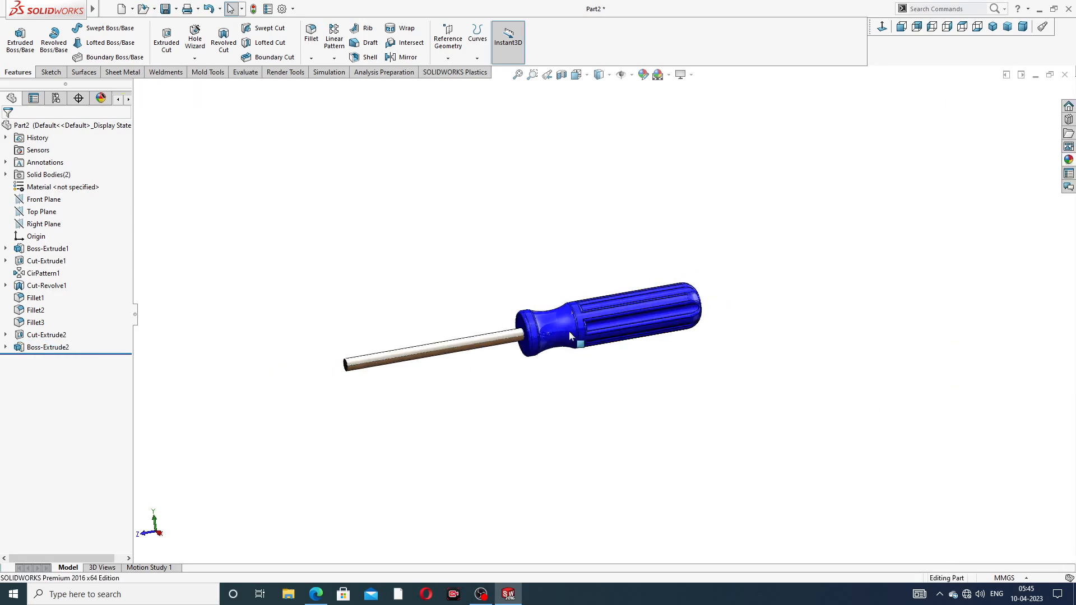
middle_drag(521, 363, 580, 318)
middle_drag(462, 329, 529, 361)
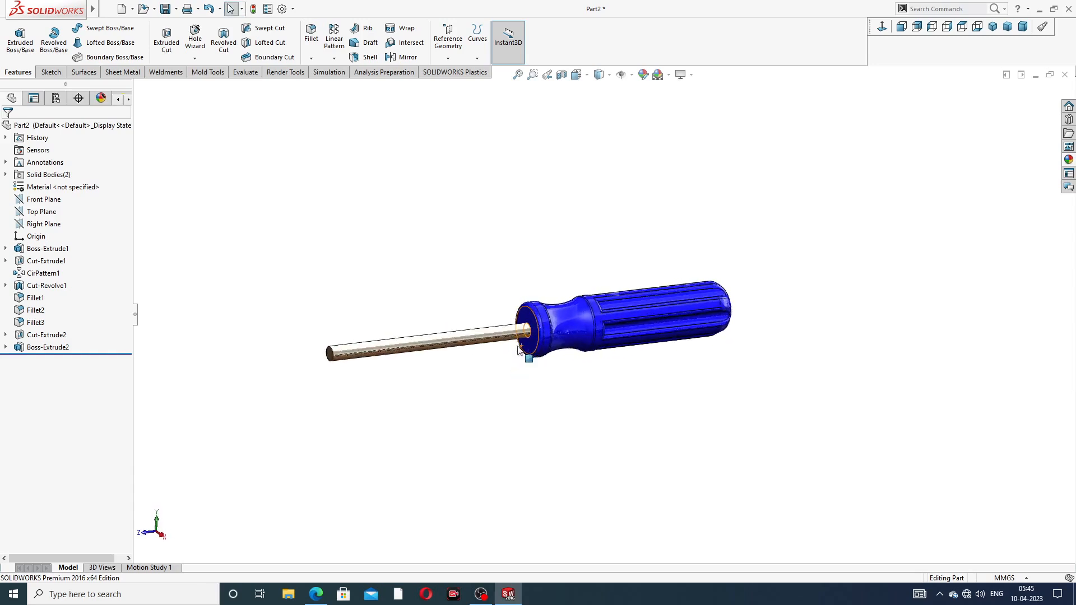
Start a sketch on the free end face of the shaft and convert the face's circular edge into it
scroll(524, 368, down, 3)
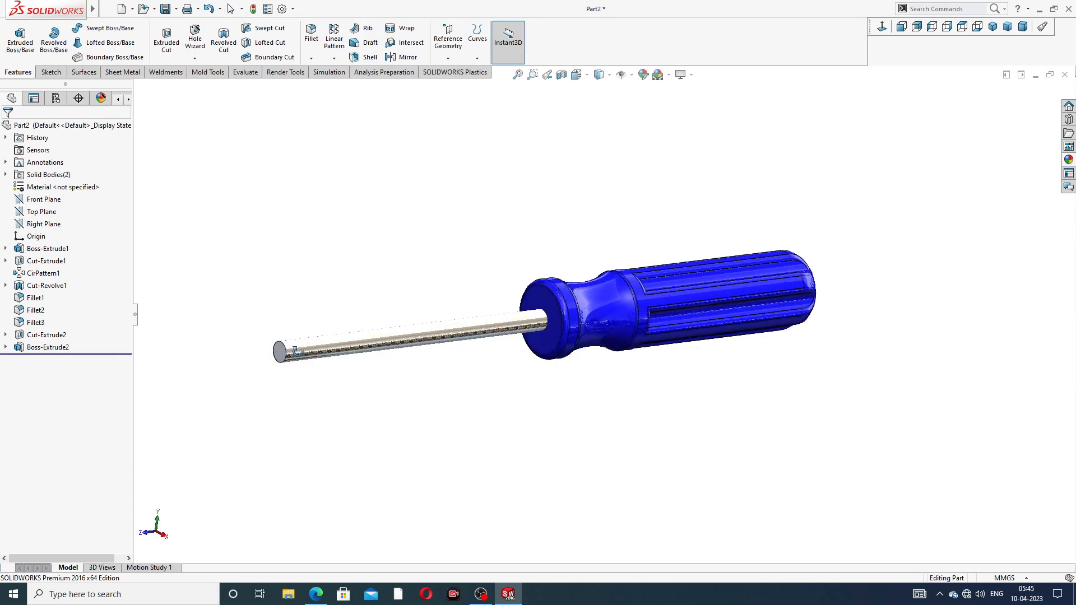
scroll(310, 359, down, 5)
click(368, 334)
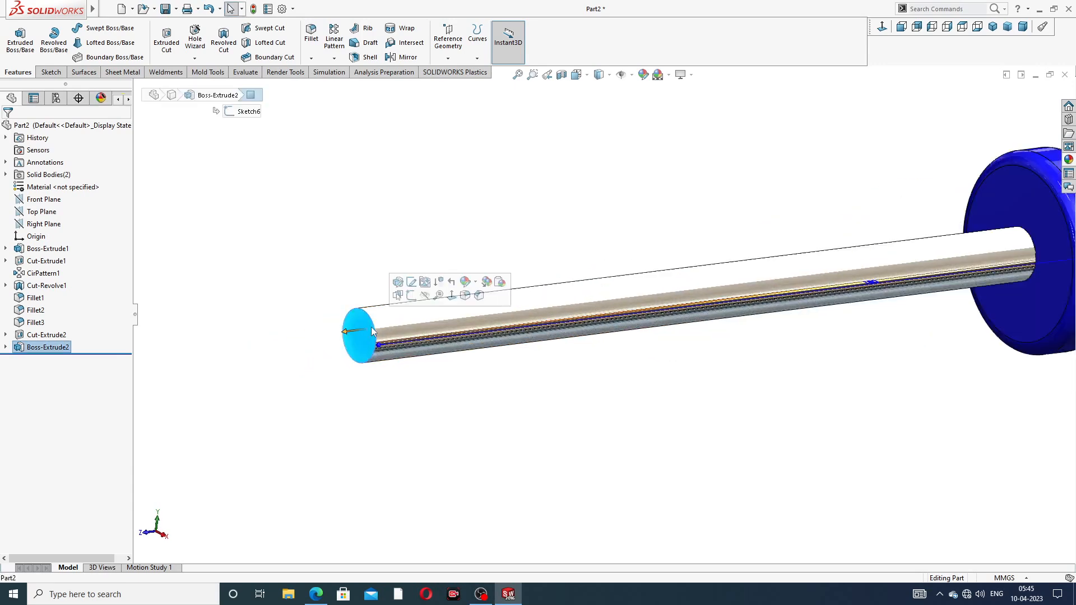
click(411, 296)
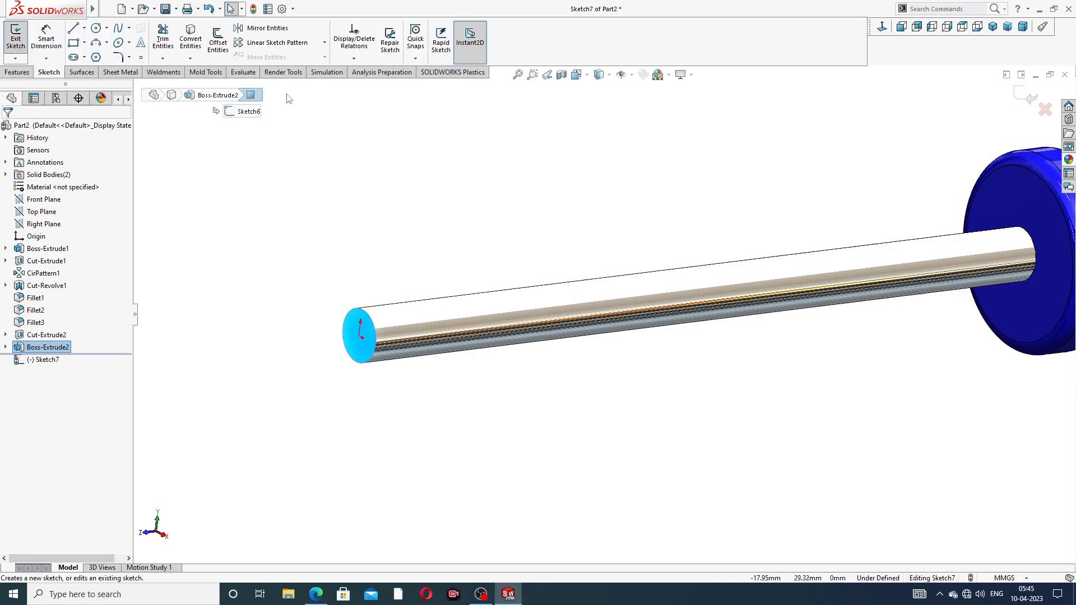
click(190, 40)
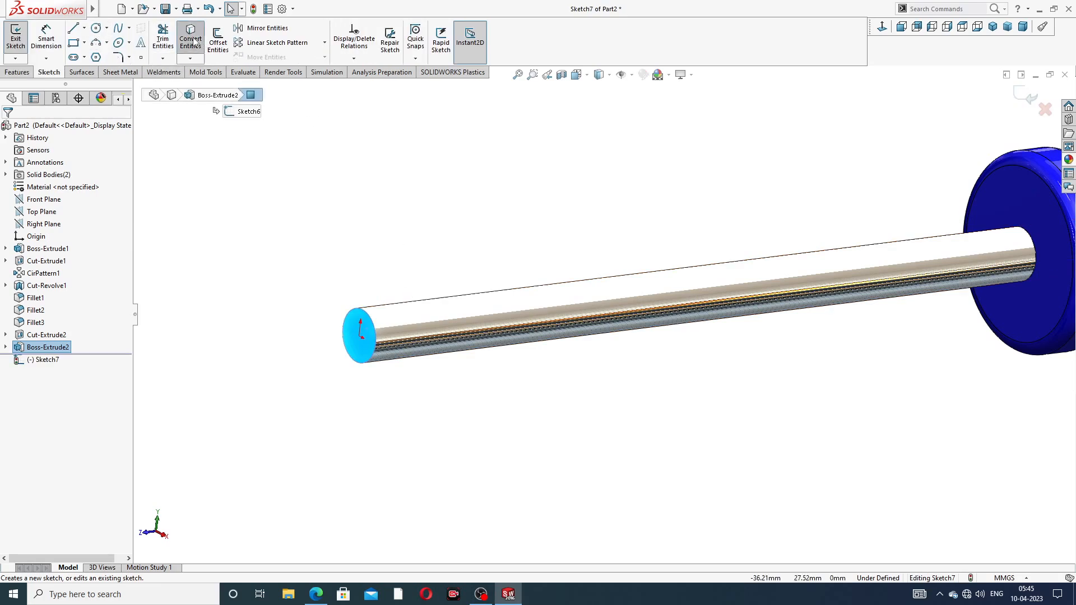
Extrude the converted circle 10 mm outward from the shaft's end as a separate body with Merge result off
click(16, 72)
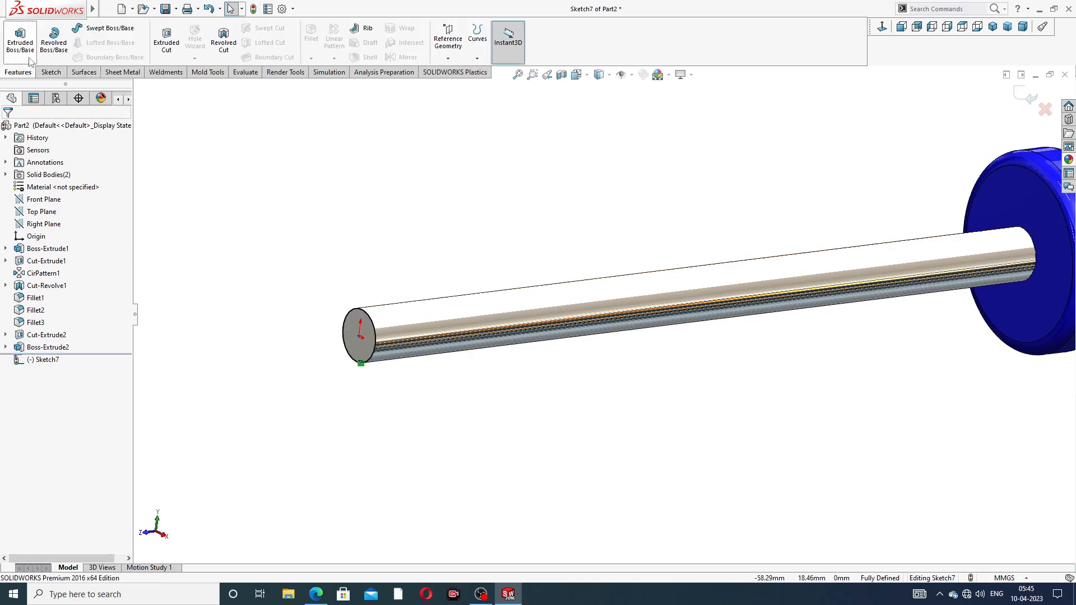
click(20, 39)
scroll(512, 286, up, 5)
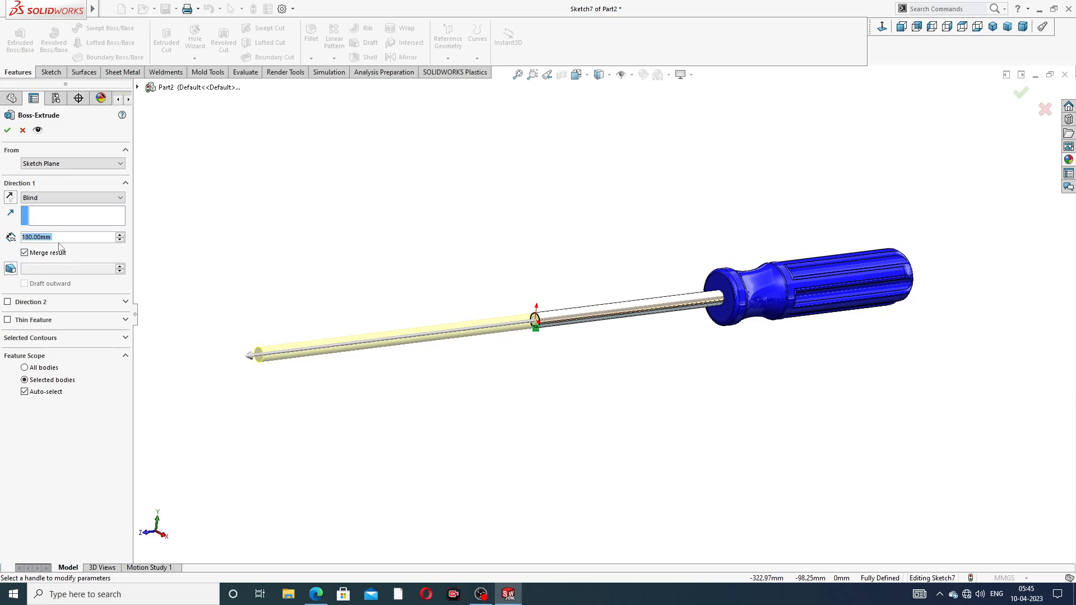
text(10)
key(Return)
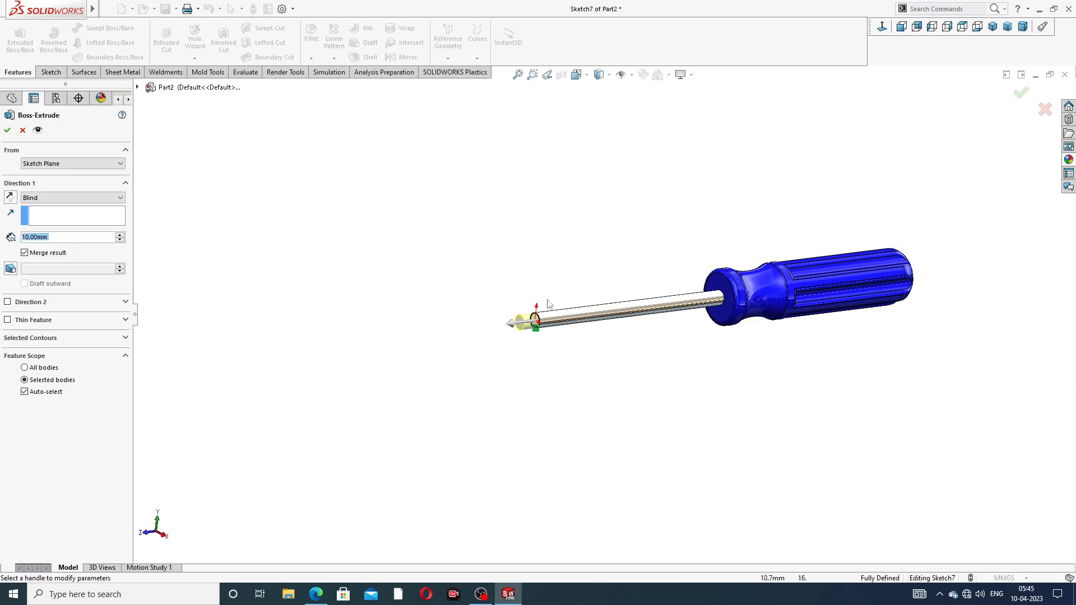
scroll(549, 303, down, 5)
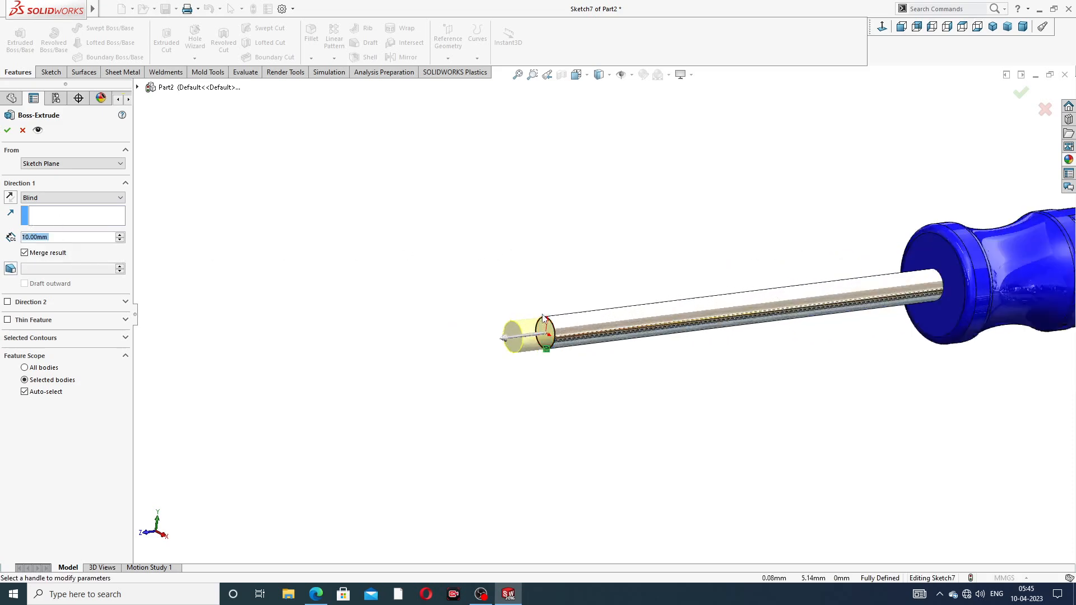
click(39, 254)
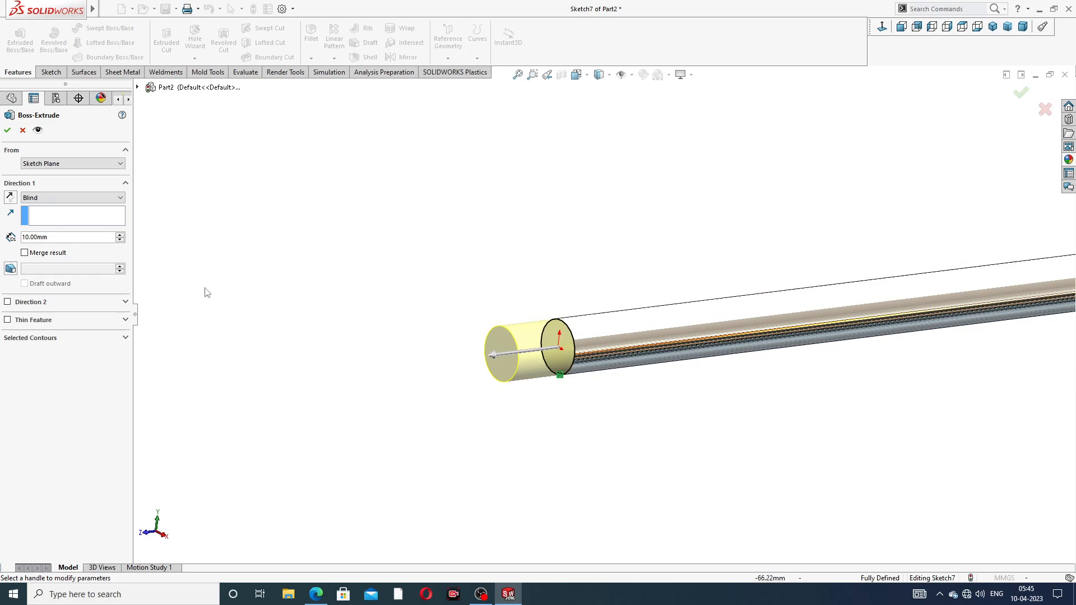
click(7, 131)
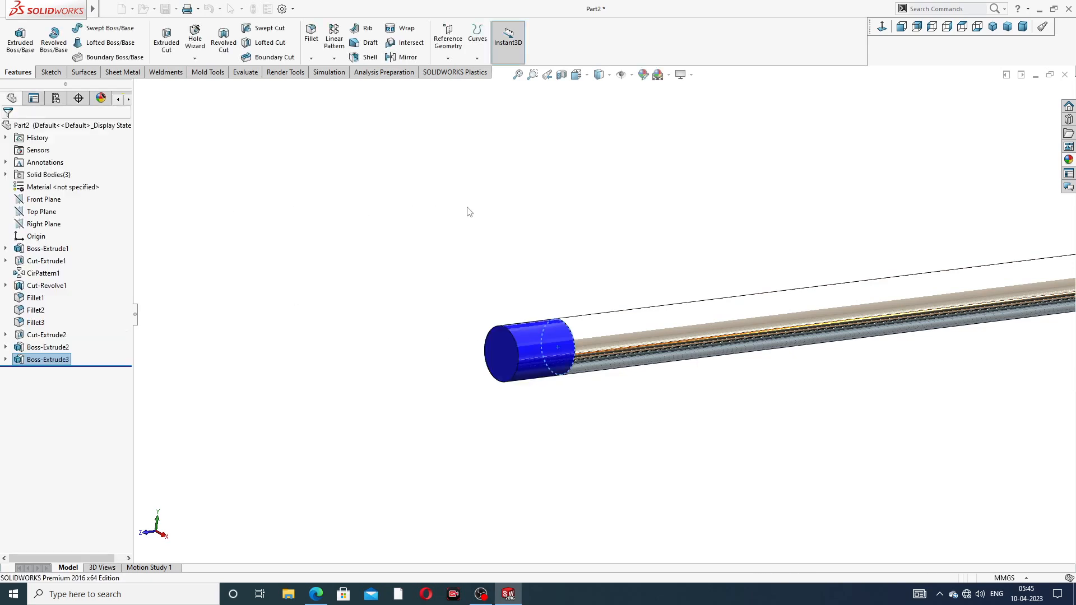
Apply the chromium plate appearance from the Chrome metals to the 10 mm tip extrusion
click(58, 360)
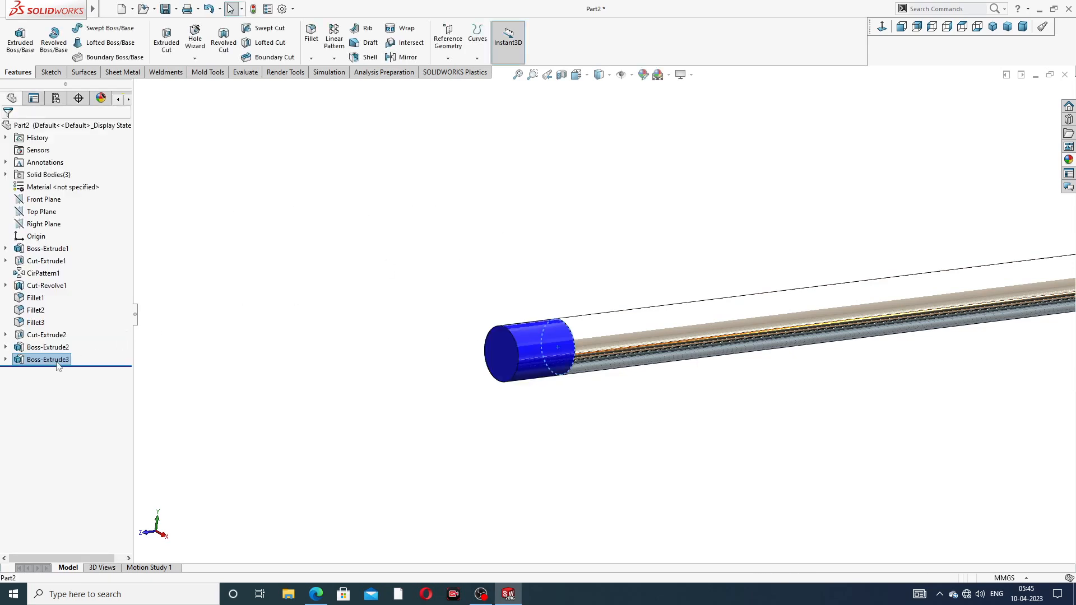
click(1069, 161)
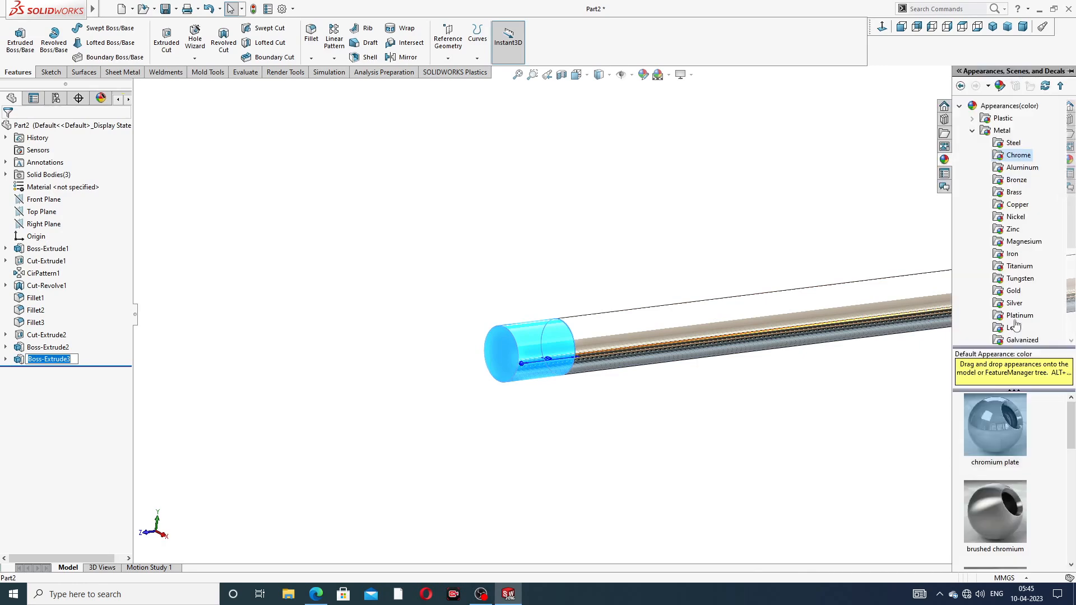
double_click(1003, 427)
click(820, 271)
scroll(823, 272, up, 5)
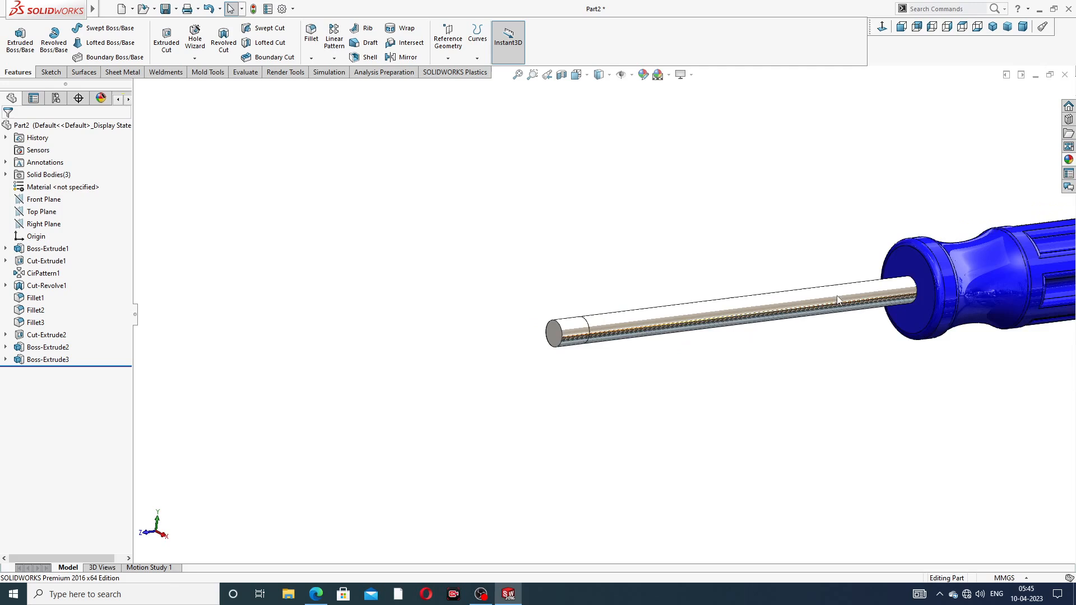
Edit the tip extrusion and turn on Merge result to join it with the shaft
scroll(527, 342, down, 5)
scroll(527, 342, down, 2)
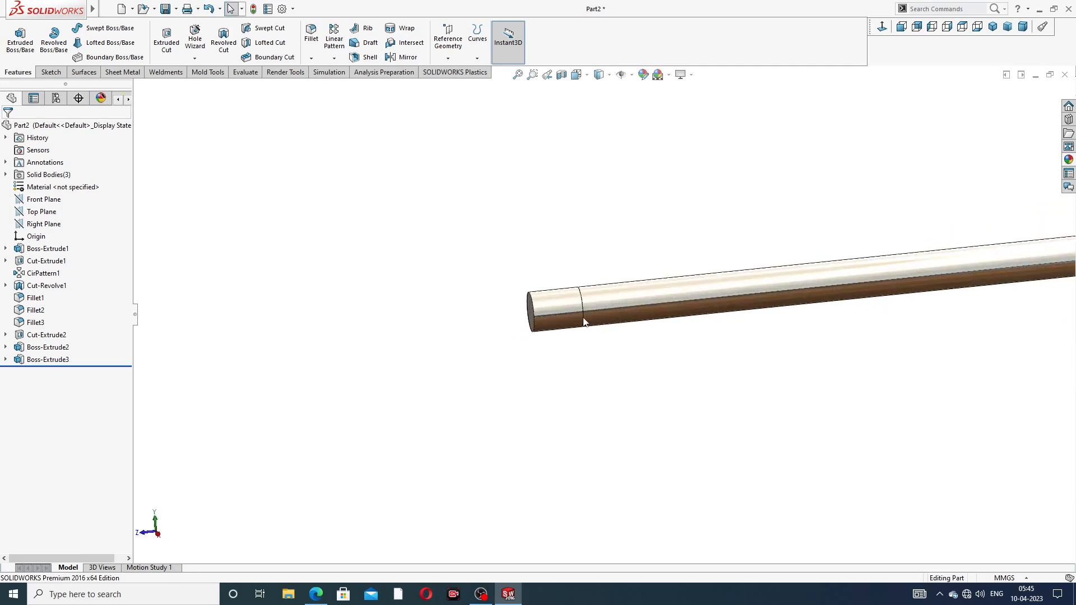
scroll(671, 276, down, 2)
click(55, 360)
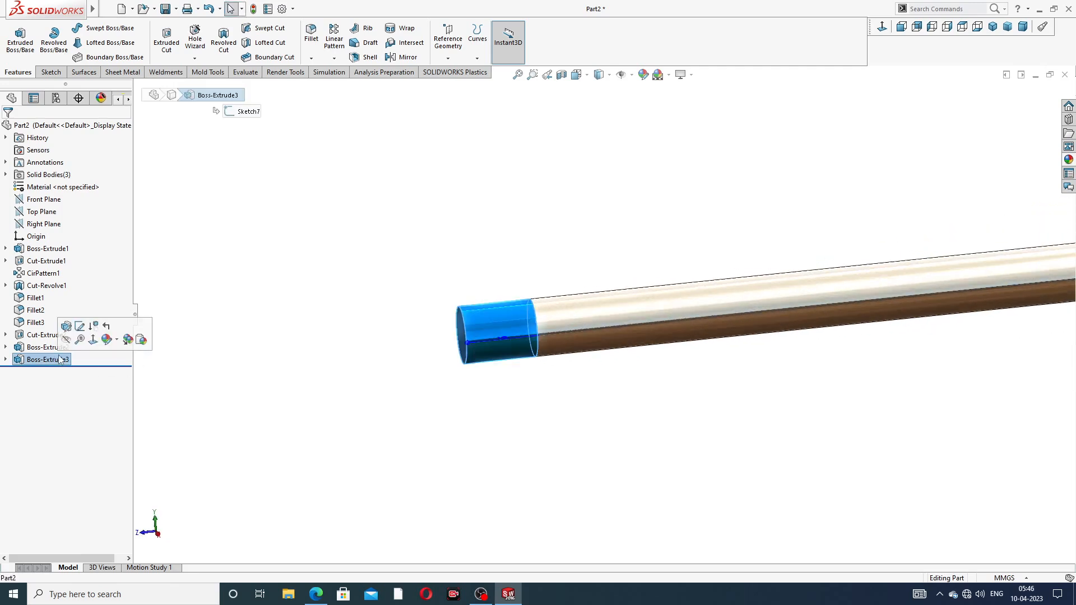
click(66, 327)
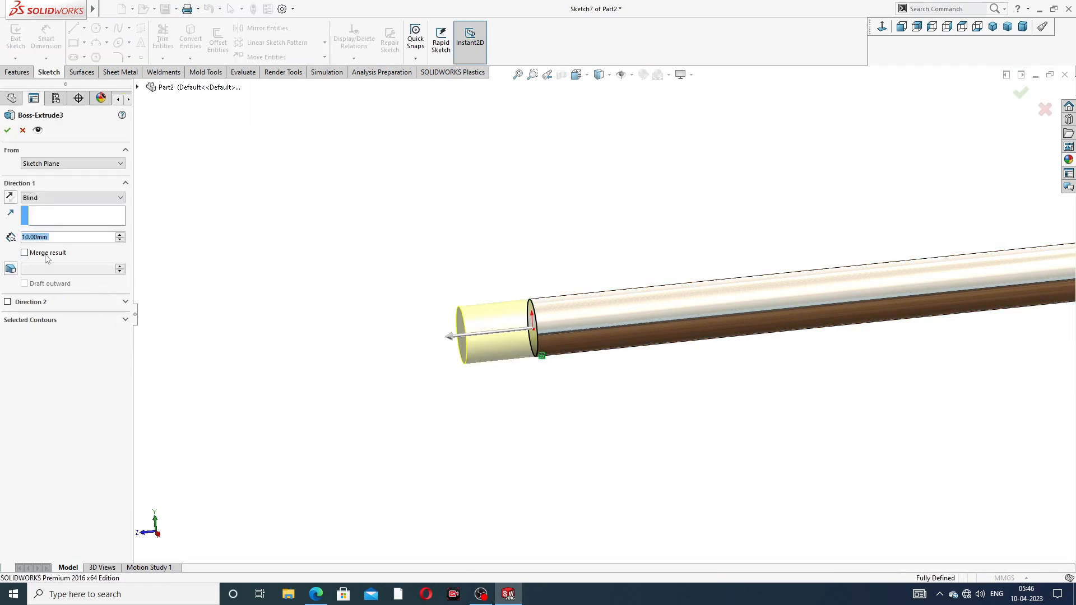
click(24, 253)
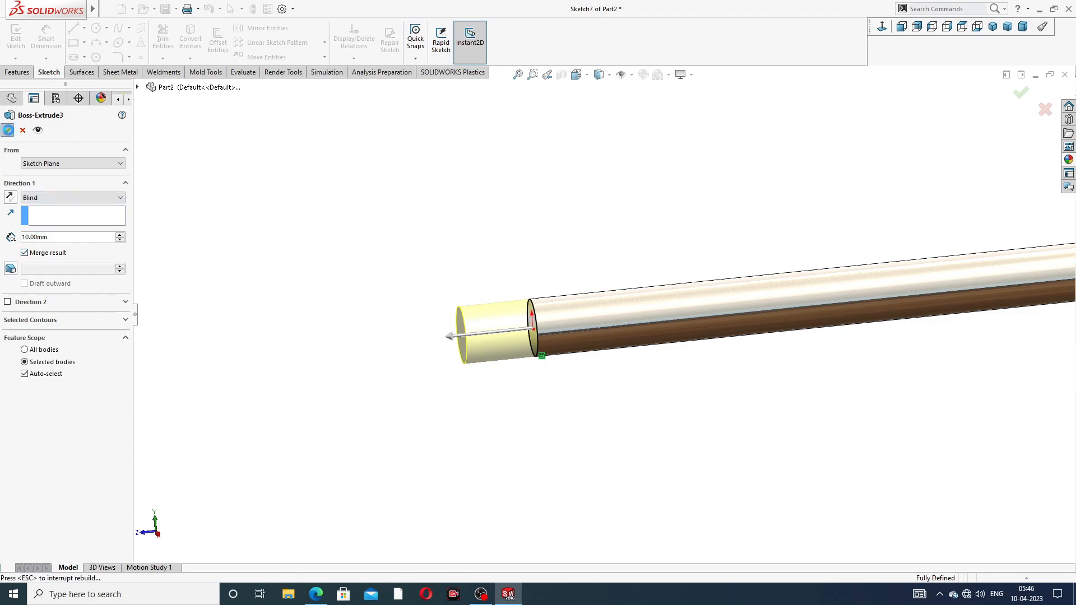
click(8, 130)
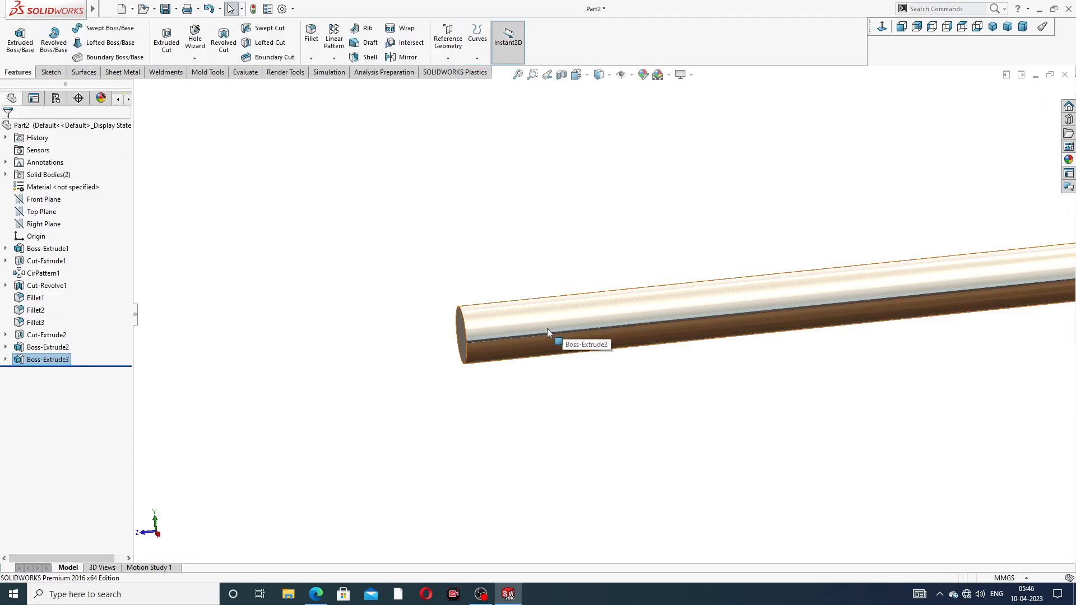
scroll(552, 324, down, 2)
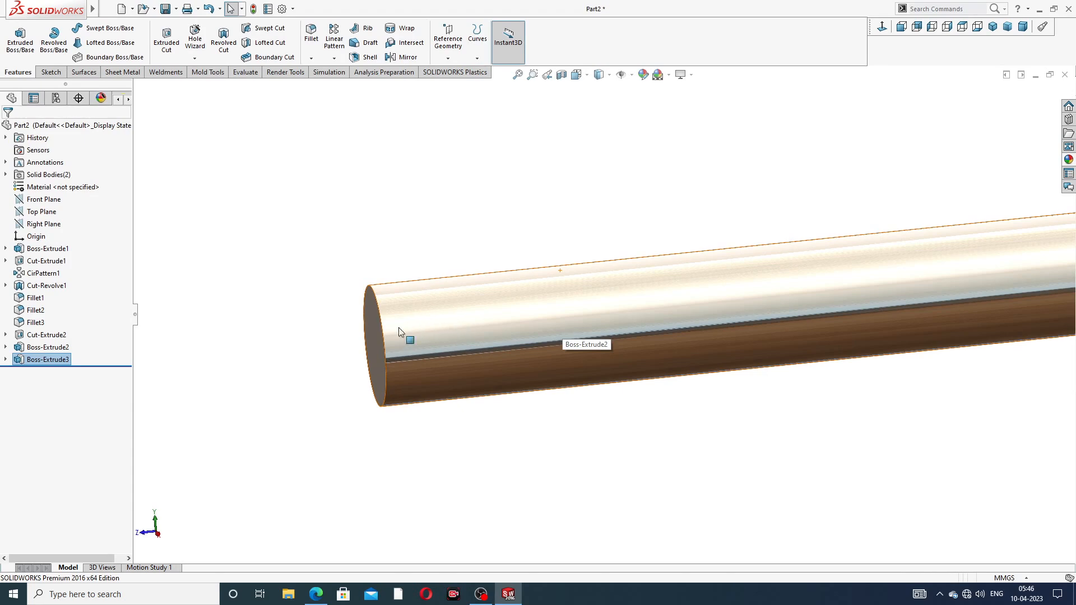
Edit the tip extrusion again and turn off Merge result to keep it as a separate body
click(53, 360)
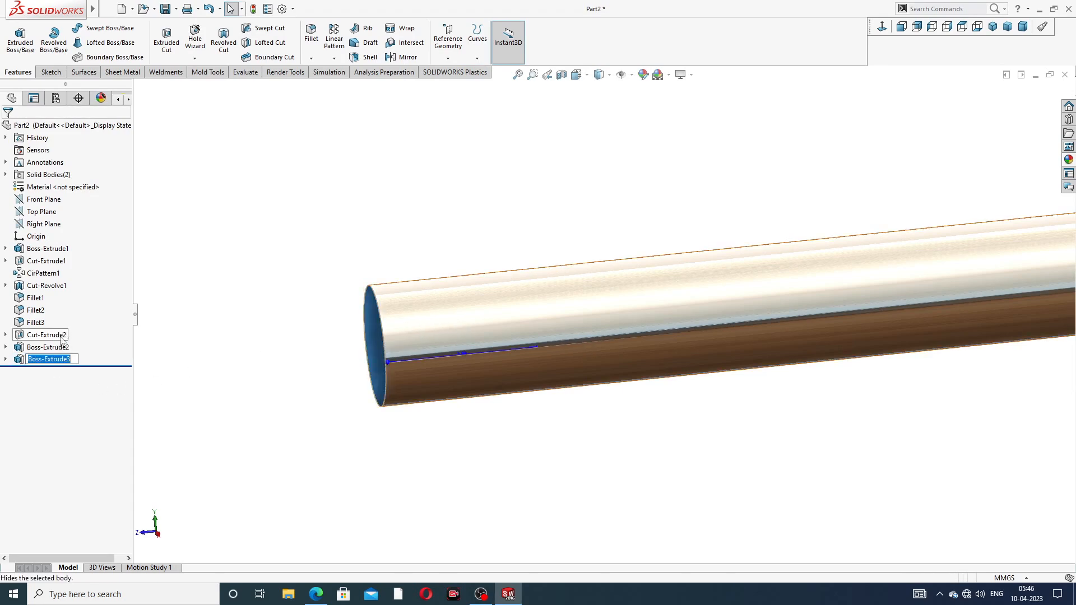
click(153, 364)
click(68, 360)
click(75, 330)
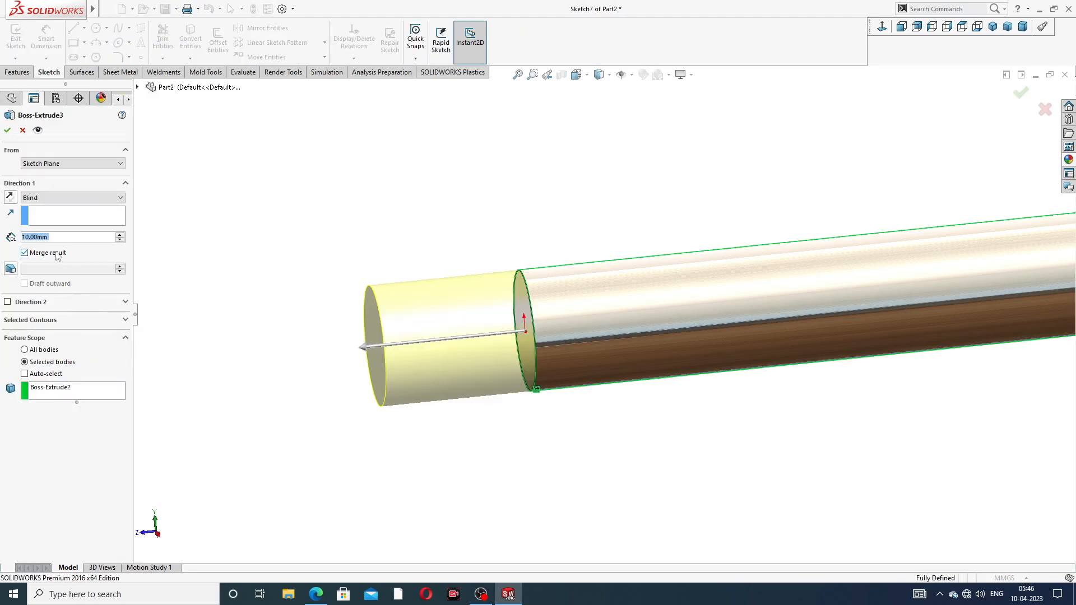
click(8, 131)
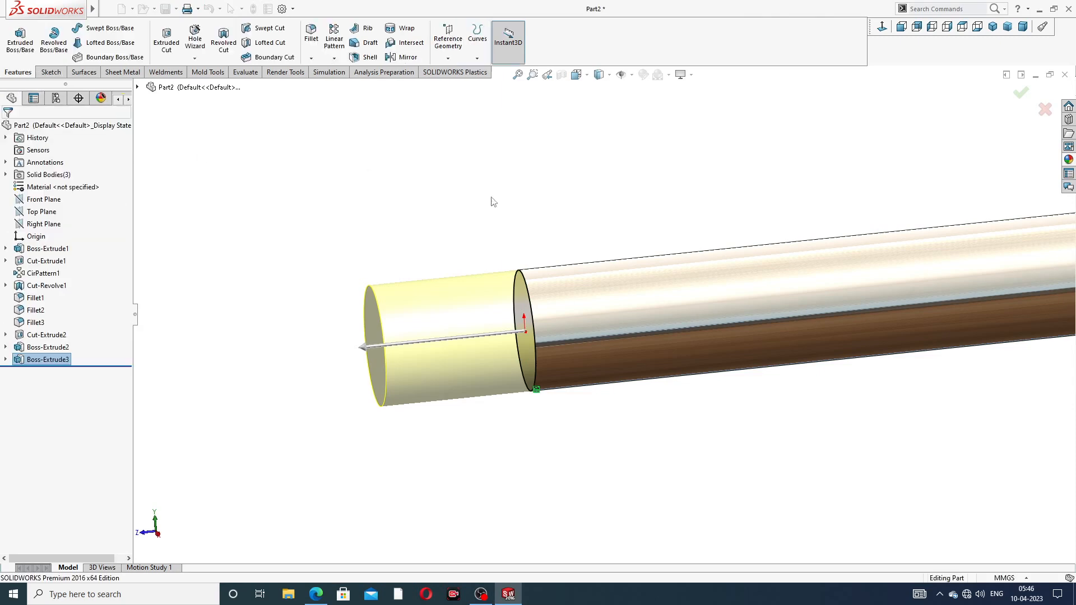
Show the model in isometric view and start a sketch on the Right Plane for the tip profile
scroll(575, 294, up, 4)
scroll(796, 294, up, 3)
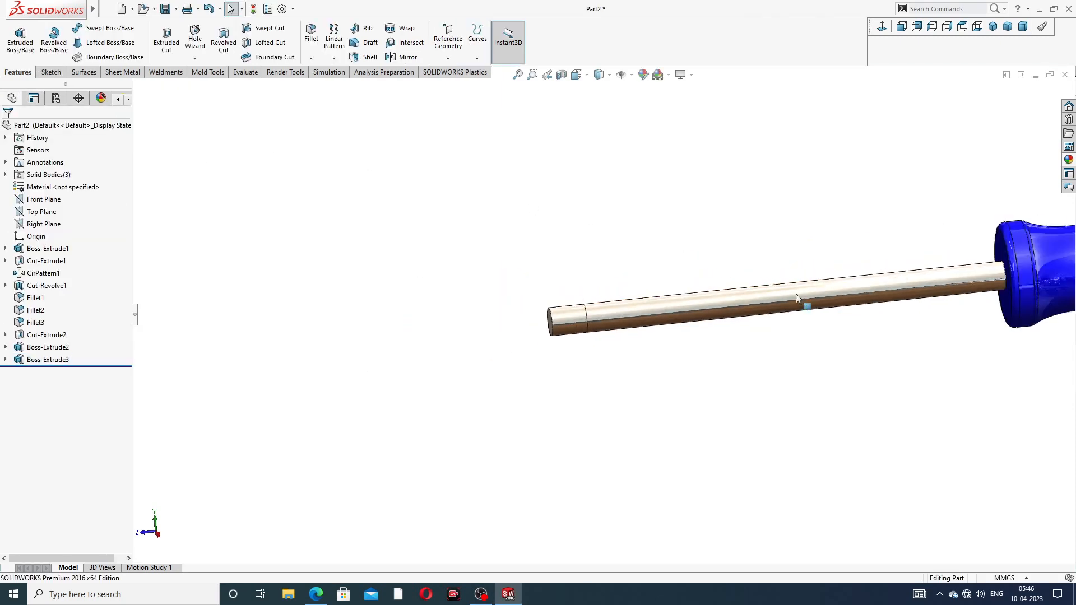
scroll(813, 301, up, 3)
middle_drag(808, 298, 807, 276)
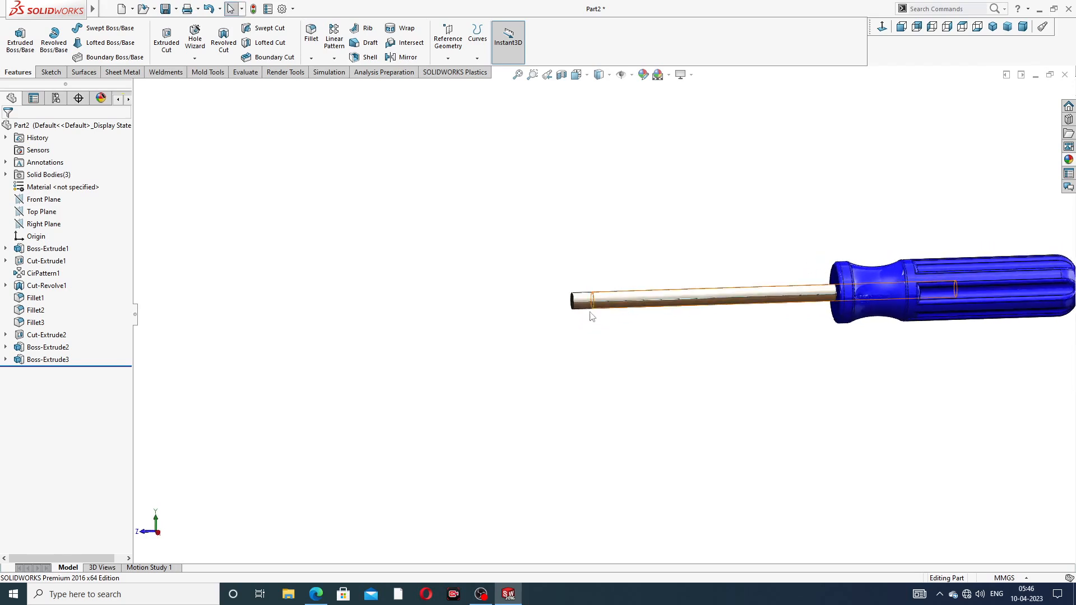
scroll(591, 320, down, 3)
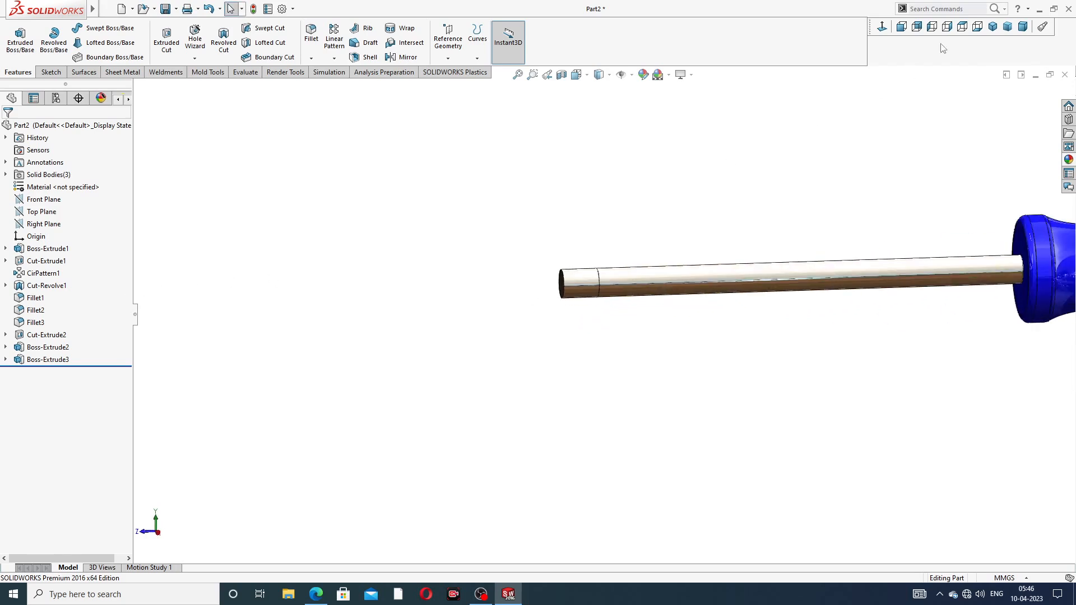
click(992, 26)
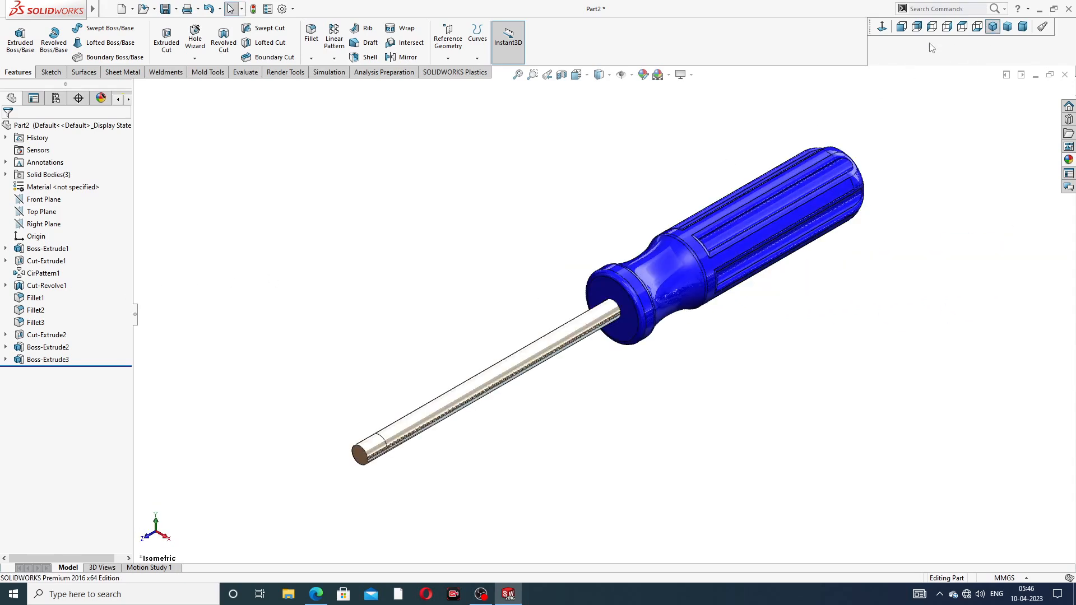
click(53, 226)
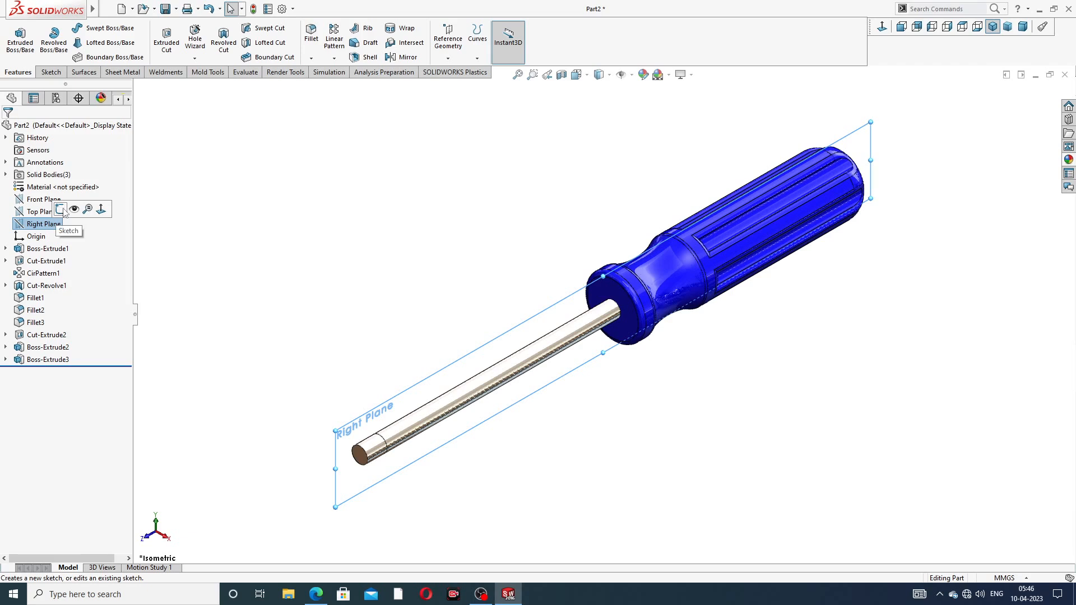
click(61, 210)
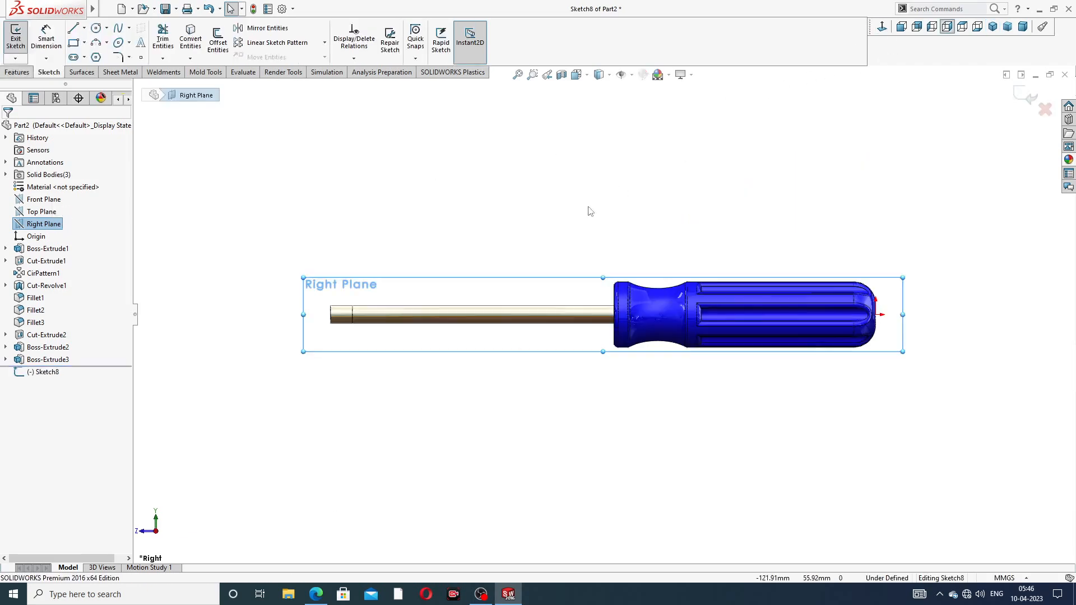
scroll(365, 327, down, 5)
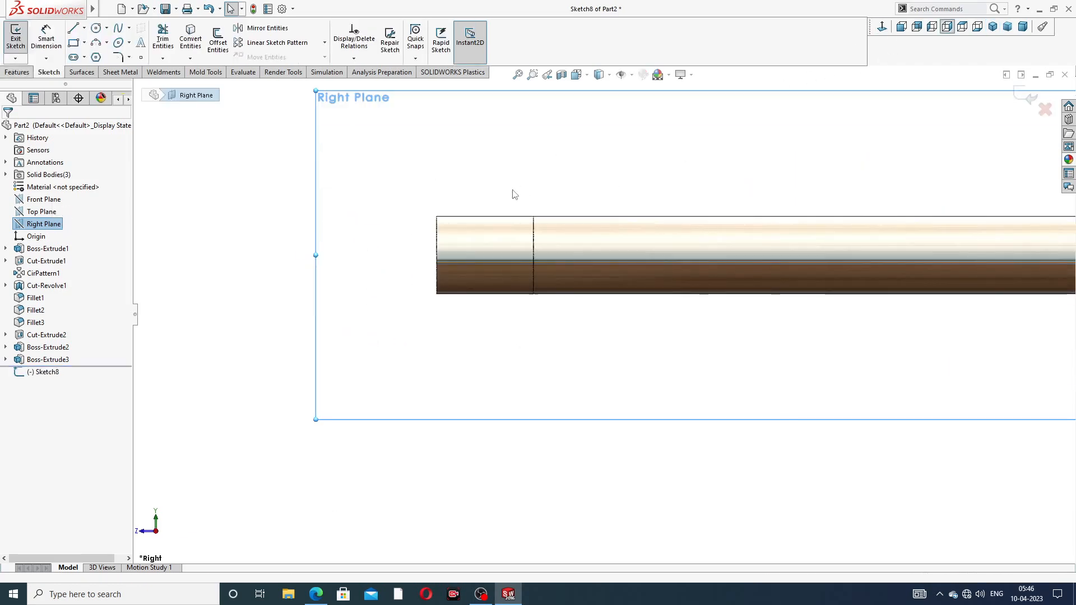
scroll(481, 230, down, 1)
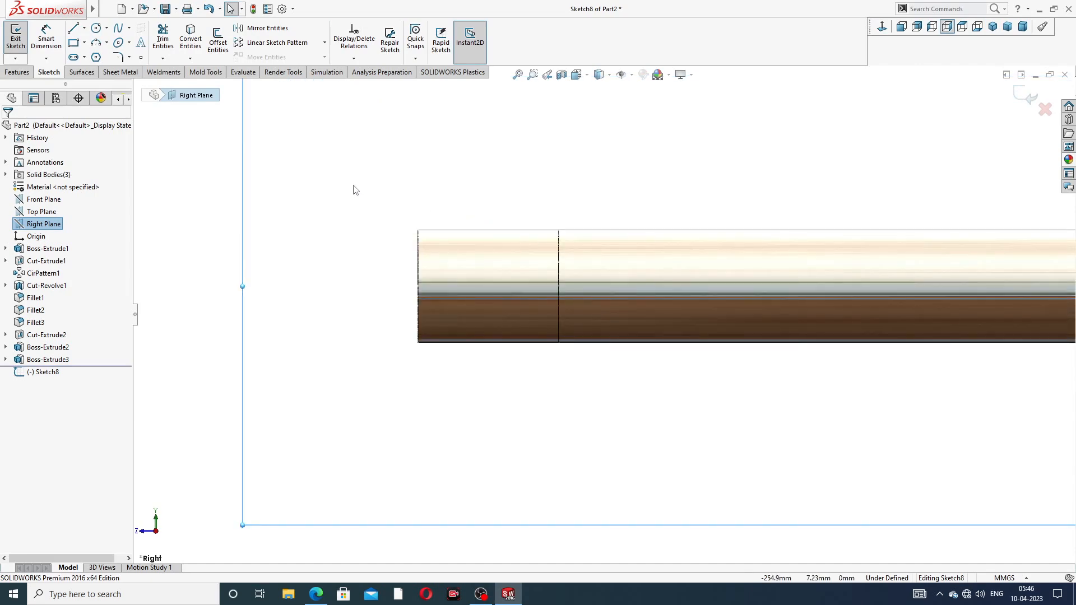
Draw a horizontal centerline through the tip section, from its end edge's midpoint to the midpoint of its boundary with the shaft
click(84, 28)
click(91, 54)
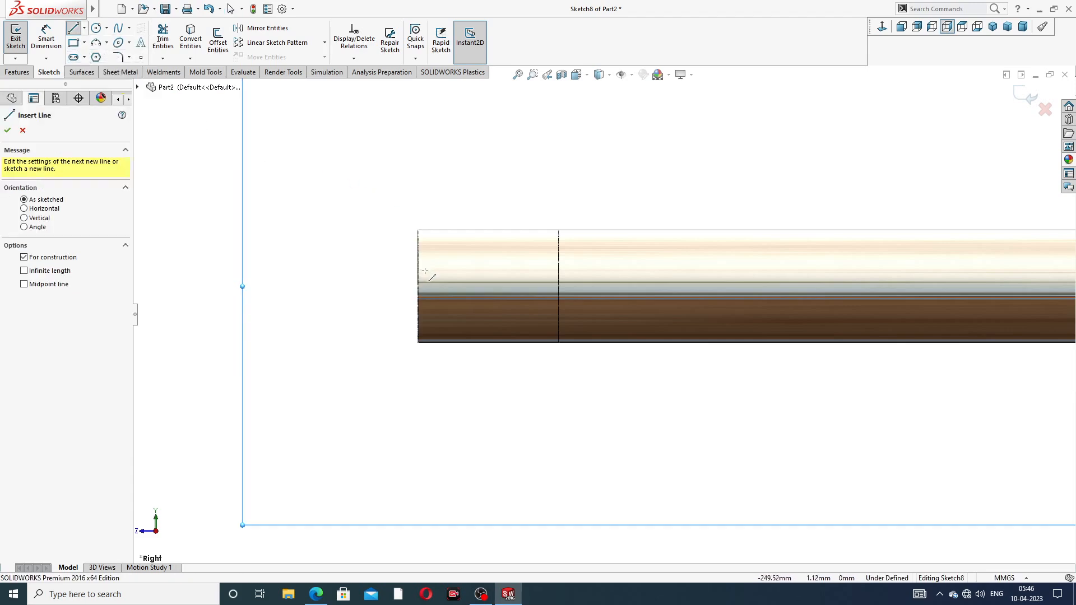
scroll(387, 260, down, 2)
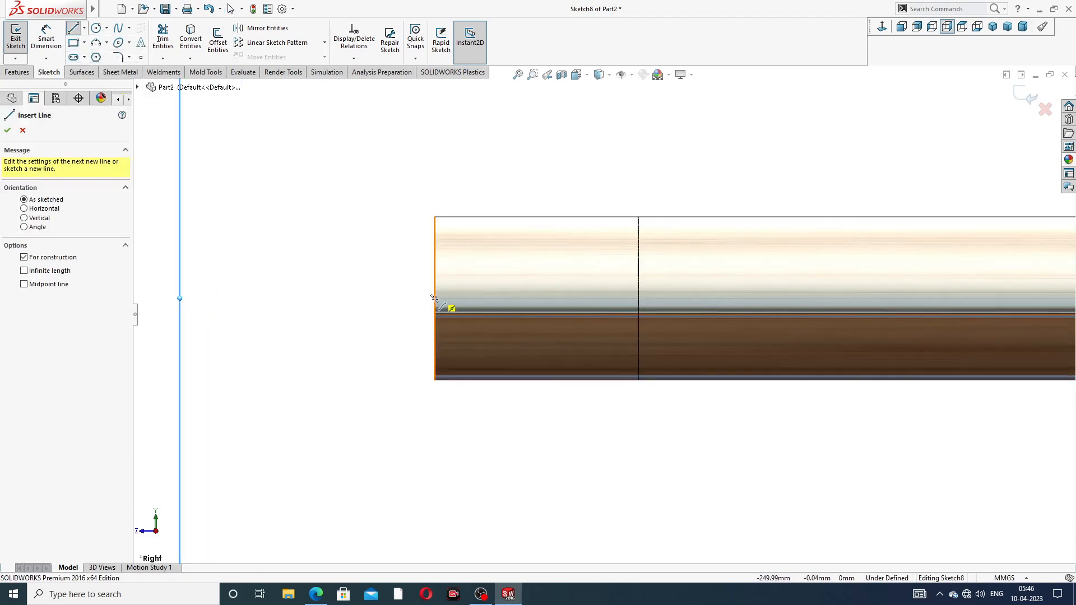
click(434, 298)
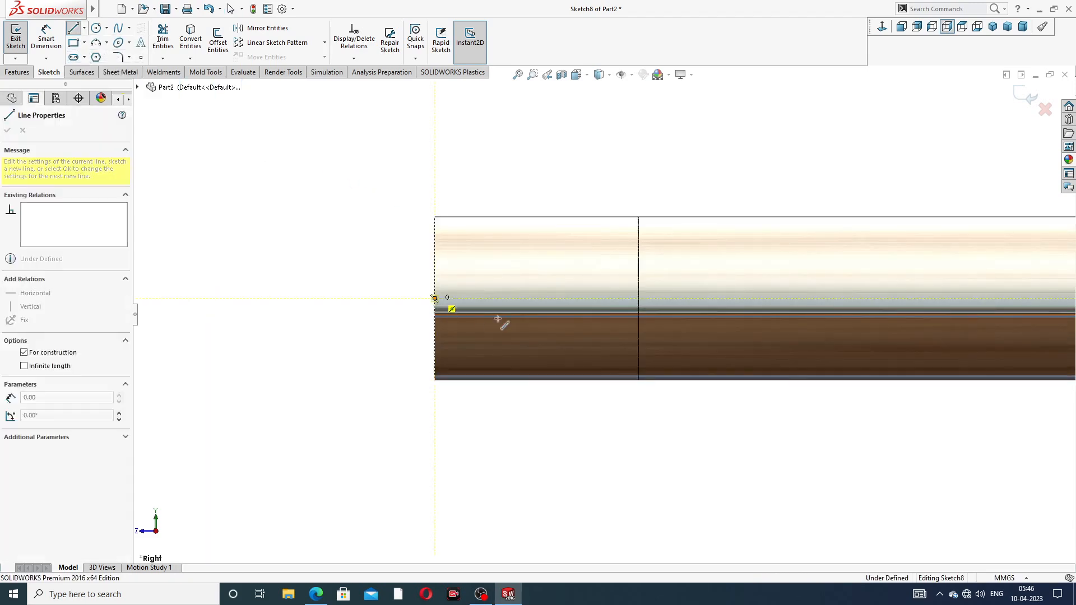
click(638, 298)
right_click(705, 192)
click(727, 205)
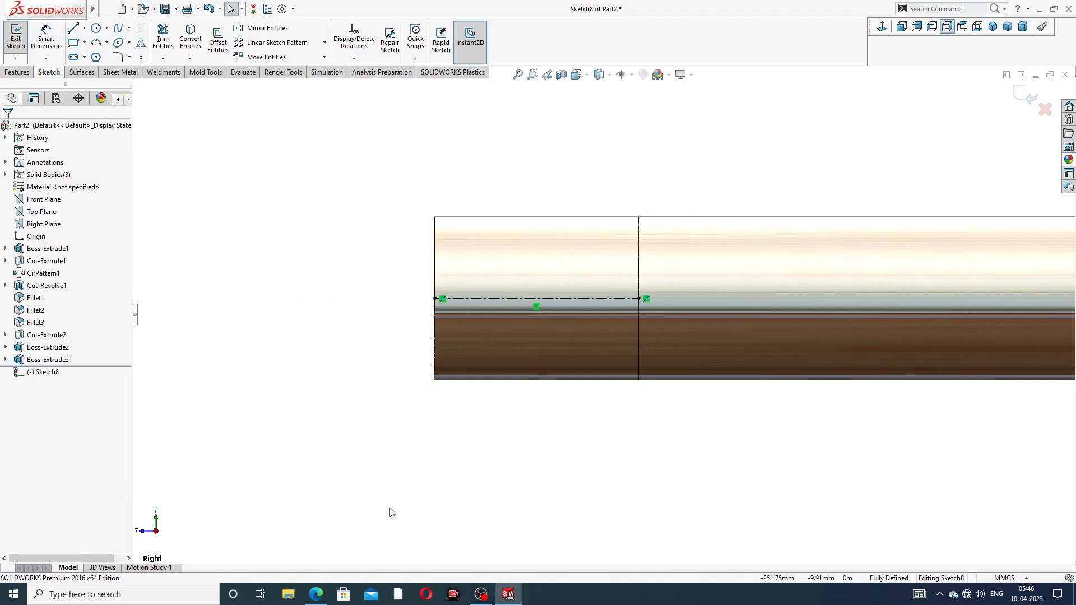
Consult the screwdriver drawing PDF in Edge and sketch a 3 Point Arc of about 6.7 mm radius from the tip's upper edge to its end edge
click(316, 594)
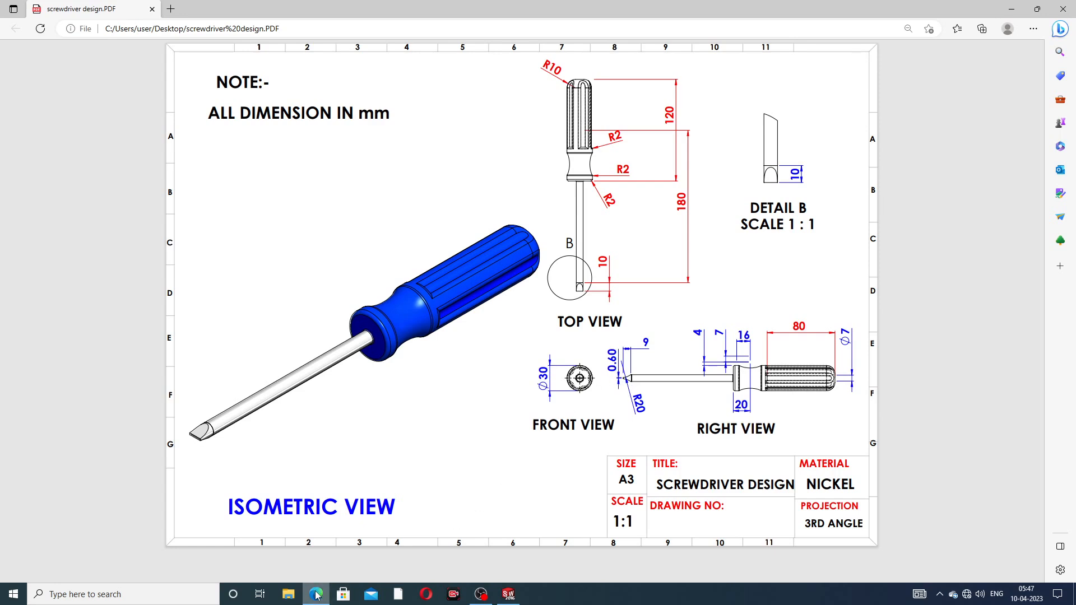
mouse_move(316, 595)
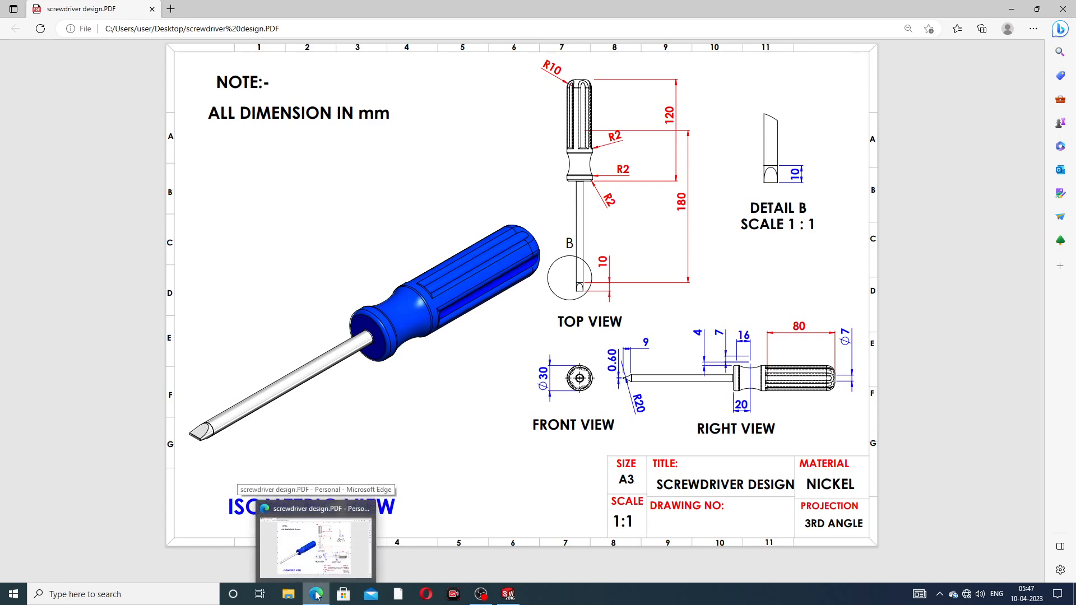
click(316, 596)
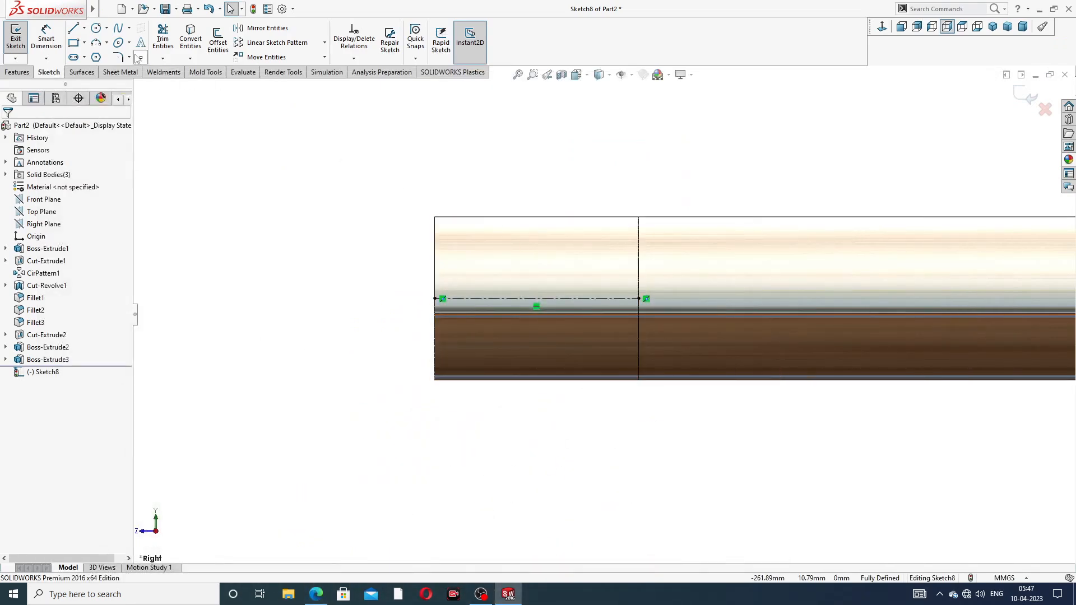
click(107, 42)
click(124, 84)
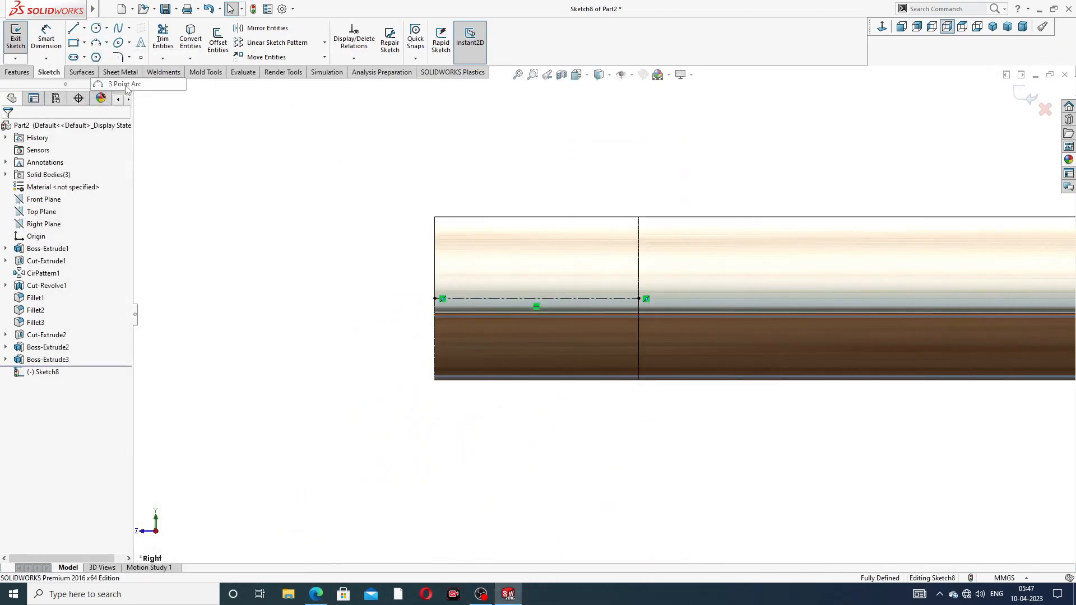
click(593, 219)
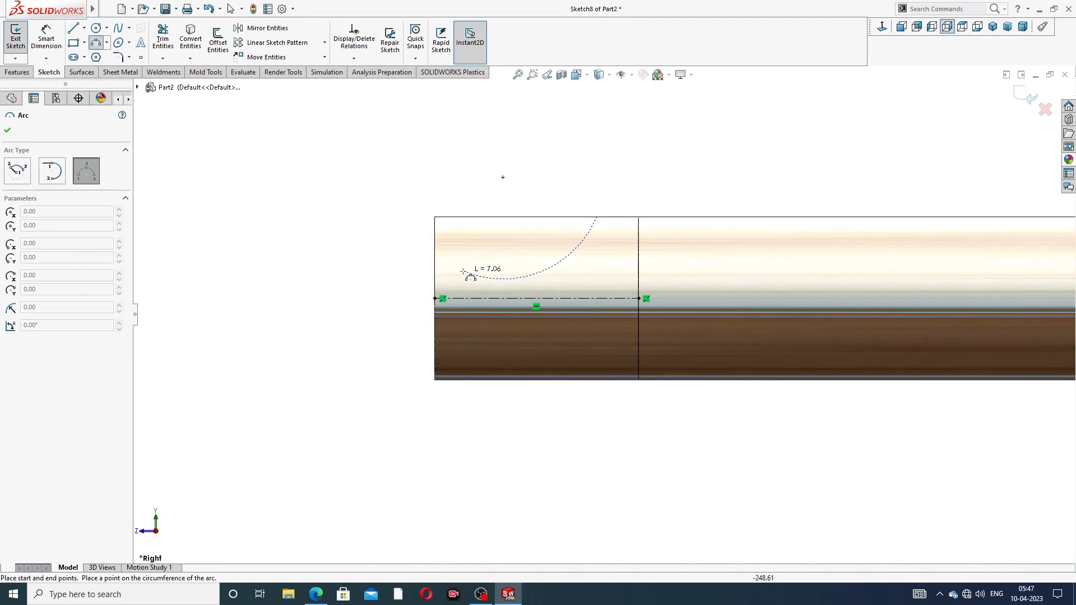
click(435, 277)
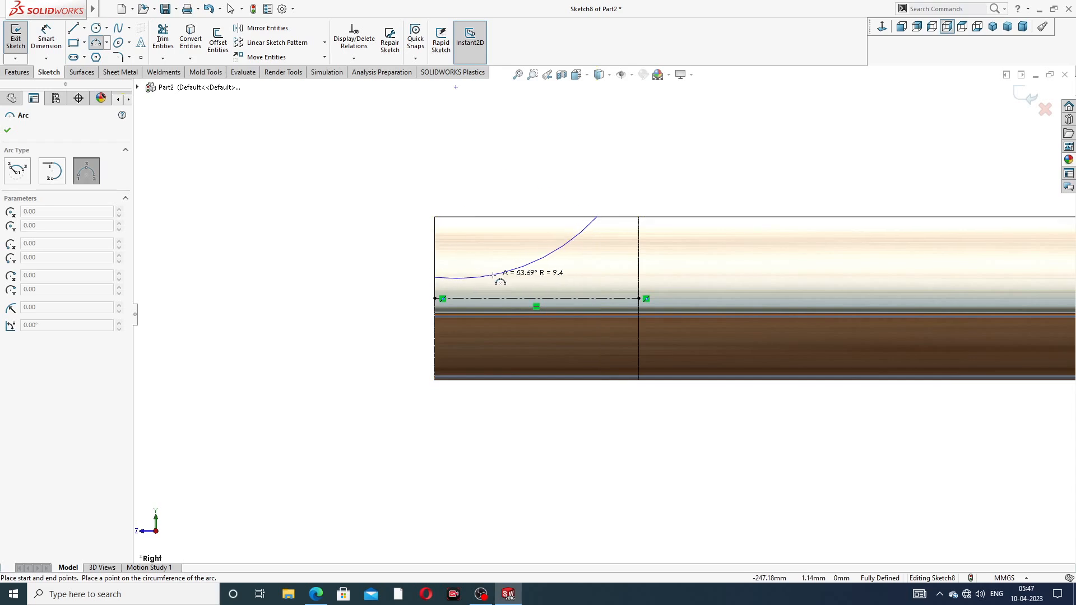
click(509, 283)
right_click(584, 142)
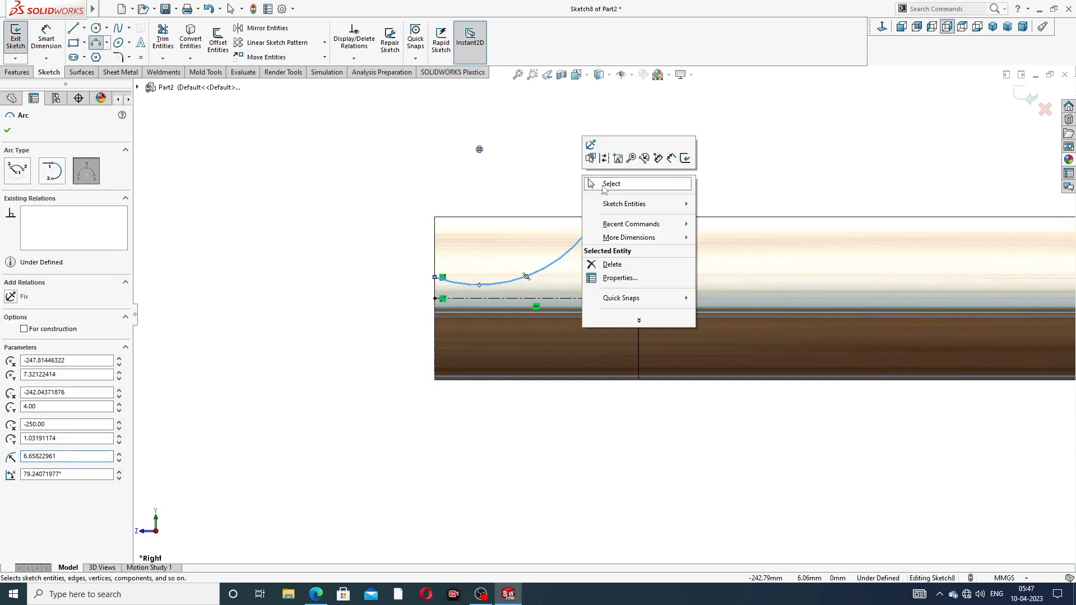
click(613, 184)
Close the tip profile with a horizontal line along the upper edge to the end corner and a vertical line down to the arc's end
scroll(524, 255, down, 4)
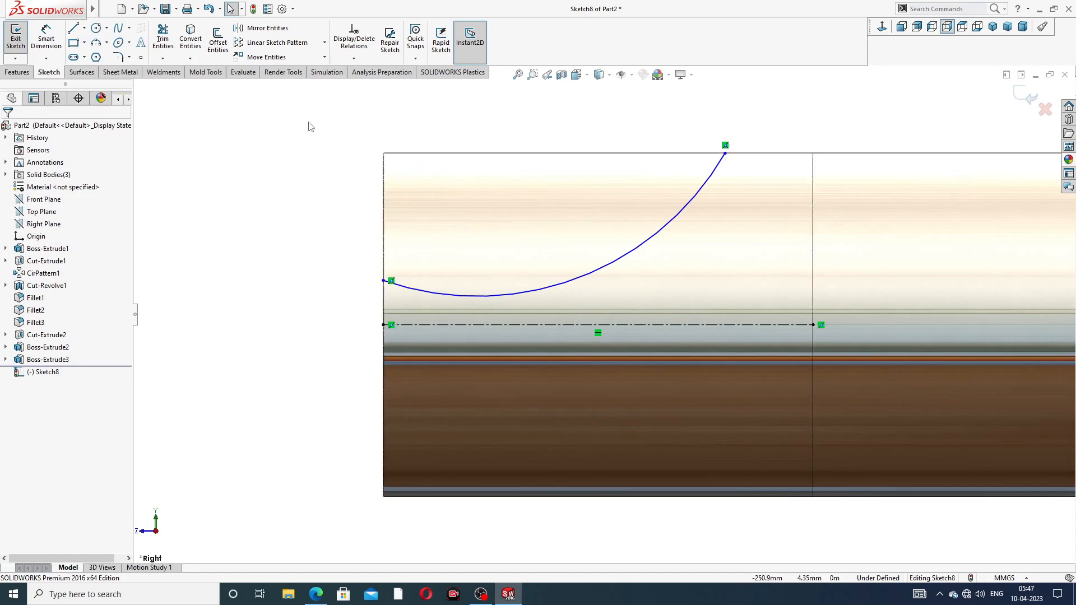
click(75, 31)
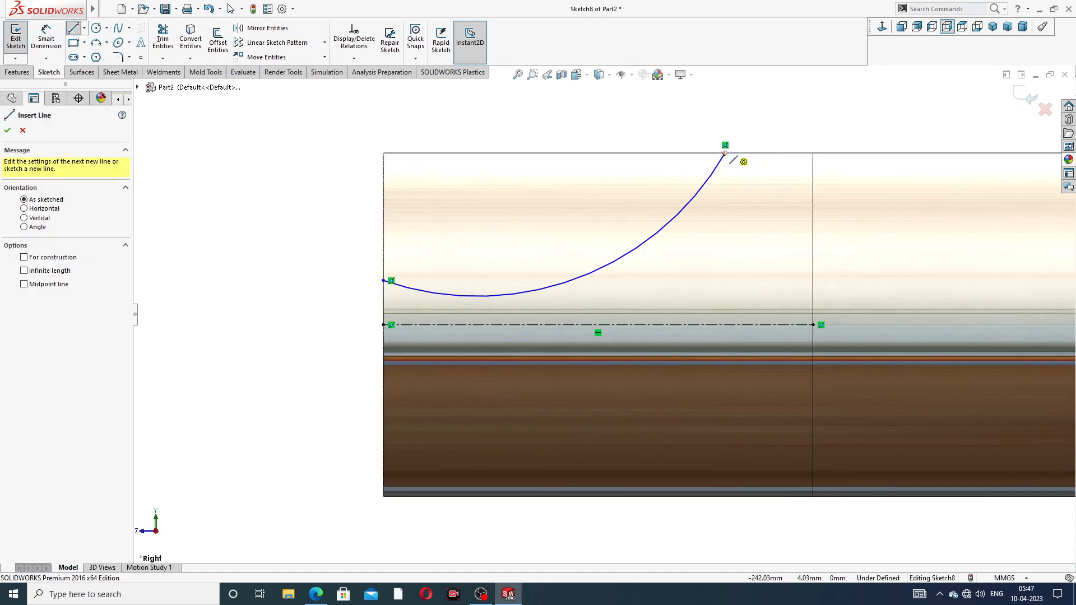
click(726, 152)
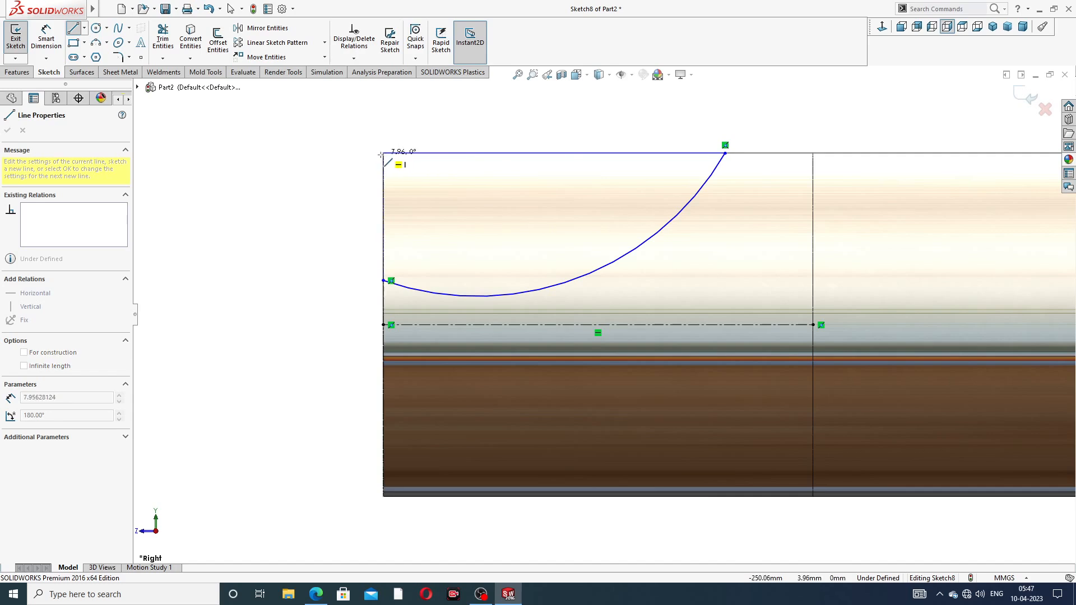
scroll(381, 153, down, 2)
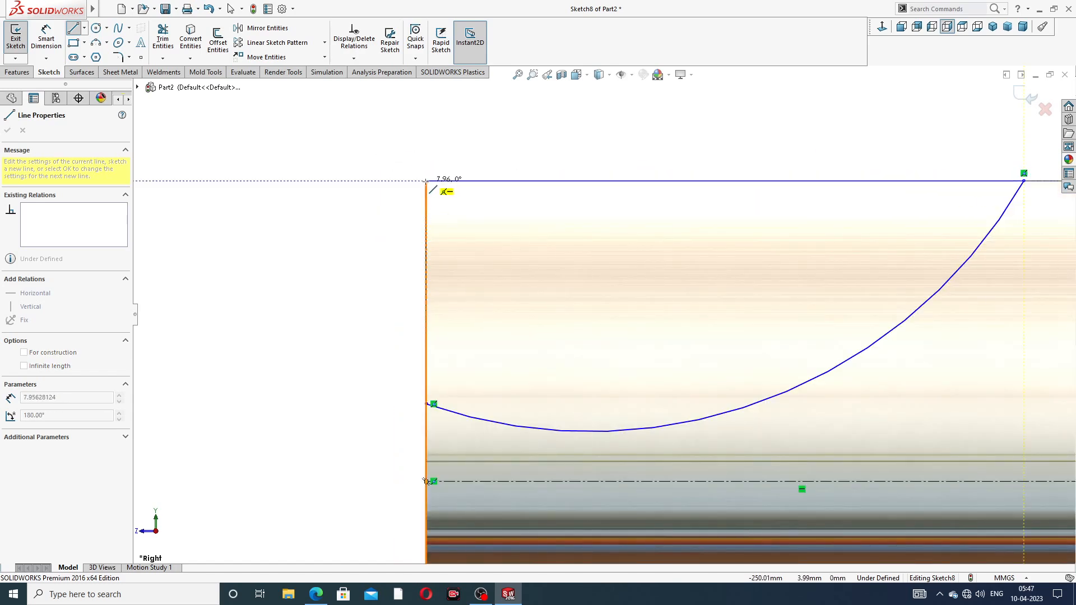
click(426, 180)
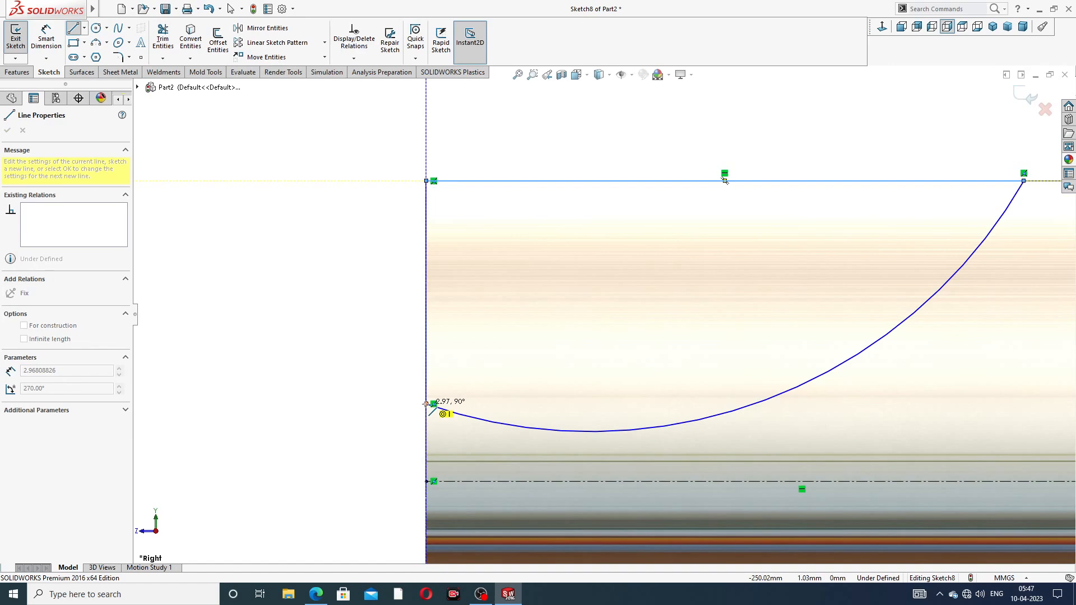
click(426, 404)
right_click(582, 138)
click(614, 152)
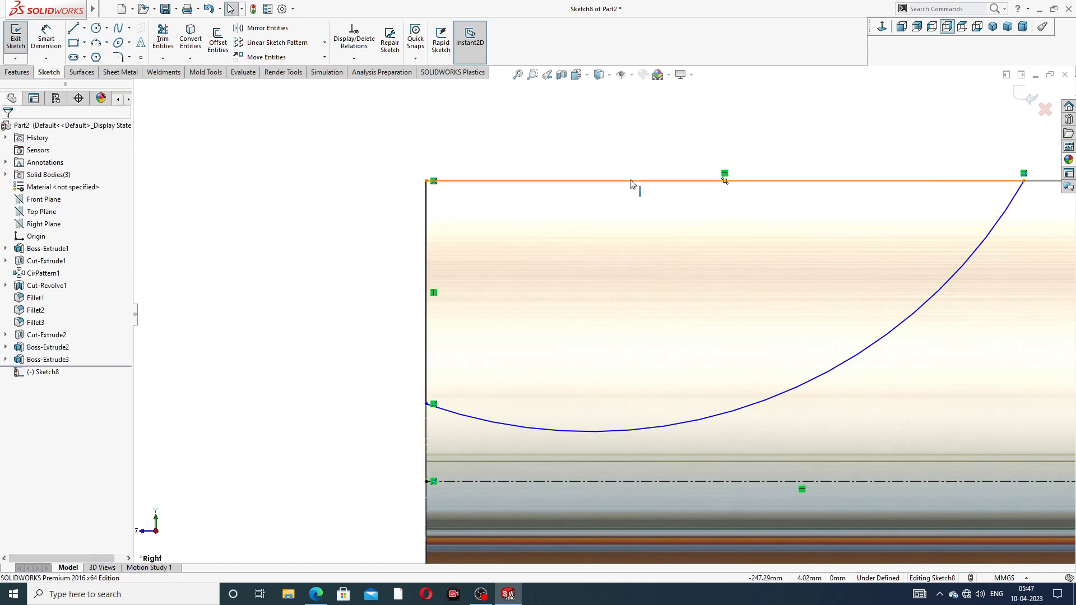
Dimension the profile's horizontal line along the tip's upper edge and set its length to 9 mm
scroll(715, 225, up, 1)
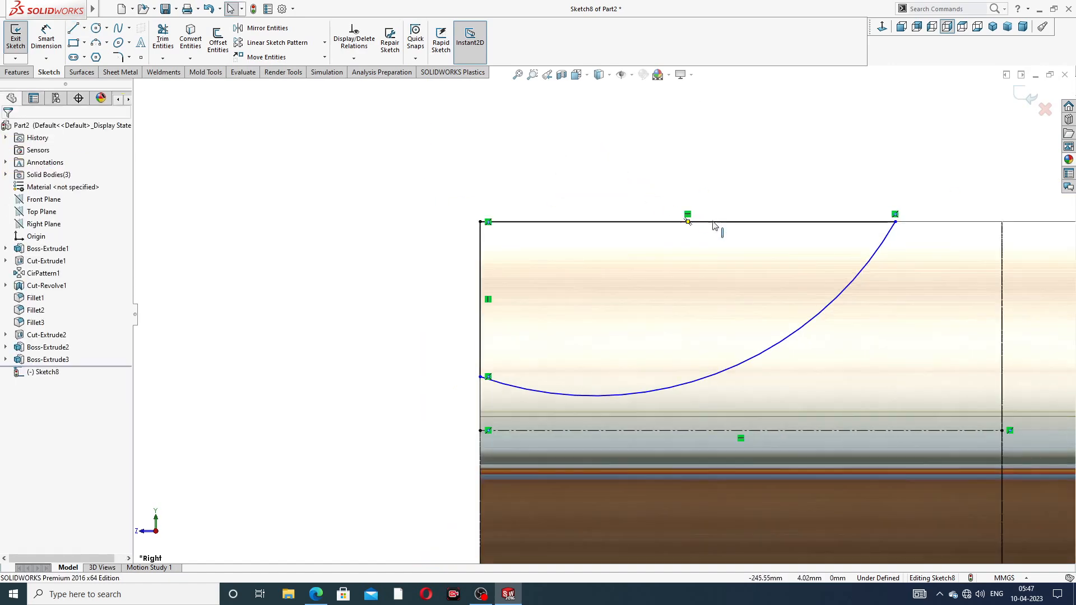
click(46, 39)
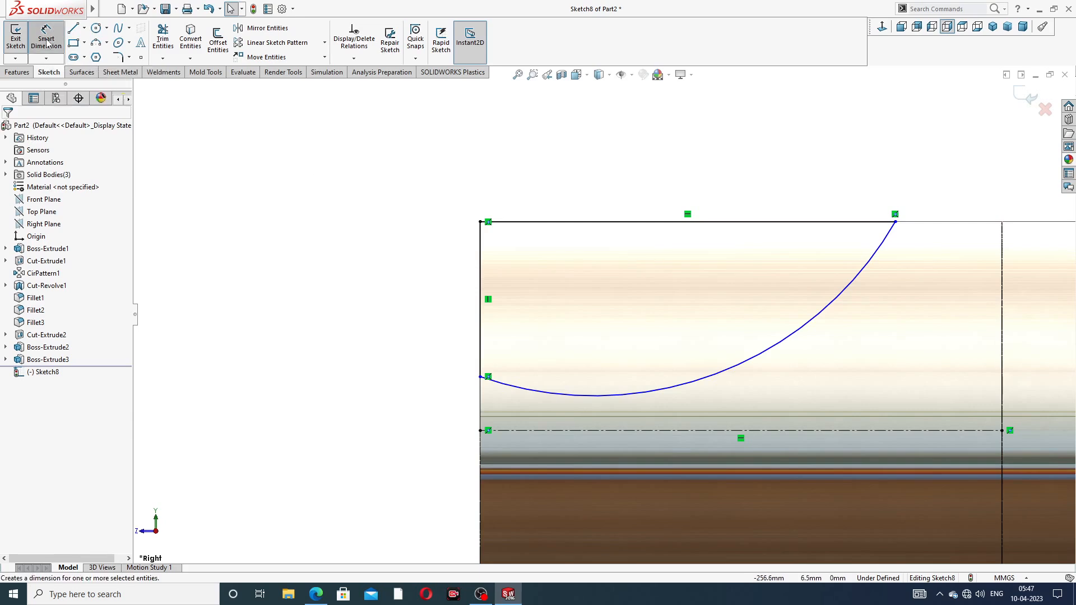
click(617, 222)
click(665, 186)
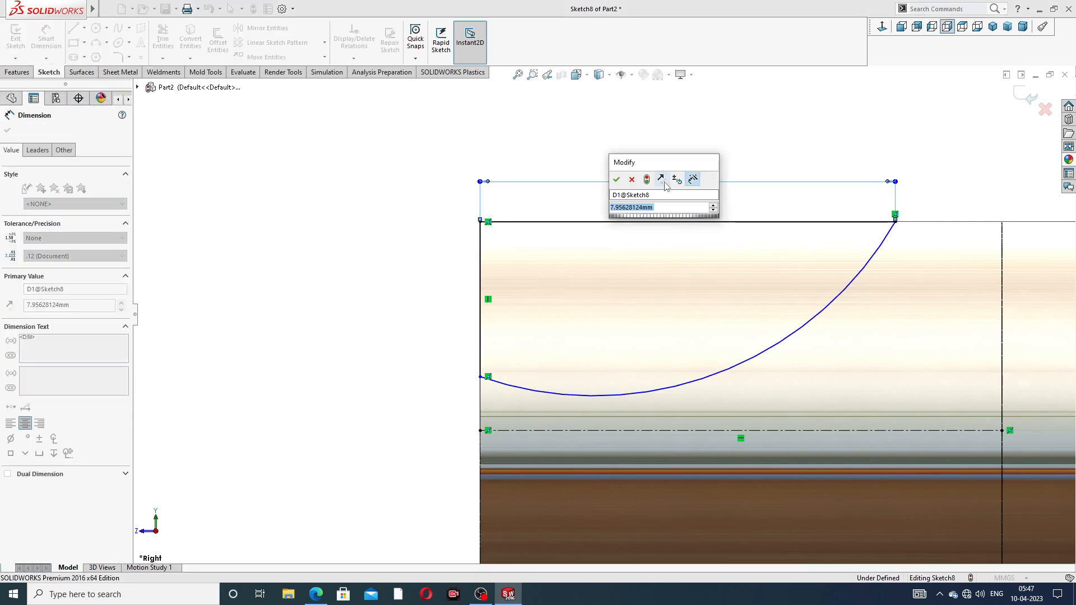
text(9)
key(Return)
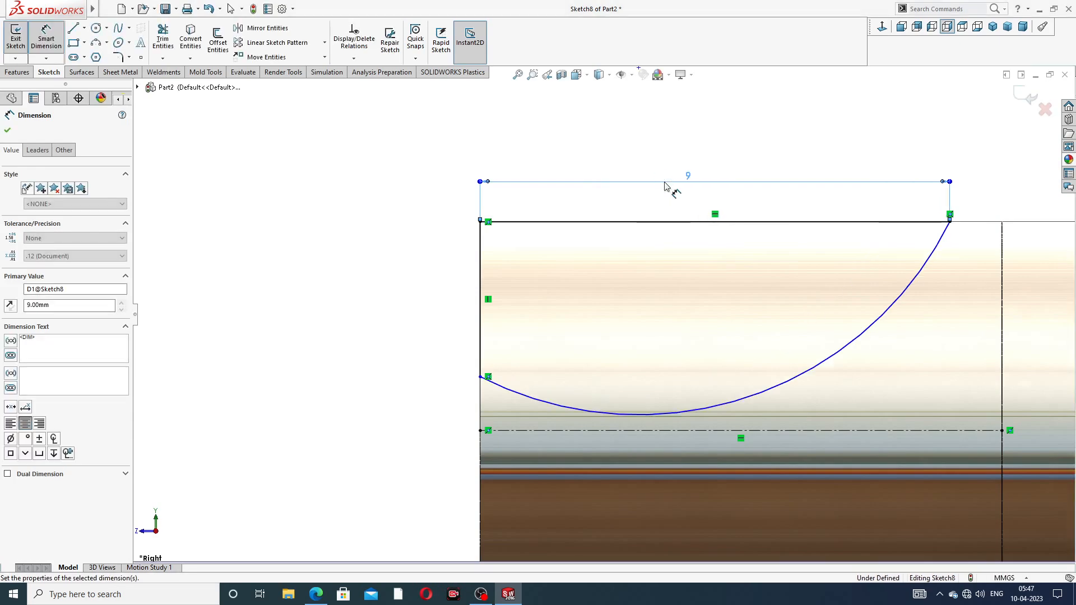
Dimension the height from the centerline's end to the arc's lower endpoint and set it to 0.6 mm
scroll(533, 295, up, 2)
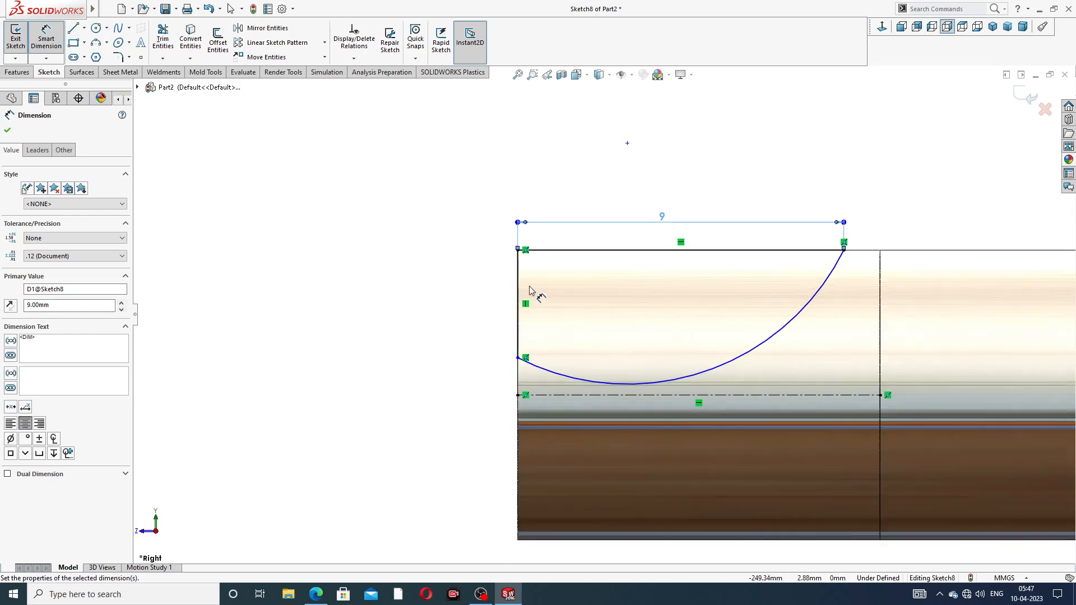
scroll(538, 392, down, 2)
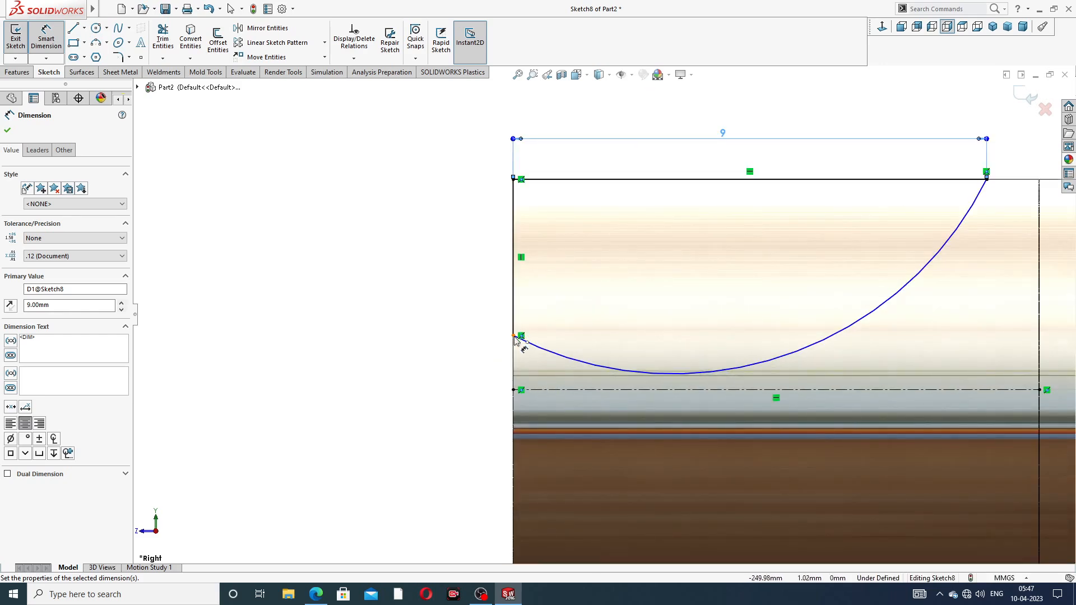
click(514, 338)
click(516, 389)
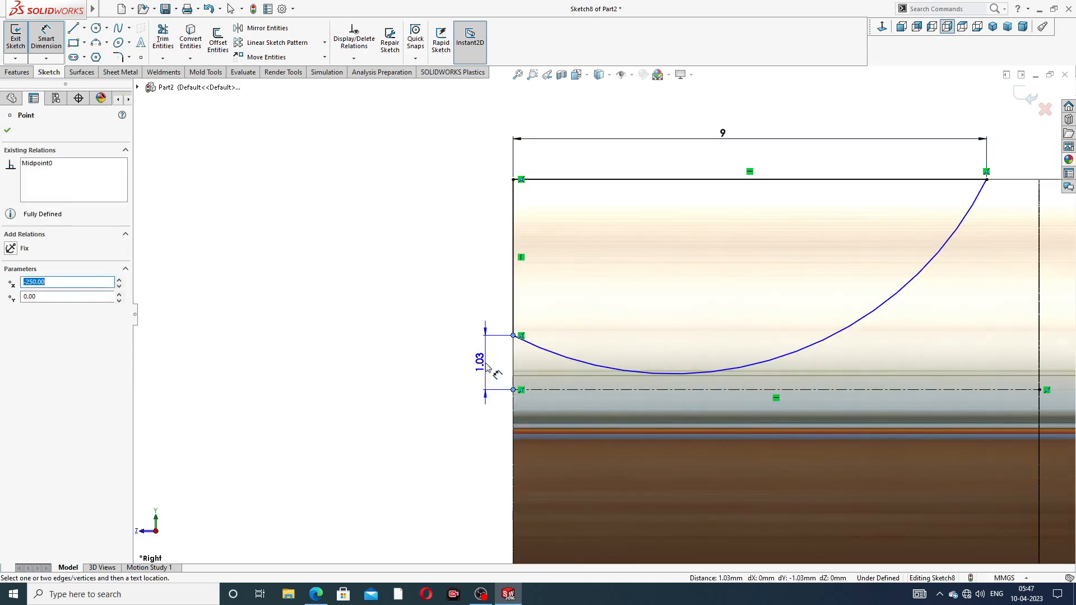
click(487, 368)
key(BackSpace)
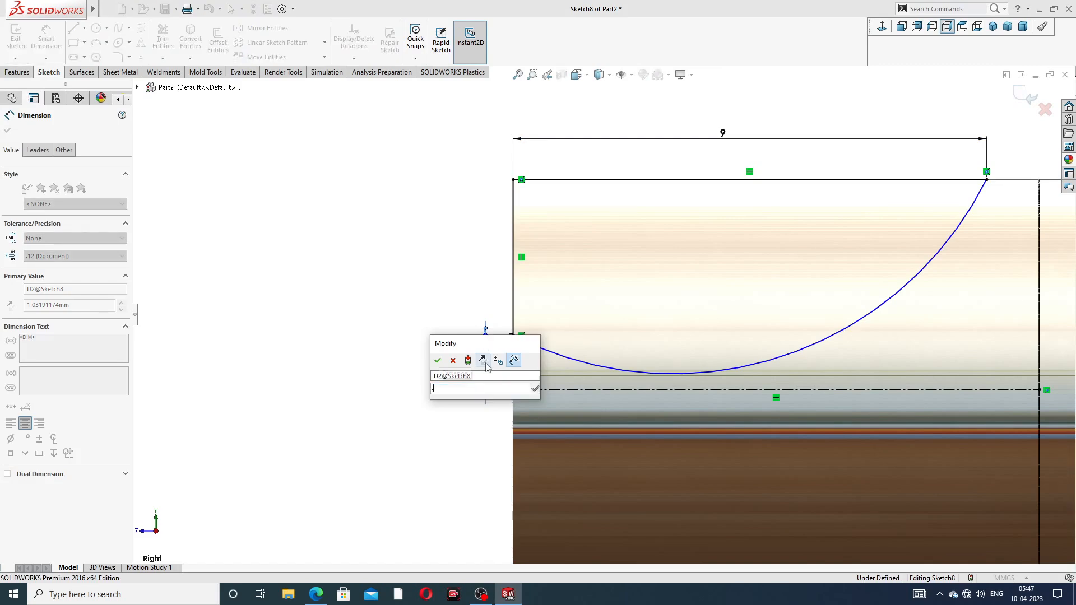
text(0.6)
key(Return)
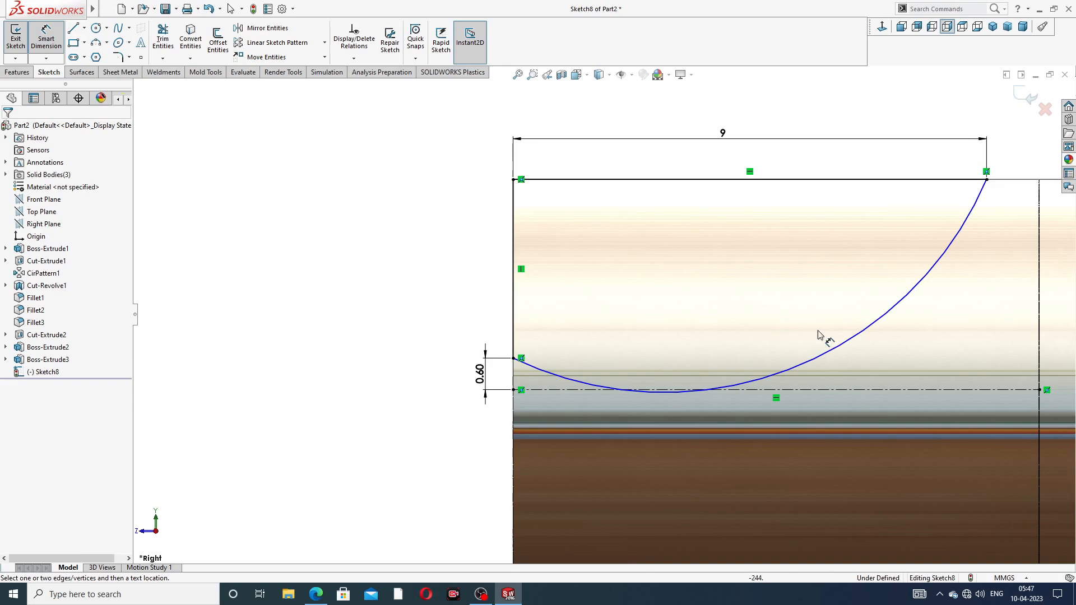
Dimension the arc's radius and set it to 20 mm
click(834, 352)
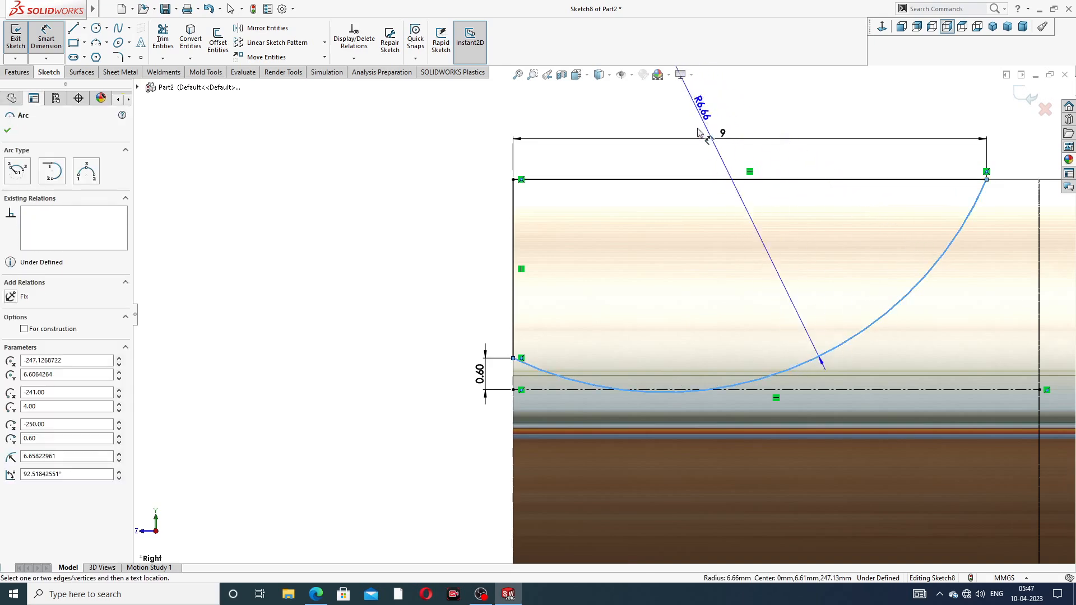
click(695, 160)
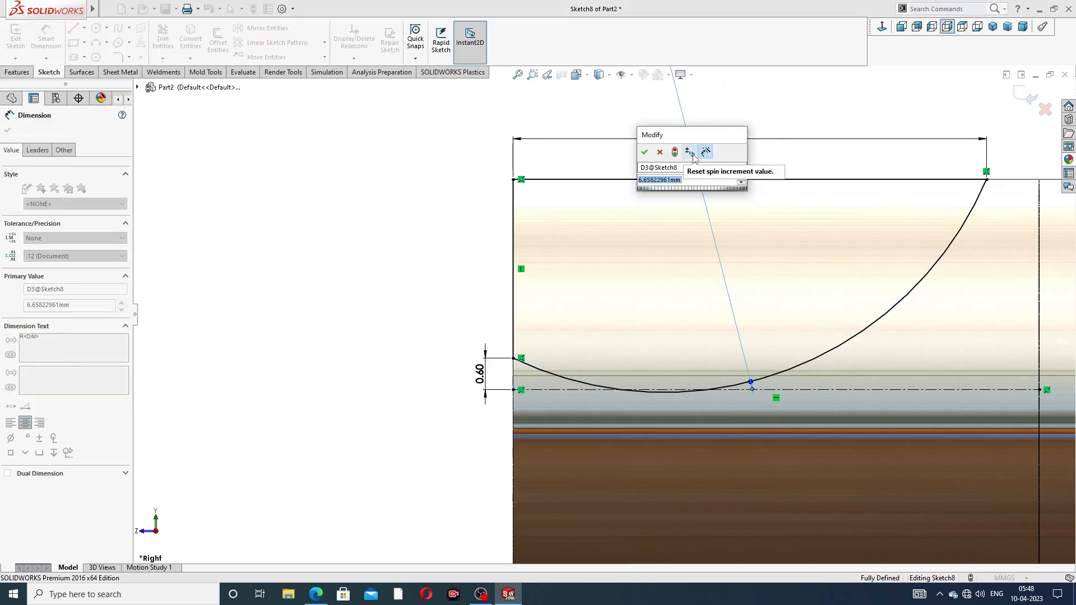
text(20)
key(Return)
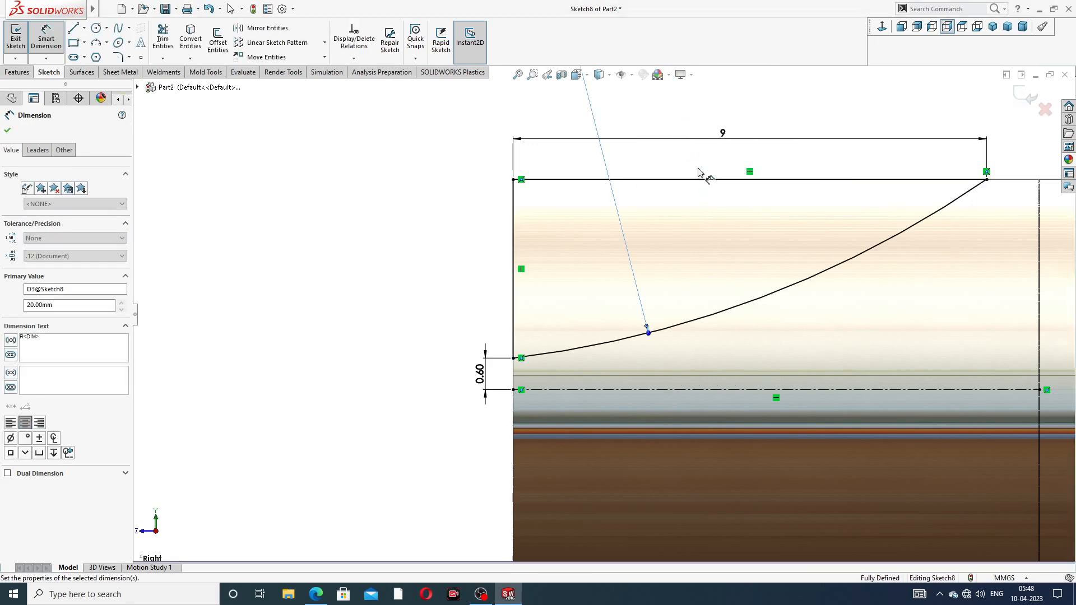
click(450, 220)
Move the 0.60 and 9 mm dimensions farther away from the tip profile
scroll(843, 210, up, 3)
scroll(755, 168, up, 5)
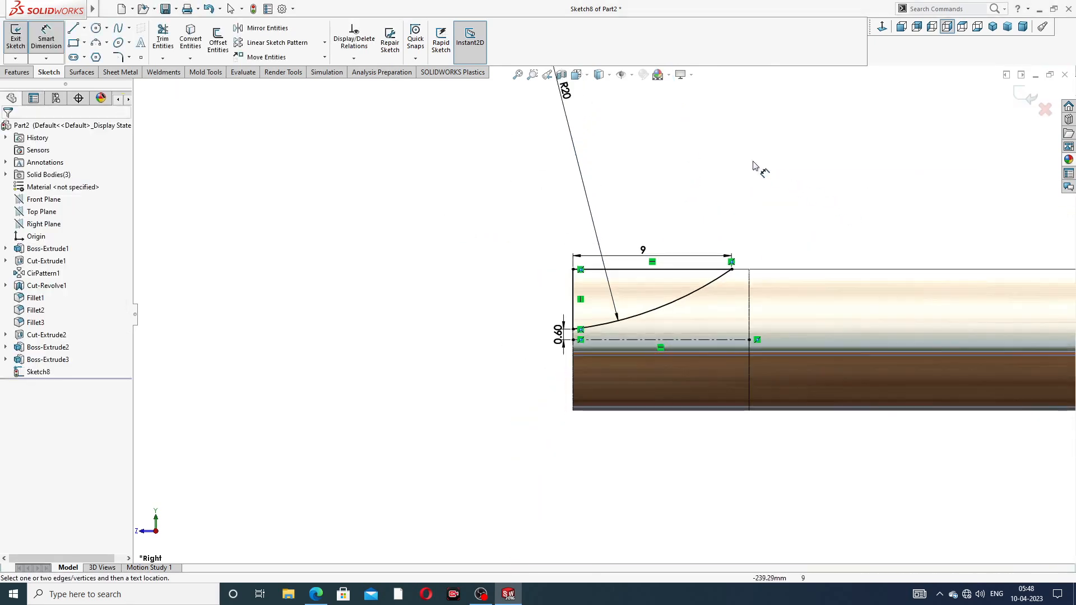
scroll(632, 356, down, 5)
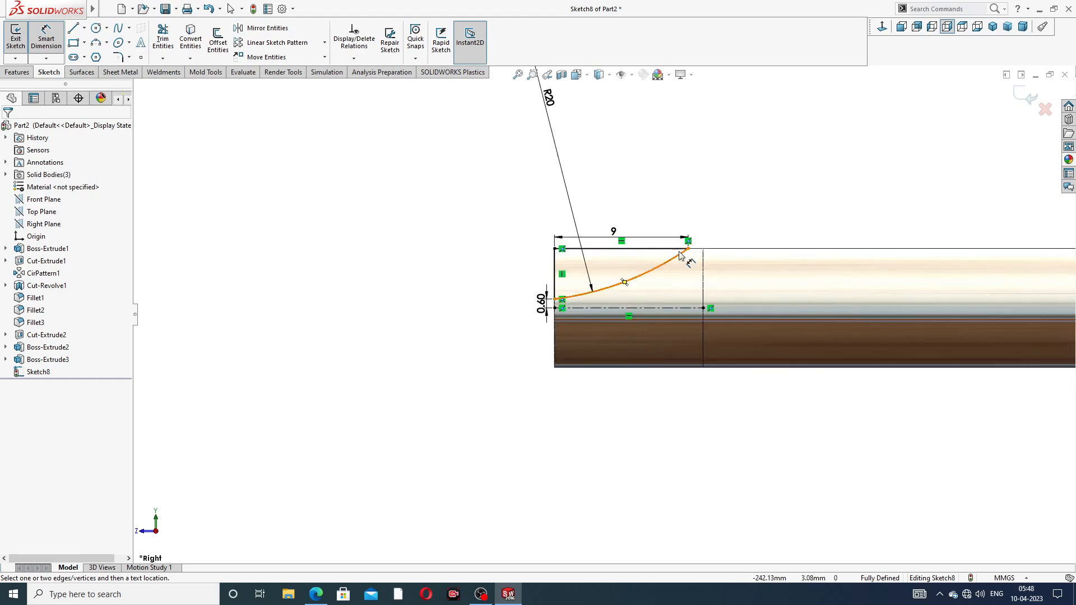
drag(500, 325, 477, 326)
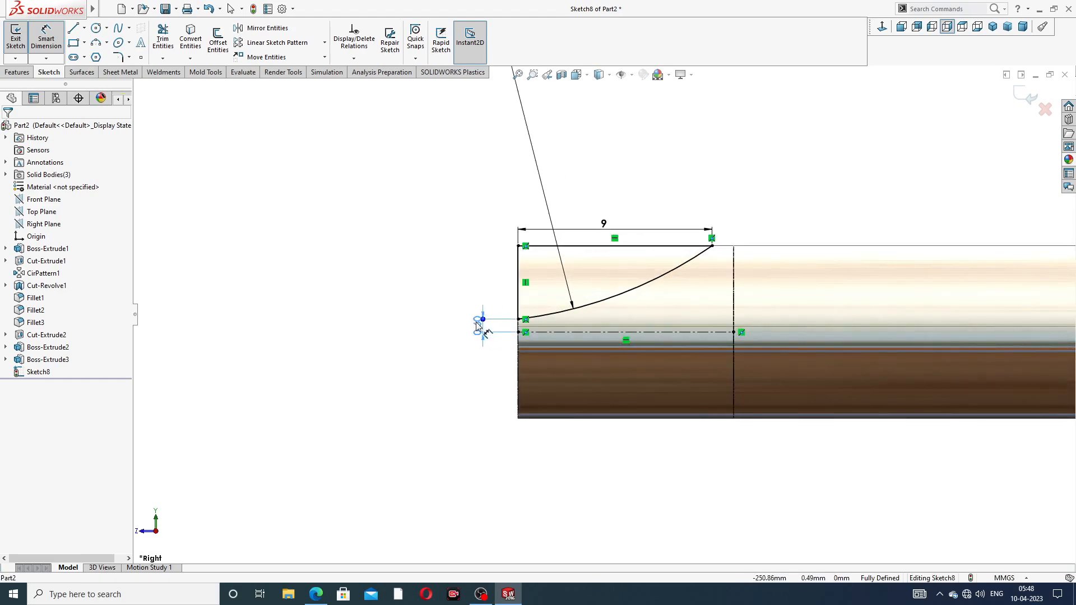
drag(607, 224, 606, 215)
click(678, 196)
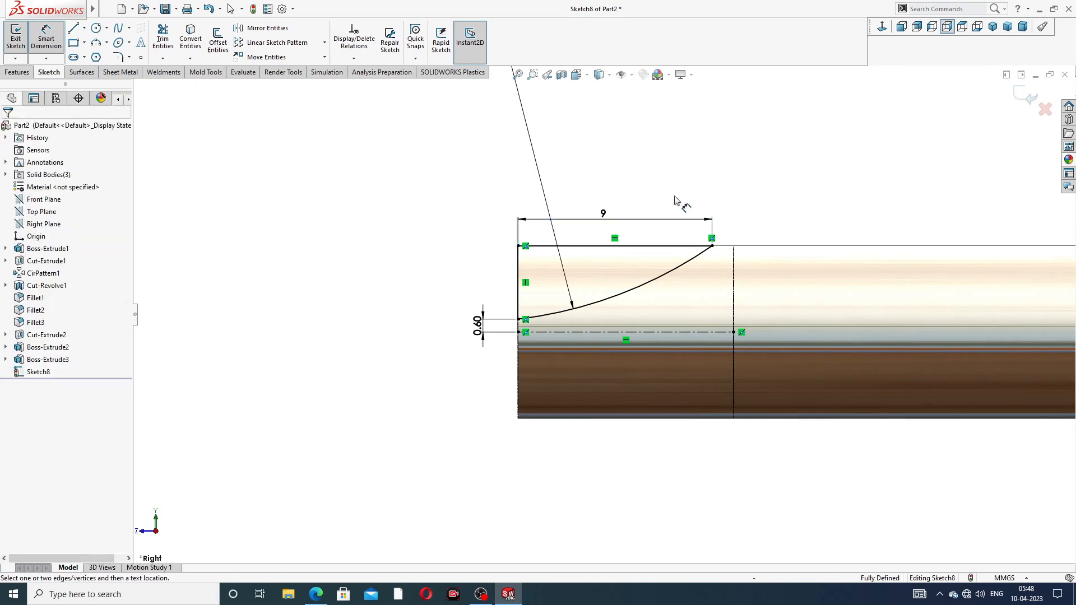
scroll(616, 211, up, 2)
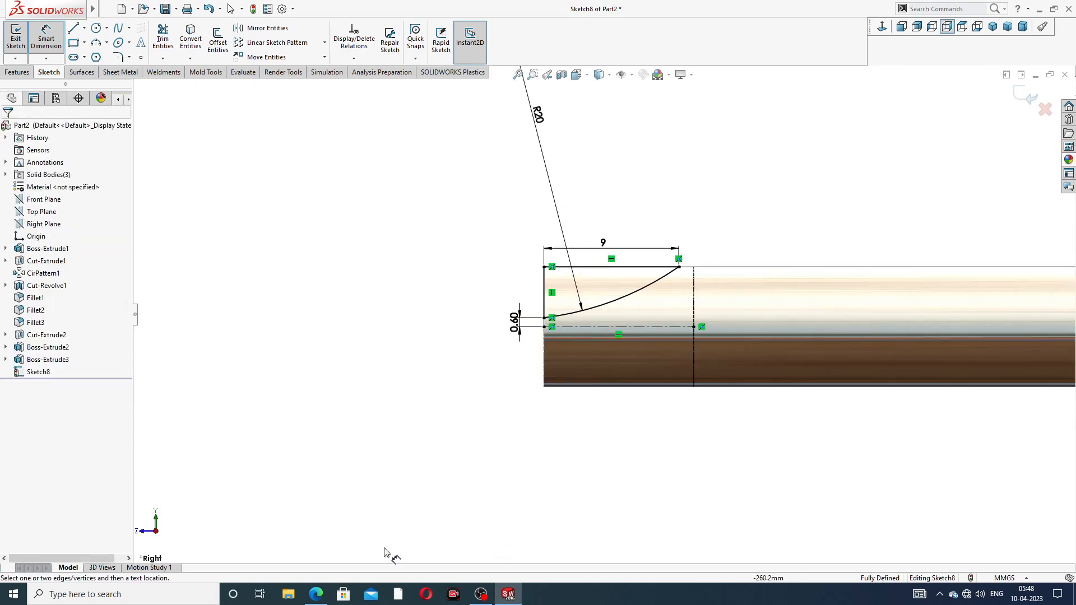
Check the tip dimensions against the screwdriver drawing PDF in Edge, return to SOLIDWORKS and end dimensioning
click(316, 594)
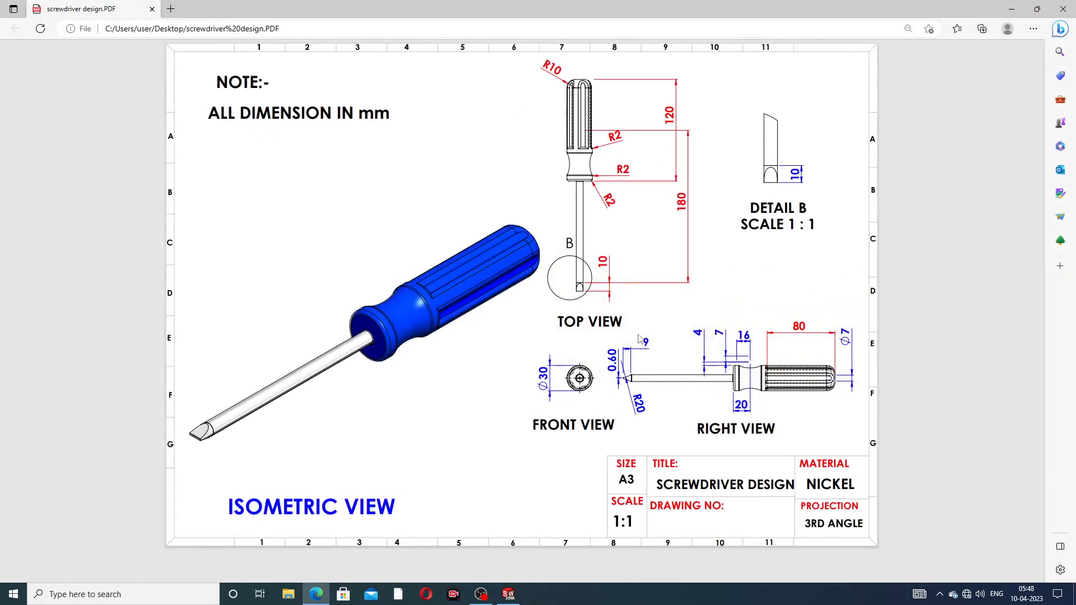
click(316, 594)
right_click(754, 171)
click(784, 169)
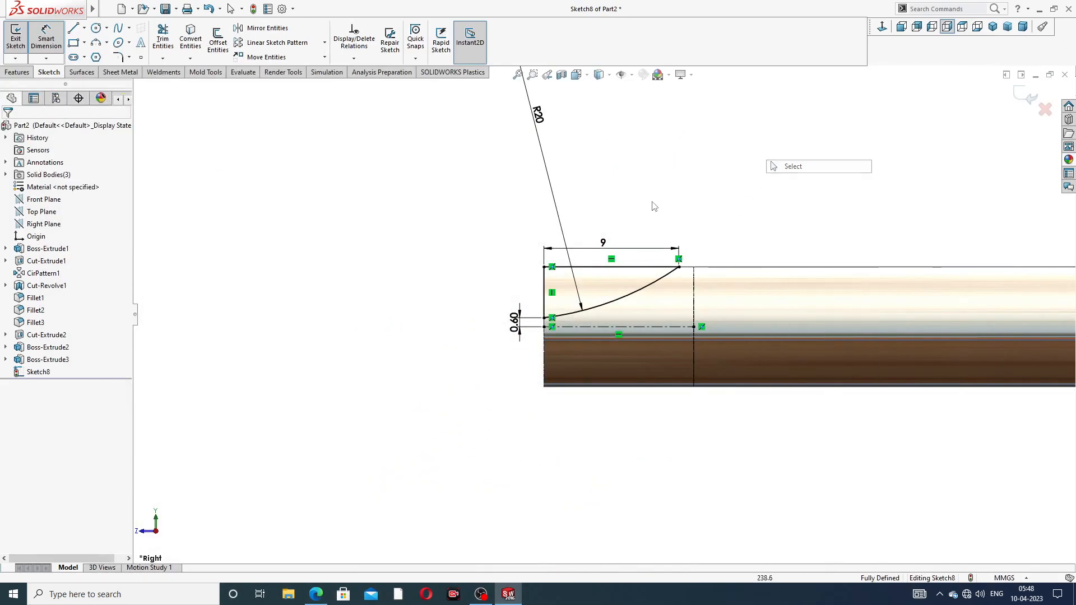
Cut the tip with an Extruded Cut of the closed arc profile, using Through All - Both
click(18, 73)
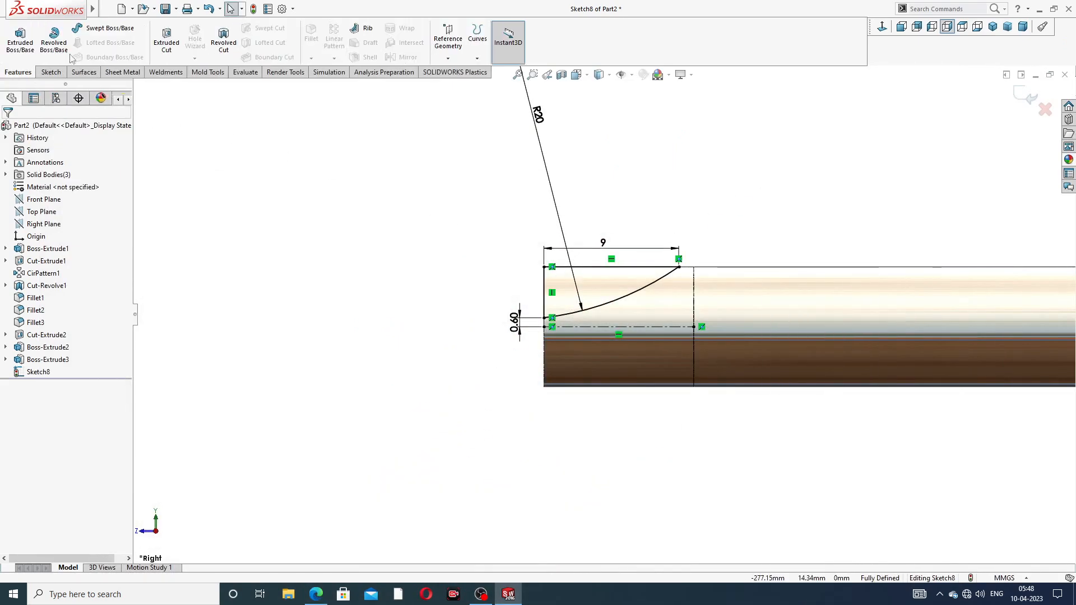
click(166, 37)
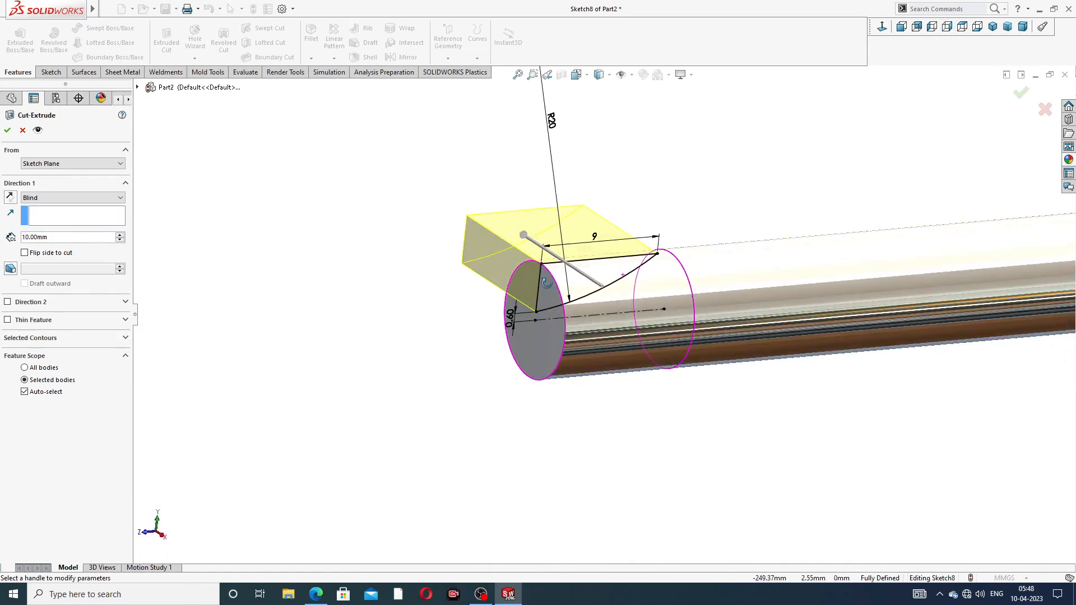
click(53, 198)
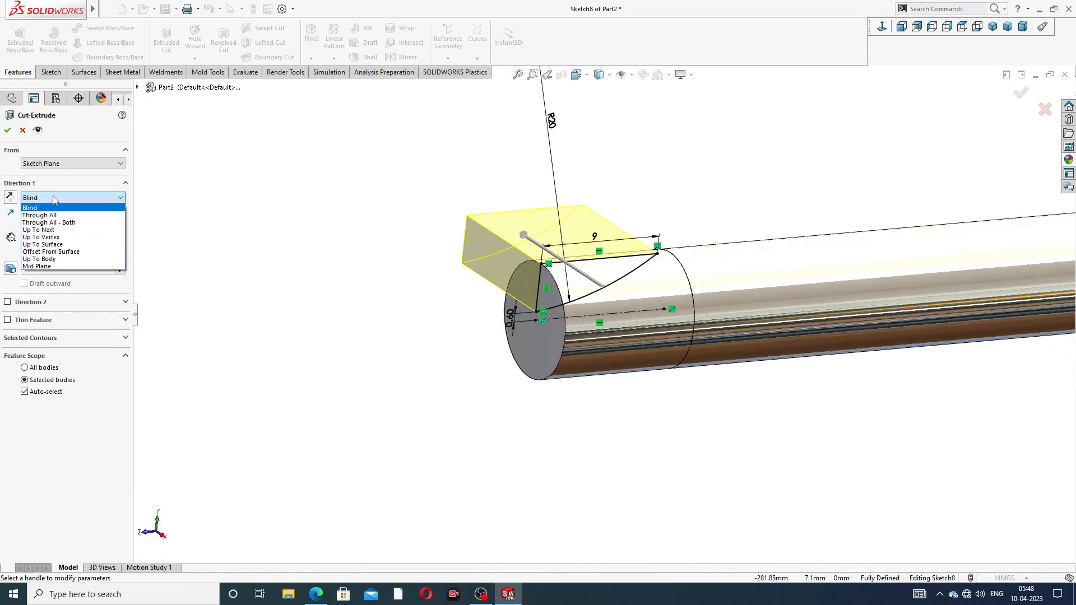
click(66, 224)
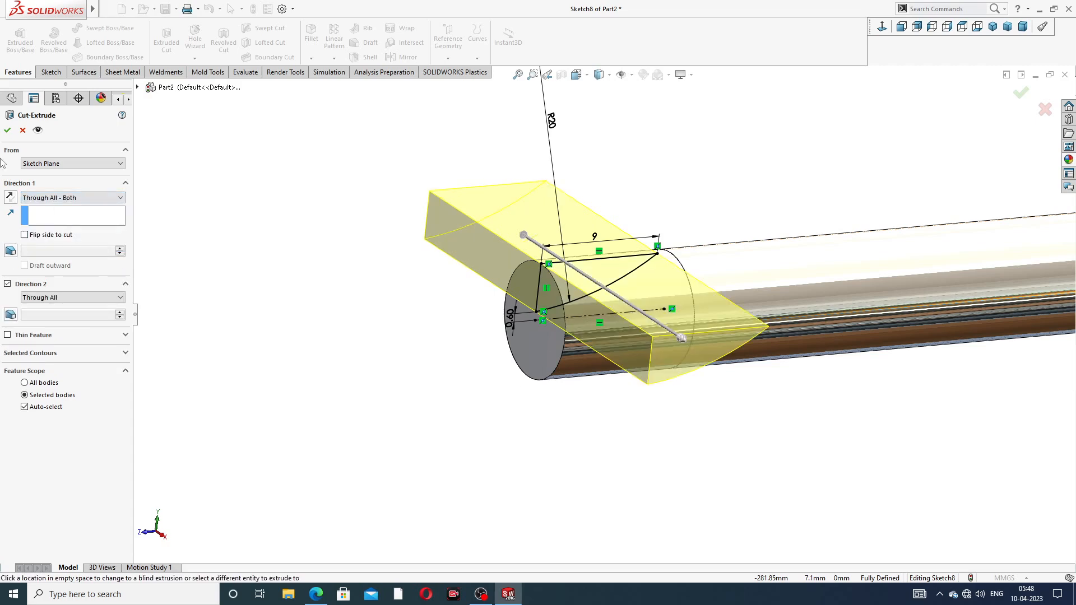
click(7, 132)
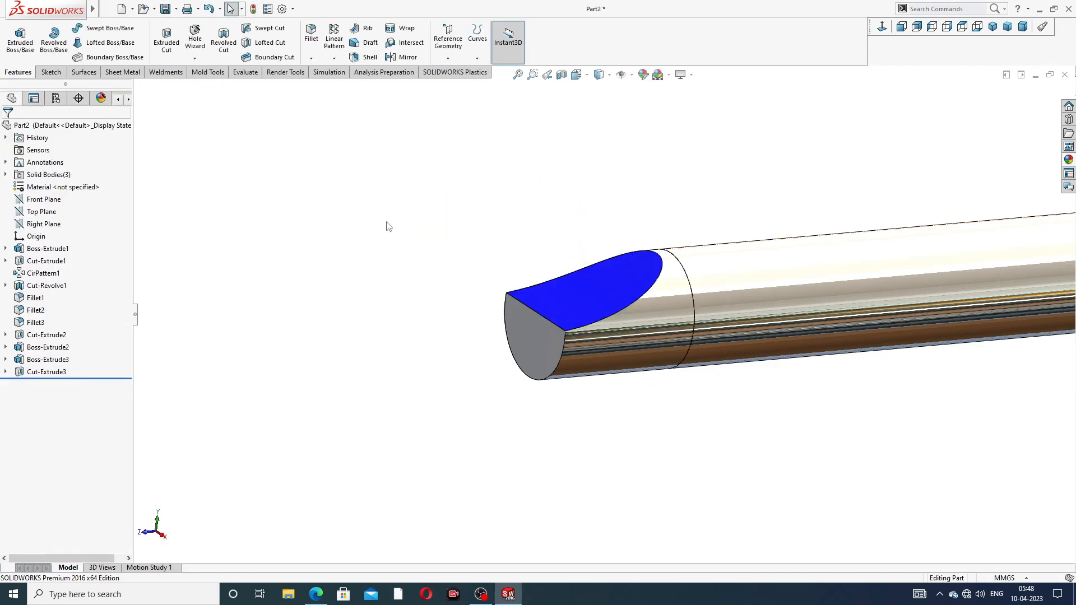
Apply the chromium plate appearance to the curved face cut into the tip
click(603, 289)
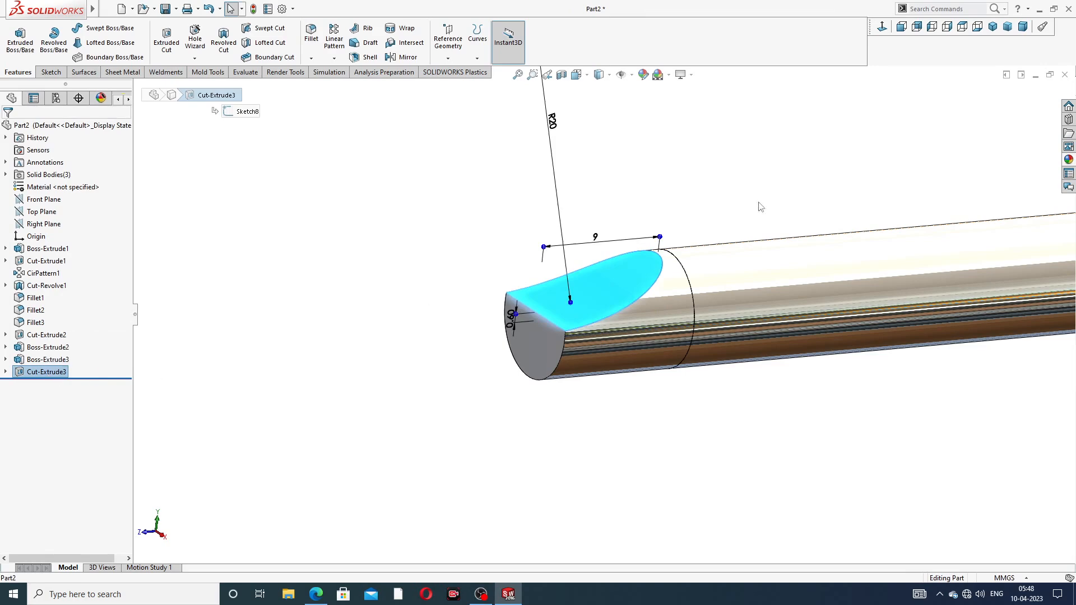
click(1068, 161)
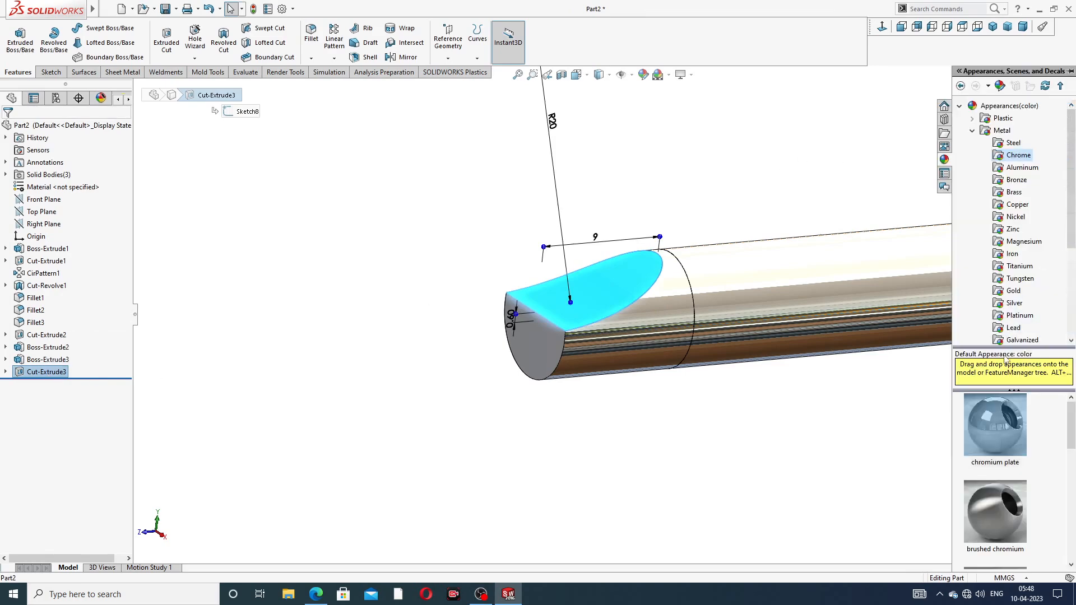
click(995, 424)
click(865, 431)
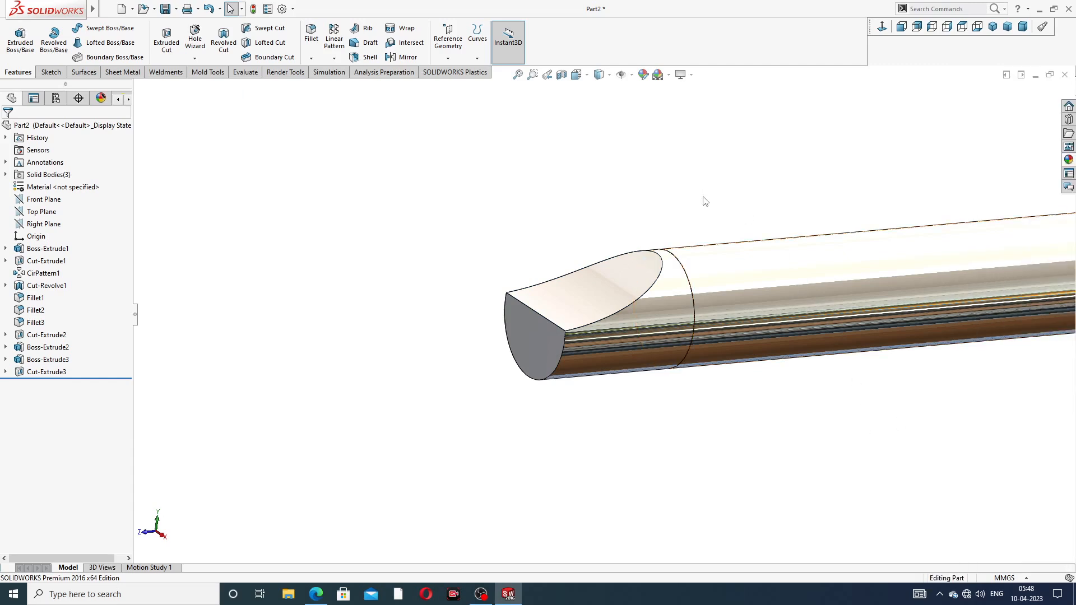
Inspect the cut tip and show the whole screwdriver in isometric view
scroll(704, 197, up, 3)
middle_drag(691, 276, 677, 272)
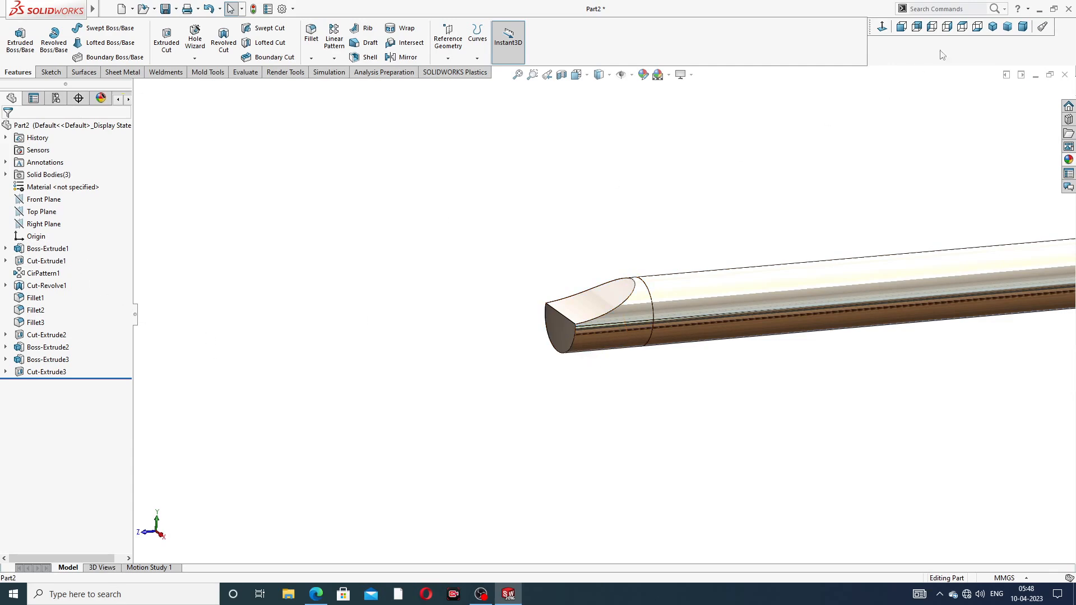
click(993, 27)
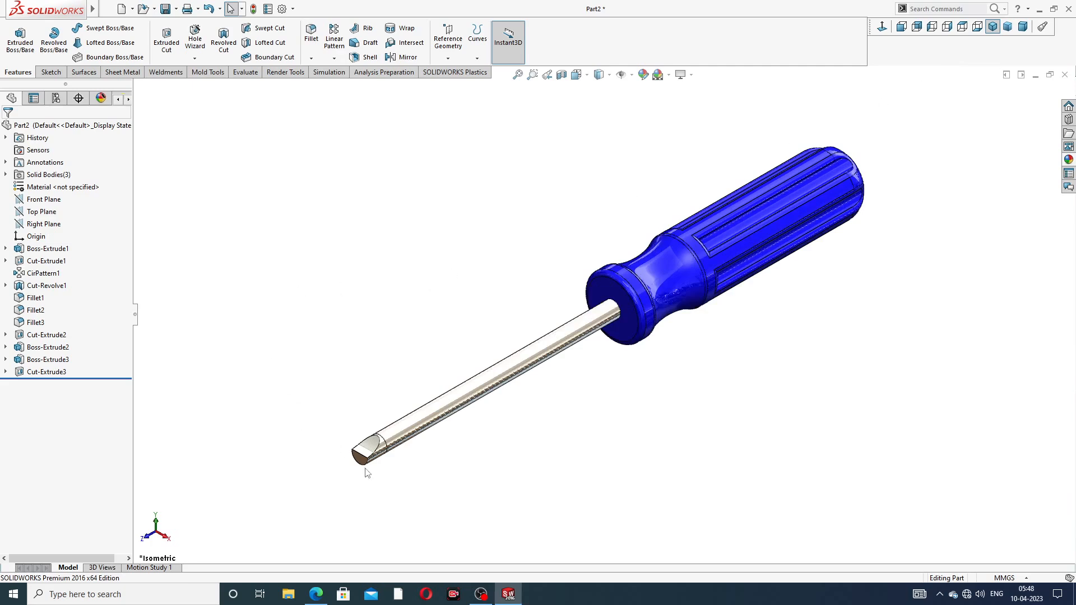
Mirror the tip cut Cut-Extrude3 about the Top Plane to shape the opposite side of the screwdriver tip
scroll(364, 471, down, 5)
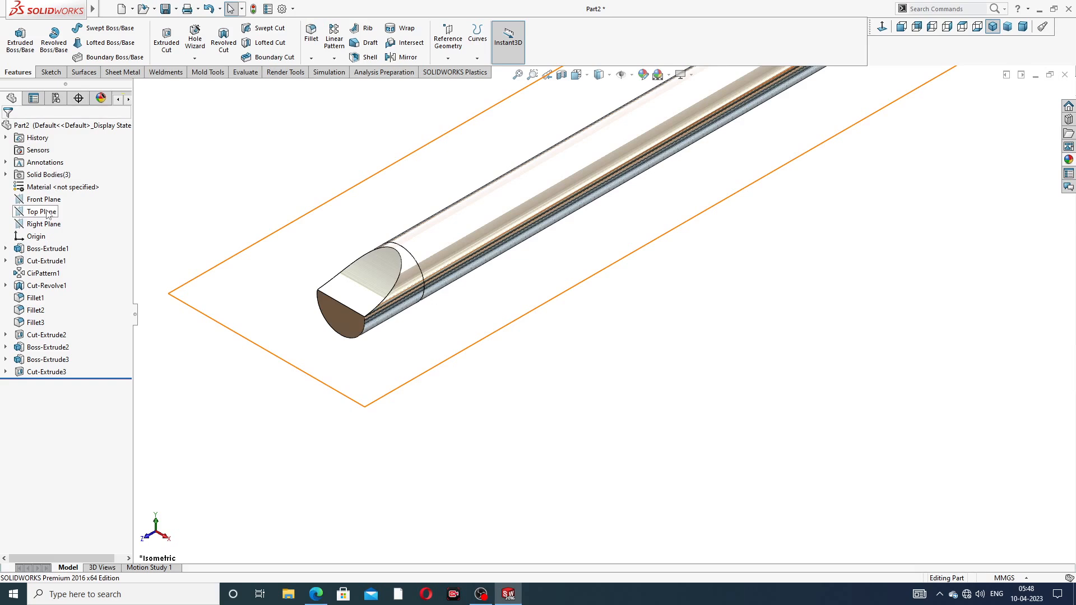
click(48, 214)
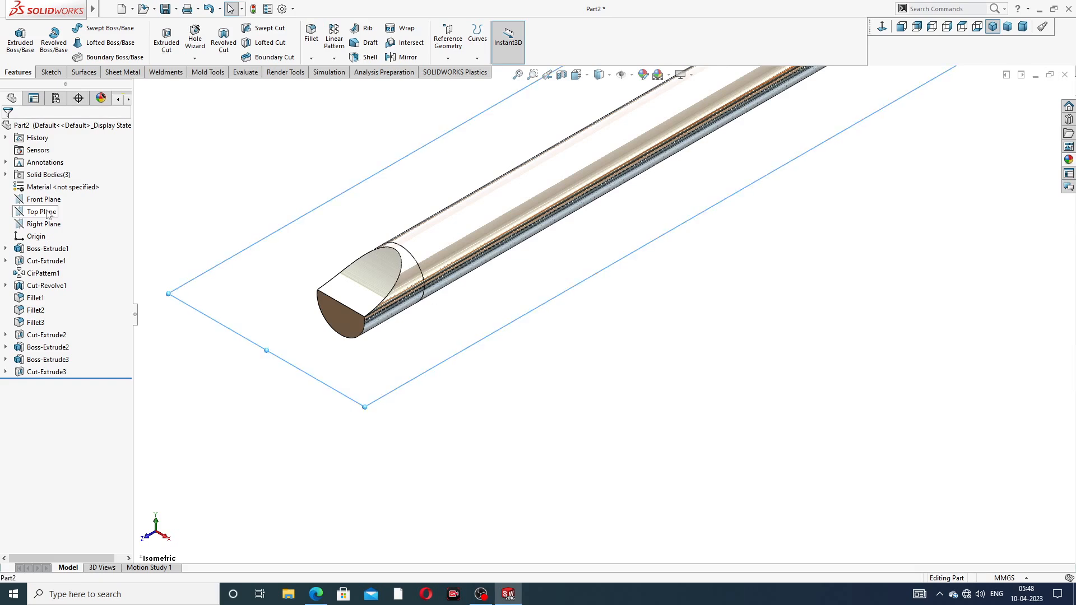
click(404, 58)
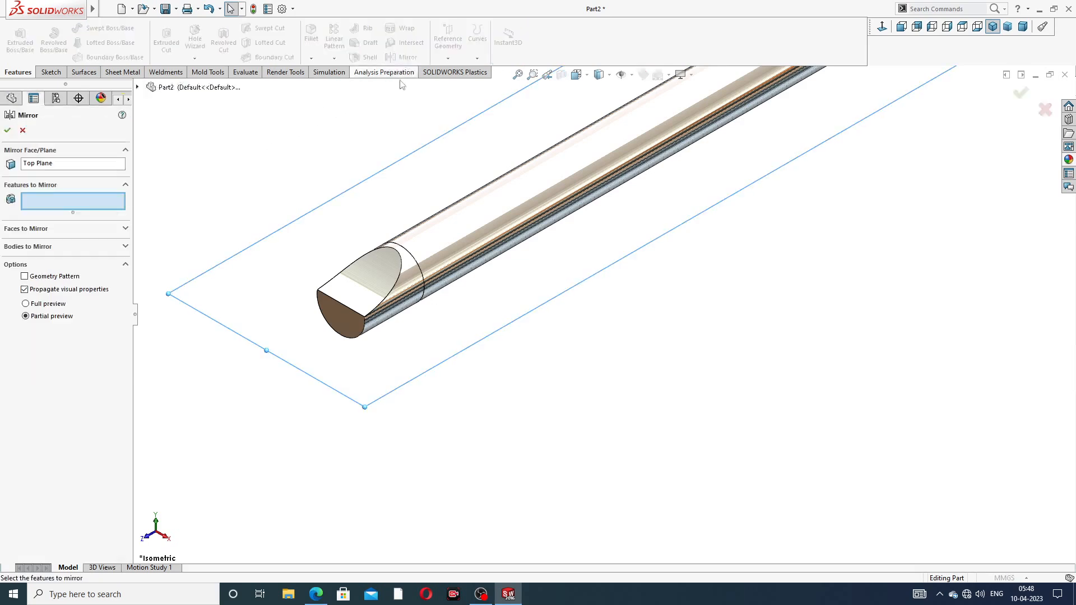
click(137, 88)
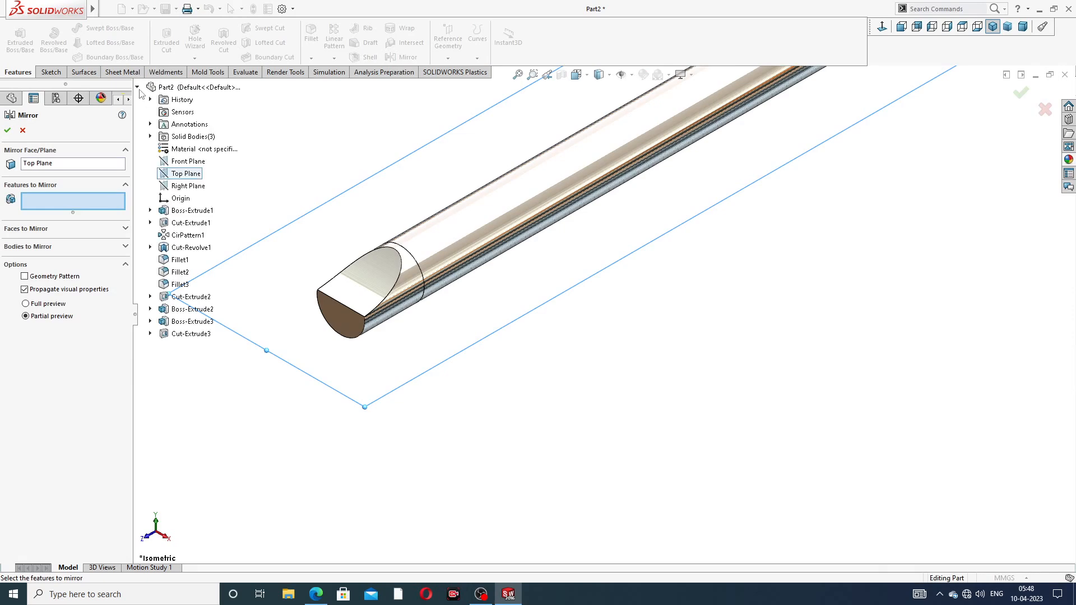
click(203, 336)
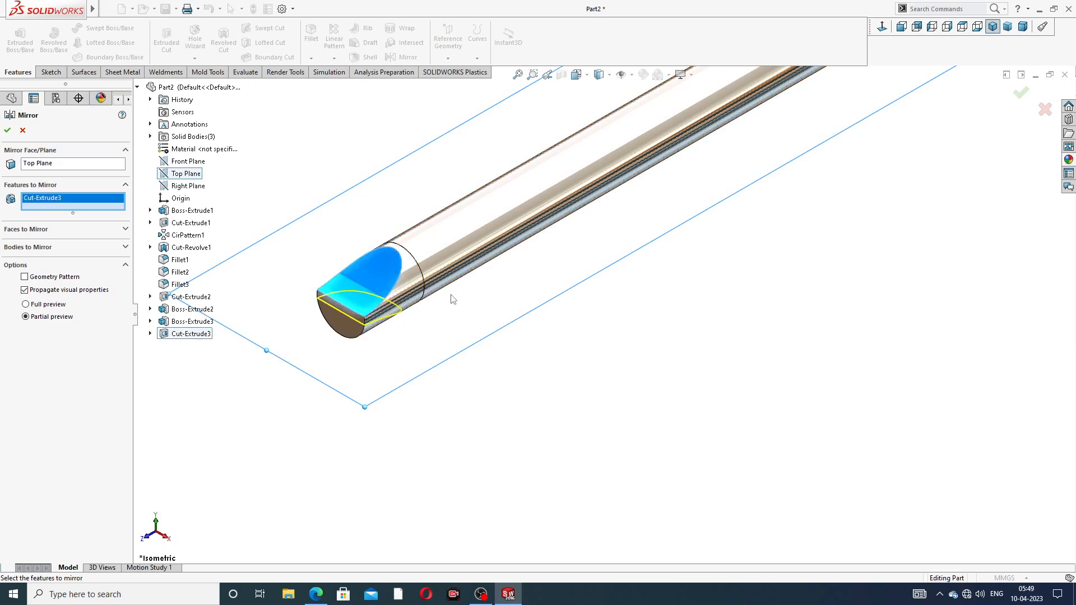
middle_drag(449, 298, 401, 245)
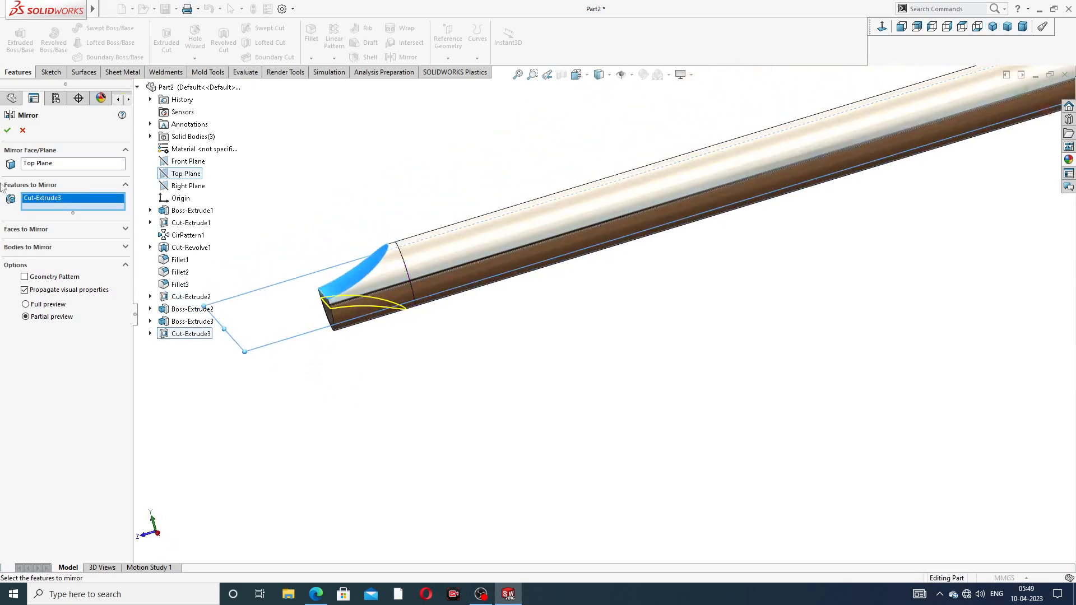
click(9, 131)
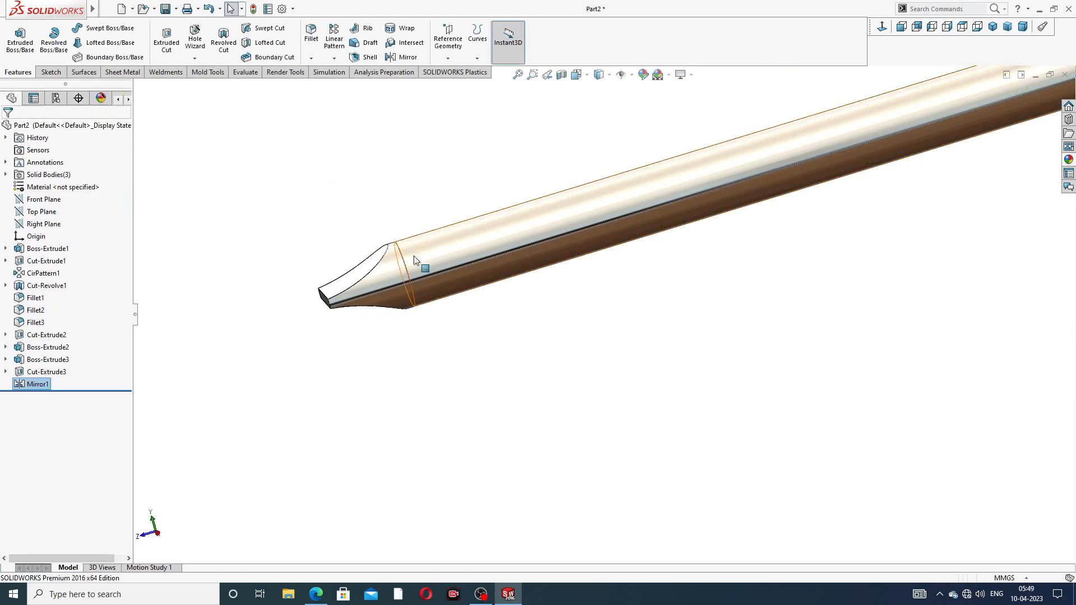
Inspect the mirrored tip and the whole screwdriver, compare it with the drawing PDF in Edge, and return to SOLIDWORKS
scroll(420, 264, down, 2)
middle_drag(405, 277, 595, 303)
scroll(594, 303, up, 4)
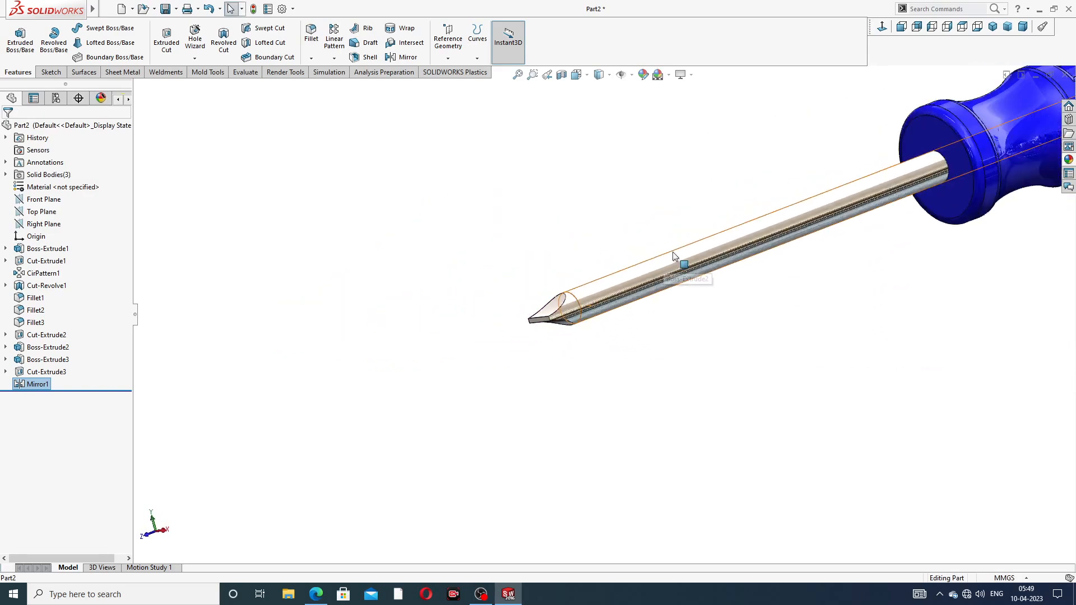
middle_drag(823, 211, 971, 191)
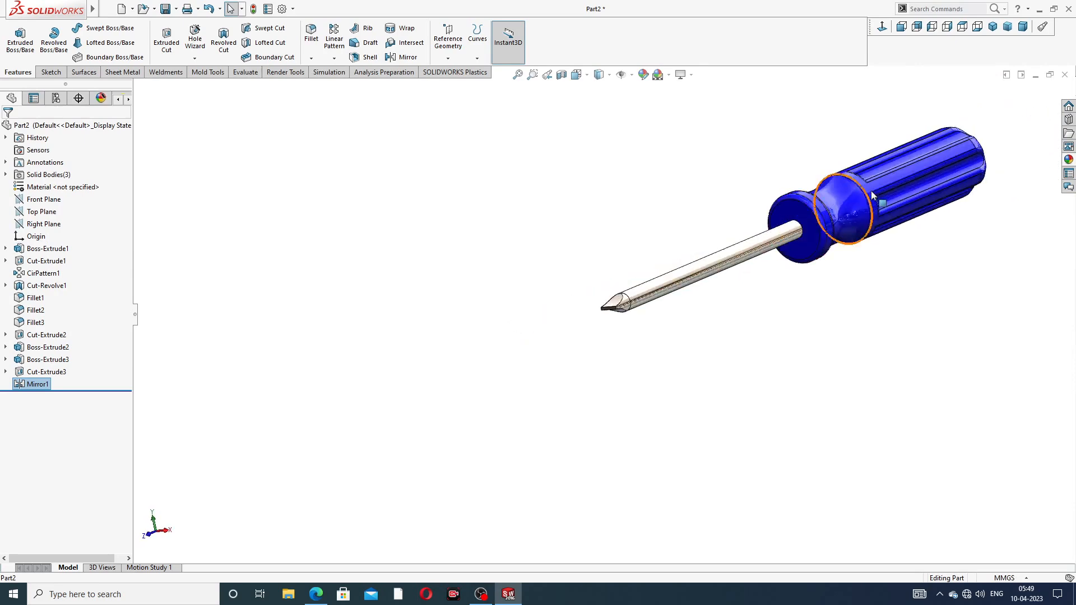
scroll(874, 196, down, 3)
scroll(868, 206, up, 3)
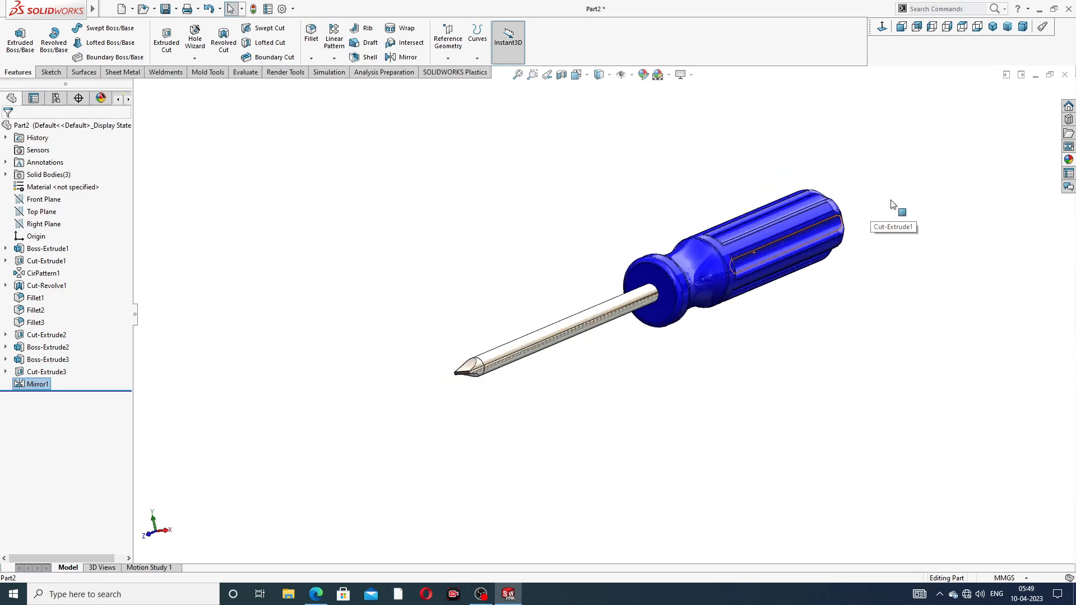
middle_drag(764, 257, 725, 301)
middle_drag(774, 270, 798, 311)
scroll(822, 259, down, 4)
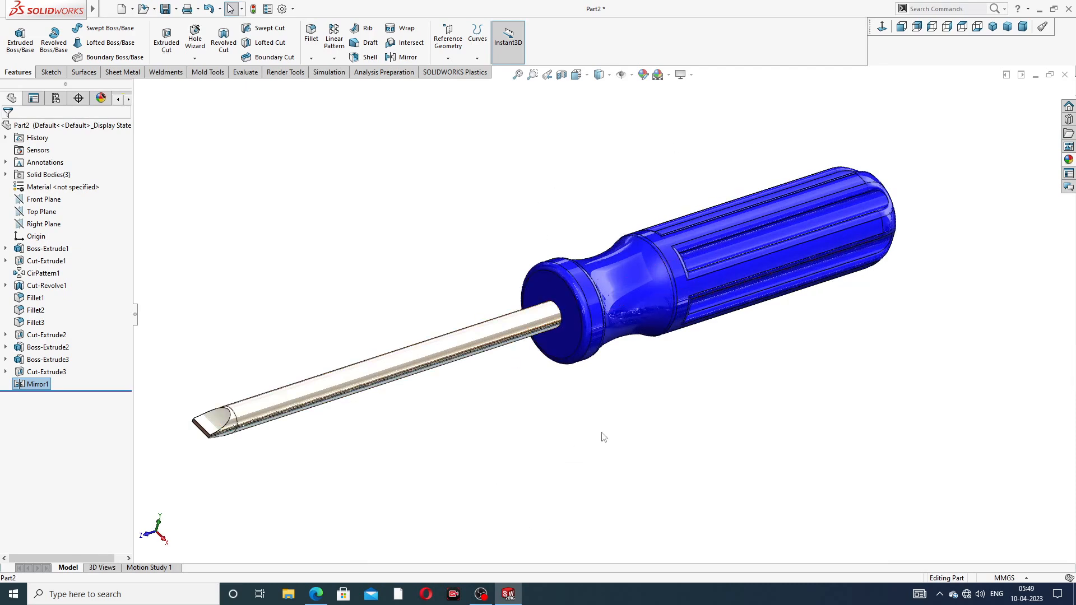
scroll(605, 435, up, 1)
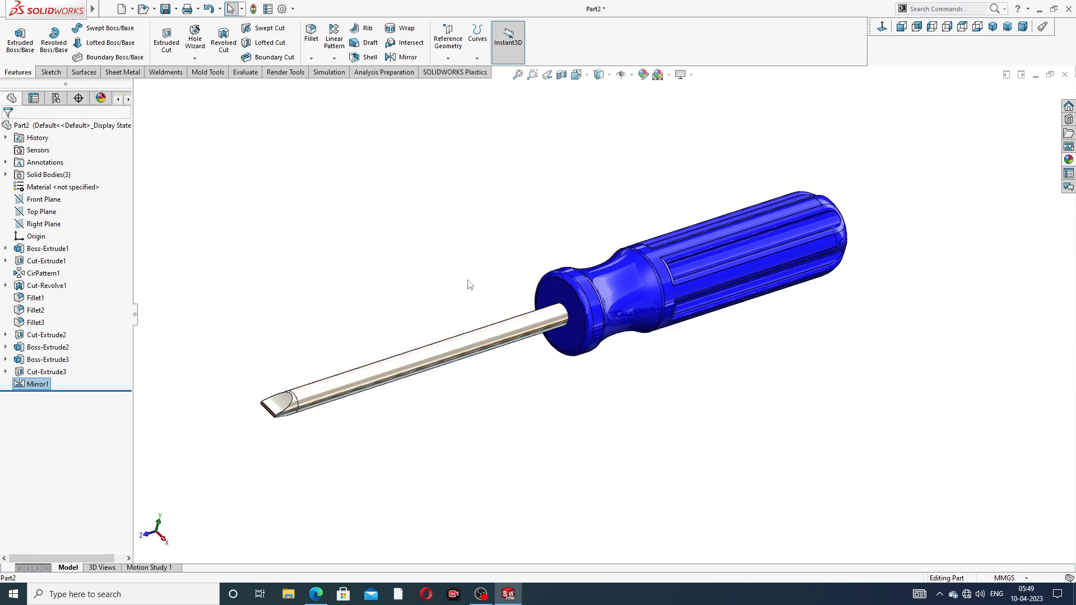
scroll(471, 312, down, 1)
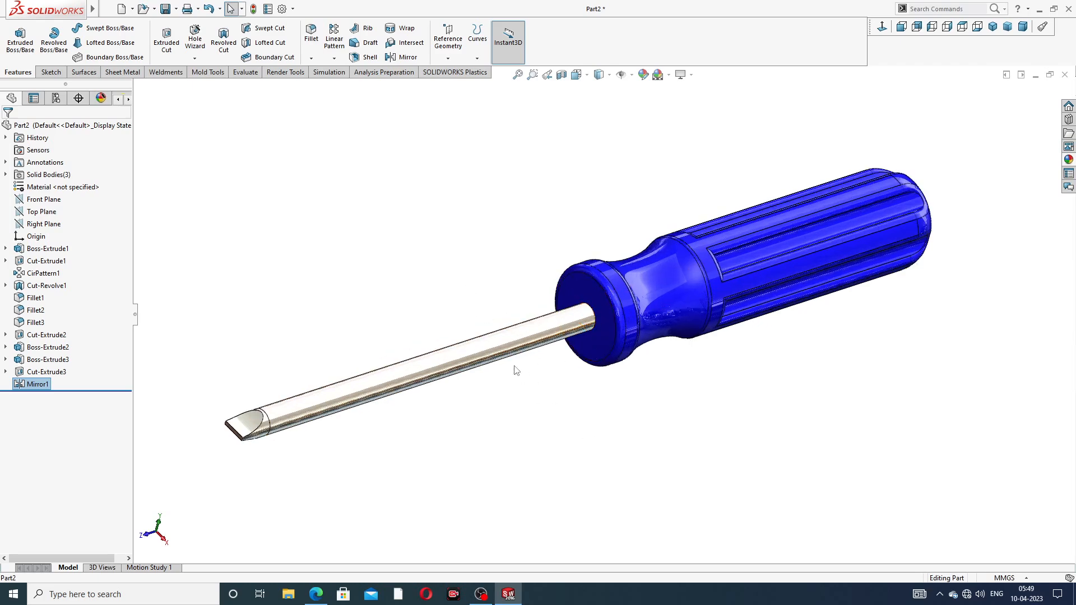
middle_drag(569, 417, 555, 455)
scroll(652, 356, down, 1)
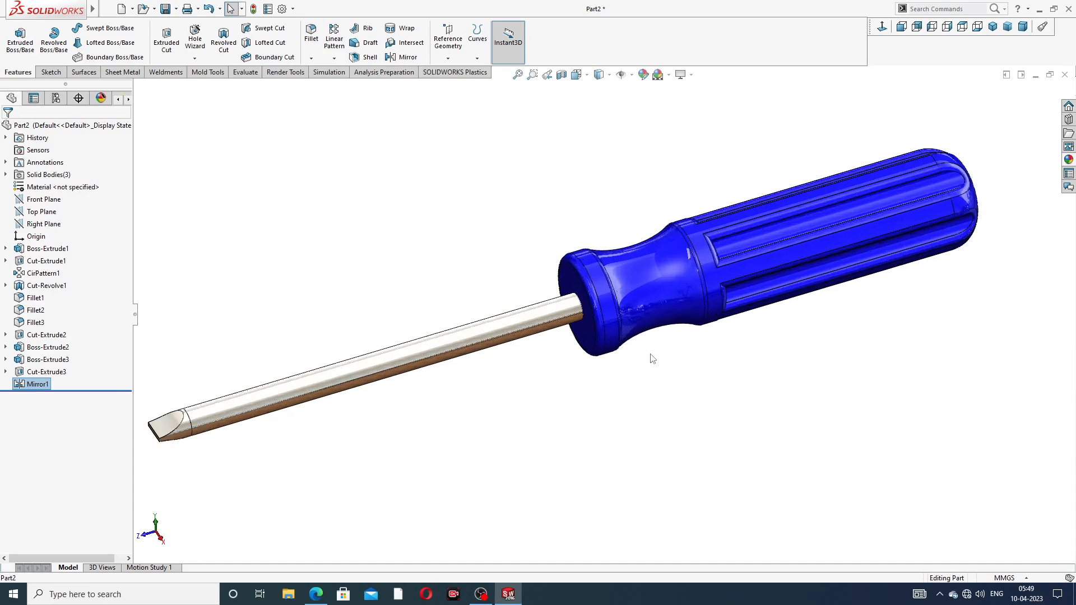
scroll(645, 360, up, 1)
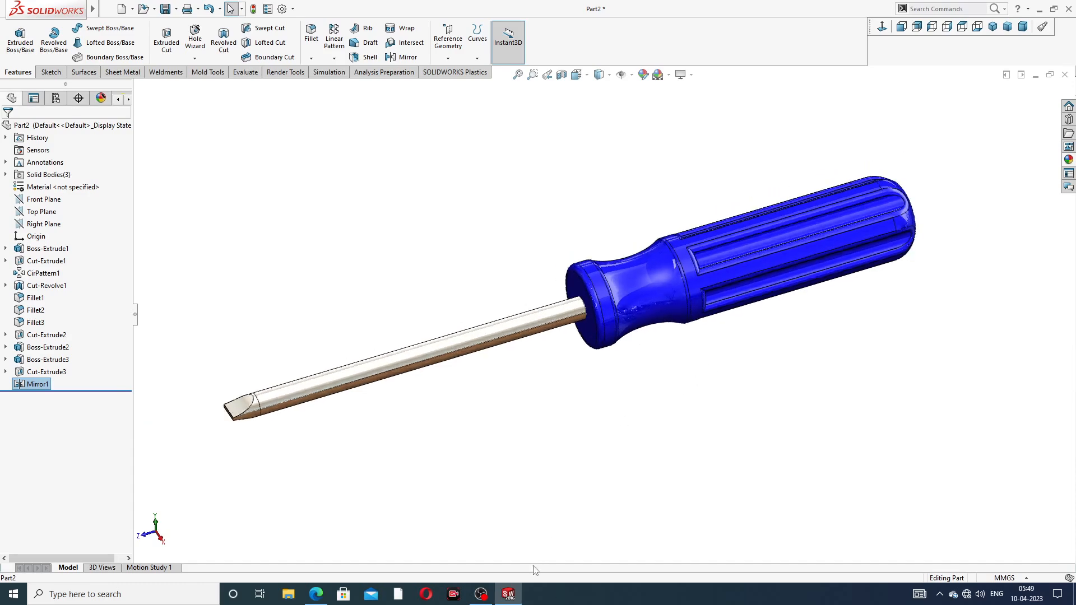
click(325, 601)
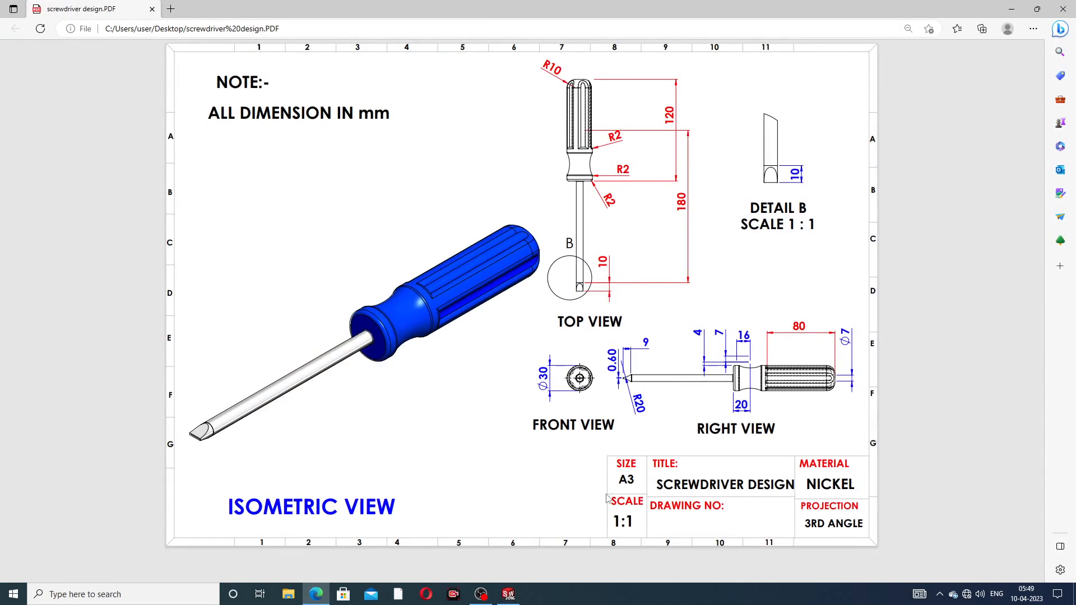
click(317, 598)
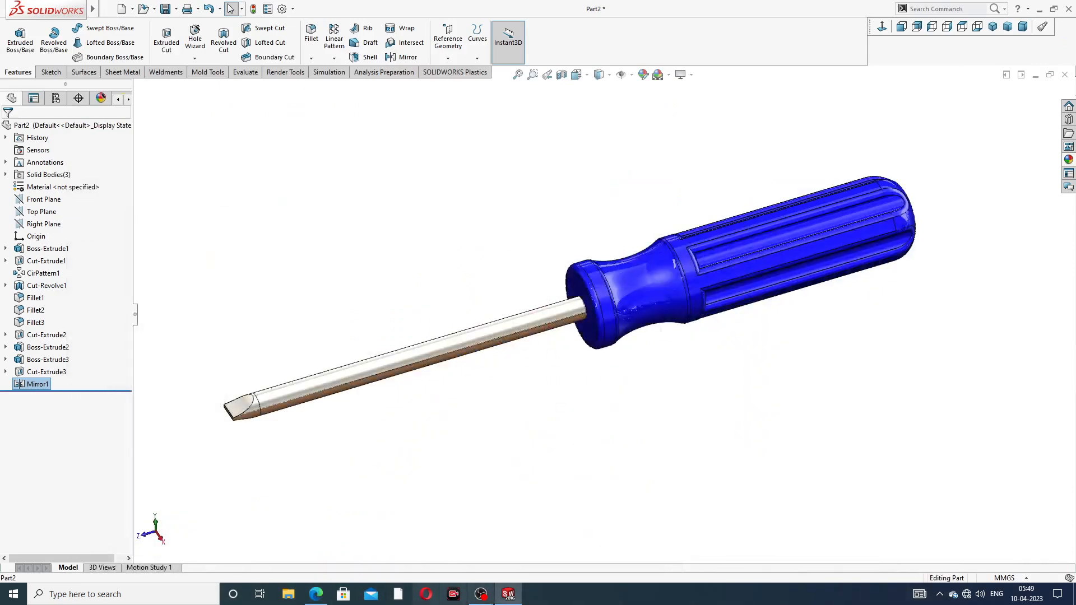
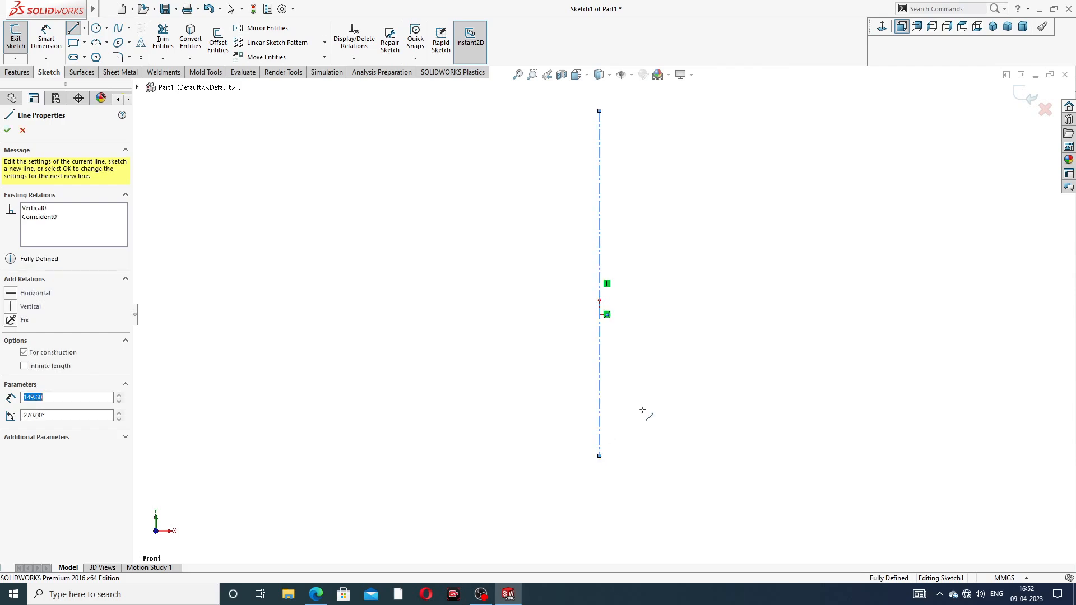
Finish the vertical centerline and sketch a slanted centerline about 129 mm long, descending across it near the origin
right_click(734, 228)
click(763, 236)
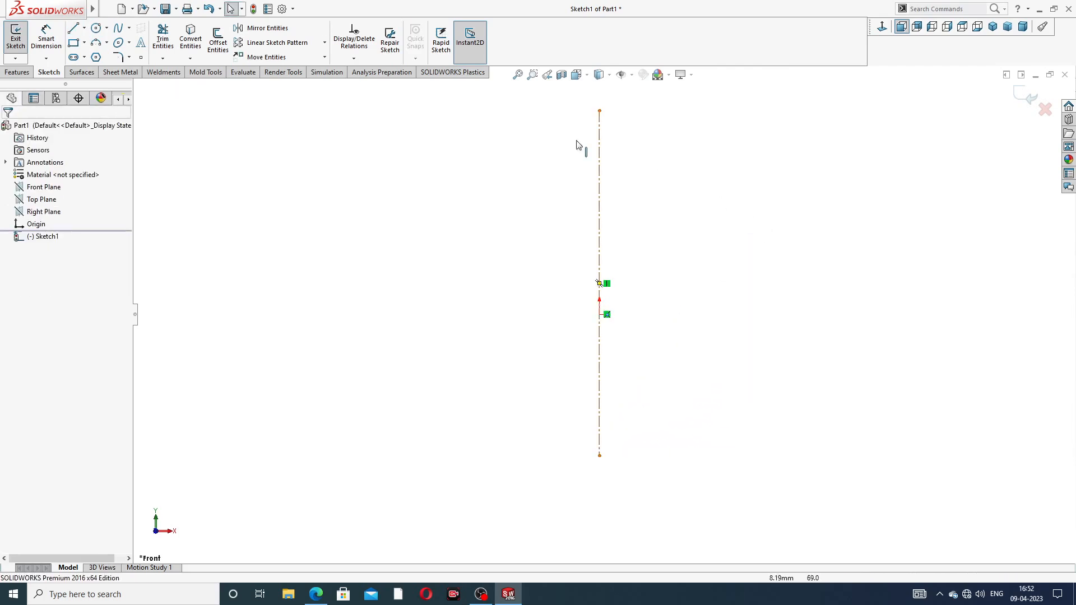
click(84, 28)
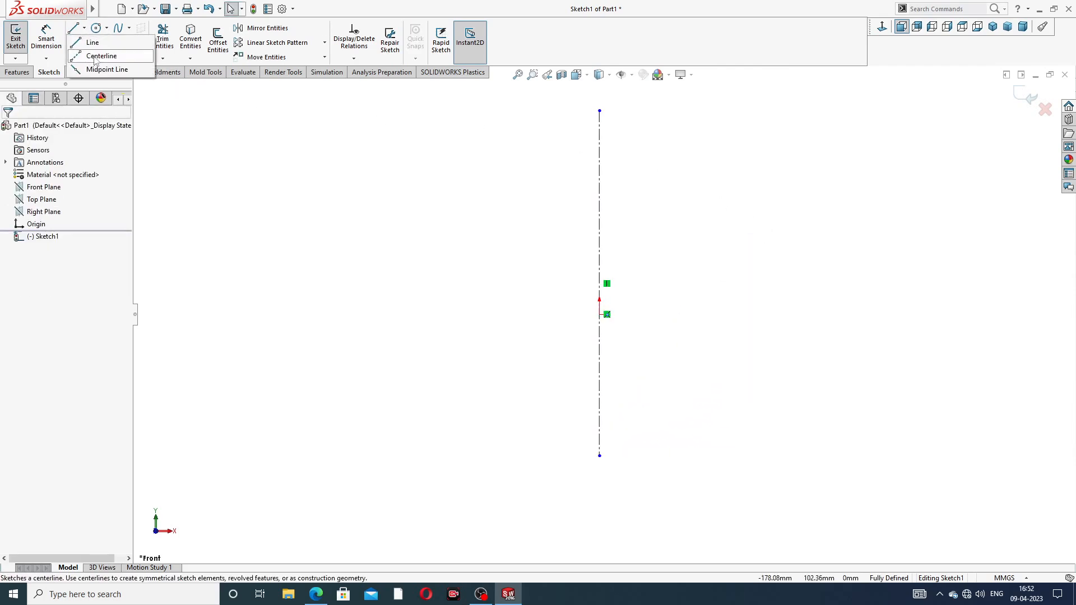
click(92, 43)
click(471, 201)
click(694, 398)
right_click(732, 296)
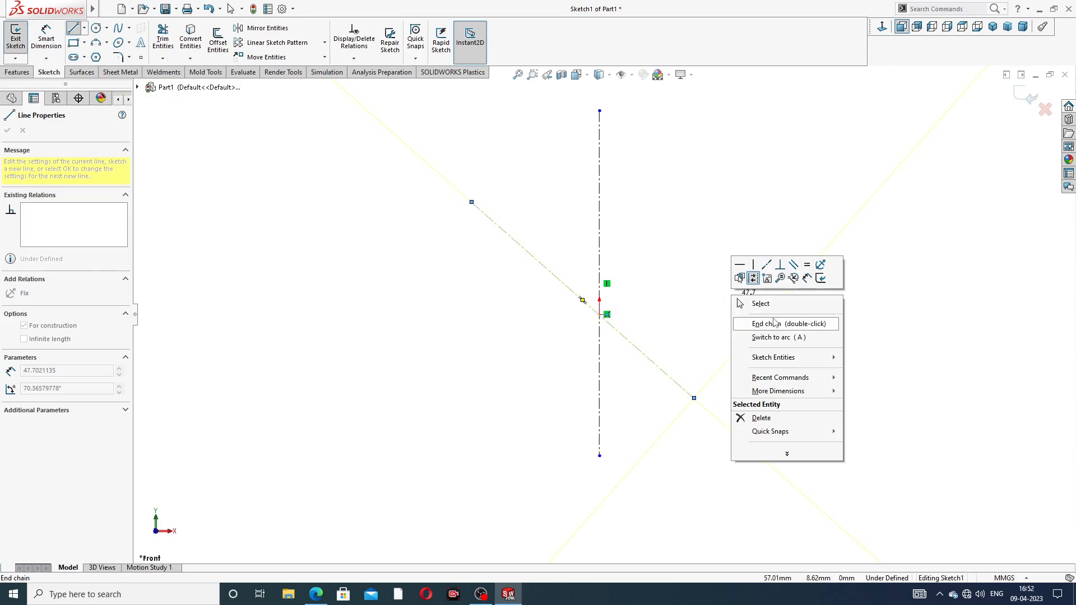
click(756, 303)
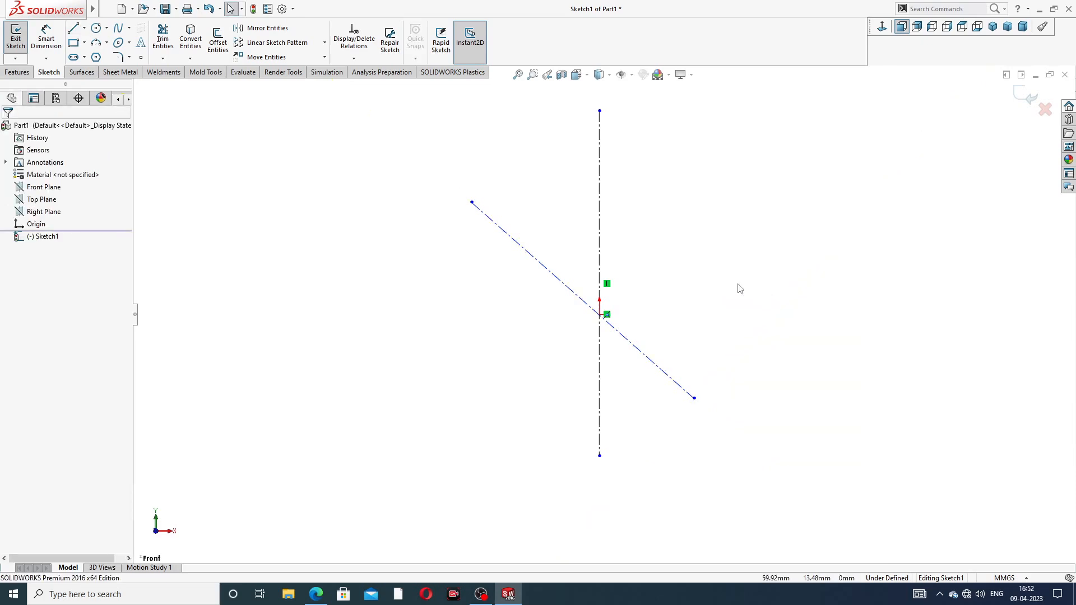
Constrain the slanted centerline coincident with the origin at its midpoint and adjust its extent by moving its endpoints
click(566, 287)
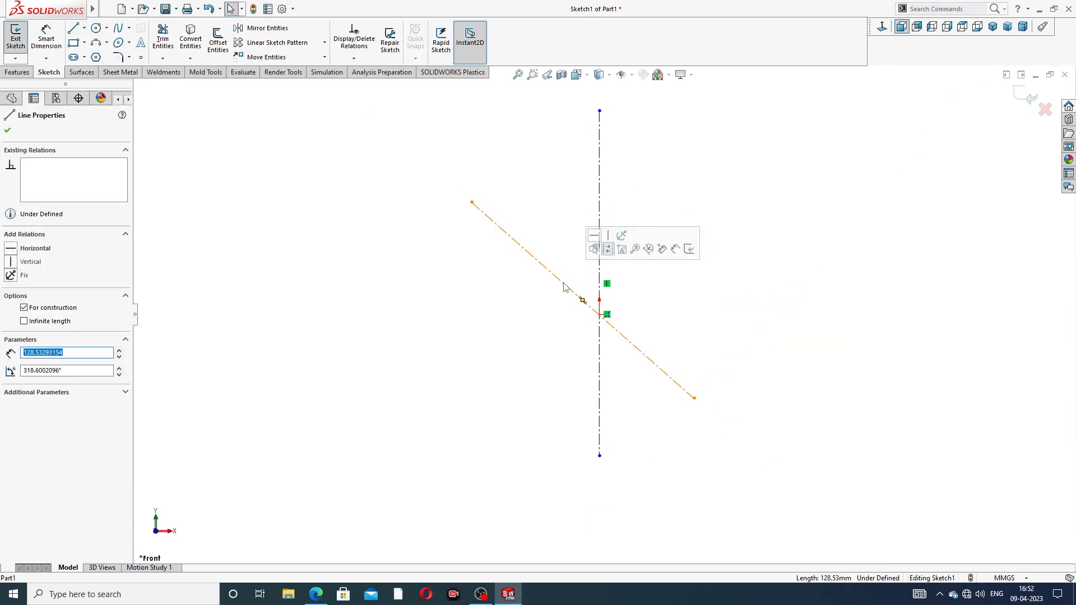
ctrl+click(599, 315)
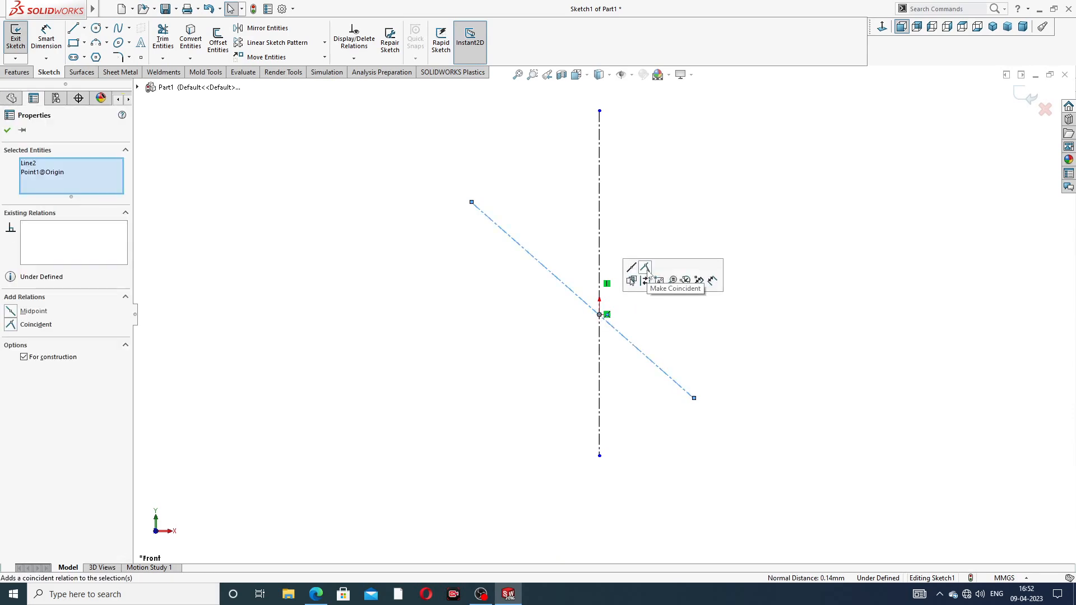
click(645, 267)
click(565, 287)
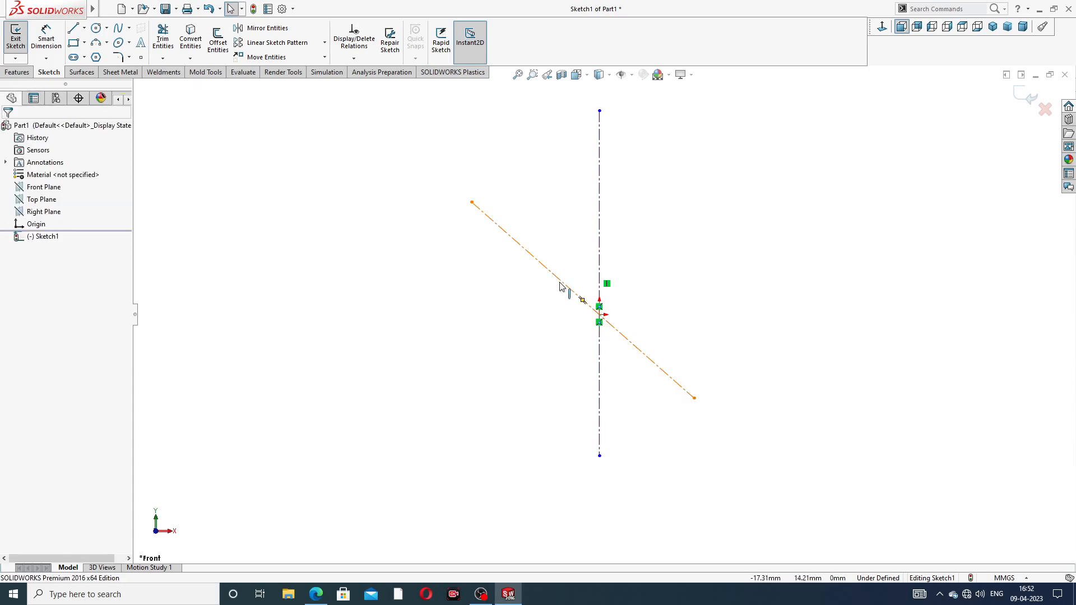
ctrl+click(600, 314)
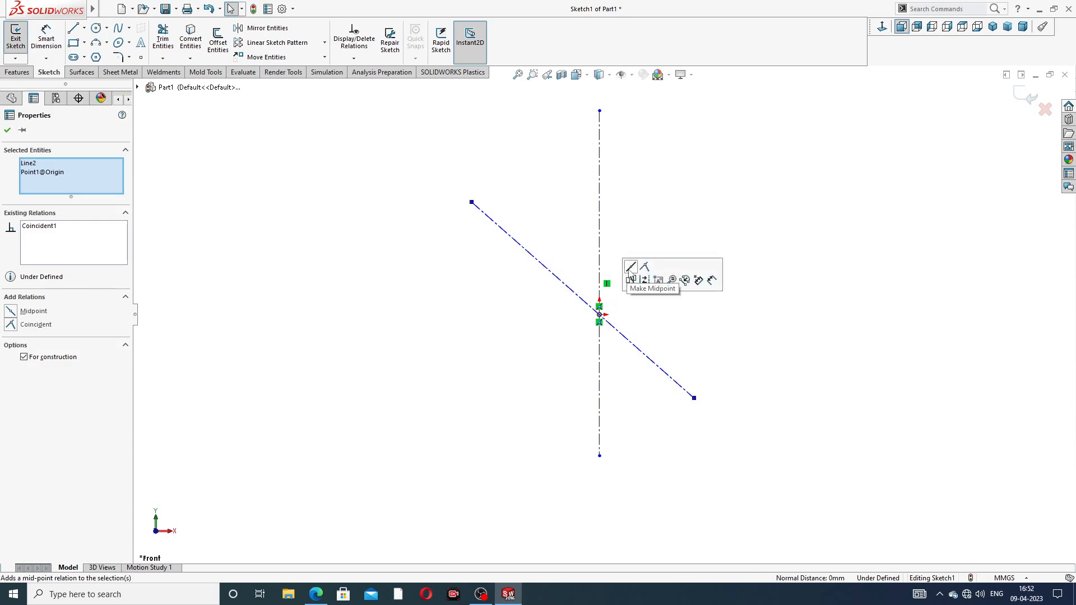
click(631, 268)
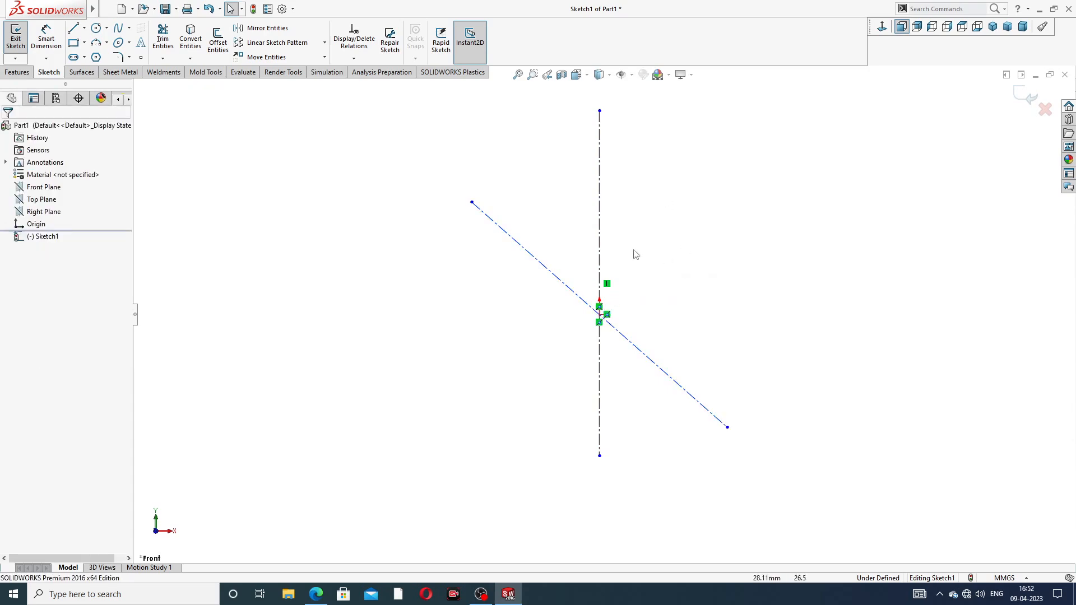
drag(474, 207, 454, 187)
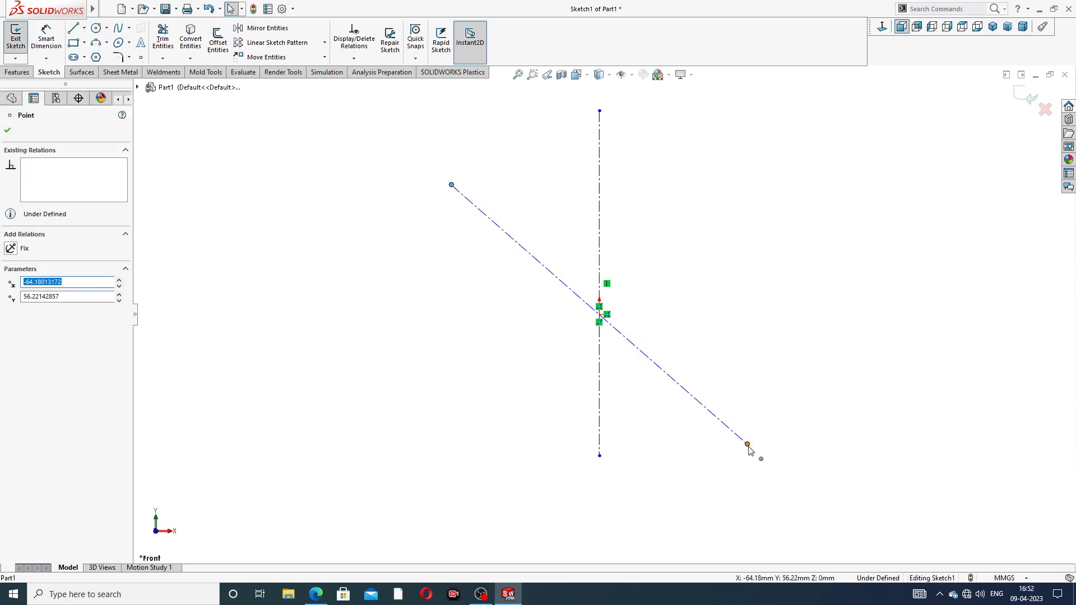
drag(748, 445, 719, 425)
click(236, 107)
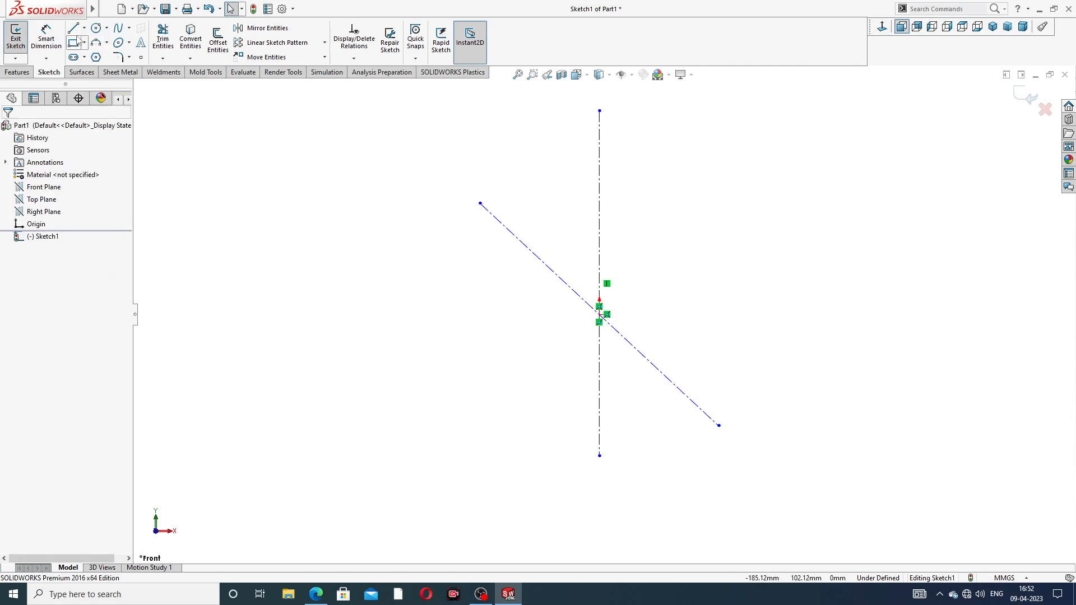
Dimension the angle between the slanted and vertical centerlines as 38° and end dimensioning
click(46, 36)
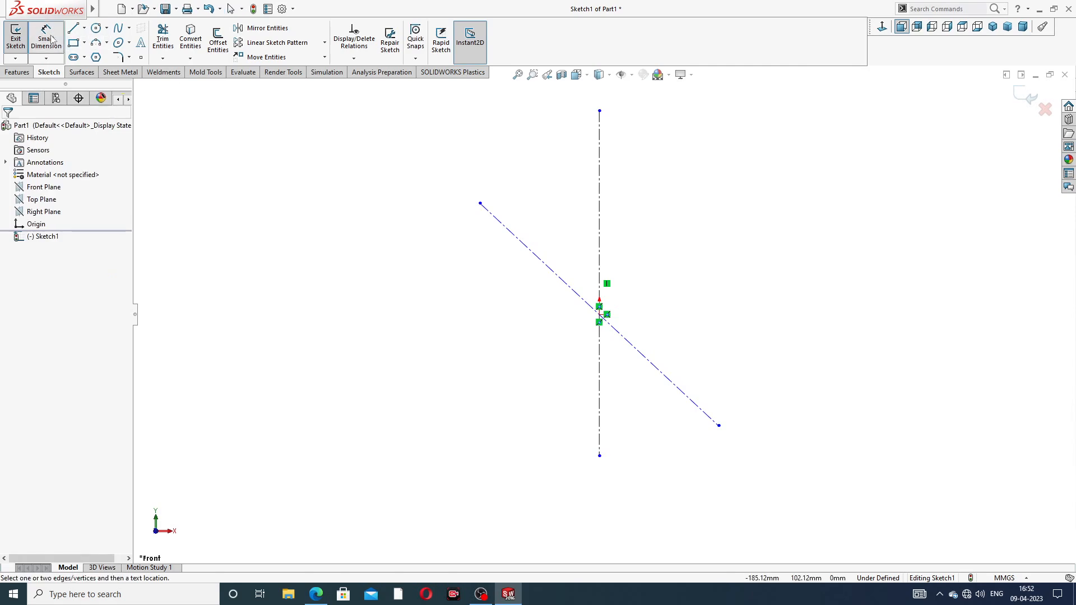
click(561, 278)
click(599, 241)
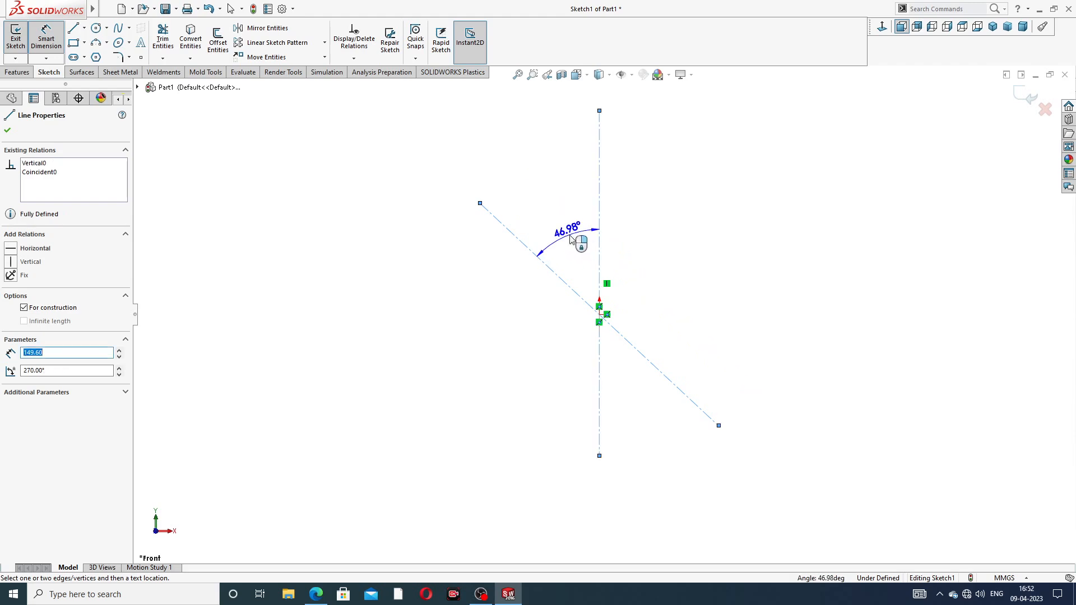
click(571, 239)
text(38)
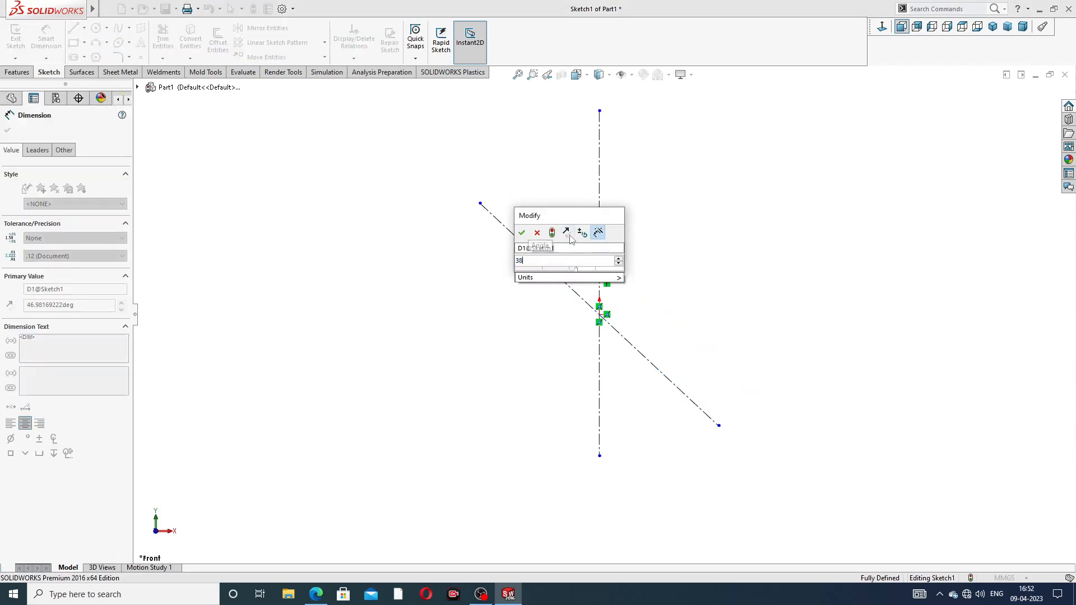
key(Return)
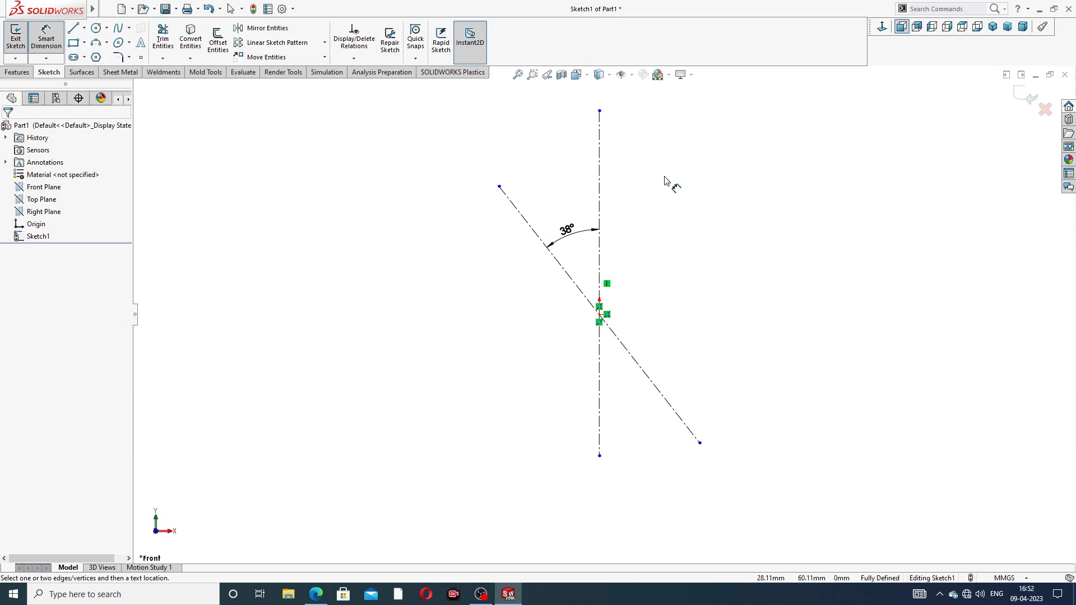
right_click(666, 181)
click(707, 164)
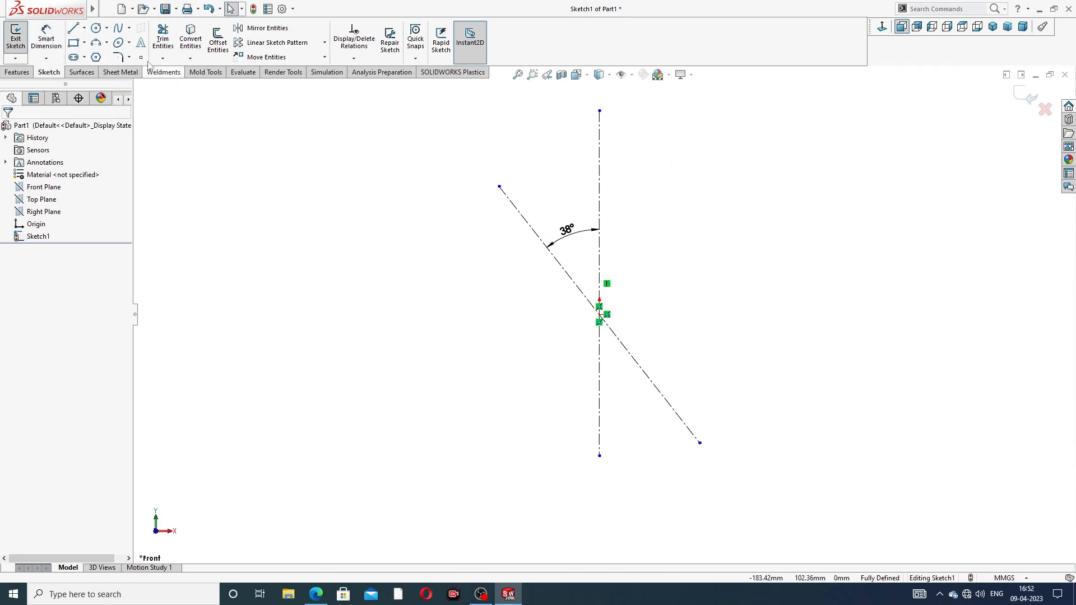
Sketch a circle centred on the origin with a radius of about 31 mm
click(96, 27)
click(599, 314)
click(634, 252)
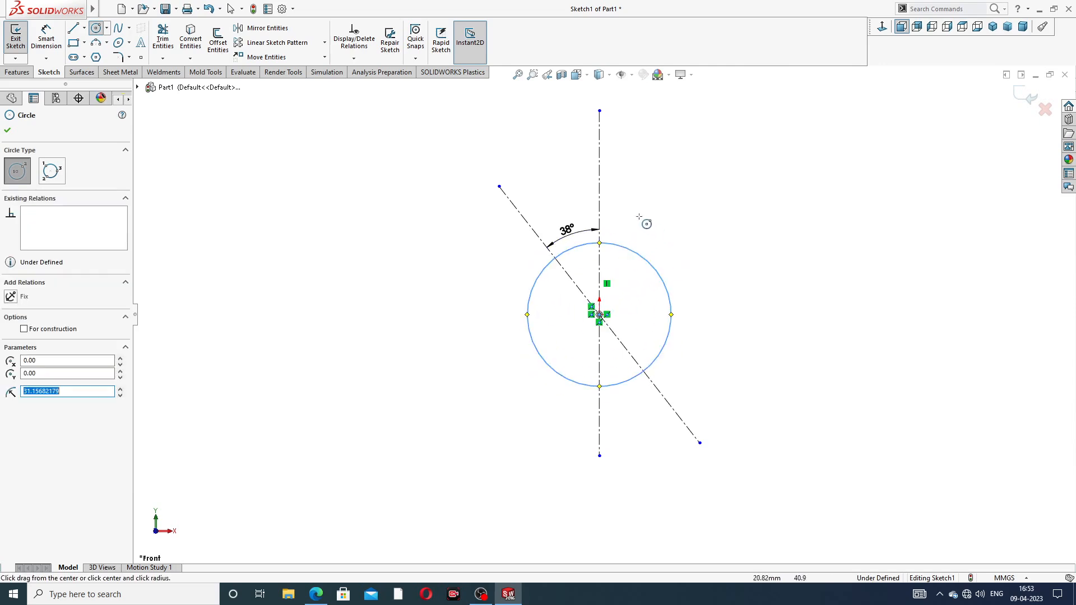
Sketch a circle of about 3 mm radius on the slanted centerline's upper endpoint and a larger one on its lower endpoint
click(499, 186)
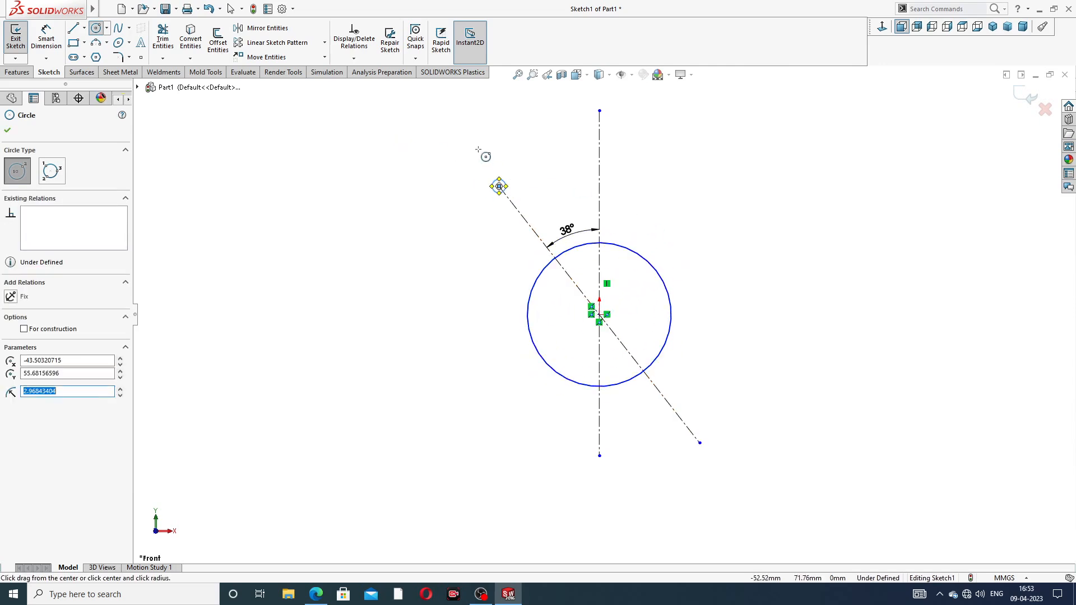
click(699, 443)
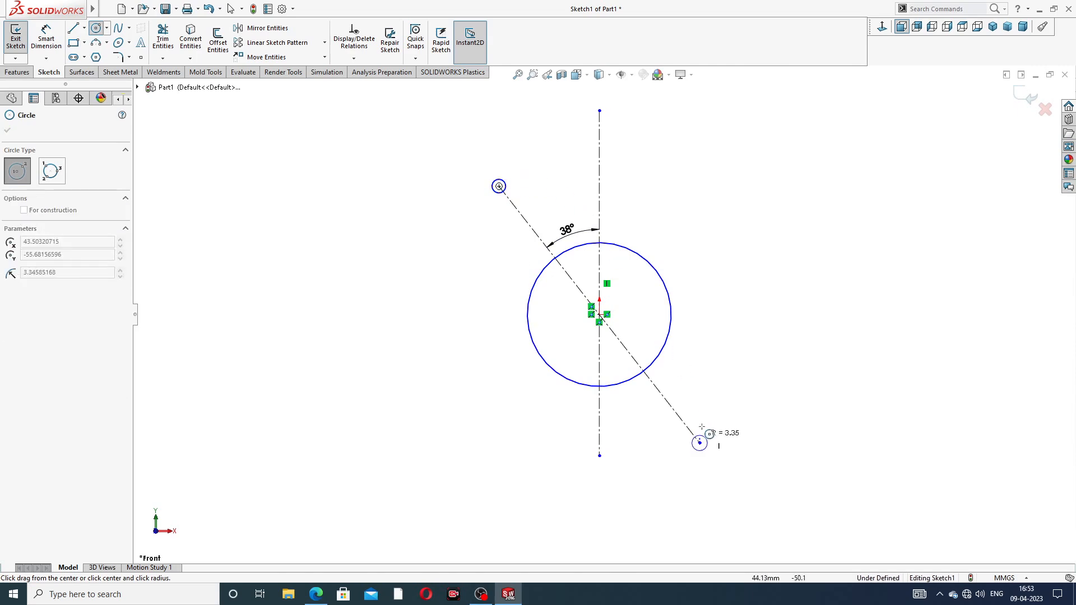
click(723, 435)
right_click(719, 316)
click(743, 321)
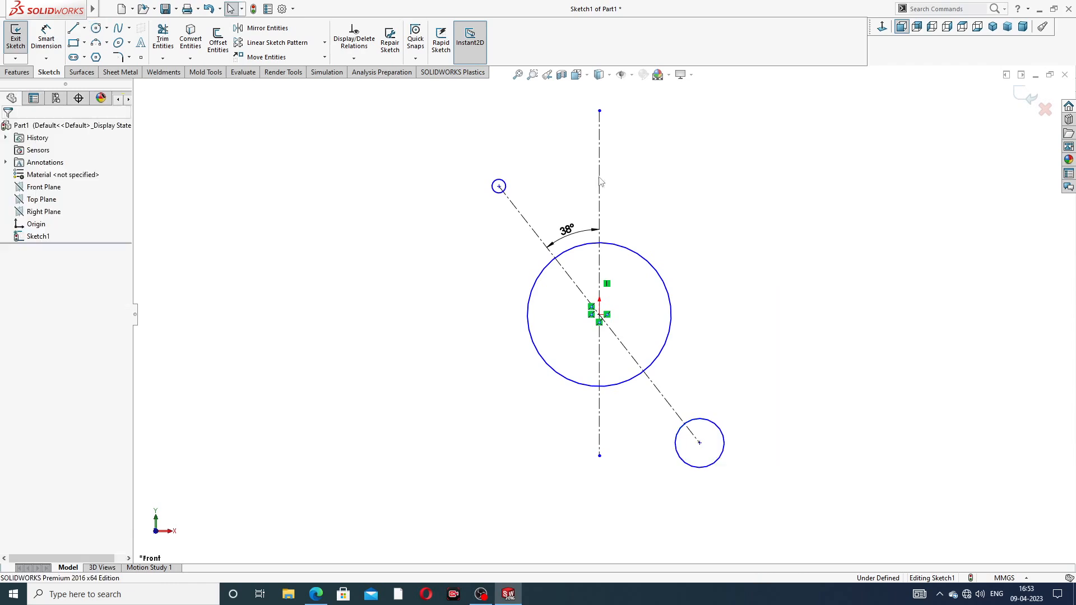
Enlarge the upper end circle to a radius of about 10.5 mm and make the two end circles equal
drag(510, 185, 512, 162)
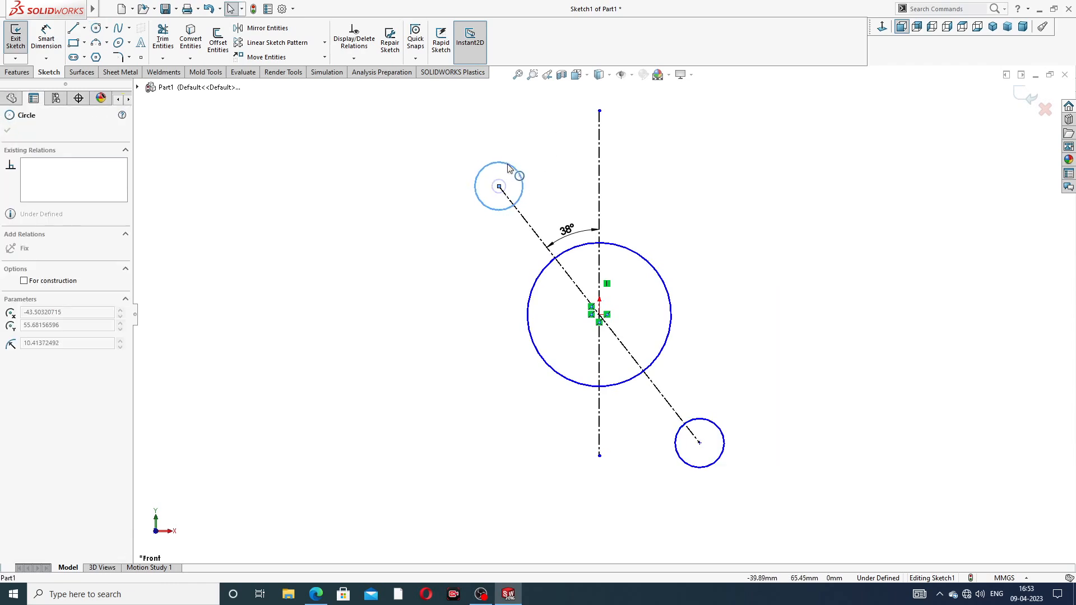
click(706, 184)
click(523, 187)
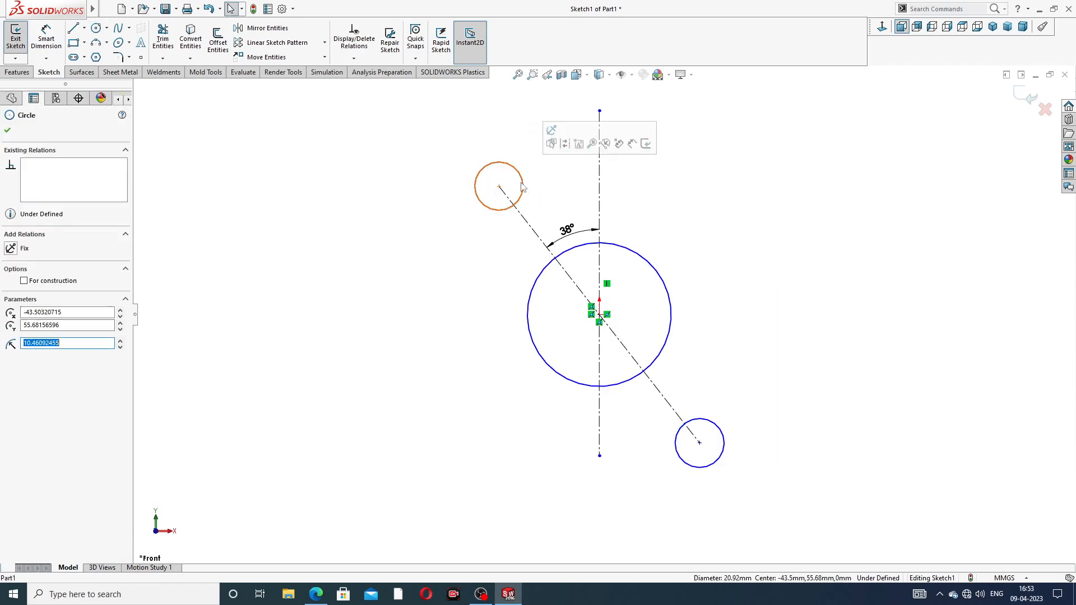
ctrl+click(713, 427)
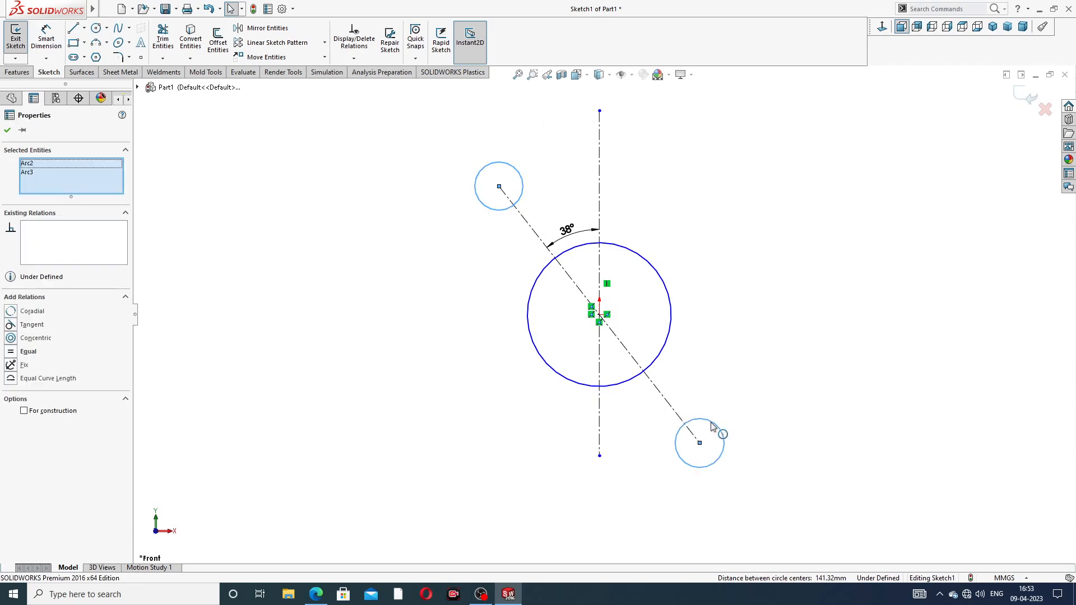
click(782, 376)
click(749, 184)
Sketch a line from the upper end circle to the upper right of the central circle, tangent to the end circle
key(z)
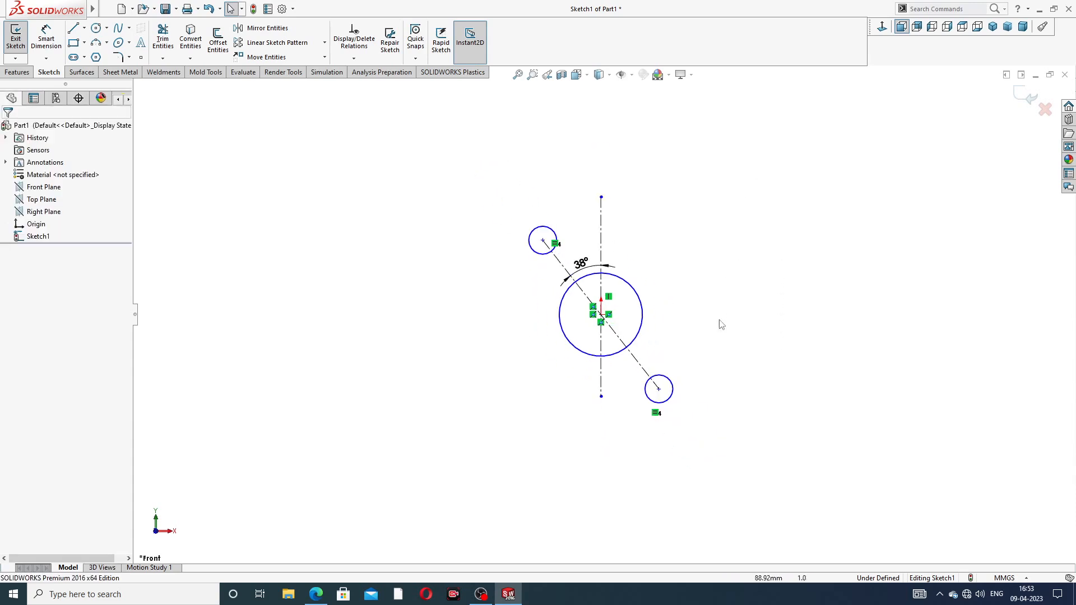
scroll(723, 316, down, 2)
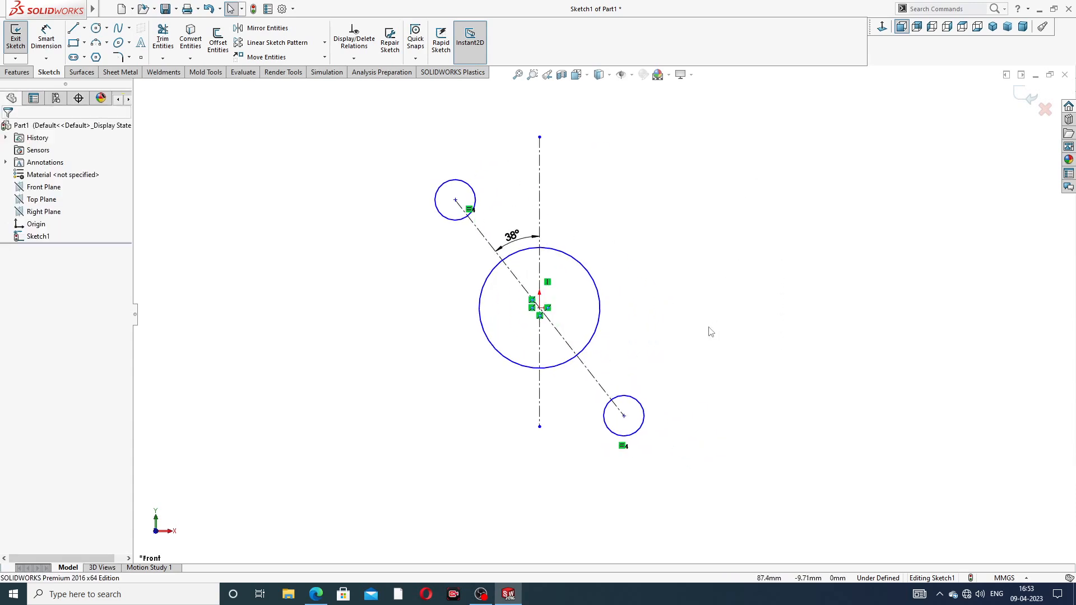
click(73, 28)
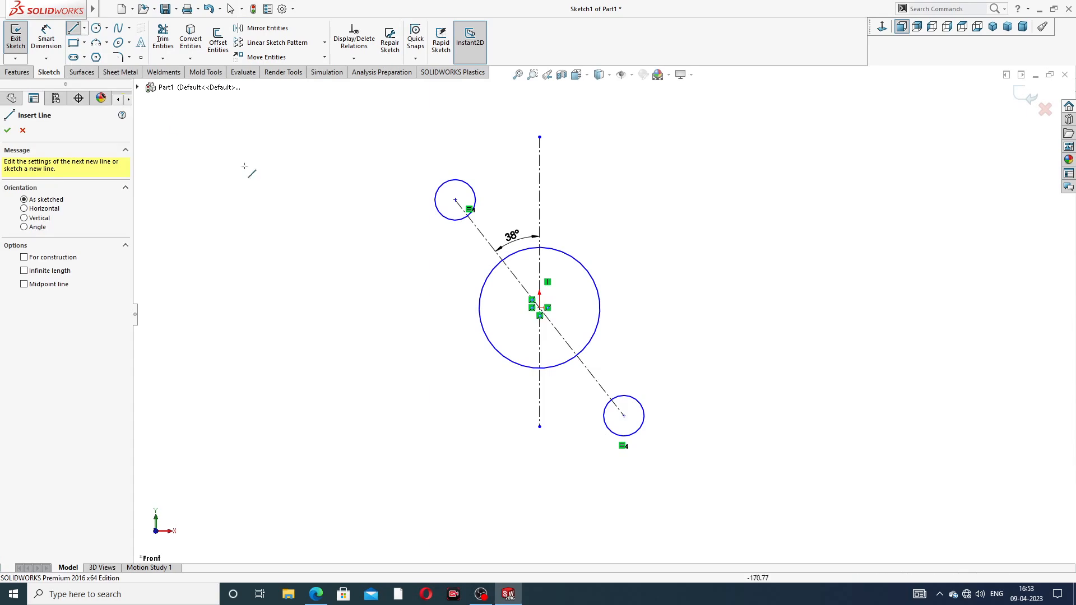
click(455, 180)
click(584, 267)
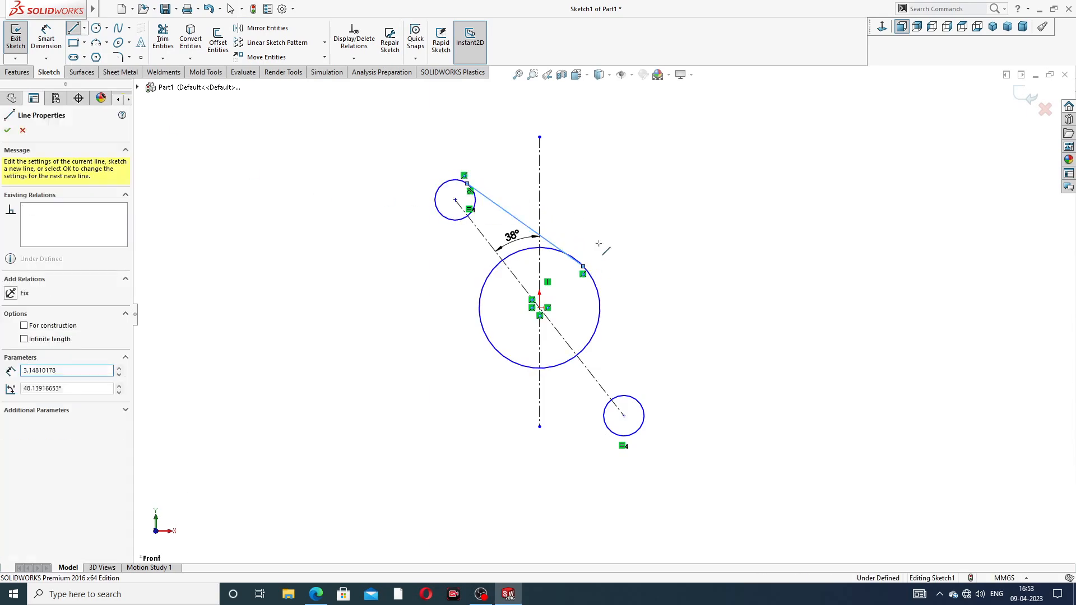
right_click(620, 215)
click(642, 212)
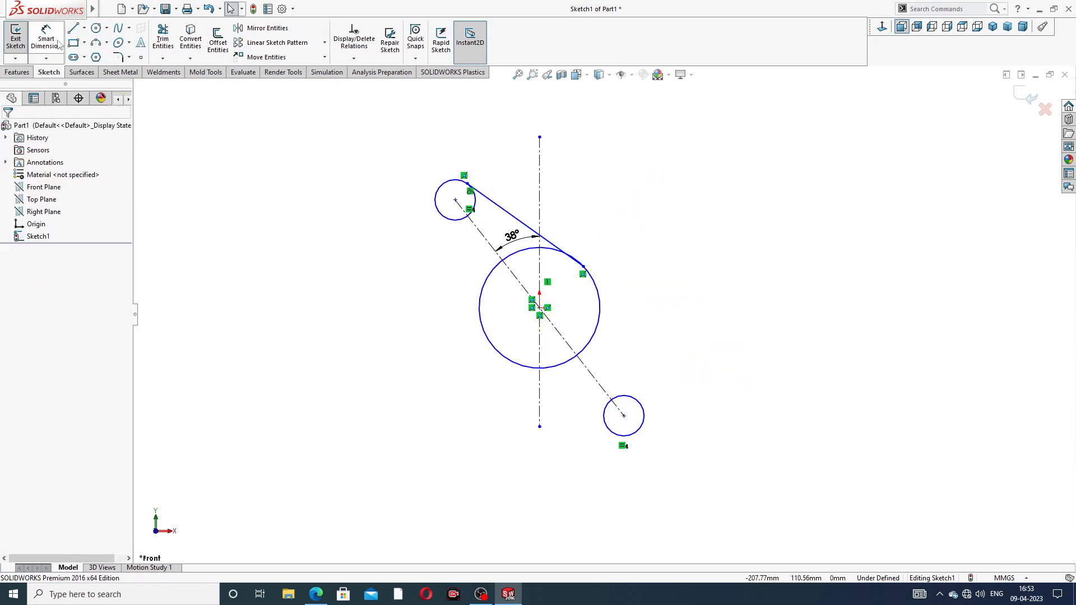
Sketch a line about 66 mm long from the left of the upper end circle to the left of the central circle
click(73, 28)
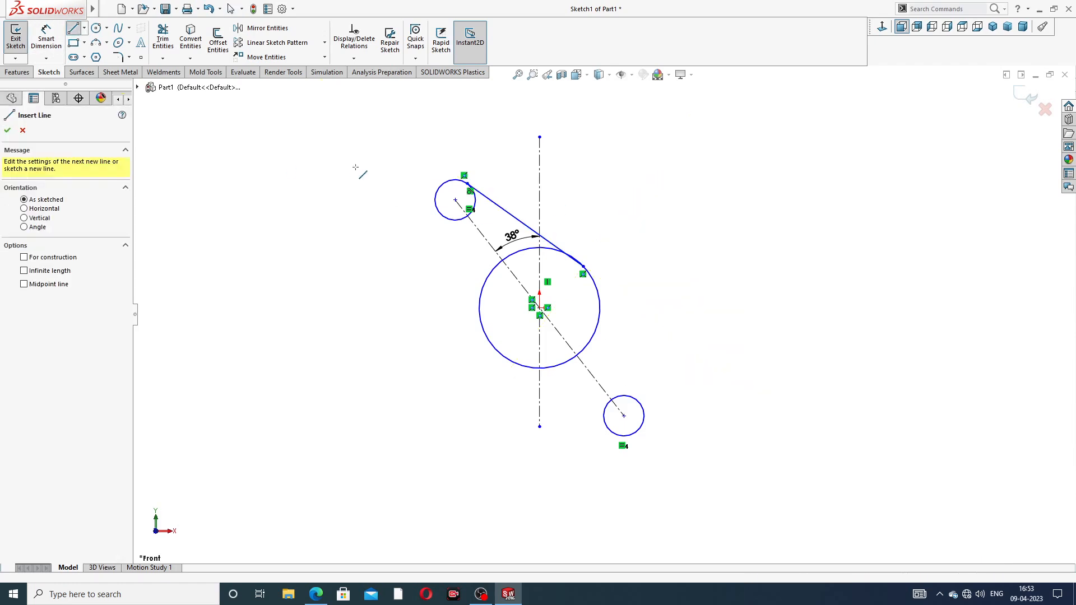
click(435, 211)
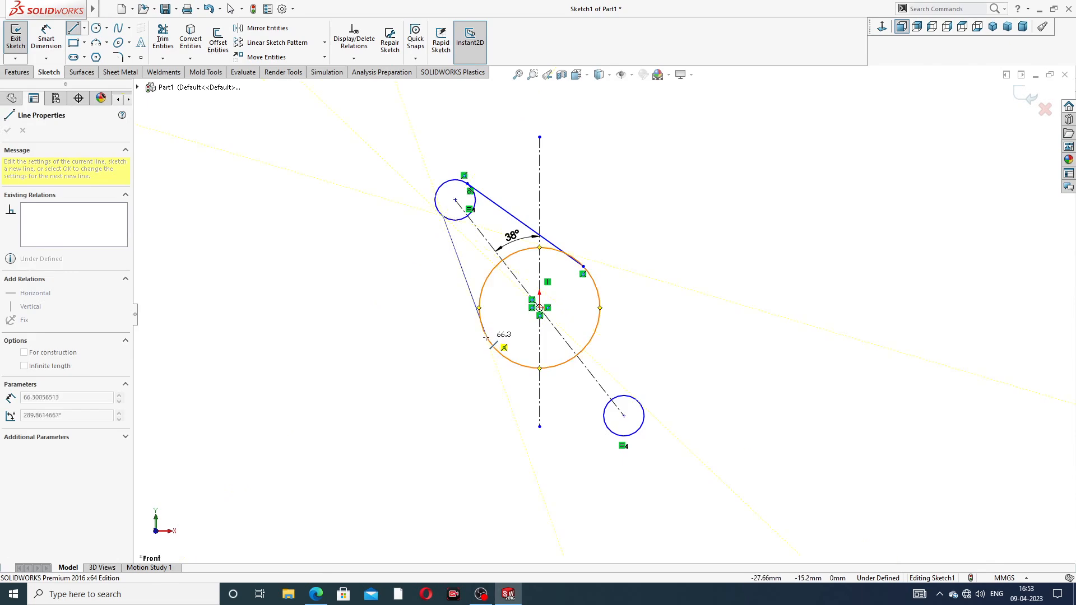
click(486, 337)
right_click(413, 307)
click(435, 316)
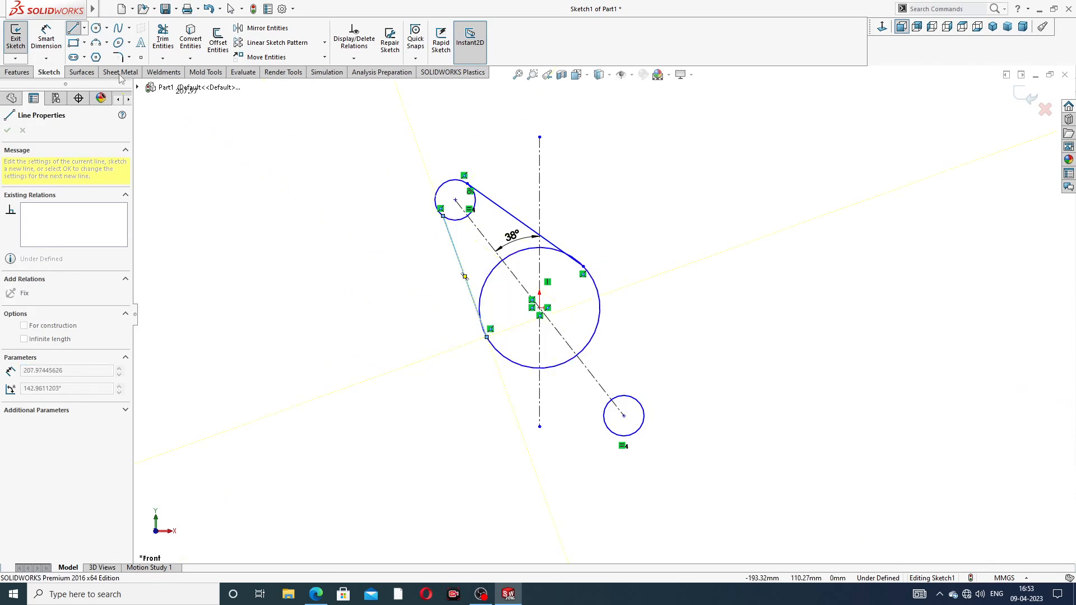
right_click(224, 121)
click(247, 168)
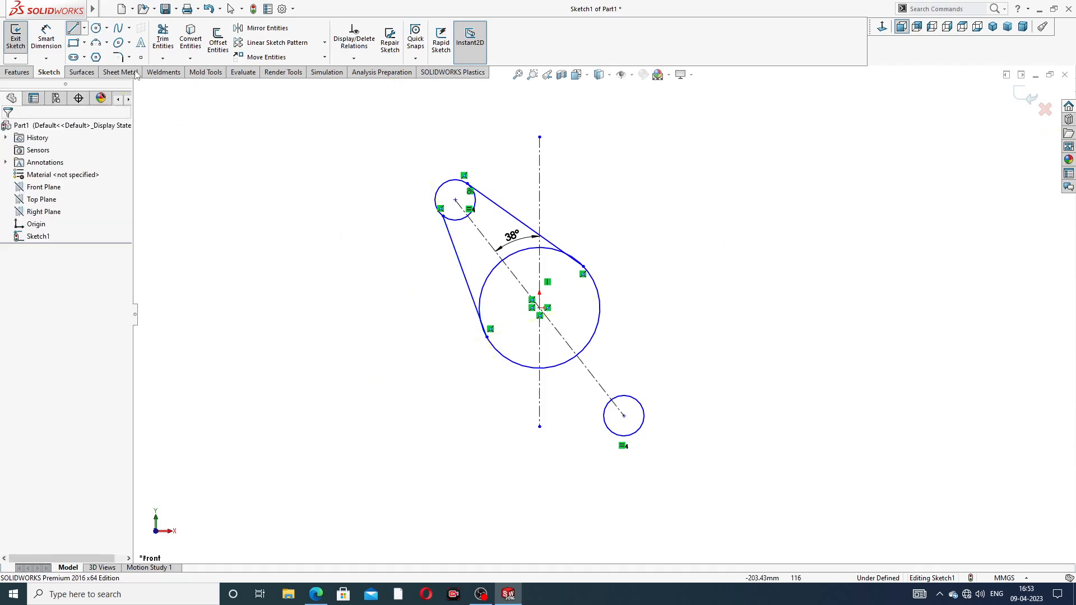
Sketch a tangent line from the right side of the central circle to the right side of the lower end circle
click(74, 30)
click(598, 287)
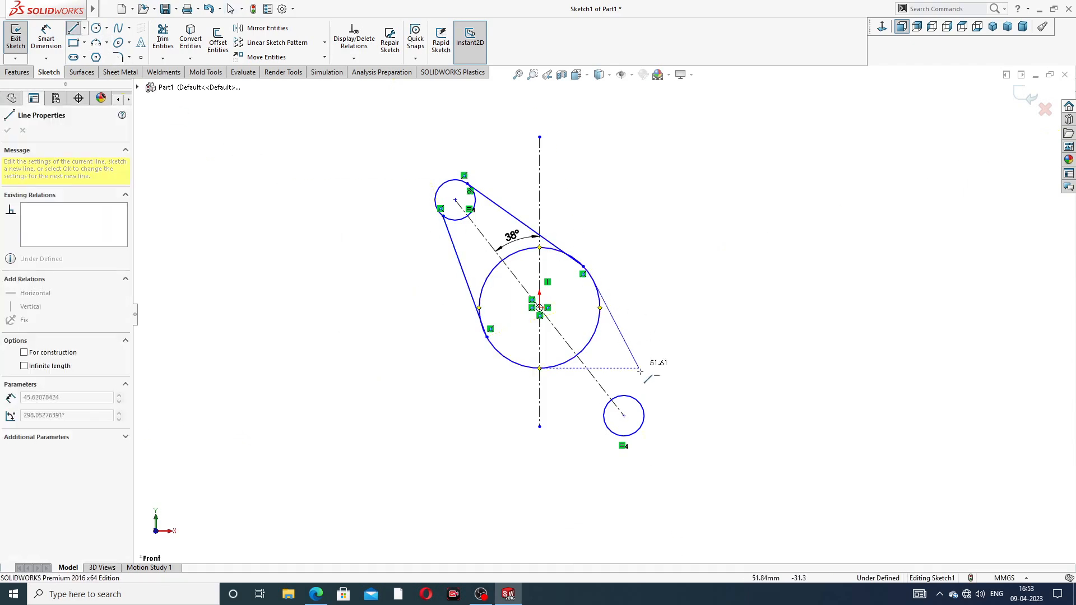
click(643, 409)
right_click(671, 344)
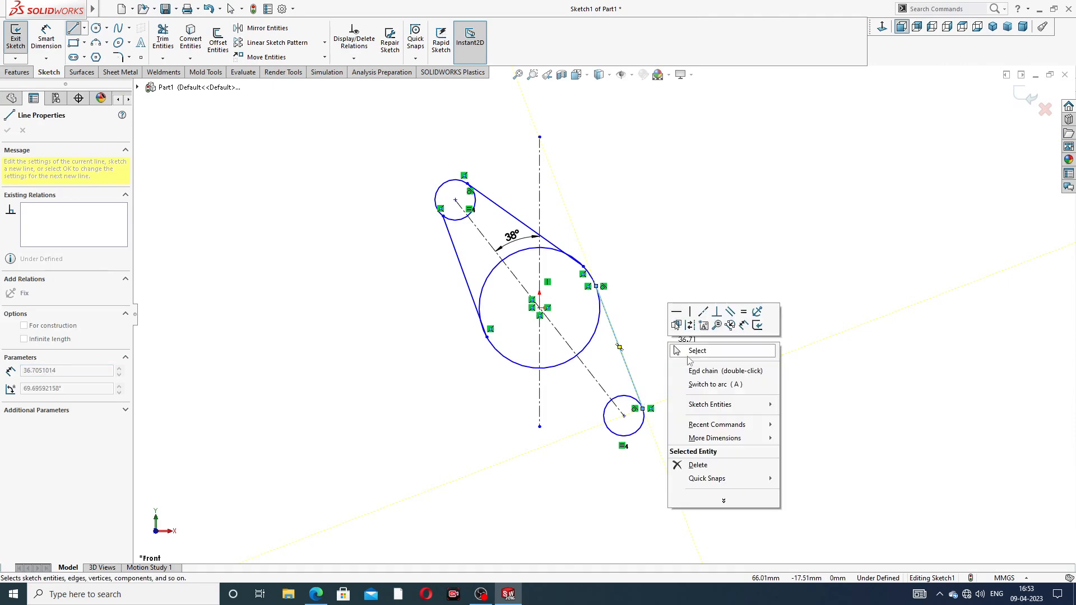
click(695, 351)
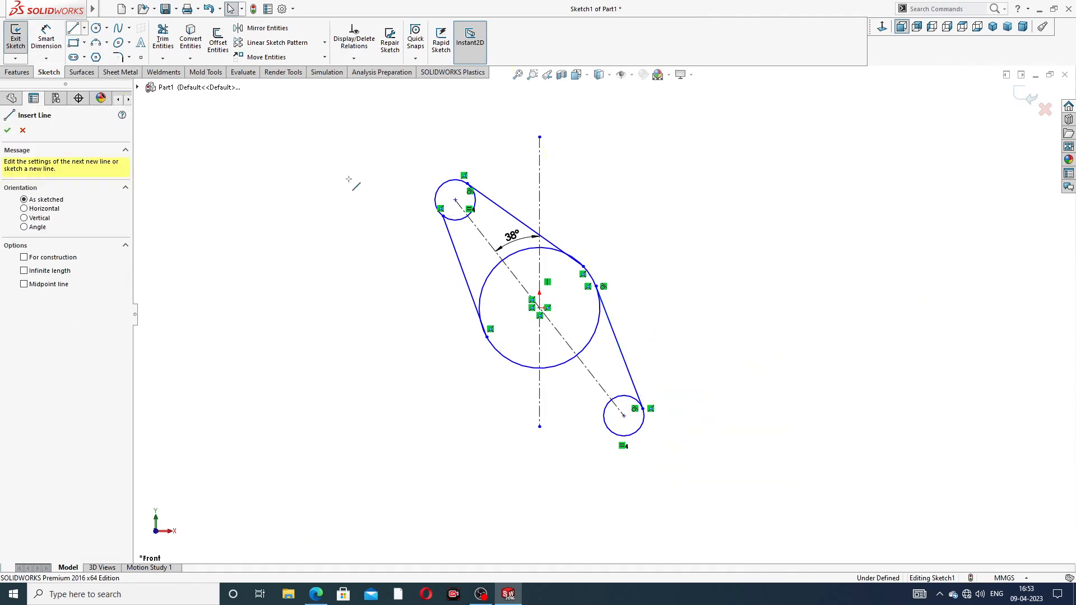
Sketch a tangent line from the lower left of the central circle to the underside of the lower end circle
click(508, 359)
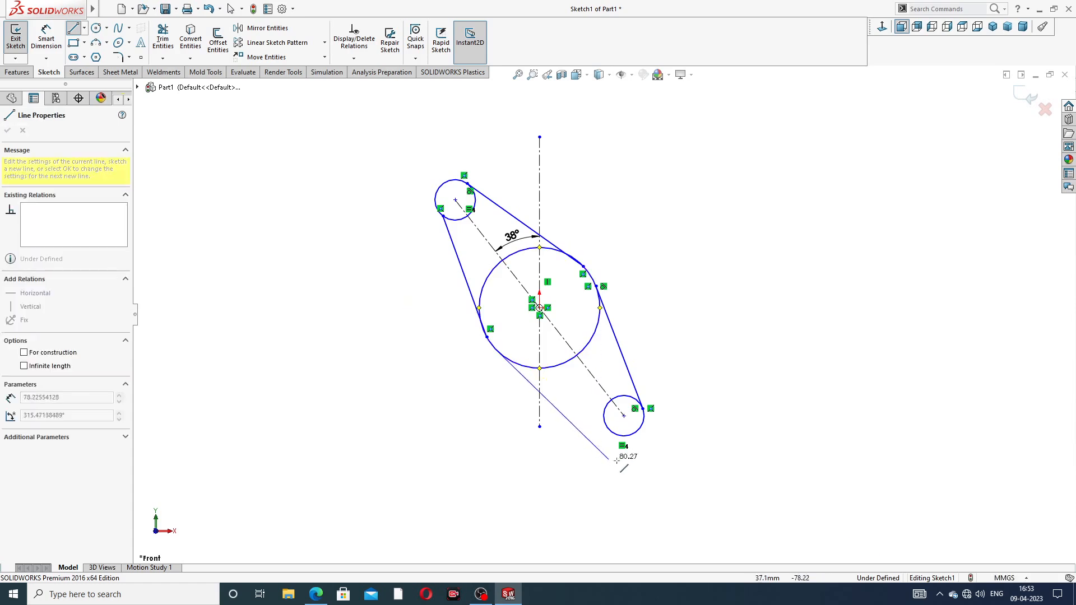
click(616, 430)
right_click(709, 308)
click(735, 316)
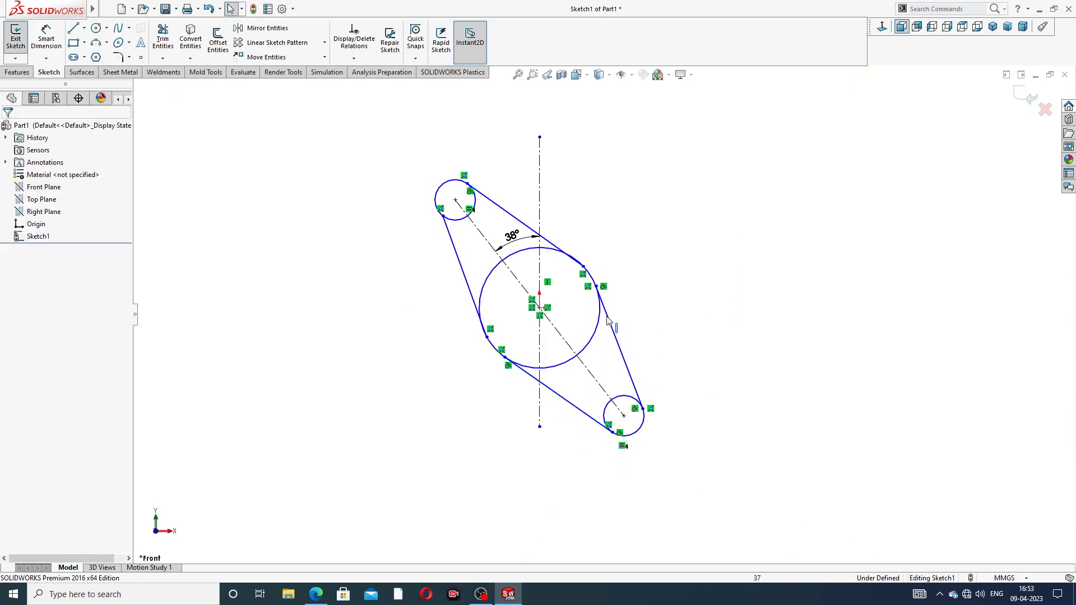
Add a tangent relation between the upper right line and the central circle
scroll(582, 247, down, 1)
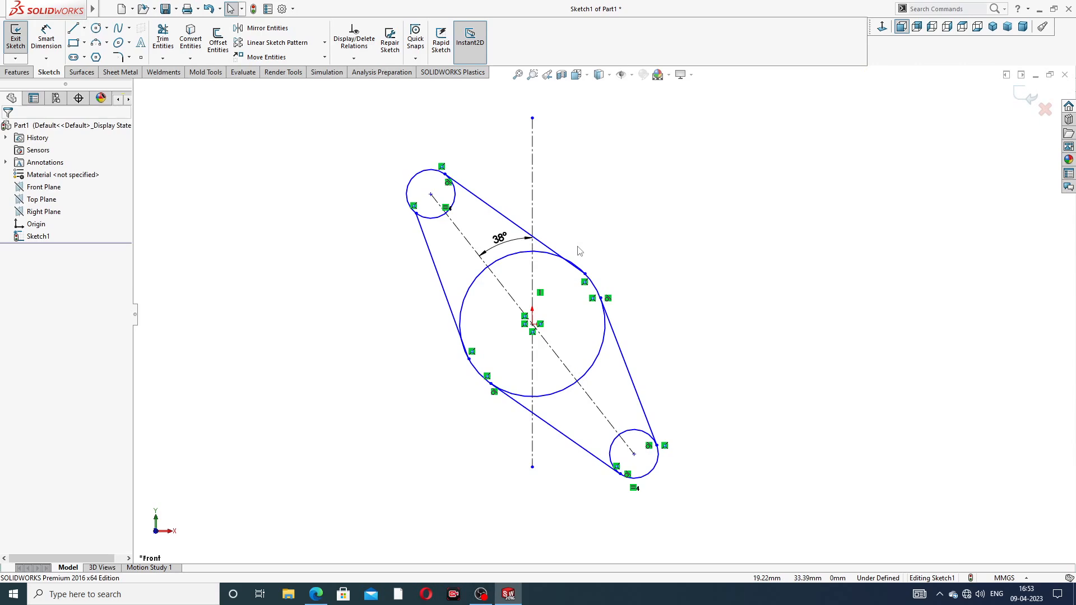
scroll(584, 259, down, 2)
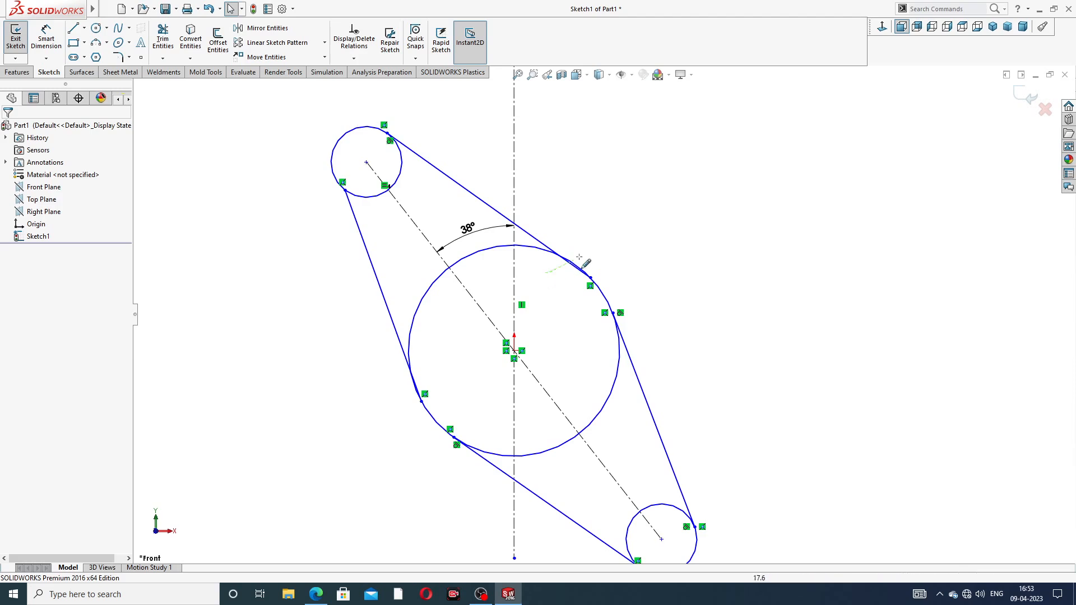
click(575, 261)
click(601, 226)
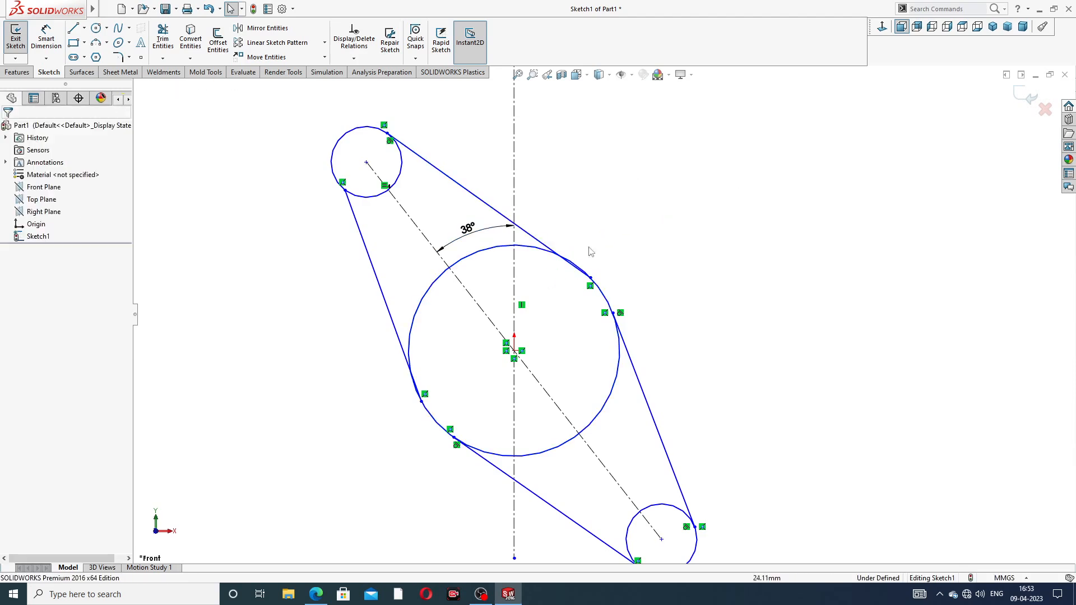
drag(572, 274, 608, 219)
click(607, 218)
click(540, 248)
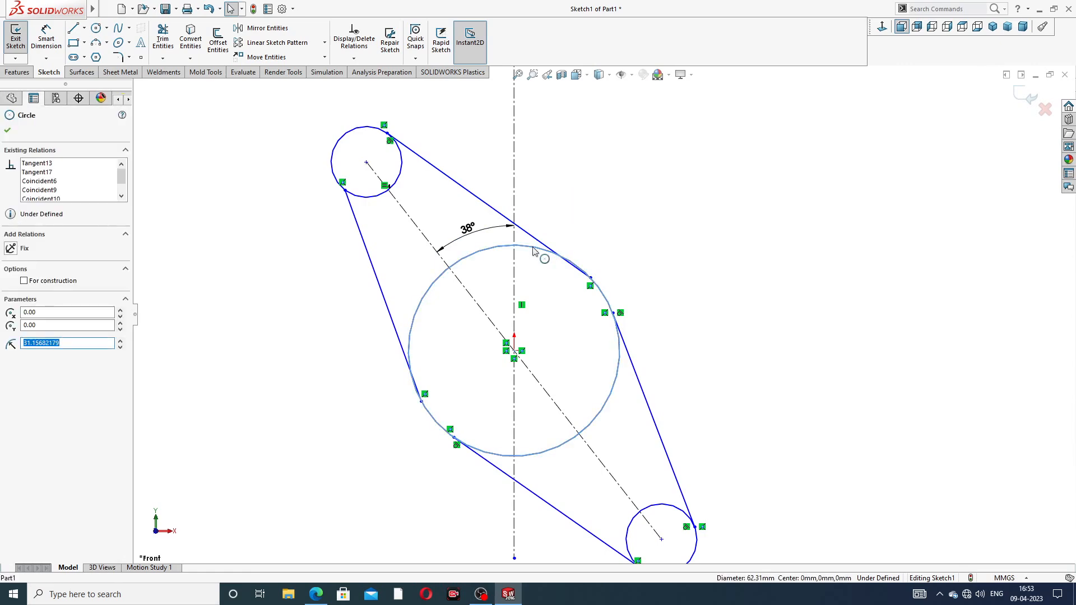
ctrl+click(541, 248)
click(578, 207)
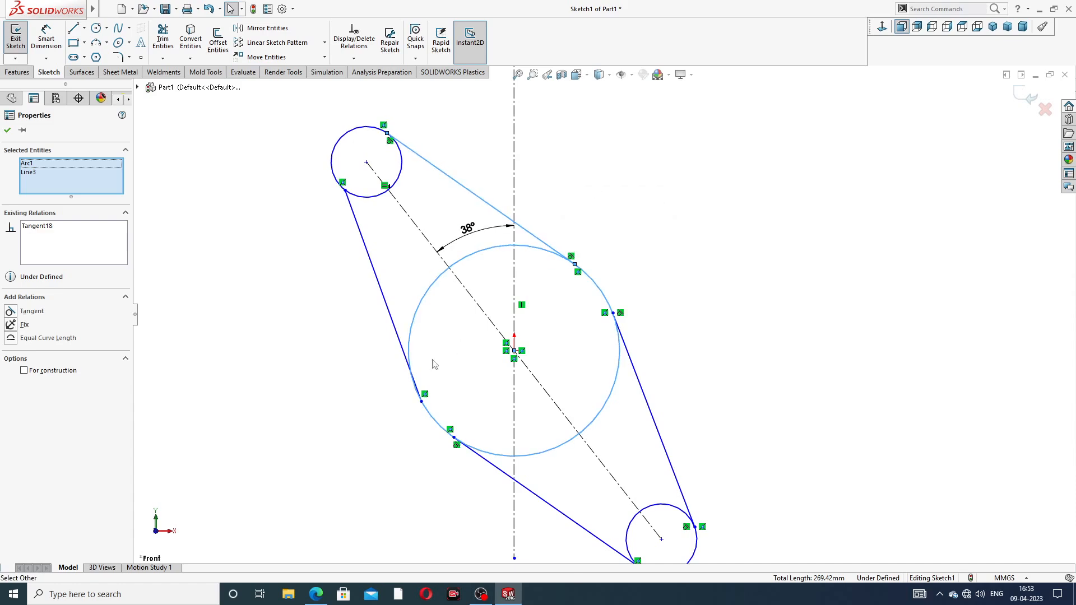
Make the upper left line tangent to both the central circle and the upper end circle
click(359, 371)
click(385, 303)
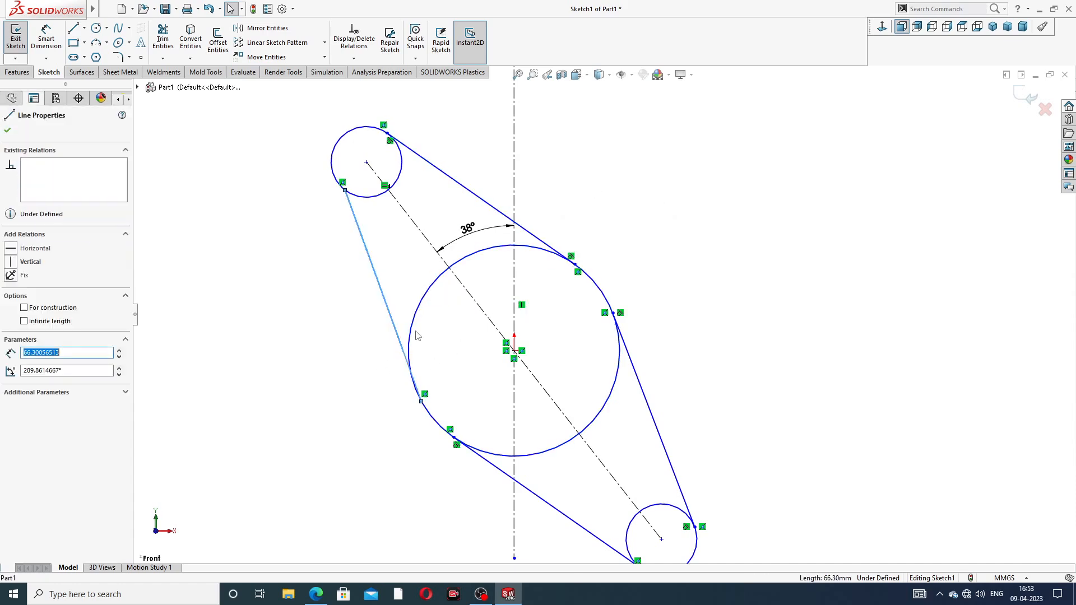
ctrl+click(413, 331)
click(449, 305)
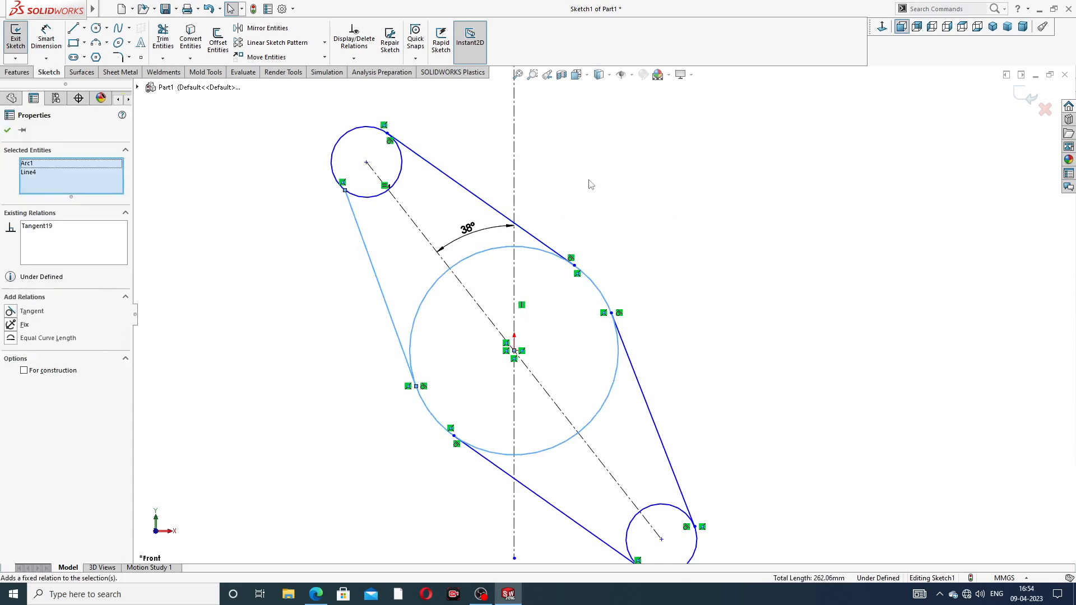
click(595, 185)
click(364, 198)
ctrl+click(354, 218)
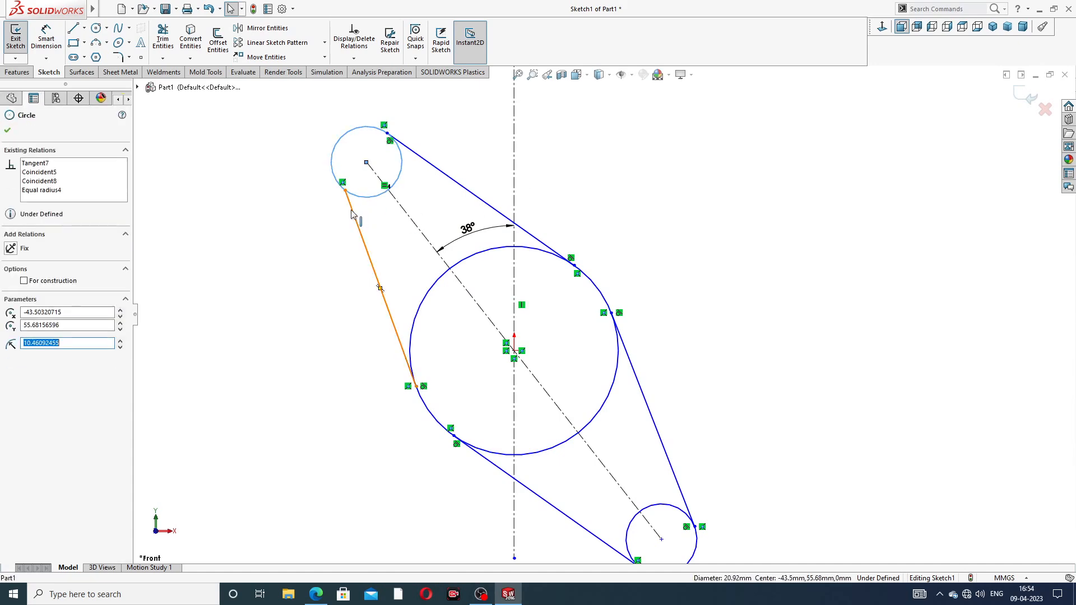
click(383, 163)
click(678, 214)
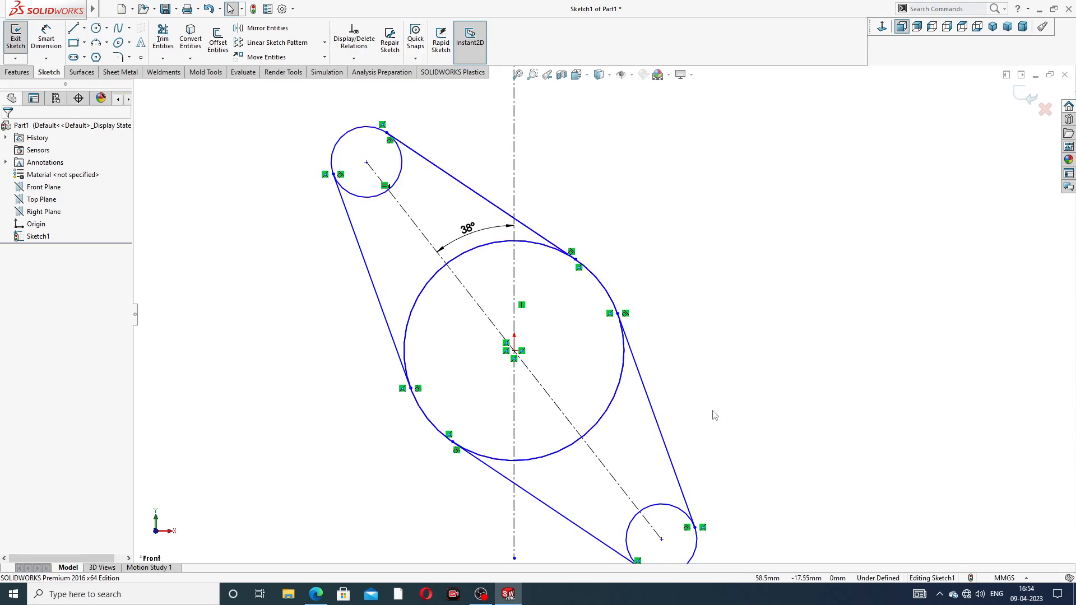
Check the flange radius on the manifold drawing and dimension the central circle's diameter as 104 mm
key(z)
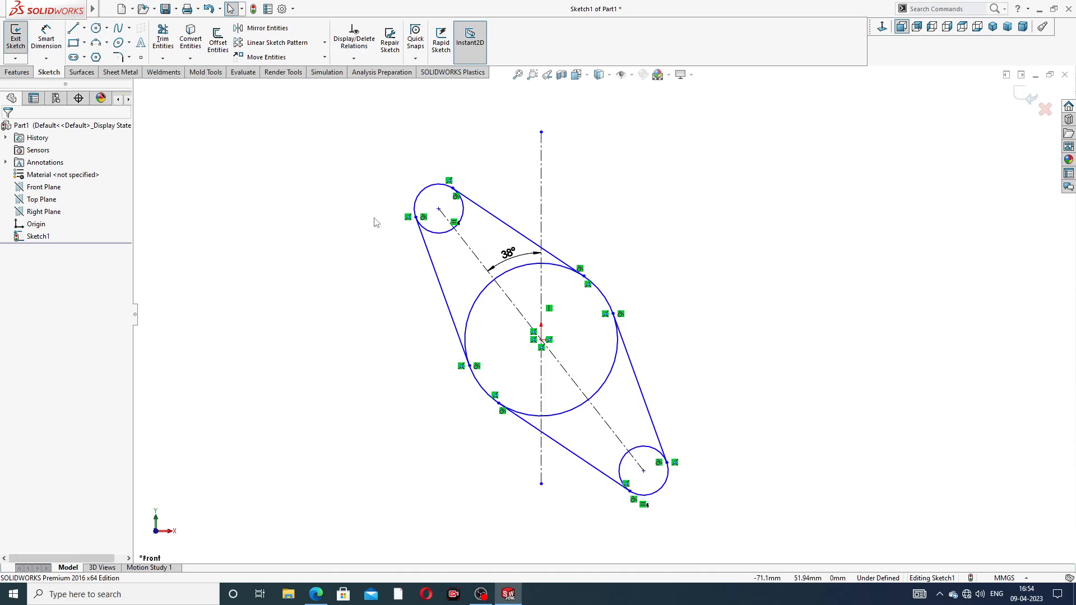
click(40, 37)
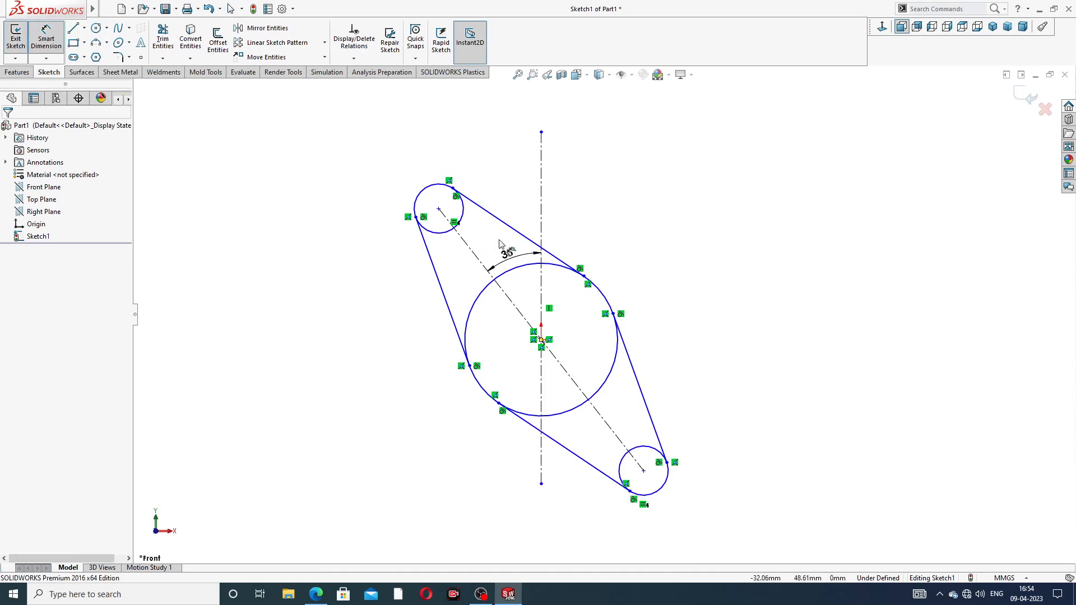
click(563, 273)
click(652, 247)
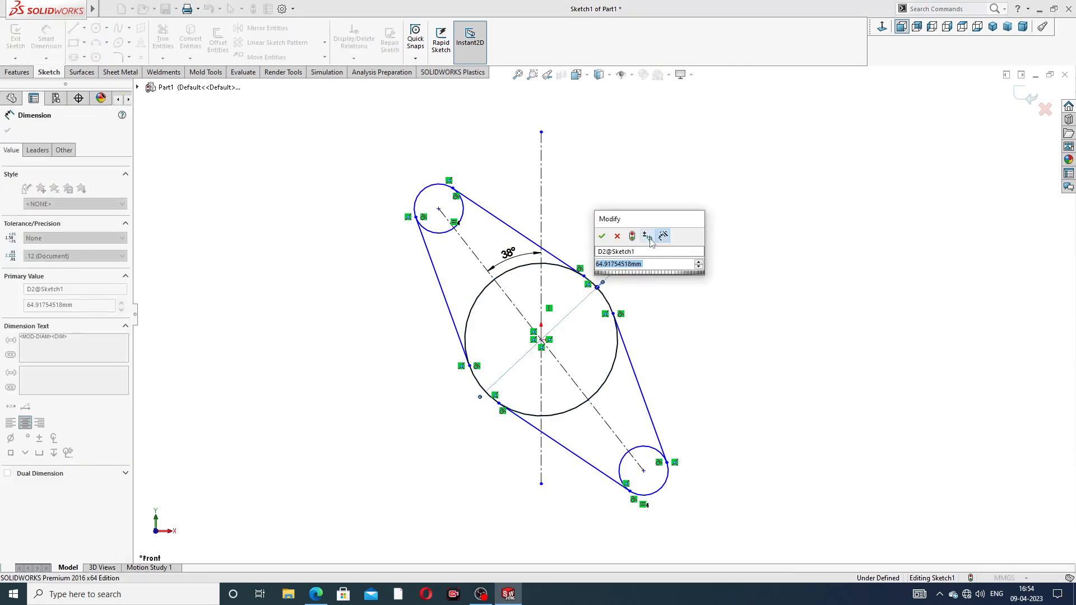
click(316, 594)
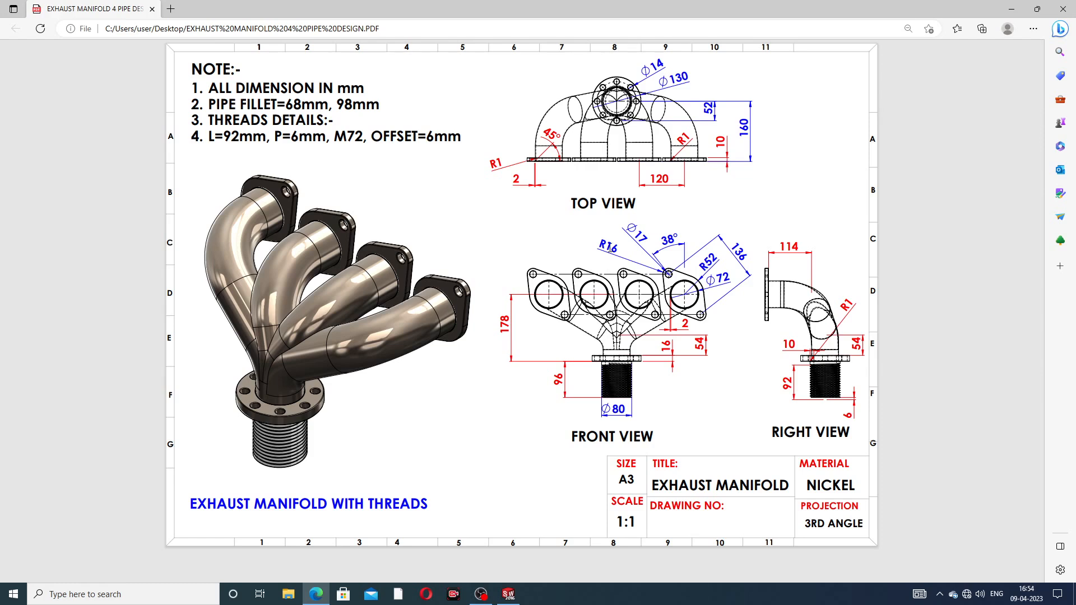
click(316, 596)
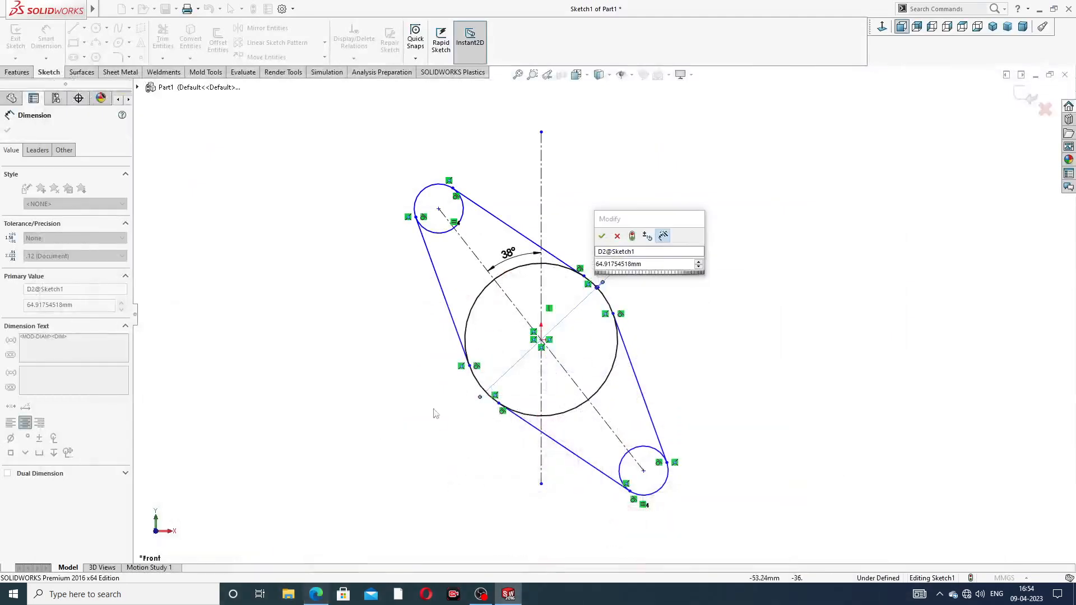
click(649, 266)
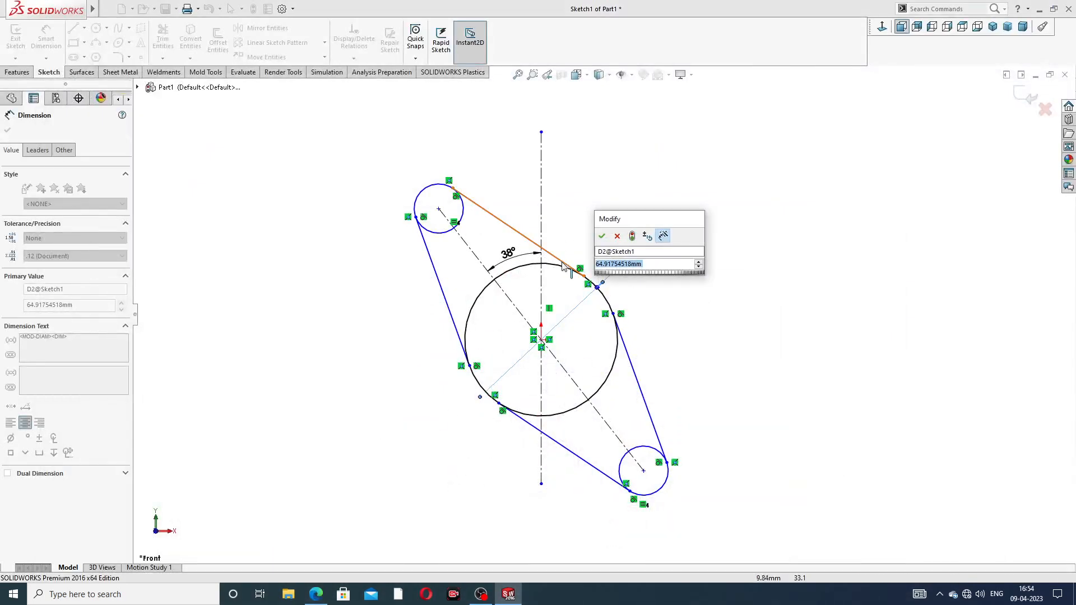
text(1)
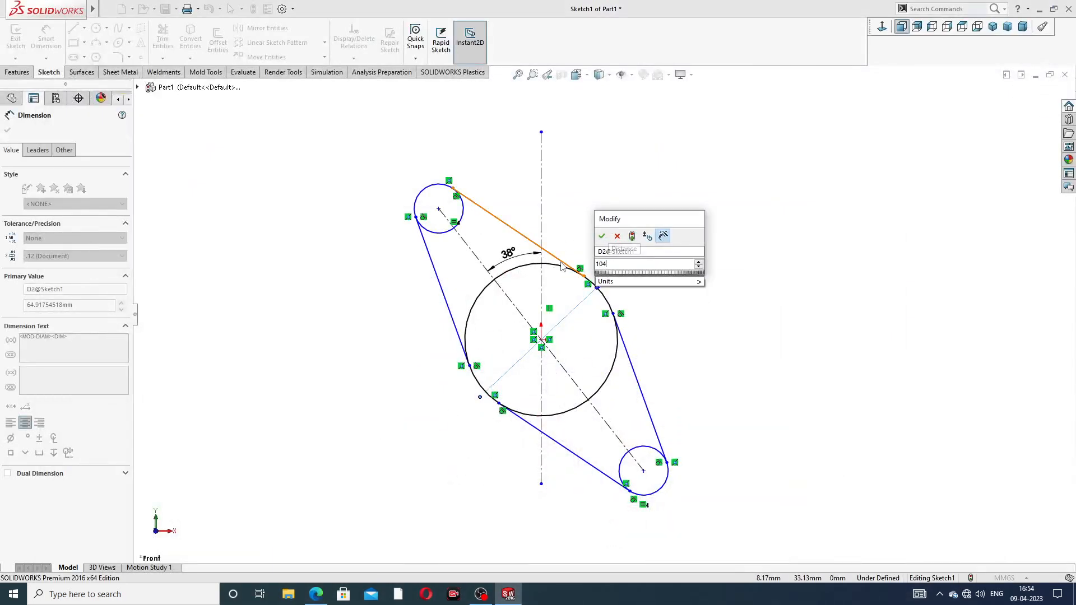
text(04)
key(Return)
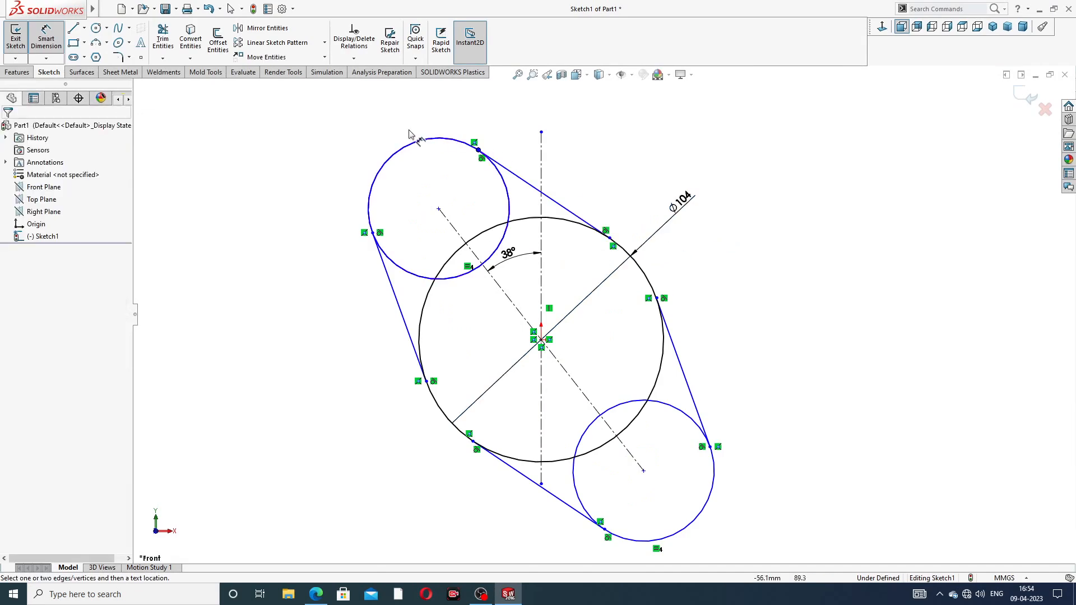
click(412, 145)
click(344, 139)
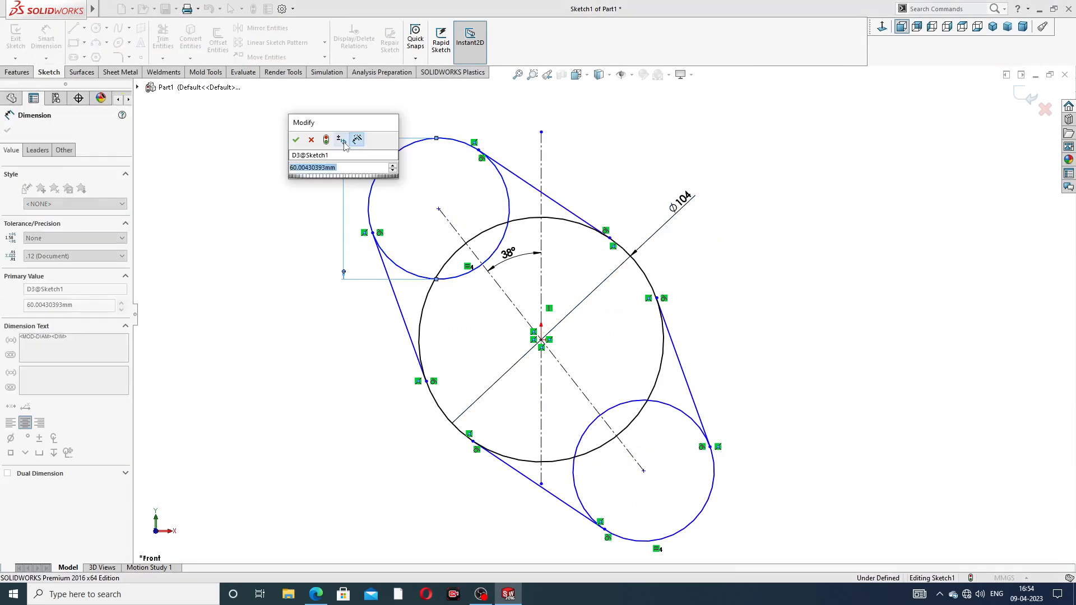
click(296, 139)
key(Delete)
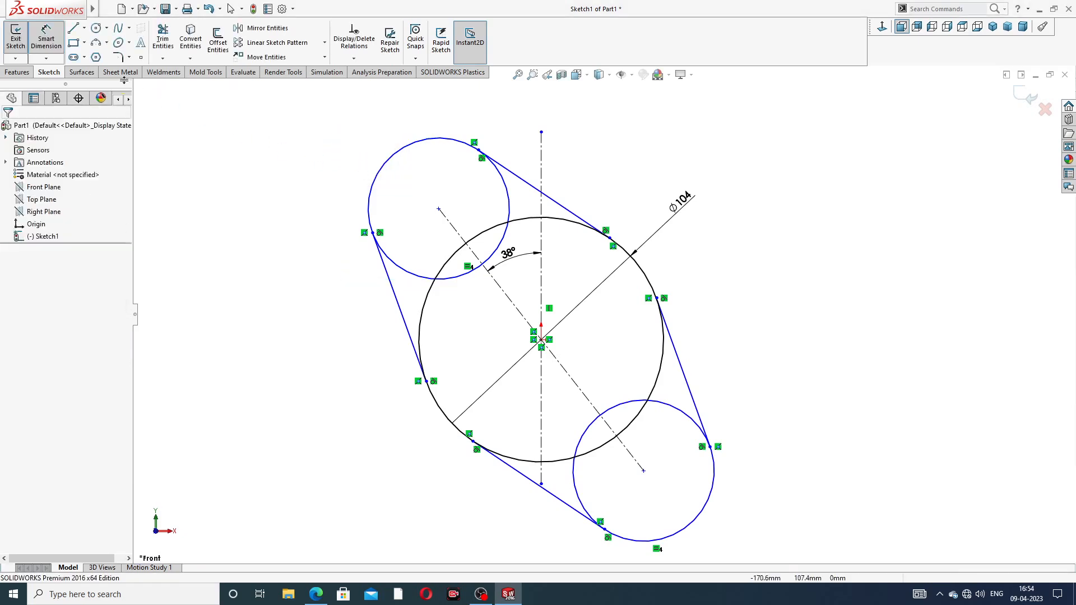
Dimension the upper end circle's diameter as 32 mm
click(397, 155)
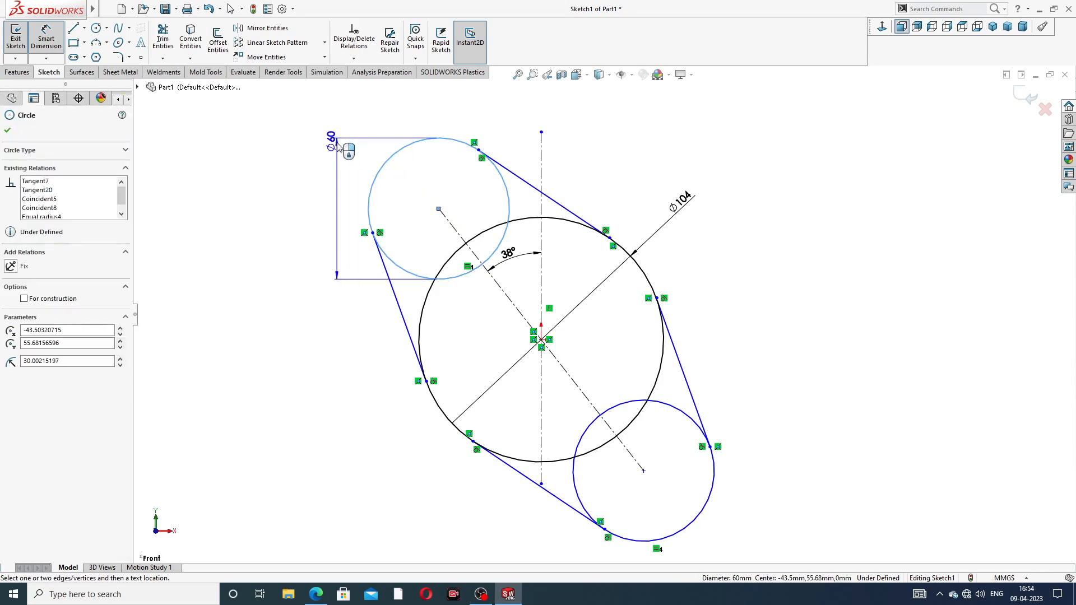
click(340, 133)
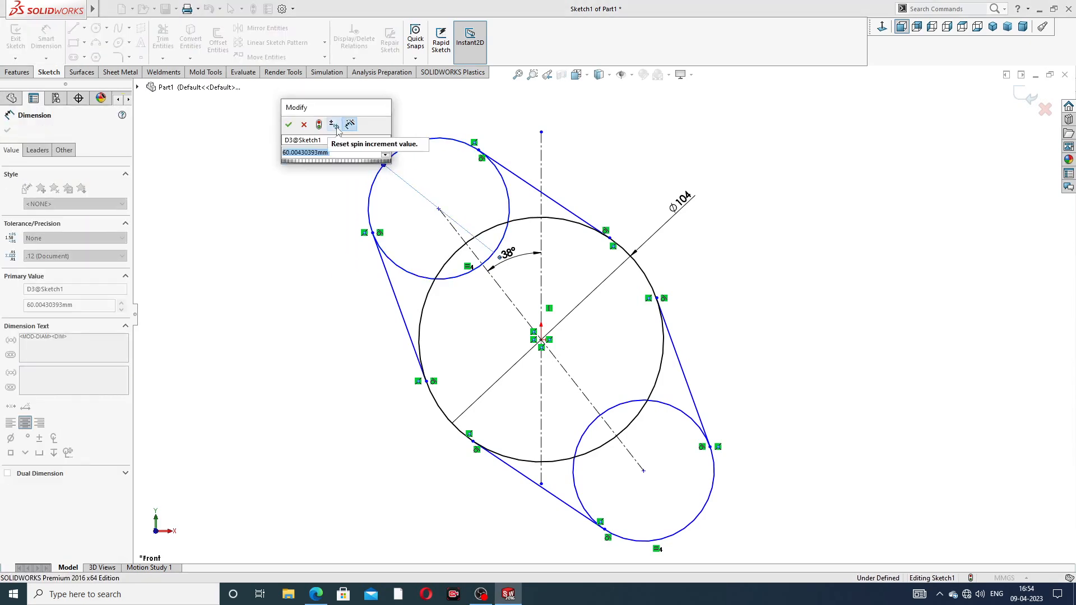
text(32)
key(Return)
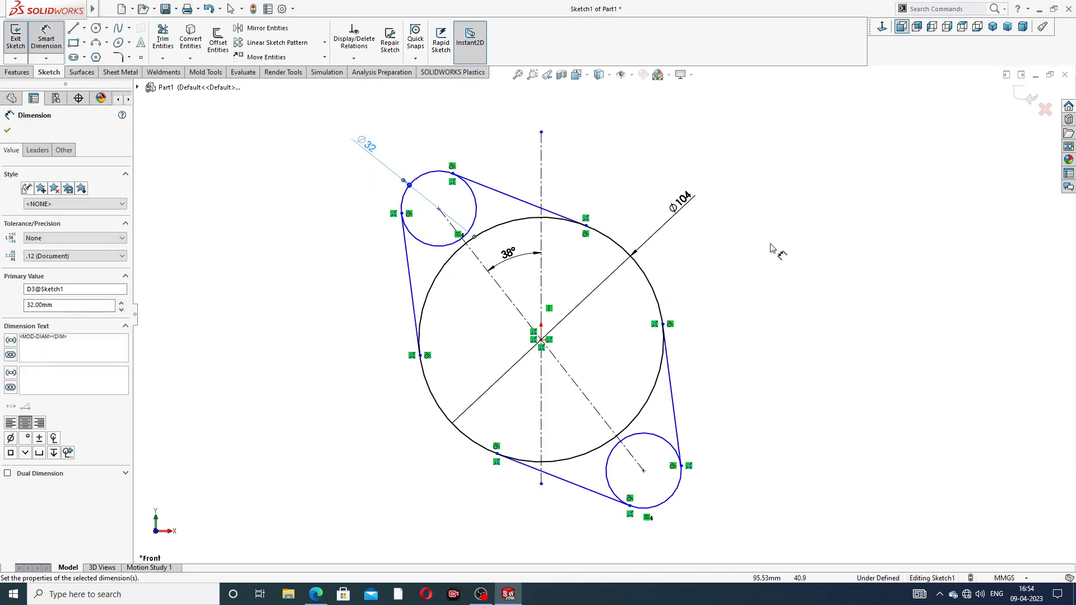
Dimension the aligned distance between the centers of the two end circles as 136 mm
click(438, 210)
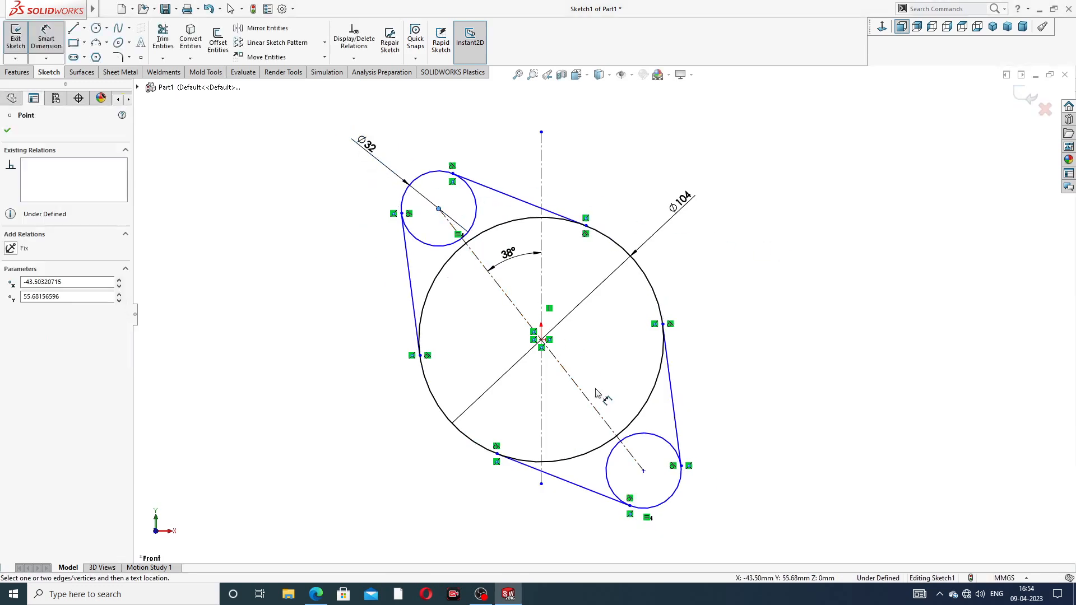
click(644, 470)
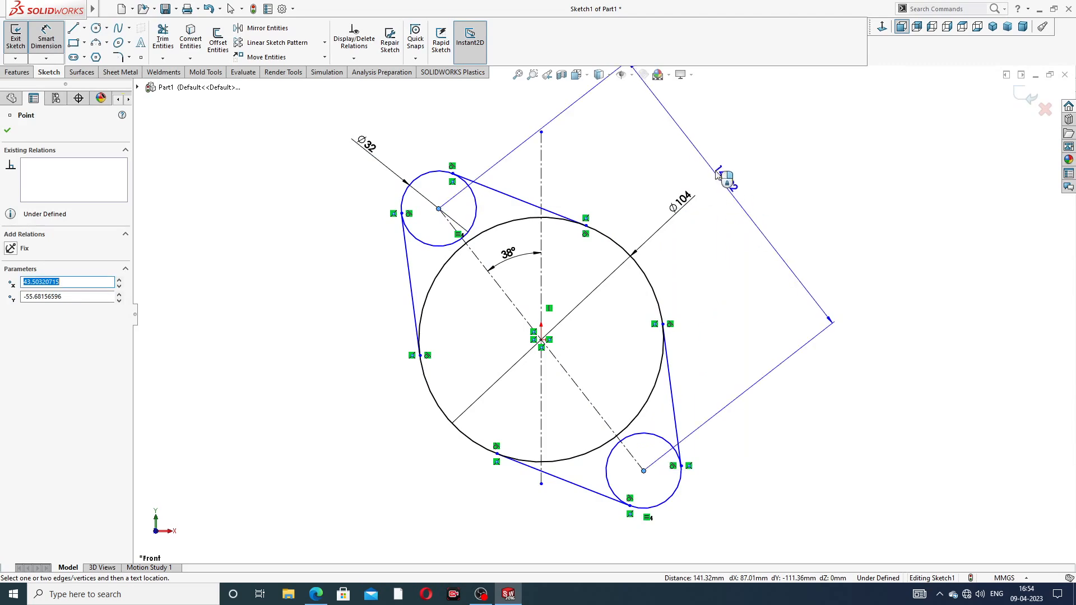
click(706, 167)
text(136)
key(Return)
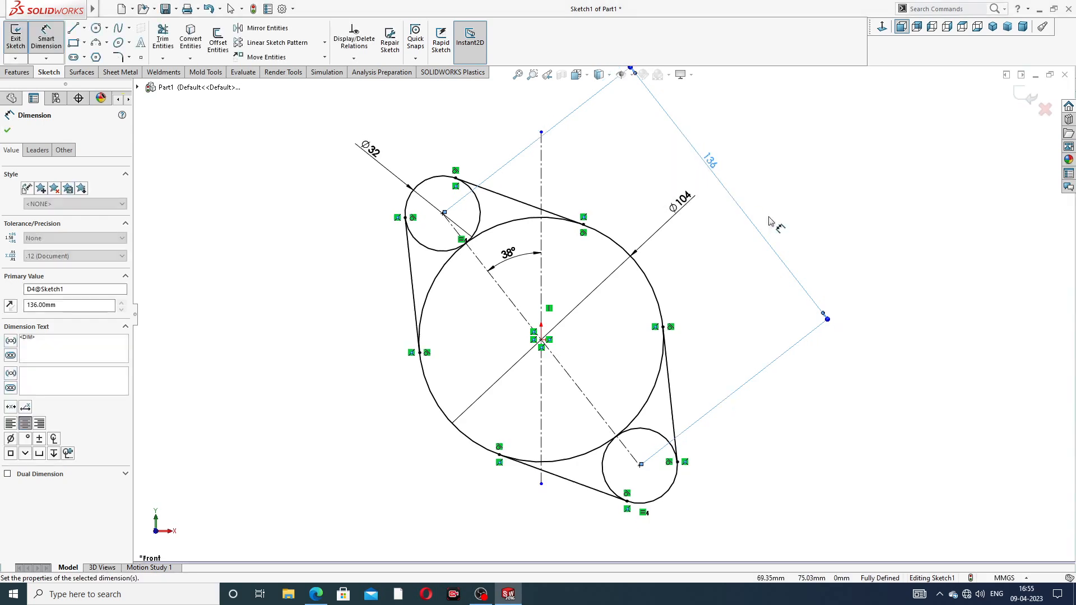
Leave the dimension tool and move the 104 mm and 136 mm dimensions closer to the flange profile
scroll(732, 247, up, 3)
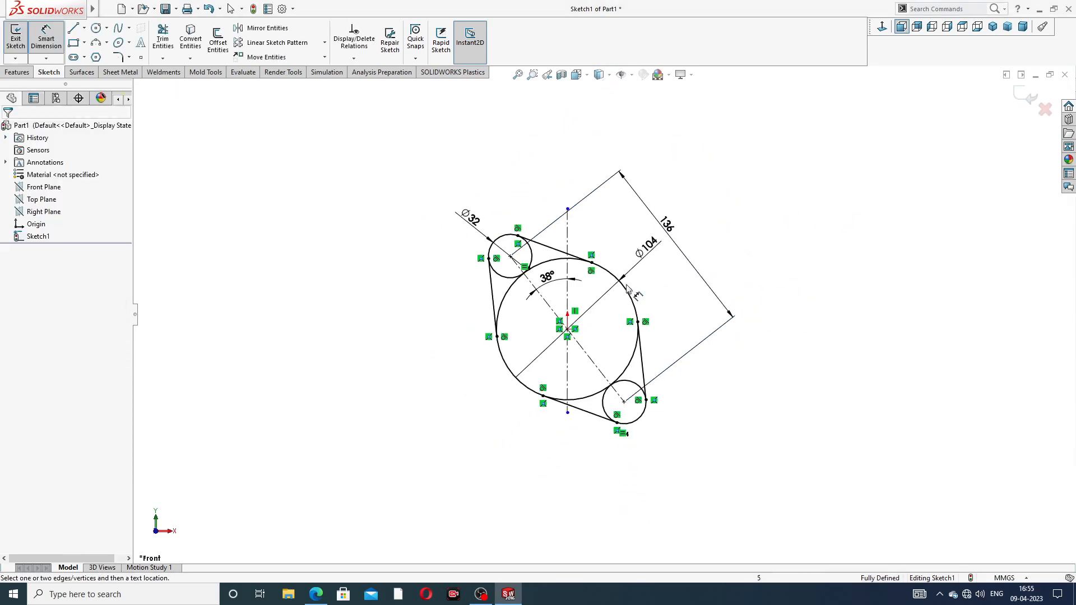
scroll(650, 280, down, 2)
right_click(751, 168)
click(778, 167)
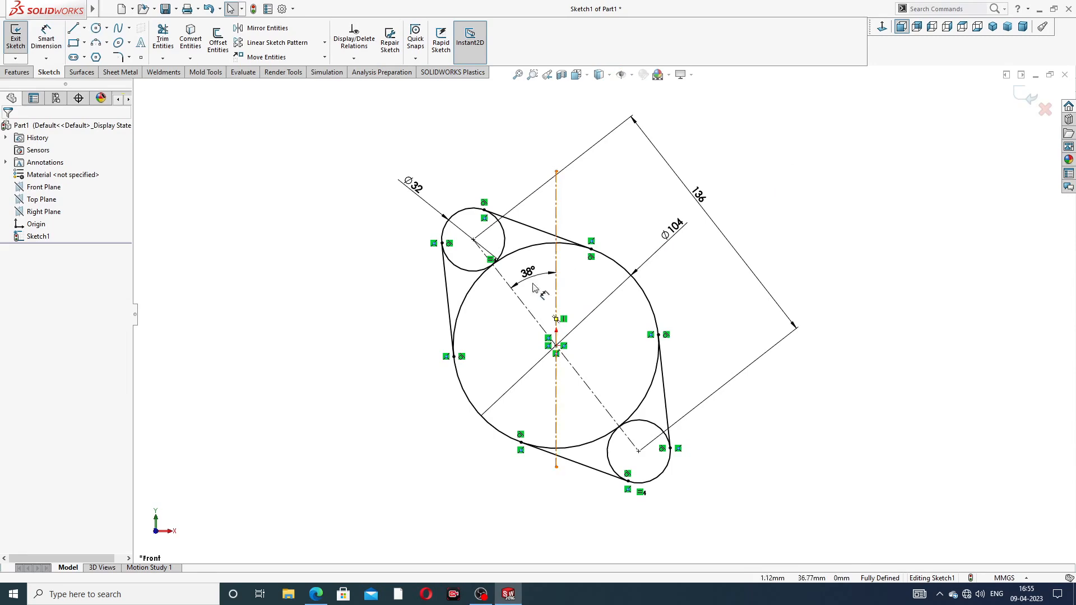
drag(674, 230, 647, 232)
click(740, 186)
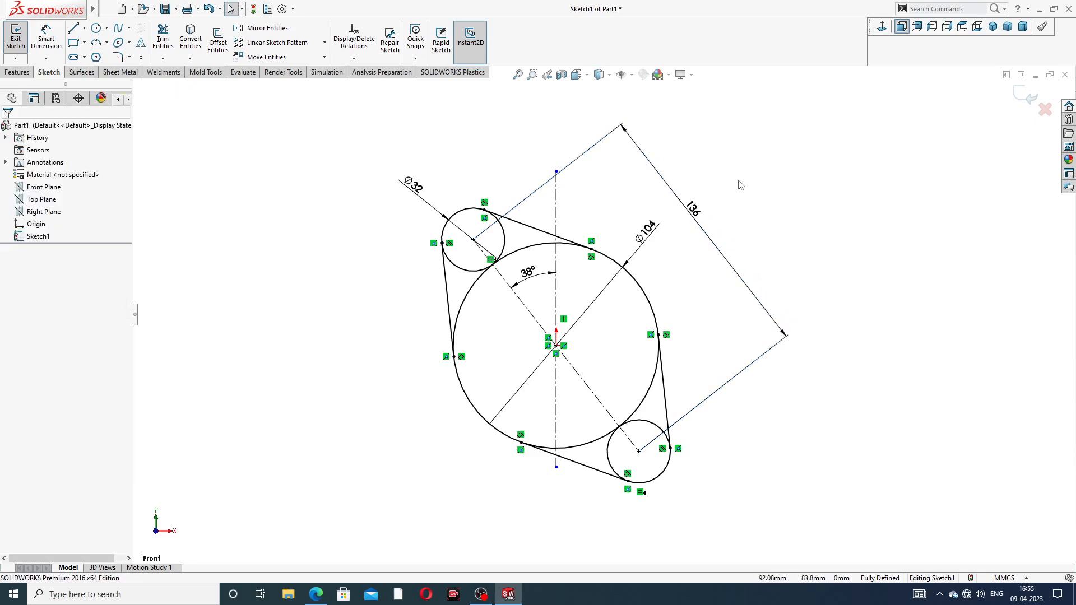
Power trim the inner arcs of both end circles and the central circle's arcs facing them
click(163, 38)
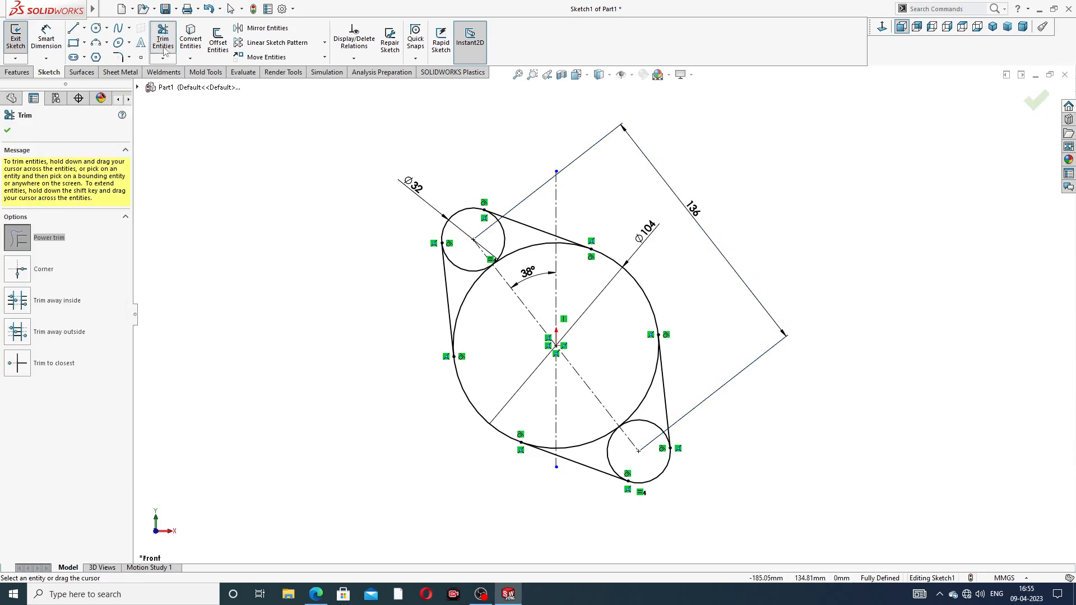
mouse_move(487, 300)
mouse_down()
mouse_move(479, 265)
mouse_move(500, 241)
mouse_up()
drag(593, 408, 622, 448)
drag(637, 384, 637, 429)
Trim the two leftover central-circle arc pieces between the vertical centerline and the tangent lines, leaving a single closed outline
scroll(610, 368, down, 4)
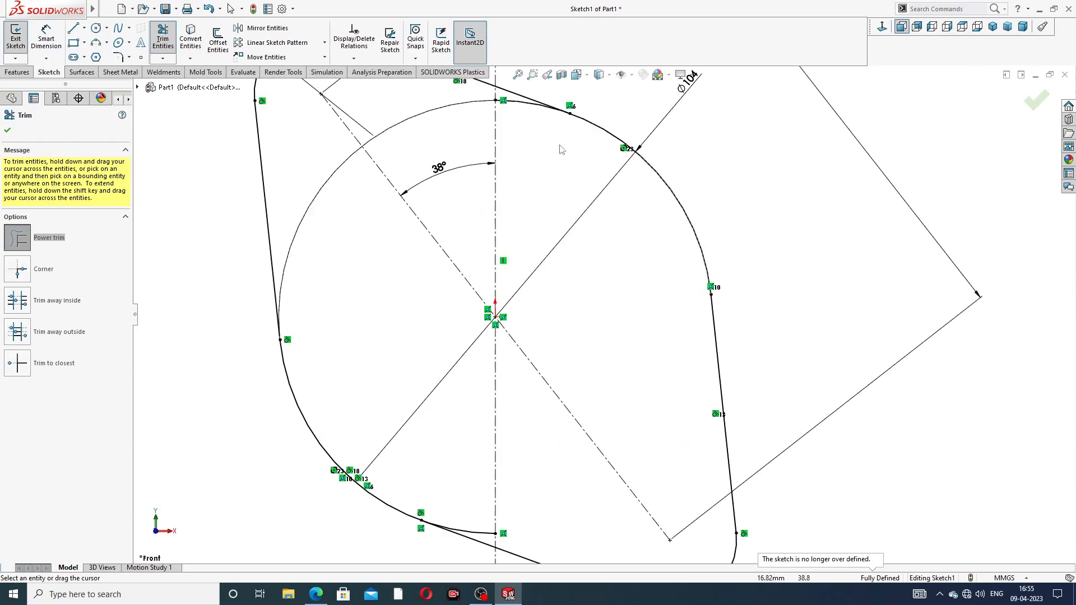
scroll(557, 140, up, 2)
scroll(543, 178, down, 2)
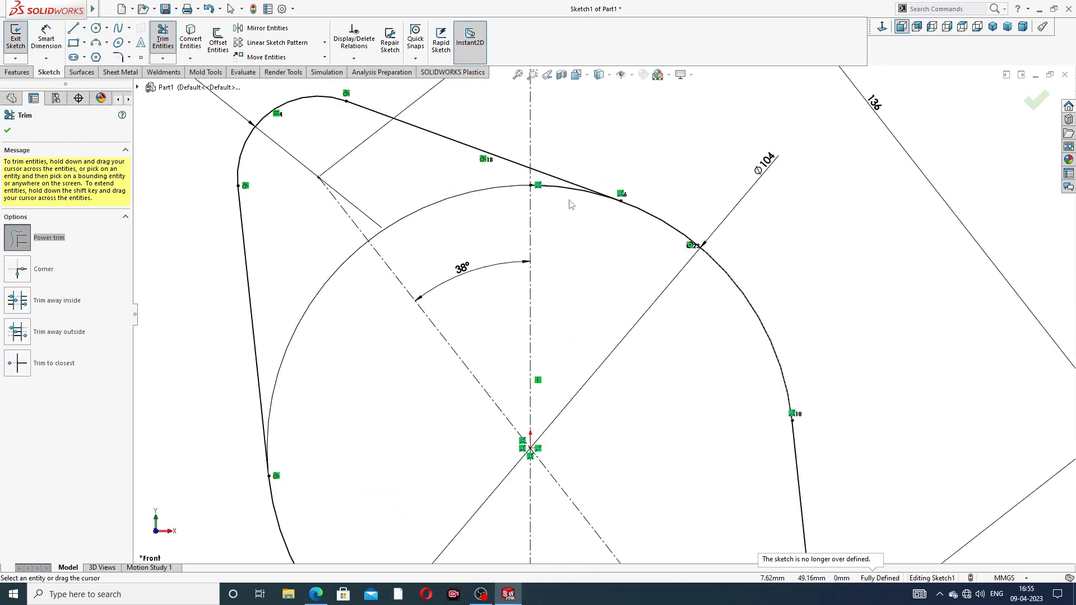
scroll(571, 205, up, 2)
scroll(582, 295, down, 2)
drag(589, 233, 577, 202)
scroll(592, 289, up, 3)
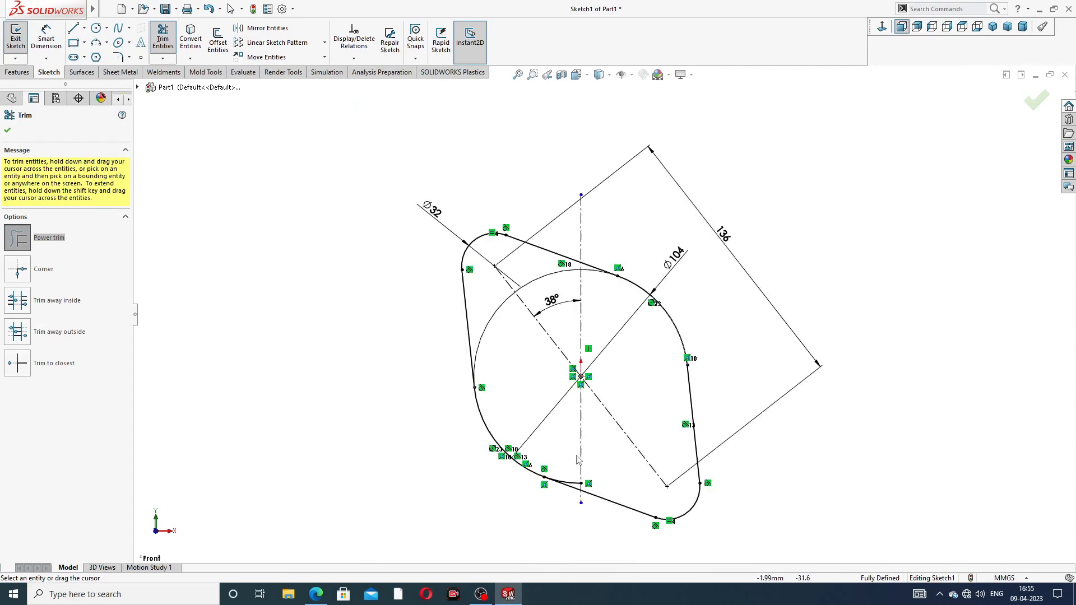
scroll(571, 502, down, 3)
drag(585, 465, 600, 463)
scroll(624, 341, up, 3)
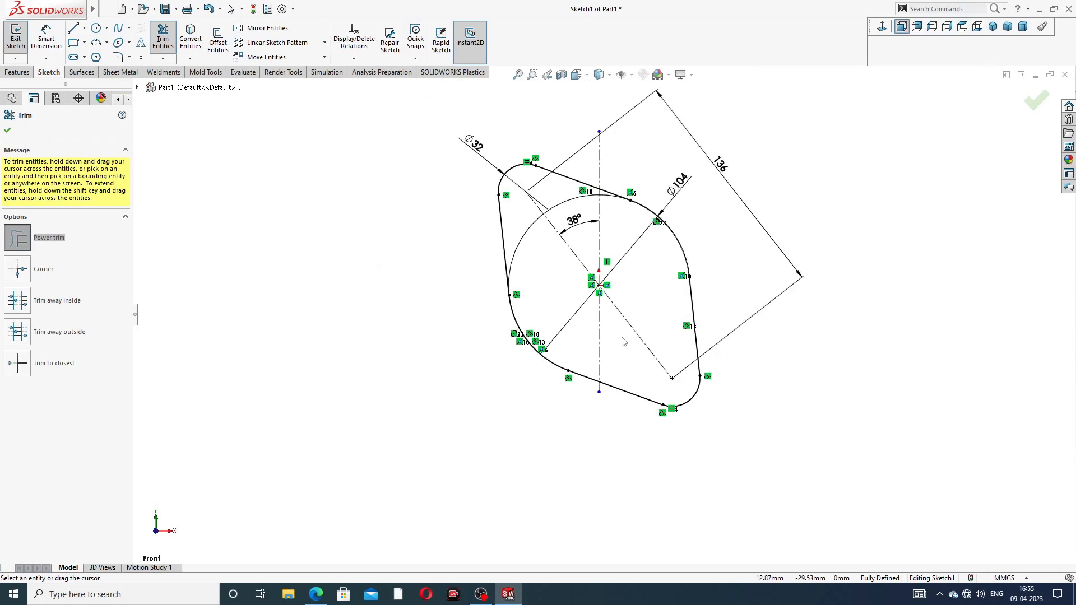
click(8, 130)
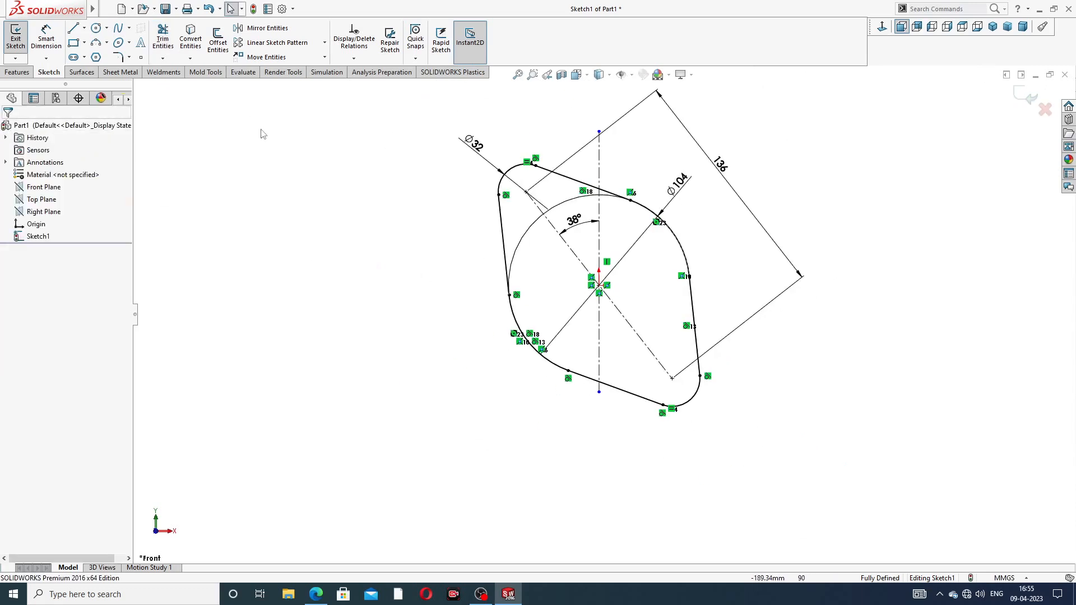
Check the flange thickness on the drawing and extrude the closed profile as a 10 mm blind boss
click(17, 73)
click(20, 40)
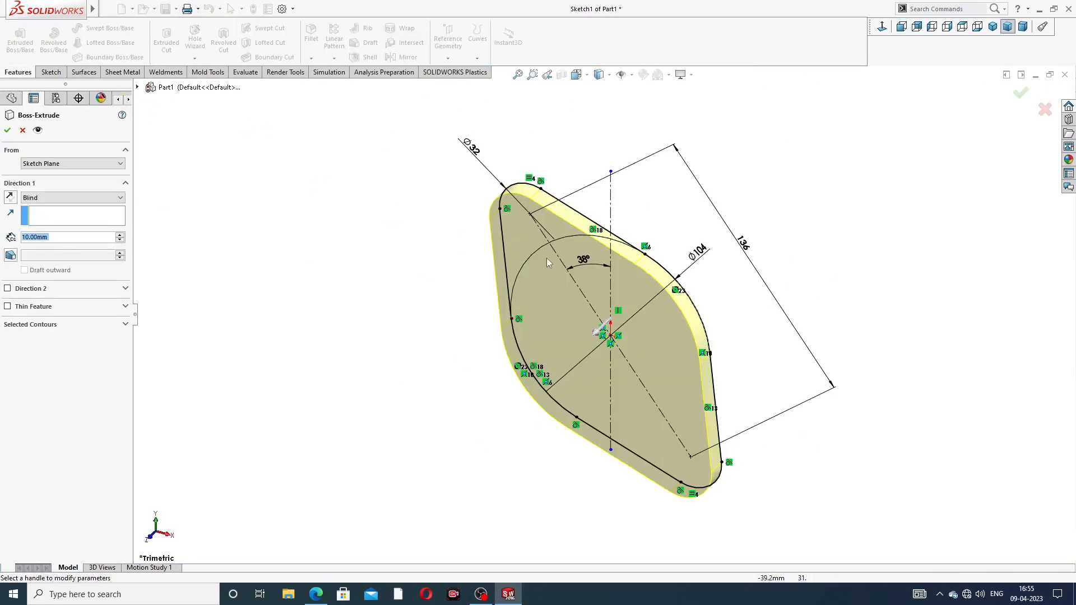
click(316, 594)
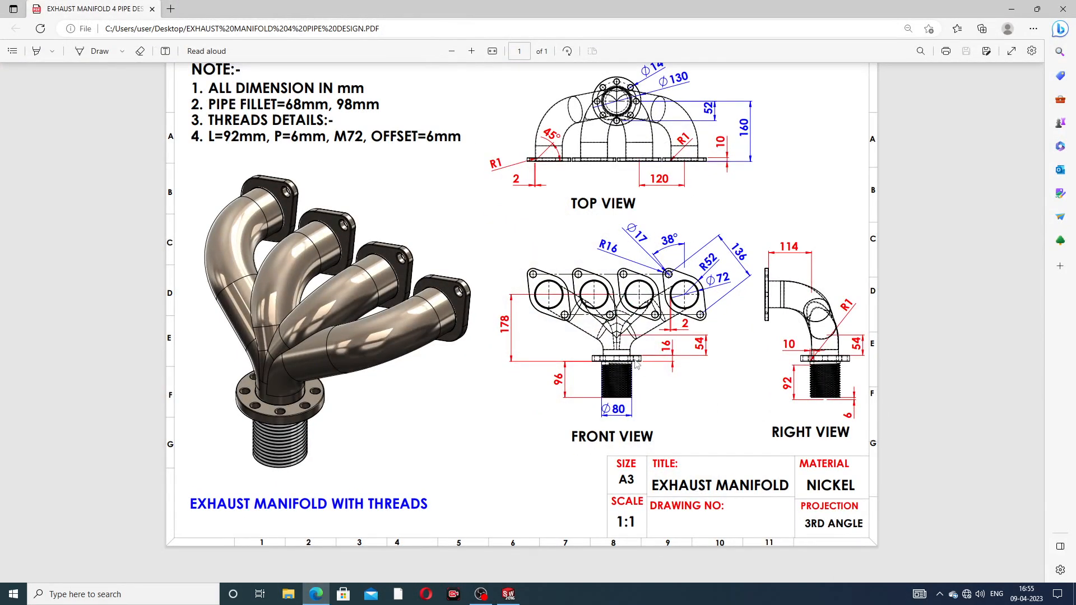
click(316, 594)
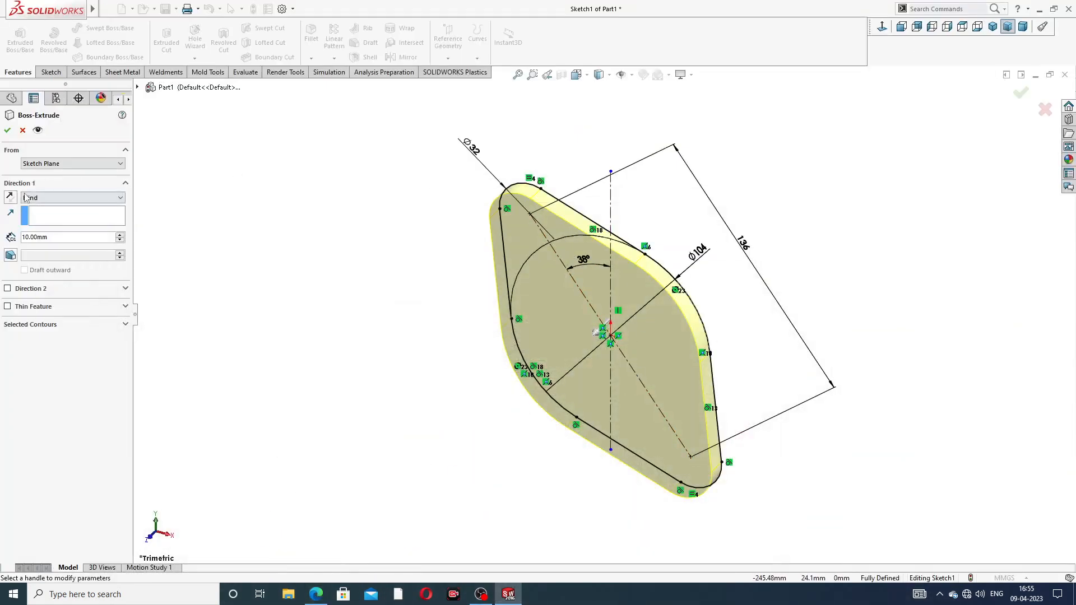
click(8, 130)
Start a sketch on the flange's front face and draw a circle of about 22 mm radius centered on the origin
scroll(719, 260, up, 2)
mouse_move(710, 262)
middle_down()
mouse_move(634, 289)
mouse_move(708, 245)
middle_up()
click(616, 312)
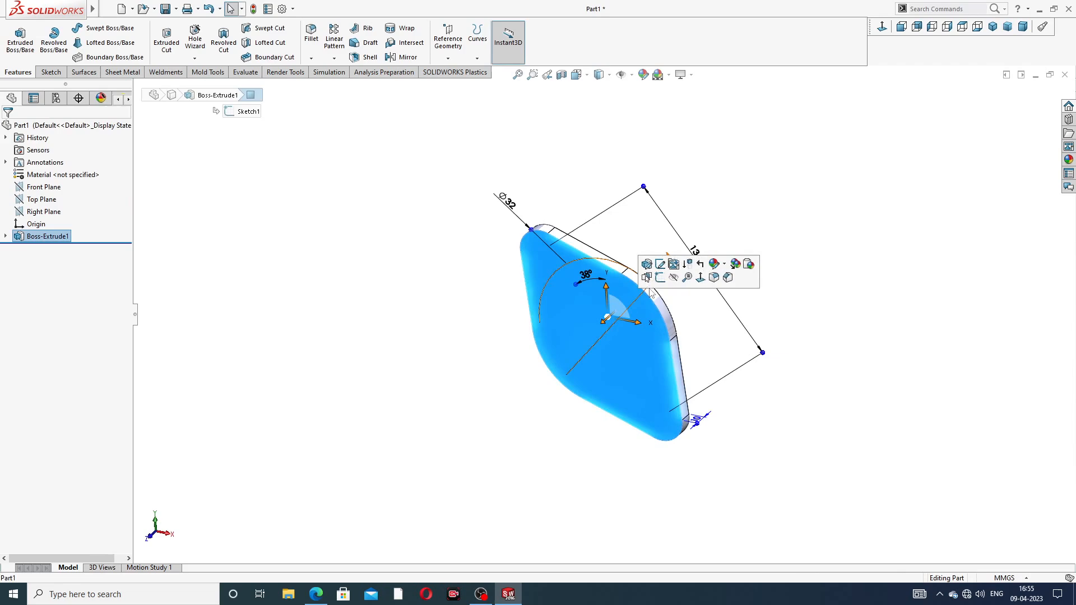
click(661, 283)
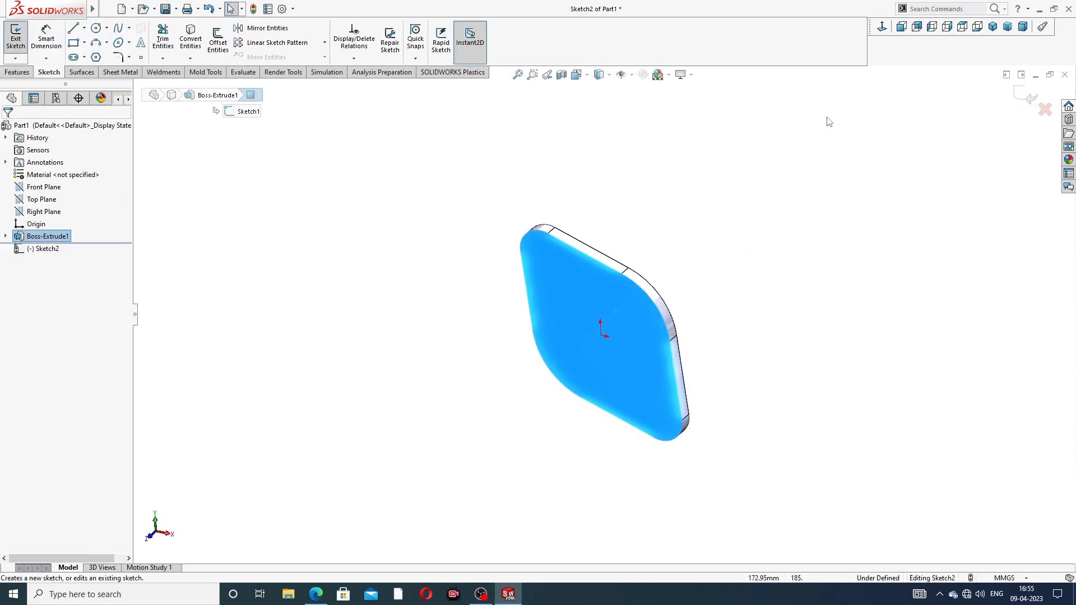
click(882, 26)
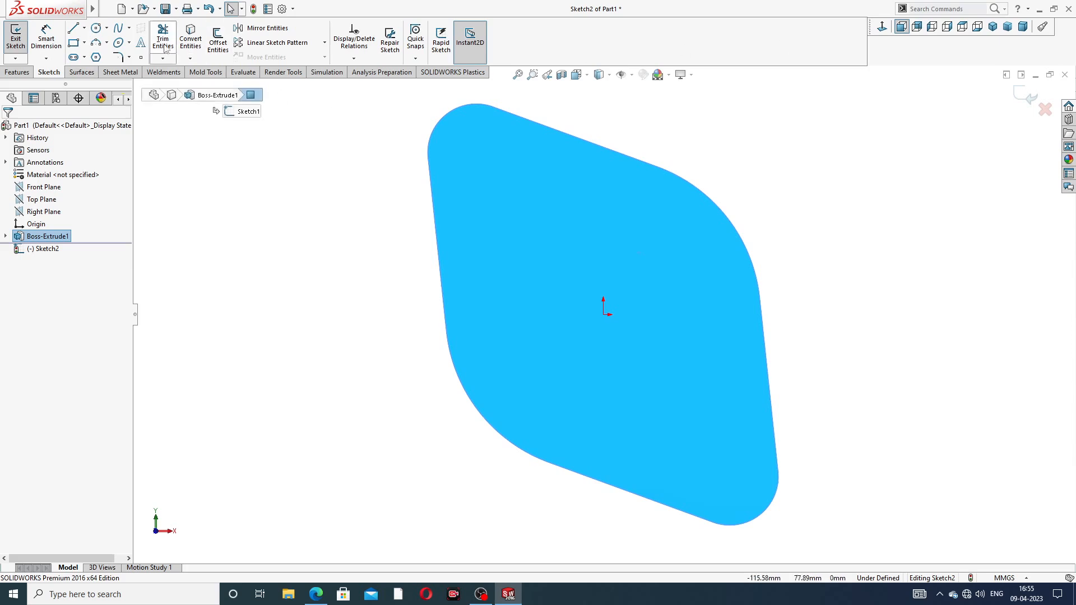
click(96, 28)
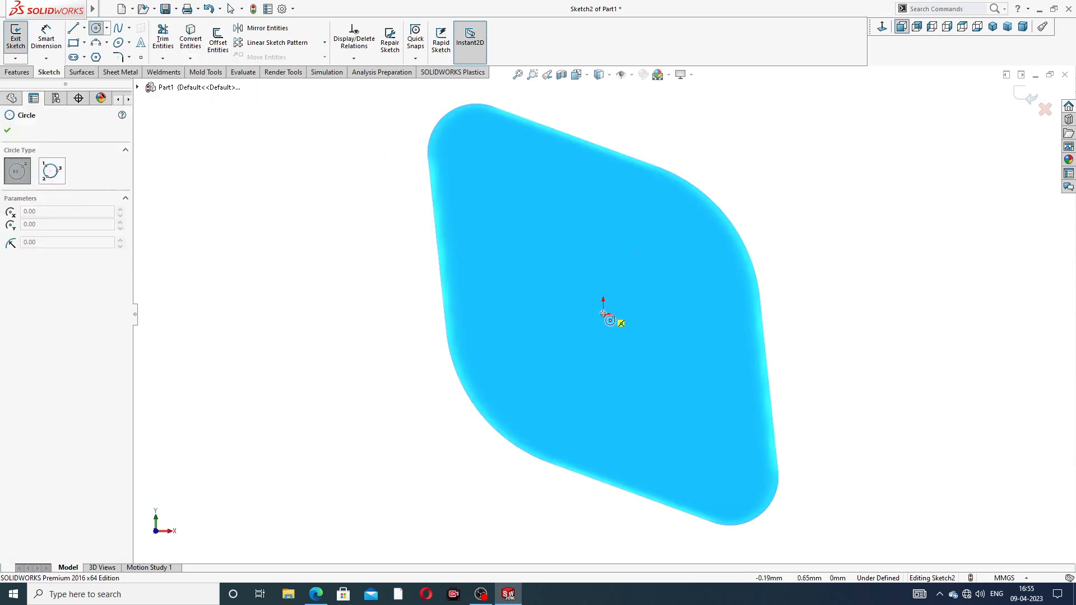
click(603, 314)
click(615, 245)
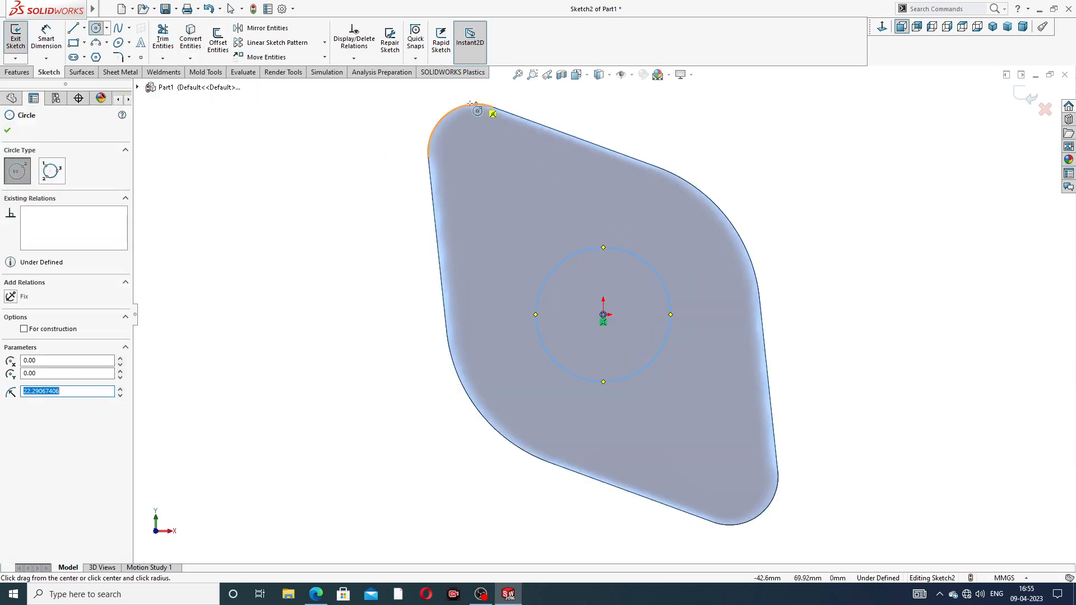
Sketch two bolt-hole circles concentric with the flange's rounded ends, about 6 mm radius at the upper end and 7 mm at the lower
click(476, 152)
click(491, 141)
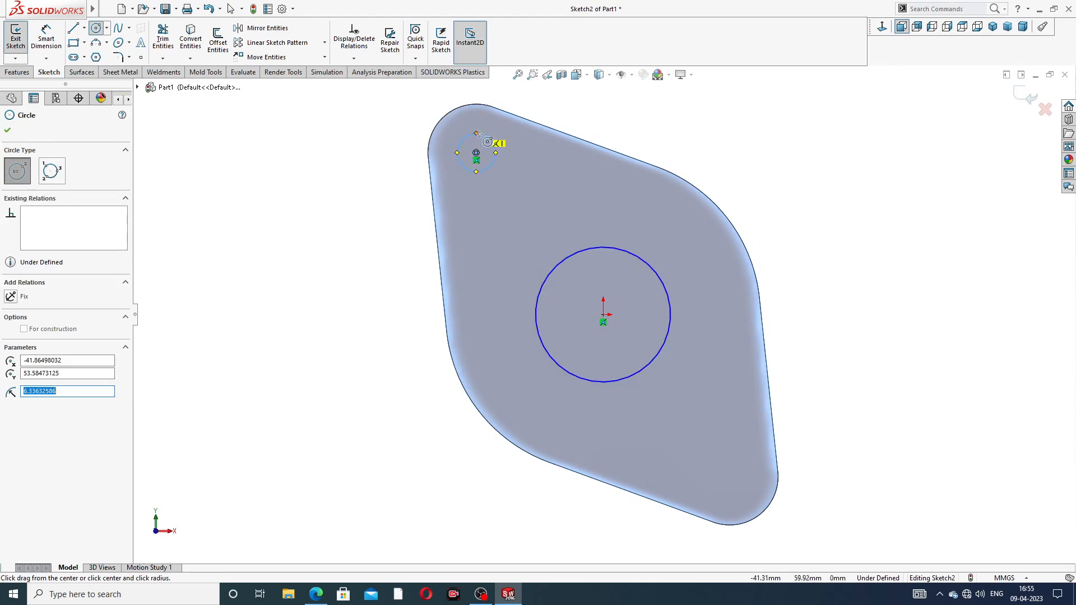
click(730, 477)
click(745, 458)
right_click(829, 207)
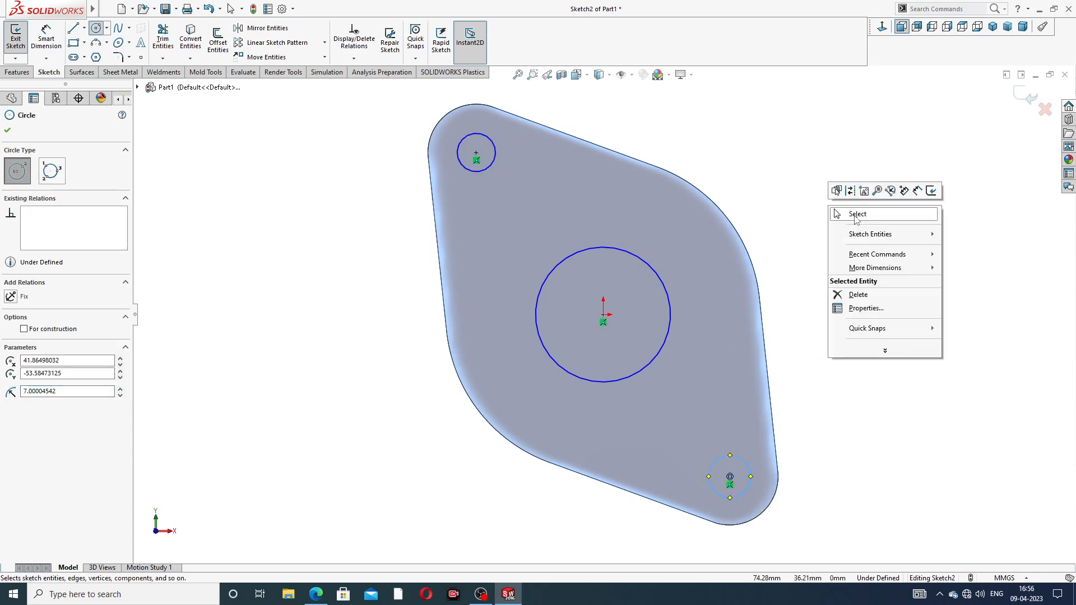
Make the two bolt-hole circles equal in size
click(856, 214)
click(493, 158)
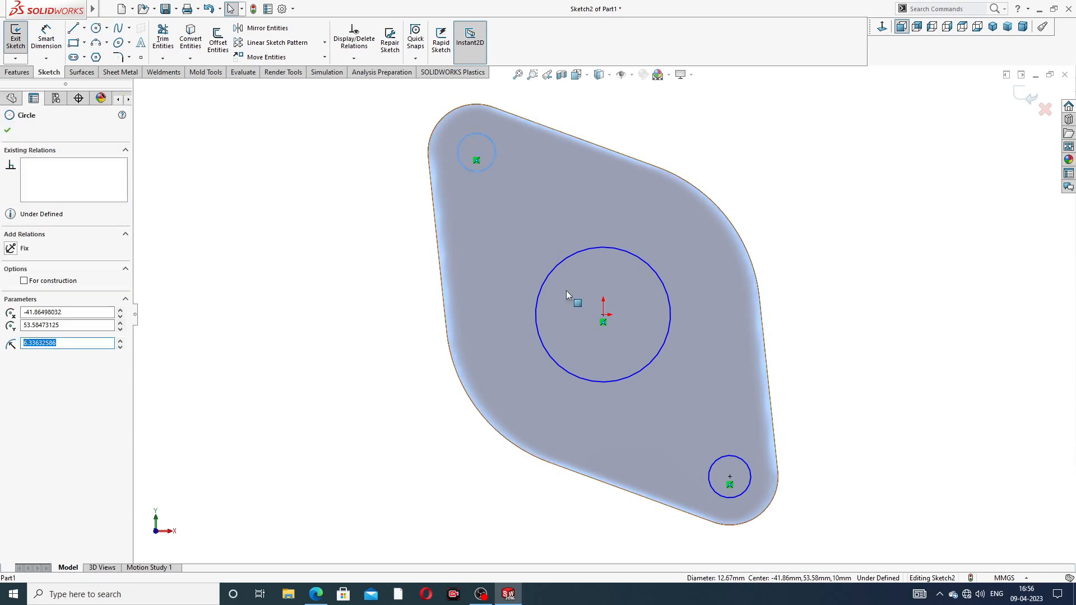
ctrl+click(728, 455)
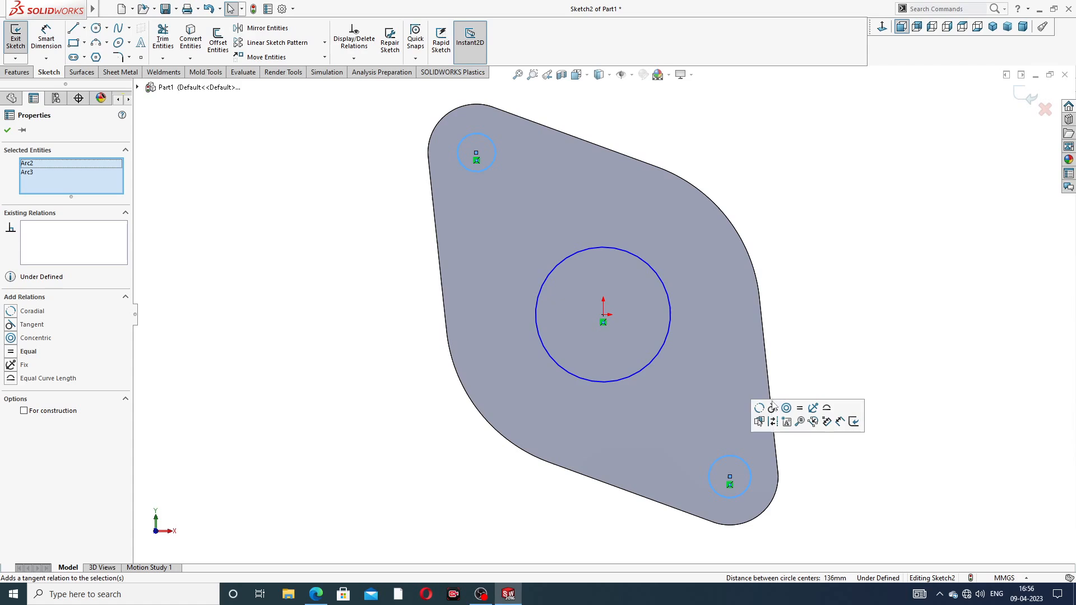
click(800, 408)
key(Escape)
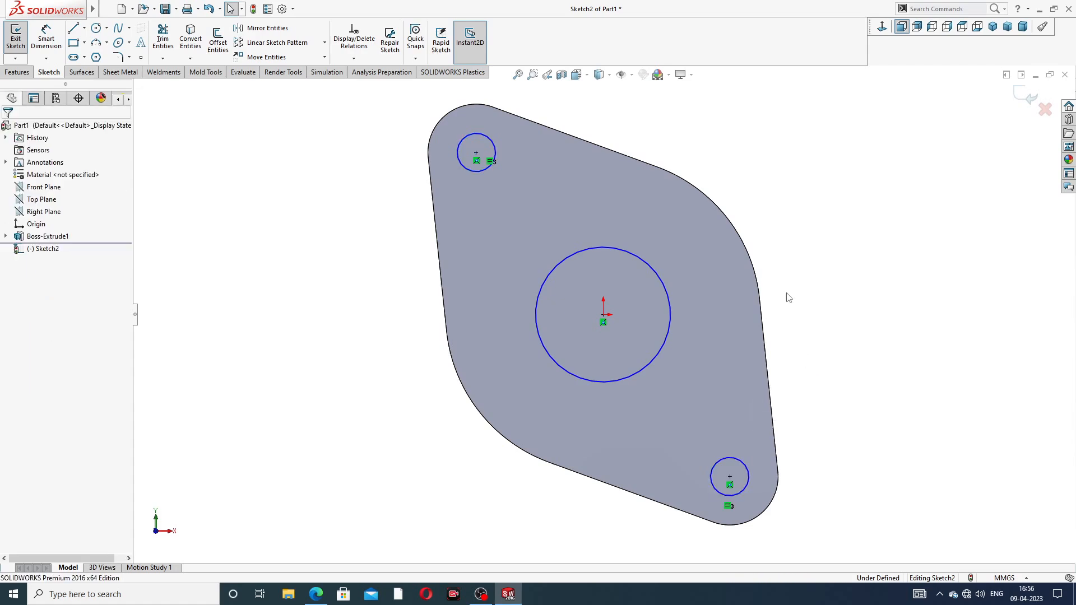
Dimension the central pipe-opening circle to a diameter of 72 mm
click(46, 38)
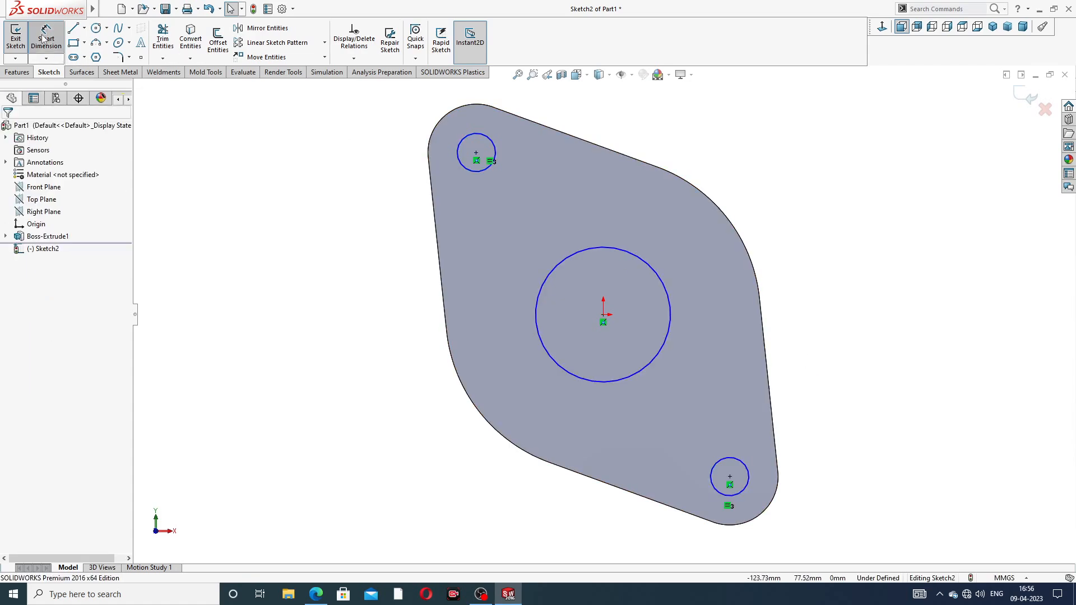
click(643, 262)
click(752, 172)
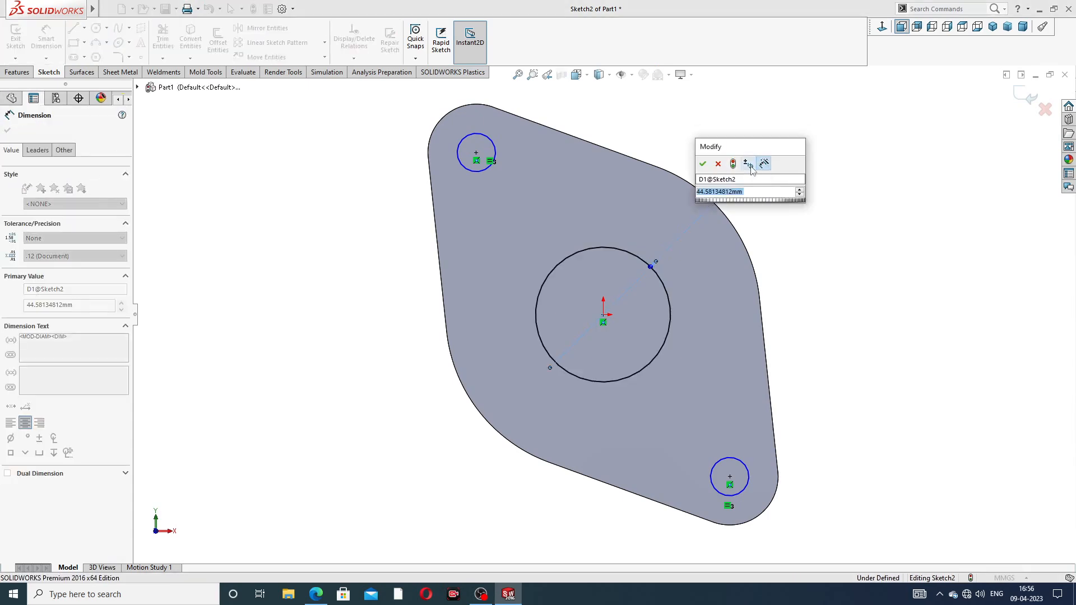
text(72)
key(Return)
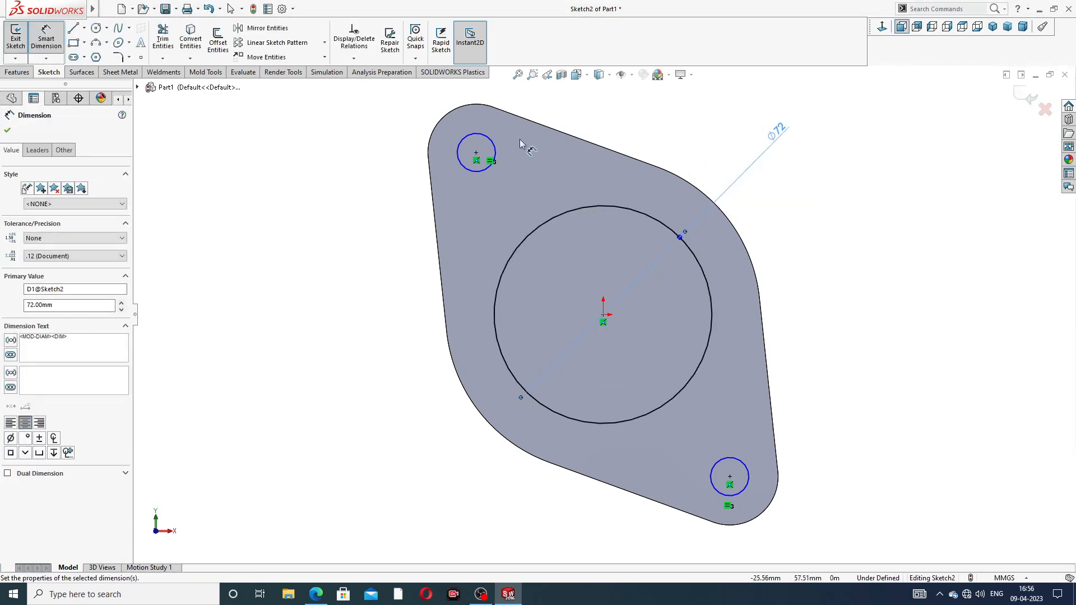
Dimension the upper bolt-hole circle to a diameter of 17 mm and leave the dimension command
click(487, 142)
click(392, 125)
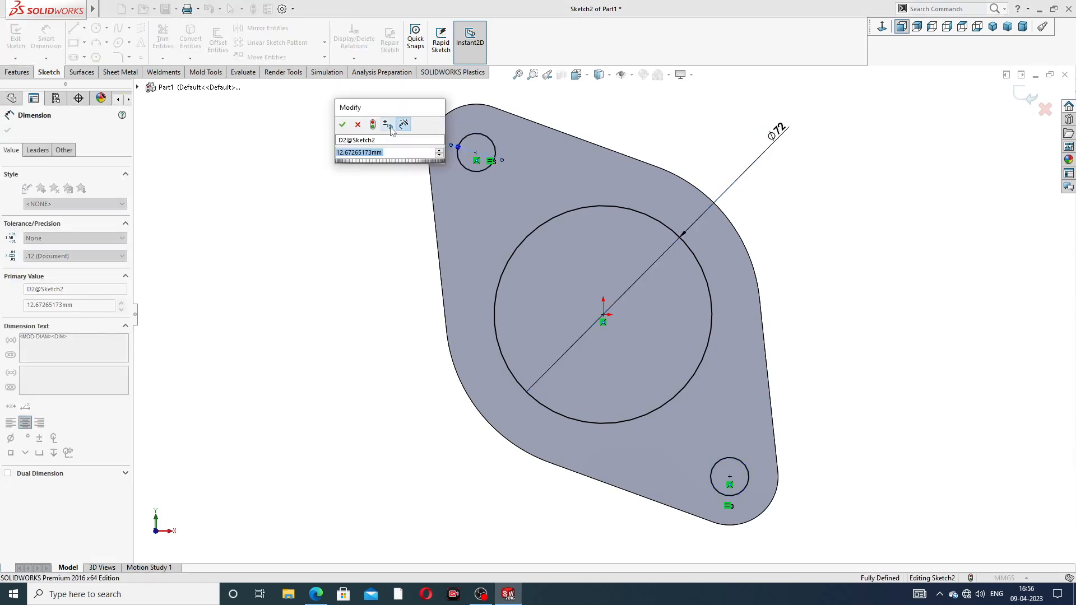
text(1)
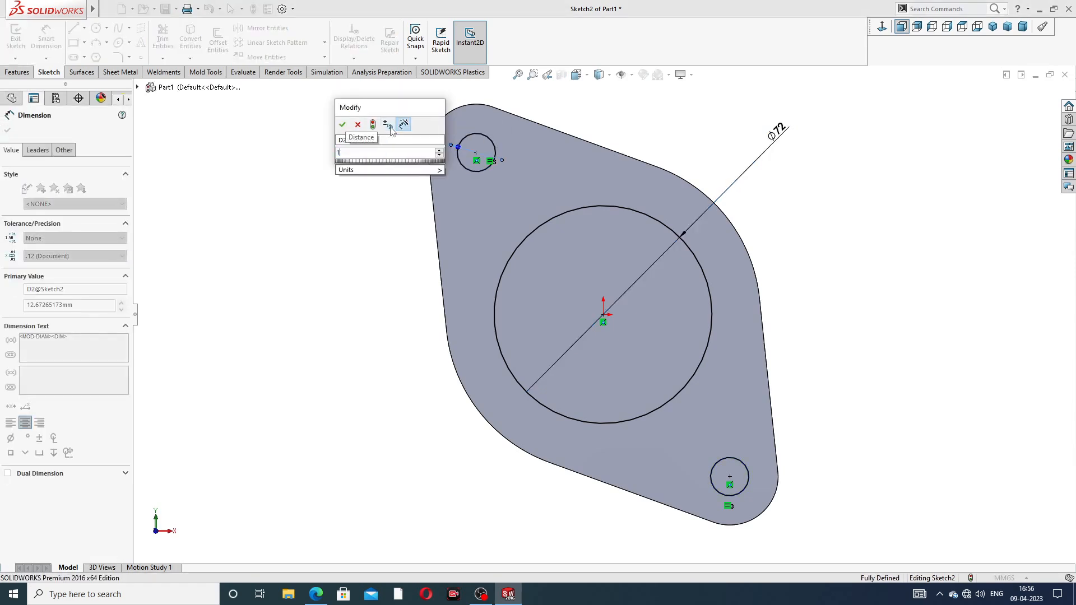
text(7)
key(Return)
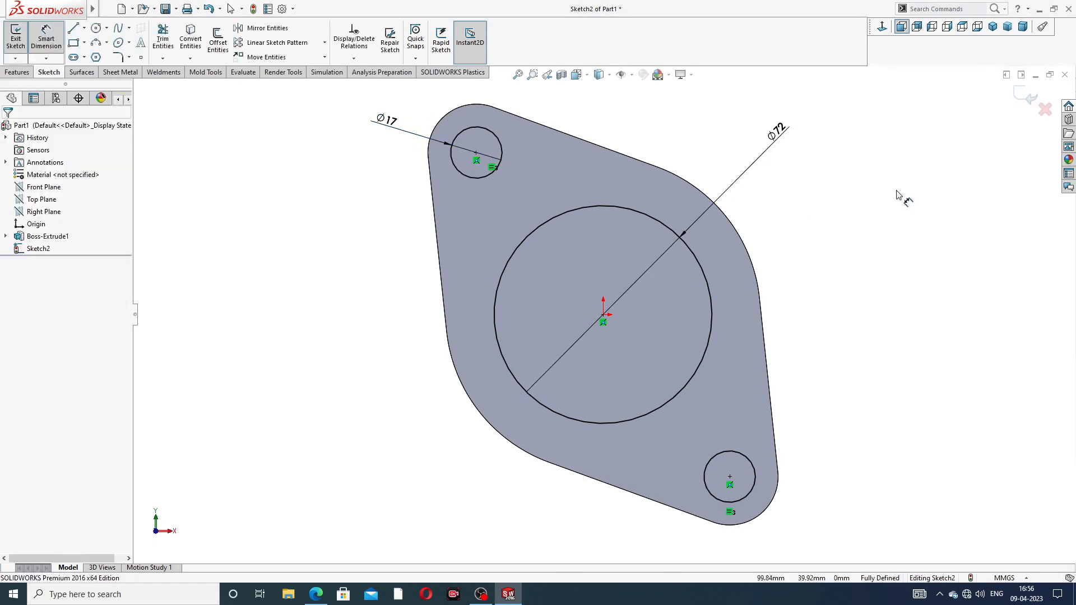
right_click(884, 169)
click(909, 167)
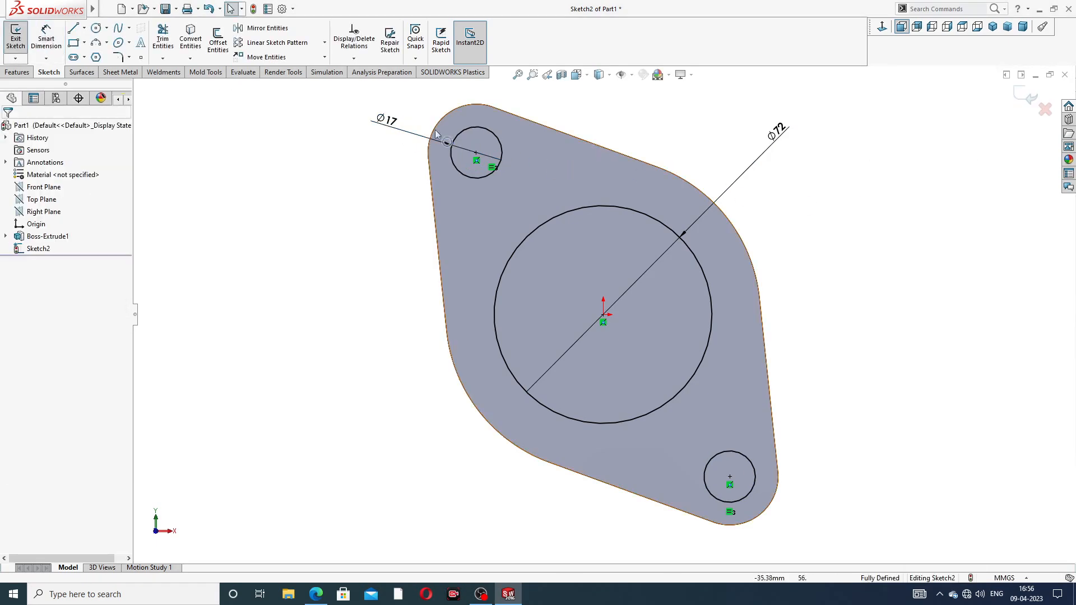
Cut the pipe opening and both bolt holes through the flange with a 10 mm blind extruded cut
click(16, 72)
click(166, 39)
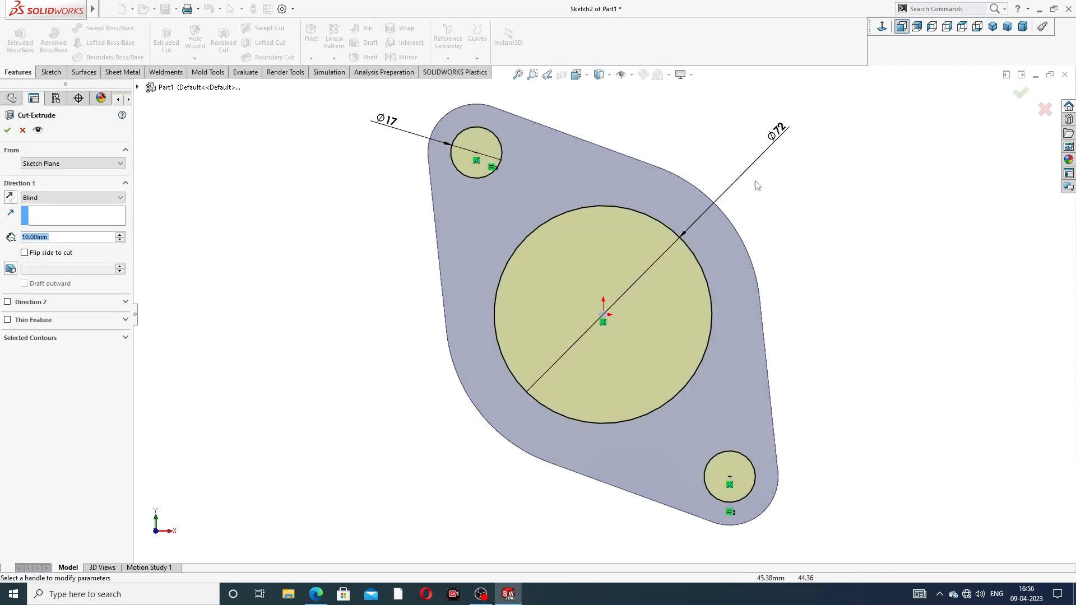
middle_drag(818, 187, 667, 219)
click(1021, 95)
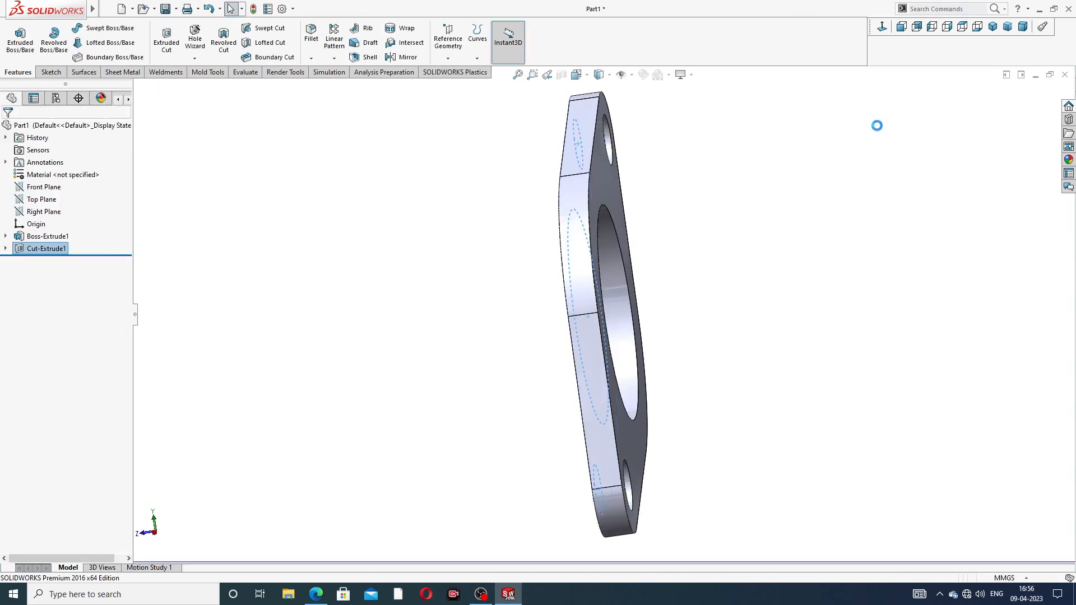
Inspect the flange with its pipe opening and bolt holes from different angles
key(f)
middle_drag(735, 217, 705, 289)
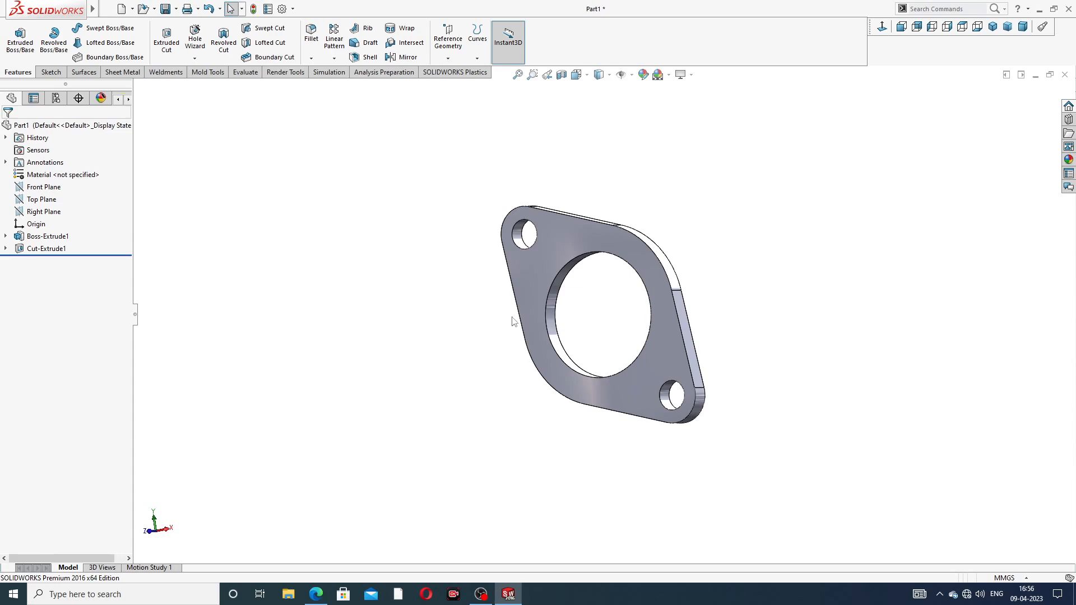
scroll(596, 323, down, 2)
scroll(597, 324, up, 3)
middle_drag(605, 321, 573, 343)
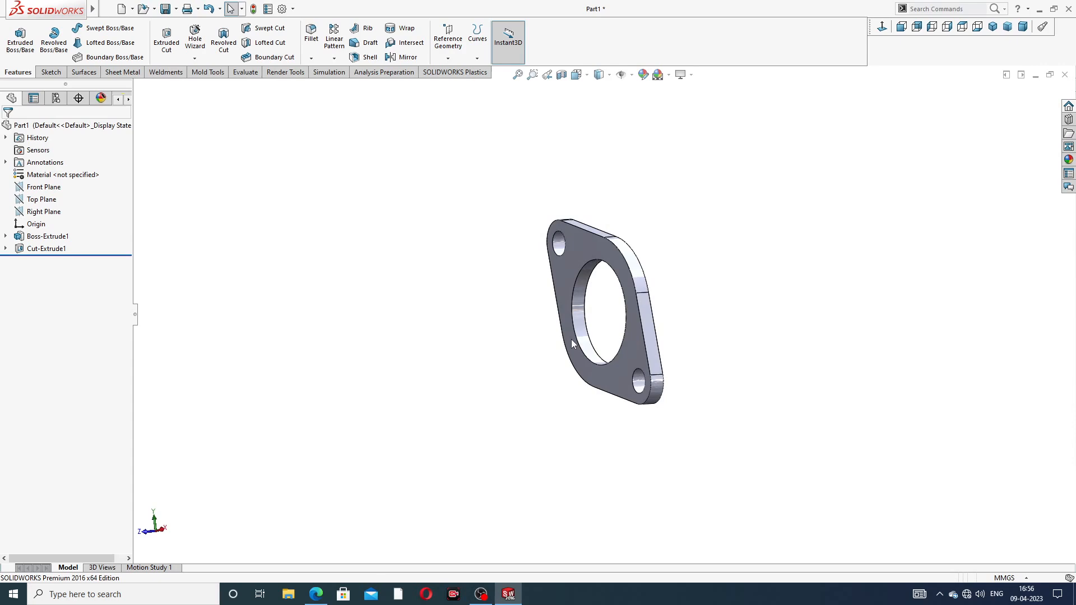
scroll(655, 279, down, 2)
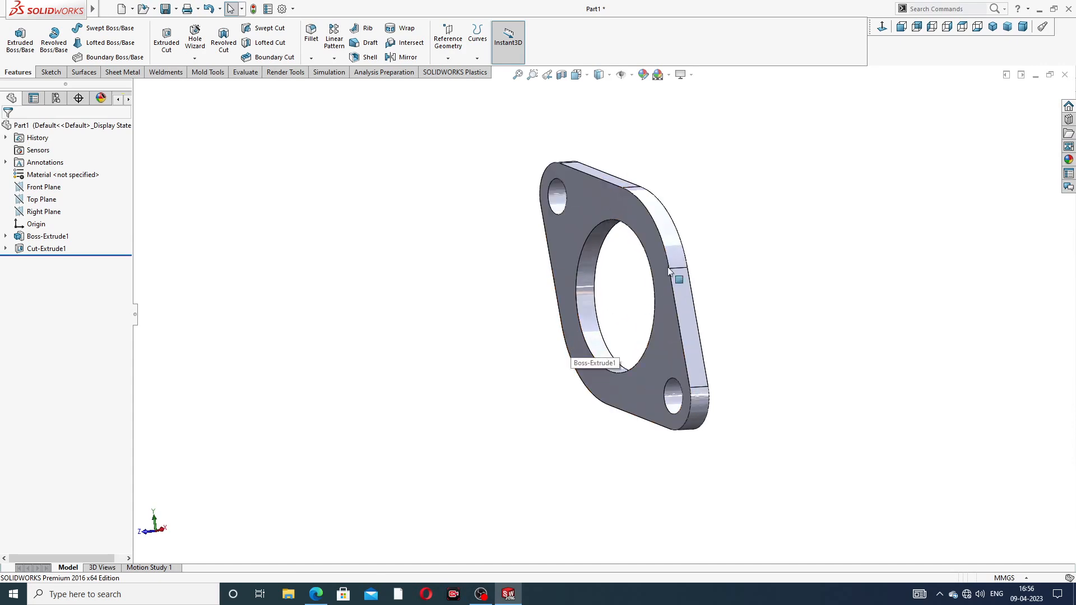
scroll(667, 235, up, 2)
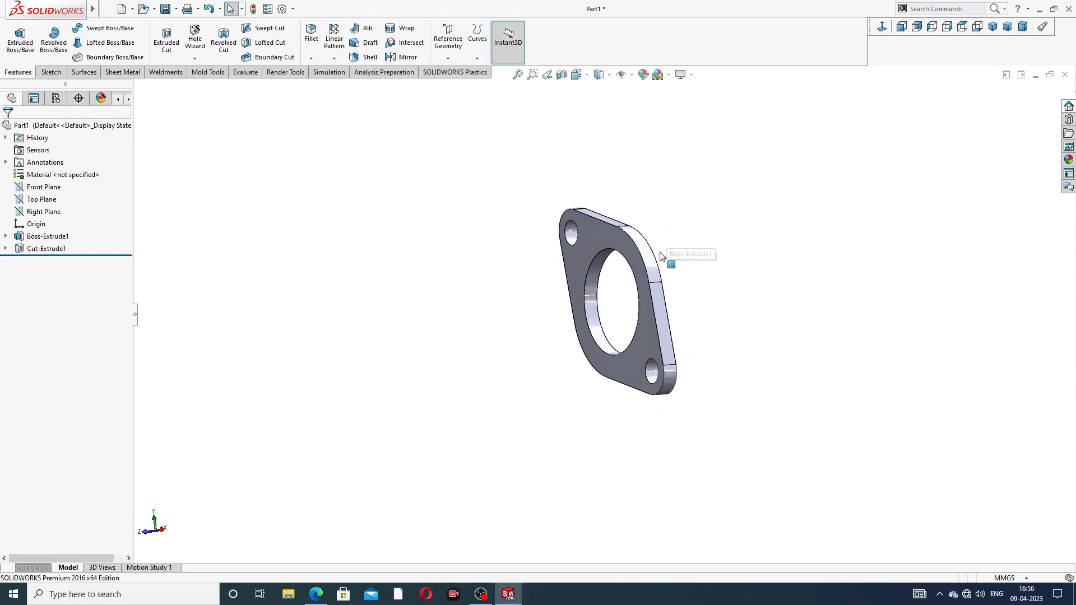
scroll(637, 301, down, 2)
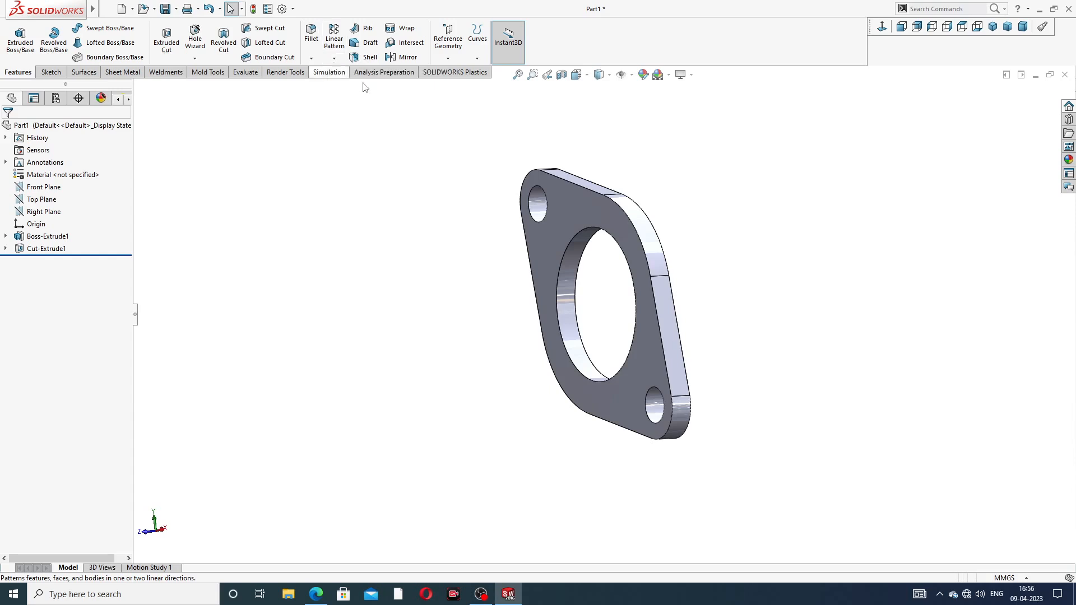
Sketch a horizontal centerline about 104 mm long from the origin toward negative X on the flange's front face, and exit the sketch
click(589, 201)
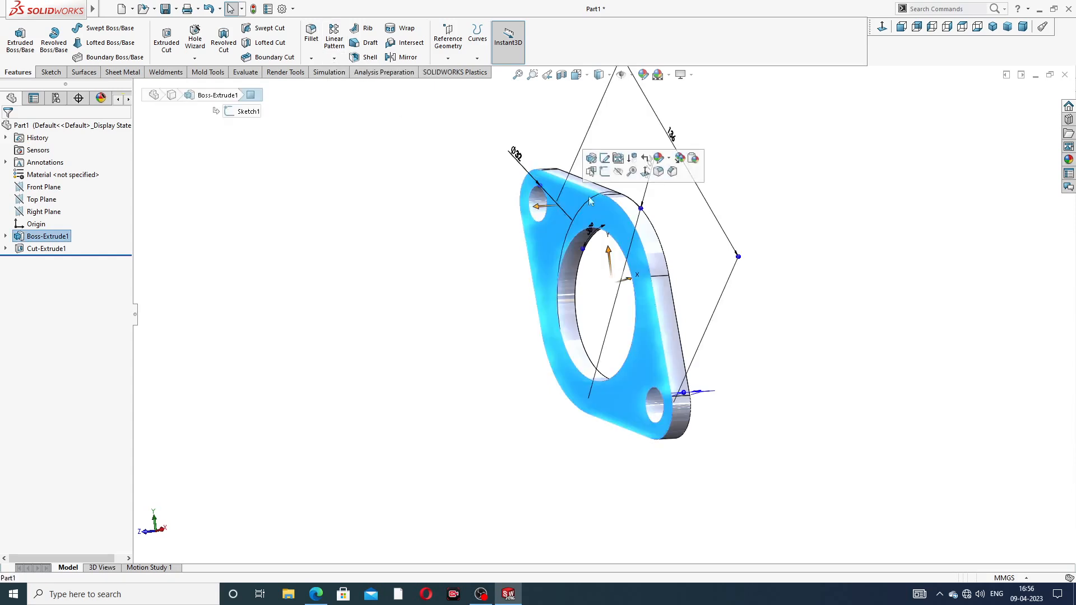
click(605, 172)
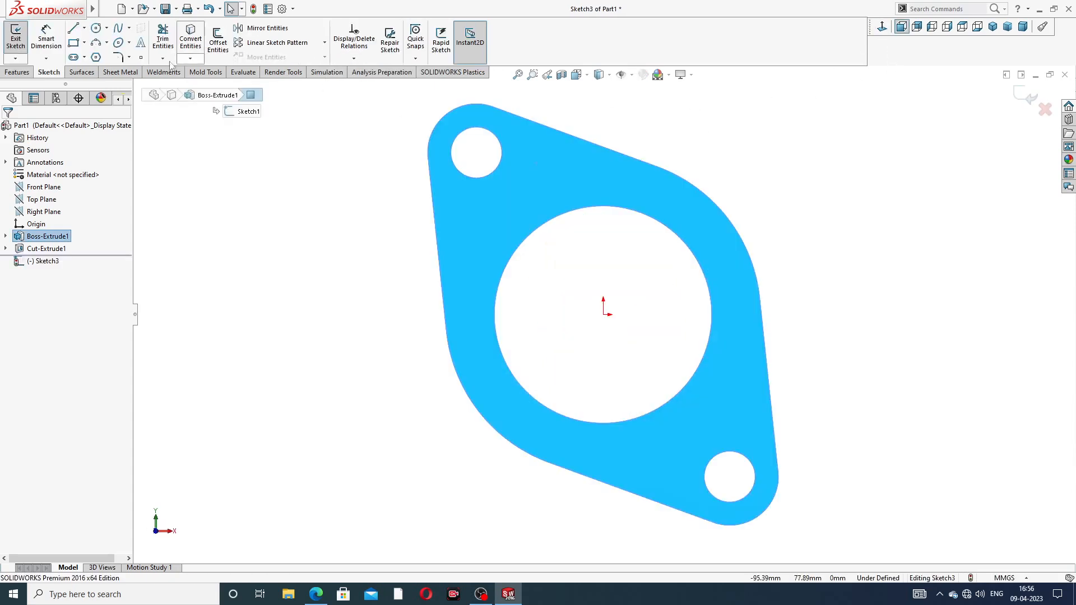
click(84, 28)
click(102, 55)
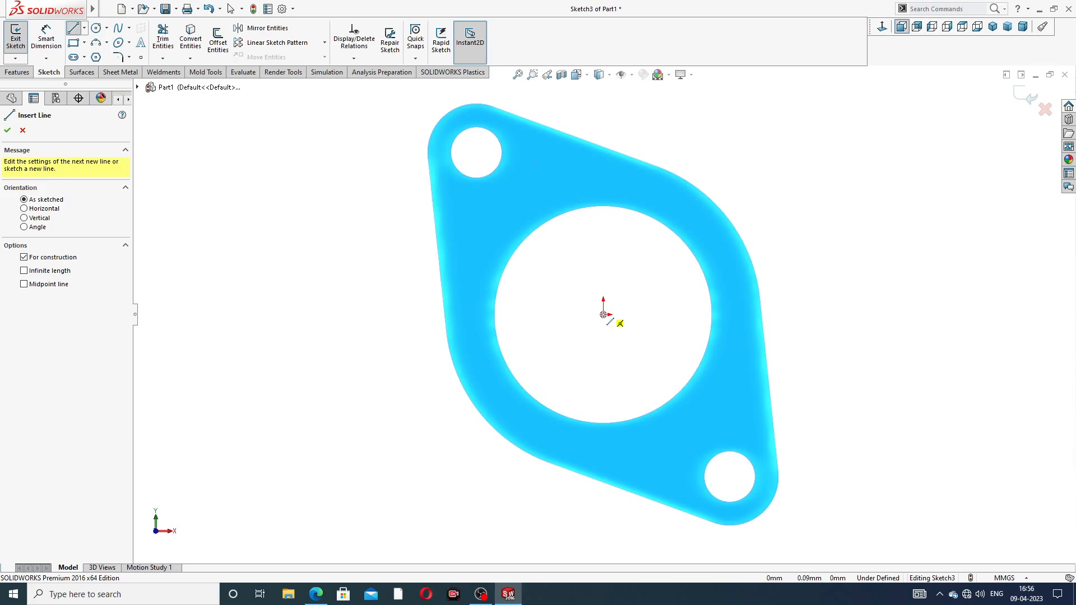
click(603, 315)
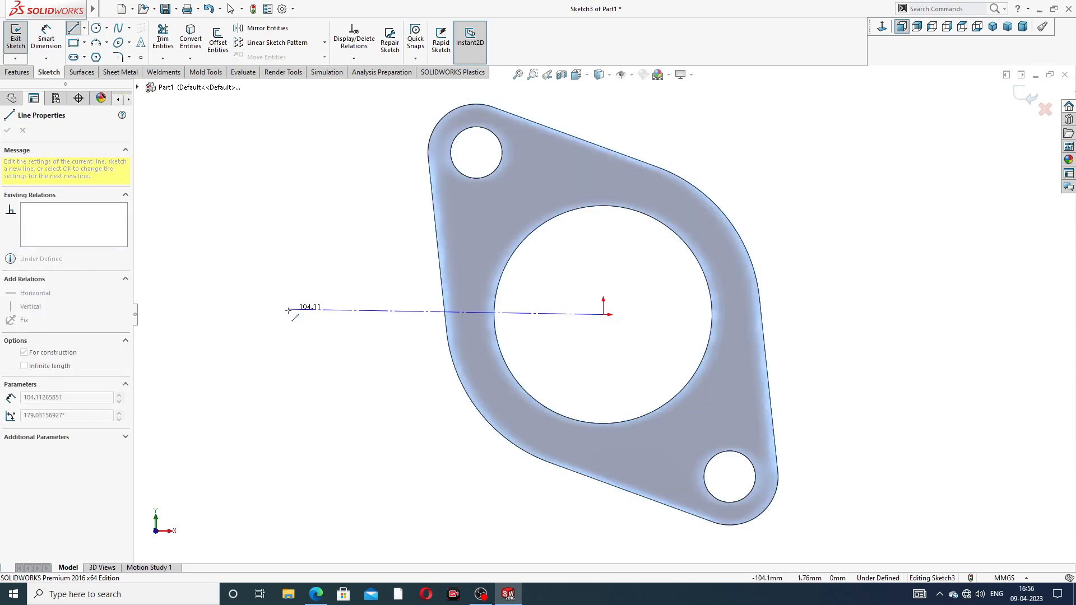
click(288, 314)
right_click(322, 267)
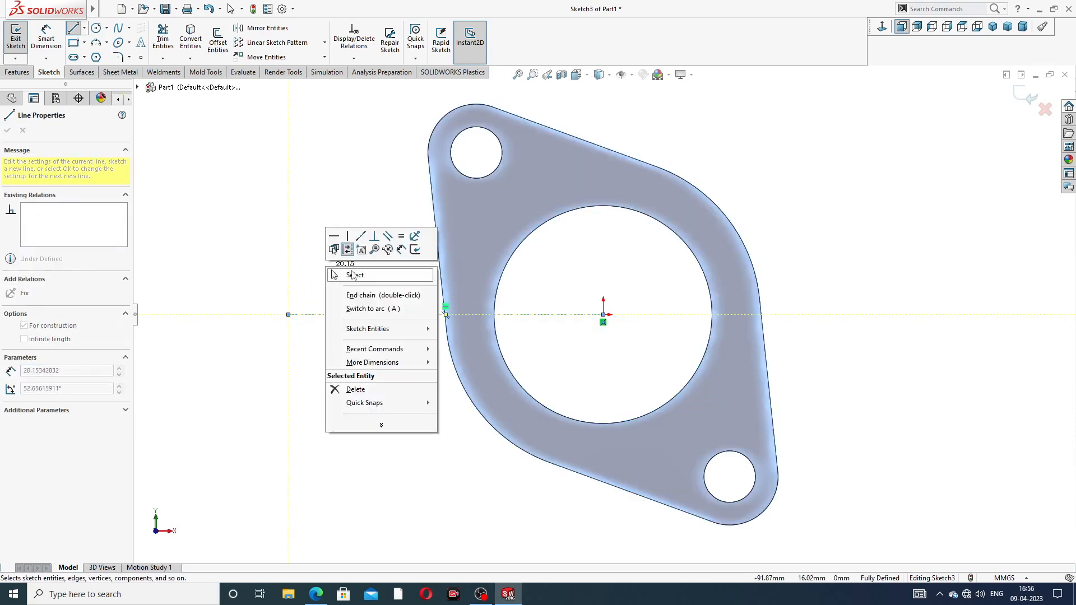
click(352, 275)
click(378, 316)
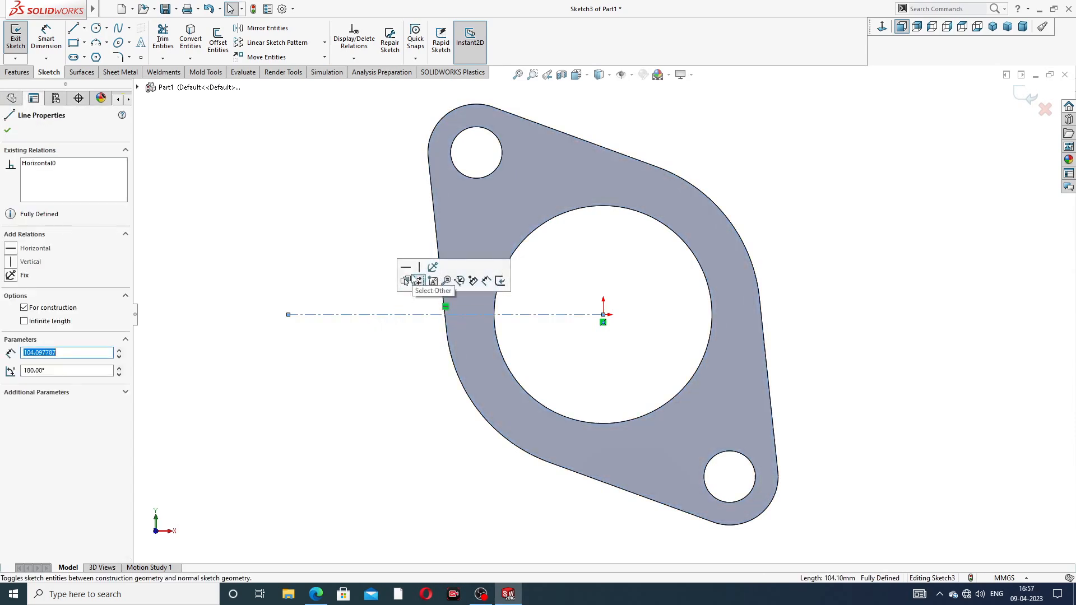
click(373, 235)
key(f)
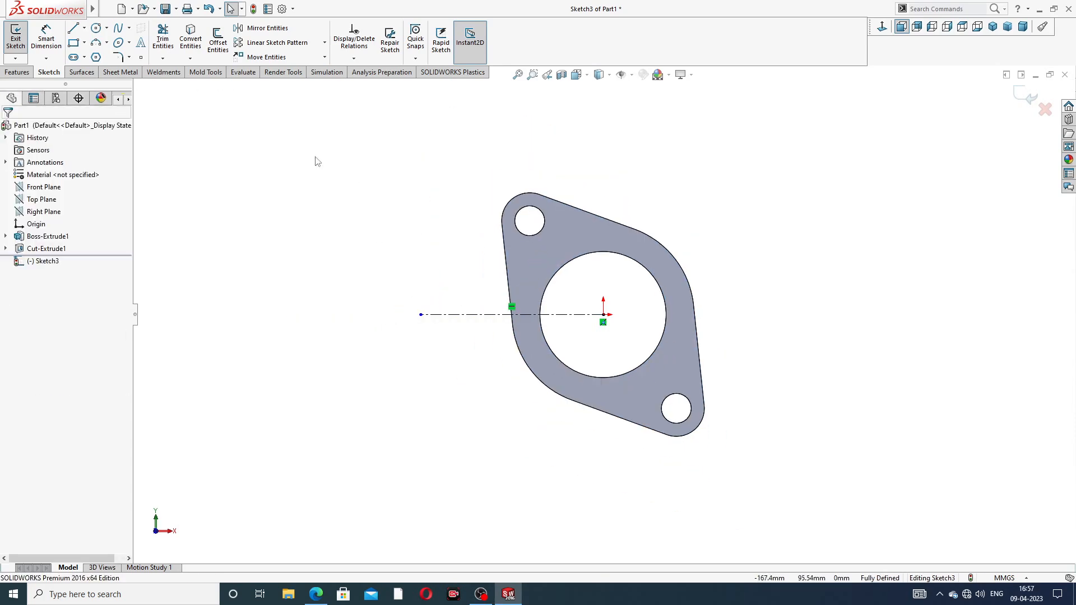
key(z)
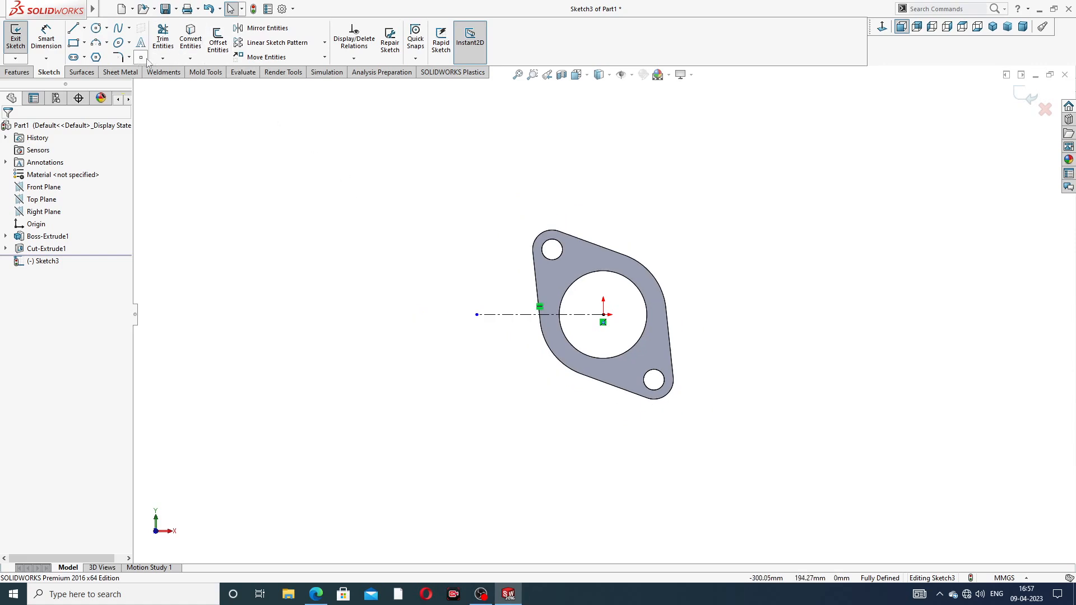
click(1030, 96)
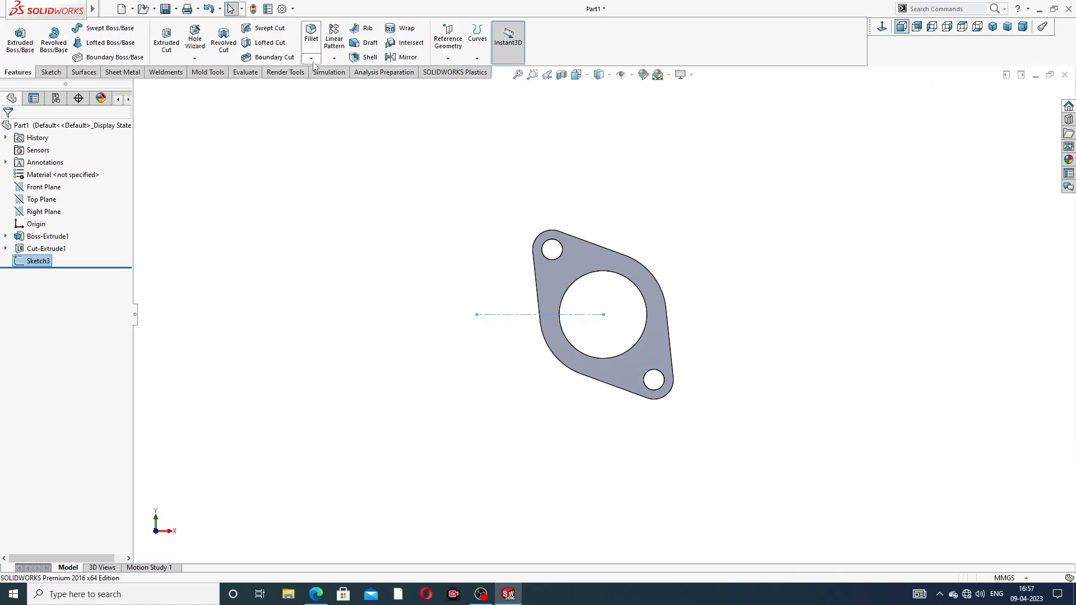
Start a linear pattern along the horizontal centerline with a spacing of 120 mm
click(334, 58)
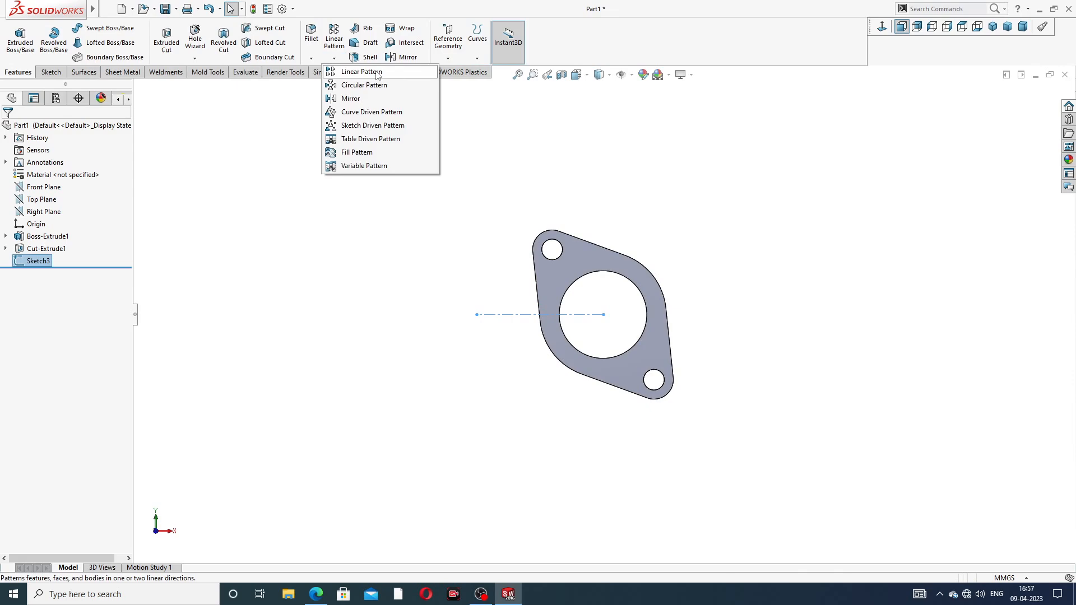
click(376, 73)
scroll(524, 342, down, 2)
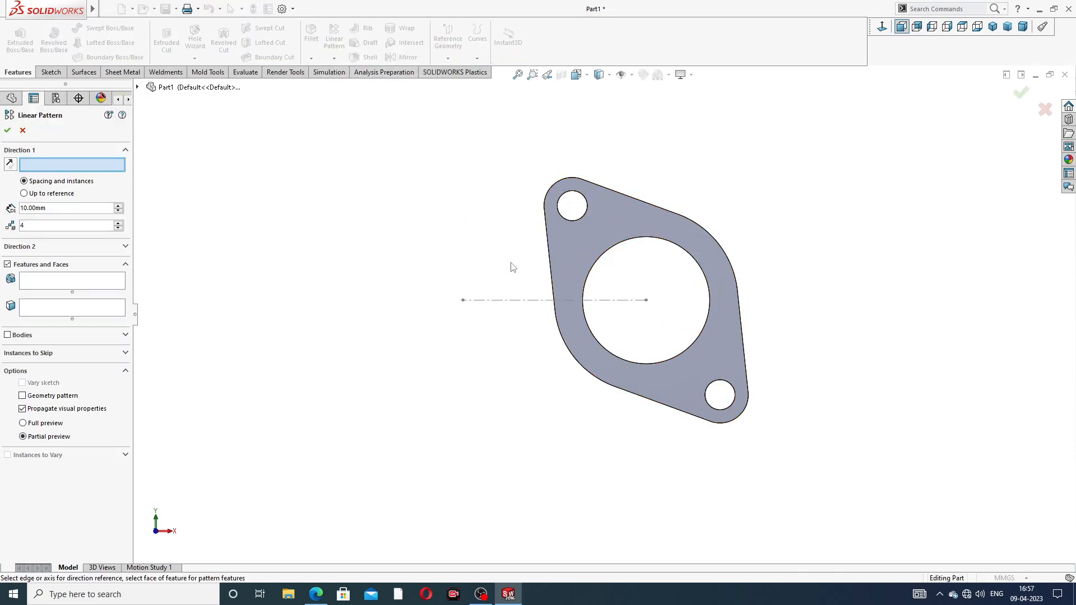
click(534, 301)
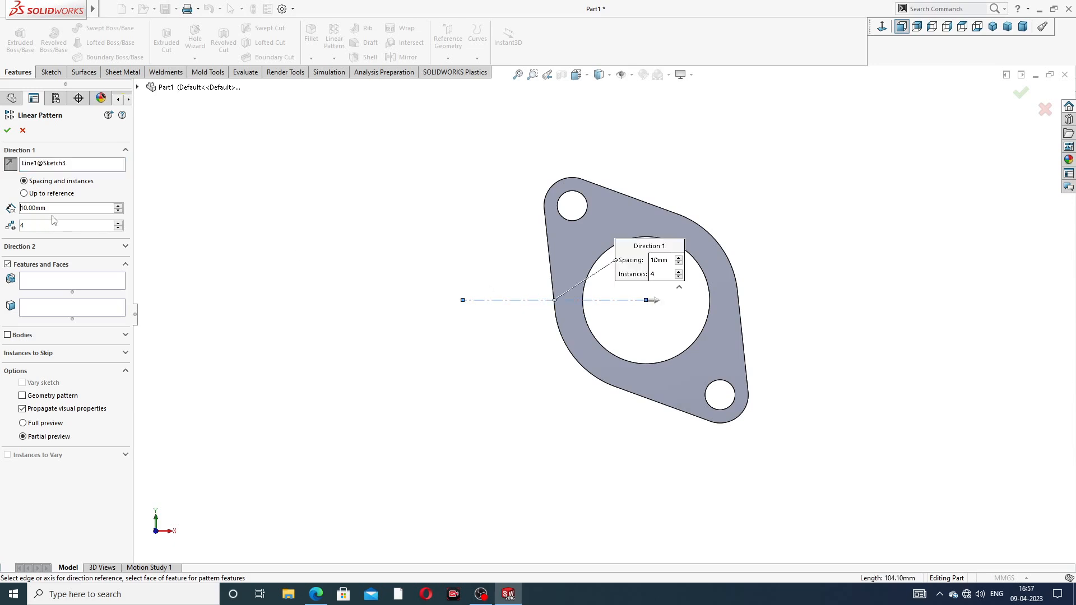
text(120)
key(Return)
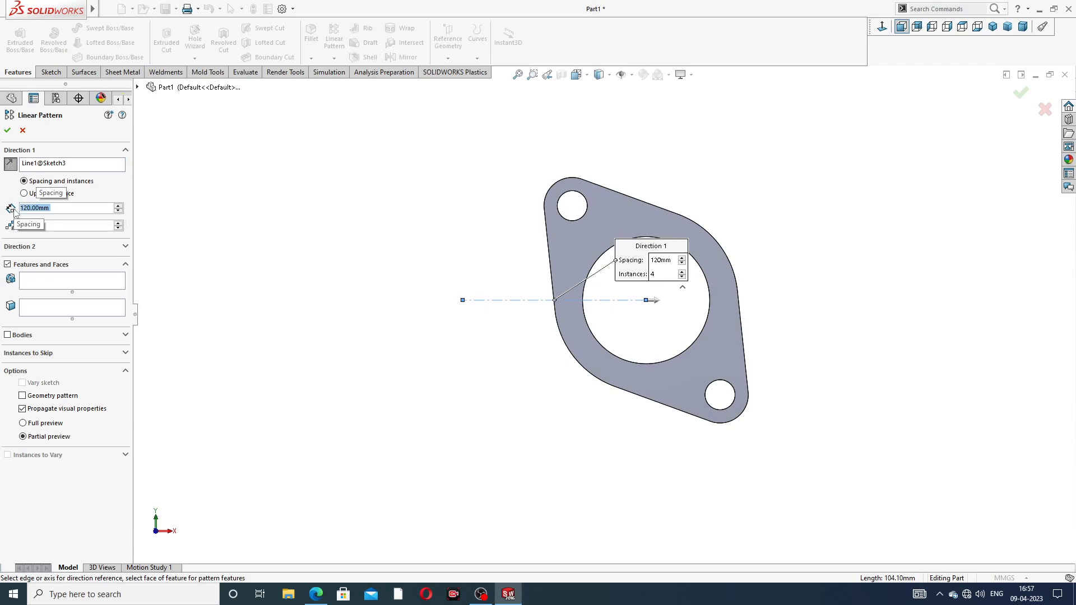
Complete the linear pattern by selecting the flange body with 4 instances and reversing the direction toward negative X
click(316, 594)
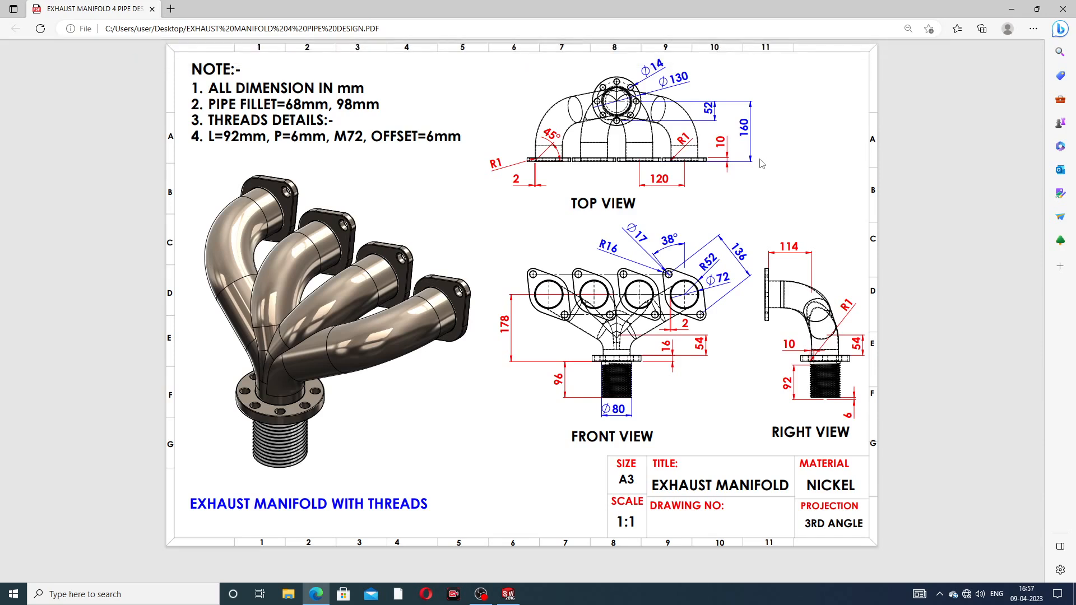
click(316, 594)
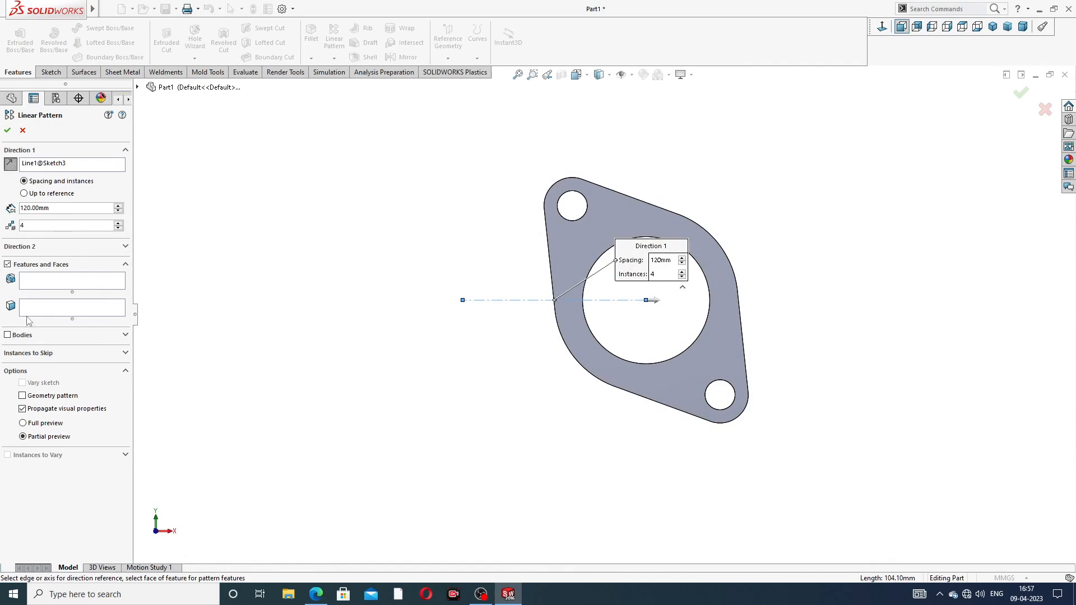
click(7, 335)
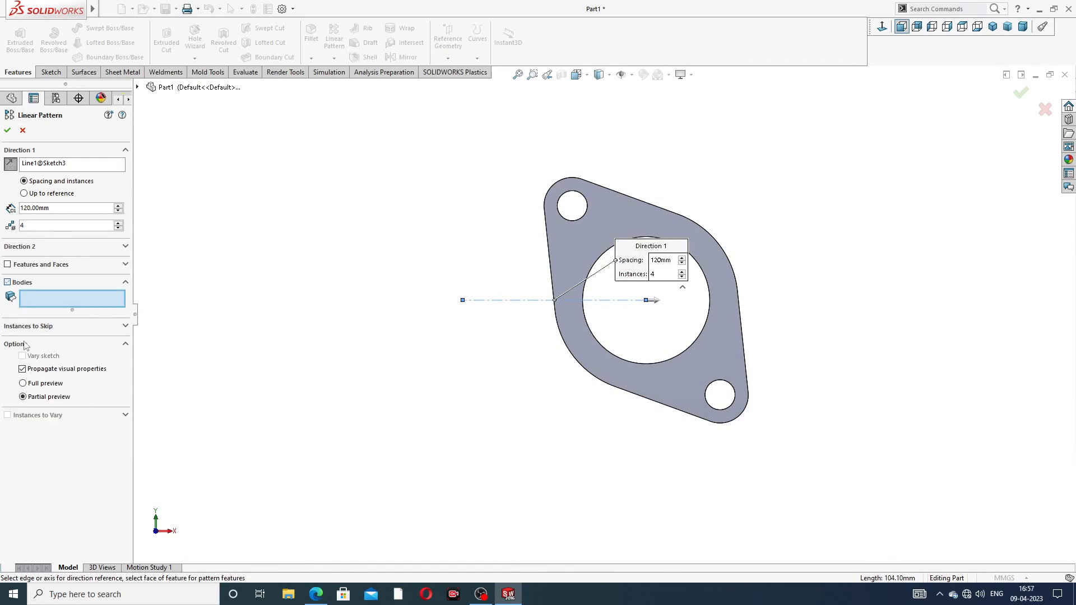
click(556, 237)
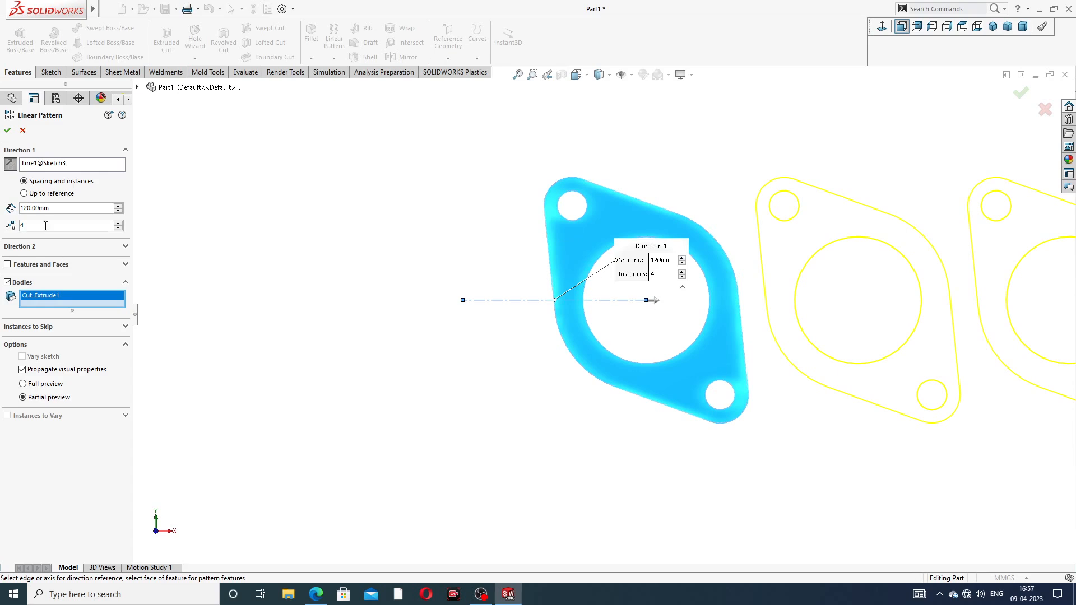
click(10, 164)
scroll(411, 242, up, 2)
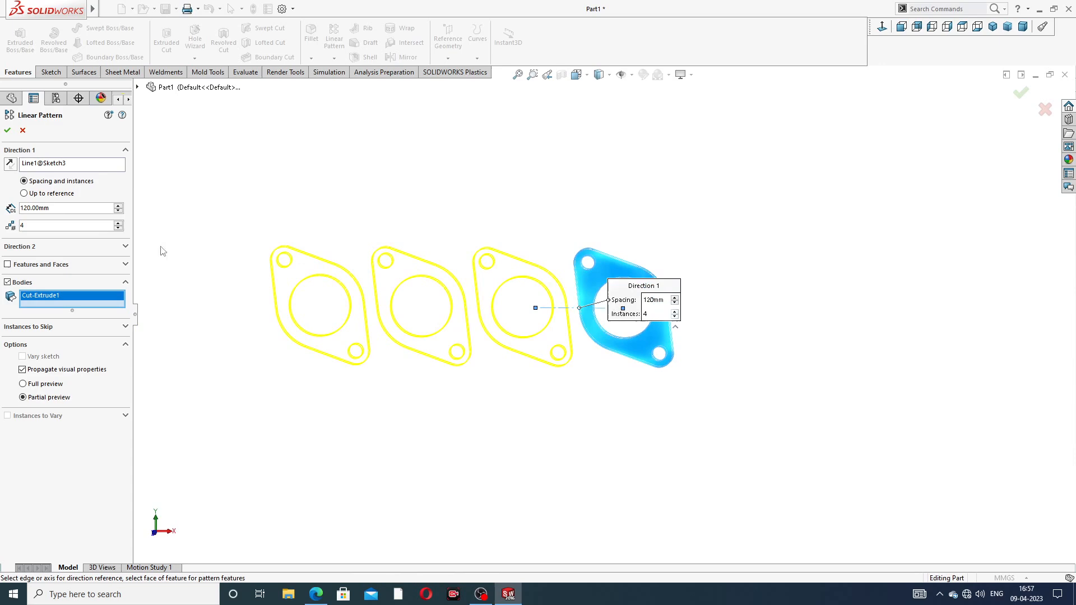
click(7, 131)
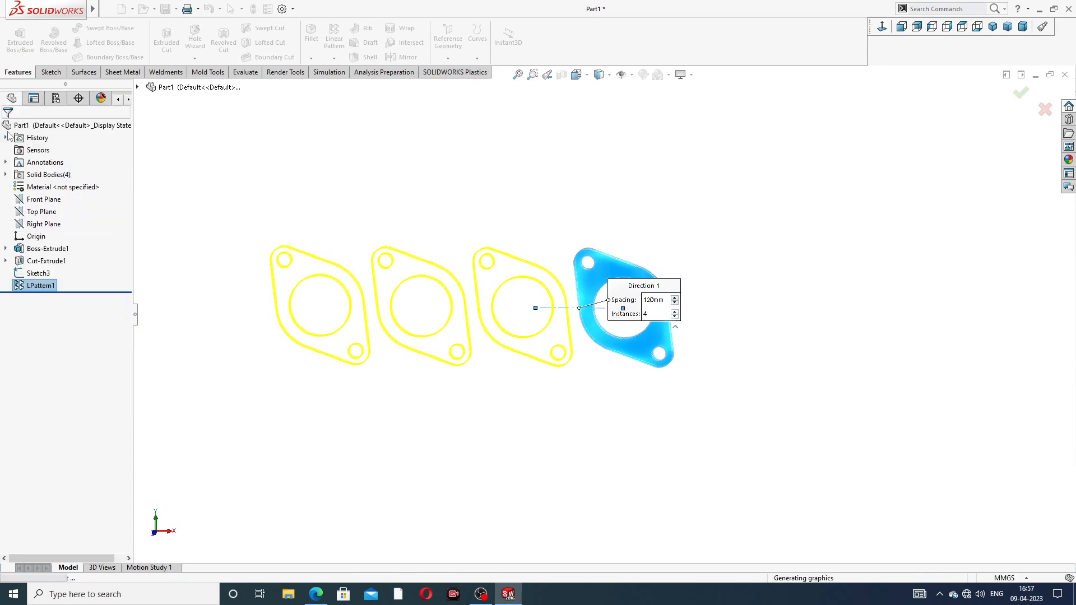
Hide the pattern's direction centerline sketch and view the row of flanges in isometric orientation
scroll(567, 318, down, 4)
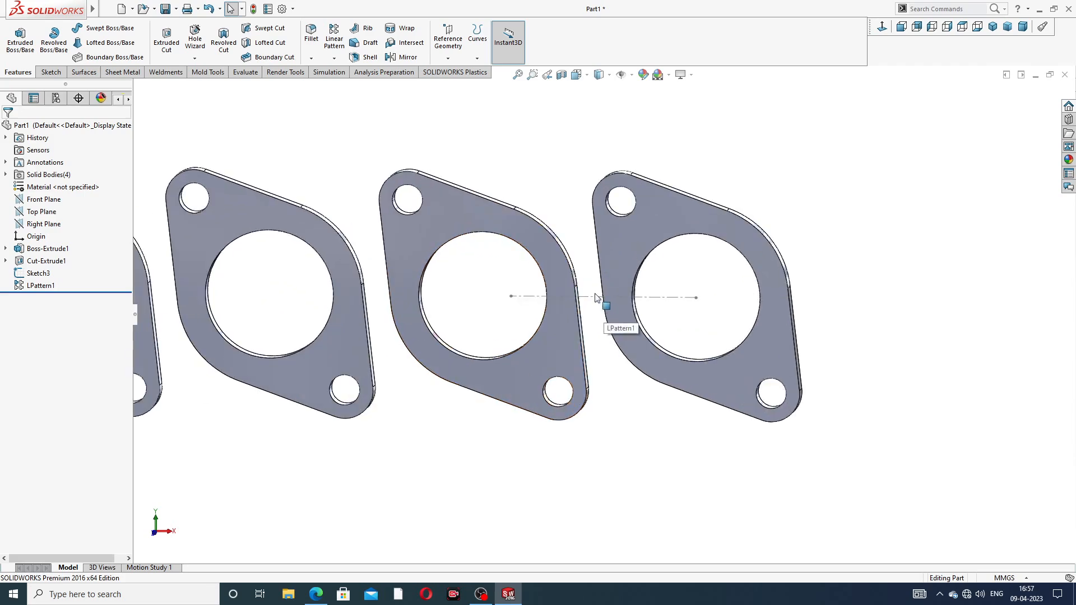
click(592, 298)
click(635, 261)
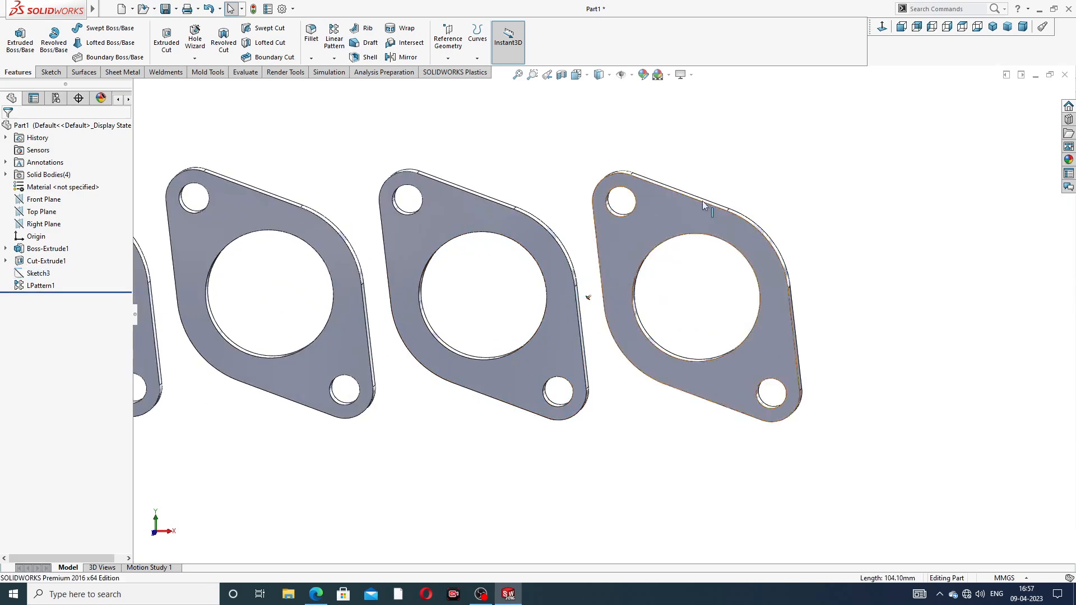
scroll(603, 314, up, 4)
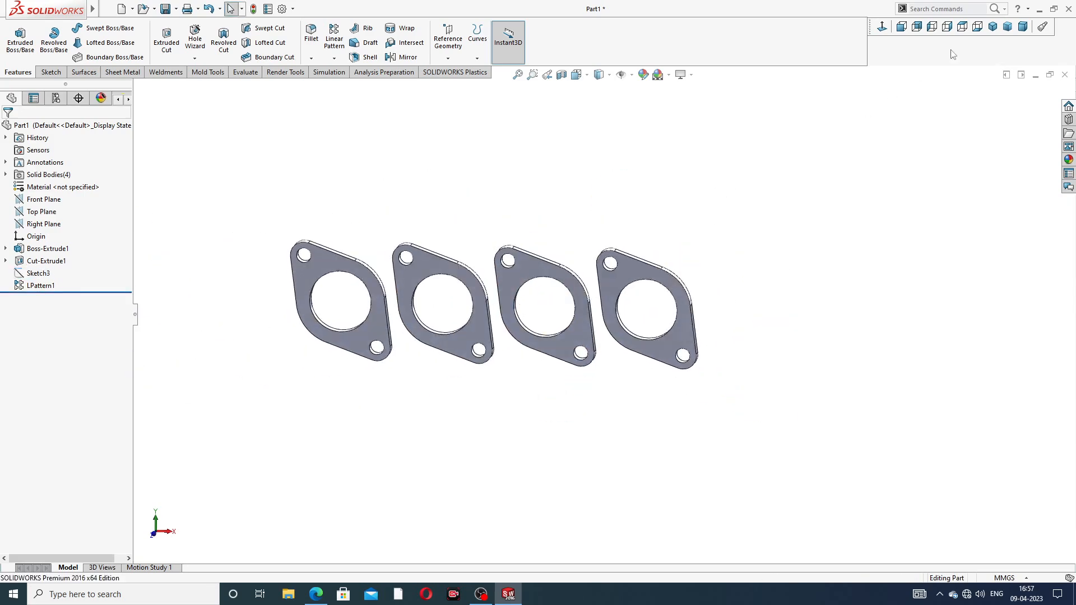
click(992, 26)
scroll(776, 234, up, 4)
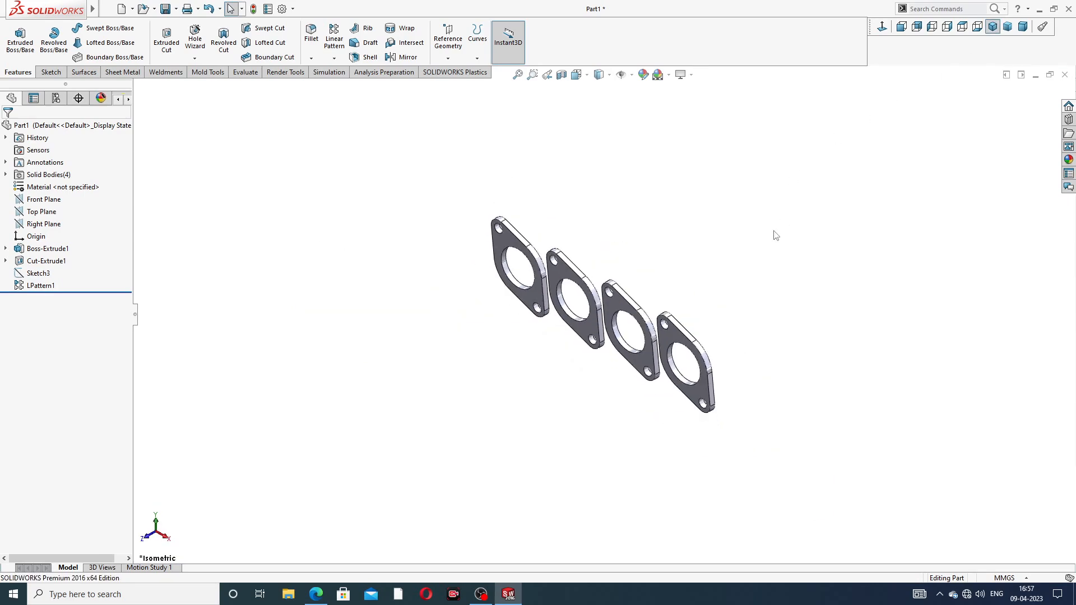
middle_drag(726, 273, 665, 345)
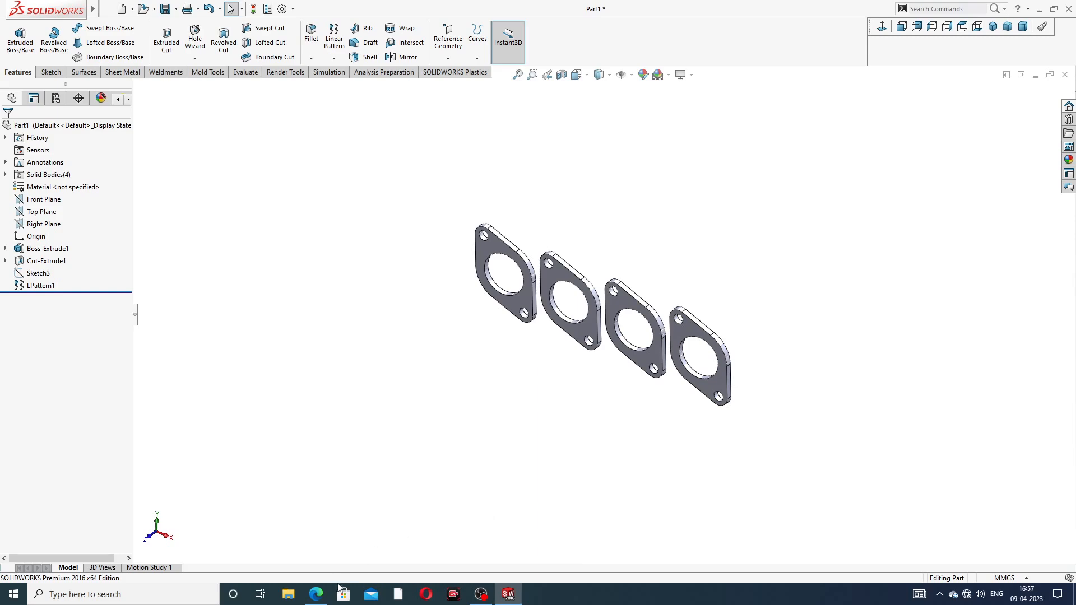
Create a reference plane parallel to the Top Plane, offset 178 mm below it, following the manifold drawing
click(316, 594)
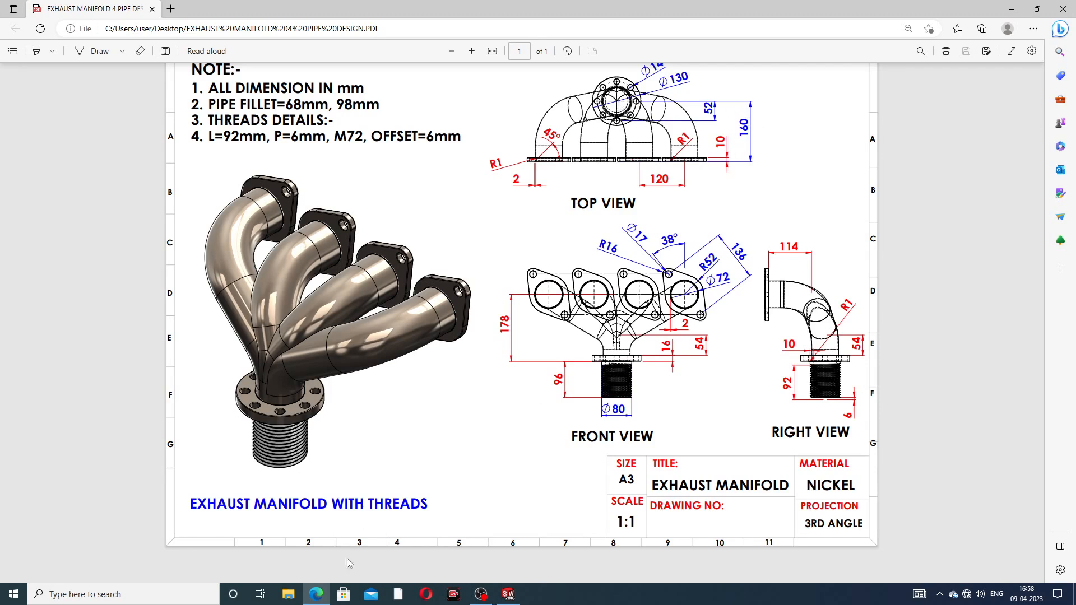
click(318, 597)
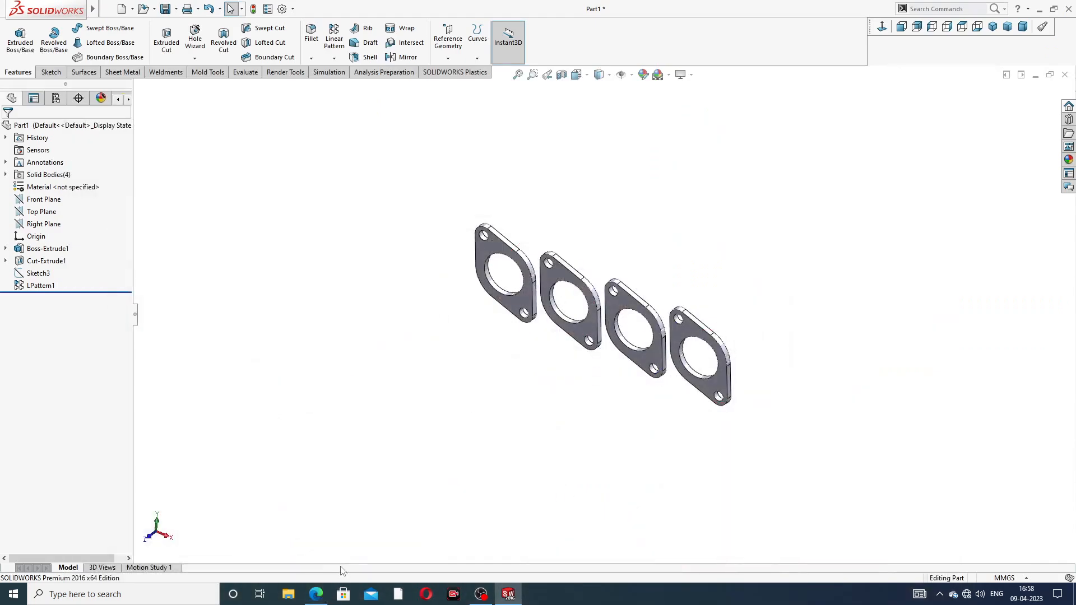
click(317, 597)
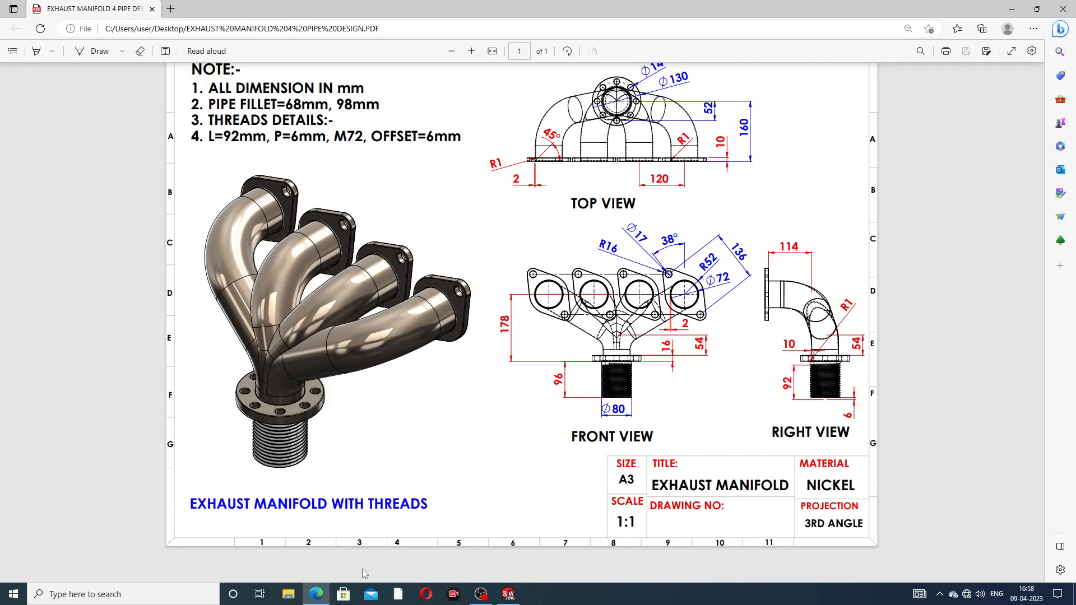
click(316, 594)
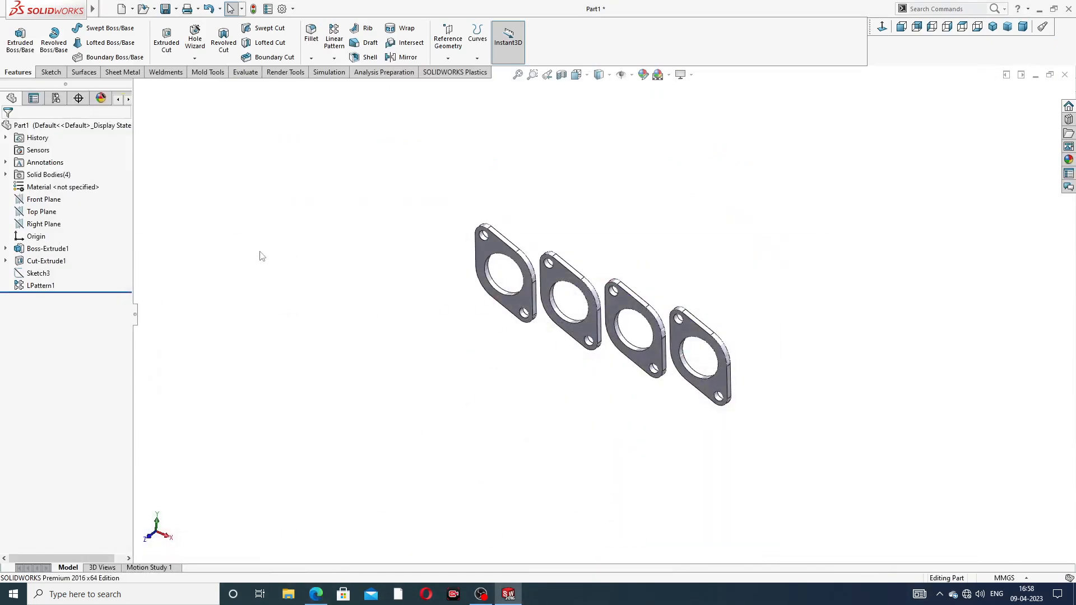
click(53, 216)
click(448, 60)
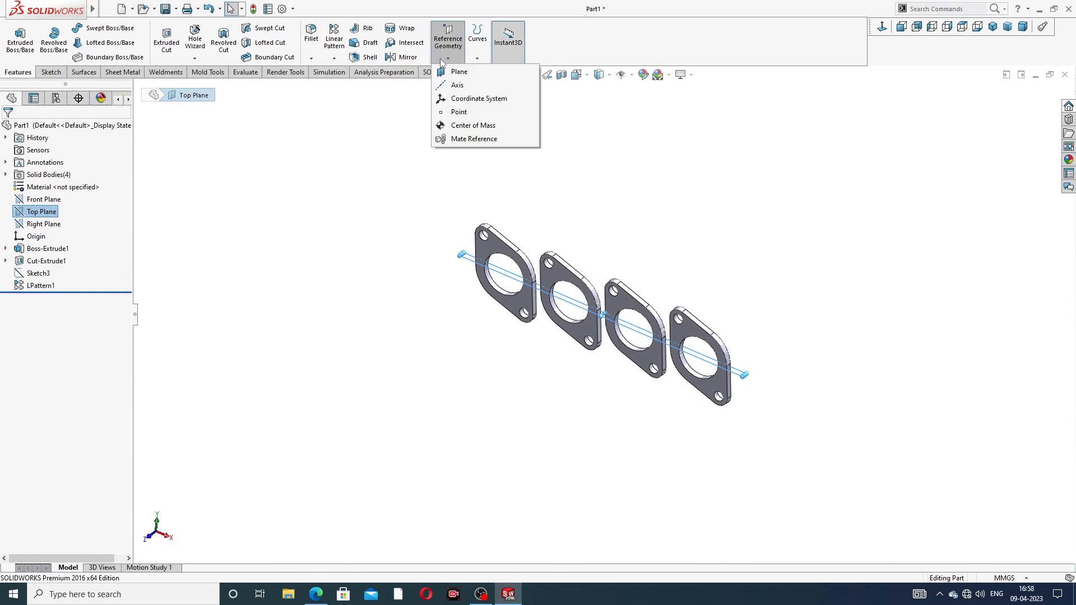
click(467, 70)
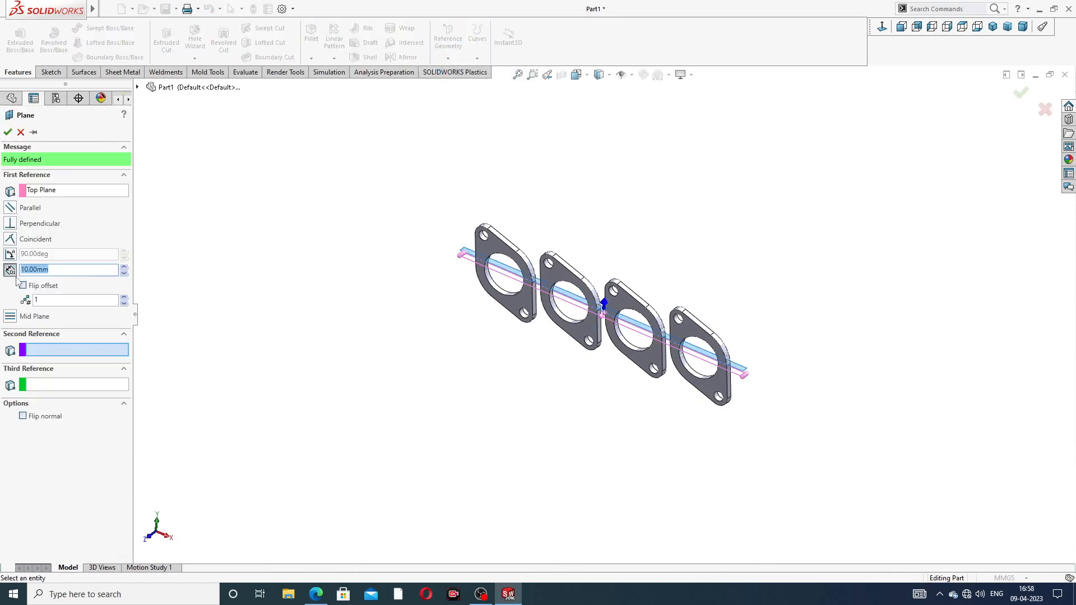
text(1)
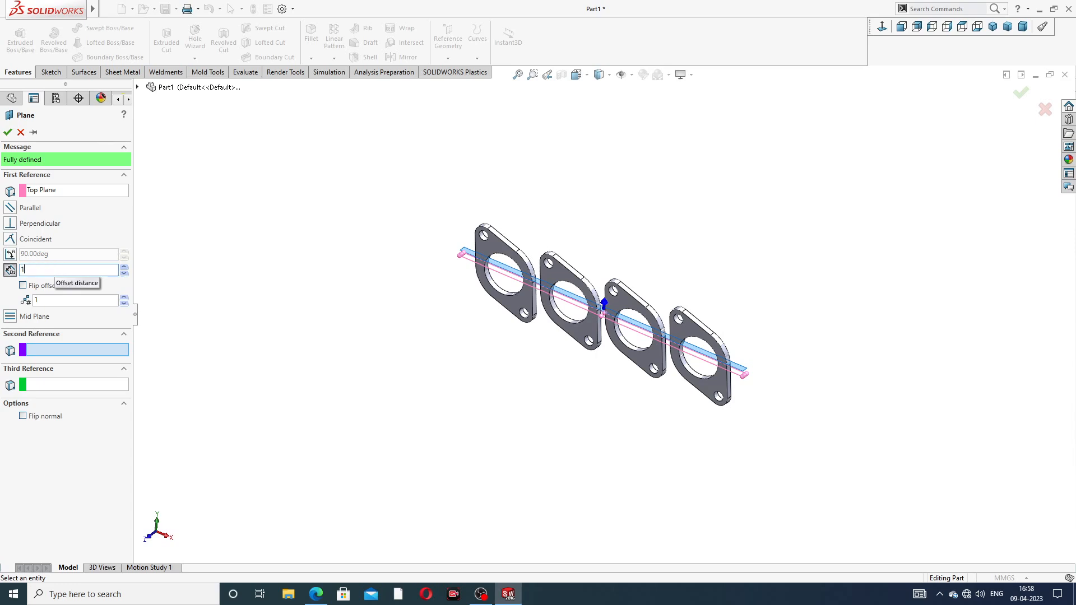
text(78)
key(Return)
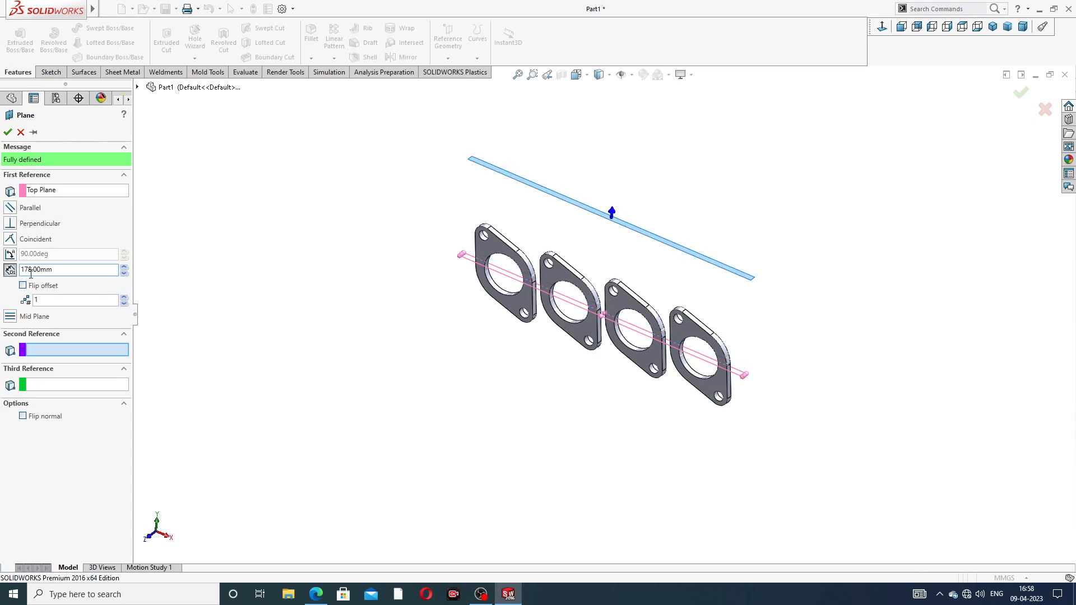
click(22, 286)
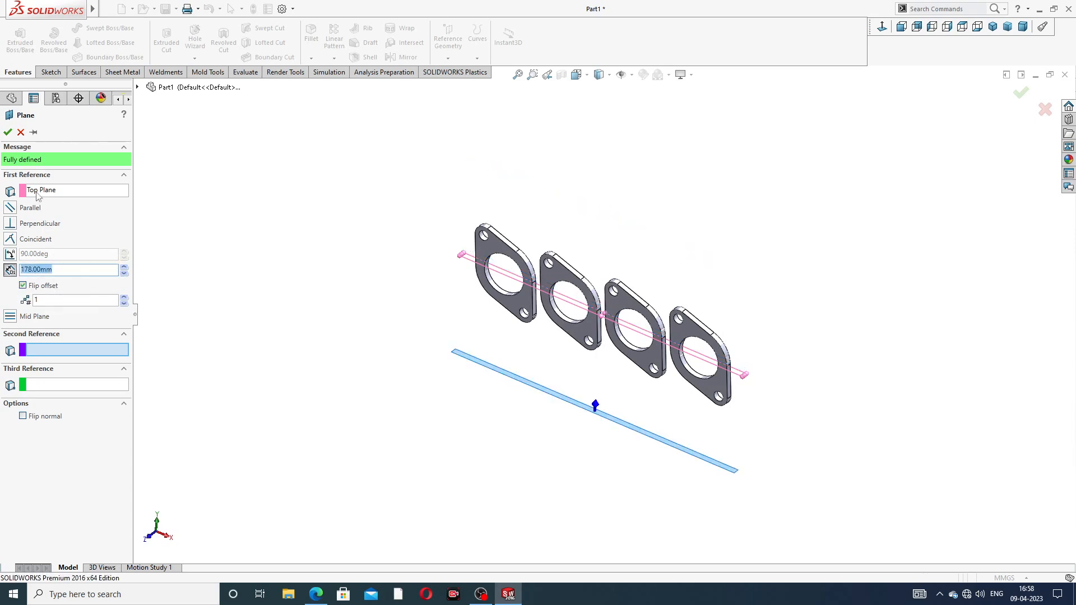
click(7, 133)
Stretch the new plane's border wider, open a sketch on the plane and view it face-on
middle_drag(611, 276, 587, 305)
drag(628, 393, 667, 370)
middle_drag(743, 258, 785, 225)
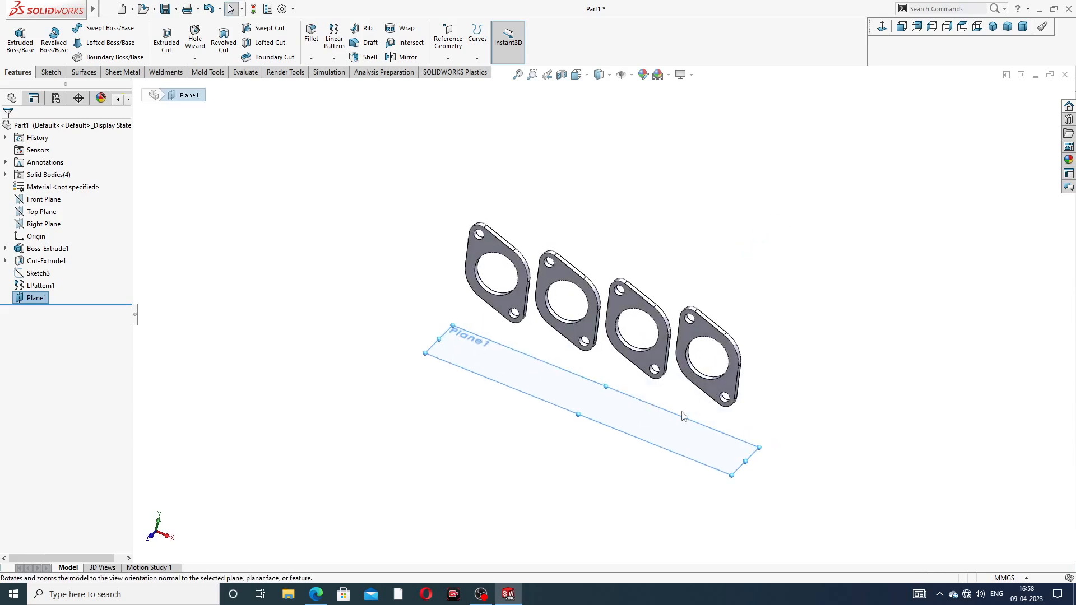
click(680, 432)
click(709, 372)
click(882, 27)
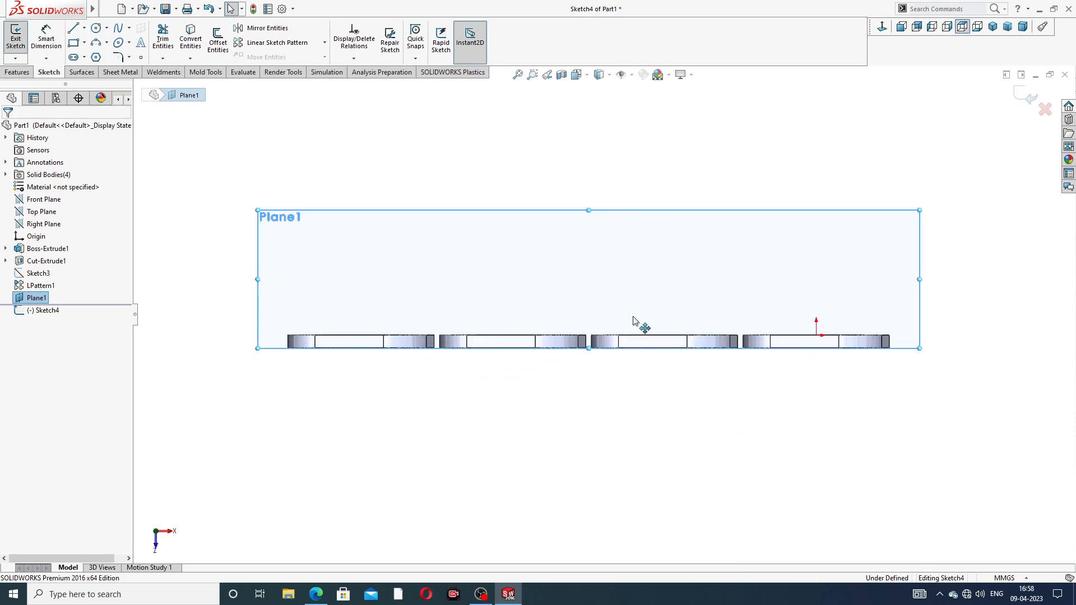
Sketch a horizontal centerline about 4.25 mm long across the gap between the two middle flanges, joining their front-face corners
scroll(599, 339, down, 6)
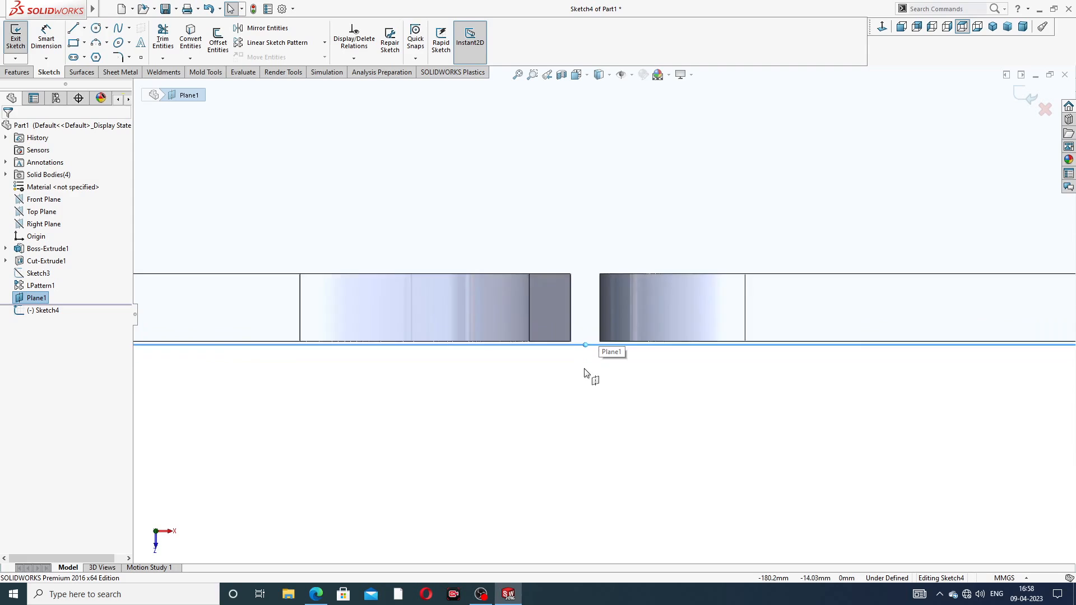
scroll(585, 373, down, 2)
click(84, 28)
click(98, 52)
scroll(529, 354, down, 3)
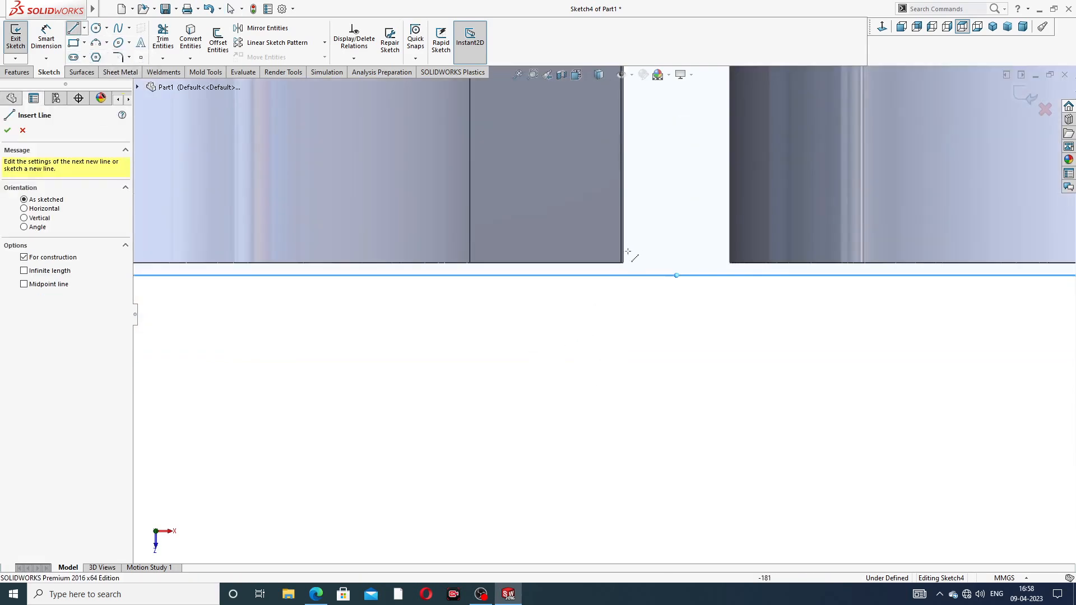
click(623, 263)
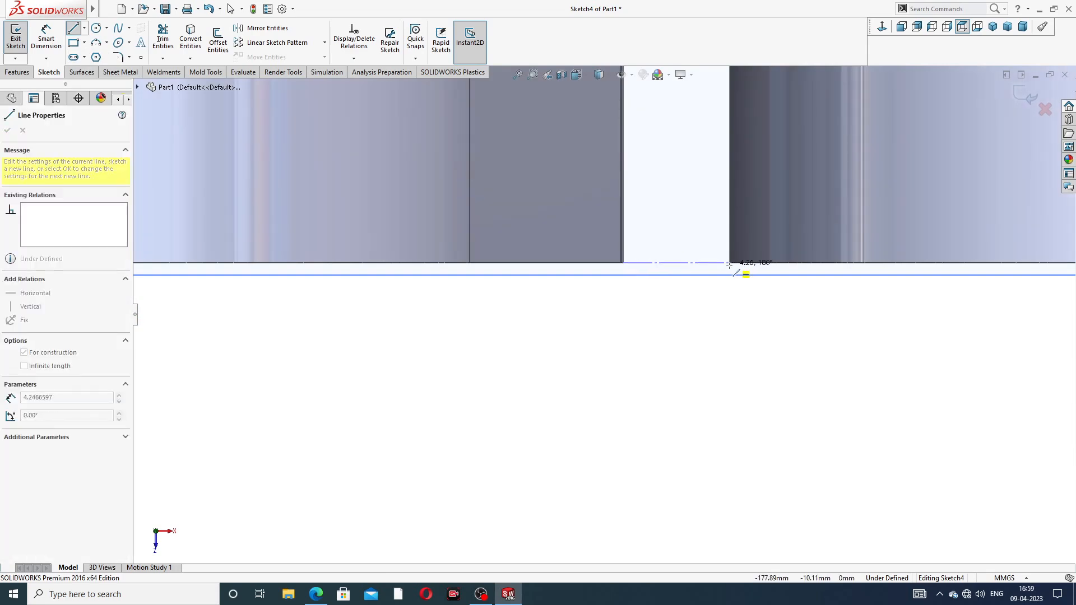
click(730, 263)
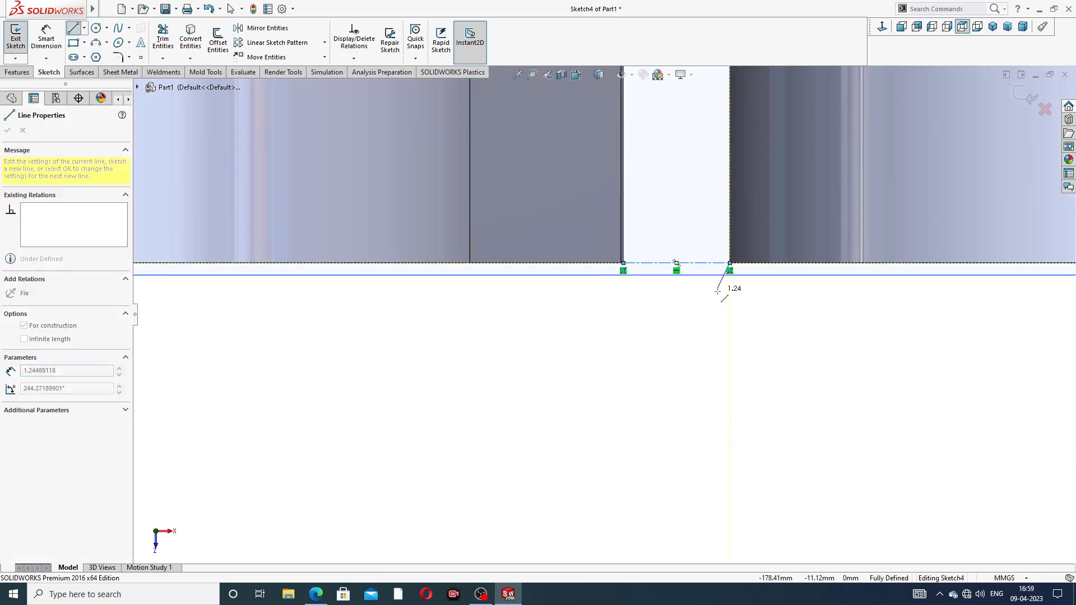
scroll(723, 288, up, 5)
right_click(715, 178)
click(720, 173)
Sketch a vertical centerline from the short centerline's midpoint through the gap toward negative Z, ending well behind the flanges
click(84, 28)
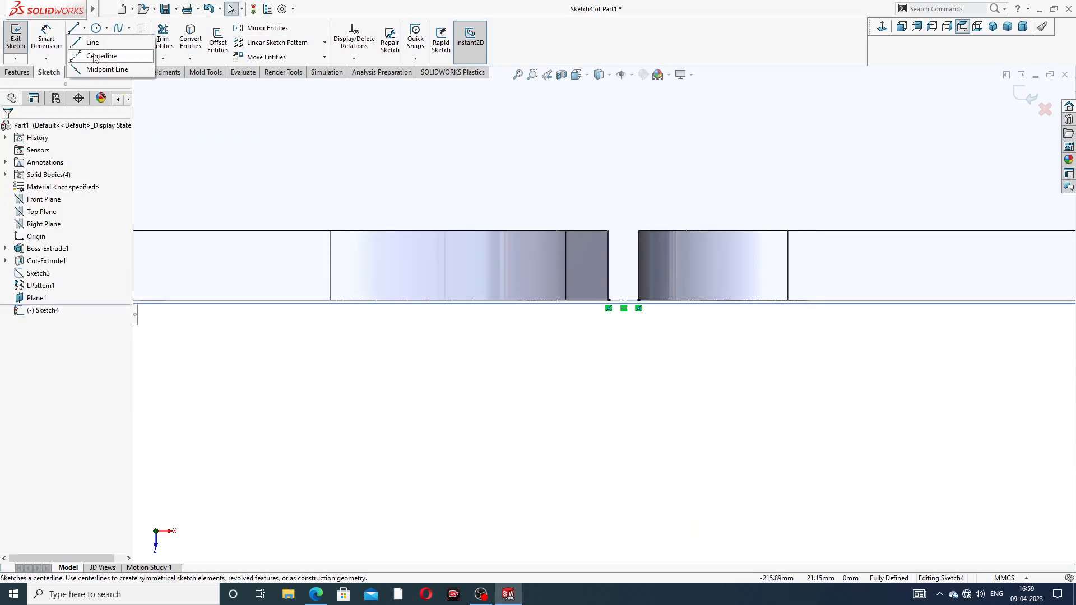
click(95, 53)
scroll(607, 288, down, 5)
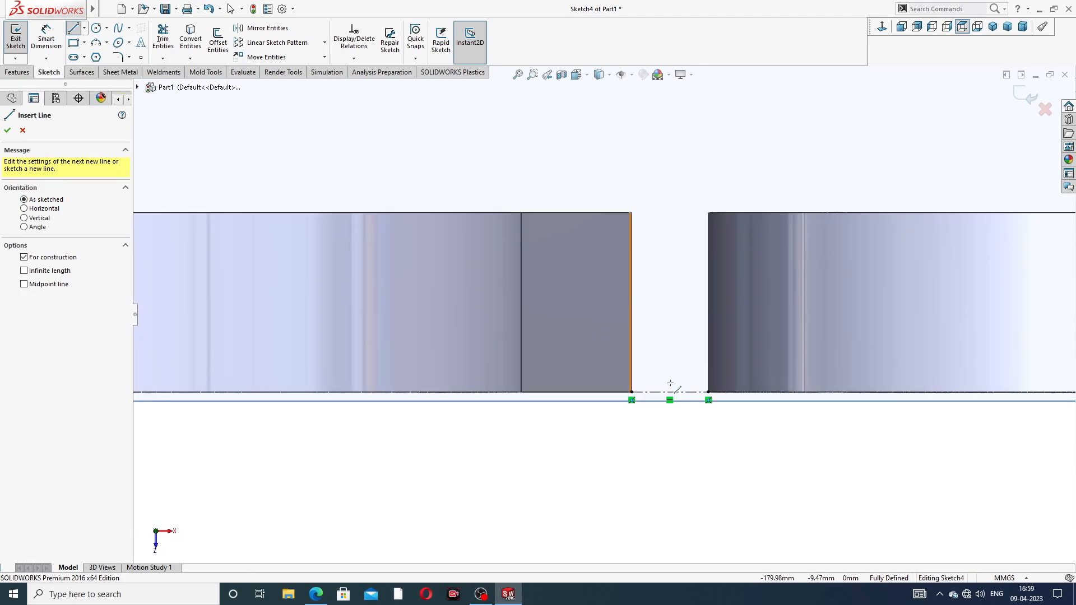
click(670, 392)
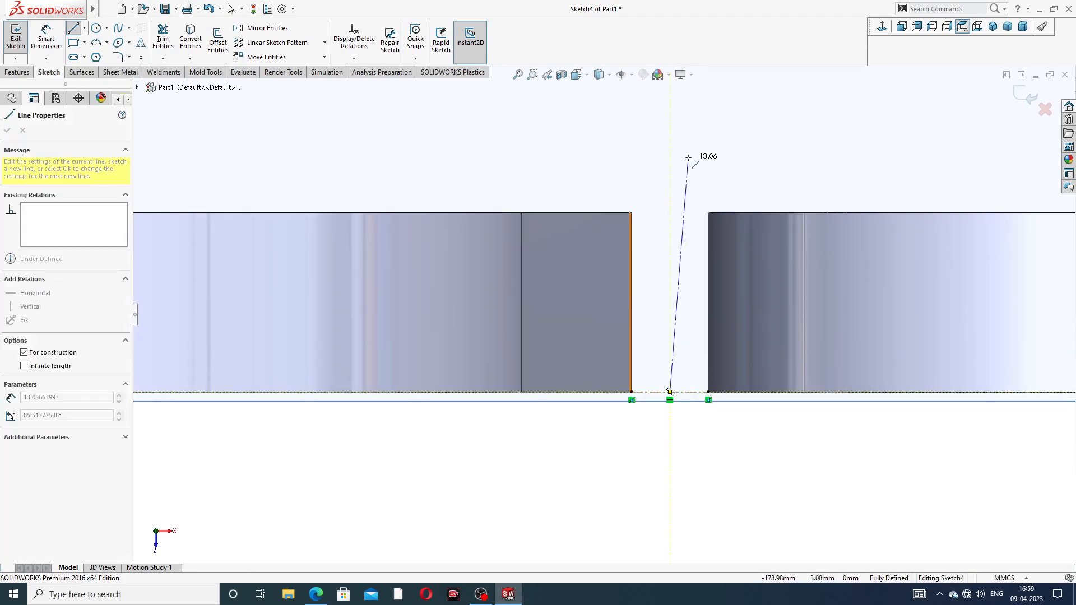
scroll(701, 157, up, 4)
scroll(627, 124, up, 2)
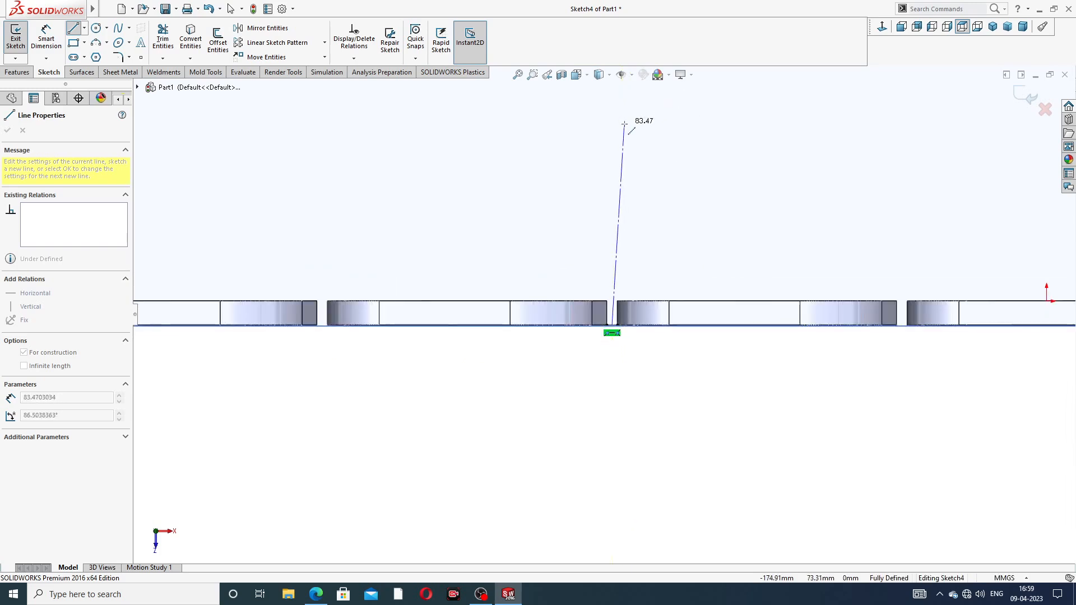
click(613, 112)
right_click(662, 123)
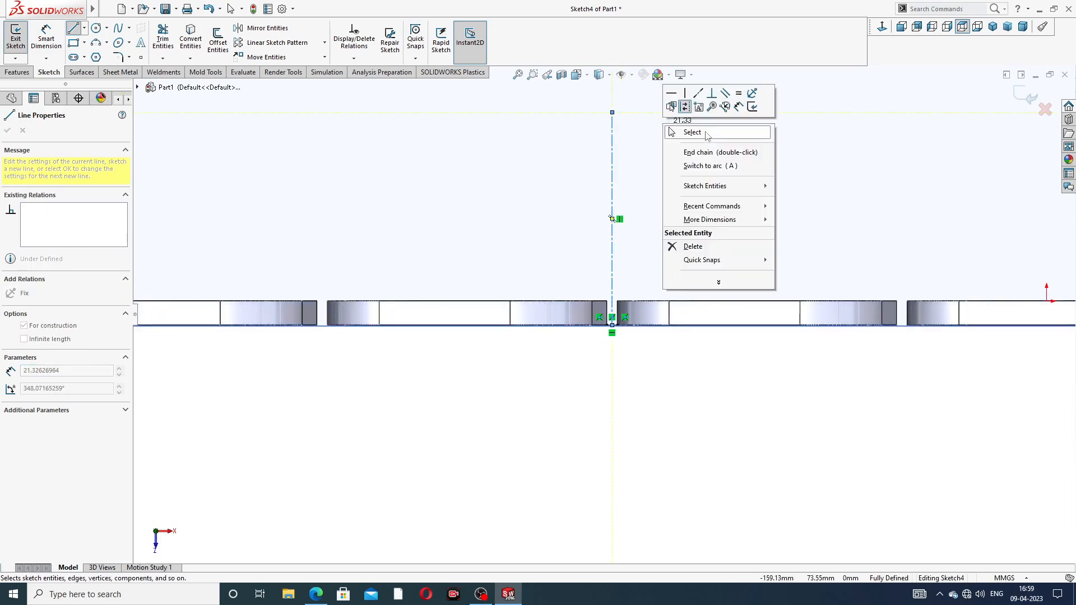
click(704, 136)
scroll(697, 140, up, 5)
Hide the offset reference plane while keeping its sketch open
click(453, 265)
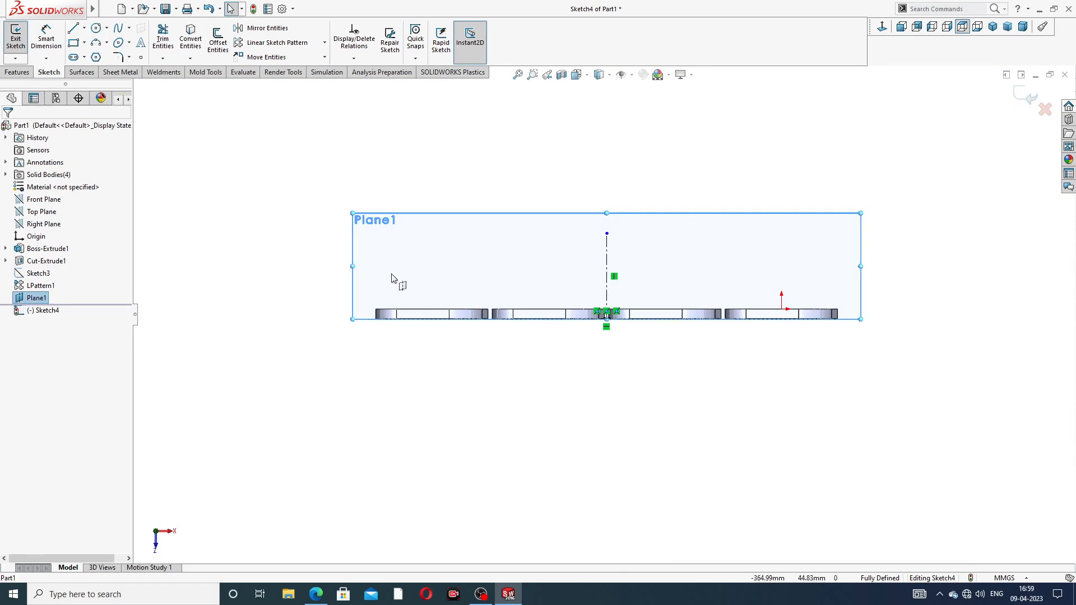
click(39, 300)
click(52, 280)
scroll(586, 255, down, 3)
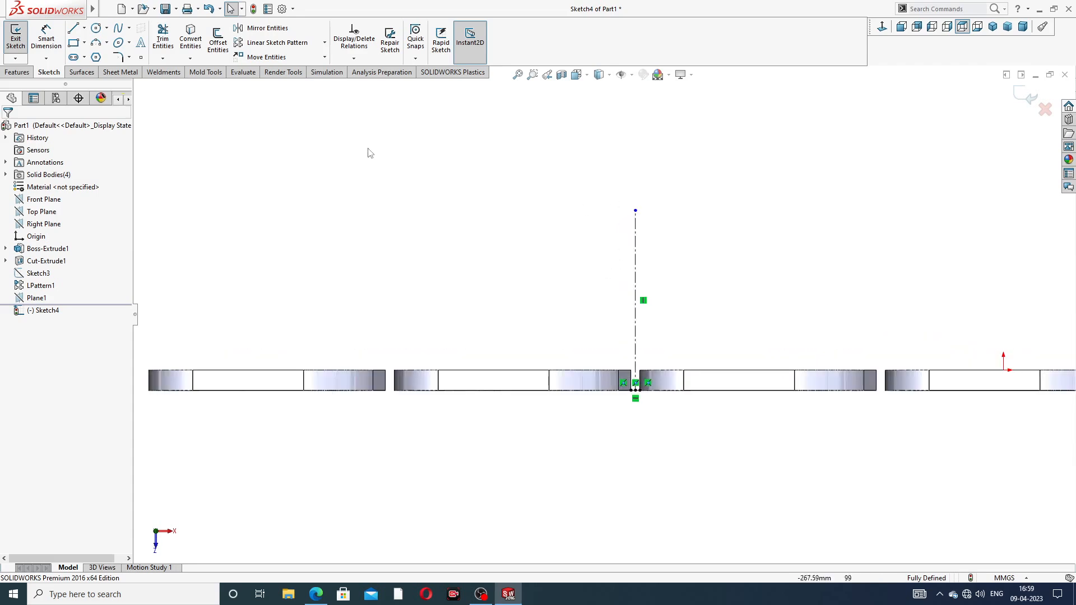
Sketch a circle centred on the free end of the vertical centerline, clear of the flanges
click(95, 29)
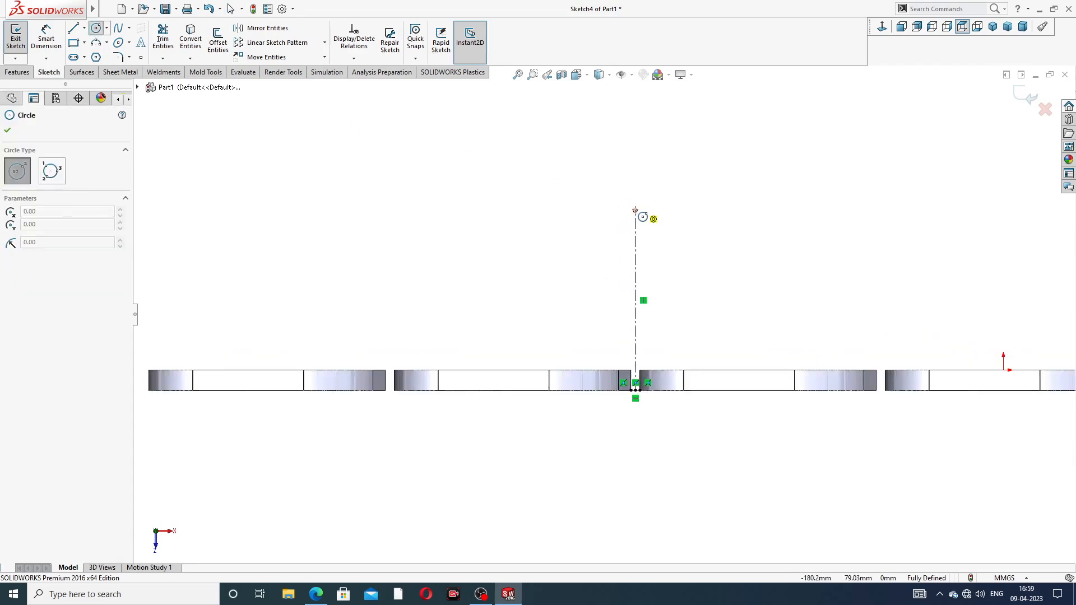
click(635, 211)
click(667, 144)
right_click(754, 124)
click(763, 128)
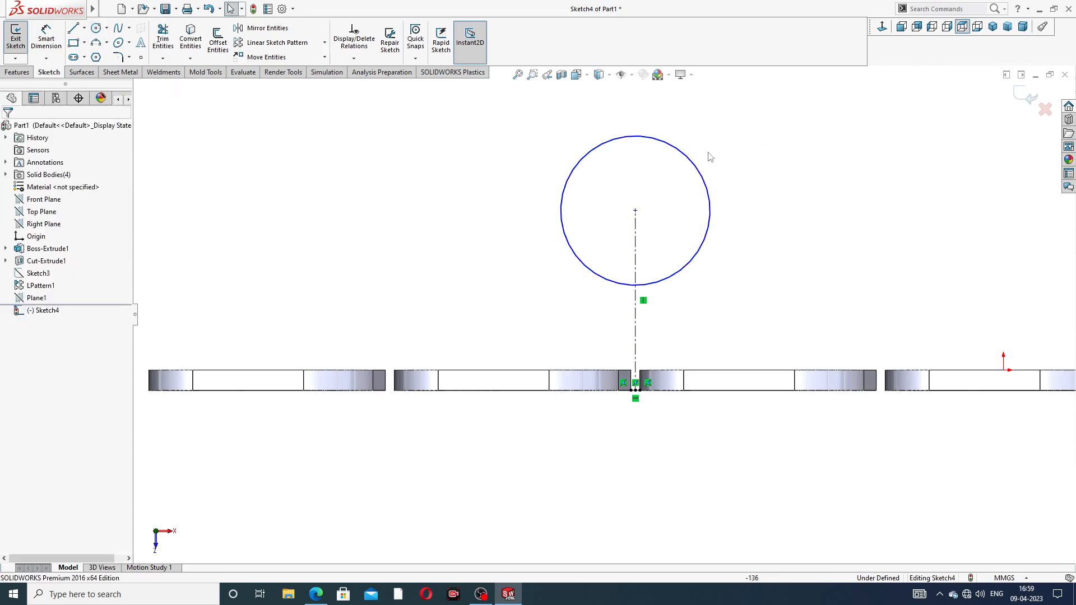
click(46, 36)
click(671, 144)
click(745, 149)
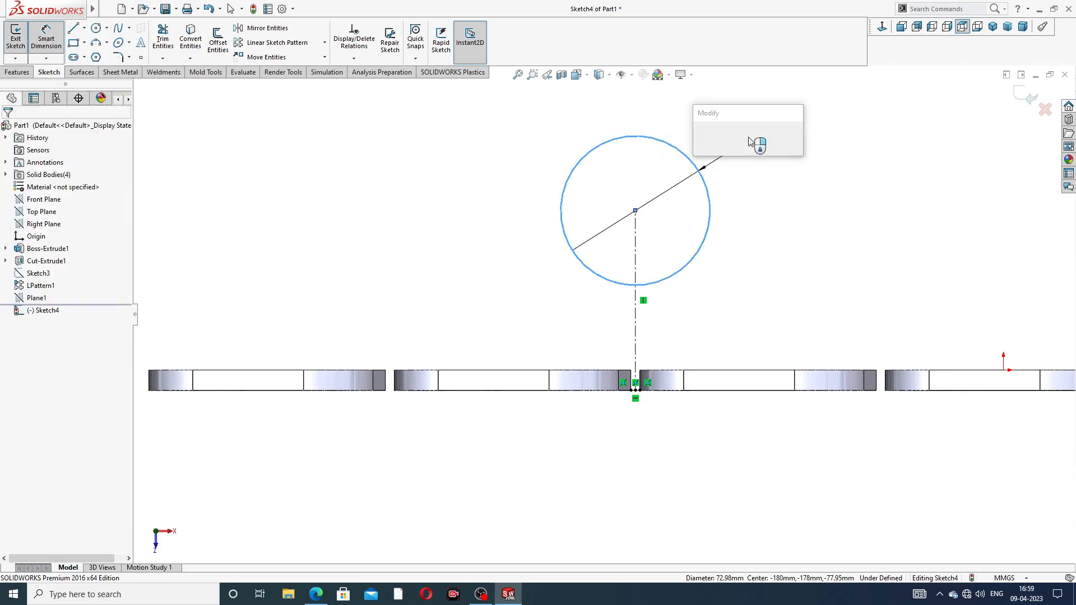
text(130)
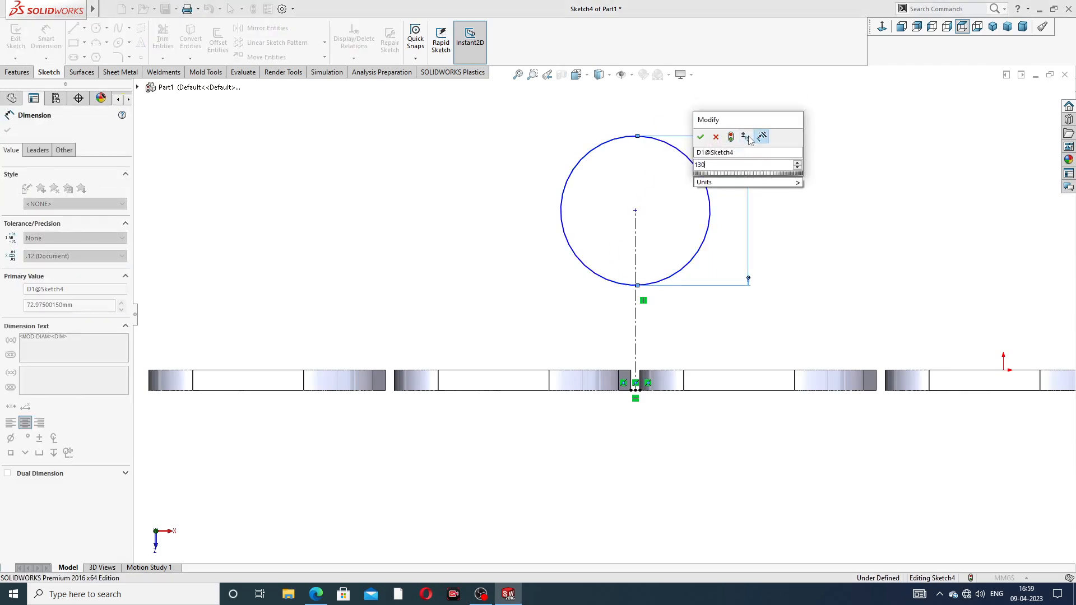
key(Return)
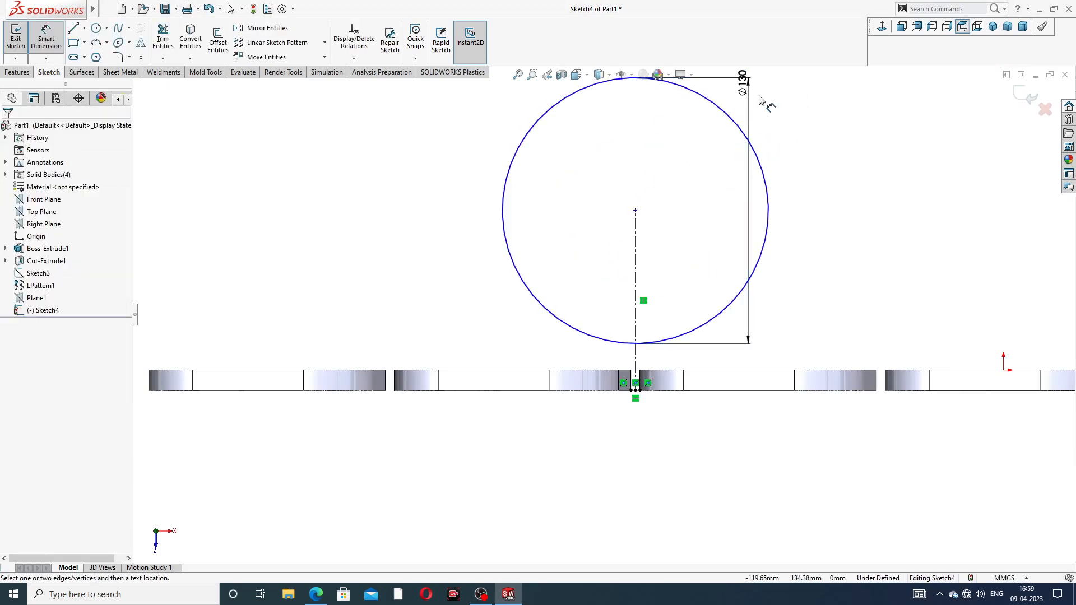
drag(745, 84, 720, 212)
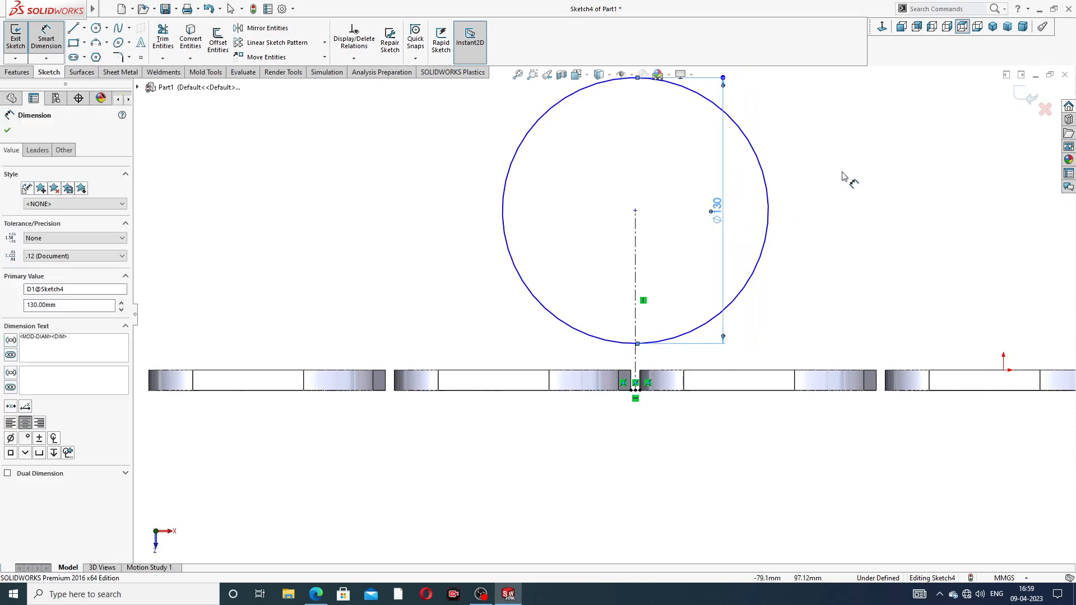
key(Delete)
Dimension the circle's diameter as 130 mm with a diagonal dimension placed outside the circle
scroll(822, 170, up, 4)
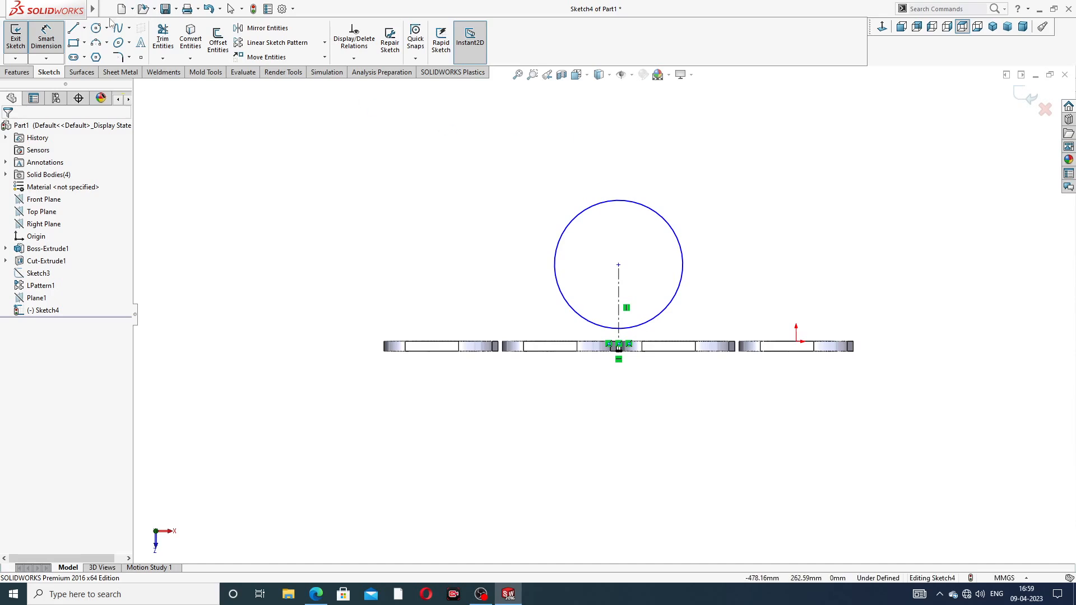
click(657, 215)
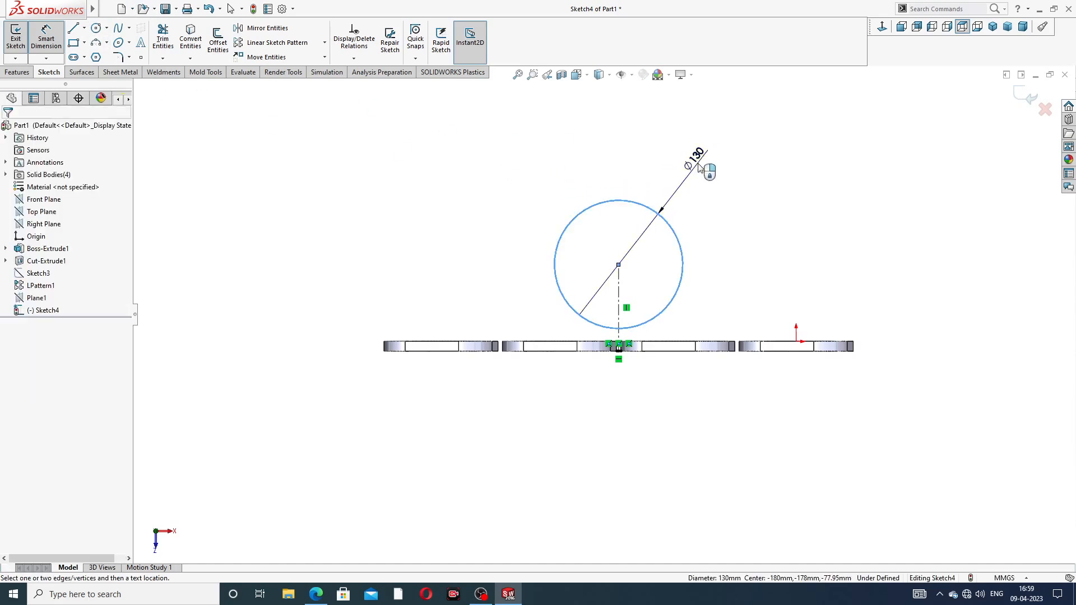
click(700, 168)
text(130)
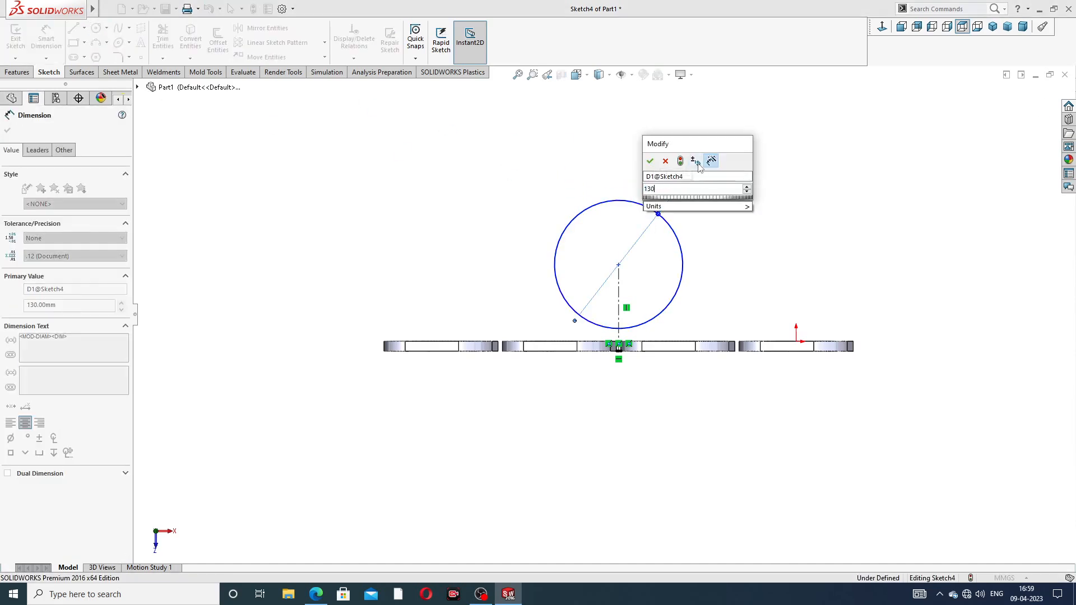
key(Return)
Set the distance from the circle's centre to the midpoint of the short horizontal centerline to 160 mm
scroll(630, 233, down, 3)
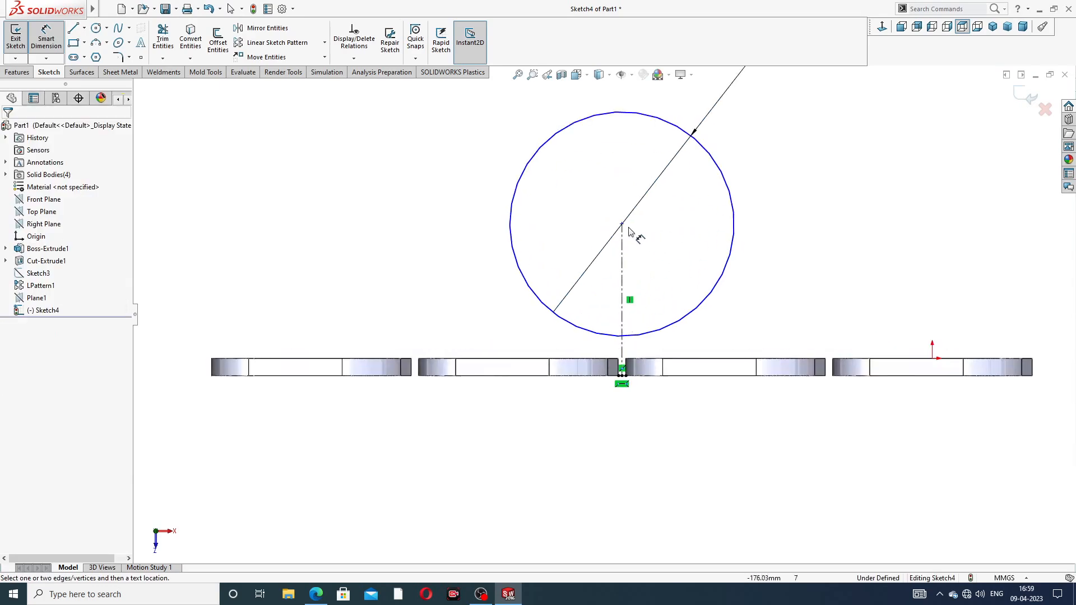
click(622, 374)
scroll(623, 376, down, 5)
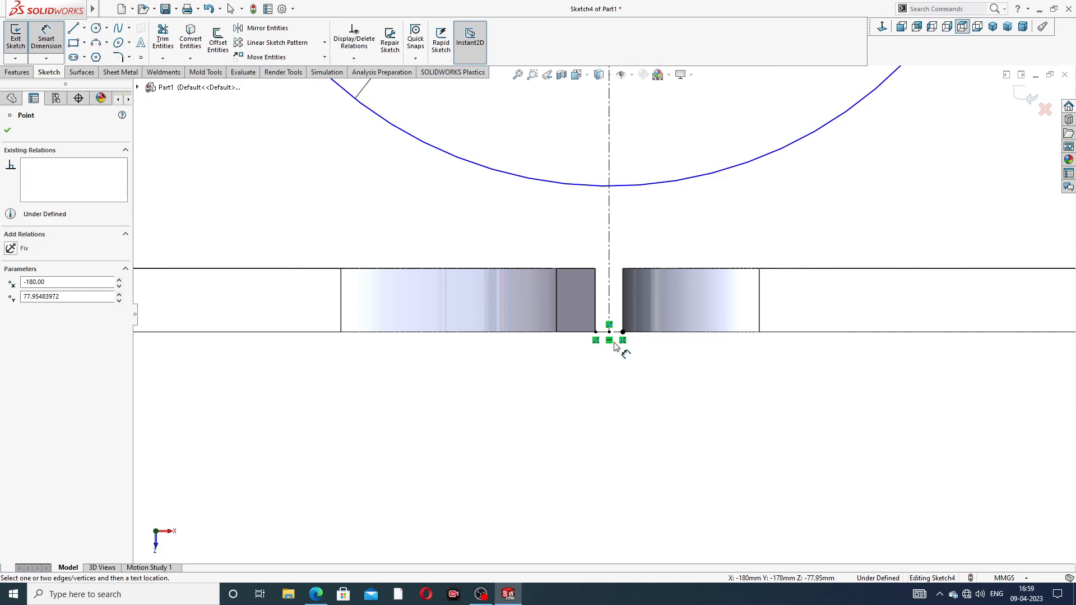
click(610, 333)
scroll(796, 253, up, 4)
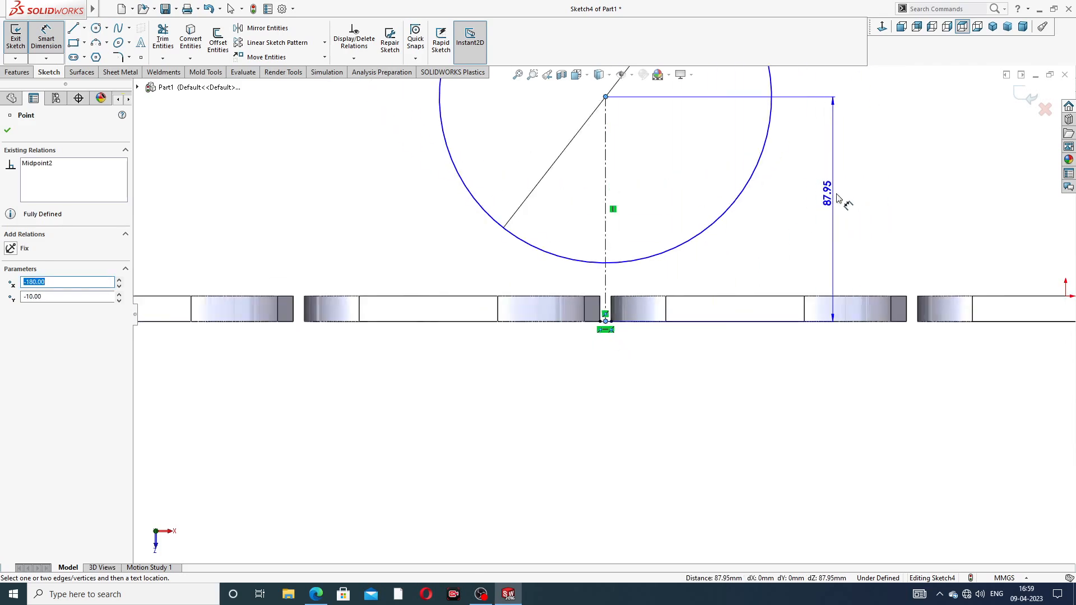
click(853, 193)
text(160)
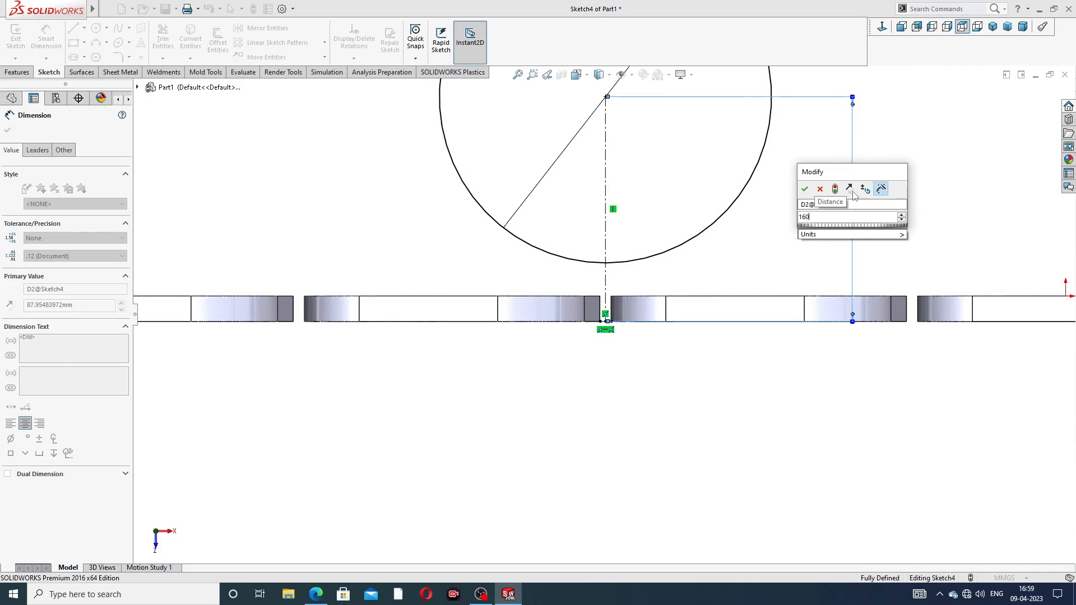
key(Return)
scroll(818, 201, up, 3)
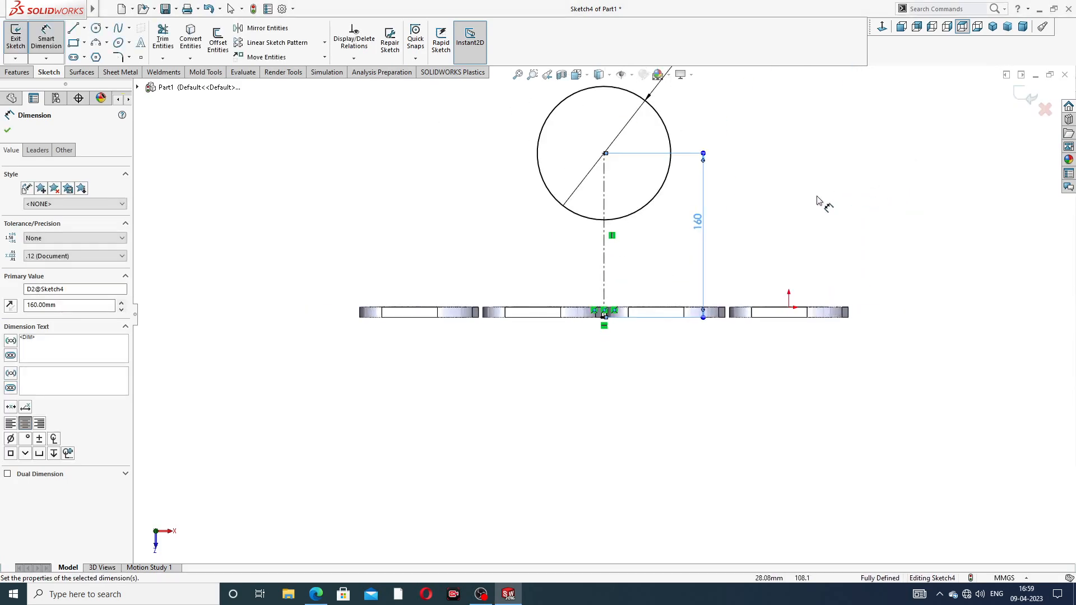
right_click(758, 117)
click(776, 152)
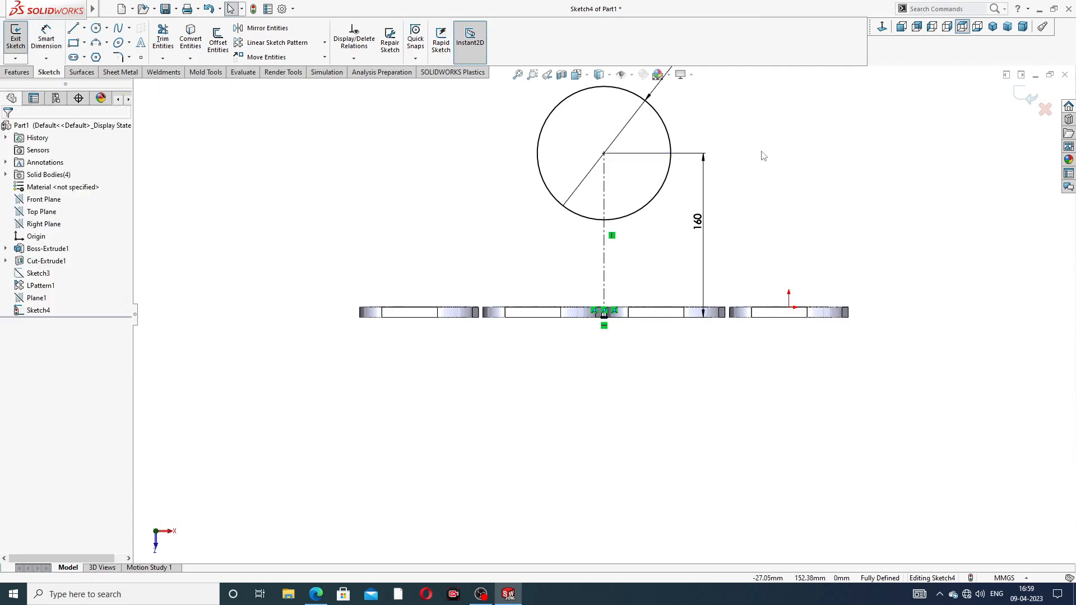
Check the exhaust manifold drawing in the browser, and extrude the 130 mm circle as a blind boss 16 mm deep
click(315, 594)
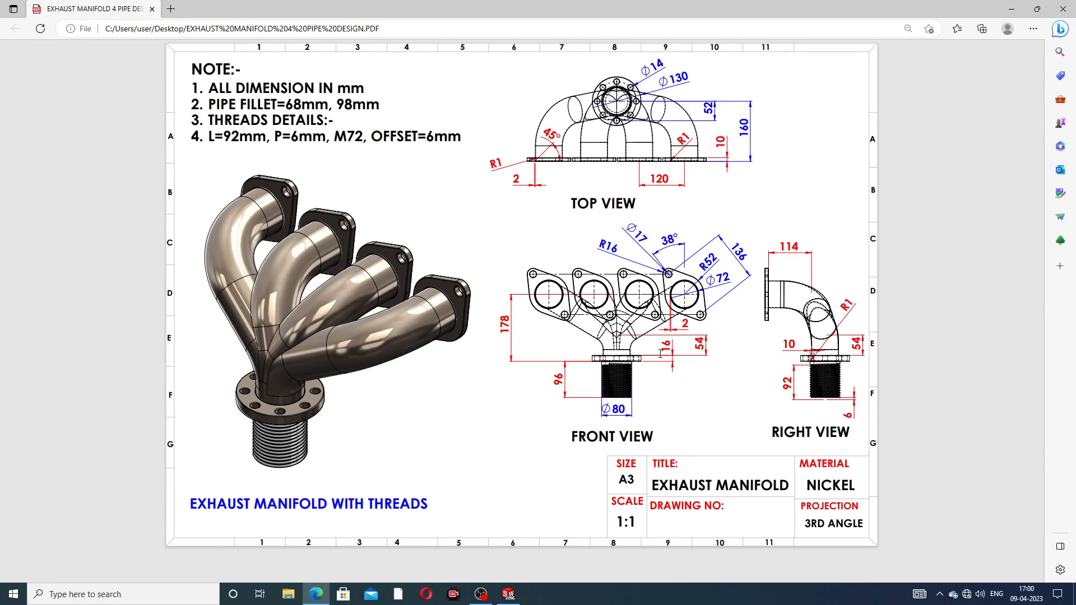
click(315, 594)
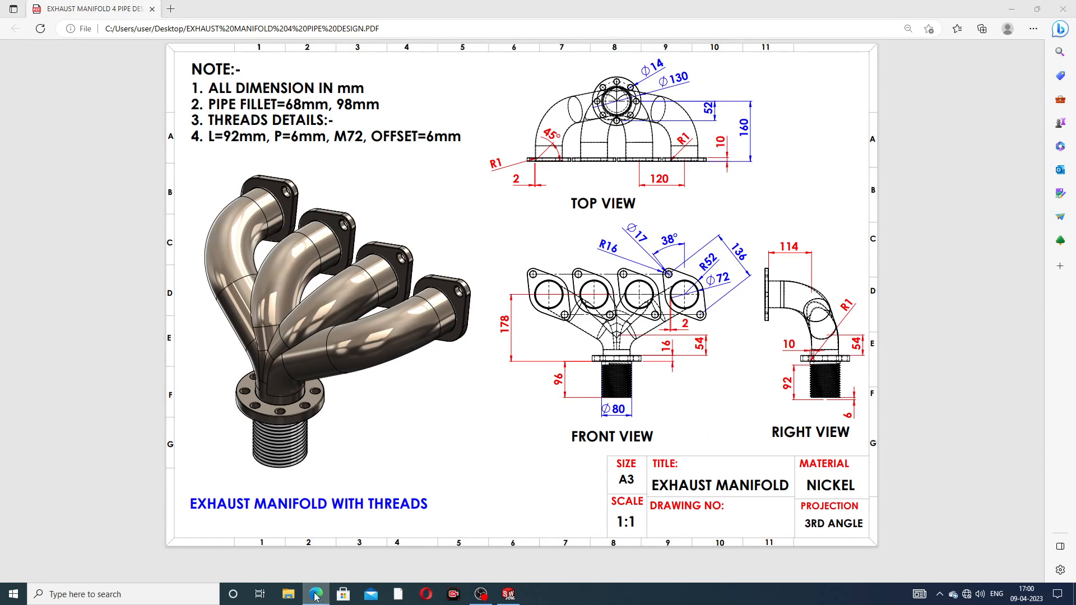
scroll(584, 221, down, 1)
scroll(575, 171, up, 3)
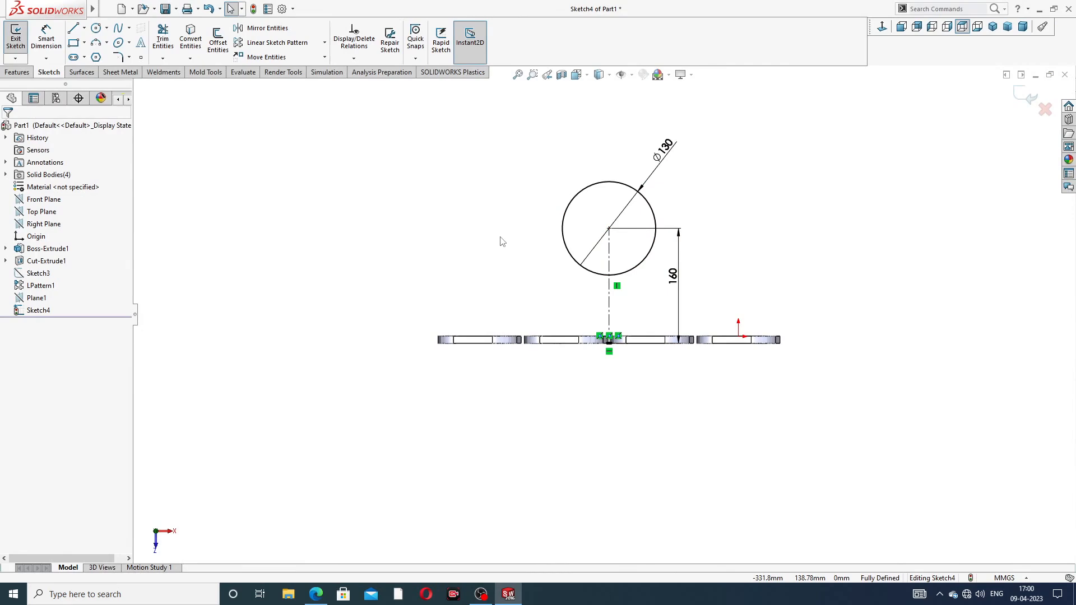
click(22, 71)
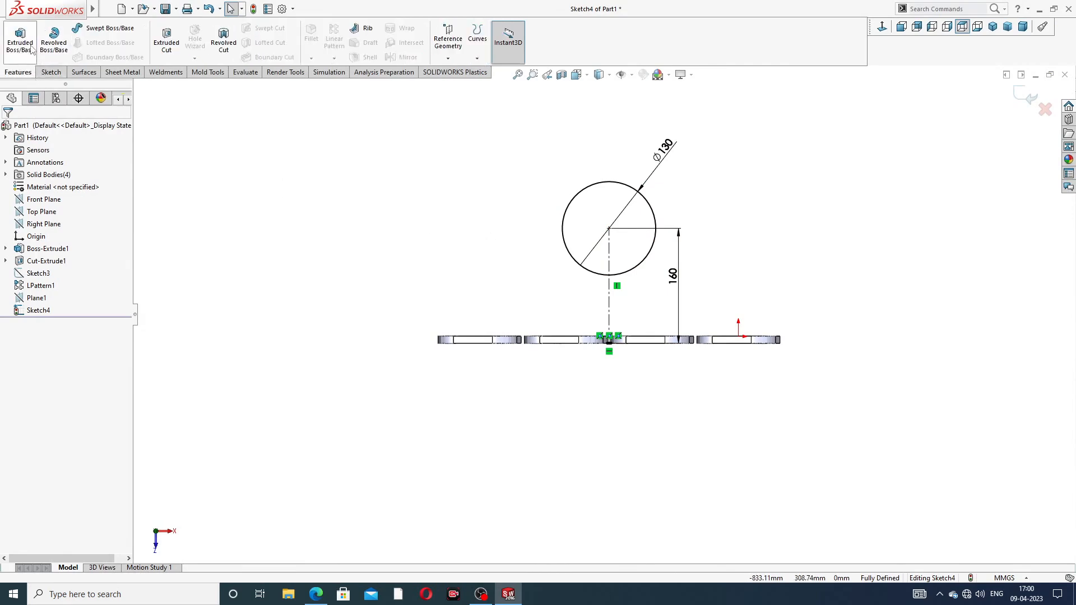
click(29, 48)
middle_drag(708, 213, 595, 232)
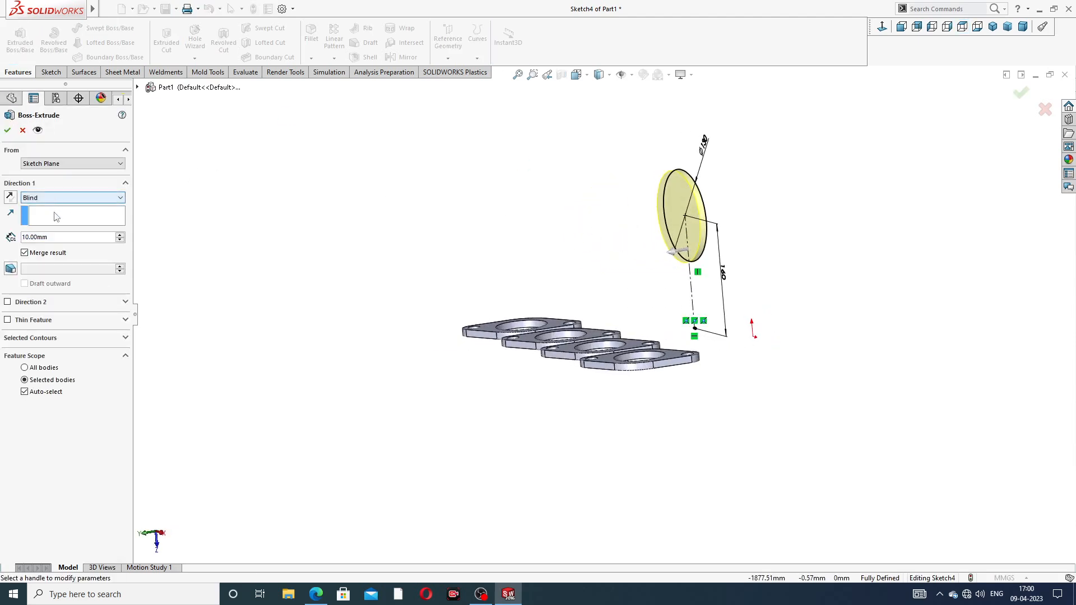
text(16)
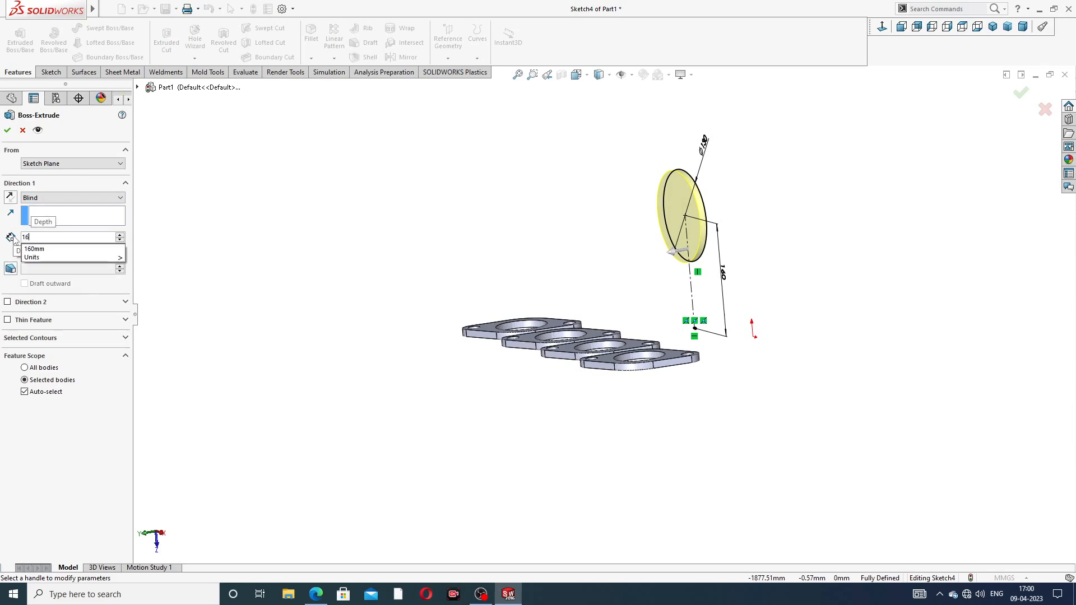
key(Return)
click(7, 130)
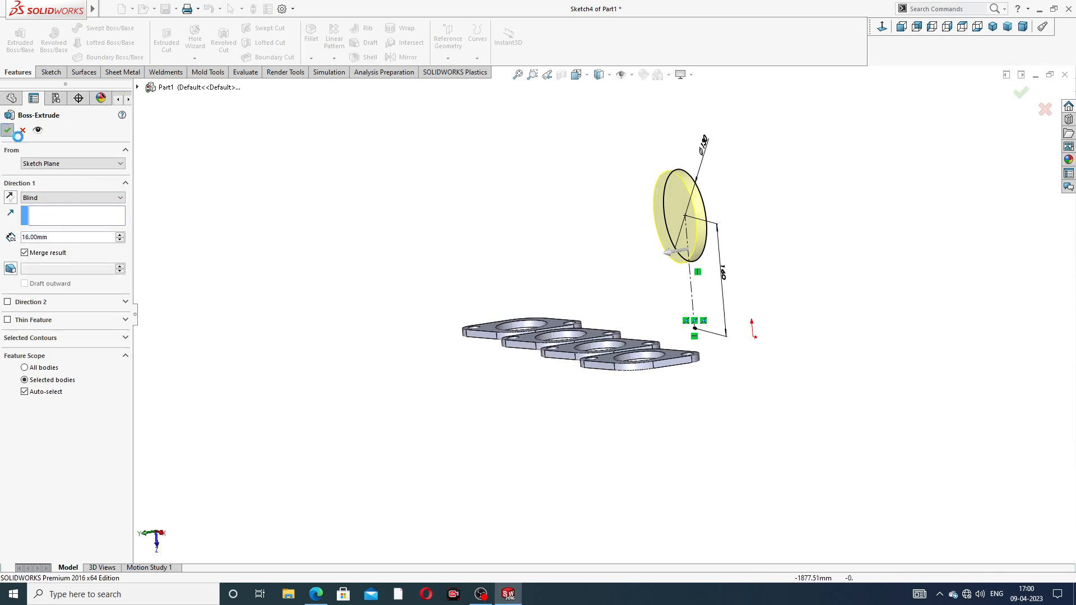
Start a sketch on the disc's underside and sketch a concentric circle about 81 mm in diameter
middle_drag(785, 203, 660, 214)
click(660, 214)
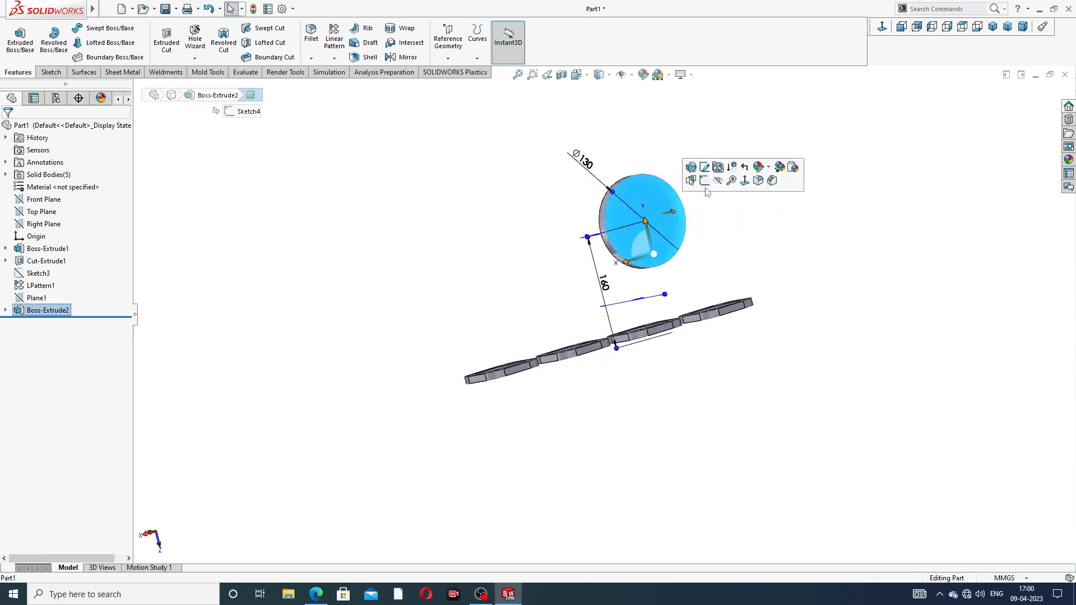
click(724, 180)
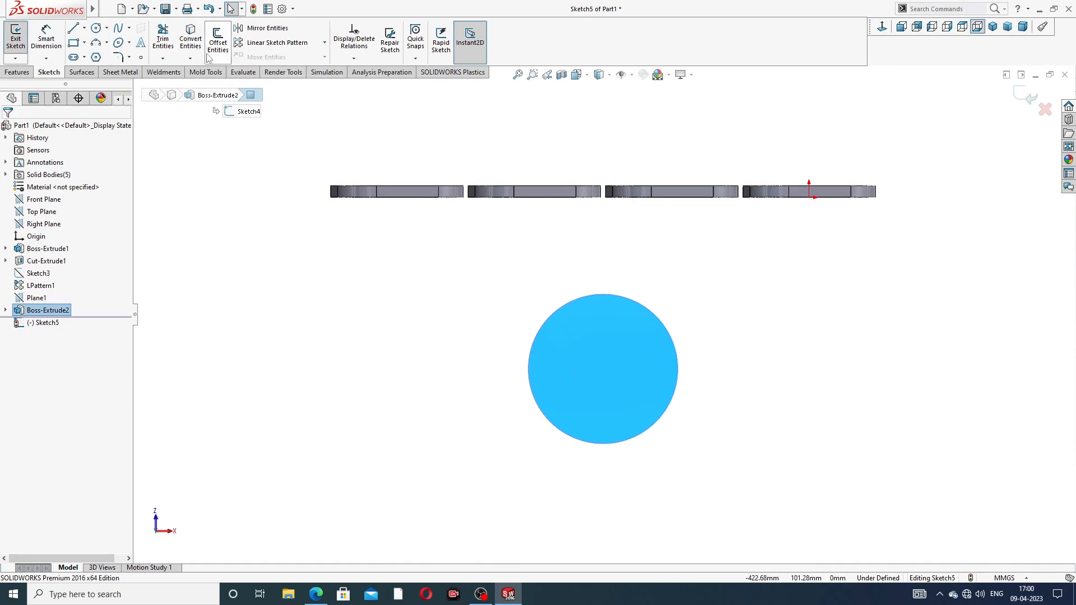
click(97, 28)
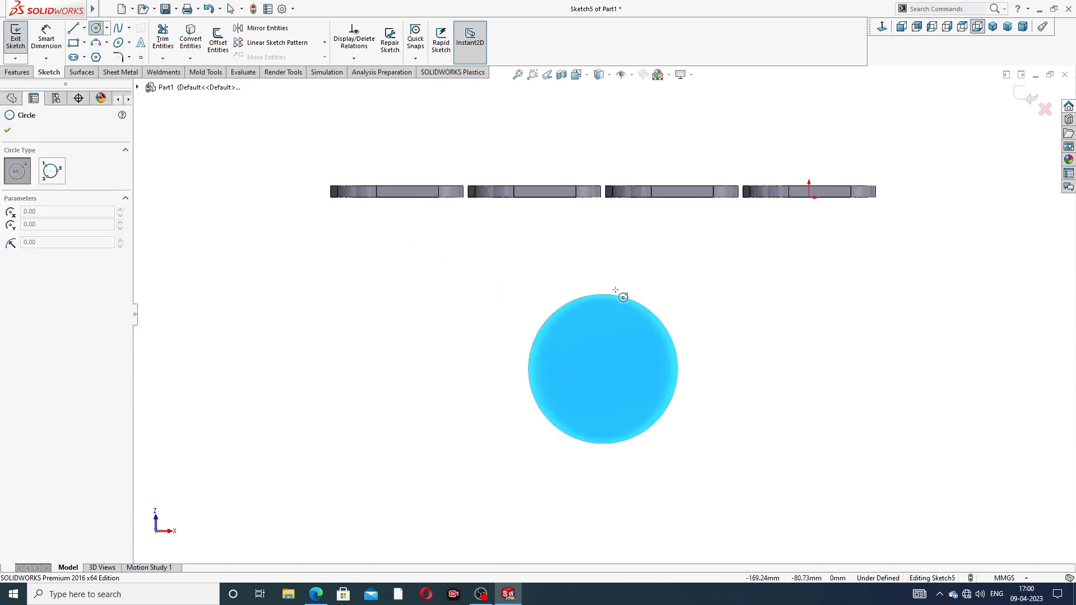
click(604, 369)
click(637, 336)
right_click(714, 276)
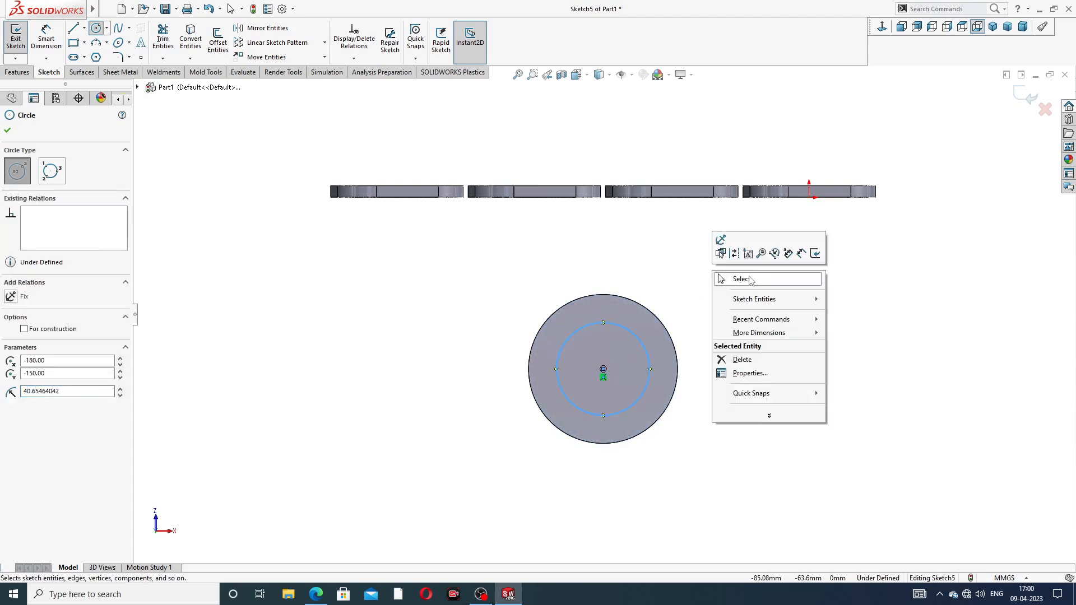
click(739, 280)
Set the concentric circle's diameter to 72 mm
click(46, 38)
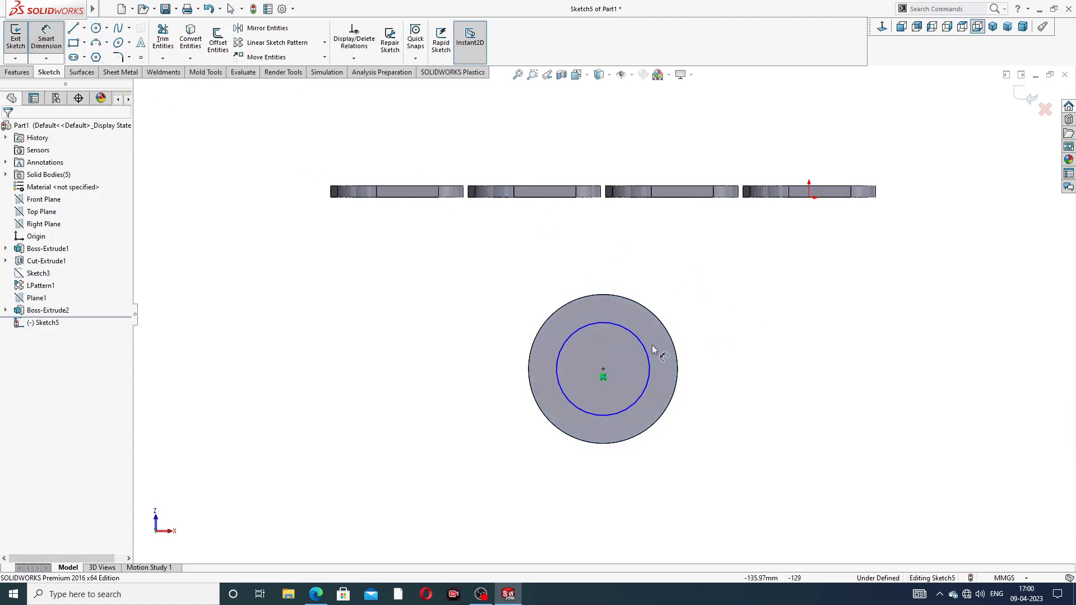
click(636, 339)
click(735, 297)
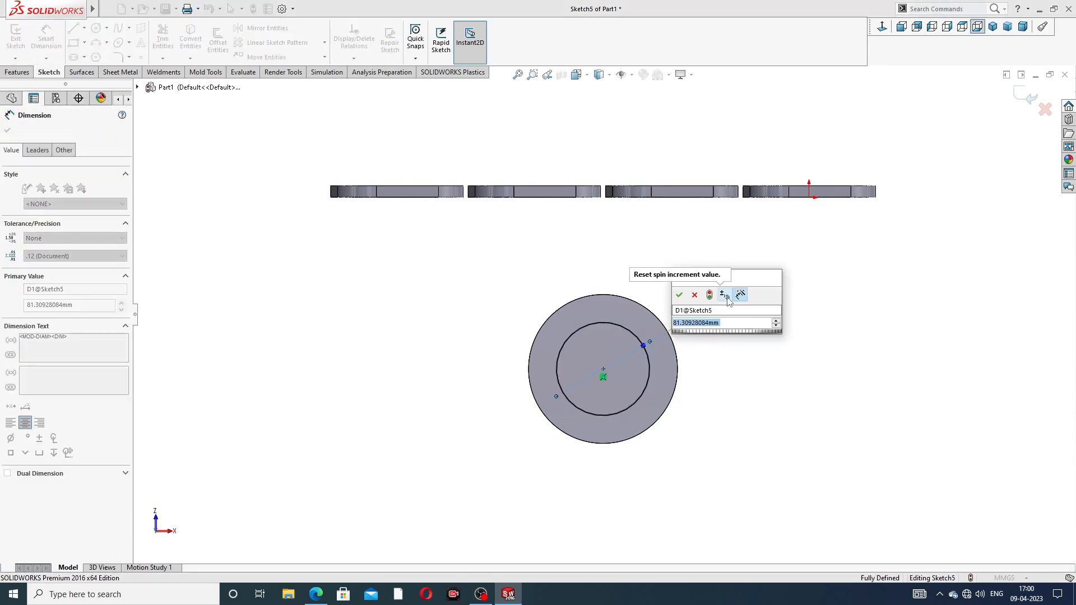
text(72)
key(Return)
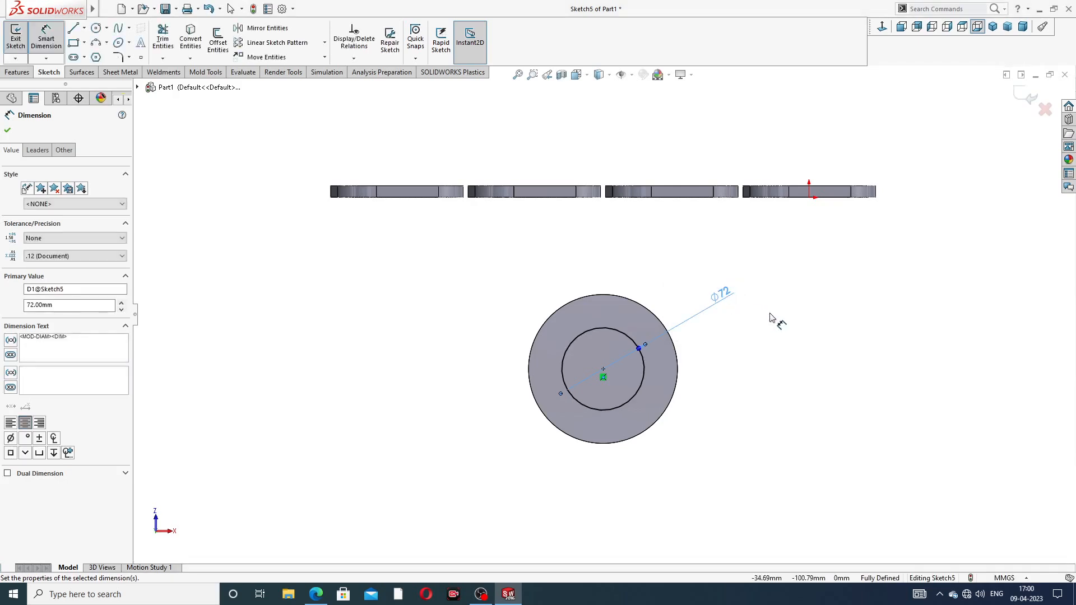
right_click(812, 269)
click(835, 167)
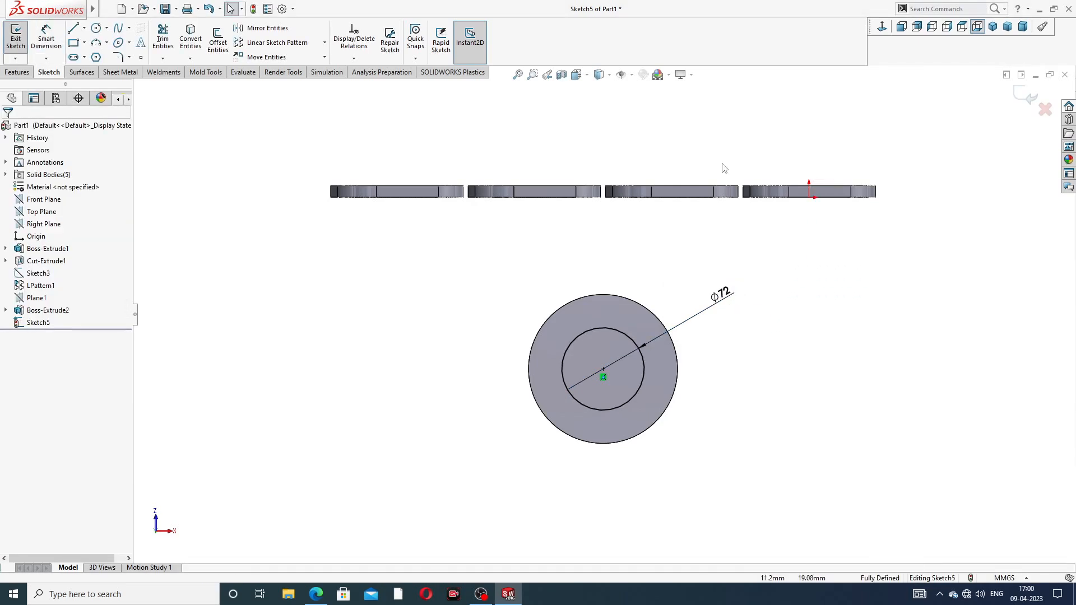
Cut the 72 mm circle all the way through the disc with an Extruded Cut
click(17, 73)
click(166, 42)
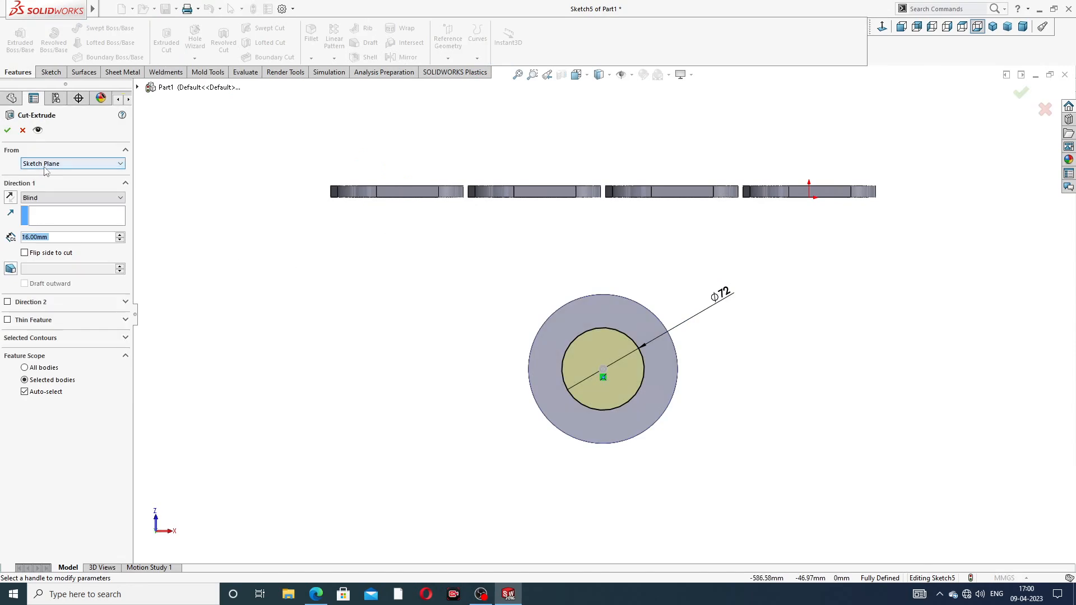
click(48, 199)
click(54, 215)
middle_drag(463, 365, 578, 346)
click(8, 130)
Start a sketch on the ring's underside and draw a vertical 65 mm centerline from the outer edge to the centre
middle_drag(680, 298, 590, 271)
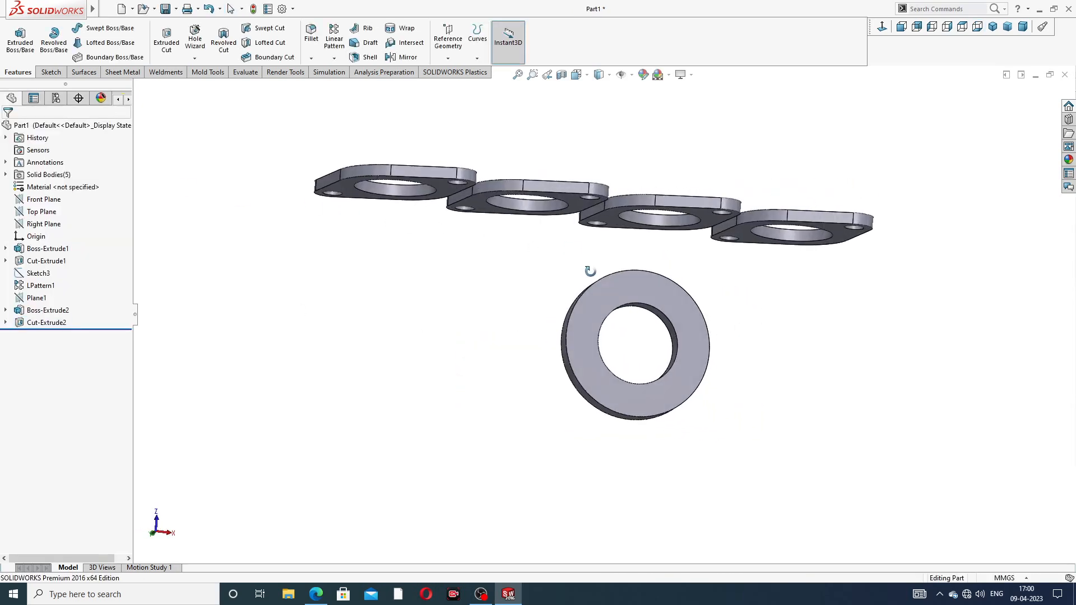
click(651, 287)
click(702, 250)
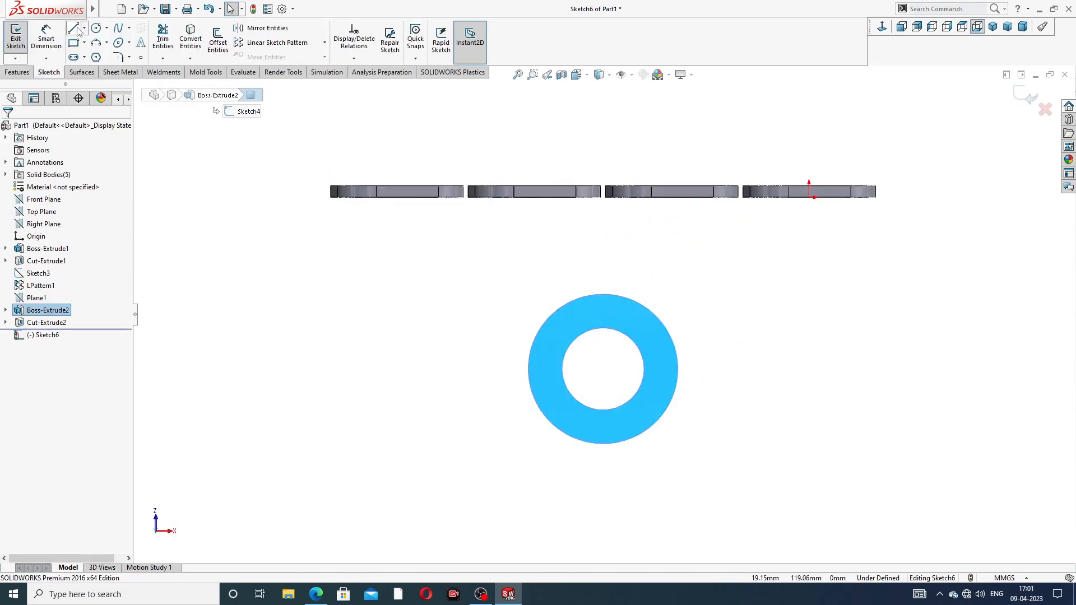
click(85, 28)
click(97, 54)
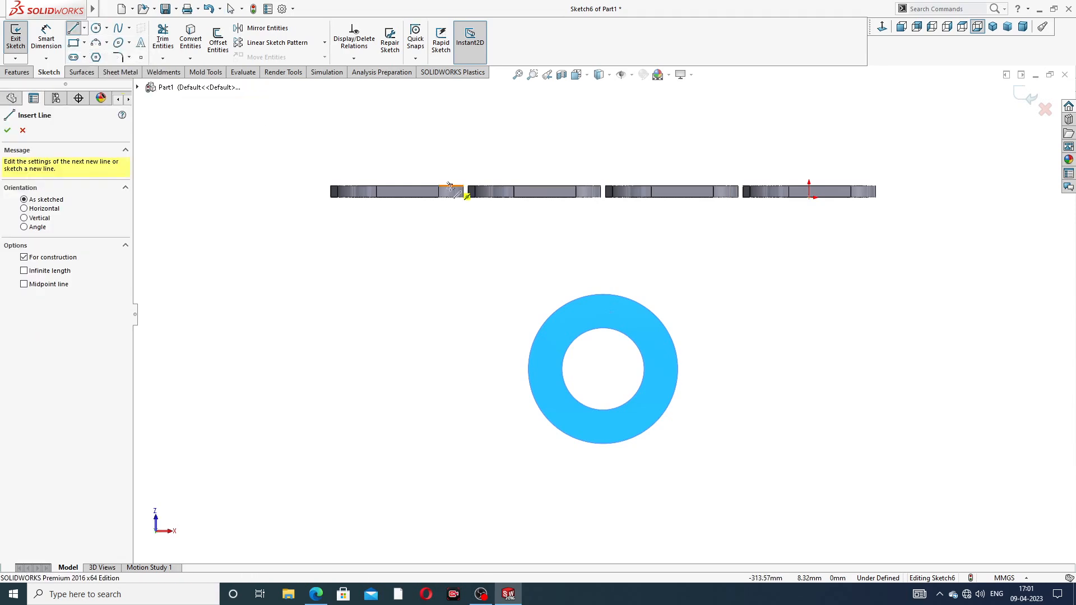
click(603, 295)
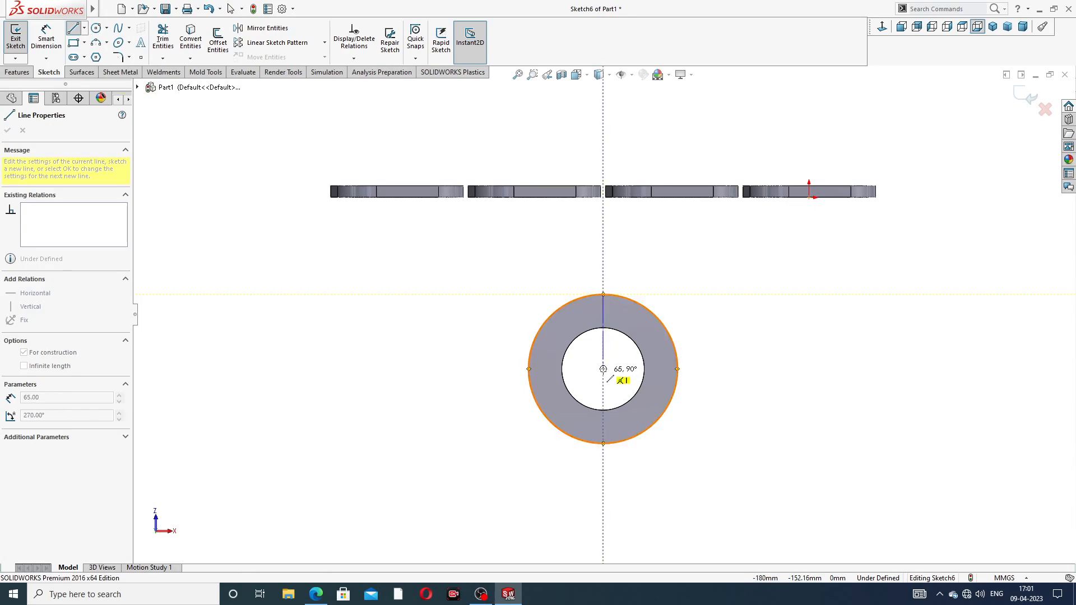
click(603, 368)
right_click(713, 241)
click(736, 282)
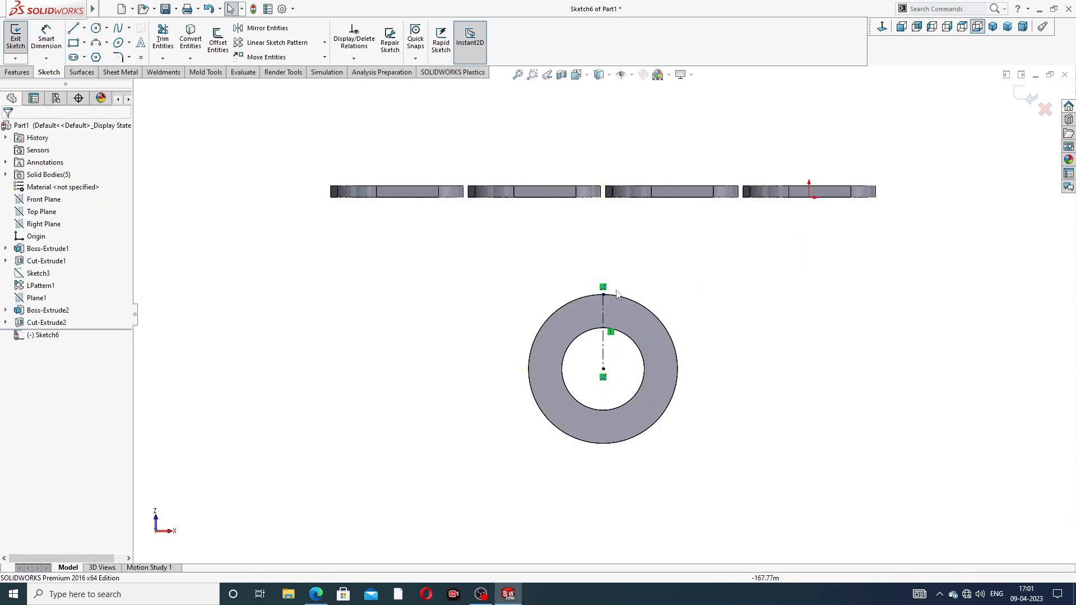
Sketch a circle about 10.5 mm in diameter on the vertical centerline, between the ring's bore and its outer edge
scroll(620, 290, down, 3)
click(97, 28)
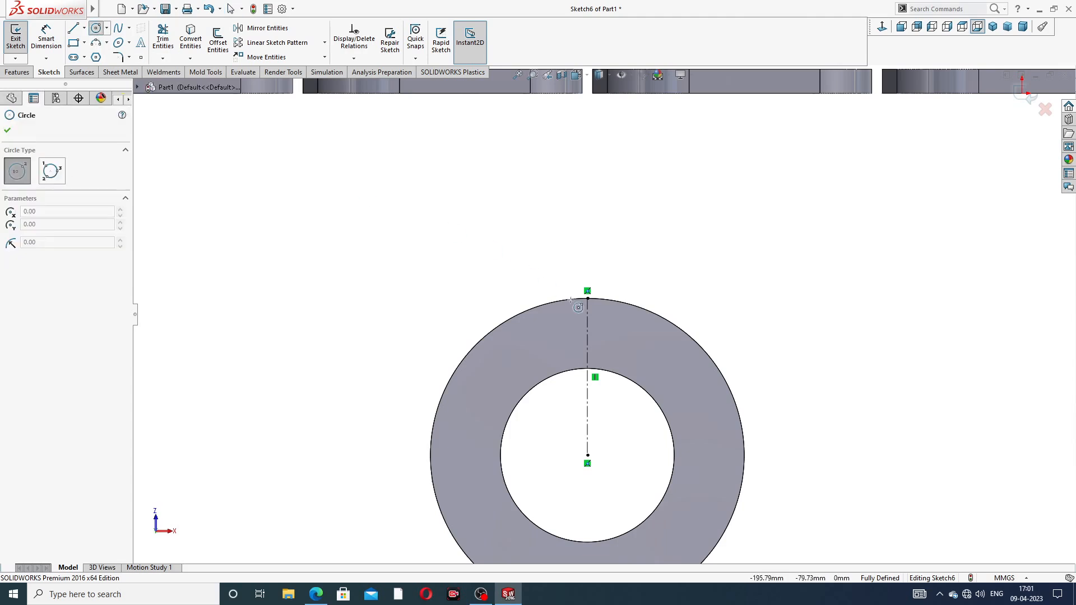
scroll(589, 324, down, 2)
click(586, 328)
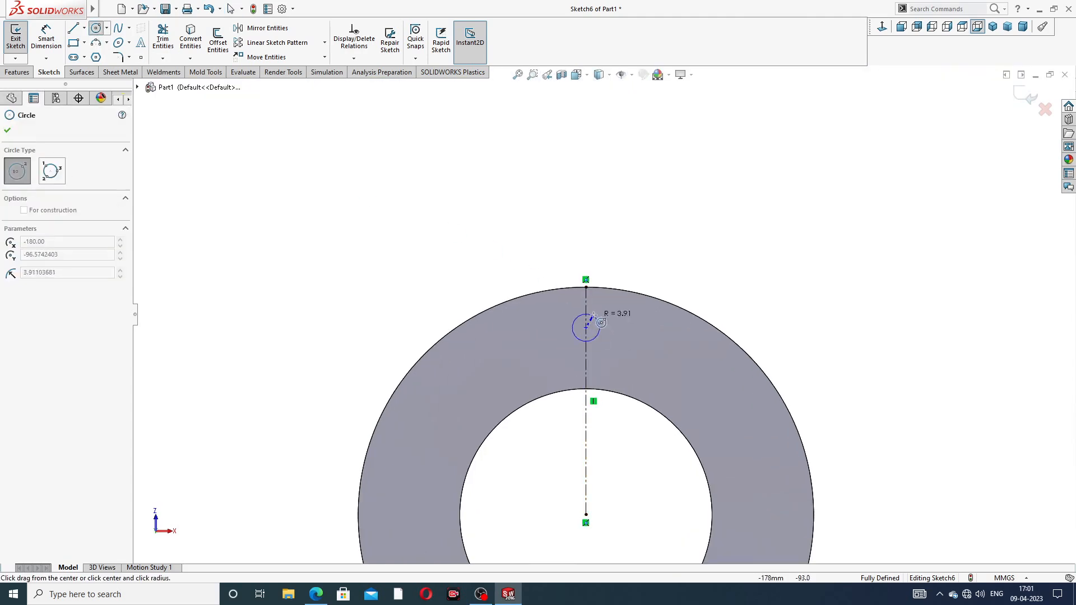
click(600, 315)
right_click(658, 259)
click(700, 269)
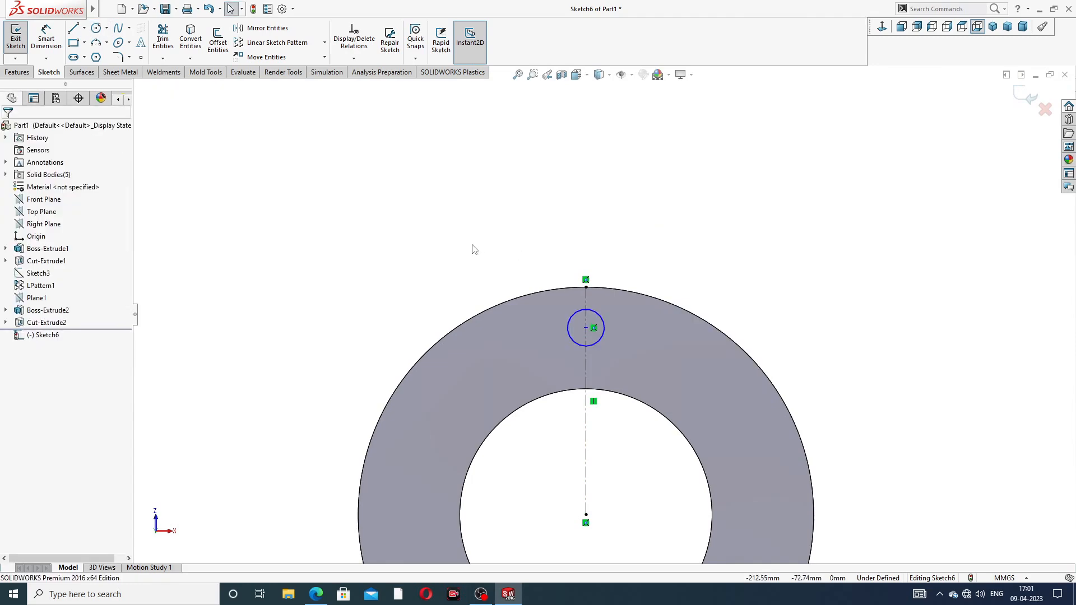
Dimension the small circle's diameter as 14 mm
click(54, 42)
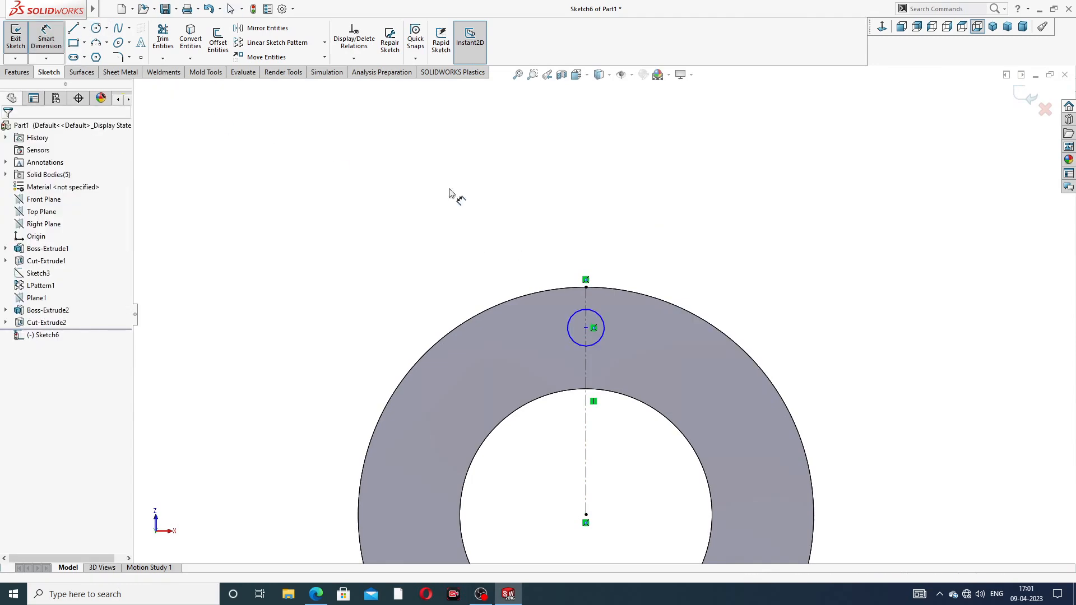
click(597, 315)
click(641, 272)
text(1)
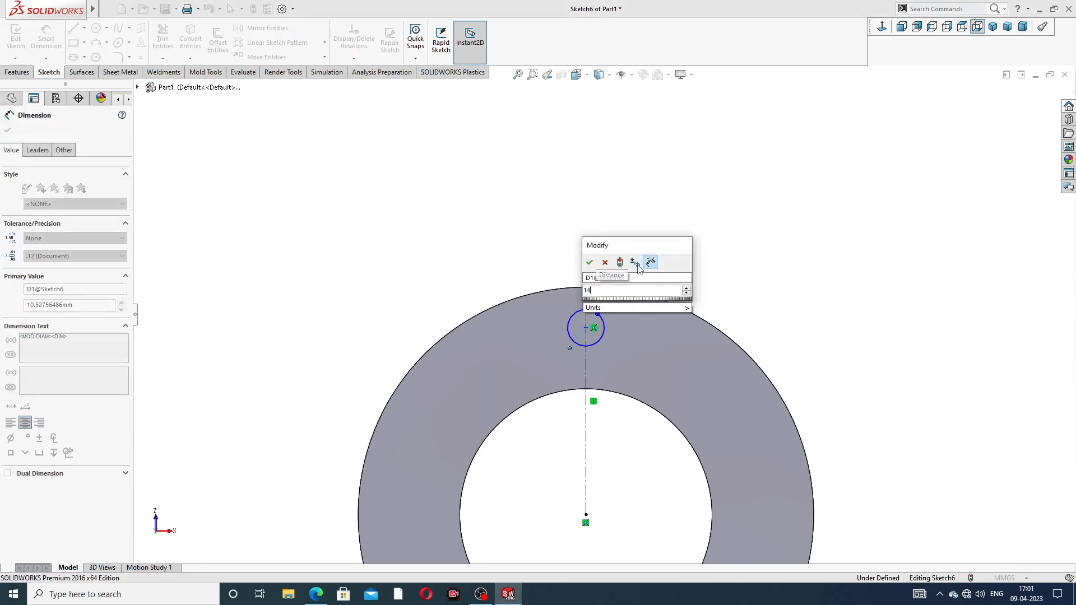
text(4)
key(Return)
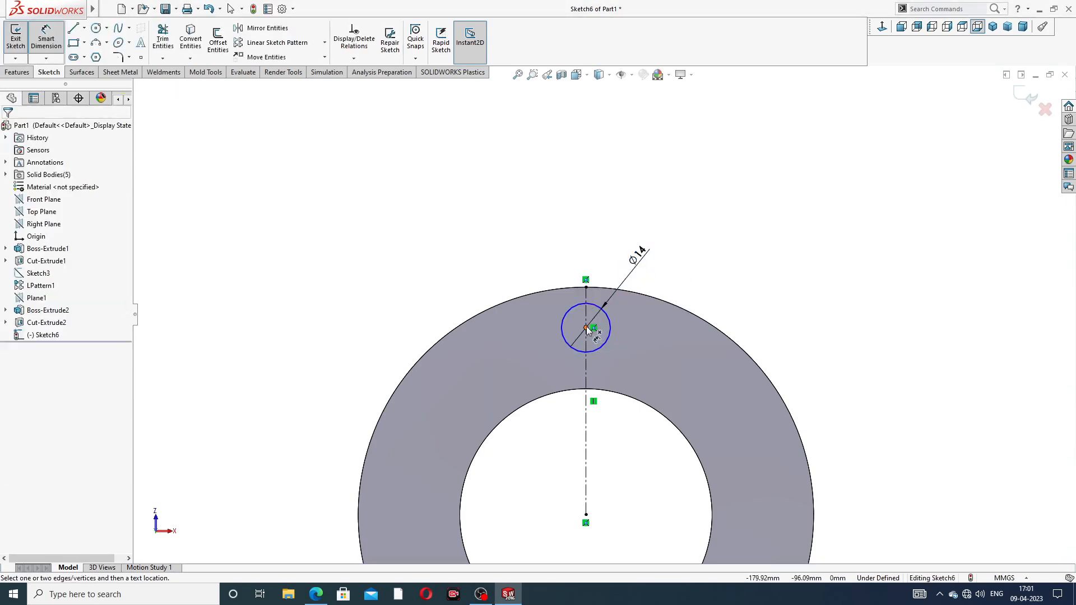
Dimension the small circle's centre 50 mm from the centre of the ring
click(586, 328)
click(586, 514)
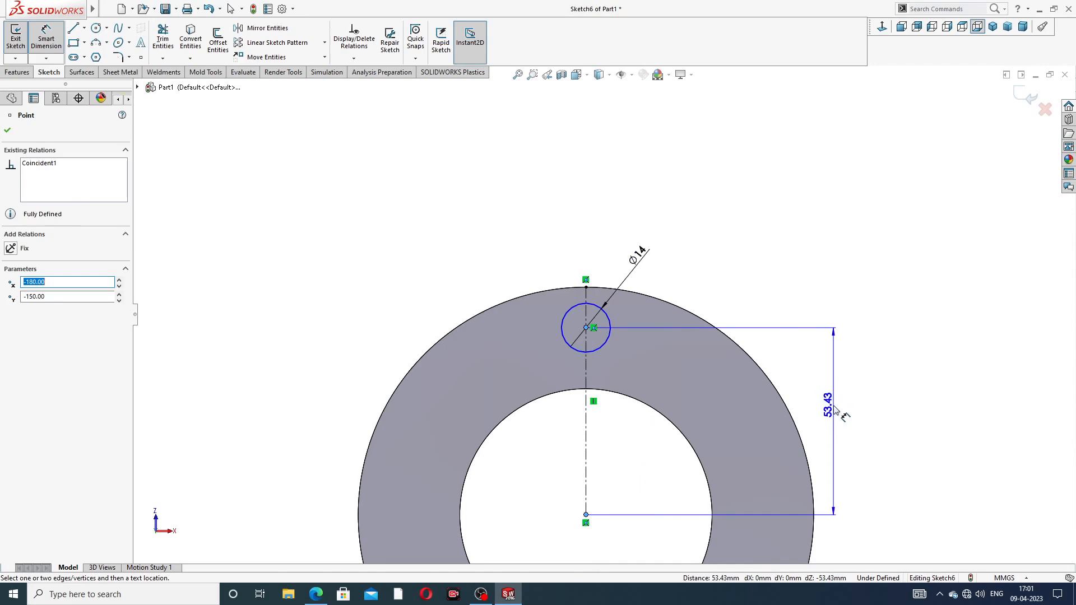
click(836, 409)
text(5)
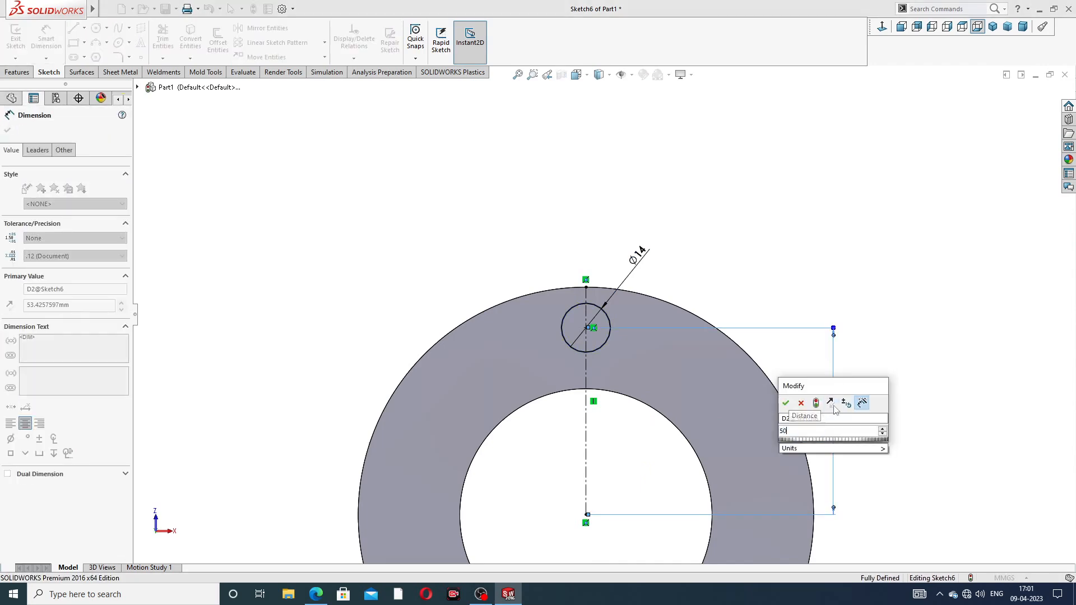
text(0)
key(Return)
right_click(732, 170)
click(763, 168)
scroll(683, 334, up, 3)
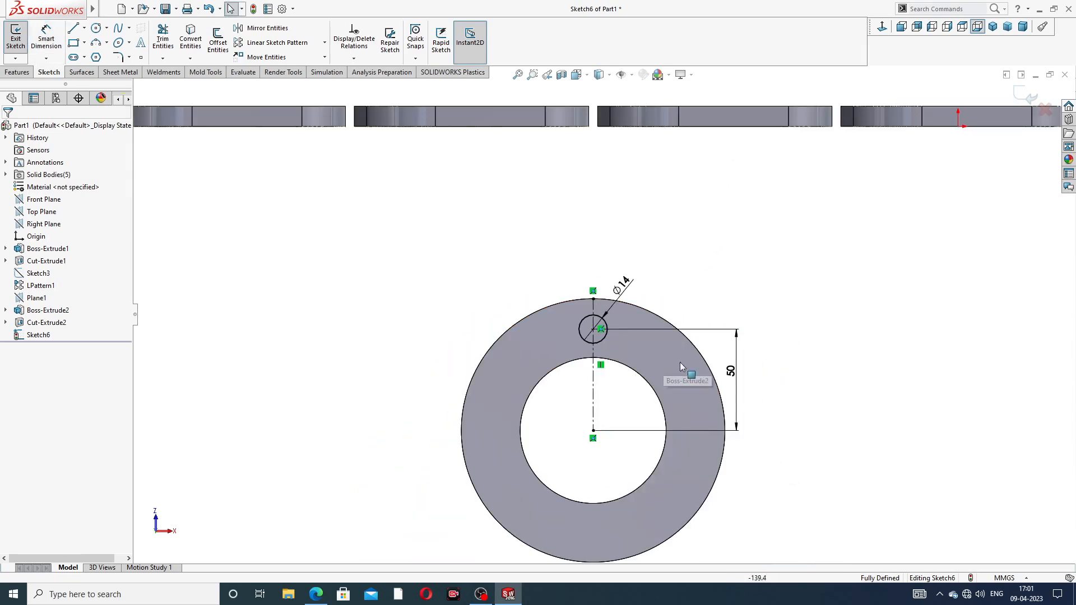
scroll(608, 337, up, 2)
Check the bolt hole position in the PDF drawing and set the circle's distance from the ring's centre to 52 mm
click(316, 594)
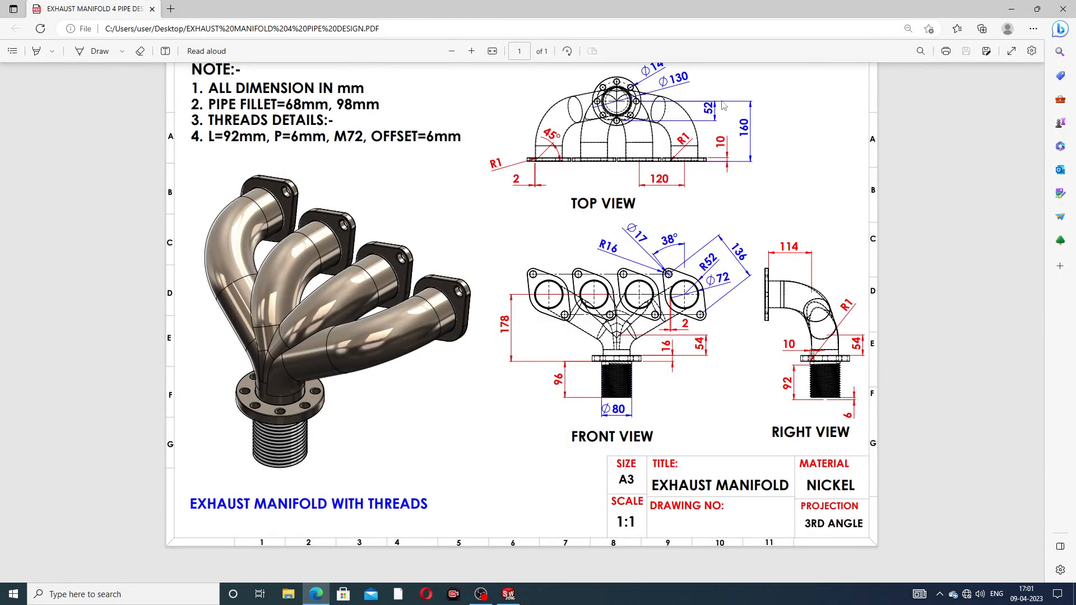
click(310, 595)
scroll(707, 372, down, 3)
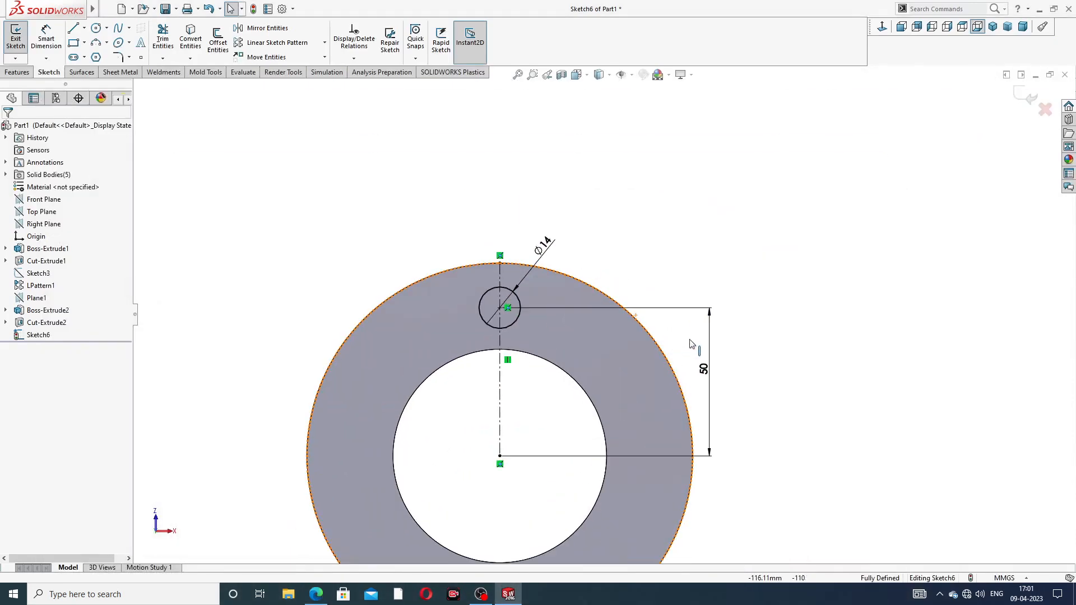
double_click(705, 369)
text(52)
key(Return)
click(759, 280)
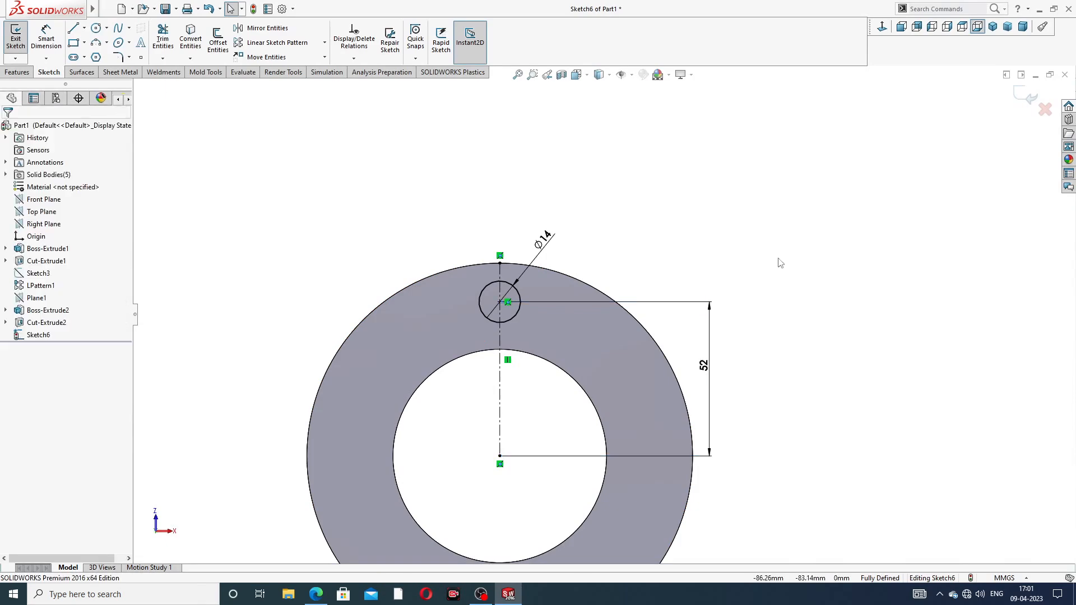
Cut the 14 mm circle through the ring with an Extruded Cut set to Through All
click(17, 72)
click(166, 40)
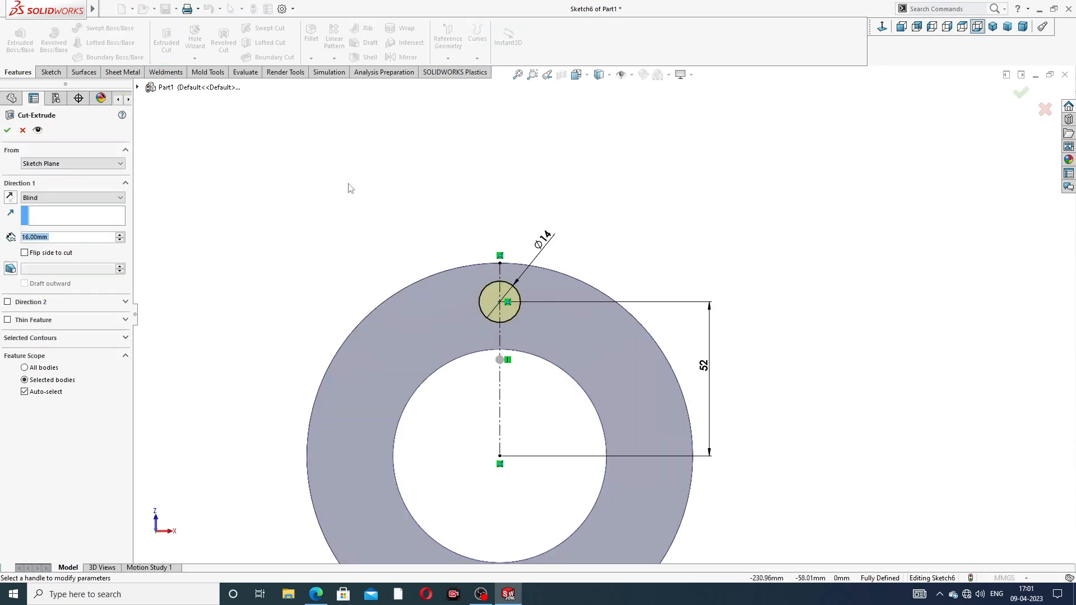
click(67, 197)
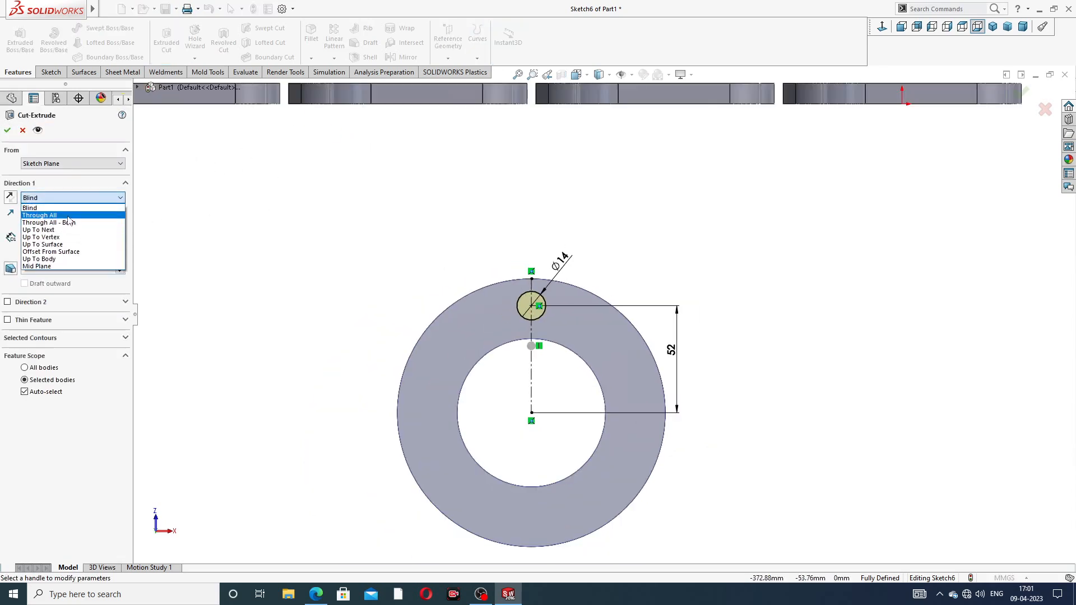
click(39, 211)
click(8, 131)
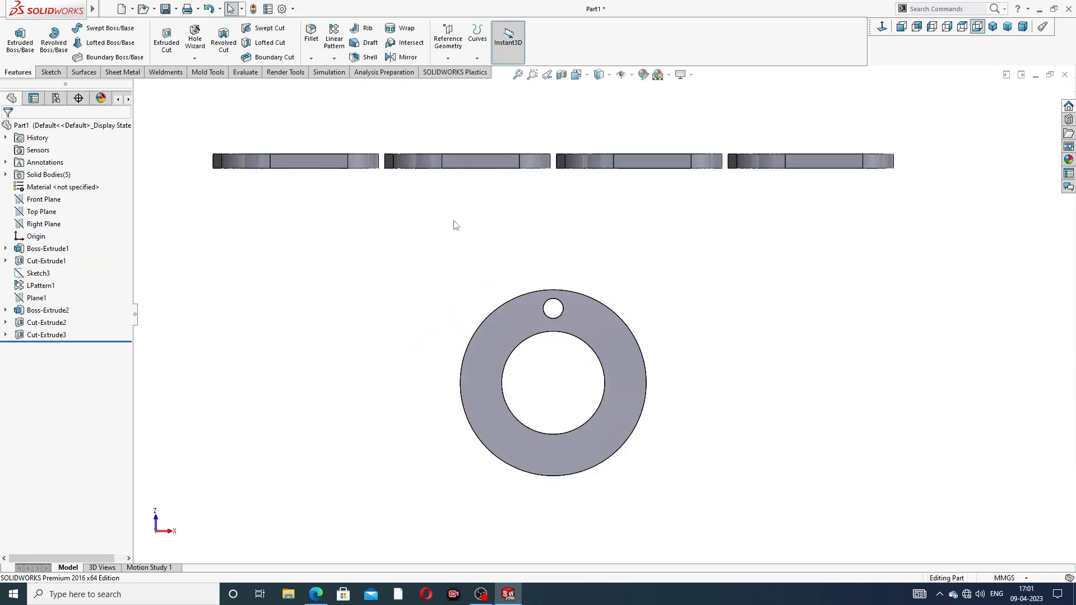
Circular-pattern the 14 mm hole's face around the ring's outer edge with 8 equally spaced instances over 360 degrees
click(336, 58)
click(362, 86)
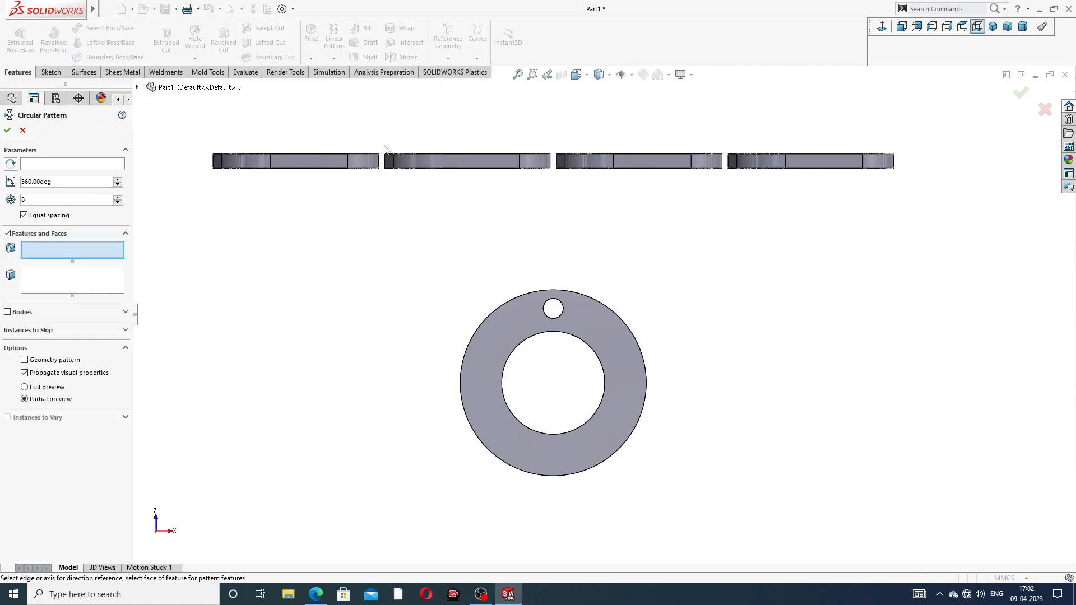
scroll(546, 315, down, 3)
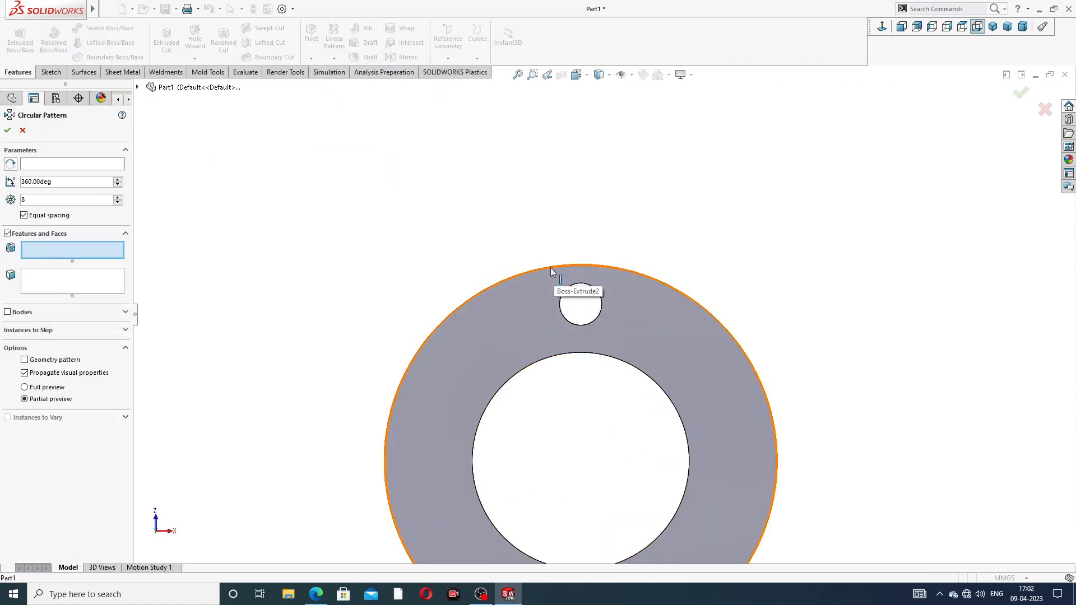
click(114, 163)
click(486, 288)
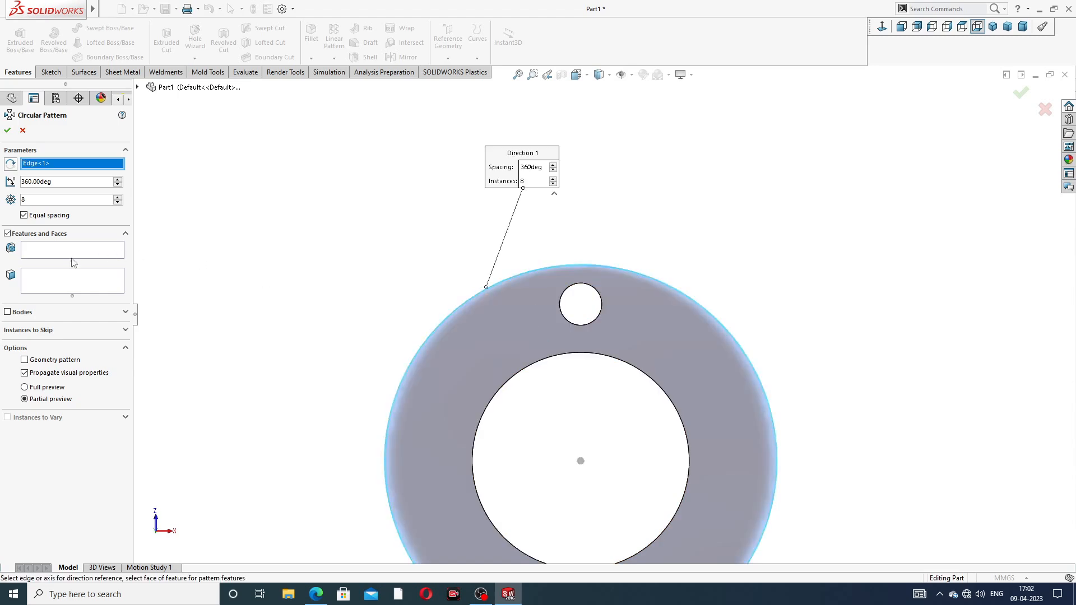
click(61, 276)
scroll(522, 255, up, 2)
middle_drag(522, 254, 538, 319)
click(623, 404)
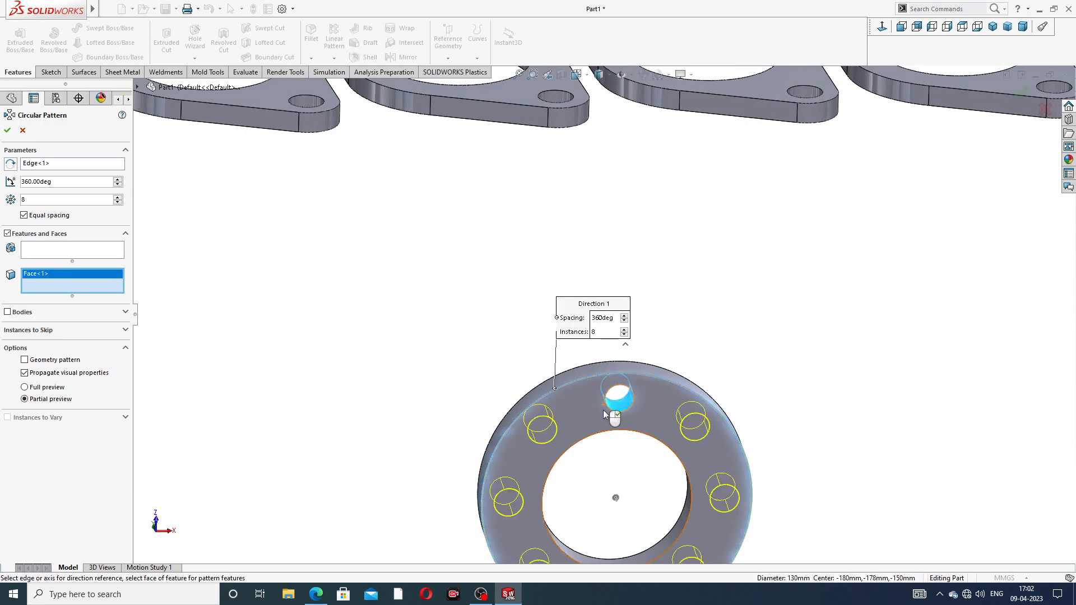
key(f)
click(7, 130)
middle_drag(593, 378, 620, 360)
middle_drag(635, 269, 652, 305)
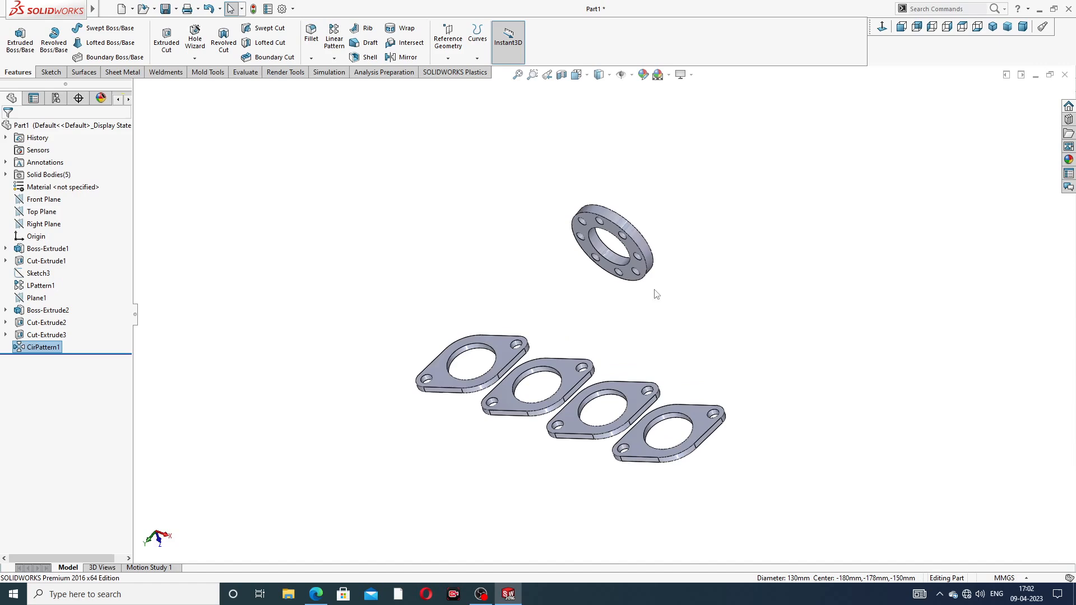
middle_drag(674, 242, 688, 201)
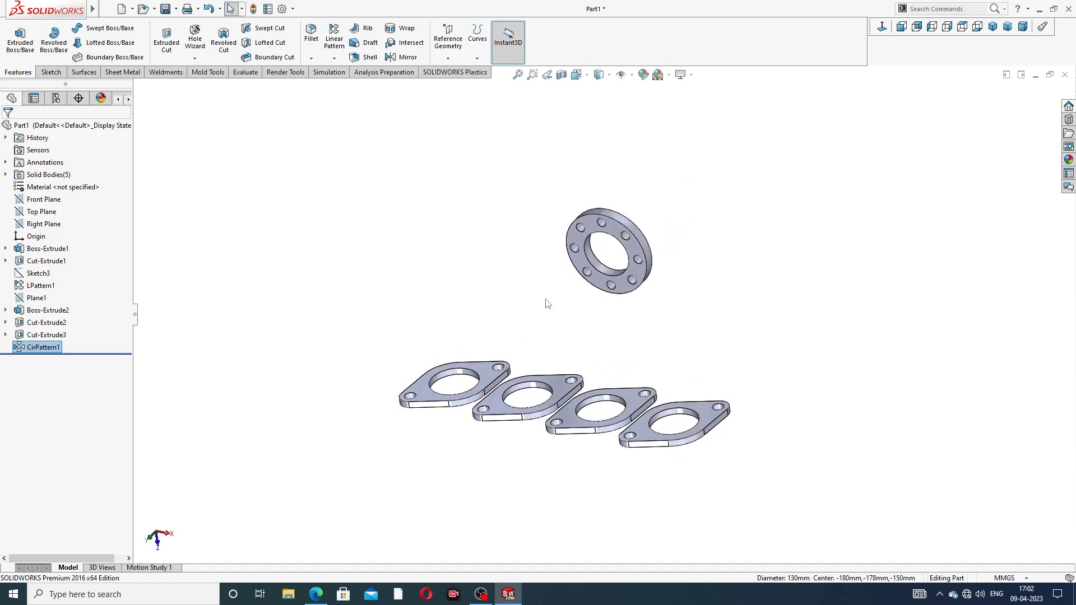
Check the pipe dimensions in the PDF drawing and start a 3D sketch in the part
click(321, 595)
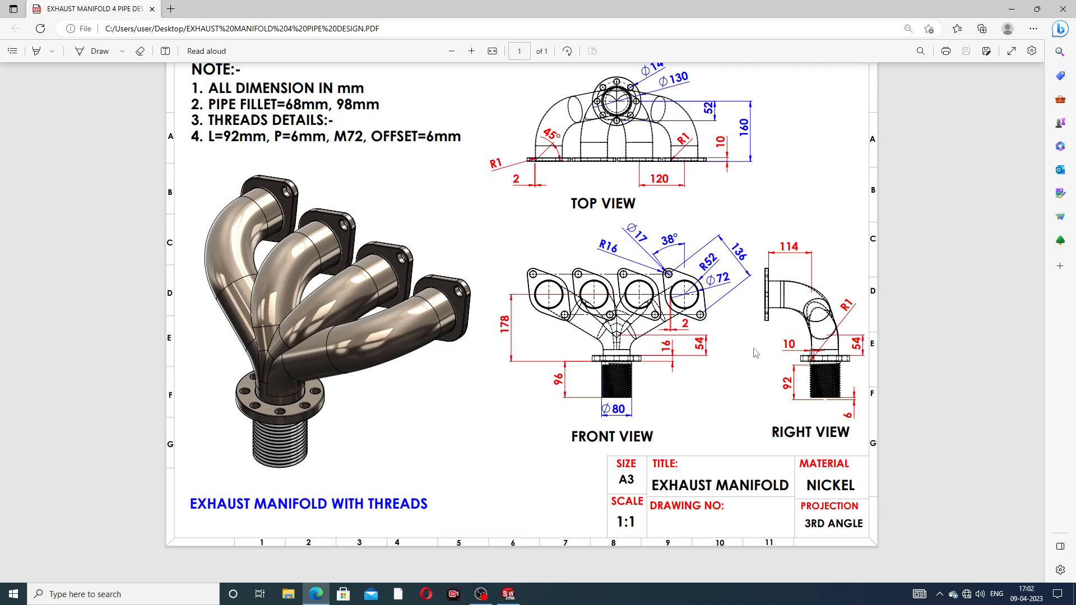
click(315, 599)
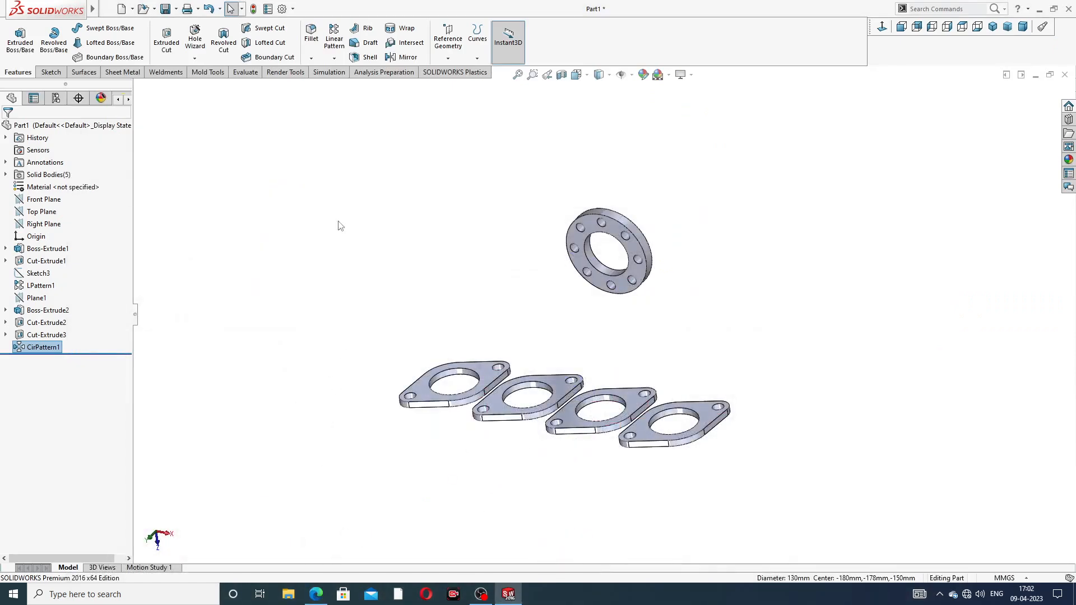
click(51, 72)
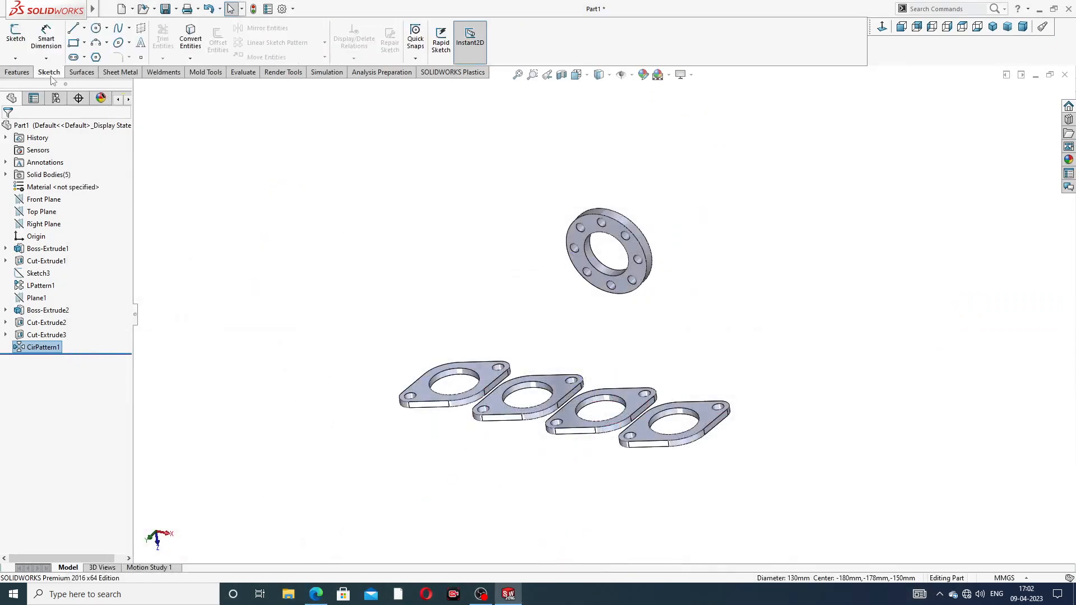
click(15, 60)
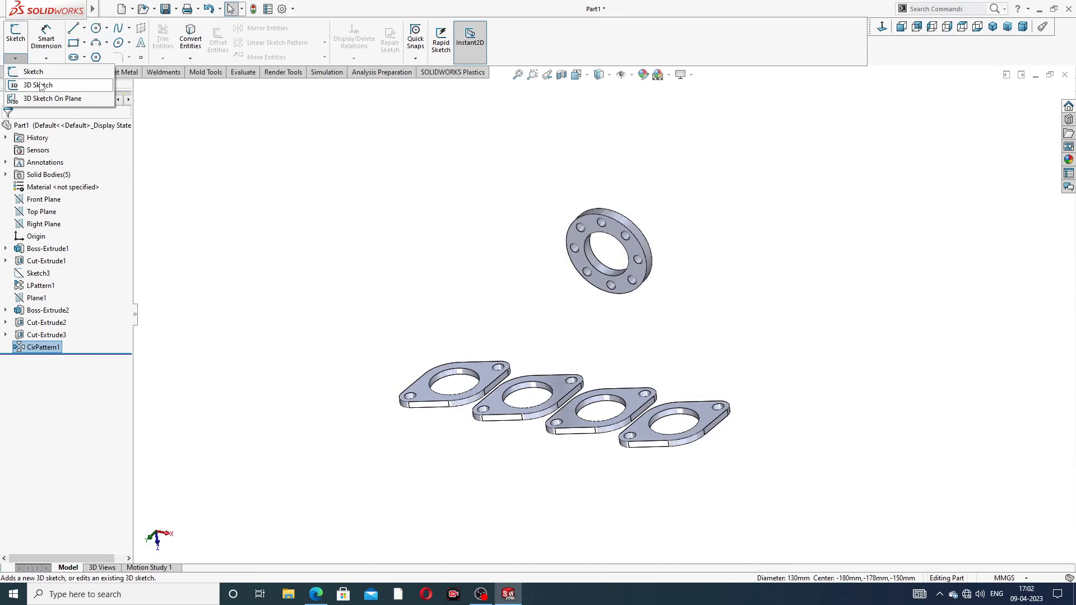
click(25, 83)
mouse_move(594, 316)
middle_down()
mouse_move(614, 336)
mouse_move(634, 331)
mouse_move(610, 329)
middle_up()
scroll(605, 323, down, 2)
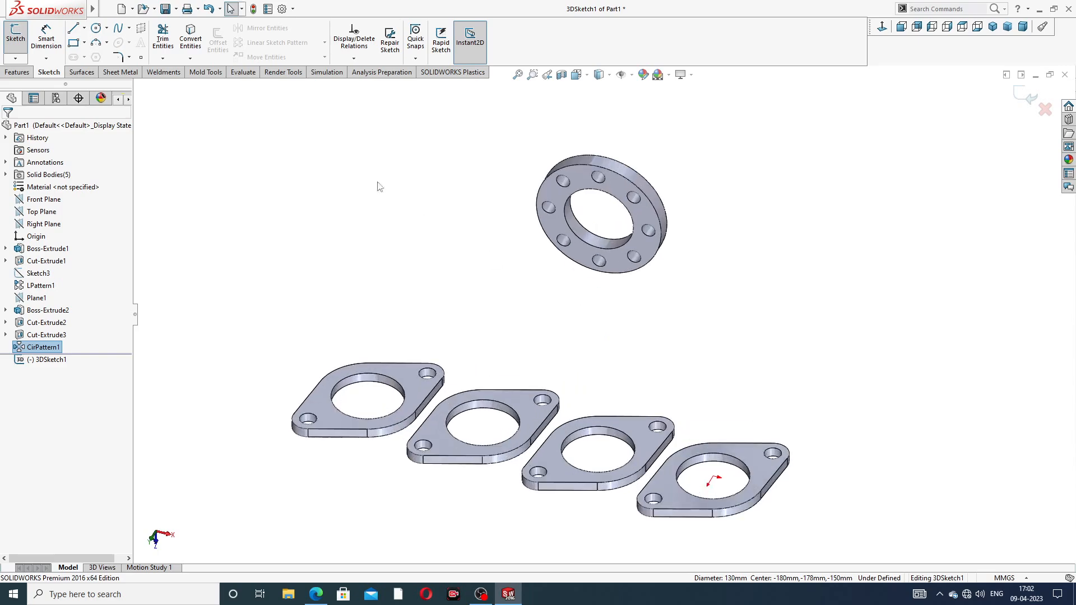
Draw a 3D sketch line from the centre of the outlet ring's bore outward along the Y axis
click(73, 29)
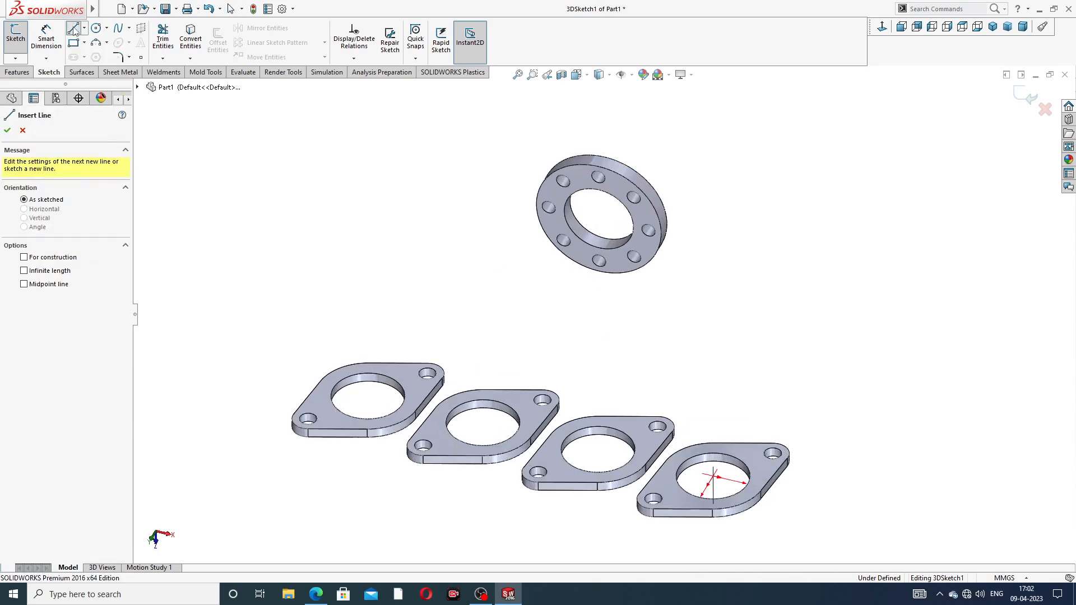
middle_drag(633, 264, 620, 245)
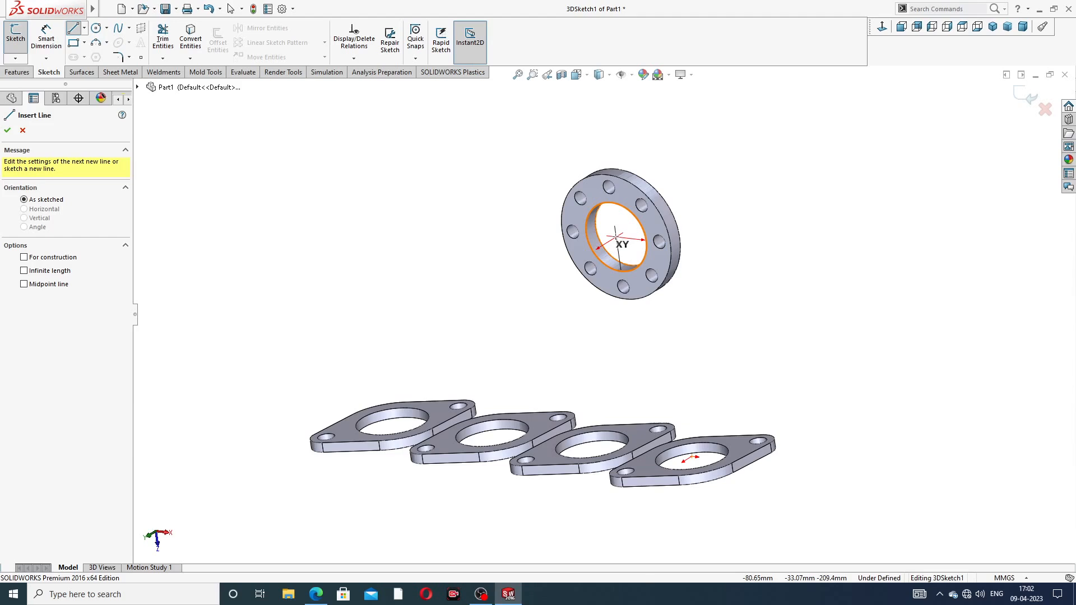
click(617, 235)
mouse_move(524, 294)
middle_down()
mouse_move(487, 293)
mouse_move(510, 297)
middle_up()
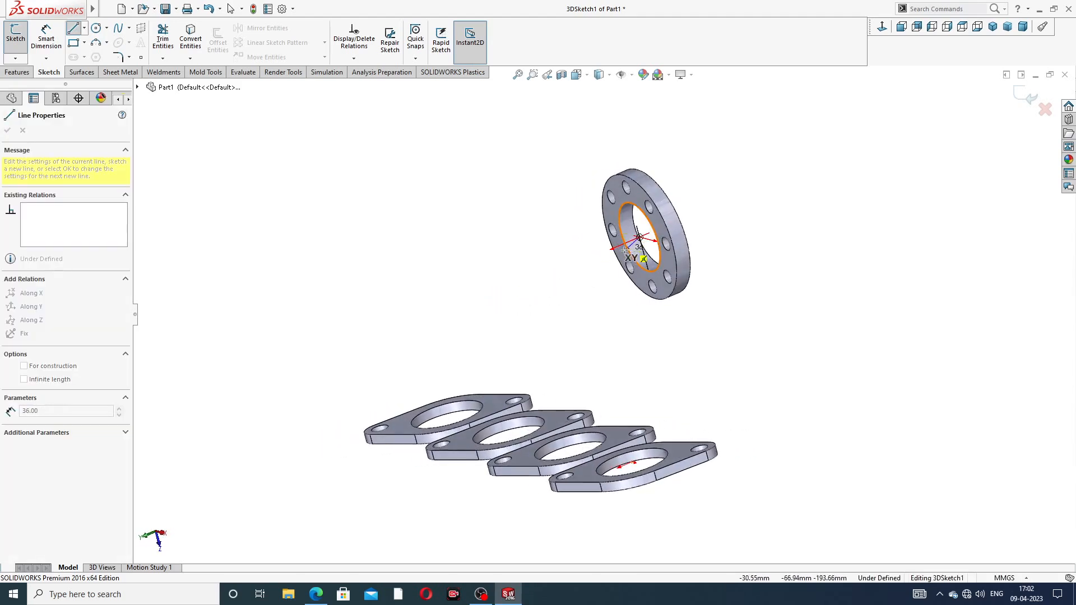
click(586, 260)
right_click(681, 182)
click(707, 214)
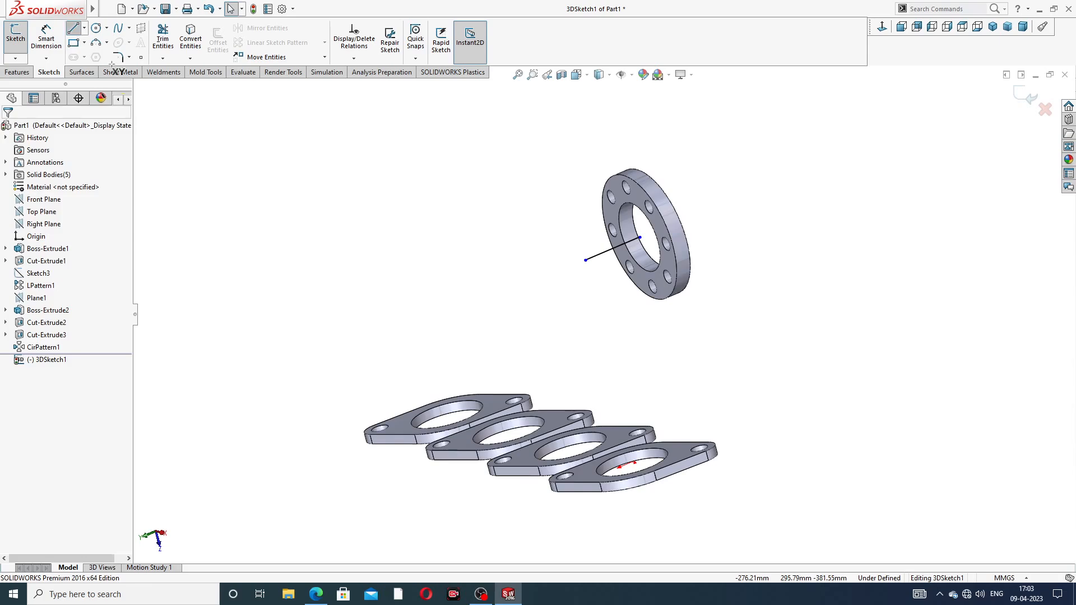
Begin another 3D sketch line at the bore of the inlet flange farthest from the origin
click(77, 31)
middle_drag(478, 344, 432, 242)
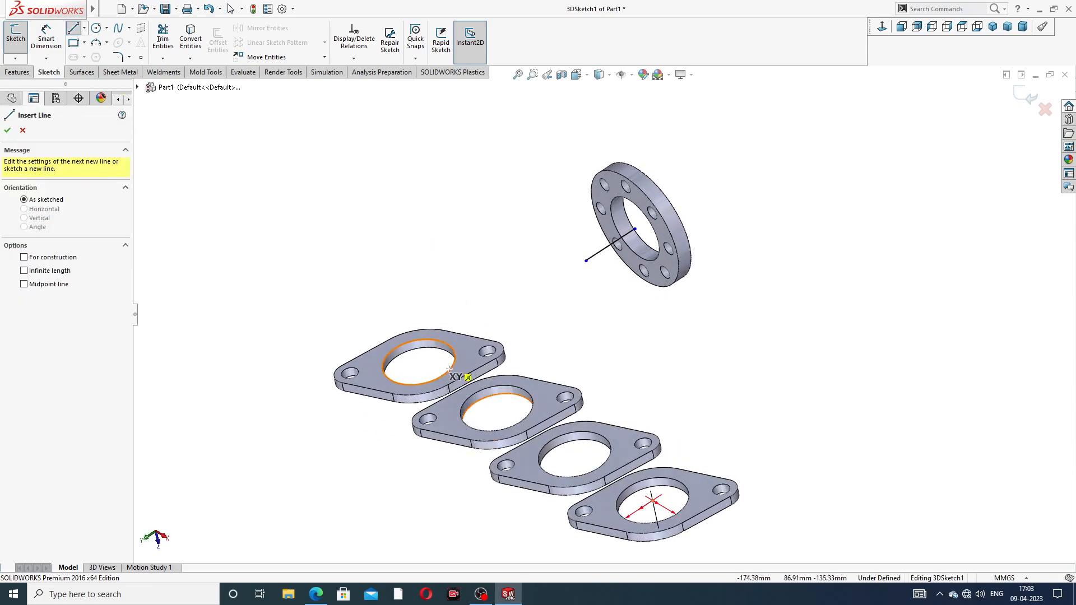
Sketch a line about 69 mm long from the bore centre of the end flange farthest from the origin, perpendicular to its face
click(419, 363)
middle_drag(415, 242, 446, 233)
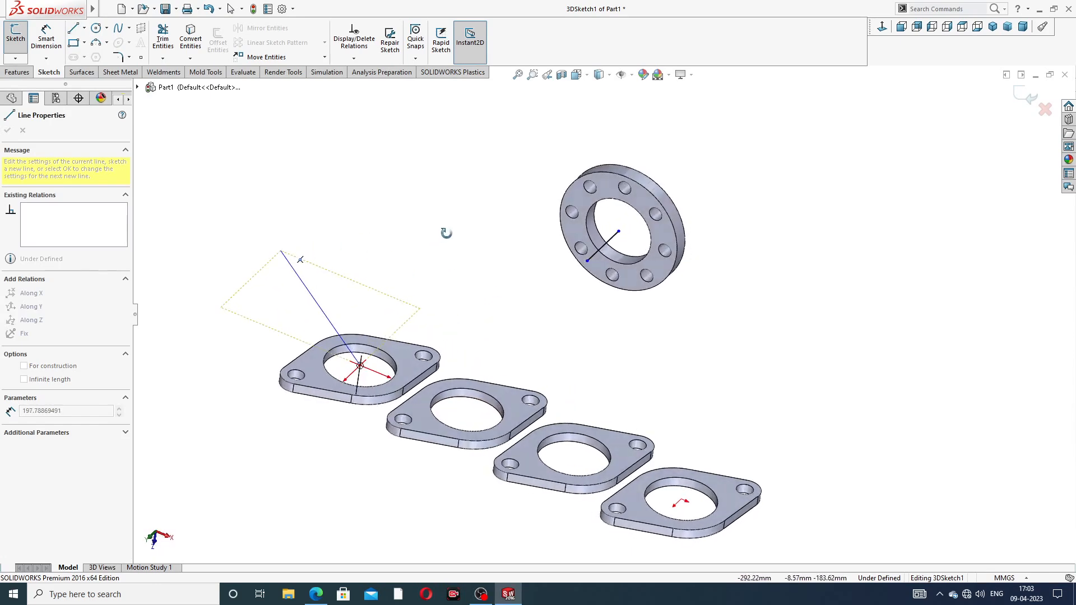
mouse_move(421, 311)
middle_down()
mouse_move(449, 264)
mouse_move(428, 286)
middle_up()
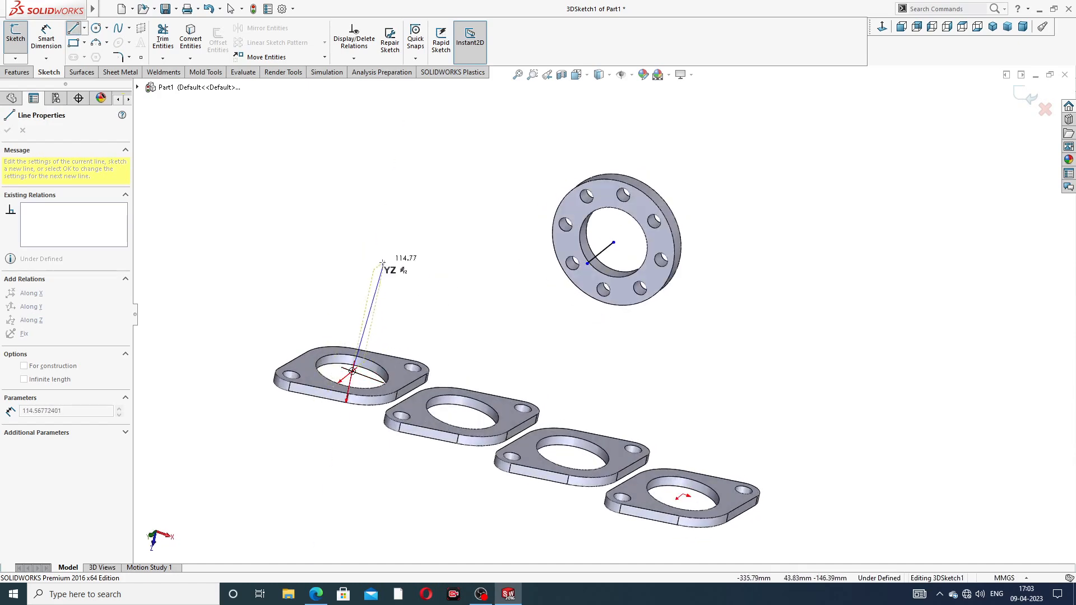
click(370, 287)
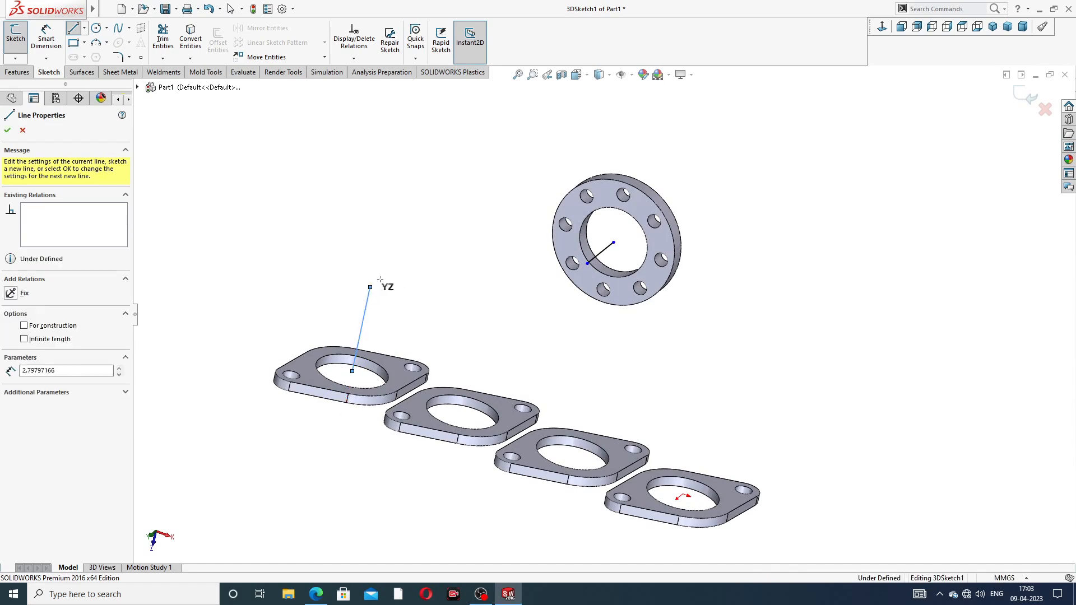
click(438, 264)
scroll(482, 303, up, 2)
mouse_move(486, 308)
middle_down()
mouse_move(467, 275)
mouse_move(483, 315)
middle_up()
click(439, 318)
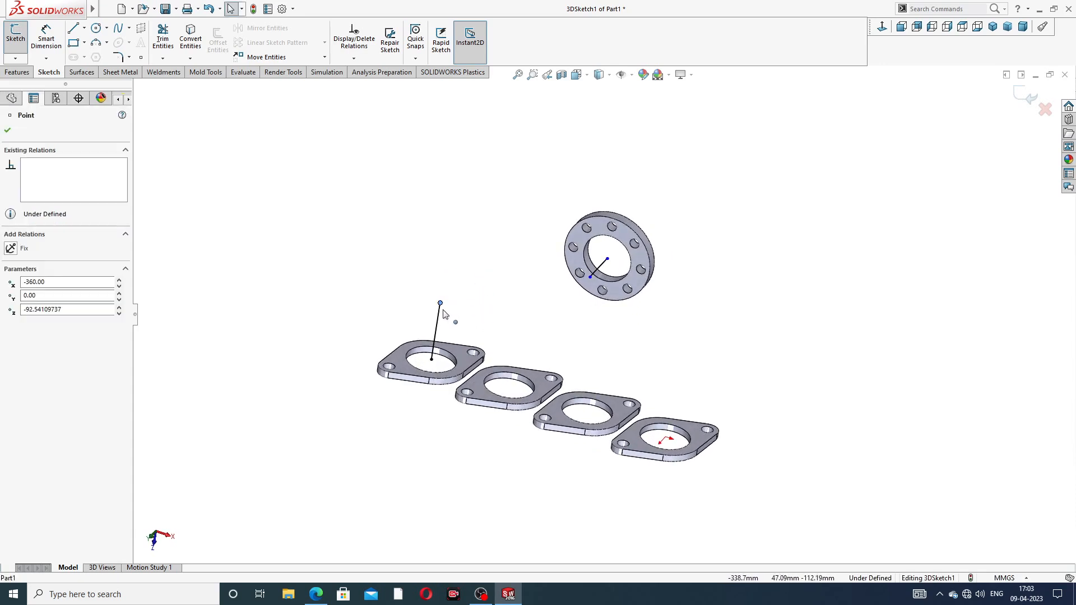
click(333, 209)
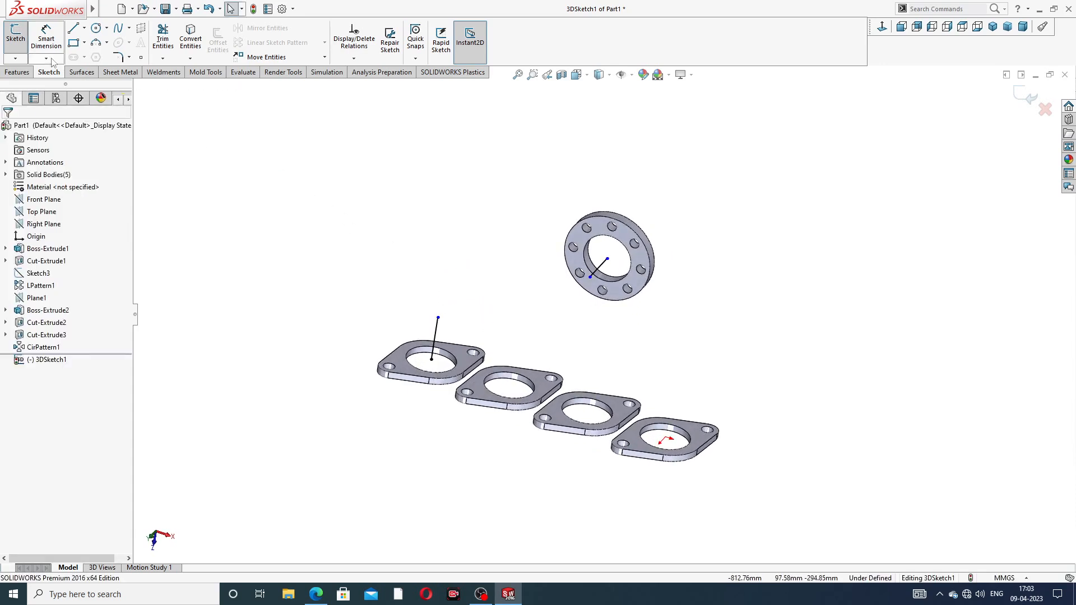
Connect that line's free end to the free end of the round flange's line with a line about 221 mm long
click(73, 29)
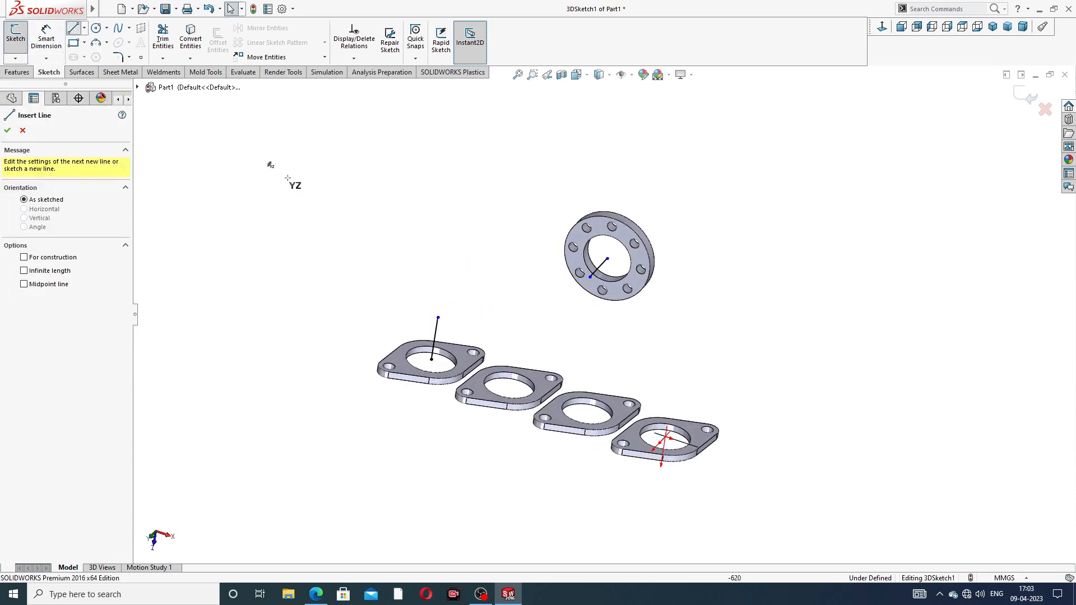
click(439, 317)
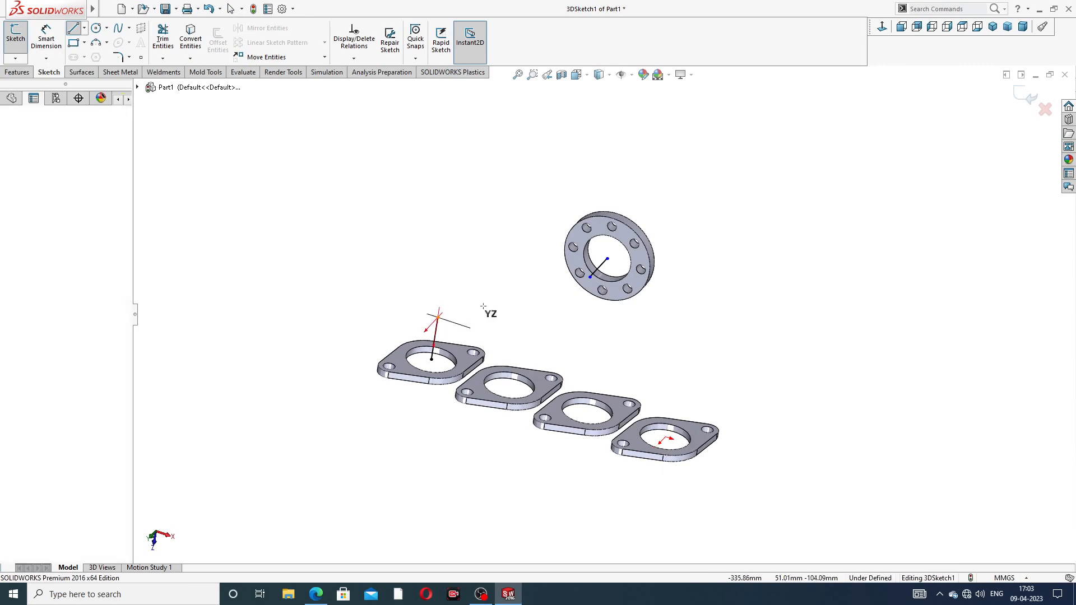
click(592, 277)
right_click(739, 150)
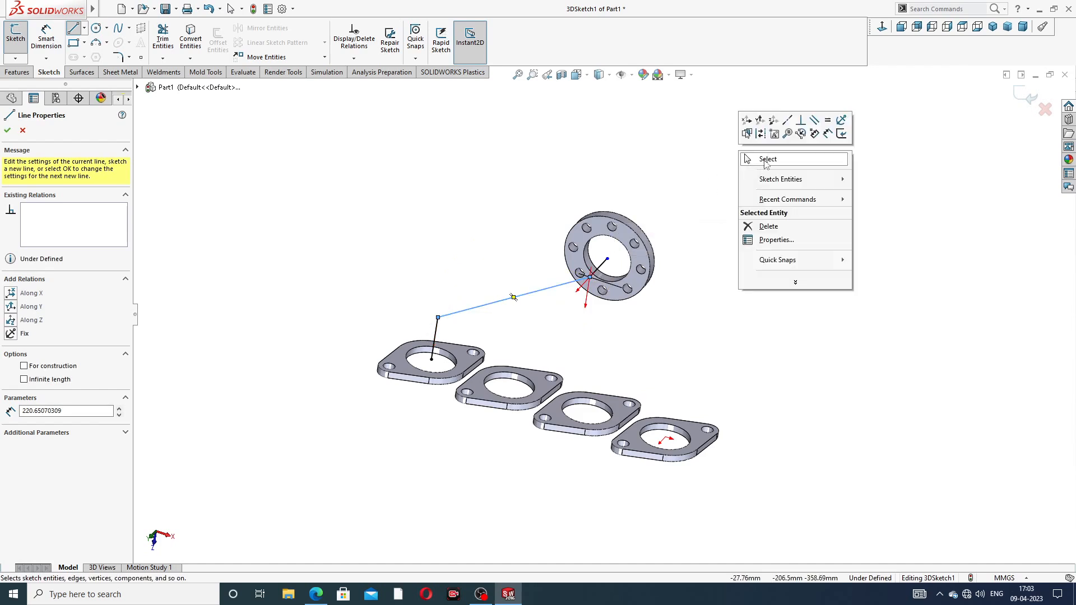
click(766, 159)
scroll(711, 286, up, 1)
mouse_move(711, 287)
middle_down()
mouse_move(709, 228)
mouse_move(718, 243)
mouse_move(709, 269)
middle_up()
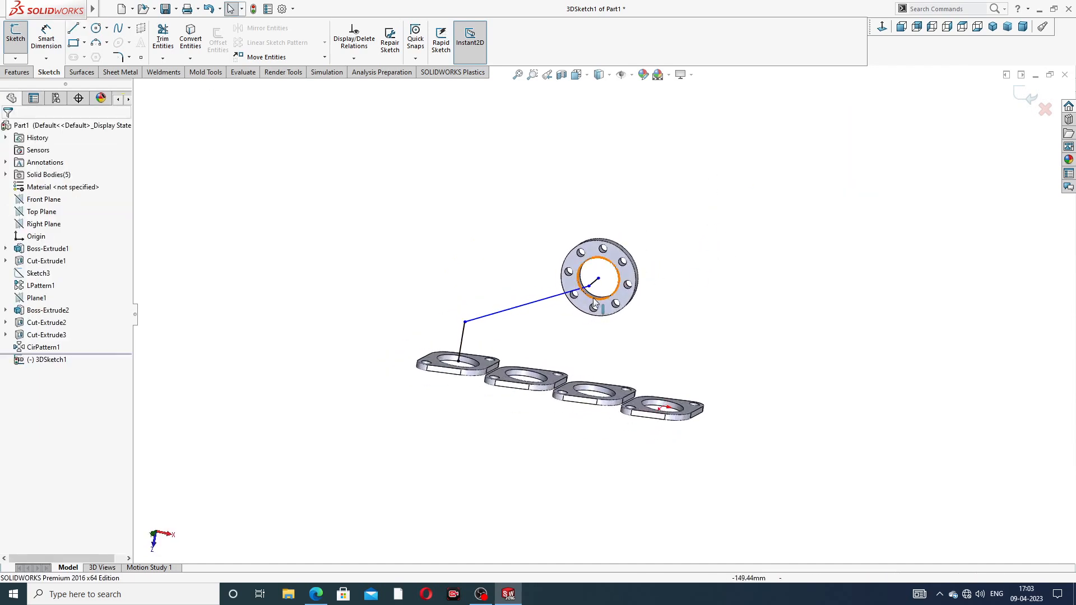
Check the manifold drawing for the pipe offset and dimension the line rising from the end flange at 114 mm
scroll(593, 303, down, 3)
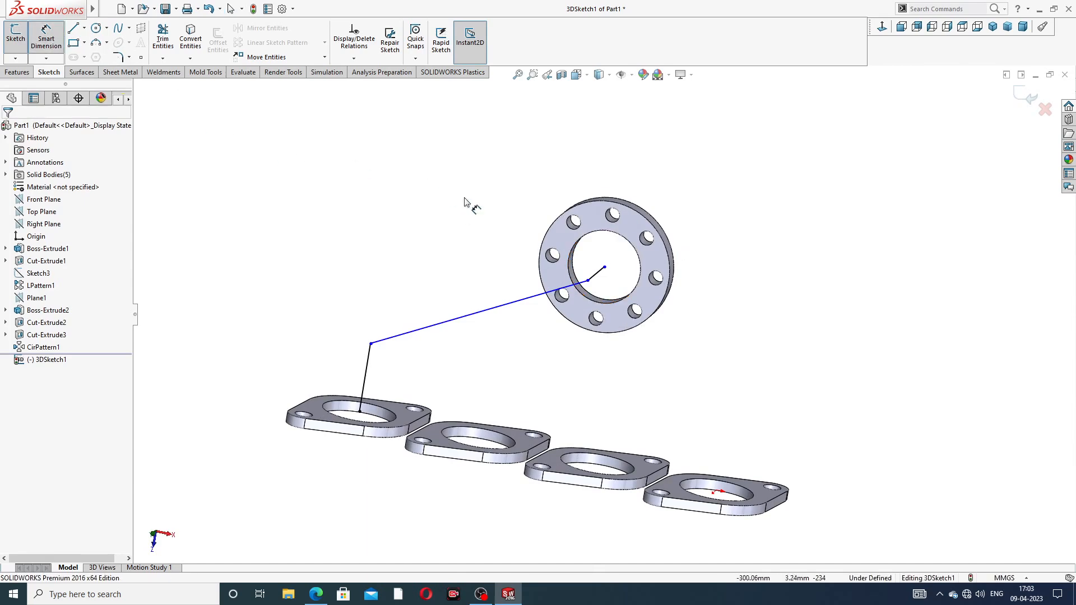
click(316, 594)
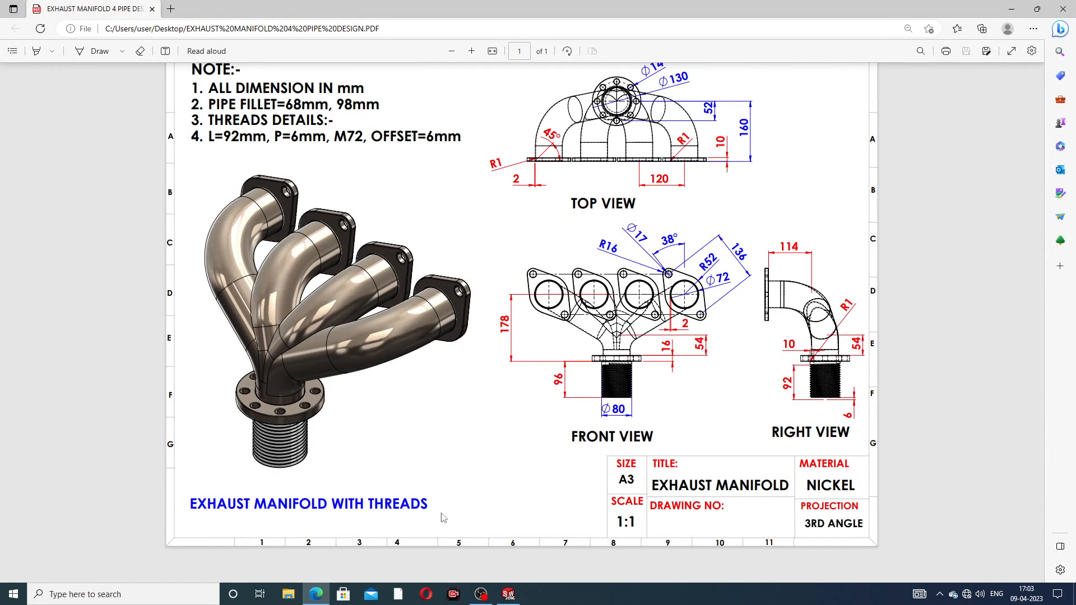
click(316, 594)
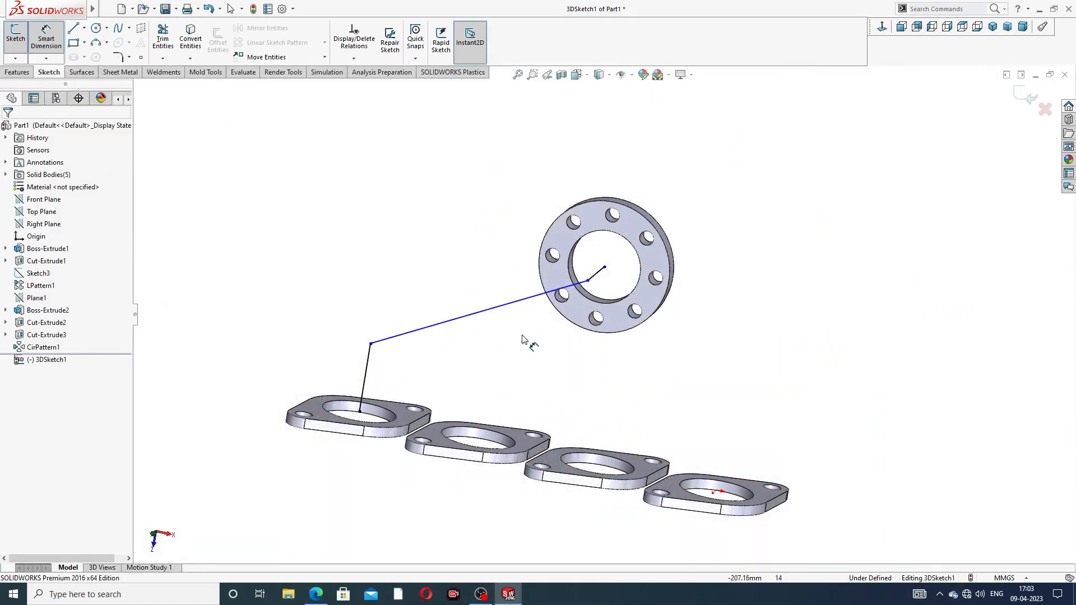
click(367, 363)
click(314, 364)
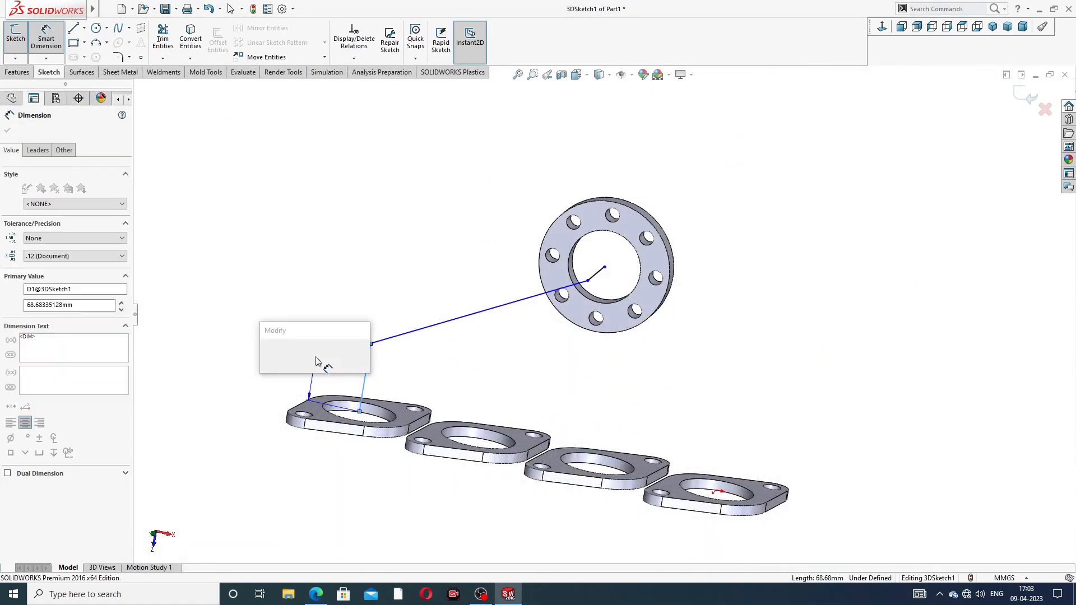
text(114)
key(Return)
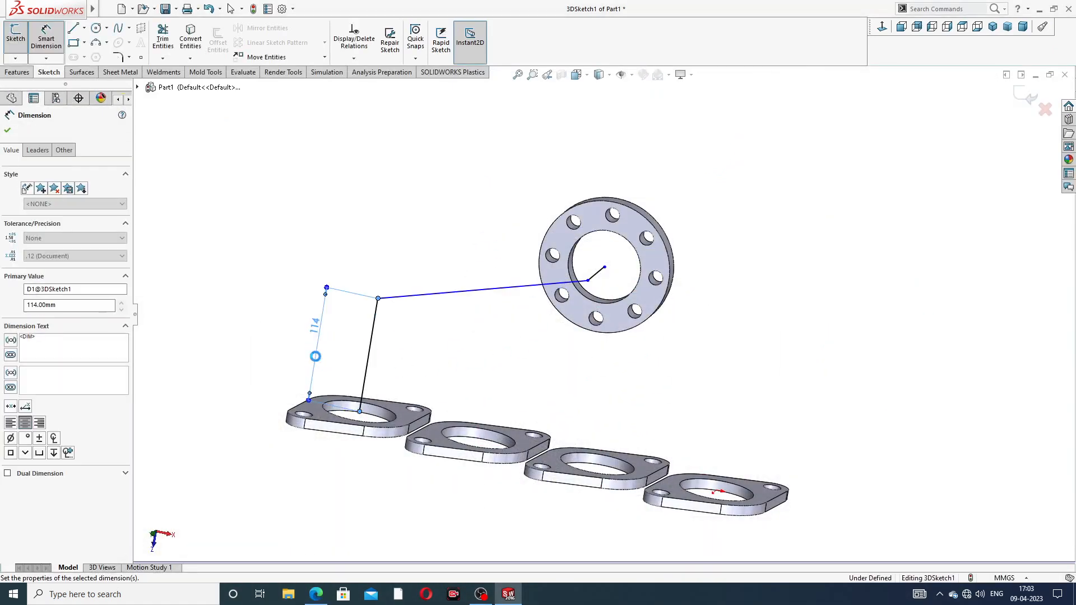
Dimension the short line at the round flange at 54 mm and leave the dimension command
middle_drag(540, 355, 572, 312)
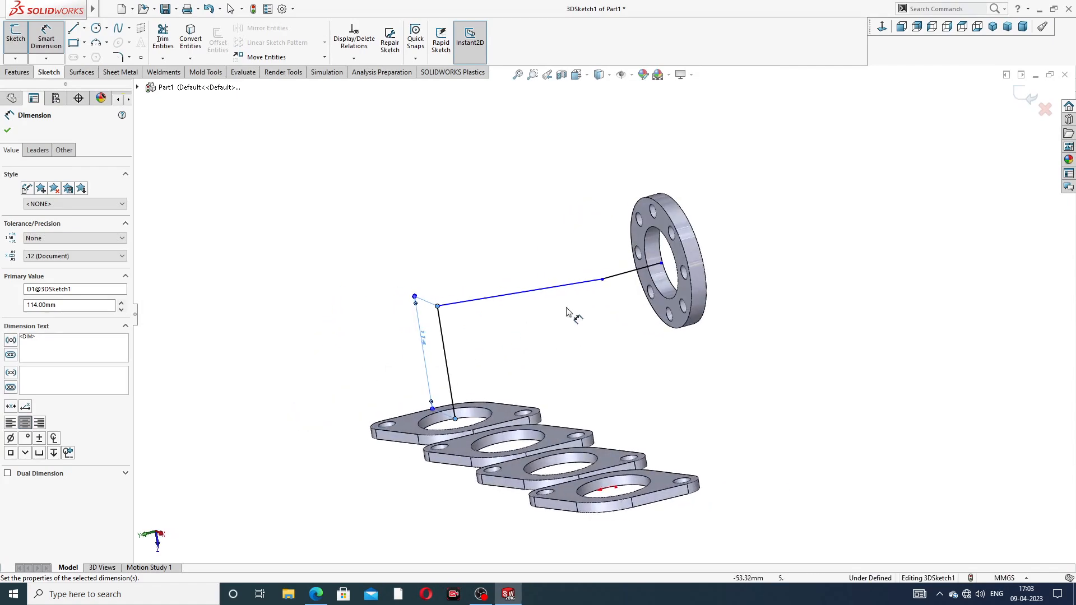
click(620, 275)
click(592, 190)
text(54)
key(Return)
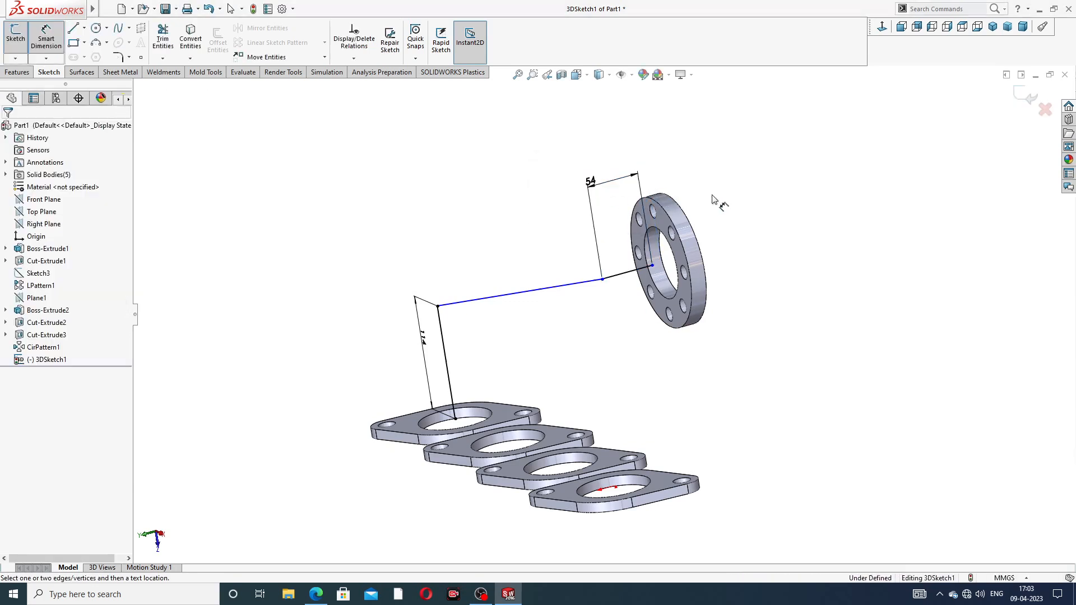
scroll(629, 298, down, 2)
right_click(803, 168)
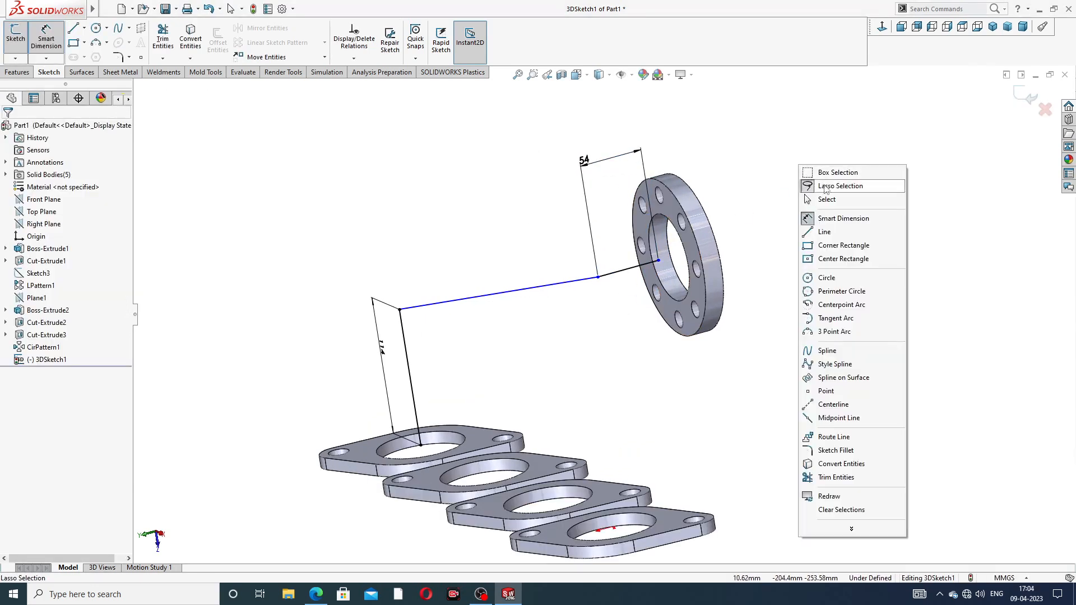
click(827, 199)
Attach the short line's loose endpoint to the centre of the round flange's bore to fully define the 3D sketch
mouse_move(767, 234)
middle_down()
mouse_move(733, 199)
mouse_move(731, 218)
middle_up()
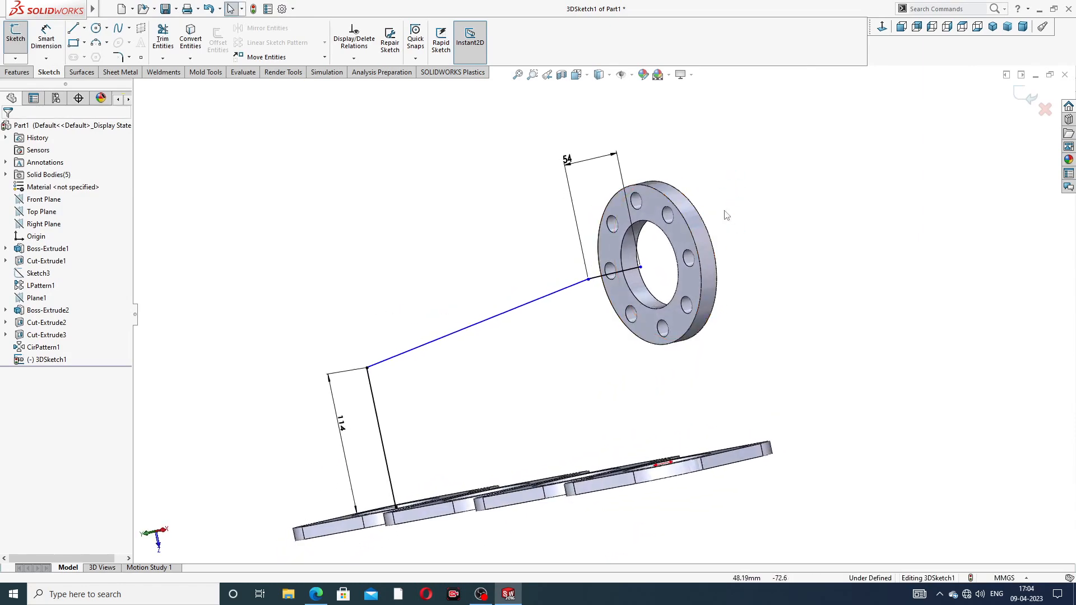
mouse_move(641, 267)
mouse_down()
mouse_move(676, 252)
mouse_move(650, 264)
mouse_up()
click(830, 195)
scroll(578, 328, down, 2)
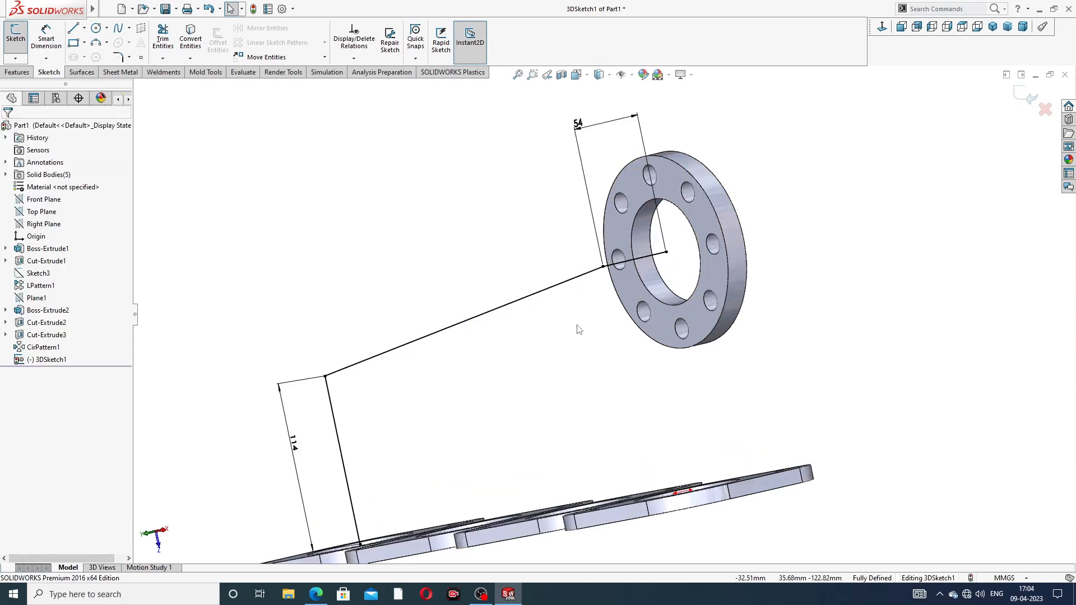
Reposition the 54 mm and 114 mm dimension labels clear of the sketch lines
scroll(598, 286, up, 3)
drag(615, 170, 616, 190)
drag(401, 424, 393, 424)
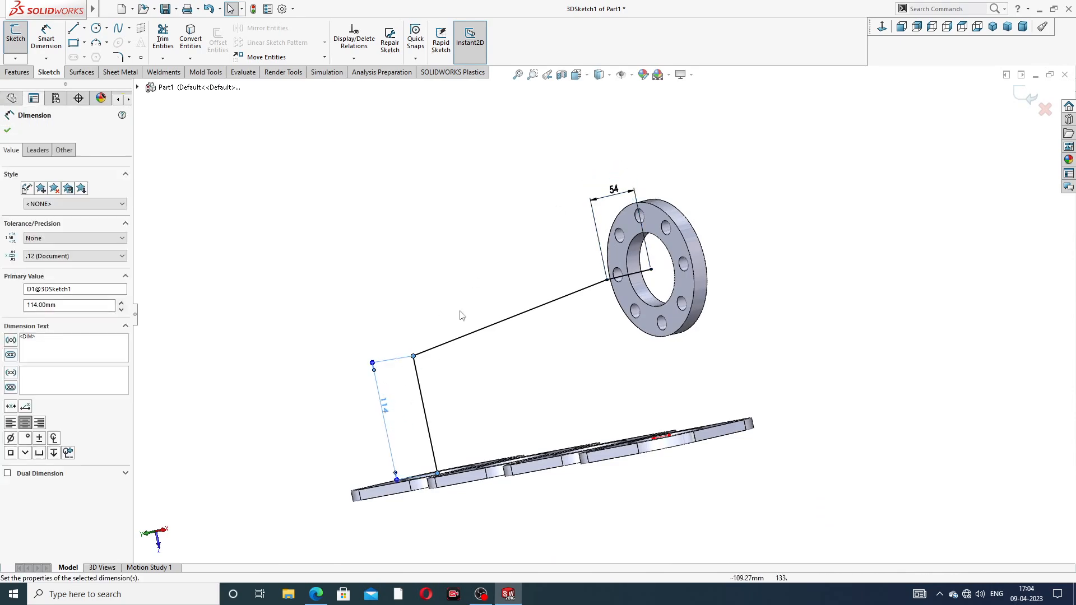
click(442, 198)
Check the pipe fillet radii in the drawing and fillet the path corner above the end flange with a 98 mm radius
click(316, 594)
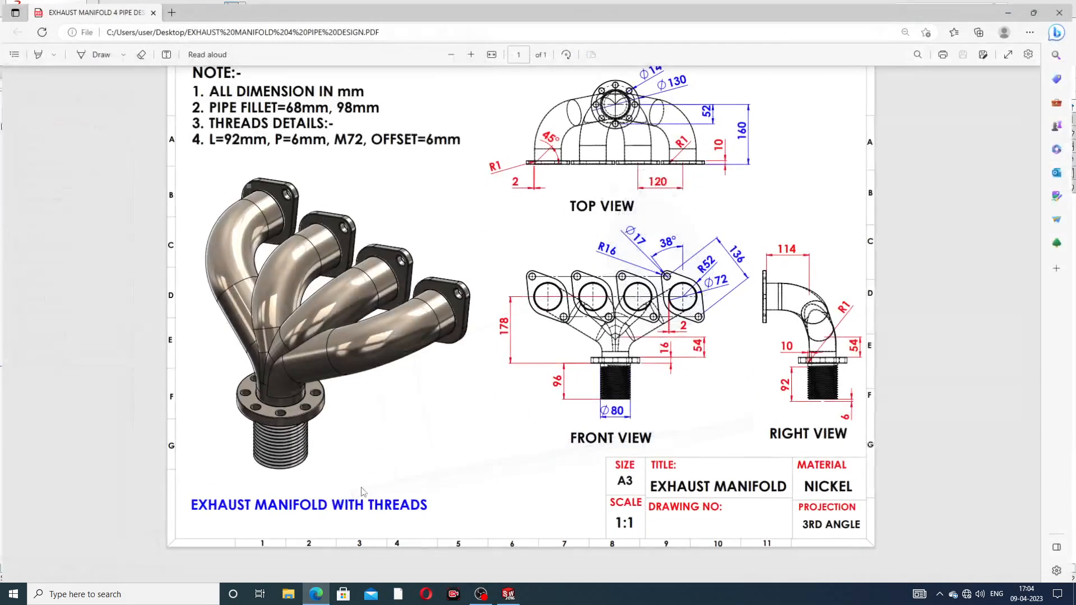
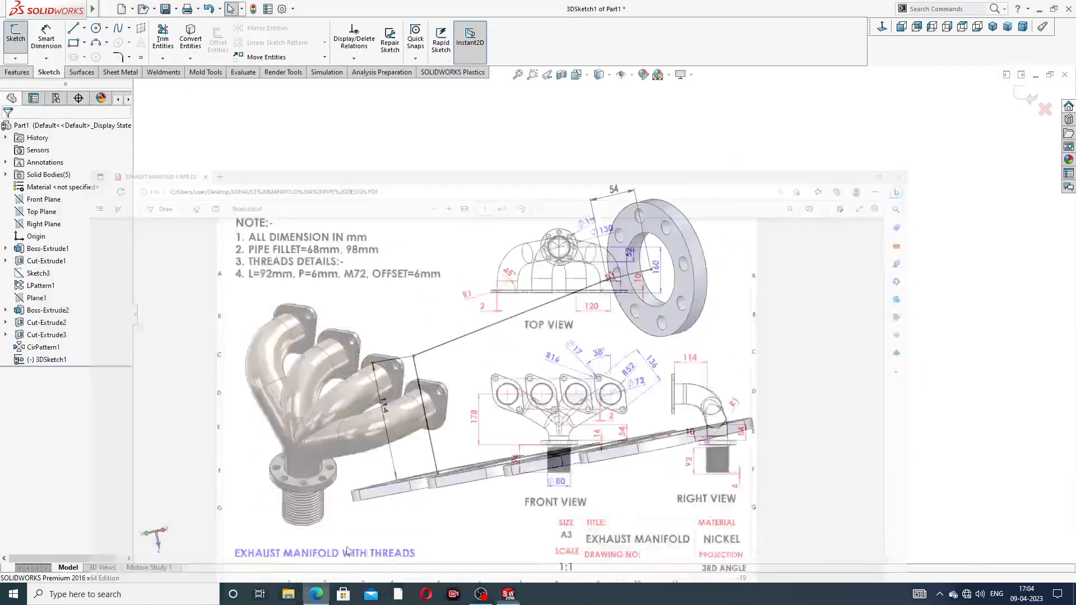
click(315, 596)
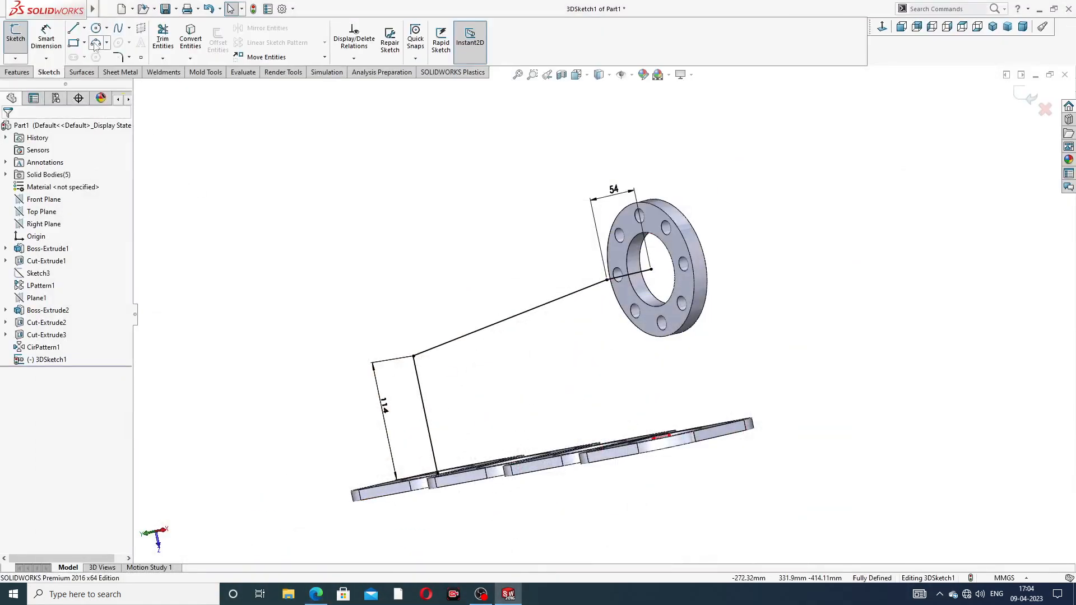
click(118, 57)
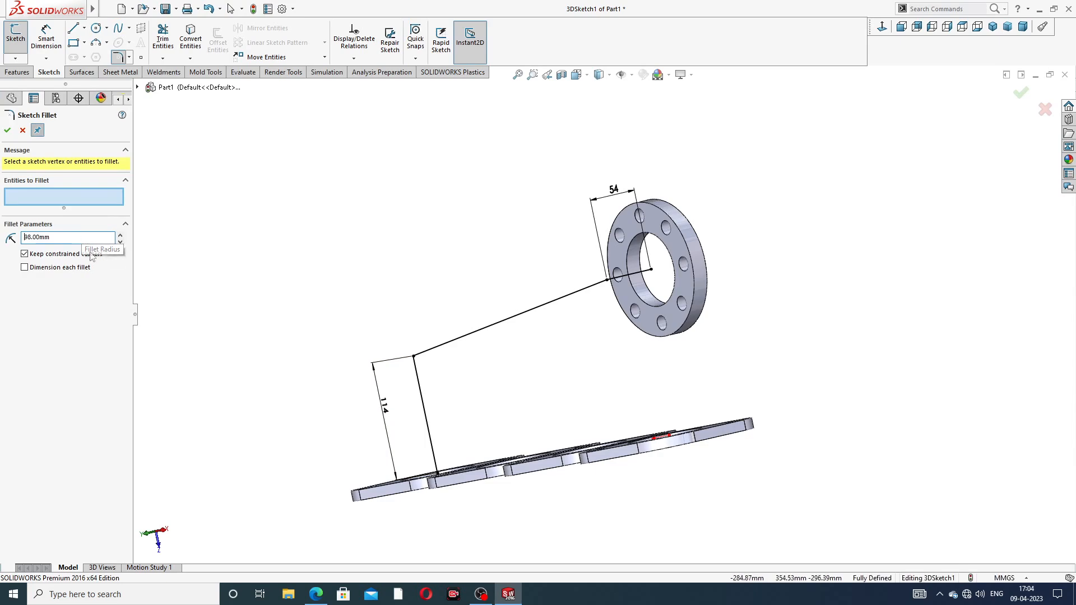
click(414, 357)
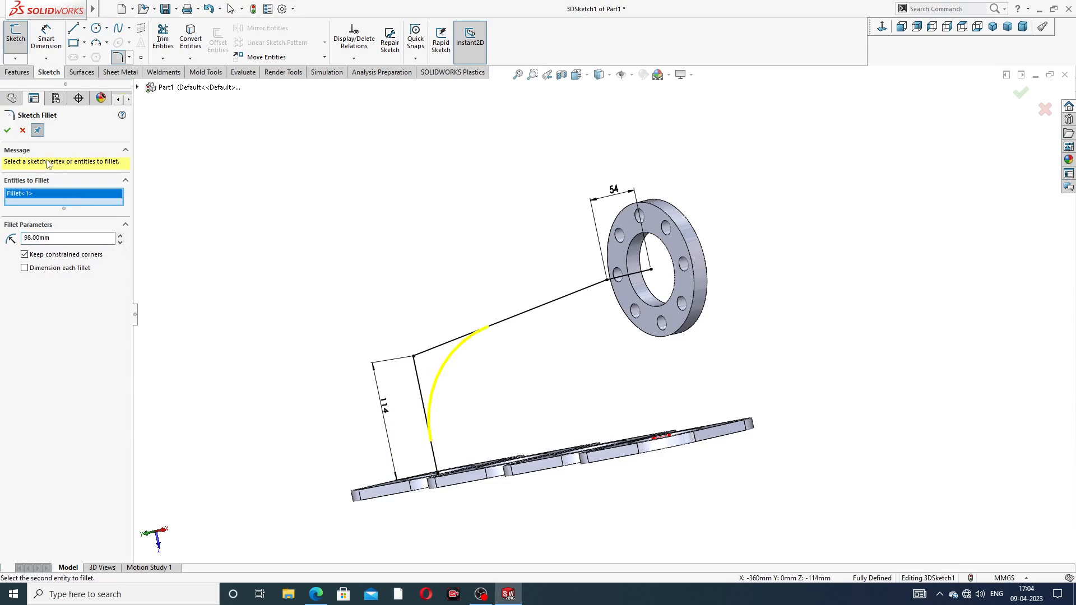
click(8, 131)
Fillet the path corner next to the round flange with a 68 mm radius and exit the 3D sketch
drag(58, 238, 8, 241)
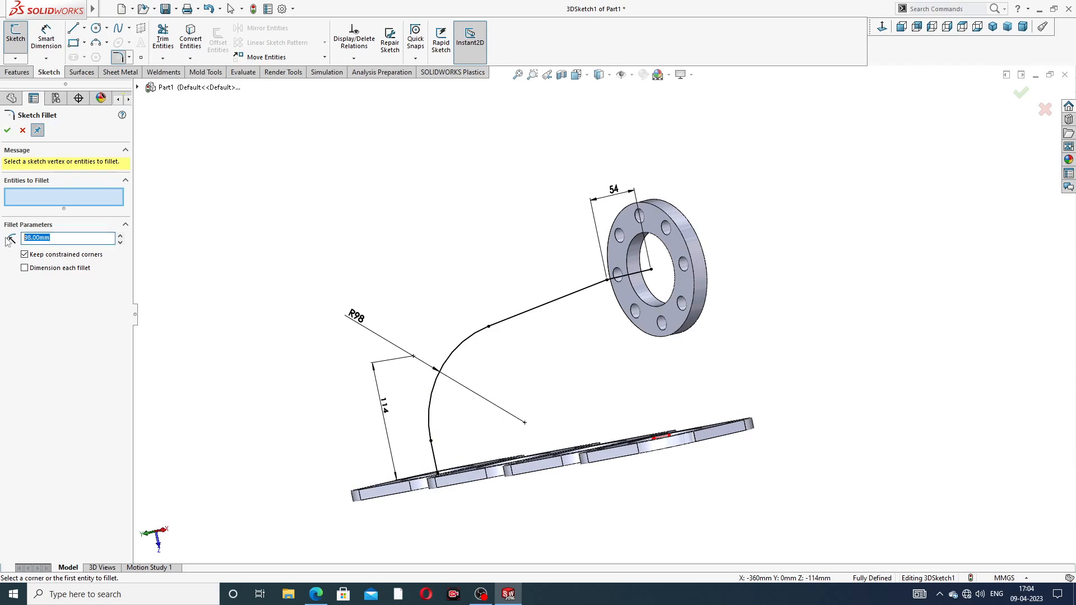
text(68)
click(623, 276)
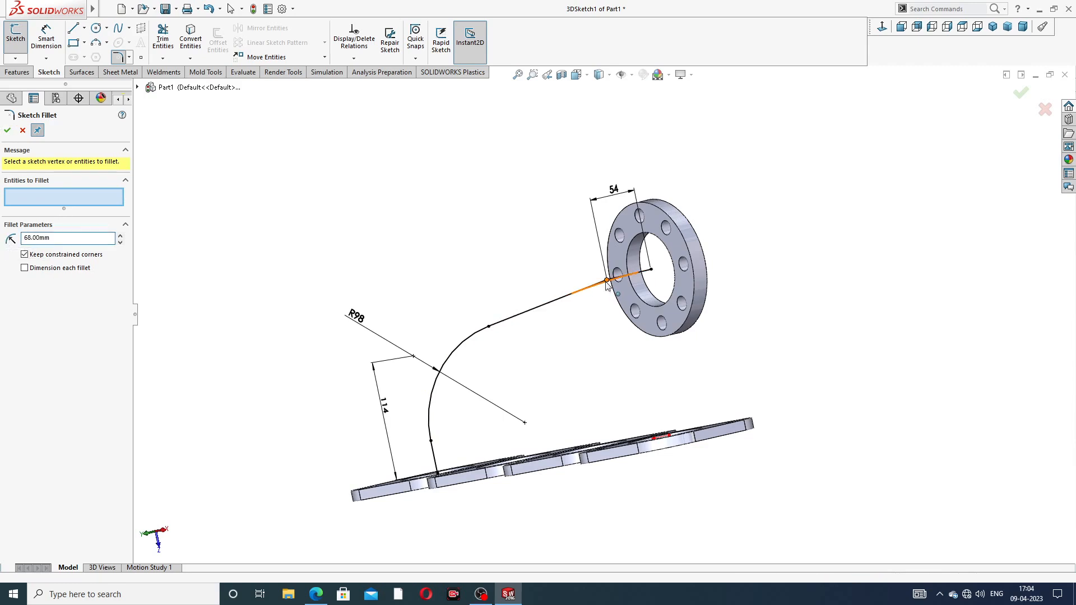
click(4, 132)
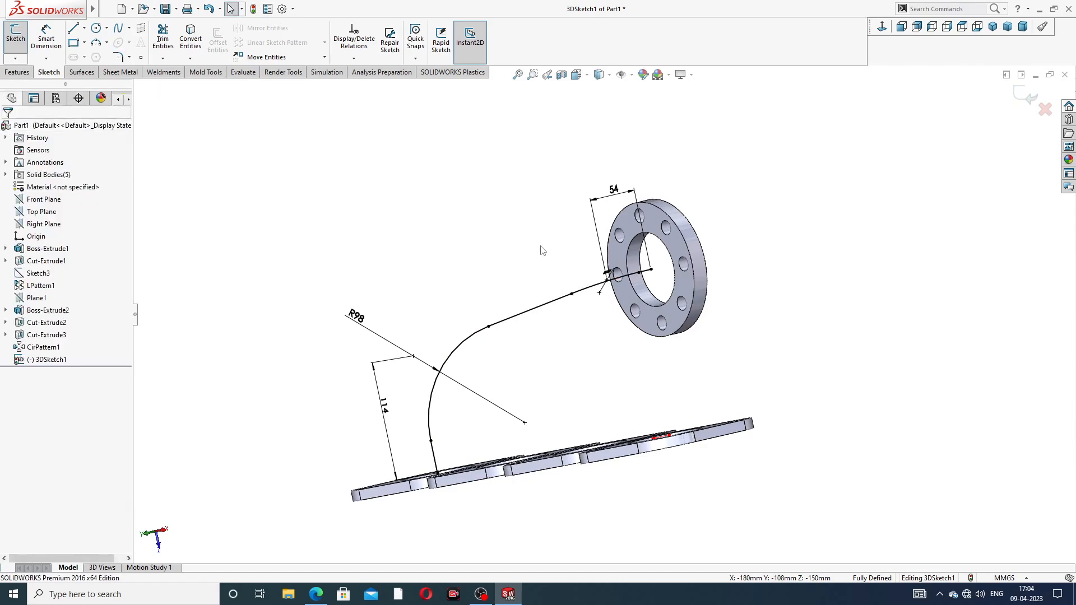
scroll(541, 249, up, 3)
middle_drag(560, 262, 627, 300)
scroll(628, 300, down, 4)
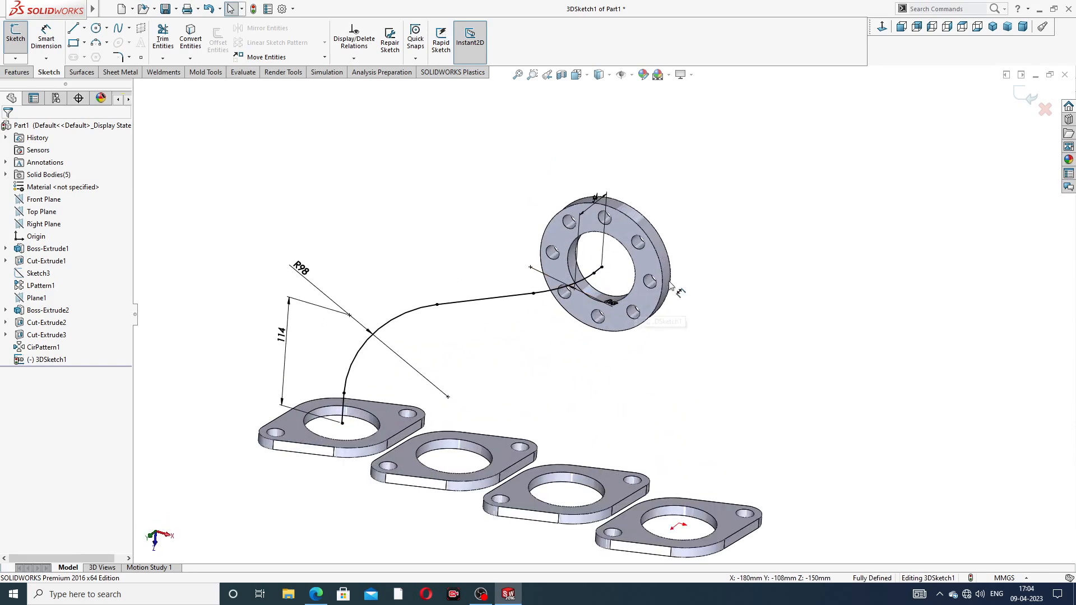
click(1021, 101)
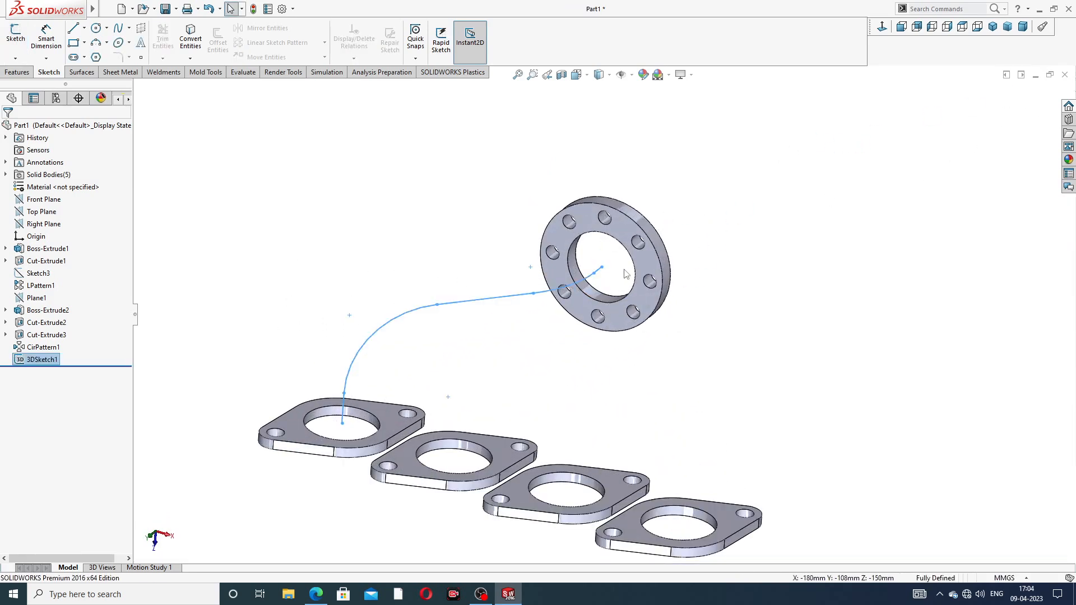
Sketch on the round flange's front face, convert its inner bore edge into a circle and exit the sketch
scroll(625, 275, down, 2)
click(616, 219)
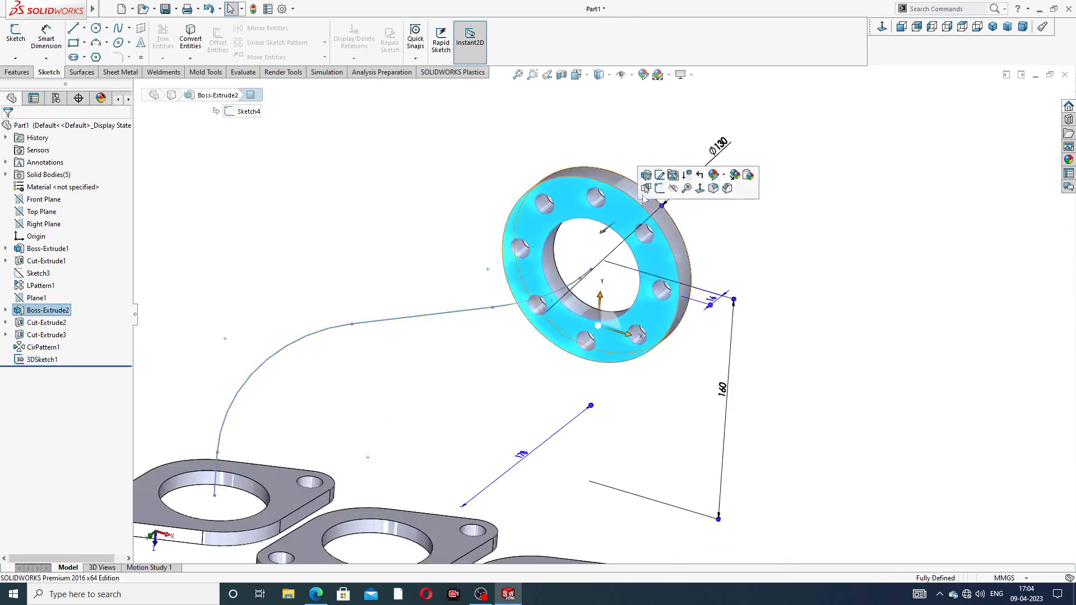
click(693, 172)
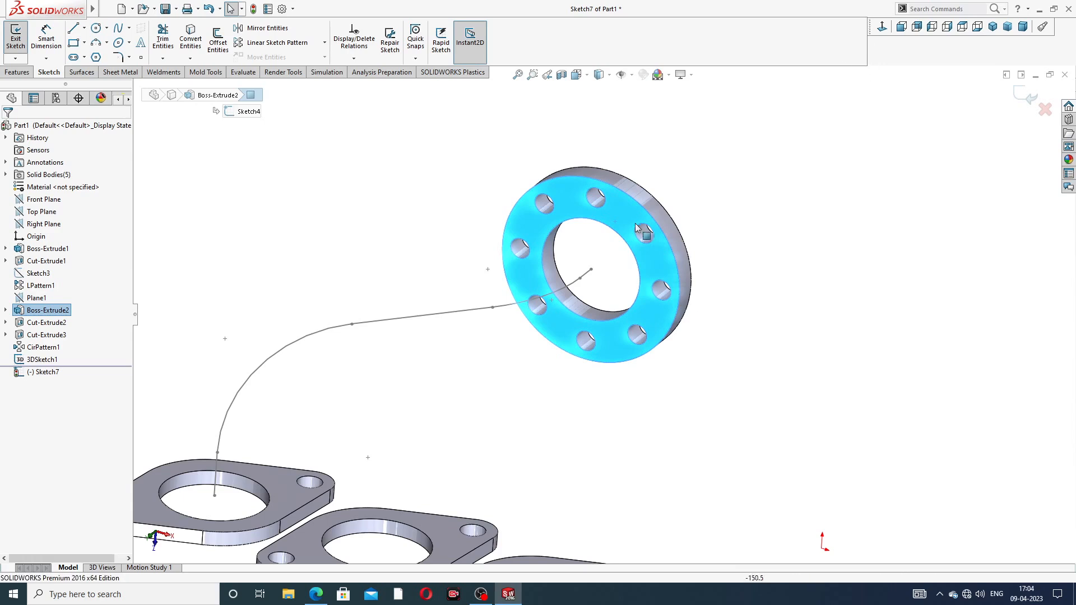
click(606, 228)
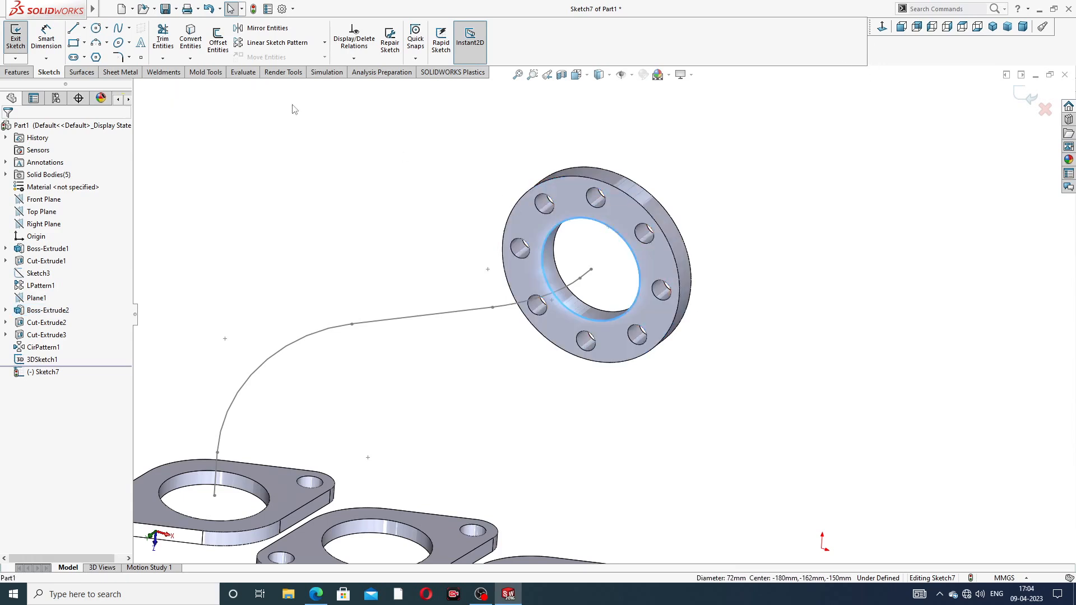
click(198, 49)
click(1023, 100)
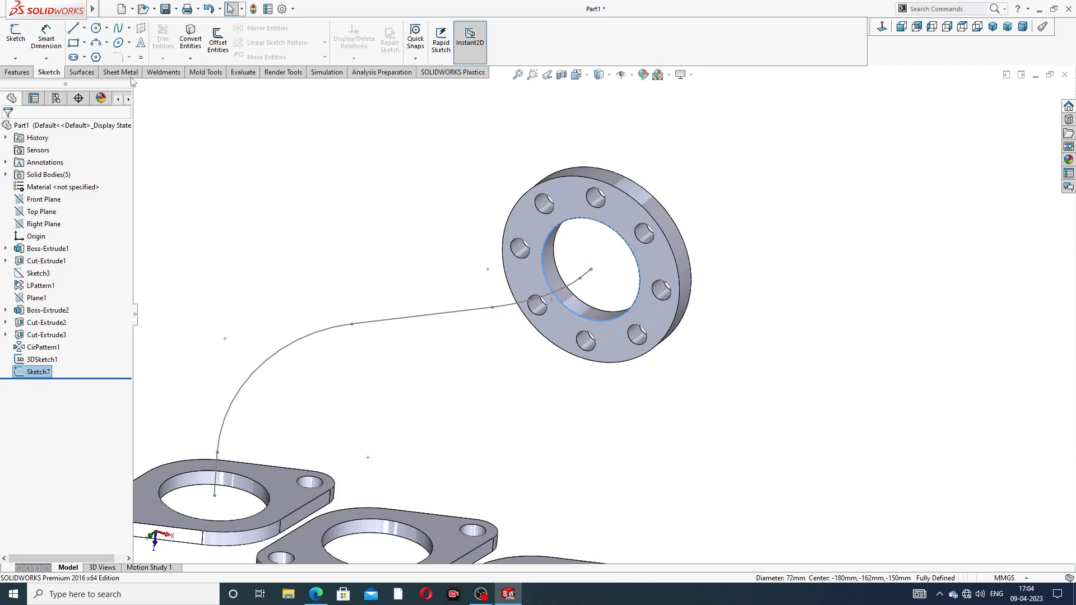
Sweep the circular bore profile along the filleted 3D path to create the solid first pipe
click(29, 75)
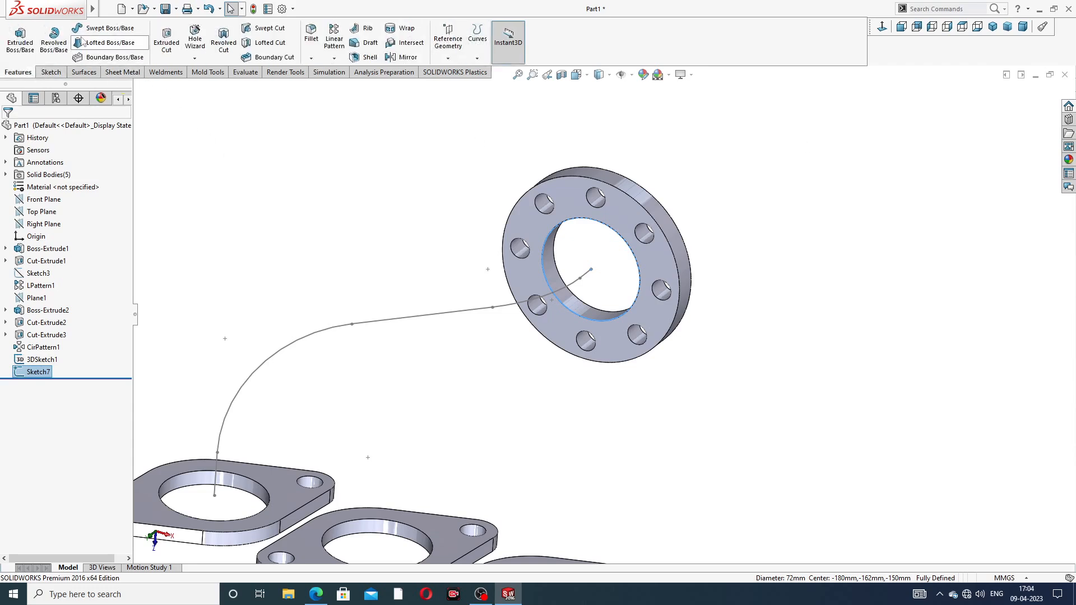
click(107, 28)
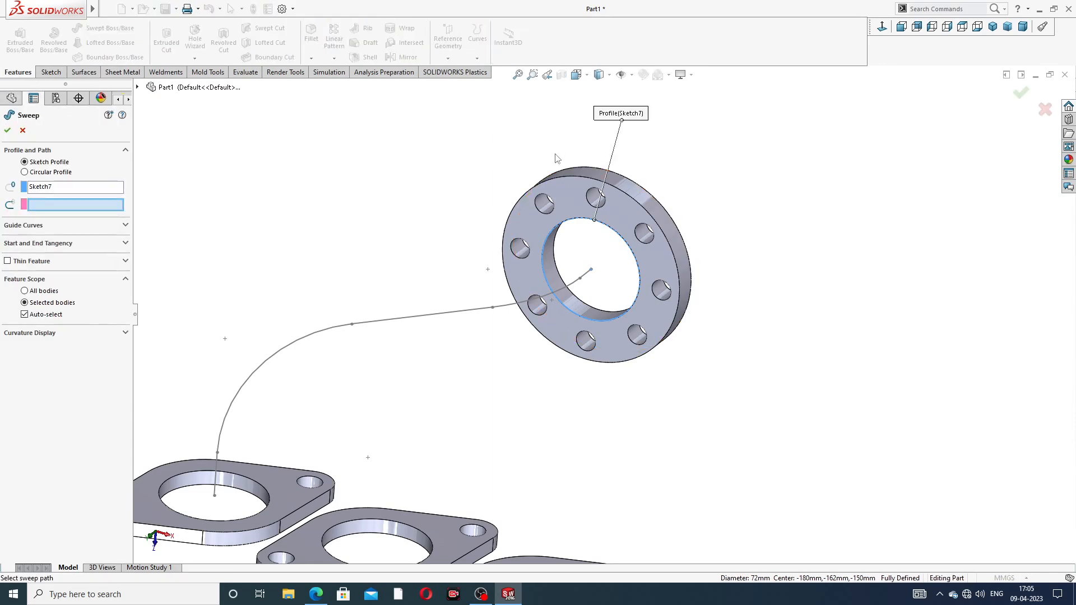
middle_drag(284, 249, 273, 214)
click(413, 333)
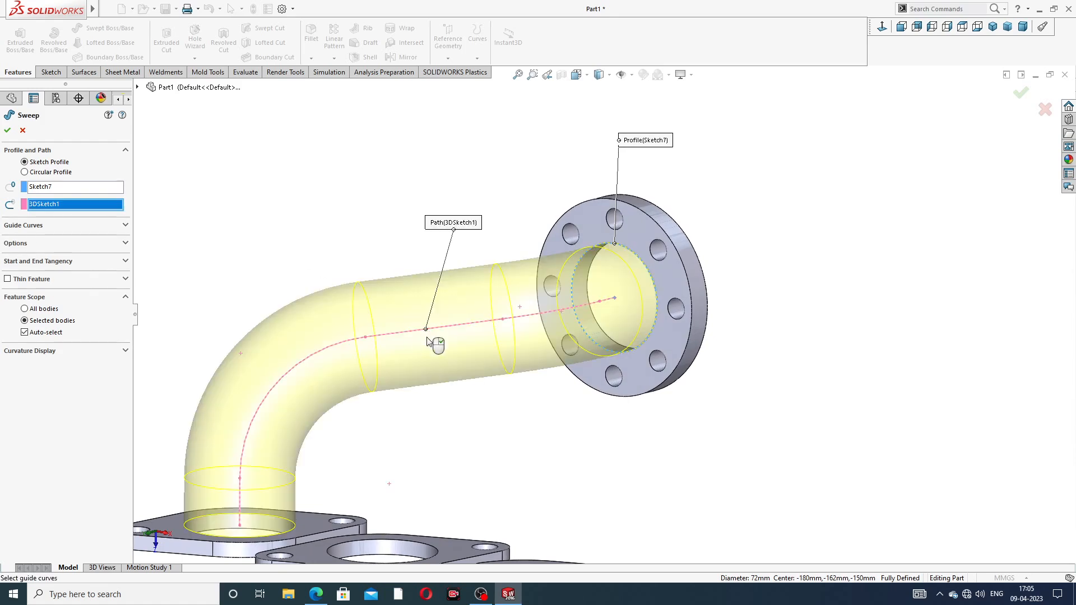
scroll(435, 338, down, 3)
middle_drag(449, 369, 470, 391)
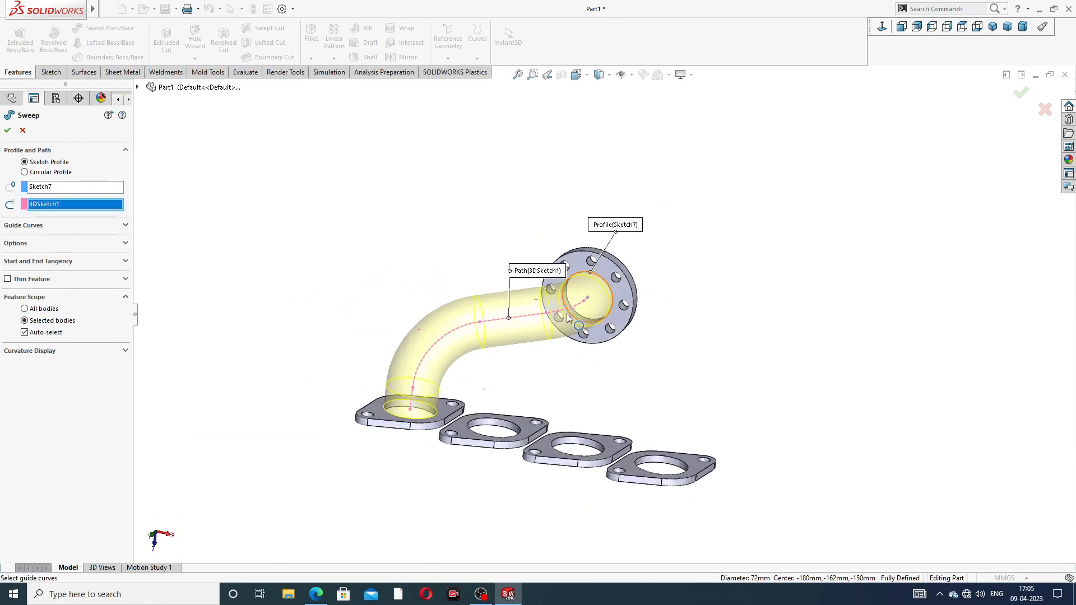
click(8, 131)
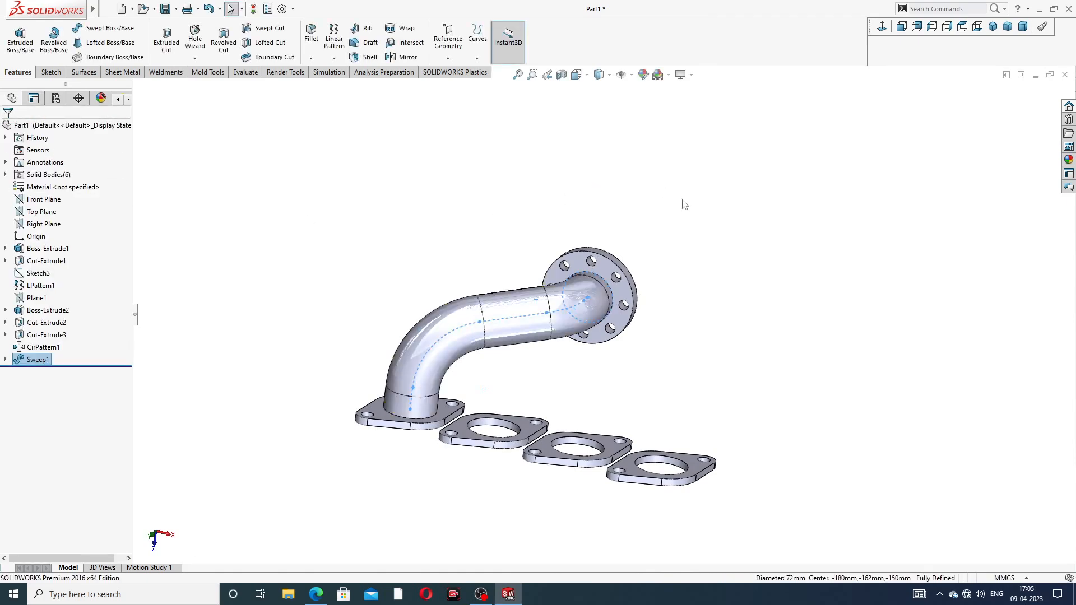
Start a new 3D sketch for the second pipe's path
mouse_move(660, 353)
middle_down()
mouse_move(478, 319)
mouse_move(648, 312)
mouse_move(642, 345)
middle_up()
scroll(586, 425, down, 2)
middle_drag(679, 255, 658, 244)
scroll(519, 412, down, 2)
scroll(562, 307, up, 3)
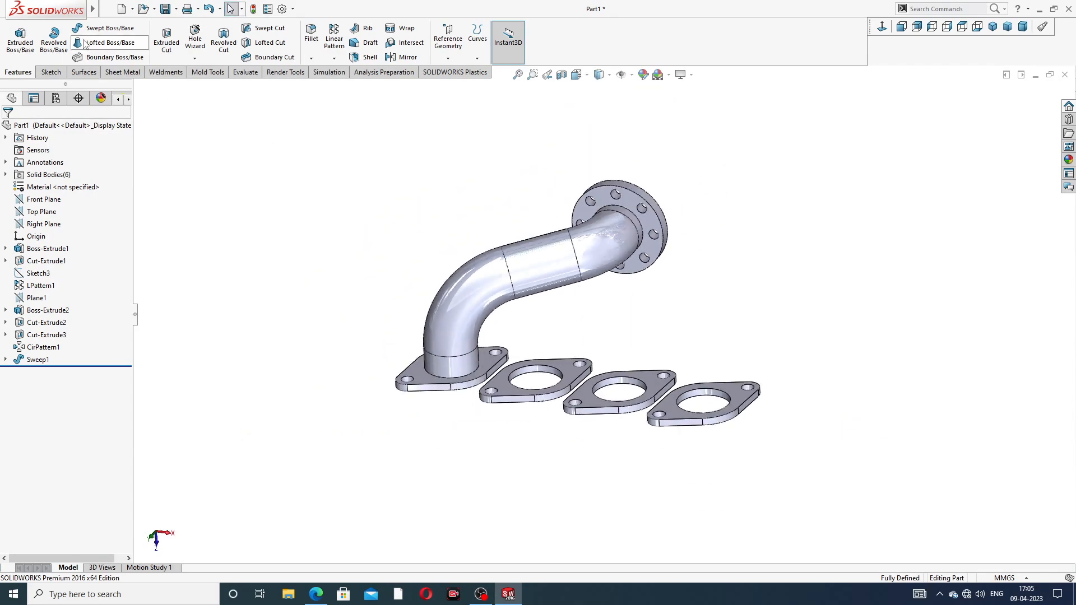
click(52, 72)
click(15, 58)
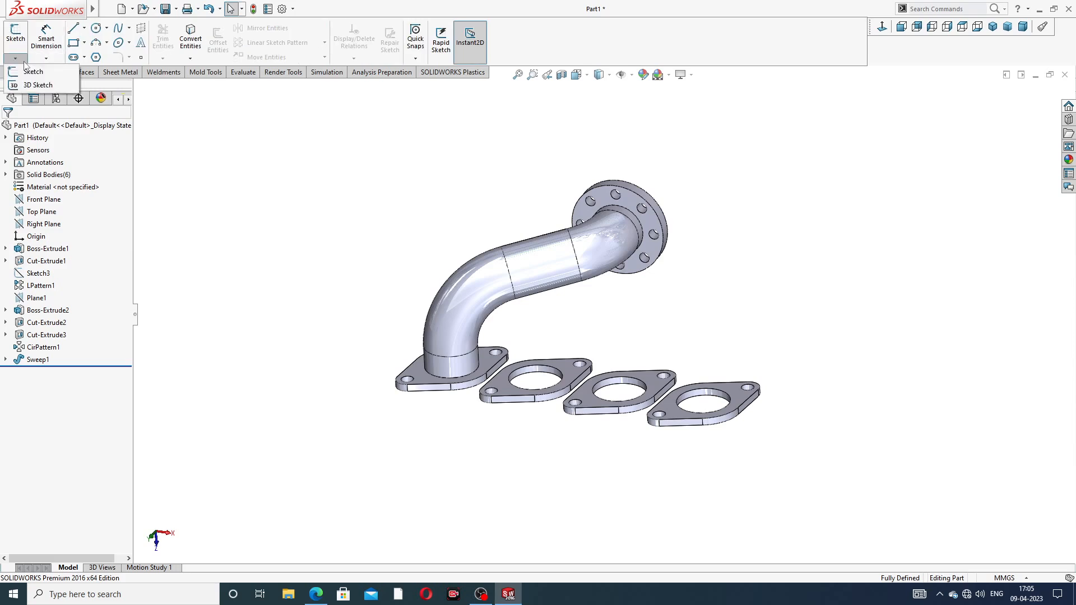
click(37, 85)
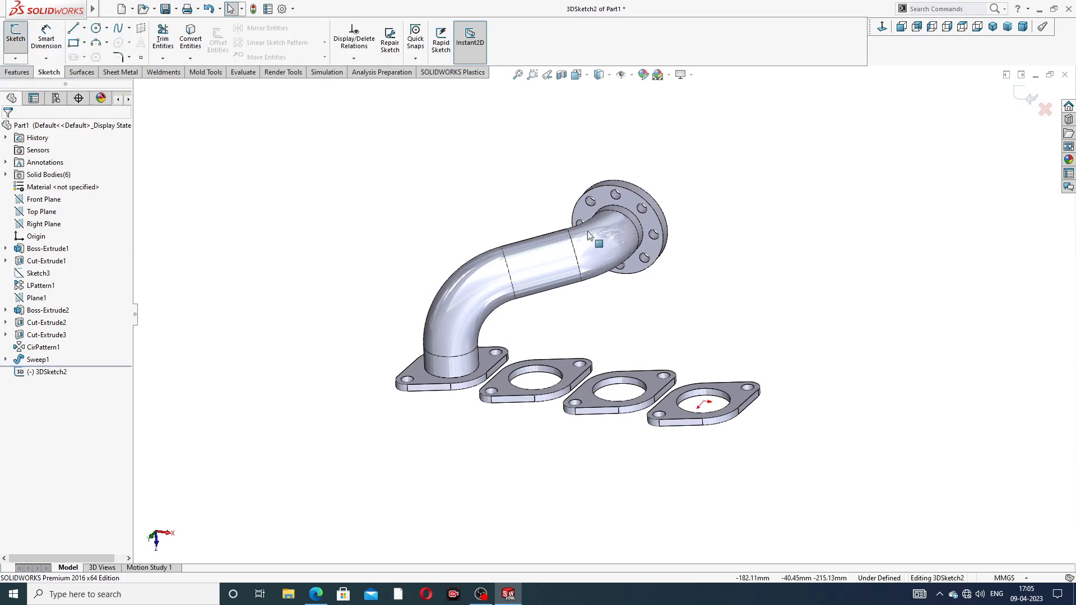
click(73, 29)
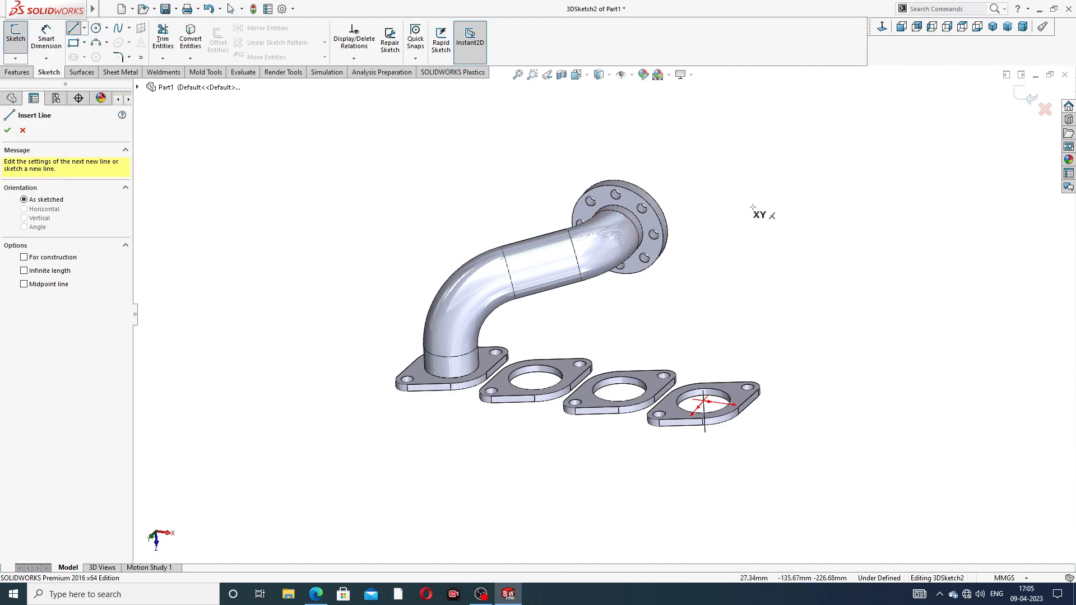
middle_drag(738, 240, 668, 244)
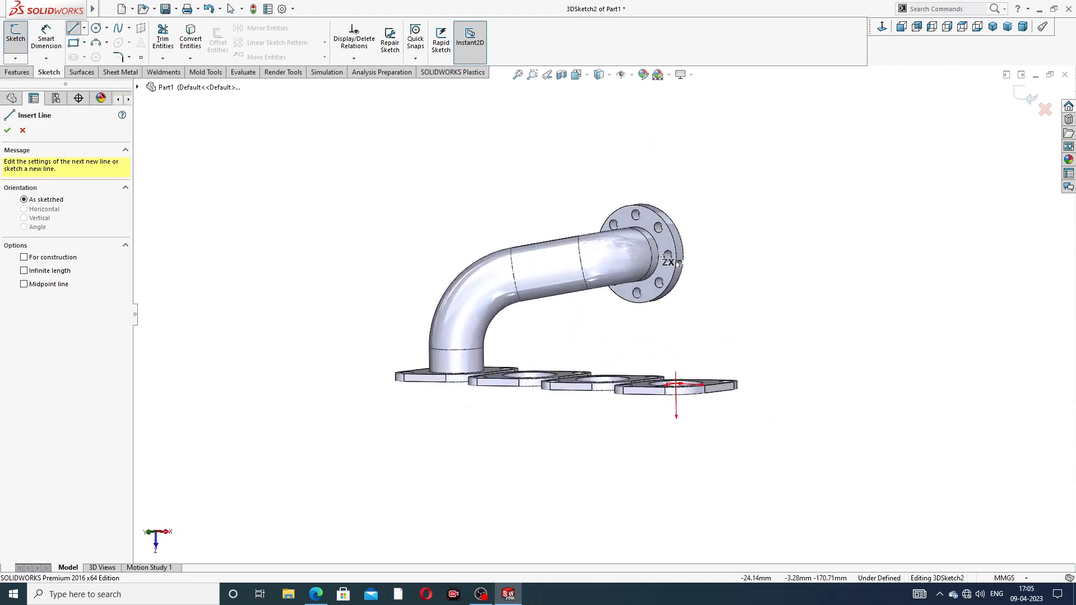
scroll(670, 244, down, 4)
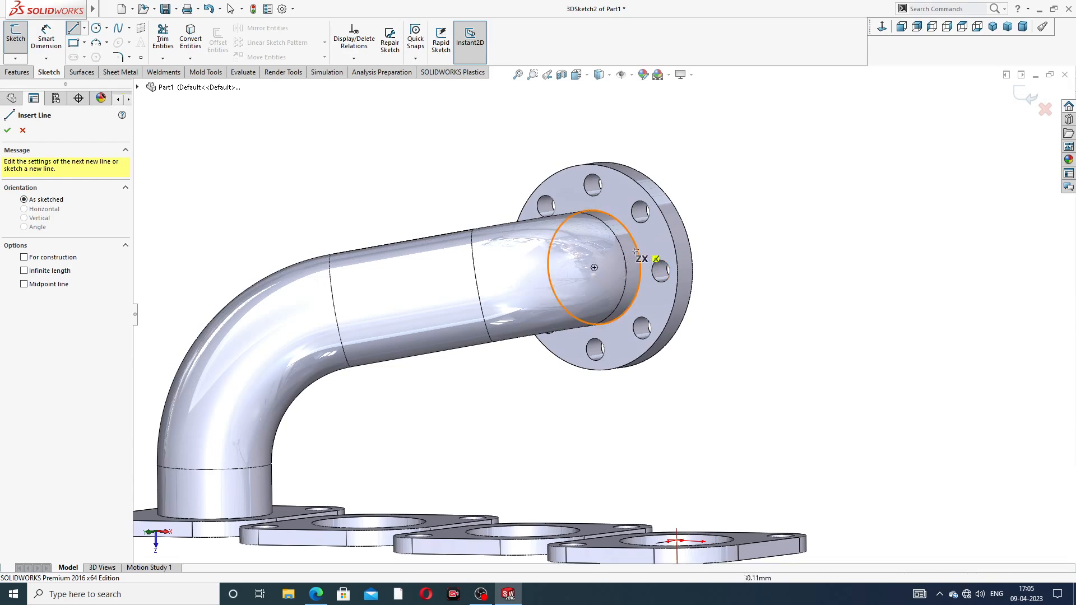
click(594, 268)
middle_drag(564, 300, 525, 297)
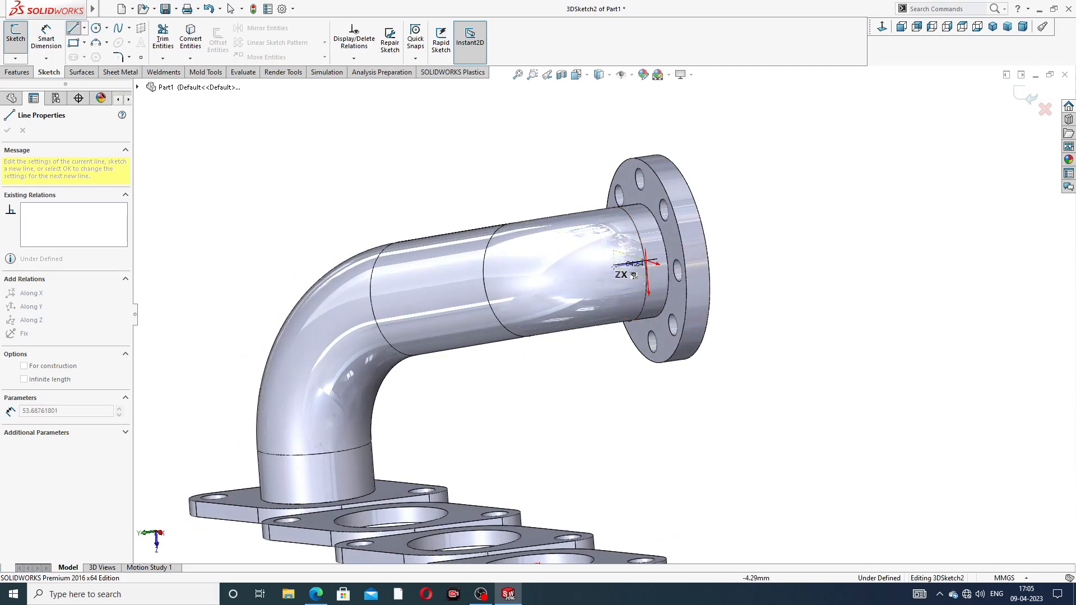
mouse_move(575, 269)
middle_down()
mouse_move(566, 281)
mouse_move(575, 284)
middle_up()
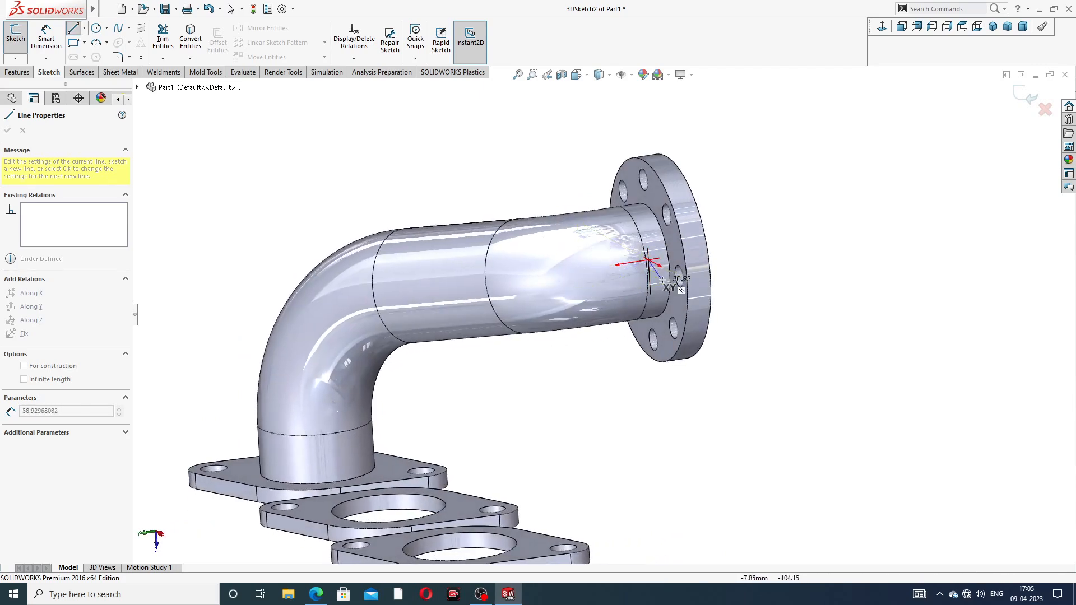
click(606, 266)
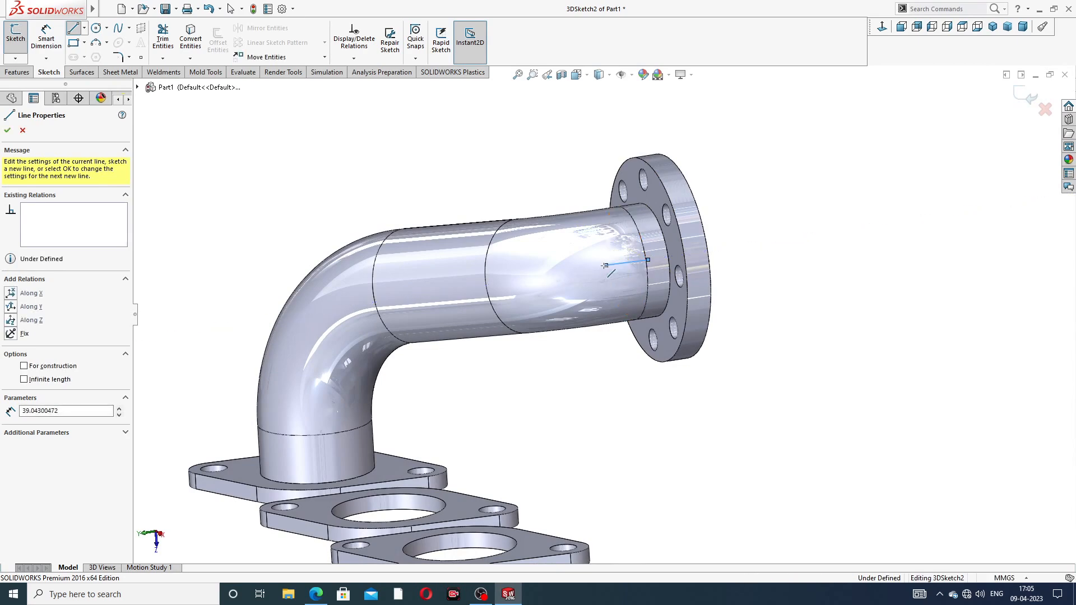
right_click(763, 193)
click(785, 204)
mouse_move(667, 242)
middle_down()
mouse_move(701, 175)
mouse_move(702, 252)
middle_up()
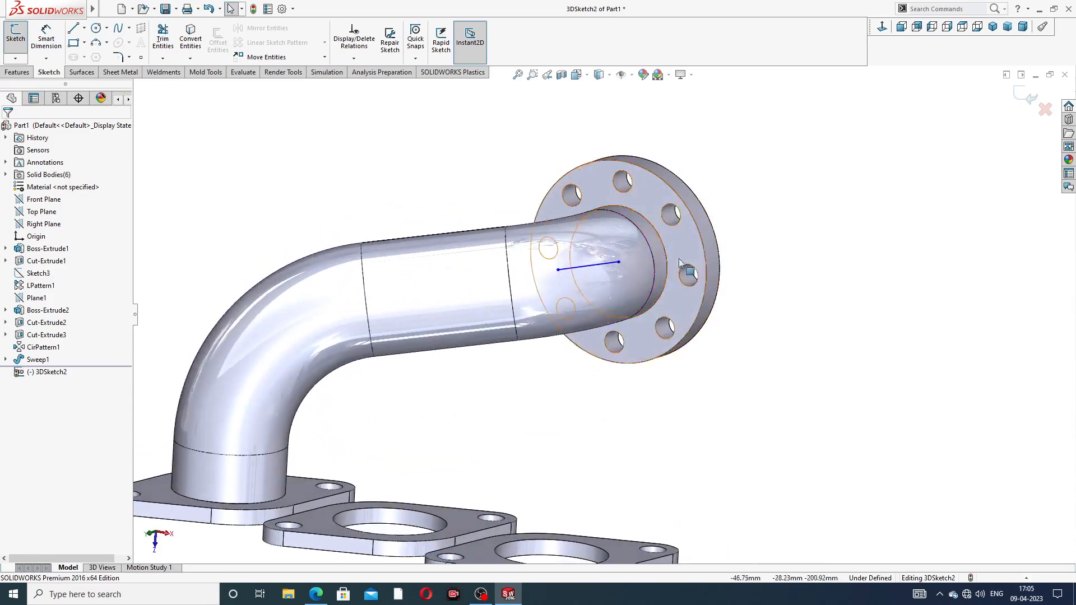
click(604, 263)
key(Delete)
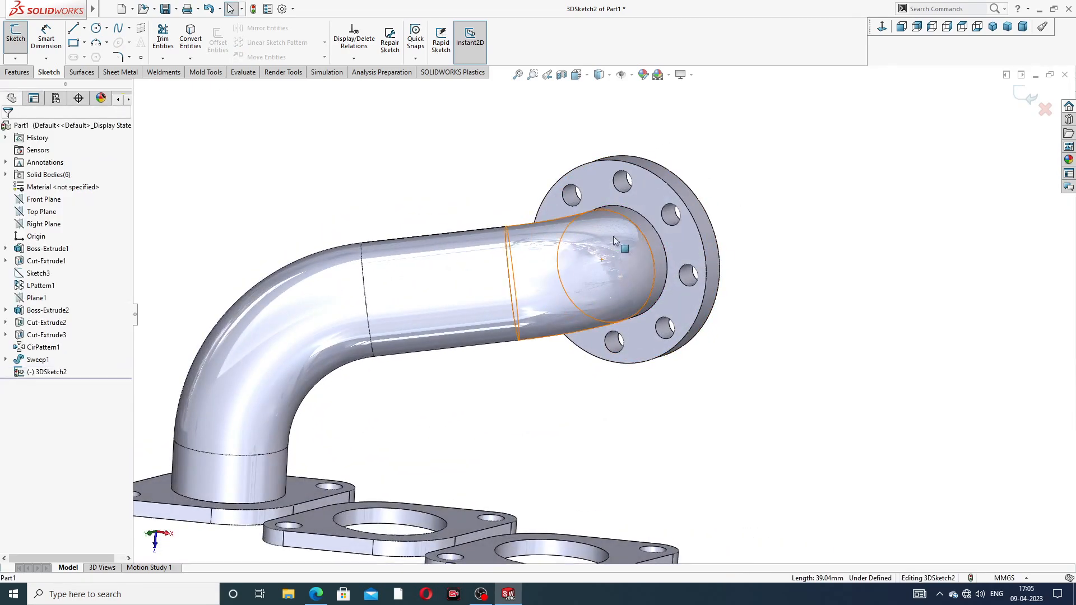
Sketch a line about 43 mm long from the round flange's bore centre, perpendicular to the flange and into the pipe
click(73, 28)
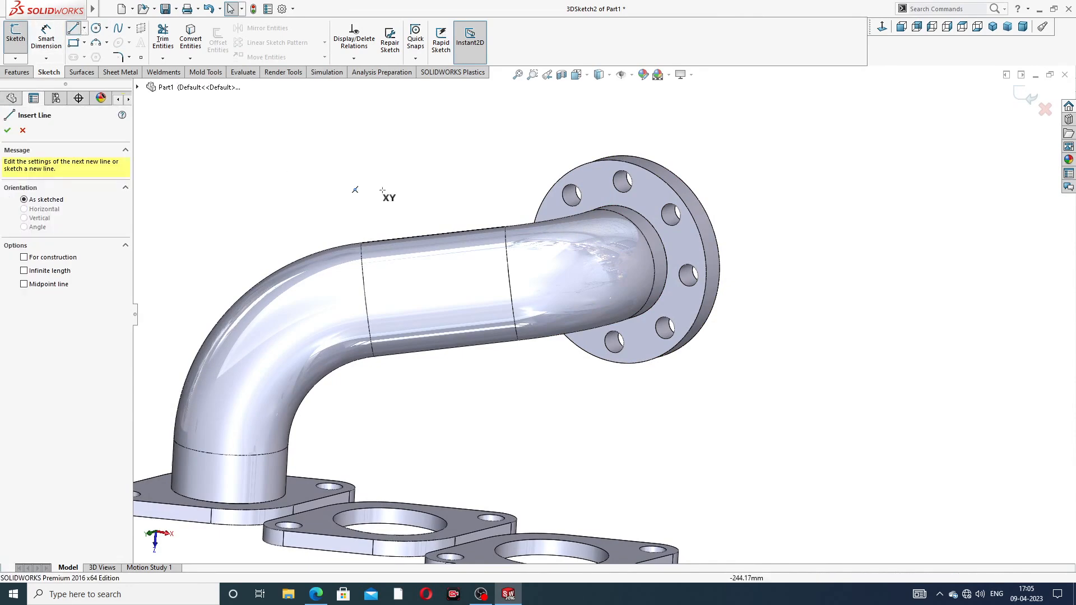
scroll(625, 273, up, 3)
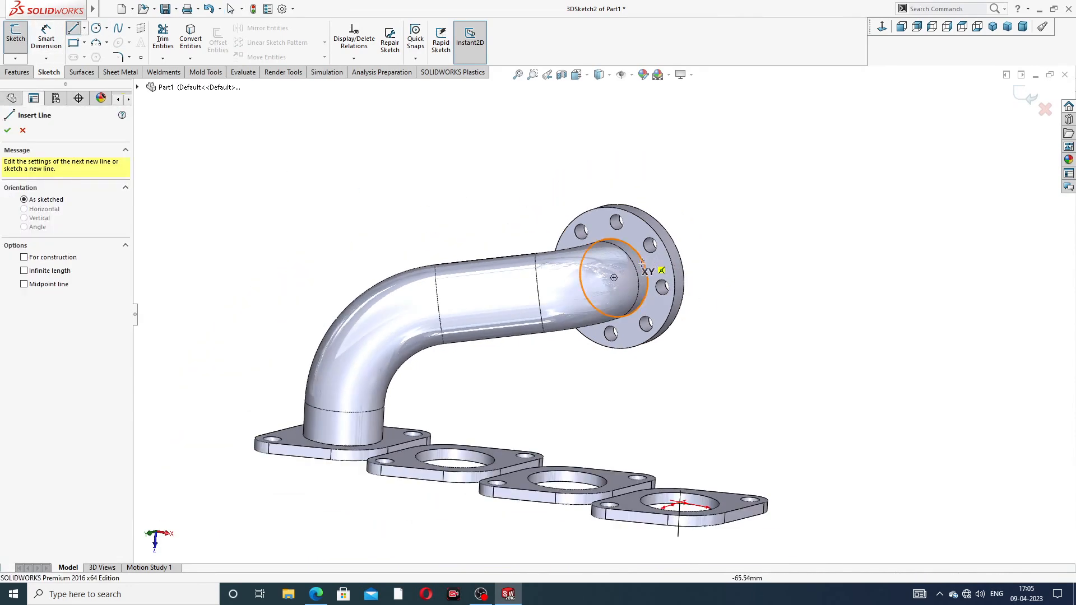
click(614, 278)
mouse_move(614, 278)
middle_down()
mouse_move(577, 296)
mouse_move(620, 275)
mouse_move(616, 283)
middle_up()
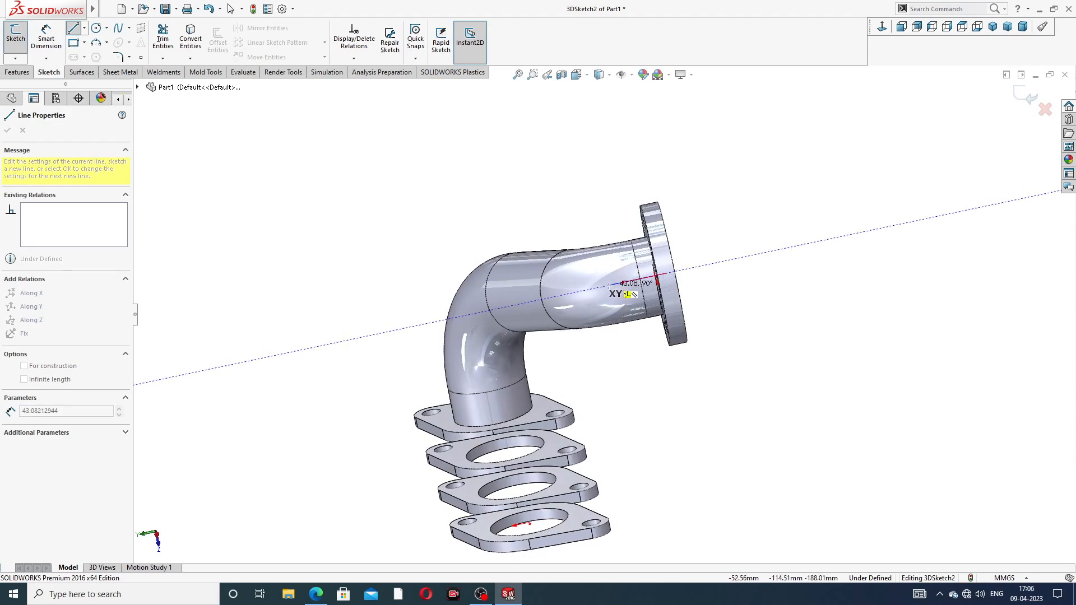
click(610, 286)
right_click(693, 193)
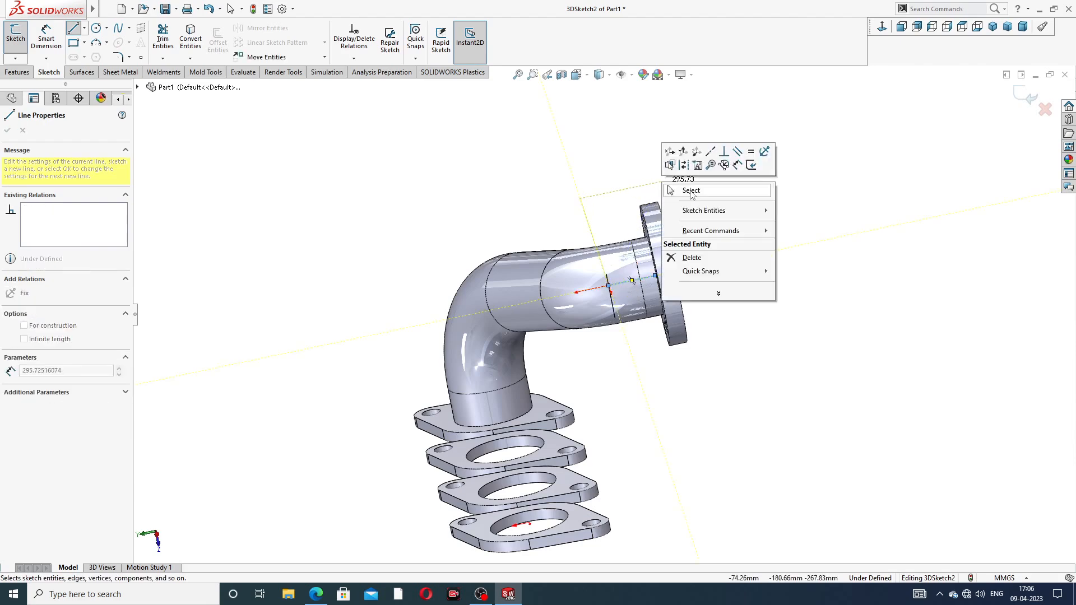
click(703, 261)
middle_drag(703, 262, 743, 257)
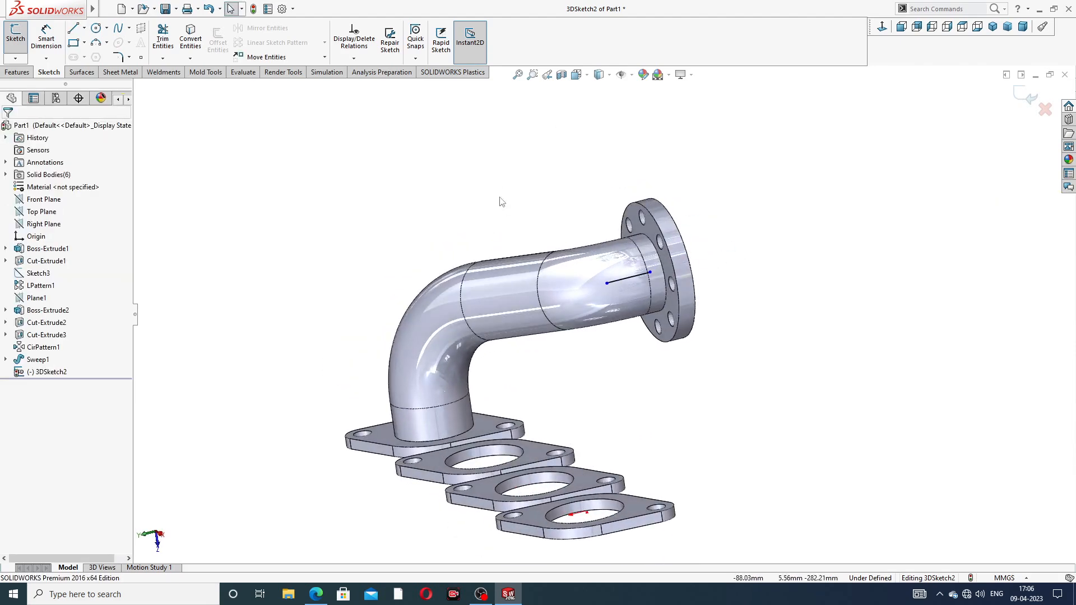
Sketch a vertical line about 43 mm long upward from the bore centre of the second flange, next to the piped one
click(73, 29)
scroll(493, 353, up, 3)
middle_drag(530, 376, 550, 399)
scroll(550, 399, down, 4)
scroll(577, 342, down, 4)
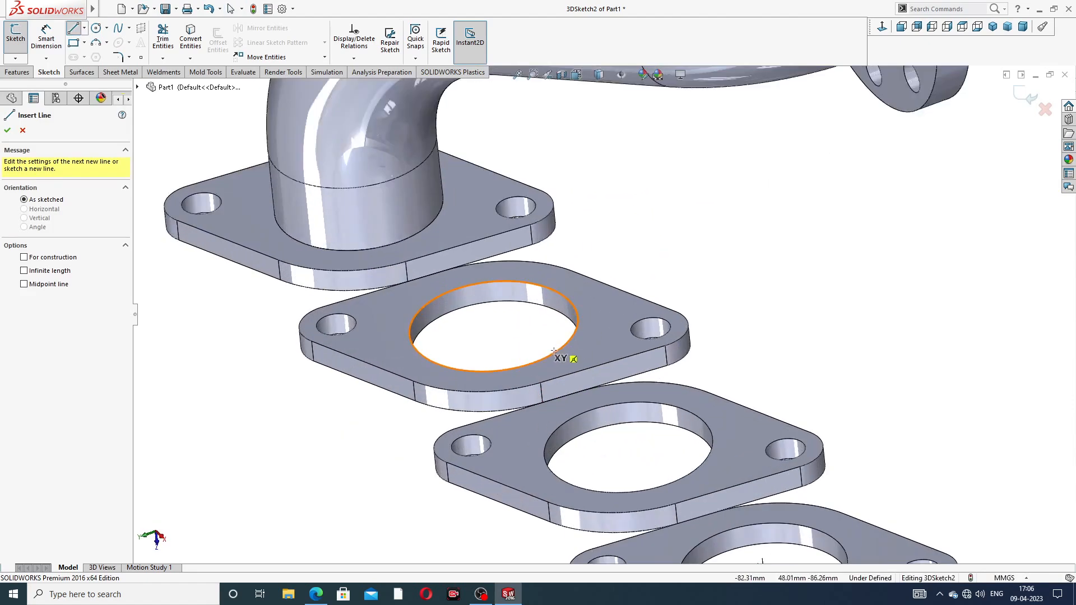
click(493, 326)
scroll(505, 269, up, 2)
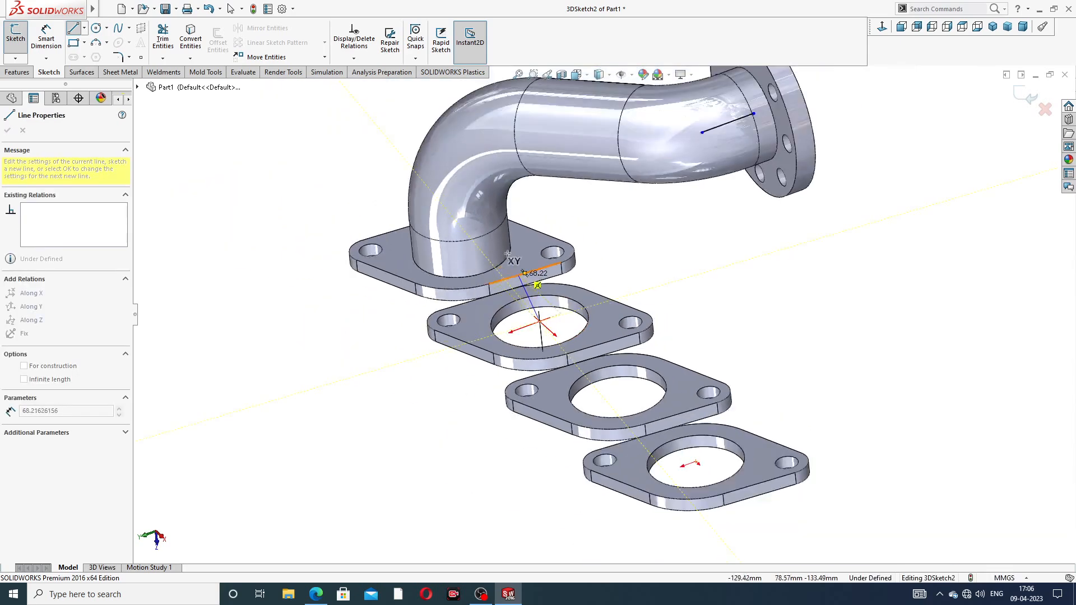
middle_drag(514, 249, 546, 180)
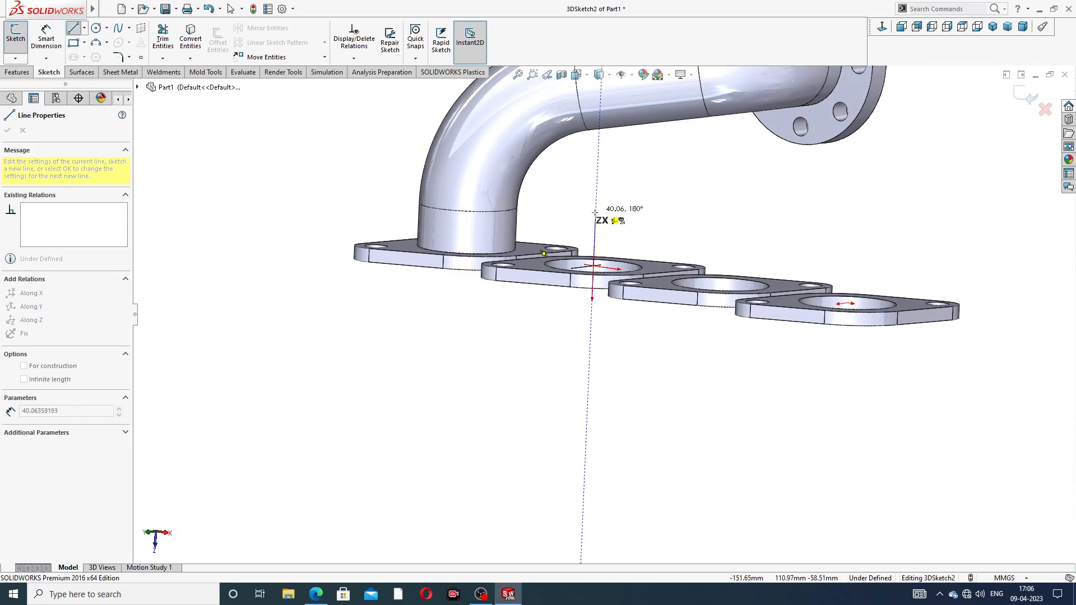
click(596, 209)
right_click(597, 209)
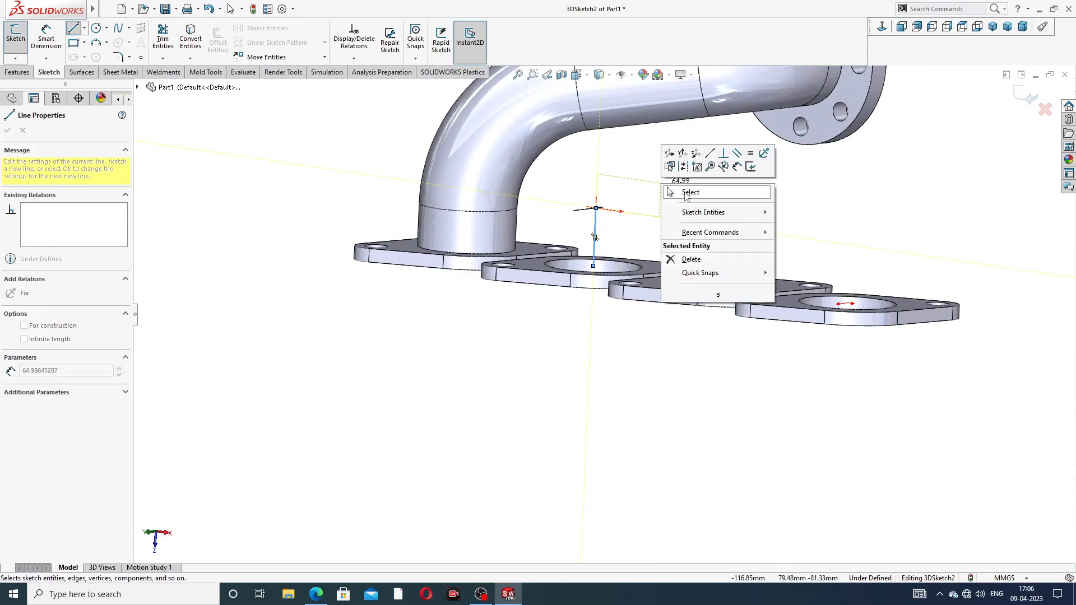
click(689, 188)
Connect the vertical line's upper end to the free end of the round flange's short line with a sloped line
scroll(678, 168, up, 3)
middle_drag(683, 185, 680, 208)
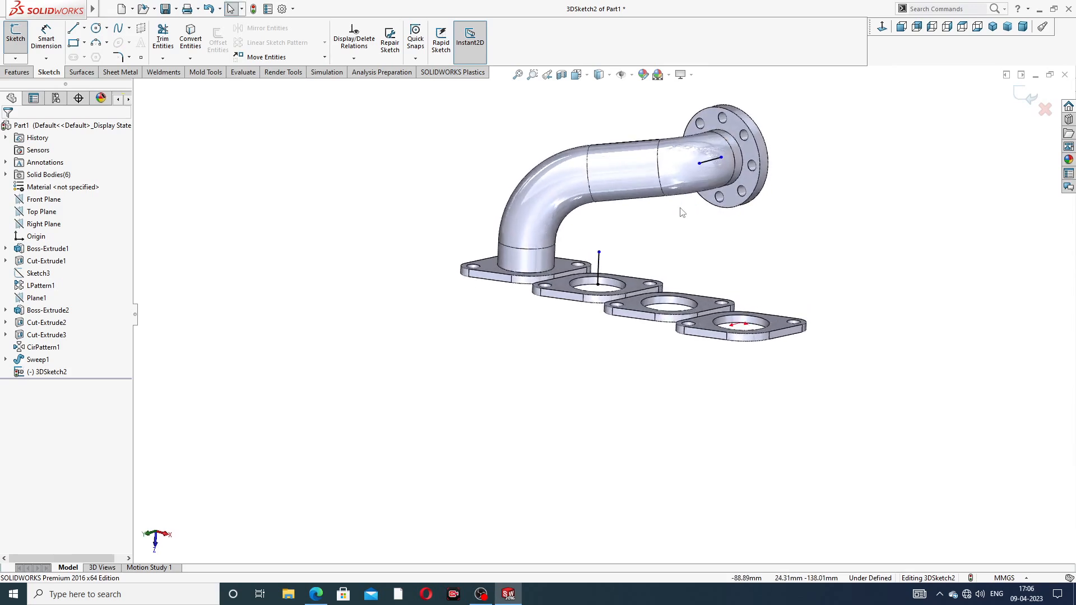
scroll(680, 207, down, 2)
click(78, 30)
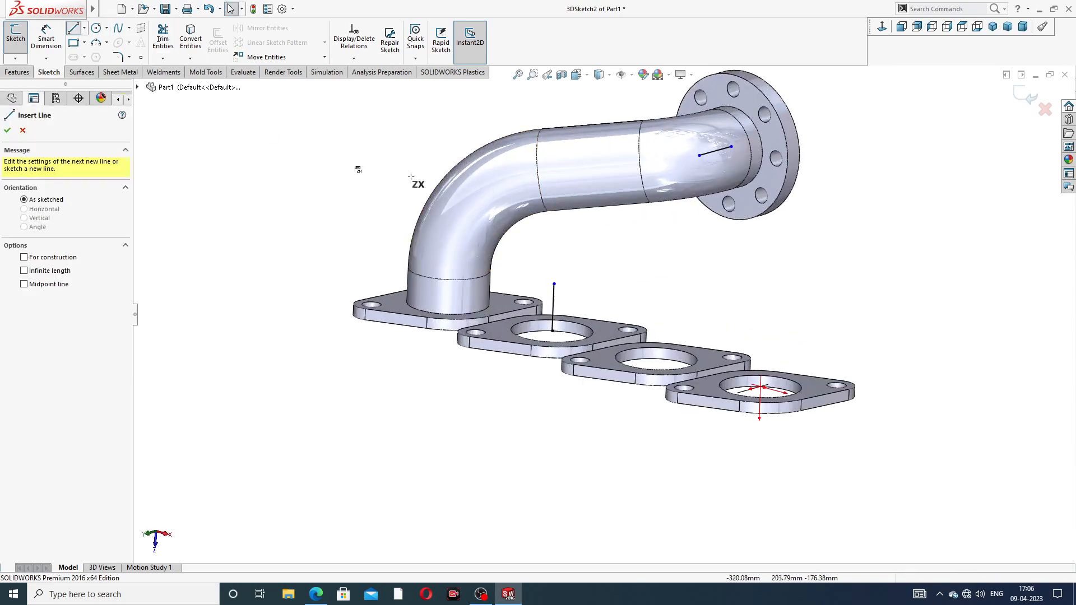
click(554, 283)
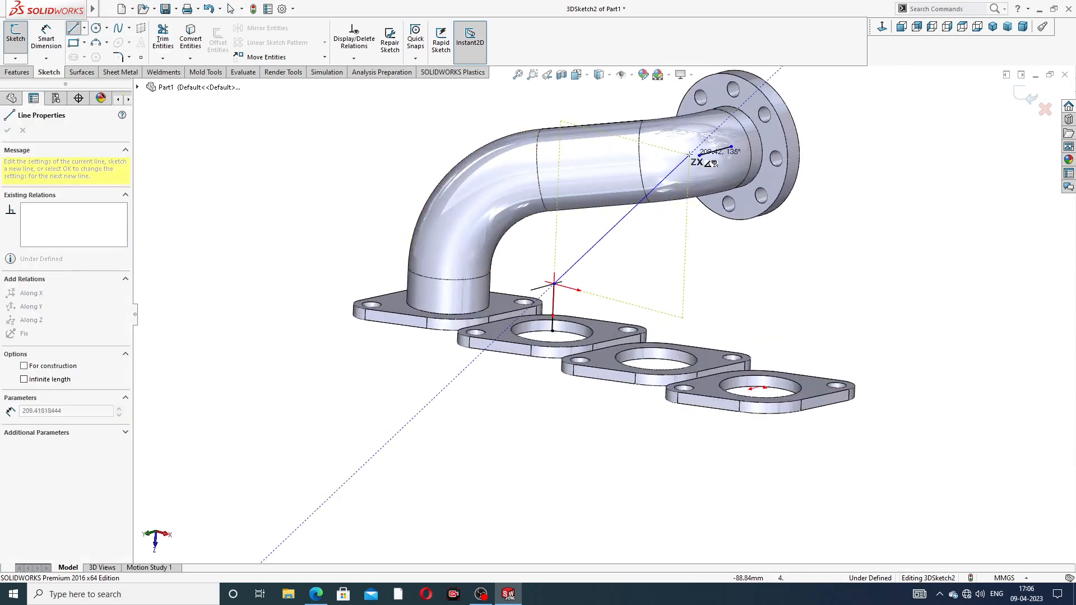
click(698, 155)
right_click(859, 136)
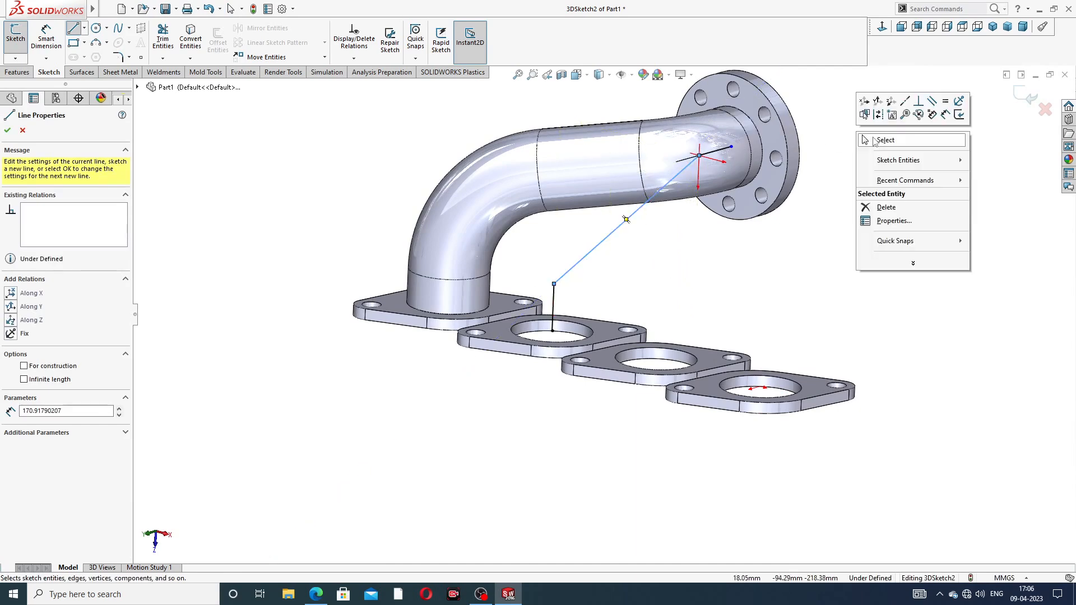
click(885, 141)
Dimension the vertical line above the second flange to 114 mm
scroll(717, 137, down, 10)
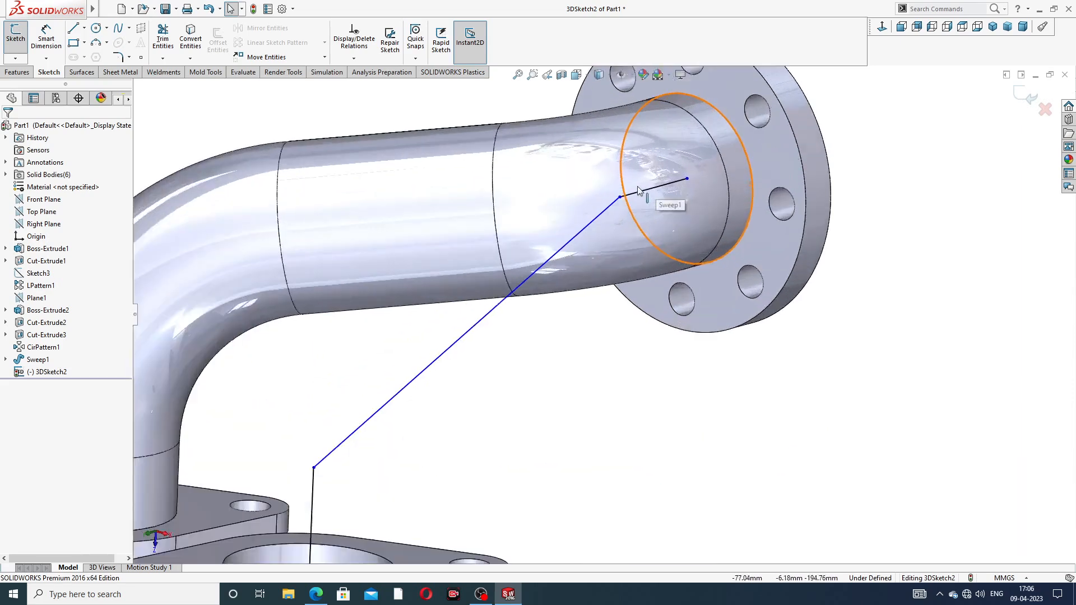
scroll(611, 213, down, 5)
scroll(567, 315, up, 2)
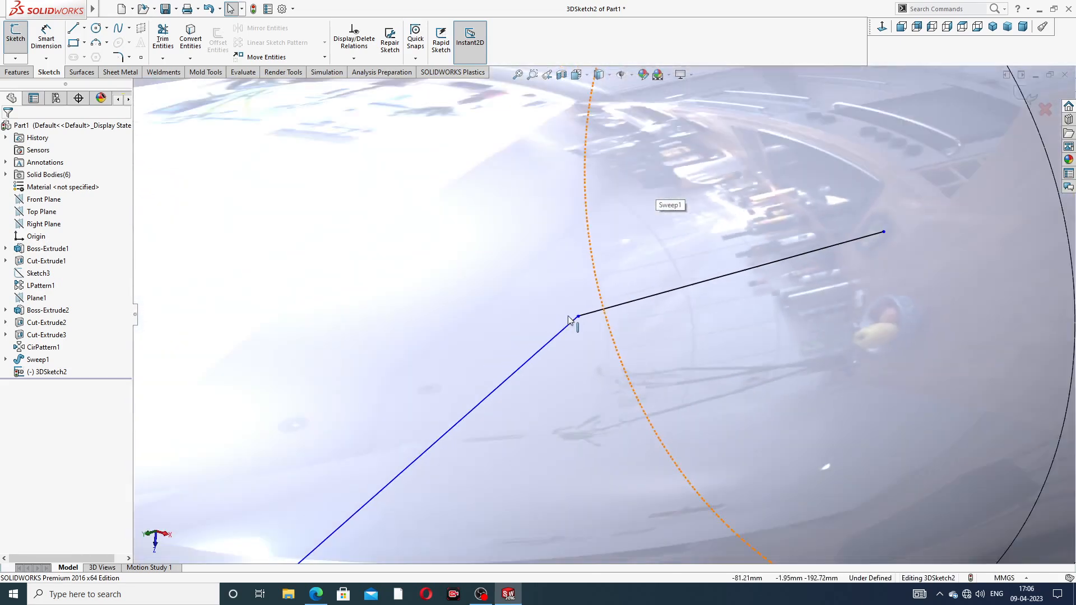
scroll(598, 329, down, 3)
scroll(598, 330, down, 3)
scroll(633, 306, up, 10)
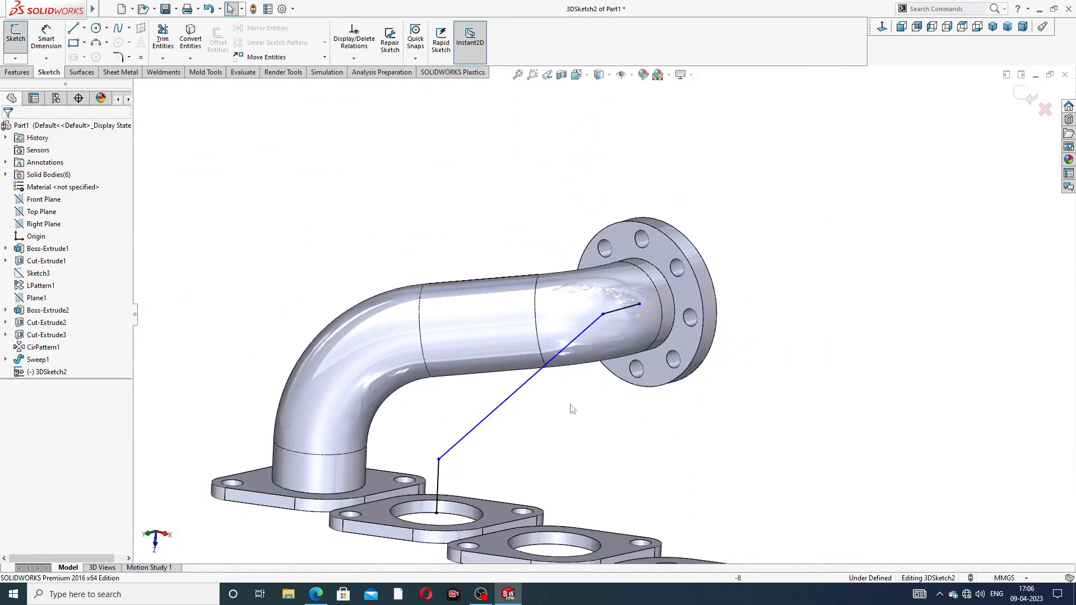
scroll(567, 427, up, 3)
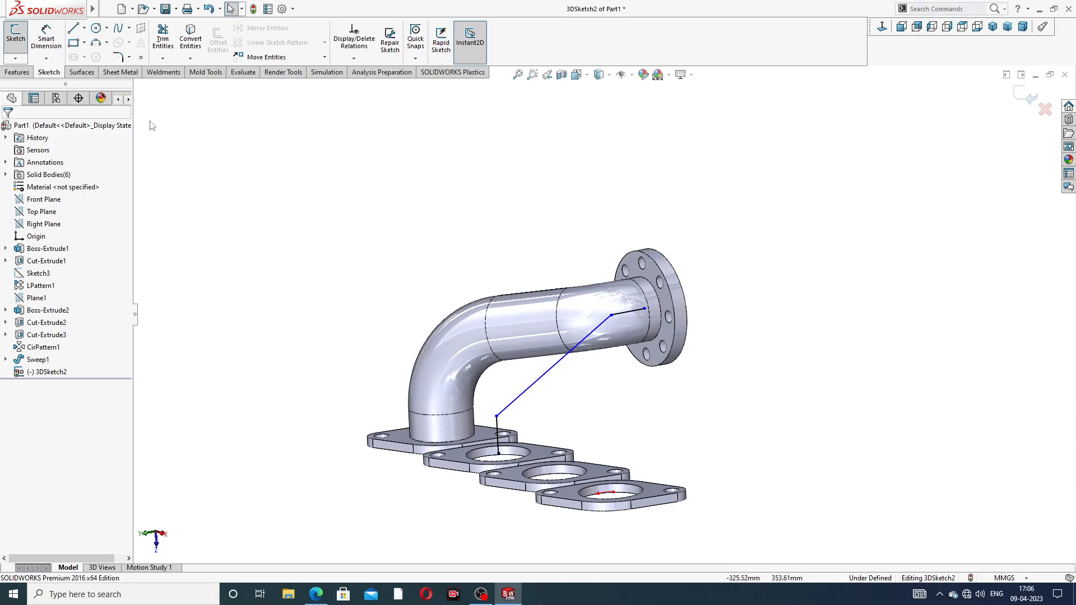
click(45, 39)
scroll(544, 449, down, 3)
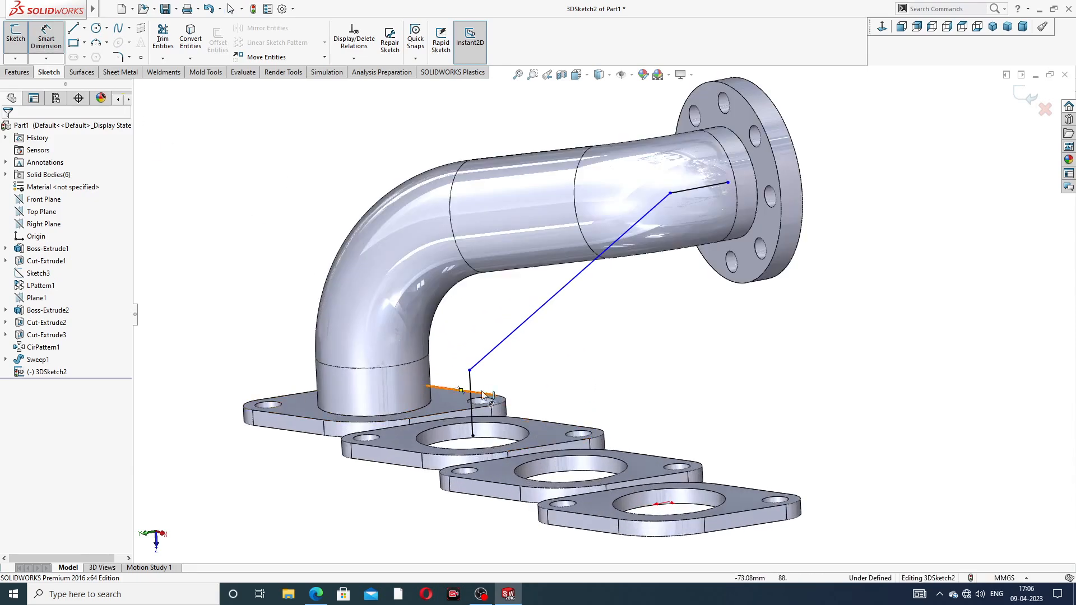
click(470, 379)
click(290, 458)
text(114)
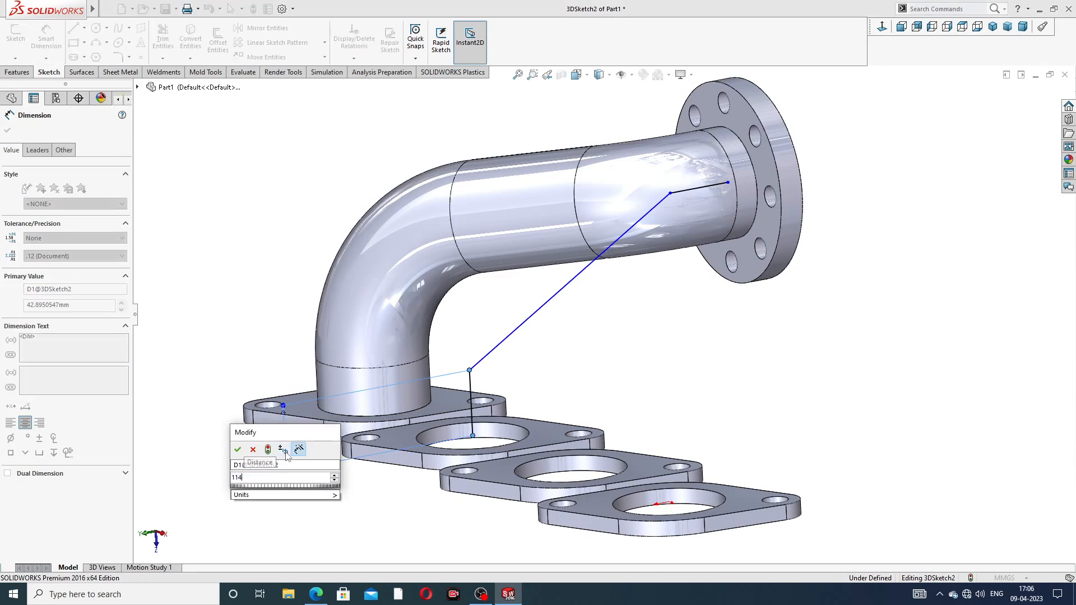
key(Return)
click(595, 367)
Dimension the short line inside the pipe at the round flange to 54 mm
scroll(680, 219, up, 2)
scroll(682, 228, down, 1)
scroll(672, 239, down, 3)
click(645, 249)
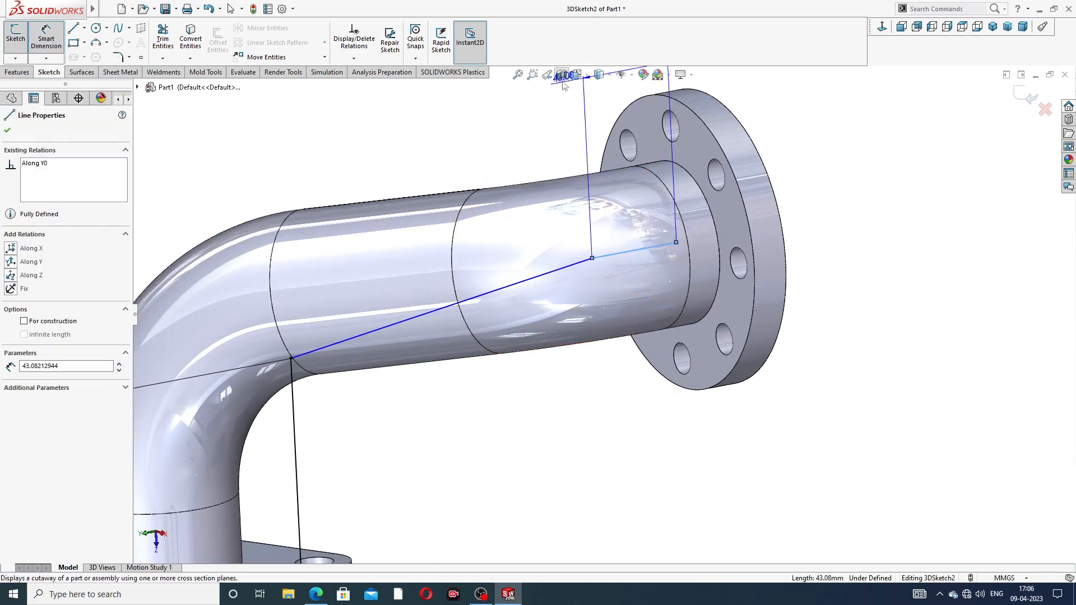
click(541, 150)
text(54)
key(Return)
click(821, 173)
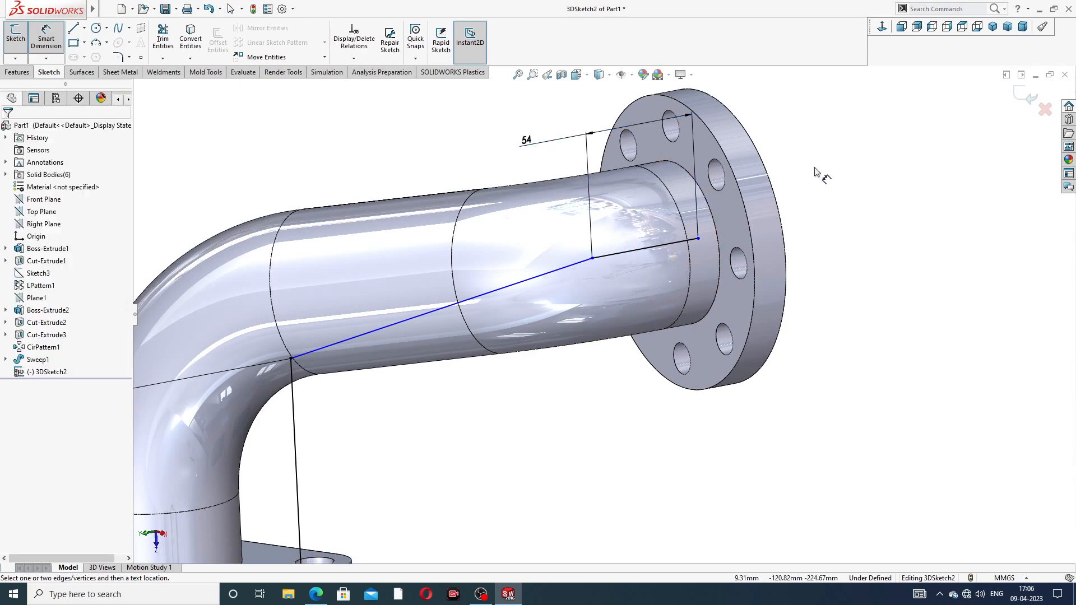
scroll(815, 172, up, 2)
right_click(769, 188)
click(792, 221)
Move the 54 mm line's flange-side endpoint back onto the round flange's bore centre, making it lie on the flange plane
scroll(659, 312, down, 3)
scroll(659, 313, down, 3)
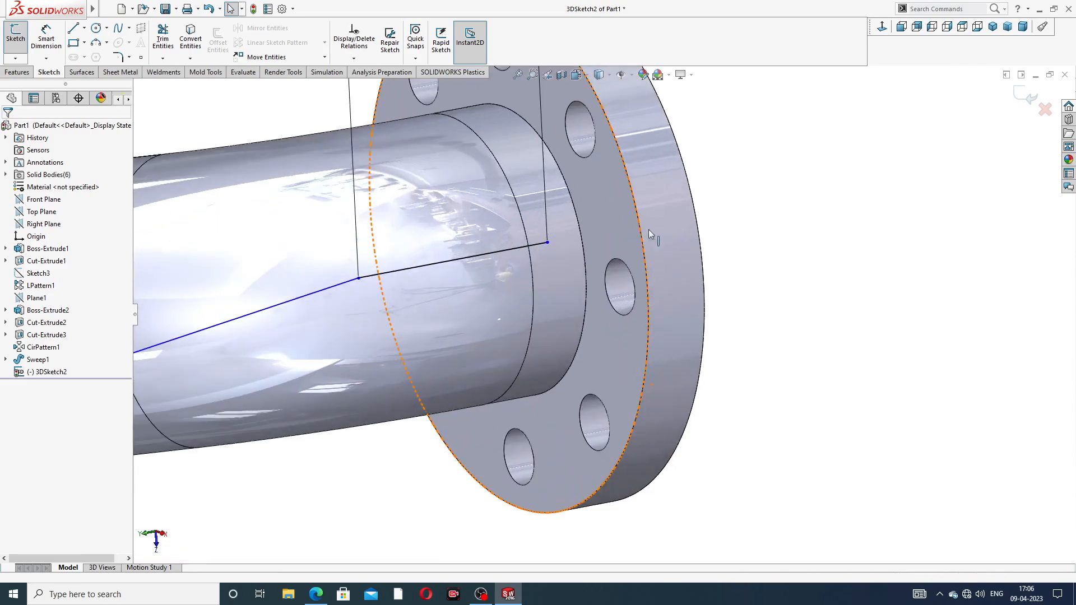
click(547, 243)
drag(552, 245, 510, 249)
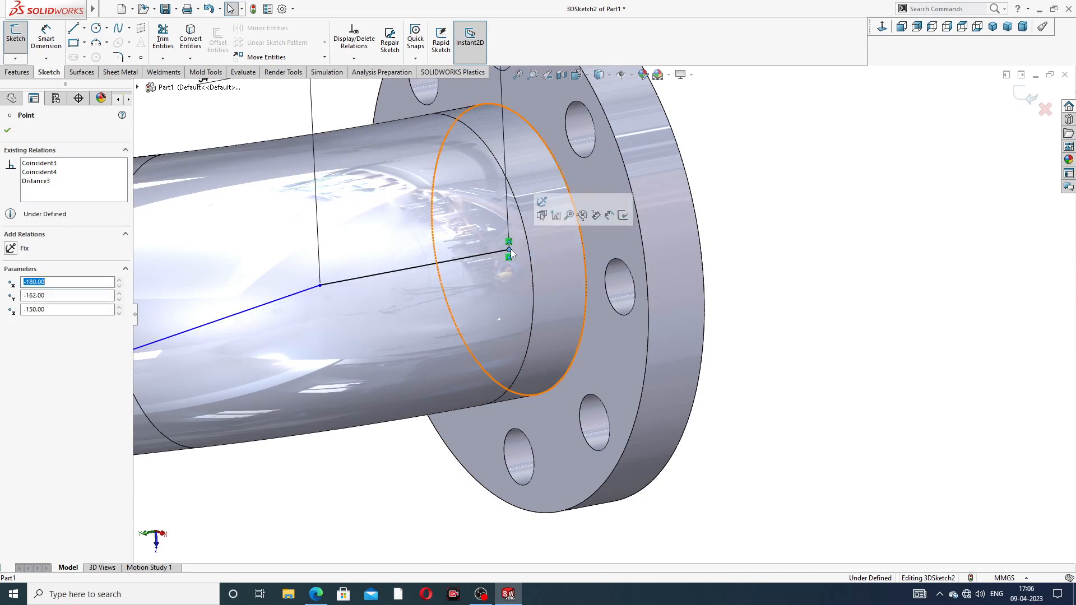
click(831, 199)
scroll(601, 314, up, 4)
scroll(476, 336, up, 3)
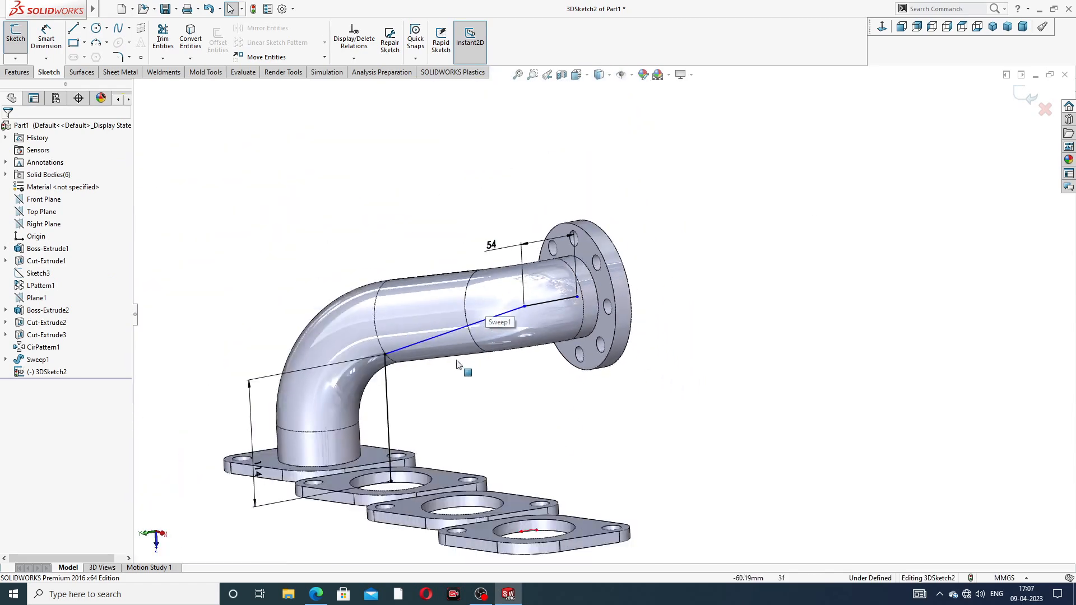
scroll(456, 342, down, 5)
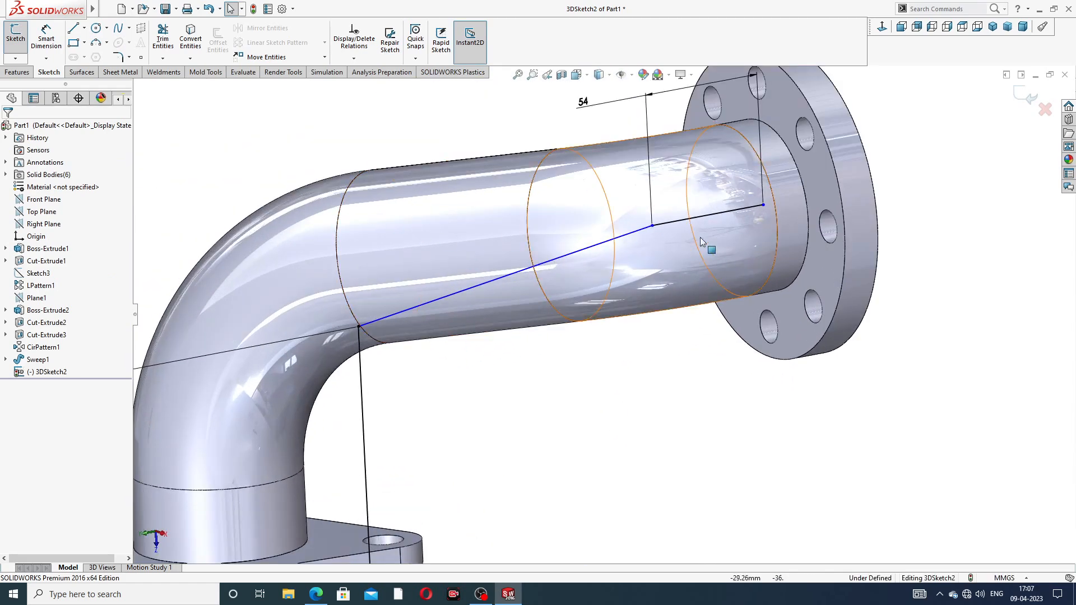
scroll(740, 211, down, 3)
mouse_move(779, 201)
mouse_down()
mouse_move(853, 187)
mouse_move(782, 200)
mouse_up()
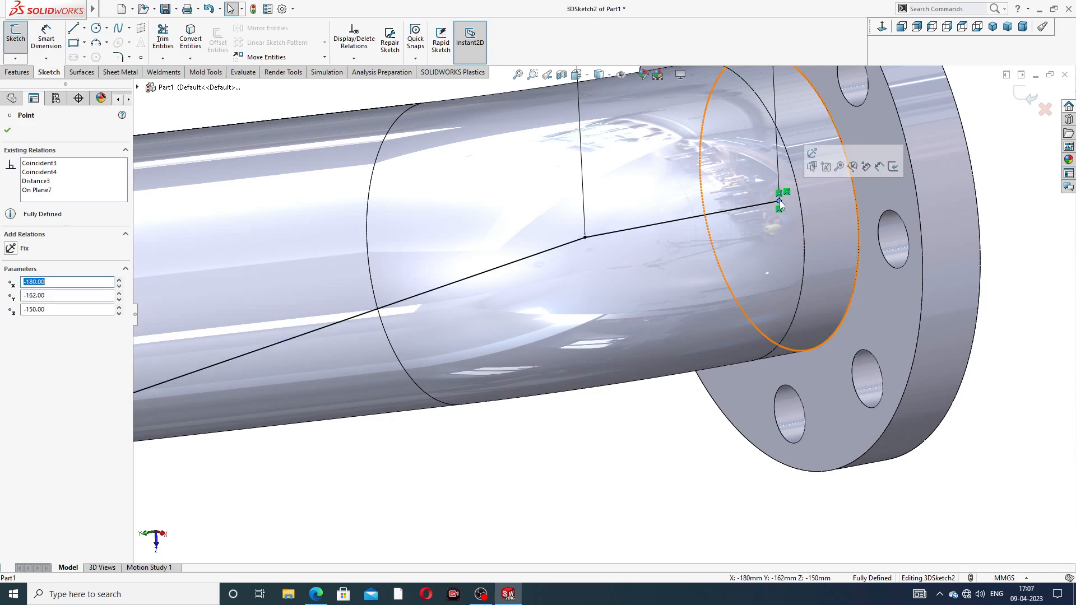
click(1005, 189)
Fillet both corners of the path, using a 98 mm radius above the second flange, and finish the 3D sketch
scroll(621, 286, up, 6)
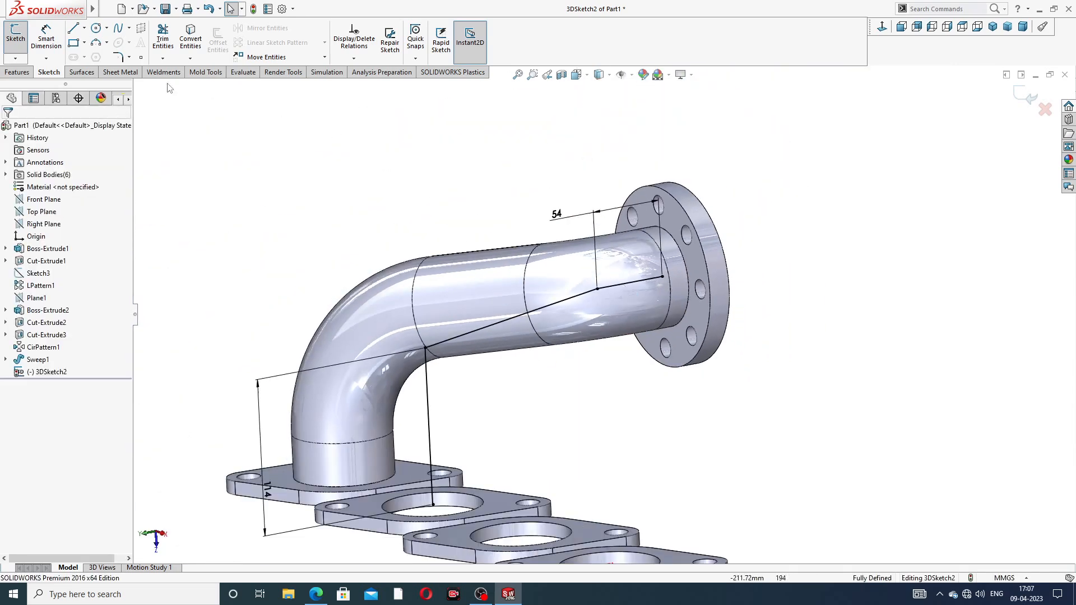
click(118, 57)
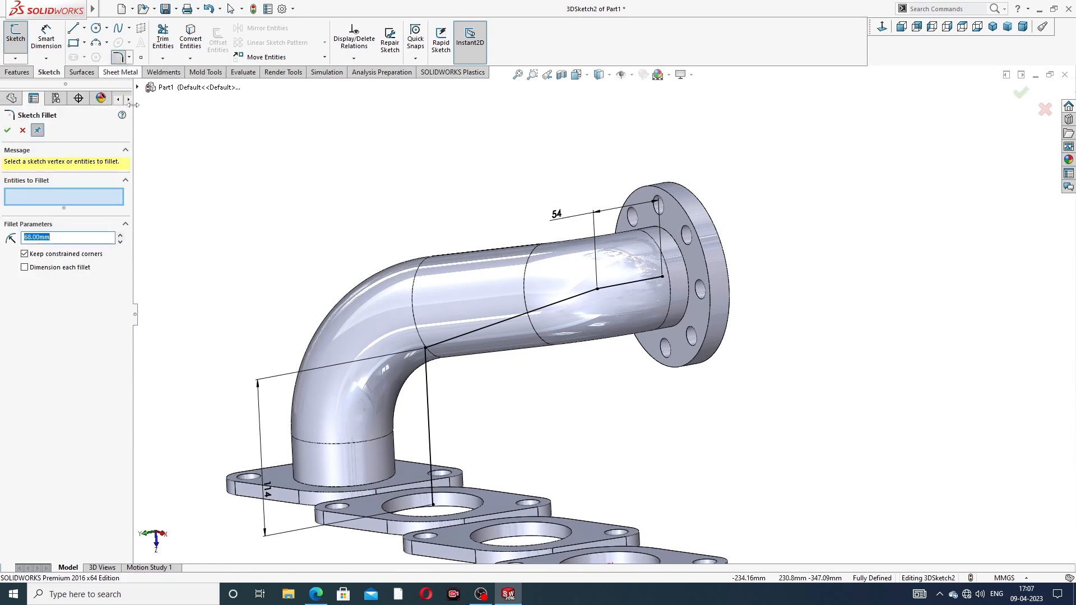
click(597, 288)
click(6, 133)
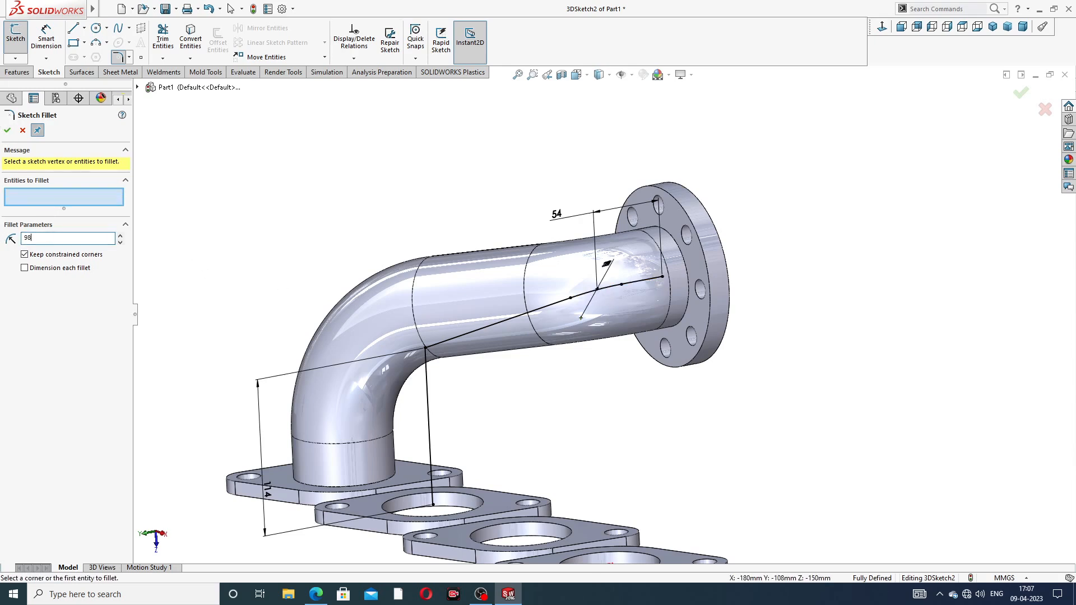
click(425, 352)
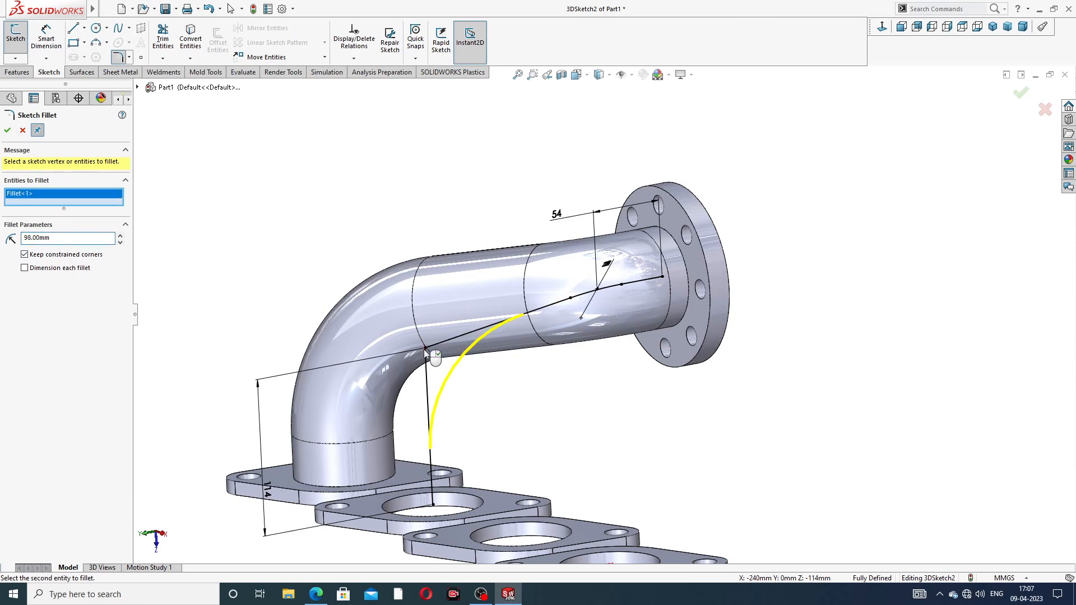
click(7, 130)
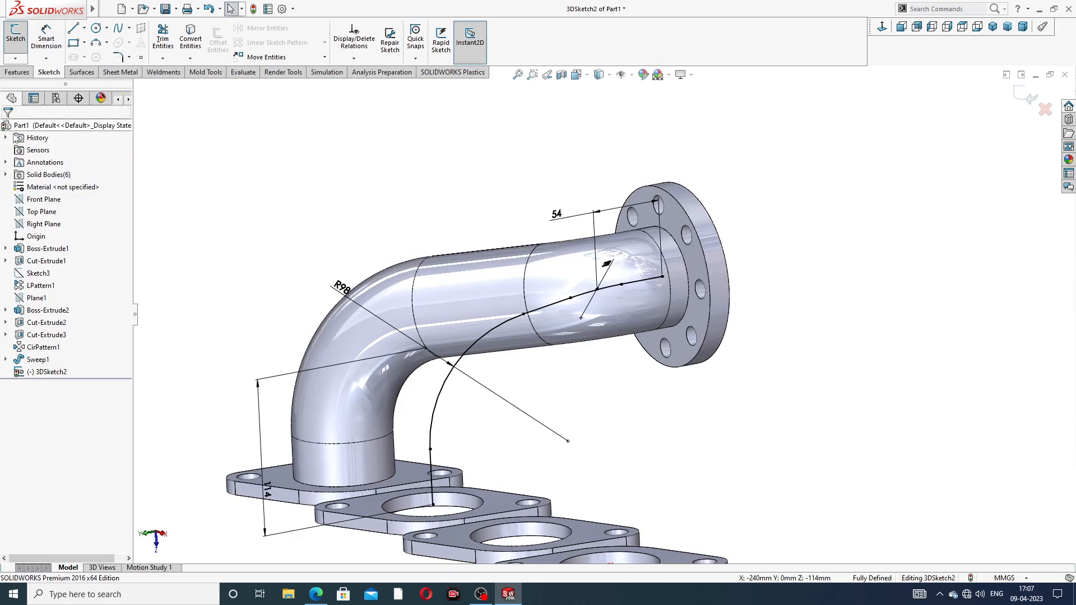
middle_drag(542, 251, 586, 248)
scroll(651, 250, down, 5)
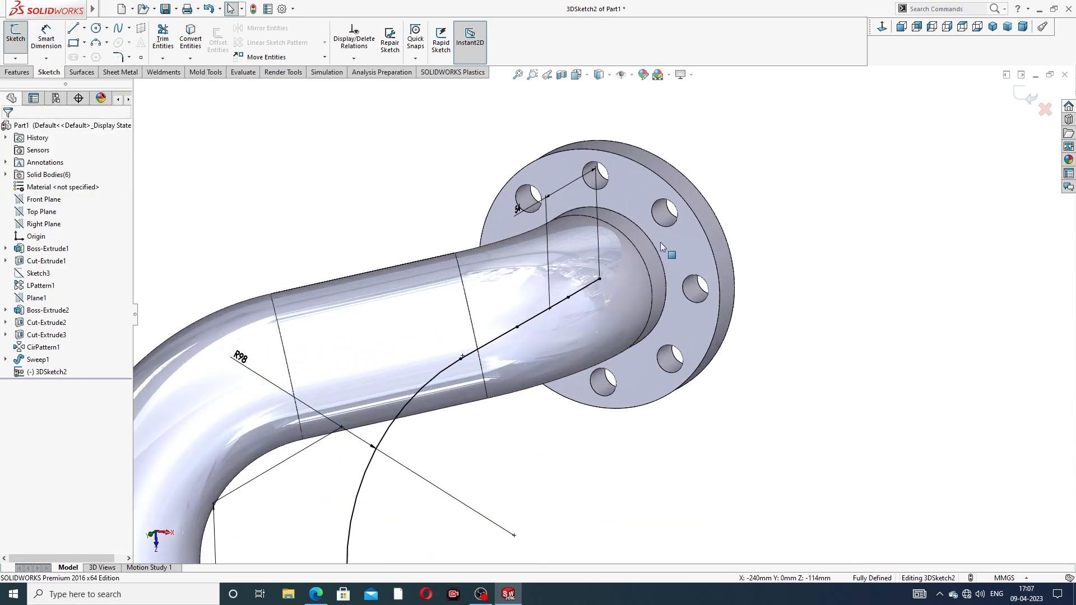
click(1026, 98)
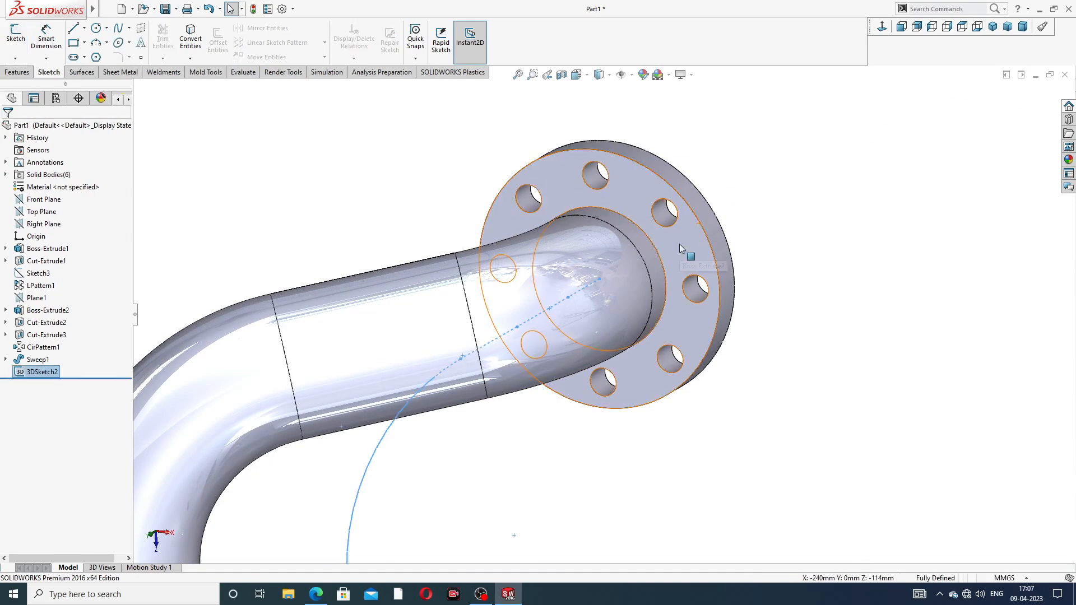
Sketch on the round flange's pipe-side face, convert its bore edge into a profile circle and finish the sketch
click(679, 244)
click(724, 210)
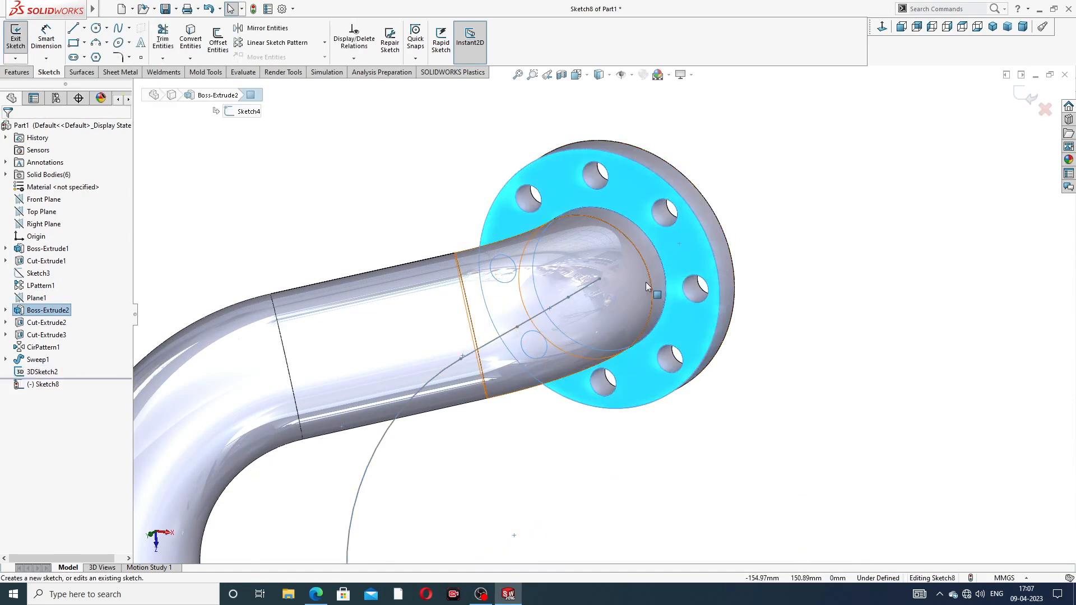
click(664, 243)
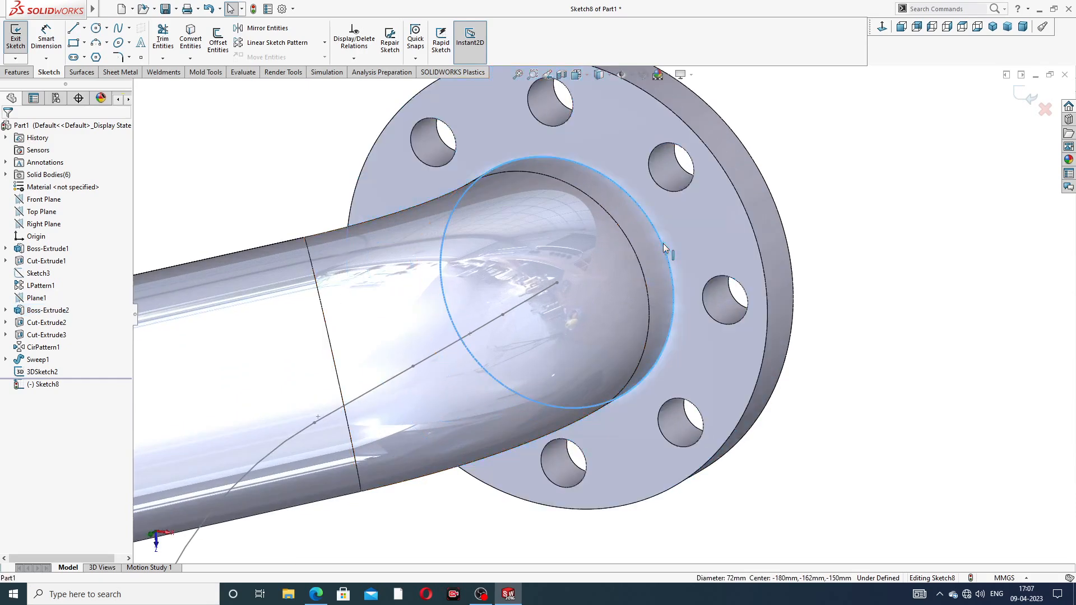
click(190, 39)
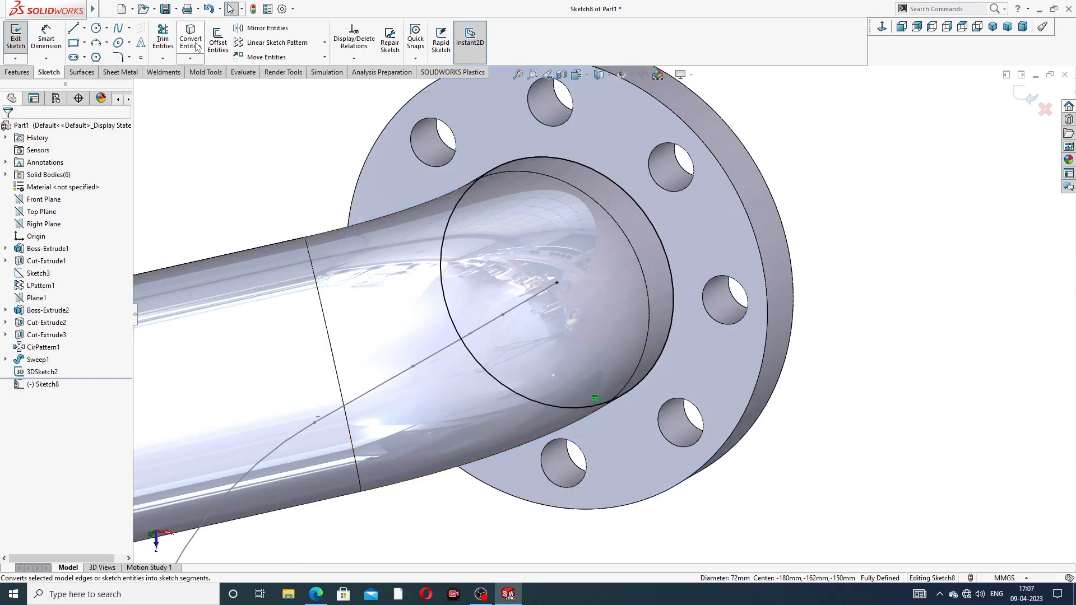
click(1027, 95)
Sweep the converted bore circle along the filleted 3D path to create the second pipe
middle_drag(826, 168, 803, 108)
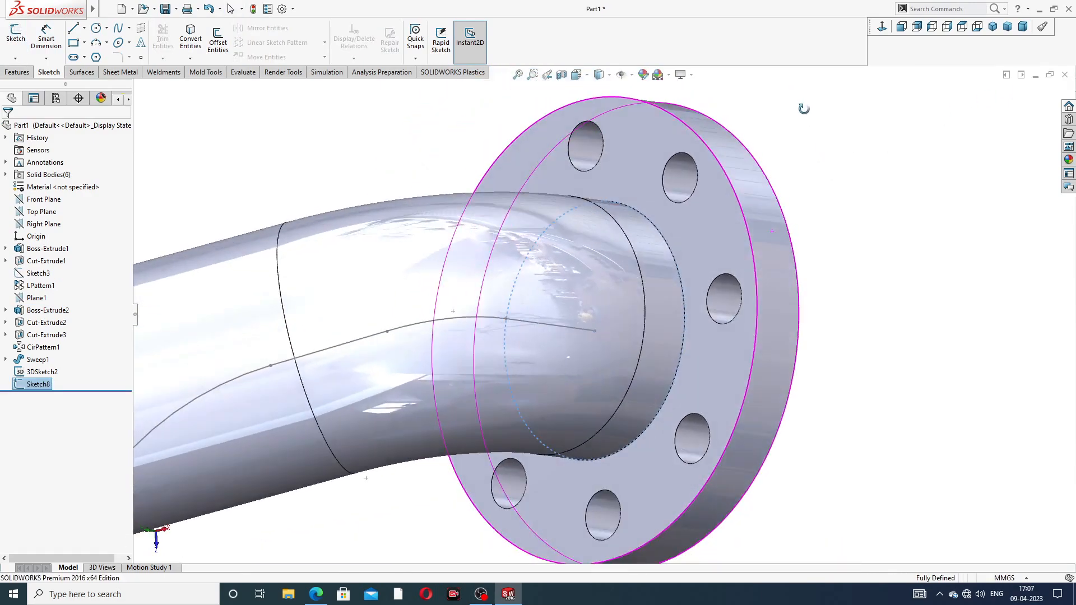
click(16, 72)
click(108, 29)
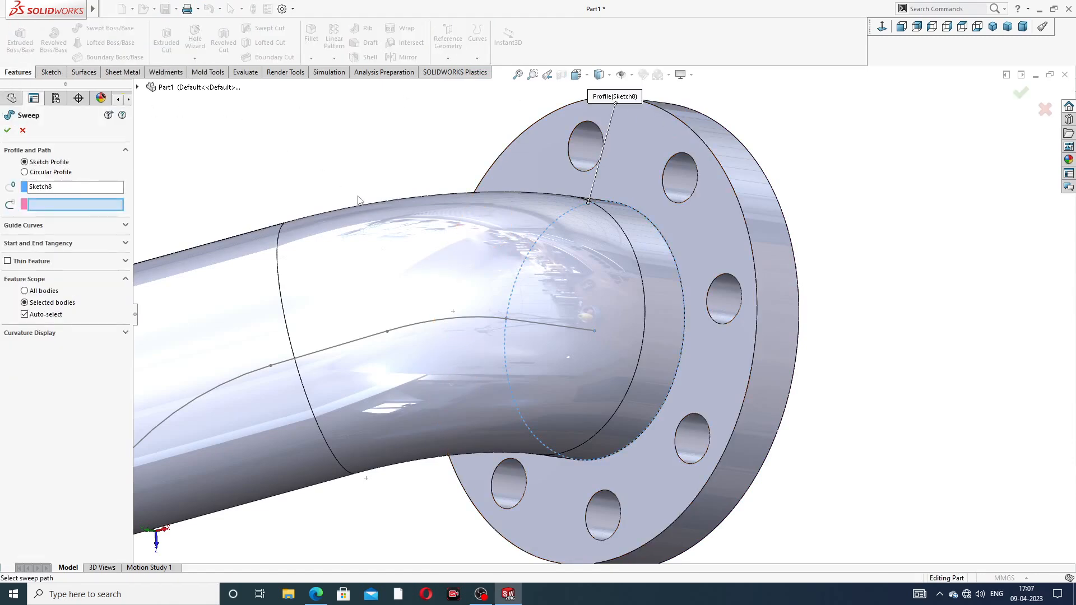
scroll(603, 320, down, 5)
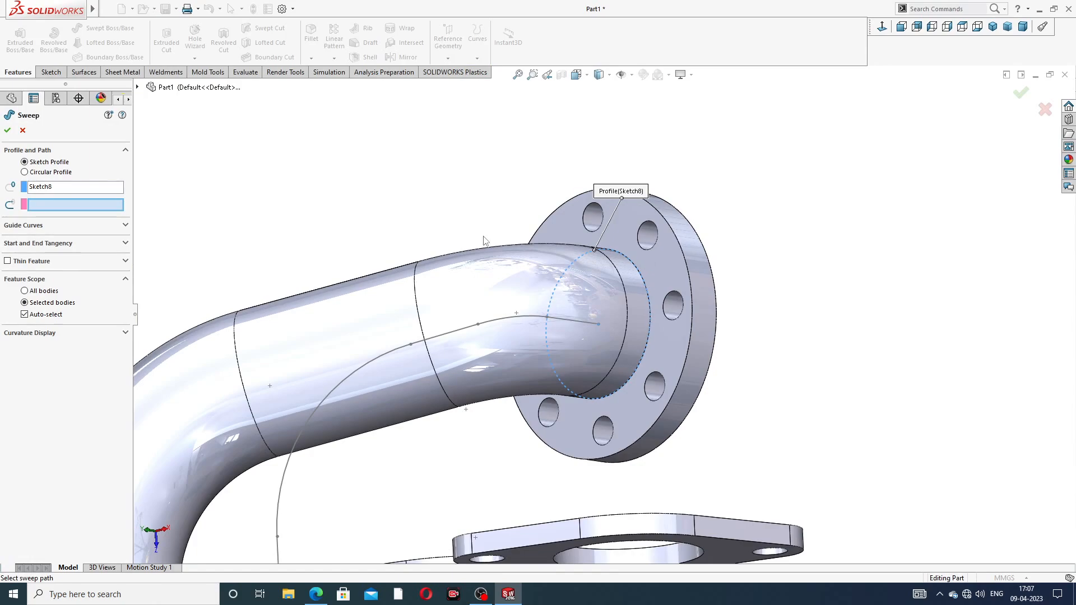
scroll(485, 241, down, 3)
middle_drag(500, 384, 462, 384)
click(441, 364)
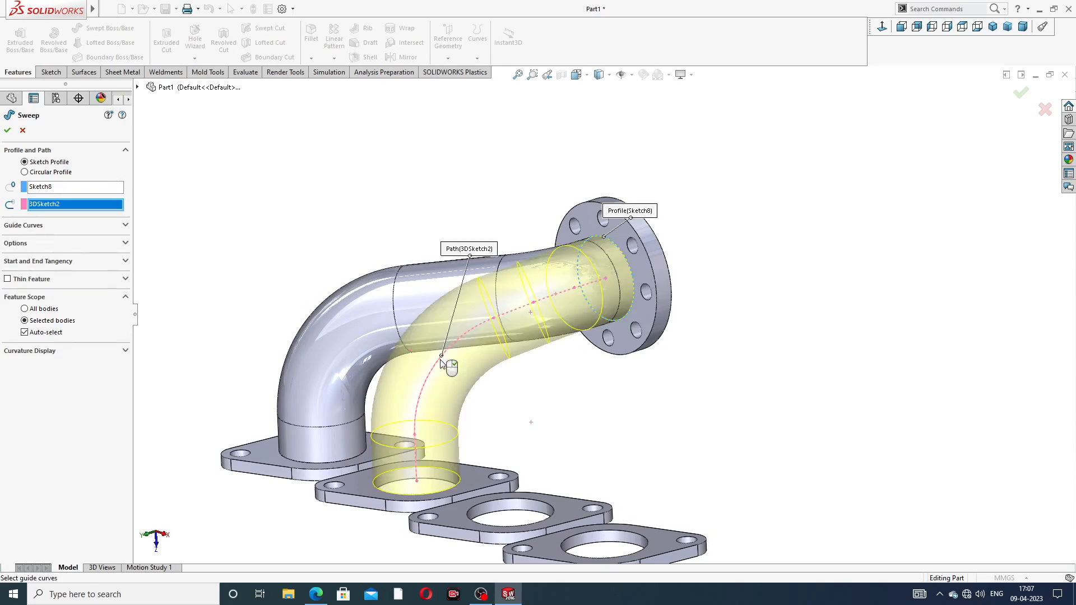
middle_drag(547, 372, 574, 389)
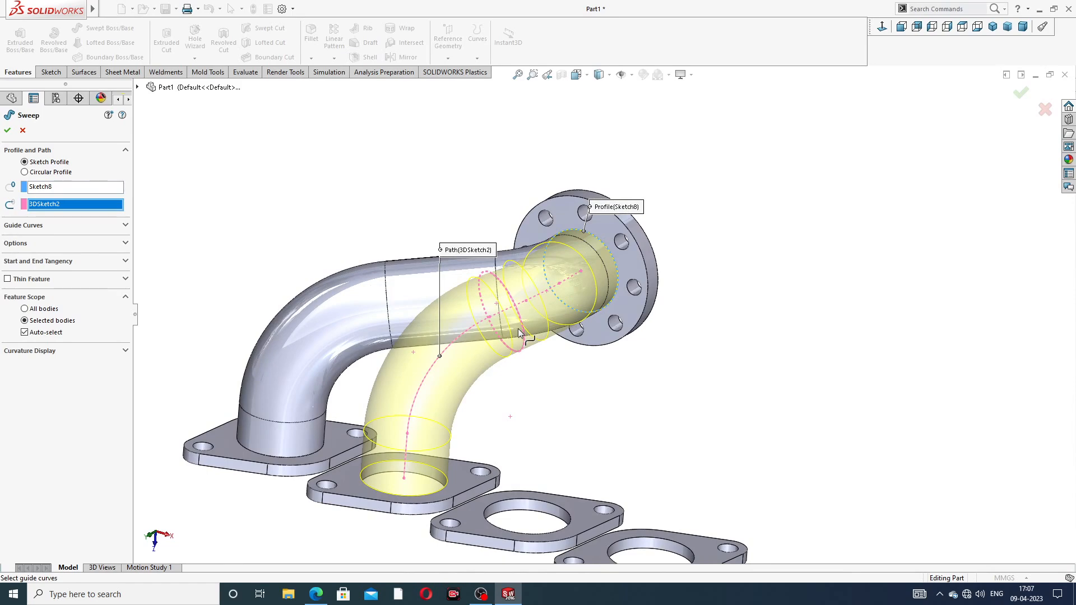
click(8, 135)
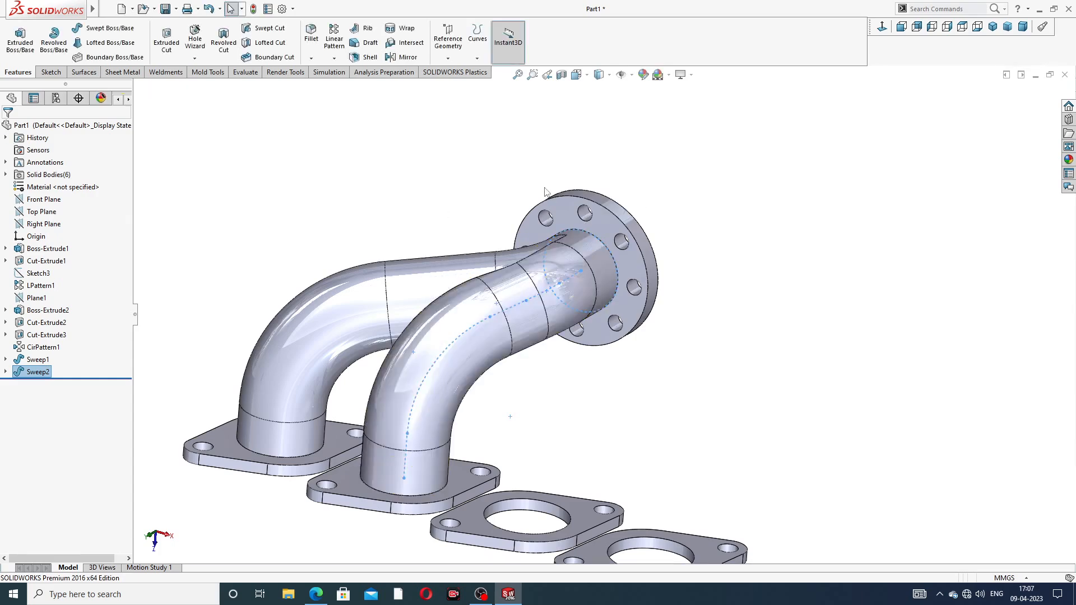
Start a new 3D sketch for the third pipe's path
scroll(675, 308, up, 2)
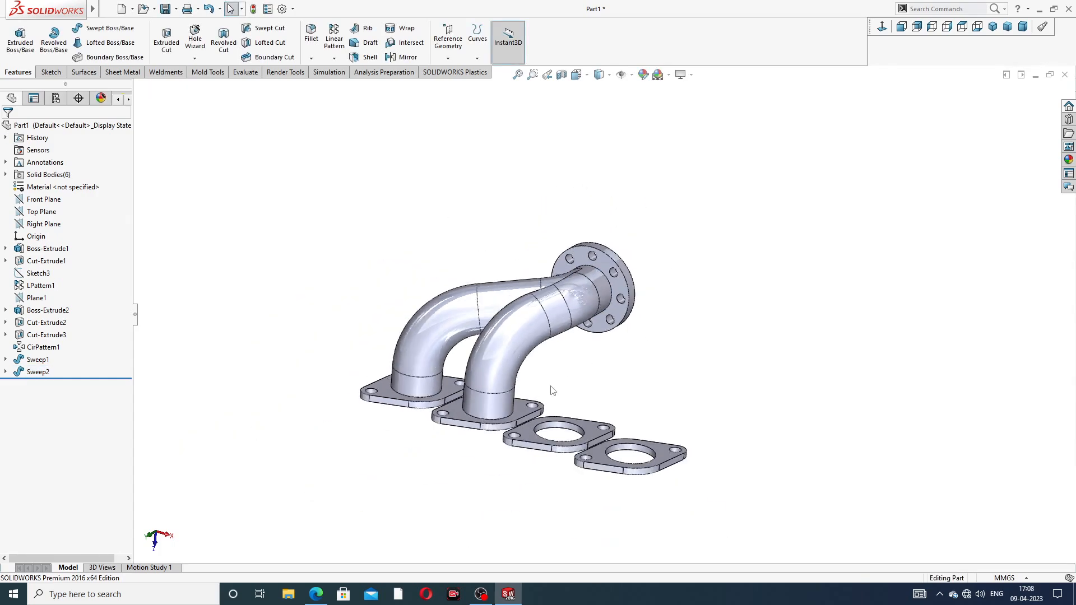
scroll(557, 386, down, 3)
middle_drag(593, 334, 596, 353)
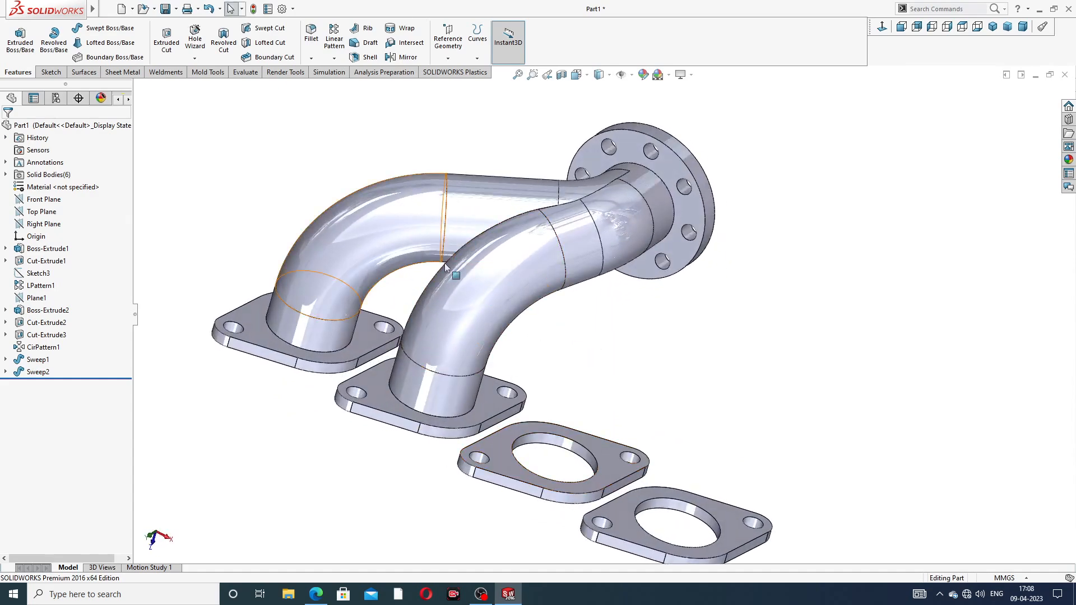
scroll(574, 300, up, 2)
middle_drag(617, 325, 469, 274)
scroll(618, 290, down, 3)
middle_drag(618, 290, 537, 197)
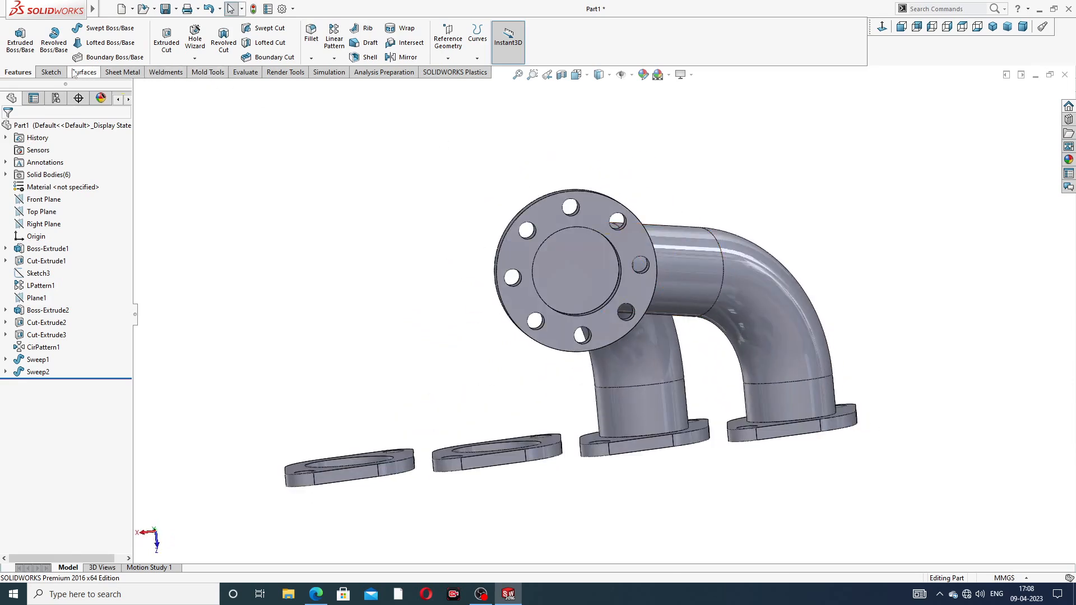
click(51, 72)
click(15, 58)
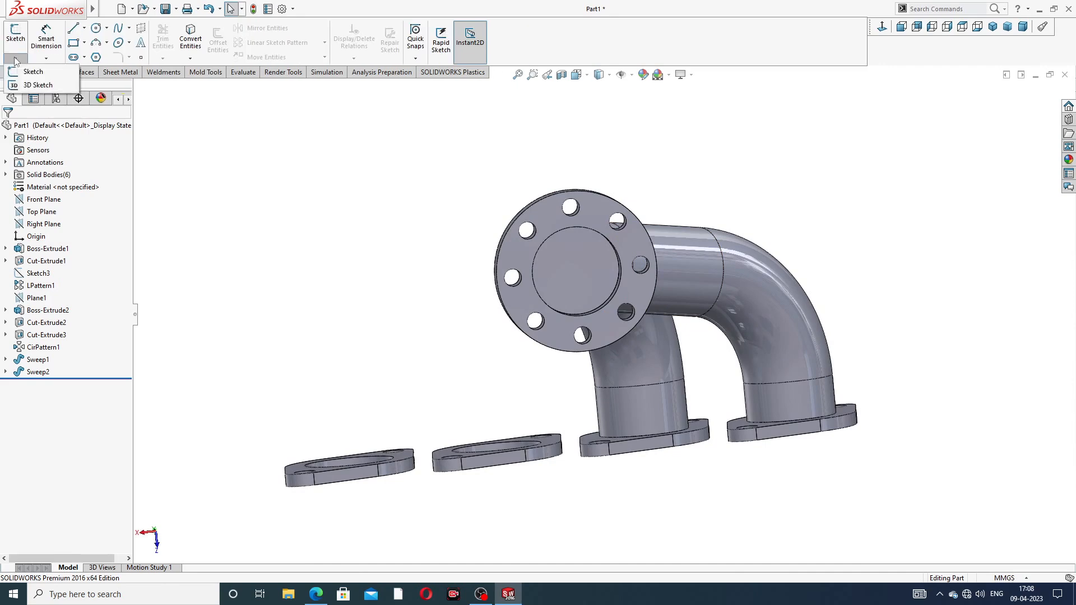
click(25, 86)
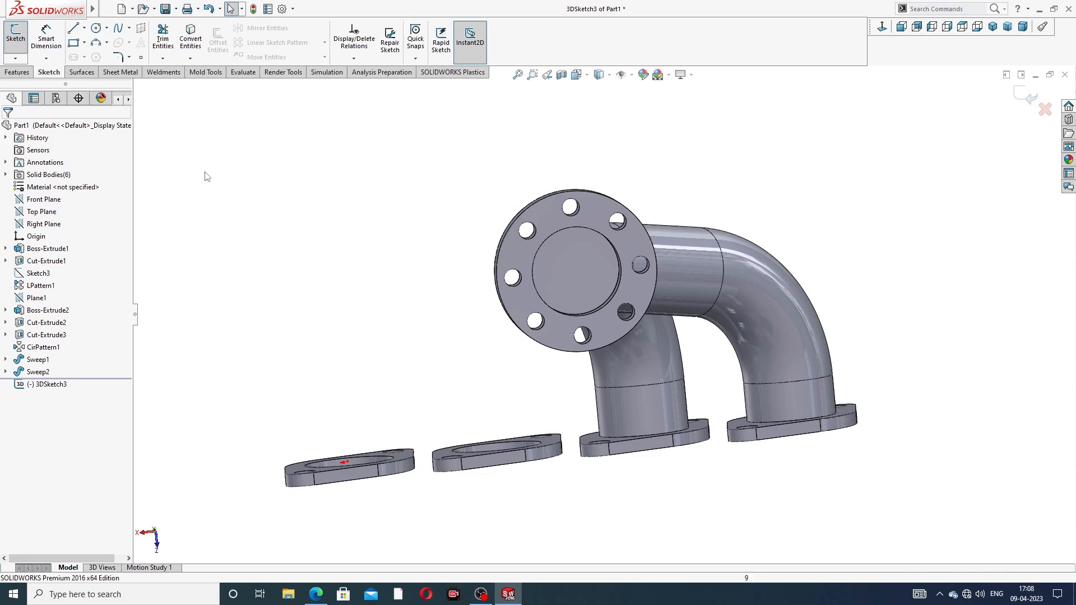
middle_drag(581, 288, 647, 290)
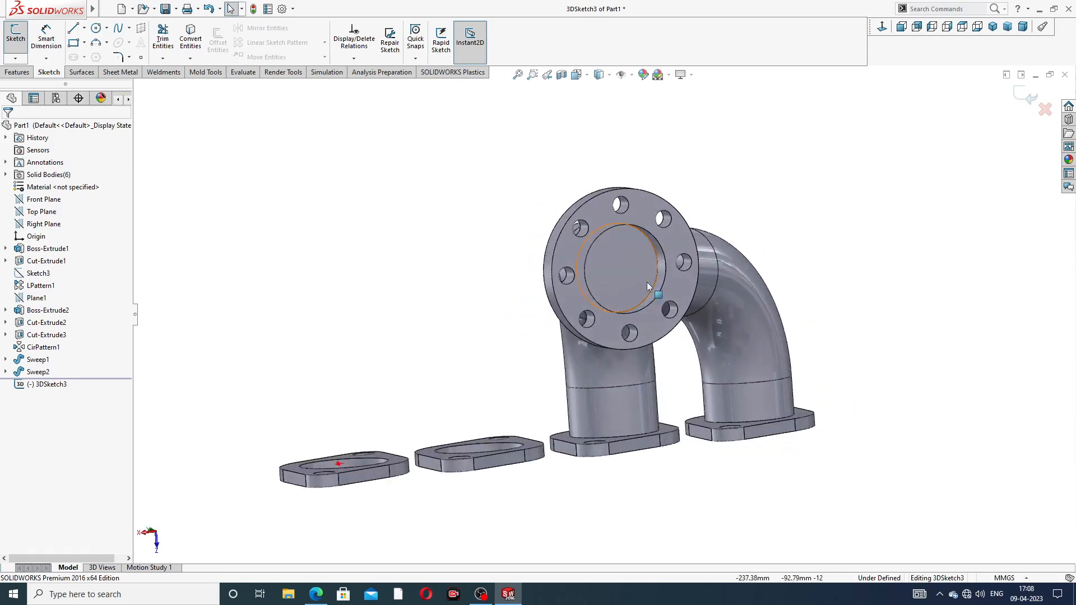
Draw a construction centerline about 112 mm long straight down along Z from the centre of the round flange's bore
scroll(648, 291, down, 3)
middle_drag(627, 254, 650, 319)
scroll(611, 308, up, 3)
scroll(650, 319, down, 4)
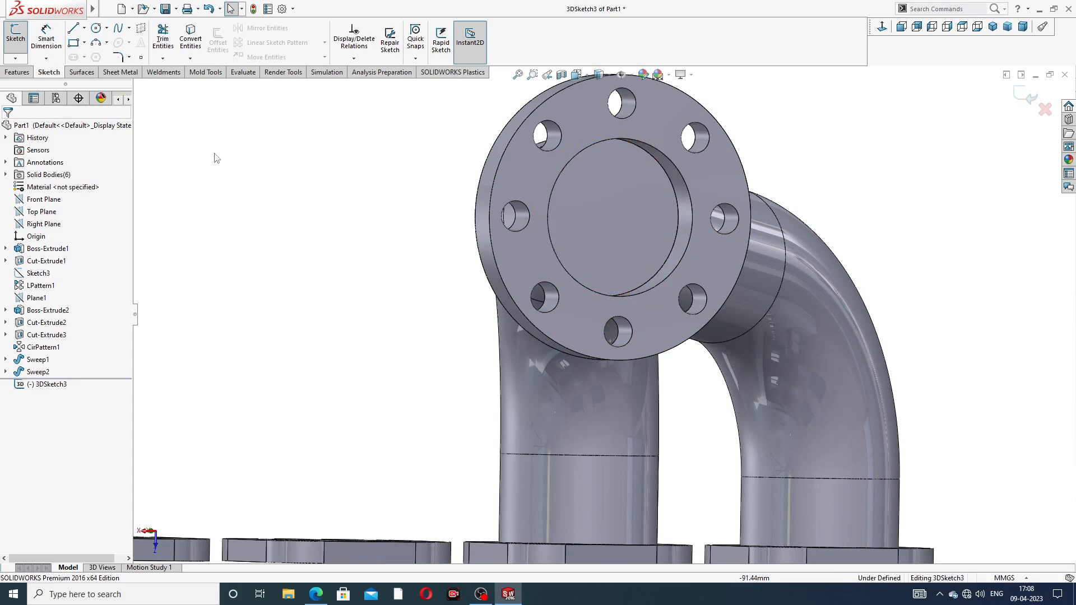
click(85, 29)
click(92, 53)
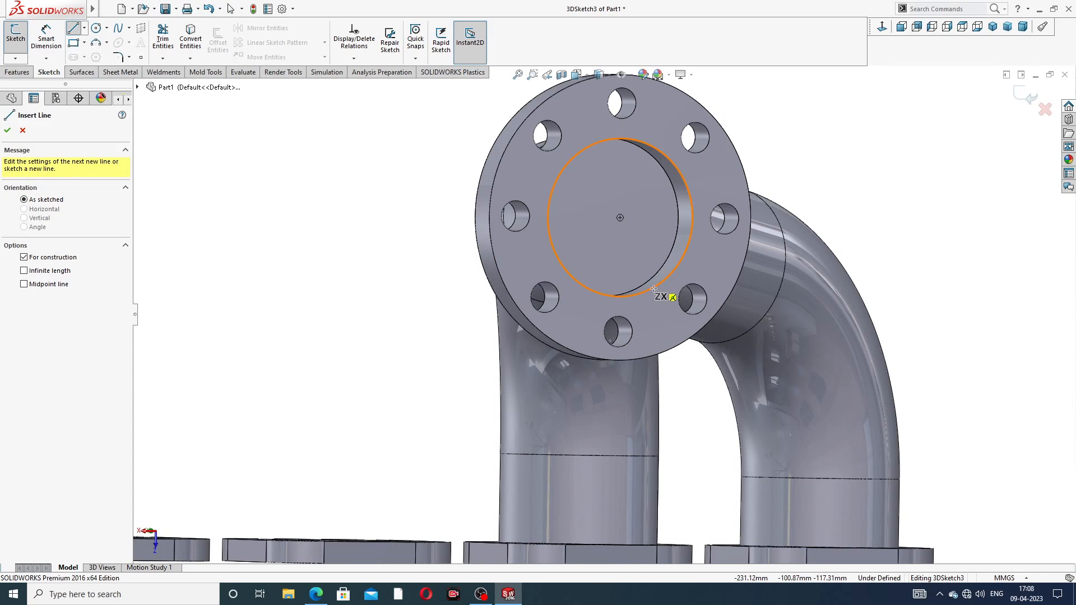
click(619, 217)
scroll(622, 359, up, 3)
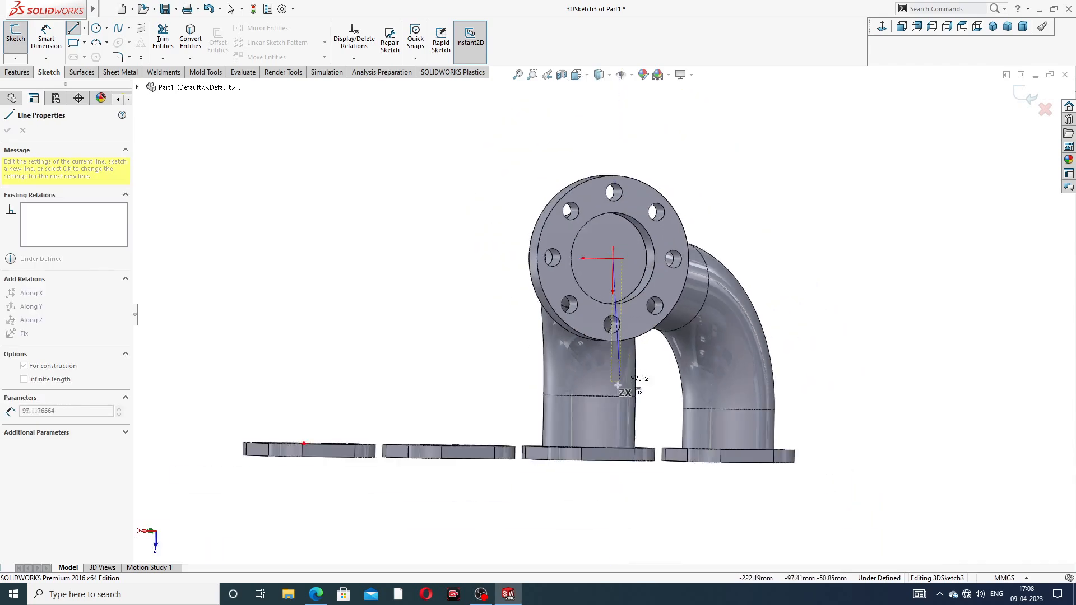
click(613, 401)
Draw a second centerline from the lower end of the vertical one back toward the pipes and delete it
middle_drag(614, 399, 693, 397)
click(632, 397)
right_click(748, 352)
click(757, 359)
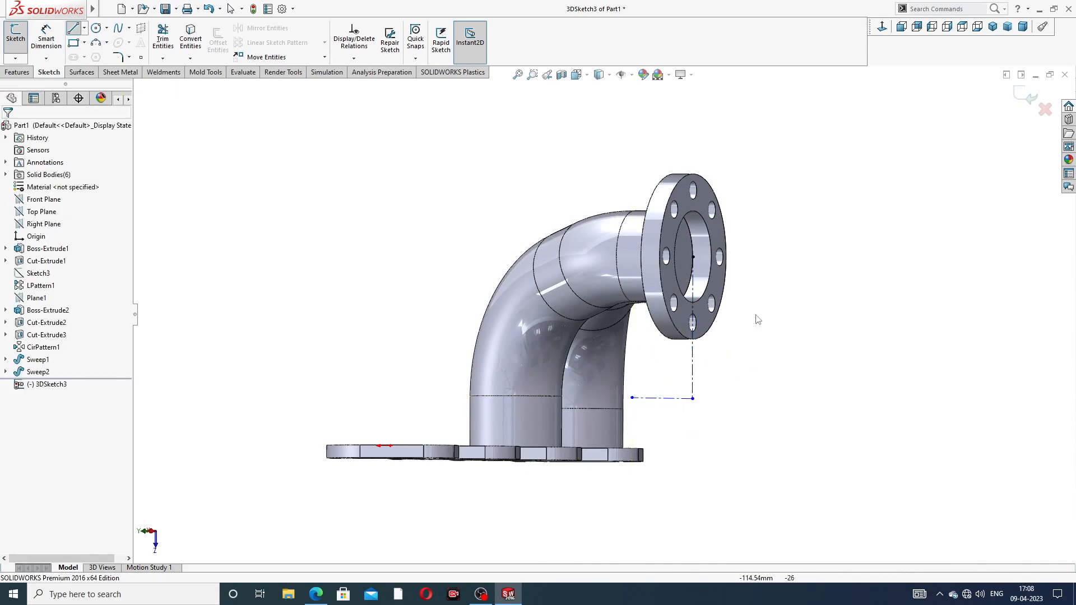
mouse_move(730, 284)
middle_down()
mouse_move(740, 312)
mouse_move(762, 319)
mouse_move(749, 344)
mouse_move(838, 327)
mouse_move(675, 377)
mouse_move(676, 364)
middle_up()
click(660, 374)
key(Delete)
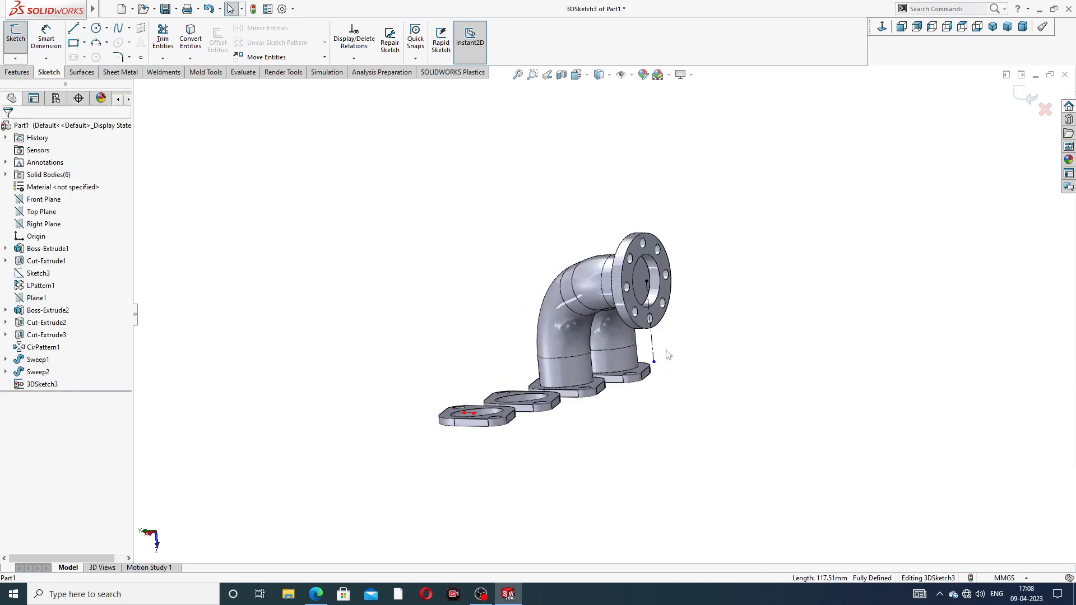
click(84, 28)
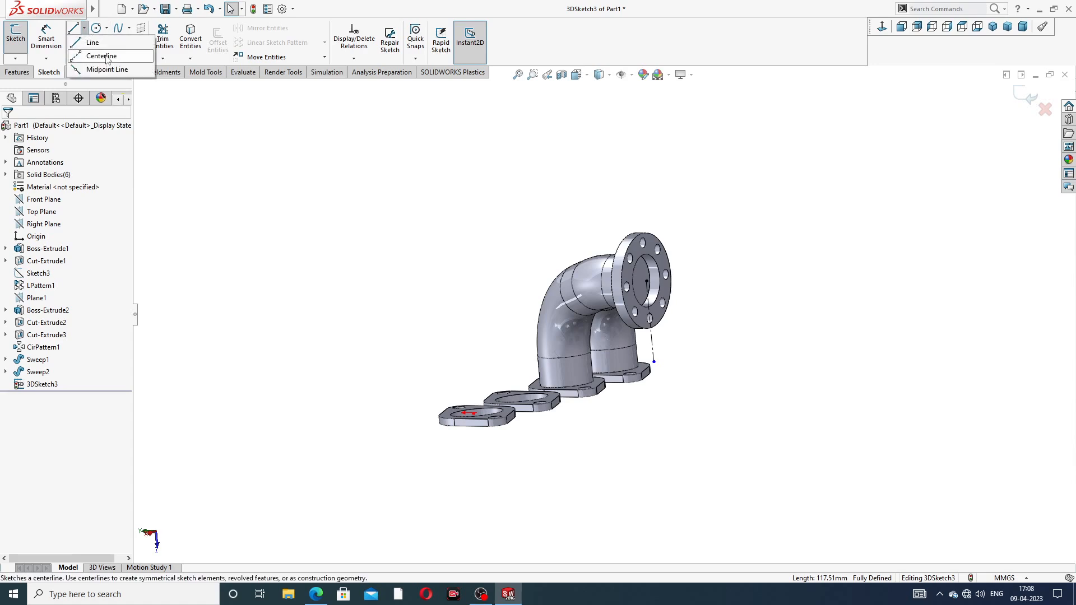
click(97, 53)
click(653, 362)
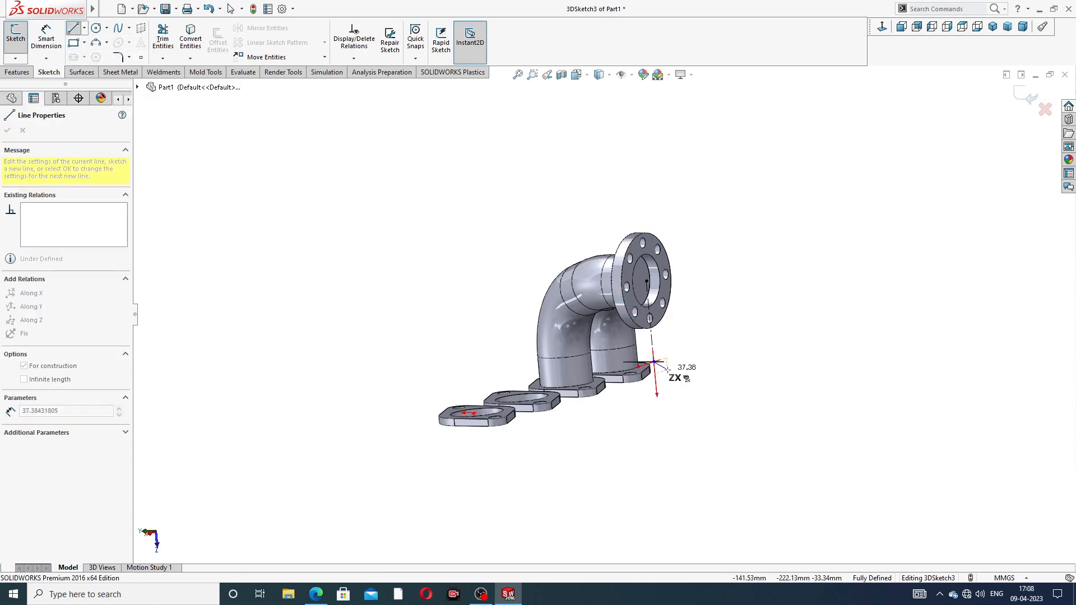
mouse_move(667, 370)
middle_down()
mouse_move(674, 375)
mouse_move(648, 379)
mouse_move(560, 365)
mouse_move(666, 372)
middle_up()
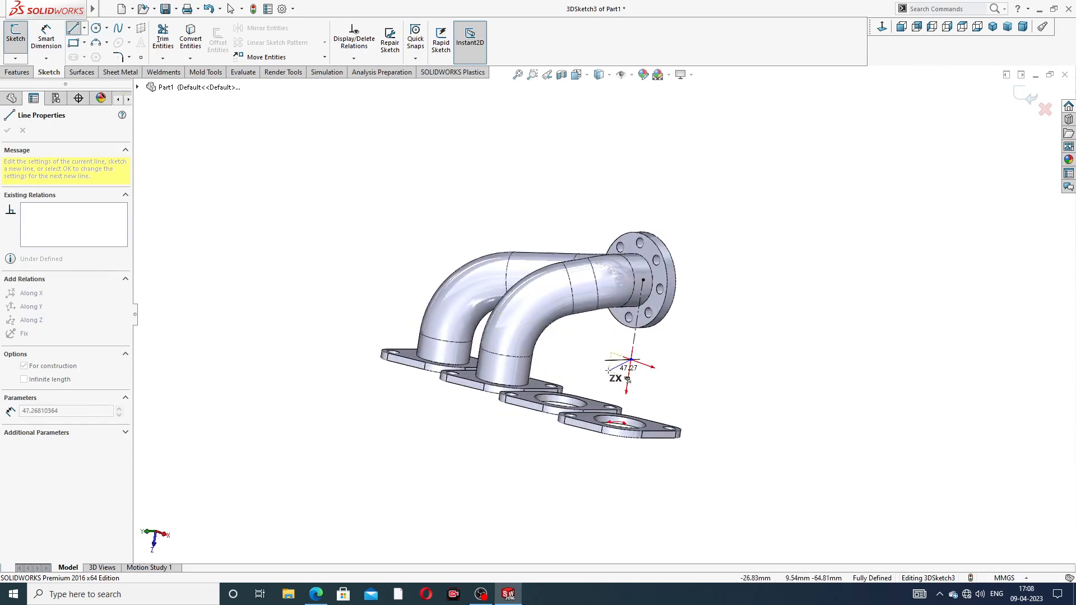
key(Tab)
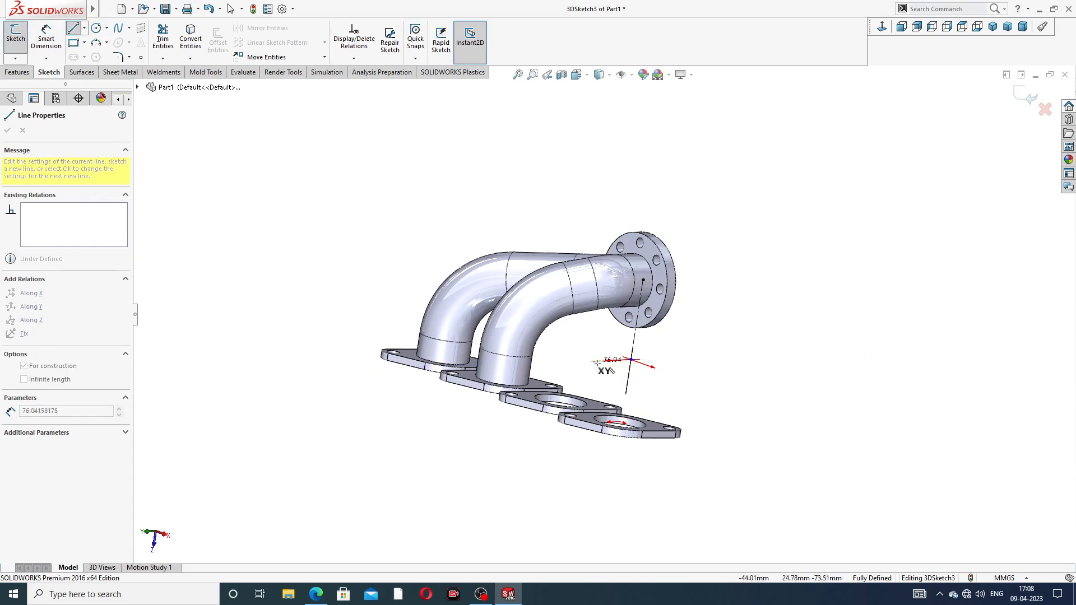
key(a)
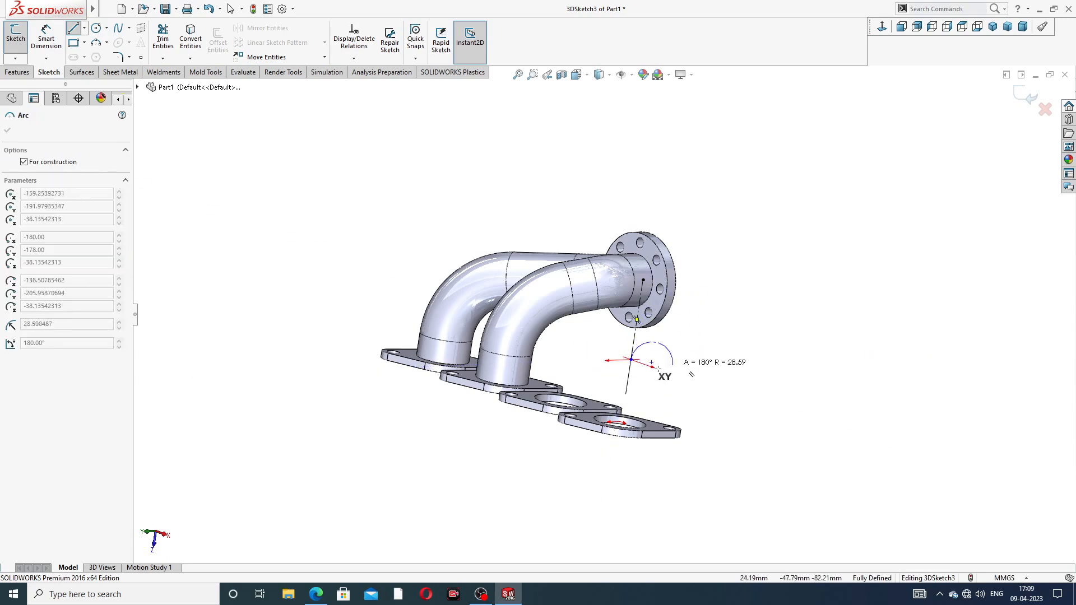
scroll(656, 367, down, 2)
scroll(590, 305, down, 5)
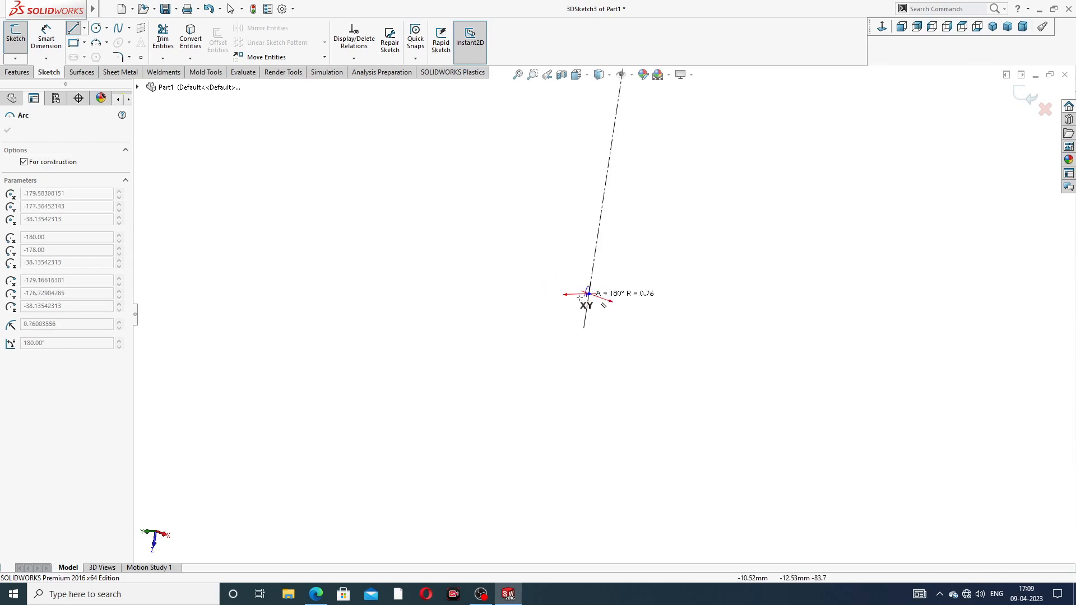
key(Escape)
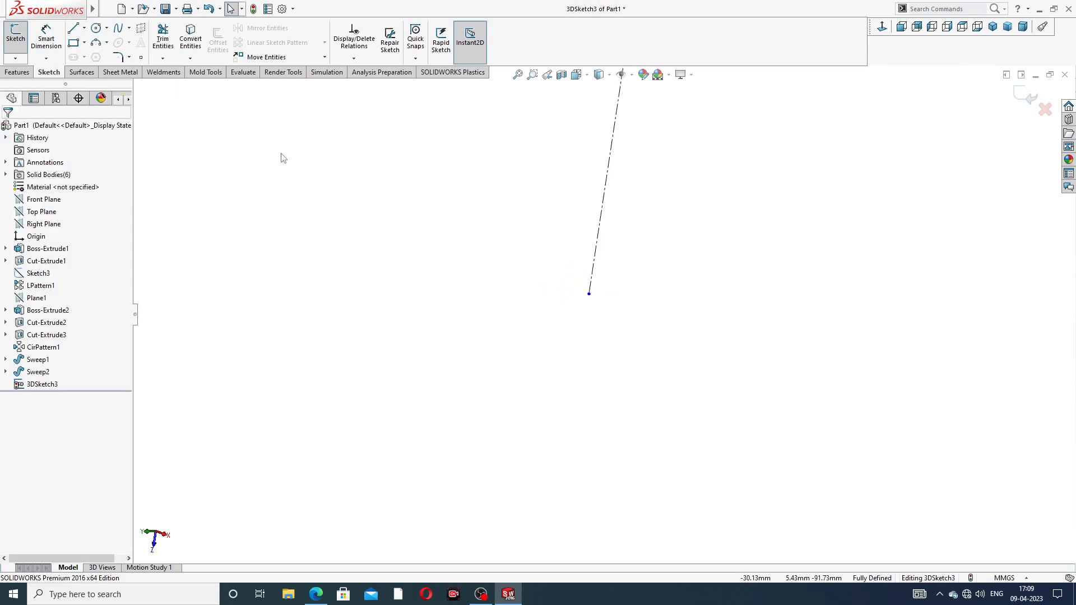
Draw a construction centerline about 36 mm long along Y from the vertical one's lower end toward the pipes and finish the 3D sketch
click(84, 28)
click(94, 55)
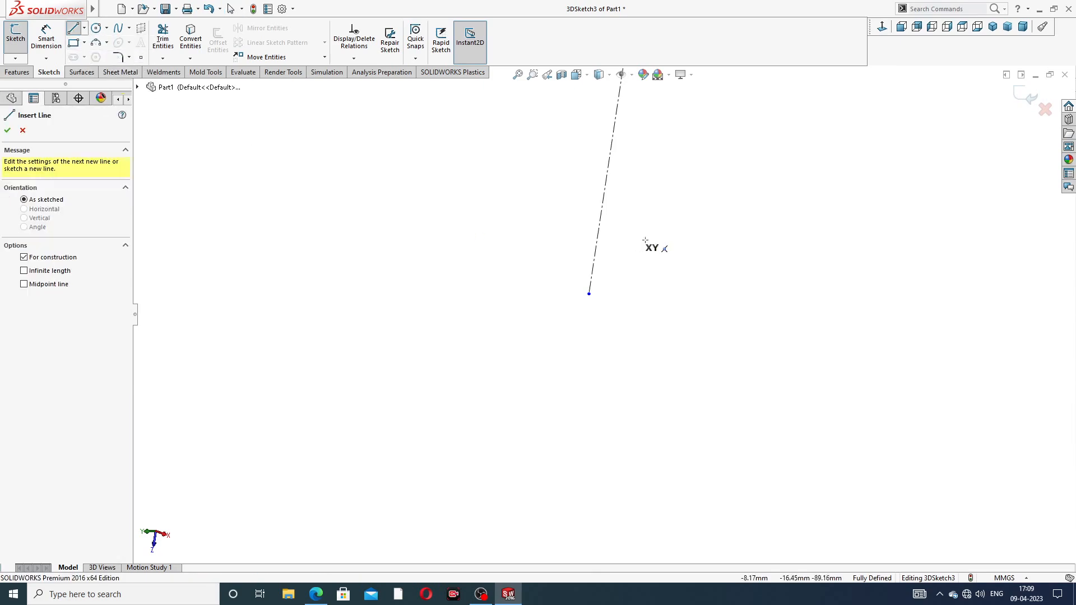
click(588, 294)
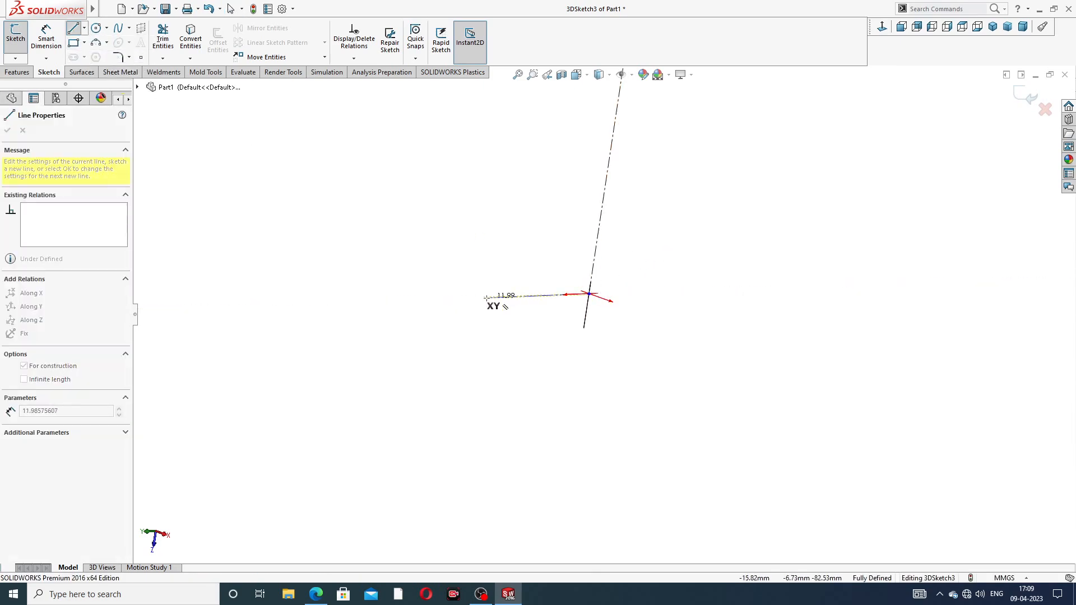
middle_drag(511, 309, 454, 308)
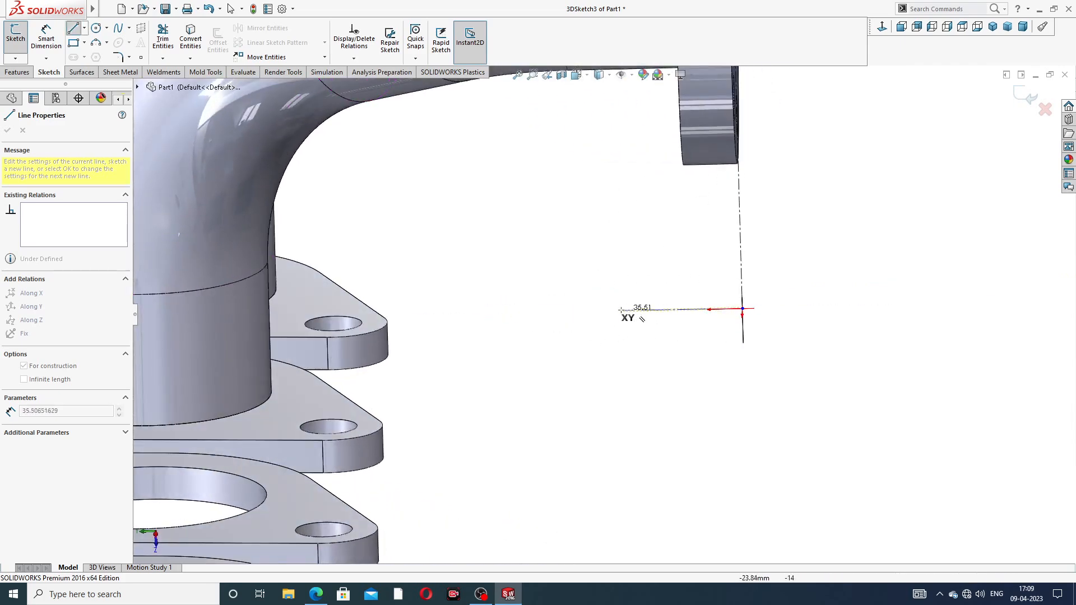
click(617, 312)
right_click(819, 227)
click(835, 233)
middle_drag(813, 264, 746, 261)
scroll(733, 293, up, 3)
scroll(676, 281, down, 3)
scroll(970, 217, up, 4)
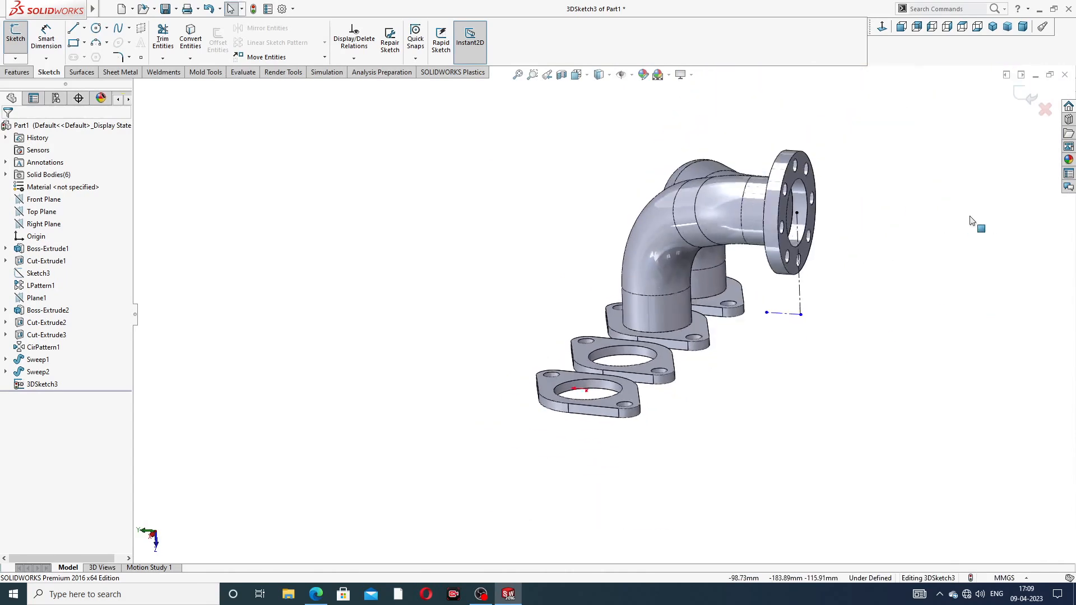
scroll(829, 248, down, 1)
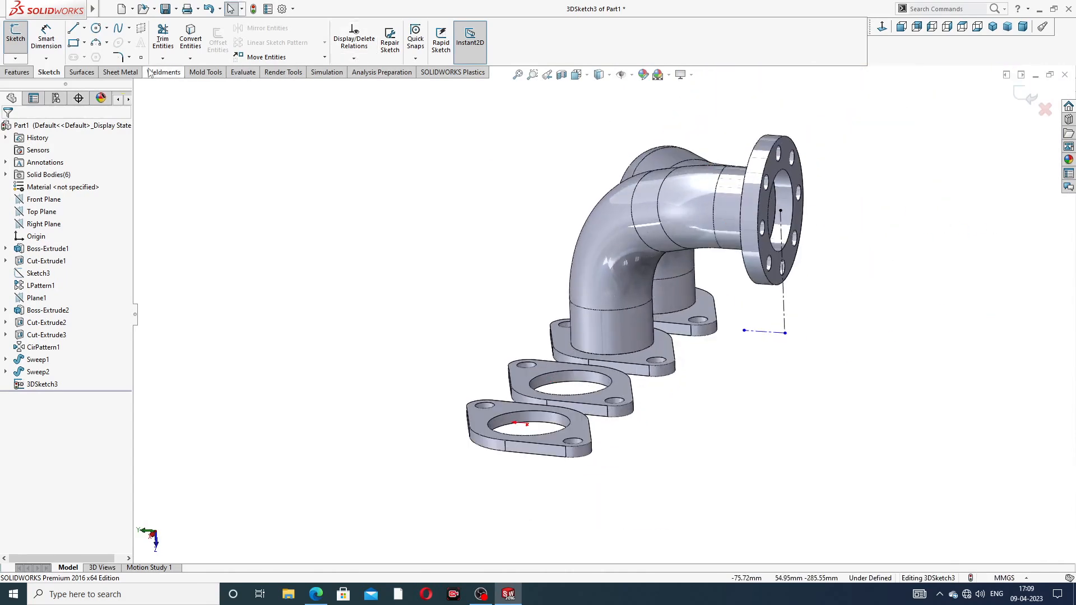
click(1028, 97)
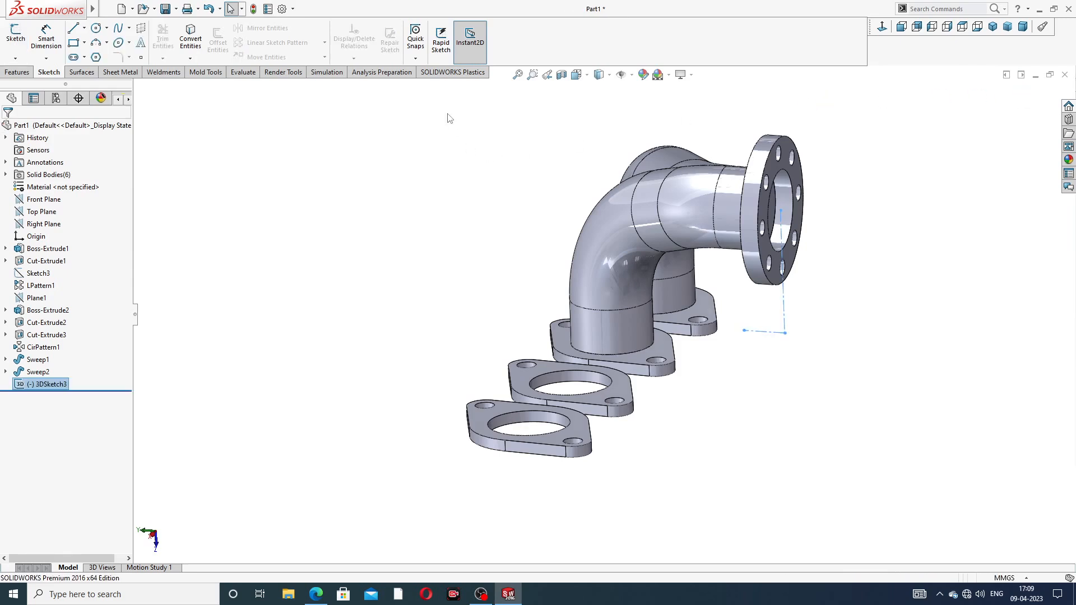
Create a reference plane coincident with both the vertical and the horizontal construction centerlines
click(17, 72)
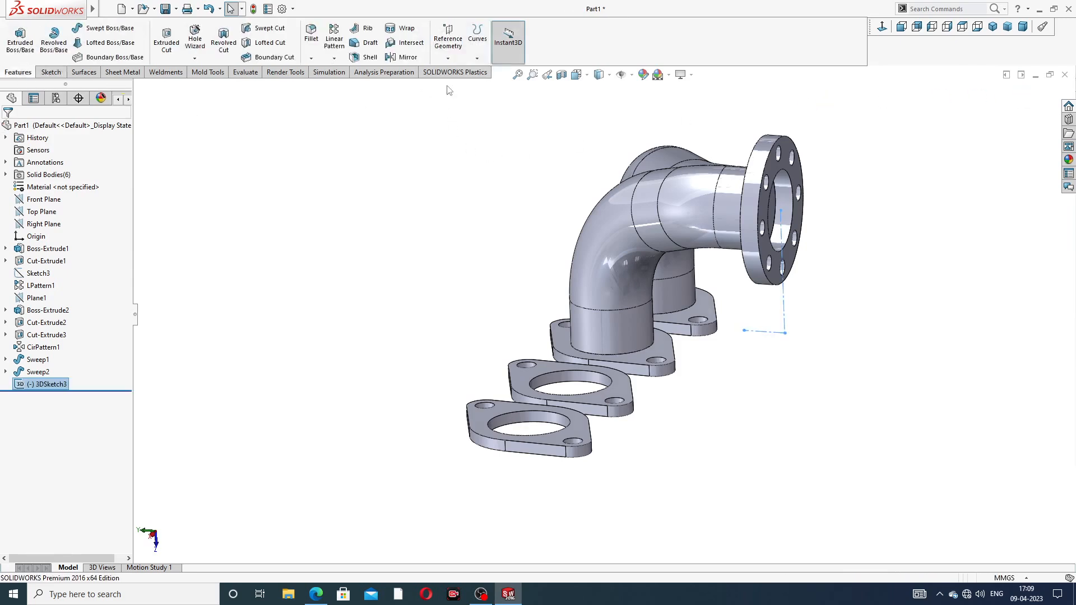
click(448, 56)
click(457, 72)
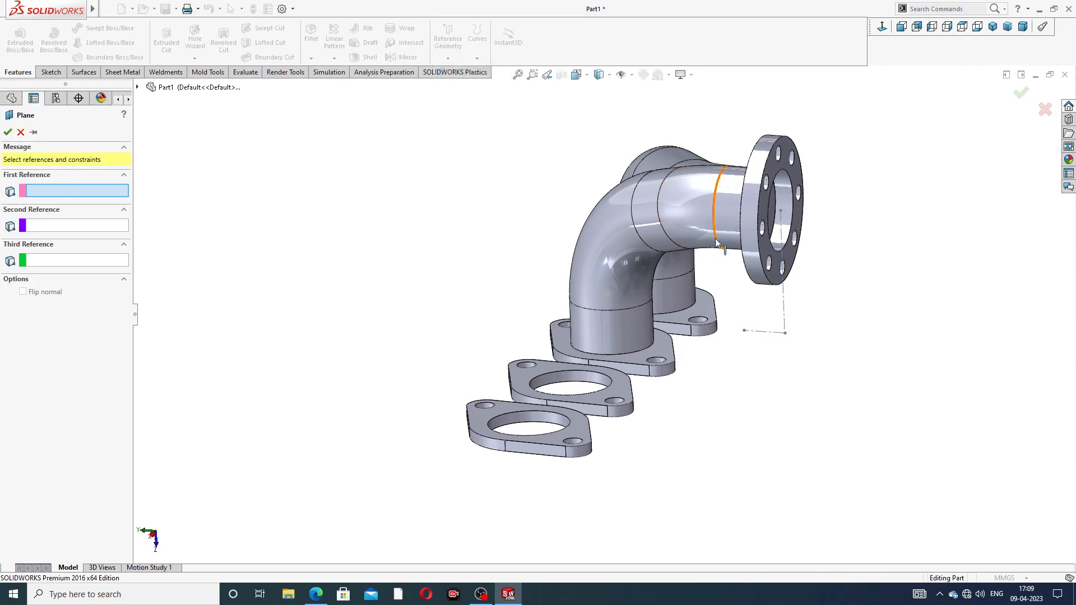
scroll(836, 292, down, 3)
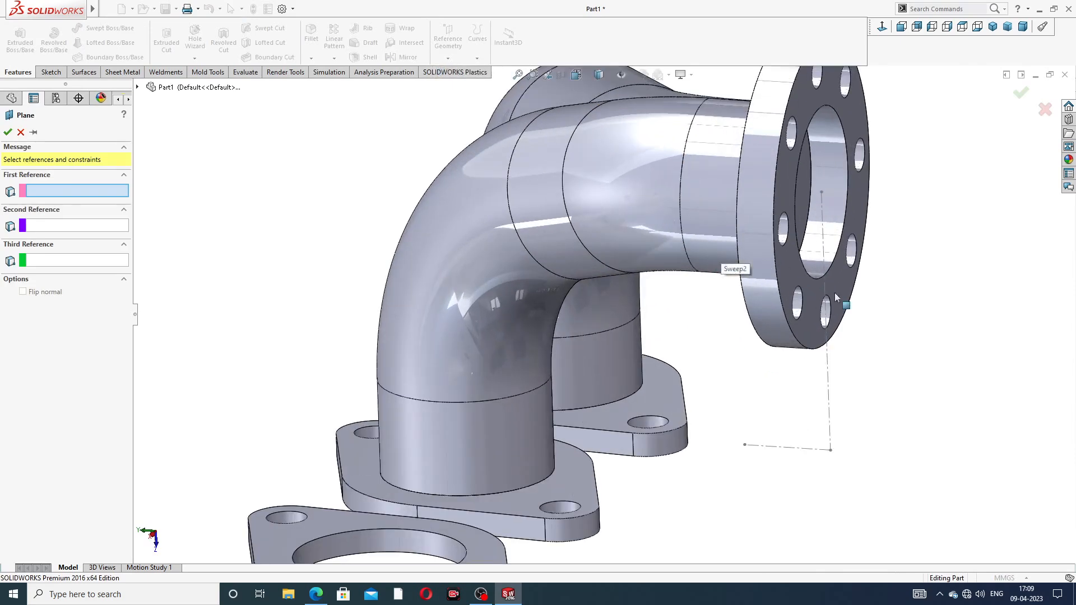
click(829, 359)
click(790, 448)
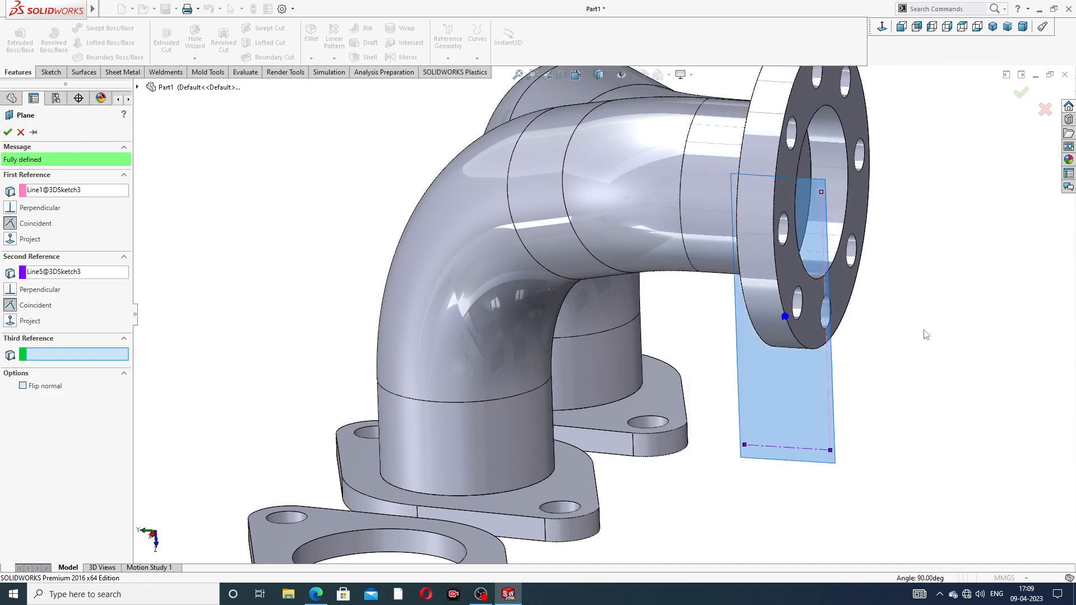
click(1021, 93)
scroll(947, 214, up, 3)
middle_drag(947, 215, 886, 233)
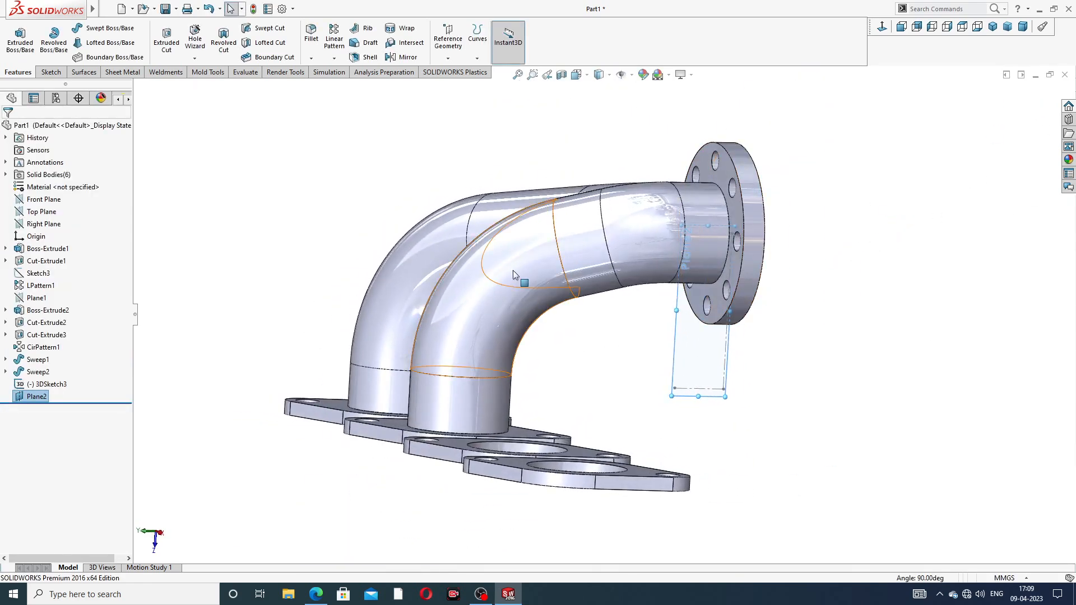
Mirror both swept pipe features, Sweep1 and Sweep2, about the new reference plane to form the other two pipes
click(404, 58)
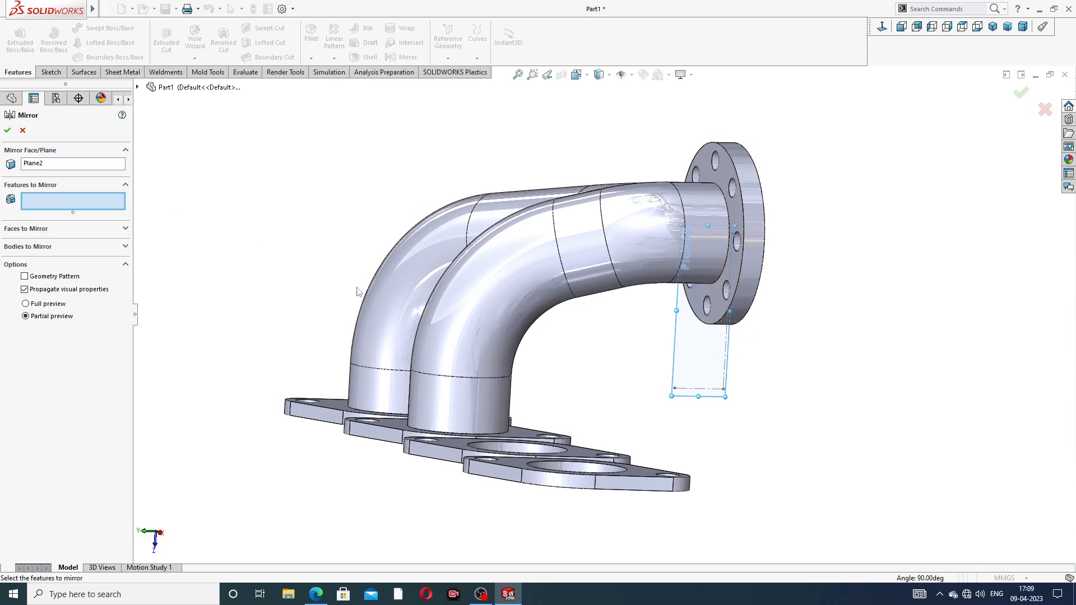
click(138, 87)
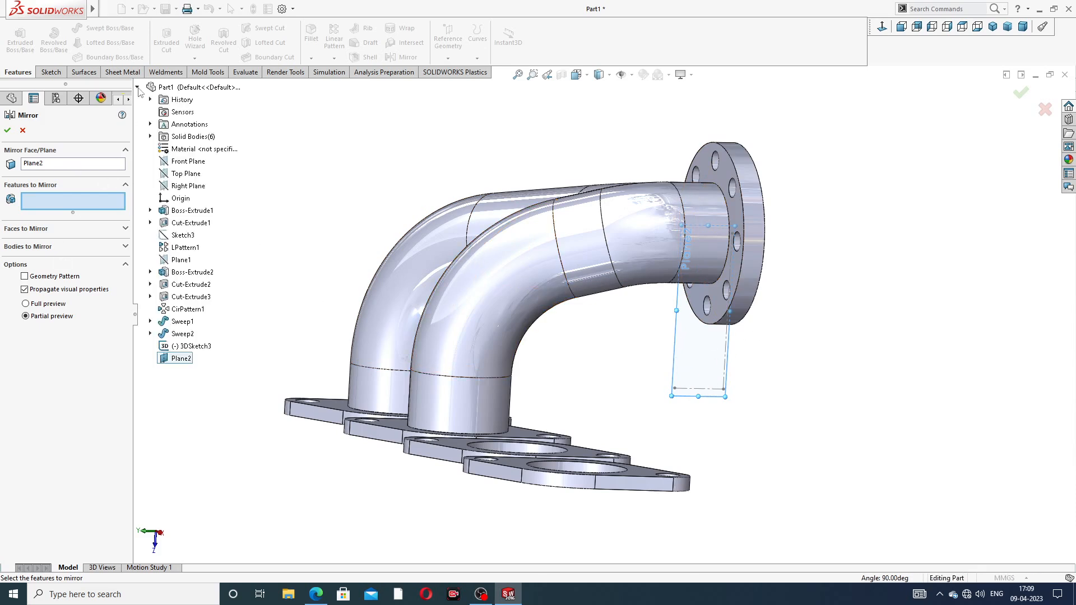
click(185, 323)
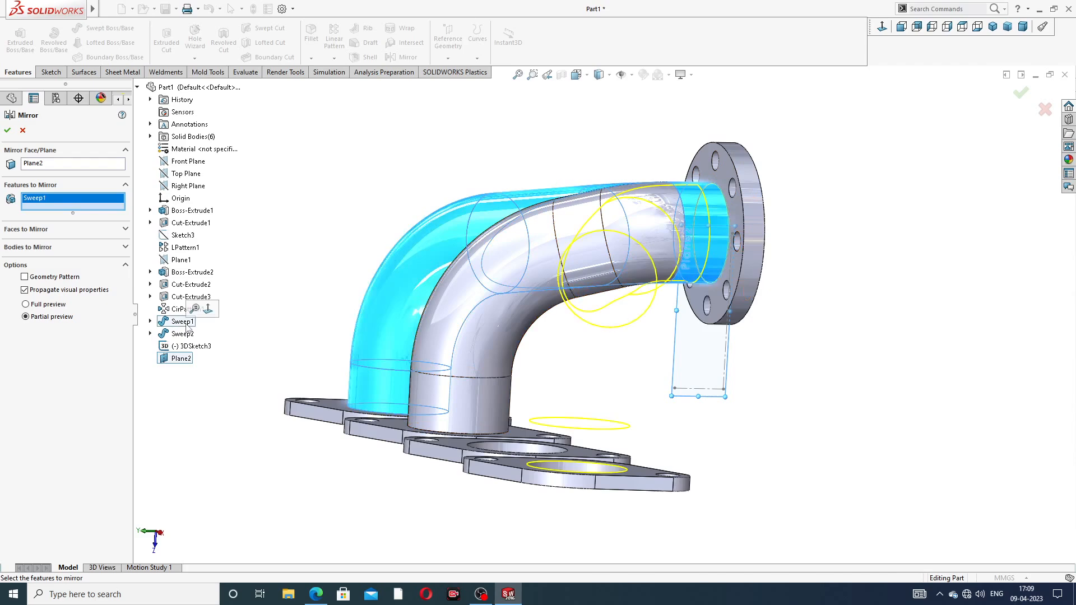
click(185, 334)
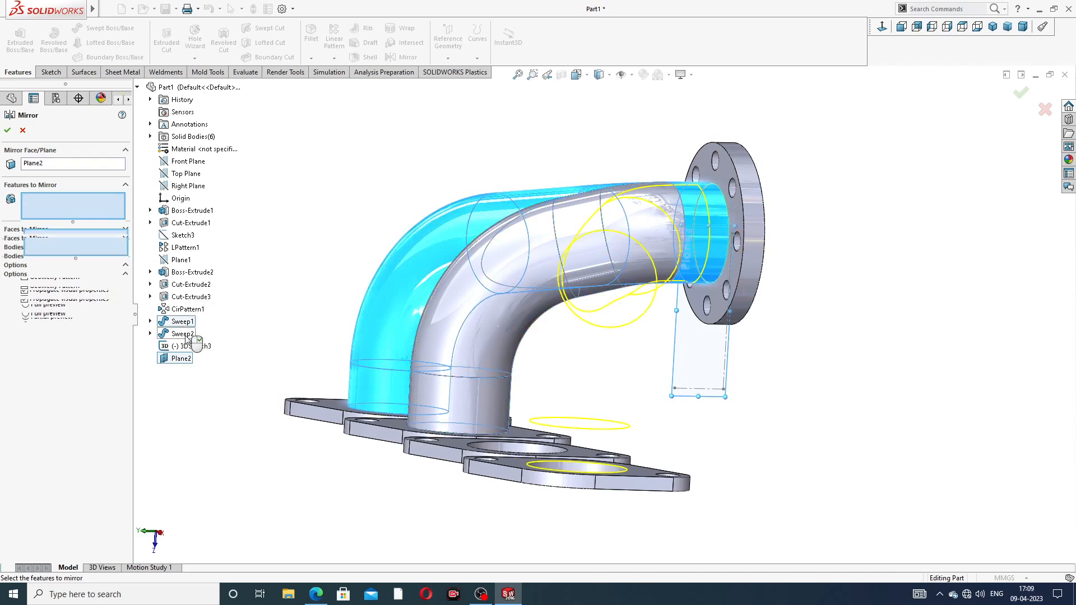
middle_drag(339, 340, 633, 348)
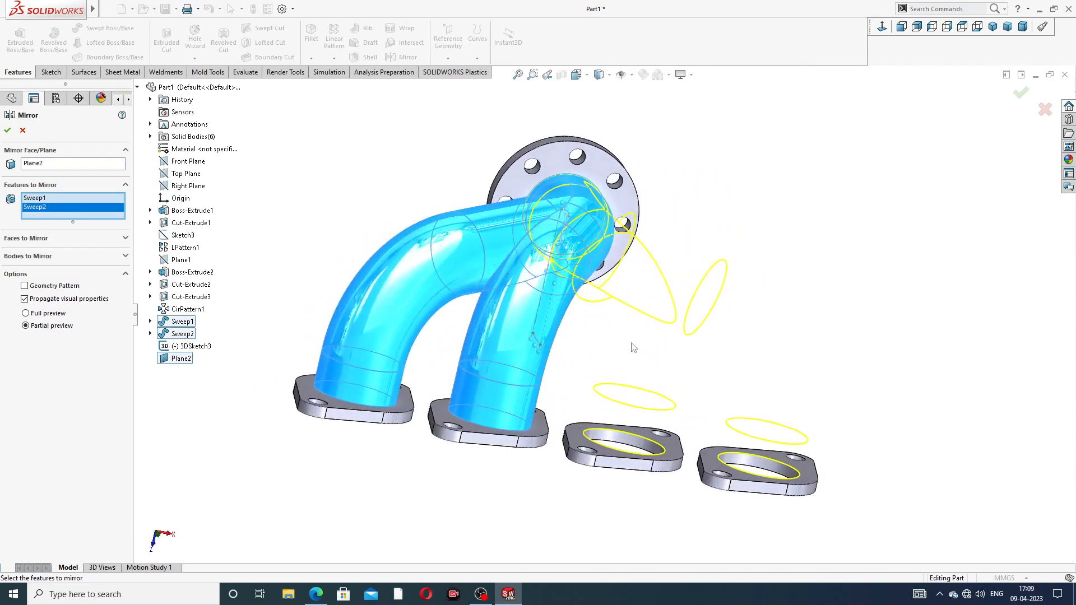
click(9, 131)
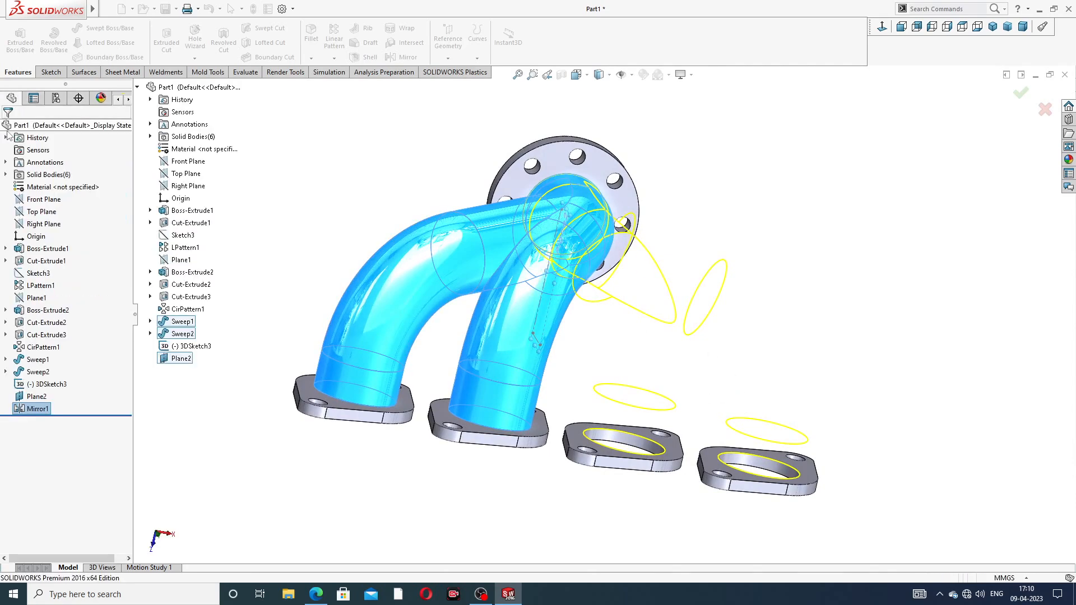
Hide the mirror plane and the 3D sketch with the construction centerlines
middle_drag(727, 216, 529, 270)
scroll(653, 331, down, 10)
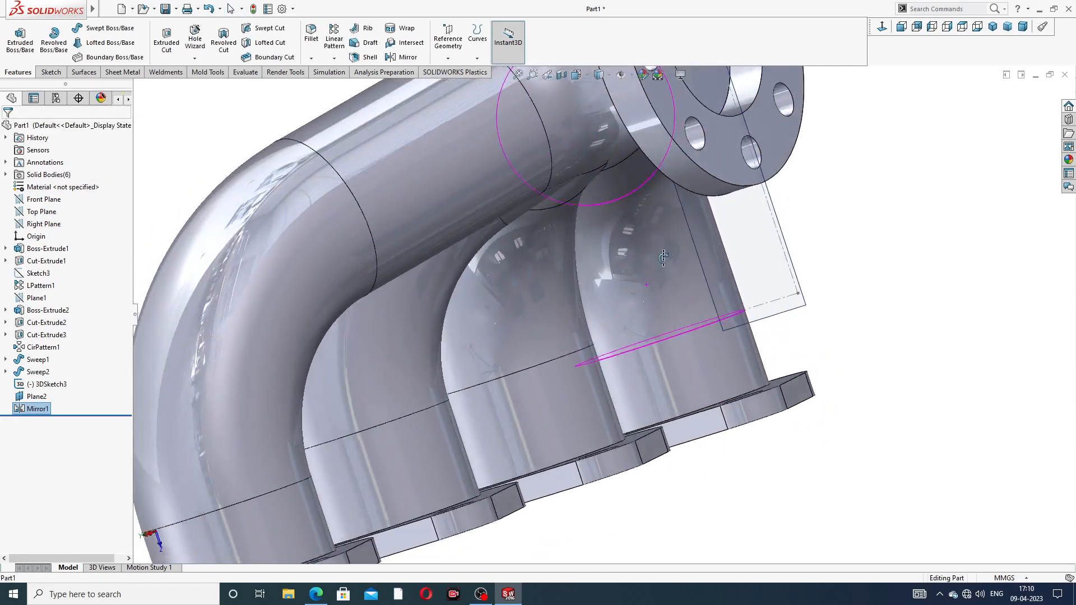
scroll(664, 258, up, 5)
middle_drag(715, 283, 754, 275)
click(711, 286)
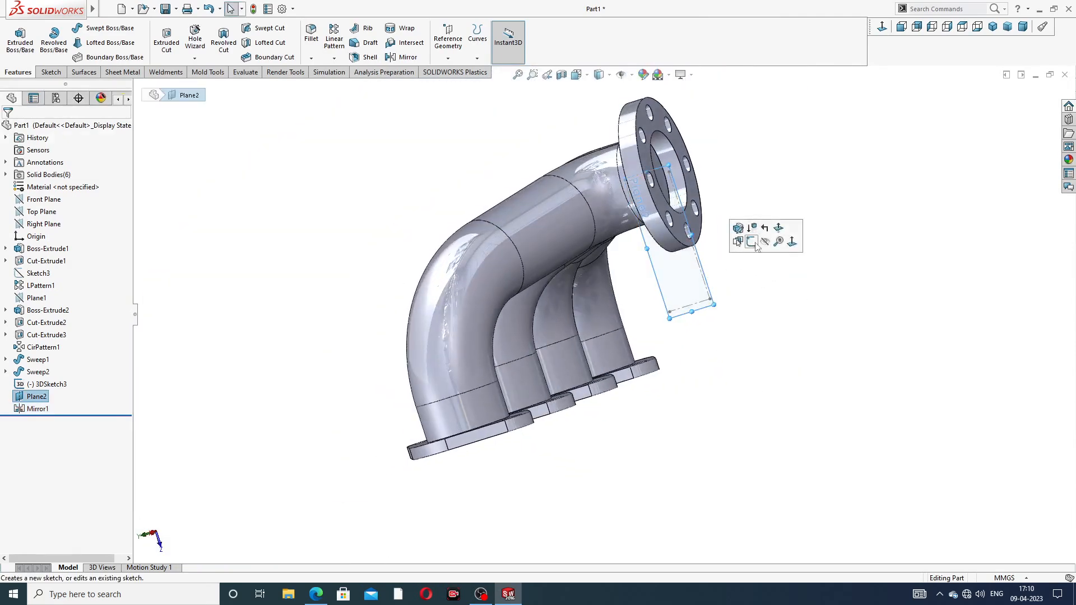
scroll(703, 288, down, 3)
click(689, 277)
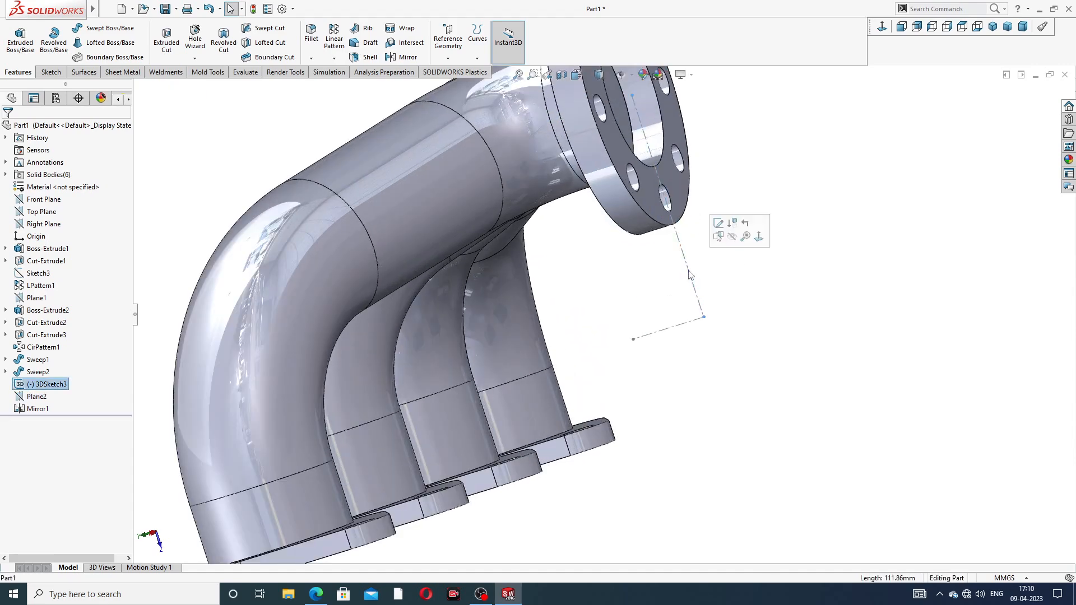
click(732, 236)
scroll(689, 204, up, 4)
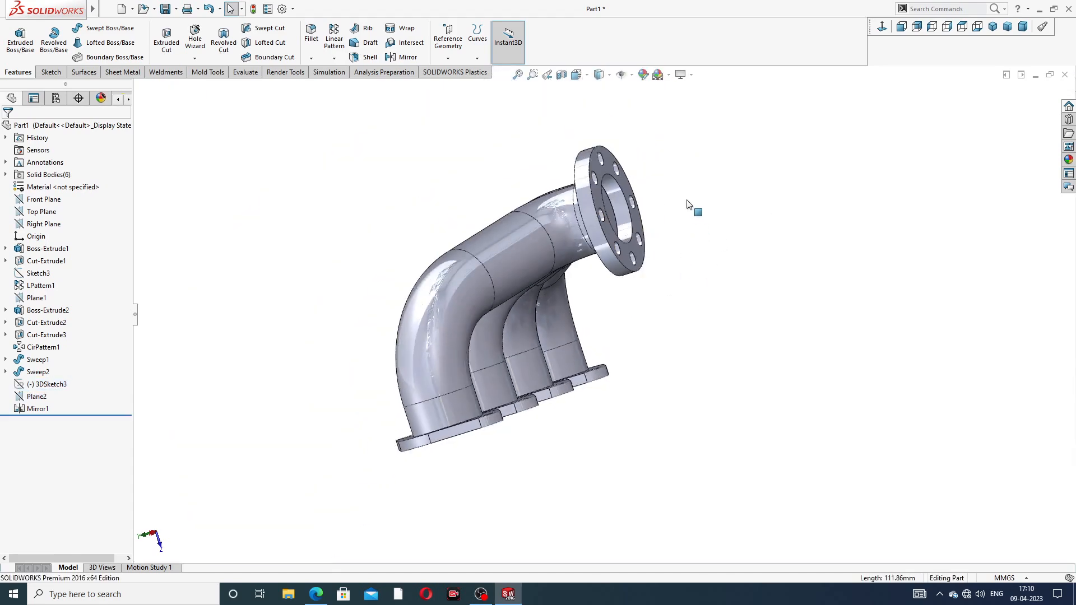
Shell the manifold with a 1 mm wall, removing the circular faces inside the round flange and the four port flanges
middle_drag(687, 200, 539, 139)
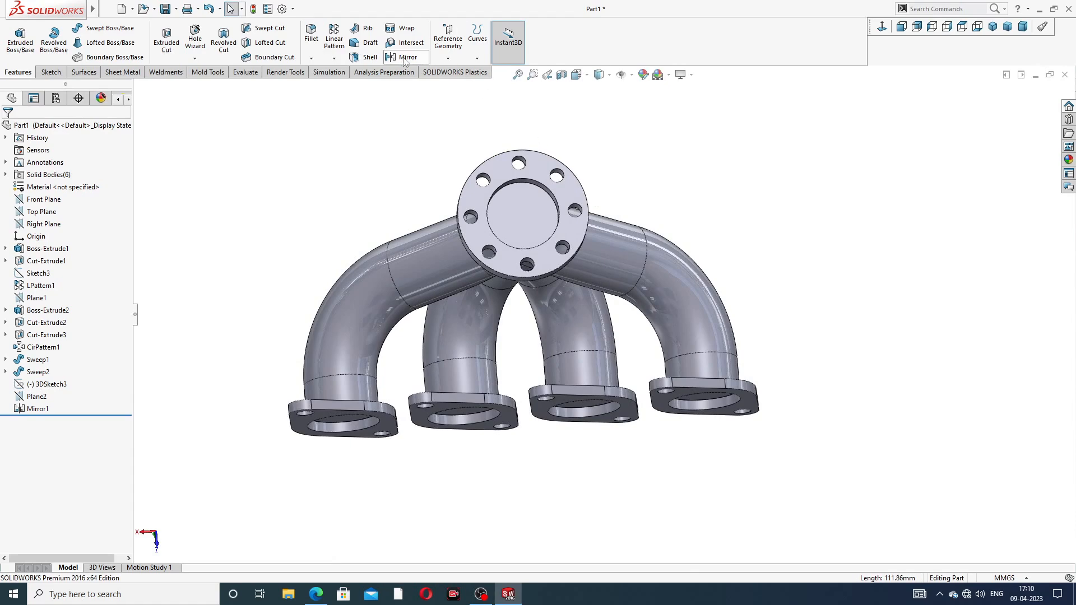
click(369, 57)
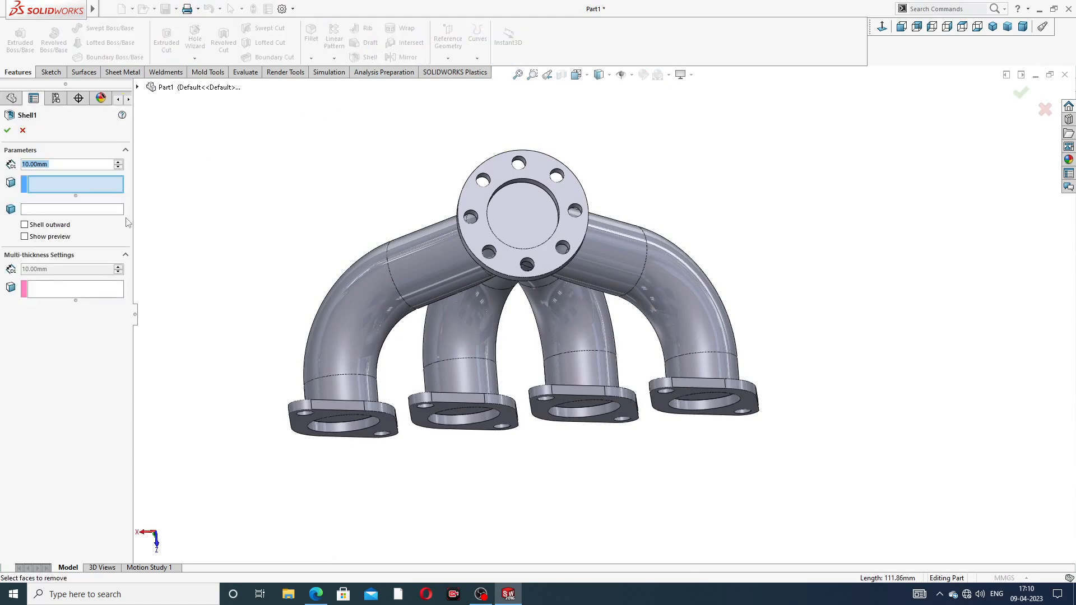
text(1)
key(Return)
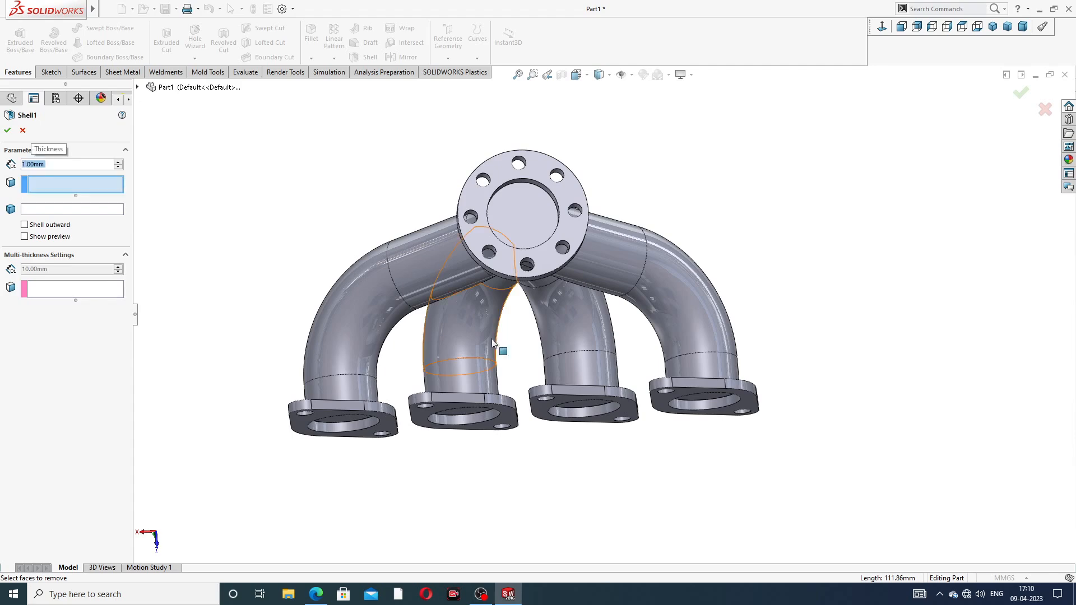
scroll(470, 341, down, 3)
click(529, 156)
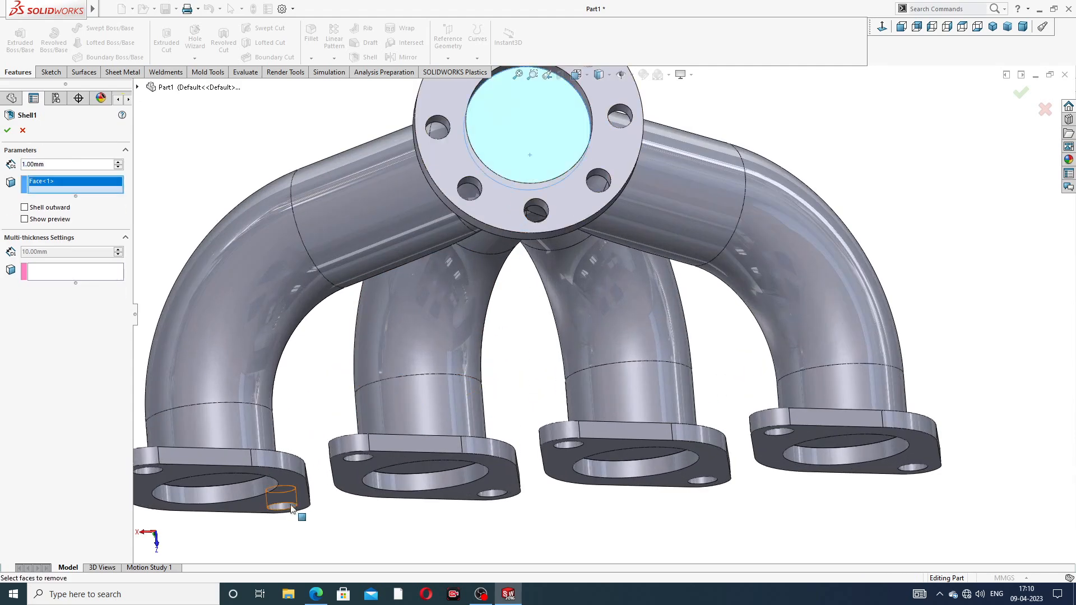
middle_drag(296, 507, 297, 454)
click(290, 443)
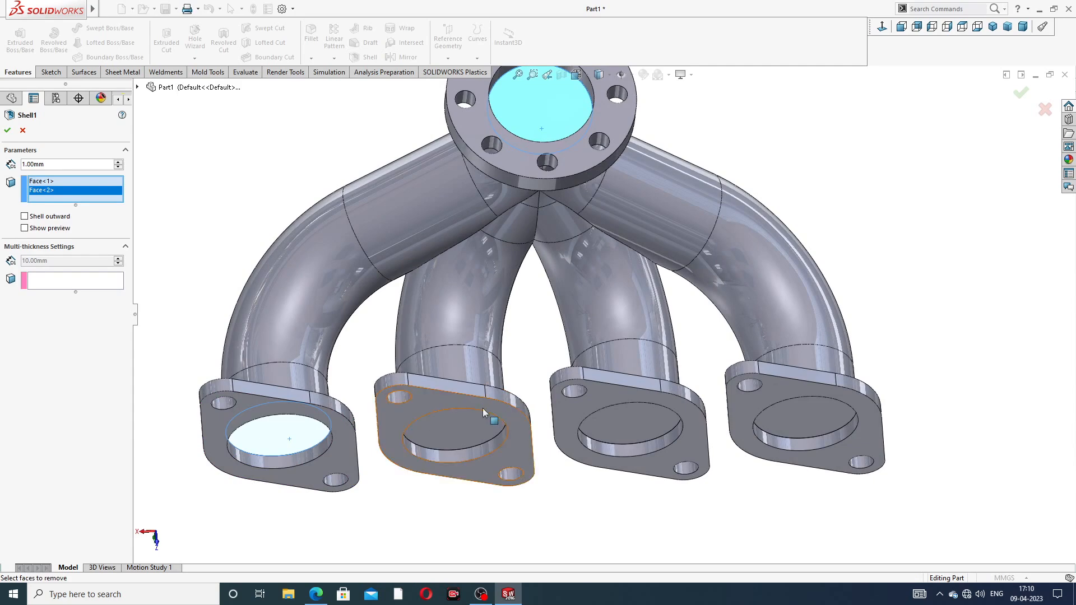
click(492, 435)
scroll(552, 440, up, 4)
middle_drag(577, 452, 577, 415)
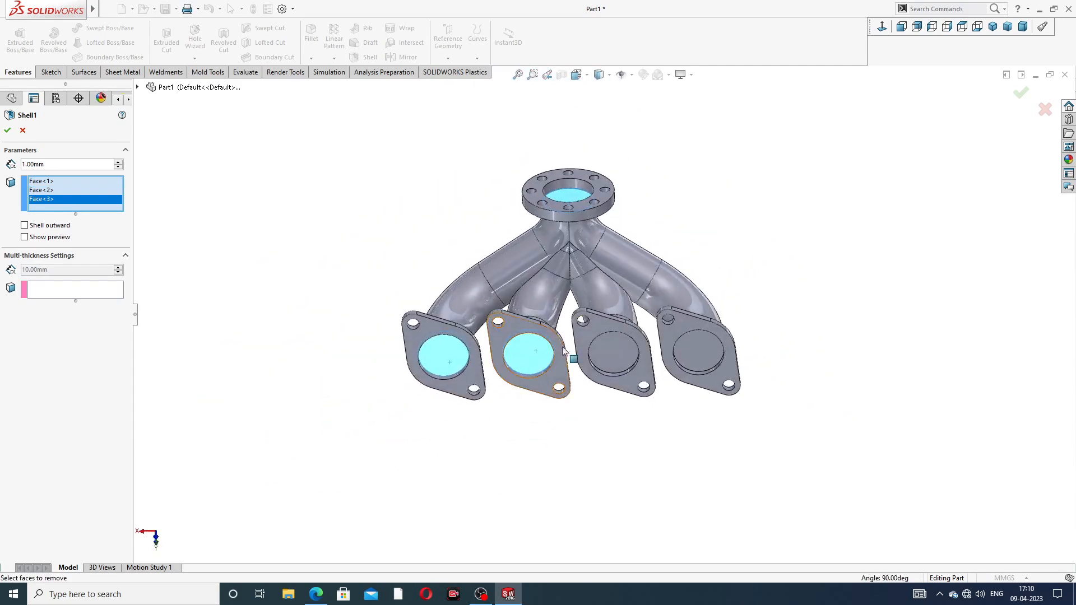
click(617, 349)
click(701, 353)
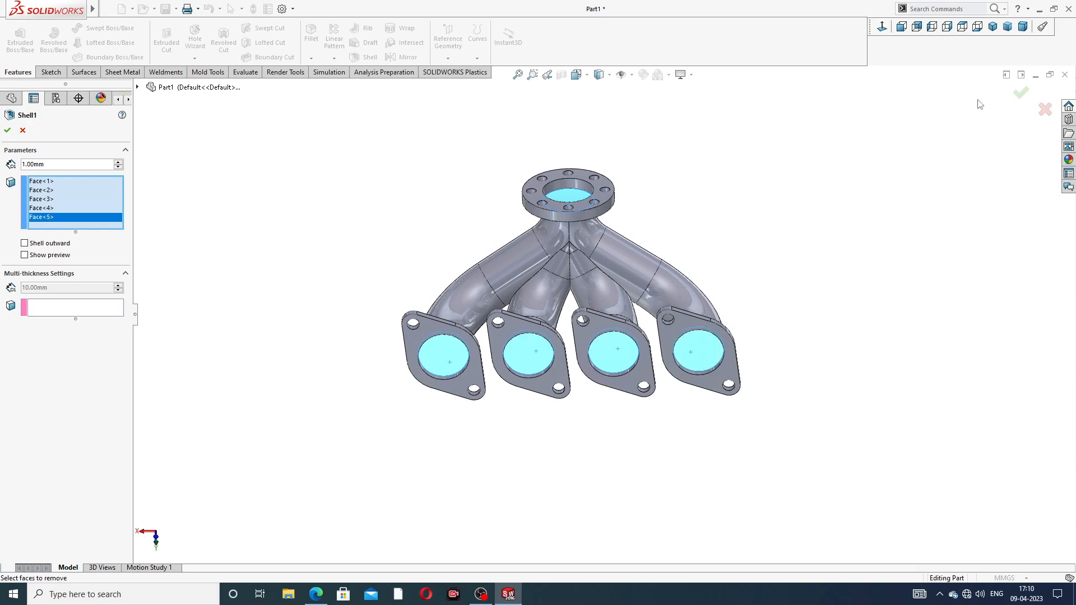
click(1021, 93)
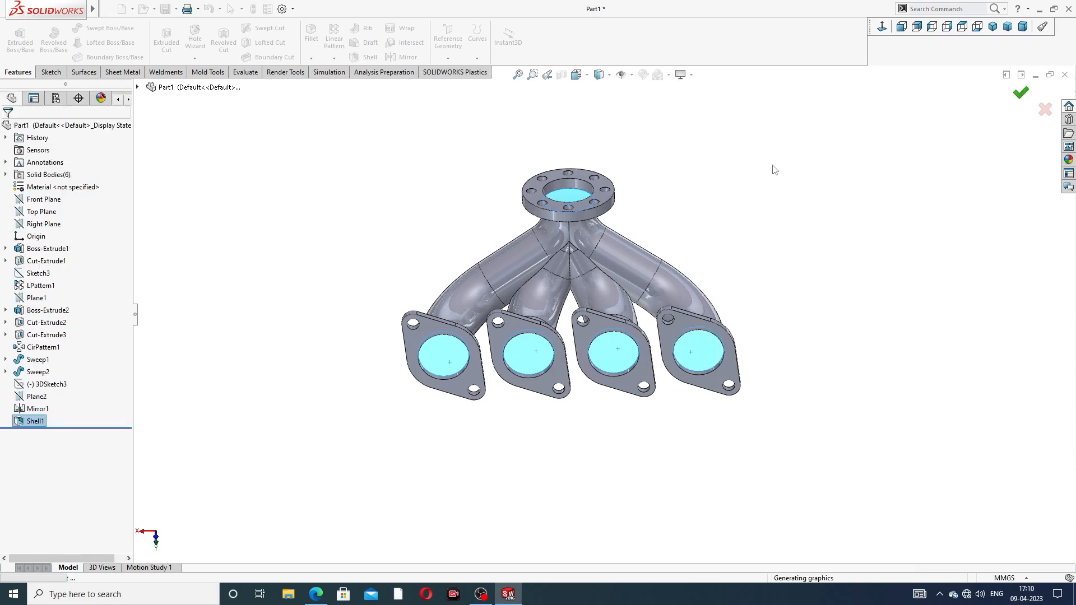
Examine the shelled interior through the round flange's bore and check the PDF drawing for the threaded outlet tube's dimensions
middle_drag(581, 207, 545, 248)
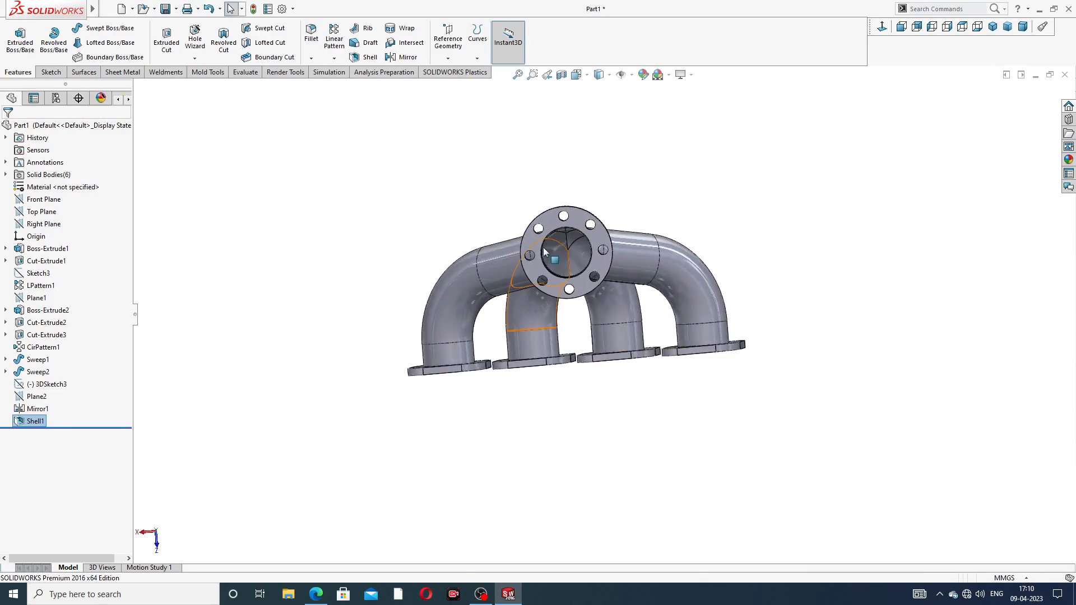
scroll(543, 248, down, 3)
middle_drag(618, 260, 647, 244)
scroll(682, 324, up, 2)
scroll(713, 316, down, 2)
scroll(647, 244, down, 3)
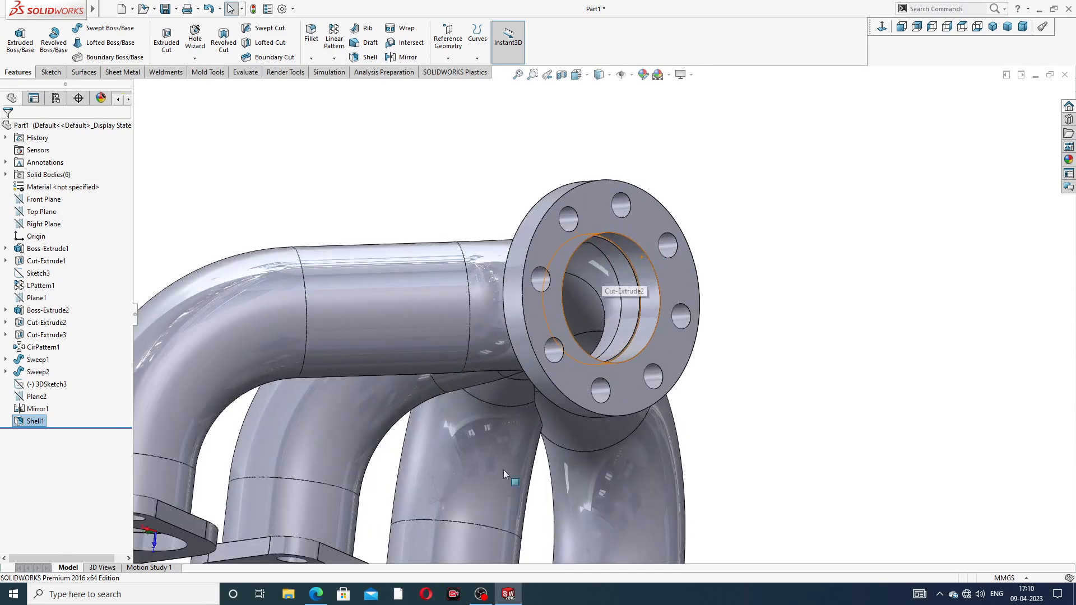
click(316, 594)
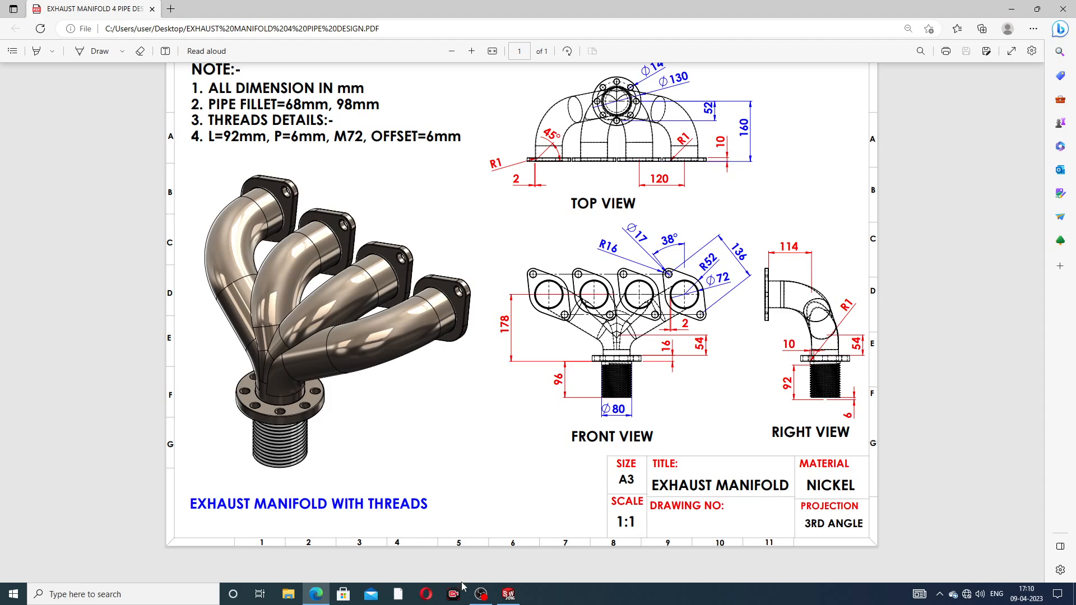
click(315, 593)
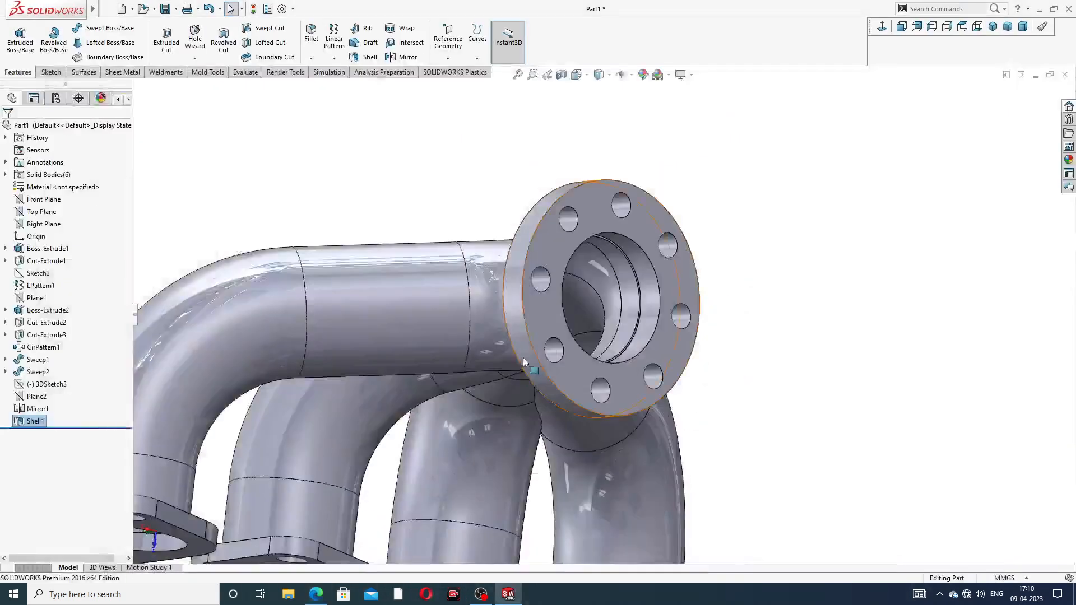
Start a sketch on the round flange's outer face and draw a circle of about 42 mm radius centered on its bore
scroll(634, 241, down, 3)
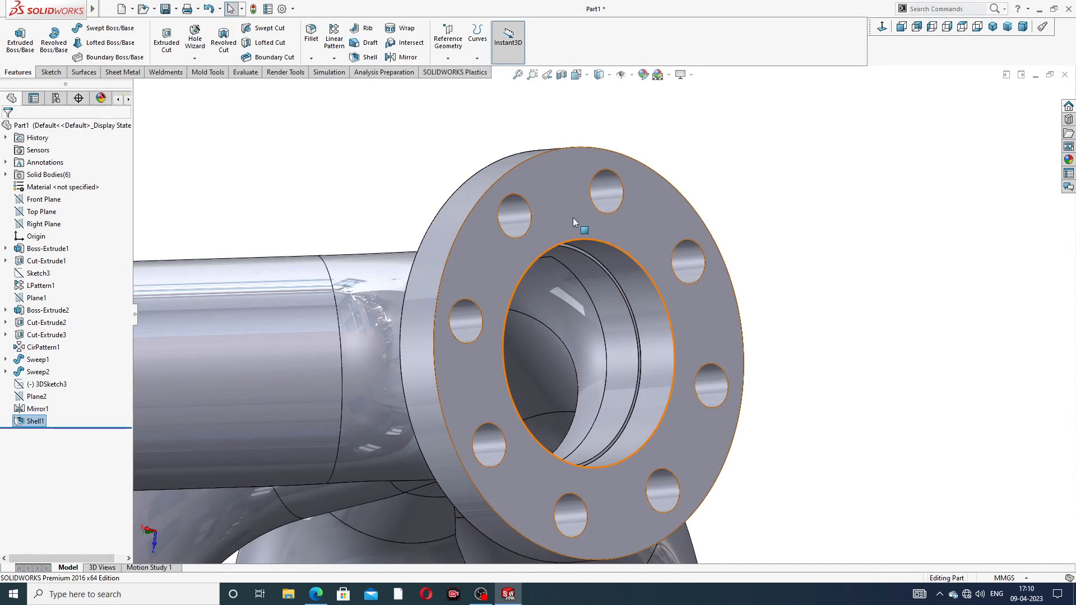
click(617, 217)
click(617, 184)
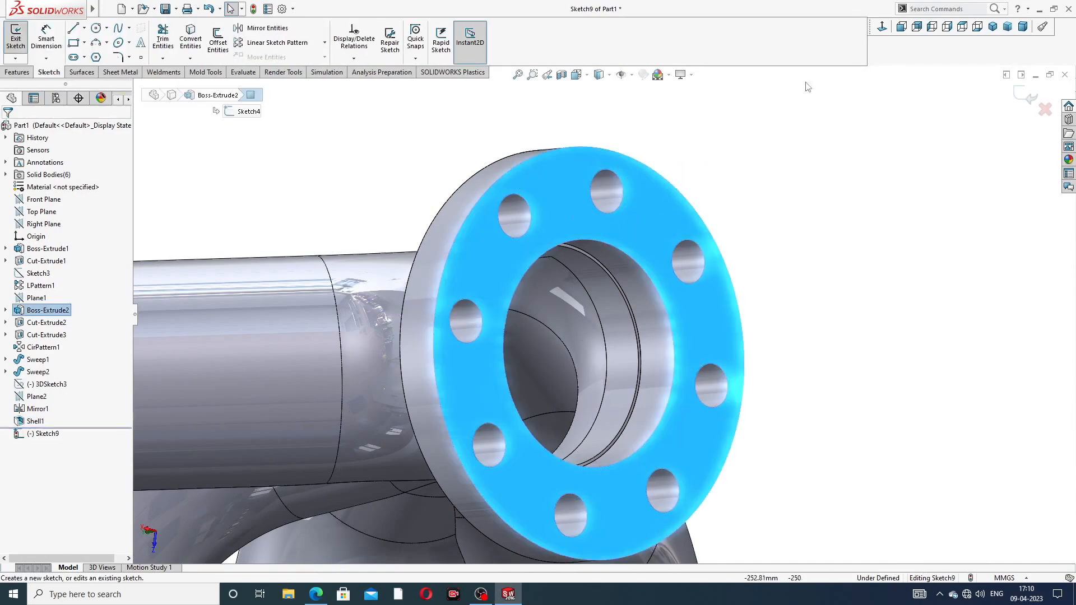
click(977, 26)
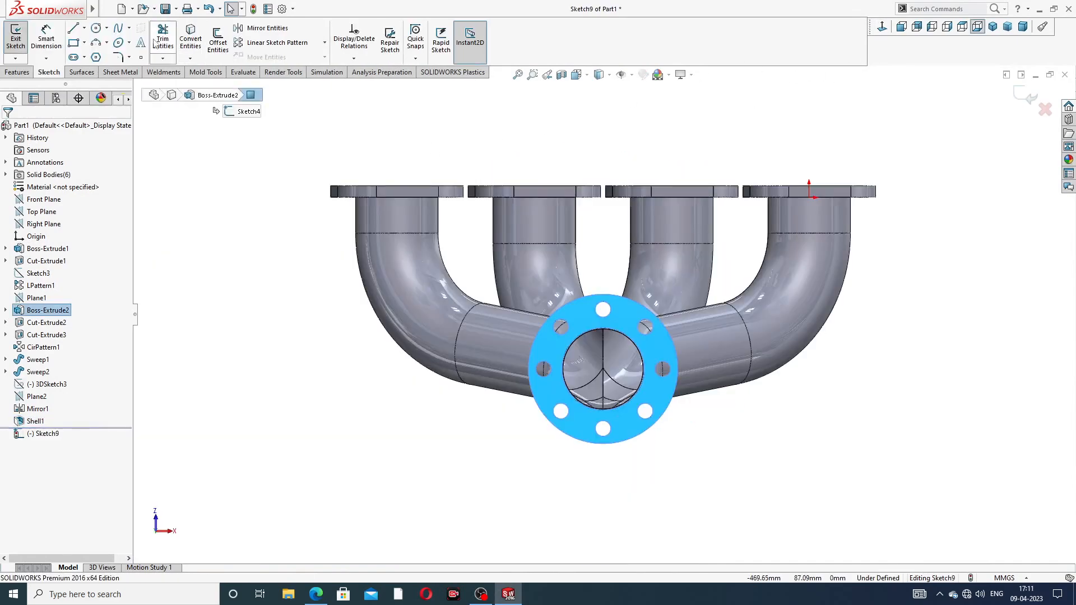
click(96, 28)
scroll(611, 386, down, 4)
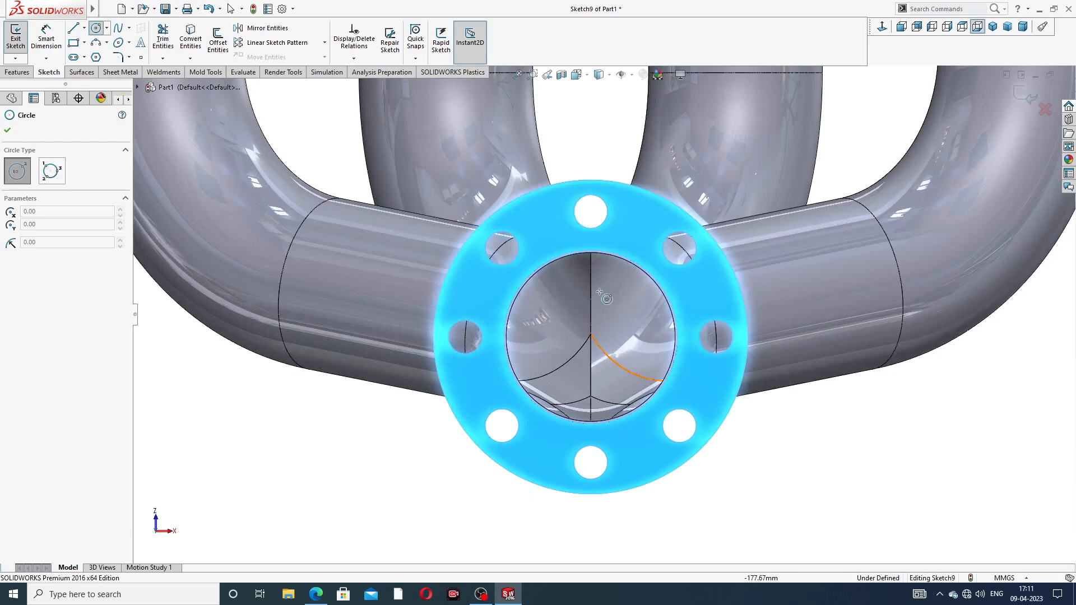
click(590, 337)
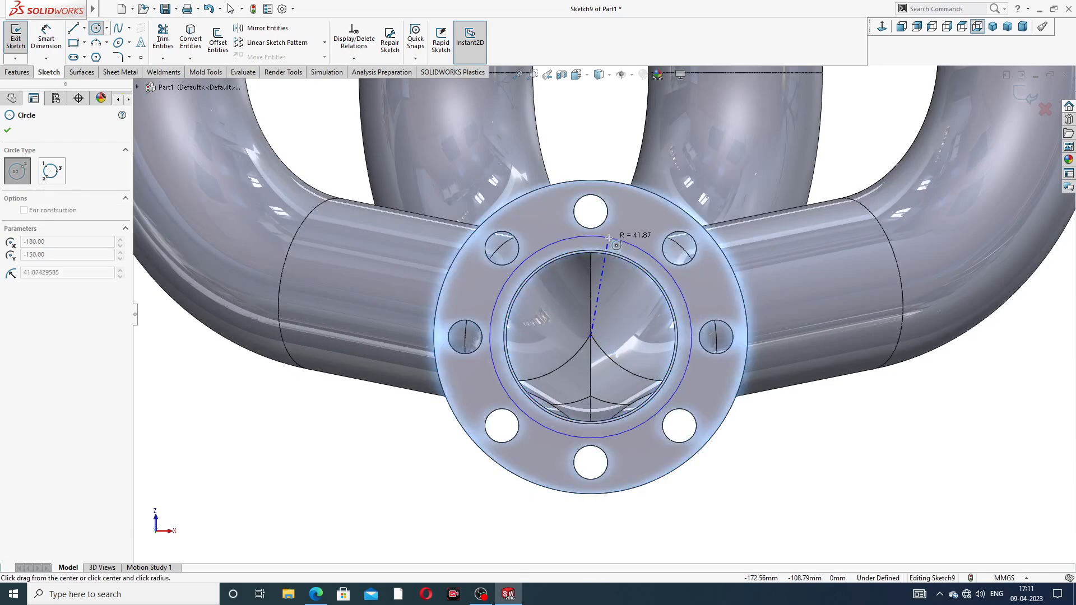
click(615, 238)
right_click(625, 147)
click(643, 160)
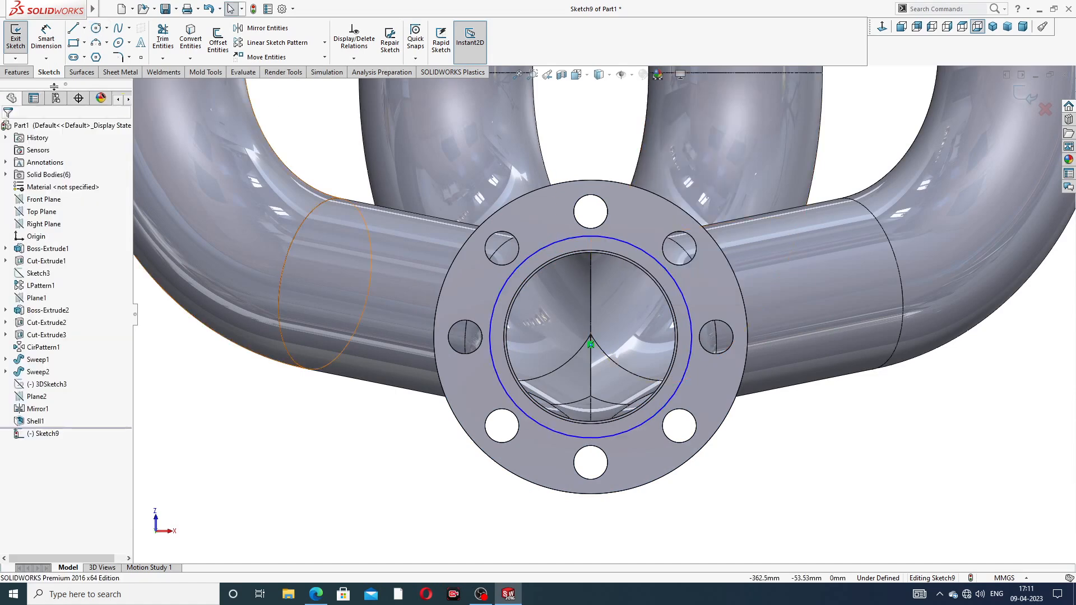
Dimension the circle on the round flange to a diameter of 80 mm
click(47, 39)
click(648, 255)
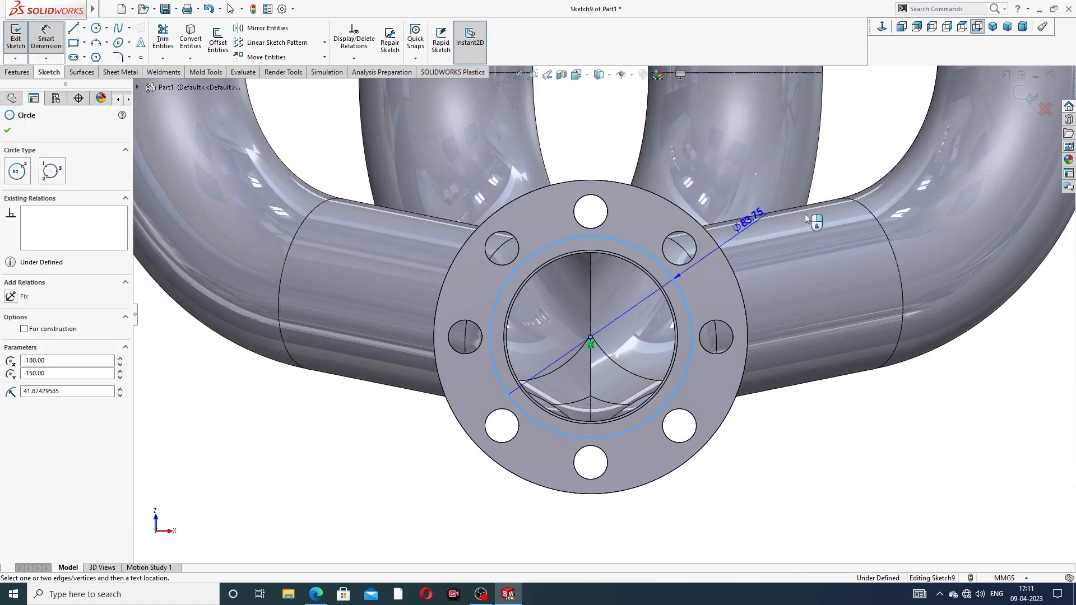
click(862, 180)
text(80)
key(Return)
key(Escape)
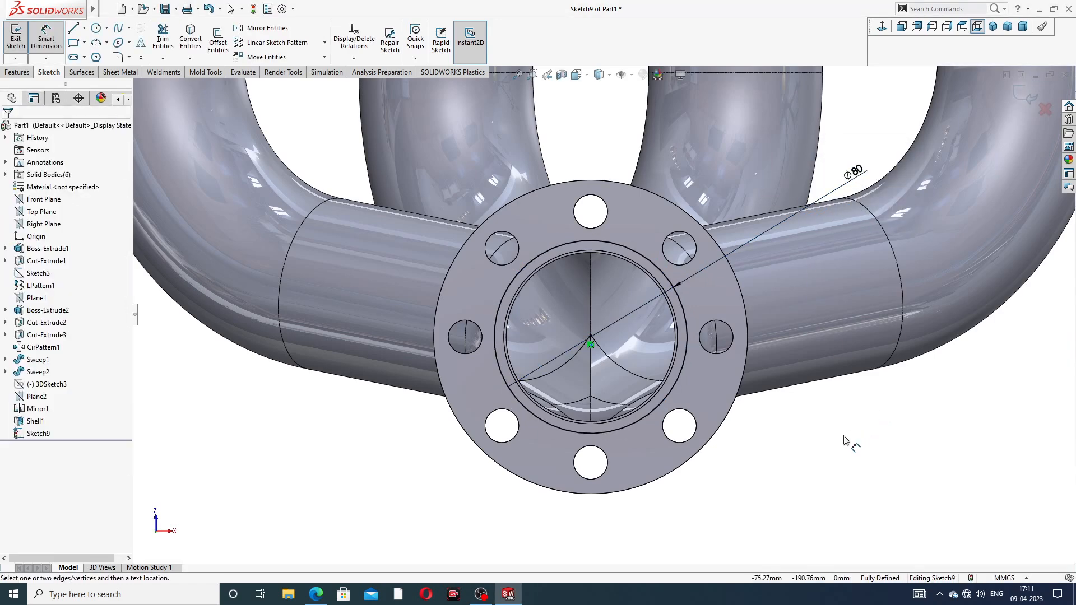
right_click(853, 440)
click(877, 166)
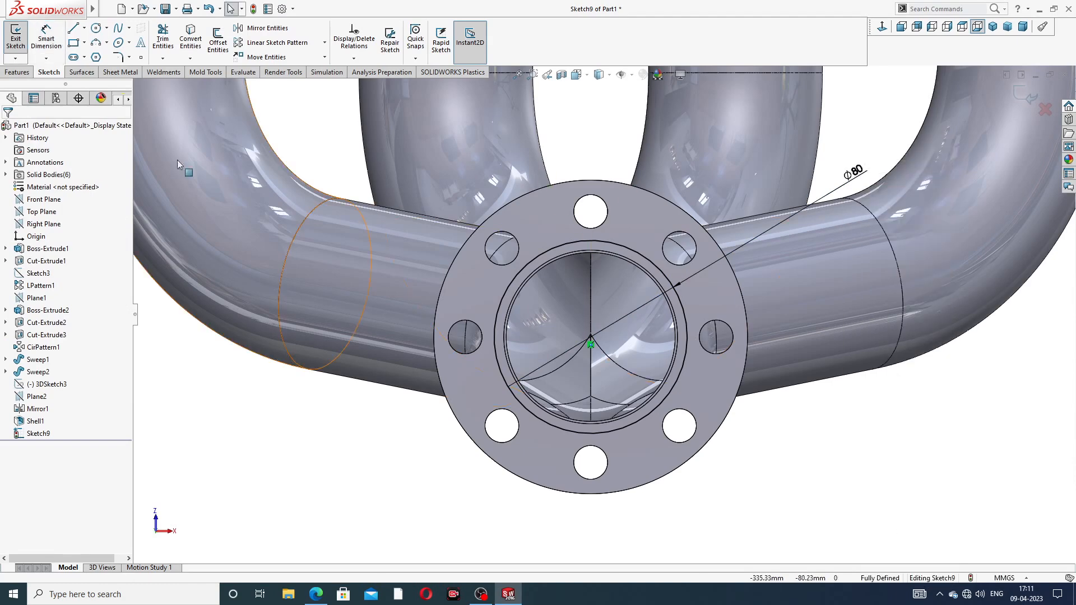
Extrude the circle 96 mm outward from the flange as a thin feature with a 10 mm wall directed inward
click(17, 72)
click(23, 42)
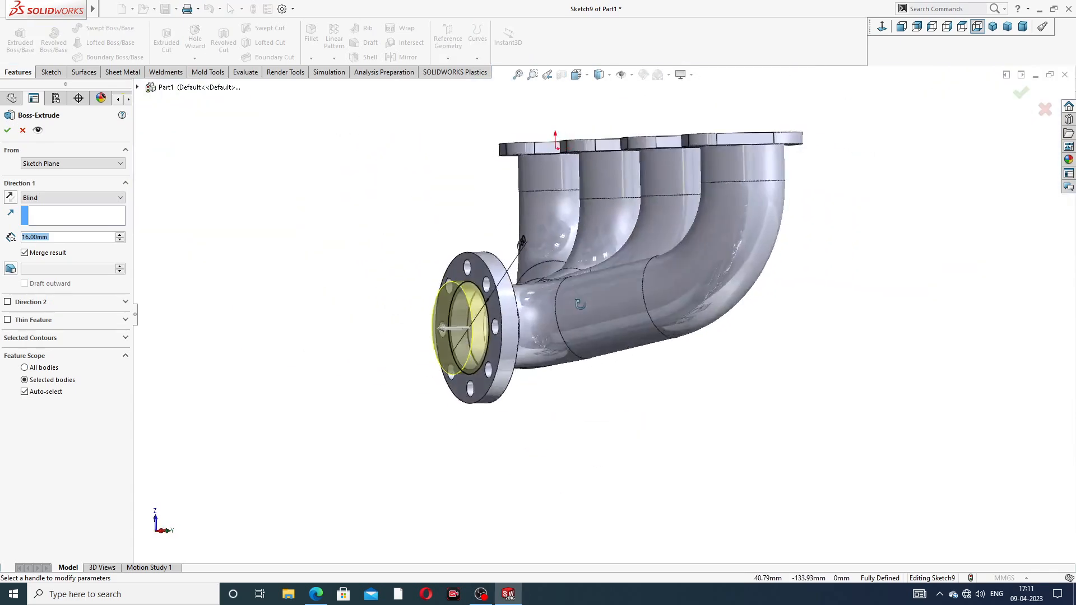
middle_drag(584, 303, 553, 341)
scroll(507, 329, down, 3)
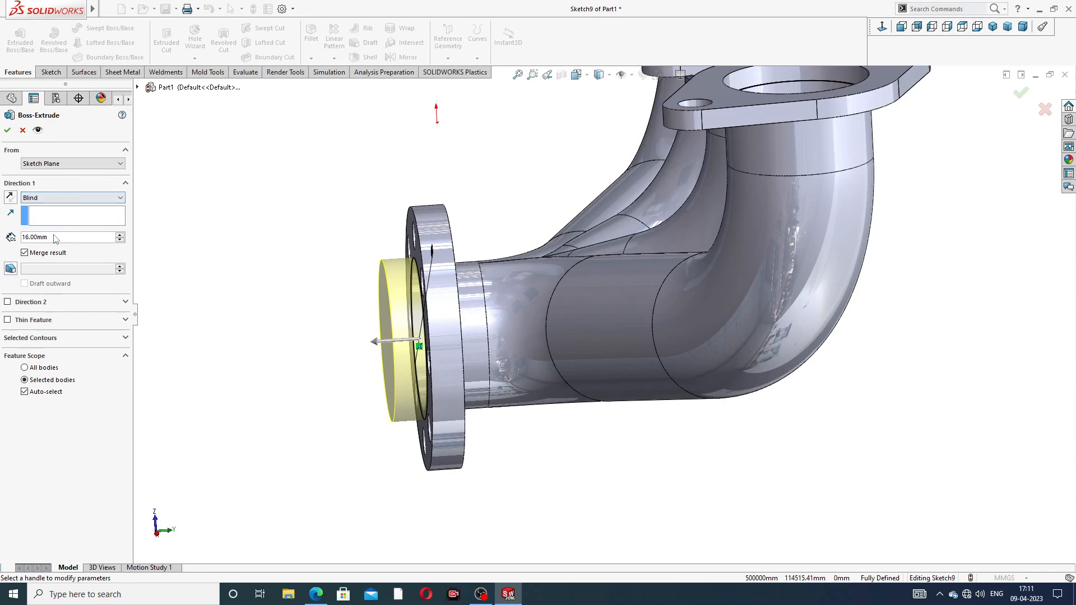
text(96)
key(Return)
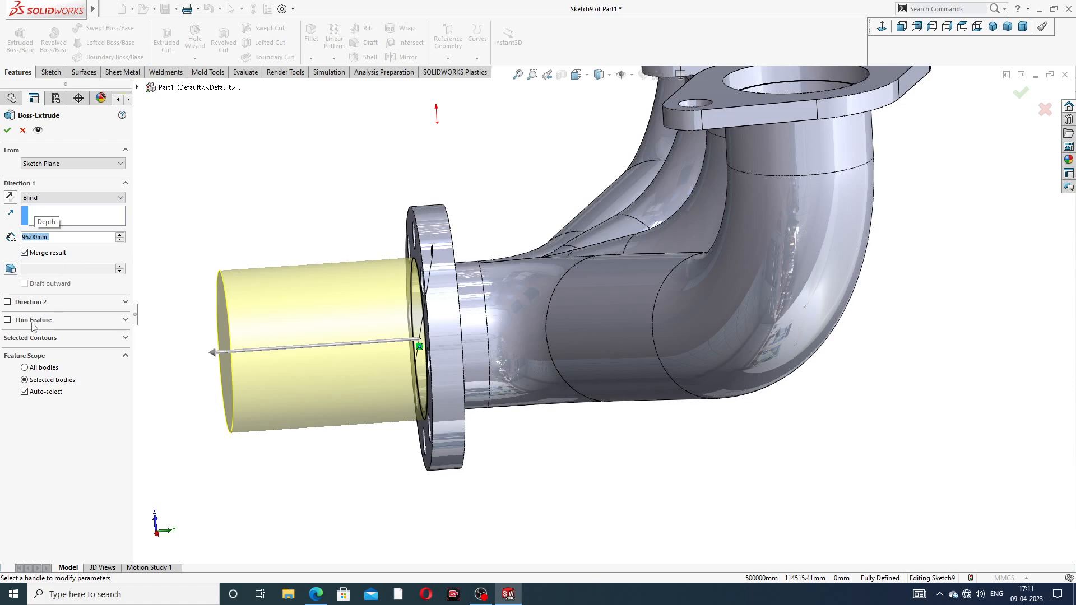
click(8, 320)
middle_drag(260, 324, 284, 314)
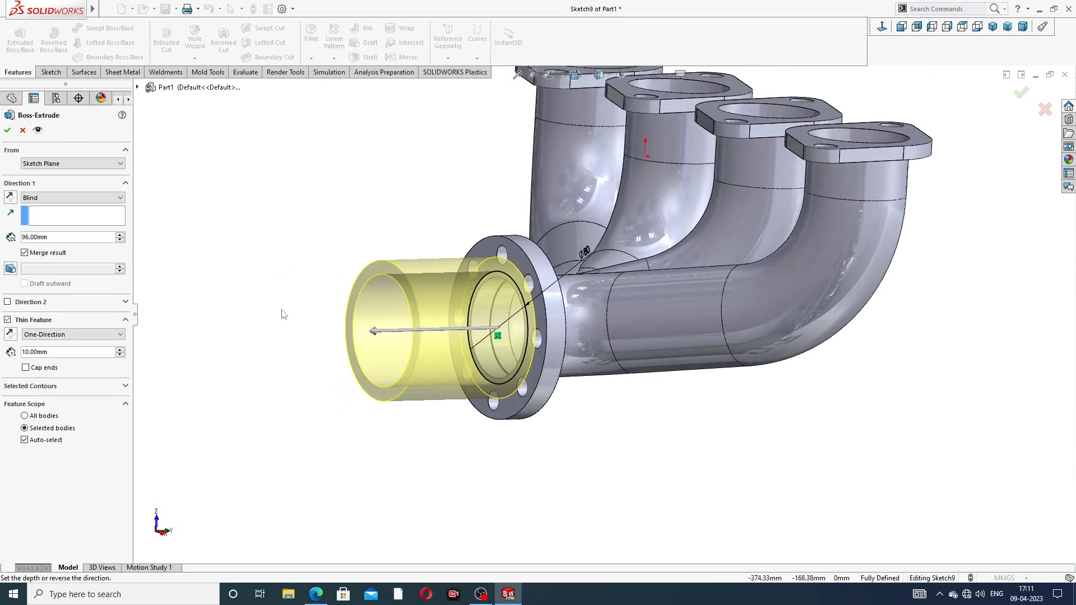
click(10, 335)
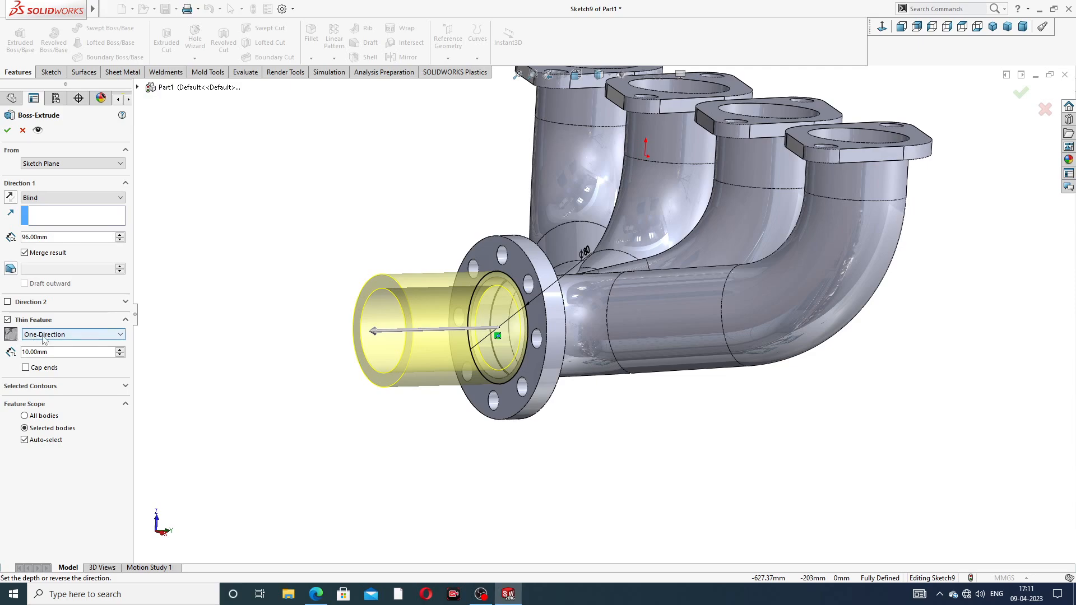
middle_drag(372, 300, 332, 289)
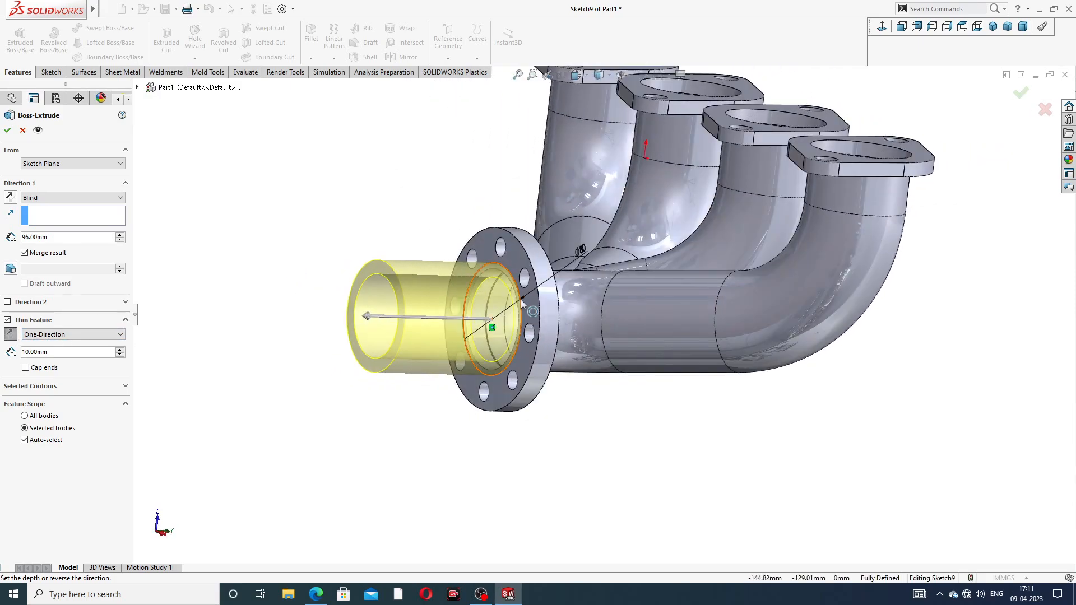
scroll(498, 292, down, 2)
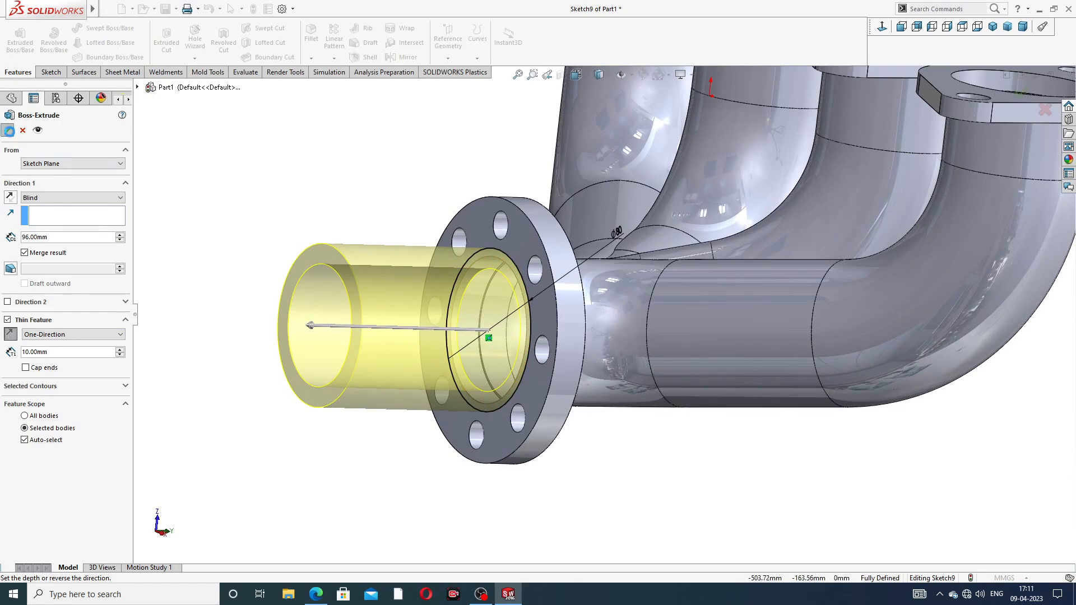
scroll(436, 216, up, 4)
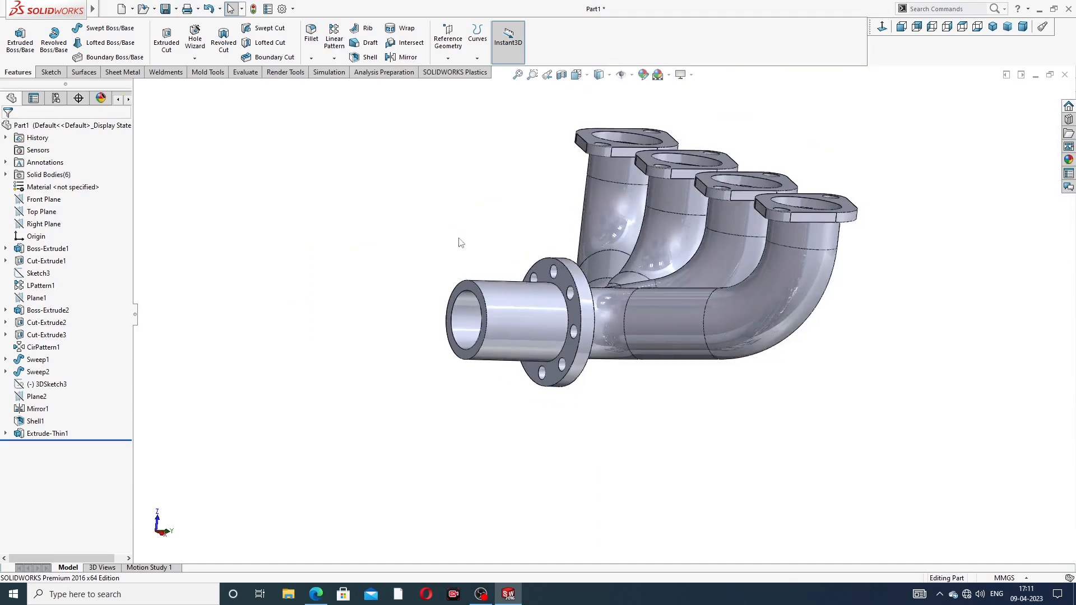
Check the PDF drawing, and fillet the edge where the outlet tube meets the round flange with a 1 mm radius
click(317, 594)
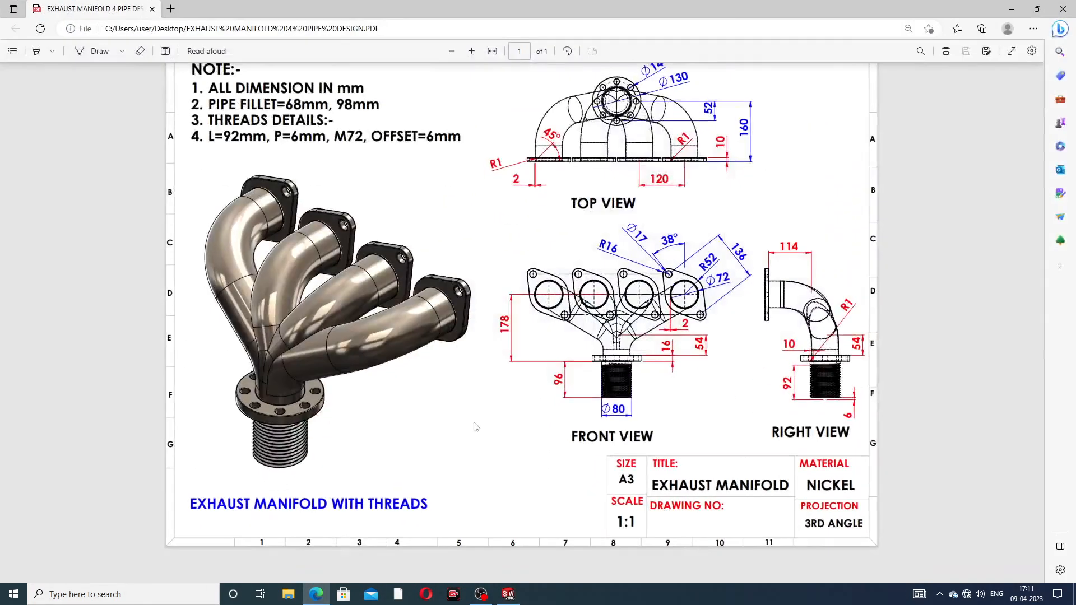
click(509, 595)
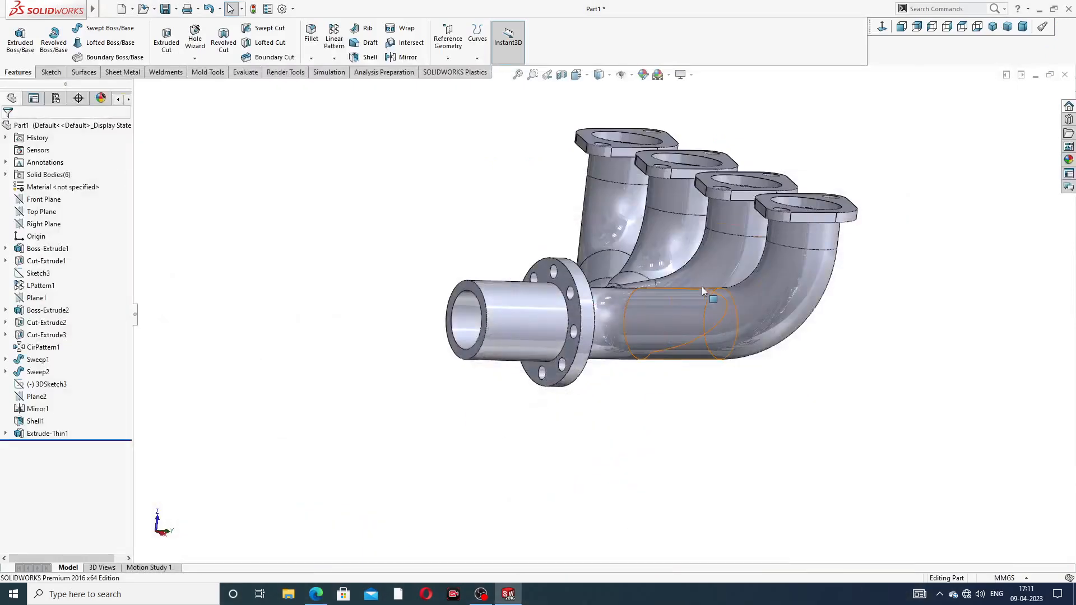
middle_drag(669, 234, 583, 294)
scroll(583, 294, down, 8)
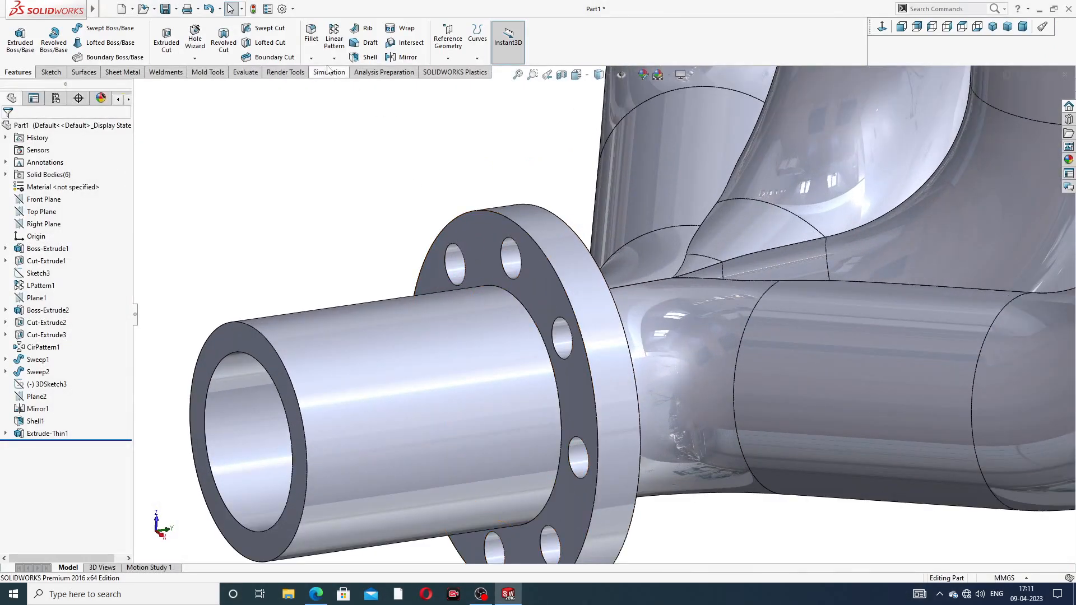
click(311, 33)
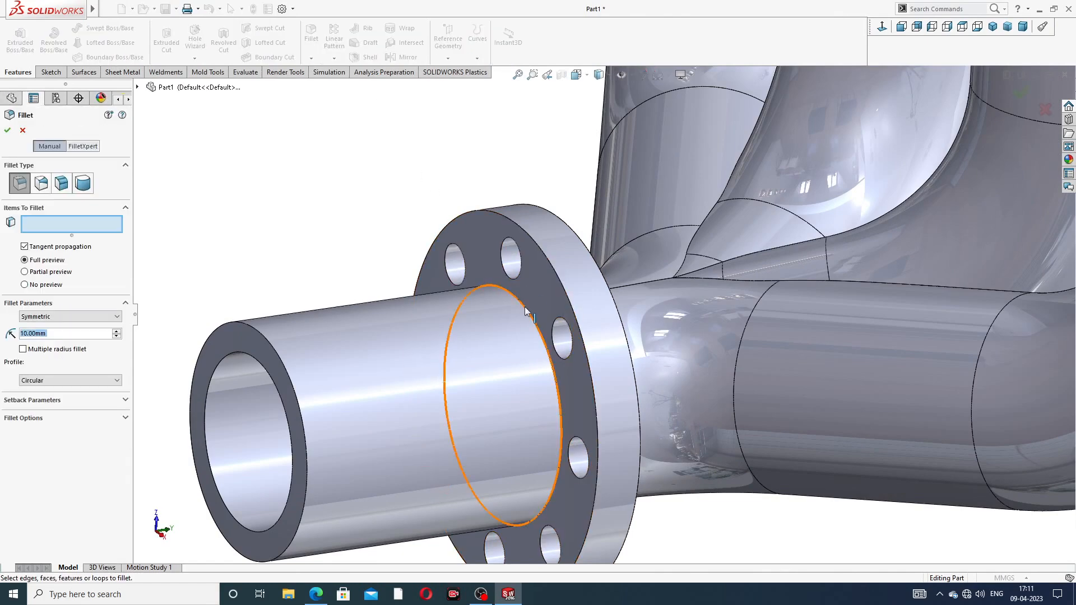
text(1)
key(Return)
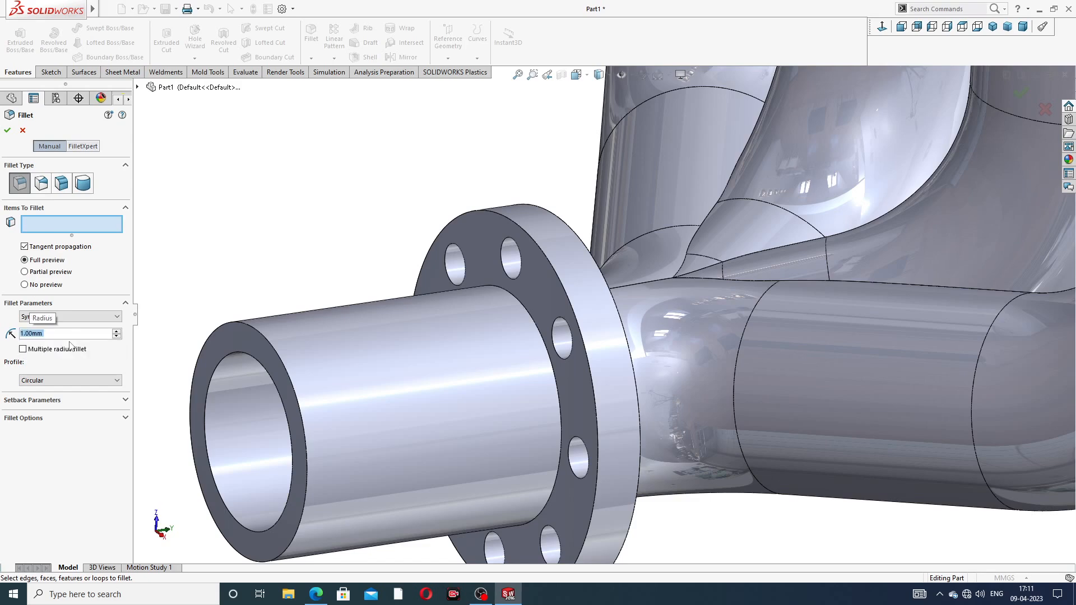
click(526, 311)
click(8, 131)
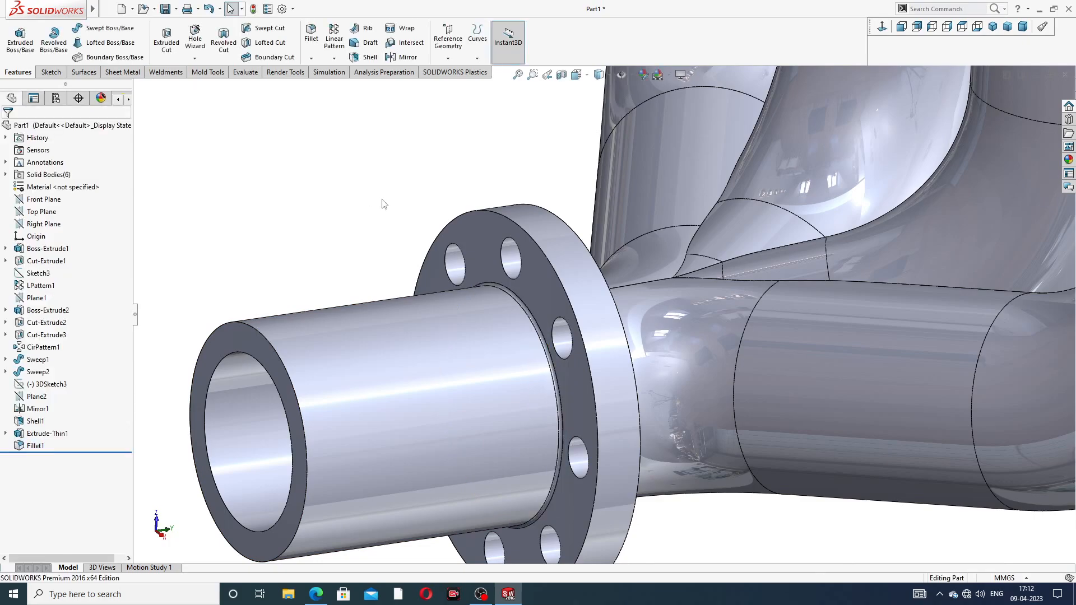
Delete the 1 mm fillet where the outlet tube meets the round flange
scroll(385, 202, up, 3)
middle_drag(398, 203, 370, 224)
scroll(578, 314, down, 3)
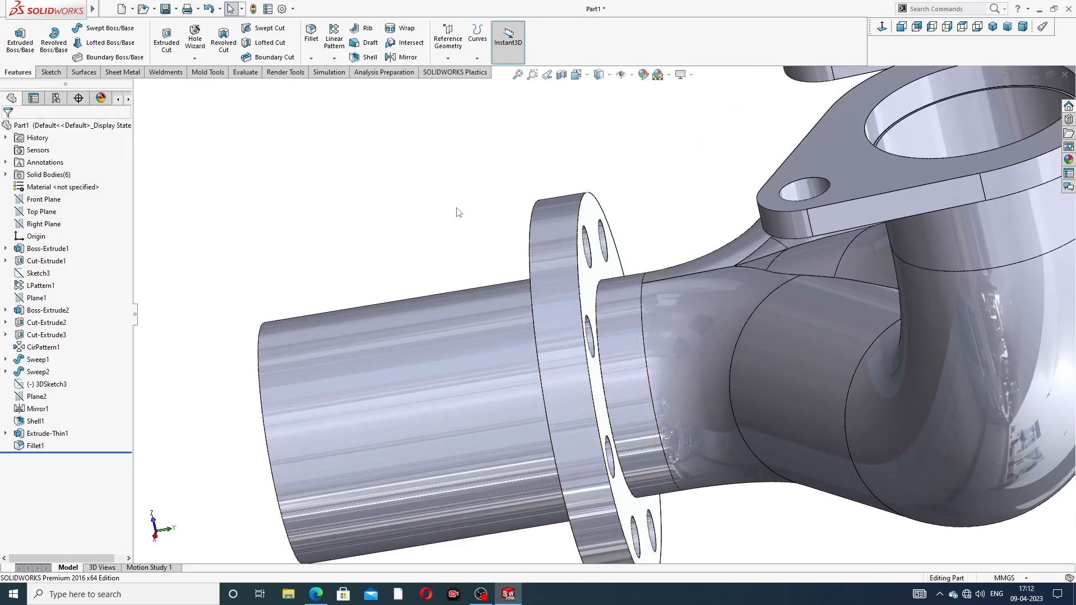
scroll(477, 217, up, 2)
middle_drag(476, 213, 507, 208)
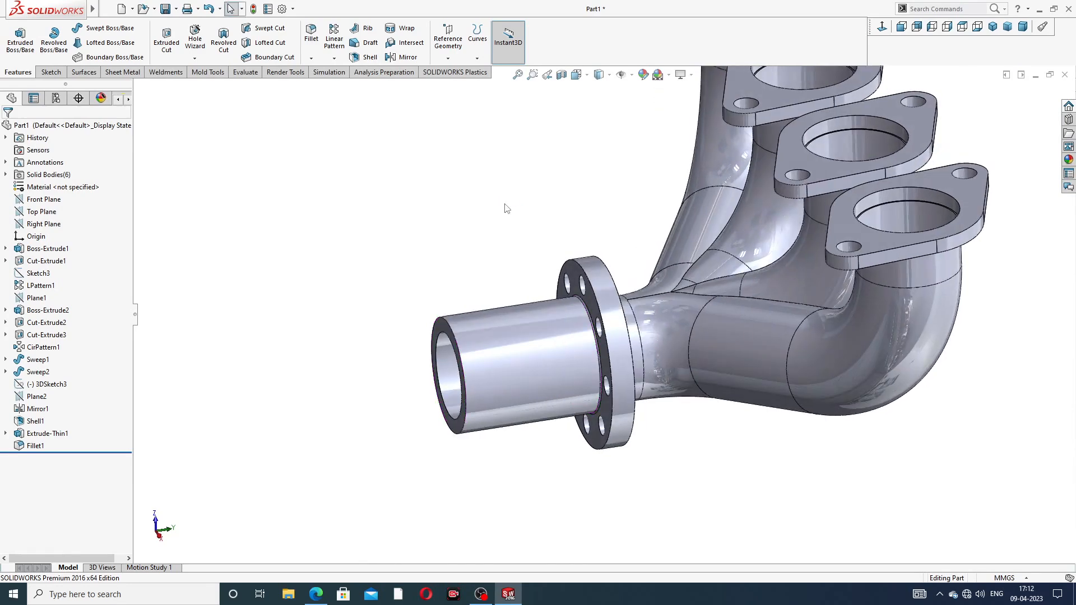
scroll(530, 301, down, 4)
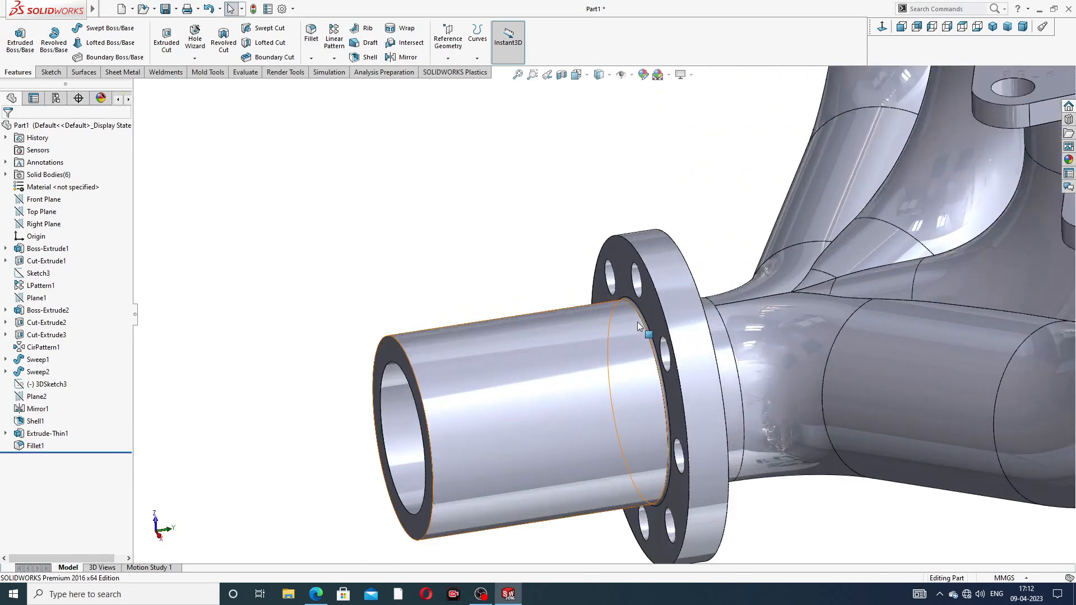
click(47, 446)
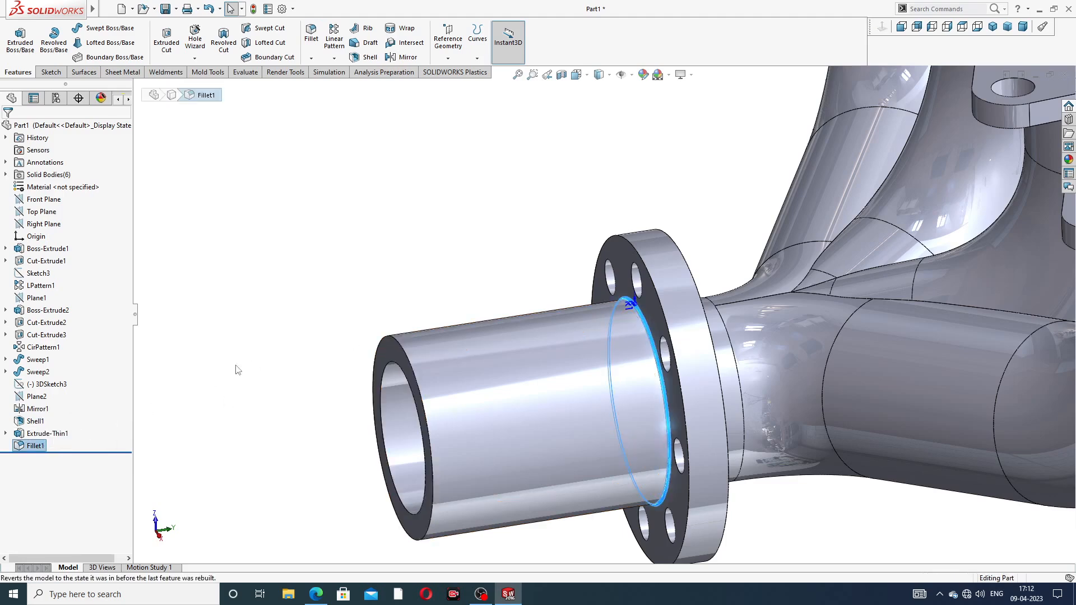
right_click(35, 447)
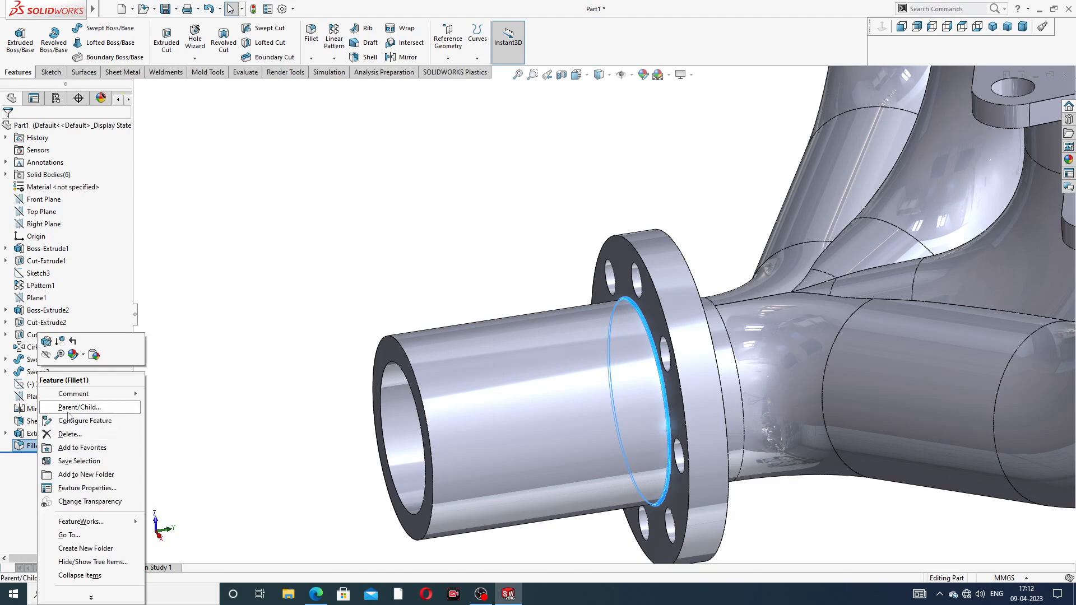
click(70, 434)
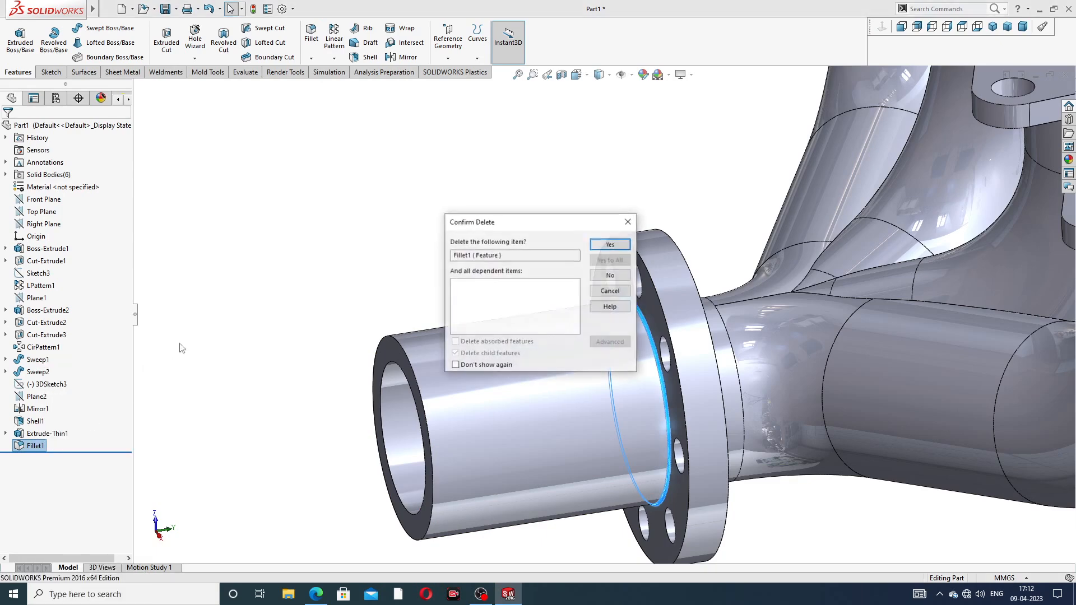
click(594, 244)
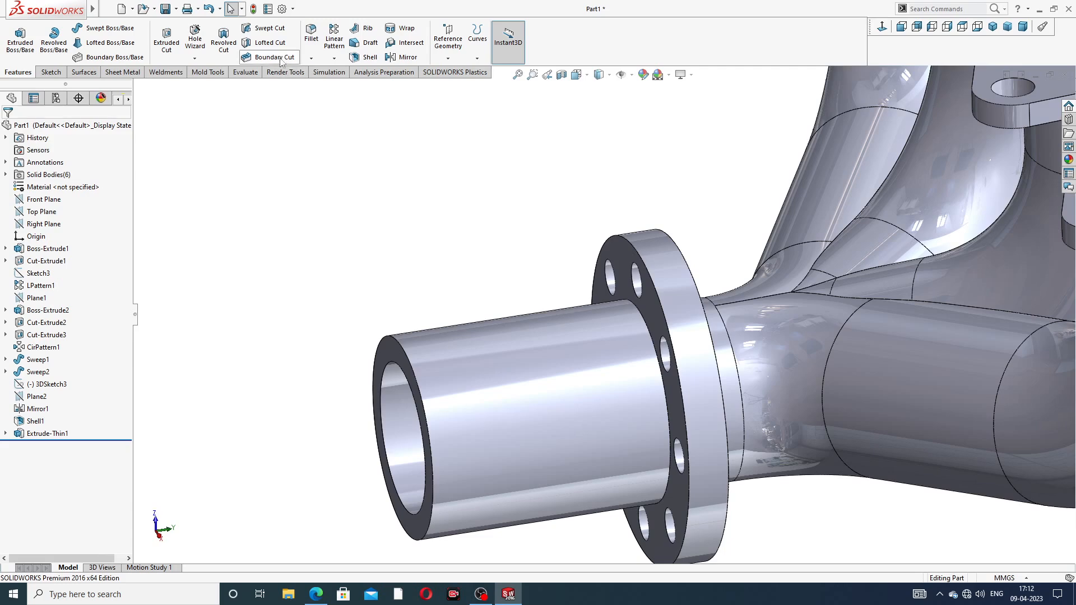
Fillet the edges of both flat faces of the round flange, including its bolt holes, with a 1 mm radius
click(311, 35)
scroll(720, 289, down, 3)
middle_drag(719, 288, 653, 310)
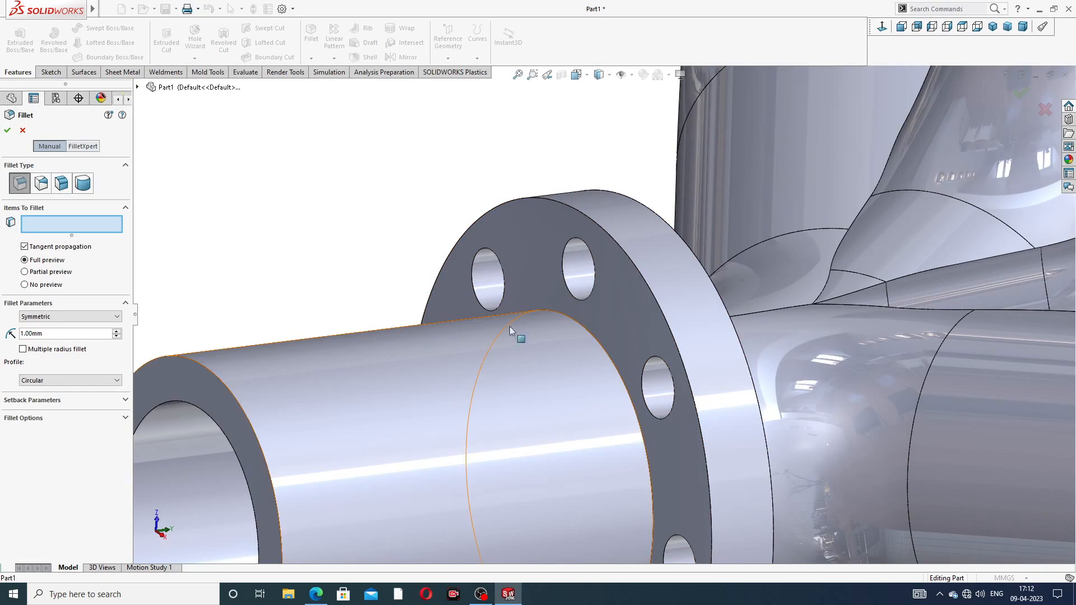
click(634, 292)
scroll(633, 293, up, 6)
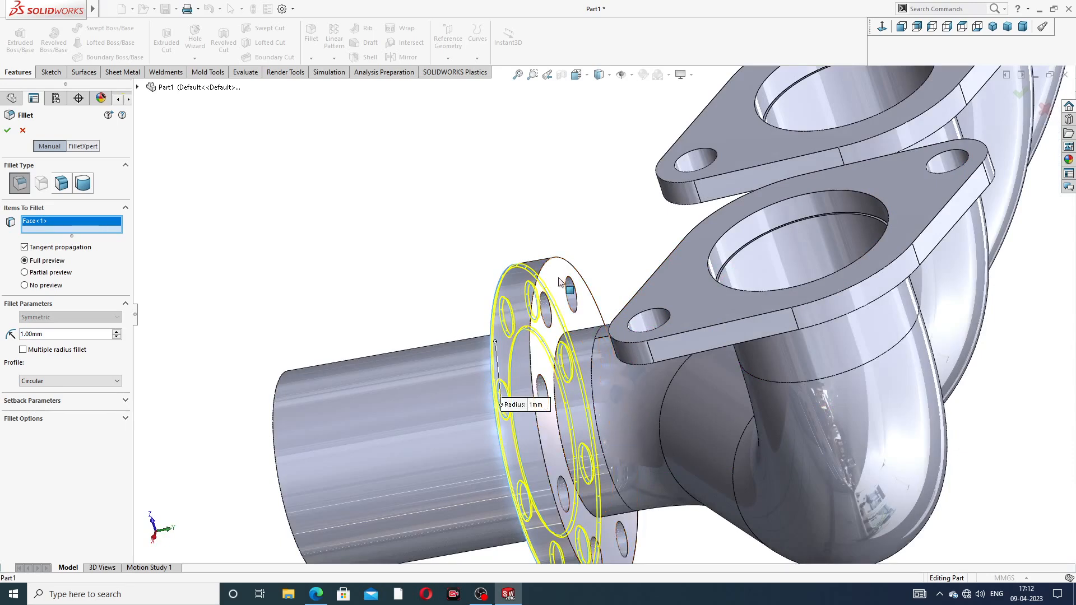
click(562, 283)
click(7, 130)
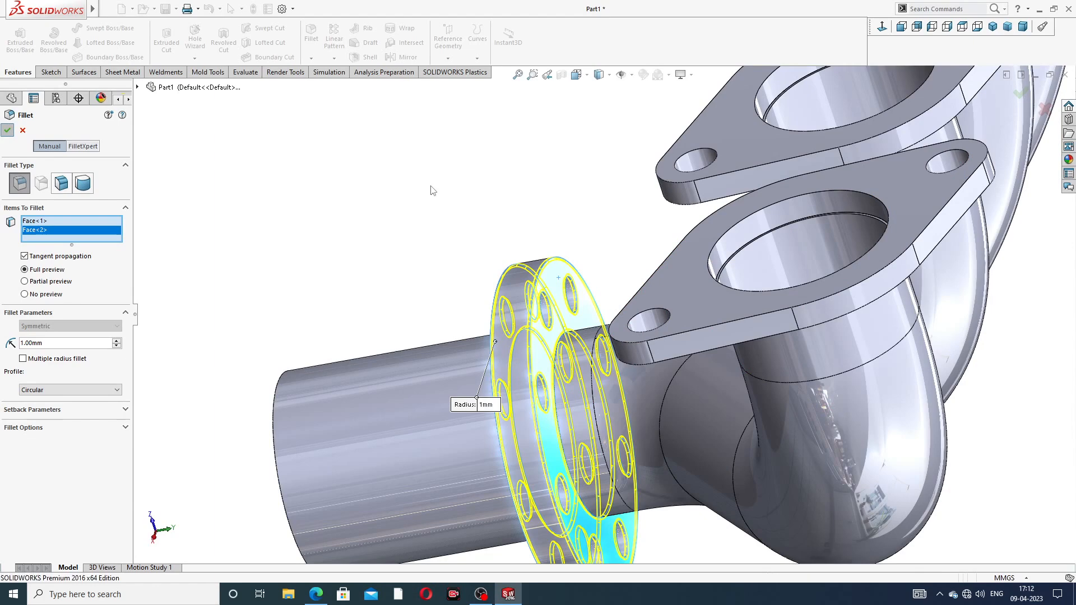
middle_drag(433, 189, 656, 209)
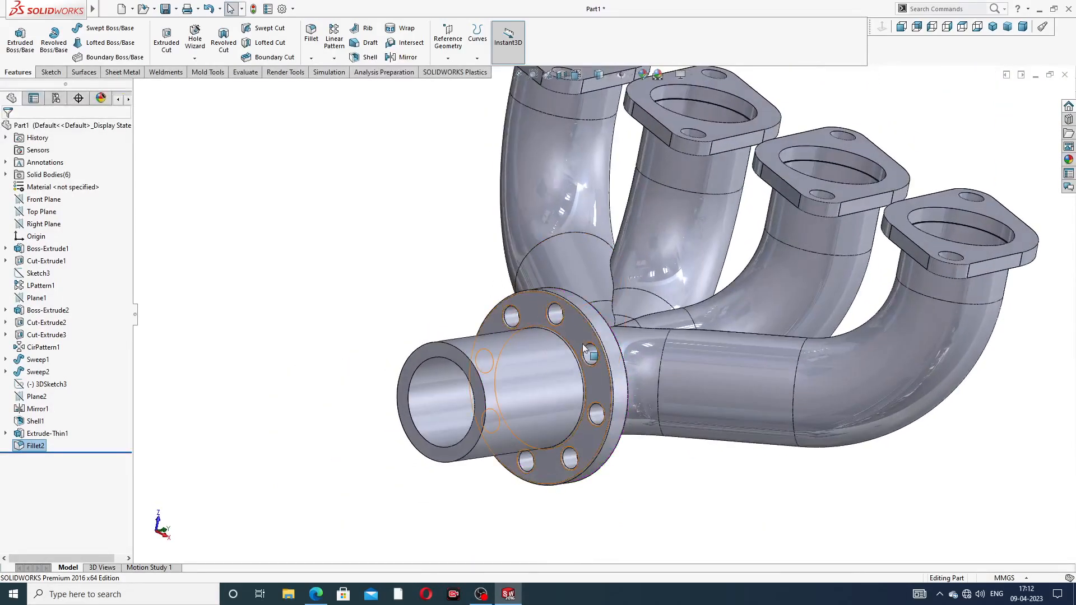
scroll(587, 349, down, 3)
middle_drag(632, 293, 578, 321)
scroll(531, 331, up, 3)
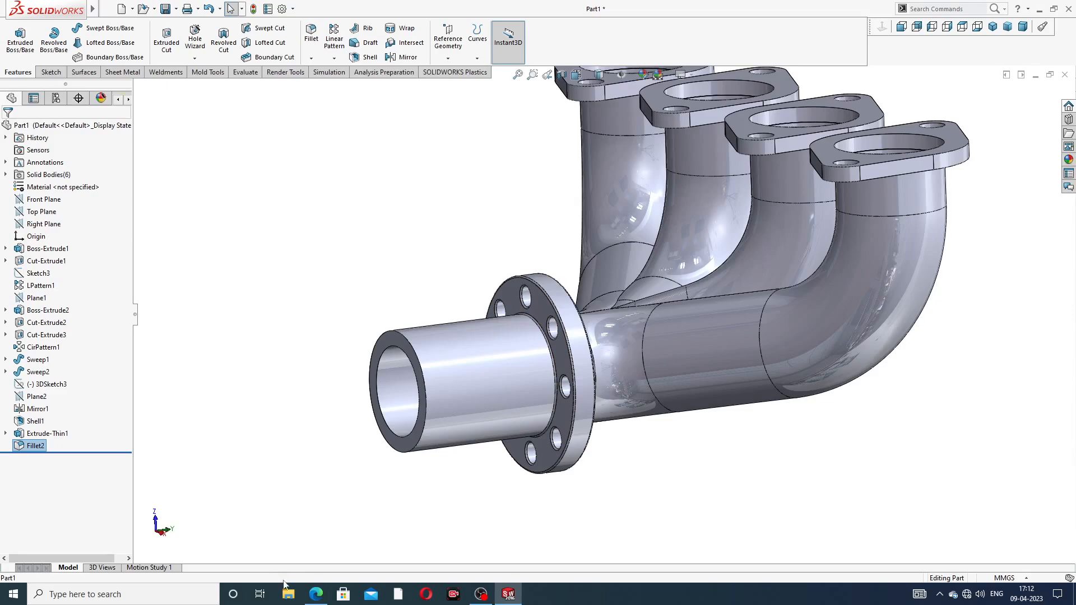
Check the thread details in the PDF drawing, and start a thread on the outer edge of the outlet tube's free end
click(315, 594)
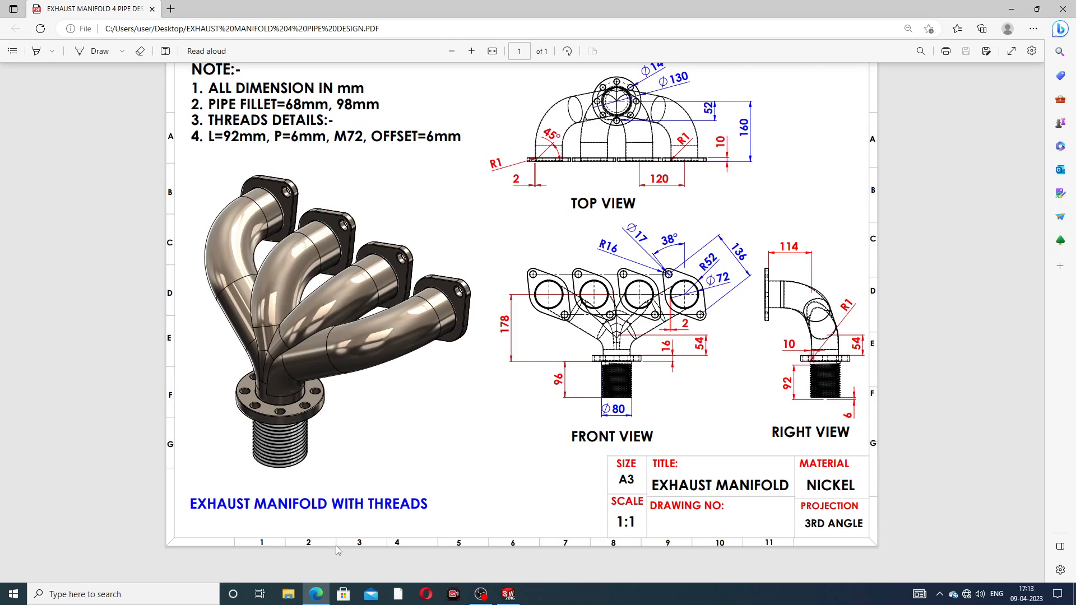
click(316, 594)
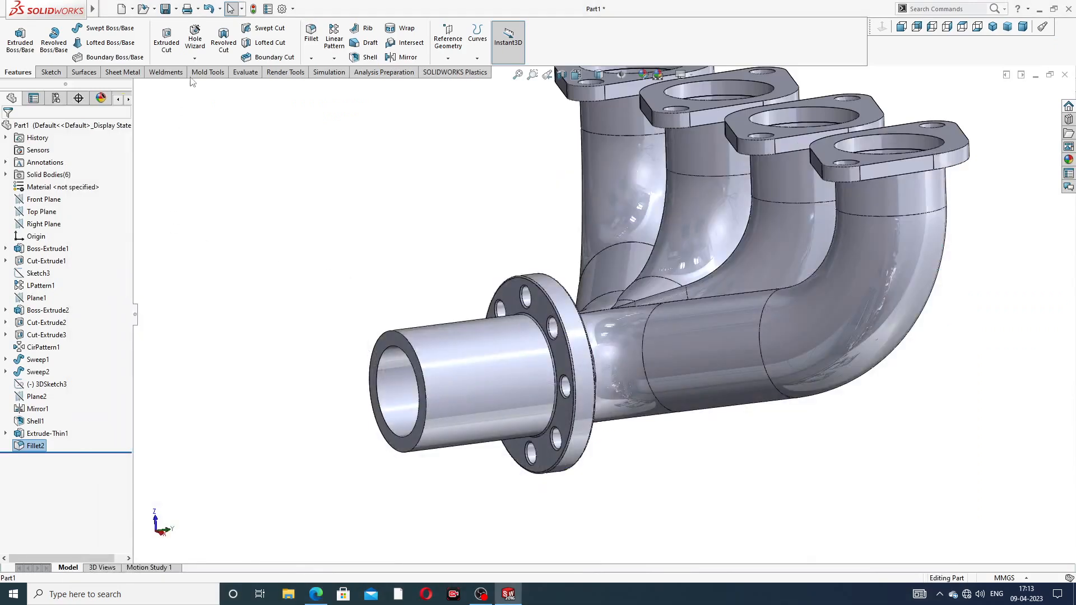
click(194, 58)
click(212, 88)
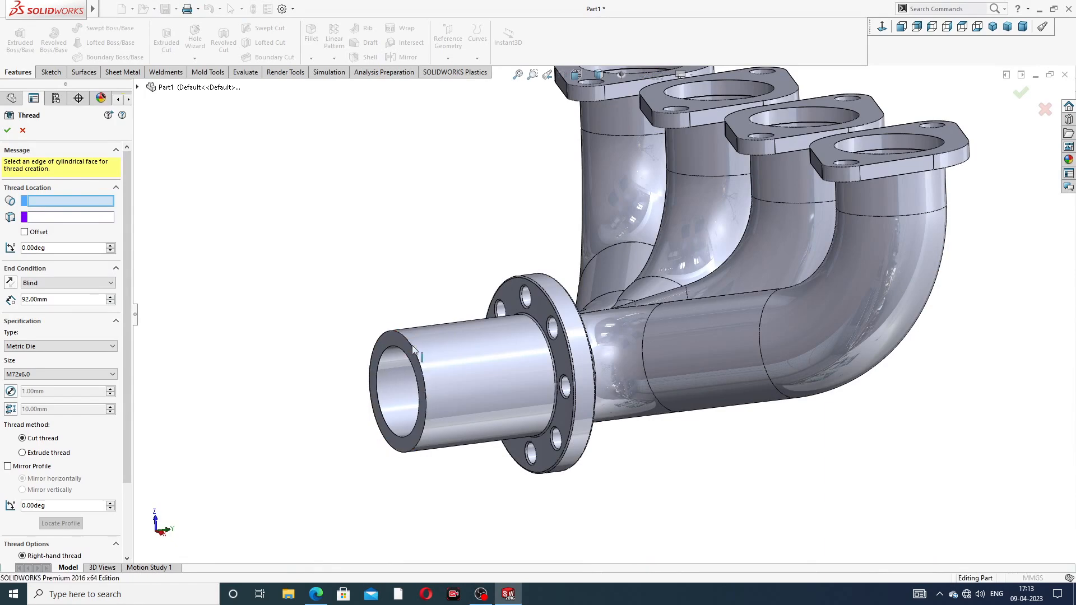
click(428, 370)
middle_drag(443, 355, 422, 356)
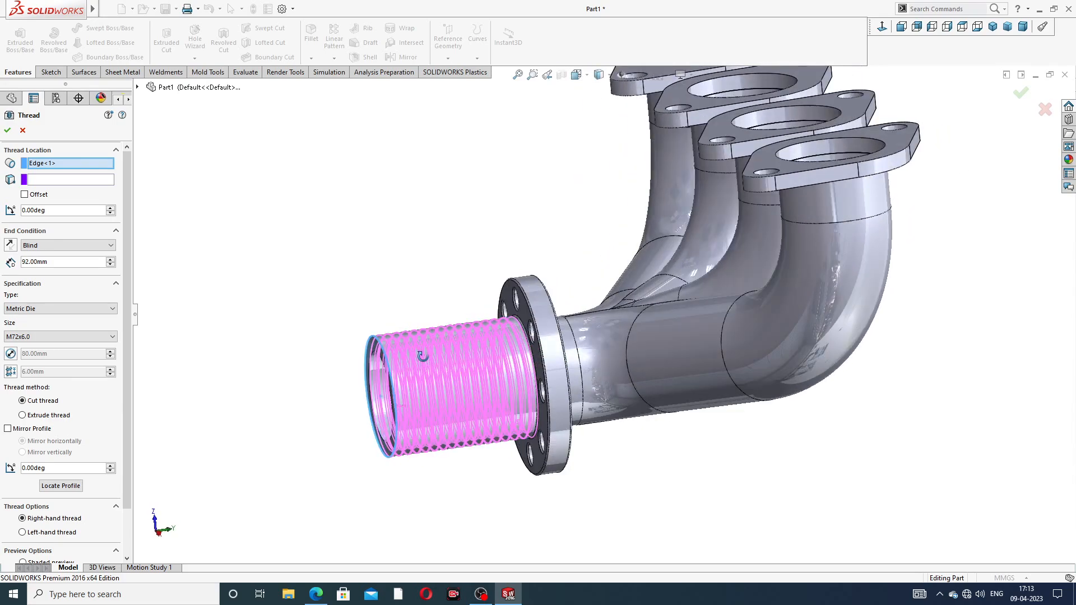
Offset the thread start 6 mm outward beyond the tube's end and cut it as a right-hand Metric Die M72x6.0 thread, 92 mm long
click(24, 194)
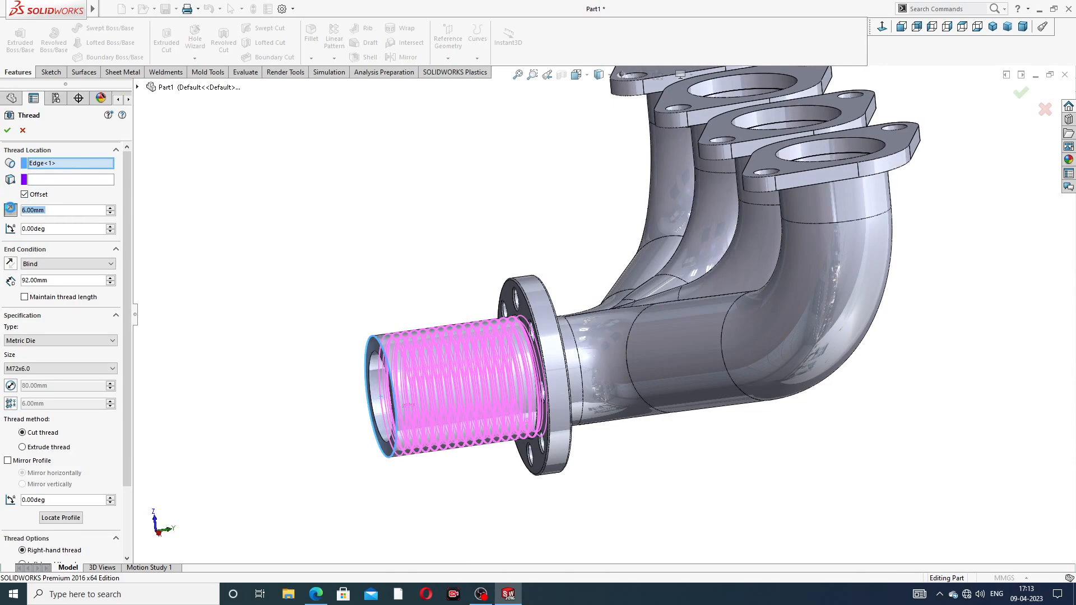
click(10, 209)
mouse_move(386, 285)
middle_down()
mouse_move(363, 286)
mouse_move(375, 298)
middle_up()
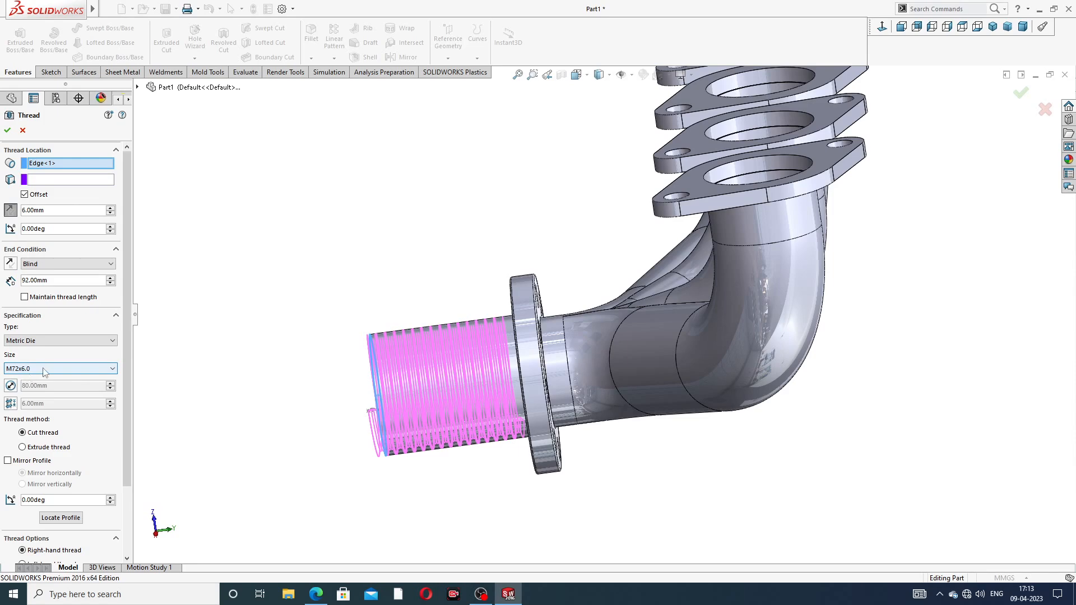
scroll(128, 373, down, 3)
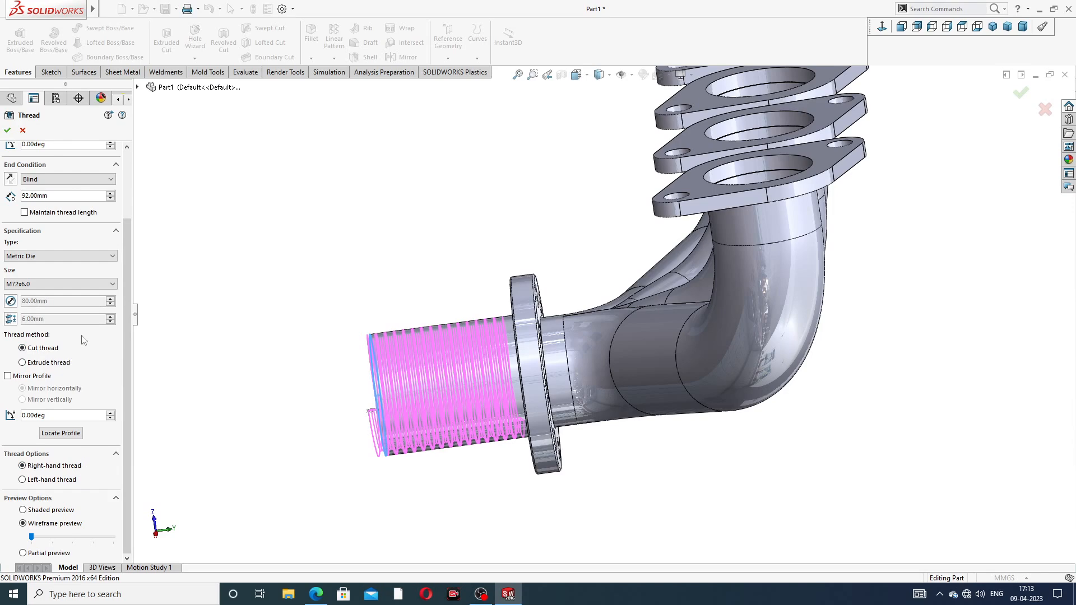
click(9, 131)
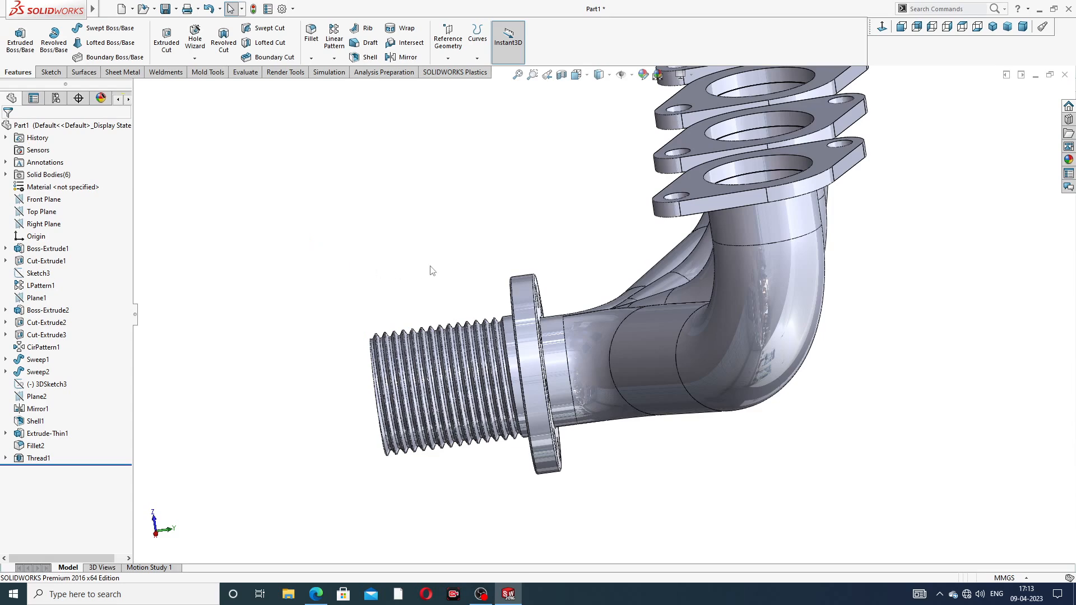
Color the outlet tube's thread feature dark grey
scroll(432, 269, up, 2)
middle_drag(476, 282, 508, 217)
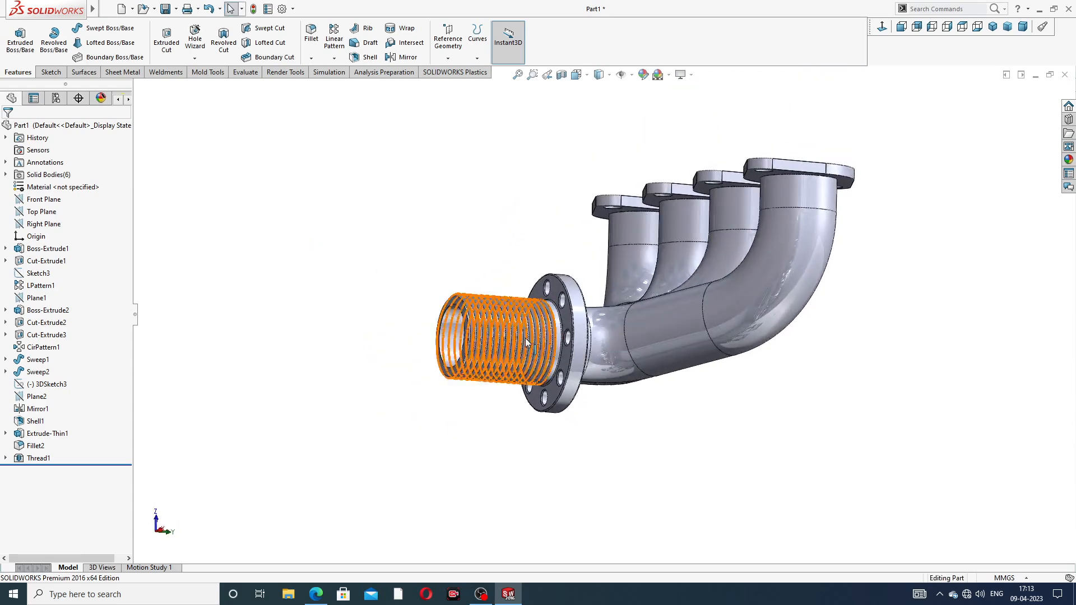
scroll(526, 338, down, 5)
scroll(586, 323, up, 5)
middle_drag(606, 180, 596, 216)
click(38, 459)
click(644, 75)
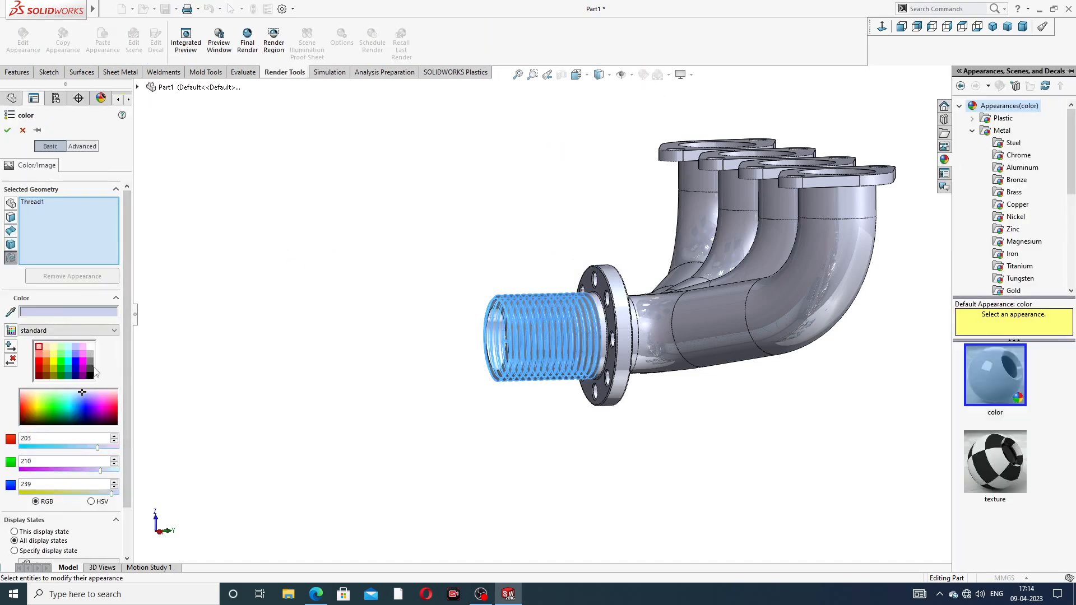
click(90, 363)
click(8, 132)
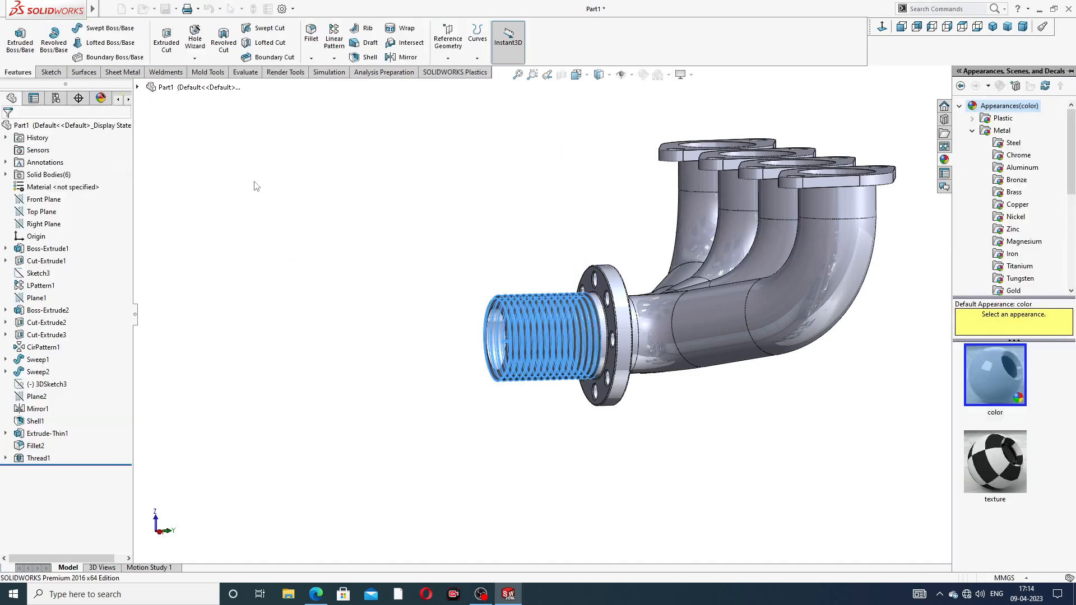
scroll(547, 346, down, 3)
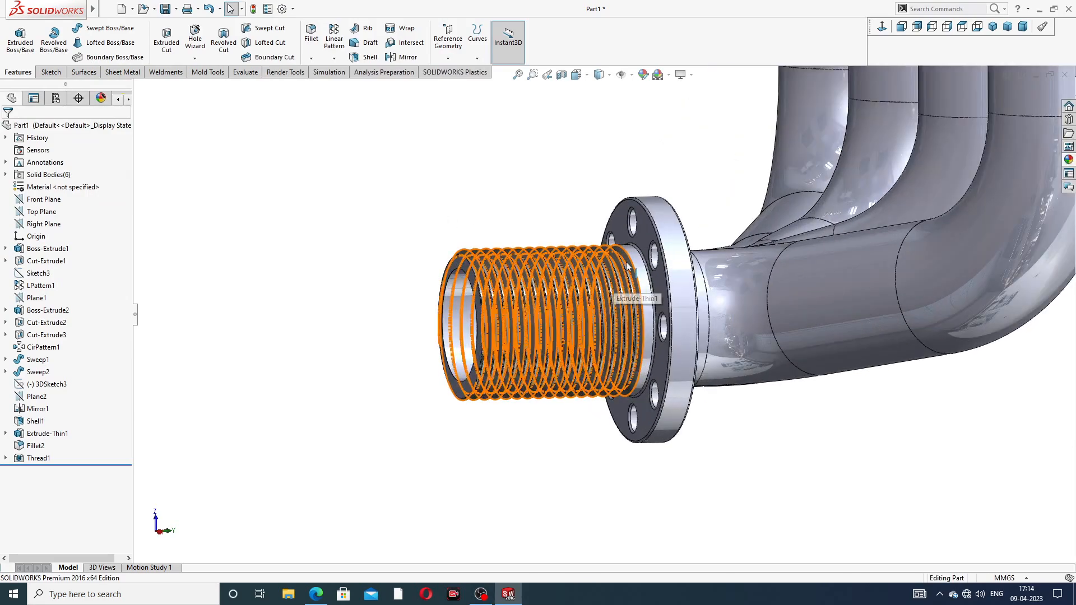
scroll(588, 291, up, 3)
middle_drag(840, 210, 881, 184)
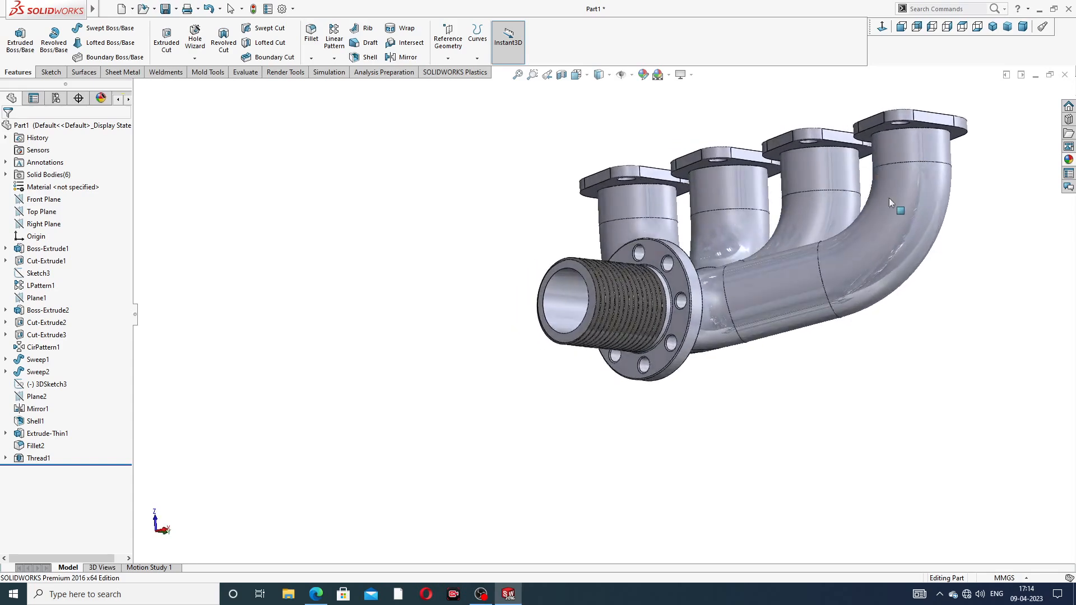
Apply the polished nickel metal appearance to the whole manifold
click(1069, 160)
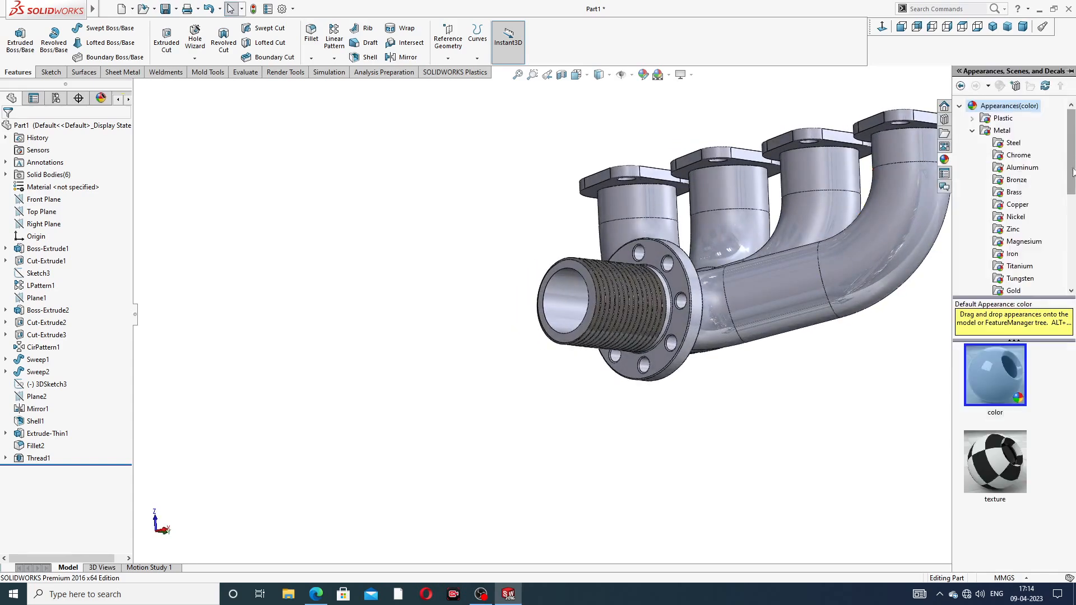
click(1017, 217)
double_click(988, 377)
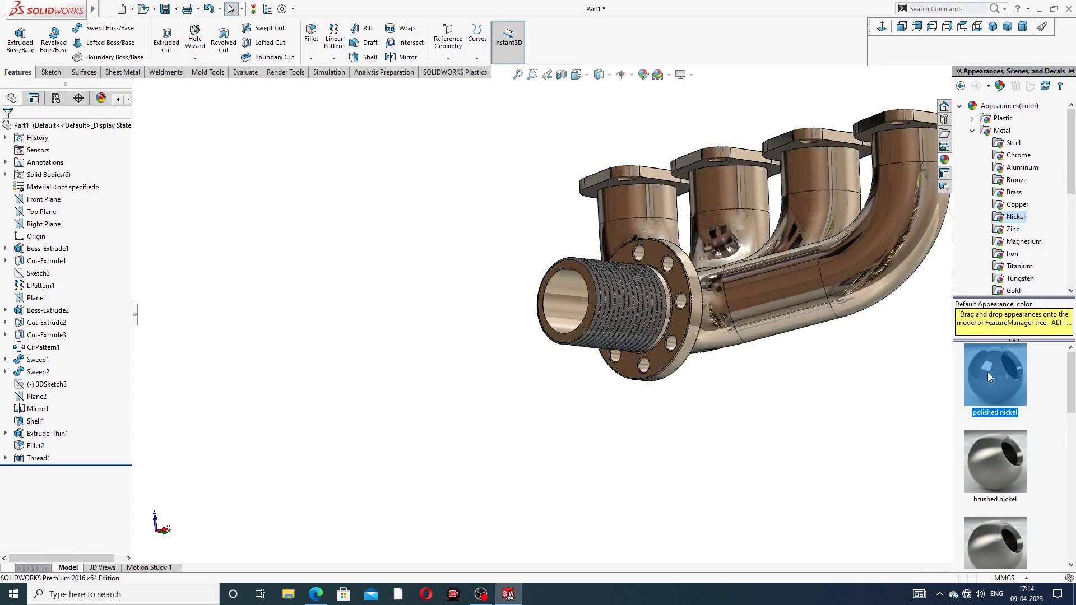
click(899, 336)
scroll(937, 203, up, 3)
middle_drag(884, 207, 939, 117)
middle_drag(802, 236, 846, 260)
scroll(848, 260, down, 2)
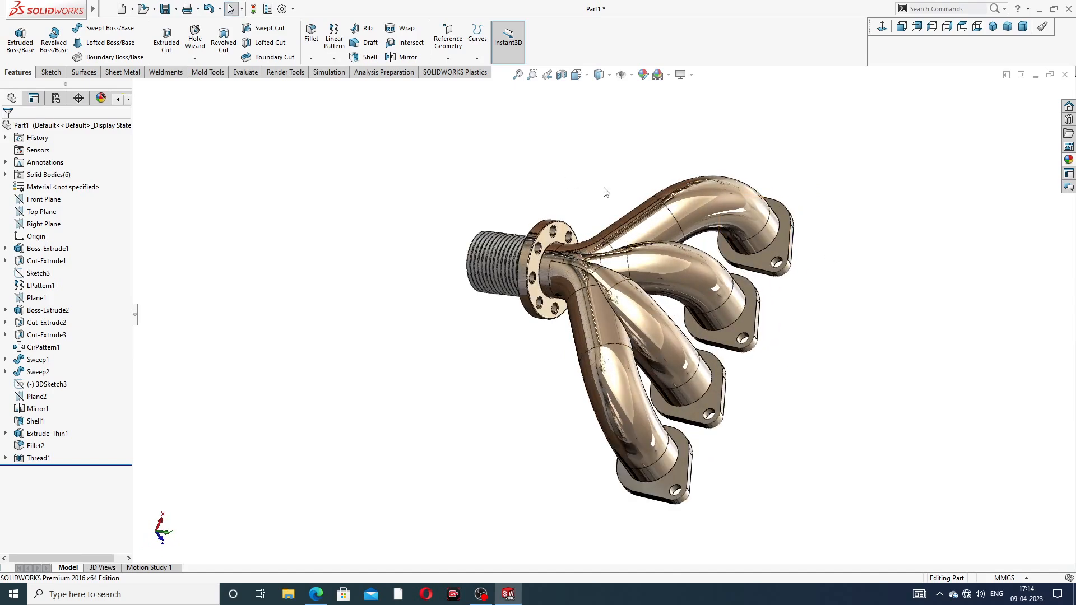
middle_drag(644, 264, 613, 165)
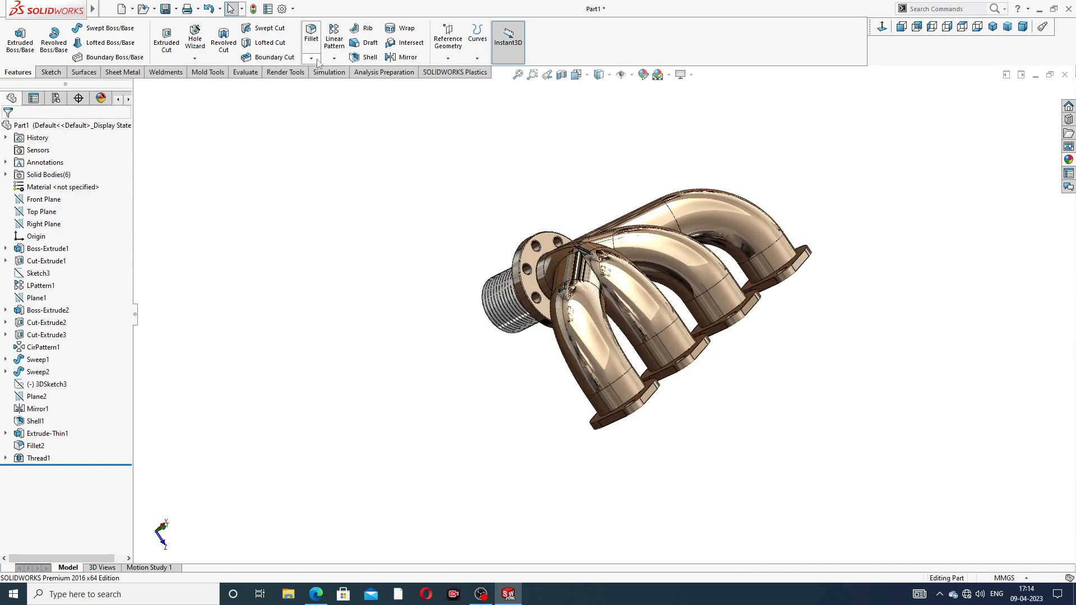
Check the flange bore details in the PDF drawing, and chamfer the first pipe flange's bore edge 2 mm at 45°
click(316, 594)
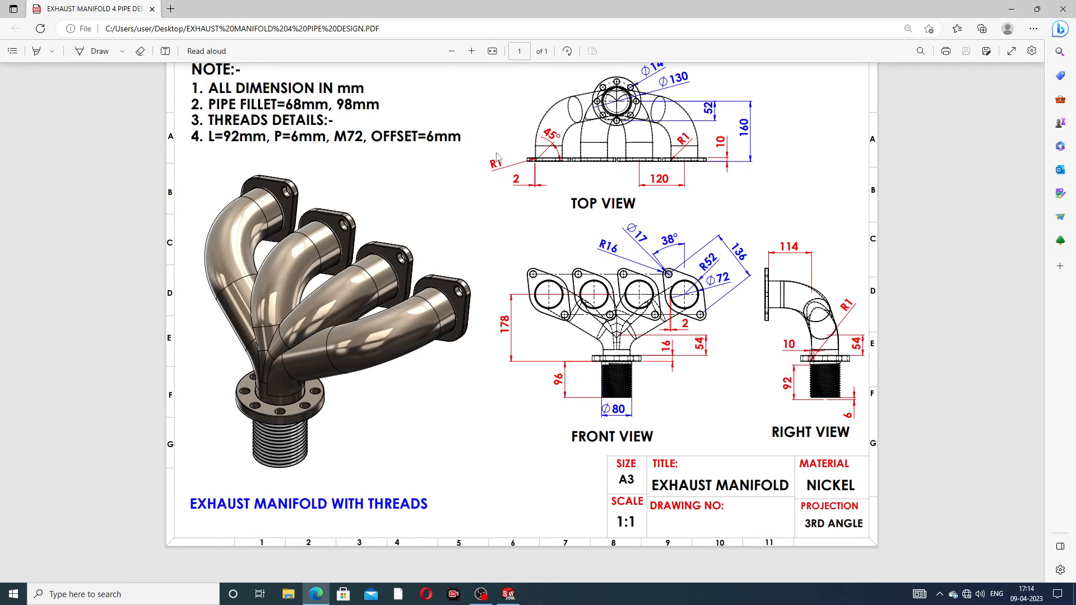
click(317, 594)
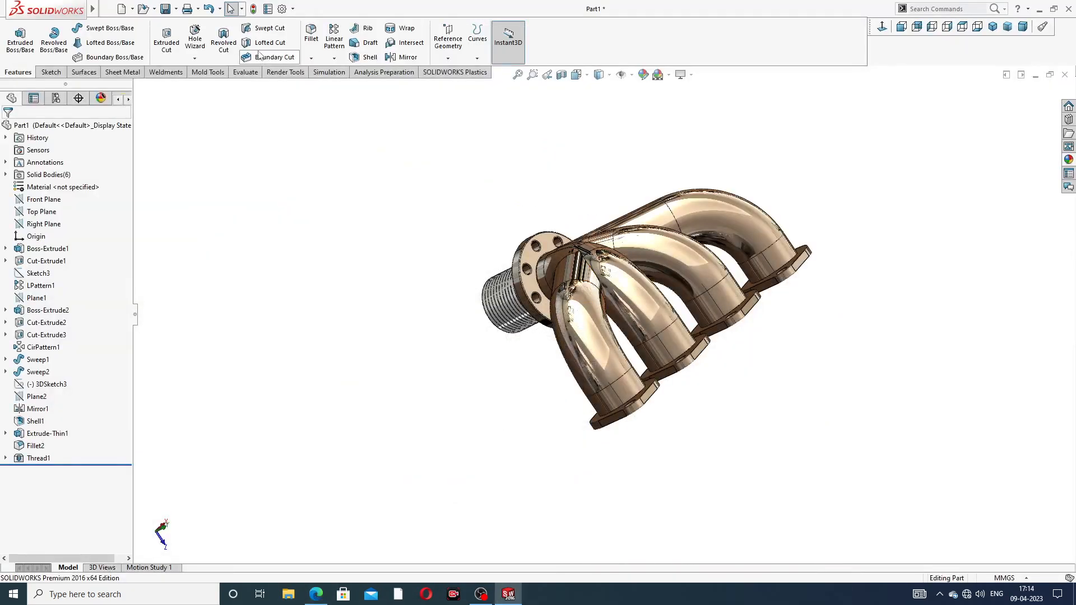
click(311, 58)
click(334, 86)
middle_drag(677, 375, 504, 235)
scroll(441, 236, down, 3)
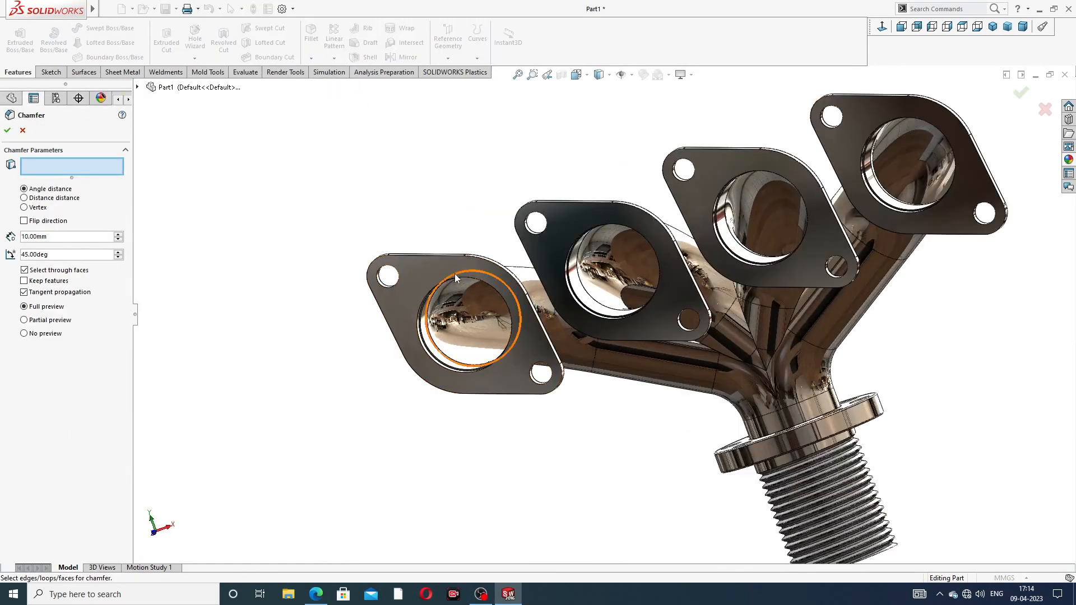
scroll(446, 281, down, 3)
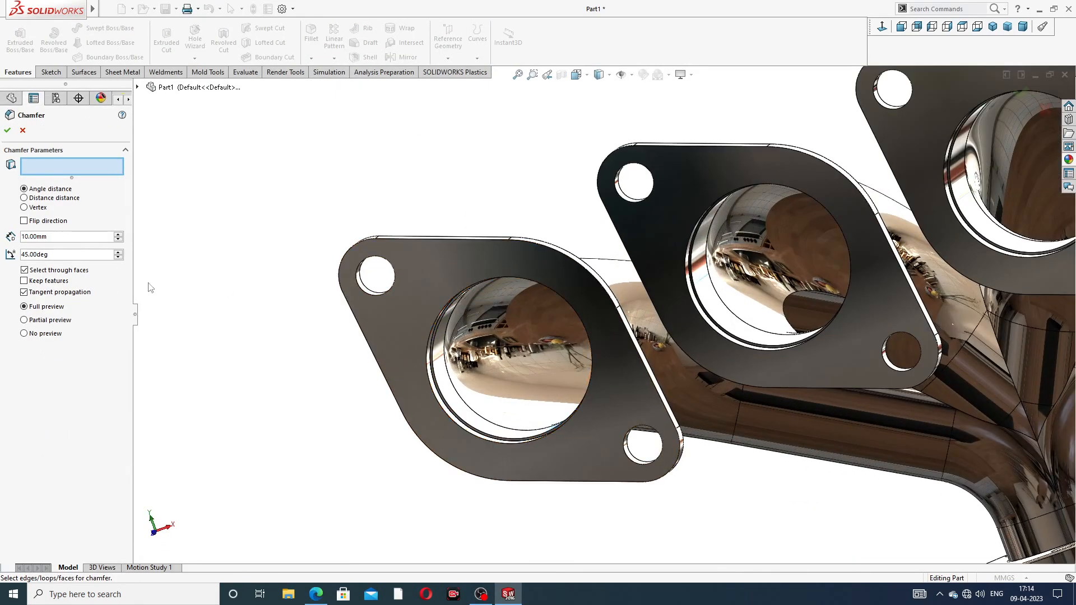
drag(58, 238, 11, 236)
text(2)
key(Return)
scroll(505, 294, down, 3)
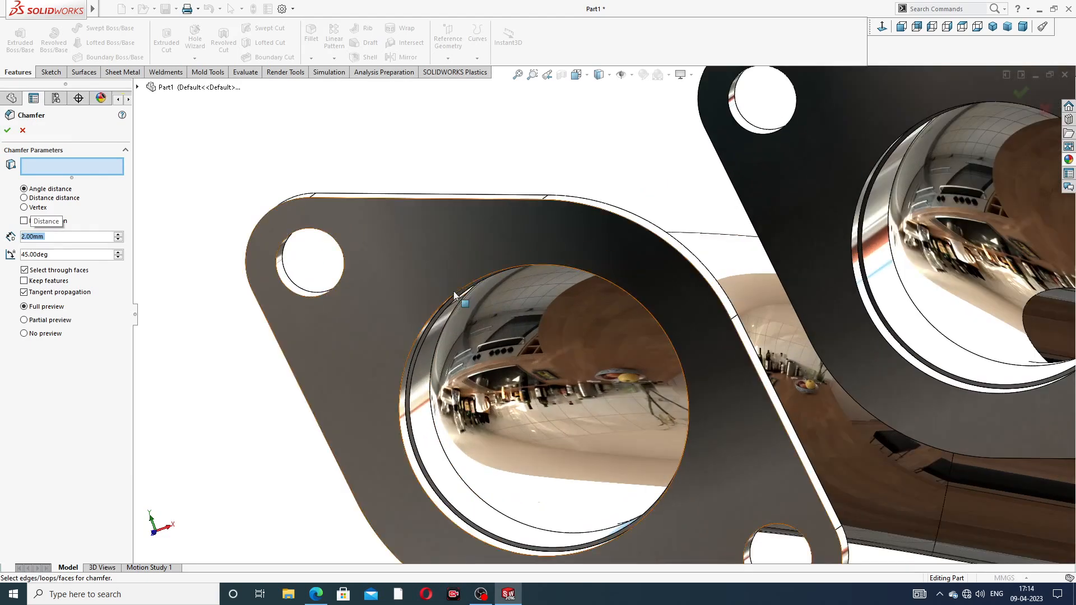
click(429, 318)
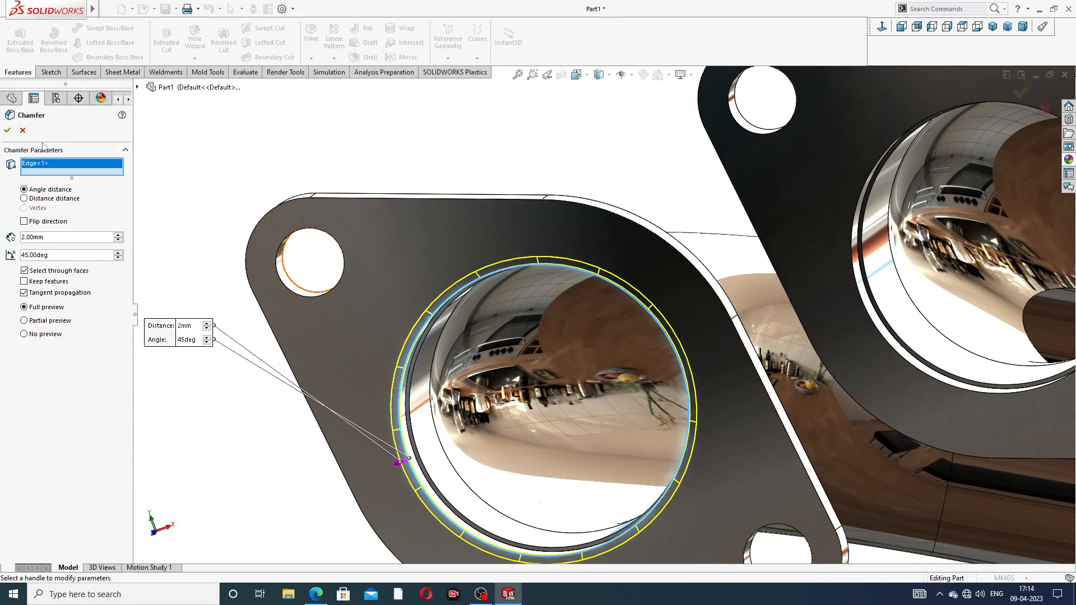
click(8, 131)
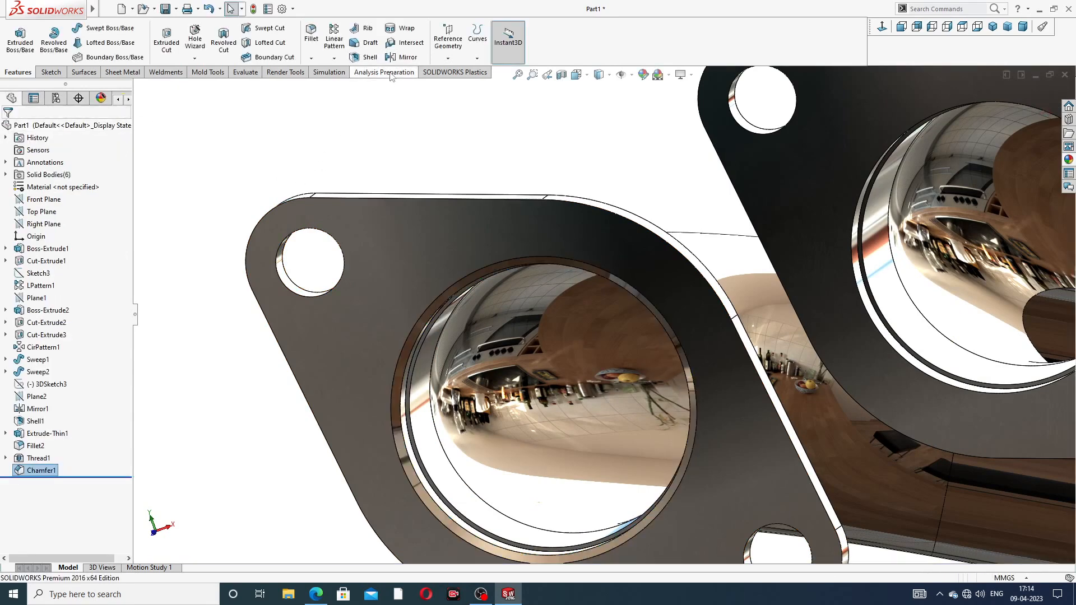
Chamfer the outer bore edge of the second pipe flange in the row with 2 mm at 45°
click(311, 58)
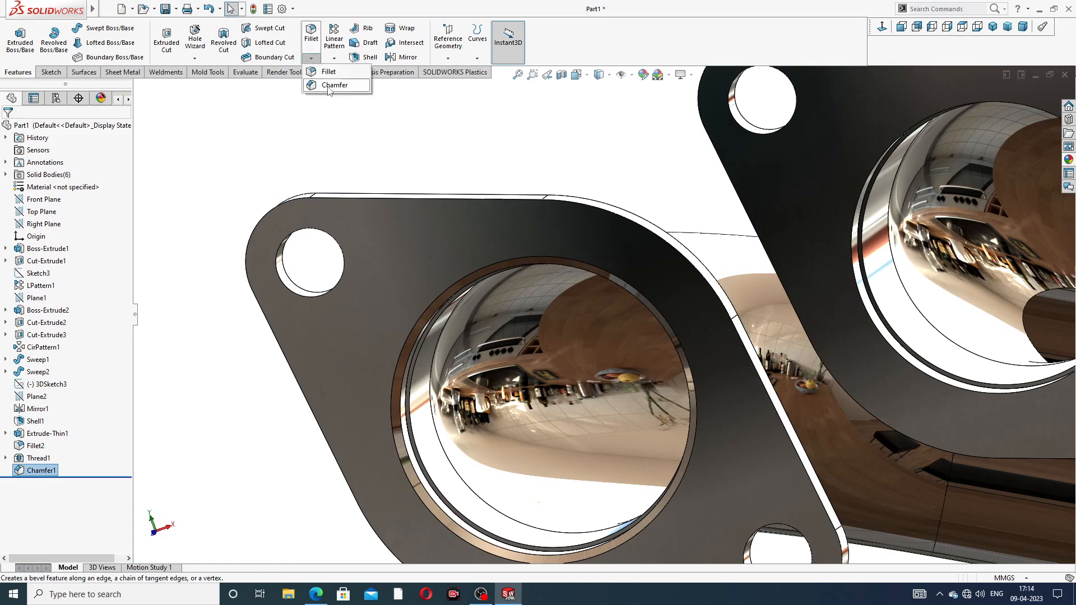
click(331, 87)
scroll(884, 177, up, 3)
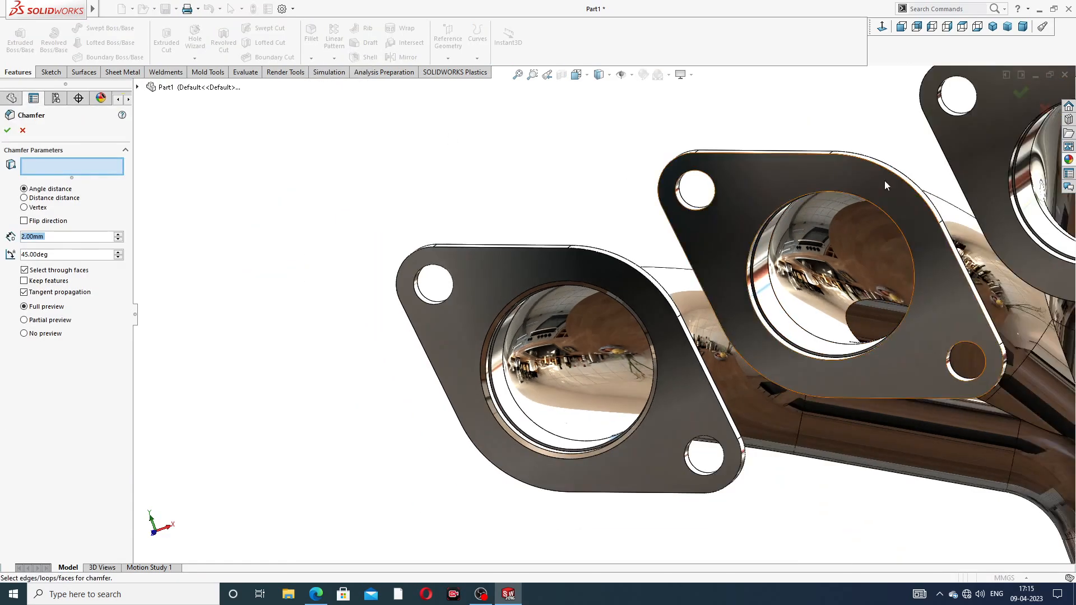
middle_drag(885, 188, 885, 210)
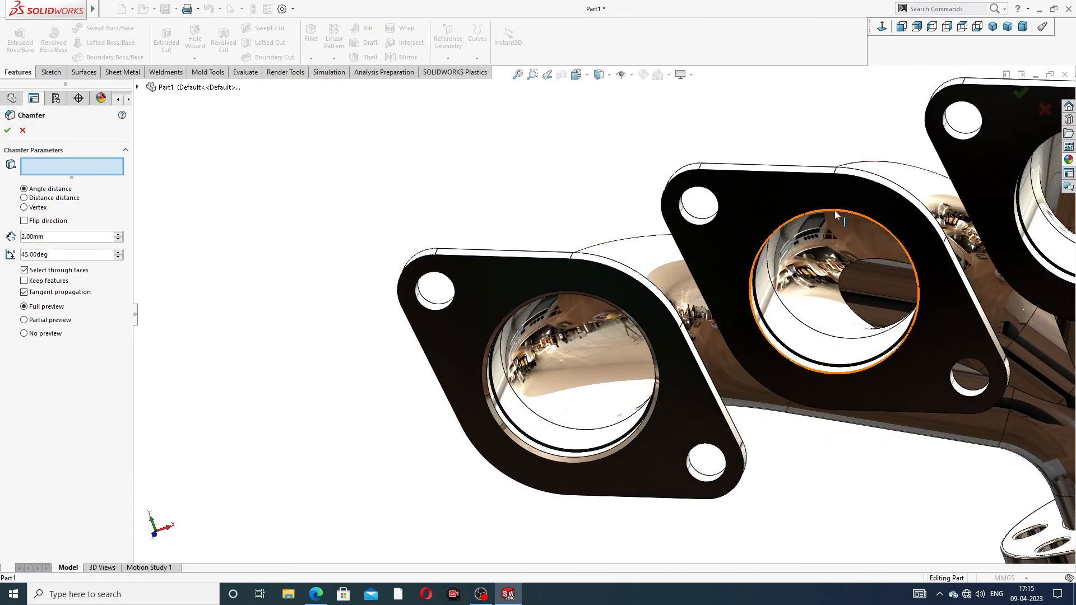
click(835, 210)
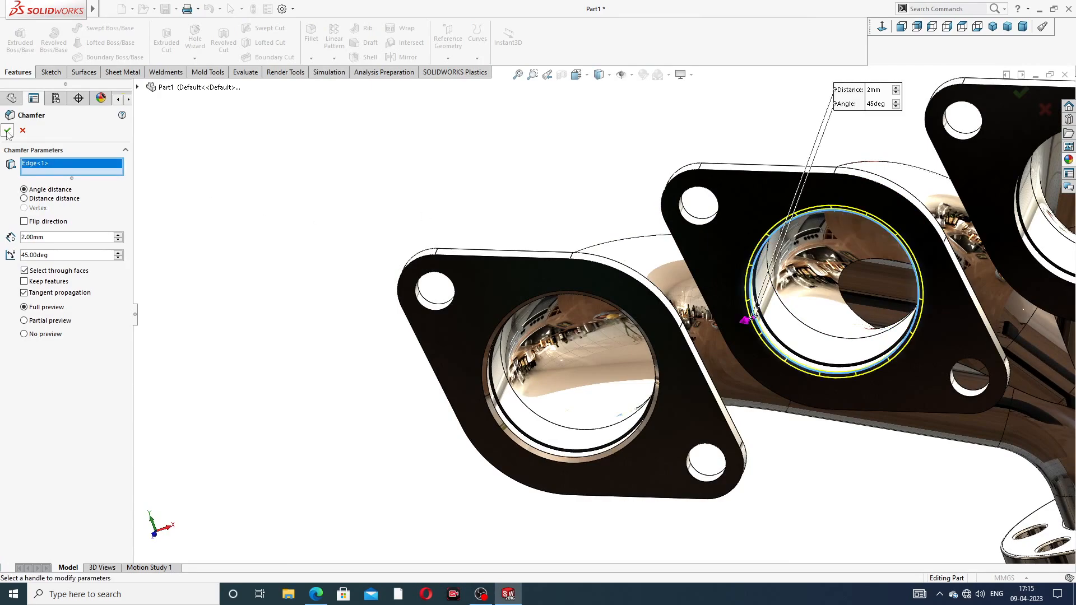
click(8, 131)
Chamfer the outer bore edge of the third pipe flange in the row with 2 mm at 45°
scroll(819, 220, up, 5)
middle_drag(819, 220, 810, 168)
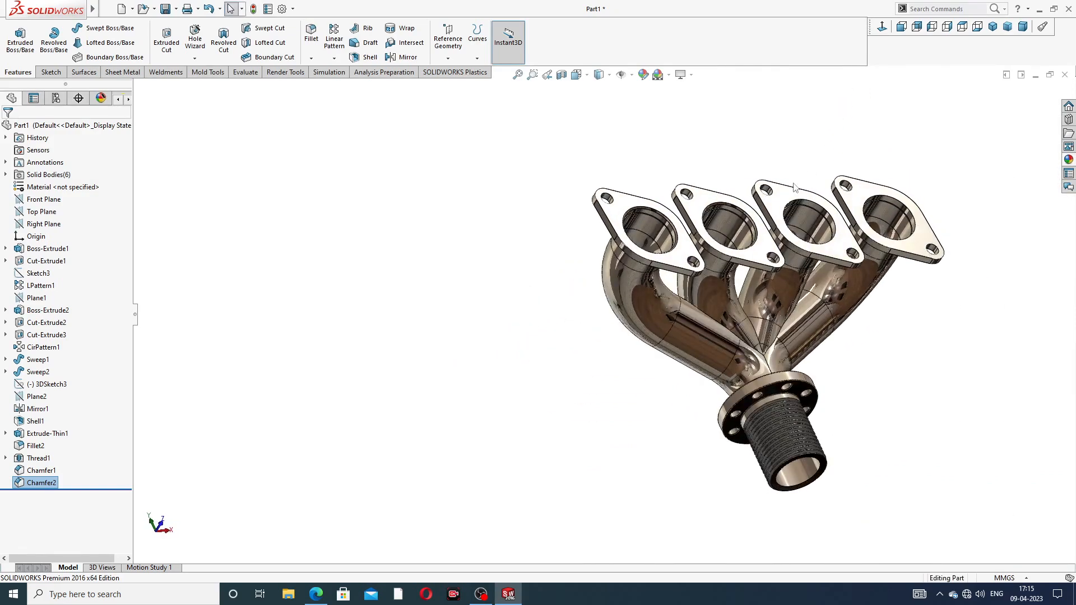
scroll(774, 185, down, 4)
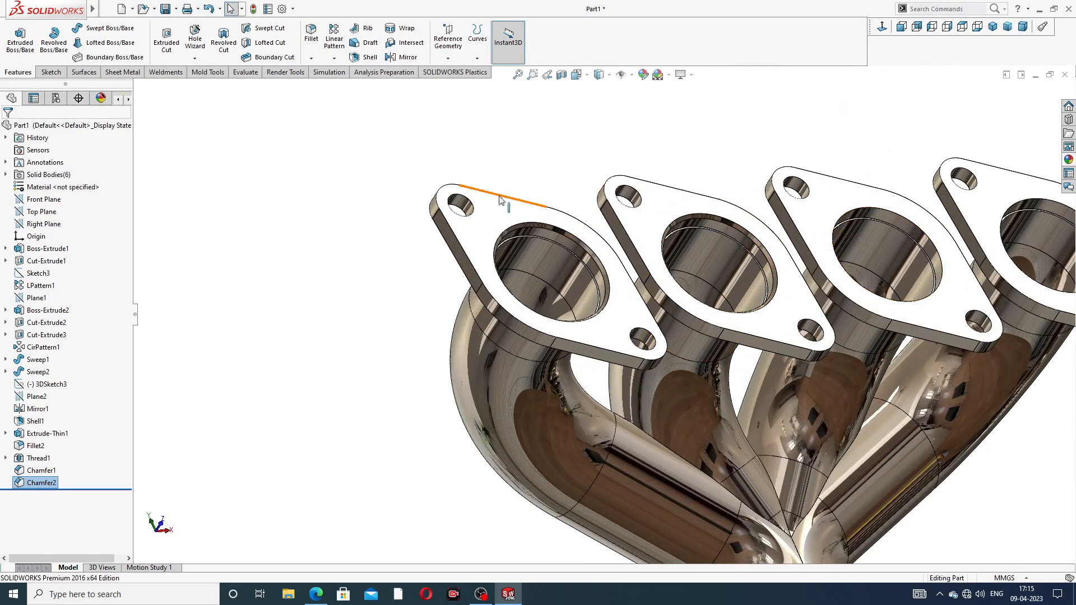
click(311, 58)
click(335, 84)
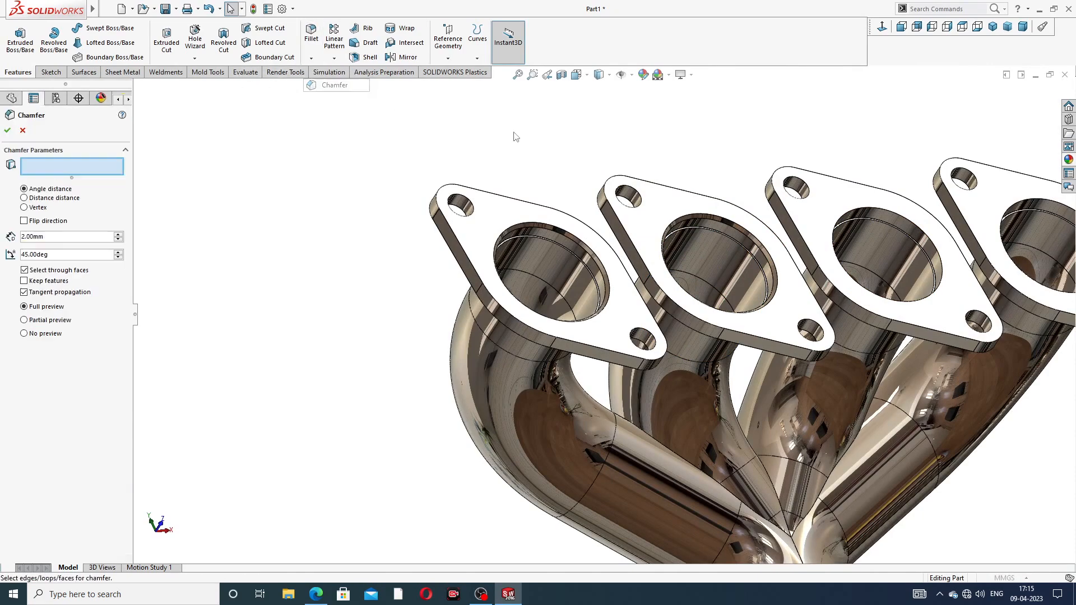
click(868, 207)
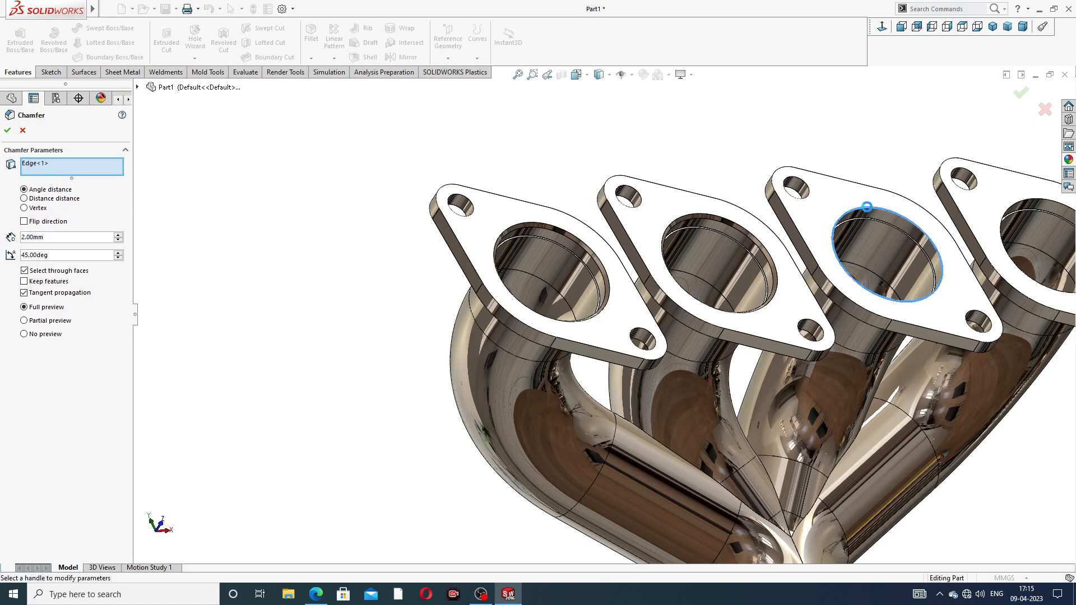
scroll(937, 259, up, 2)
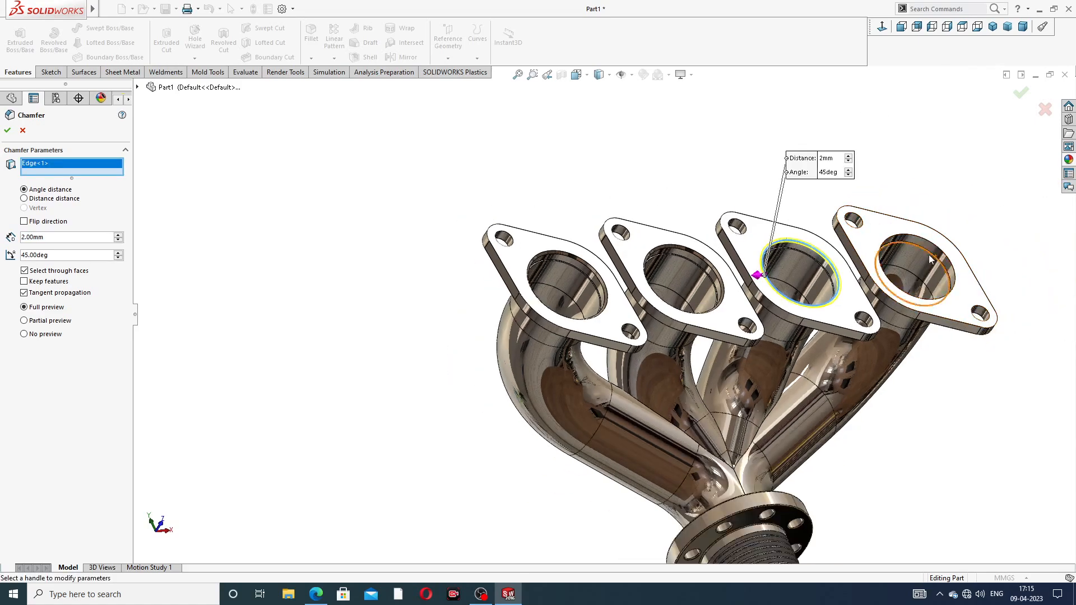
scroll(937, 260, down, 2)
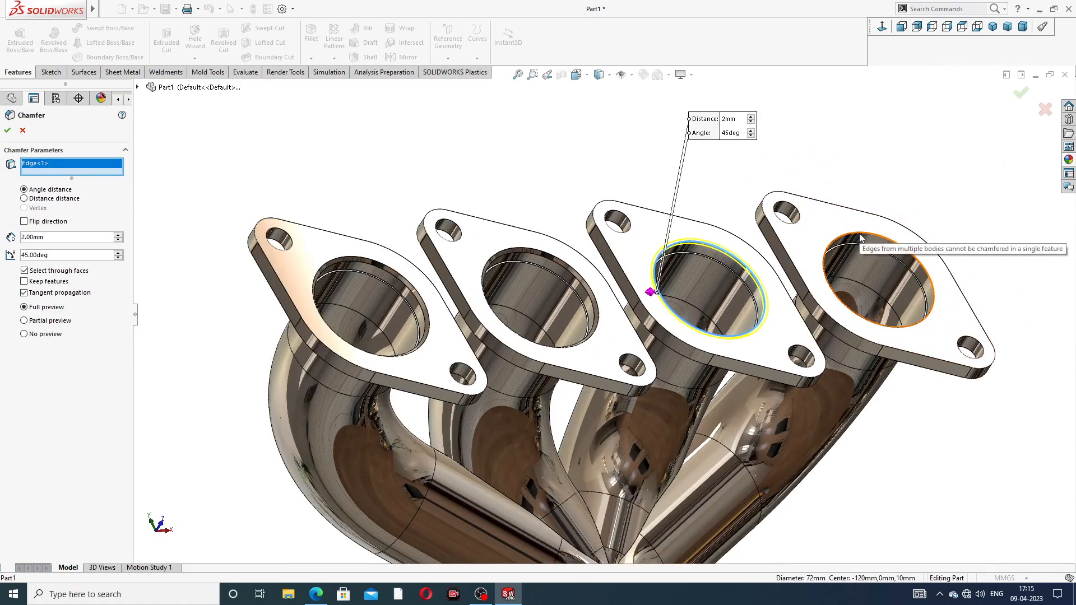
click(7, 131)
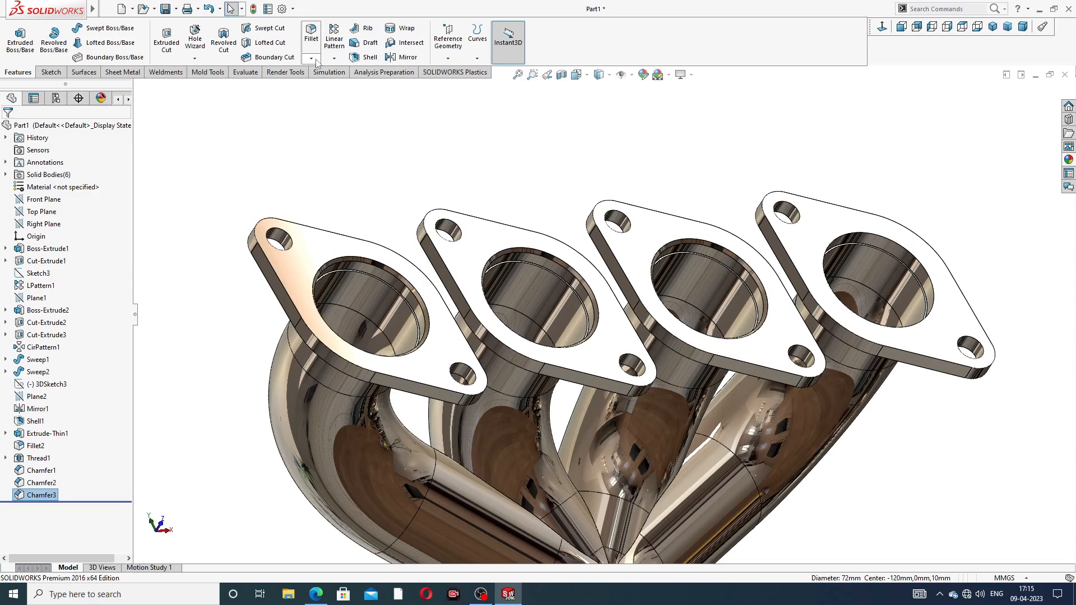
Chamfer the outer bore edge of the fourth and last pipe flange with 2 mm at 45°
click(312, 58)
click(336, 86)
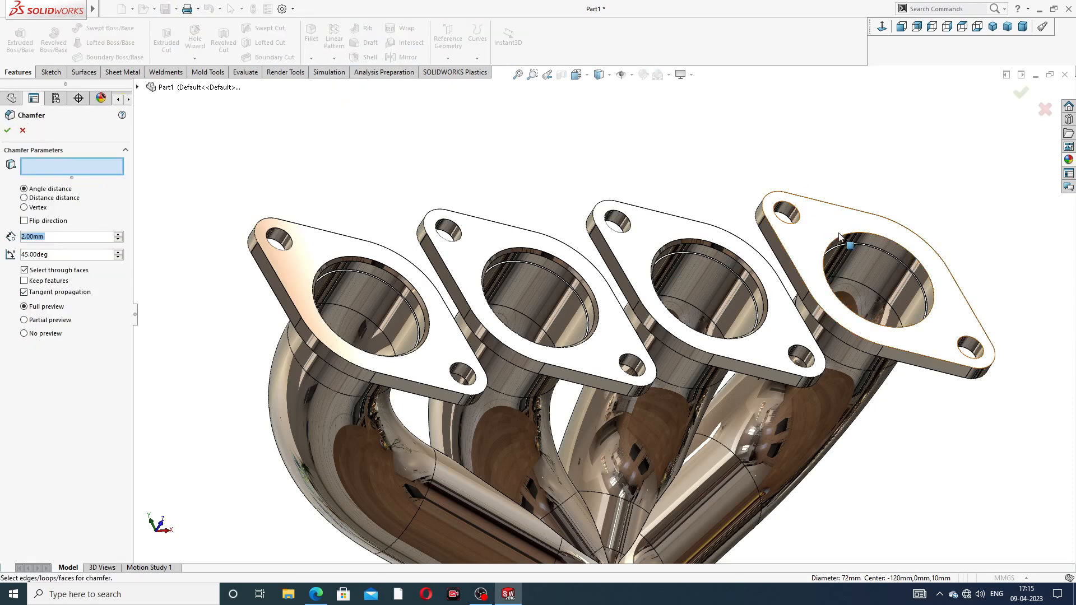
click(825, 282)
click(8, 131)
Fillet the edges of both the mating face and the pipe-side face of the first pipe flange with a 1 mm radius
key(f)
middle_drag(685, 194, 669, 230)
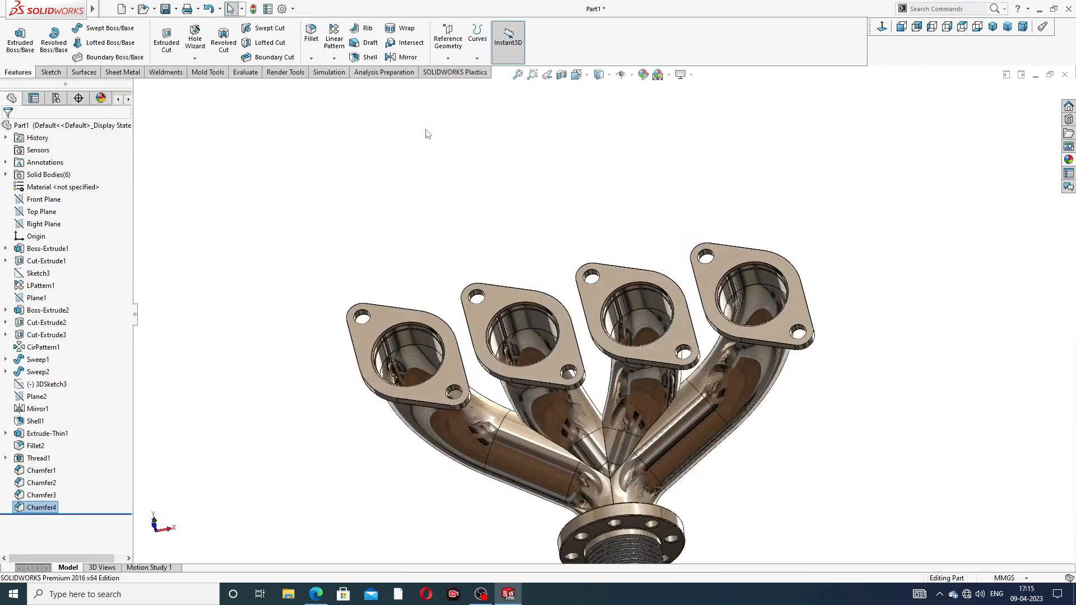
click(311, 58)
click(328, 72)
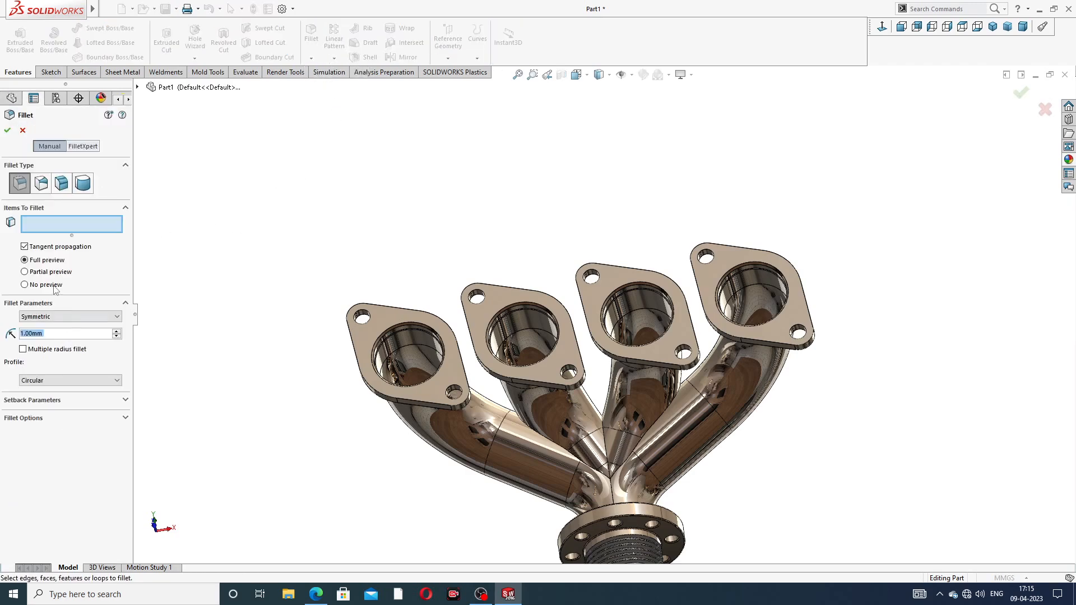
click(382, 321)
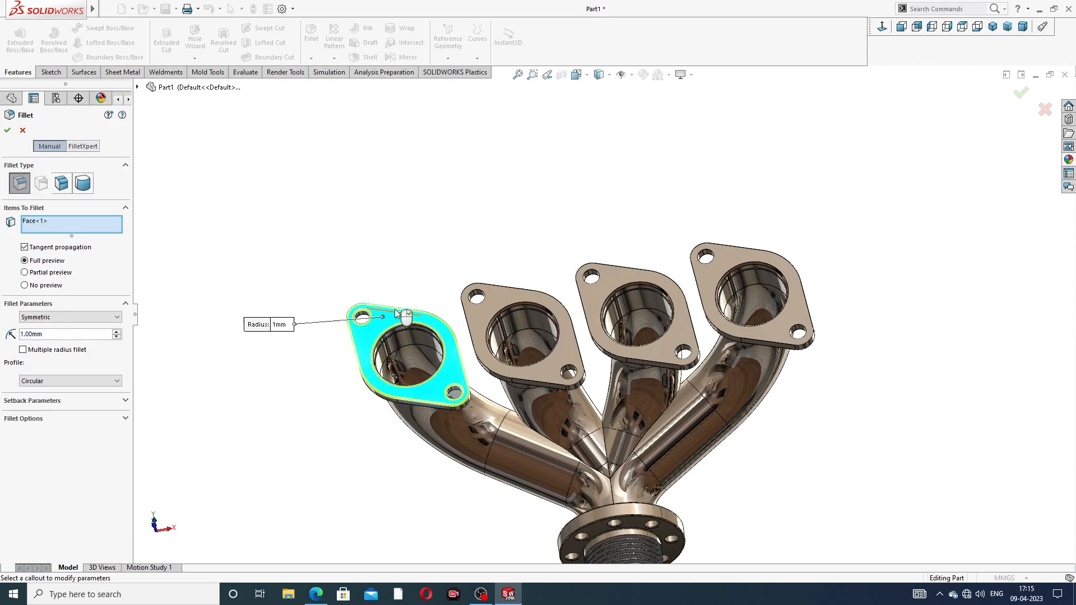
middle_drag(432, 271, 468, 300)
scroll(469, 300, up, 3)
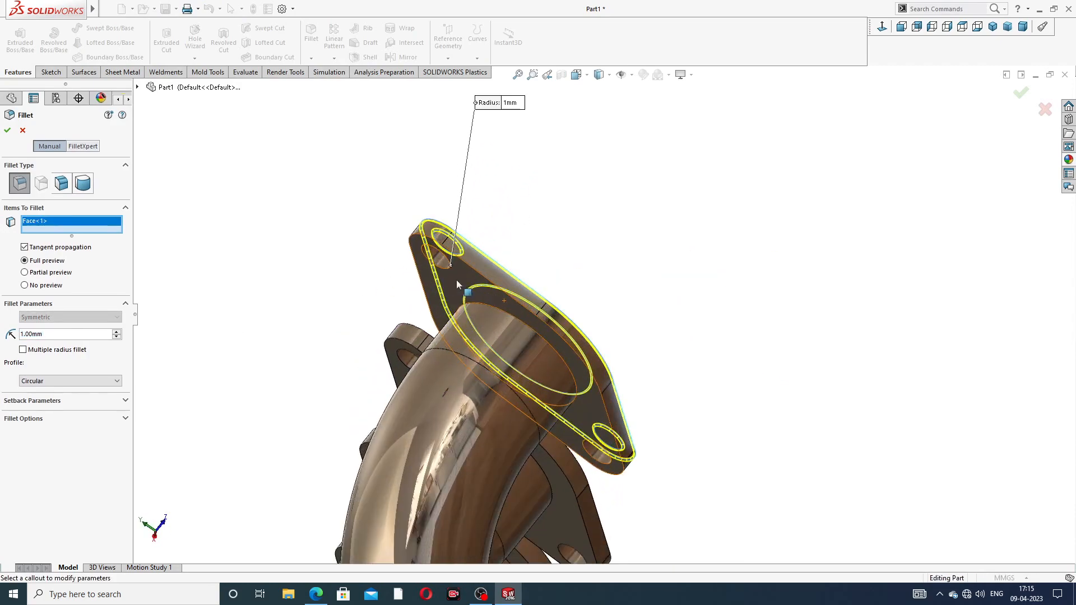
click(469, 298)
click(7, 130)
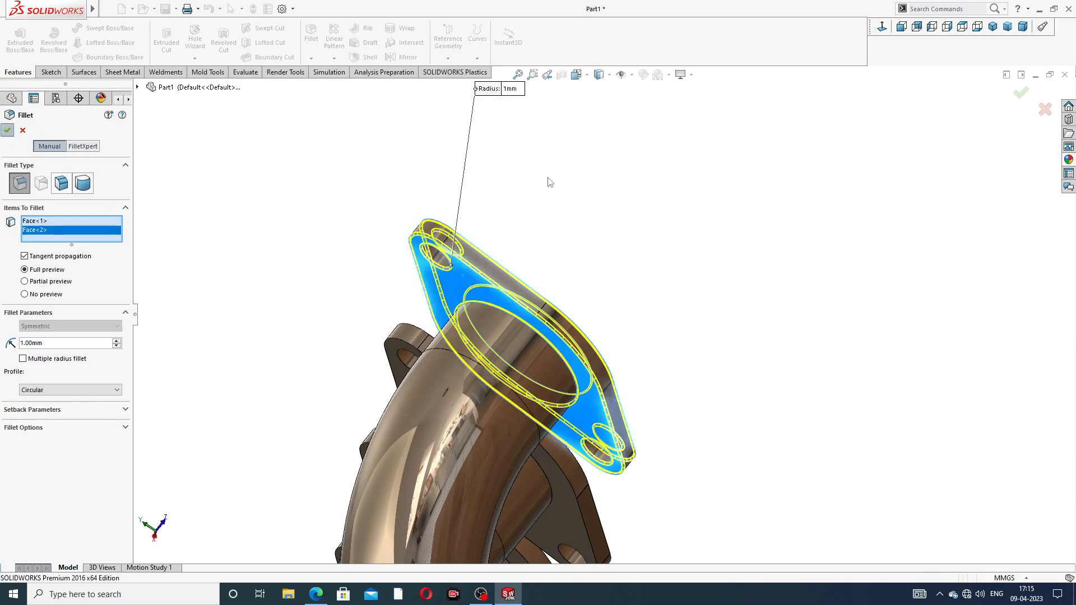
Fillet the edges of both flat faces of the second pipe flange with a 1 mm radius
scroll(548, 179, down, 3)
middle_drag(549, 191, 474, 374)
scroll(478, 379, up, 2)
scroll(483, 439, down, 6)
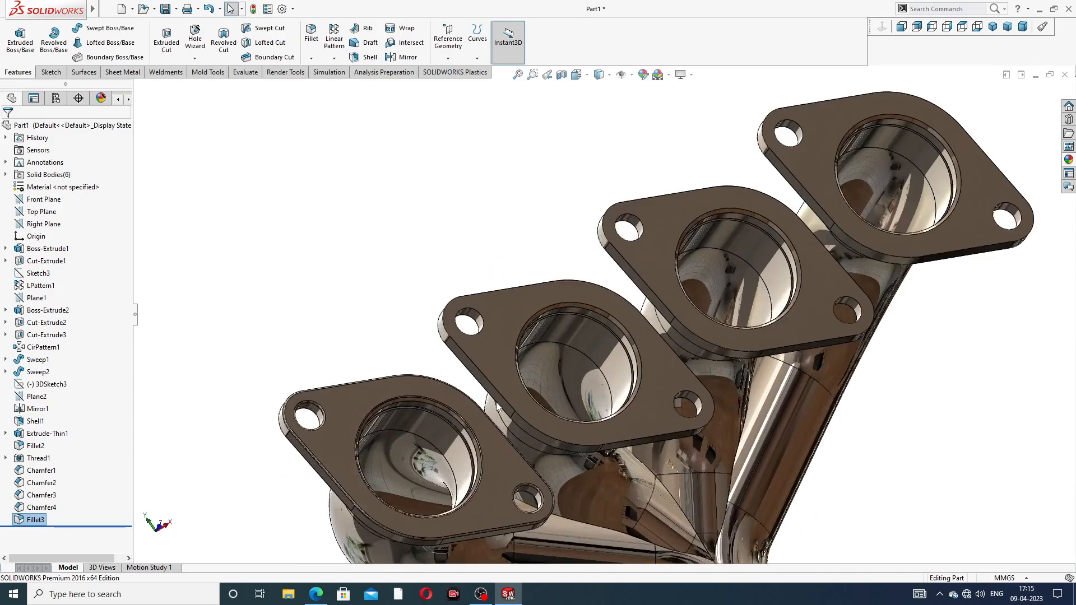
click(311, 35)
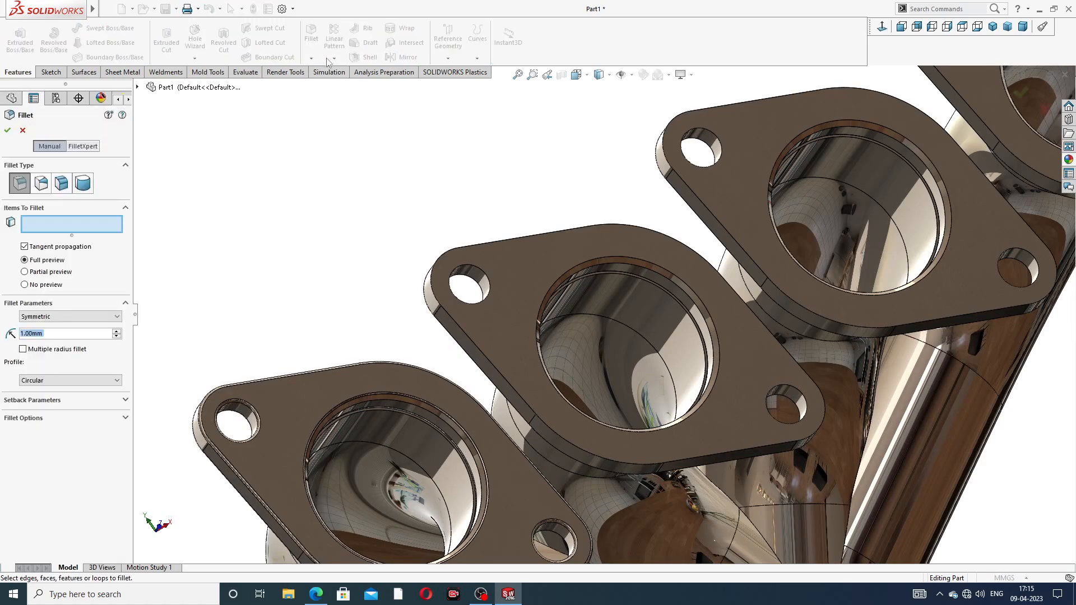
click(530, 264)
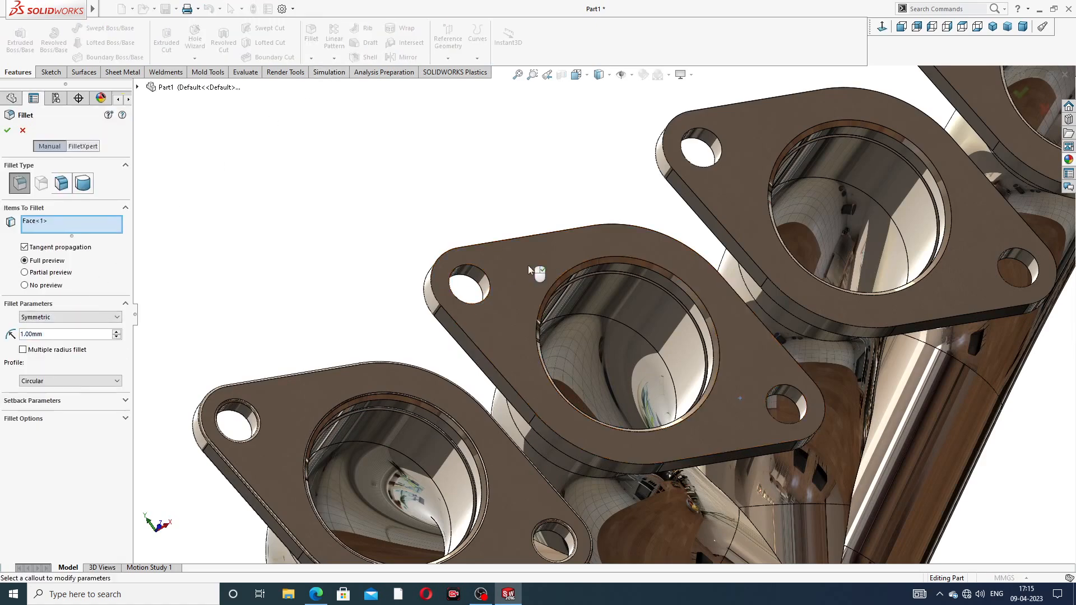
scroll(546, 272, up, 2)
middle_drag(565, 292, 667, 197)
scroll(573, 307, down, 3)
click(560, 284)
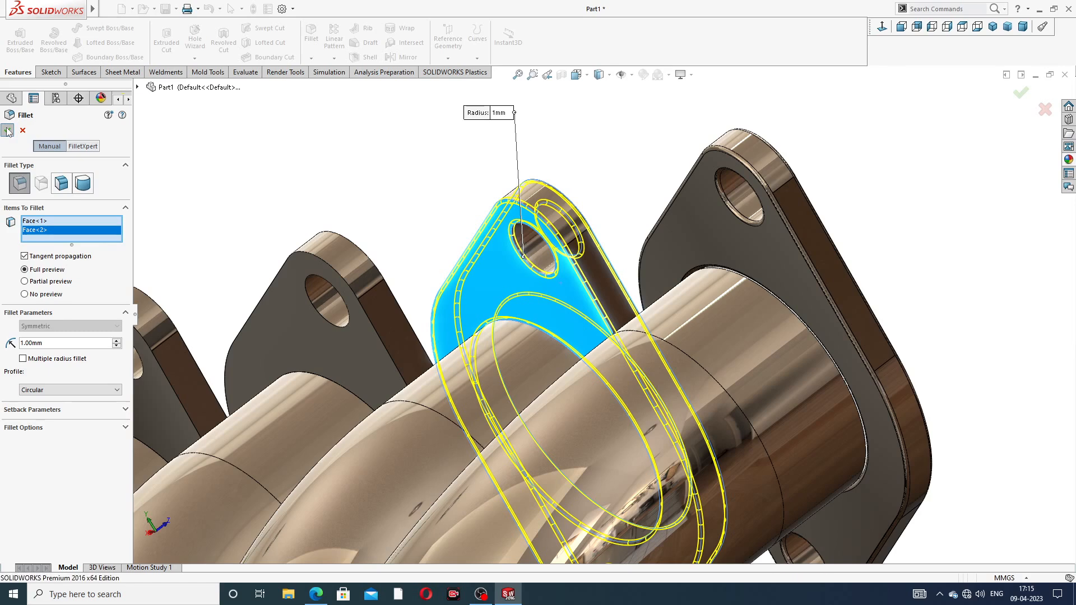
click(8, 132)
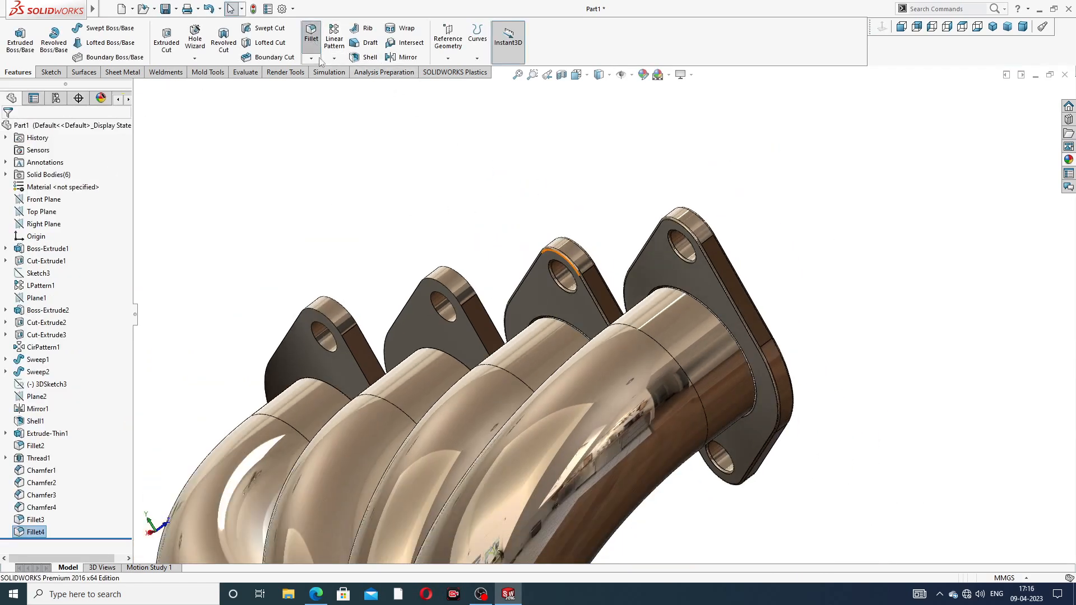
Fillet the edges of the third pipe flange's pipe-side and mating faces with a 1 mm radius
click(311, 34)
click(424, 320)
middle_drag(476, 269, 339, 428)
scroll(342, 448, down, 5)
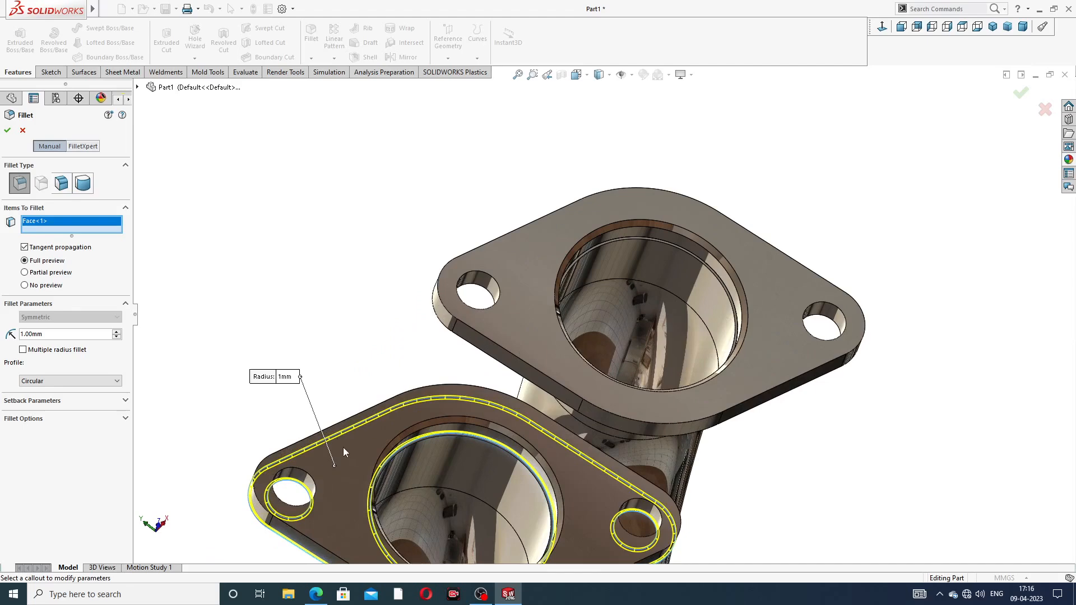
click(344, 447)
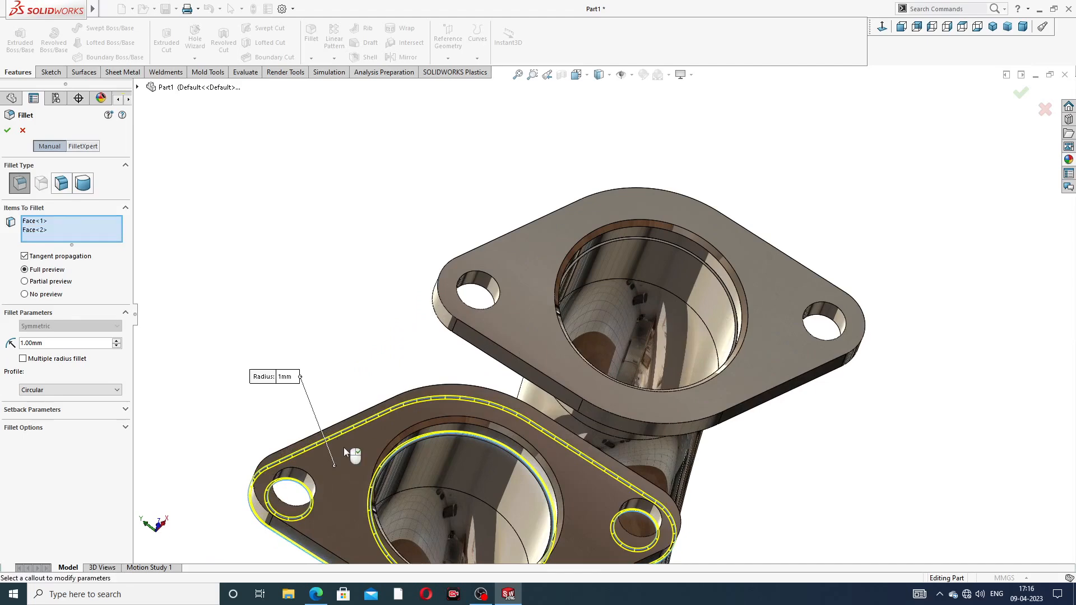
click(7, 132)
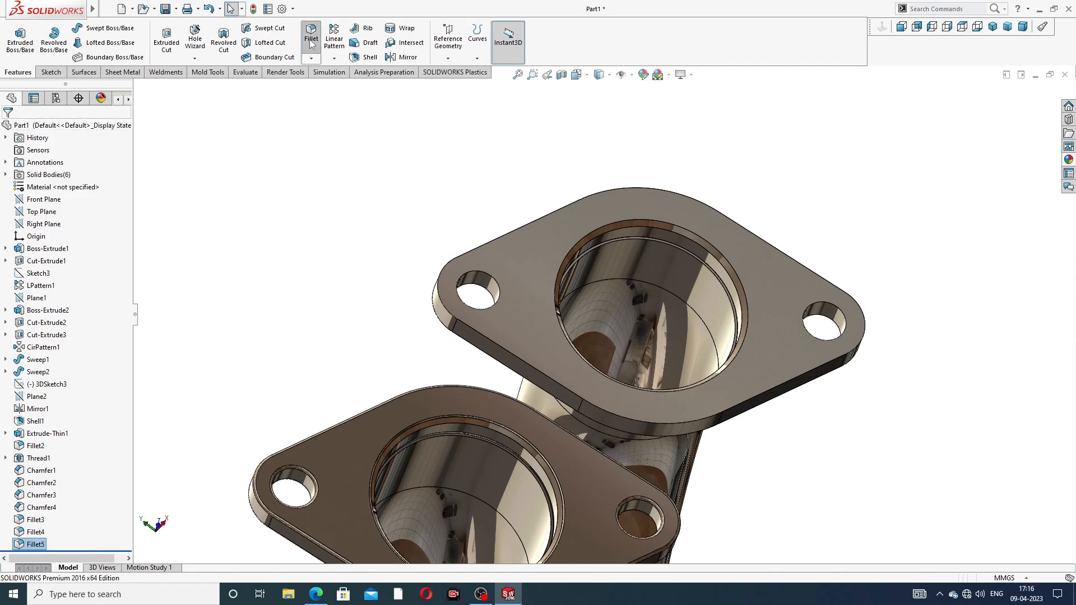
Fillet the edges of both flat faces of the fourth and last pipe flange with a 1 mm radius
click(312, 32)
click(493, 271)
middle_drag(483, 254, 617, 171)
click(489, 276)
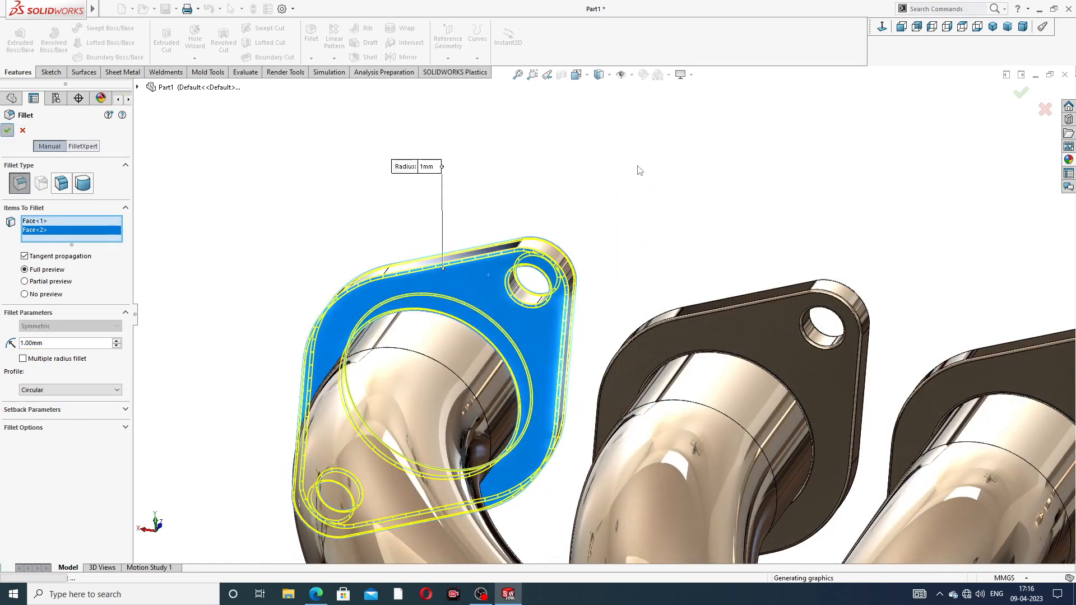
scroll(642, 170, up, 7)
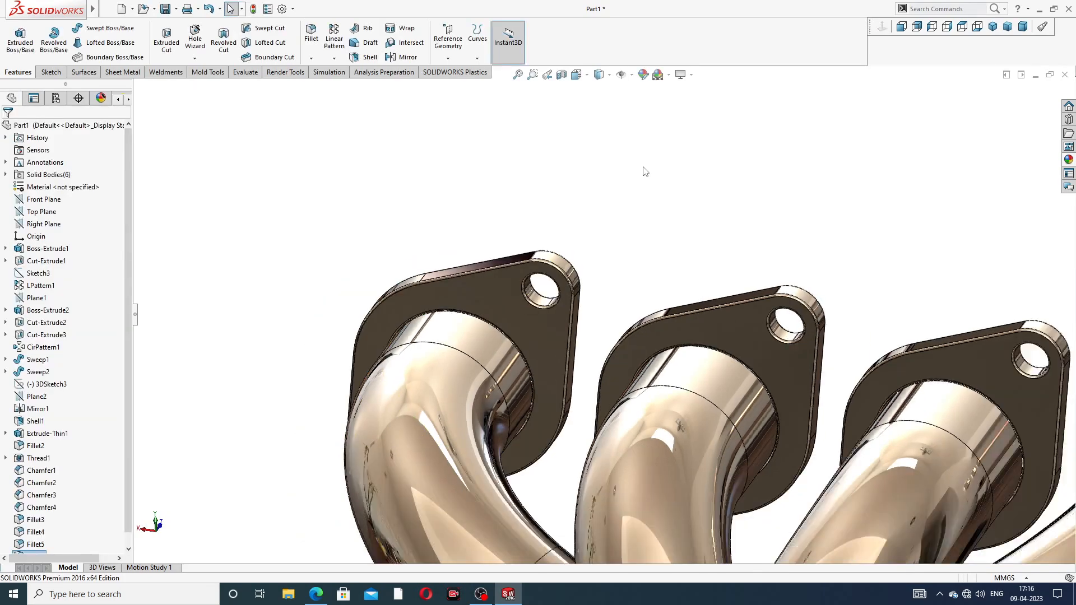
middle_drag(626, 385, 571, 369)
scroll(624, 474, down, 4)
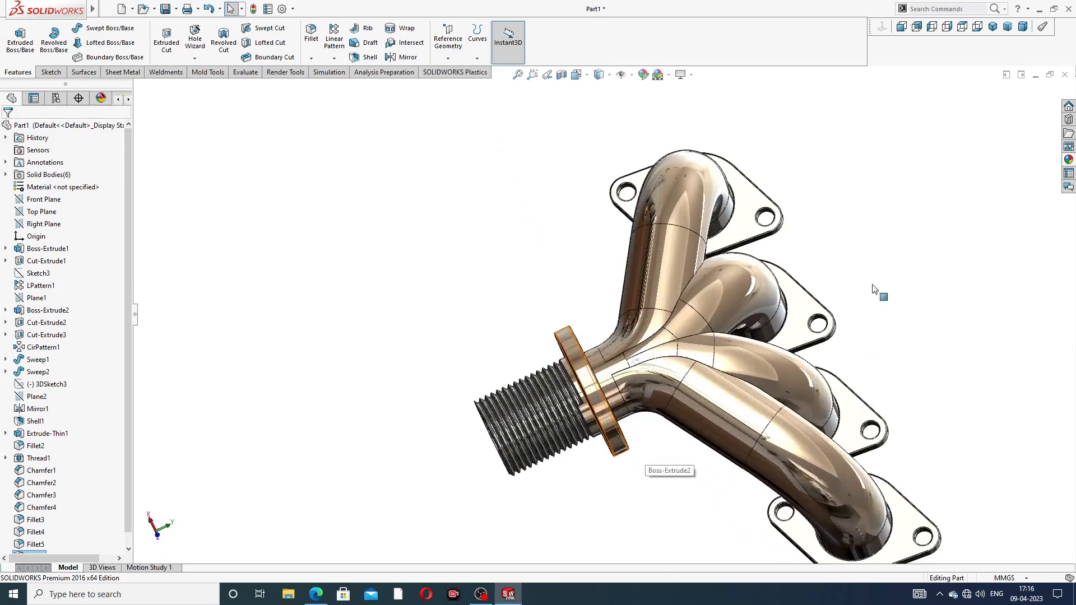
Inspect the finished manifold in isometric, front and back views, and from angles showing the pipes, flanges and threaded outlet
click(993, 28)
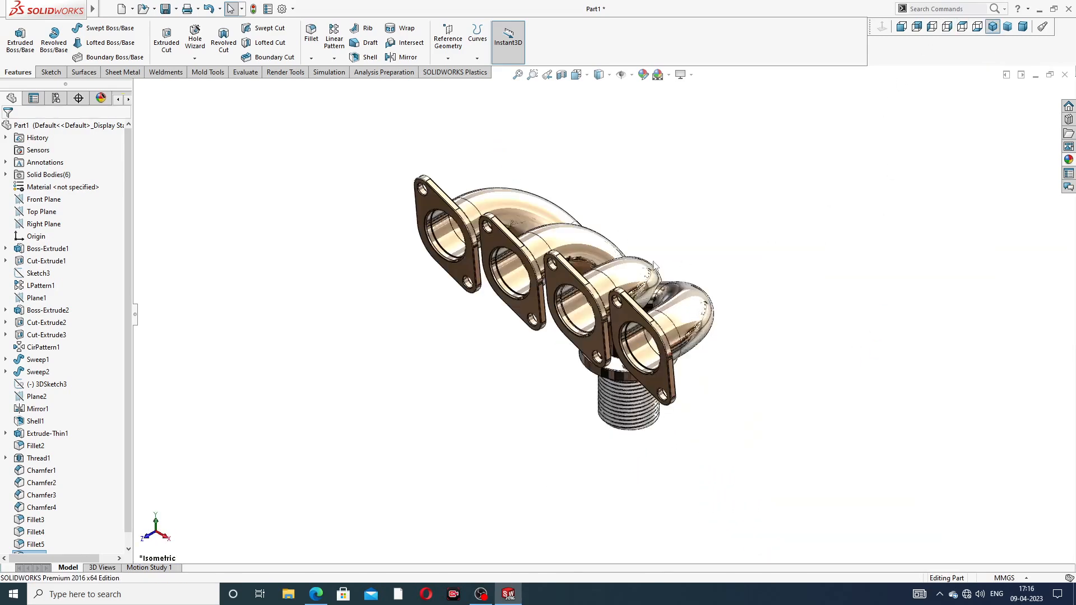
middle_drag(634, 276, 552, 234)
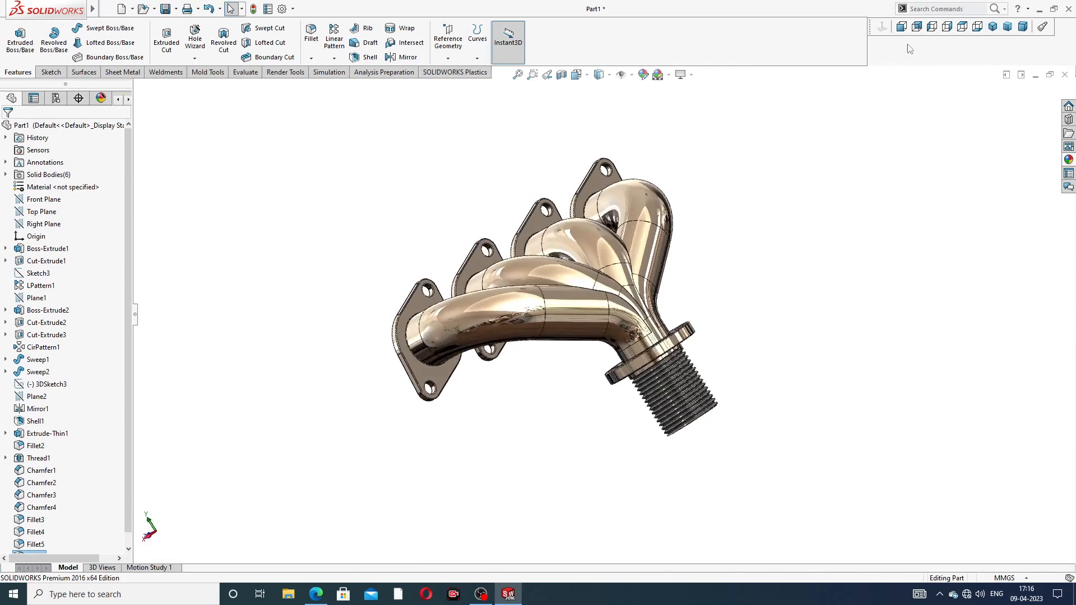
click(901, 26)
click(918, 27)
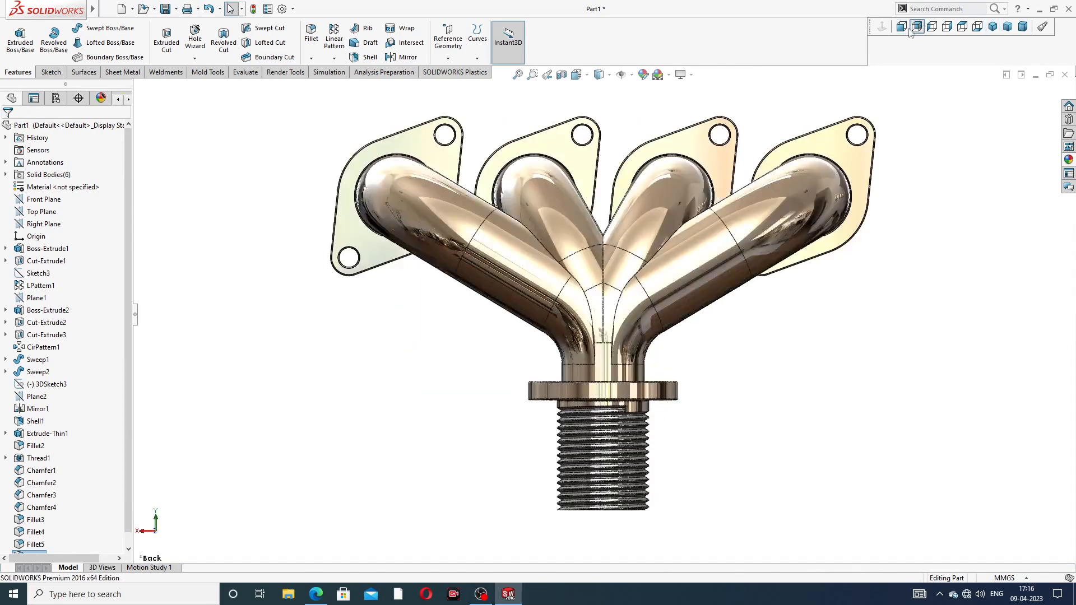
scroll(629, 148, down, 2)
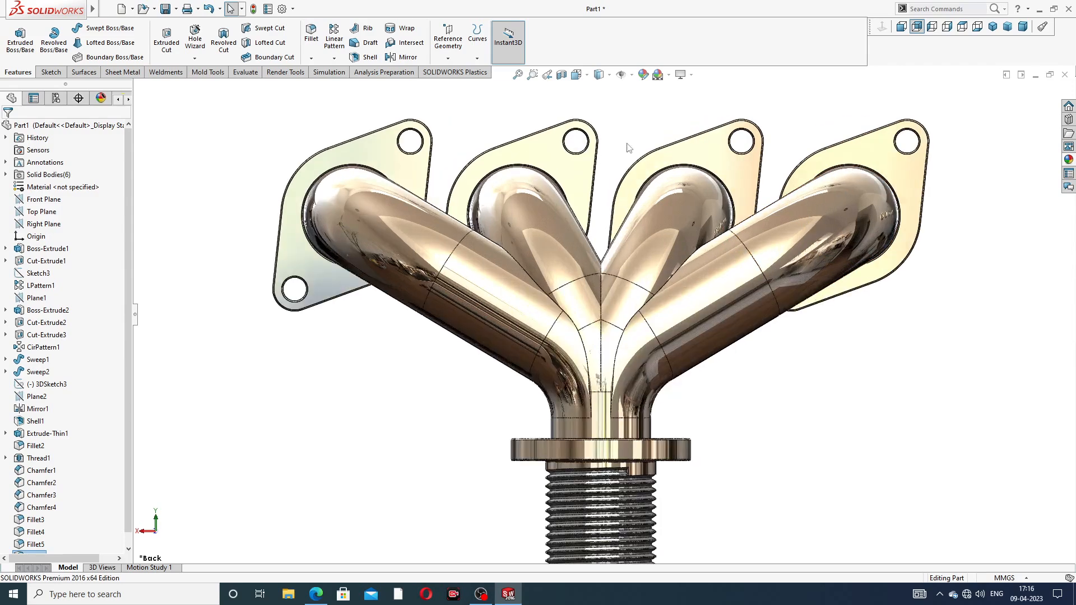
click(901, 27)
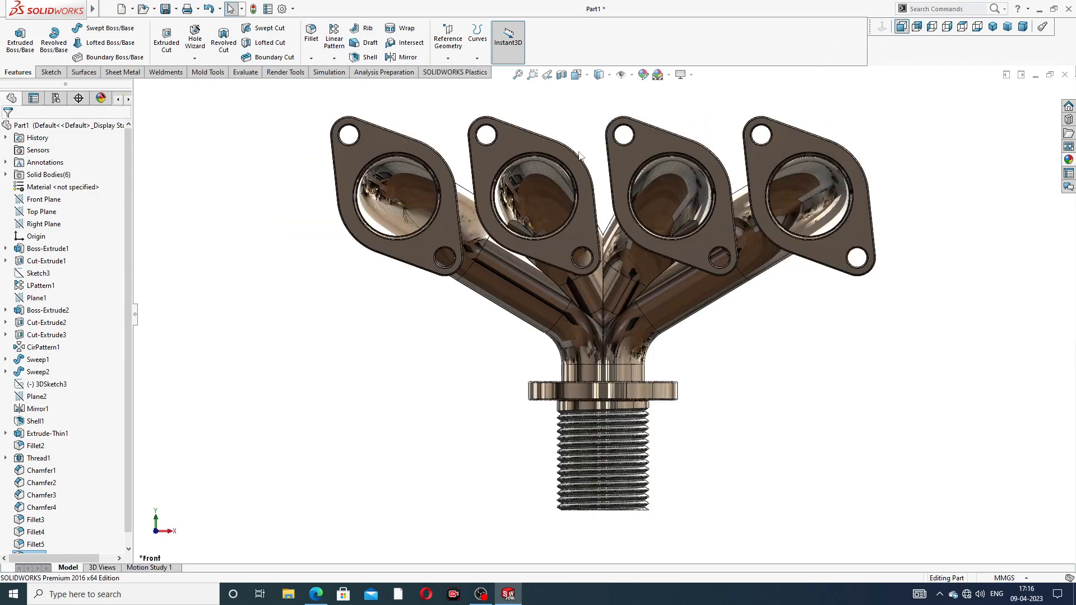
scroll(587, 160, up, 2)
middle_drag(667, 297, 951, 293)
scroll(873, 299, down, 2)
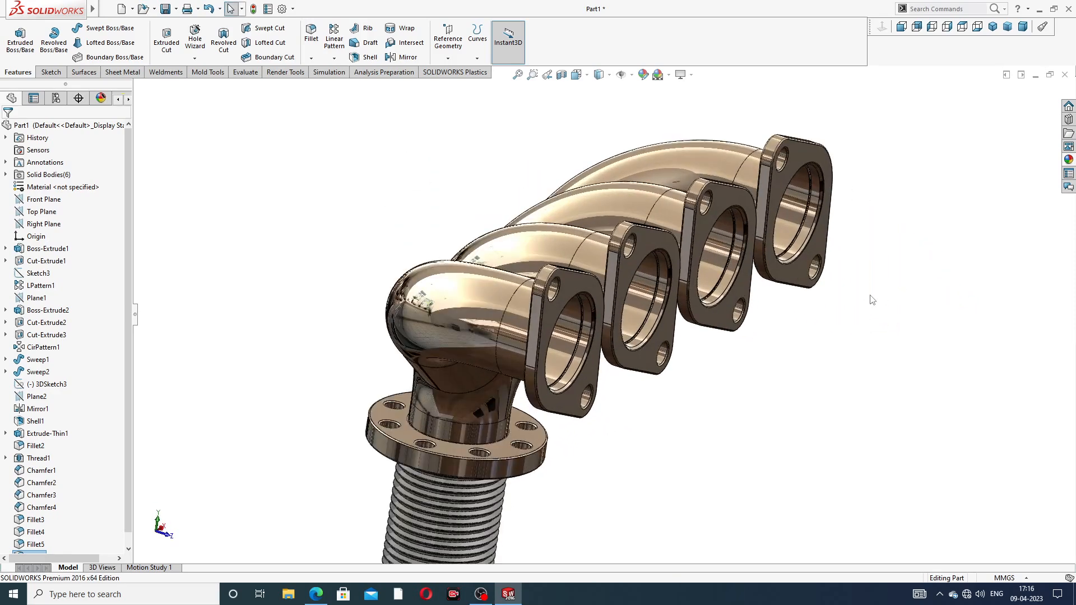
scroll(872, 300, up, 1)
scroll(643, 473, up, 1)
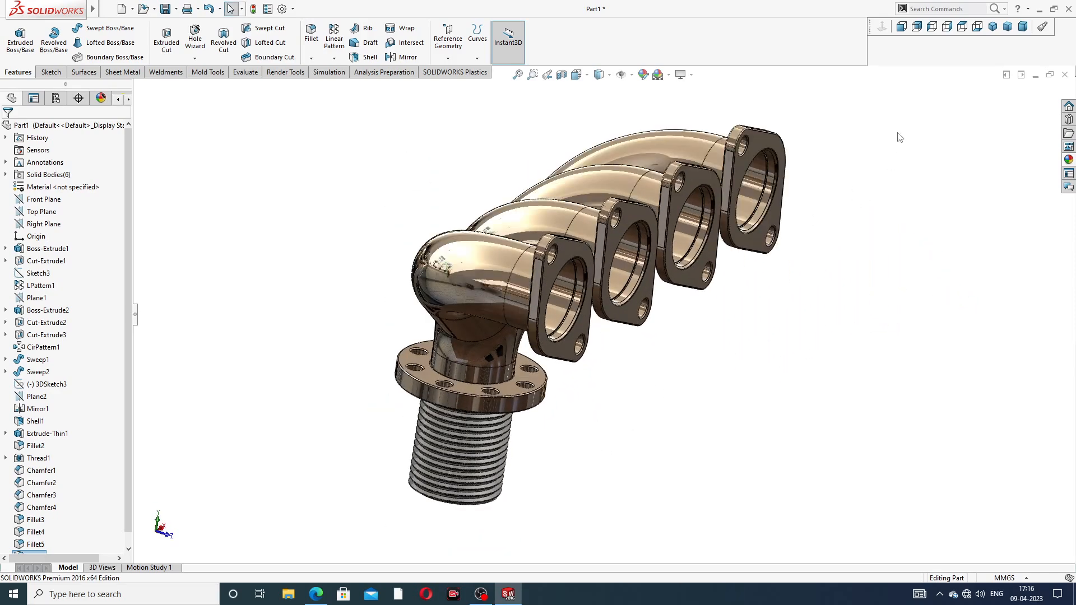
Save the manifold part to the Desktop as Part1 and switch to the browser with the exhaust manifold PDF drawing
key(ctrl+s)
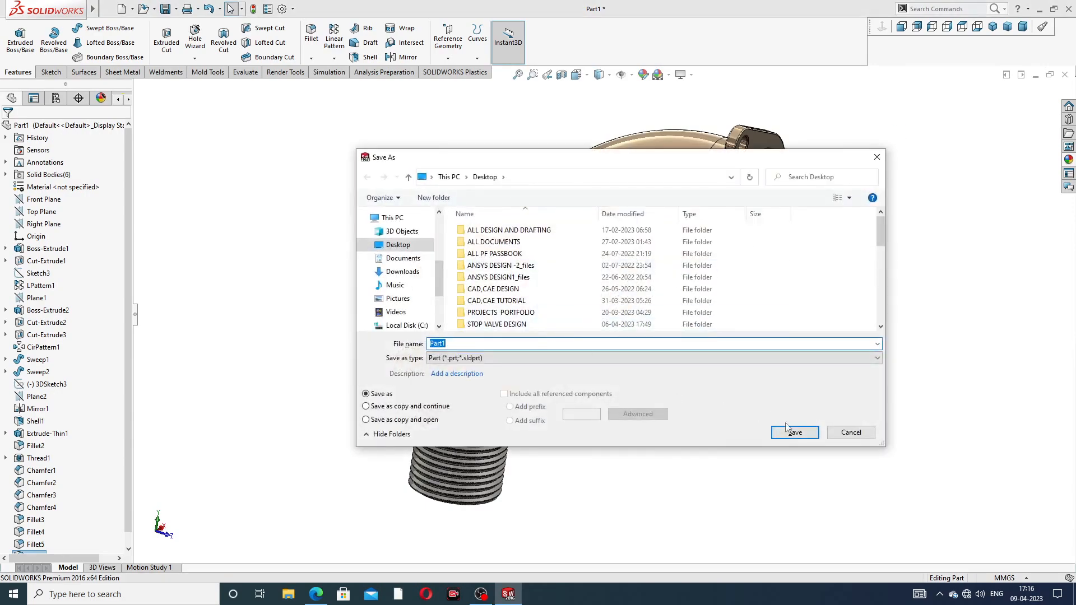
click(795, 432)
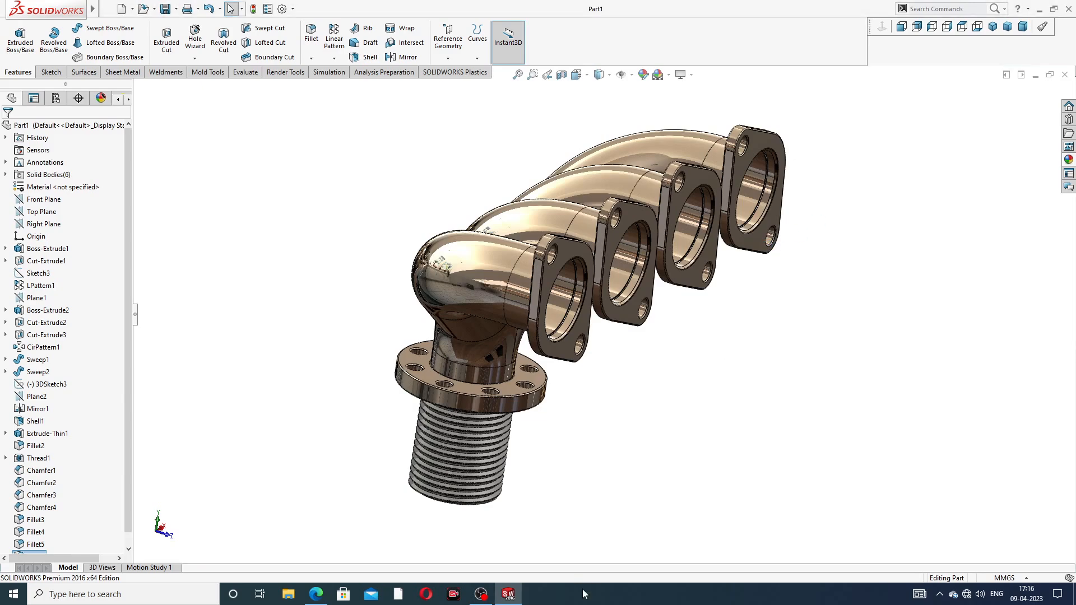
click(315, 594)
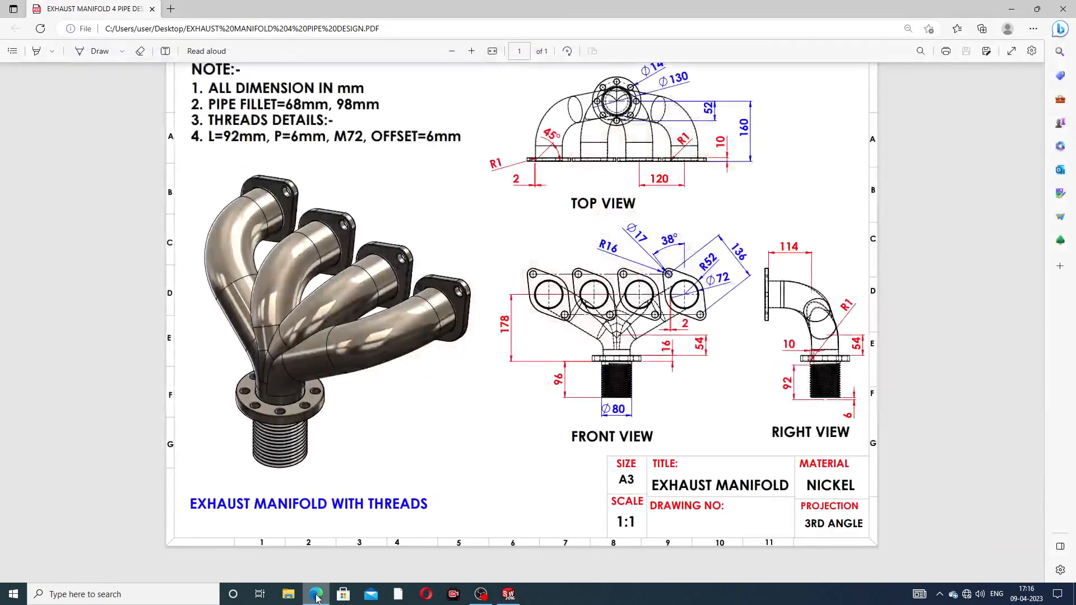
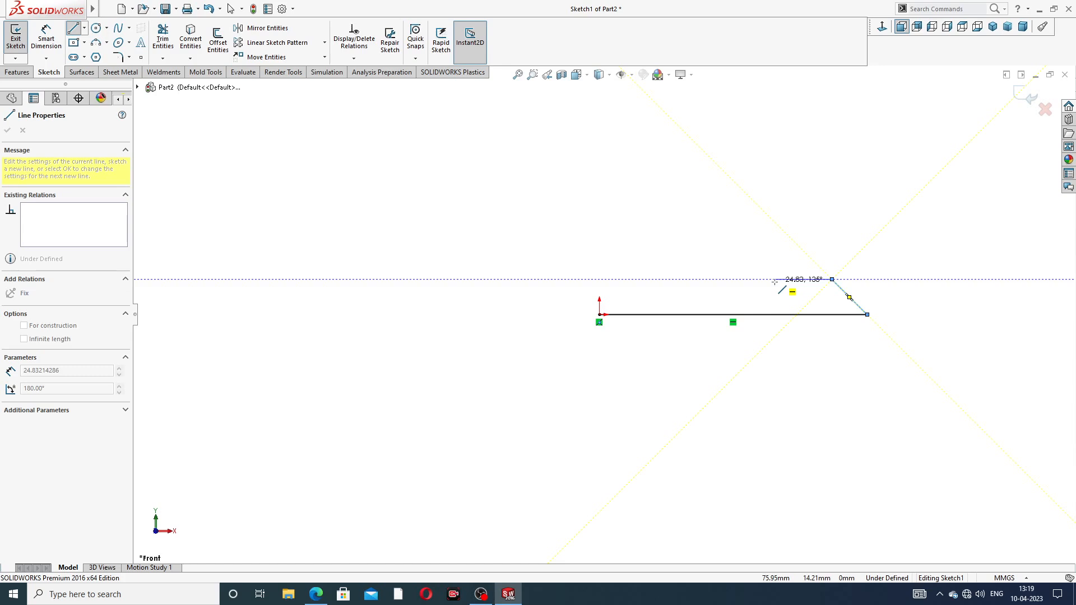
Continue the line profile with a short drop, about 31 mm left, 21 mm up, a short run right, 9 mm up and about 47 mm left
click(775, 292)
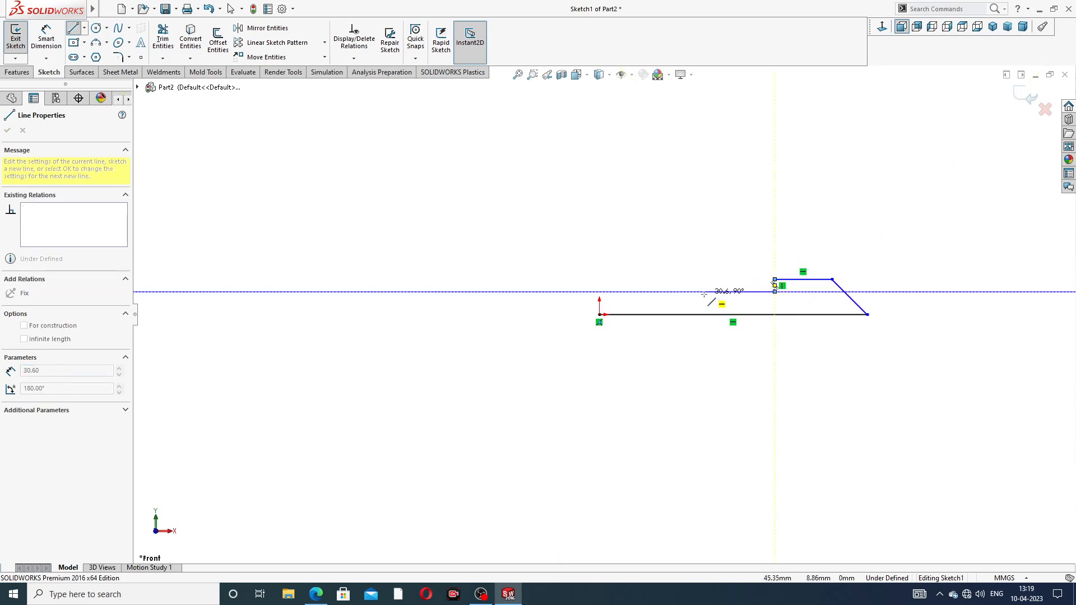
click(704, 292)
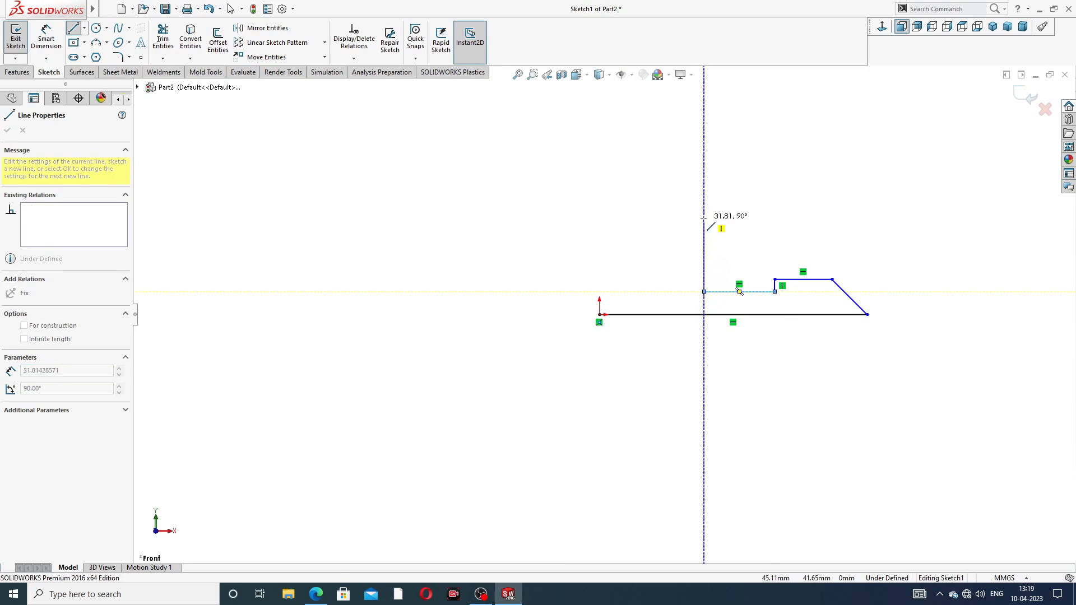
click(704, 244)
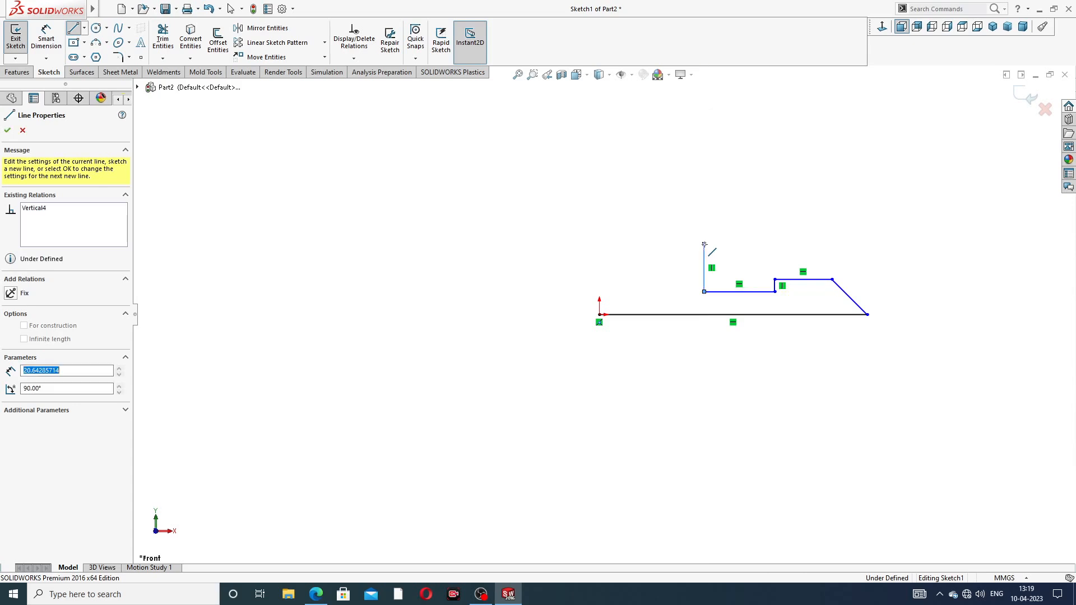
click(751, 245)
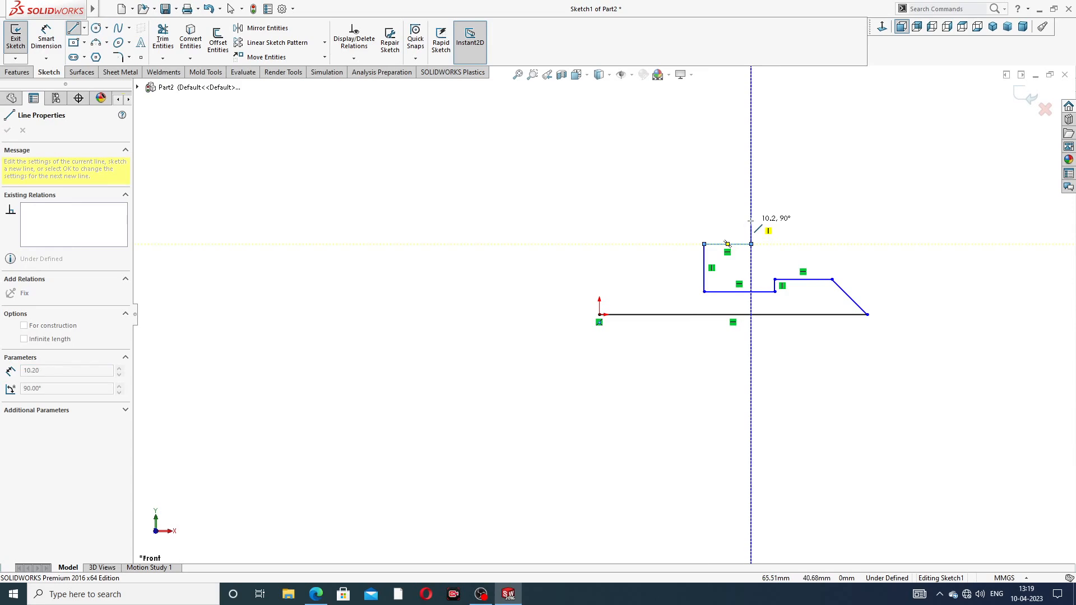
click(751, 223)
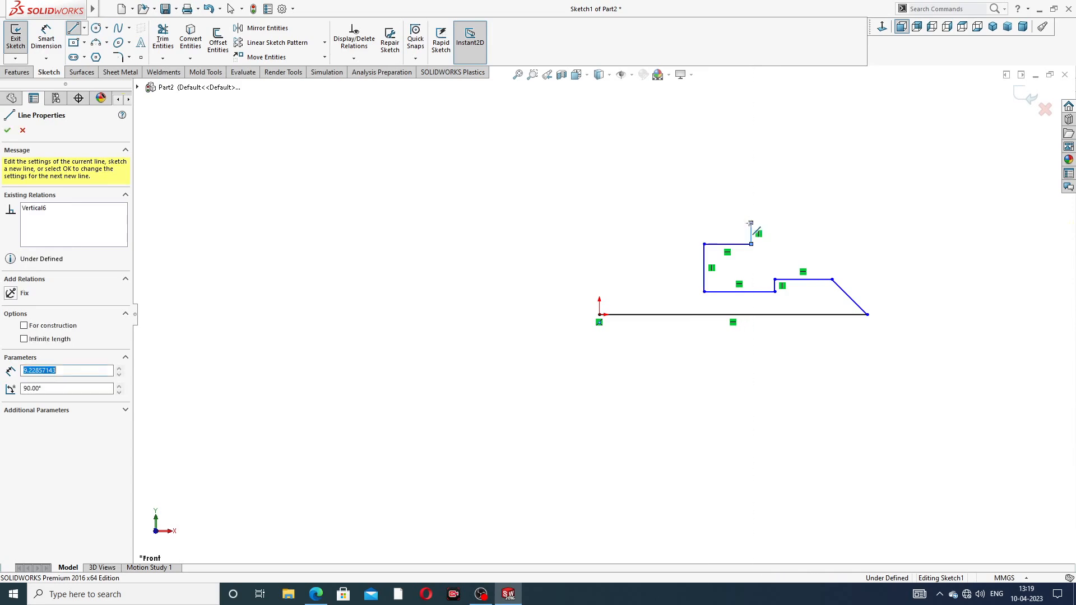
click(641, 223)
right_click(661, 194)
click(690, 207)
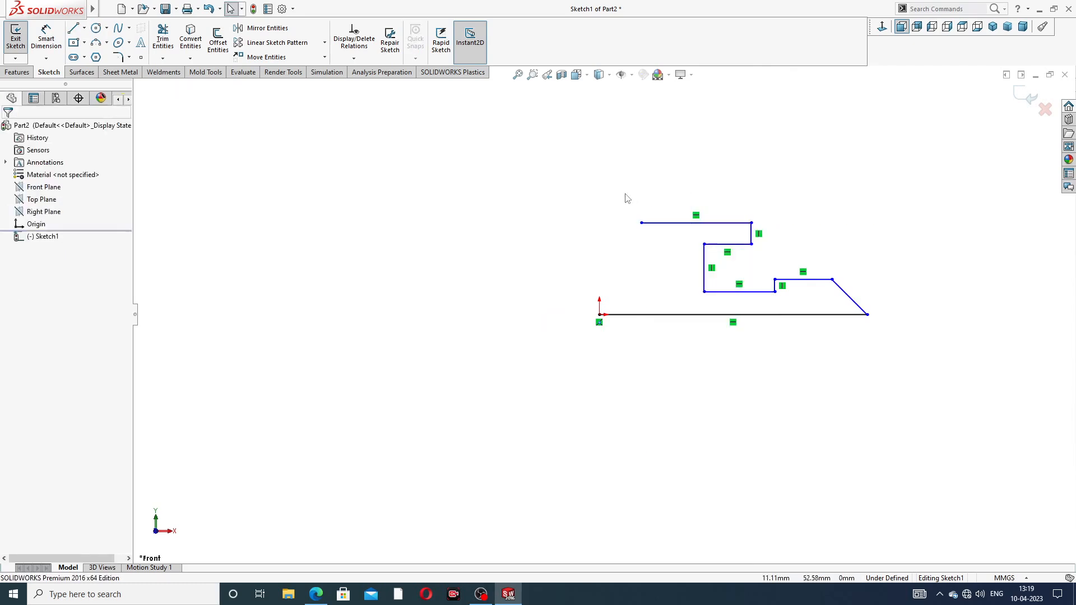
Close the profile with a three-point arc of about 43 mm radius from the top line's open end to the origin
click(106, 43)
click(121, 84)
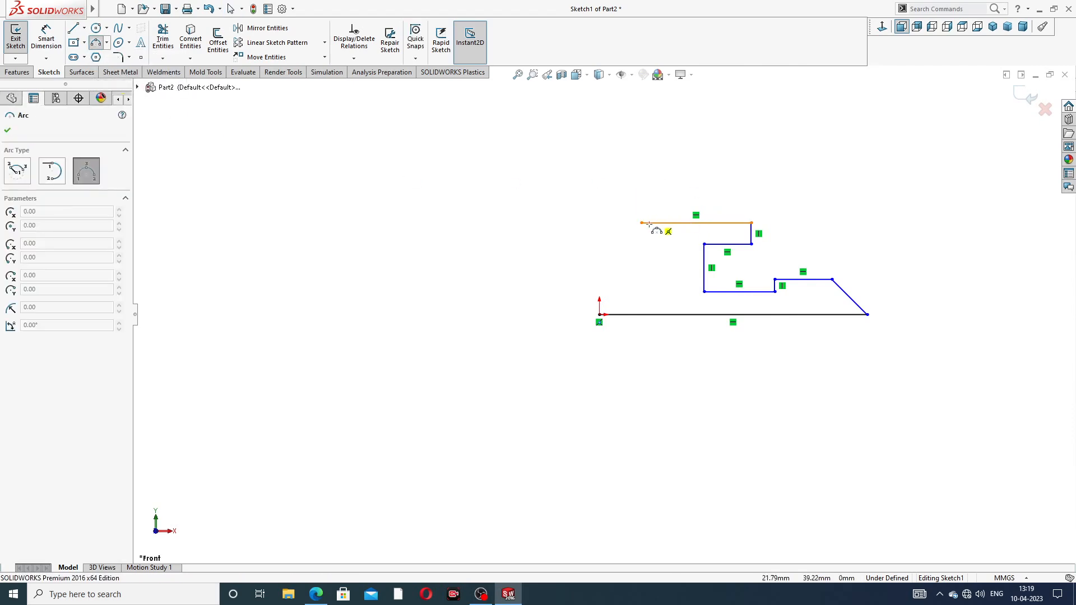
click(641, 223)
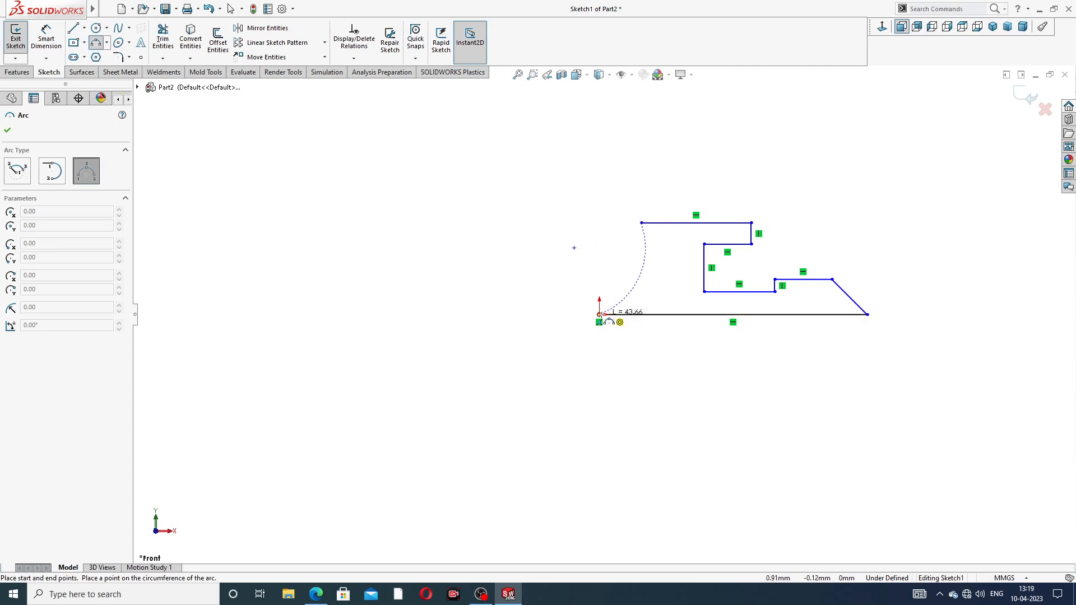
click(599, 315)
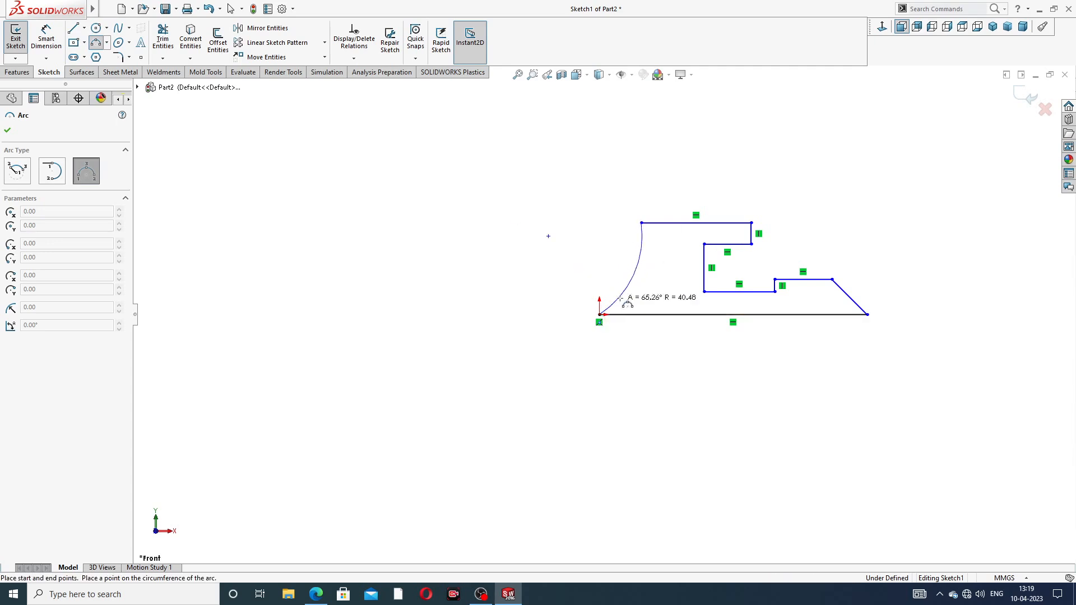
click(617, 249)
right_click(682, 158)
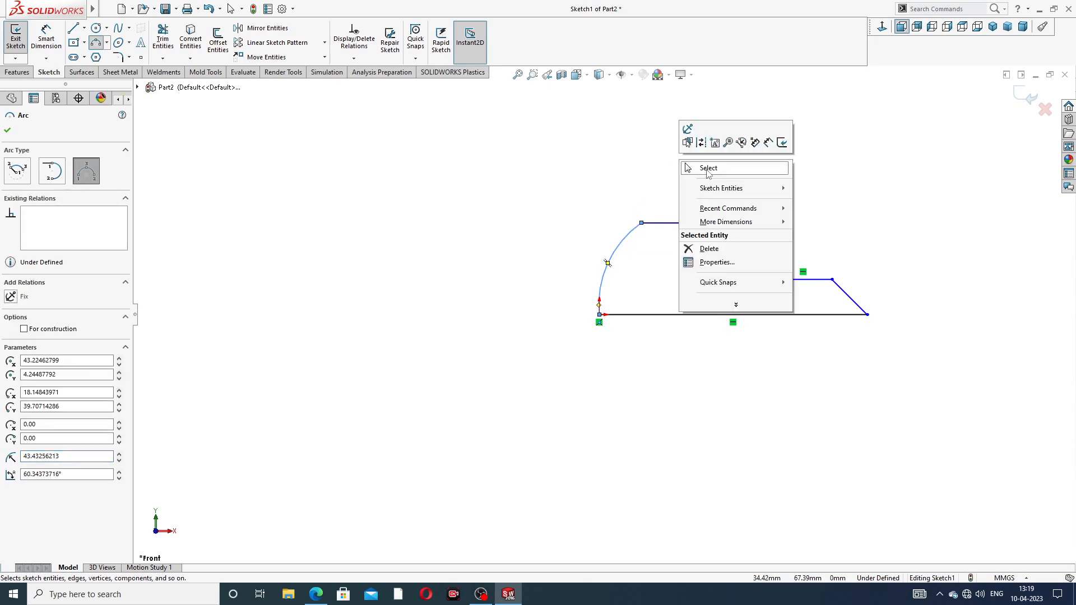
click(707, 168)
Dimension the profile's horizontal base line to a length of 32 mm
scroll(637, 253, down, 2)
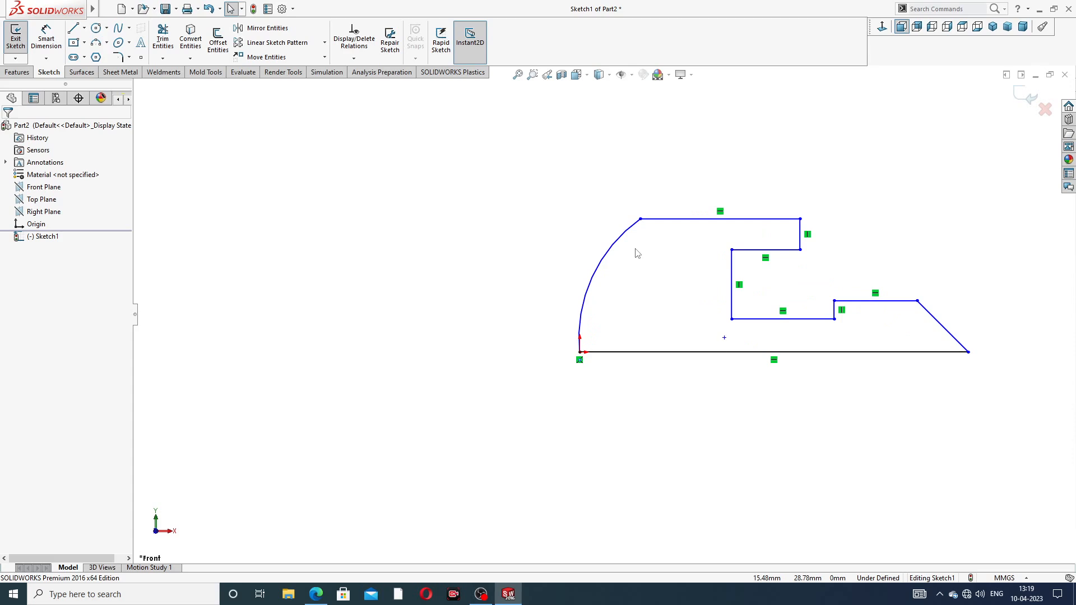
scroll(818, 310, down, 1)
scroll(813, 309, up, 1)
scroll(729, 297, down, 3)
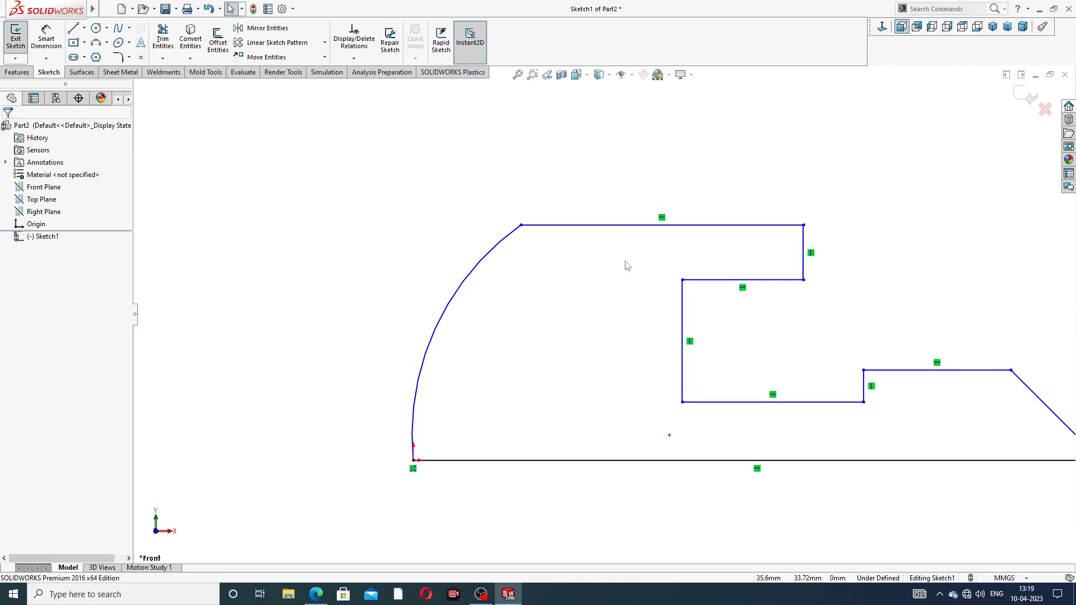
scroll(673, 285, up, 3)
scroll(646, 367, down, 2)
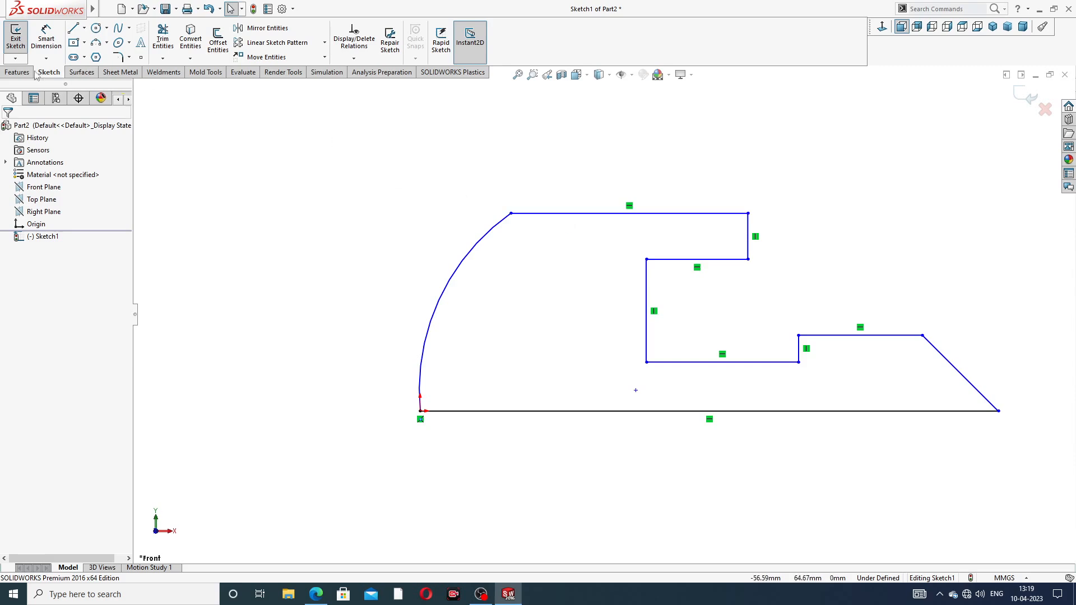
click(46, 37)
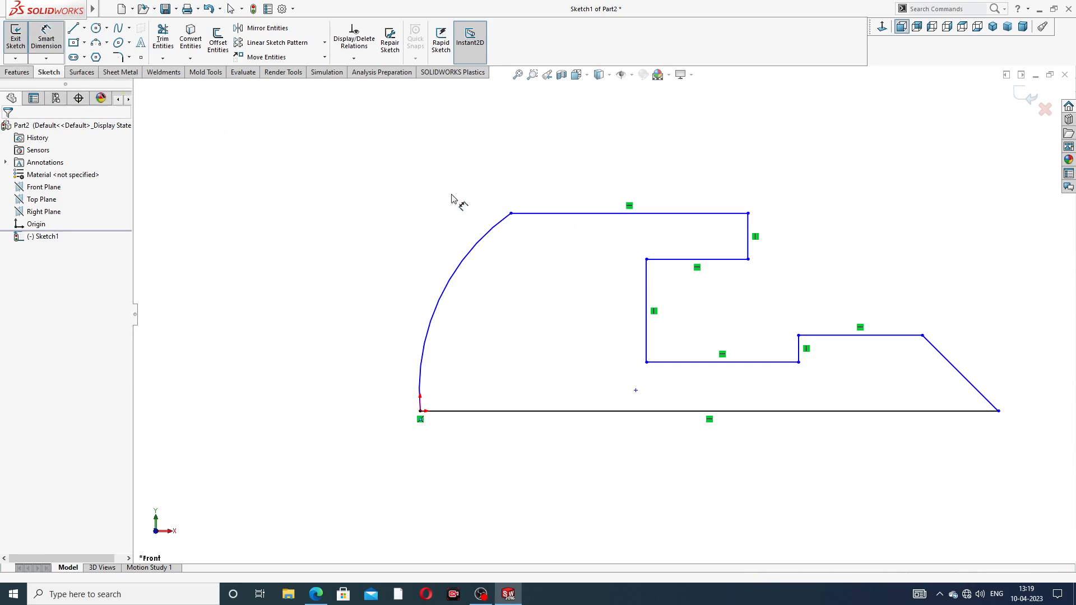
click(659, 415)
click(676, 478)
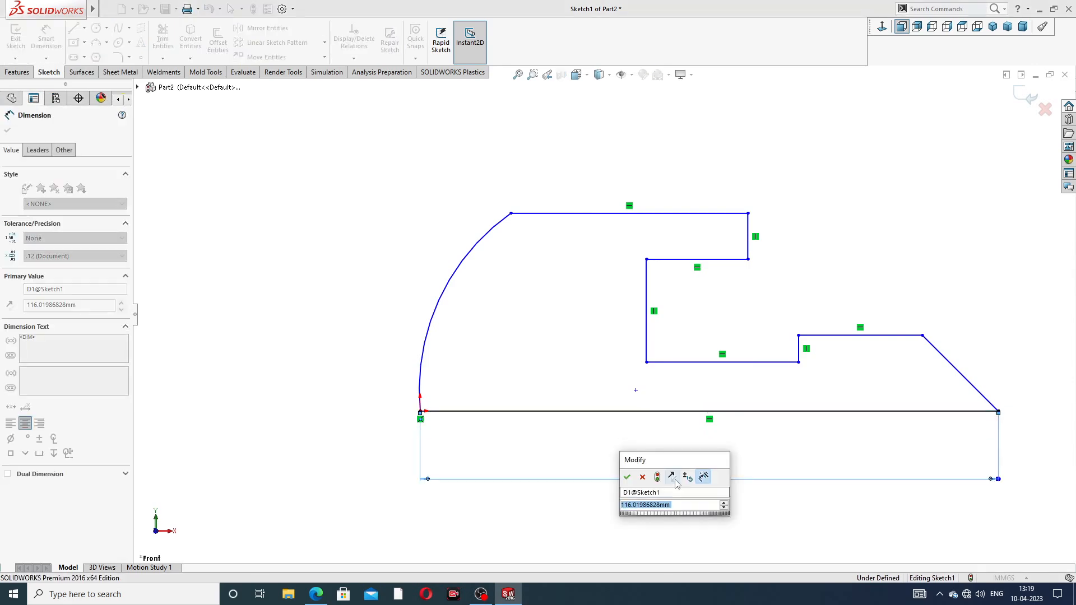
text(32)
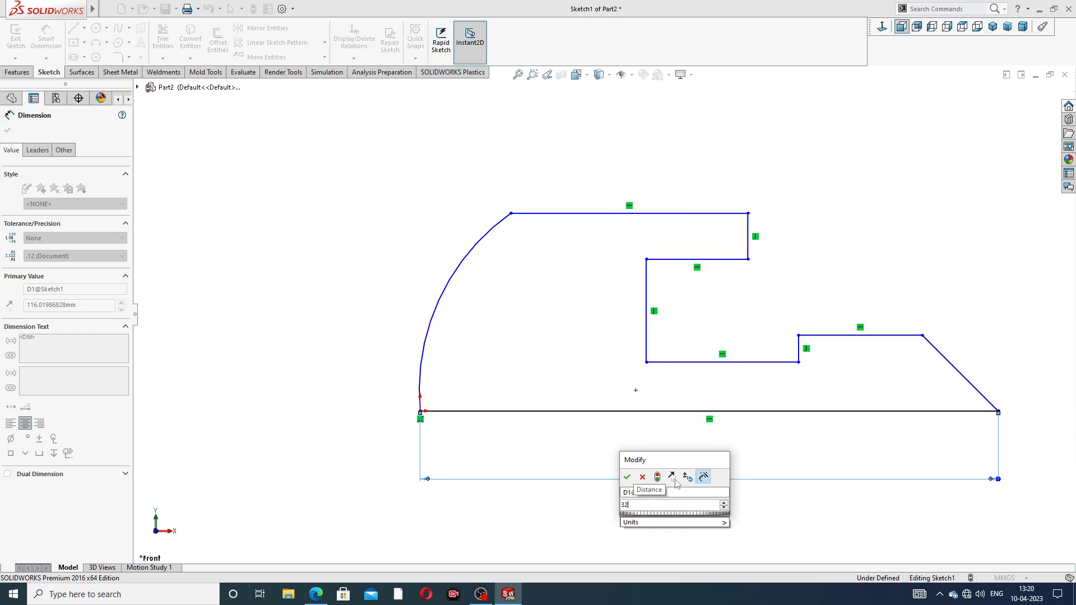
key(Return)
click(896, 285)
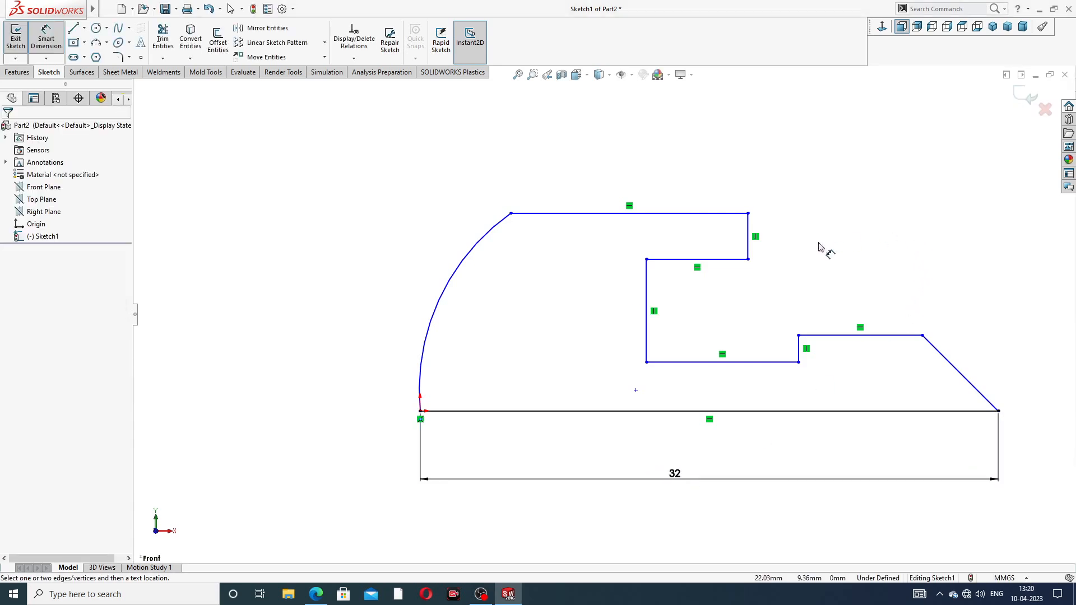
Set the horizontal distance from the slot's inner vertical line to the base line's sloped-side endpoint to 26 mm
scroll(819, 245, up, 1)
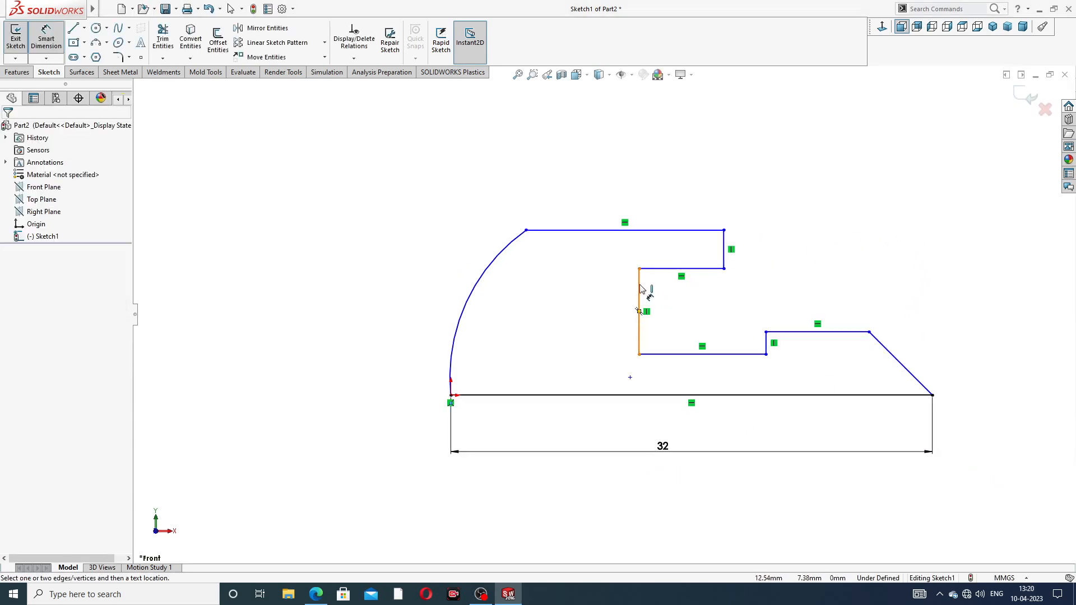
click(639, 289)
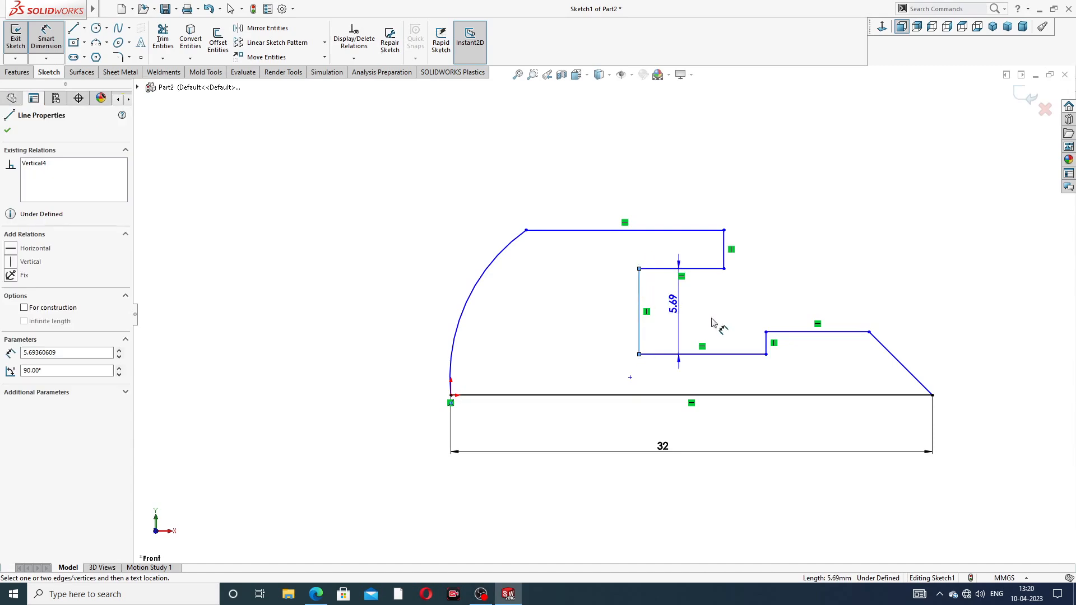
click(932, 395)
click(807, 205)
text(26)
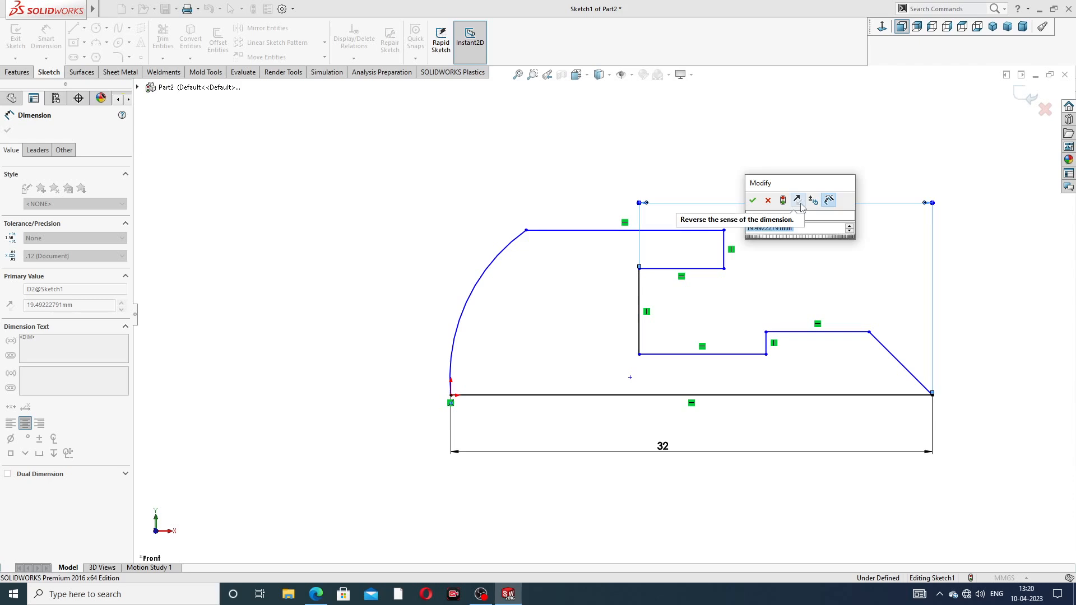
key(Return)
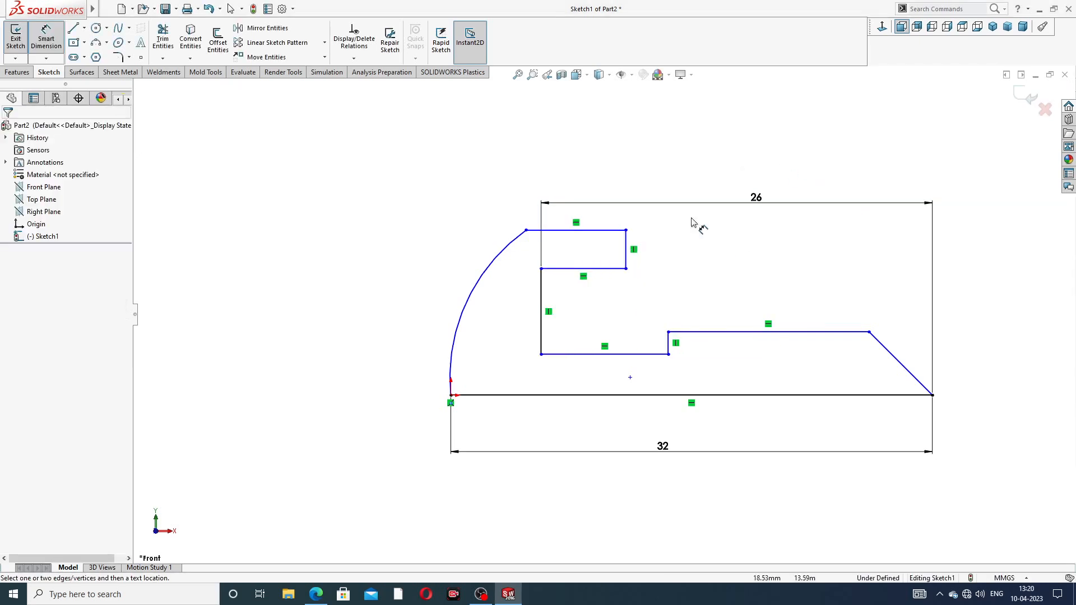
Set the horizontal distance between the slot's inner vertical line and the short vertical line at the hook's end to 5 mm
scroll(680, 255, up, 2)
scroll(612, 264, down, 2)
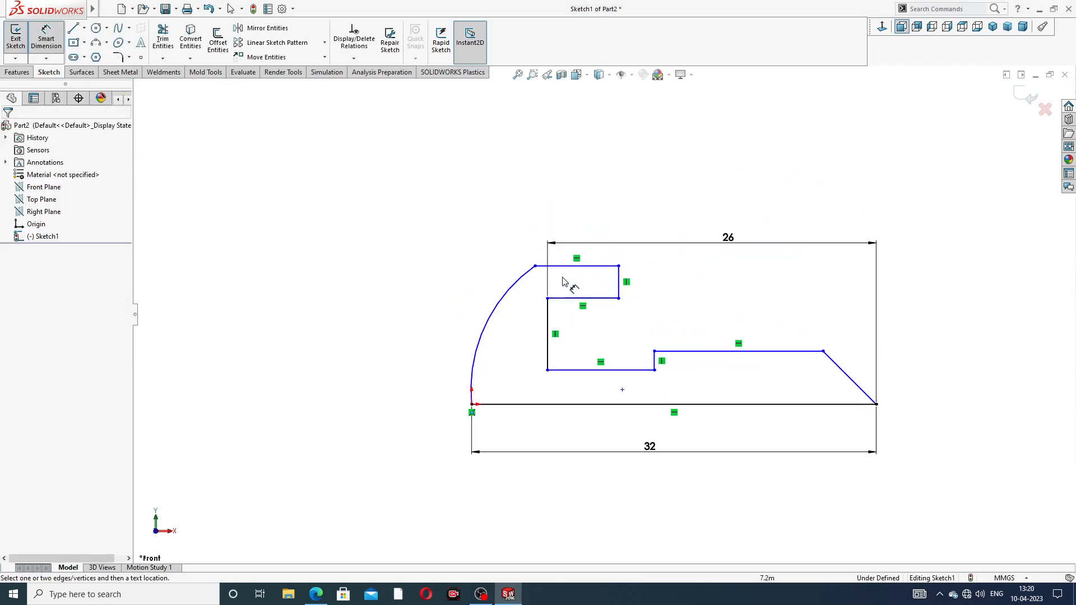
click(555, 310)
click(620, 282)
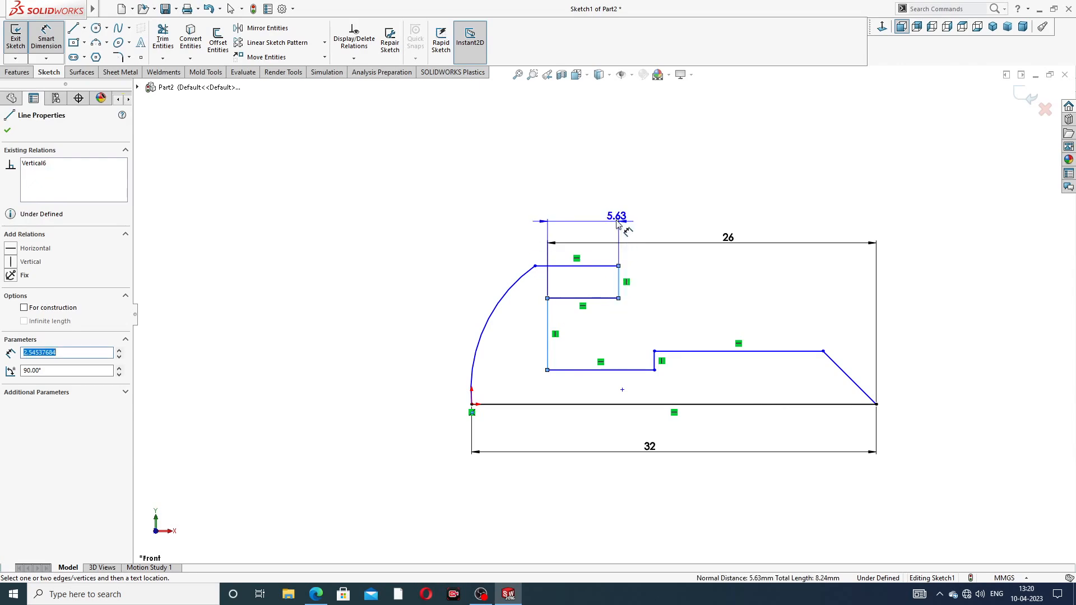
click(590, 217)
text(5)
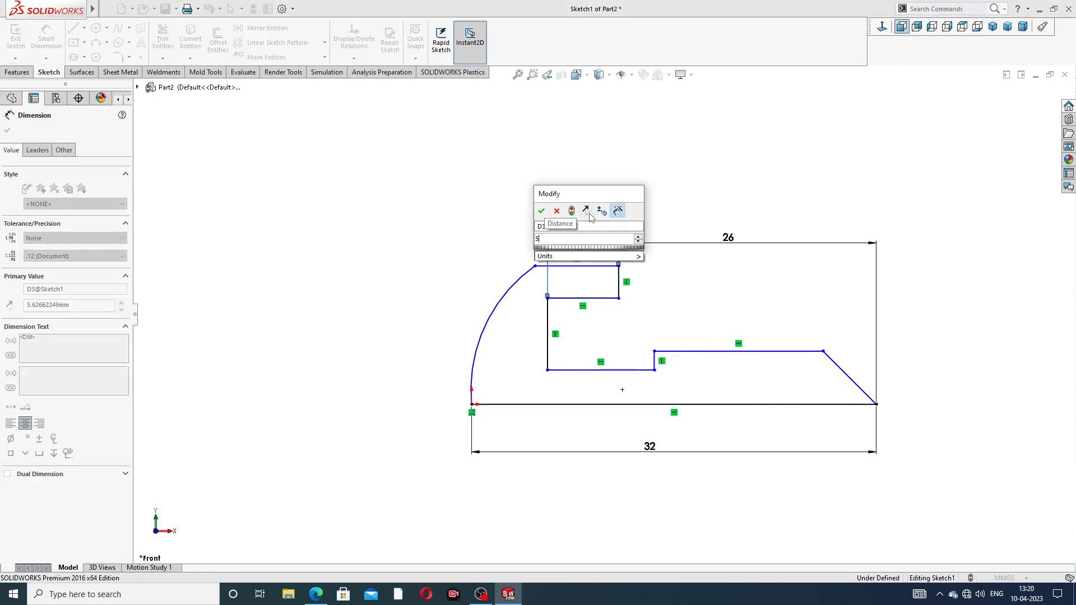
key(Return)
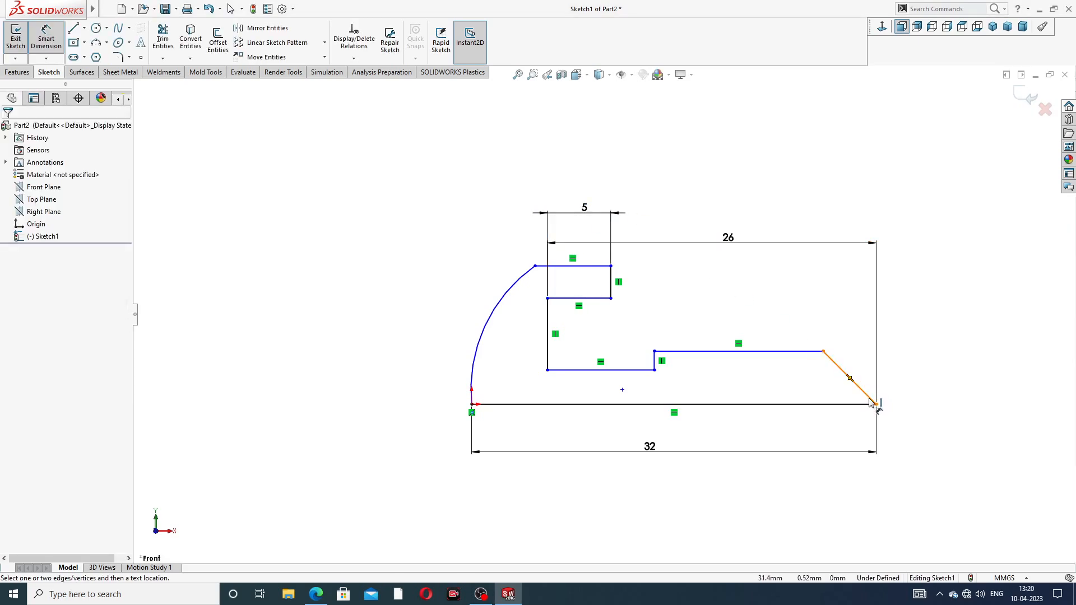
Dimension the angle between the sloped line and the horizontal base line as 45 degrees
click(870, 399)
click(860, 404)
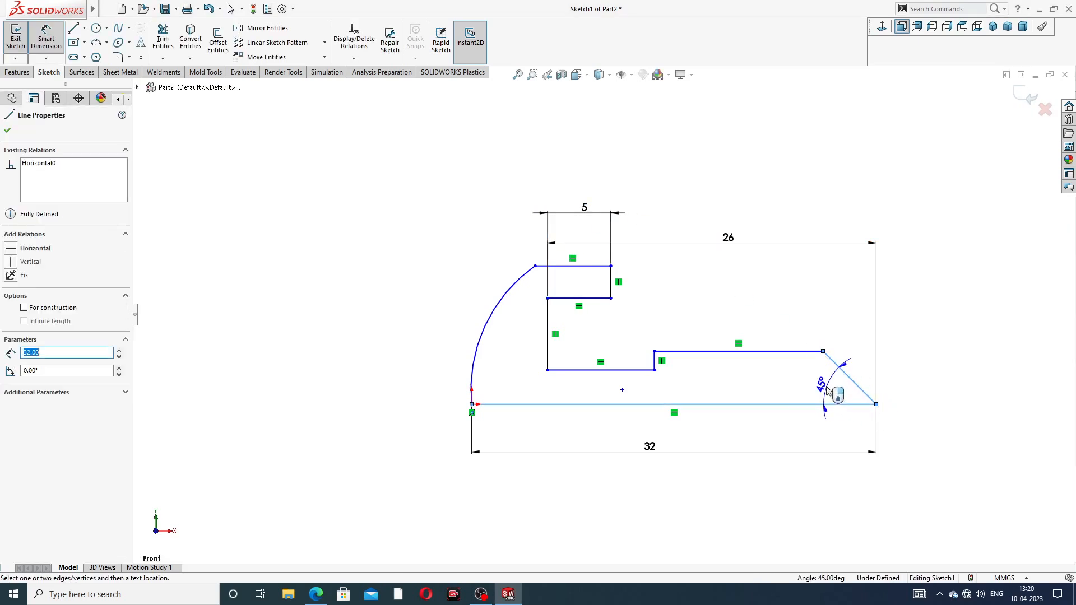
click(828, 390)
text(45)
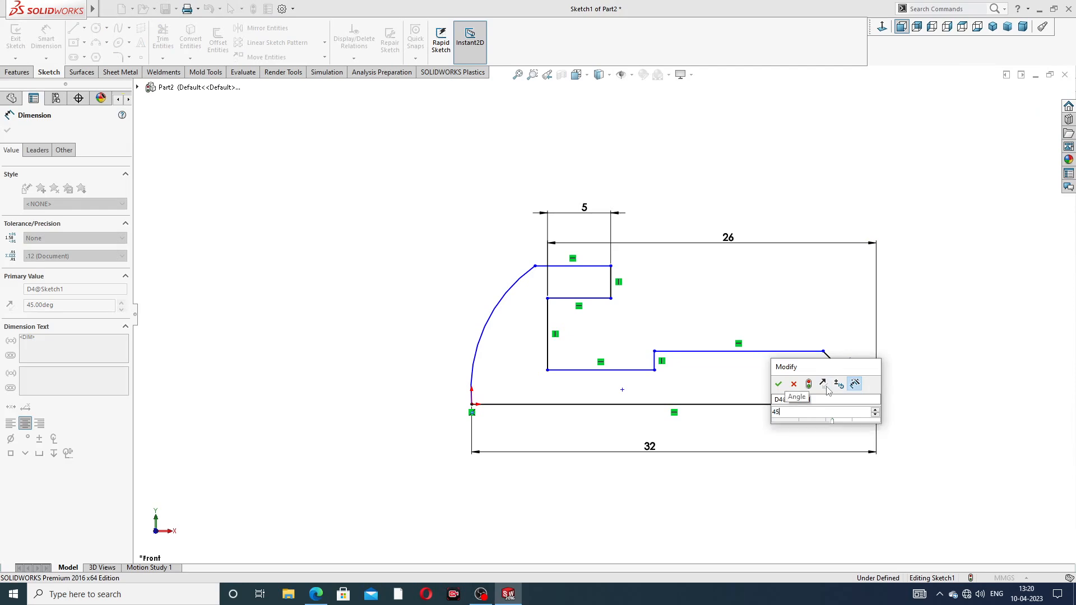
key(Return)
Set the vertical distance from the sloped line's upper endpoint to the base line to 3 mm
click(823, 352)
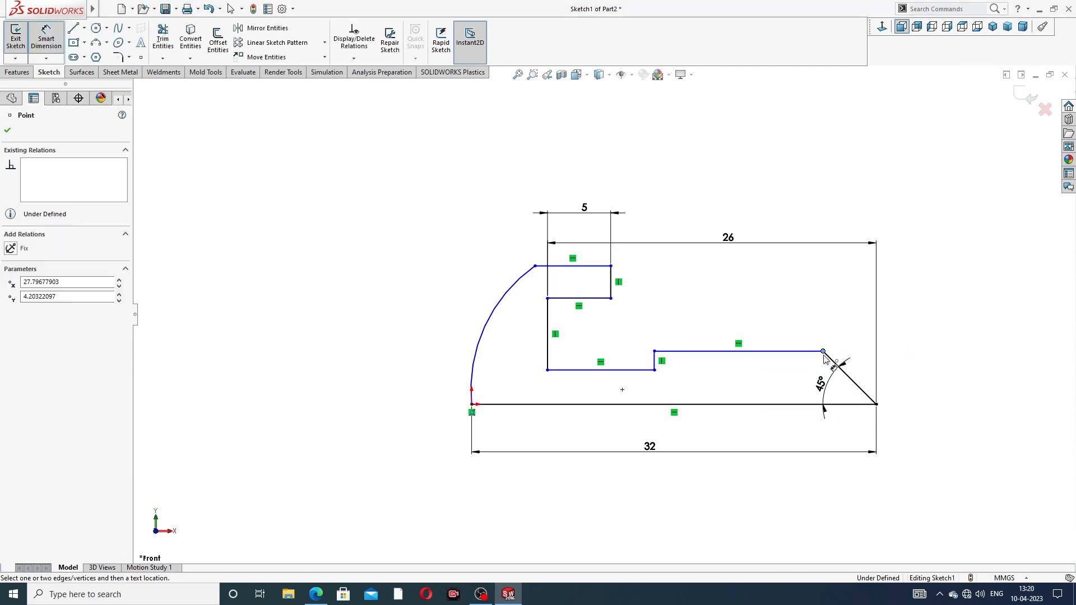
click(852, 404)
click(897, 385)
text(3)
key(Return)
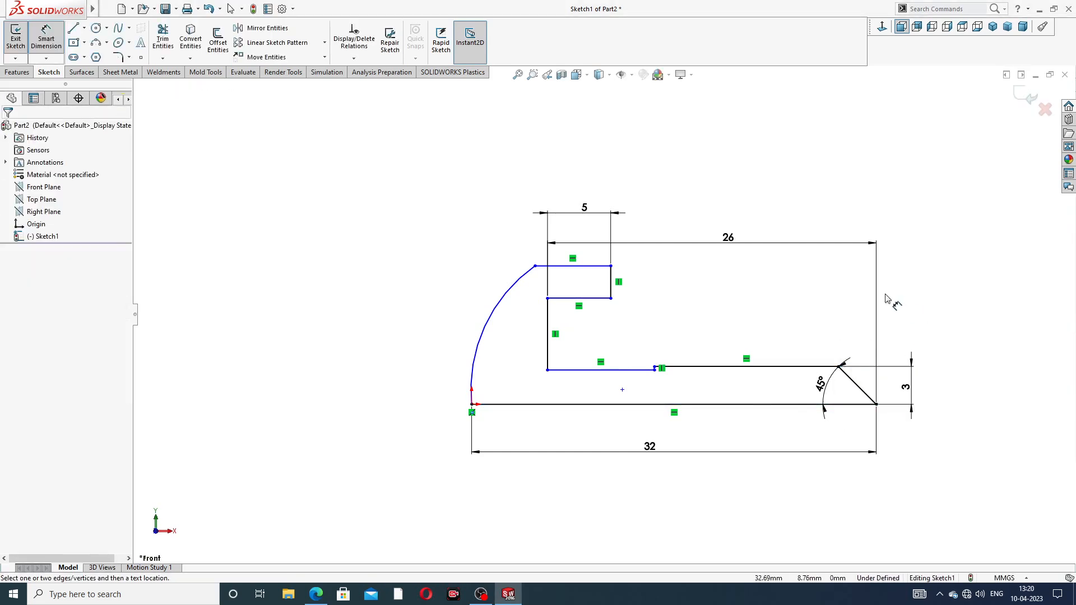
Set the distance between the slot's lower horizontal line and the base line to 2 mm
scroll(633, 372, down, 3)
click(629, 361)
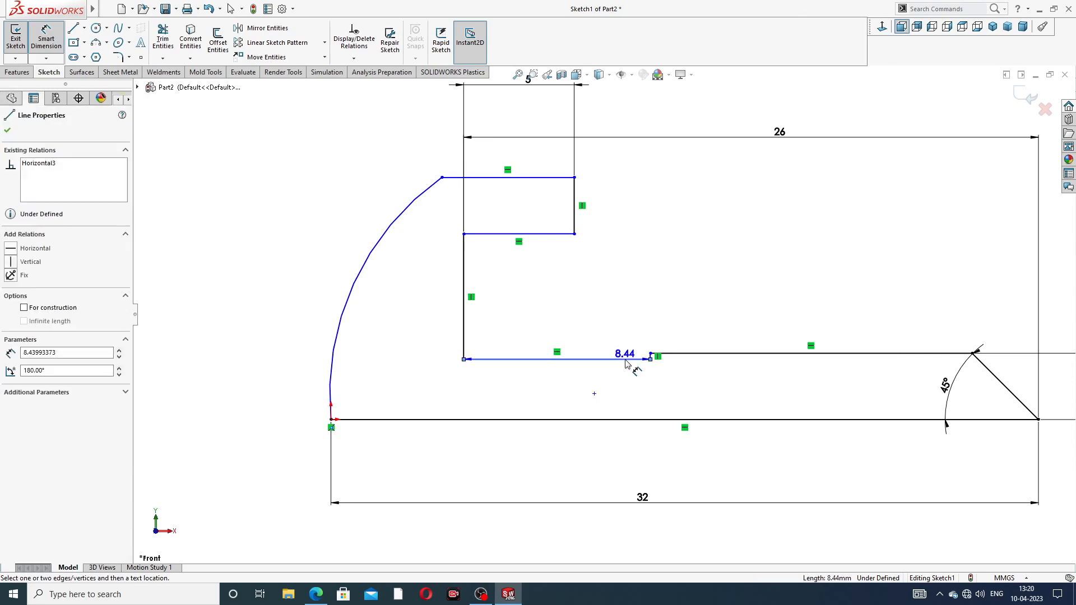
click(620, 419)
click(620, 399)
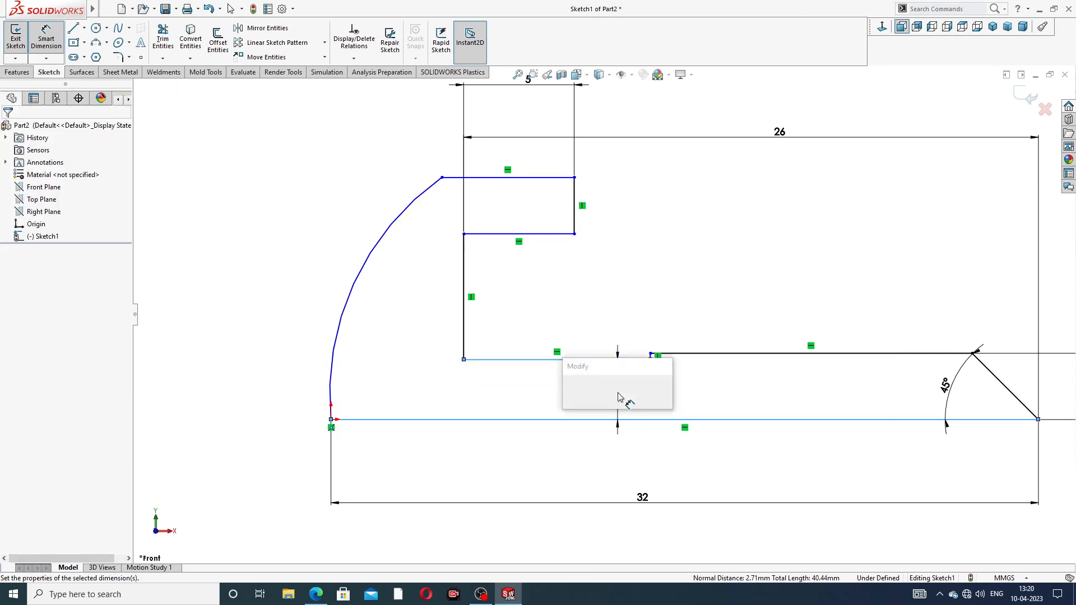
text(2)
key(Return)
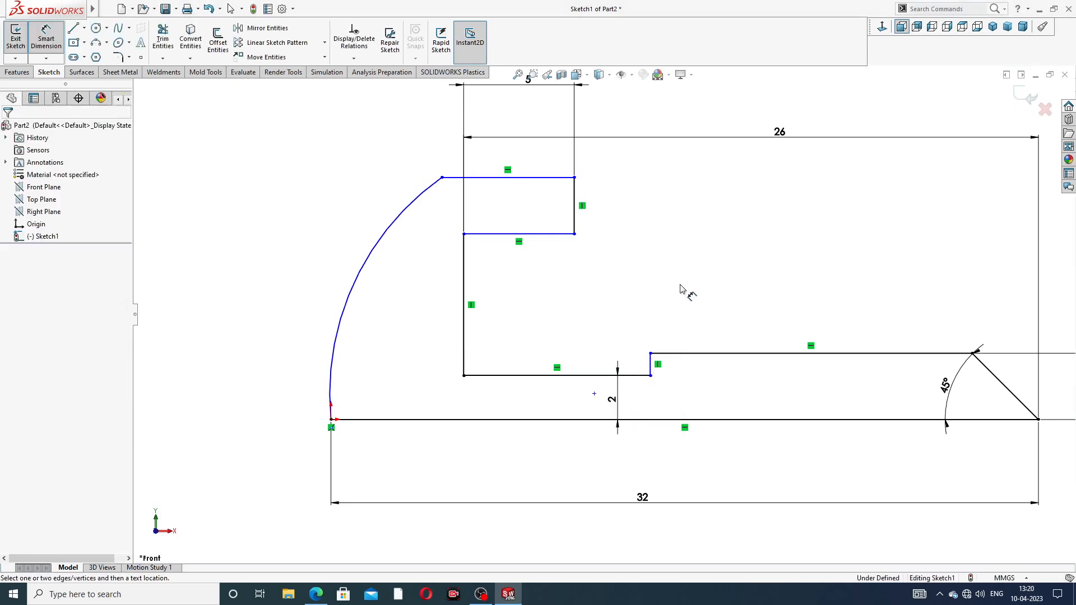
Dimension the height of the horizontal line joined to the arc above the base line as 8 mm
scroll(677, 286, up, 3)
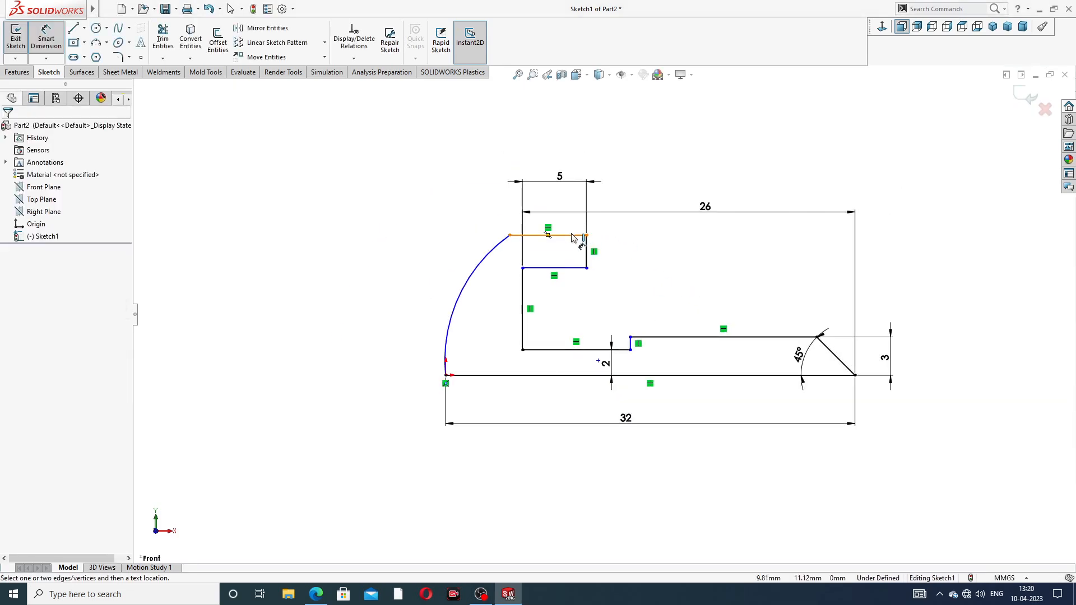
click(577, 235)
click(552, 375)
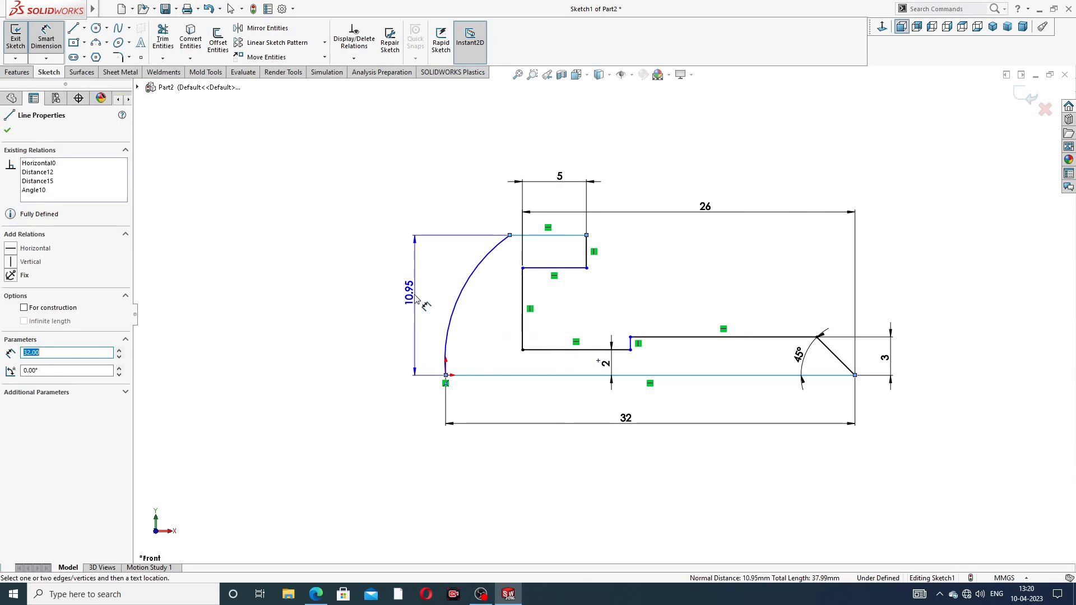
click(419, 305)
text(8)
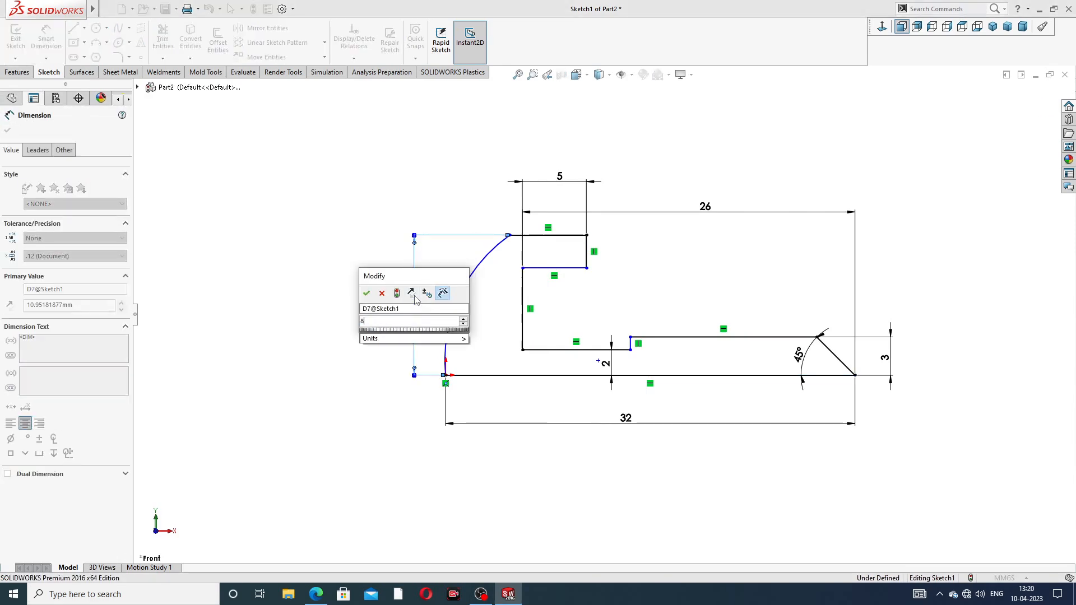
key(Return)
Change the height dimension of the arc-connected horizontal line to 6 mm
scroll(549, 286, down, 4)
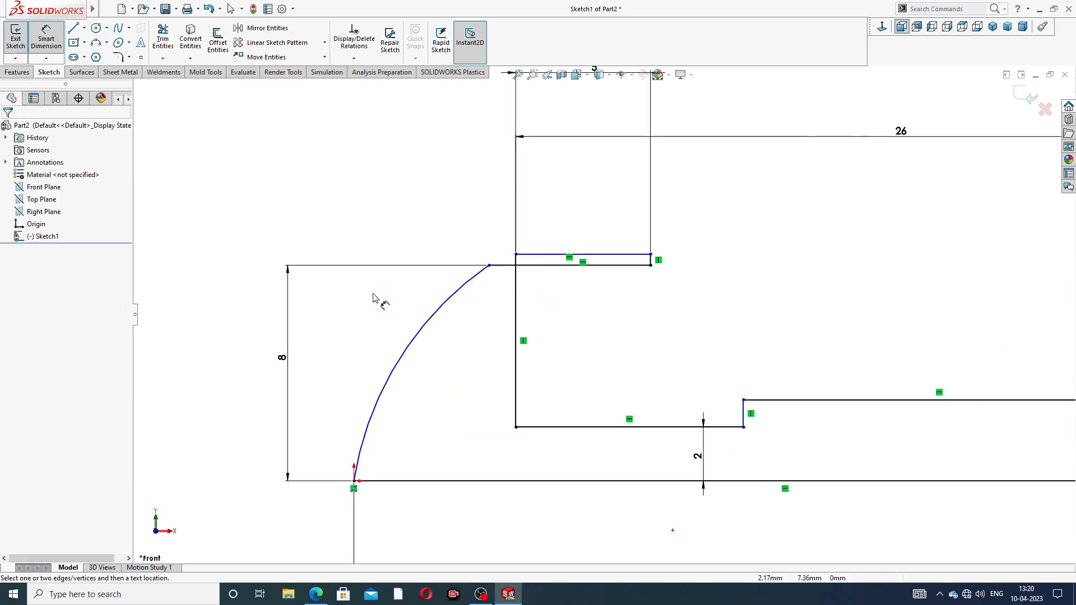
double_click(283, 358)
text(6)
key(Return)
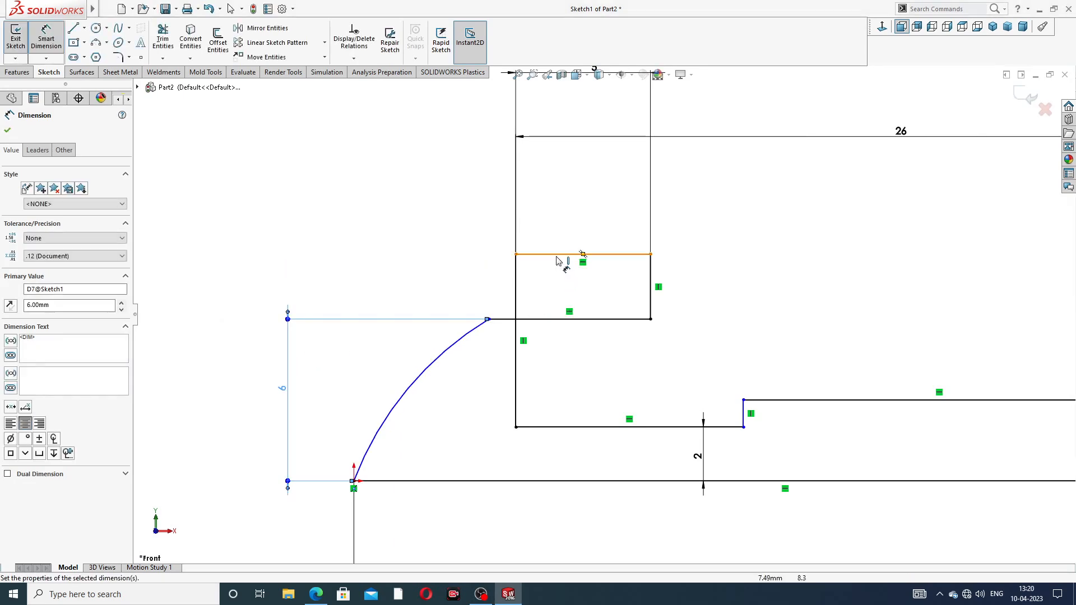
Set the distance from the short horizontal line at the top of the slot's inner vertical line to the base line to 8 mm
click(557, 256)
click(507, 481)
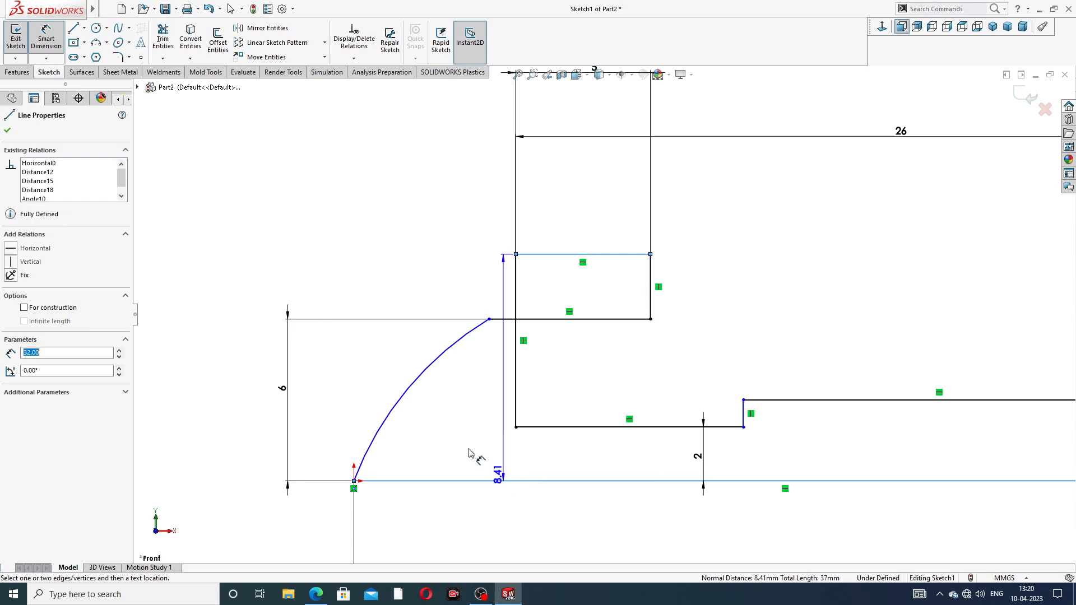
click(245, 368)
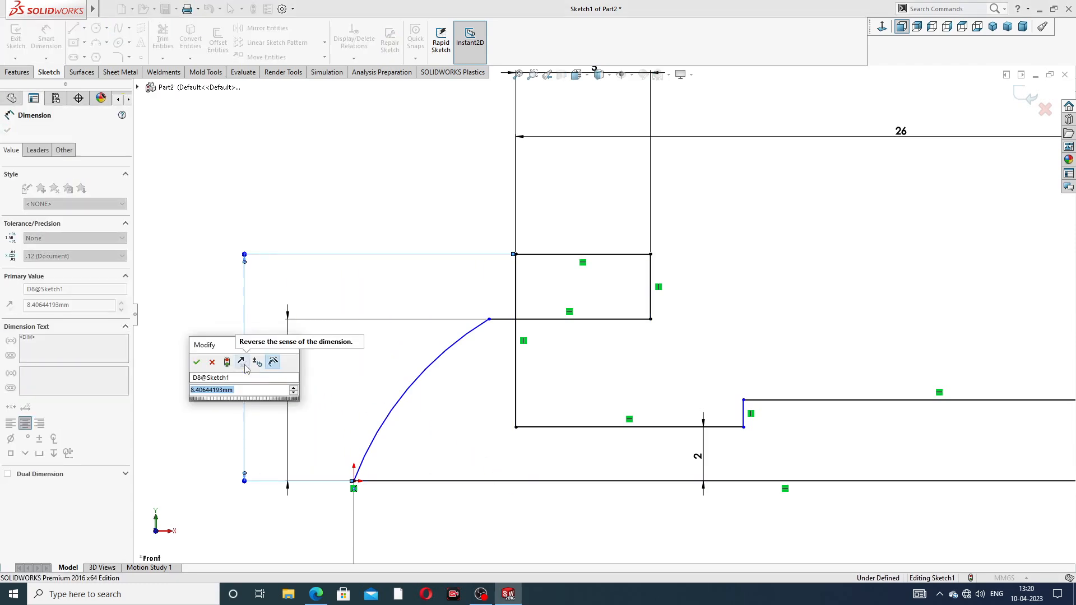
text(8)
key(Return)
click(754, 223)
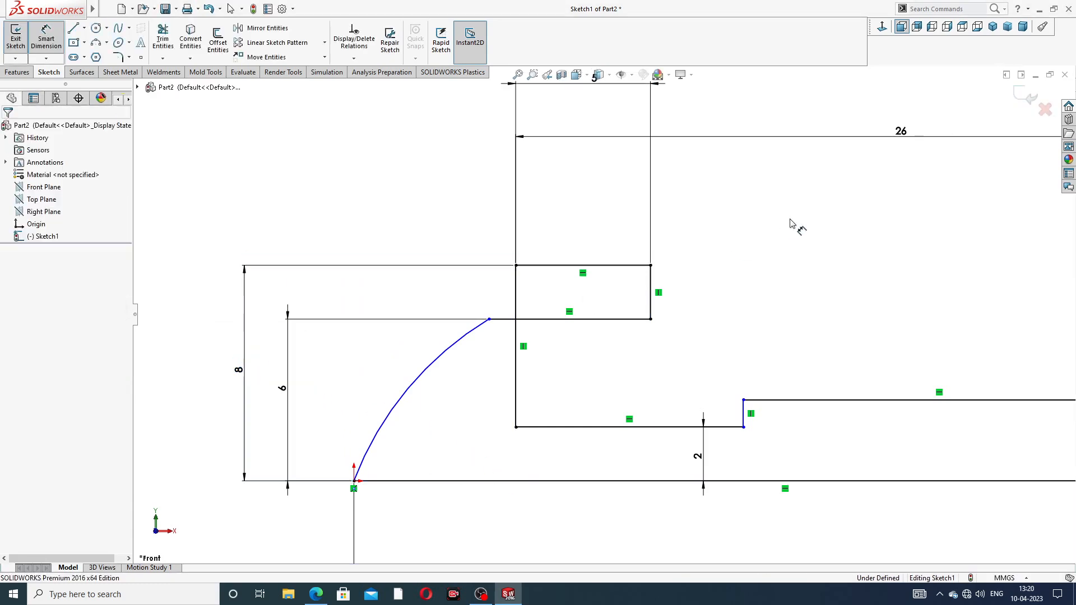
Set the side arc's radius to 26 mm and place its dimension label beyond the arc, clear of the profile
scroll(696, 297, up, 5)
scroll(617, 356, down, 5)
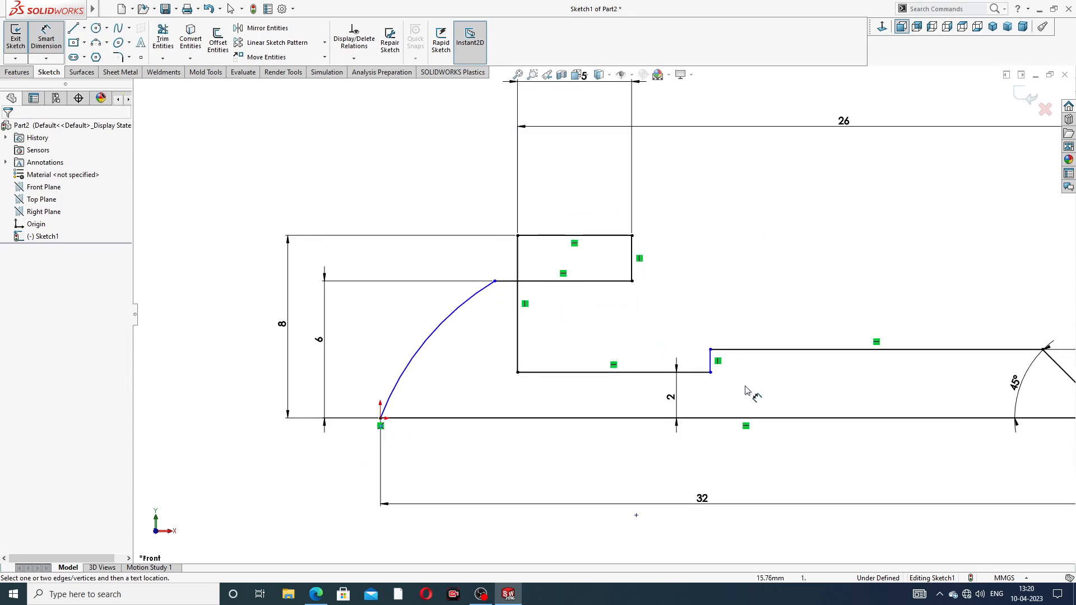
click(455, 312)
click(415, 203)
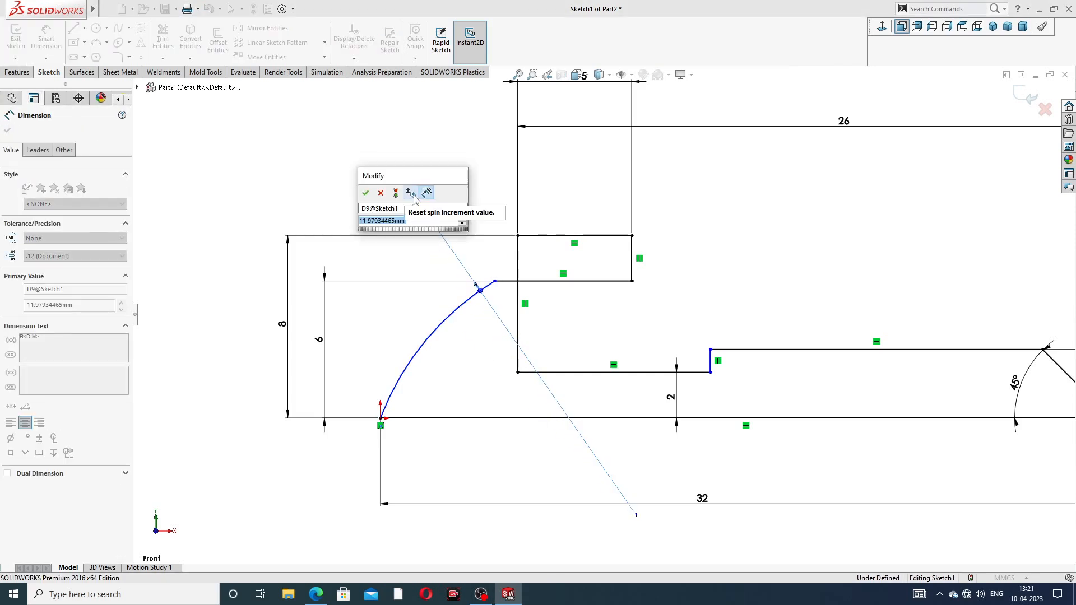
text(26)
key(Return)
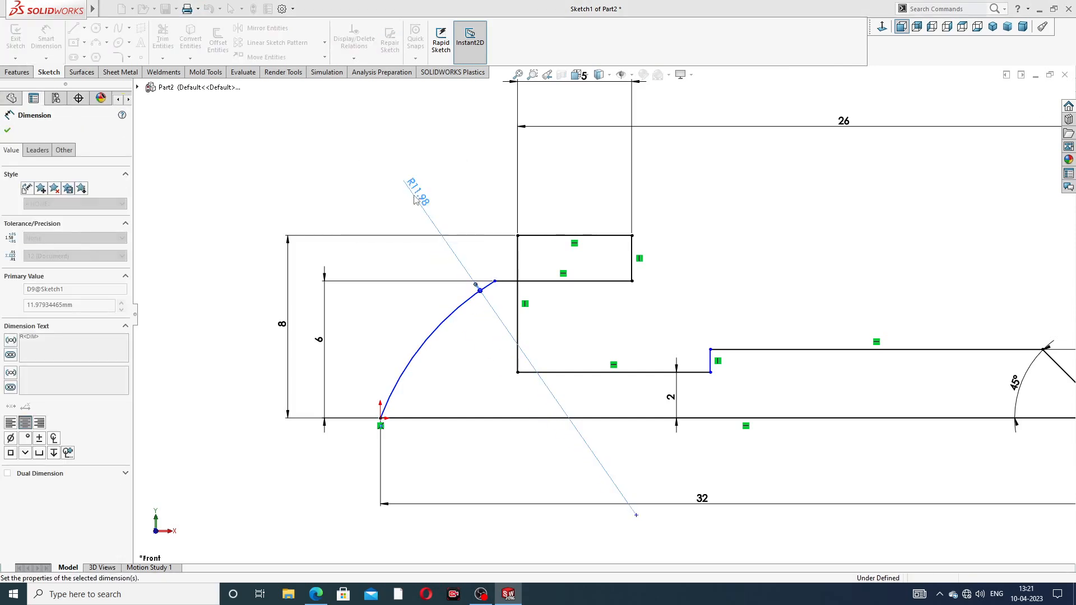
drag(487, 140, 394, 180)
click(835, 235)
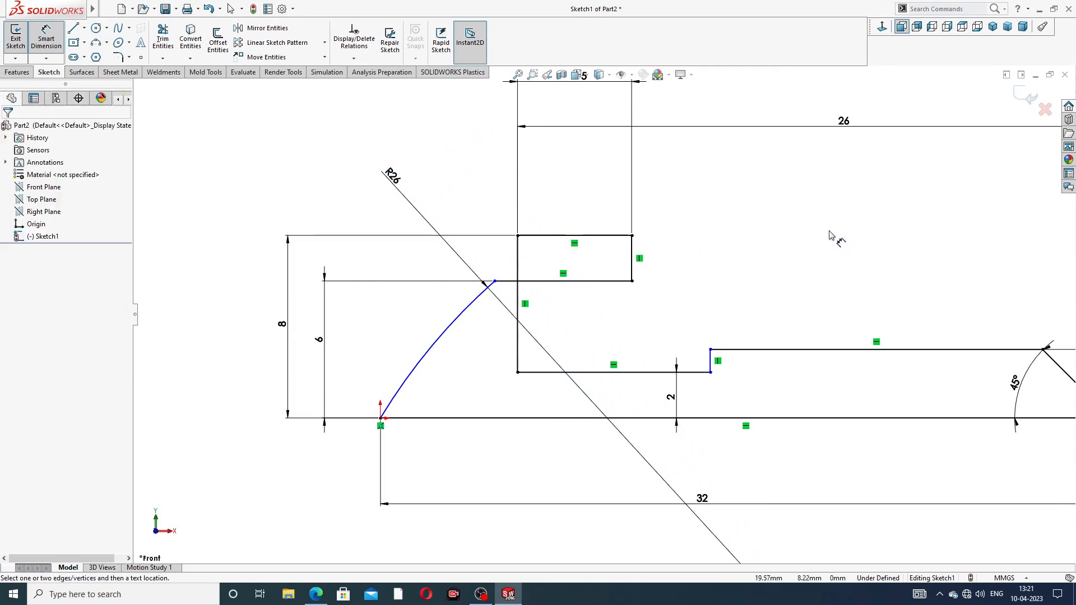
Consult the furnichar screw PDF in the browser and set the horizontal line adjoining the sloped line to 12 mm long in SOLIDWORKS
click(316, 595)
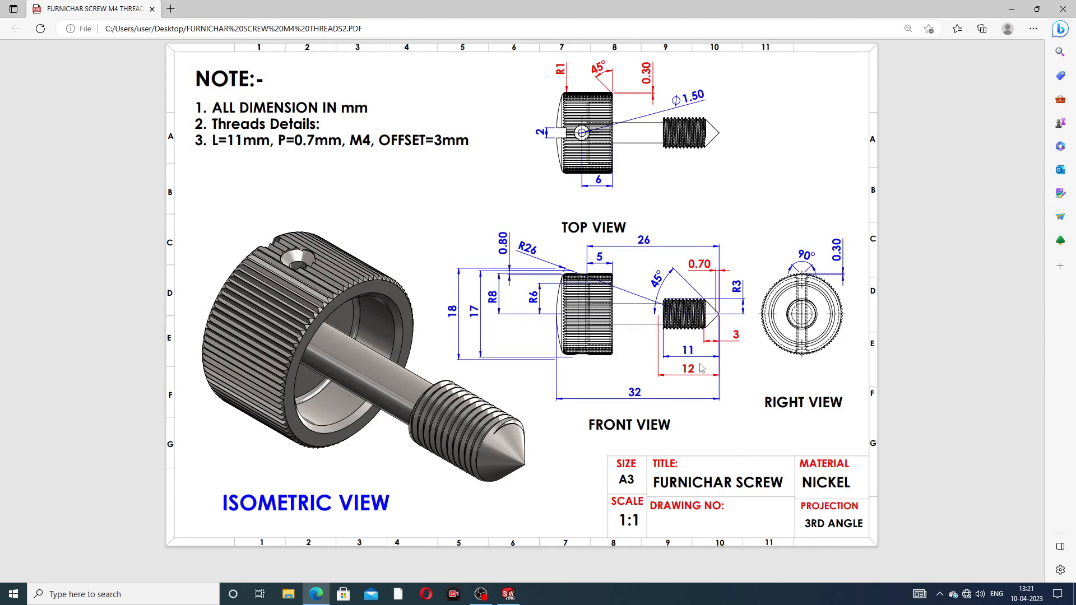
click(316, 594)
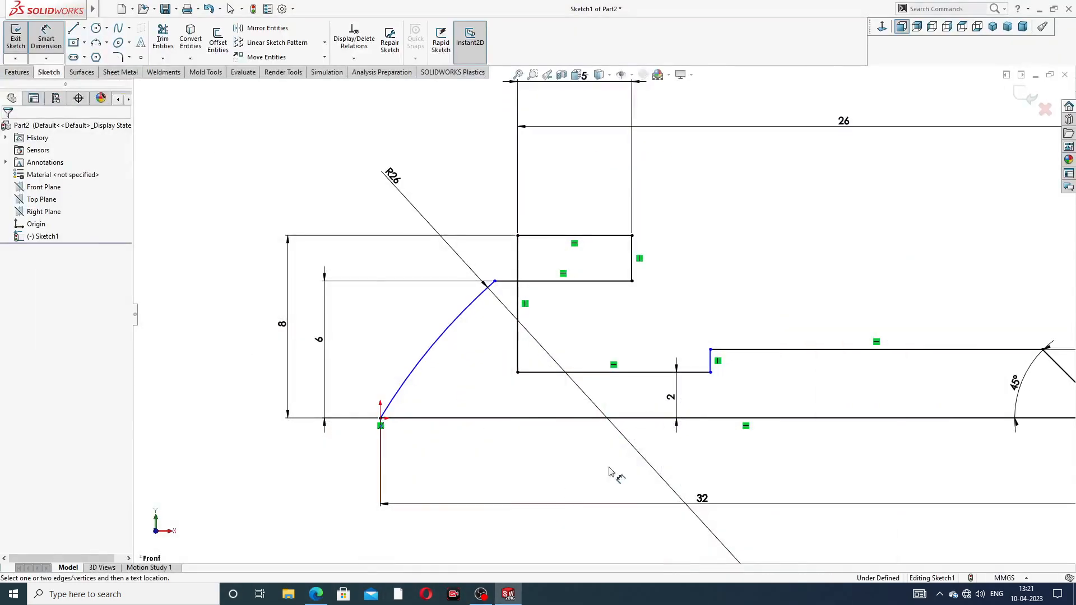
scroll(837, 384, up, 3)
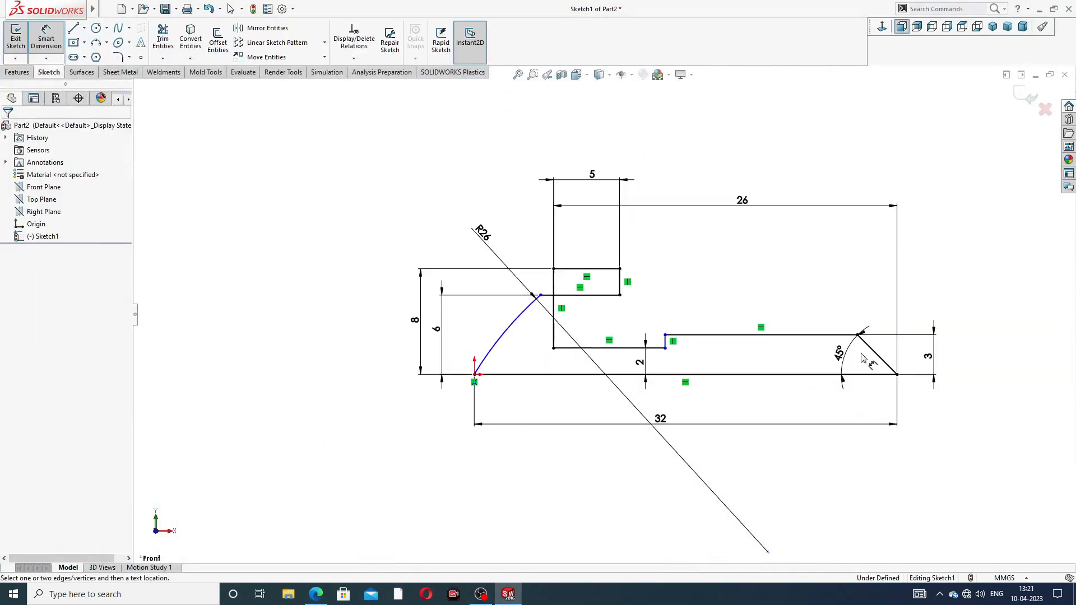
click(754, 336)
click(738, 405)
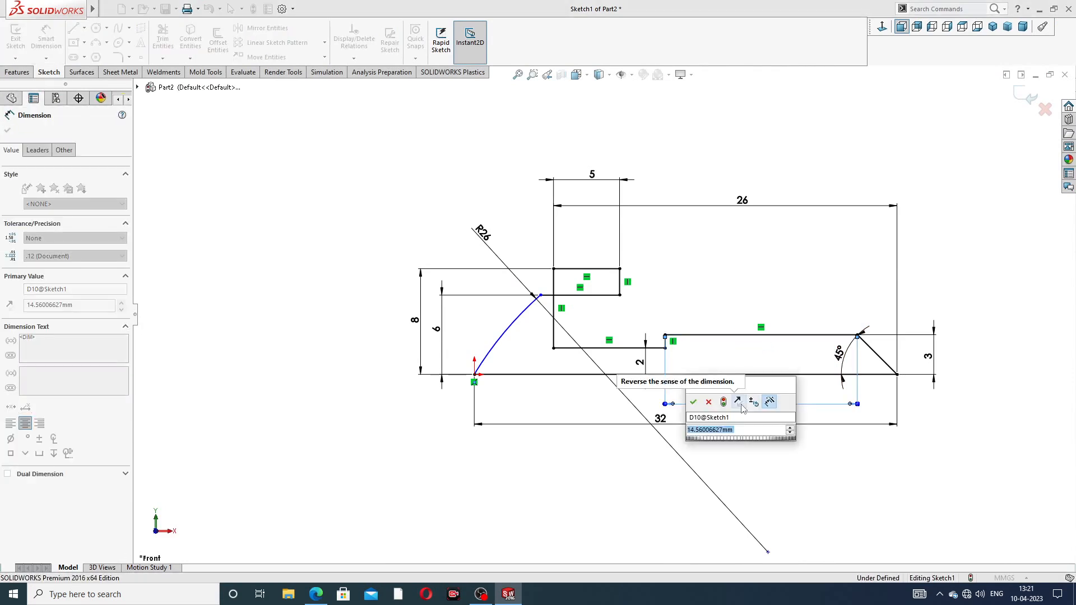
text(12)
key(Return)
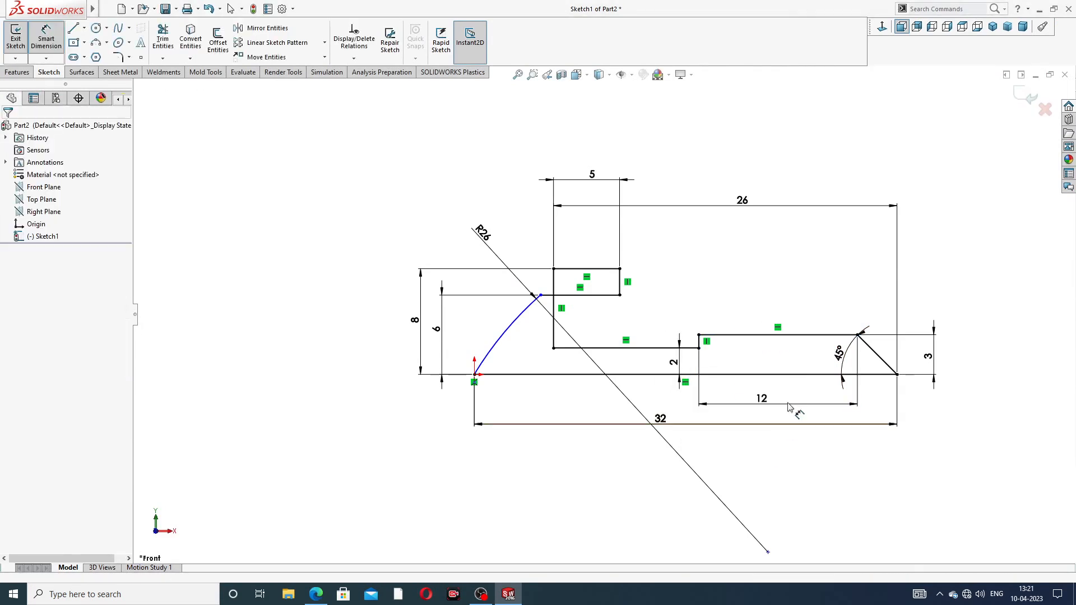
Move the 5 mm, 26 mm, R26, 6 mm and 8 mm dimension labels to tidier positions around the profile
scroll(821, 273, up, 2)
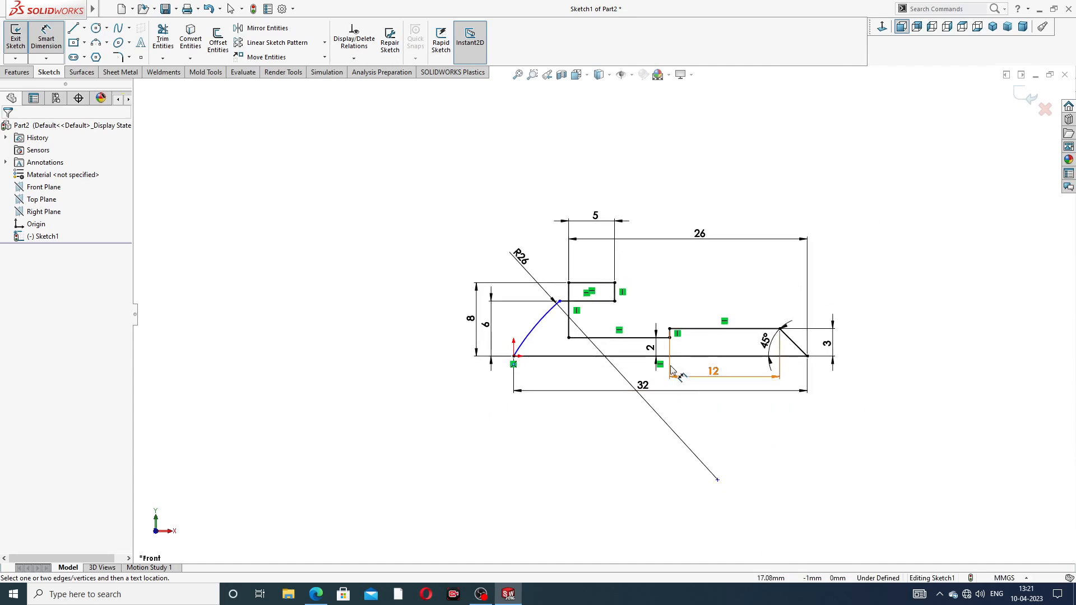
scroll(680, 379, down, 2)
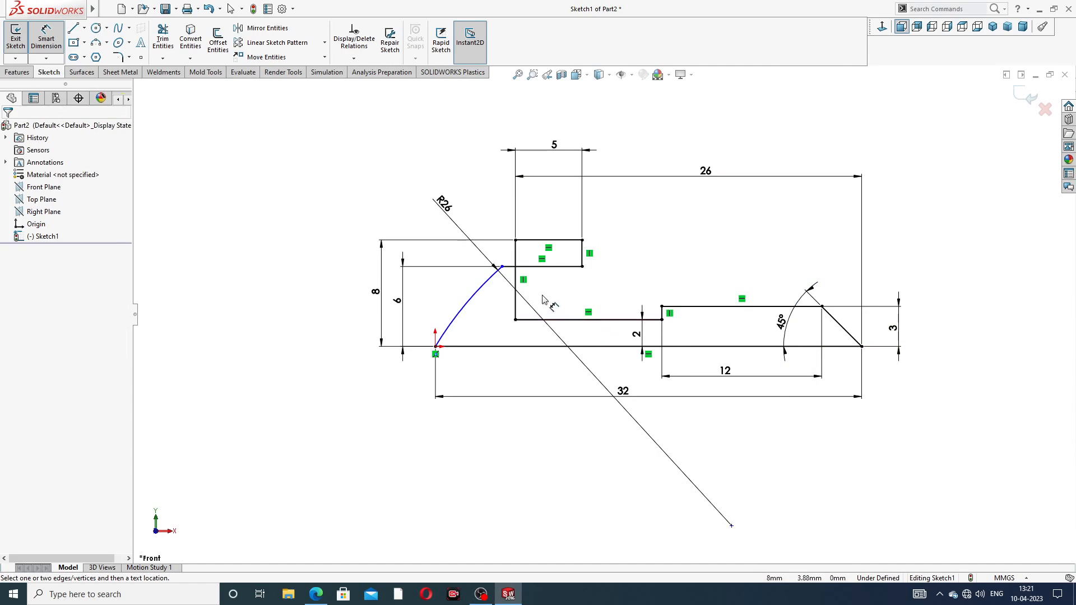
scroll(544, 300, down, 1)
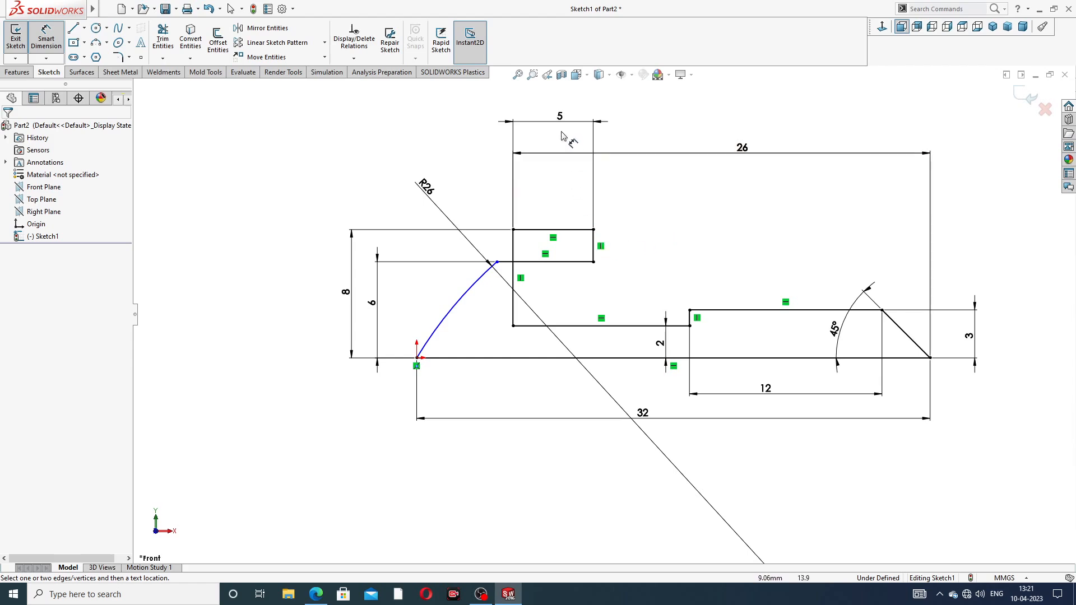
drag(555, 128, 558, 204)
drag(741, 148, 739, 174)
click(779, 107)
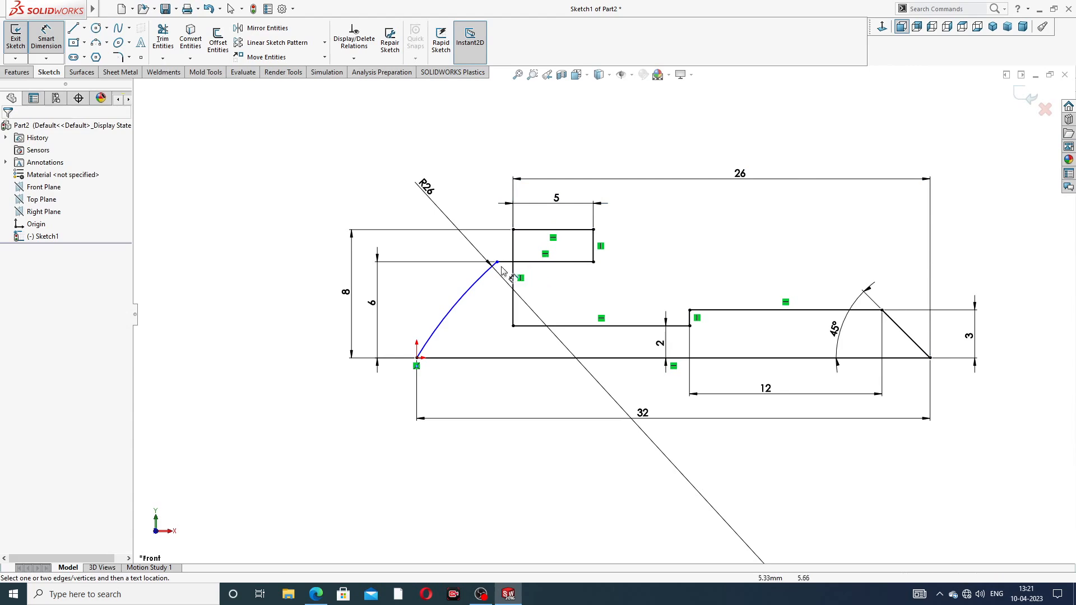
drag(427, 189, 422, 196)
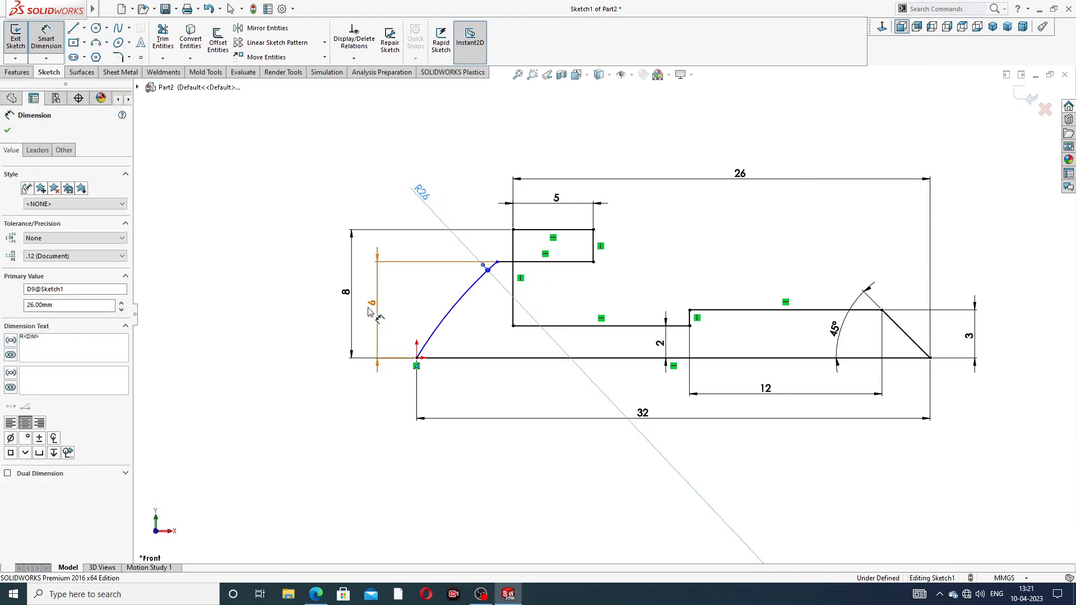
mouse_move(375, 305)
mouse_down()
mouse_move(408, 303)
mouse_move(374, 296)
mouse_up()
click(627, 138)
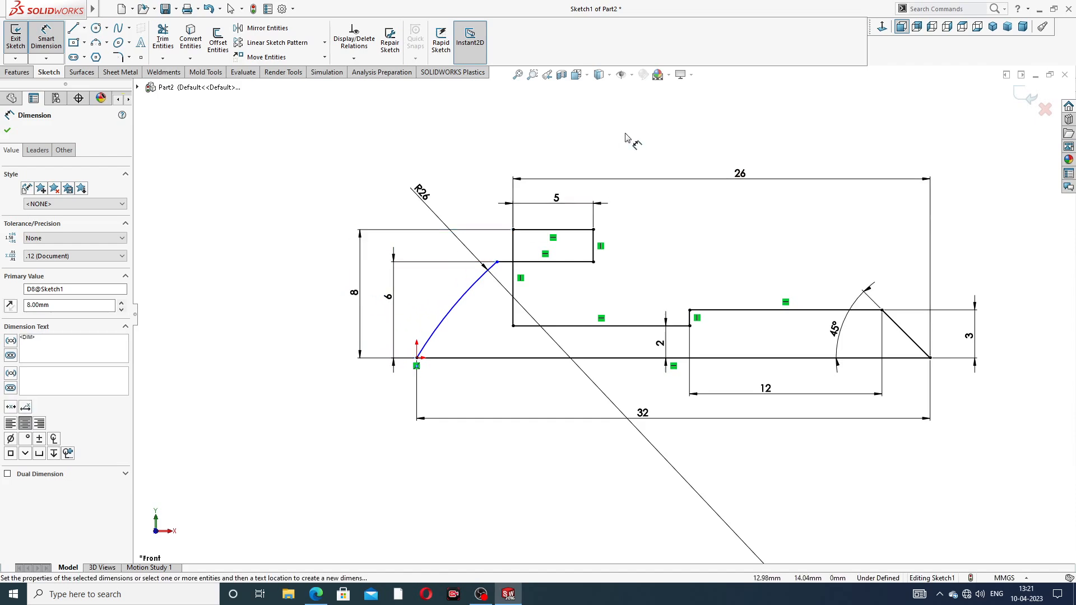
right_click(627, 137)
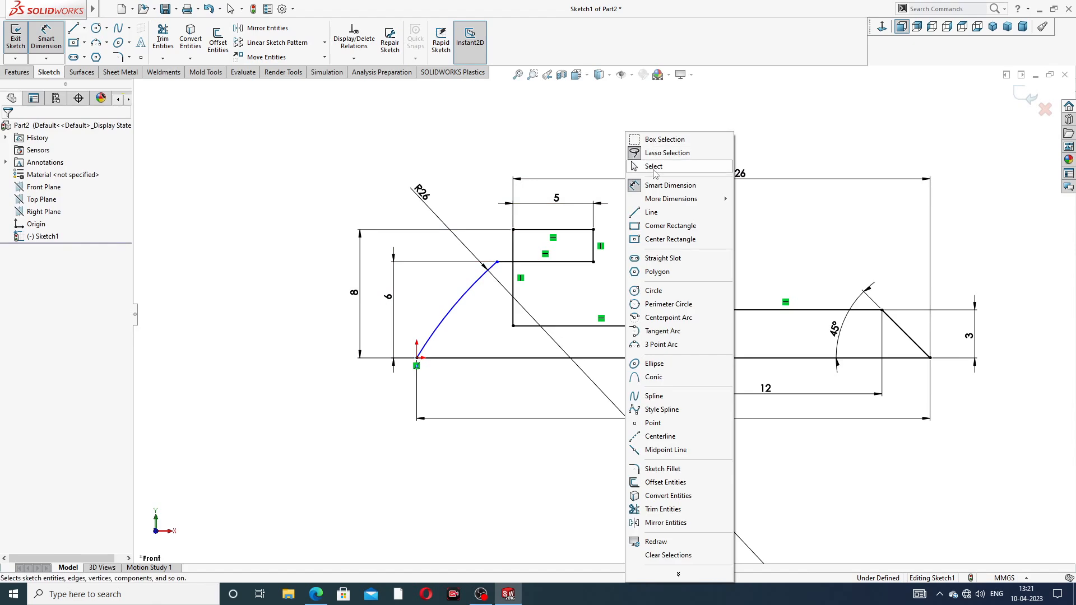
Draw a short vertical construction centerline upward from the origin at the side arc's lower end
click(644, 166)
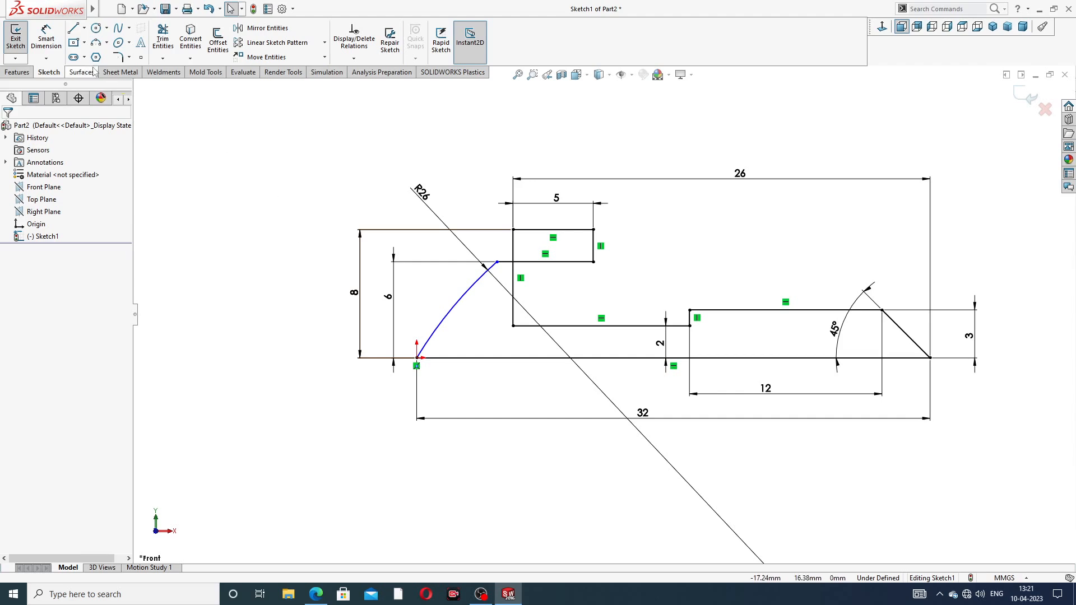
click(84, 27)
click(100, 51)
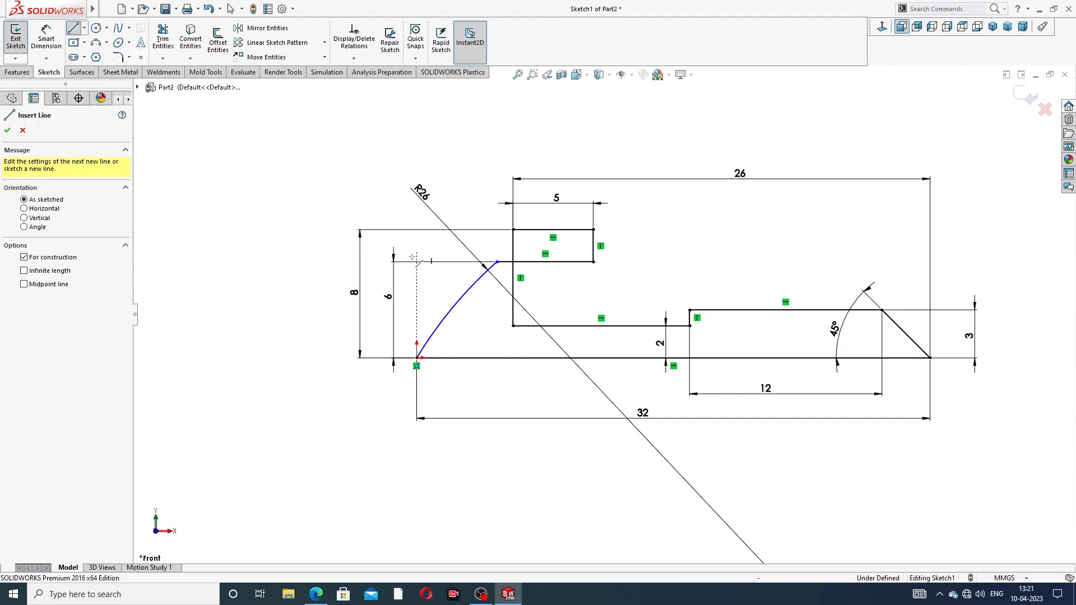
click(417, 358)
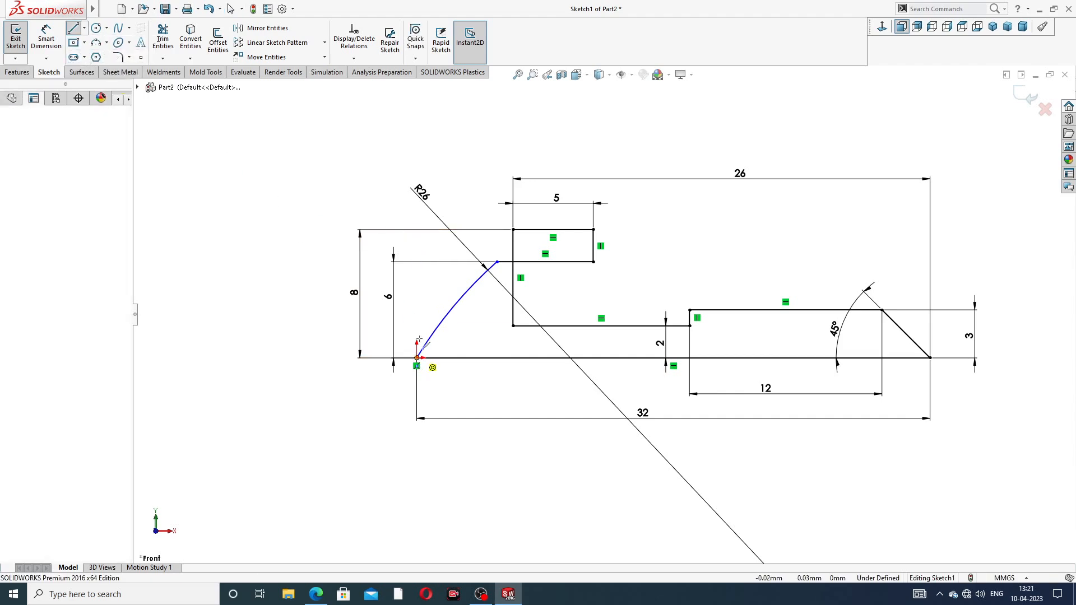
click(417, 308)
right_click(432, 242)
click(460, 284)
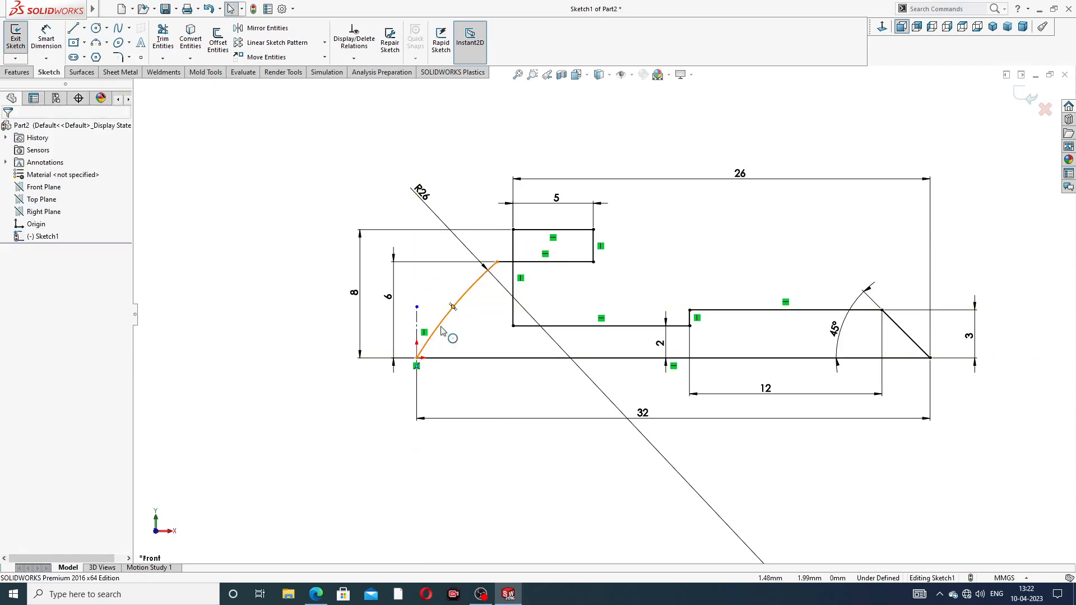
Make the side arc tangent to the vertical centerline
click(442, 331)
ctrl+click(417, 325)
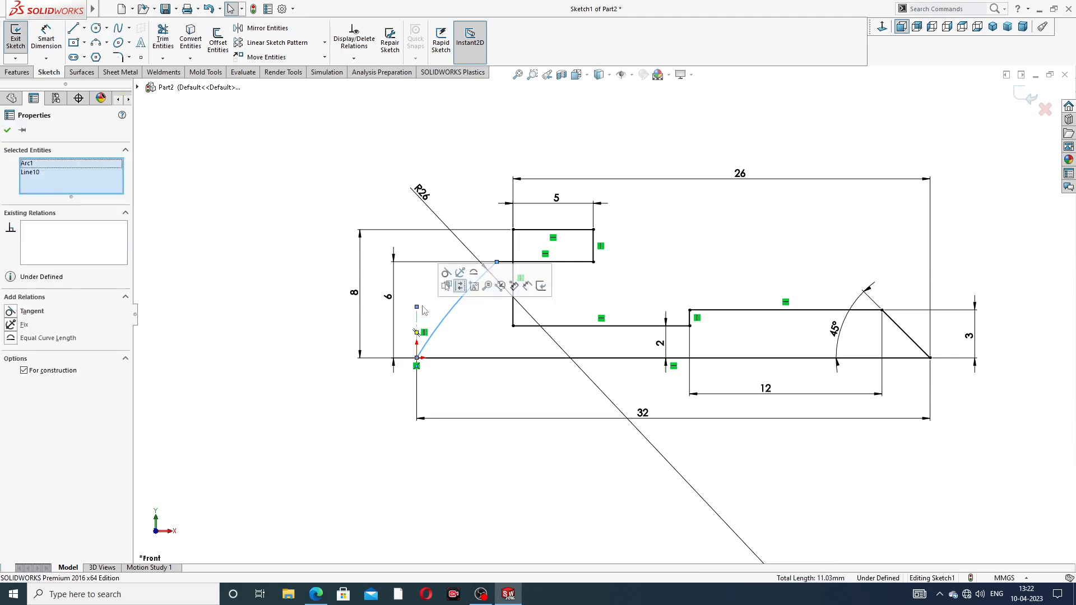
click(444, 274)
click(550, 147)
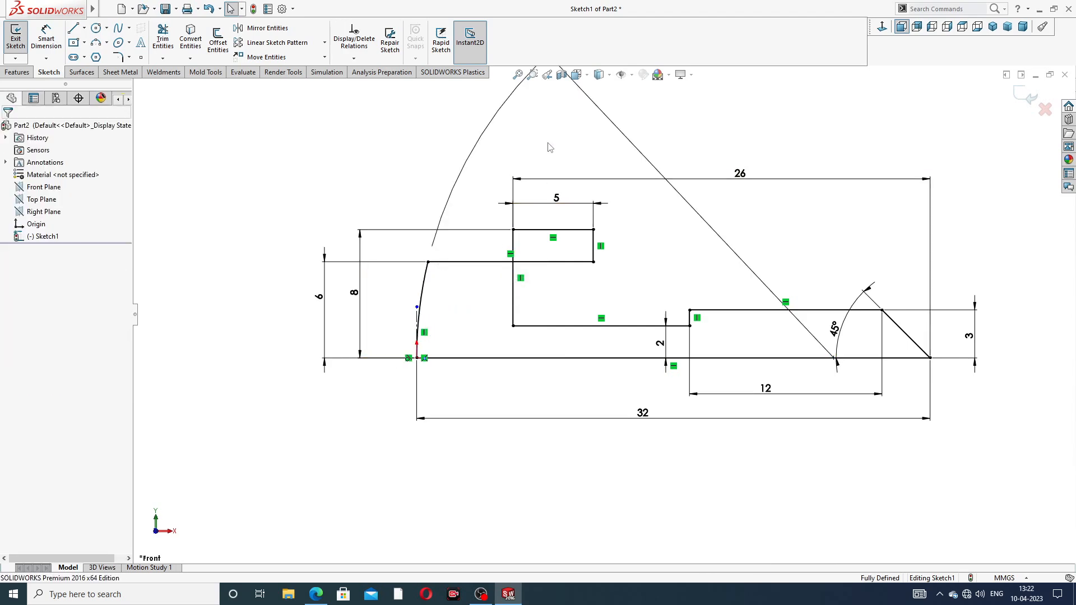
Rearrange the two height dimension labels so the 6 mm one sits between the profile and the 8 mm one
scroll(562, 167, up, 3)
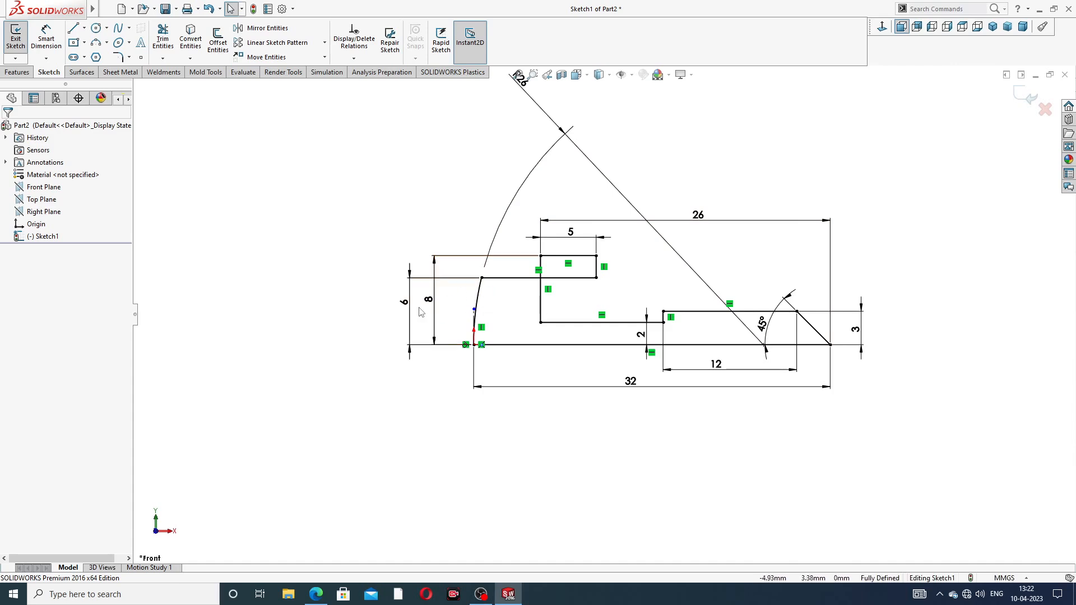
mouse_move(404, 302)
mouse_down()
mouse_move(451, 302)
mouse_move(415, 301)
mouse_up()
click(361, 284)
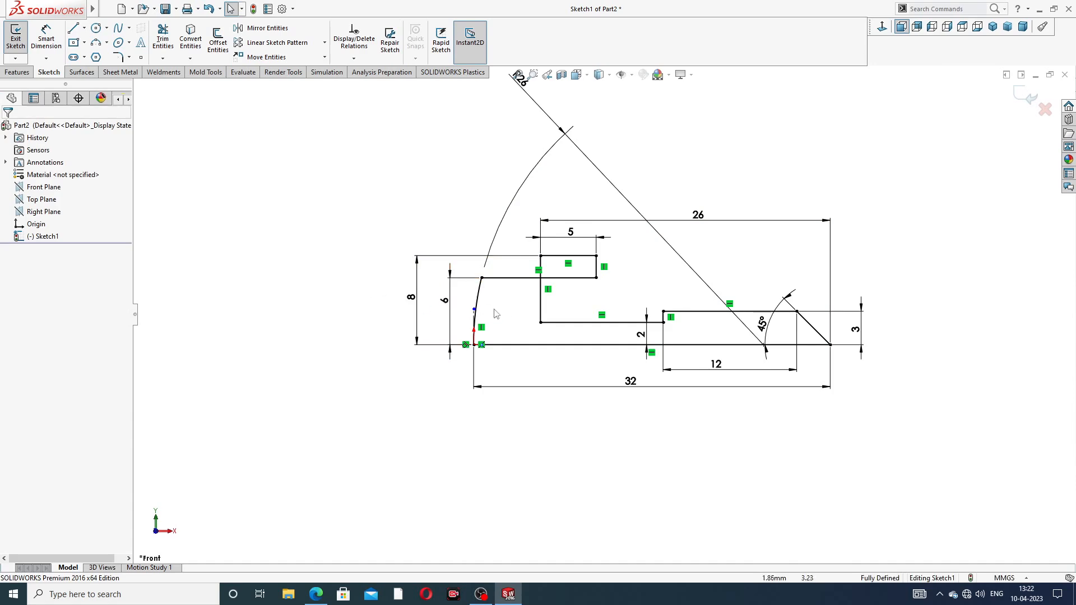
scroll(509, 306, down, 1)
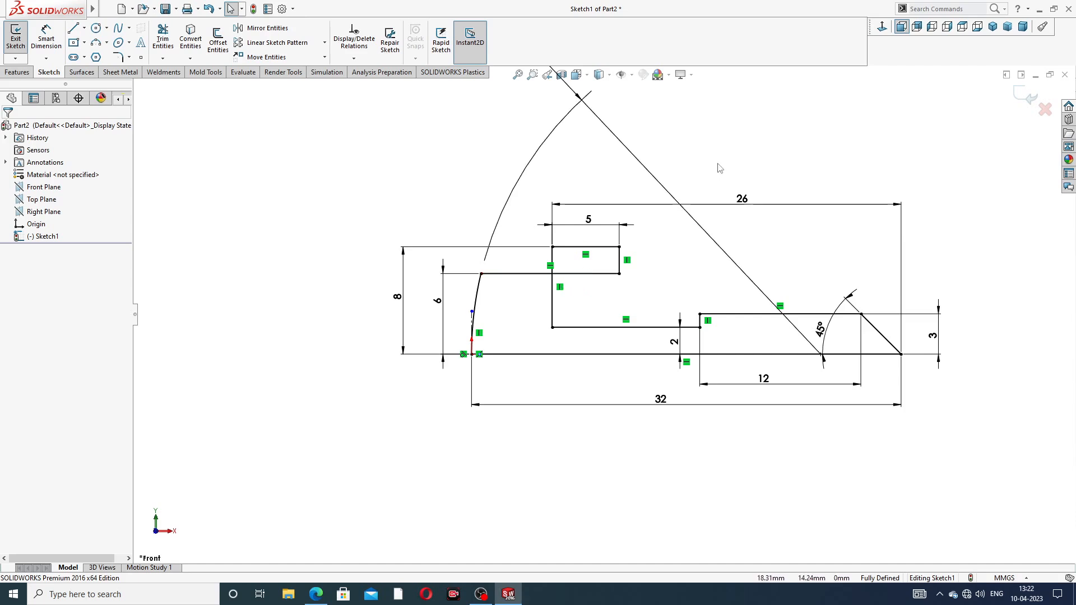
Undo the height label moves, the arc's tangent relation and the vertical centerline
key(ctrl+z)
key(ctrl+z)
key(ctrl+z)
key(ctrl+z)
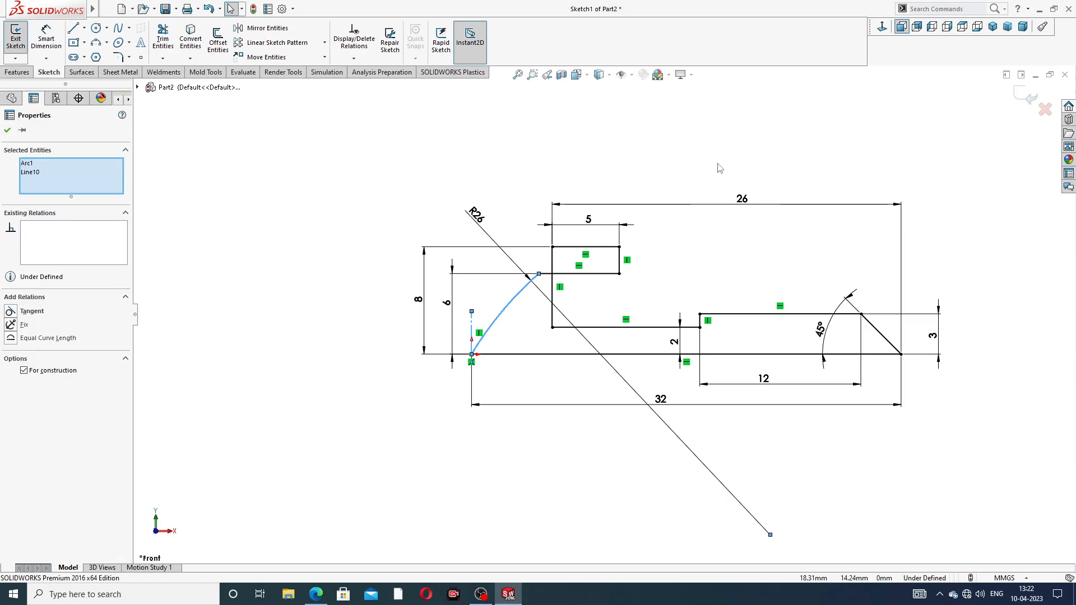
key(ctrl+z)
key(ctrl+z)
key(ctrl+z)
key(ctrl+z)
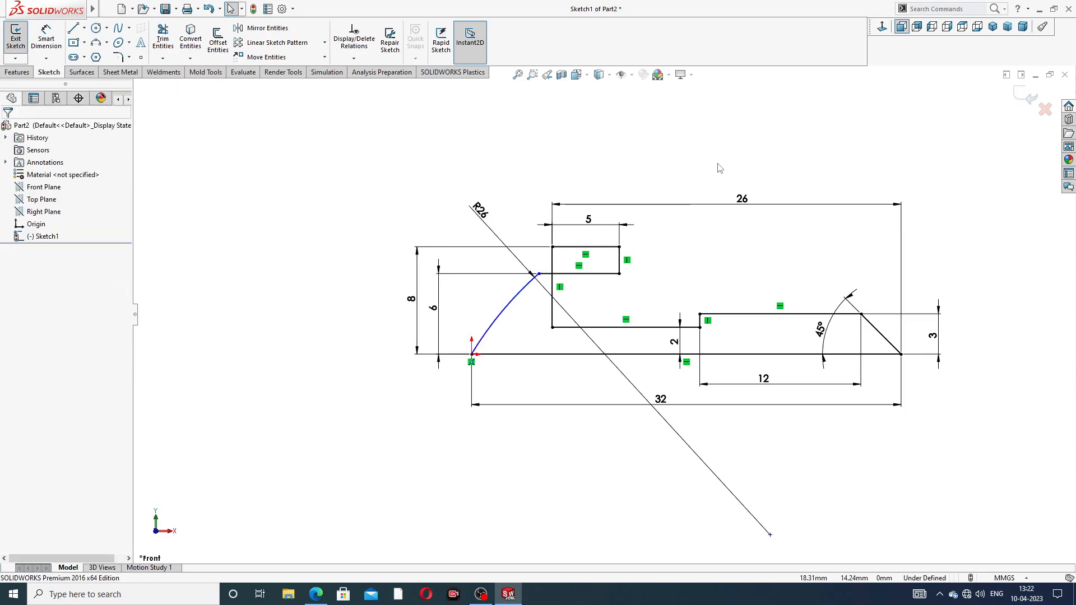
Undo the 12 mm, R26, 6 mm and 8 mm dimensioning of the profile
key(ctrl+z)
key(ctrl+z)
key(ctrl+z)
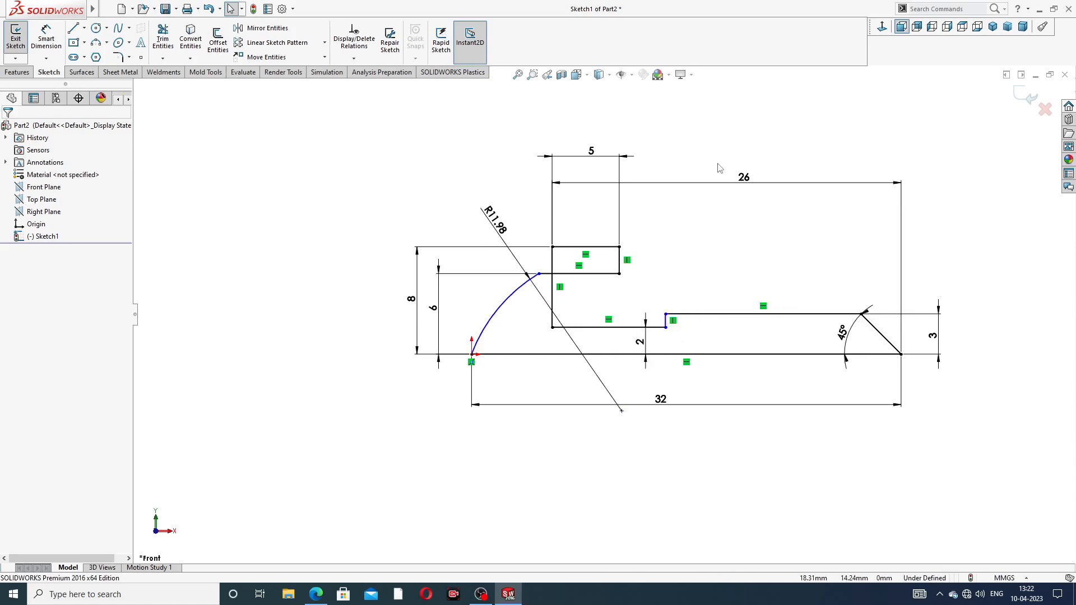
key(ctrl+z)
key(ctrl+z)
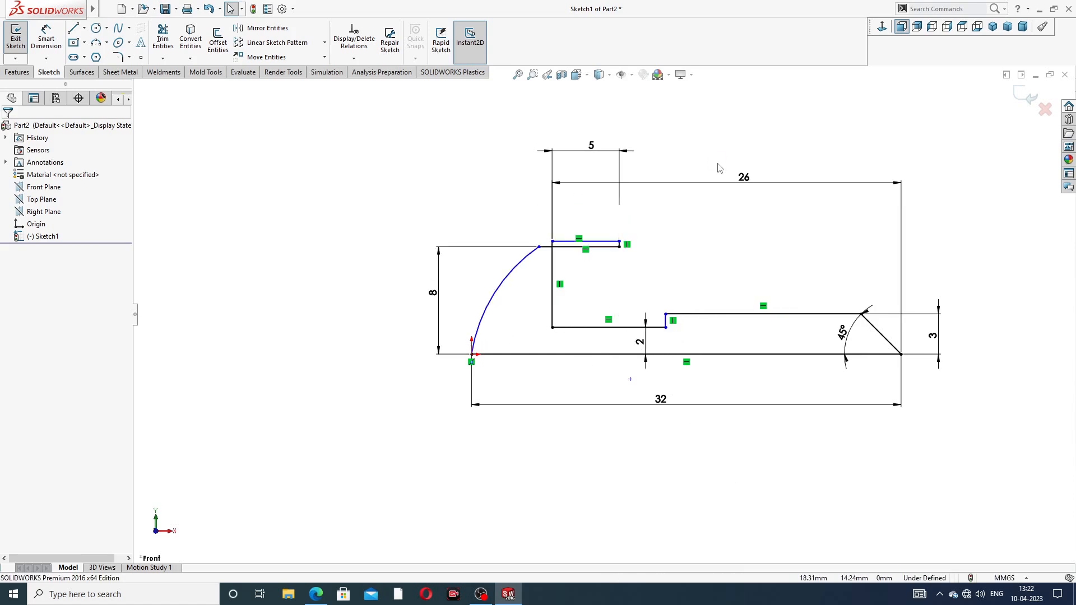
key(ctrl+z)
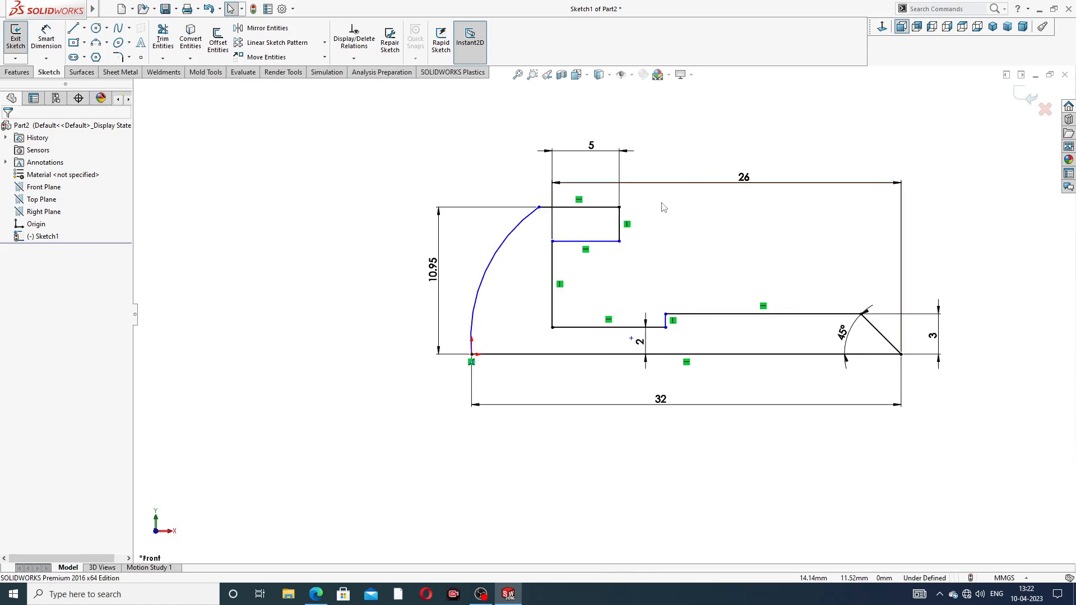
Try to move the arc's upper endpoint, and undo the 2 mm, 3 mm, 45°, 5 mm and 26 mm dimension settings
click(540, 207)
drag(539, 231, 539, 231)
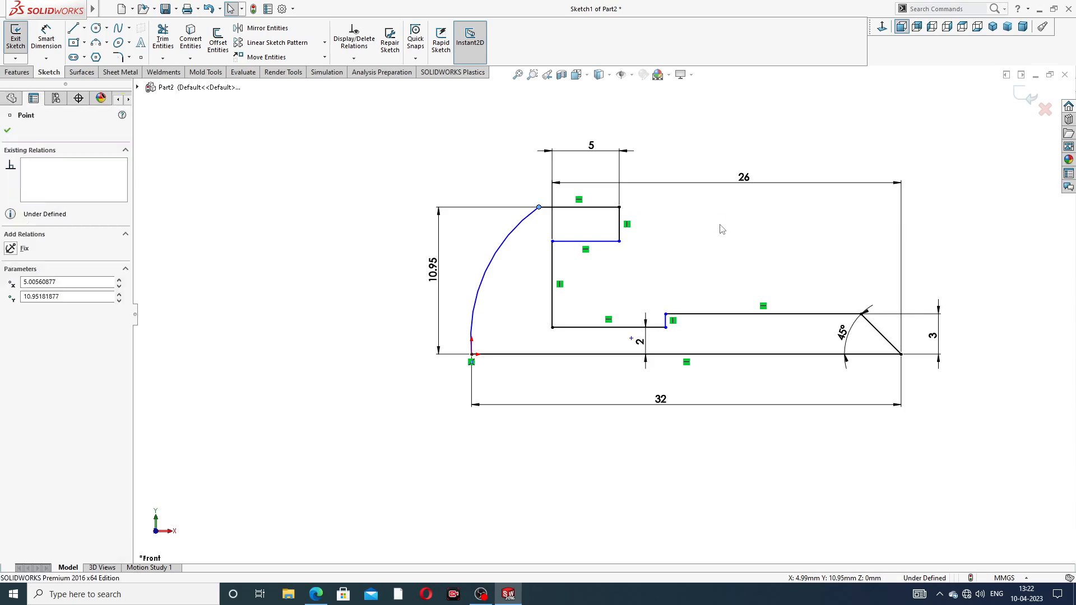
key(ctrl+z)
key(ctrl+z)
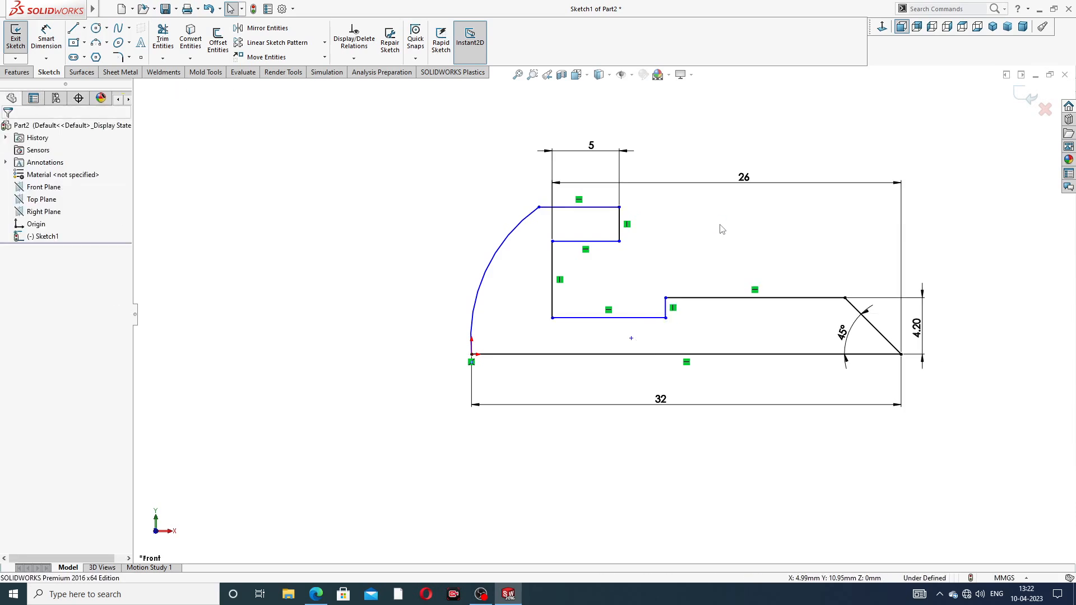
key(ctrl+z)
key(ctrl+z)
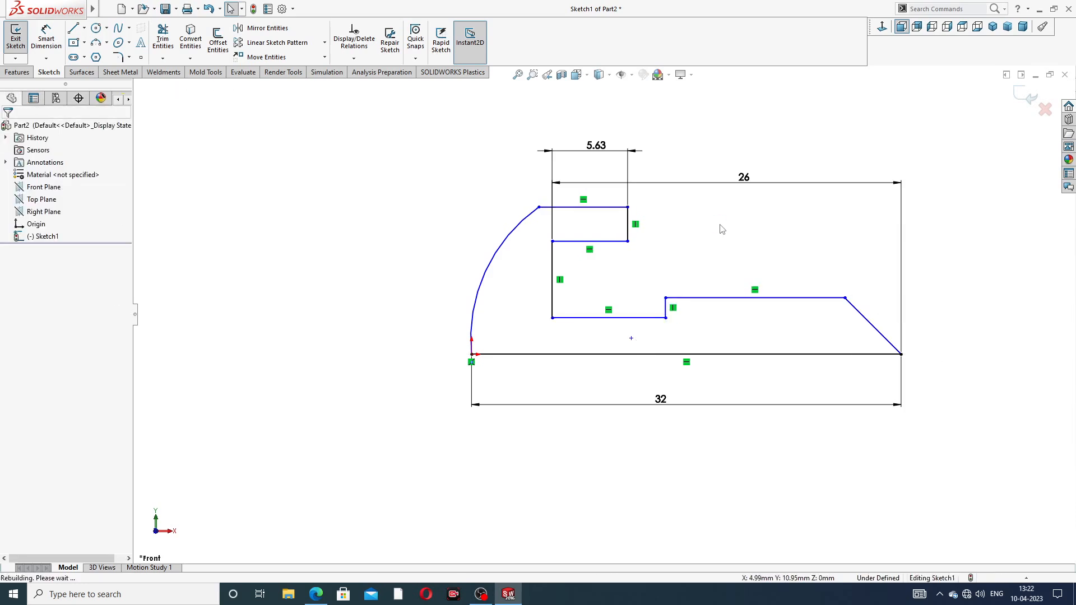
key(ctrl+z)
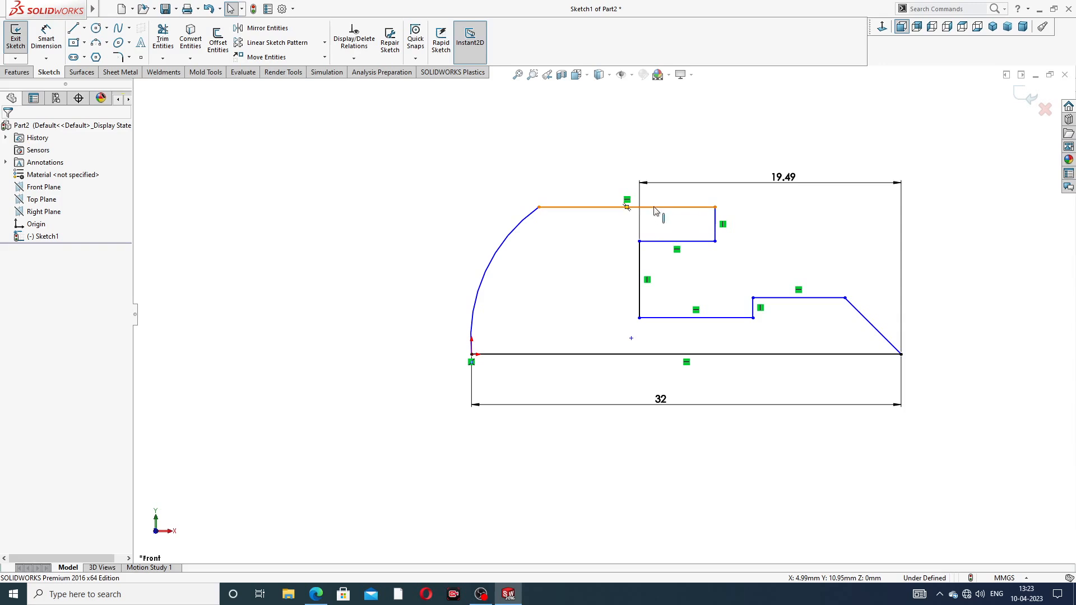
Lower the horizontal line joined to the arc and raise the slot's short horizontal line above it
drag(584, 210, 589, 274)
click(673, 158)
mouse_move(675, 241)
mouse_down()
mouse_move(655, 233)
mouse_move(658, 220)
mouse_move(661, 229)
mouse_up()
click(765, 247)
scroll(761, 247, up, 2)
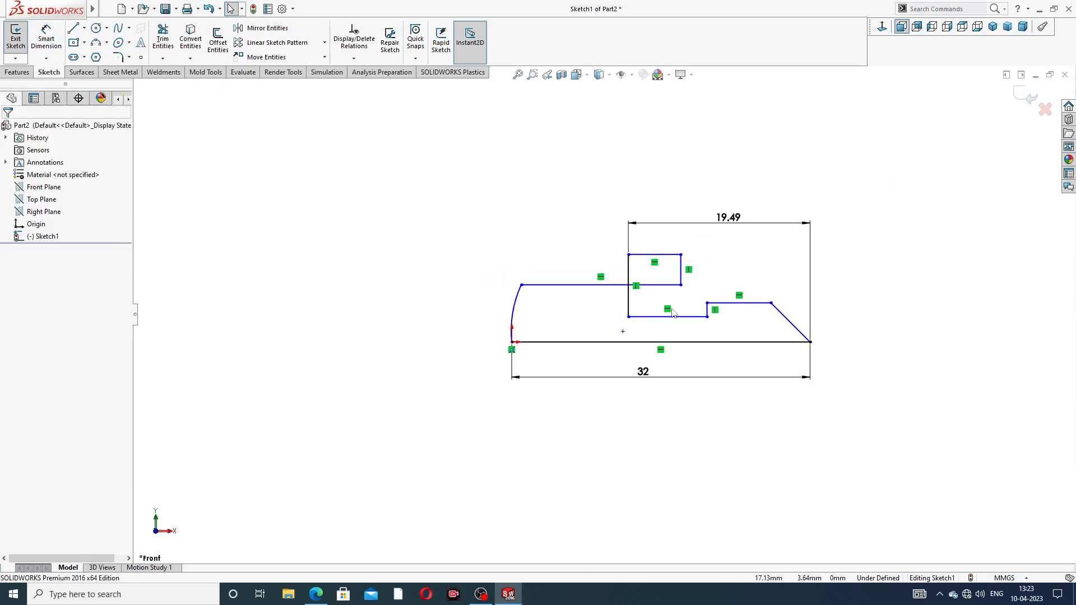
scroll(673, 313, down, 2)
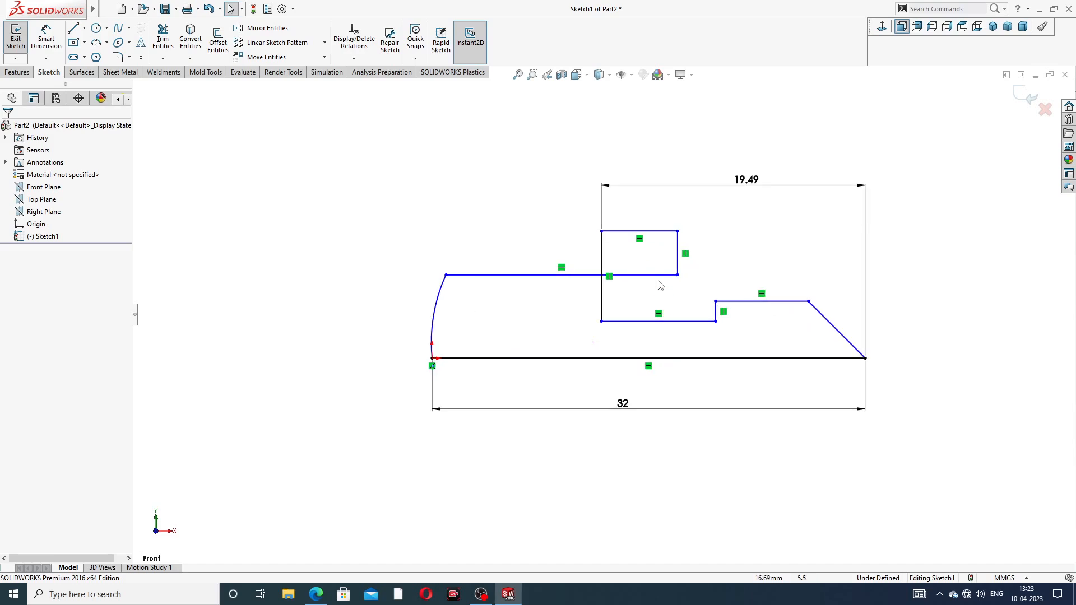
click(602, 252)
click(644, 216)
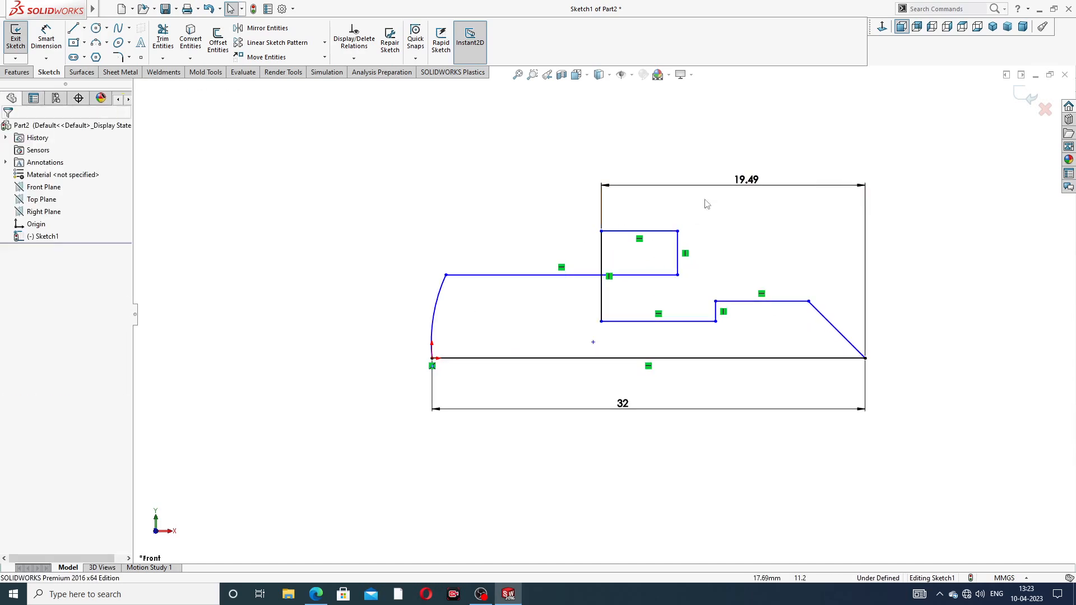
Delete the horizontal dimension between the slot's inner vertical line and the sloped line's lower end
double_click(751, 185)
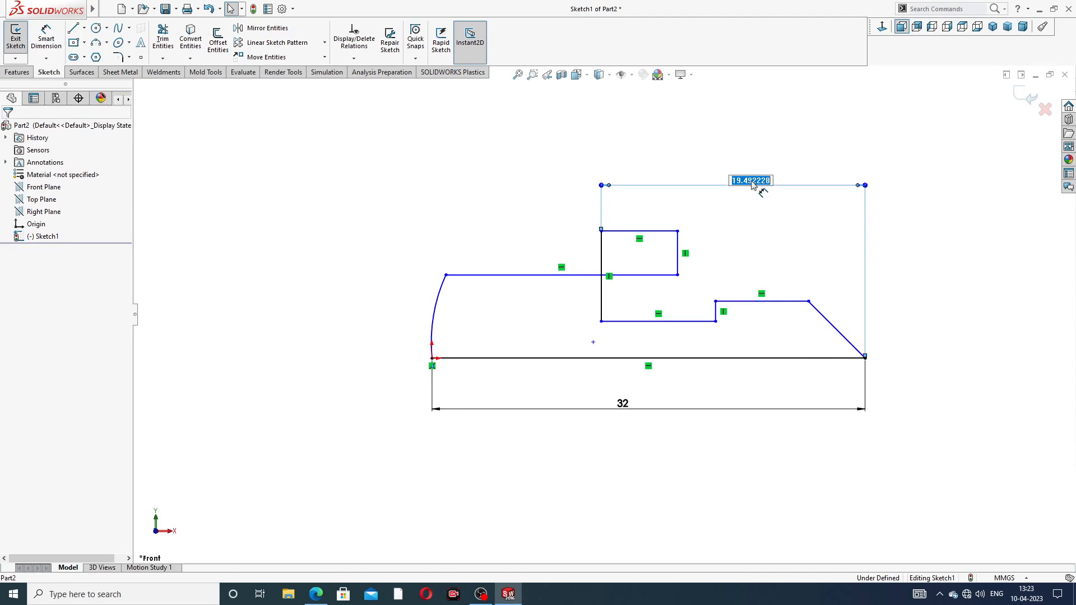
click(858, 187)
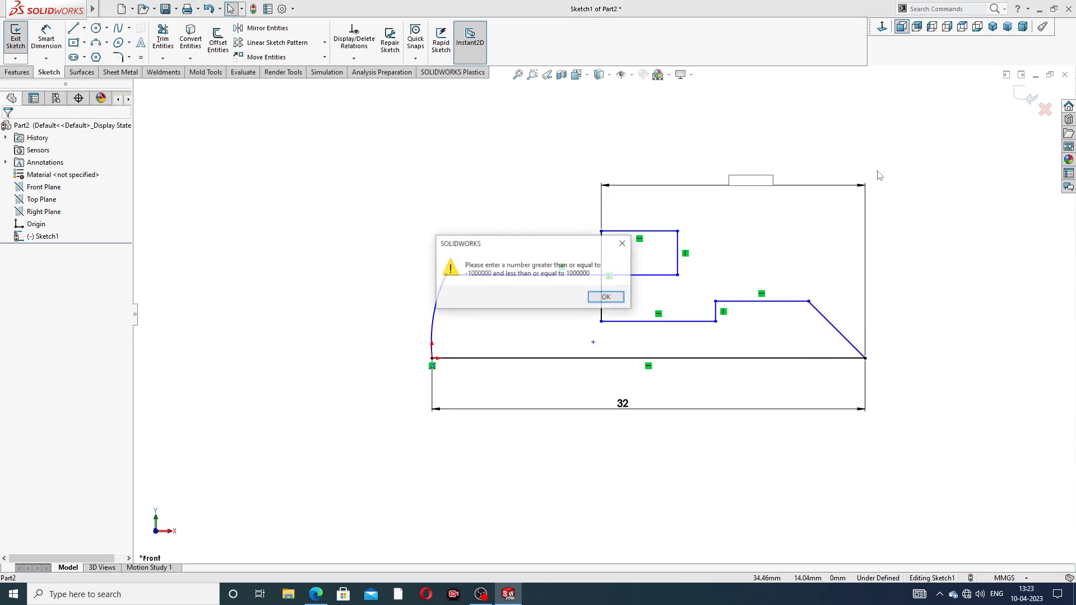
click(625, 245)
click(822, 190)
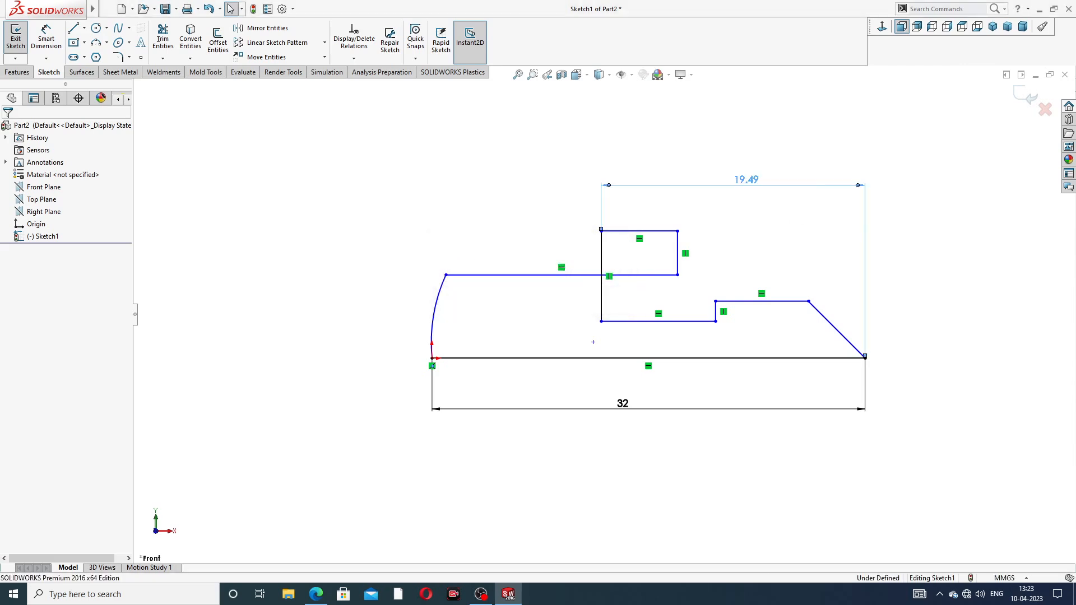
key(Delete)
key(z)
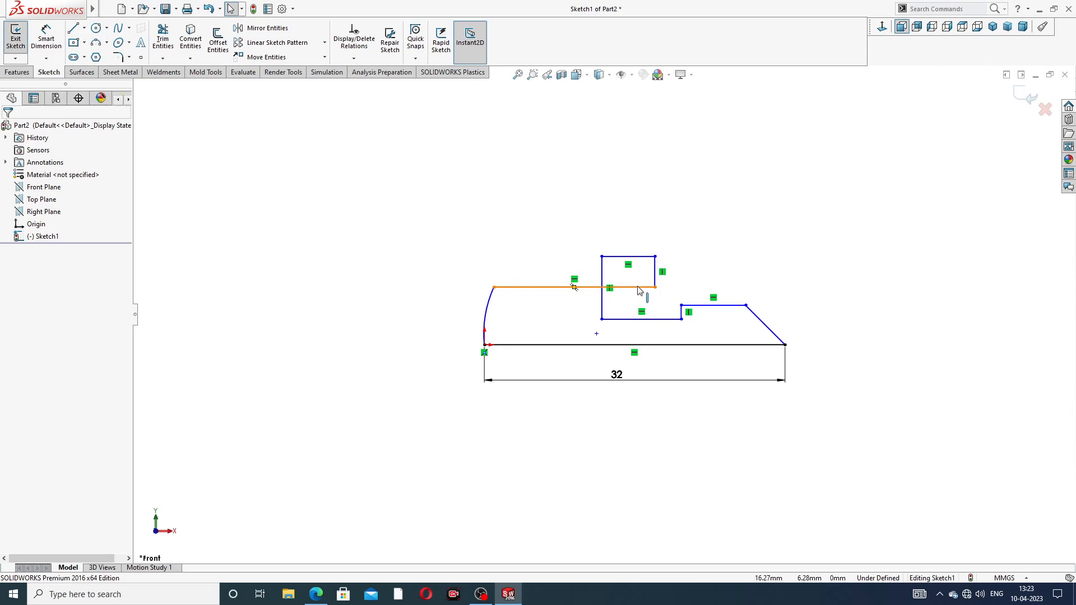
Raise the arc's horizontal line above the slot's short horizontal line and reposition the arc's upper endpoint outward, slightly lower
drag(637, 290, 631, 232)
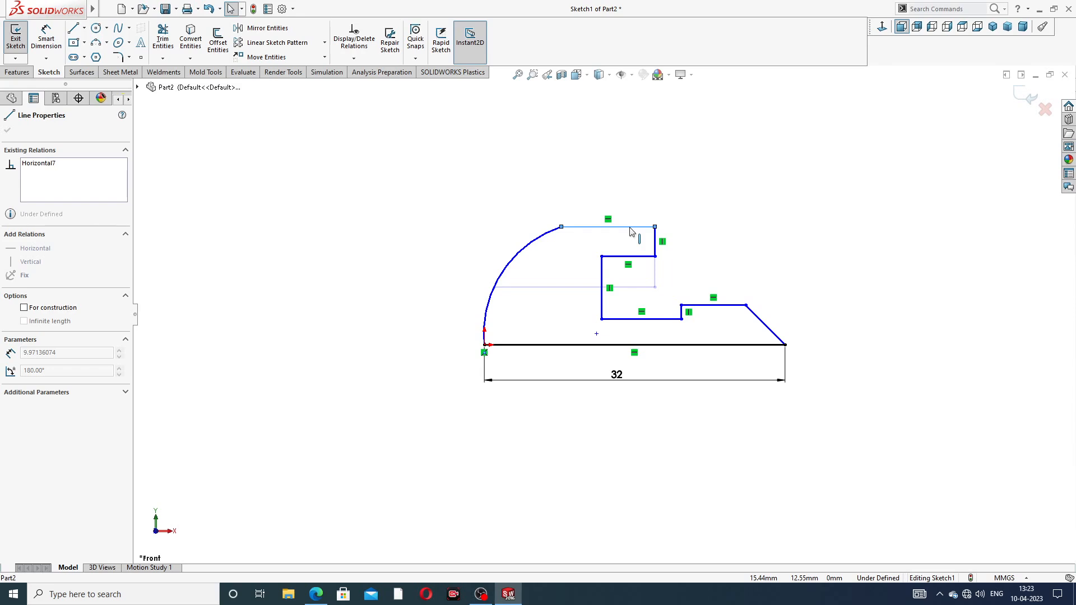
drag(632, 232, 632, 232)
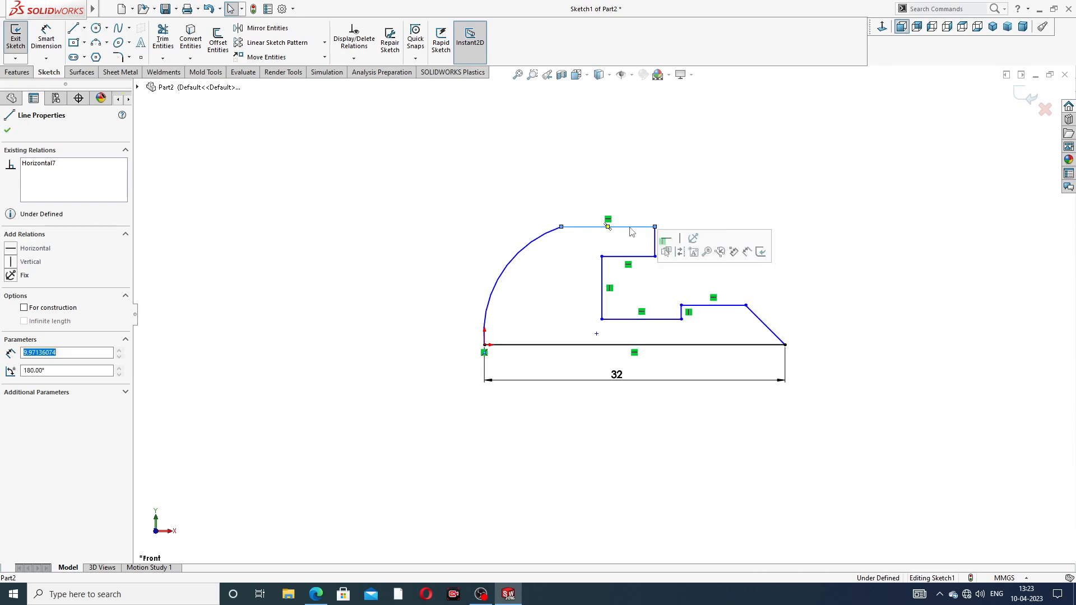
click(725, 202)
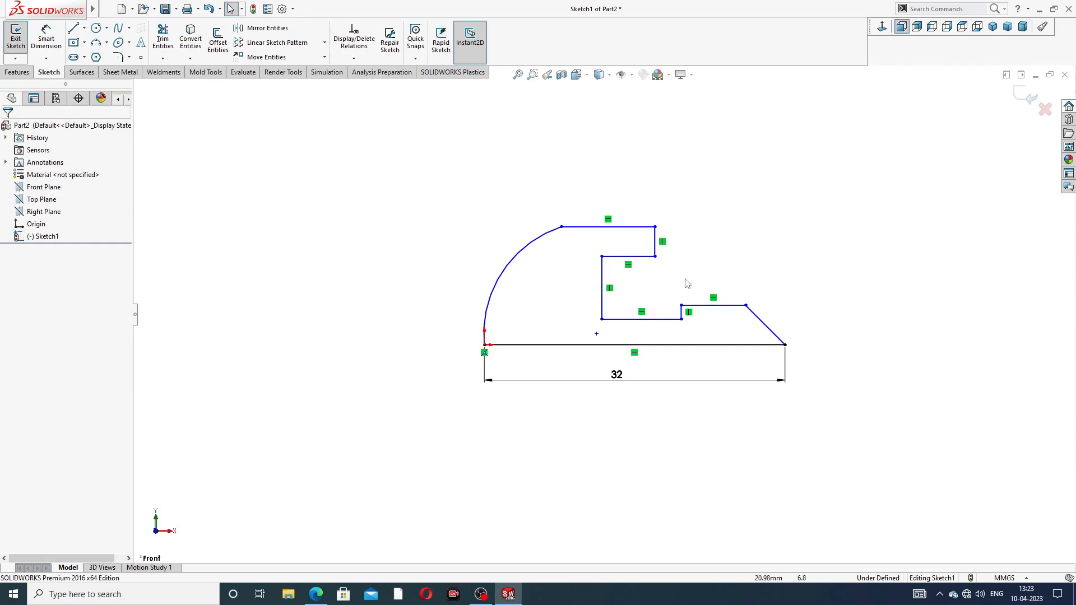
drag(561, 227, 531, 244)
click(699, 147)
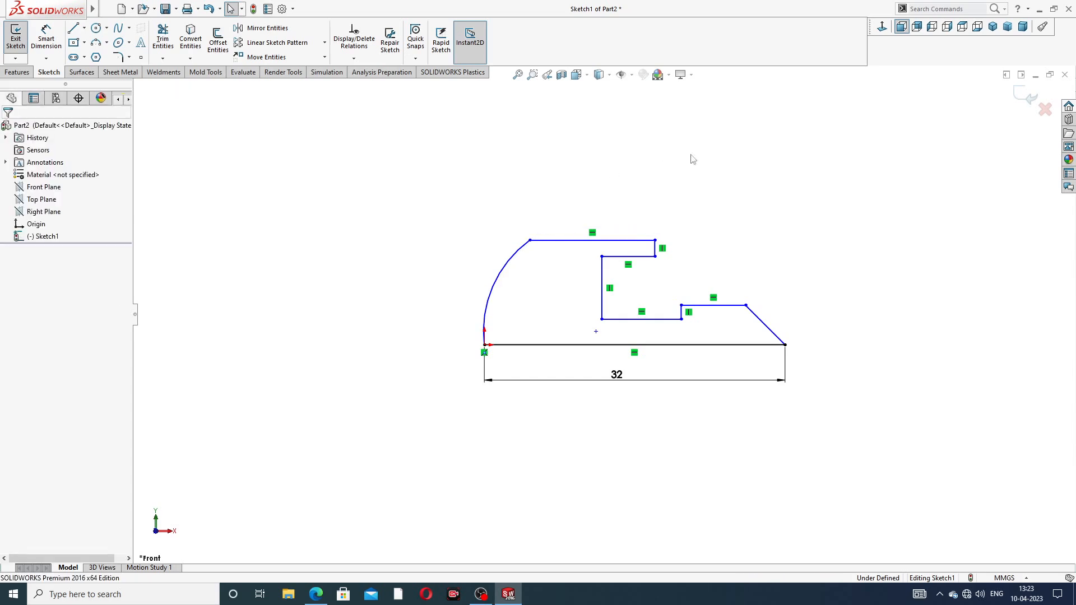
Draw a vertical construction centerline about 3.15 mm long upward from the origin
scroll(640, 292, down, 1)
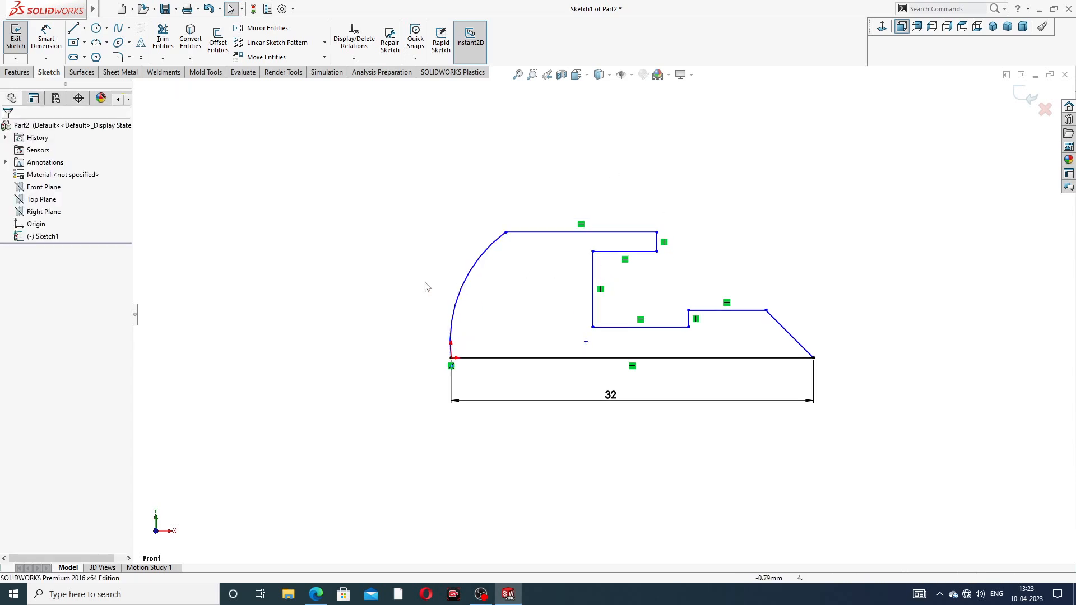
click(84, 29)
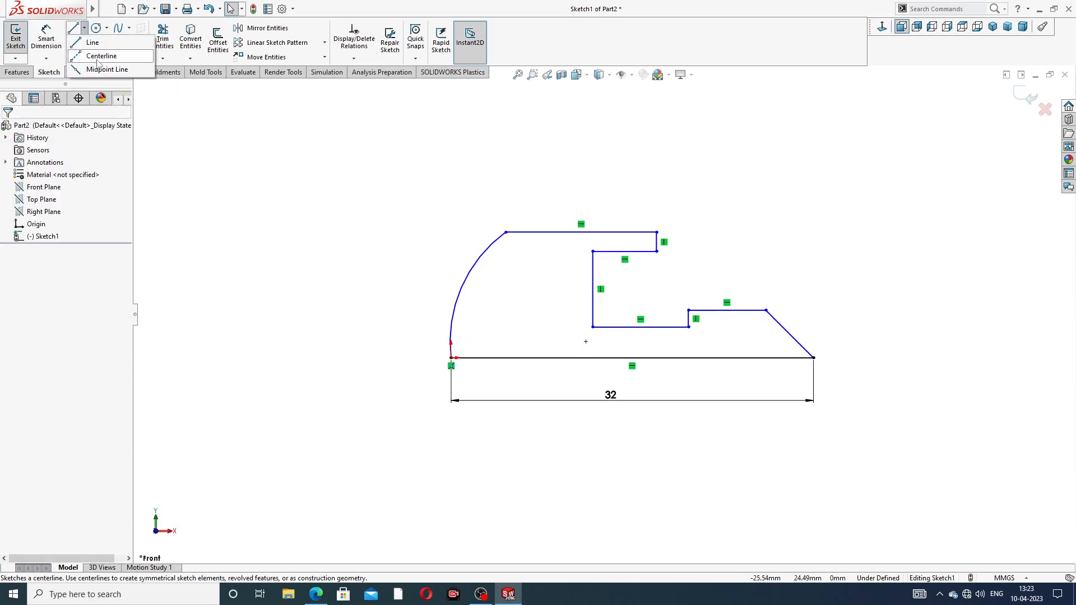
click(97, 55)
scroll(437, 336, down, 5)
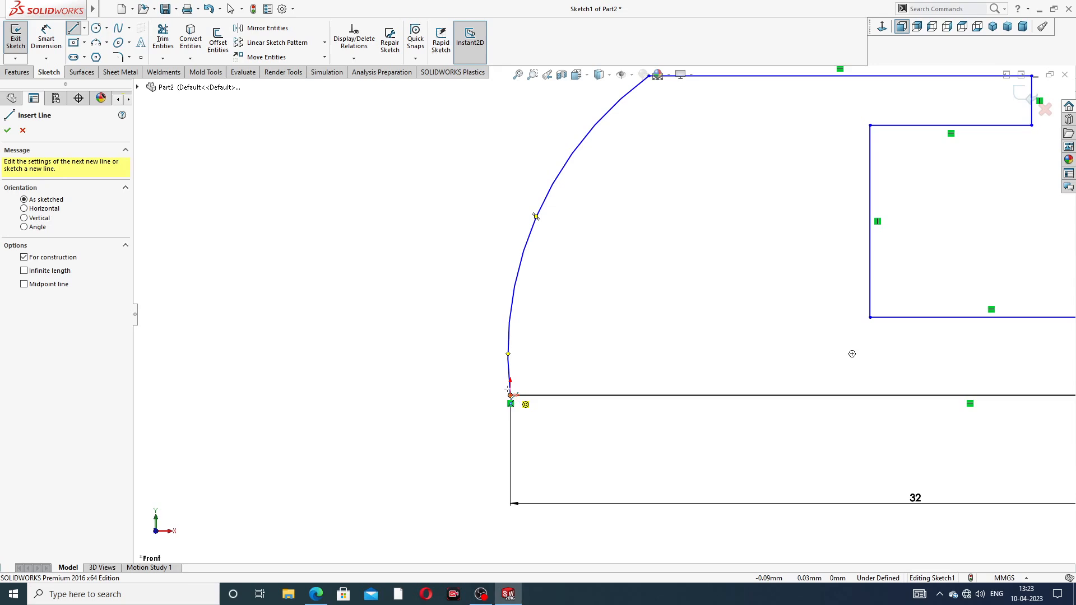
click(510, 395)
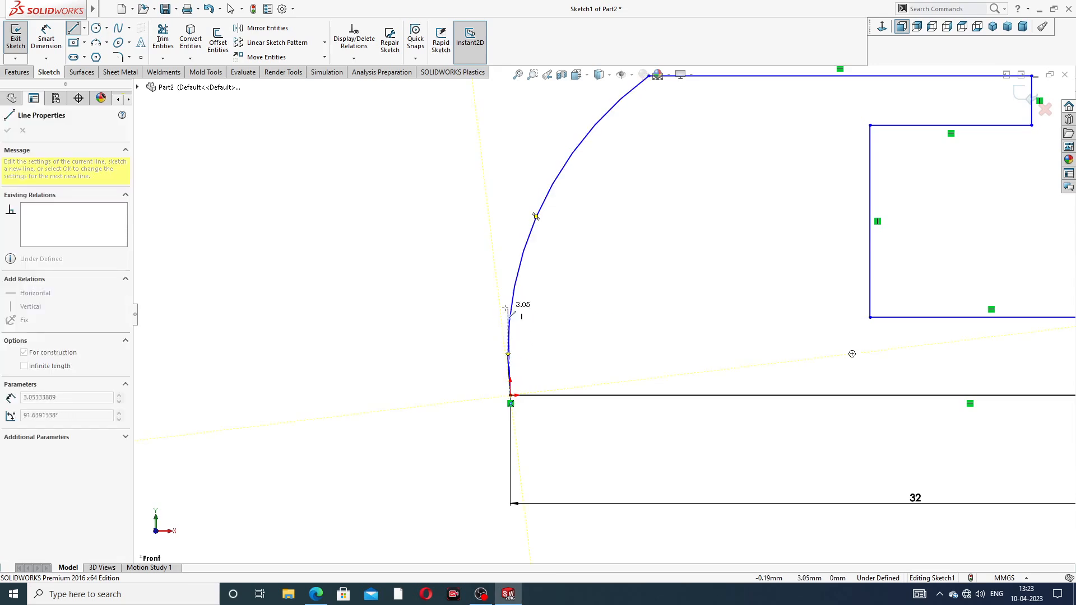
click(510, 306)
right_click(558, 294)
click(583, 307)
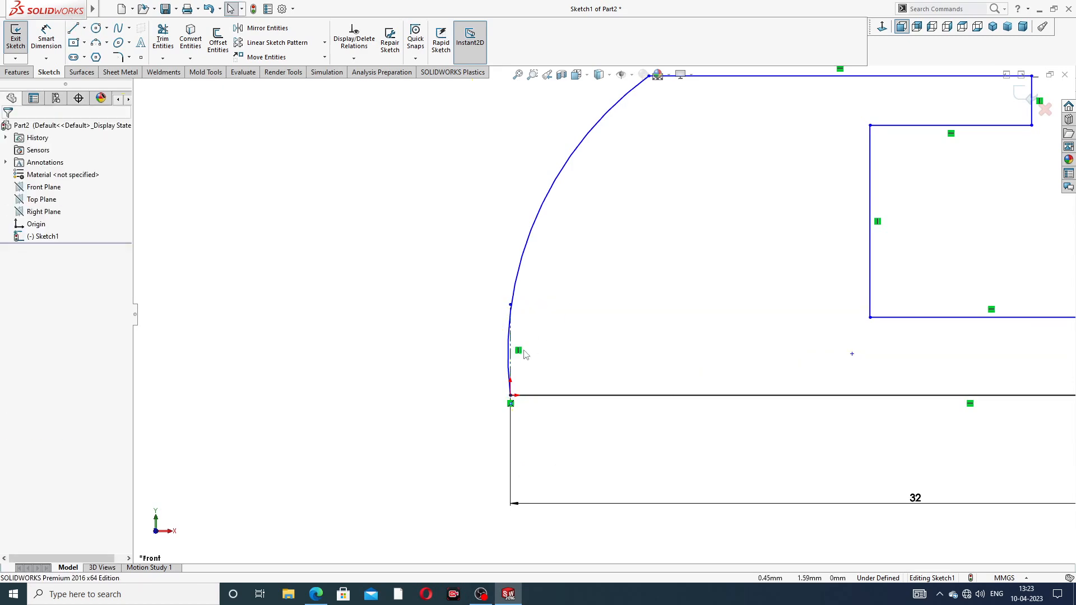
scroll(525, 354, down, 2)
click(518, 348)
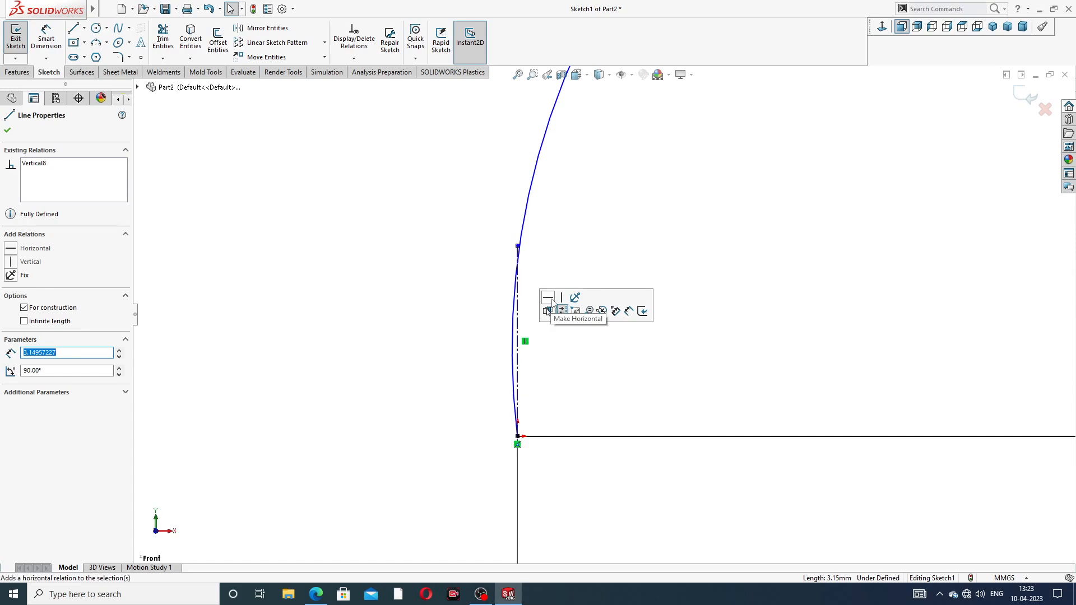
click(548, 310)
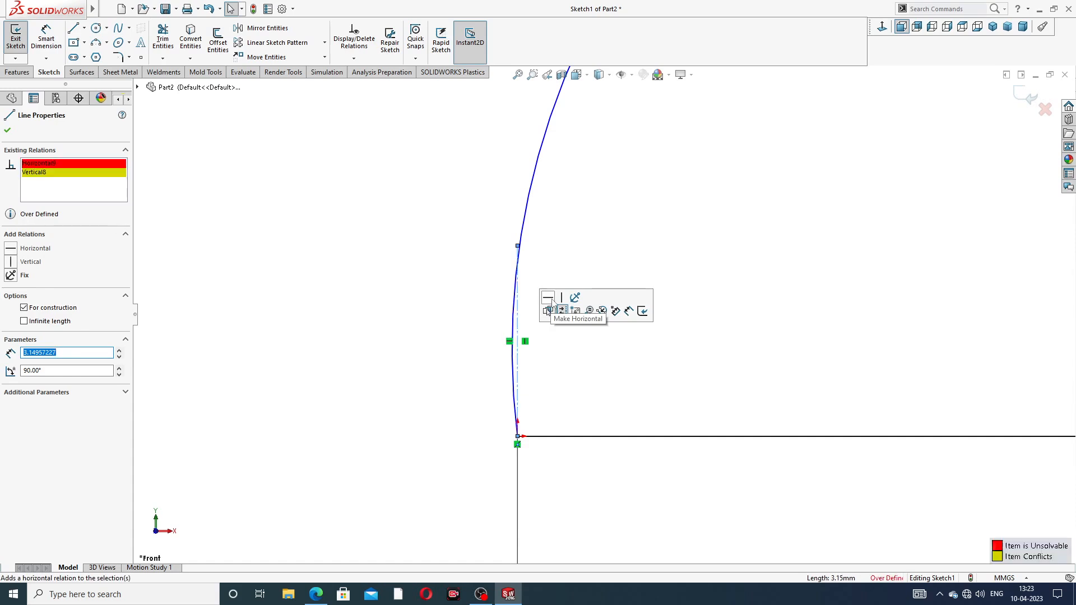
click(8, 130)
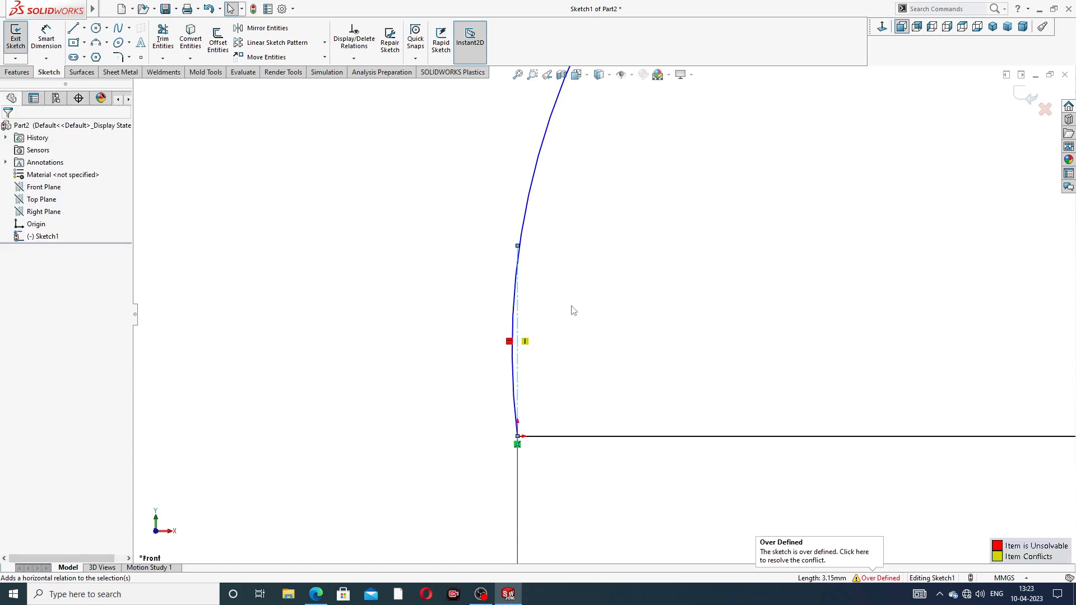
key(ctrl+z)
click(518, 318)
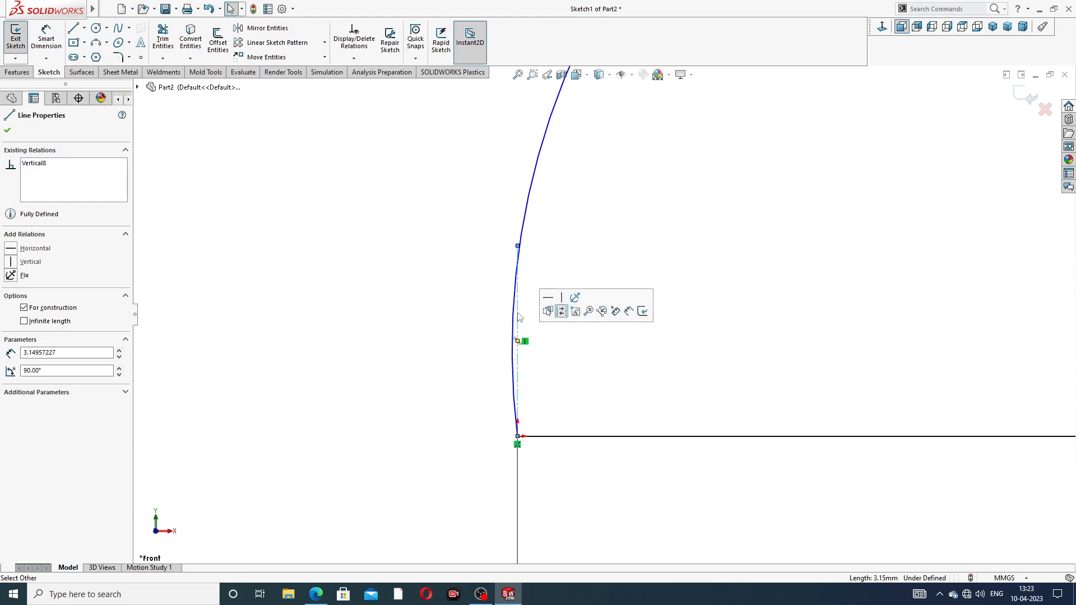
click(670, 195)
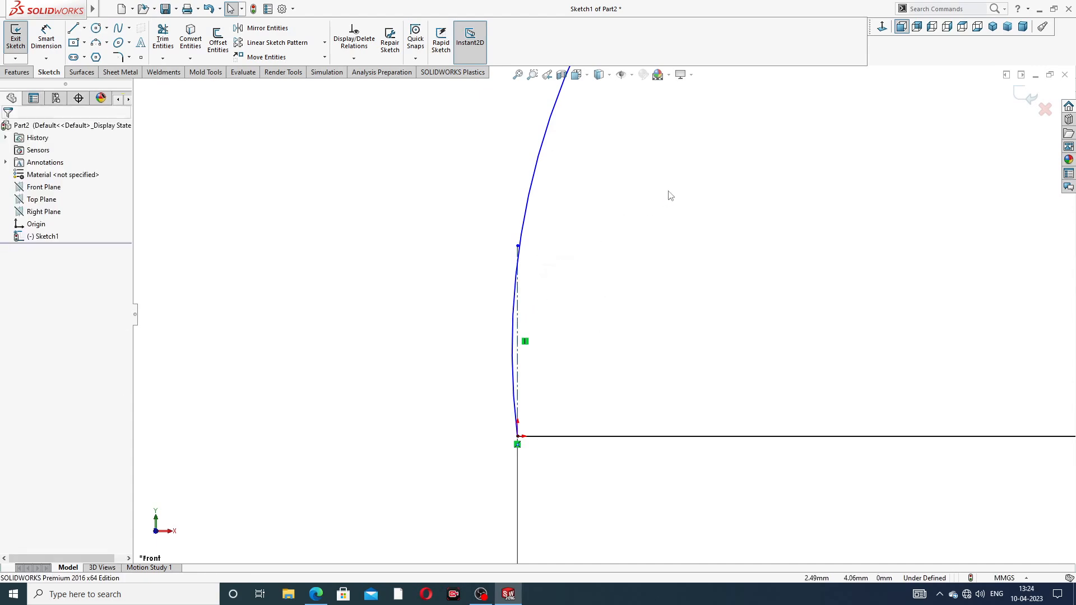
Make the arc tangent to the vertical construction centerline at the origin
click(530, 206)
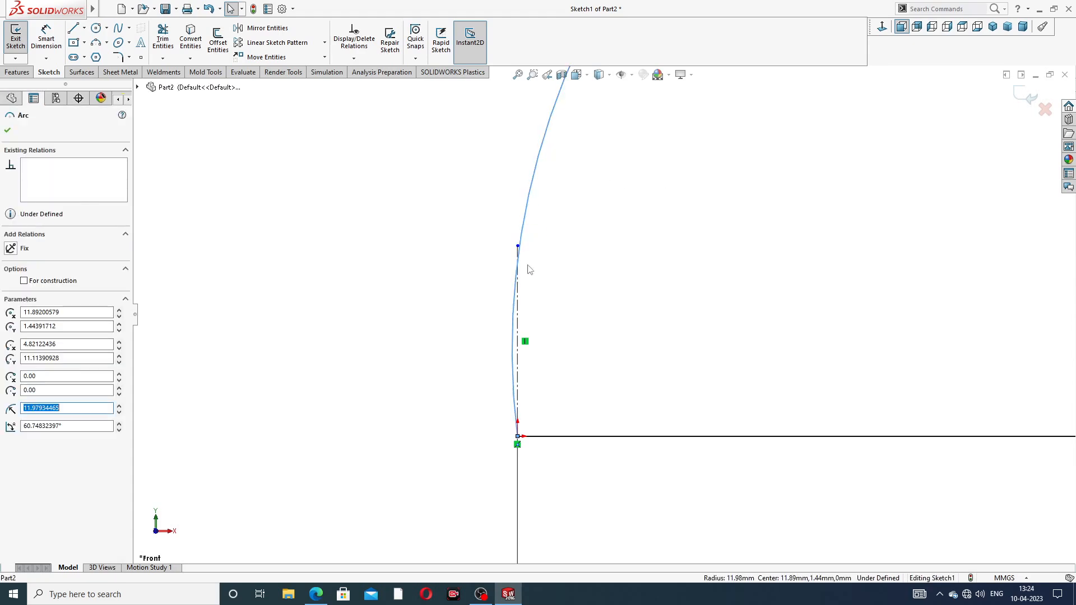
click(525, 295)
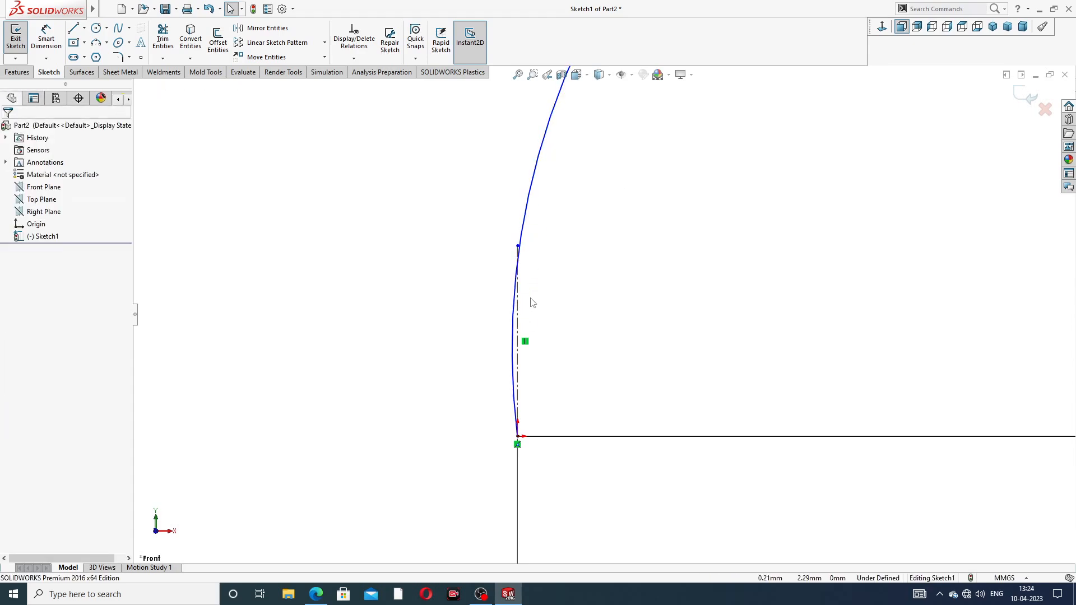
click(518, 310)
ctrl+click(520, 308)
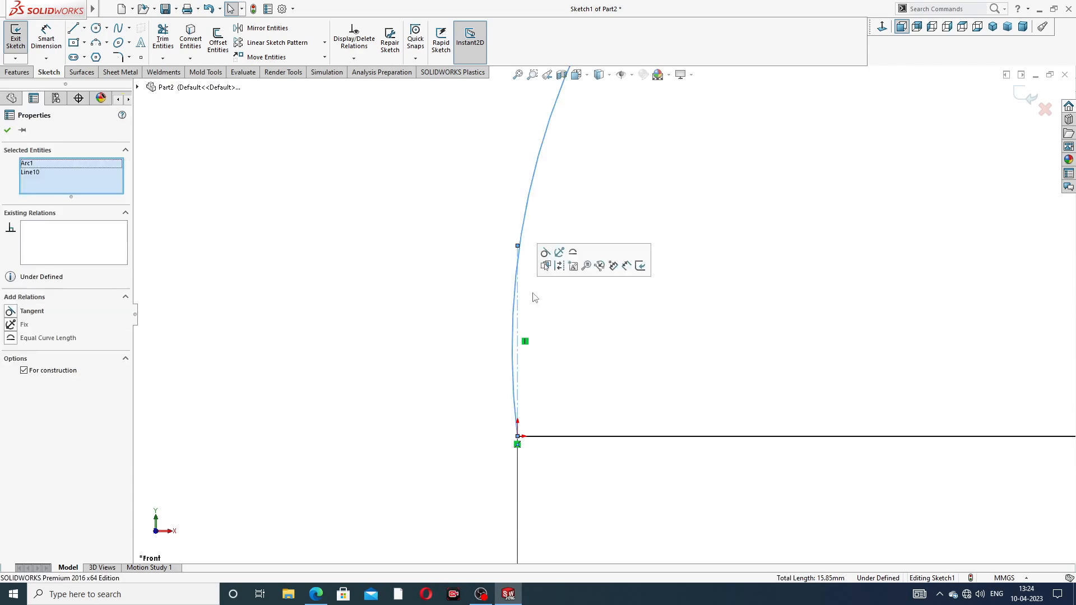
click(545, 253)
click(680, 288)
Dimension the vertical distance between the sloped line's two endpoints as 3 mm
scroll(735, 211, up, 2)
scroll(740, 209, up, 4)
scroll(784, 300, down, 2)
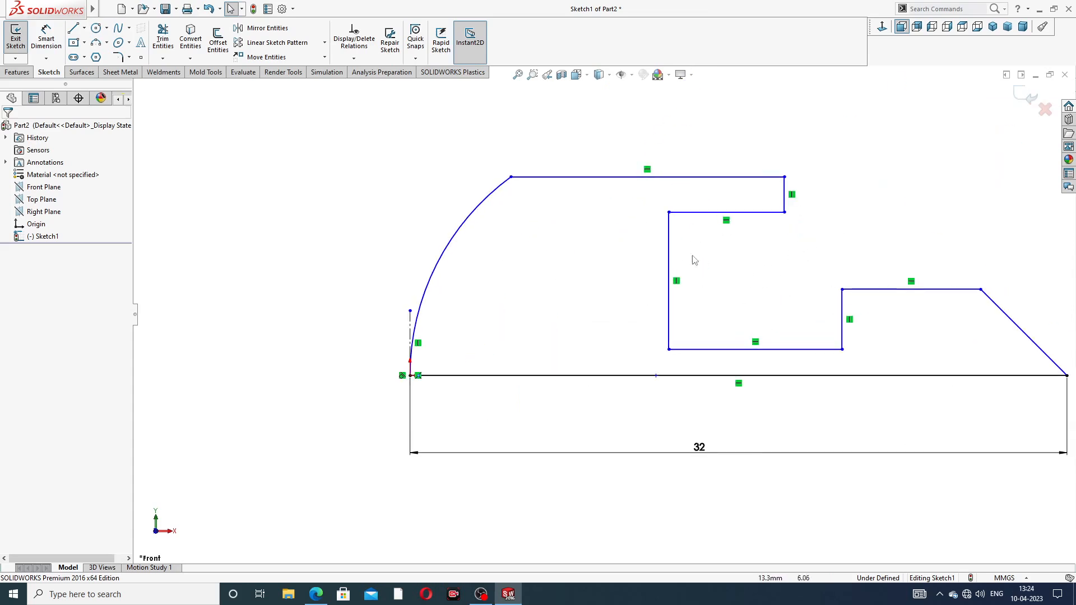
scroll(604, 315, up, 2)
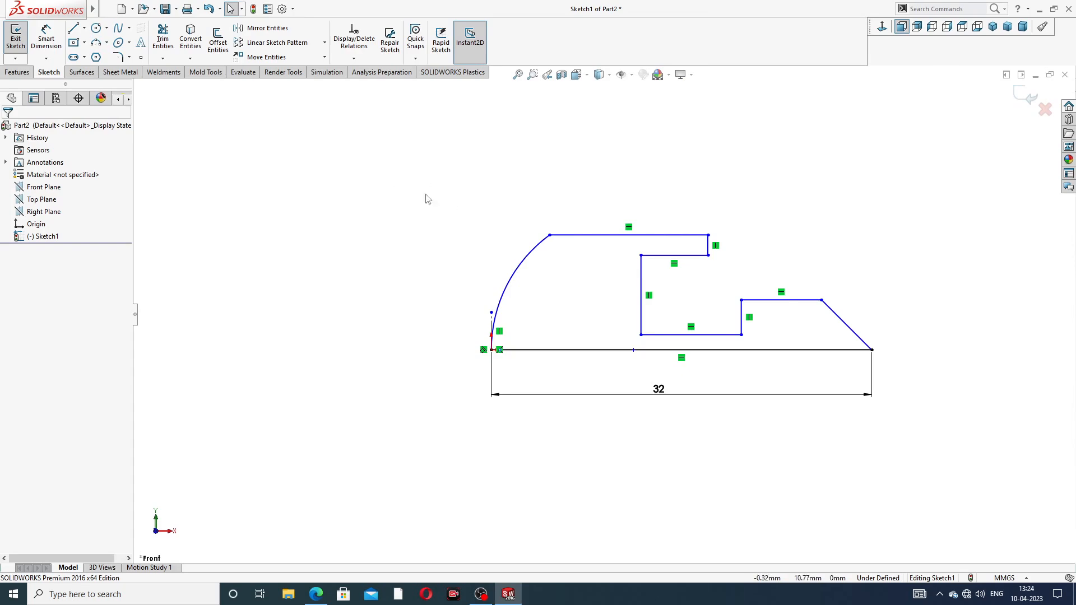
click(46, 37)
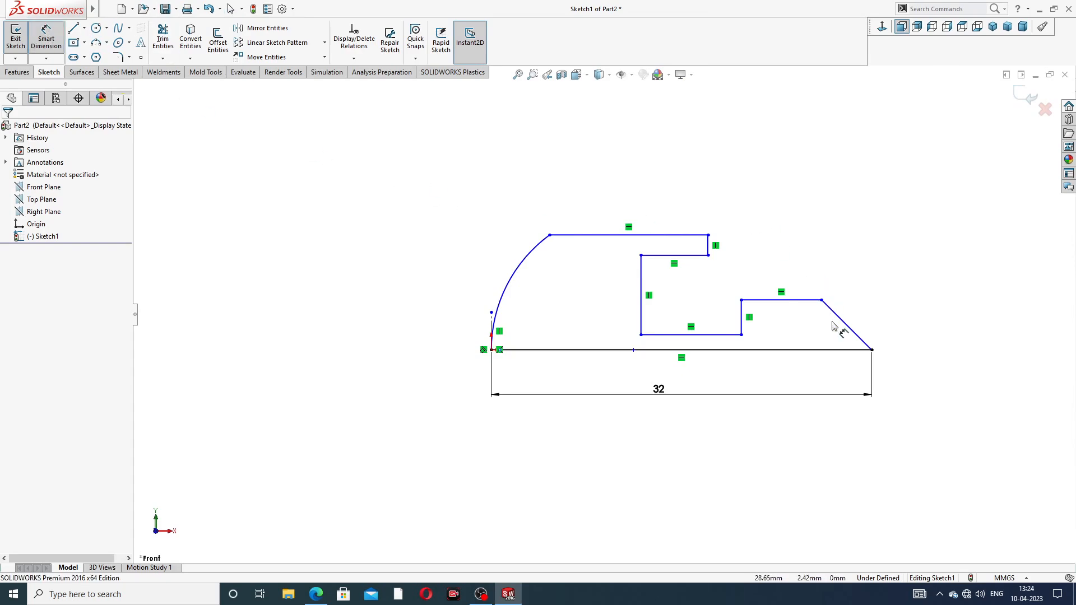
click(871, 351)
click(822, 301)
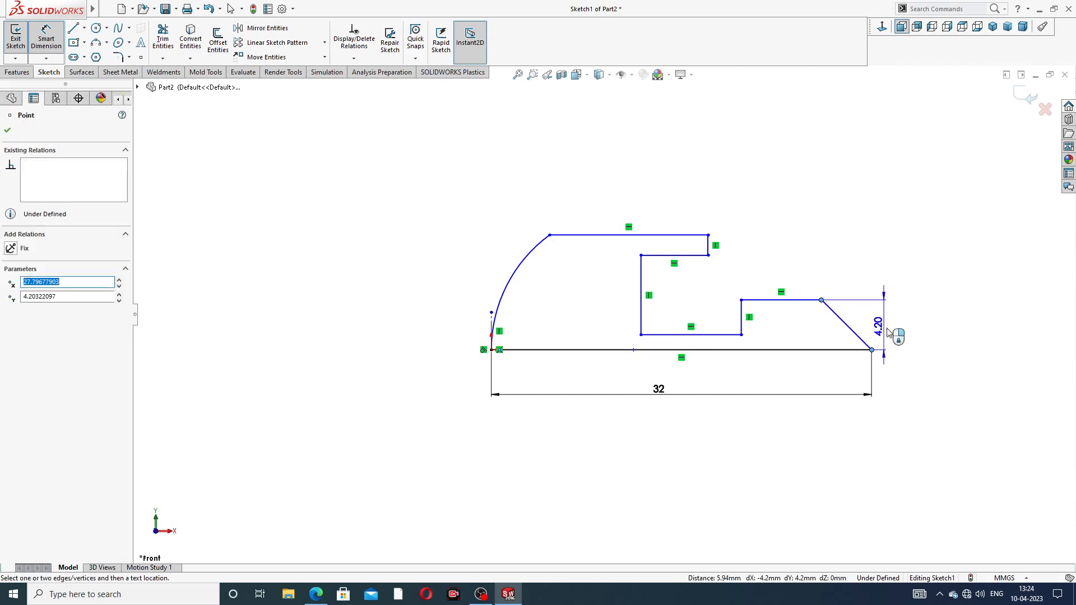
click(893, 330)
text(3)
key(Return)
key(Escape)
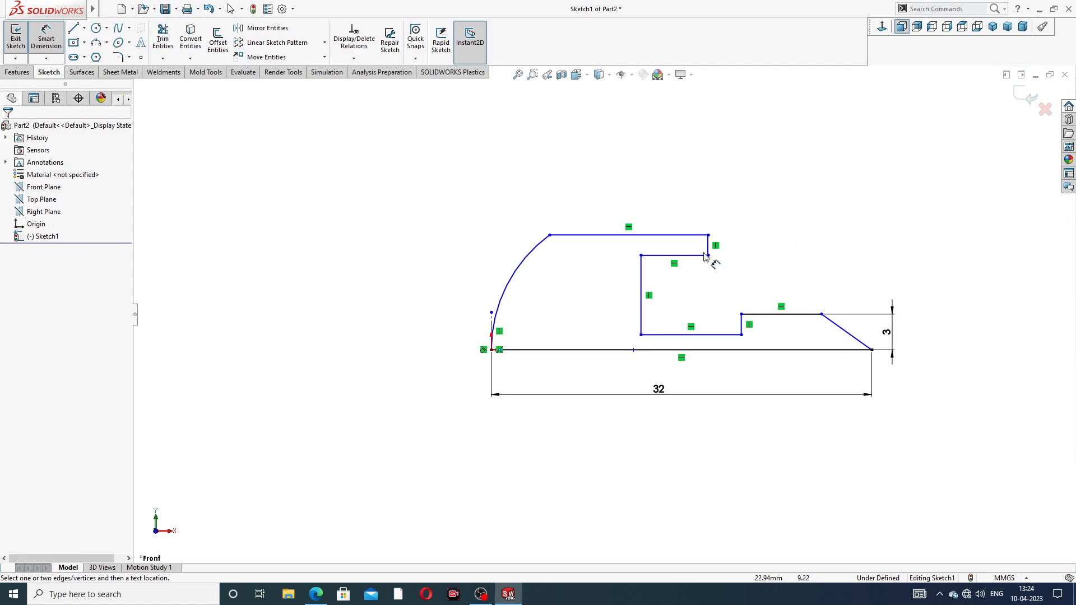
Dimension the slot's lower horizontal line 2 mm above the profile's base line
click(665, 334)
click(674, 350)
click(673, 349)
text(2)
key(Return)
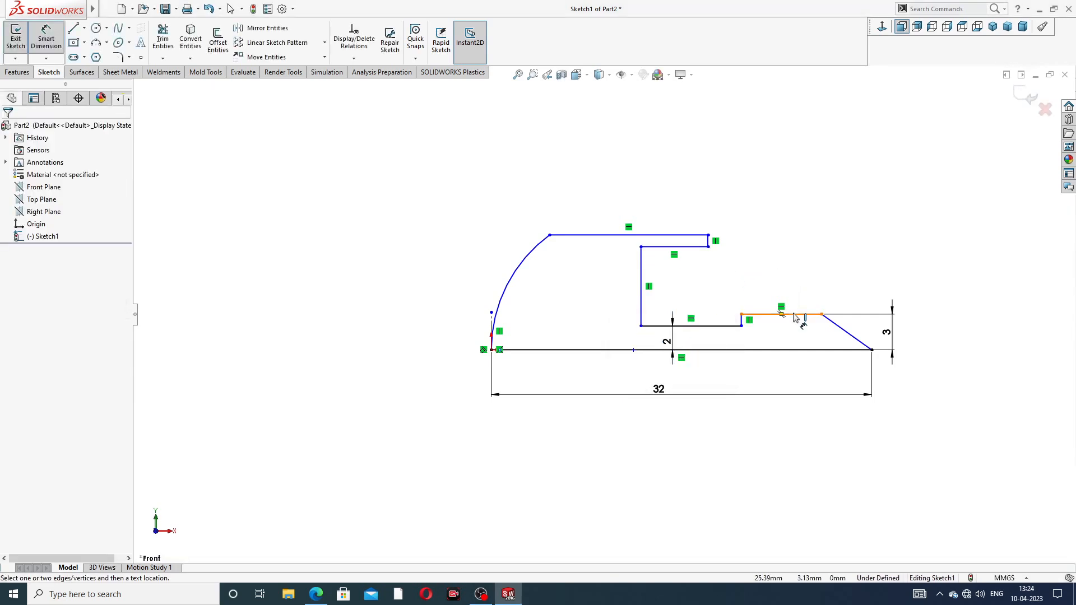
Dimension the horizontal distance from the short vertical step line to the sloped line's lower end as 12 mm
click(741, 326)
click(872, 350)
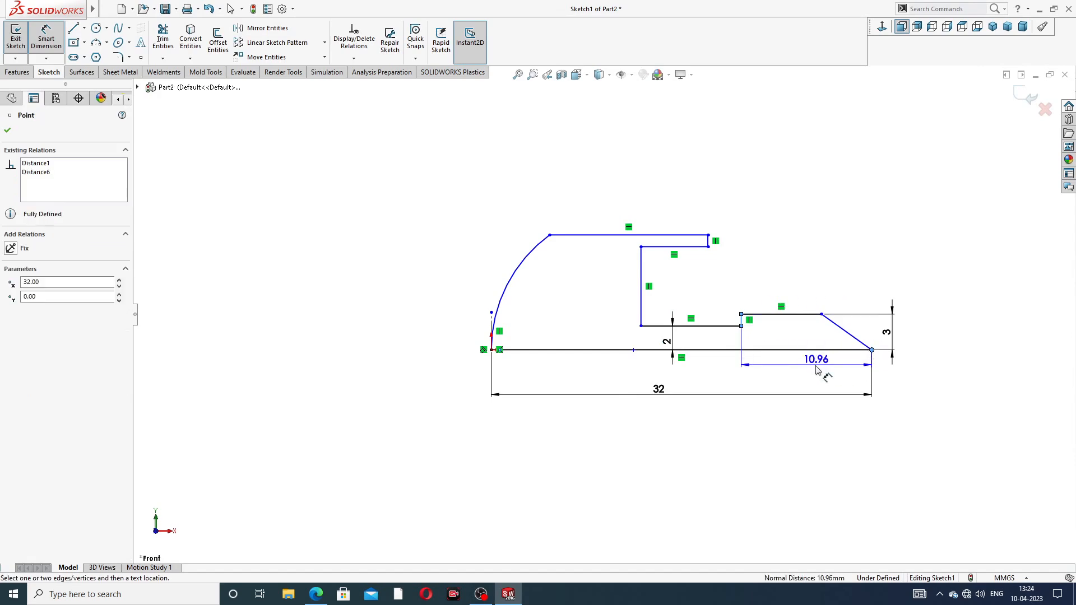
click(818, 369)
text(1)
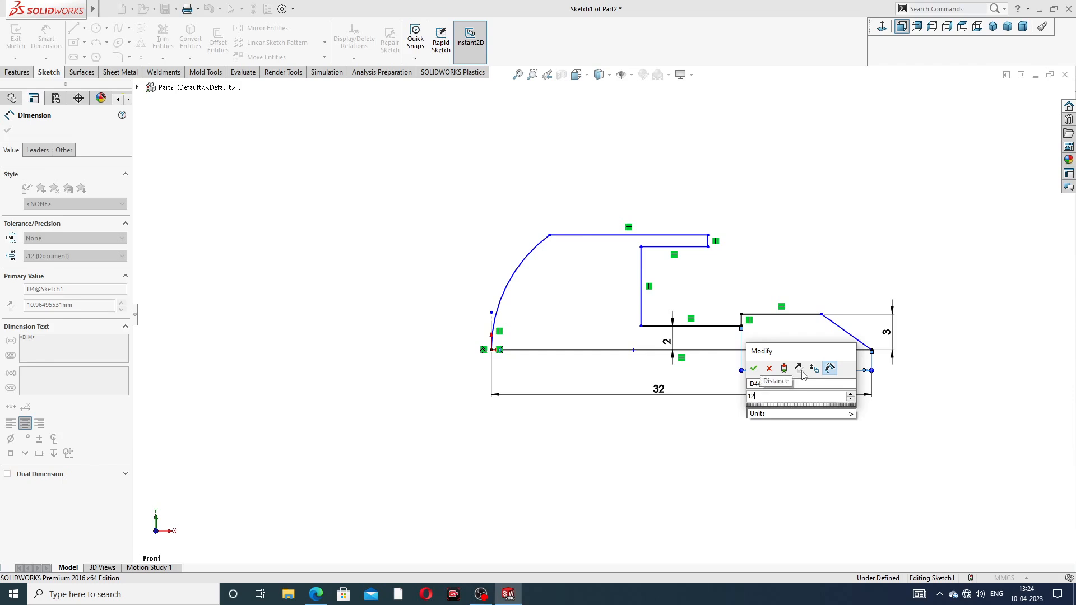
text(2)
key(Return)
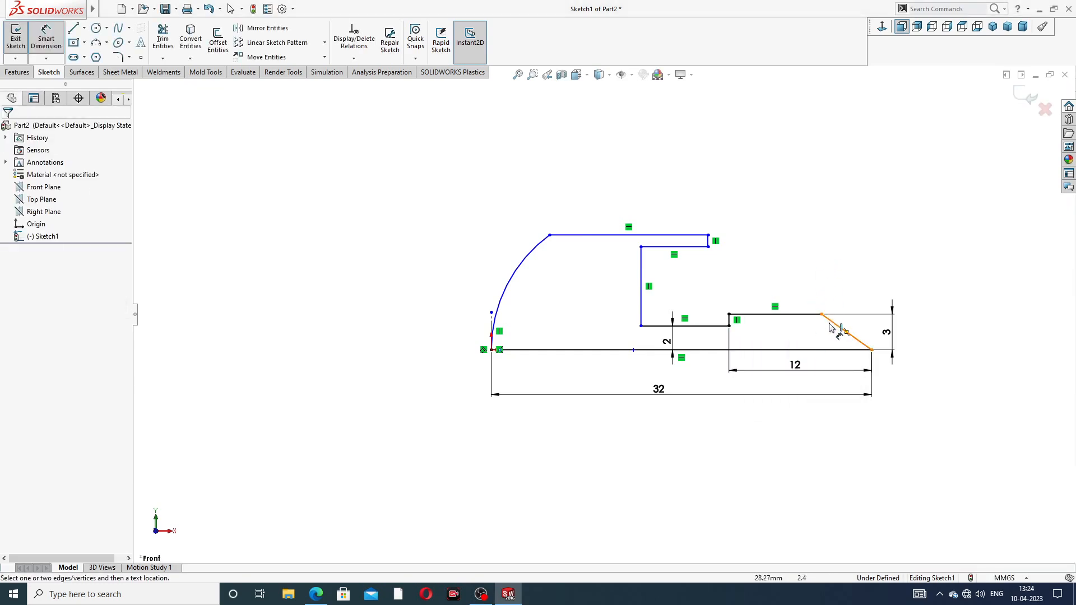
Set the angle between the sloped line and the base line to 45 degrees
click(840, 331)
click(829, 349)
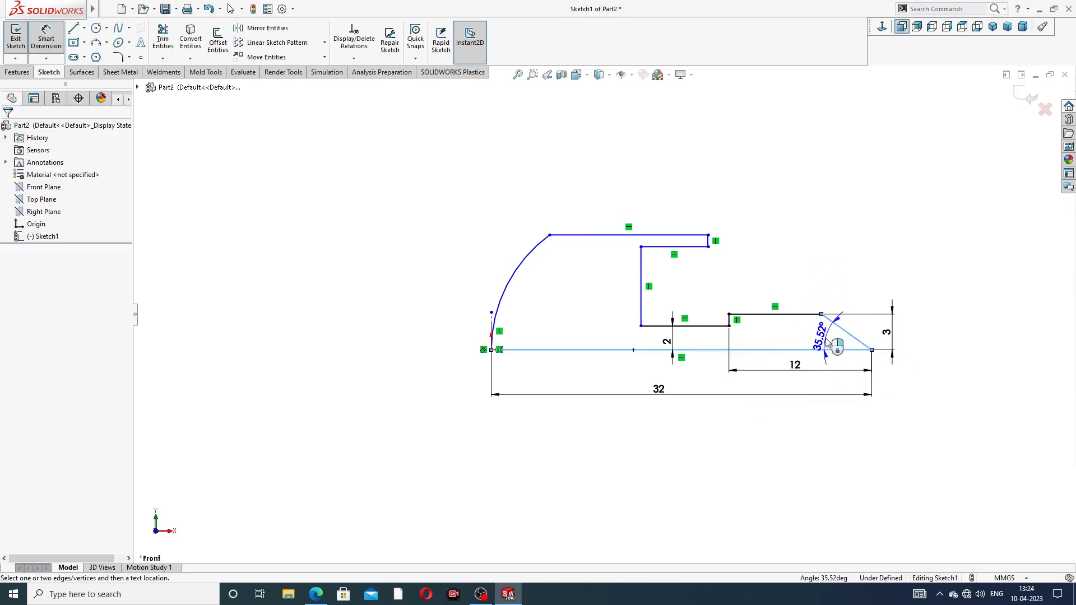
click(828, 342)
text(45)
key(Return)
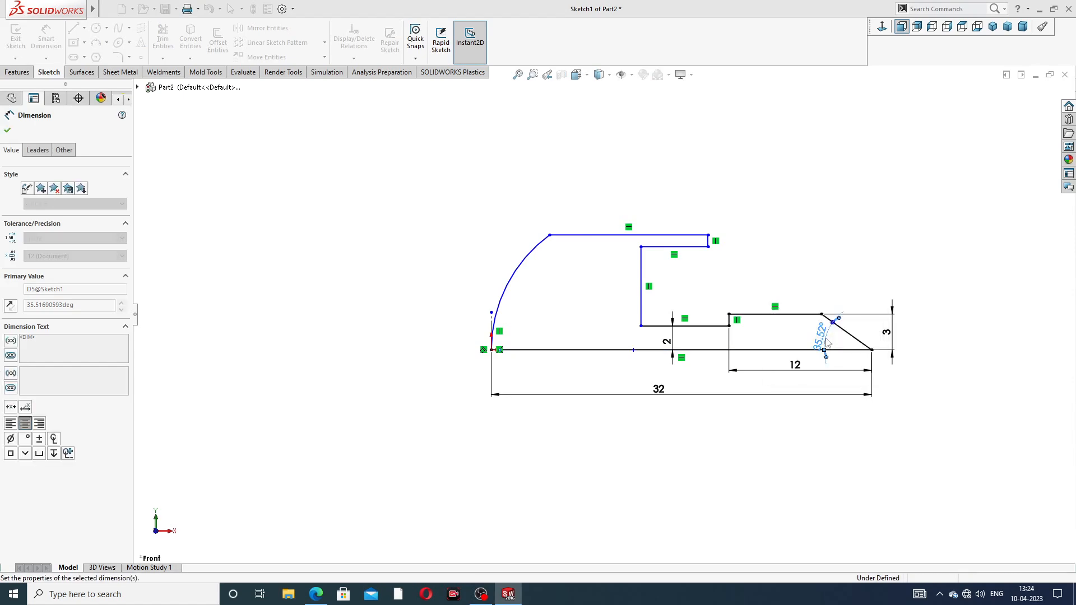
click(842, 264)
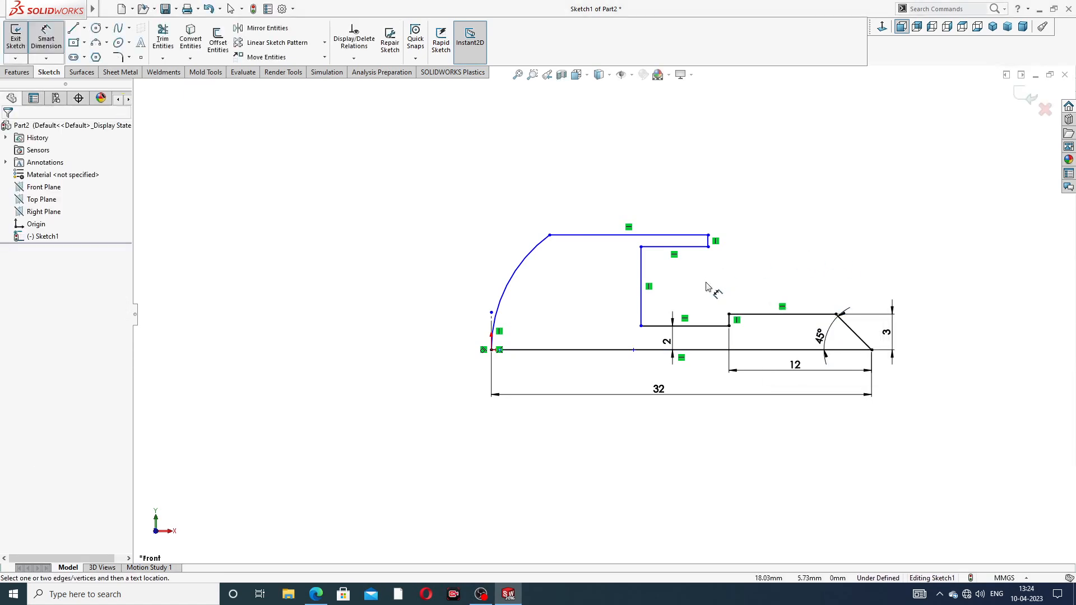
Dimension the slot's short upper horizontal line to a length of 5 mm
scroll(729, 264, down, 2)
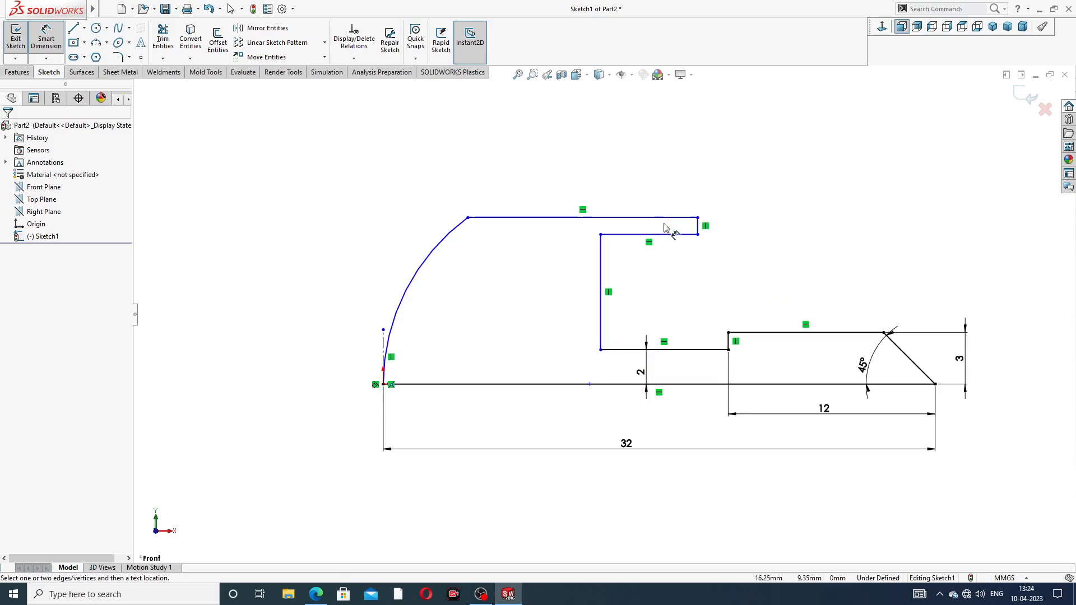
click(625, 235)
click(636, 202)
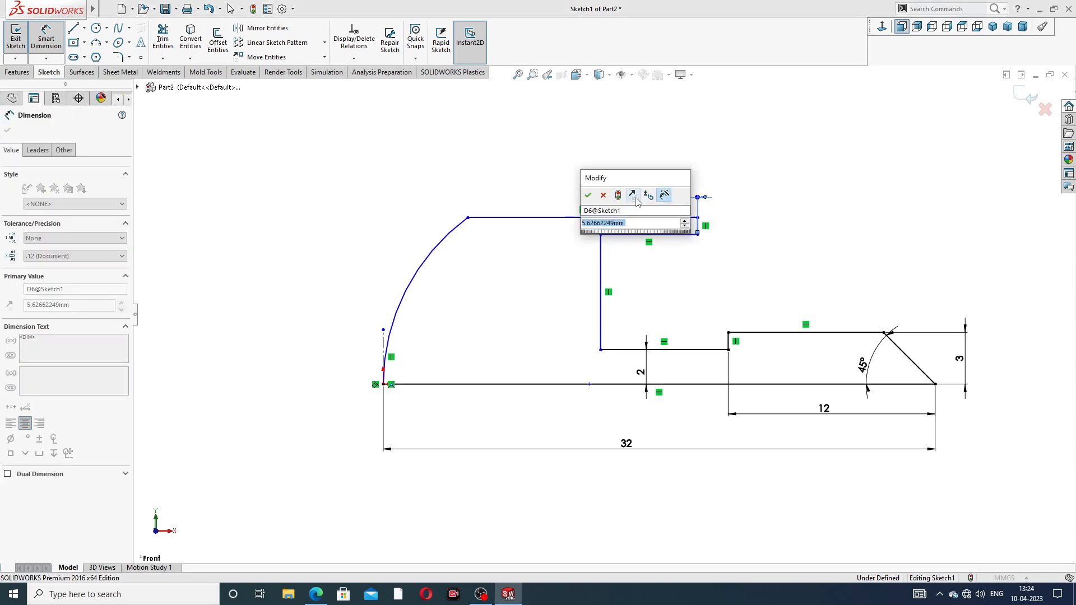
text(5)
key(Return)
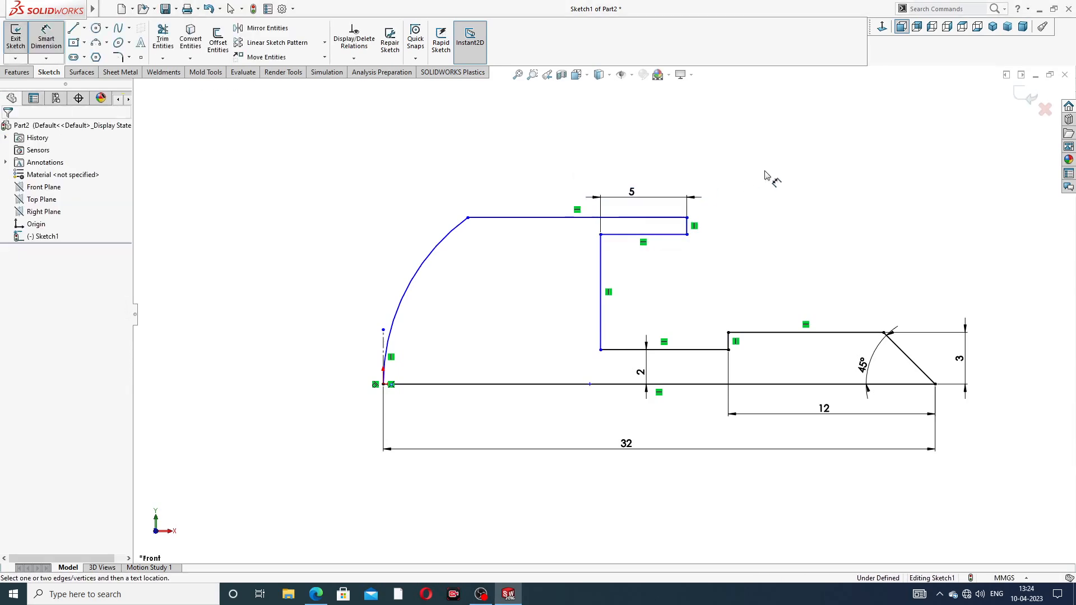
Dimension the slot's inner vertical line 26 mm from the sloped line's lower end
click(601, 291)
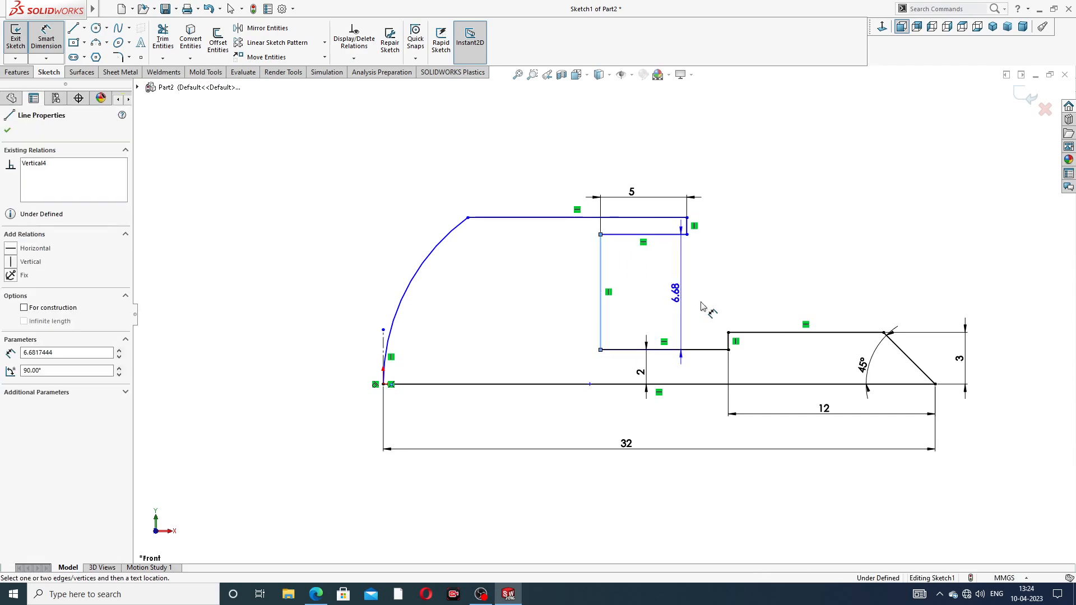
click(935, 385)
click(728, 165)
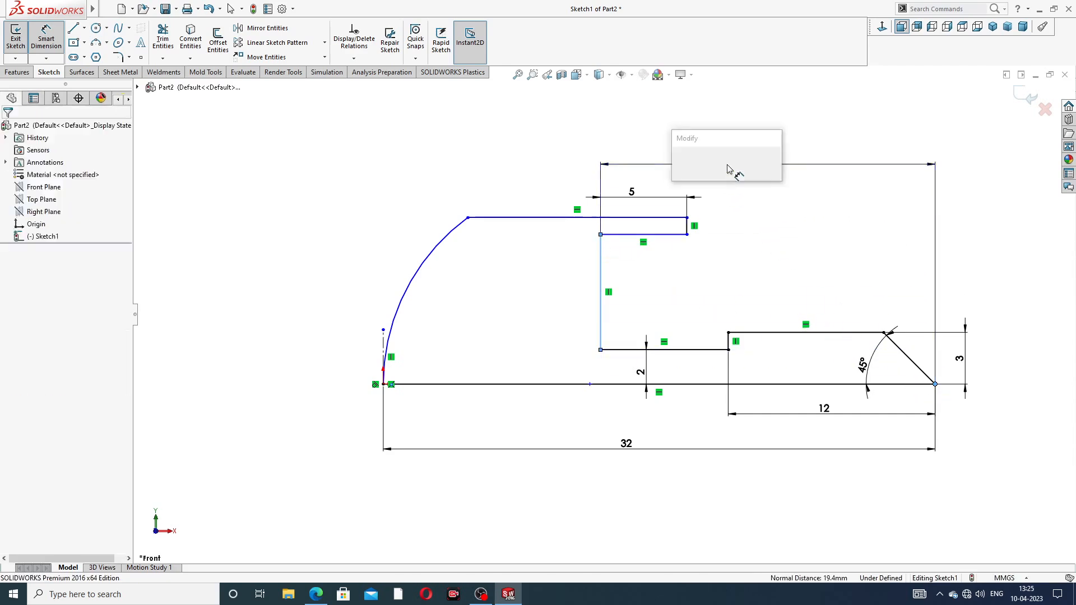
text(26)
key(Return)
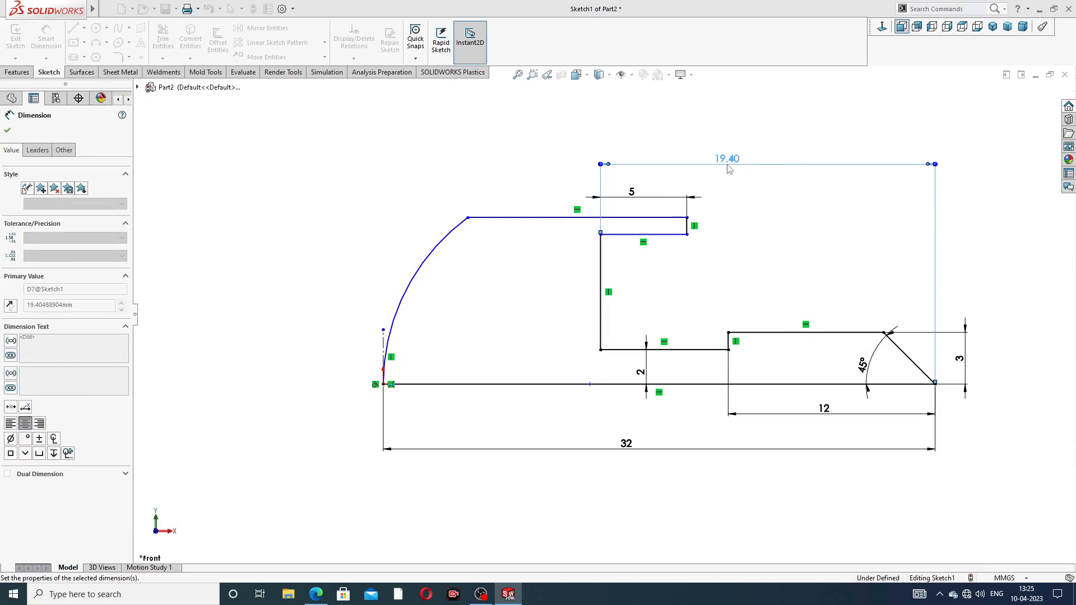
click(734, 211)
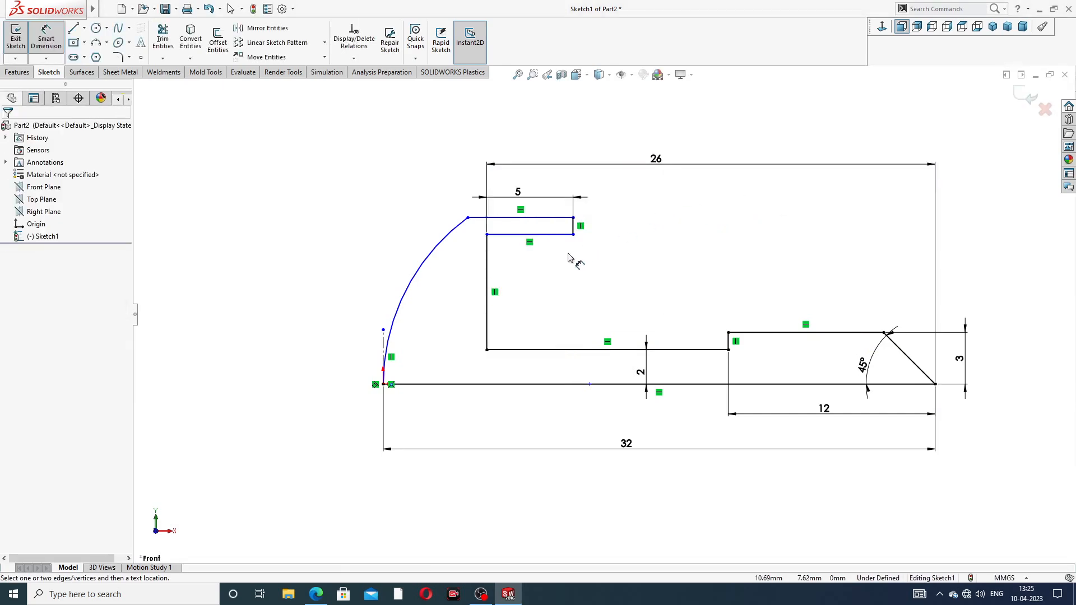
Dimension the horizontal line joined to the arc 8 mm above the base line
click(560, 218)
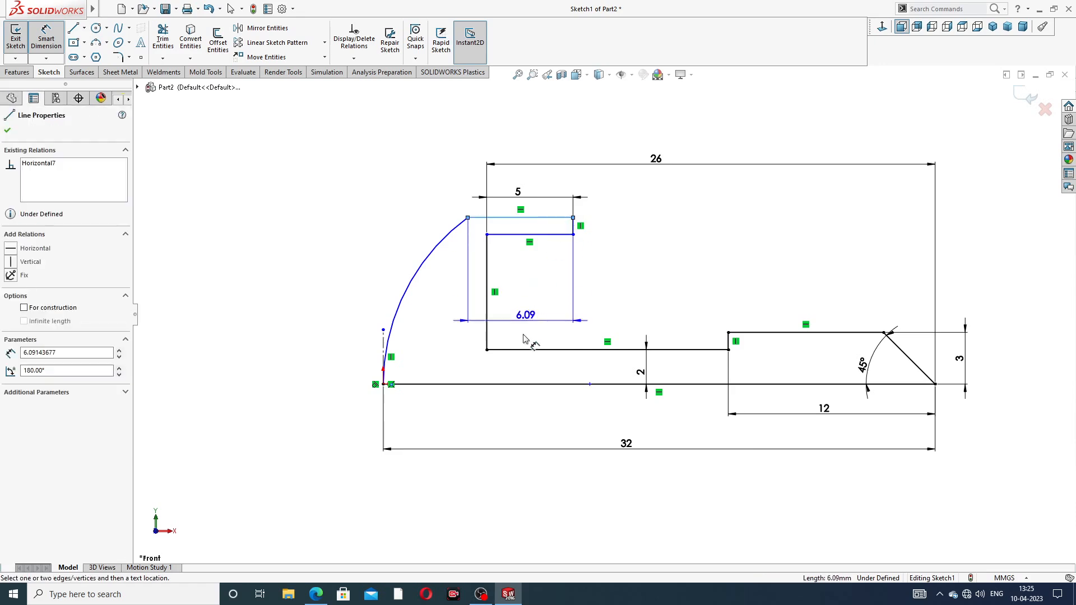
click(522, 384)
click(351, 297)
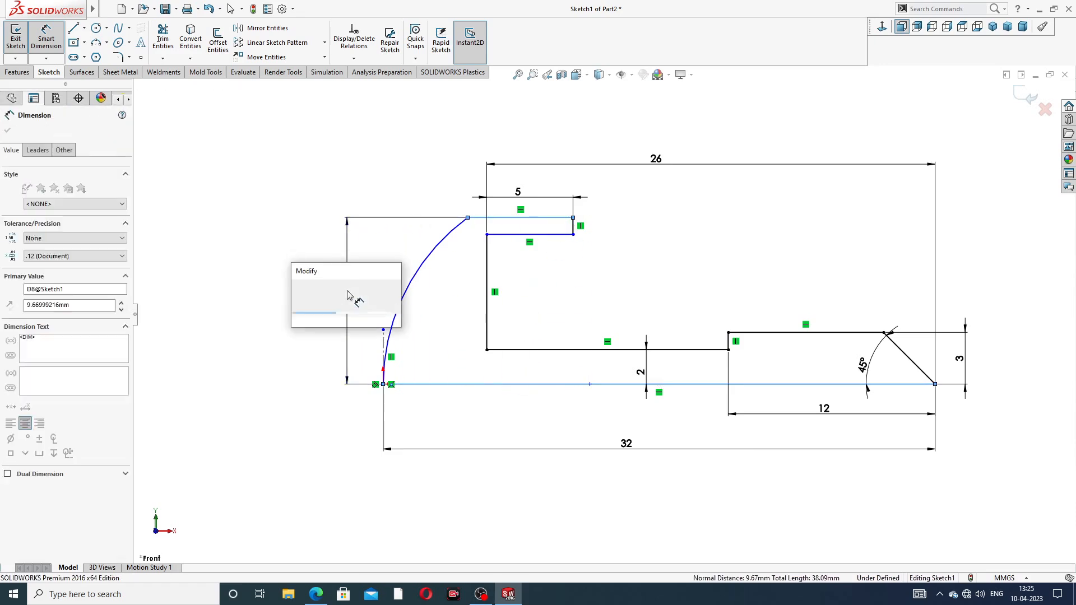
text(8)
key(Return)
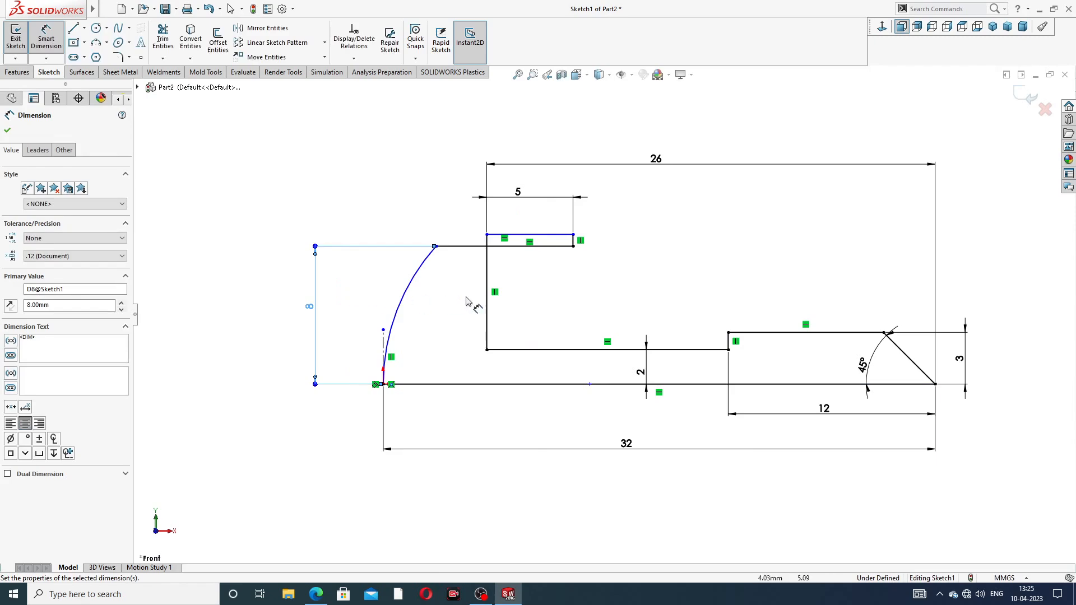
Start a vertical dimension from the slot's short upper horizontal line
click(549, 235)
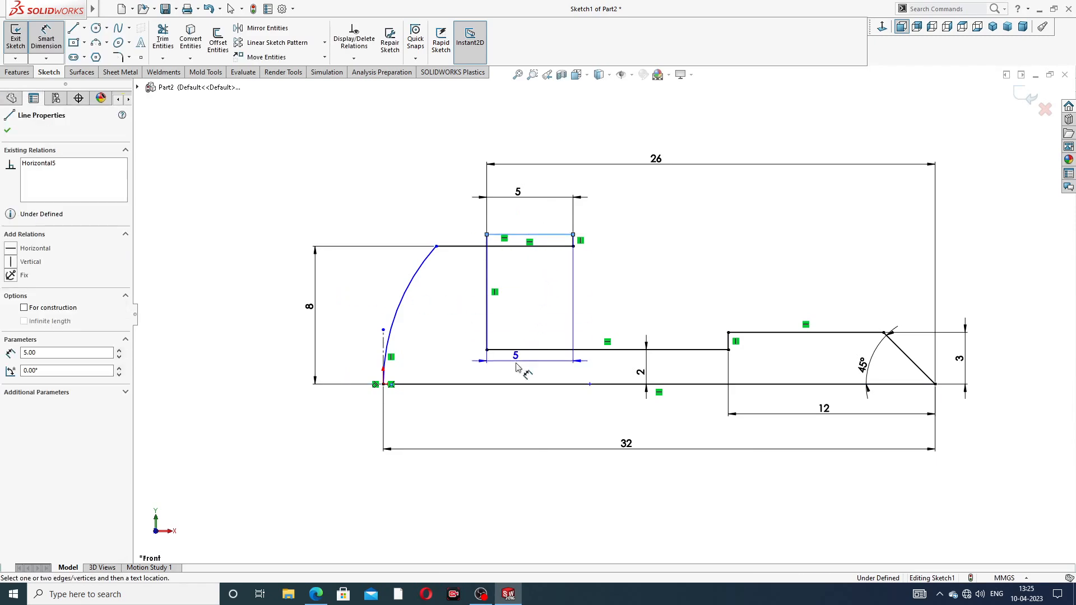
Dimension the height of the overhang's short 5 mm horizontal line above the long base line at 6 mm
click(516, 384)
click(363, 312)
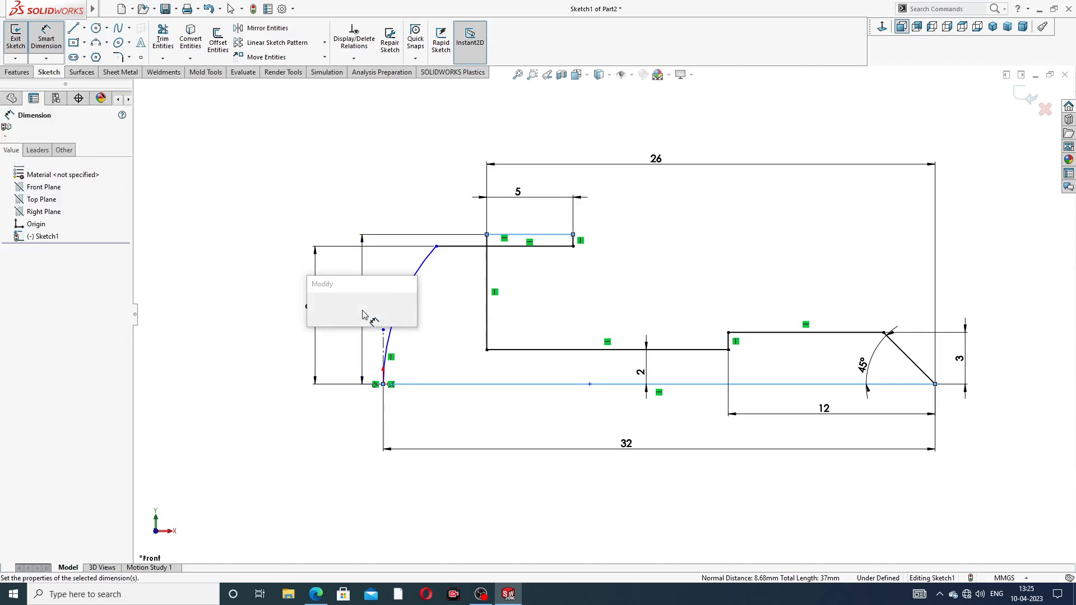
text(6)
key(Return)
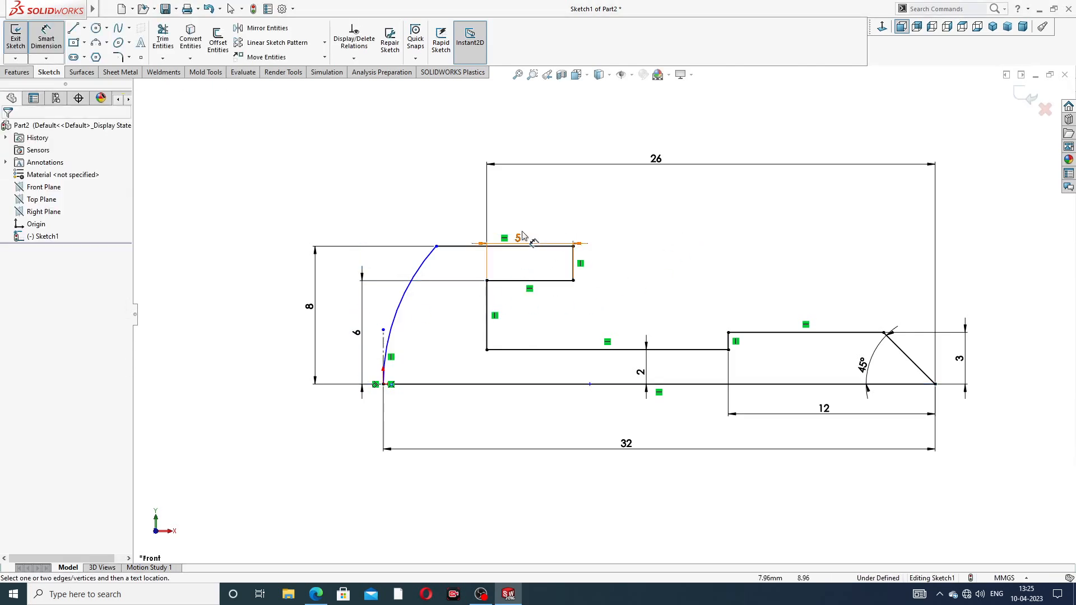
Dimension the curved end arc of the profile with a radius of 26 mm
click(420, 270)
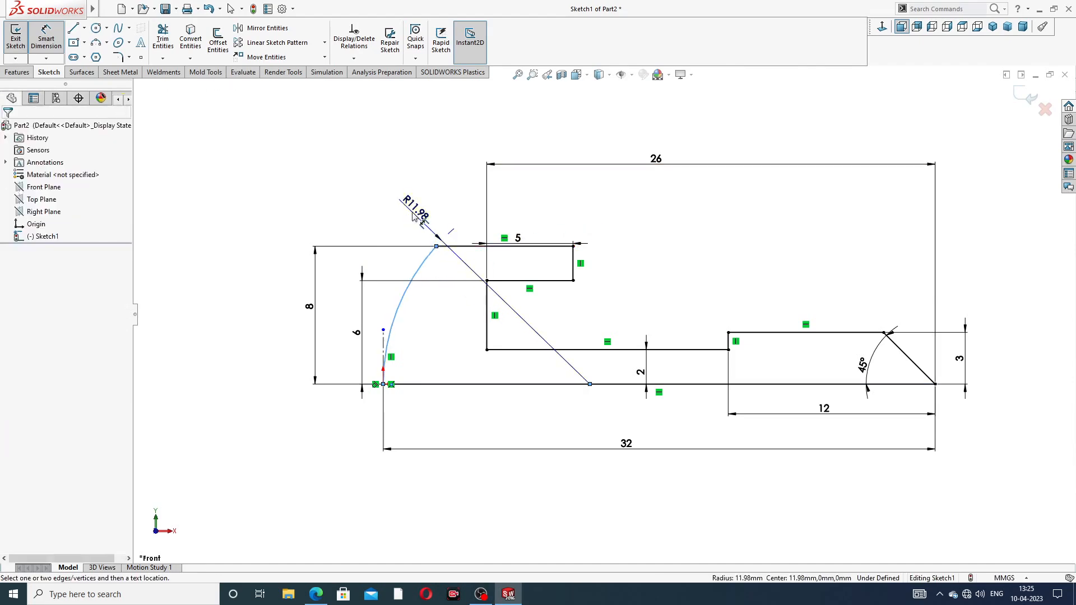
click(413, 217)
key(Return)
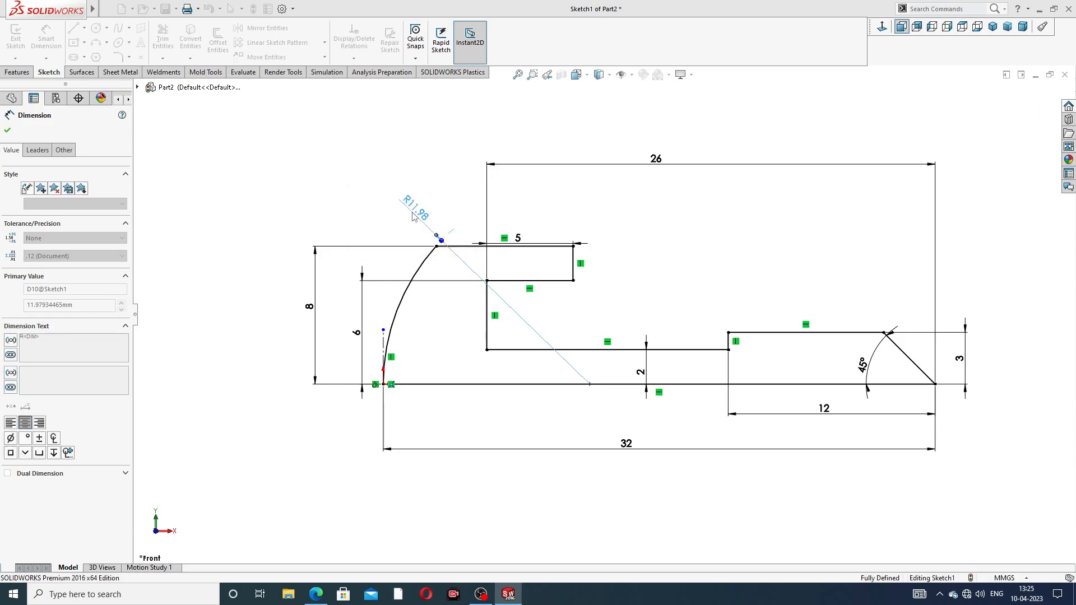
click(642, 255)
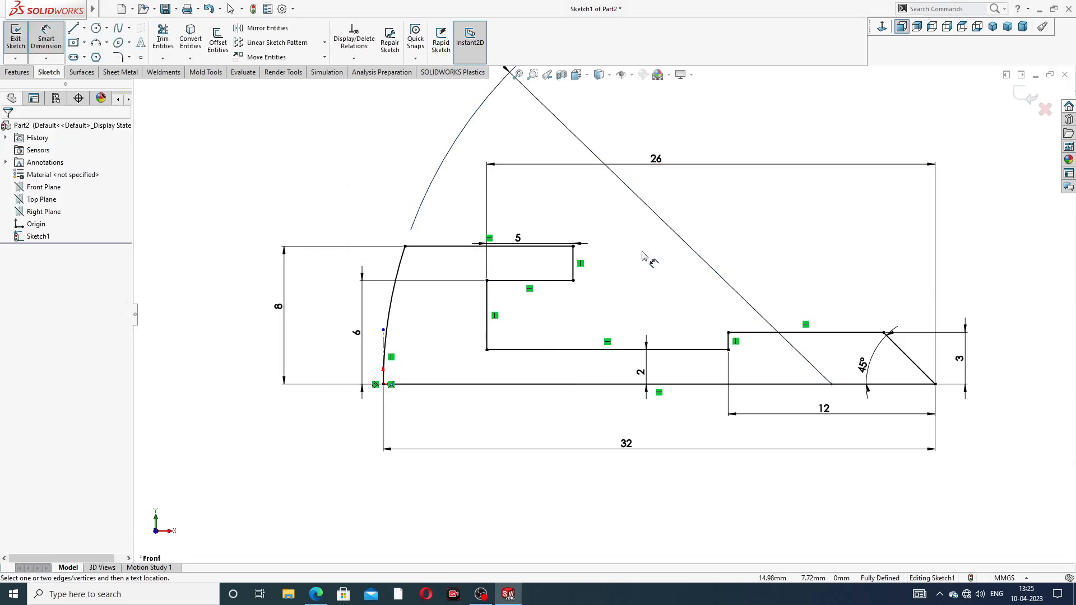
Reposition the R26, 5, 26 and 6 dimension labels for a tidier layout around the profile and leave the dimension command
key(z)
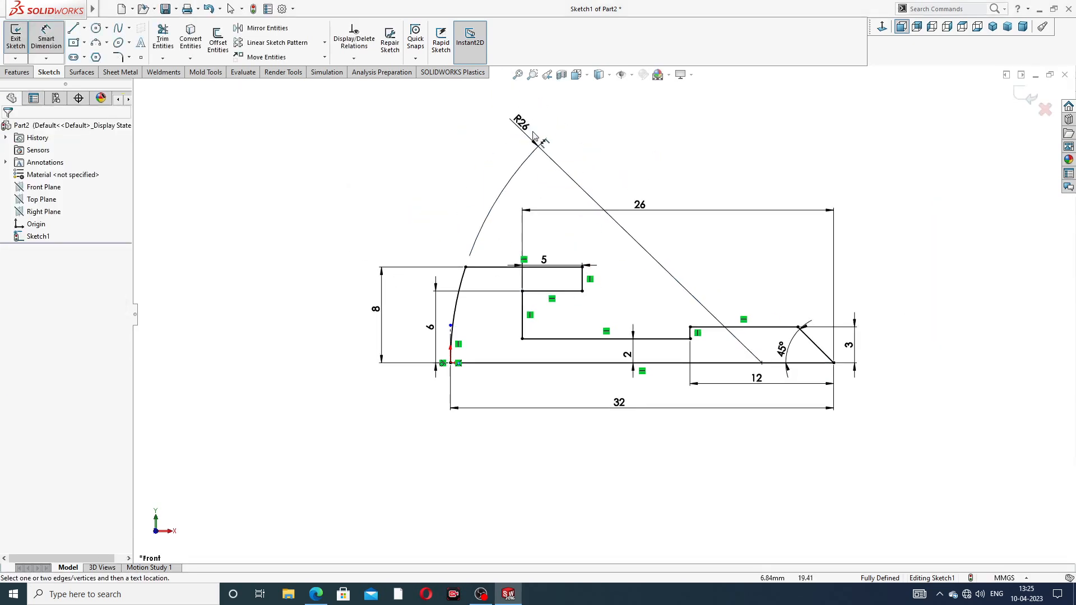
drag(451, 262, 450, 263)
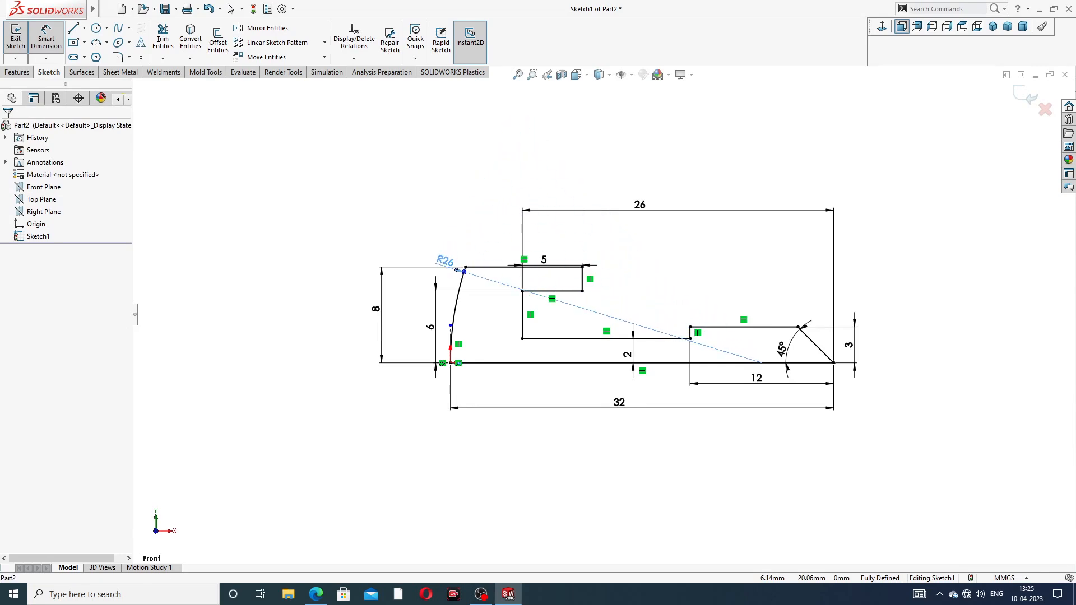
click(568, 146)
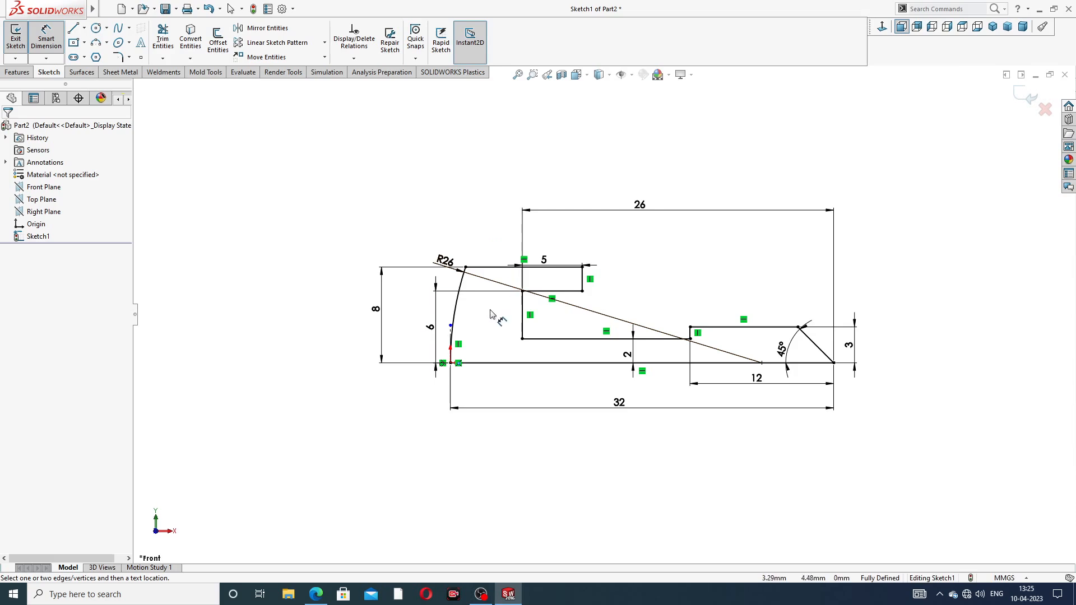
scroll(616, 337, down, 3)
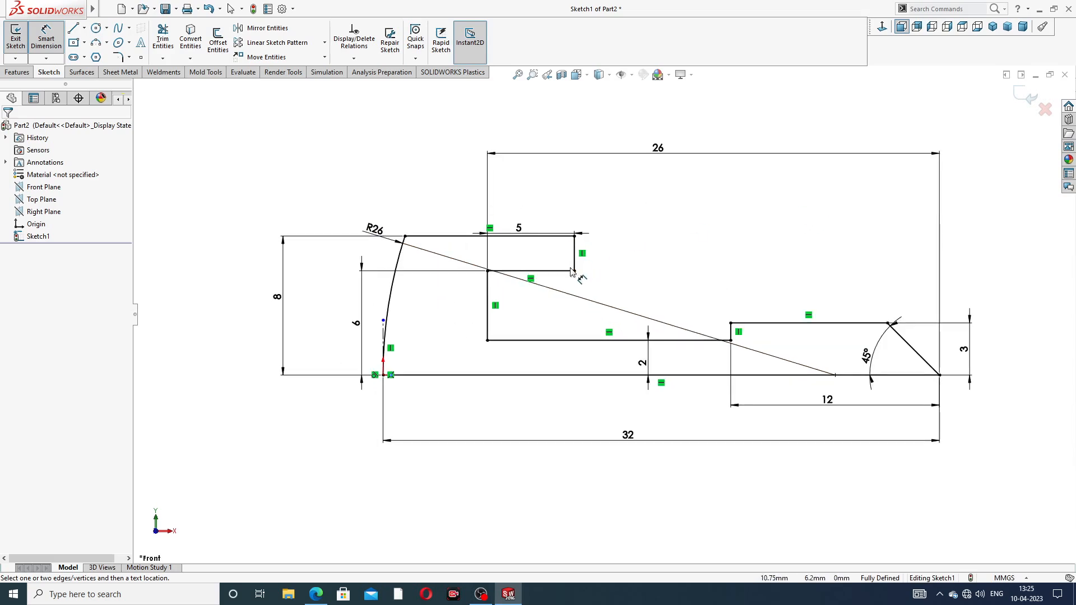
drag(521, 230, 523, 216)
drag(661, 148, 658, 172)
click(664, 249)
drag(374, 230, 372, 211)
click(744, 132)
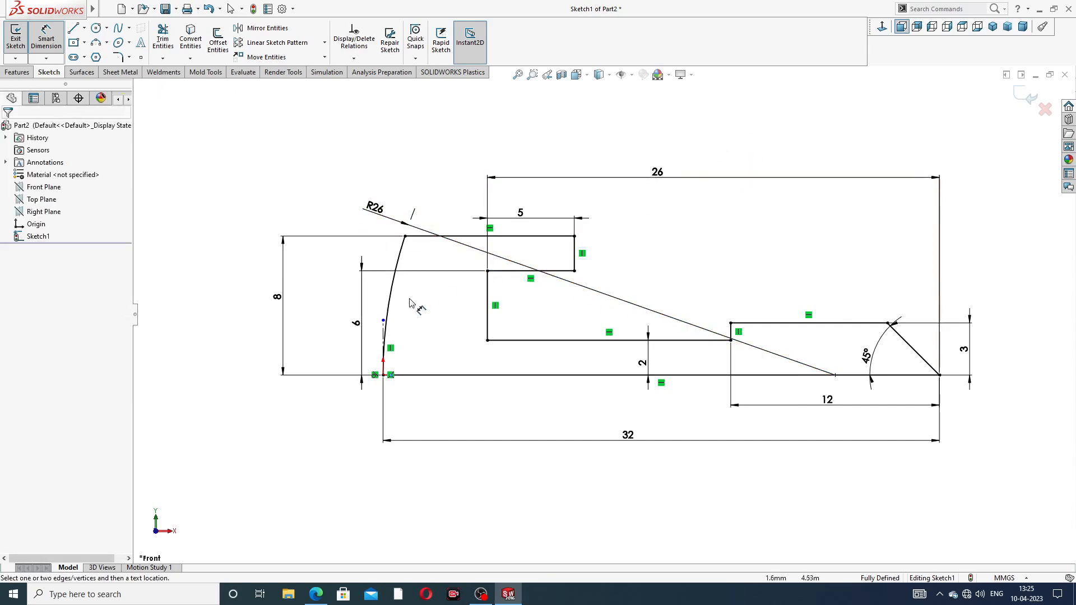
drag(356, 324, 332, 312)
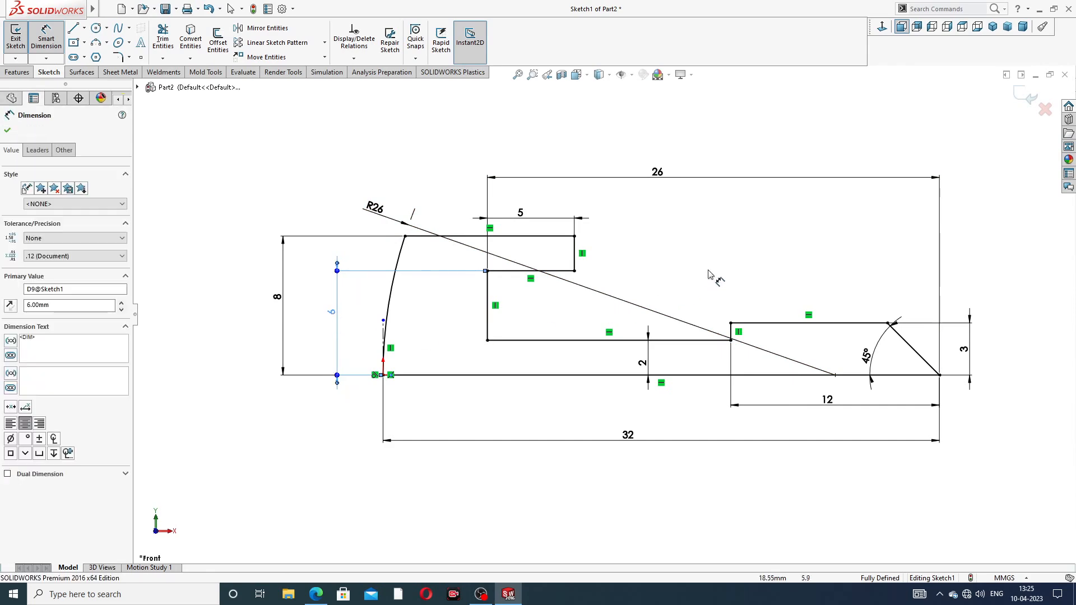
right_click(976, 241)
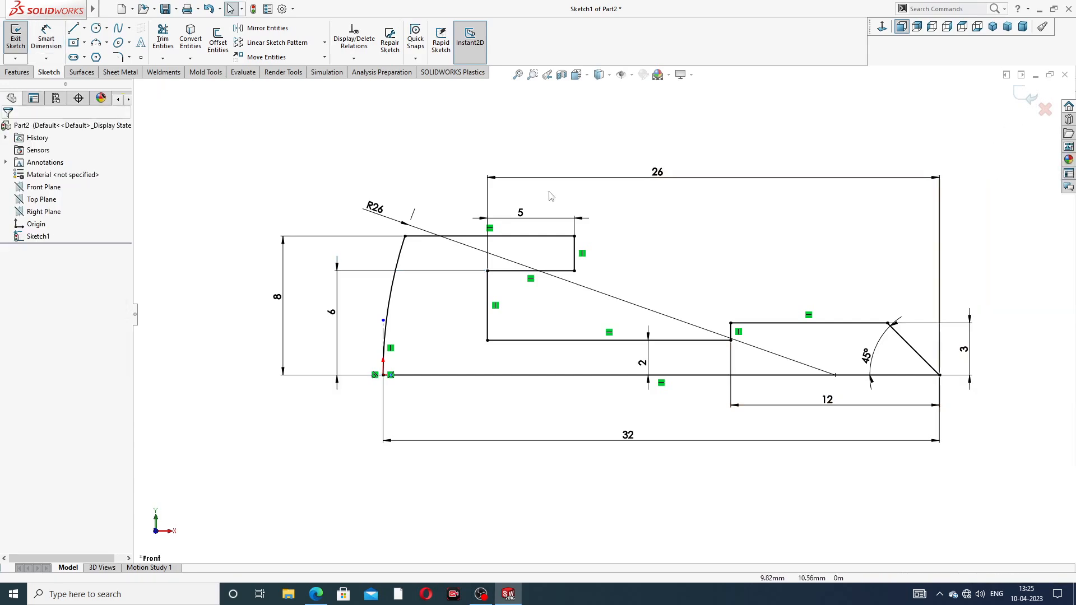
Revolve the closed profile 360° about the 32 mm base line to form the solid screw body
click(17, 71)
click(54, 39)
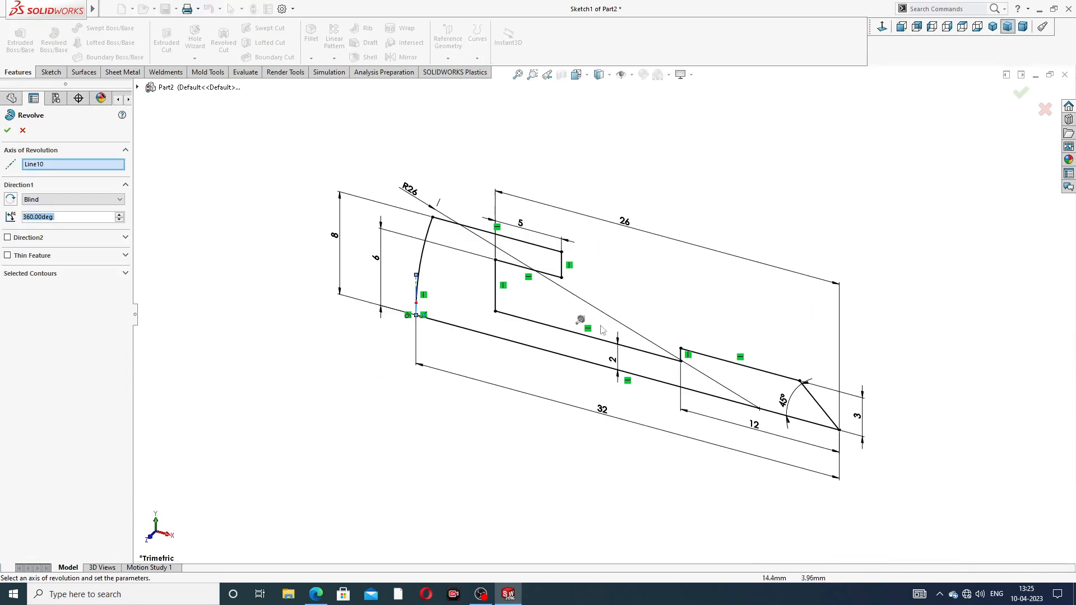
click(581, 365)
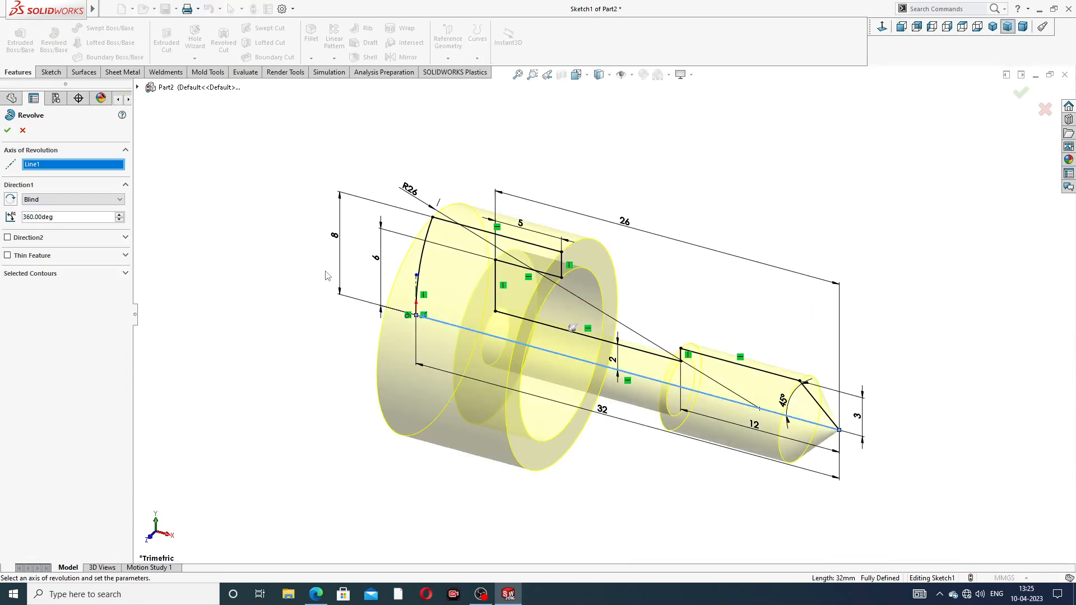
click(8, 131)
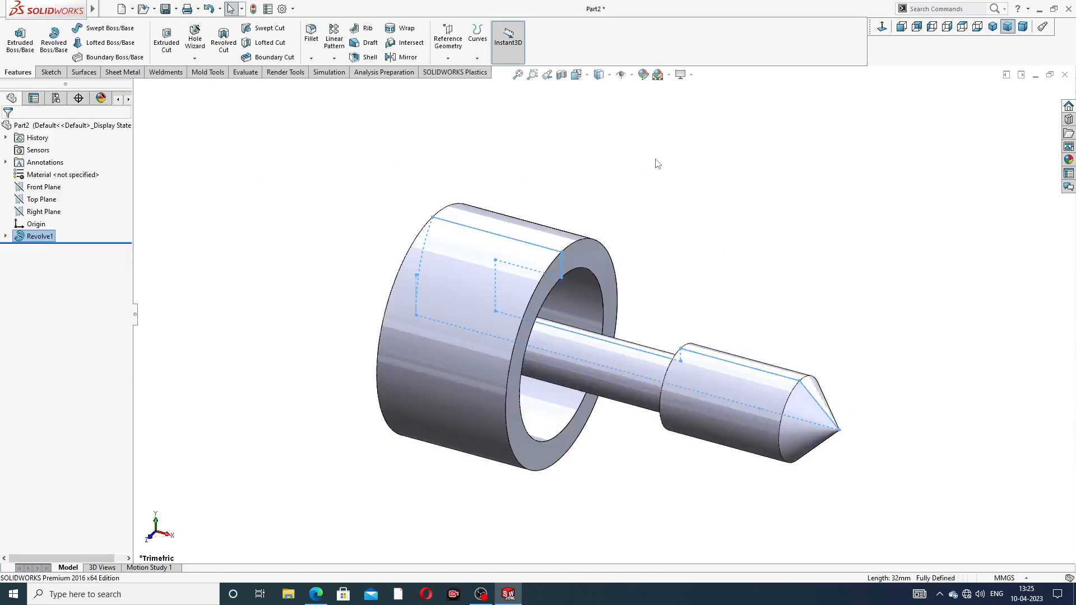
middle_drag(670, 279, 661, 243)
scroll(619, 371, down, 2)
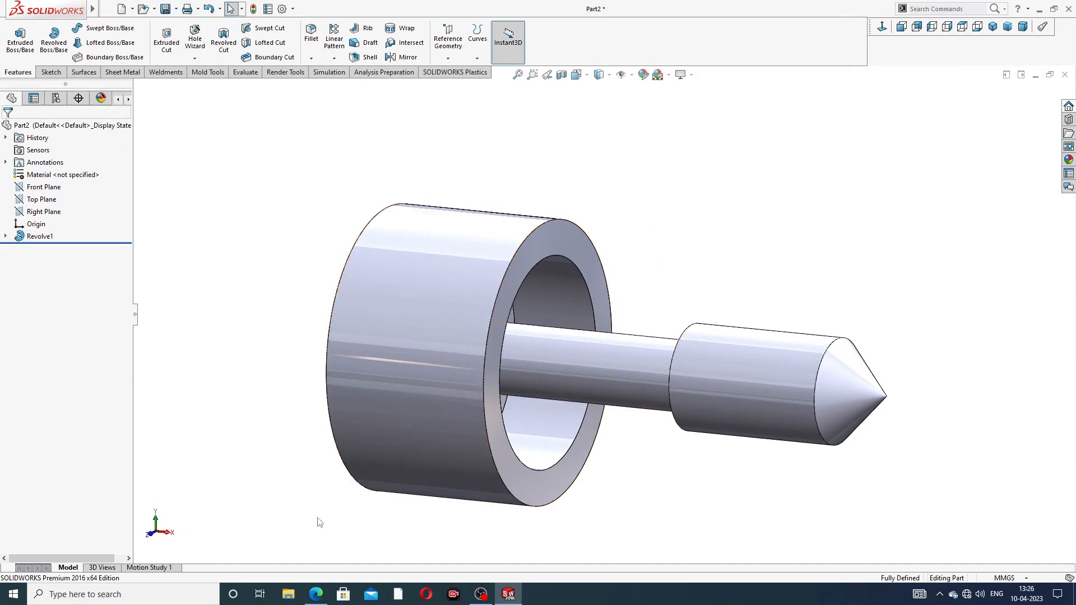
Consult the furnichar screw PDF drawing and fillet the outer edge of the head's domed end with a 1 mm radius
click(316, 594)
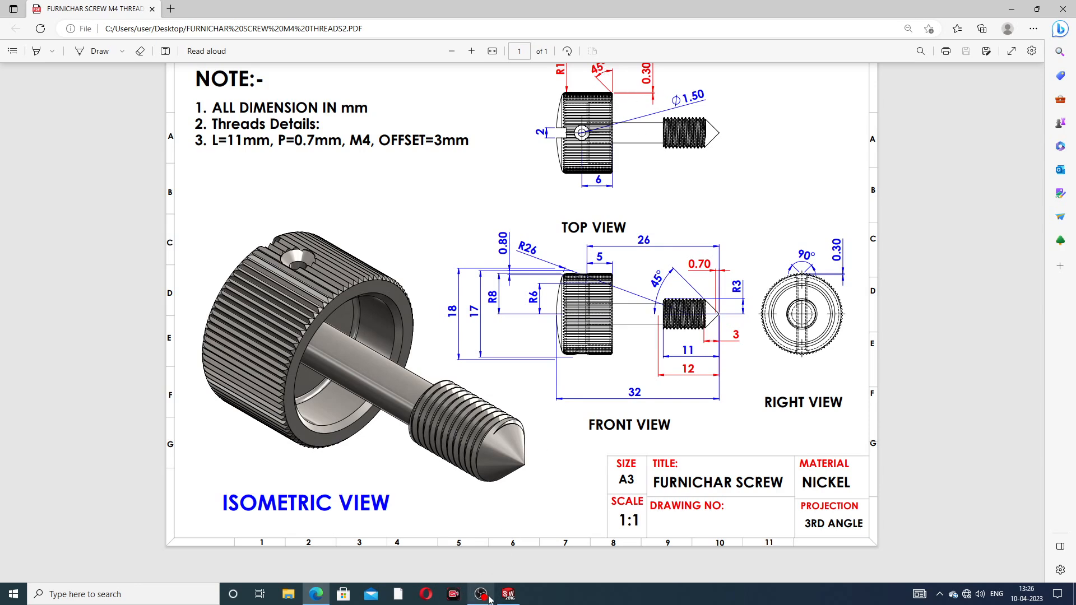
mouse_move(508, 593)
click(516, 532)
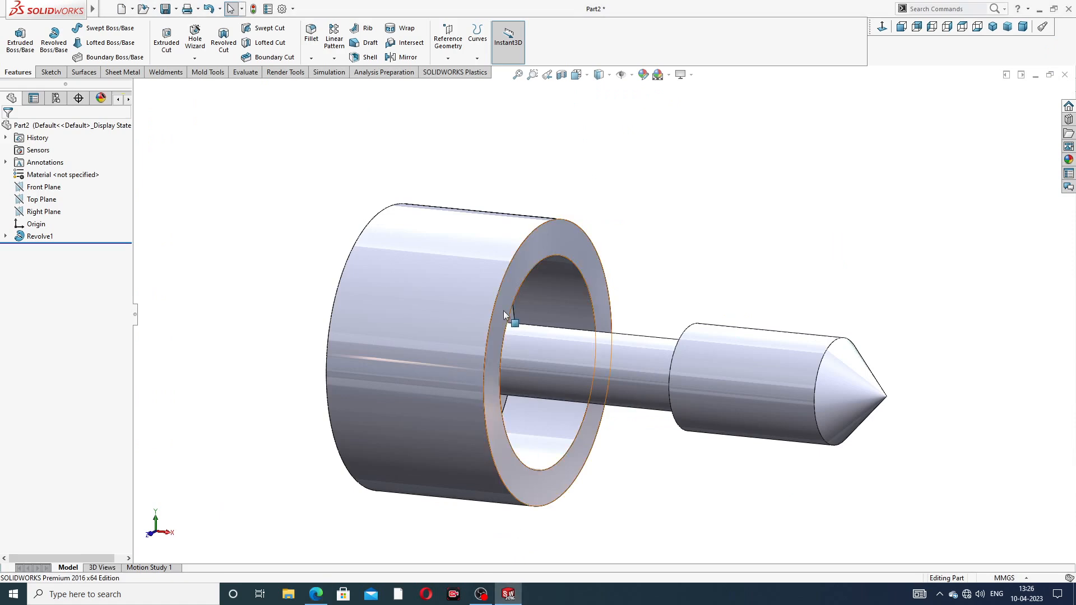
click(311, 33)
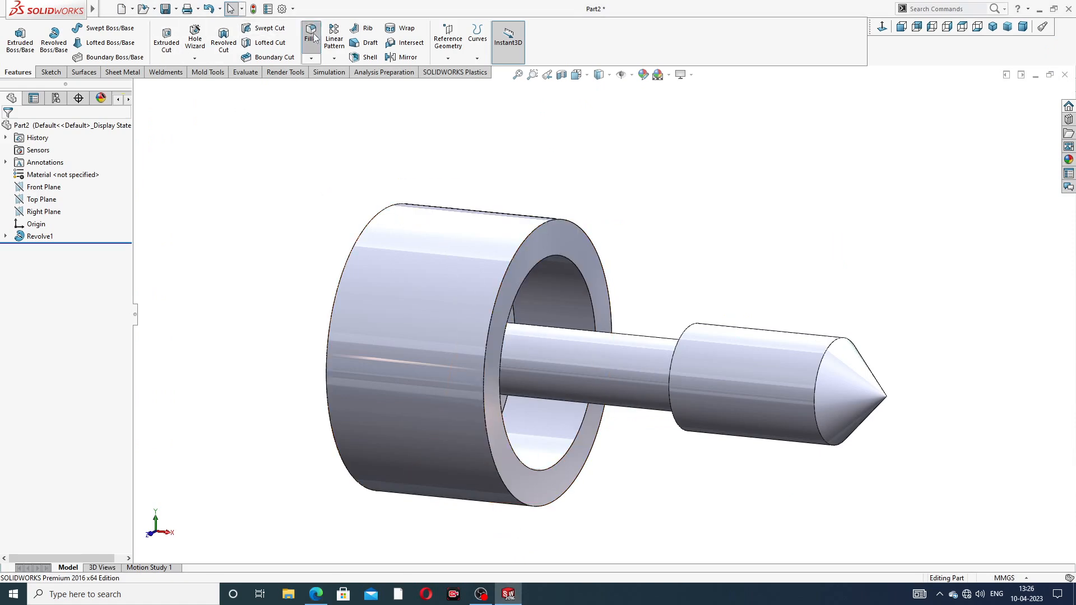
middle_drag(391, 168, 395, 216)
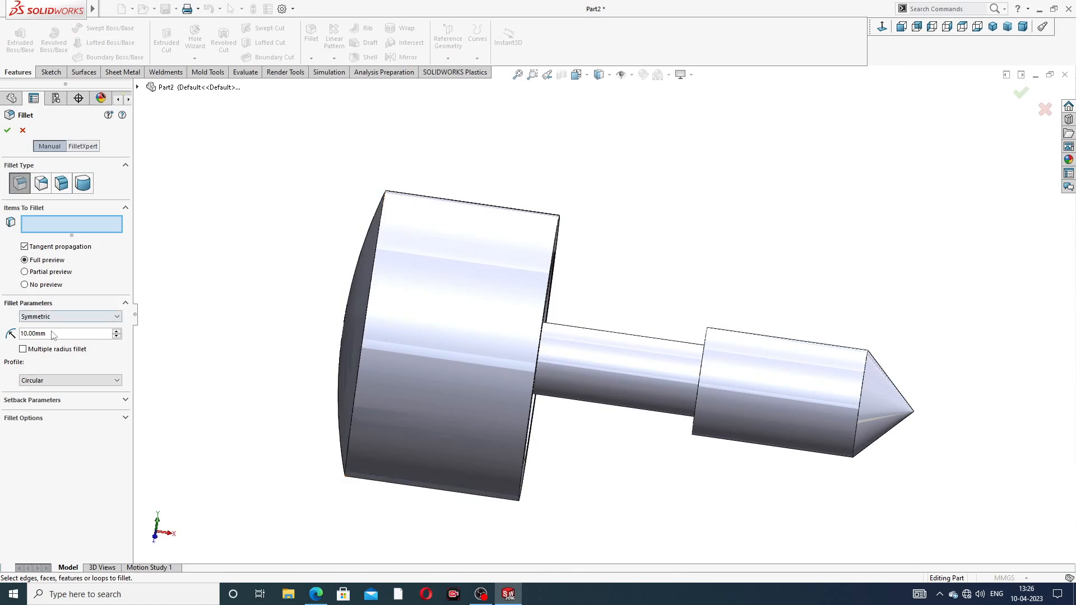
text(1)
key(Return)
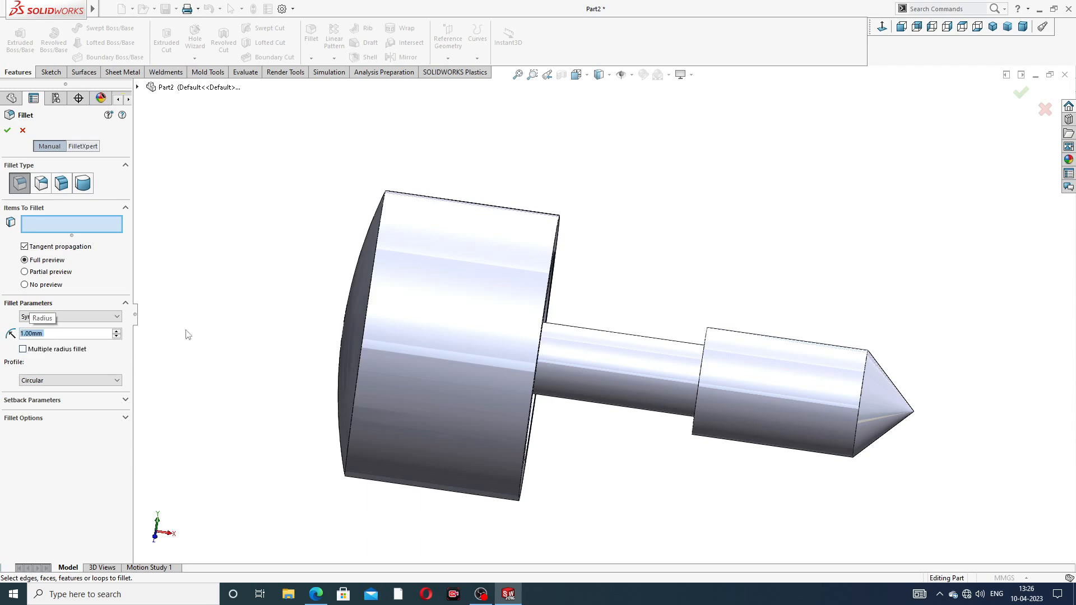
click(380, 237)
middle_drag(430, 161, 448, 183)
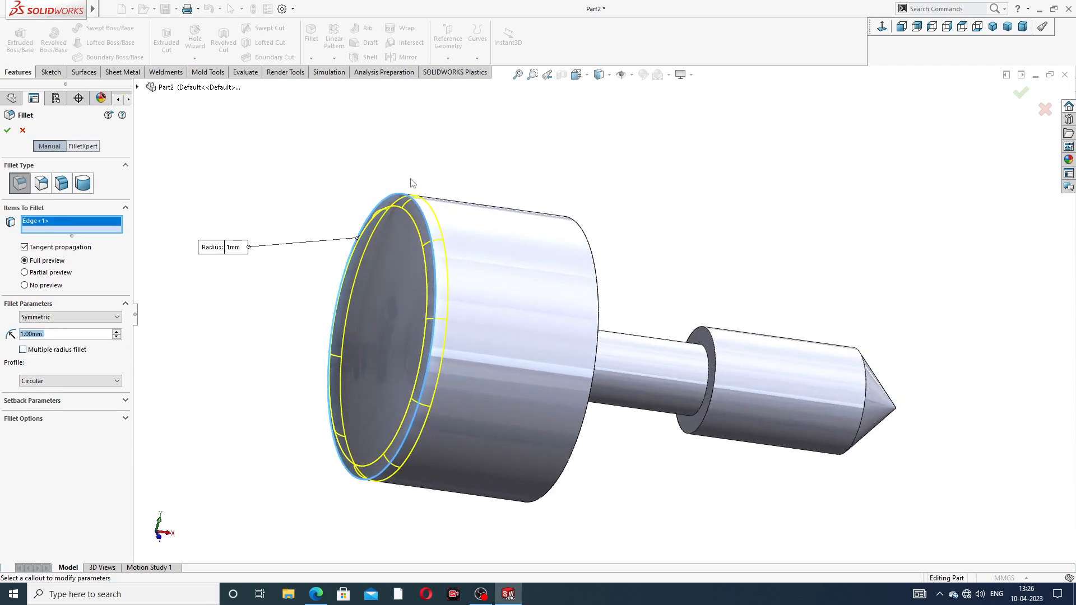
click(7, 130)
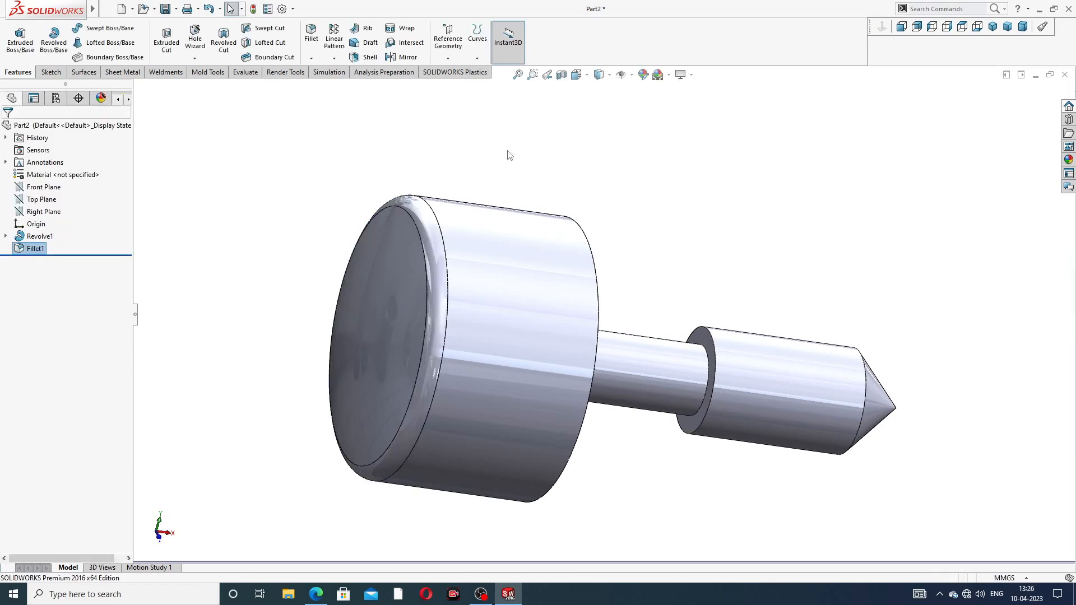
Chamfer the inner circular edge at the head's open end with a 0.3 mm distance at 45°
scroll(559, 198, up, 3)
middle_drag(571, 207, 509, 164)
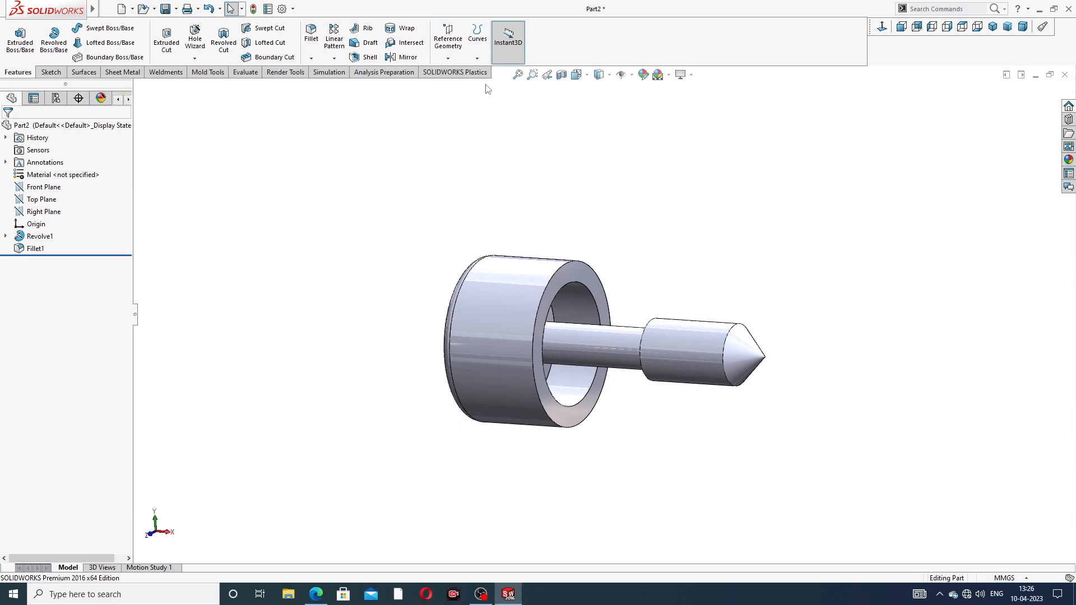
click(311, 58)
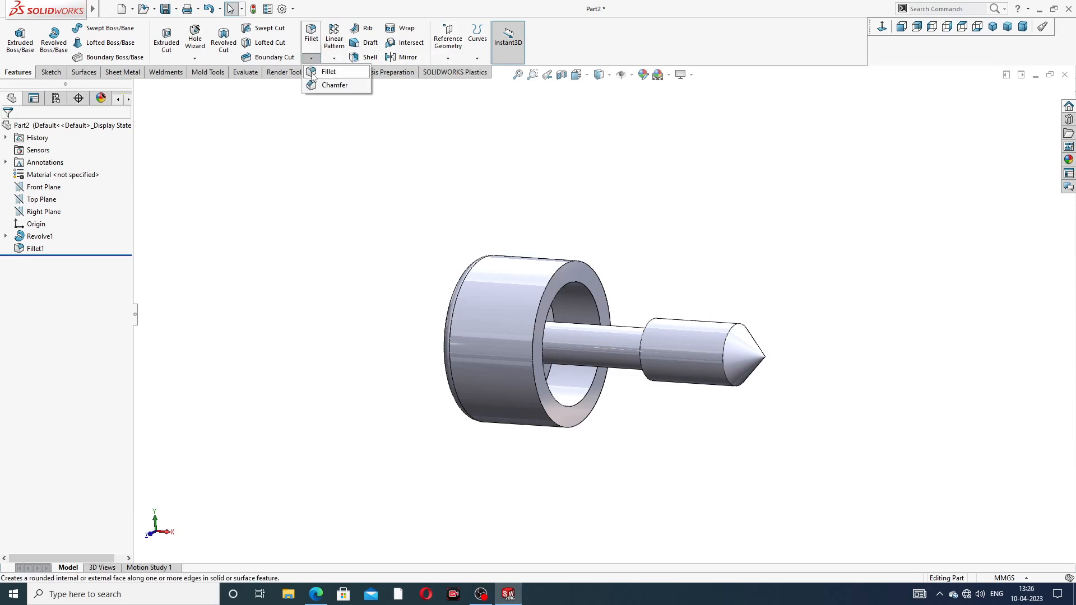
click(337, 85)
scroll(579, 298, down, 2)
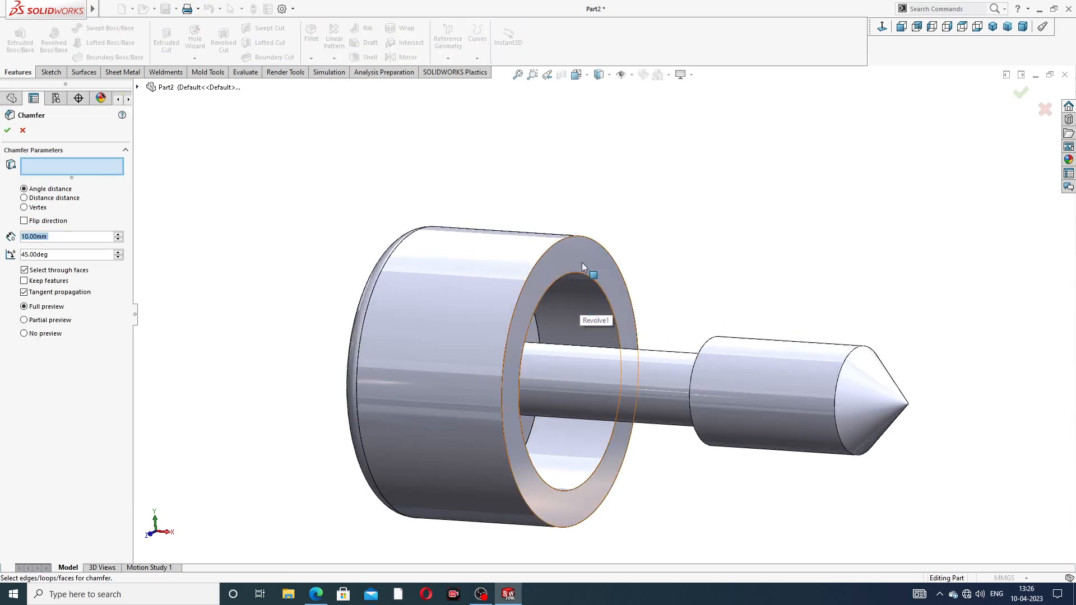
scroll(582, 271, down, 2)
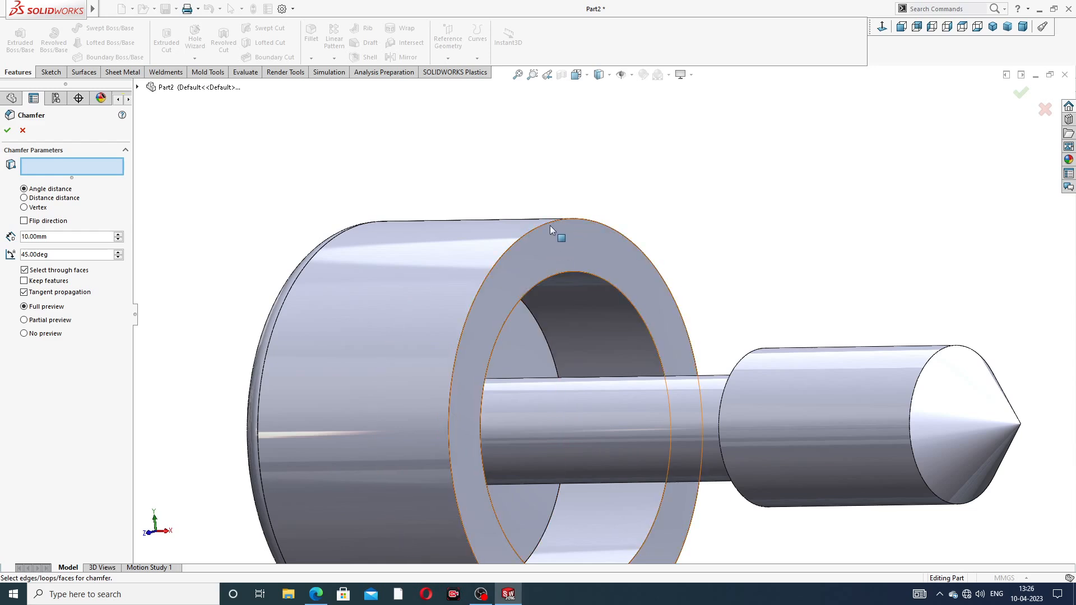
click(559, 273)
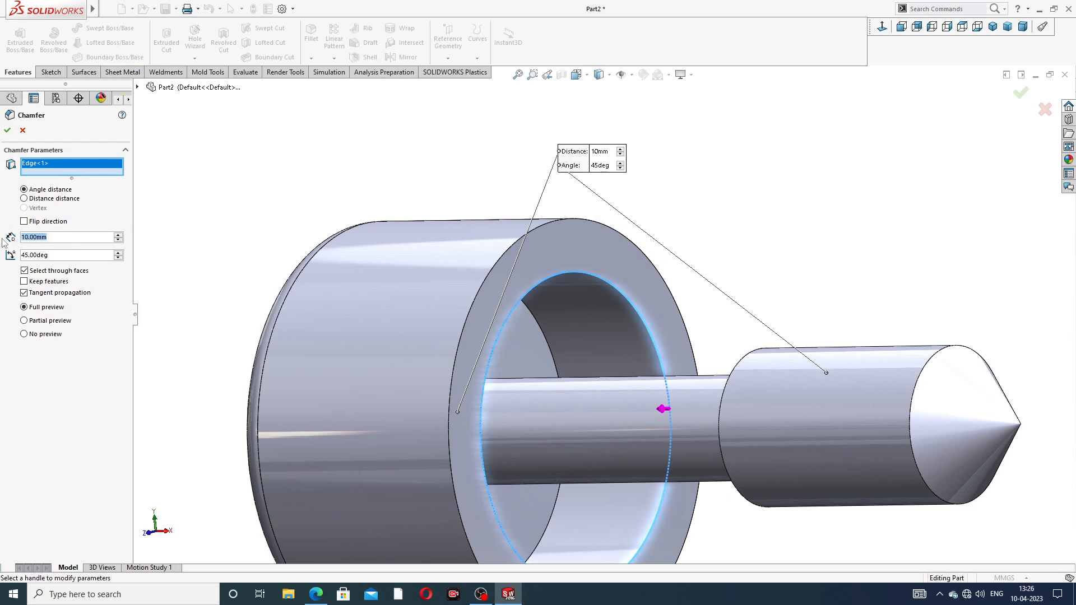
text(.3)
key(Return)
click(8, 130)
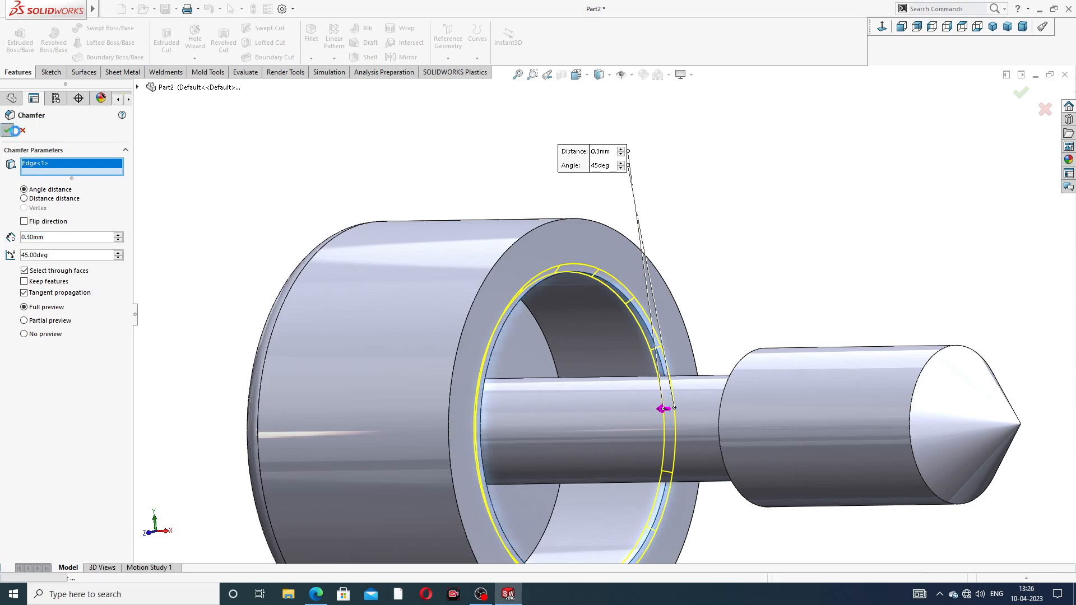
Inspect the chamfered screw model from several angles and compare it with the PDF drawing's views and dimensions
scroll(693, 255, up, 2)
middle_drag(693, 255, 714, 197)
scroll(626, 269, up, 2)
middle_drag(644, 285, 629, 230)
scroll(625, 348, down, 2)
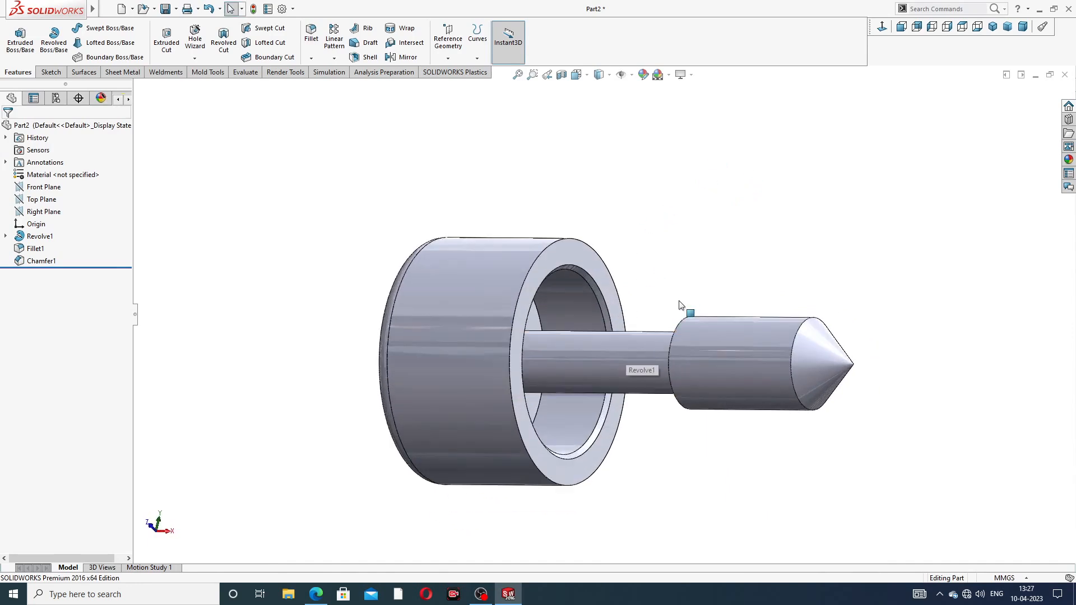
middle_drag(685, 300, 651, 281)
click(318, 593)
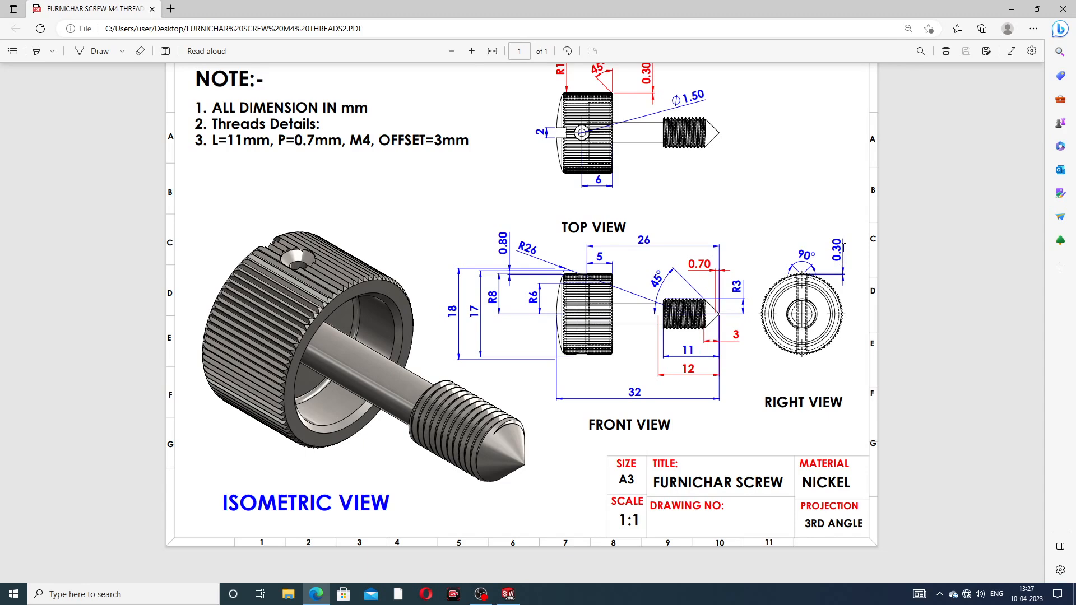
click(509, 594)
Start a sketch on the head's open-end ring face and draw a vertical centerline from the outer edge's top point to the origin
mouse_move(584, 295)
middle_down()
mouse_move(574, 323)
mouse_move(592, 311)
middle_up()
click(602, 252)
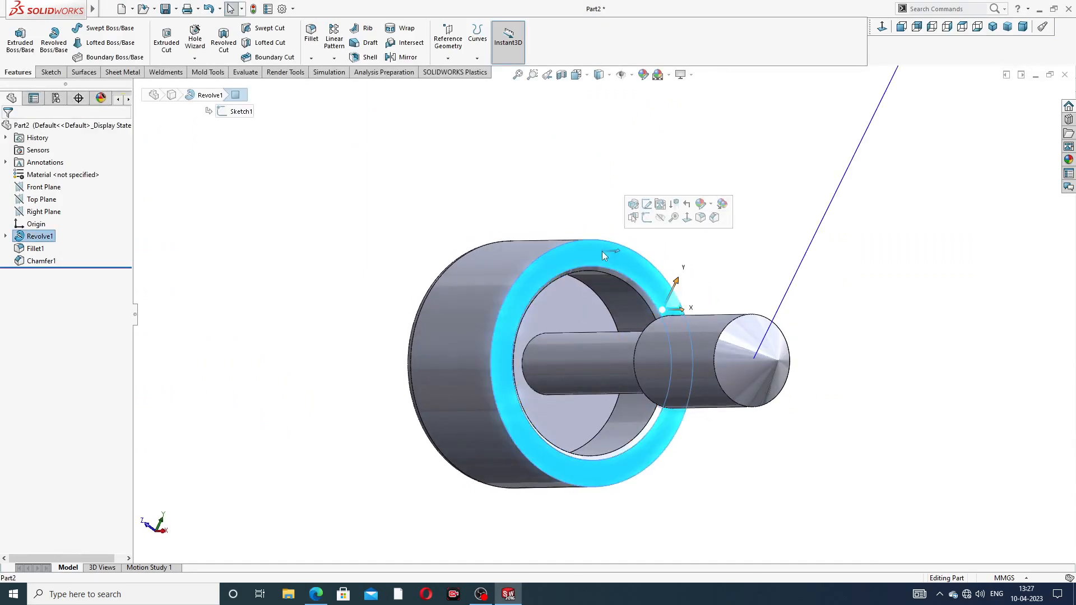
click(654, 216)
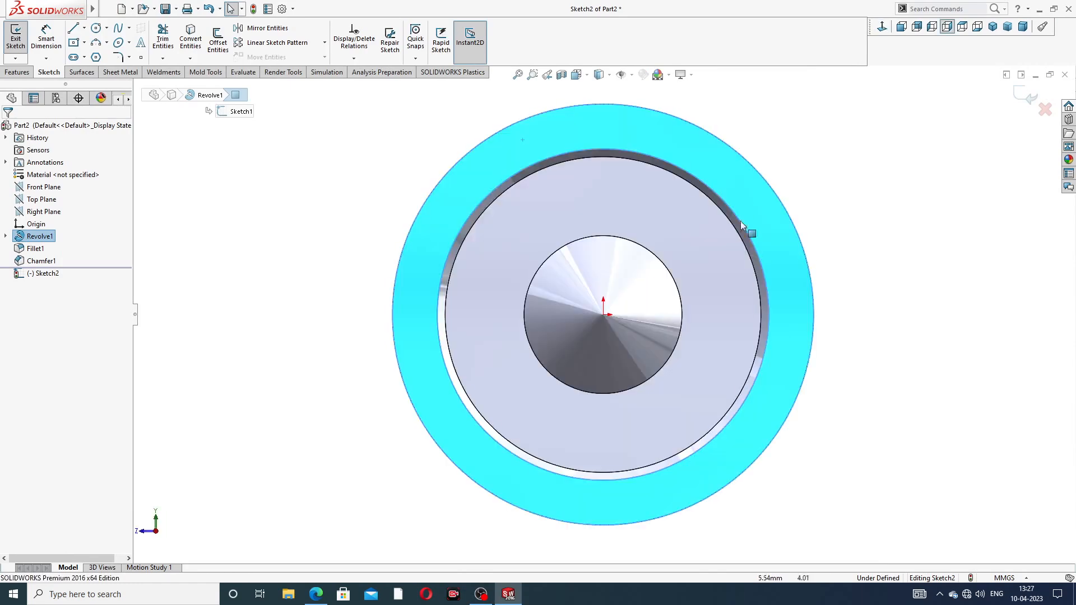
click(84, 28)
click(97, 56)
scroll(627, 171, up, 2)
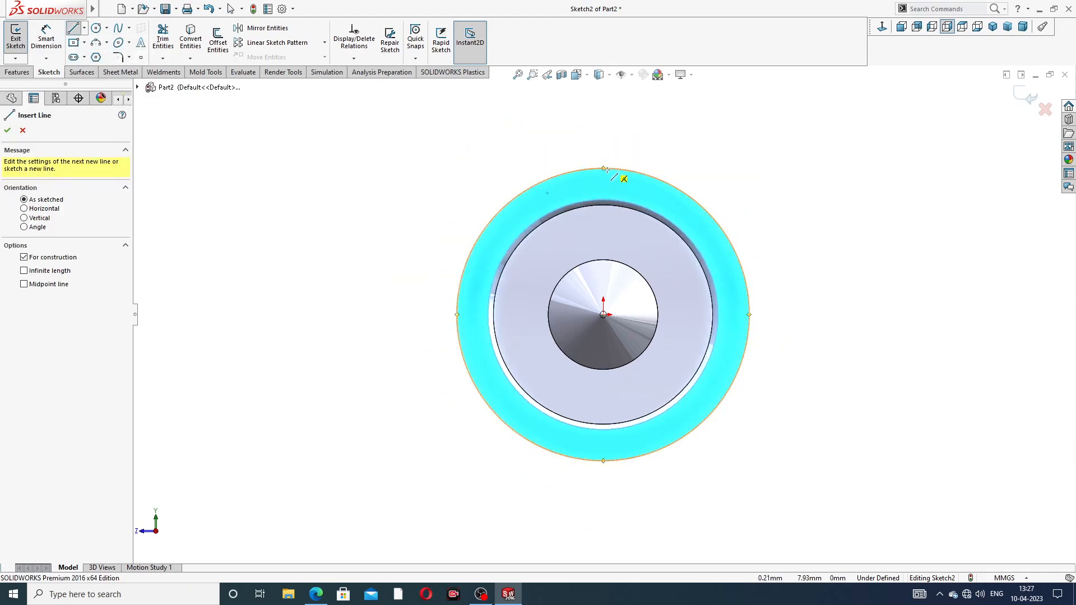
click(603, 168)
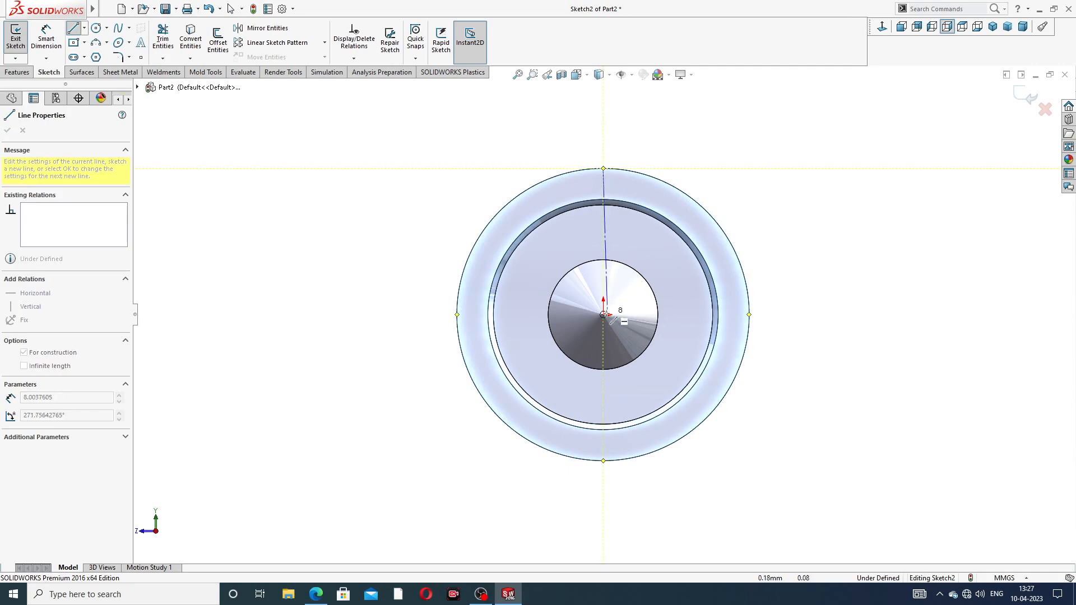
click(603, 314)
right_click(732, 150)
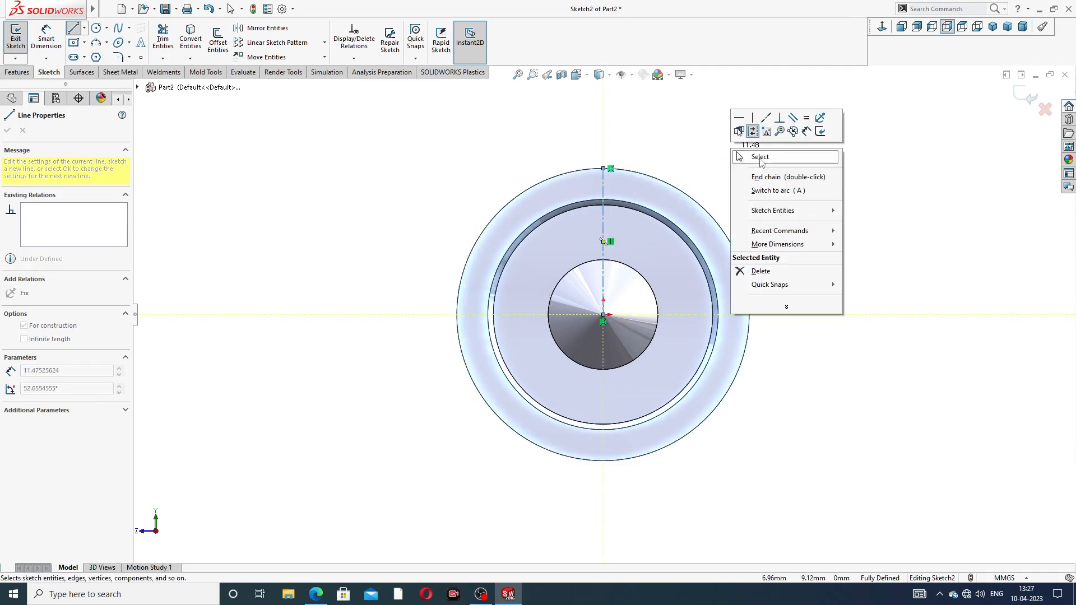
click(760, 158)
Sketch a closed triangle with its apex on the centerline and an about 1.45 mm wide horizontal edge just above the head's rim
scroll(597, 234, down, 2)
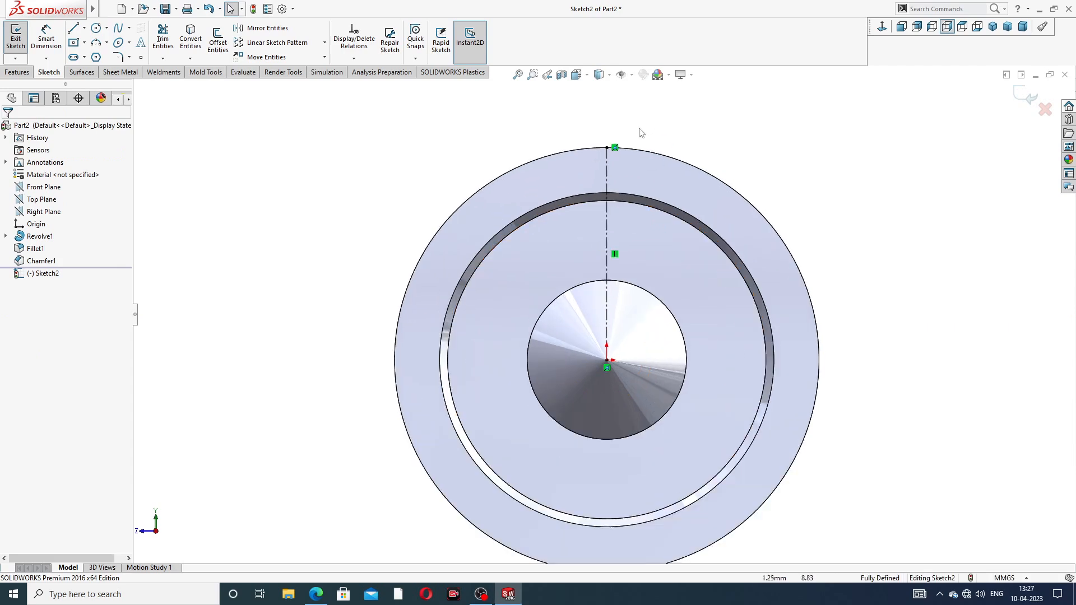
scroll(624, 191, down, 1)
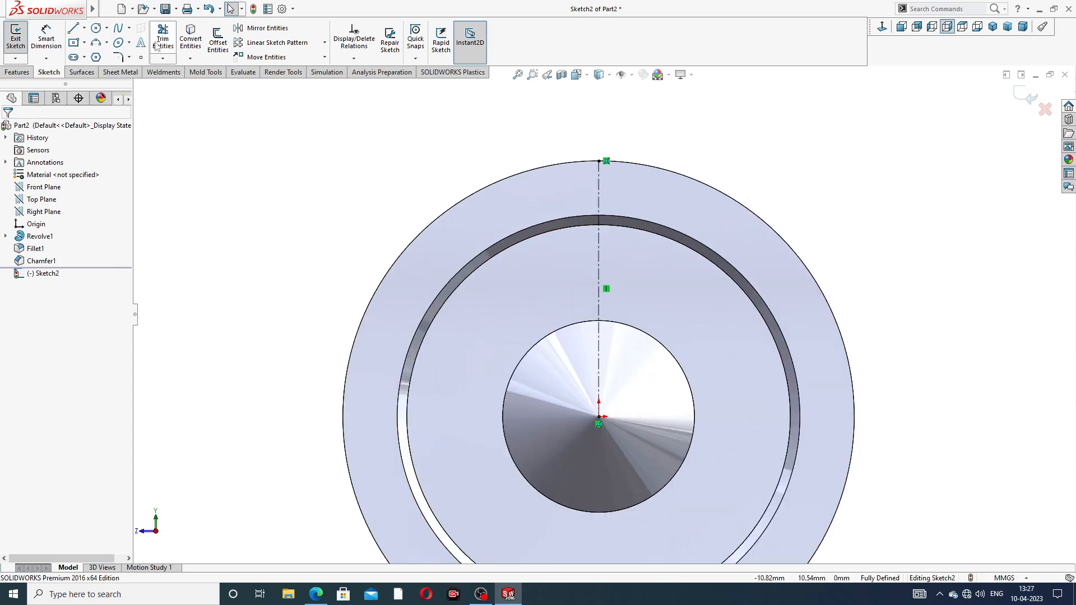
click(73, 28)
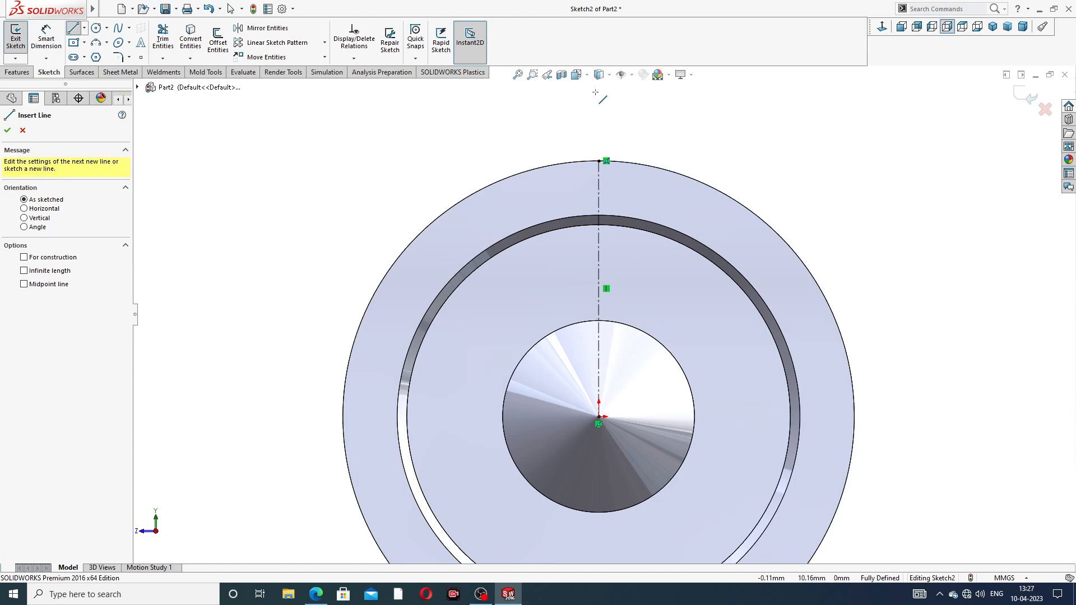
scroll(610, 158, down, 4)
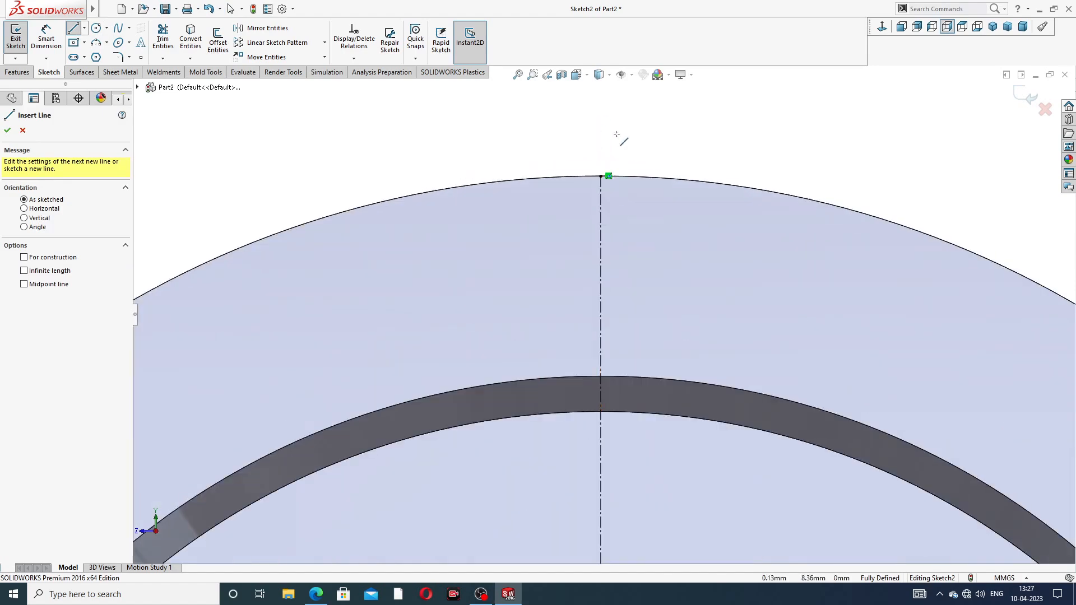
click(599, 252)
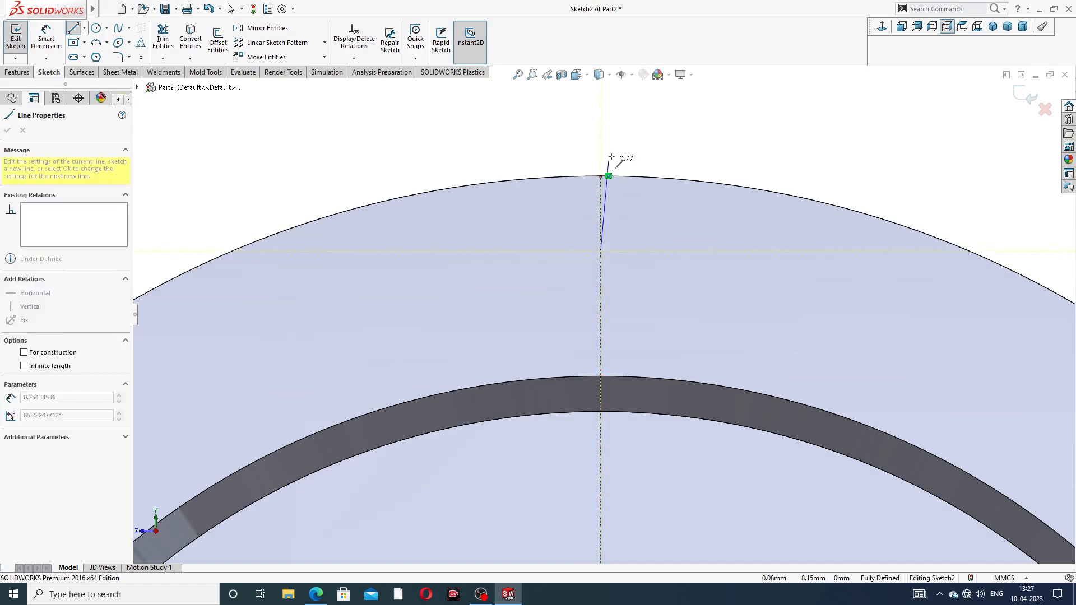
click(665, 153)
click(494, 153)
click(600, 251)
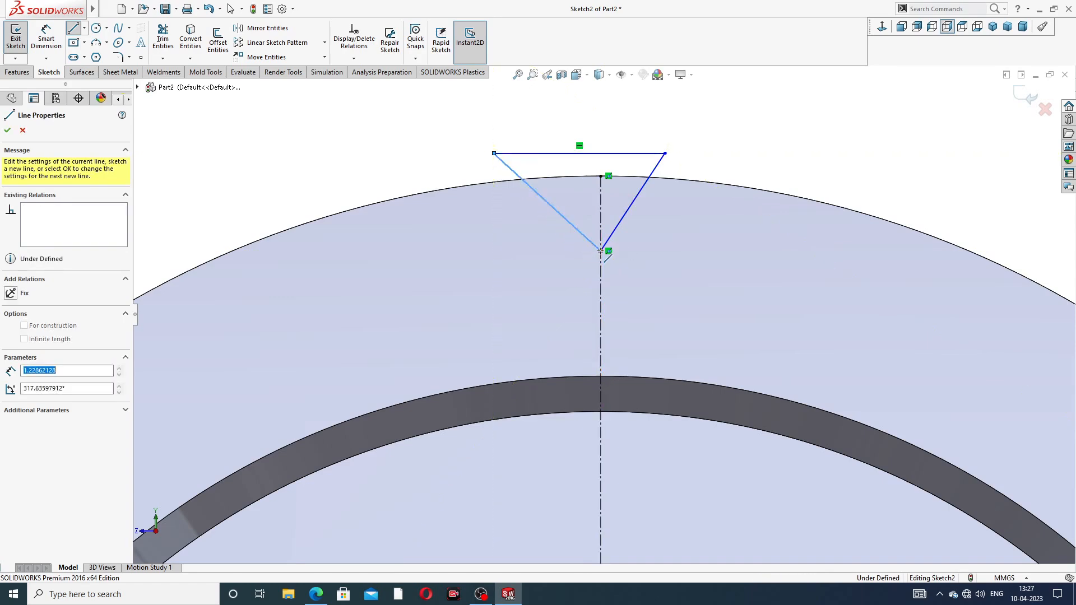
right_click(737, 92)
click(755, 145)
Constrain the centerline's upper endpoint to the midpoint of the triangle's horizontal edge
scroll(597, 191, down, 3)
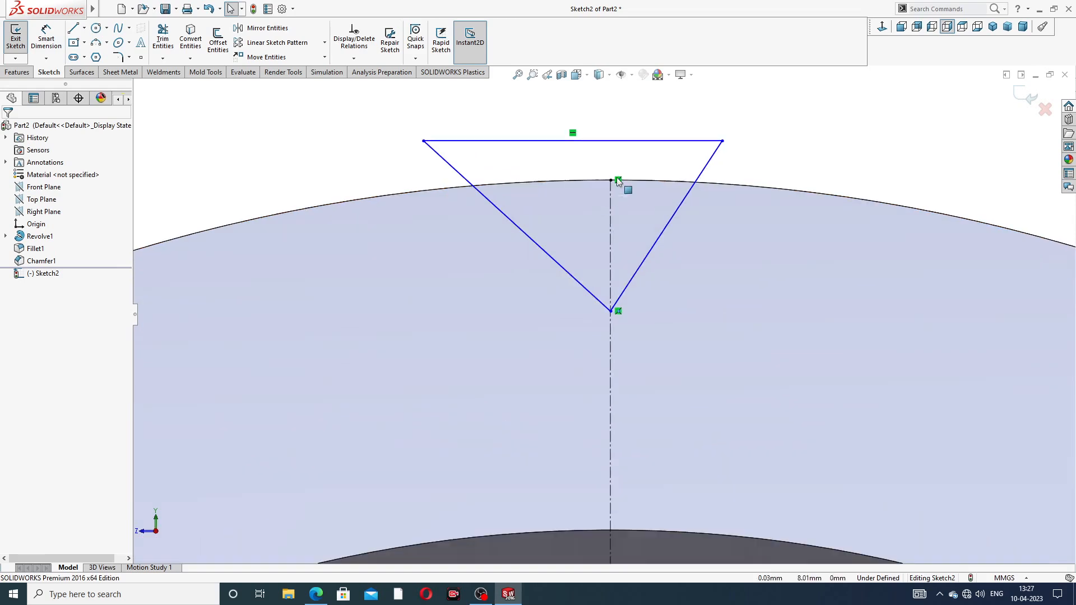
click(609, 141)
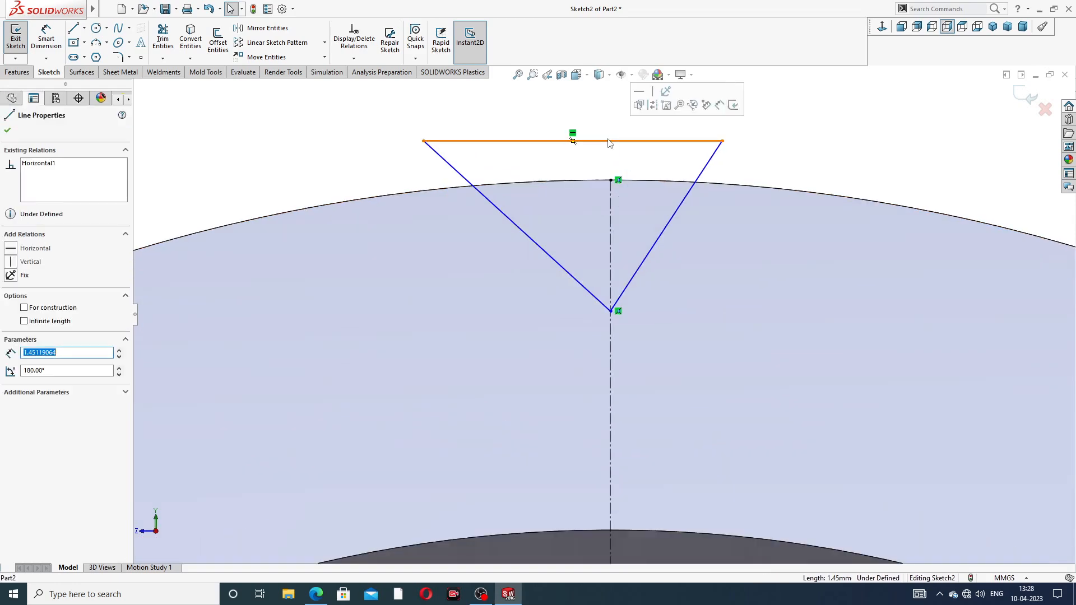
ctrl+click(611, 179)
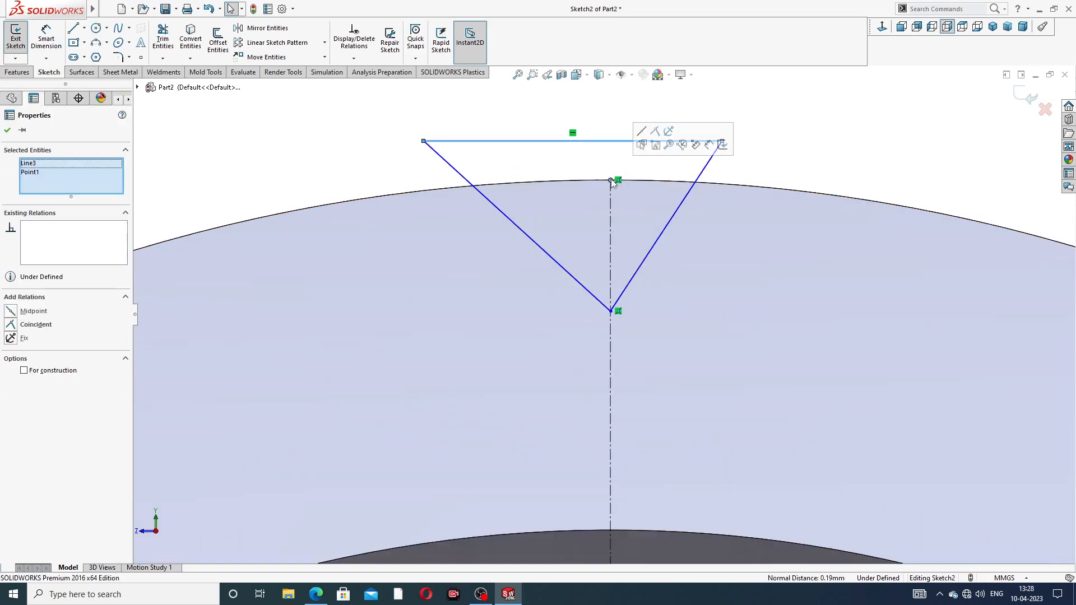
click(641, 132)
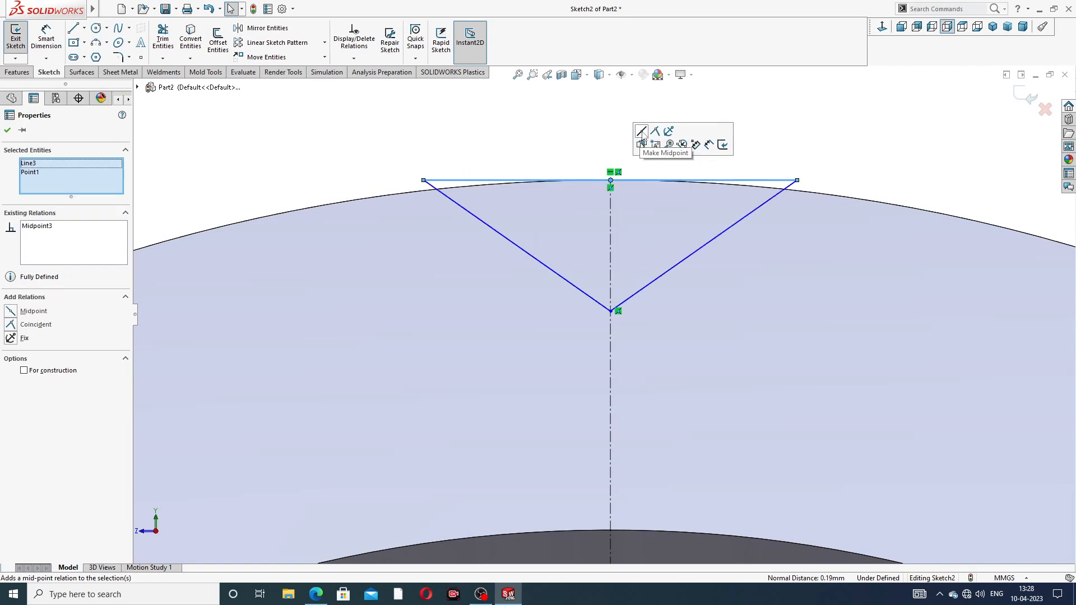
click(599, 215)
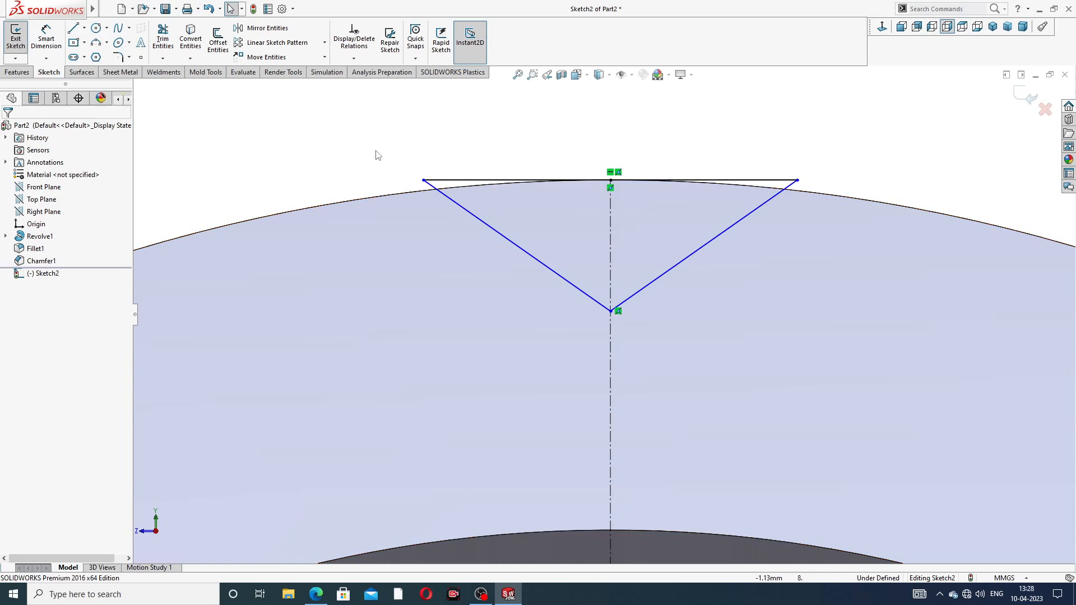
Dimension the angle between the triangle's two slanted sides at 90°
click(46, 38)
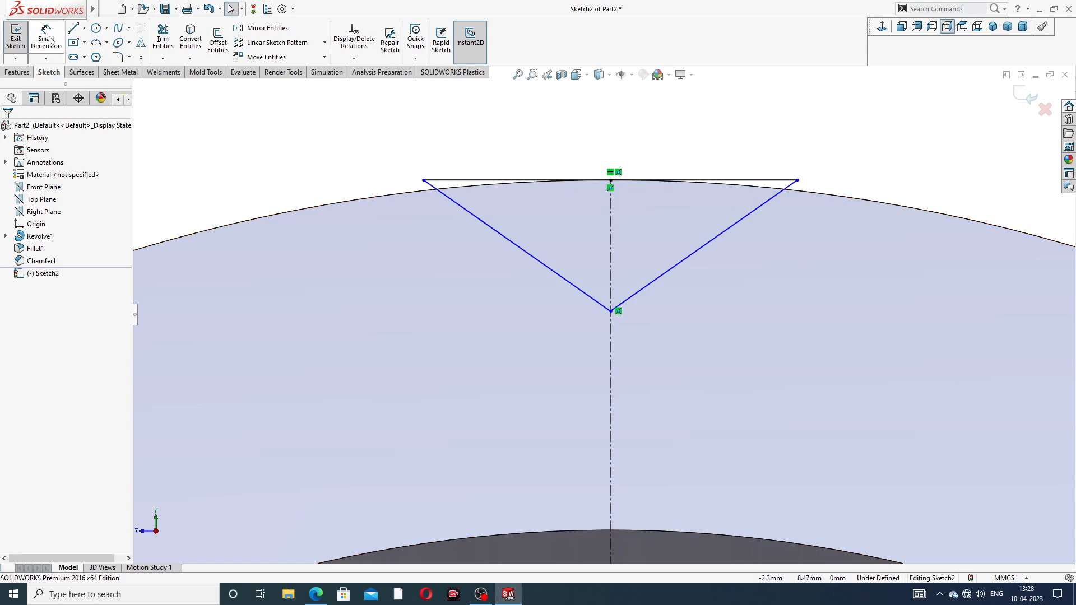
click(583, 292)
click(665, 277)
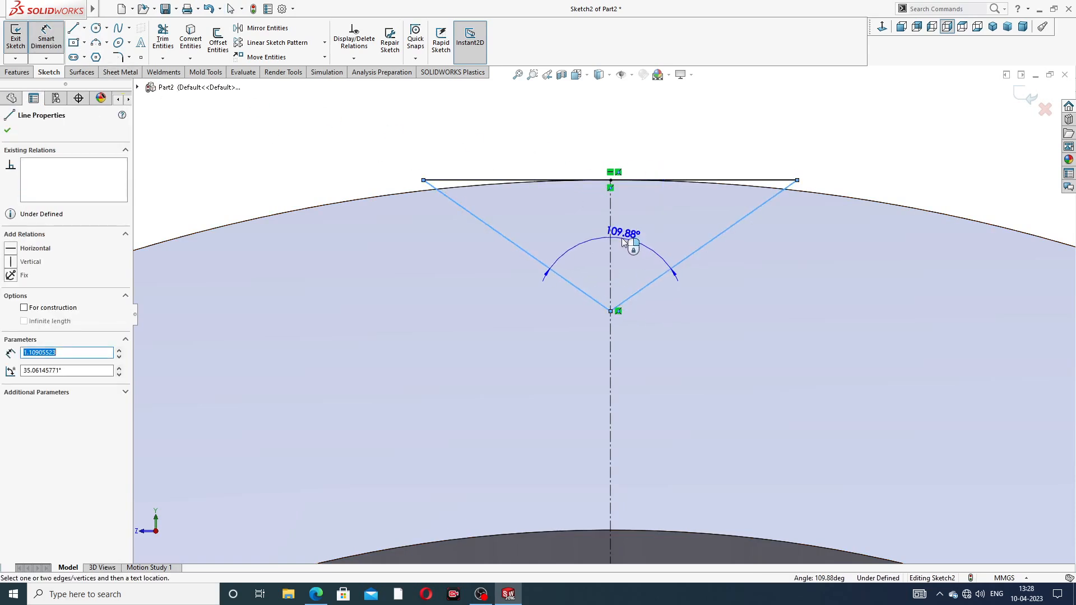
click(629, 240)
text(90)
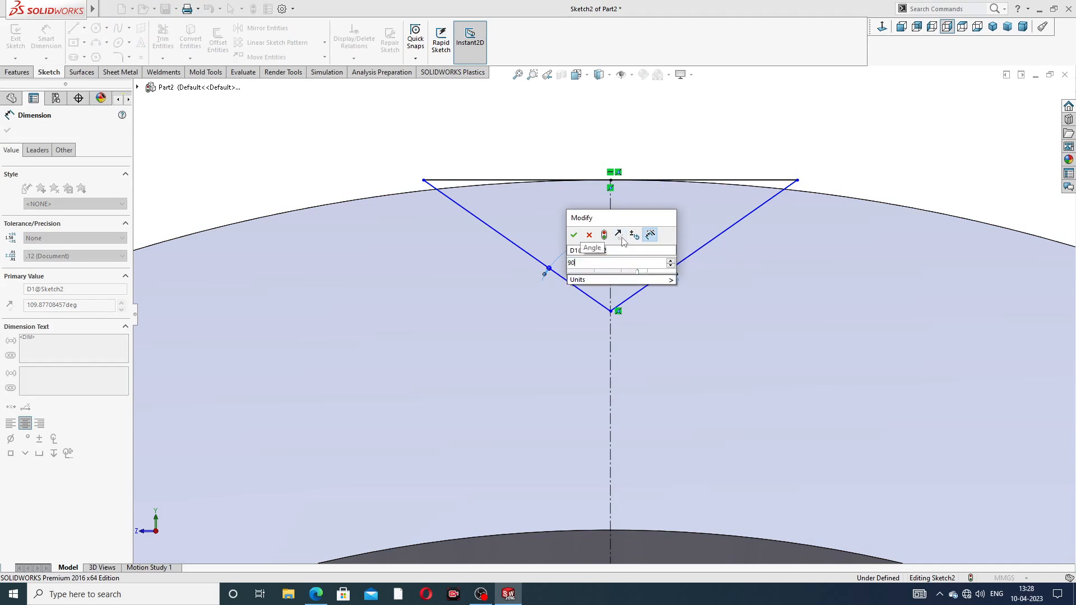
key(Return)
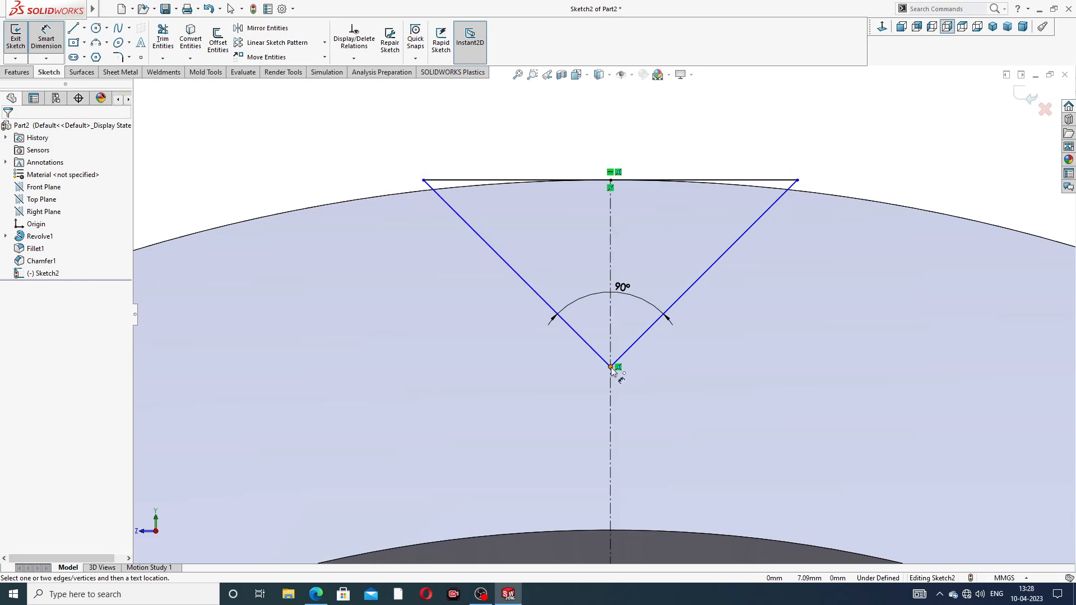
Dimension the triangle's depth from the rim to its apex at 0.3 mm and reposition the angle and depth dimensions
click(610, 367)
click(611, 181)
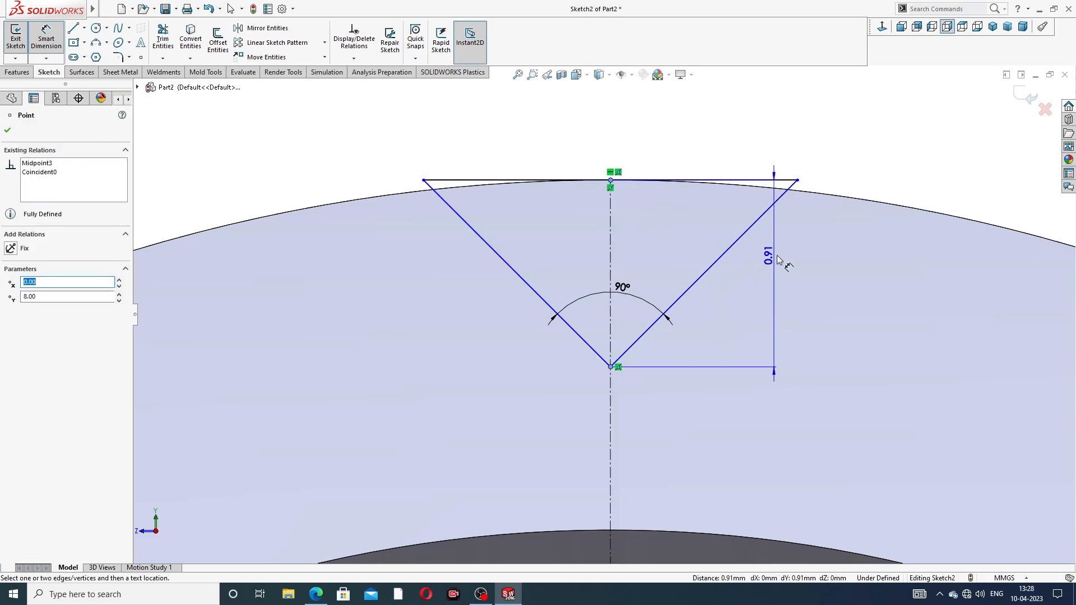
click(788, 262)
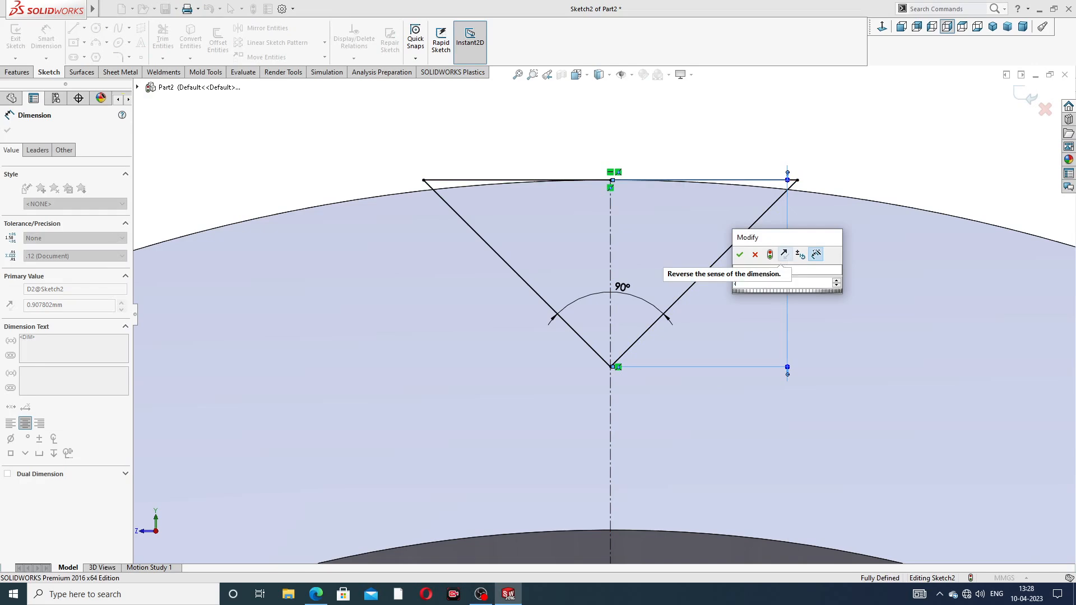
text(0.3)
key(Return)
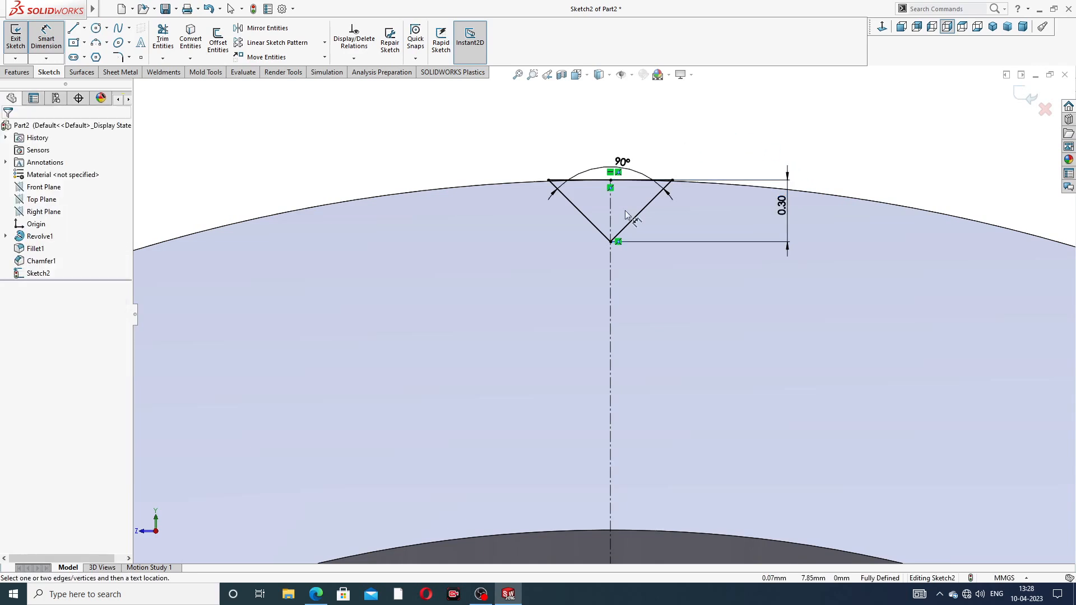
click(624, 162)
drag(624, 162, 621, 141)
drag(783, 210, 752, 206)
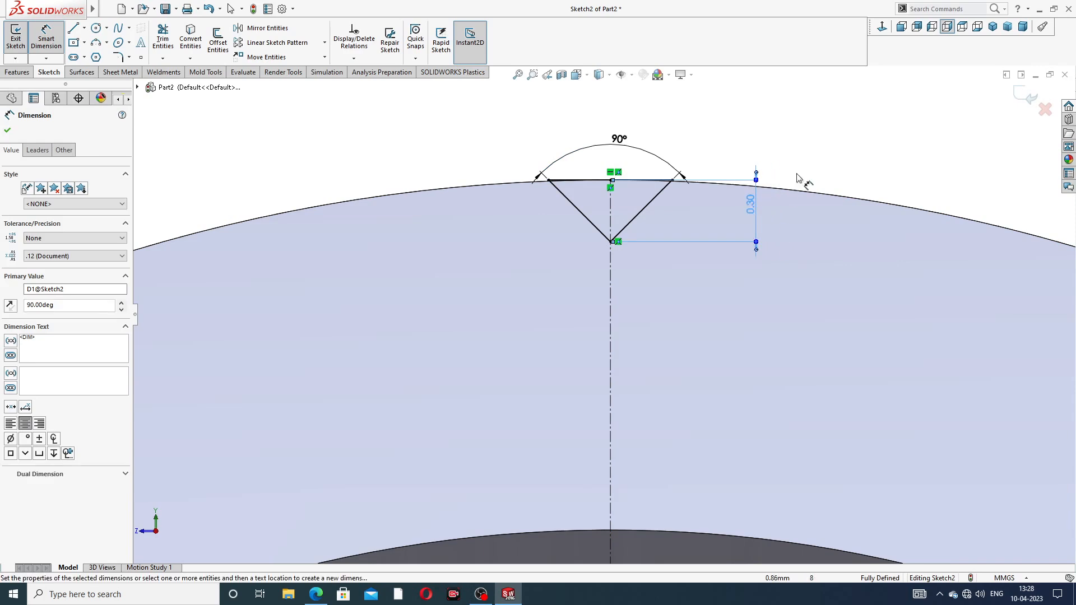
click(815, 161)
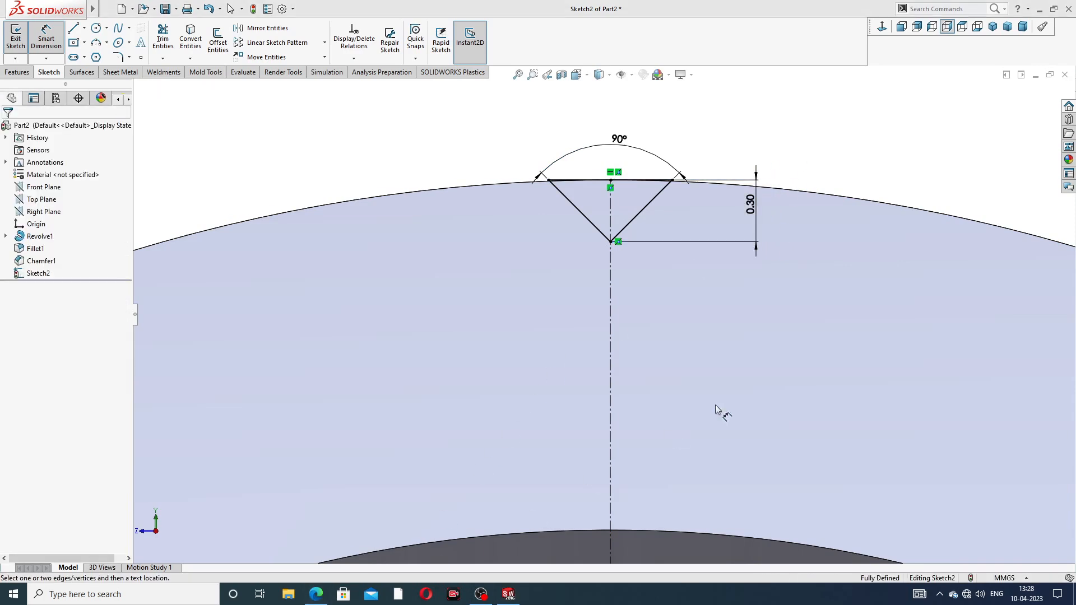
Check the PDF drawing and extrude-cut the triangular notch Through All along the head's outer surface
click(316, 594)
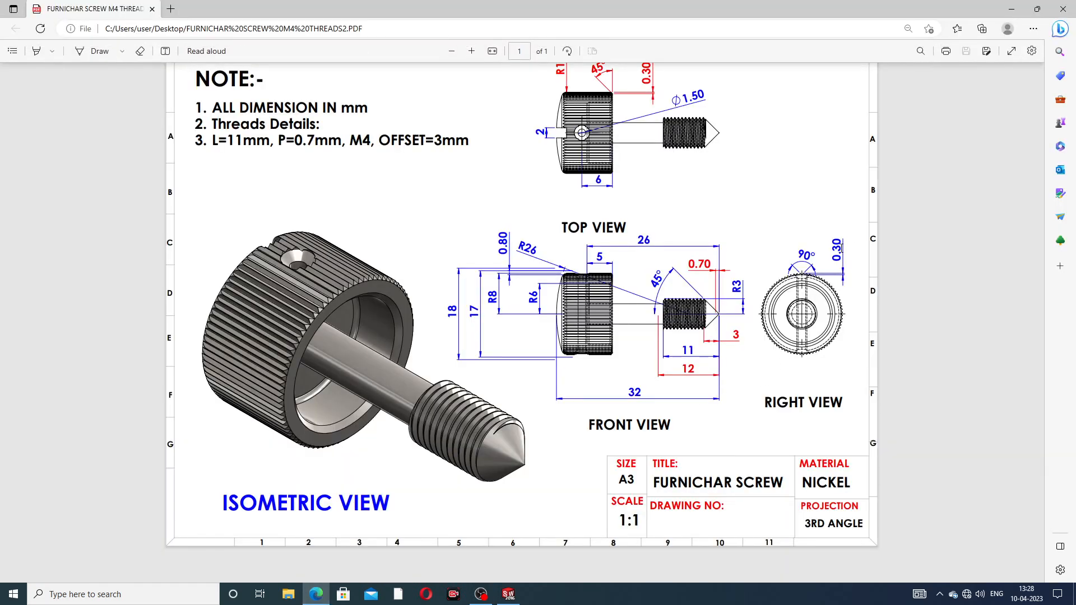
click(316, 594)
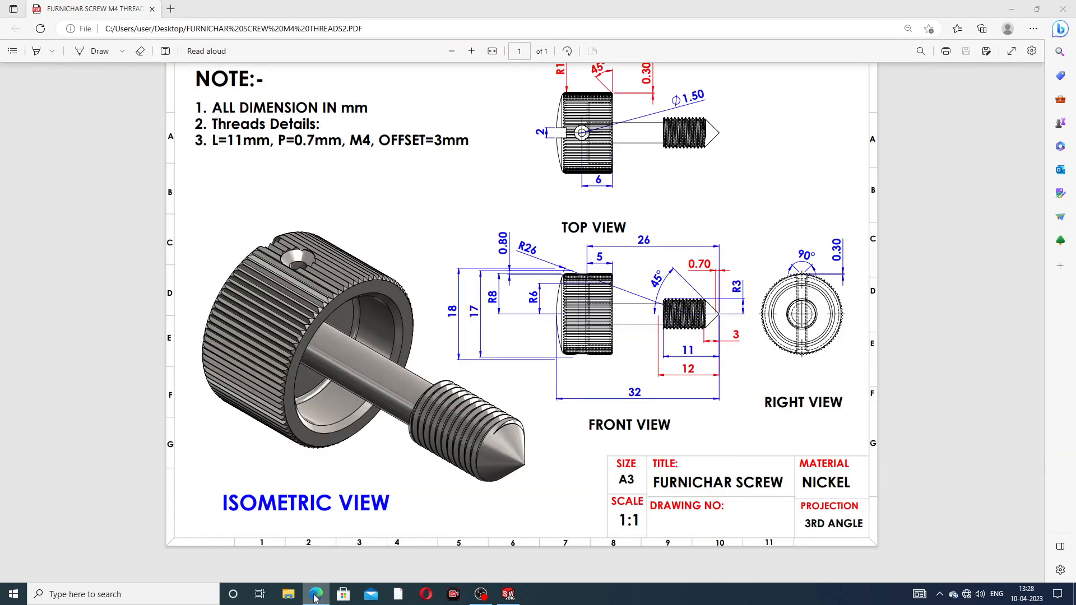
right_click(748, 94)
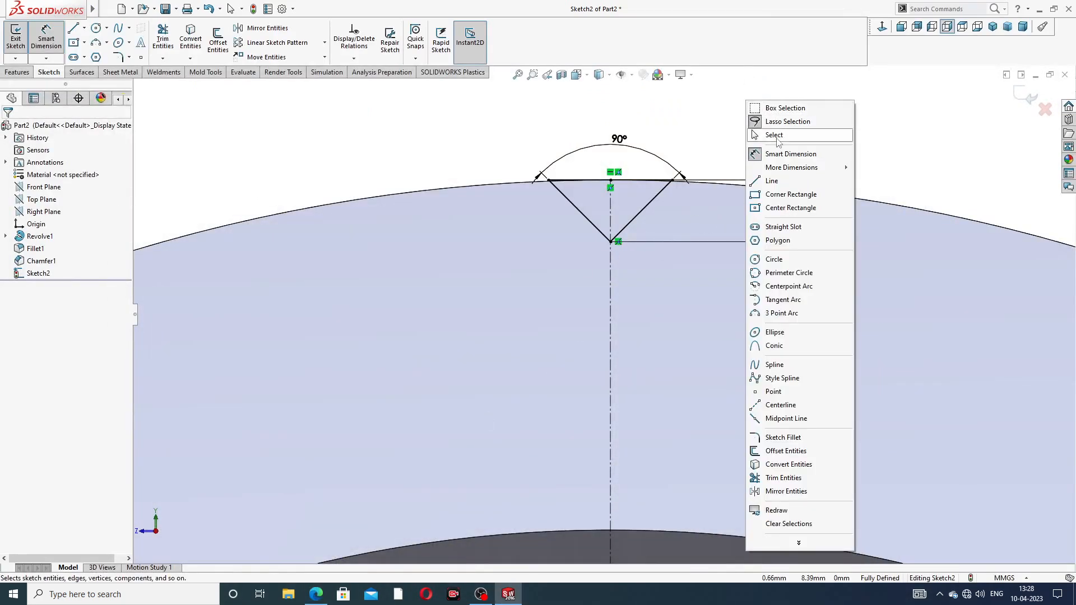
click(765, 137)
key(z)
key(z)
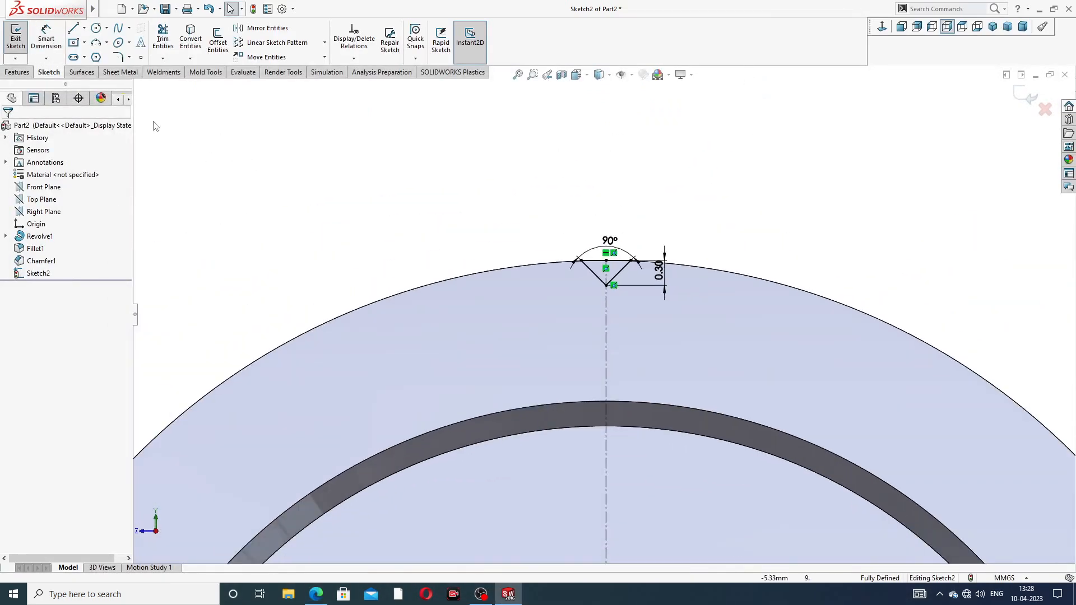
click(17, 73)
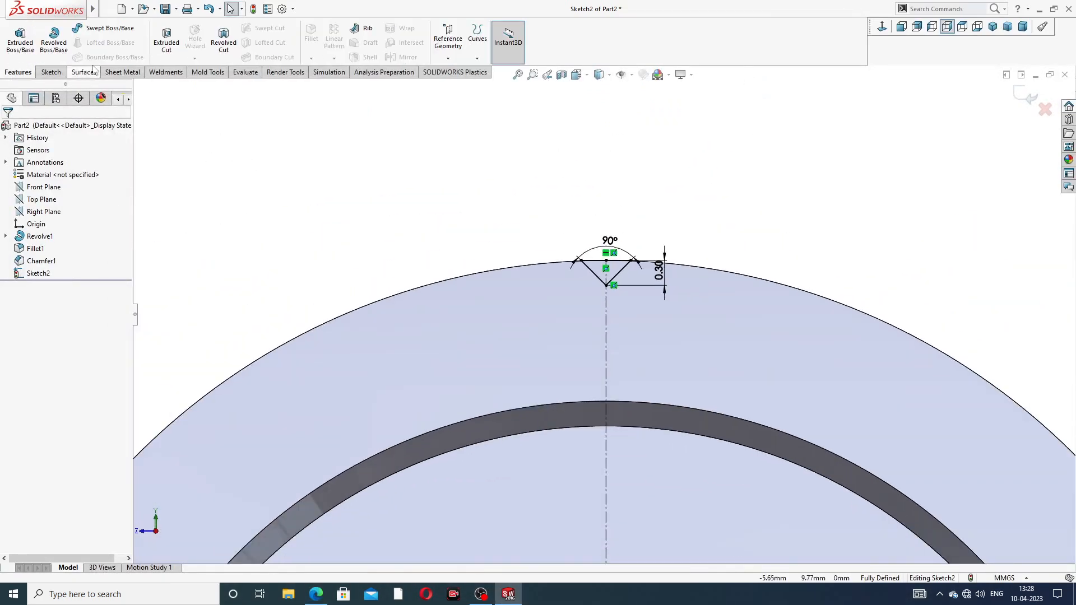
click(168, 45)
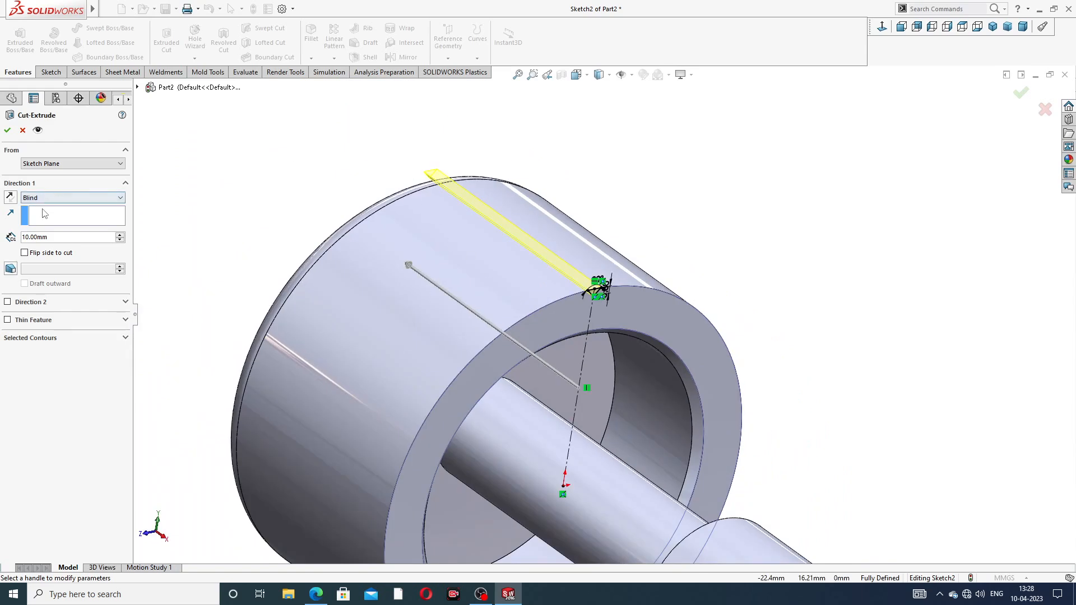
click(52, 200)
click(51, 216)
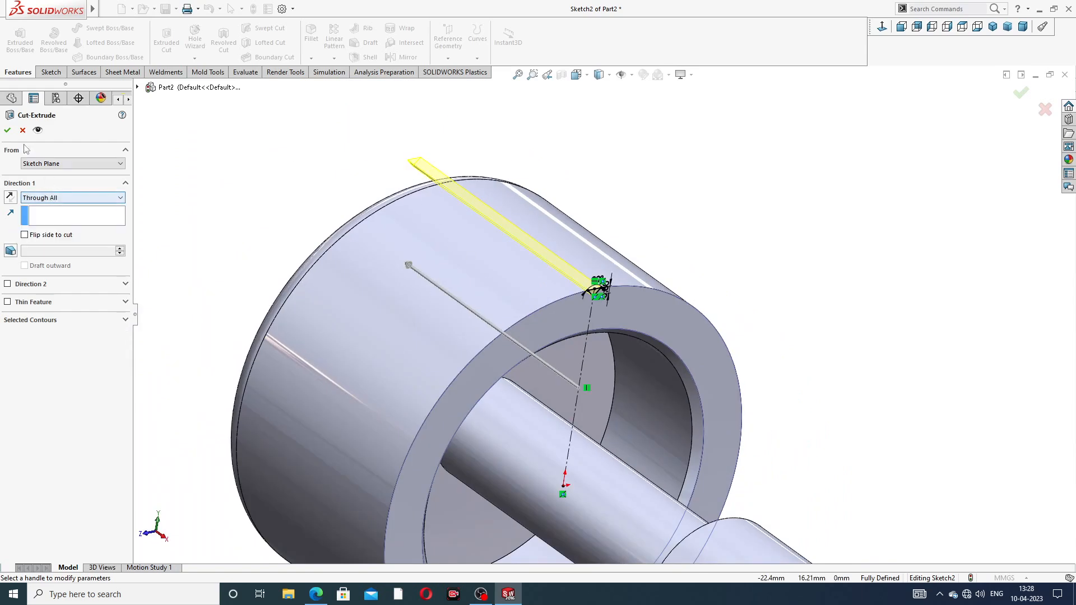
click(7, 130)
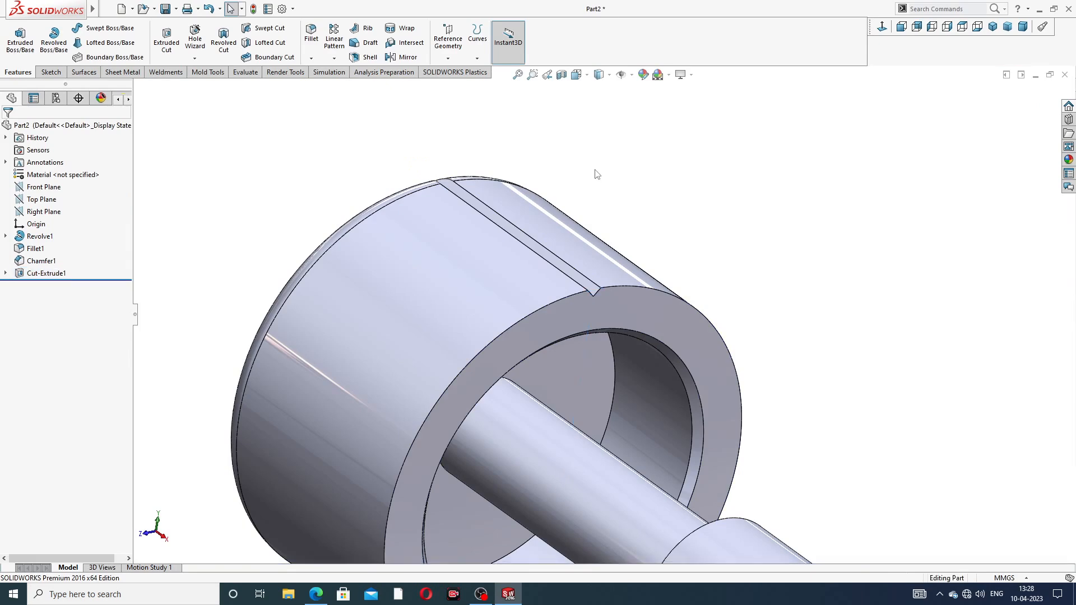
middle_drag(526, 270, 479, 279)
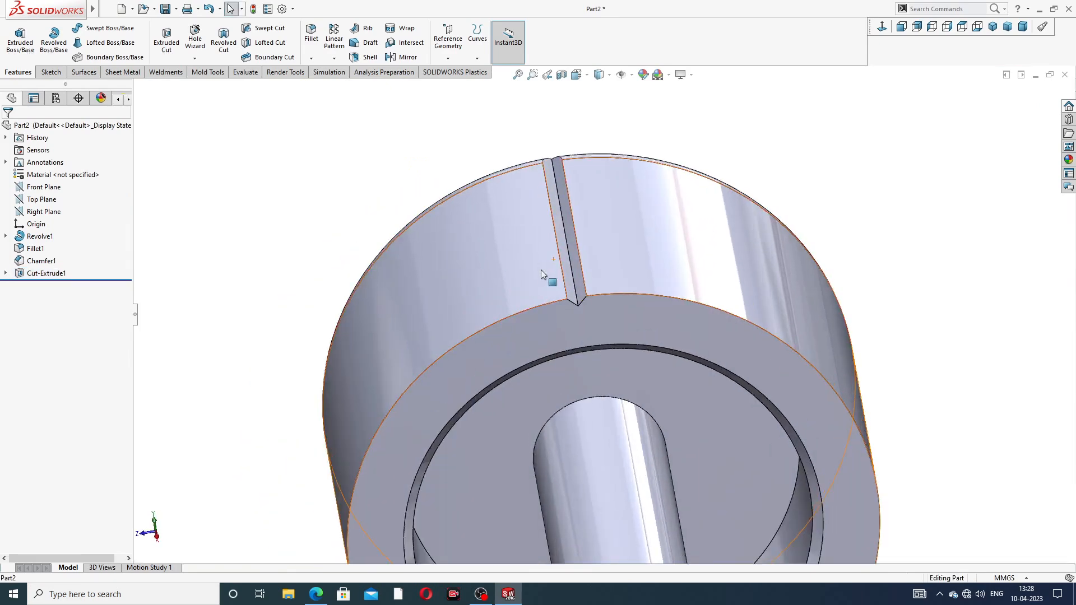
scroll(540, 270, down, 3)
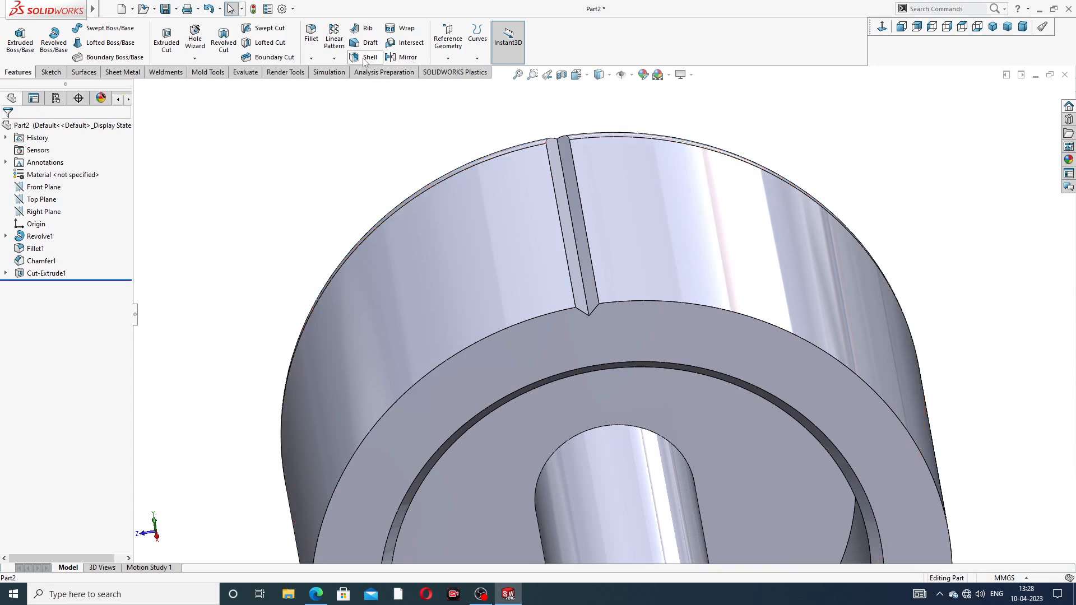
Circular-pattern the V-notch cut around the head's circular outer edge with 80 equally spaced instances over 360°
click(334, 58)
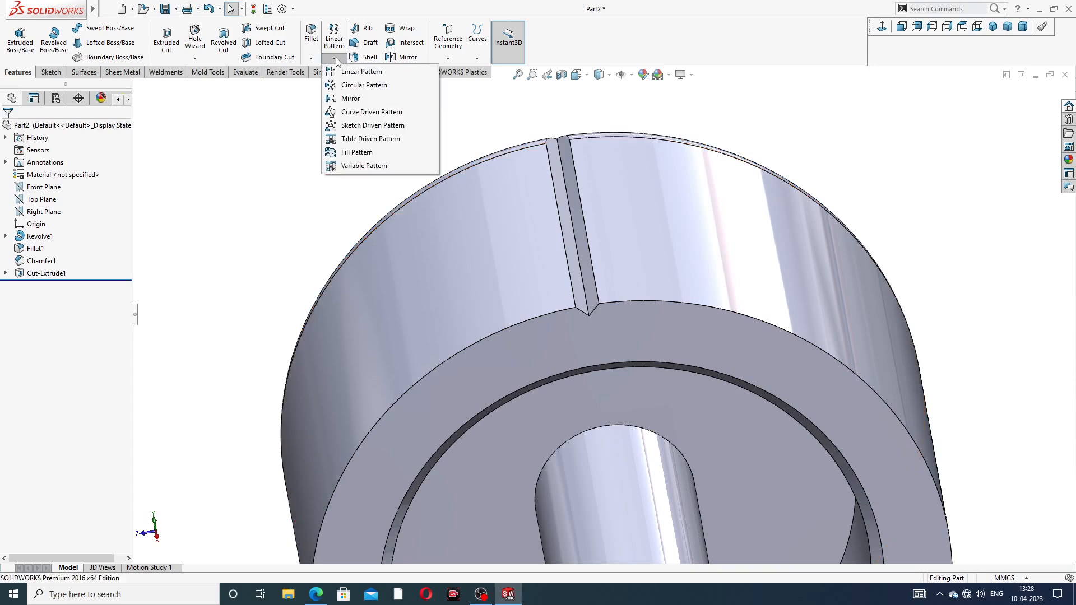
click(361, 85)
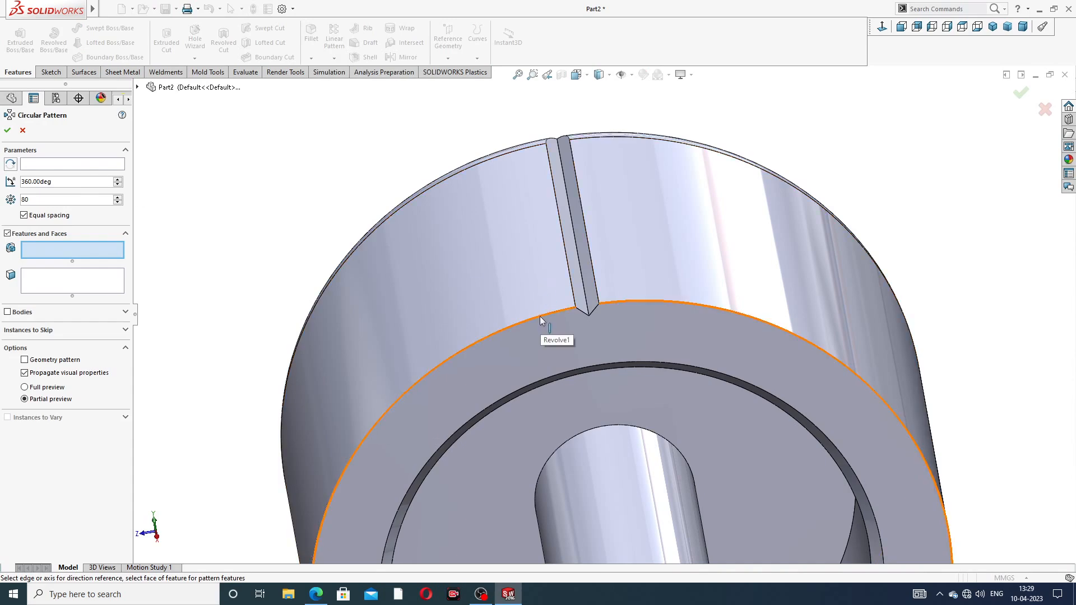
click(114, 165)
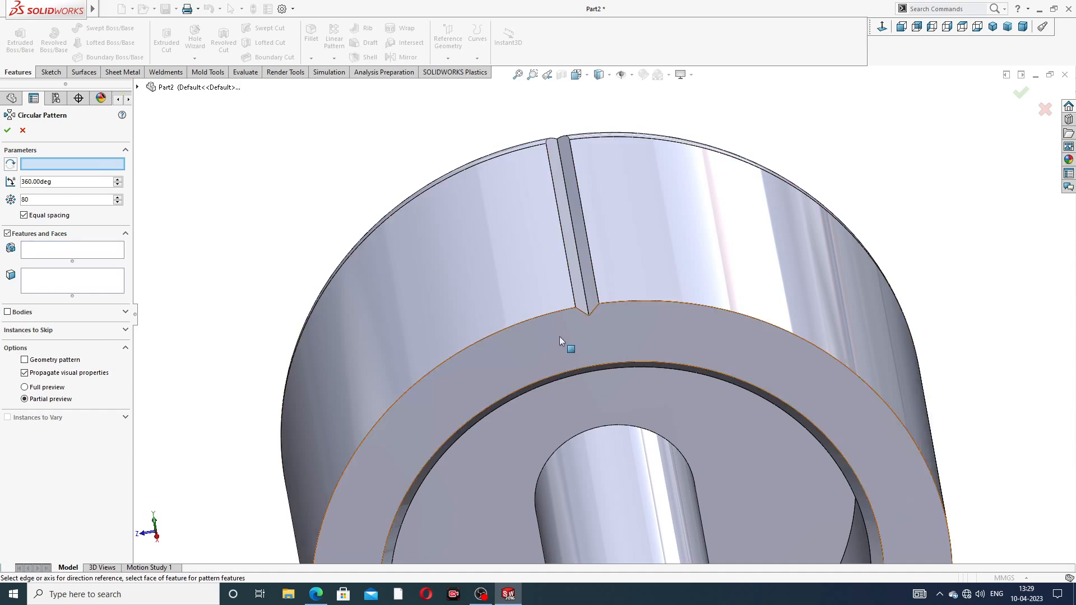
click(535, 317)
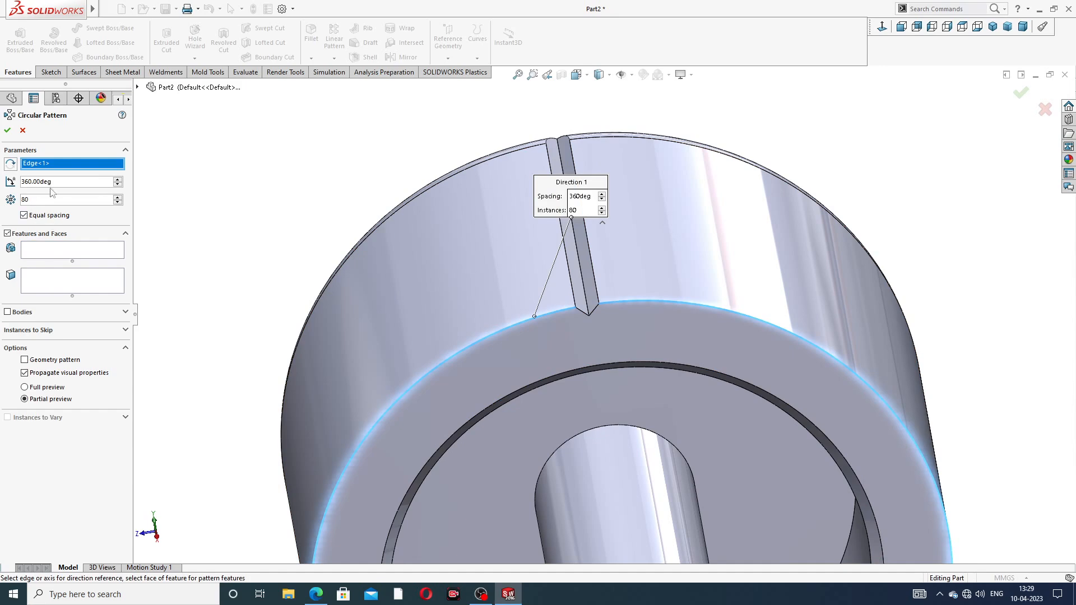
click(61, 249)
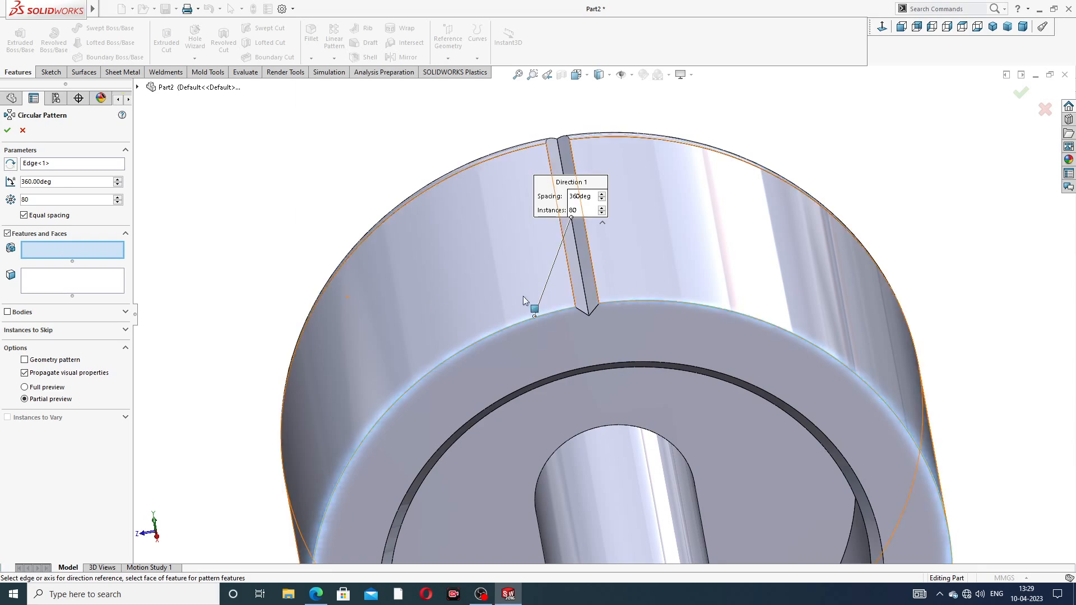
click(138, 87)
click(187, 236)
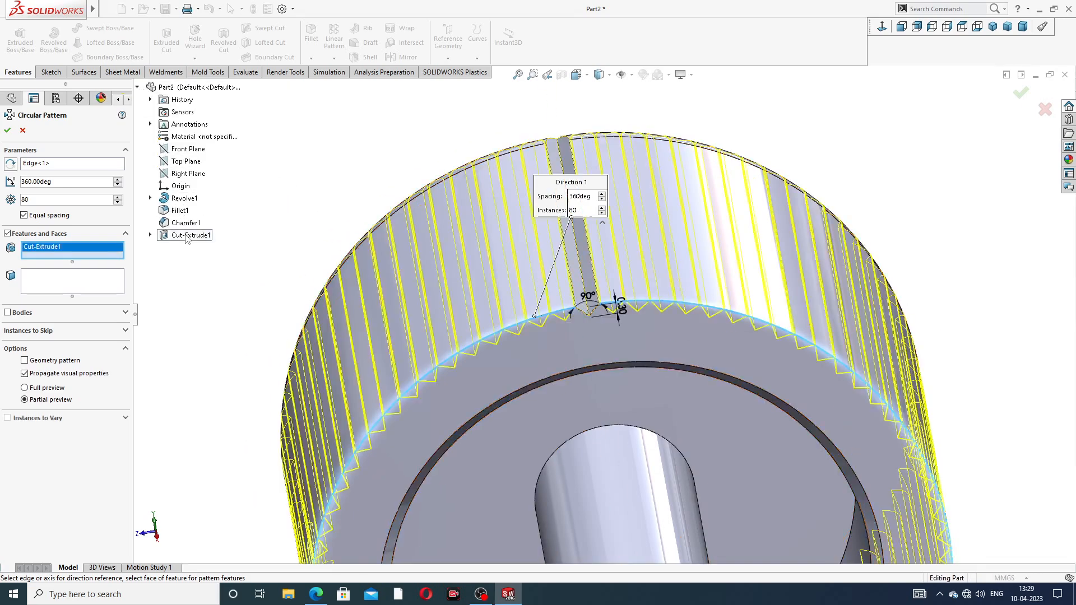
scroll(433, 250, up, 4)
middle_drag(518, 283, 560, 264)
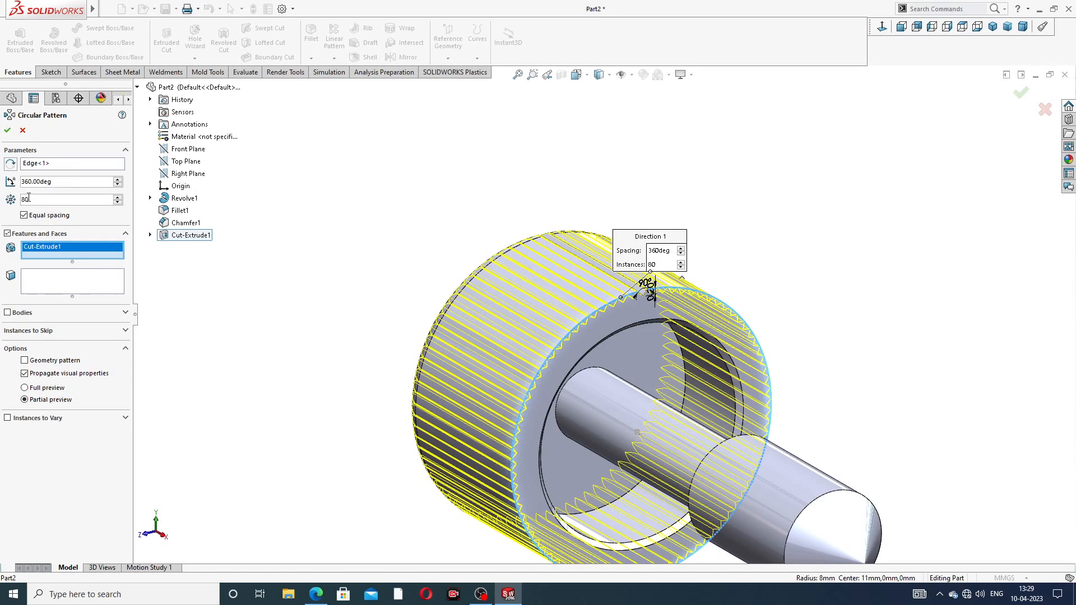
click(7, 131)
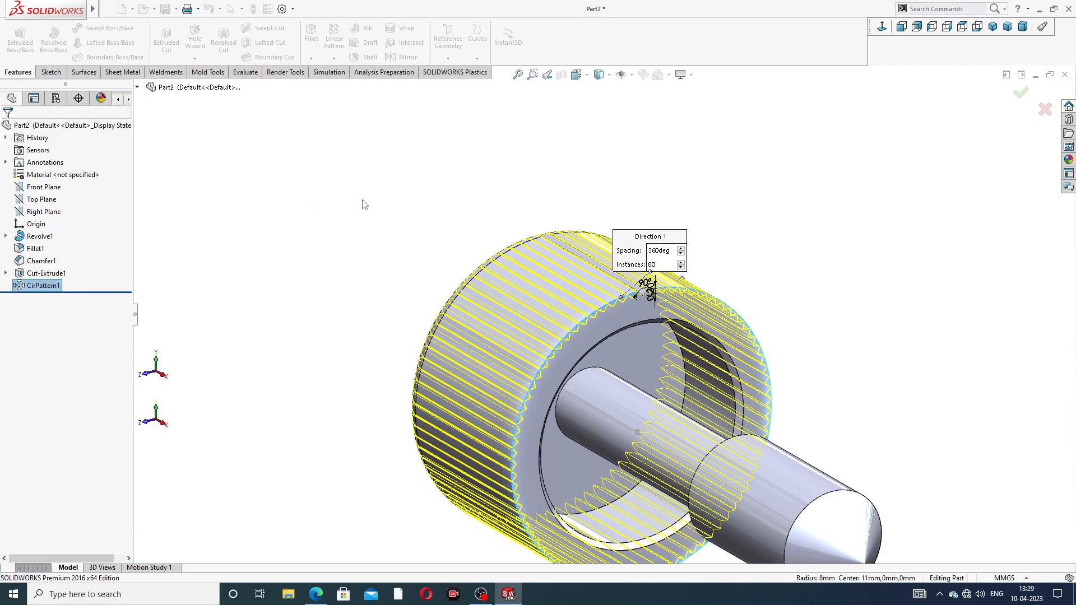
Inspect the knurled head from the shank and domed sides, and check the PDF drawing for the remaining head details
scroll(576, 347, up, 4)
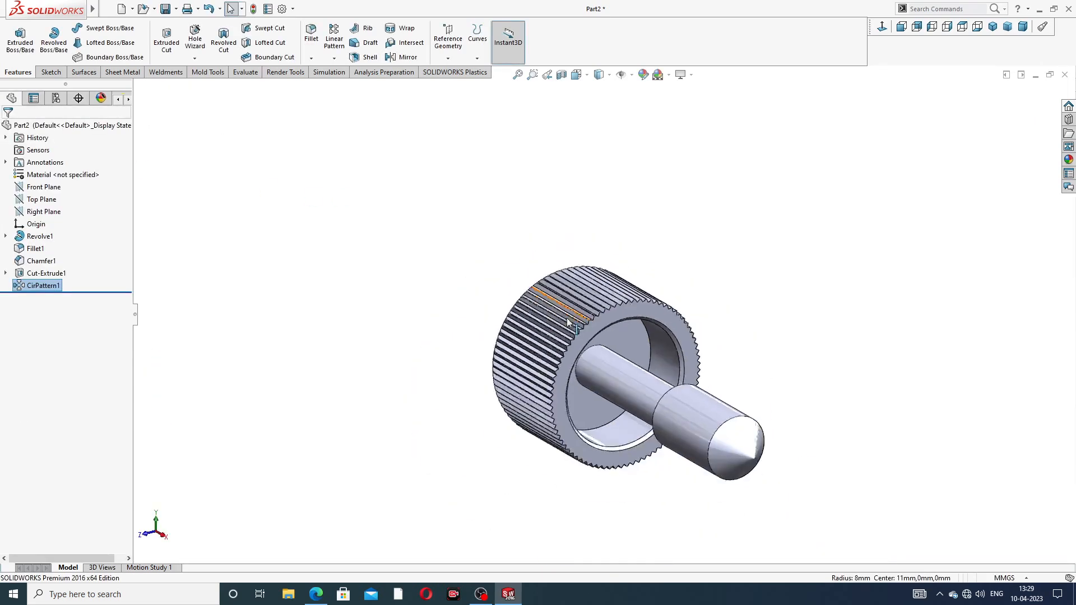
middle_drag(576, 347, 611, 291)
scroll(601, 344, down, 3)
scroll(599, 360, down, 2)
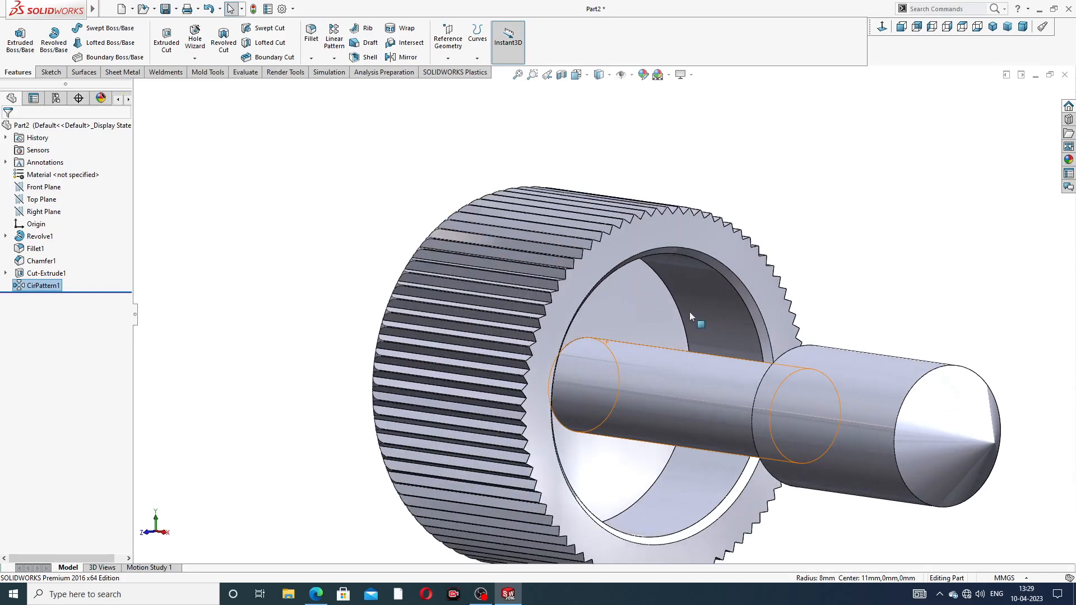
scroll(688, 311, up, 4)
middle_drag(695, 332, 740, 305)
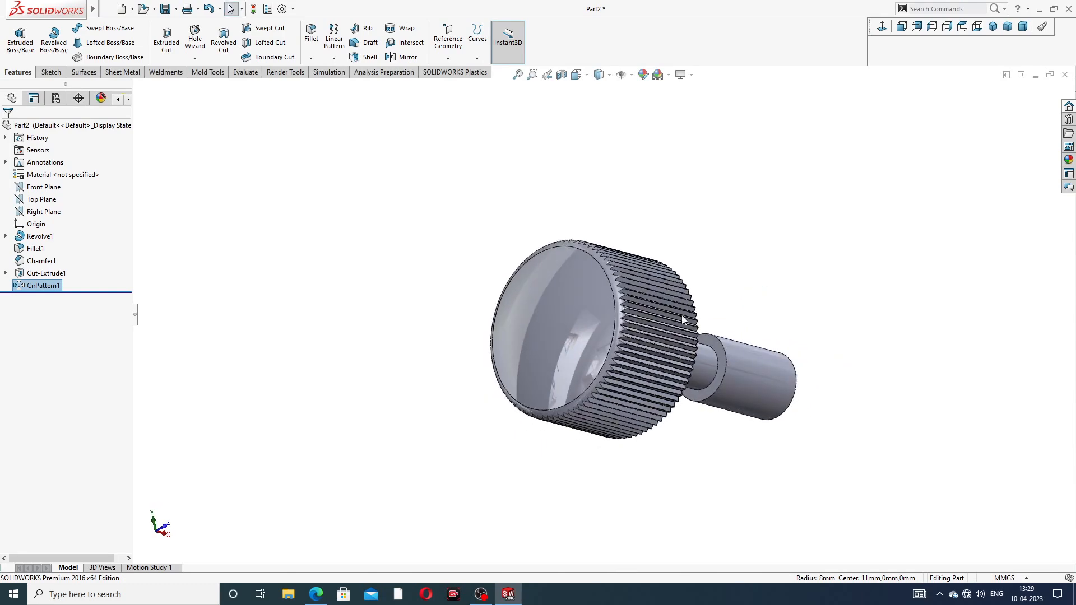
click(313, 599)
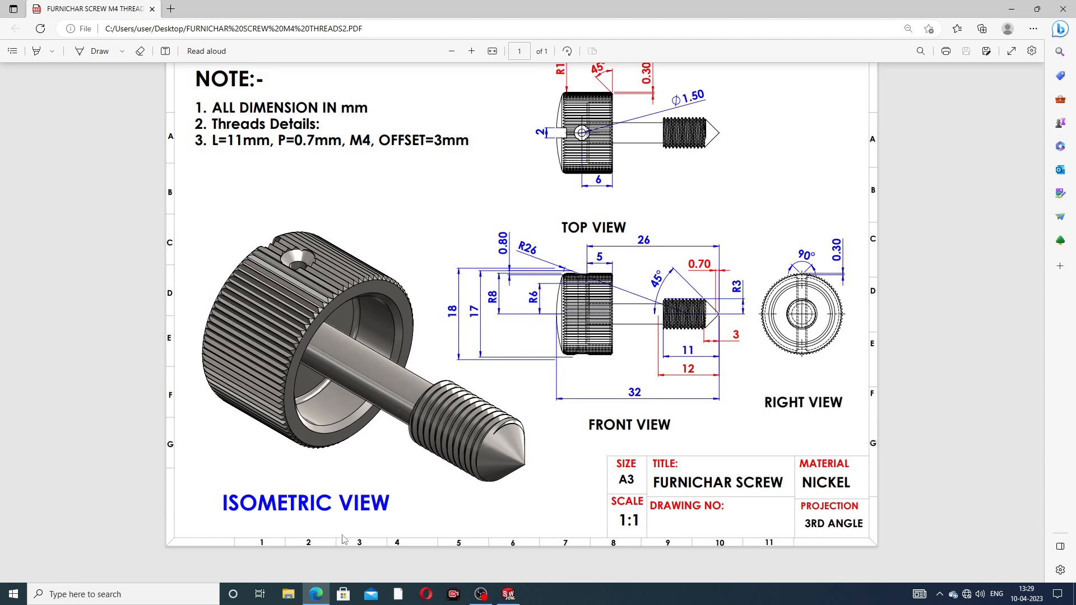
click(316, 594)
Create a reference plane parallel to the head's flat shank-side rim face and tangent to its domed end face
middle_drag(644, 274, 530, 224)
click(447, 59)
click(457, 73)
middle_drag(653, 301, 623, 298)
click(624, 278)
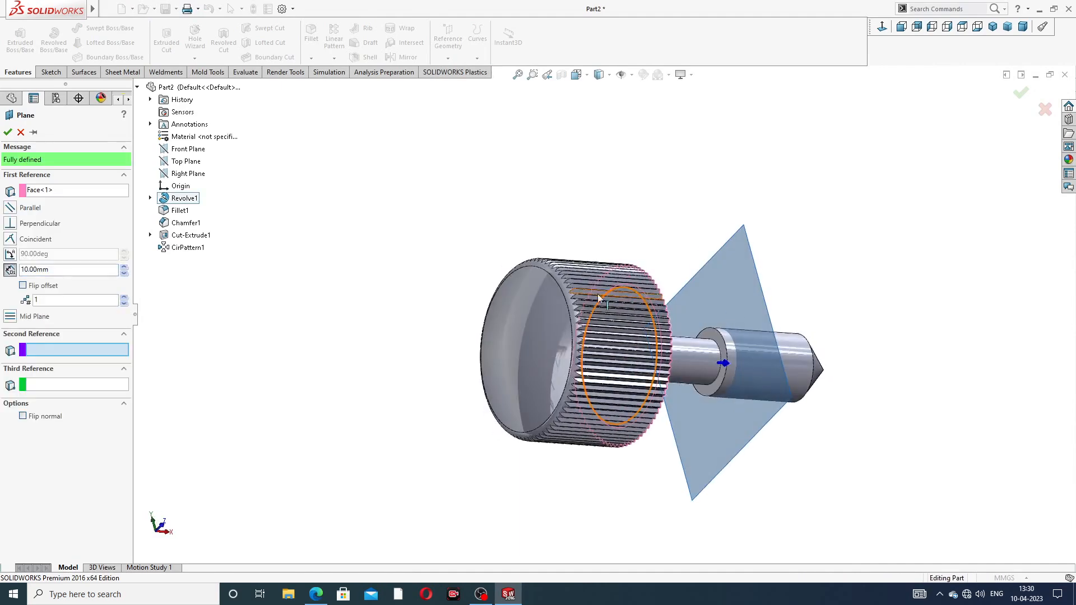
click(550, 301)
middle_drag(692, 289, 658, 305)
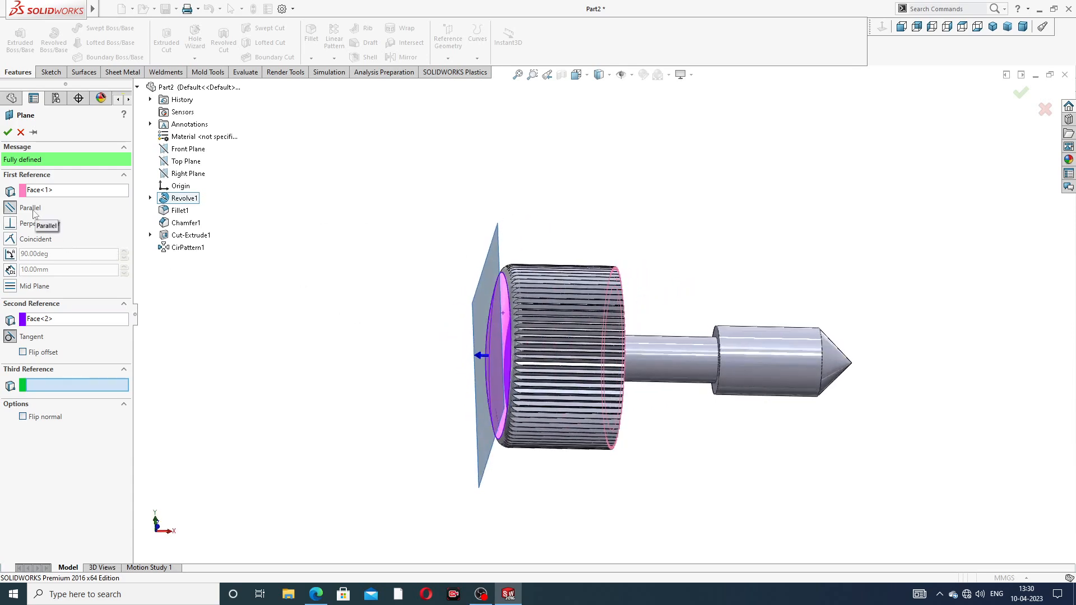
click(7, 133)
middle_drag(416, 244, 483, 224)
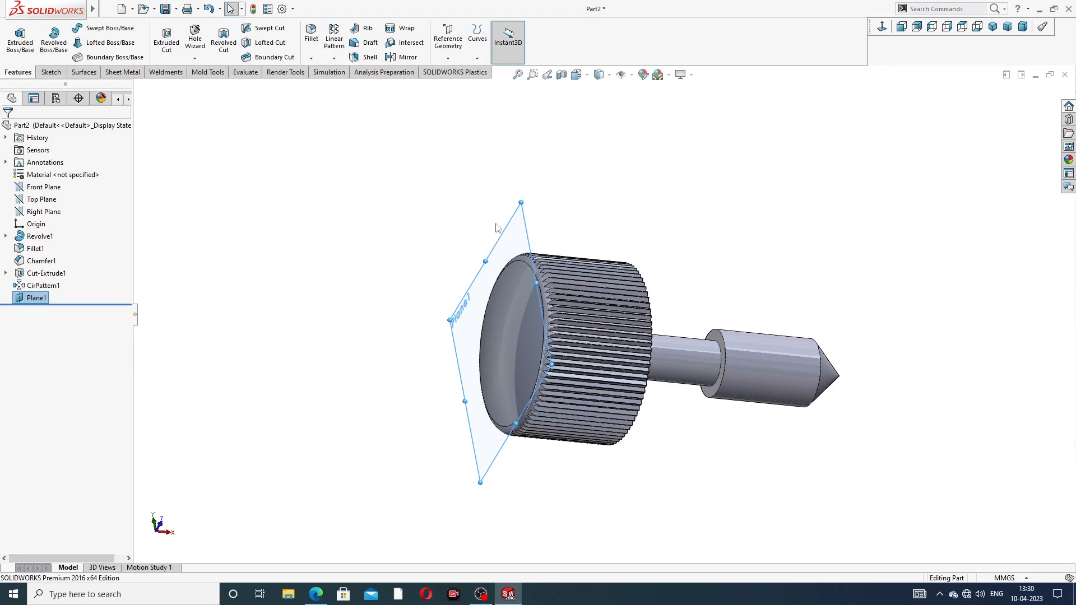
Sketch a center rectangle about 23.06 mm by 2.8 mm, centred on the origin, on the plane tangent to the dome
click(504, 232)
click(548, 192)
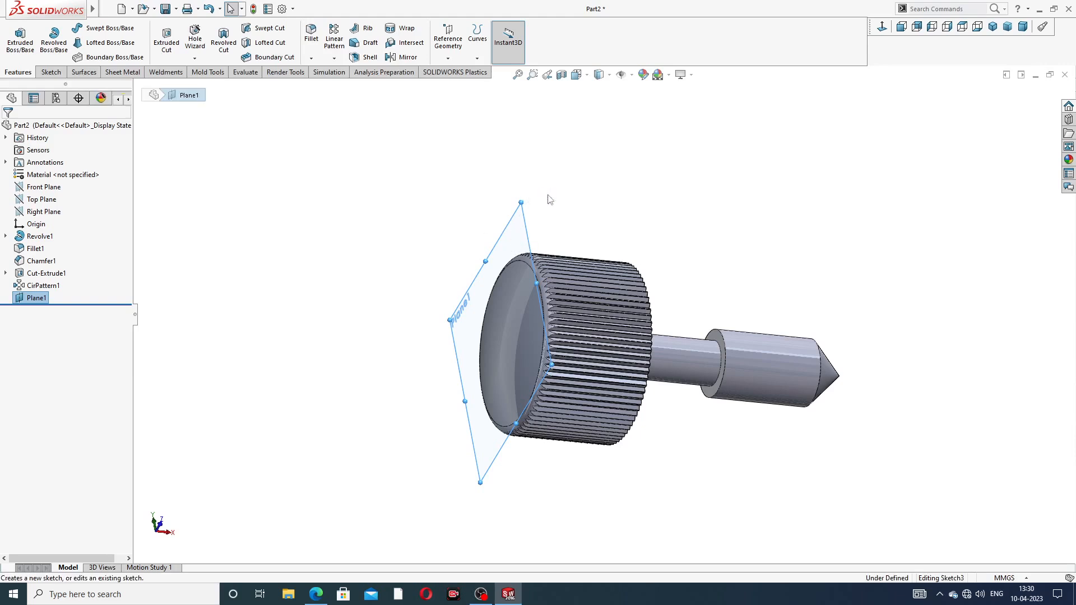
click(882, 29)
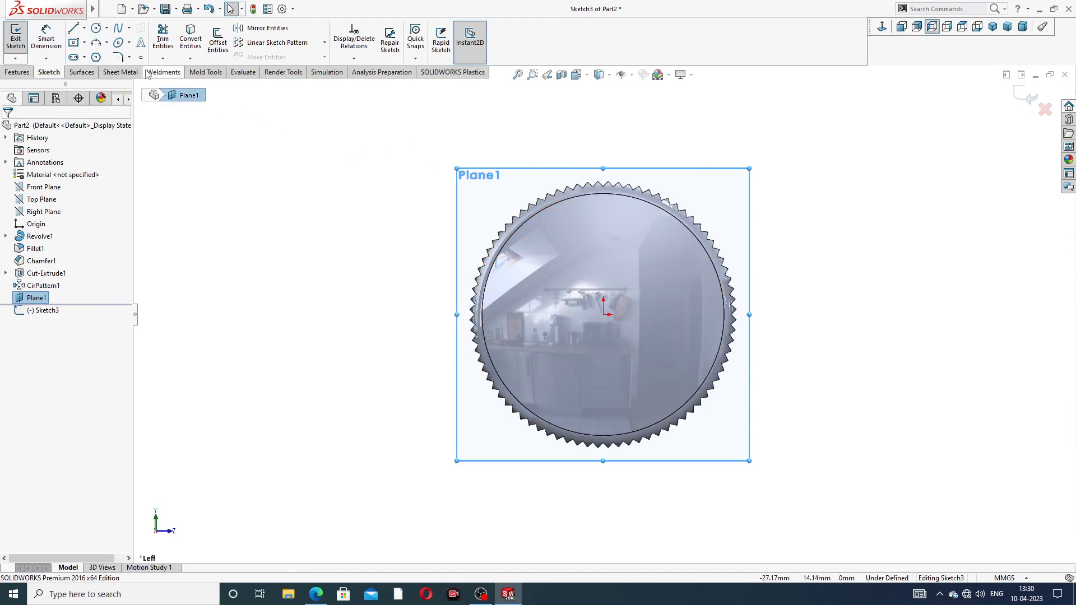
click(84, 43)
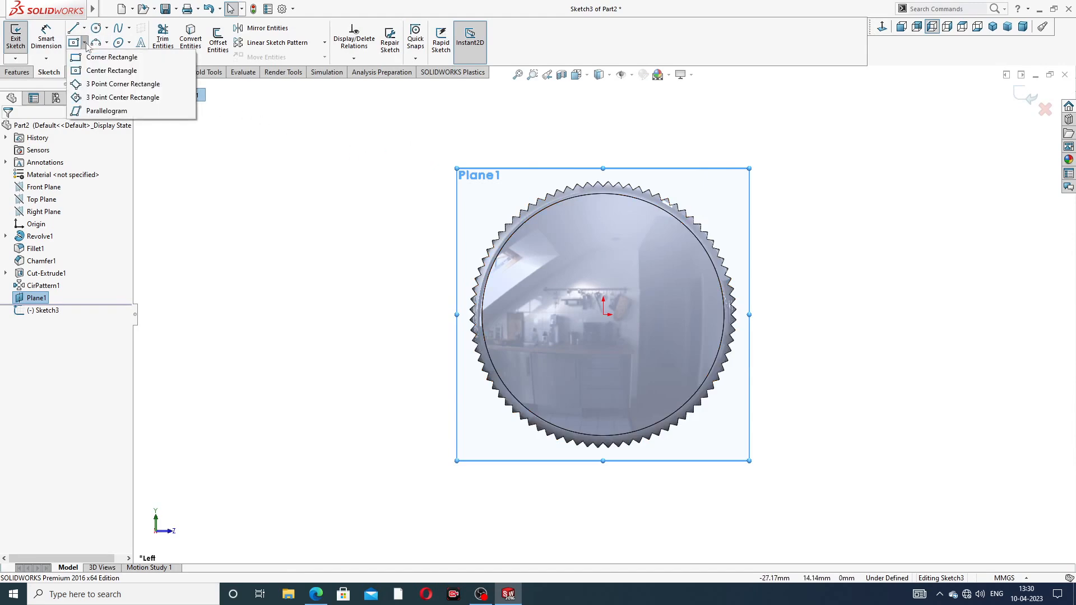
click(110, 71)
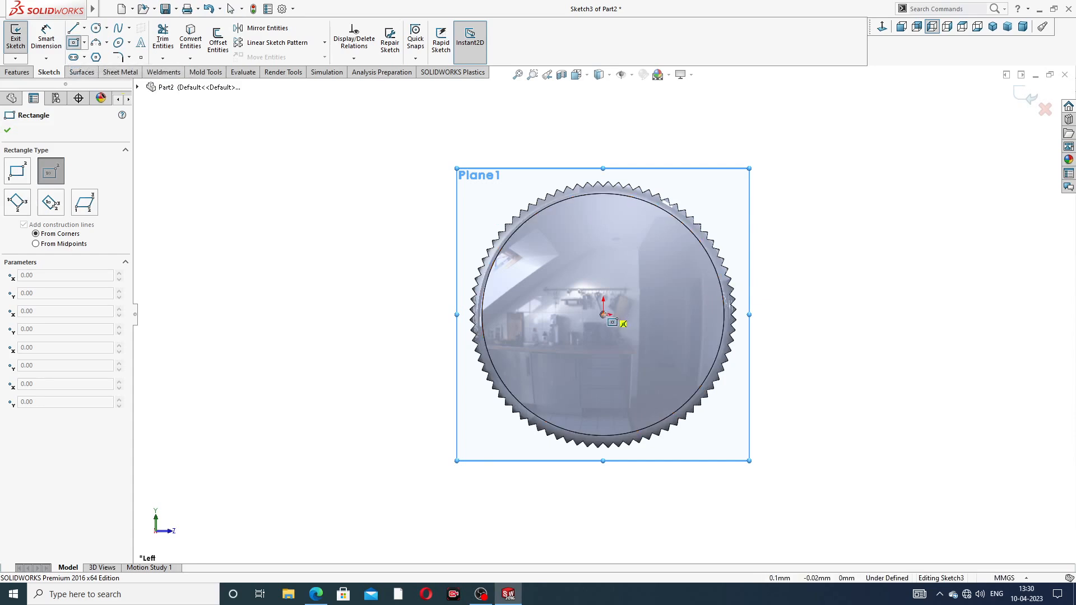
click(609, 314)
click(795, 291)
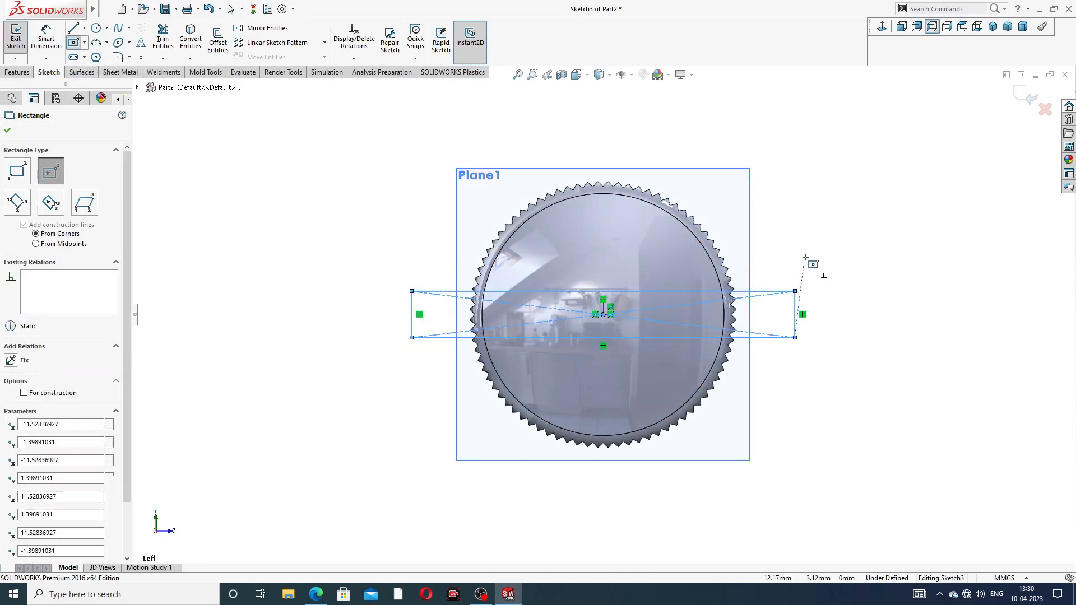
right_click(819, 183)
click(847, 189)
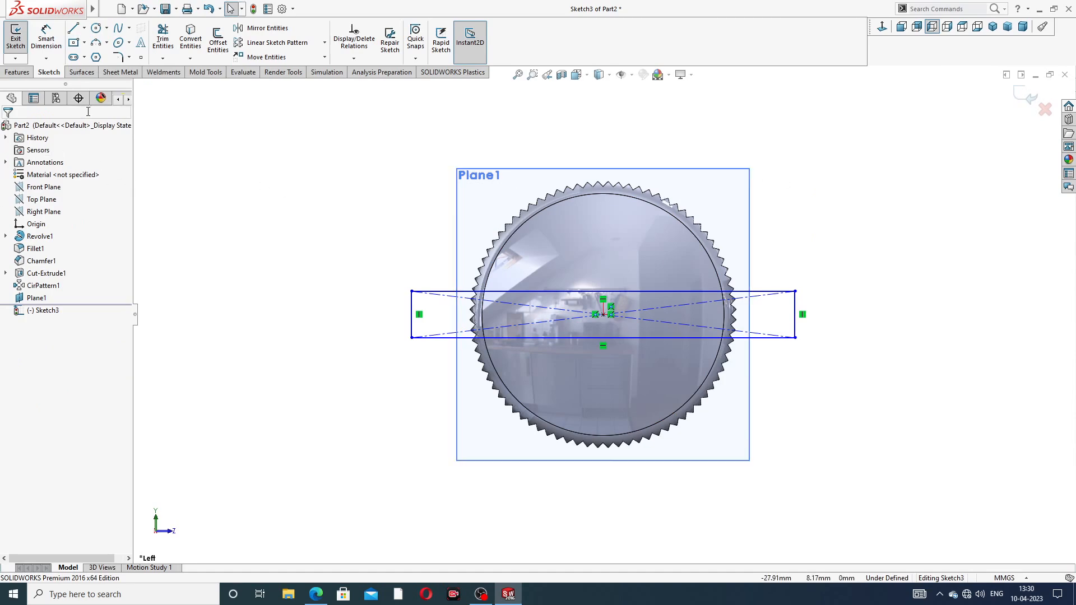
Dimension the rectangle to 18 mm long and 3 mm high
click(46, 39)
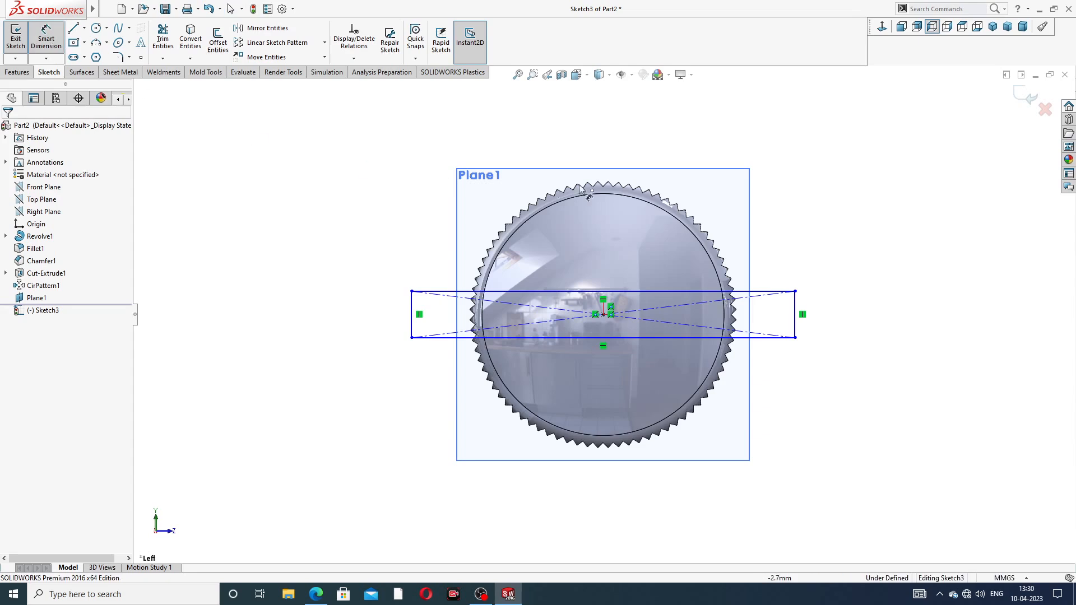
click(650, 293)
click(644, 150)
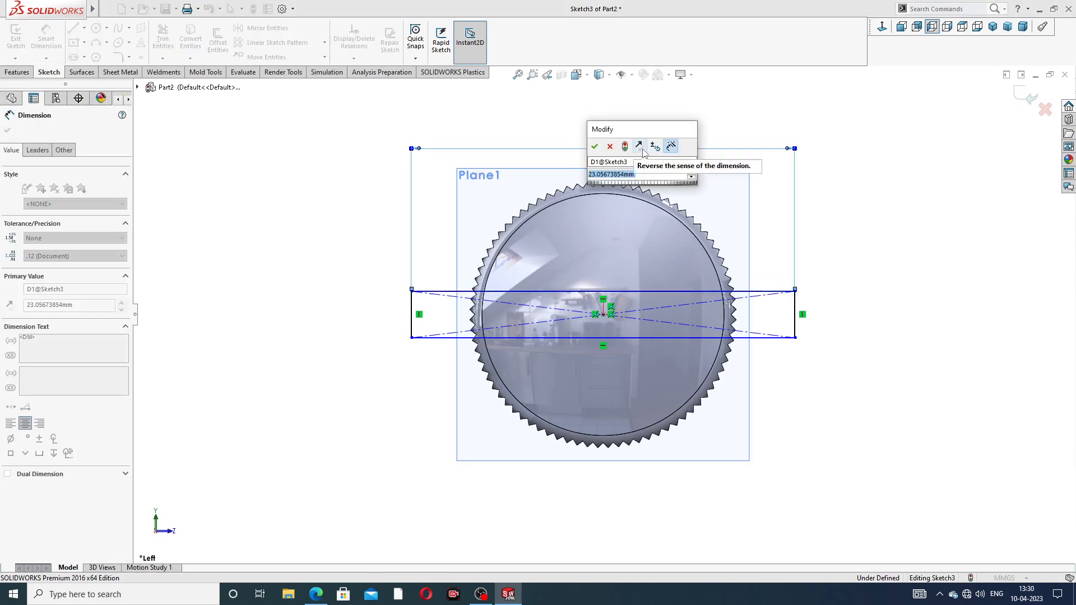
text(18)
key(Return)
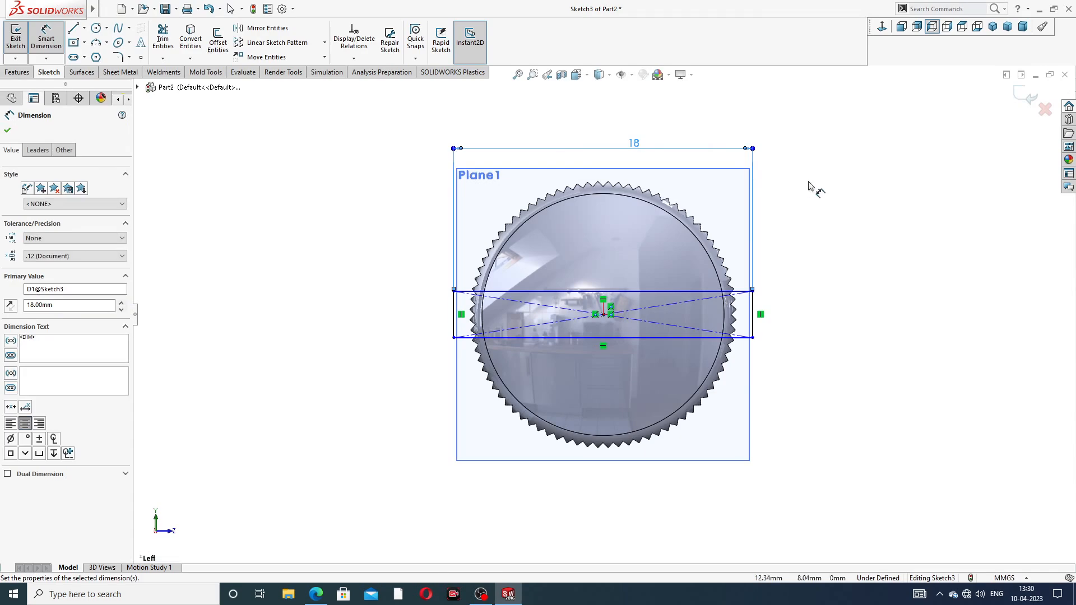
click(752, 307)
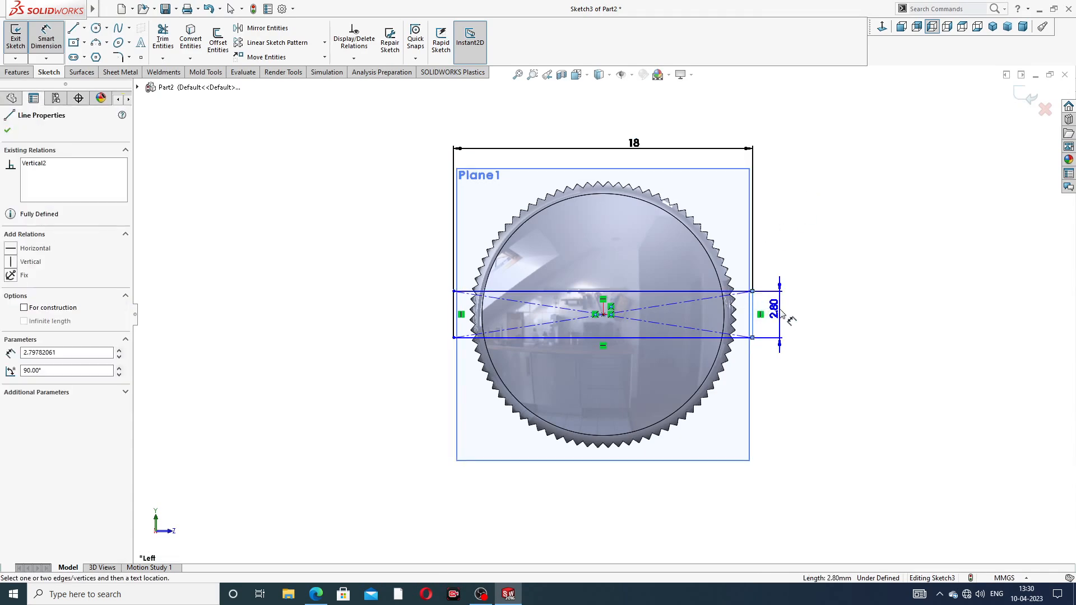
click(780, 311)
text(3)
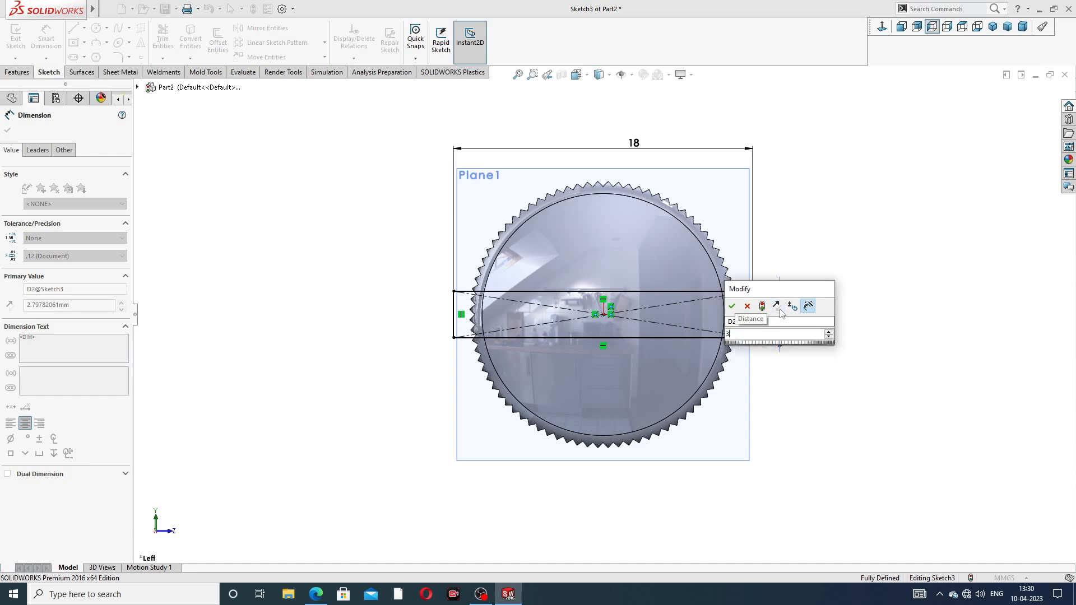
key(Return)
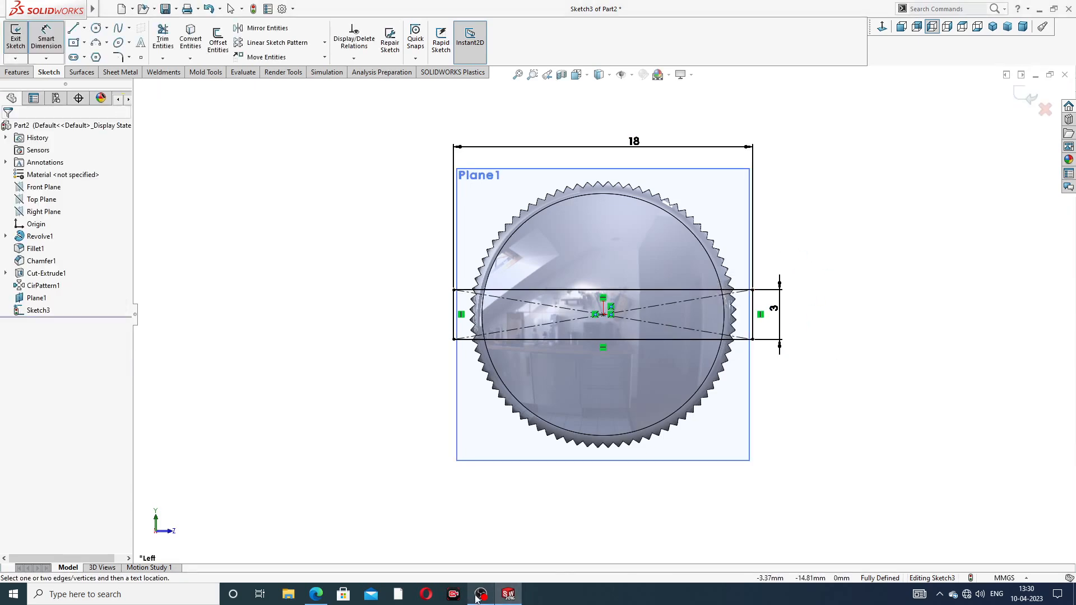
Check the slot width in the PDF drawing and set the rectangle's height to 2 mm
click(316, 595)
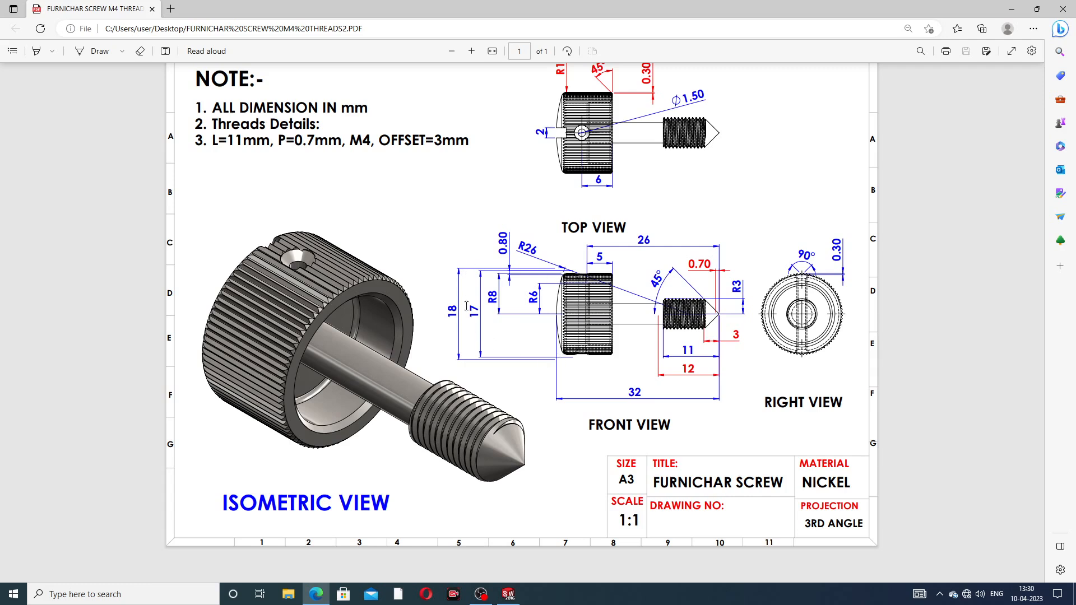
click(314, 593)
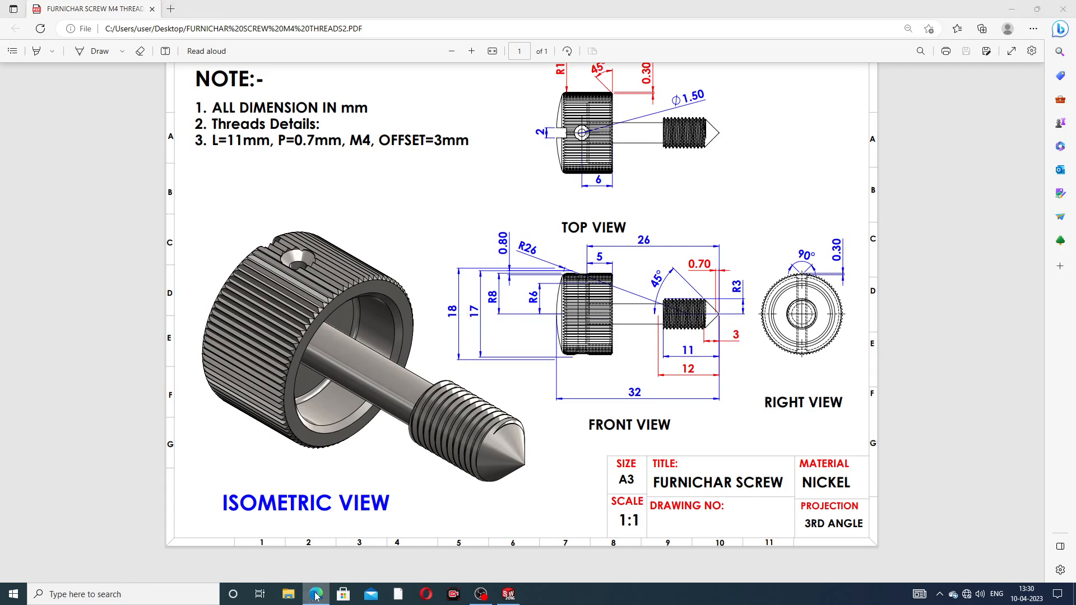
double_click(781, 312)
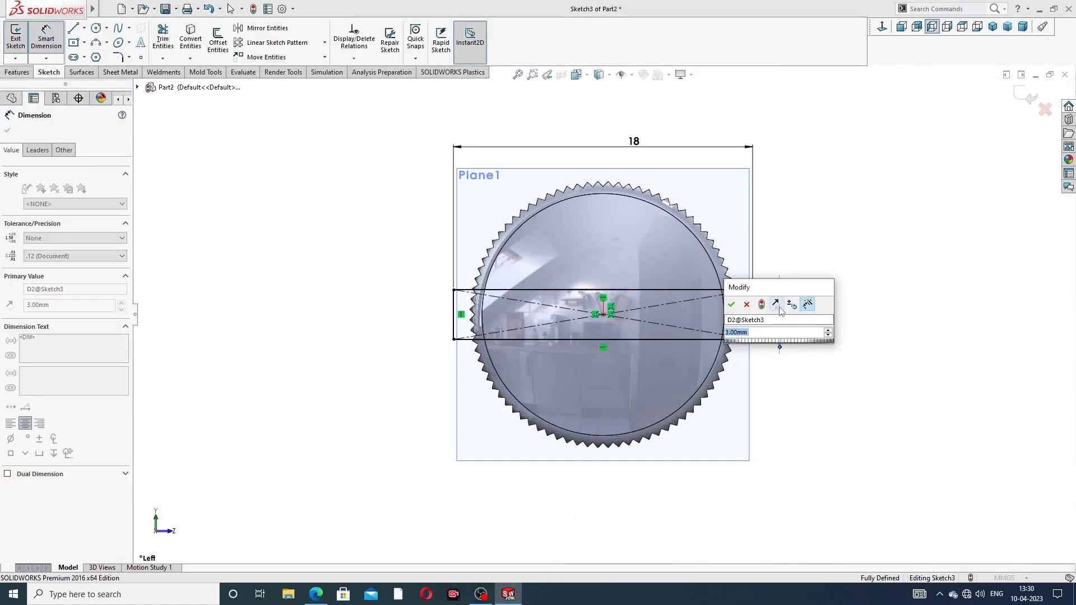
text(2)
key(Return)
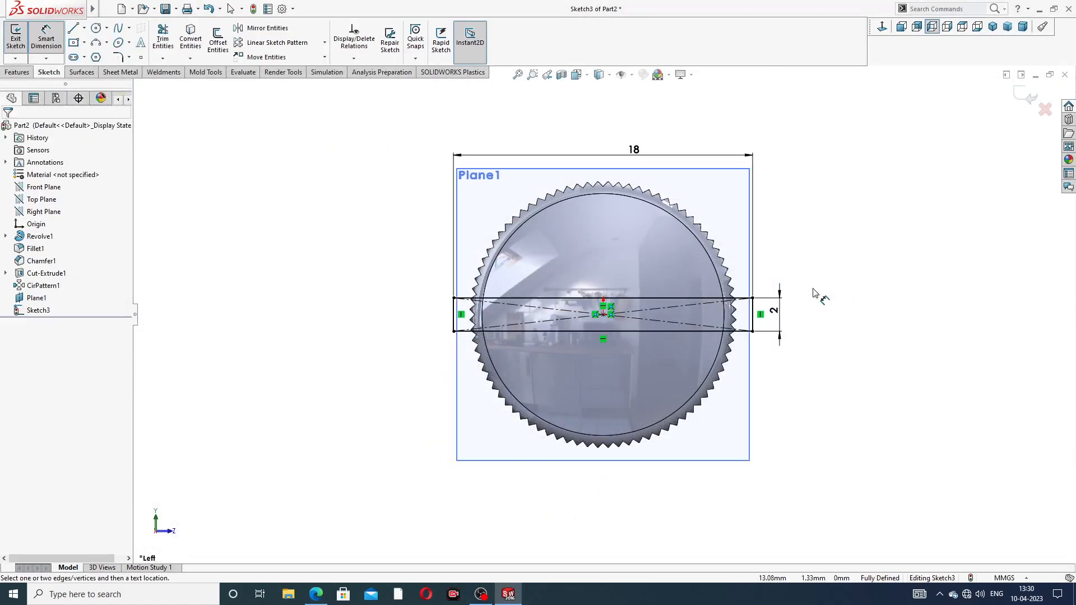
right_click(848, 150)
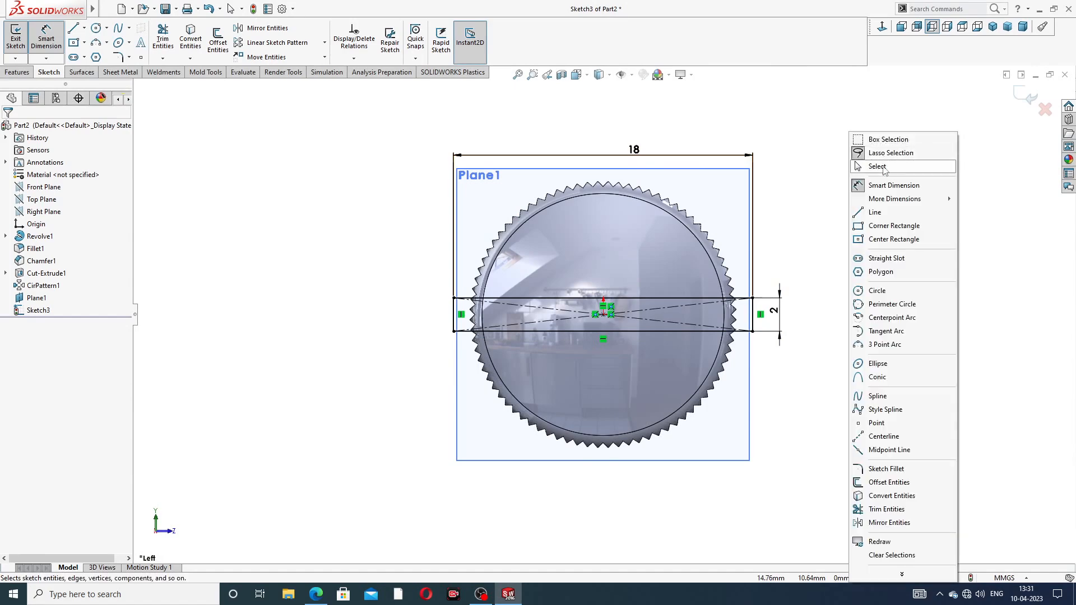
click(883, 168)
Cut the slot rectangle into the domed head, ending at a 7 mm Offset From Surface from the head's flat shank-side rim face
click(17, 72)
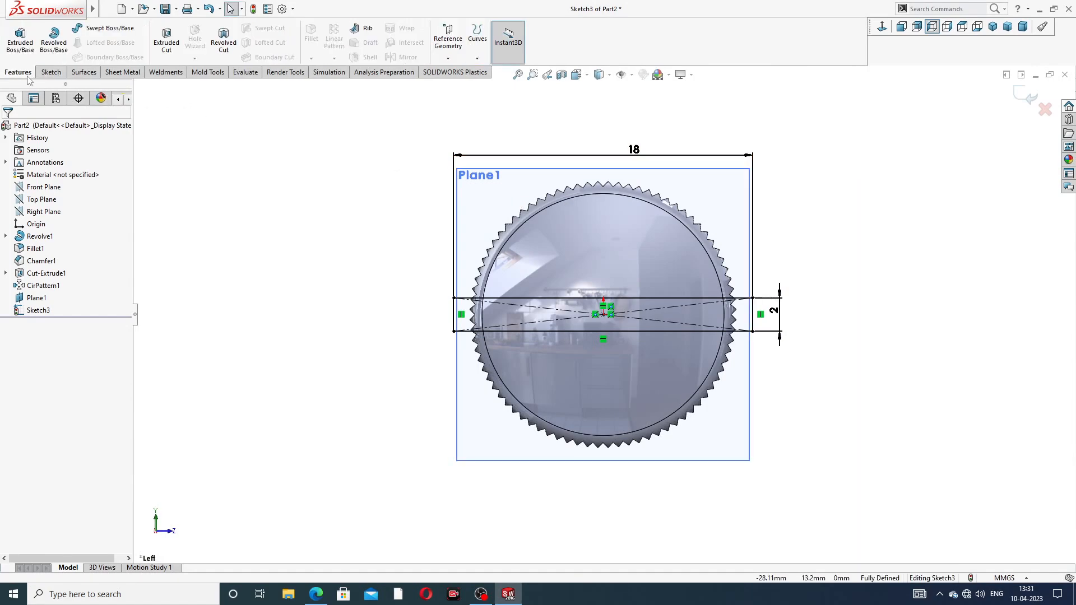
click(166, 38)
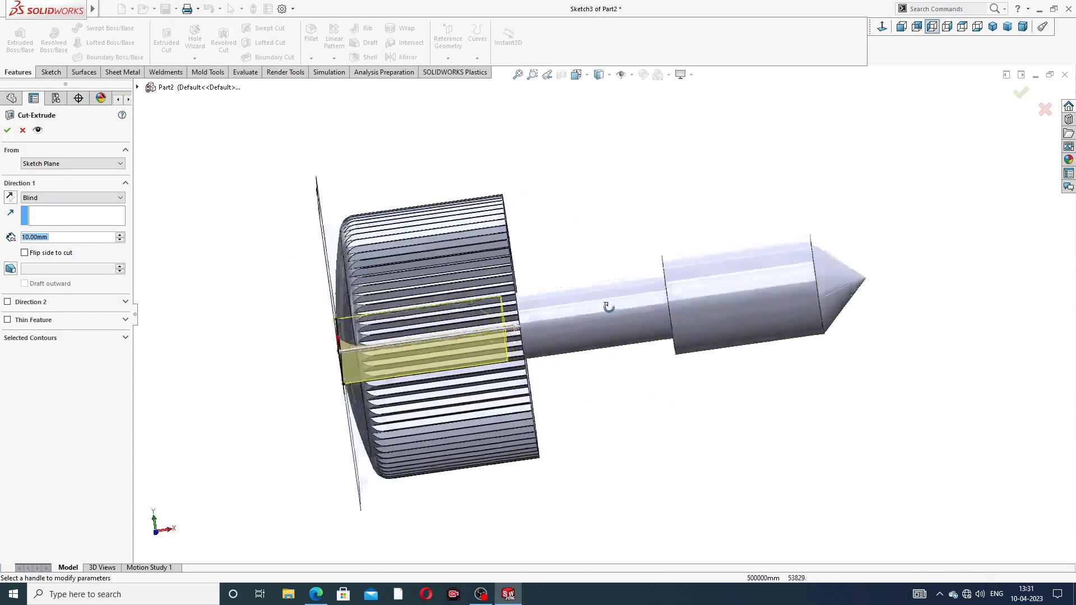
scroll(523, 332, down, 3)
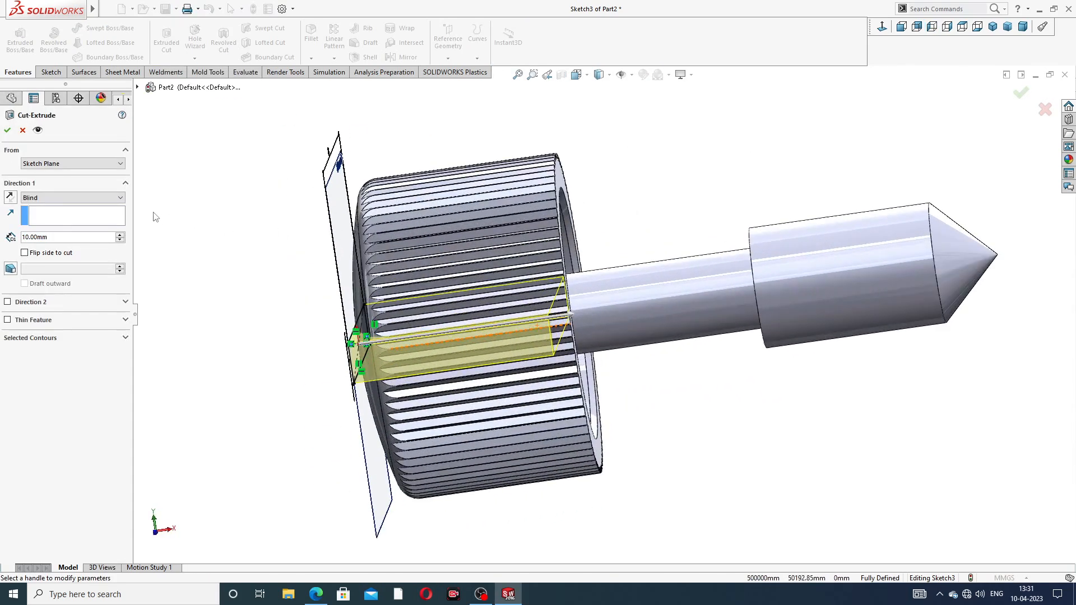
scroll(598, 317, up, 4)
middle_drag(598, 280, 499, 229)
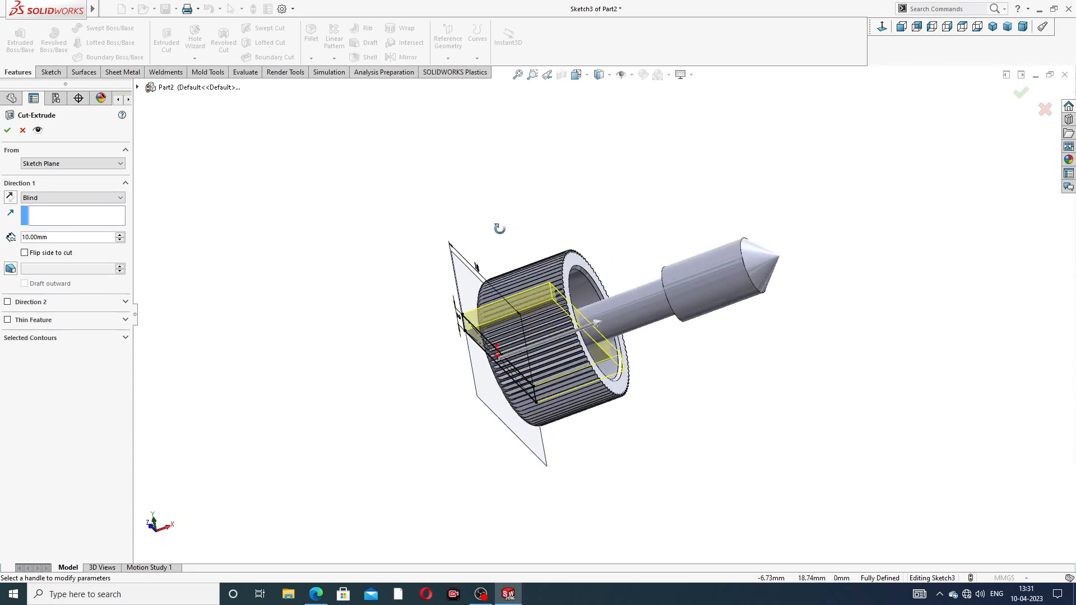
scroll(499, 229, down, 2)
click(63, 198)
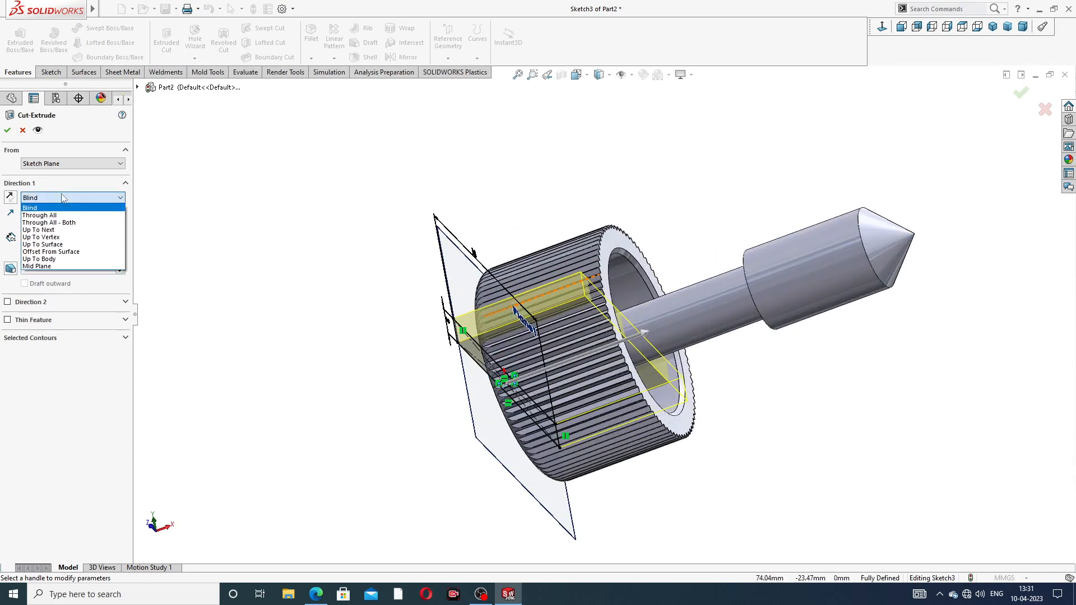
click(91, 253)
scroll(629, 277, down, 3)
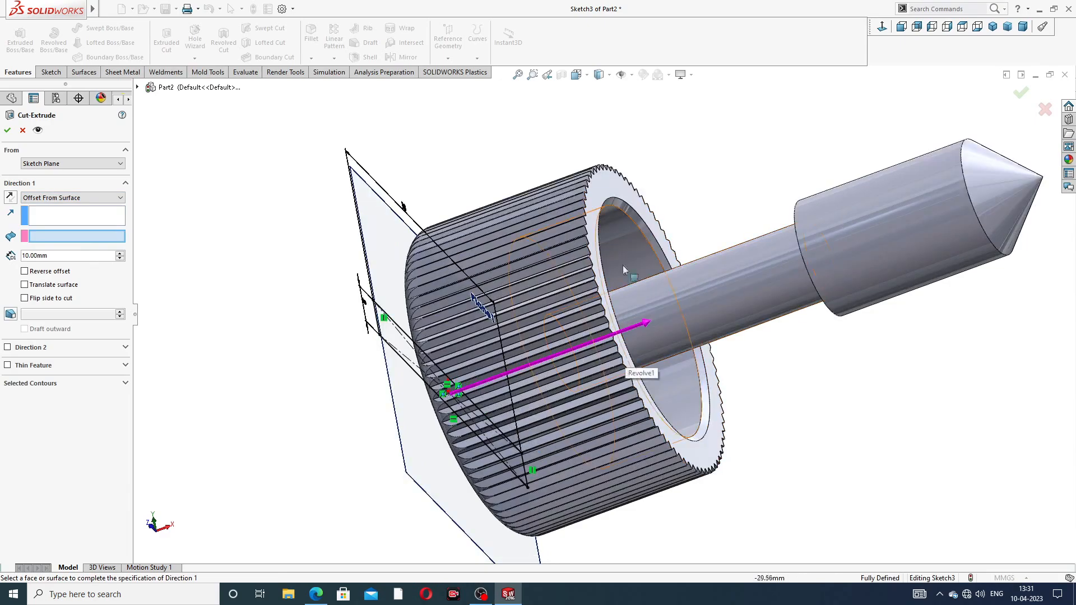
click(594, 229)
middle_drag(602, 267, 597, 233)
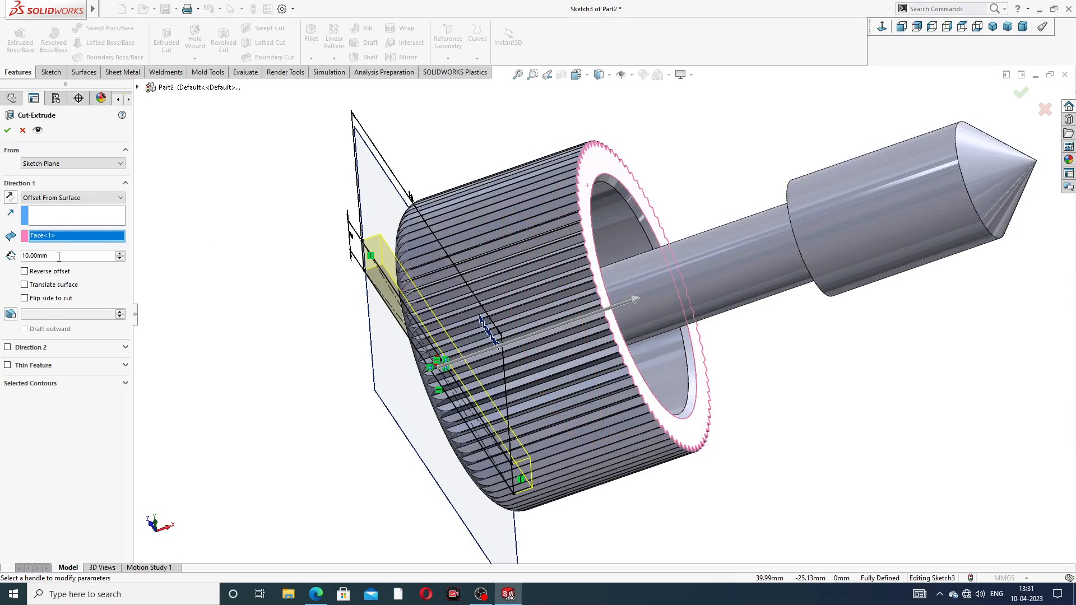
text(7)
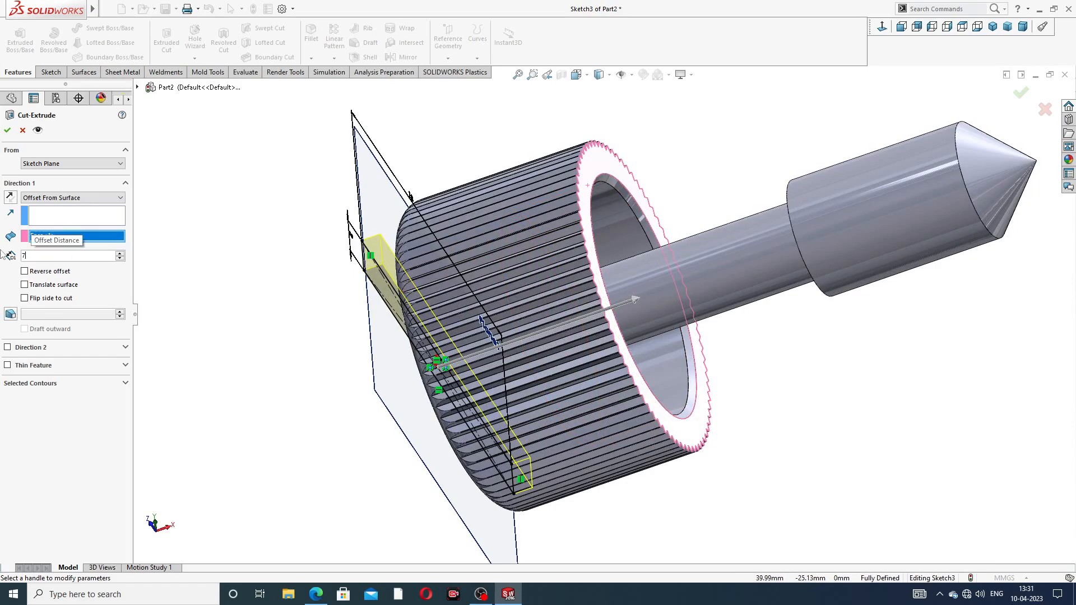
key(Return)
middle_drag(449, 241, 487, 216)
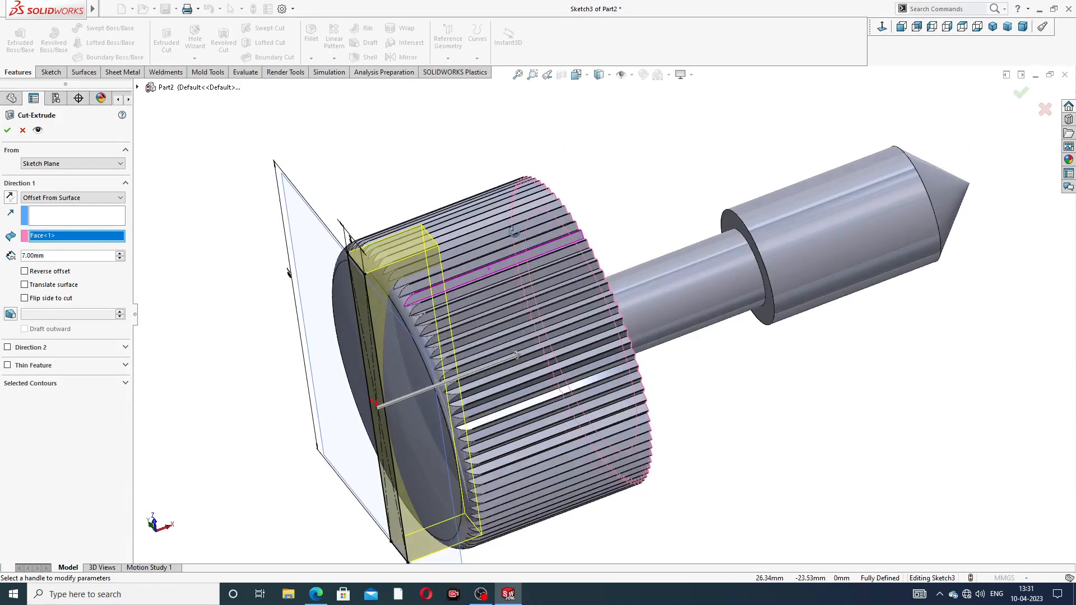
click(7, 131)
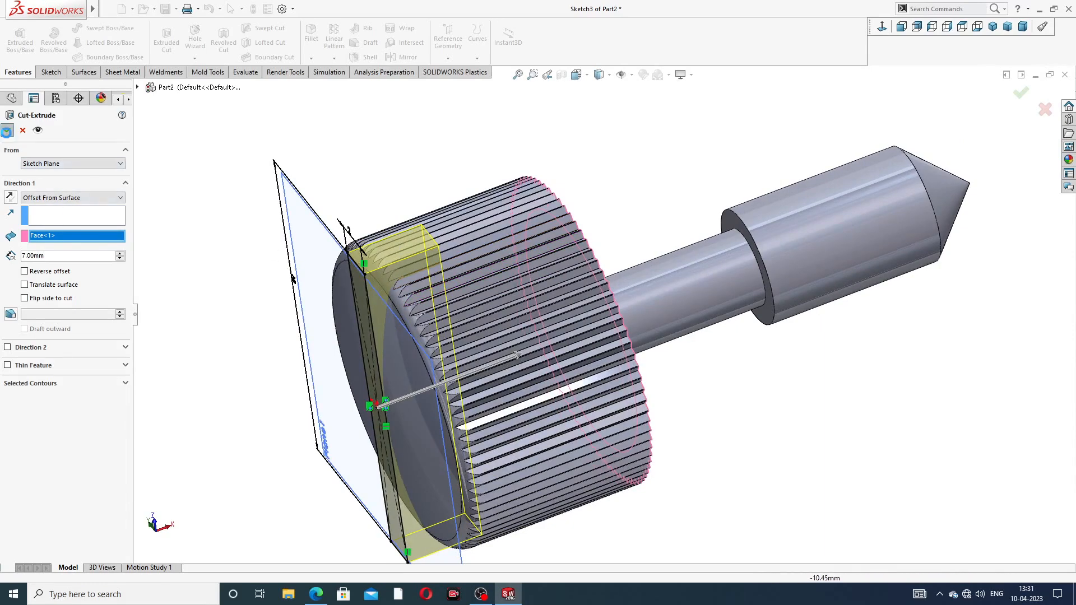
scroll(492, 278, up, 2)
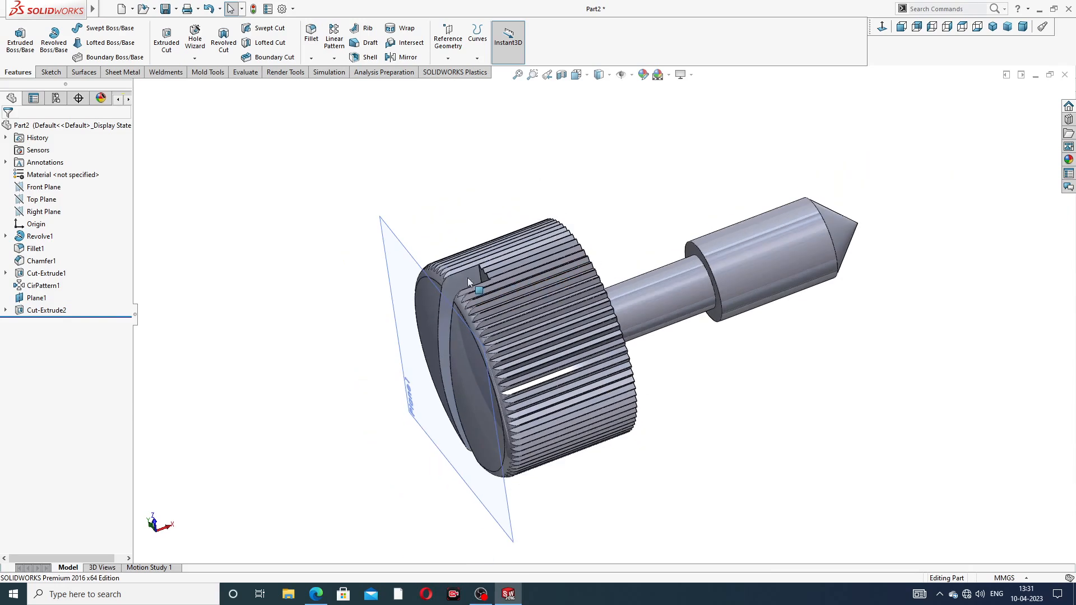
Hide the reference plane tangent to the domed head
click(413, 256)
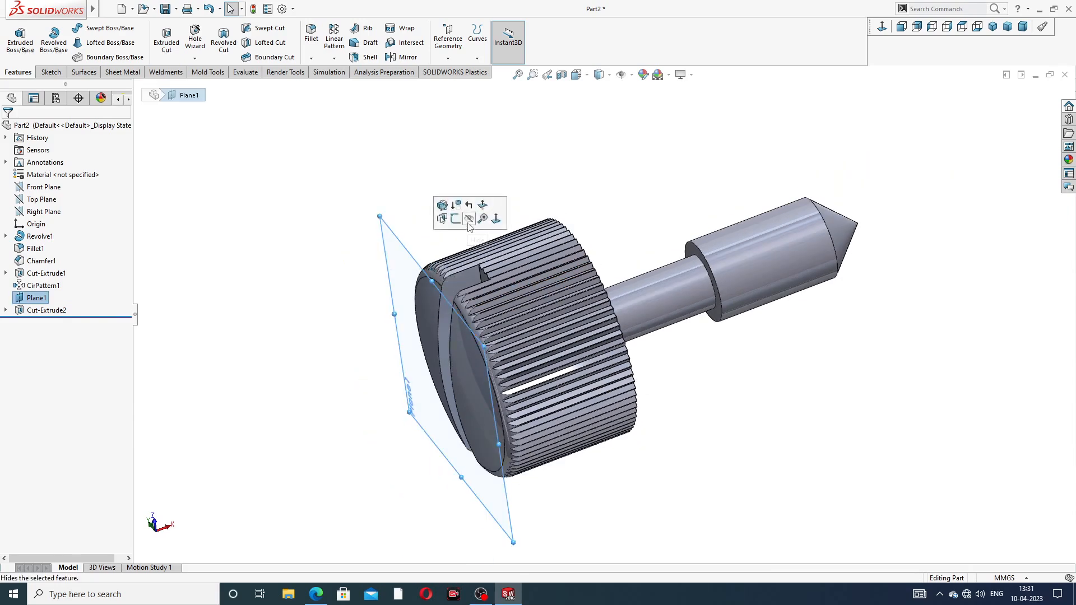
click(469, 219)
middle_drag(496, 270, 425, 233)
middle_drag(625, 264, 706, 238)
scroll(625, 291, down, 2)
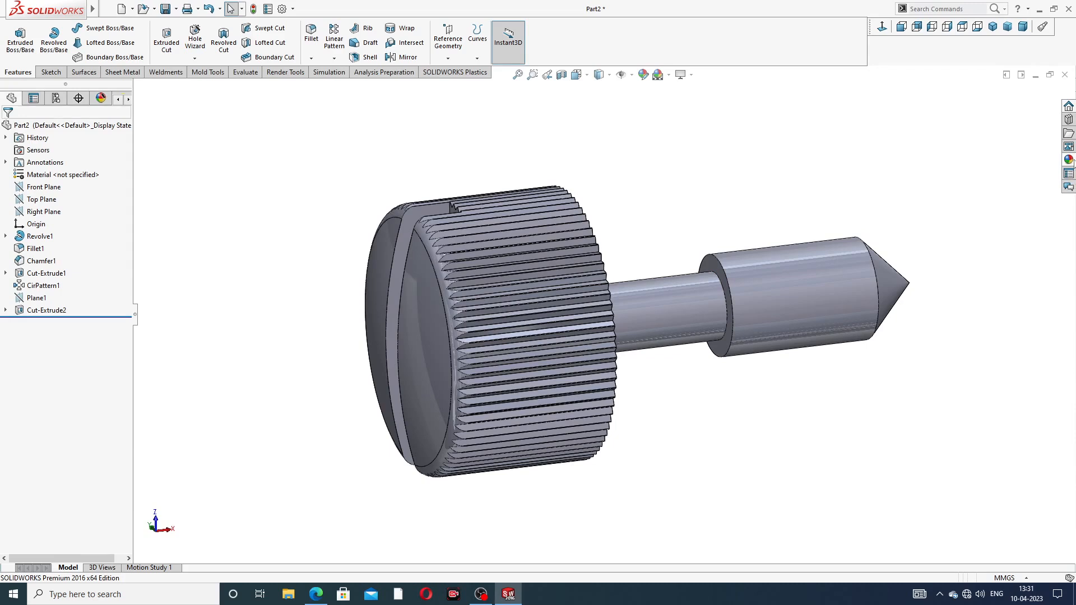
Apply the polished nickel metal appearance to the whole screw
click(1068, 159)
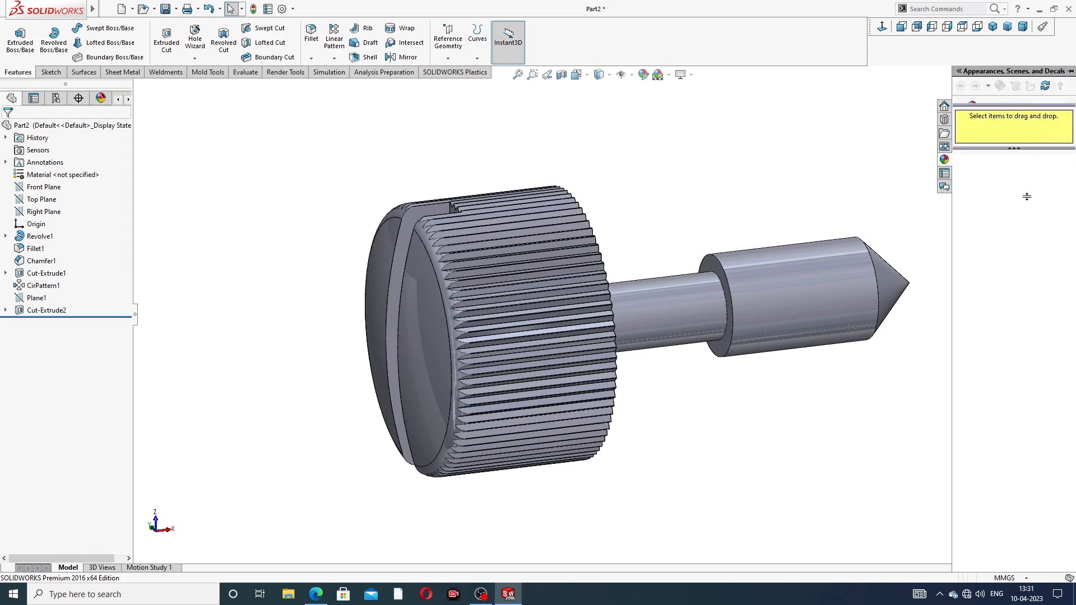
click(1006, 106)
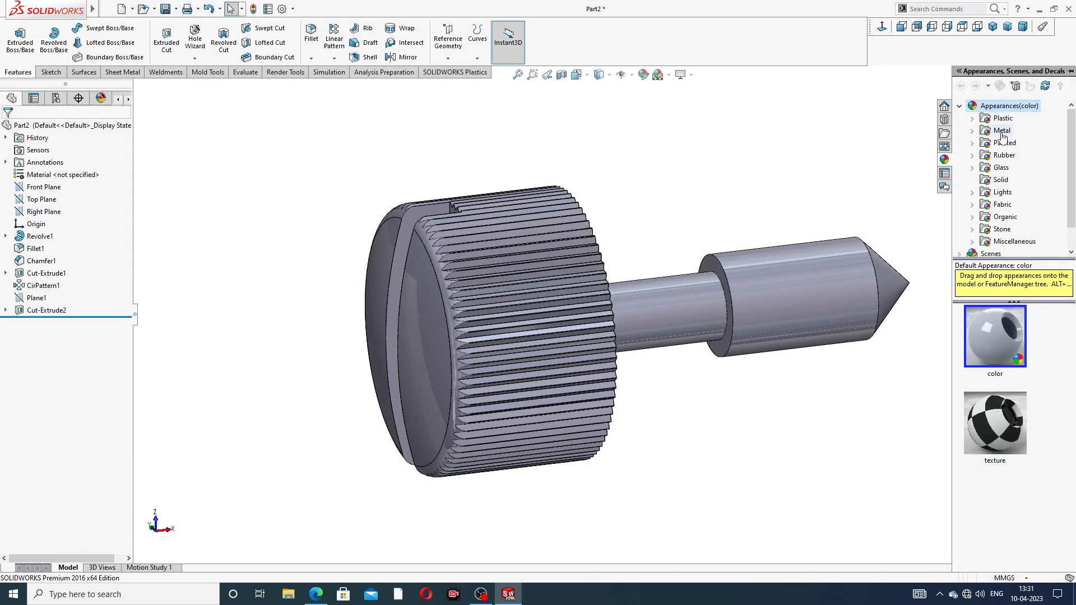
click(1001, 132)
double_click(1003, 133)
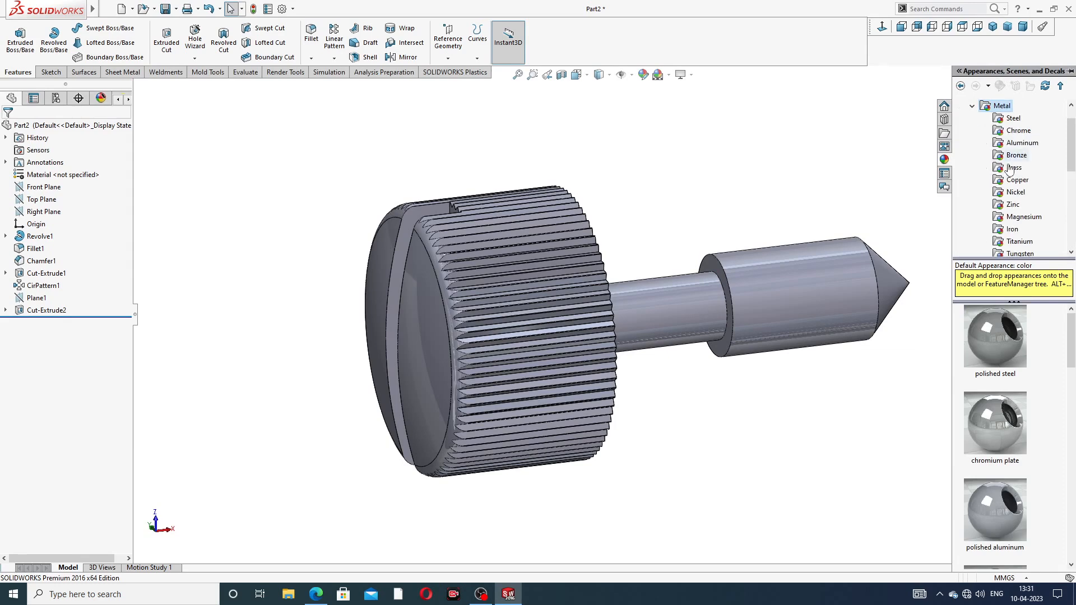
click(1015, 193)
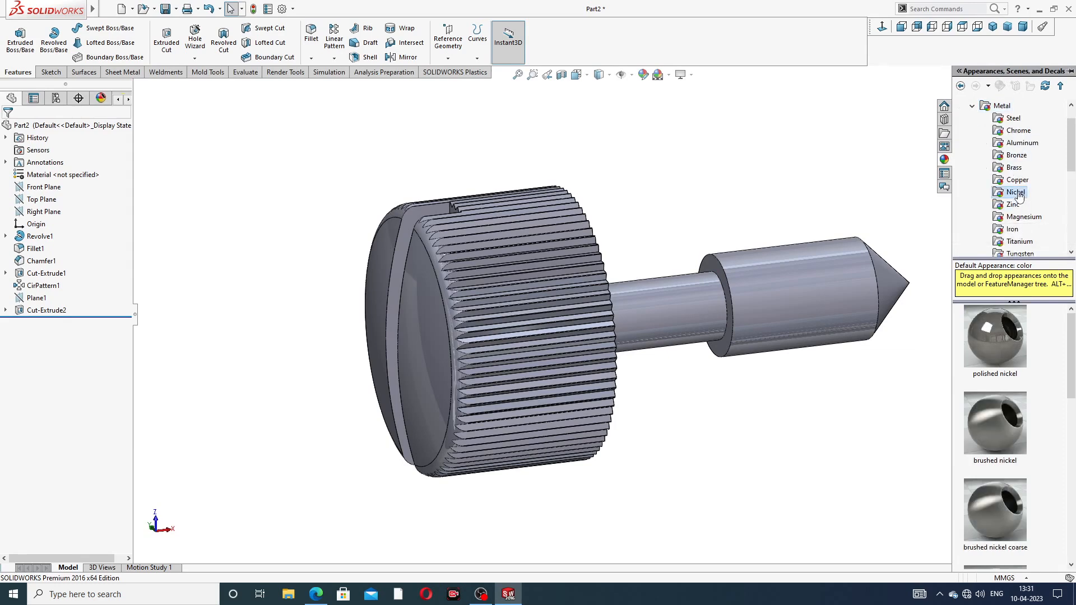
double_click(994, 324)
middle_drag(773, 370, 715, 377)
click(765, 250)
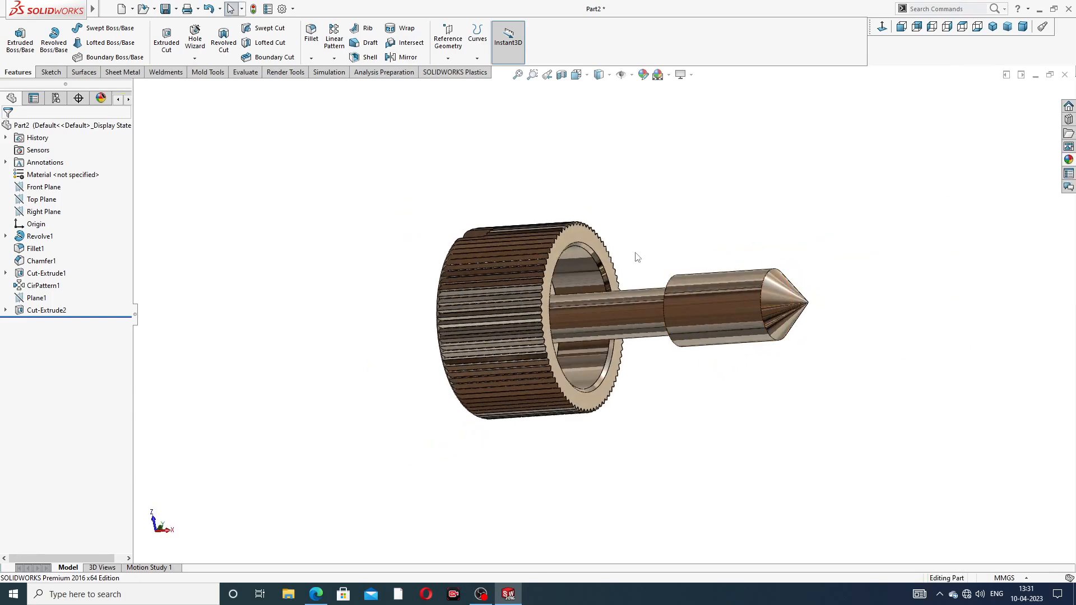
scroll(632, 264, down, 2)
middle_drag(621, 275, 673, 373)
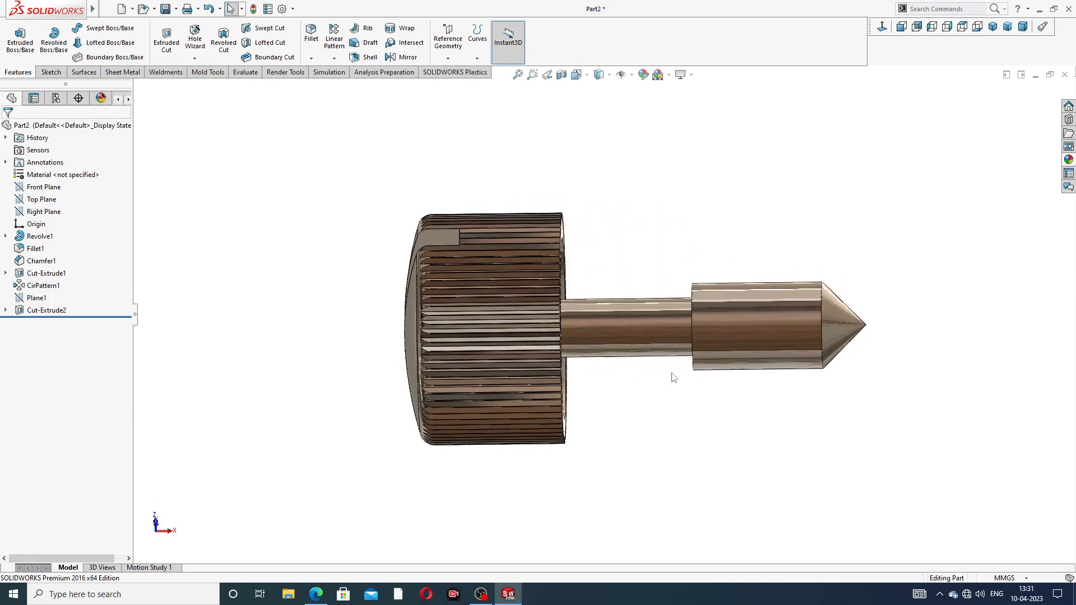
Check the radial hole's diameter and position on the head in the PDF drawing
click(317, 594)
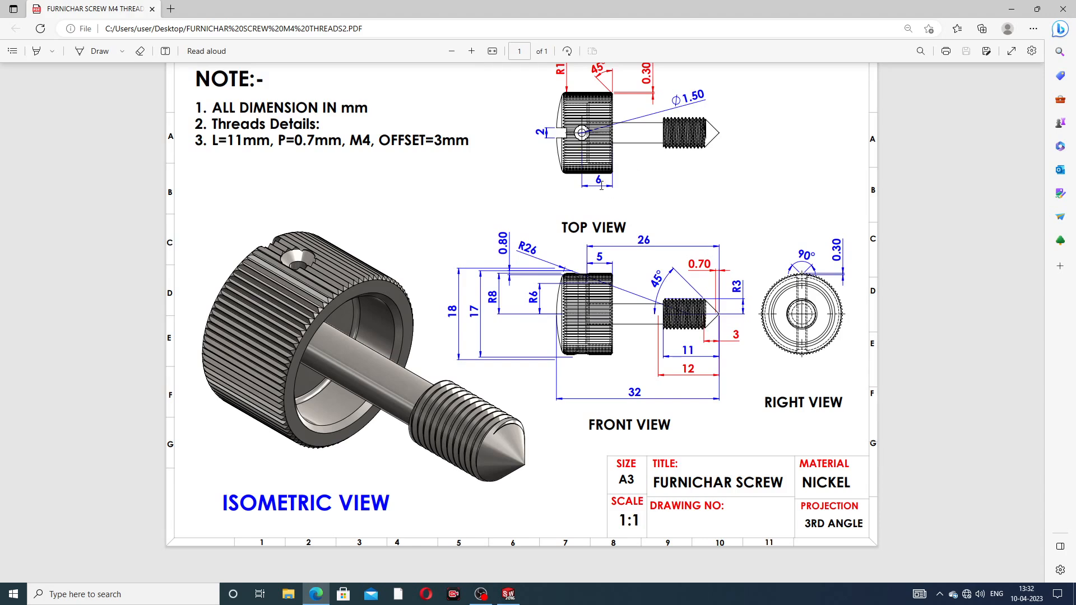
click(316, 594)
middle_drag(377, 210, 393, 190)
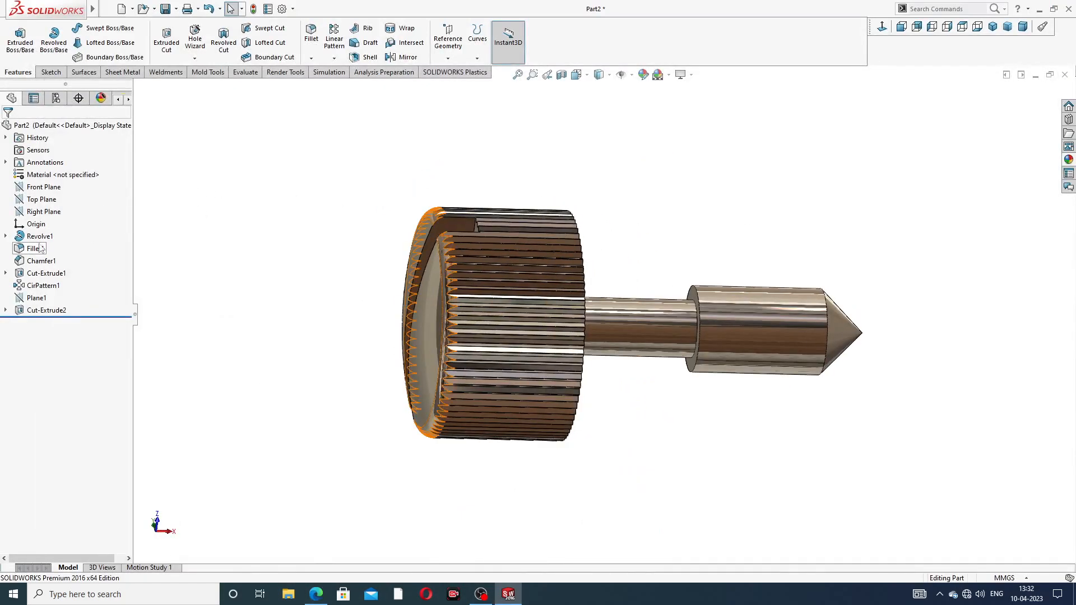
Start a sketch on the Top Plane and view it face-on
click(43, 201)
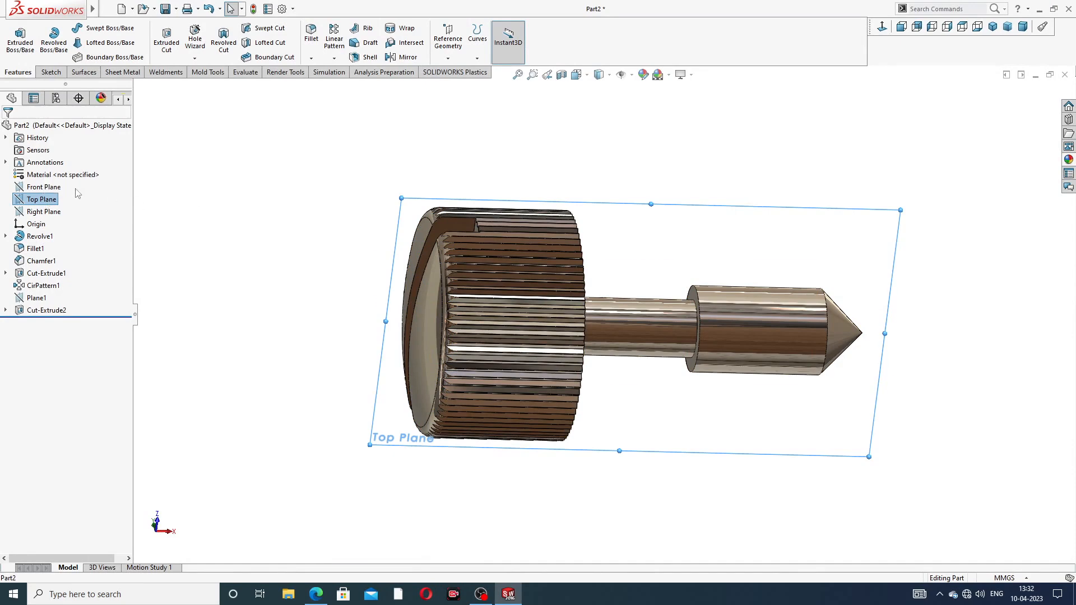
click(52, 185)
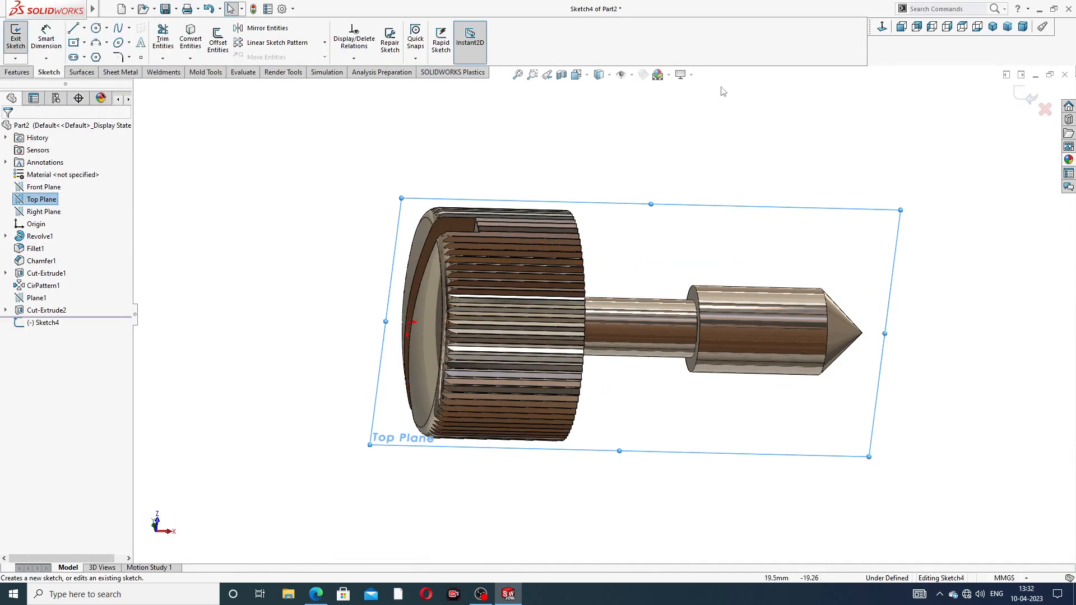
click(882, 26)
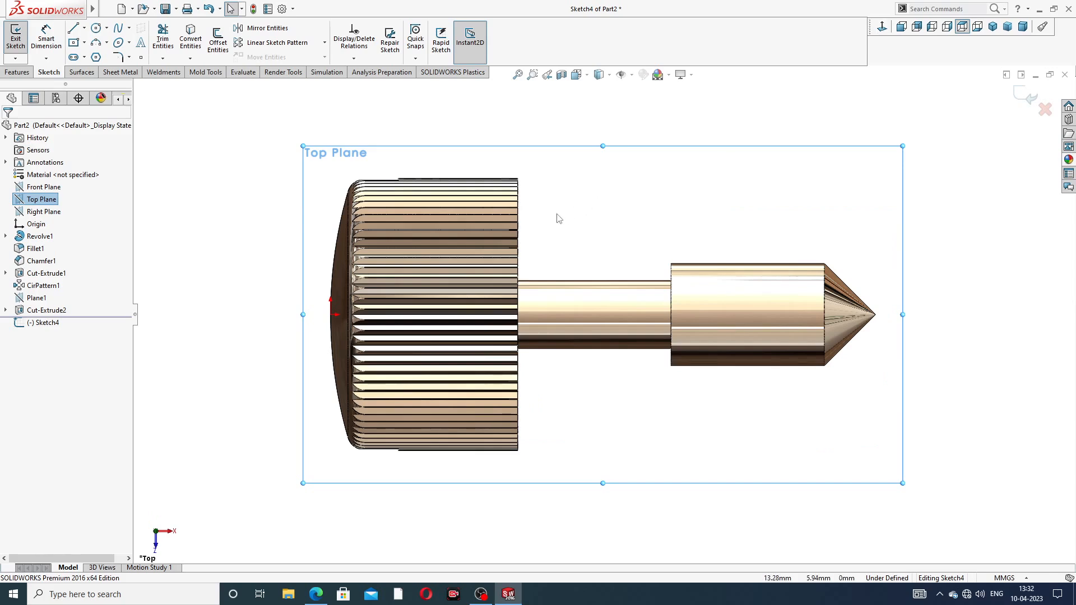
click(96, 28)
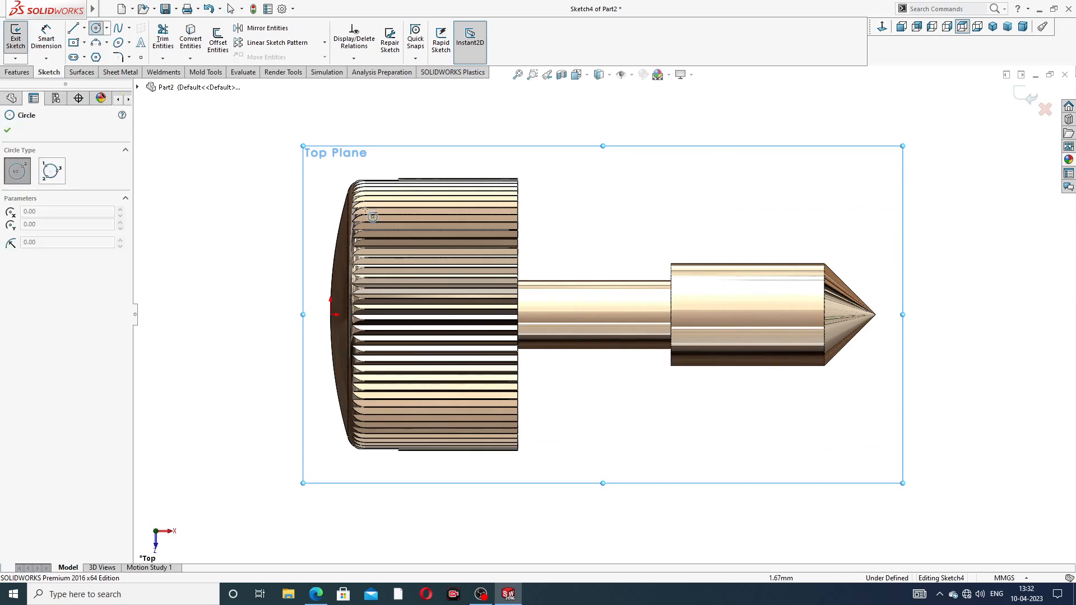
right_click(639, 148)
click(663, 174)
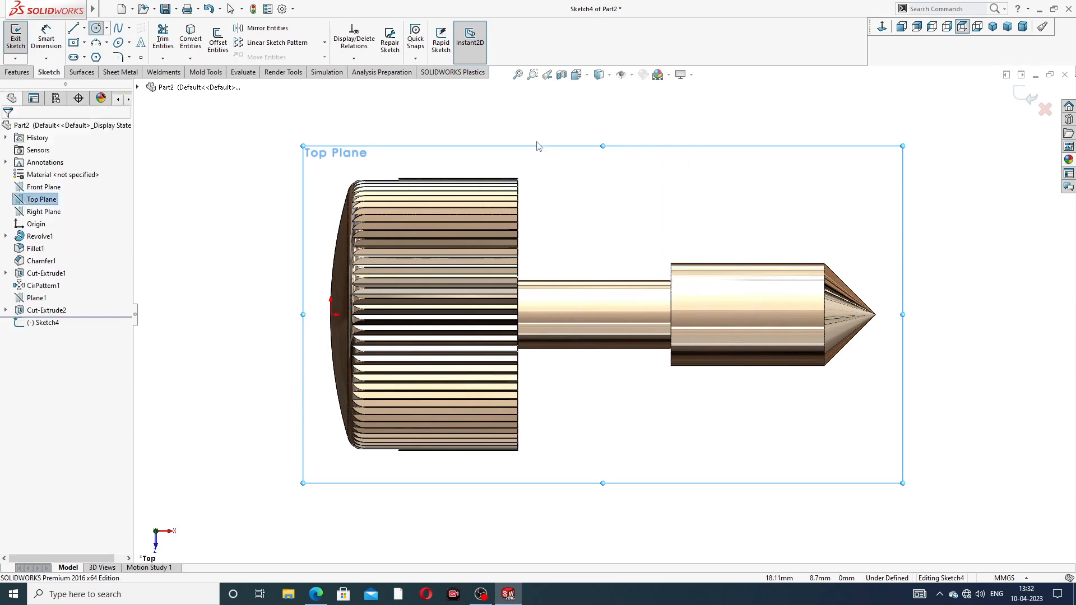
Draw a horizontal centerline along the screw axis from the origin to the pointed tip
click(84, 29)
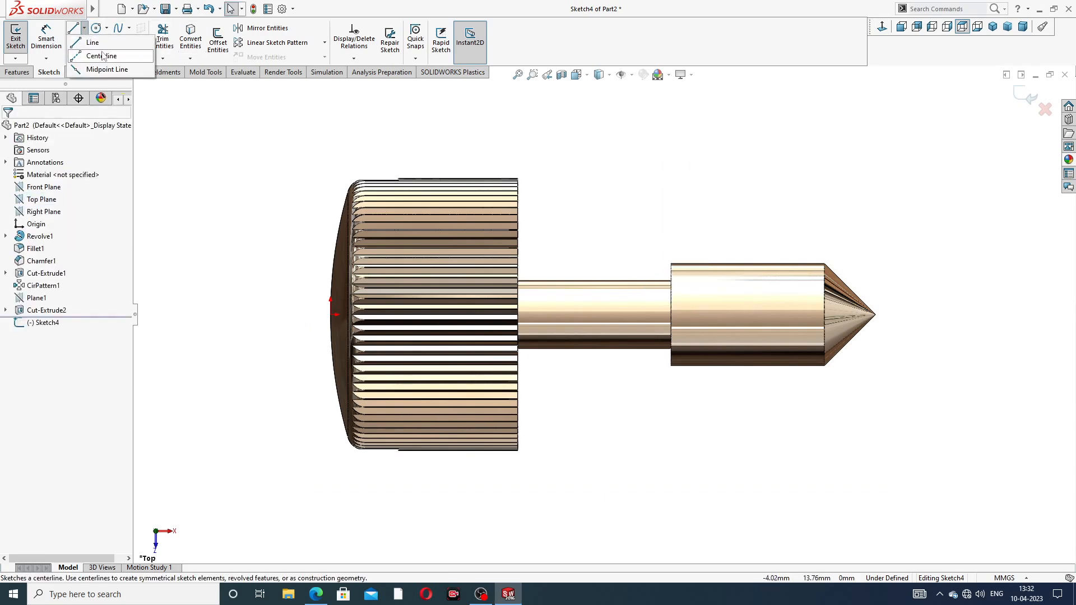
click(95, 55)
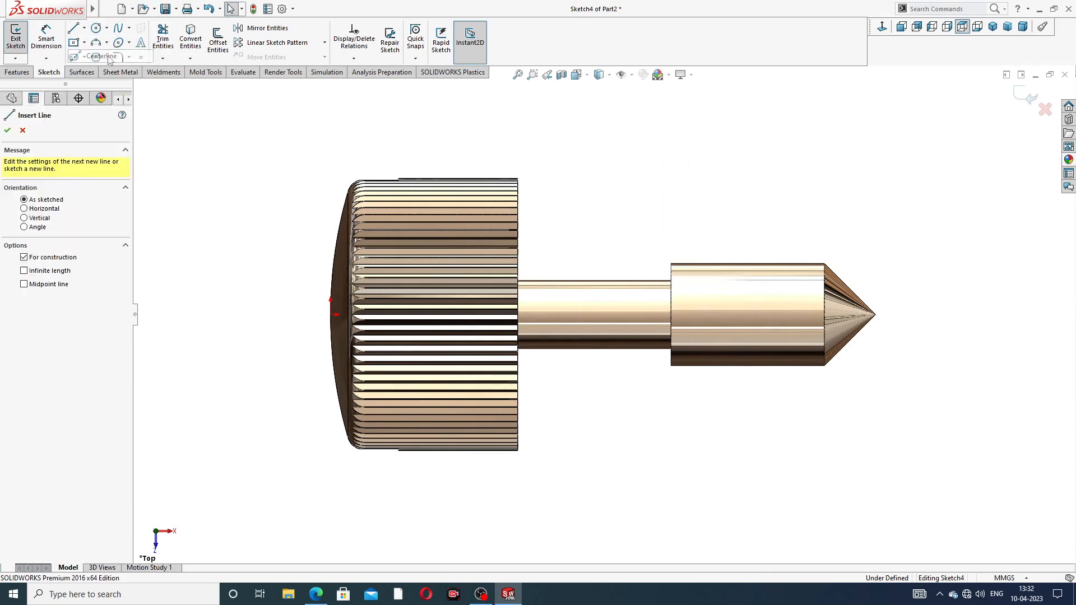
click(330, 315)
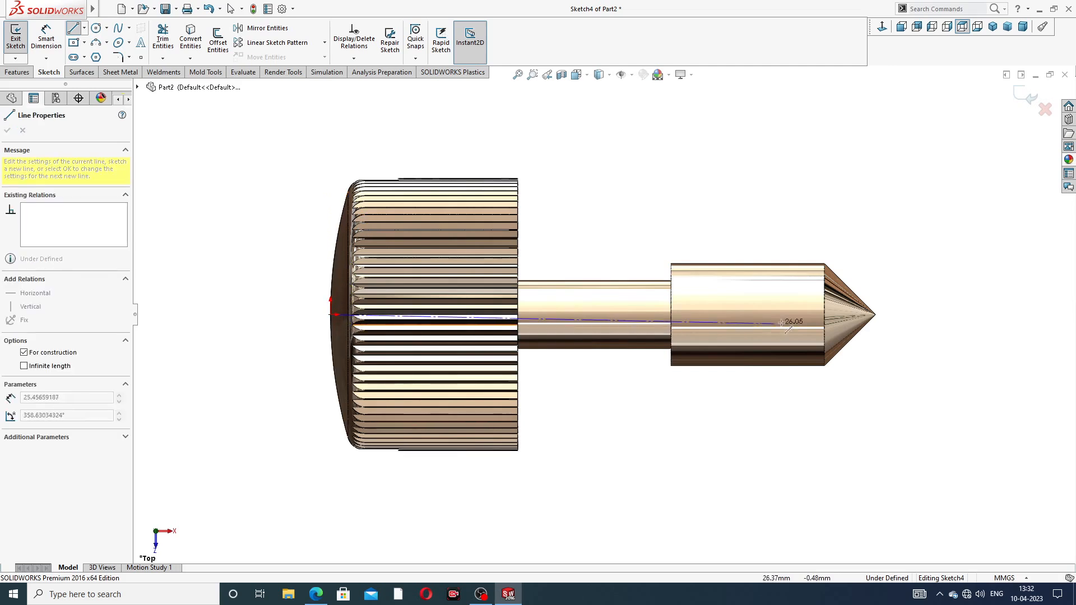
click(876, 315)
right_click(891, 222)
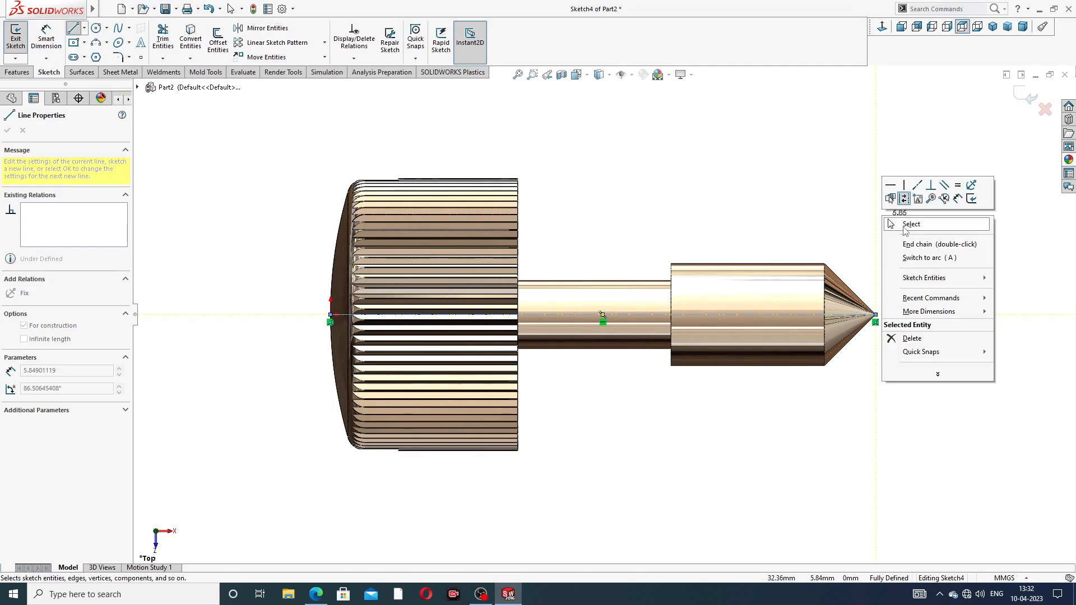
click(900, 226)
Sketch a circle of about 1 mm radius on the centerline within the knurled head, centred about 5.3 mm from the origin
click(96, 28)
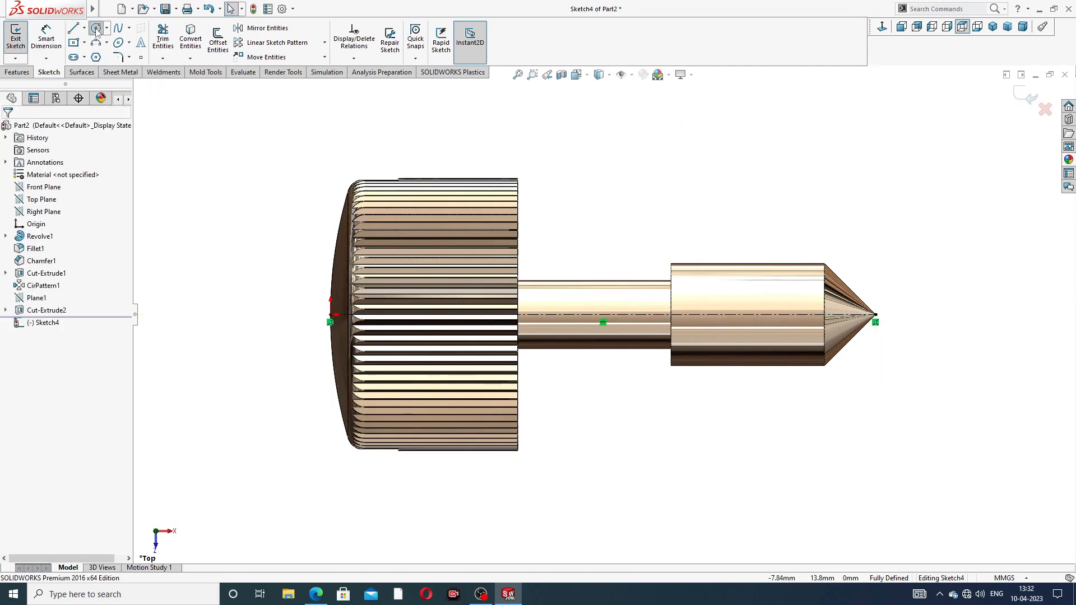
scroll(443, 310, down, 3)
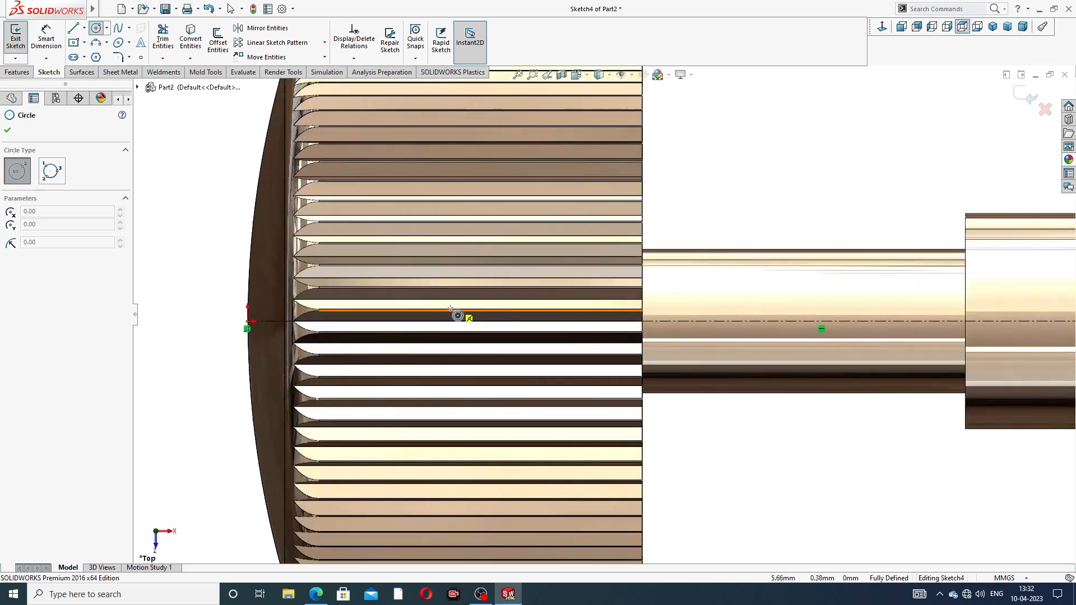
click(437, 321)
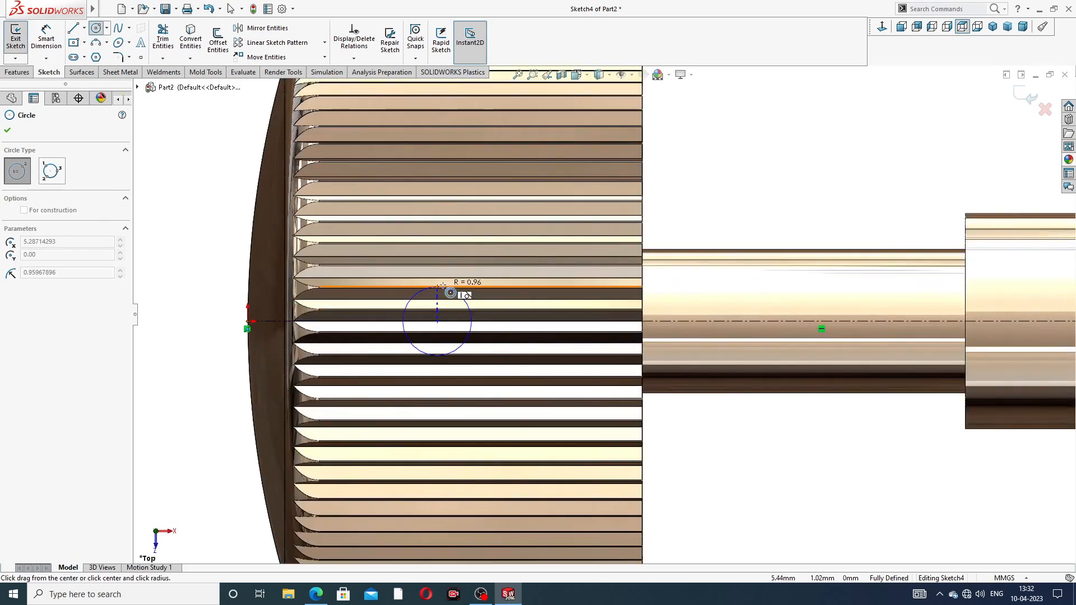
click(463, 296)
right_click(483, 262)
click(505, 271)
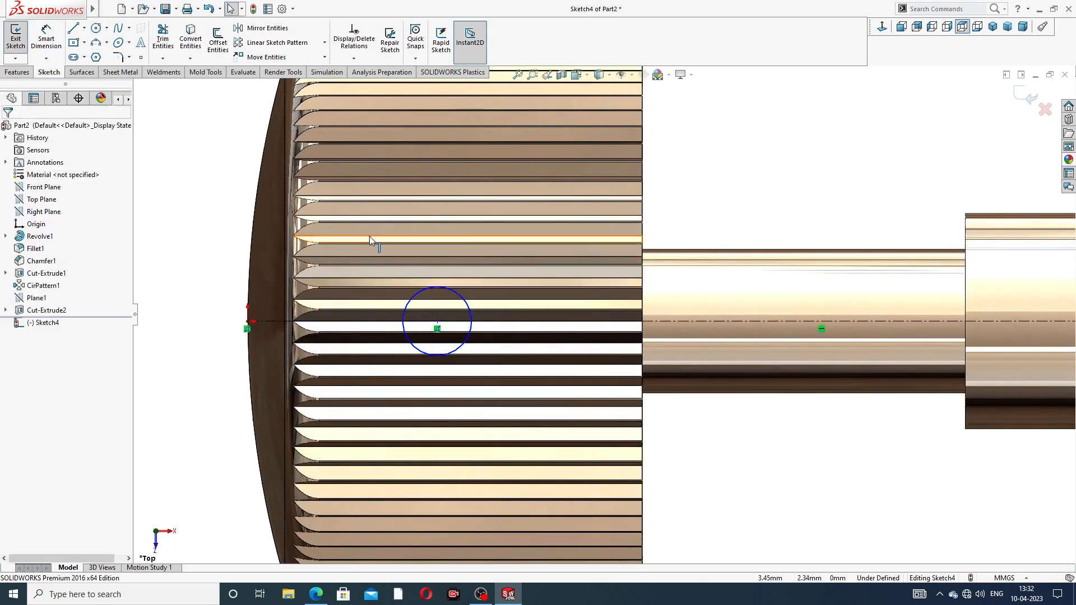
click(46, 36)
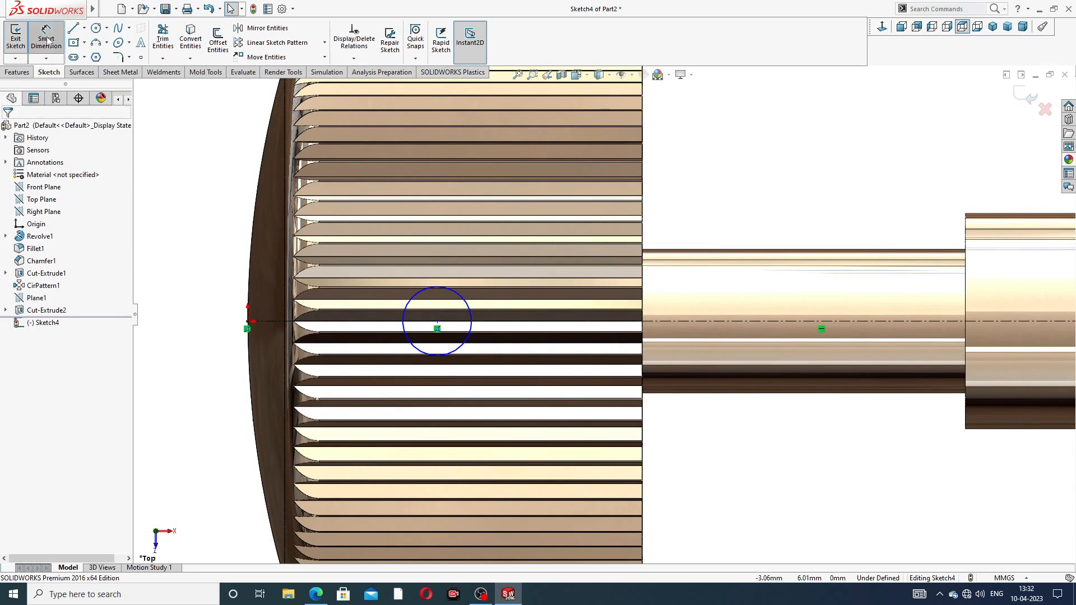
click(472, 305)
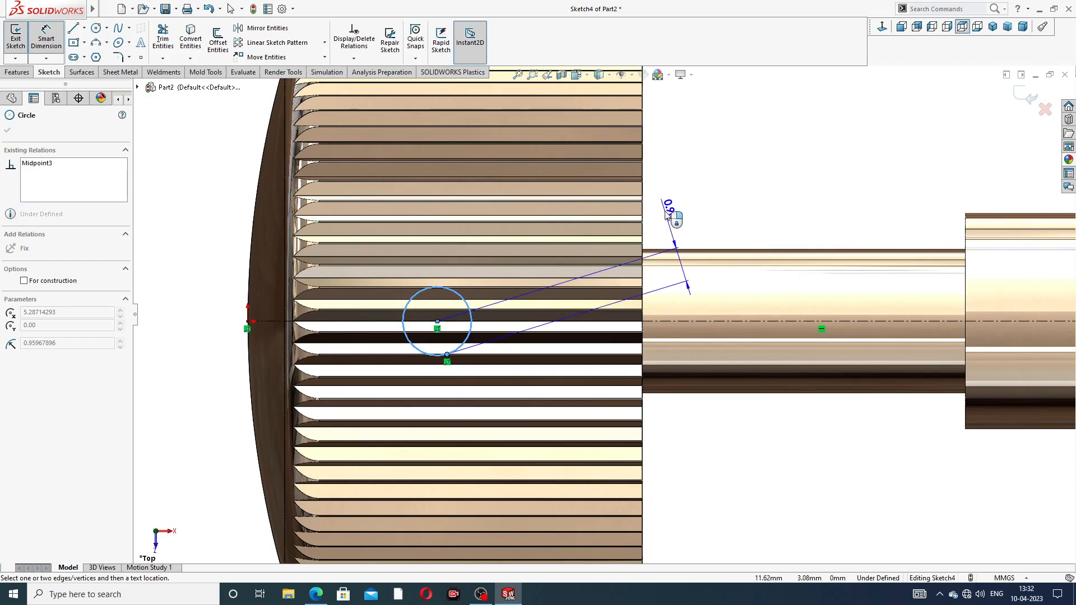
click(667, 212)
text(1)
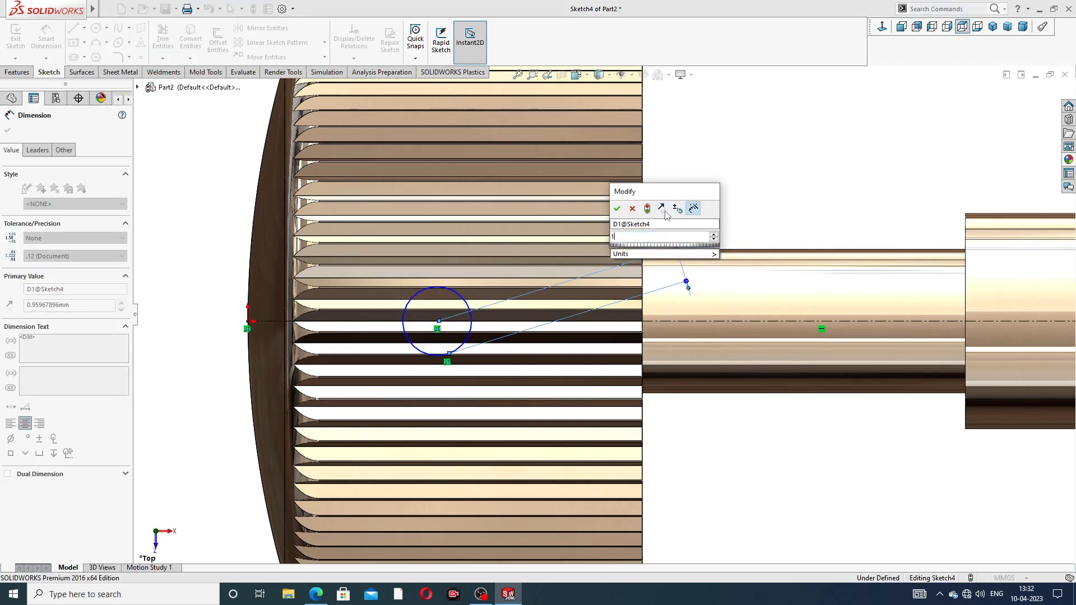
text(.5)
key(Return)
right_click(728, 180)
click(749, 161)
click(666, 190)
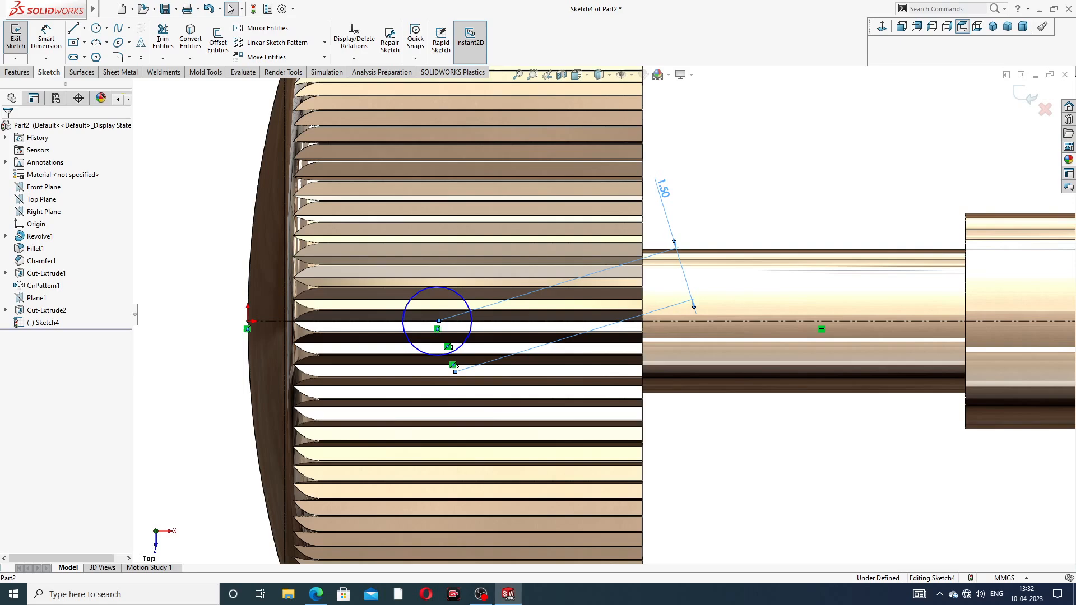
key(BackSpace)
key(Return)
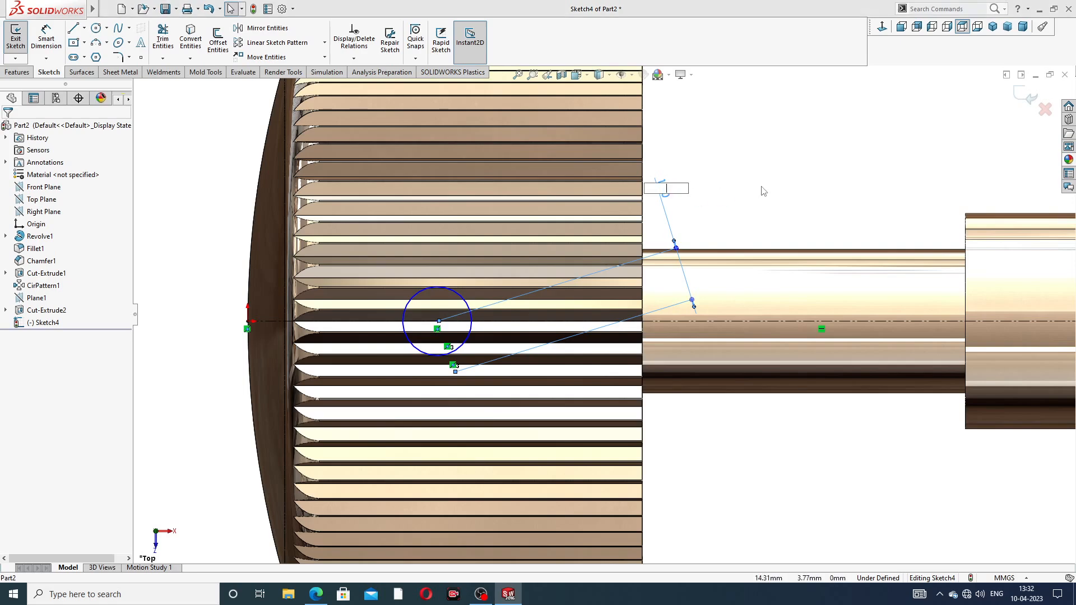
click(612, 297)
click(685, 271)
key(Delete)
Dimension the circle on the knurled head with a diameter of 1.5 mm
click(46, 38)
click(472, 311)
click(689, 205)
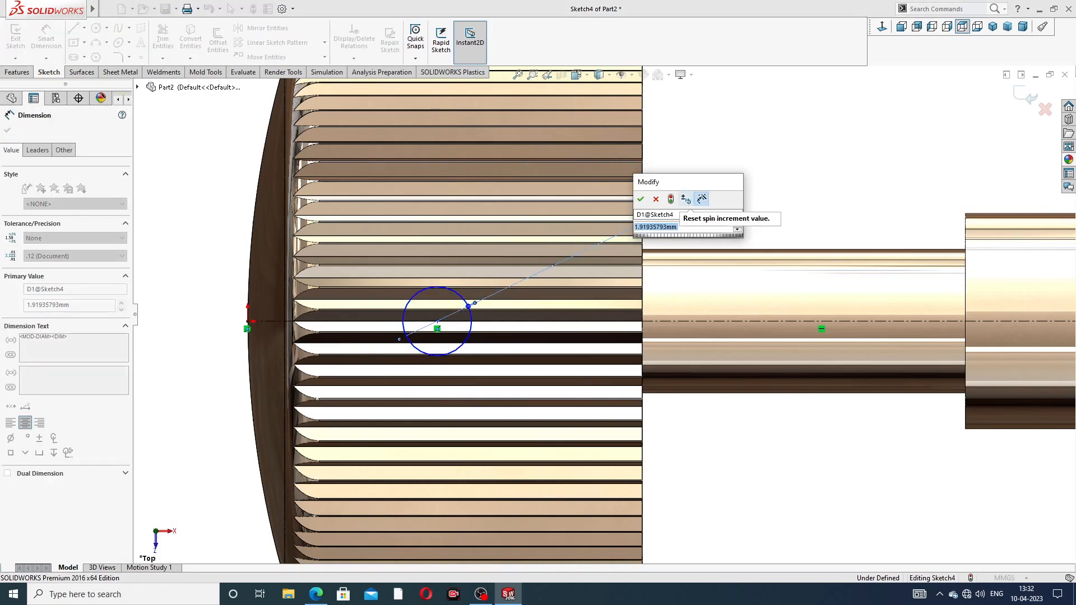
text(1.5)
key(Return)
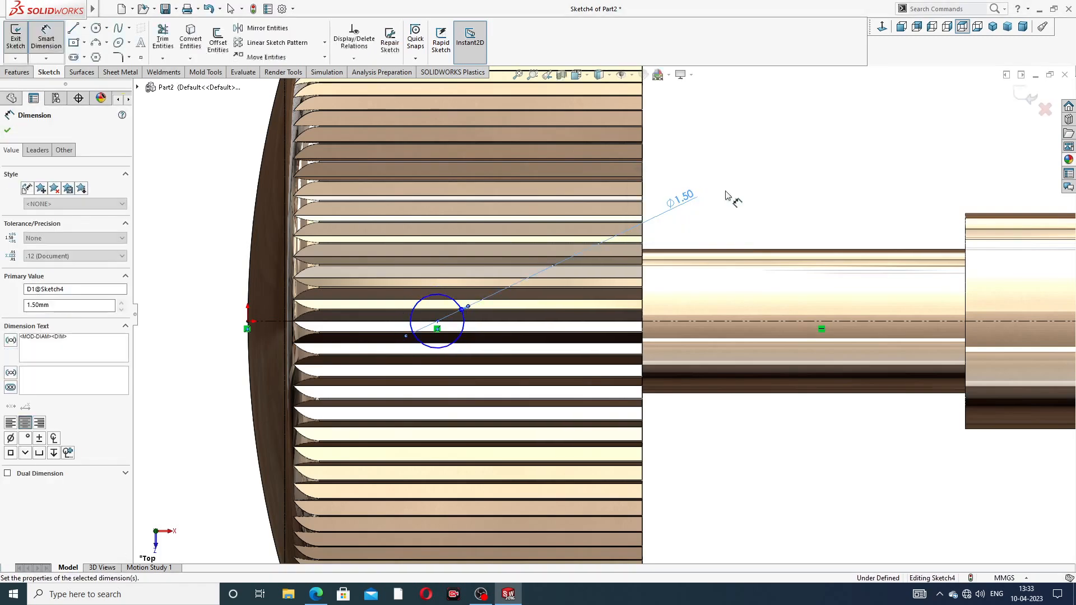
Dimension the circle's centre 6 mm from the knurled head's shank-side end face
click(437, 322)
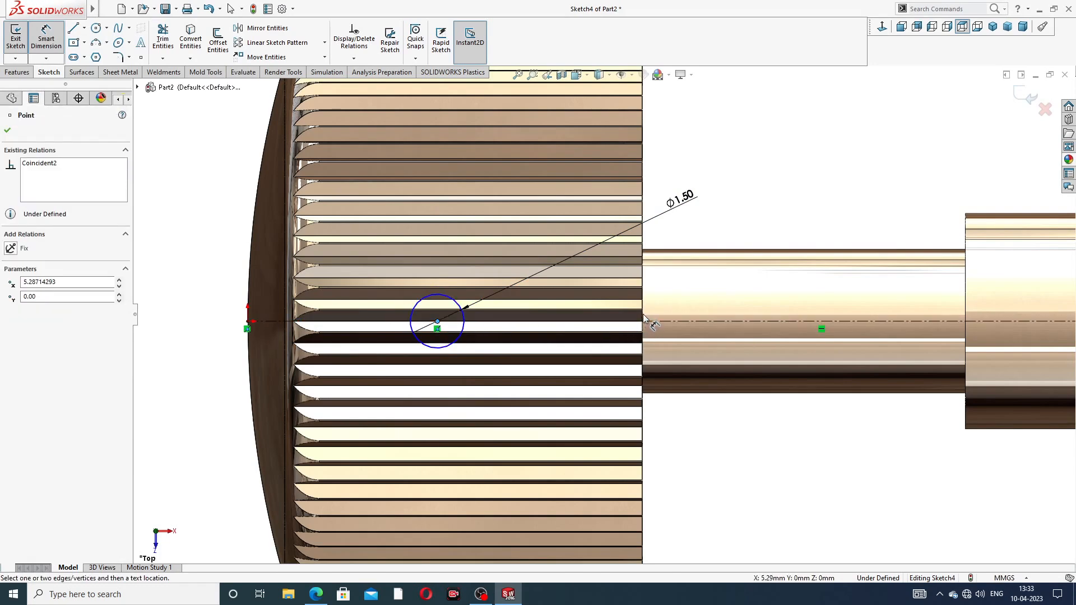
scroll(649, 359, down, 3)
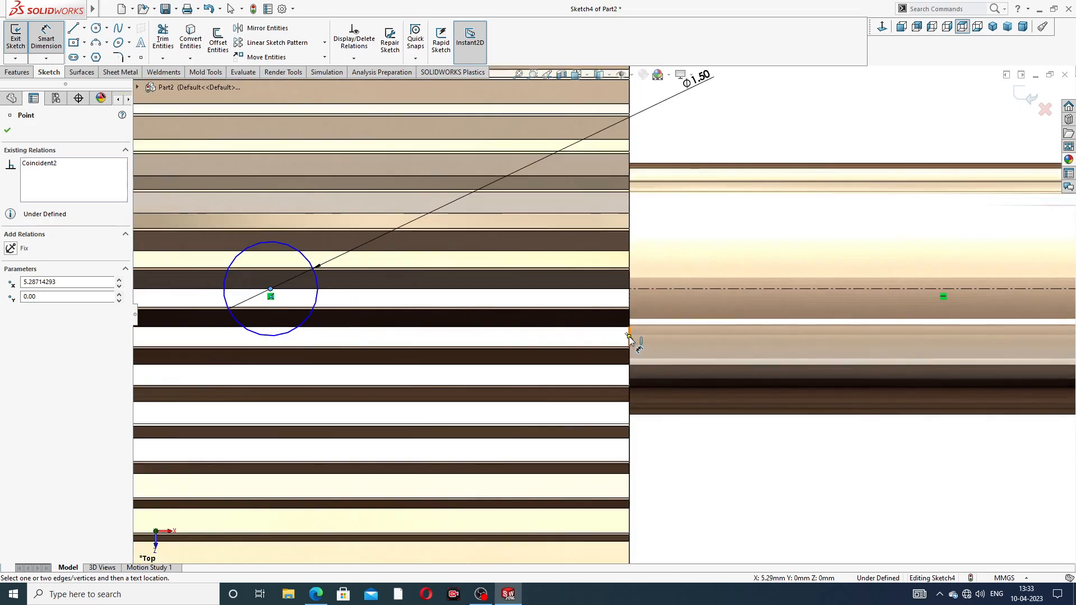
click(630, 335)
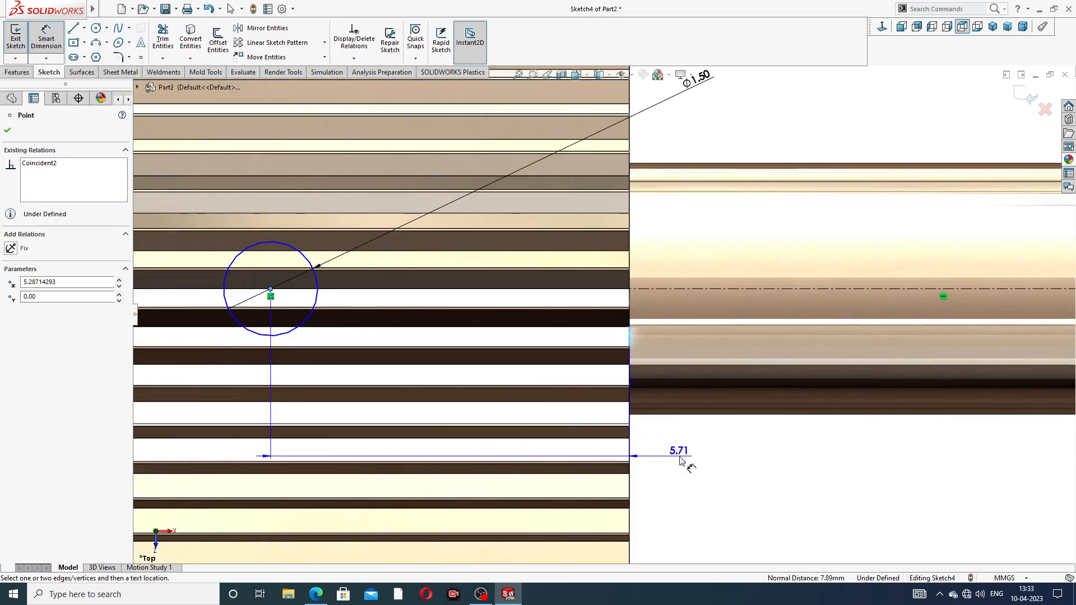
click(680, 456)
text(6)
key(Return)
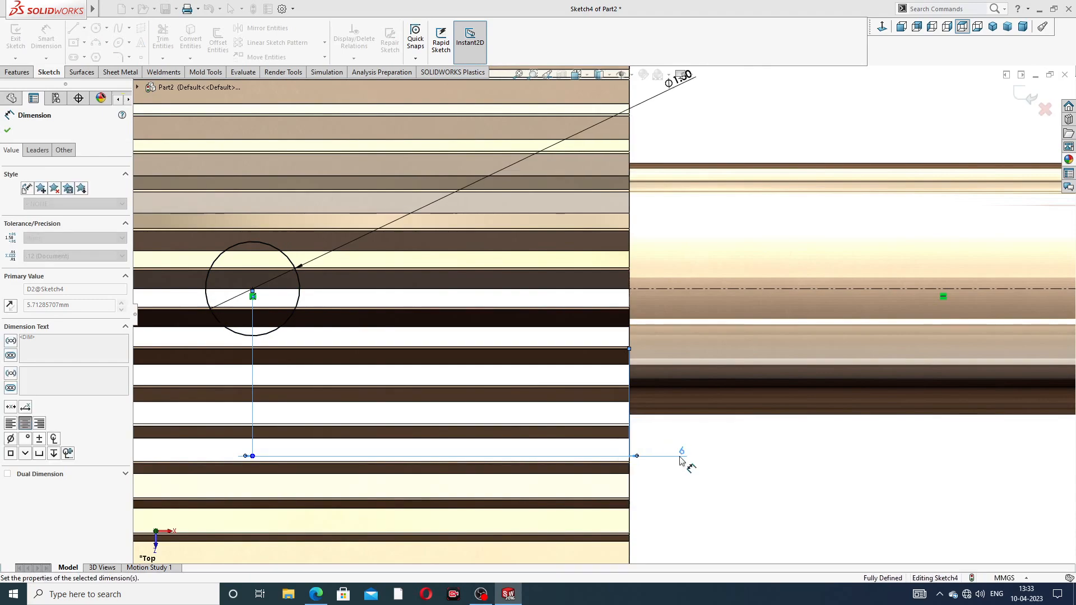
scroll(733, 481, up, 5)
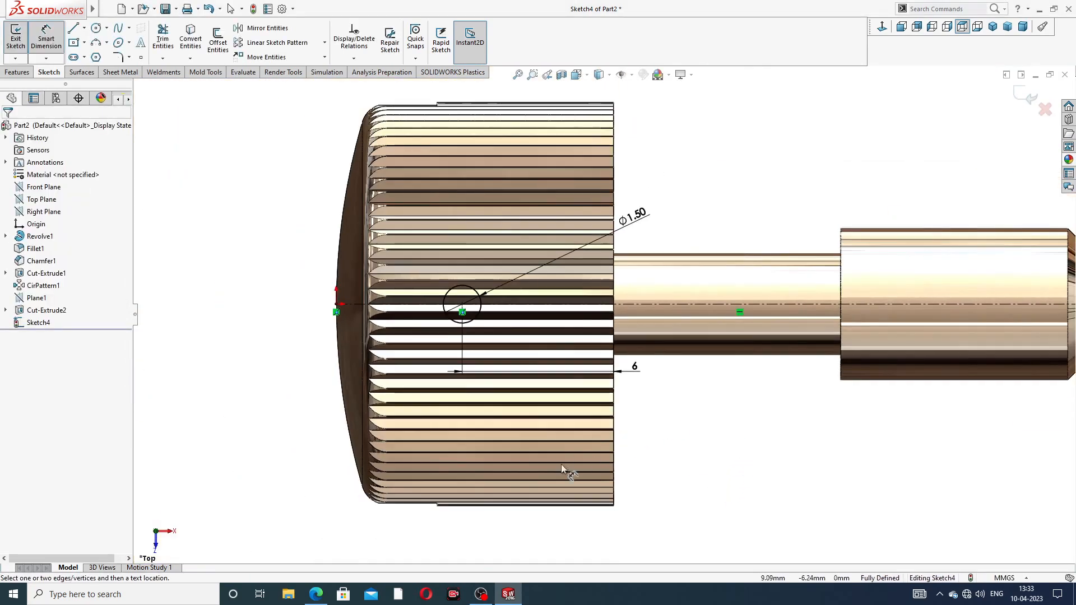
Check the hole in the PDF drawing and extrude-cut the circle with the Through All - Both end condition
click(316, 593)
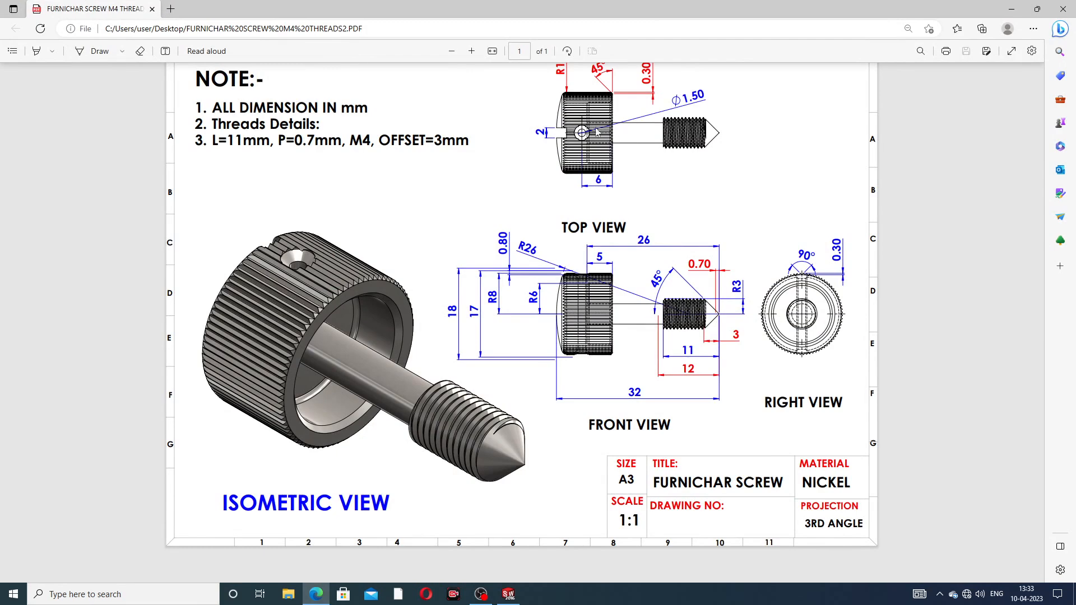
click(325, 589)
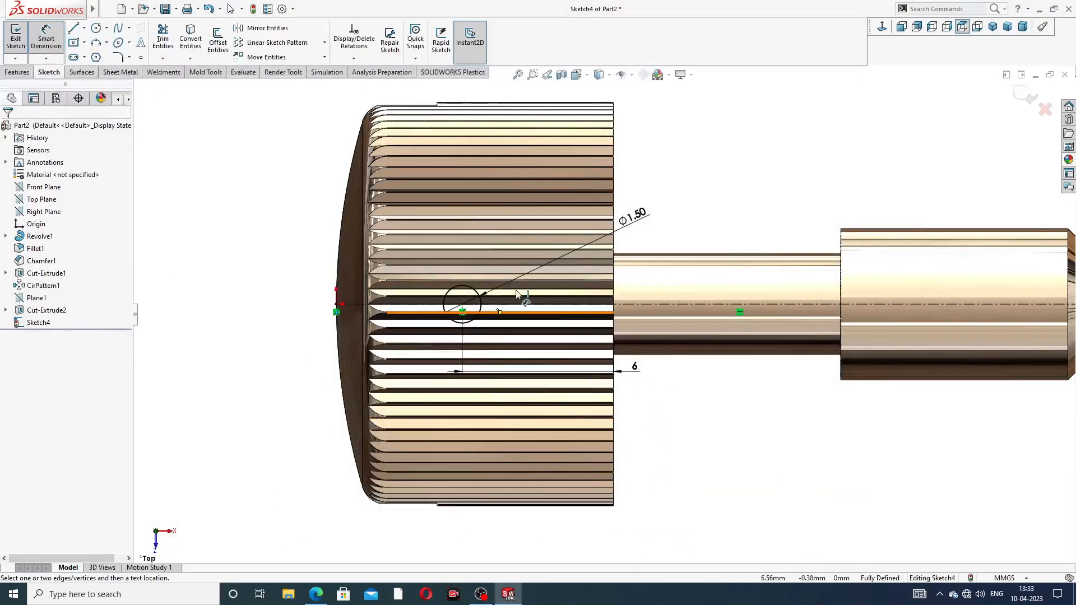
right_click(780, 197)
click(813, 167)
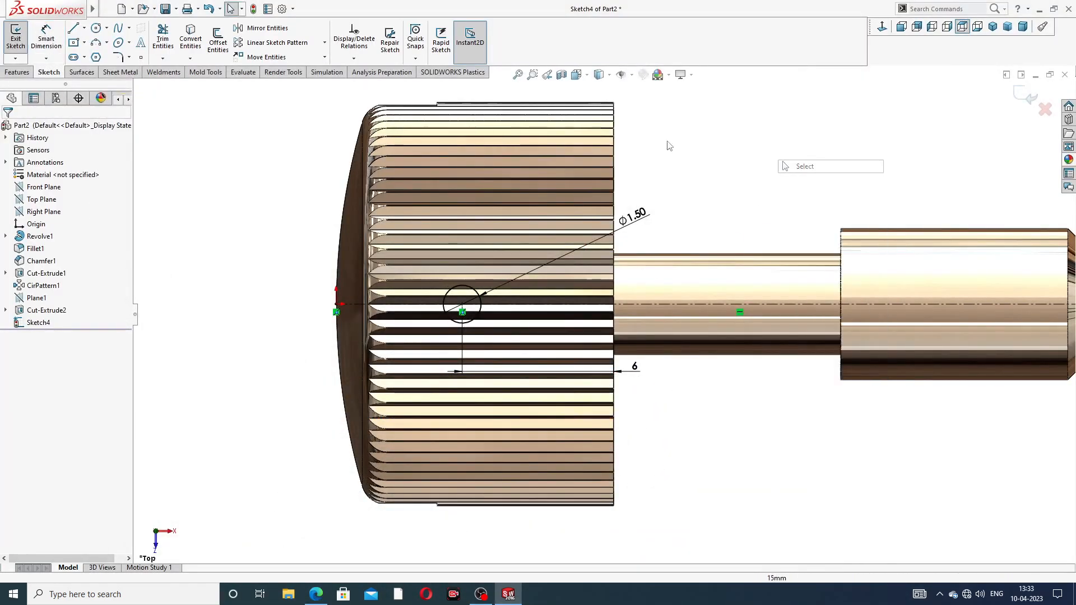
click(17, 73)
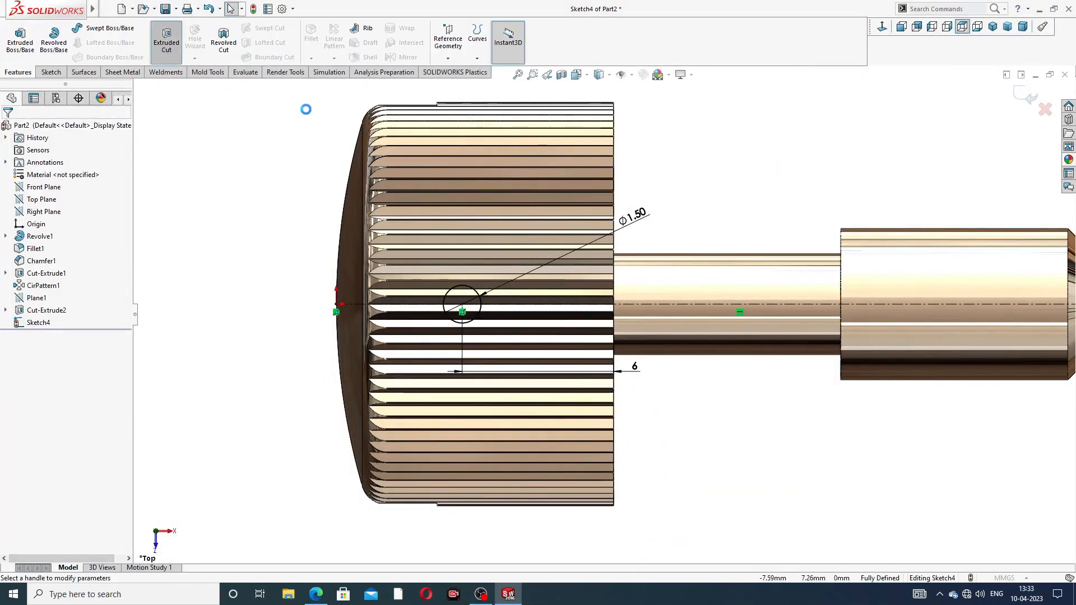
click(167, 40)
click(61, 200)
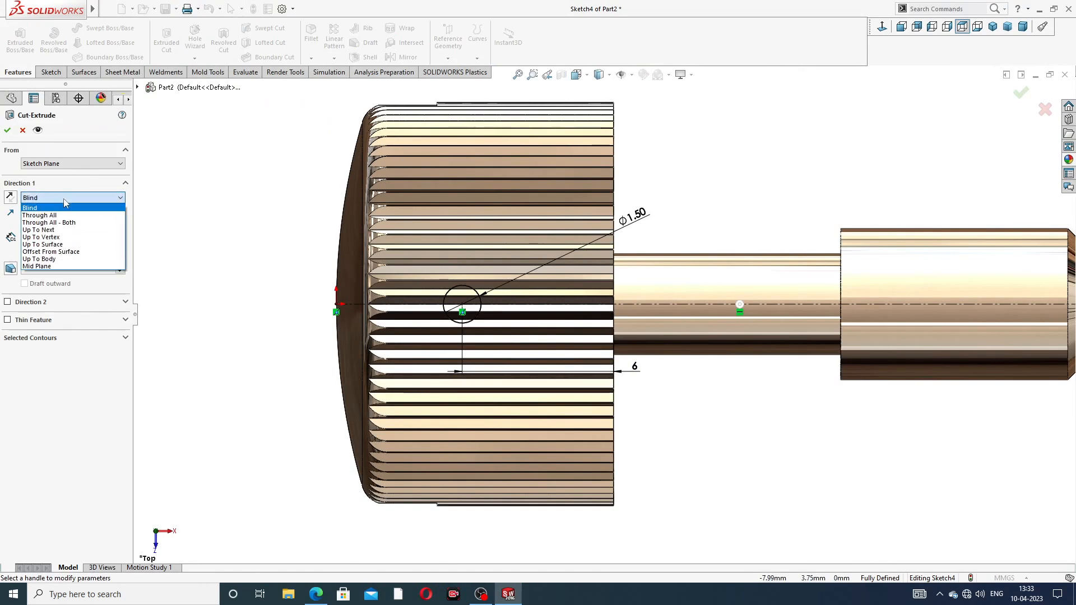
click(75, 223)
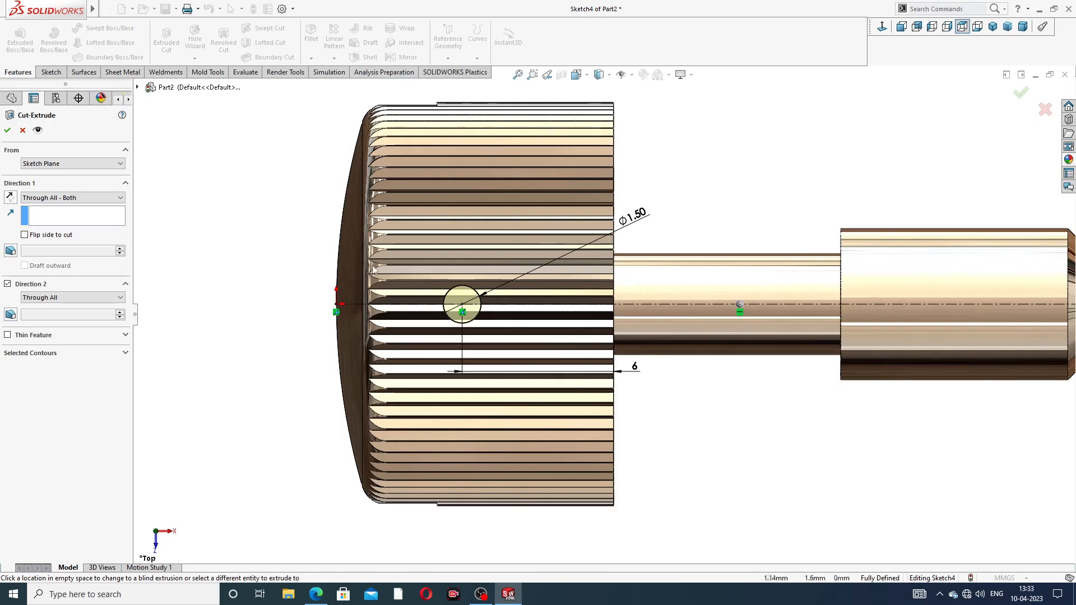
click(8, 130)
Inspect the radial hole through the head and check the thread details in the PDF drawing
middle_drag(796, 242, 752, 225)
click(694, 230)
scroll(537, 317, down, 4)
scroll(689, 266, up, 5)
mouse_move(743, 350)
middle_down()
mouse_move(799, 231)
mouse_move(756, 233)
mouse_move(749, 318)
mouse_move(739, 296)
middle_up()
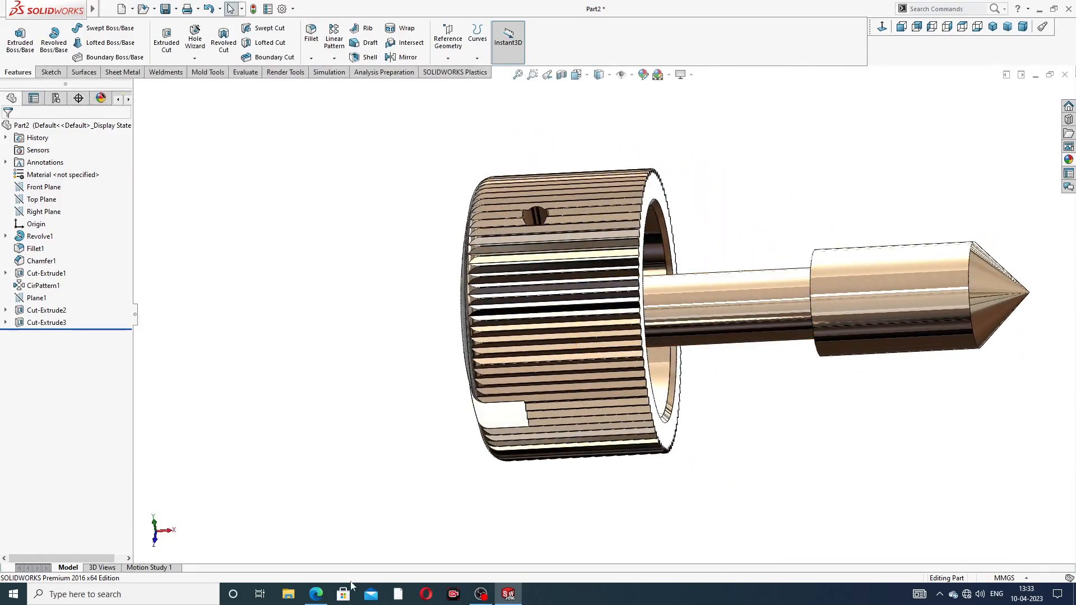
click(316, 594)
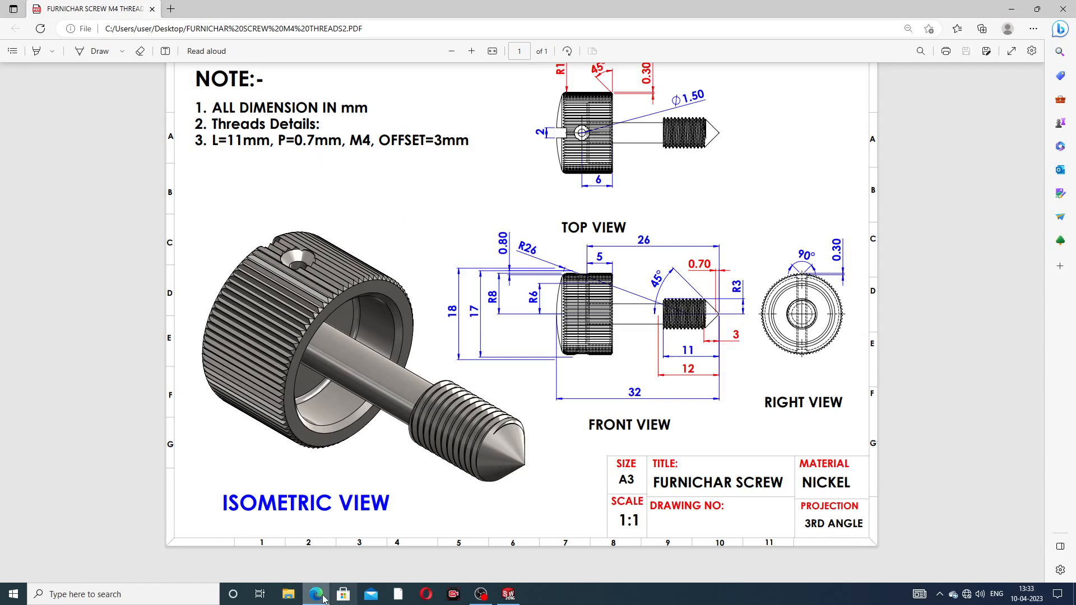
click(508, 594)
scroll(836, 303, up, 2)
mouse_move(852, 309)
middle_down()
mouse_move(847, 281)
mouse_move(863, 298)
middle_up()
scroll(863, 298, down, 3)
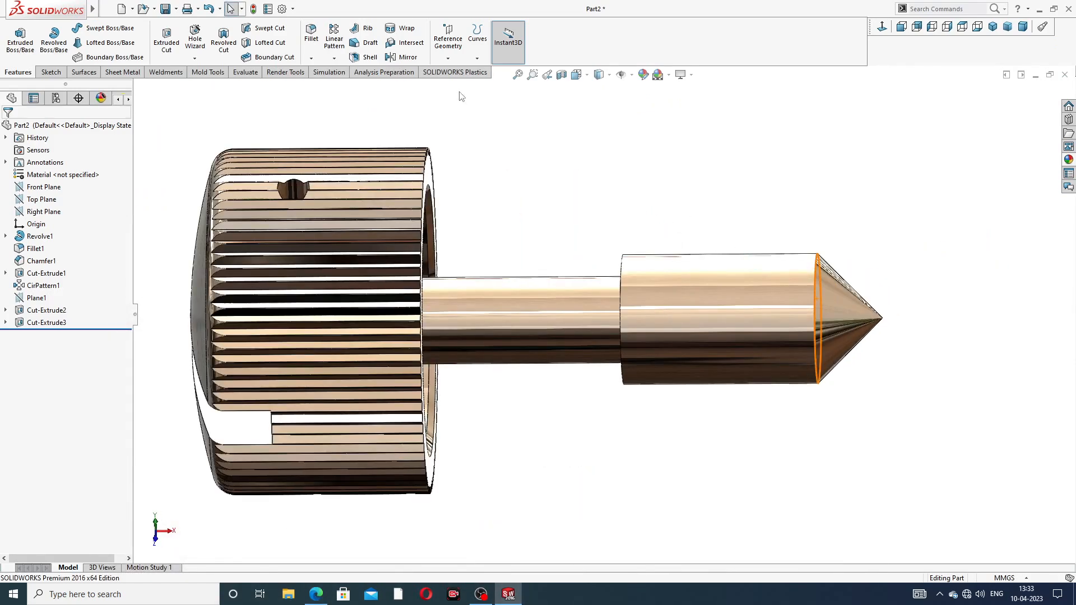
Start a Metric Die M4x0.7 cut thread from the base edge of the conical tip with an 11 mm blind depth
click(194, 59)
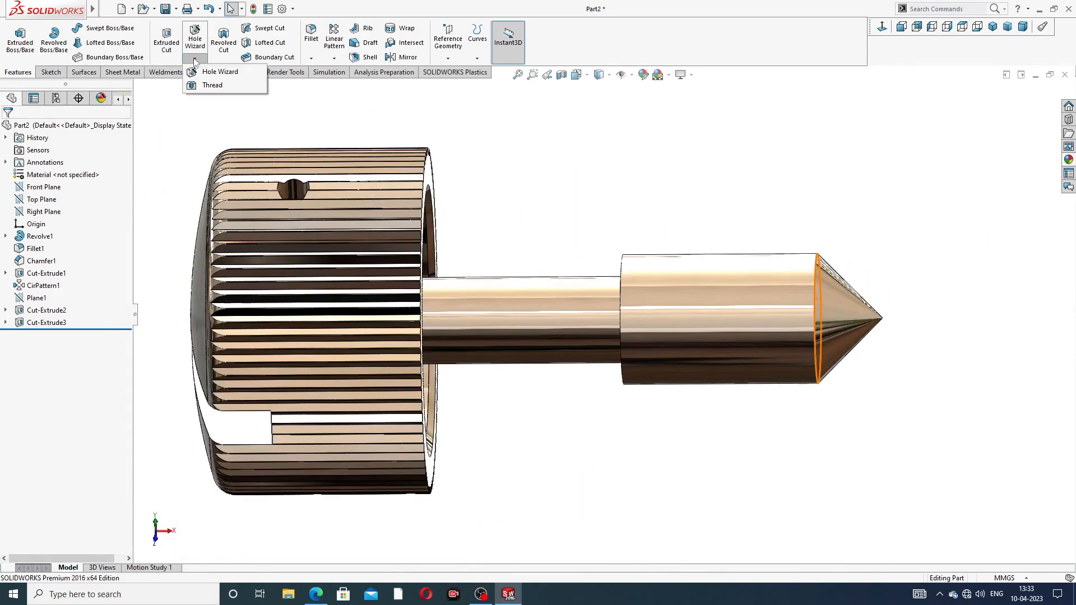
click(214, 87)
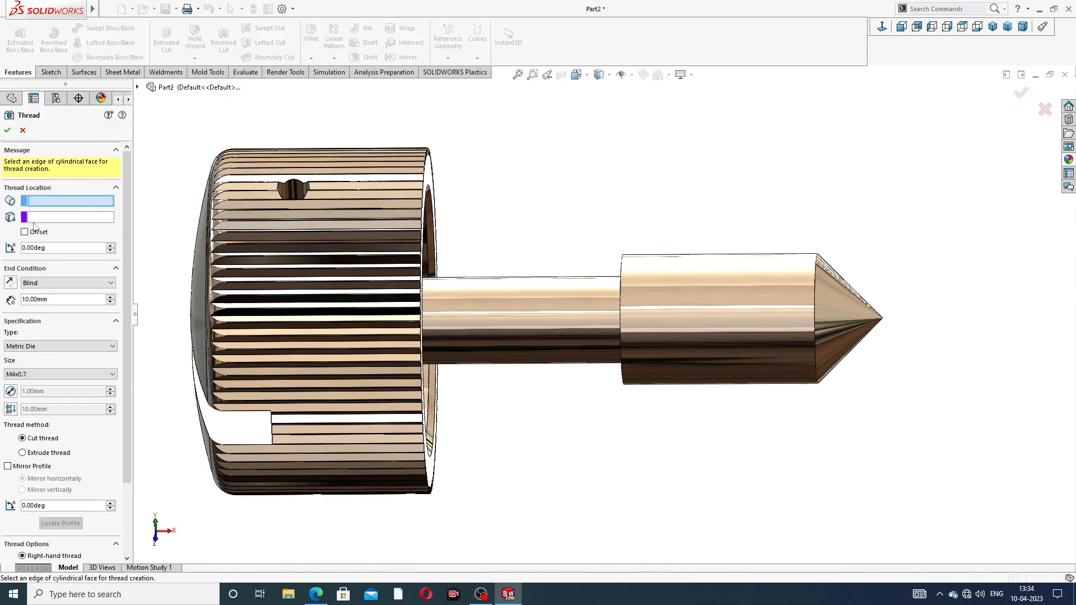
drag(54, 299, 3, 299)
text(11)
key(Return)
click(815, 282)
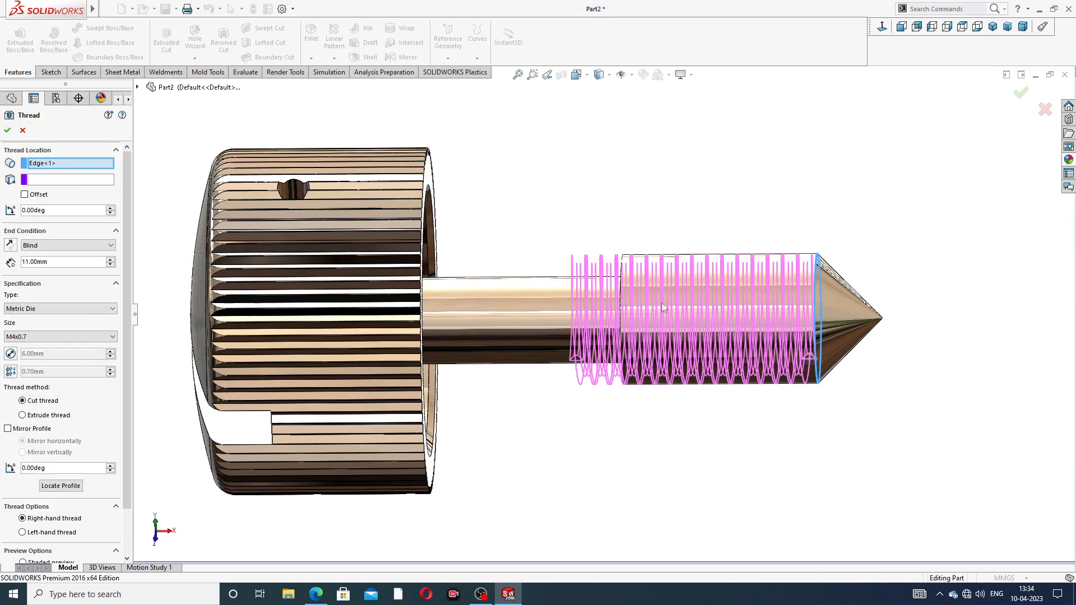
Enable the thread's start offset, reverse its direction towards the pointed tip, and set it to 2 mm
click(25, 194)
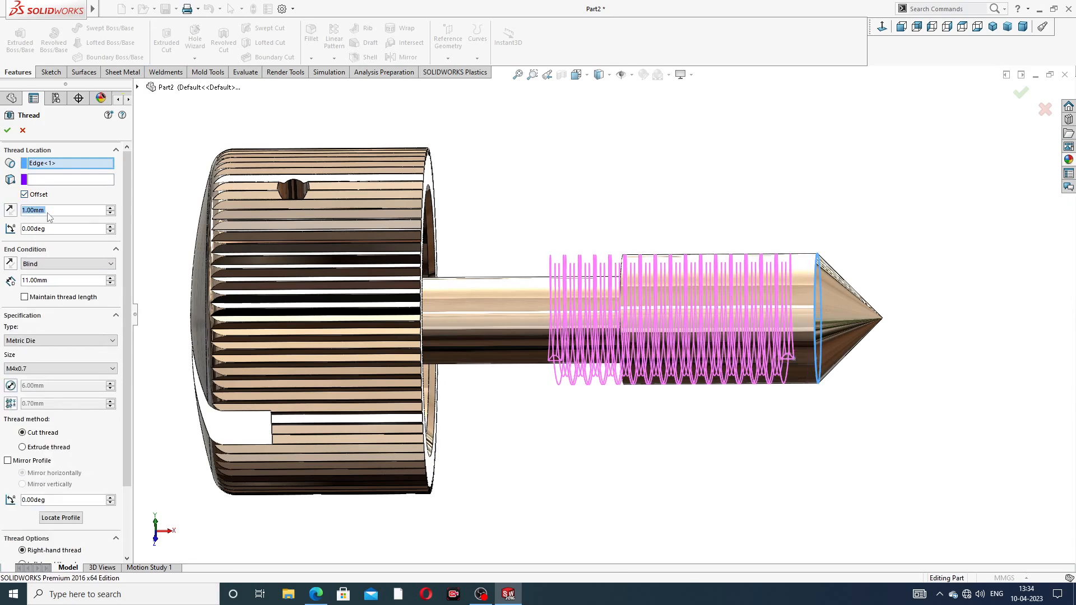
click(10, 210)
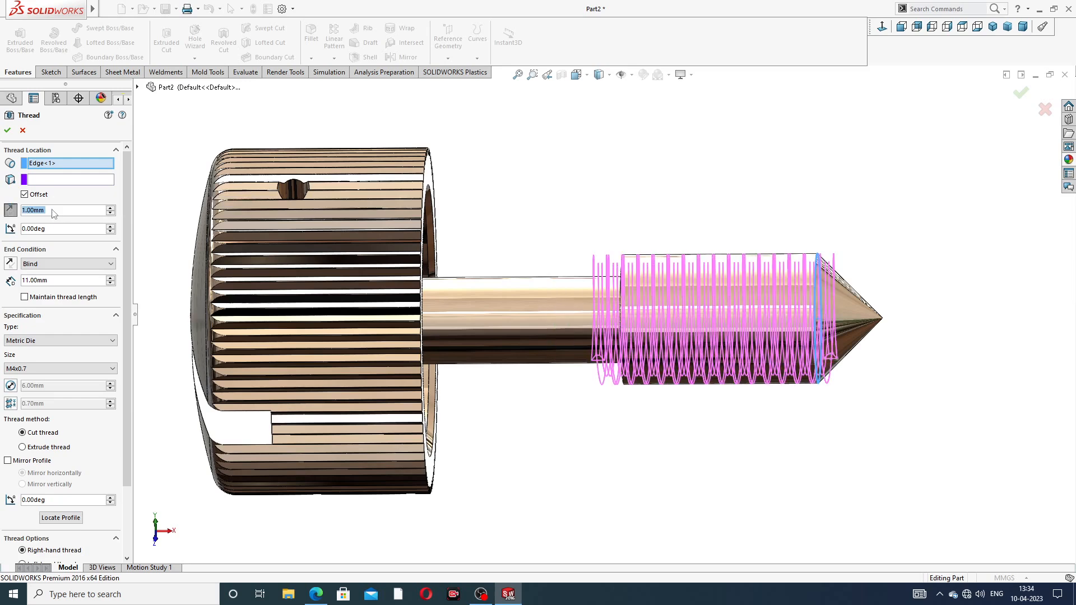
text(2)
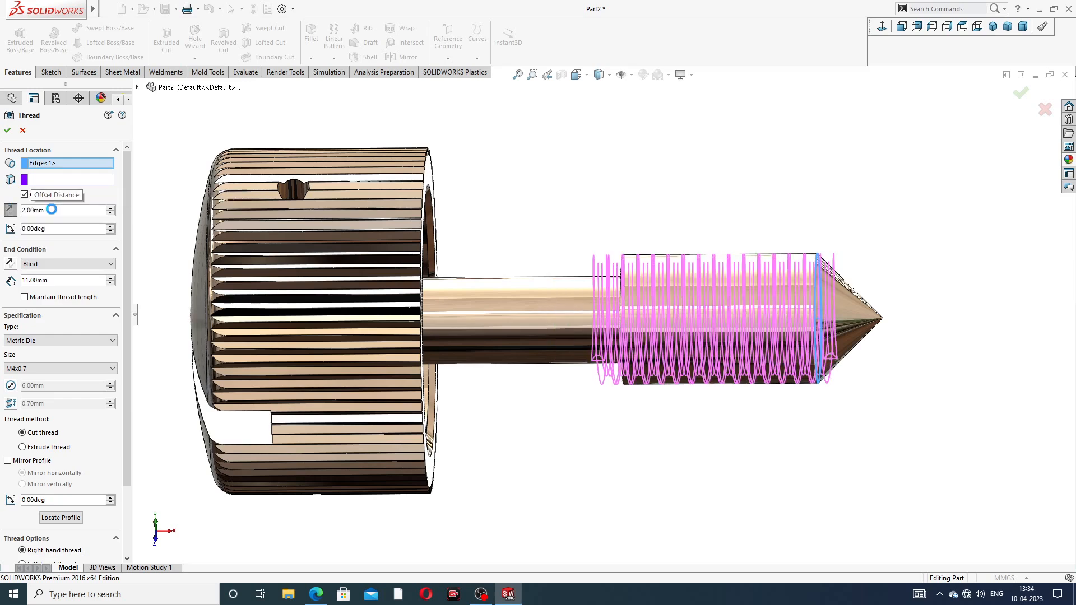
key(Return)
mouse_move(596, 258)
middle_down()
mouse_move(608, 245)
mouse_move(589, 240)
mouse_move(605, 246)
middle_up()
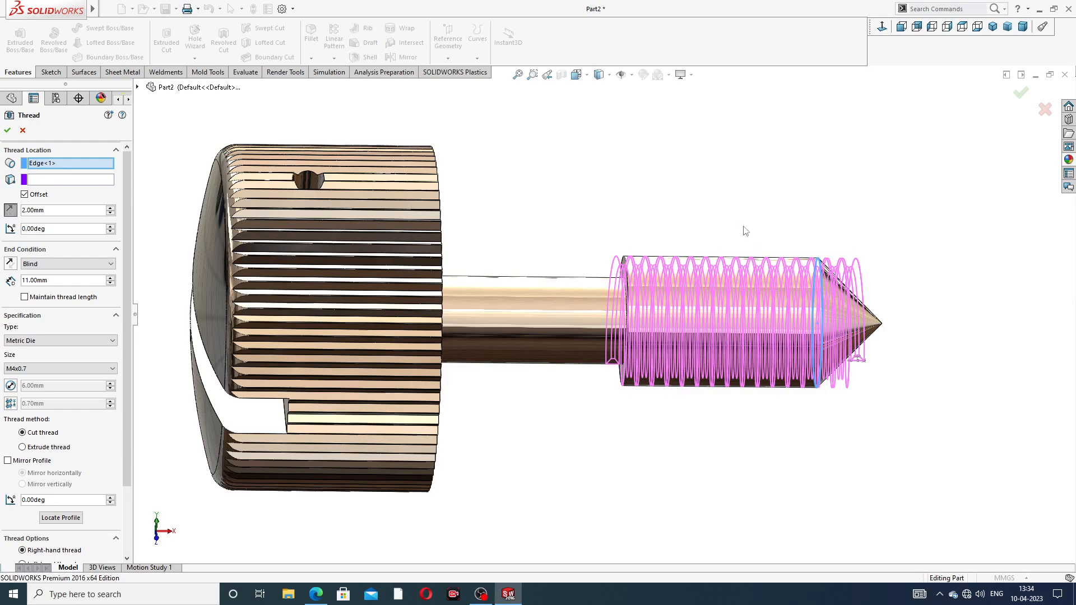
Recheck the thread details in the PDF drawing and try a 1 mm start offset for the thread
click(316, 594)
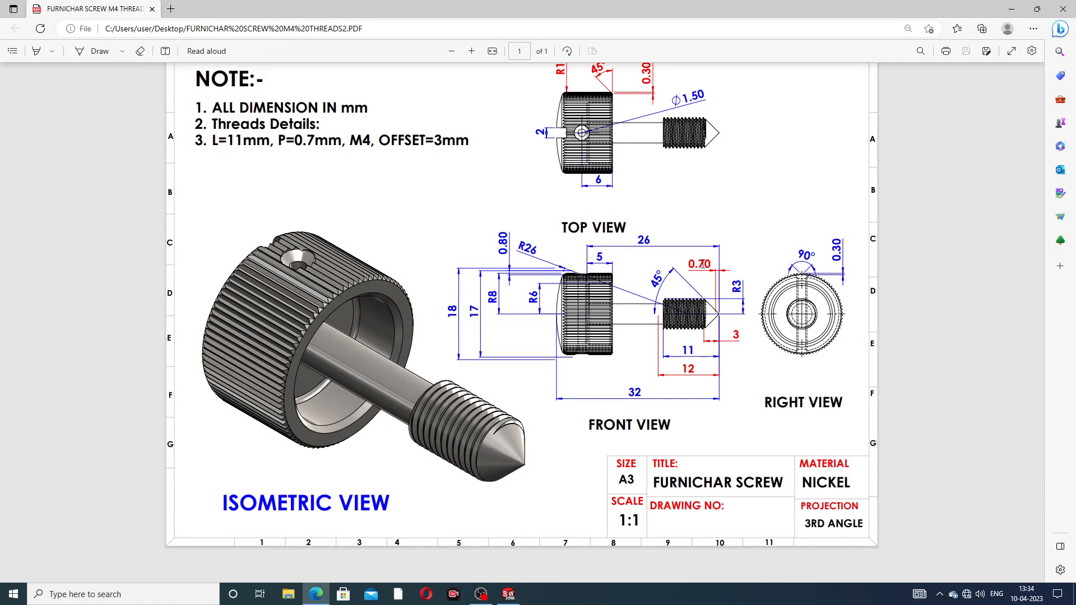
click(315, 594)
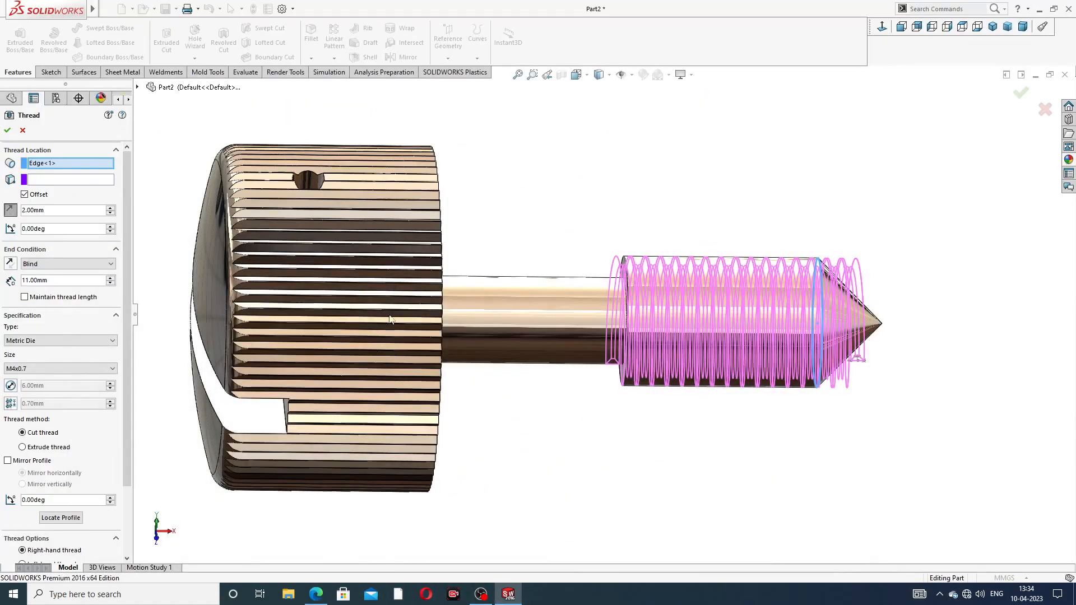
click(315, 594)
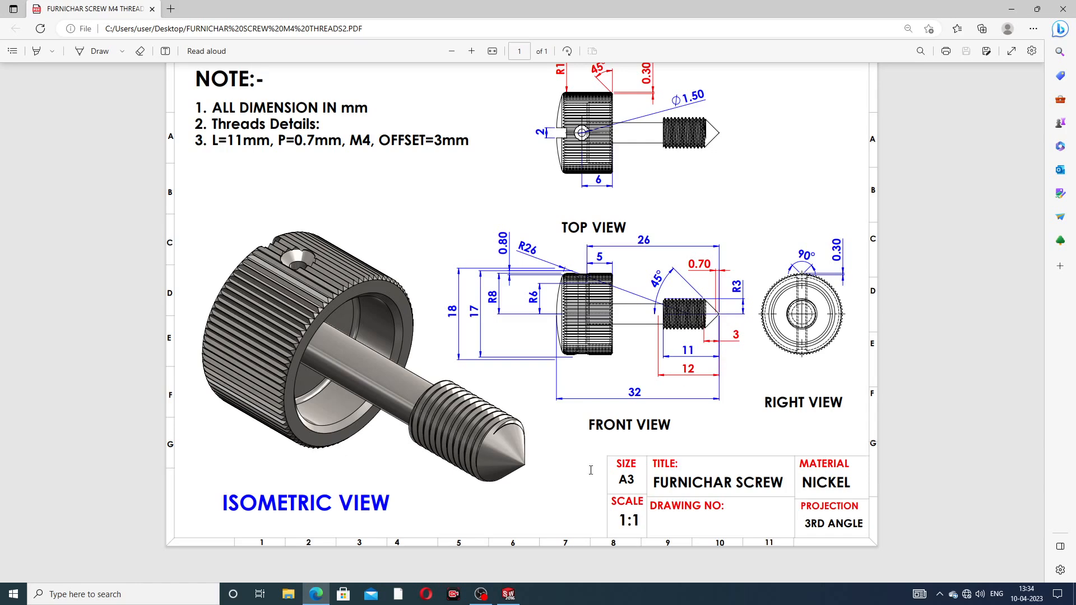
click(315, 594)
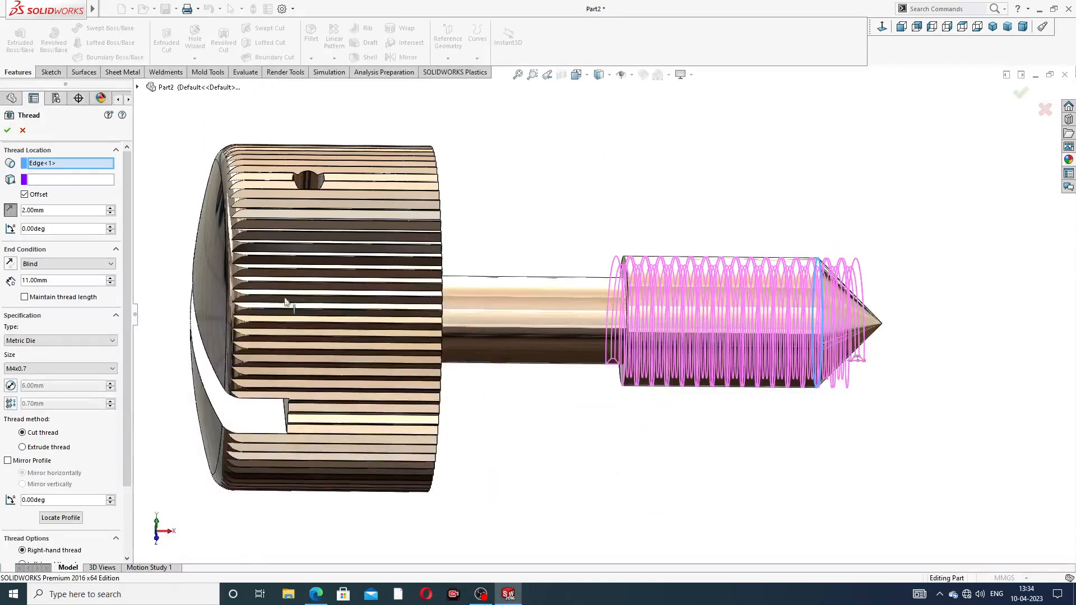
drag(59, 210, 1, 211)
text(1)
key(Return)
mouse_move(787, 296)
middle_down()
mouse_move(782, 281)
mouse_move(796, 287)
middle_up()
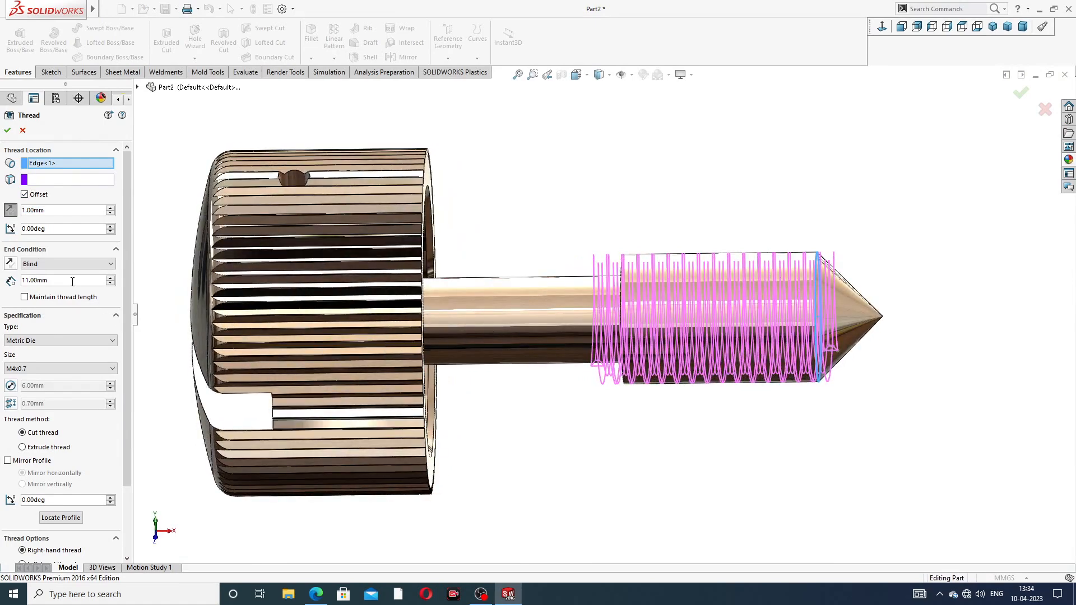
Set the thread's start offset to 3 mm and its blind depth to 14 mm, and create the M4x0.7 cut thread
double_click(54, 212)
text(3)
key(Return)
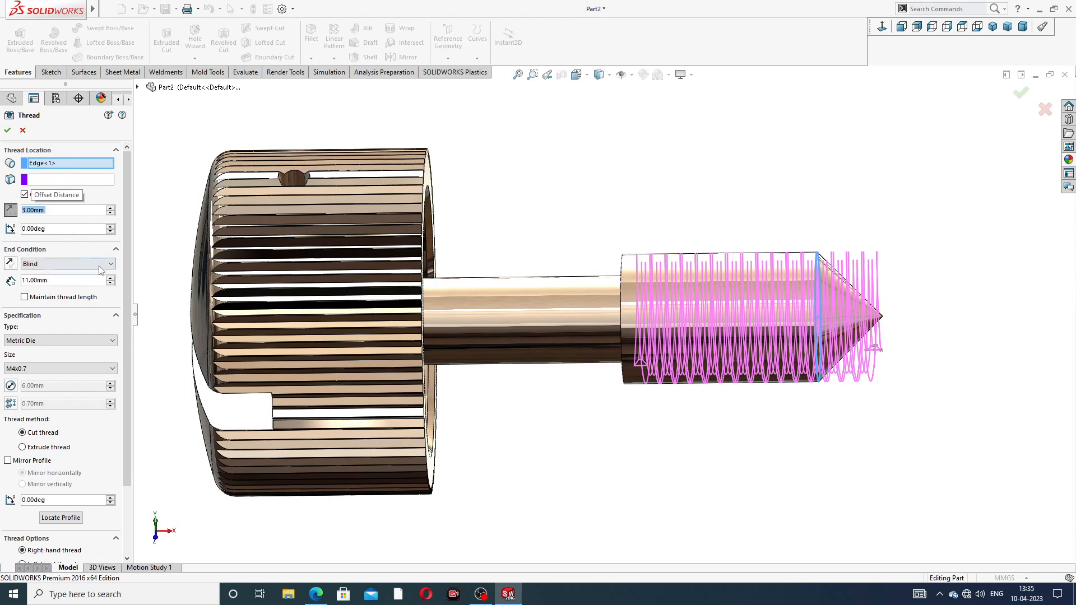
double_click(57, 282)
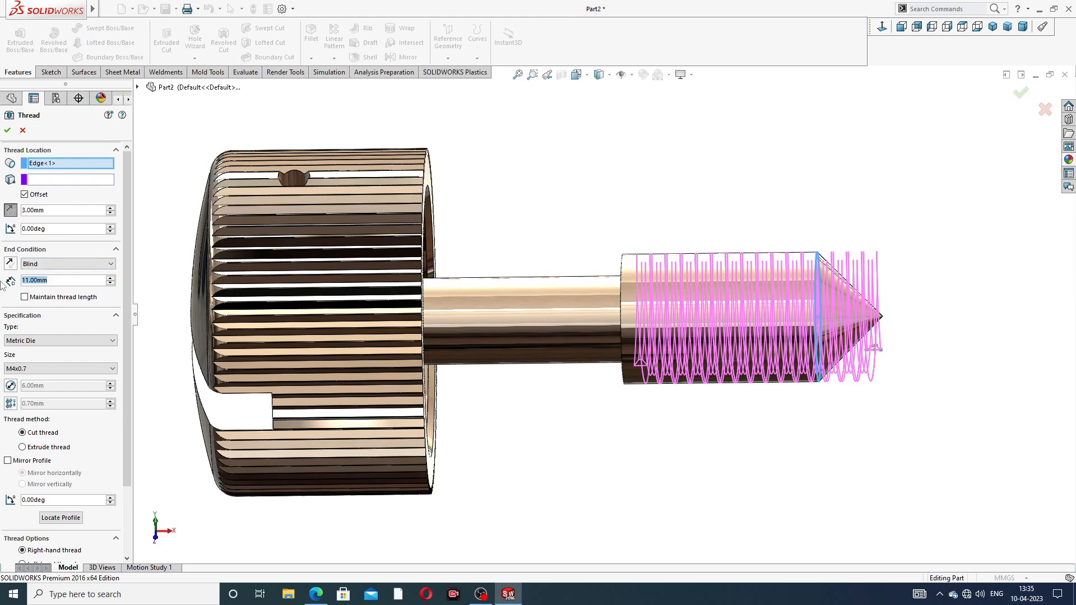
text(14)
key(Return)
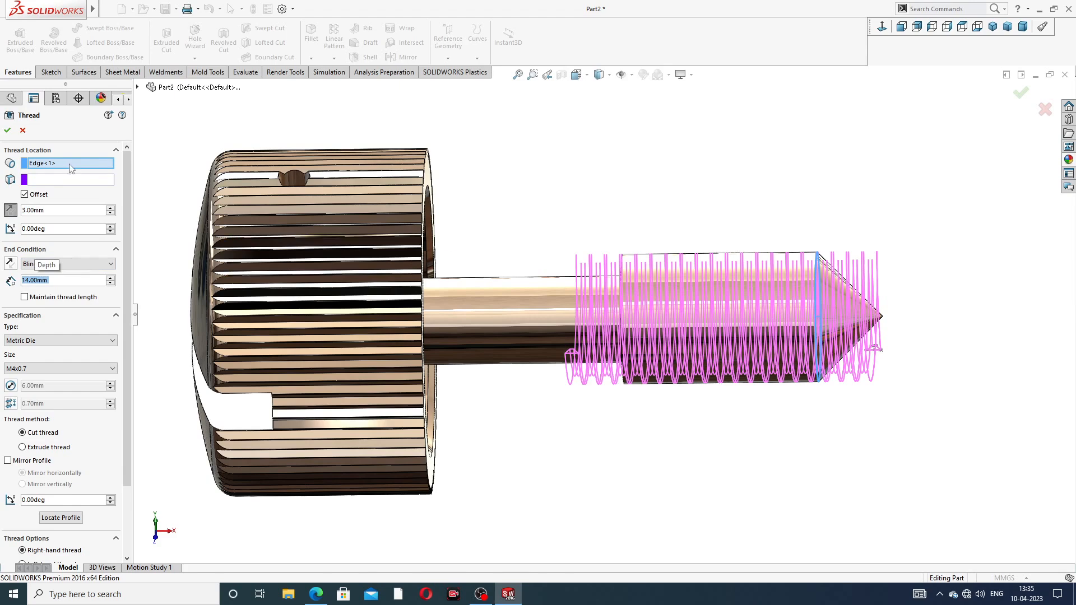
click(7, 130)
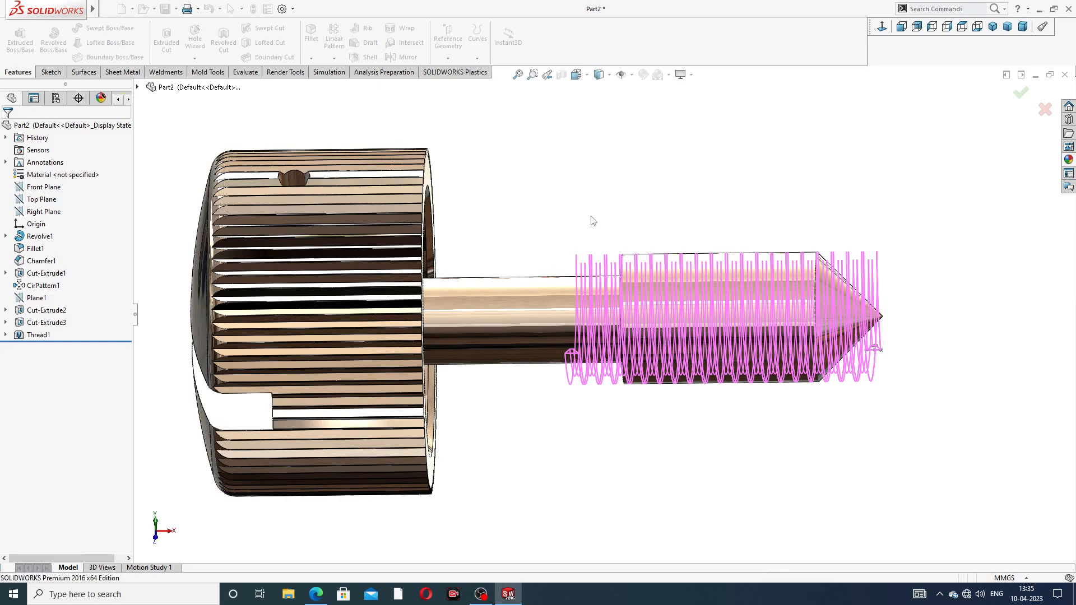
Inspect the finished thread on the screw from several angles and compare it with the PDF drawing
middle_drag(607, 230, 850, 288)
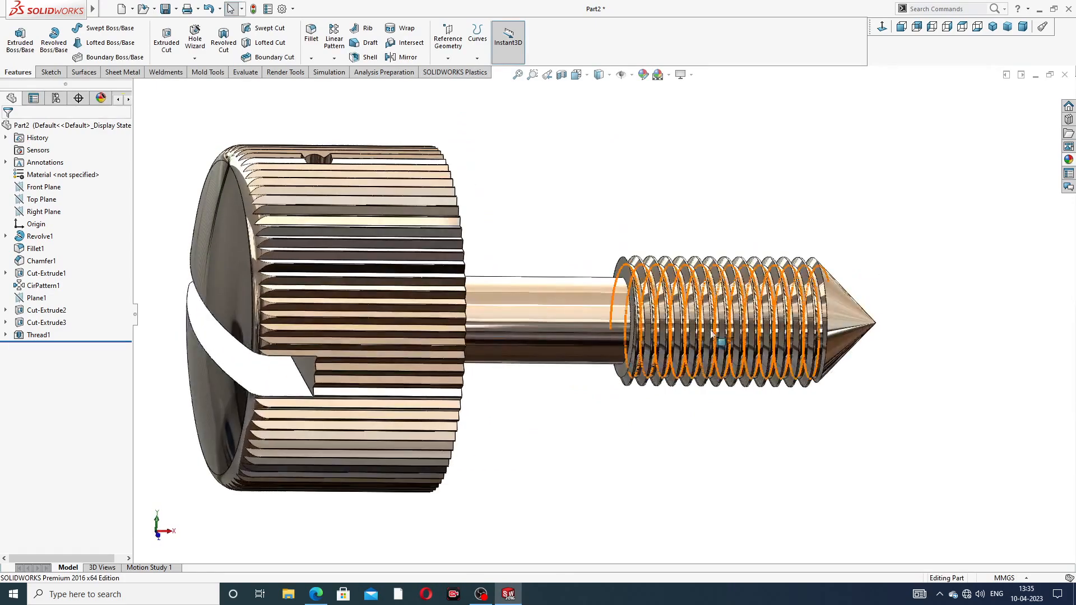
click(316, 594)
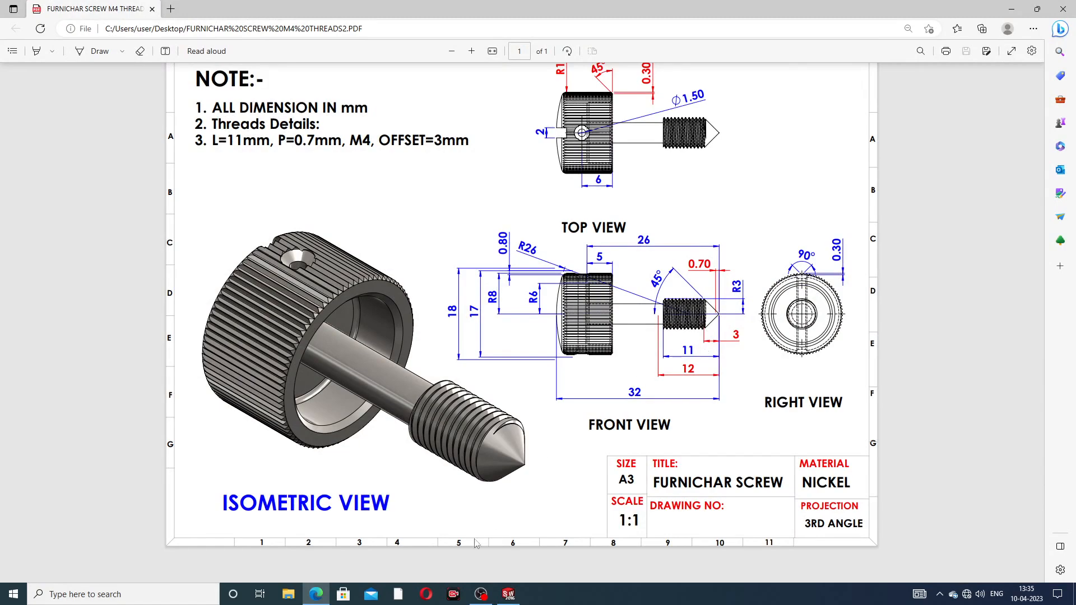
click(316, 594)
middle_drag(547, 355, 553, 314)
scroll(555, 314, up, 3)
middle_drag(622, 362, 607, 303)
scroll(577, 344, down, 3)
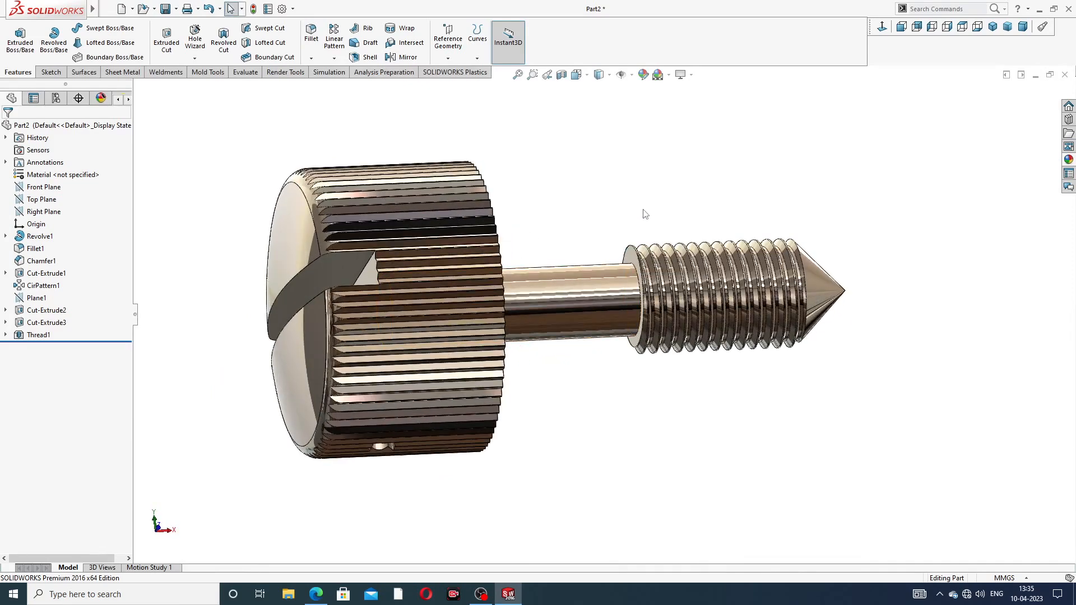
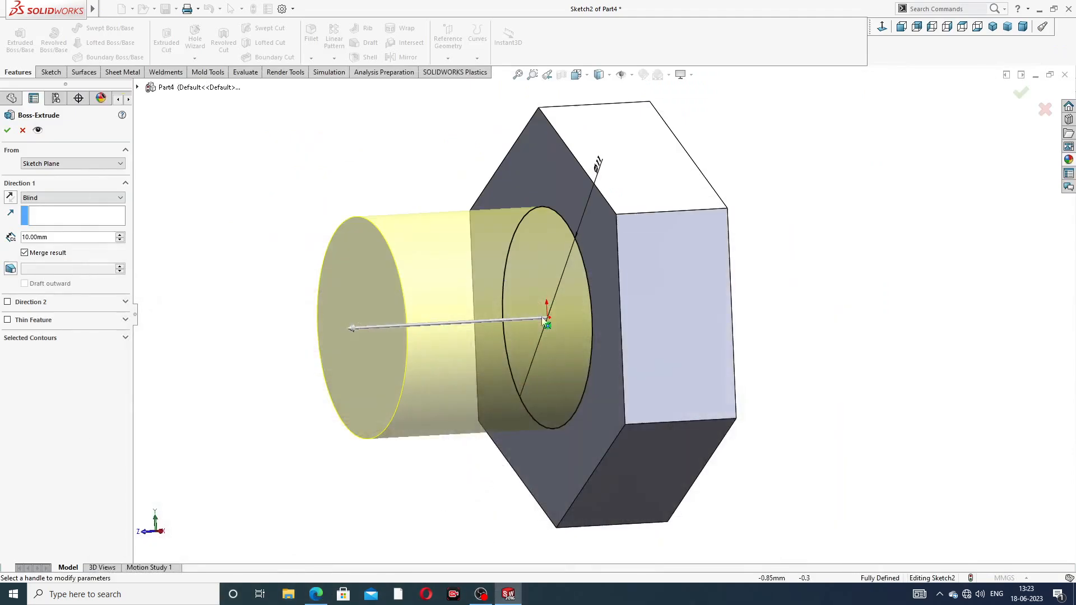
Accept the 10 mm extrusion of the 11 mm circle and start a sketch on the hexagon's opposite face, viewed face-on
click(8, 131)
middle_drag(796, 231, 668, 225)
click(668, 225)
click(711, 193)
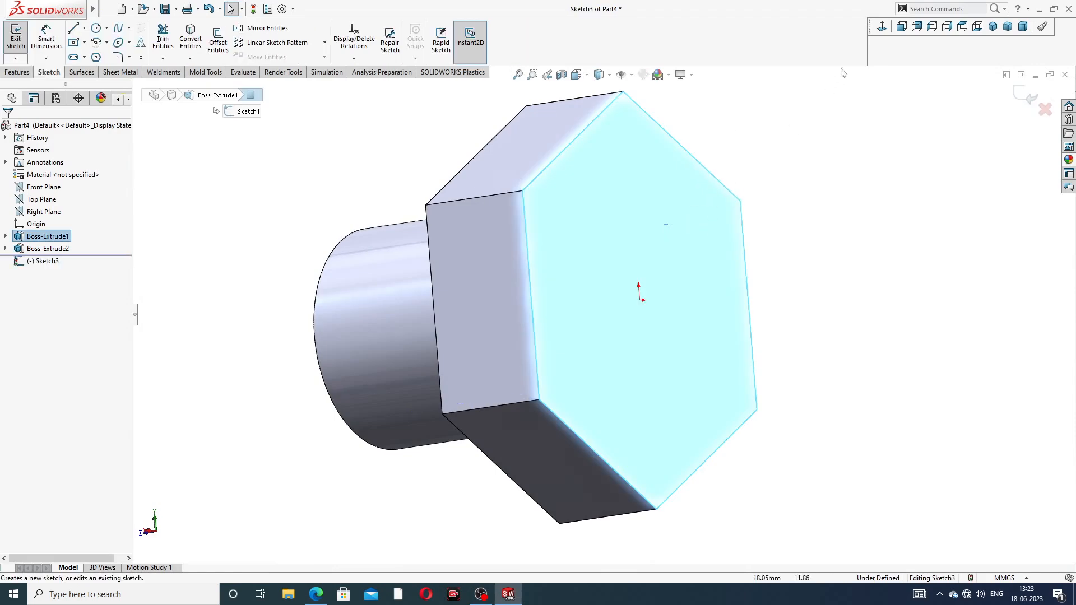
click(882, 28)
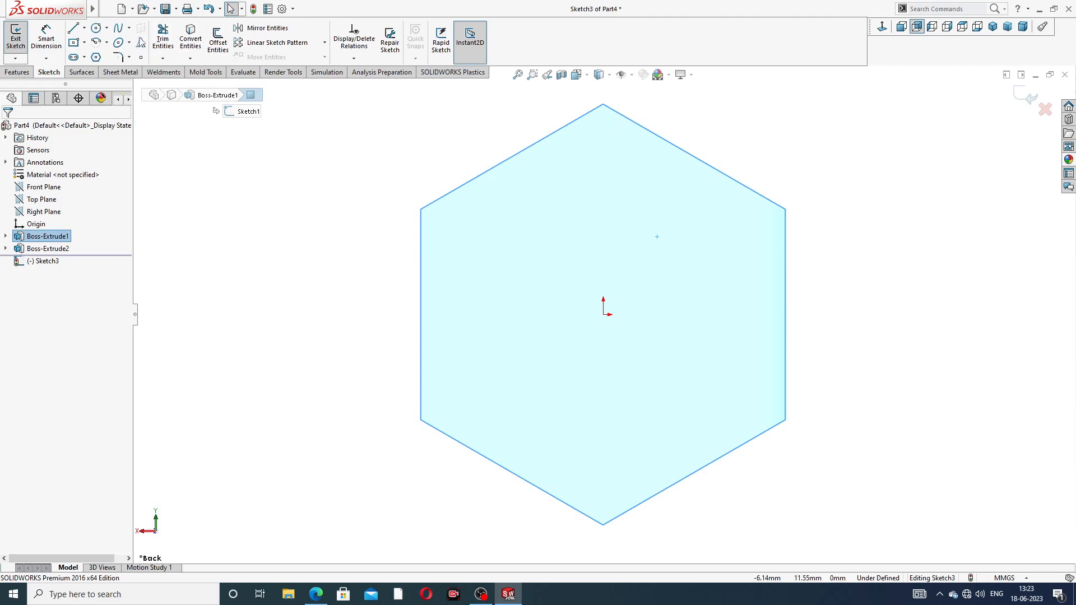
Sketch a circle about 11 mm in diameter centred on the origin of the hexagonal face
click(96, 28)
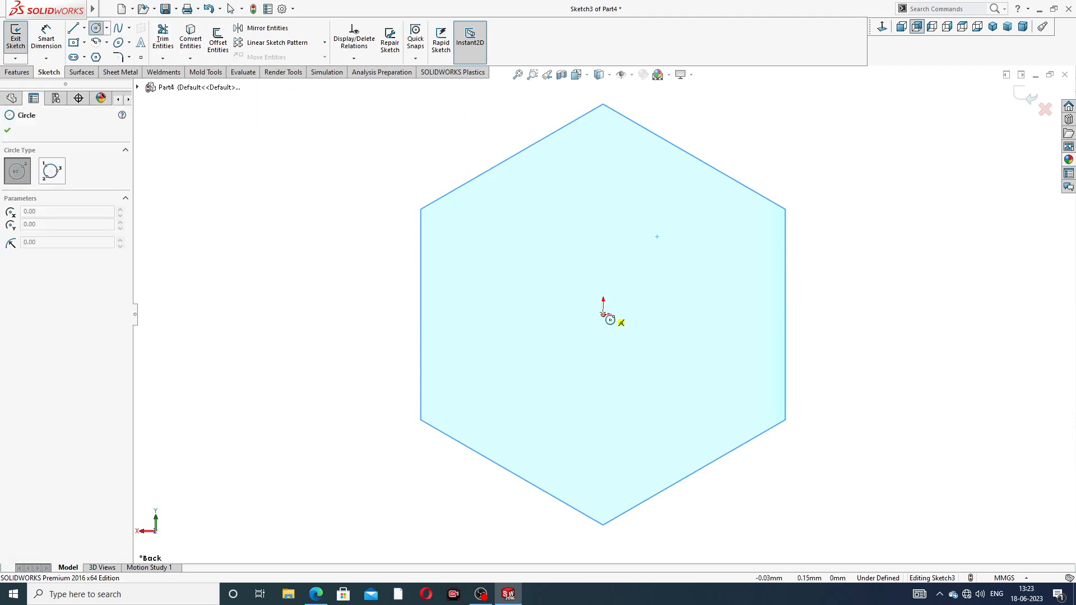
drag(604, 315, 615, 313)
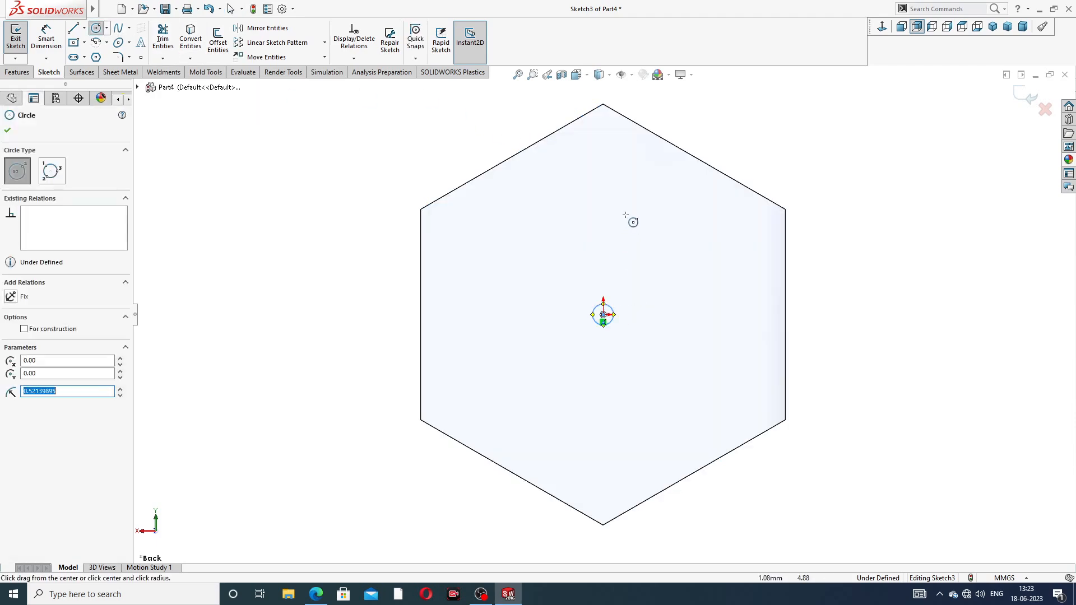
right_click(655, 246)
click(684, 255)
drag(615, 314, 636, 211)
Dimension the circle on the hexagonal face with a diameter of 14 mm
click(46, 39)
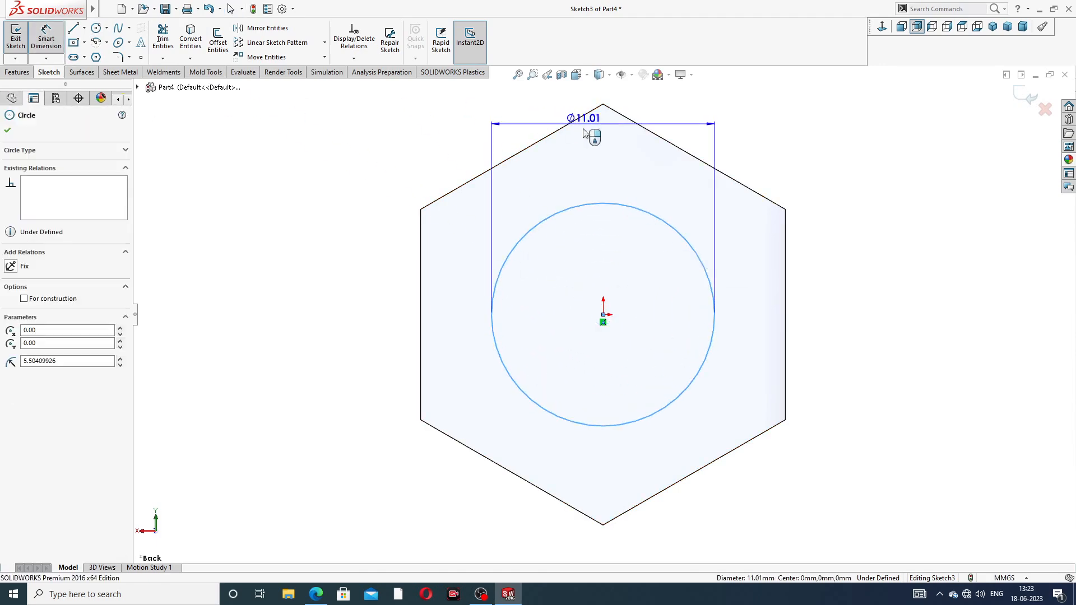
click(768, 168)
text(1)
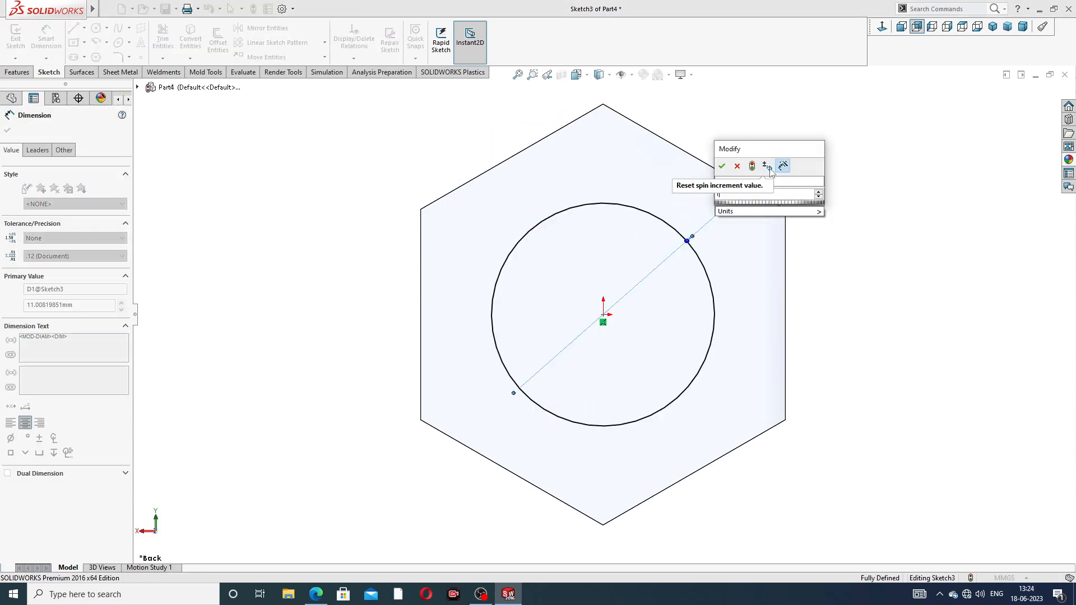
text(4)
key(Return)
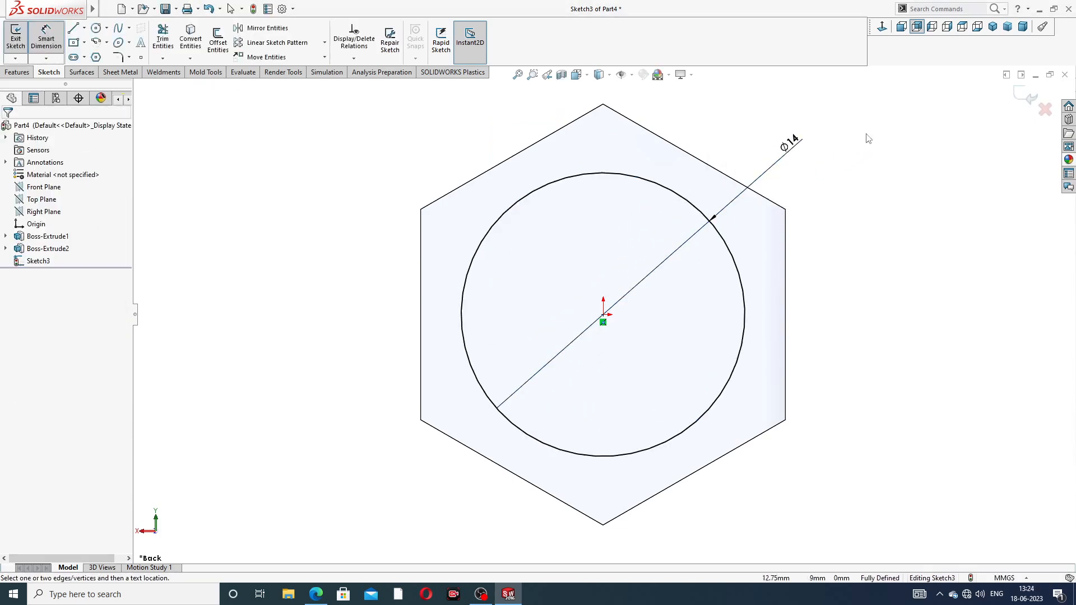
right_click(868, 138)
click(894, 168)
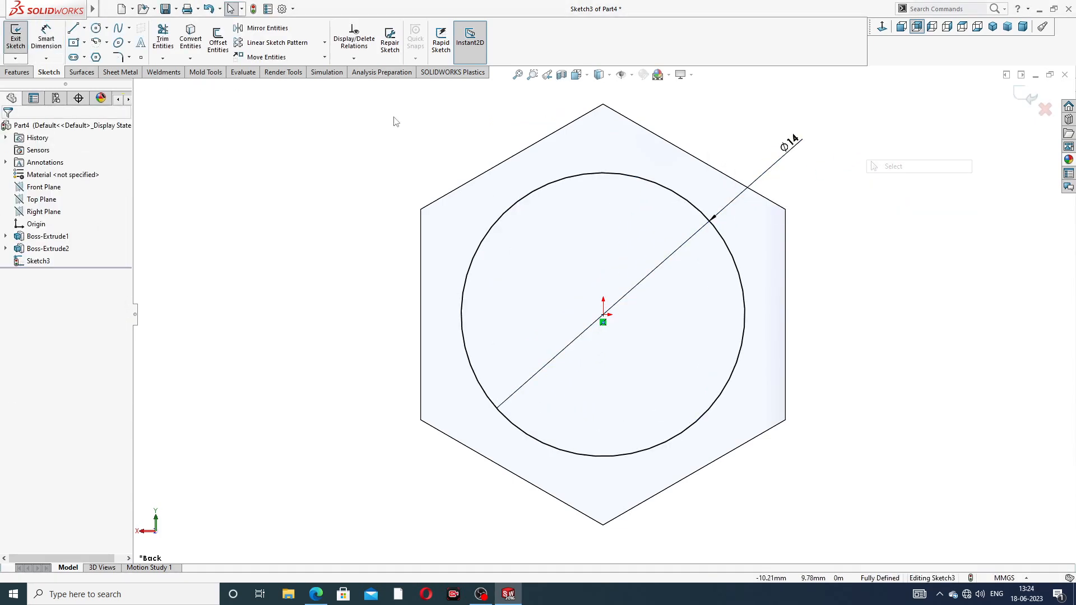
Check the boss lengths in the brass fitting PDF drawing and extrude the 14 mm circle 3 mm outward from the hexagon
click(17, 72)
click(20, 40)
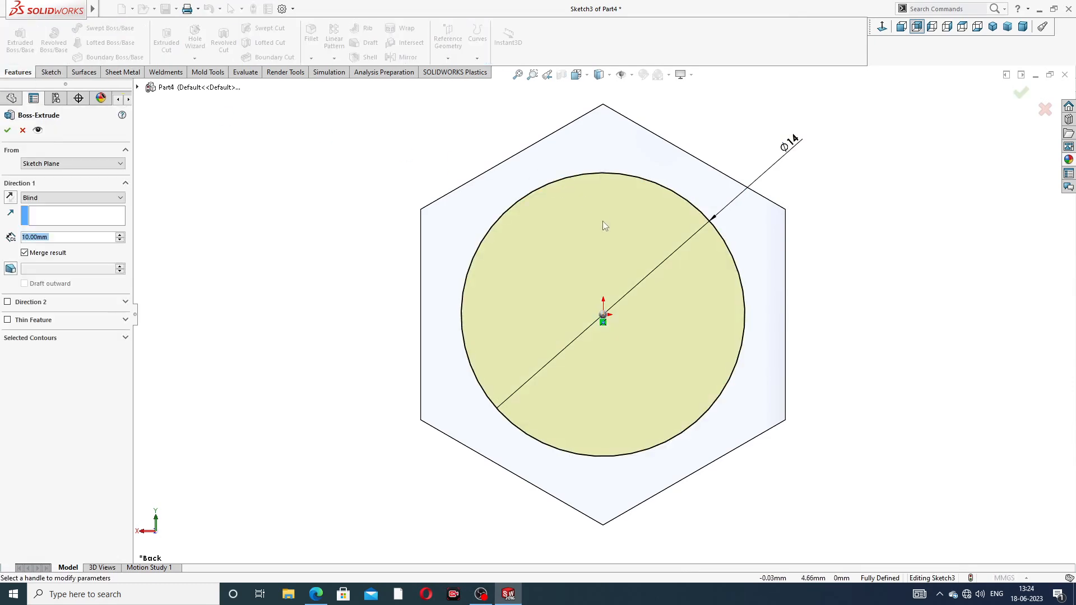
click(323, 586)
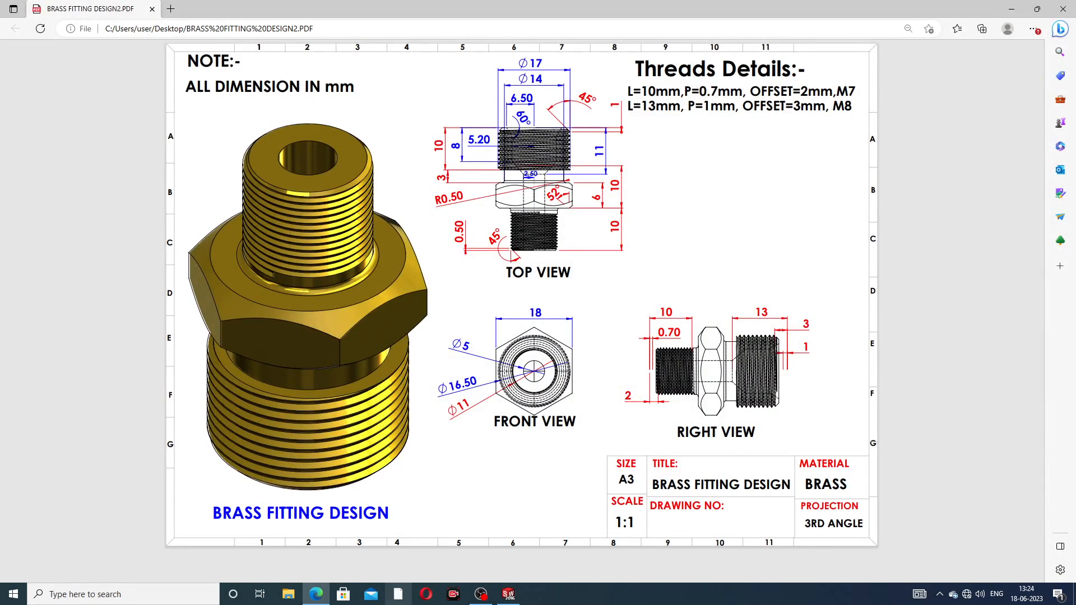
click(315, 595)
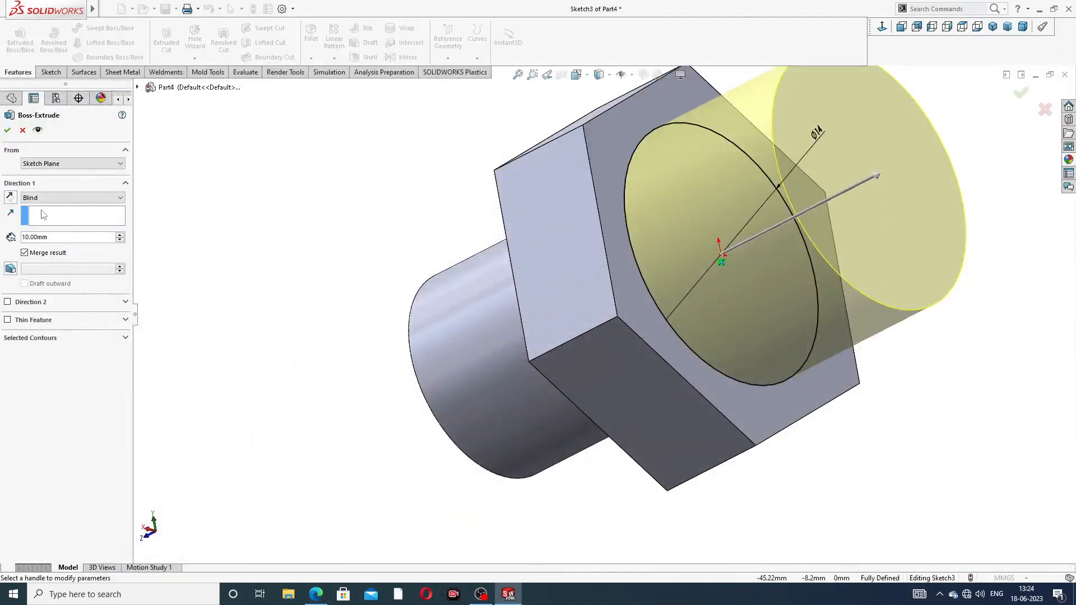
text(3)
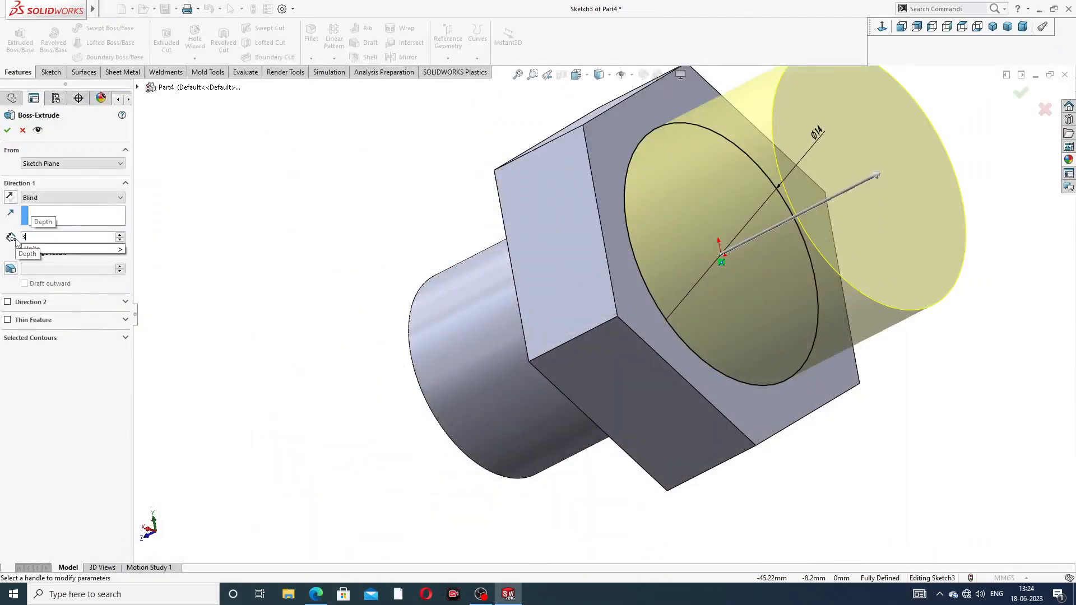
click(7, 130)
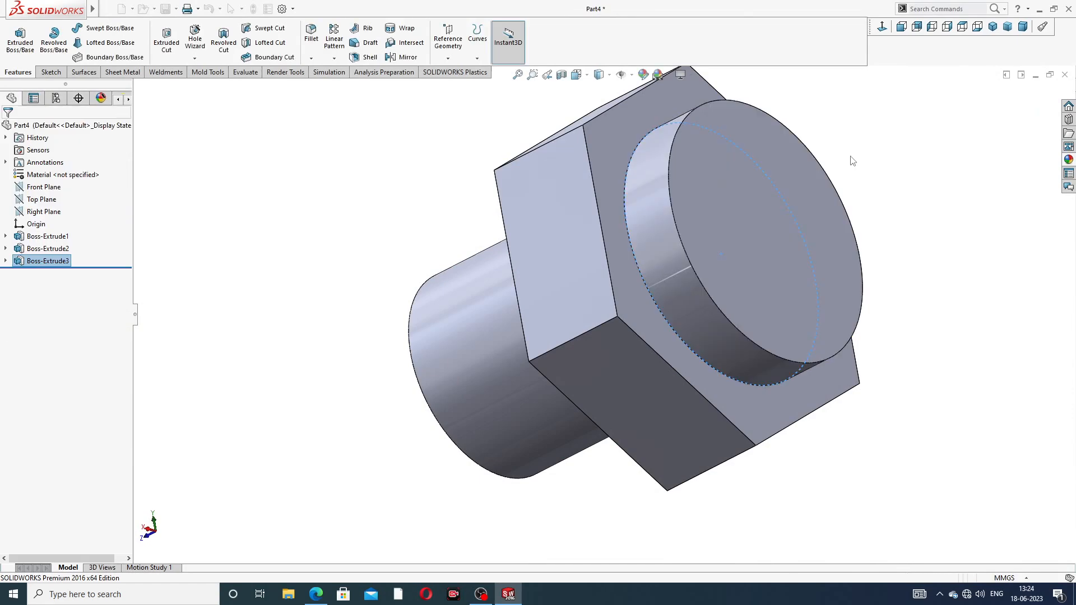
Start a sketch on the end face of the 14 mm collar and draw an origin-centred circle about 20 mm in diameter
click(806, 173)
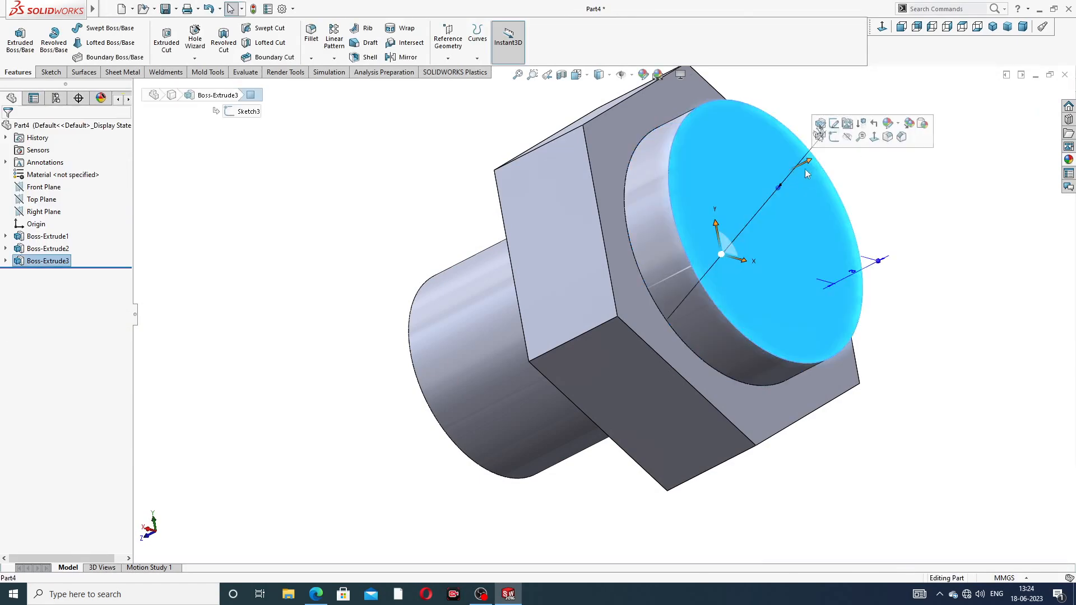
click(834, 137)
click(884, 28)
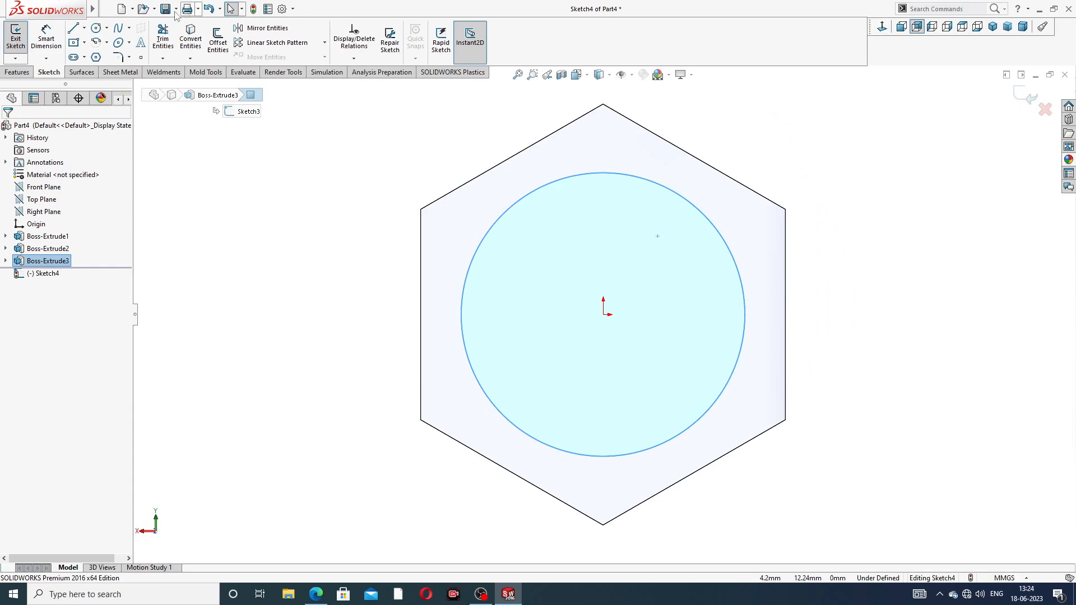
click(96, 27)
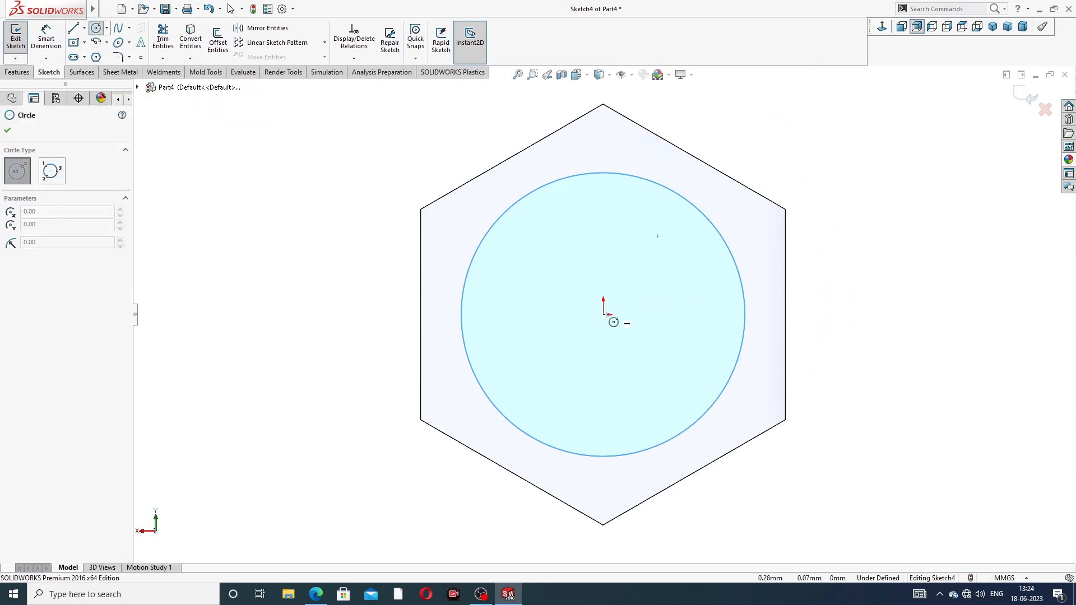
drag(605, 315, 690, 201)
right_click(713, 161)
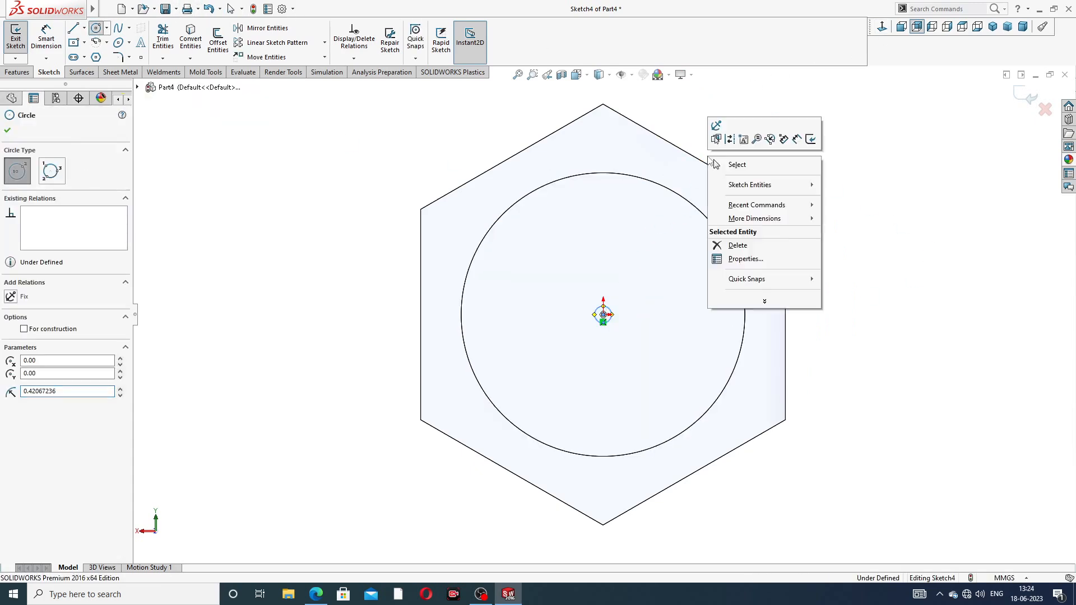
click(737, 164)
drag(608, 312, 696, 135)
key(Escape)
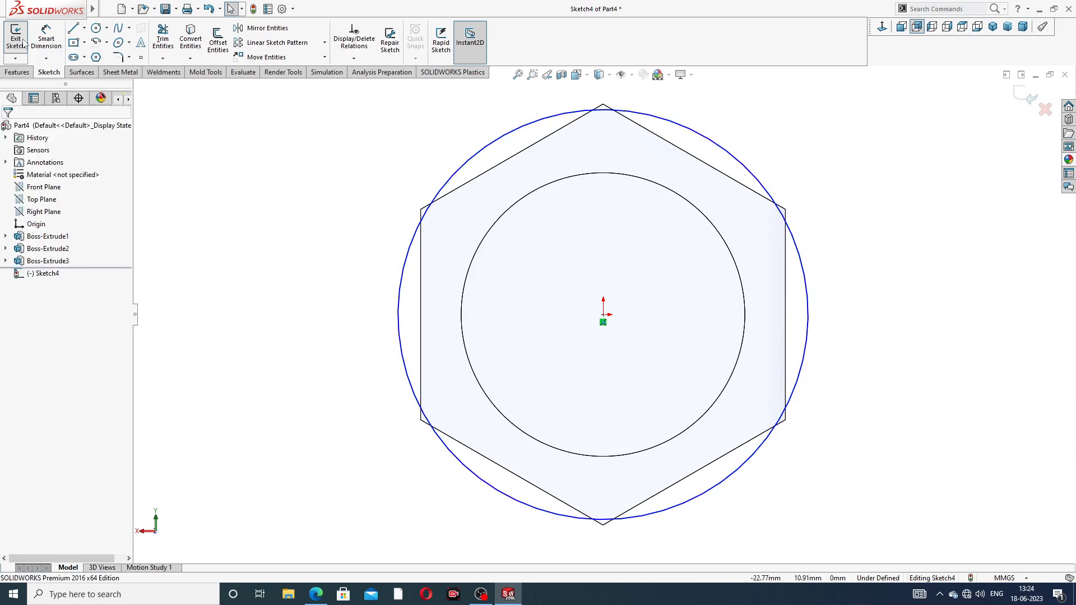
Dimension the circle on the collar's end face with a diameter of 17 mm
click(46, 38)
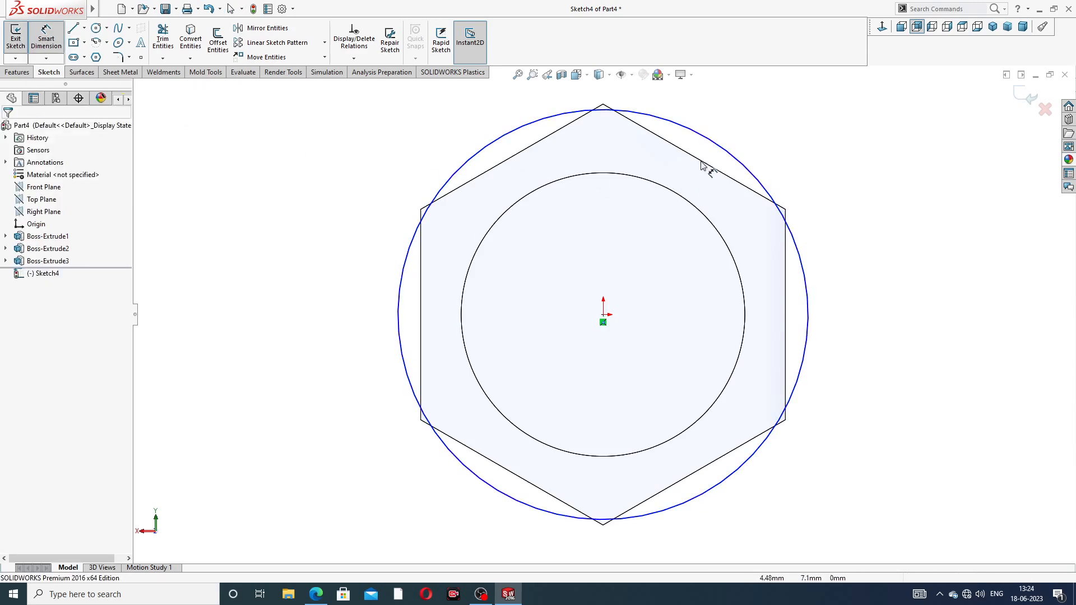
click(716, 140)
click(740, 145)
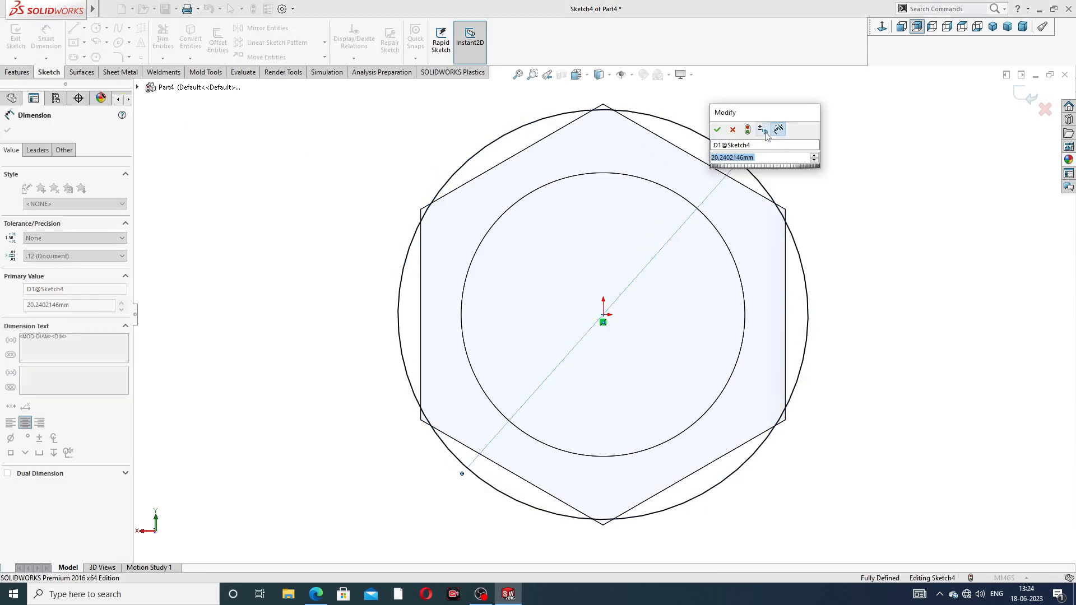
text(17)
key(Return)
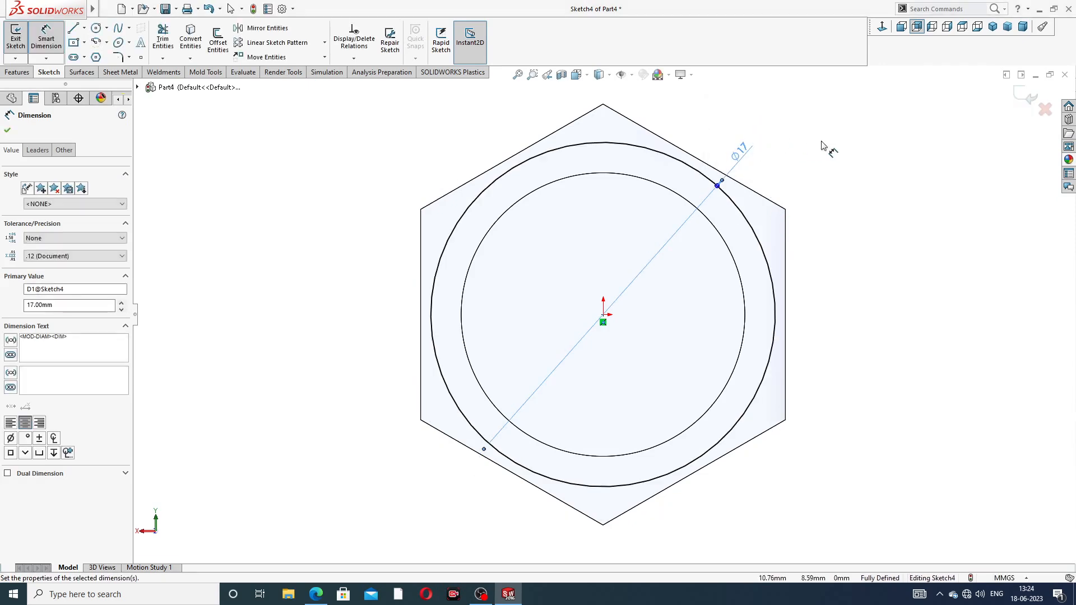
right_click(845, 135)
click(871, 165)
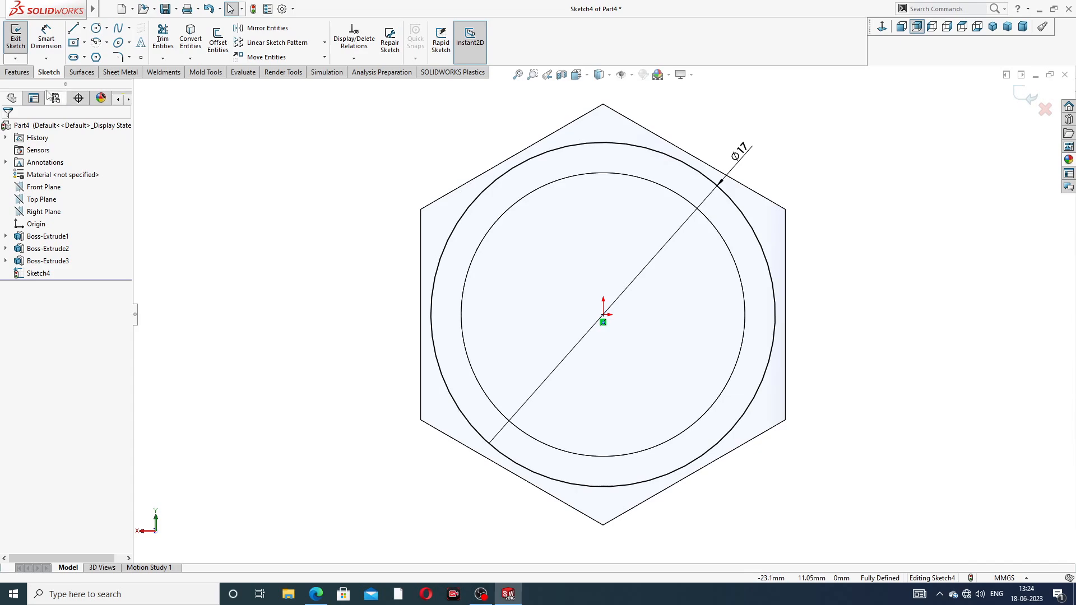
Extrude the 17 mm circle 10 mm outward from the collar as the fitting's larger cylindrical end
click(16, 72)
click(23, 49)
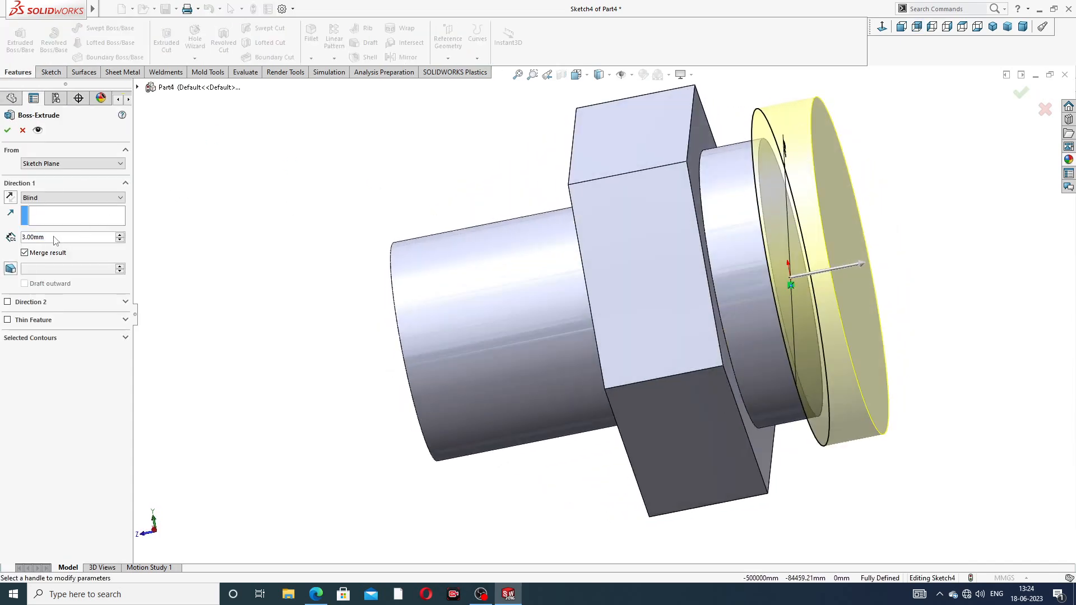
text(10)
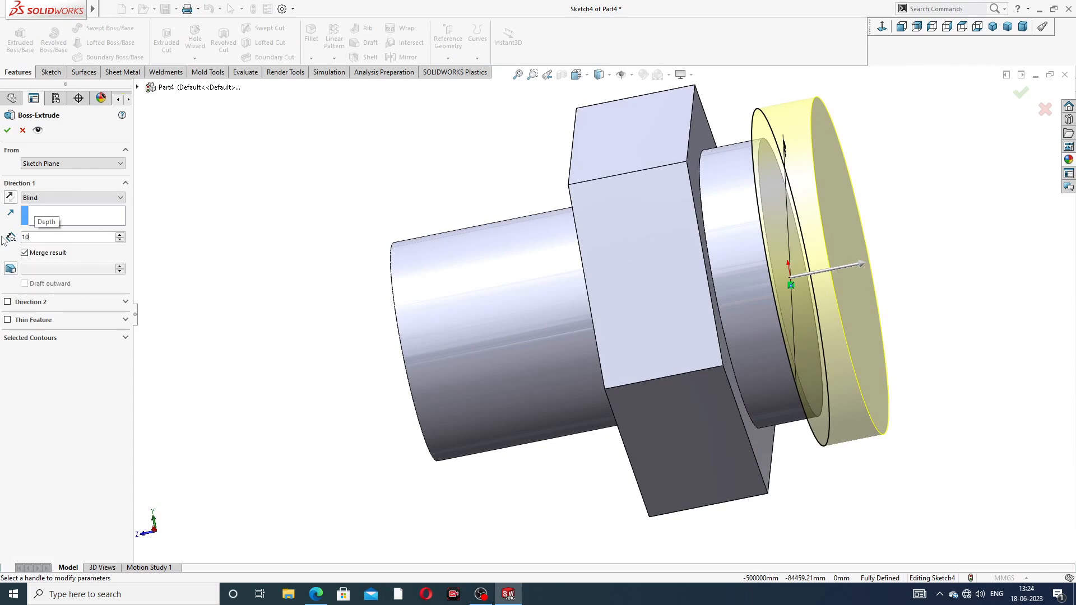
key(Return)
click(7, 131)
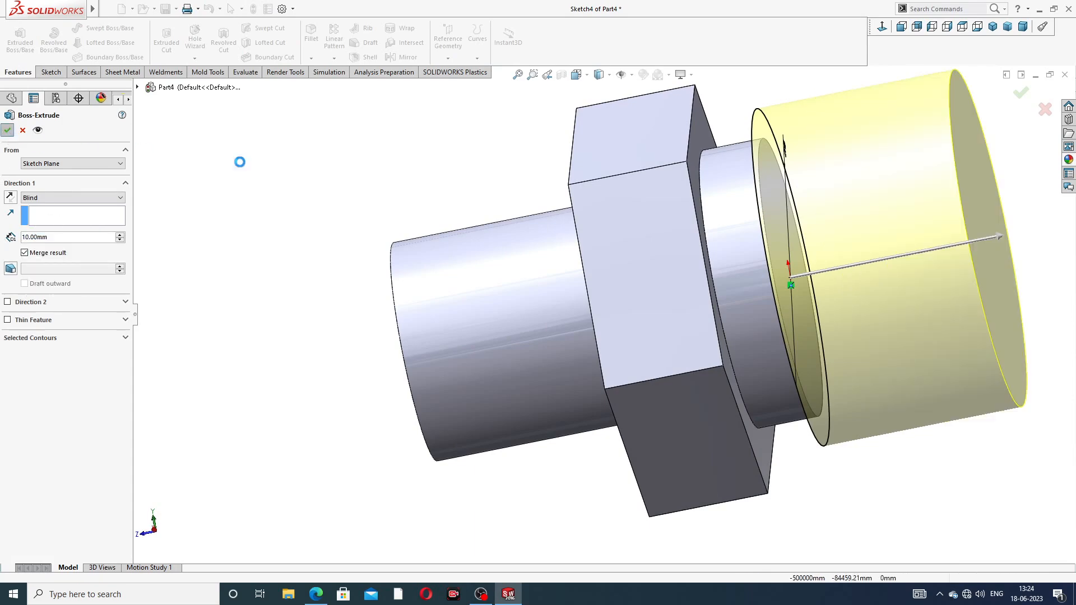
scroll(1010, 159, up, 4)
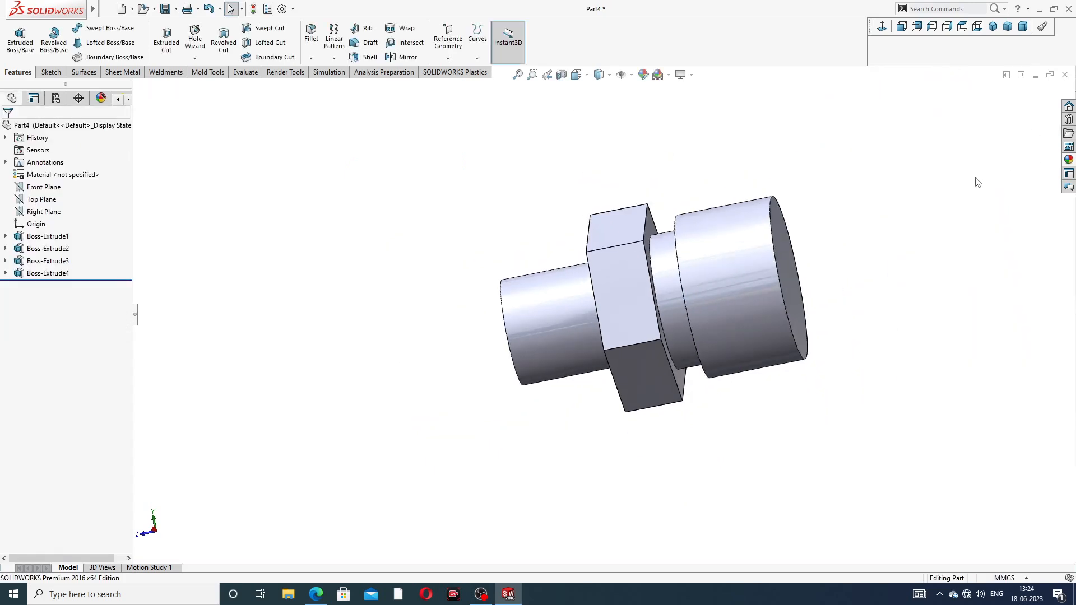
middle_drag(910, 198, 884, 180)
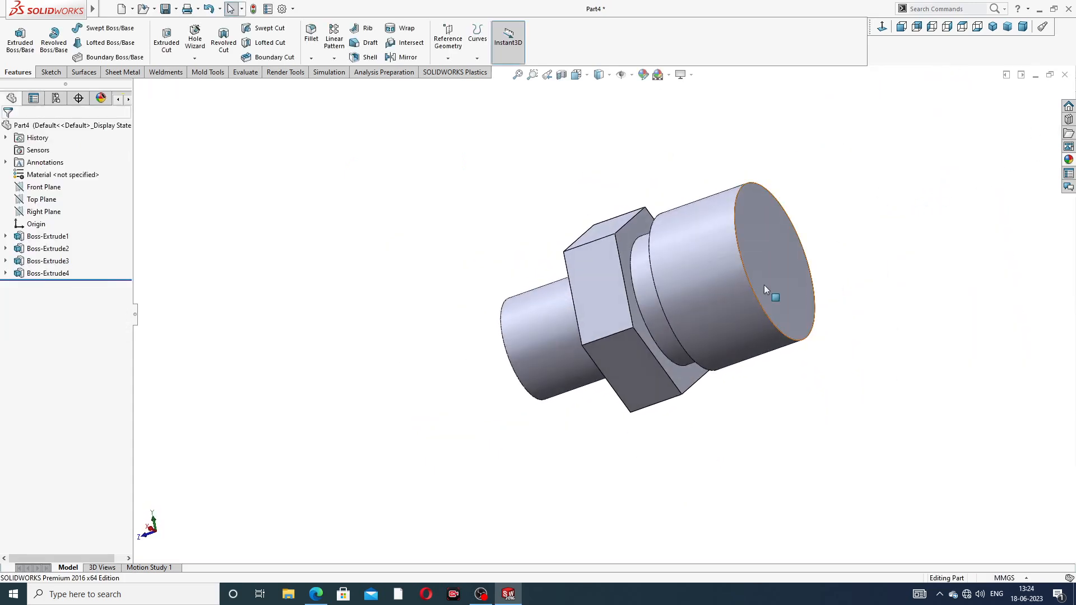
Check the end chamfer in the PDF drawing and chamfer the outer end edge of the 17 mm cylinder 1 mm at 45 degrees
scroll(736, 293, down, 1)
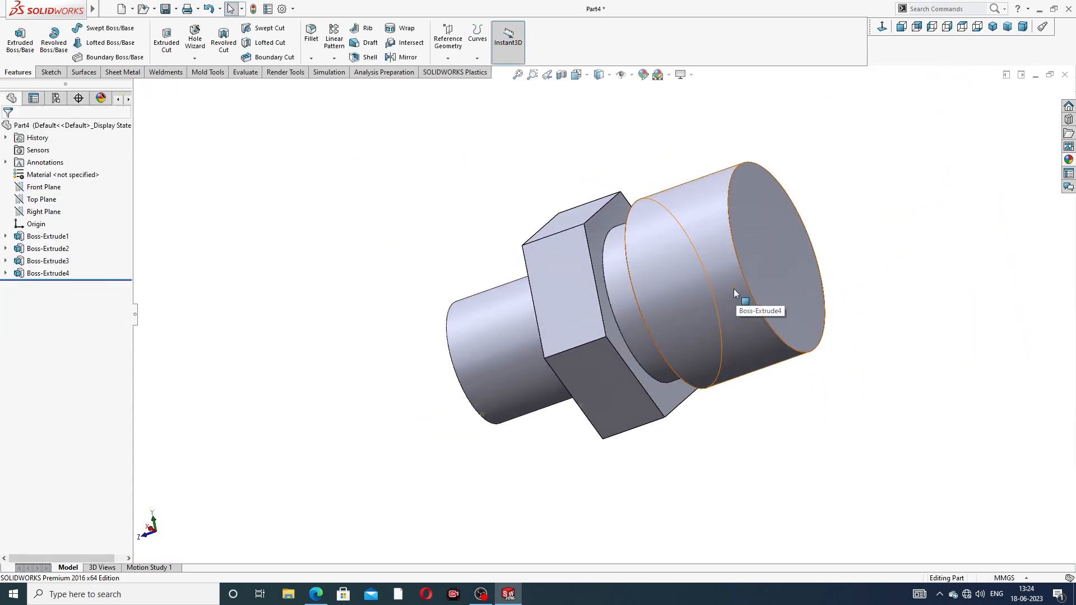
click(325, 591)
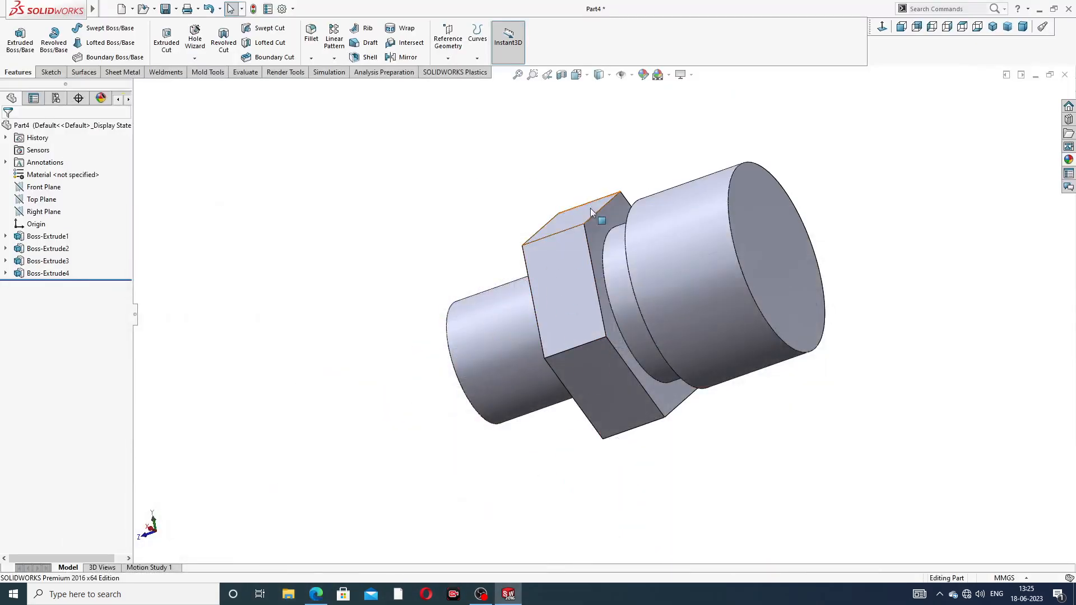
click(311, 58)
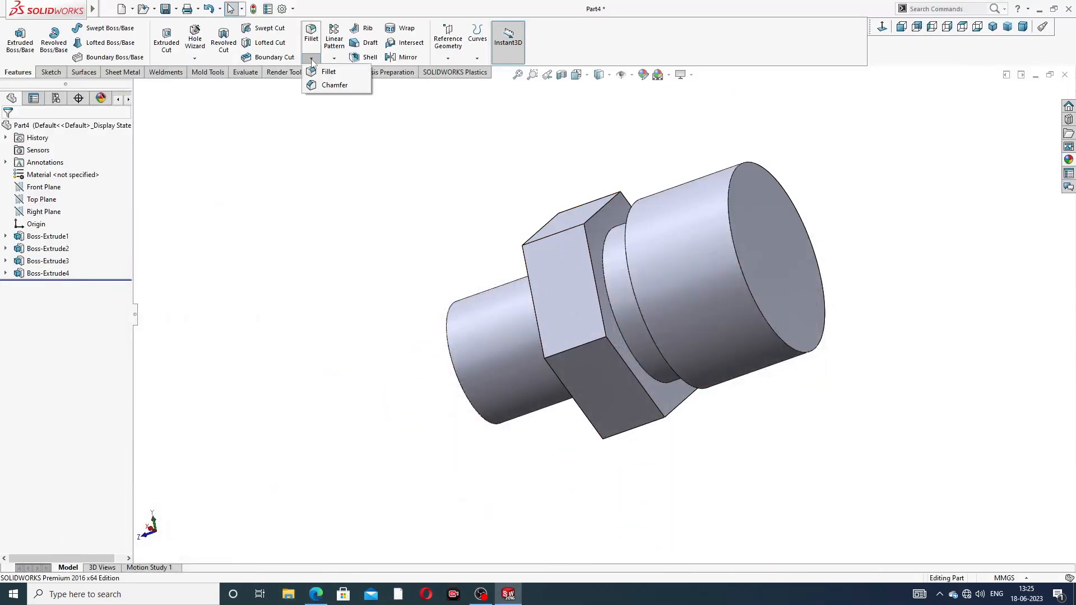
click(328, 90)
text(1)
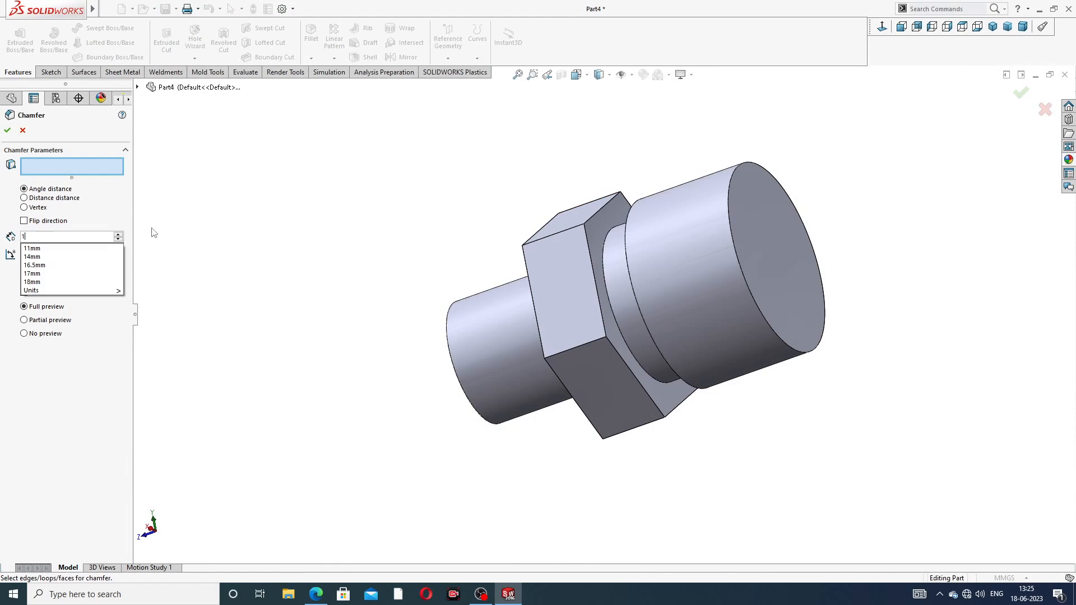
key(Return)
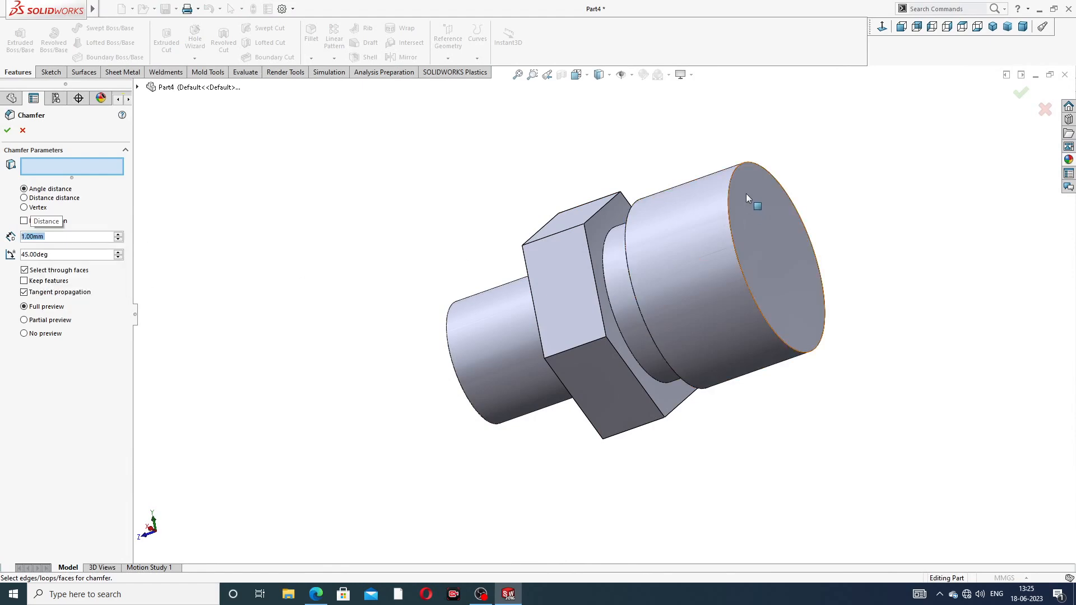
click(728, 189)
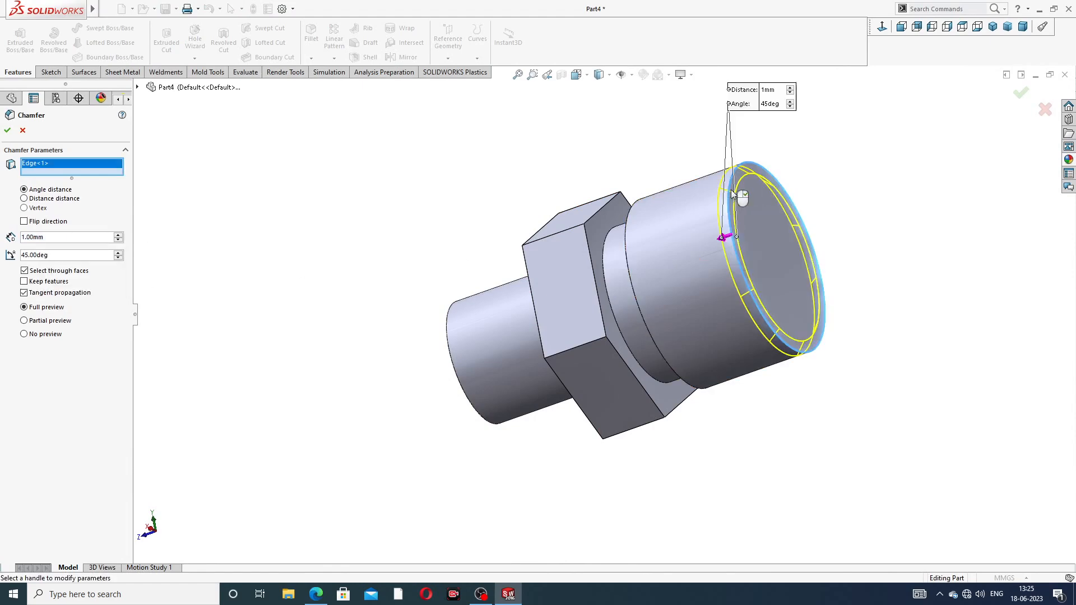
click(1021, 94)
Chamfer the outer end edge of the smaller cylinder 0.5 mm at 45 degrees
middle_drag(805, 192, 613, 253)
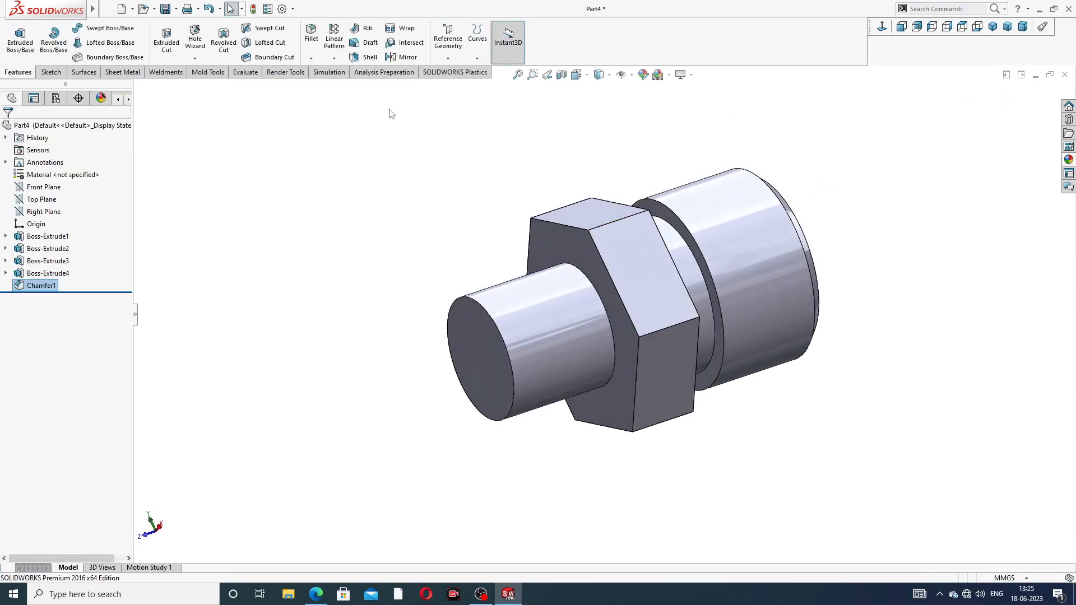
click(311, 58)
click(335, 87)
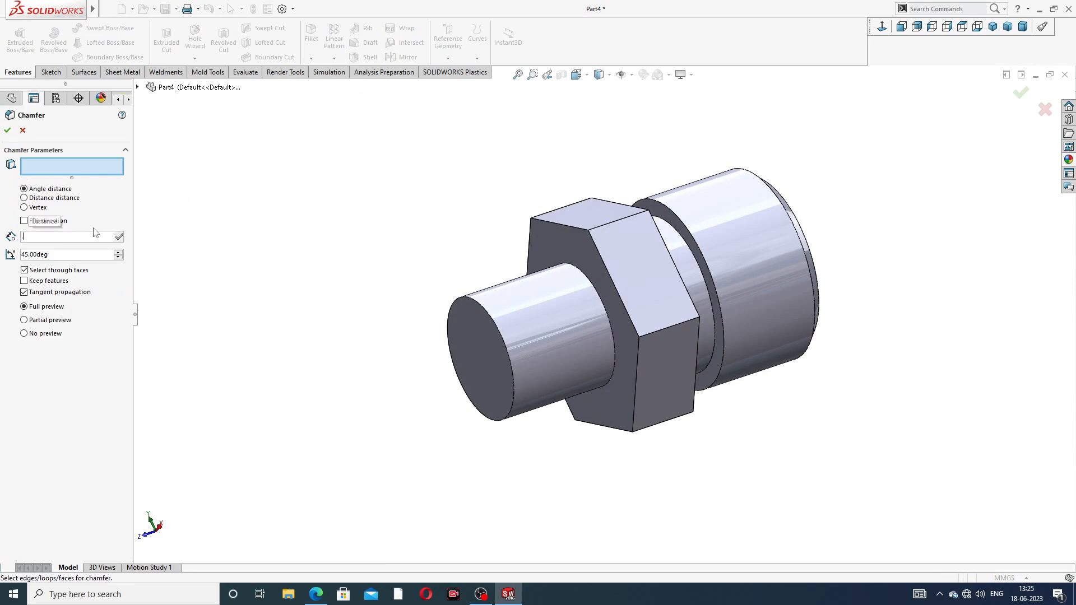
text(0.5)
key(Return)
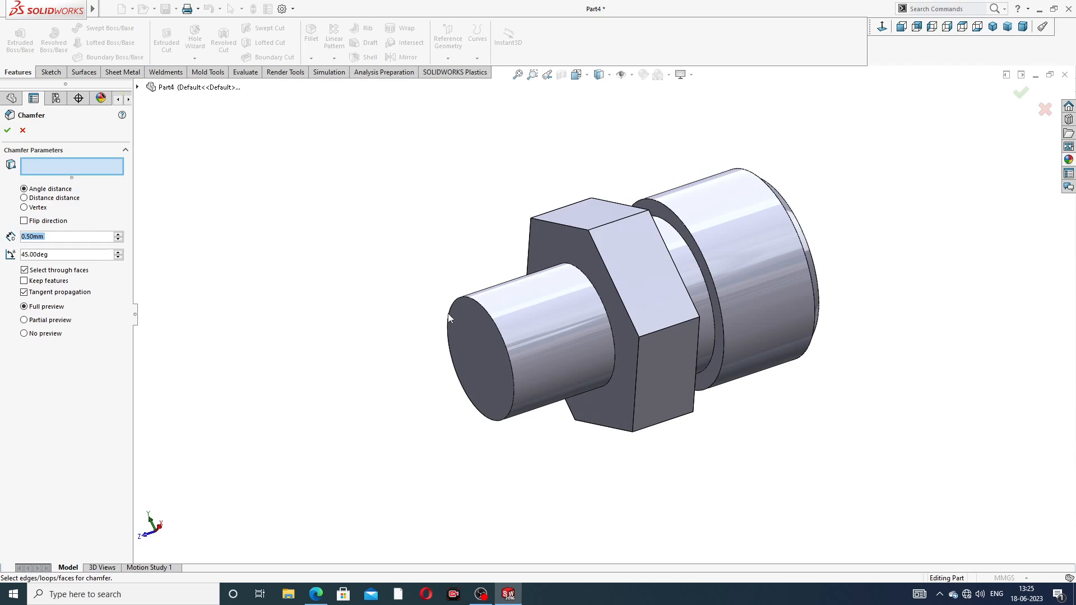
click(484, 316)
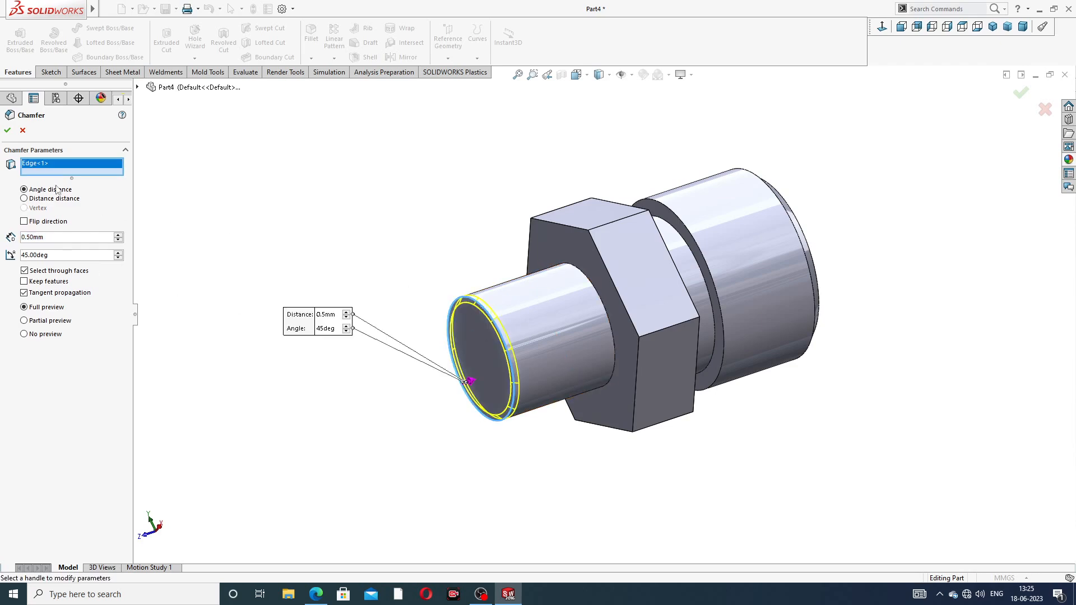
click(7, 130)
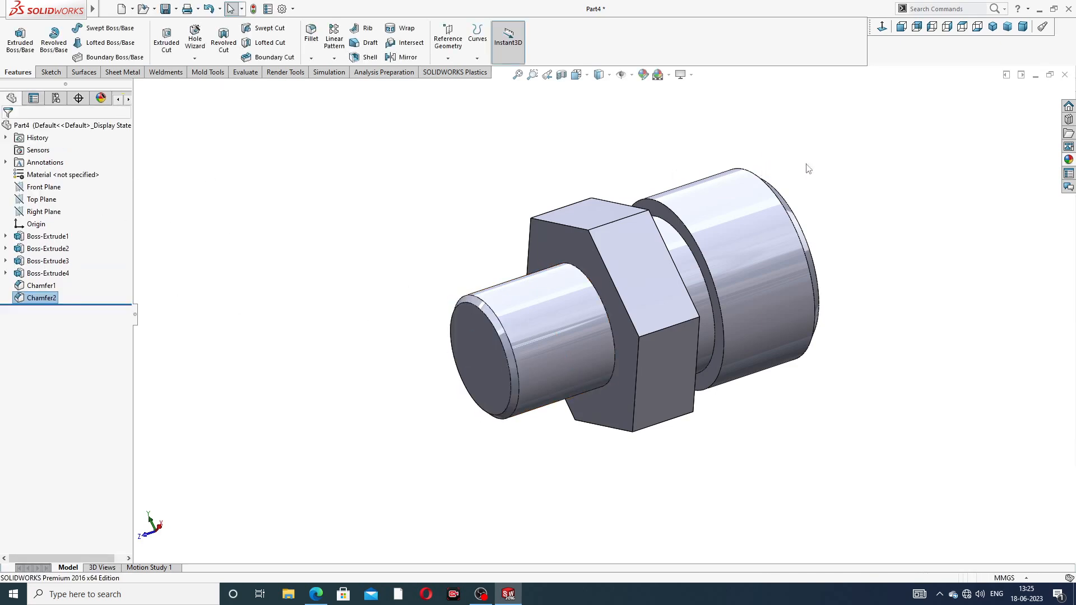
Start a sketch on the end face of the 17 mm cylinder and draw an origin-centred circle about 5.5 mm in diameter
middle_drag(815, 211, 701, 197)
click(712, 232)
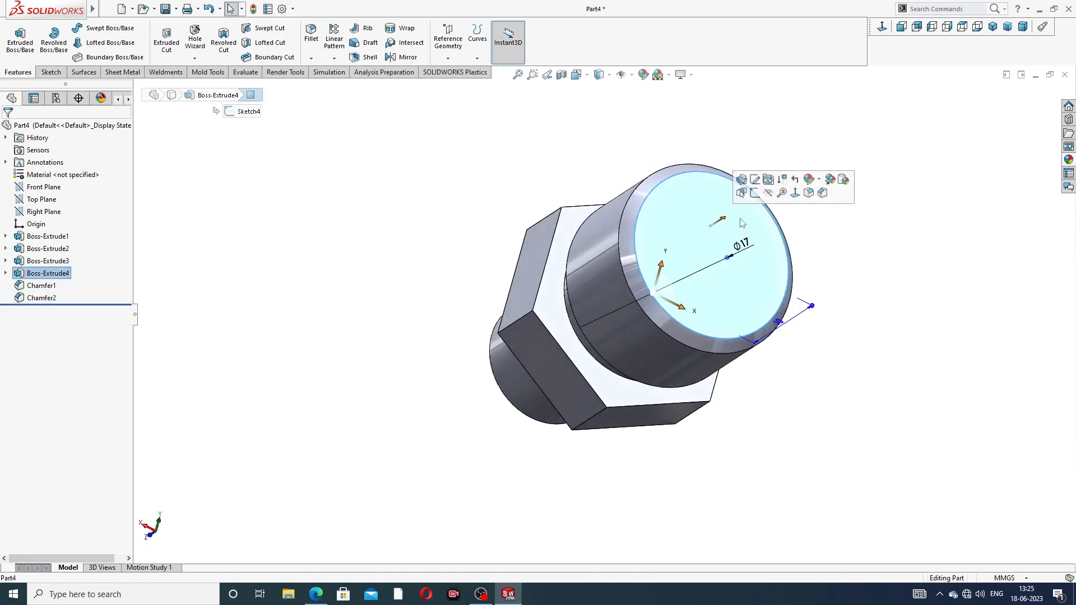
click(753, 193)
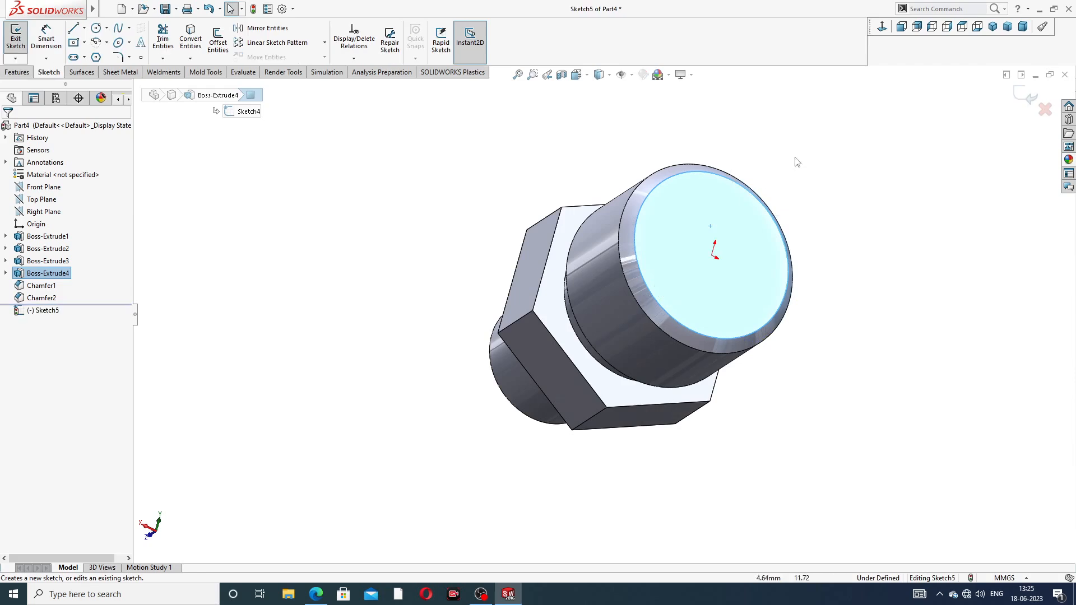
click(97, 28)
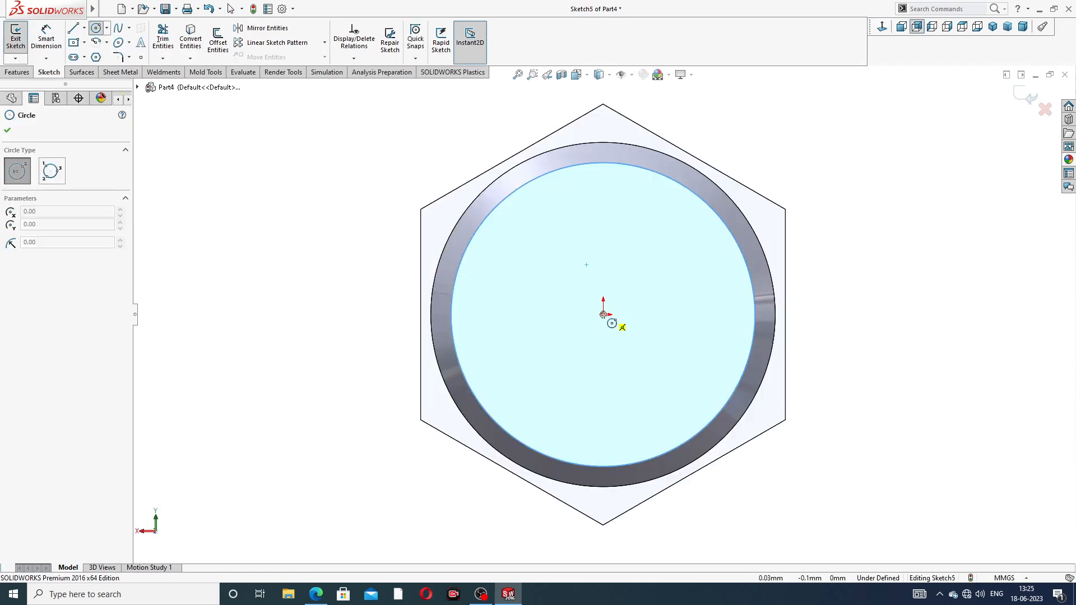
click(603, 314)
click(626, 264)
right_click(676, 223)
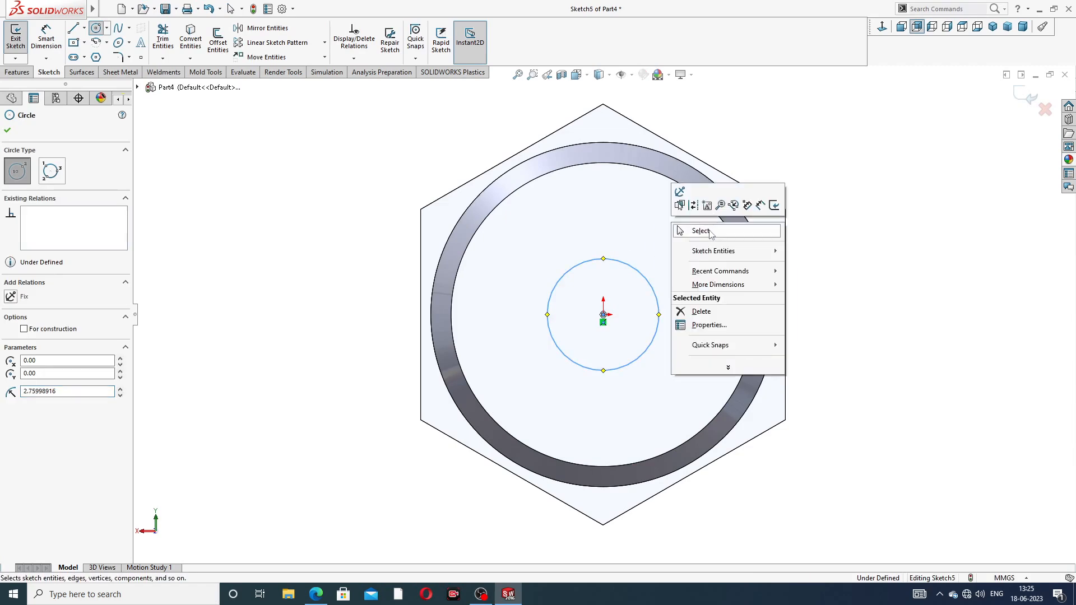
click(709, 231)
Dimension the circle on the larger cylinder's end face with a diameter of 5 mm
click(46, 36)
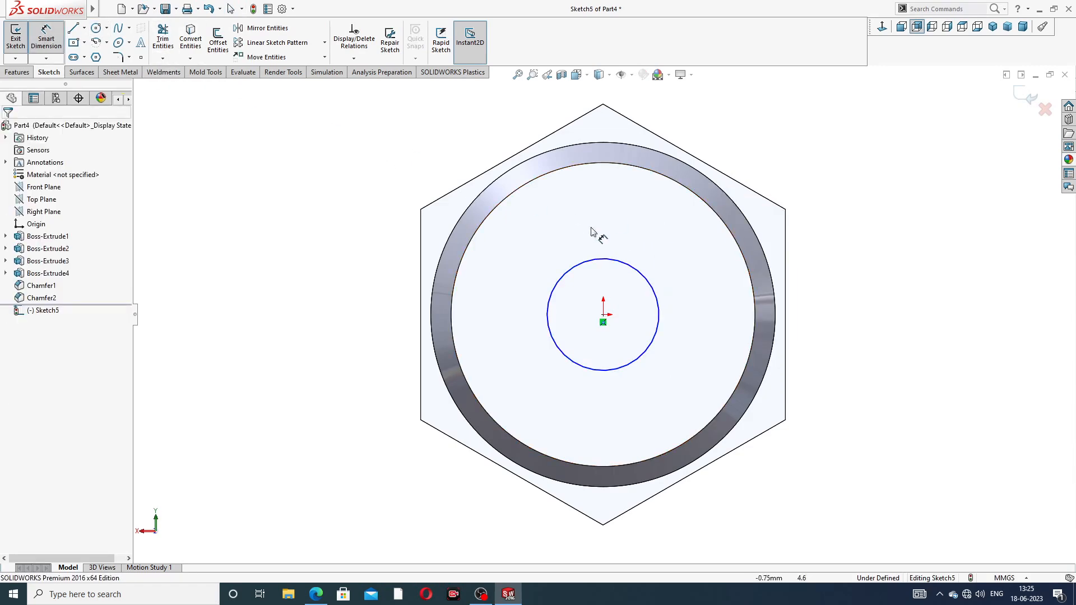
click(611, 265)
click(729, 149)
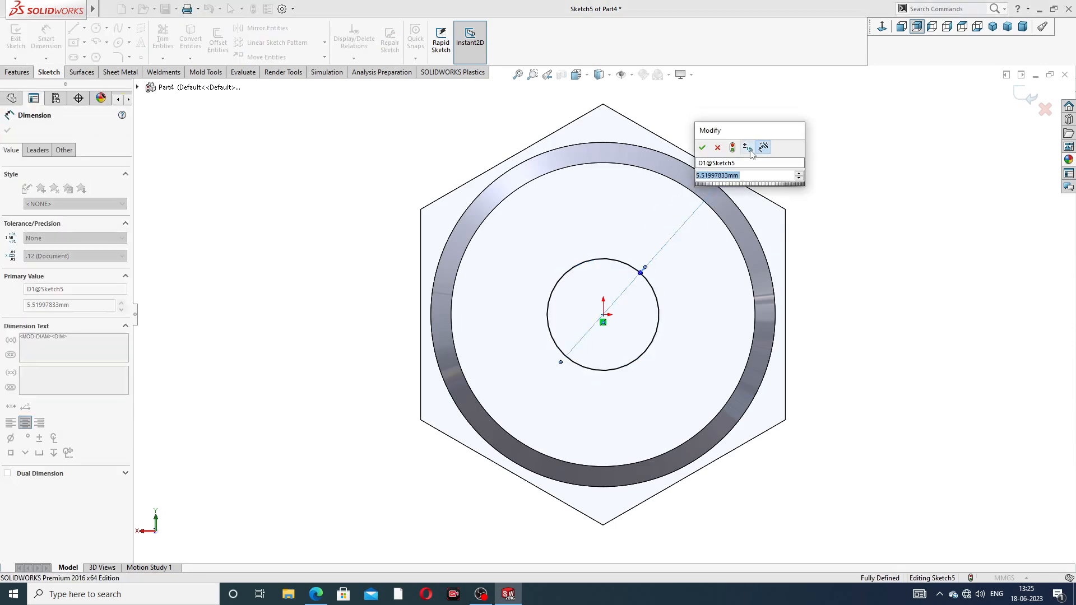
text(5)
key(Return)
click(846, 175)
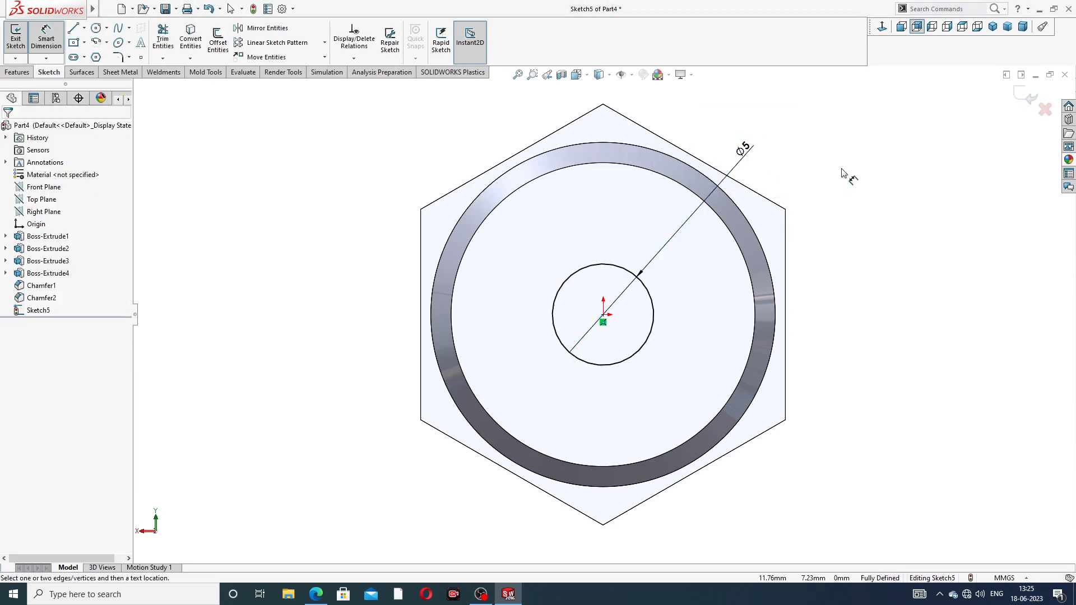
right_click(845, 175)
click(871, 167)
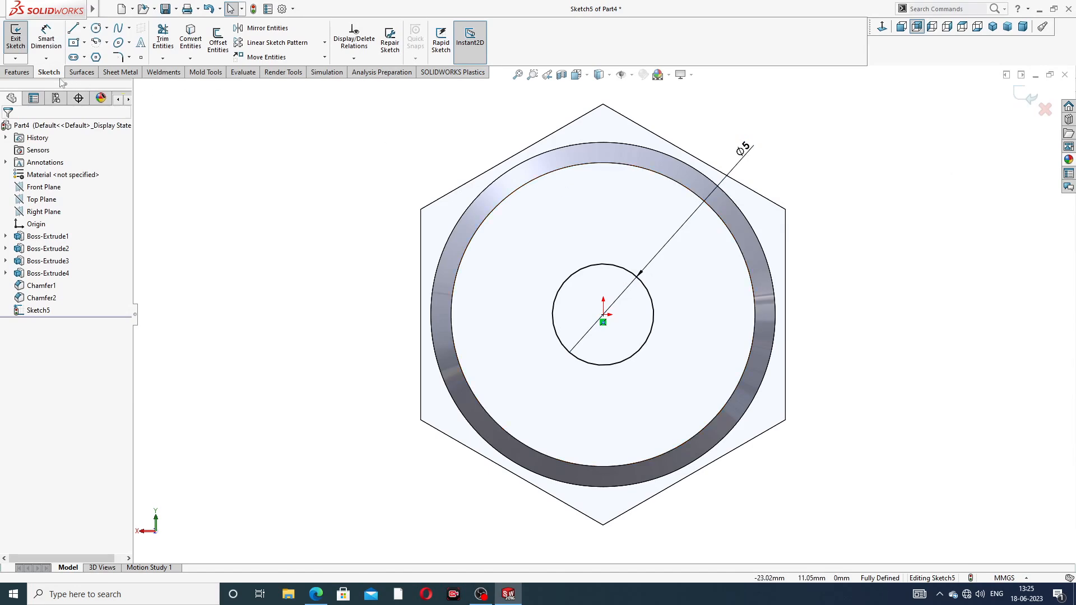
Cut the 5 mm circle through the whole fitting with a Through All extruded cut
click(22, 73)
click(166, 39)
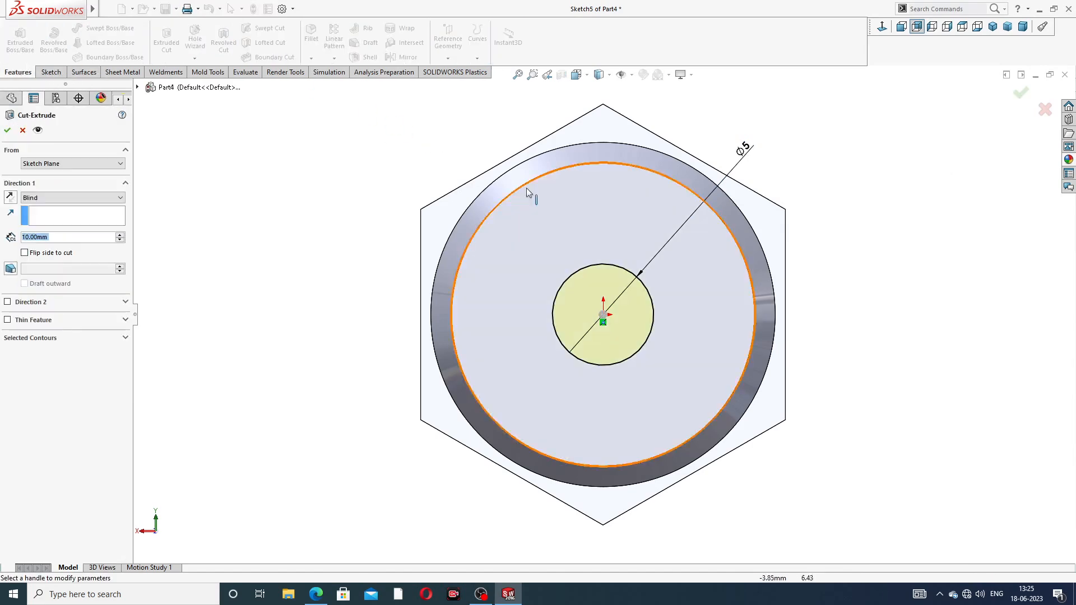
middle_drag(526, 187, 556, 203)
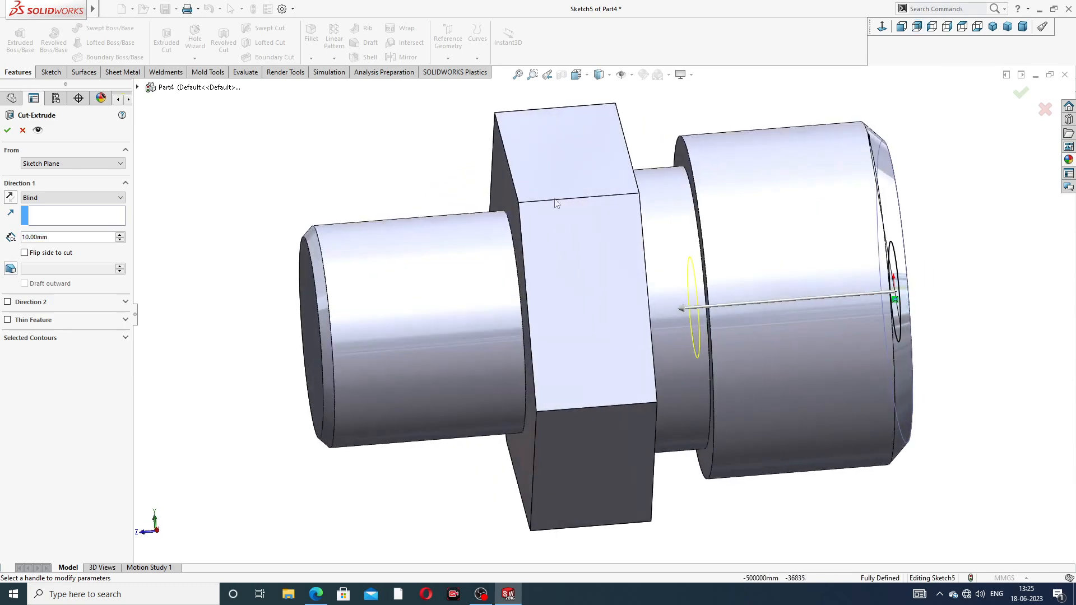
click(63, 197)
click(67, 213)
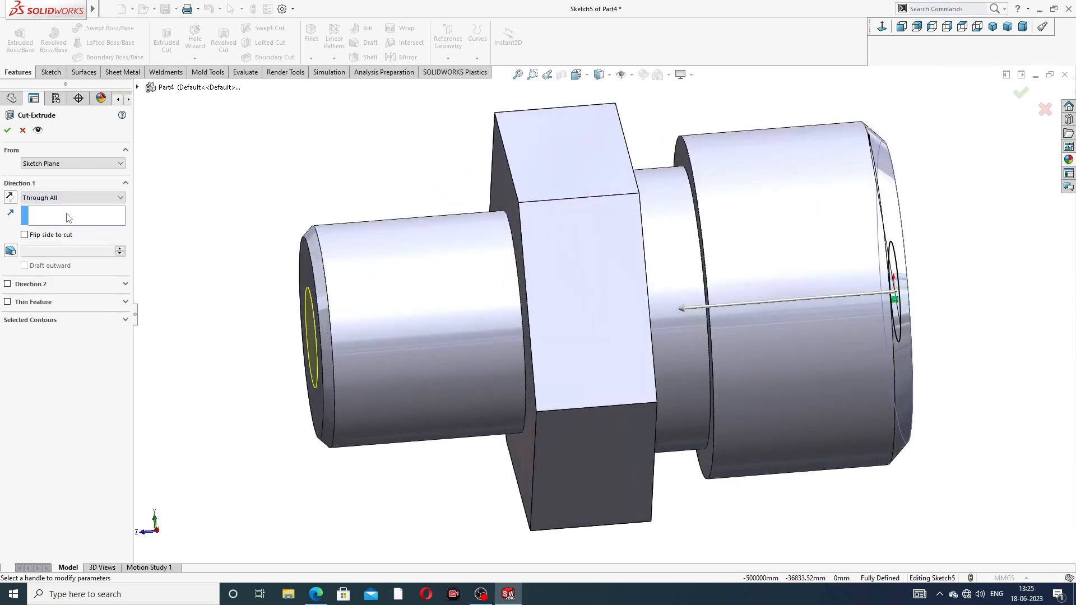
click(8, 130)
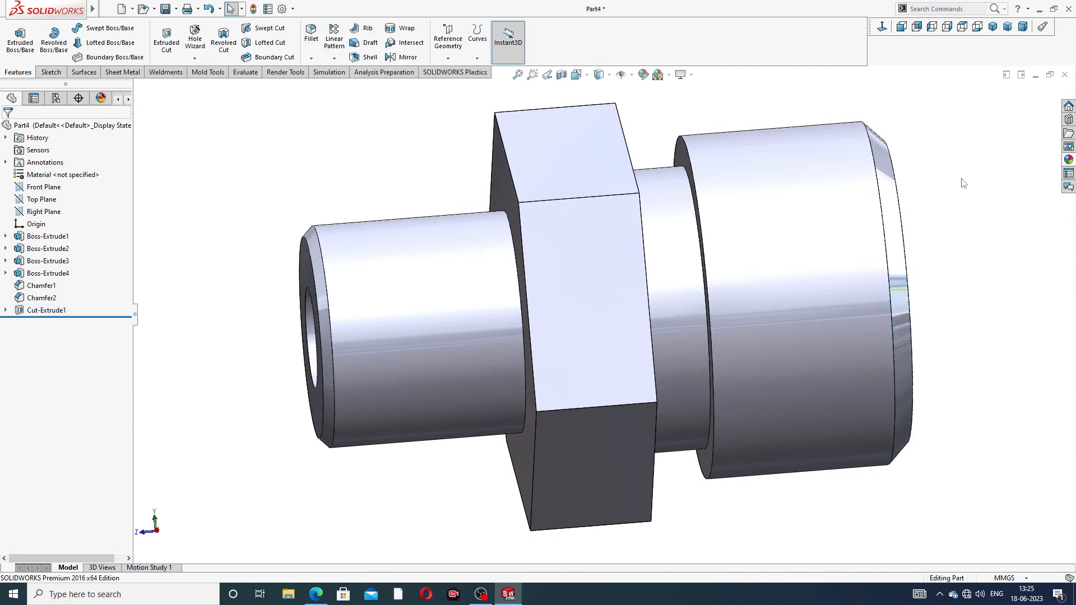
Check the bore dimensions in the brass fitting PDF drawing and start a sketch on the Top Plane, viewed from above
key(z)
middle_drag(982, 192, 889, 199)
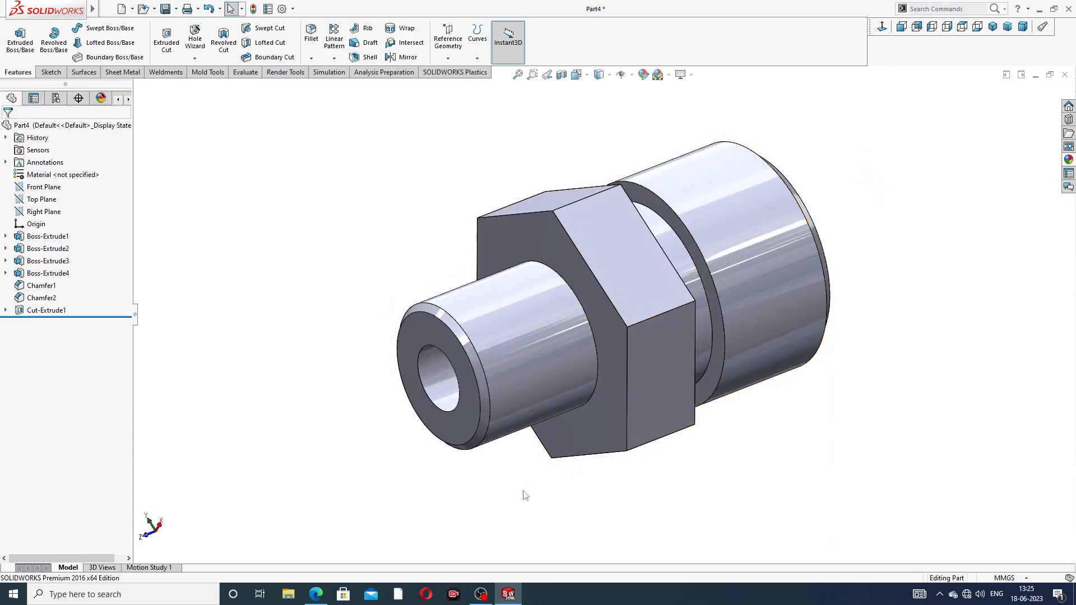
click(316, 594)
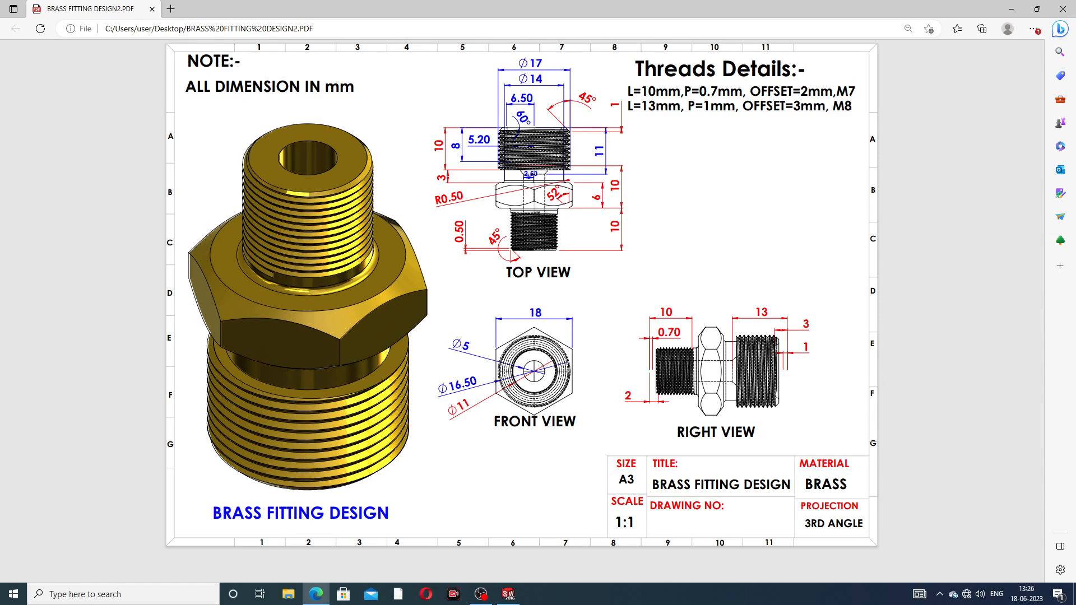
click(316, 596)
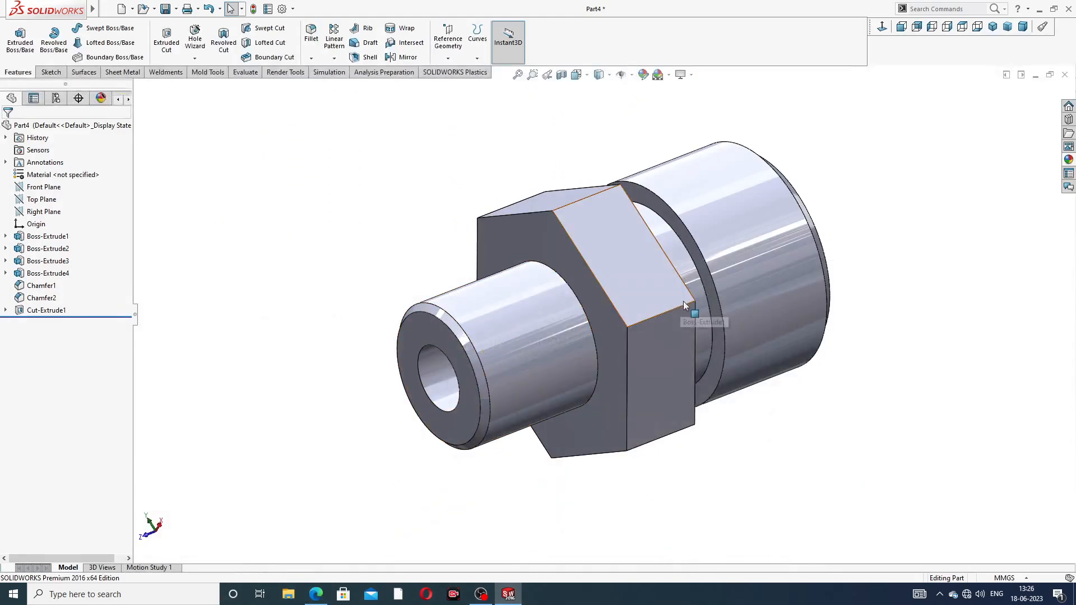
middle_drag(684, 301, 712, 207)
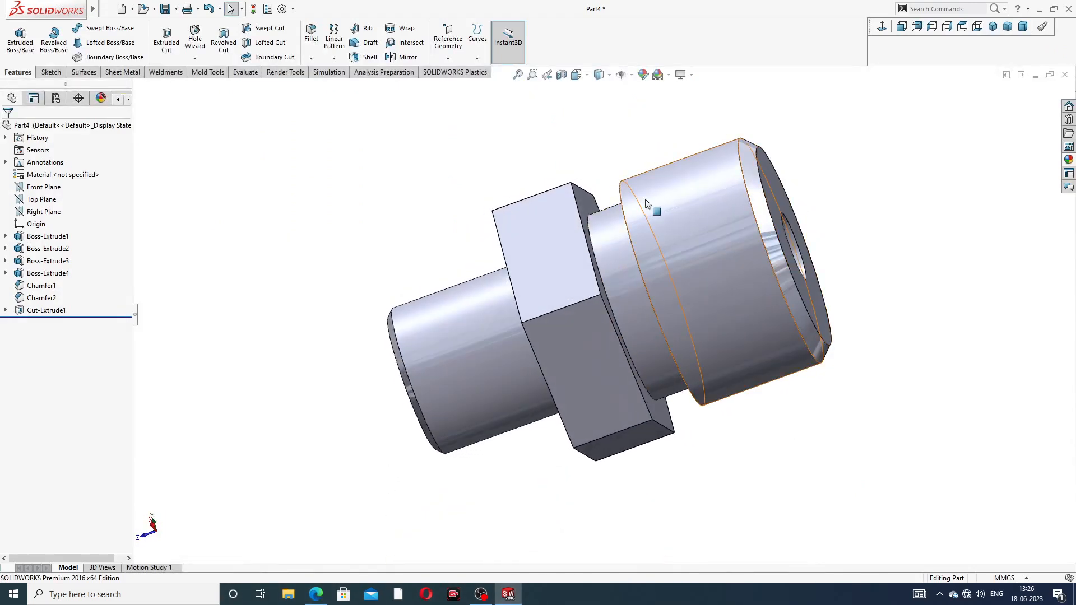
click(56, 200)
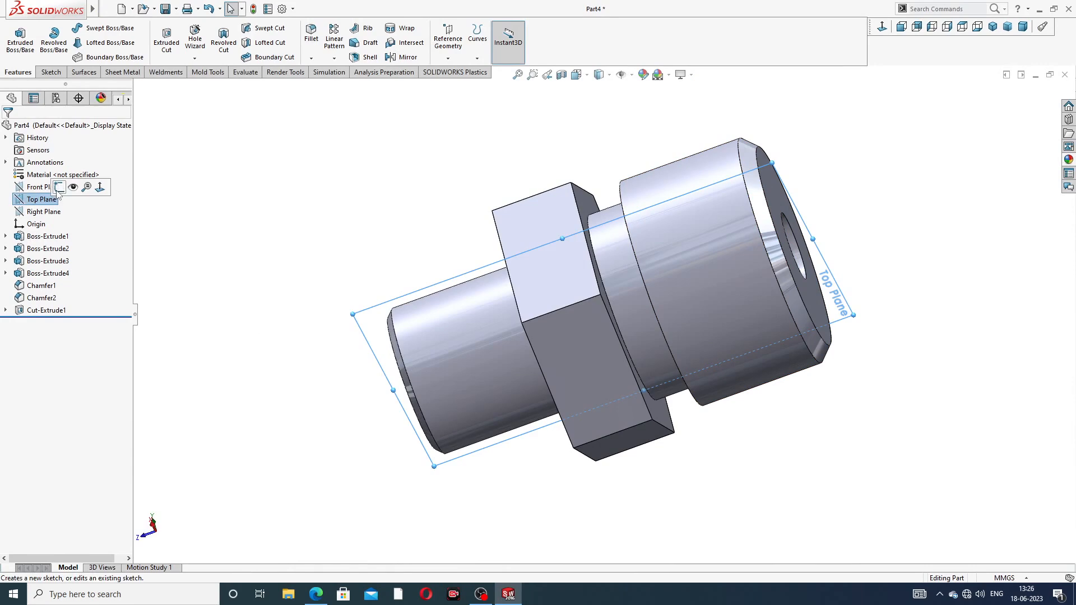
click(65, 194)
click(962, 26)
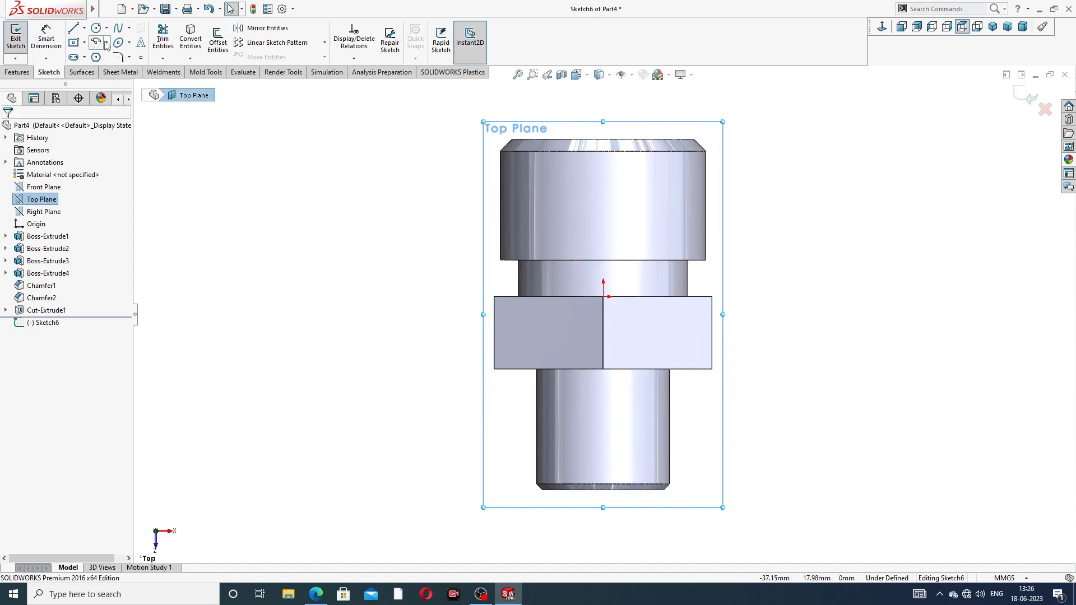
Draw a vertical centerline from the midpoint of the larger cylinder's end edge down to the origin
click(85, 28)
click(100, 50)
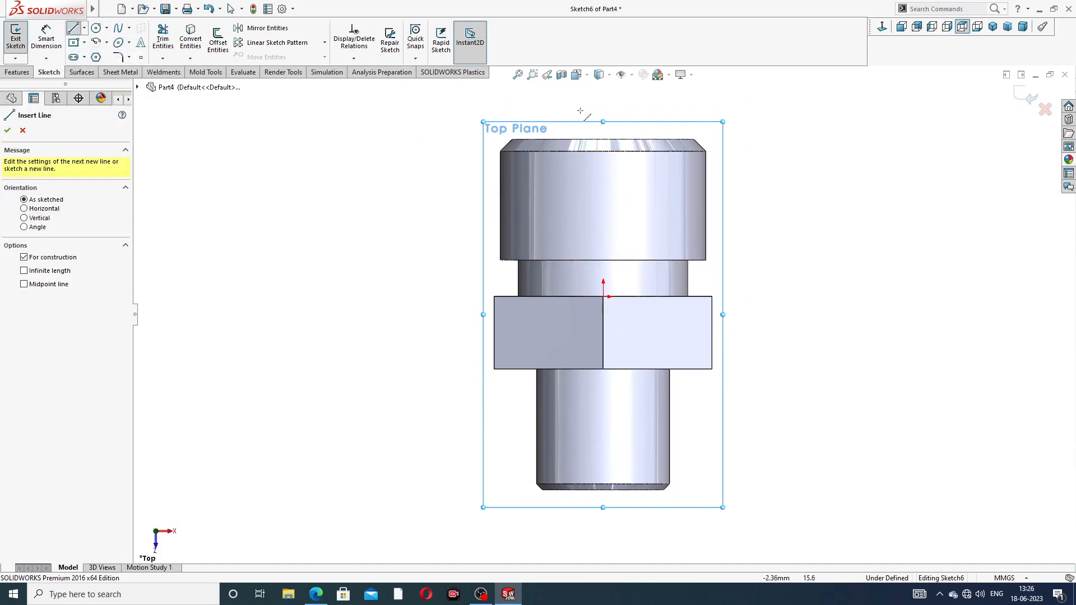
scroll(609, 151, down, 2)
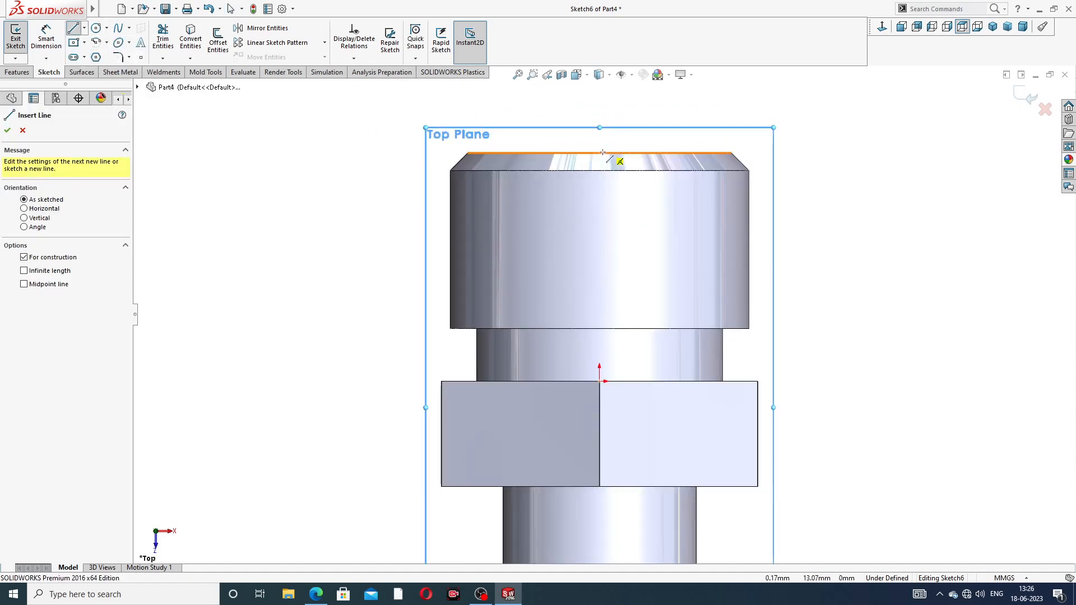
click(599, 153)
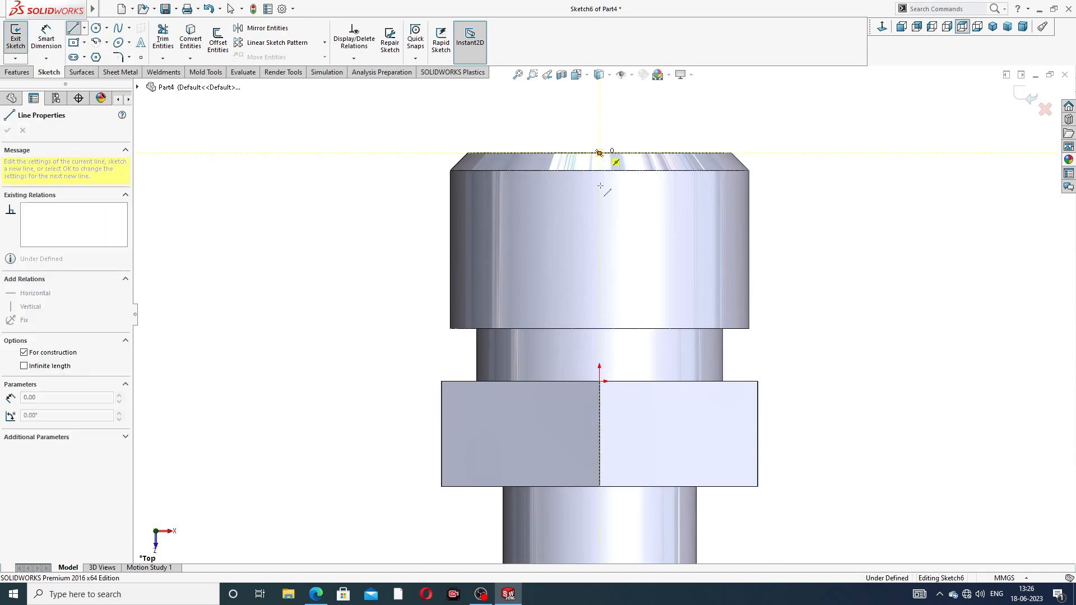
click(600, 381)
right_click(753, 221)
click(771, 269)
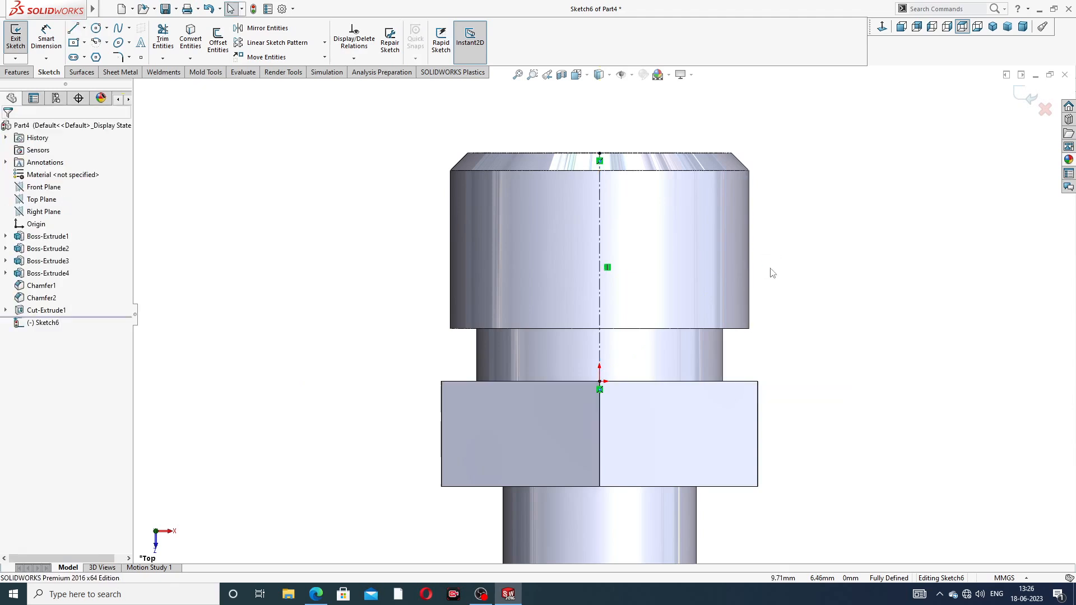
Sketch a closed half-profile beside the centerline, about 4.1 mm wide and 9.6 mm deep, with sloped mouth and lower segments and a flat bottom
click(72, 28)
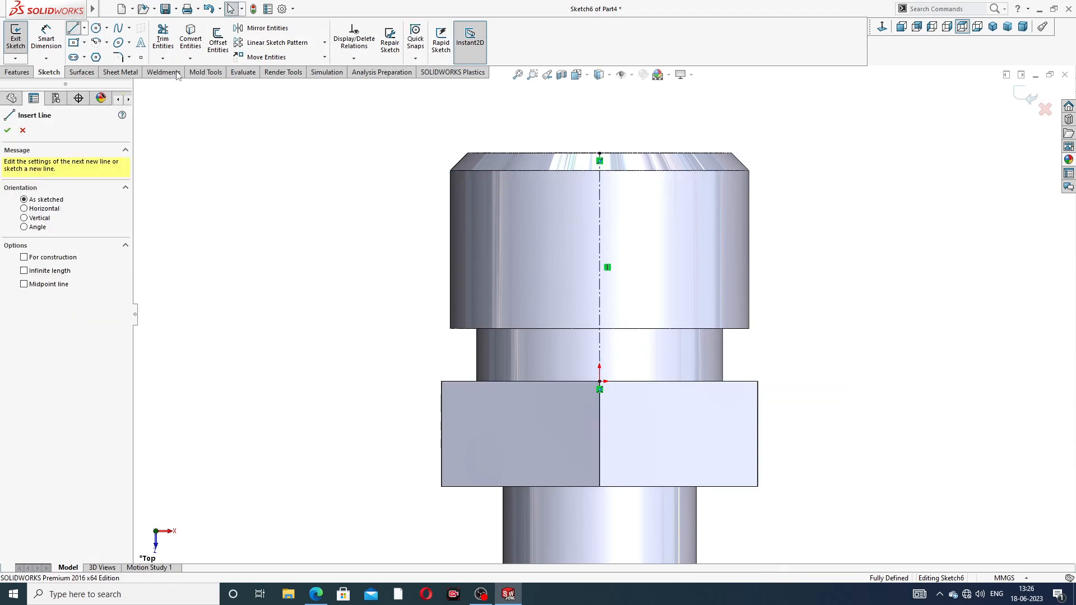
click(599, 153)
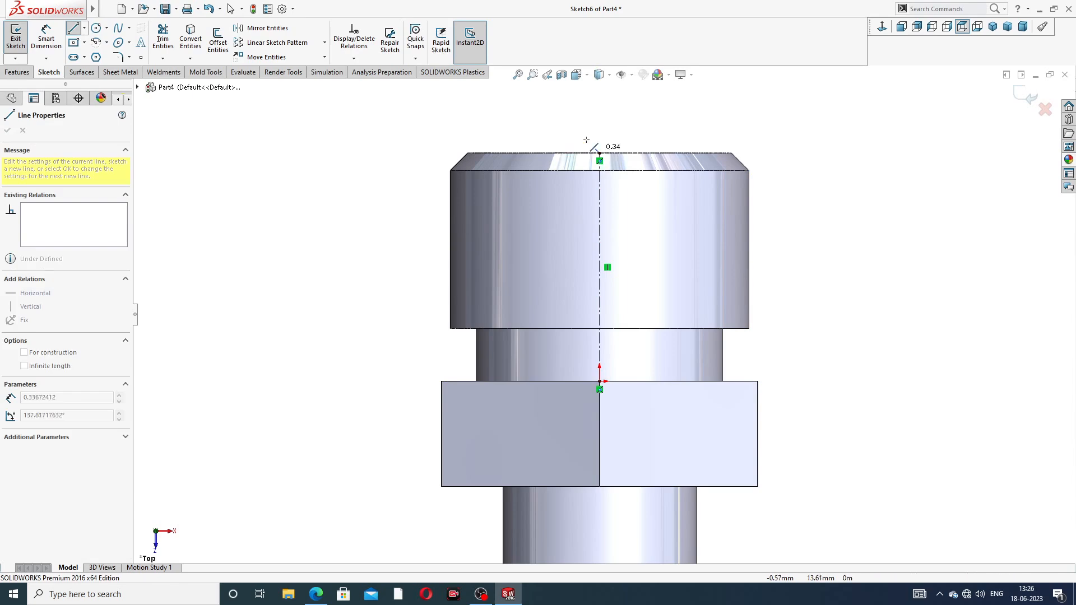
click(528, 153)
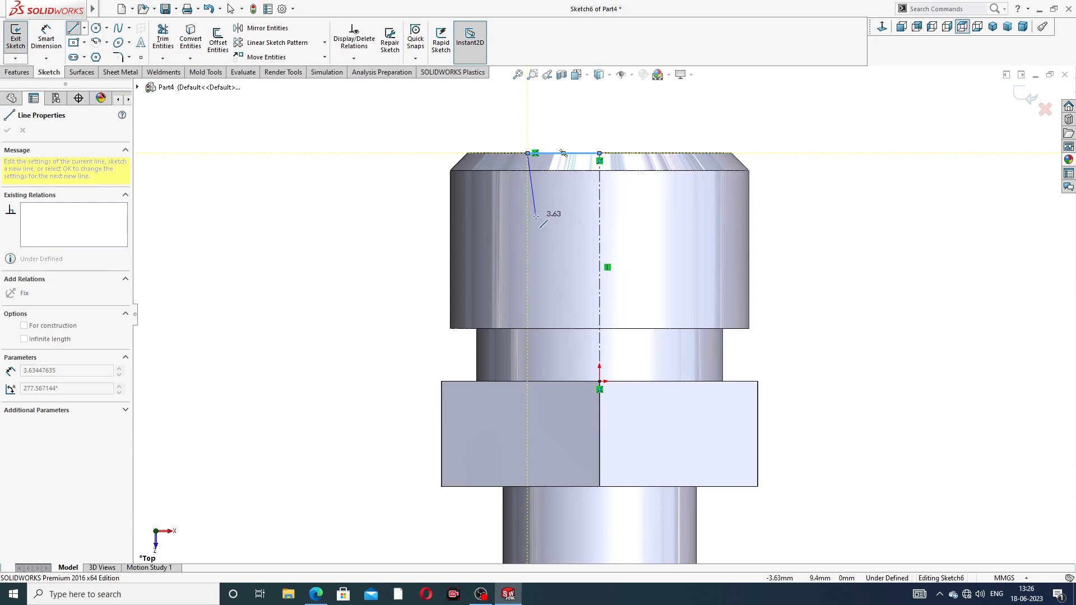
double_click(535, 193)
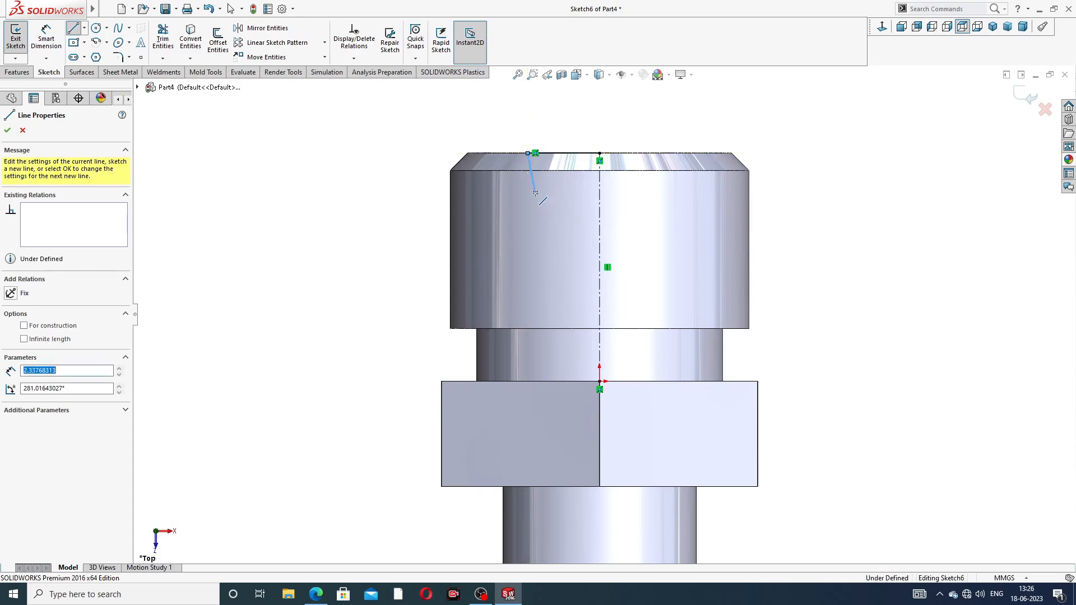
click(535, 194)
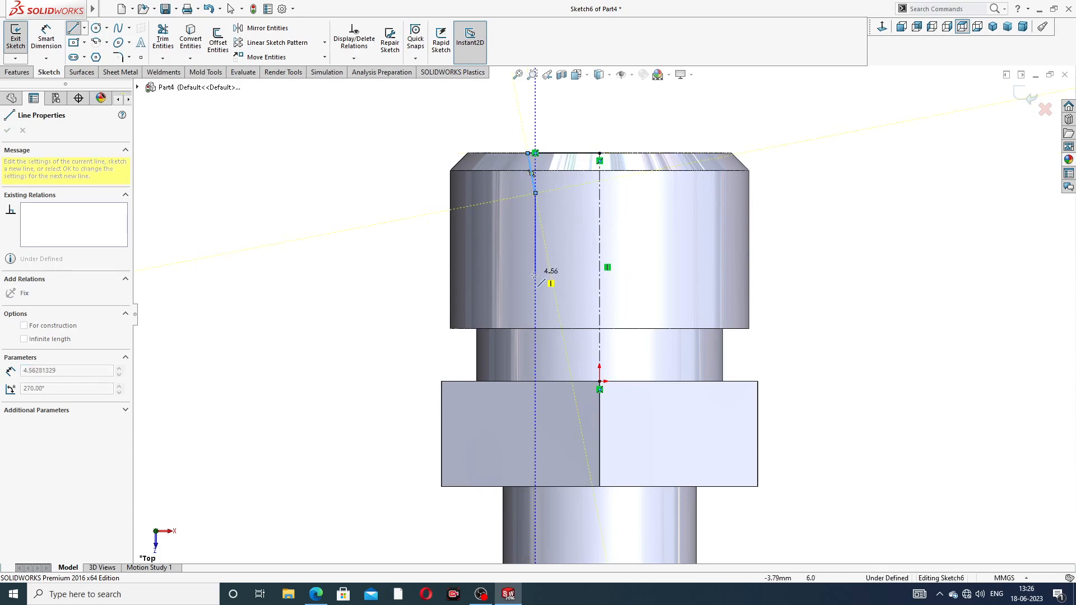
click(535, 309)
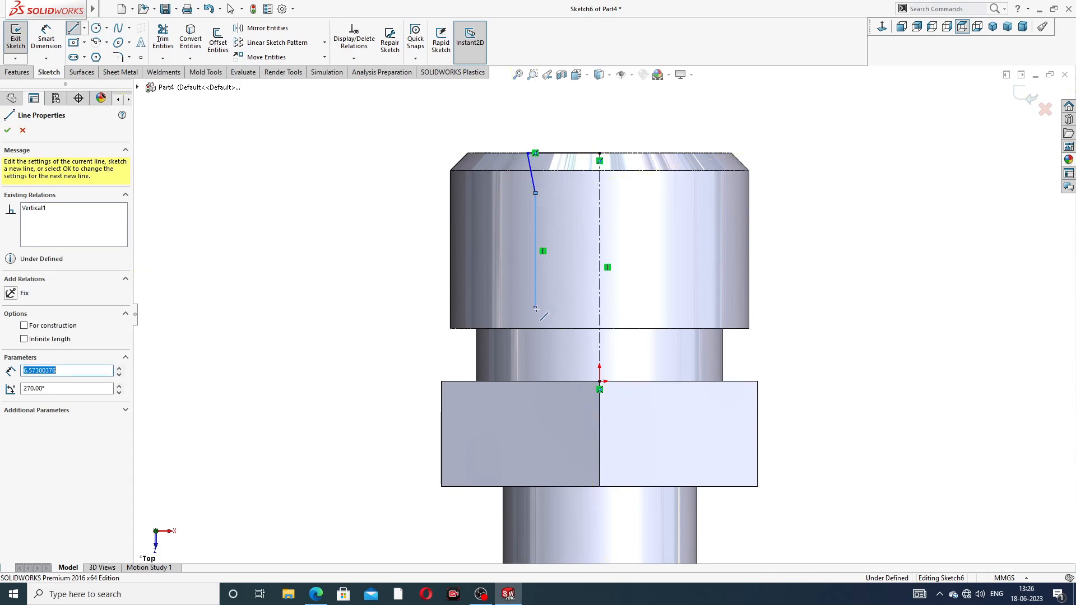
click(577, 322)
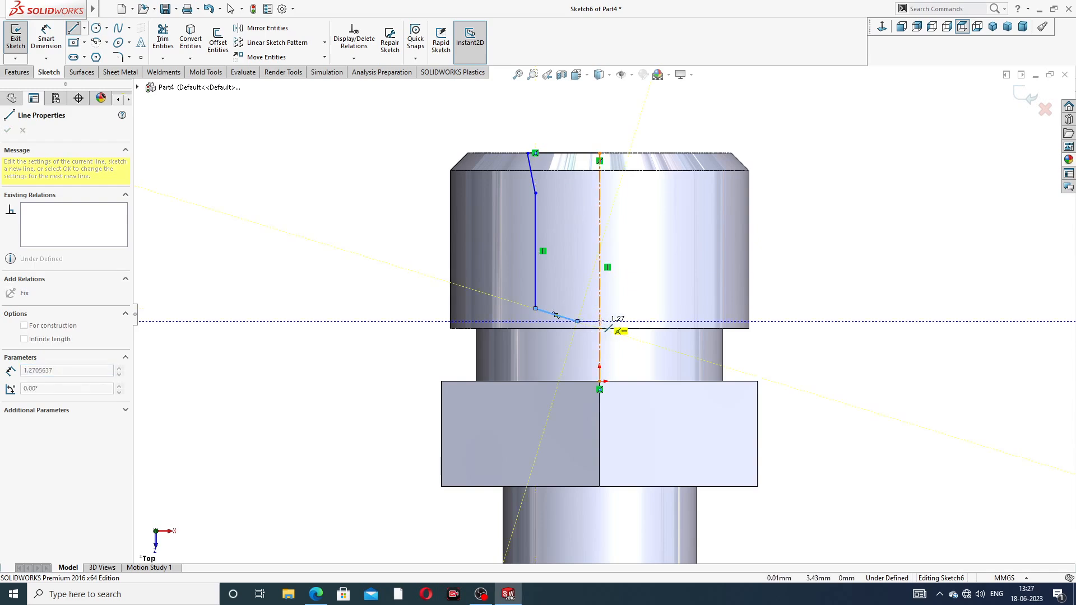
double_click(600, 321)
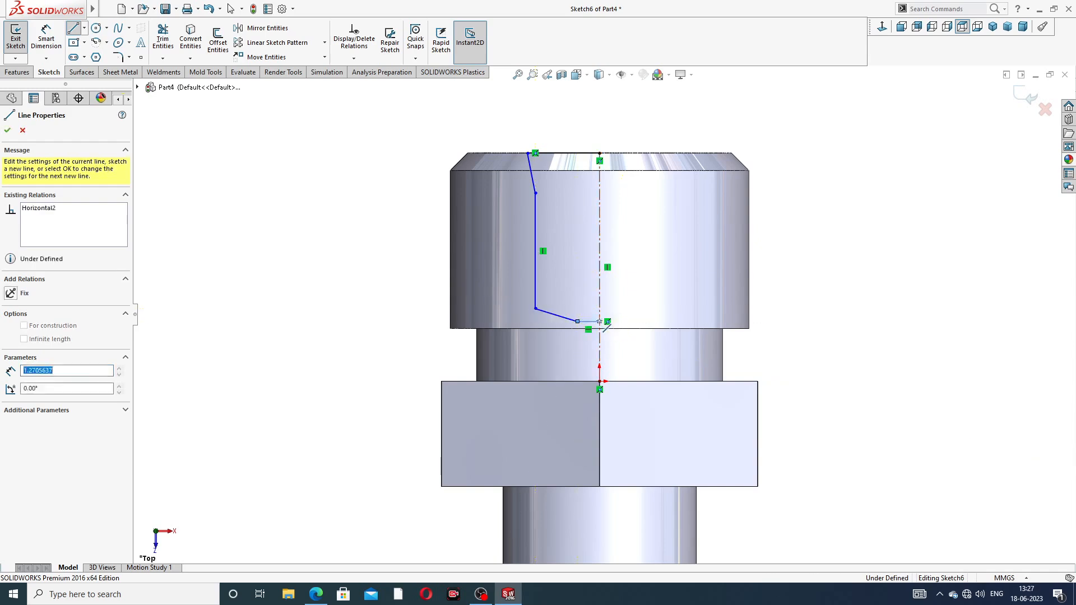
click(599, 153)
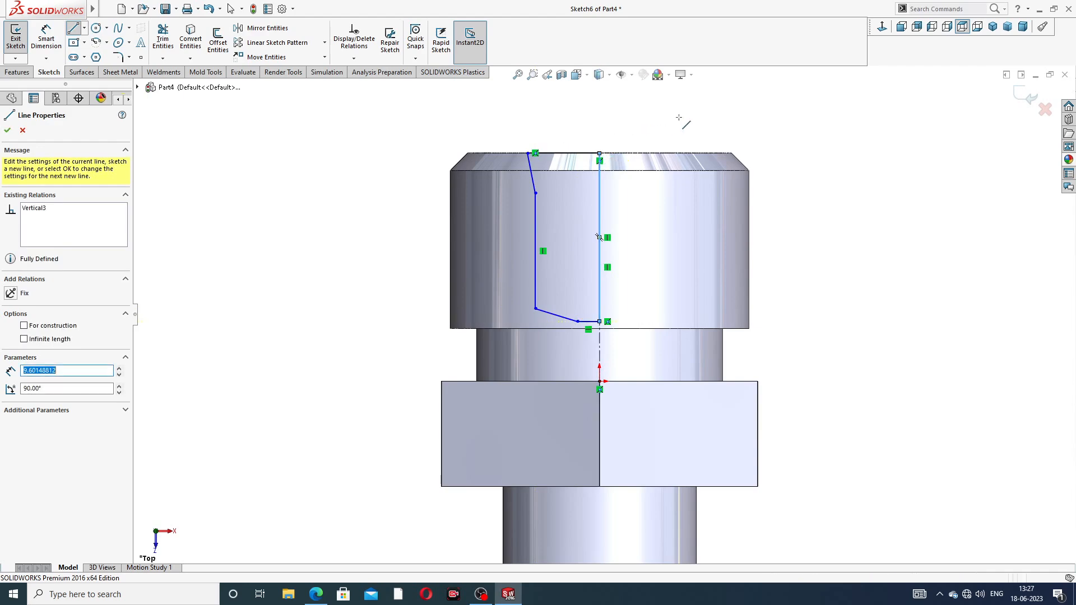
right_click(677, 116)
click(695, 126)
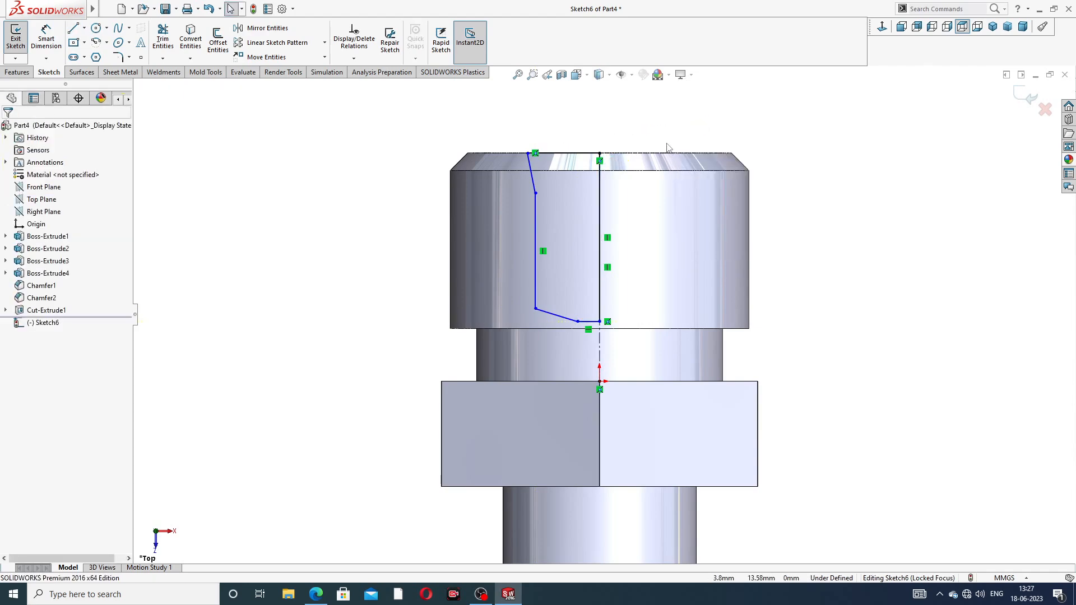
Reshape the profile's lower end, moving its bottom edge to about 10.4 mm deep and making that edge about 1.75 mm long
scroll(600, 237, down, 2)
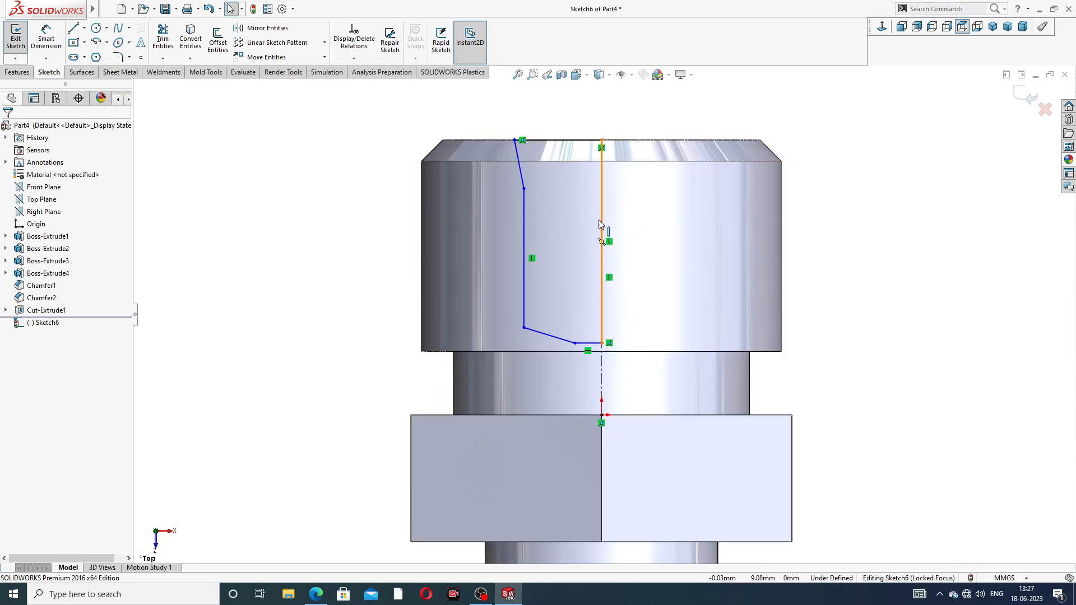
mouse_move(584, 343)
mouse_down()
mouse_move(585, 363)
mouse_move(520, 334)
mouse_move(520, 345)
mouse_move(574, 354)
mouse_move(590, 370)
mouse_up()
click(919, 264)
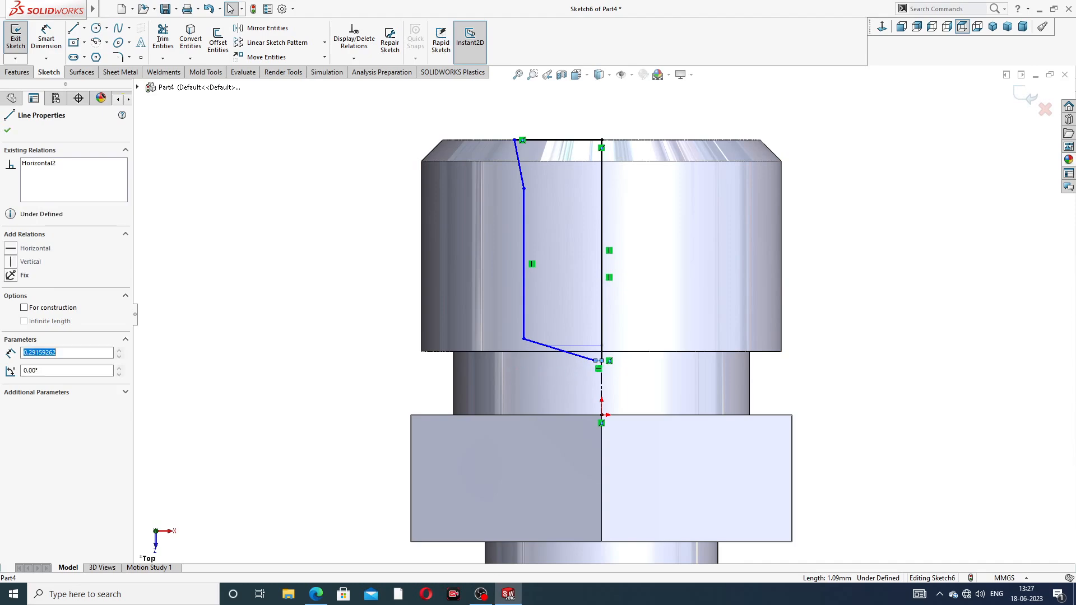
click(922, 311)
drag(584, 359, 565, 362)
click(858, 271)
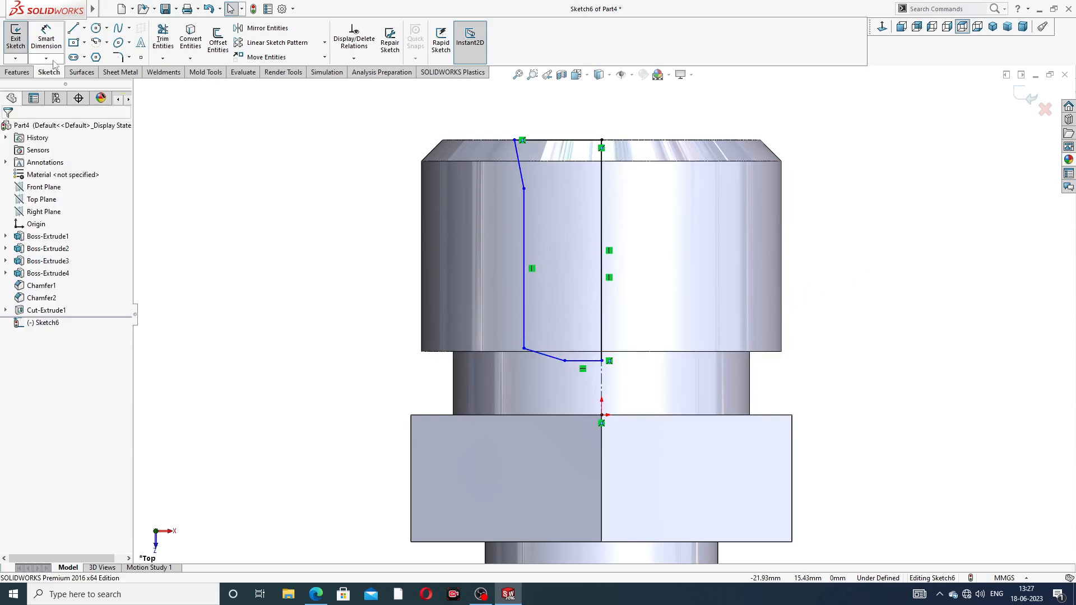
Dimension the profile's depth between its top and bottom edges as 11 mm
click(46, 37)
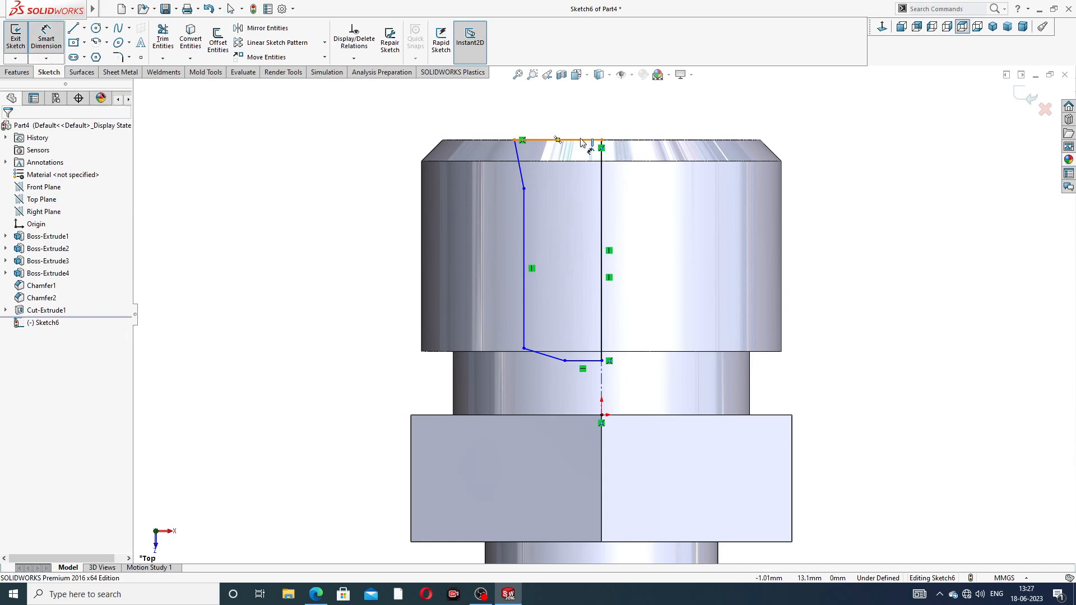
click(581, 141)
click(588, 362)
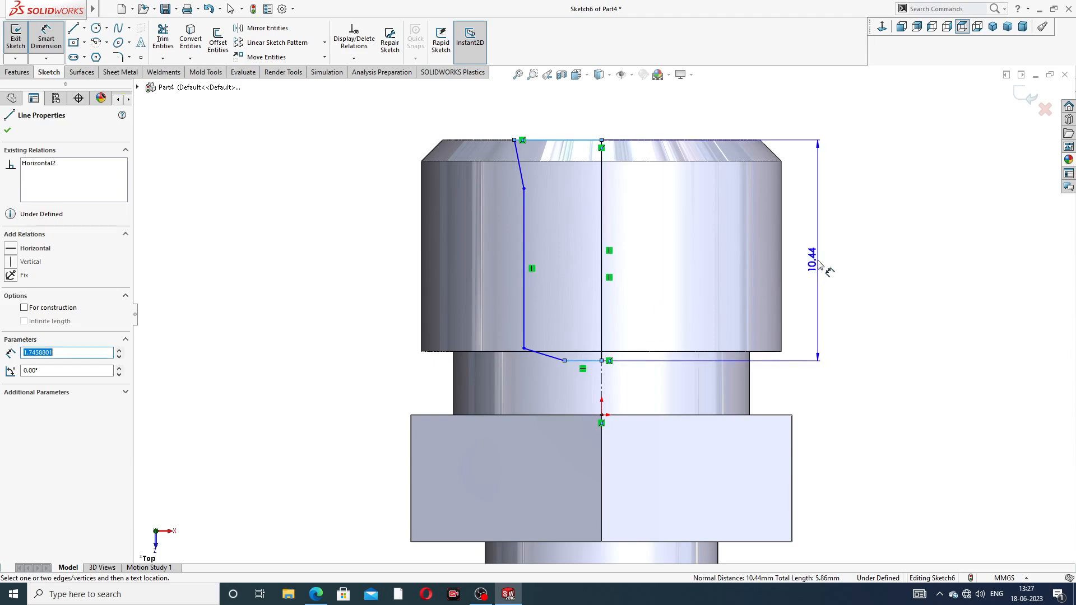
click(820, 265)
key(Return)
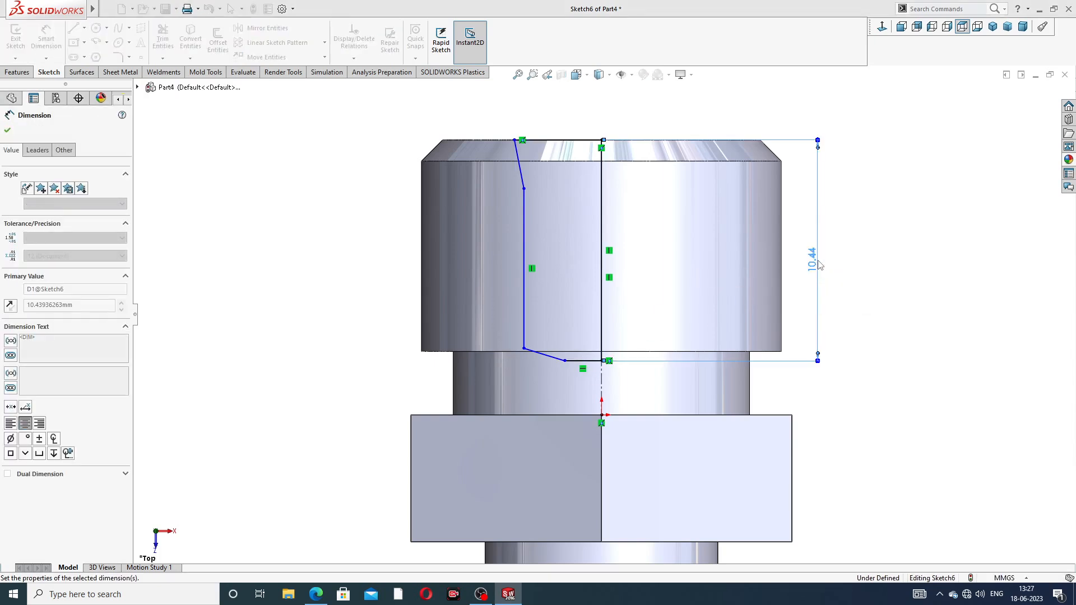
click(880, 206)
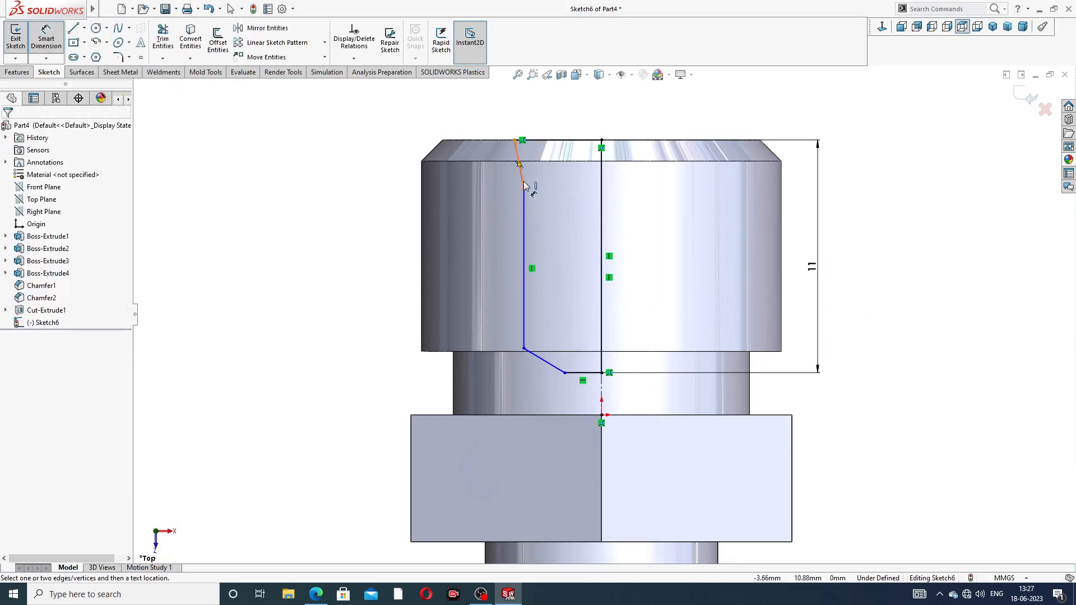
Dimension the profile's top edge, from the sloped mouth line to the centerline, as 6.5 mm
click(519, 157)
click(542, 127)
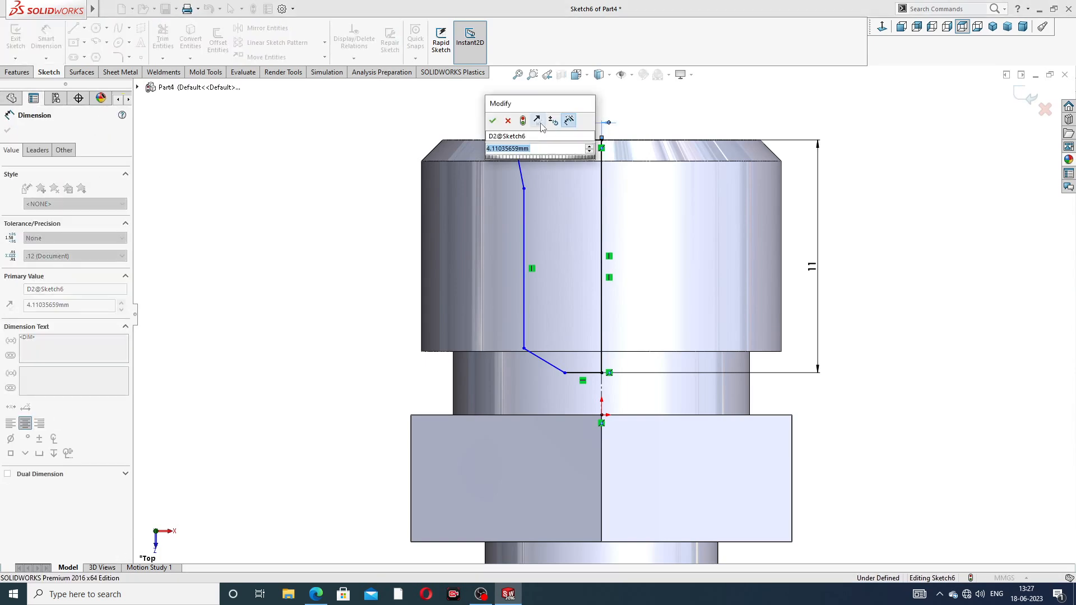
text(6.5)
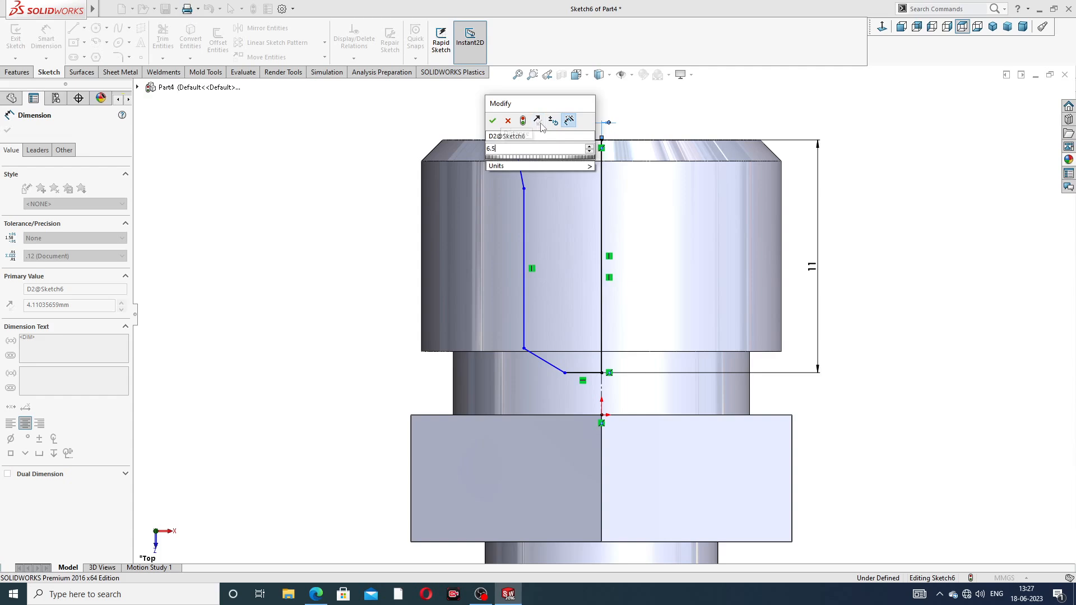
key(Return)
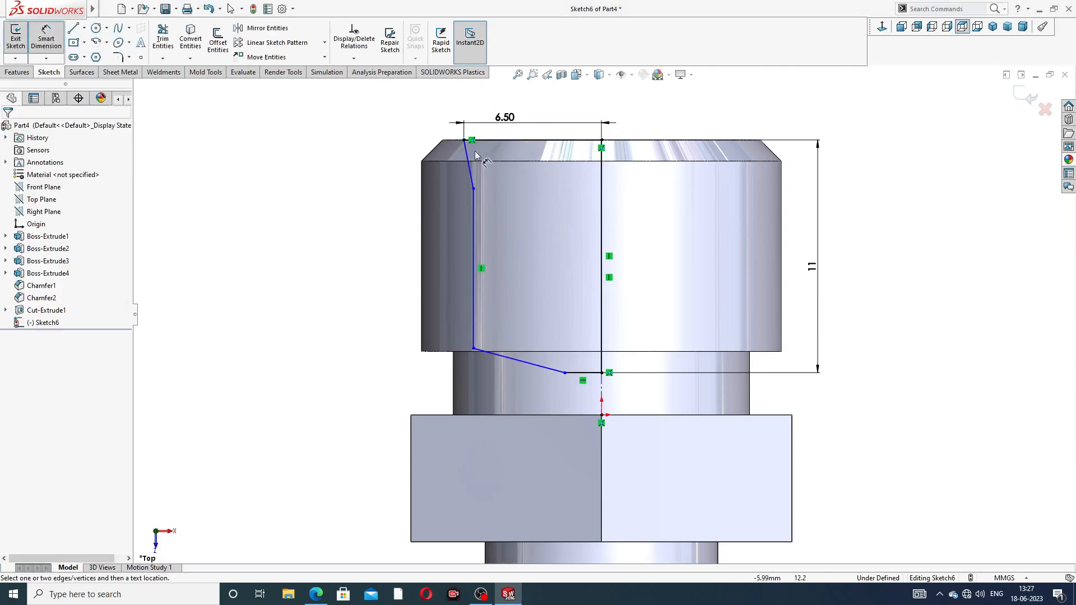
Set the angle between the profile's top edge and the sloped mouth line to 60 degrees
click(471, 162)
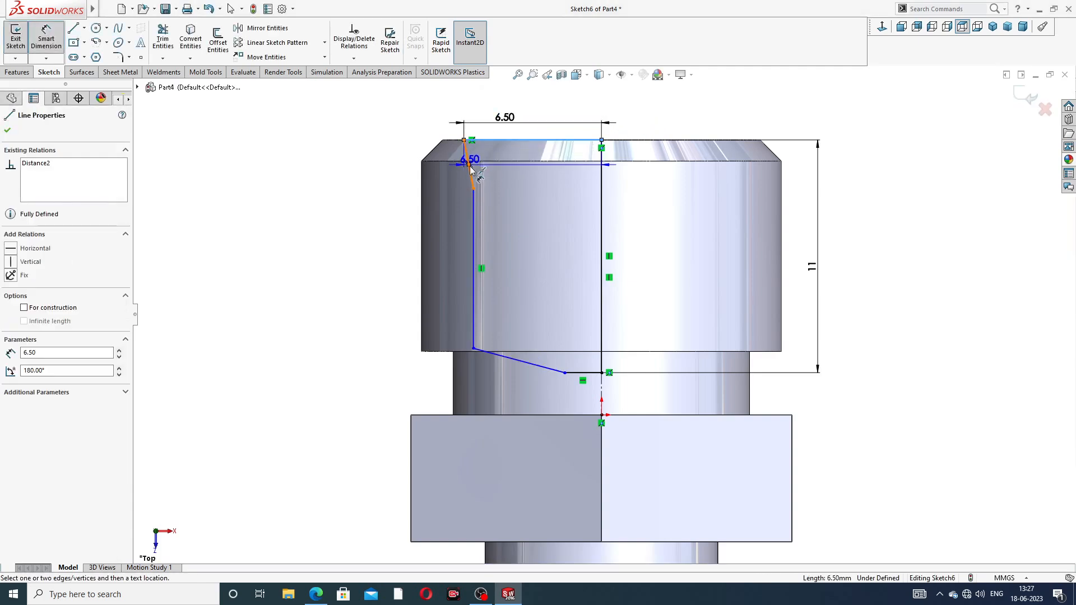
click(470, 167)
click(492, 158)
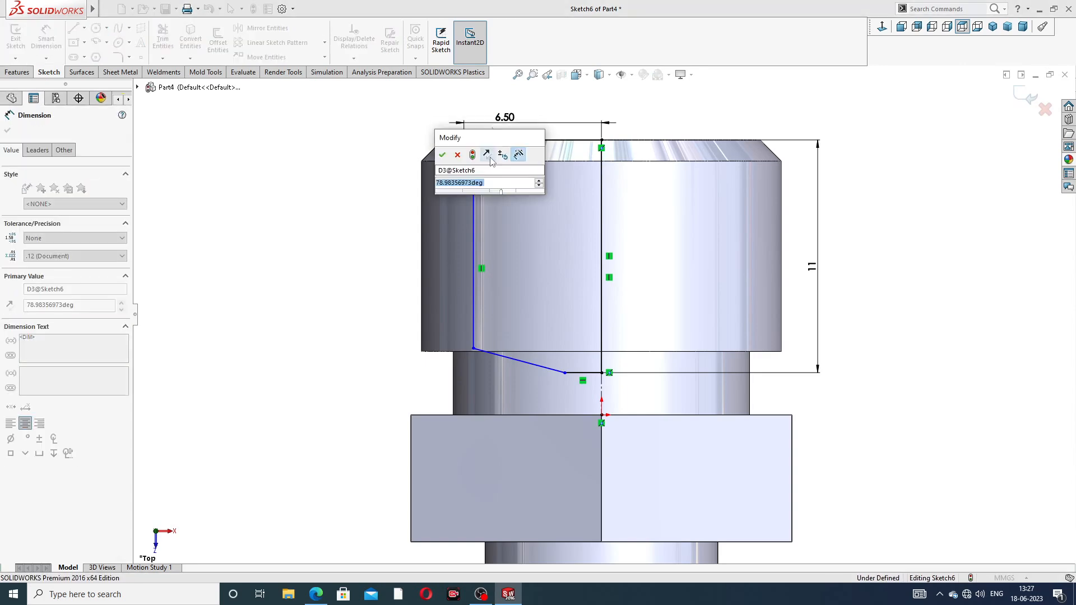
text(60)
key(Return)
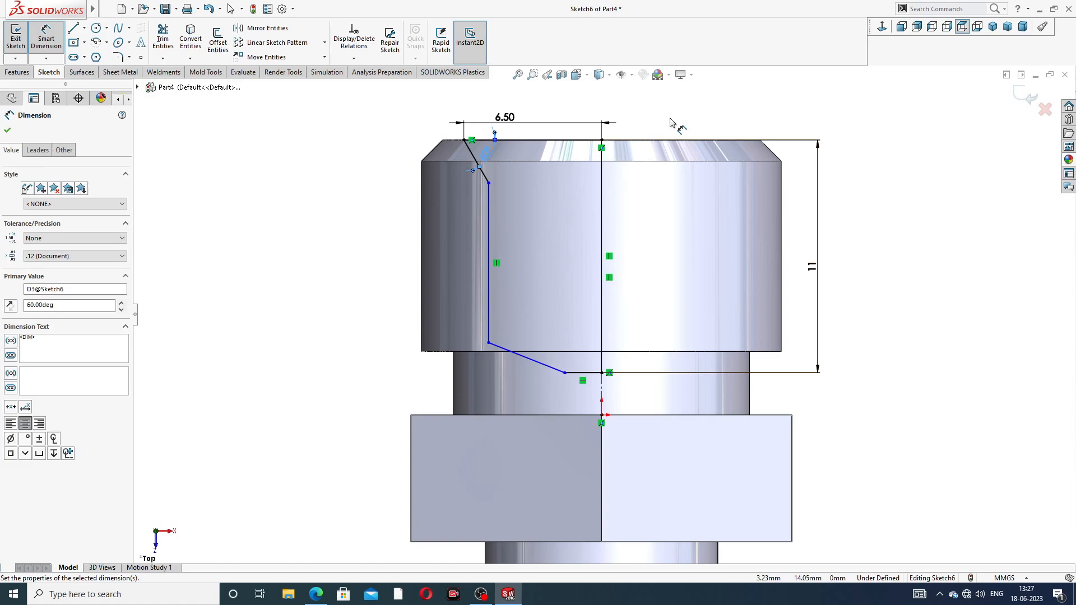
click(676, 132)
Dimension the profile's outer vertical line as 8 mm long and its short bottom edge as 2.5 mm
click(488, 221)
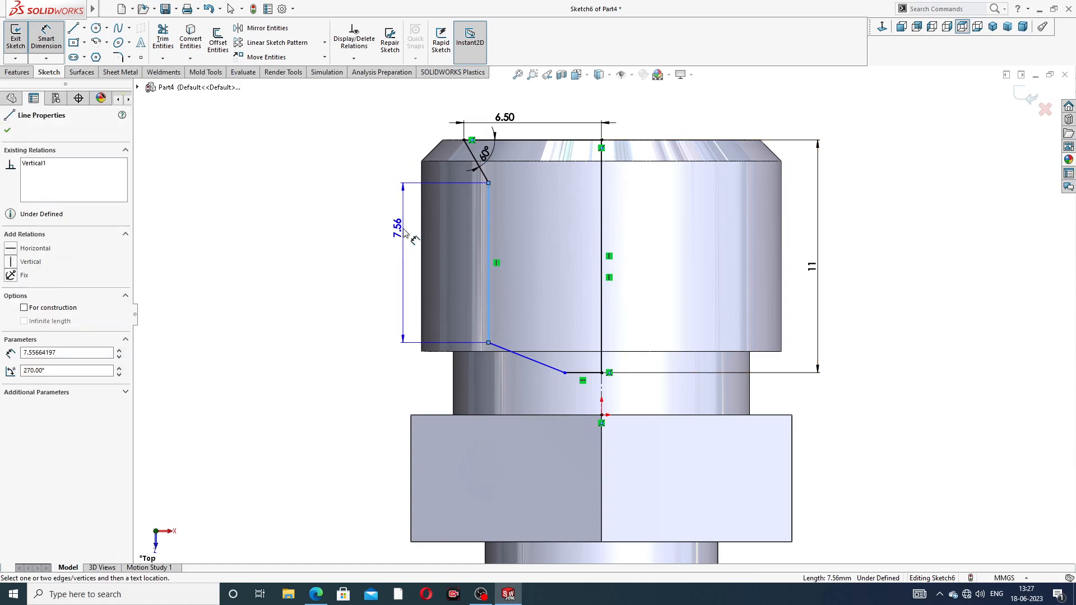
click(406, 232)
text(8)
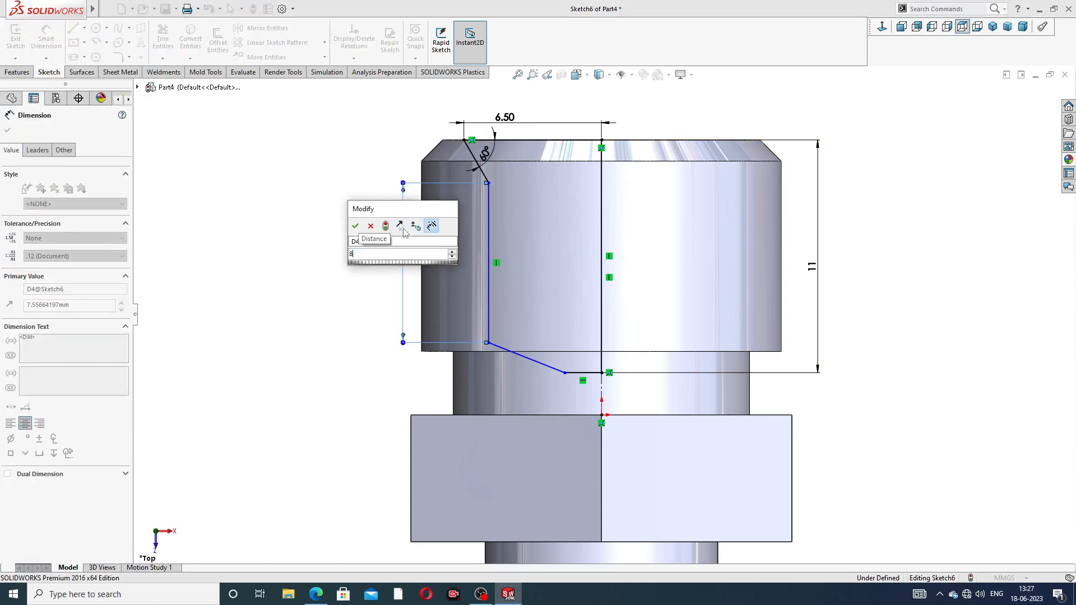
key(Return)
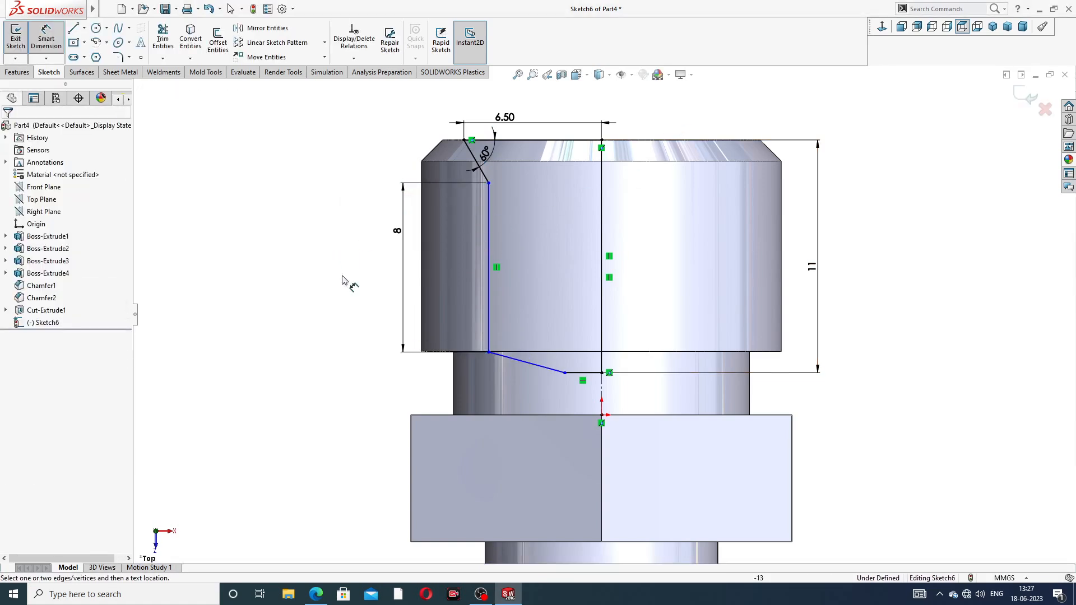
click(577, 373)
click(580, 395)
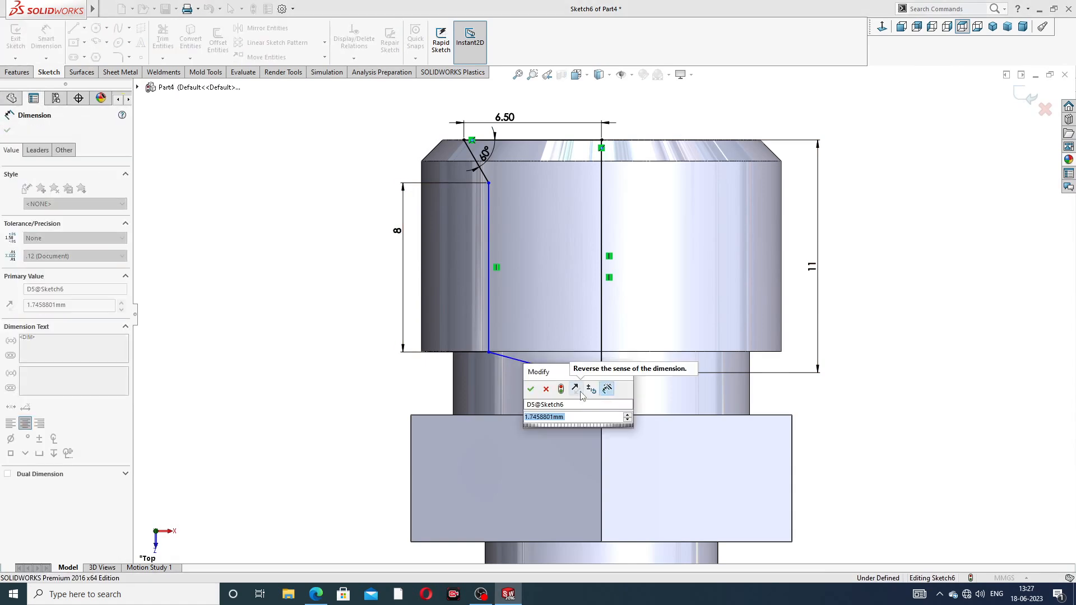
text(2.5)
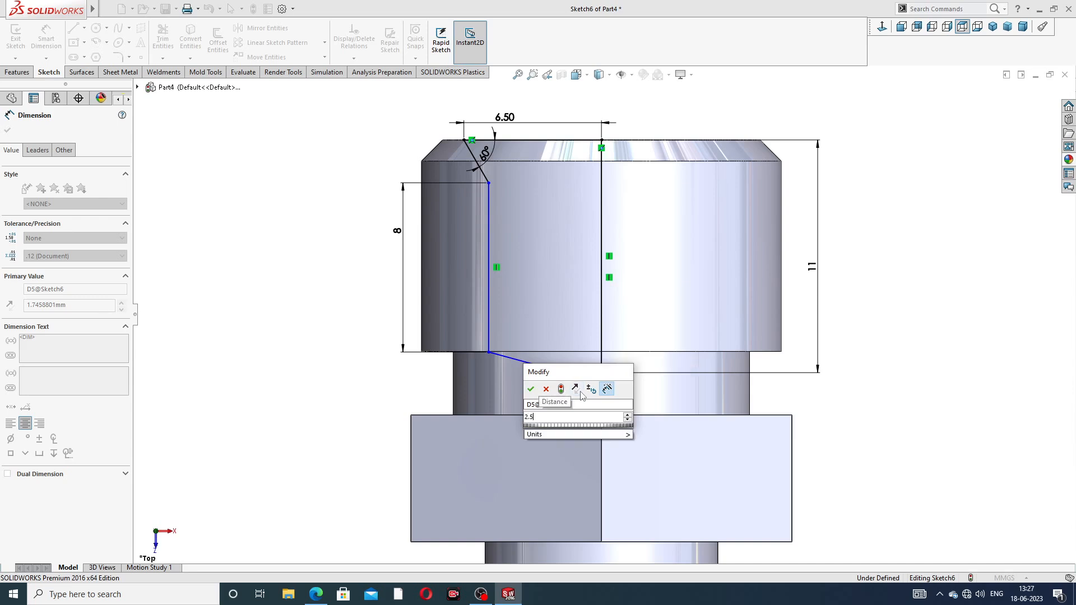
key(Return)
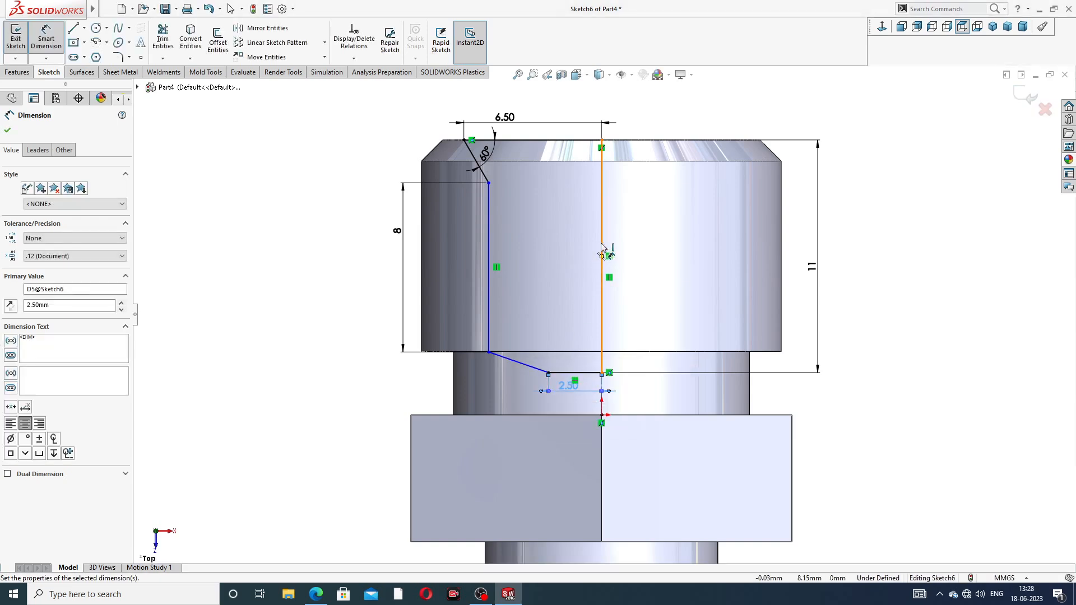
Set the distance between the profile's outer vertical line and the line along the central axis to 5.2 mm
click(602, 244)
click(489, 250)
click(541, 254)
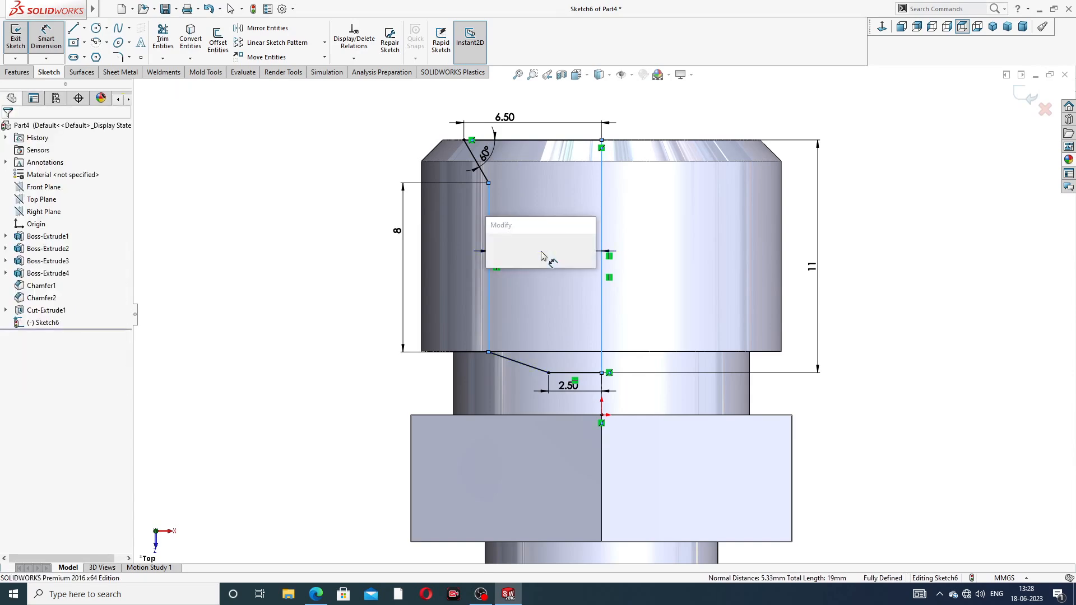
text(5.)
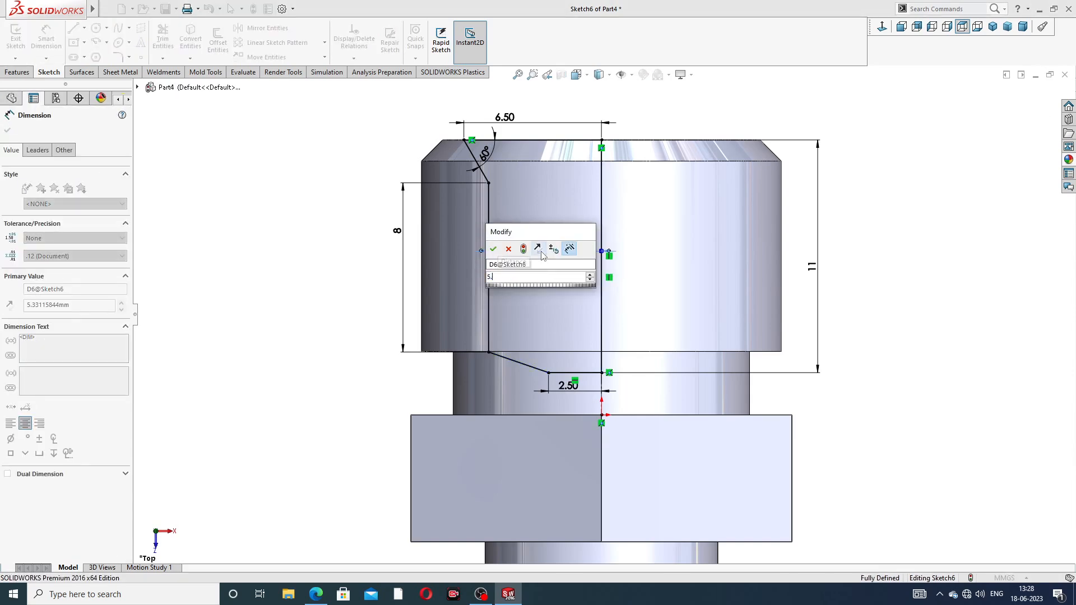
text(2)
key(Return)
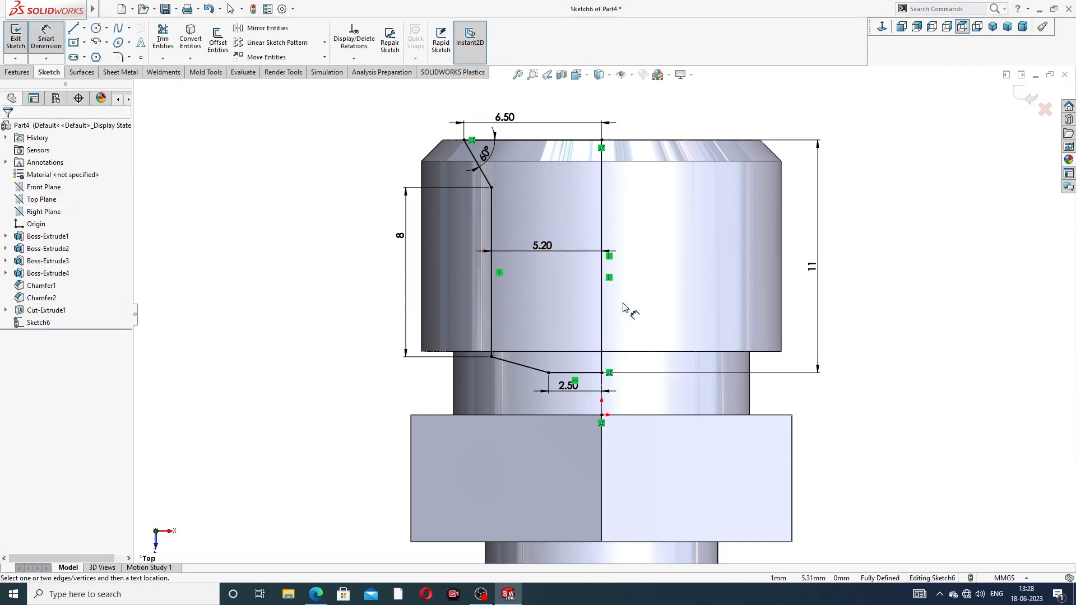
Finish dimensioning, view the sketch face-on and check the bore profile against the brass fitting PDF drawing
middle_drag(626, 307, 624, 281)
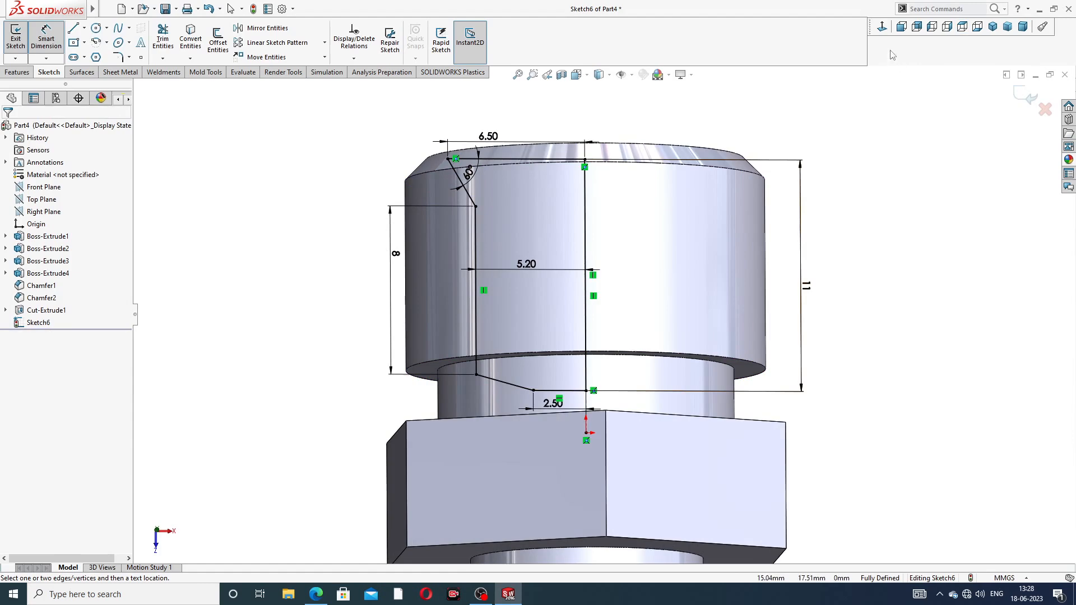
click(882, 26)
right_click(837, 164)
click(863, 167)
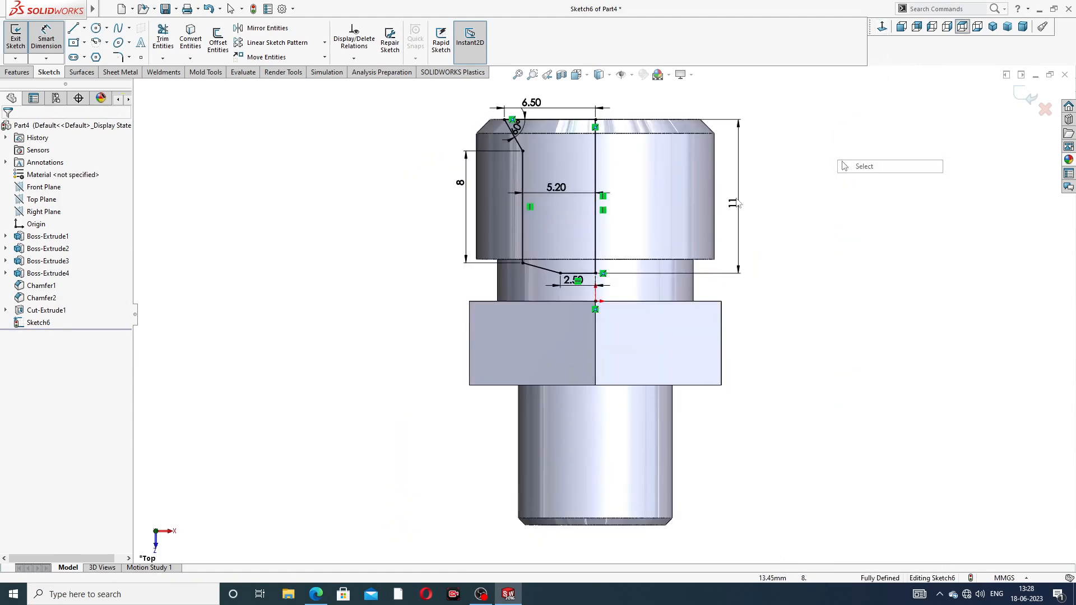
click(318, 538)
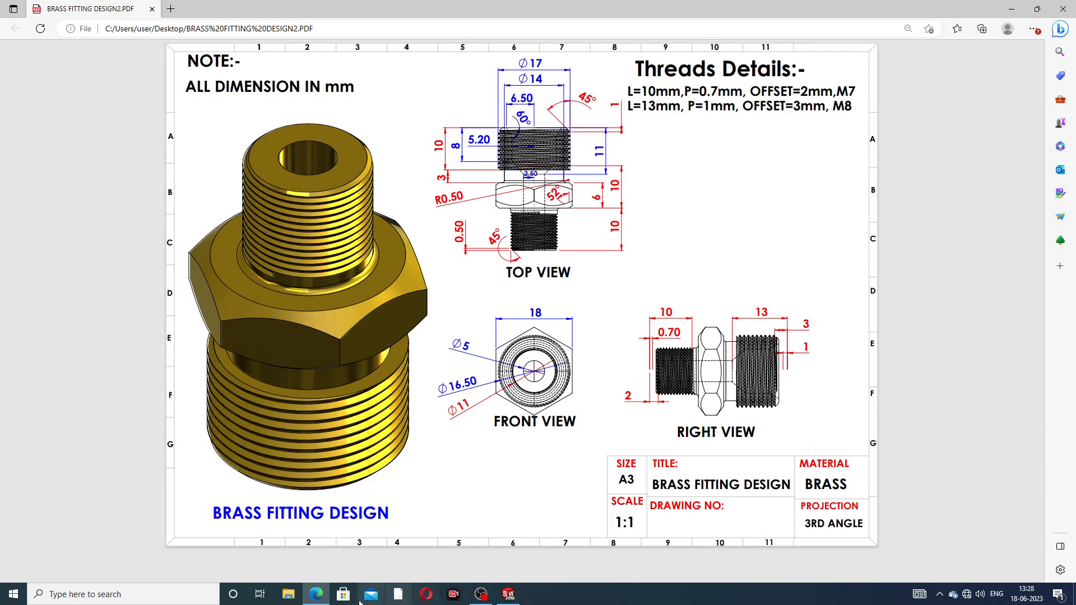
Return to the SolidWorks sketch and move the 2.5 mm dimension slightly farther below the profile's short bottom edge
click(316, 593)
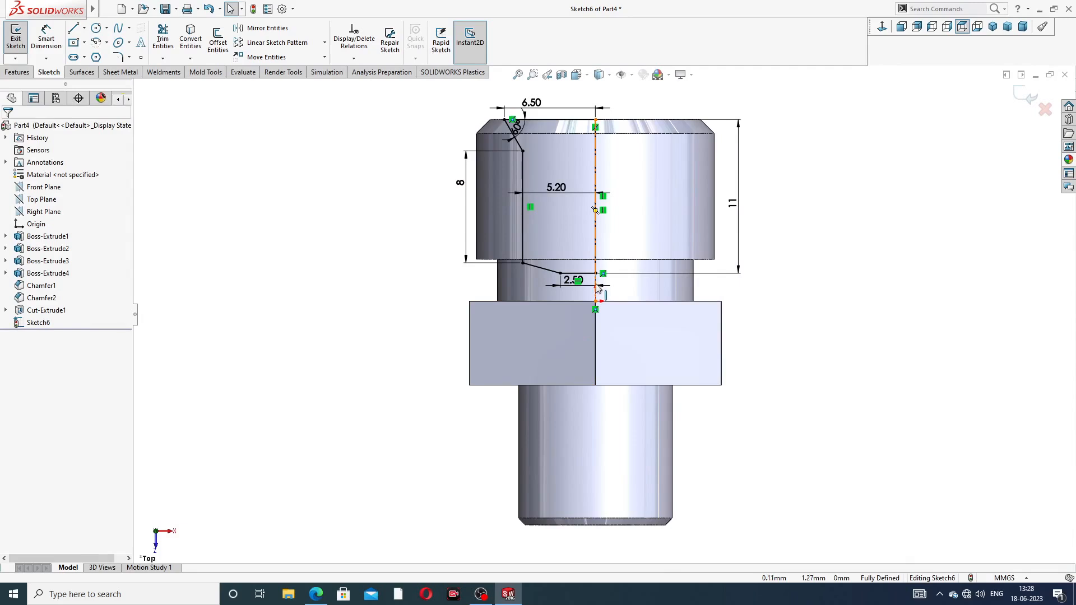
click(570, 289)
drag(568, 286, 568, 294)
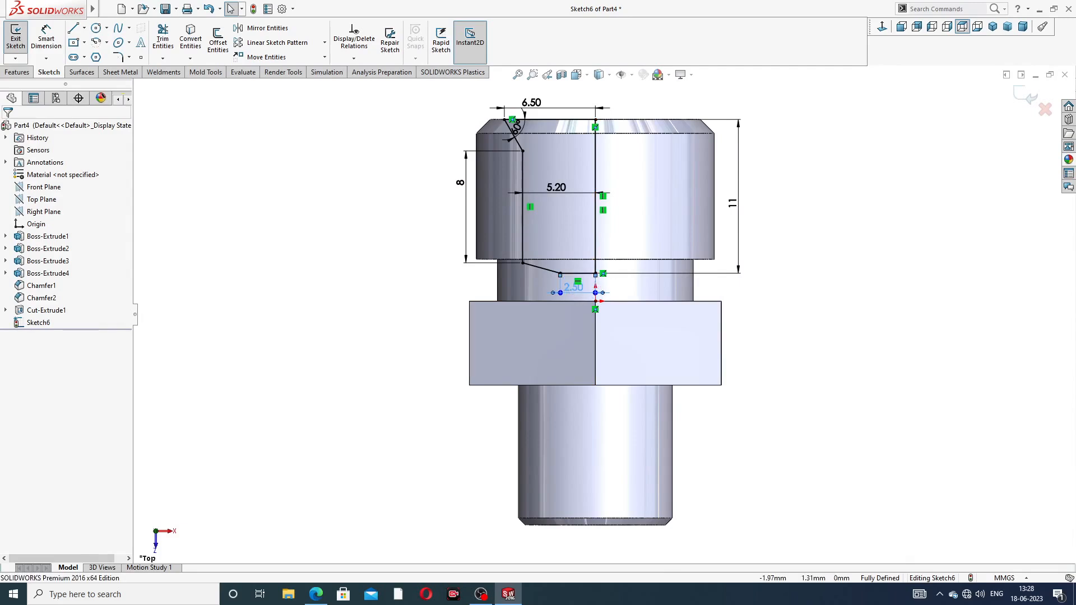
click(853, 270)
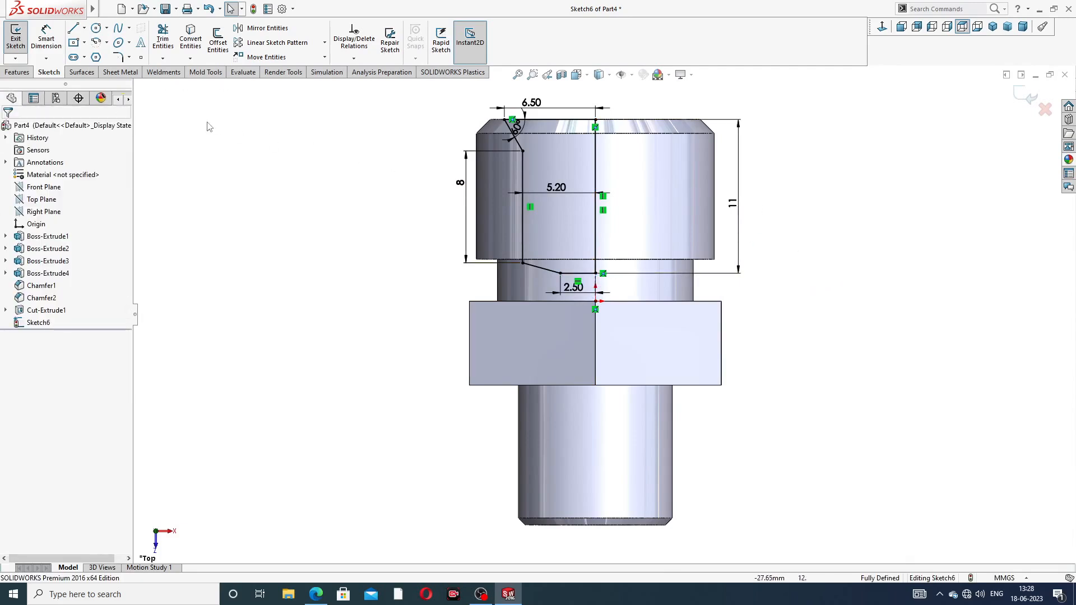
Cut the internal bore by revolving the closed profile 360 degrees about the fitting's central axis line
click(18, 73)
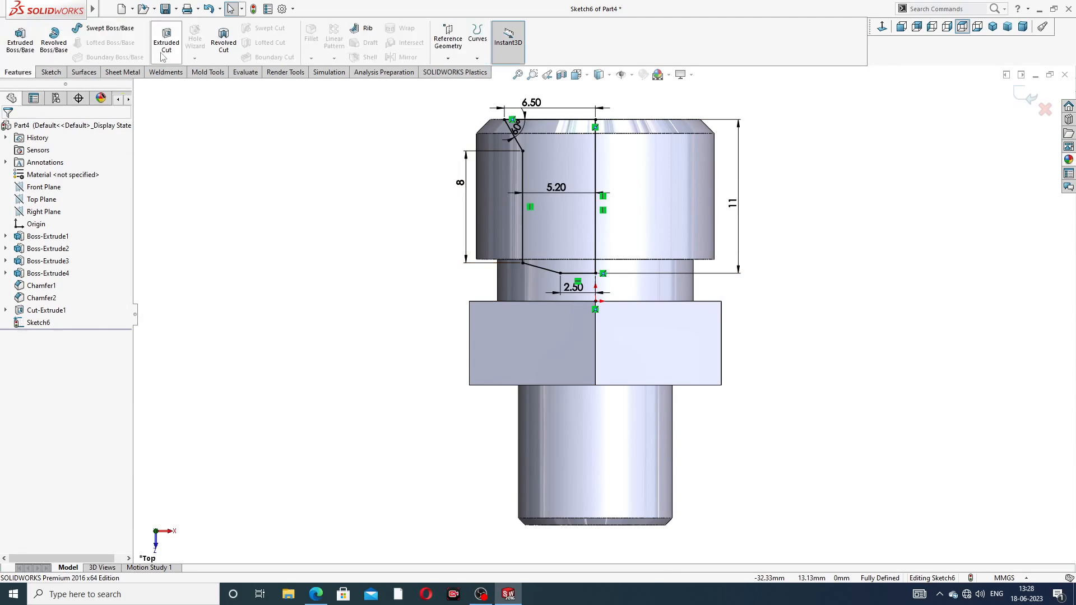
click(227, 46)
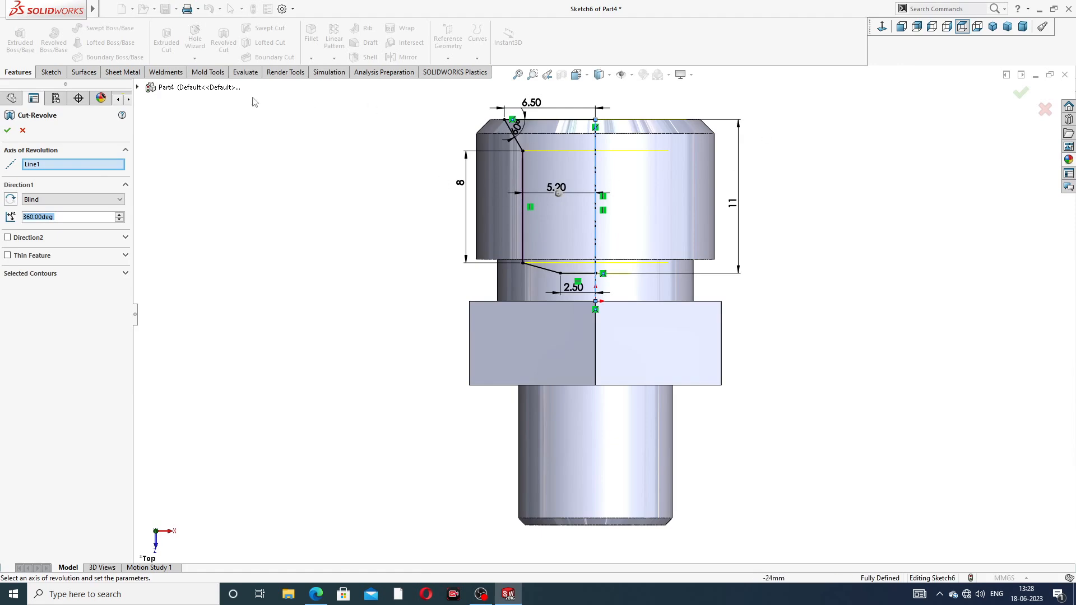
click(50, 72)
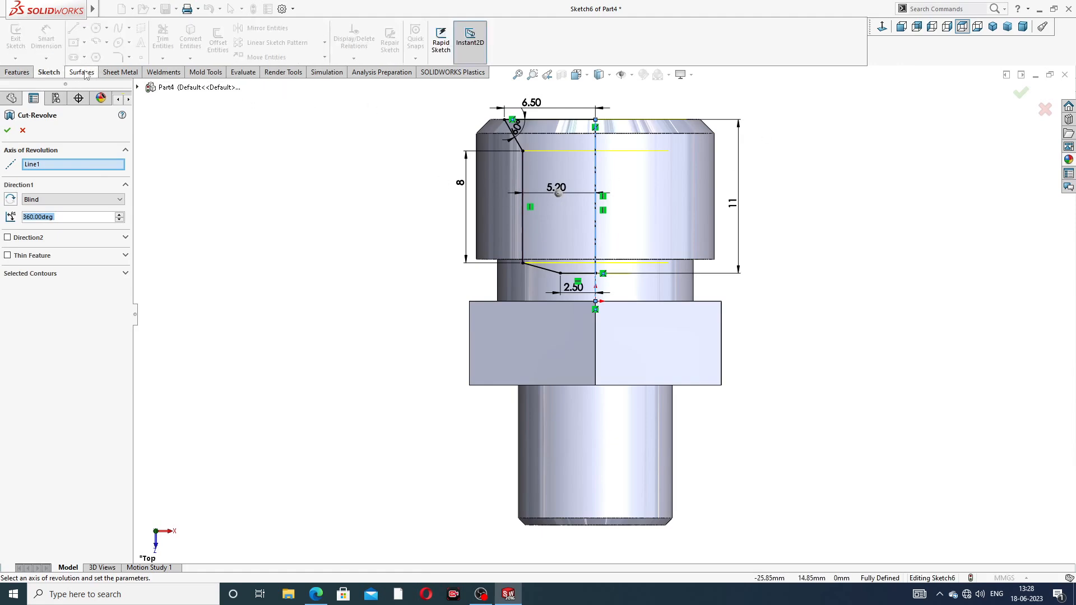
click(16, 75)
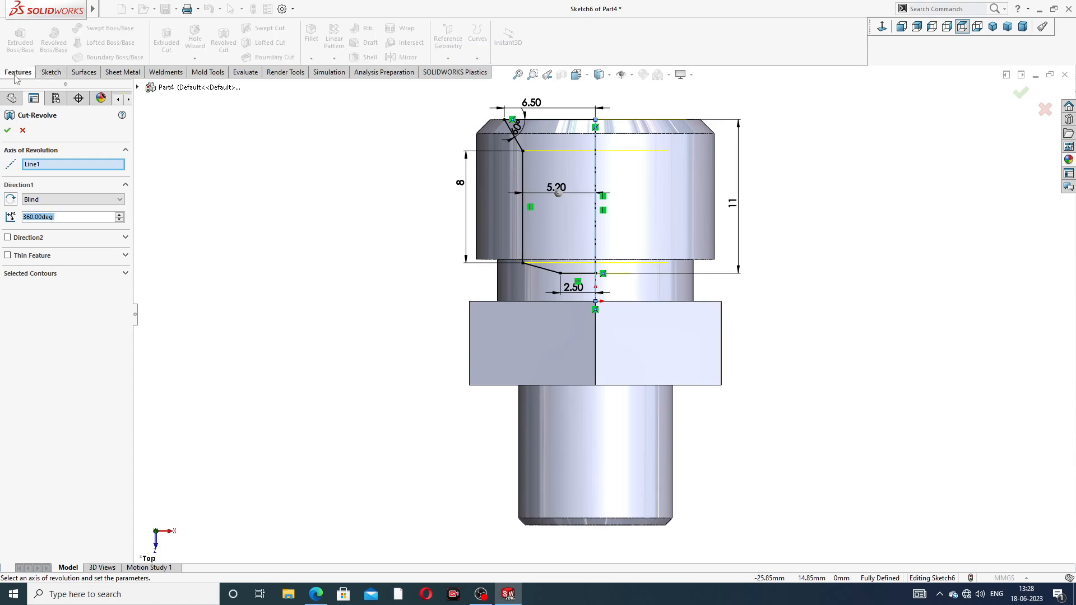
click(8, 132)
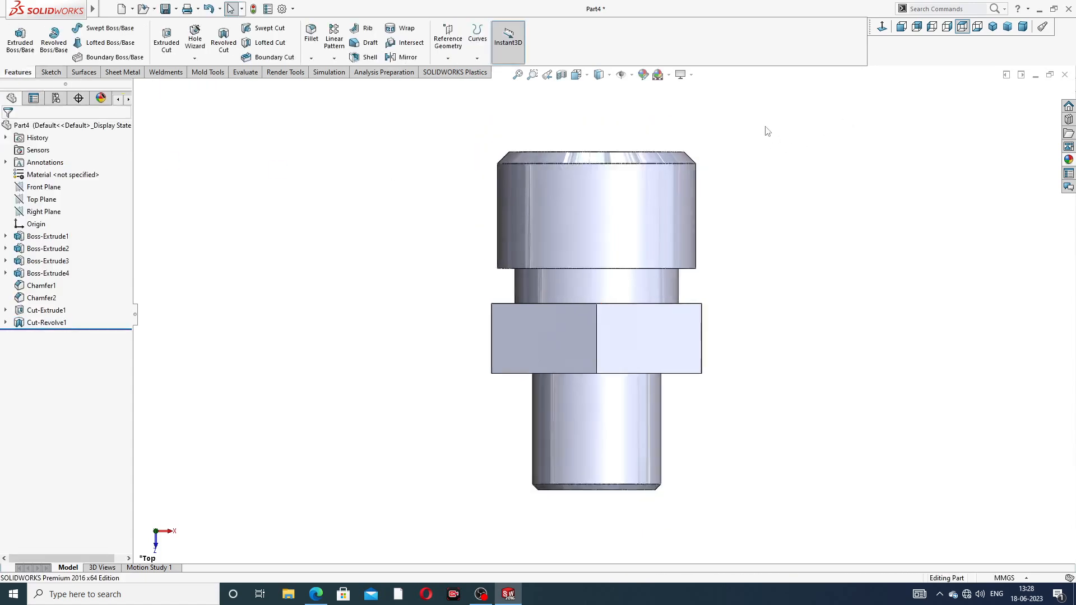
Examine the revolved bore and both ends of the fitting, and compare the model with the PDF drawing
middle_drag(716, 180, 659, 411)
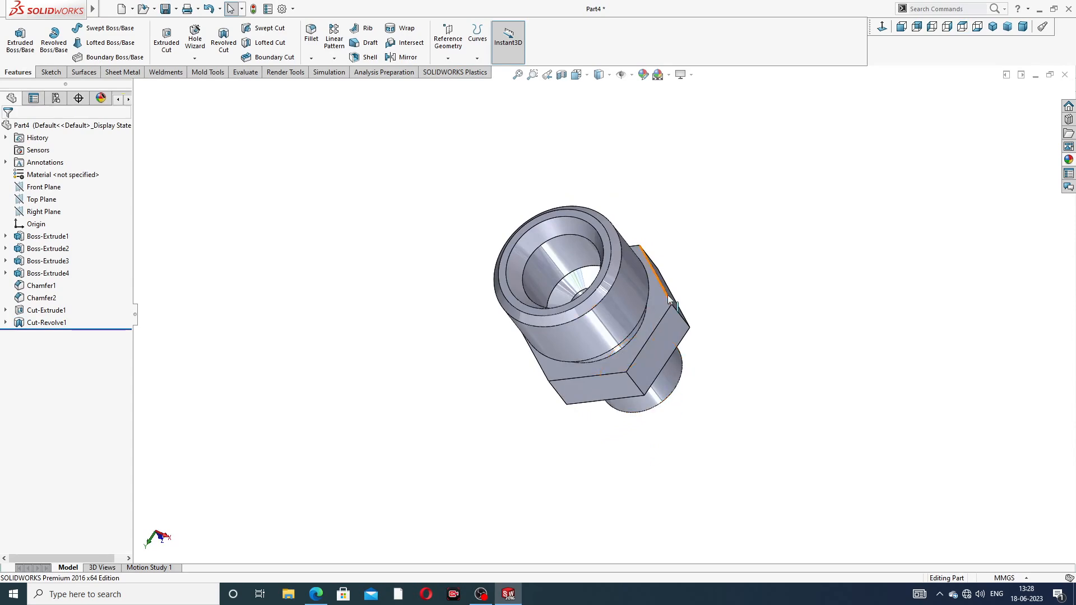
mouse_move(670, 300)
middle_down()
mouse_move(701, 427)
mouse_move(706, 393)
mouse_move(697, 456)
mouse_move(793, 248)
mouse_move(800, 286)
mouse_move(648, 274)
mouse_move(482, 418)
mouse_move(630, 329)
mouse_move(716, 397)
mouse_move(692, 305)
mouse_move(698, 342)
mouse_move(605, 314)
mouse_move(658, 292)
middle_up()
scroll(610, 311, down, 2)
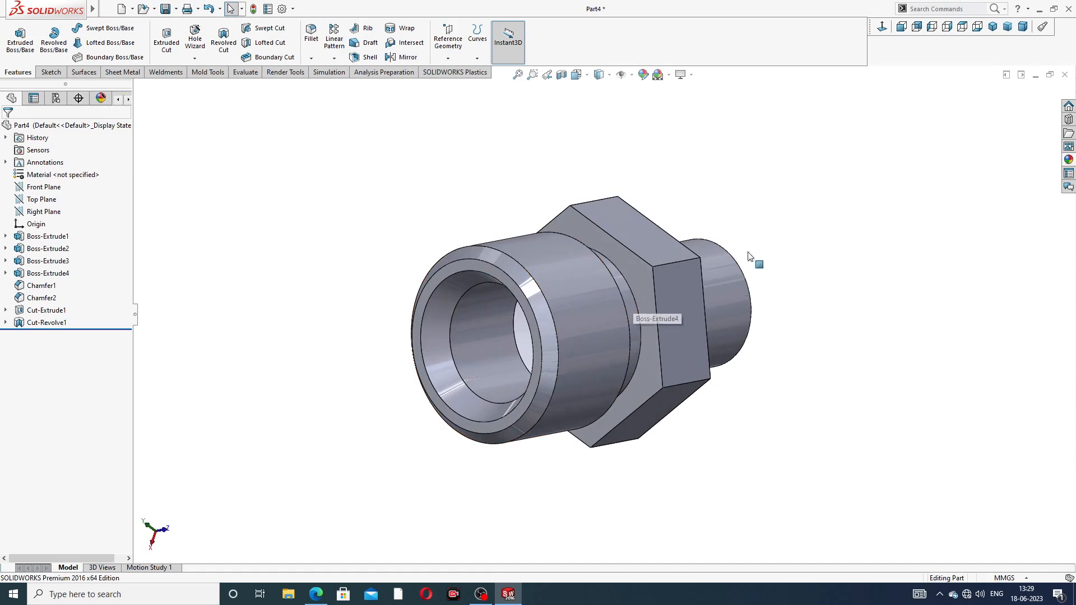
middle_drag(749, 257, 678, 189)
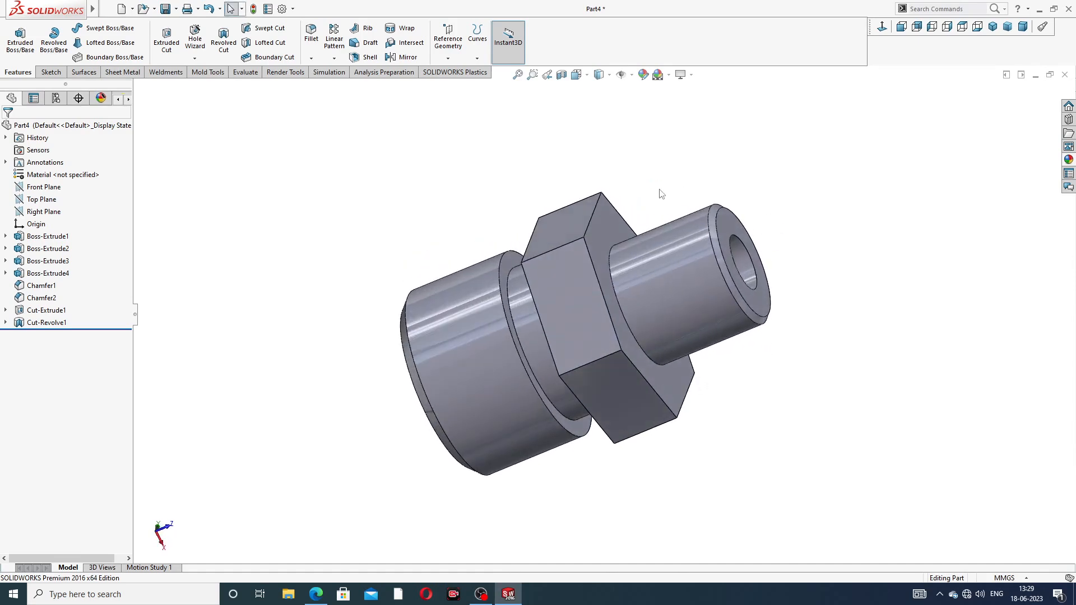
scroll(641, 262, up, 2)
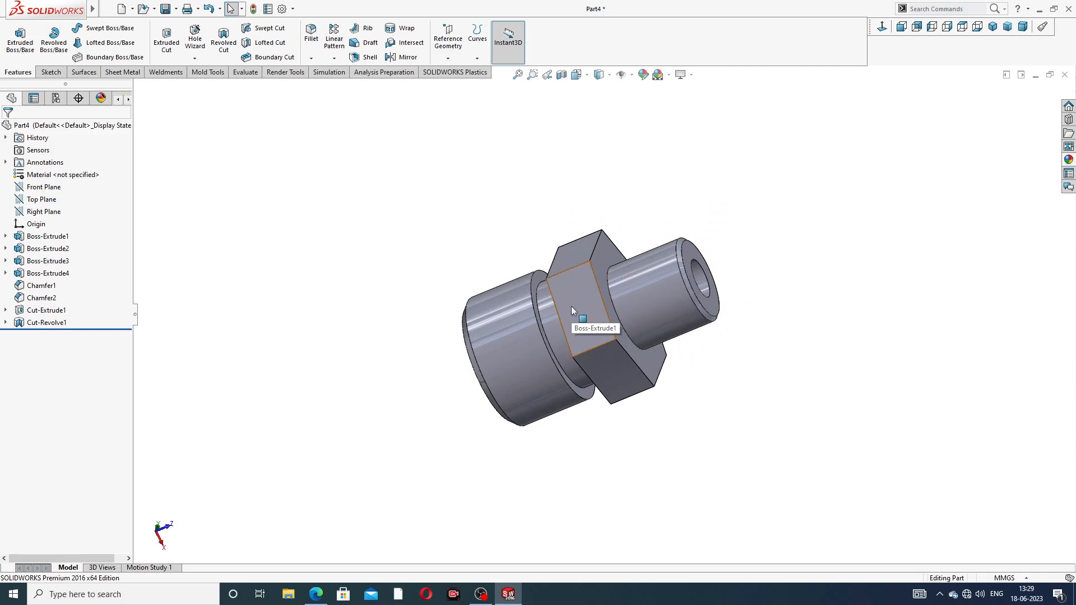
middle_drag(571, 306, 624, 277)
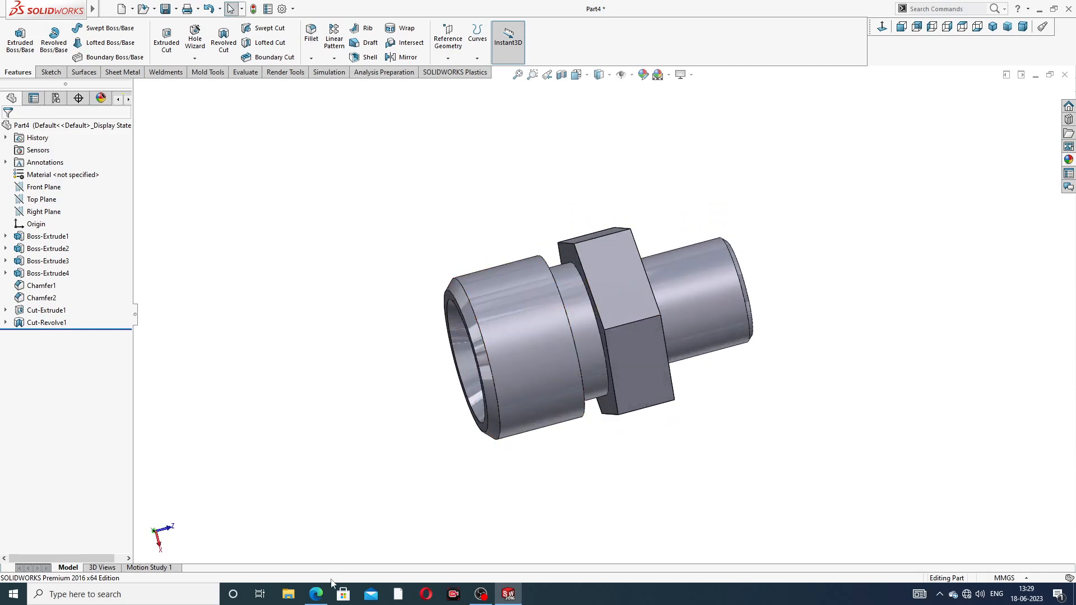
click(315, 594)
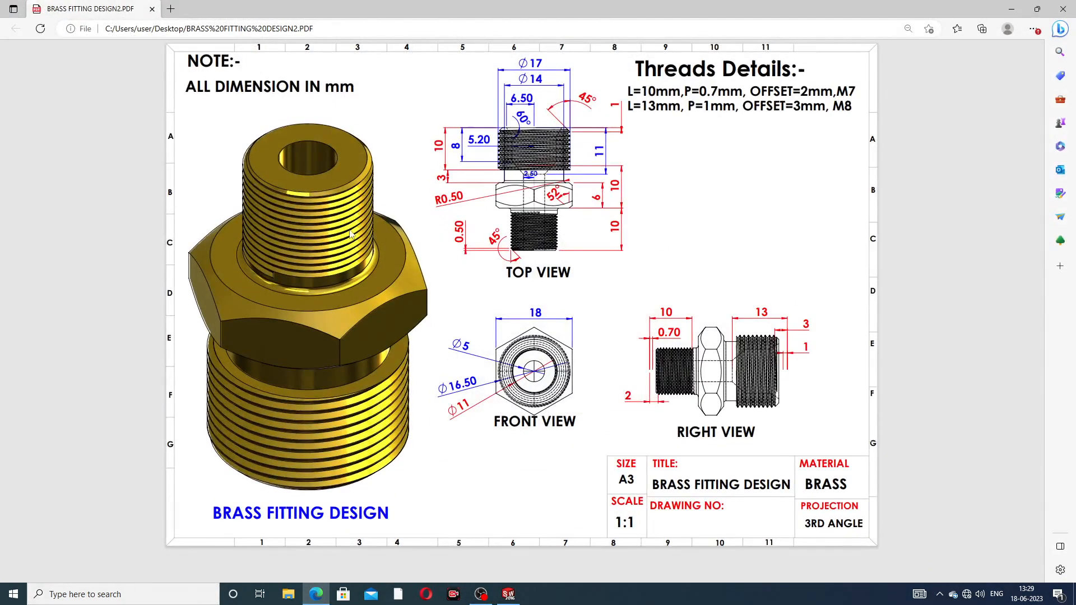
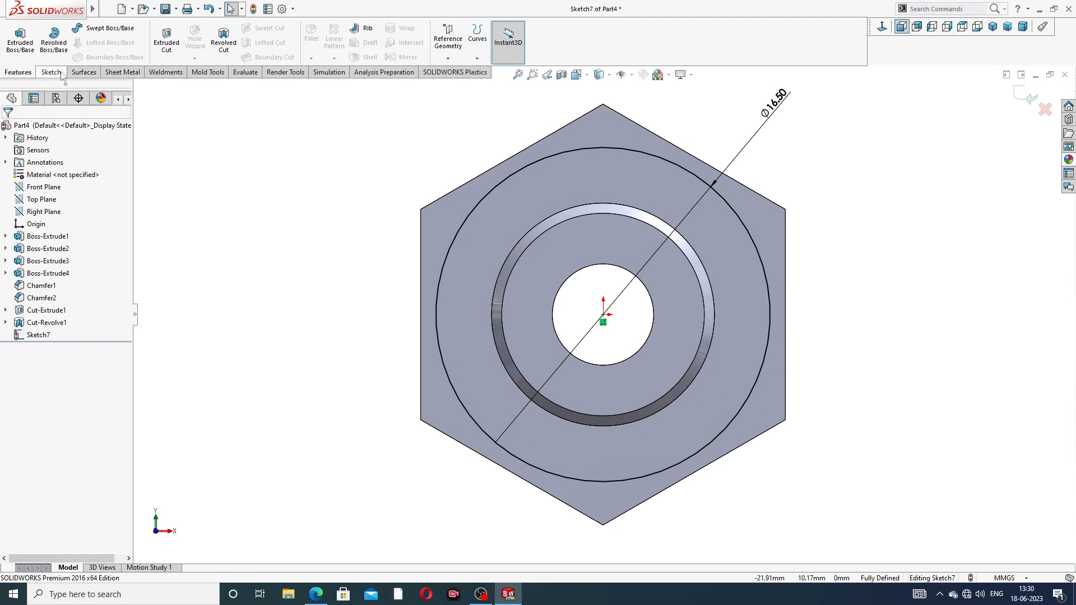
Extrude-cut outside the 16.5 mm circle on the hexagon face, 10 mm blind, with the cut side flipped and a 52-degree draft
click(166, 50)
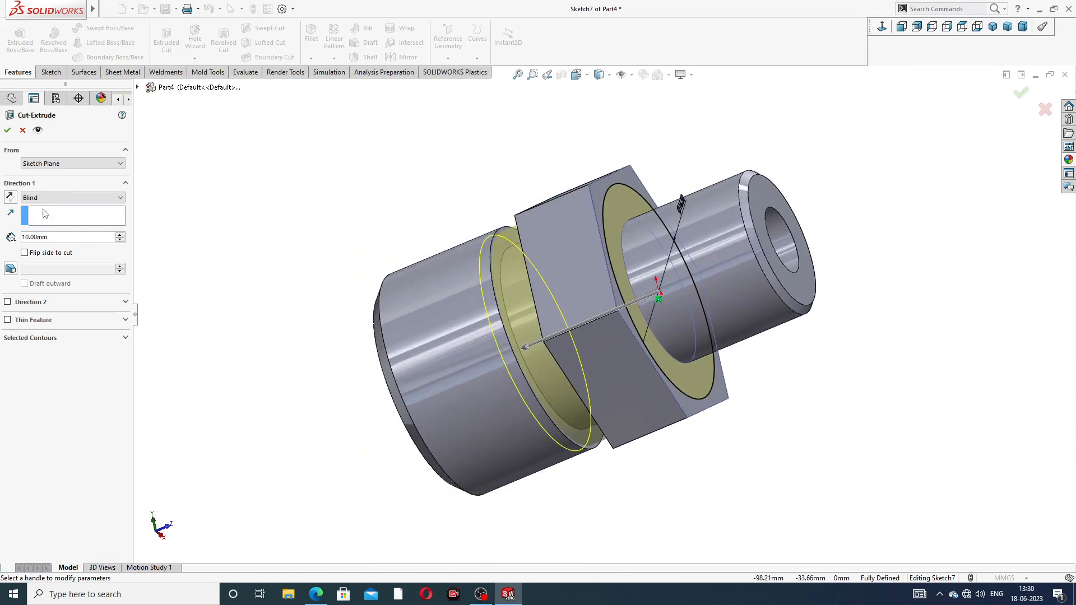
click(24, 253)
click(10, 268)
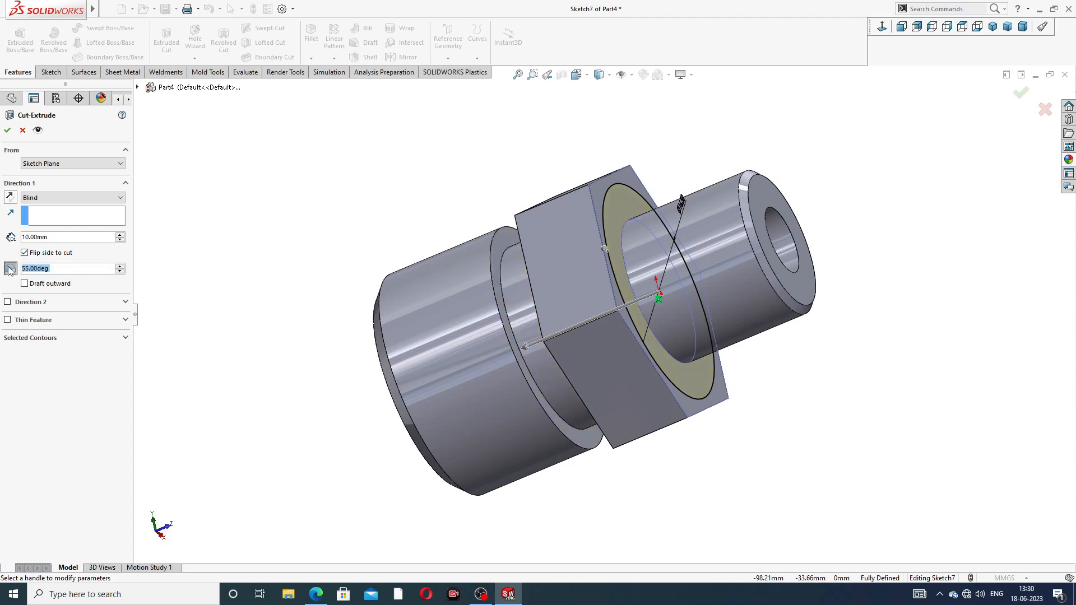
text(52)
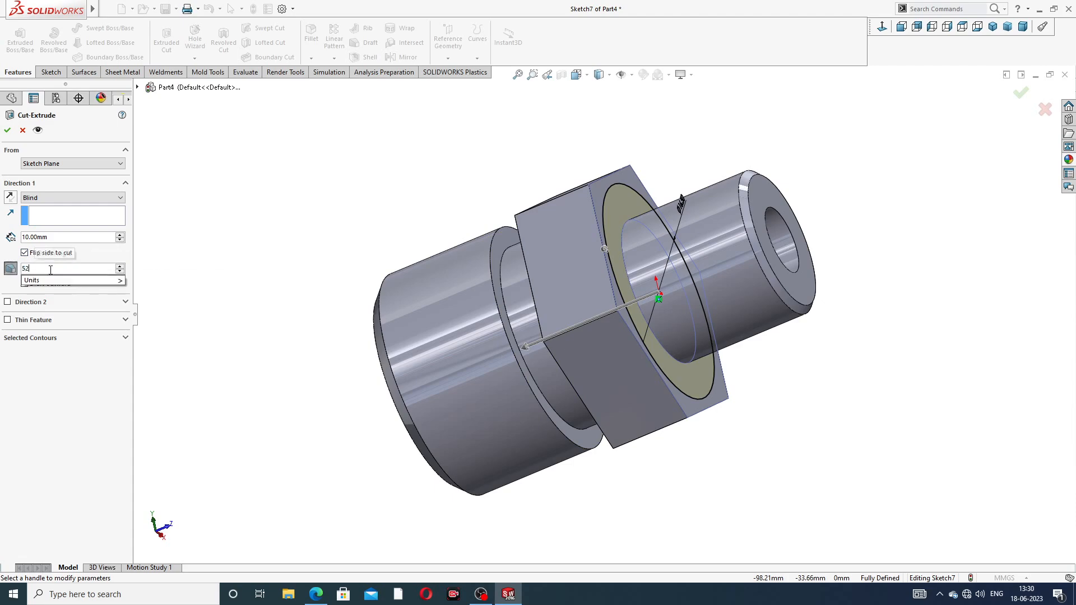
key(Return)
middle_drag(891, 179, 796, 126)
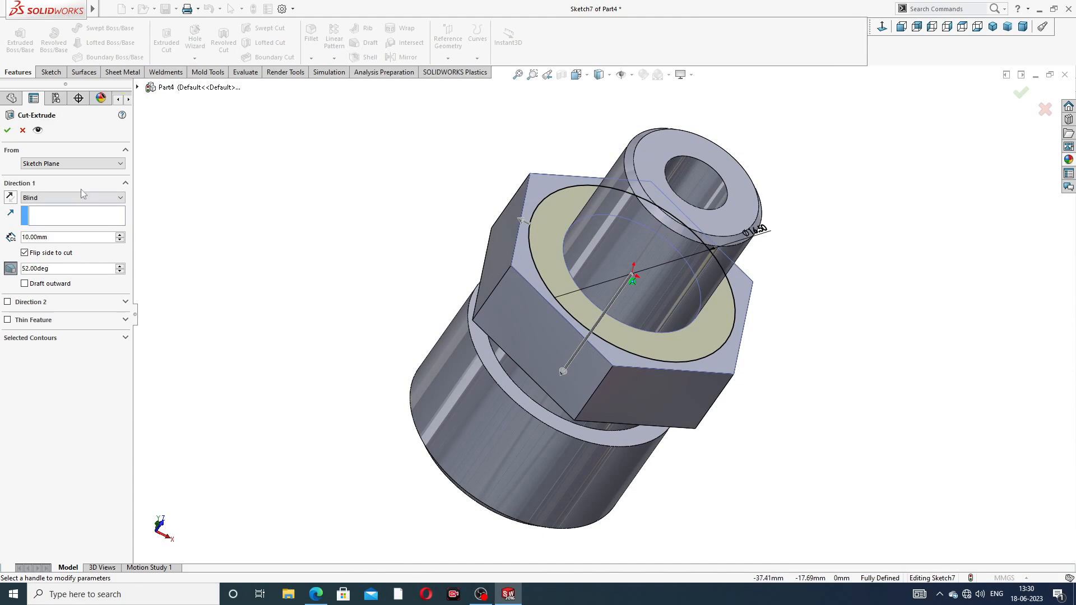
click(7, 130)
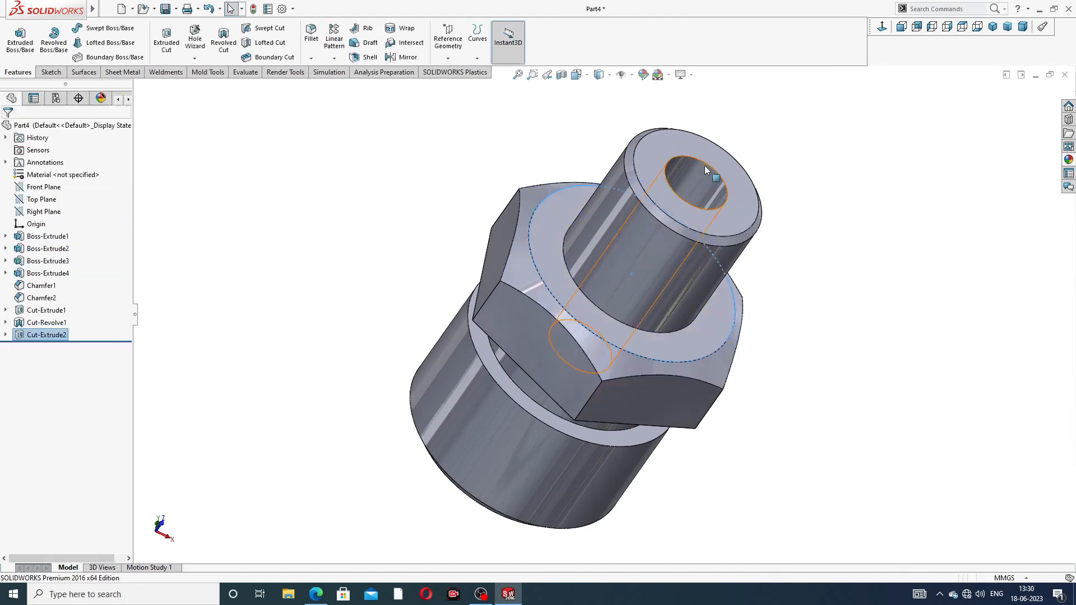
Create a reference plane midway between the hexagon's two opposite end faces
middle_drag(800, 266, 709, 276)
scroll(593, 304, down, 5)
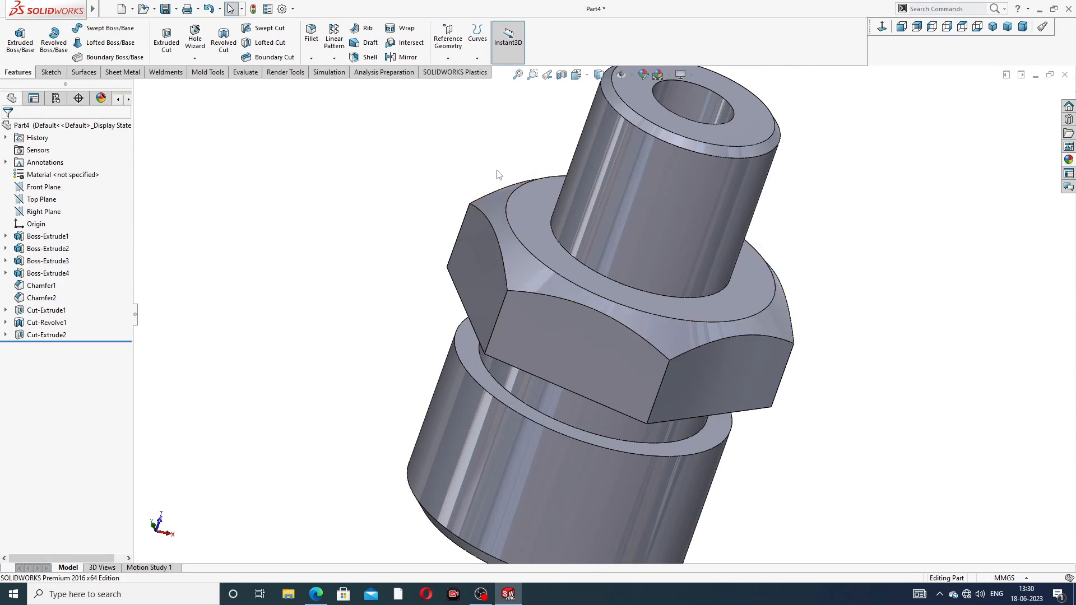
click(448, 59)
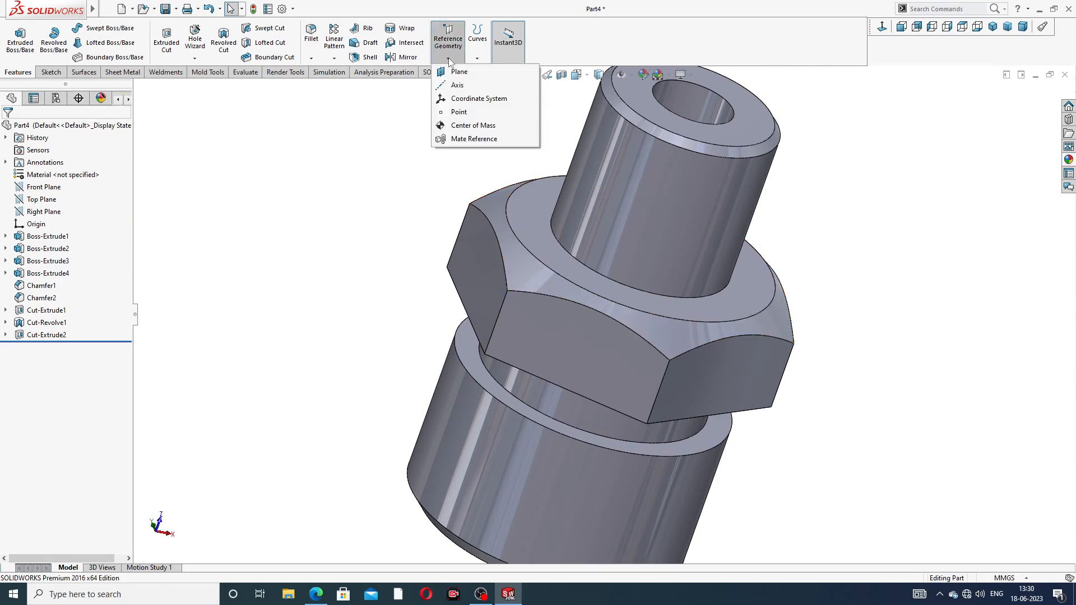
click(459, 73)
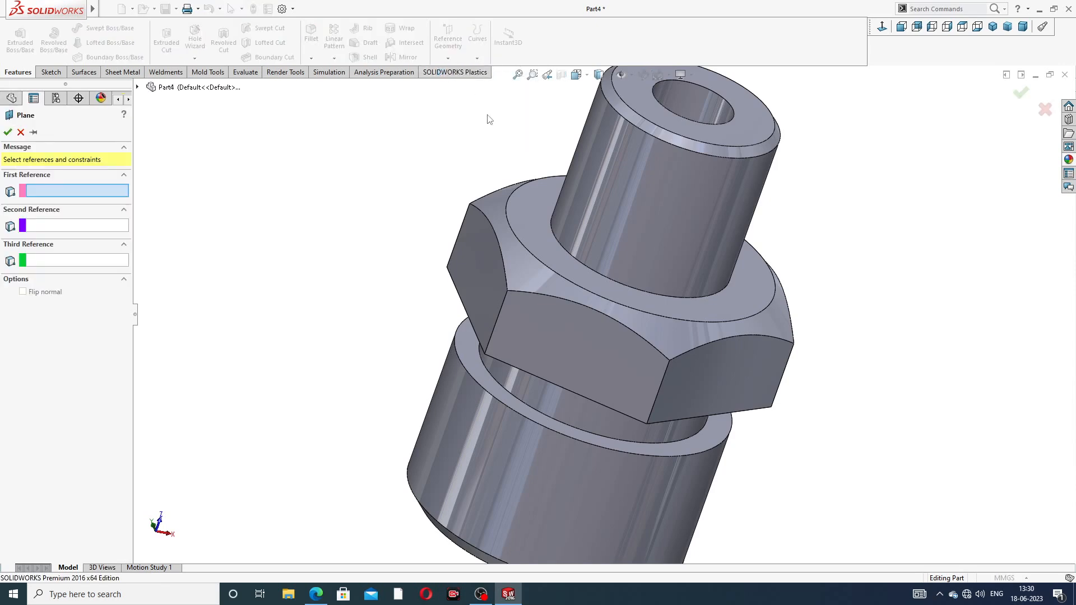
click(529, 218)
middle_drag(549, 279, 629, 131)
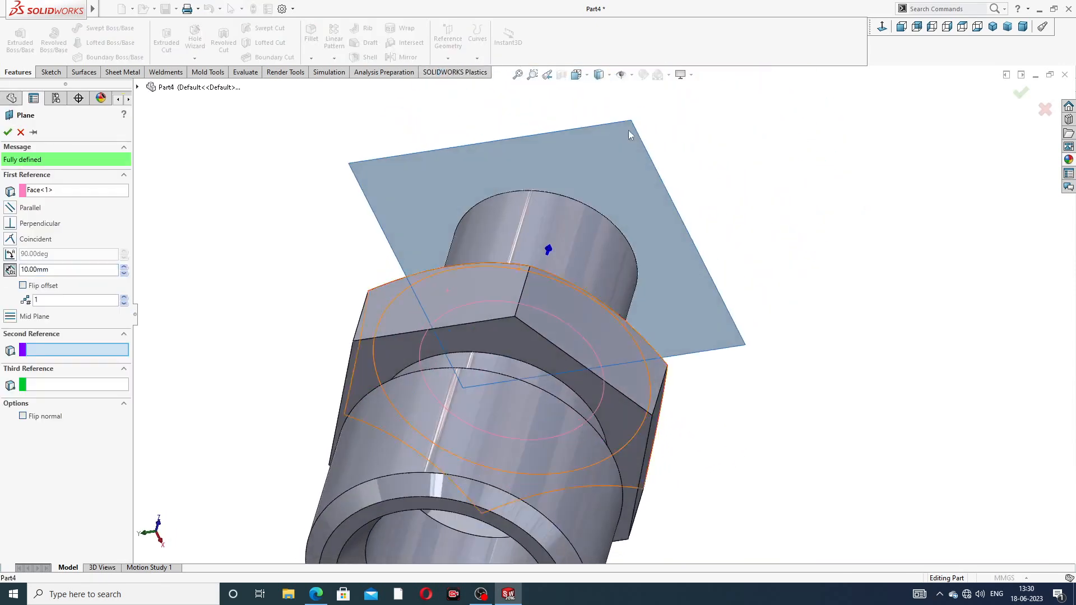
click(507, 341)
click(7, 132)
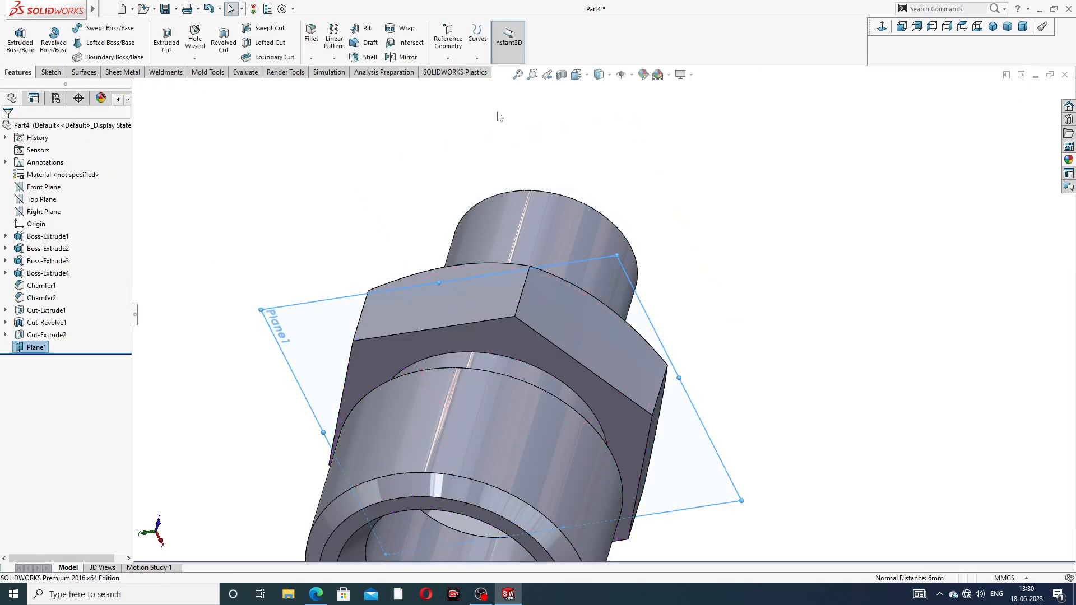
Mirror the drafted hexagon corner cut, Cut-Extrude2, about the hexagon's mid-plane
middle_drag(547, 181, 498, 171)
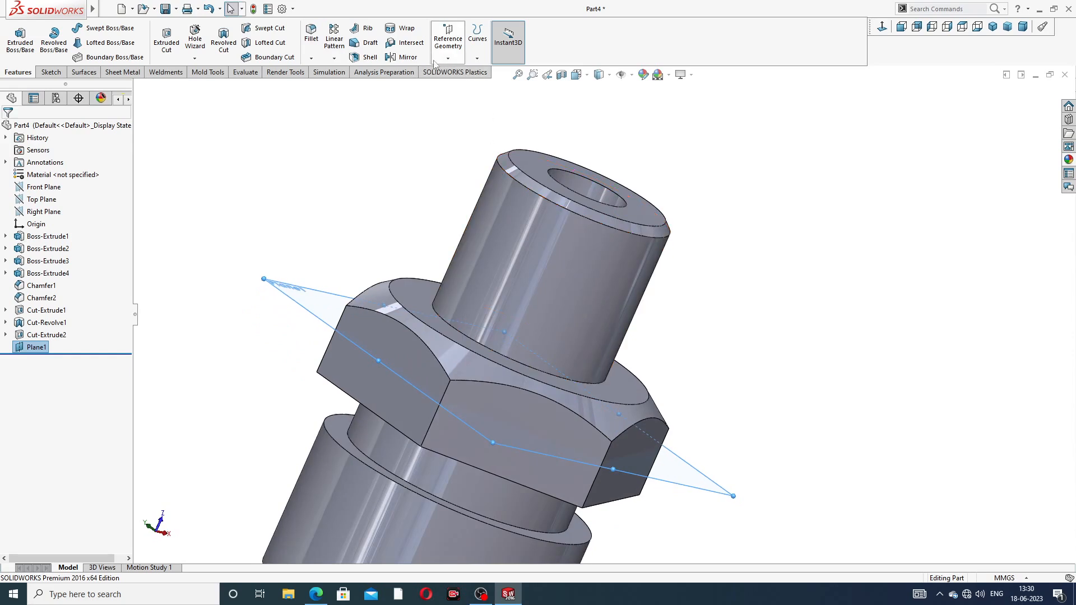
click(402, 56)
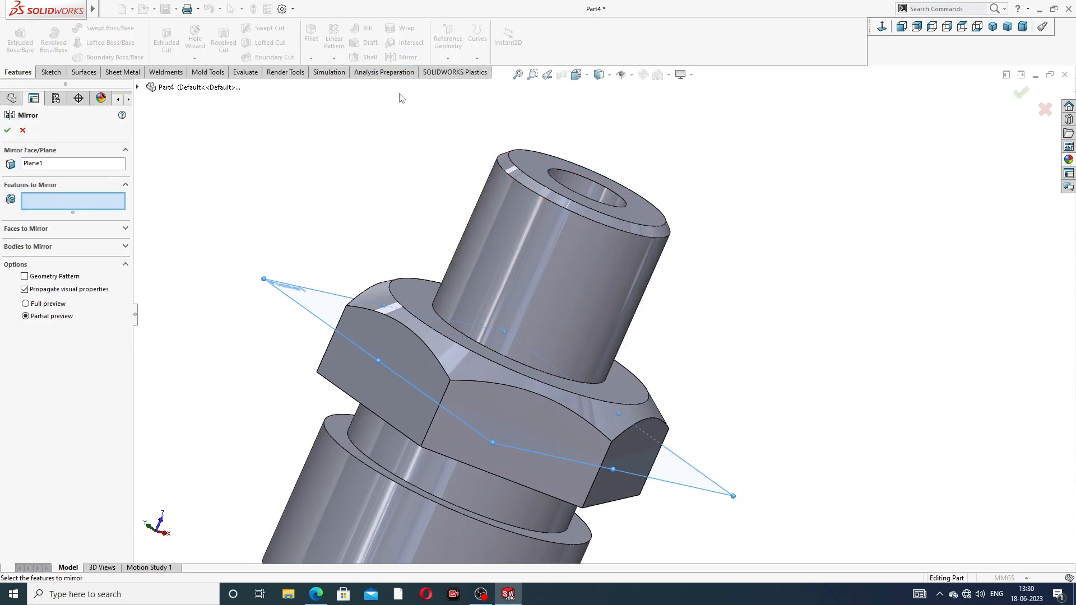
click(137, 87)
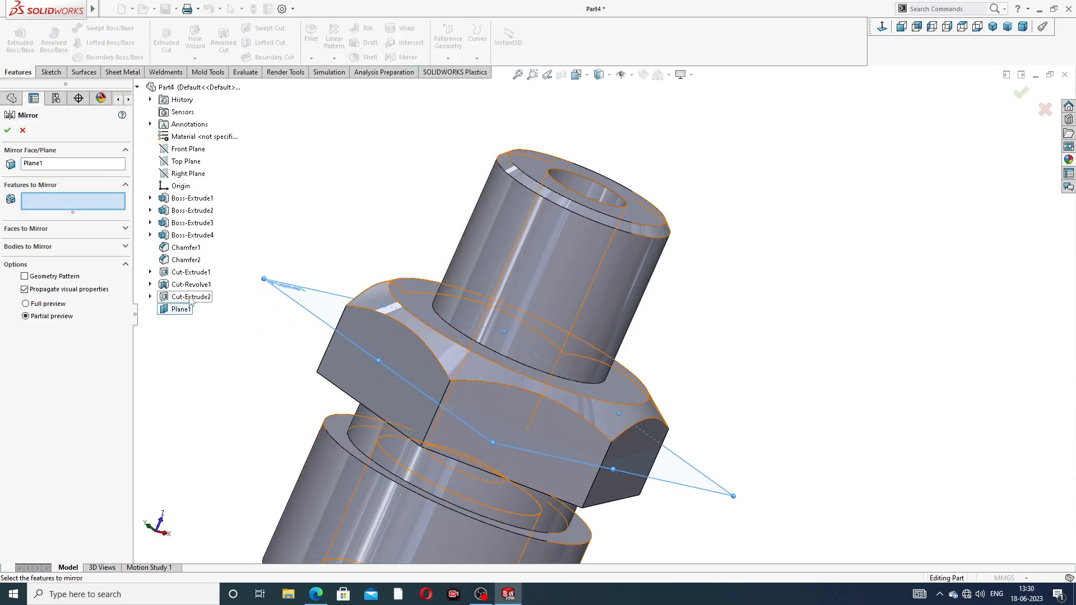
middle_drag(332, 241, 247, 306)
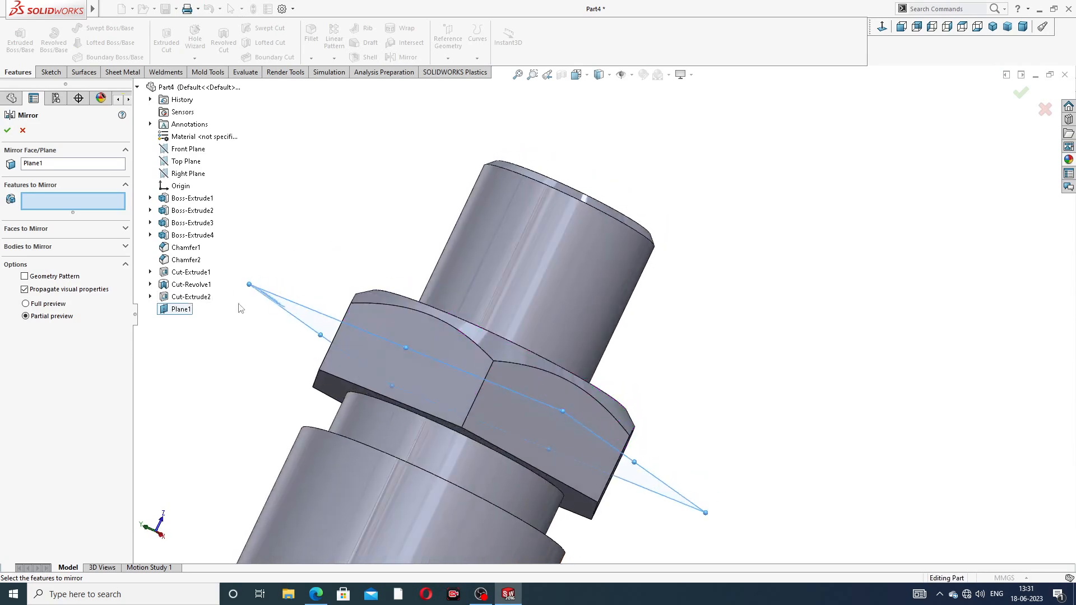
click(205, 300)
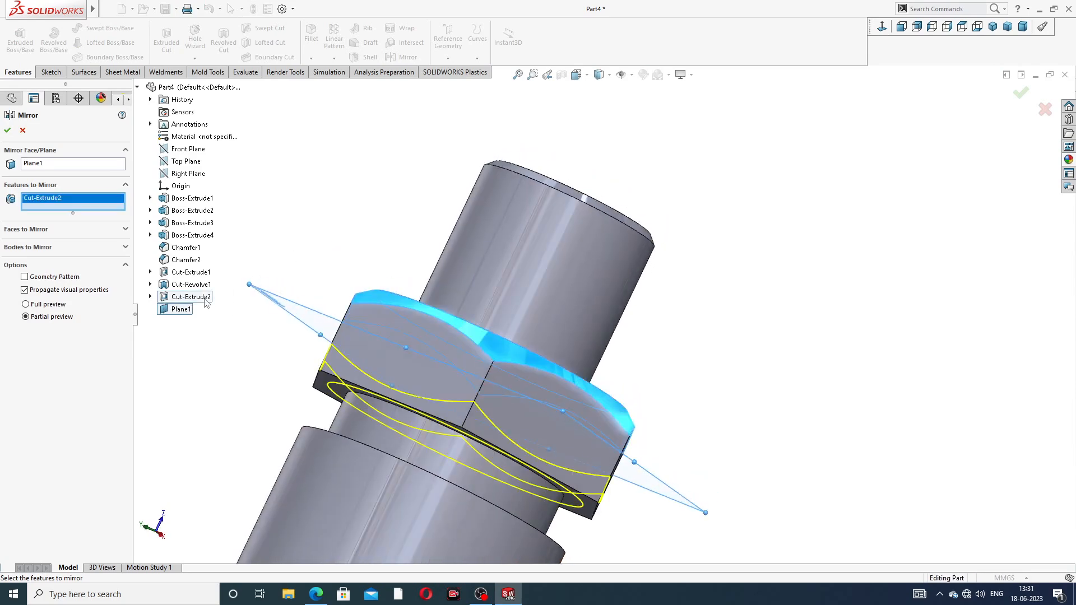
click(7, 130)
Hide the hexagon's mid-plane and inspect the corner cuts on both sides of the hexagon
middle_drag(704, 235, 688, 321)
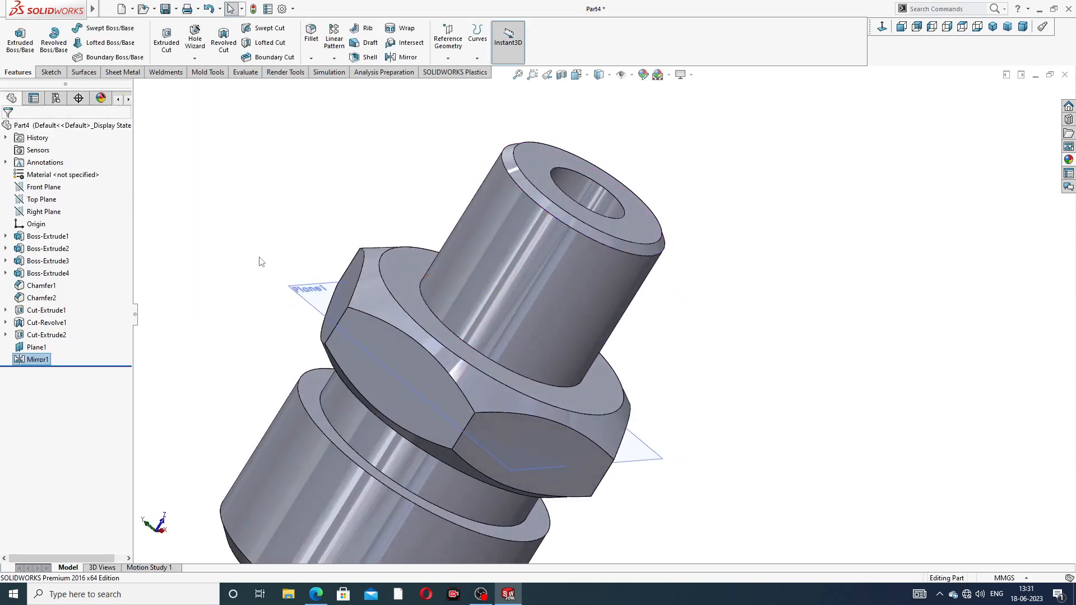
click(314, 291)
click(359, 247)
scroll(435, 230, down, 3)
middle_drag(472, 276, 488, 263)
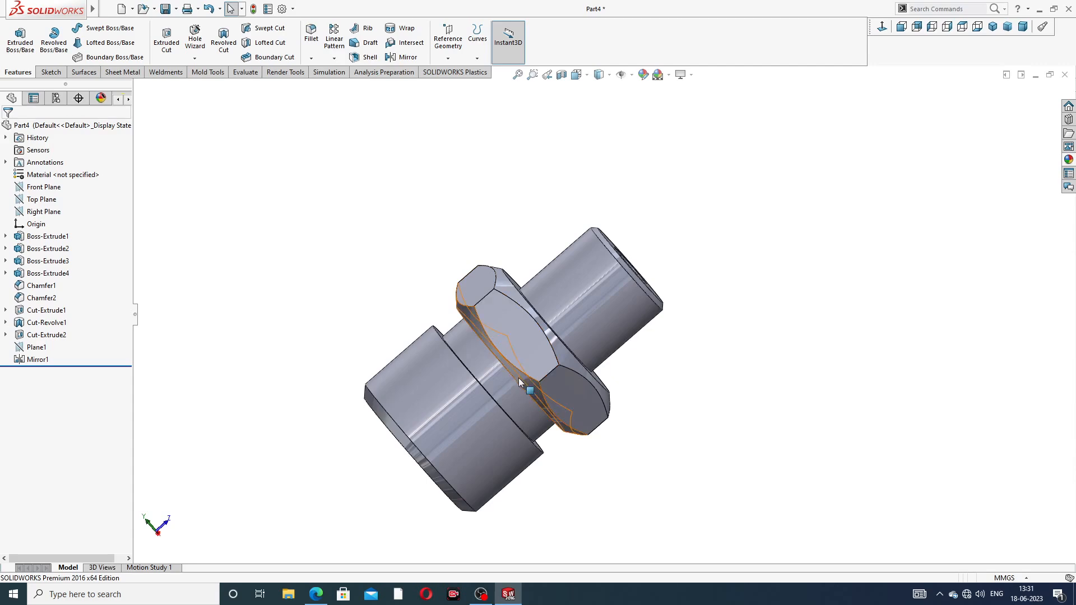
scroll(527, 381, up, 3)
middle_drag(740, 301, 750, 220)
scroll(529, 356, down, 2)
middle_drag(536, 366, 491, 297)
Check the thread details in the PDF drawing, then start an M7x1.0 Metric Die cut thread on the narrower cylinder's chamfer edge
click(317, 595)
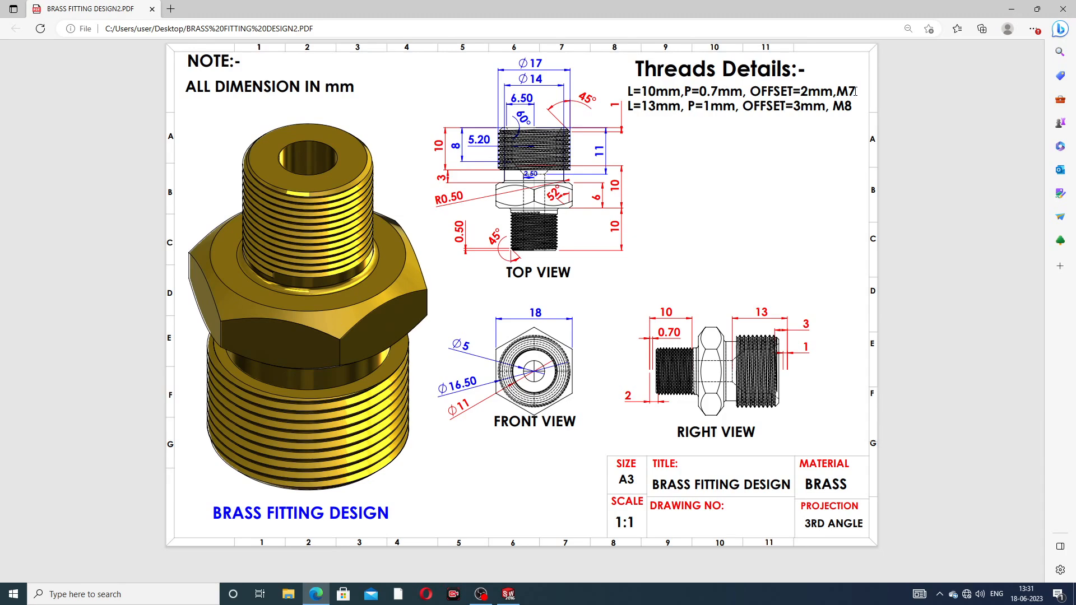
click(320, 592)
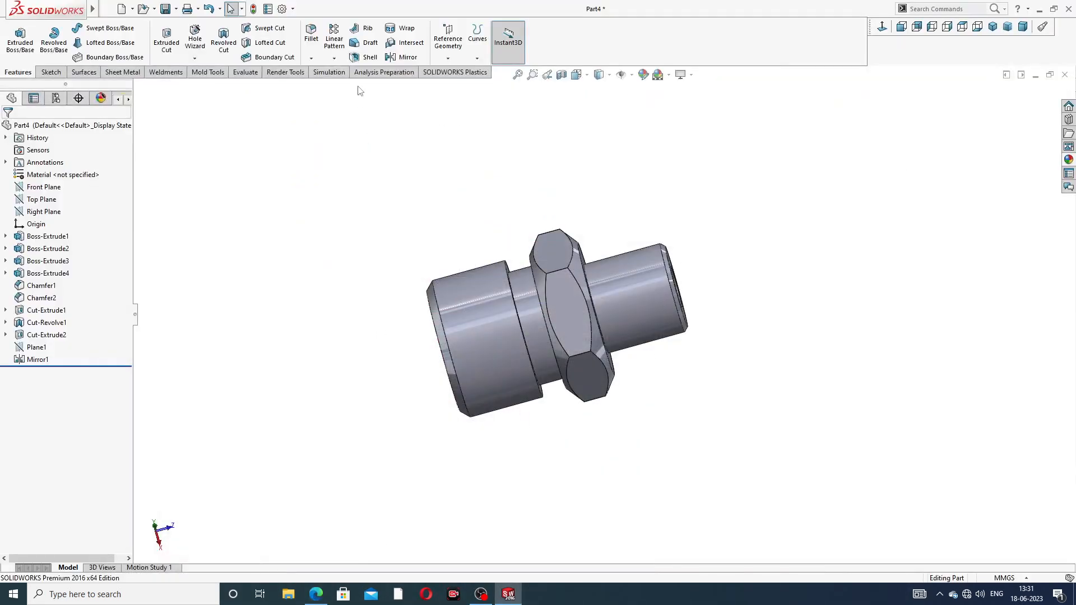
click(194, 58)
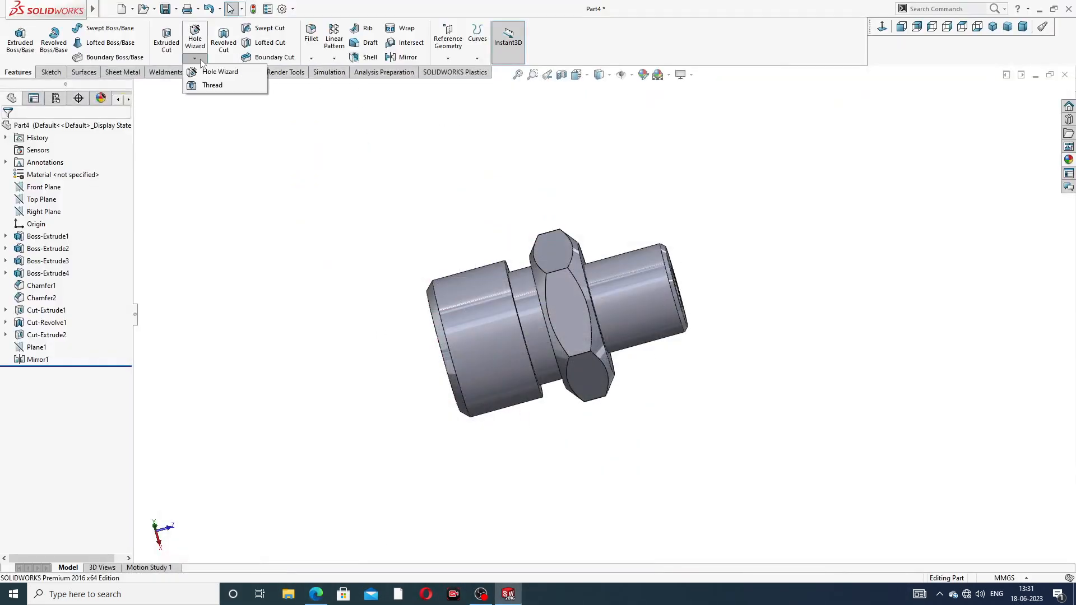
click(218, 87)
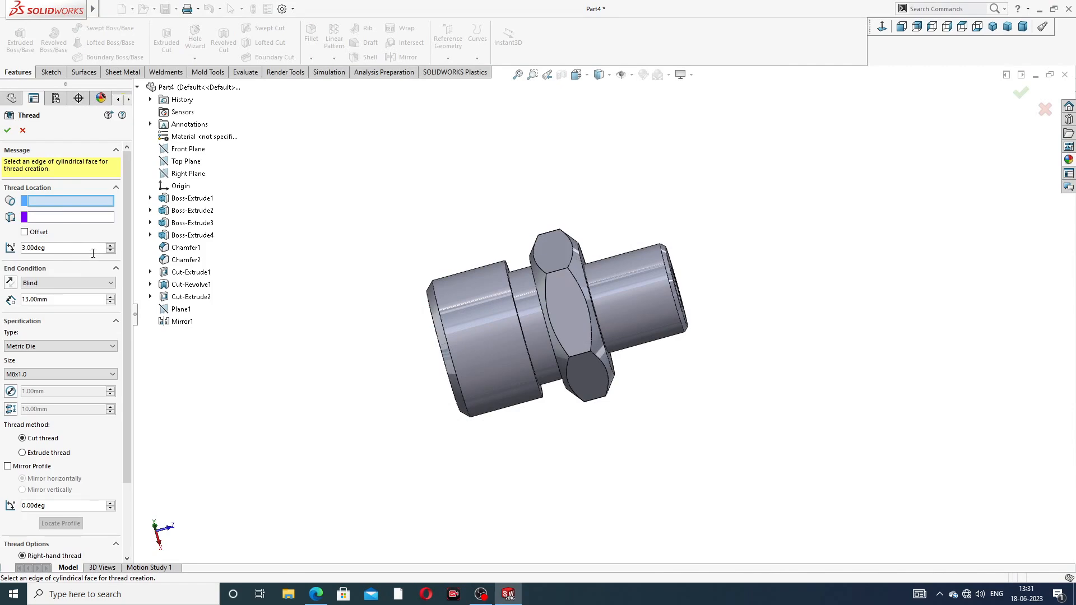
click(40, 374)
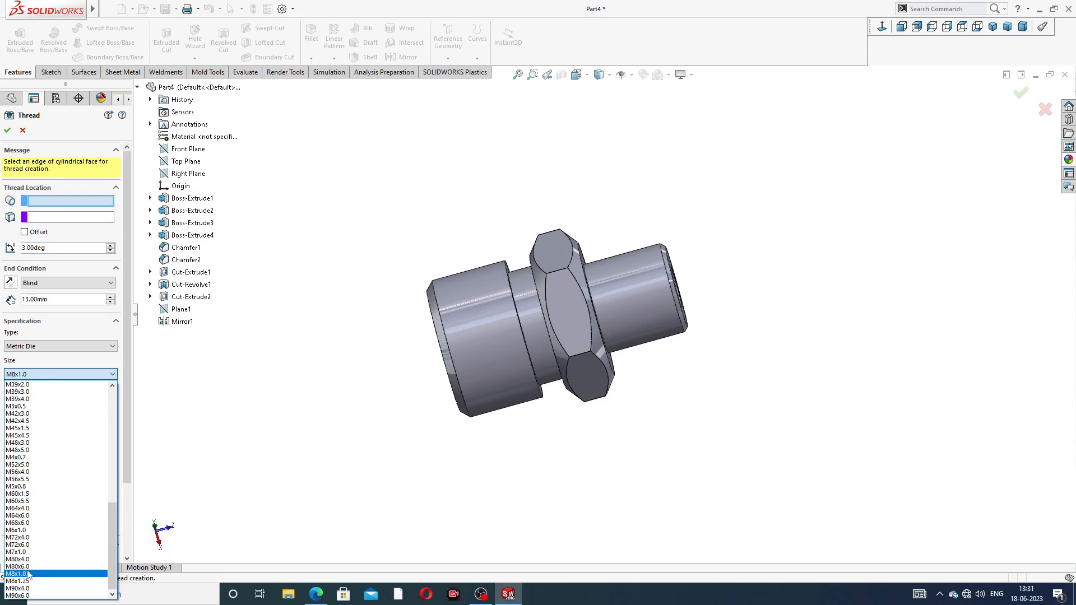
click(31, 552)
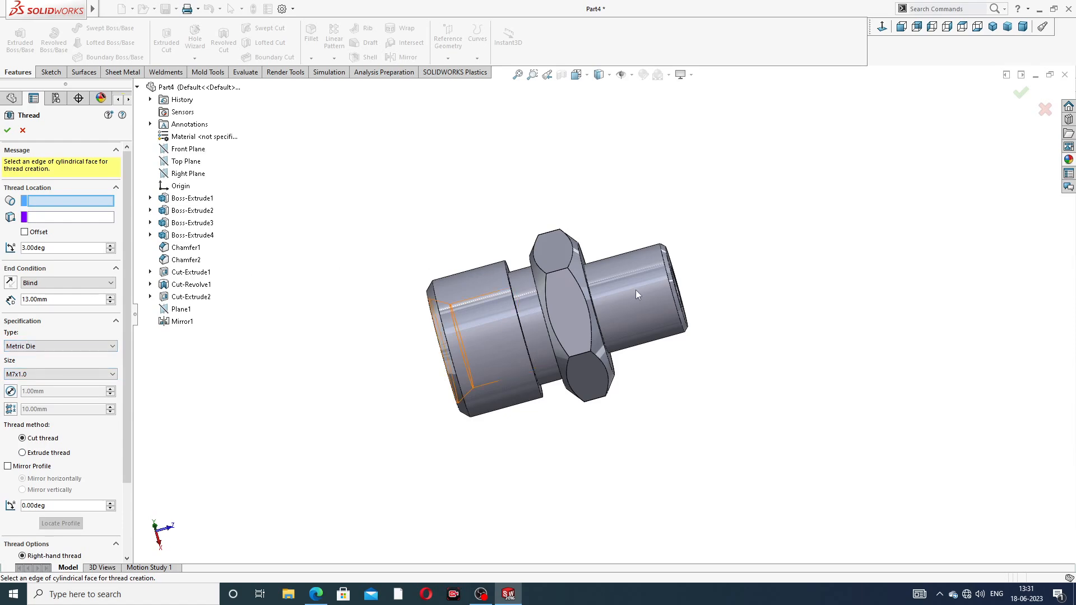
scroll(650, 261, down, 3)
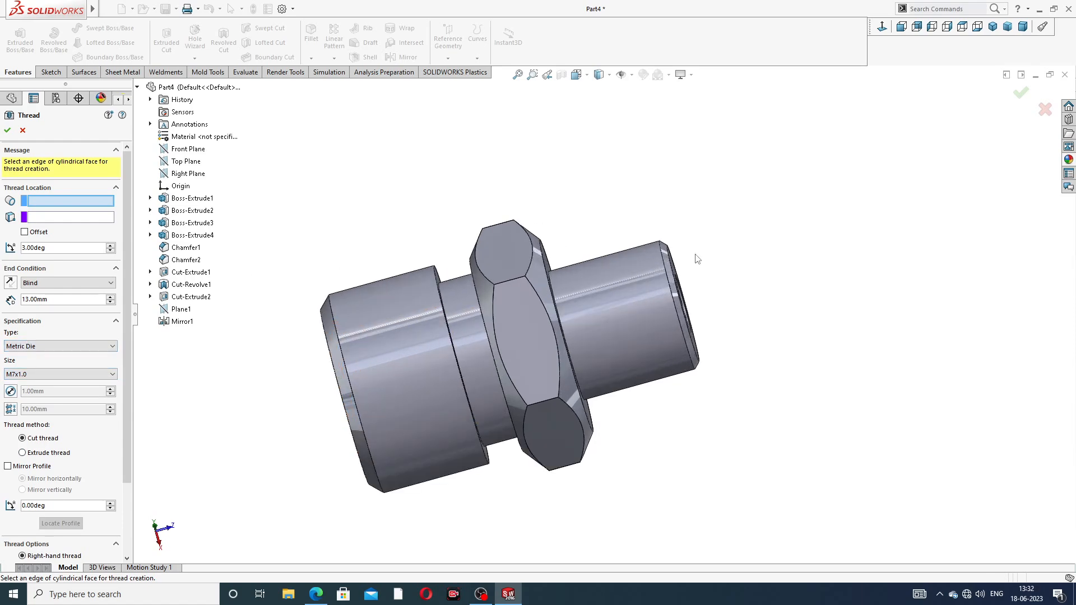
click(664, 267)
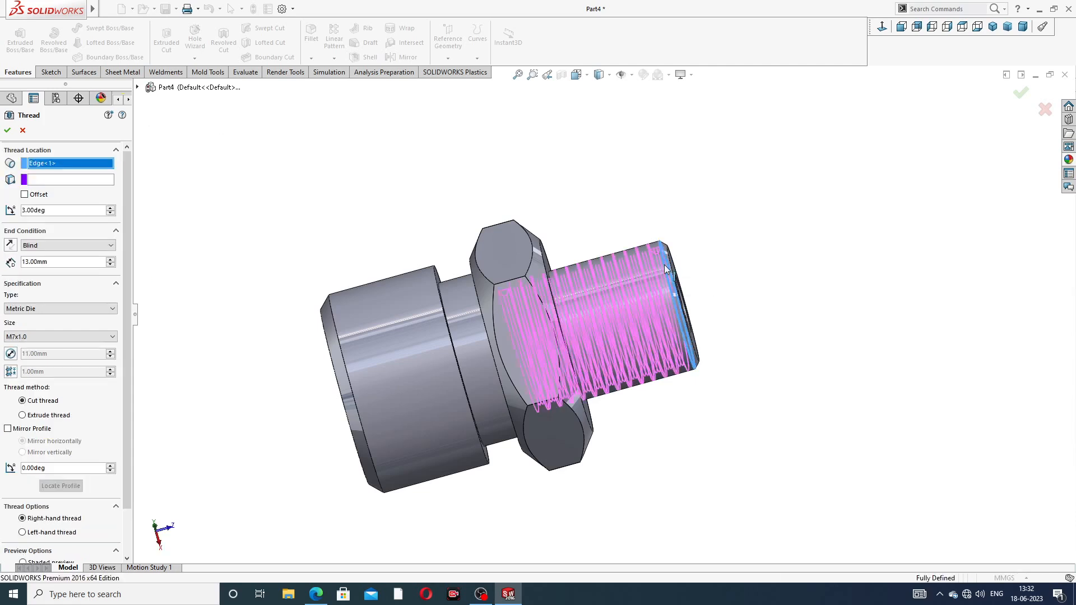
Offset the M7x1.0 thread start 2 mm in the reversed direction, set its blind depth to 10 mm, and create it
click(24, 195)
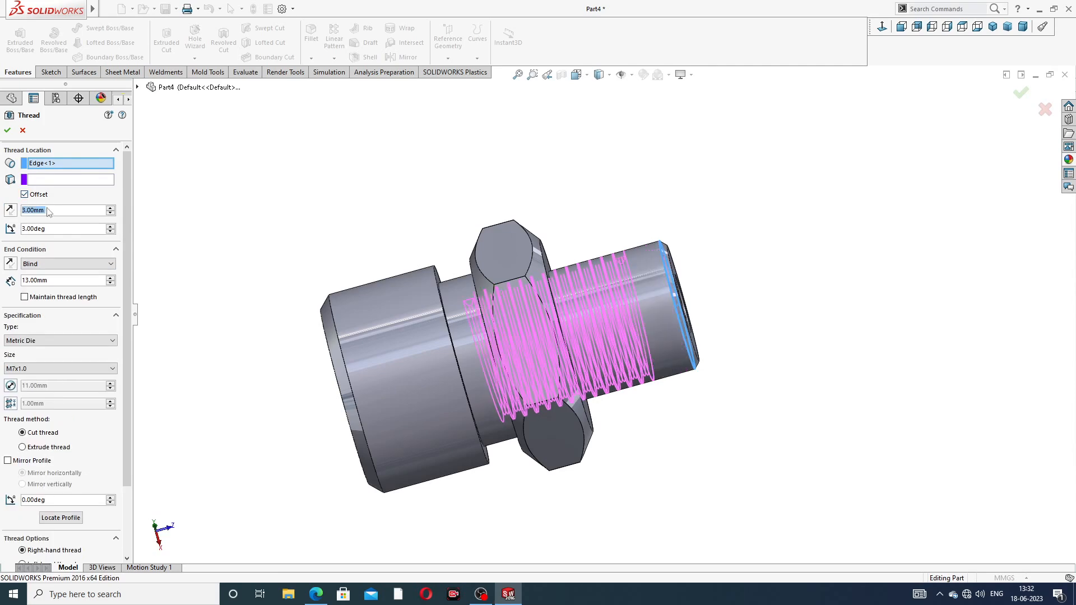
click(48, 208)
text(2)
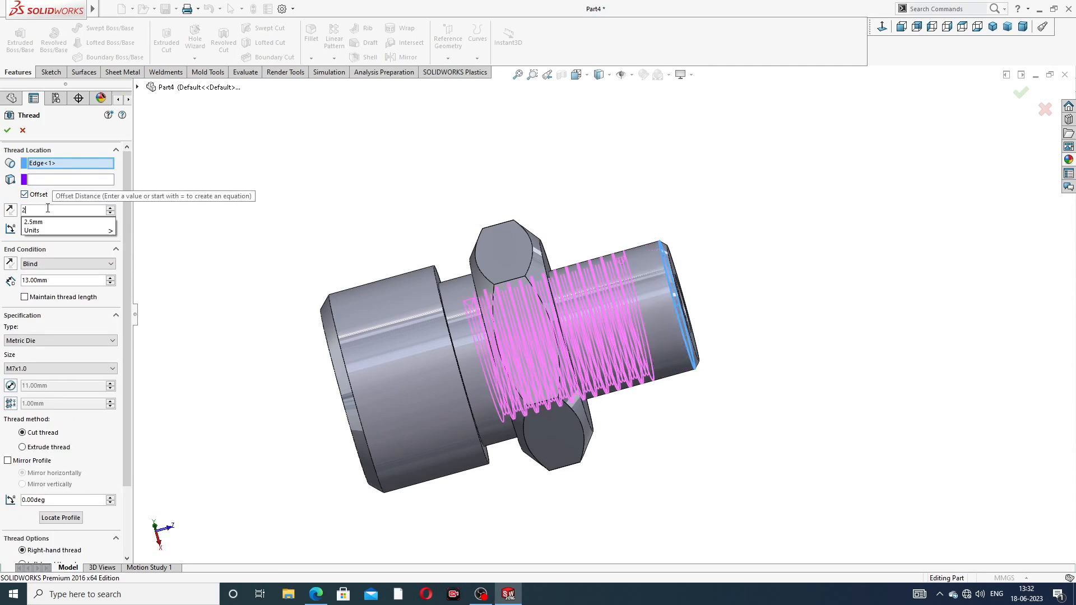
key(Return)
click(10, 211)
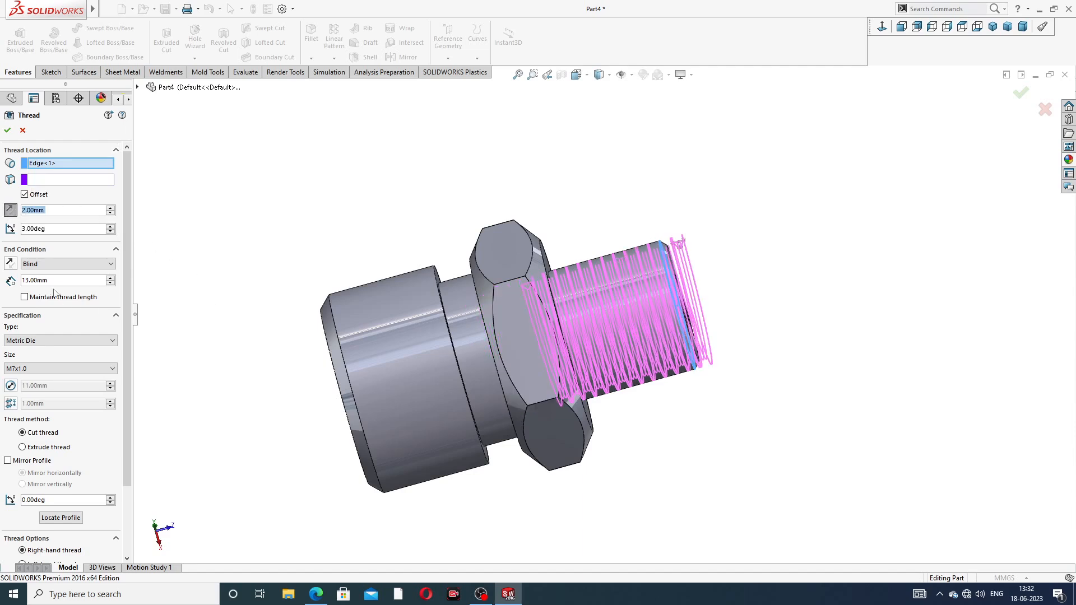
drag(52, 281, 4, 278)
text(10)
key(Return)
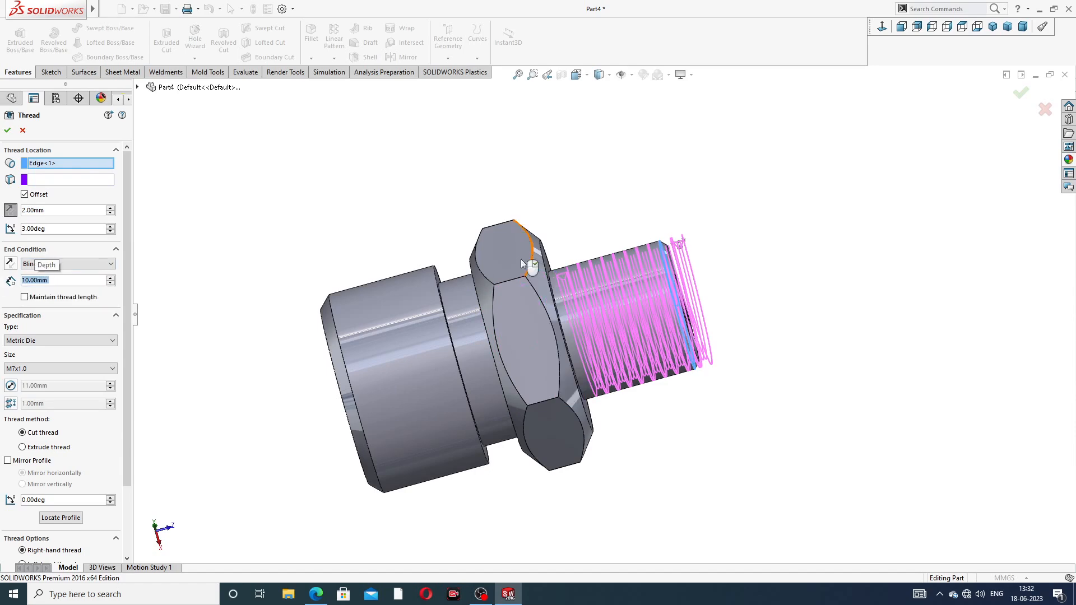
click(7, 132)
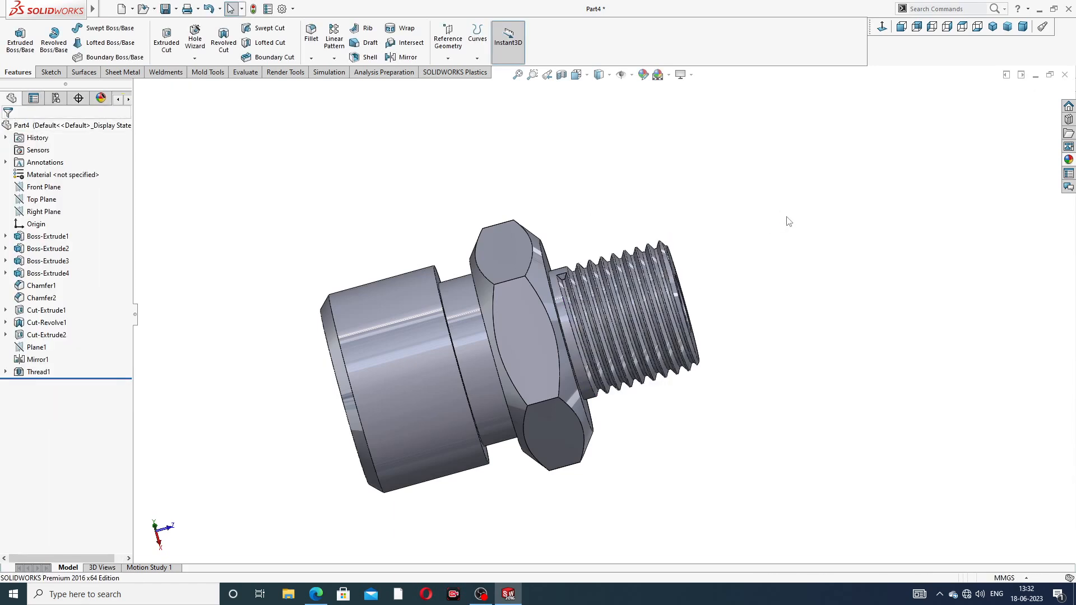
Check the second thread's details in the PDF drawing and start an M8x1.0 cut thread on the wider cylinder's chamfer edge
middle_drag(715, 263, 413, 305)
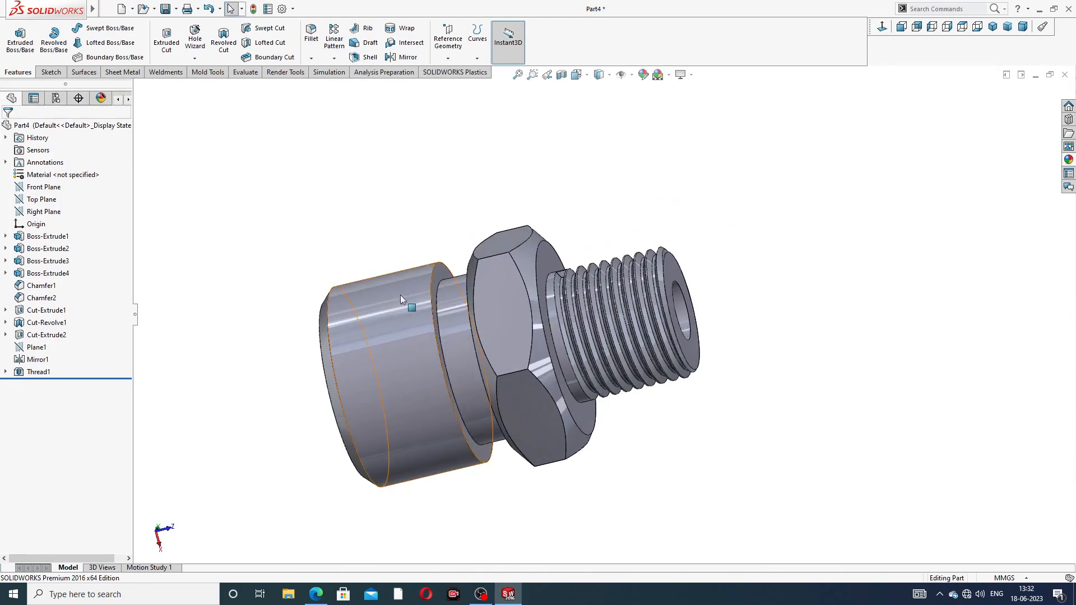
click(314, 595)
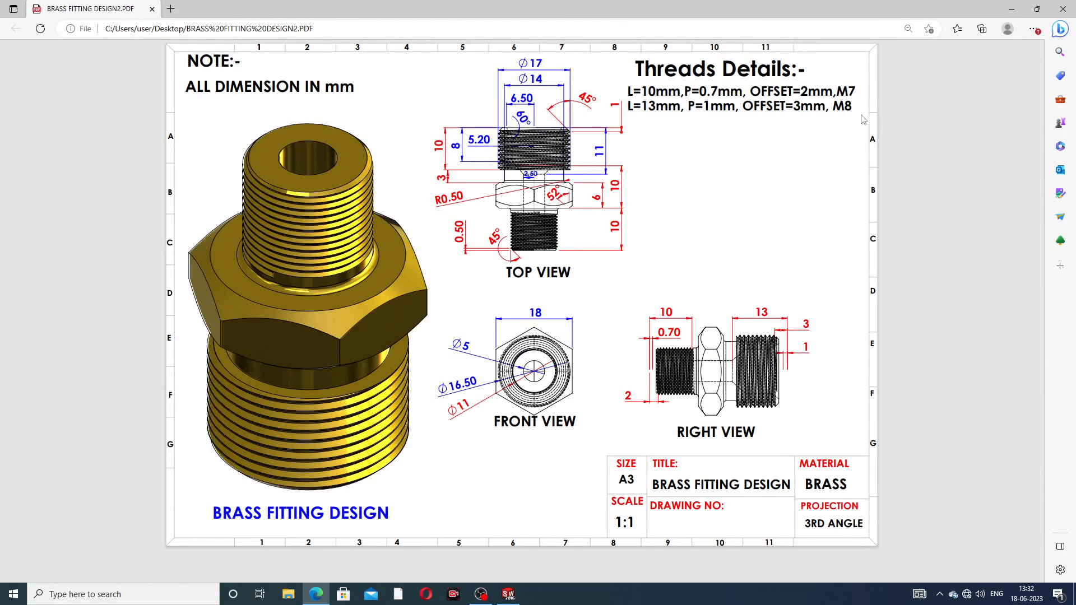
click(317, 595)
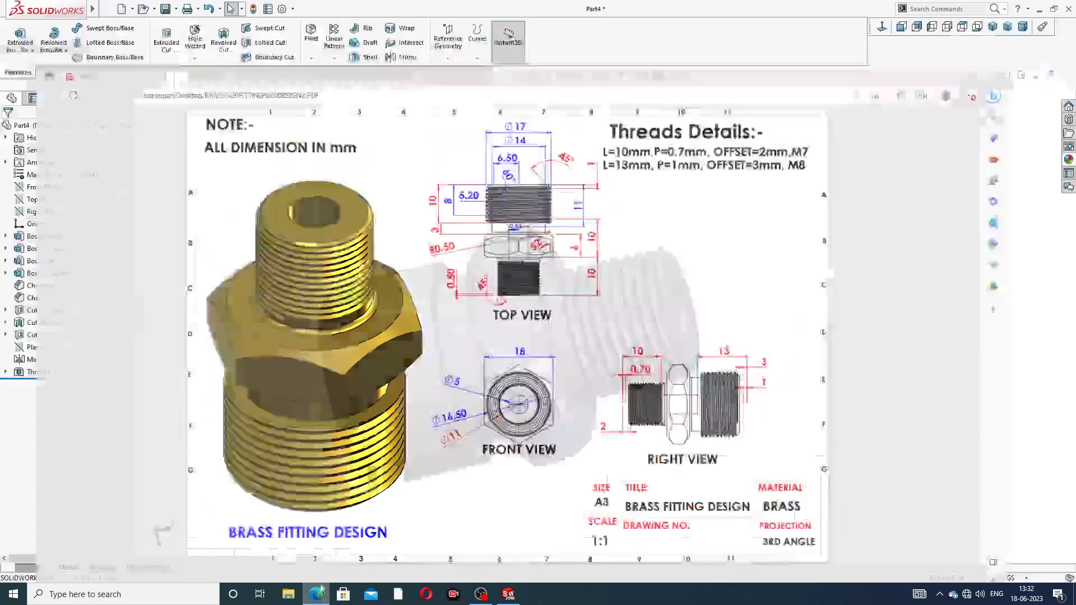
click(194, 58)
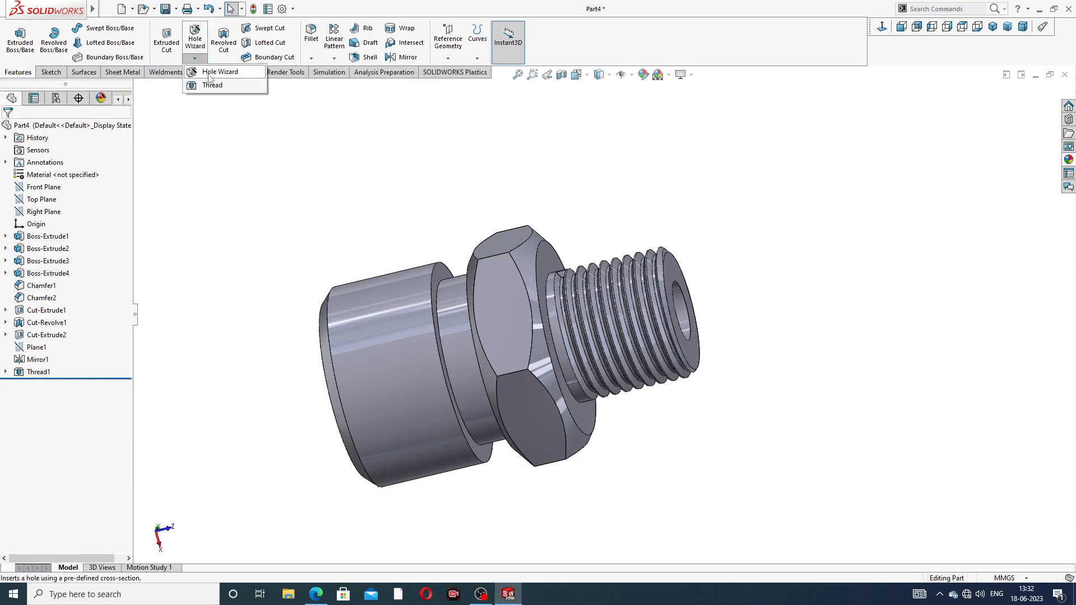
click(210, 87)
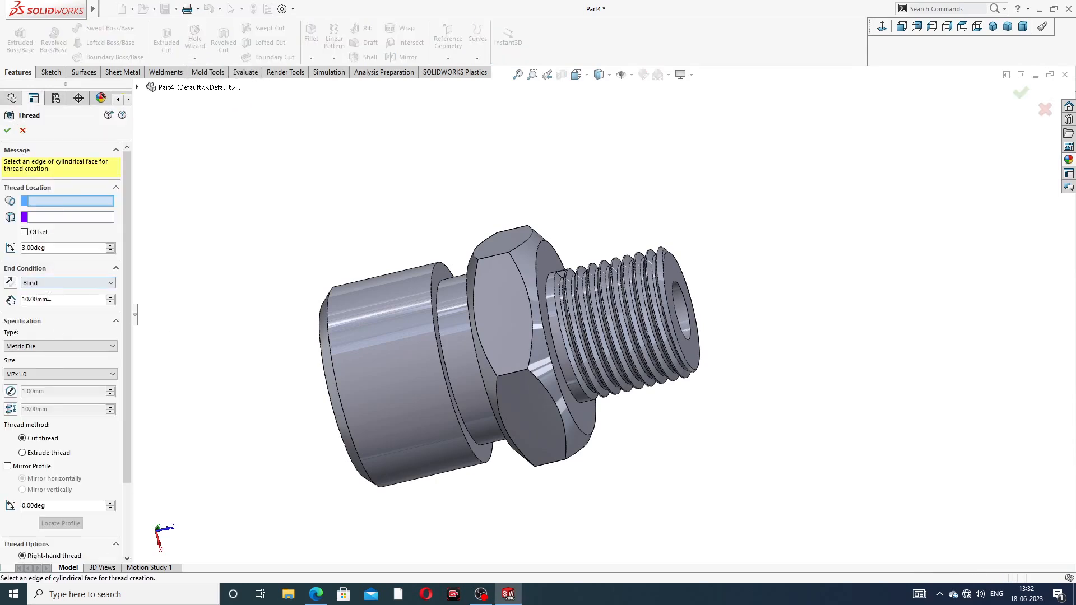
click(54, 375)
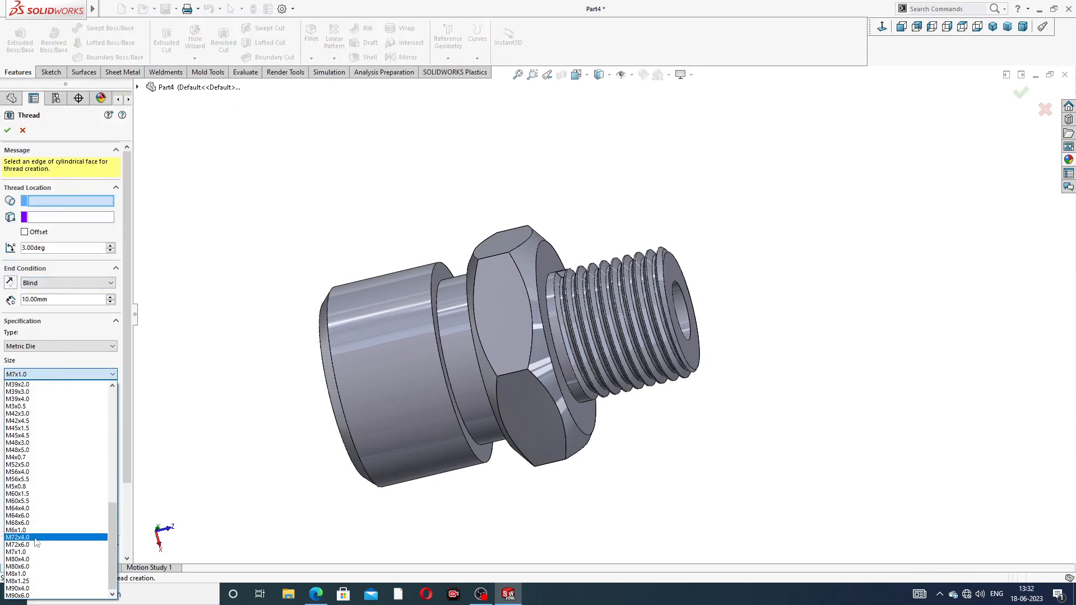
click(32, 574)
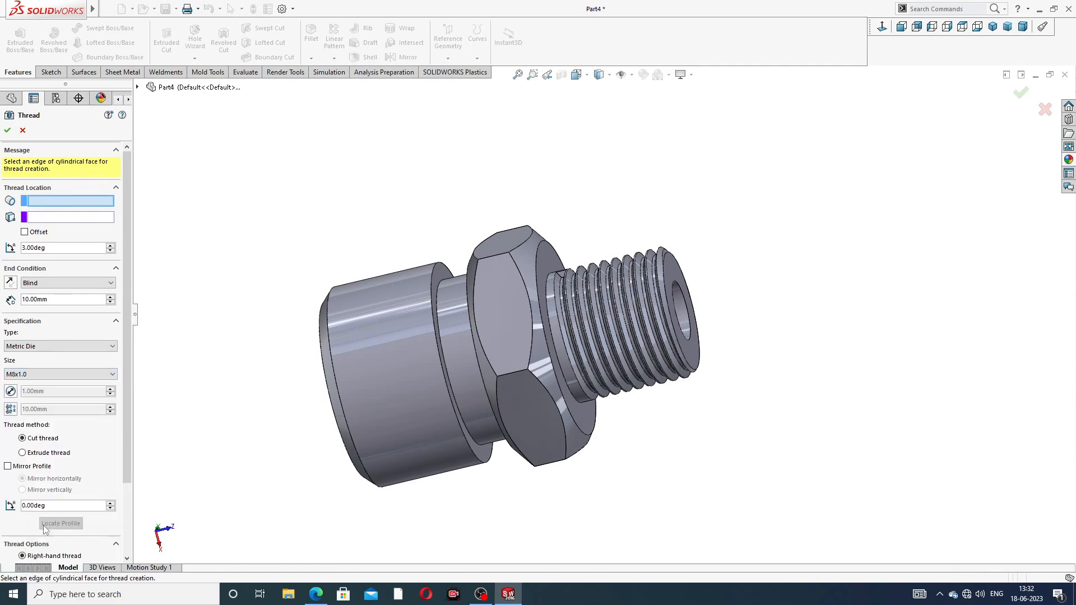
click(329, 313)
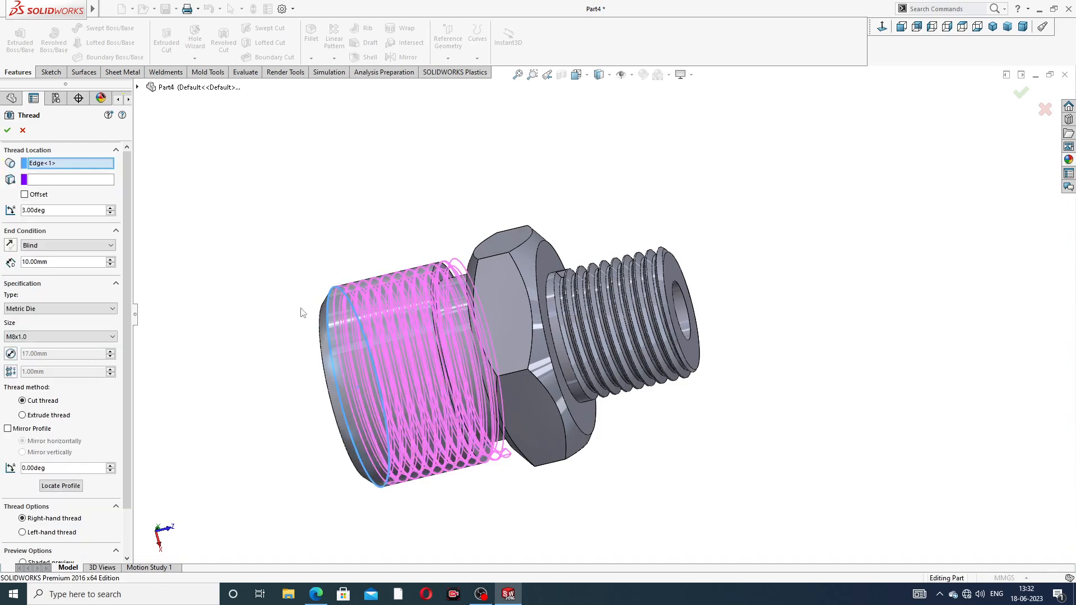
Offset the M8x1.0 thread start 3 mm in the reversed direction, set its blind depth to 13 mm, and create it
click(39, 196)
text(3)
key(Return)
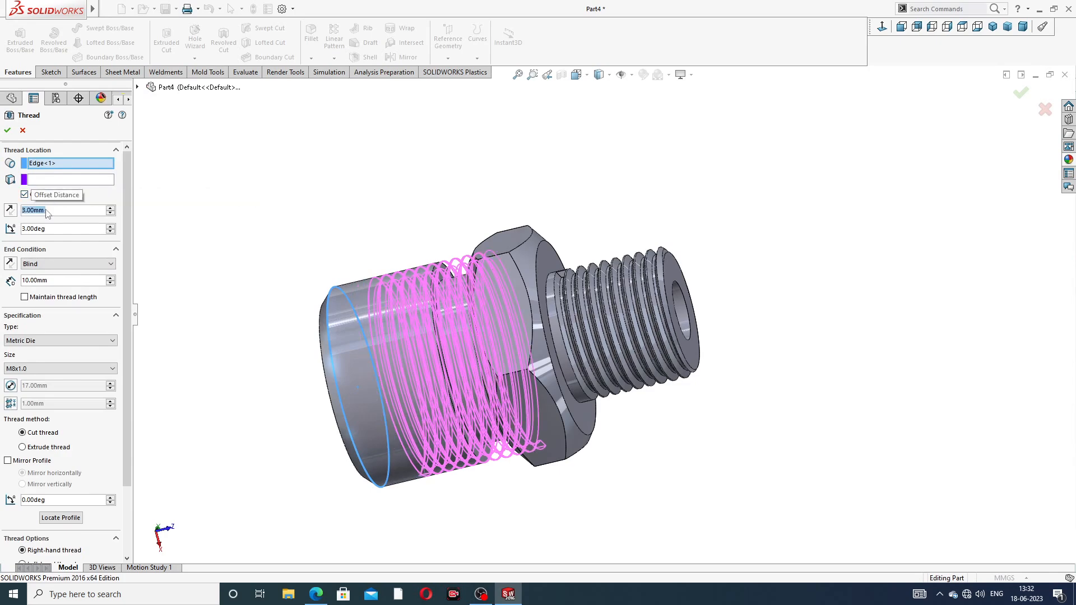
click(53, 280)
text(1)
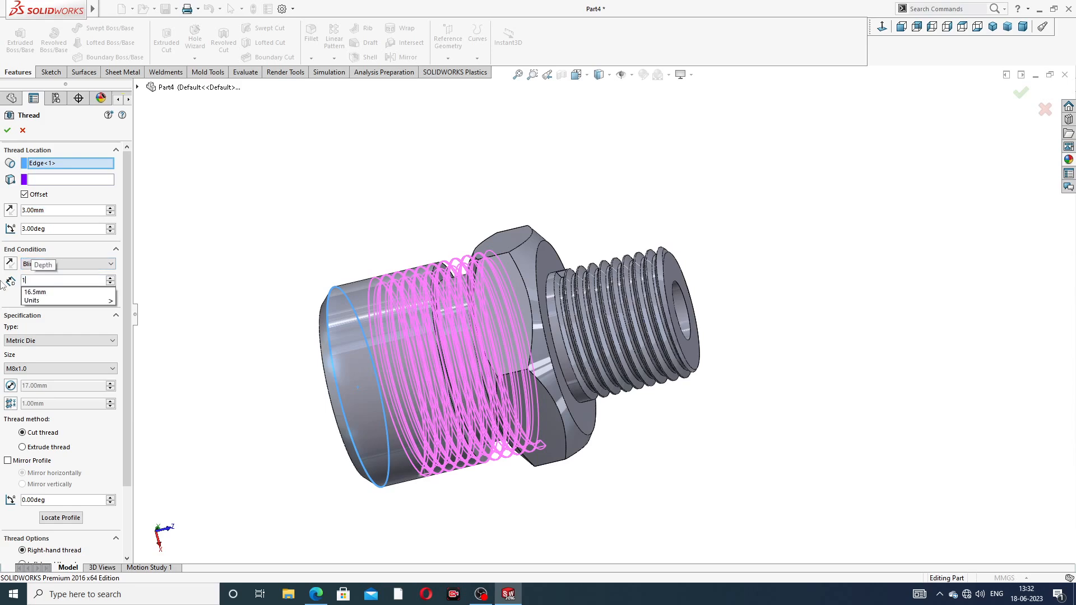
text(3.00mm)
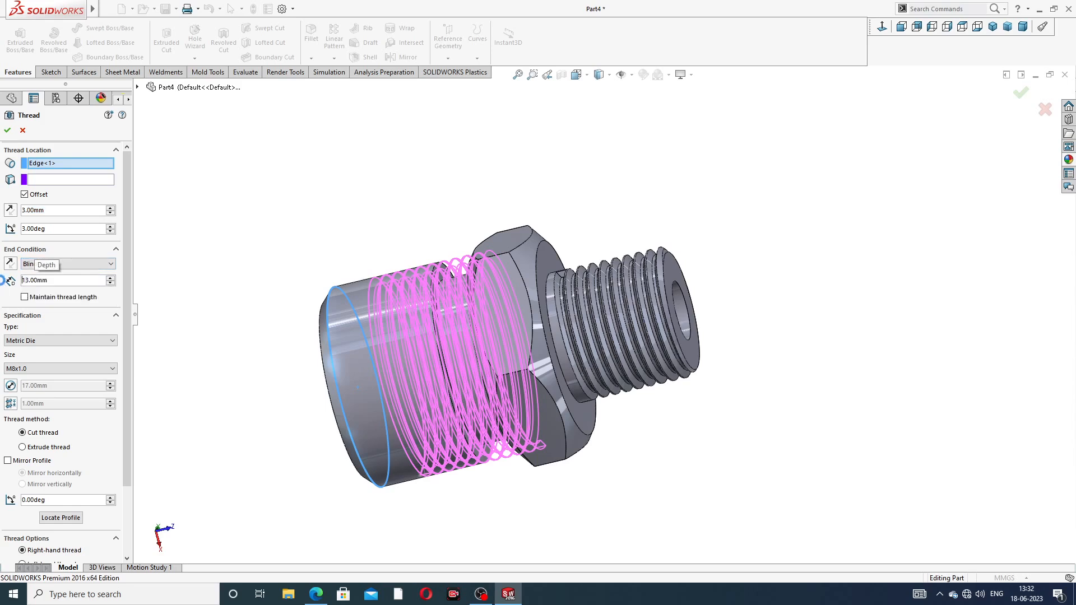
key(Return)
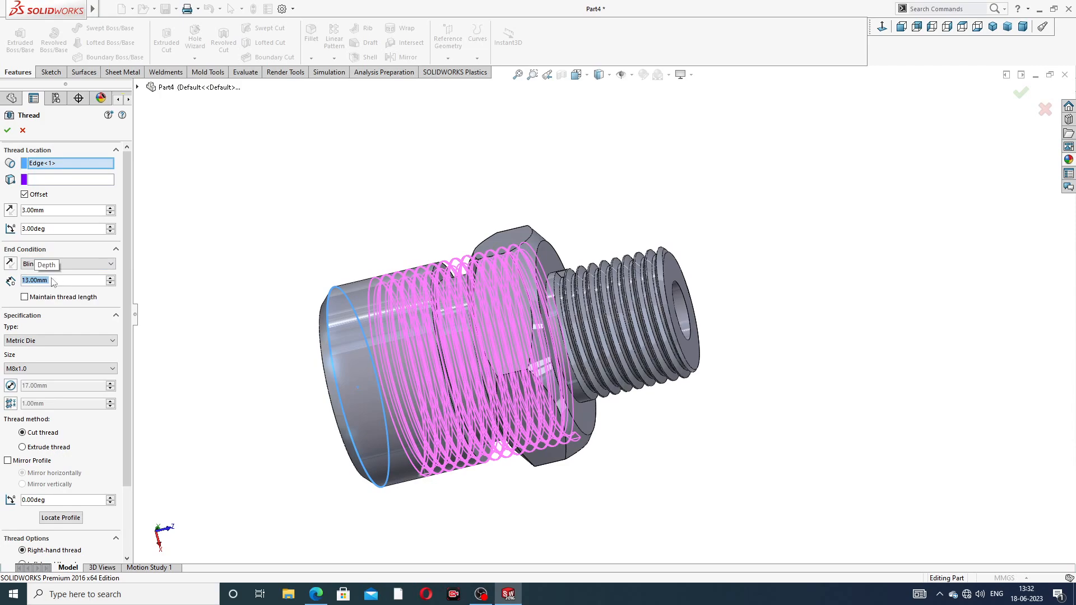
click(10, 210)
middle_drag(242, 308, 272, 306)
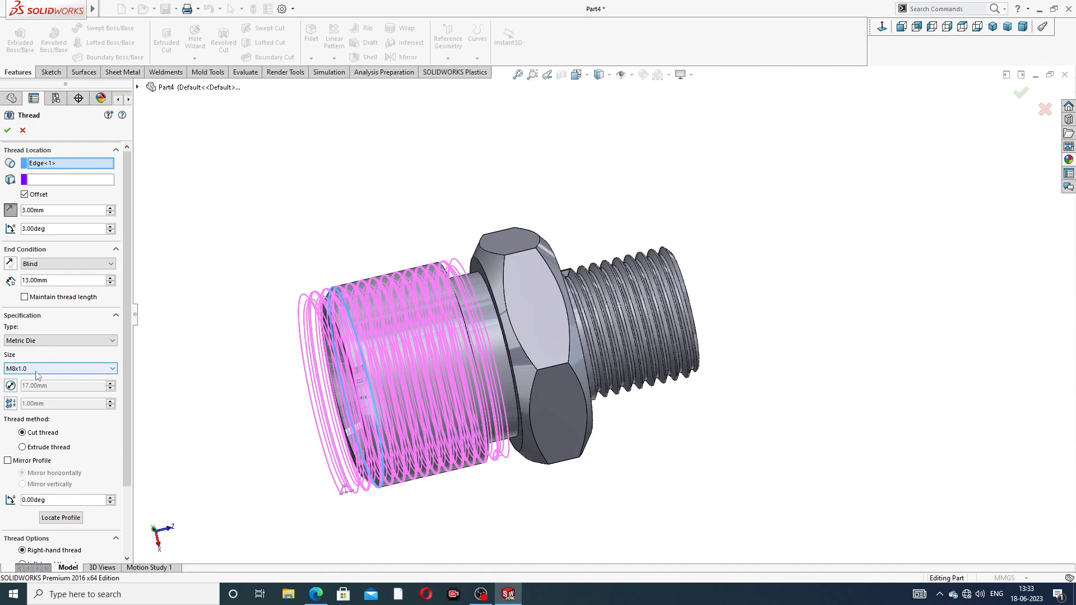
click(8, 130)
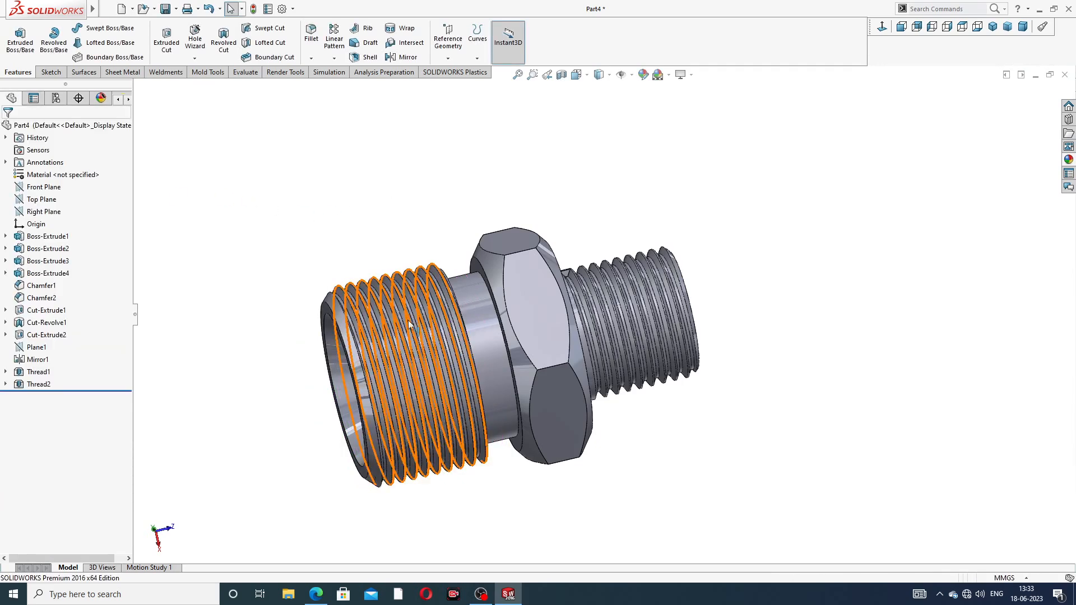
Apply the polished brass appearance to the whole threaded fitting
mouse_move(579, 346)
middle_down()
mouse_move(593, 267)
mouse_move(589, 331)
middle_up()
click(1069, 159)
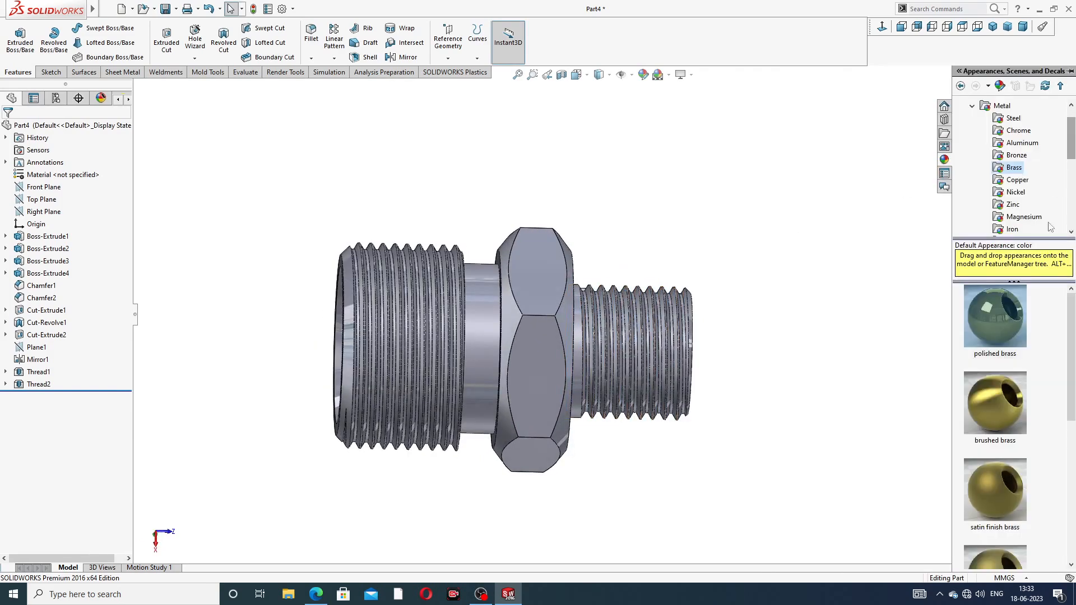
mouse_move(1003, 303)
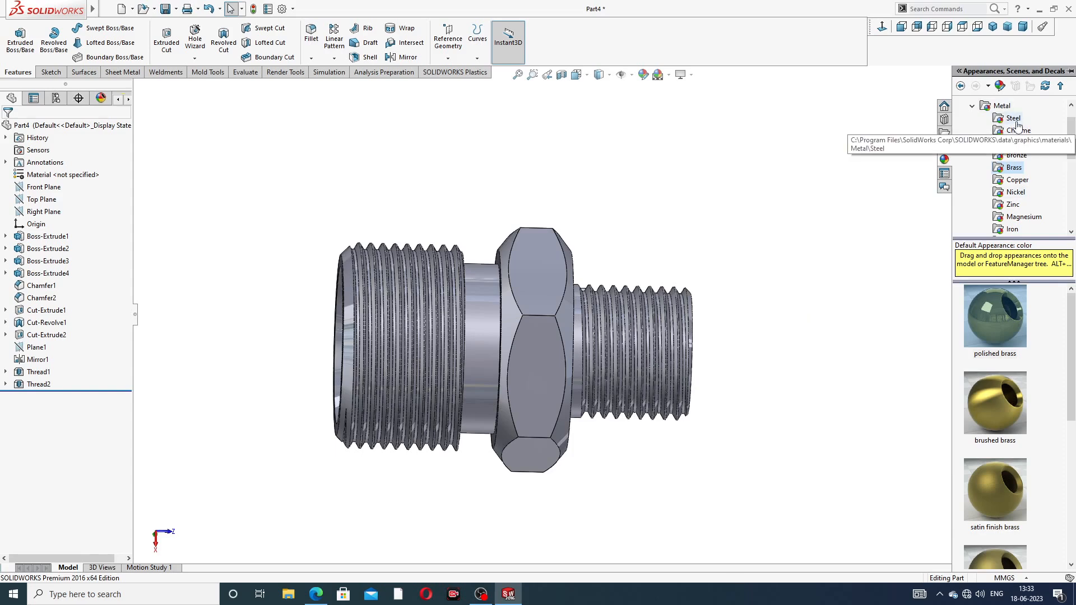
double_click(990, 323)
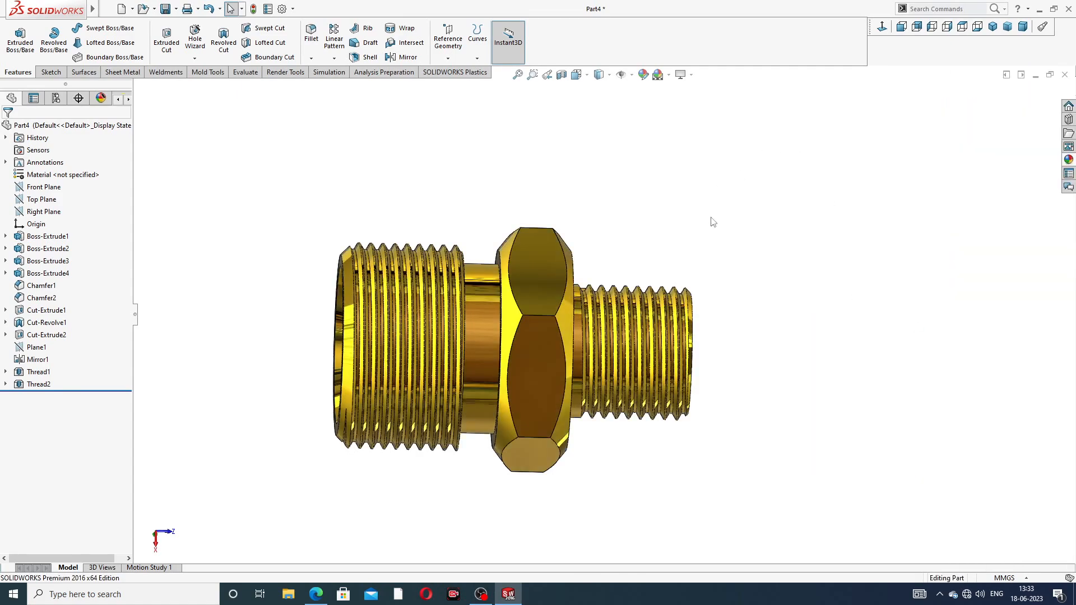
middle_drag(512, 325, 502, 179)
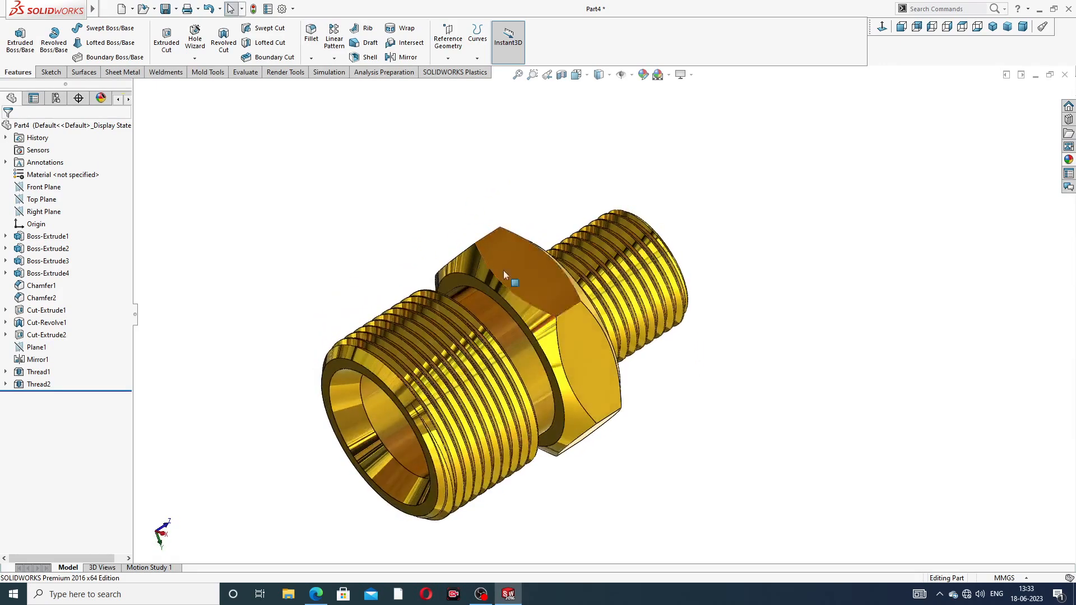
middle_drag(503, 367, 513, 288)
scroll(529, 321, down, 1)
middle_drag(530, 327, 755, 306)
middle_drag(777, 304, 778, 303)
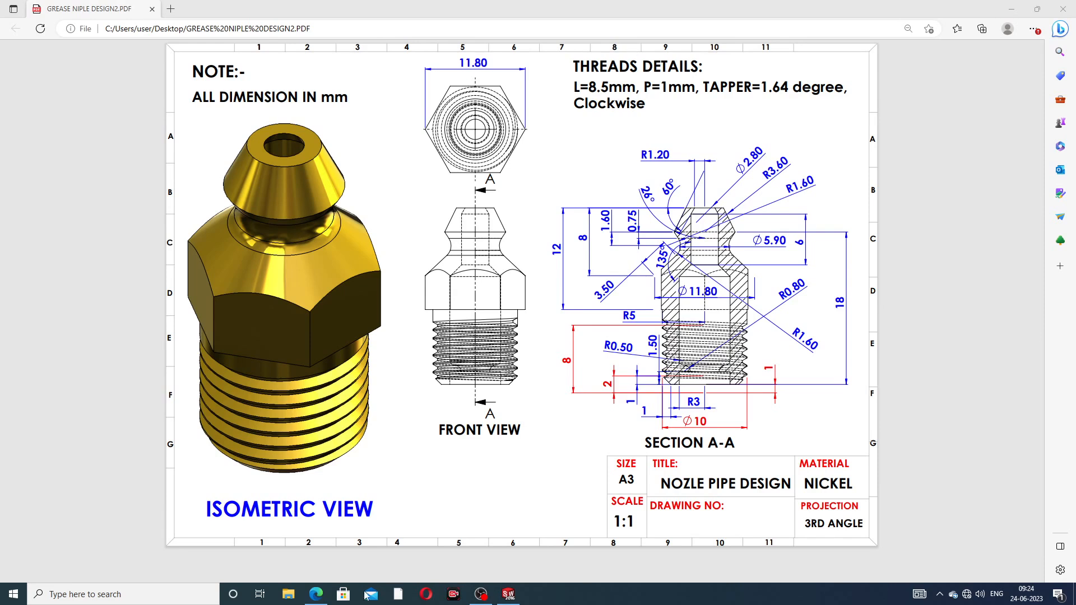
Switch from the grease nipple PDF drawing to the GREASE NIPPLE 4 model in SOLIDWORKS and examine its threaded end, hexagon and tapered tip
click(325, 592)
middle_drag(569, 293, 651, 235)
scroll(722, 279, down, 2)
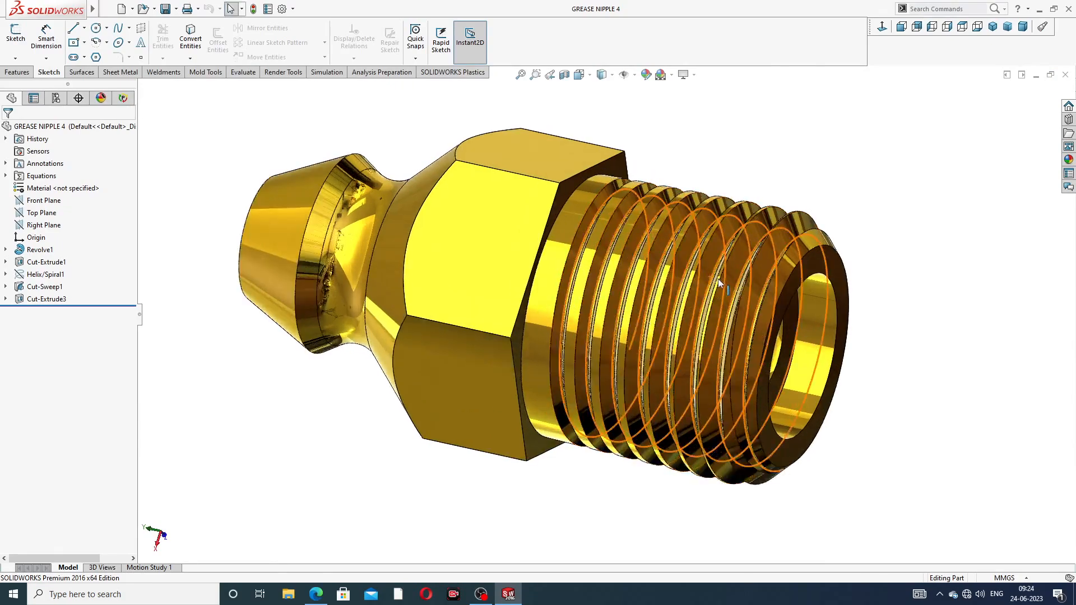
scroll(725, 288, up, 2)
middle_drag(818, 301, 707, 259)
scroll(769, 307, down, 3)
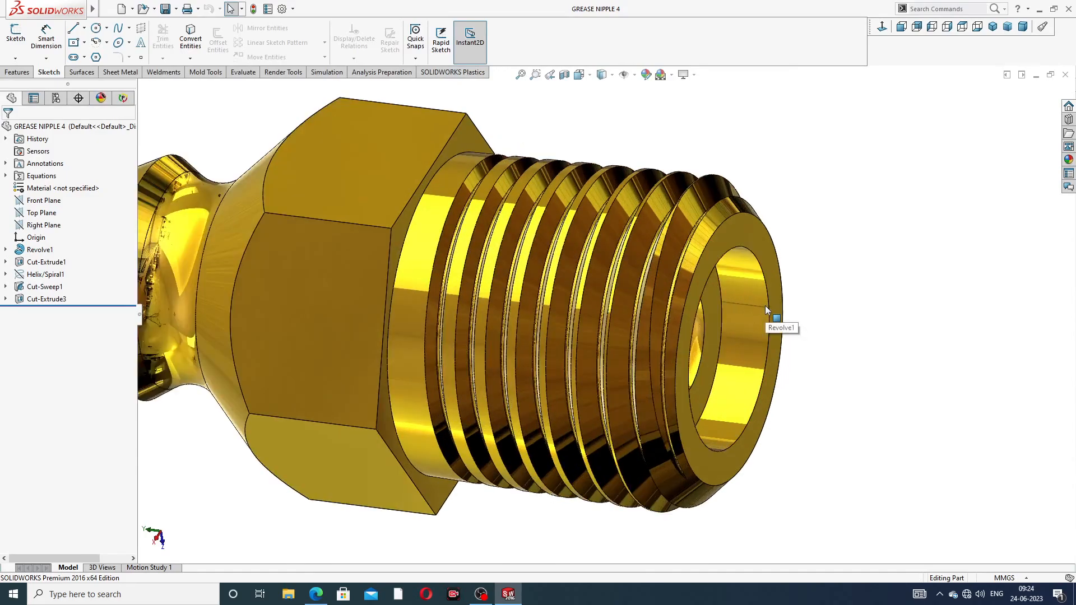
scroll(765, 304, up, 3)
middle_drag(766, 305, 423, 235)
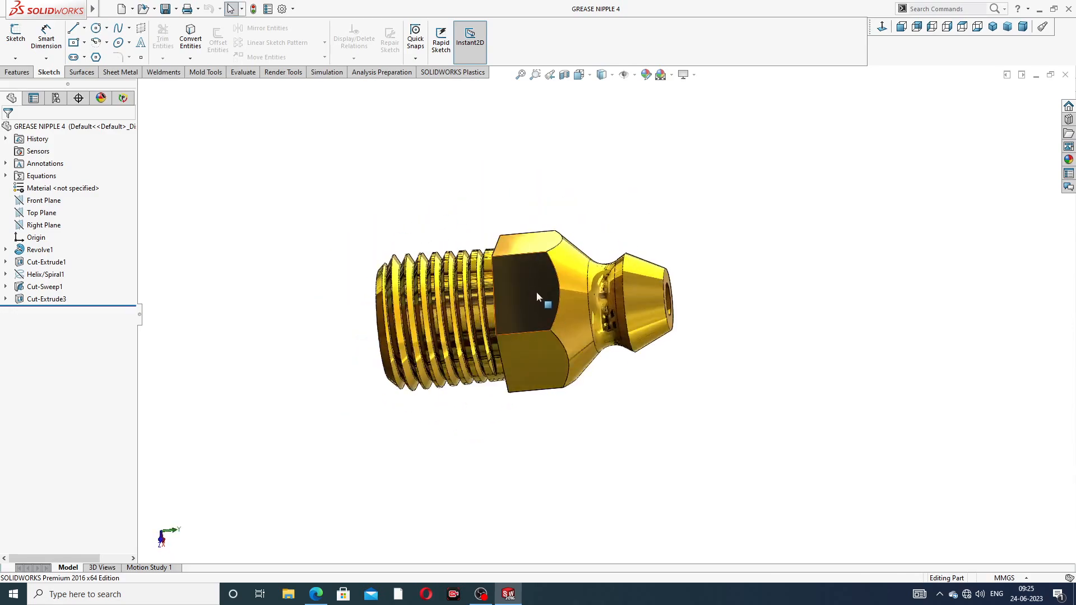
Inspect the GREASE NIPPLE 4 model's hexagon and threaded end, then close it and create a new part document
scroll(539, 292, down, 3)
middle_drag(539, 293, 577, 264)
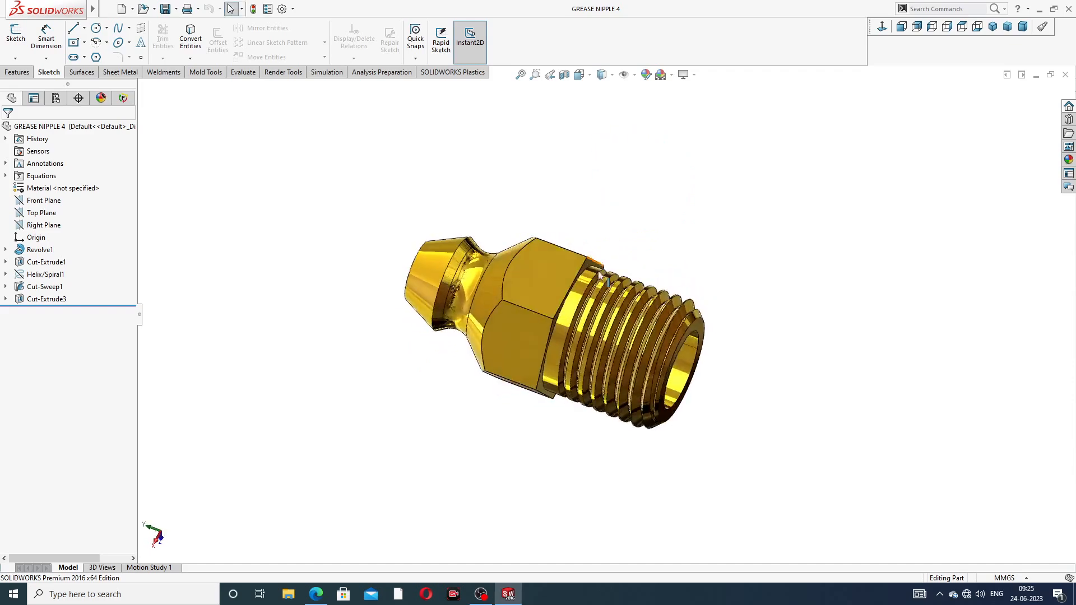
scroll(561, 322, down, 3)
middle_drag(557, 335, 643, 317)
scroll(642, 317, down, 2)
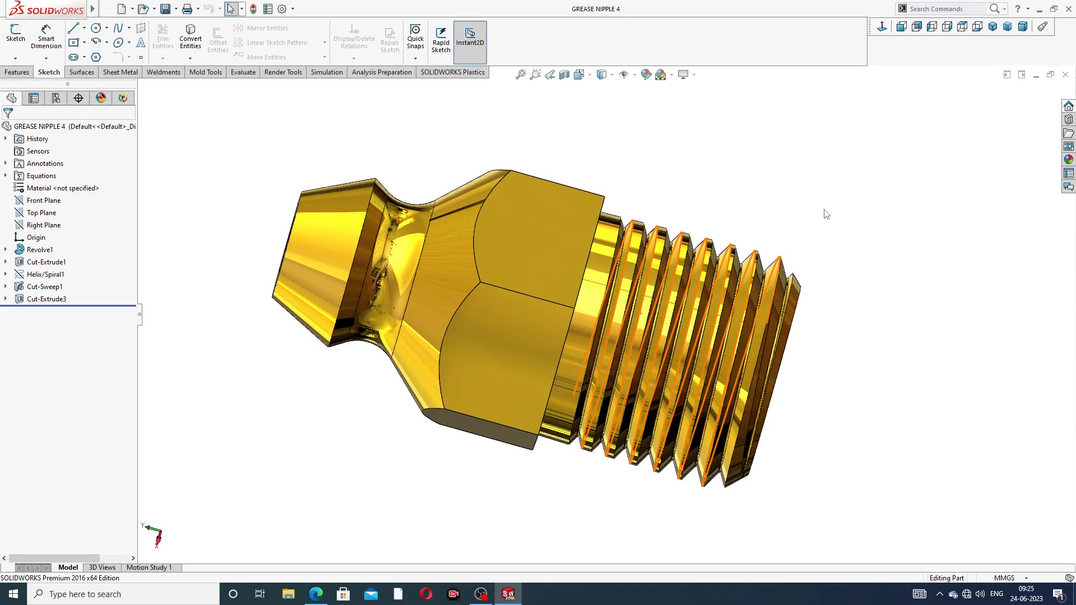
click(1065, 75)
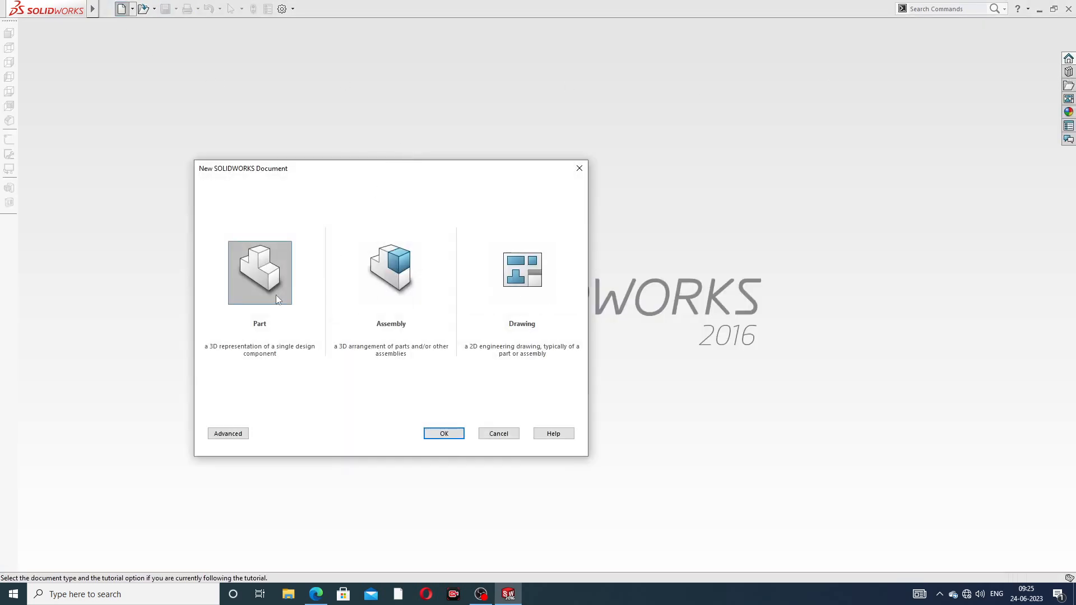
click(449, 434)
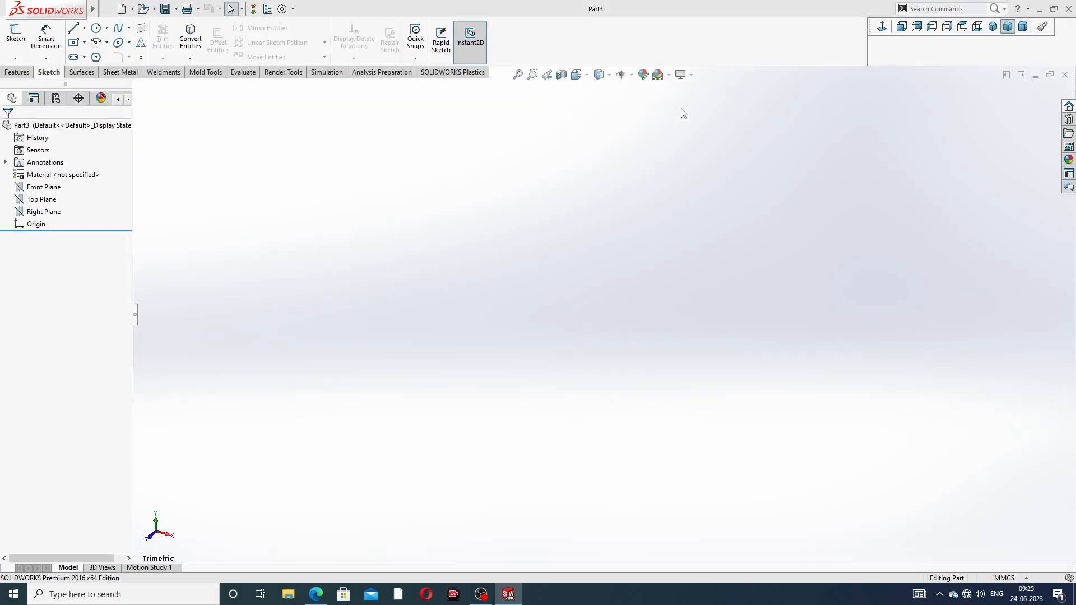
Apply the Plain White scene and raise both image quality resolutions of the new part to the highest setting
click(661, 75)
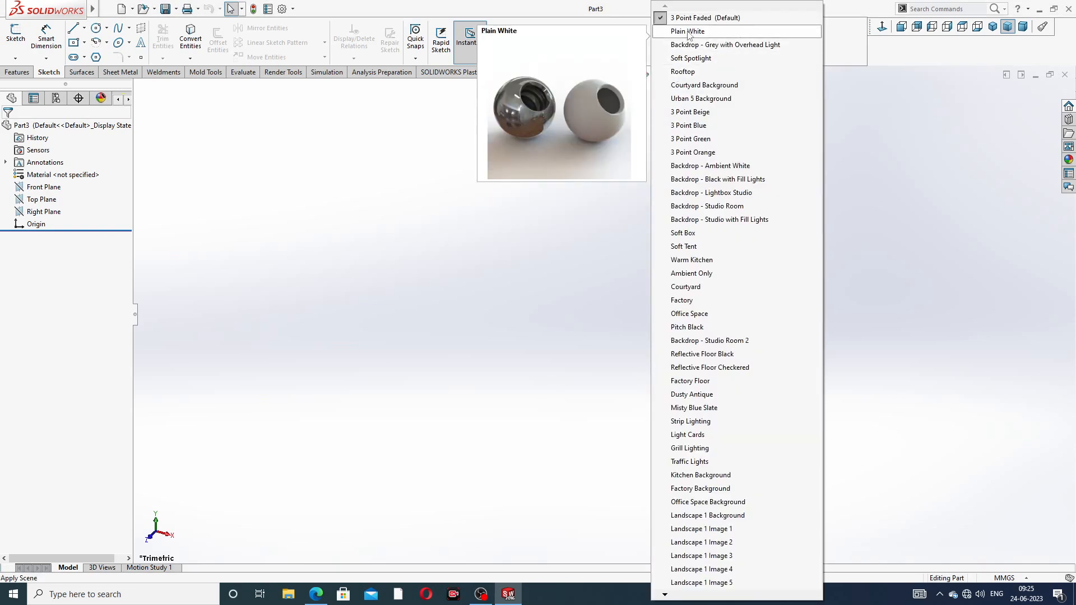
click(689, 31)
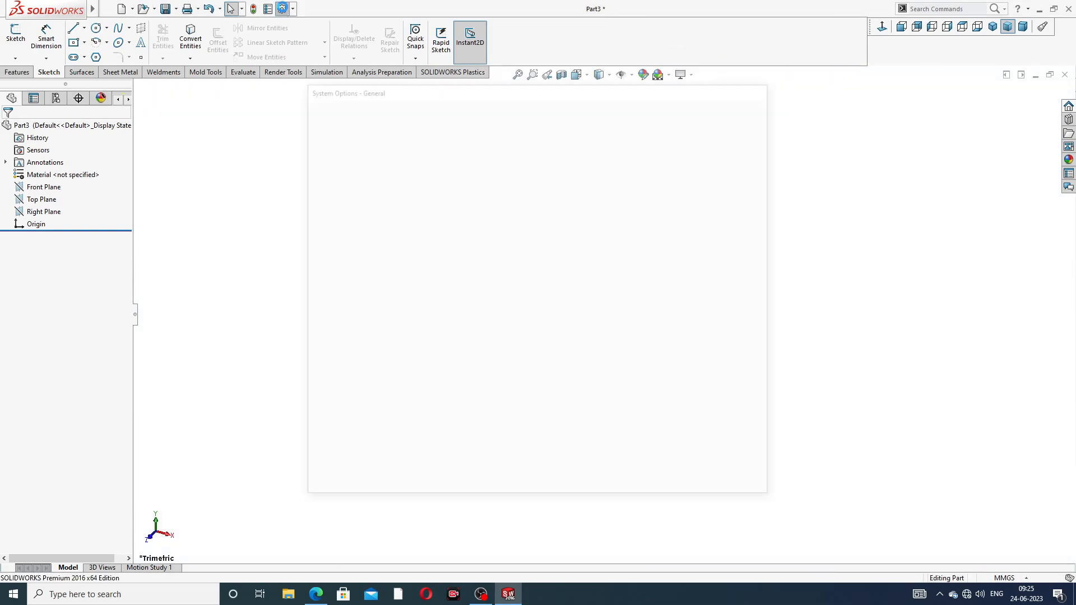
click(283, 9)
click(388, 108)
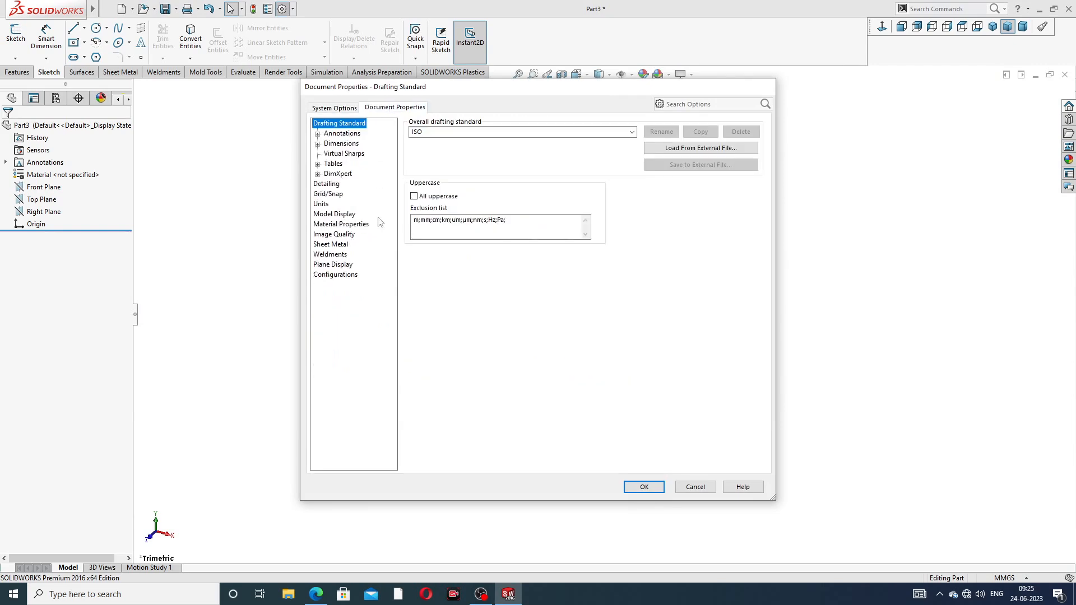
click(336, 235)
drag(509, 141, 618, 141)
drag(512, 252, 617, 252)
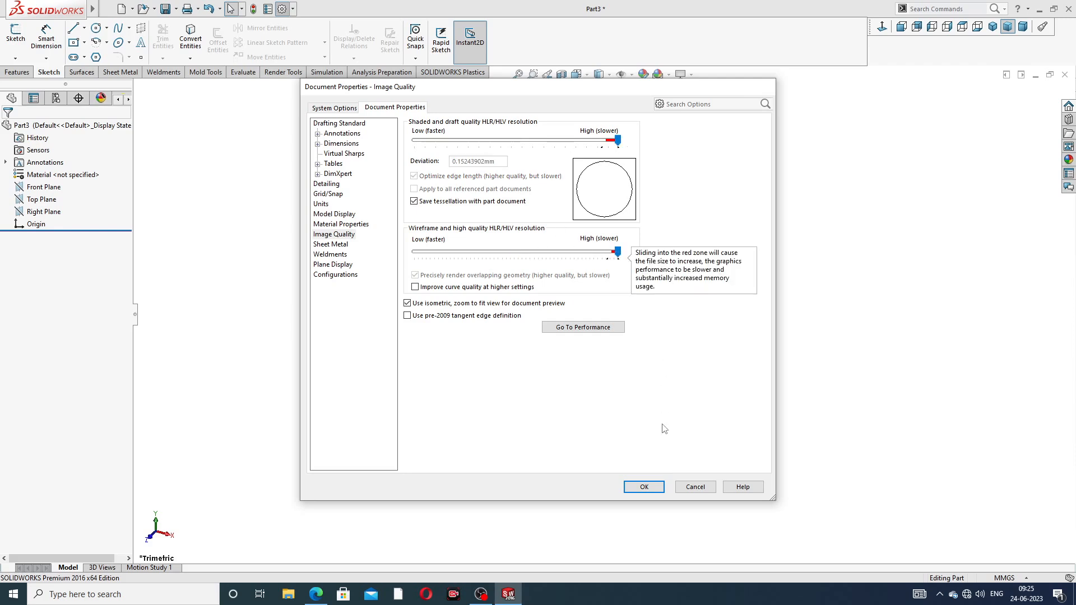
click(648, 486)
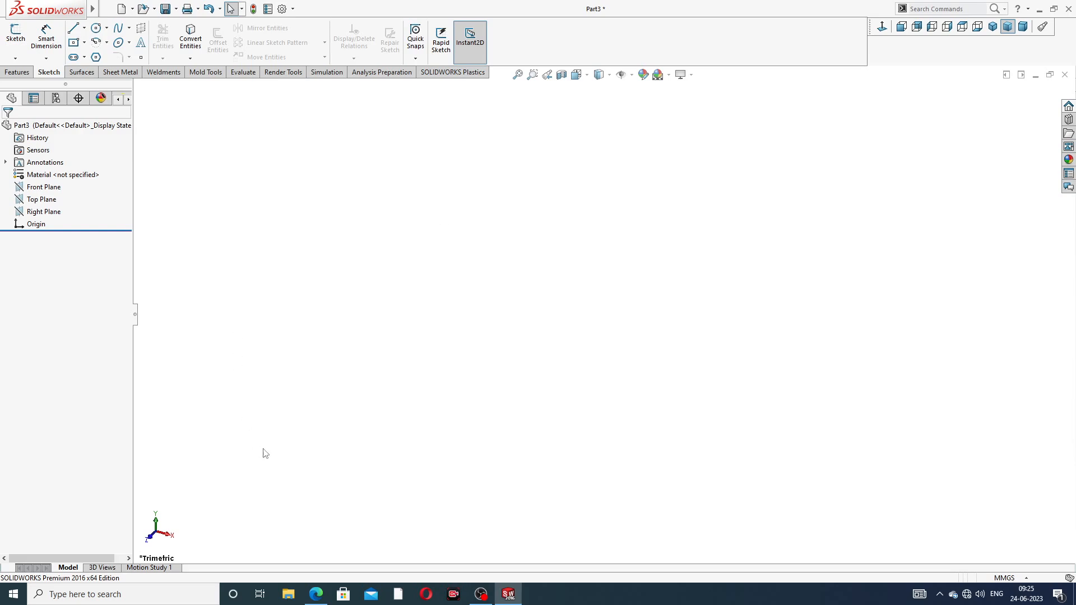
Check the nipple's section dimensions in the PDF drawing, then return to SOLIDWORKS and start a sketch on the Right Plane
click(319, 596)
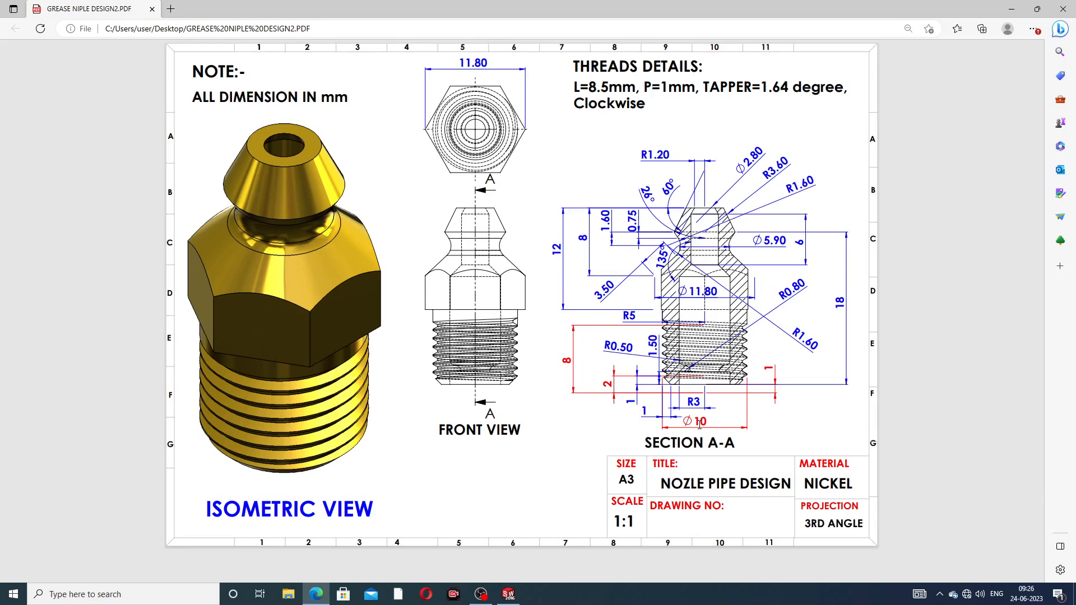
click(316, 594)
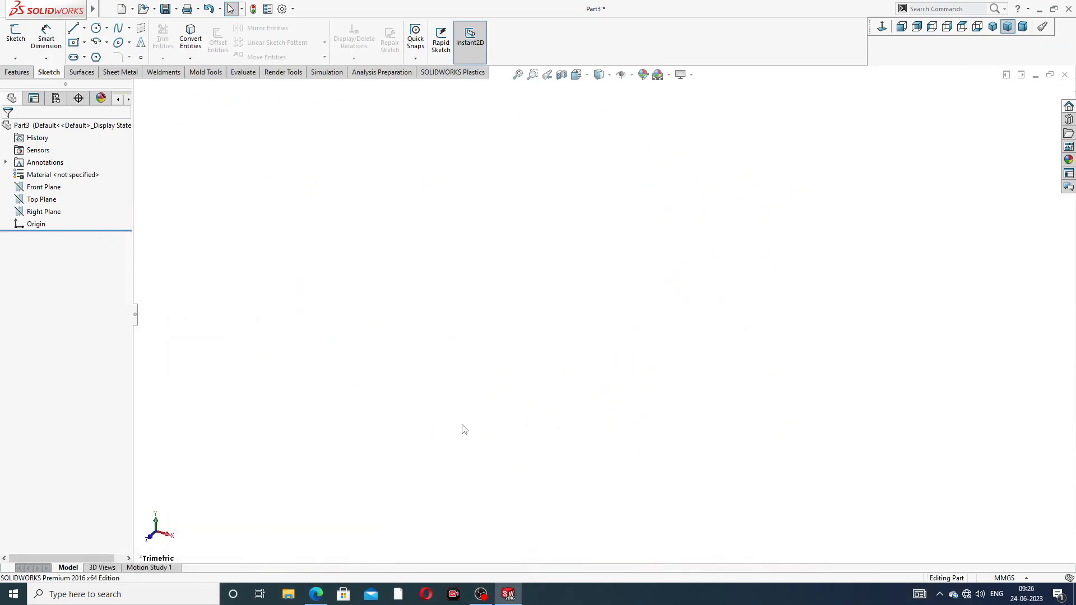
click(50, 212)
click(55, 200)
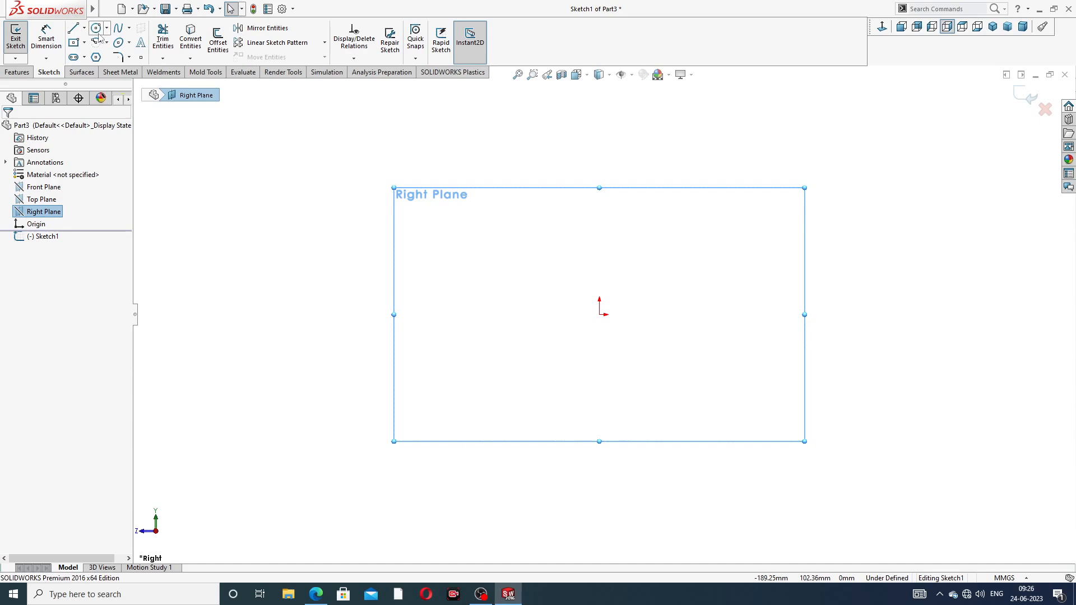
Sketch a vertical centerline rising from the origin, about 132 mm long
click(84, 27)
click(96, 55)
click(600, 314)
click(599, 120)
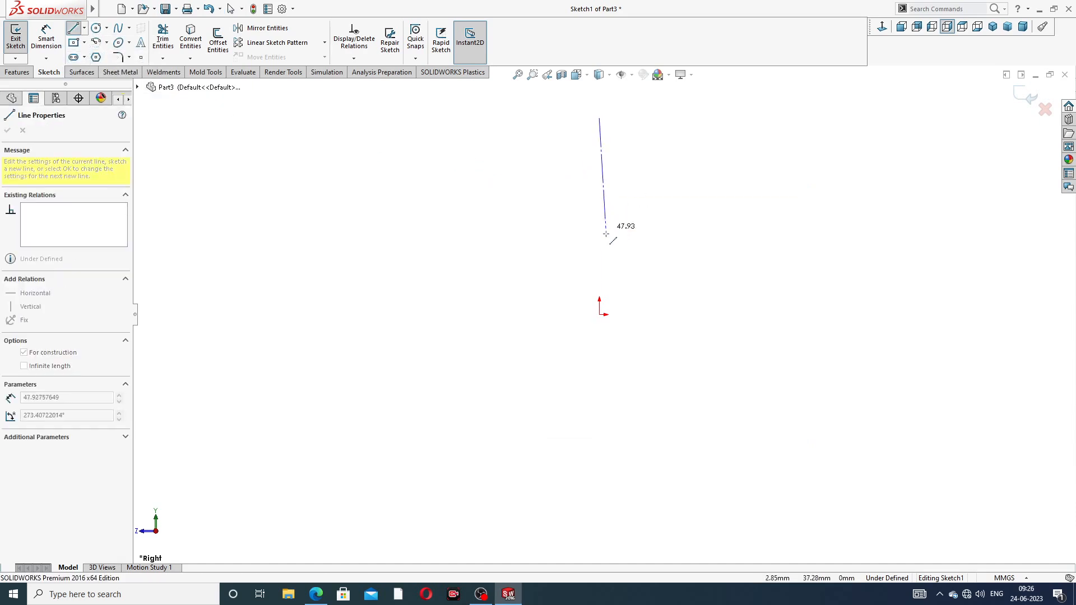
click(599, 314)
right_click(685, 141)
click(709, 158)
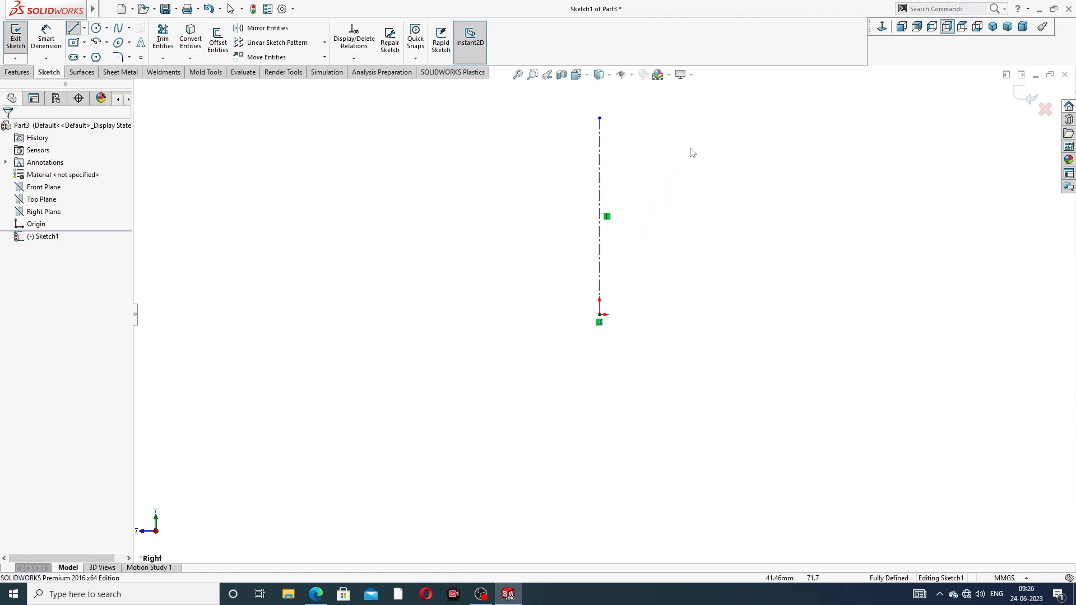
drag(600, 118, 627, 144)
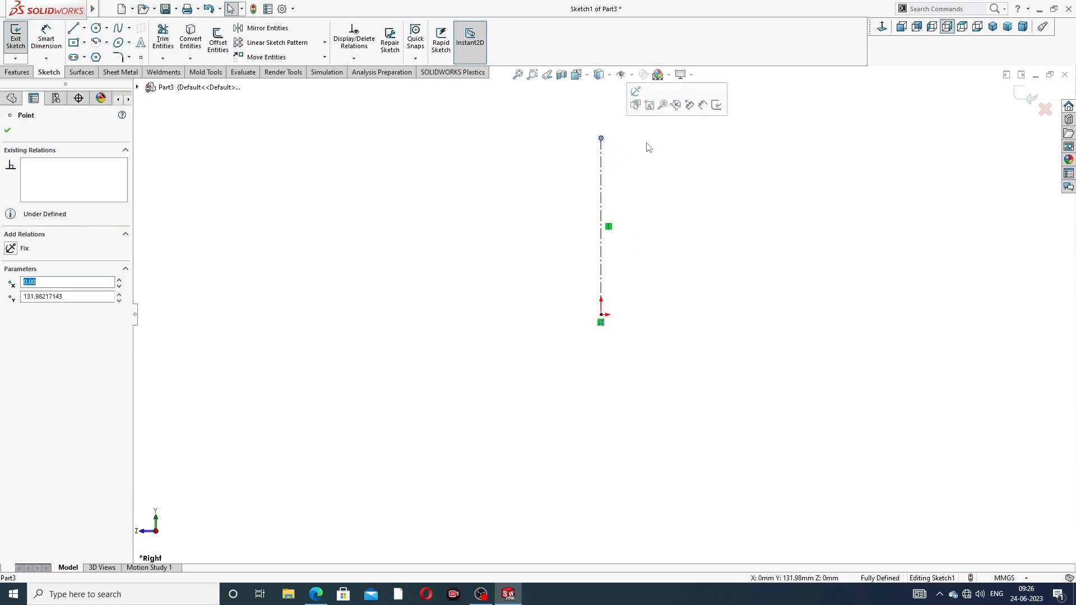
click(383, 163)
Sketch a horizontal centerline across the vertical one, about 104 mm above the origin, and extend the vertical centerline's upper end
click(84, 27)
click(106, 28)
click(84, 28)
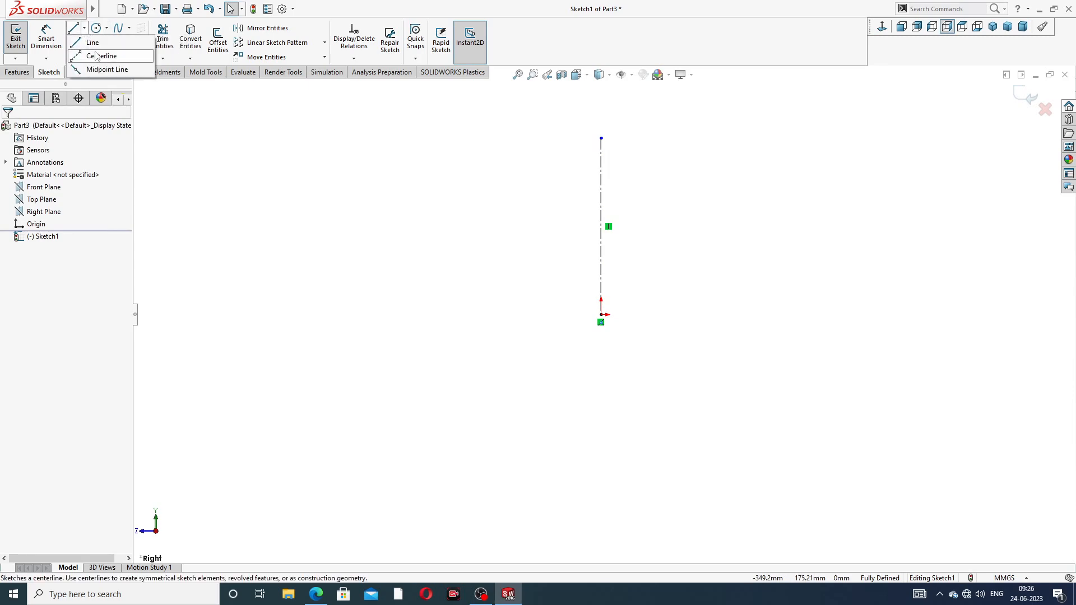
click(115, 55)
click(541, 176)
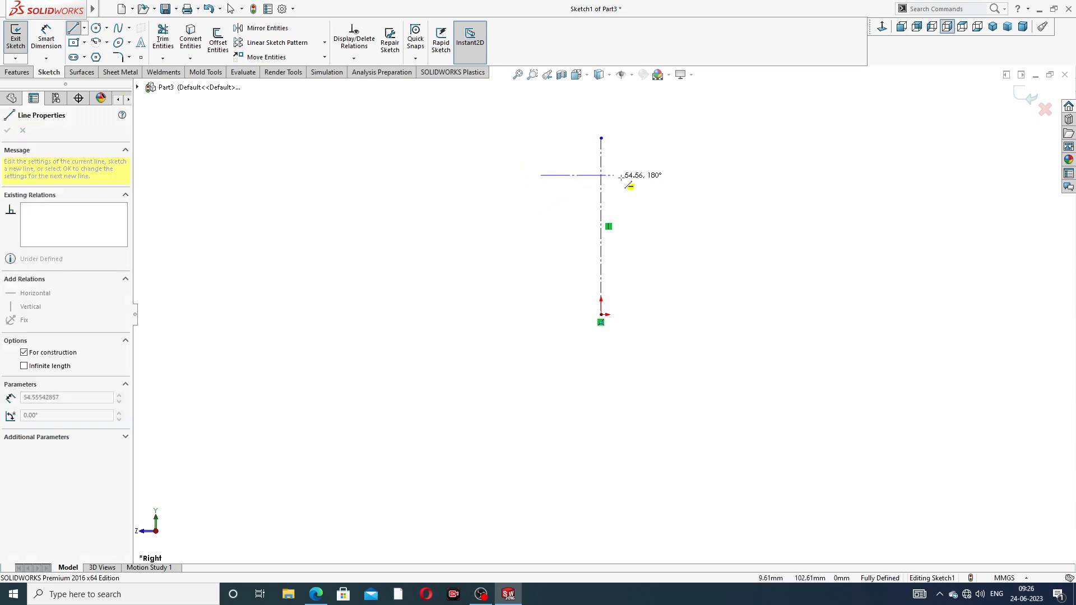
click(663, 175)
right_click(719, 169)
click(726, 165)
scroll(650, 194, down, 3)
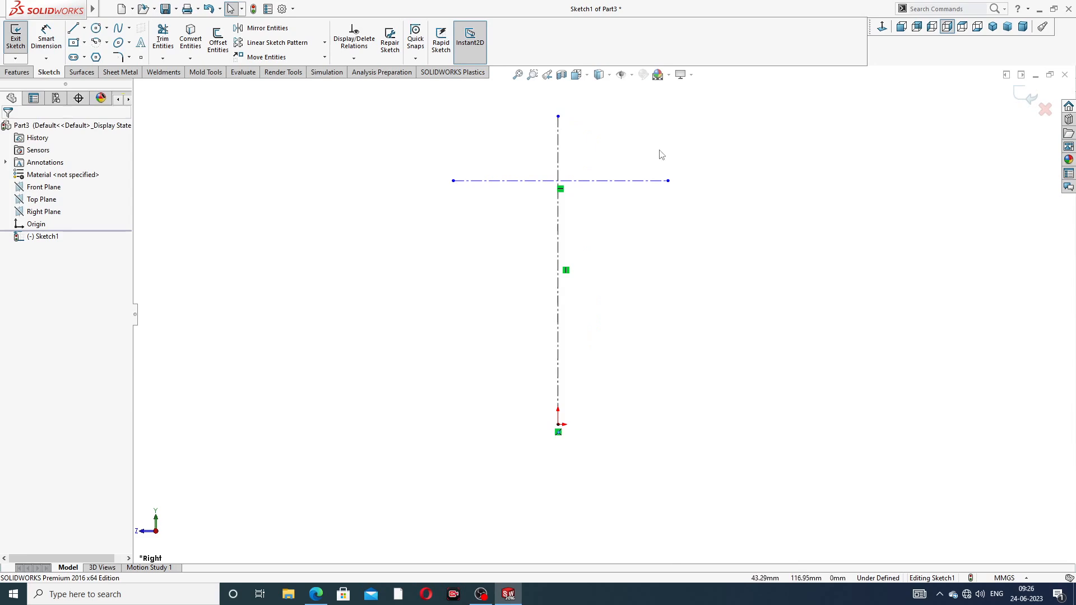
scroll(583, 163, up, 2)
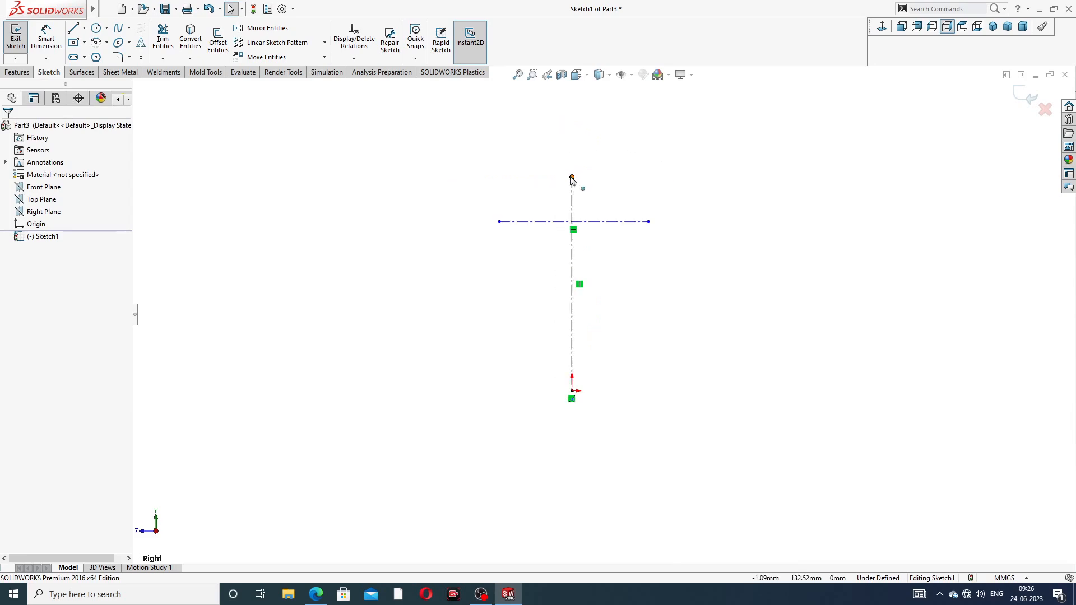
click(572, 135)
click(263, 139)
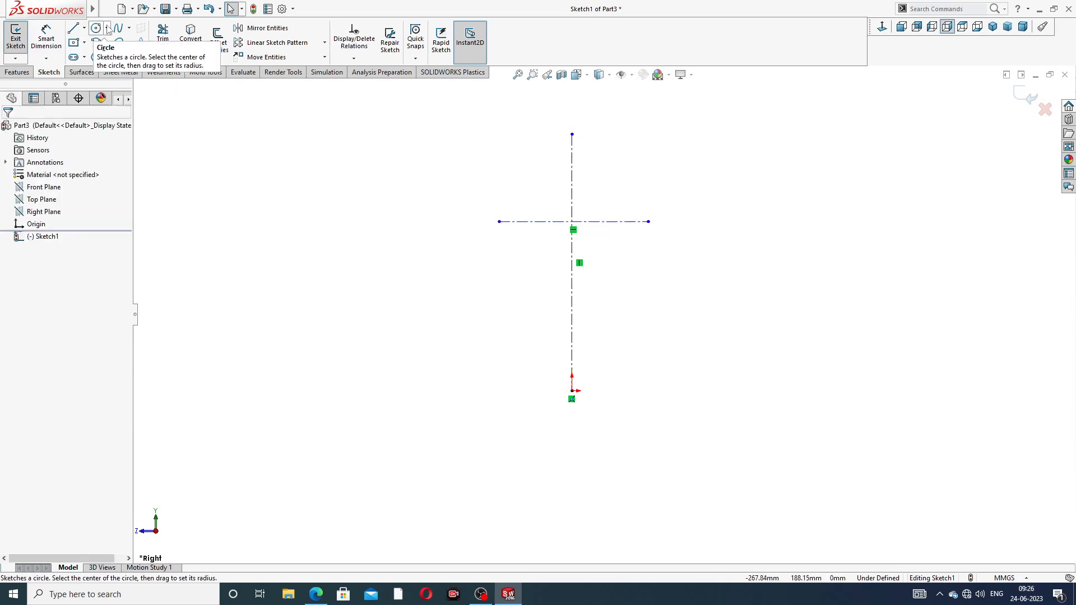
Sketch a 180° centerpoint arc of about 45 mm radius above the centerlines' intersection and attach the horizontal centerline's free end to the arc's end
click(107, 43)
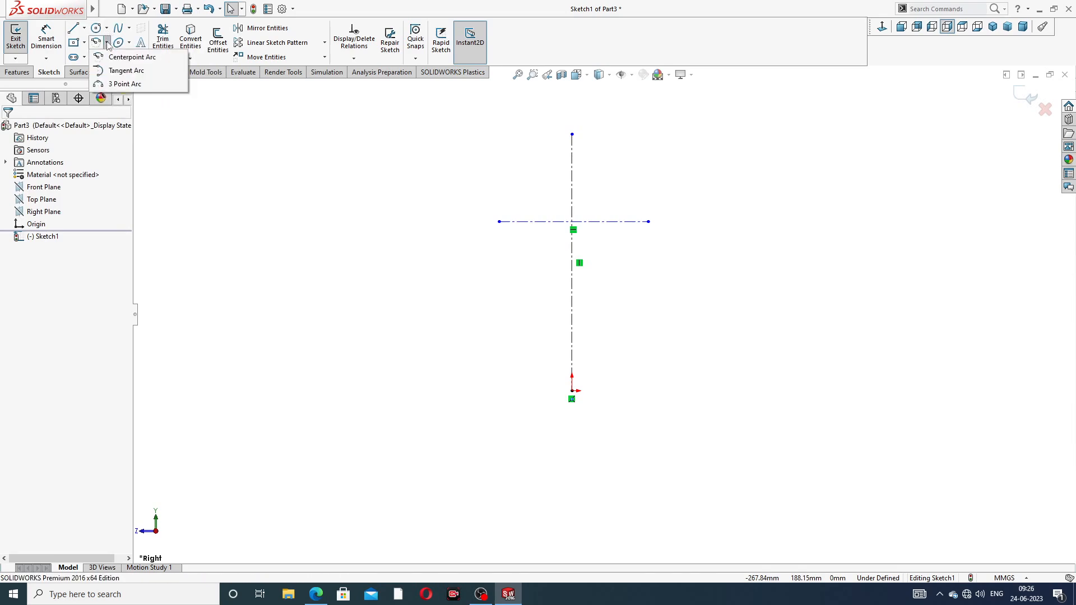
click(133, 58)
scroll(552, 181, down, 3)
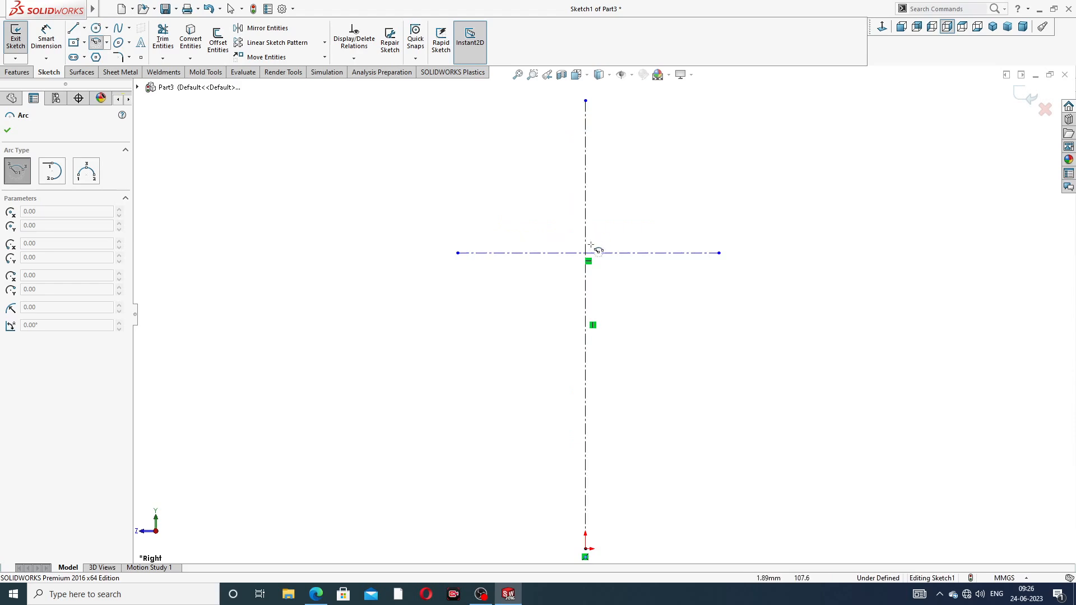
scroll(587, 253, down, 2)
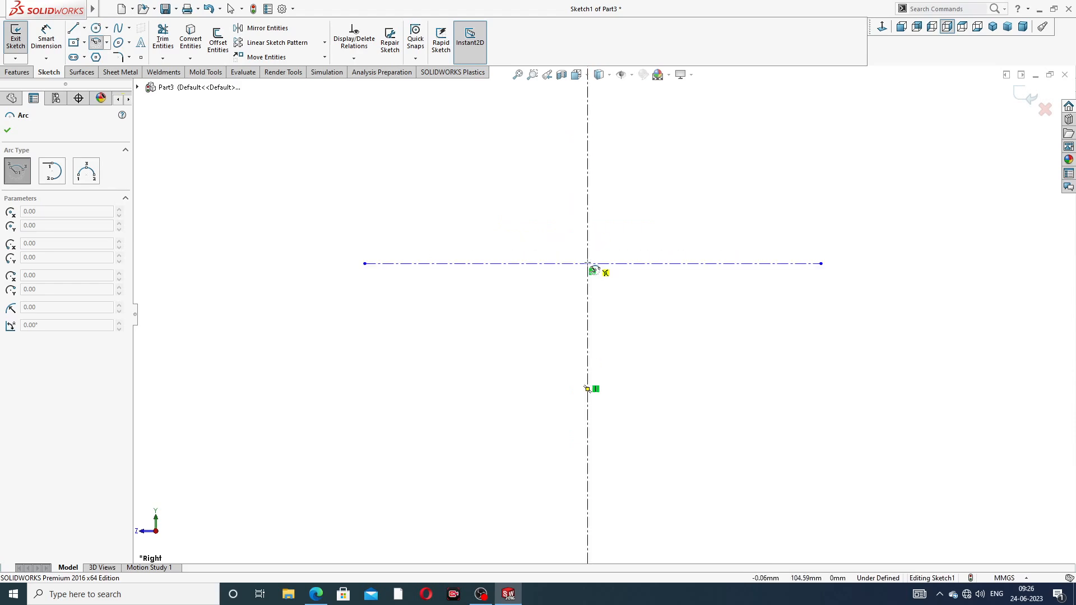
click(588, 264)
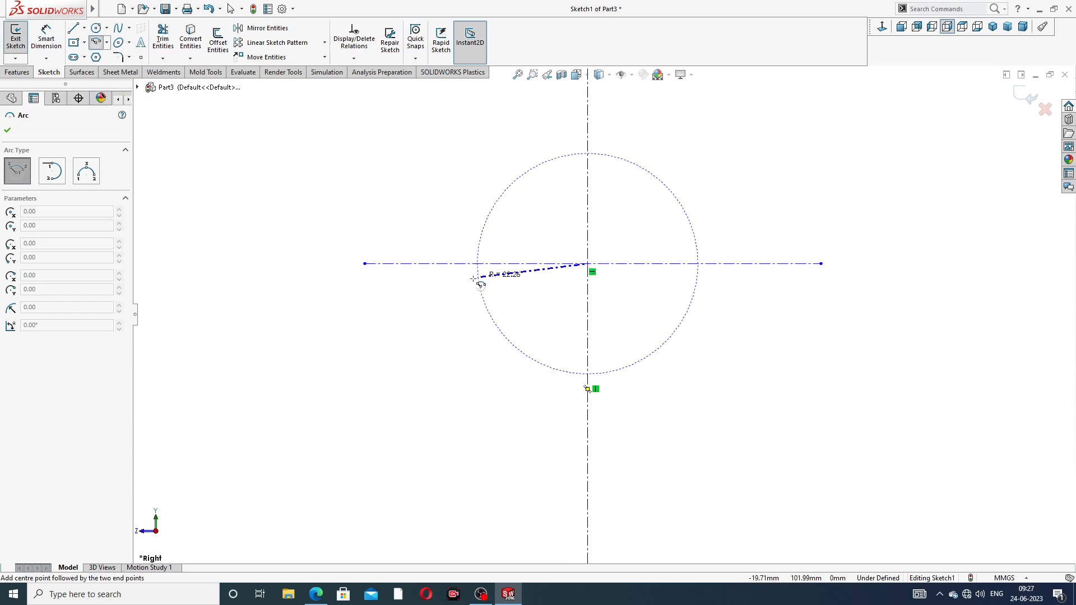
click(364, 263)
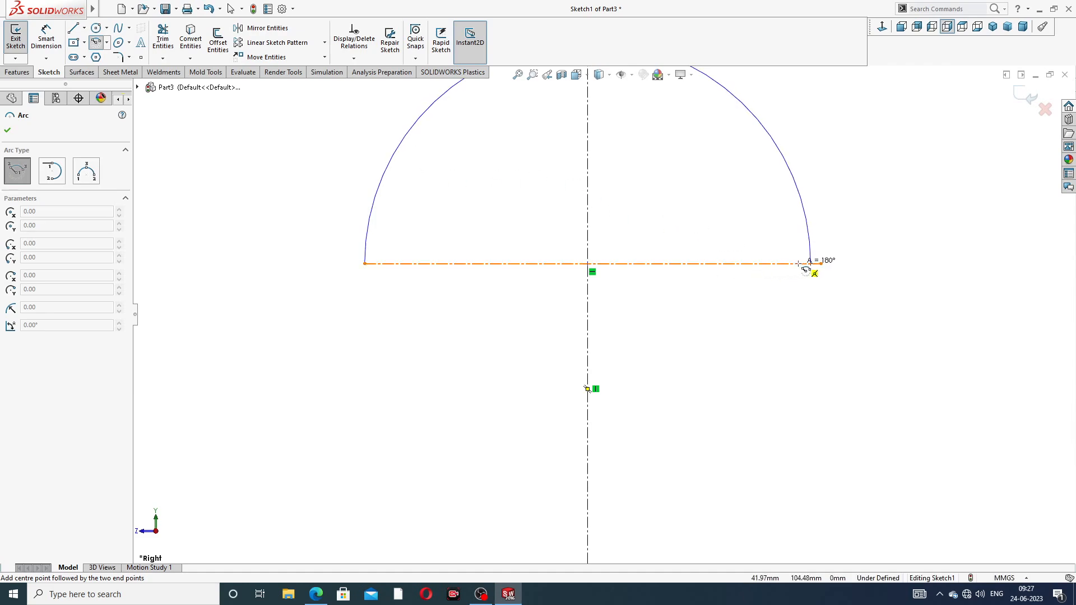
click(828, 271)
right_click(848, 215)
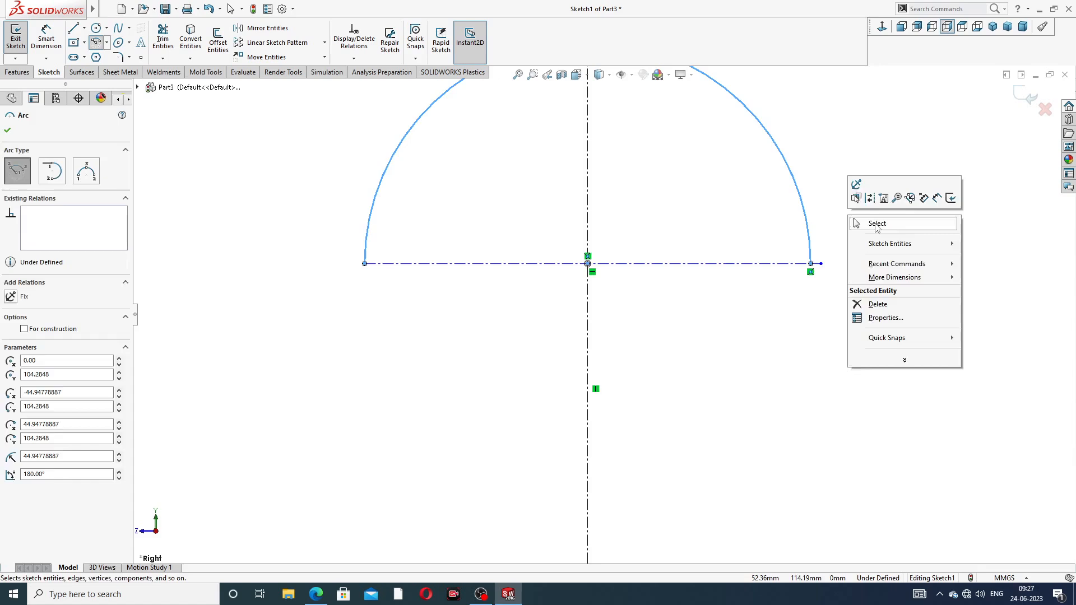
click(874, 223)
scroll(852, 247, down, 3)
drag(794, 278, 777, 278)
scroll(746, 175, up, 3)
scroll(745, 179, up, 2)
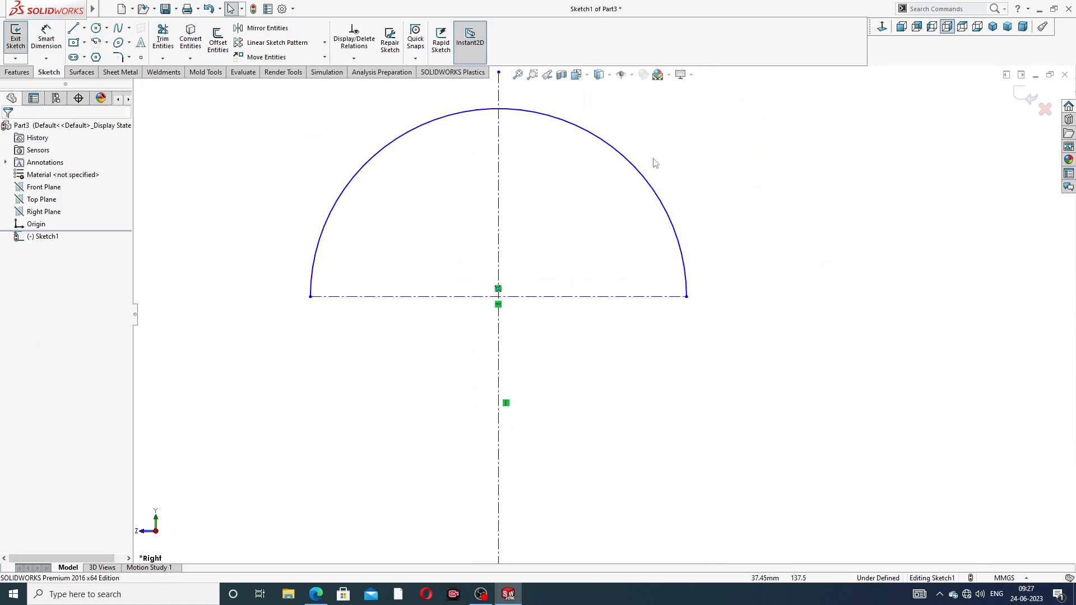
Convert the sketched semicircular arc to construction geometry
click(638, 171)
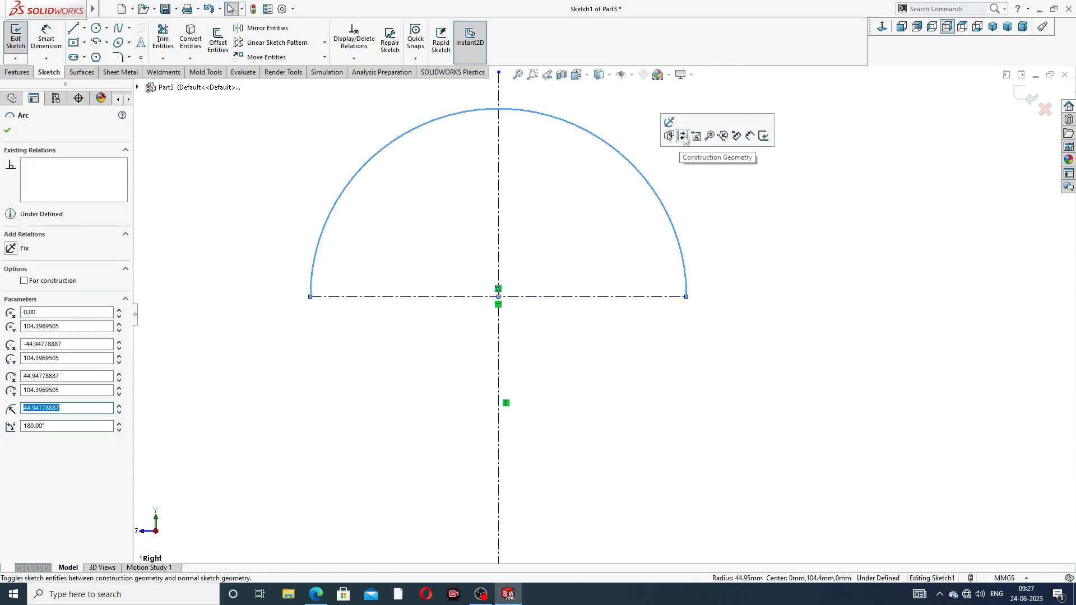
click(683, 137)
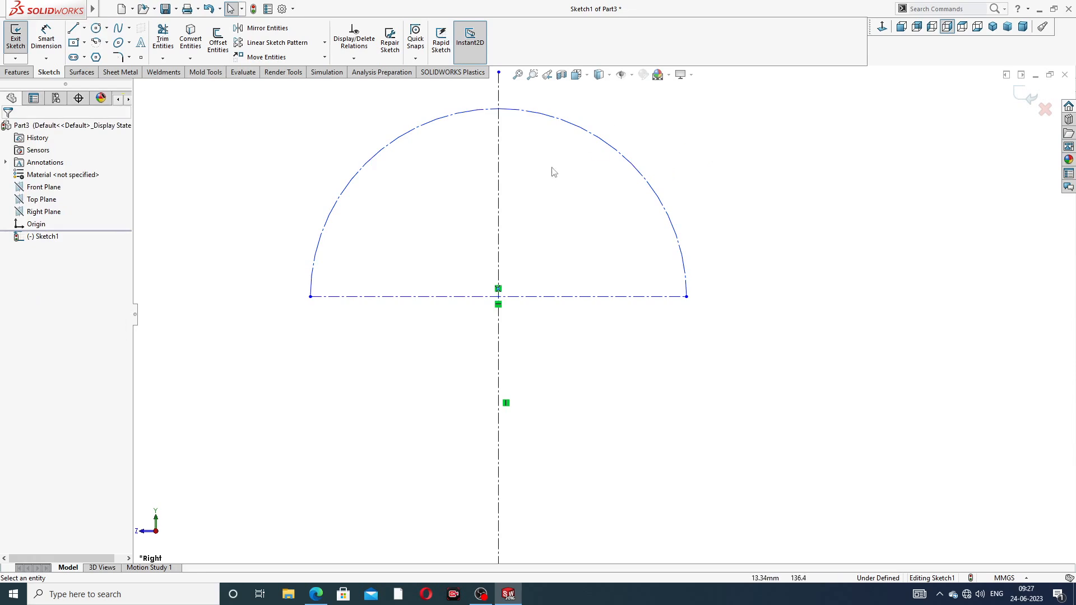
Dimension the vertical distance from the origin to the semicircle's horizontal baseline and set it to 18 mm
scroll(532, 238, up, 3)
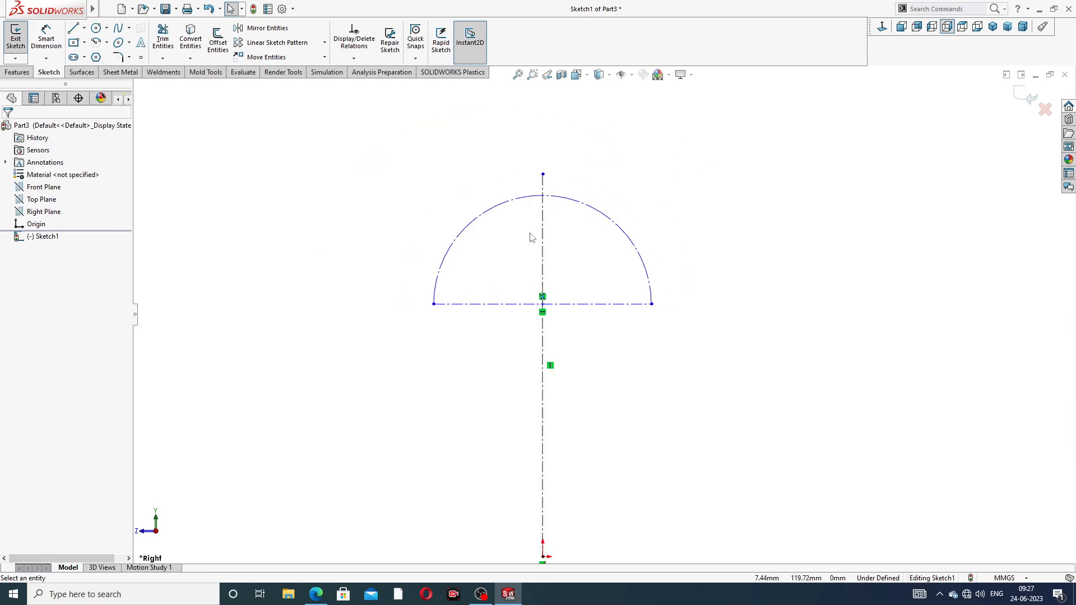
scroll(371, 168, up, 4)
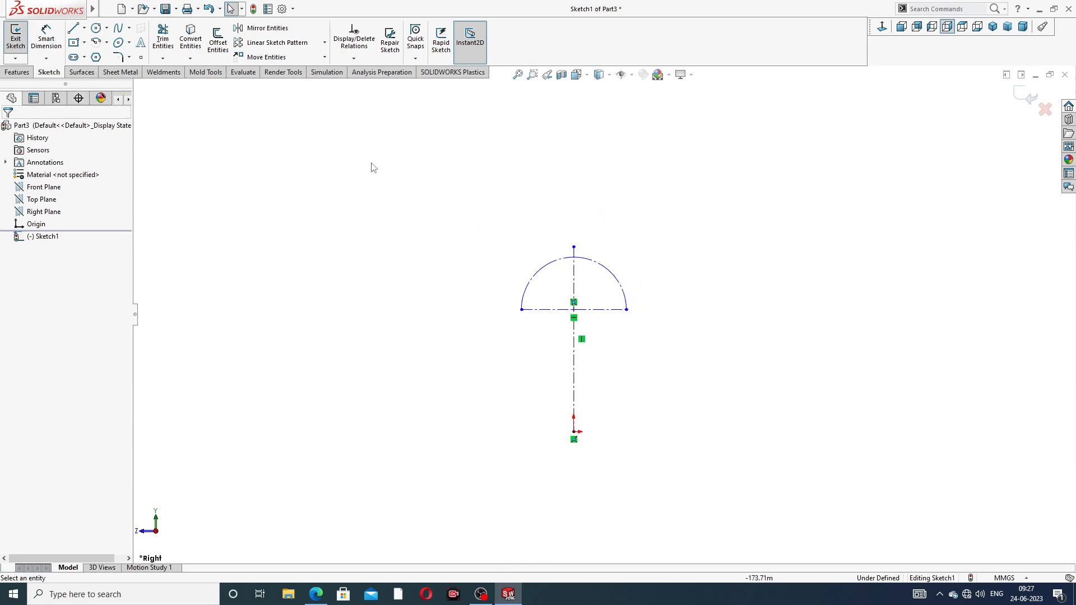
scroll(581, 487, down, 3)
scroll(621, 341, up, 2)
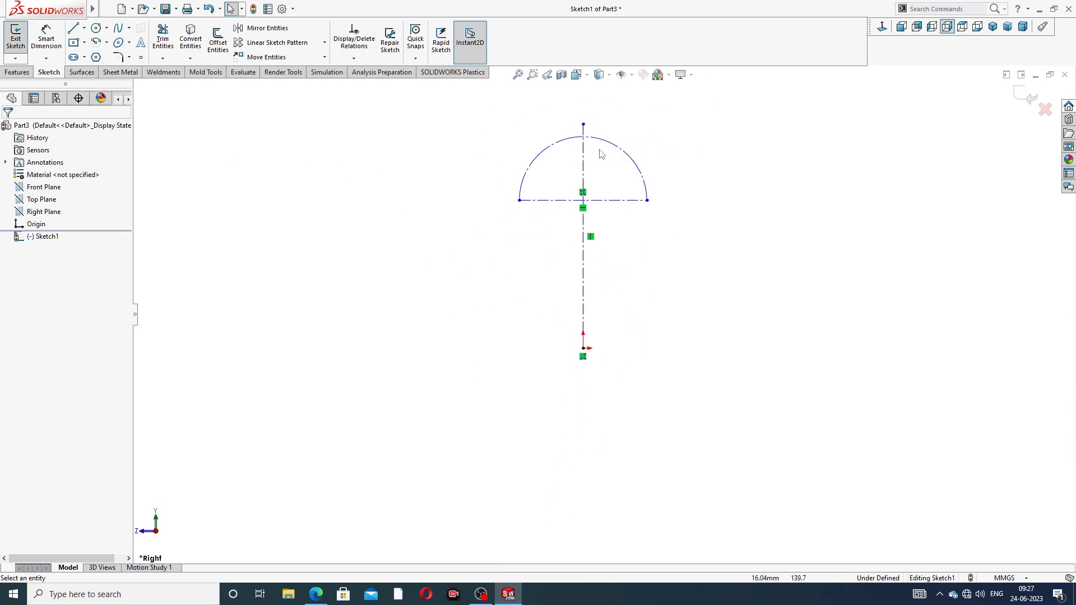
click(46, 38)
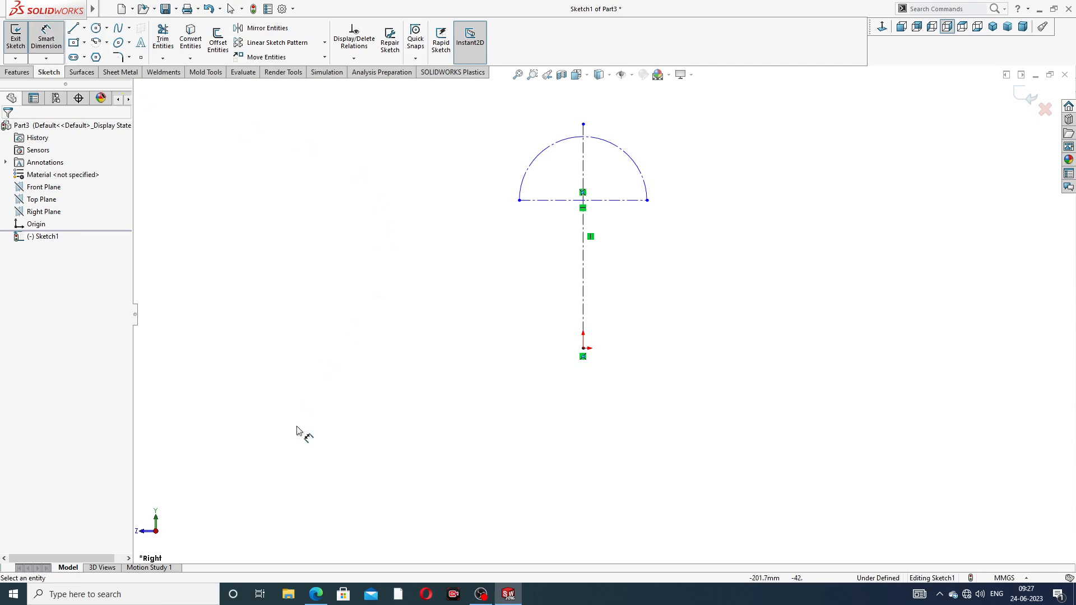
click(624, 200)
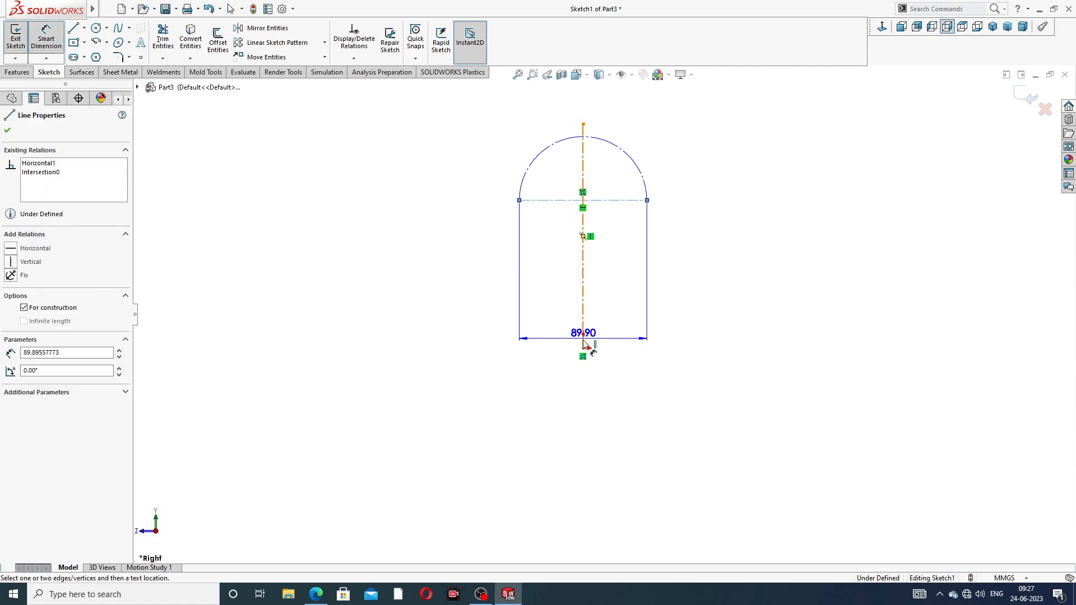
click(584, 348)
click(695, 288)
text(18)
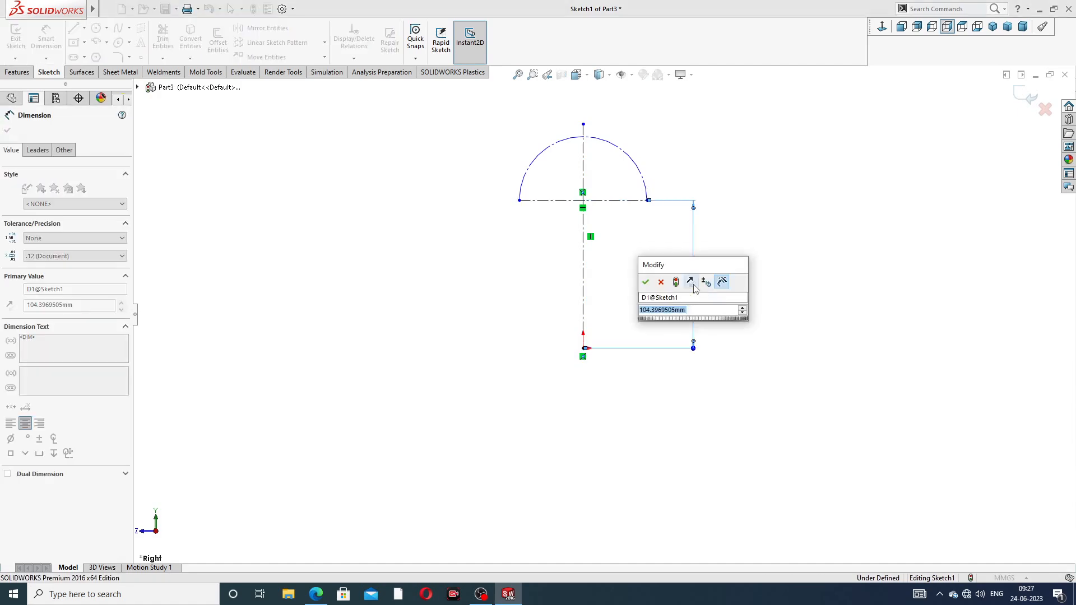
key(Return)
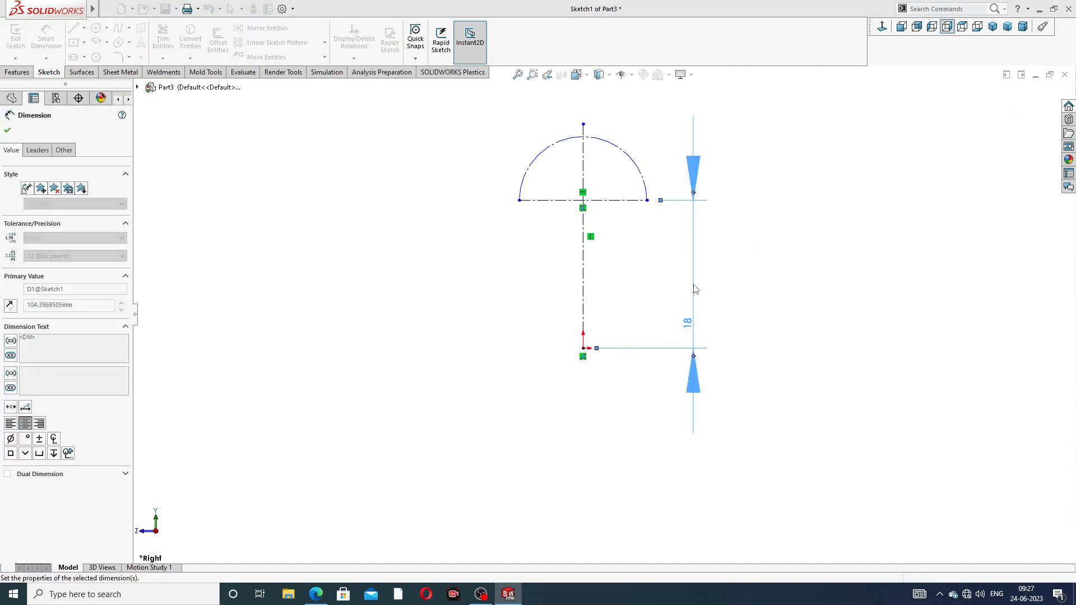
Dimension the construction arc's radius, consult the grease nipple drawing in Edge, and set the radius to 3.6 mm
click(633, 157)
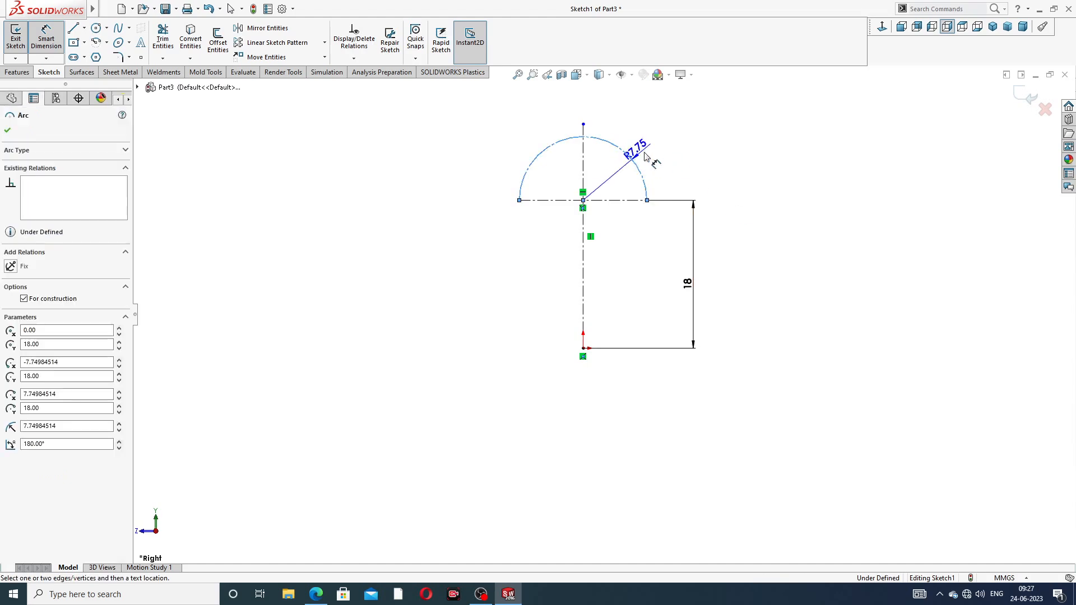
click(685, 157)
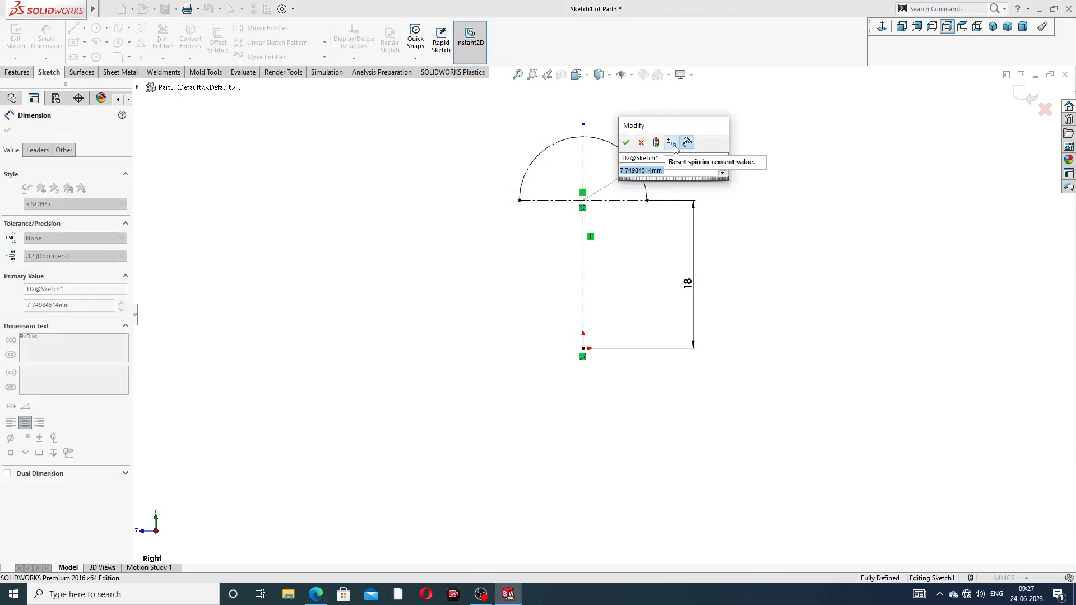
click(316, 594)
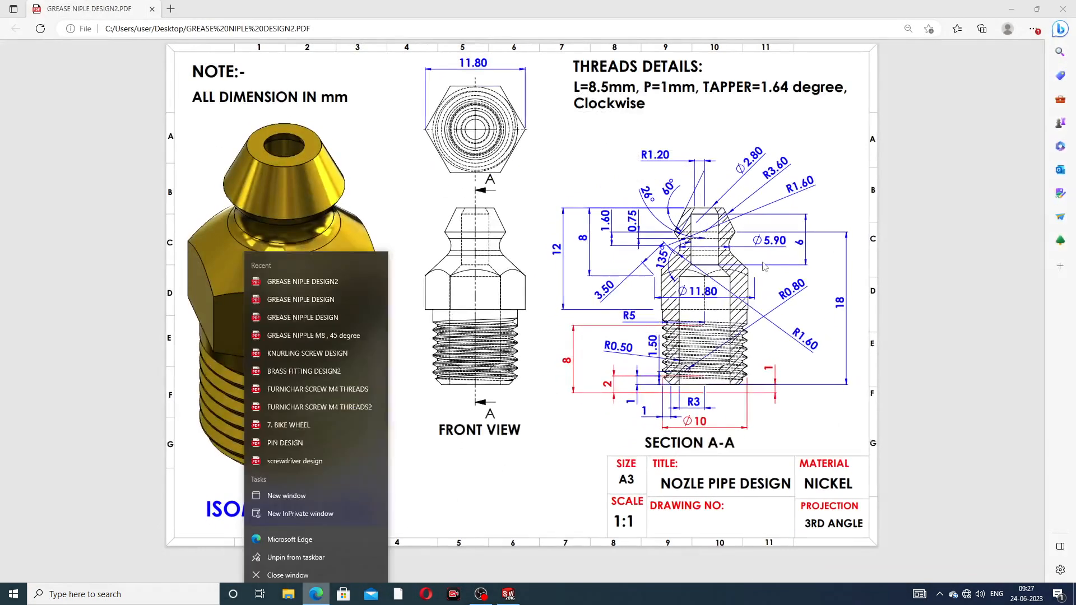
click(464, 487)
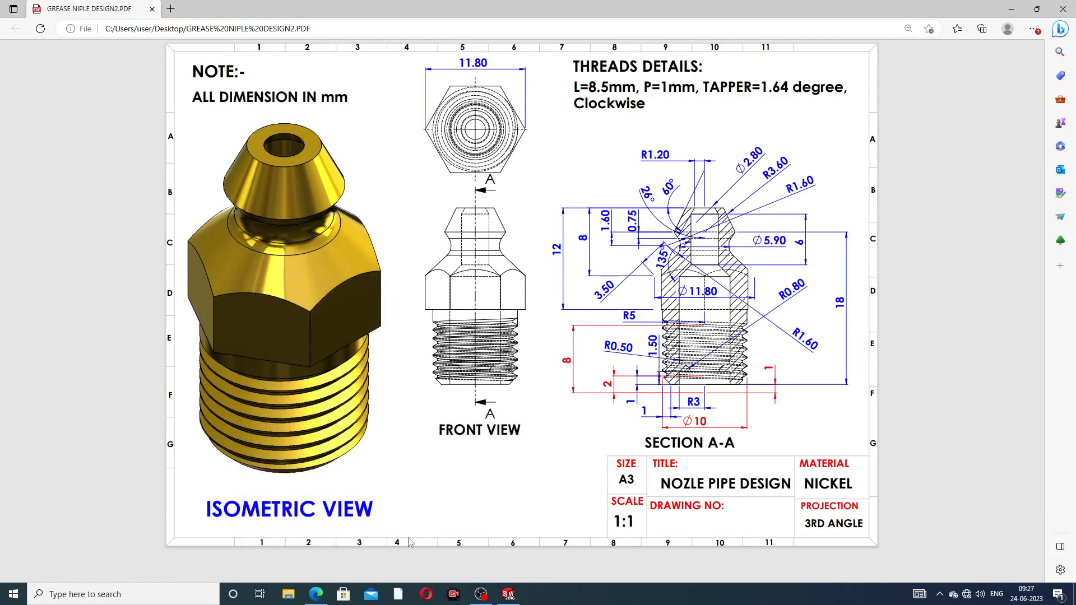
click(323, 590)
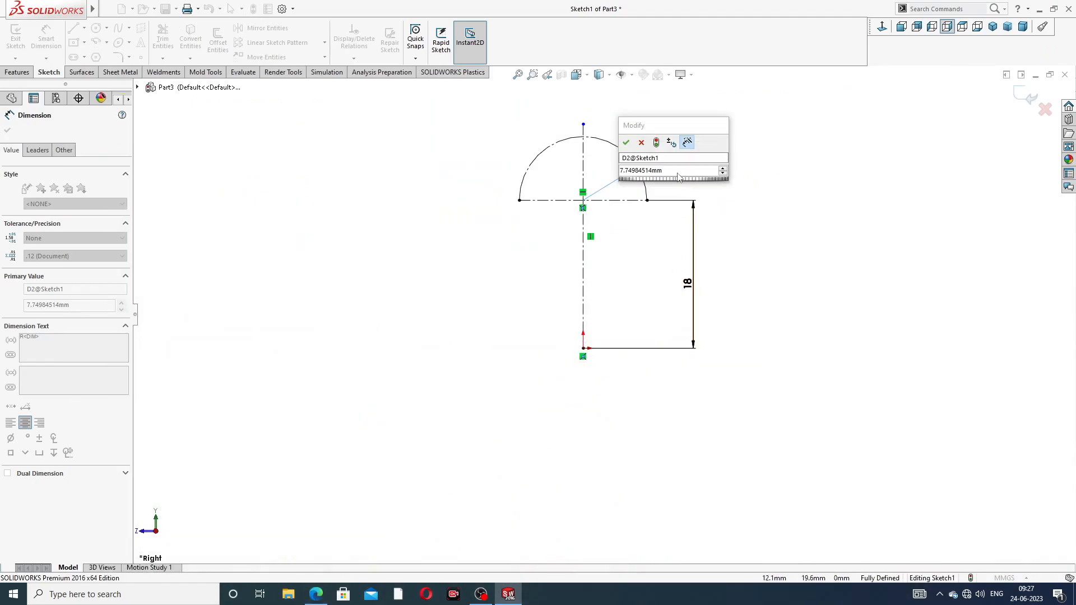
text(3.6)
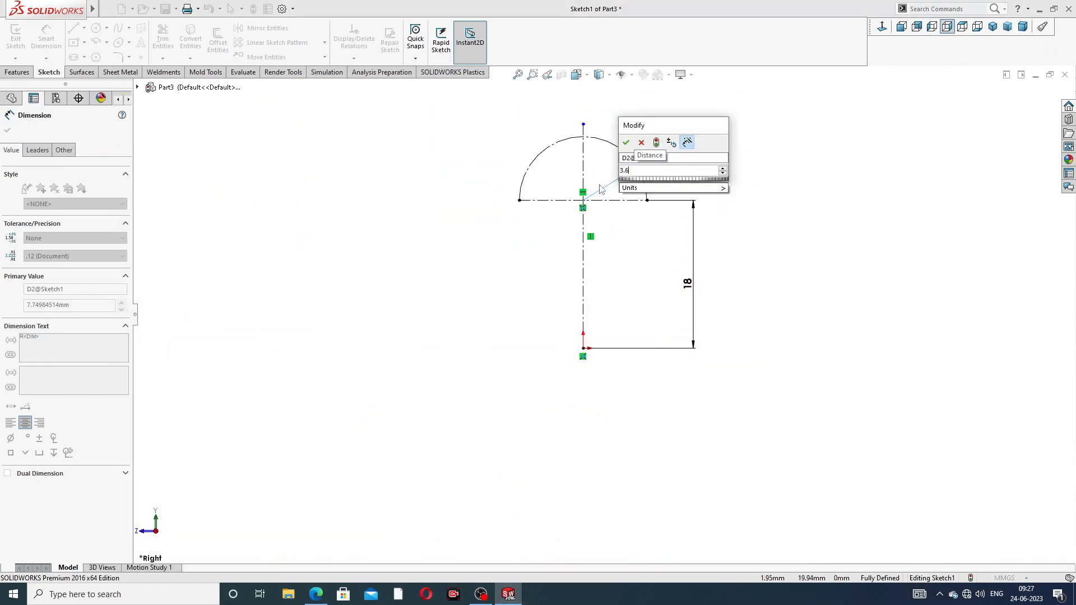
key(Return)
click(751, 180)
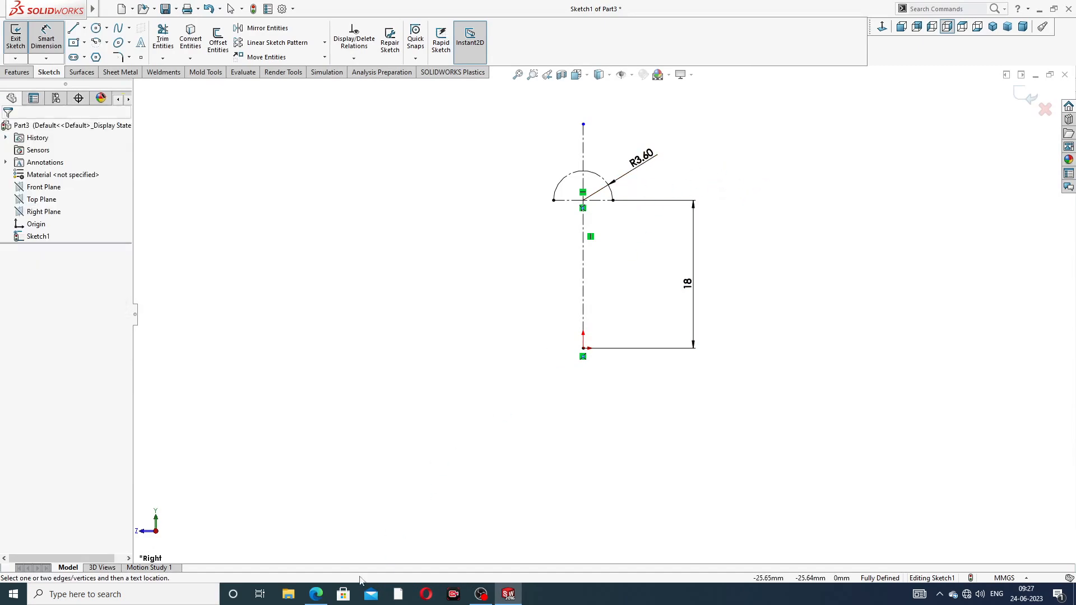
mouse_move(316, 594)
scroll(566, 213, down, 8)
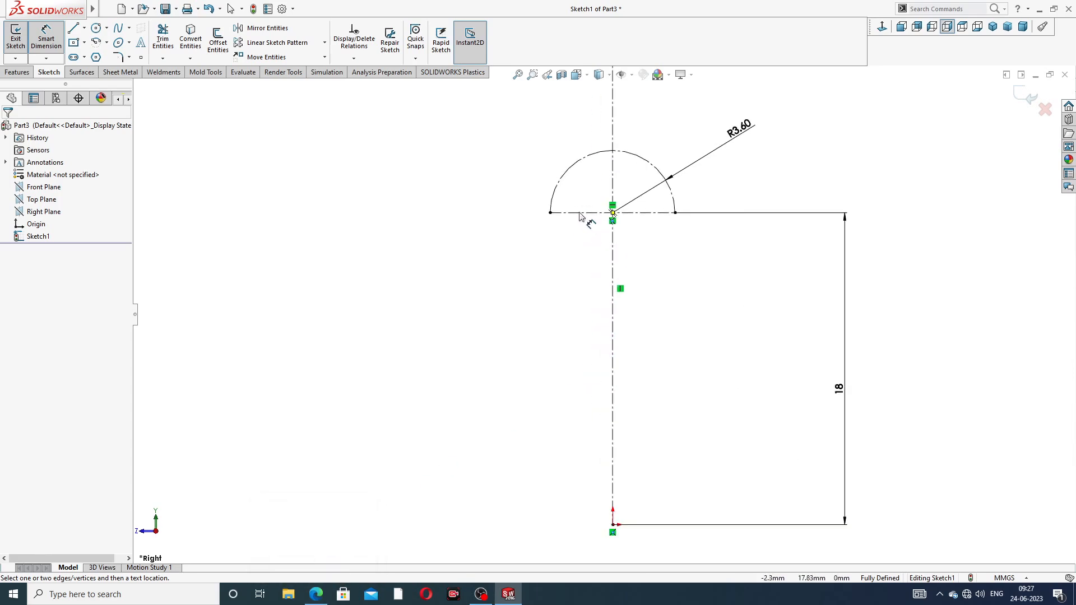
right_click(325, 186)
click(353, 164)
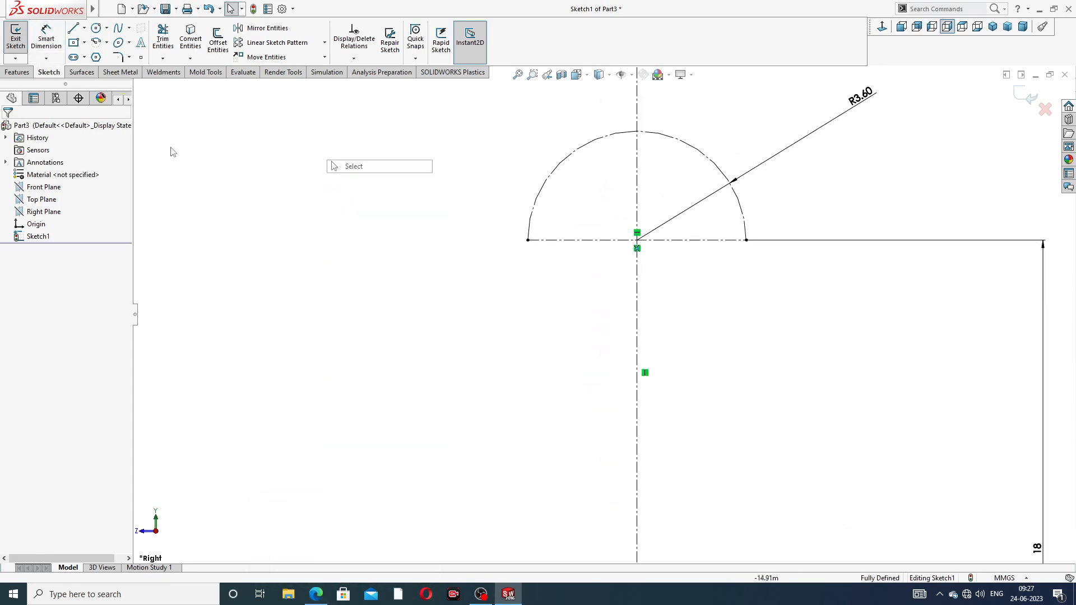
Sketch a circle of about 0.84 mm radius centred on the vertical centreline inside the construction arc
click(106, 28)
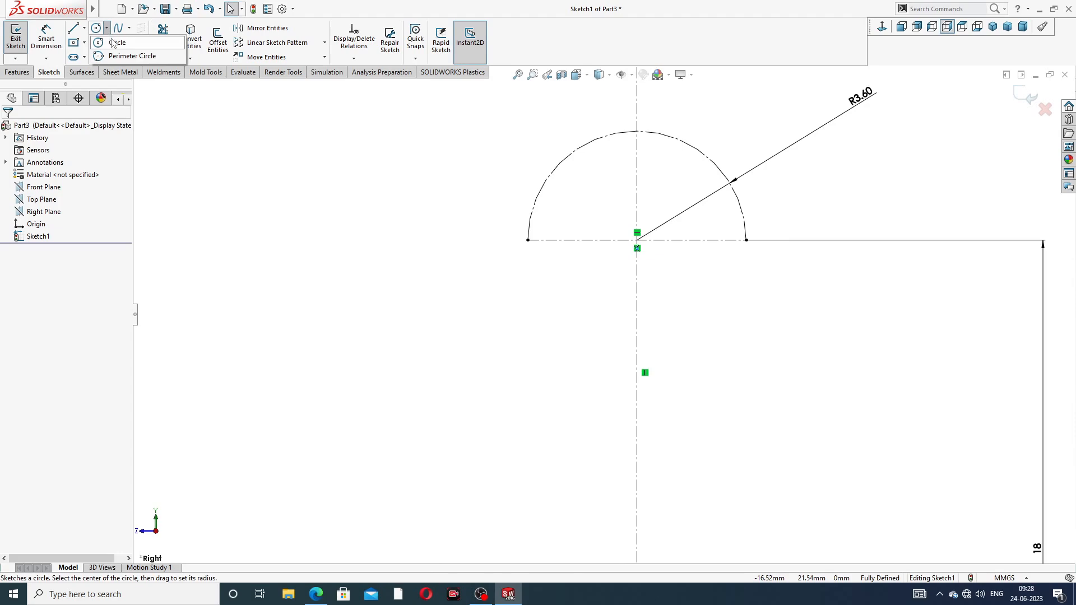
click(116, 43)
scroll(706, 163, down, 2)
click(599, 191)
click(626, 165)
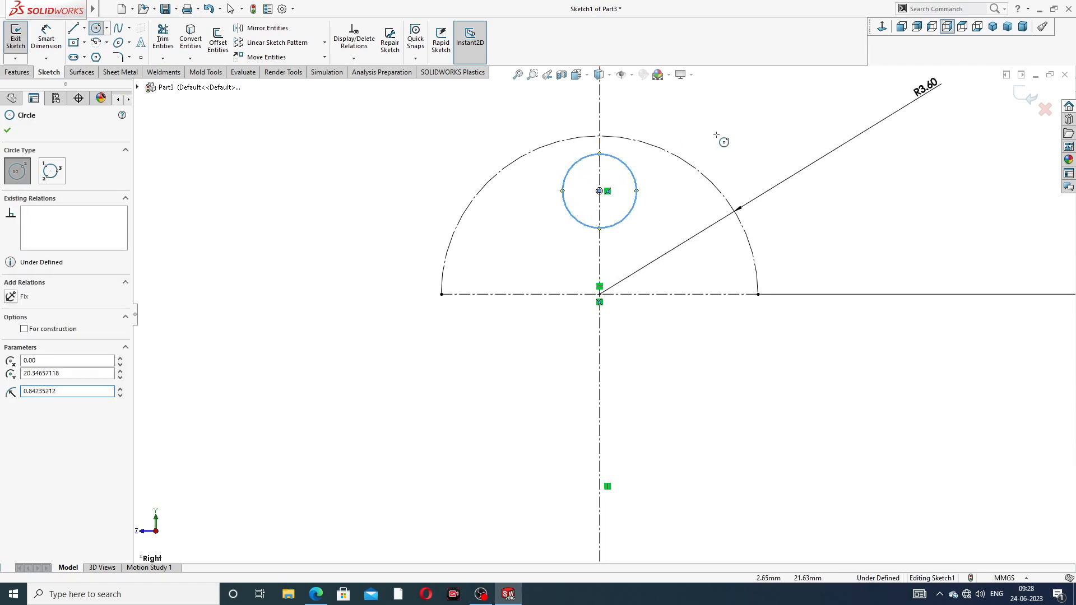
right_click(723, 142)
click(743, 148)
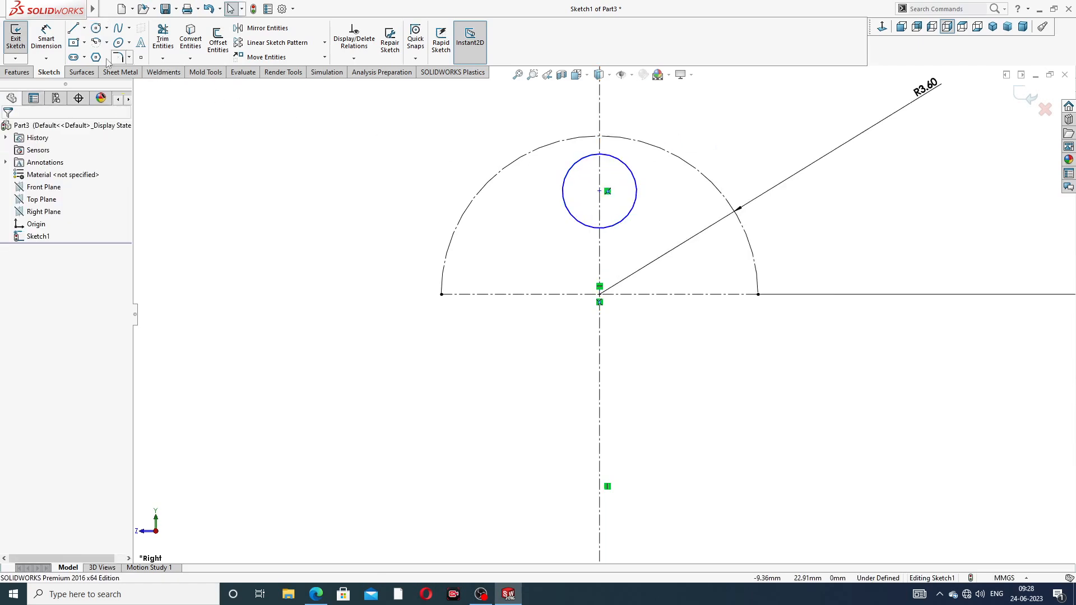
Dimension the small circle and set its diameter to 2.8 mm
click(46, 36)
click(625, 164)
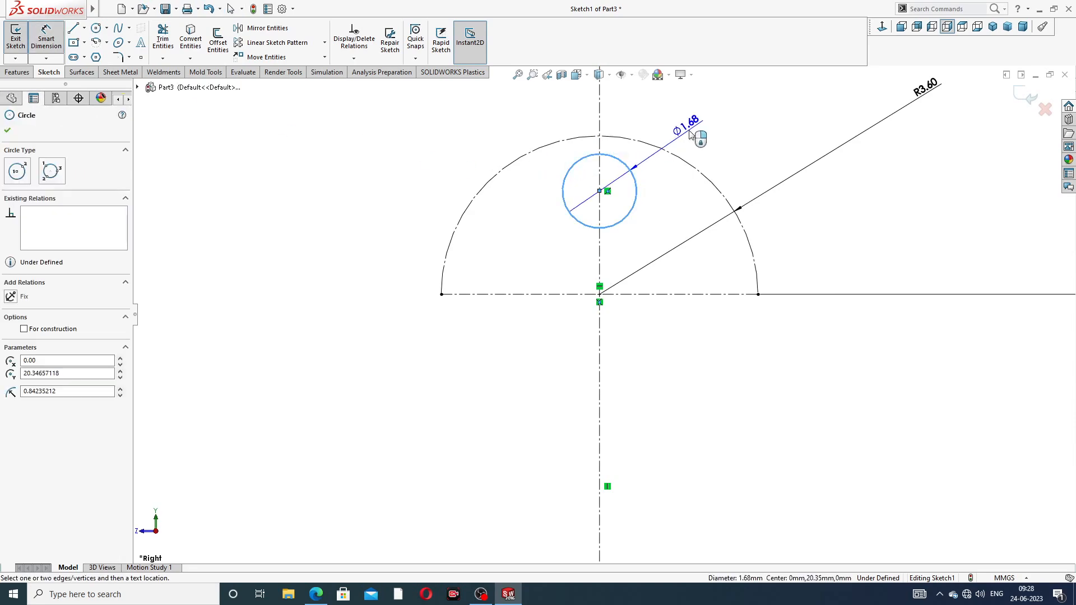
click(691, 133)
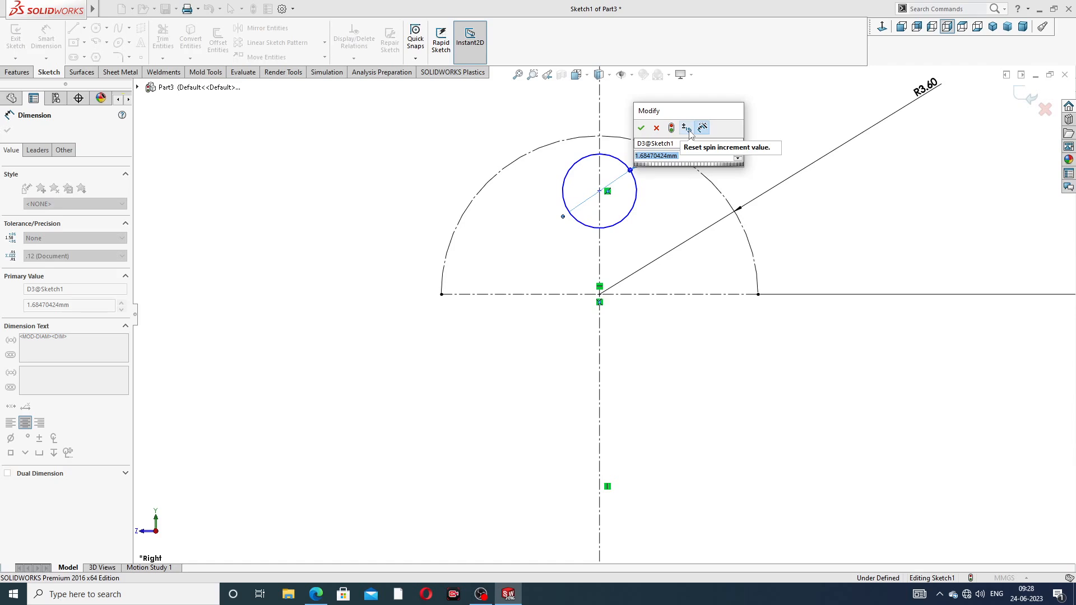
text(2.8)
key(Return)
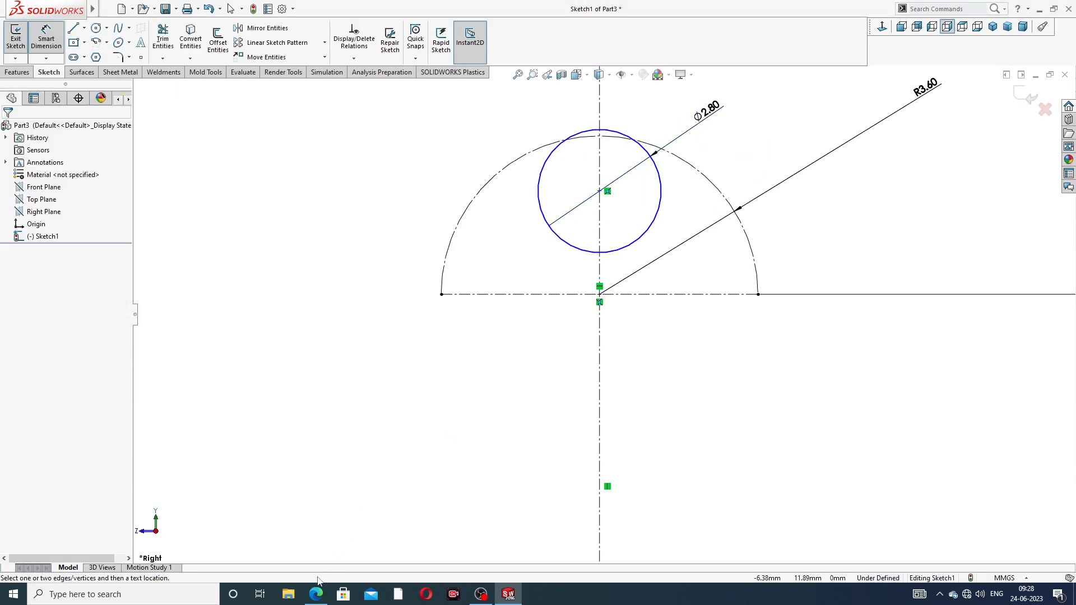
Consult the drawing in Edge, move the small circle down along the centreline inside the arc, and convert it to construction geometry
click(316, 594)
click(802, 142)
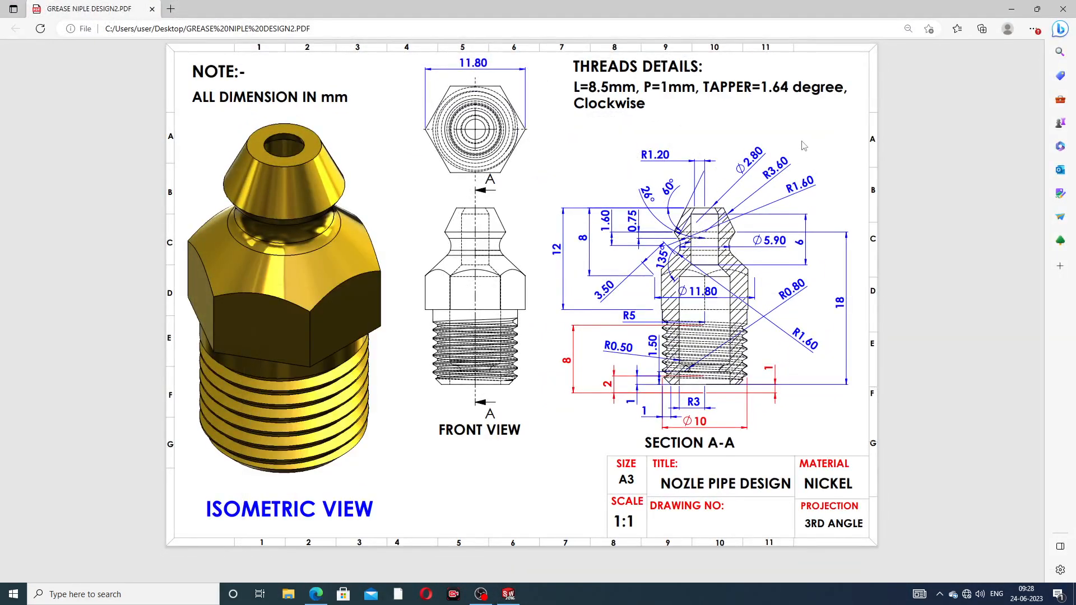
right_click(319, 594)
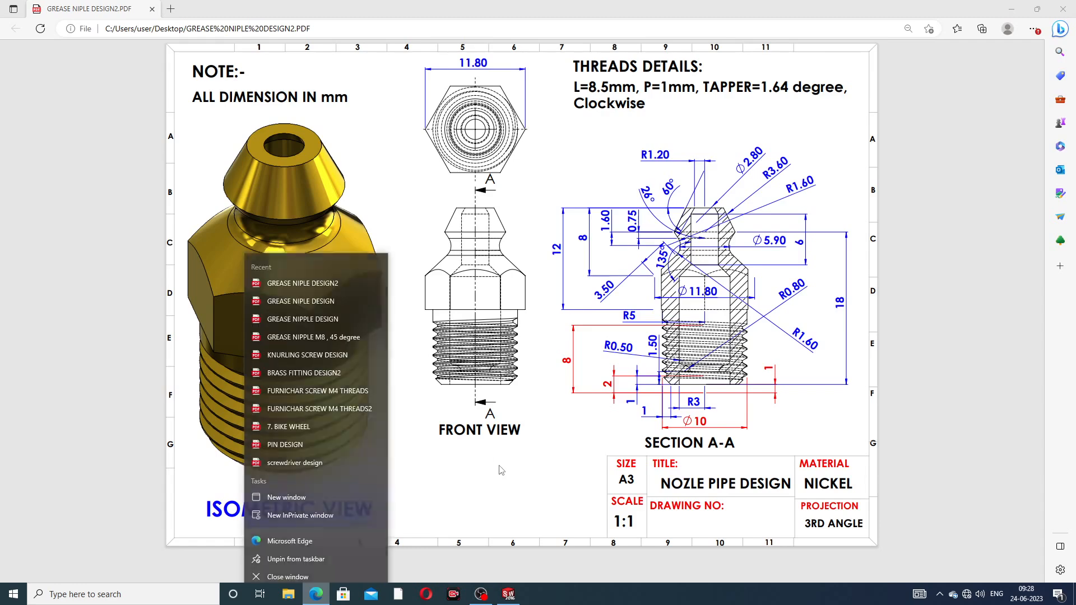
click(318, 594)
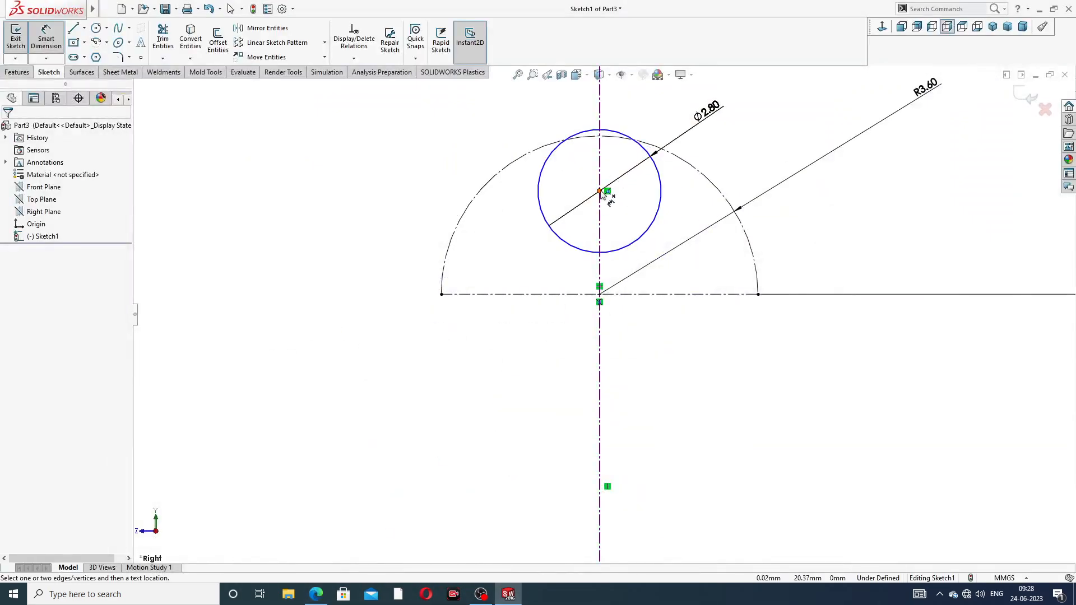
click(600, 191)
right_click(750, 148)
click(754, 147)
drag(600, 191, 604, 213)
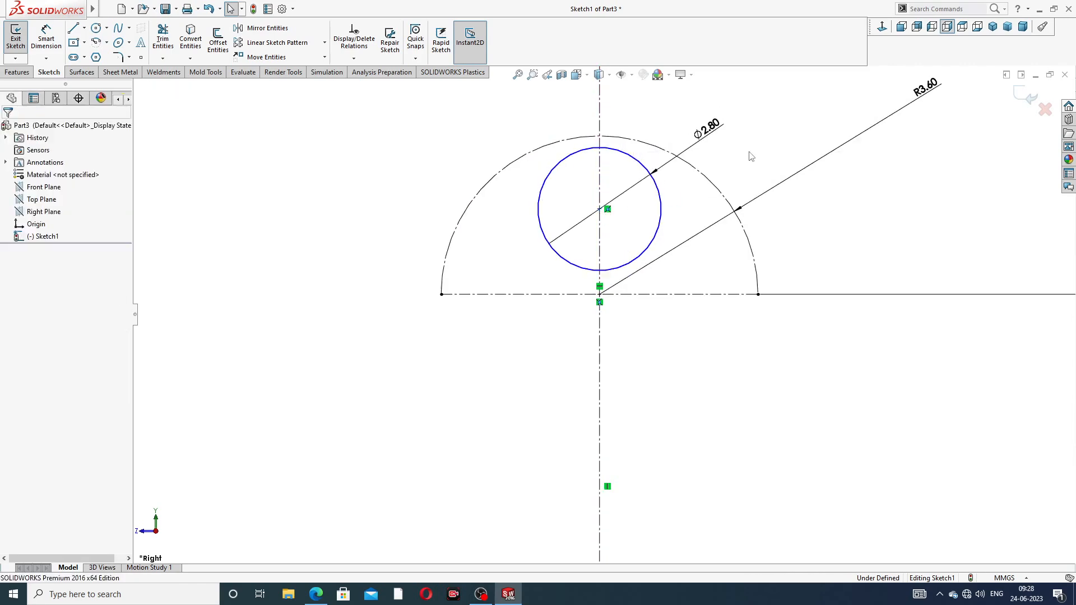
click(659, 183)
click(740, 116)
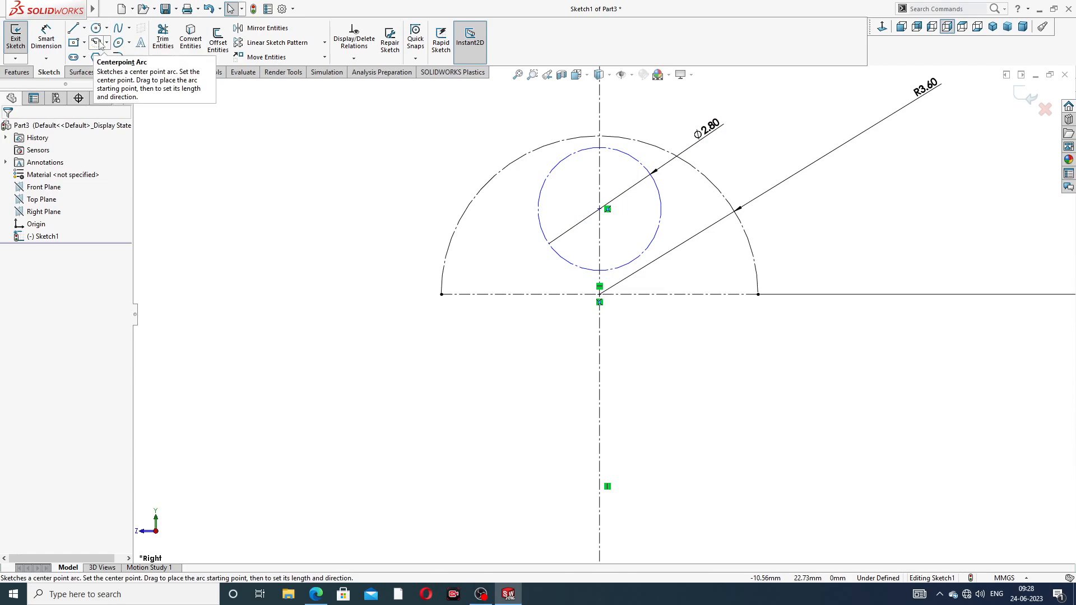
Sketch a vertical line about 1.1 mm long beside the centreline, ending level with the origin, and a horizontal base line outward from its lower end
scroll(611, 337, up, 6)
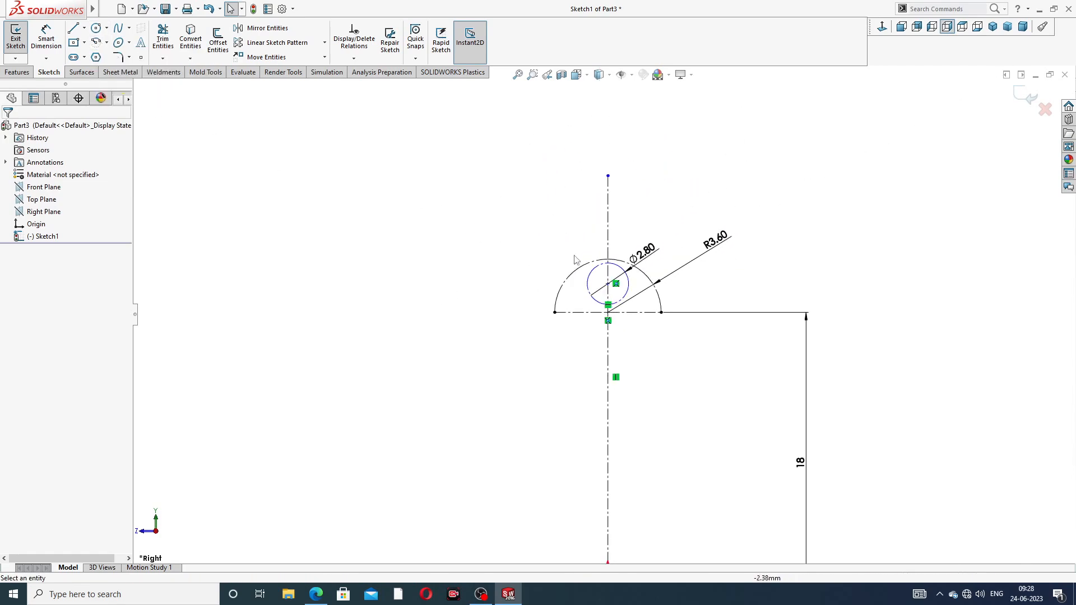
scroll(612, 387, up, 3)
scroll(627, 440, down, 6)
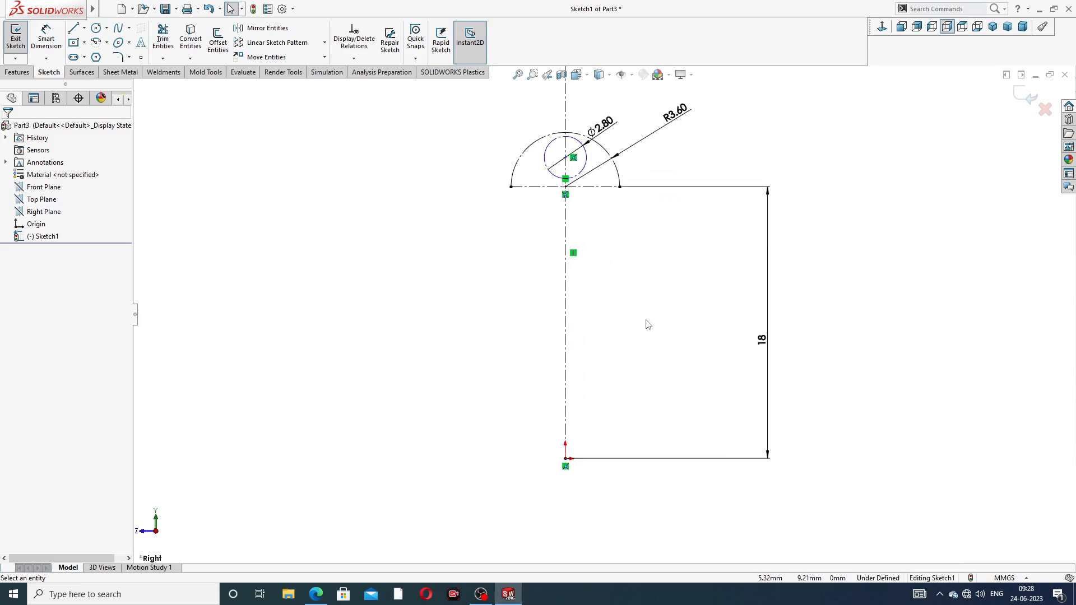
click(73, 30)
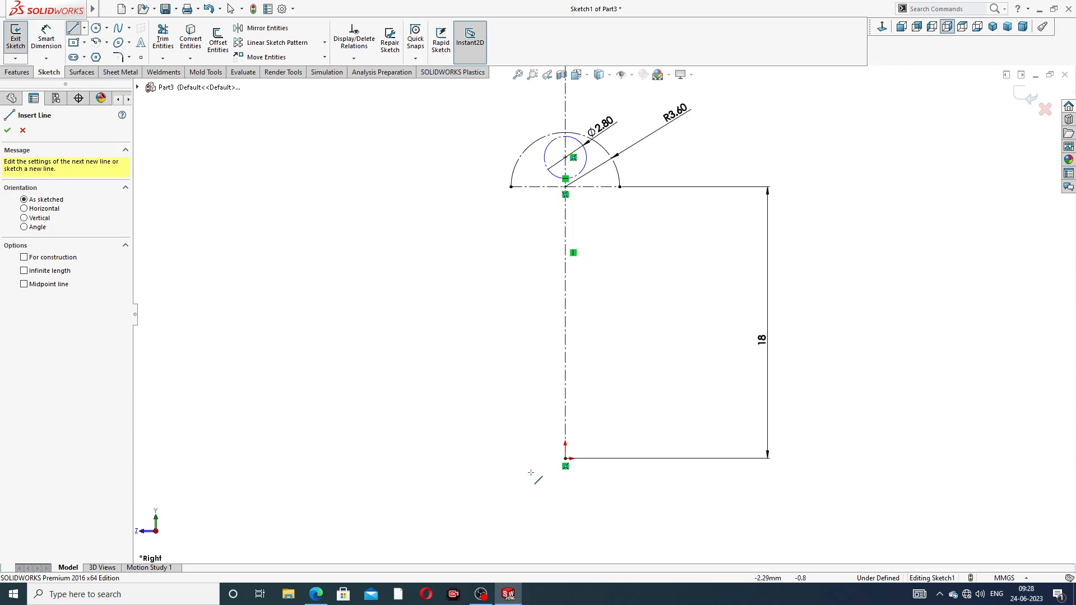
scroll(531, 469, down, 2)
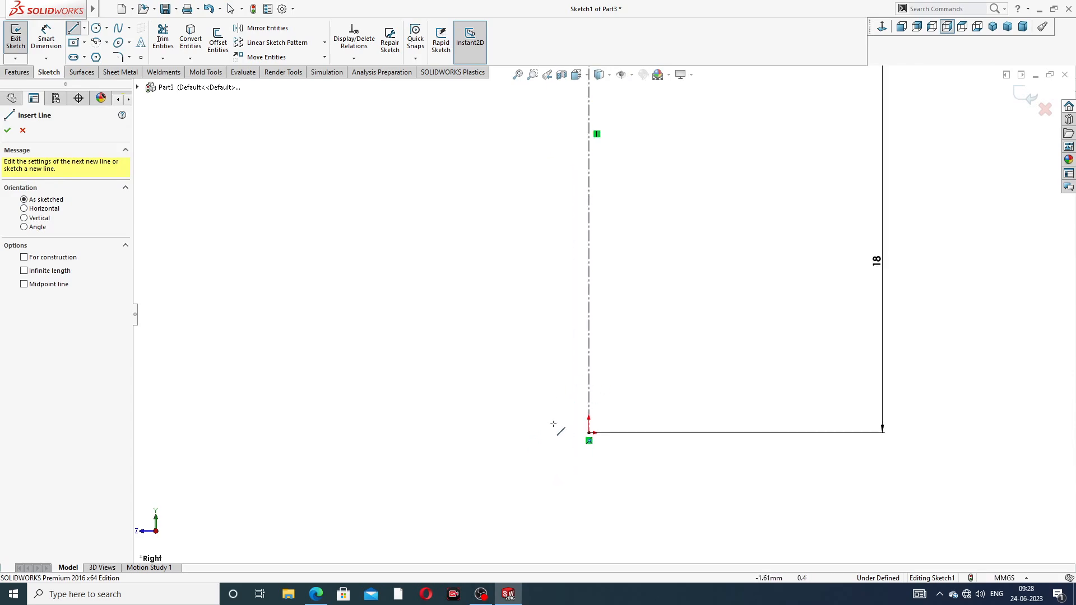
click(525, 409)
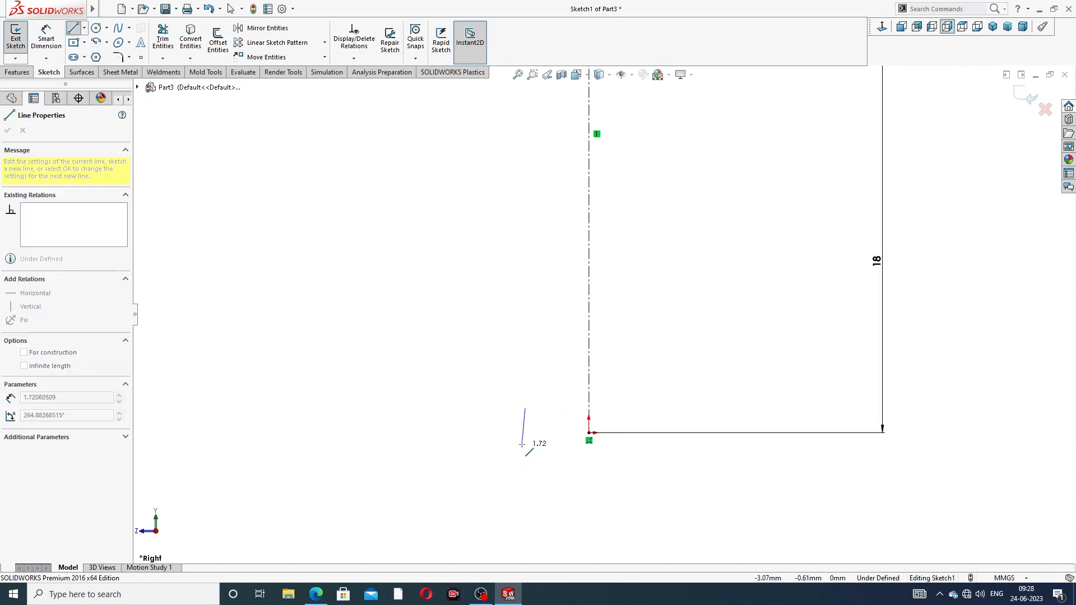
click(526, 433)
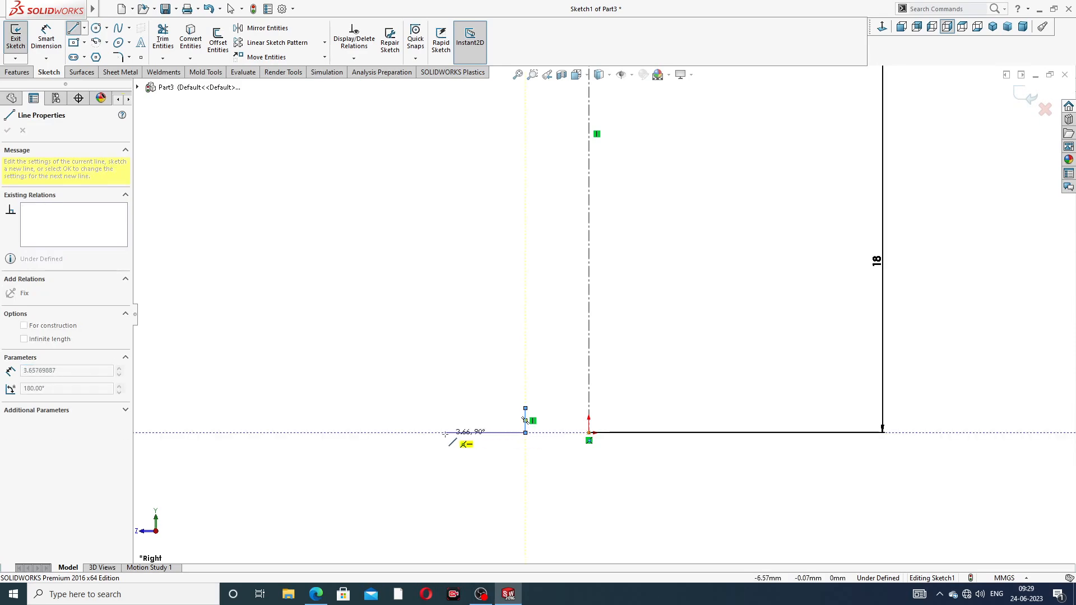
click(469, 432)
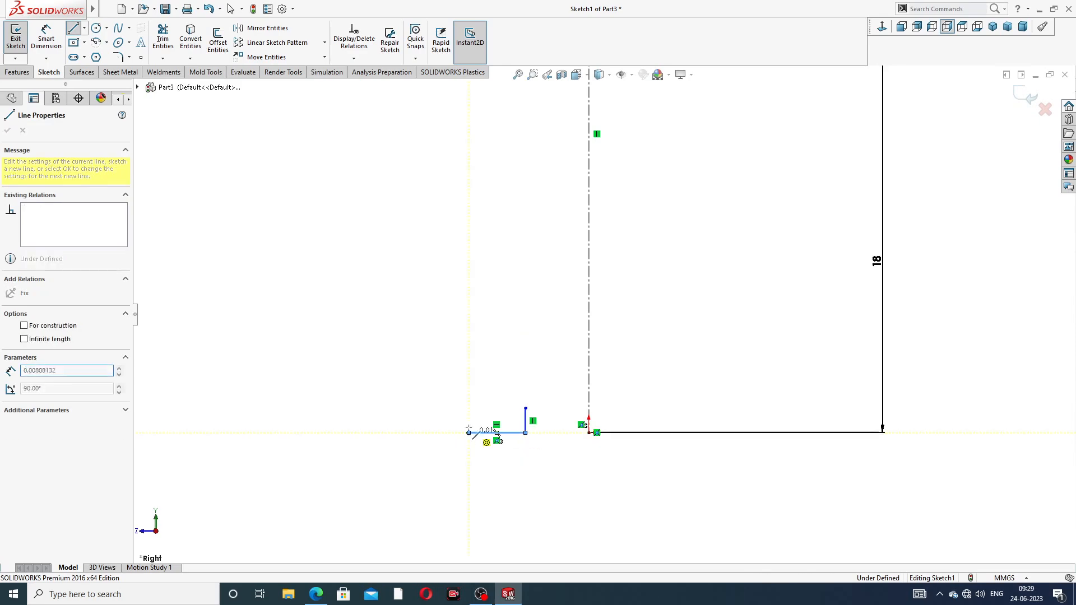
Continue the outer profile with a vertical line about 5.05 mm high, a short outward horizontal step and a vertical line about 3.61 mm high
click(468, 322)
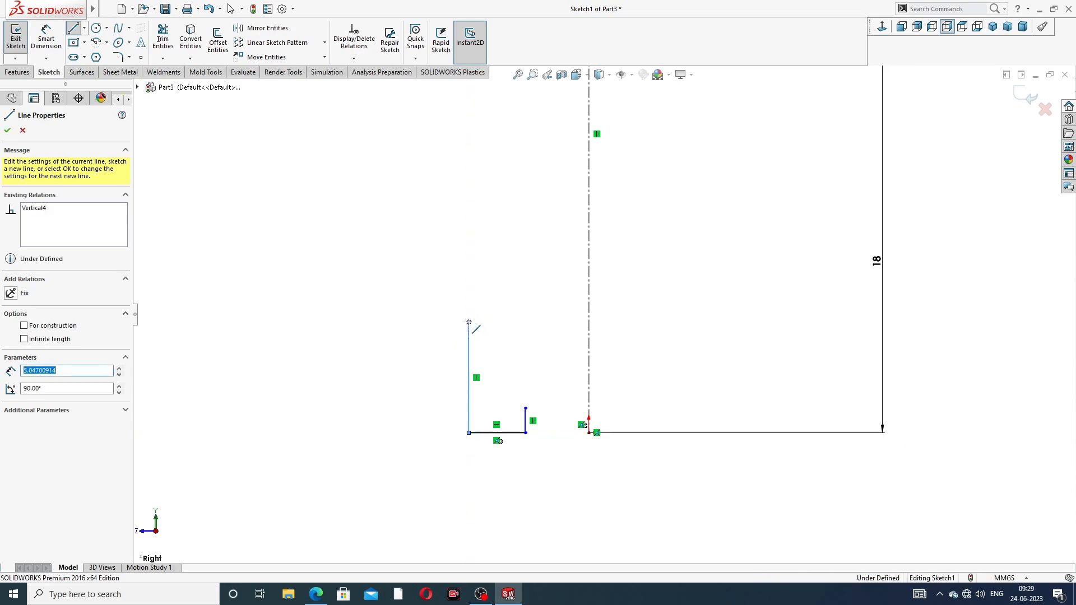
click(435, 322)
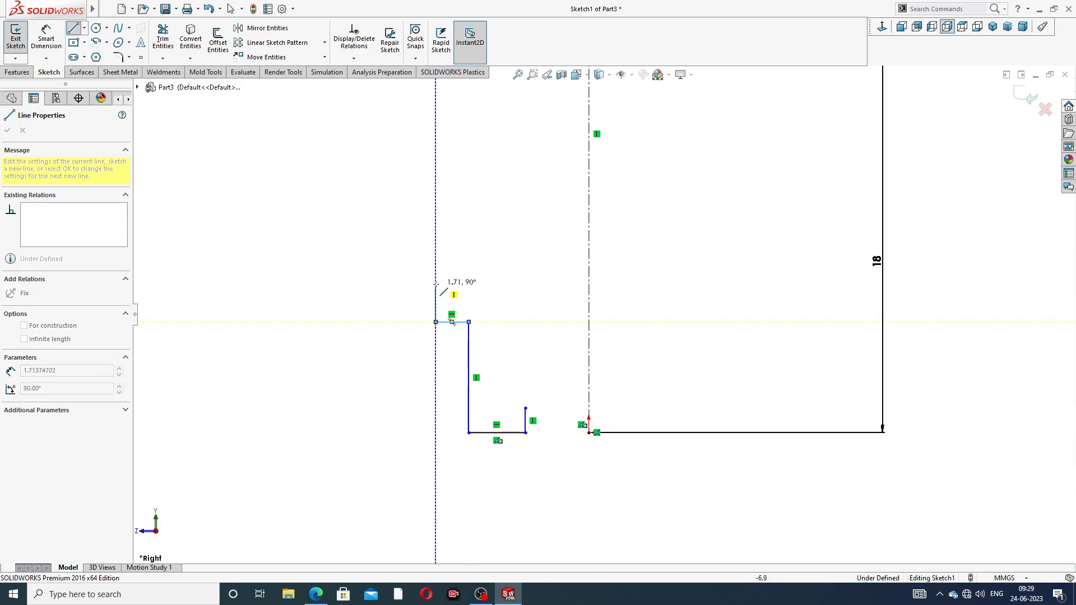
click(435, 242)
right_click(487, 246)
click(506, 258)
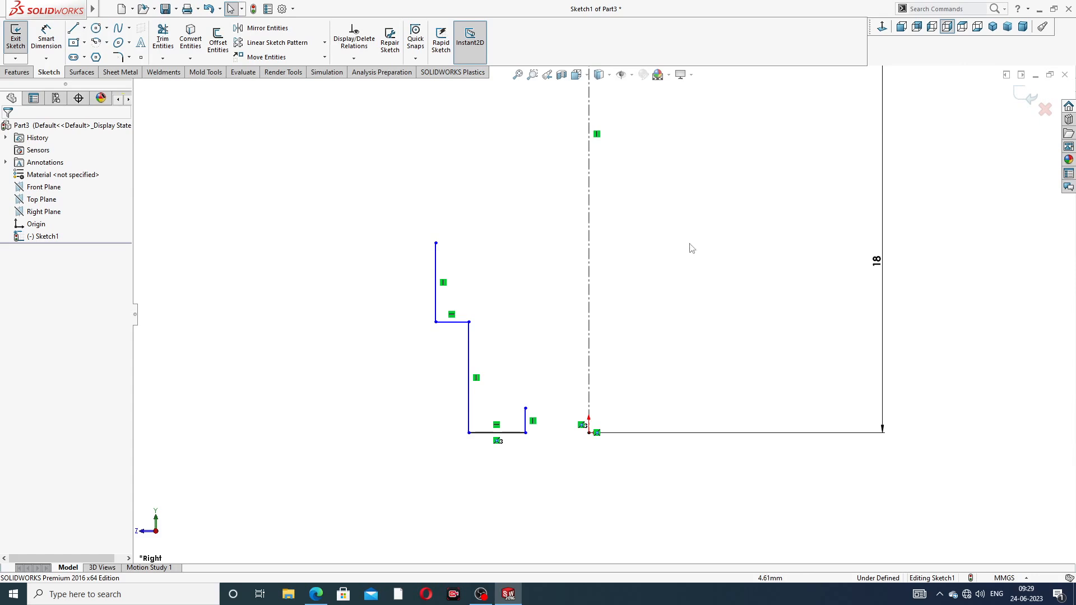
Replace the vertical line above the outward step with a slanted line leaning slightly outward from the step's outer end
scroll(693, 240, up, 2)
scroll(565, 298, down, 2)
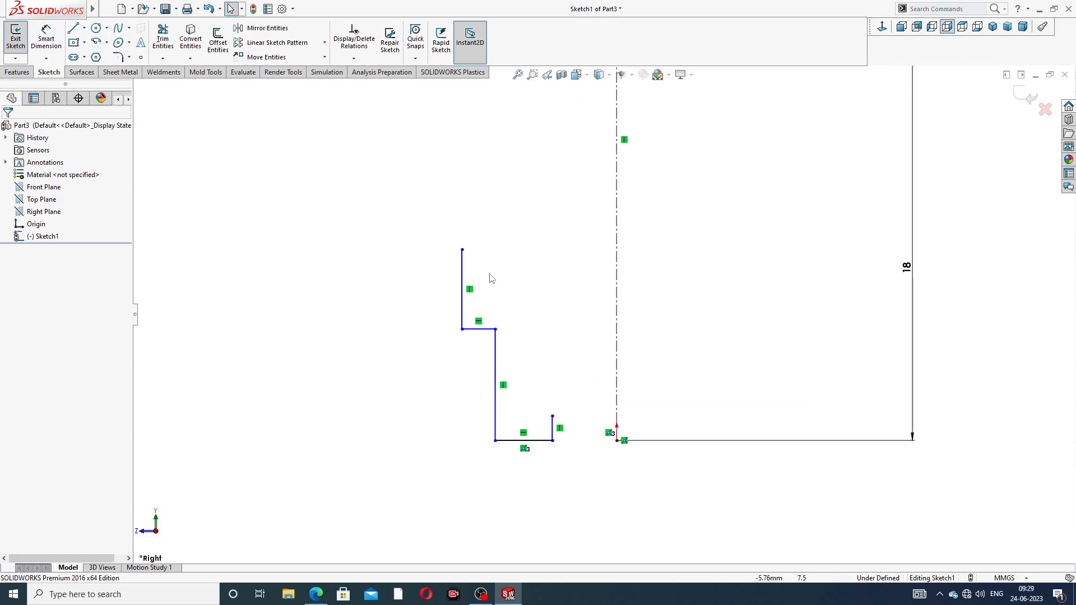
click(463, 264)
key(Delete)
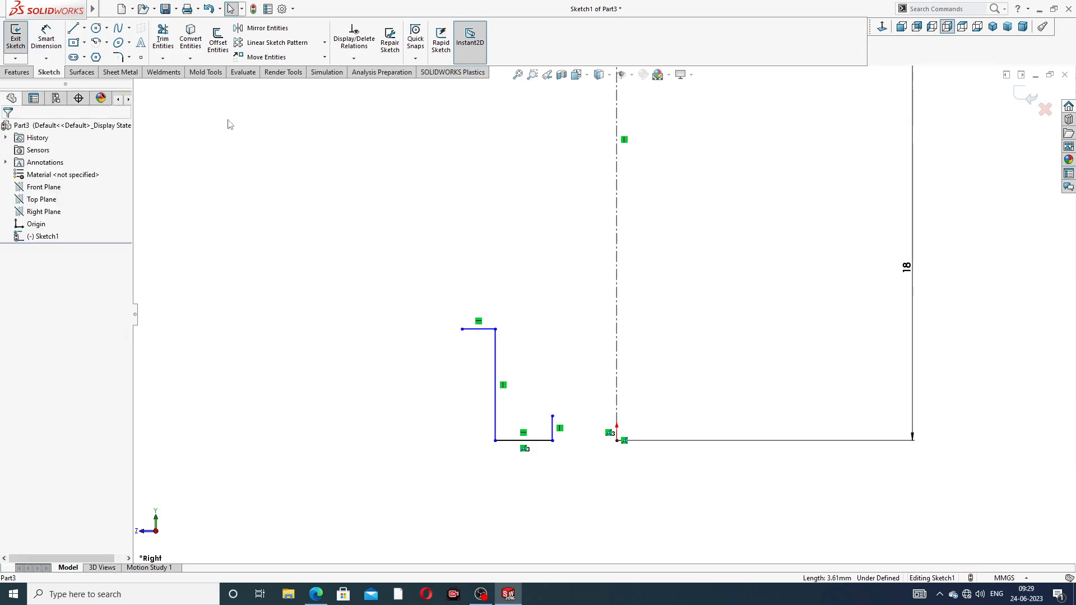
click(75, 29)
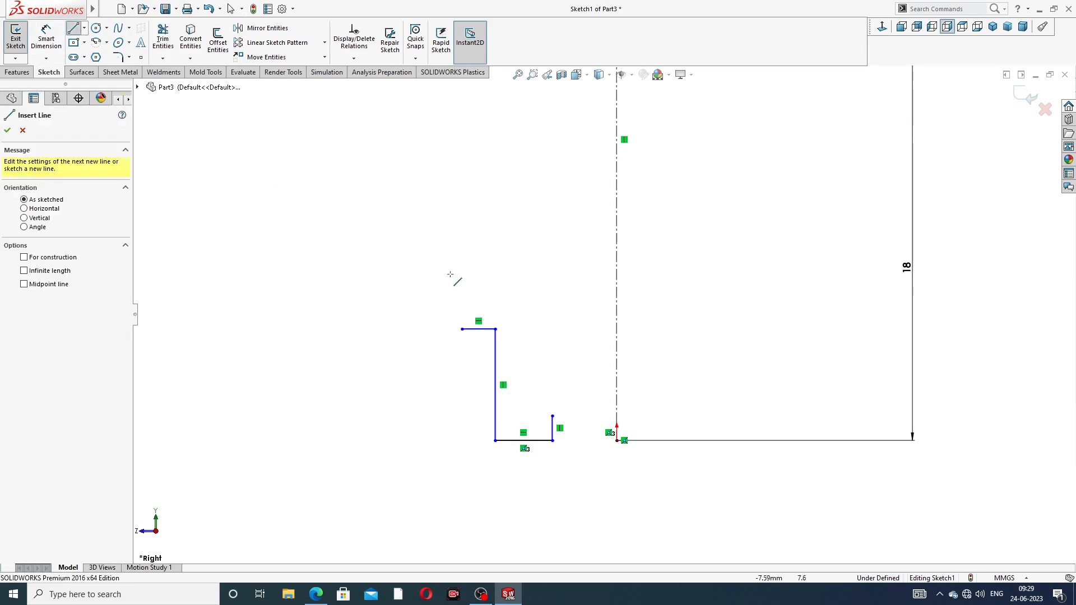
click(462, 330)
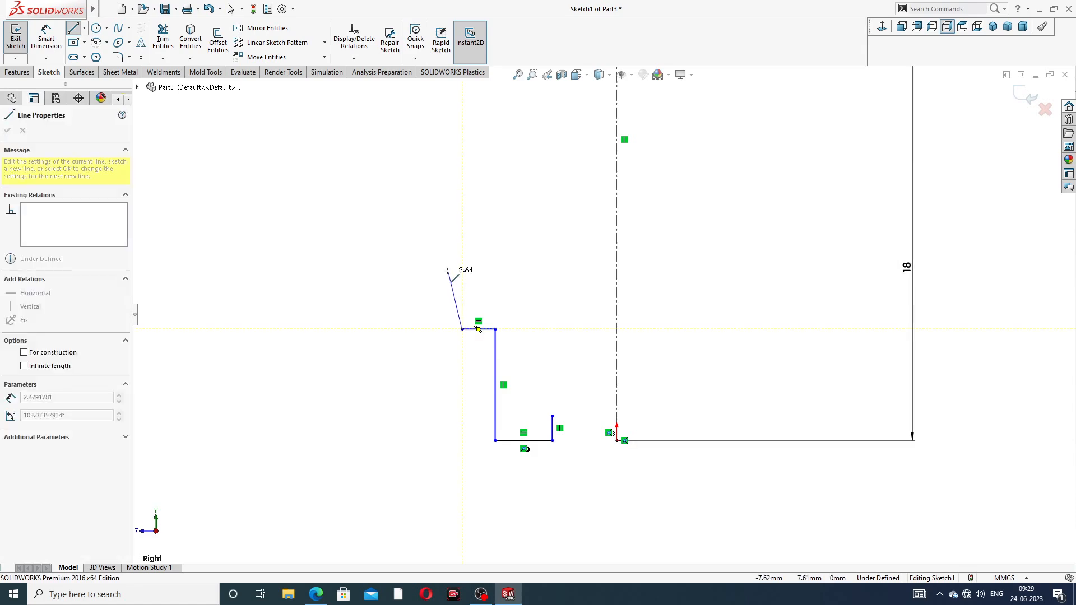
click(451, 233)
right_click(497, 230)
click(514, 233)
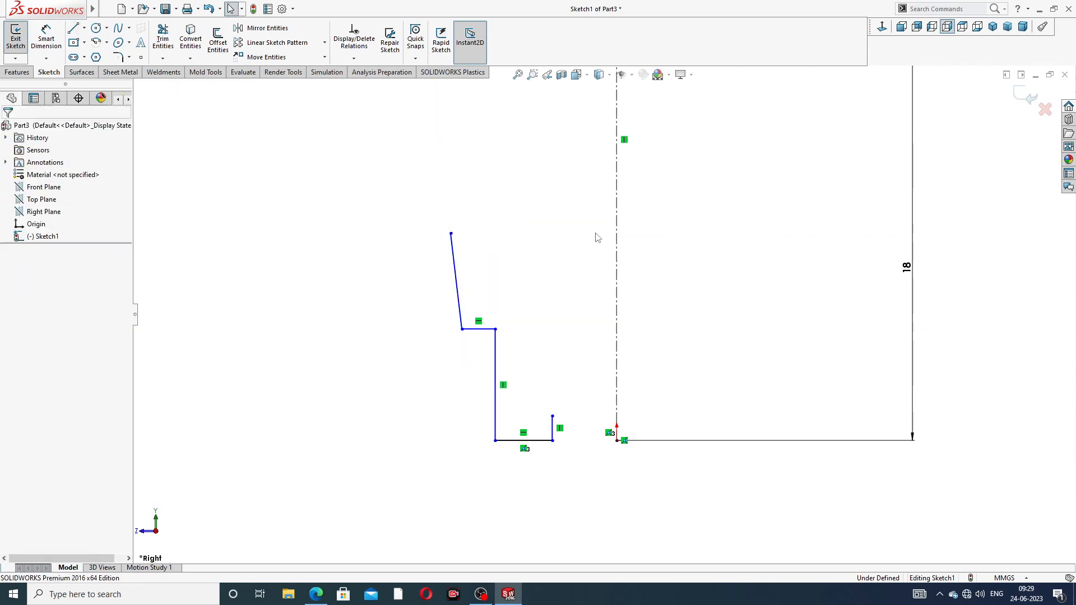
Sketch a horizontal line about 1 mm long from the top of the short inner vertical line toward the centreline
scroll(636, 243, up, 3)
scroll(569, 379, down, 2)
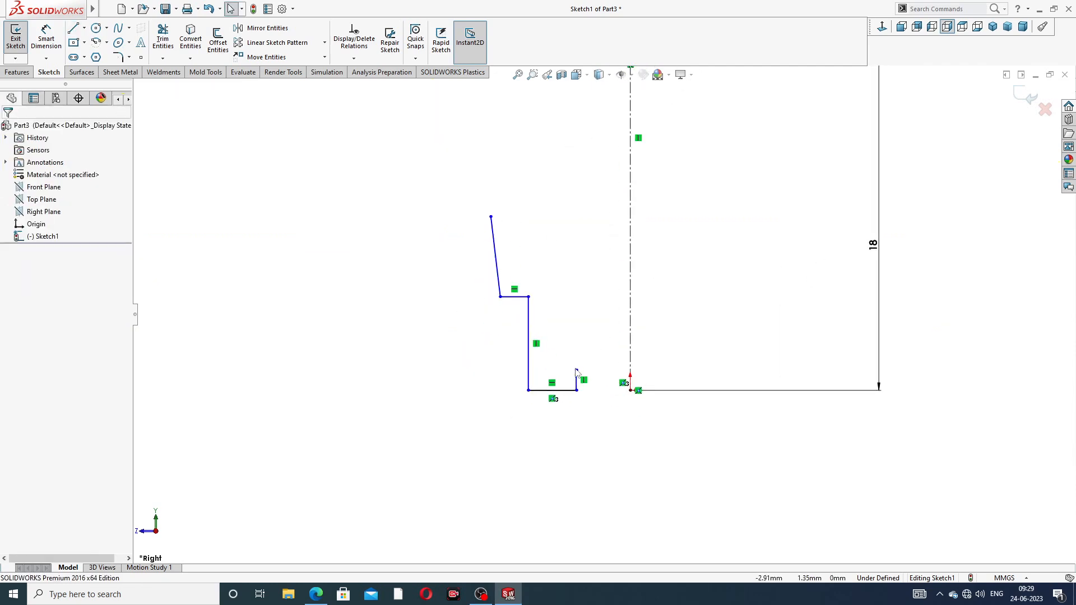
click(73, 28)
scroll(619, 360, down, 1)
scroll(619, 361, down, 1)
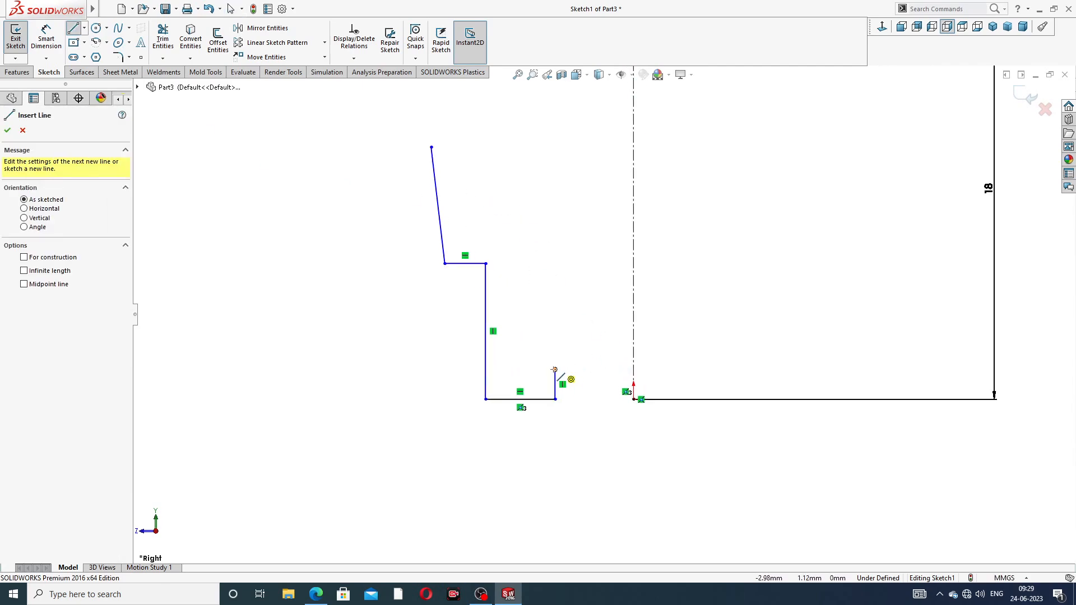
click(554, 370)
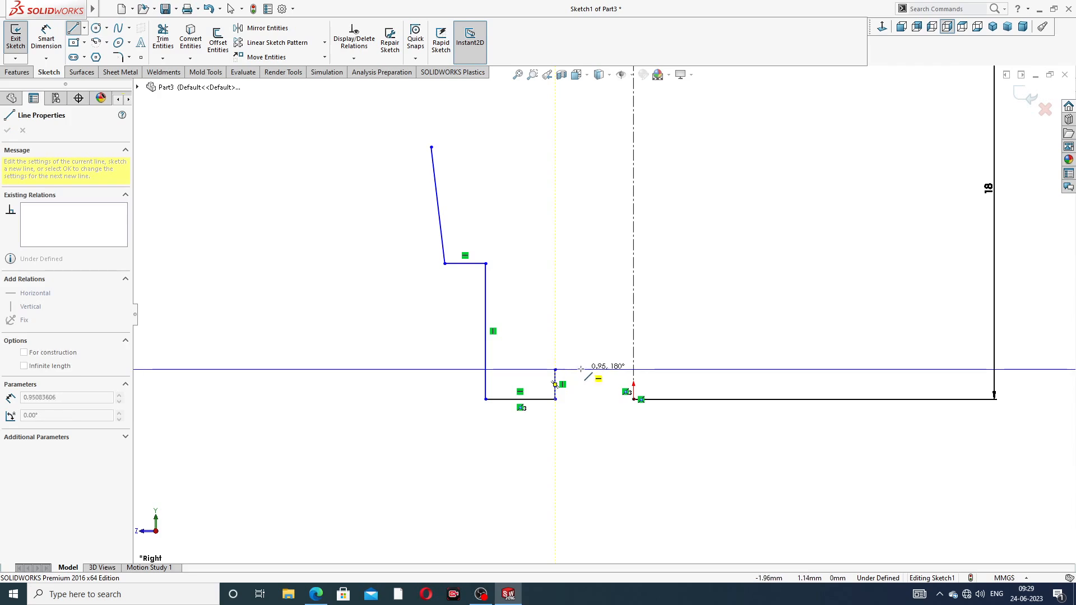
click(583, 370)
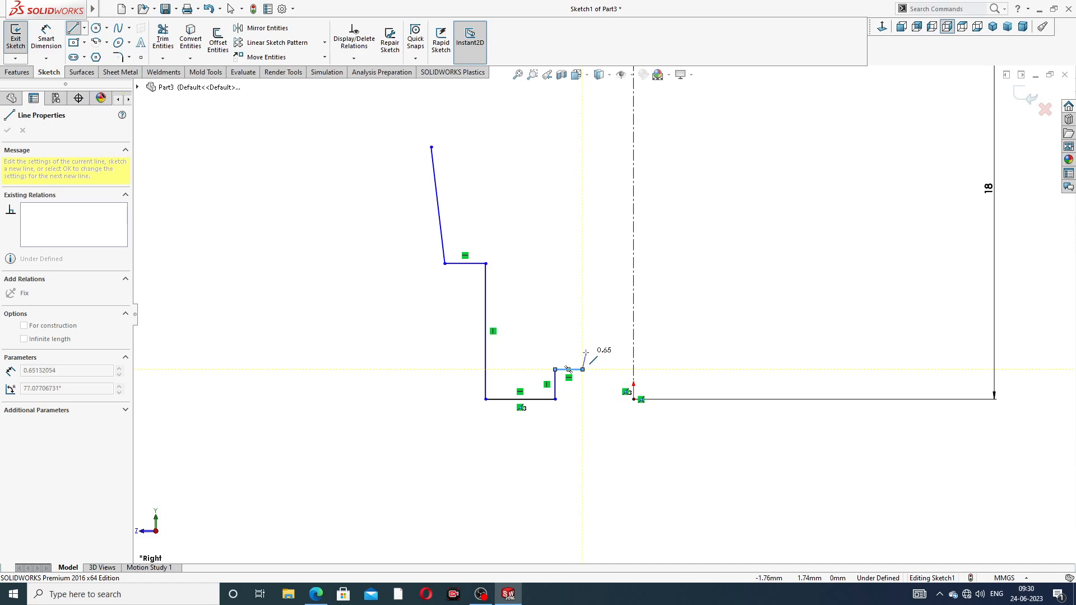
Continue upward from the short horizontal line with an S-shaped pair of connected arcs, the first about 1.74 mm in radius and spanning about 39°
scroll(581, 381, down, 4)
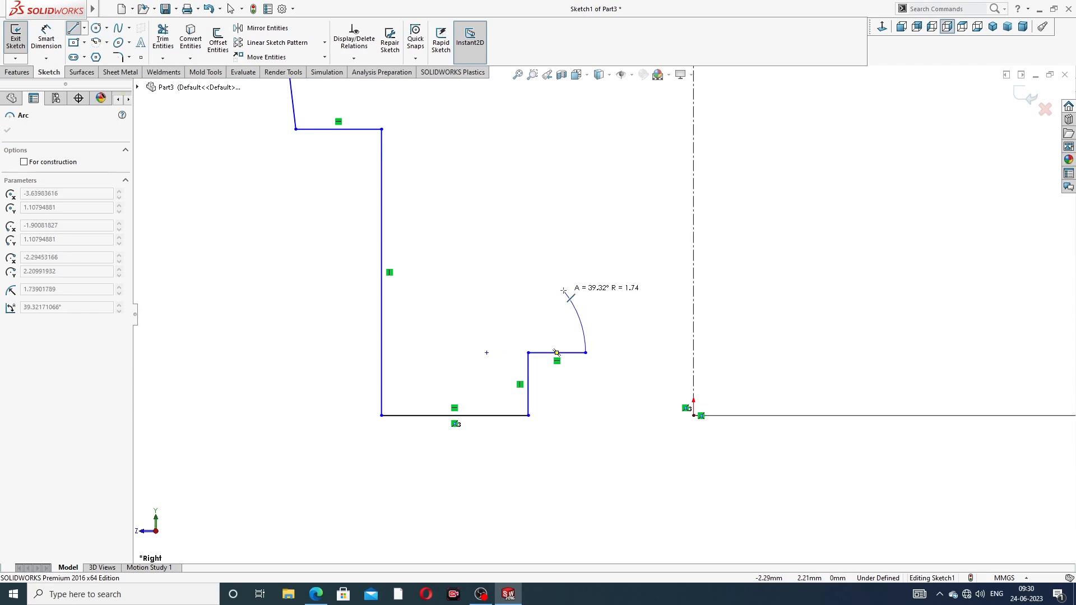
click(564, 291)
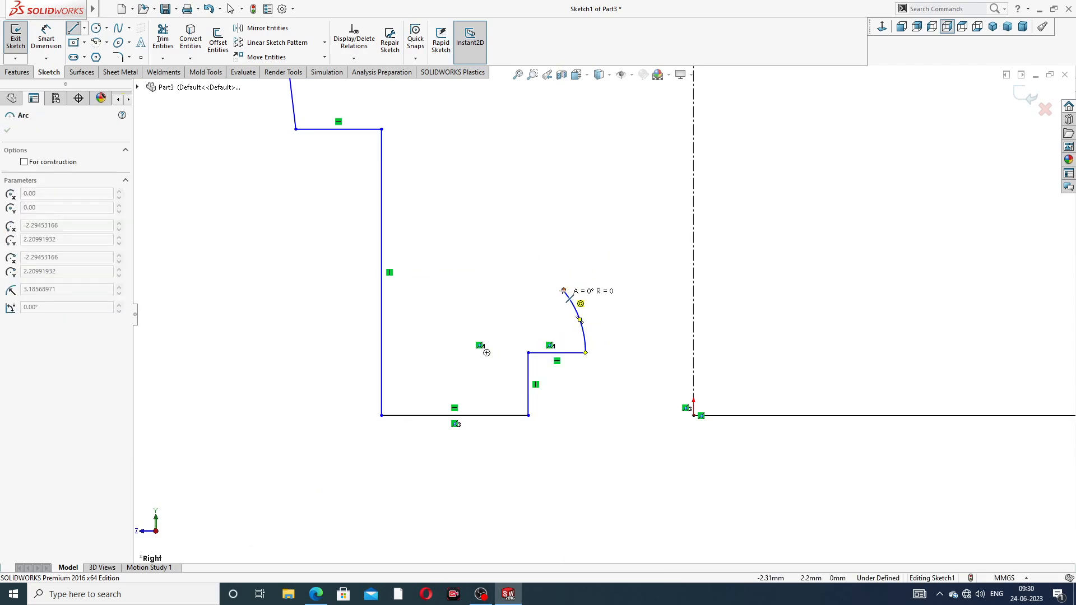
click(552, 219)
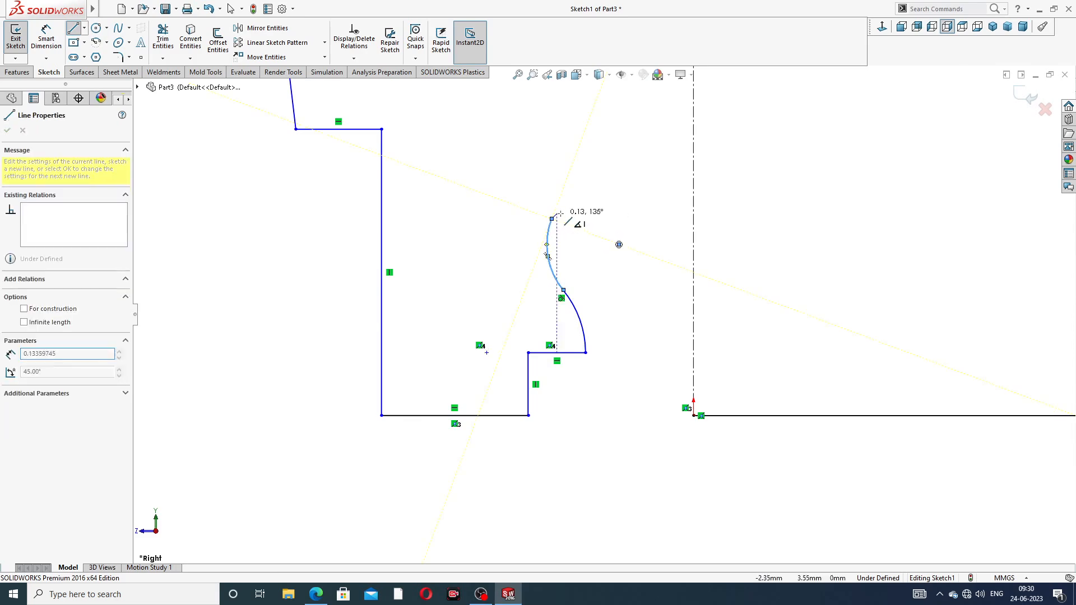
Extend the inner profile upward with a vertical line about 8.44 mm long, an inward slanted line about 2.89 mm long and another vertical line
scroll(567, 208, up, 3)
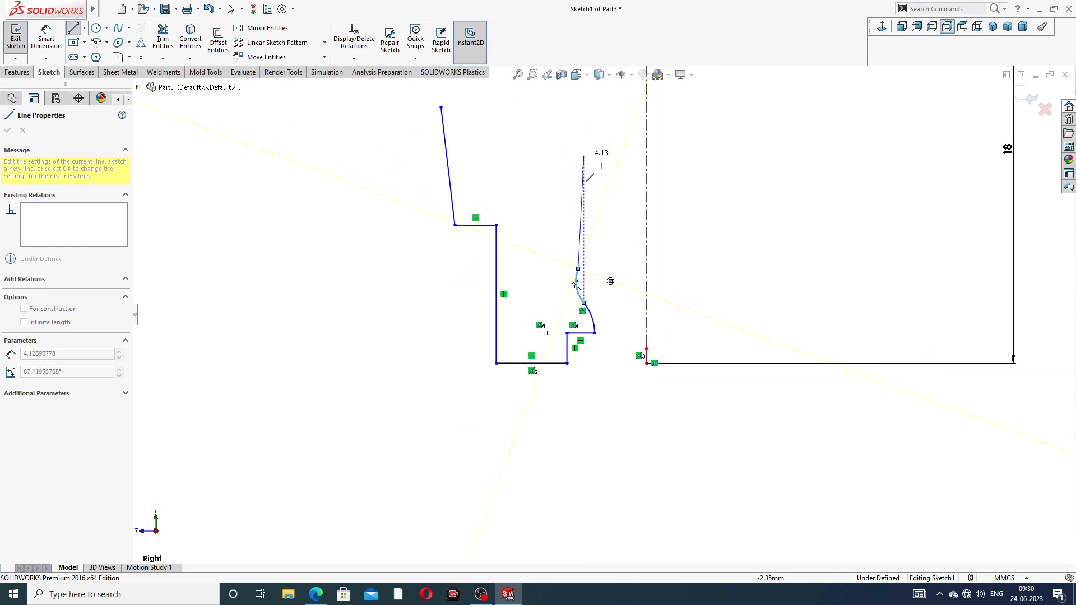
scroll(583, 180, up, 5)
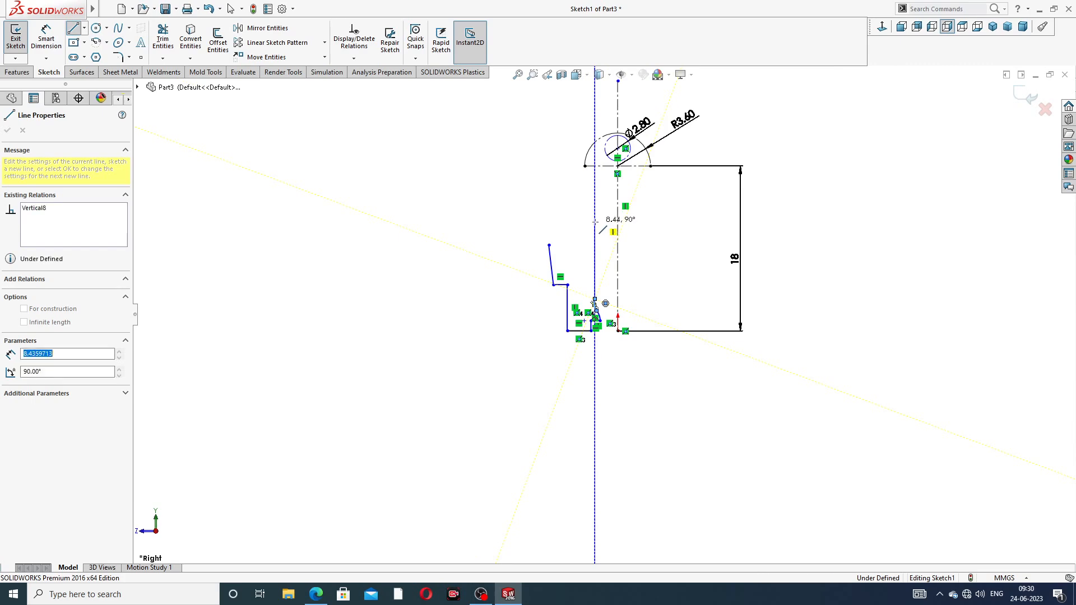
click(595, 222)
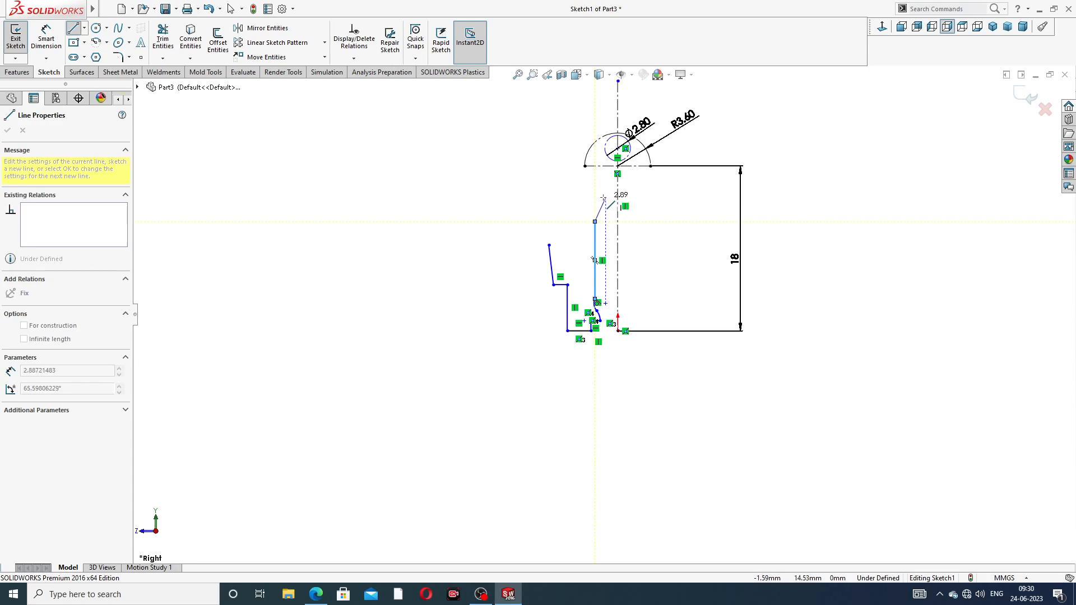
click(603, 198)
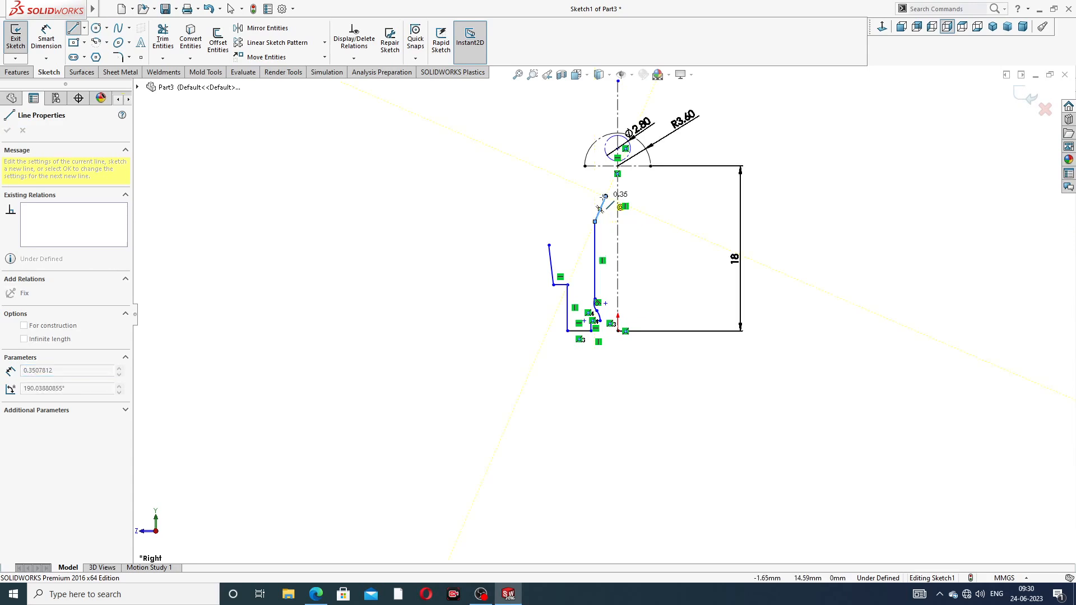
scroll(602, 169, down, 6)
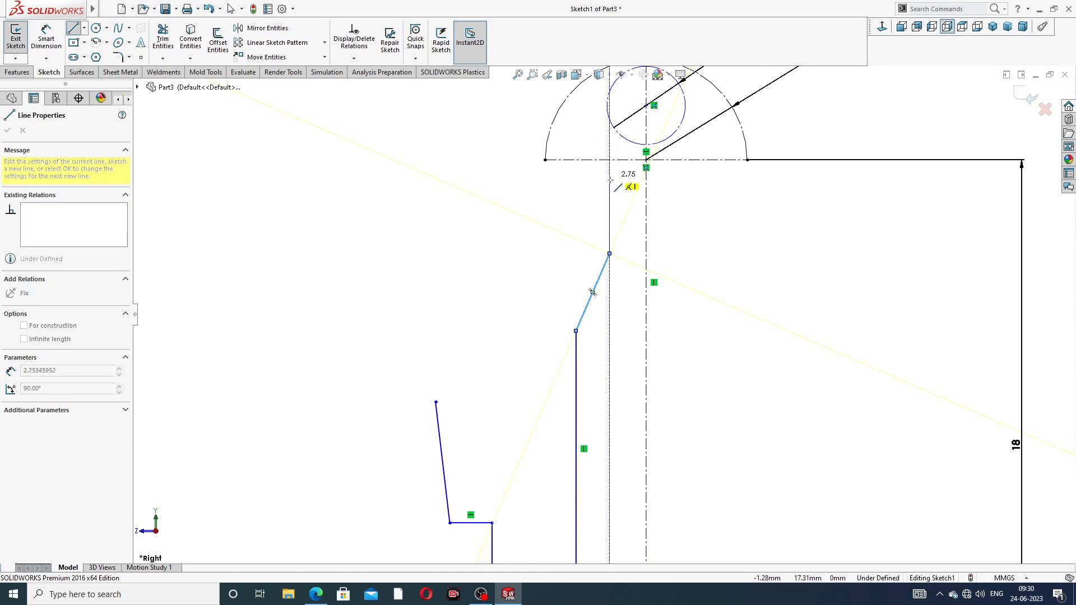
click(609, 146)
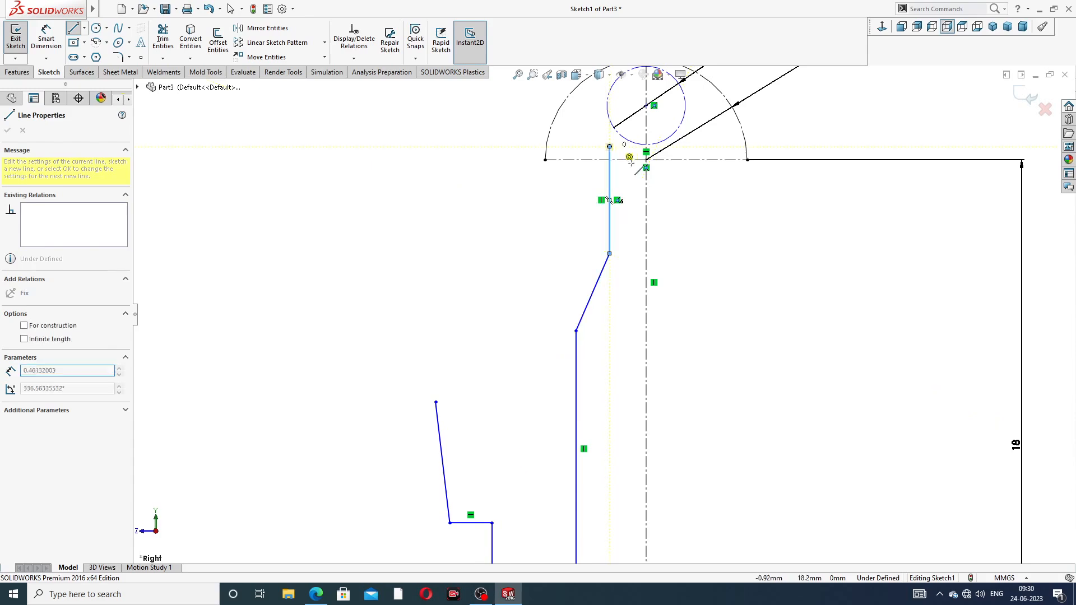
right_click(710, 215)
click(735, 226)
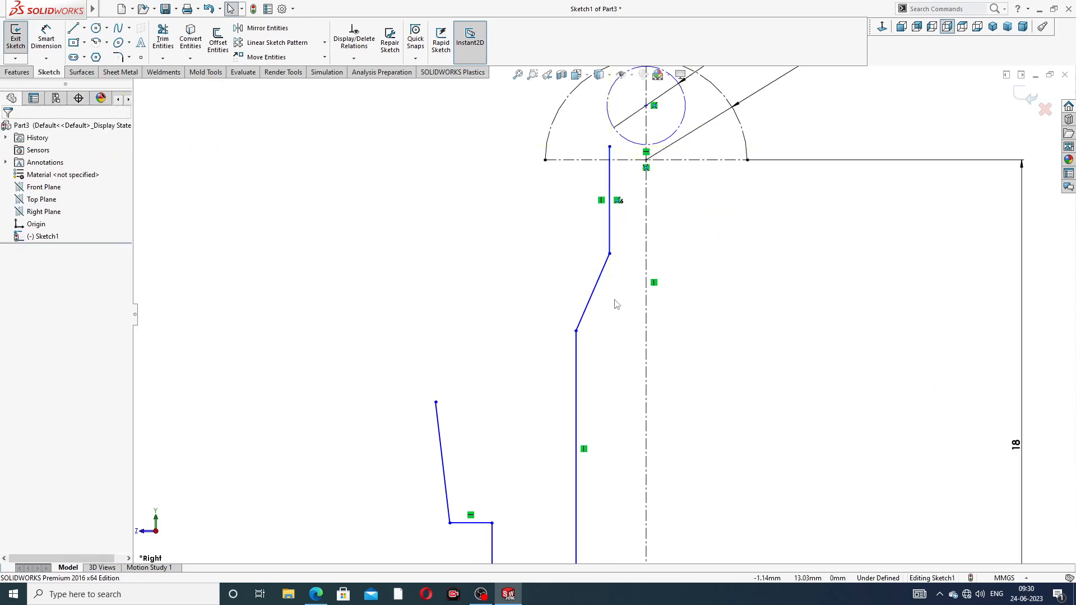
Shorten the inner profile's slanted segment by moving its upper endpoint down and outward, and raise the upper vertical line's top end slightly
scroll(616, 303, down, 2)
mouse_move(606, 236)
mouse_down()
mouse_move(575, 279)
mouse_move(589, 327)
mouse_up()
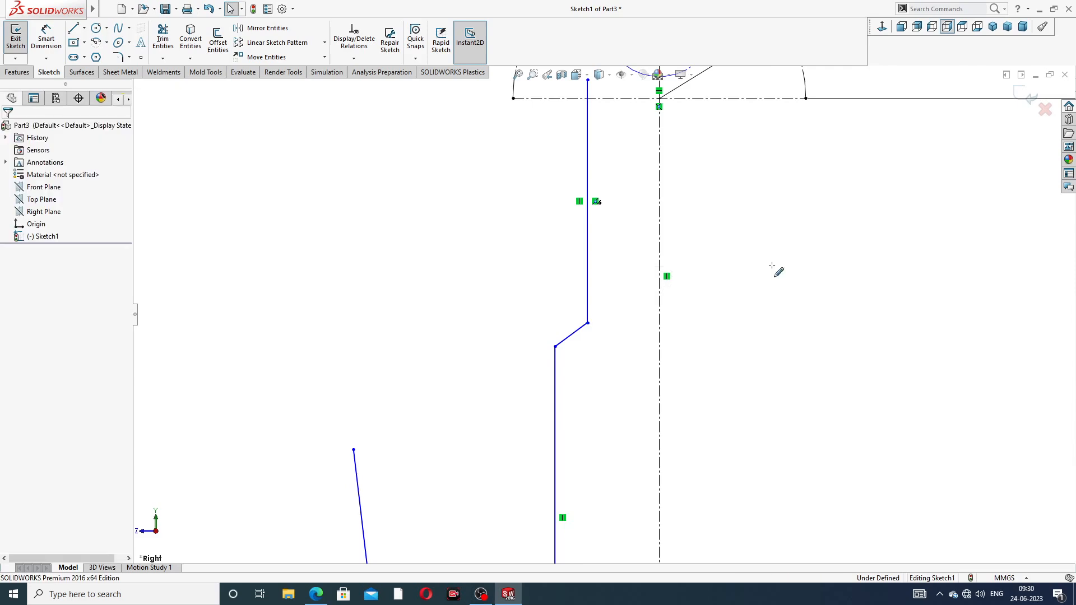
scroll(639, 217, up, 2)
click(595, 180)
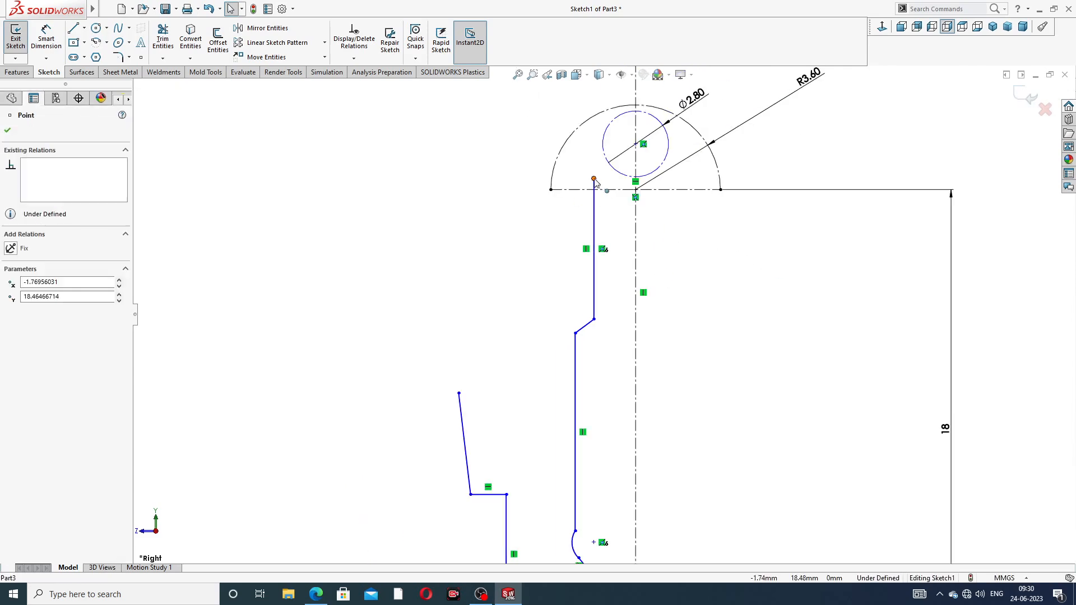
drag(593, 175, 591, 166)
click(708, 257)
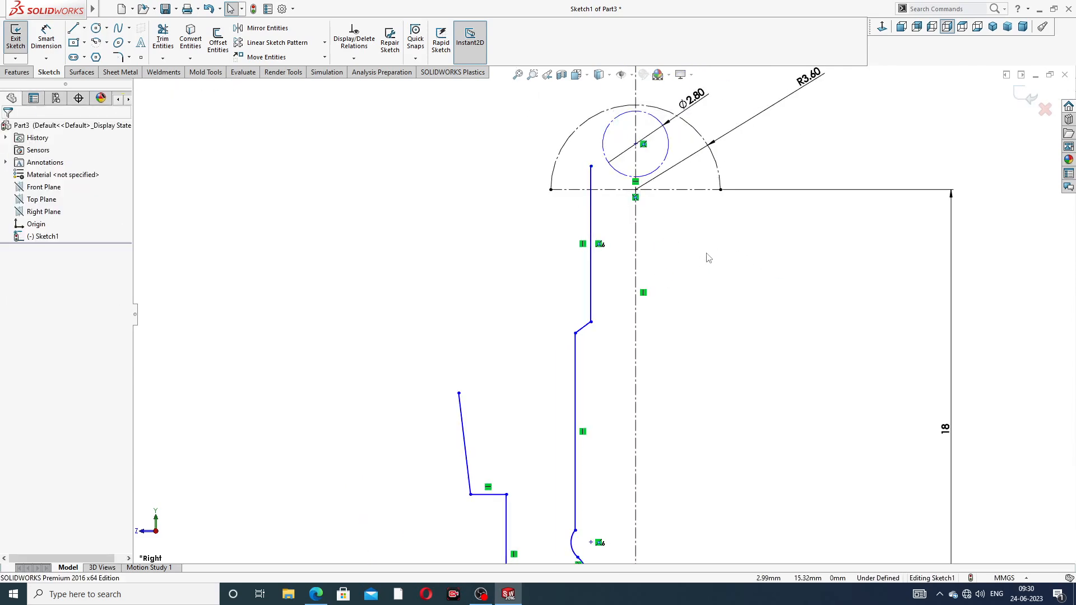
Sketch a short slanted line from the top of the upper vertical line to the edge of the 2.8 mm construction circle
click(73, 28)
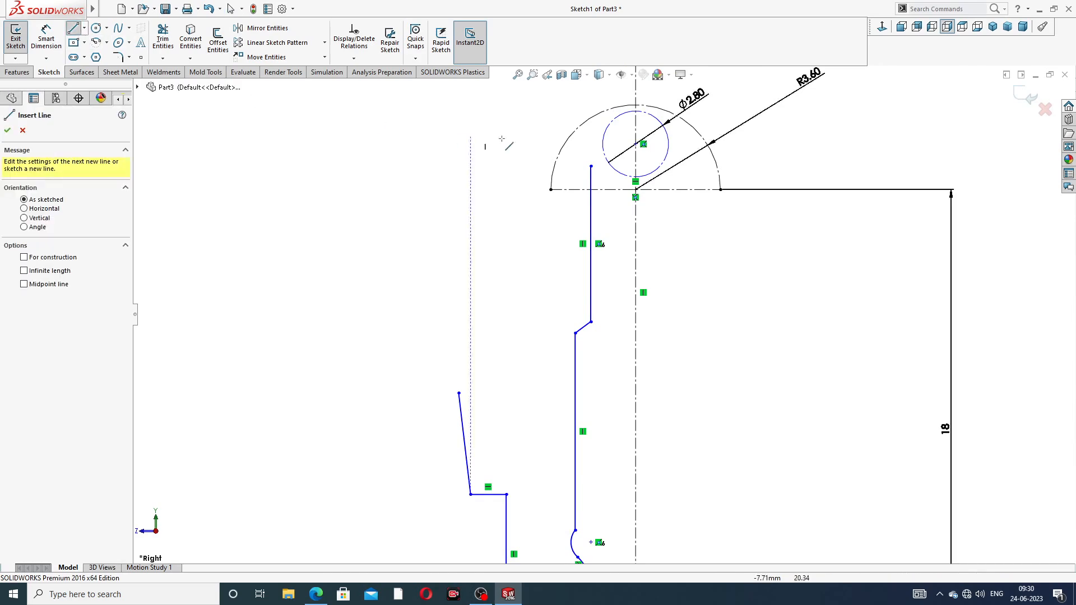
scroll(614, 129, up, 3)
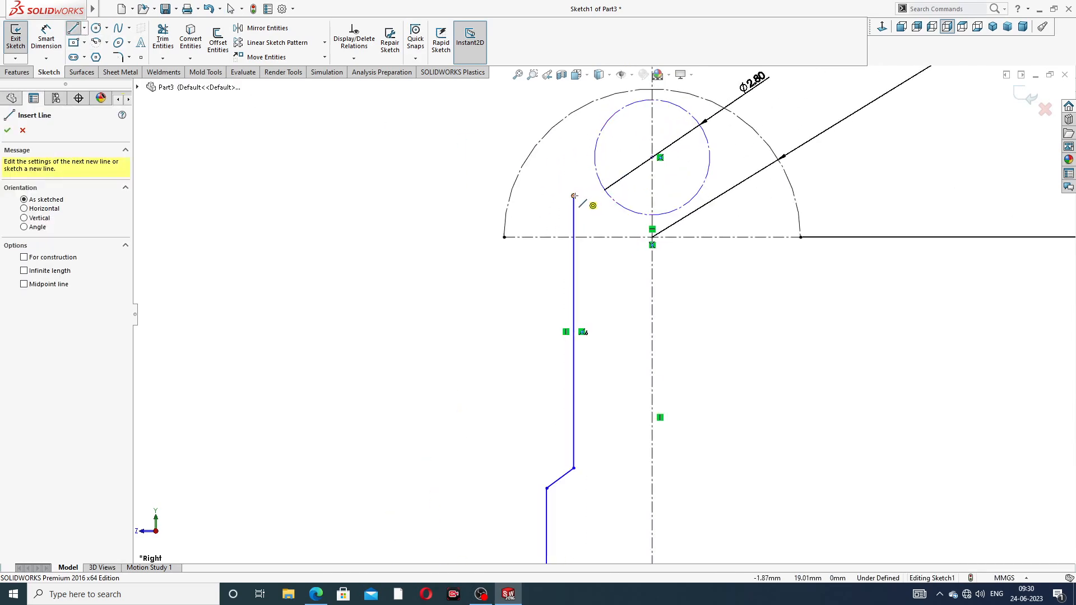
click(574, 196)
click(595, 150)
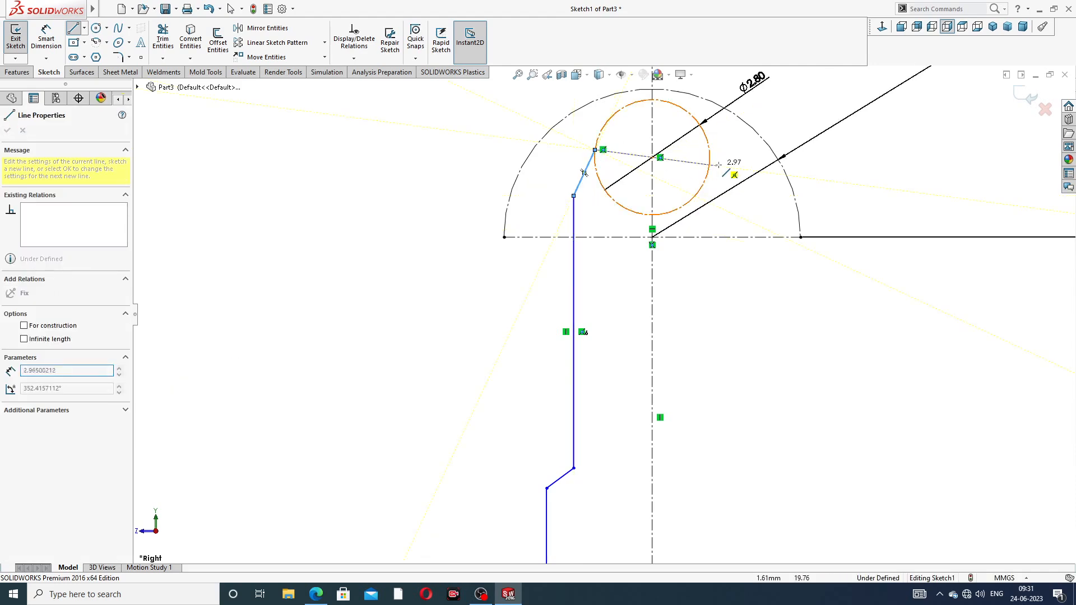
Make the inner profile's long lower vertical line collinear with the short vertical line at the base
right_click(730, 137)
click(757, 164)
scroll(616, 247, up, 6)
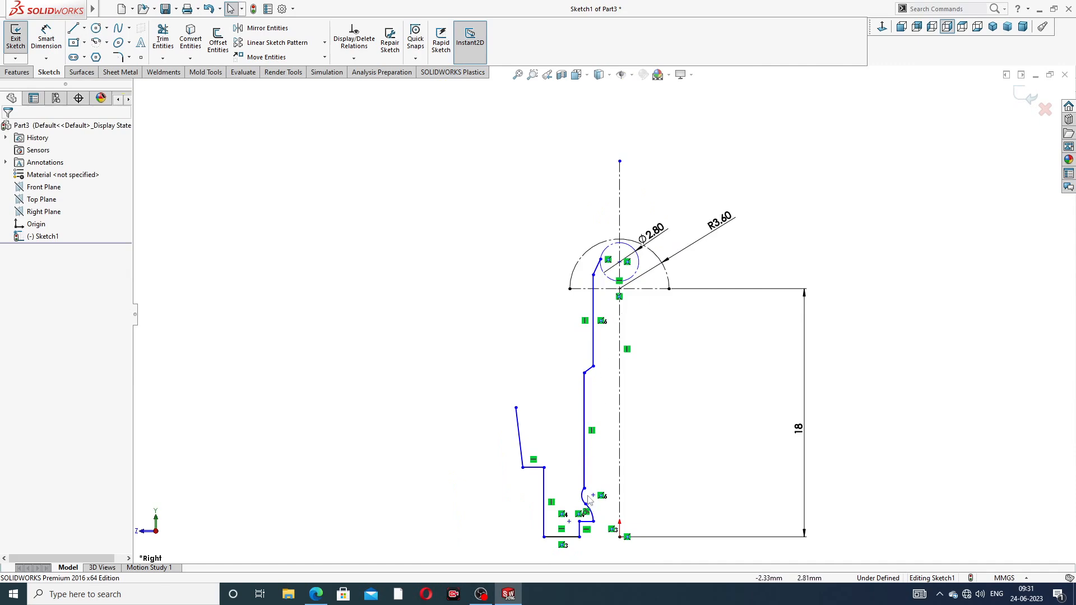
scroll(587, 506, down, 4)
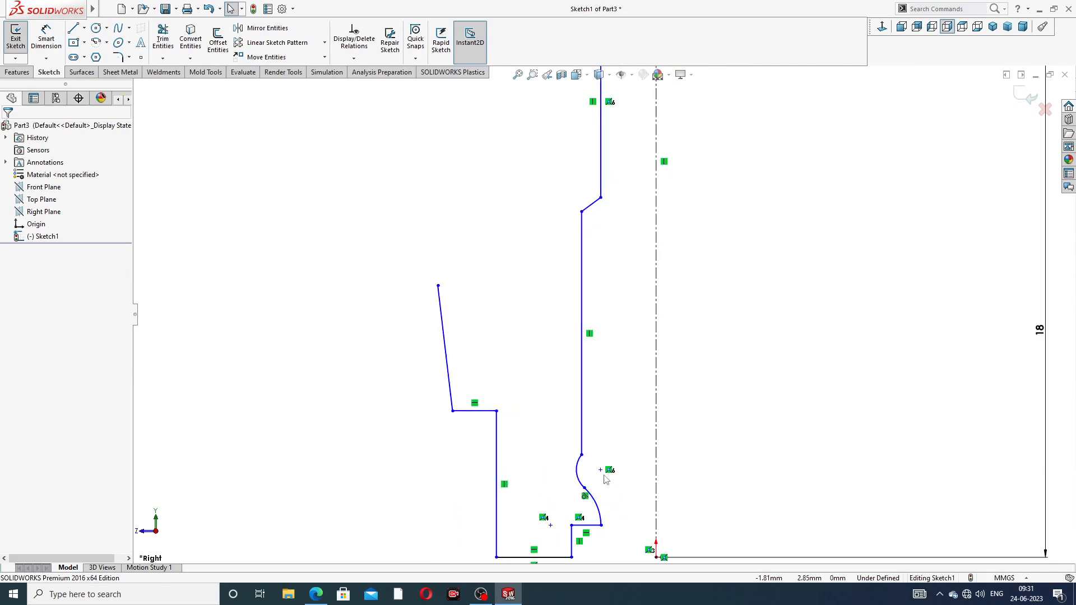
click(584, 446)
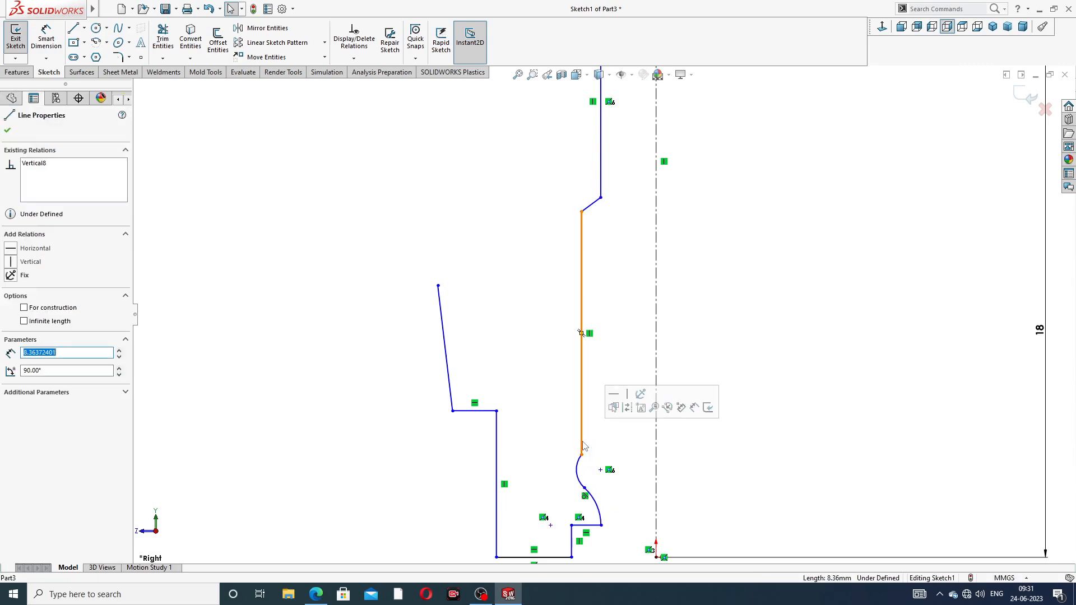
ctrl+click(572, 540)
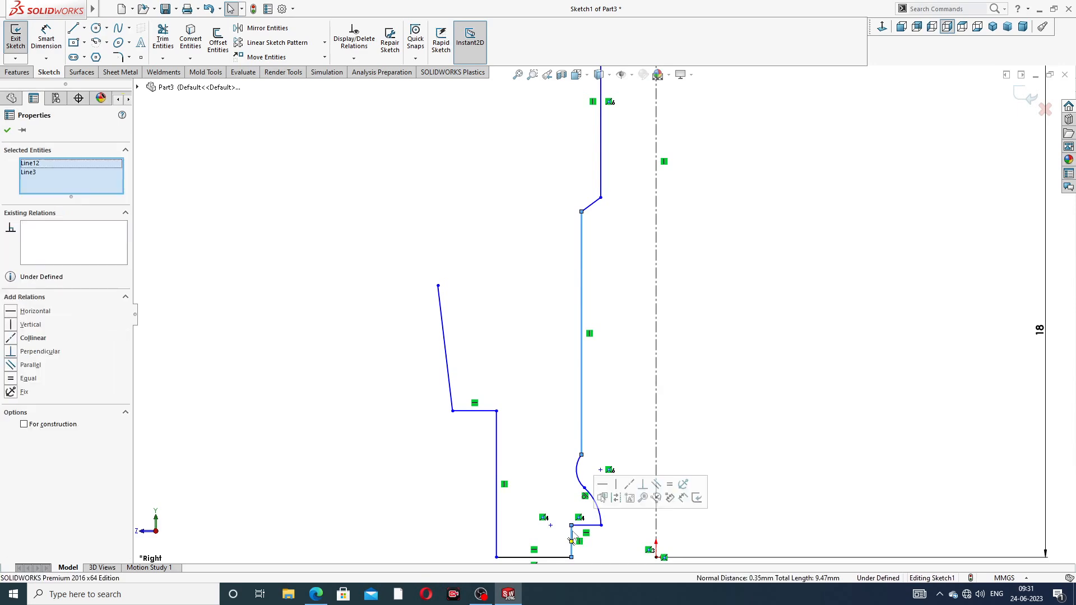
click(630, 485)
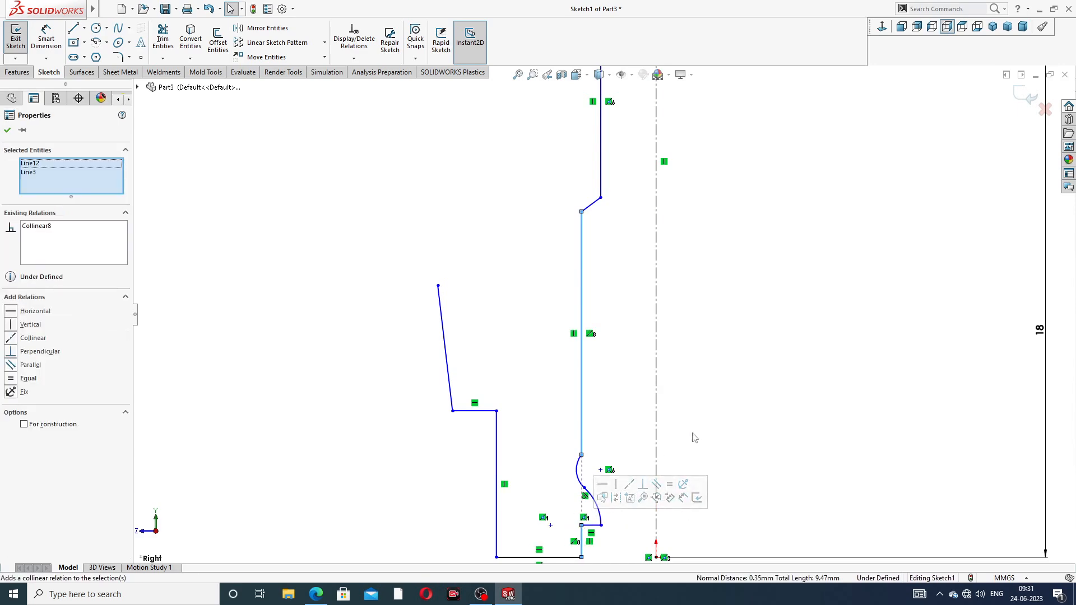
click(765, 424)
scroll(723, 439, up, 3)
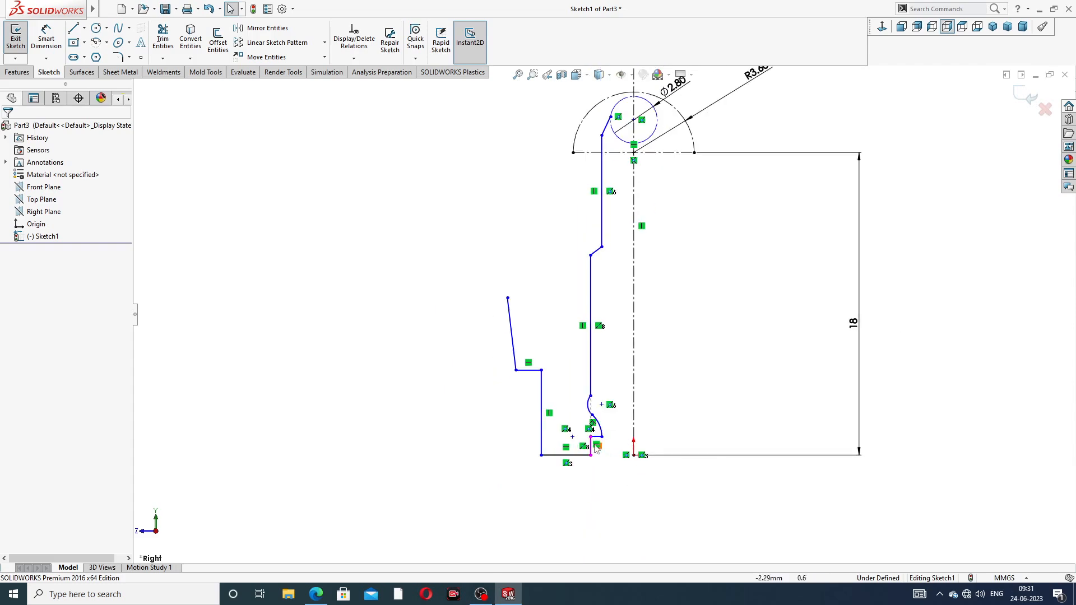
Sketch a horizontal centreline about 2.57 mm long from the inner end of the base line to the origin
scroll(595, 442, down, 4)
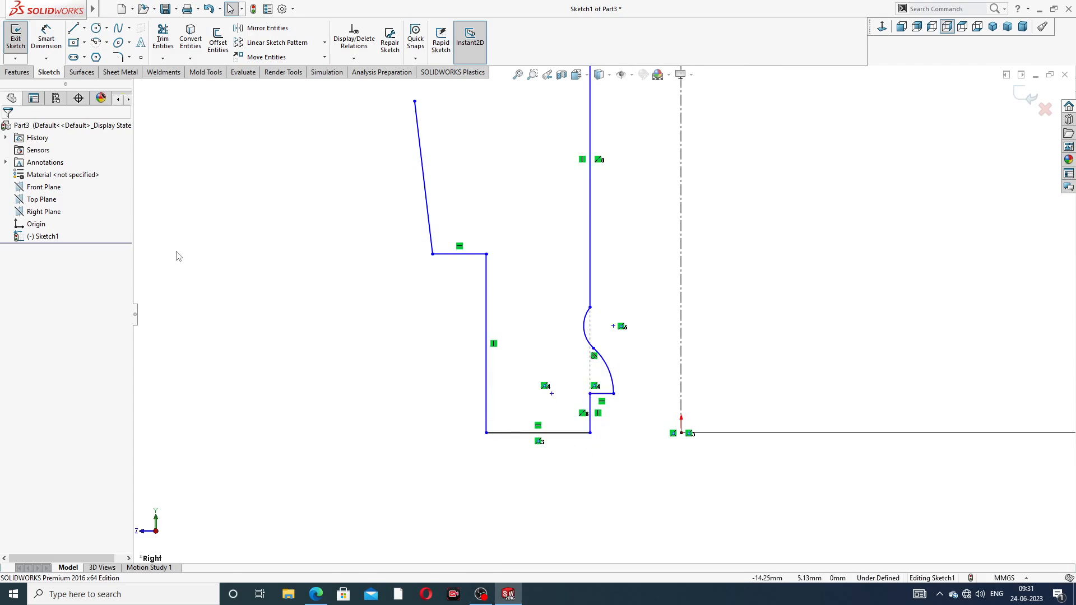
click(84, 29)
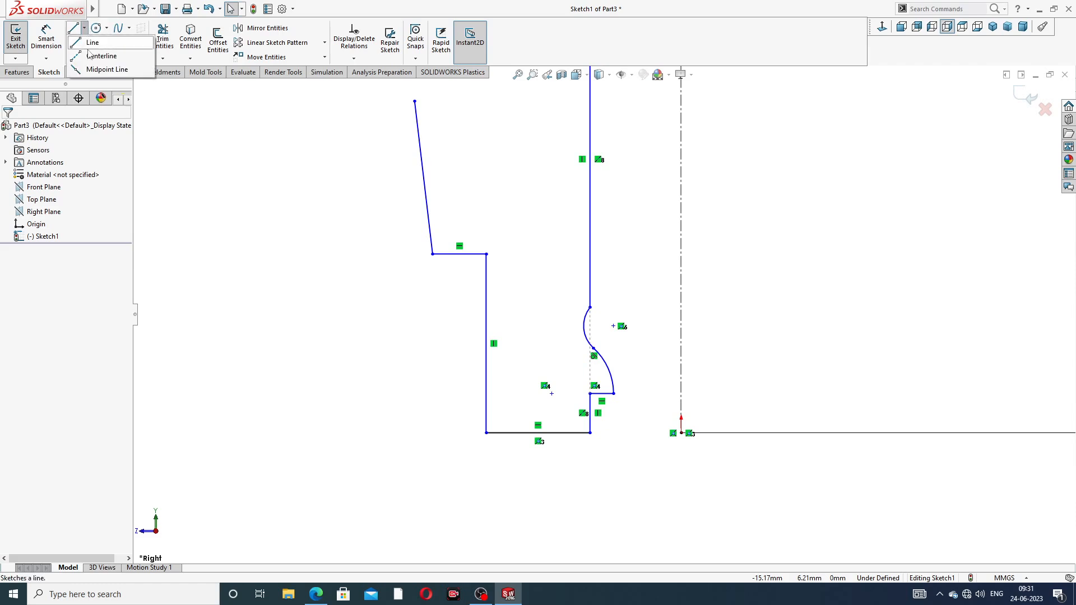
click(92, 55)
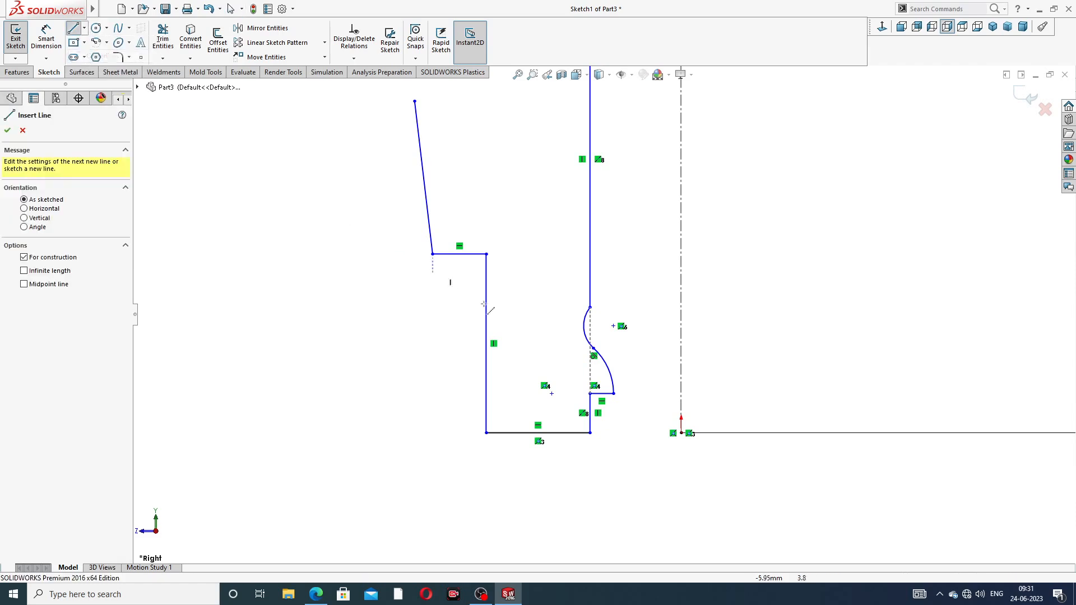
click(589, 432)
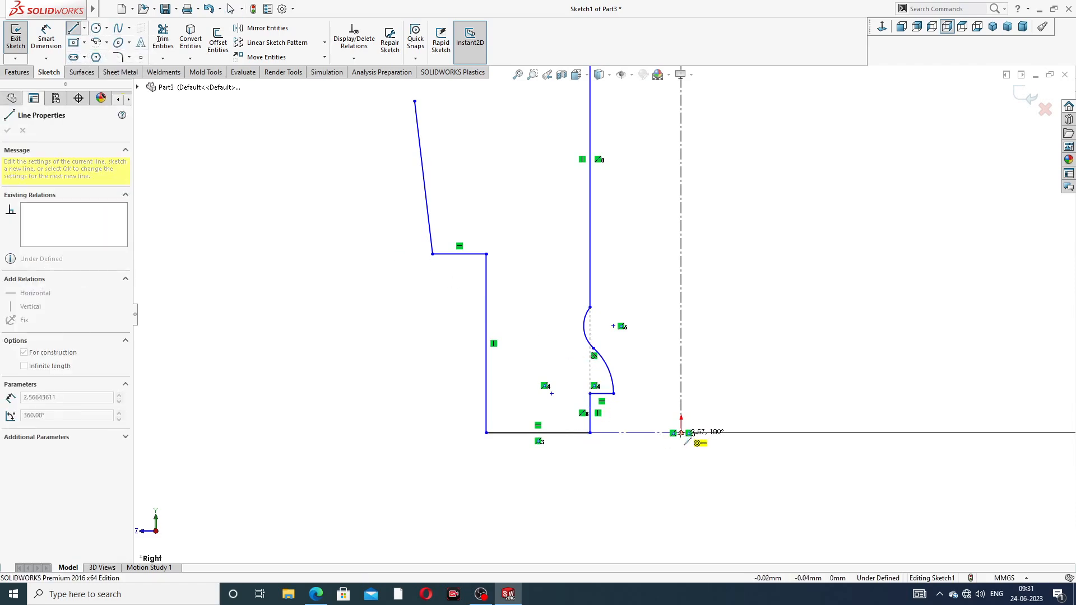
double_click(682, 433)
right_click(737, 364)
click(760, 372)
scroll(639, 441, down, 3)
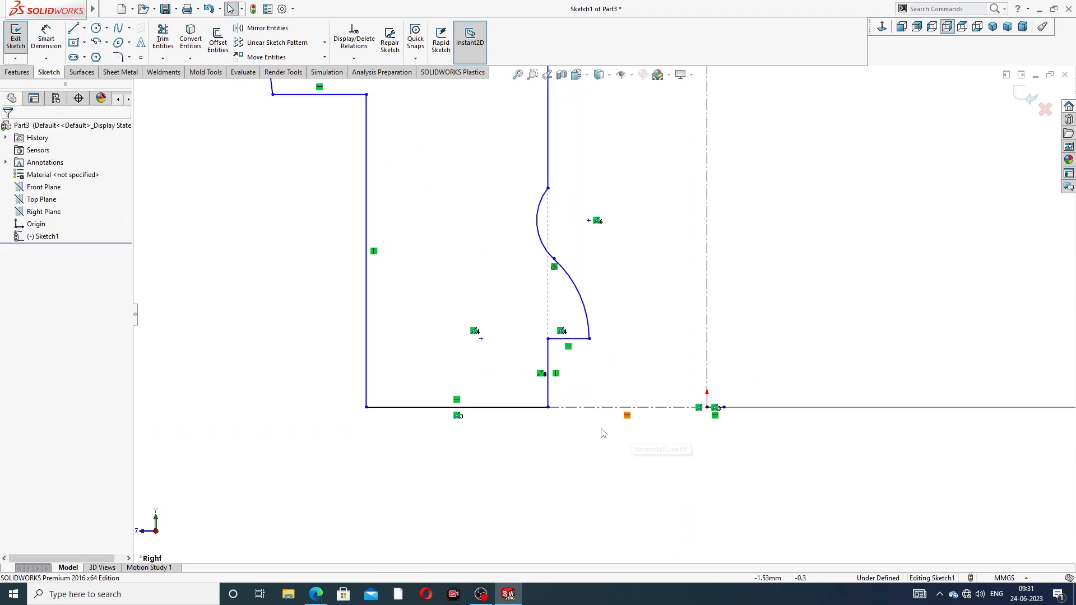
Make the profile's bottom horizontal line collinear with the horizontal centreline running to the origin
click(544, 408)
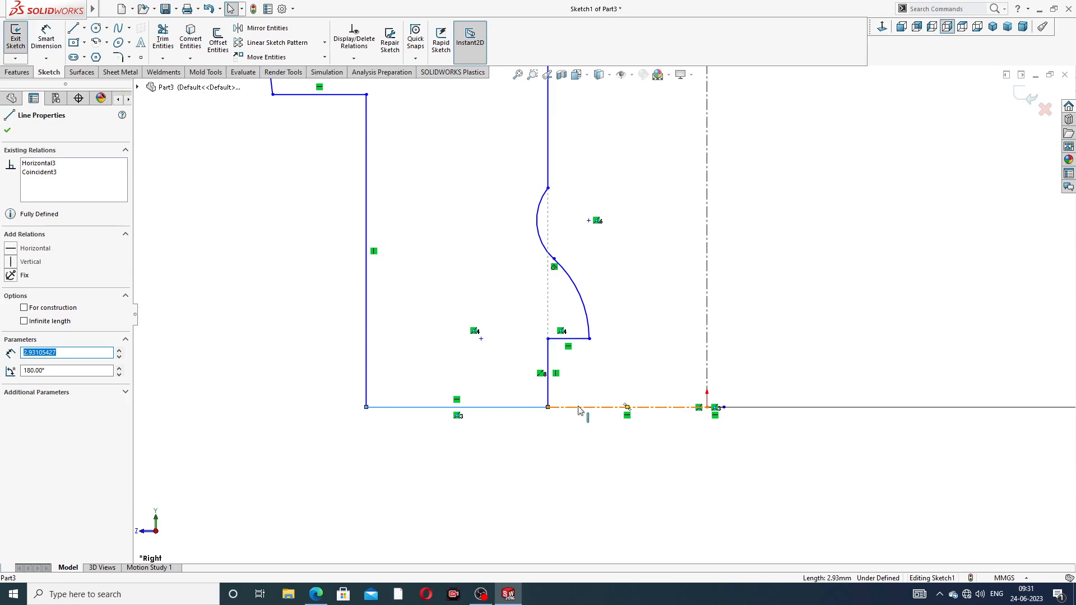
ctrl+click(577, 408)
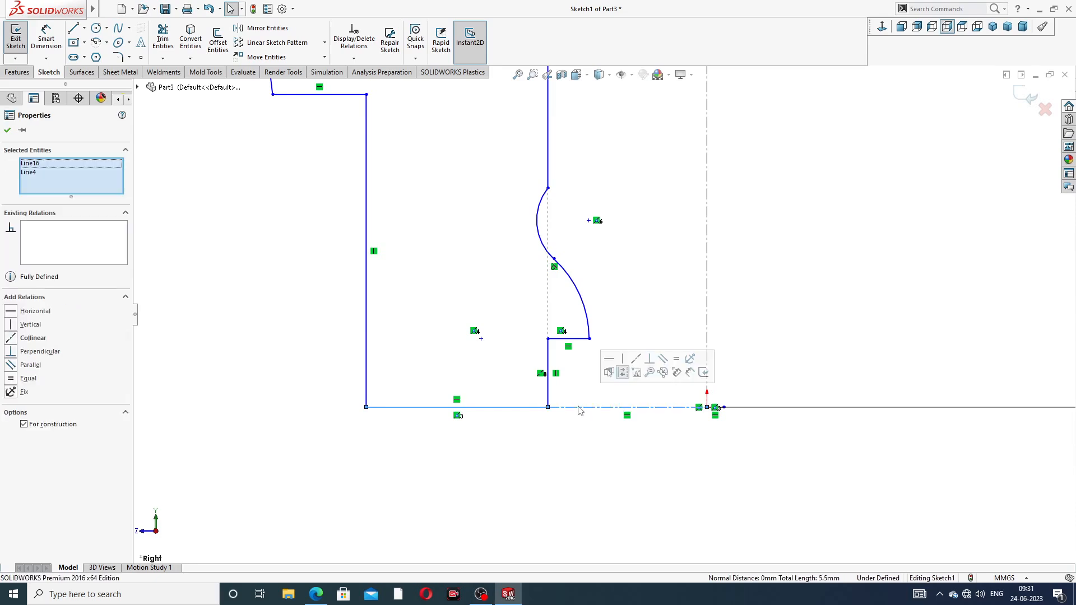
click(637, 360)
click(800, 301)
Add a vertical relation to the slanted line at the open upper end of the outer profile
scroll(505, 196, up, 3)
scroll(495, 191, down, 3)
click(464, 181)
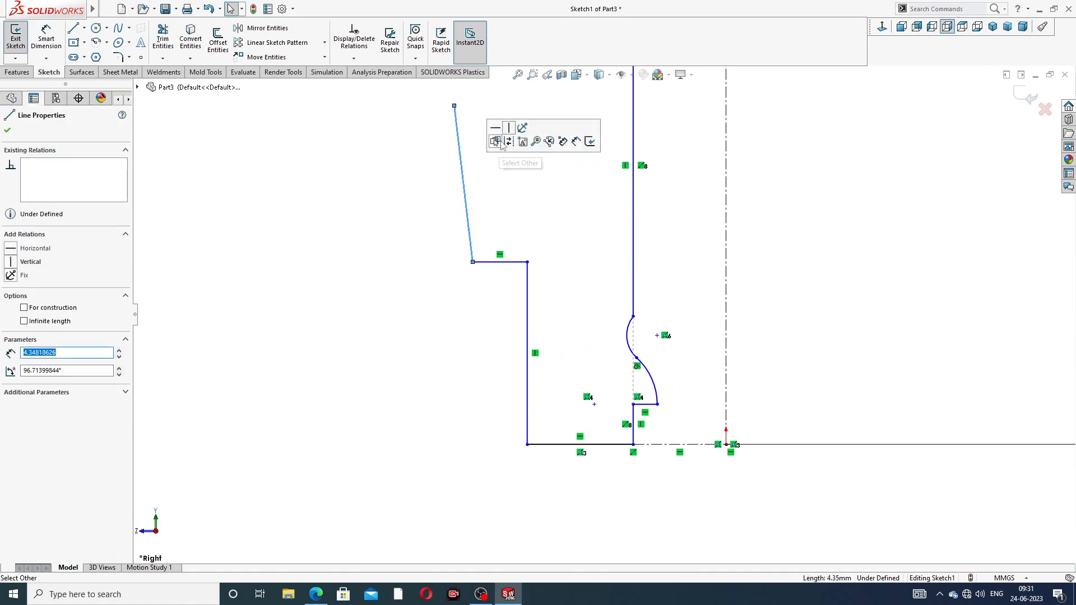
click(509, 127)
click(795, 192)
scroll(797, 191, up, 2)
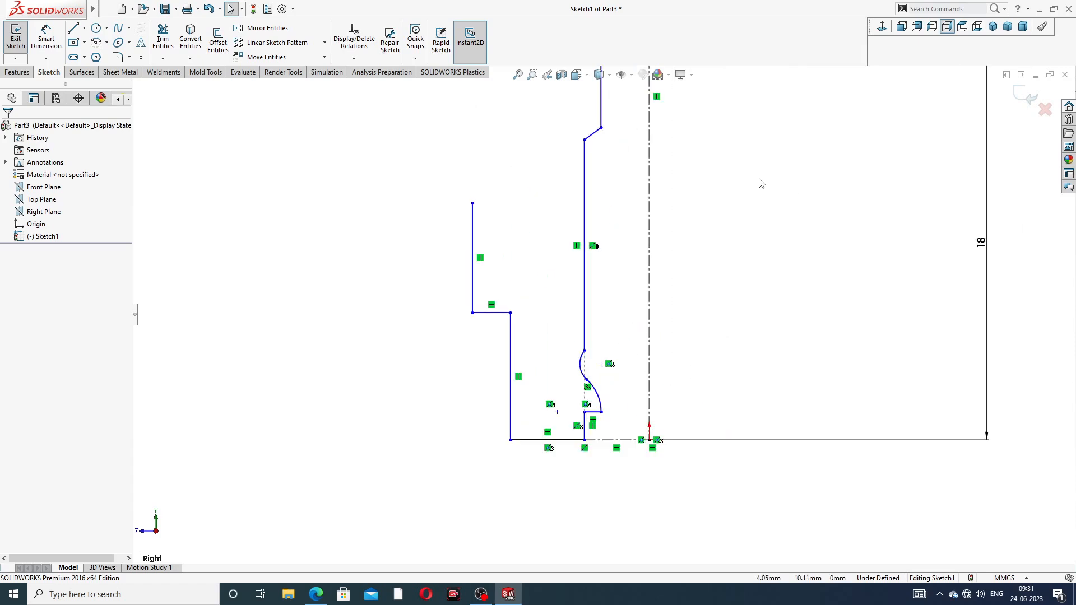
Continue the outer profile upward with an inward slanted line, a tangent arc and a short line to the near endpoint of the R3.60 construction semicircle
scroll(759, 180, up, 1)
scroll(626, 174, down, 1)
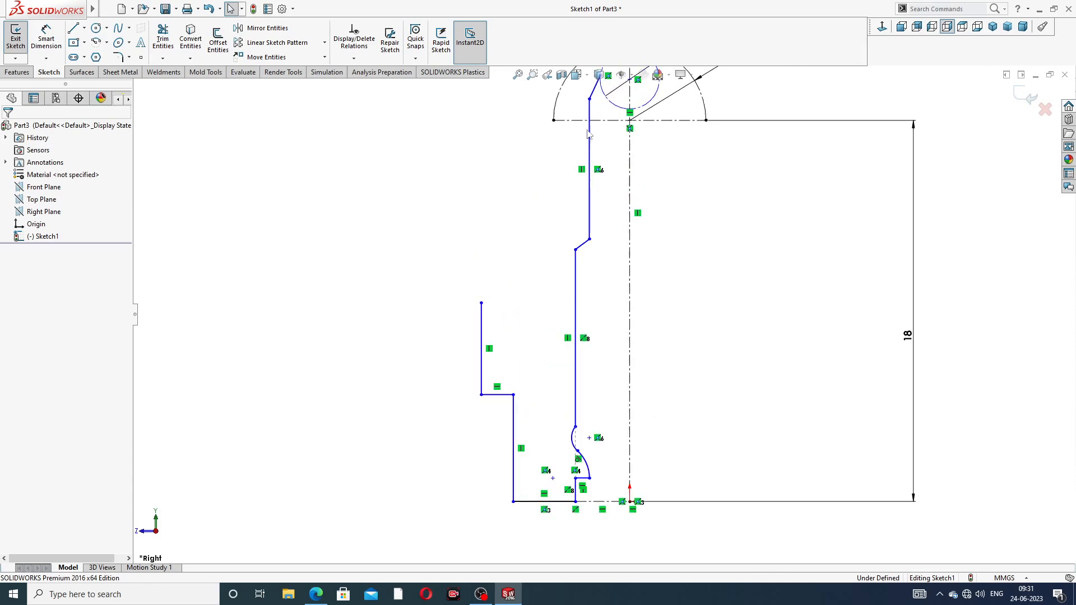
scroll(605, 190, up, 1)
scroll(587, 205, down, 1)
scroll(583, 193, down, 1)
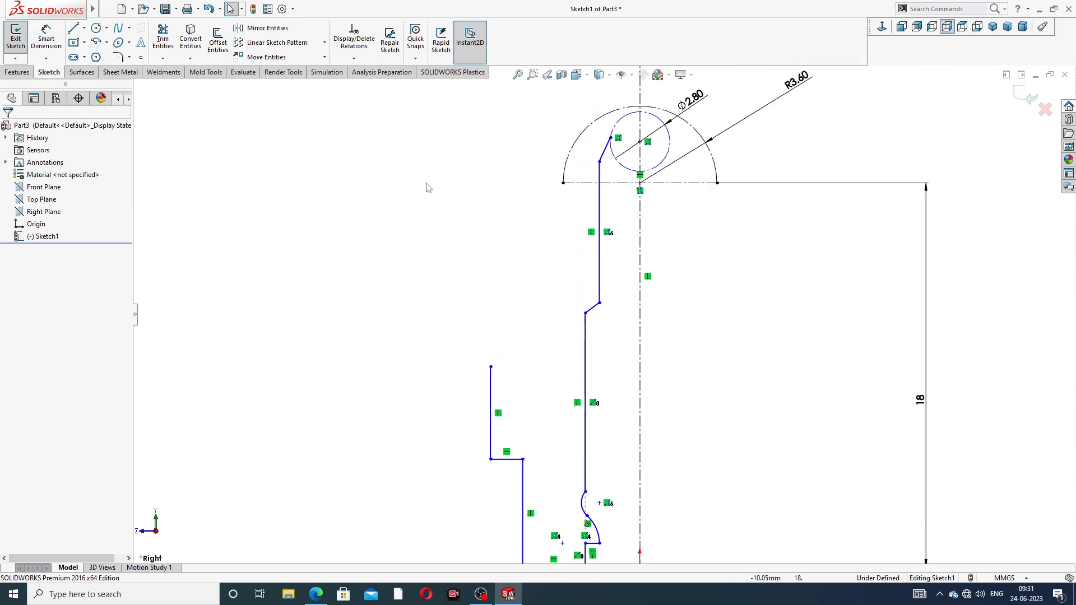
click(73, 28)
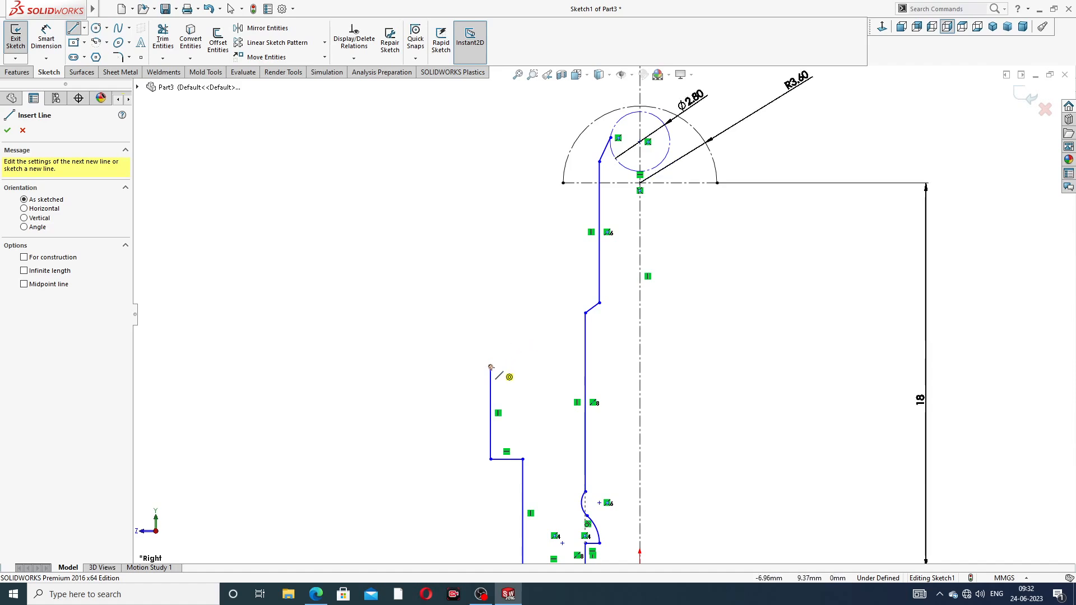
click(491, 366)
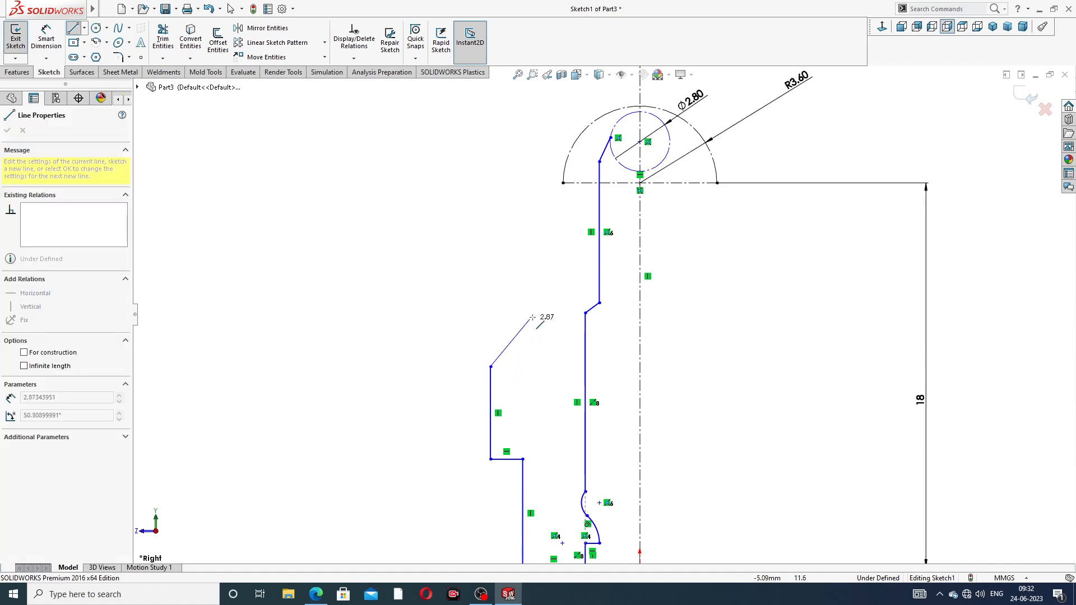
click(555, 295)
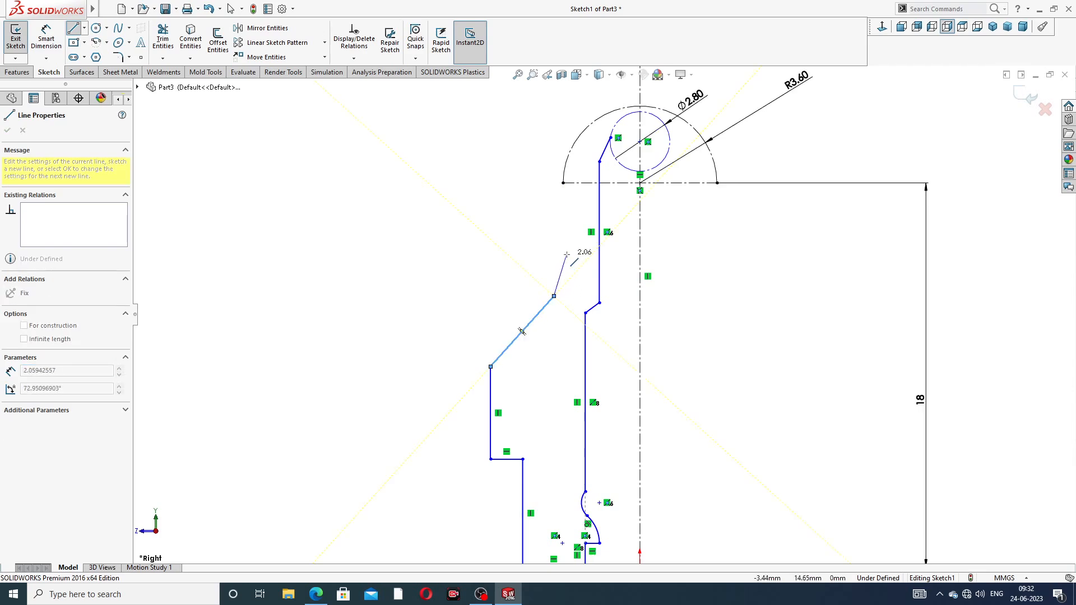
mouse_move(554, 296)
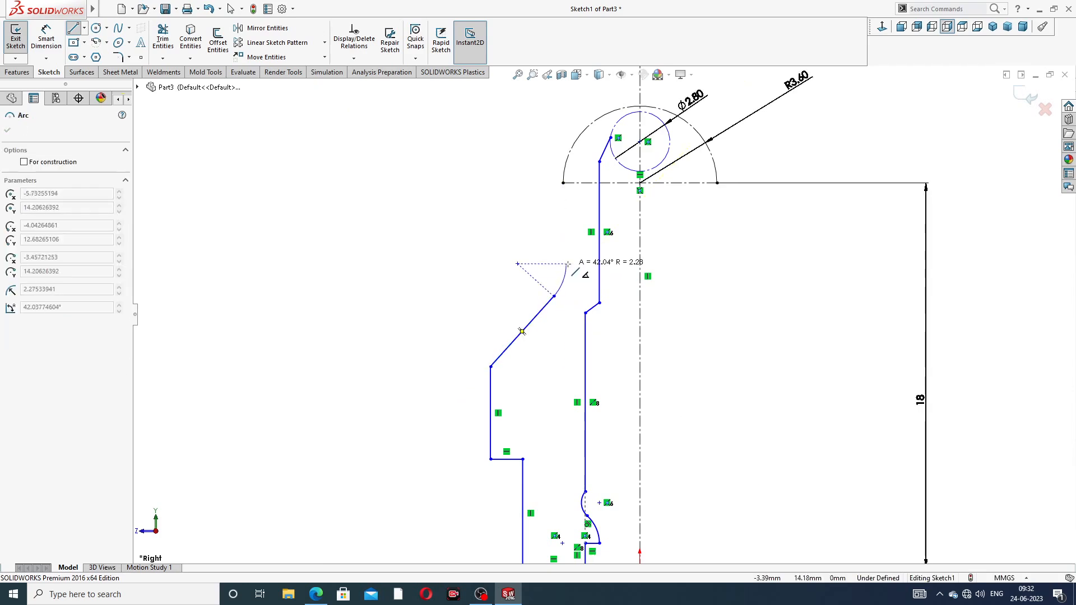
click(574, 224)
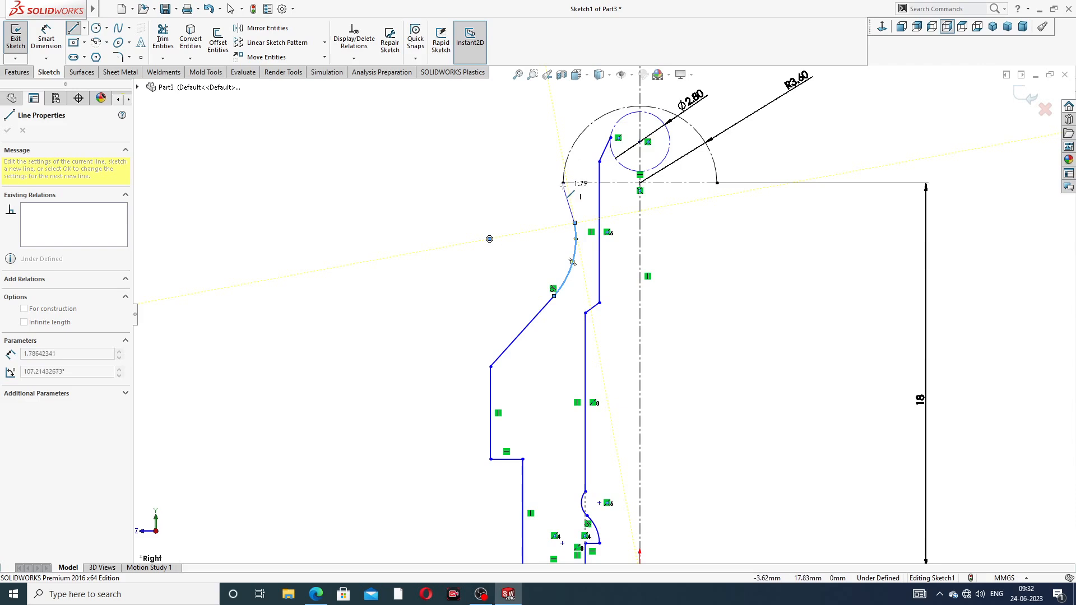
right_click(708, 226)
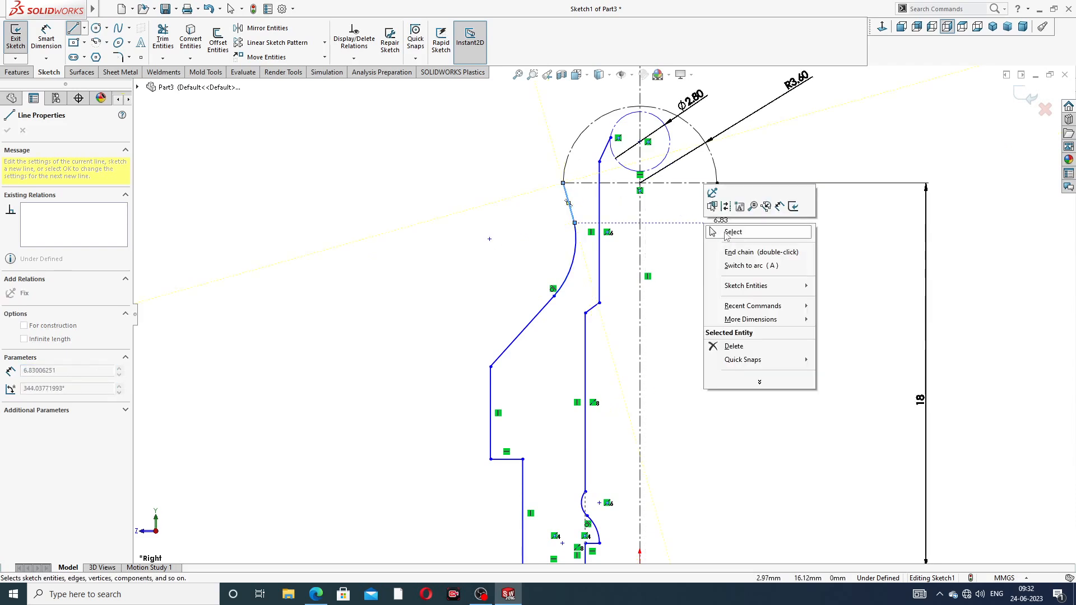
click(733, 232)
Close the profile's top with a horizontal line about 1.52 mm long to the R3.60 semicircle and a slanted line down to the semicircle's endpoint
scroll(562, 174, down, 2)
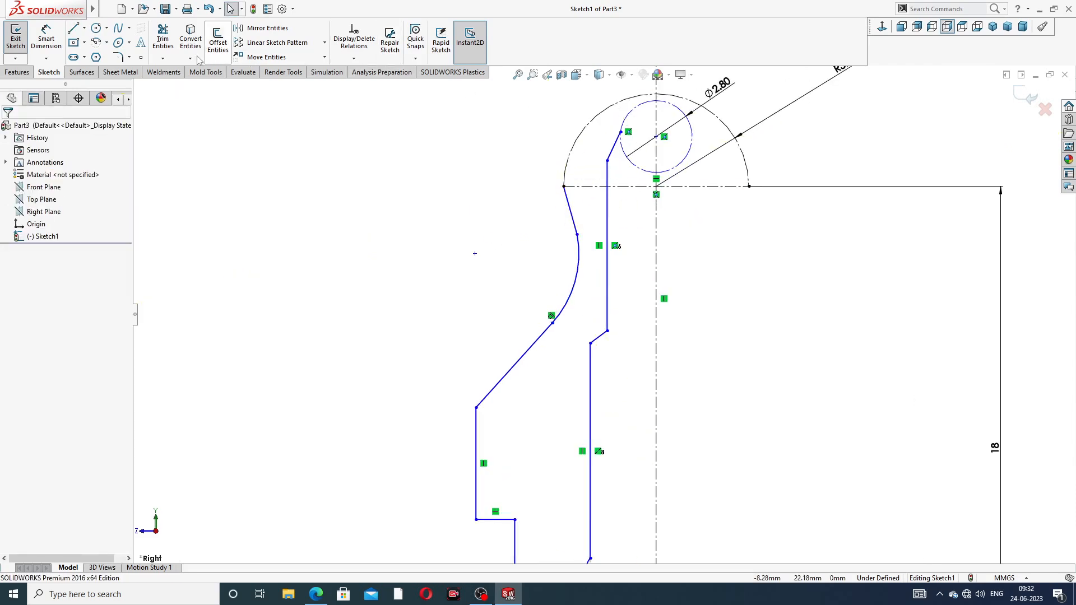
click(76, 31)
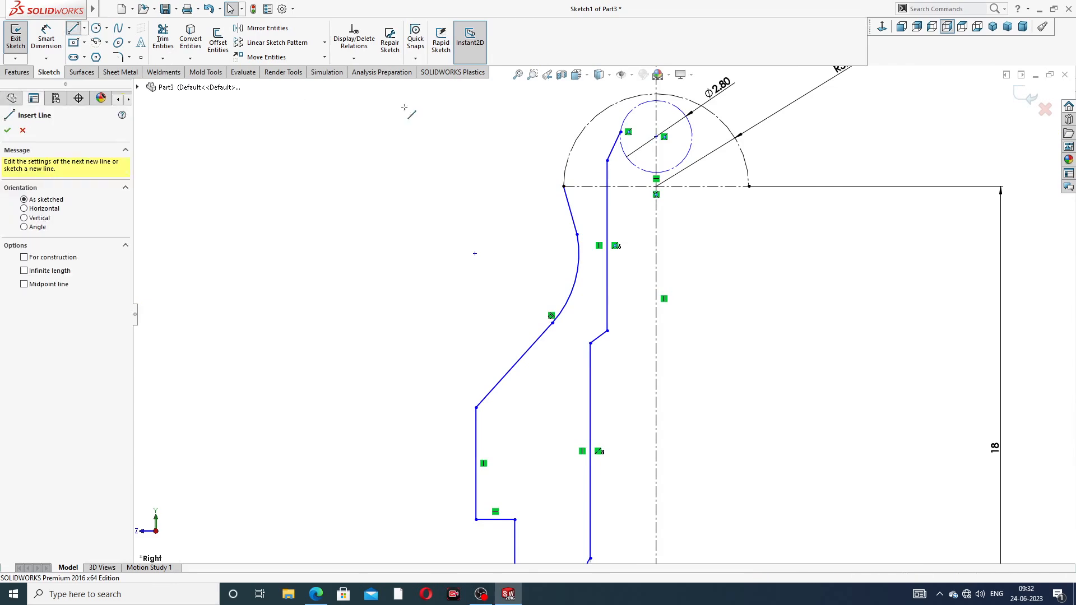
click(620, 132)
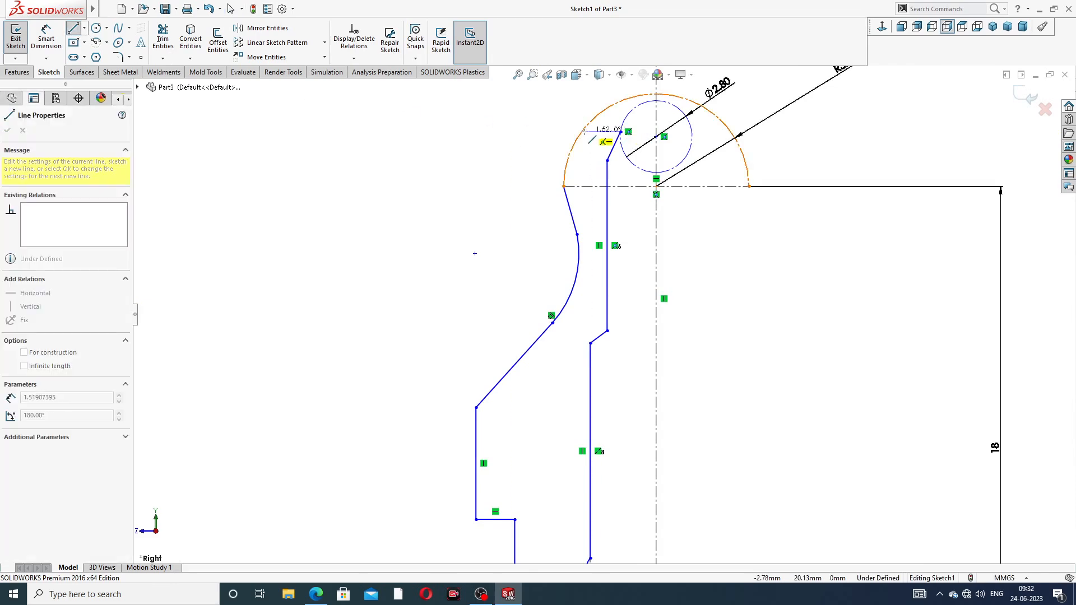
scroll(581, 132, down, 5)
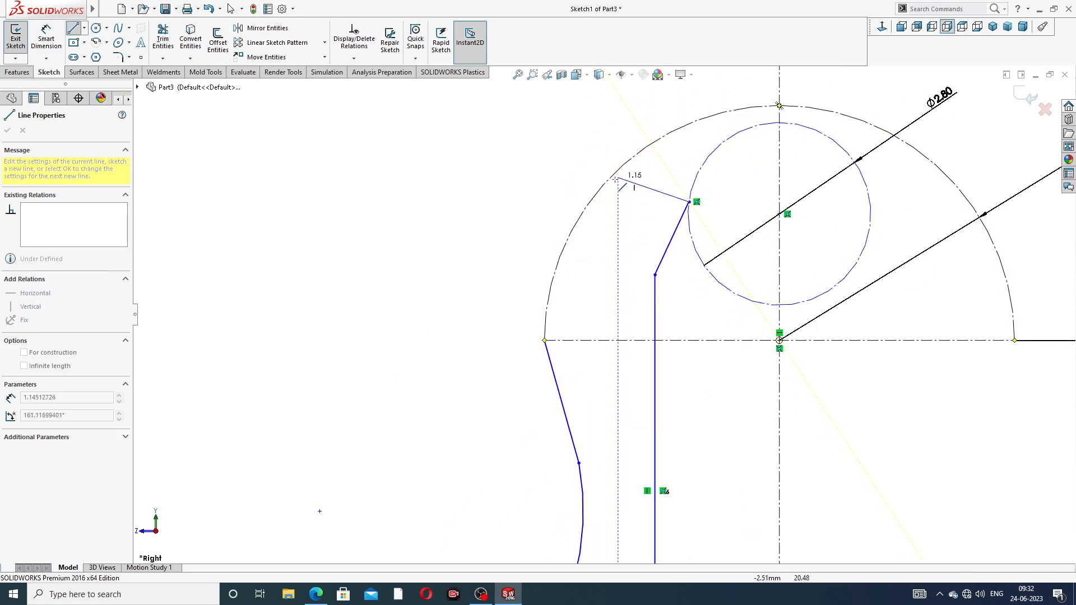
click(590, 202)
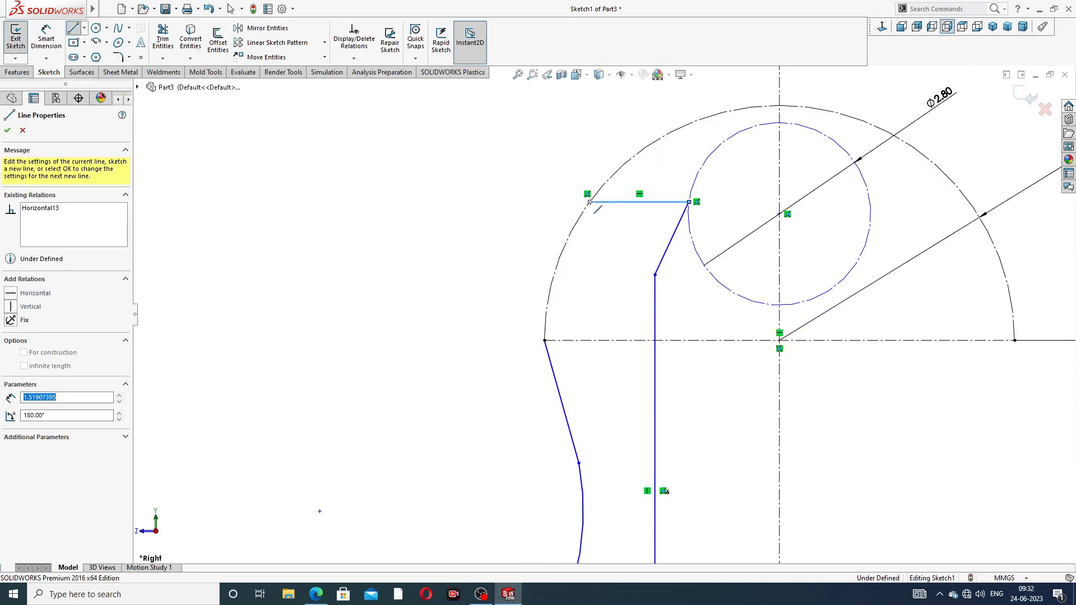
click(545, 340)
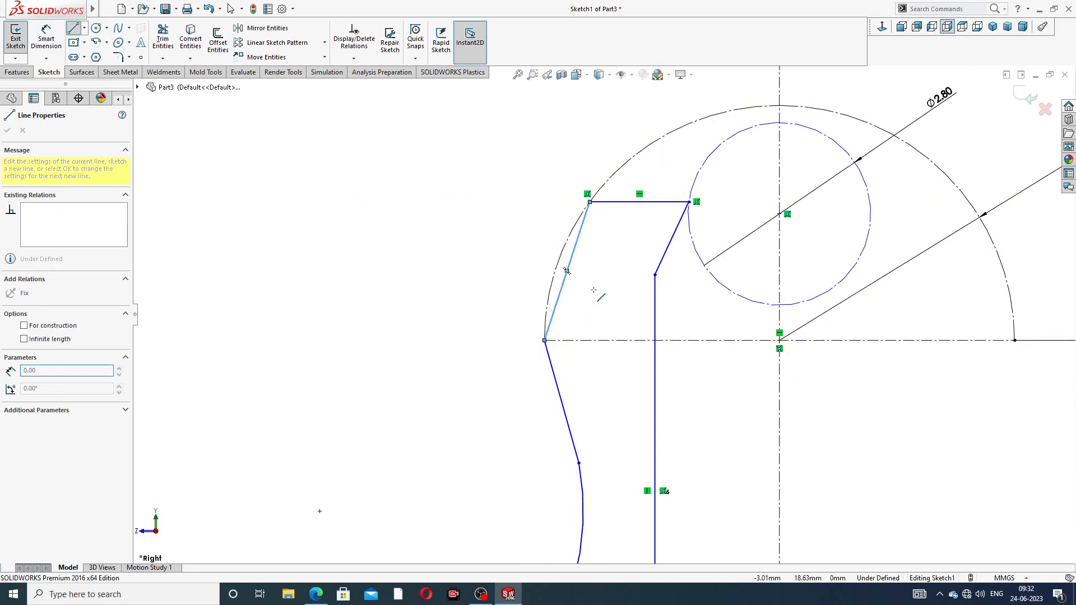
right_click(566, 270)
click(633, 291)
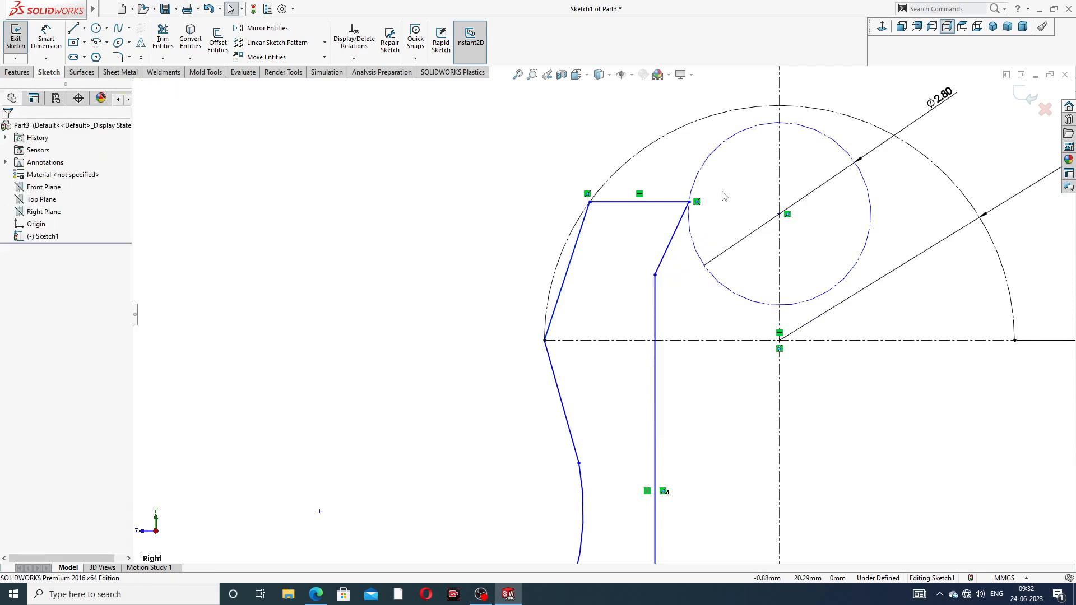
Dimension the inner endpoint of the profile's top horizontal line 1.20 mm from the vertical centreline
scroll(722, 196, up, 3)
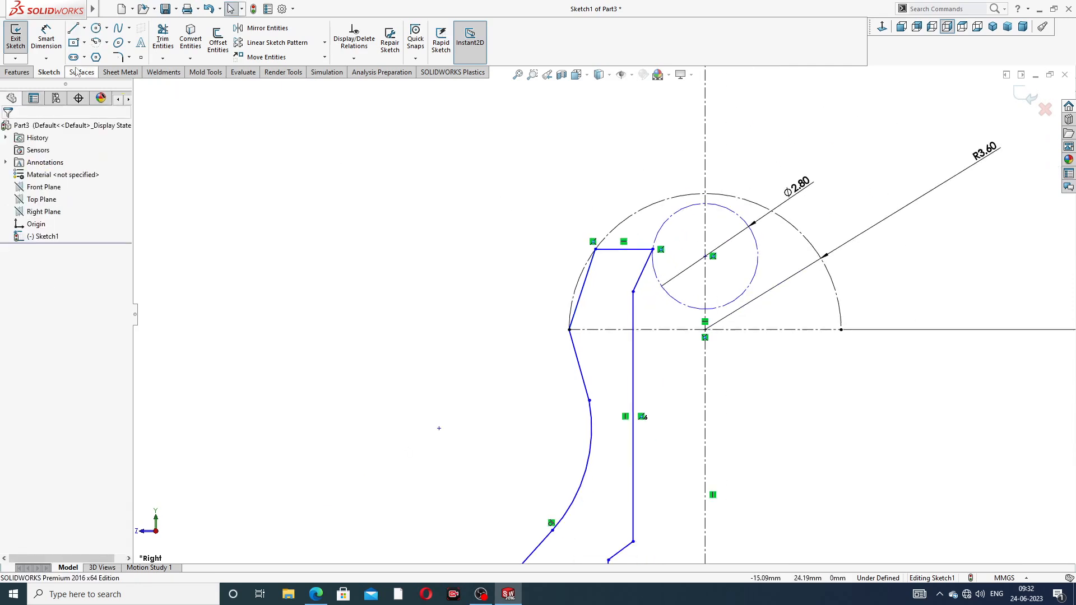
click(54, 40)
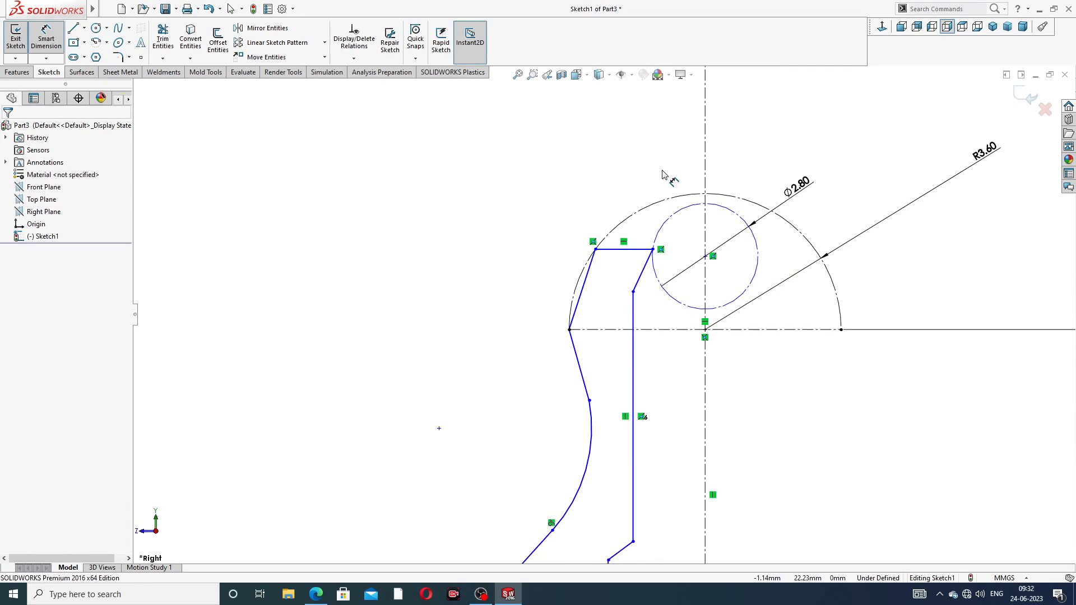
scroll(698, 241, down, 2)
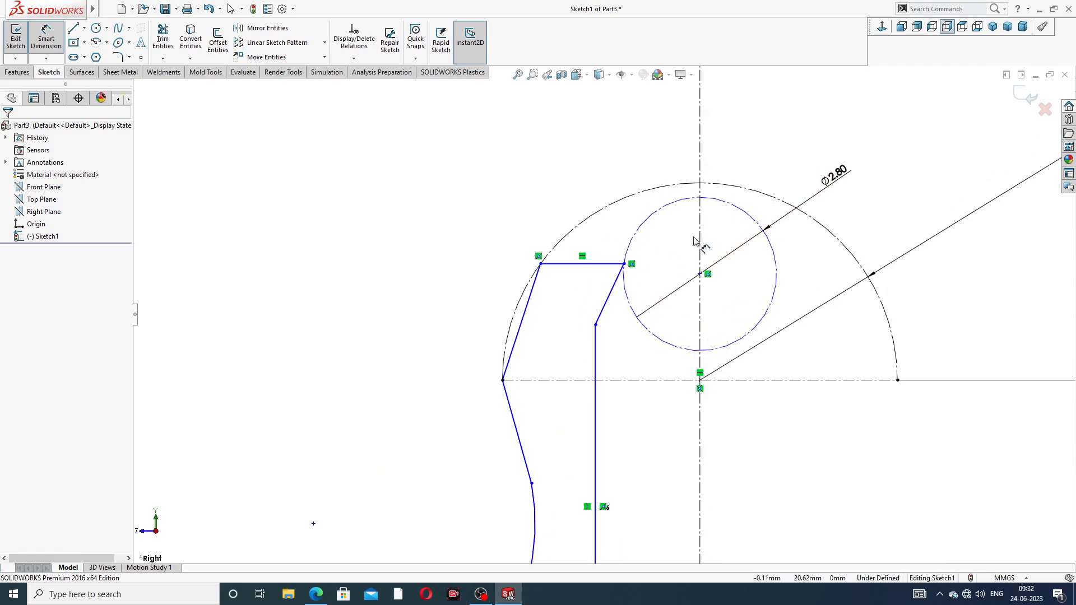
click(627, 264)
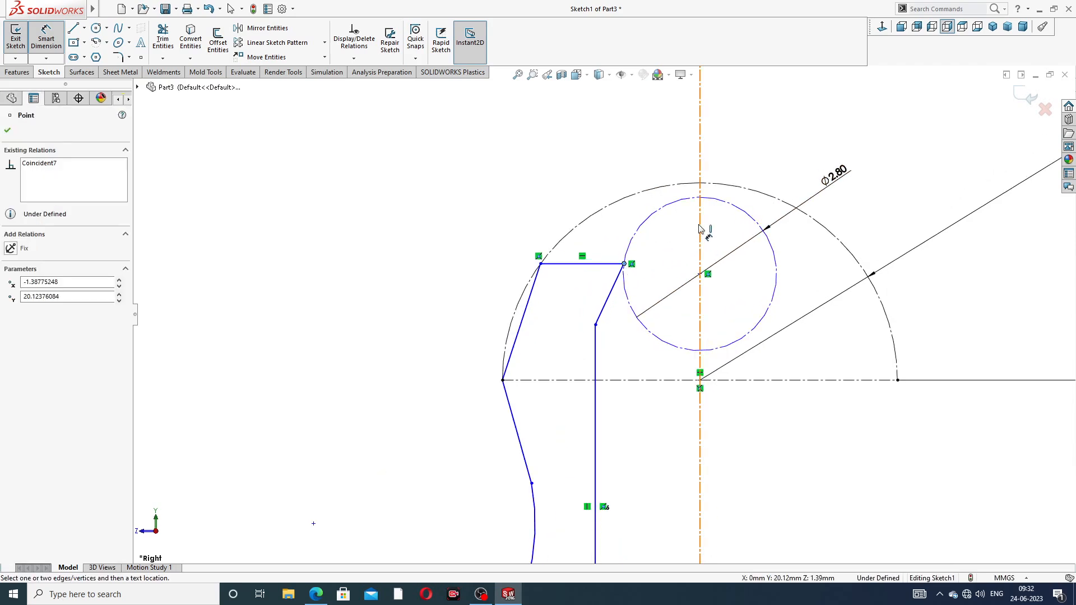
click(699, 229)
click(662, 177)
text(1.2)
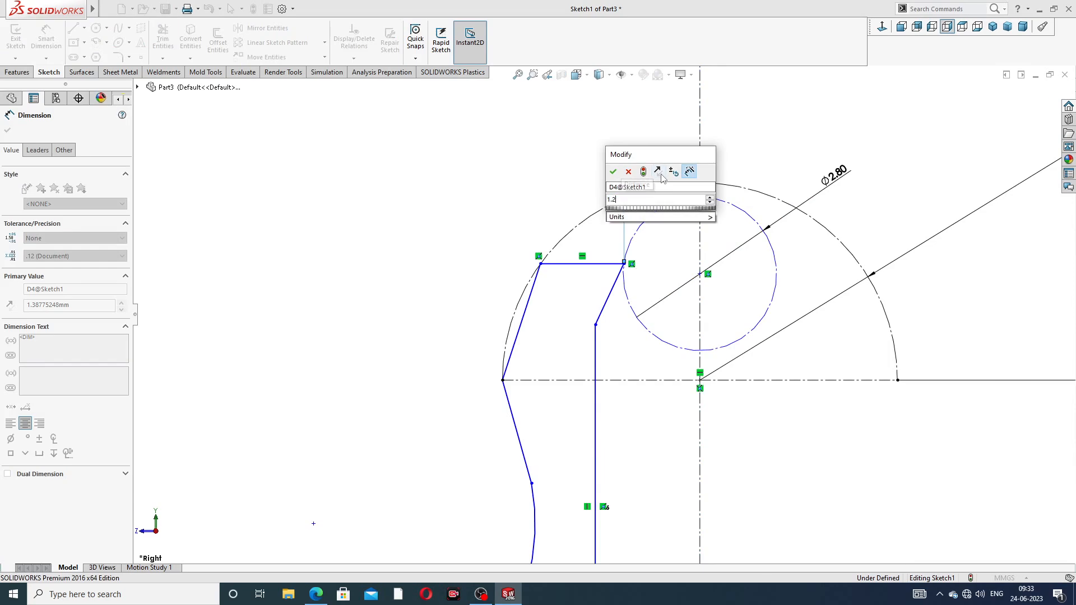
key(Return)
click(790, 144)
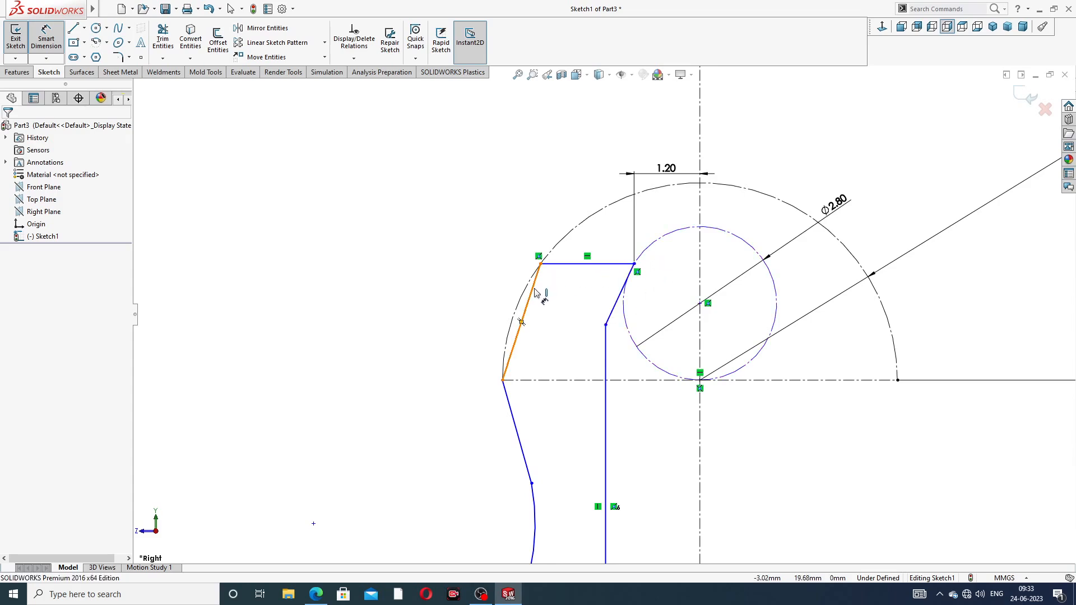
Set the angle between the head's outer slanted line and the vertical centreline to 26° and place its label beside the slanted line
click(535, 293)
click(700, 275)
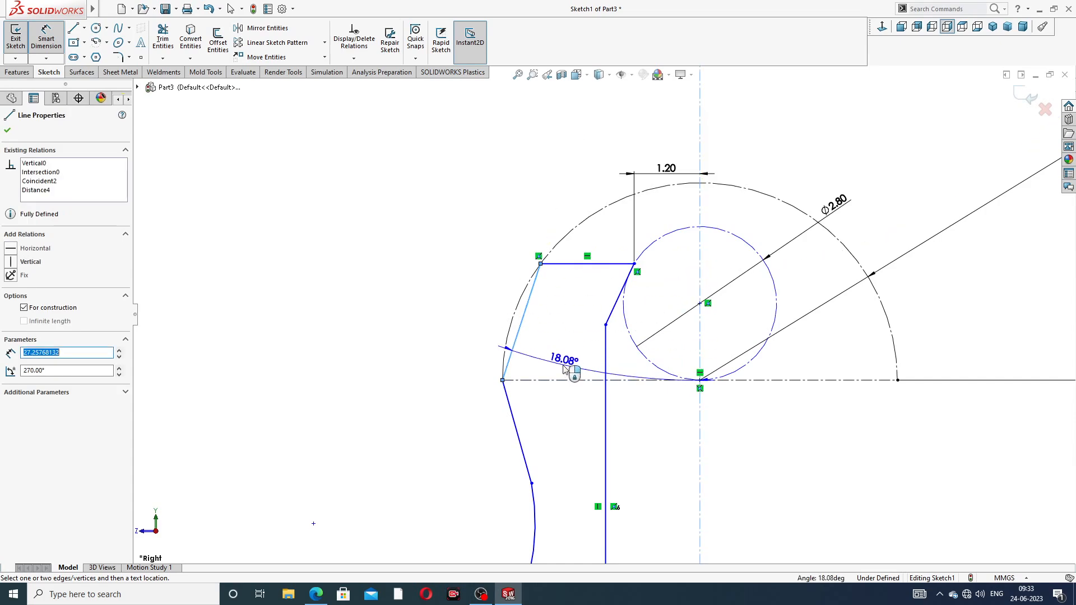
click(565, 368)
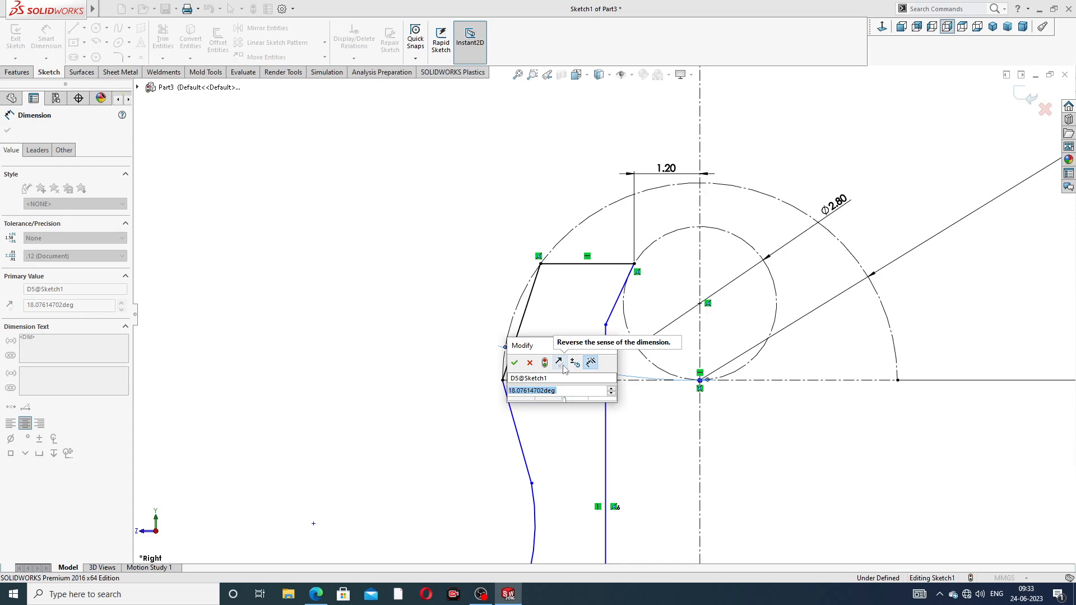
text(26)
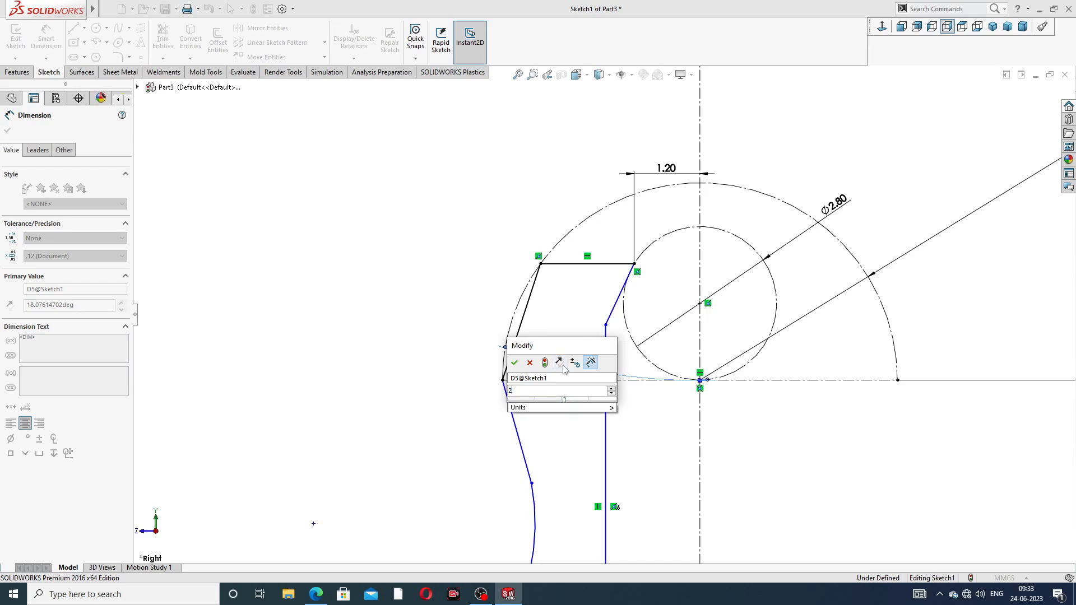
key(Return)
click(442, 312)
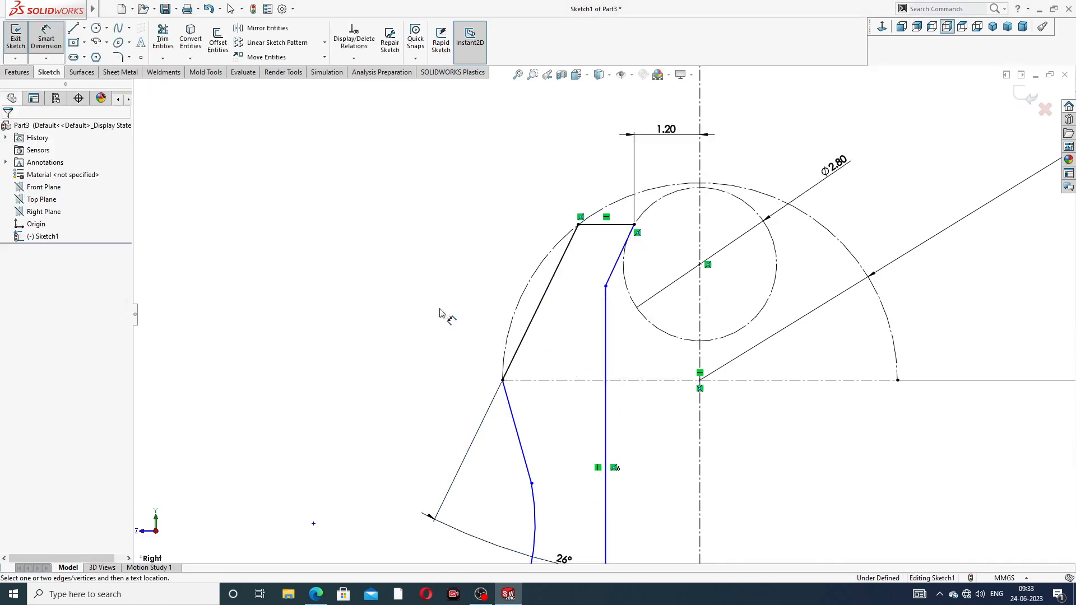
drag(562, 558, 562, 338)
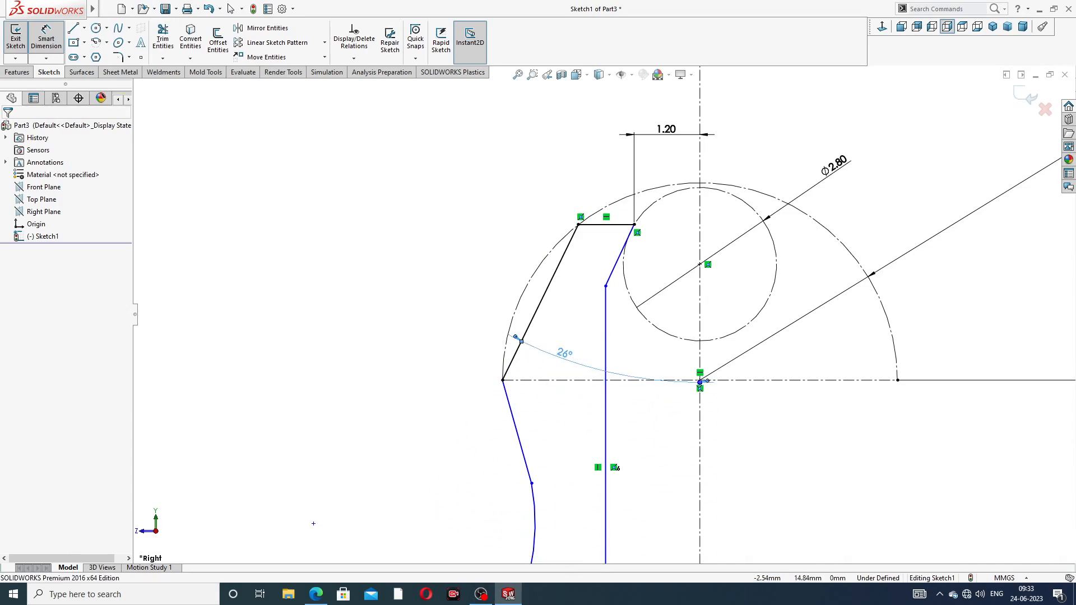
Set the angle between the profile's top horizontal line and the inner slanted line to 60°
click(608, 225)
click(625, 244)
click(593, 247)
text(60)
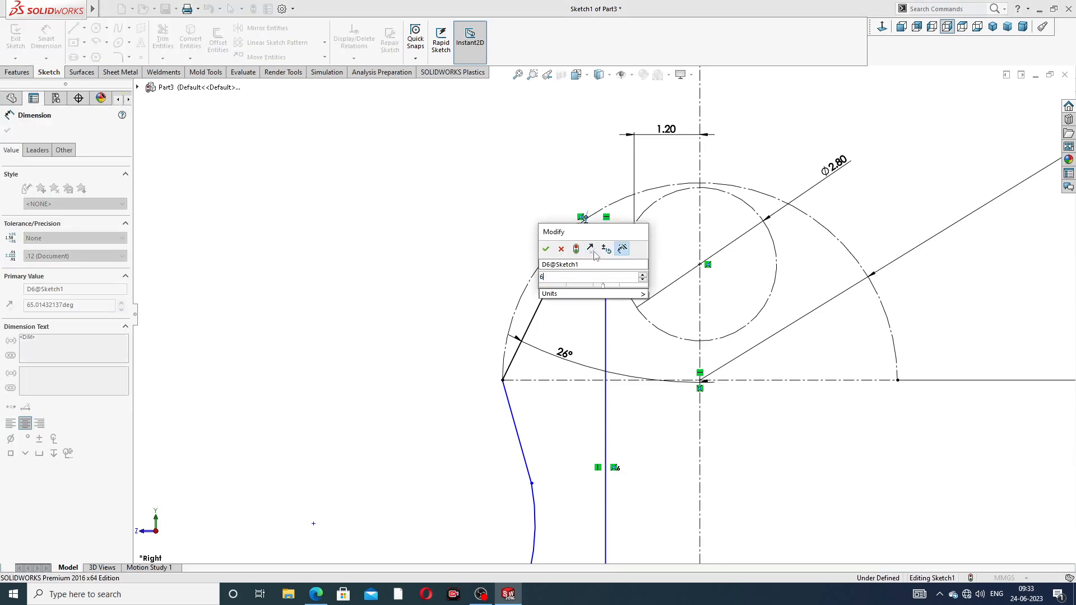
key(Return)
click(758, 144)
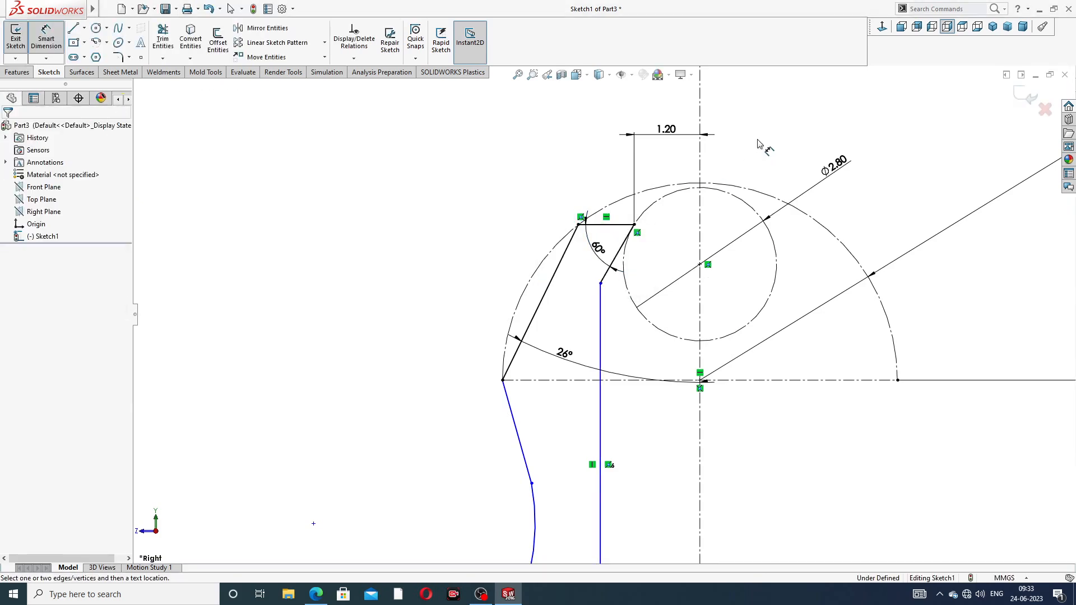
Consult the grease nipple PDF drawing and move the sketch's R3.60 and Ø2.80 dimension labels closer to their arc and circle
click(313, 598)
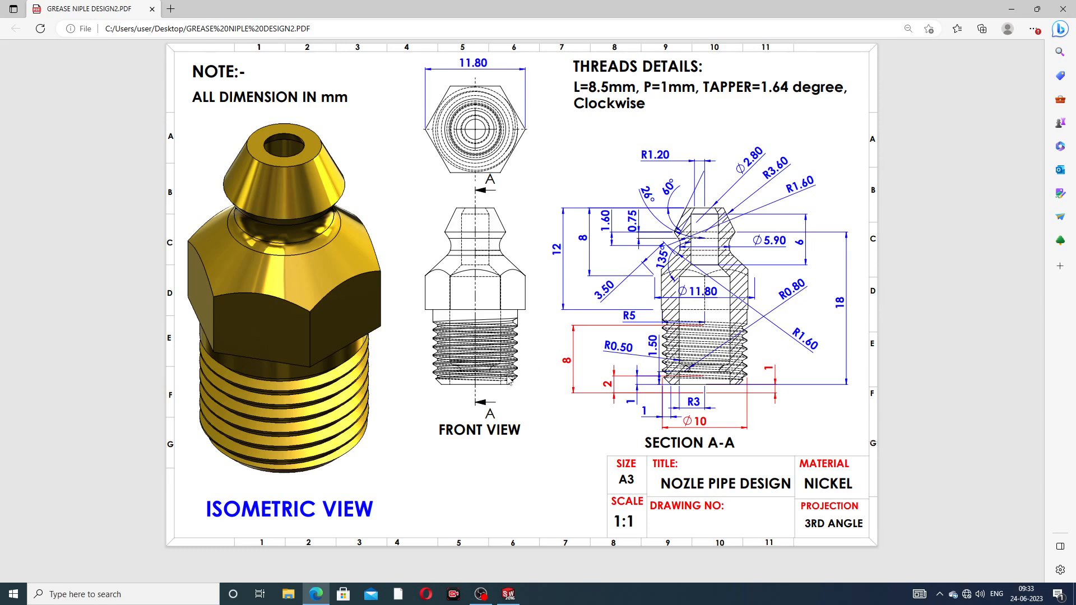
click(316, 593)
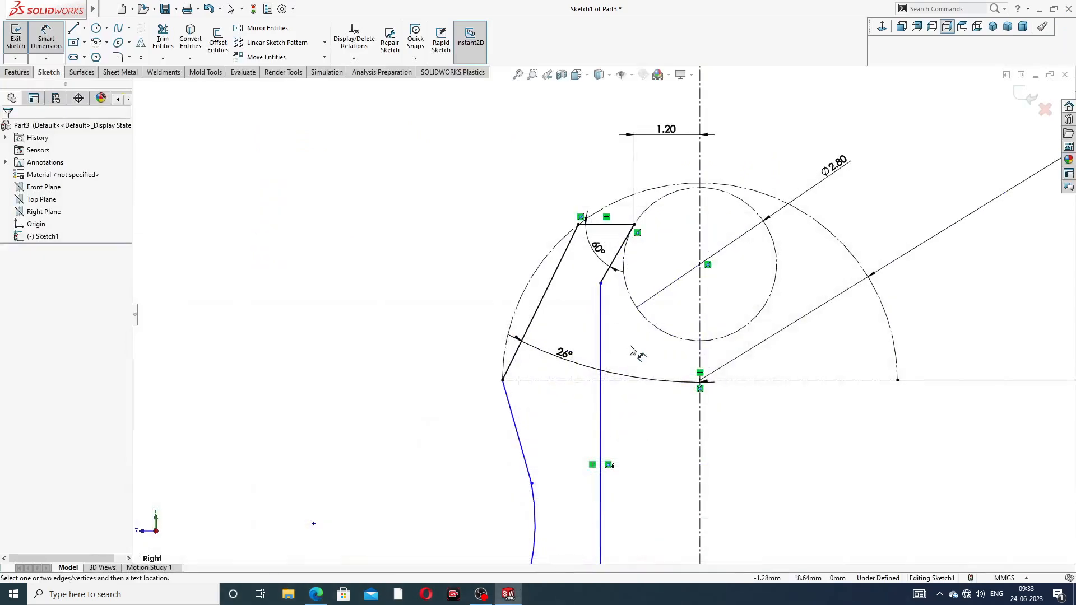
scroll(1040, 203, up, 3)
drag(877, 208, 774, 263)
drag(737, 223, 744, 210)
click(784, 230)
scroll(637, 280, down, 1)
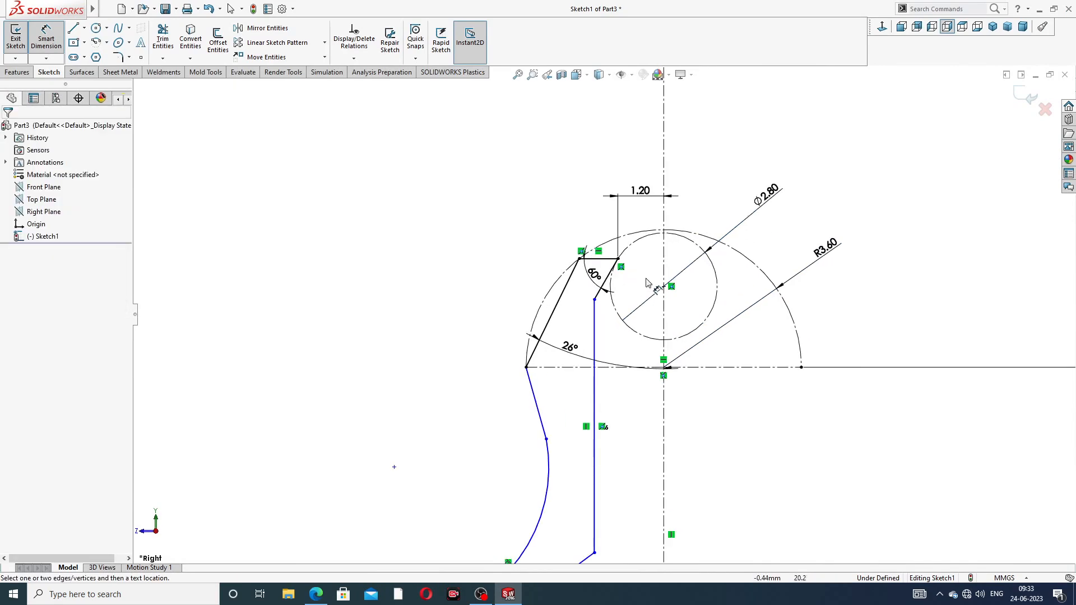
Set the length of the horizontal construction line between the bore's bottom corner and the origin to 3 mm
scroll(634, 317, up, 1)
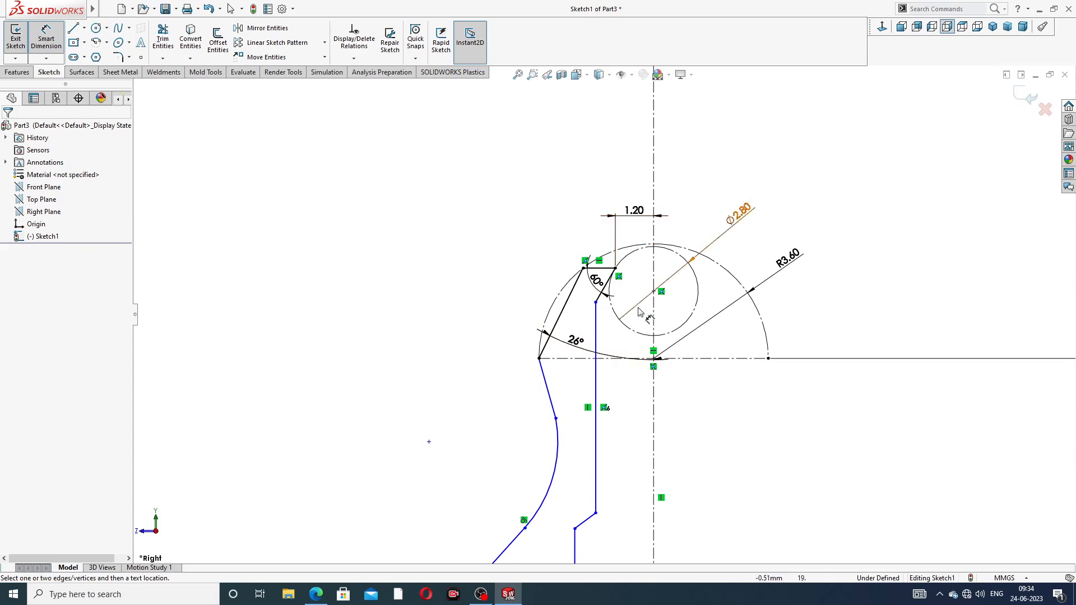
scroll(640, 319, down, 1)
scroll(641, 317, up, 6)
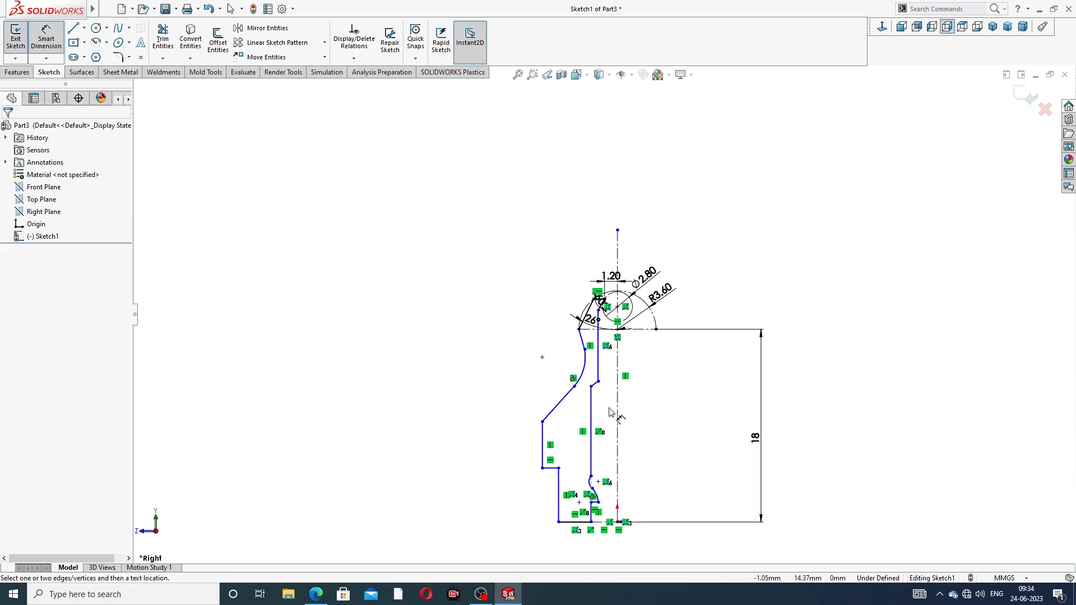
scroll(600, 505, down, 5)
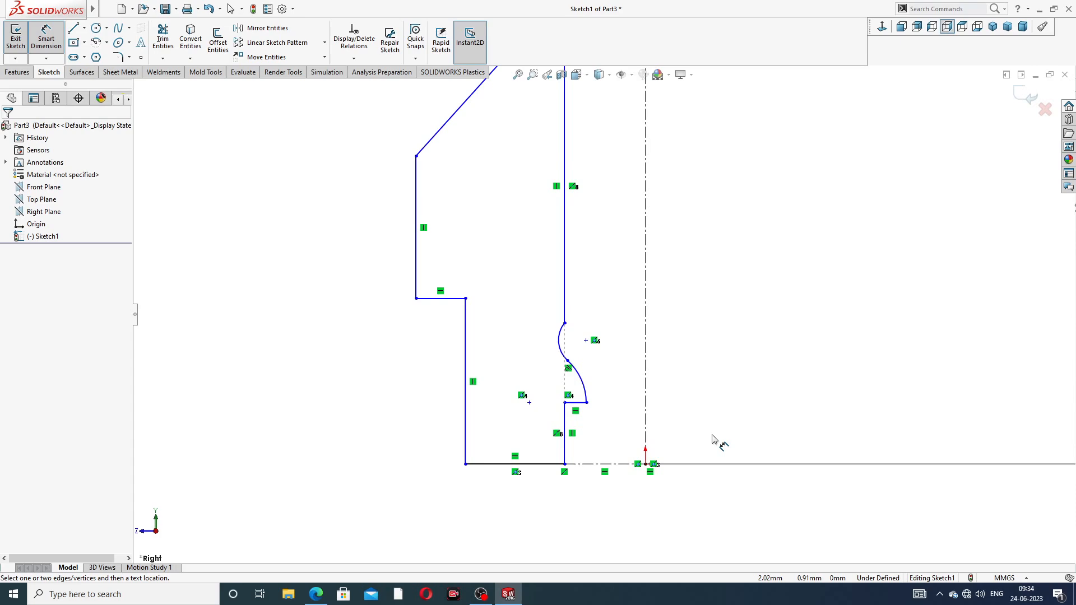
click(597, 465)
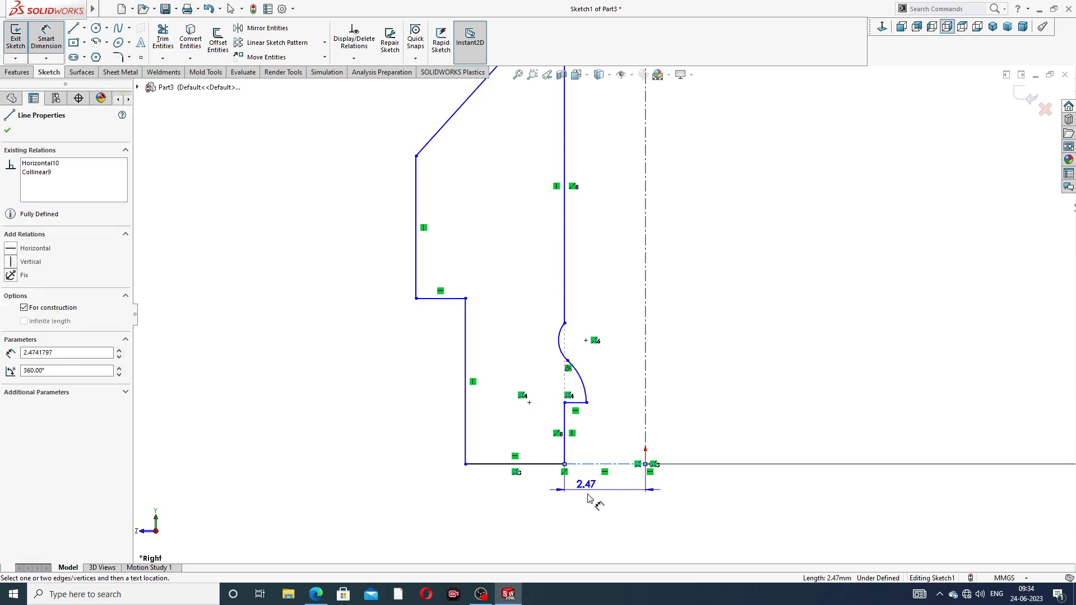
click(596, 506)
text(3)
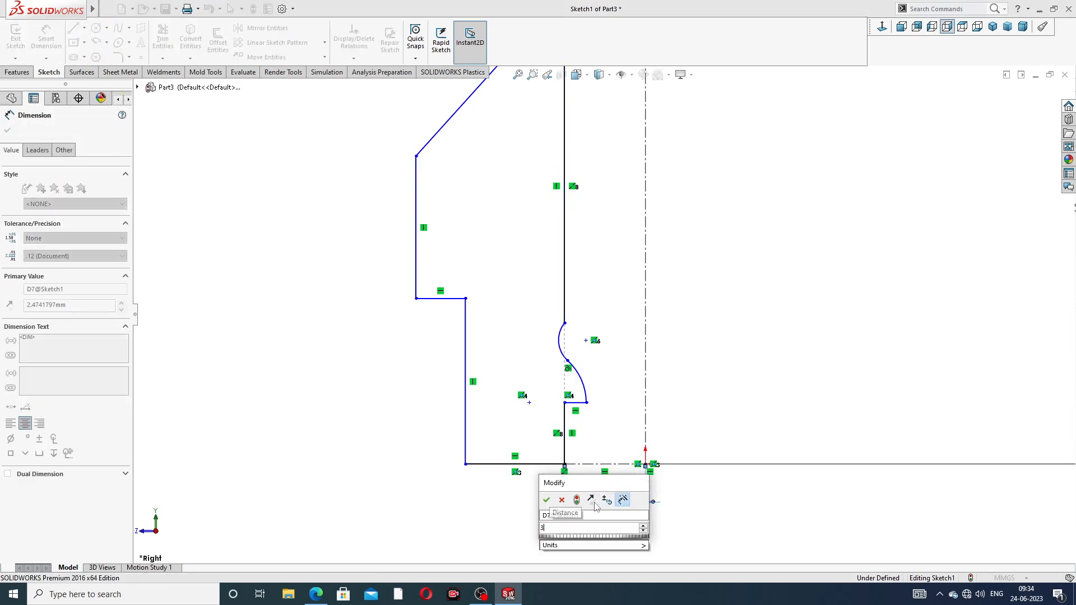
key(Return)
click(720, 507)
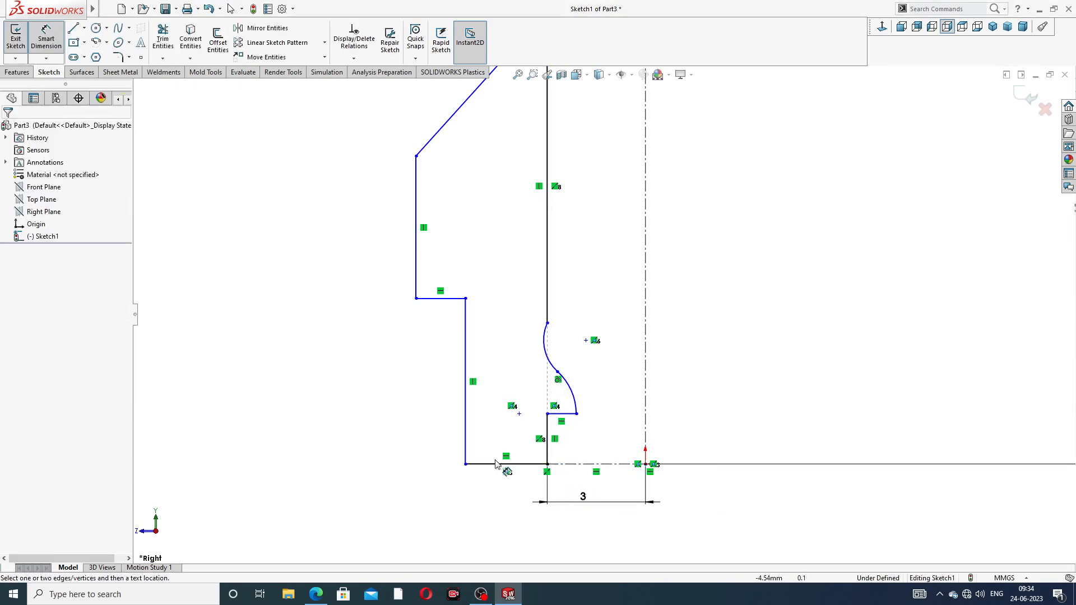
Dimension the profile's bottom outer corner 5 mm horizontally from the origin
click(465, 465)
click(645, 465)
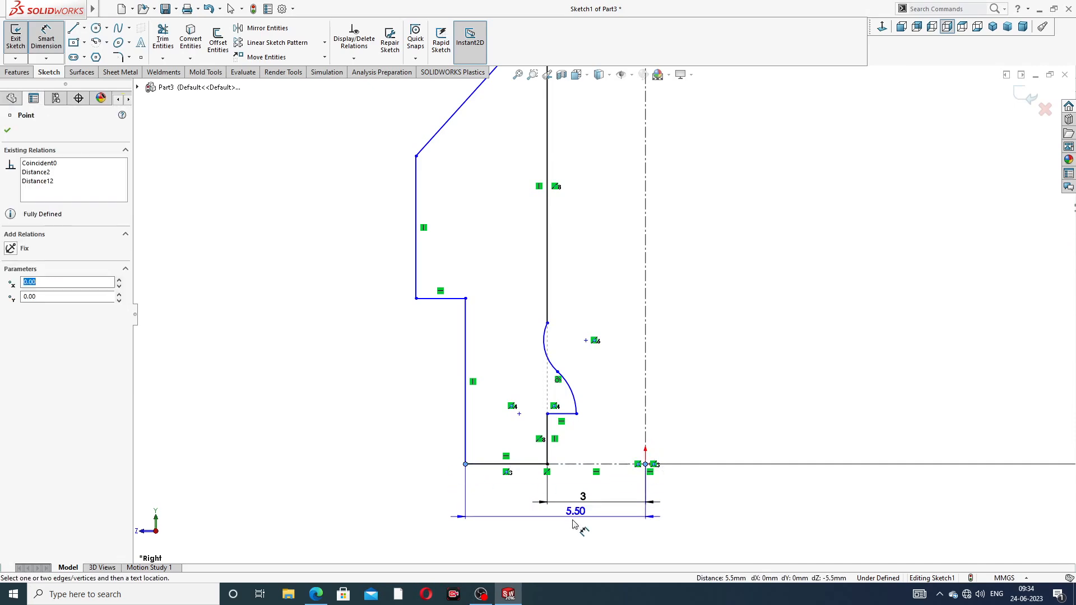
click(560, 531)
text(5)
key(Return)
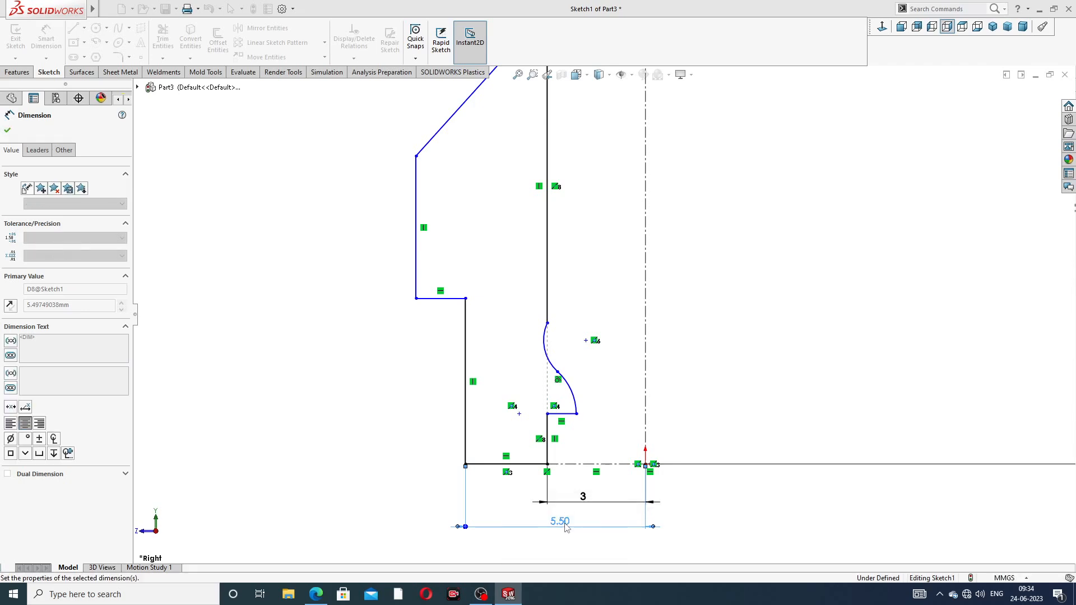
click(771, 367)
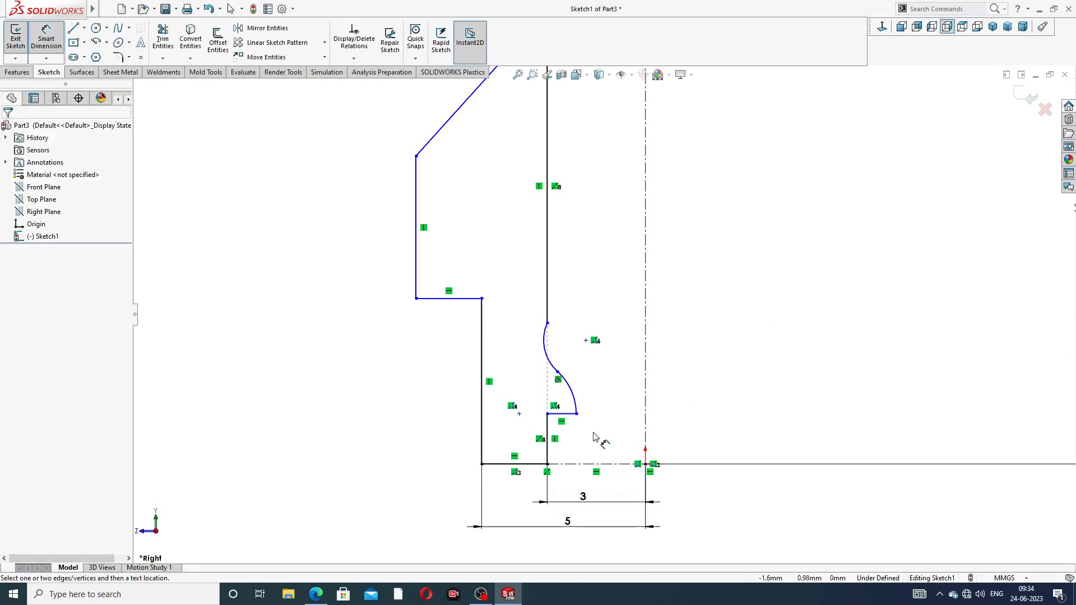
Set the radius of the lower arc in the bore's S-shaped section to 0.80 mm
scroll(564, 428, down, 2)
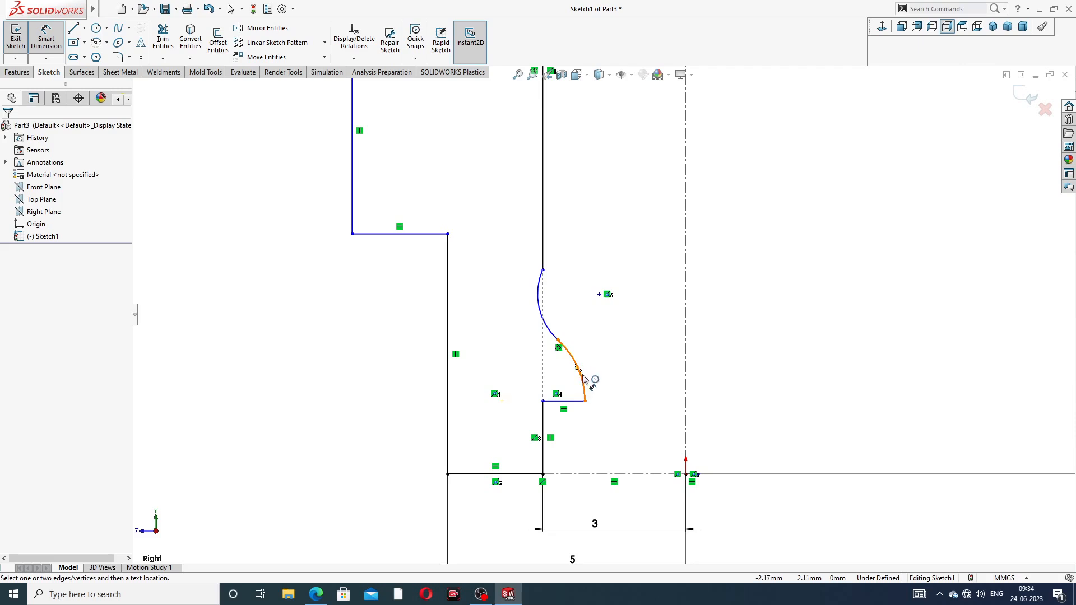
click(584, 376)
click(609, 377)
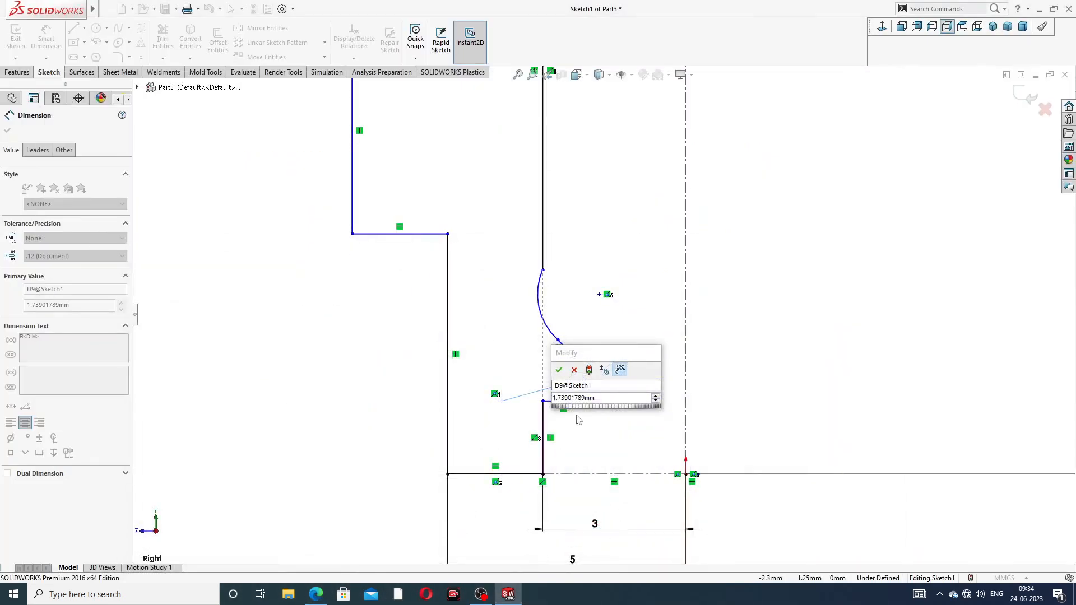
click(608, 400)
text(.8)
key(Return)
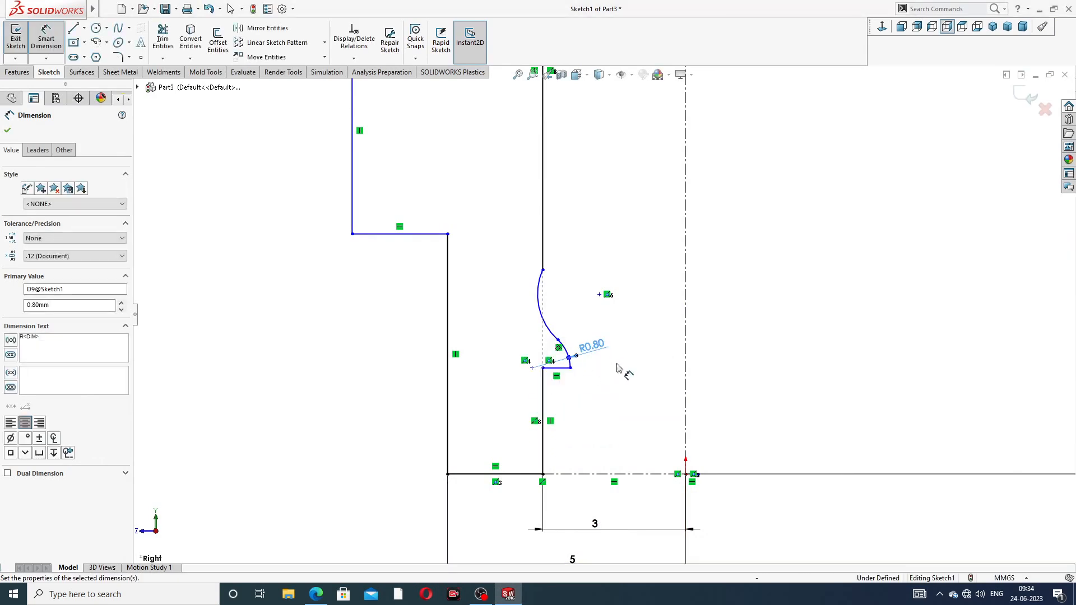
click(616, 377)
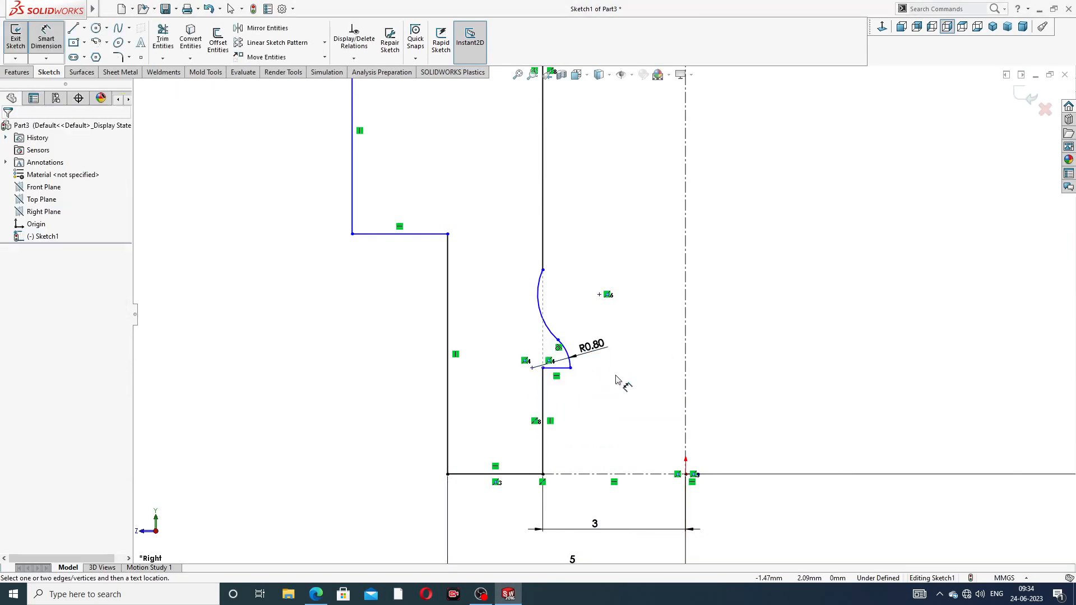
Set the radius of the upper arc in the bore's S-shaped section to 0.50 mm
click(545, 305)
click(518, 318)
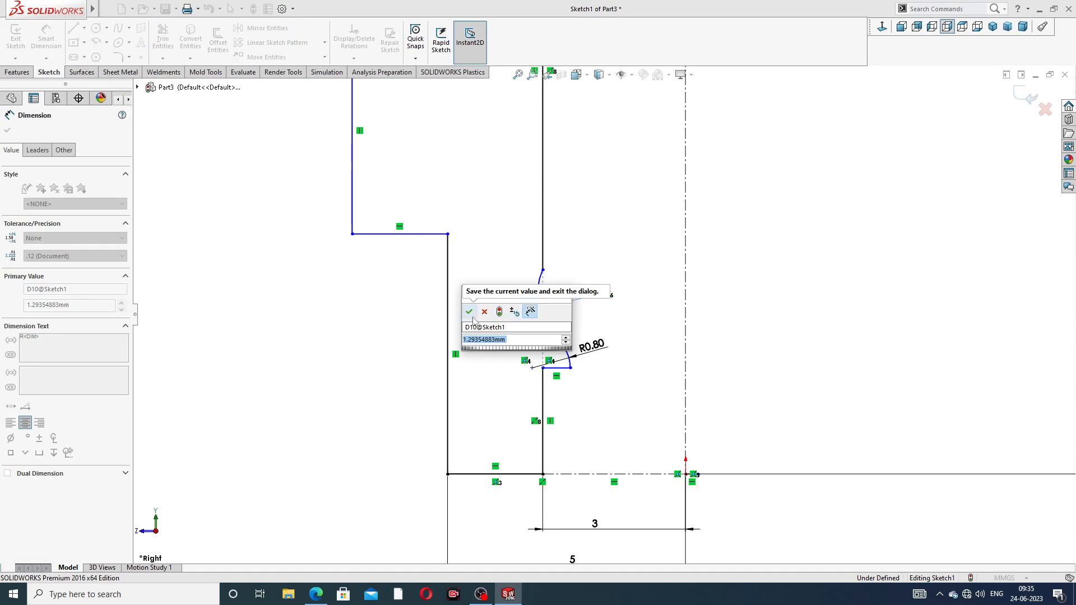
text(.)
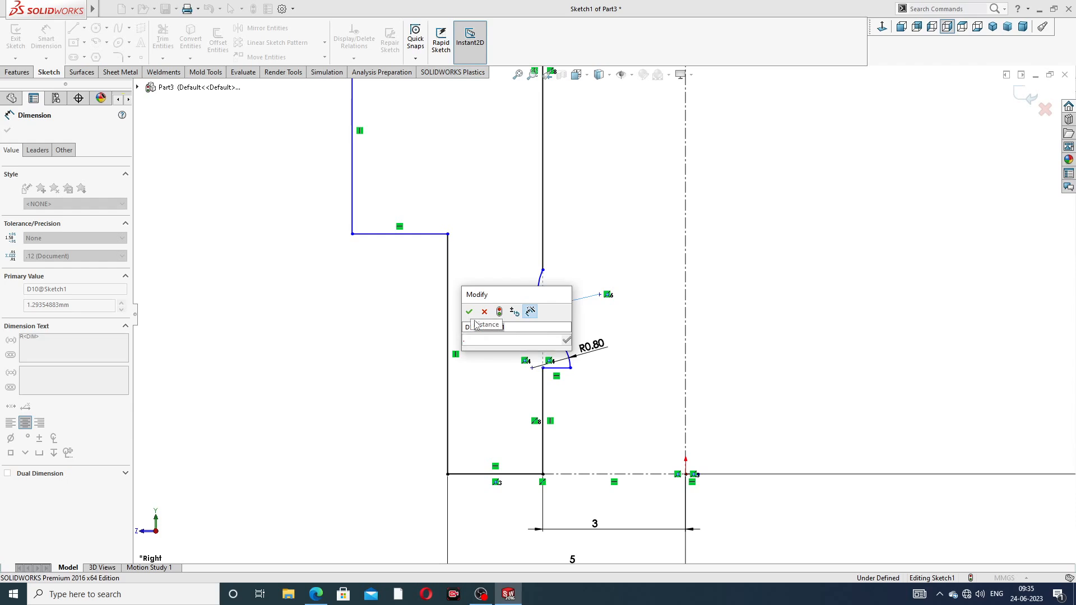
text(5)
key(Return)
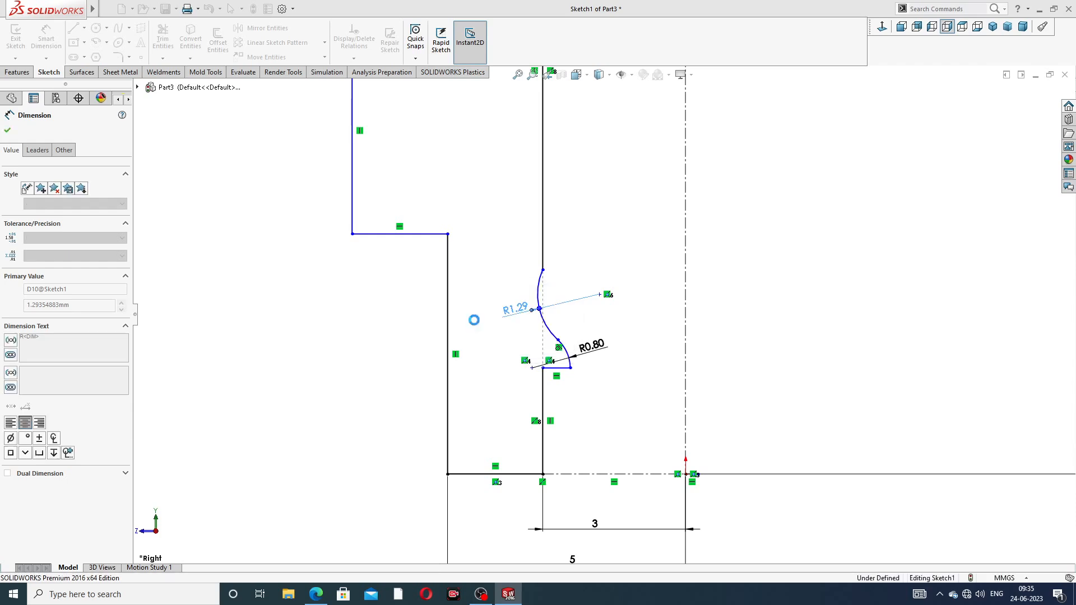
click(757, 310)
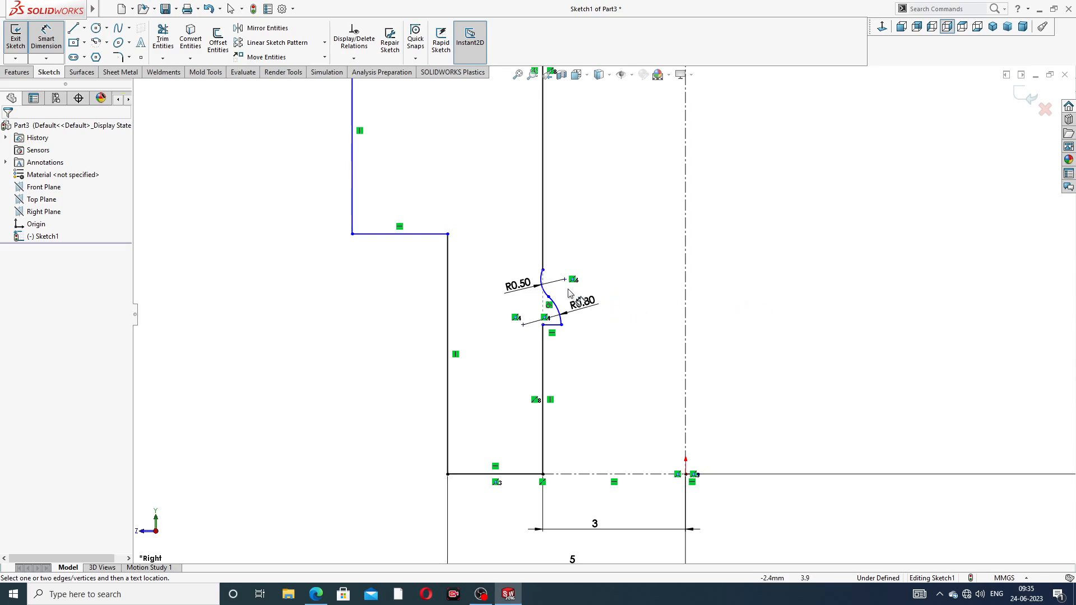
scroll(560, 294, down, 2)
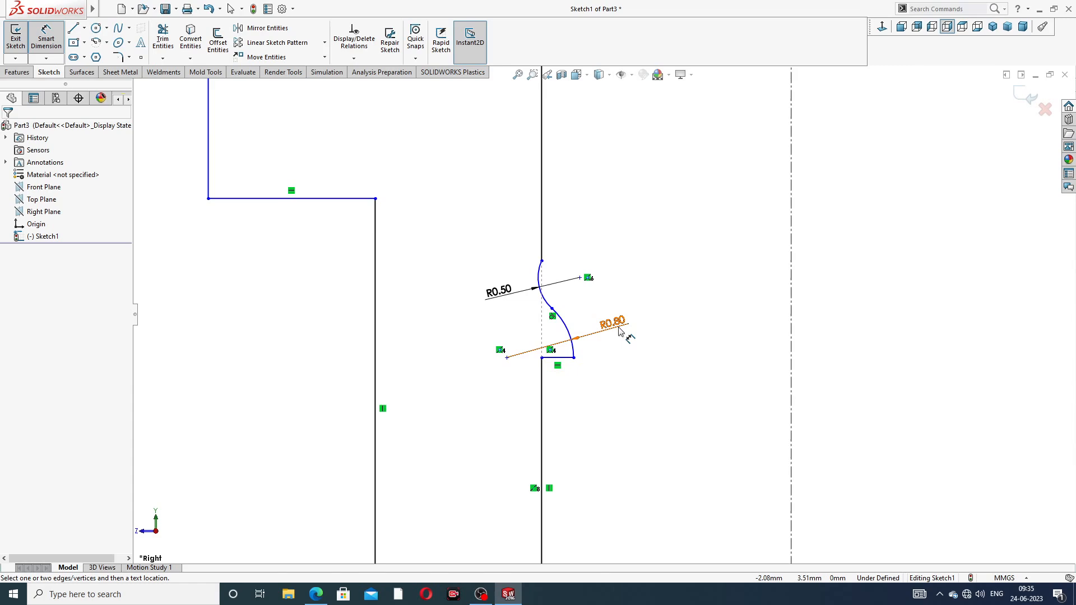
scroll(582, 370, down, 3)
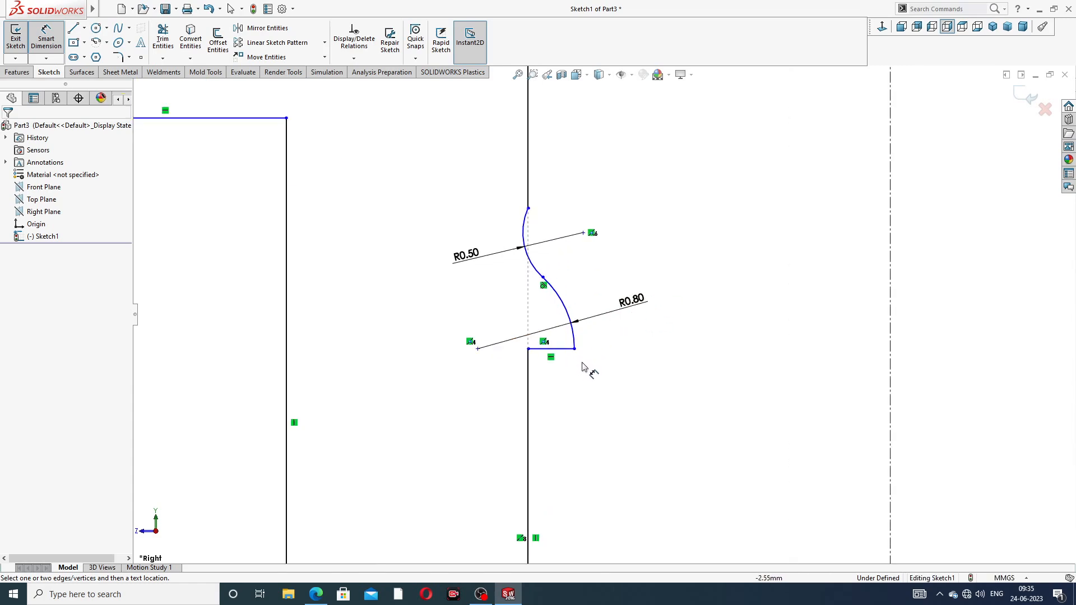
Align the R0.80 arc's centre vertically with the point where the two arcs of the bore's S-shaped section meet
right_click(689, 247)
click(737, 168)
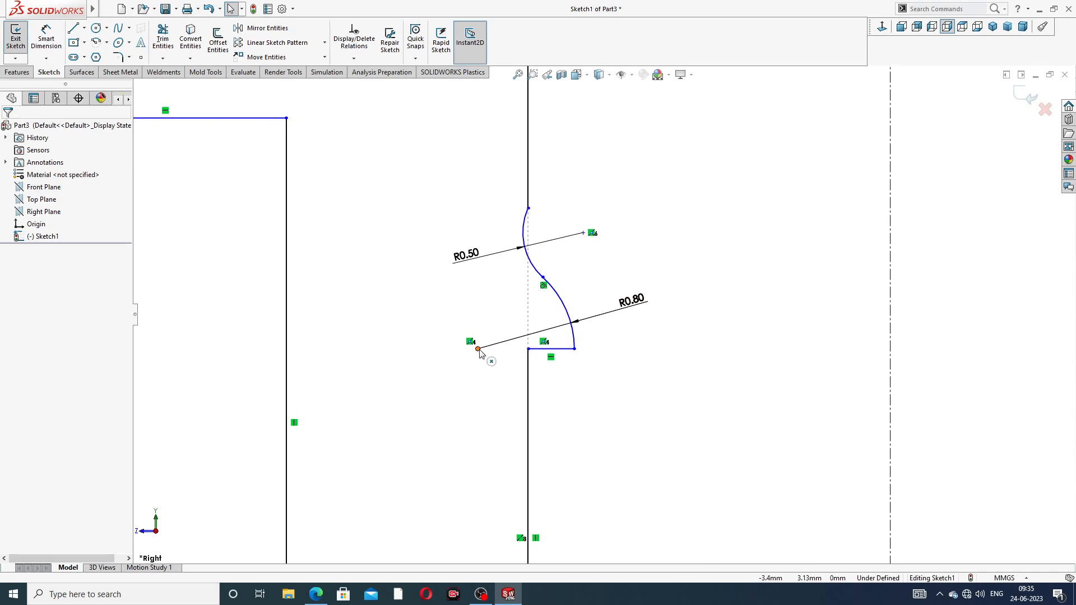
click(478, 349)
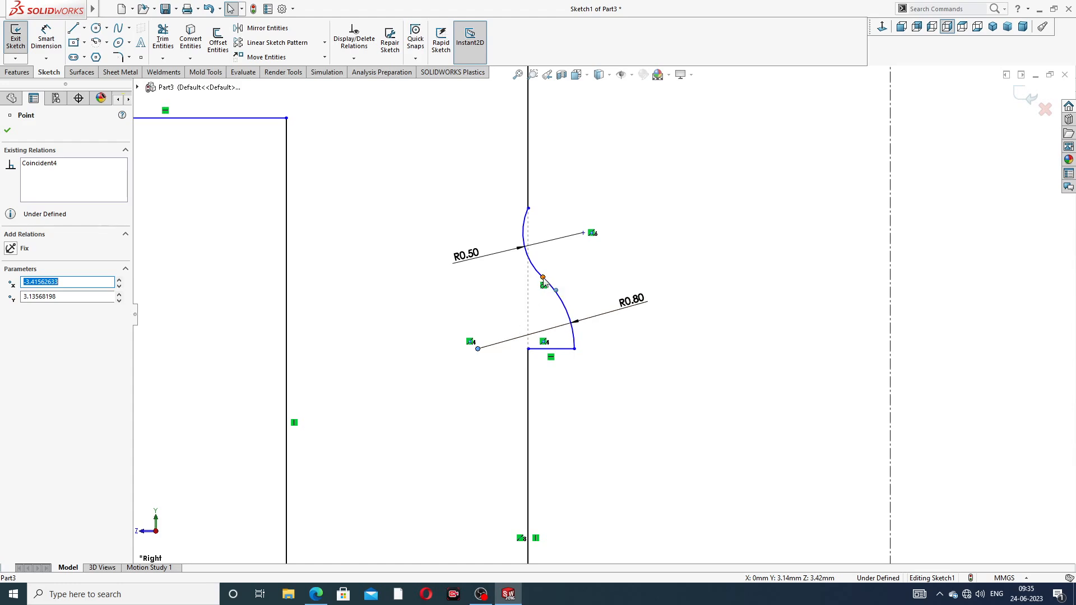
ctrl+click(543, 278)
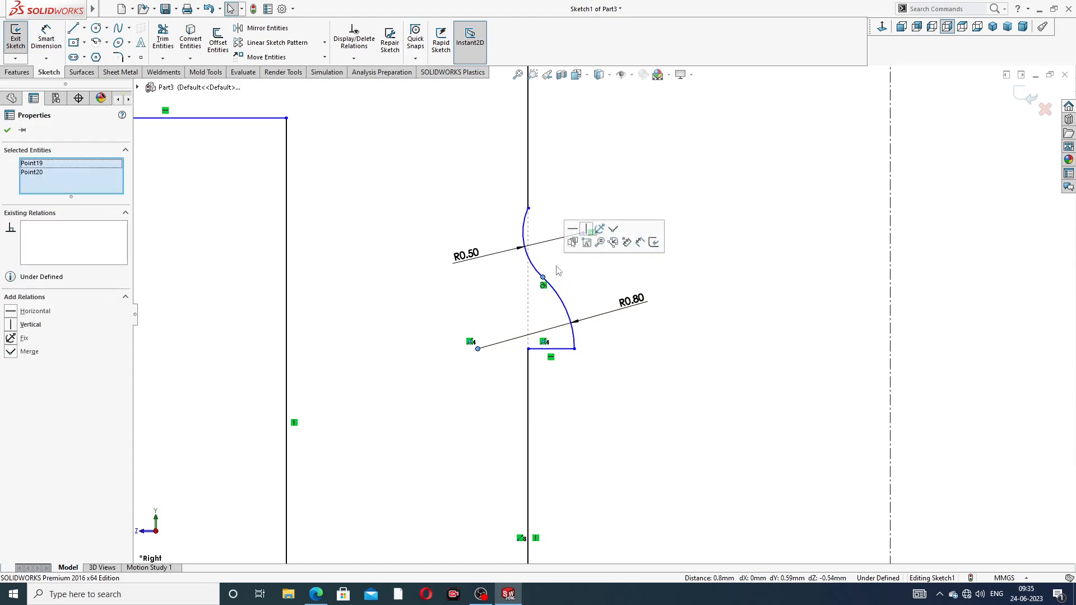
click(588, 230)
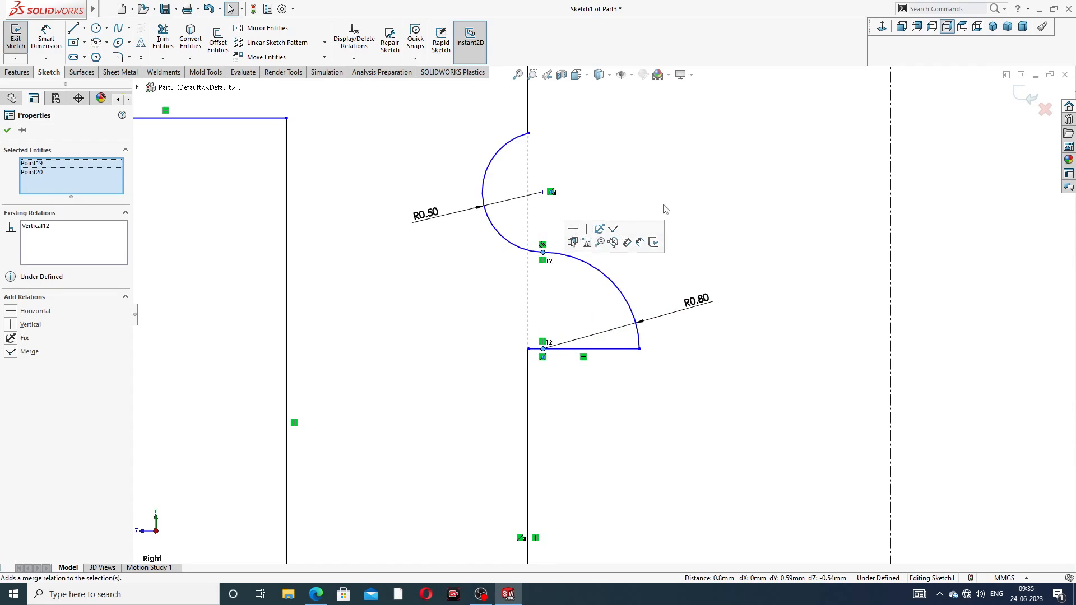
click(675, 197)
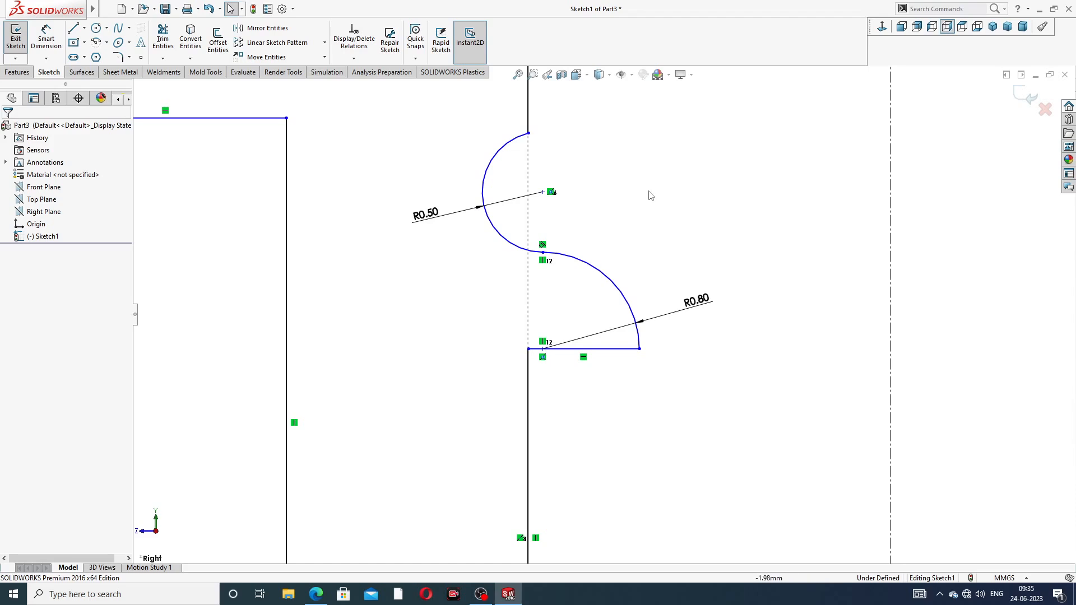
Add a horizontal relation between the R0.50 arc's upper endpoint and its centre
click(529, 135)
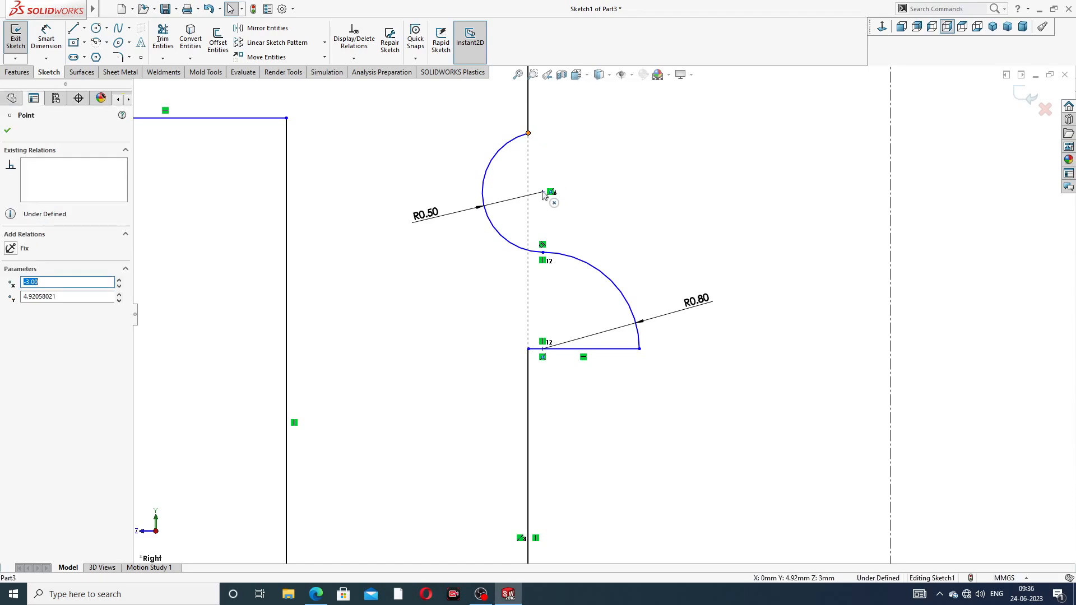
click(573, 156)
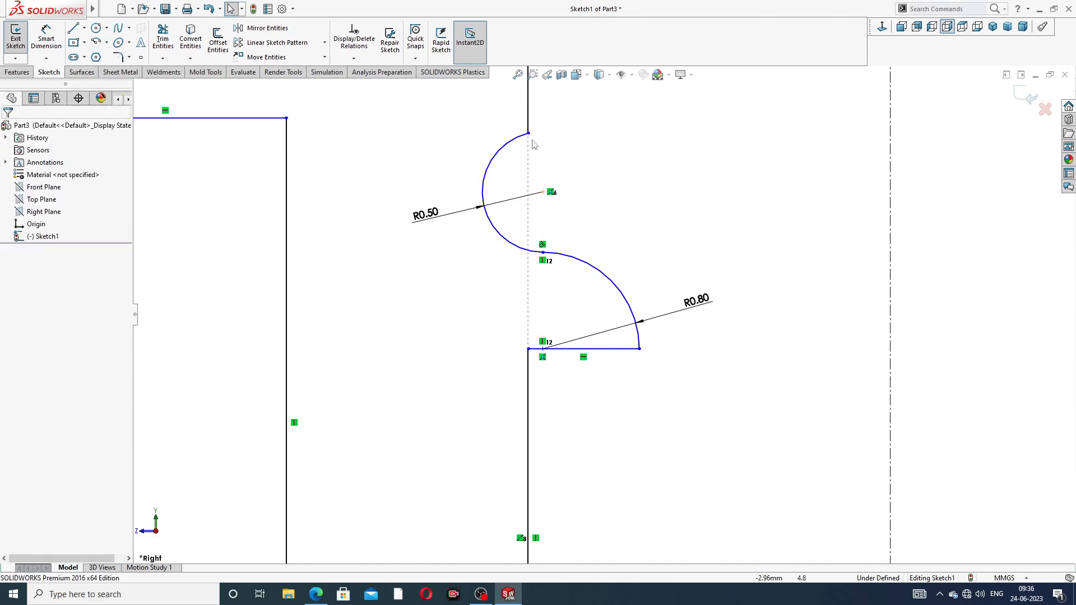
click(529, 133)
click(542, 193)
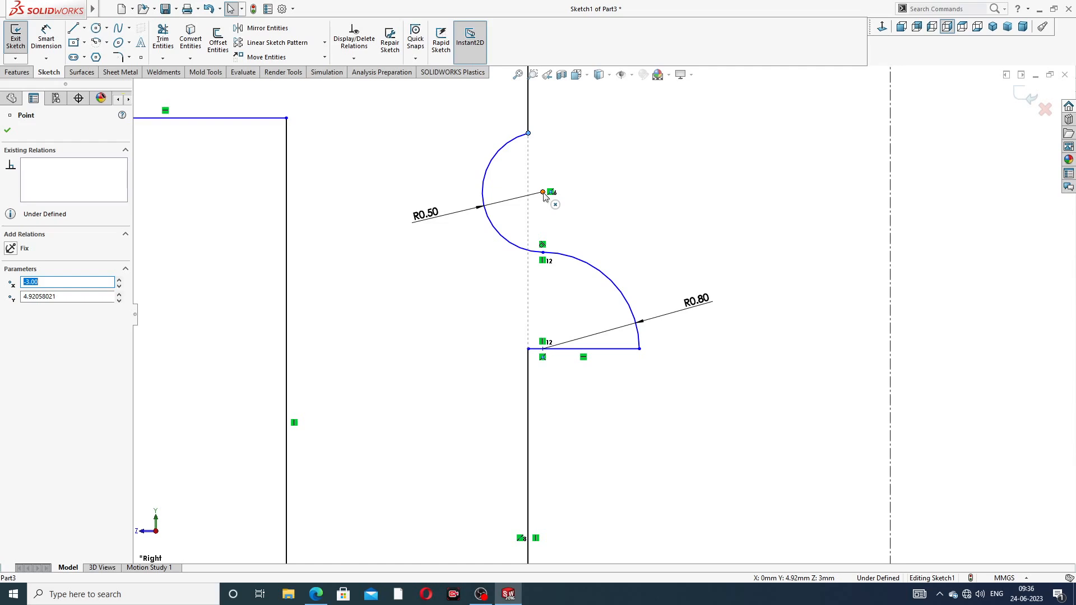
ctrl+click(542, 192)
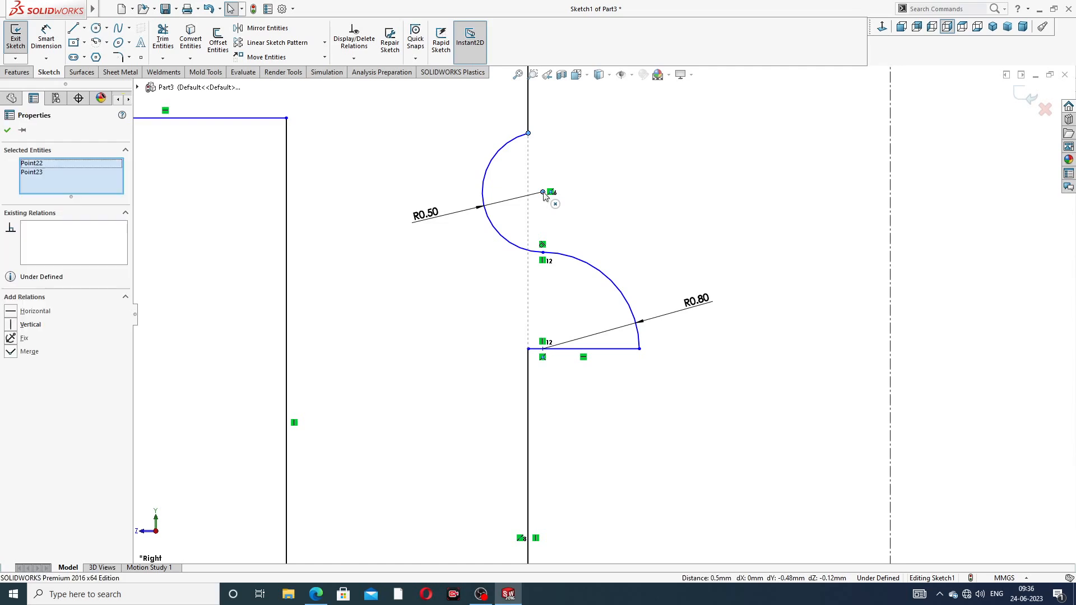
click(574, 145)
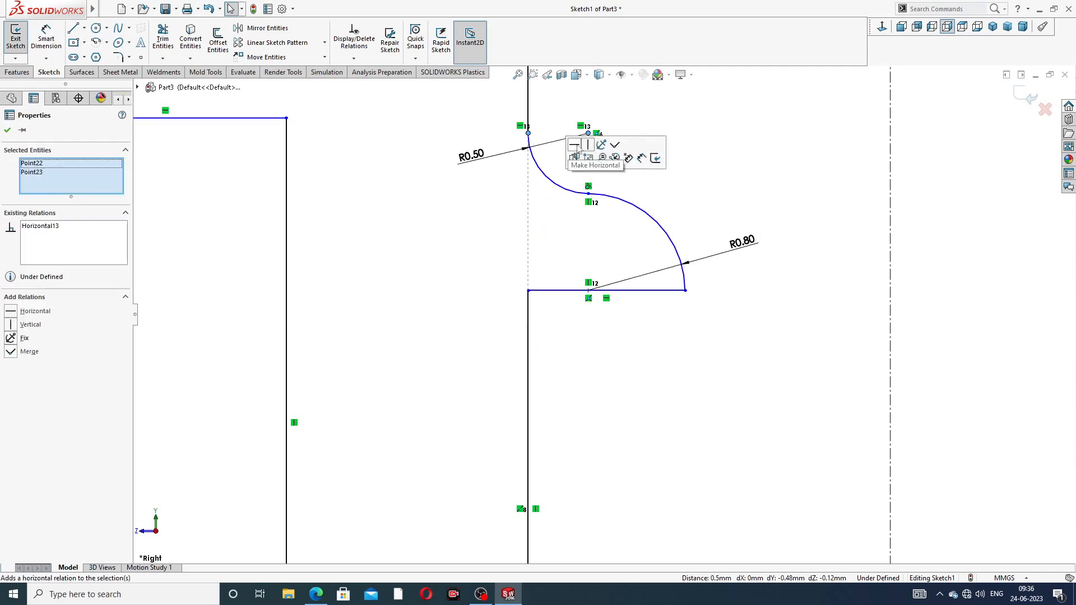
click(697, 194)
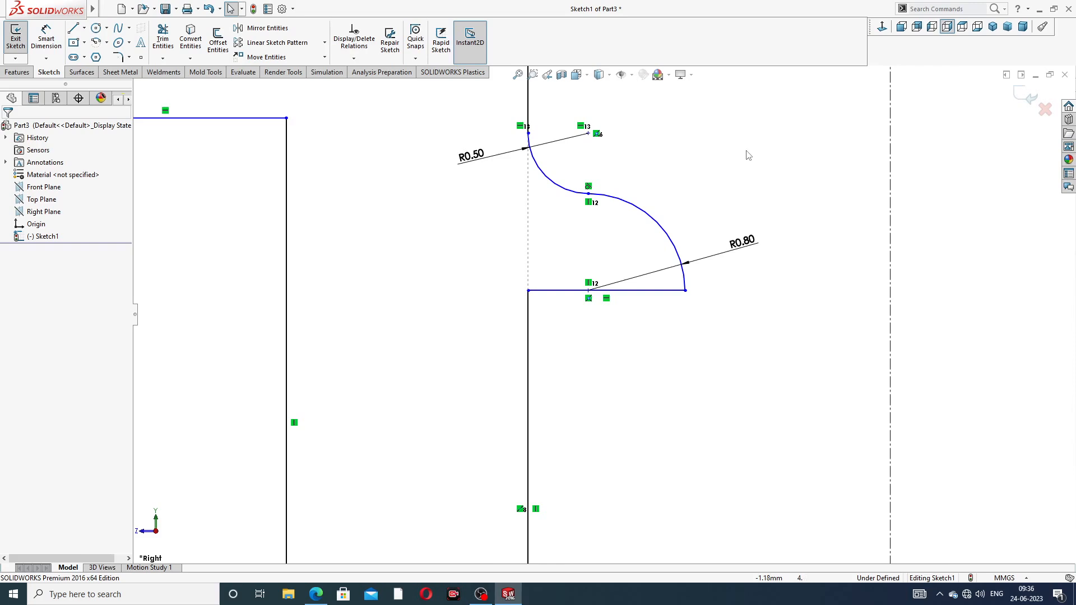
Reposition the R0.80 dimension text slightly and inspect the constrained S-shaped section within the profile
scroll(651, 166, up, 5)
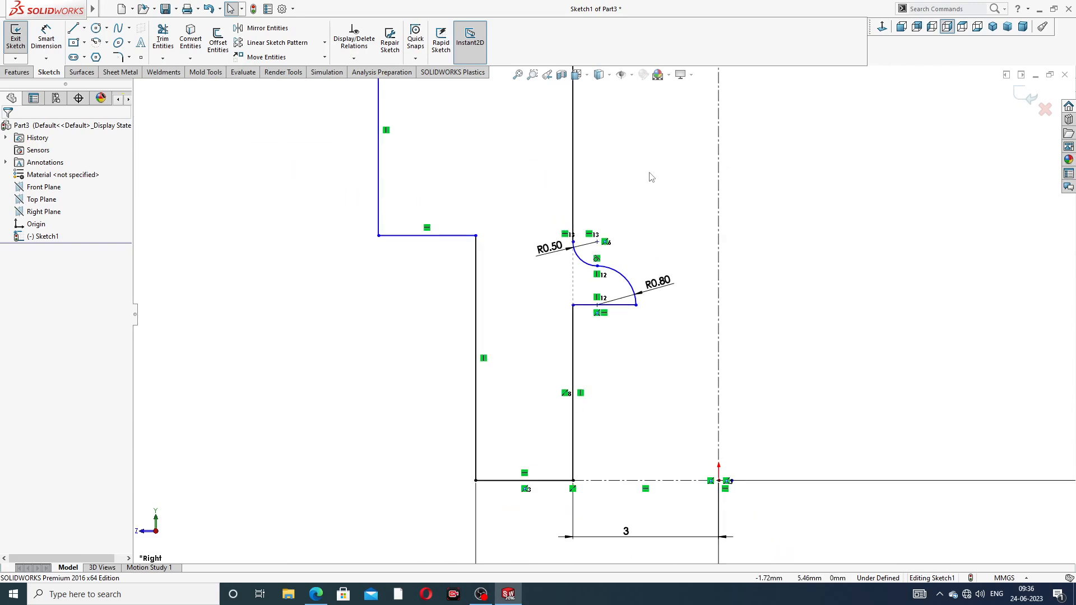
drag(664, 283, 665, 274)
scroll(662, 205, up, 3)
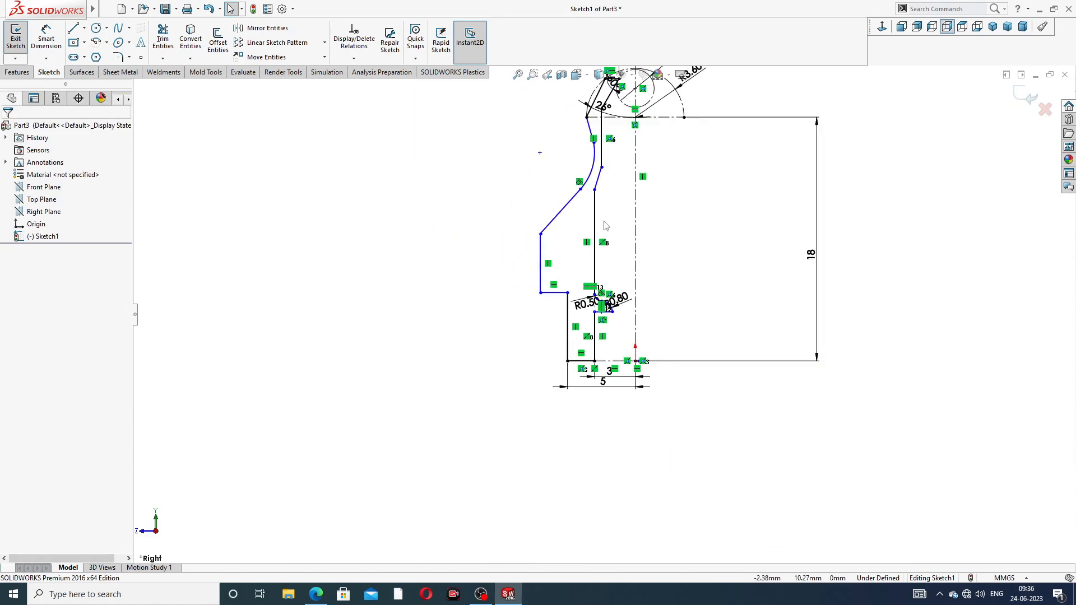
scroll(608, 210, down, 1)
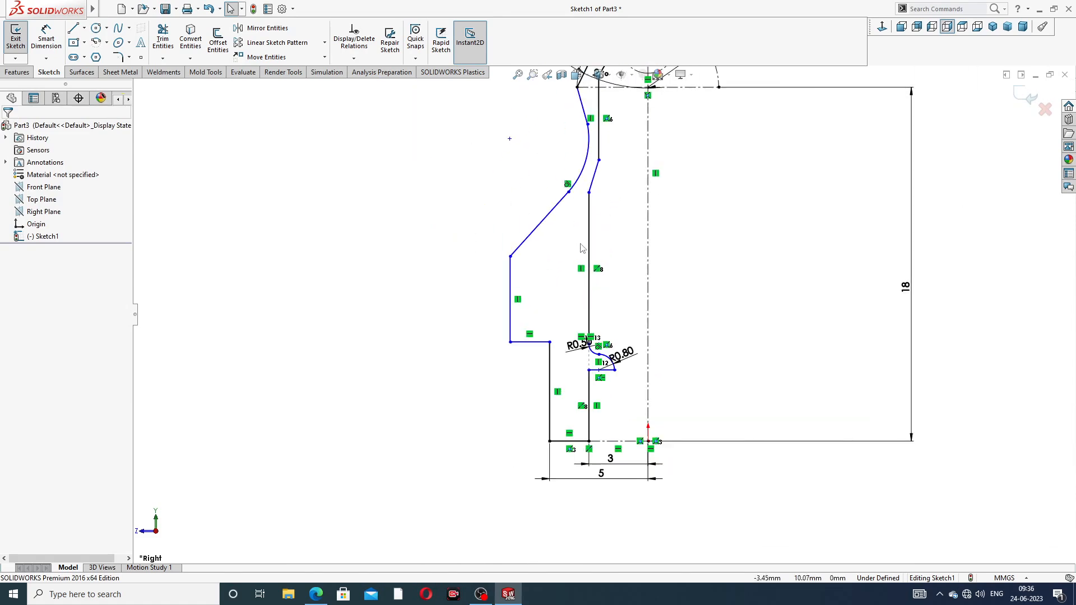
scroll(597, 346, down, 2)
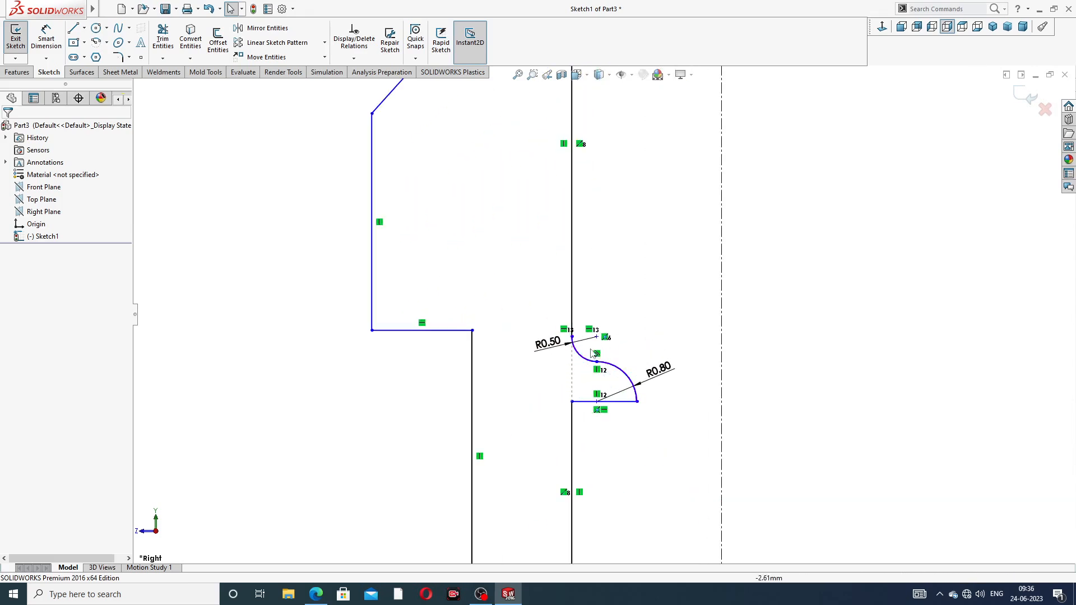
scroll(589, 342, down, 3)
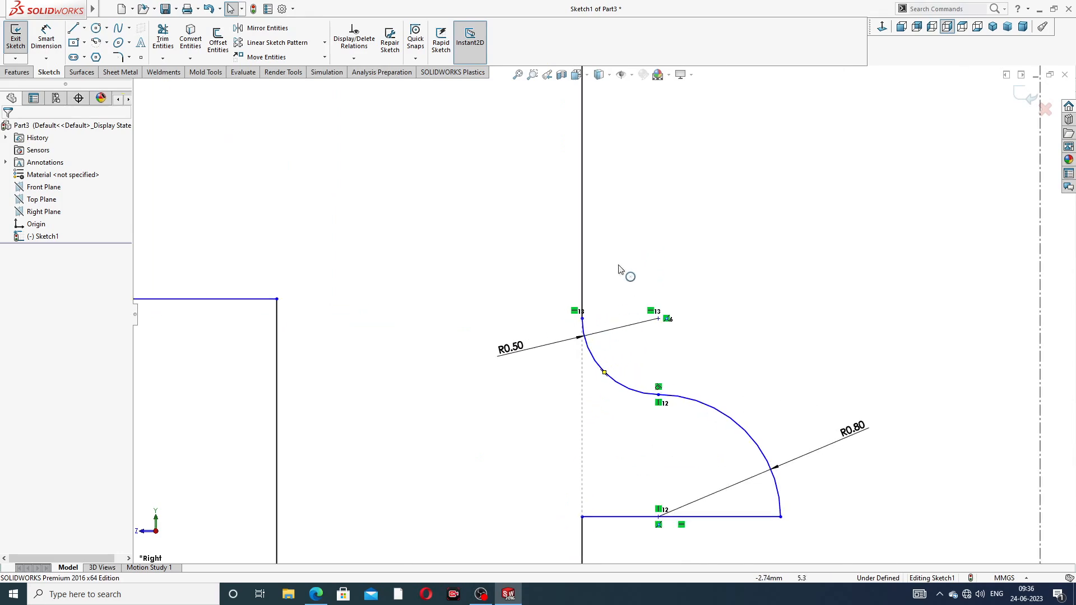
scroll(751, 353, up, 2)
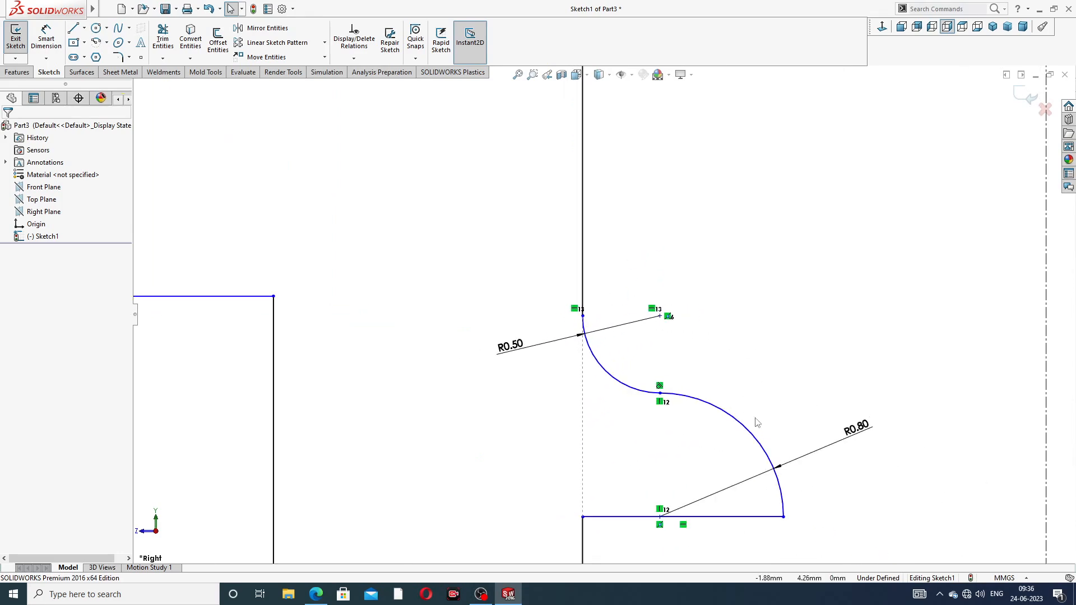
scroll(744, 436, up, 2)
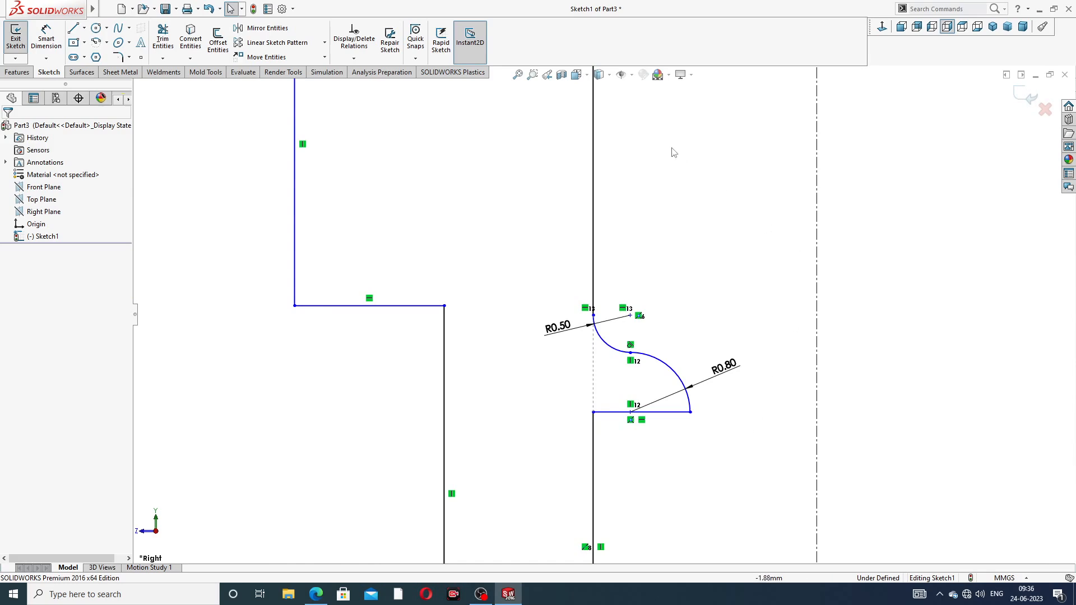
Dimension the angle between the bore's short sloped line and the vertical line above it as 135°, placing the text beside the corner
scroll(687, 163, up, 3)
scroll(614, 172, down, 4)
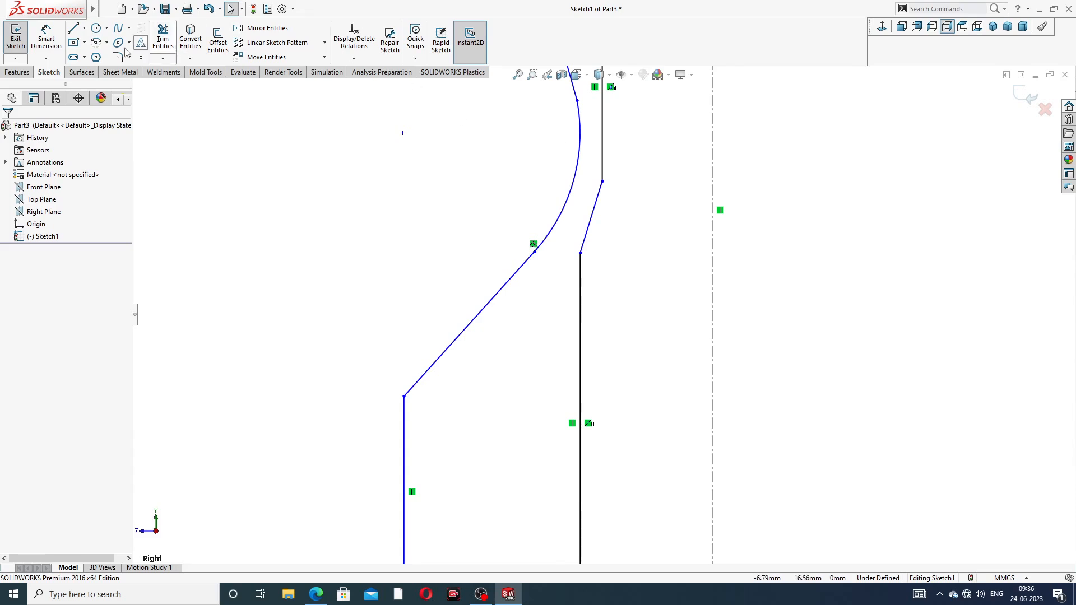
click(46, 38)
scroll(624, 243, down, 3)
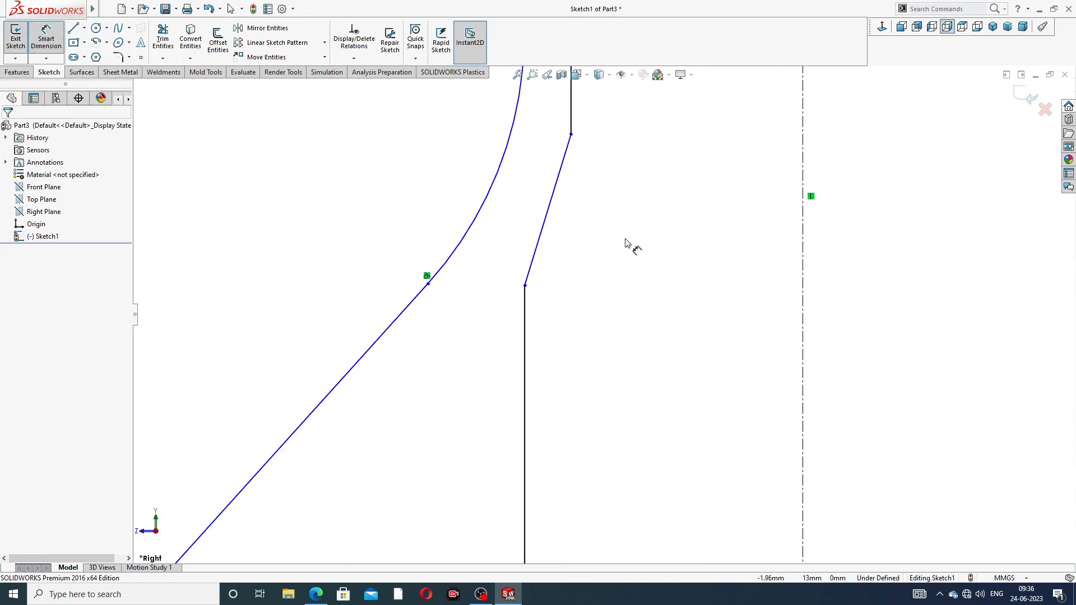
click(571, 134)
click(567, 148)
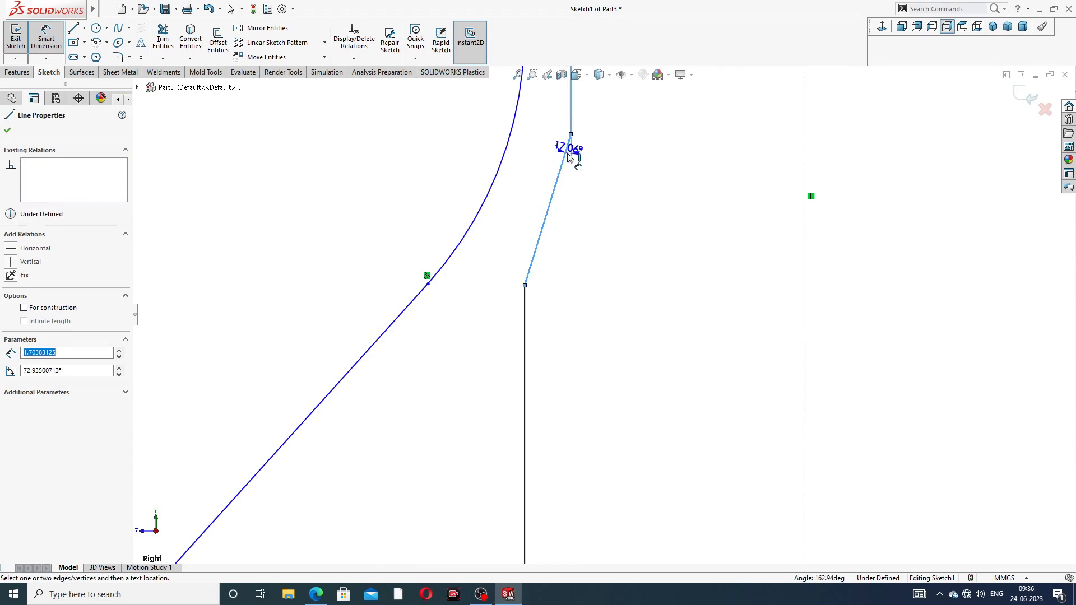
click(547, 143)
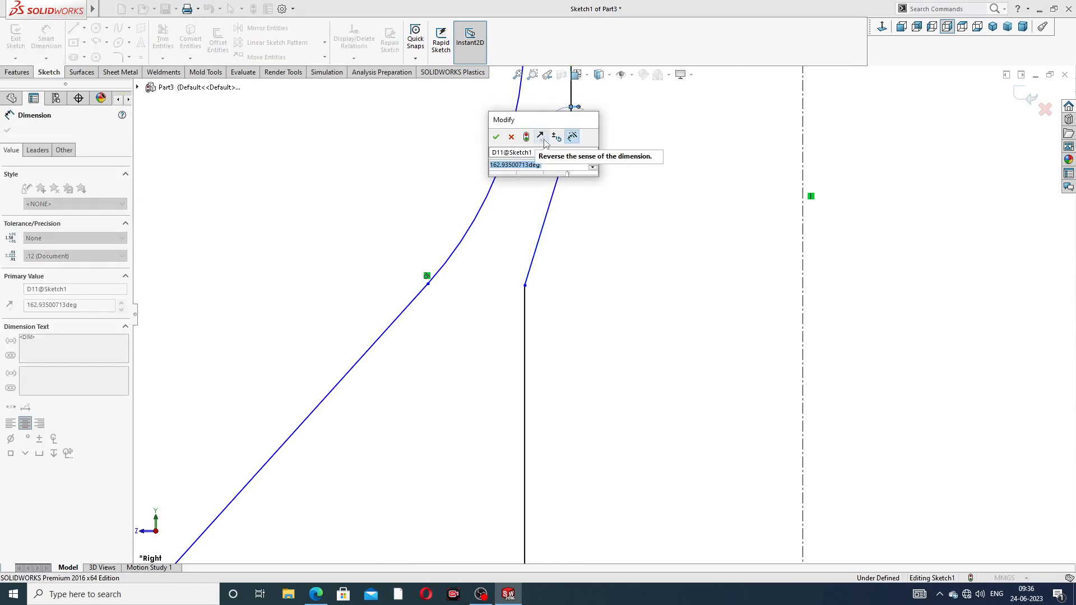
text(135)
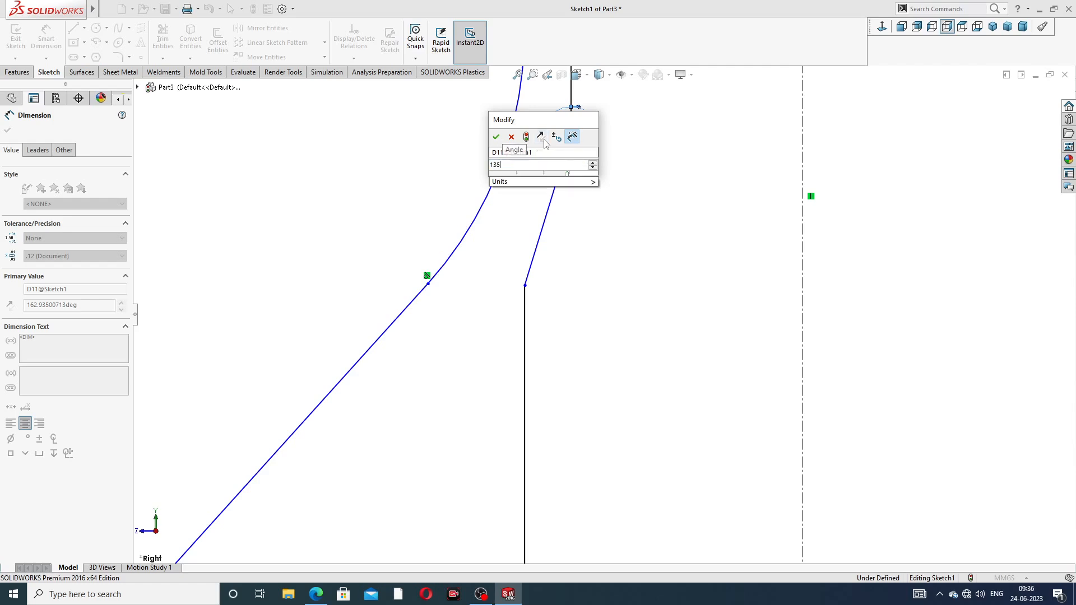
key(Return)
click(644, 178)
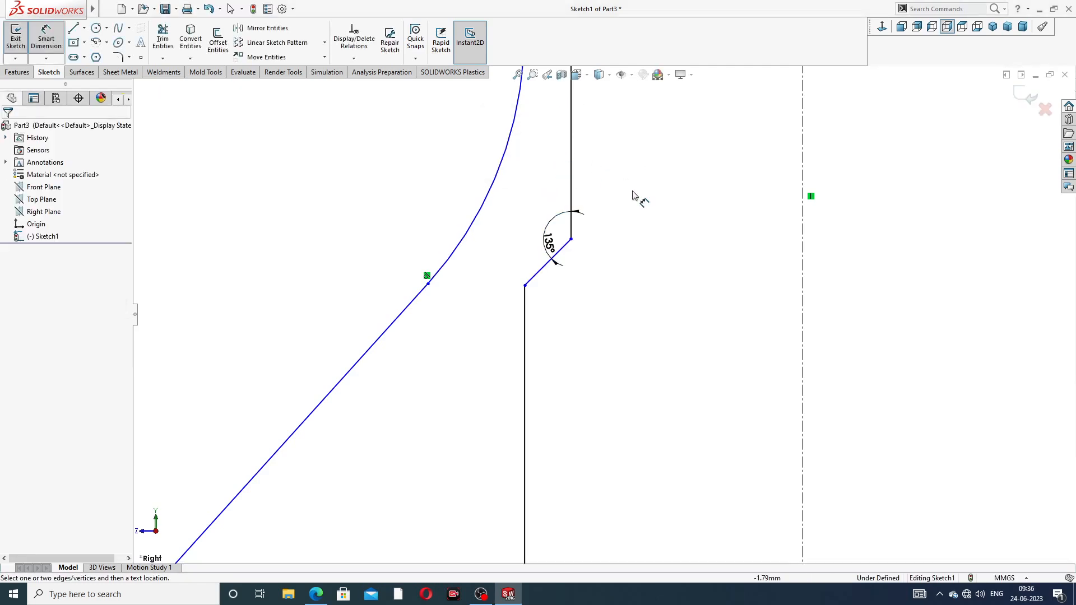
drag(553, 245, 538, 227)
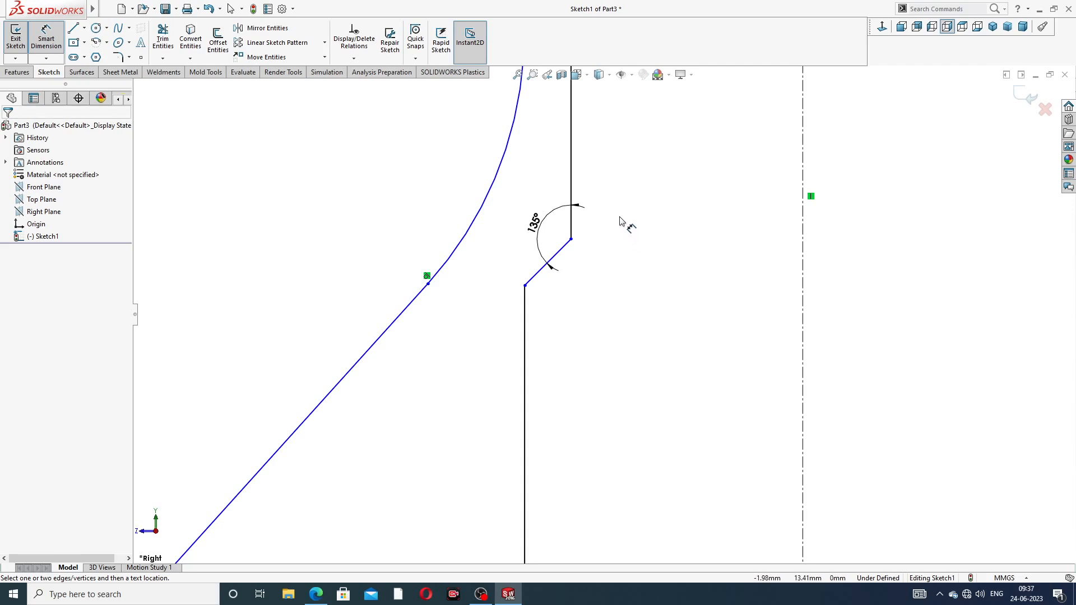
Examine the whole nozzle profile for geometry that is still under-defined
scroll(621, 220, up, 6)
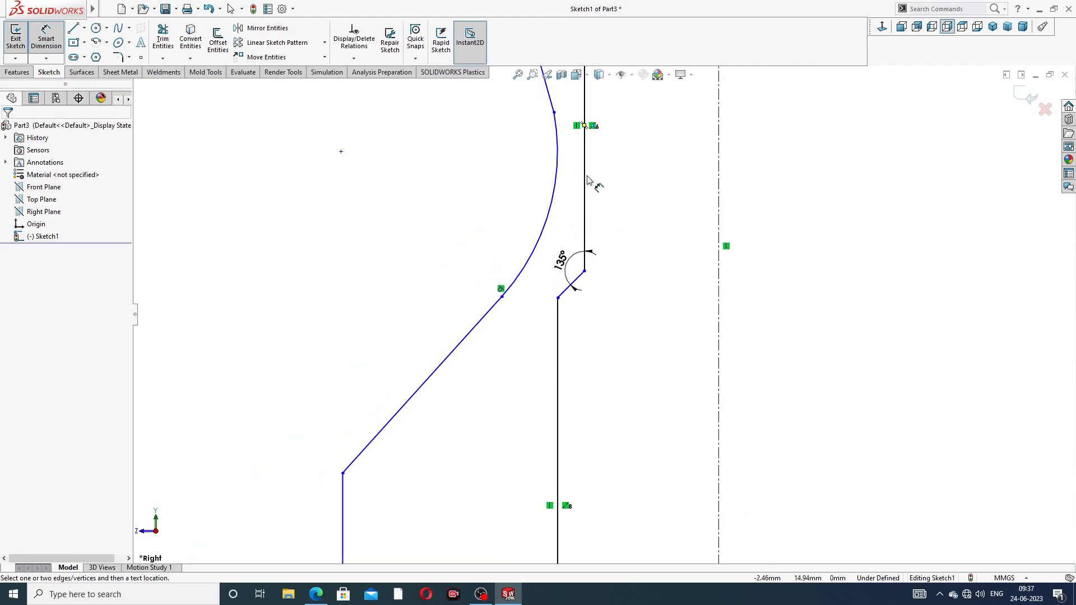
scroll(622, 216, up, 3)
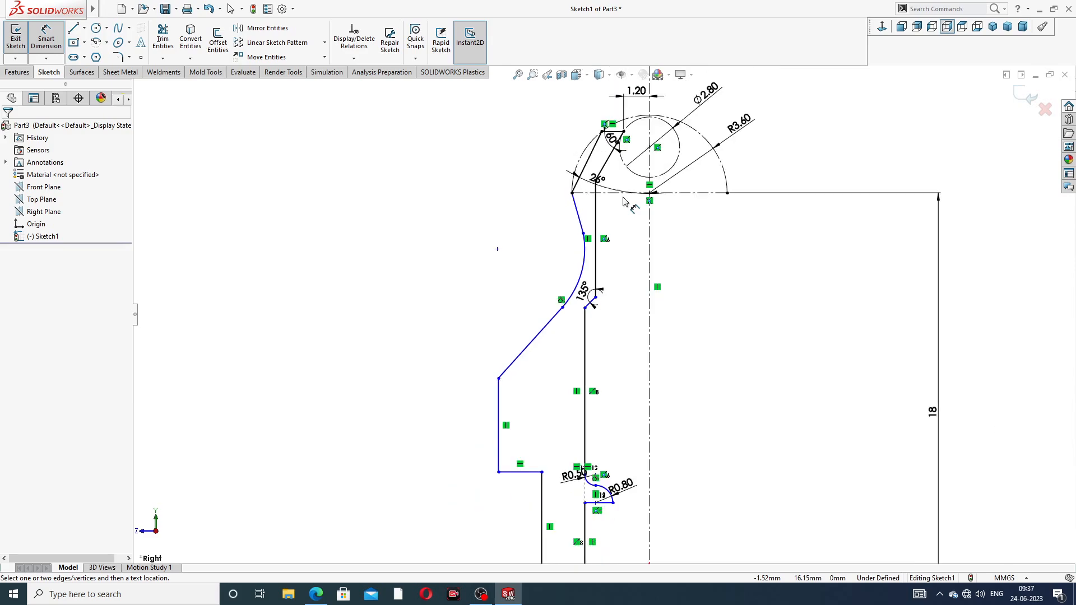
scroll(610, 255, down, 4)
scroll(616, 325, up, 3)
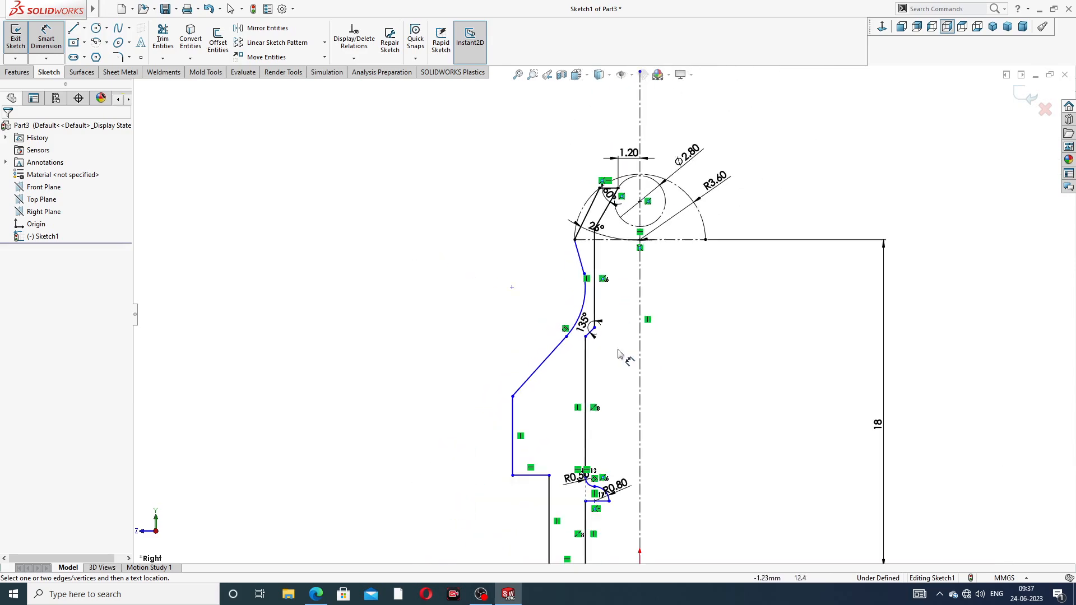
scroll(597, 465, down, 2)
scroll(594, 474, up, 3)
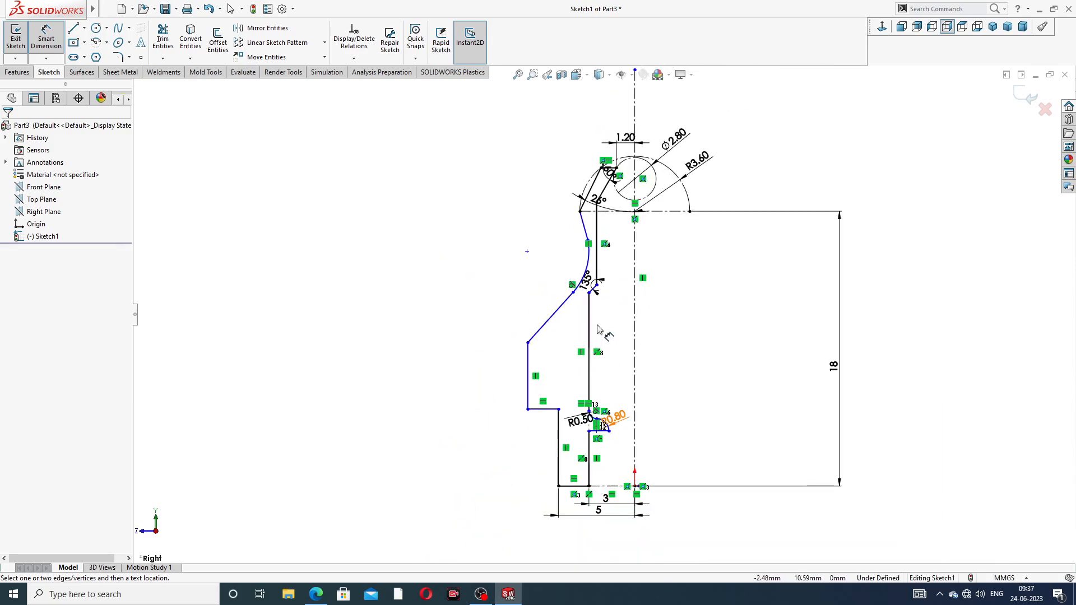
scroll(593, 462, down, 3)
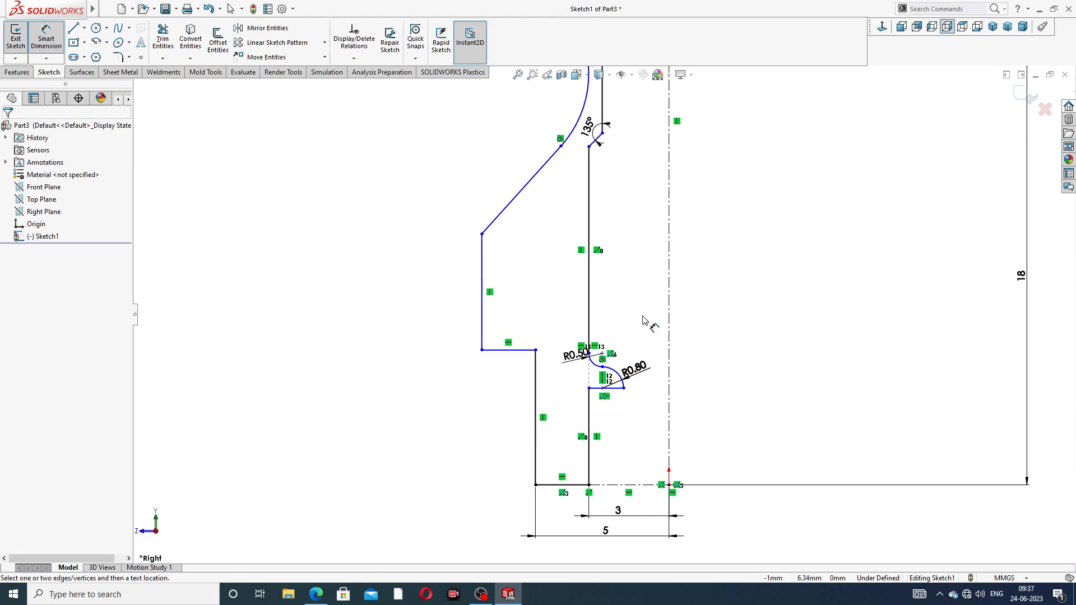
scroll(660, 251, up, 2)
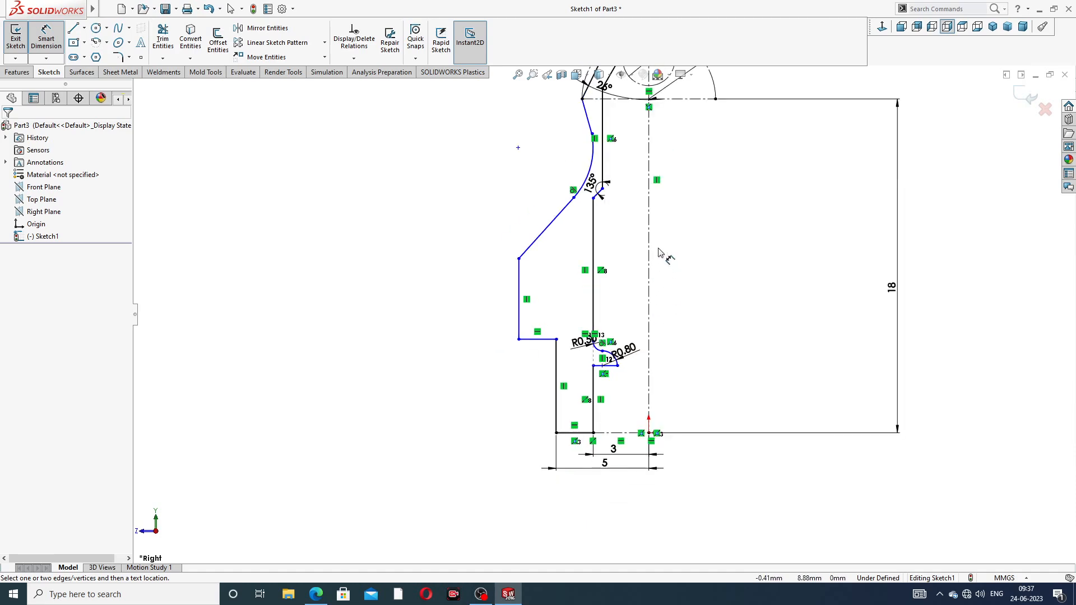
Dimension the vertical distance from the Ø2.80 circle's centre to the upper corner of the bore's short sloped line as 6 mm
scroll(640, 203, down, 2)
scroll(641, 203, up, 3)
scroll(627, 224, down, 4)
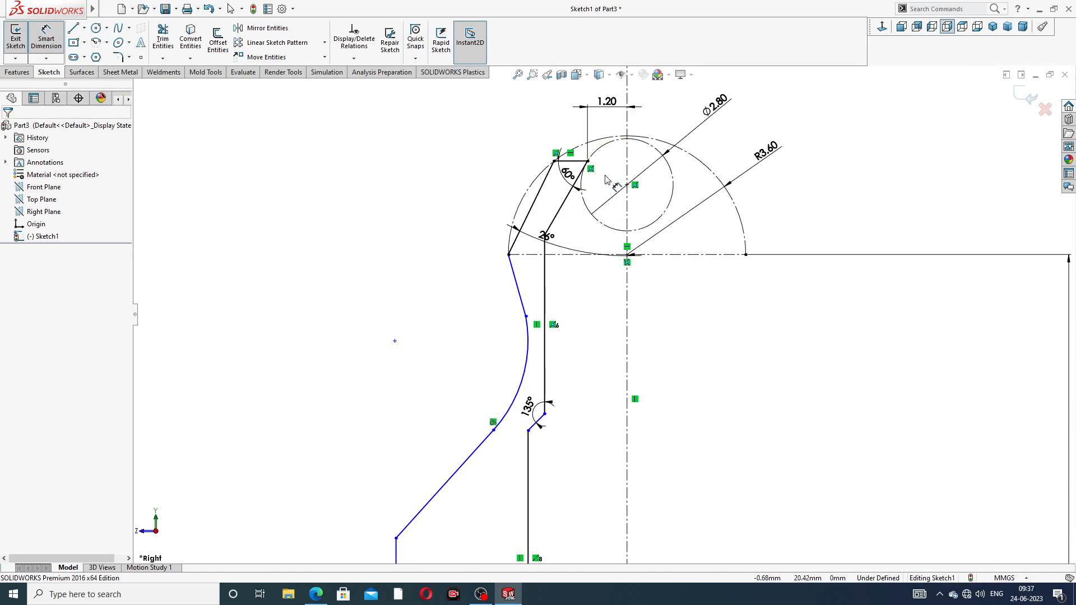
click(626, 186)
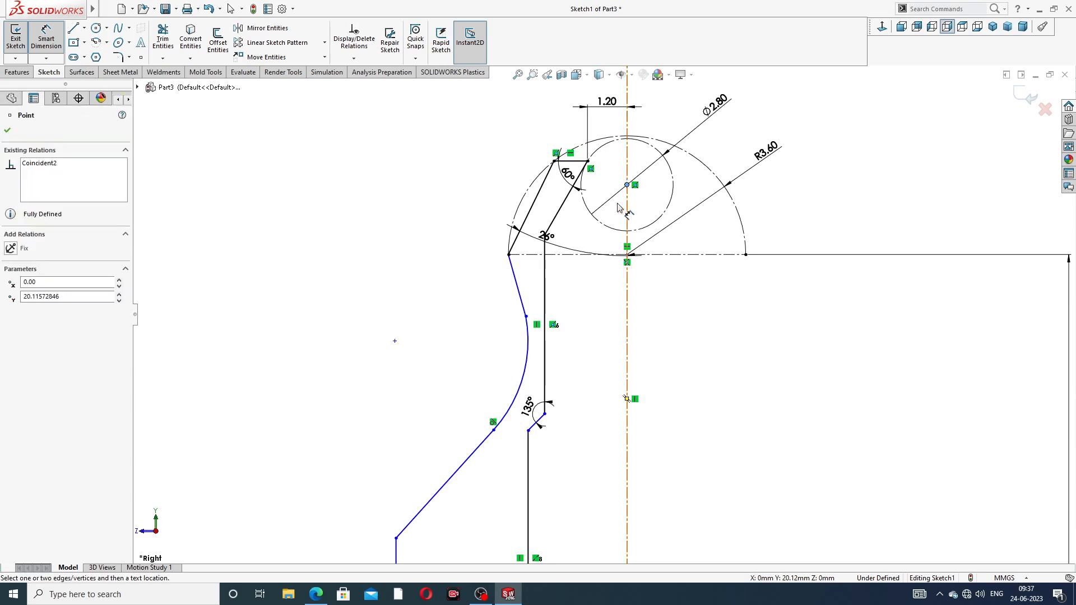
click(546, 415)
click(667, 325)
text(6)
key(Return)
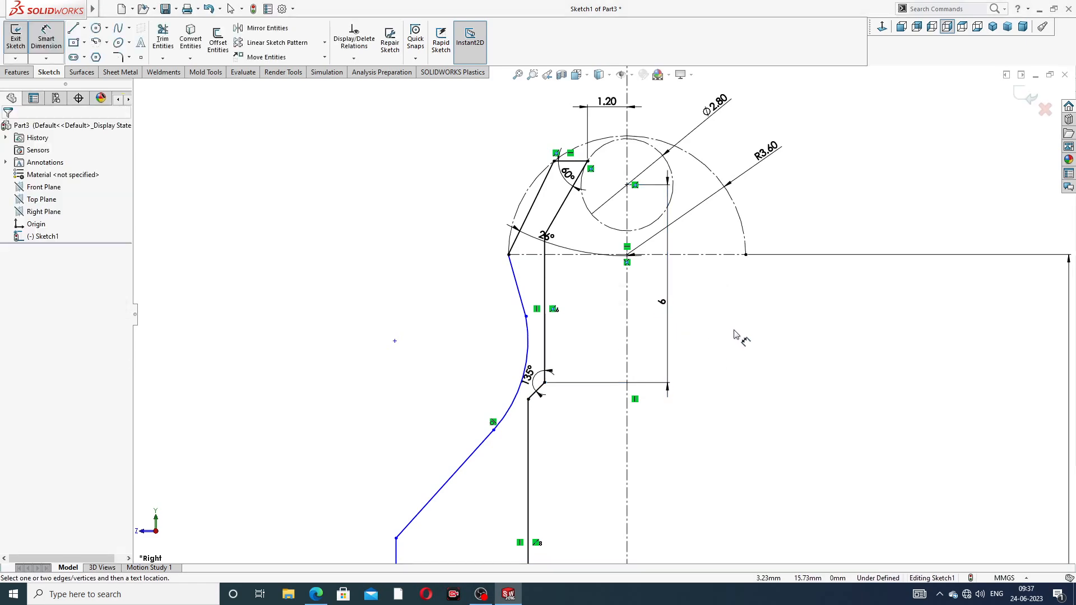
scroll(734, 334, up, 2)
scroll(572, 336, down, 2)
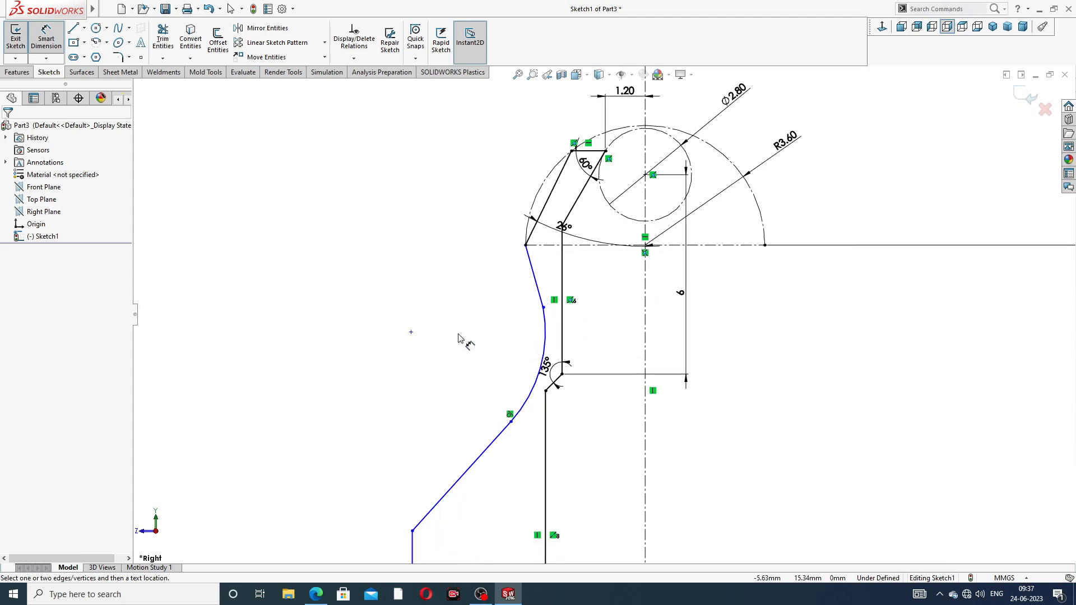
Dimension the radius of the arc at the outer profile's neck as 1.6 mm
scroll(504, 326, up, 4)
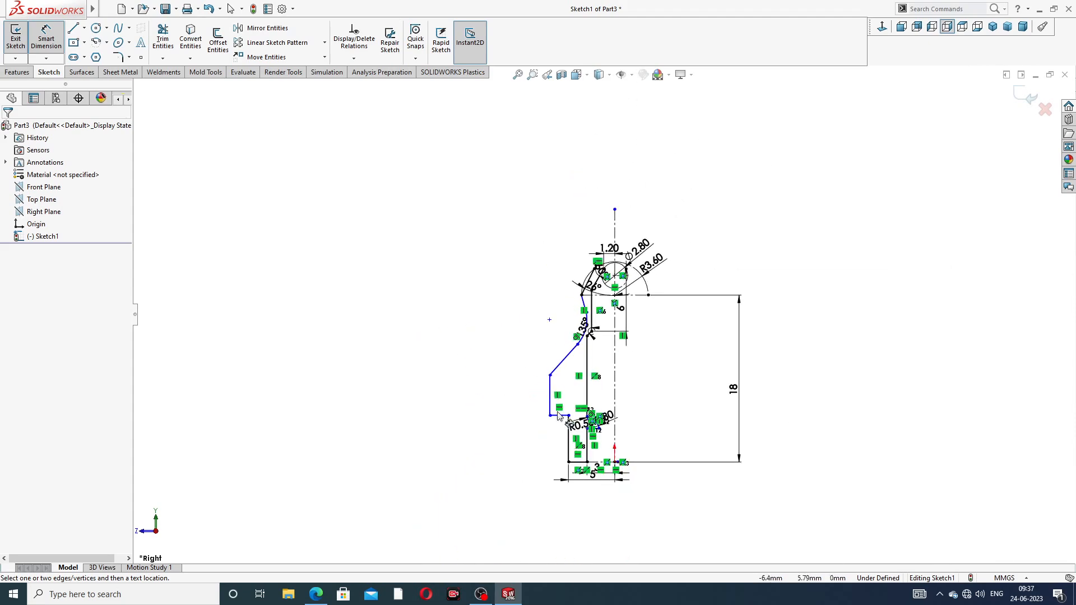
scroll(573, 432, down, 3)
scroll(617, 219, up, 4)
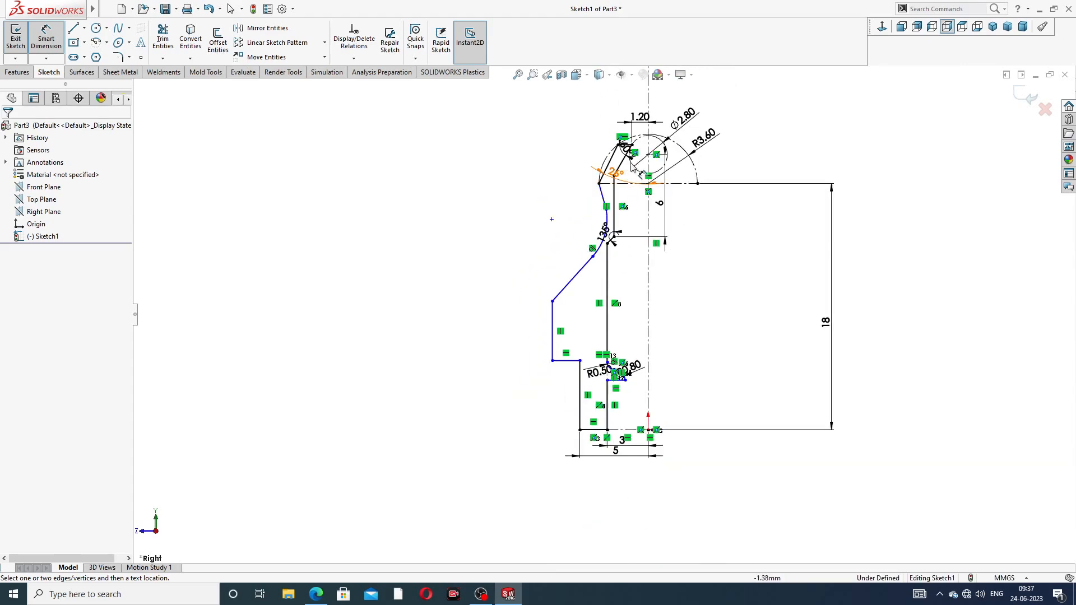
scroll(617, 198, down, 3)
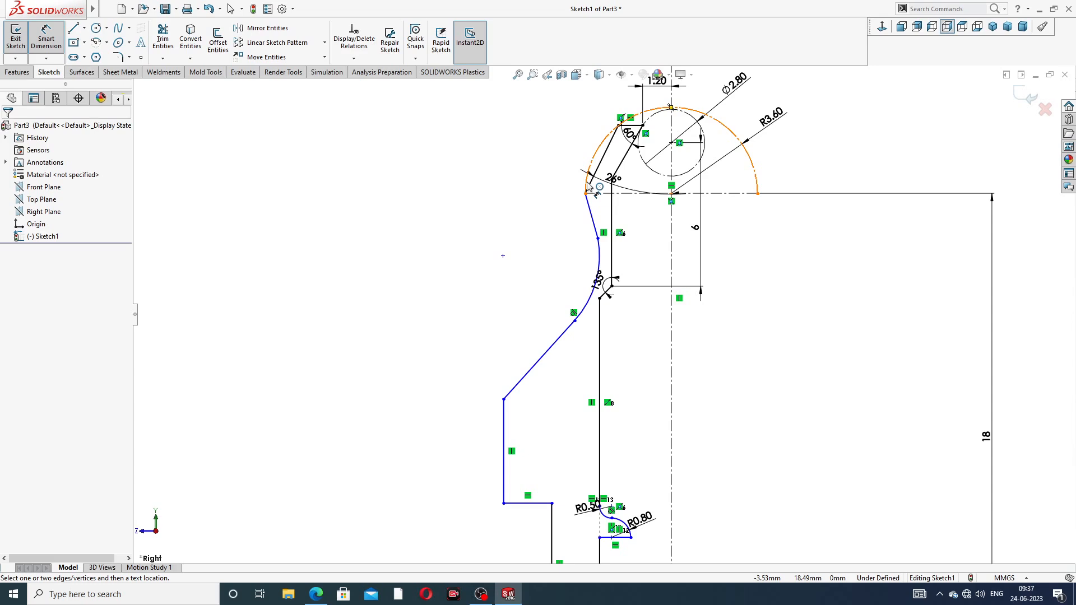
click(602, 262)
click(635, 312)
text(1.6)
key(Return)
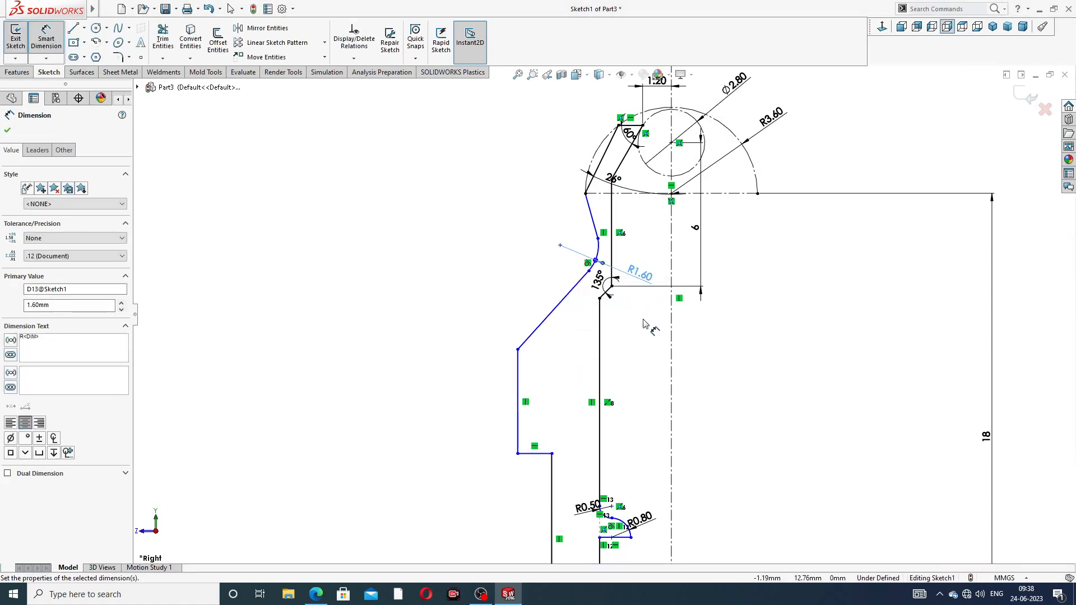
click(644, 323)
Dimension the vertical distance from the R3.60 semicircle's profile-side endpoint to the neck arc's centre as 1.5 mm, moving the text clear of the profile
scroll(639, 235, down, 3)
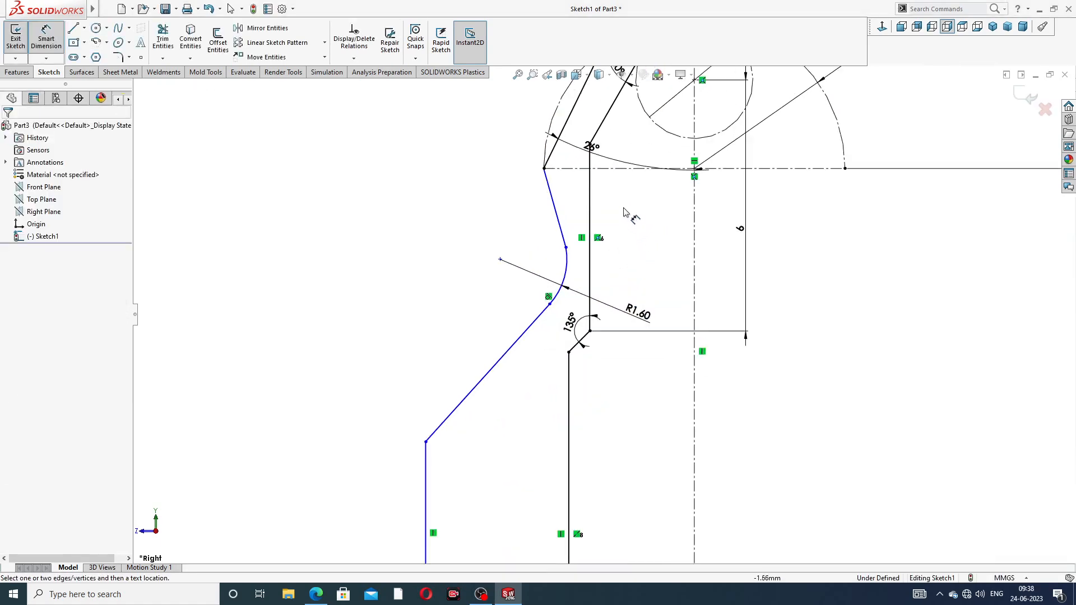
click(511, 261)
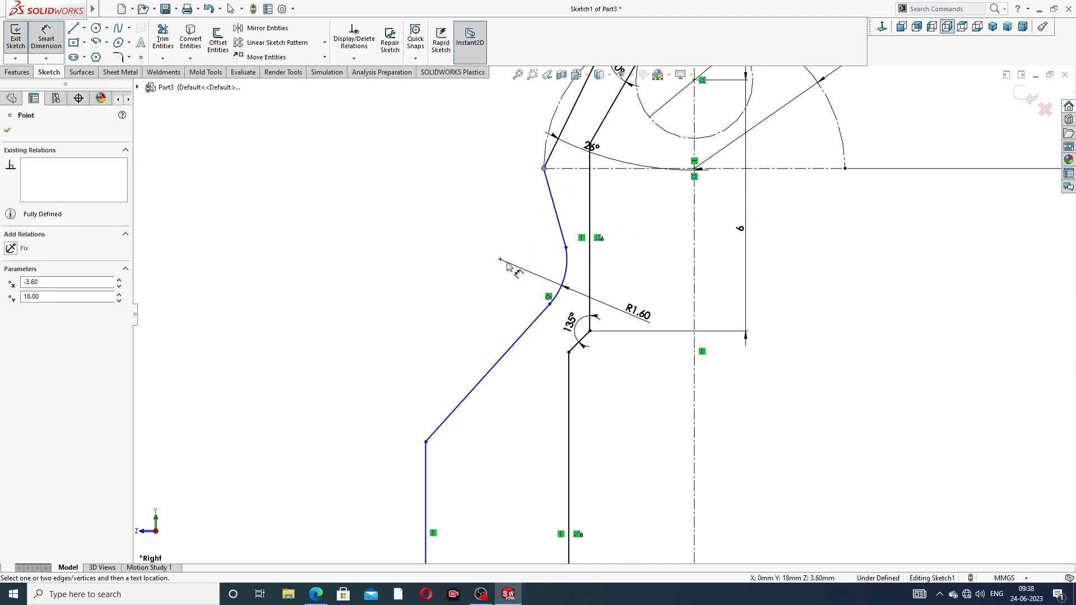
click(544, 168)
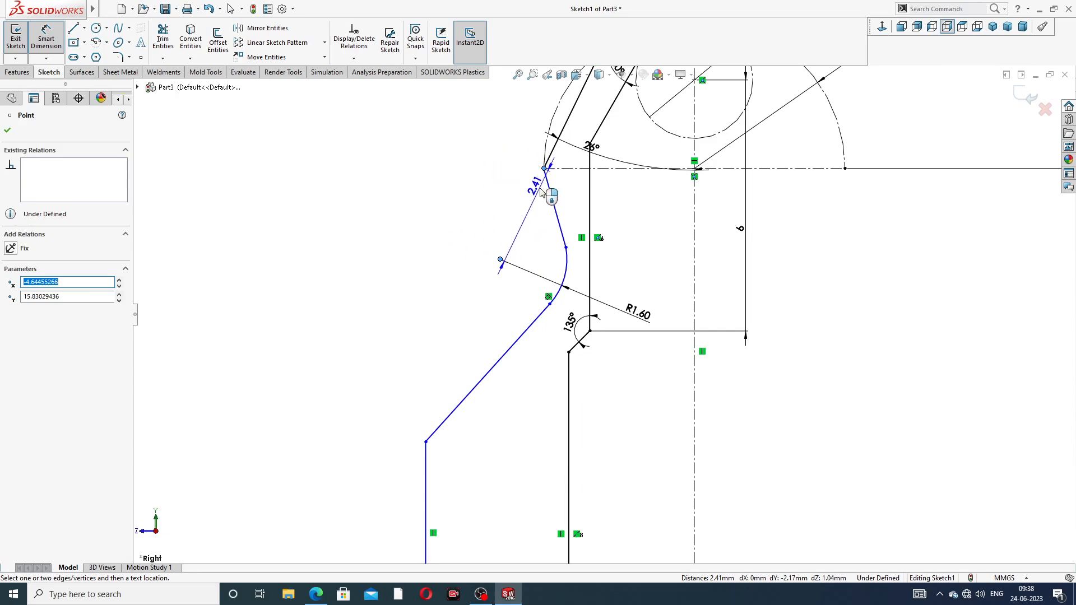
click(564, 206)
text(1.5)
key(Return)
drag(564, 193, 488, 194)
click(620, 209)
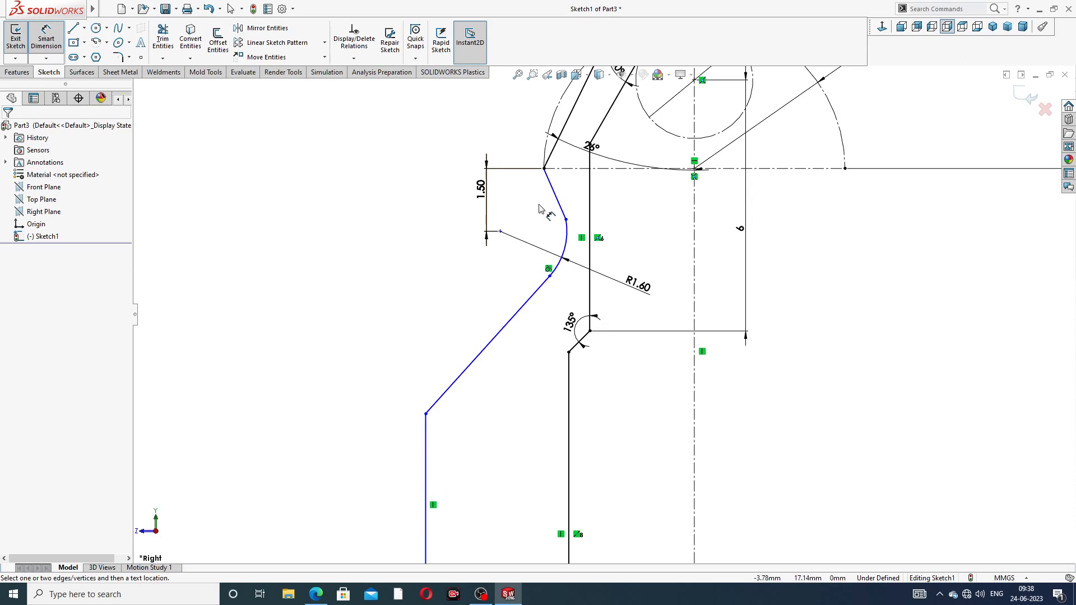
Dimension the vertical distance from the profile's corner on the R3.60 semicircle to the lower end of the long outer sloped line as 8 mm
click(545, 168)
click(426, 415)
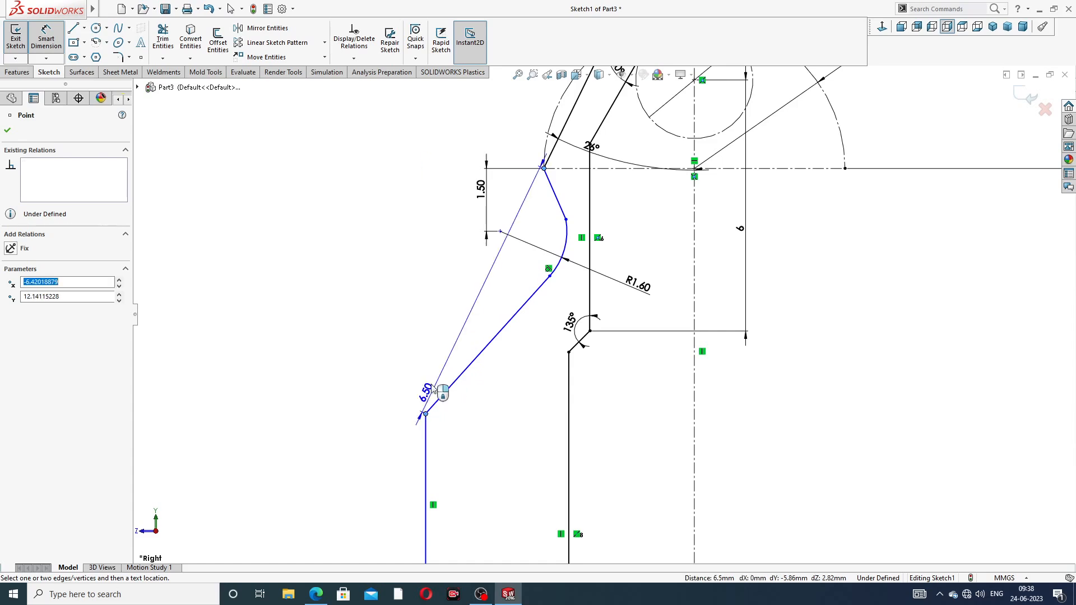
click(416, 269)
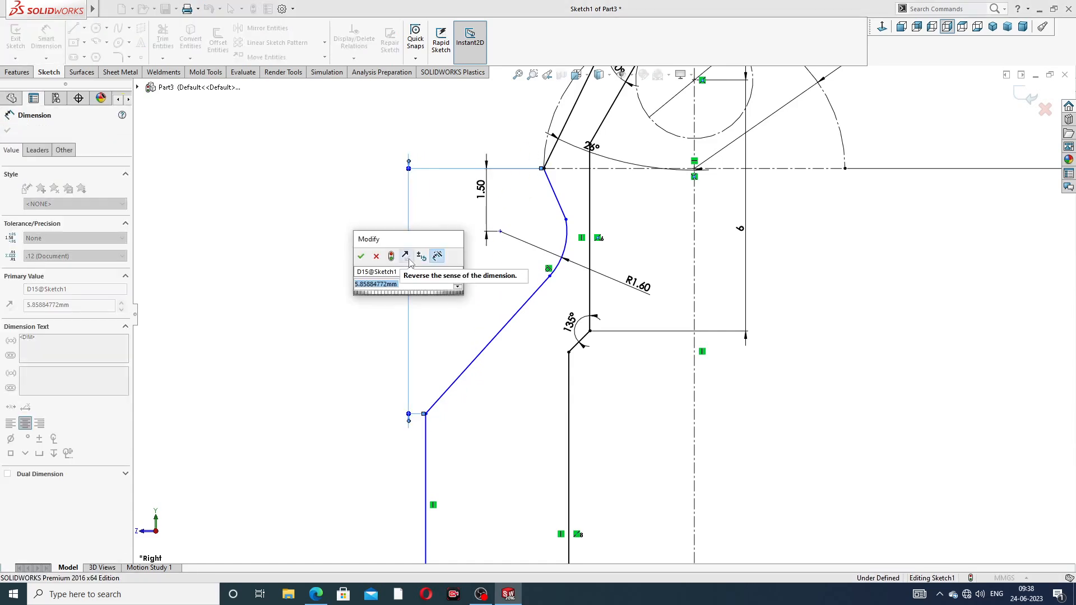
text(8)
key(Return)
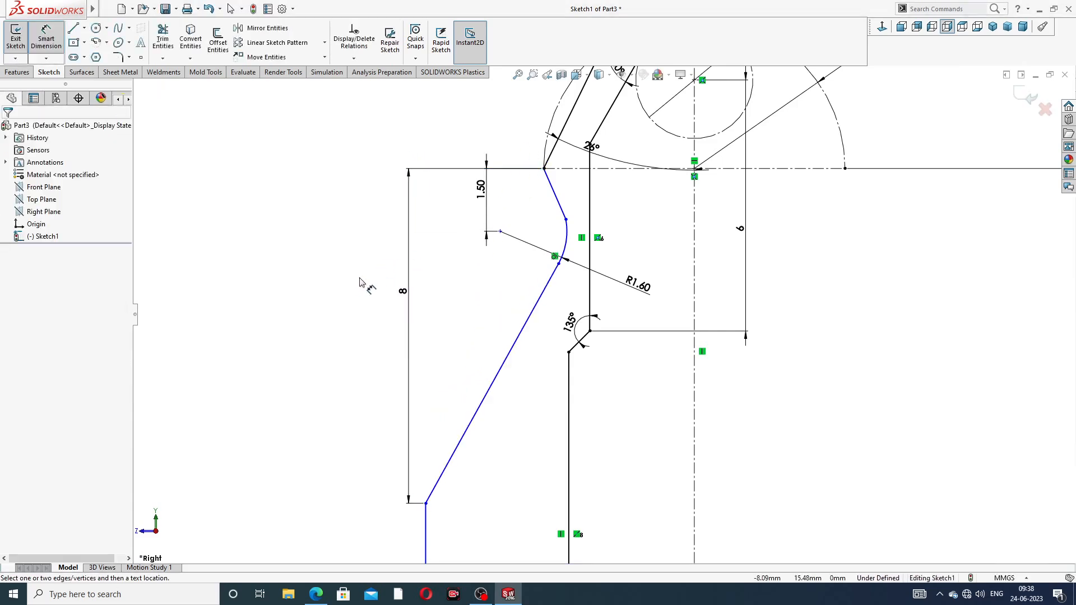
Dimension the vertical distance from the profile's corner on the R3.60 semicircle down to the outer corner of the shoulder as 12 mm
scroll(599, 312, down, 3)
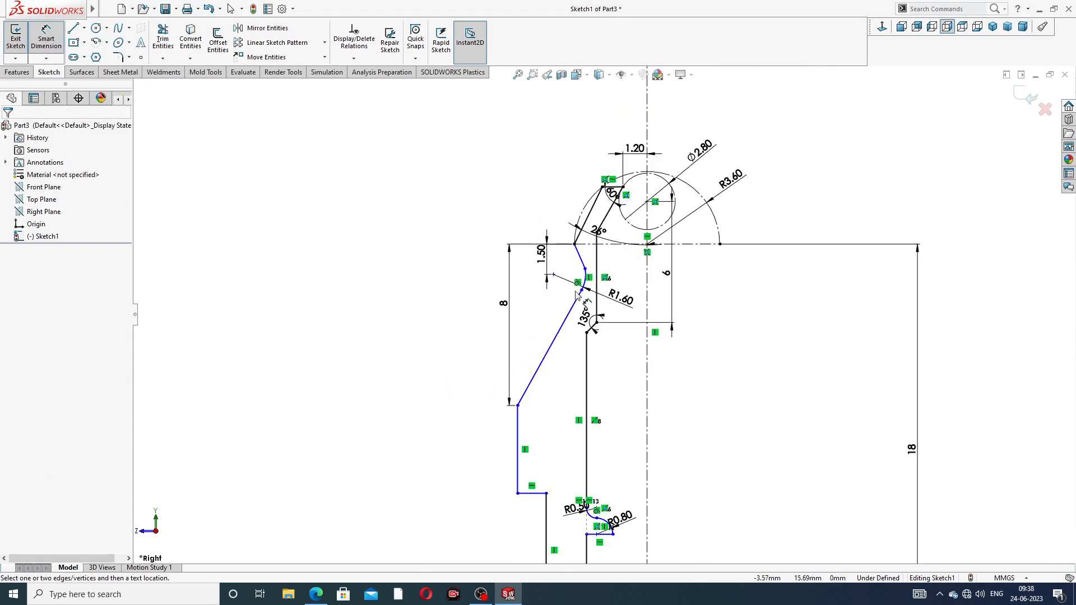
click(576, 246)
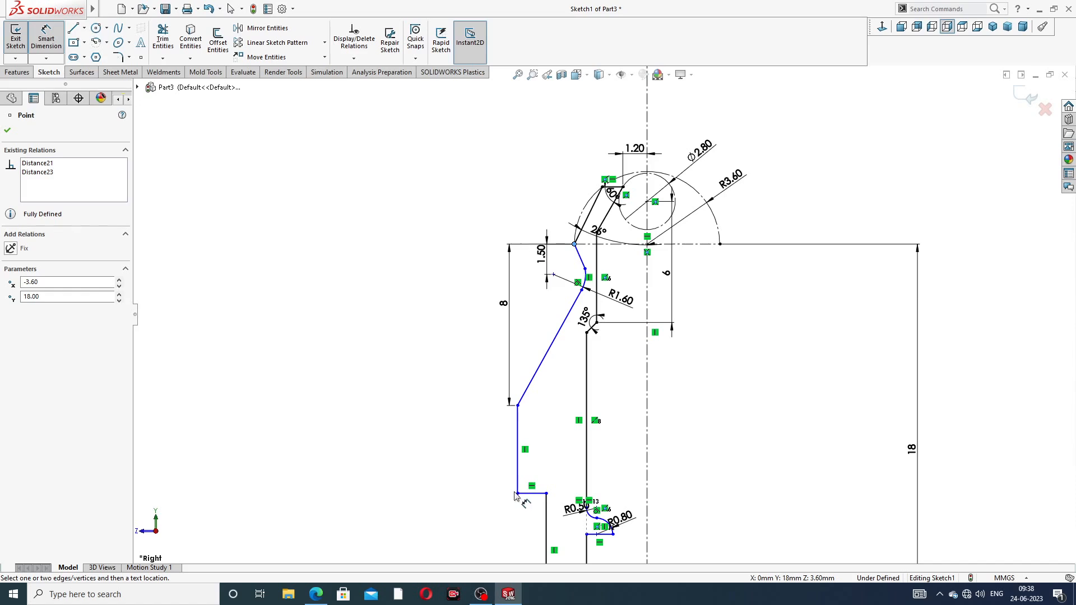
click(515, 493)
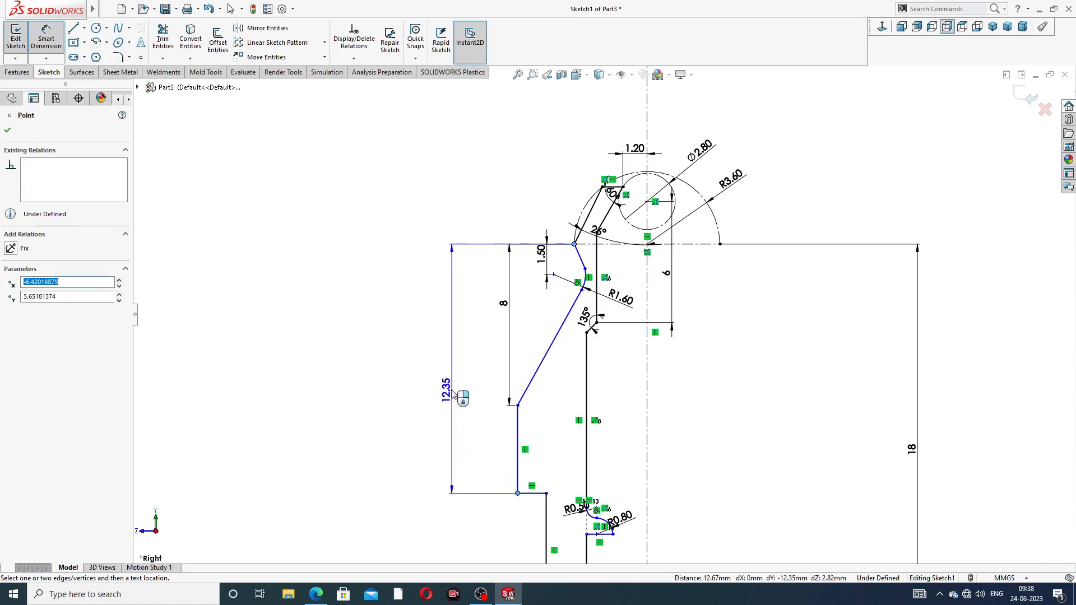
click(453, 386)
text(12)
key(Return)
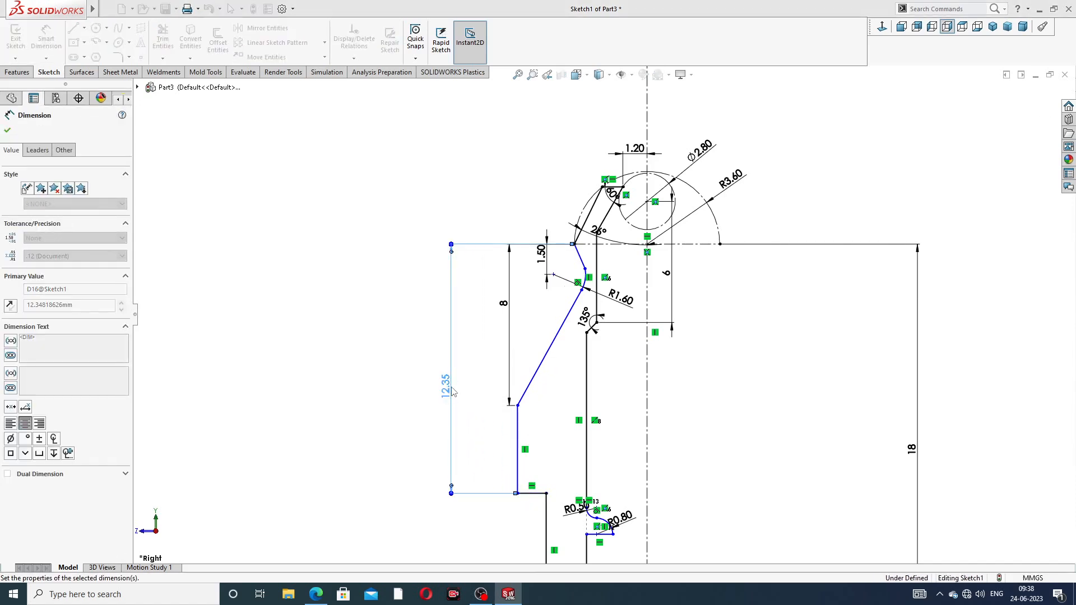
Dimension the outermost vertical line across the centreline as an 11.8 mm diameter
scroll(695, 355, up, 2)
scroll(620, 426, down, 5)
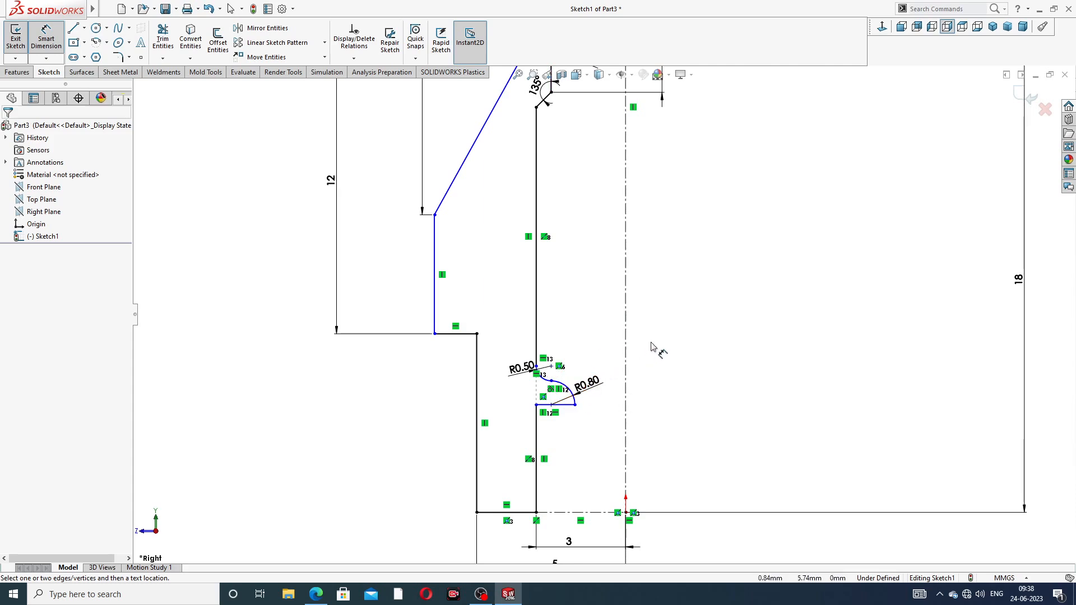
click(436, 259)
click(626, 269)
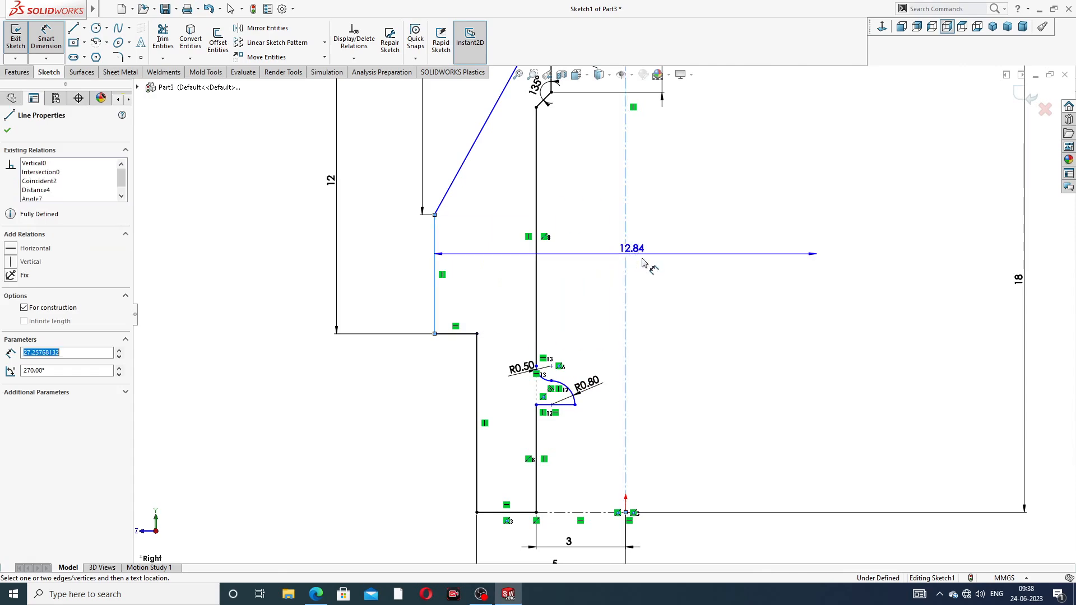
click(679, 267)
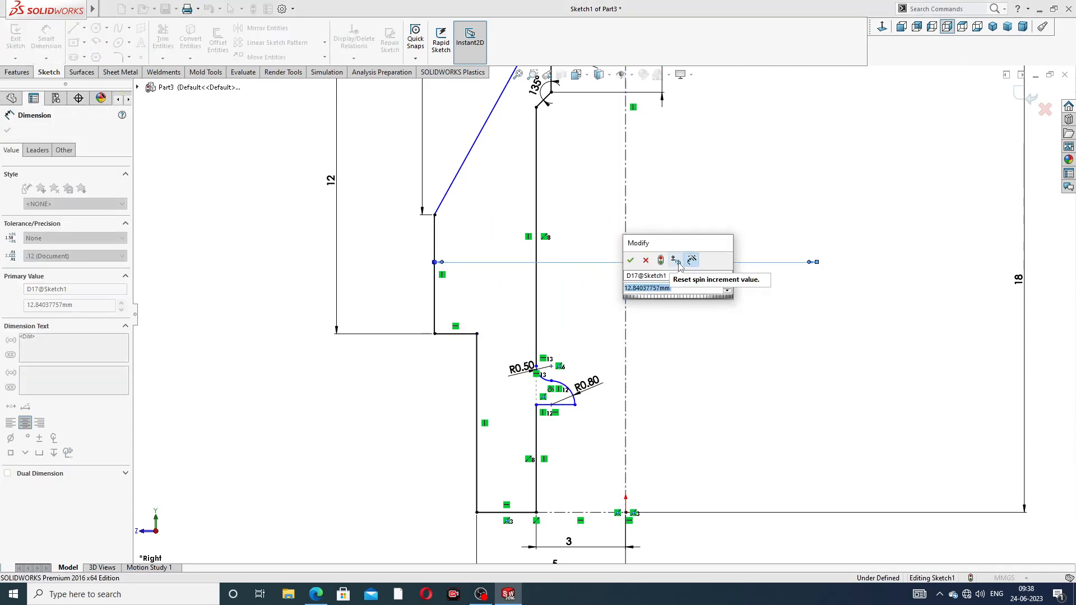
text(11.80)
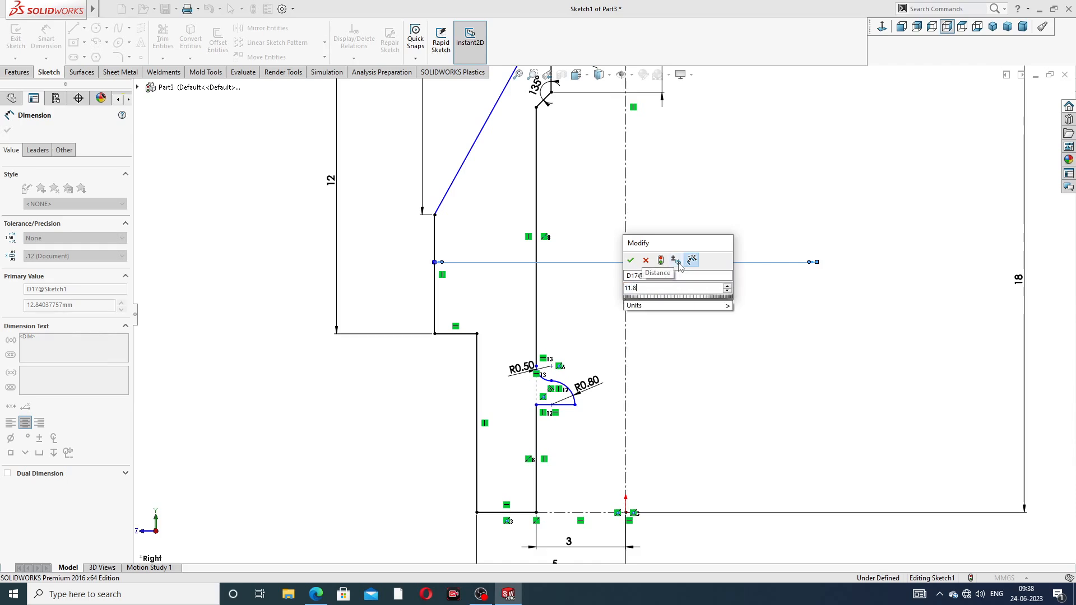
key(Return)
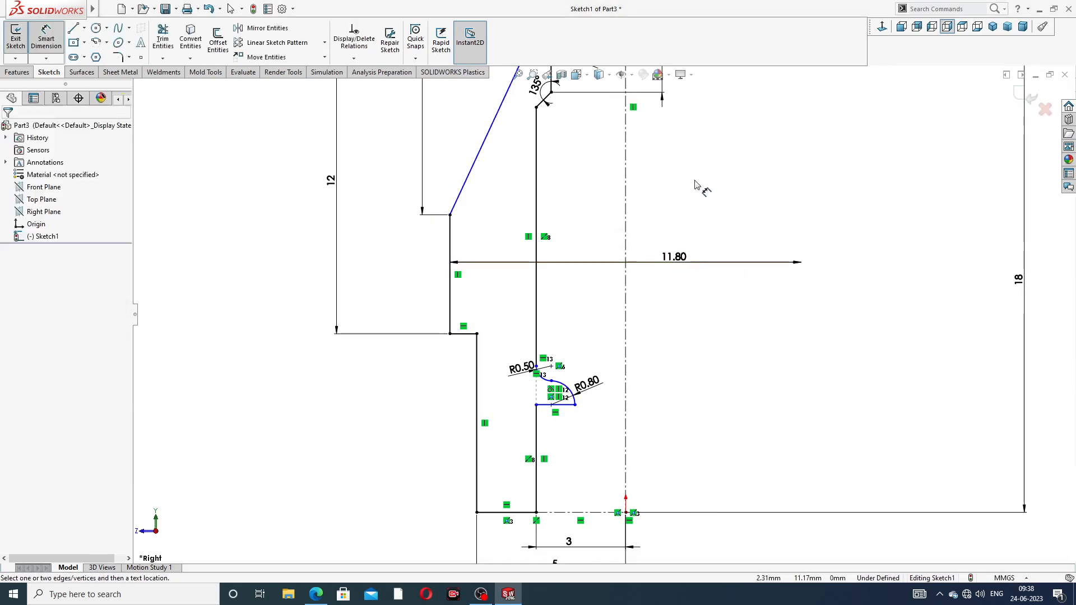
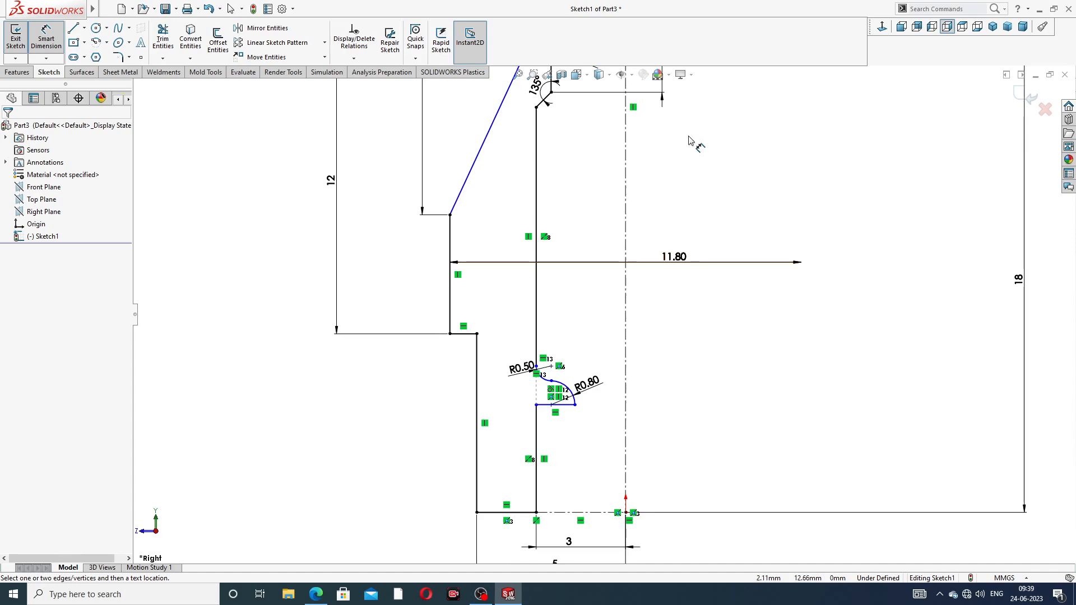
Place a sketch point on the R1.60 neck arc, horizontally aligned with the arc's centre
scroll(690, 140, up, 2)
scroll(611, 168, down, 6)
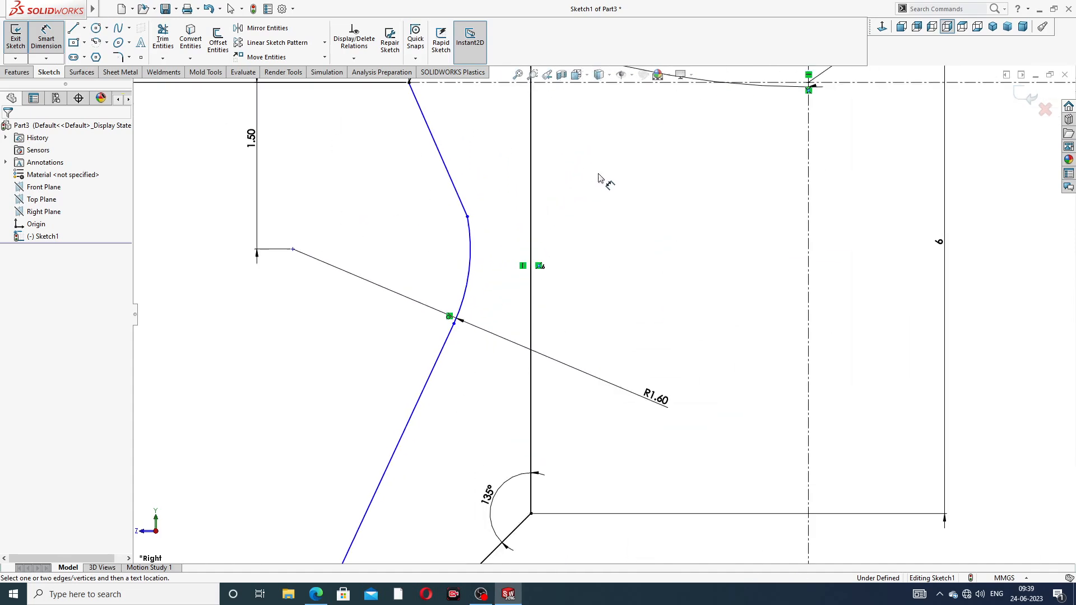
right_click(595, 179)
click(622, 166)
click(141, 58)
scroll(504, 204, down, 2)
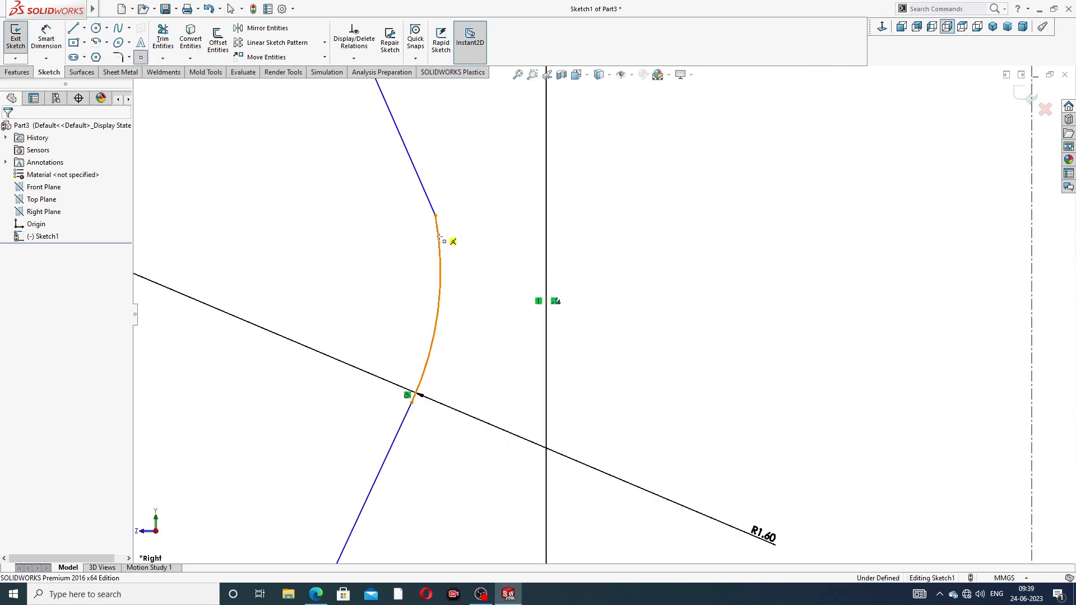
click(441, 273)
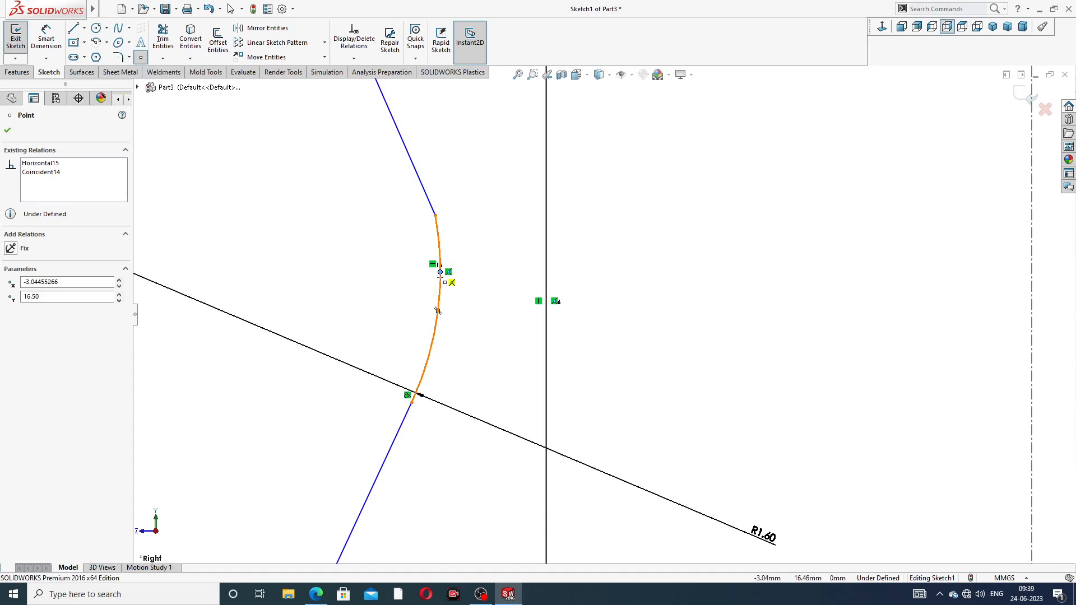
right_click(480, 224)
click(512, 234)
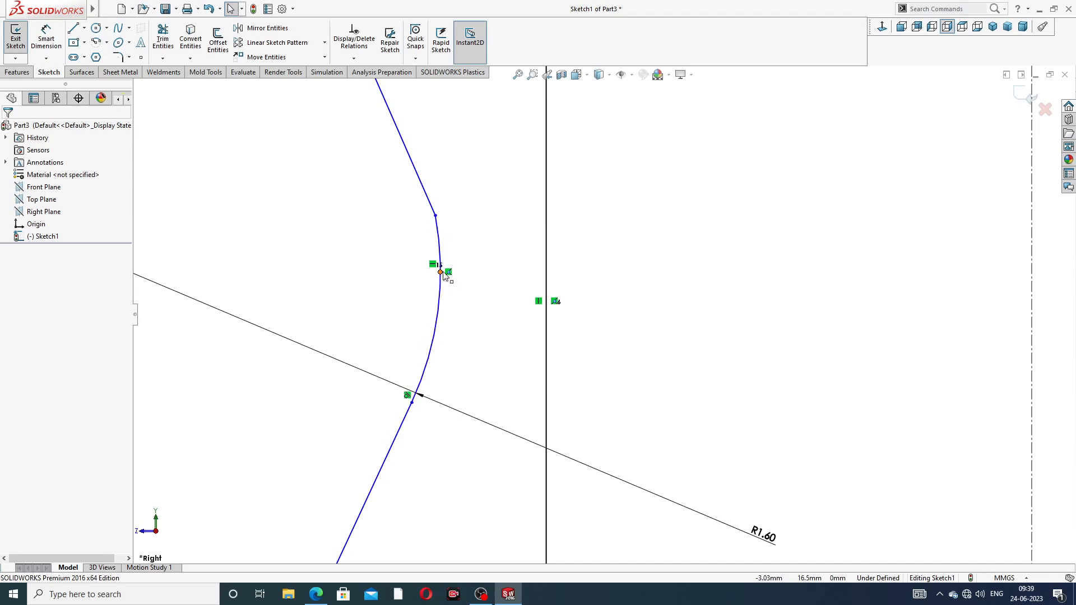
Dimension the new point on the neck arc across the centreline as a 5.9 mm diameter
click(47, 40)
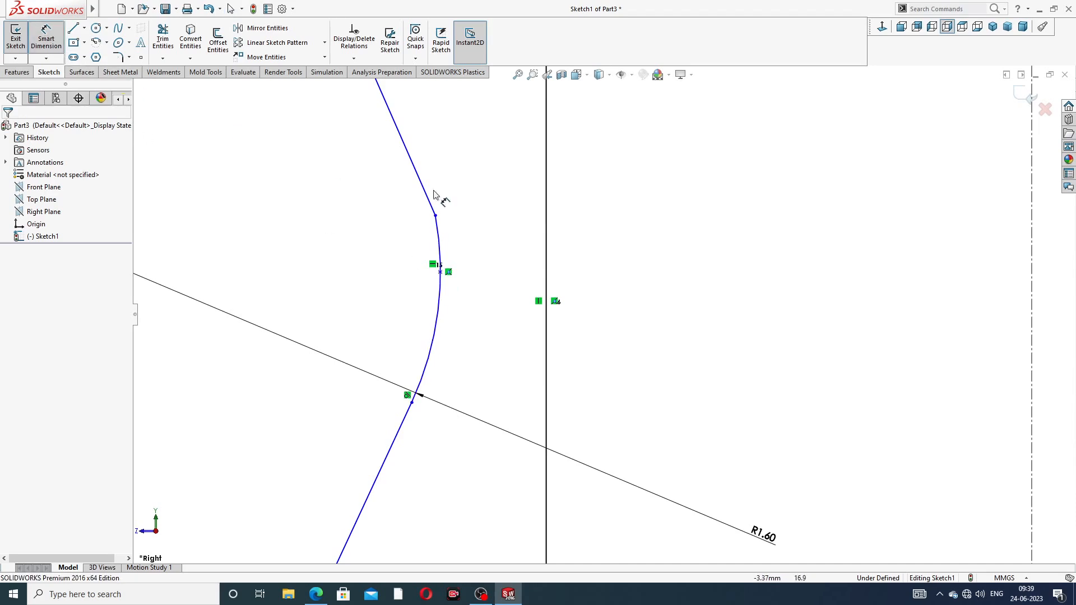
click(441, 272)
scroll(990, 278, up, 3)
click(853, 272)
click(902, 284)
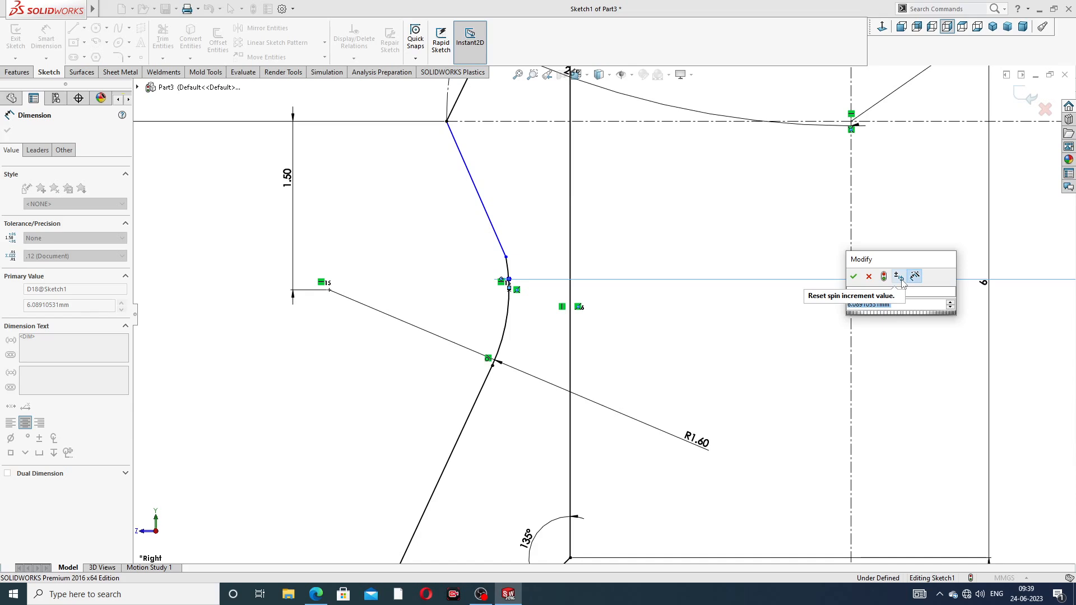
text(5.)
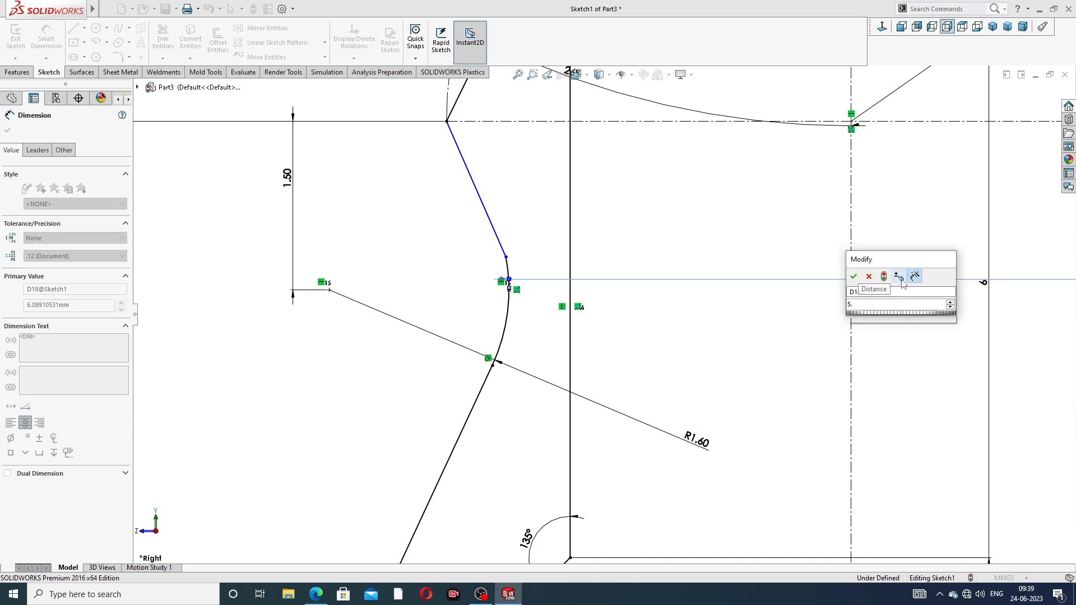
text(9)
key(Return)
Add a driven dimension for the horizontal distance from the tip's upper outer corner to the centreline, placed above the 1.20 dimension
scroll(802, 307, up, 4)
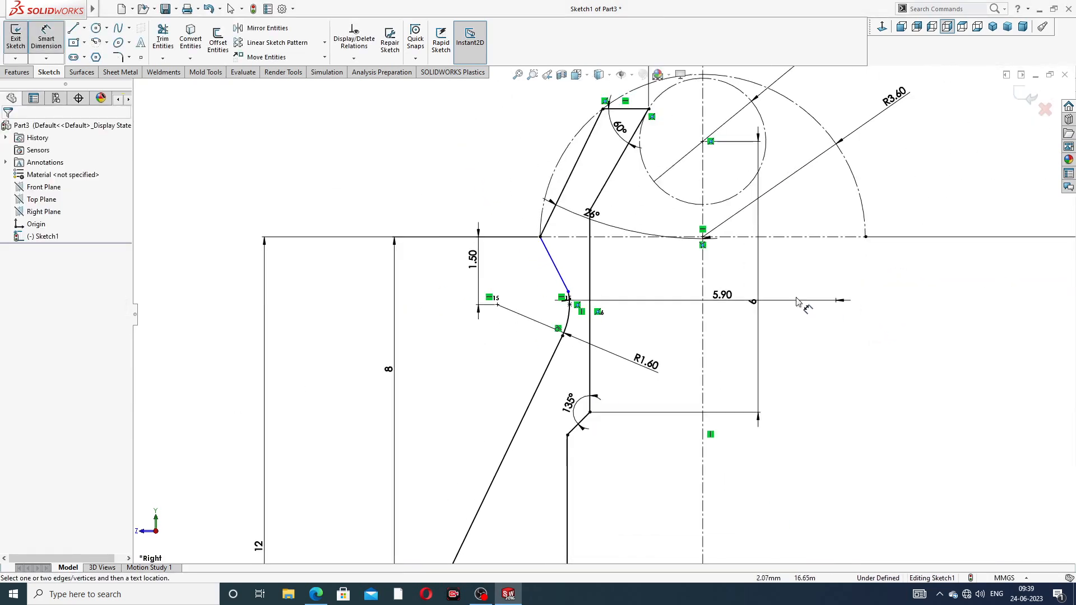
scroll(602, 268, down, 2)
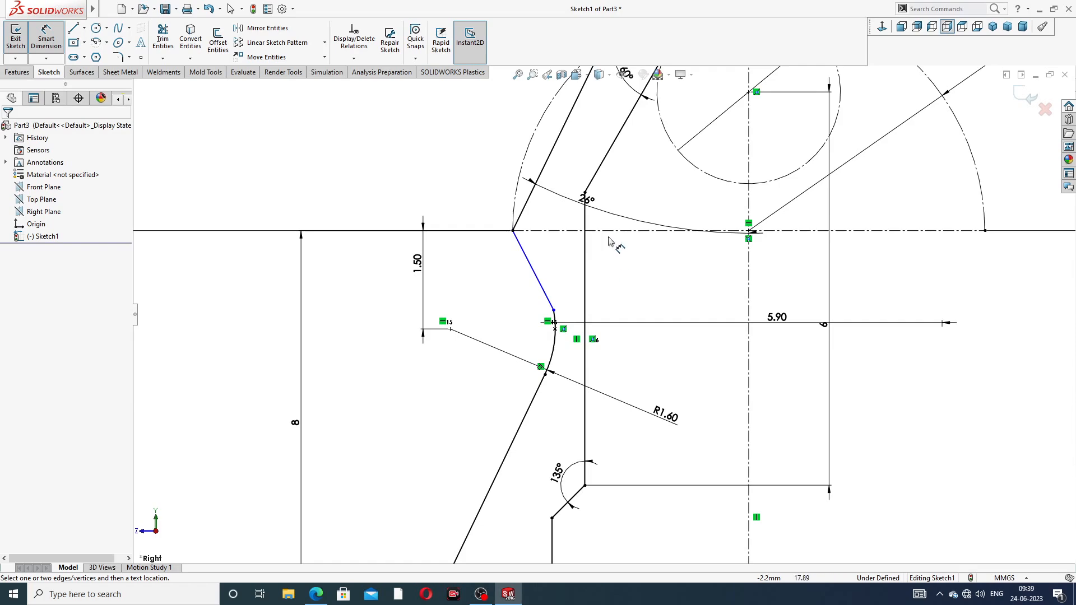
scroll(645, 244, up, 4)
scroll(661, 248, down, 2)
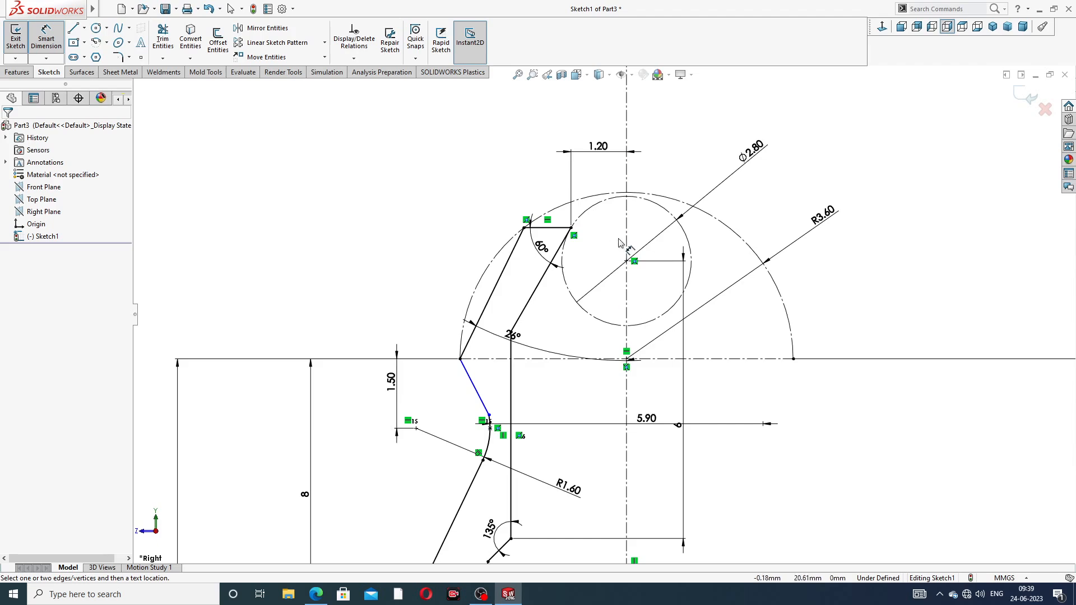
click(524, 228)
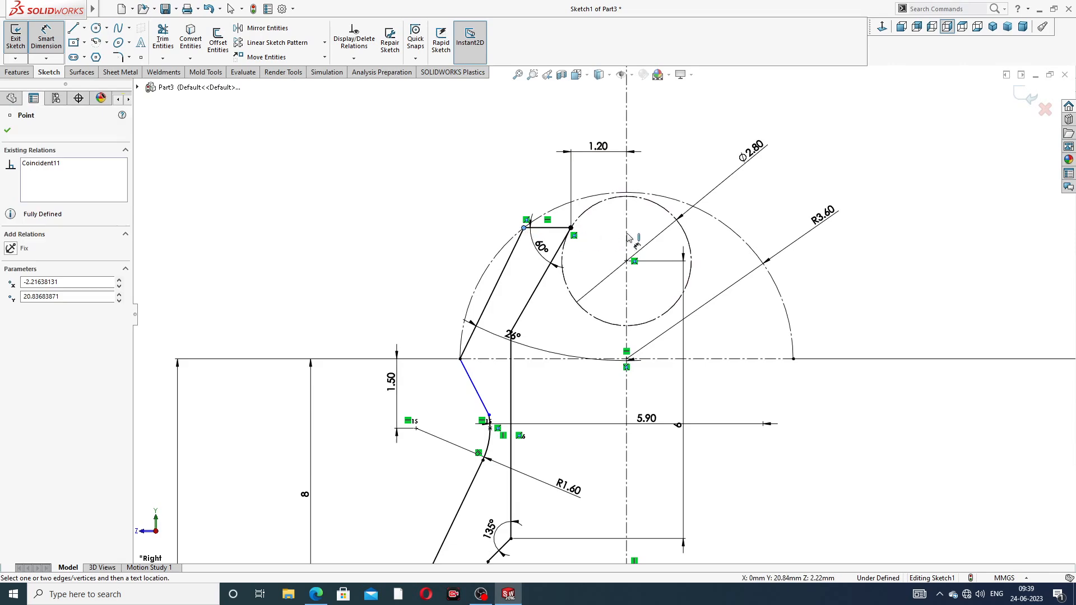
click(627, 231)
click(583, 133)
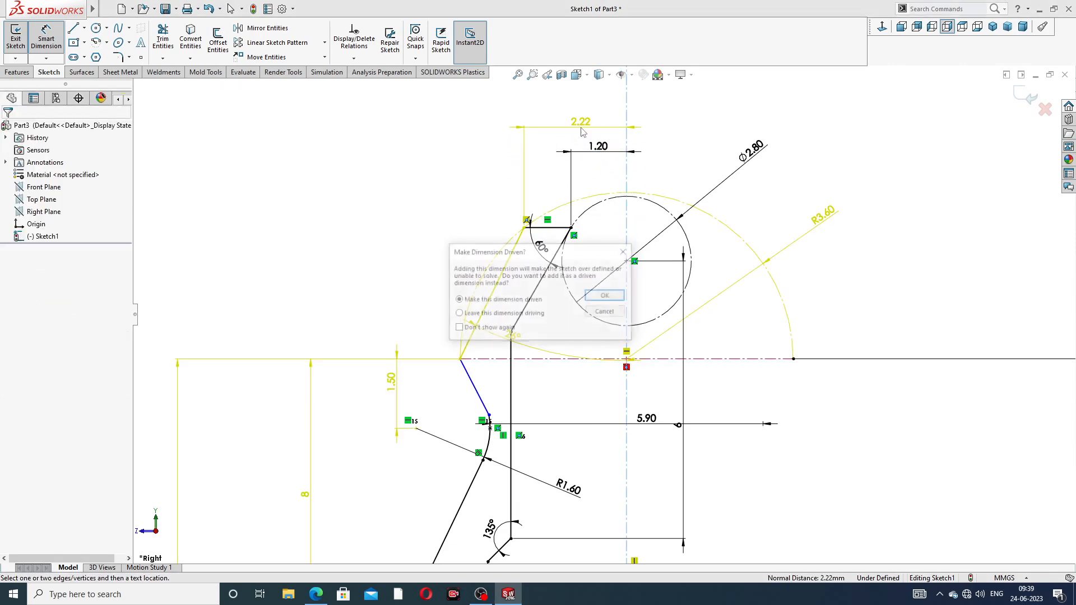
click(607, 296)
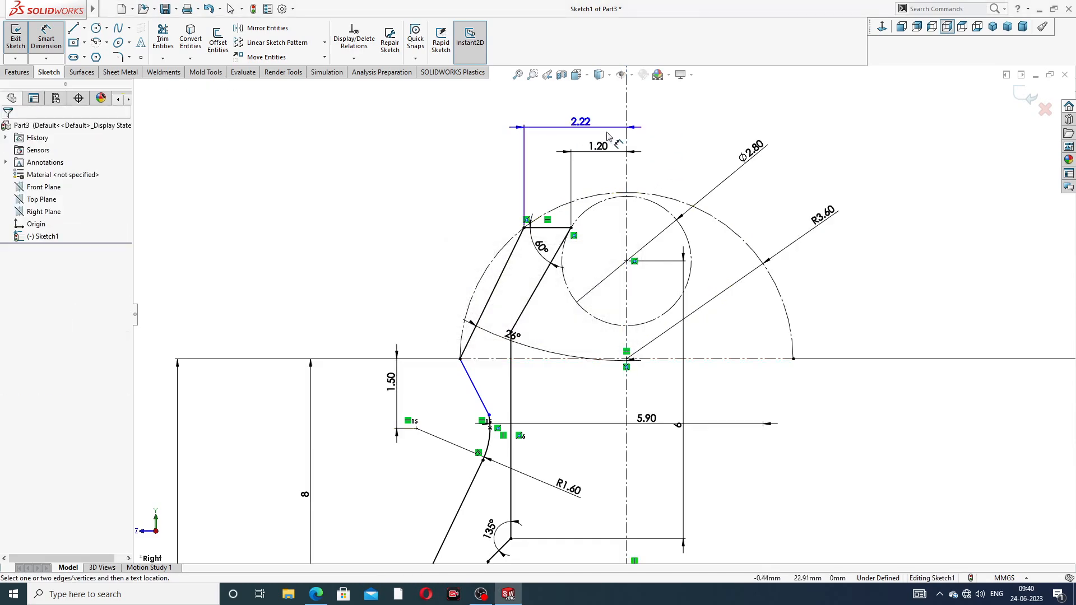
scroll(603, 314, up, 3)
scroll(593, 379, down, 5)
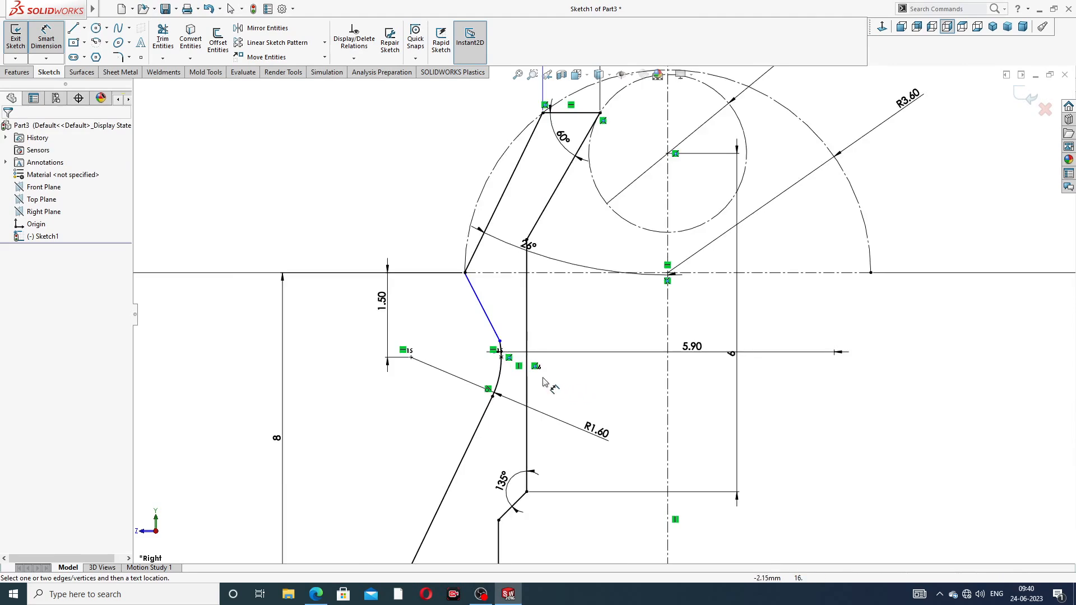
Make the R1.60 neck arc tangent to the slanted line above it at their shared endpoint
right_click(502, 283)
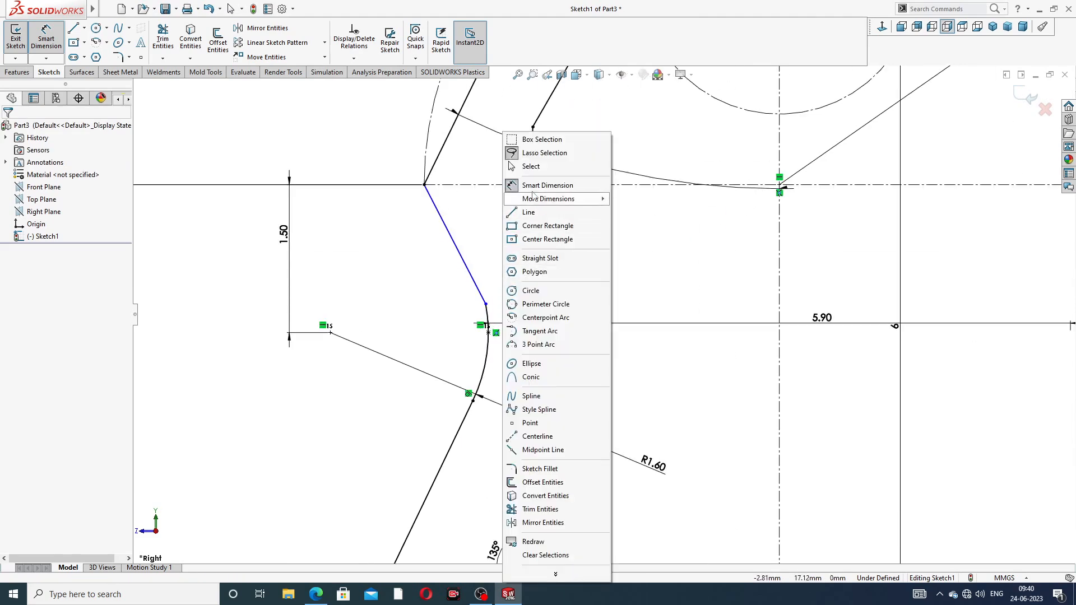
click(537, 172)
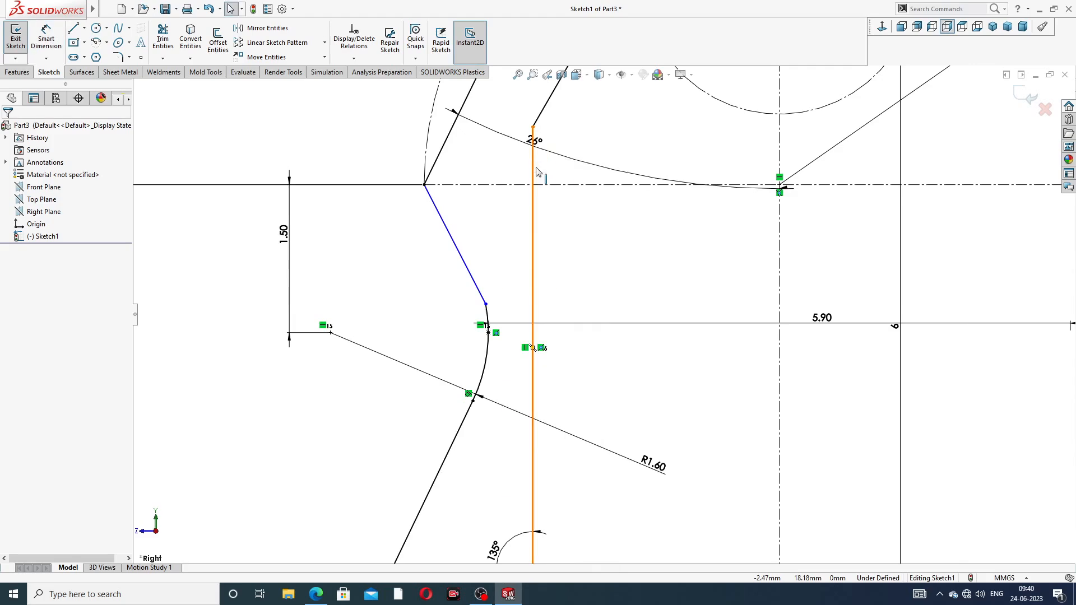
click(486, 306)
click(516, 259)
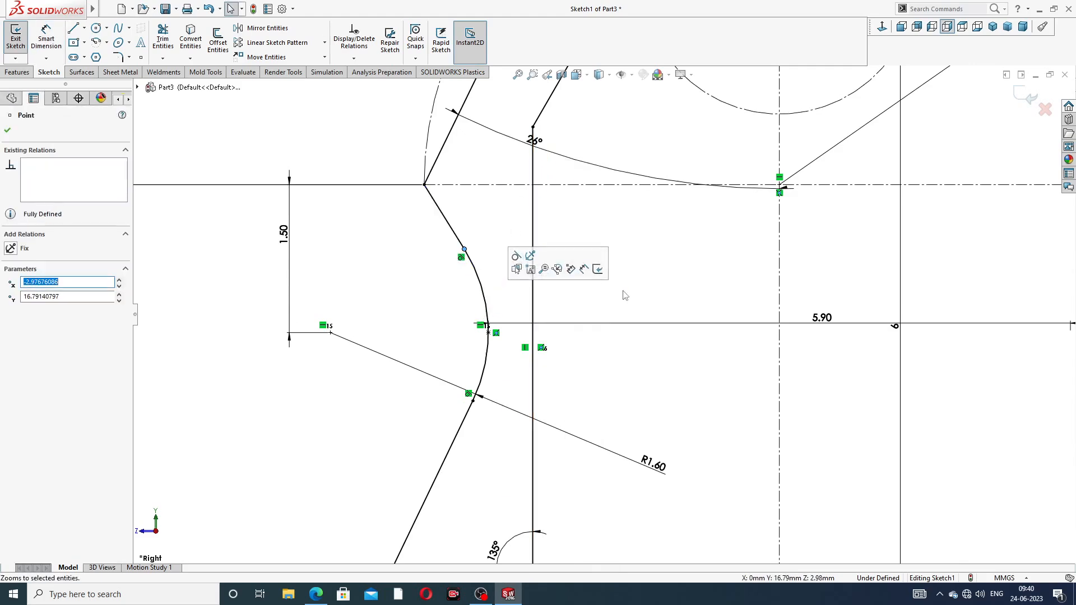
Make the R0.50 arc tangent to the inner vertical line at the arc's upper endpoint
scroll(656, 314, up, 8)
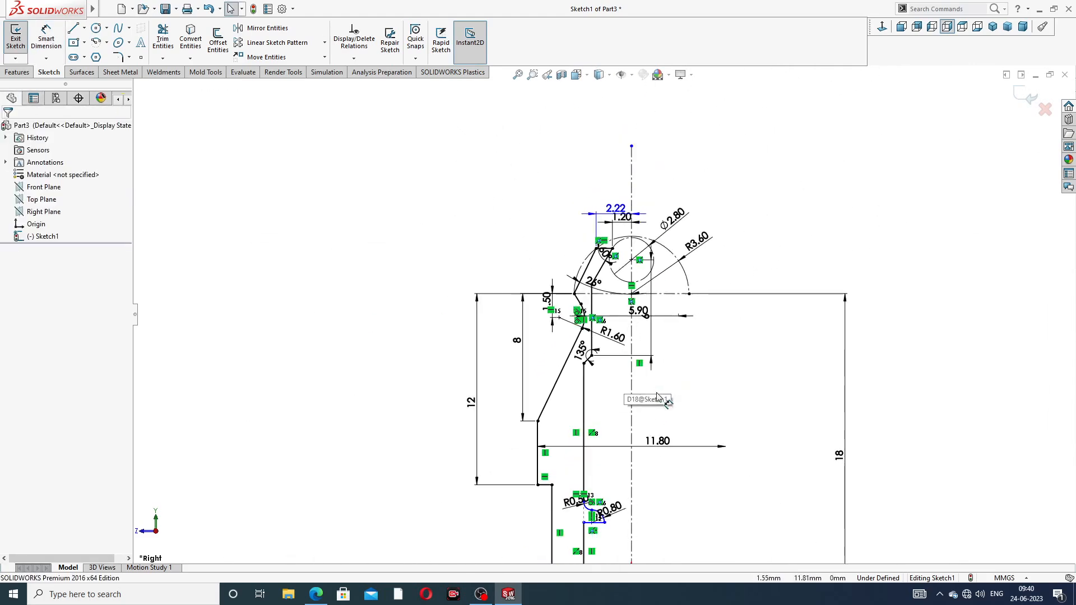
scroll(611, 521, down, 8)
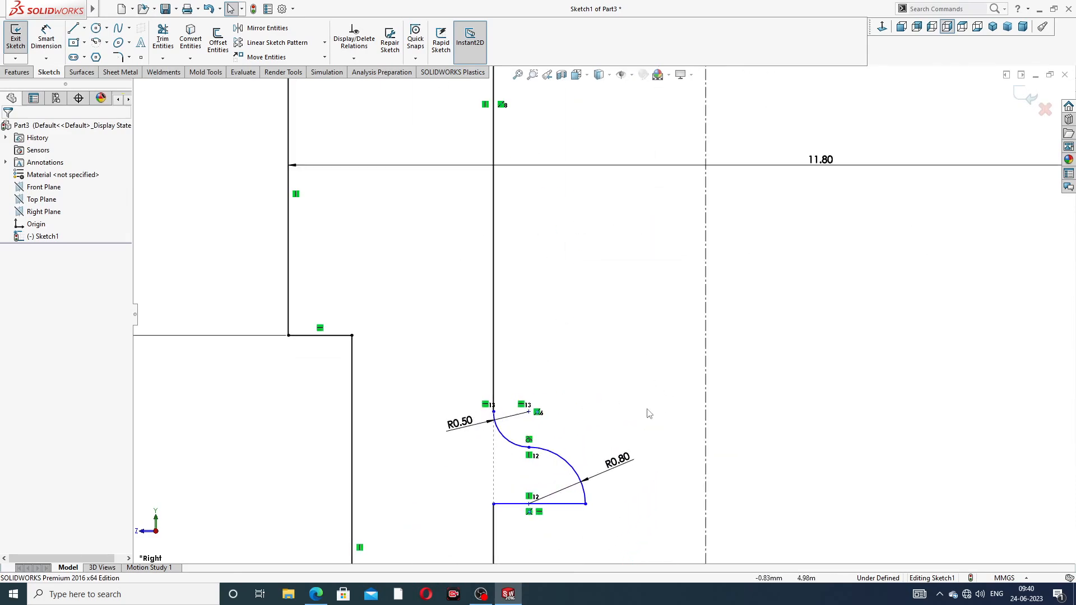
scroll(502, 435, down, 3)
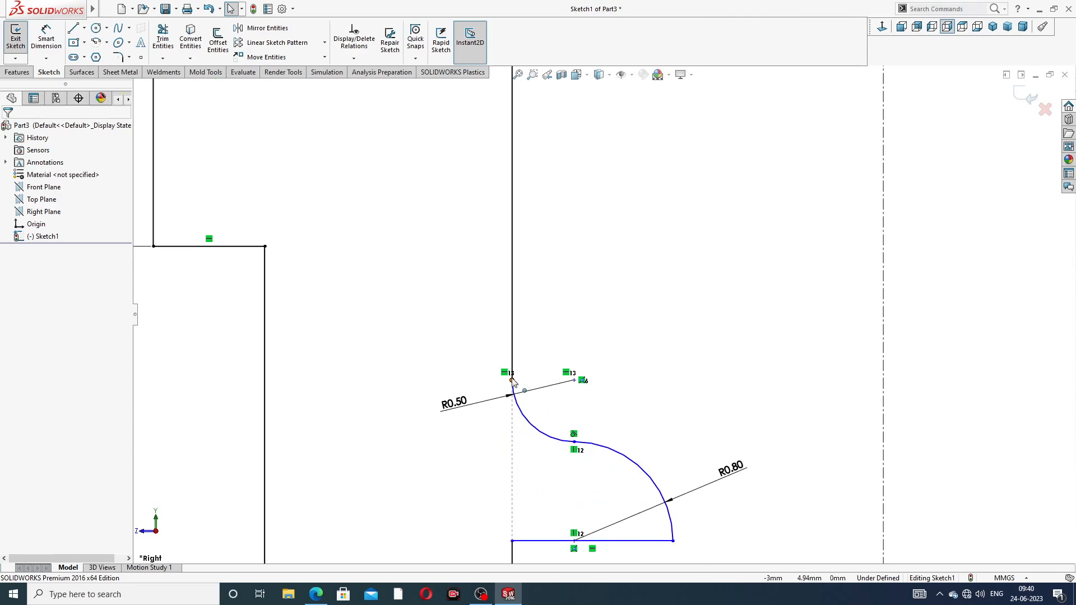
click(511, 381)
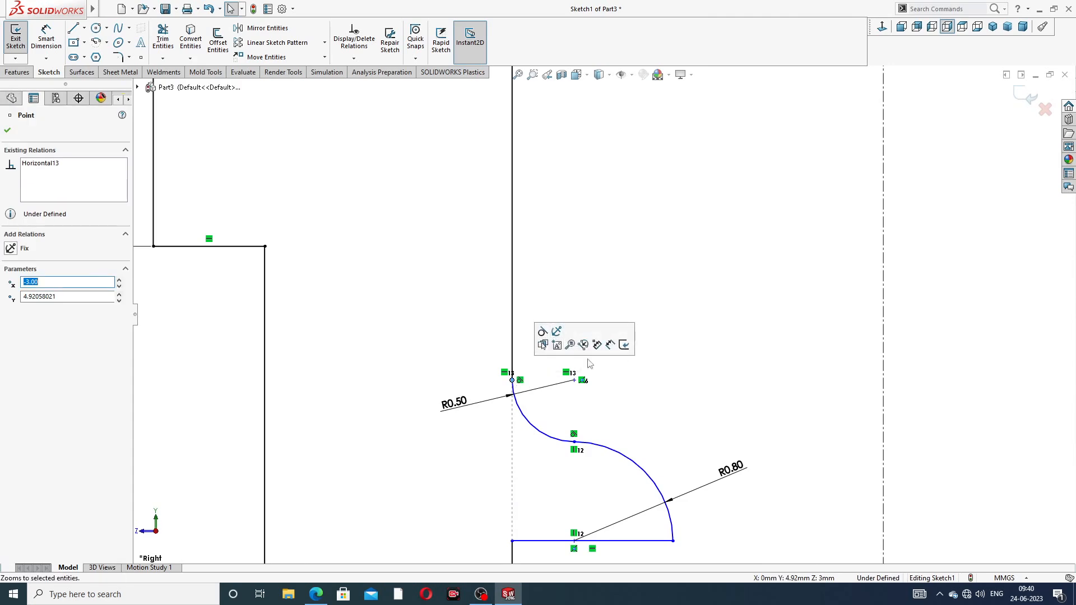
click(658, 427)
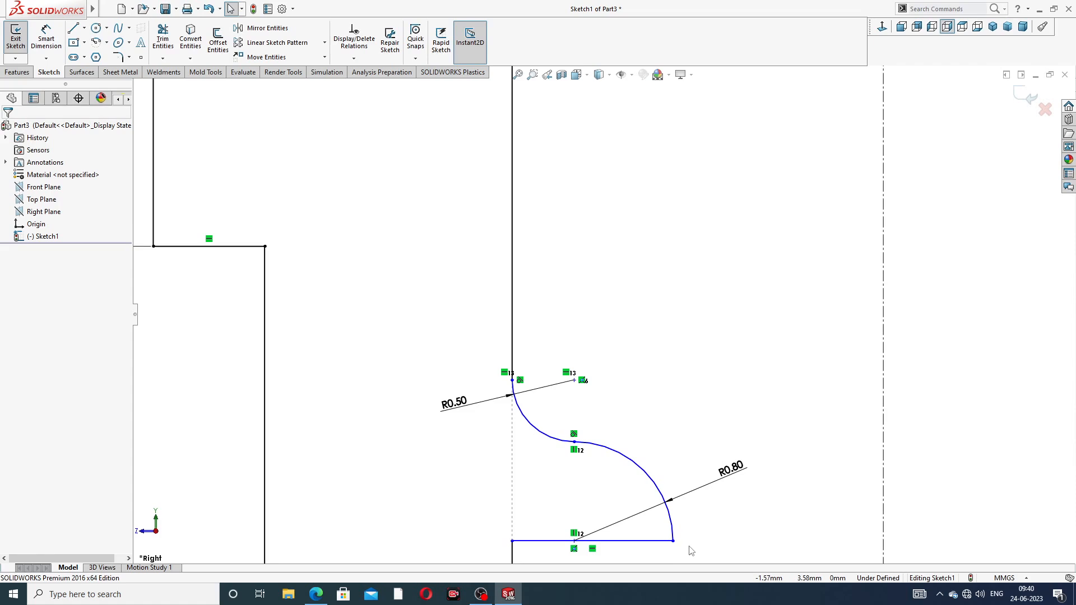
Dimension the short inner vertical line below the R0.80 arc as 1.5 mm and place the dimension clear of the profile
scroll(716, 503, up, 5)
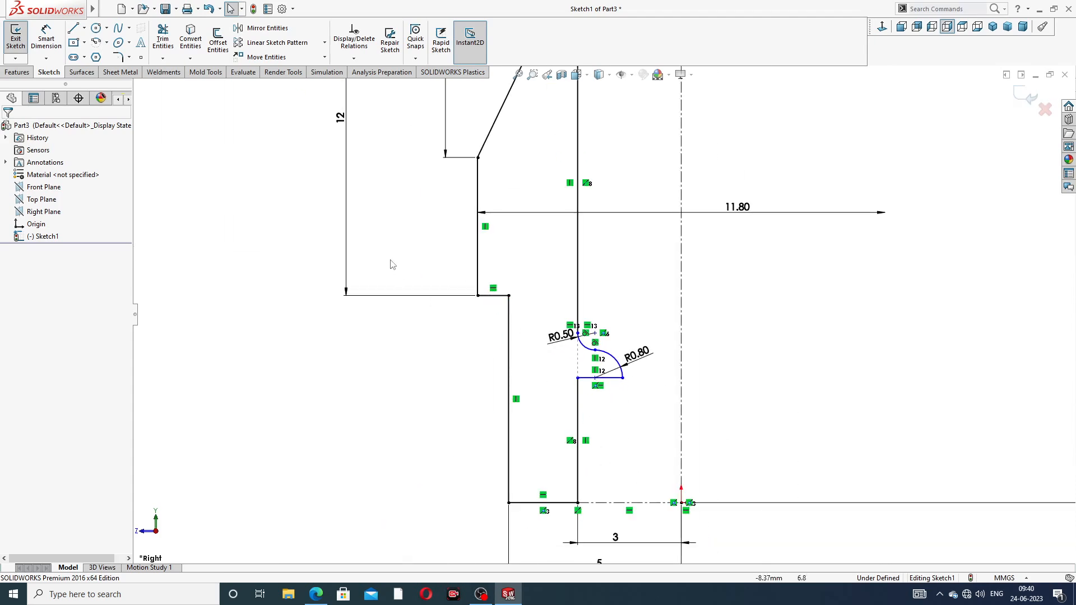
click(47, 41)
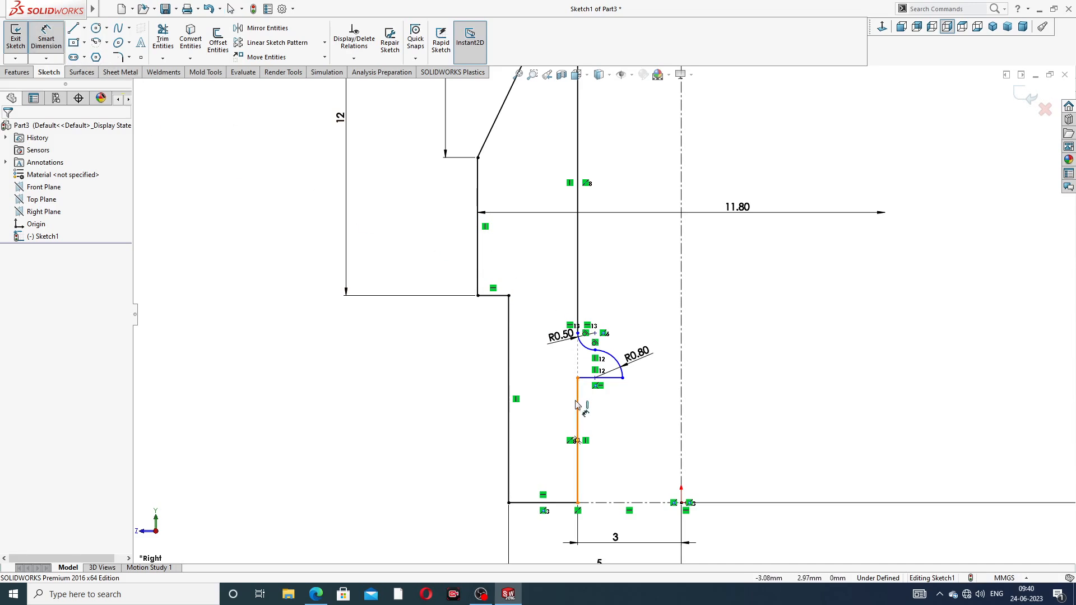
click(578, 417)
click(621, 435)
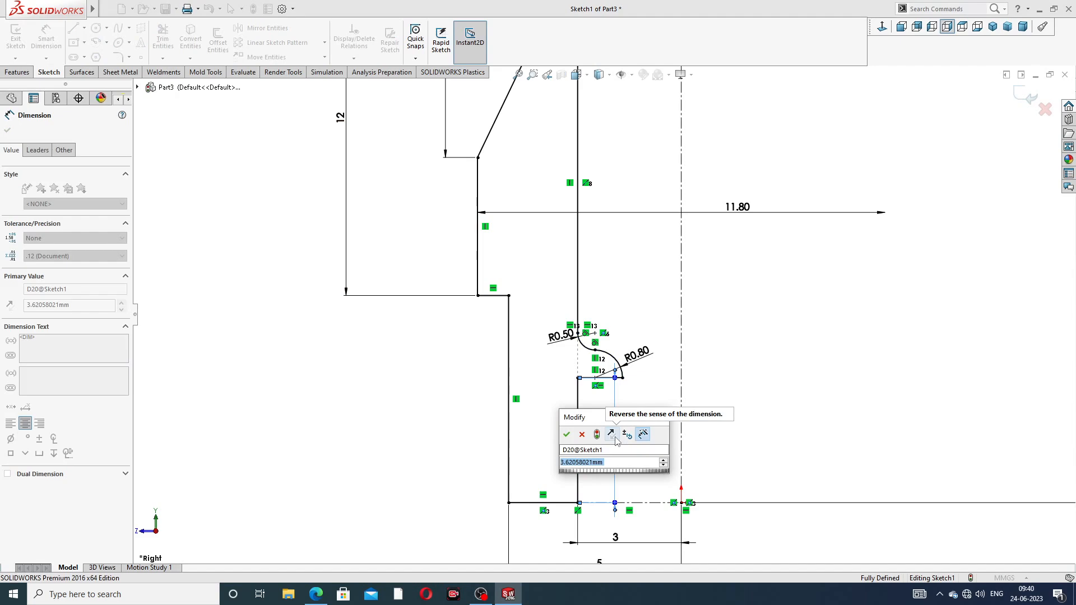
text(1.5)
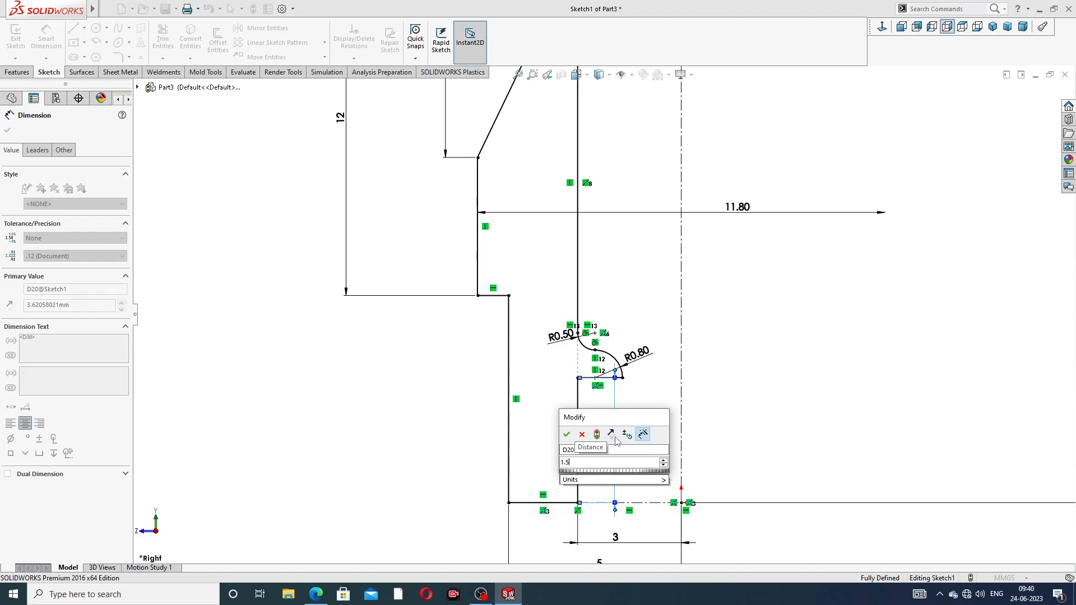
key(Return)
drag(619, 473, 652, 472)
key(f)
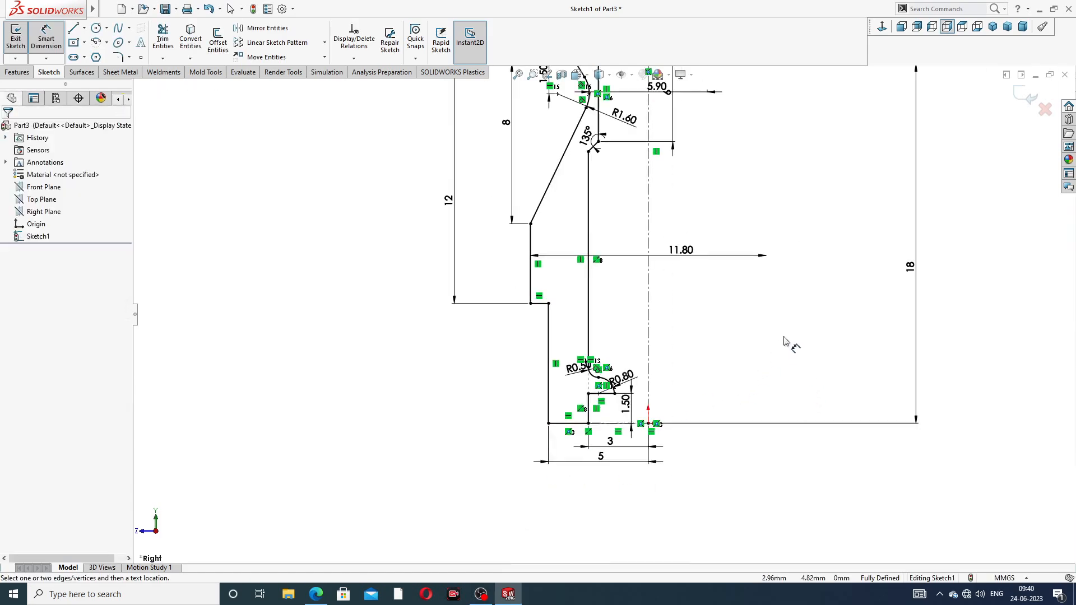
right_click(794, 135)
click(812, 161)
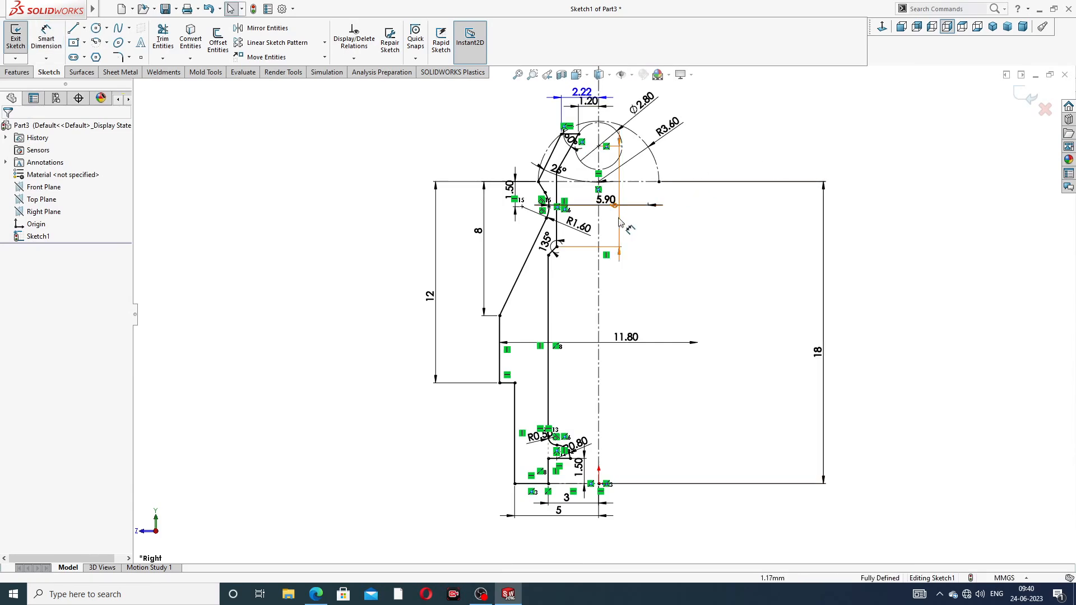
Reposition the 6, 5.90, R1.60 and 135° dimensions around the neck so they no longer overlap
click(687, 223)
click(823, 142)
drag(607, 203, 652, 271)
click(735, 249)
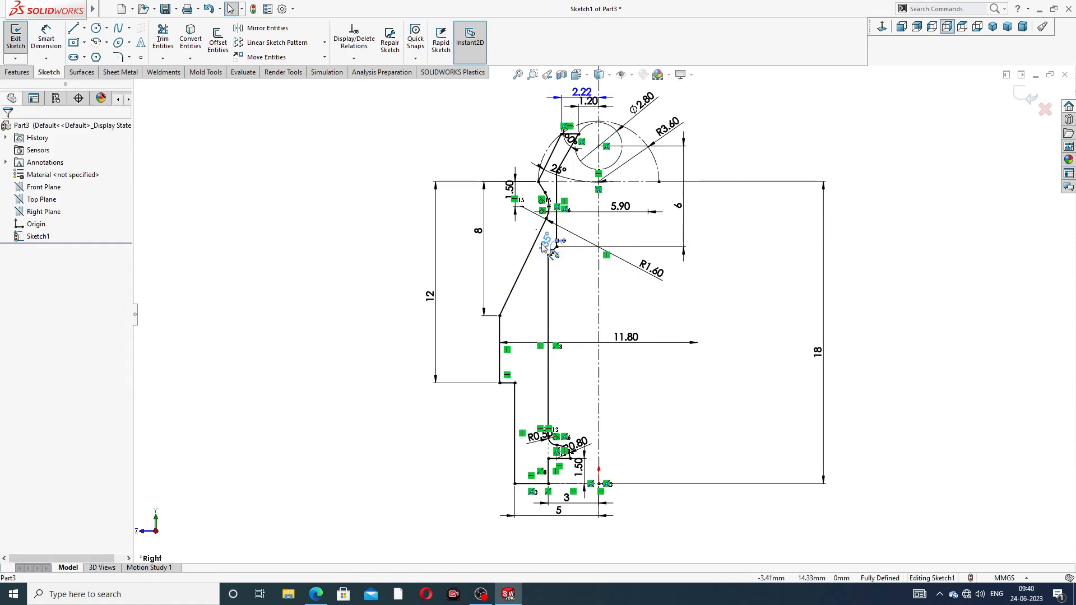
click(542, 248)
click(742, 240)
Move the 12, 8 and upper 1.50 vertical dimensions farther outward from the profile
drag(432, 297, 416, 263)
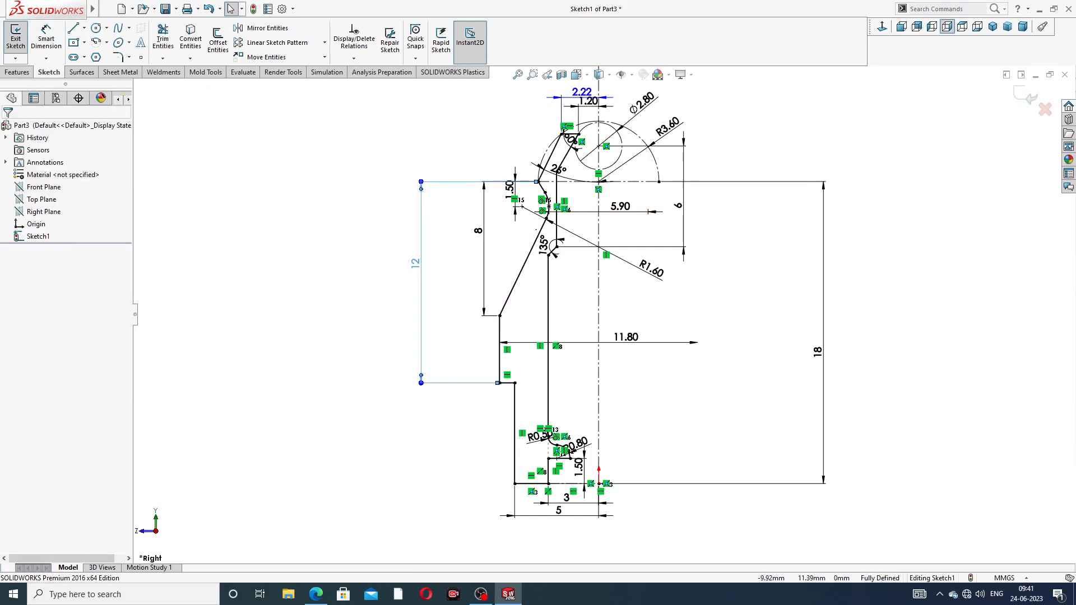
drag(478, 230, 459, 233)
drag(512, 192, 491, 196)
click(709, 148)
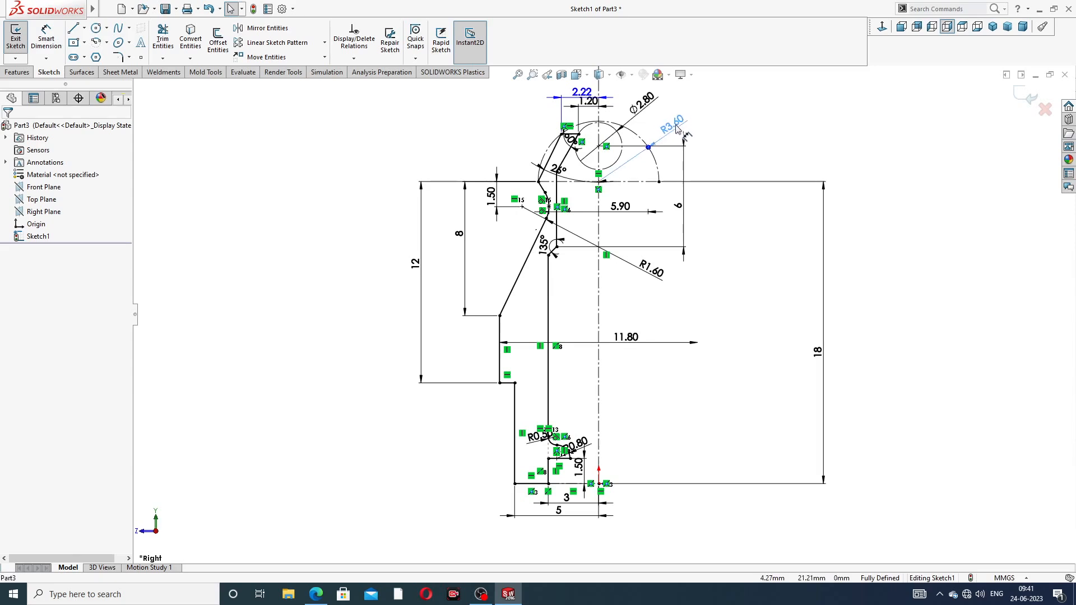
Space out the R3.60, Ø2.80, 5 and 3 dimensions and bring the 18 dimension closer to the centreline
drag(667, 127, 685, 109)
drag(818, 351, 746, 333)
click(769, 364)
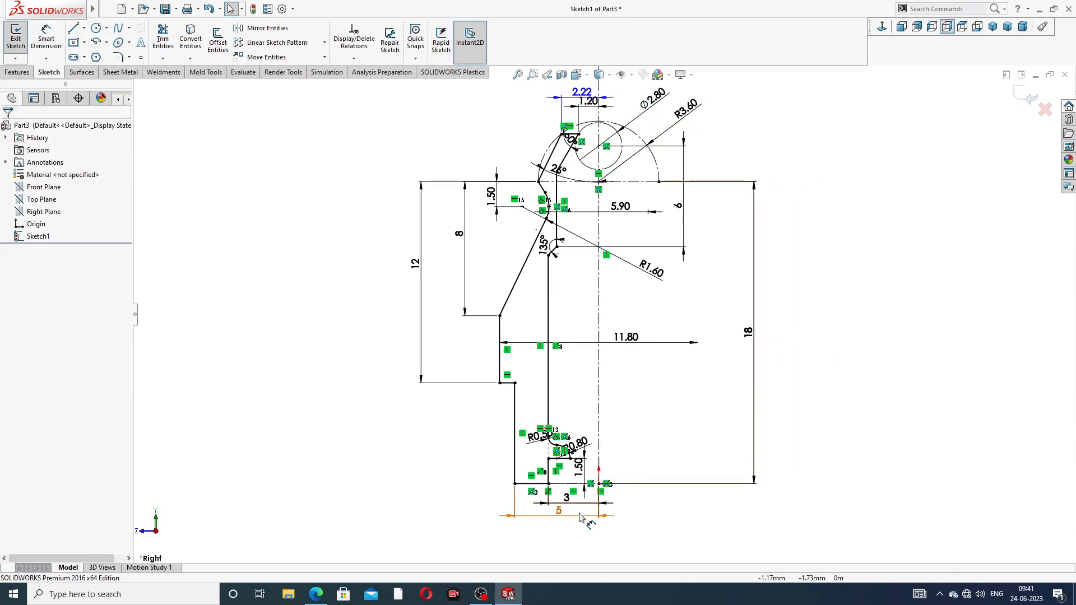
drag(559, 514, 560, 542)
drag(568, 500, 566, 509)
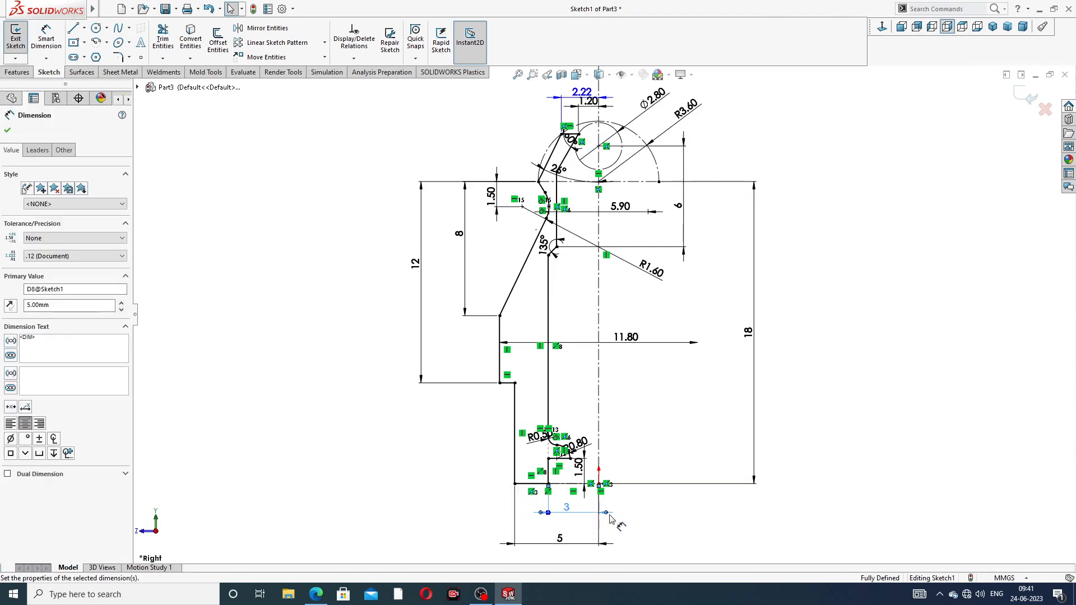
click(655, 507)
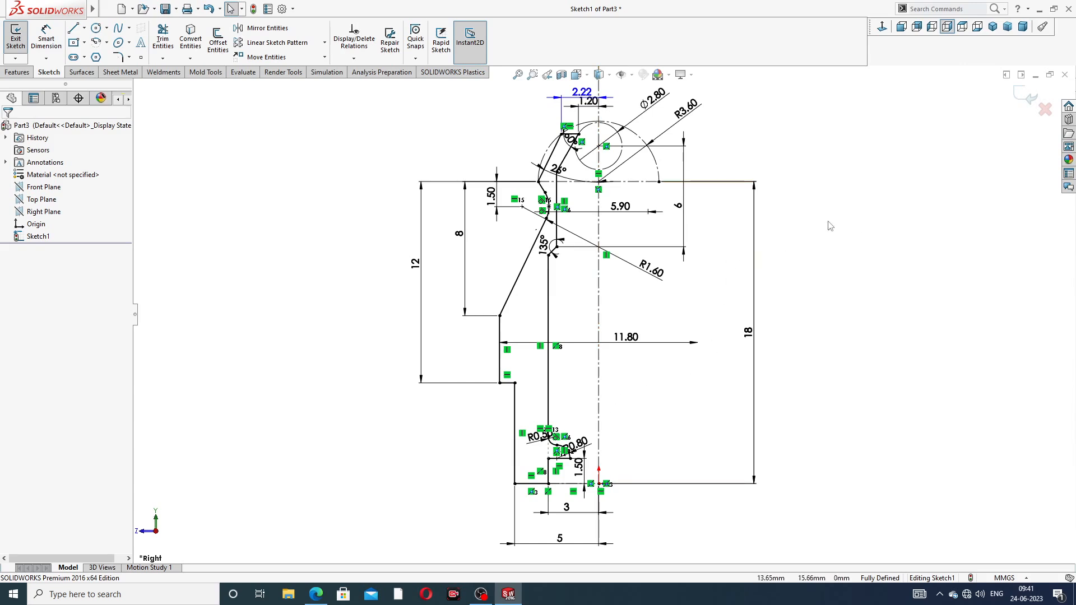
Consult the grease nipple PDF in the browser, return to SOLIDWORKS and revolve the profile 360° around the vertical centreline
key(alt+Tab)
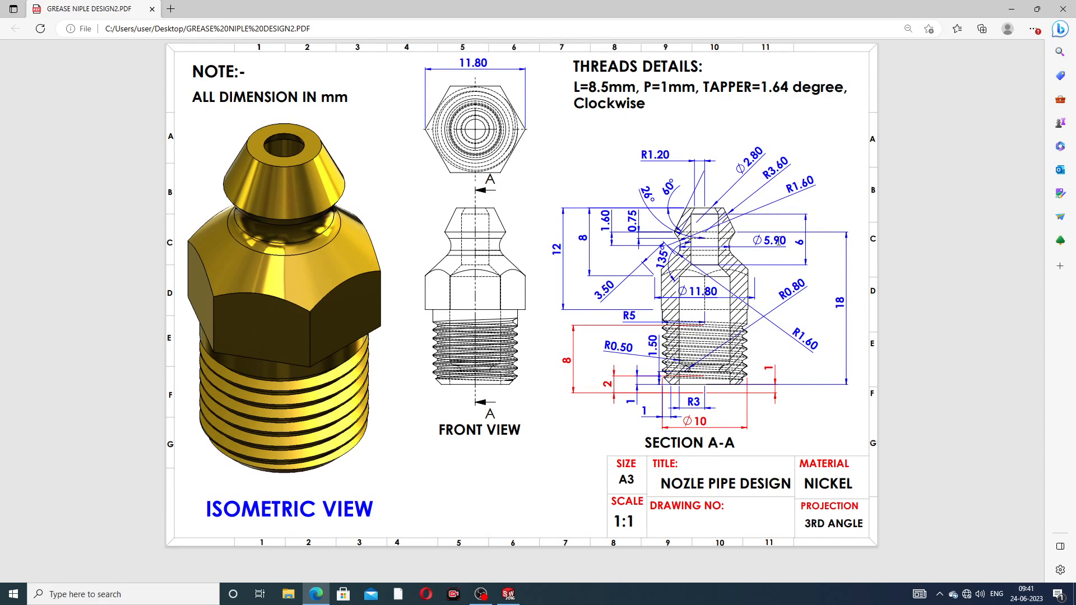
click(319, 596)
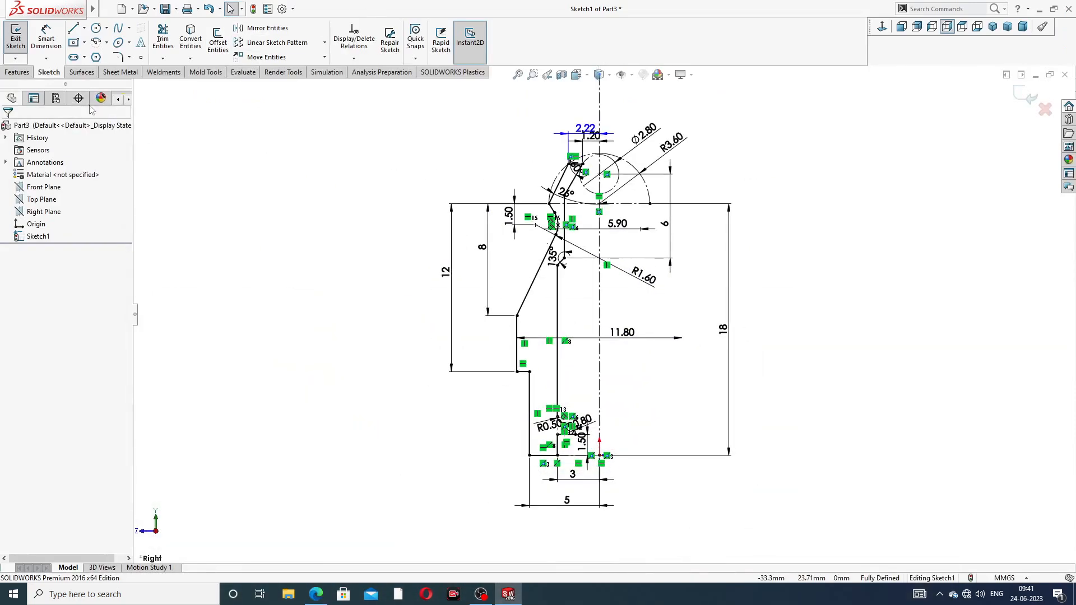
click(21, 72)
click(69, 49)
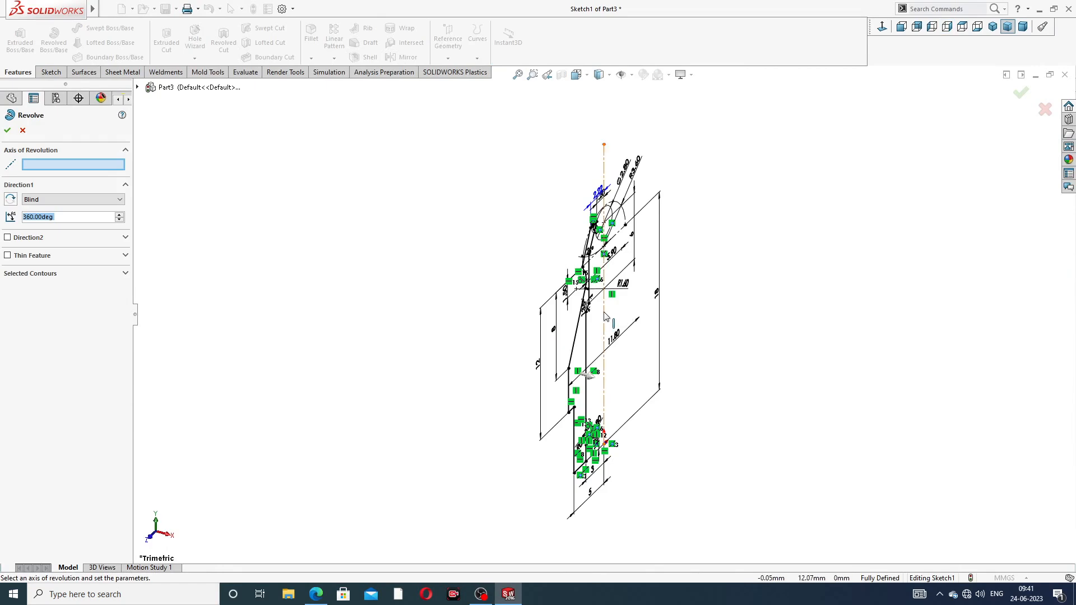
click(604, 317)
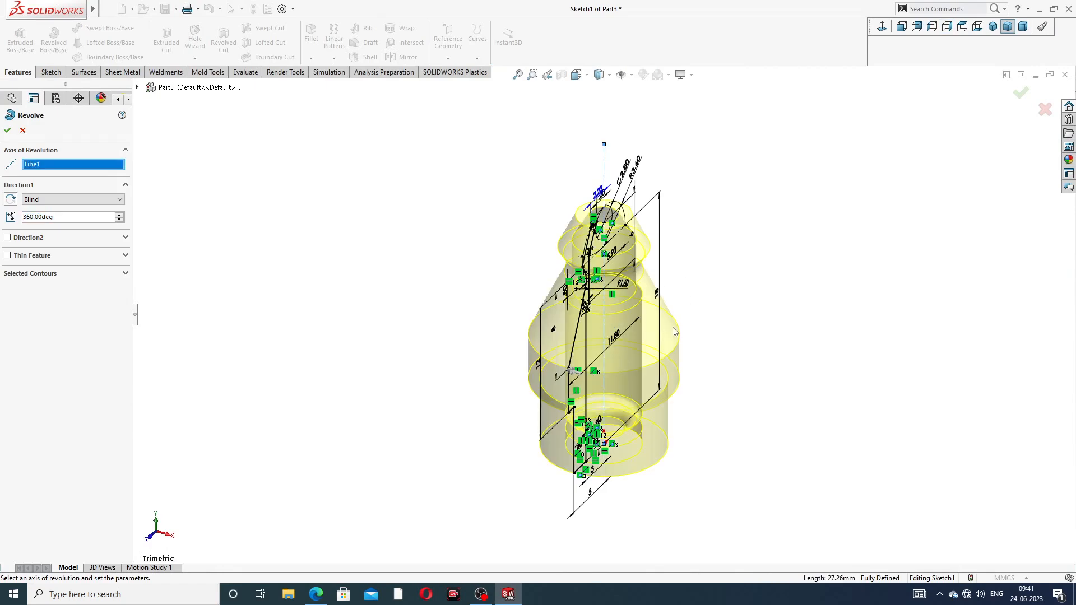
click(1022, 93)
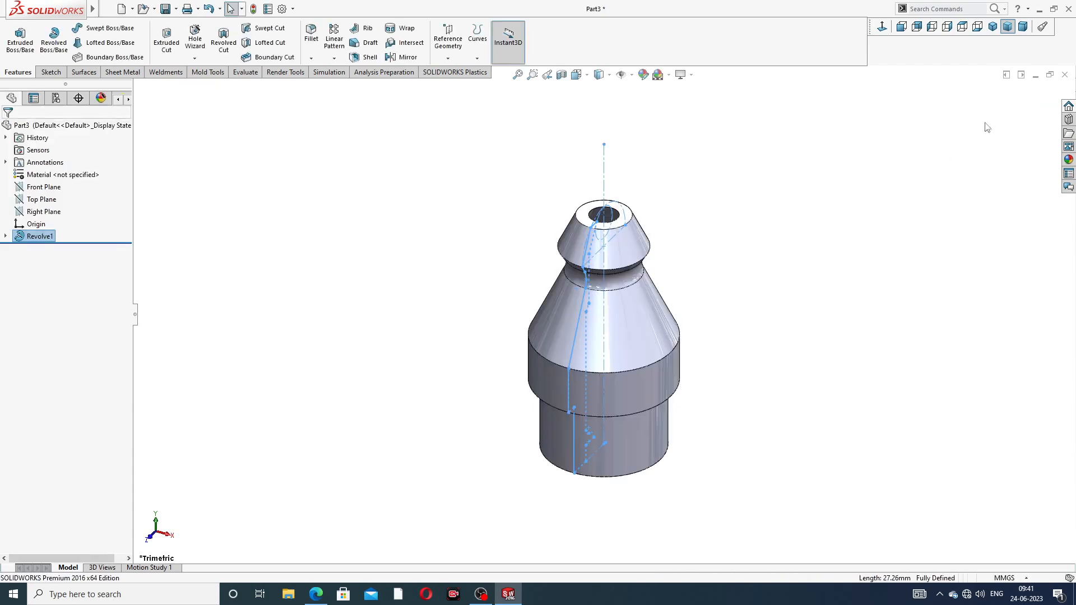
click(833, 234)
mouse_move(790, 355)
middle_down()
mouse_move(778, 201)
mouse_move(800, 258)
mouse_move(774, 259)
mouse_move(811, 264)
middle_up()
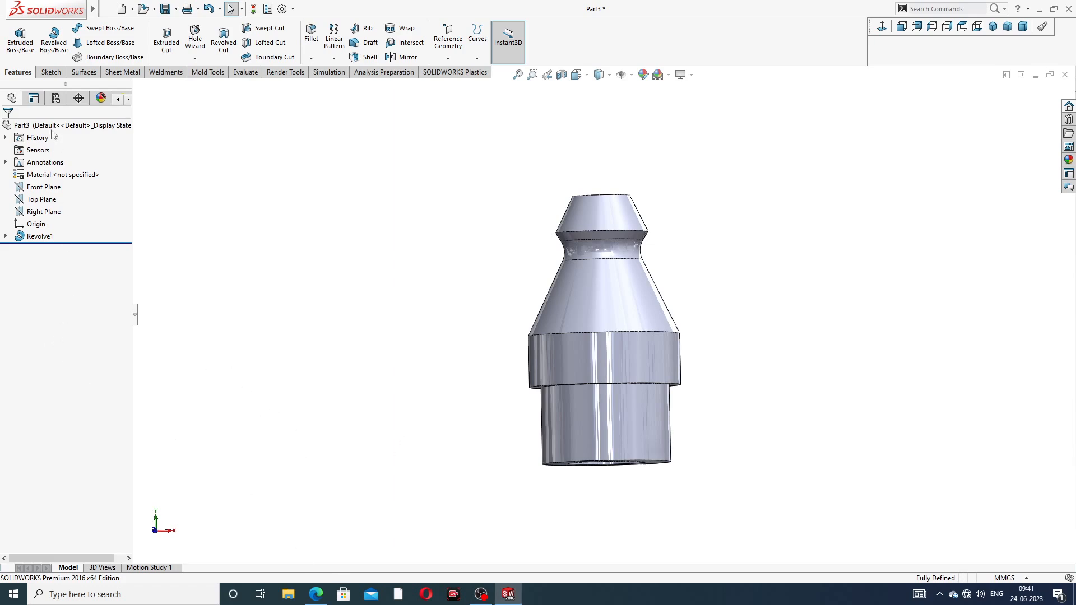
Delete the revolved feature while keeping its profile sketch
right_click(39, 239)
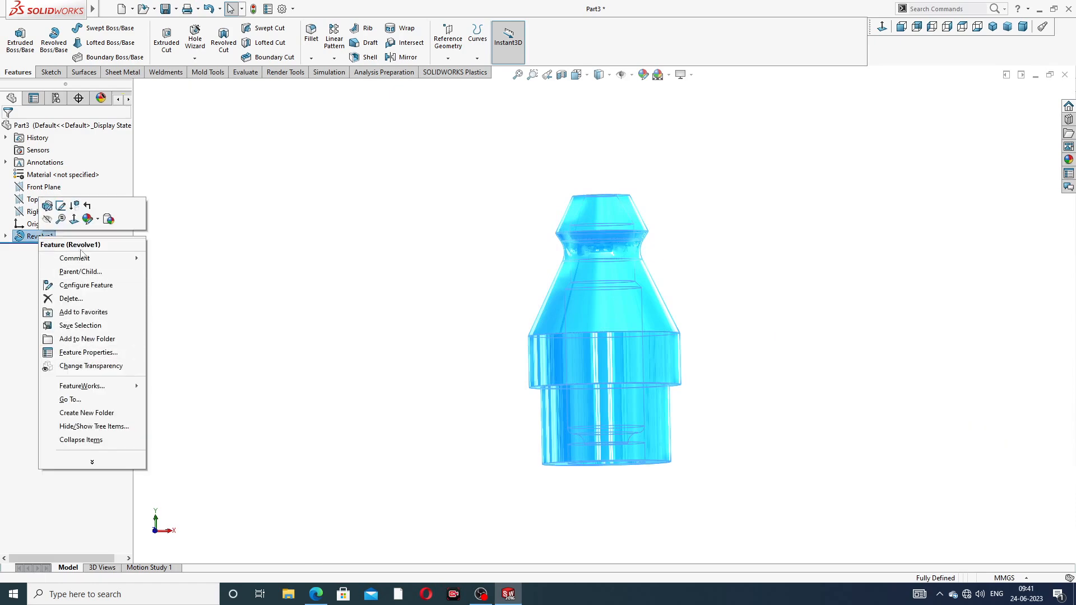
click(79, 296)
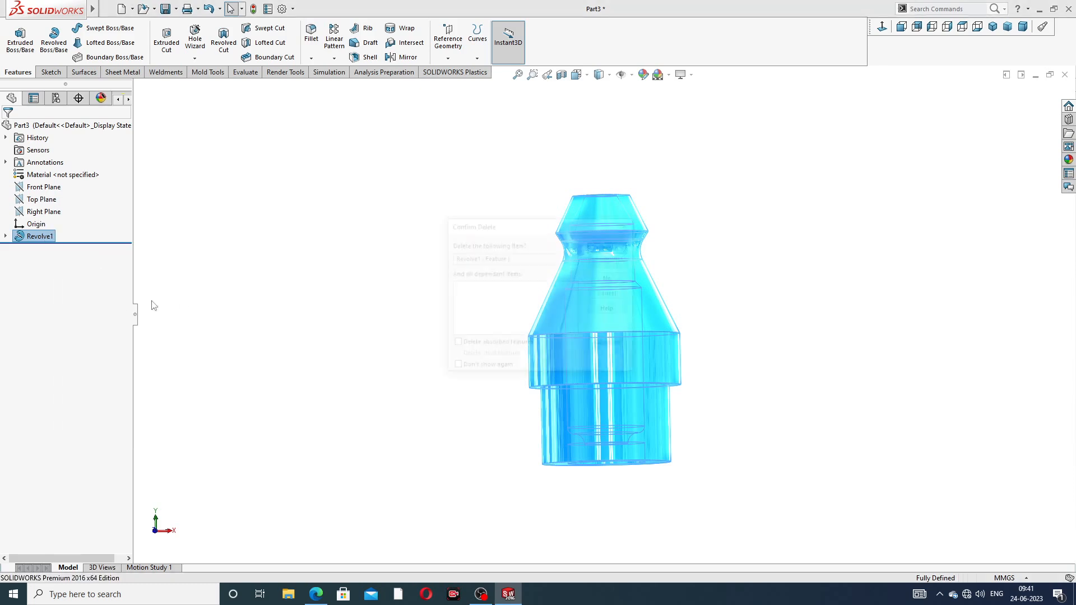
click(611, 243)
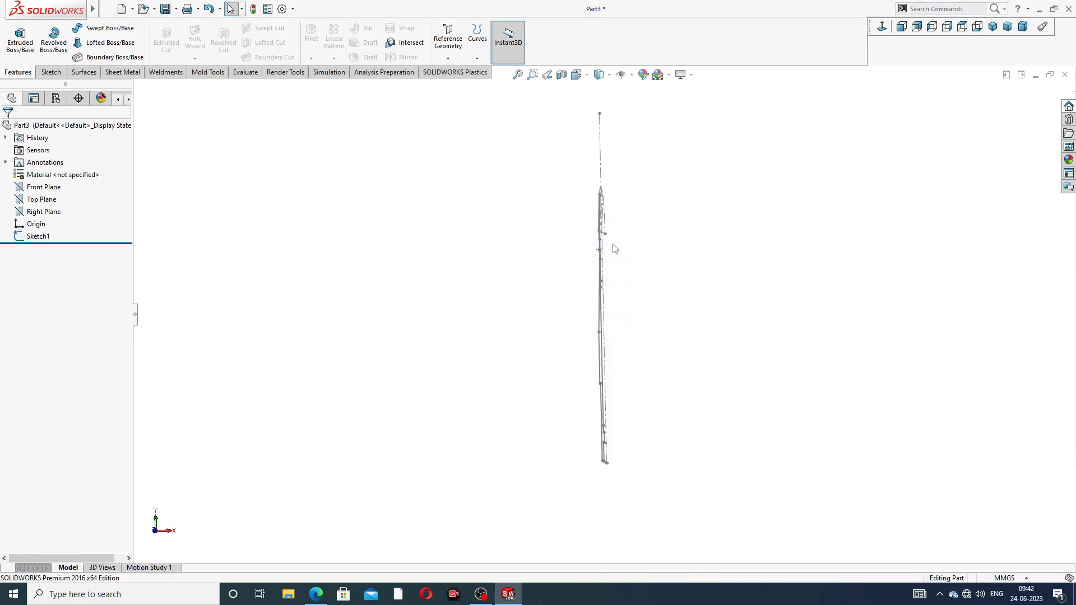
Reopen the profile sketch for editing and view it normal to the Right Plane
middle_drag(762, 241, 735, 226)
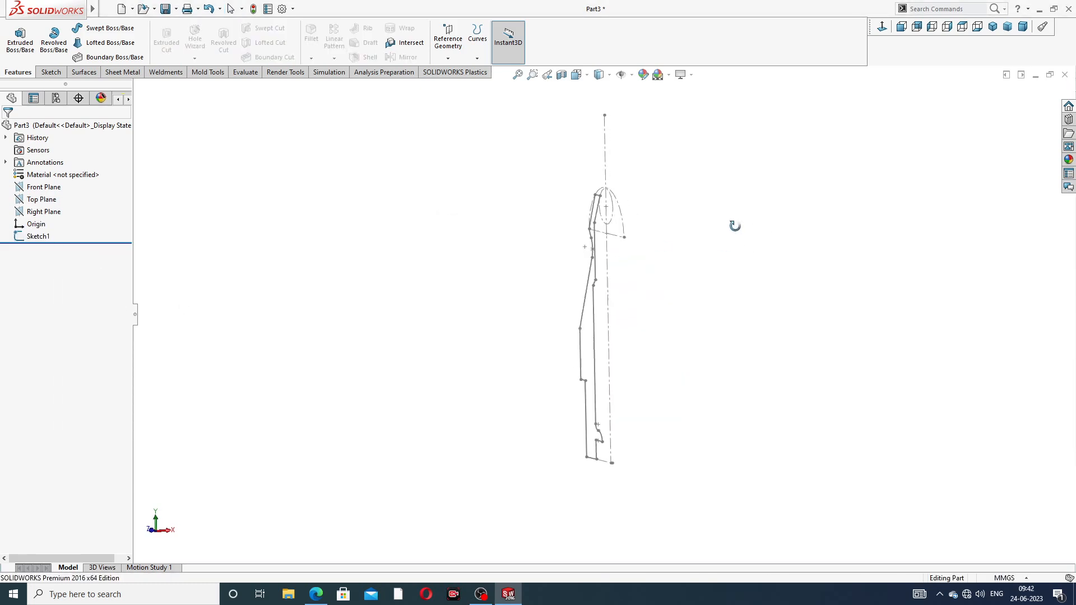
click(881, 28)
click(45, 237)
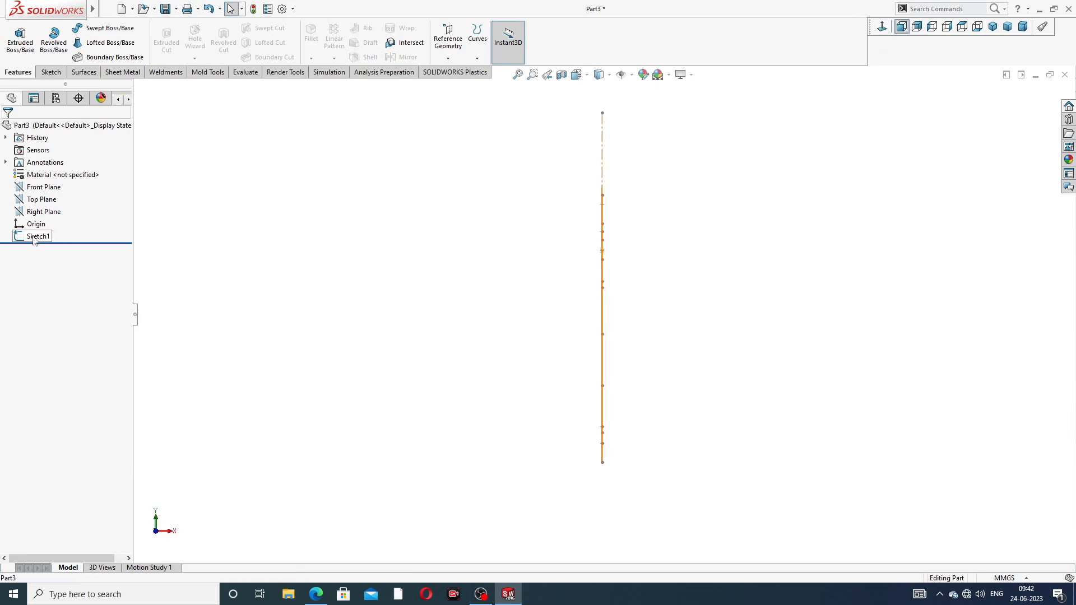
click(48, 212)
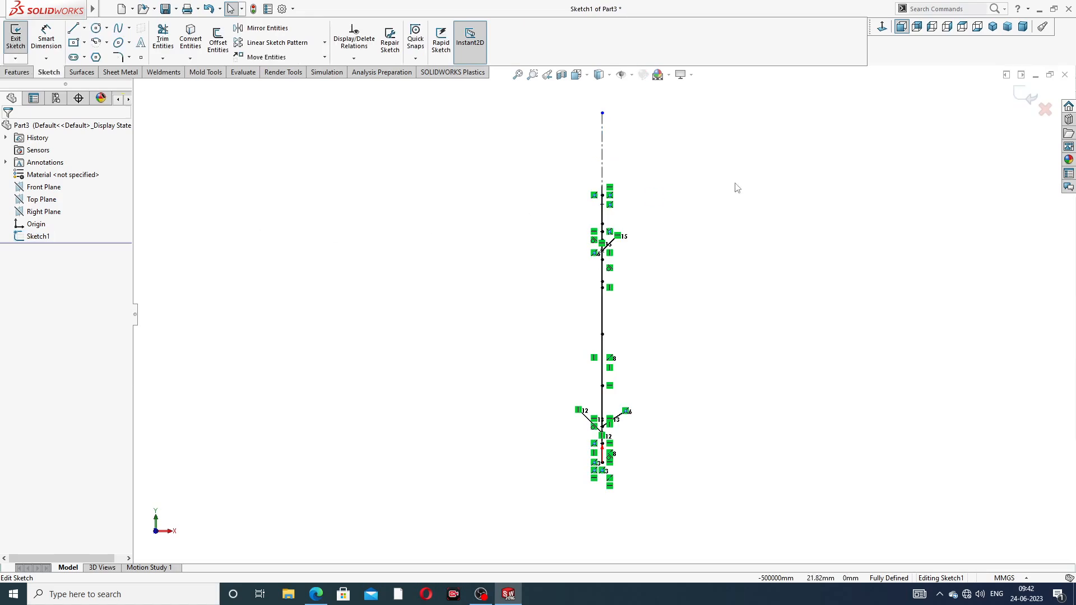
click(882, 27)
scroll(609, 438, down, 3)
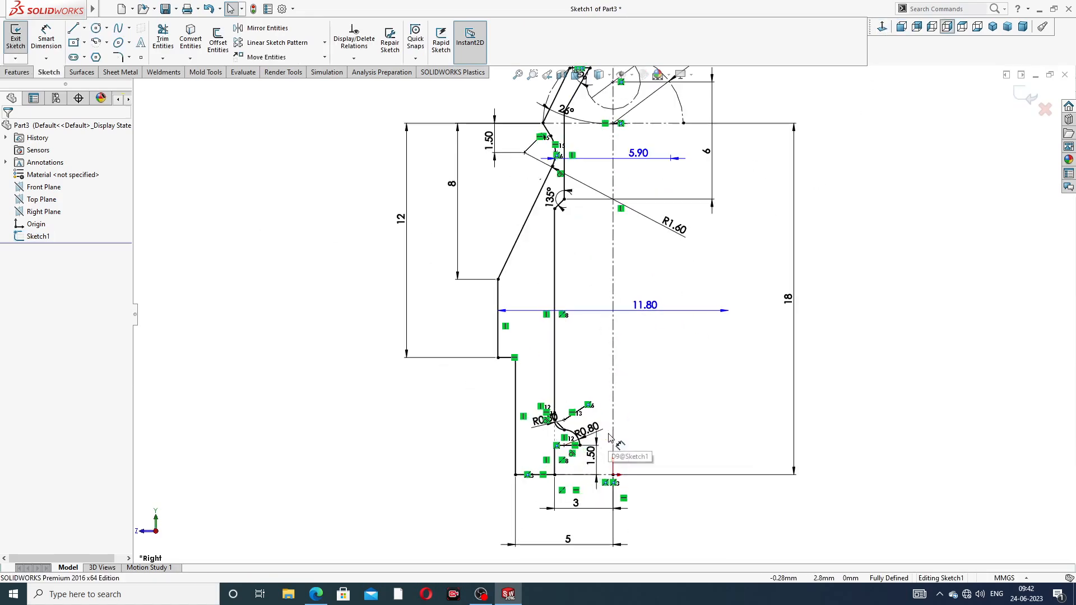
scroll(605, 370, up, 1)
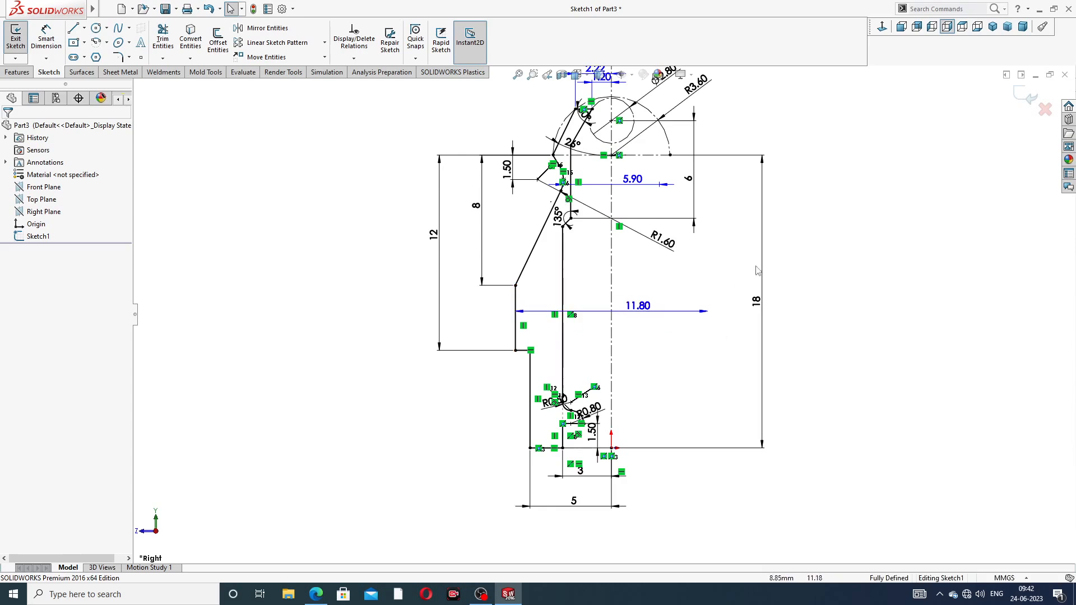
scroll(643, 342, up, 2)
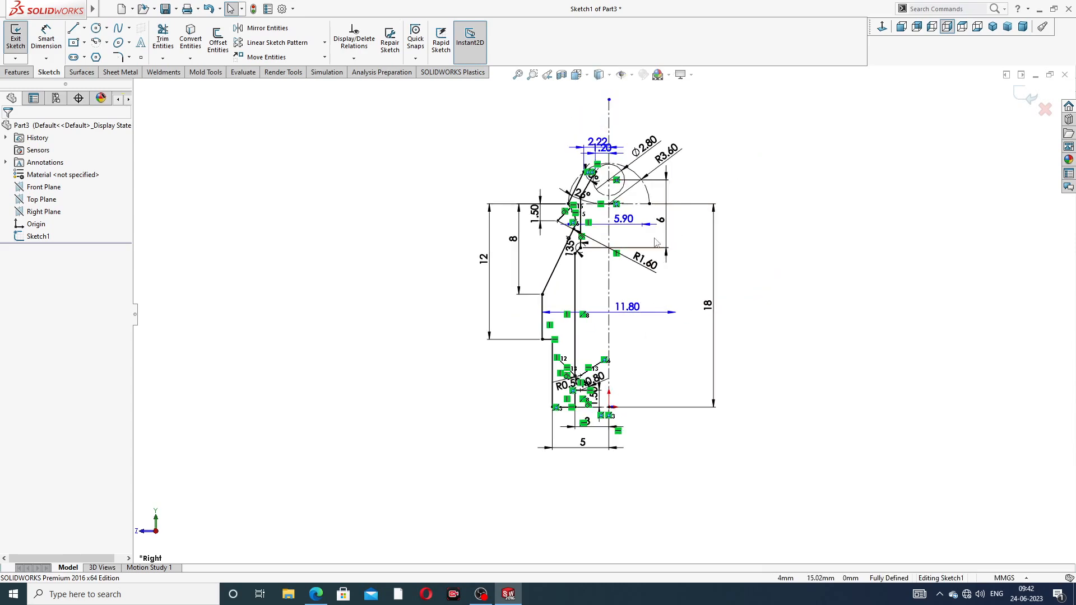
Consult the section view dimensions in the grease nipple PDF, return to SOLIDWORKS and compare them with the profile sketch
scroll(612, 443, down, 3)
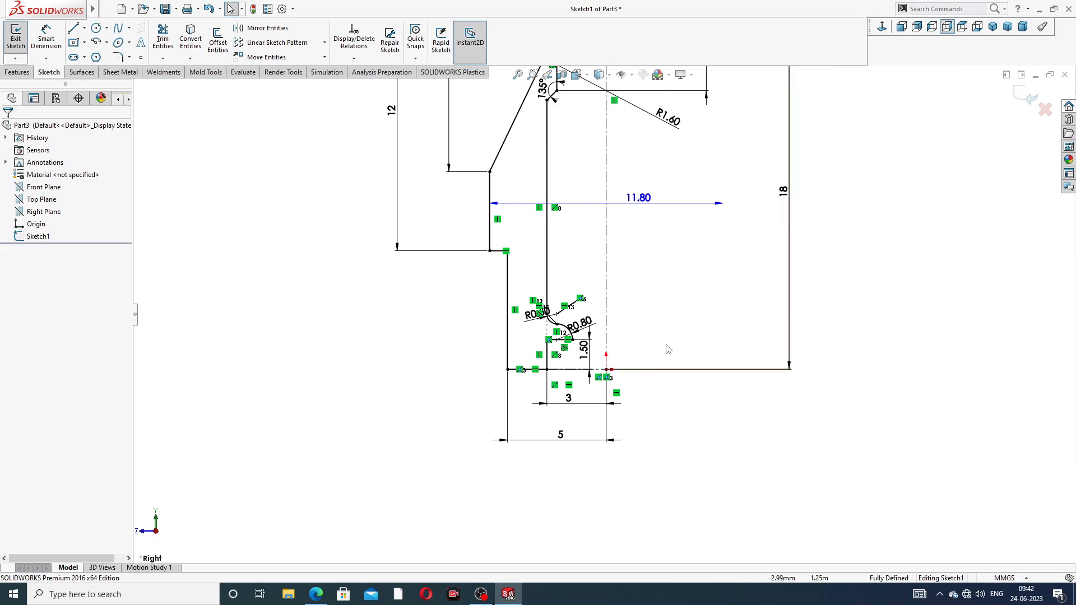
click(316, 595)
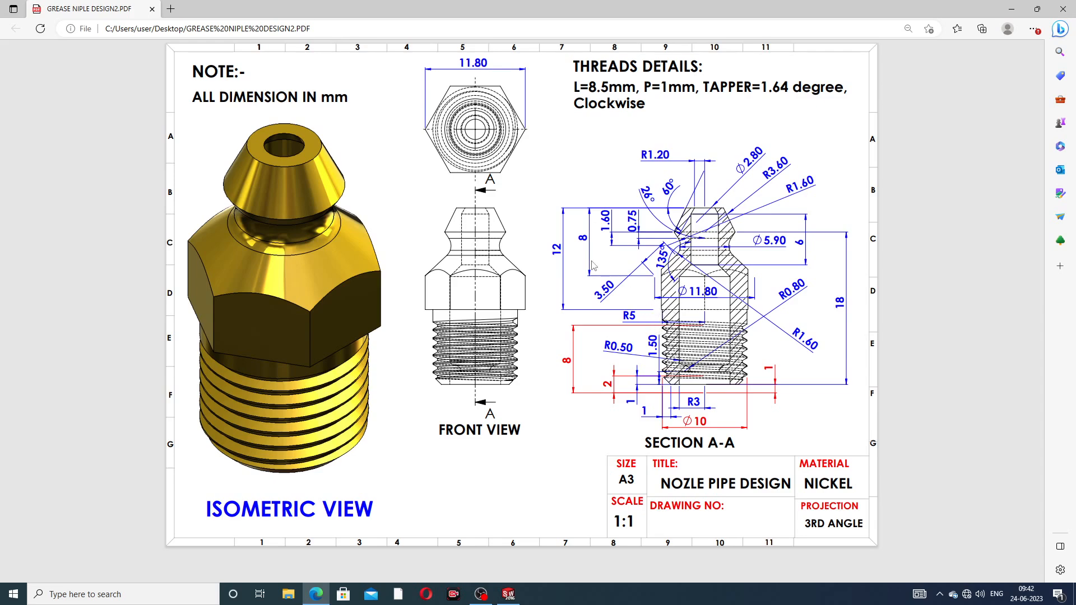
click(319, 592)
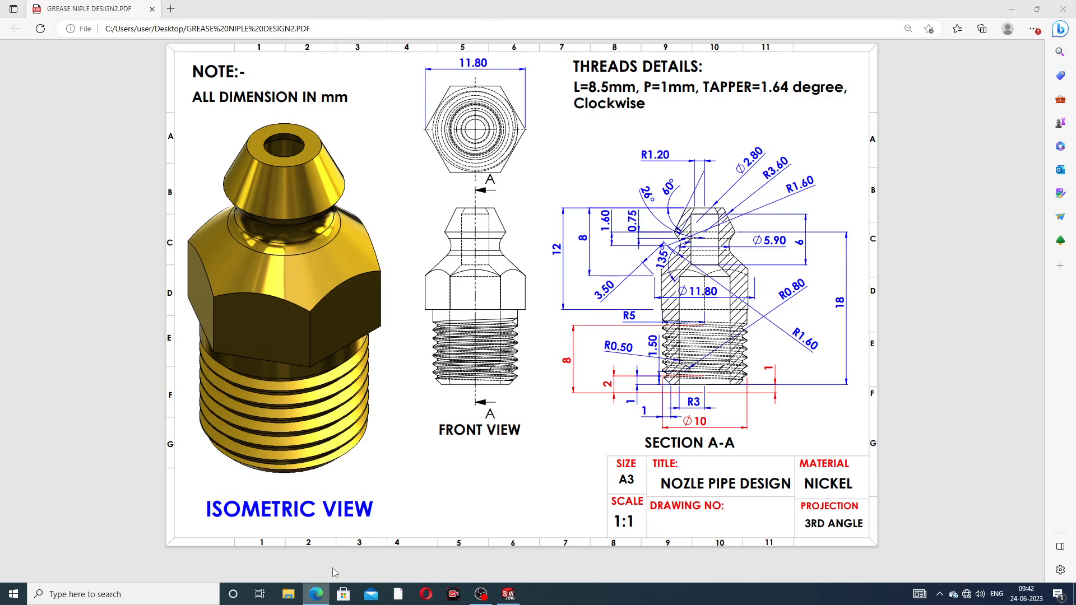
scroll(596, 171, up, 5)
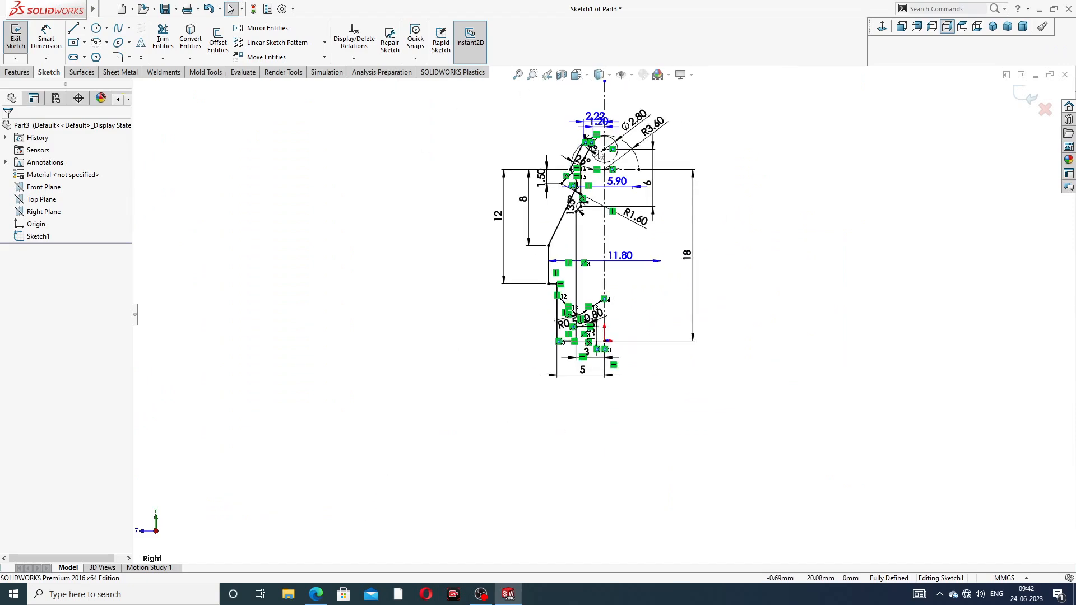
scroll(594, 236, down, 4)
scroll(597, 277, down, 1)
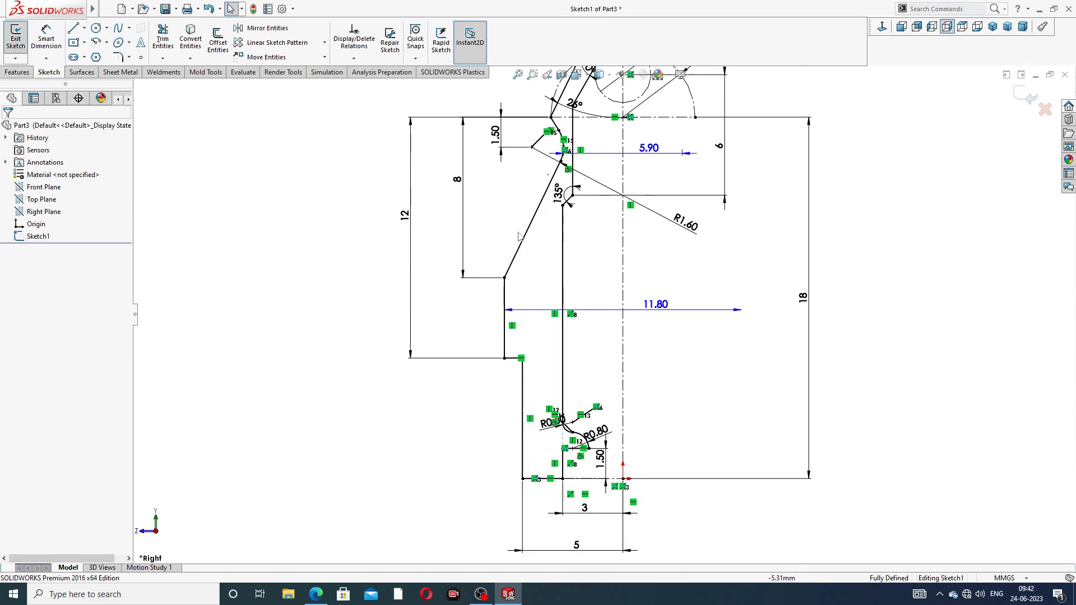
scroll(578, 180, up, 2)
scroll(585, 202, down, 2)
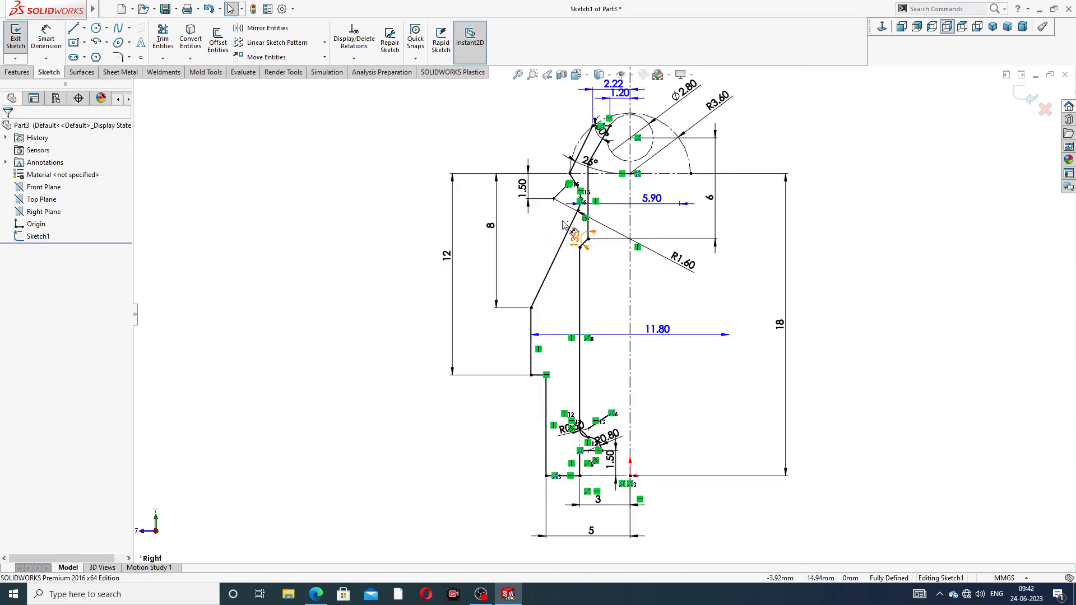
Set the profile's 12 mm vertical dimension to 10 mm and its 8 mm vertical dimension to 7 mm
click(435, 280)
double_click(427, 268)
text(10)
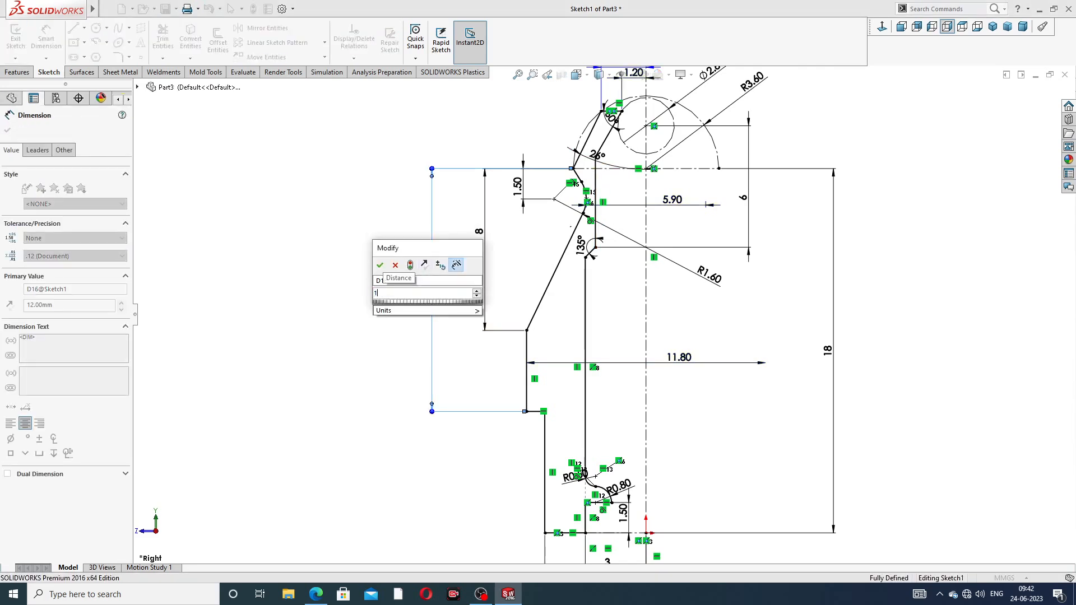
key(Return)
click(932, 264)
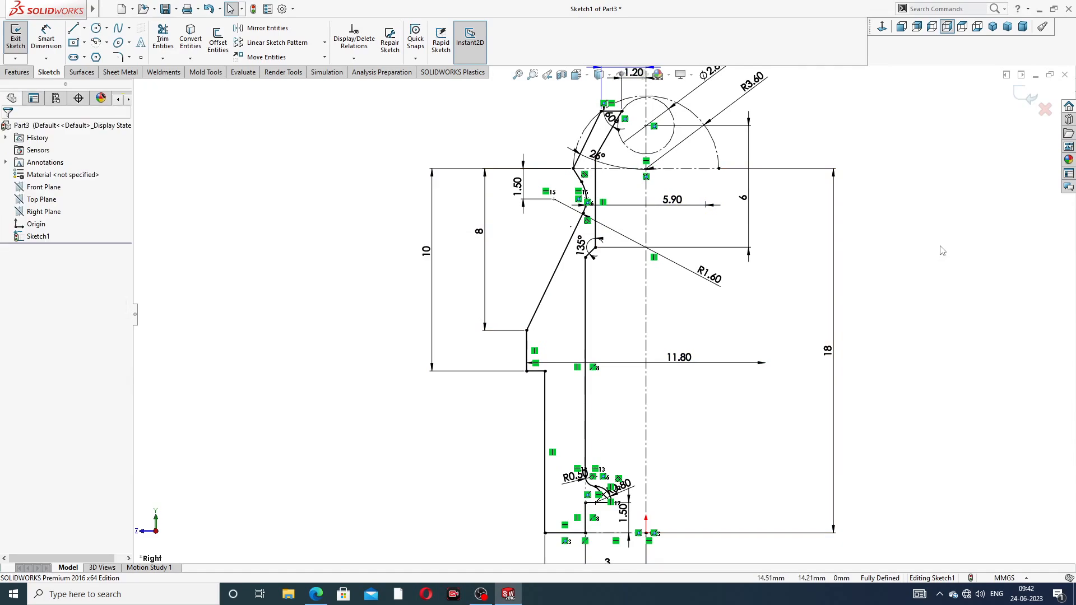
double_click(479, 231)
text(7)
key(Return)
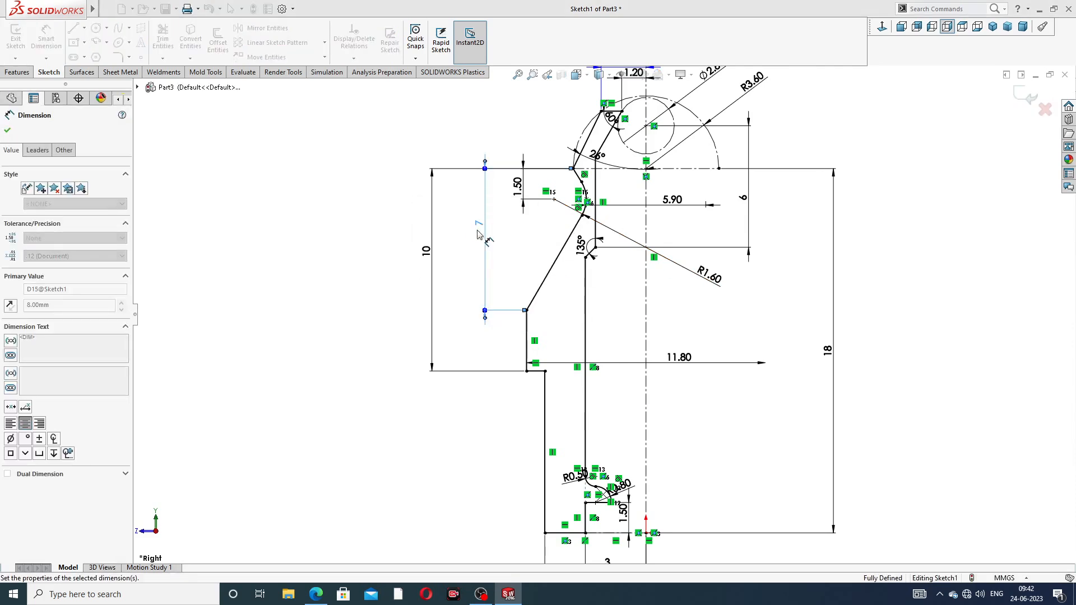
click(914, 254)
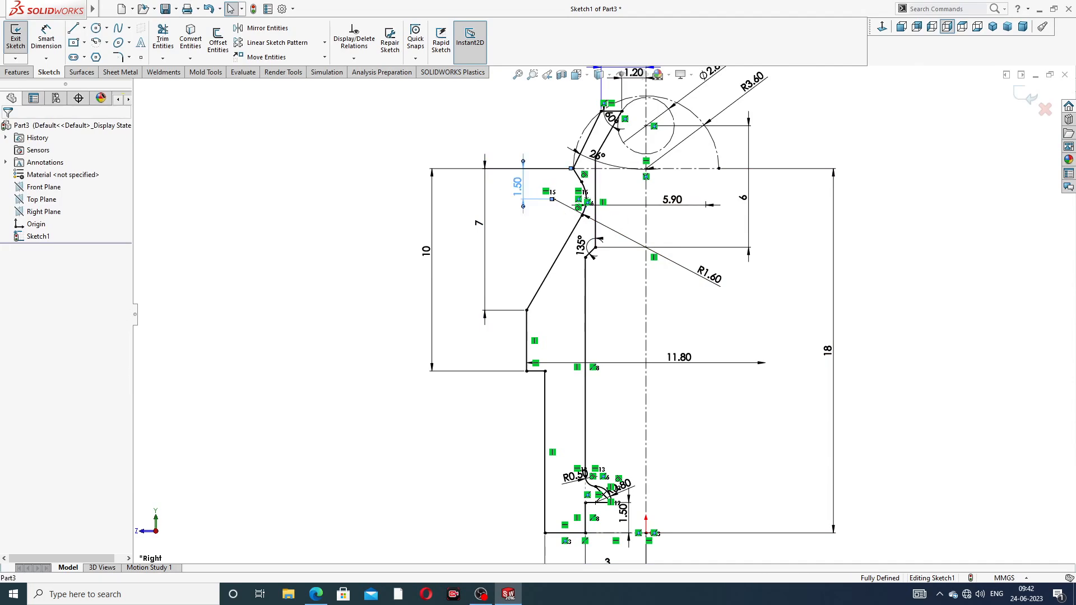
Try to set the vertical dimension to the centre of the R1.60 neck arc to 0.75 mm
double_click(517, 187)
text(.)
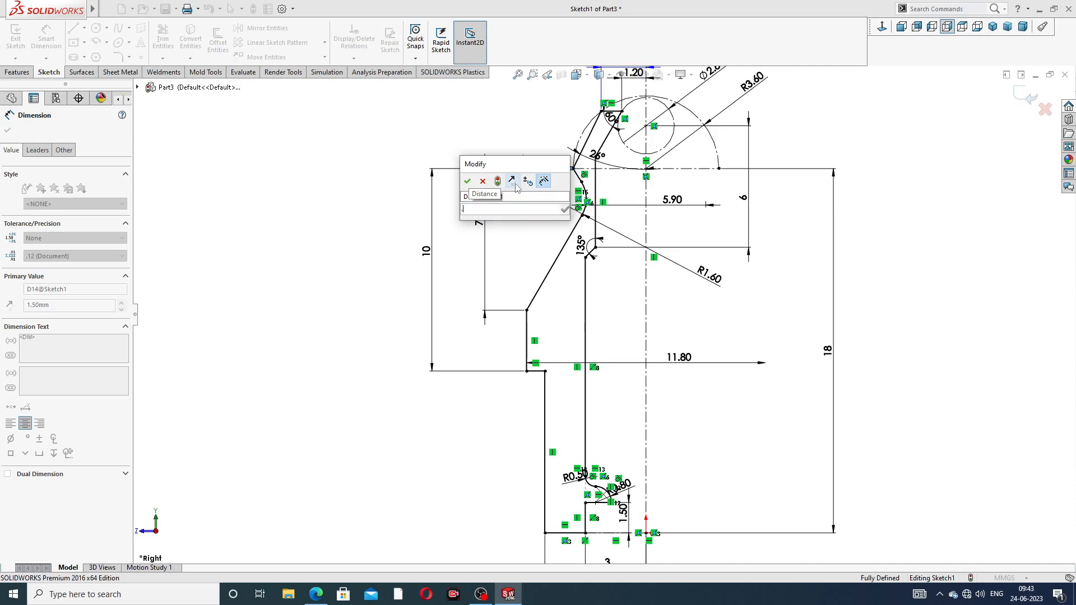
text(75)
key(Return)
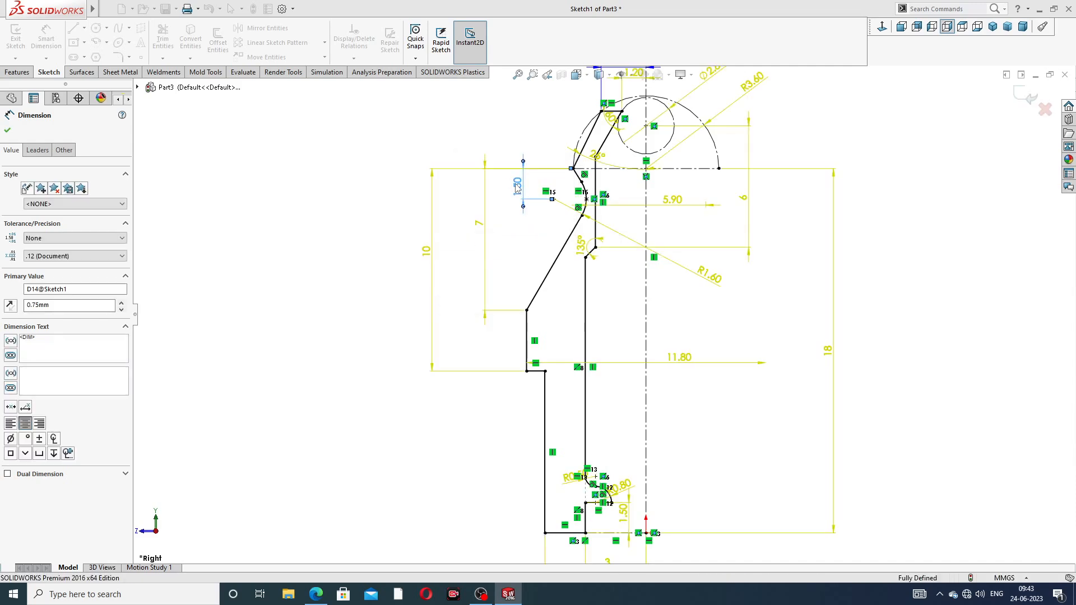
click(622, 244)
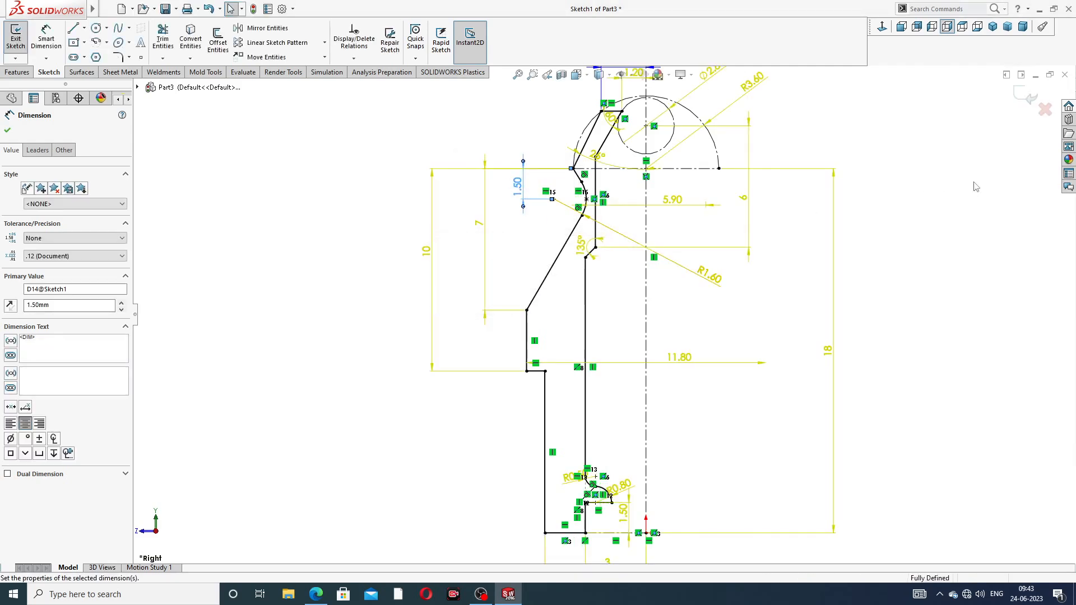
key(Escape)
Undo the recent changes to the profile's vertical dimensions
key(ctrl+z)
key(ctrl+z)
key(ctrl+z)
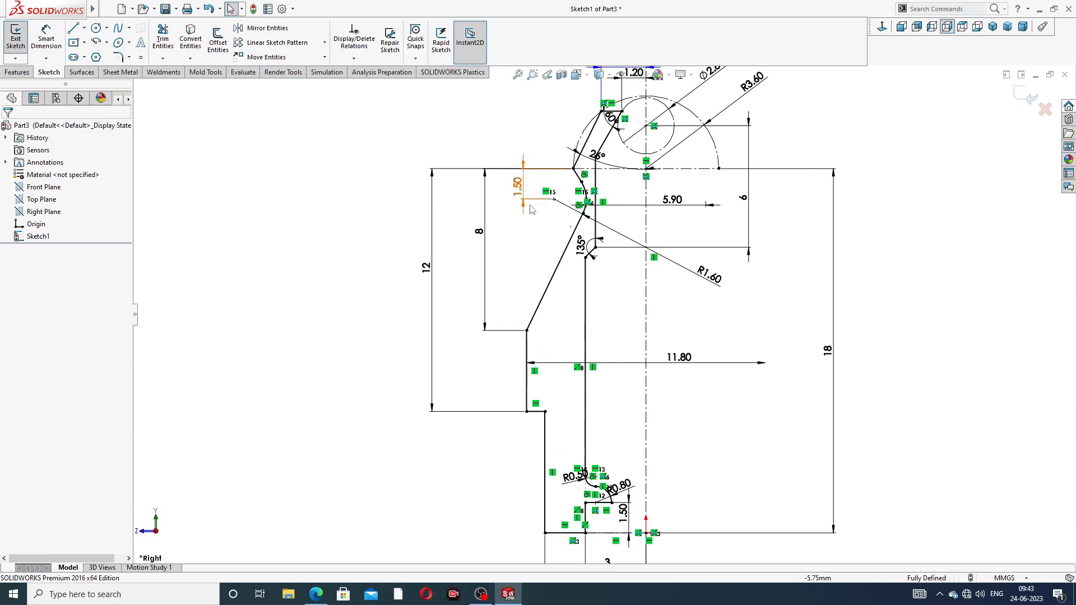
Set the profile's 12 mm vertical dimension to 10 mm and its 8 mm vertical dimension to 7 mm again
double_click(427, 269)
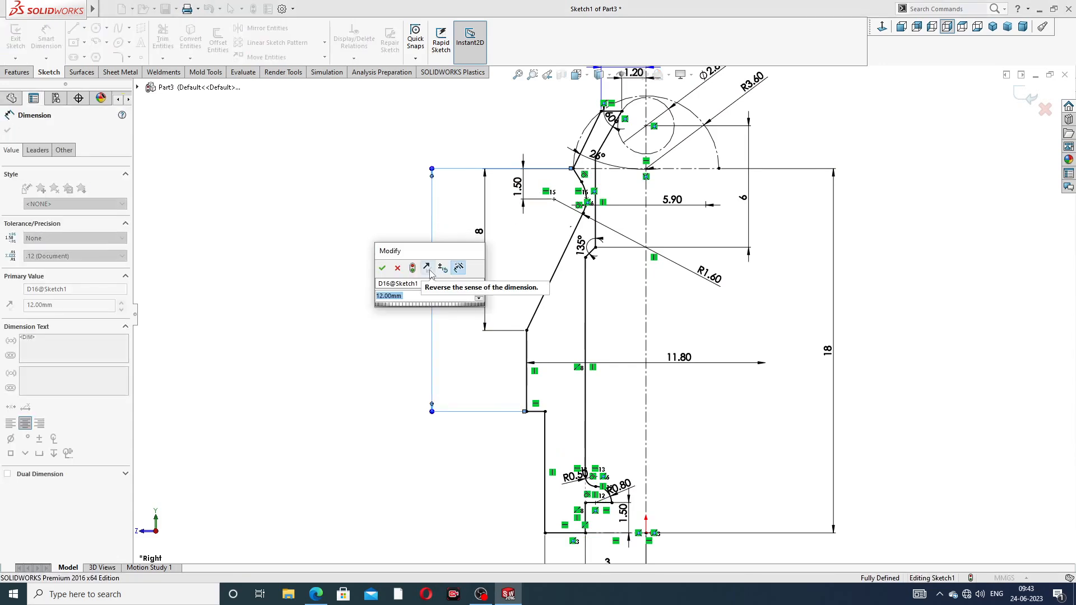
text(10)
key(Return)
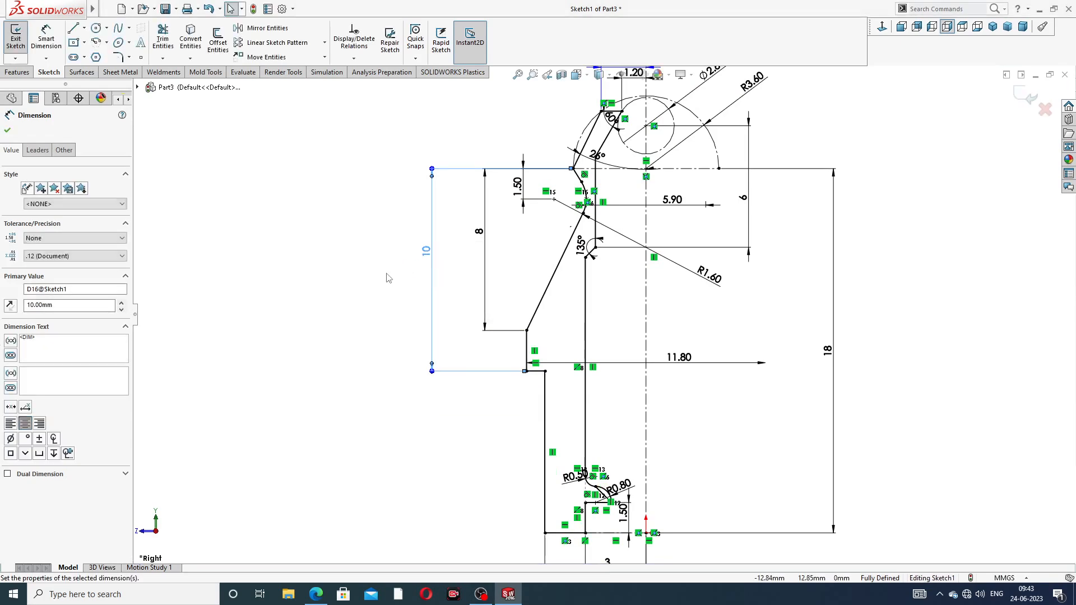
click(385, 277)
double_click(482, 240)
text(7)
key(Return)
click(966, 221)
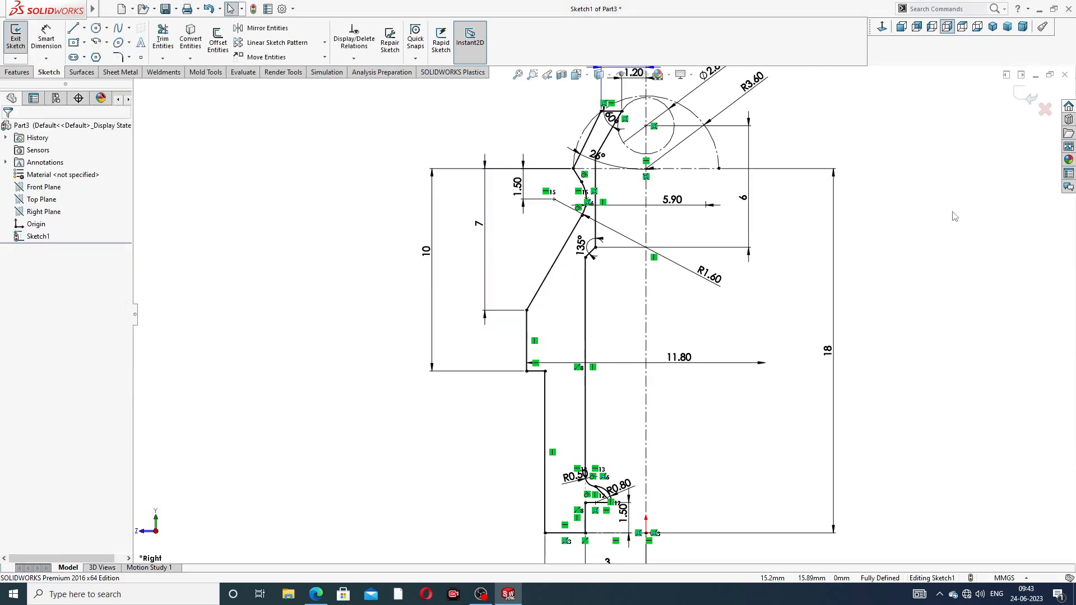
Exit the profile sketch and revolve it 360° around the vertical centreline
scroll(905, 285, up, 1)
key(f)
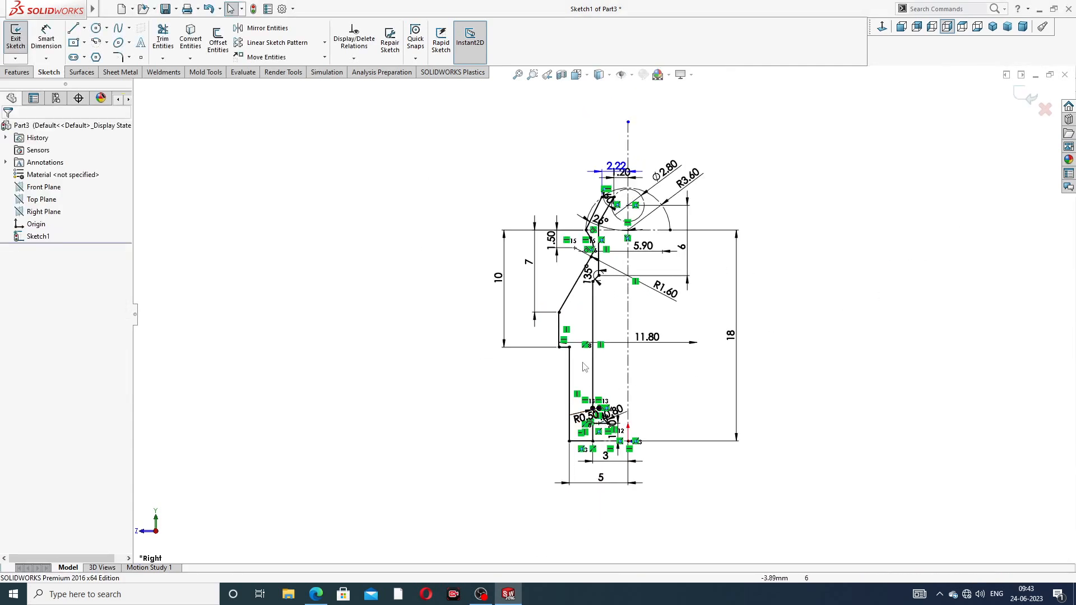
scroll(587, 281, down, 5)
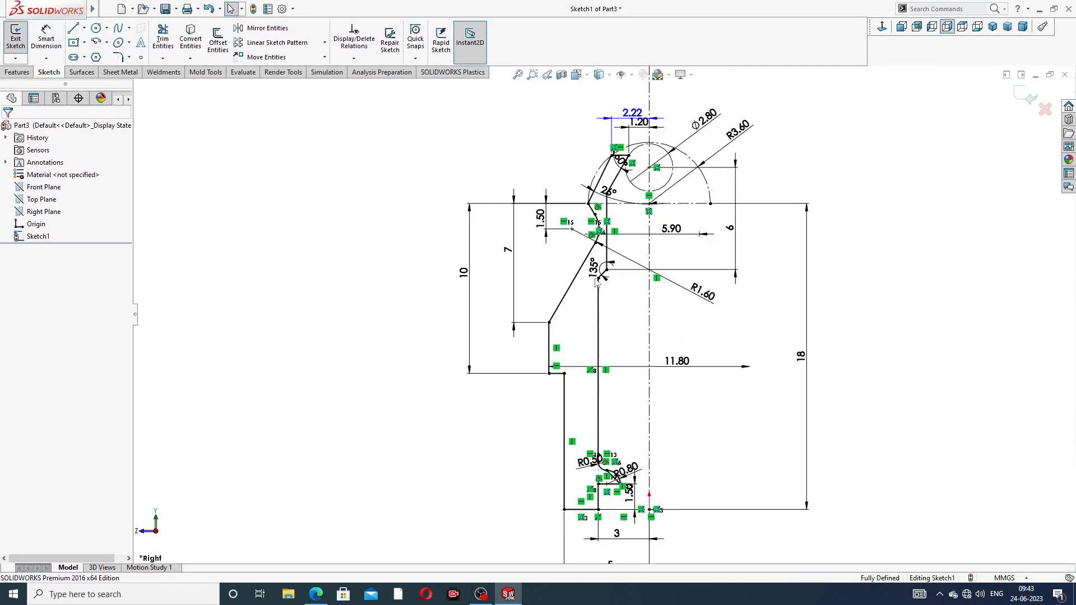
key(f)
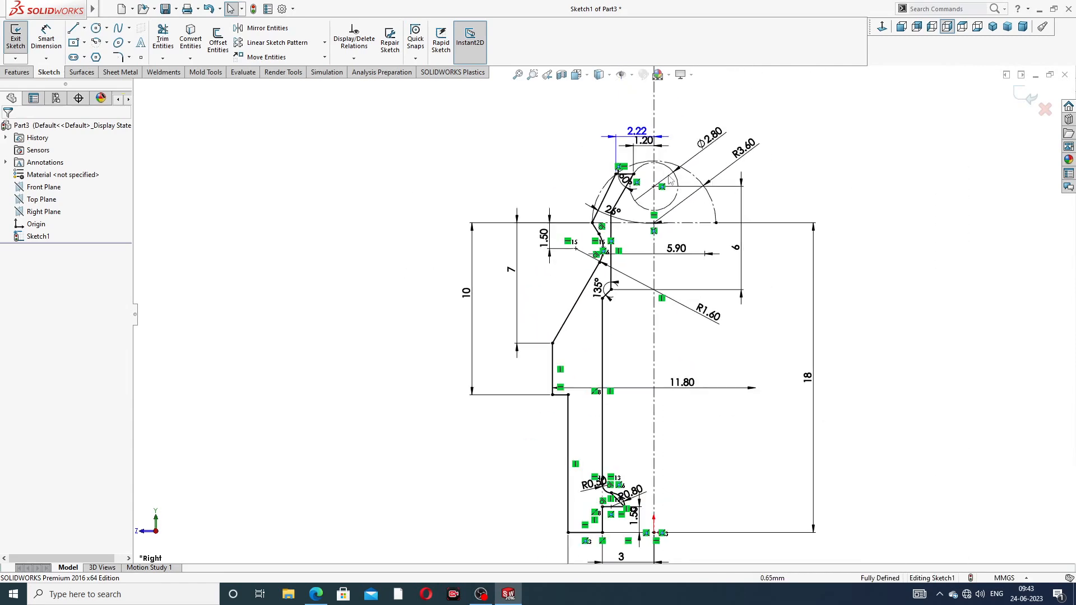
scroll(631, 187, down, 5)
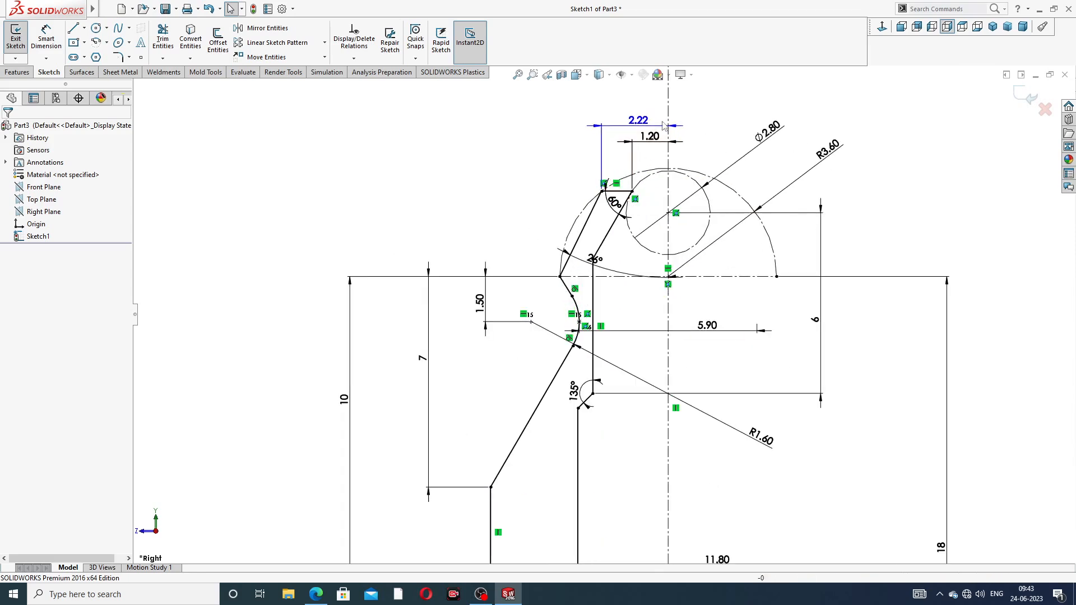
scroll(628, 262, down, 1)
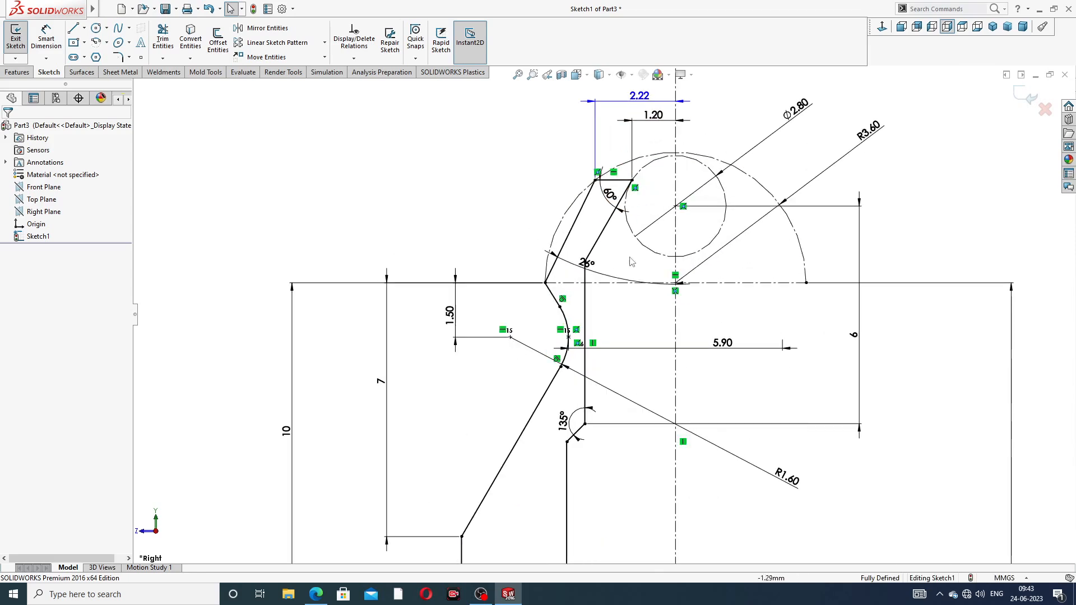
click(1022, 100)
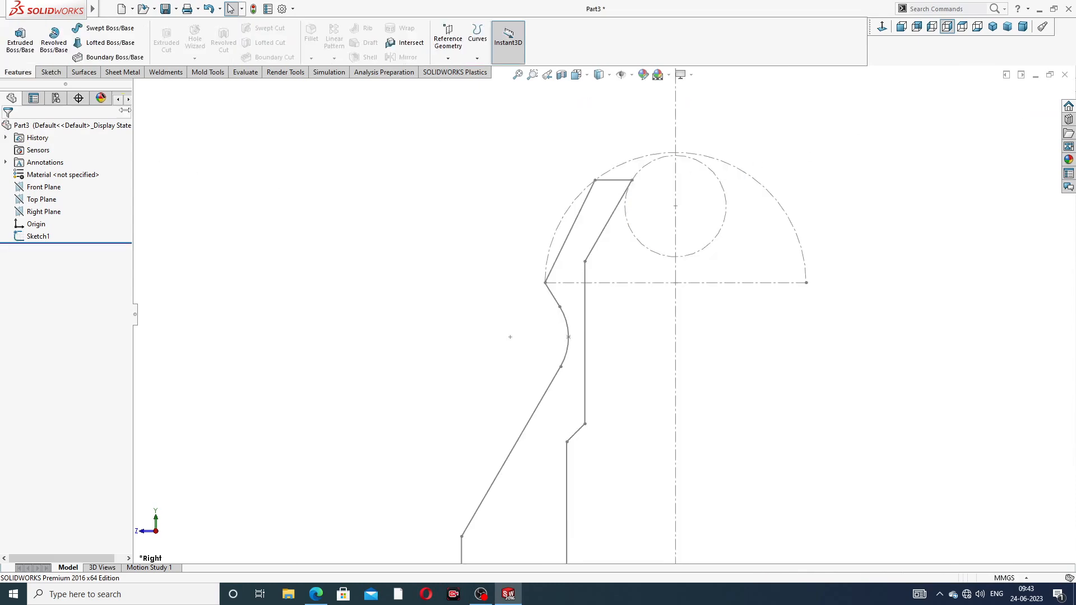
click(53, 38)
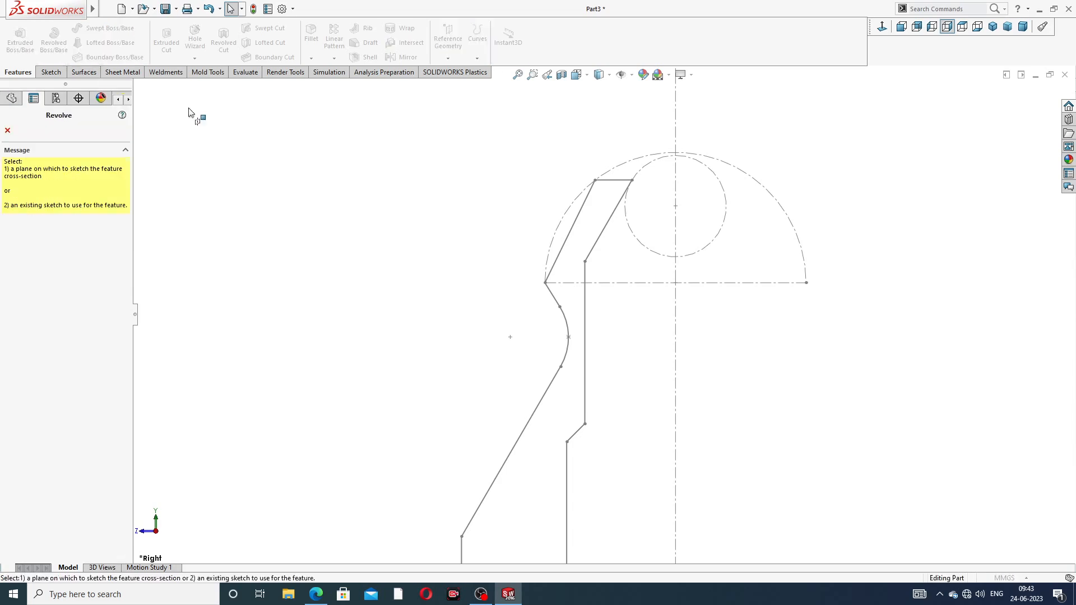
click(676, 305)
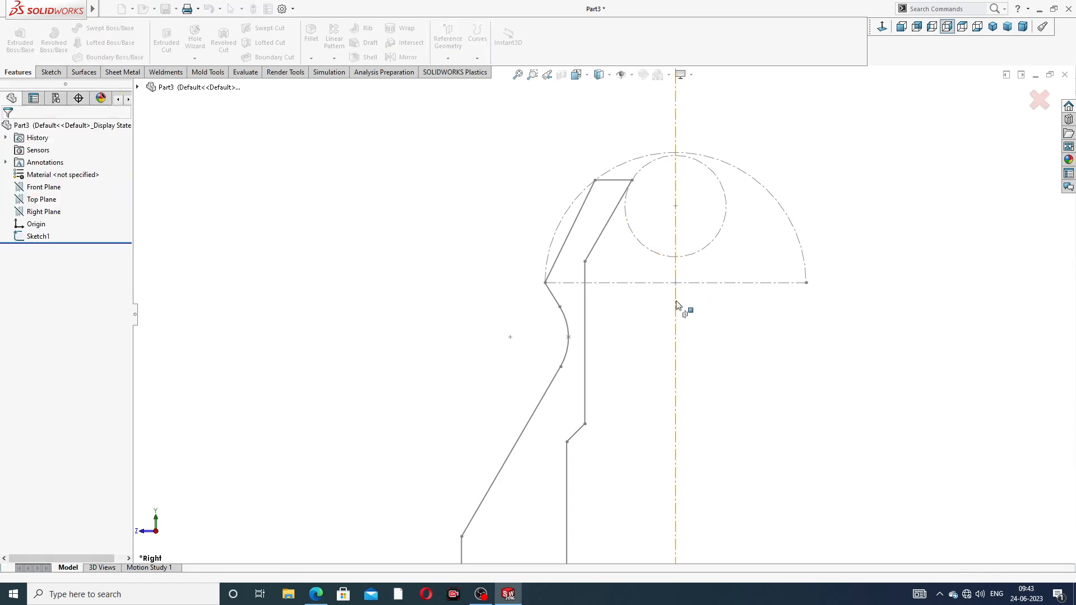
middle_drag(705, 391, 781, 278)
click(1022, 97)
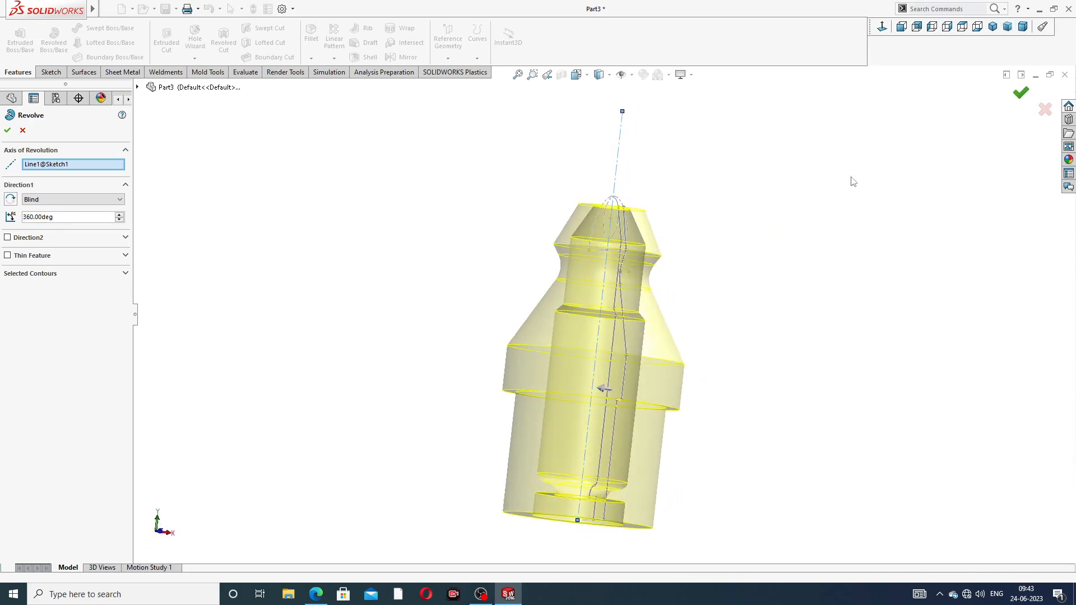
Start a sketch on the annular shoulder face beneath the wide collar and view it straight on
middle_drag(793, 330, 693, 227)
scroll(701, 373, up, 3)
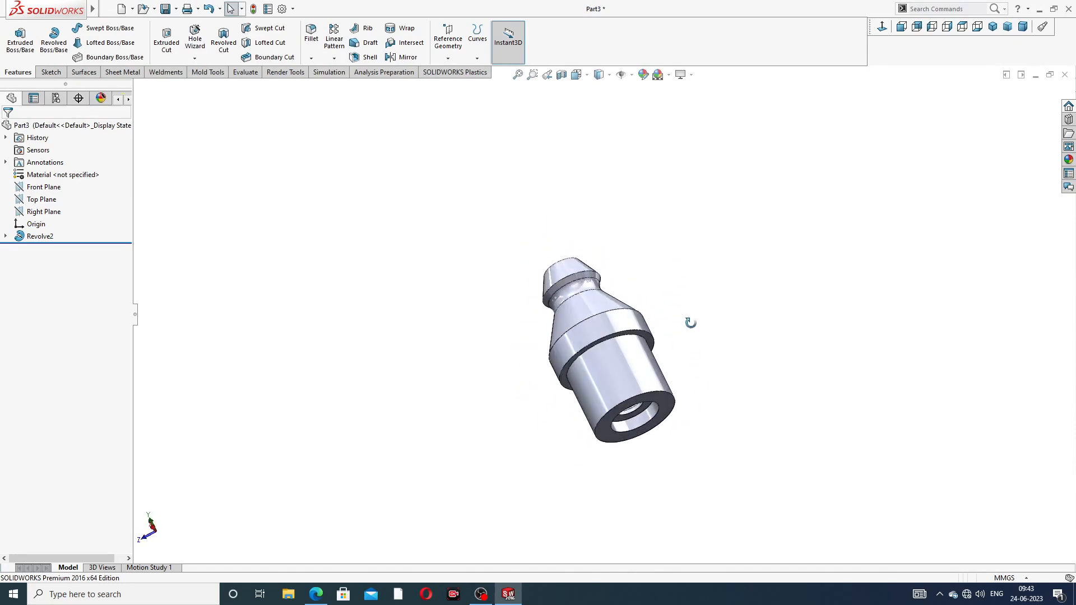
middle_drag(690, 335, 661, 221)
scroll(592, 361, down, 5)
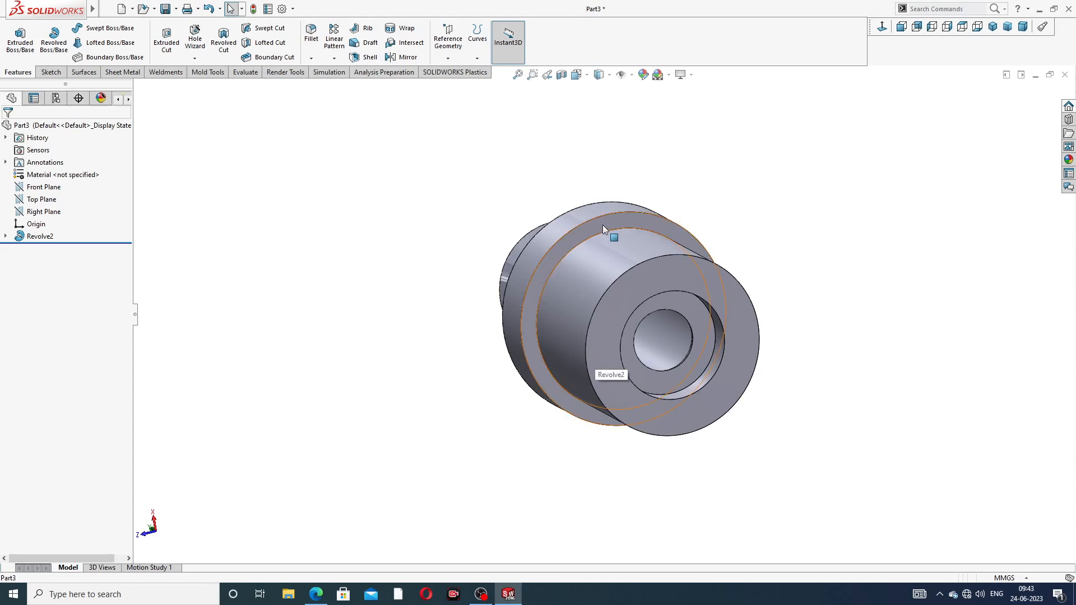
click(603, 226)
click(644, 192)
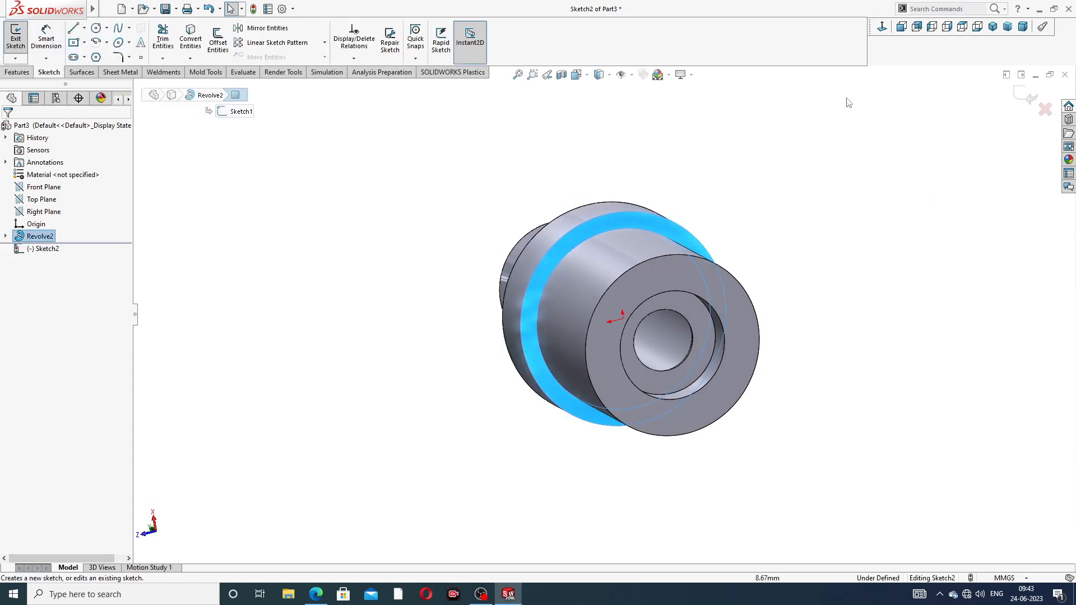
click(882, 27)
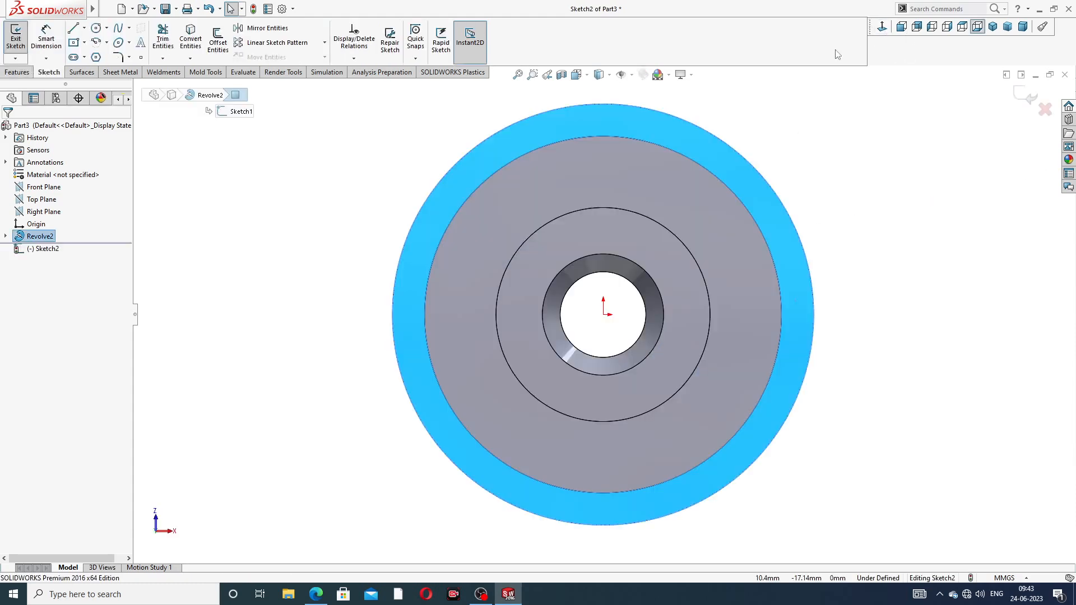
Draw a six-sided inscribed-circle polygon centred on the origin with one vertex on the collar's outer edge at 180°
click(96, 57)
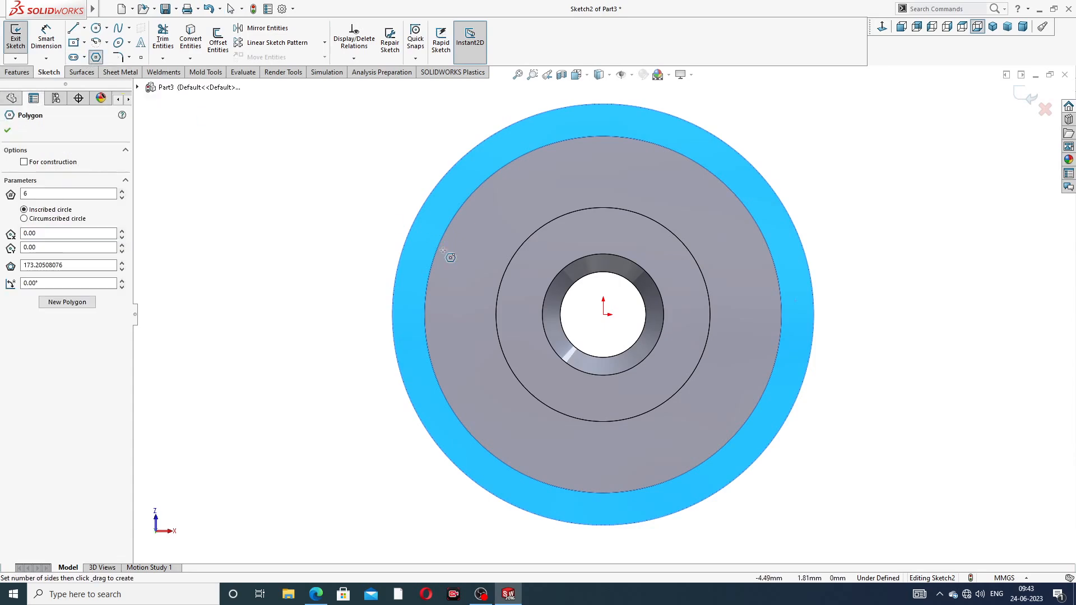
click(603, 314)
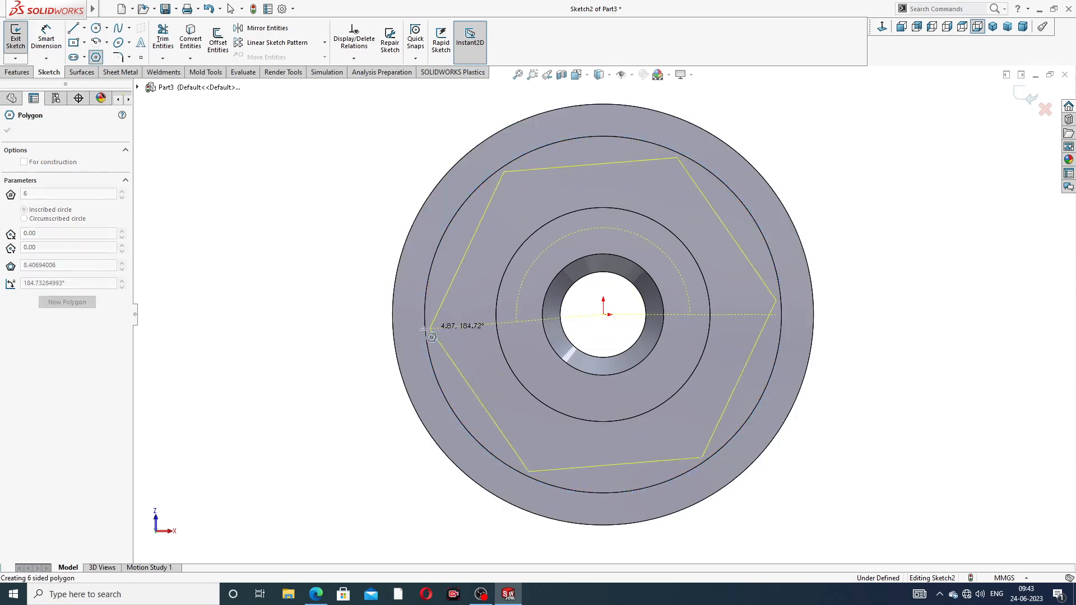
click(393, 314)
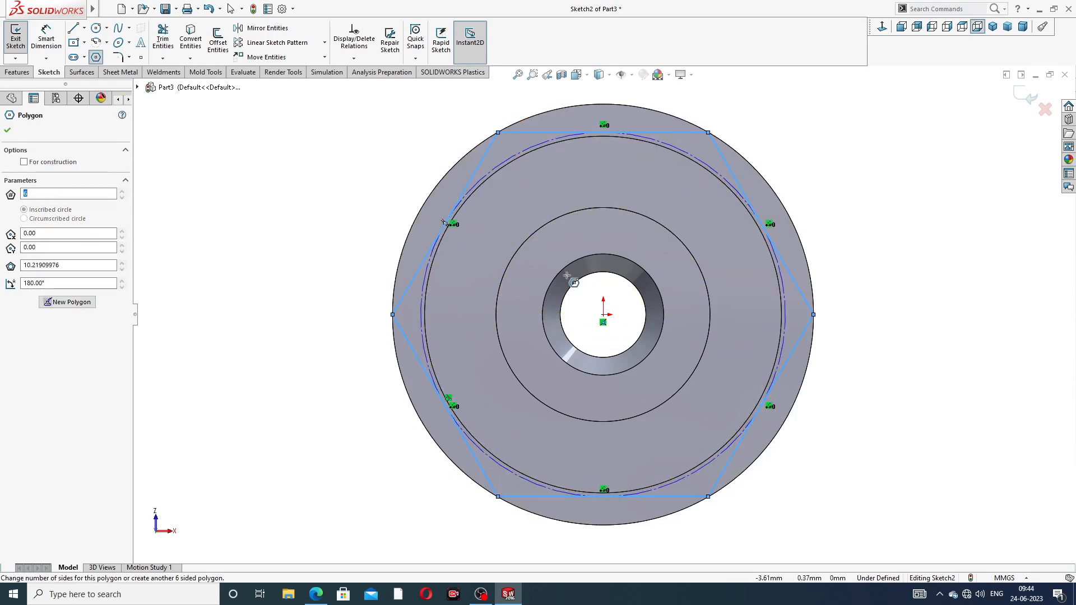
right_click(840, 208)
click(868, 217)
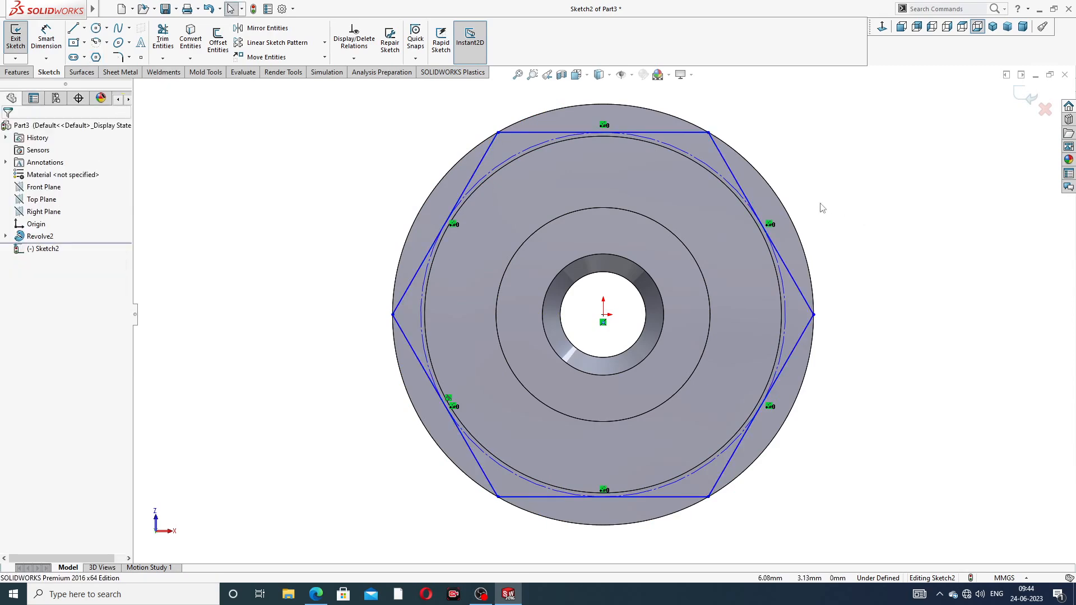
Make the hexagon's upper side horizontal and dimension the distance between its two opposite side vertices as 11.80 mm
click(688, 135)
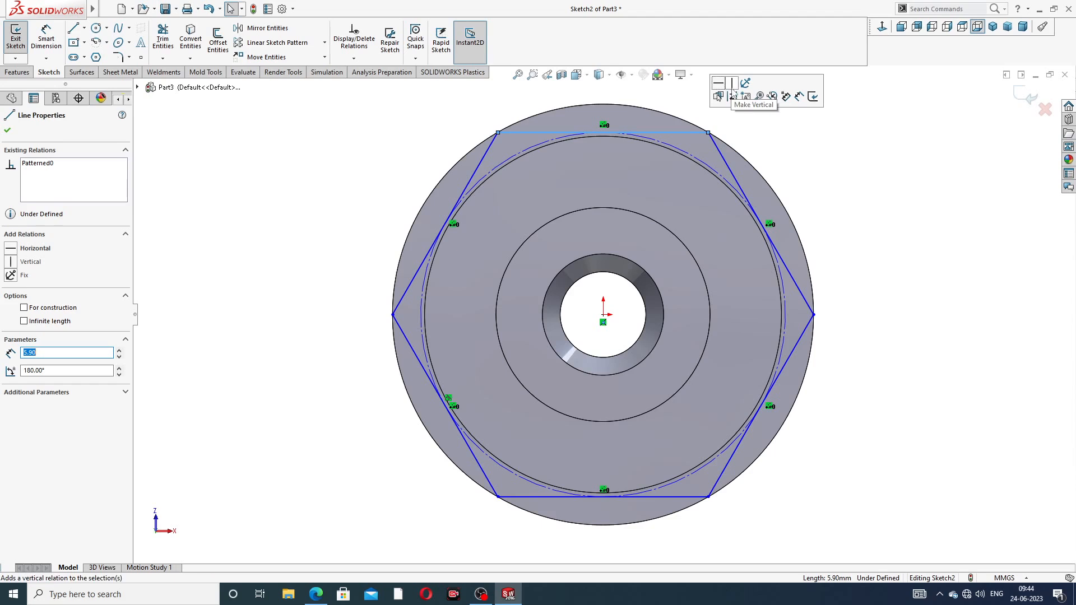
click(817, 144)
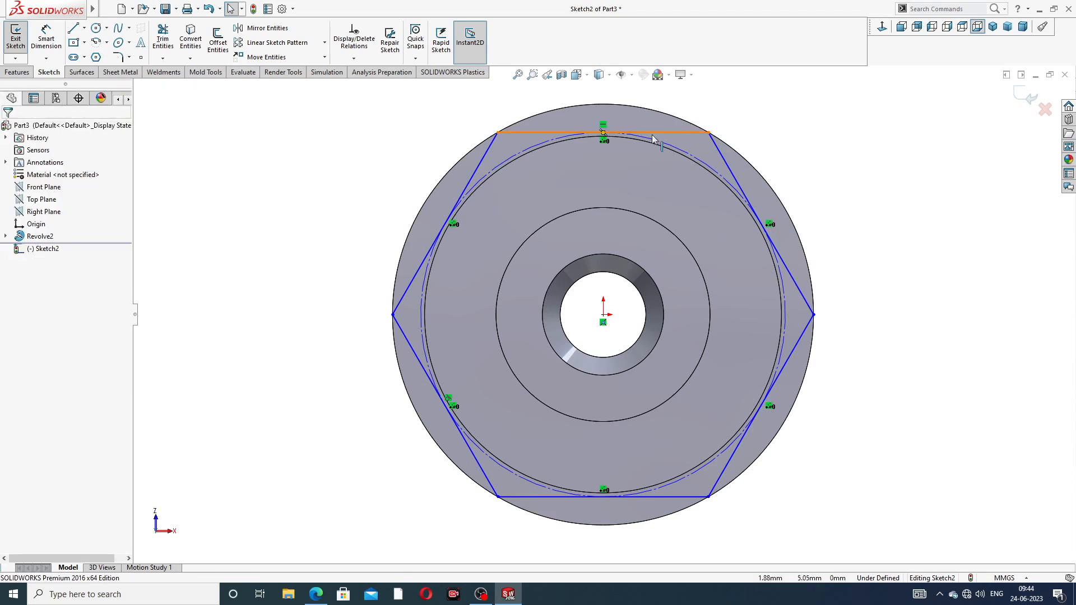
click(46, 37)
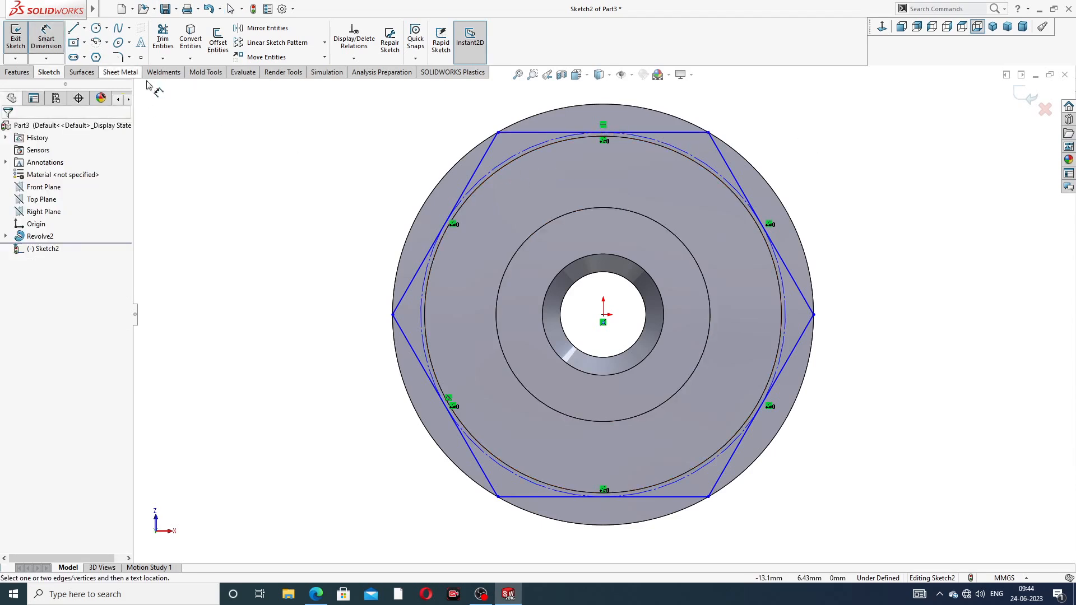
click(393, 315)
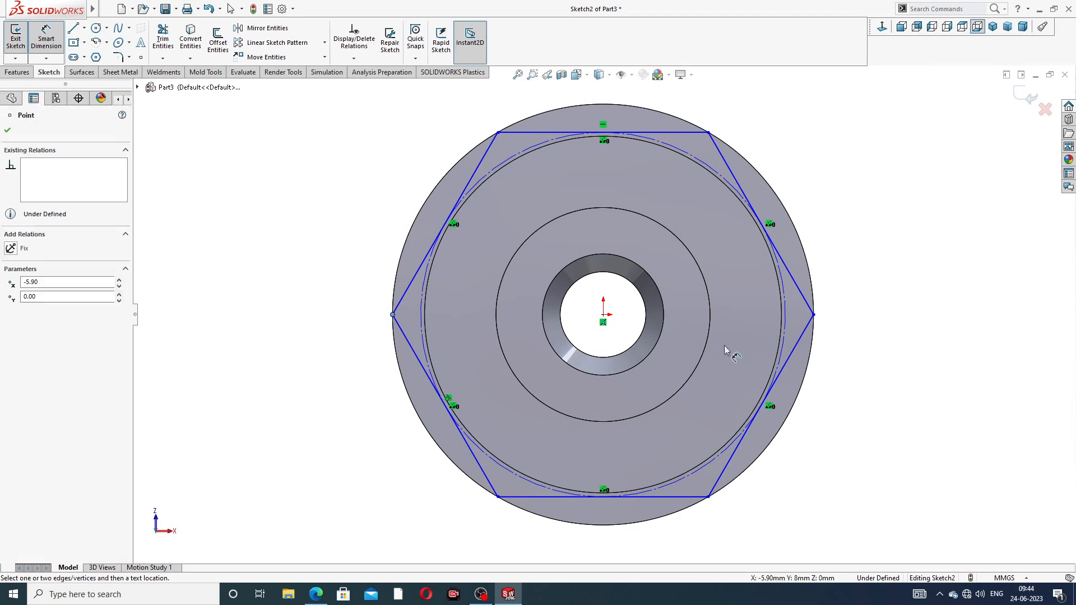
click(814, 315)
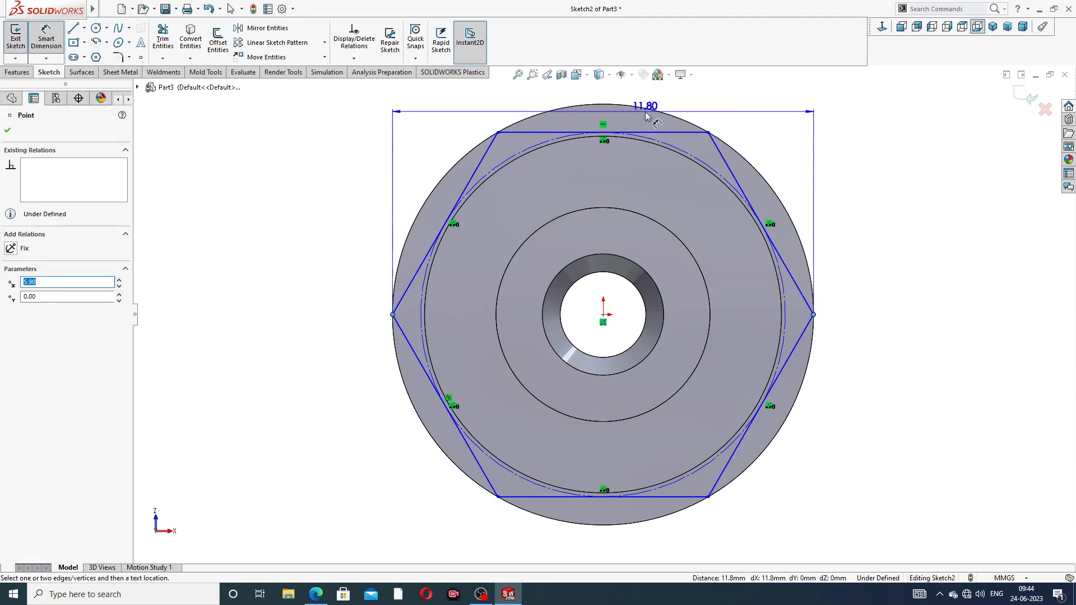
scroll(636, 103, up, 2)
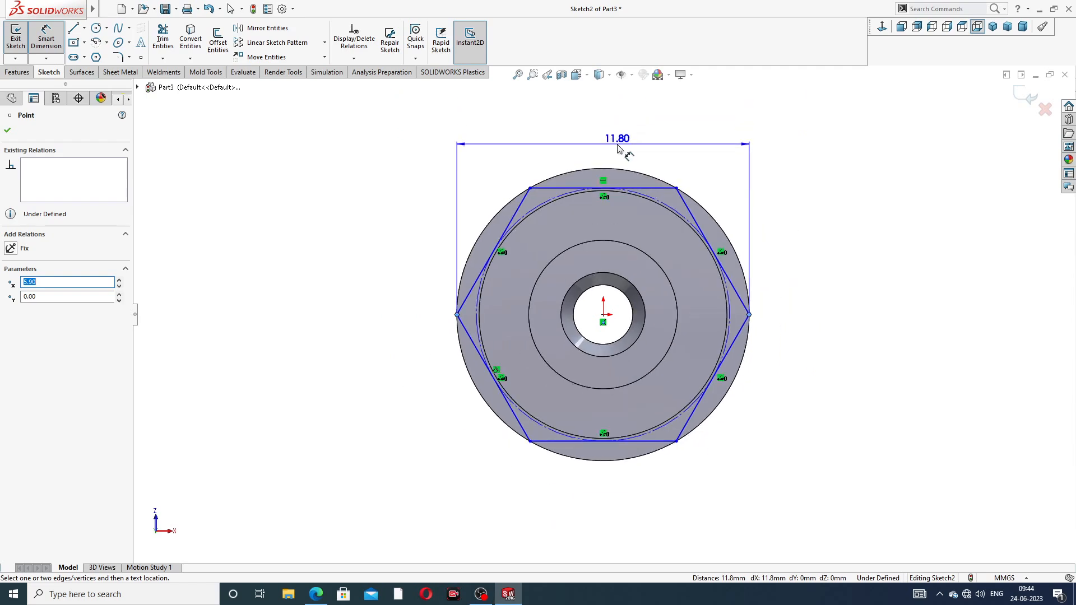
click(618, 149)
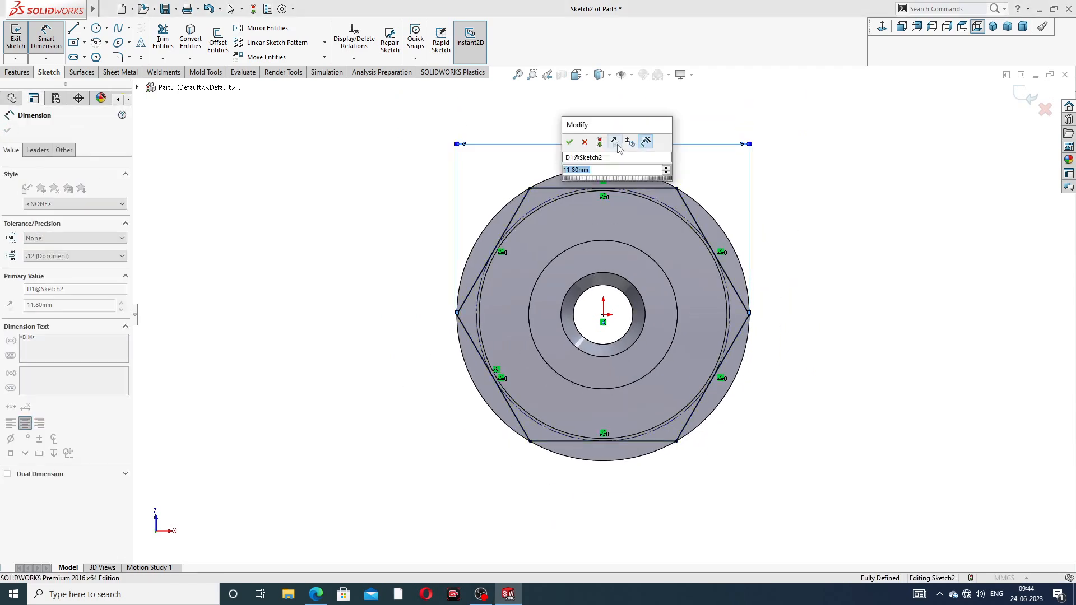
click(570, 143)
click(745, 125)
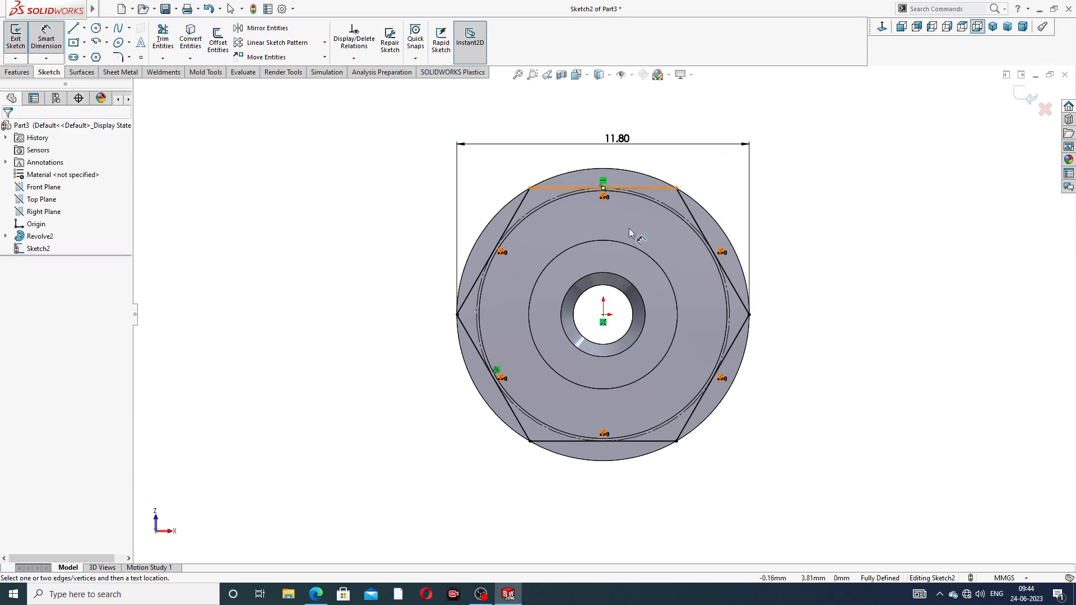
right_click(848, 141)
click(874, 153)
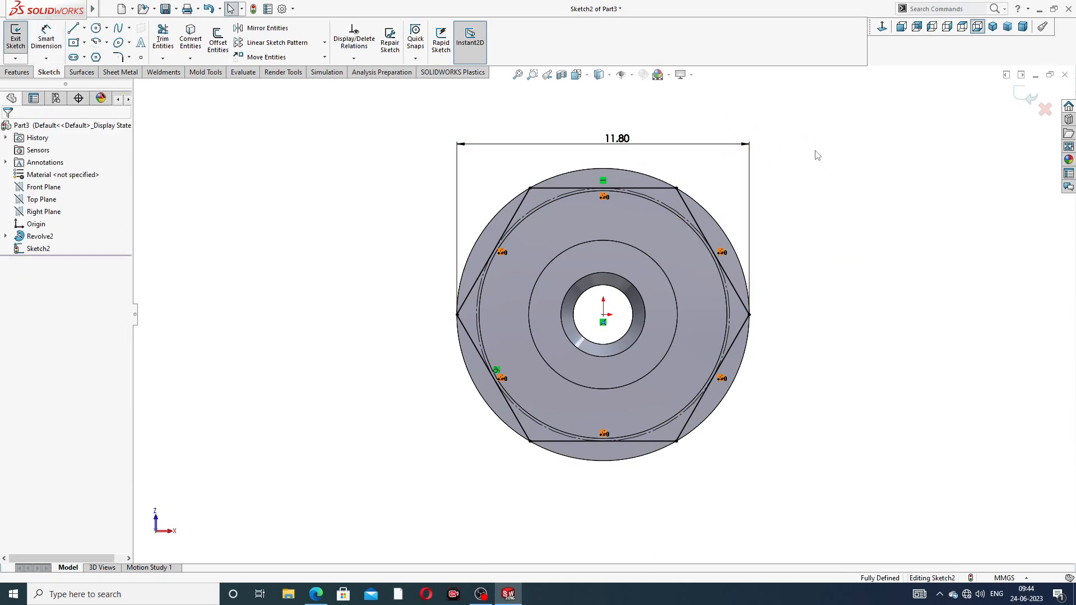
click(316, 594)
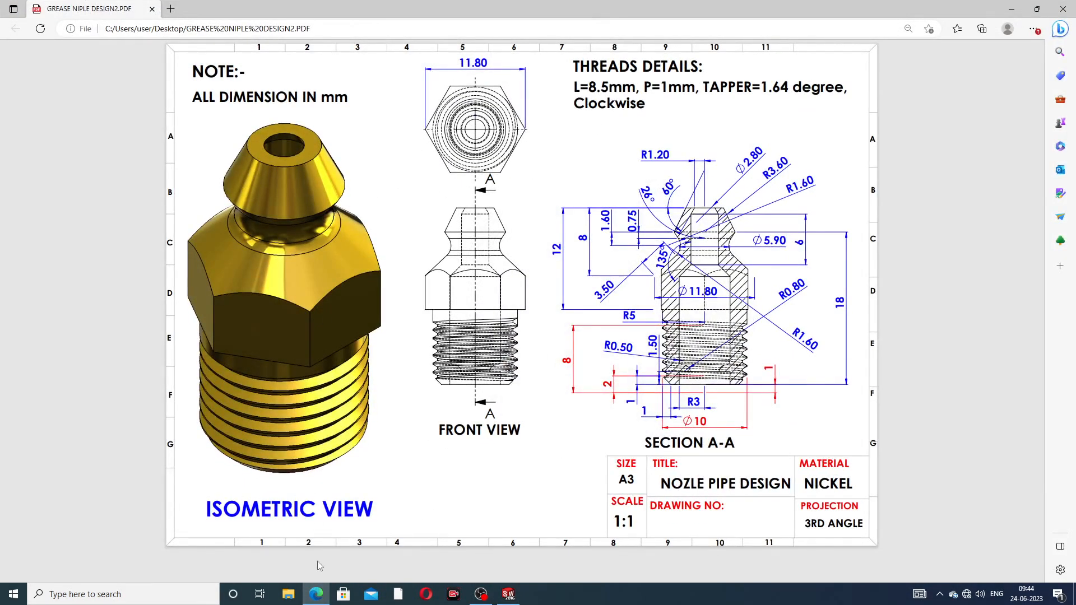
click(316, 594)
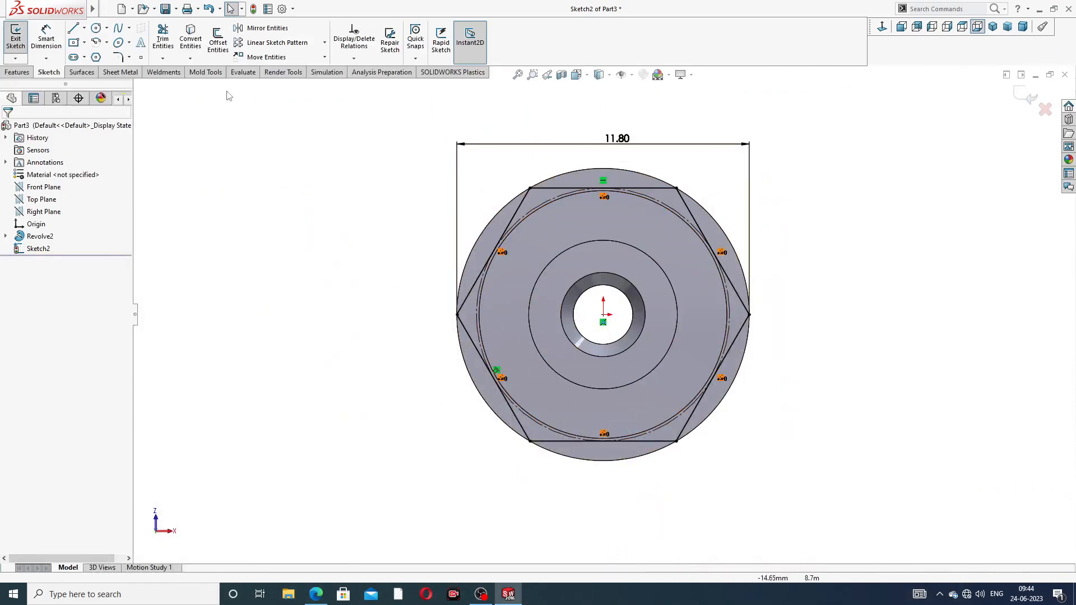
click(17, 72)
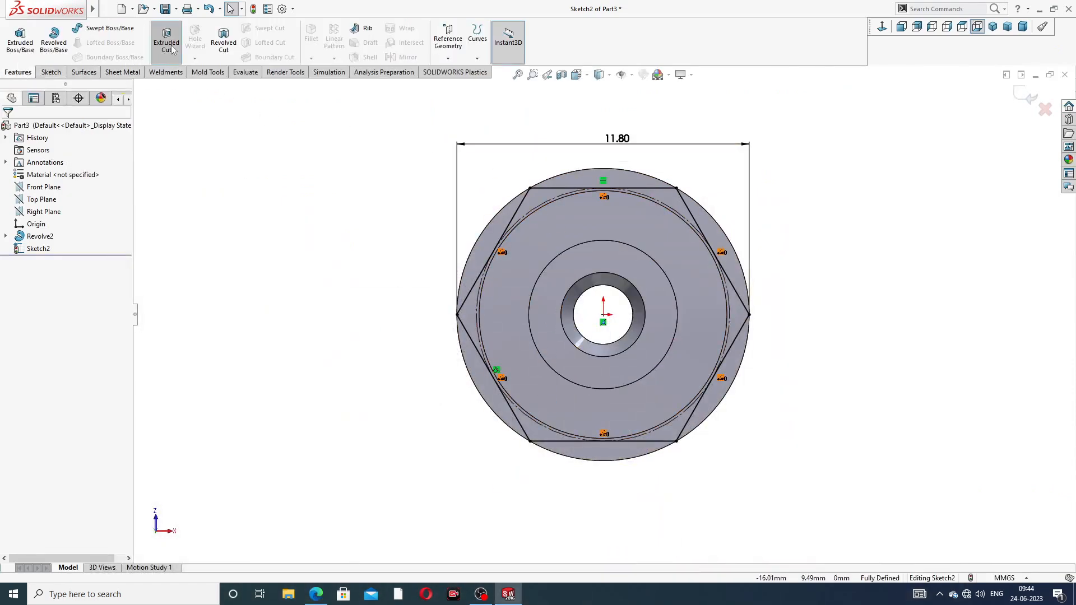
click(168, 45)
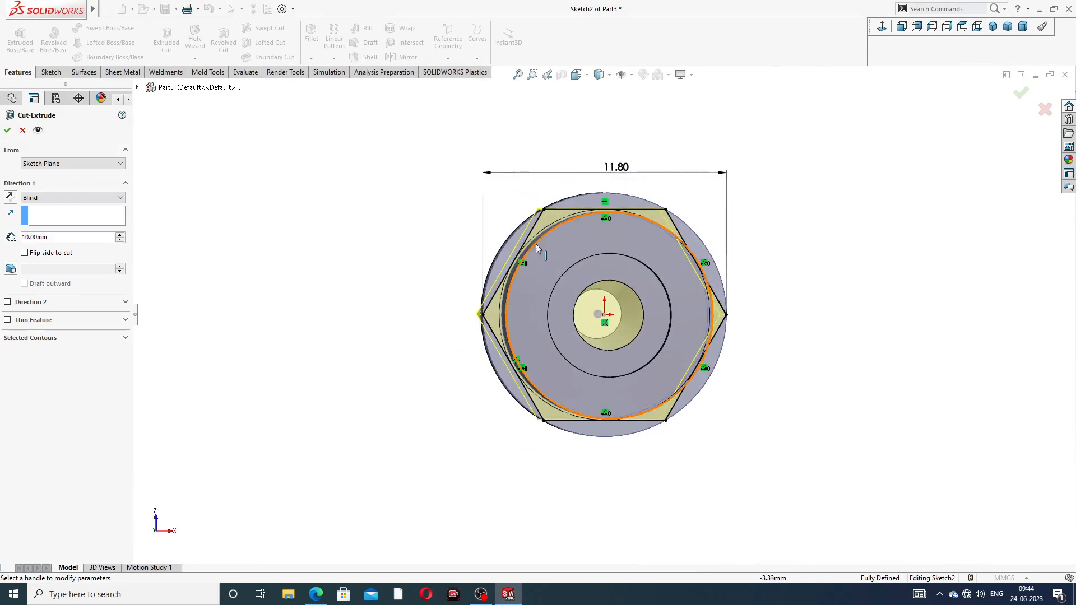
click(23, 130)
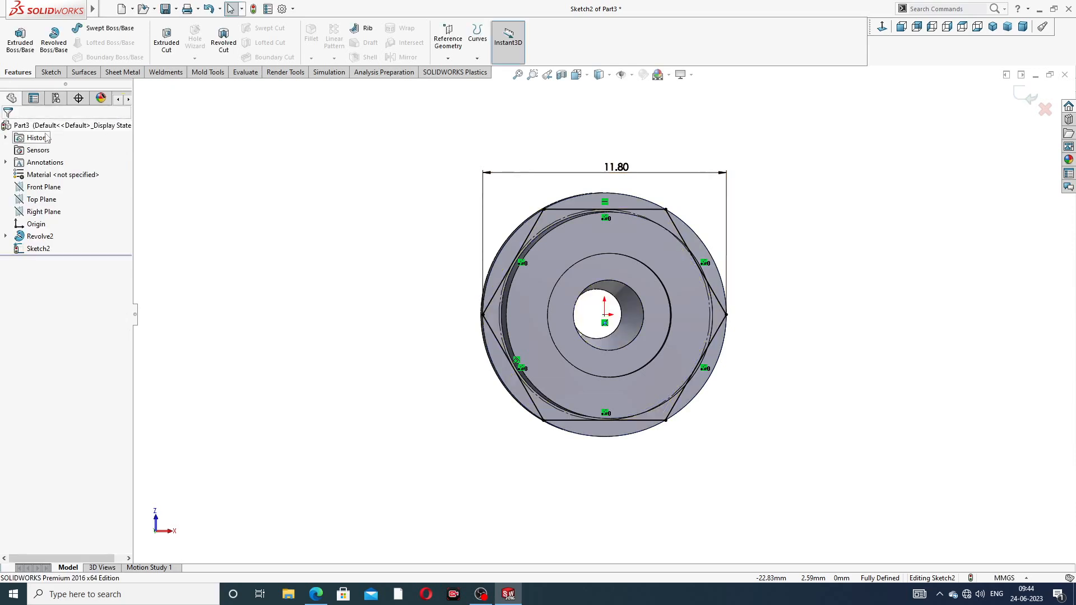
click(166, 39)
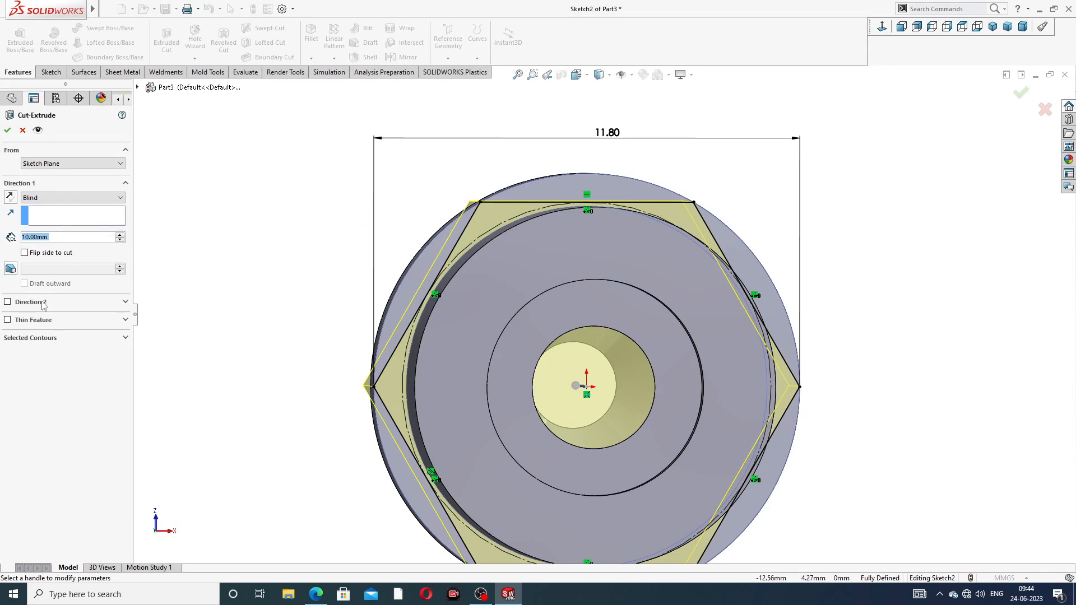
click(71, 218)
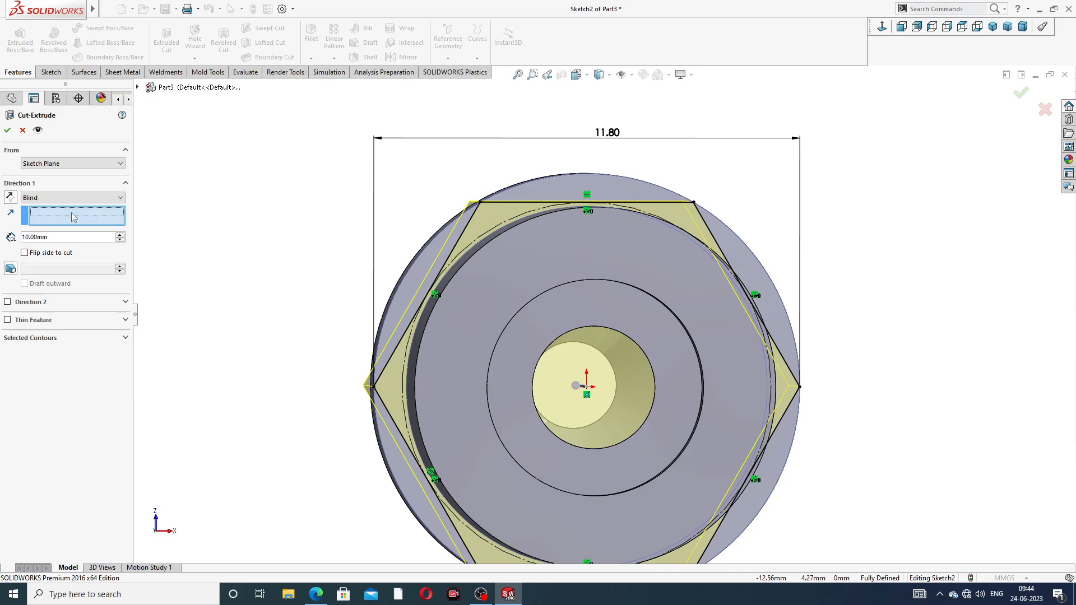
click(561, 189)
middle_drag(476, 212, 502, 269)
click(23, 129)
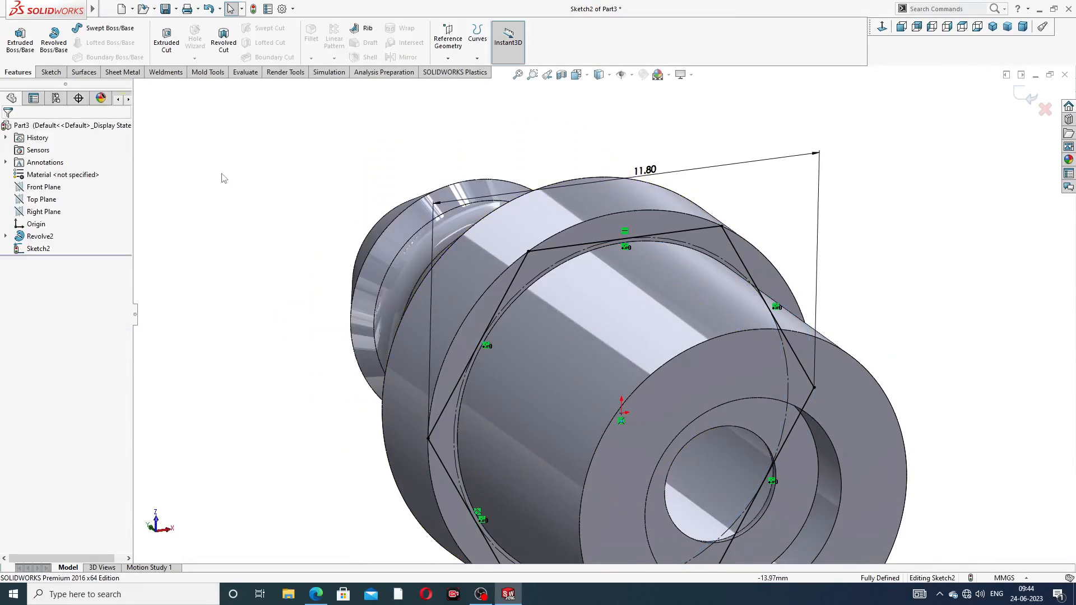
Cut away the collar material outside the hexagon with a 10 mm blind Extruded Cut, flipping the side to cut
mouse_move(724, 287)
middle_down()
mouse_move(740, 297)
mouse_move(718, 280)
middle_up()
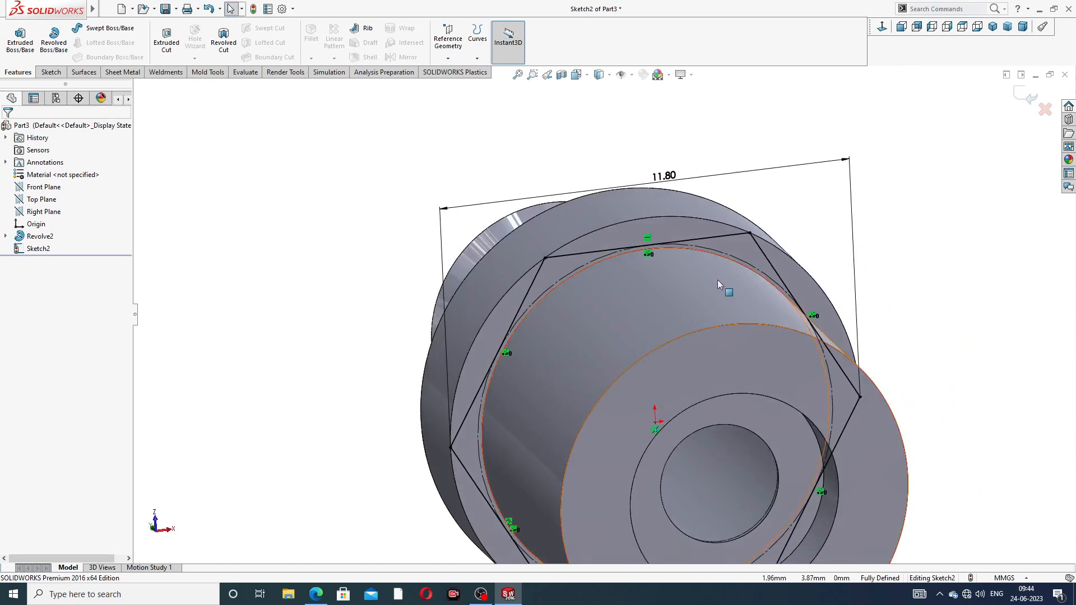
drag(667, 177, 664, 164)
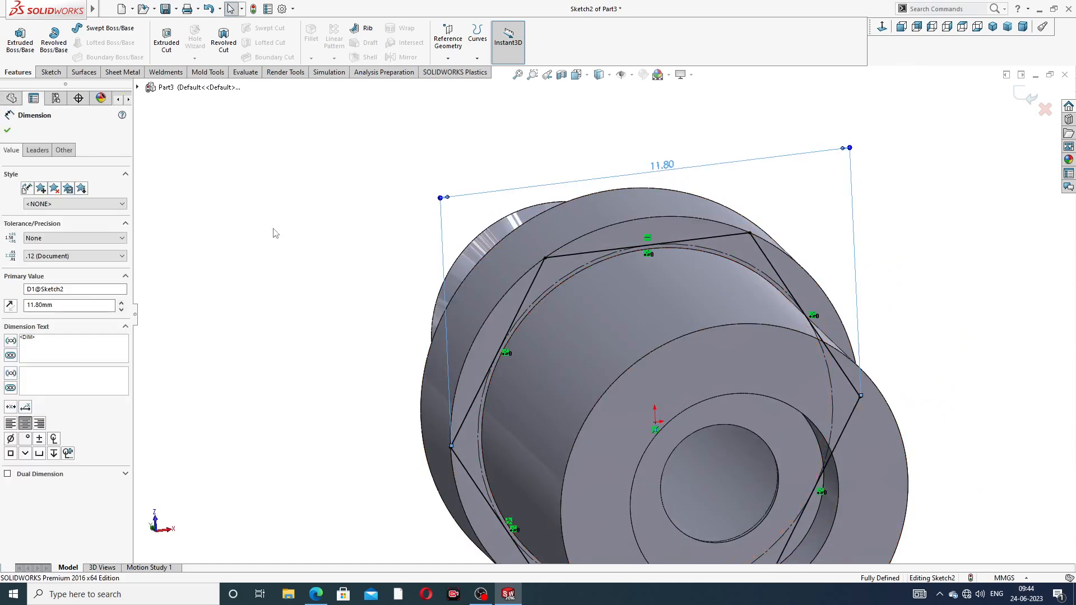
click(167, 46)
middle_drag(506, 260, 600, 211)
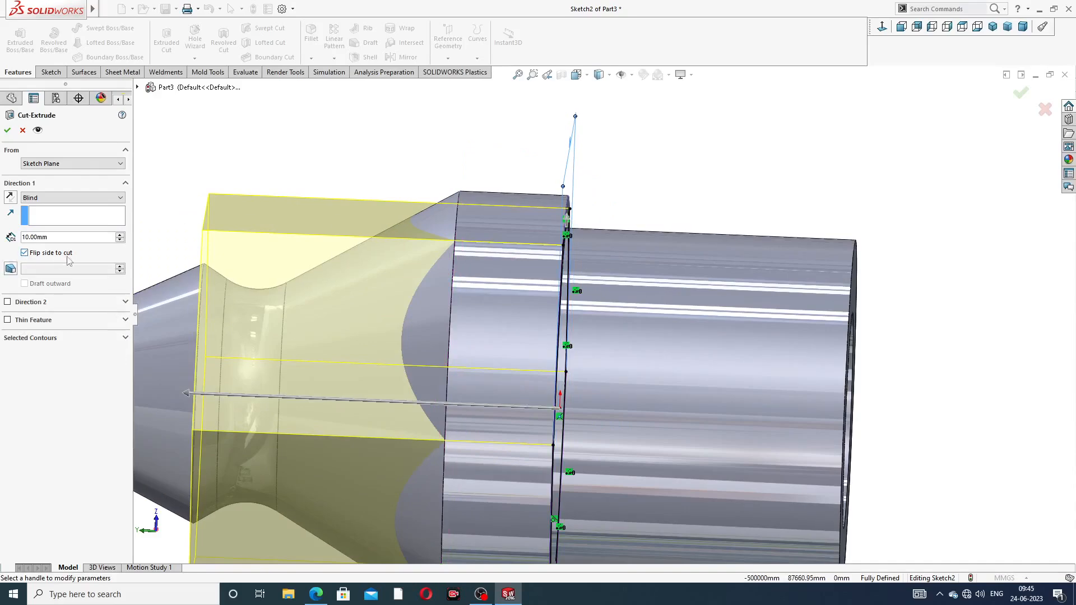
middle_drag(603, 248, 493, 235)
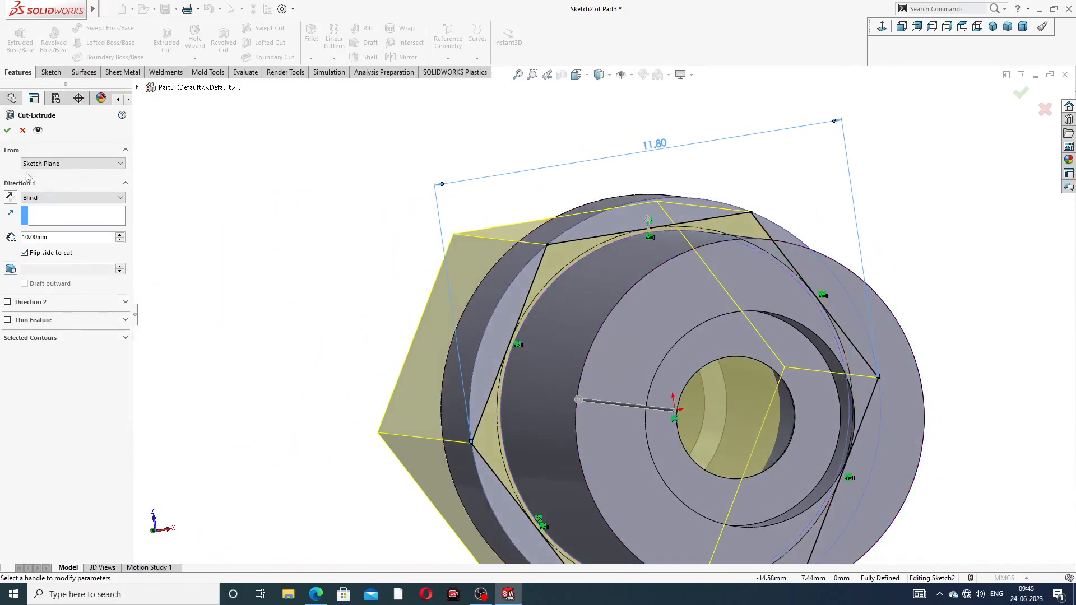
click(7, 131)
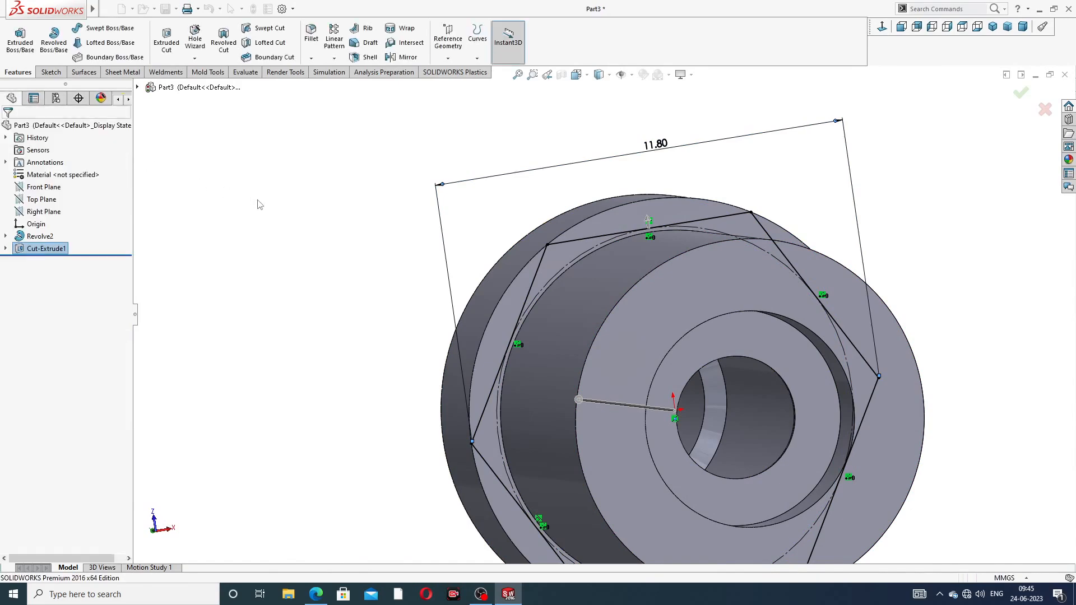
middle_drag(419, 238, 505, 240)
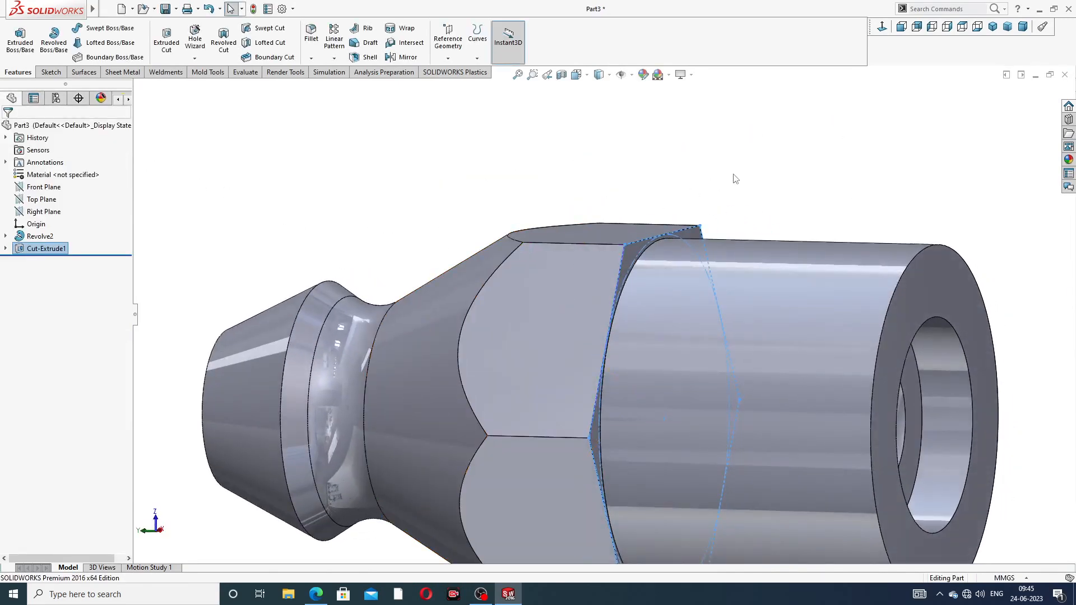
click(741, 214)
scroll(742, 219, down, 3)
middle_drag(742, 223, 745, 187)
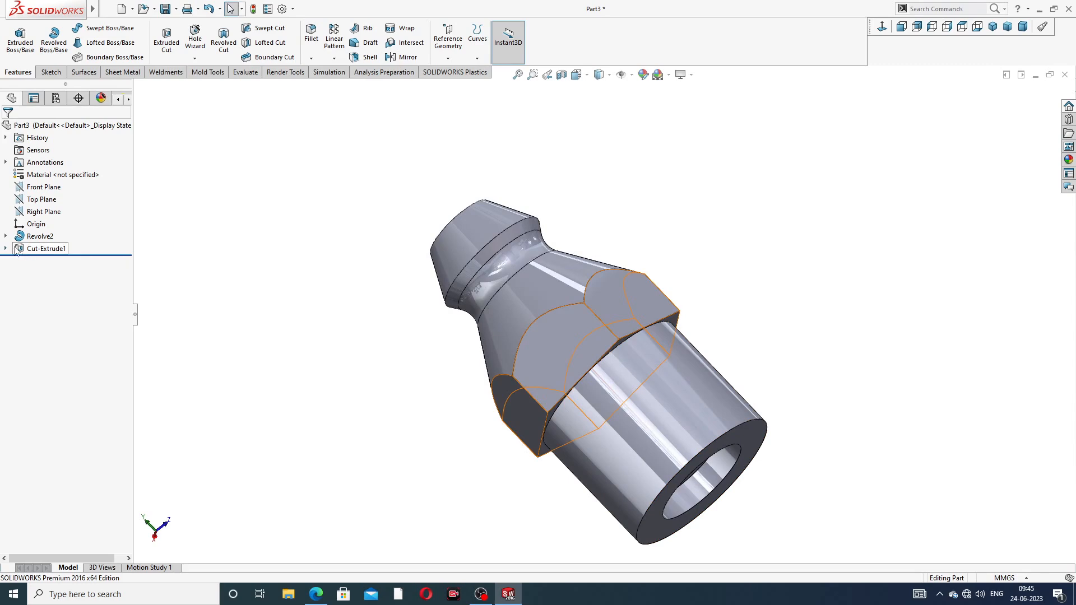
Reopen the revolve's profile sketch for editing and view it straight on
click(6, 236)
click(42, 248)
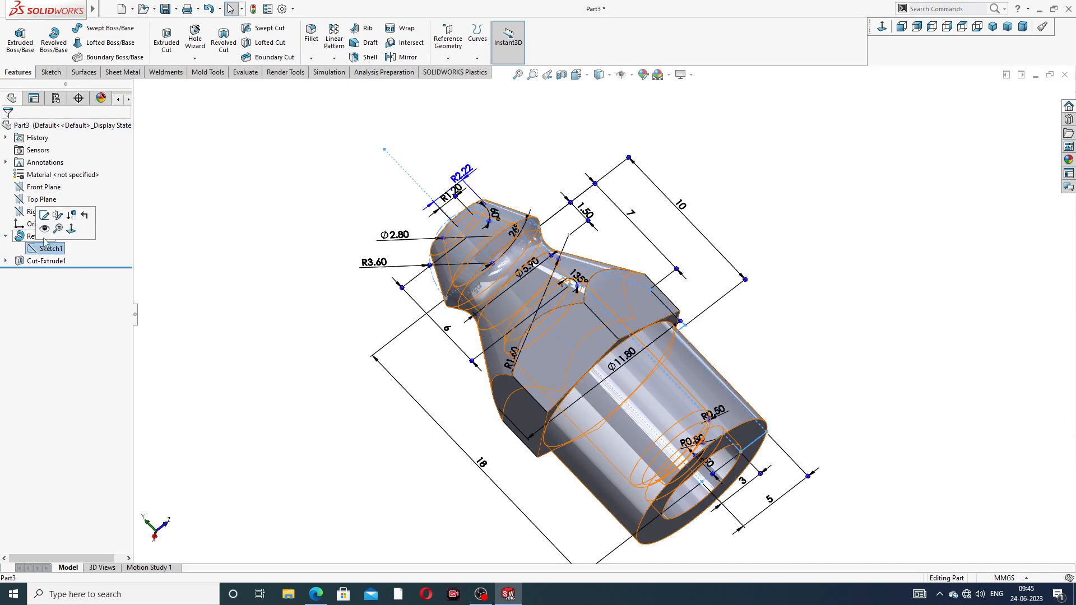
click(45, 215)
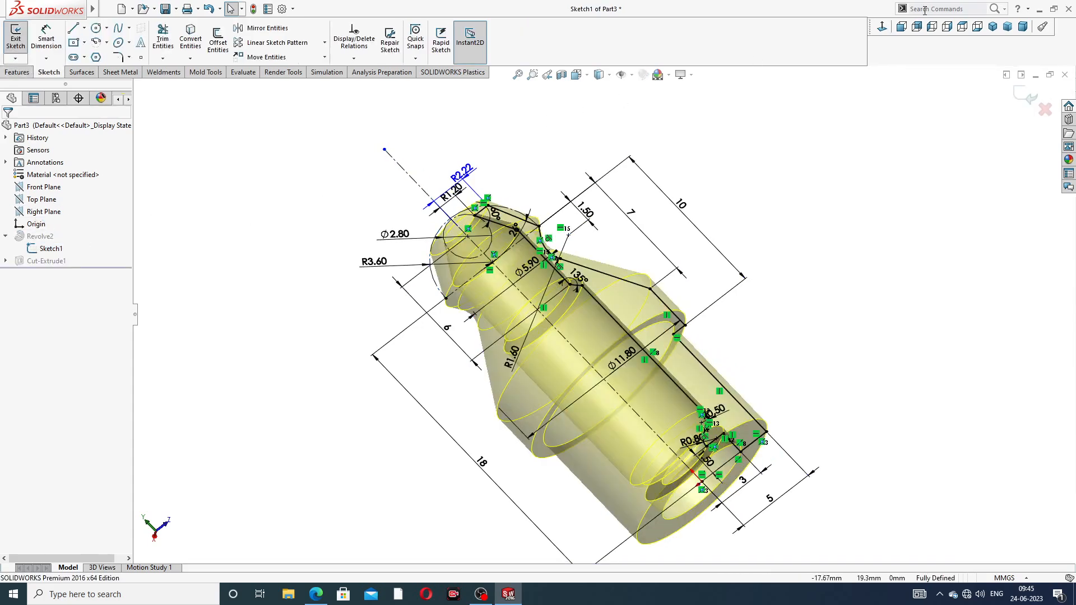
click(883, 26)
scroll(440, 292, up, 1)
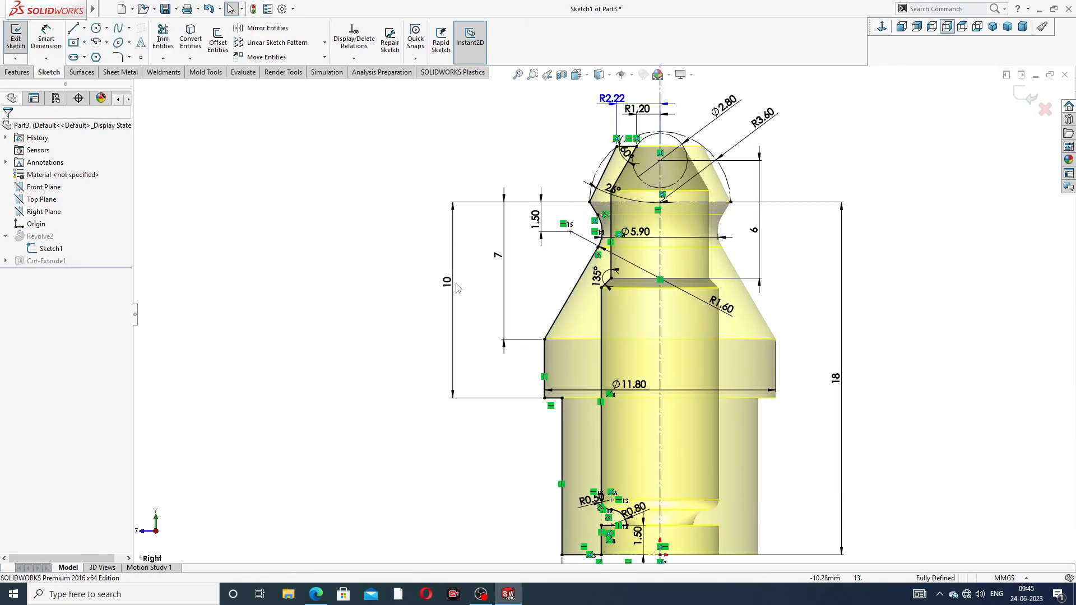
Set the profile's 10 mm vertical dimension to 11 mm and its 7 mm vertical dimension to 7.5 mm
double_click(446, 281)
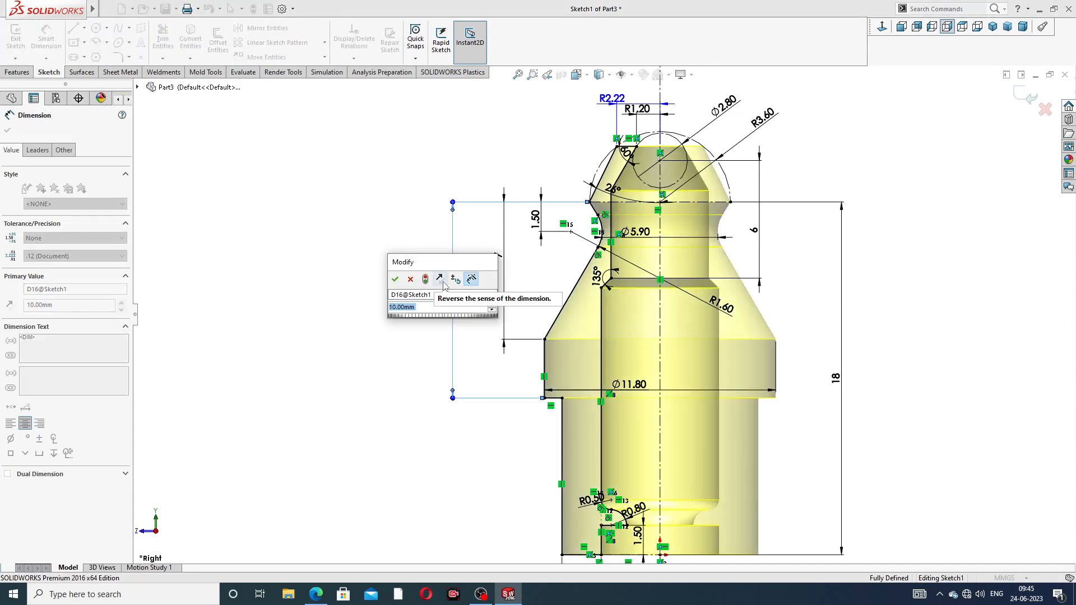
text(11.)
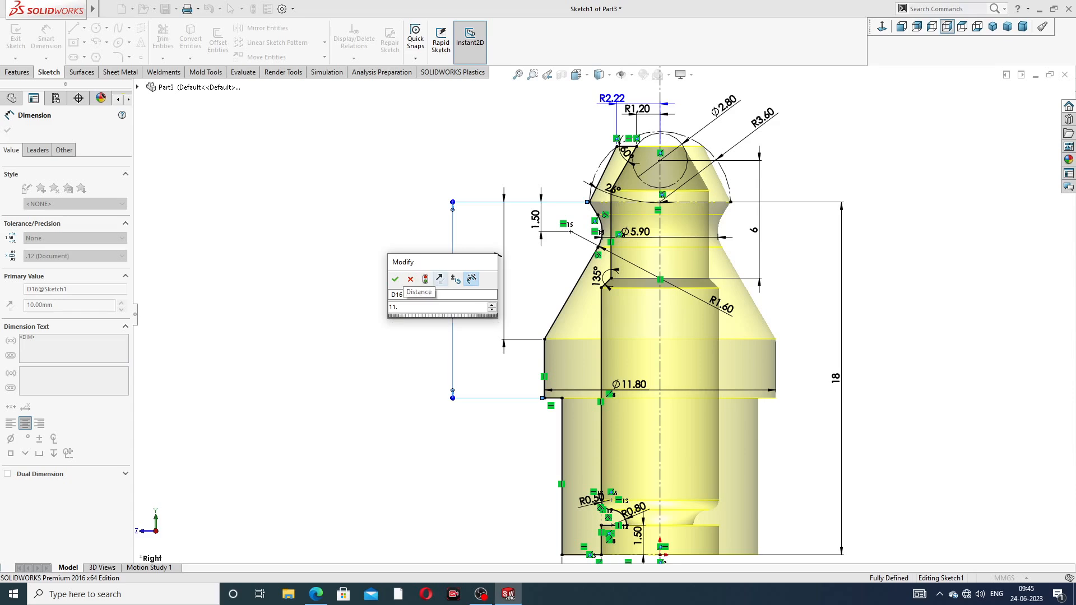
key(BackSpace)
key(Return)
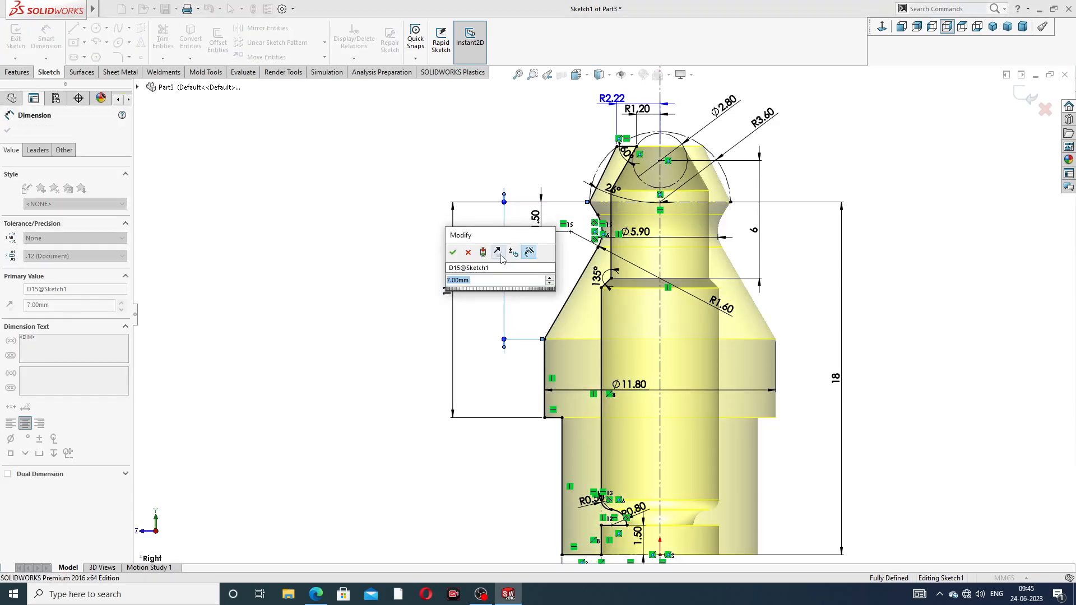
text(7.5)
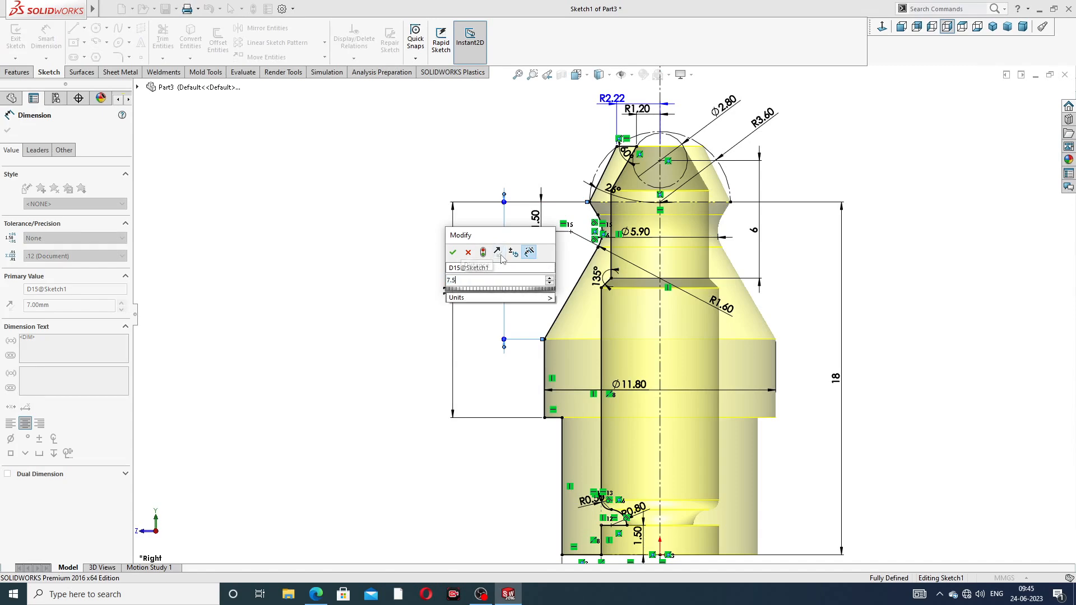
key(Return)
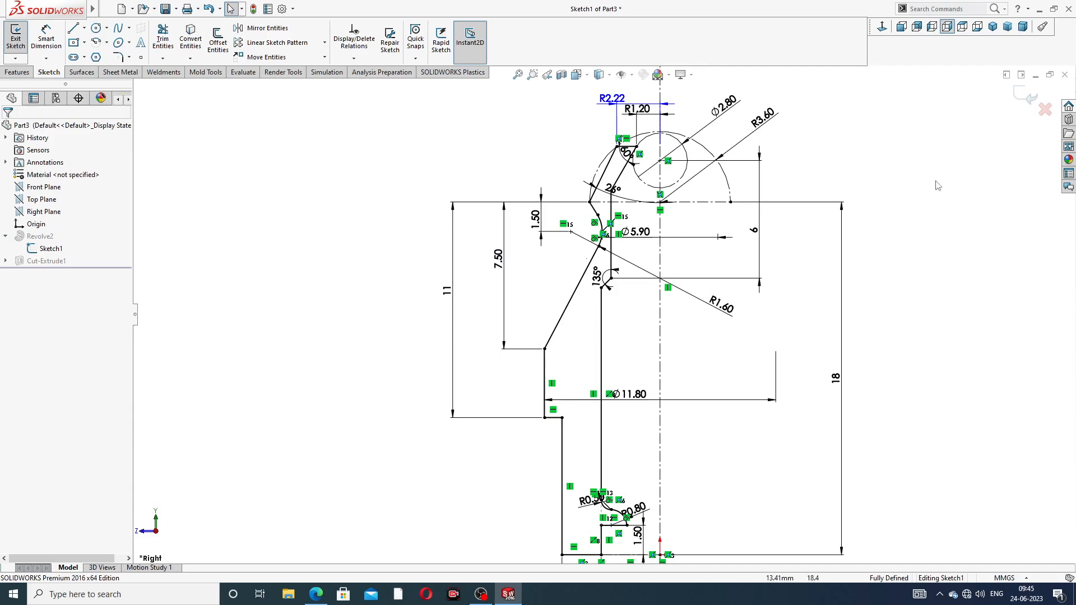
Exit the profile sketch to rebuild the part and inspect the hexagonal collar from several angles
click(1028, 96)
middle_drag(844, 335, 762, 230)
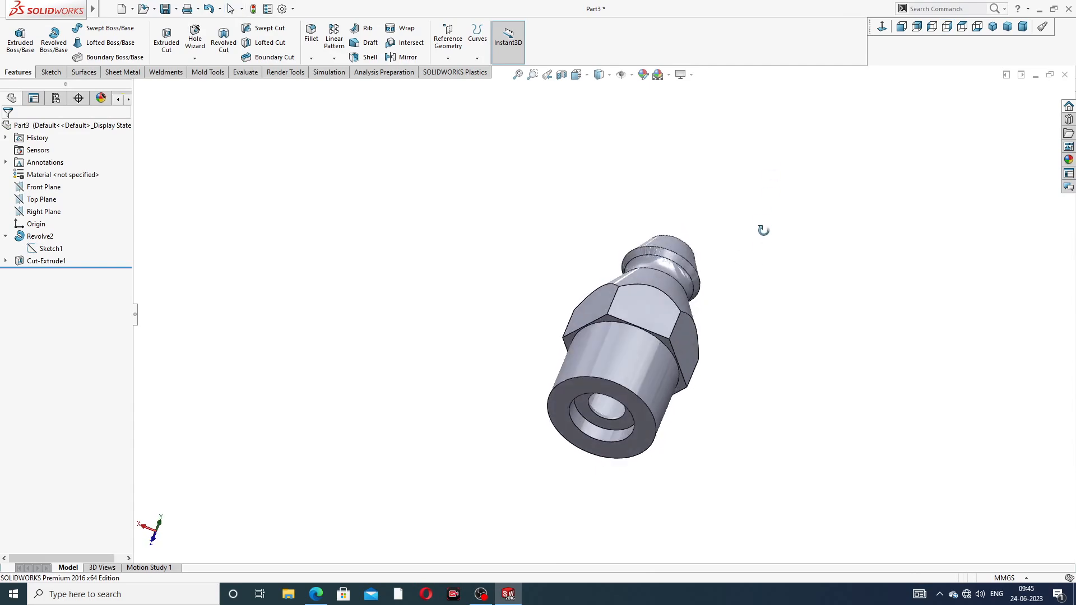
middle_drag(723, 281, 867, 168)
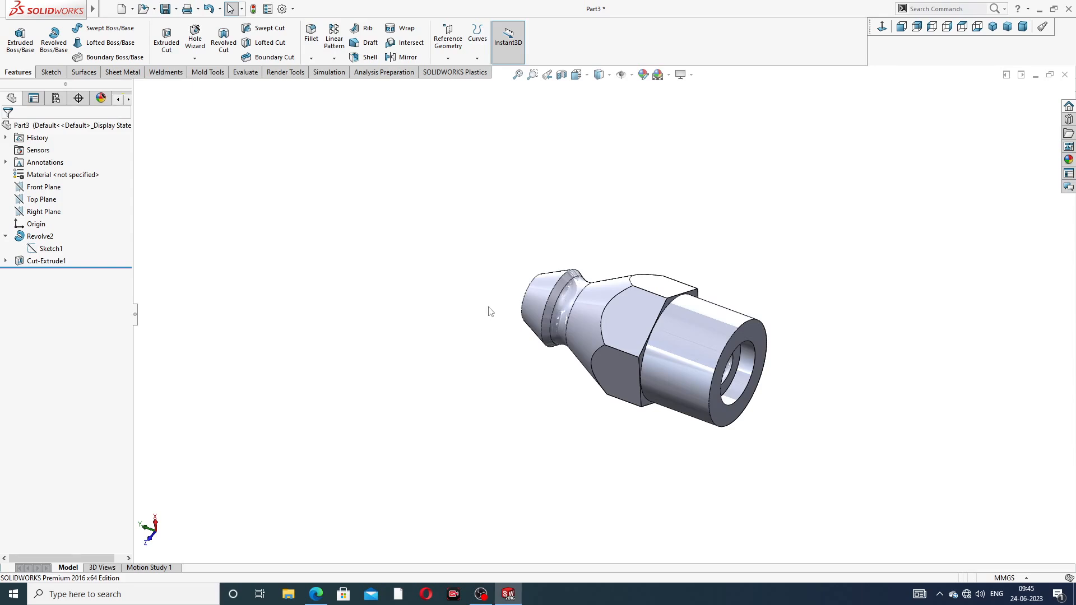
click(5, 236)
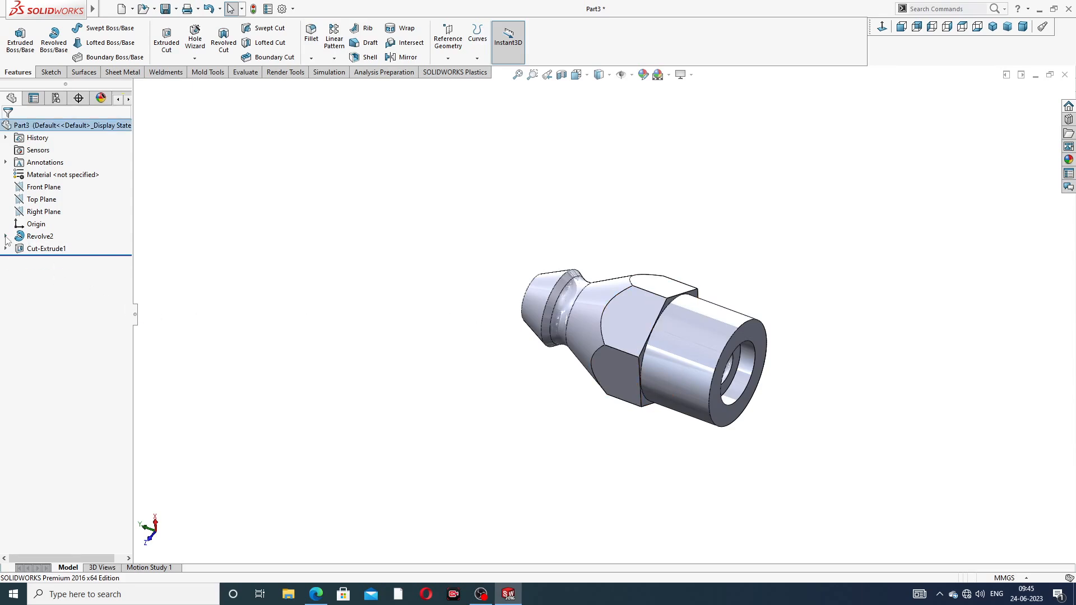
Edit the hexagonal collar cut, try a depth of 8.5 mm, and change its end condition to Through All
click(41, 249)
click(48, 219)
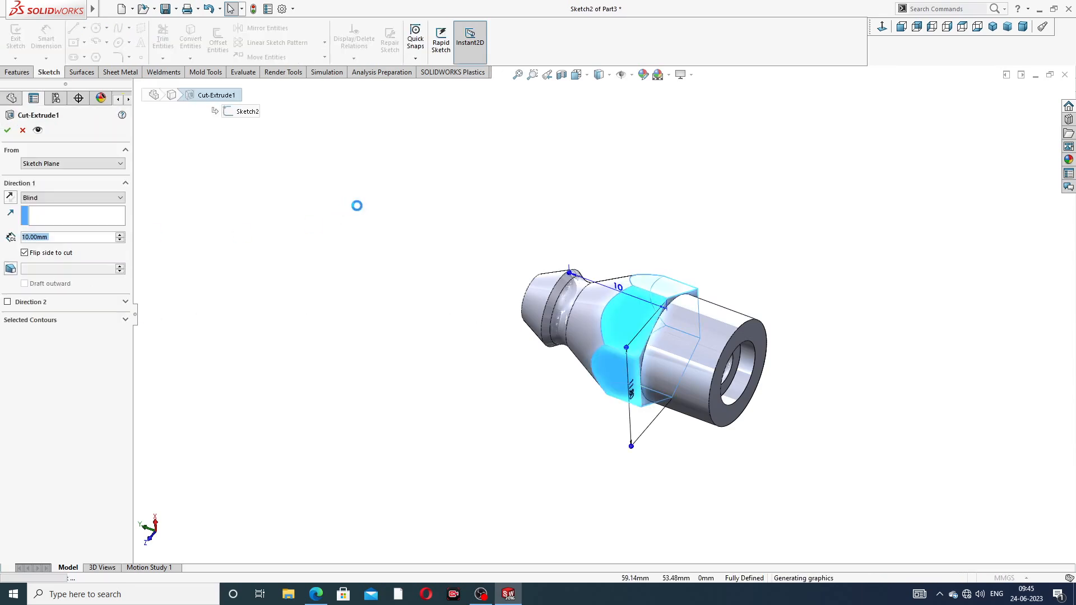
middle_drag(349, 245, 382, 264)
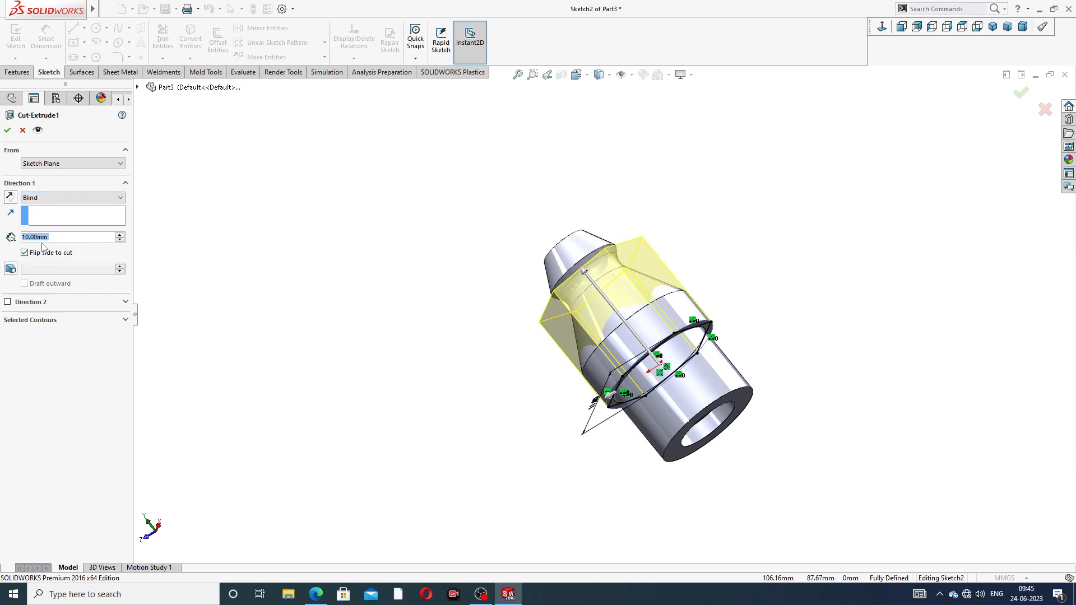
text(8.5)
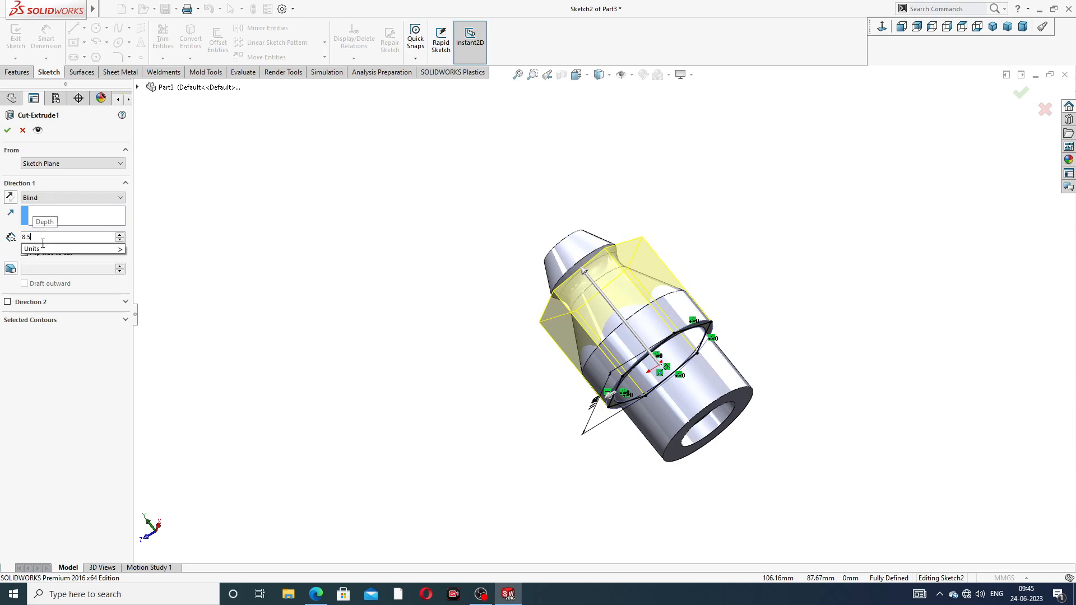
key(Return)
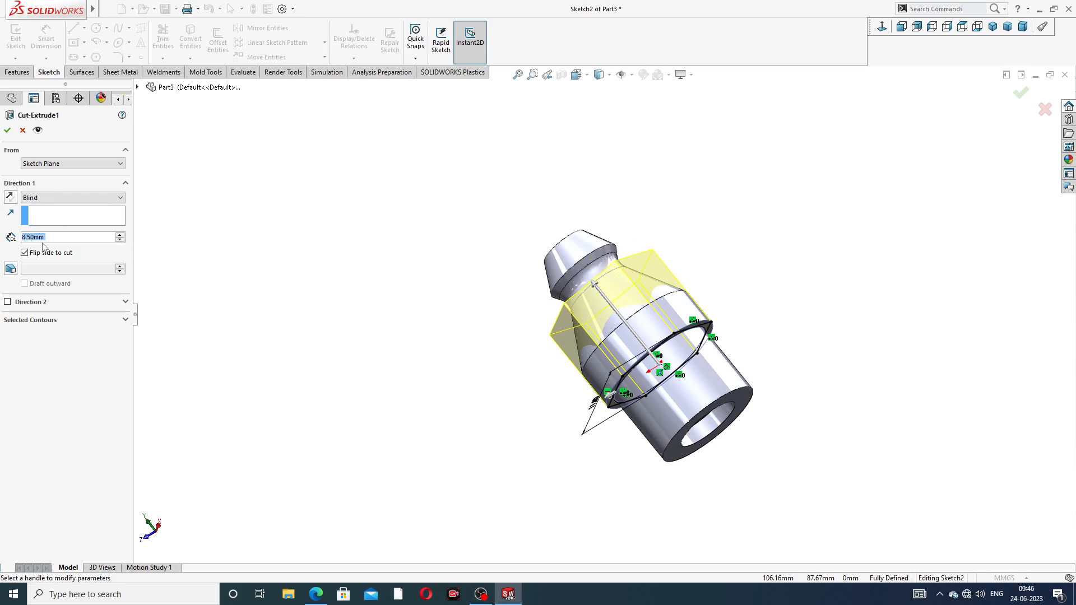
middle_drag(537, 244, 658, 165)
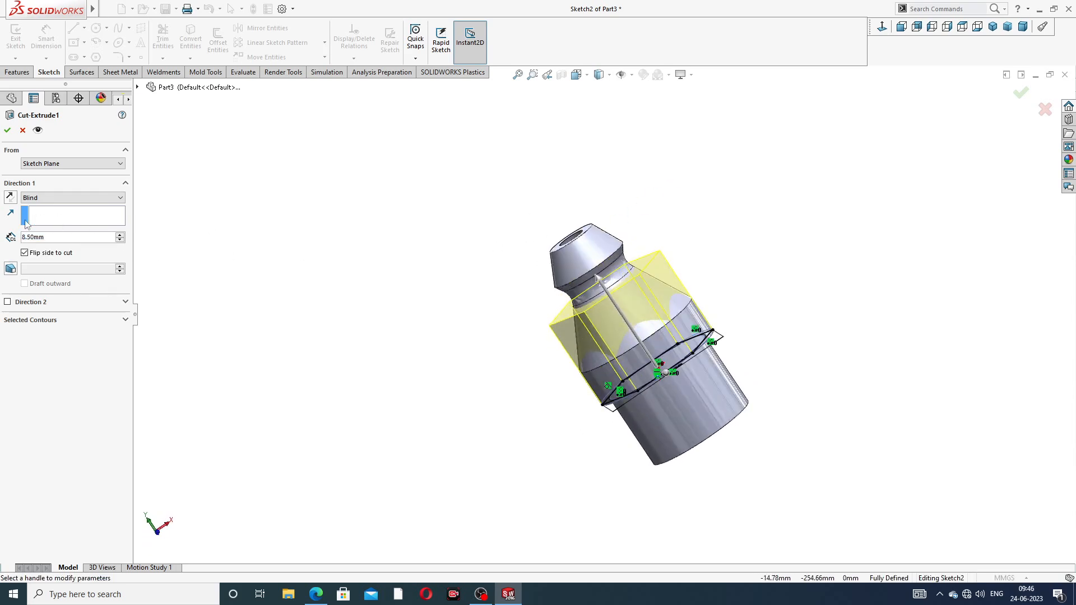
click(55, 199)
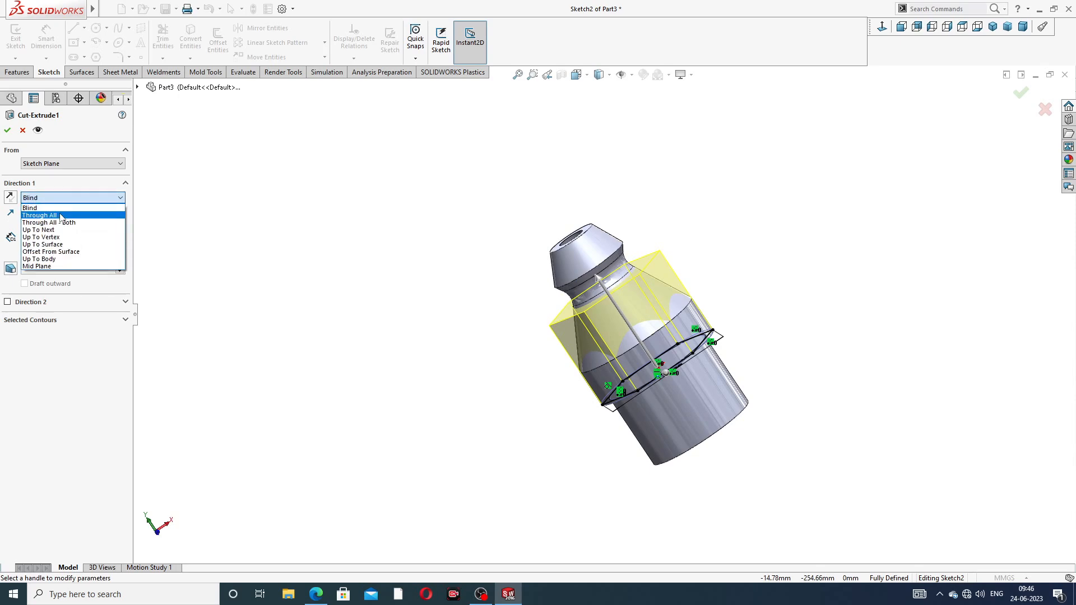
click(61, 216)
click(7, 132)
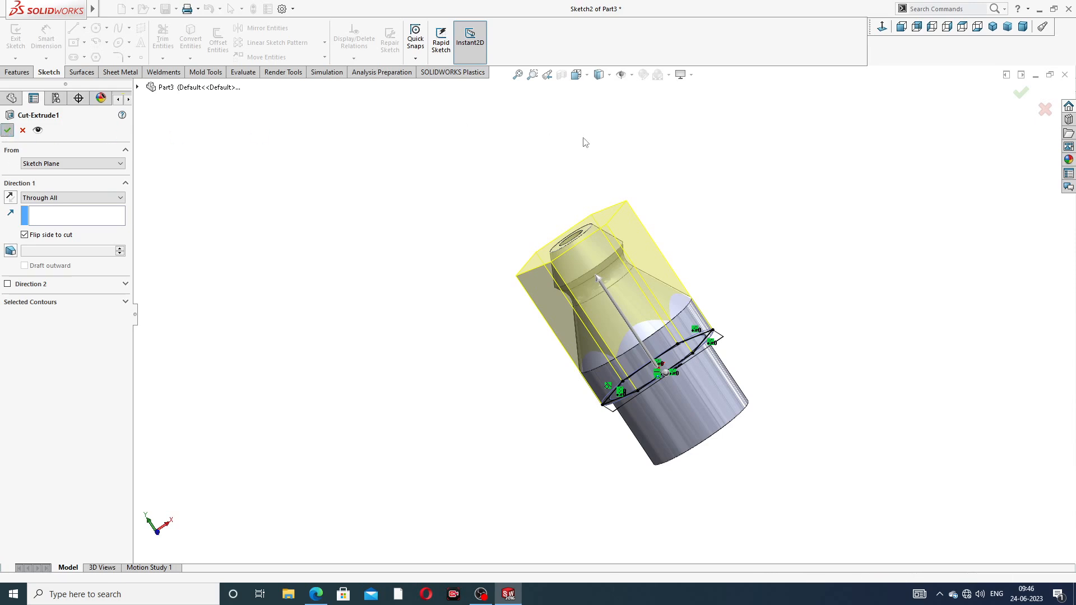
Chamfer the outer edge of the cylindrical shank's open end by 1 mm at 45 degrees
middle_drag(771, 268, 854, 91)
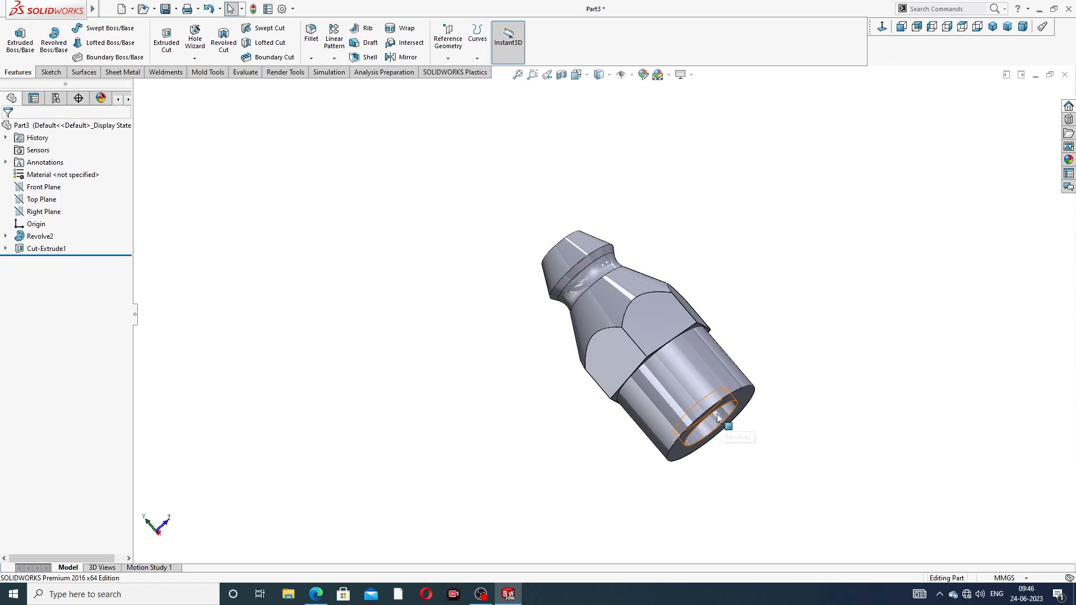
scroll(717, 412, down, 2)
middle_drag(757, 224, 799, 91)
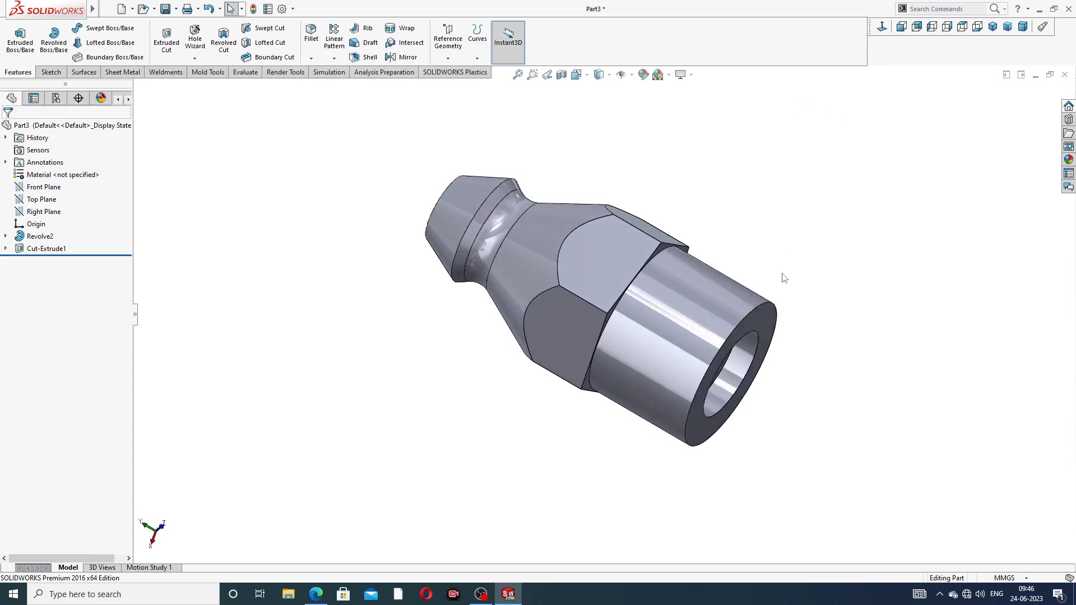
scroll(751, 341, up, 3)
scroll(697, 348, down, 4)
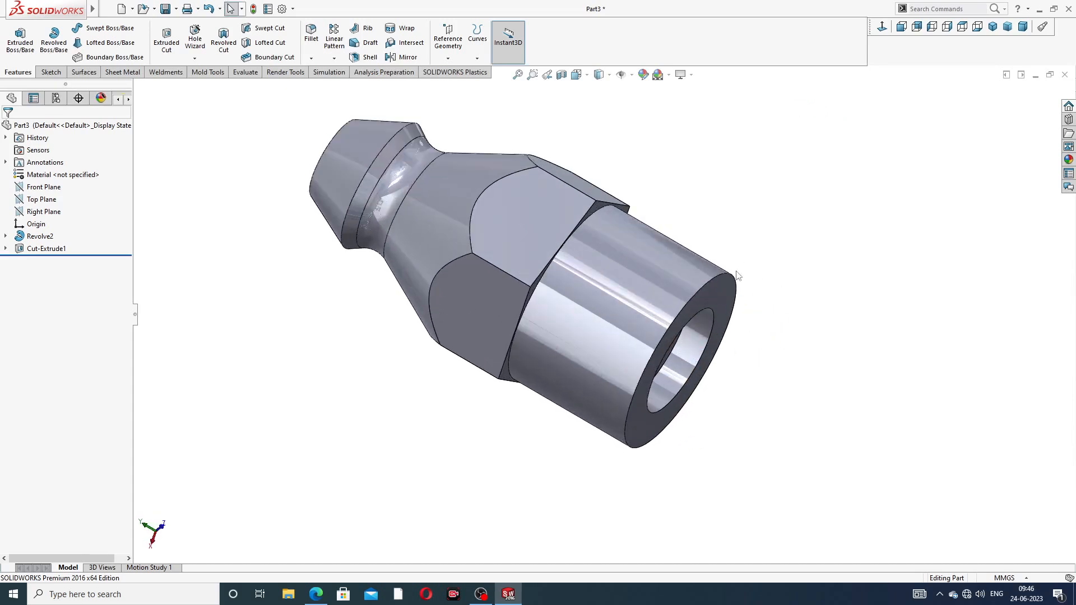
middle_drag(493, 283, 606, 170)
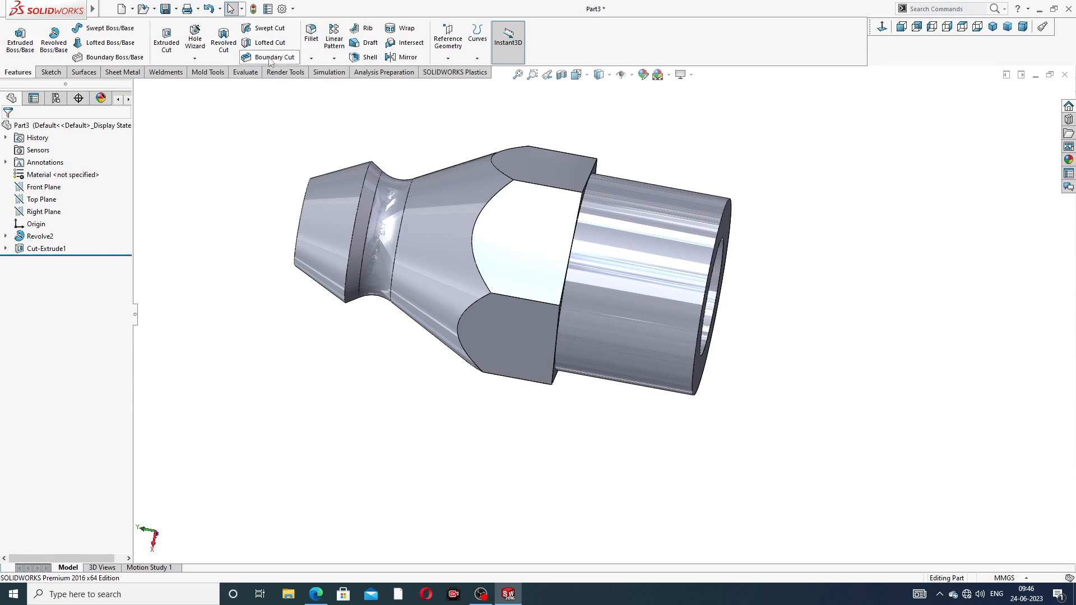
click(311, 58)
click(331, 85)
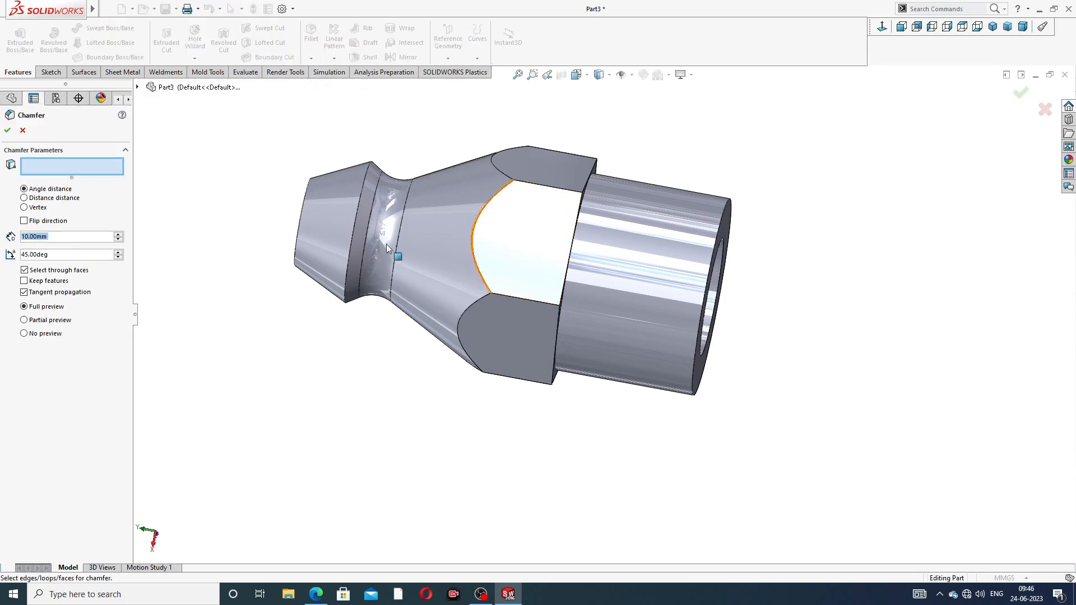
text(1)
key(Return)
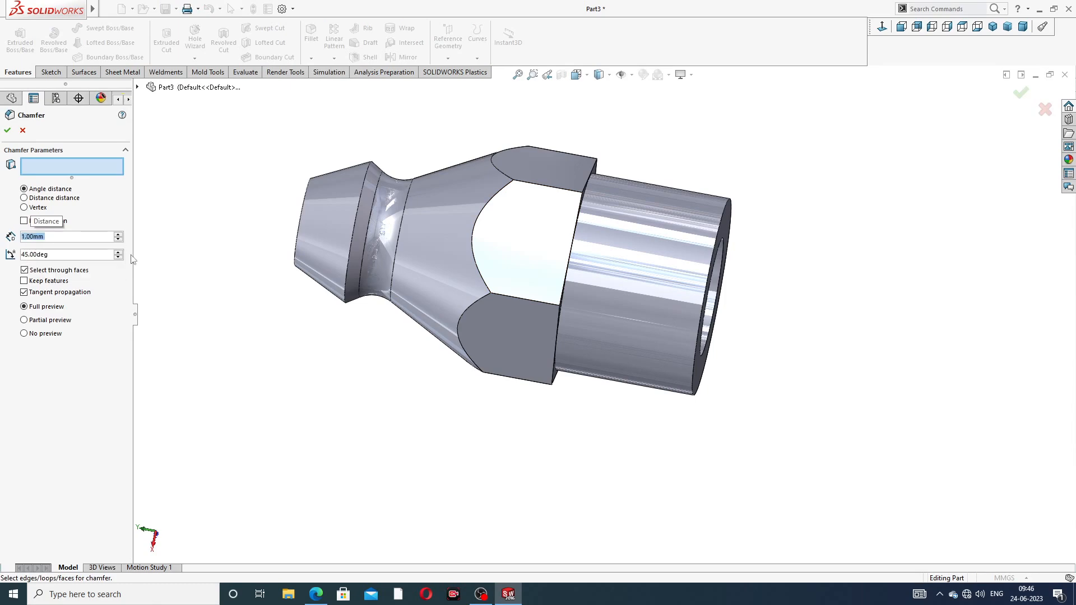
click(725, 215)
click(1020, 95)
Start a Metric Die M8x1.0 cut thread from the shank's edge at the chamfer with a blind depth of 8 mm
middle_drag(773, 227, 774, 110)
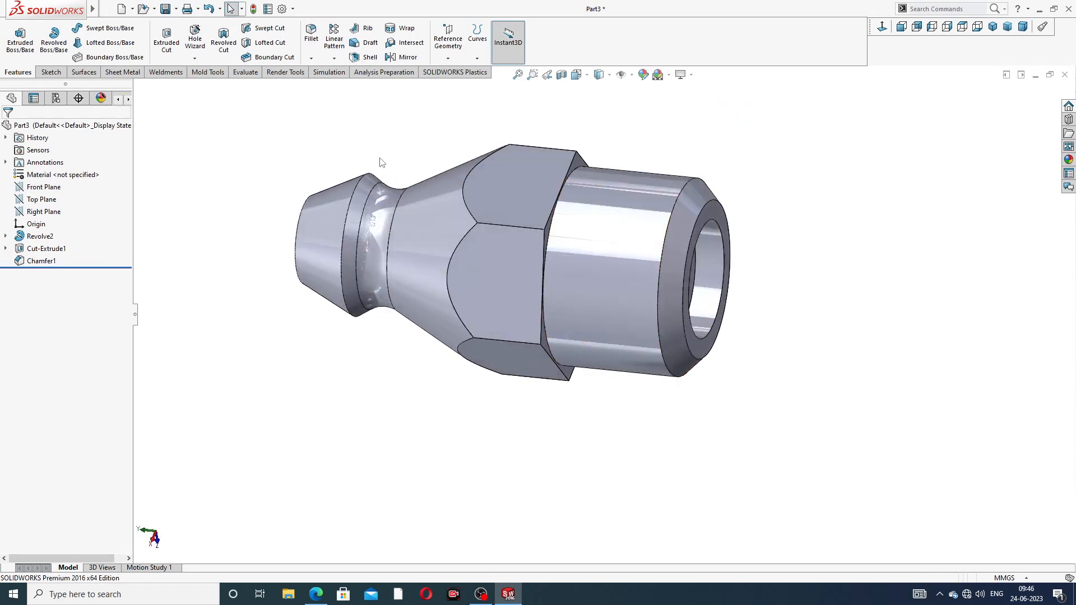
click(194, 58)
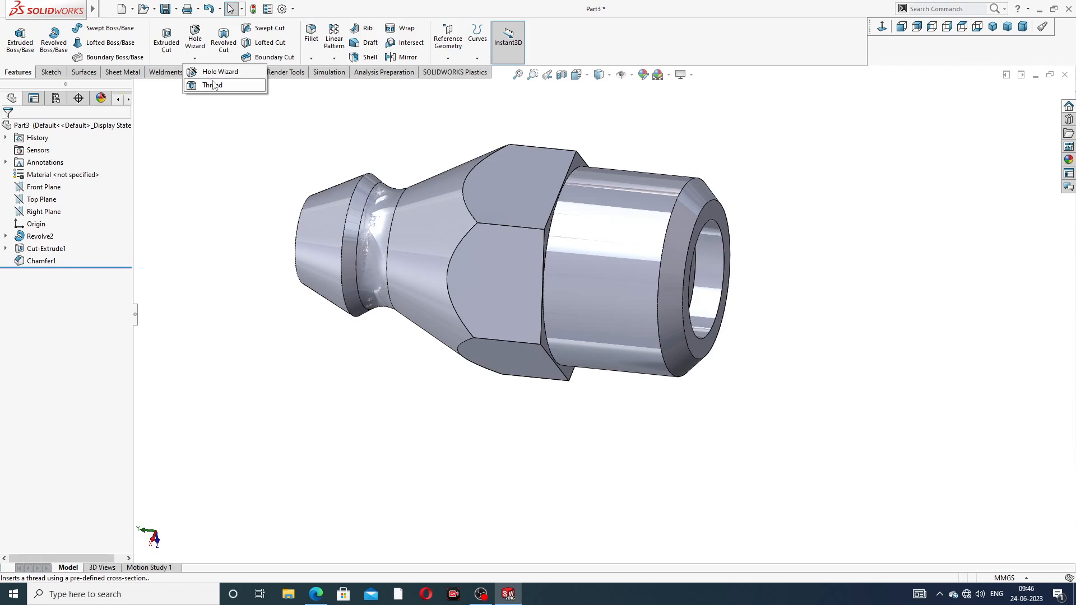
click(213, 85)
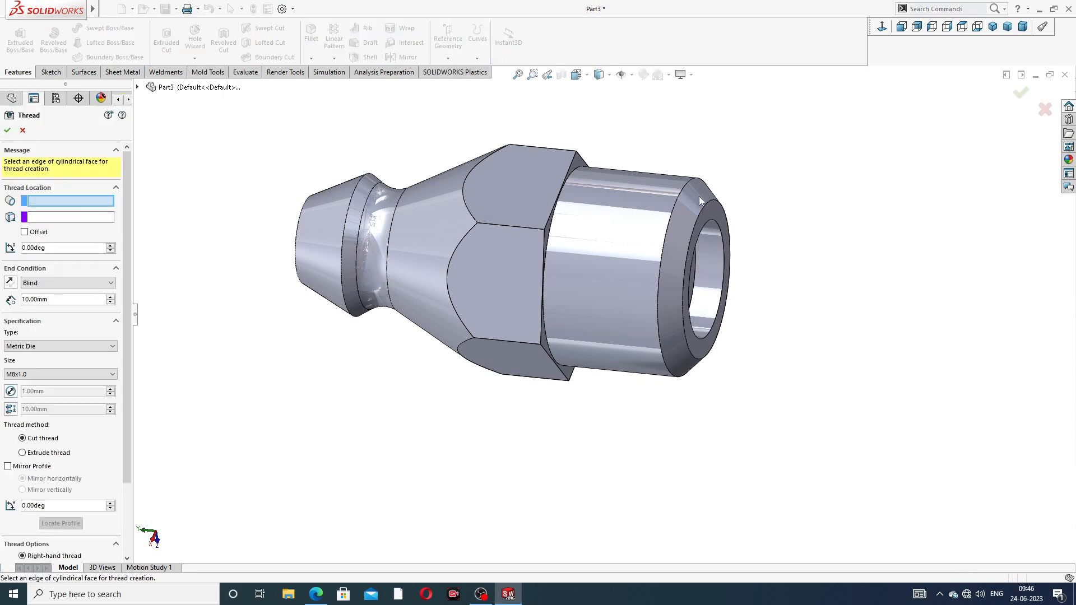
click(680, 191)
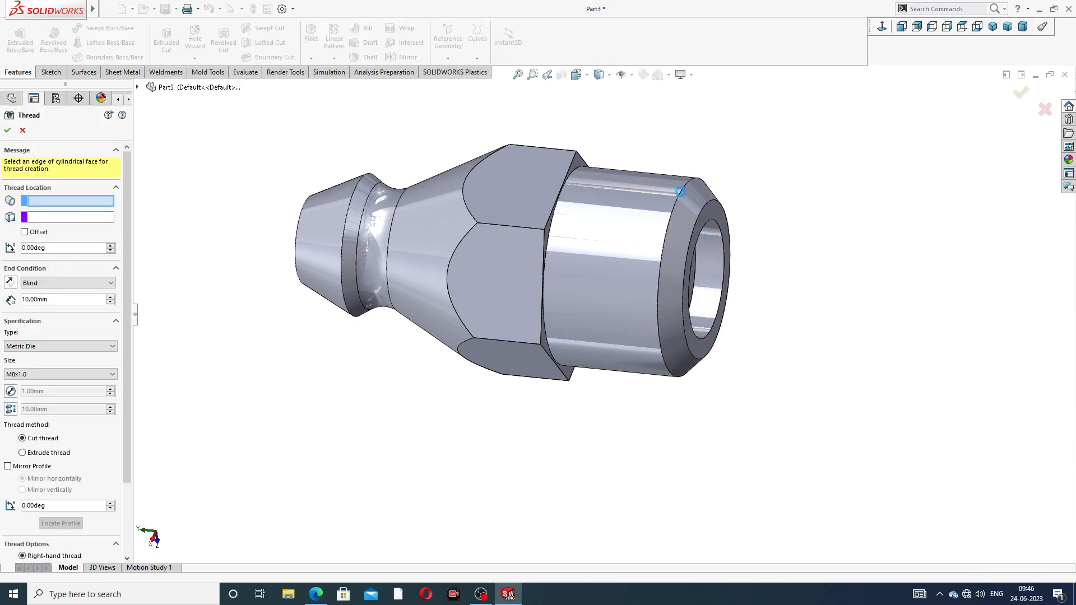
middle_drag(701, 238, 740, 218)
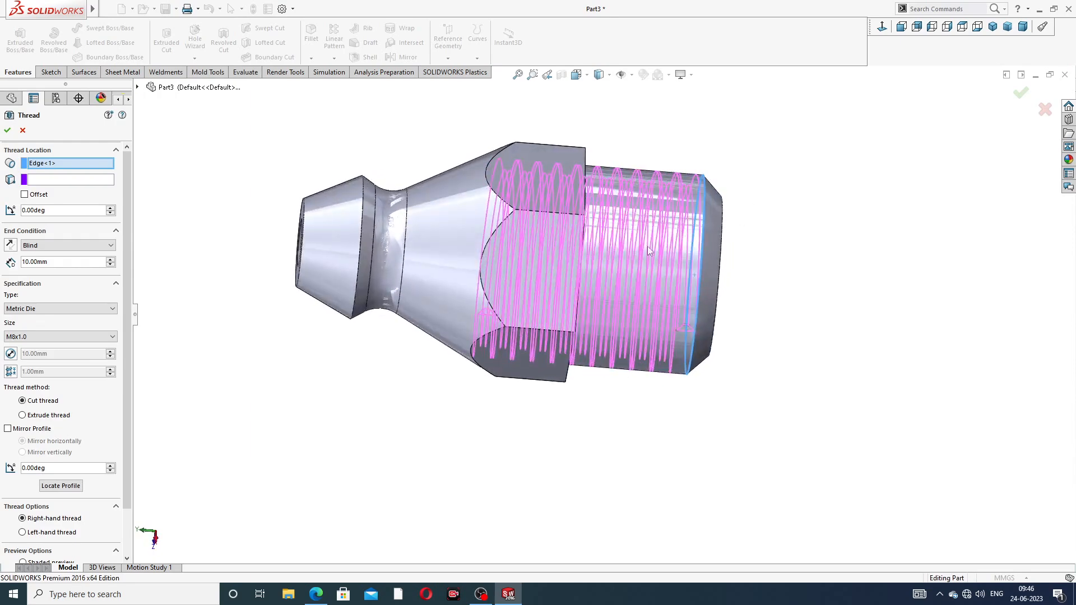
double_click(50, 262)
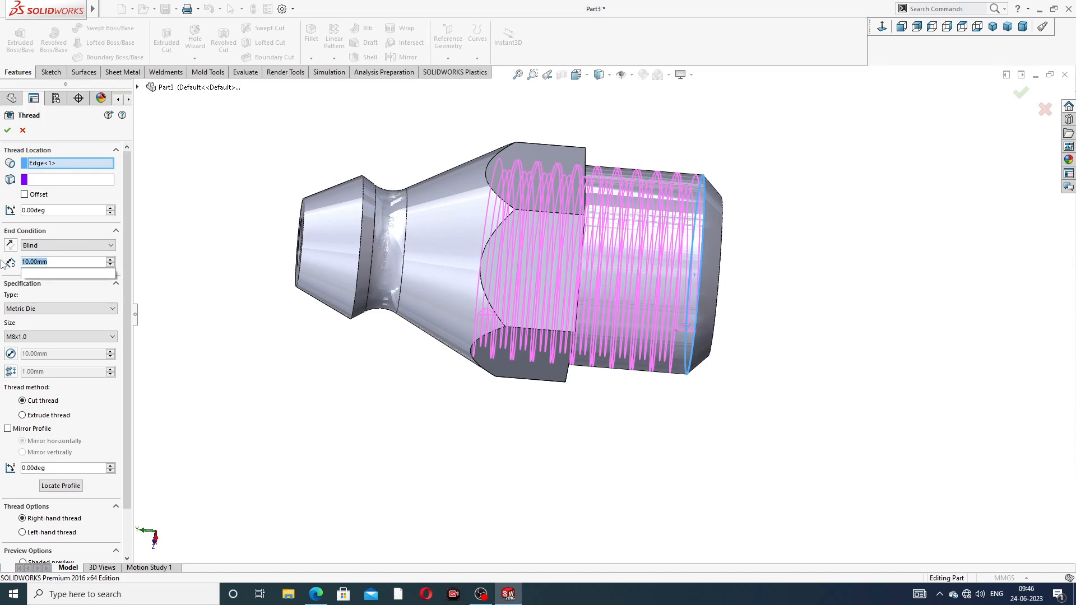
text(8)
key(Return)
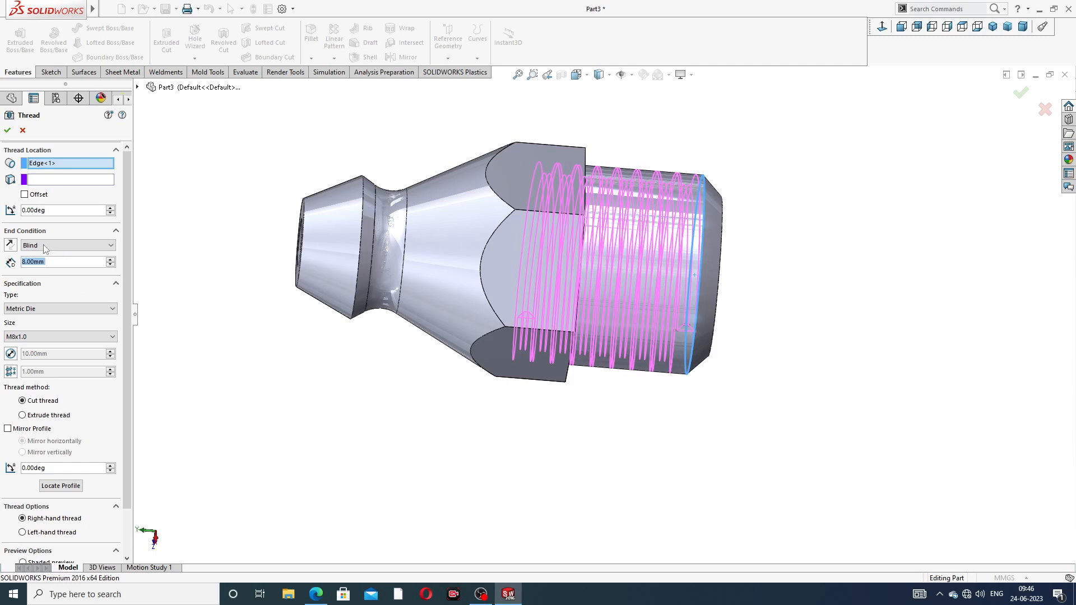
Offset the thread's start by 2 mm and reverse the offset direction so it begins beyond the shank's open end
click(24, 195)
text(2)
key(Return)
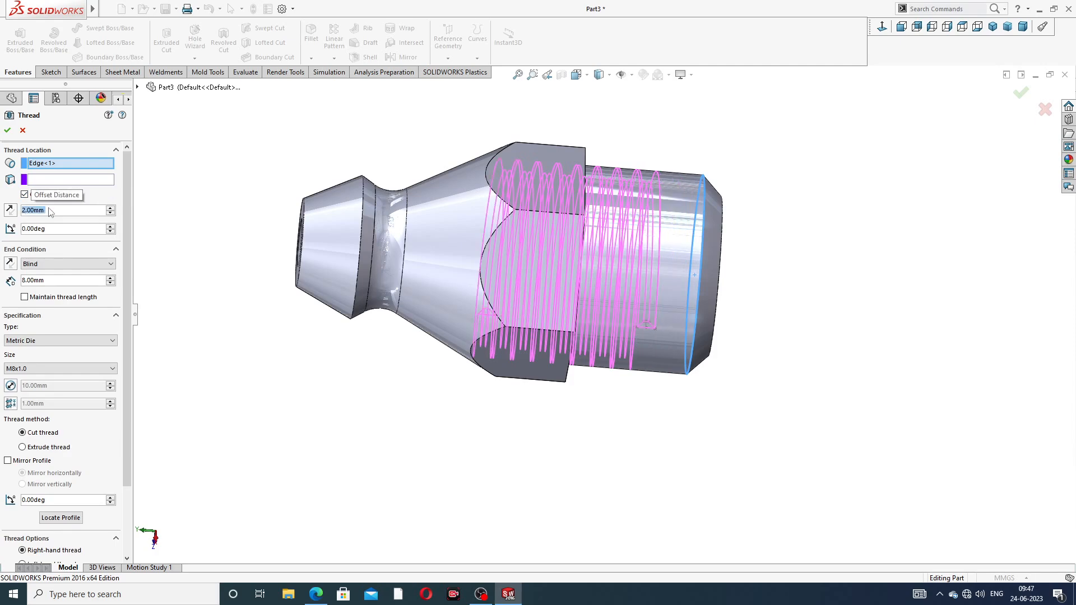
click(10, 210)
Try a thread depth of 6 mm, settle on 7 mm, and create the thread
middle_drag(476, 271, 464, 245)
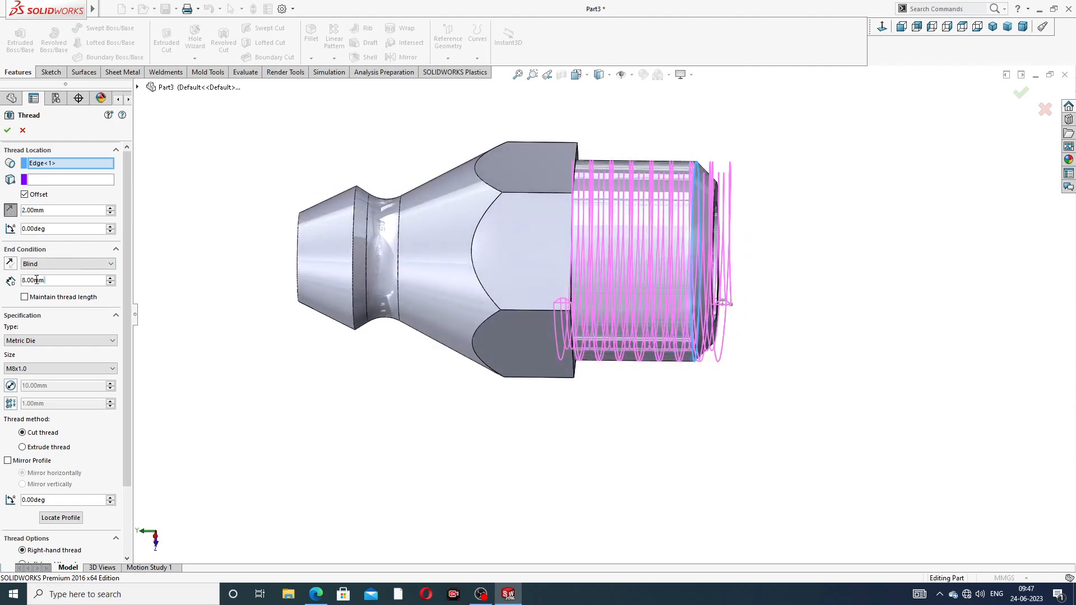
text(6)
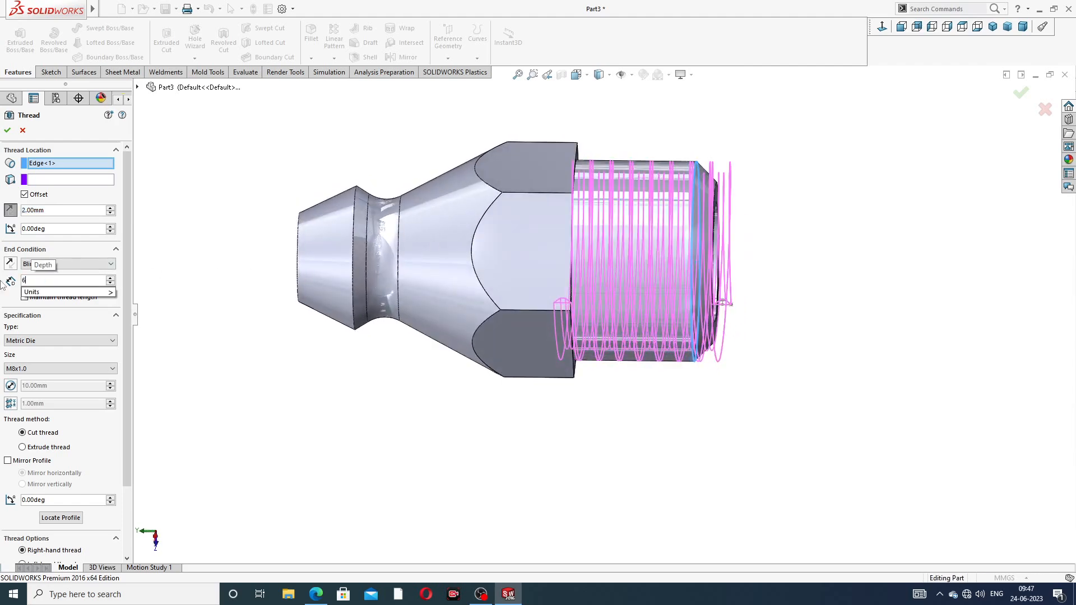
key(Return)
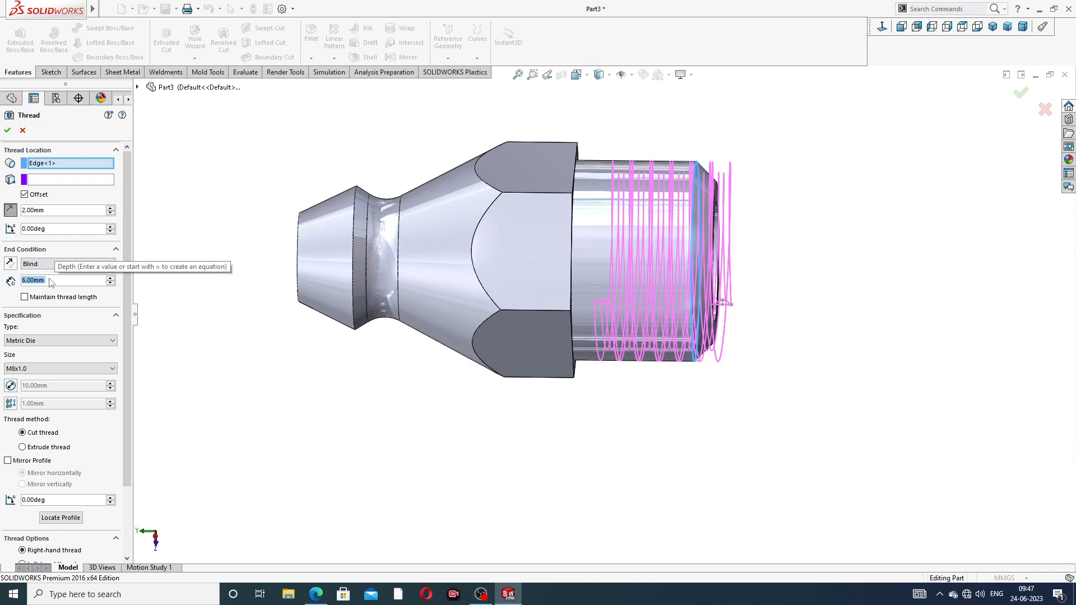
scroll(52, 282, up, 1)
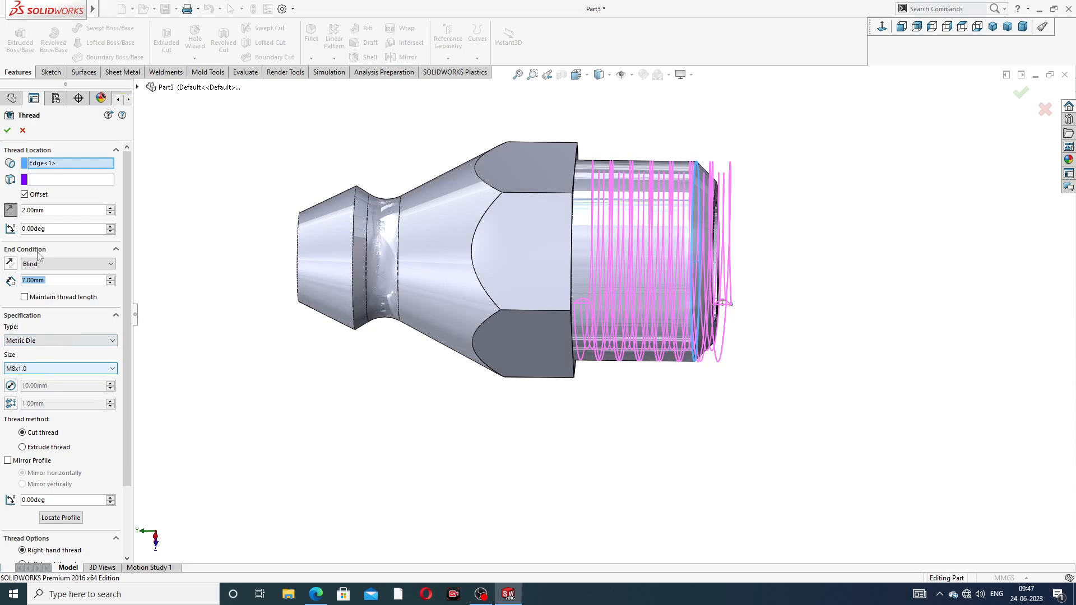
click(7, 131)
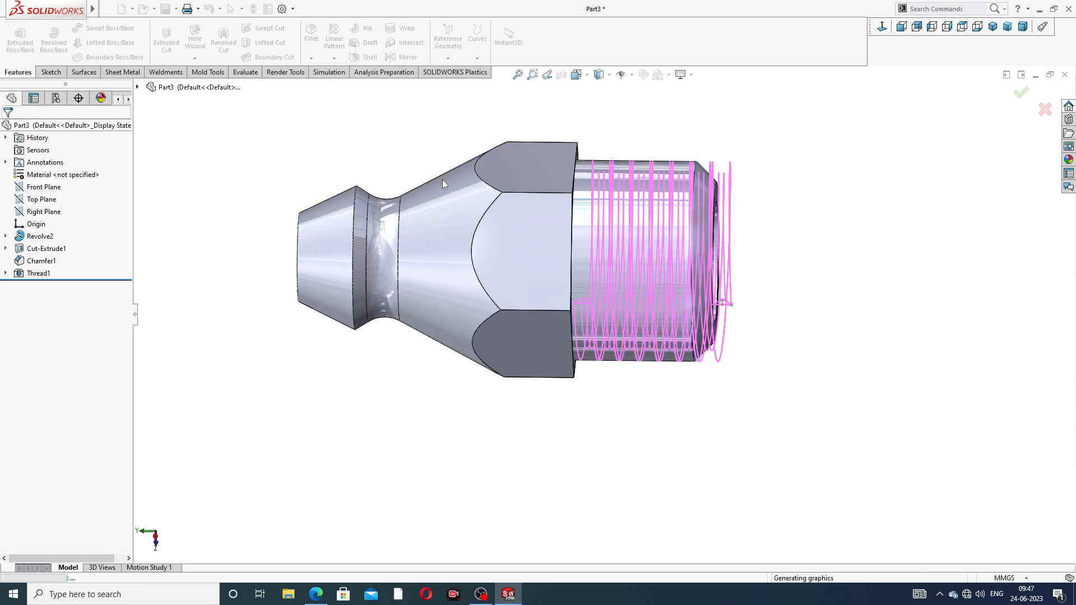
Sketch on the small thread end face beside the hexagonal collar and convert that face's edges into sketch entities
middle_drag(798, 101, 723, 159)
scroll(637, 337, down, 5)
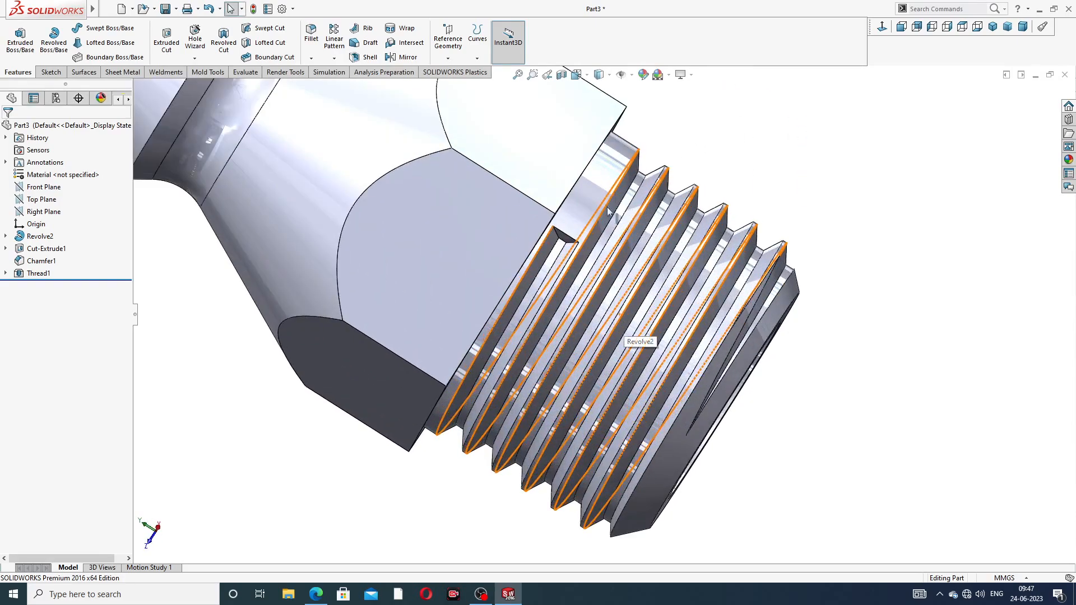
click(573, 235)
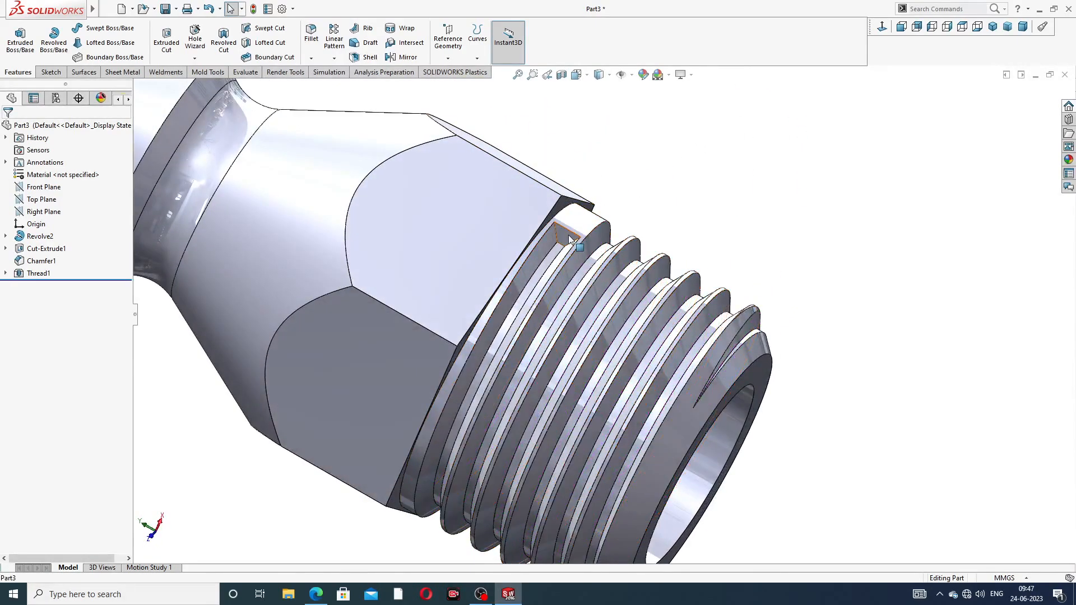
click(613, 201)
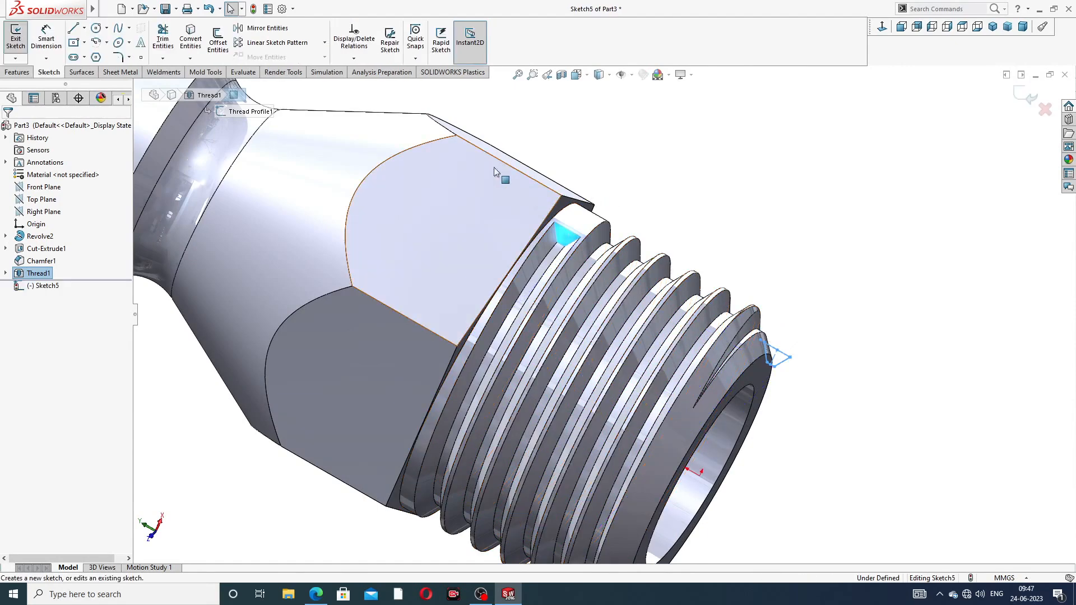
click(200, 47)
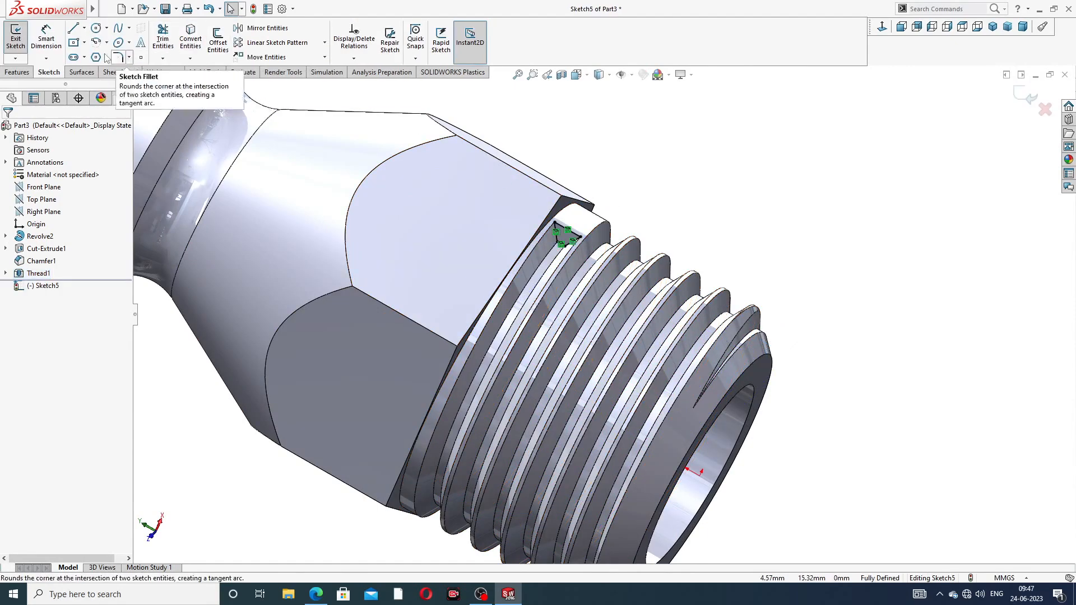
Run the thread out with a 10 mm blind Extruded Cut of the converted profile and inspect the finished part
click(17, 71)
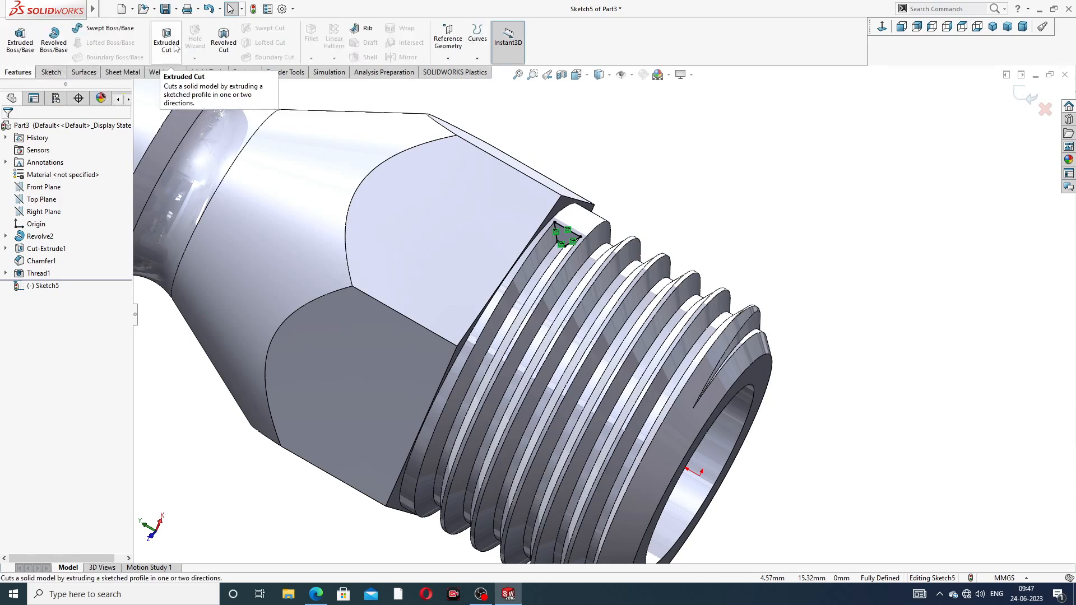
click(167, 40)
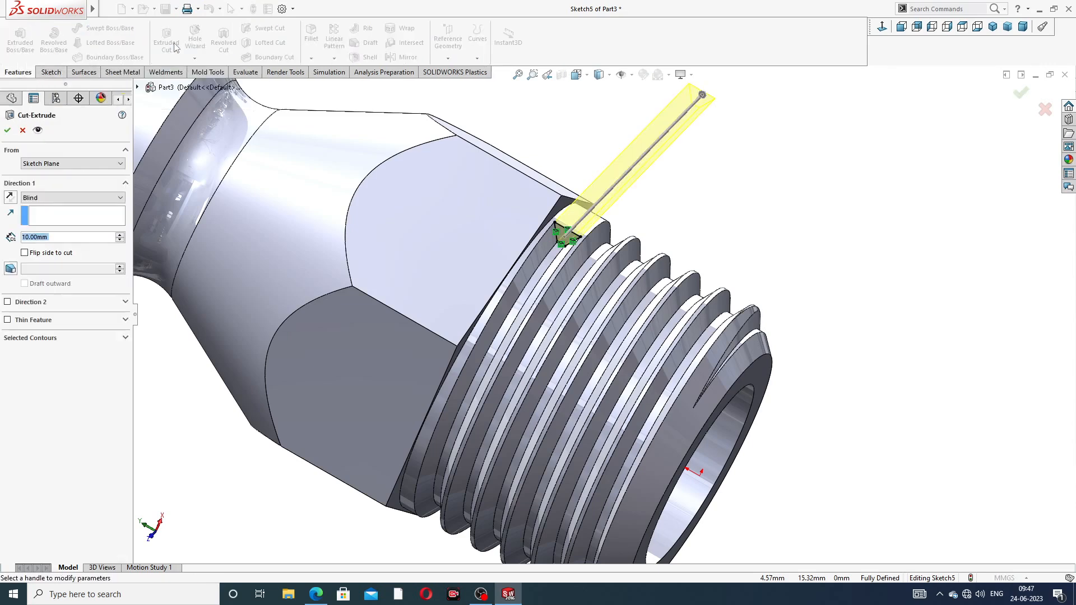
click(7, 131)
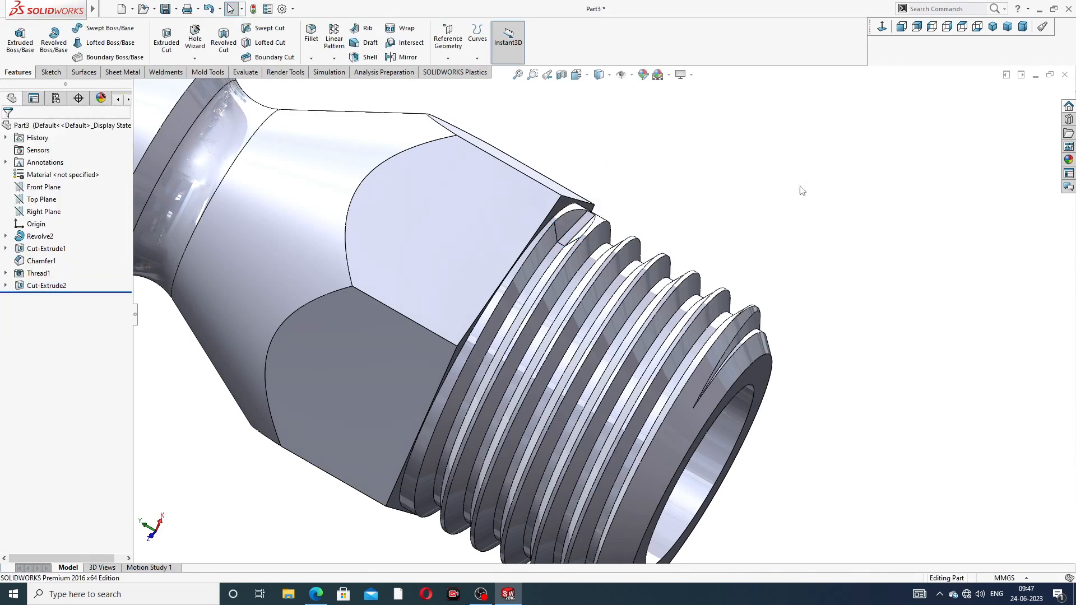
scroll(698, 238, up, 6)
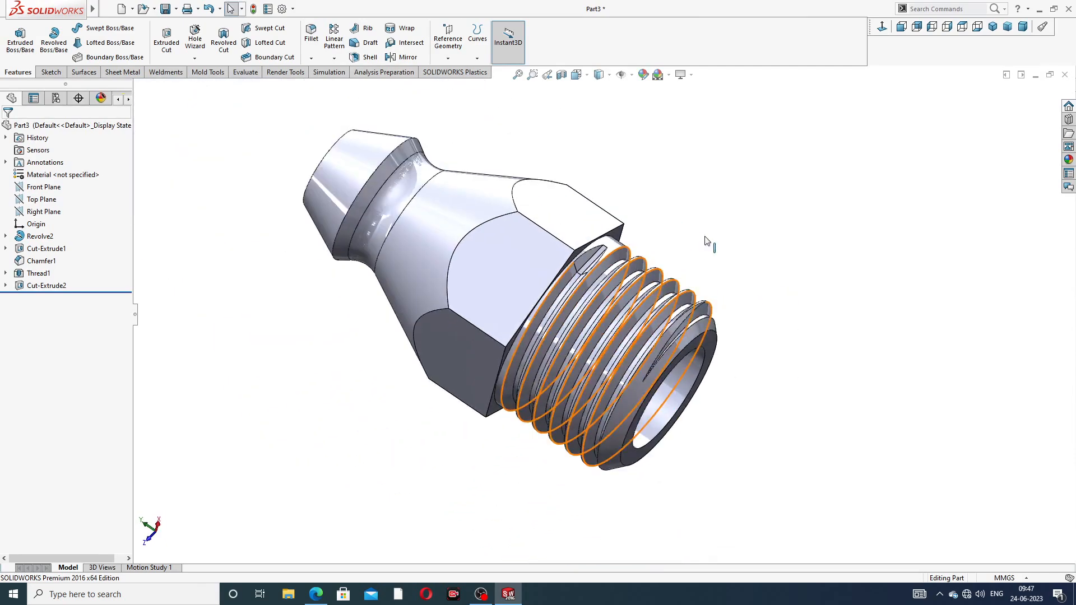
middle_drag(710, 247, 862, 163)
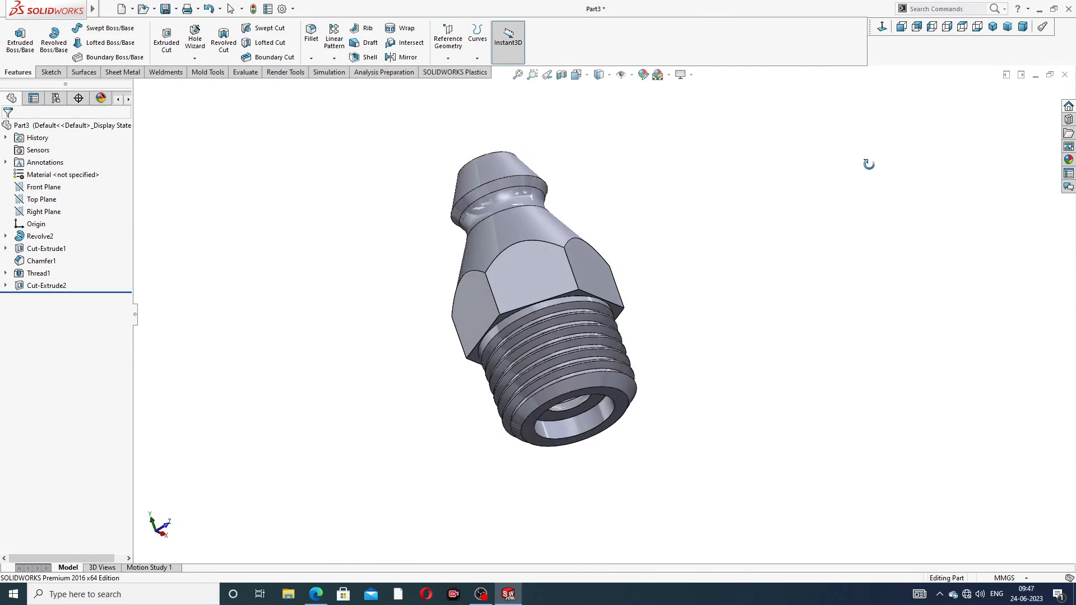
Apply the polished brass appearance to the whole part and check it from the front and at an angle
middle_drag(672, 297, 915, 187)
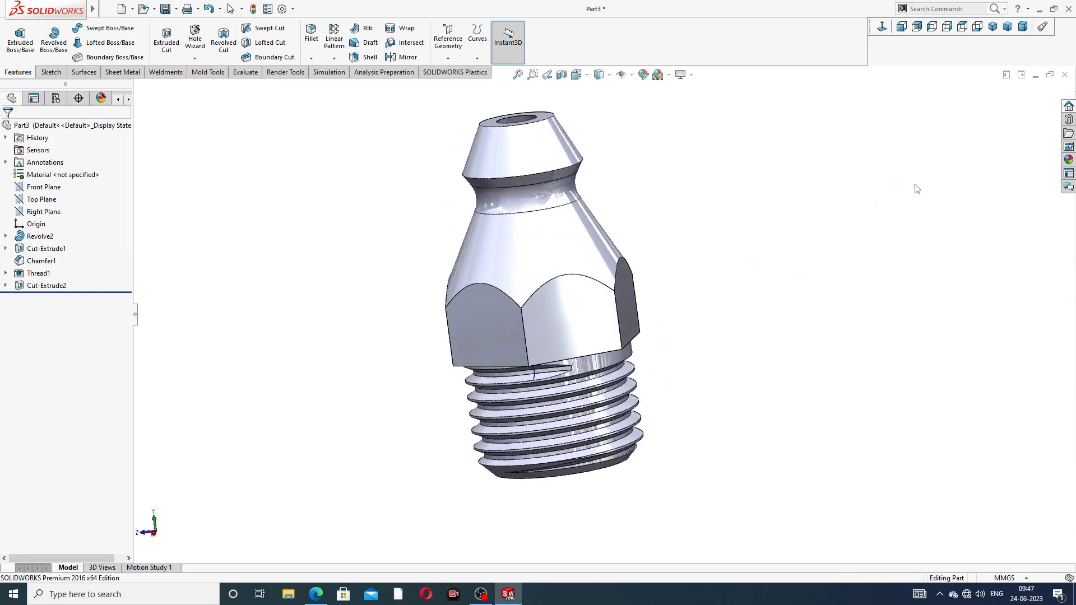
click(1070, 160)
double_click(1019, 418)
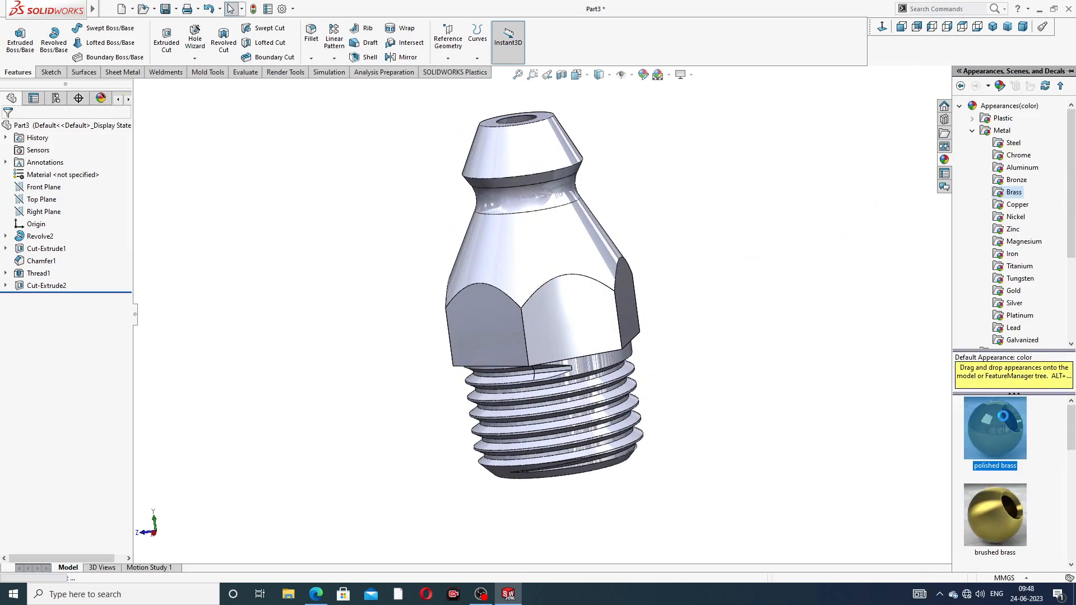
middle_drag(772, 194, 703, 301)
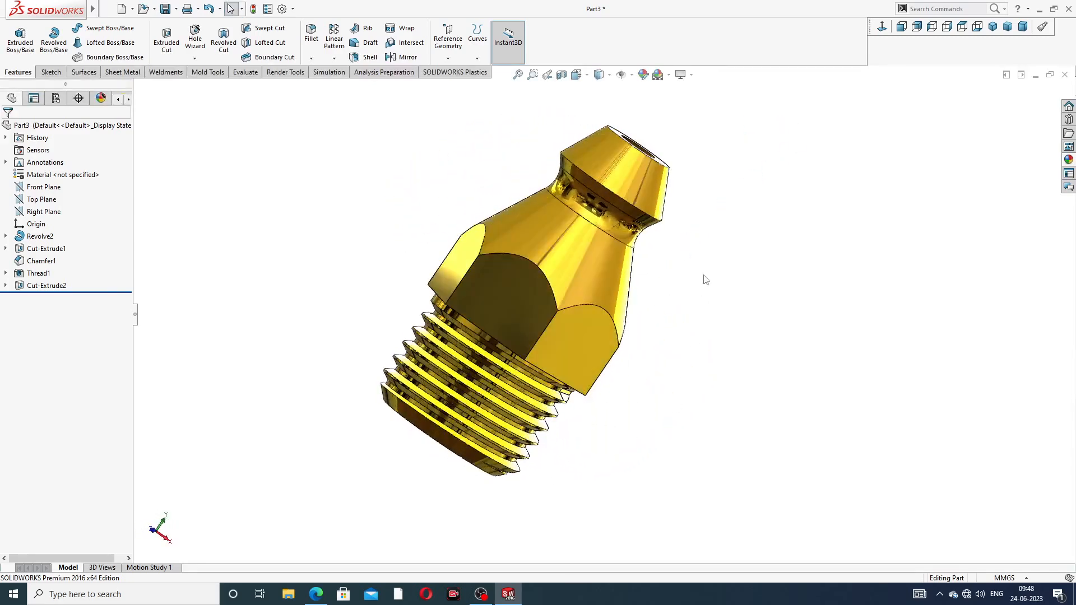
click(902, 27)
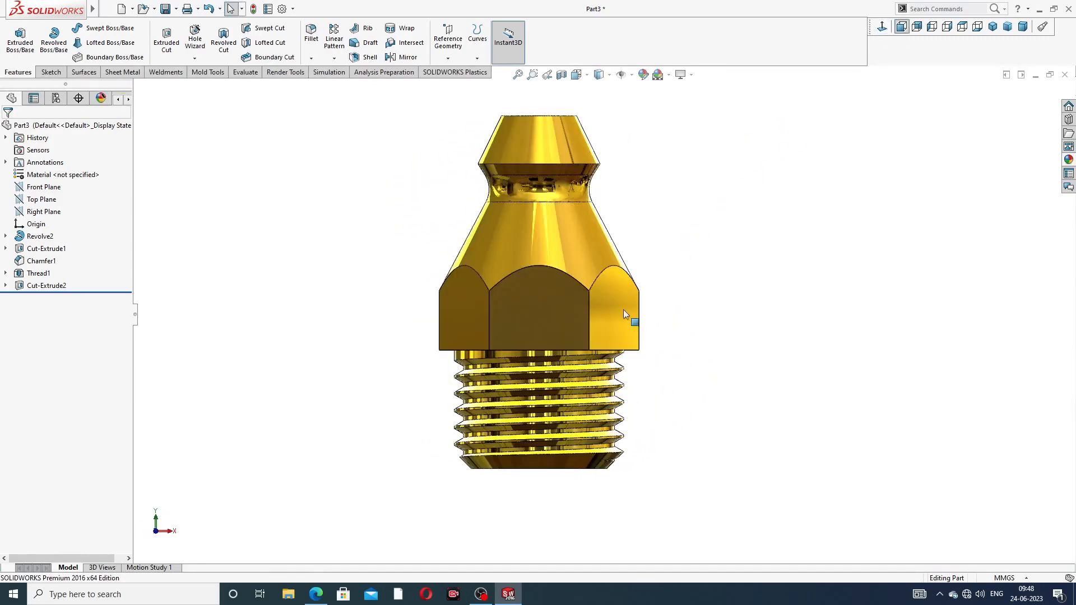
middle_drag(738, 326, 685, 293)
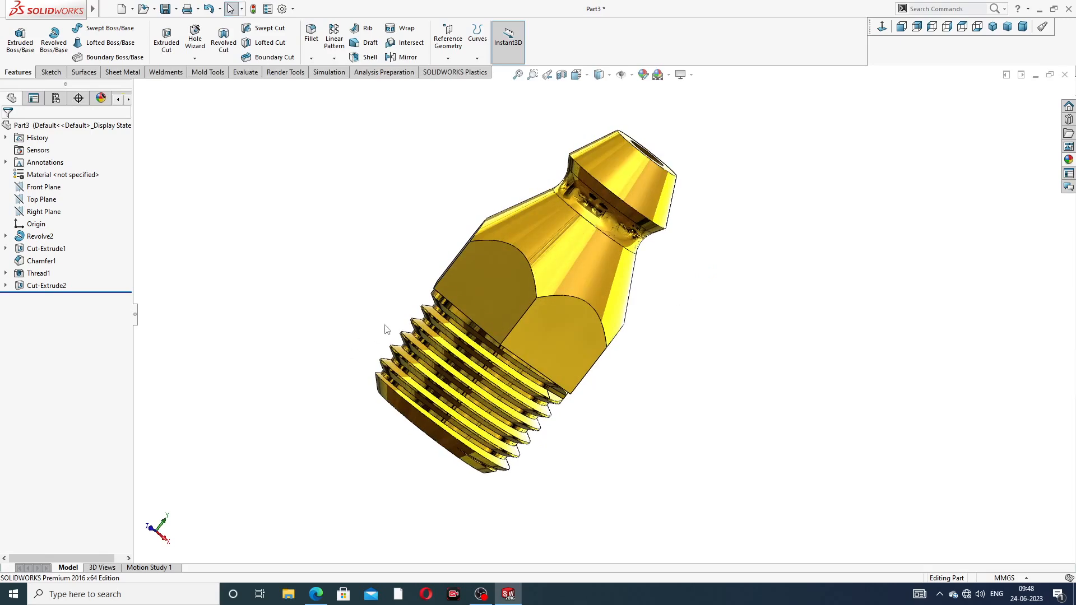
middle_drag(620, 312, 620, 269)
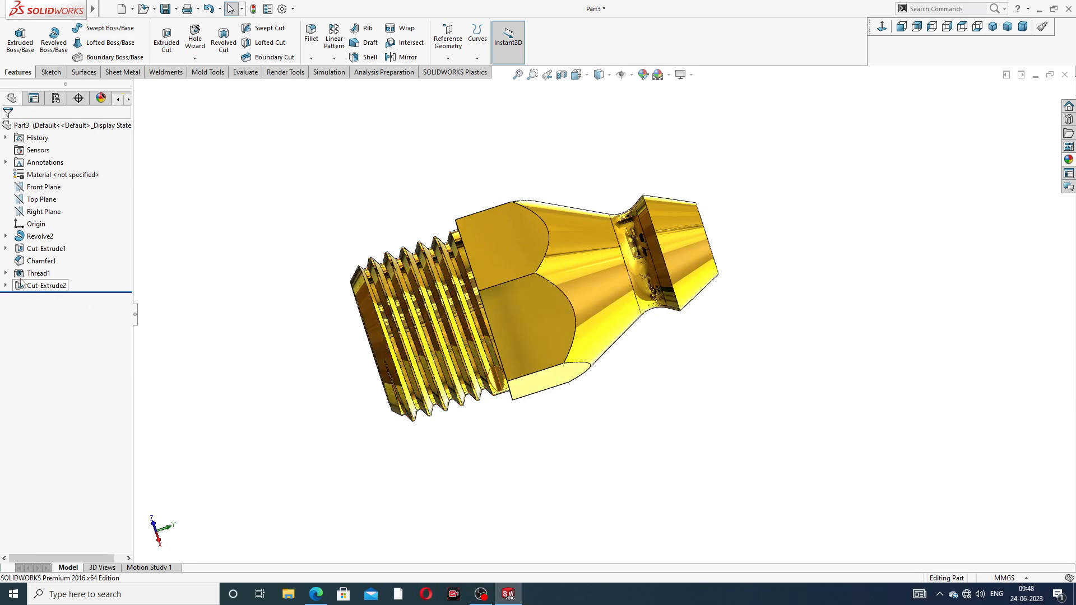
Edit the revolve's sketch to set the length from the shank's open end to the head's widest edge to 20 mm, and rebuild
click(5, 236)
click(52, 251)
click(66, 218)
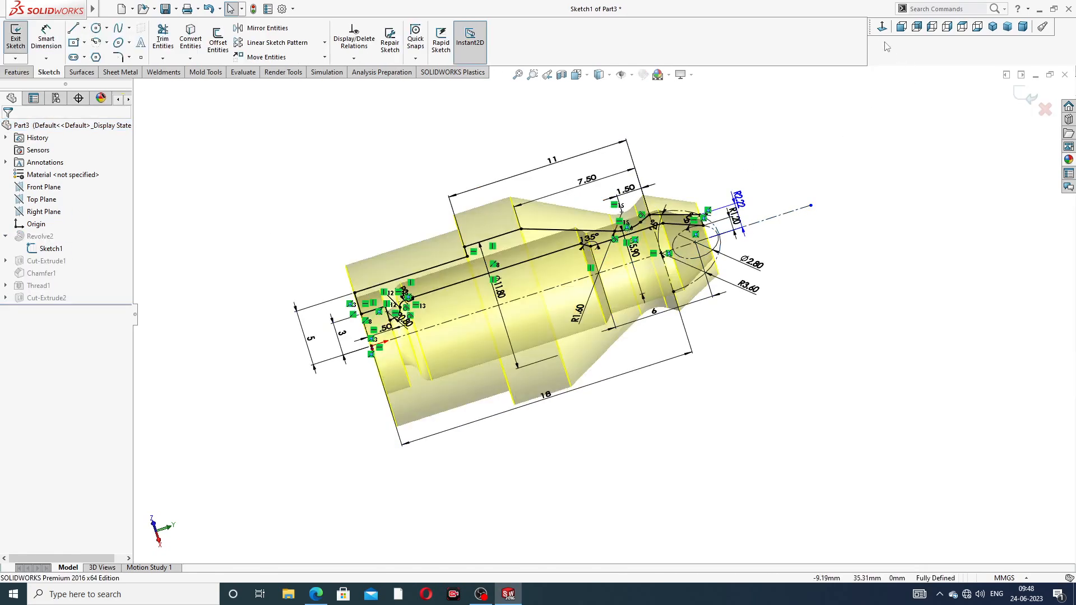
click(947, 27)
scroll(720, 371, down, 3)
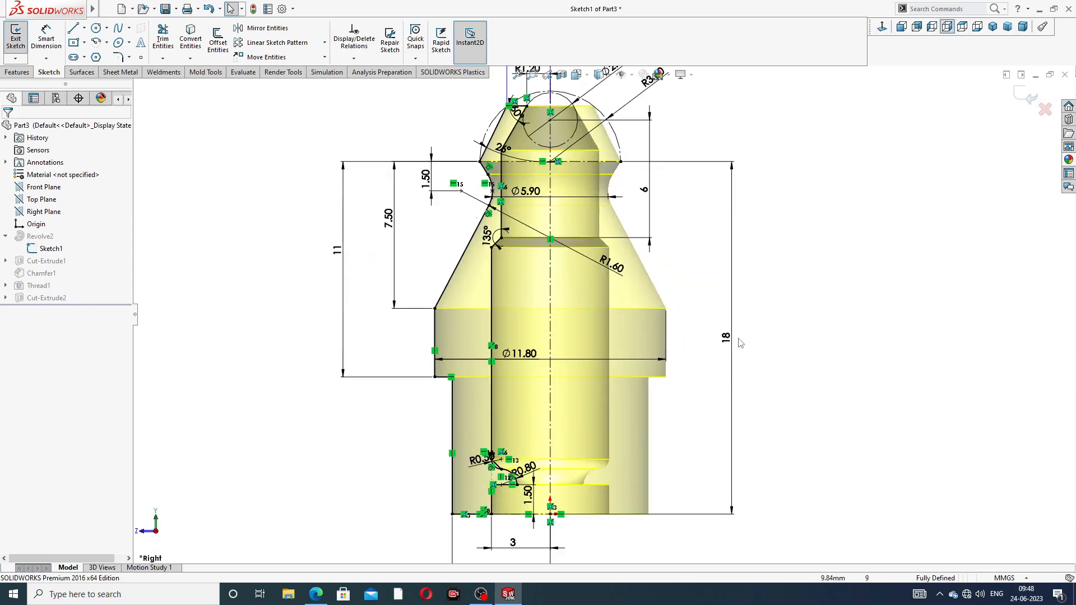
double_click(731, 343)
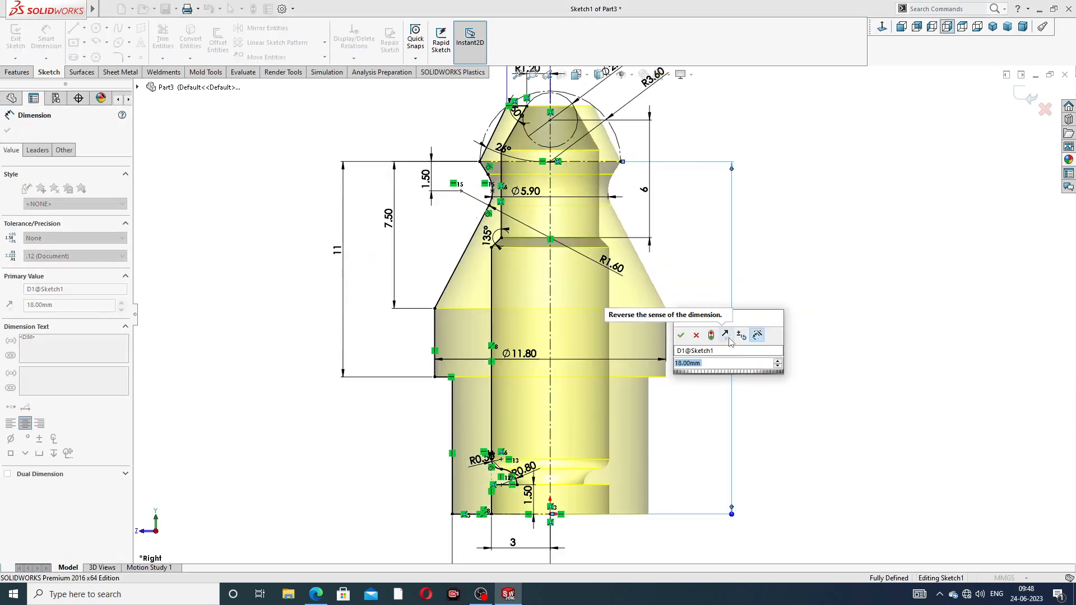
text(18)
key(Return)
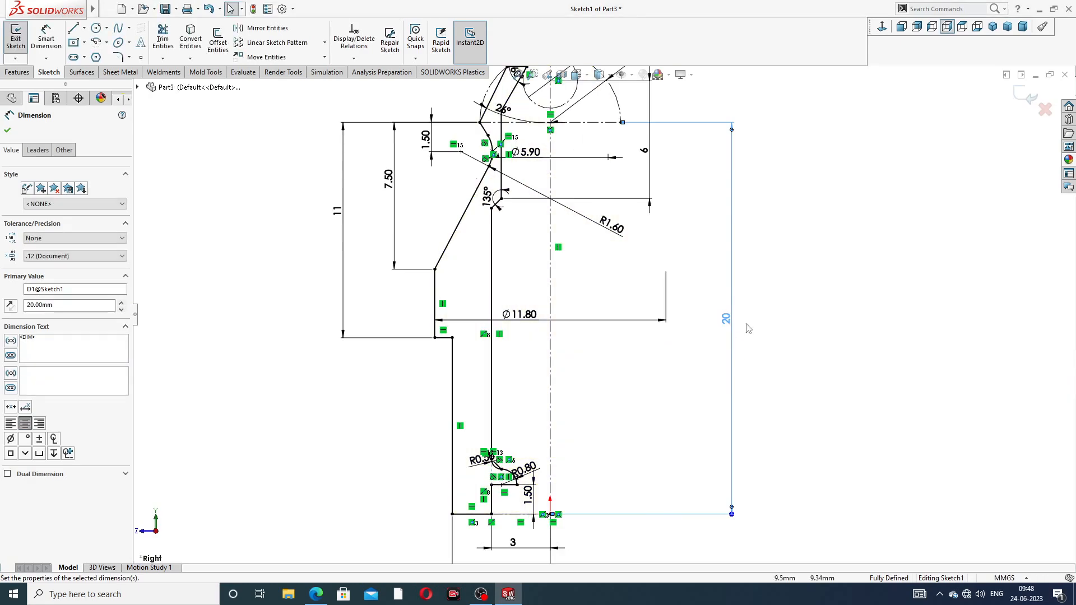
click(1023, 96)
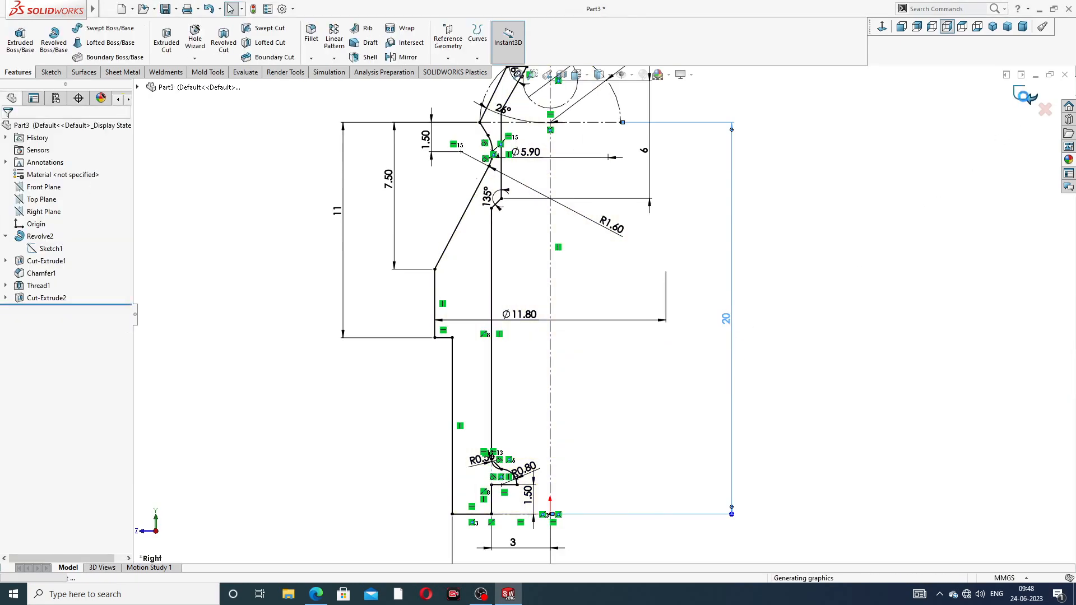
middle_drag(773, 366, 968, 208)
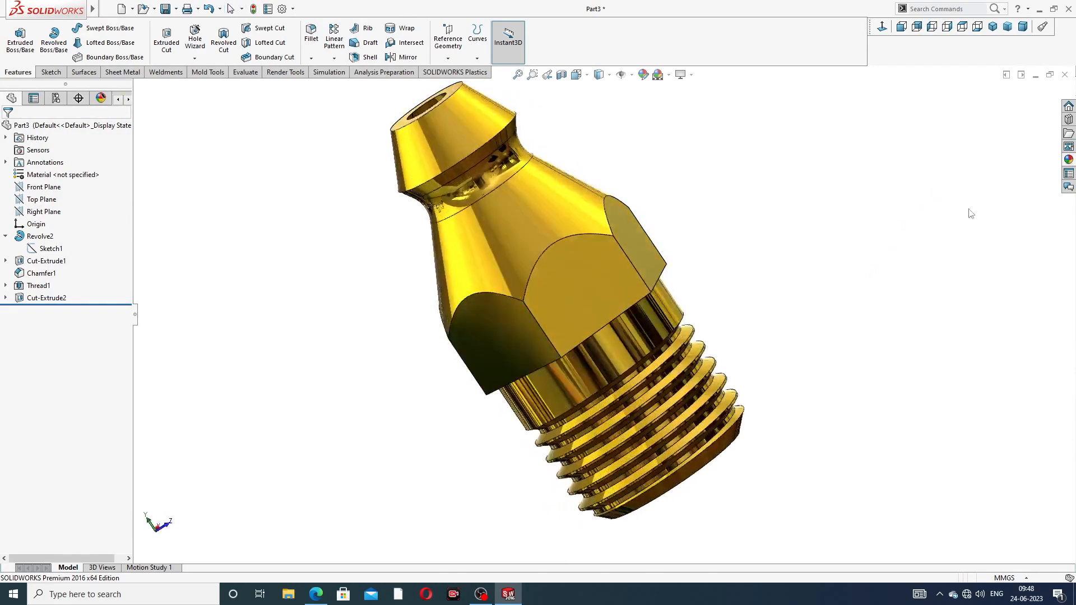
middle_drag(769, 322, 787, 189)
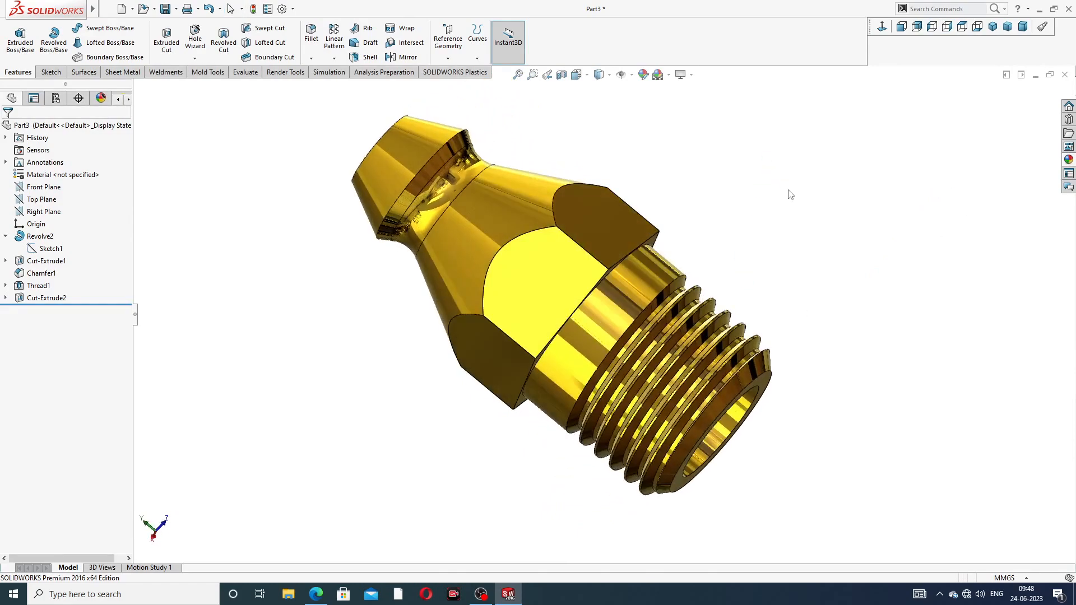
Edit the thread feature, try a depth of 9 mm, settle on 8.5 mm, and accept the change
click(39, 286)
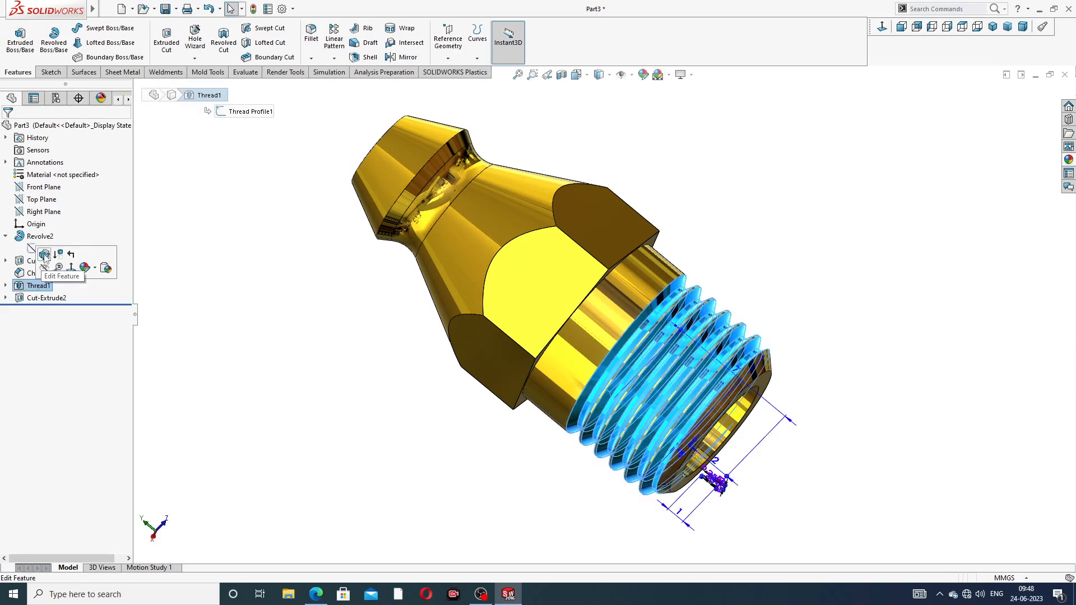
click(44, 256)
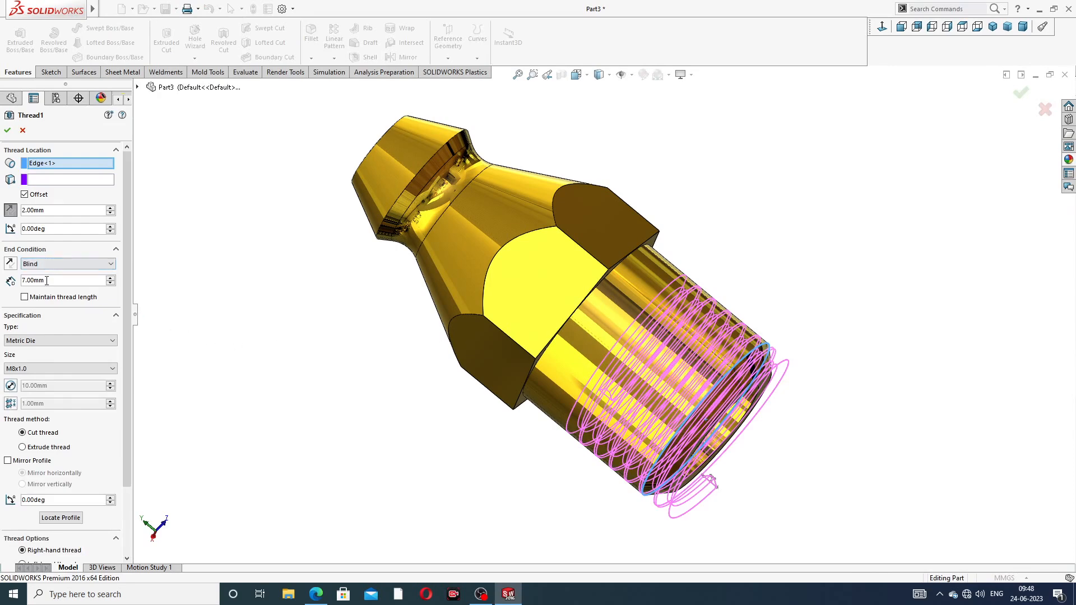
text(9)
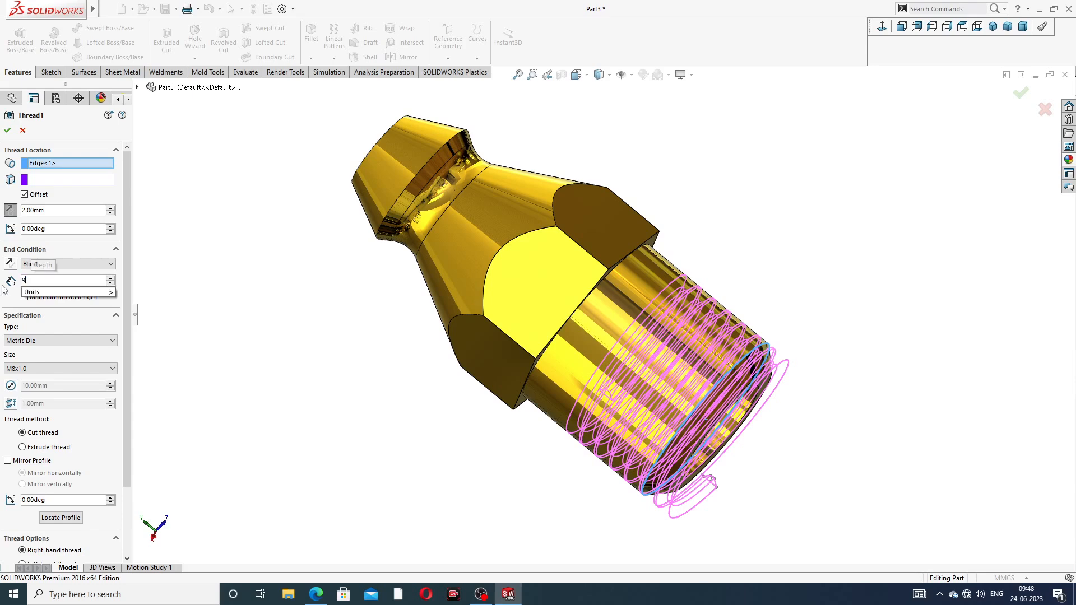
key(Return)
middle_drag(403, 320, 422, 297)
double_click(41, 279)
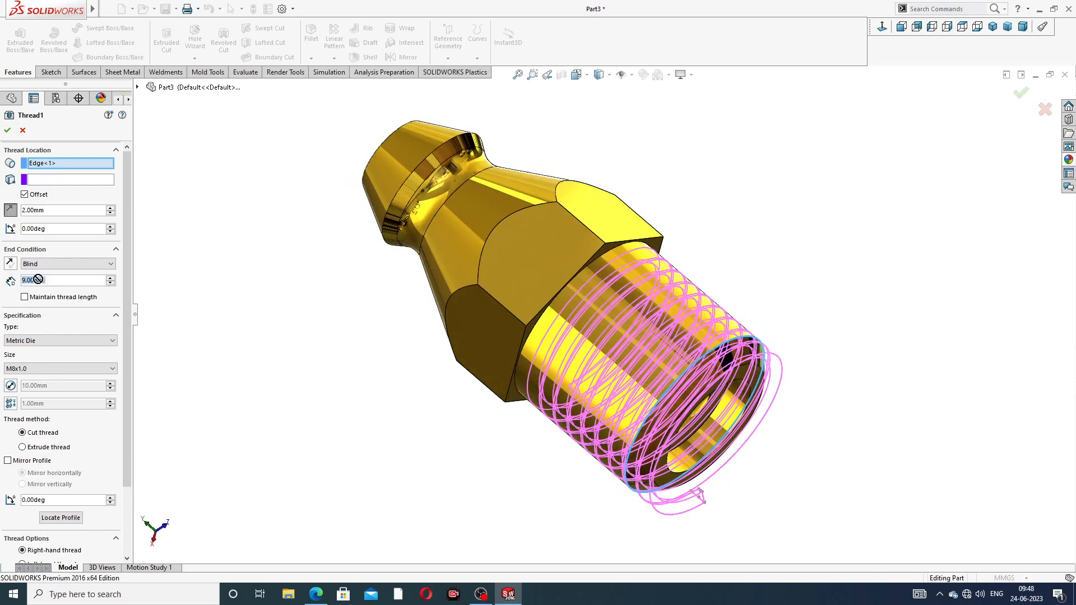
text(8.5)
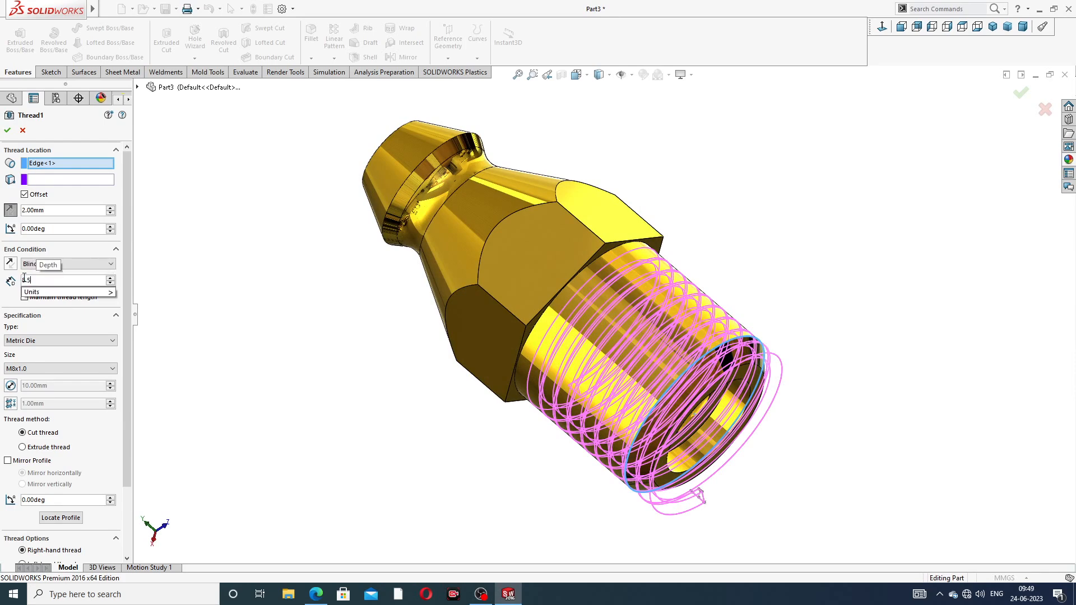
key(Return)
middle_drag(372, 338, 420, 334)
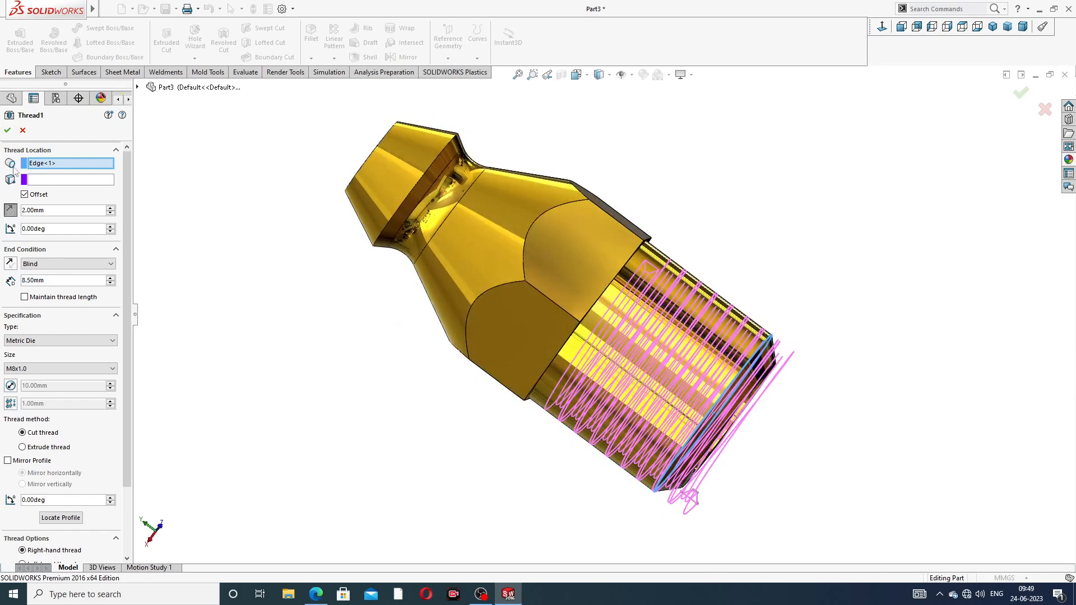
click(8, 131)
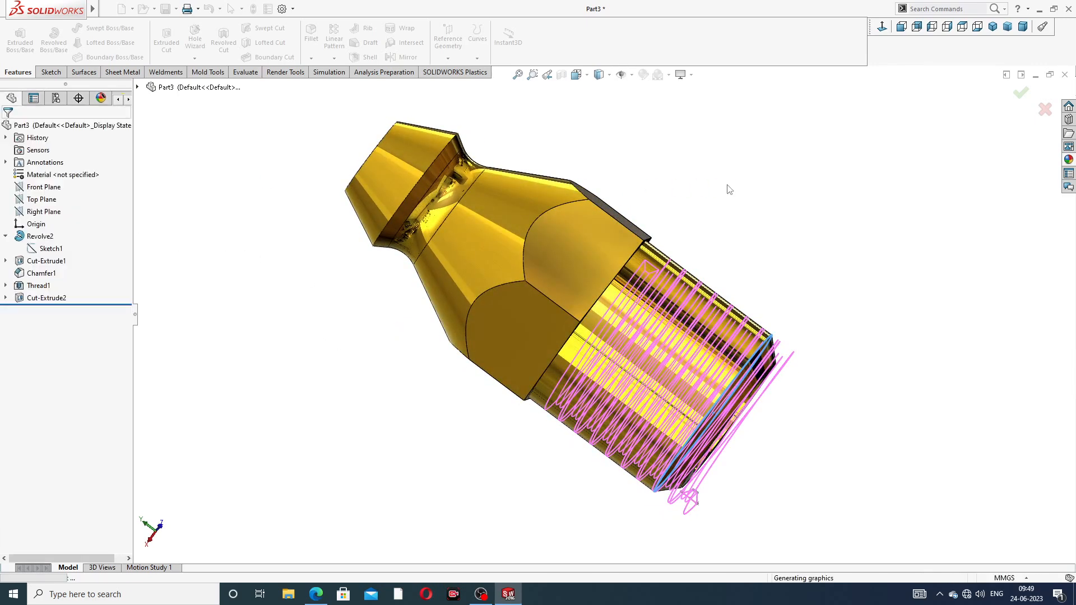
Inspect the brass part from several sides, examining the lengthened thread, its runout beside the hexagonal collar, and the nozzle tip
middle_drag(800, 260, 751, 398)
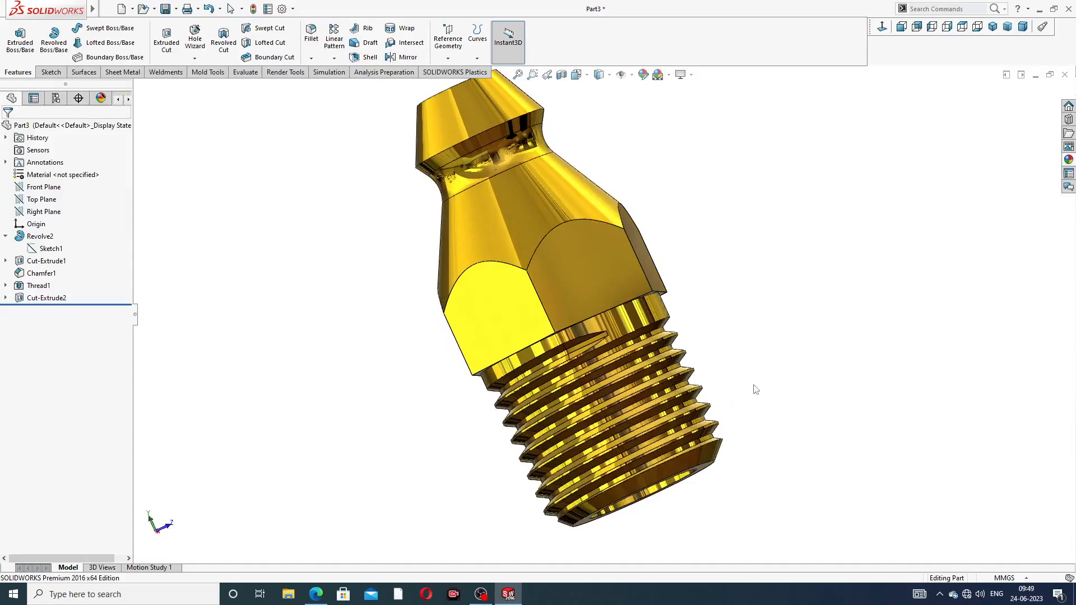
middle_drag(750, 285, 676, 244)
scroll(793, 153, up, 2)
middle_drag(626, 301, 621, 323)
scroll(619, 330, down, 2)
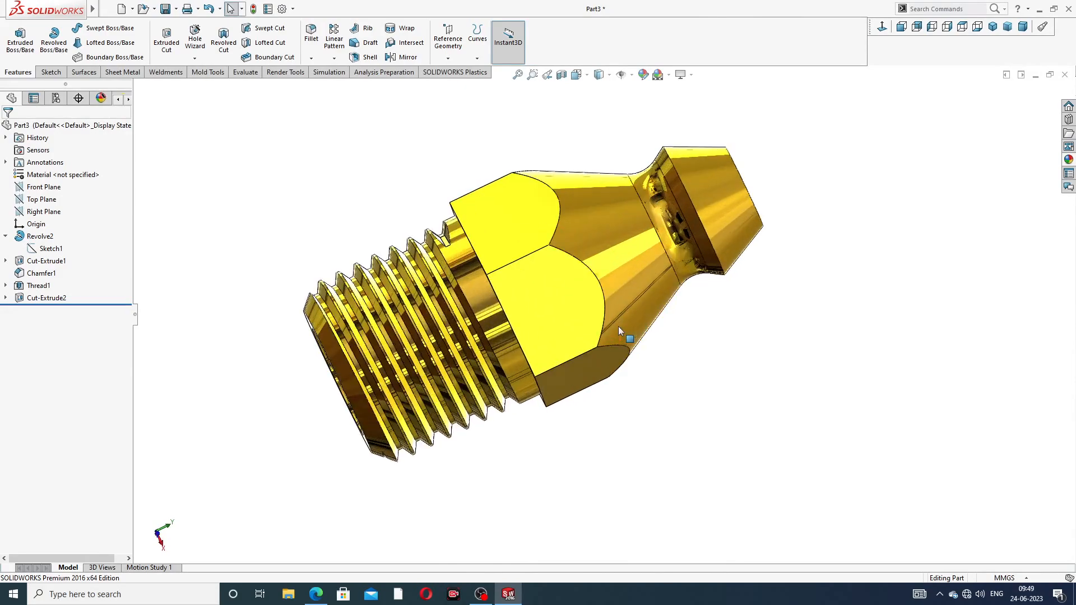
middle_drag(768, 253, 751, 230)
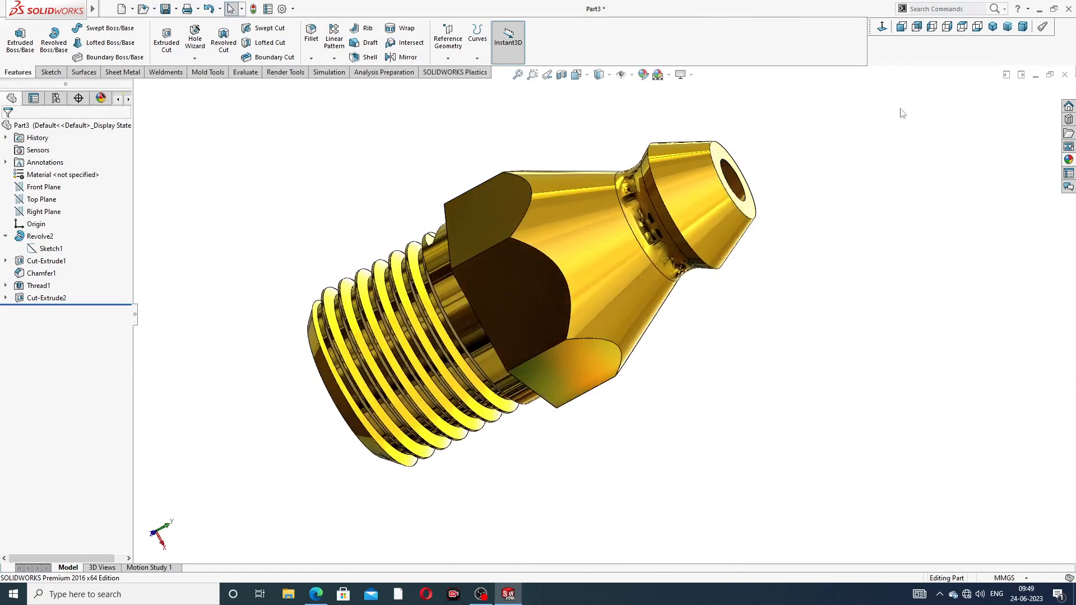
click(883, 28)
middle_drag(757, 153, 804, 140)
scroll(867, 143, up, 2)
middle_drag(823, 251, 824, 213)
middle_drag(720, 324, 724, 237)
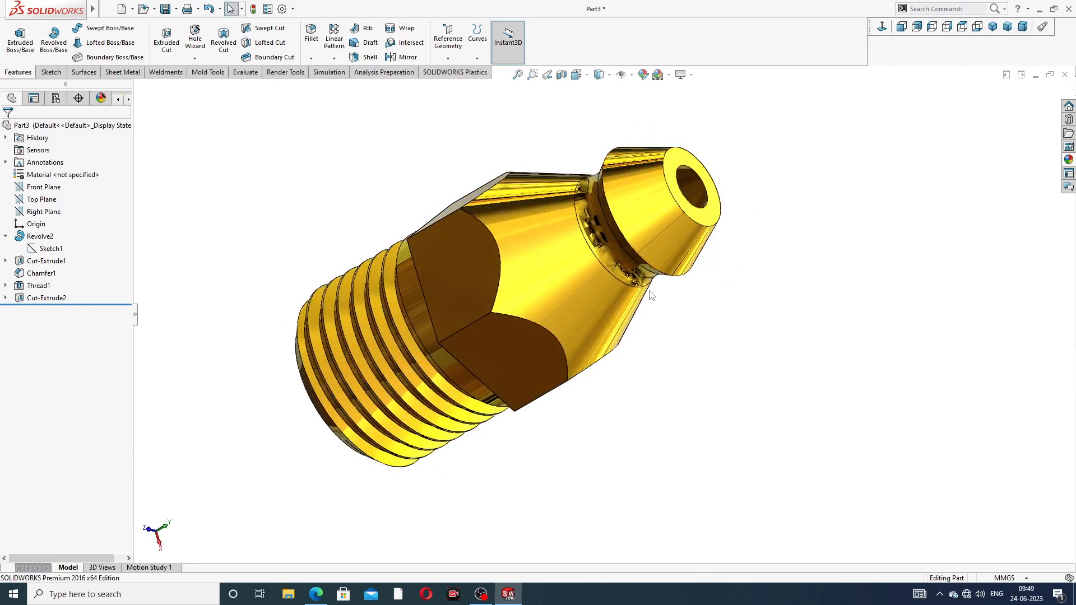